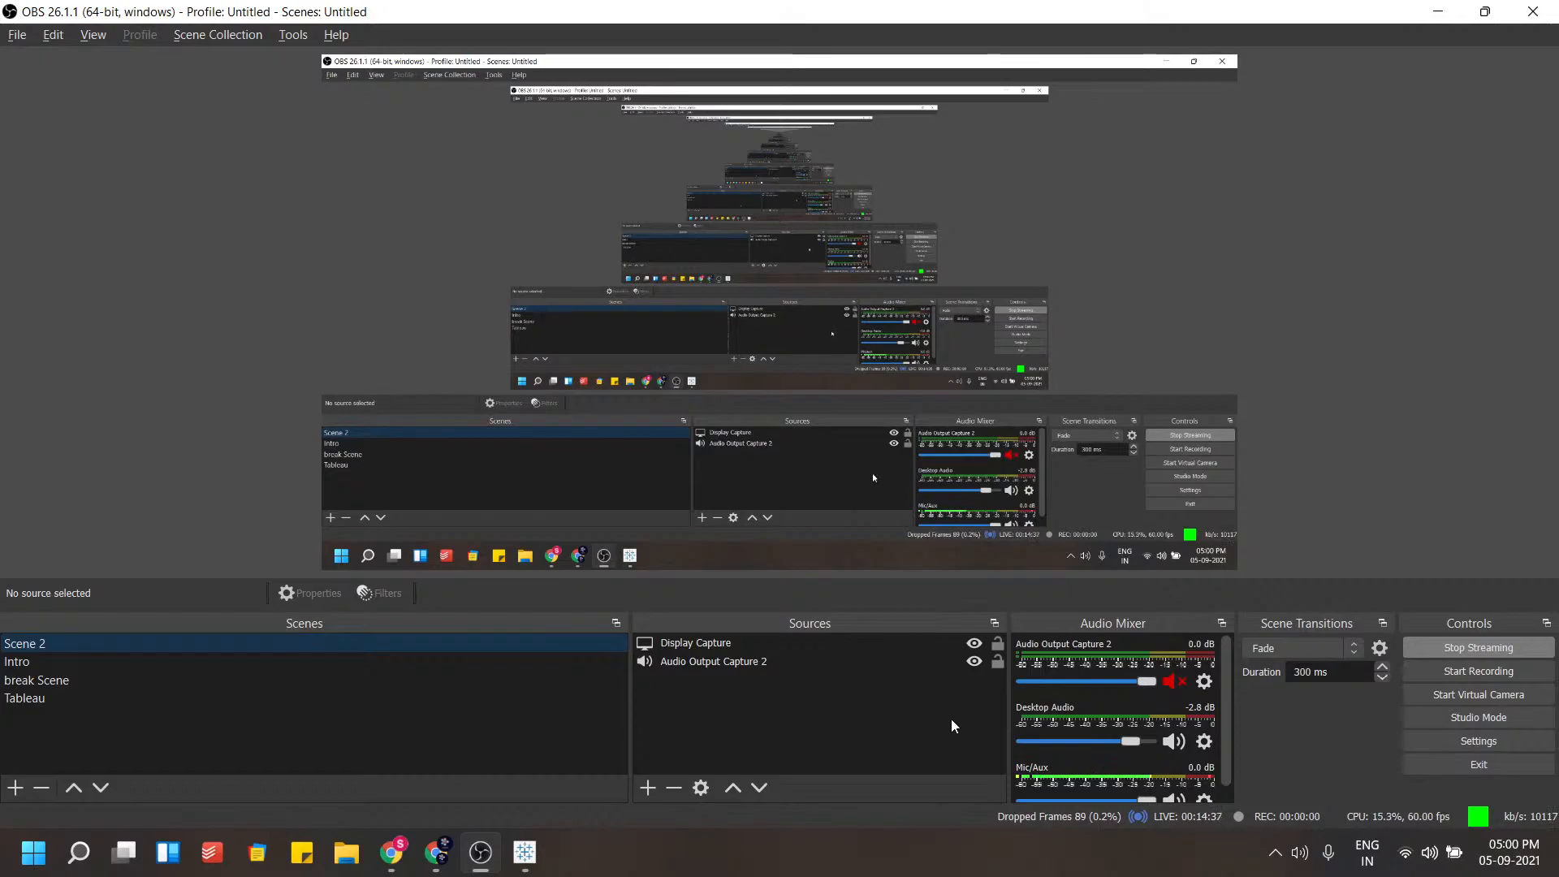
Switch to the Tableau Workshop Resources folder in Google Drive and look over its two CSV files
left_click(390, 853)
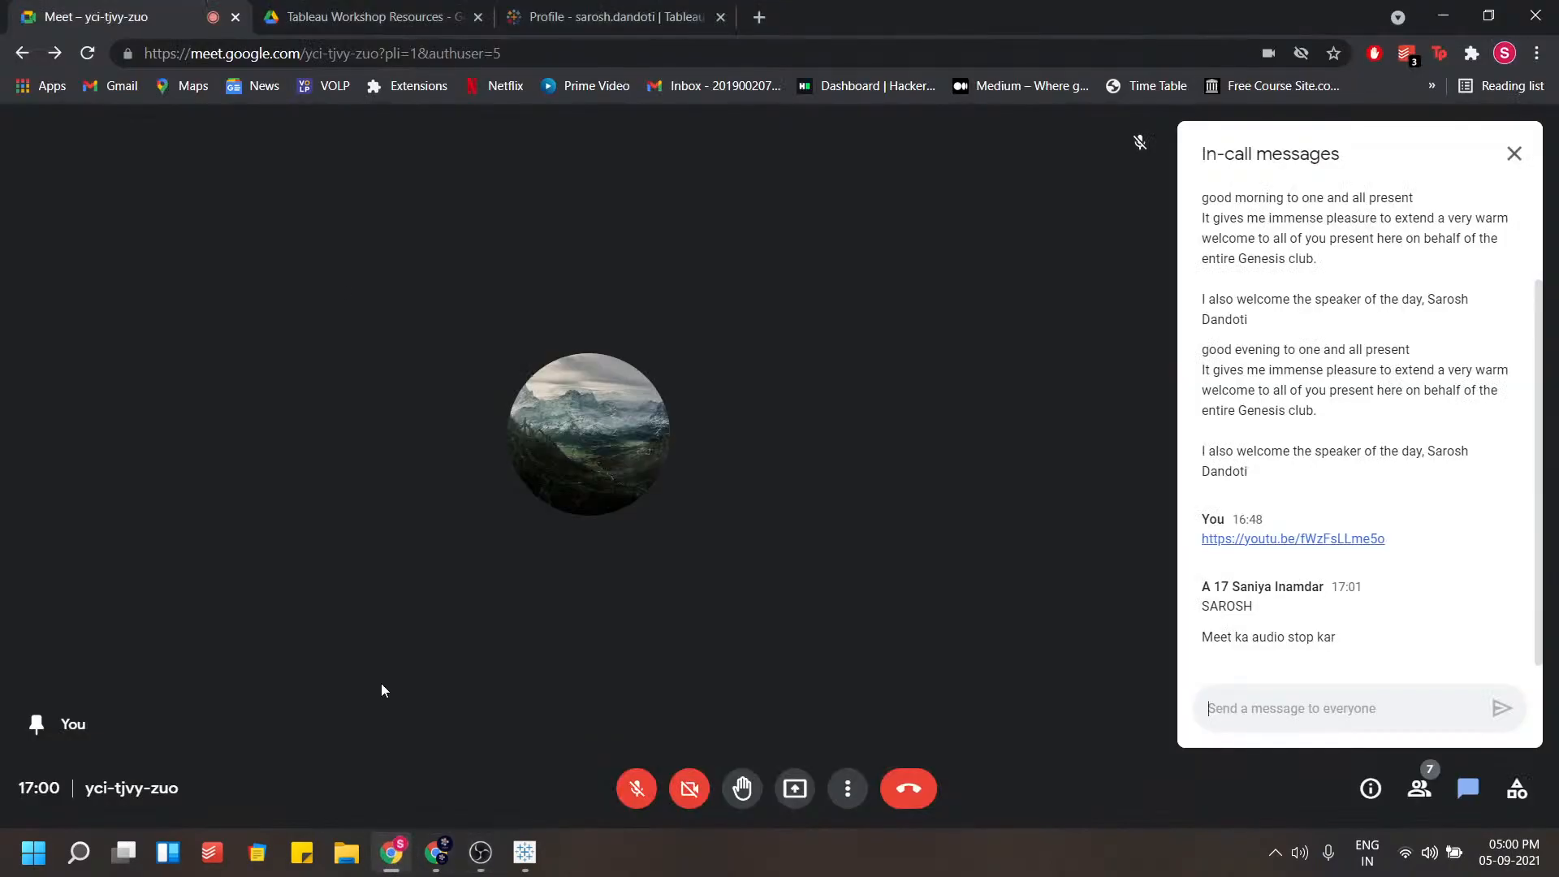
left_click(357, 15)
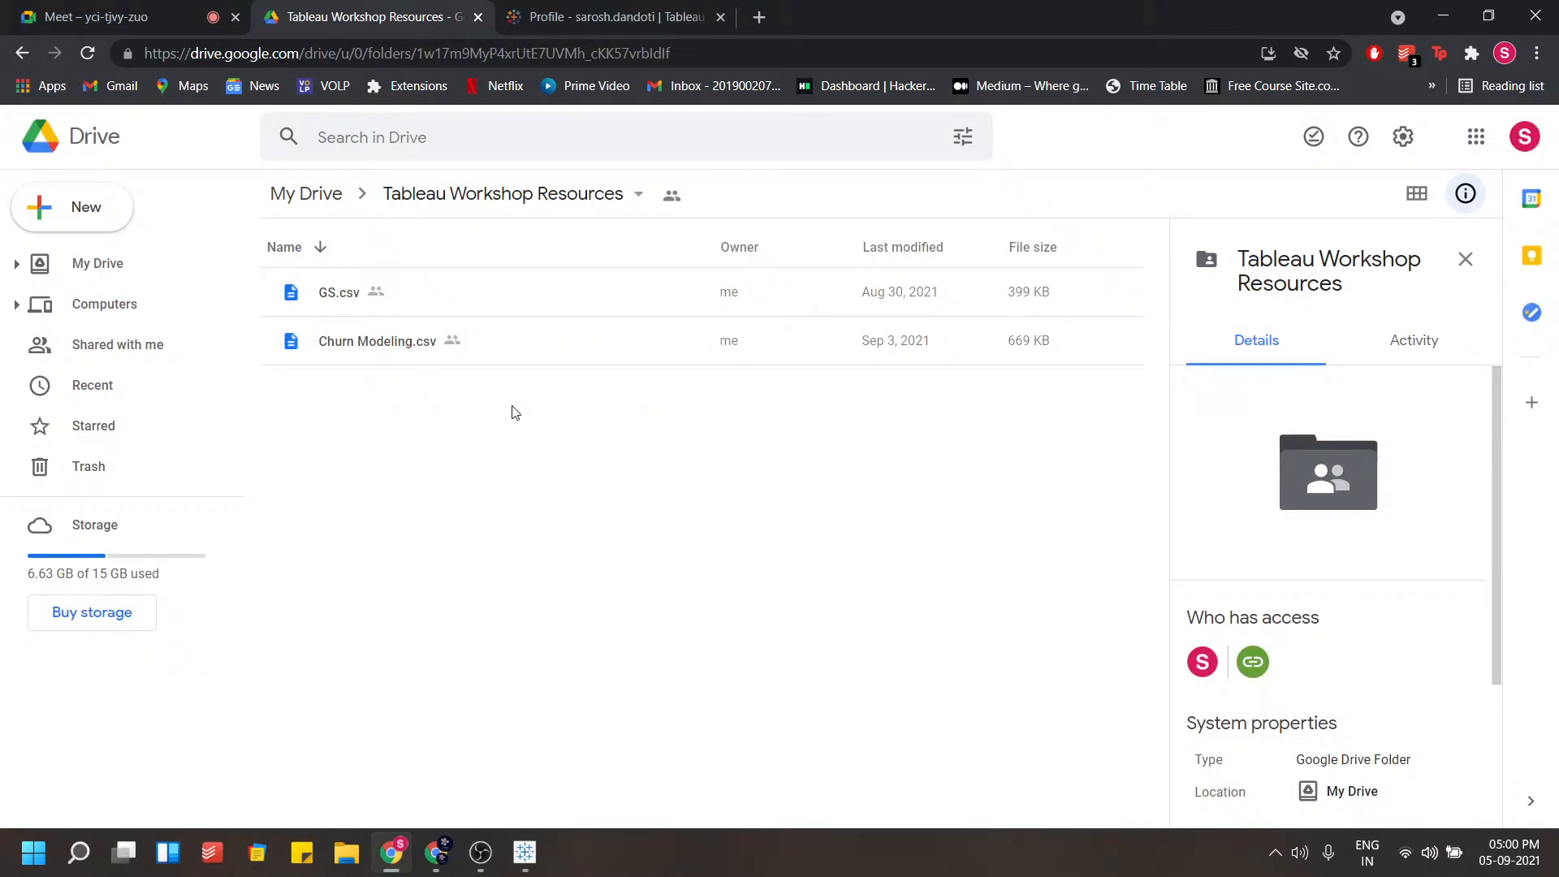
left_click(394, 299)
left_click(393, 340)
left_click(424, 300)
left_click(429, 344)
left_click(407, 310)
left_click(413, 347)
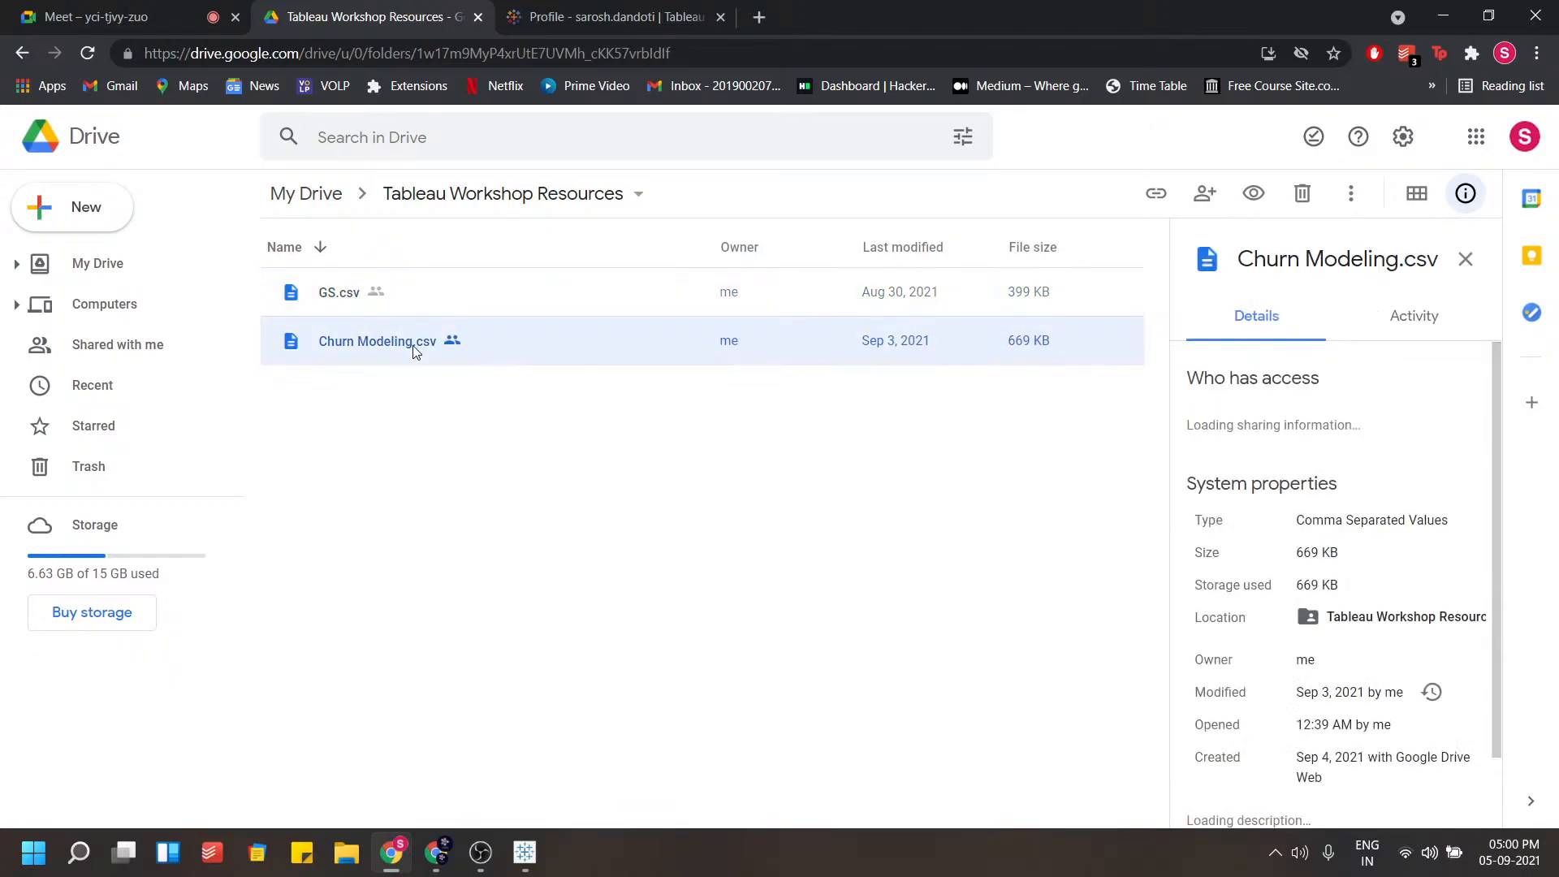
left_click(445, 306)
left_click(431, 341)
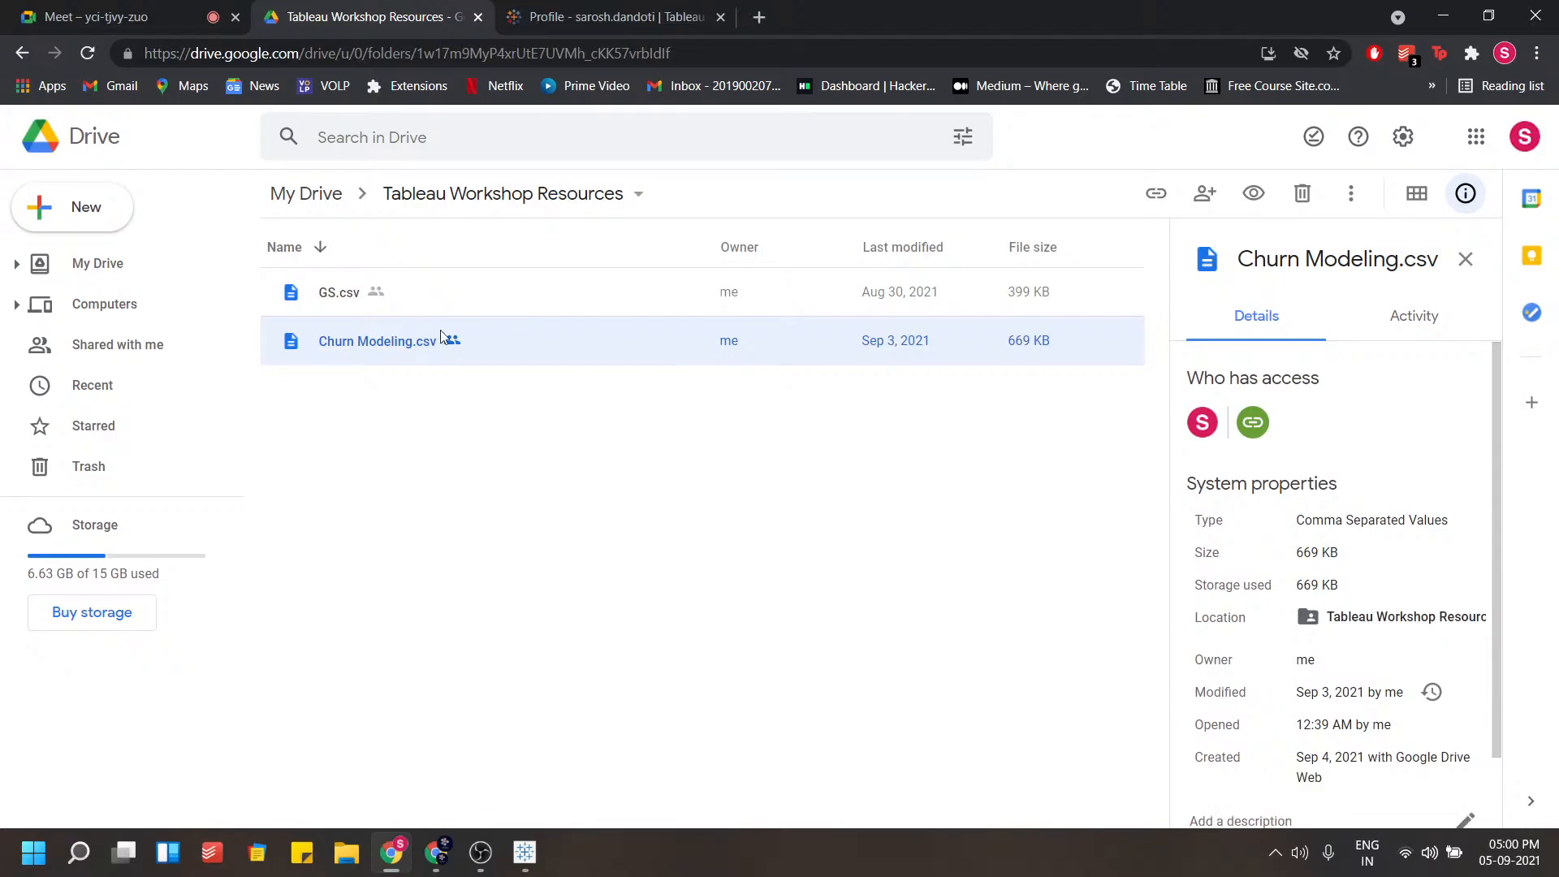
Preview the Churn Modeling.csv file in Drive and examine its customer rows and columns
double_click(443, 302)
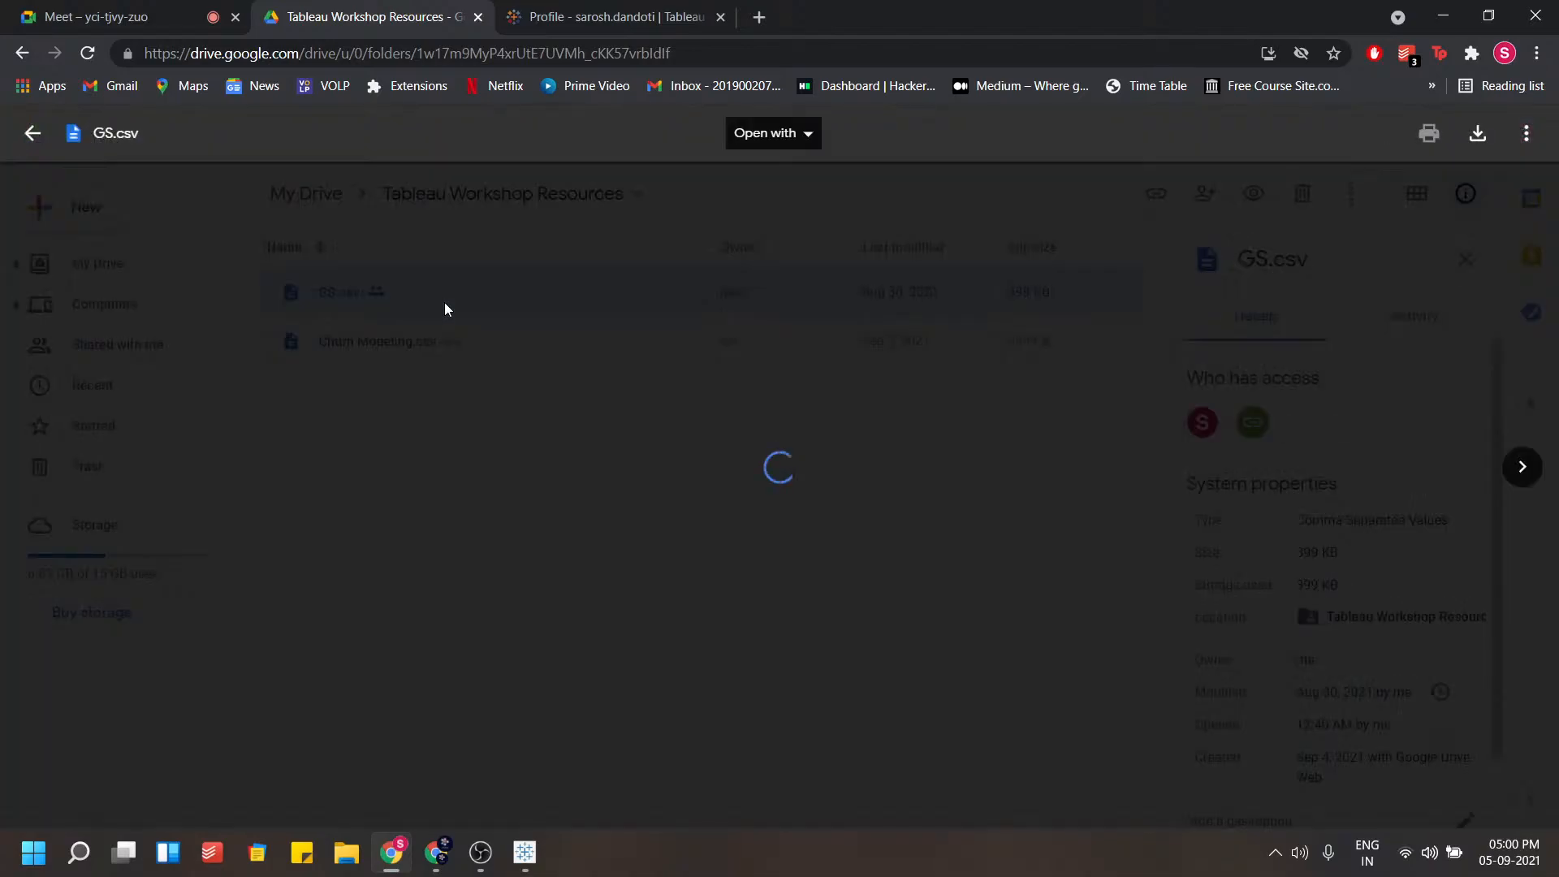
left_click(33, 133)
double_click(316, 339)
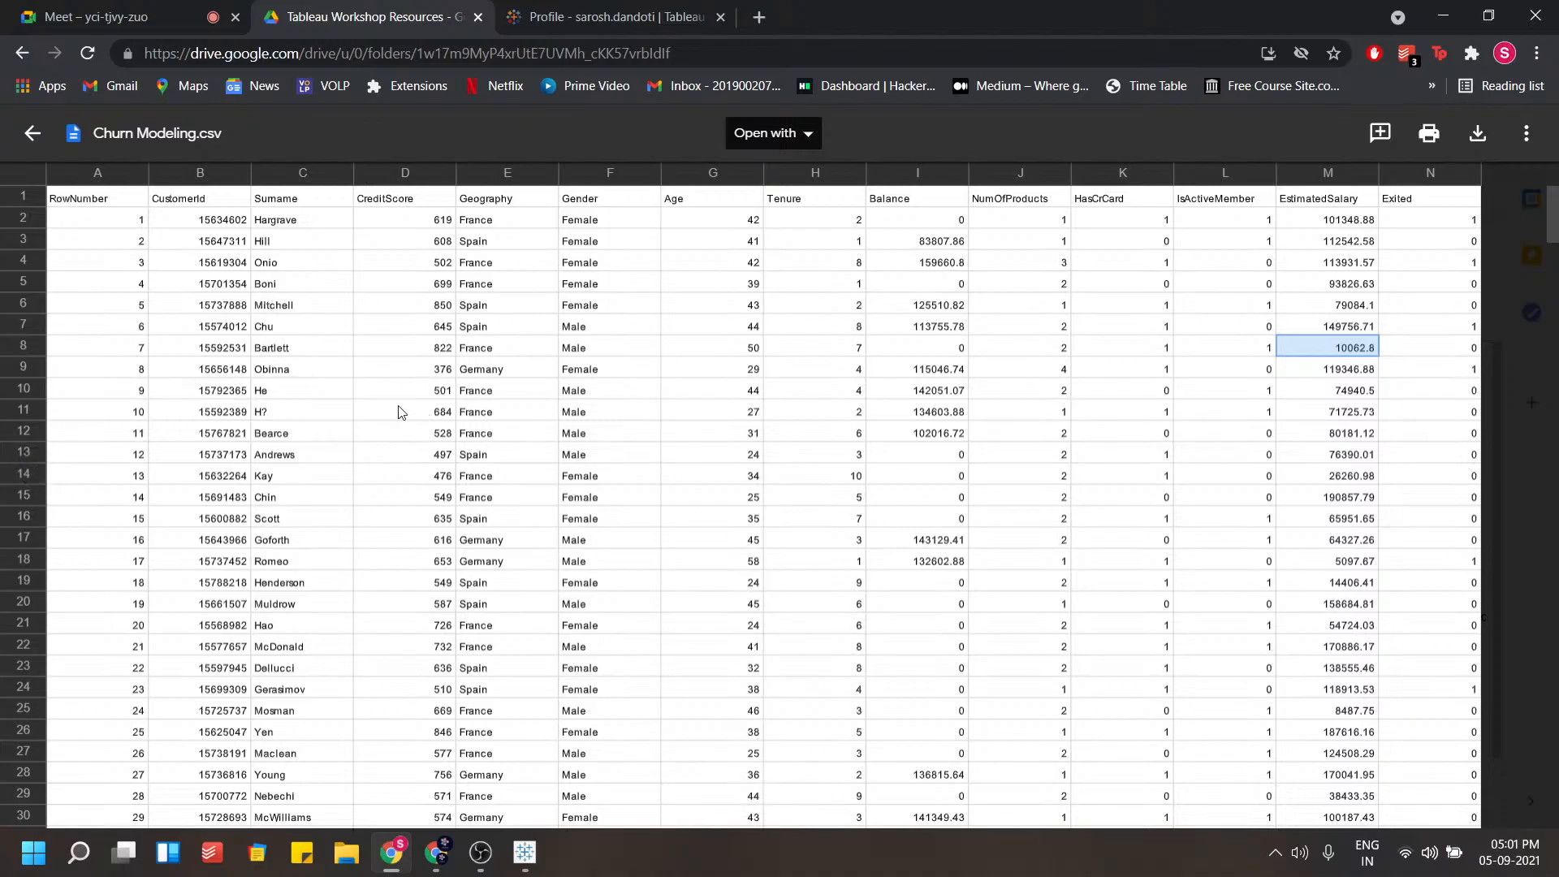
left_click(84, 355)
left_click(216, 362)
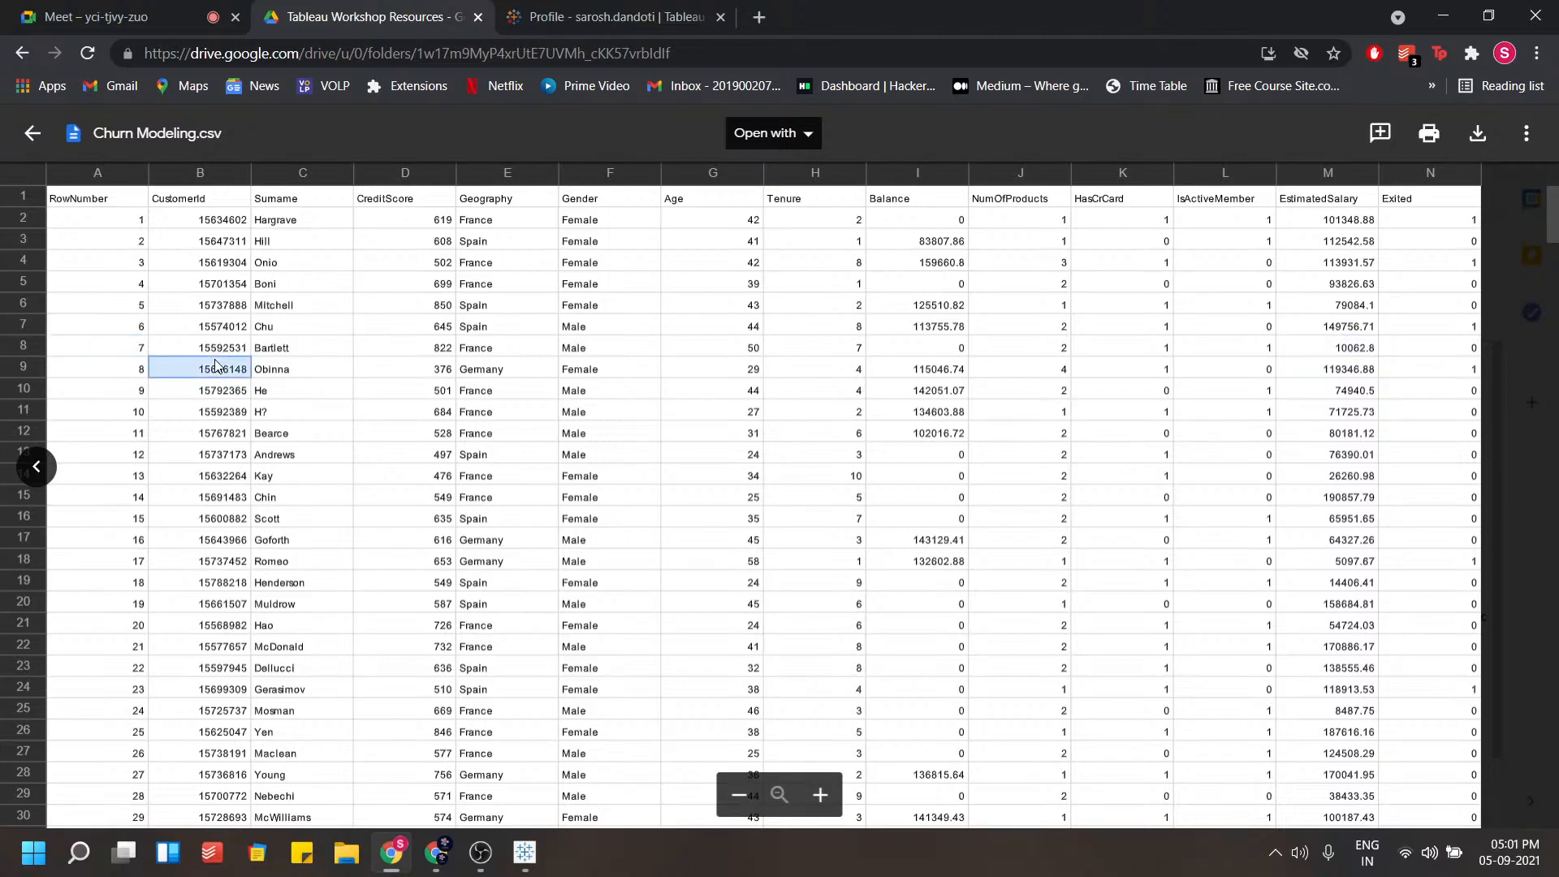
left_click(321, 370)
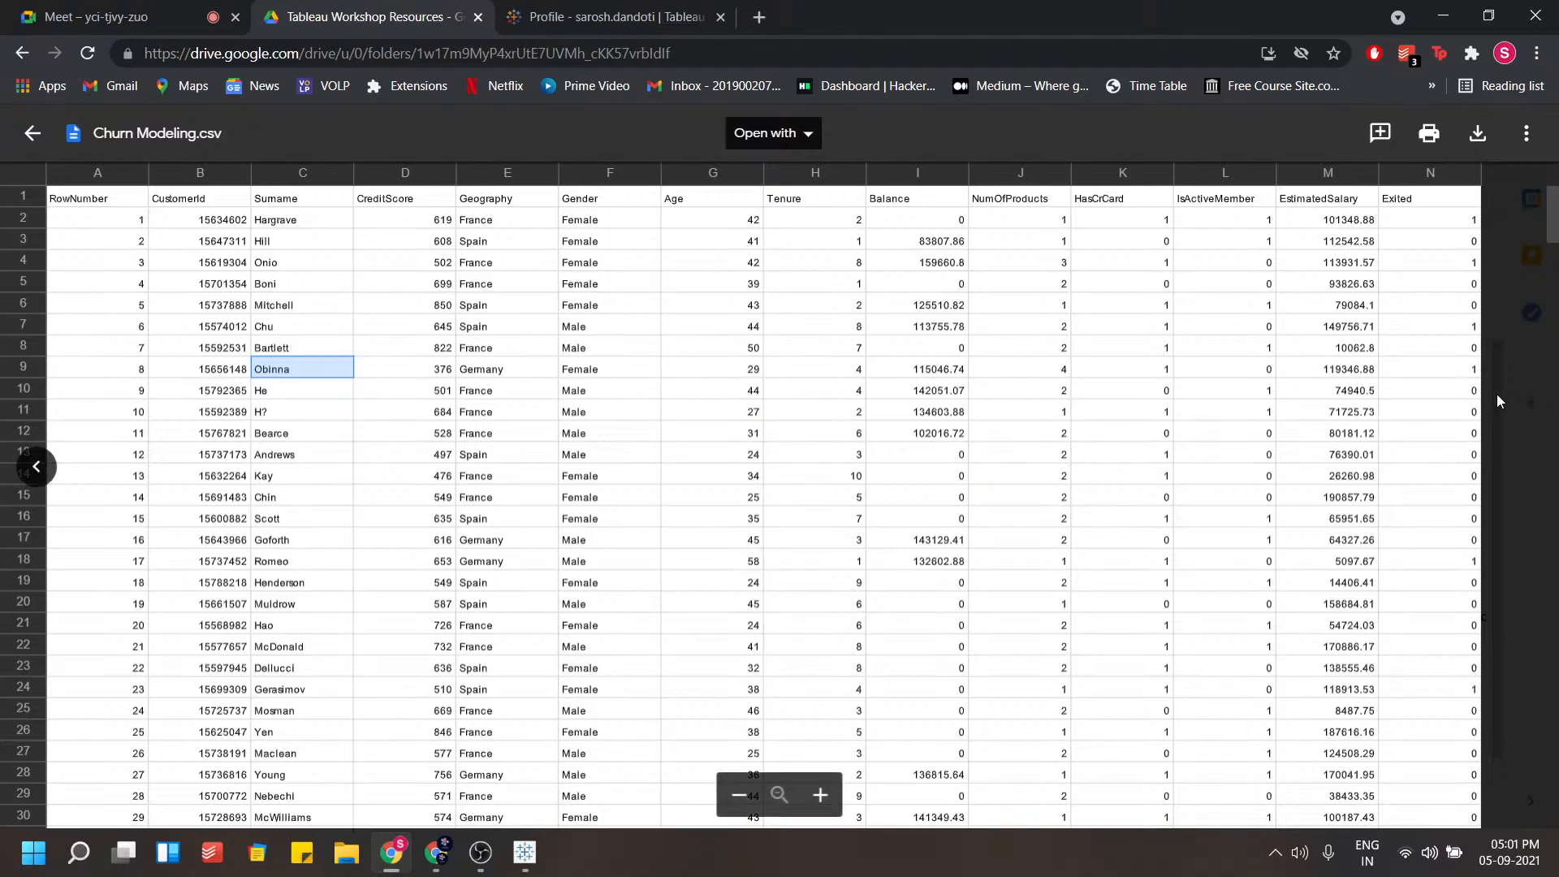
left_click(33, 132)
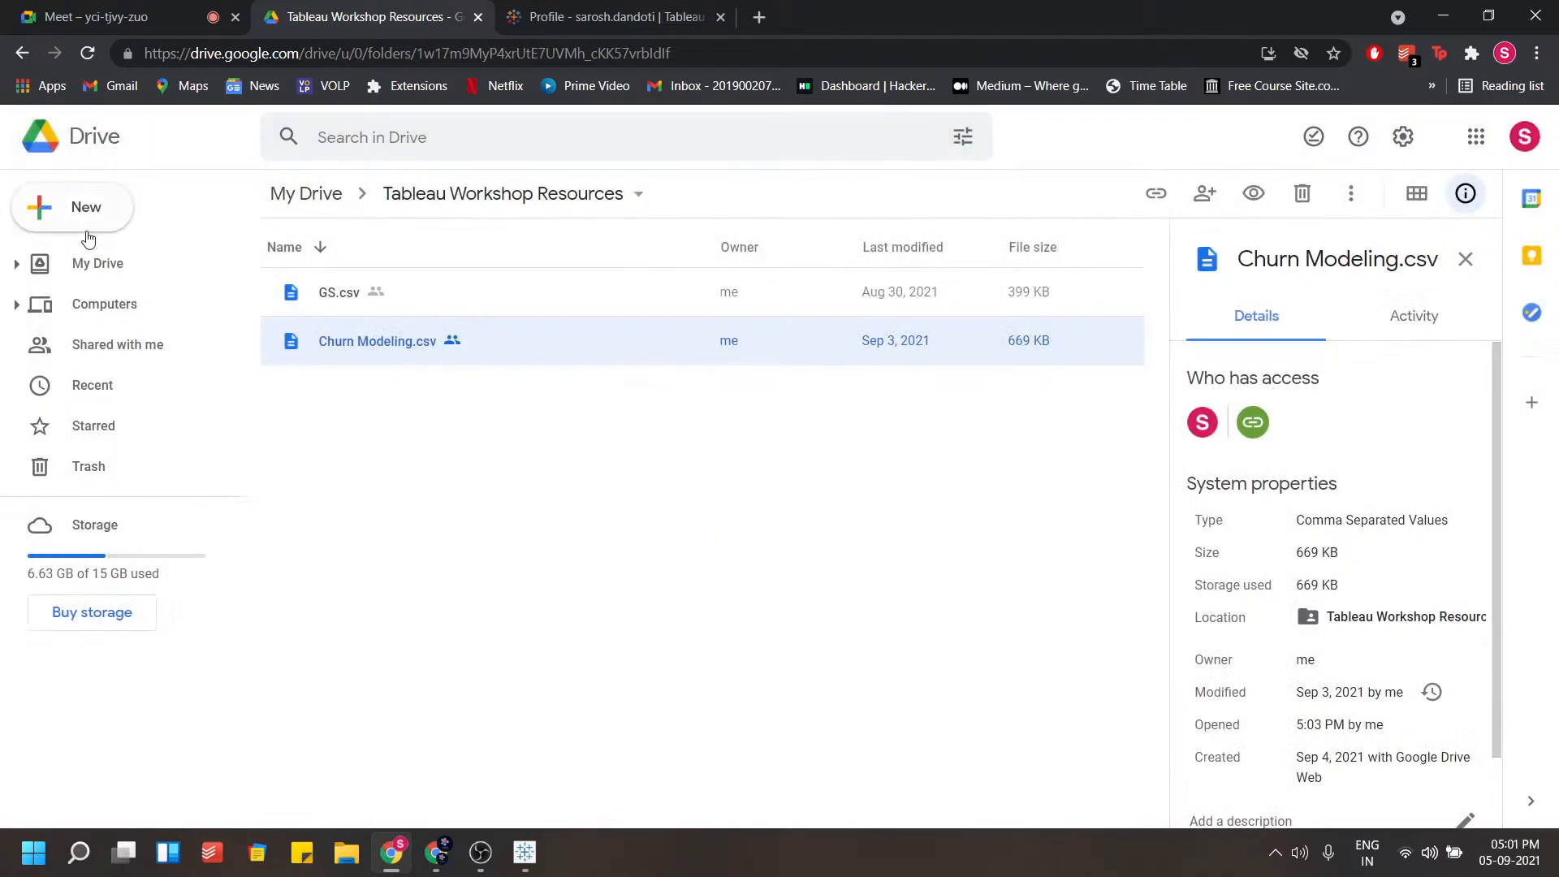
Preview GS.csv in Drive and examine its date, price and volume columns before returning to the folder
double_click(386, 294)
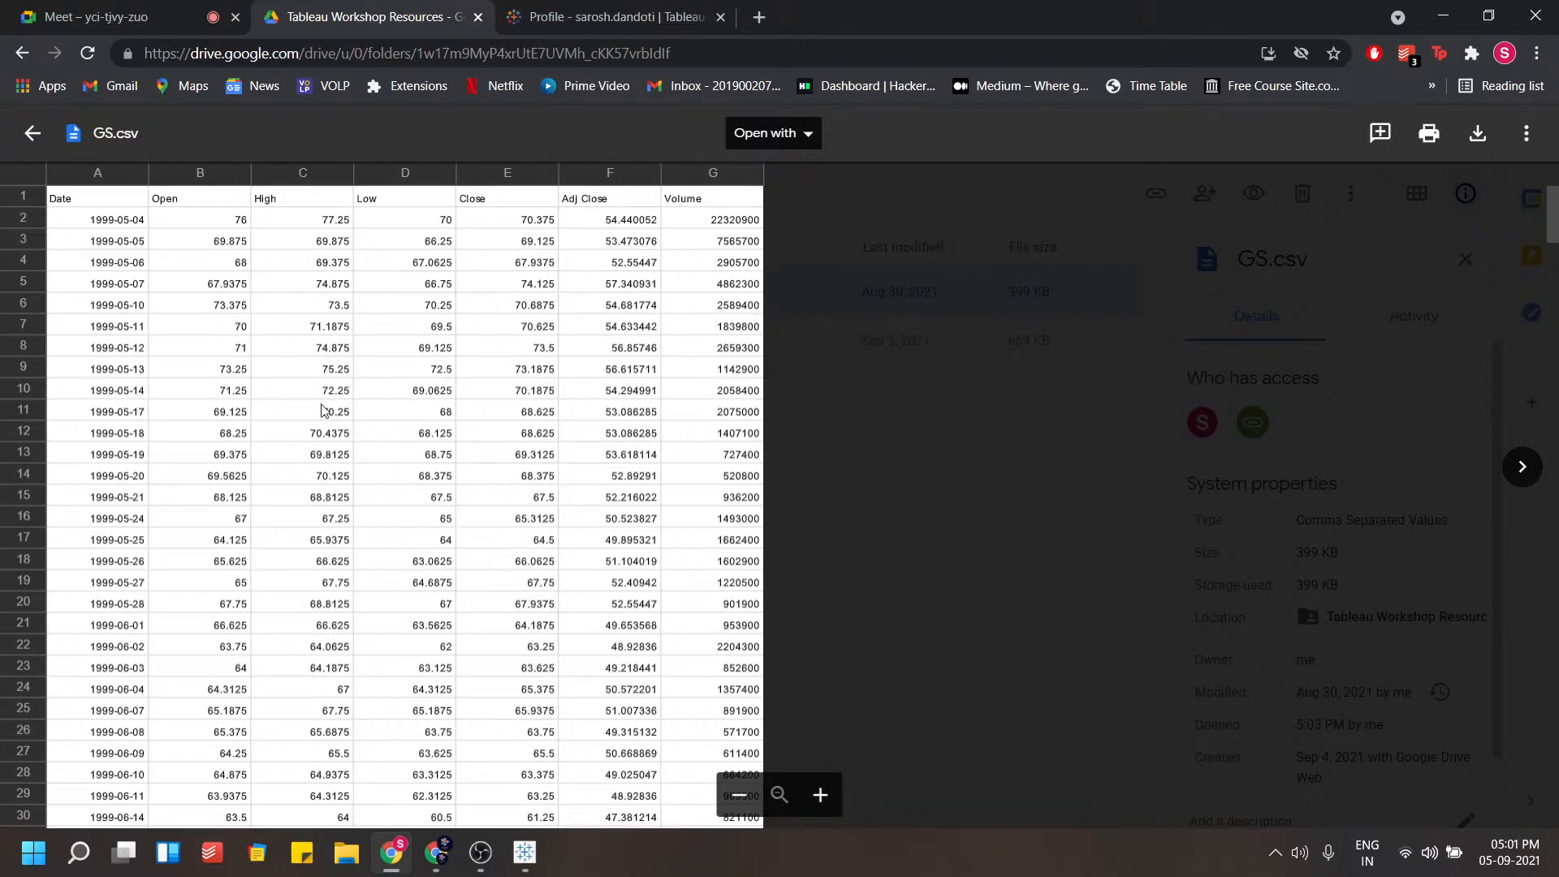
left_click(97, 220)
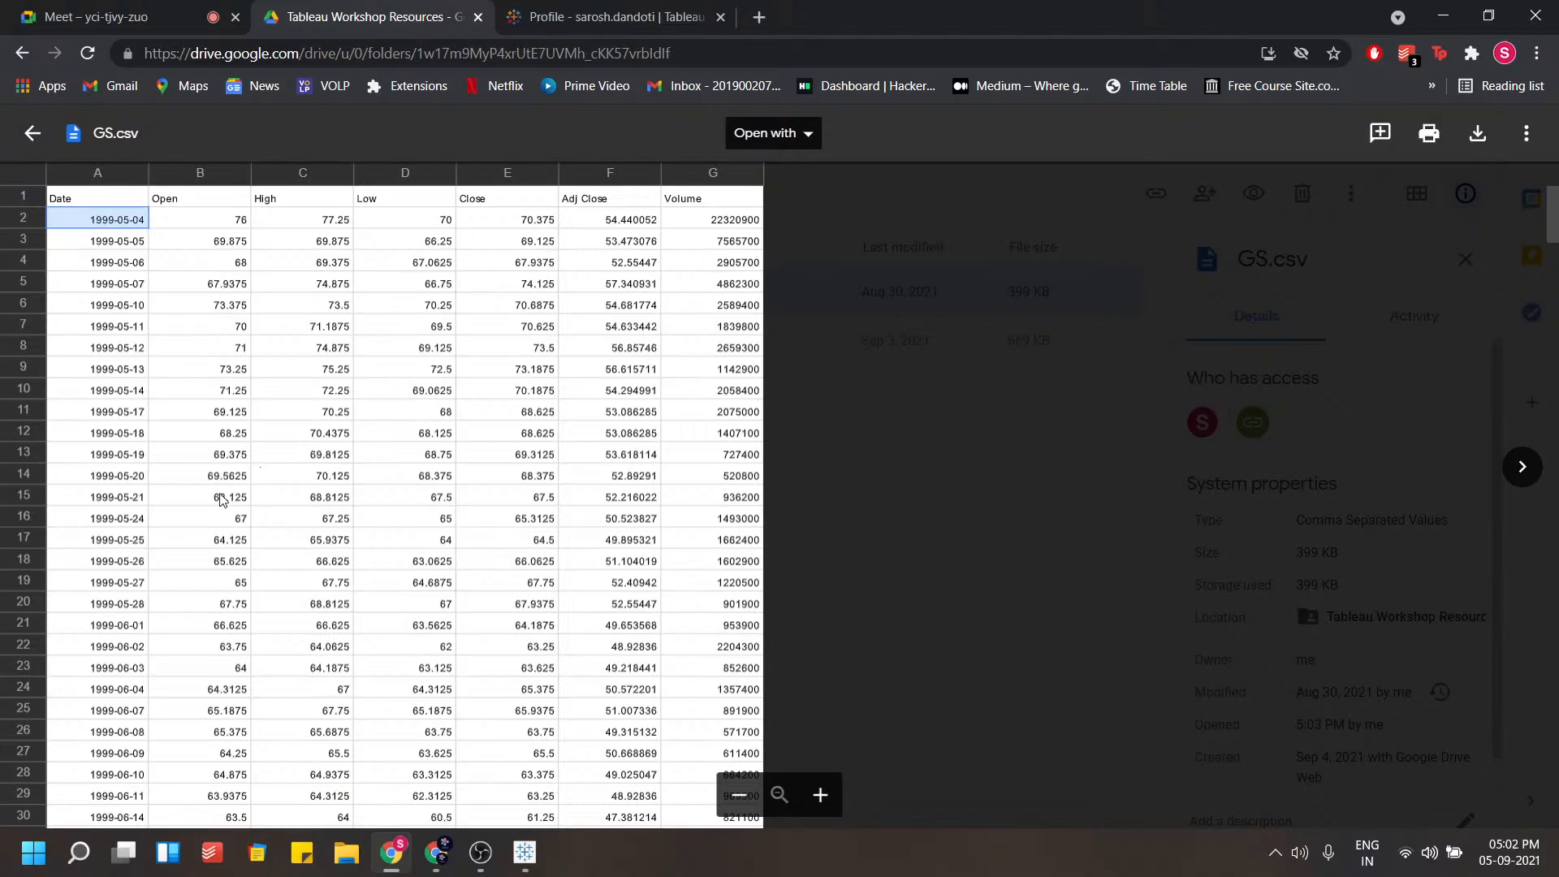
left_click(215, 365)
left_click(300, 365)
left_click(403, 367)
left_click(510, 369)
left_click(591, 370)
left_click(216, 333)
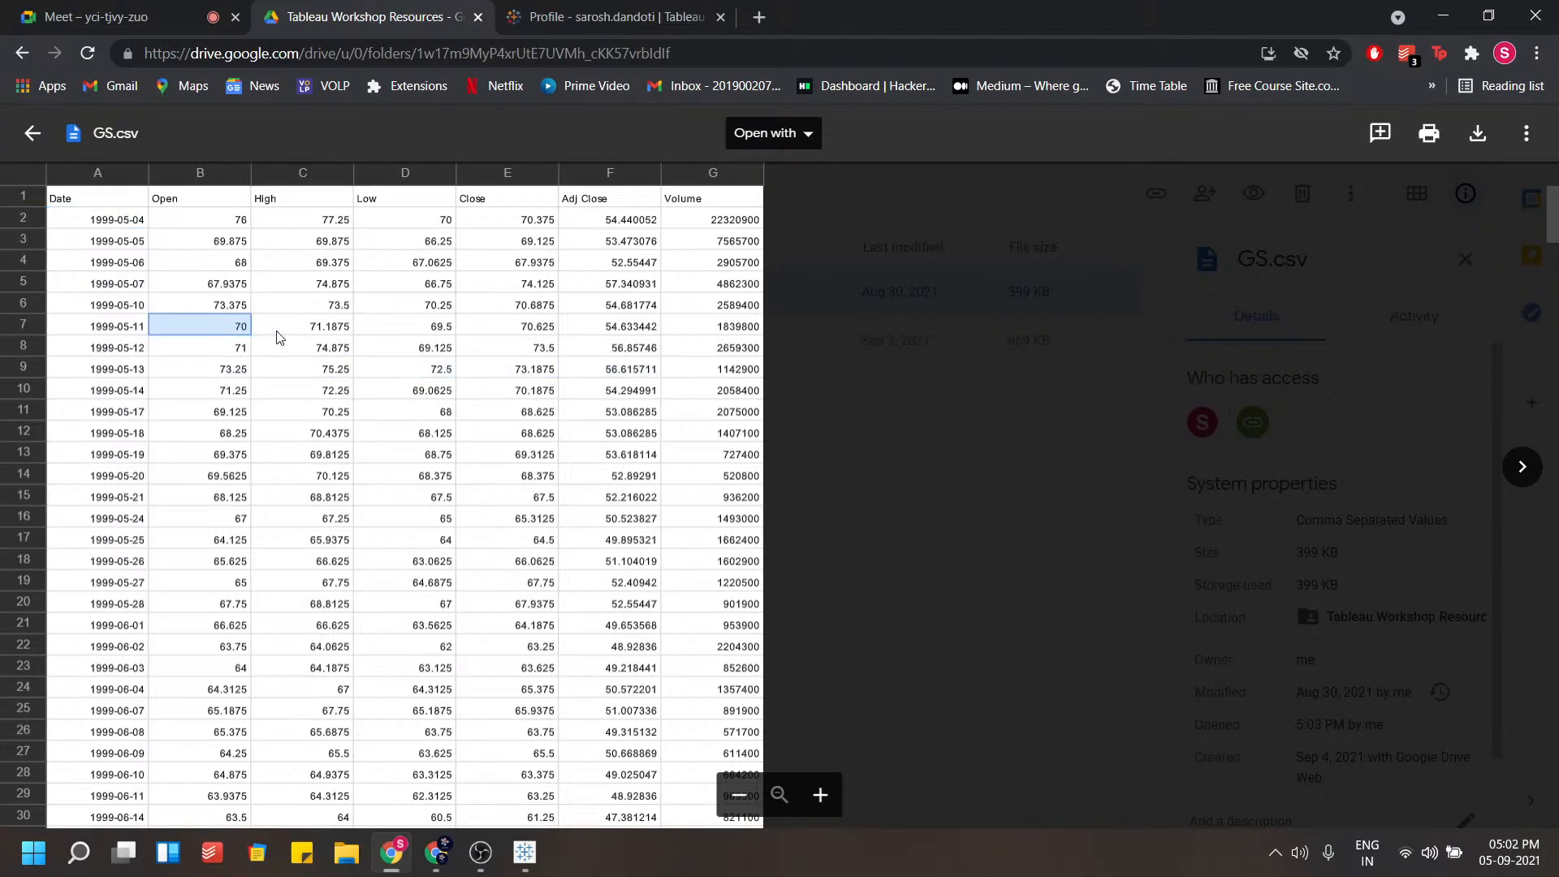
left_click(302, 333)
left_click(407, 335)
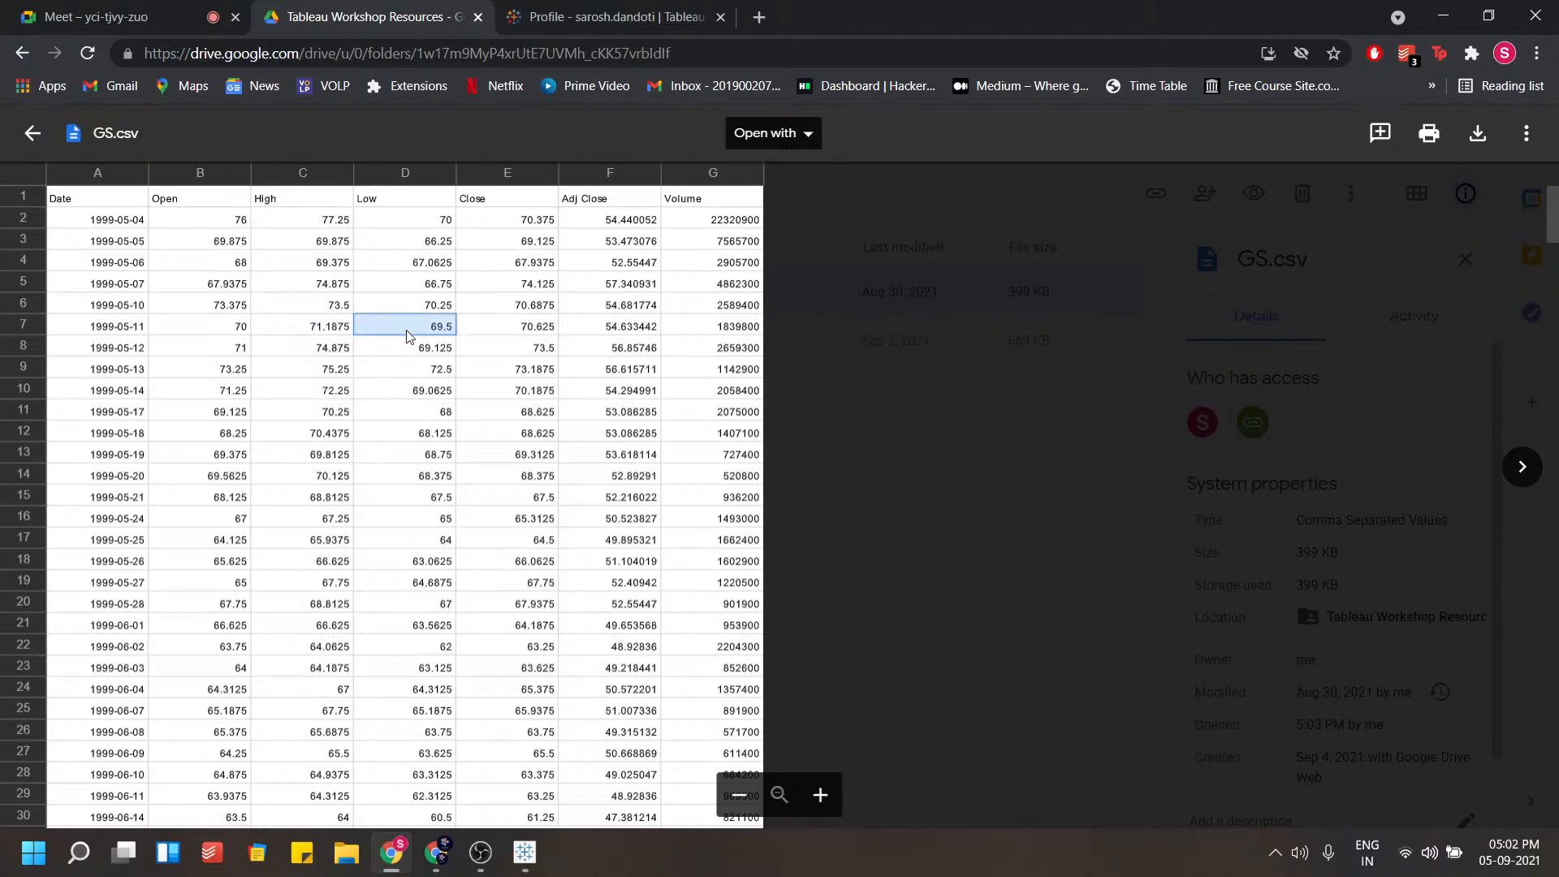
left_click(489, 333)
left_click(729, 349)
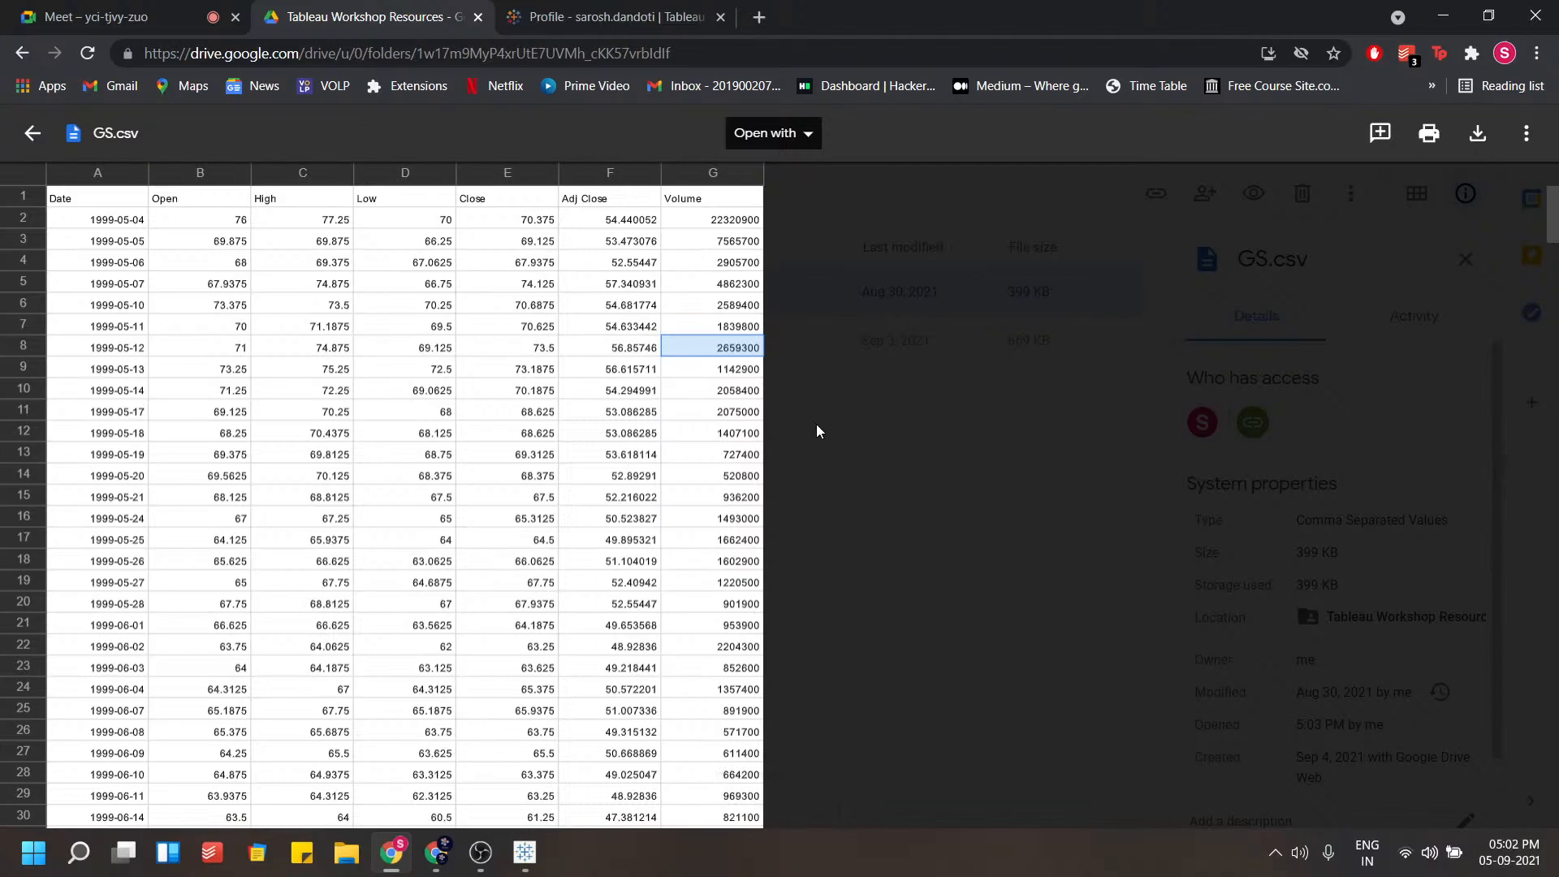
left_click(32, 132)
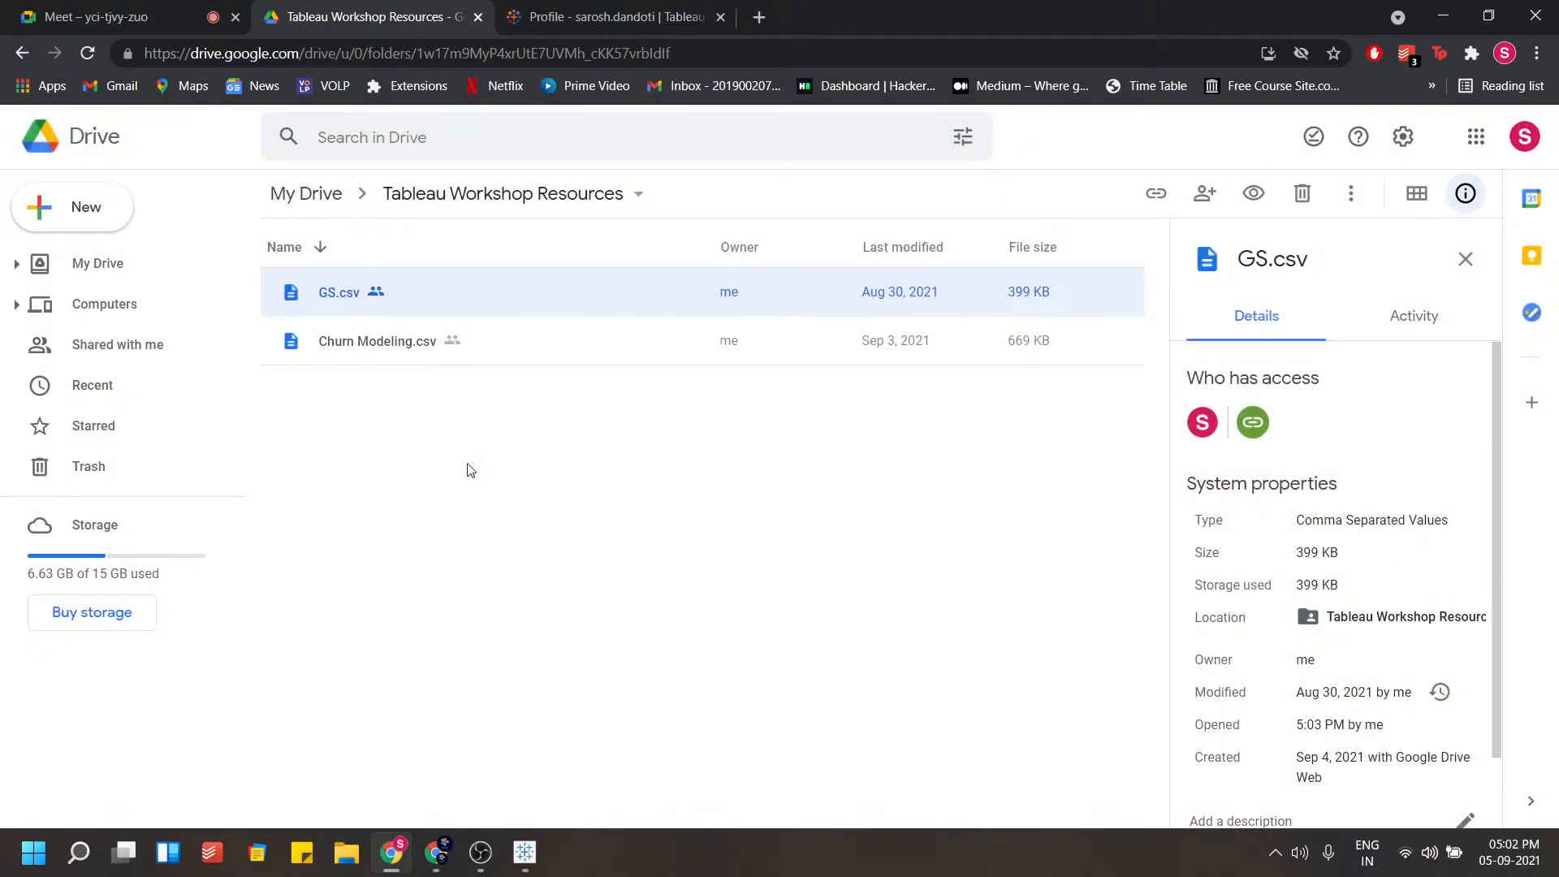
Switch to the Tableau Public profile tab and browse the published vizzes
left_click(569, 9)
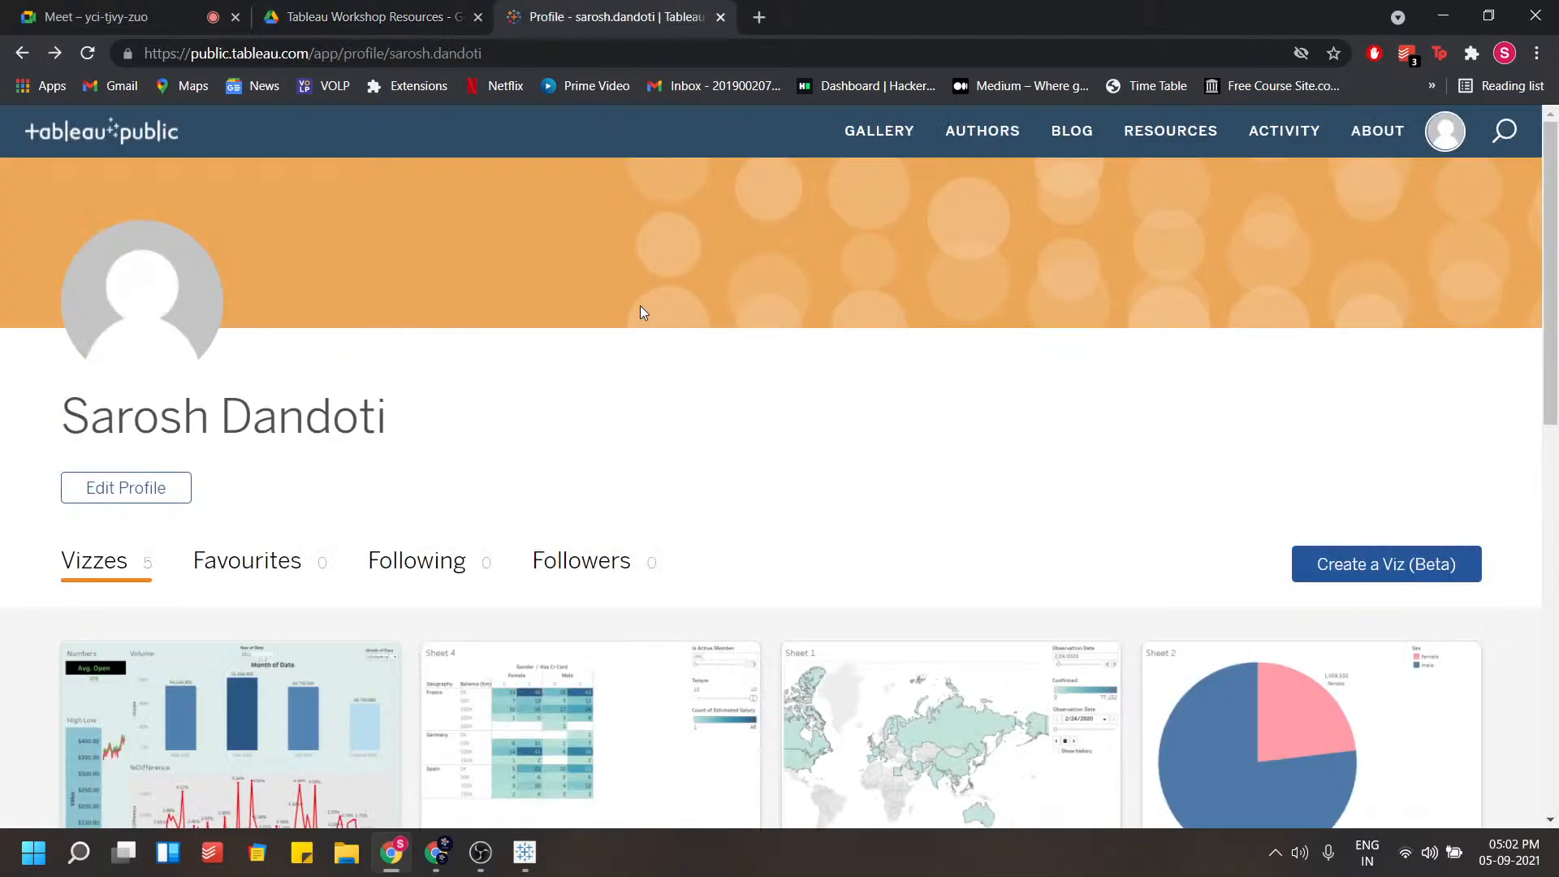
scroll(636, 397, "down", 3)
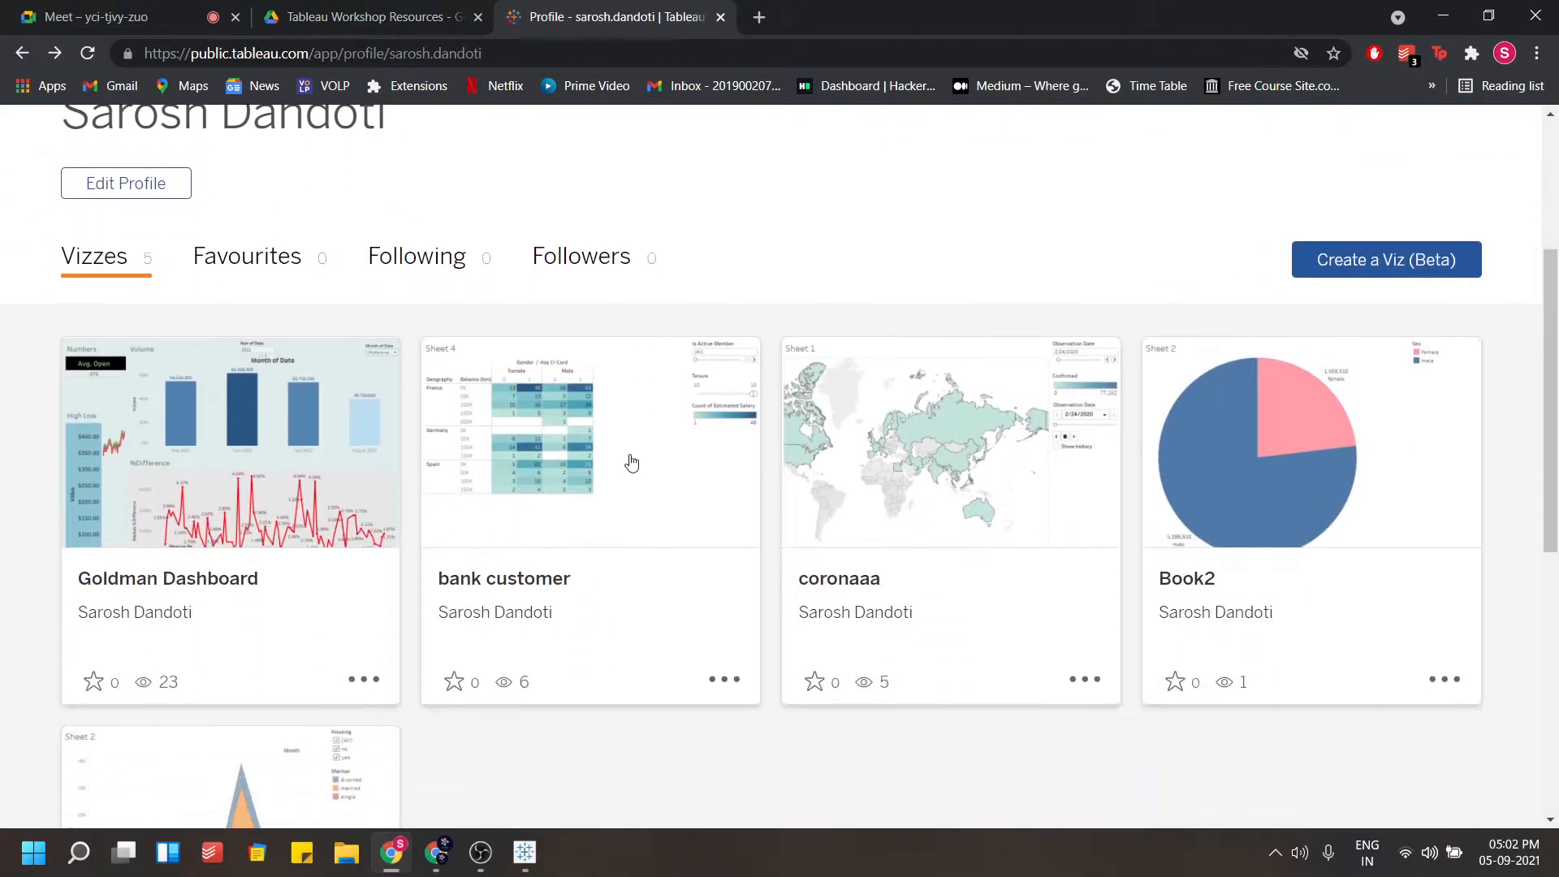
scroll(632, 459, "up", 3)
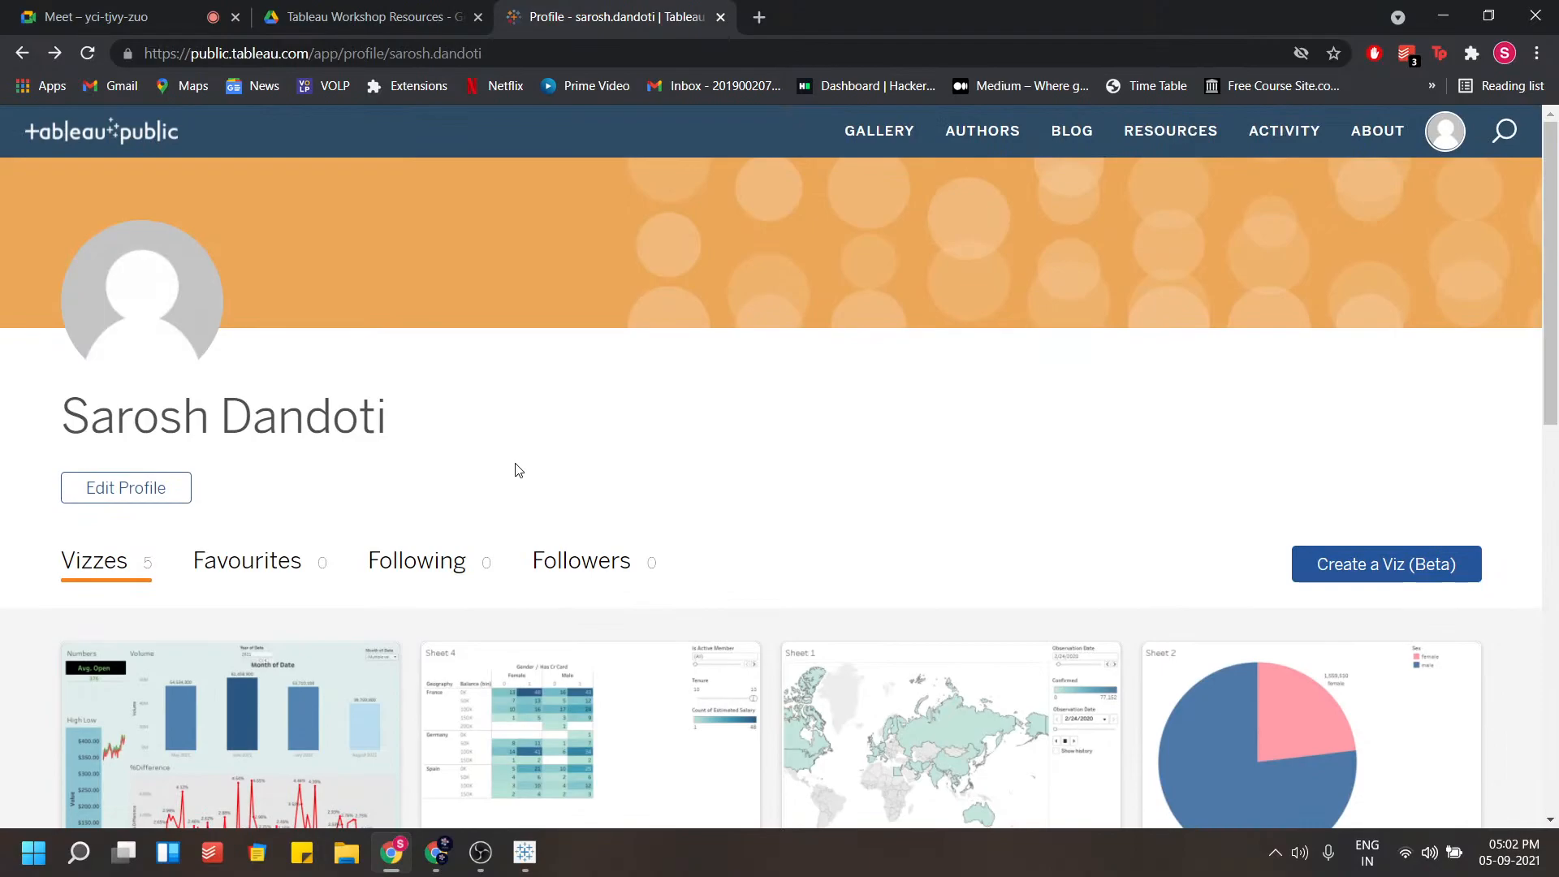
scroll(518, 470, "down", 2)
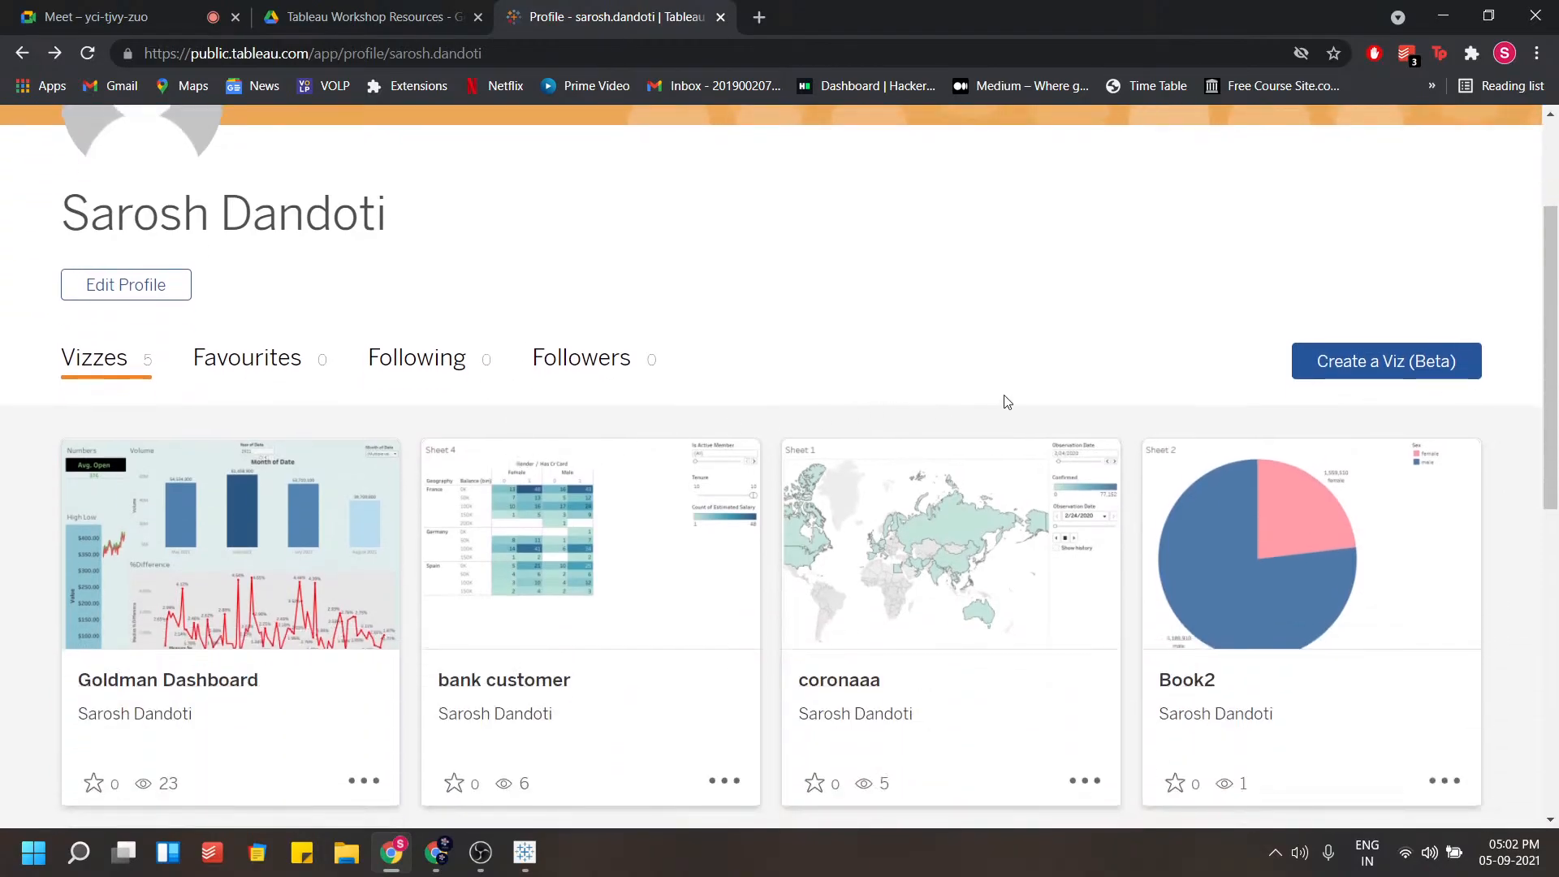
scroll(1226, 411, "up", 2)
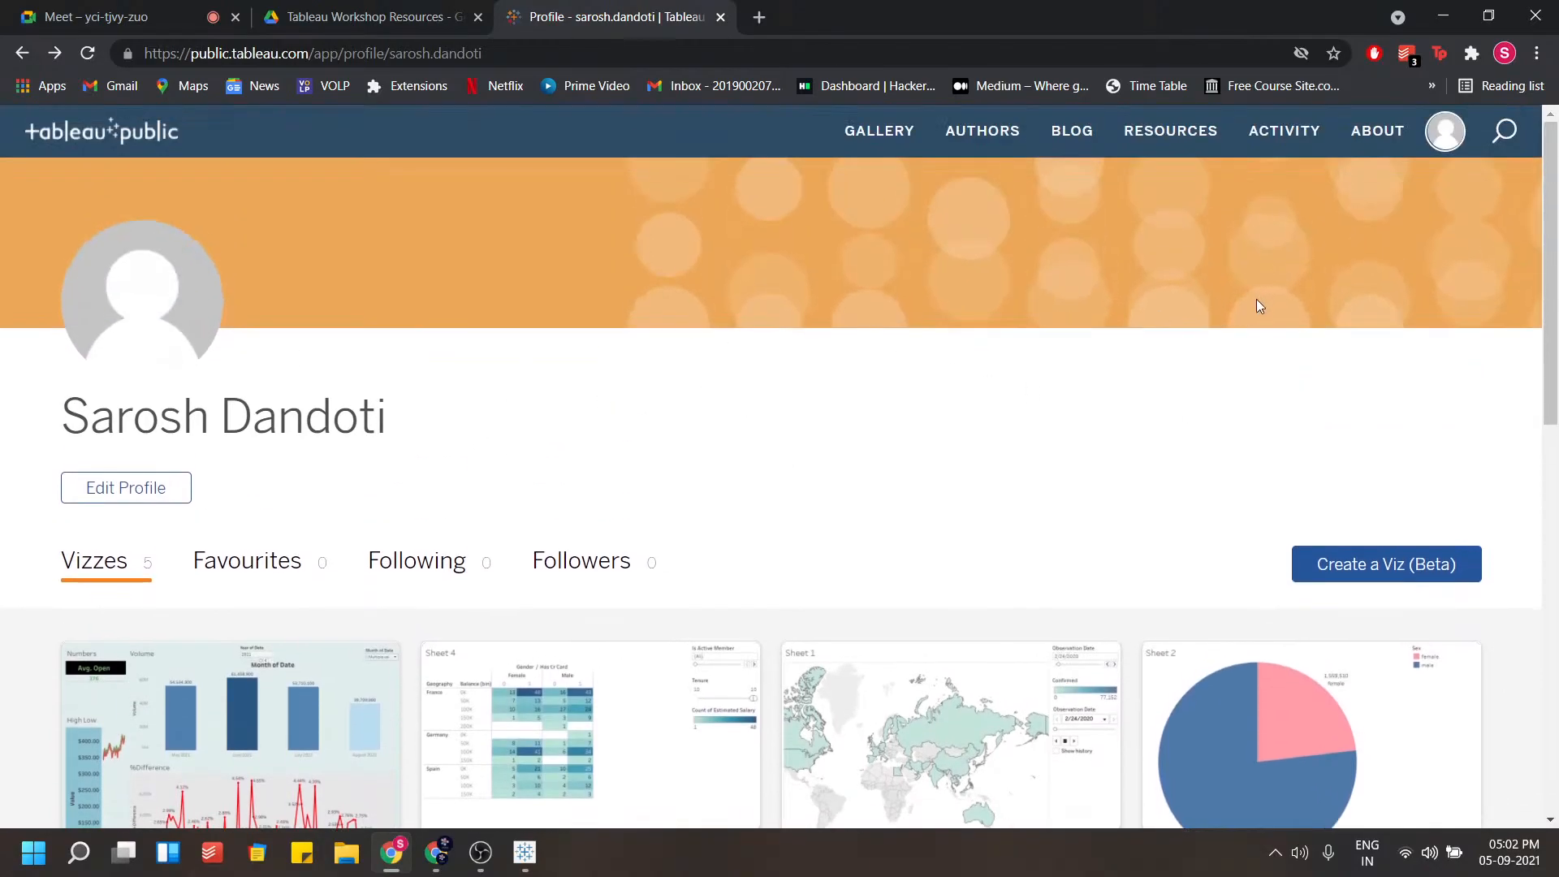
left_click(1445, 132)
left_click(601, 383)
scroll(606, 414, "down", 2)
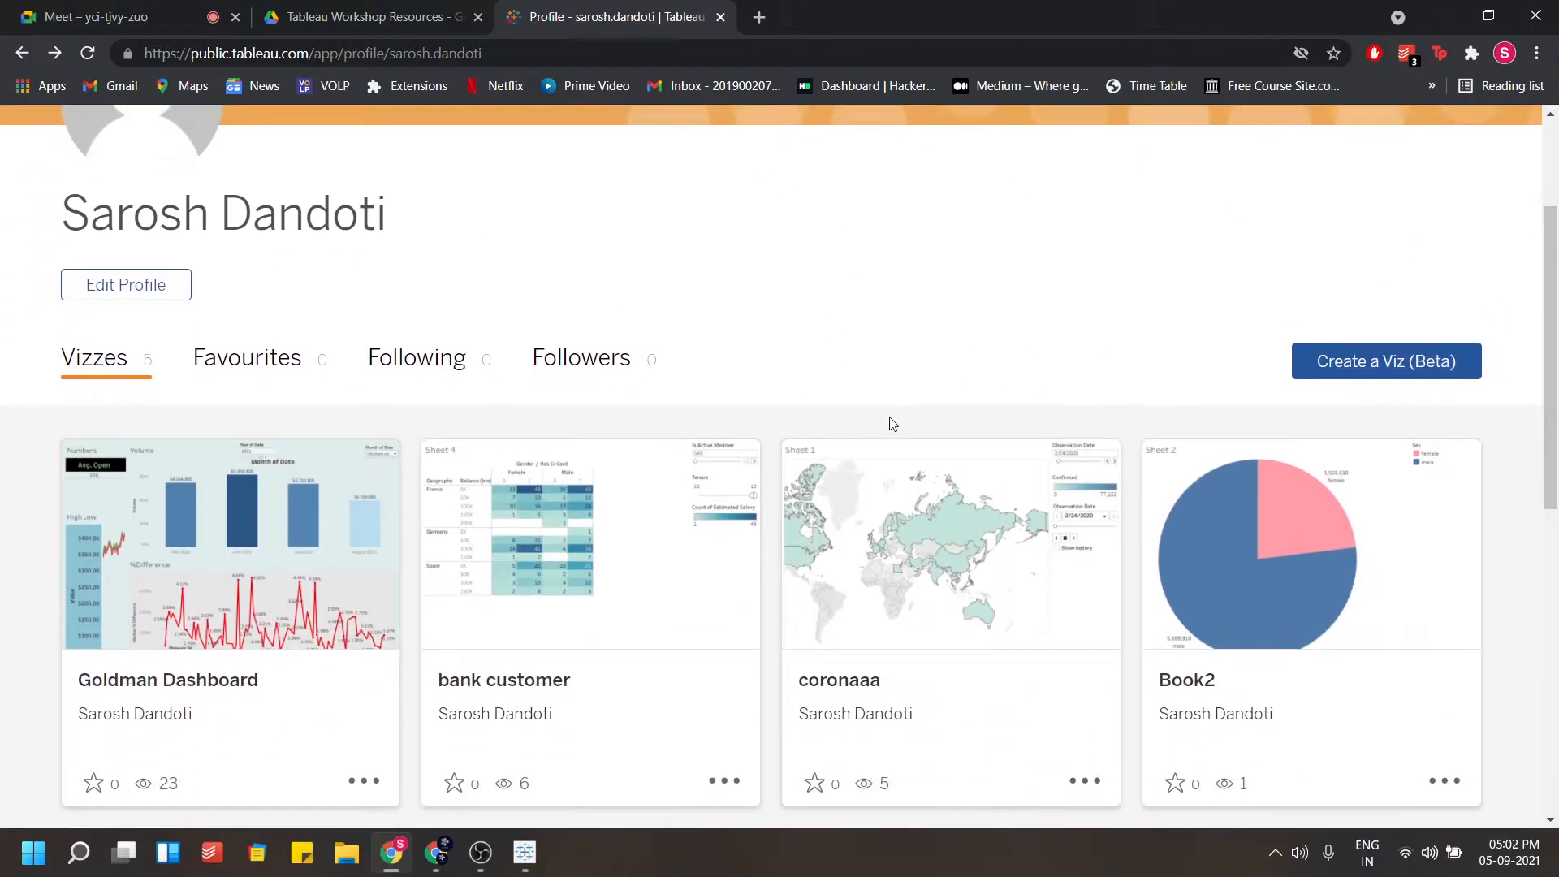
scroll(892, 423, "up", 3)
scroll(111, 244, "down", 4)
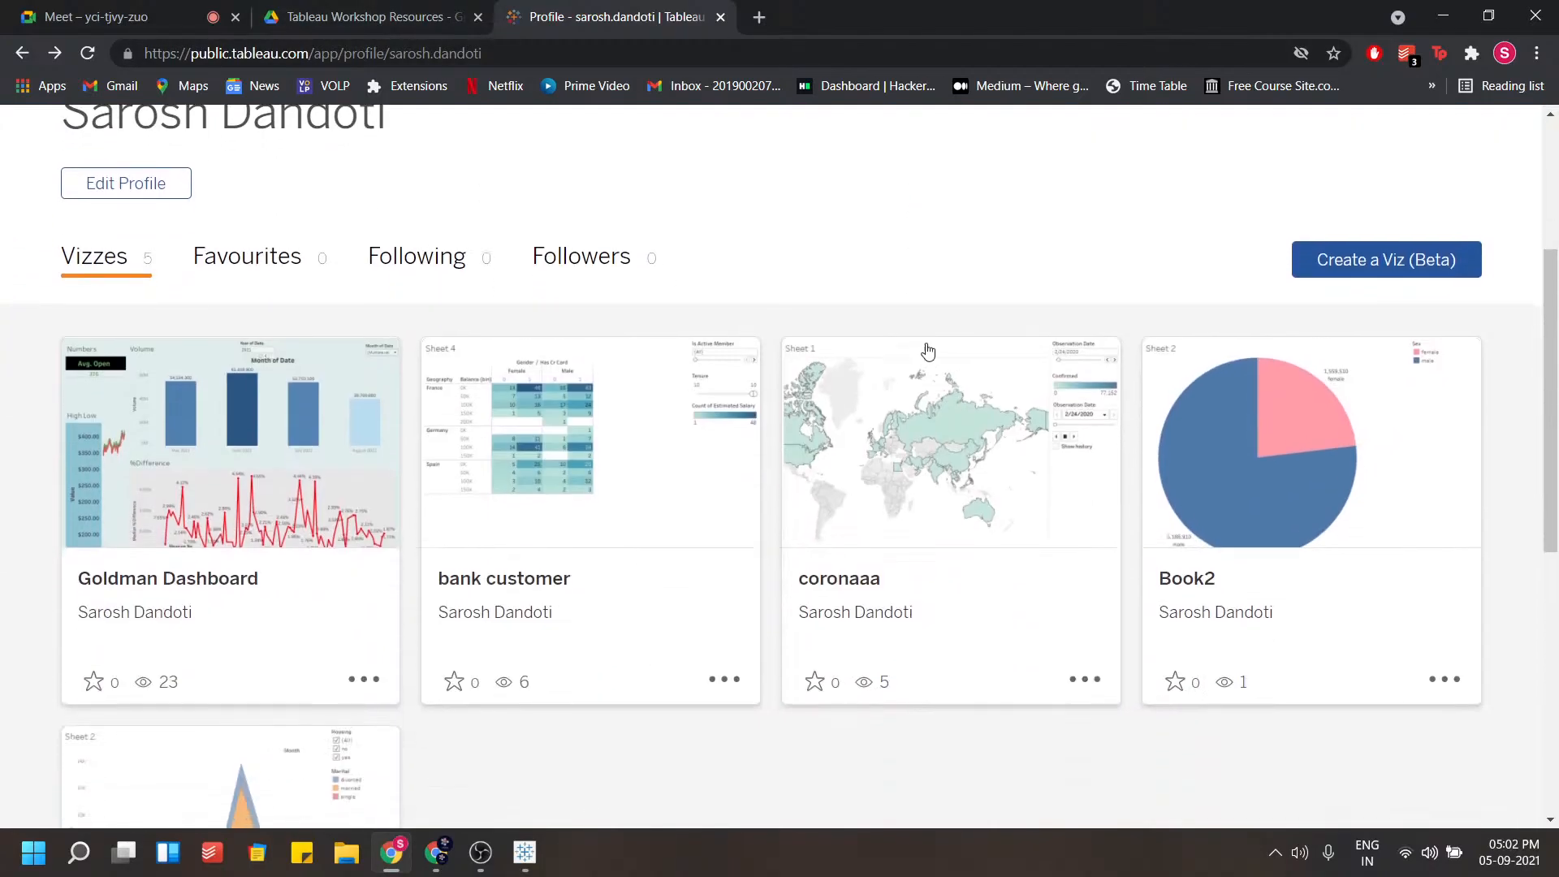
left_click(1353, 274)
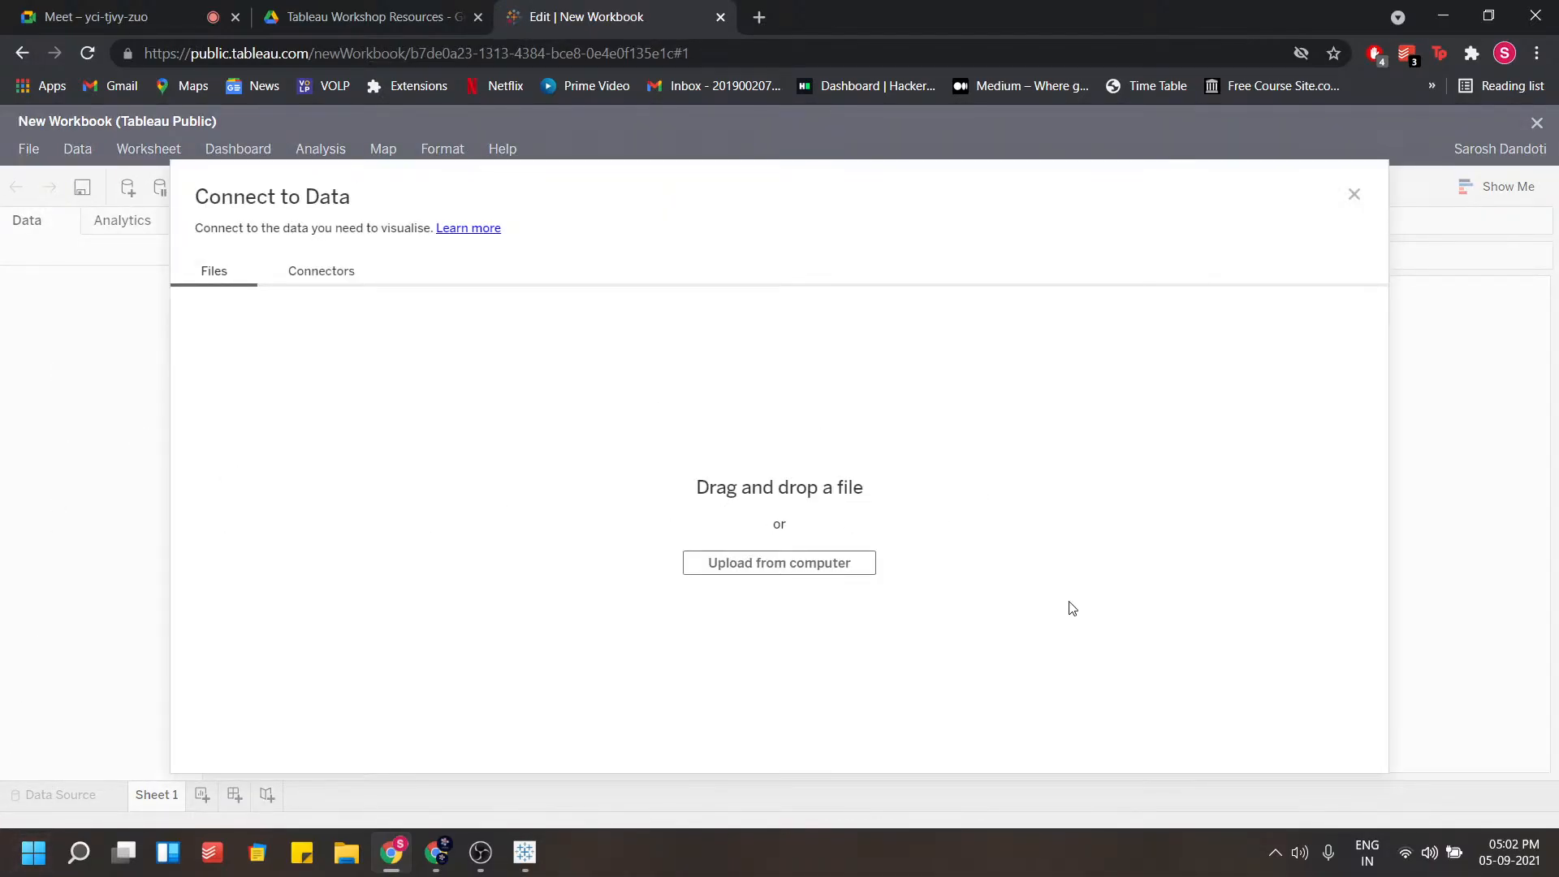
left_click(1352, 197)
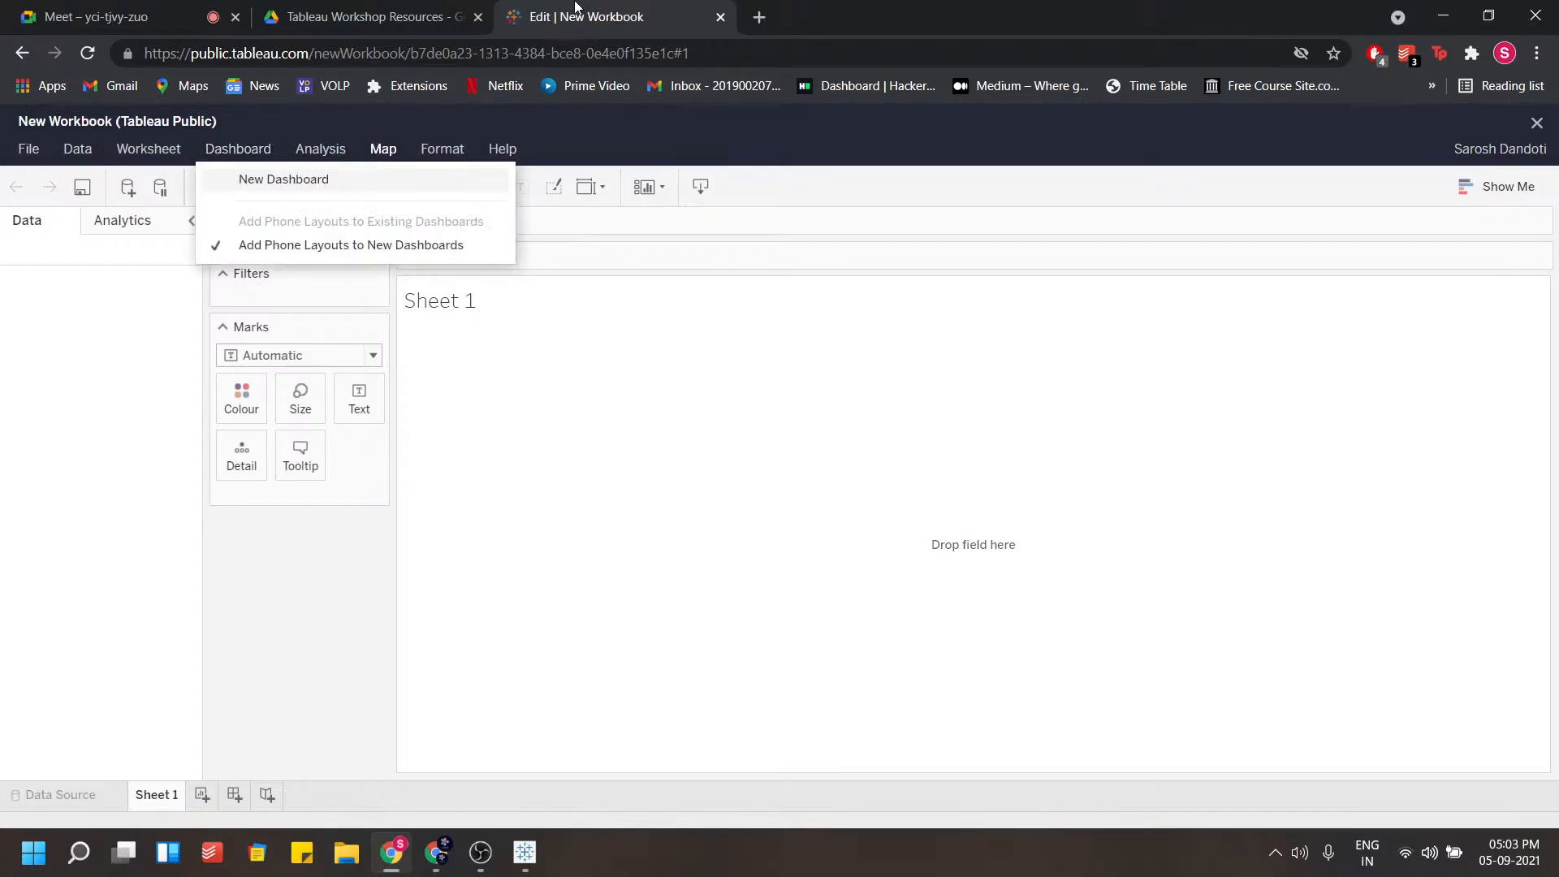
middle_click(576, 6)
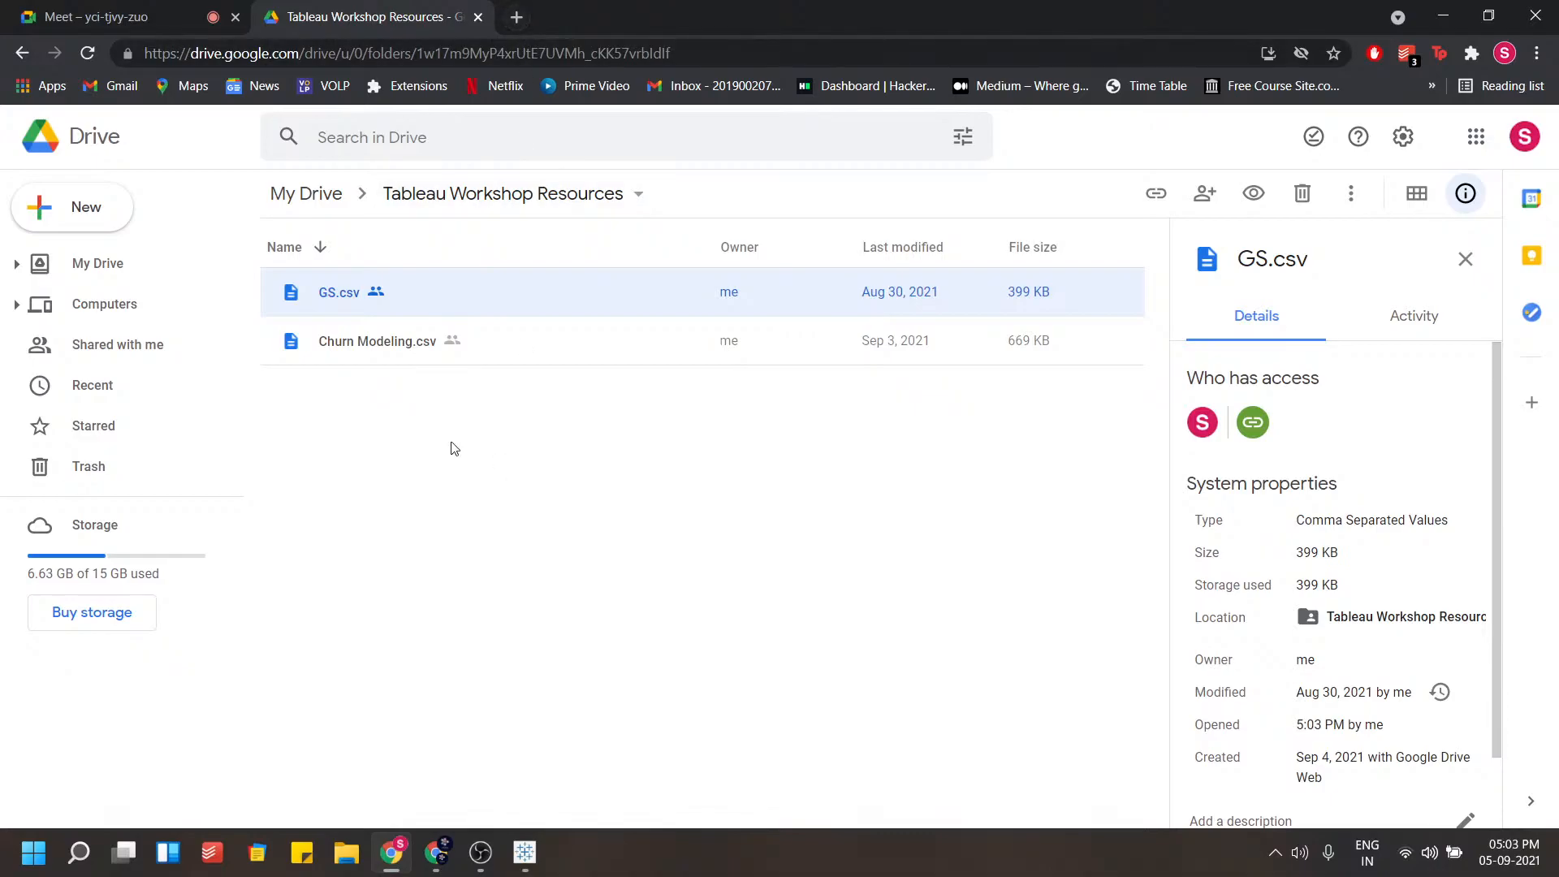
left_click(565, 423)
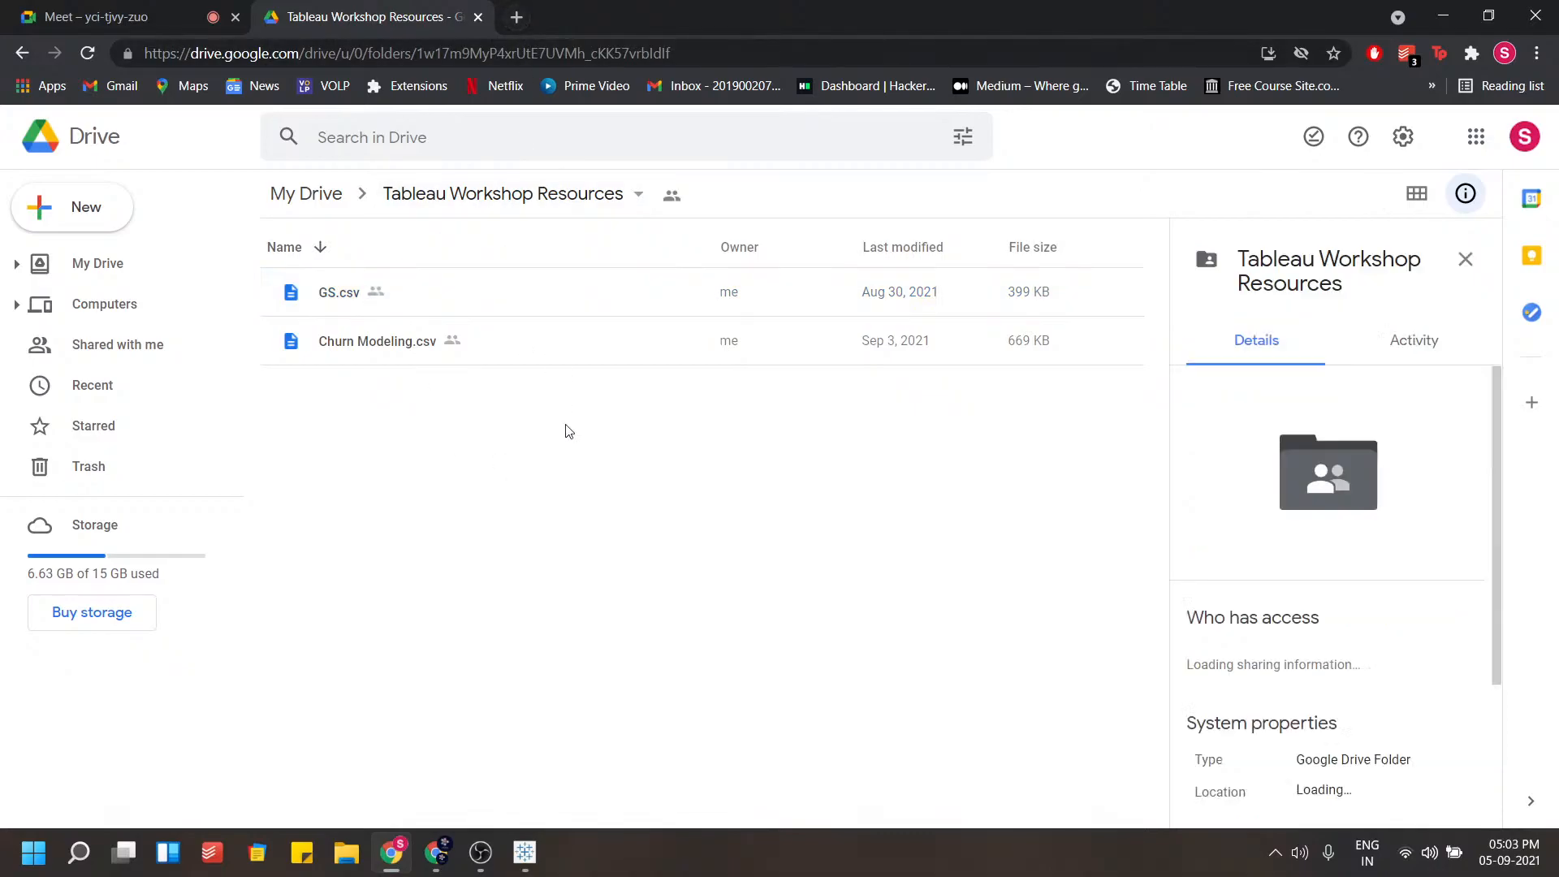
In the Tableau Public desktop app, connect to the text file Churn Modeling.csv
left_click(526, 849)
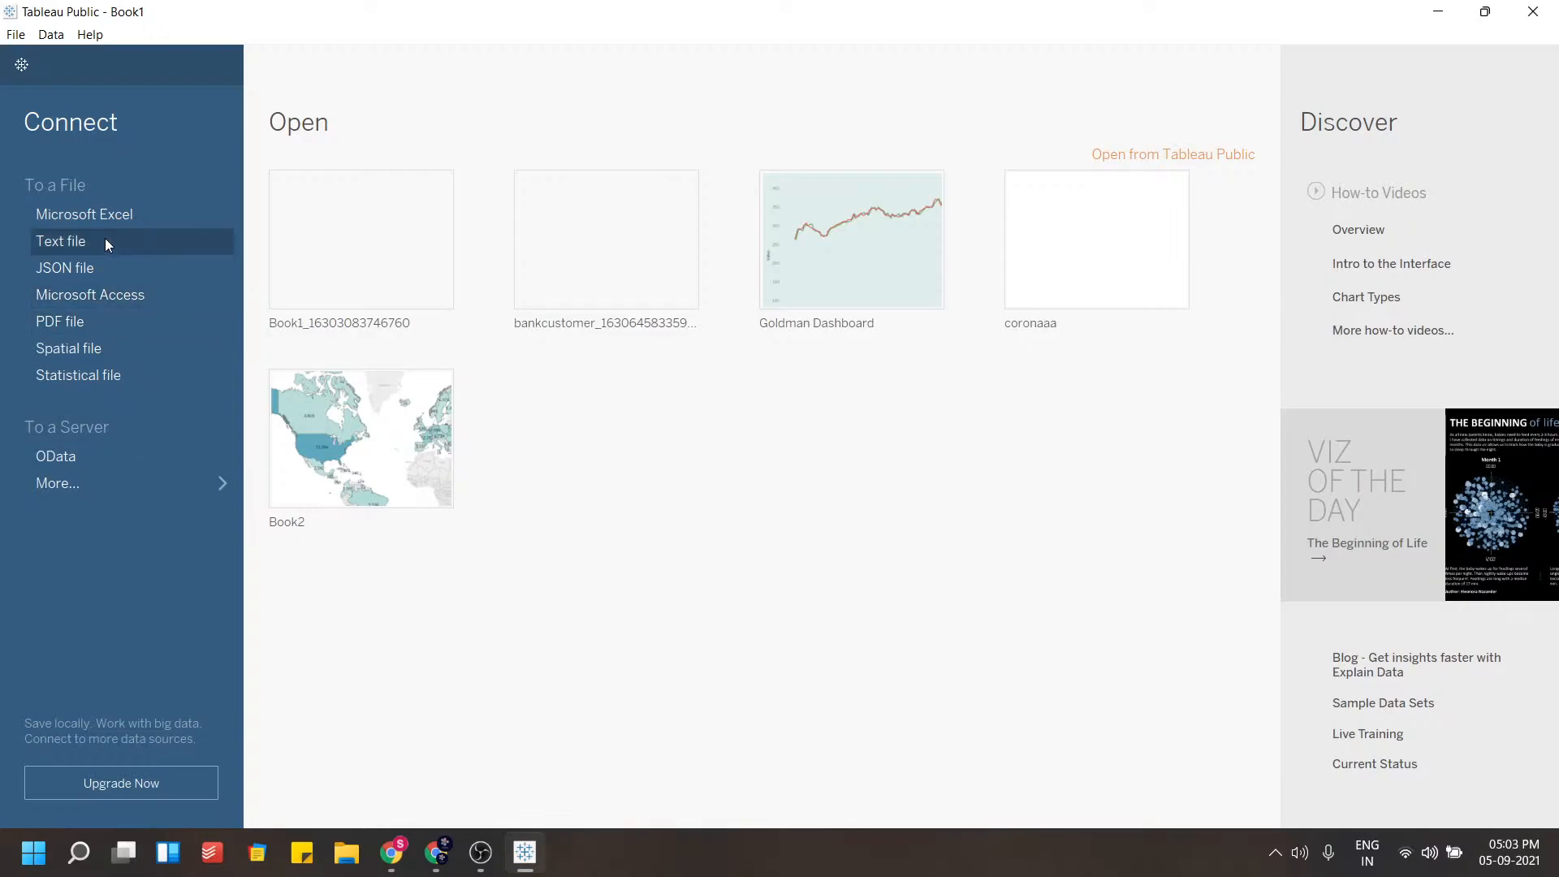
left_click(84, 241)
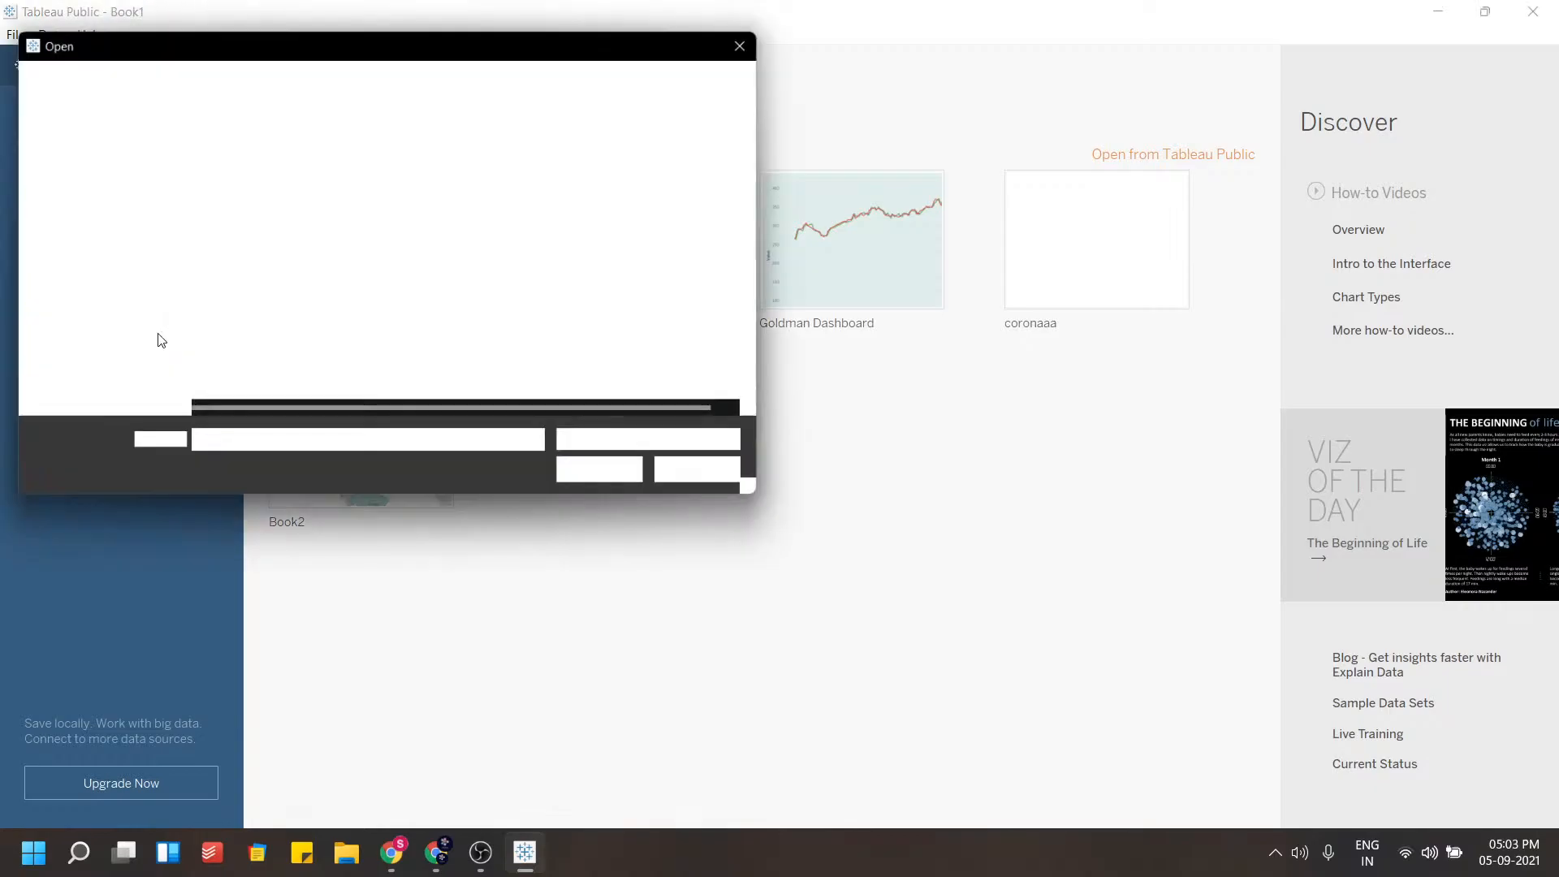
left_click(251, 188)
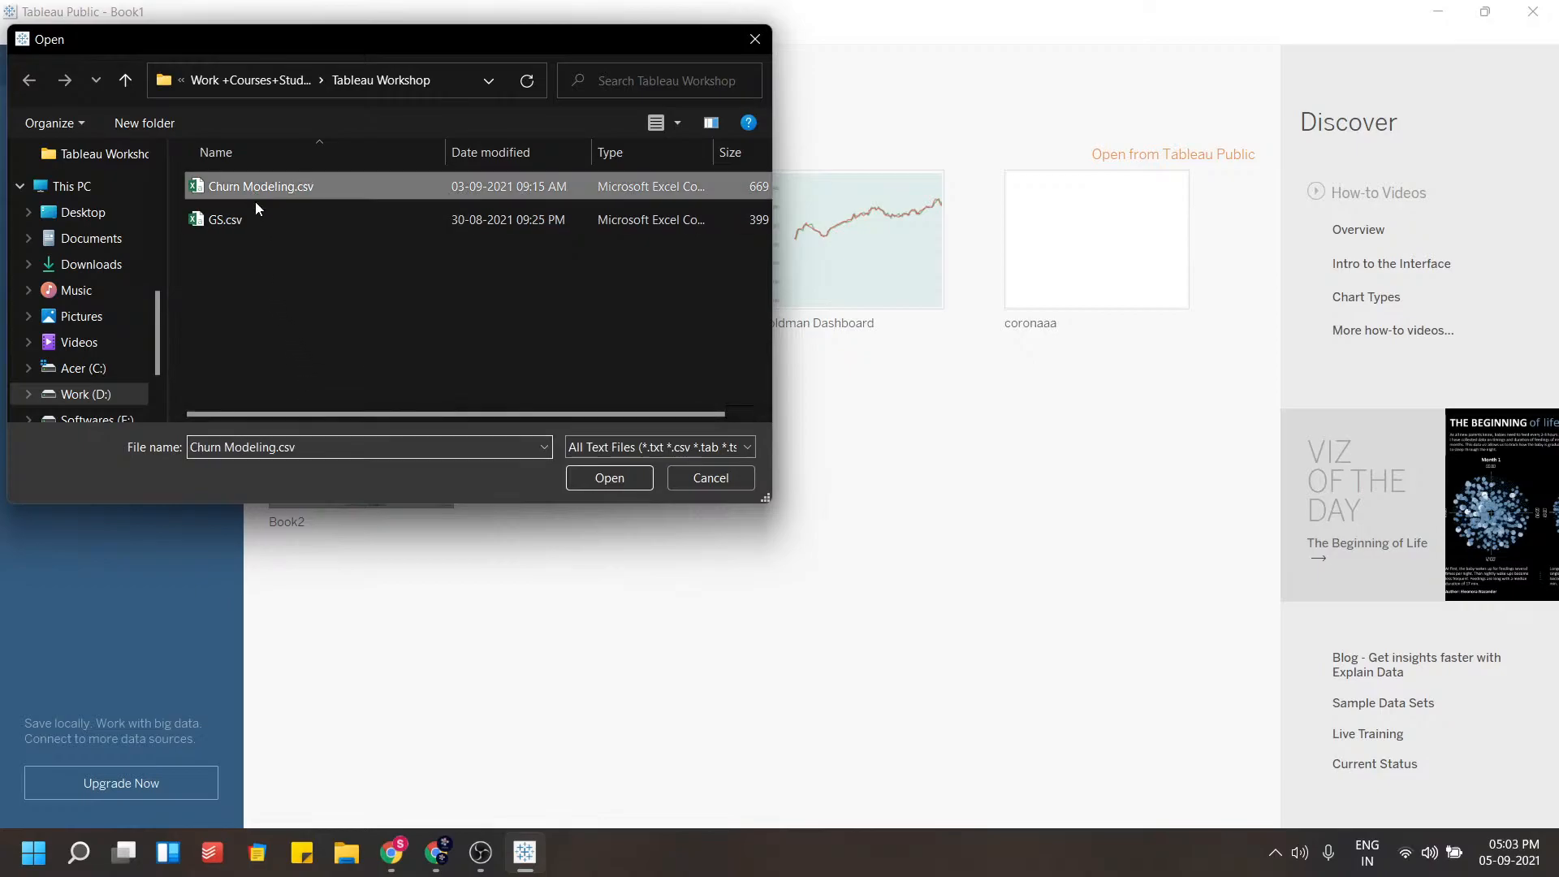
left_click(592, 478)
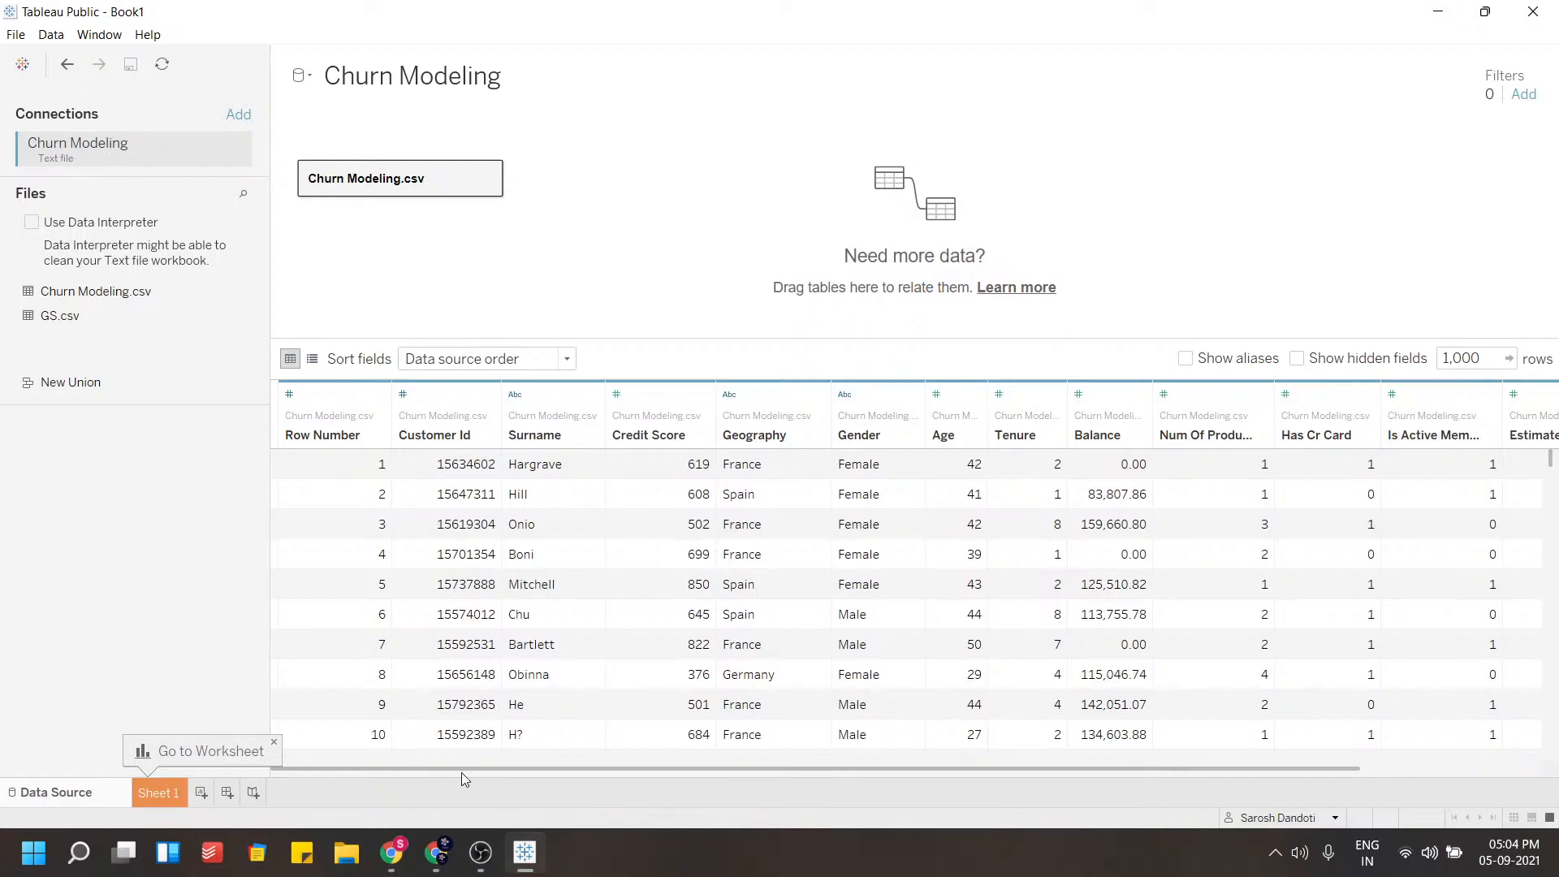
Scroll through the Churn Modeling data source preview to review all its columns
left_click(274, 739)
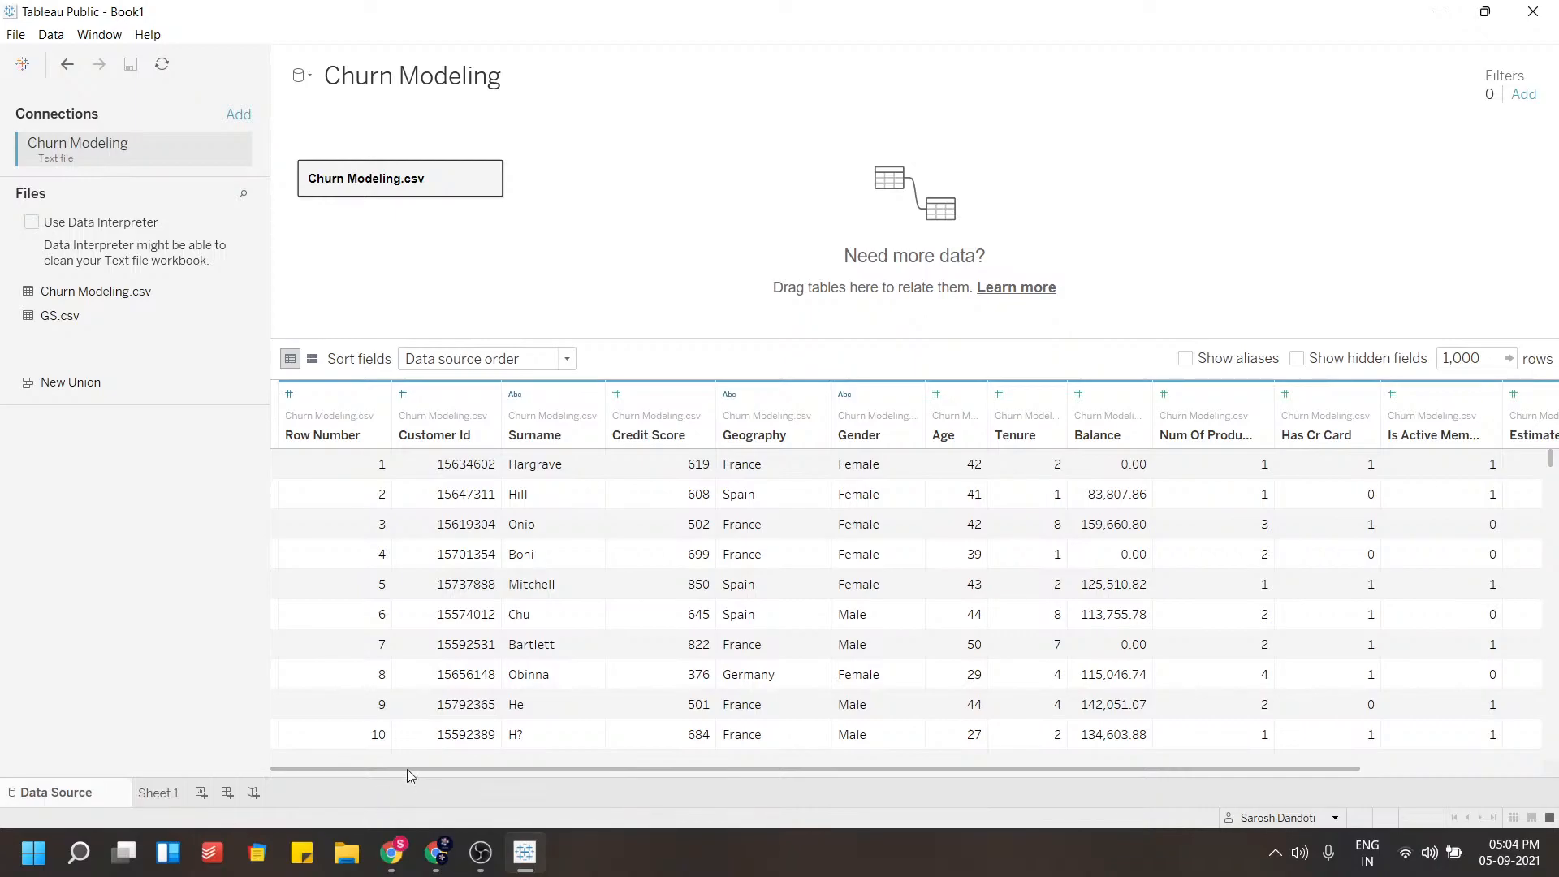
left_click_drag(443, 768, 567, 772)
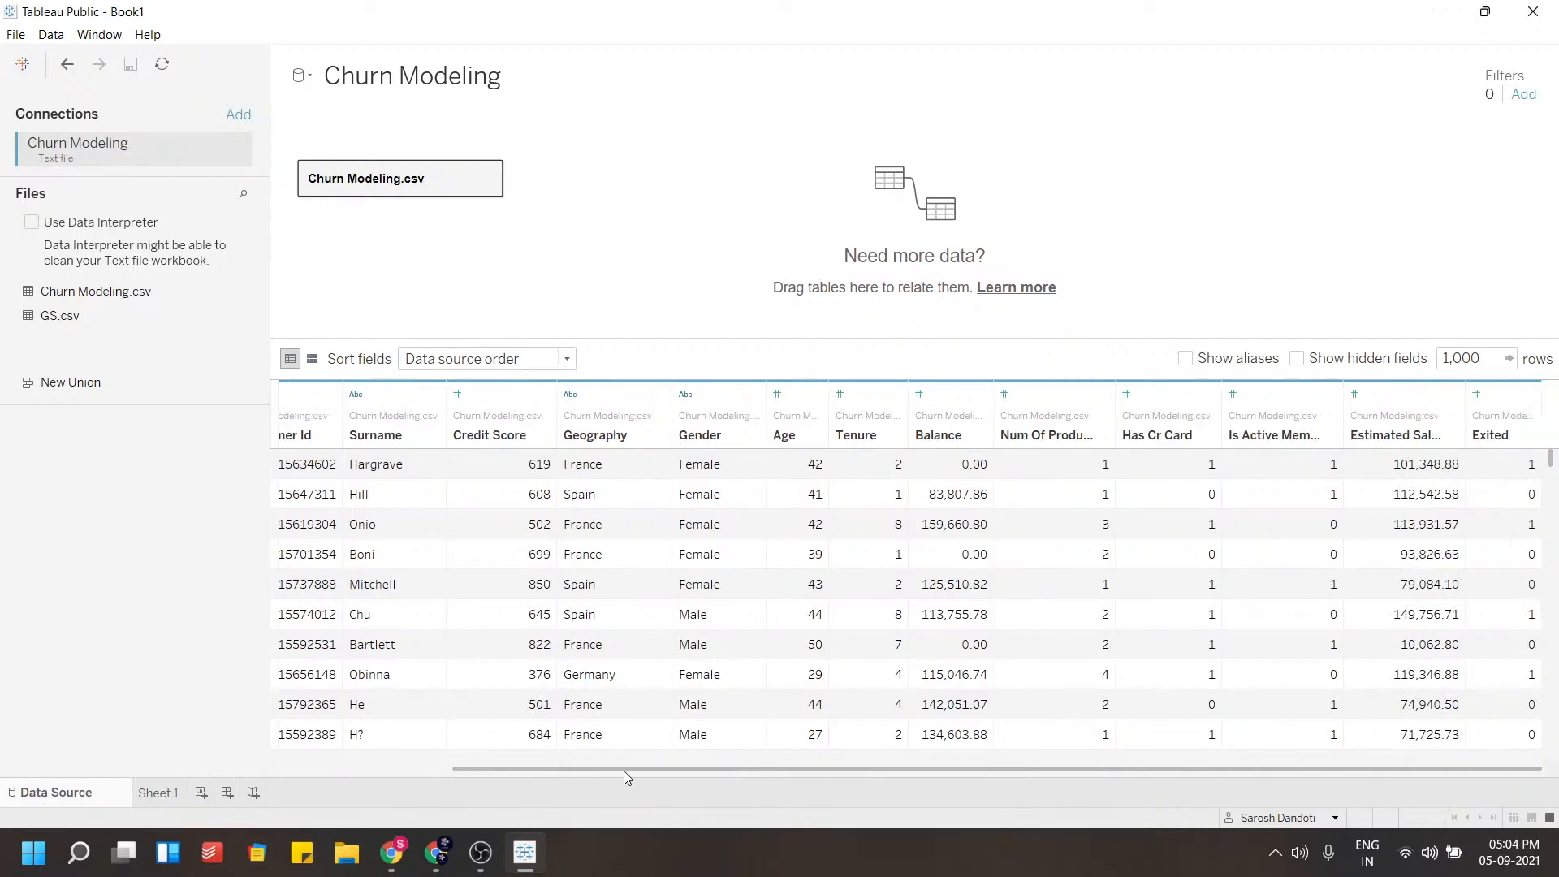
left_click_drag(624, 771, 380, 742)
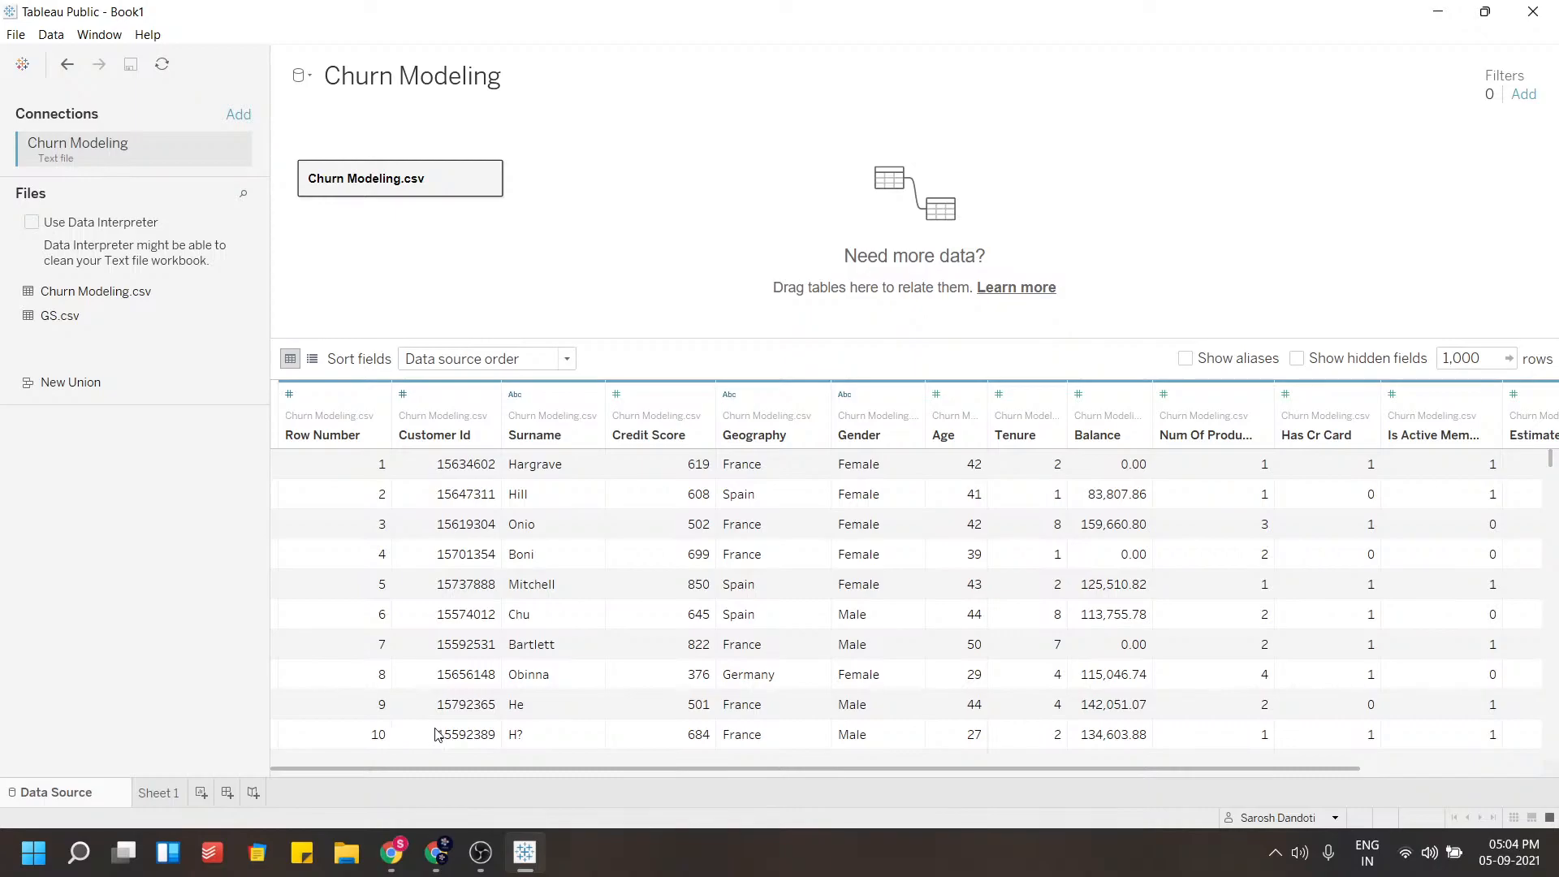
left_click_drag(419, 764, 362, 776)
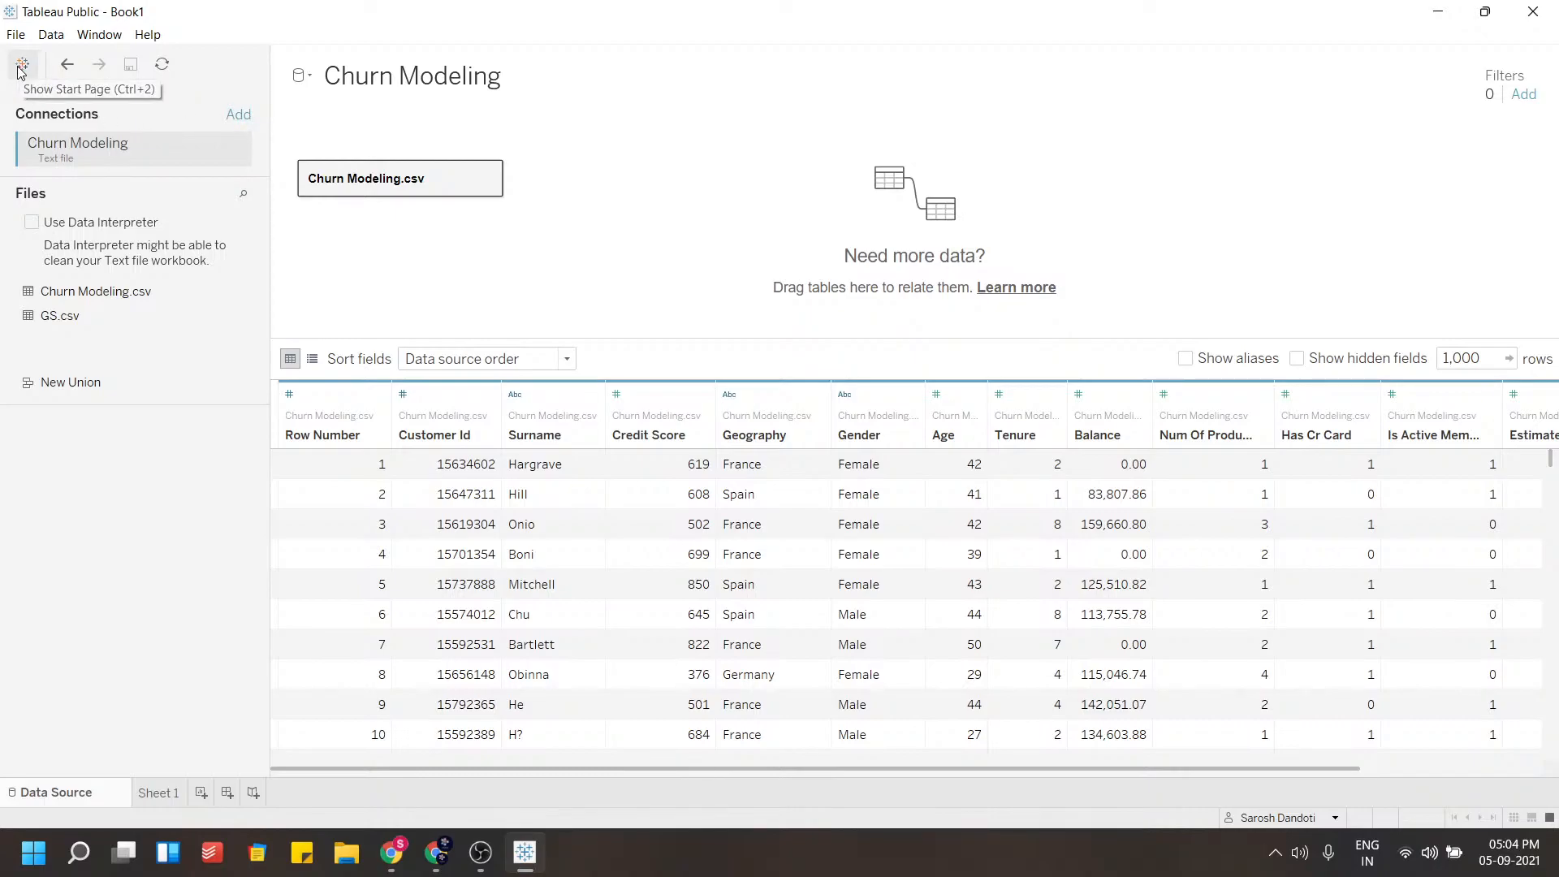
Open the Sheet 1 worksheet to start building a visualization
left_click(15, 34)
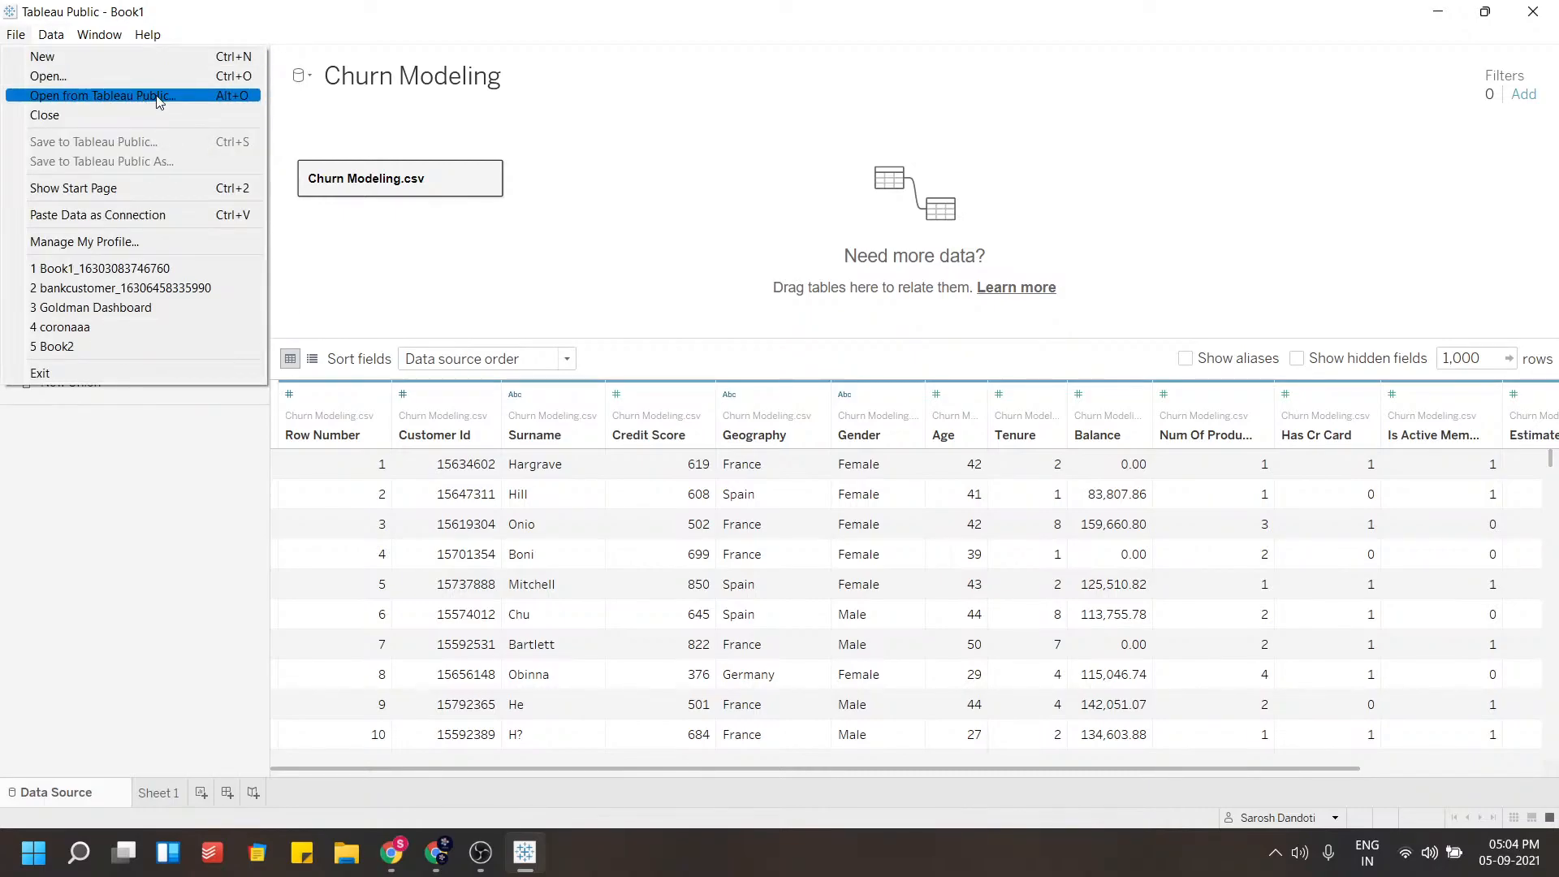
left_click(75, 708)
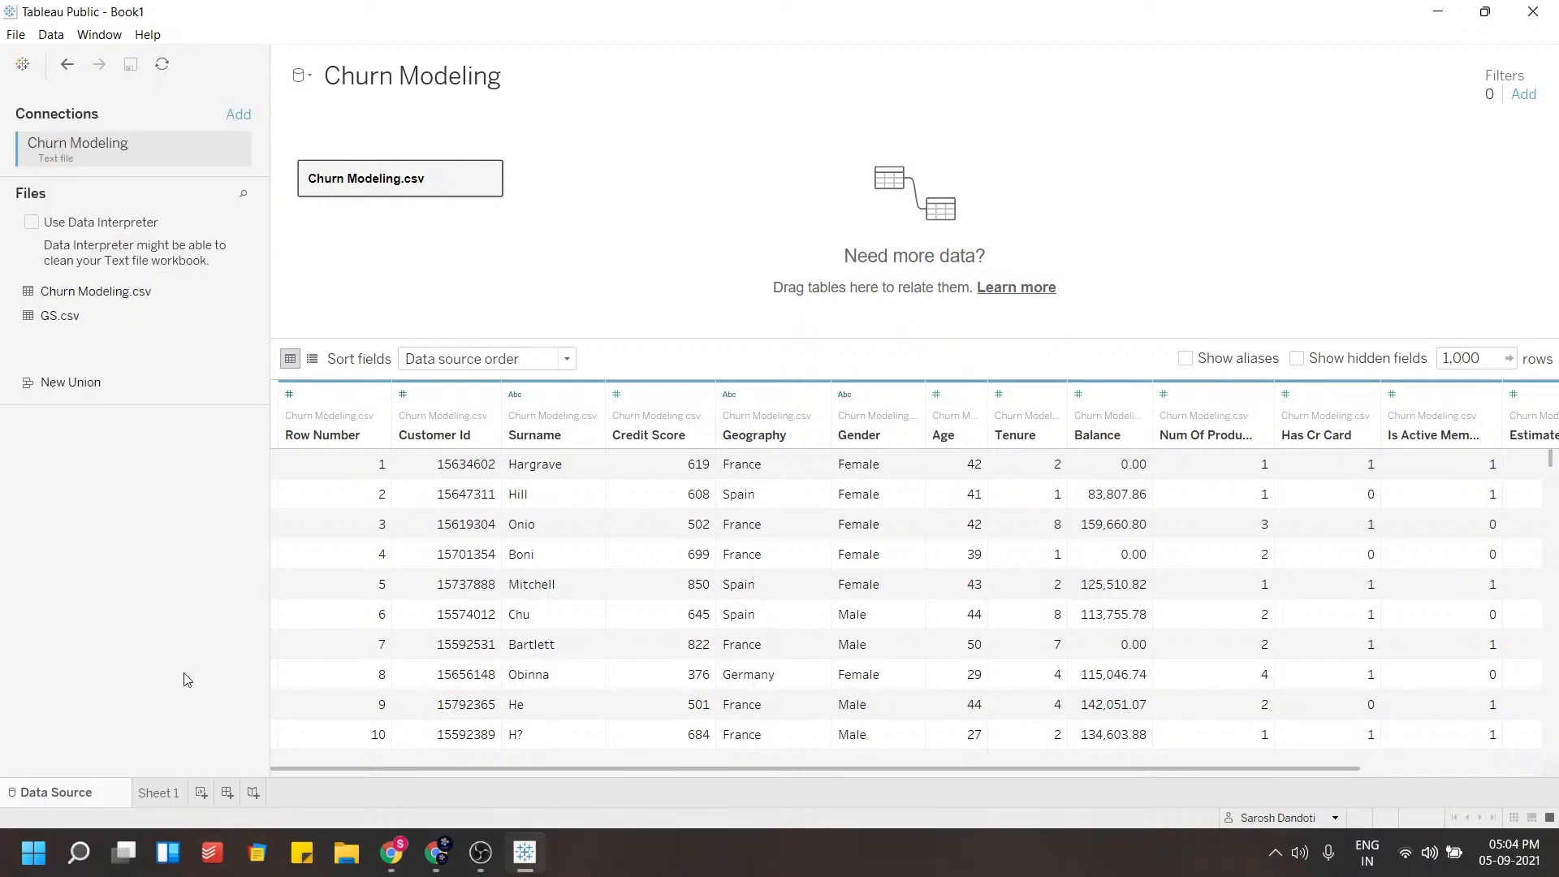
left_click(153, 792)
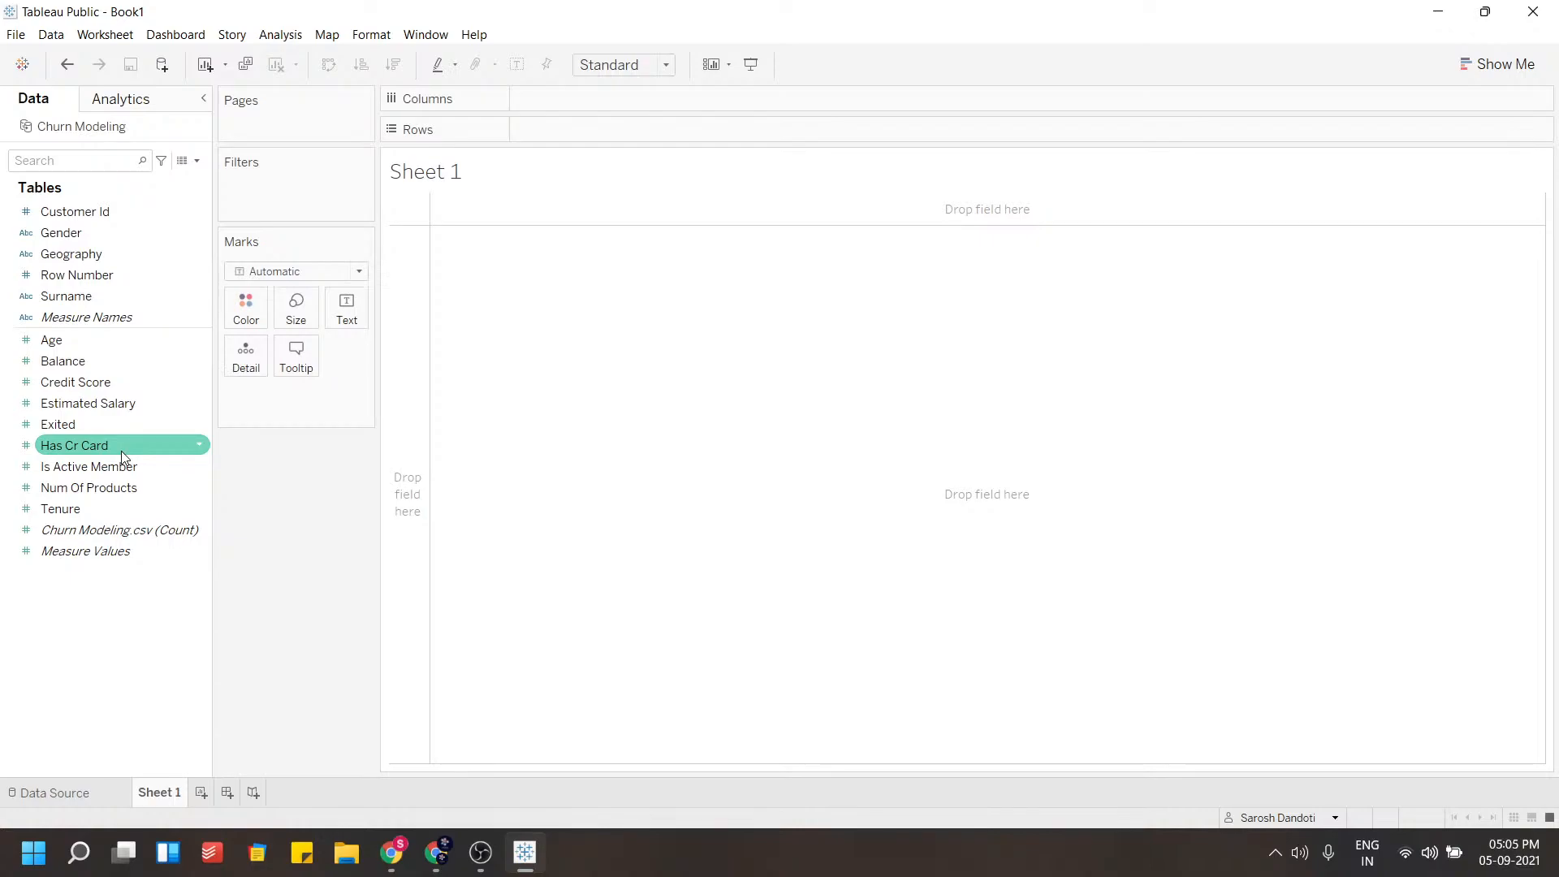
left_click(17, 34)
left_click(51, 37)
left_click(89, 37)
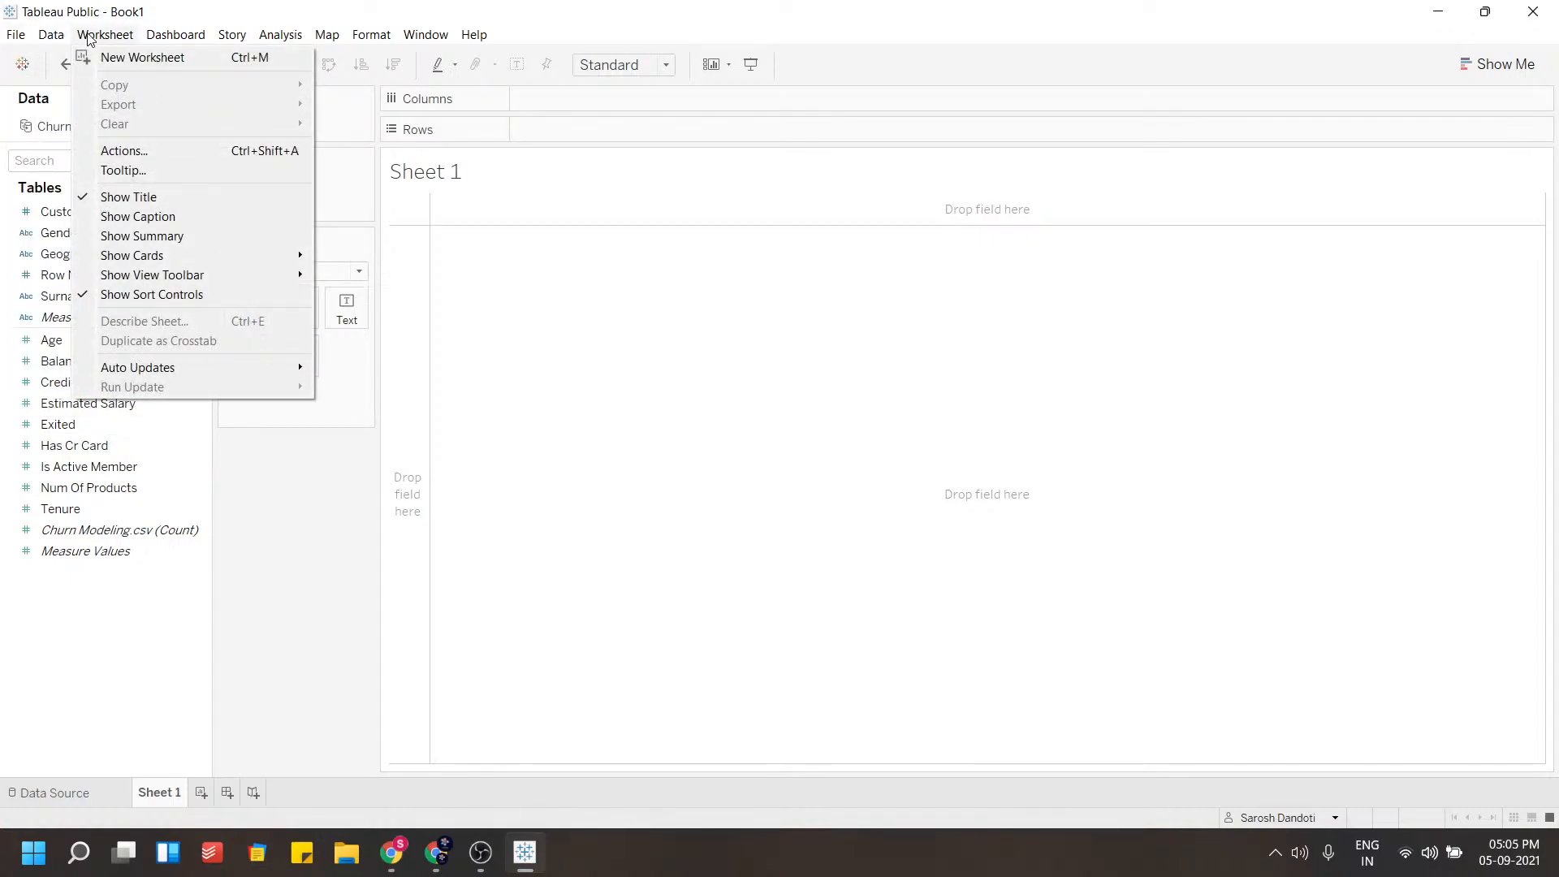
mouse_move(177, 36)
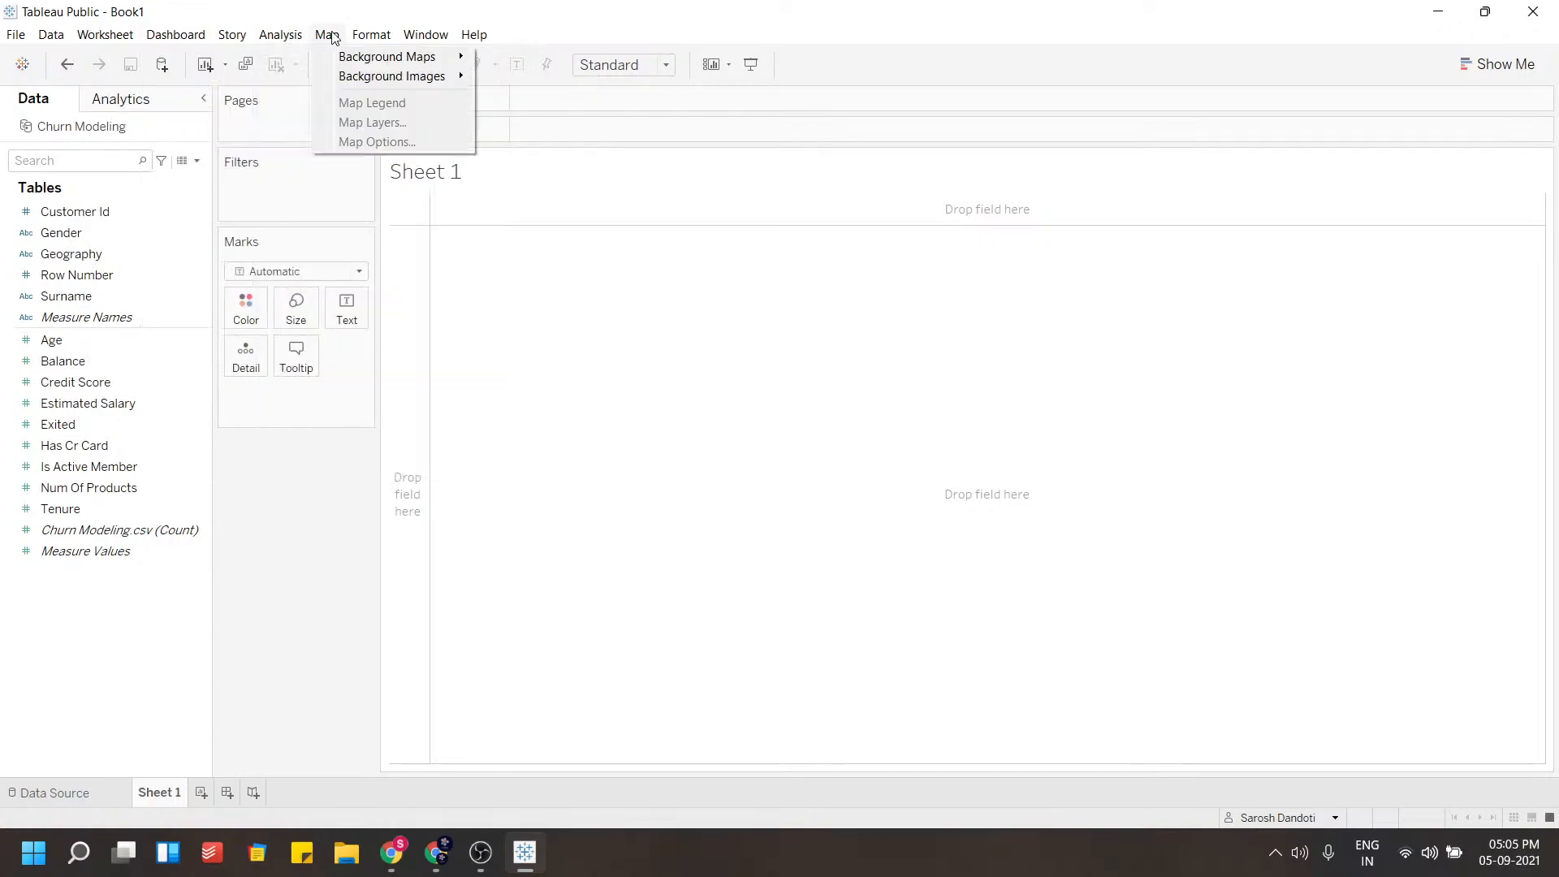
mouse_move(378, 35)
left_click(264, 487)
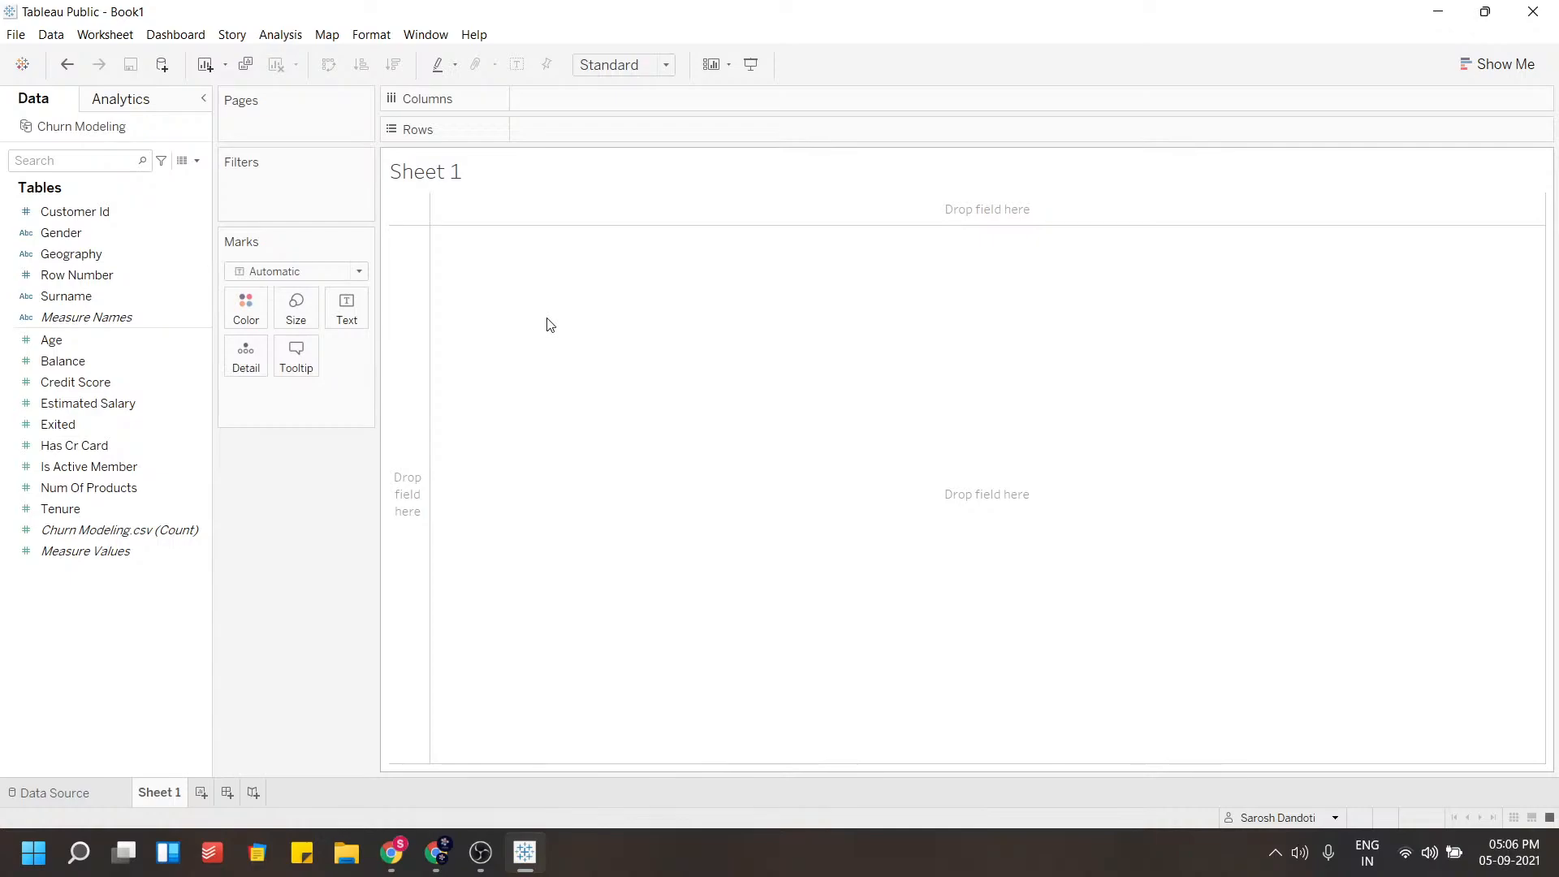
Build a text table of Churn Modeling.csv record counts by Gender
left_click(153, 361)
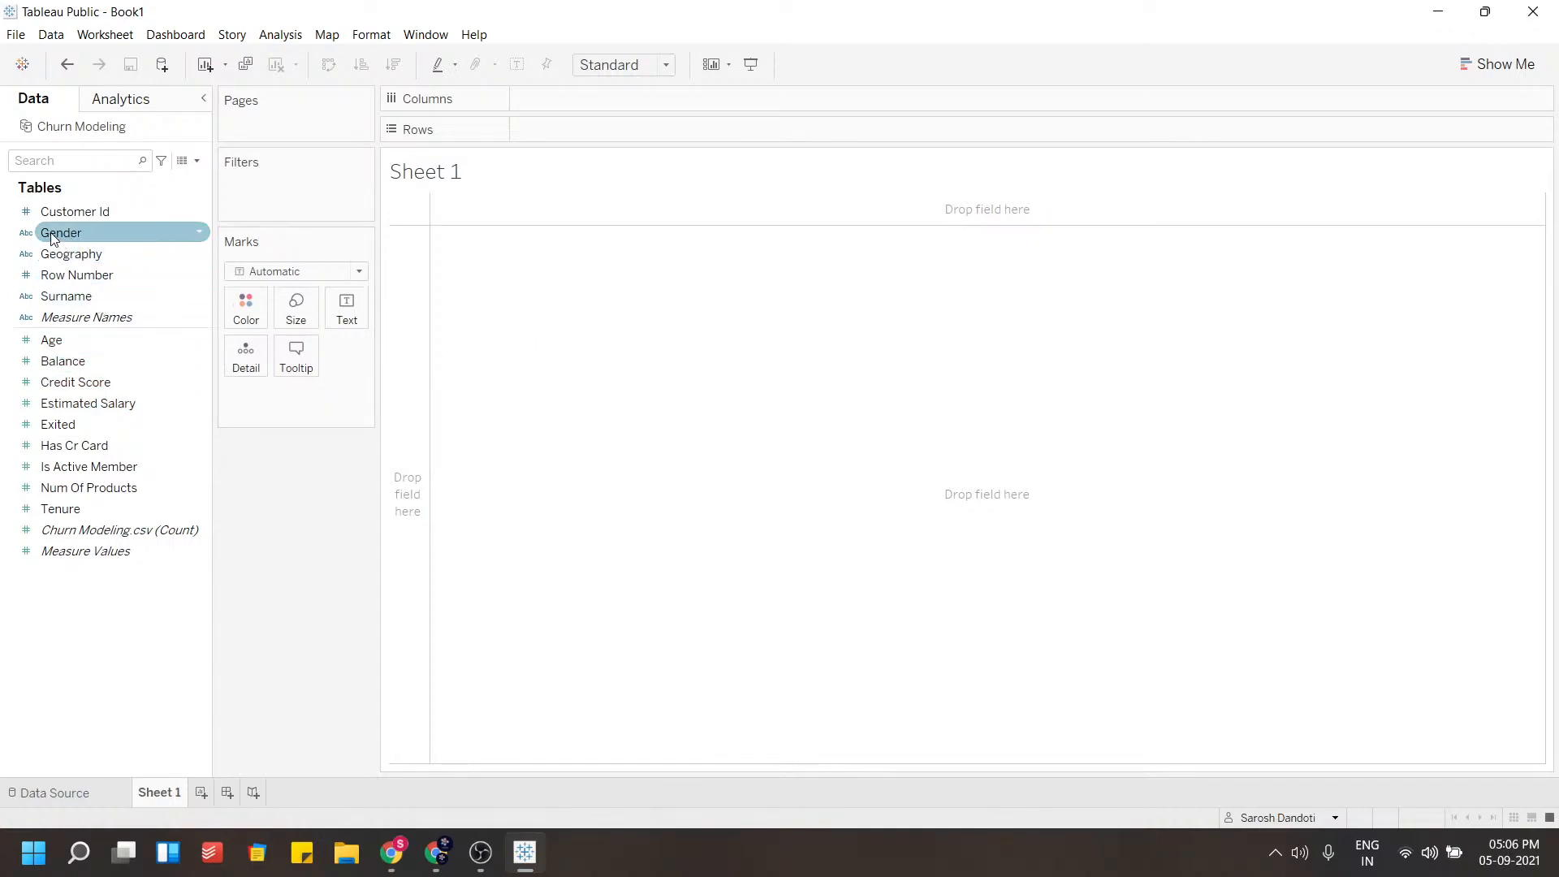
left_click_drag(54, 237, 545, 312)
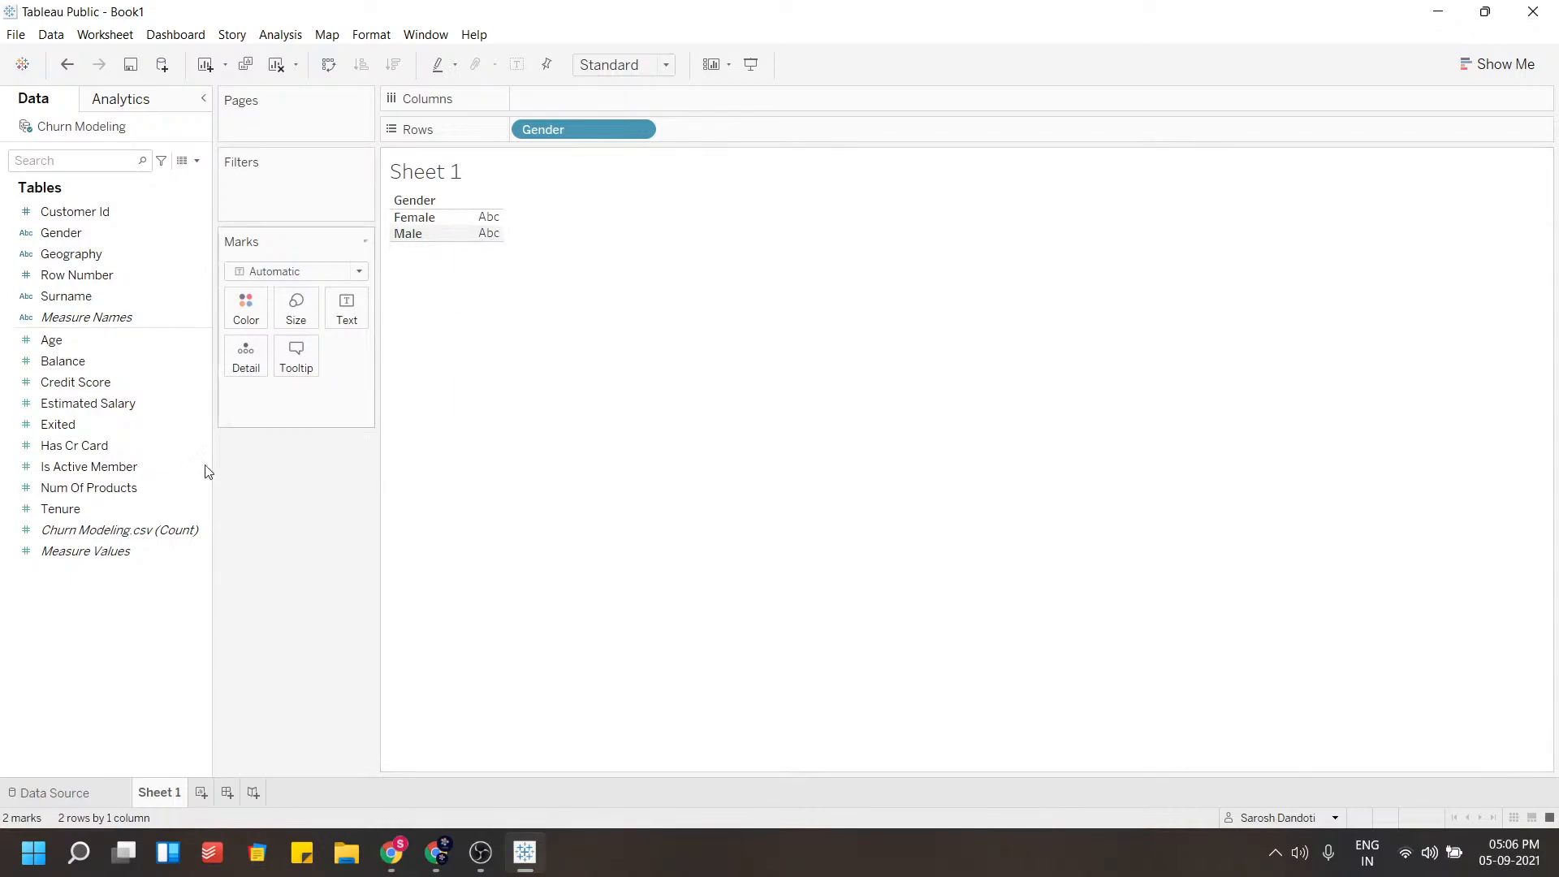
left_click(93, 417)
left_click_drag(114, 530, 484, 232)
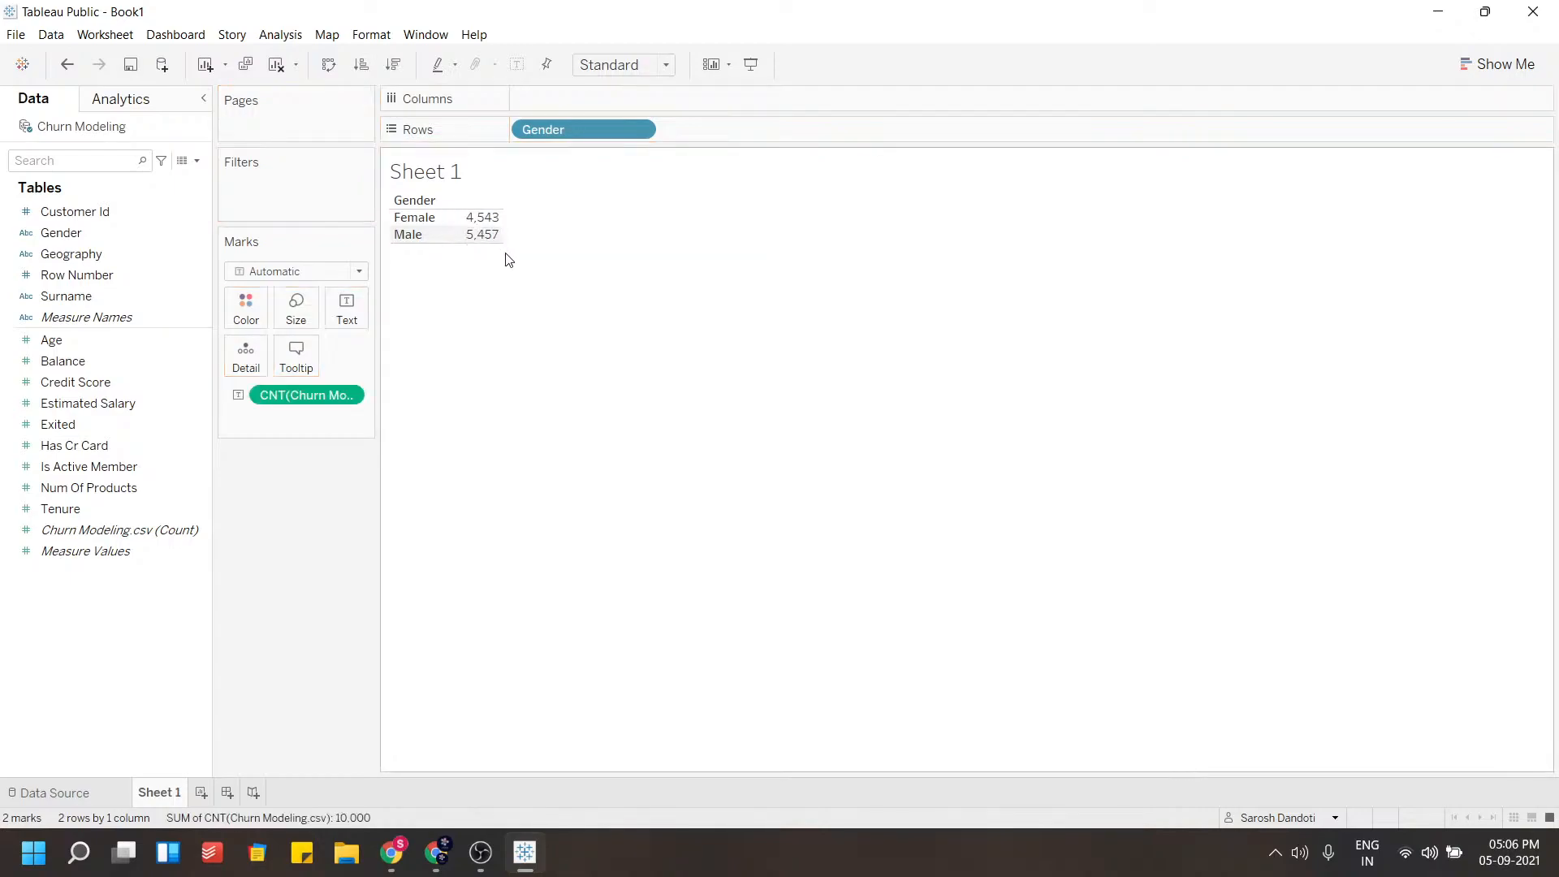
mouse_move(487, 235)
left_click(356, 393)
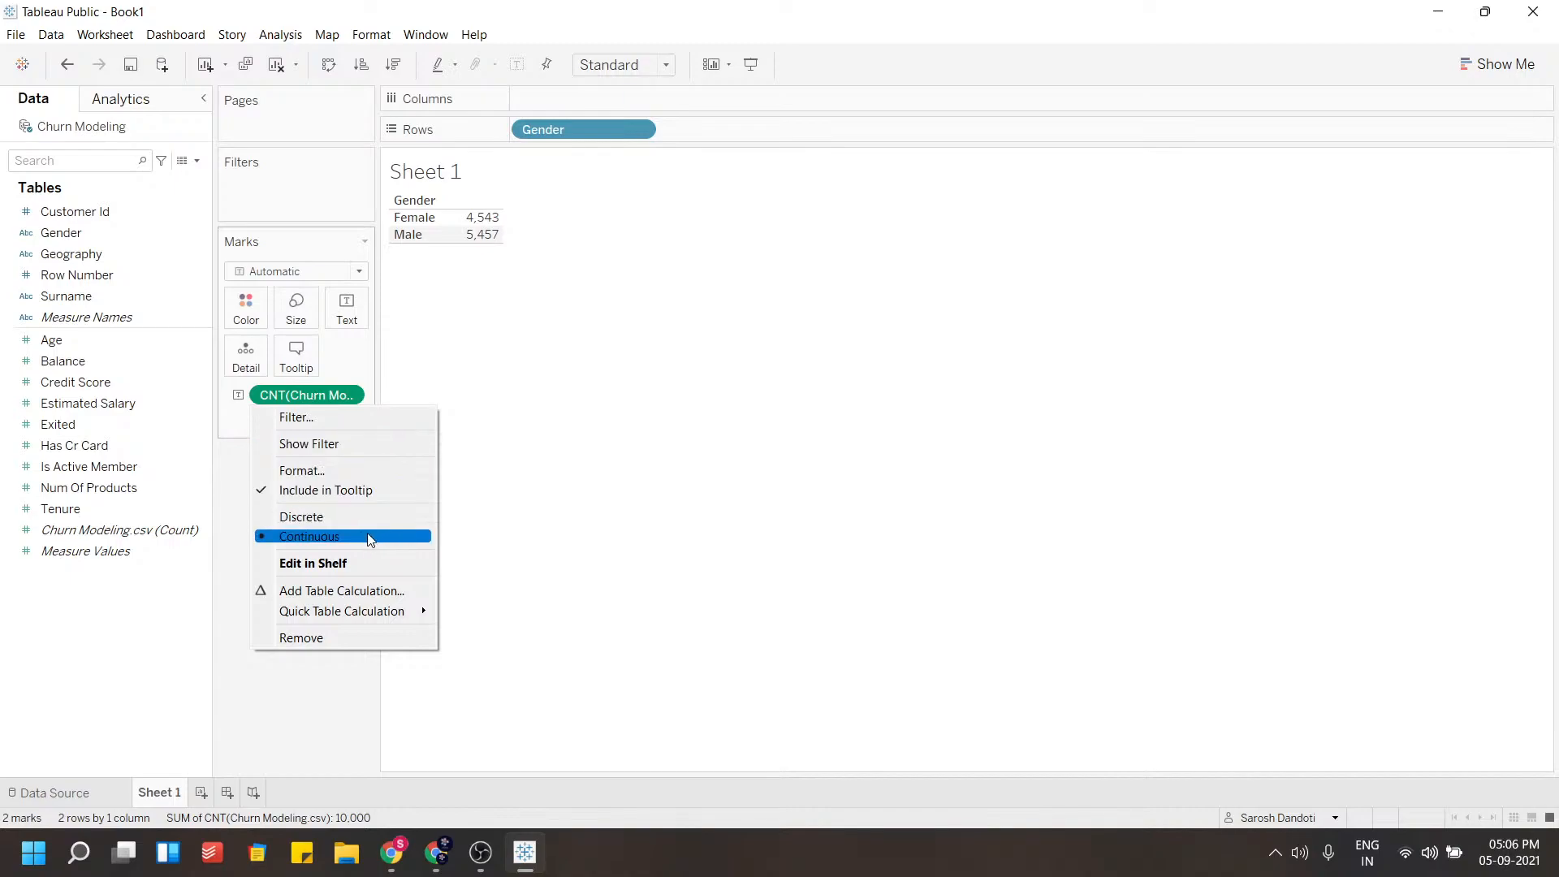
left_click(332, 400)
left_click(349, 397)
left_click(349, 397)
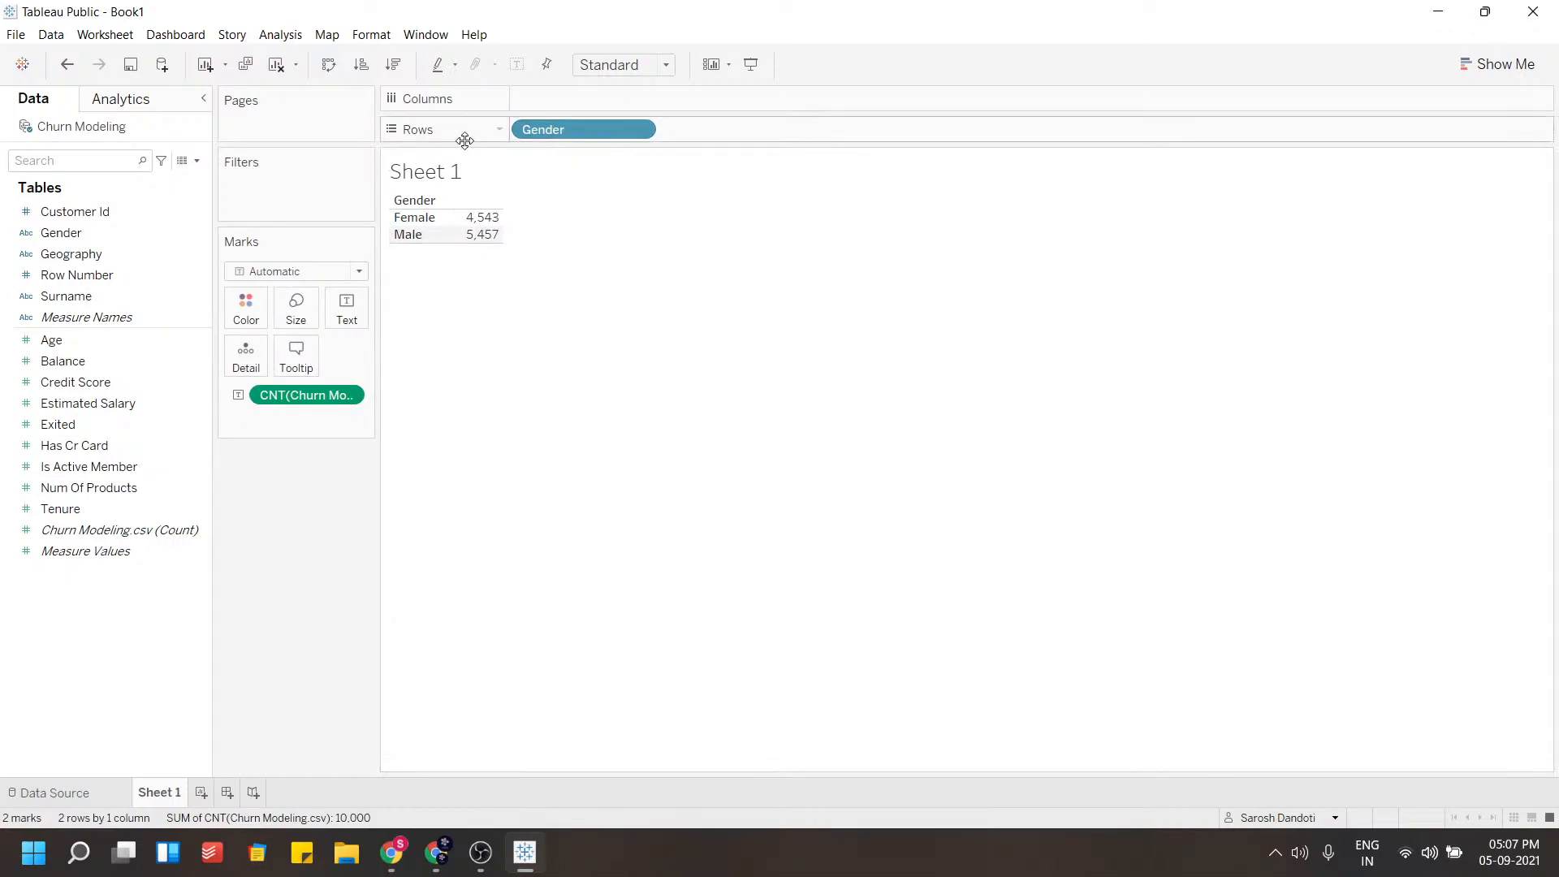
Turn the Gender count table into a horizontal bar chart with Show Me
left_click_drag(549, 134, 590, 108)
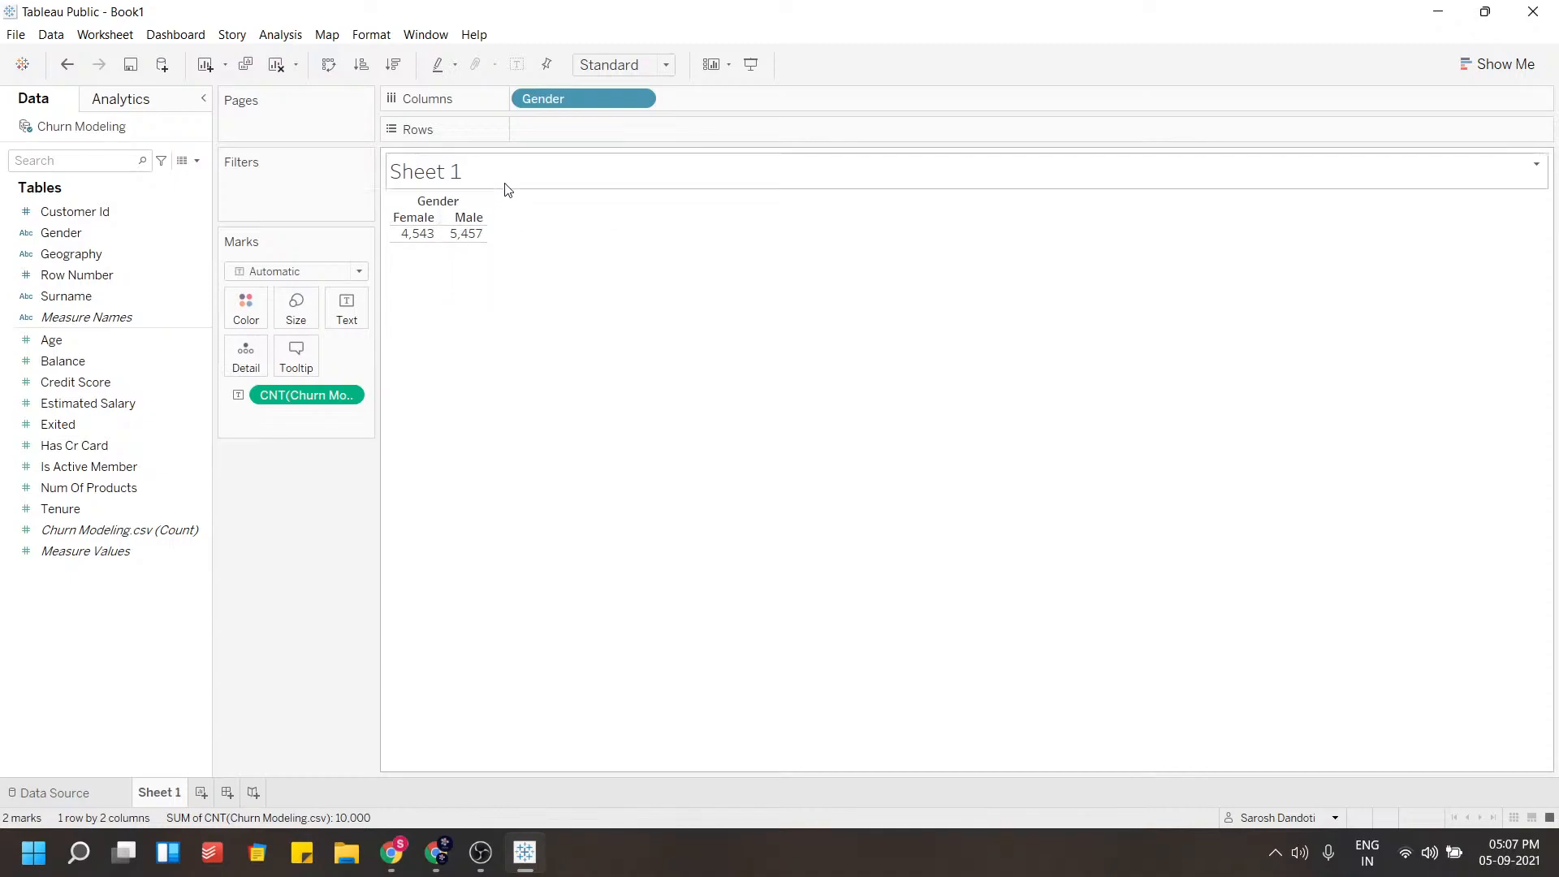
left_click_drag(560, 101, 566, 134)
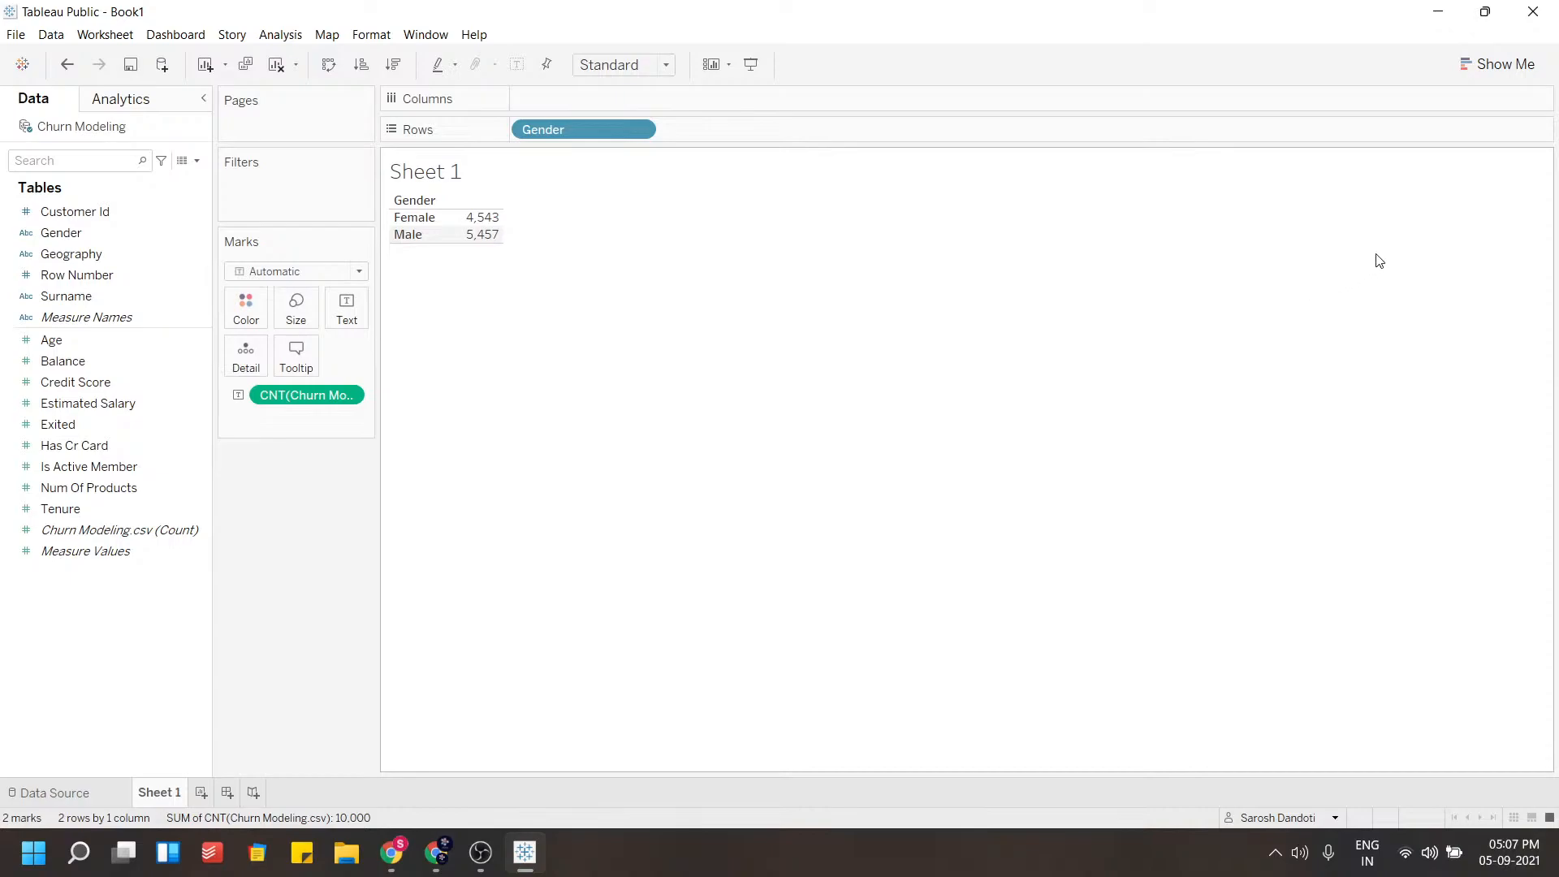
left_click(1494, 71)
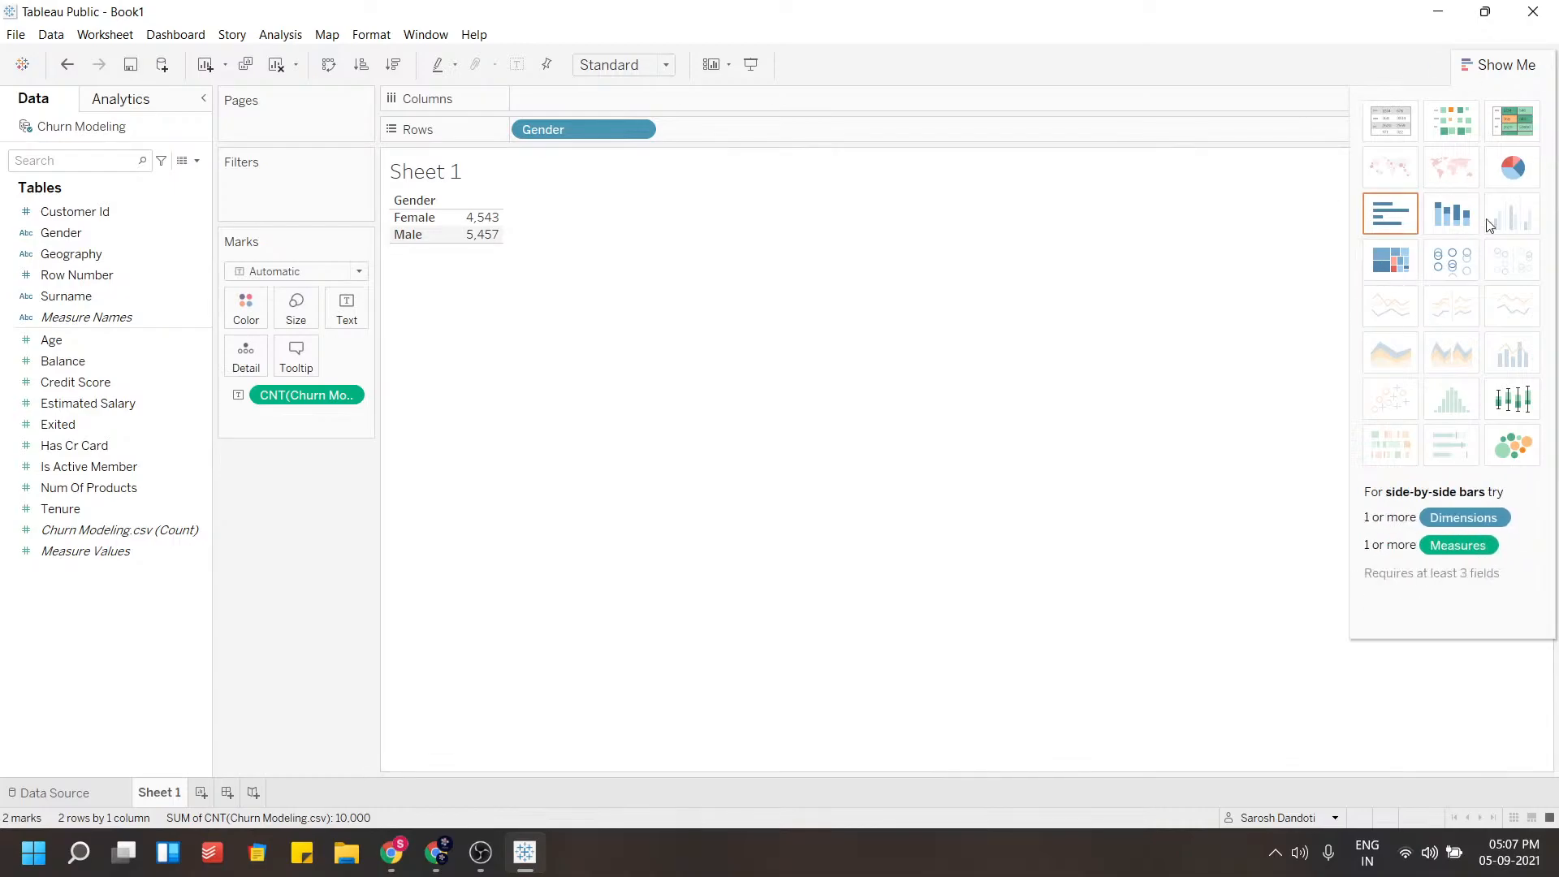
left_click(1383, 228)
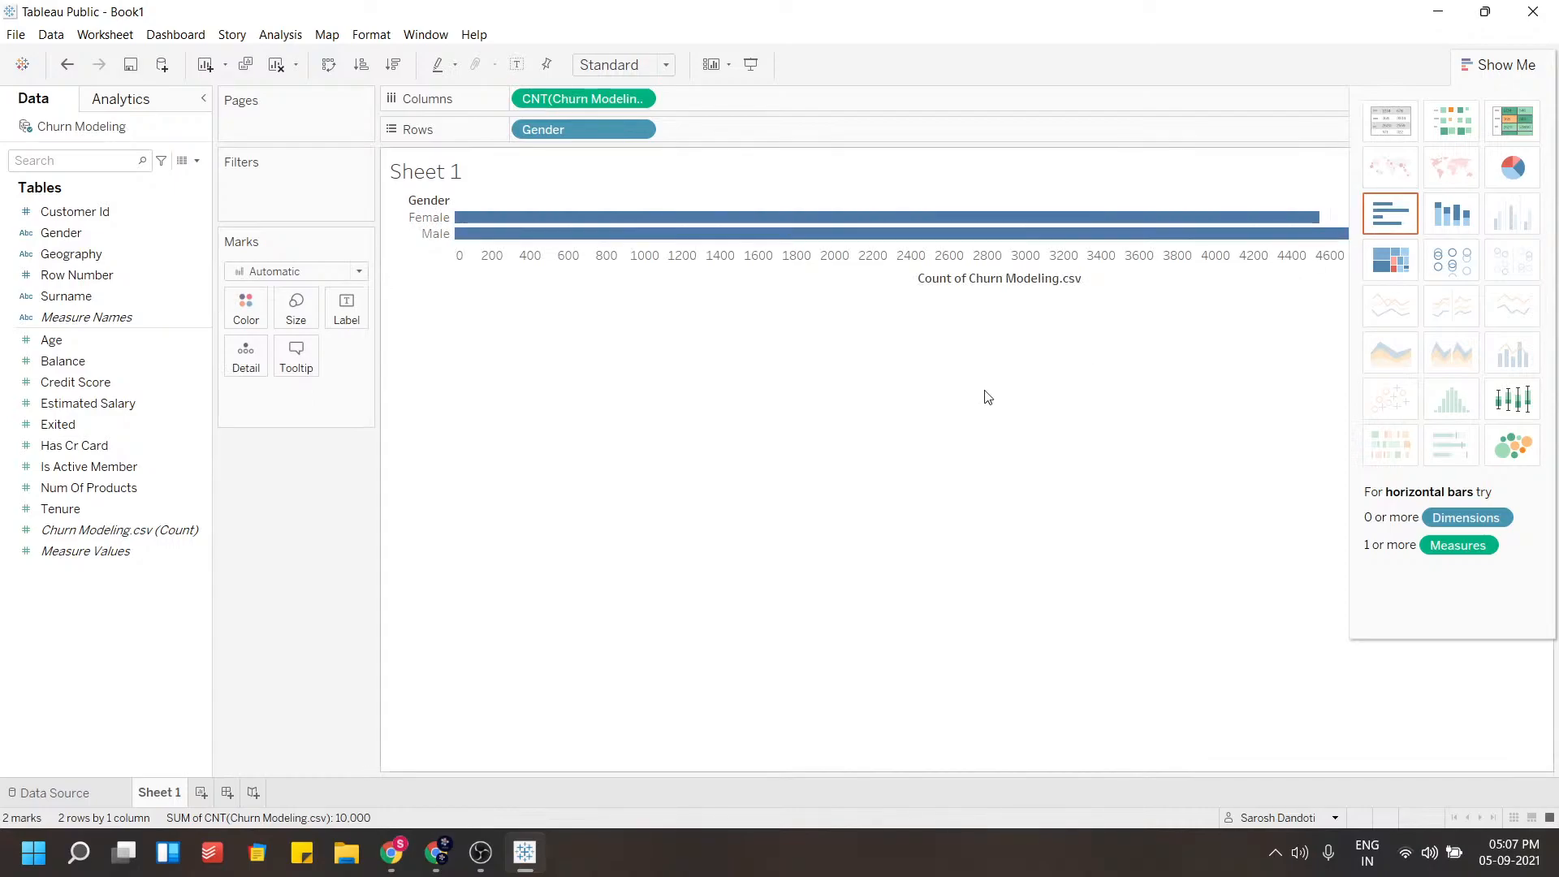
left_click(1501, 65)
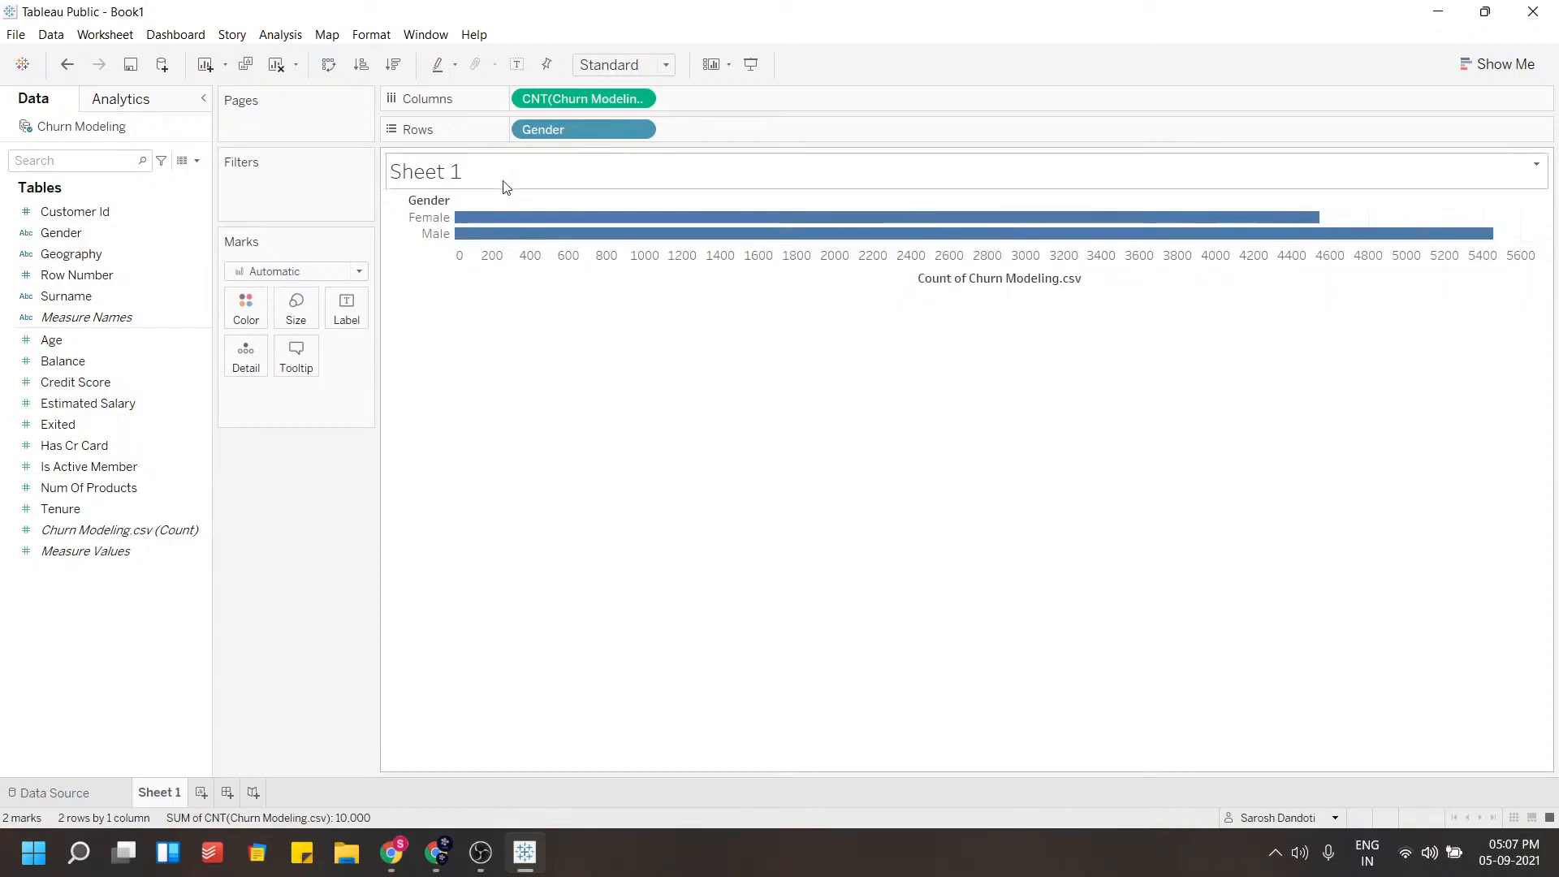
Swap the axes to make vertical Gender bars and shrink the chart height
left_click_drag(547, 122, 674, 131)
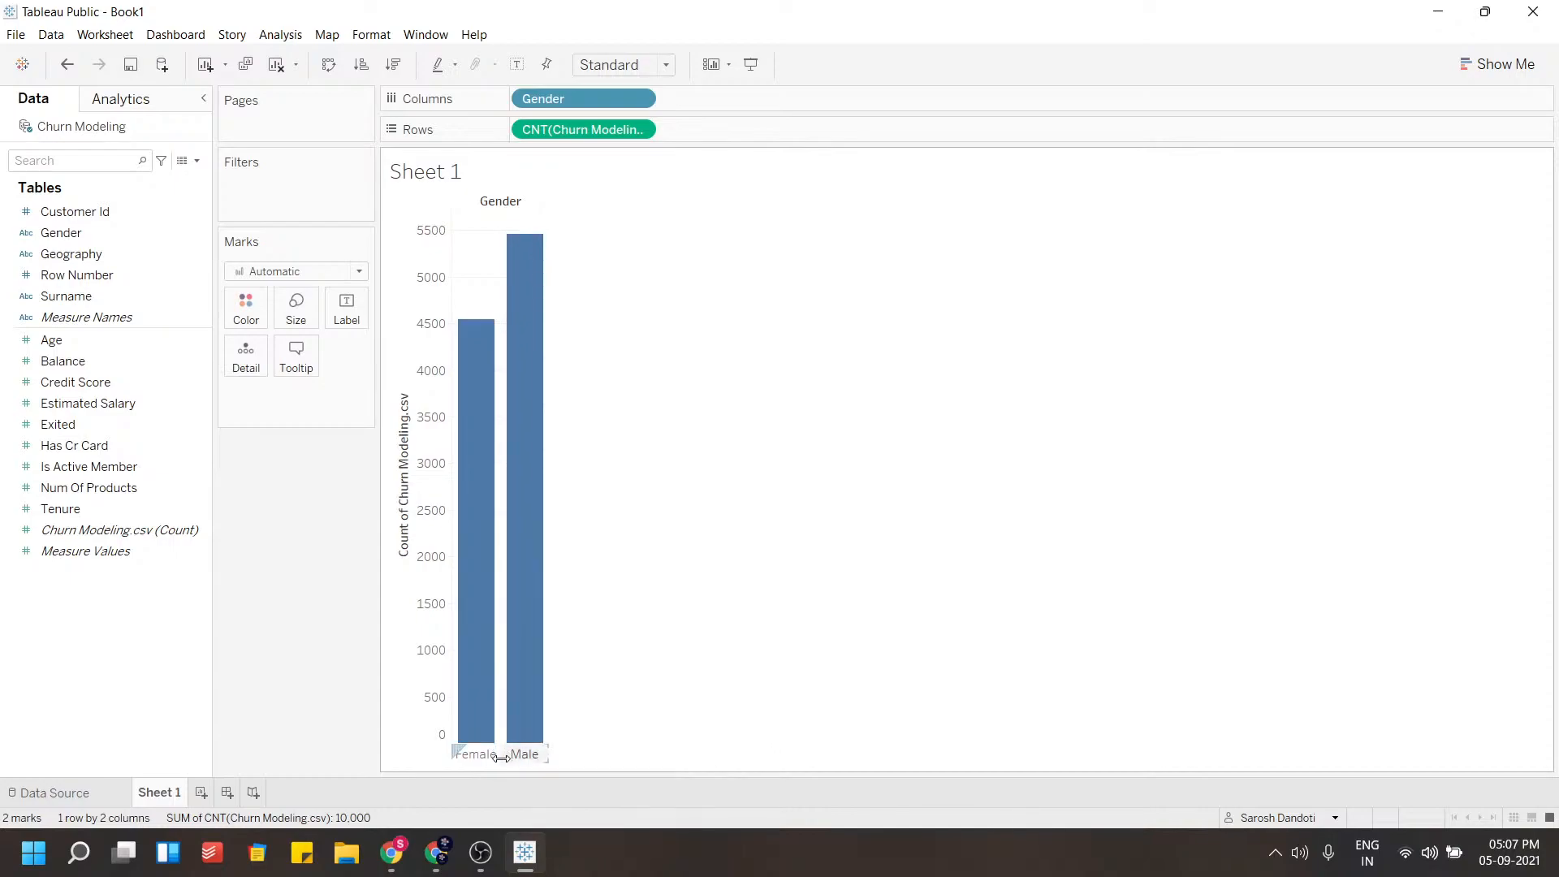
left_click_drag(504, 761, 508, 573)
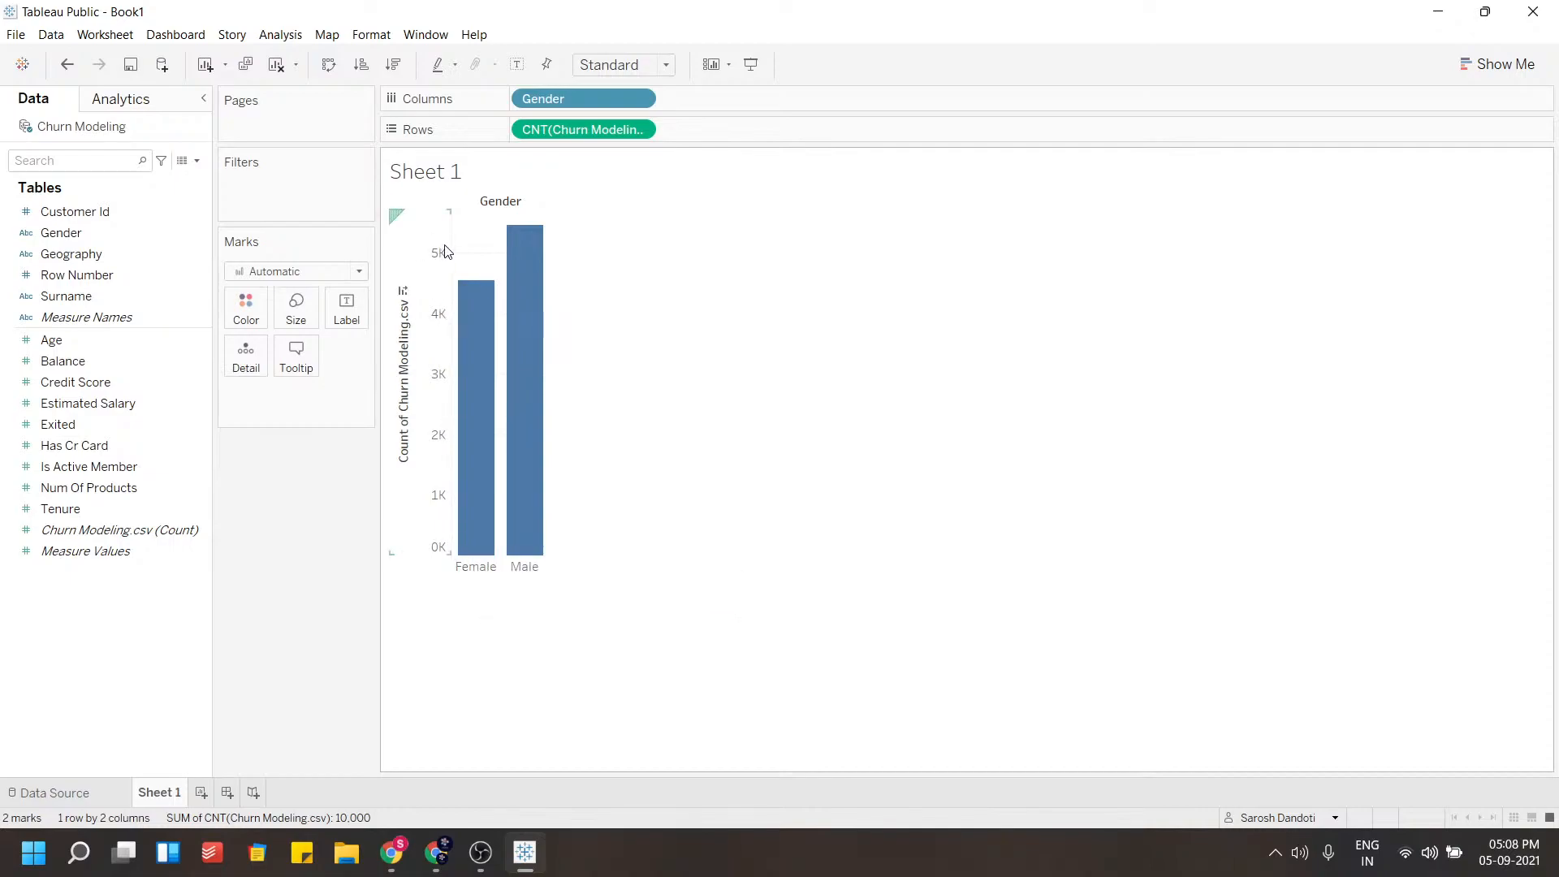
Try the pie, highlight table, stacked bar and packed bubble chart types from Show Me
left_click(1537, 65)
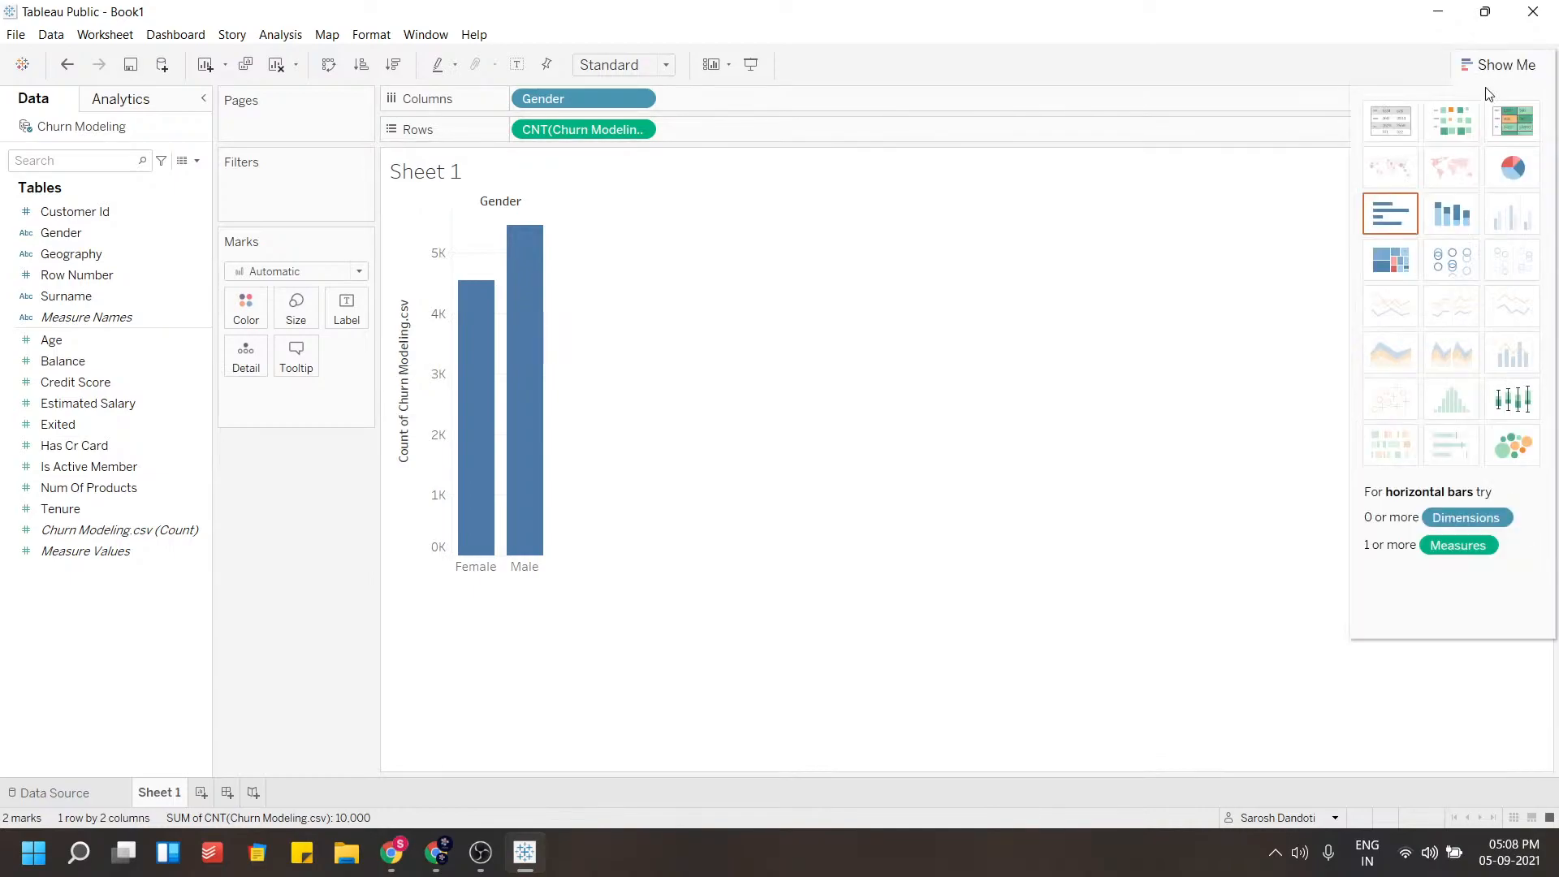
left_click(1514, 169)
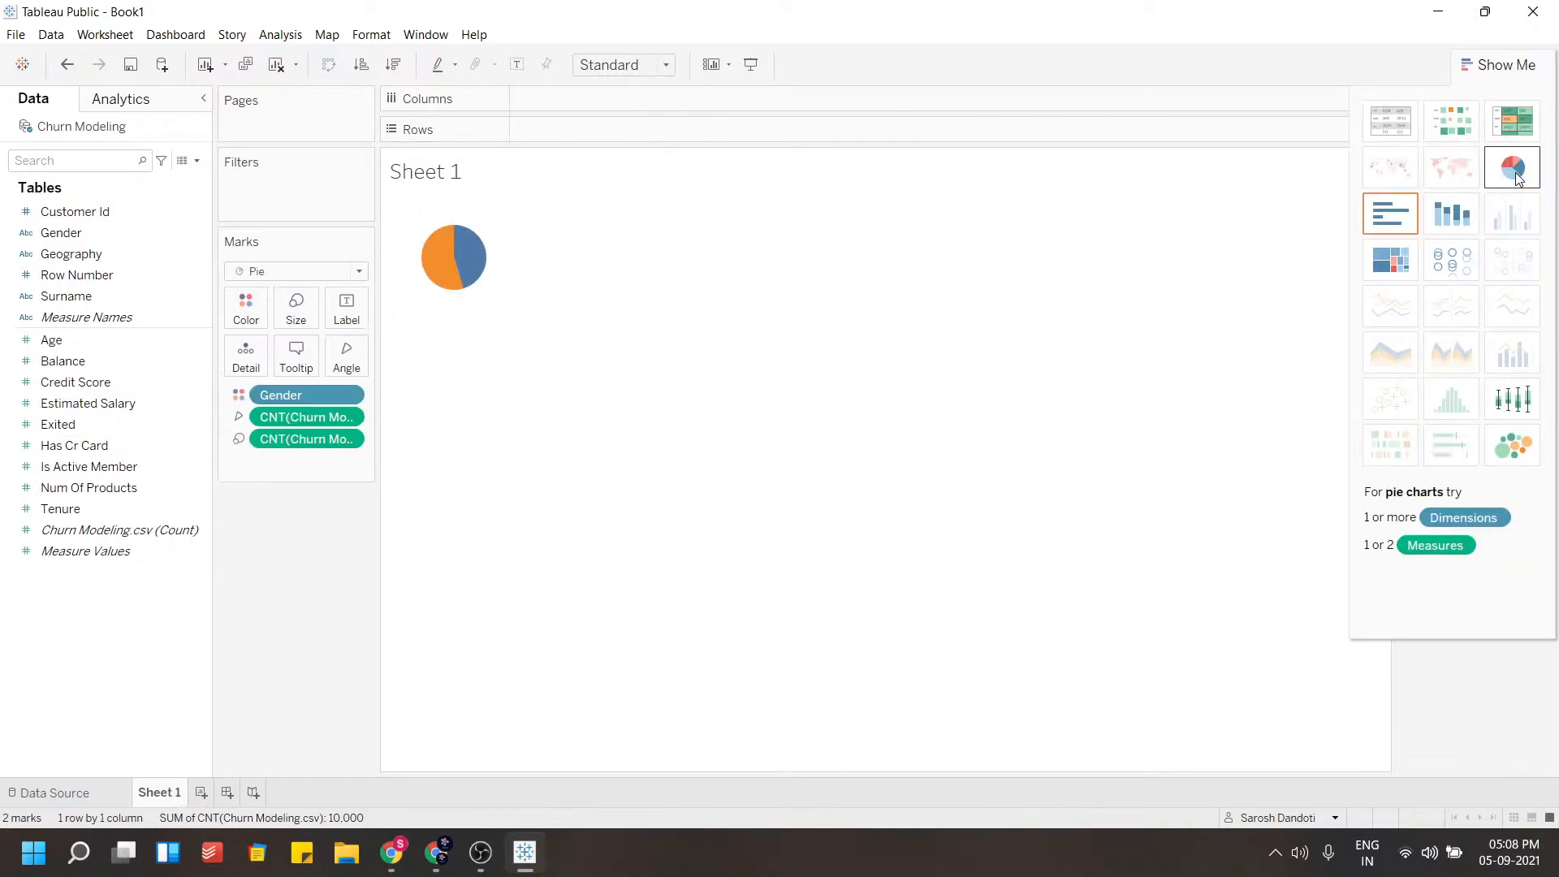
mouse_move(475, 261)
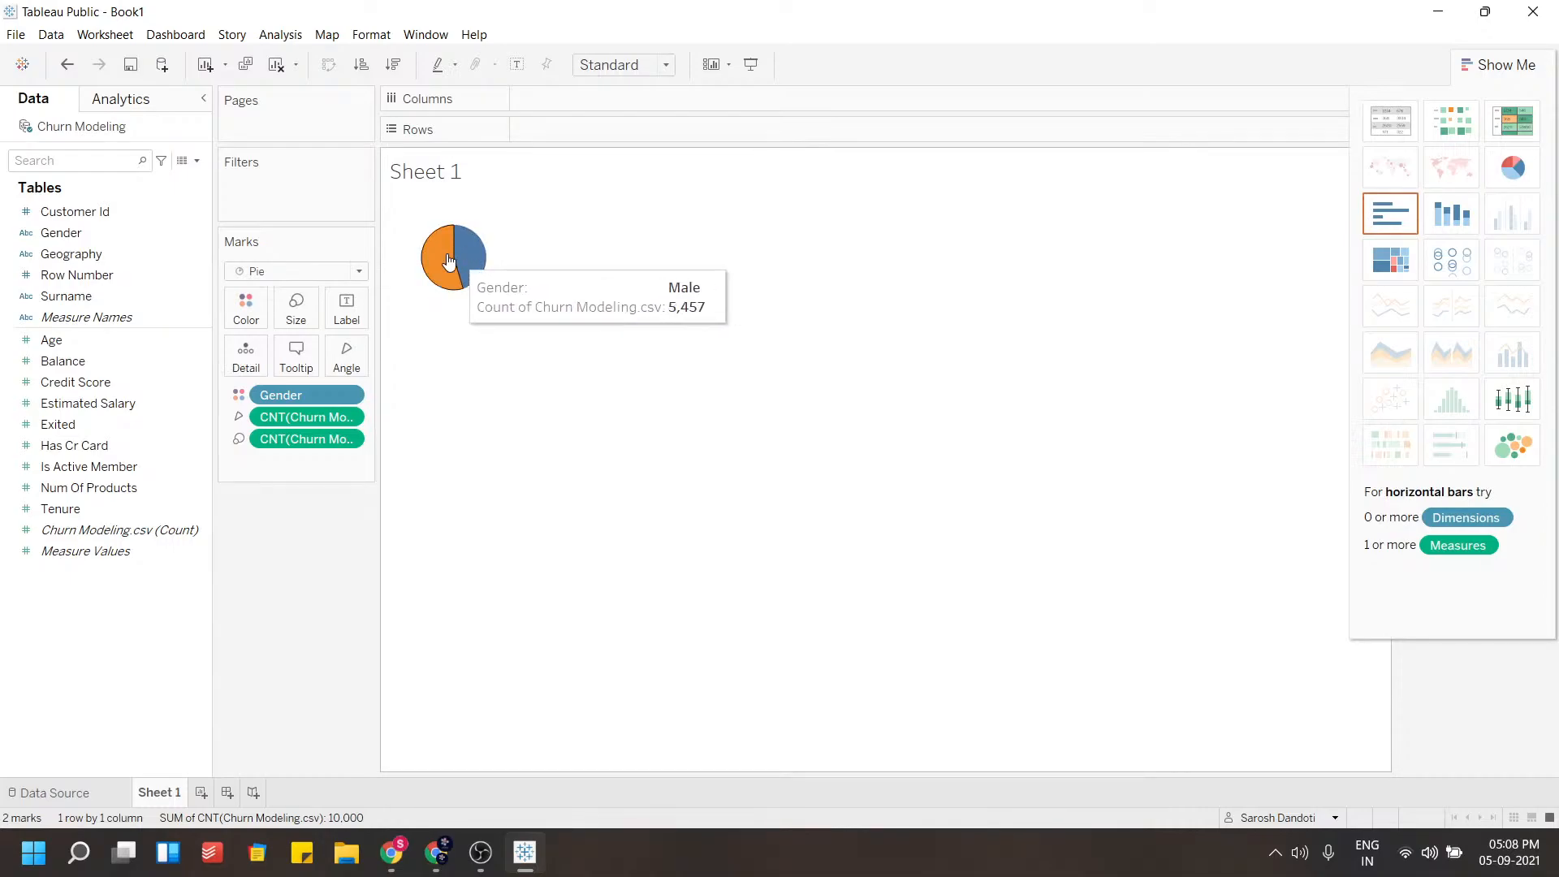
left_click(1527, 126)
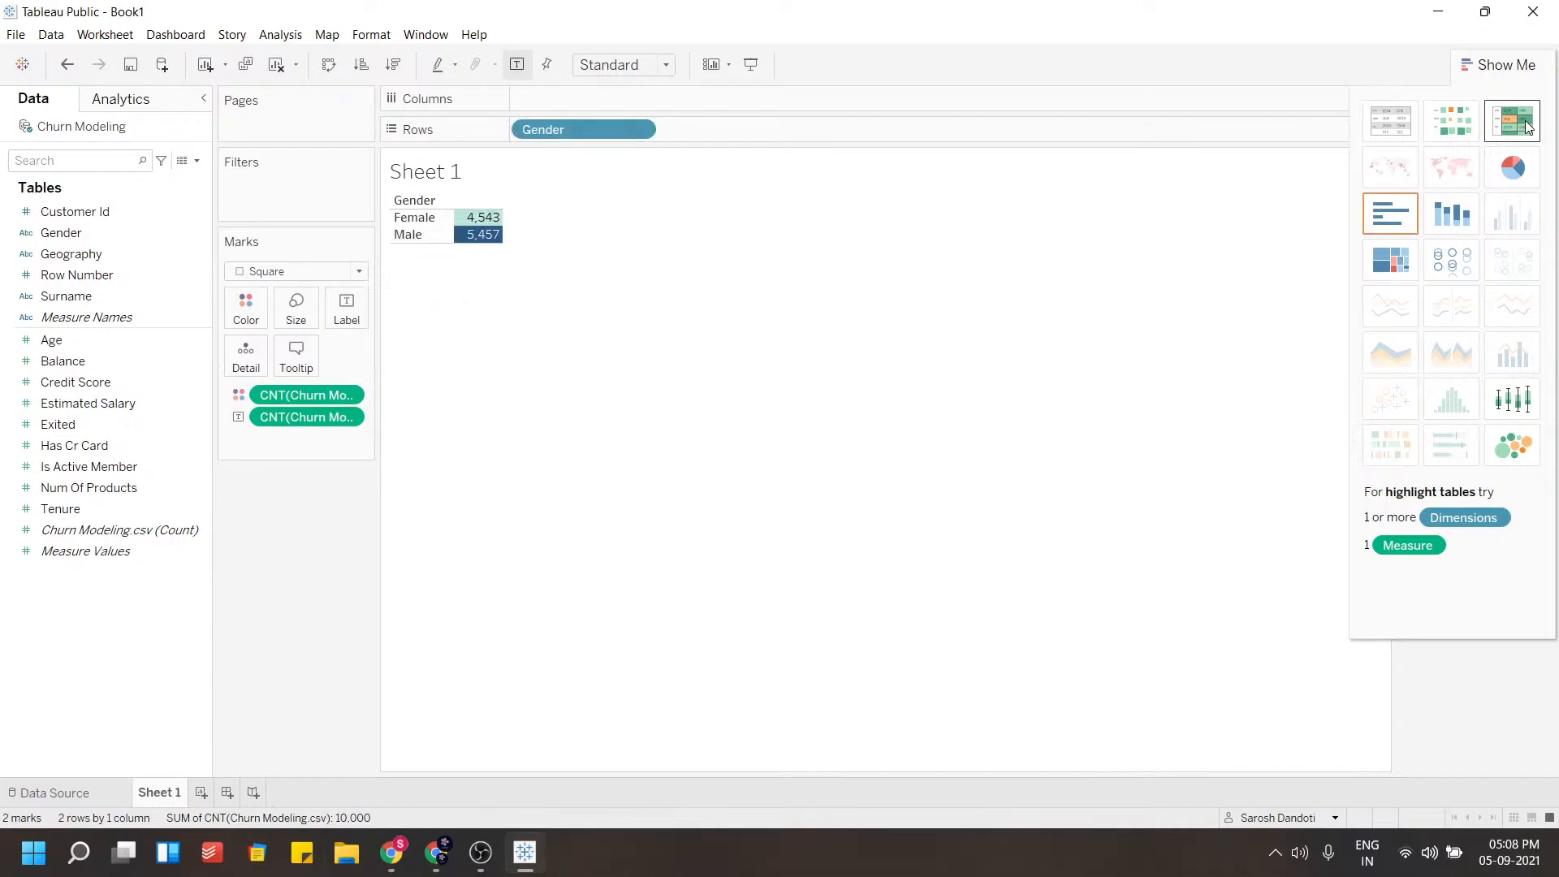
left_click(1455, 120)
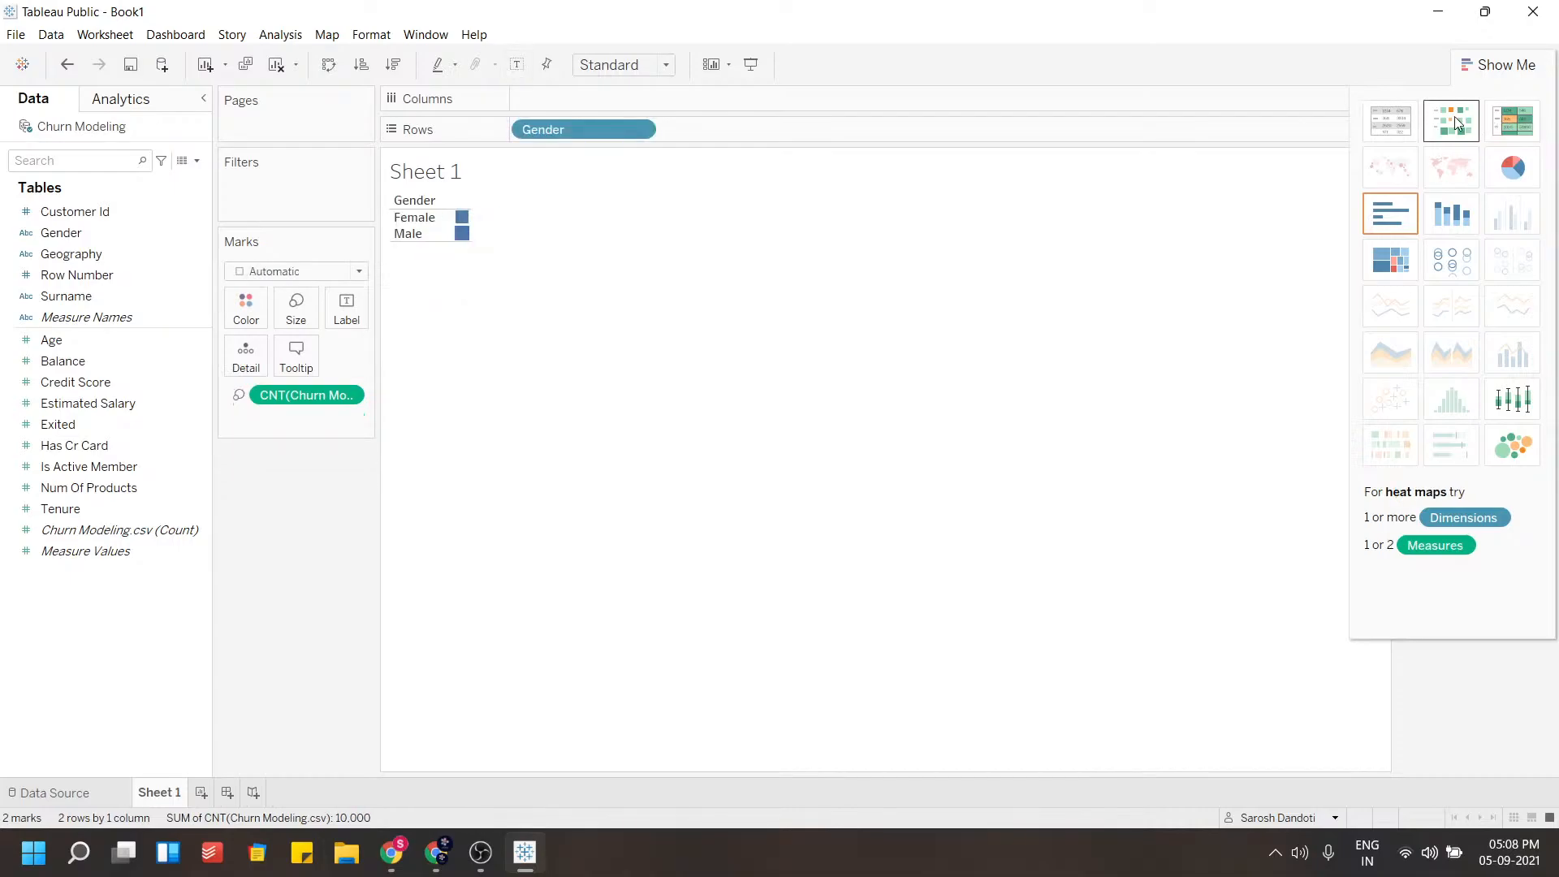
left_click(1459, 213)
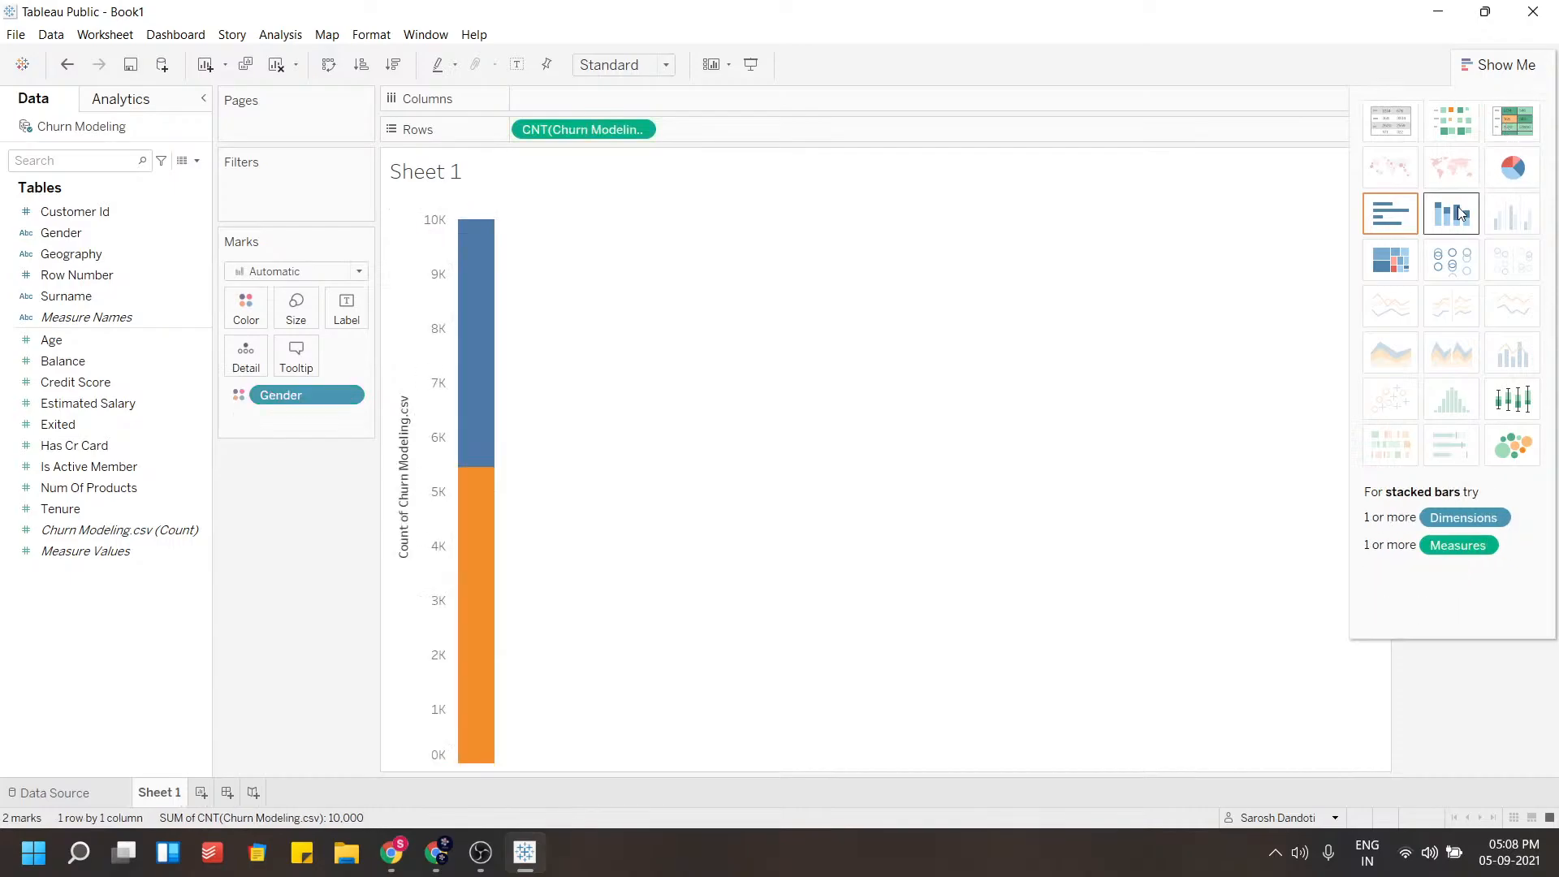
left_click(1500, 460)
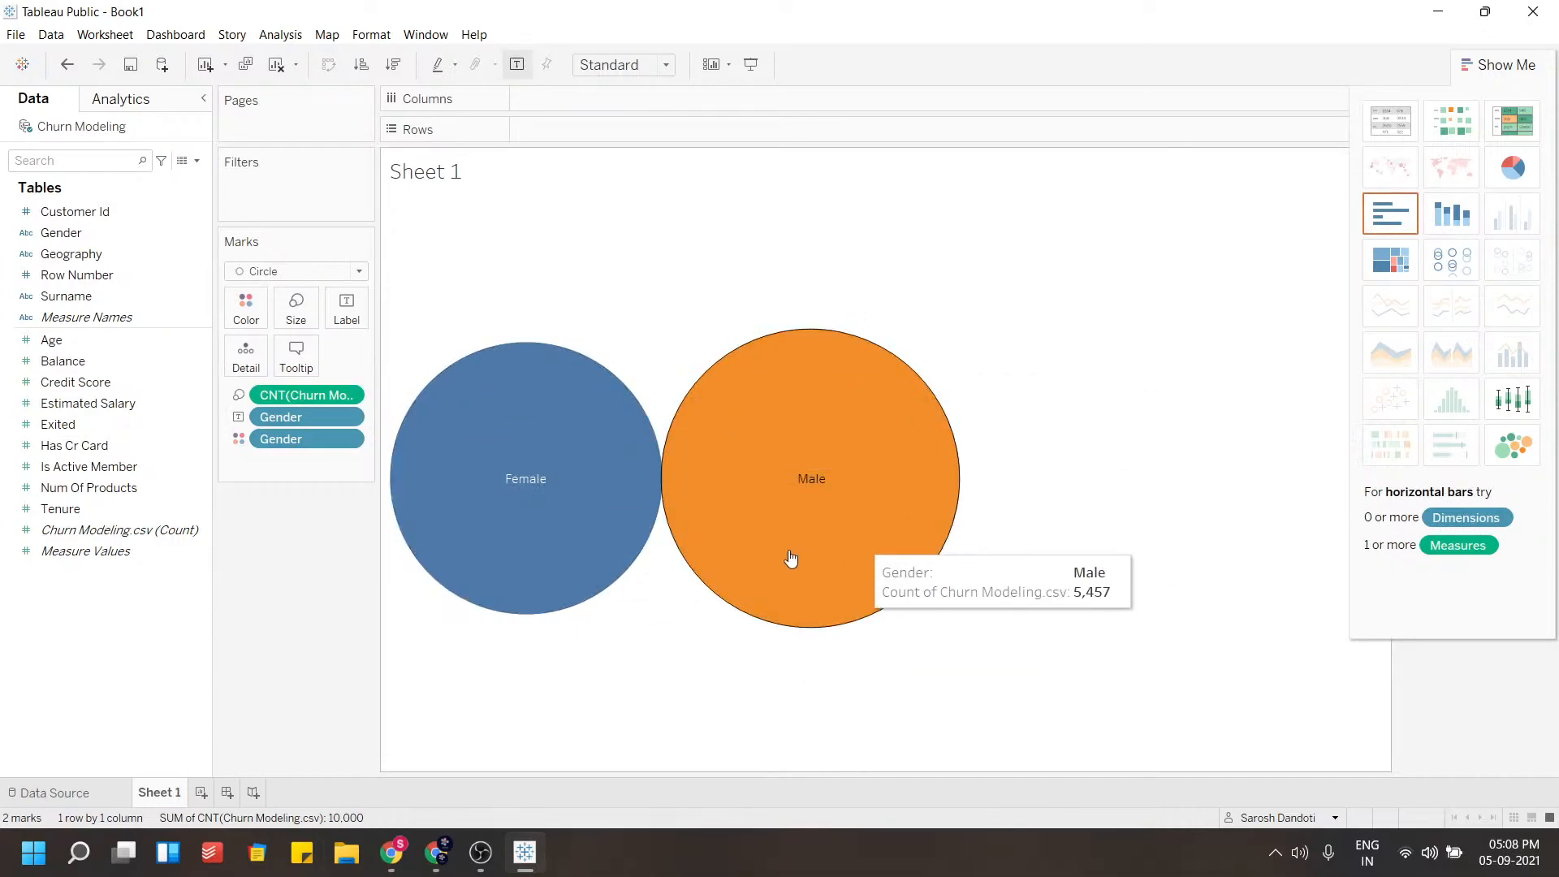
Undo the chart type changes back to the vertical bar chart
key("ctrl+z")
key("ctrl+z")
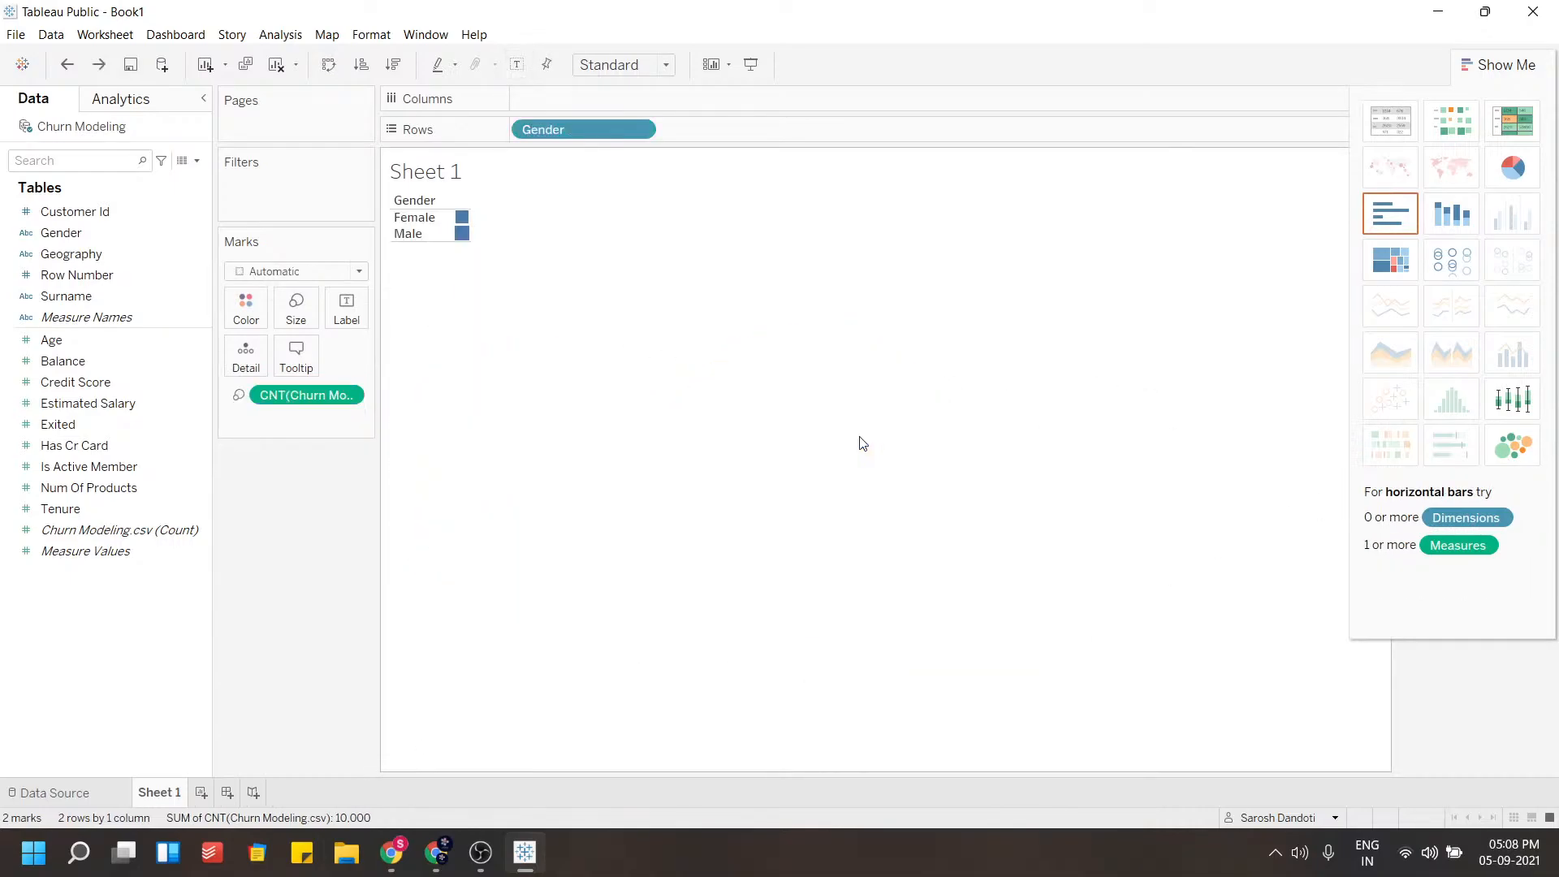
key("ctrl+z")
key("ctrl+z")
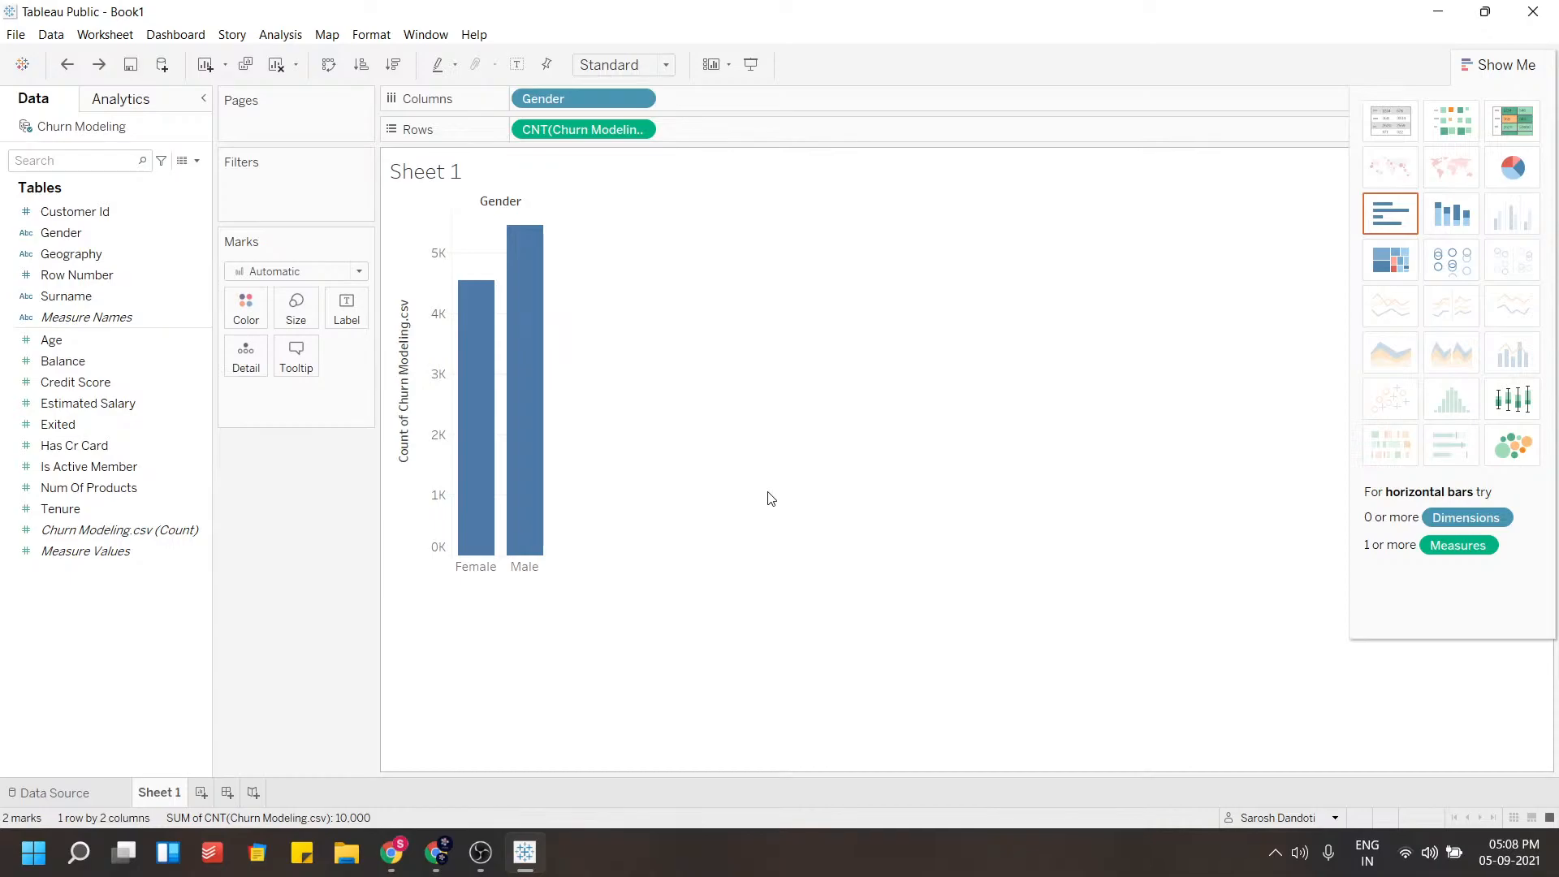
Format the Gender header labels with a 12 pt bold font
mouse_move(491, 560)
left_click(480, 569)
right_click(481, 571)
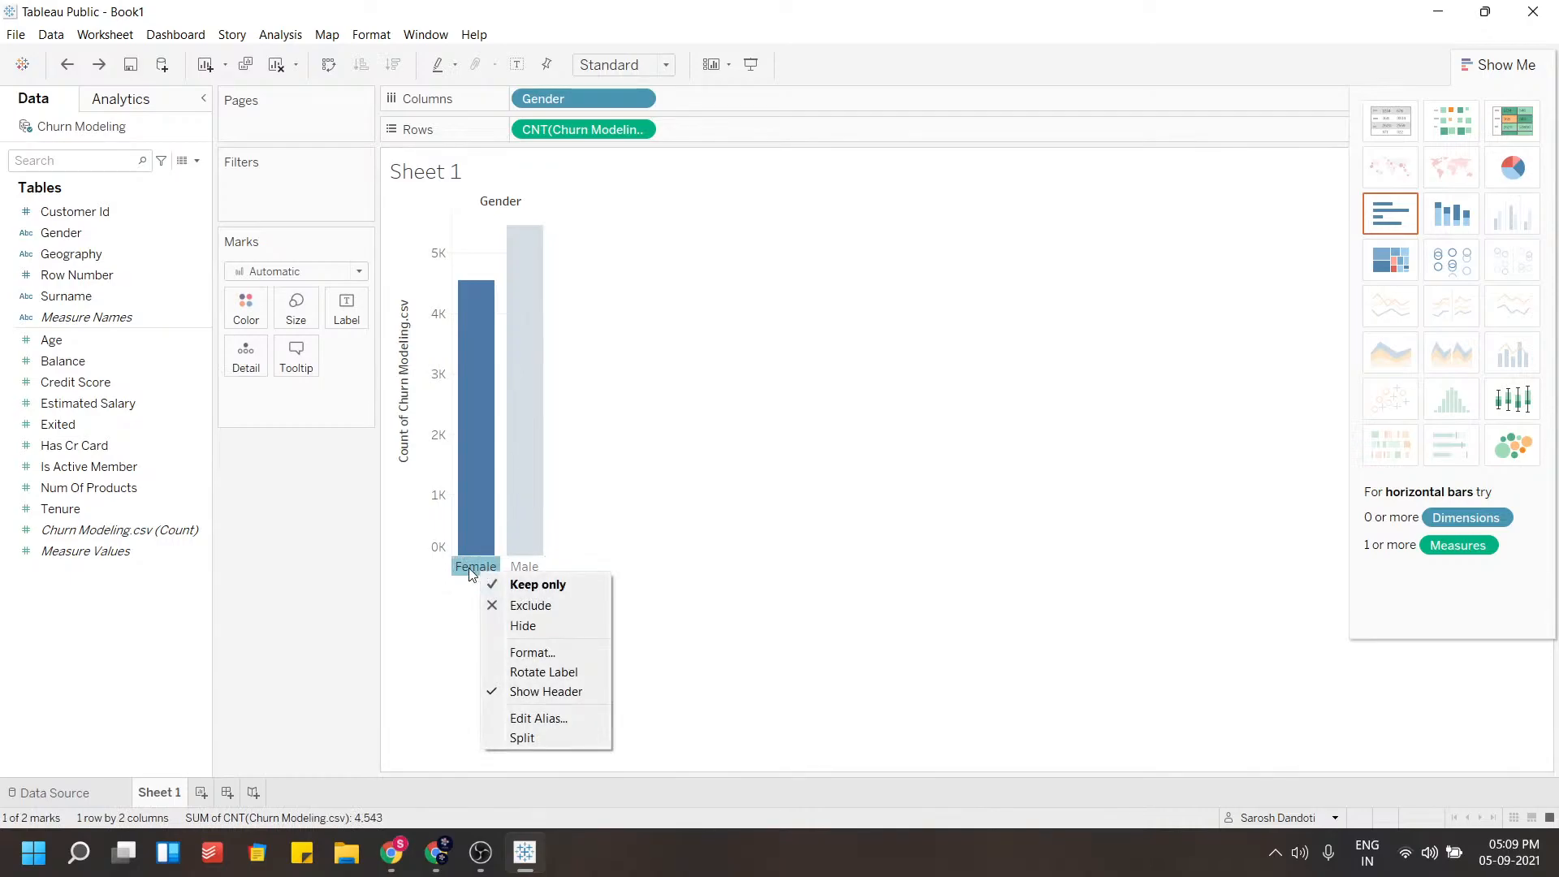
left_click(534, 652)
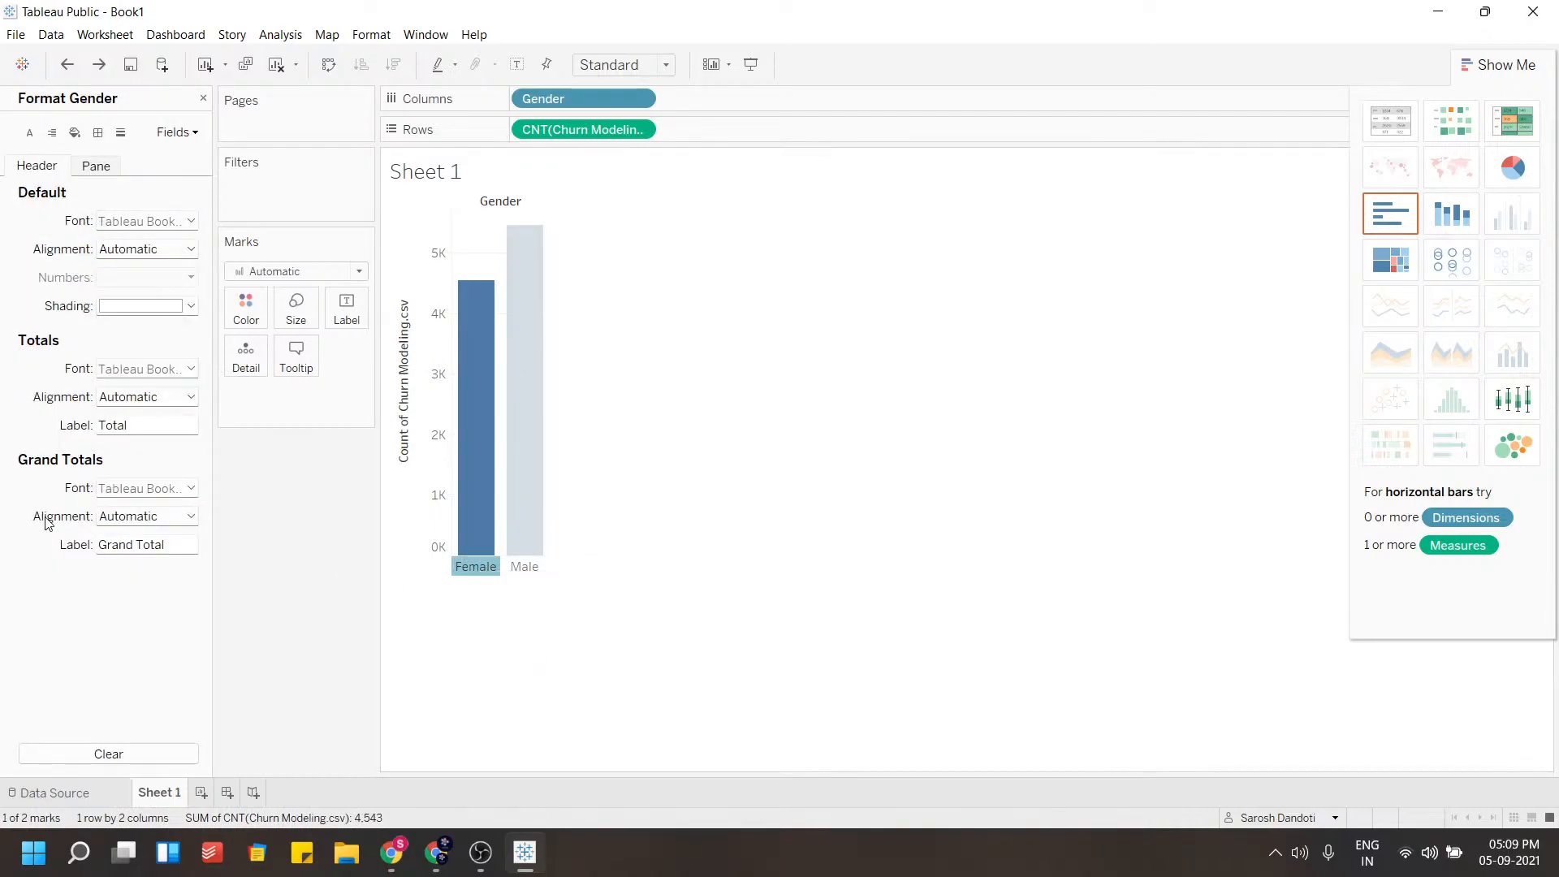
left_click(171, 227)
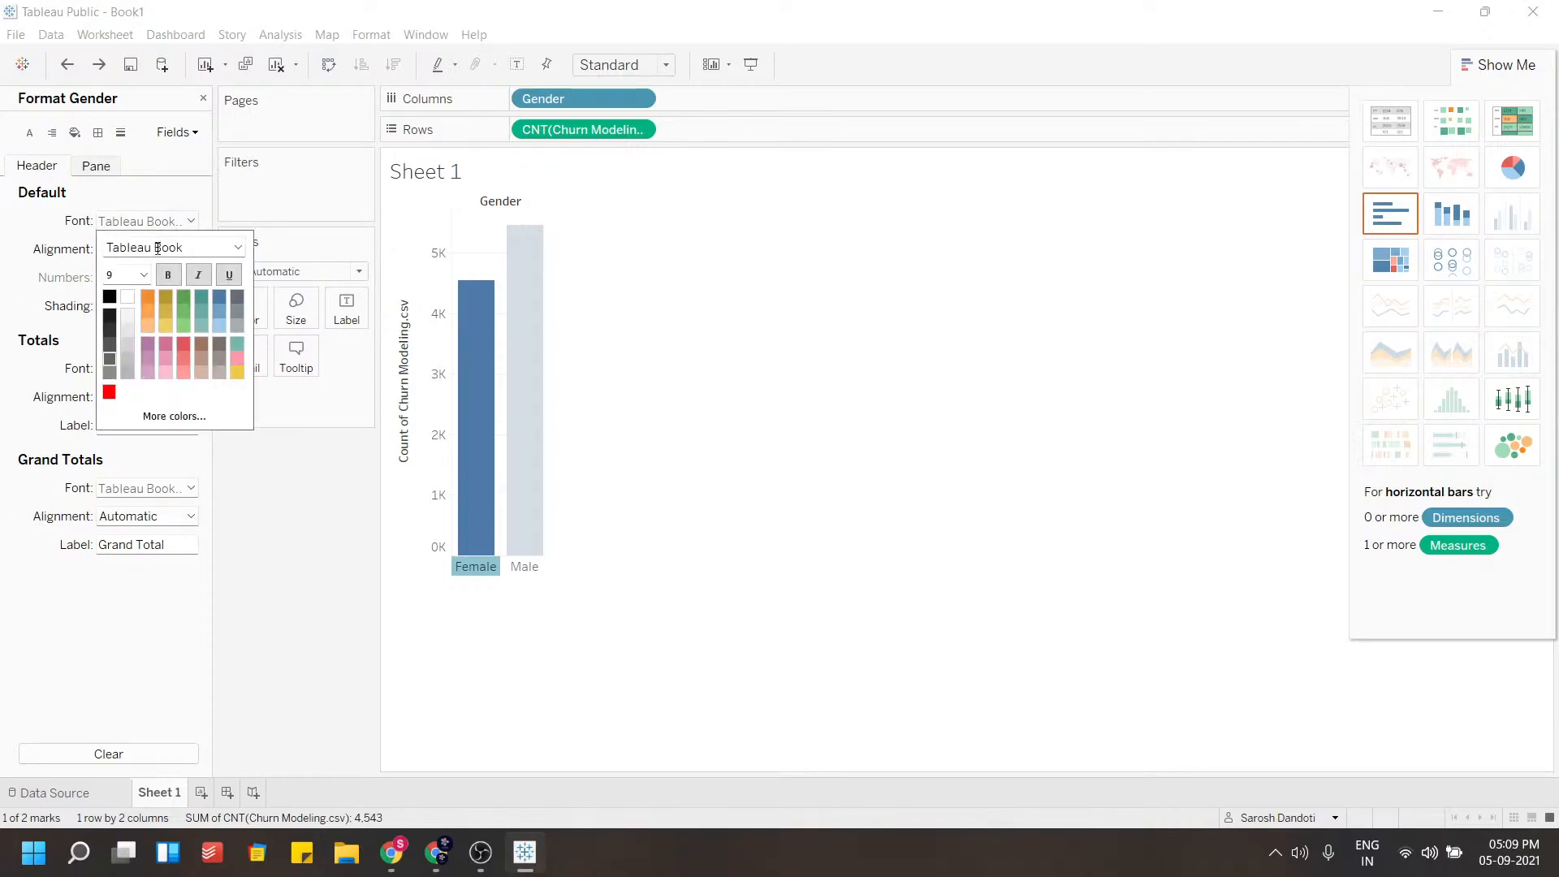
left_click(143, 274)
left_click(130, 329)
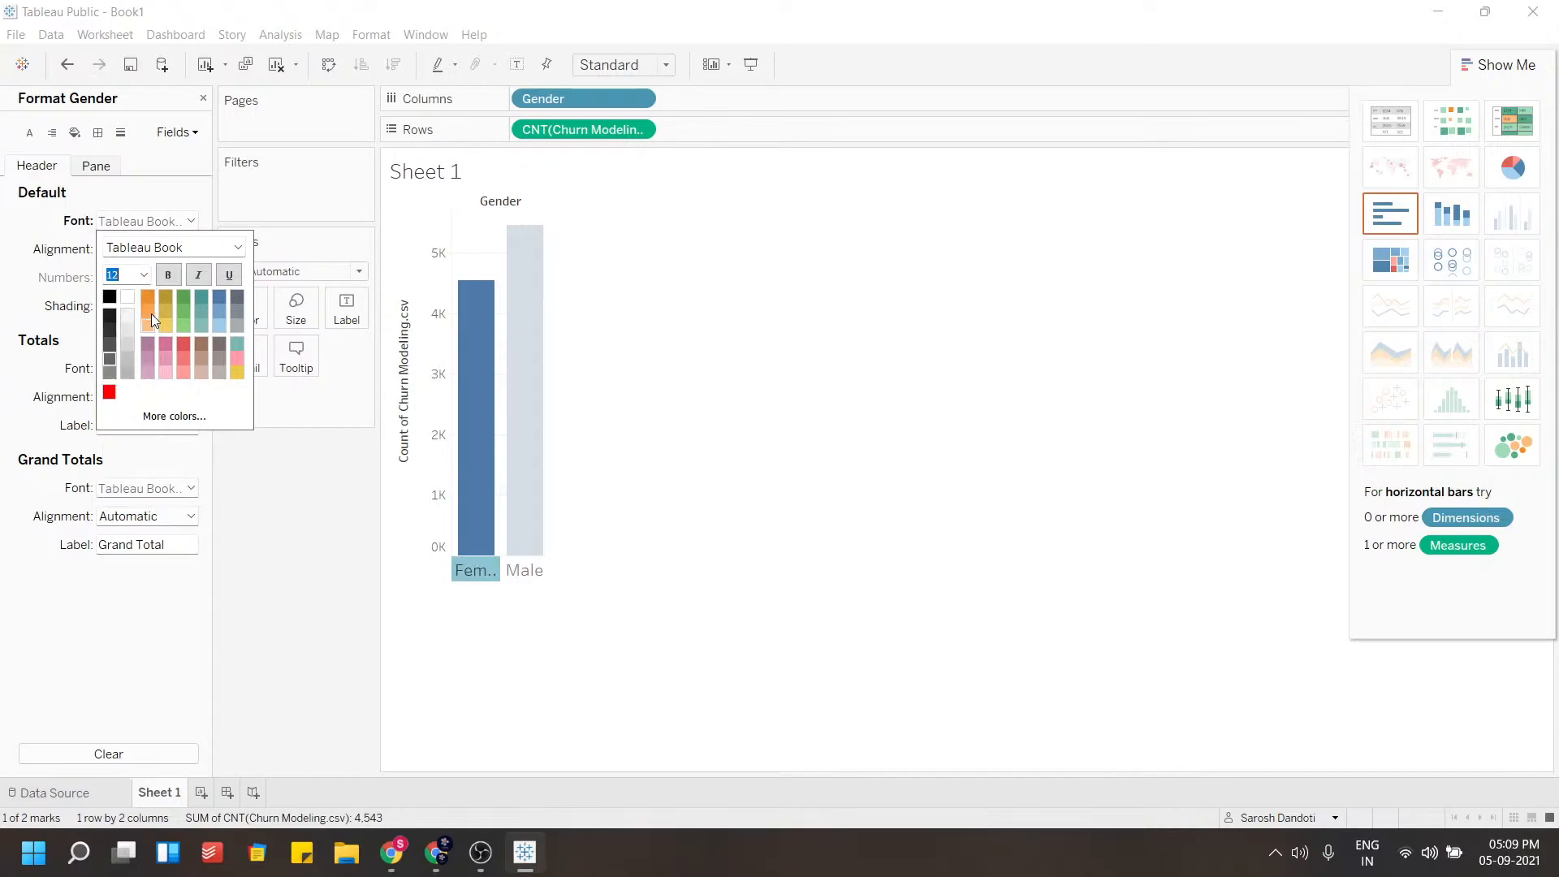
left_click(169, 275)
left_click(117, 299)
left_click(45, 196)
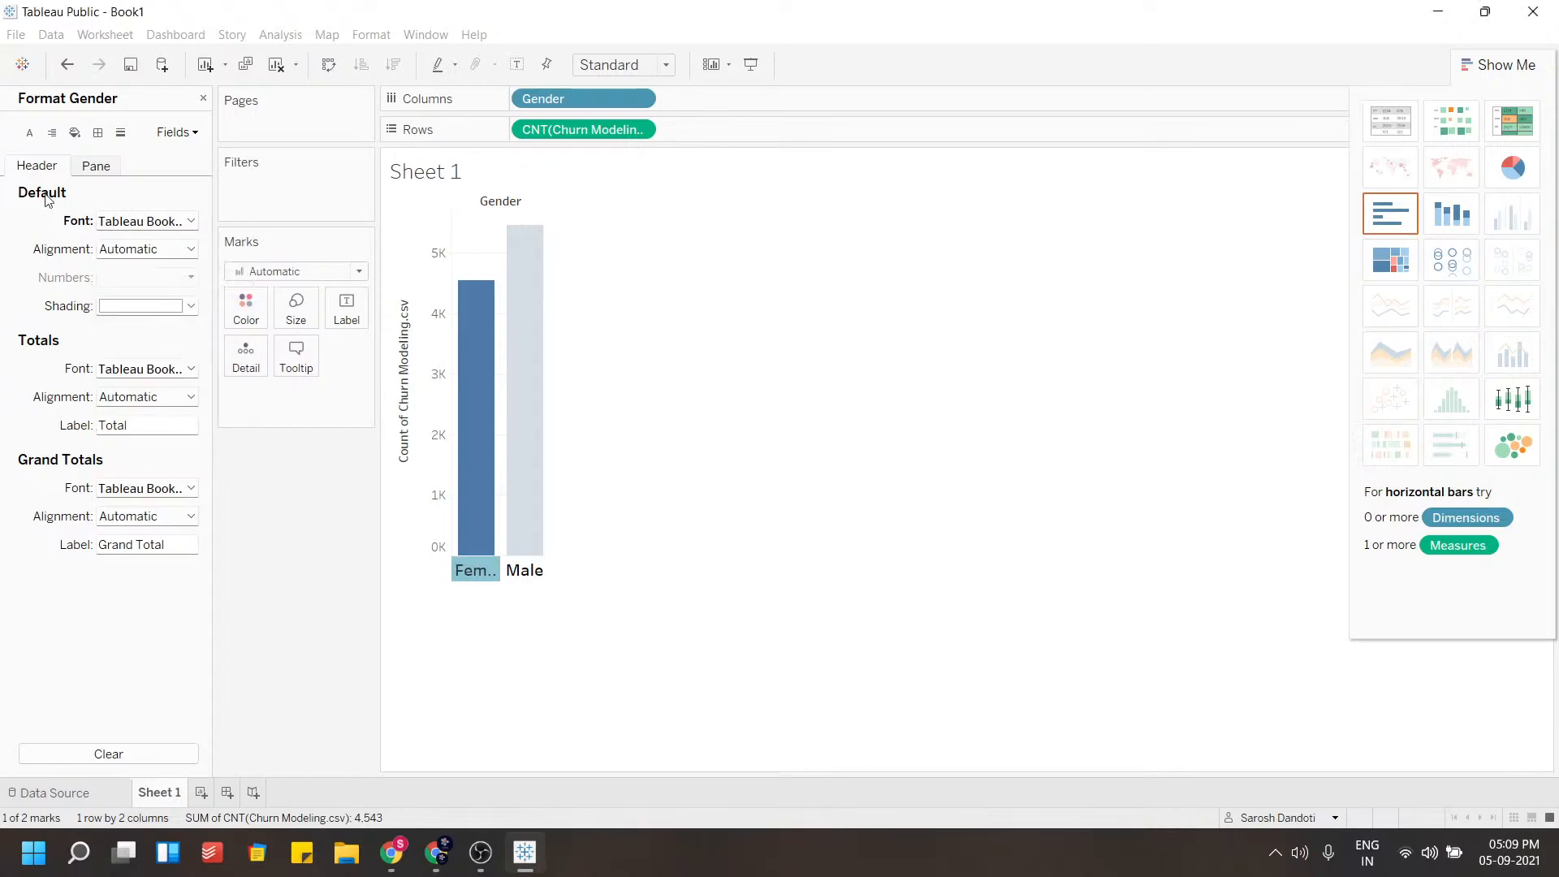
Give the Gender header labels a light cream shading
left_click(142, 306)
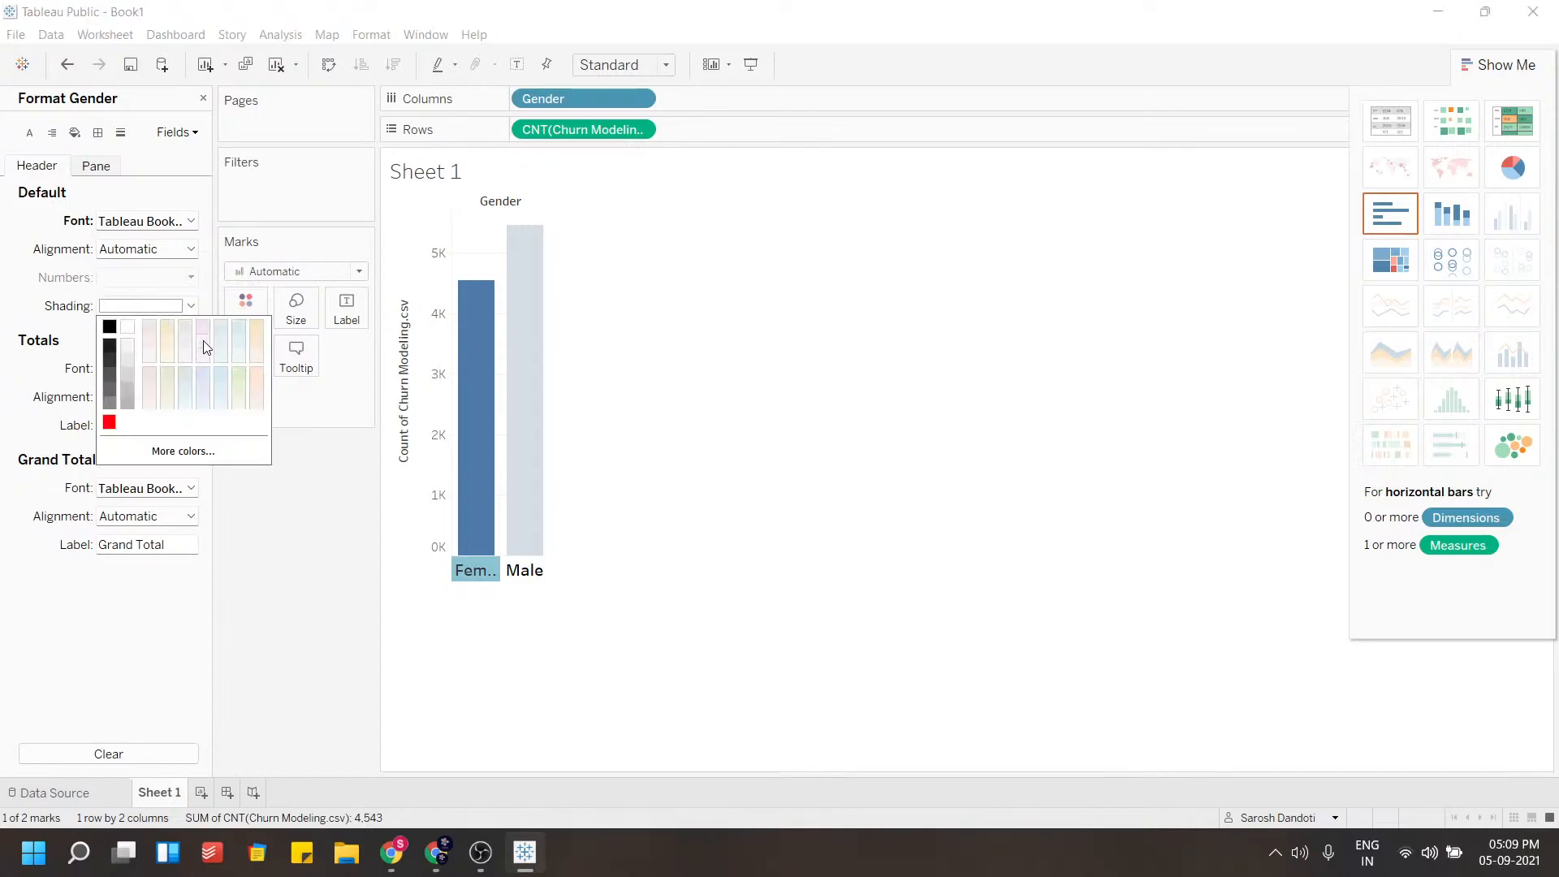
left_click(233, 375)
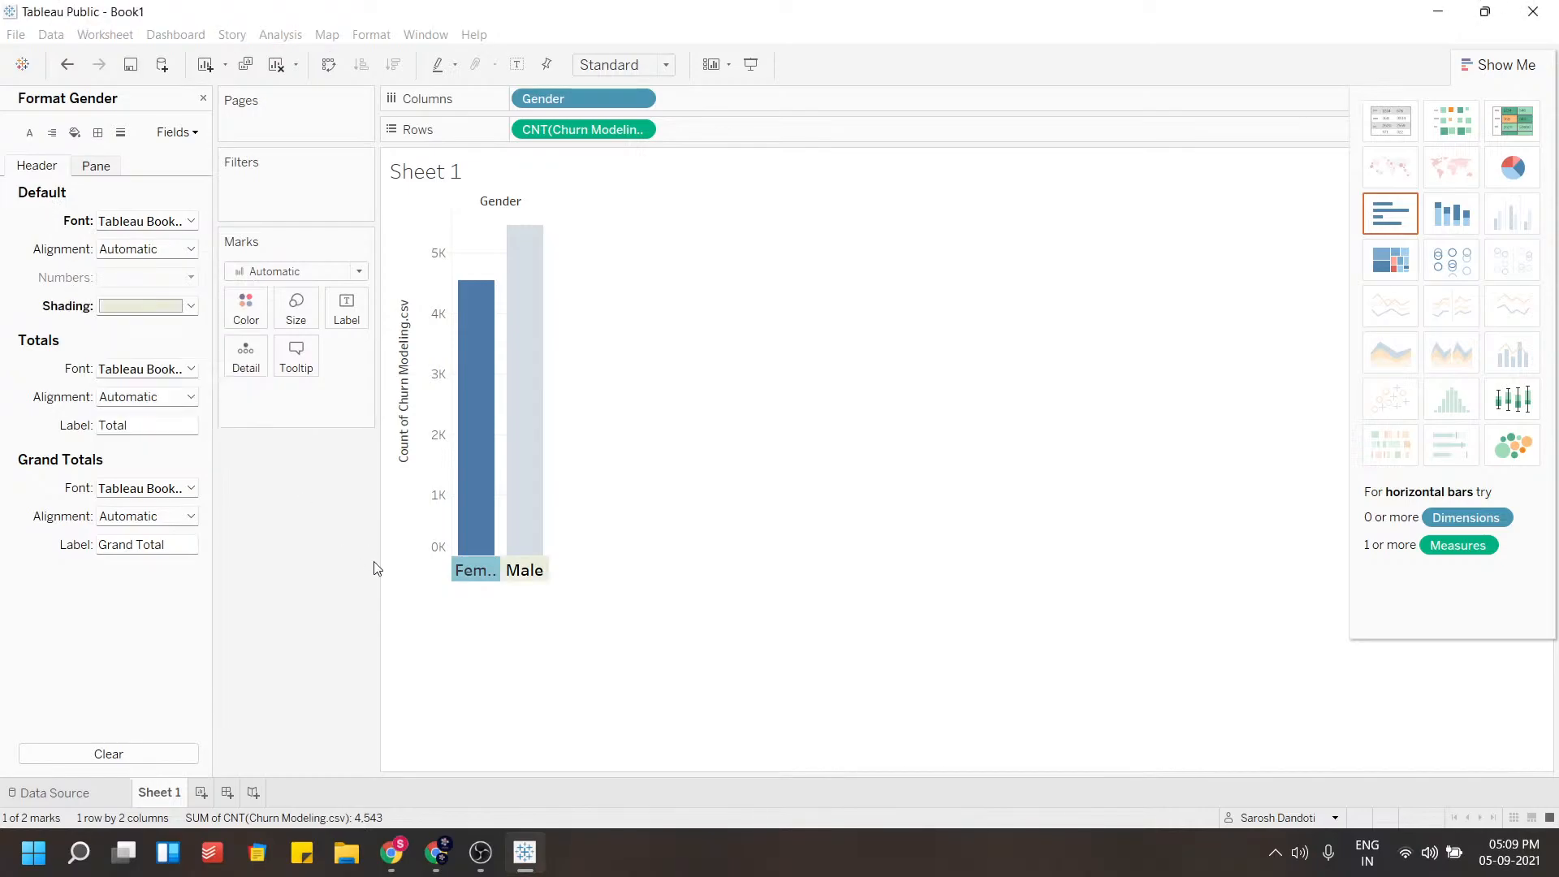
left_click(449, 635)
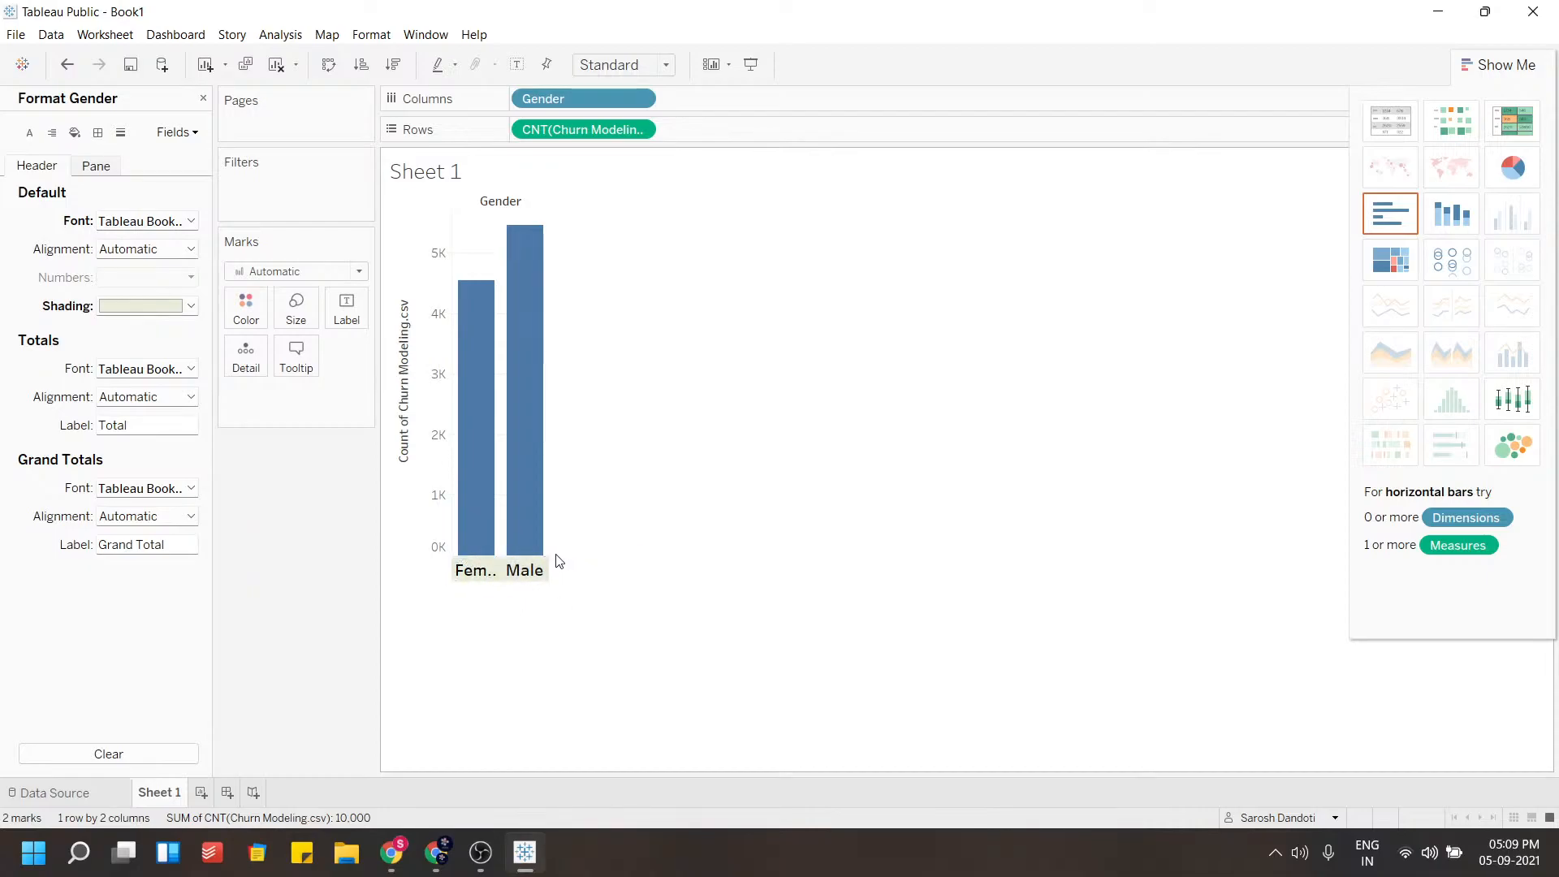
Widen the Female and Male columns of the chart
left_click_drag(556, 560, 684, 562)
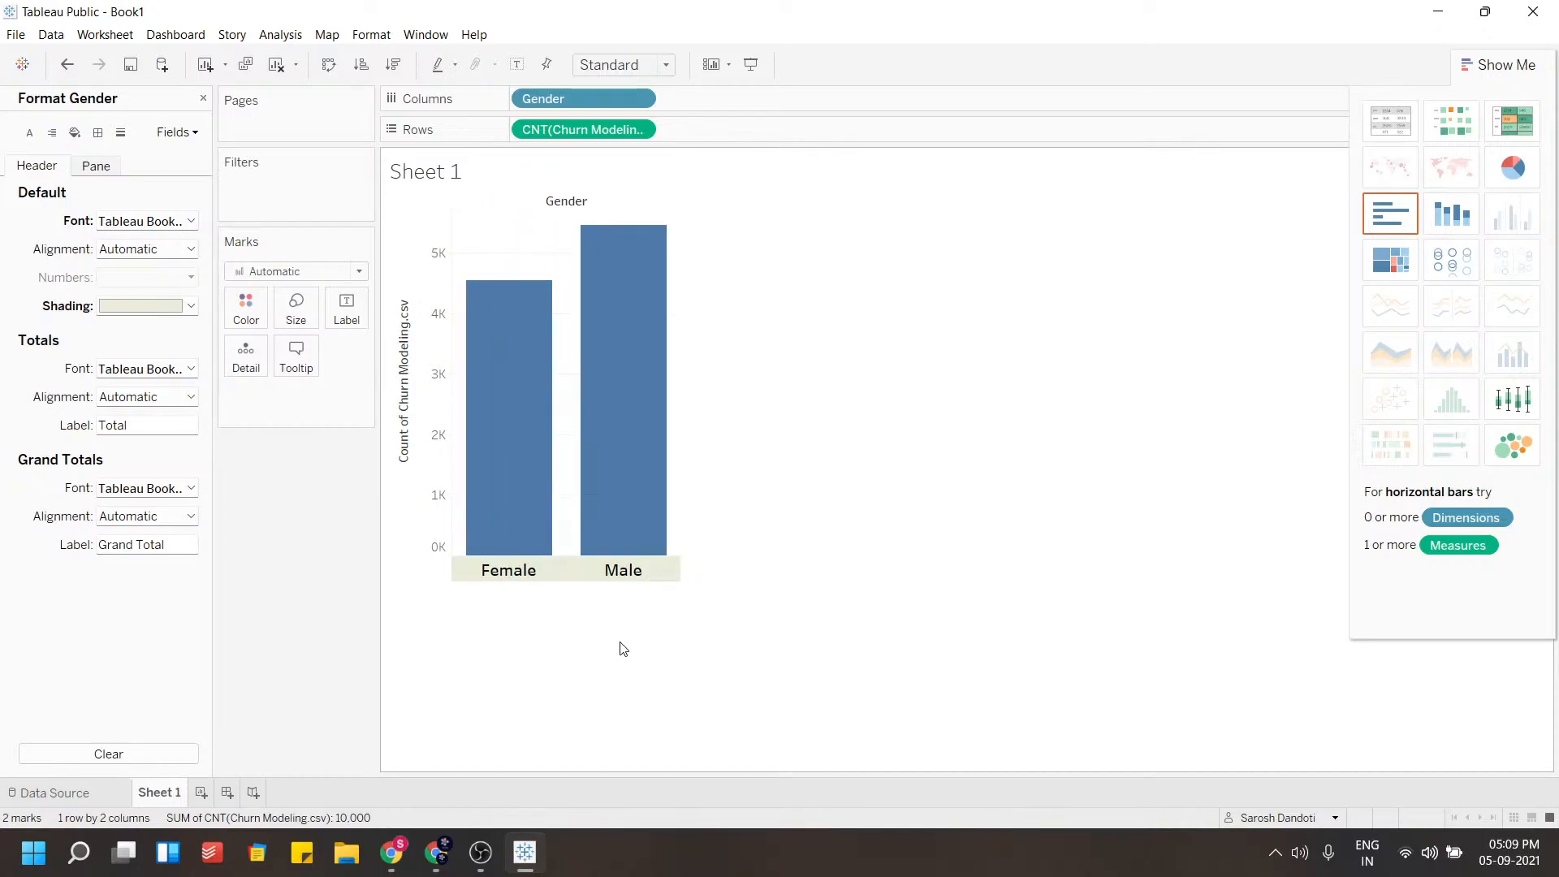
right_click(415, 471)
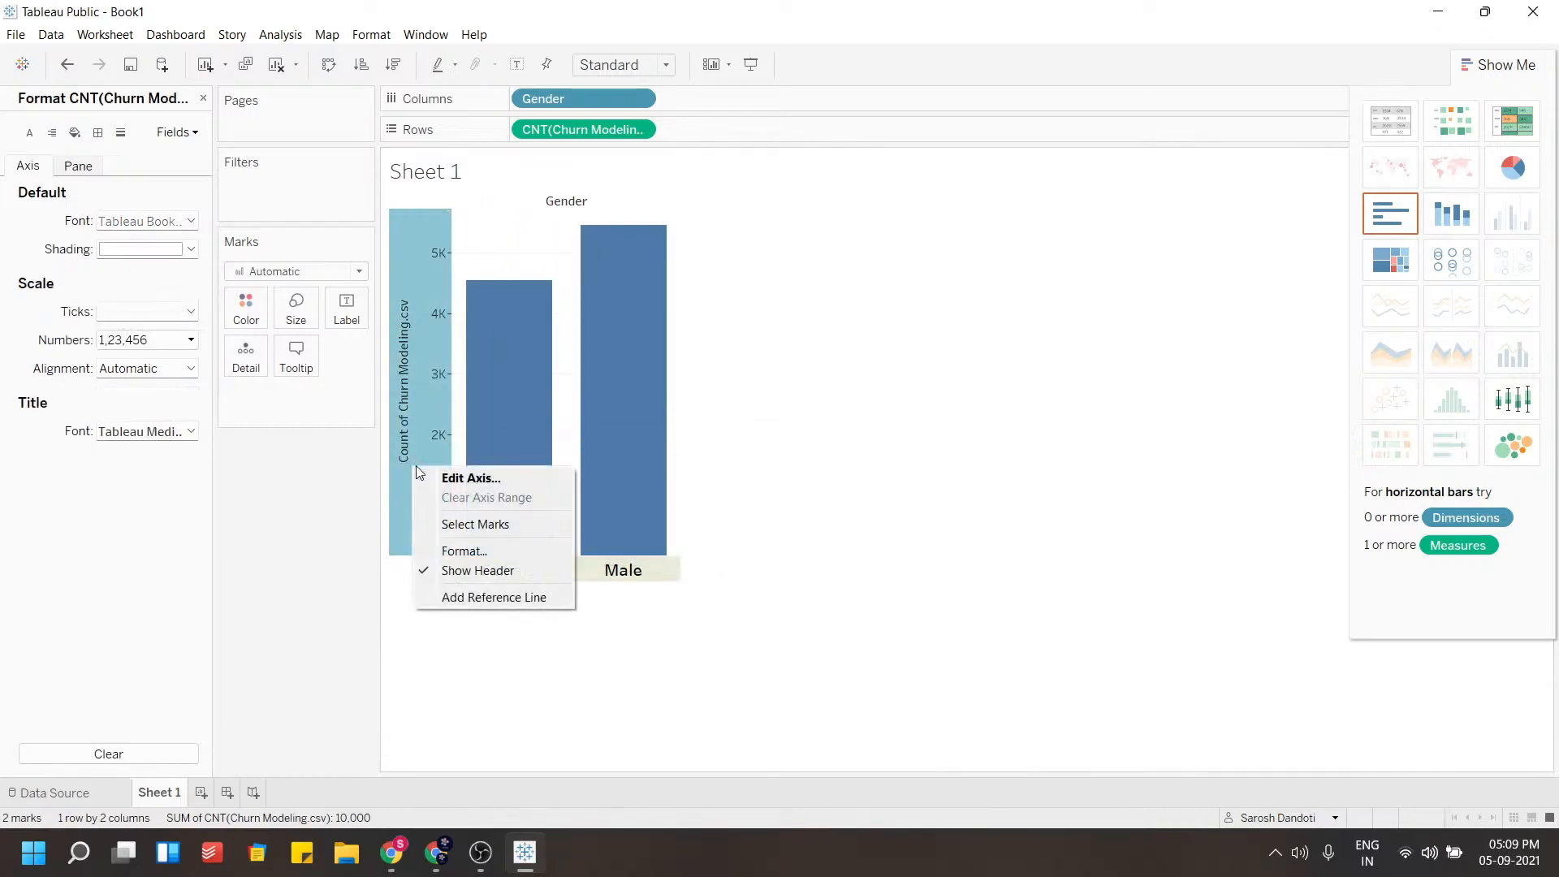
key("Escape")
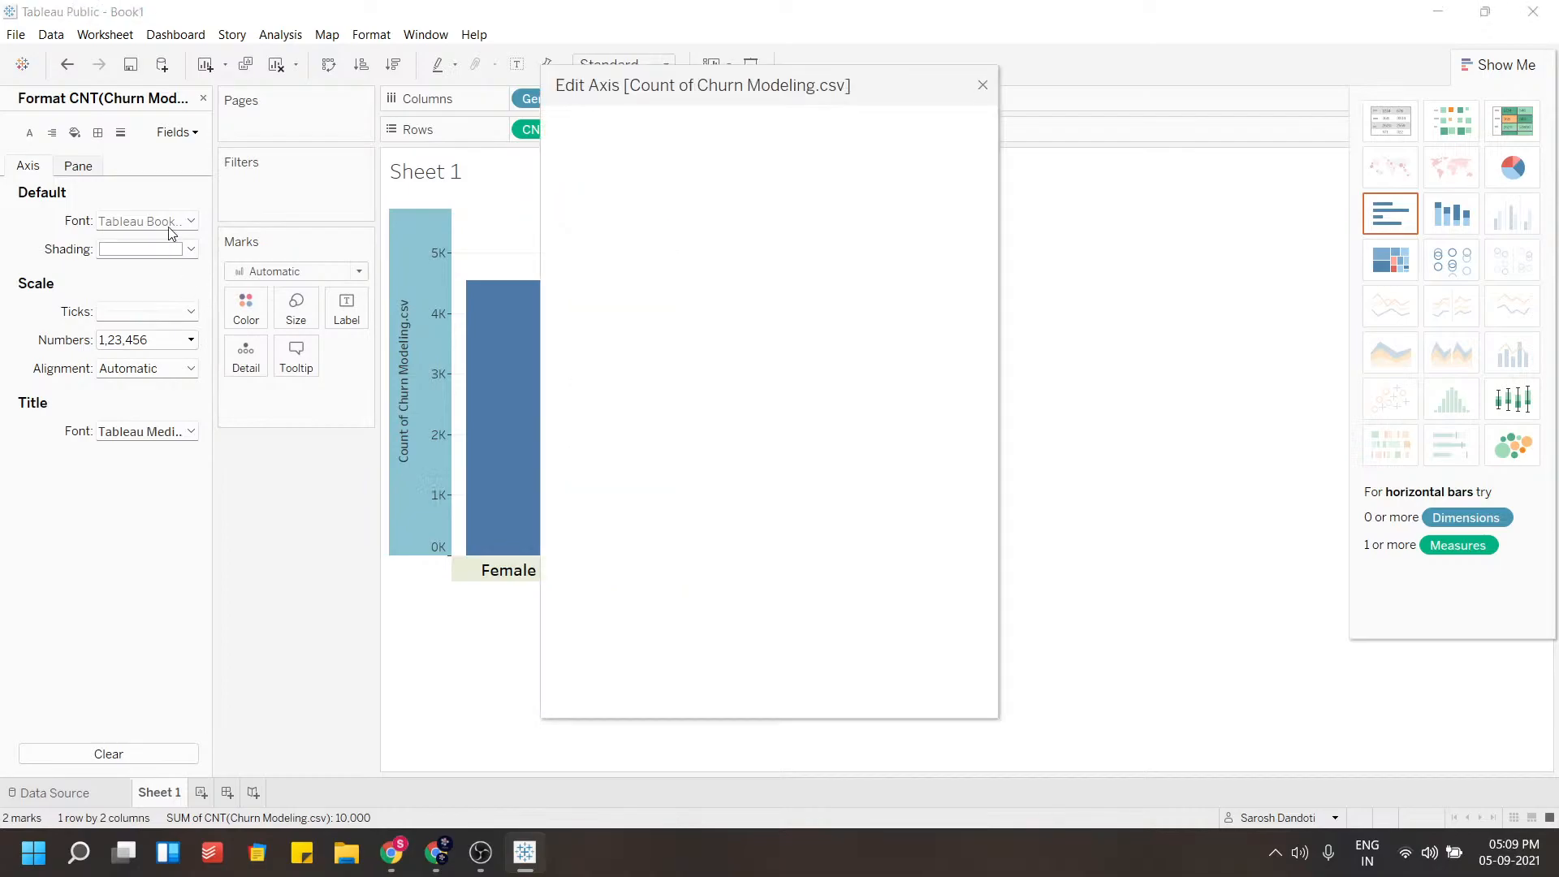
left_click(981, 79)
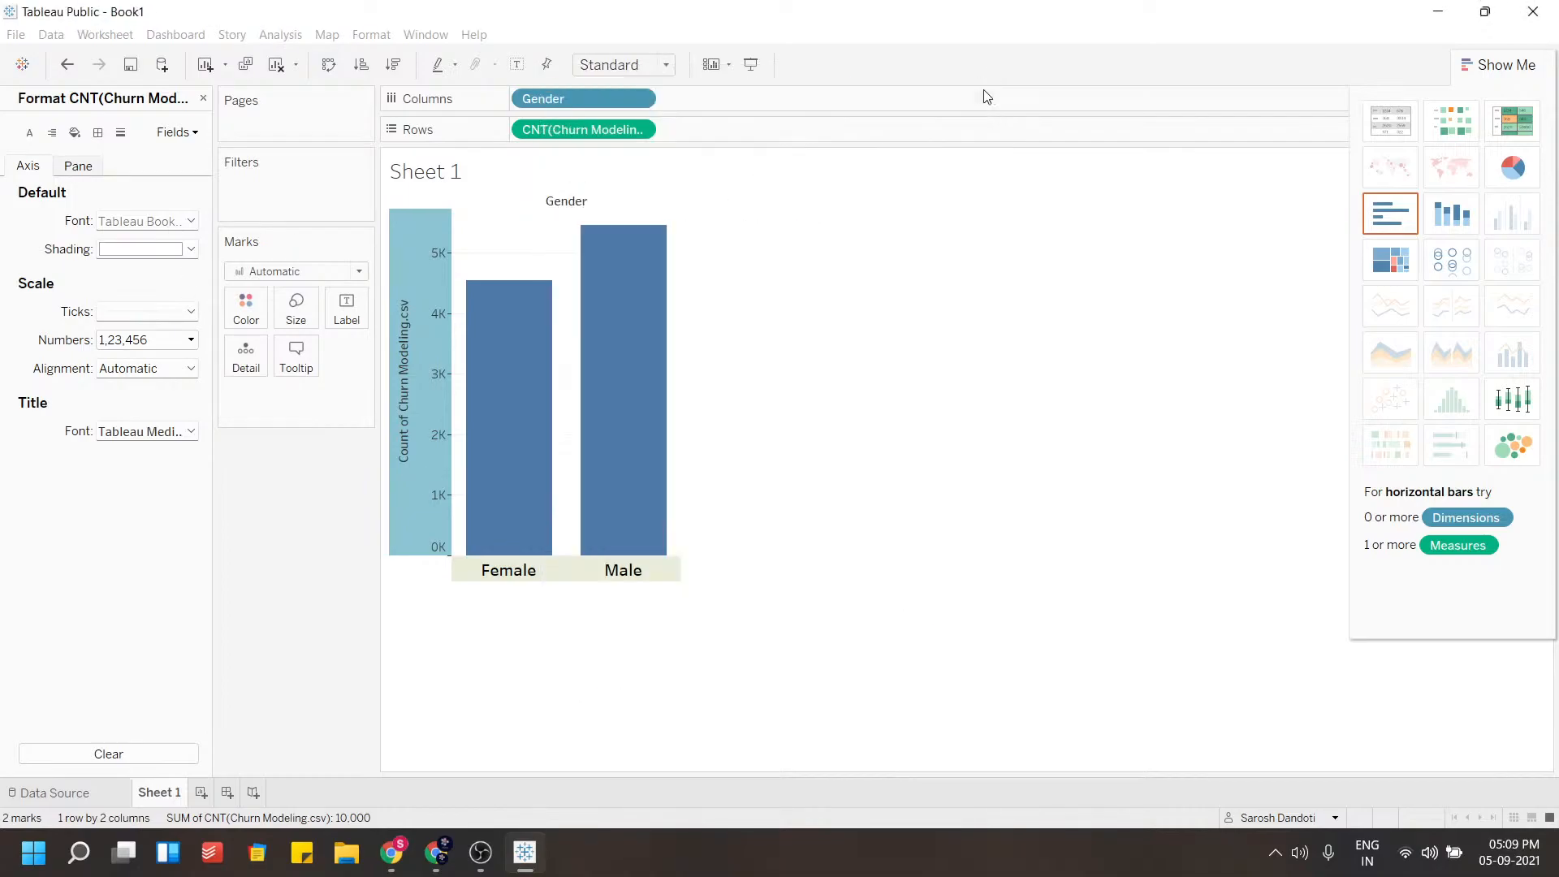
Format the count axis with a bold, larger font and a light cream shading
right_click(432, 289)
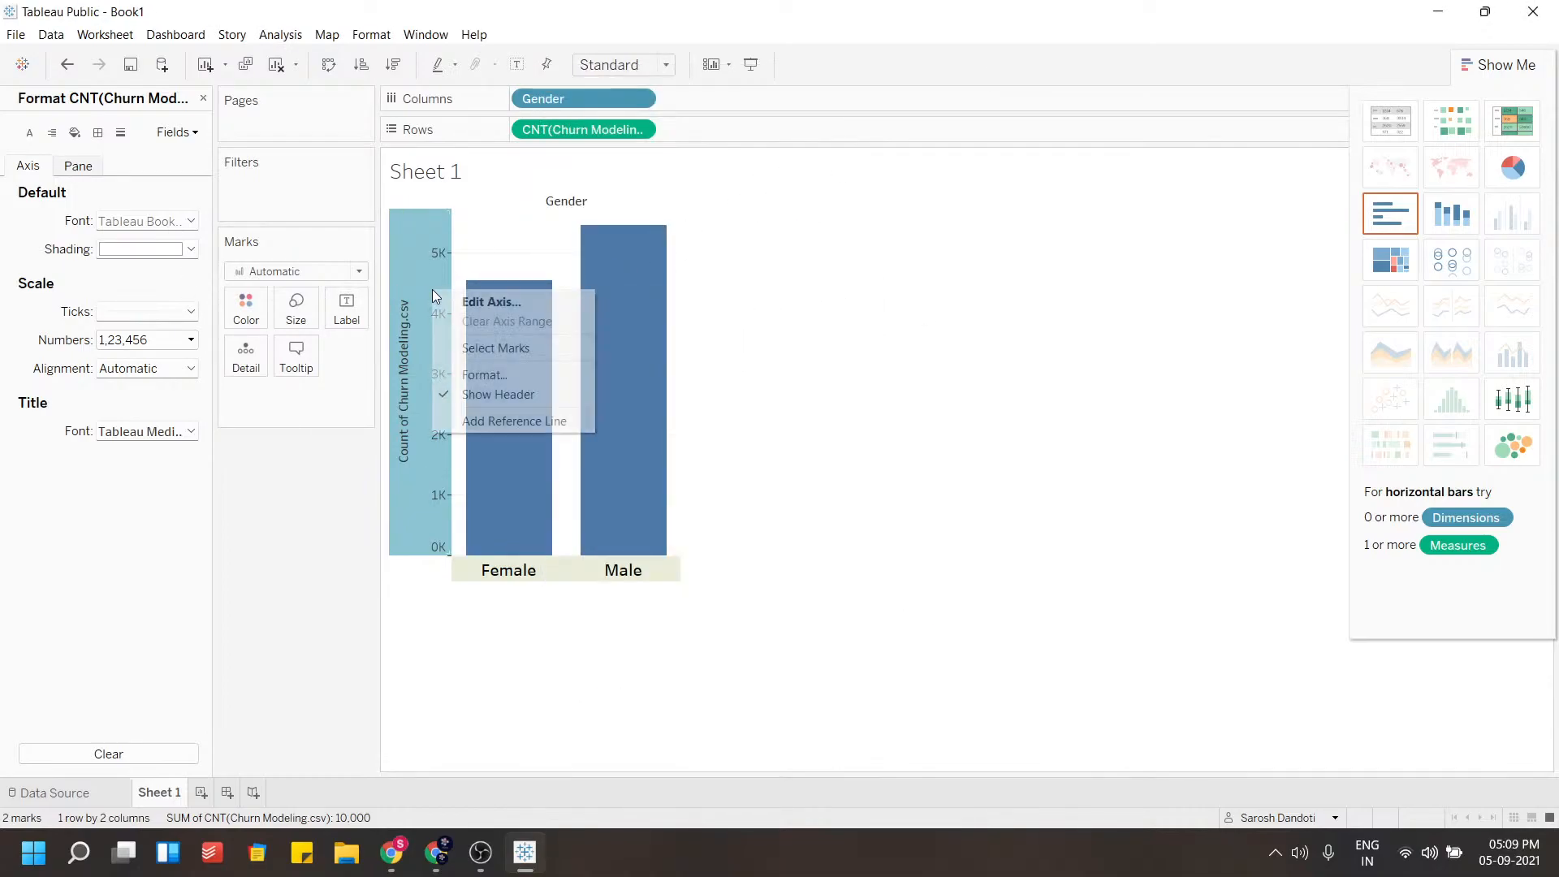
left_click(465, 378)
left_click(160, 253)
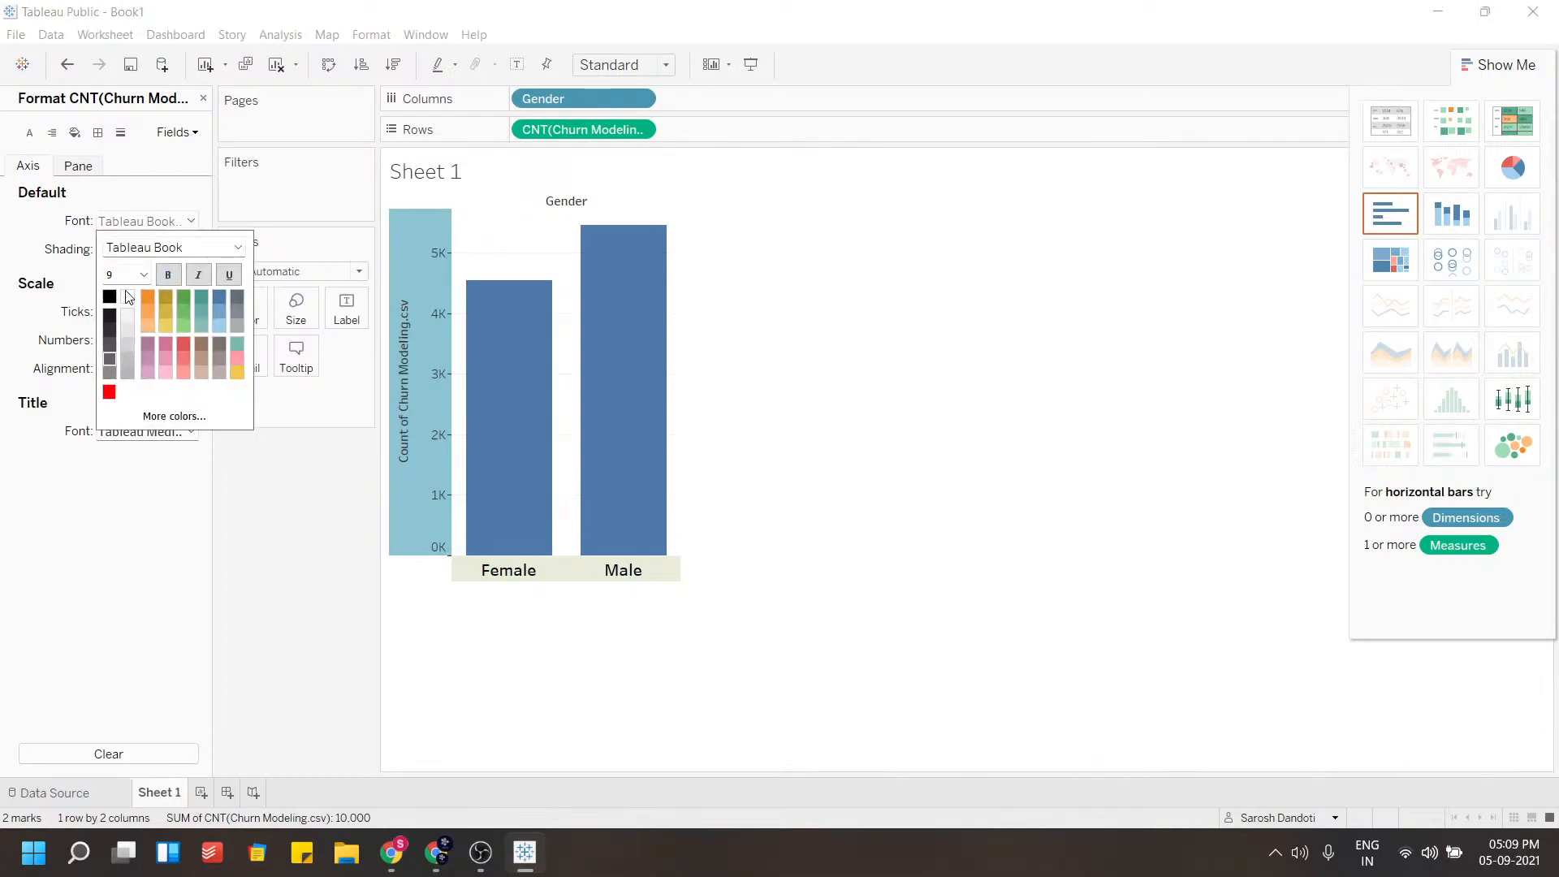
left_click(168, 274)
left_click(143, 274)
left_click(127, 332)
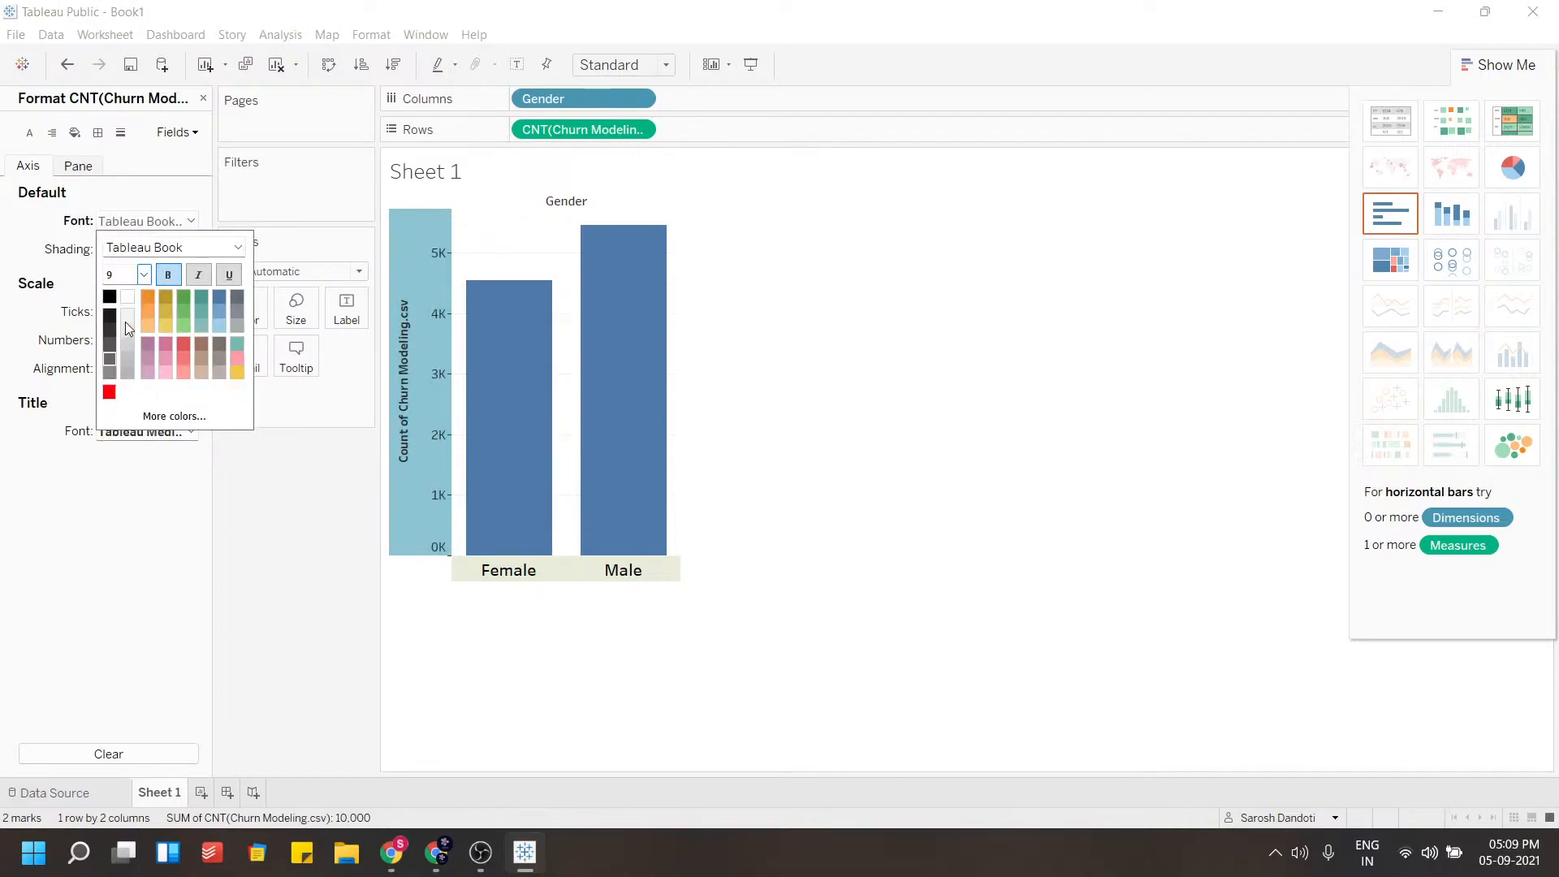
left_click(84, 288)
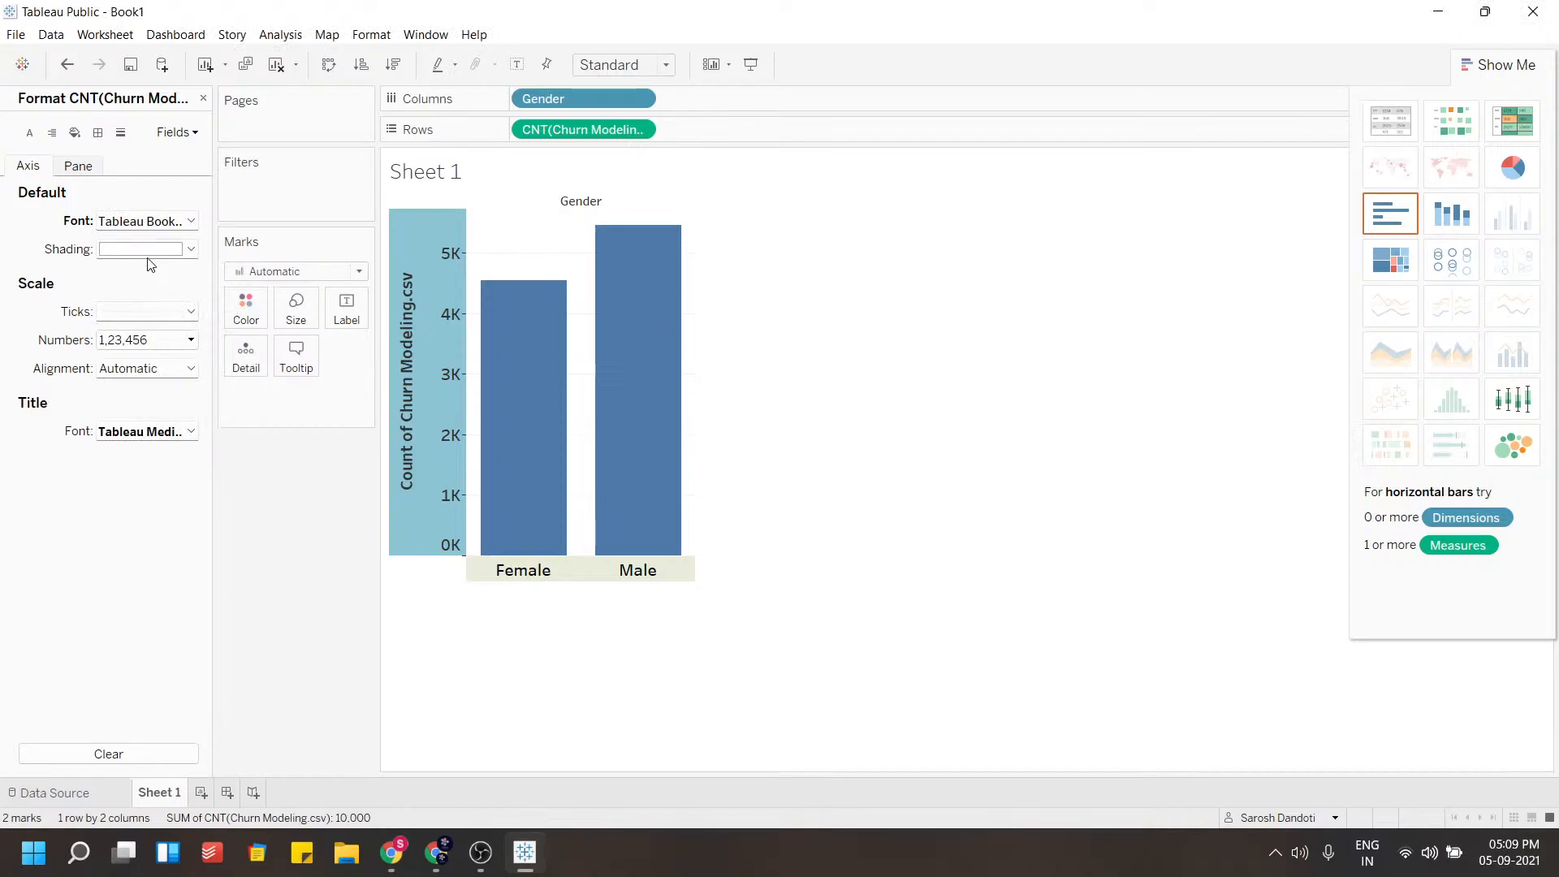
left_click(148, 253)
left_click(239, 323)
Set the worksheet background shading to light blue and close the format pane
left_click(75, 133)
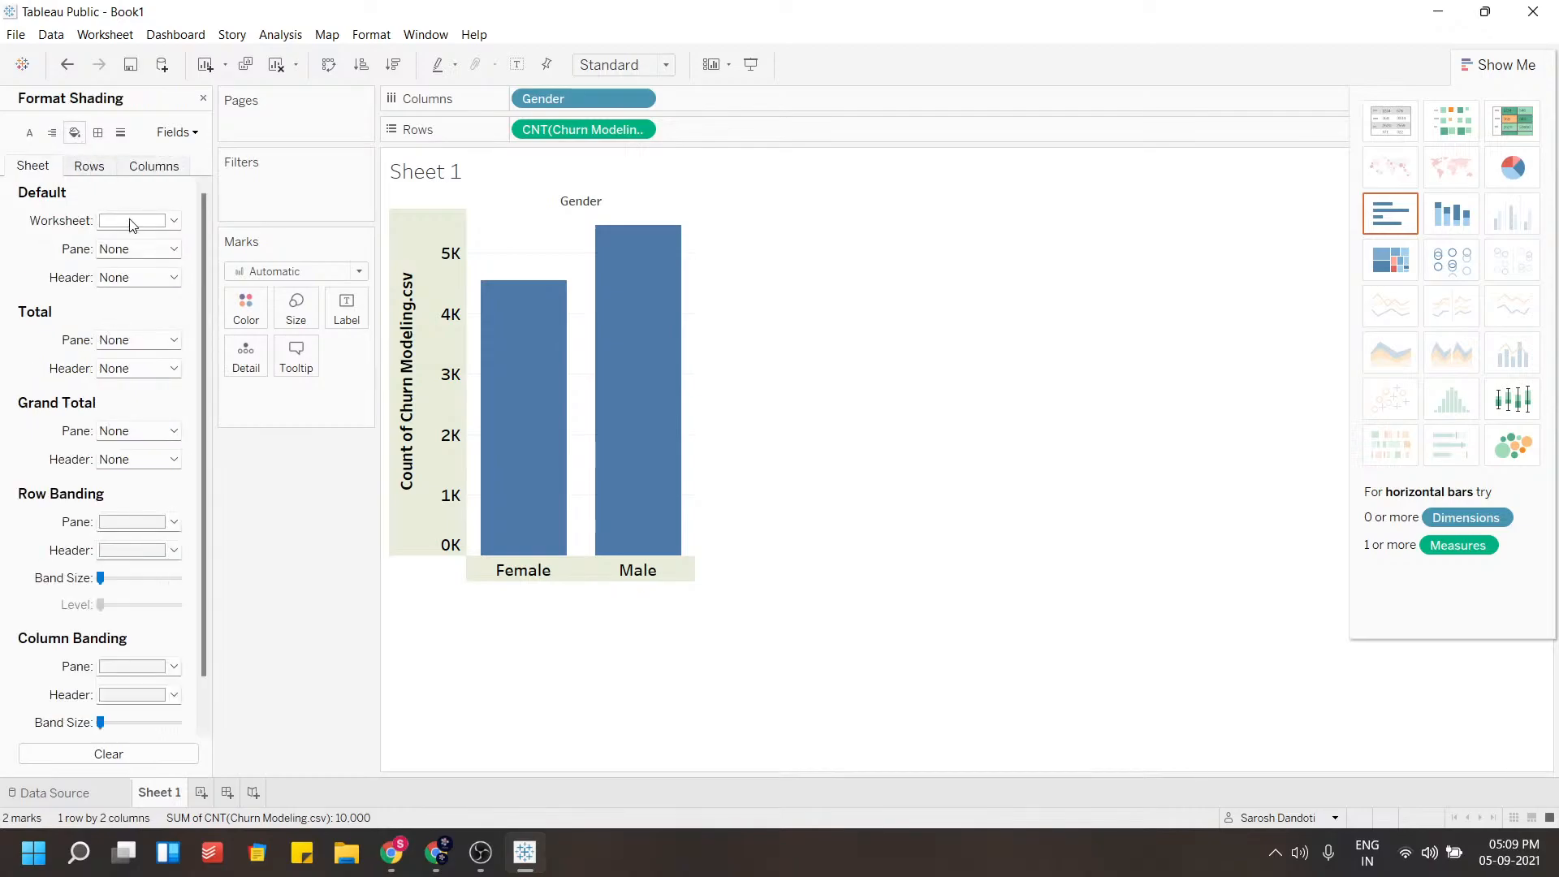
left_click(132, 222)
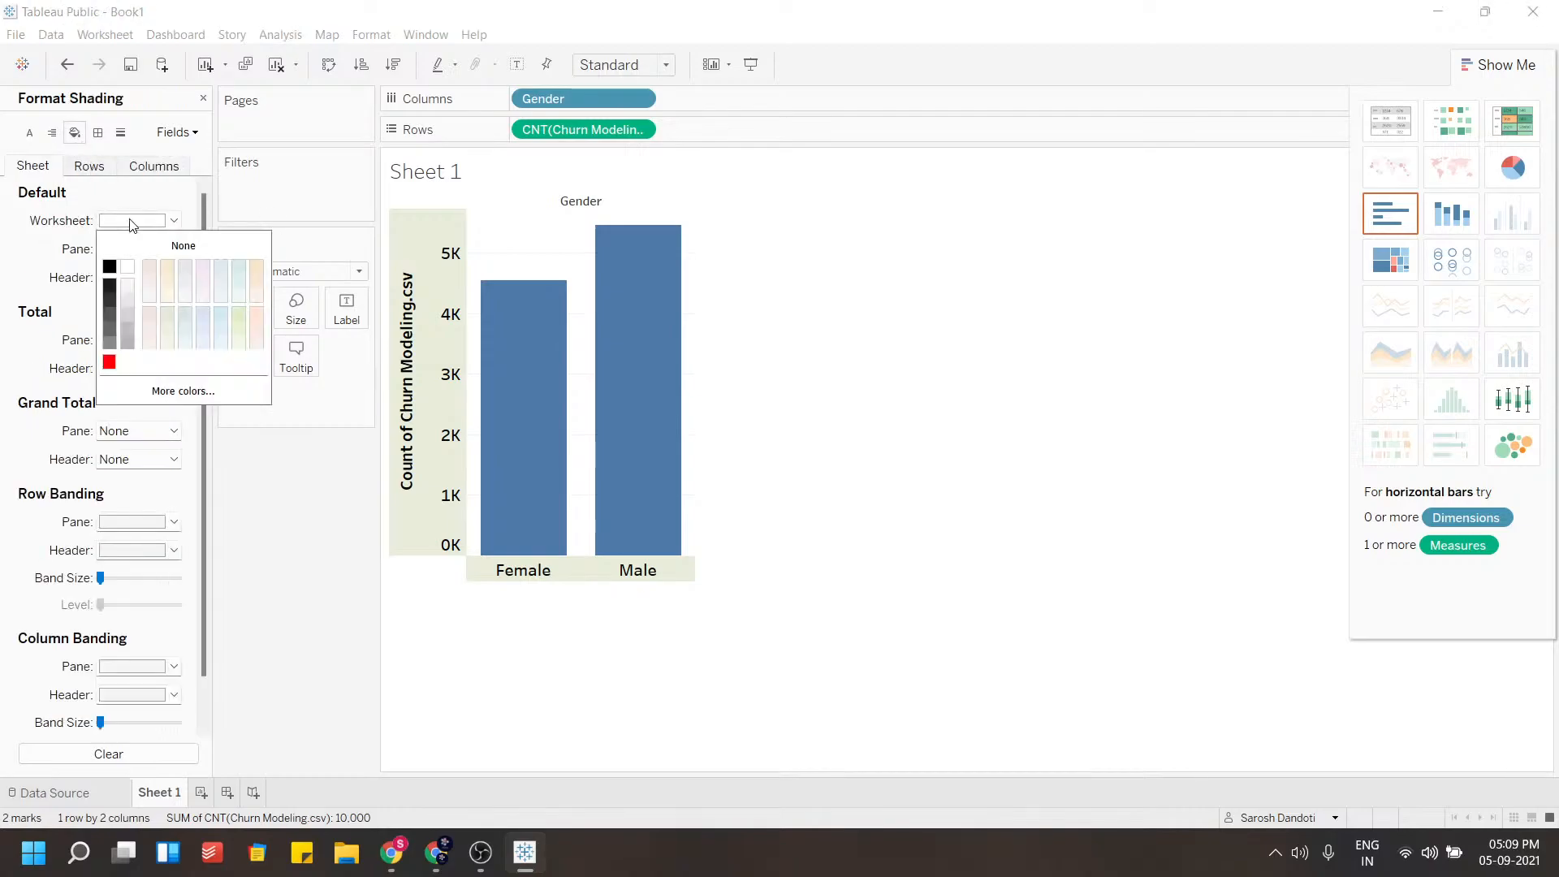
left_click(221, 315)
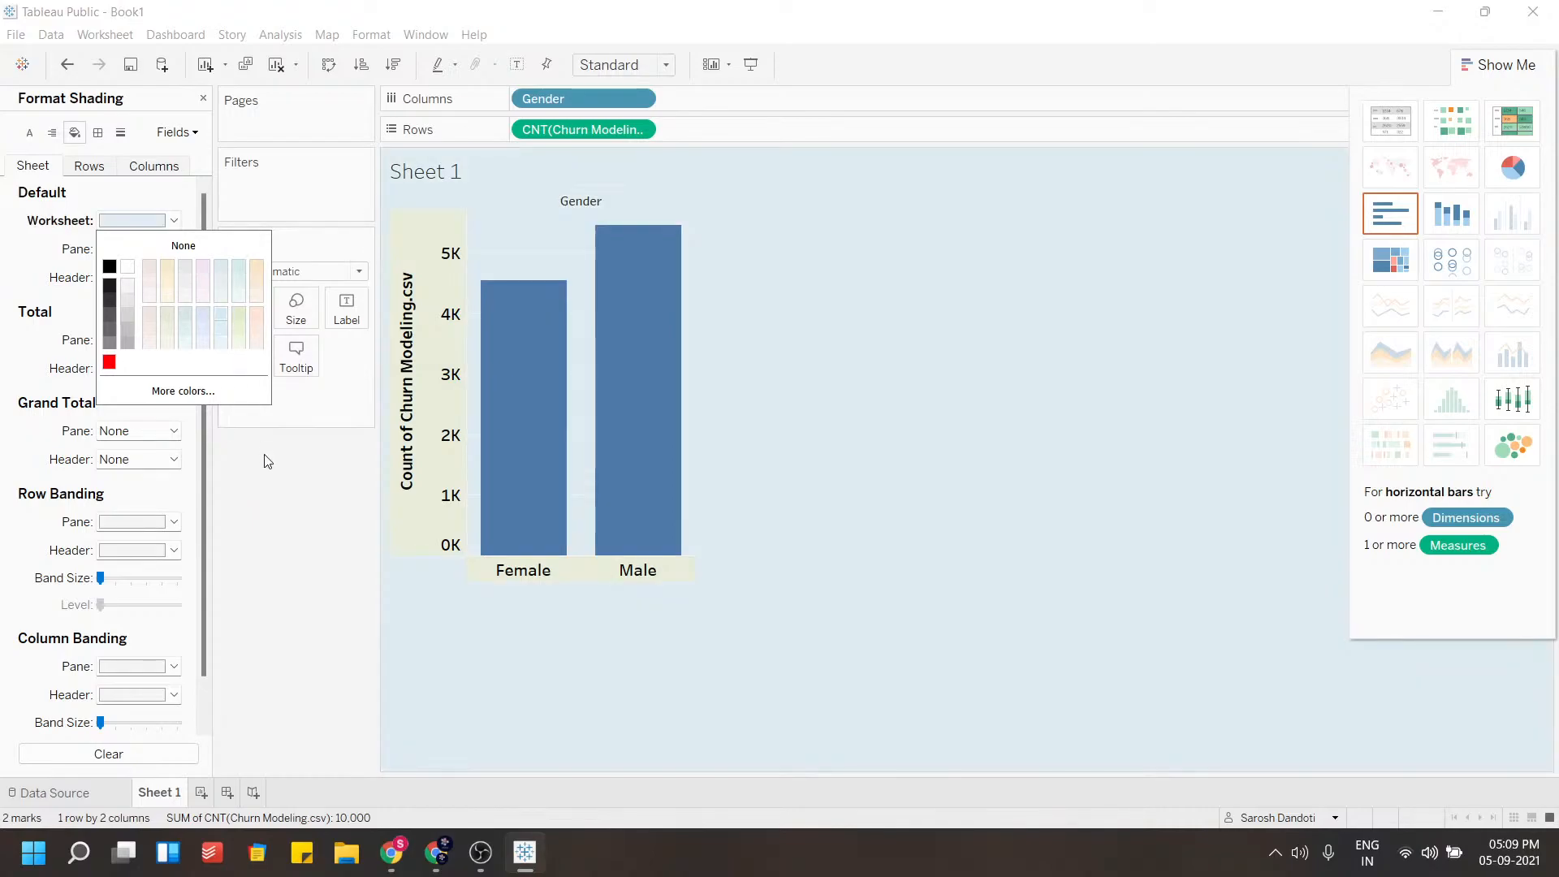
left_click(490, 645)
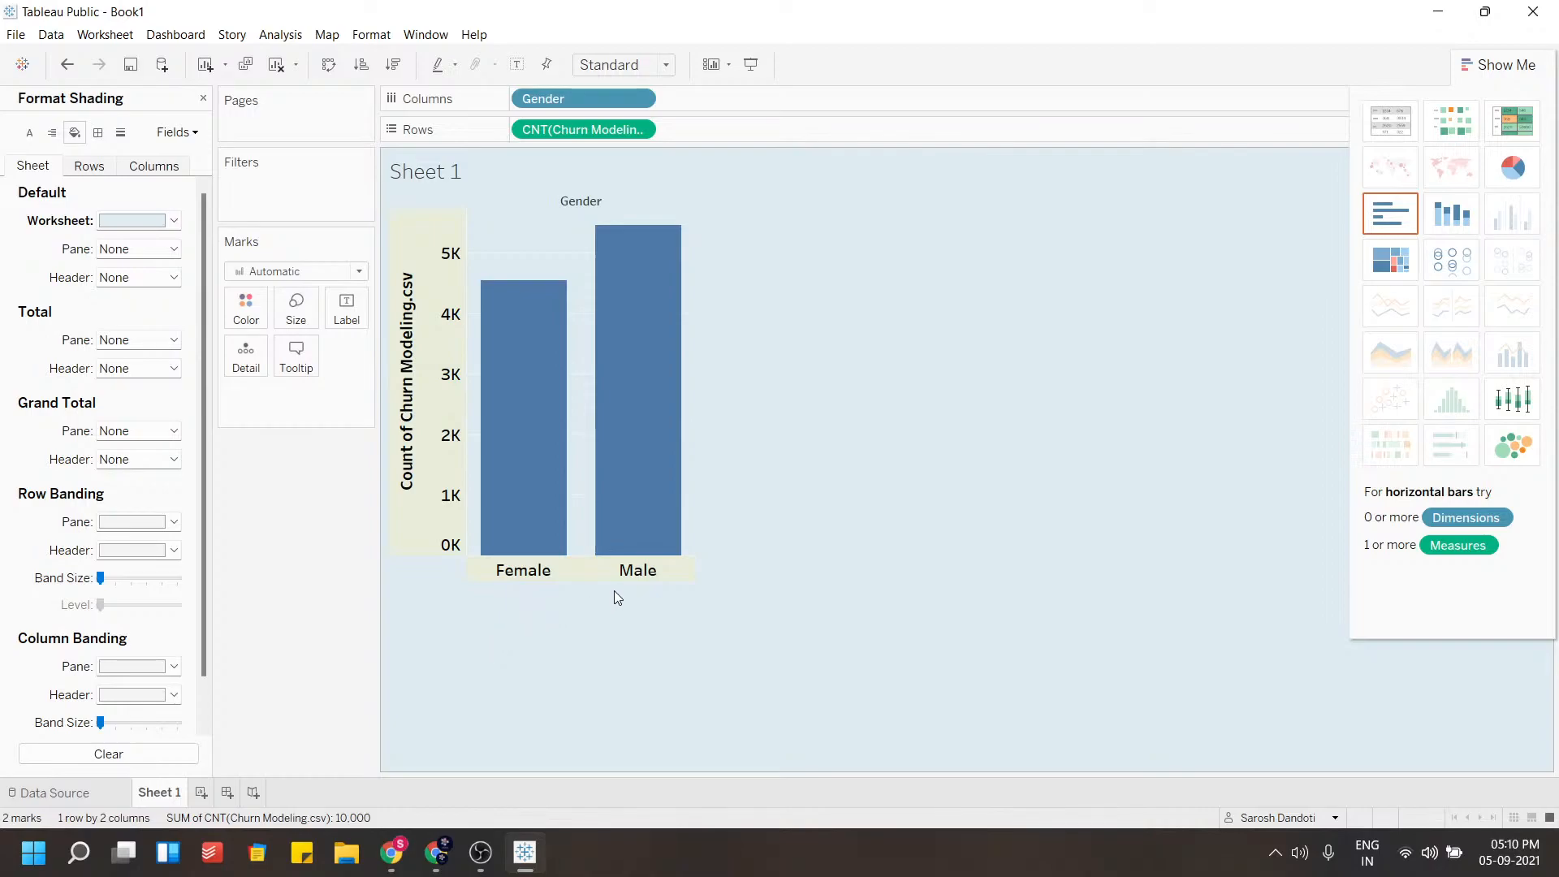
mouse_move(635, 490)
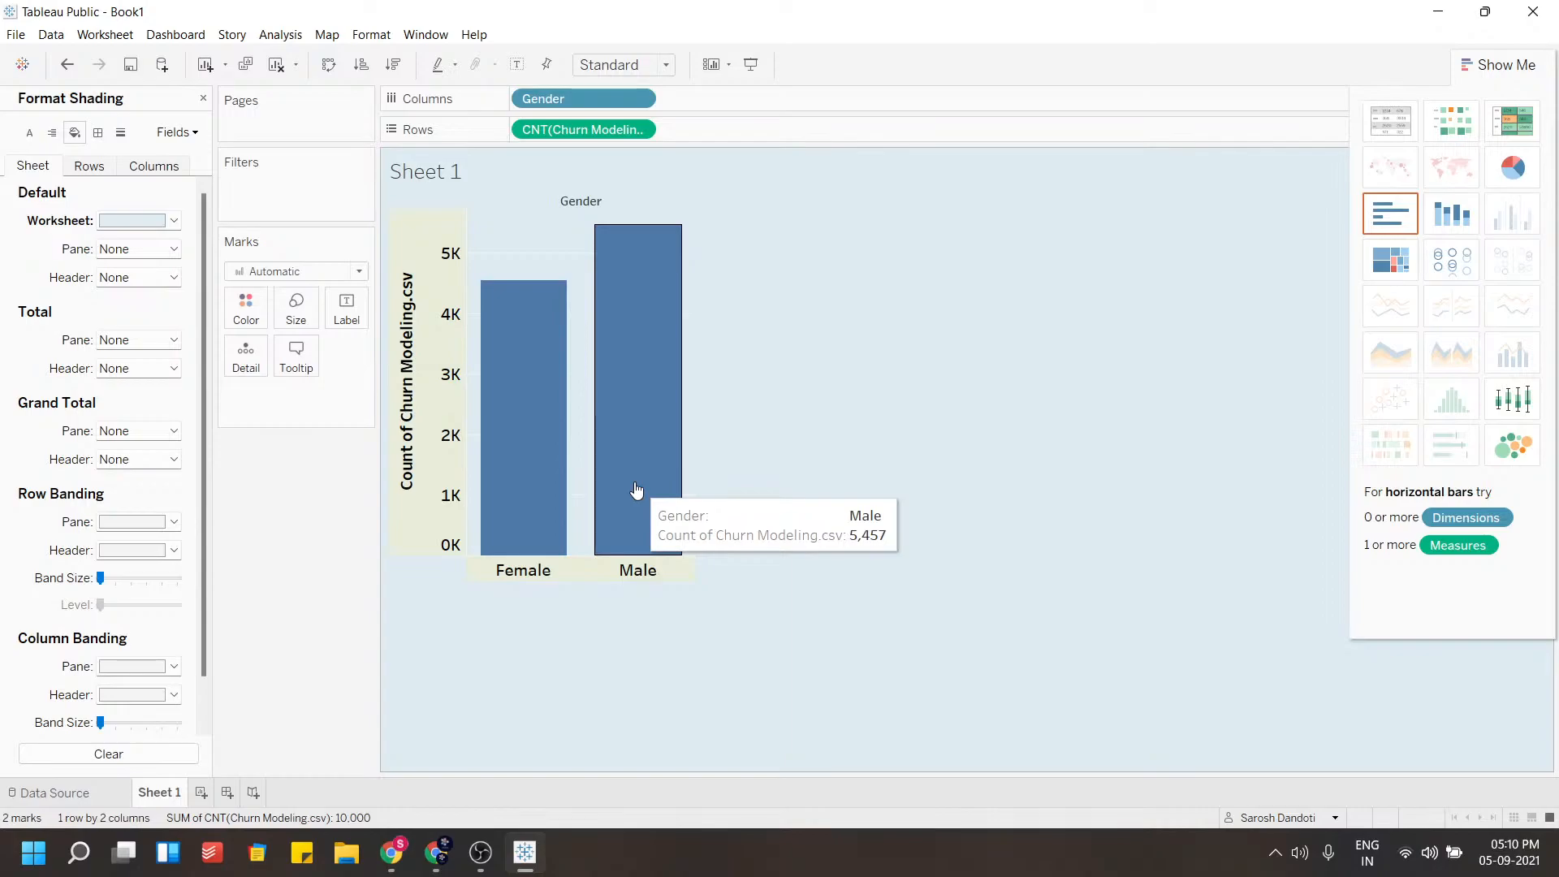
mouse_move(546, 463)
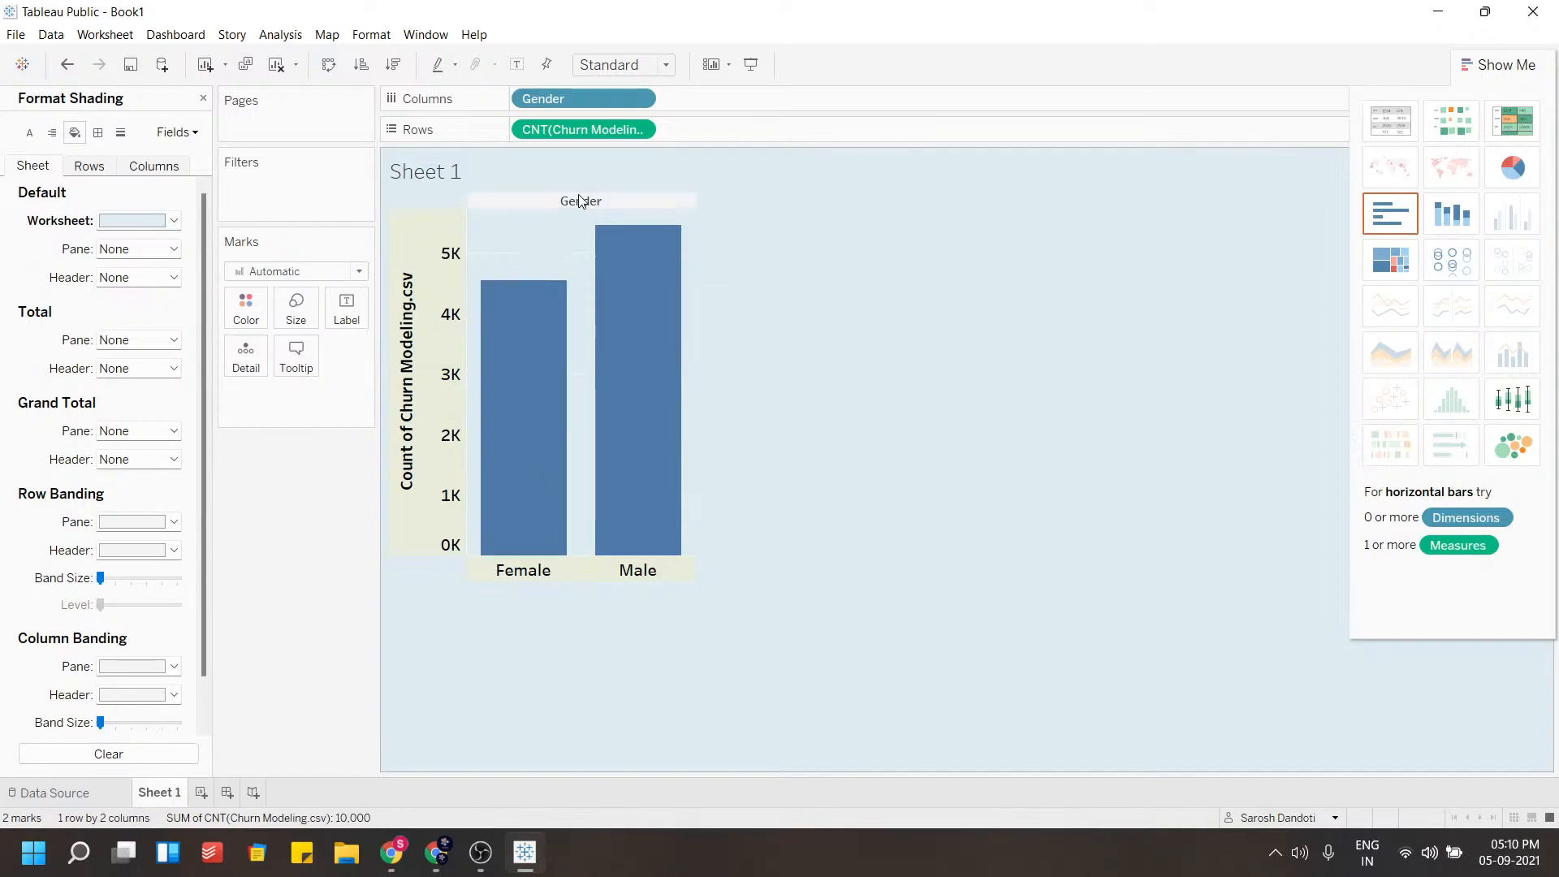
left_click(203, 97)
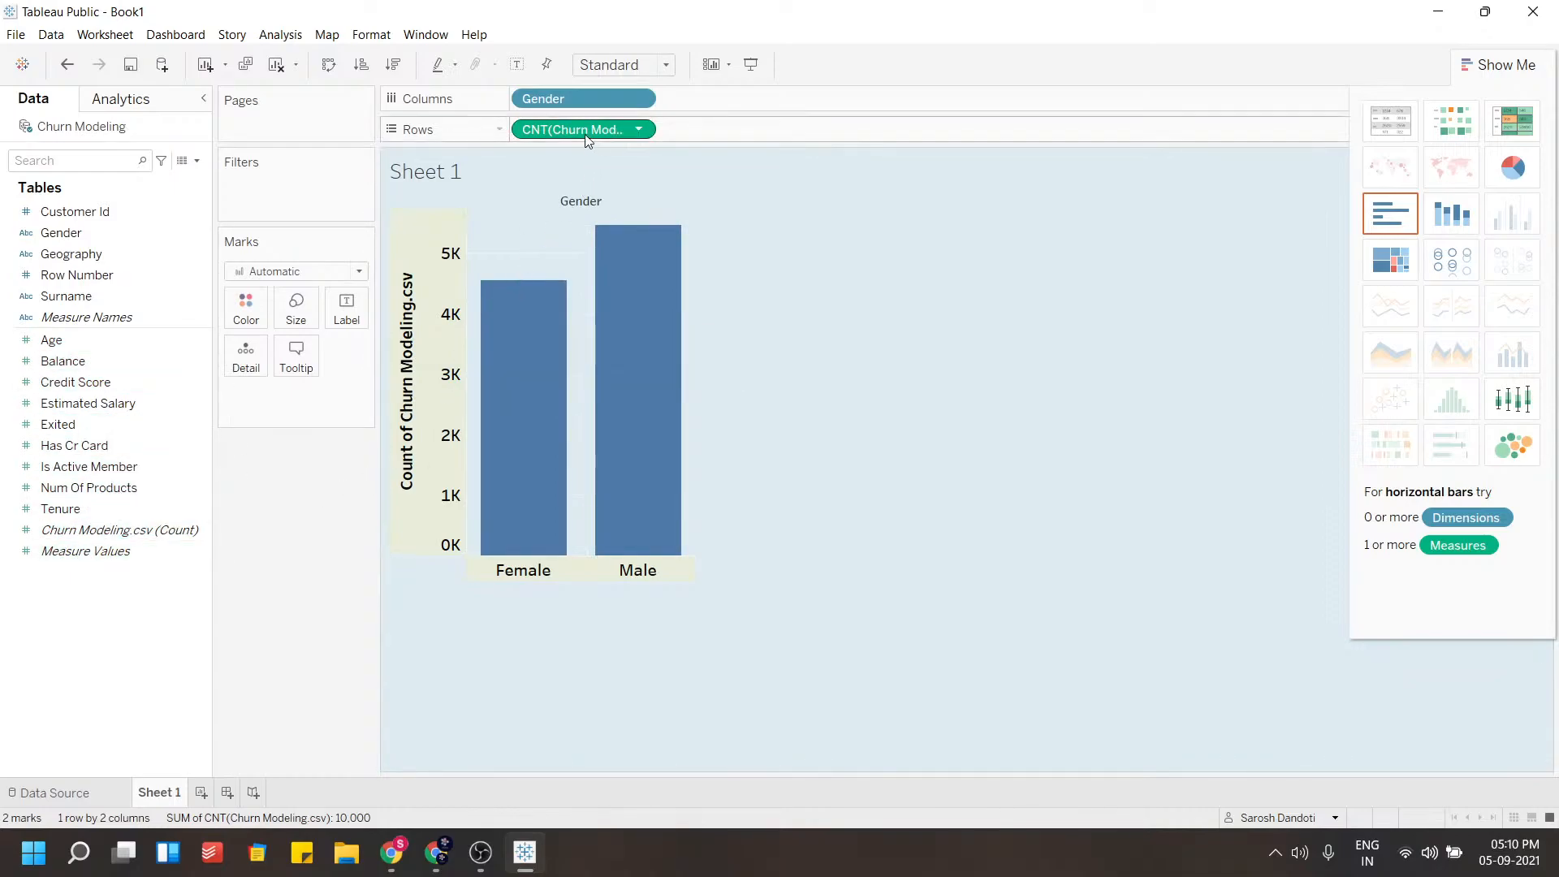
left_click_drag(573, 128, 357, 313)
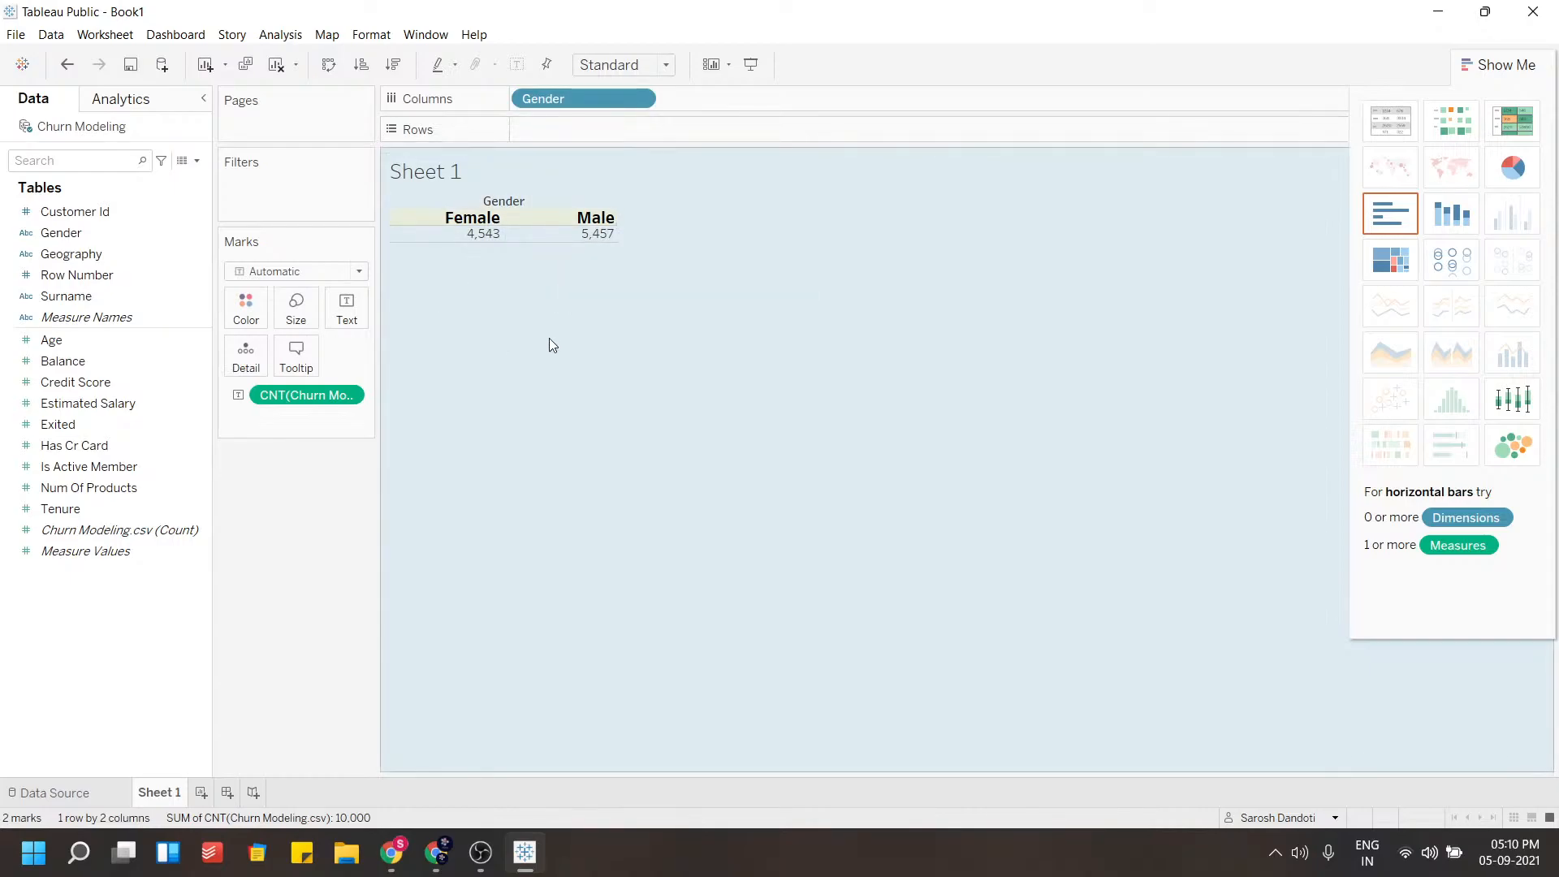
key("ctrl+z")
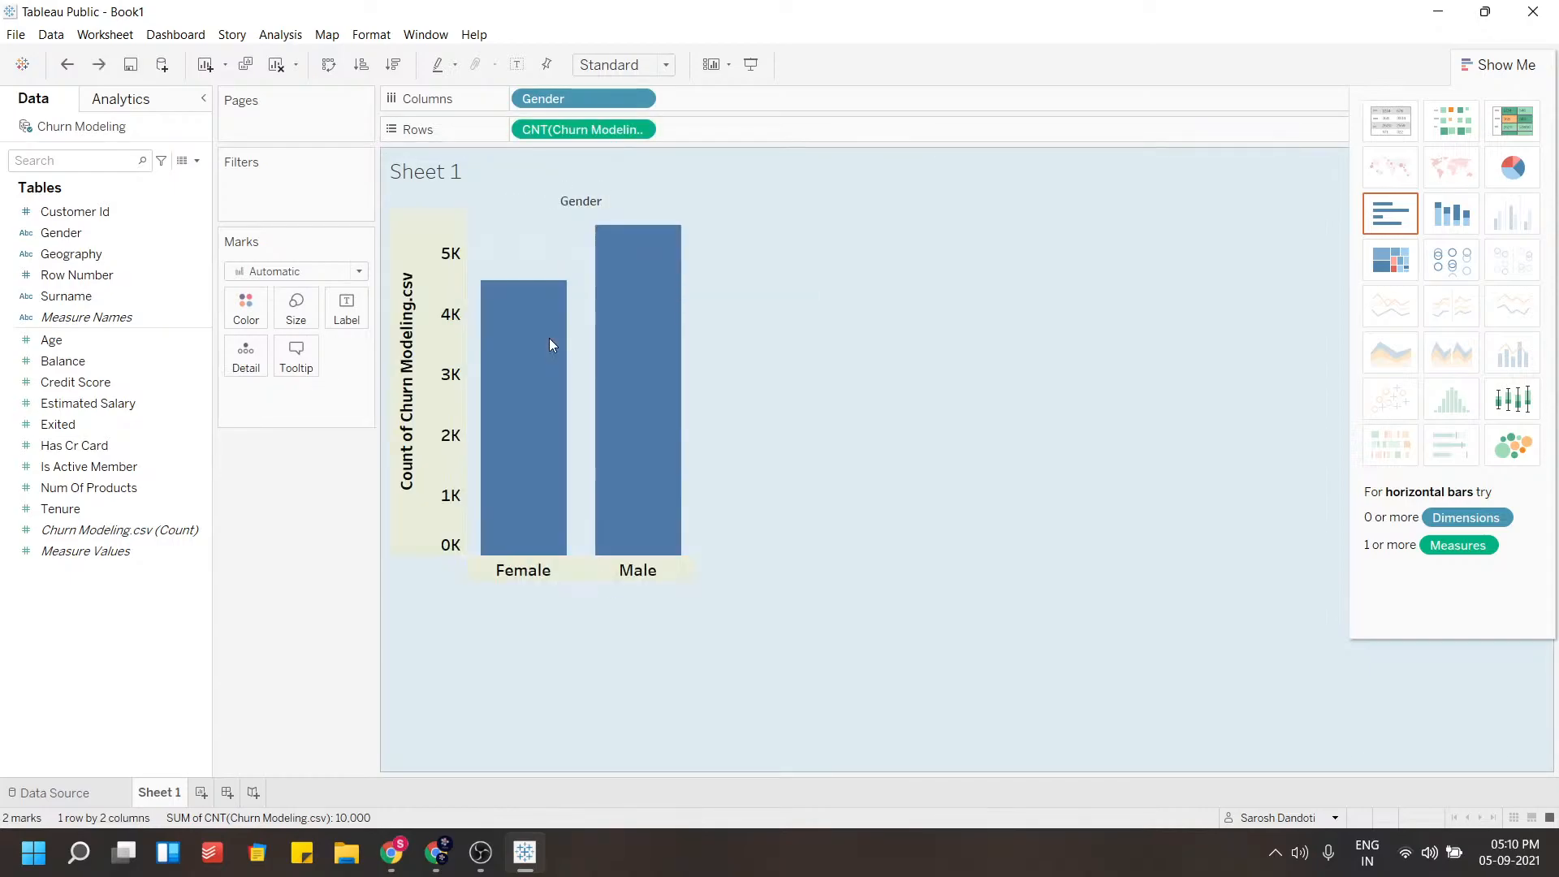
Add the customer count as labels on the bars
left_click_drag(581, 129, 581, 167)
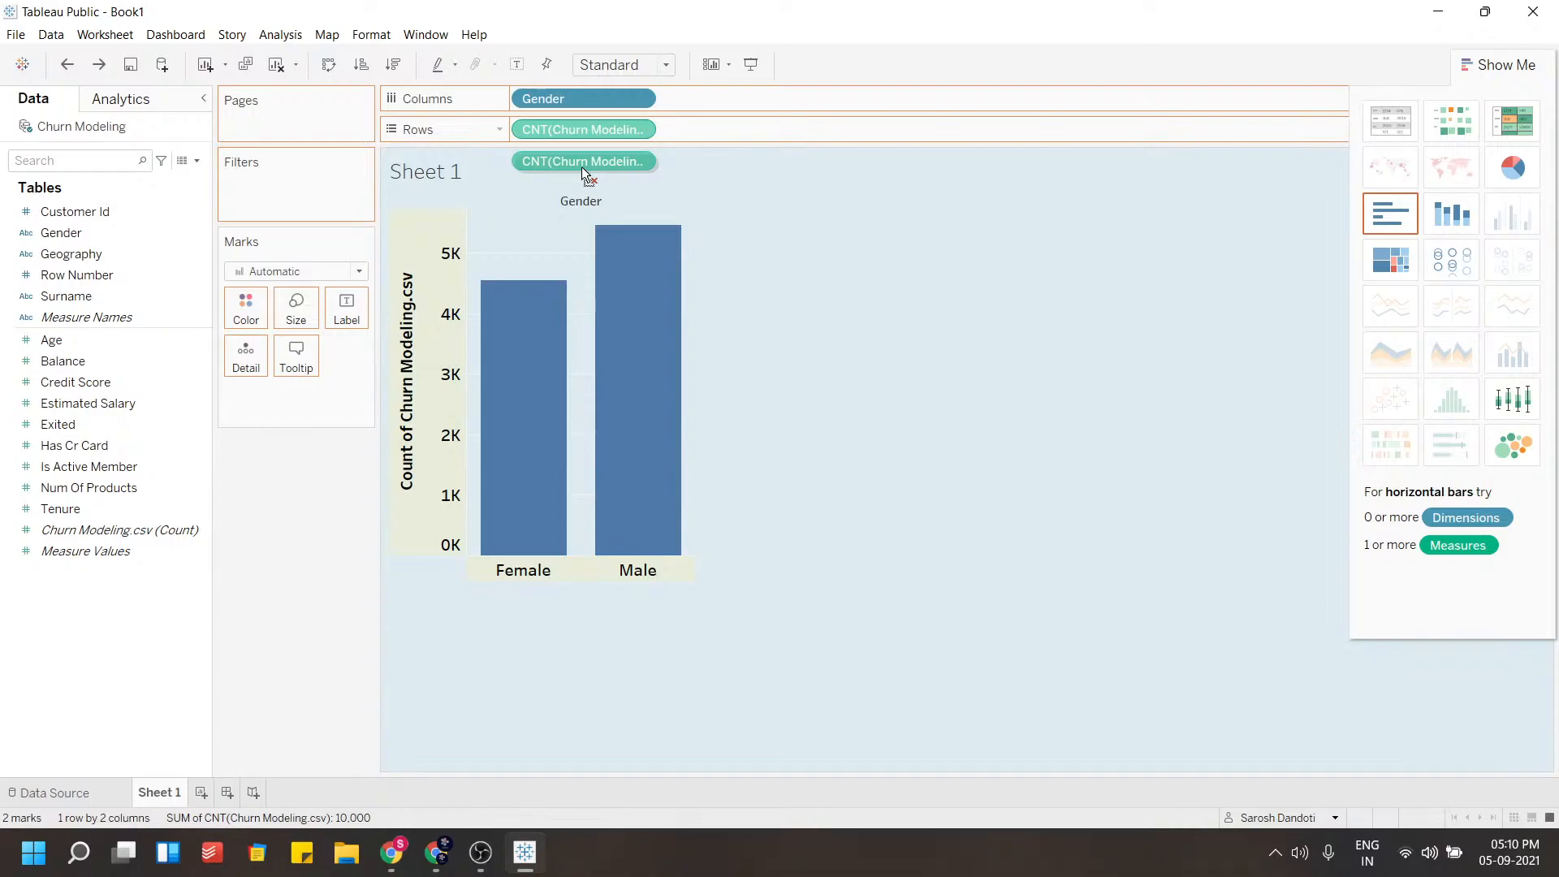
left_click_drag(581, 167, 357, 315)
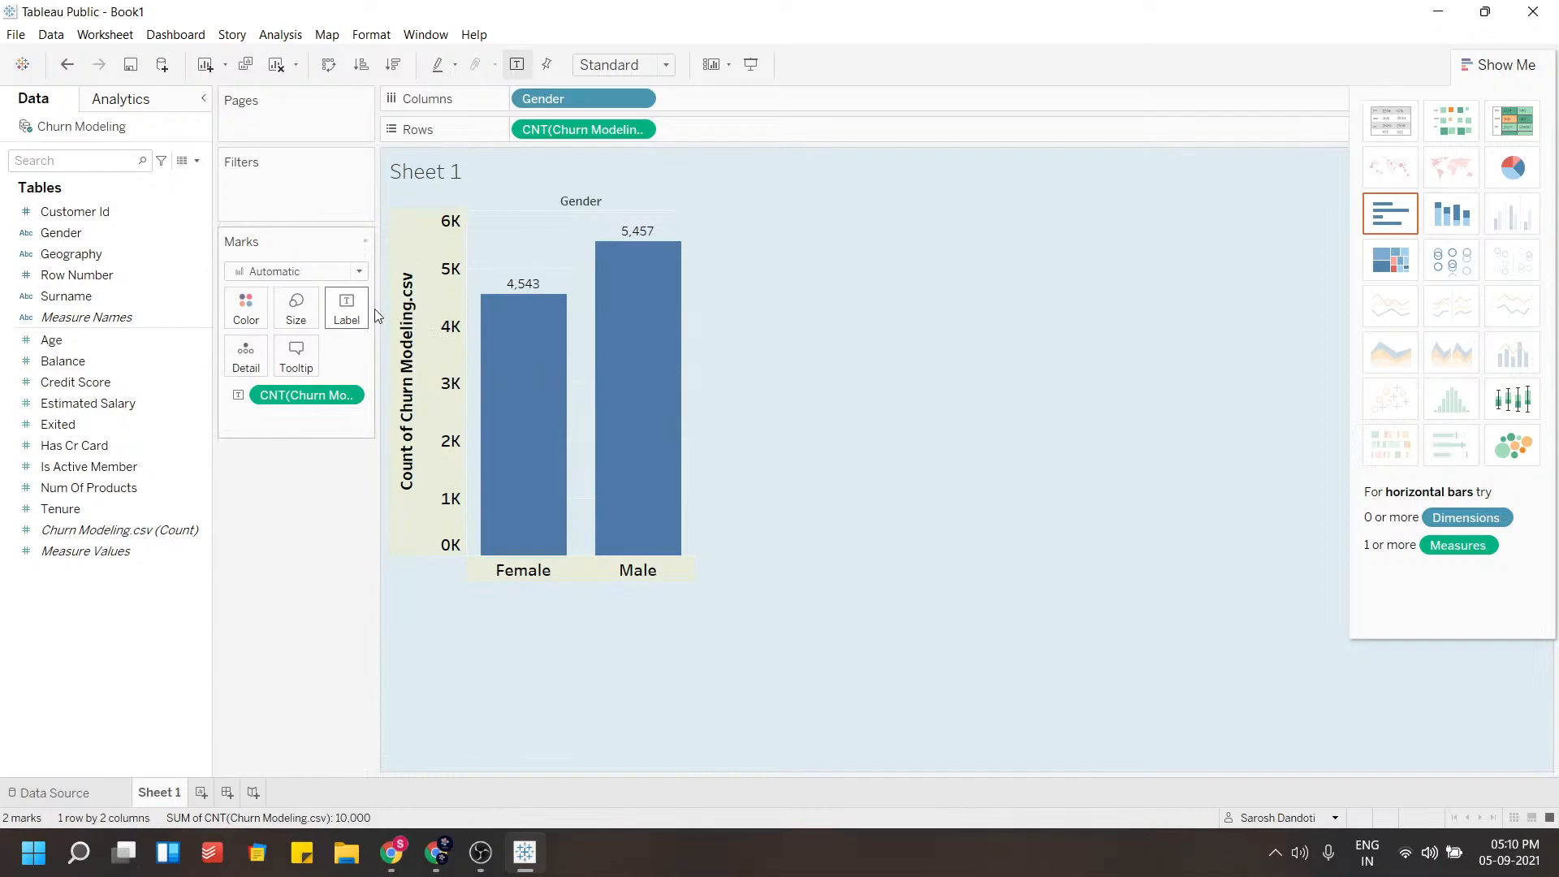
mouse_move(528, 290)
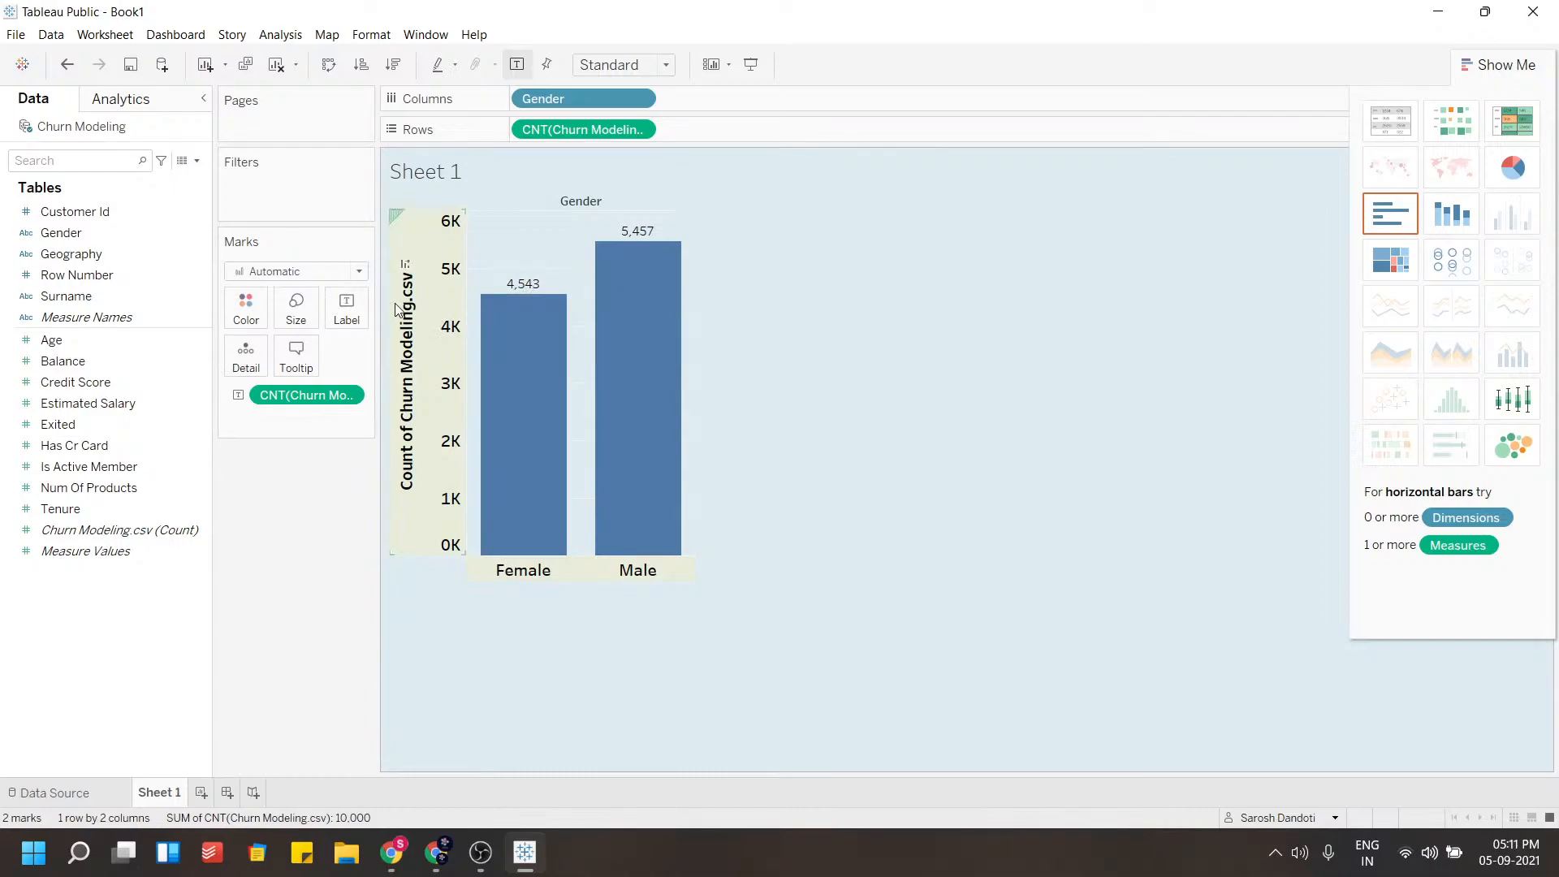
left_click(359, 273)
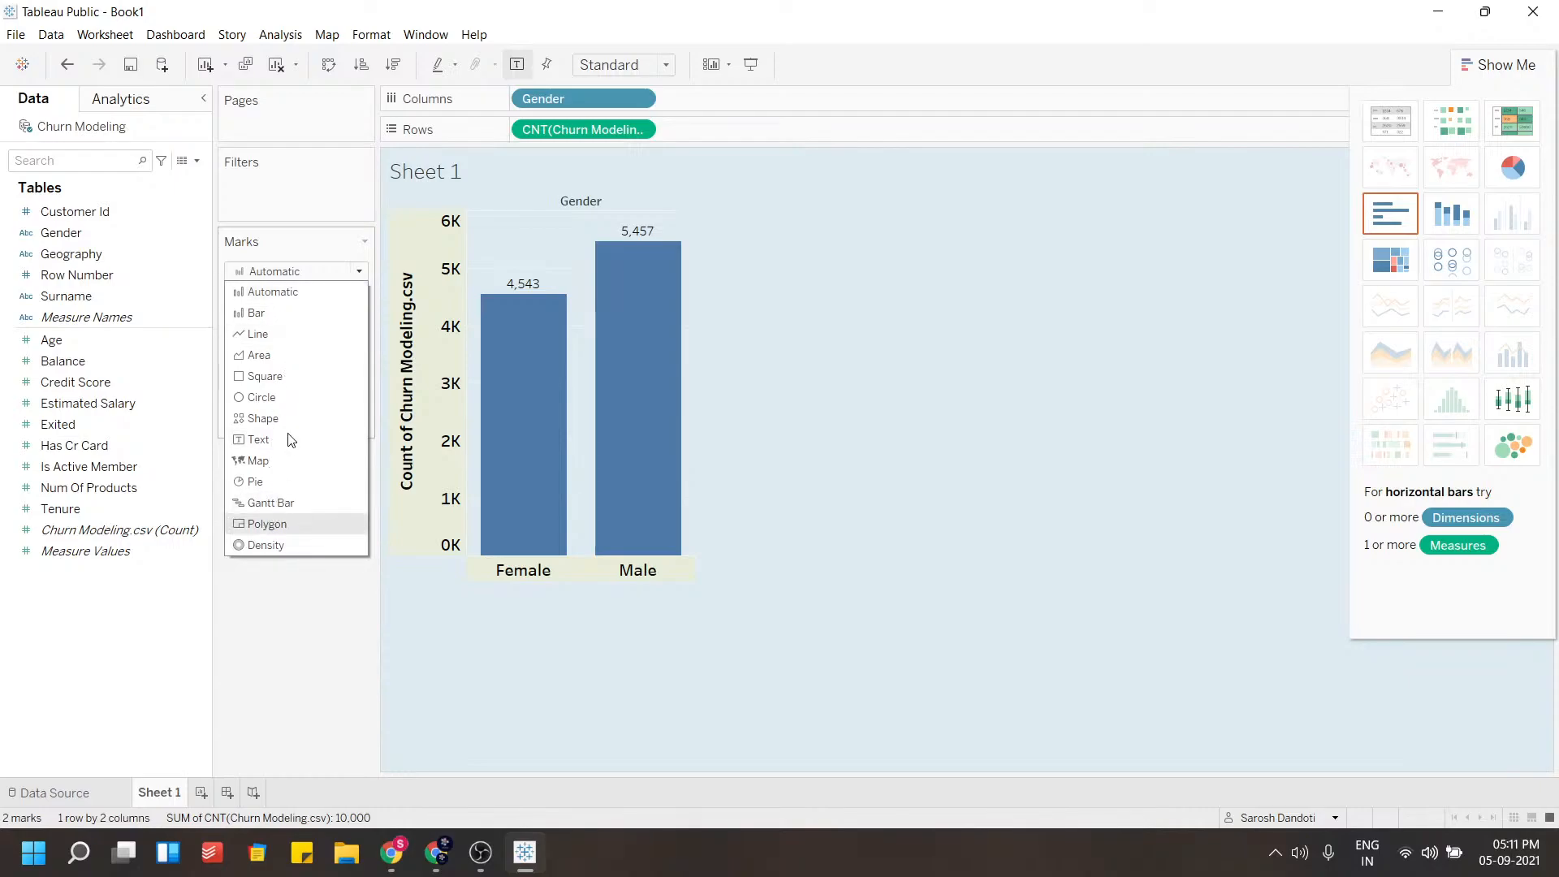
left_click(357, 272)
left_click(362, 276)
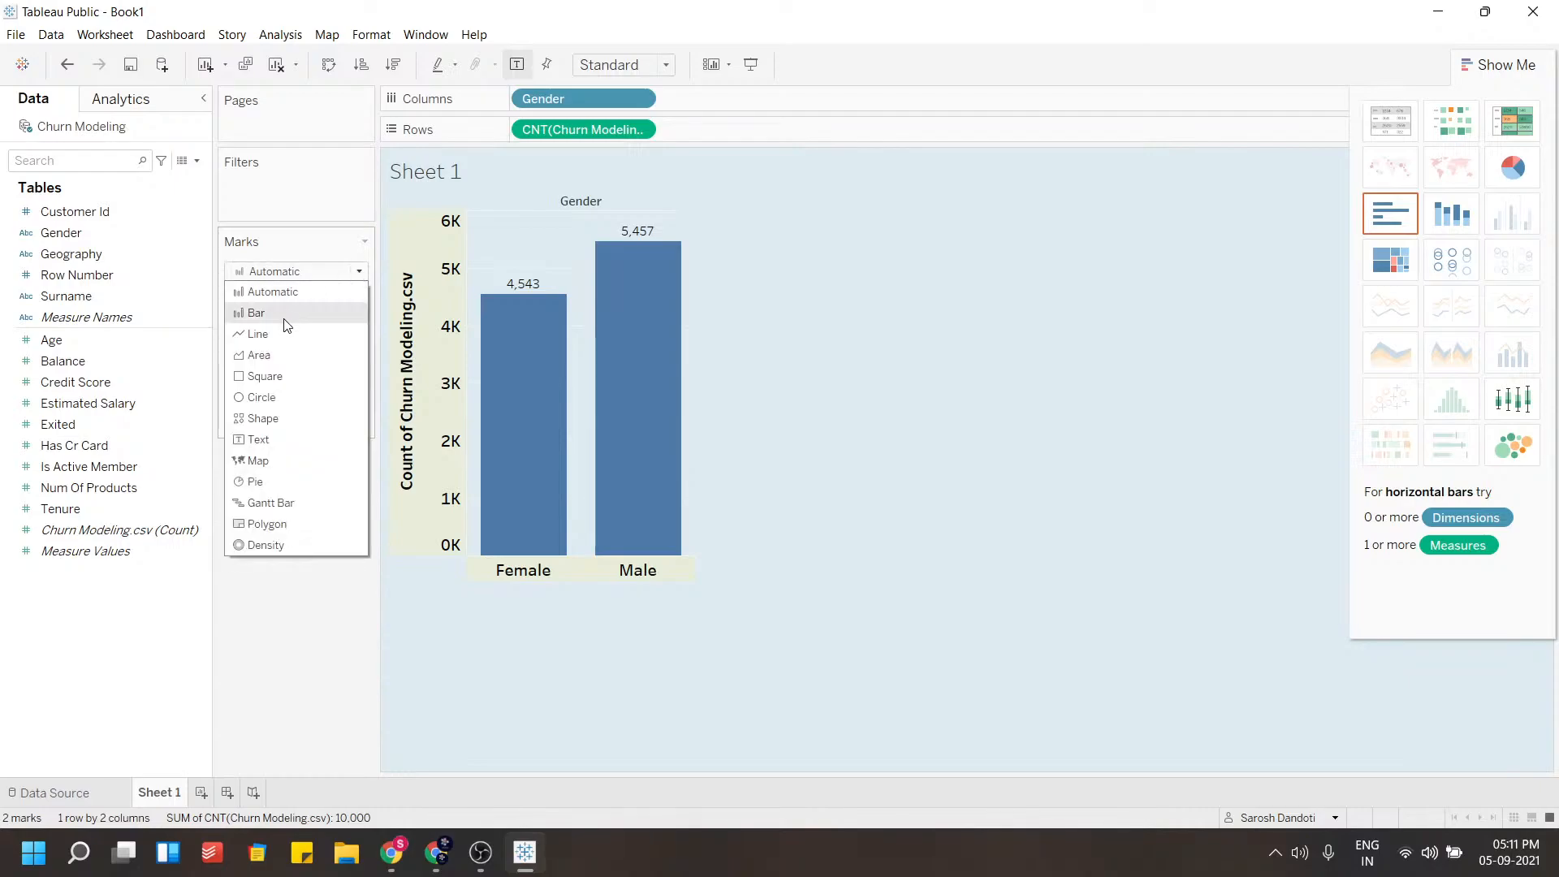
left_click(358, 274)
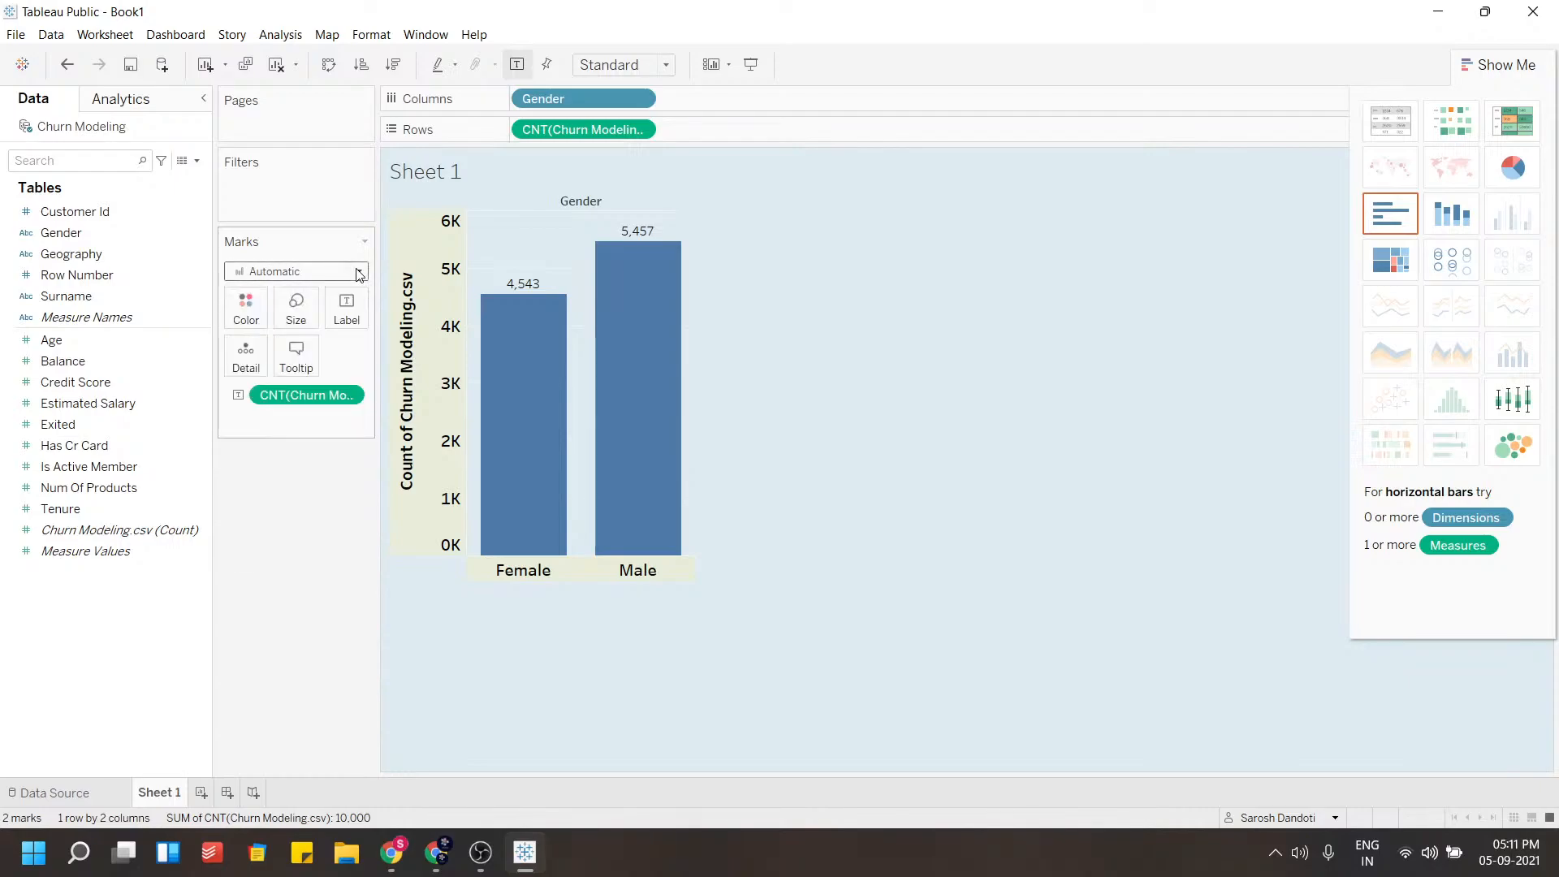
Reduce the bar size slightly
left_click(302, 308)
mouse_move(389, 354)
left_mouse_down()
mouse_move(354, 358)
mouse_move(372, 358)
left_mouse_up()
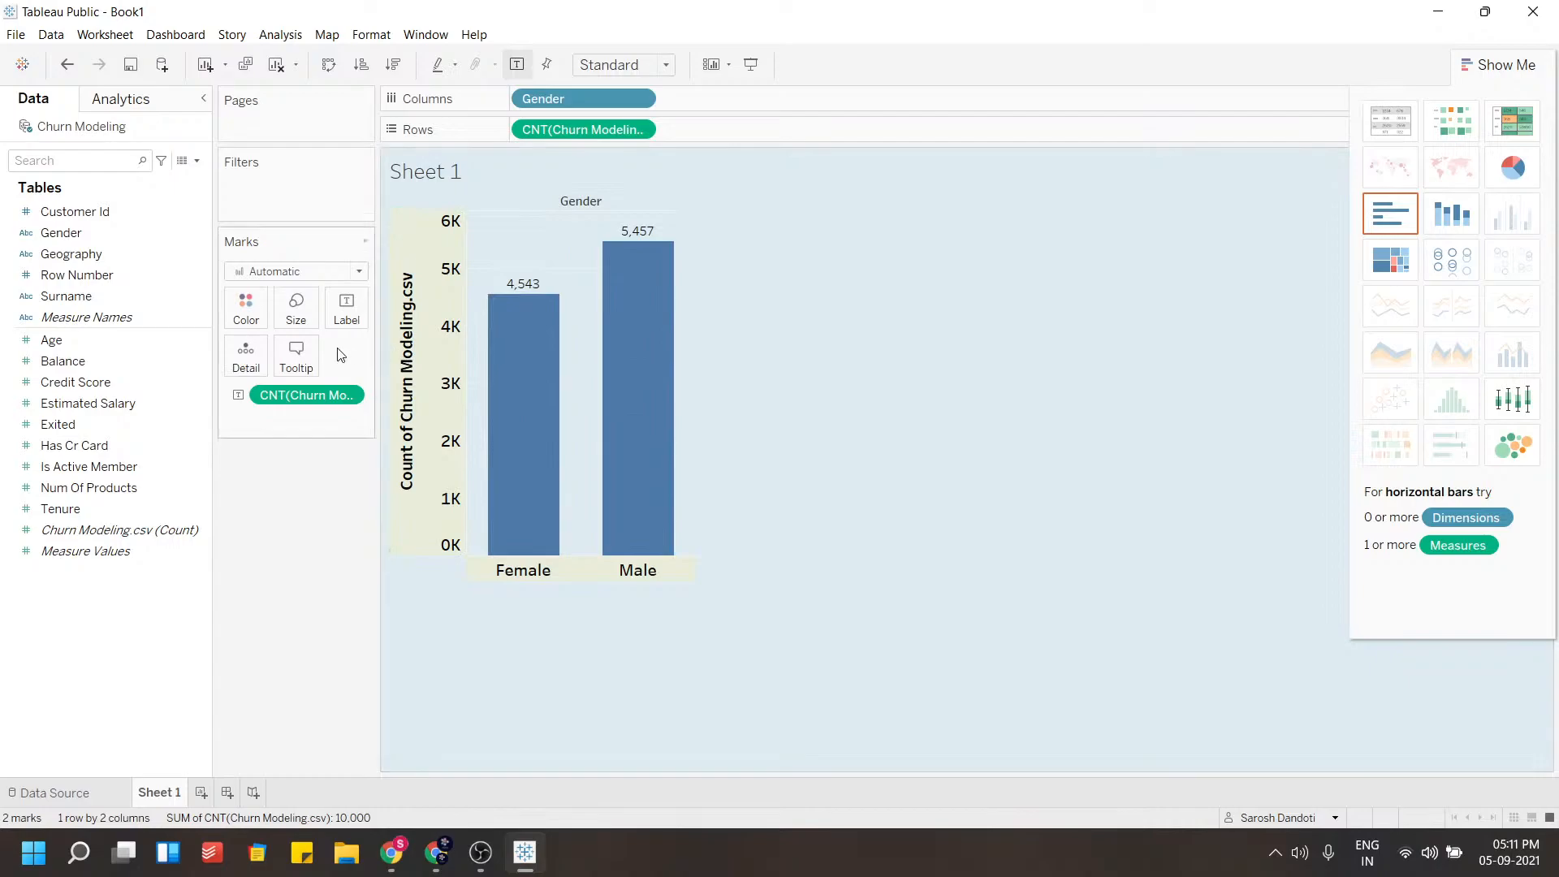
Try light blue bar colours and lower the bar opacity to 47%, then back to 100%
left_click(242, 316)
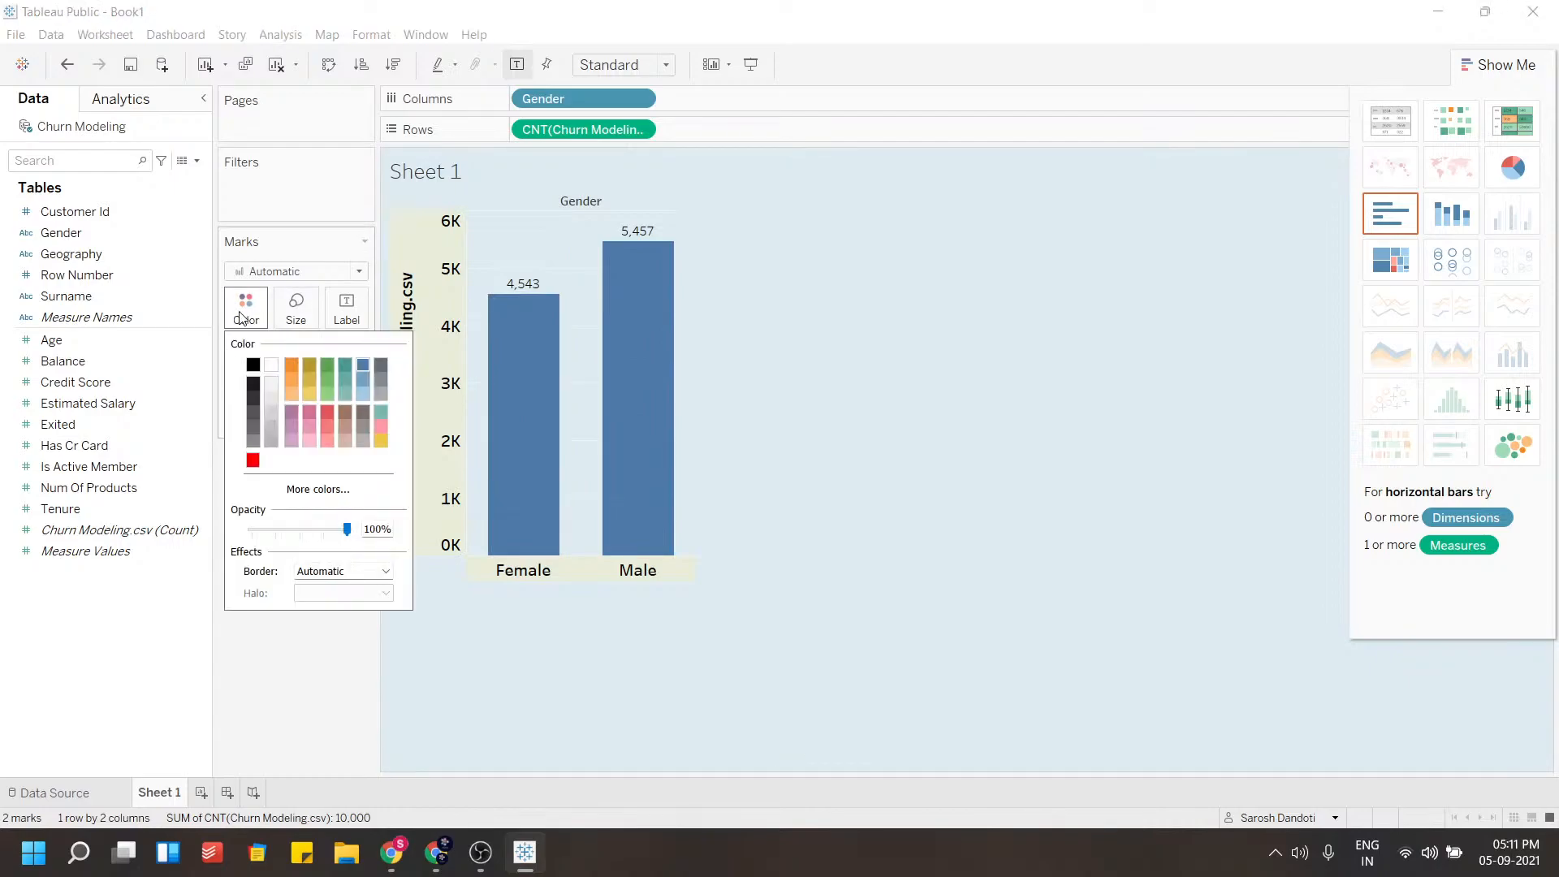
left_click(292, 363)
left_click(350, 373)
left_click(366, 365)
left_click(362, 393)
left_click_drag(346, 529, 297, 529)
left_click(327, 571)
left_click(327, 573)
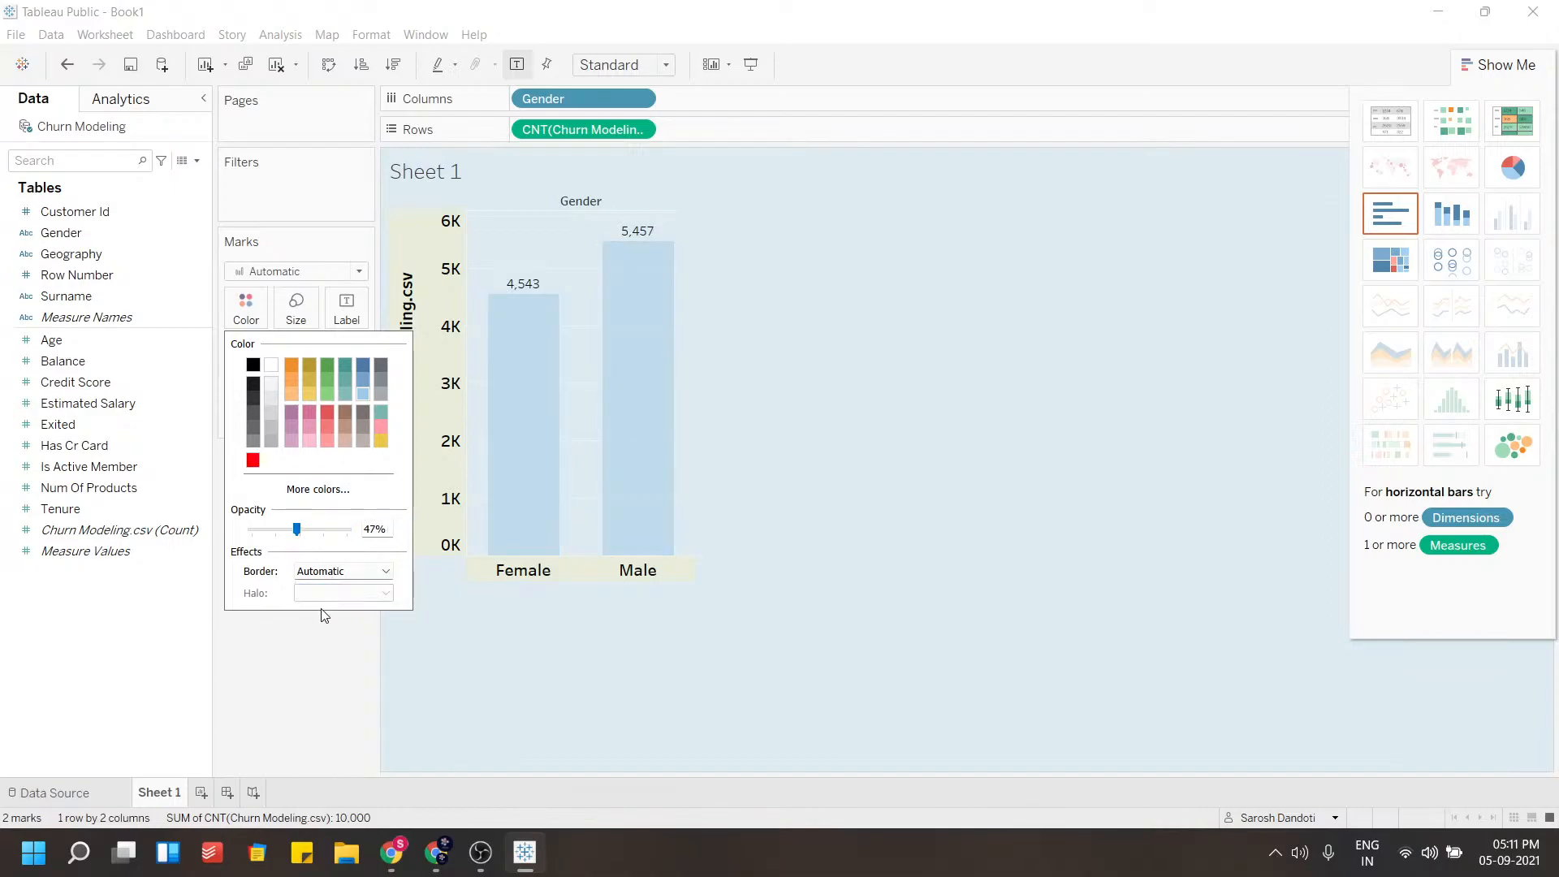
left_click(322, 633)
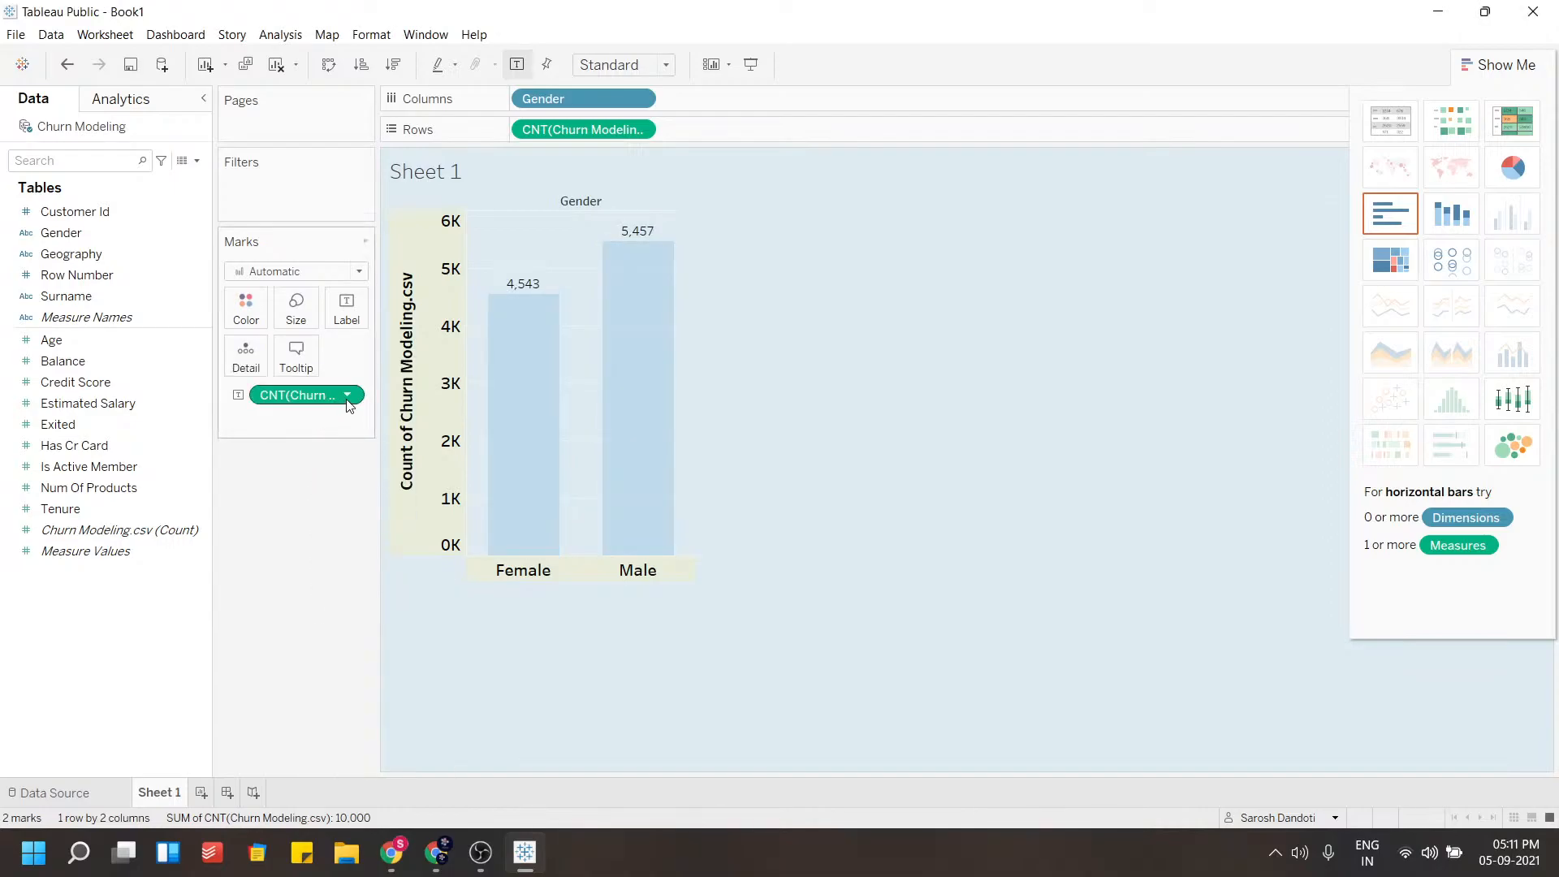
left_click(246, 309)
left_click_drag(302, 529, 357, 531)
left_click(310, 638)
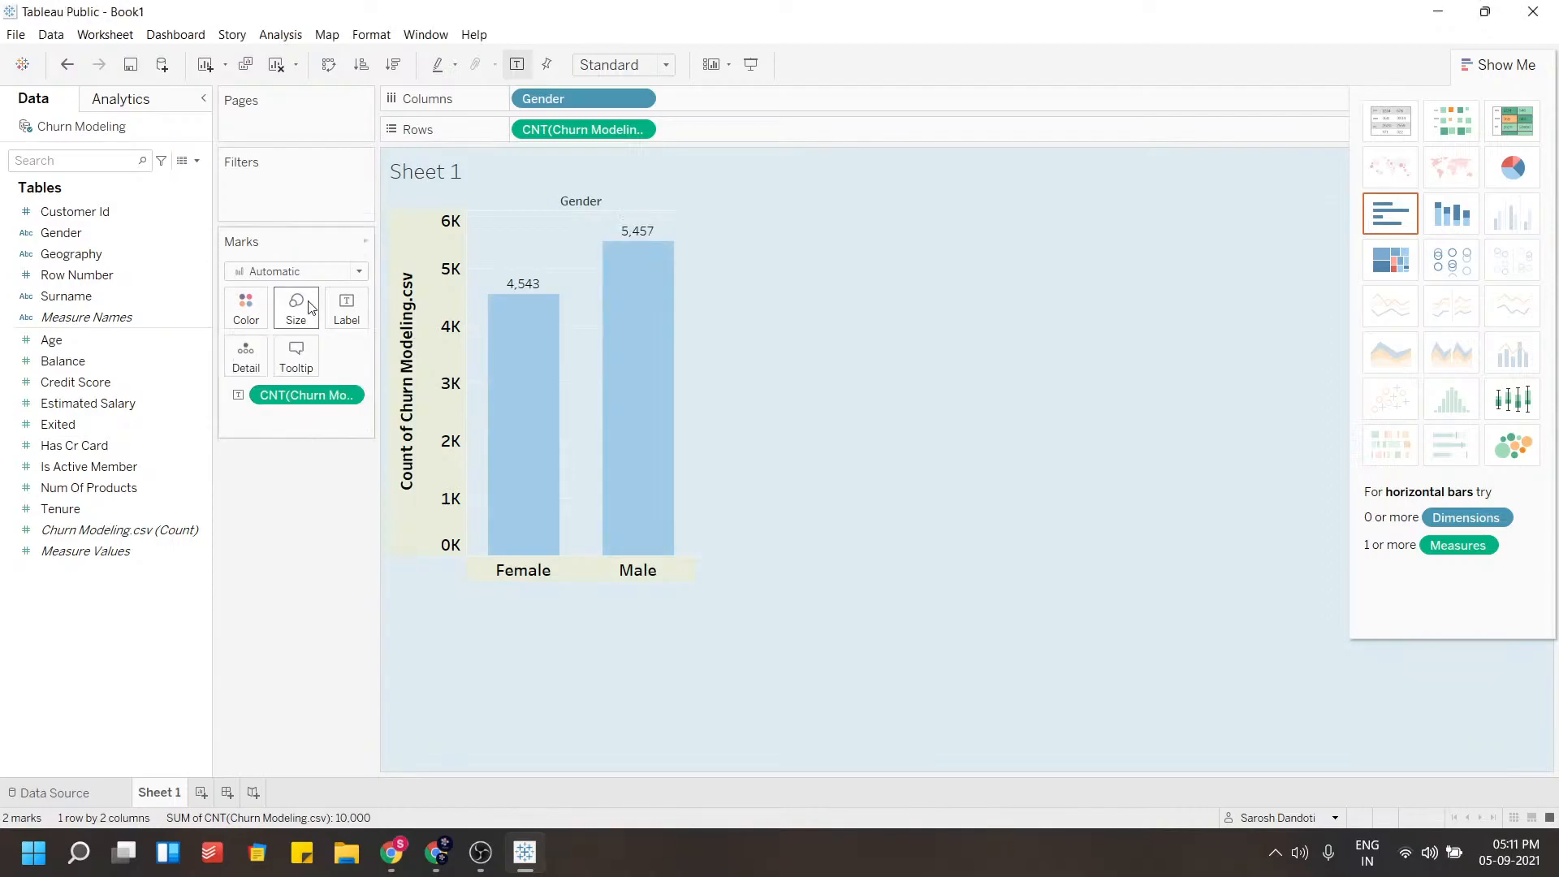
Colour the bars green
left_click(237, 305)
left_click(329, 365)
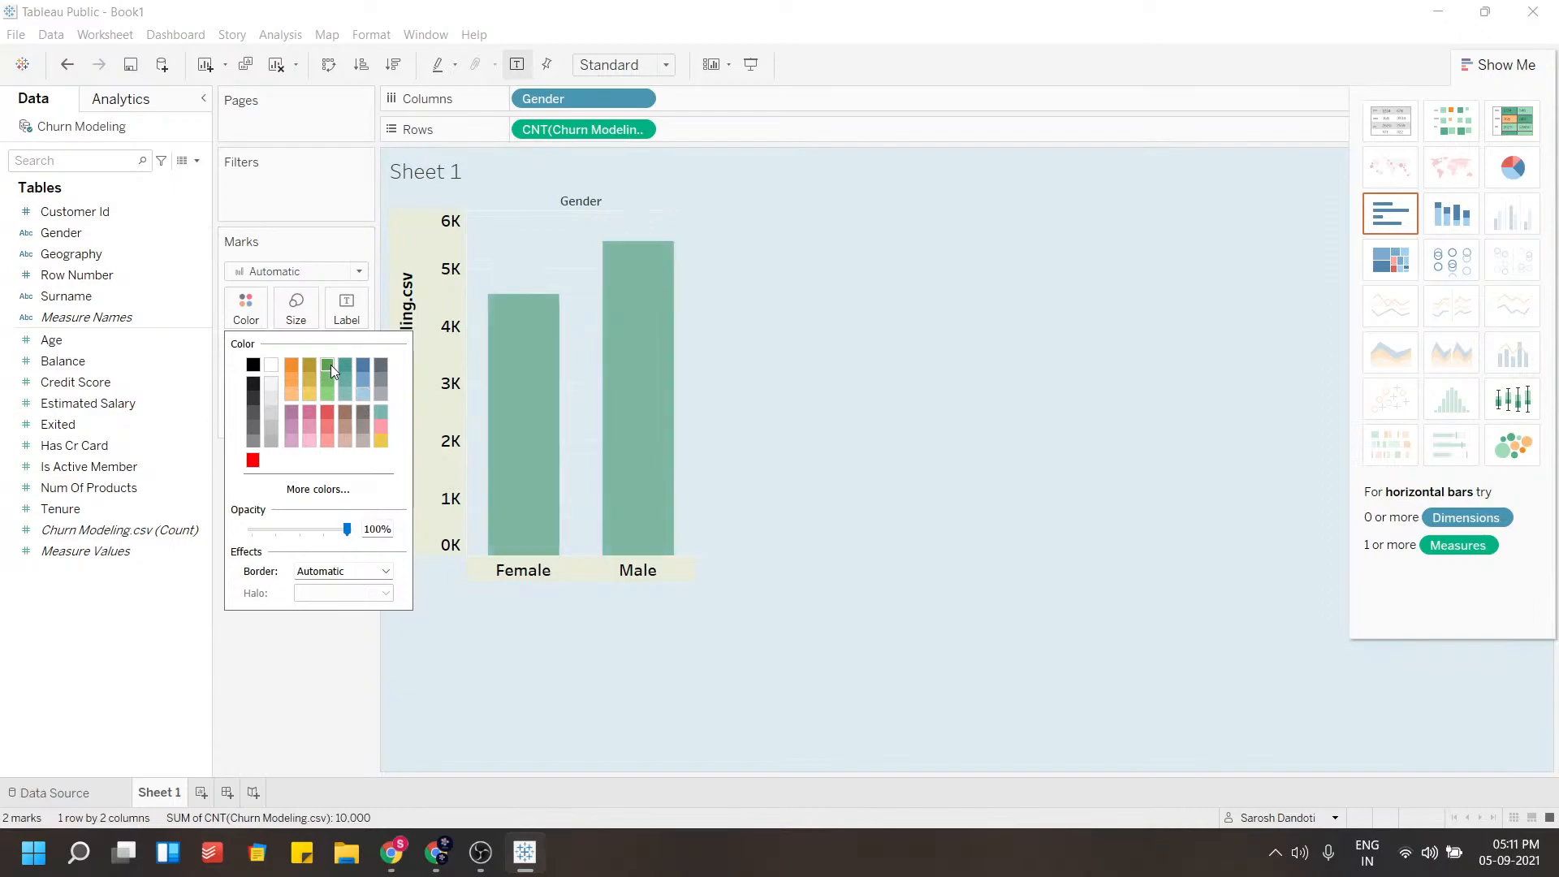
left_click(328, 380)
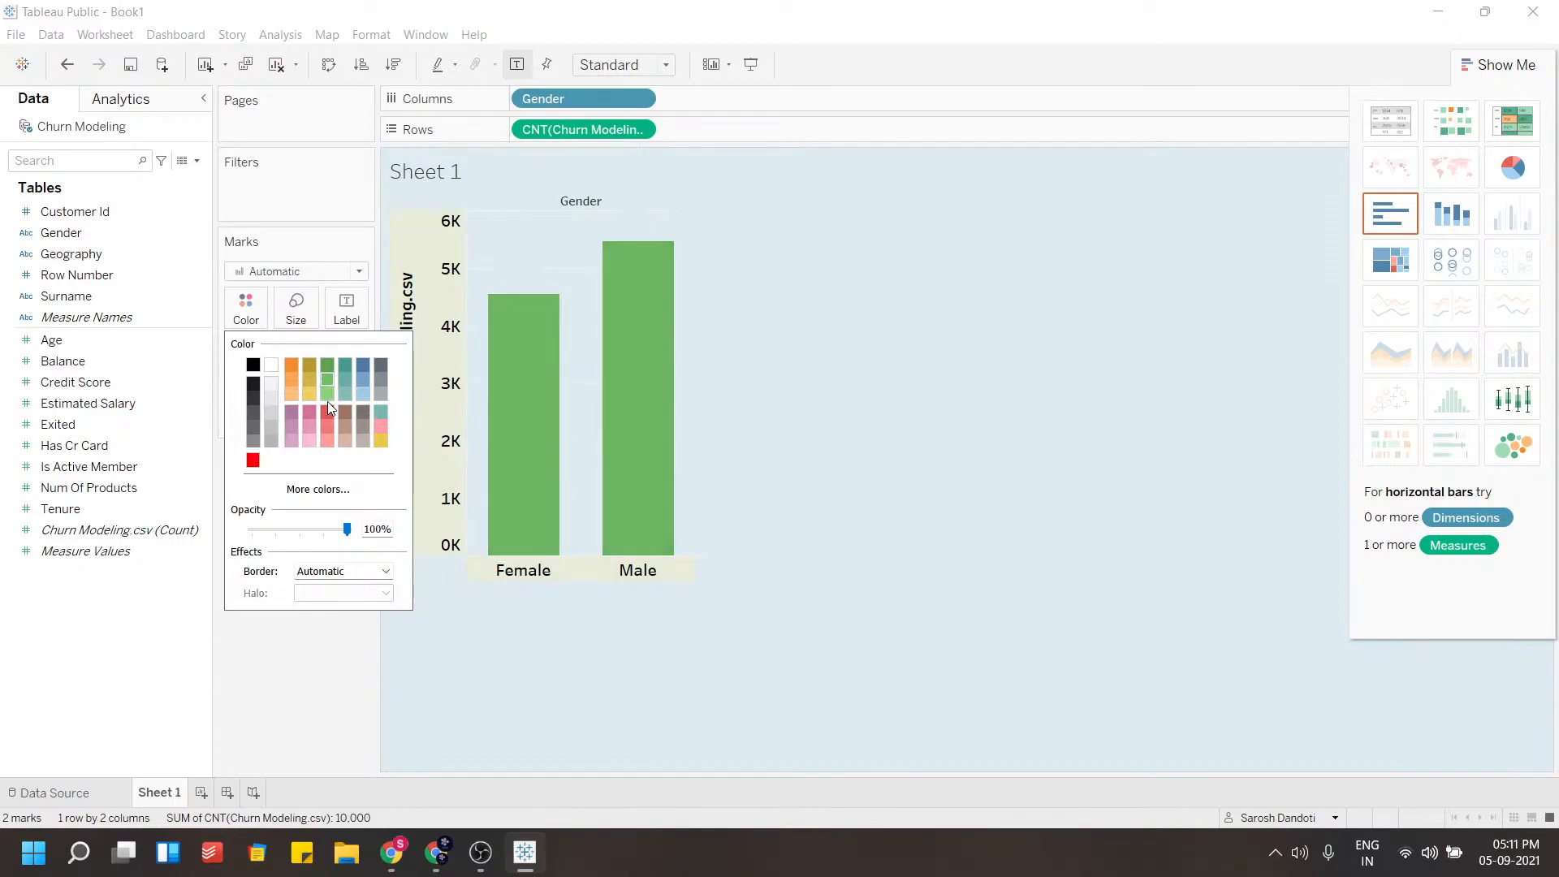
left_click(323, 662)
mouse_move(524, 366)
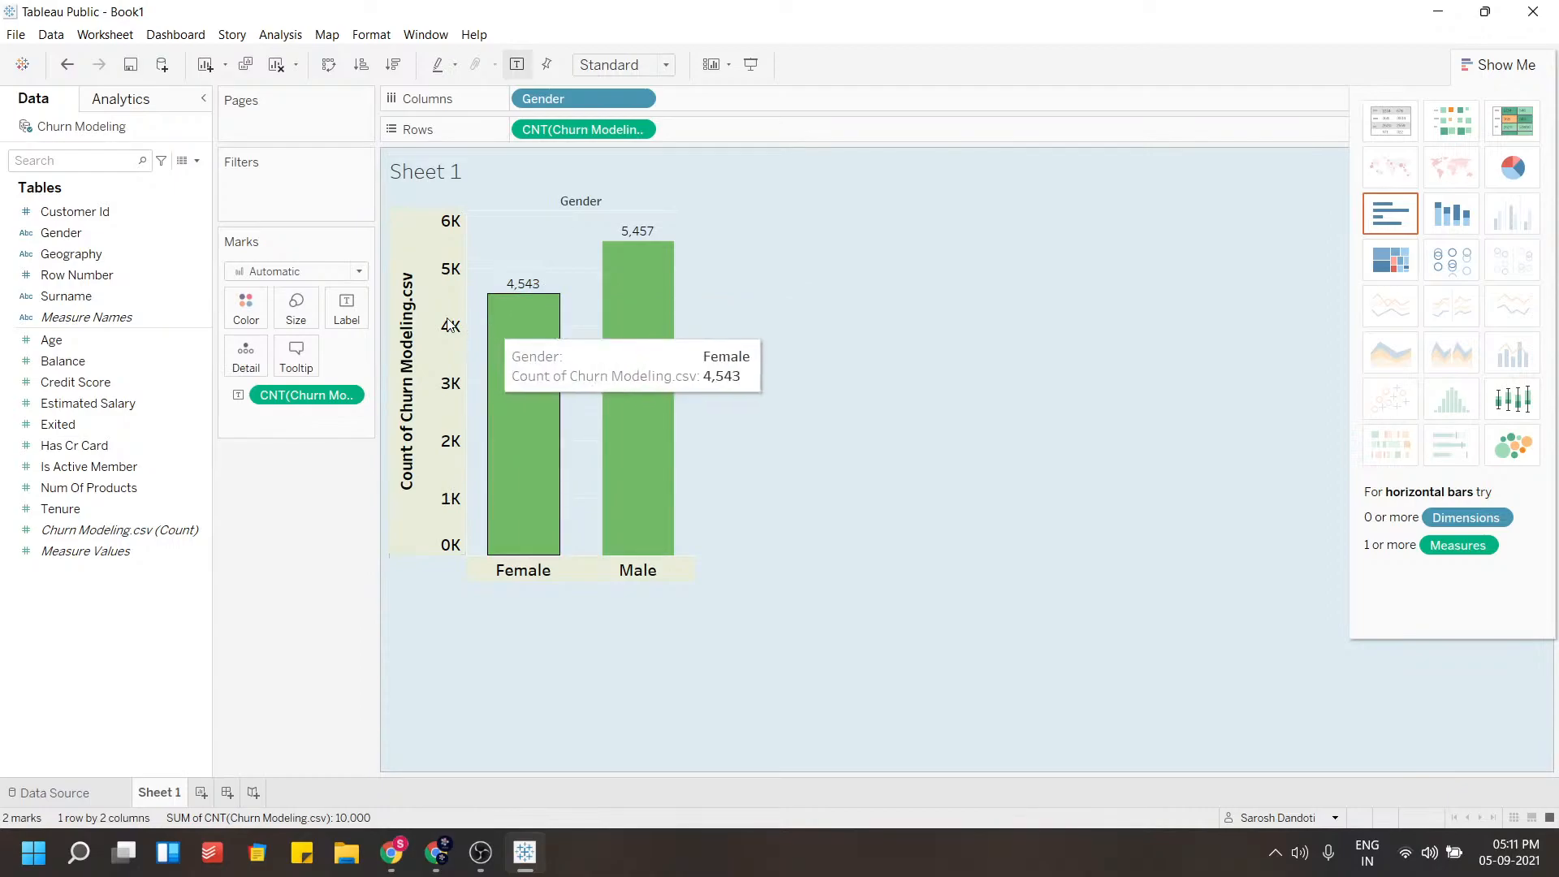
Format the bar labels with a 10 pt bold font
left_click(346, 309)
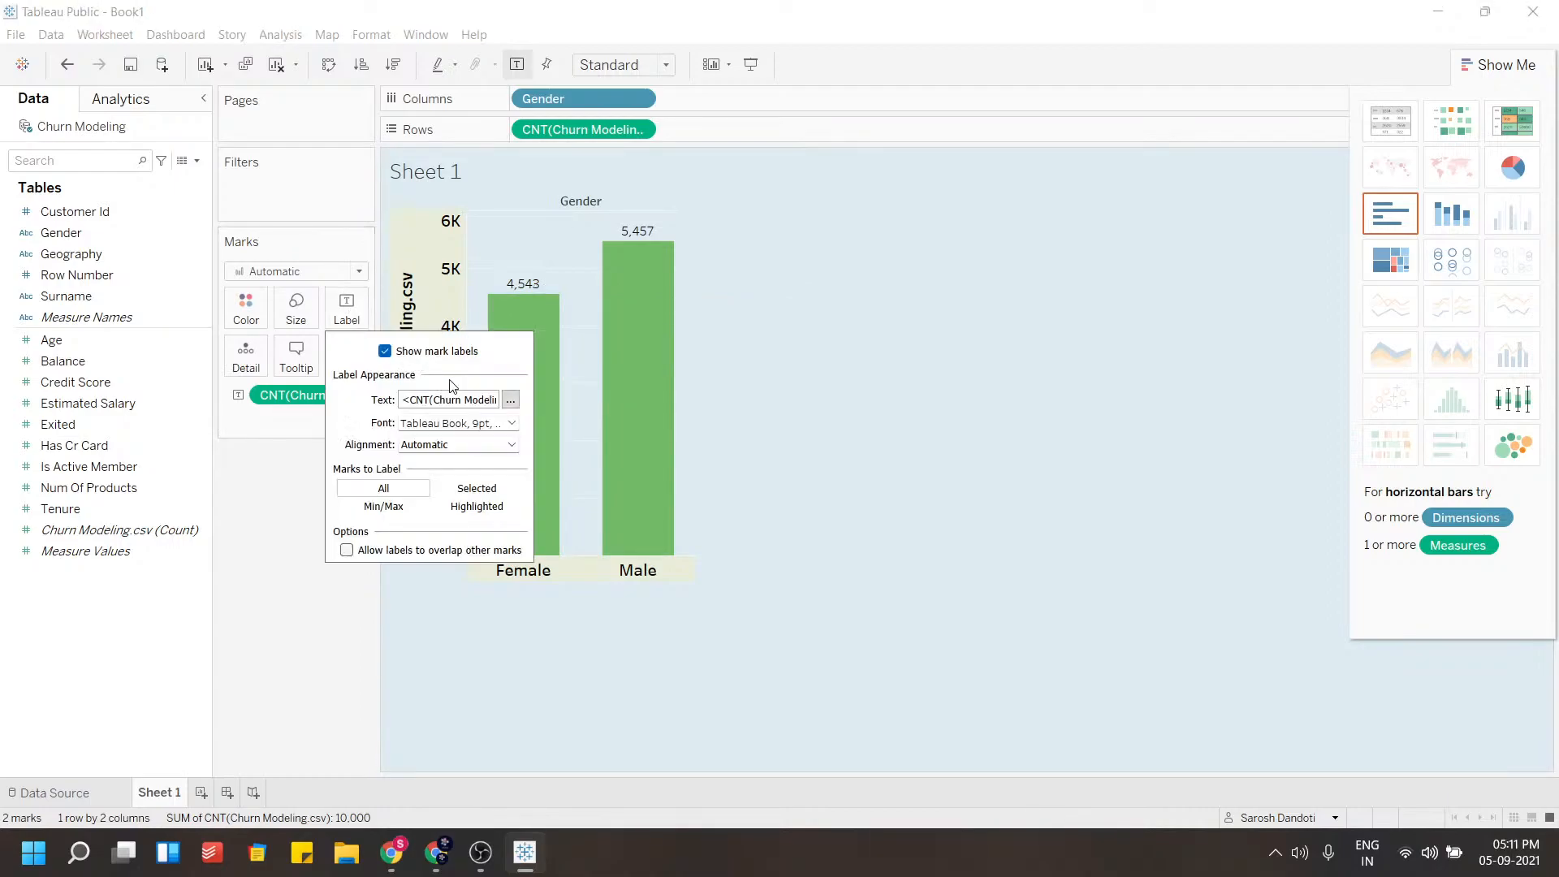
left_click(451, 423)
left_click(446, 475)
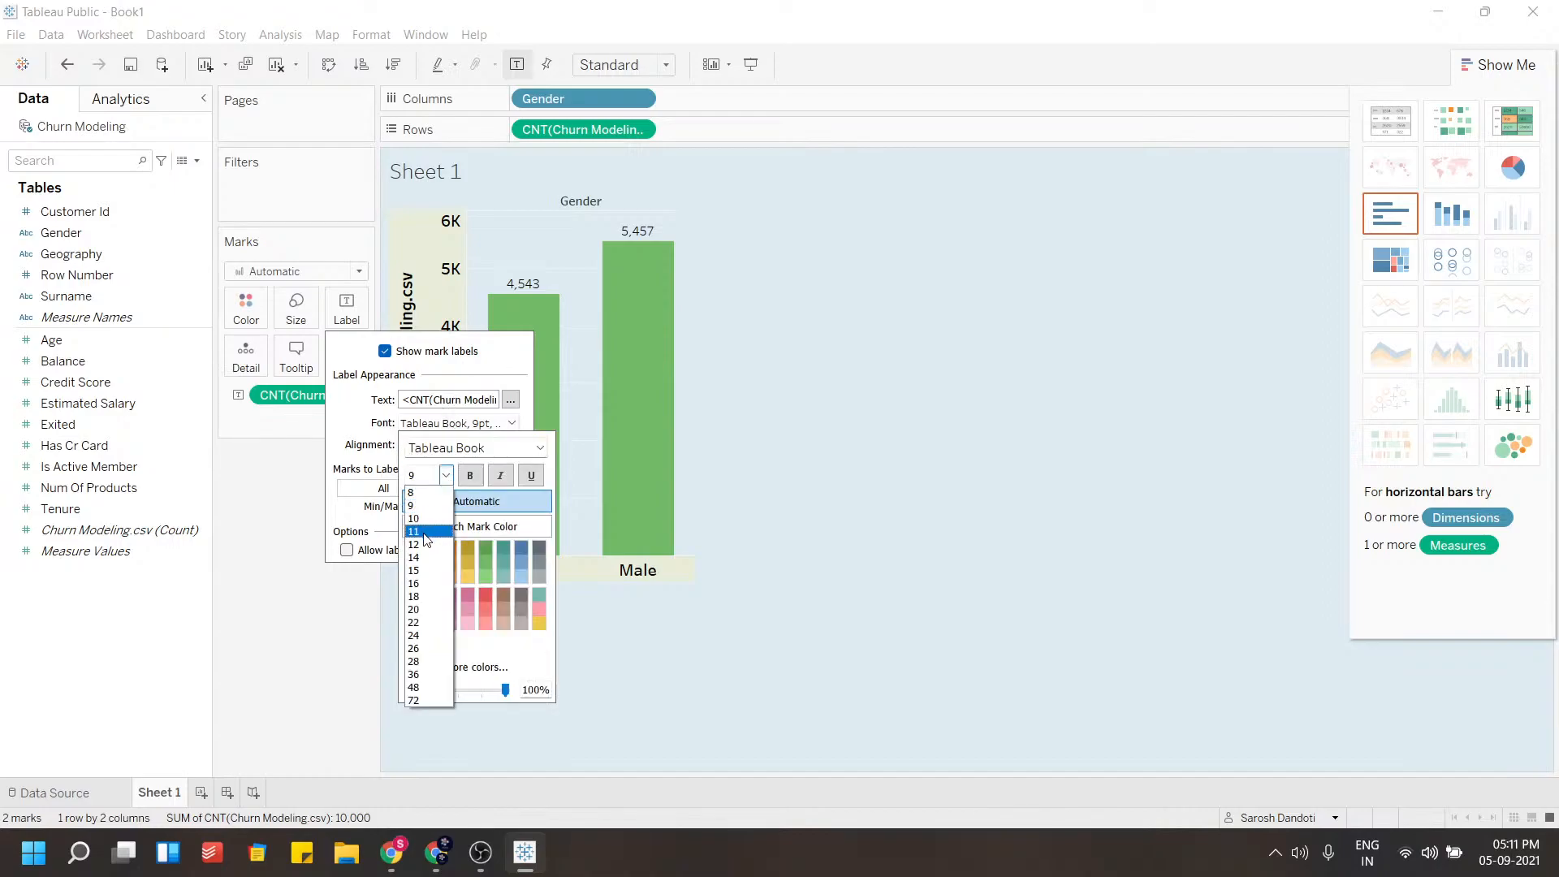
left_click(449, 502)
left_click(469, 475)
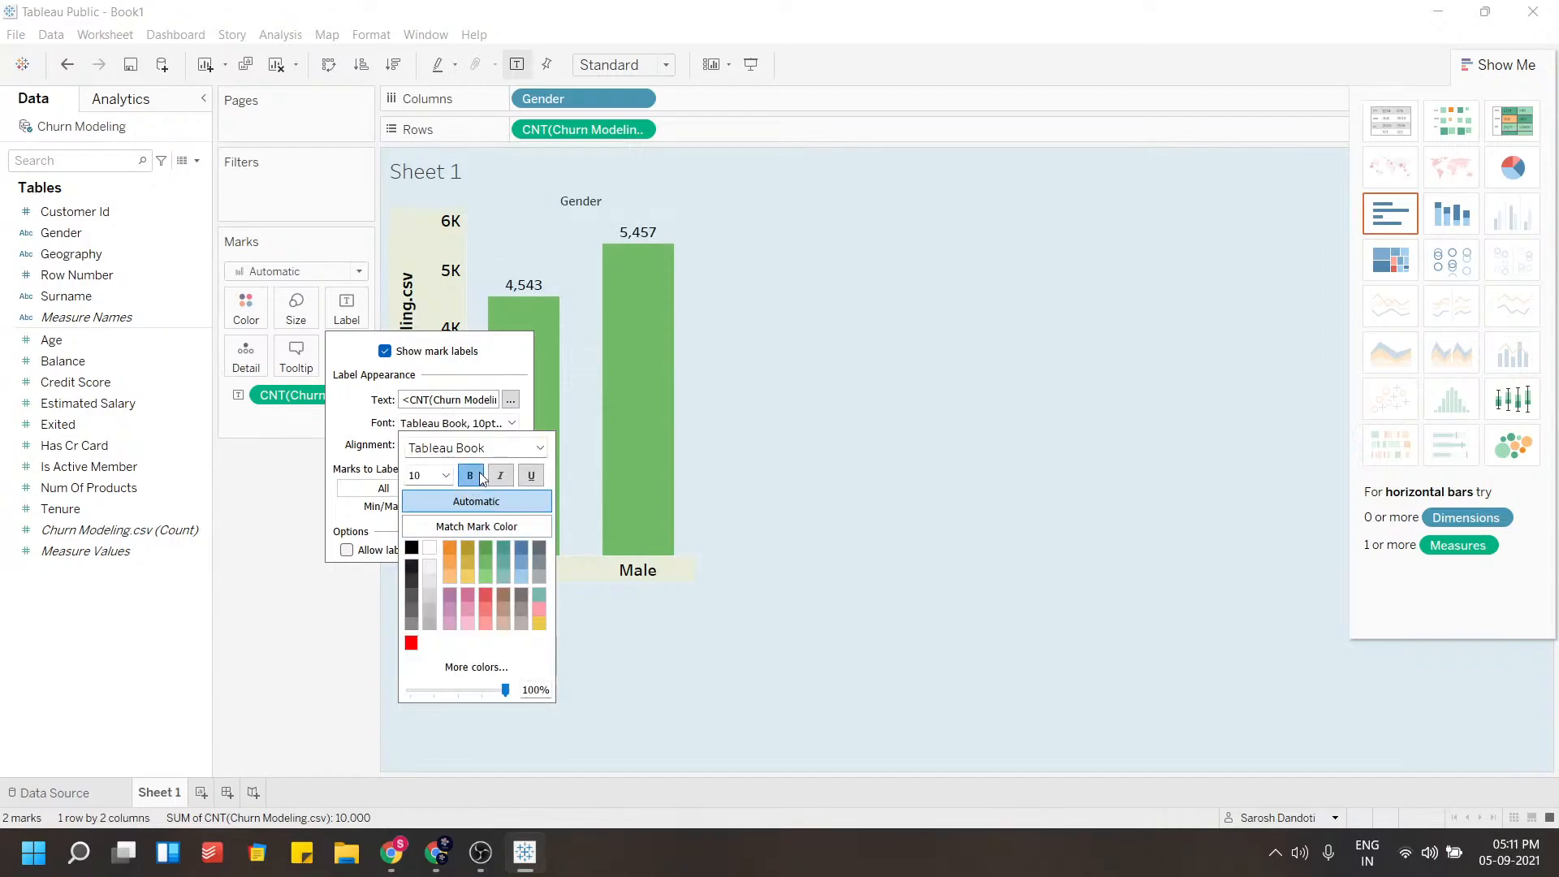
left_click(333, 629)
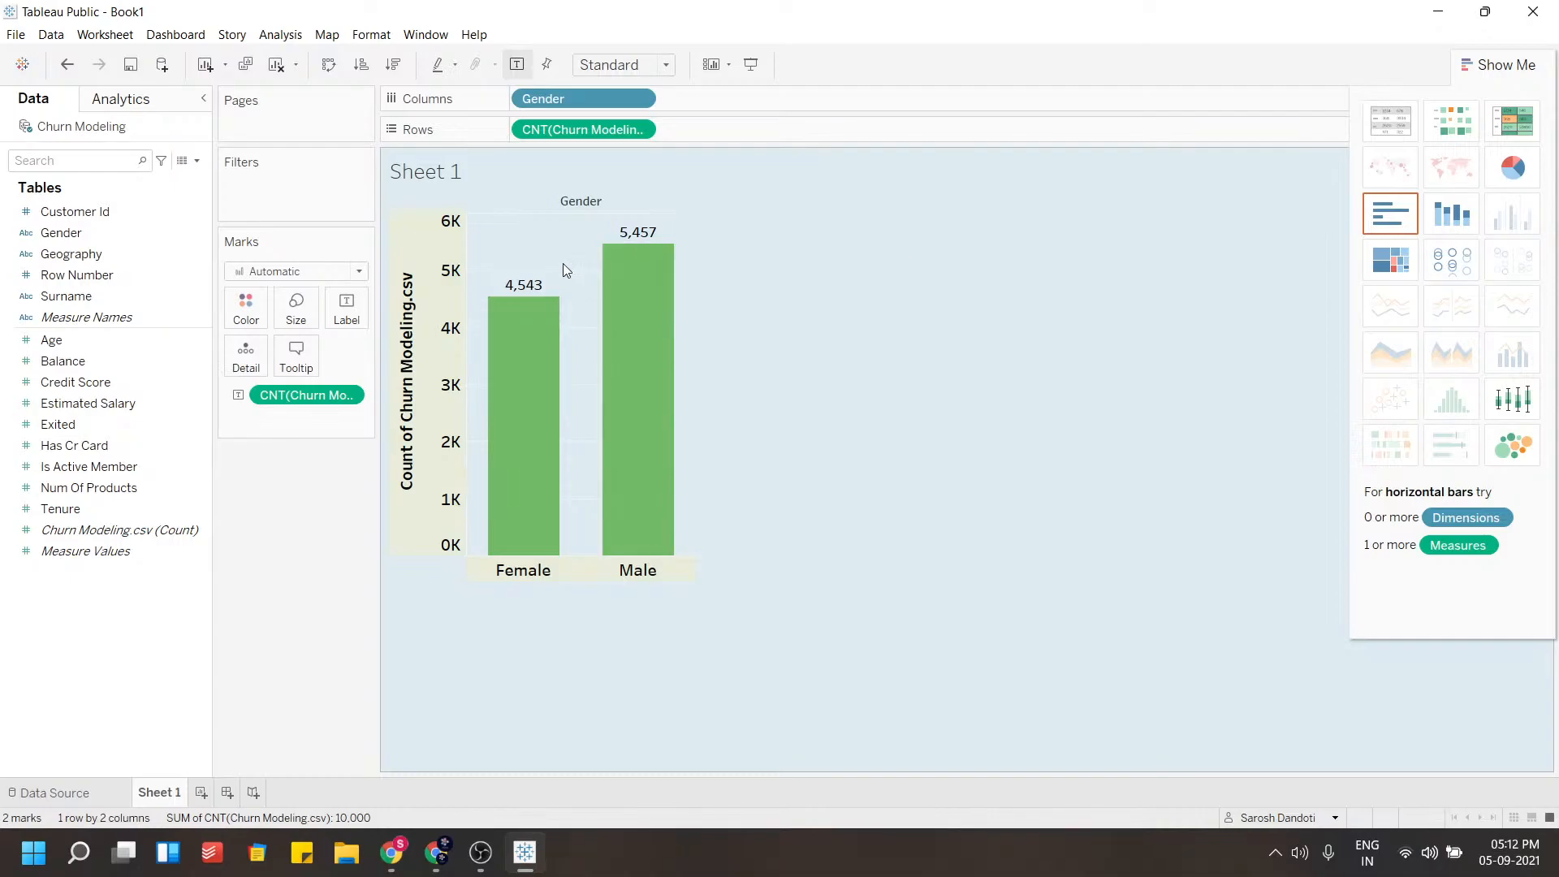
Clear the bar chart by removing the Gender and count fields from the sheet
left_click_drag(601, 128, 324, 513)
left_click_drag(525, 98, 284, 388)
left_click_drag(285, 392, 285, 520)
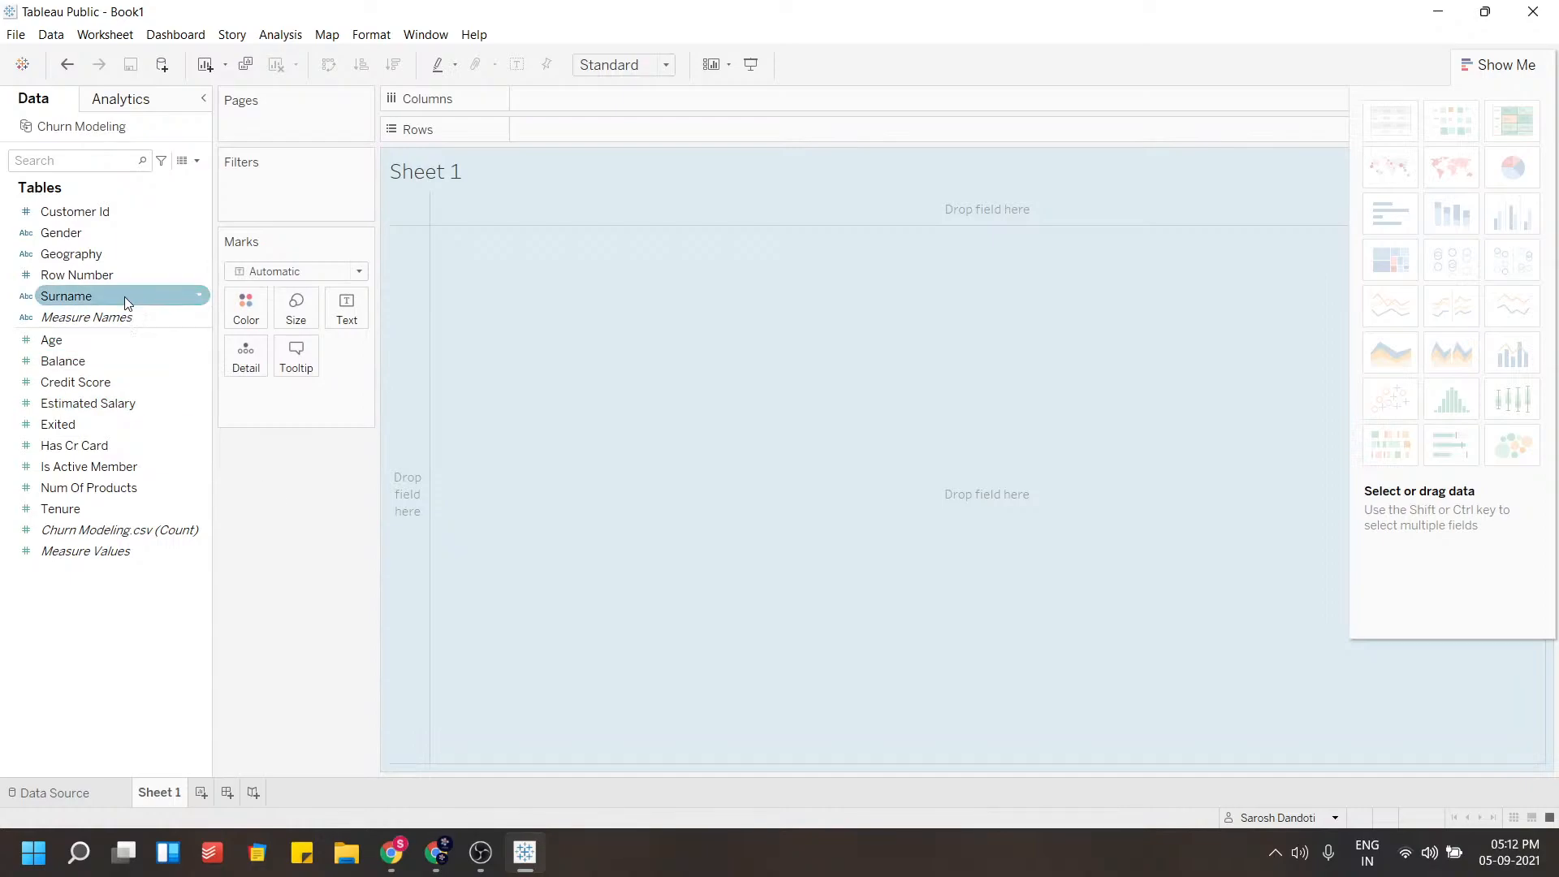
Inspect the Churn Modeling data source and its underlying data rows
left_click(98, 257)
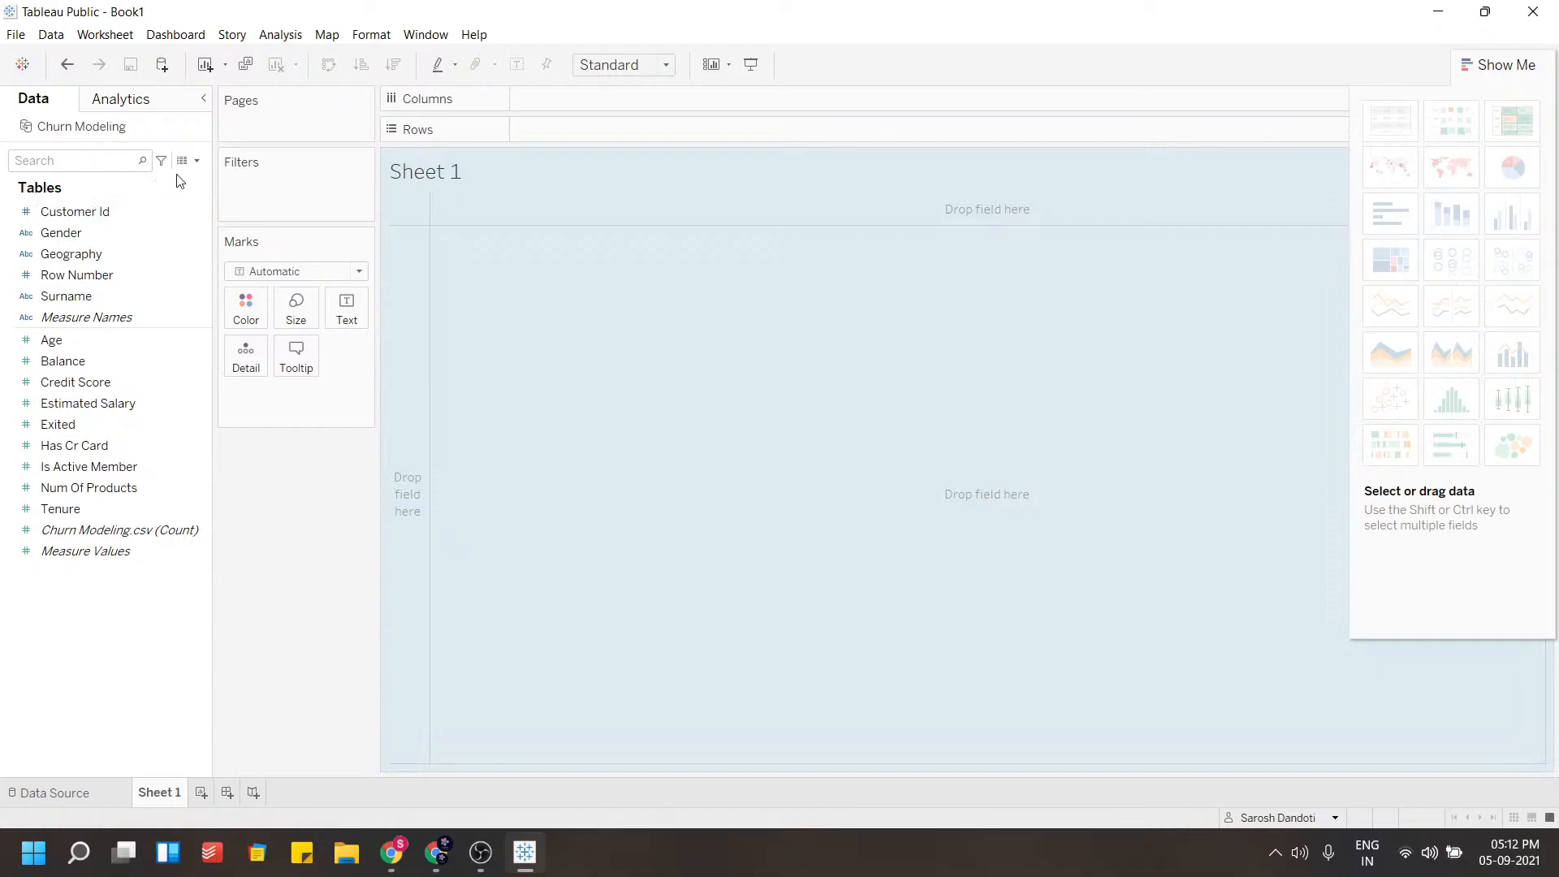
left_click(97, 792)
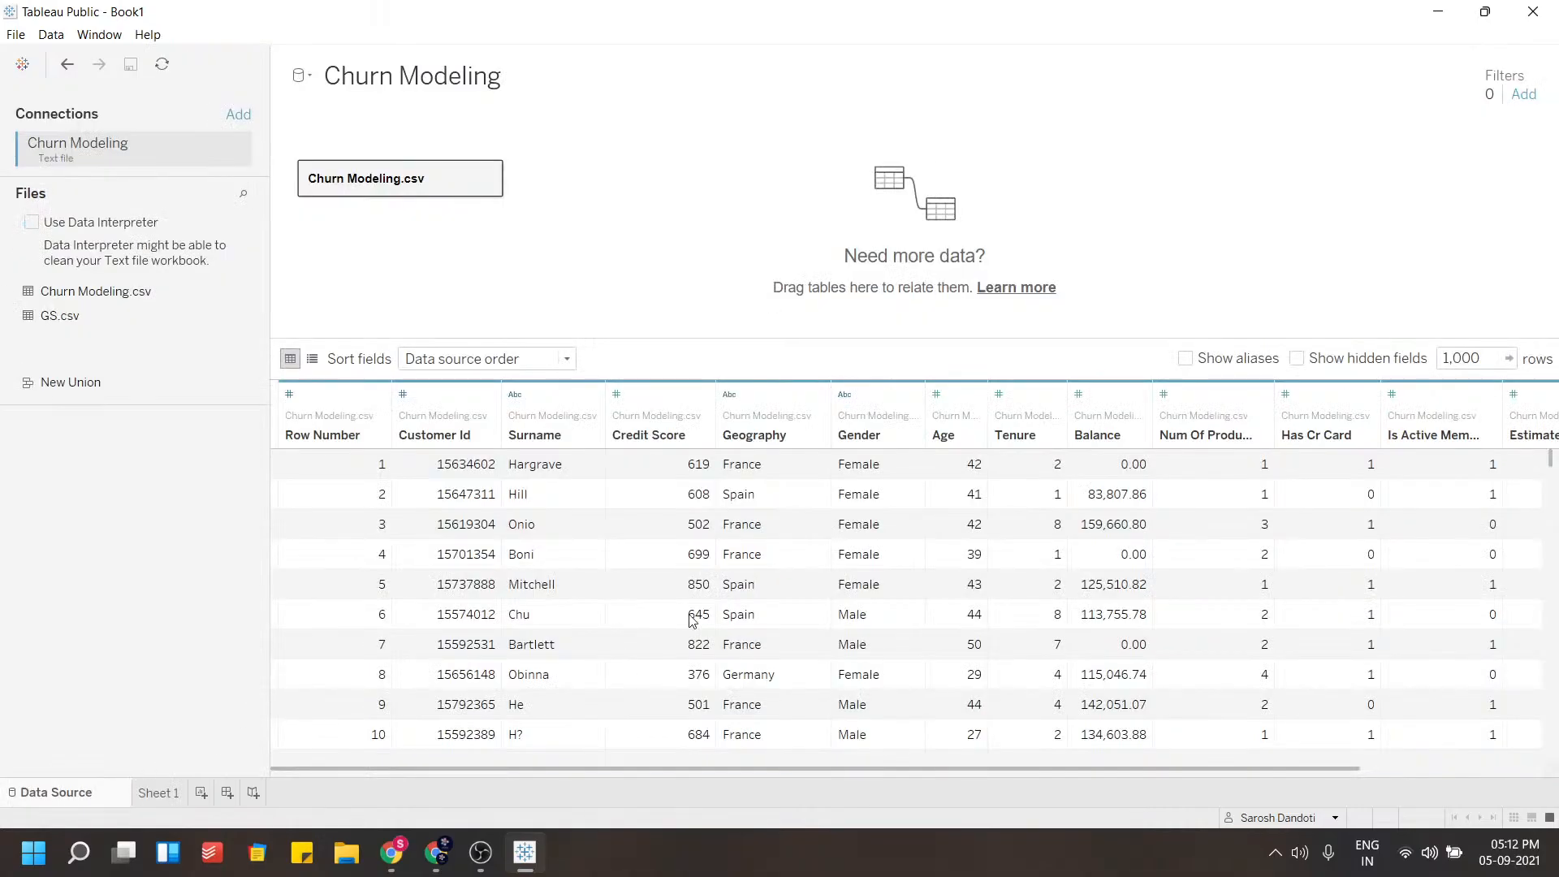
left_click(146, 798)
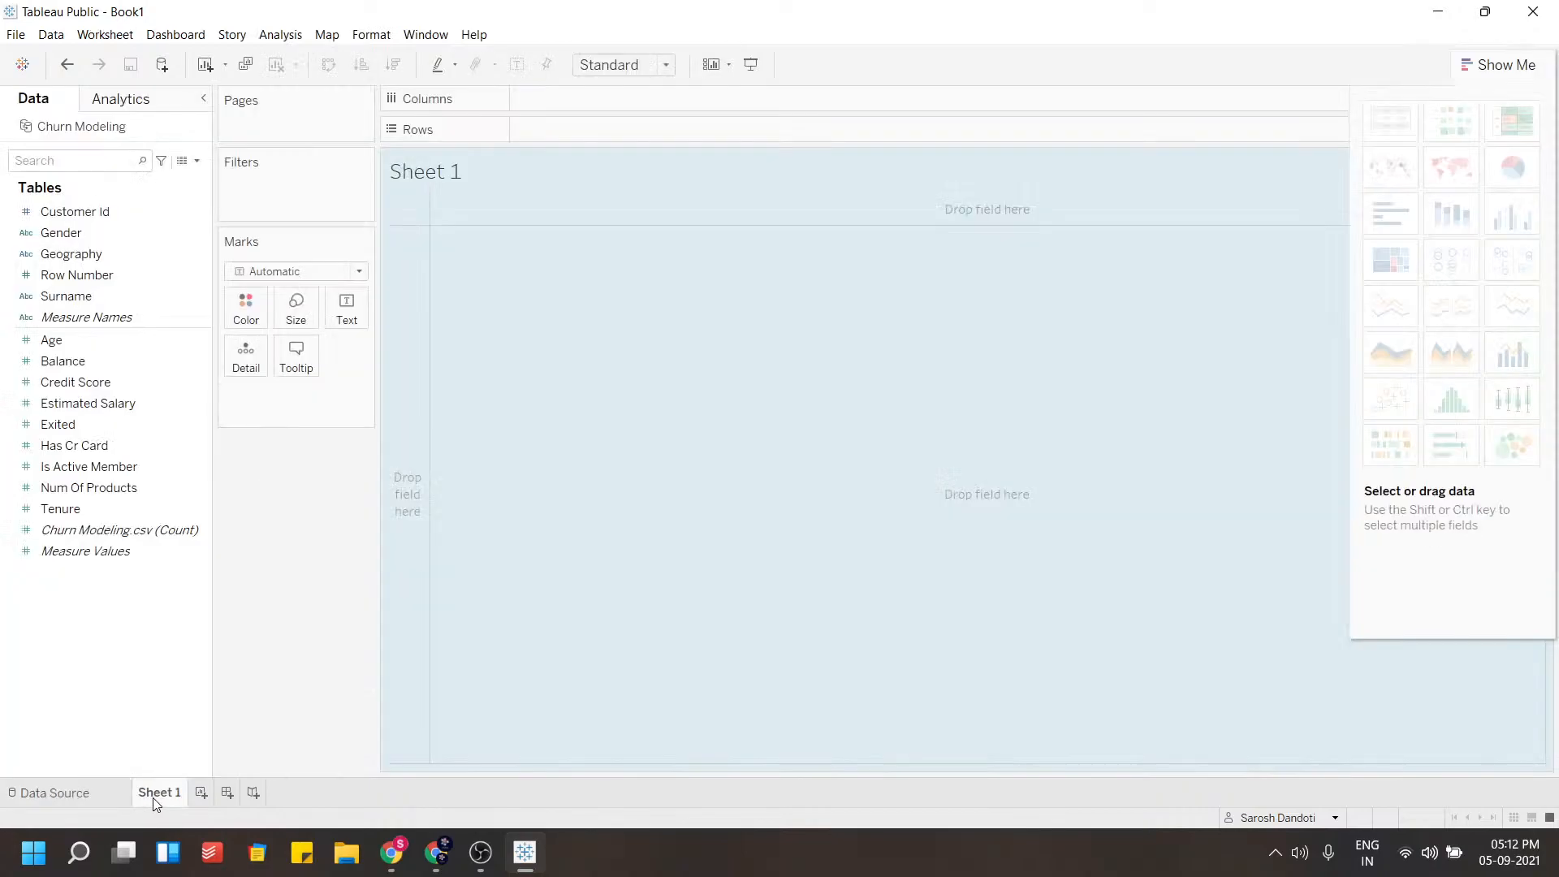
left_click(185, 162)
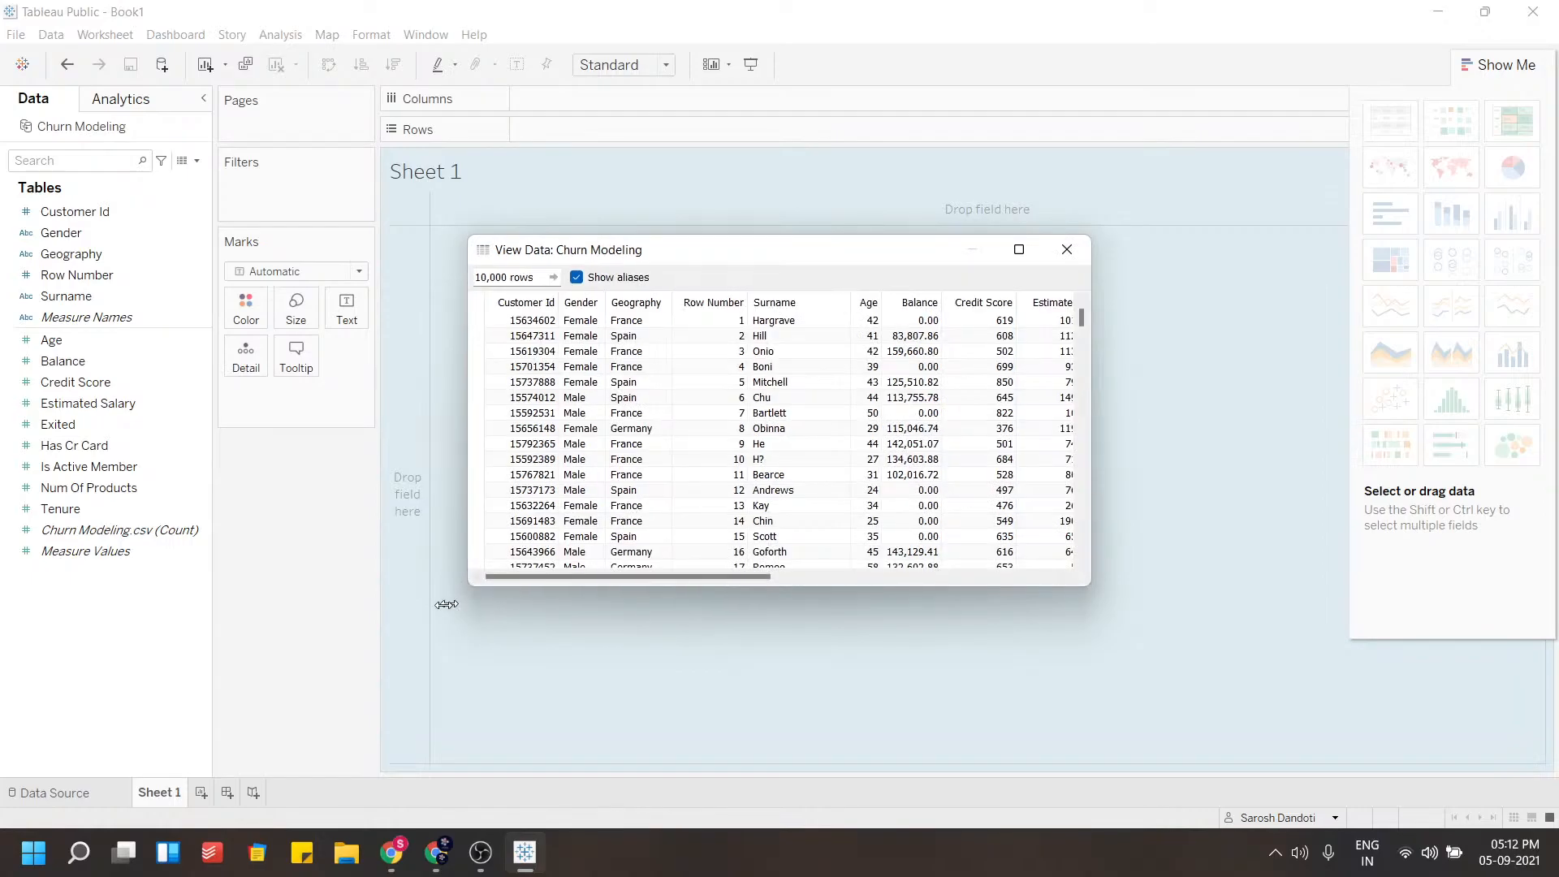
left_click_drag(456, 600, 204, 600)
left_click_drag(446, 575, 625, 573)
left_click(1066, 249)
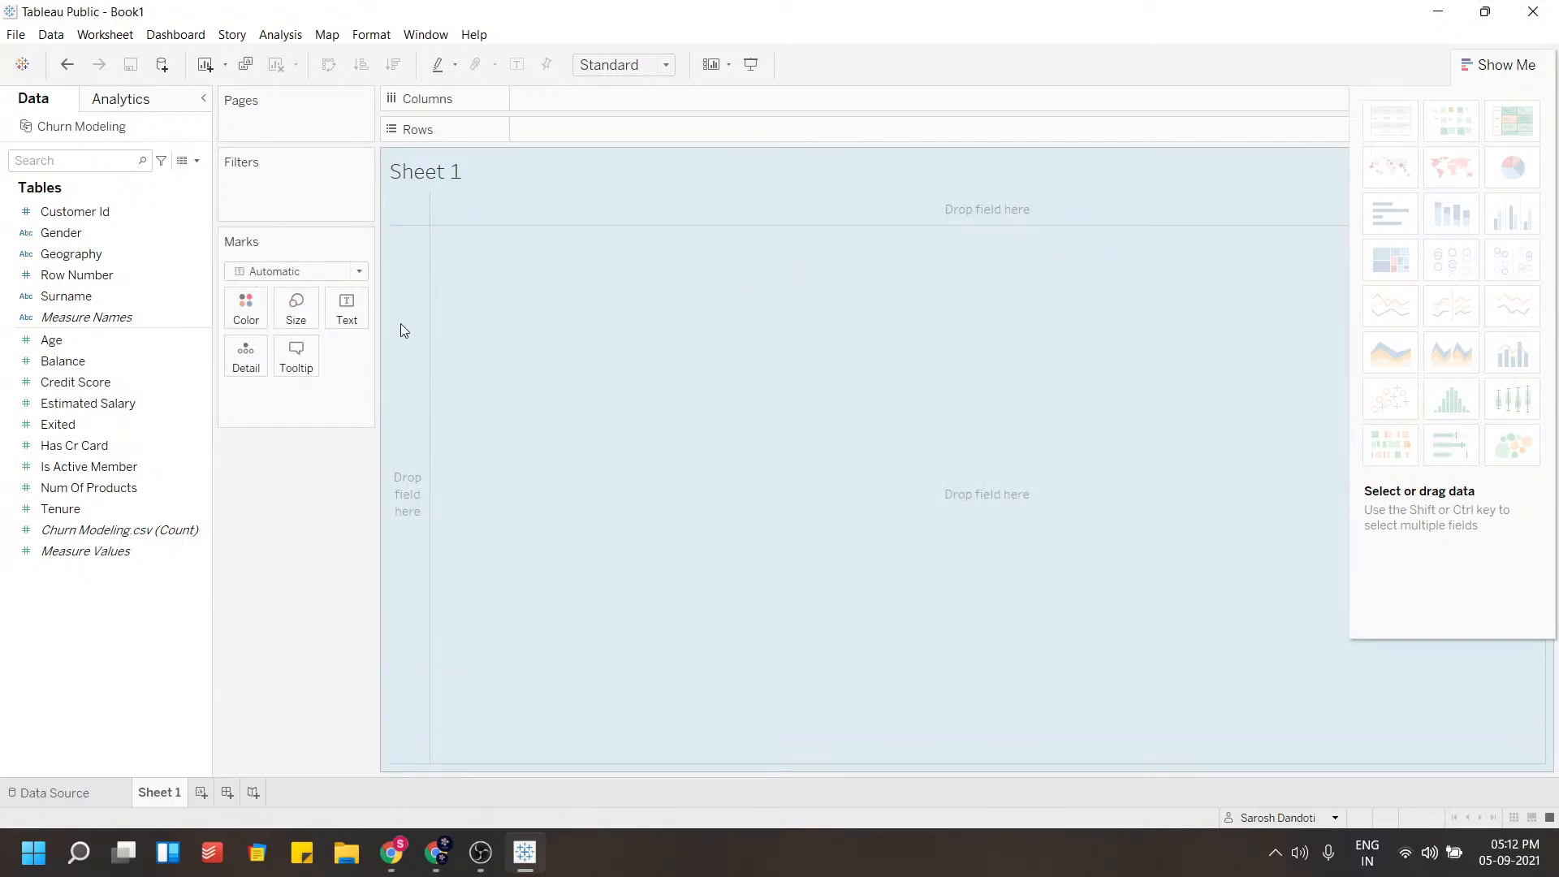
Assign the Country/Region geographic role to the Geography field
left_click(99, 254)
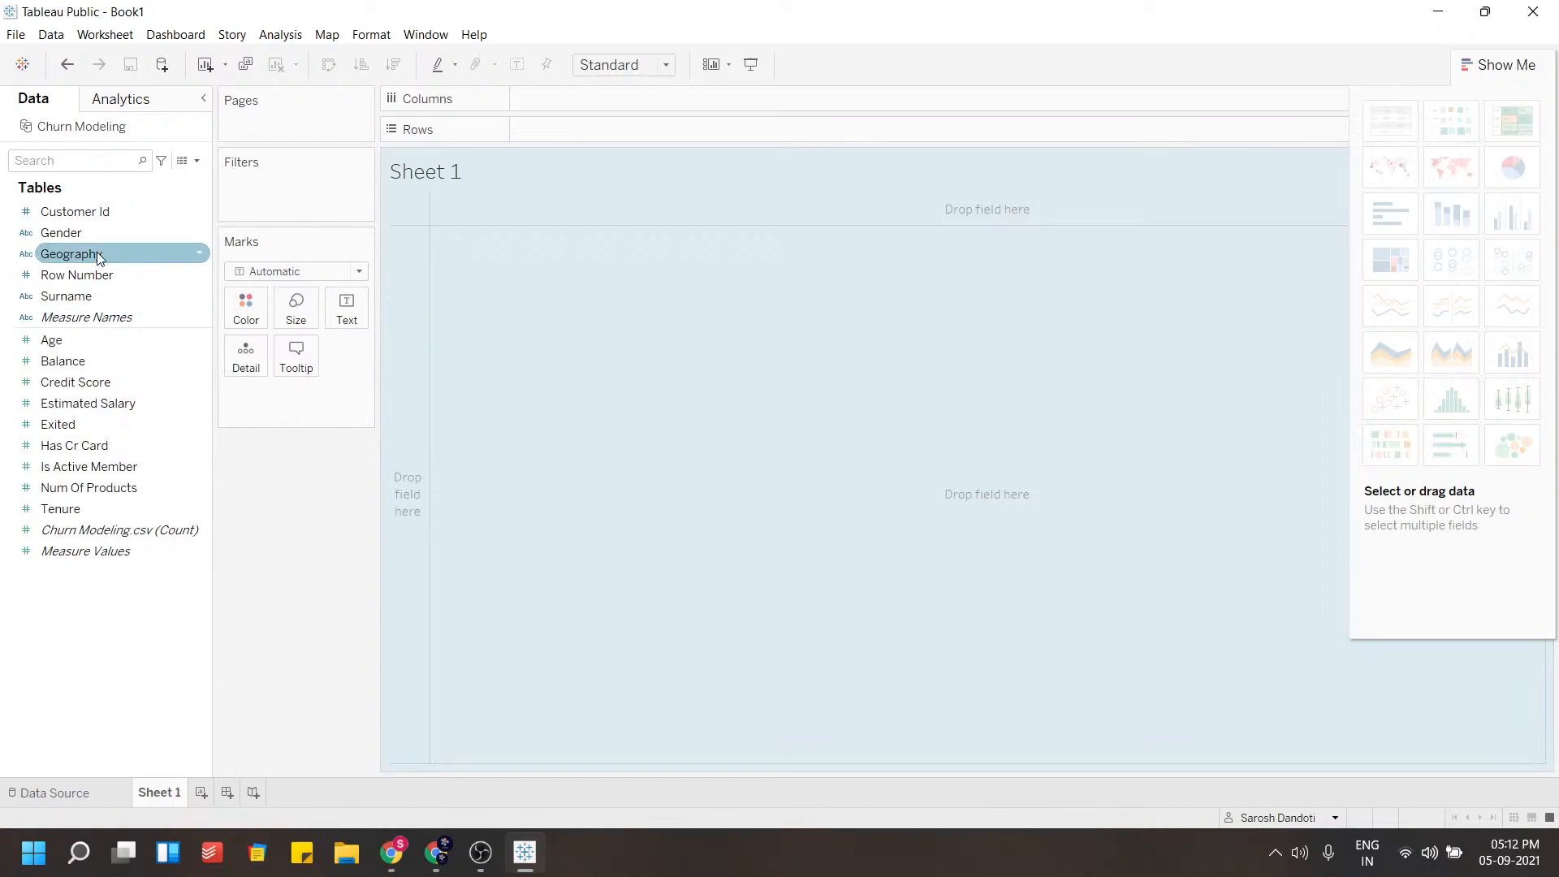
left_click(200, 257)
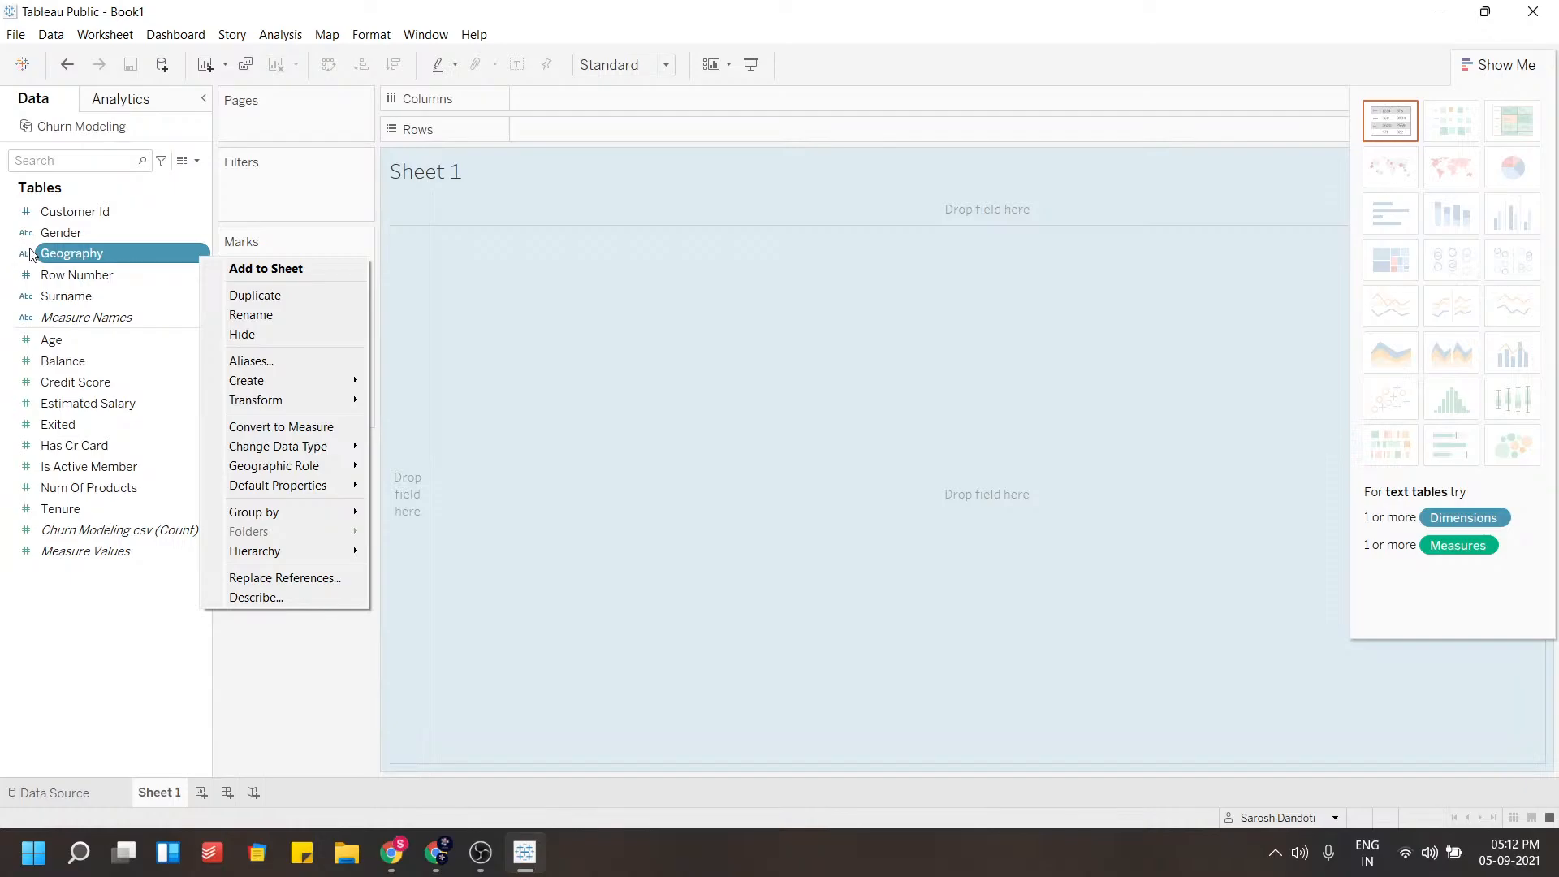
left_click(195, 252)
left_click(201, 253)
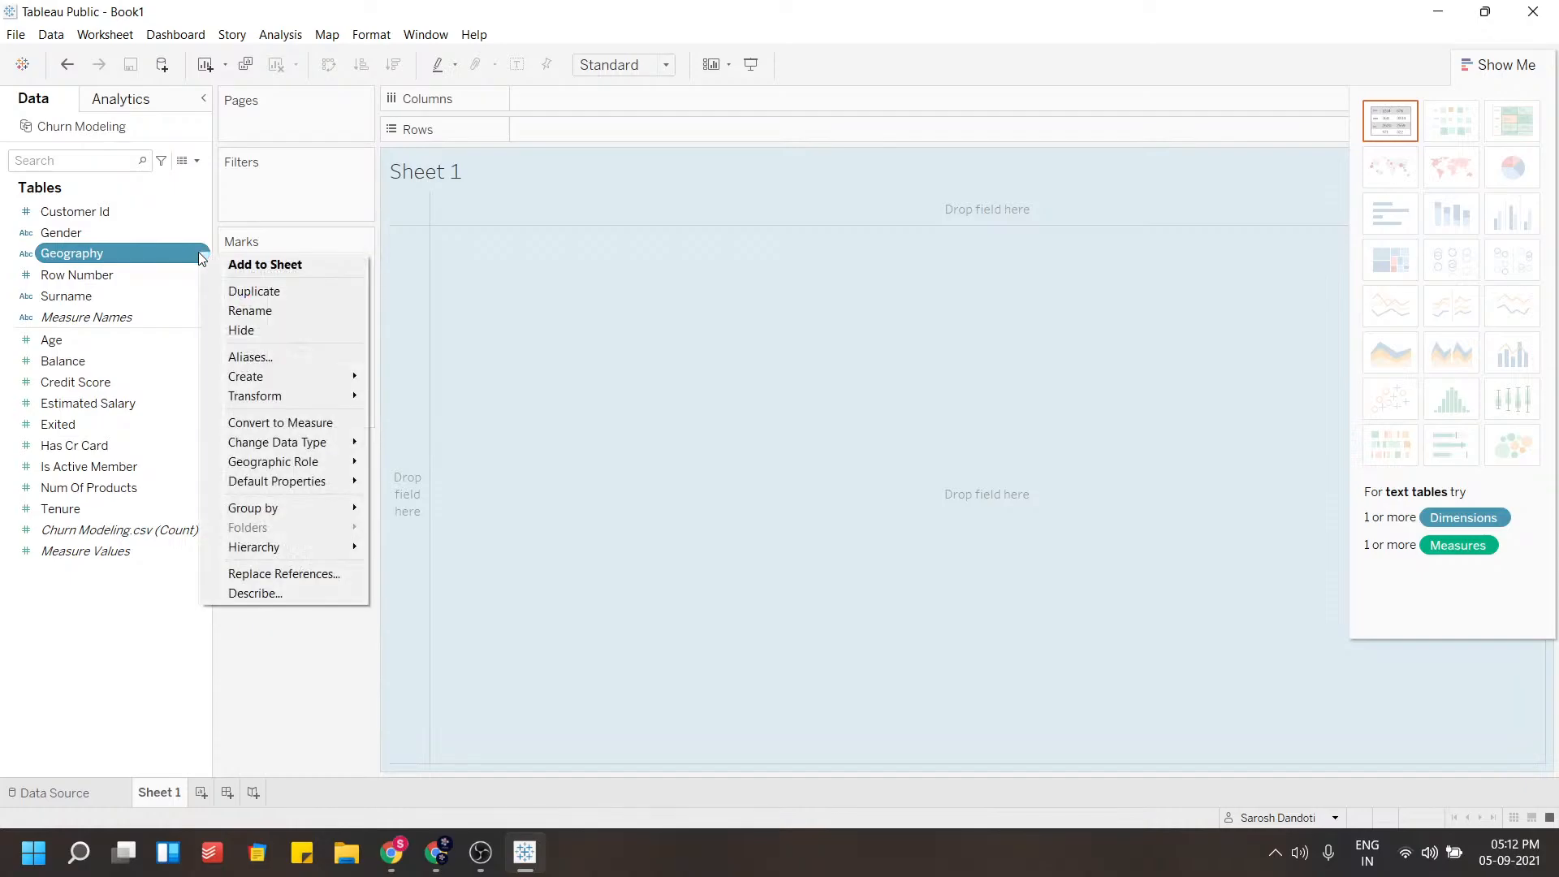
mouse_move(336, 460)
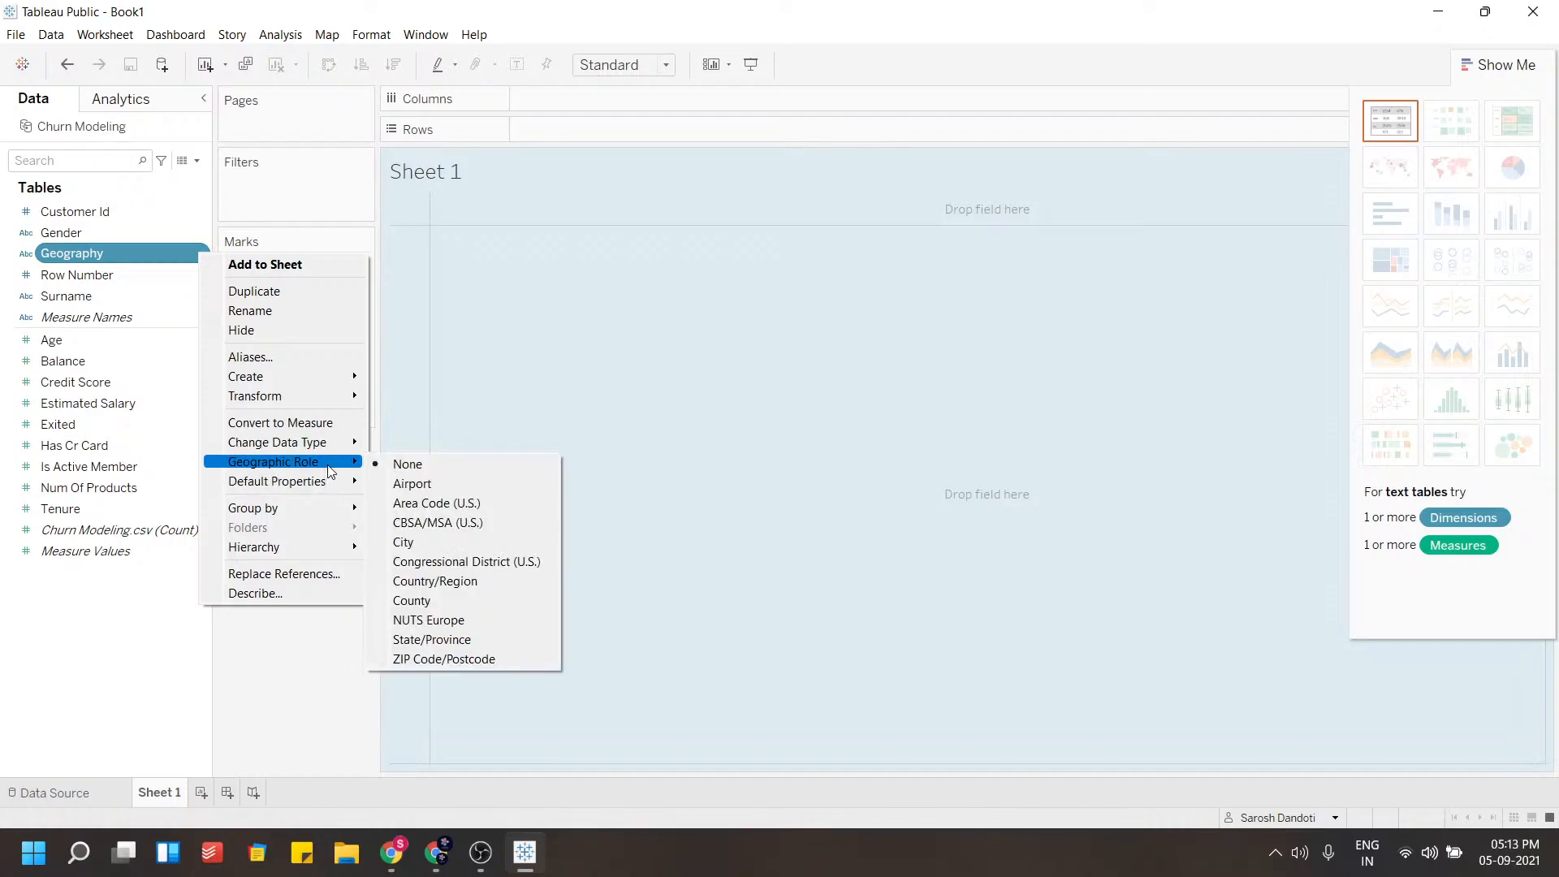
left_click(425, 582)
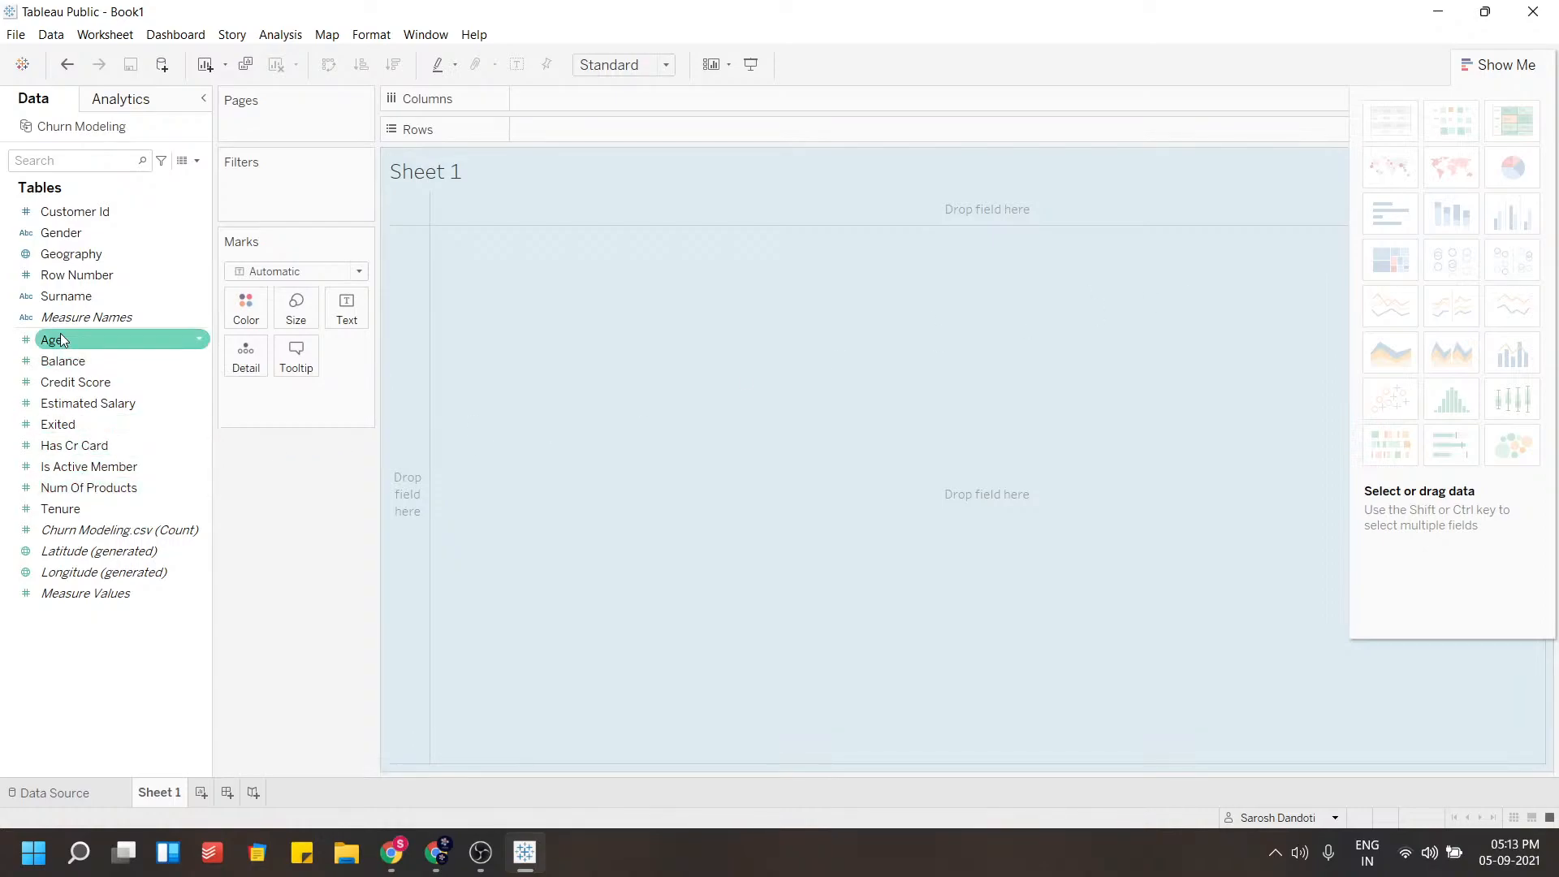
Build a pie chart of customer counts by Gender using Show Me
left_click_drag(55, 237, 552, 305)
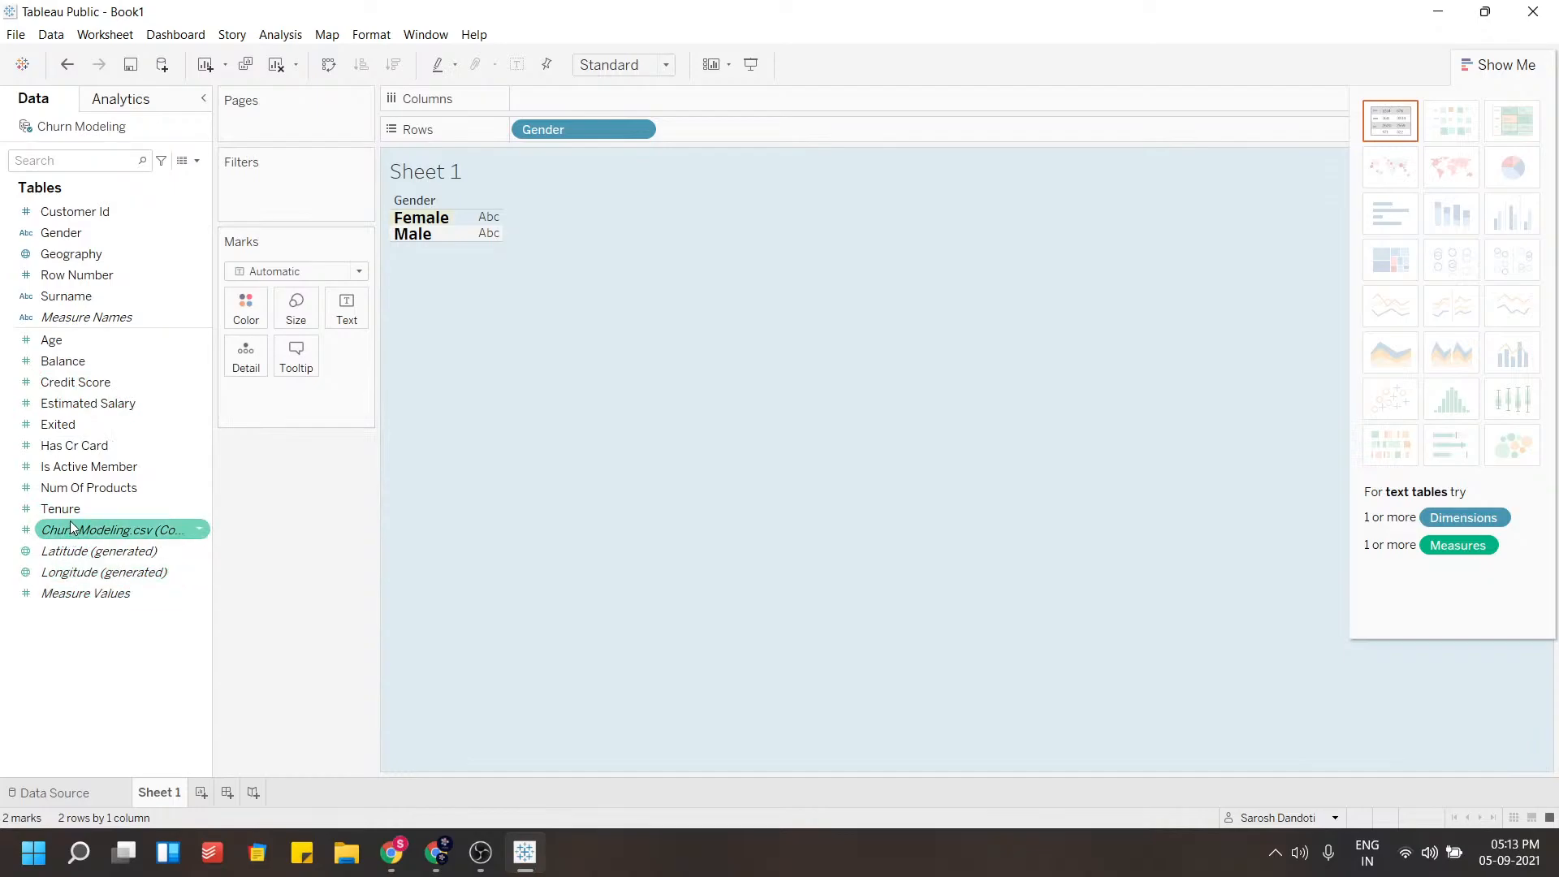
left_click_drag(82, 531, 487, 229)
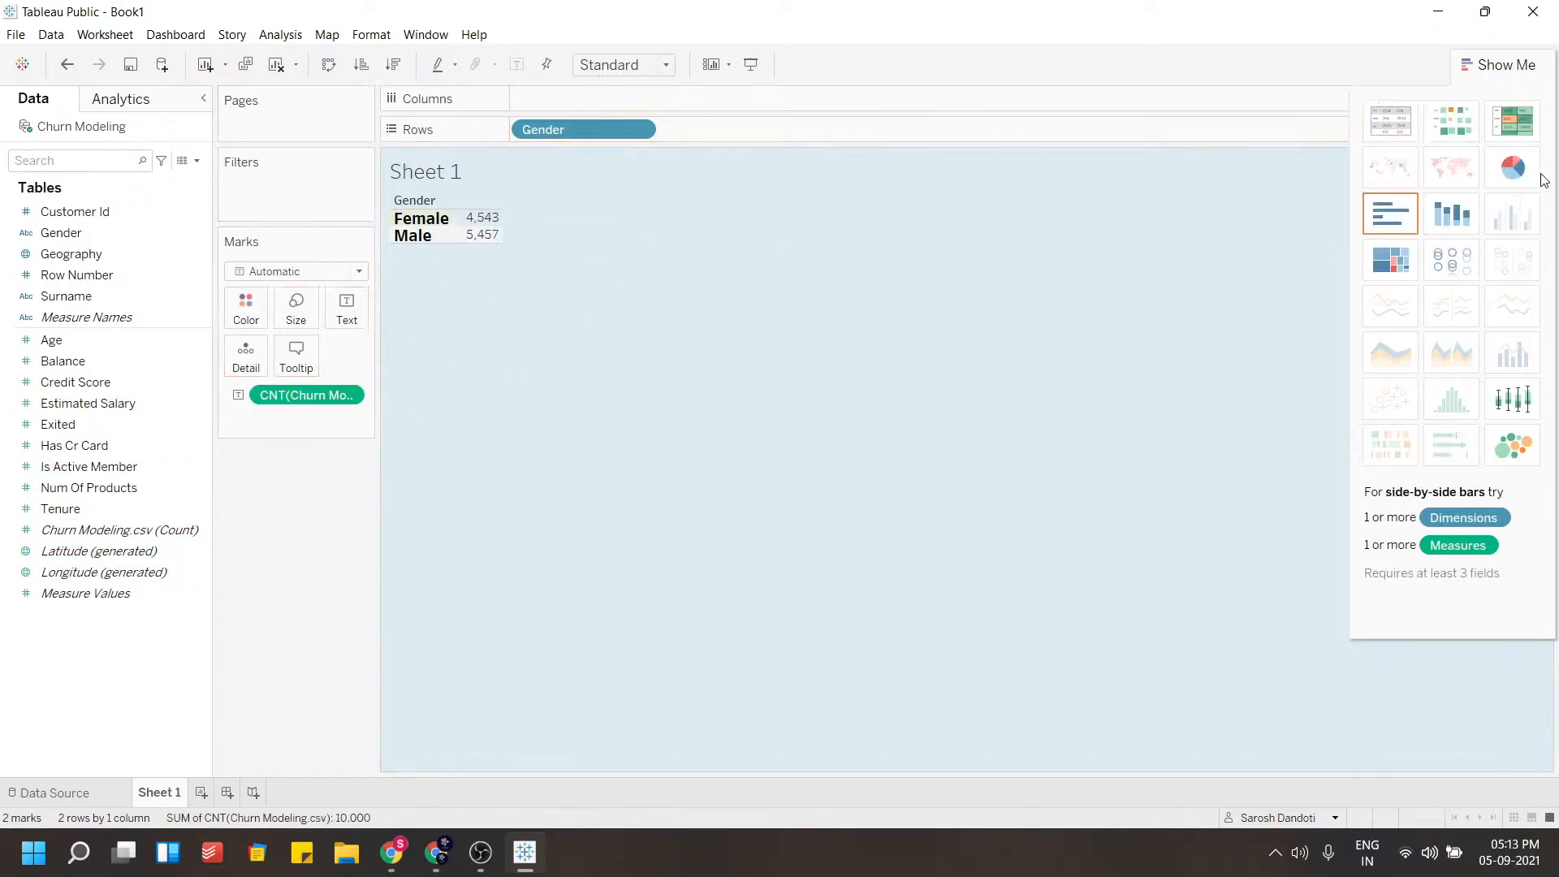
left_click(1513, 167)
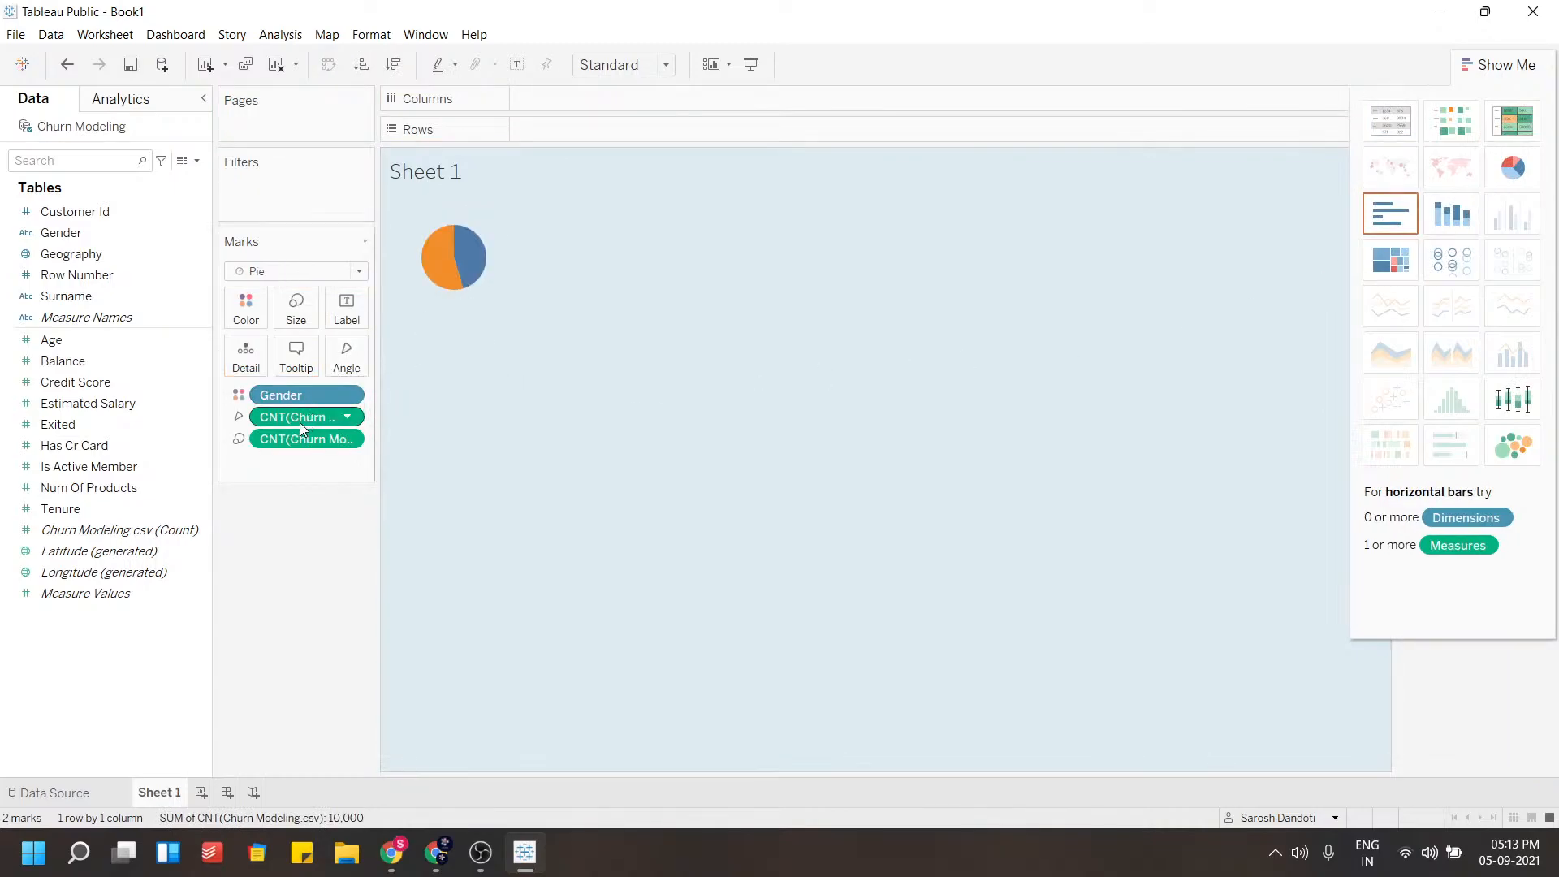
Add the customer count and Gender as labels on the pie slices
left_click_drag(294, 413, 357, 302)
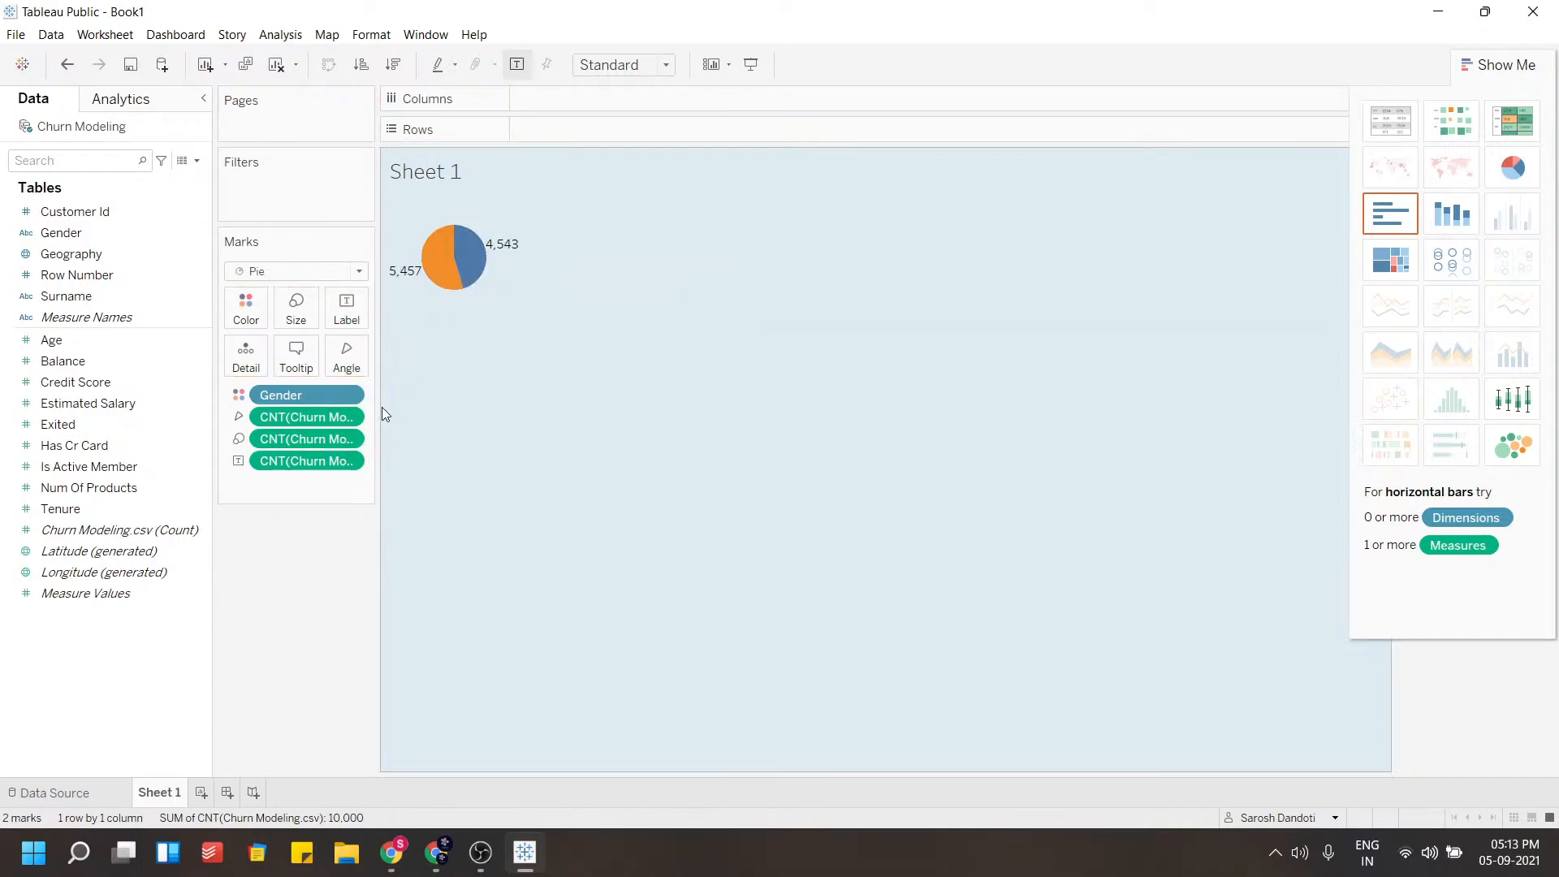
left_click_drag(276, 393, 347, 312)
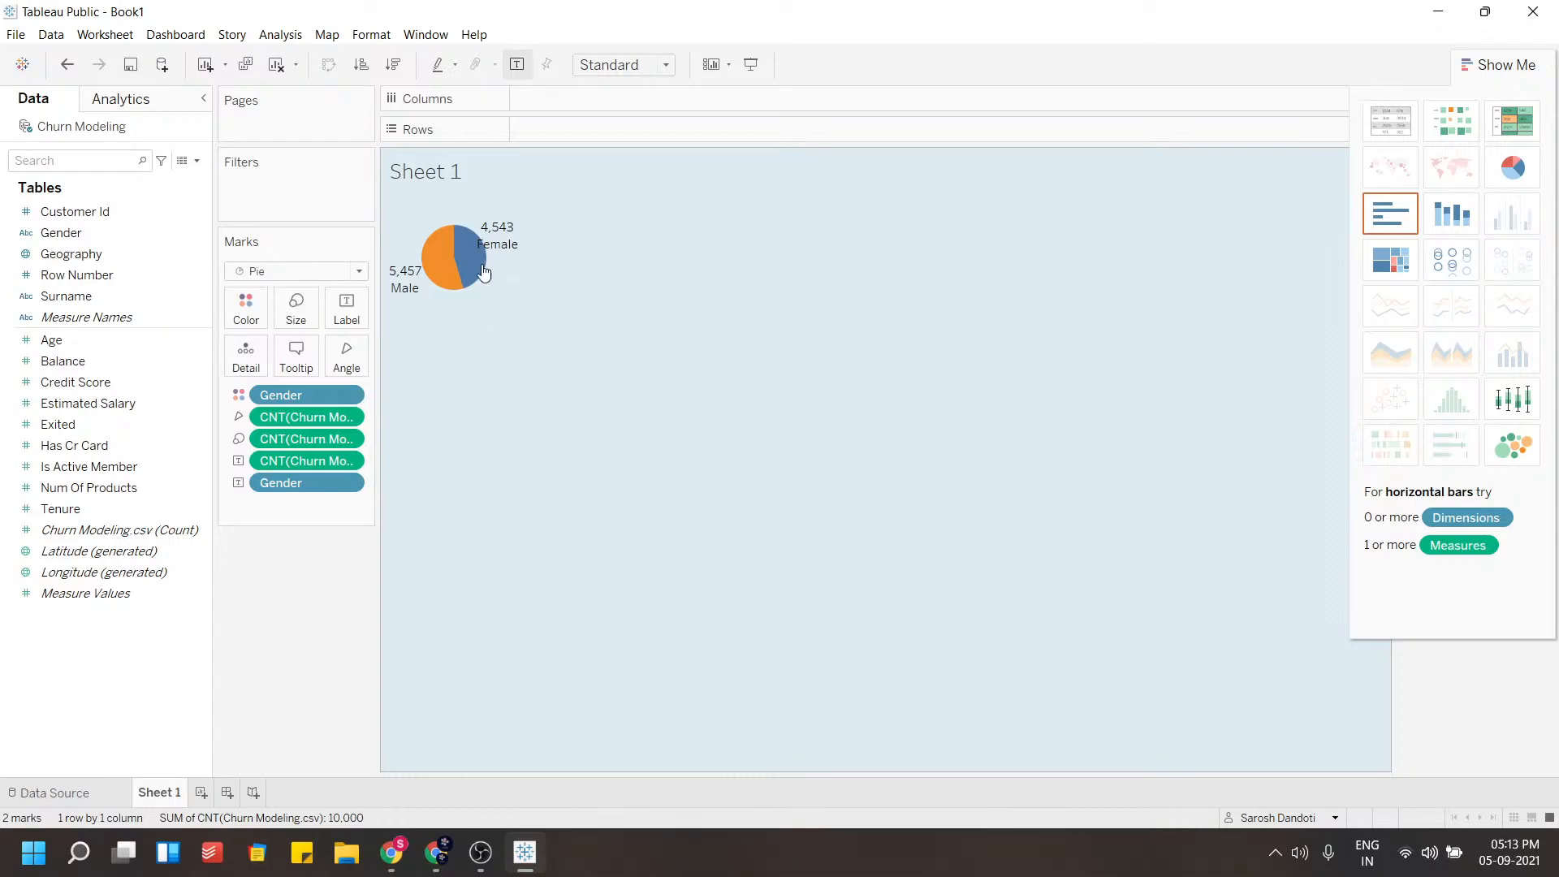
mouse_move(489, 258)
Split the pie chart into columns by Geography
left_click(104, 254)
left_click_drag(88, 260, 644, 105)
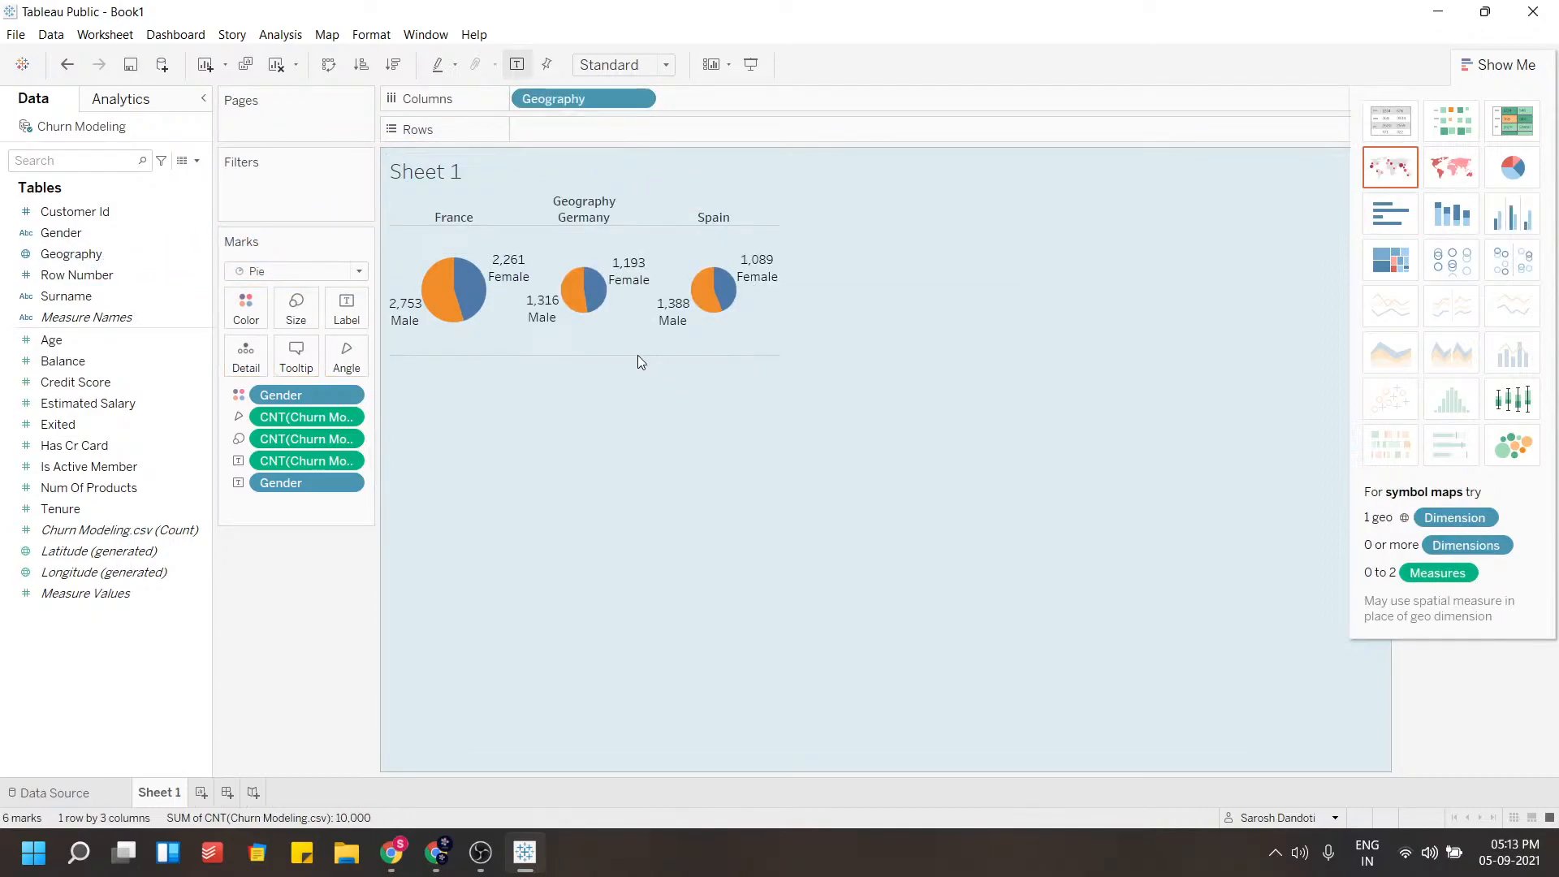
Enlarge the pies by resizing the view's height and width
left_click_drag(632, 355, 630, 601)
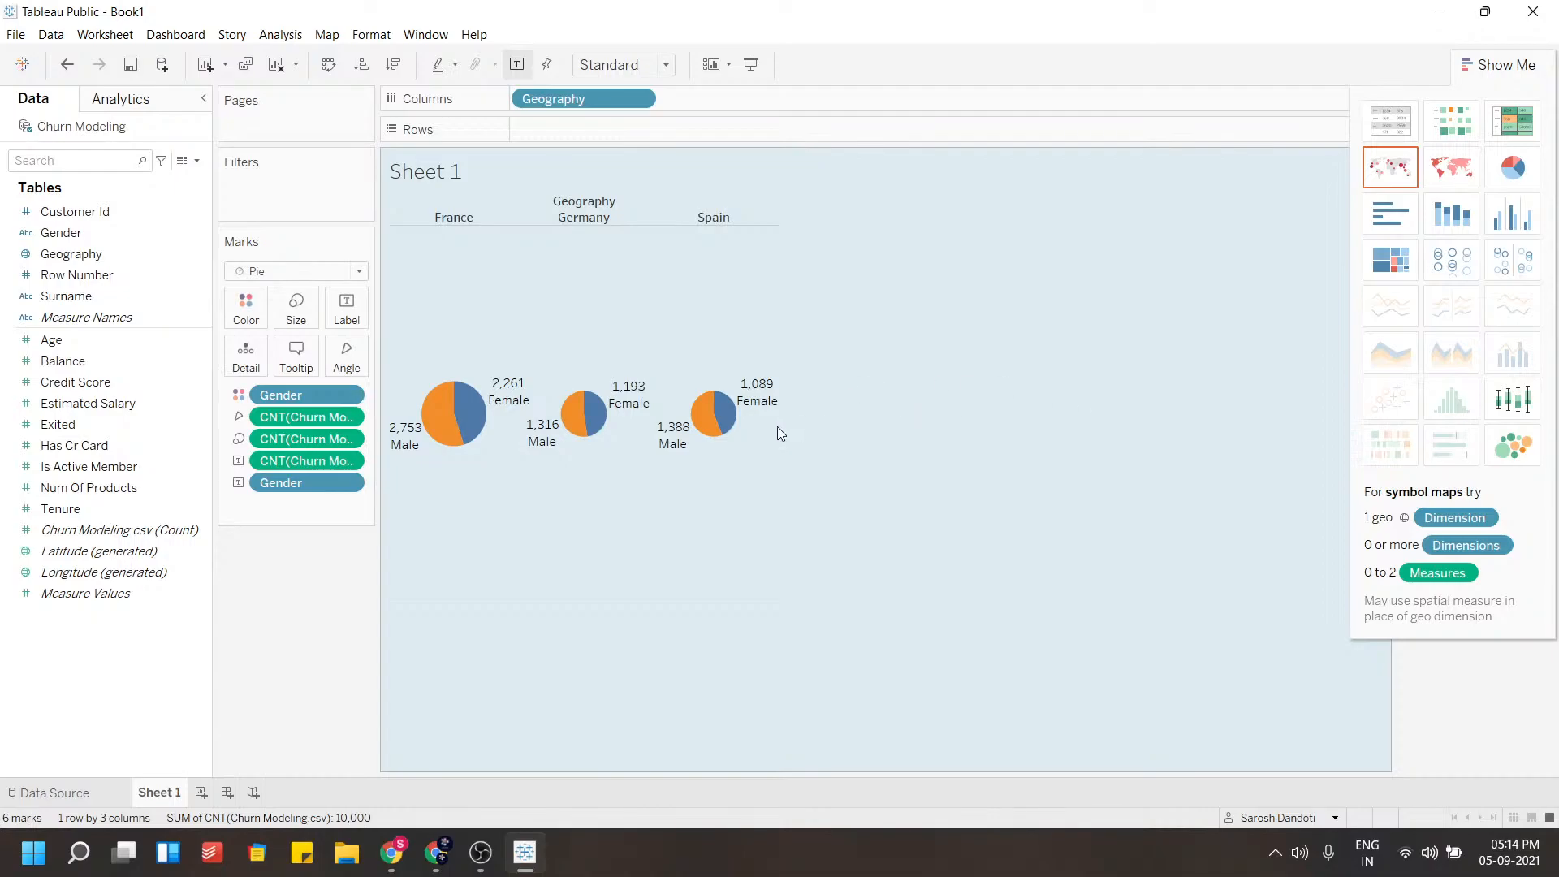
left_click_drag(781, 426, 1149, 425)
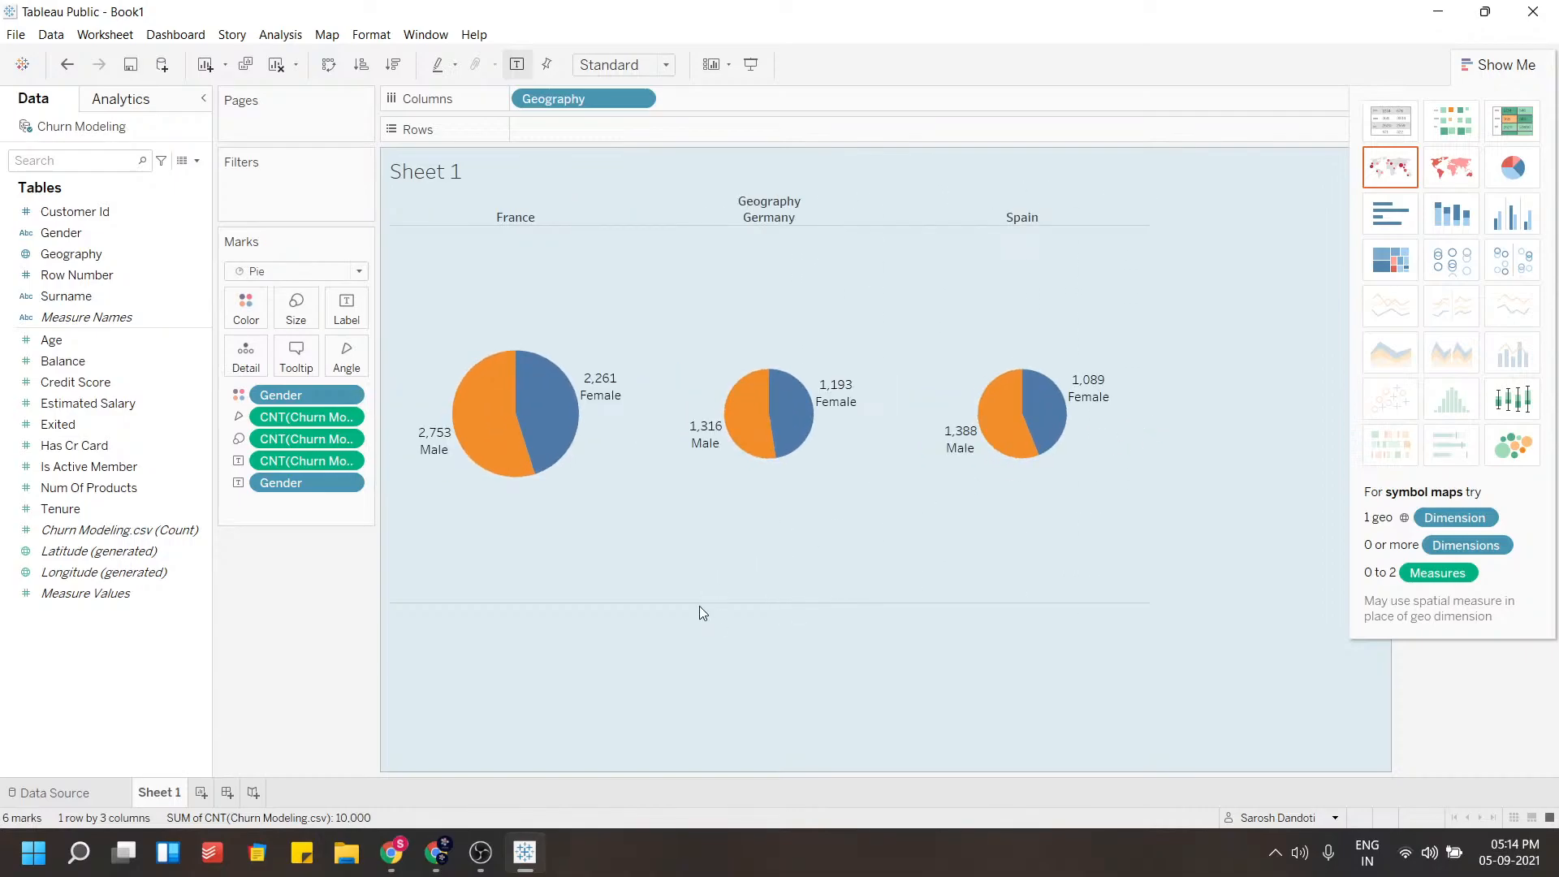
left_click_drag(698, 602, 697, 519)
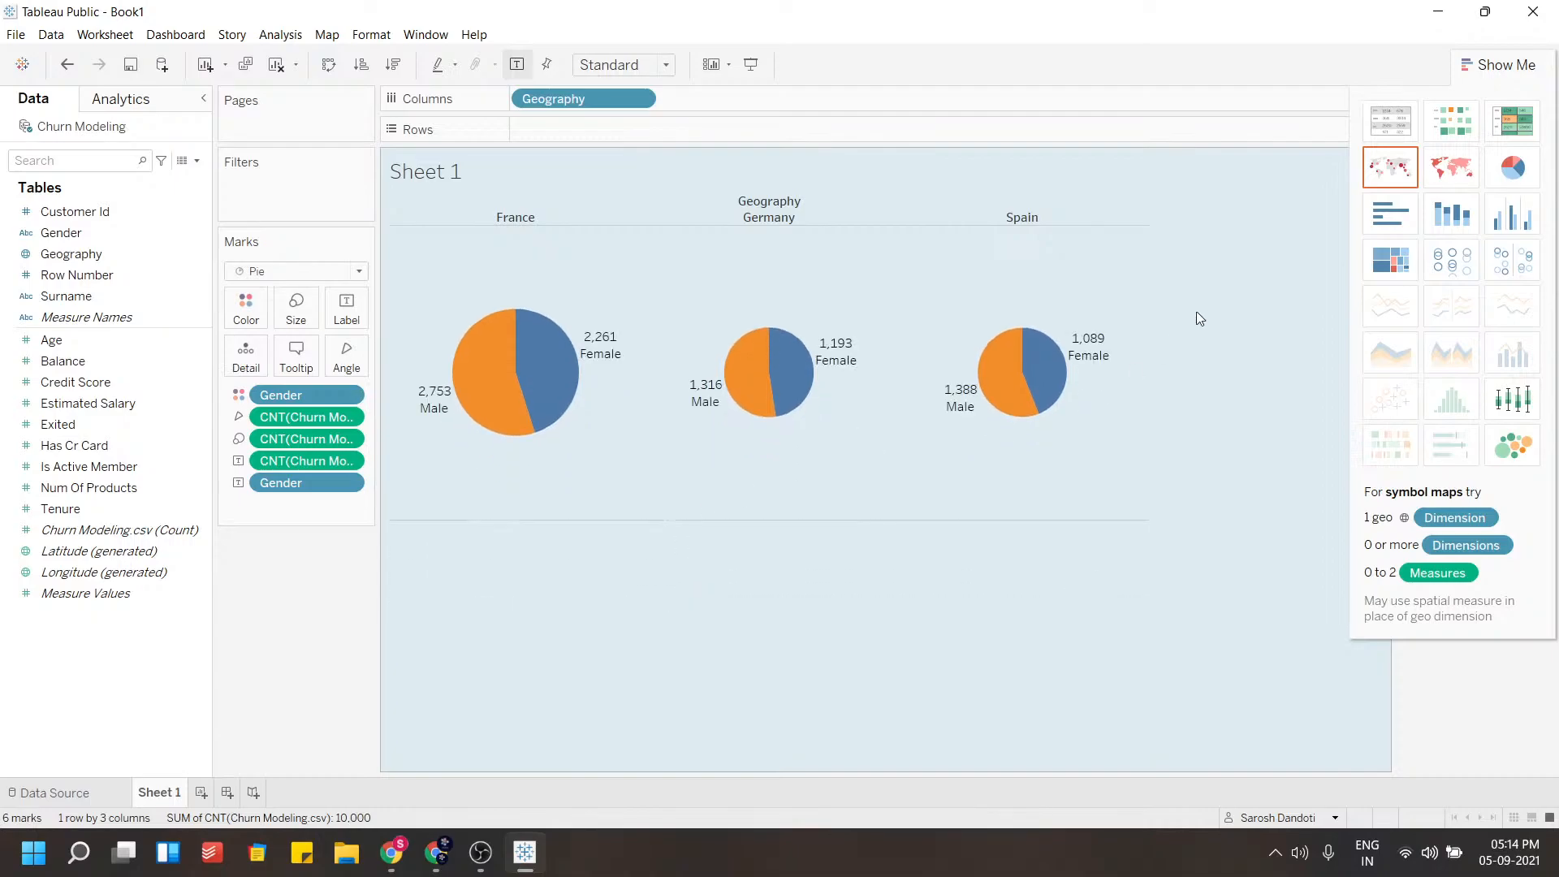
left_click_drag(1149, 316, 1021, 317)
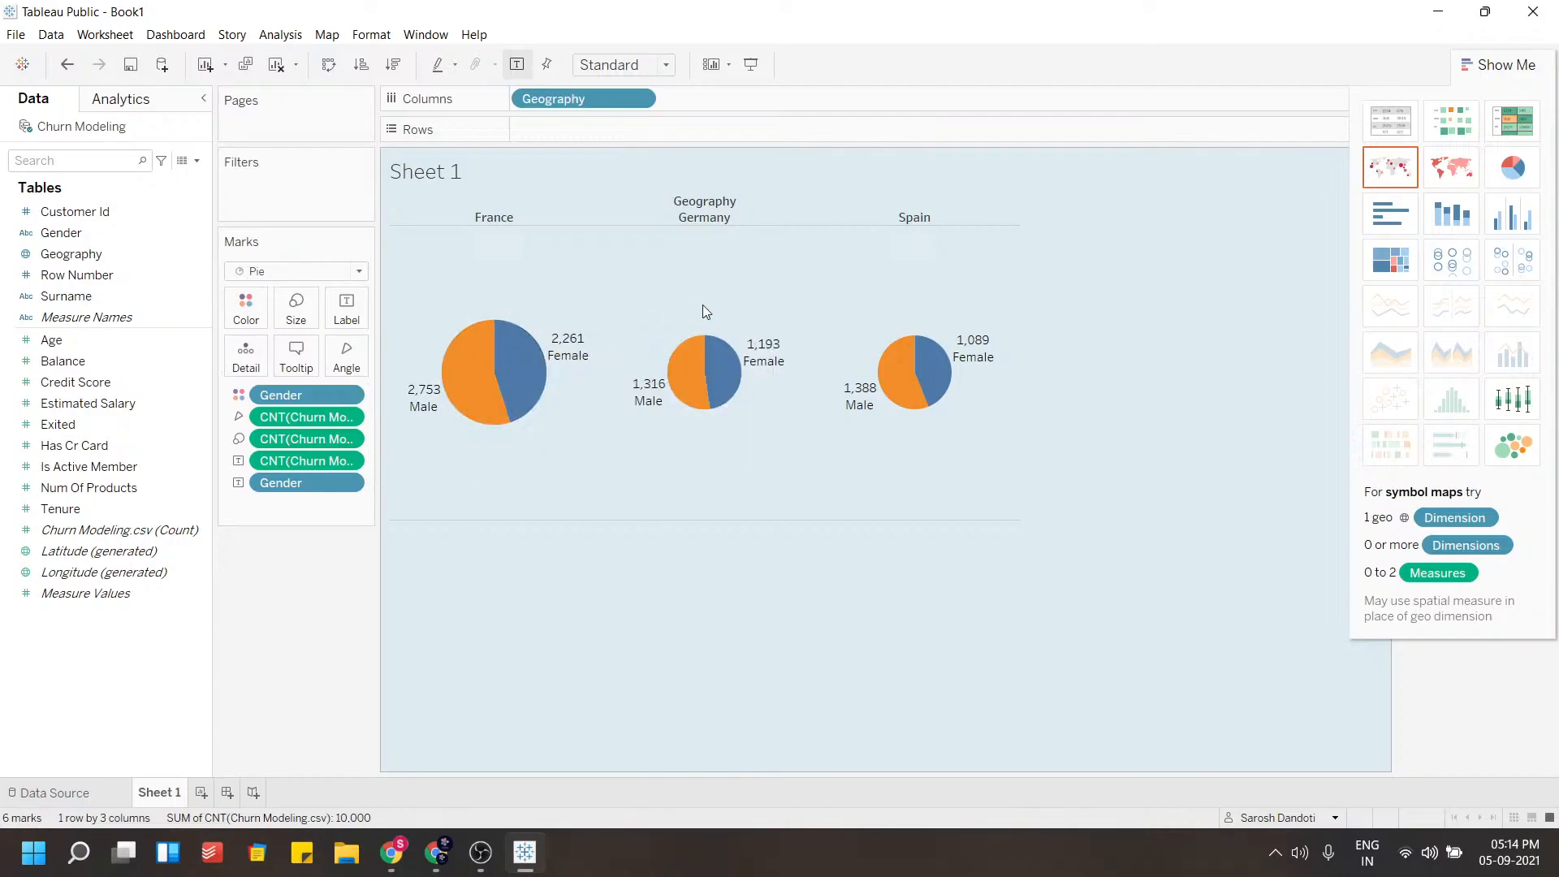
mouse_move(970, 366)
left_click_drag(549, 99, 563, 130)
mouse_move(524, 369)
scroll(490, 504, "down", 4)
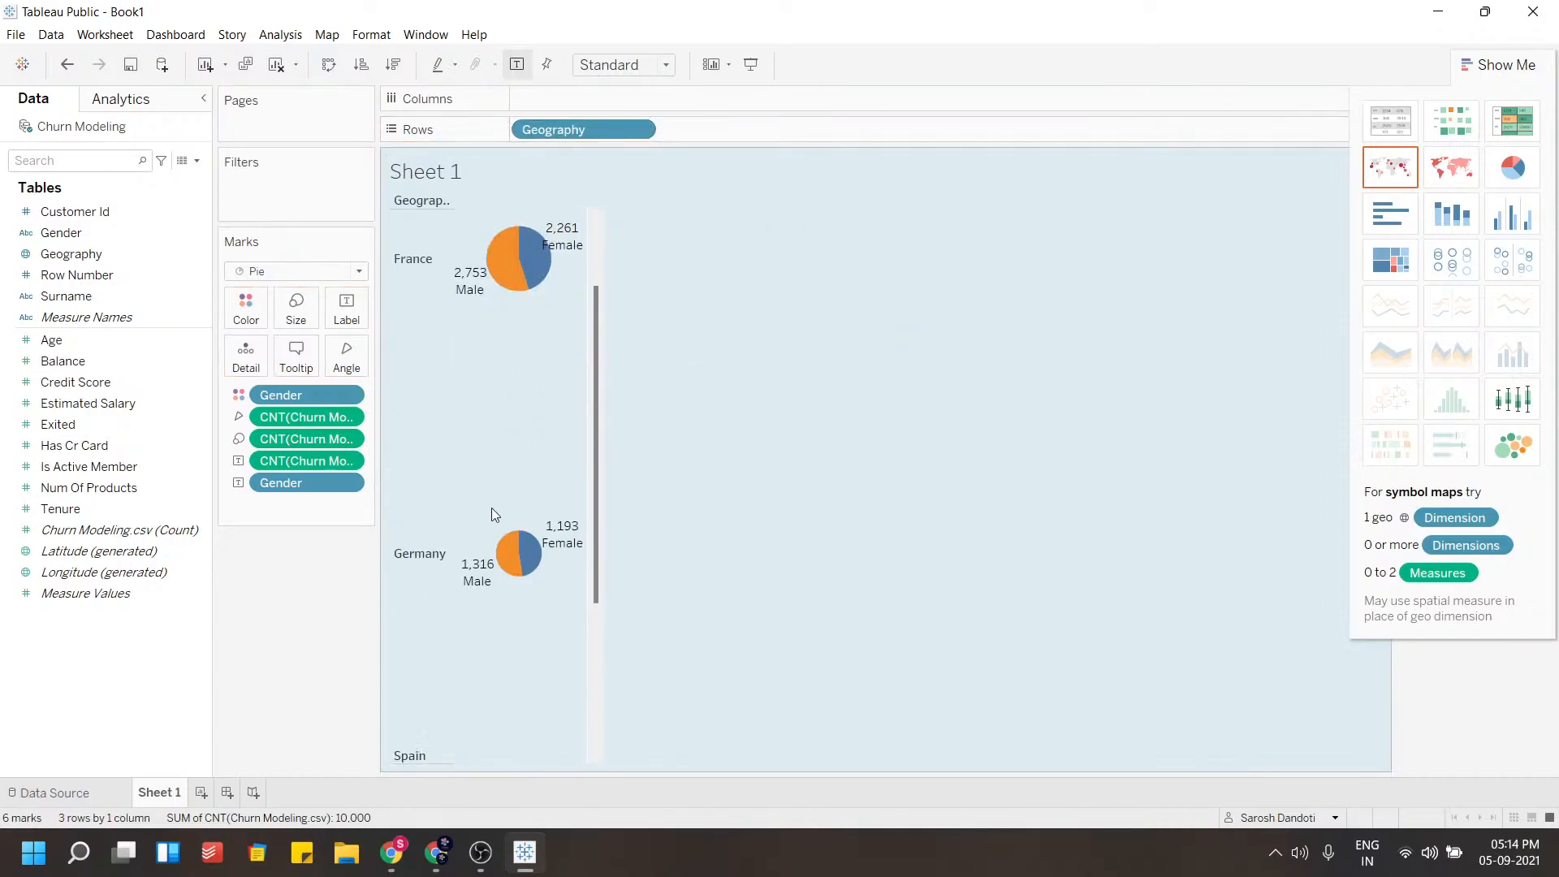
scroll(480, 607, "up", 4)
scroll(560, 467, "down", 1)
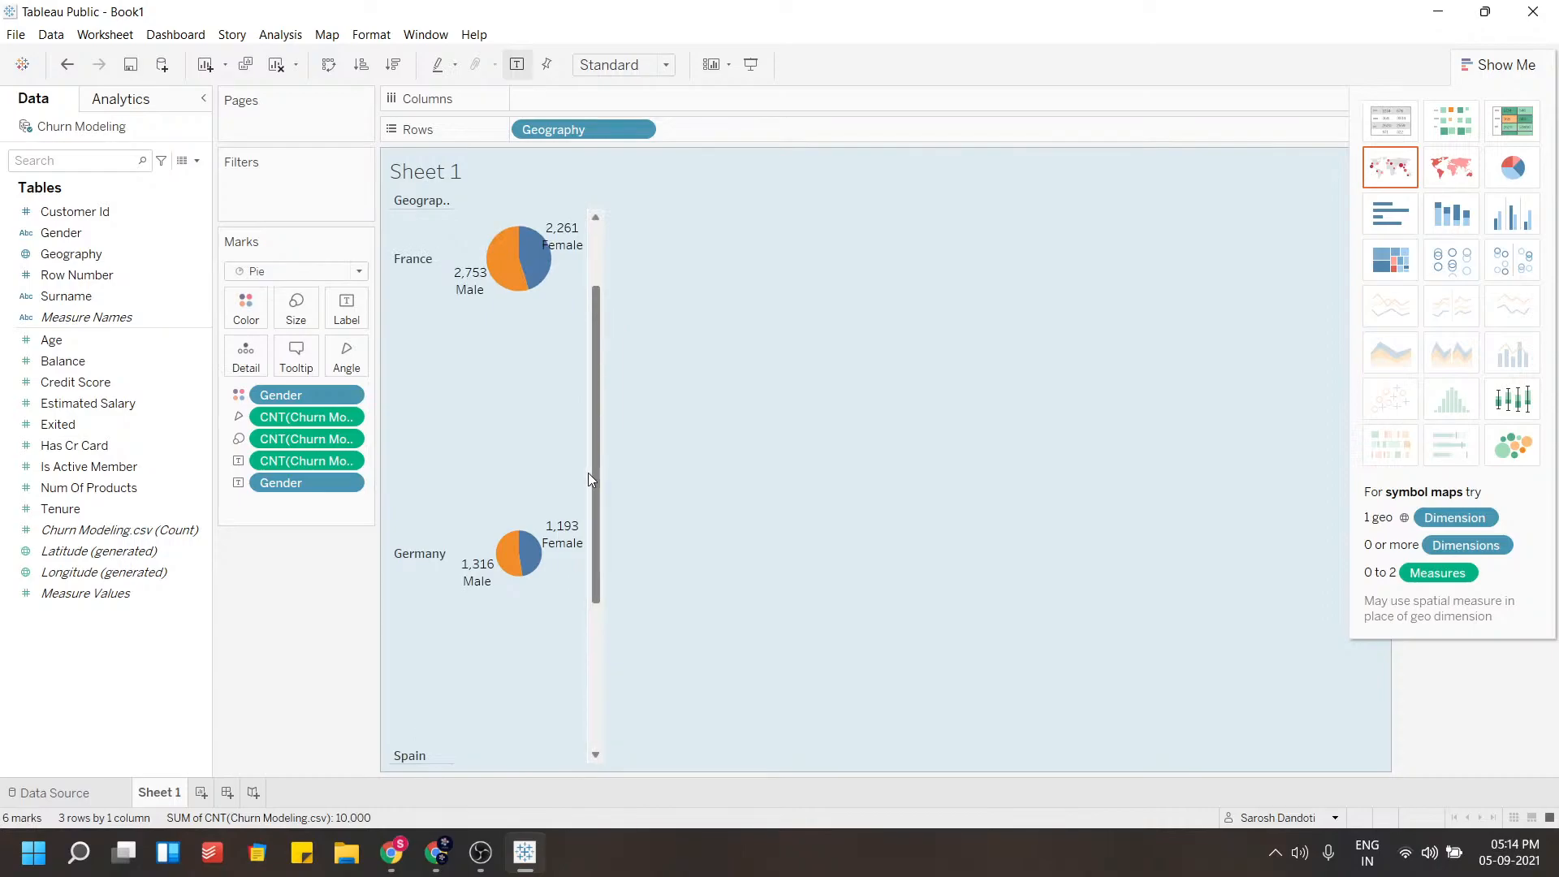
left_click_drag(558, 130, 586, 104)
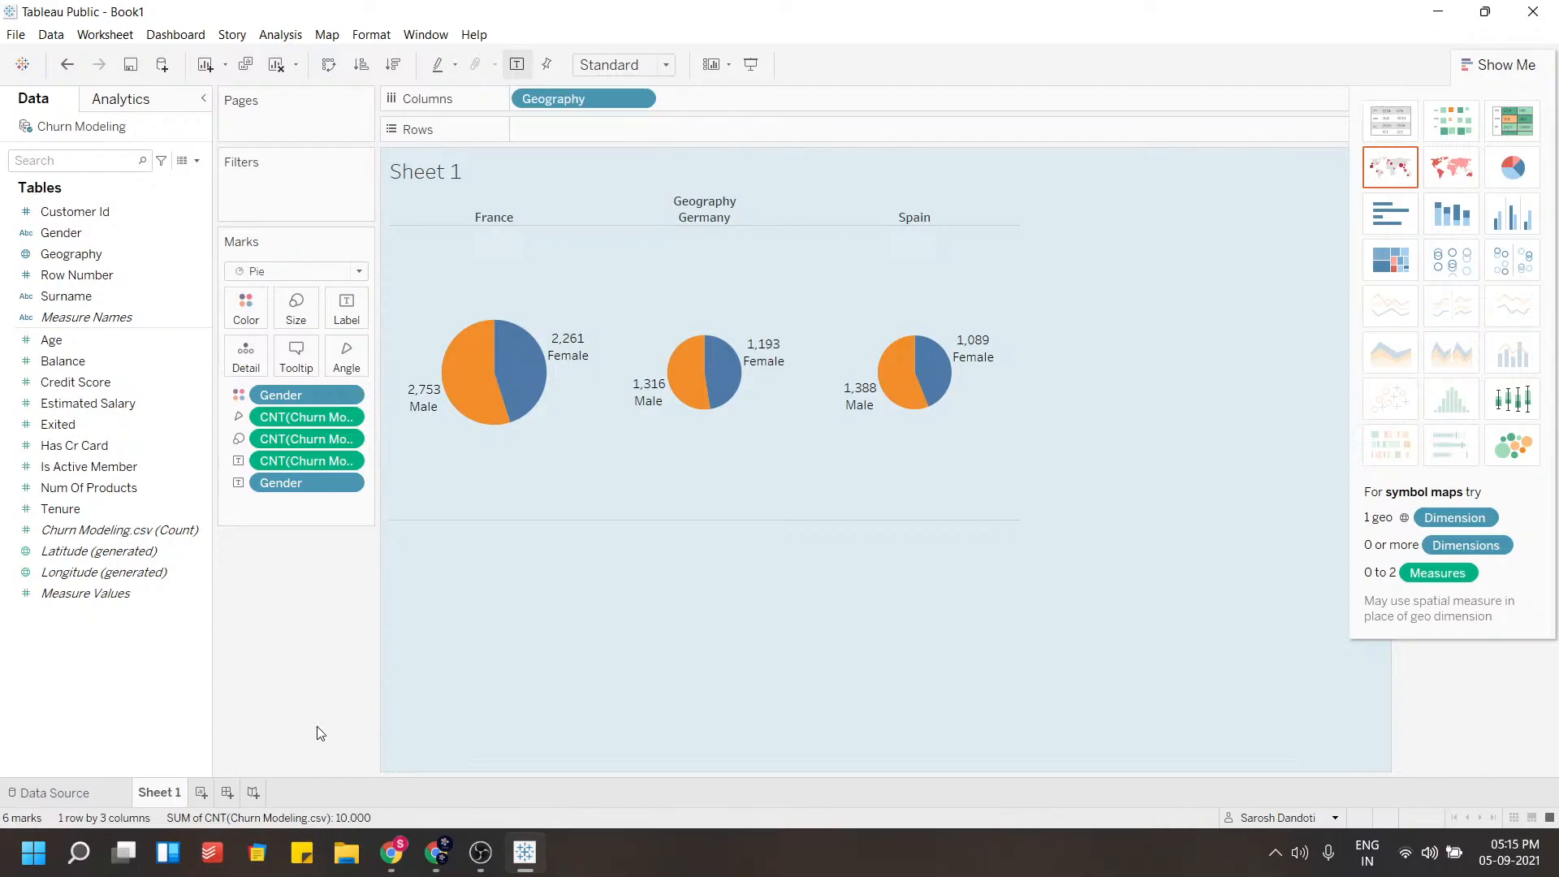
Rename the worksheet as Pie Chart
double_click(145, 793)
type("Piw Chart")
key("Left")
key("Left")
key("Left")
key("Left")
key("Left")
key("Left")
key("BackSpace")
type("e")
key("Return")
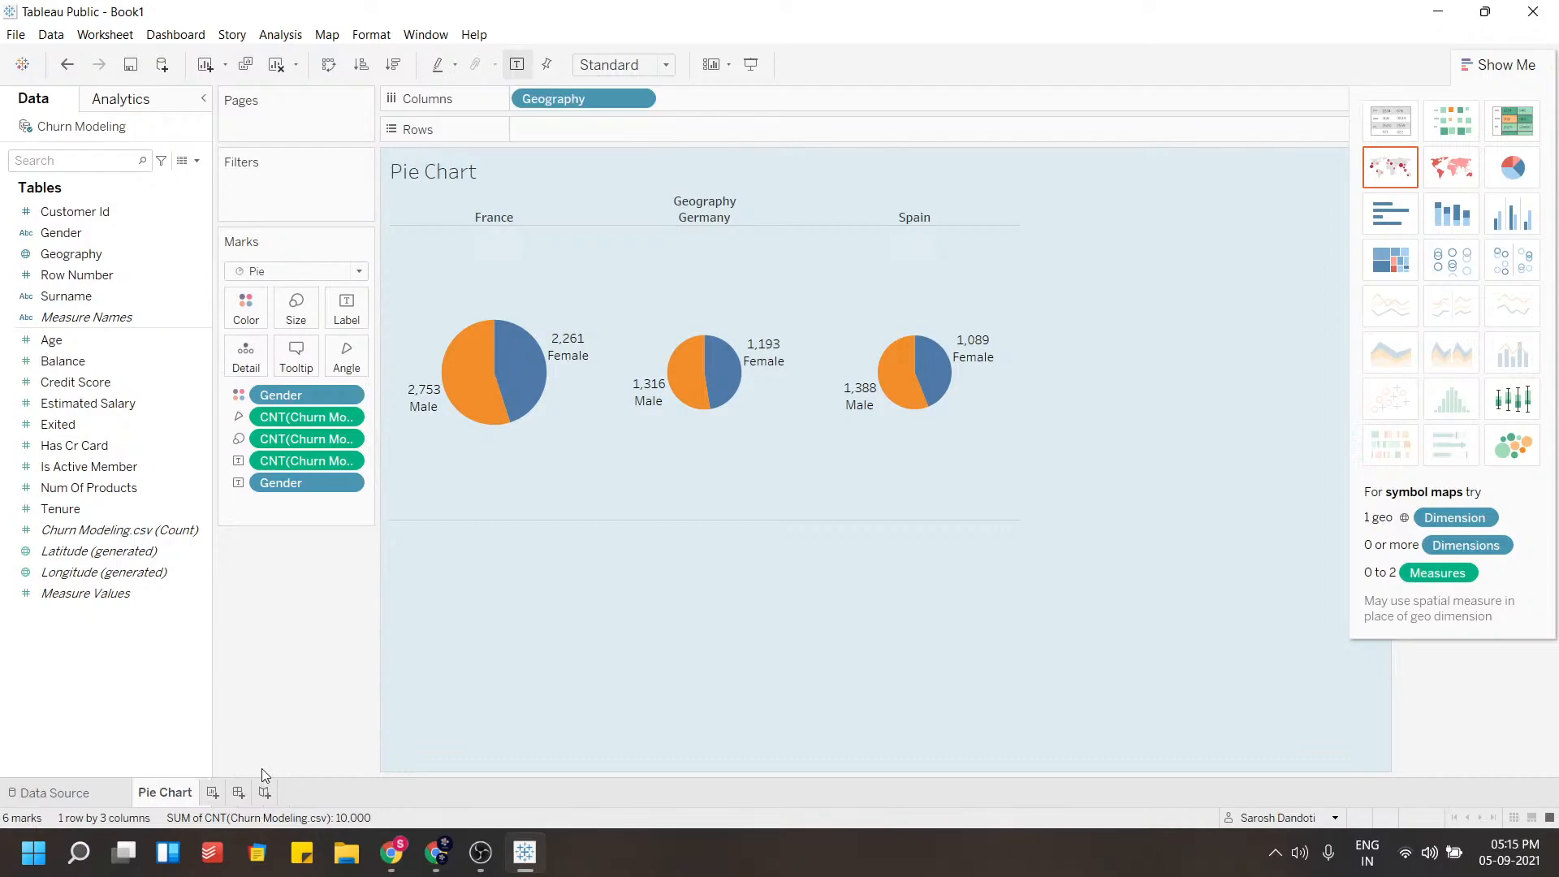
Create a new worksheet and plot Geography on a map
left_click(220, 793)
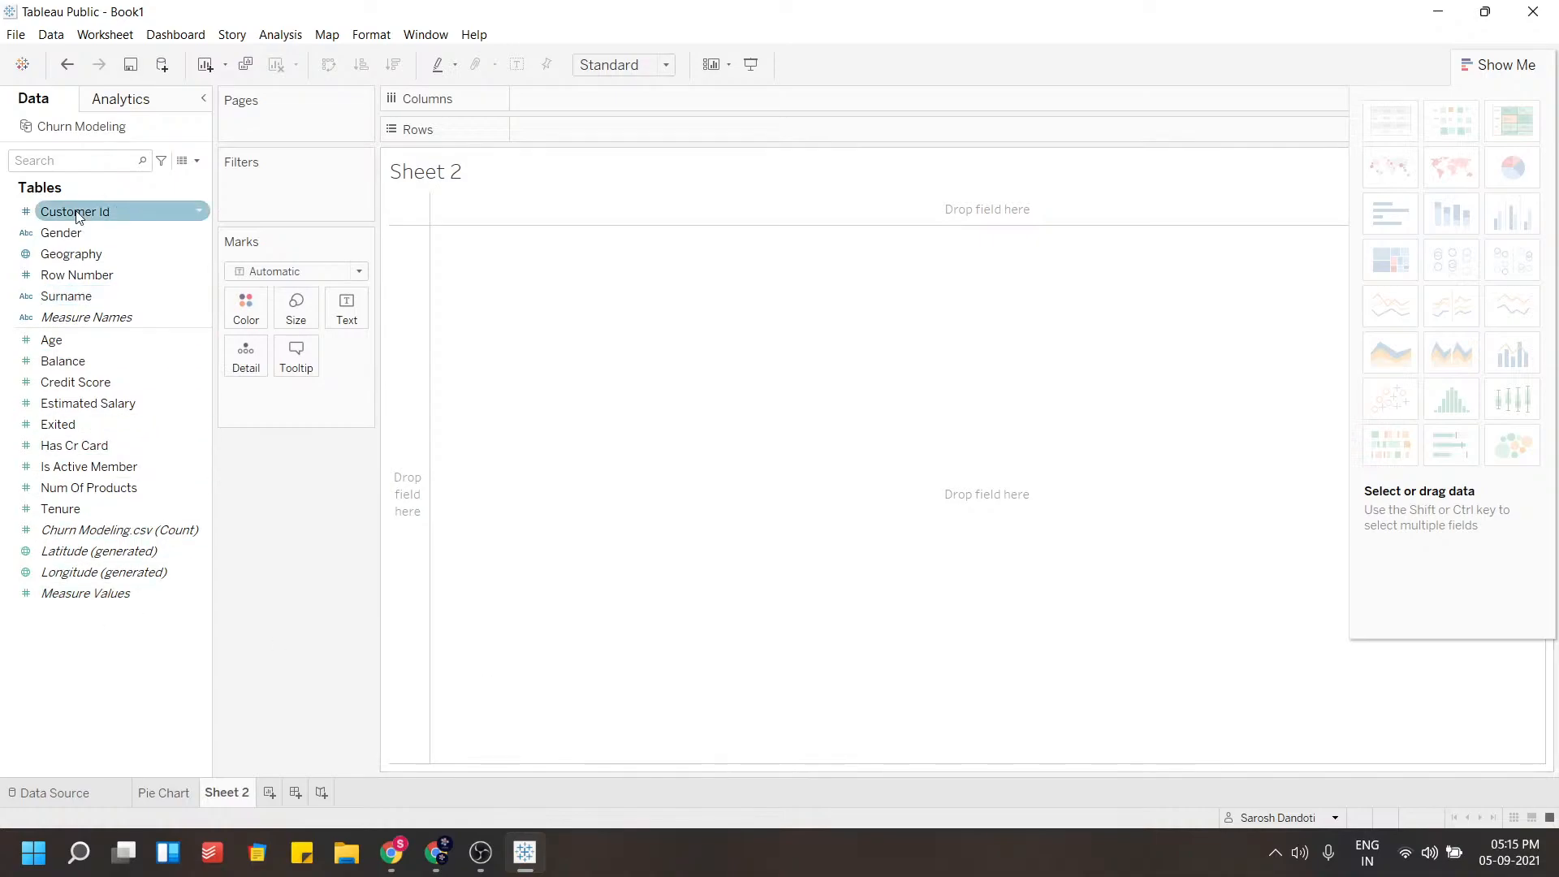
left_click_drag(62, 258, 650, 328)
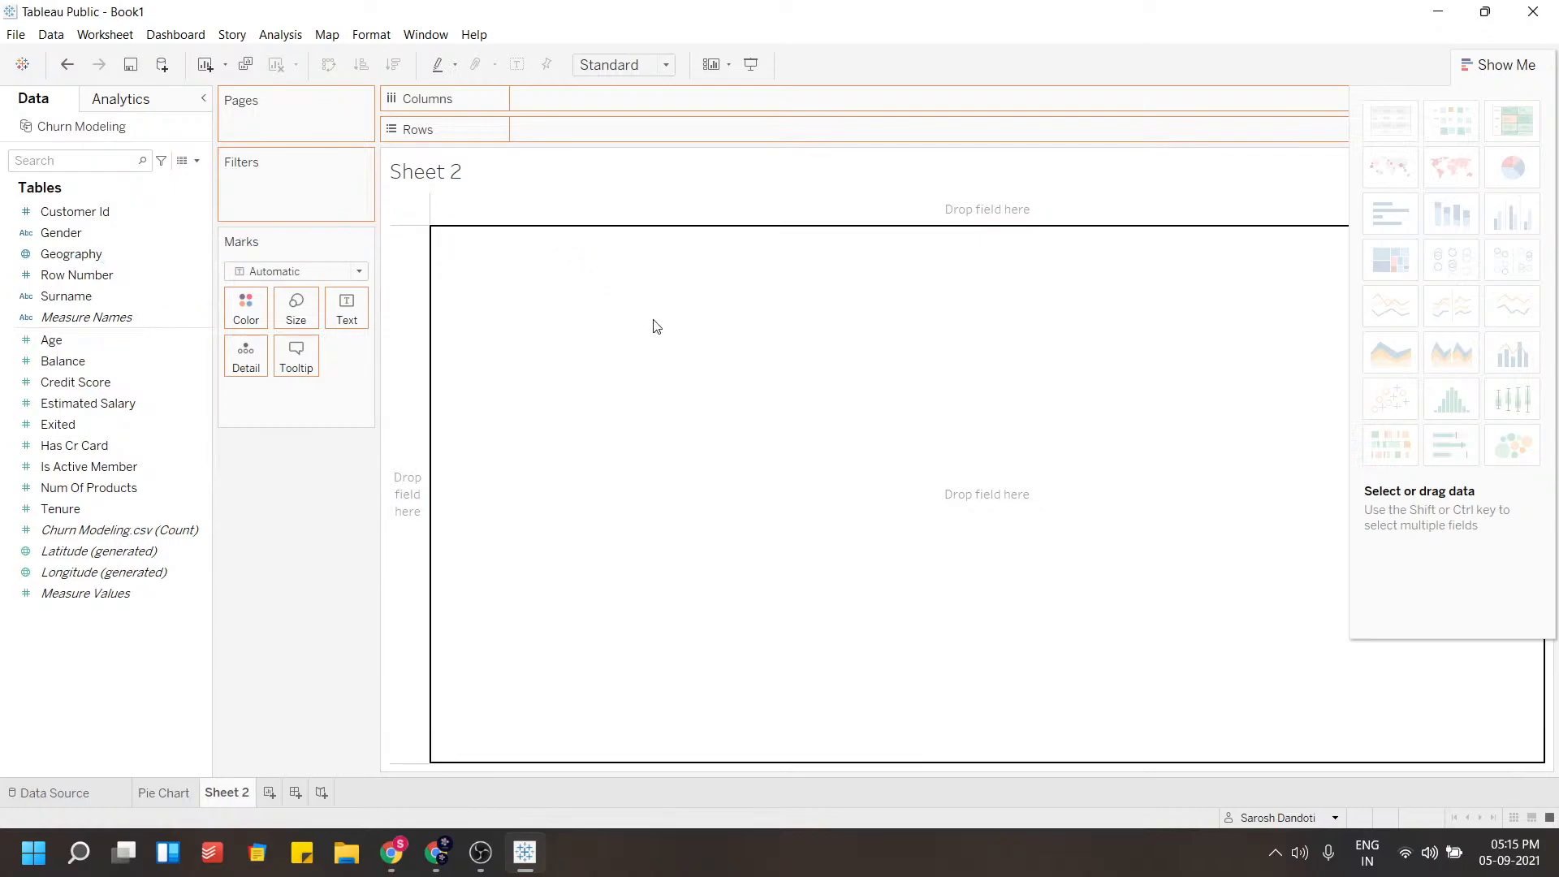
left_click(1504, 67)
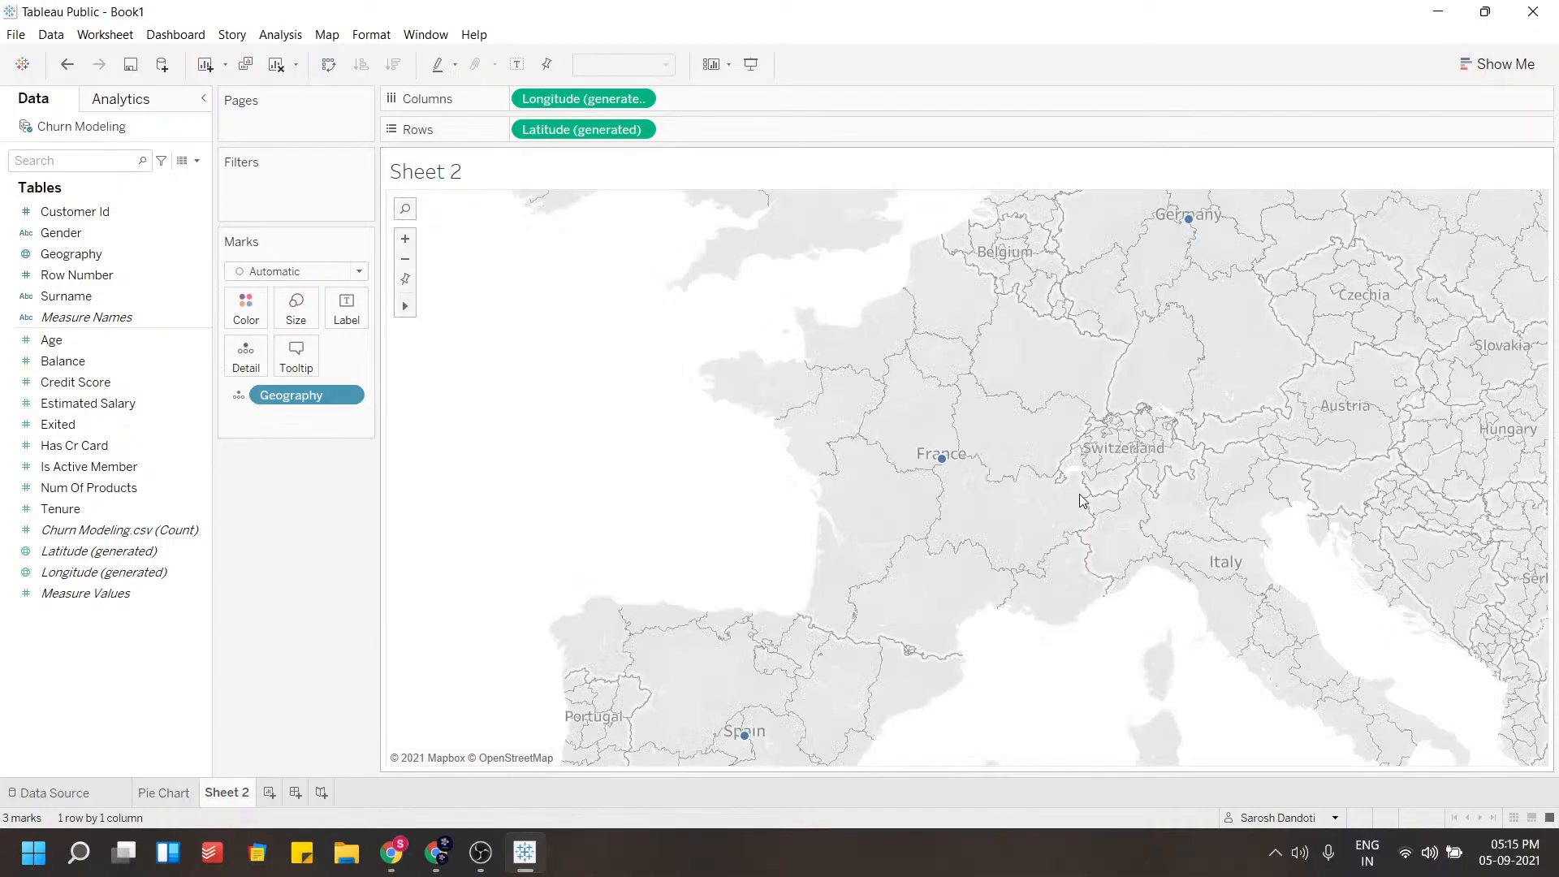
Switch the map to a filled map of the countries
scroll(1082, 499, "down", 1)
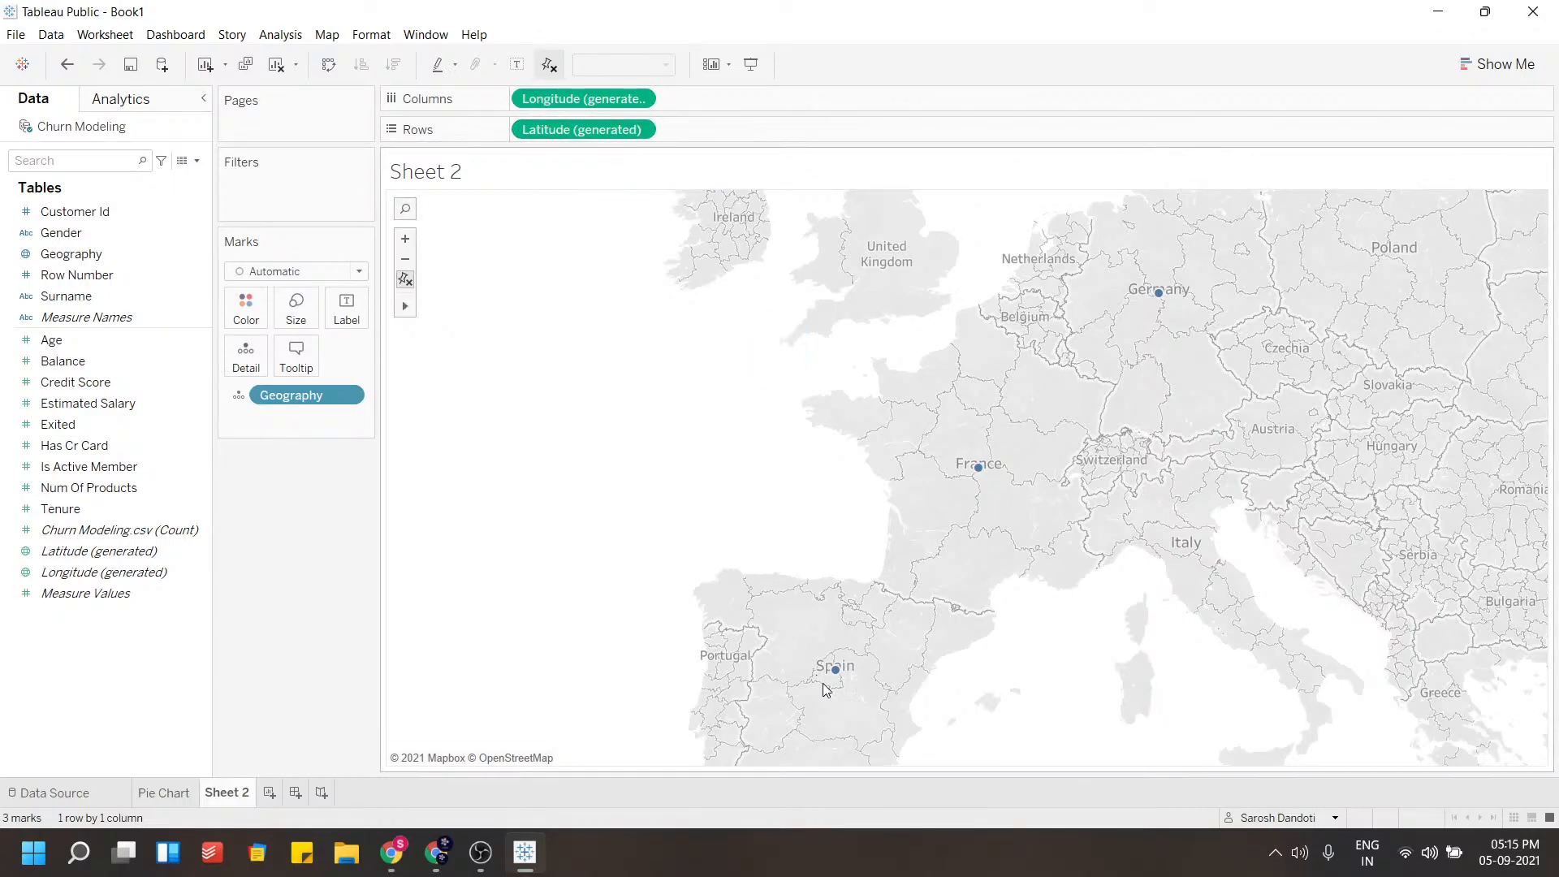
mouse_move(835, 671)
mouse_move(406, 306)
left_click(446, 306)
mouse_move(703, 419)
left_mouse_down()
mouse_move(686, 397)
mouse_move(557, 375)
mouse_move(697, 418)
left_mouse_up()
left_click(1489, 66)
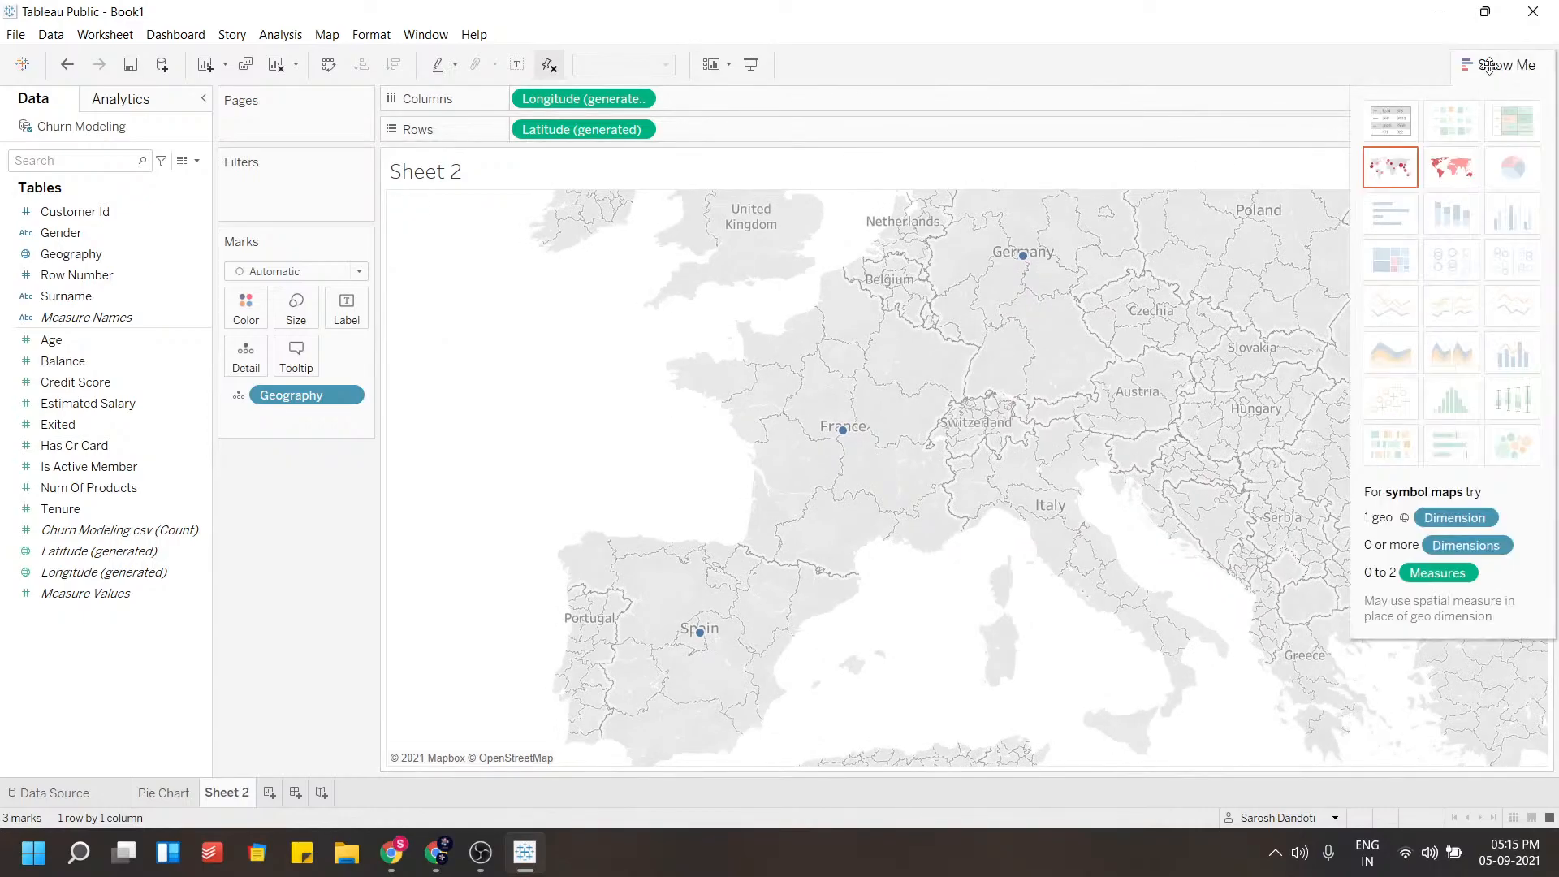
left_click(1451, 168)
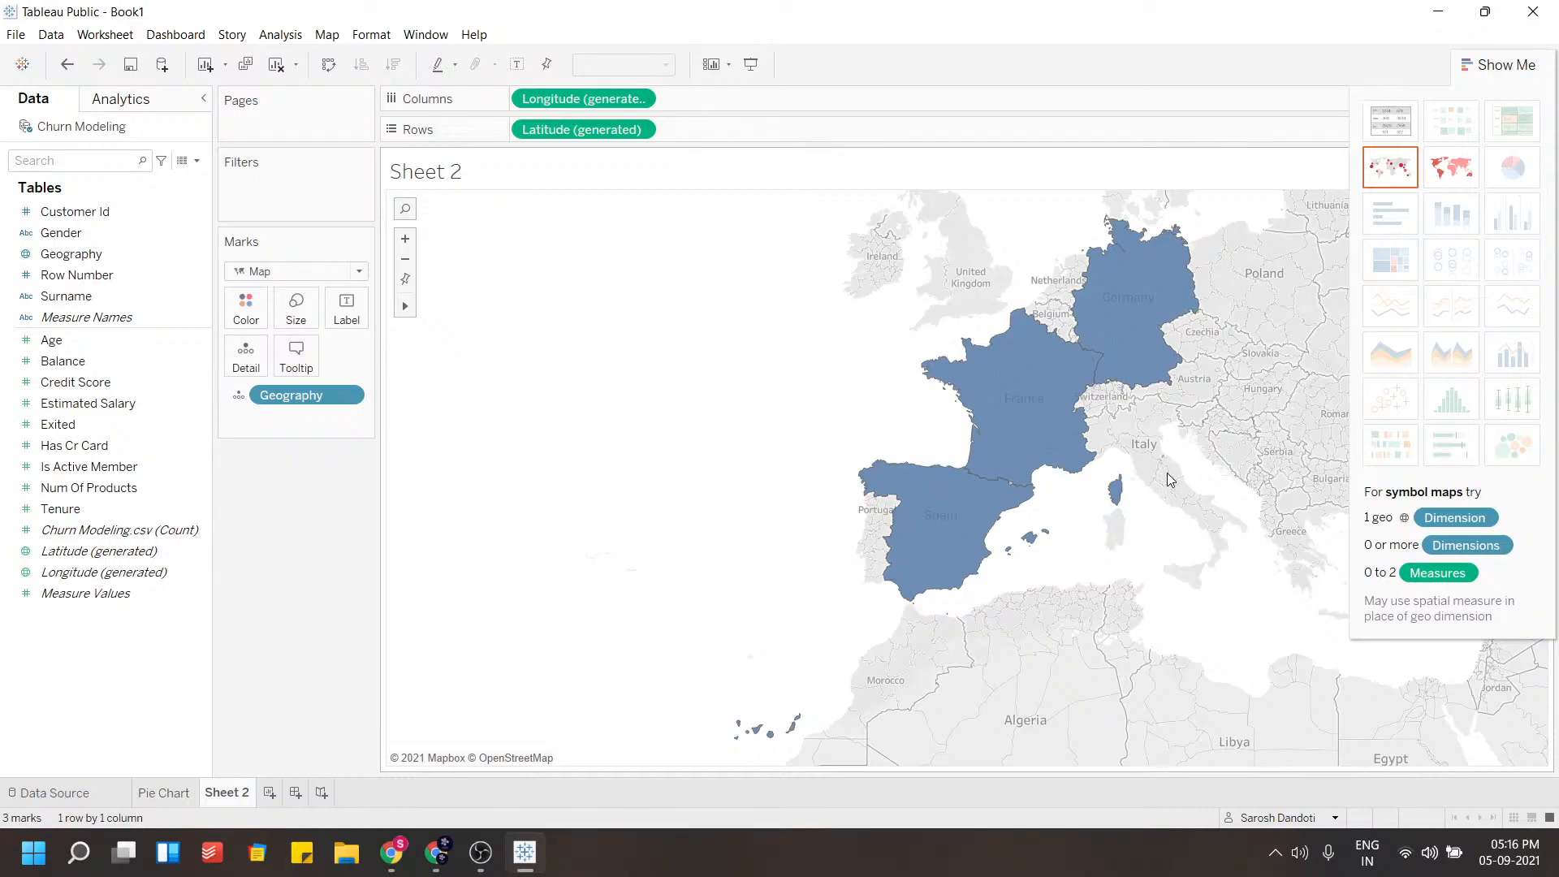
Colour the countries by the Churn Modeling customer count
scroll(1159, 477, "up", 1)
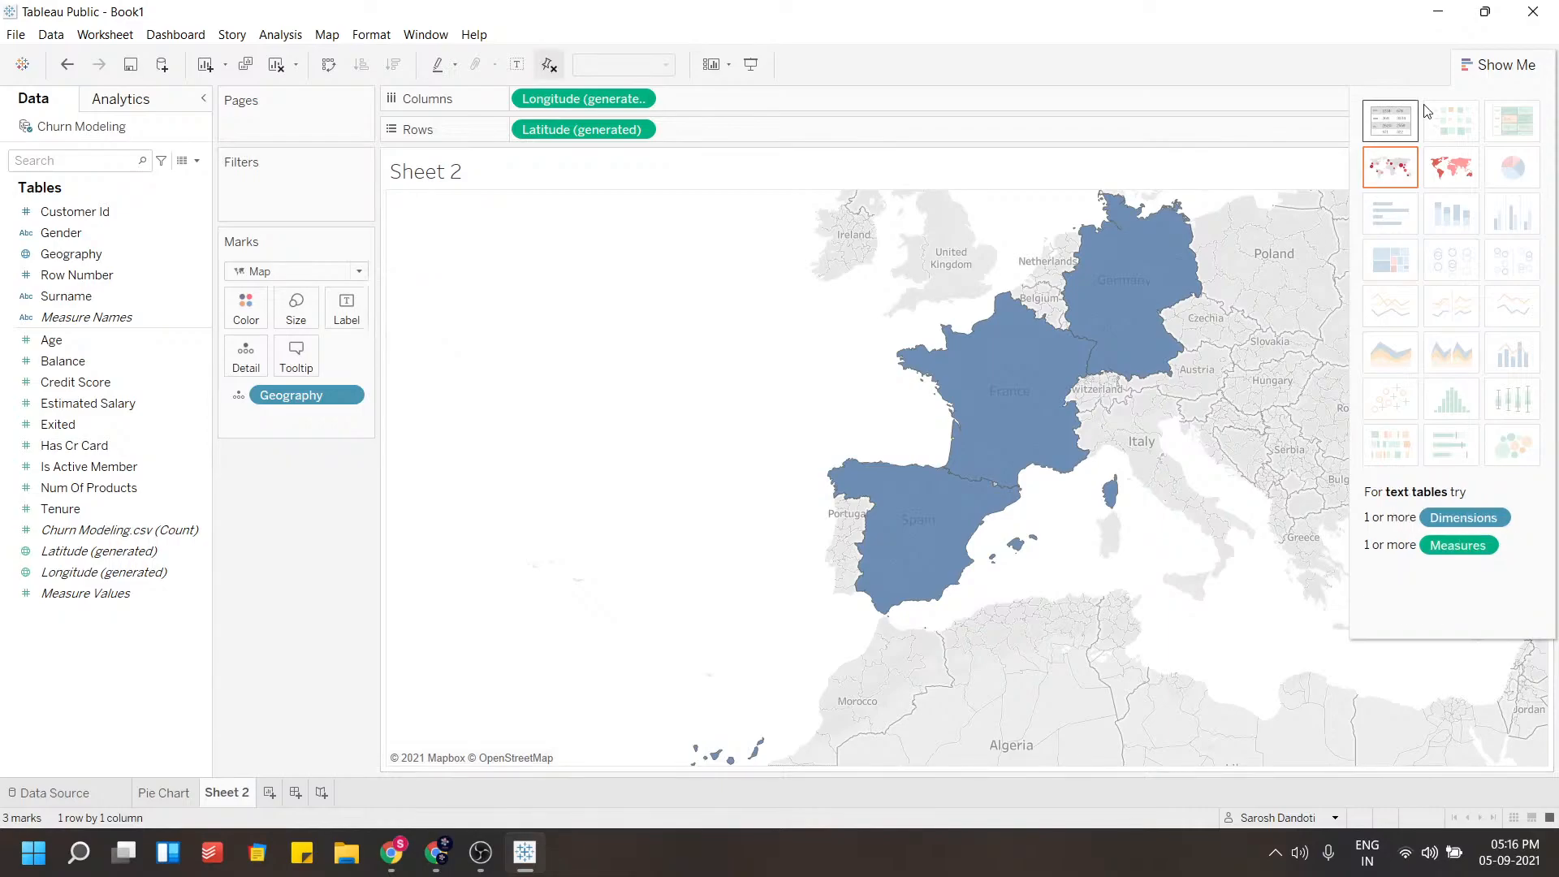
left_click(1487, 68)
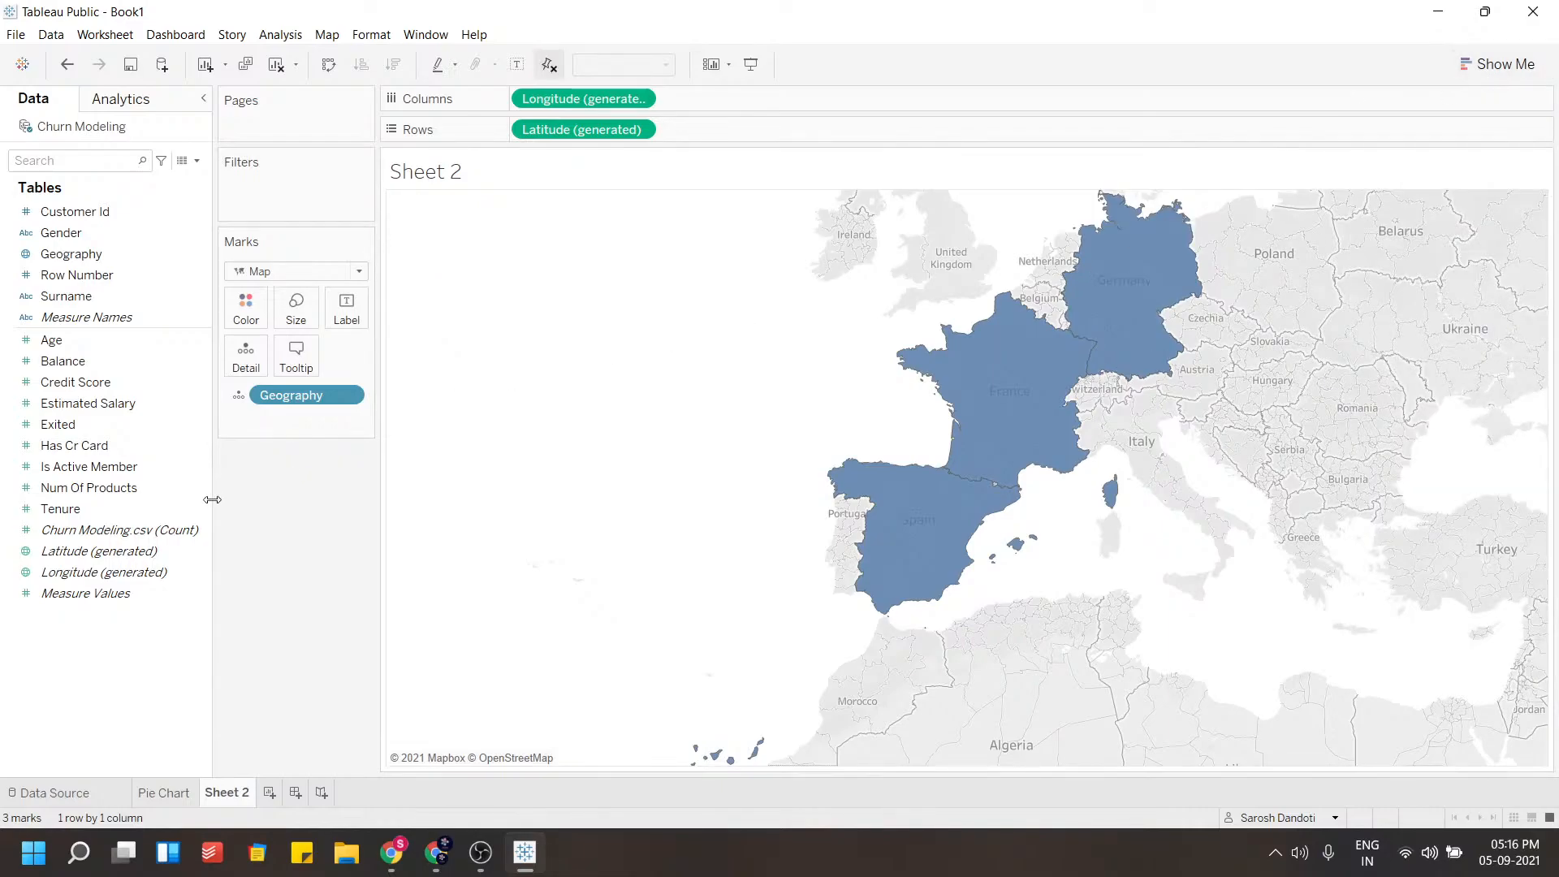
left_click_drag(91, 528, 246, 313)
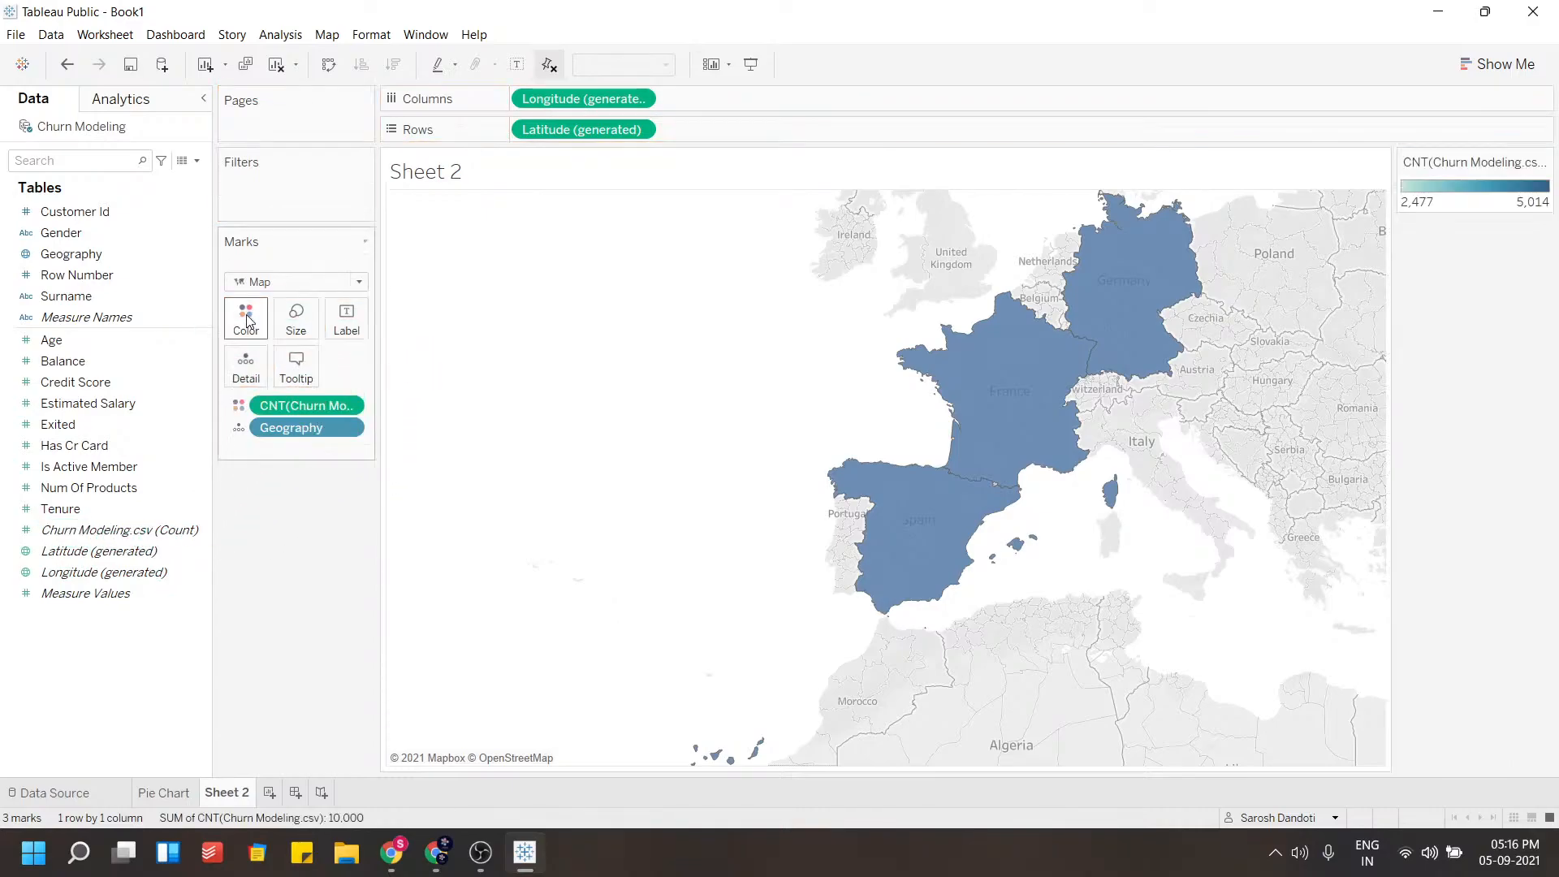
scroll(992, 344, "up", 2)
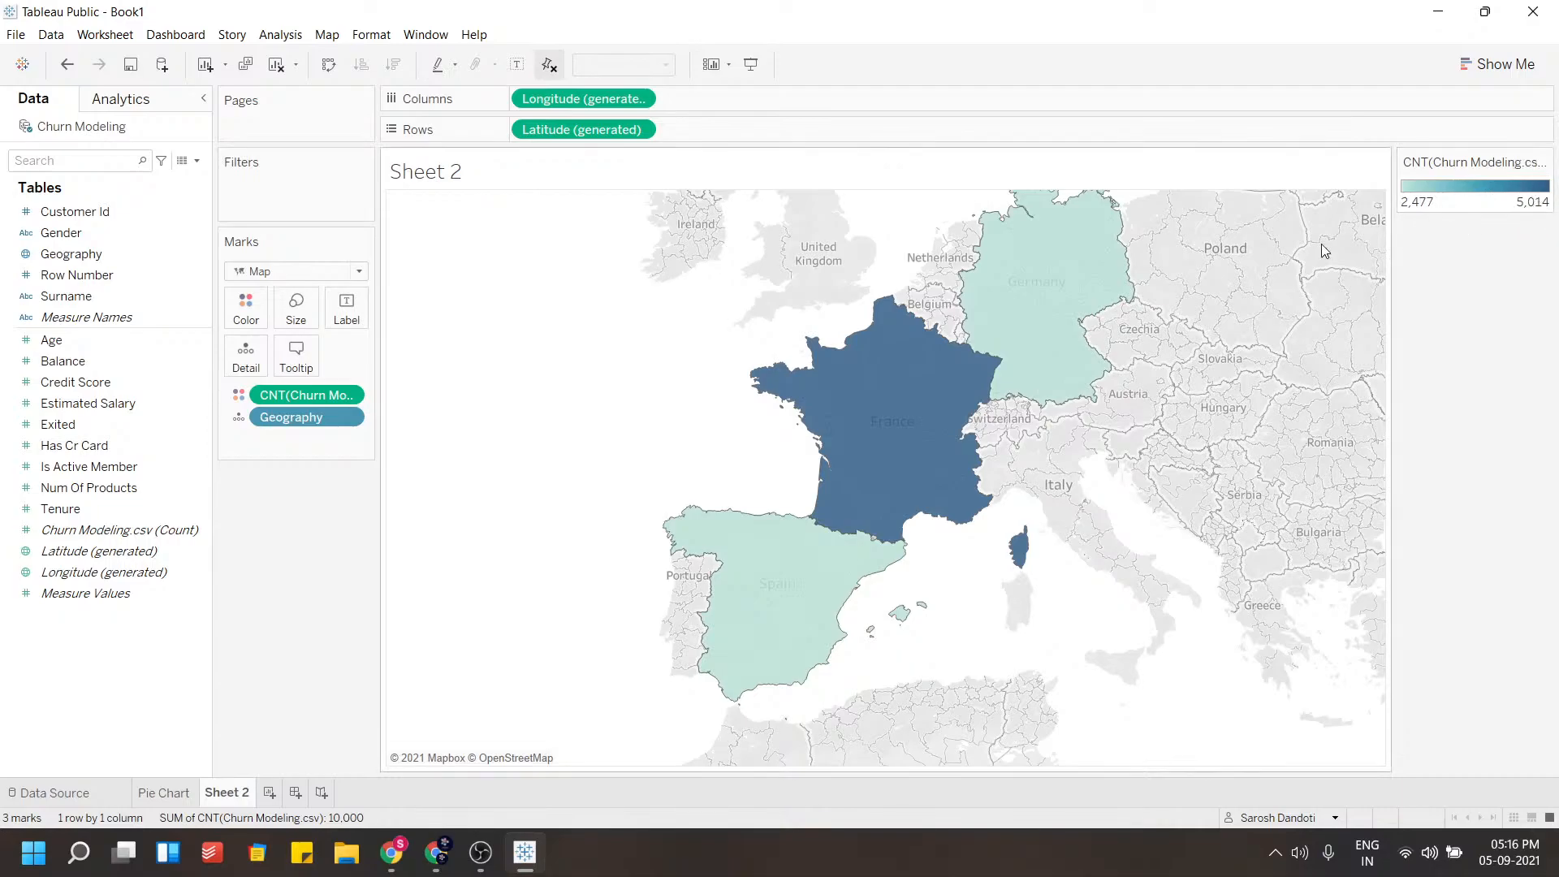
Label the map's countries with the customer count and the Geography name
mouse_move(904, 416)
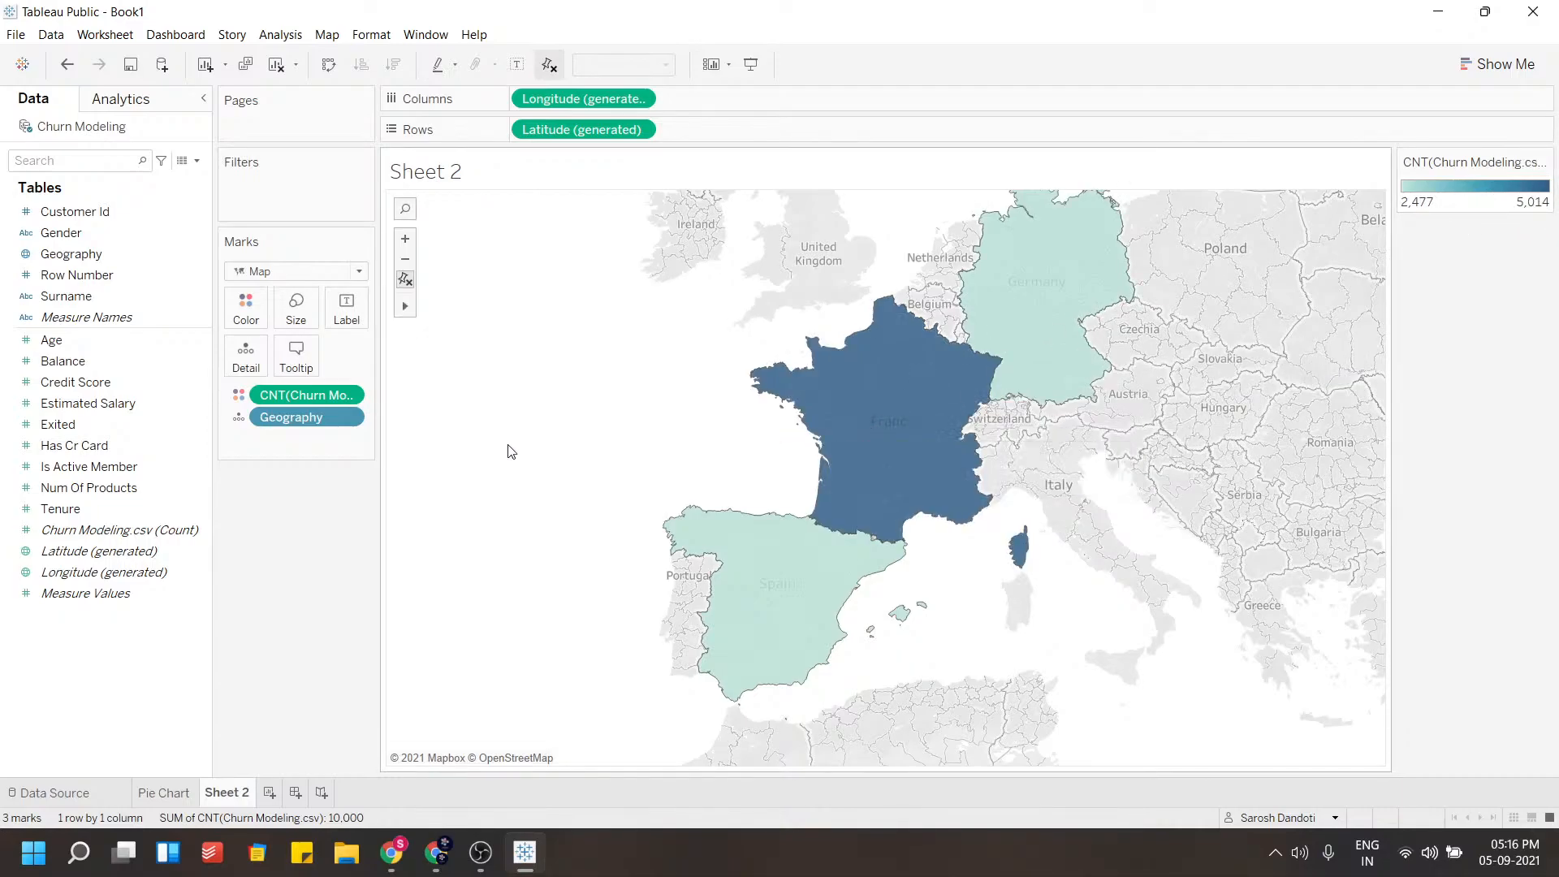
left_click_drag(284, 397, 349, 317)
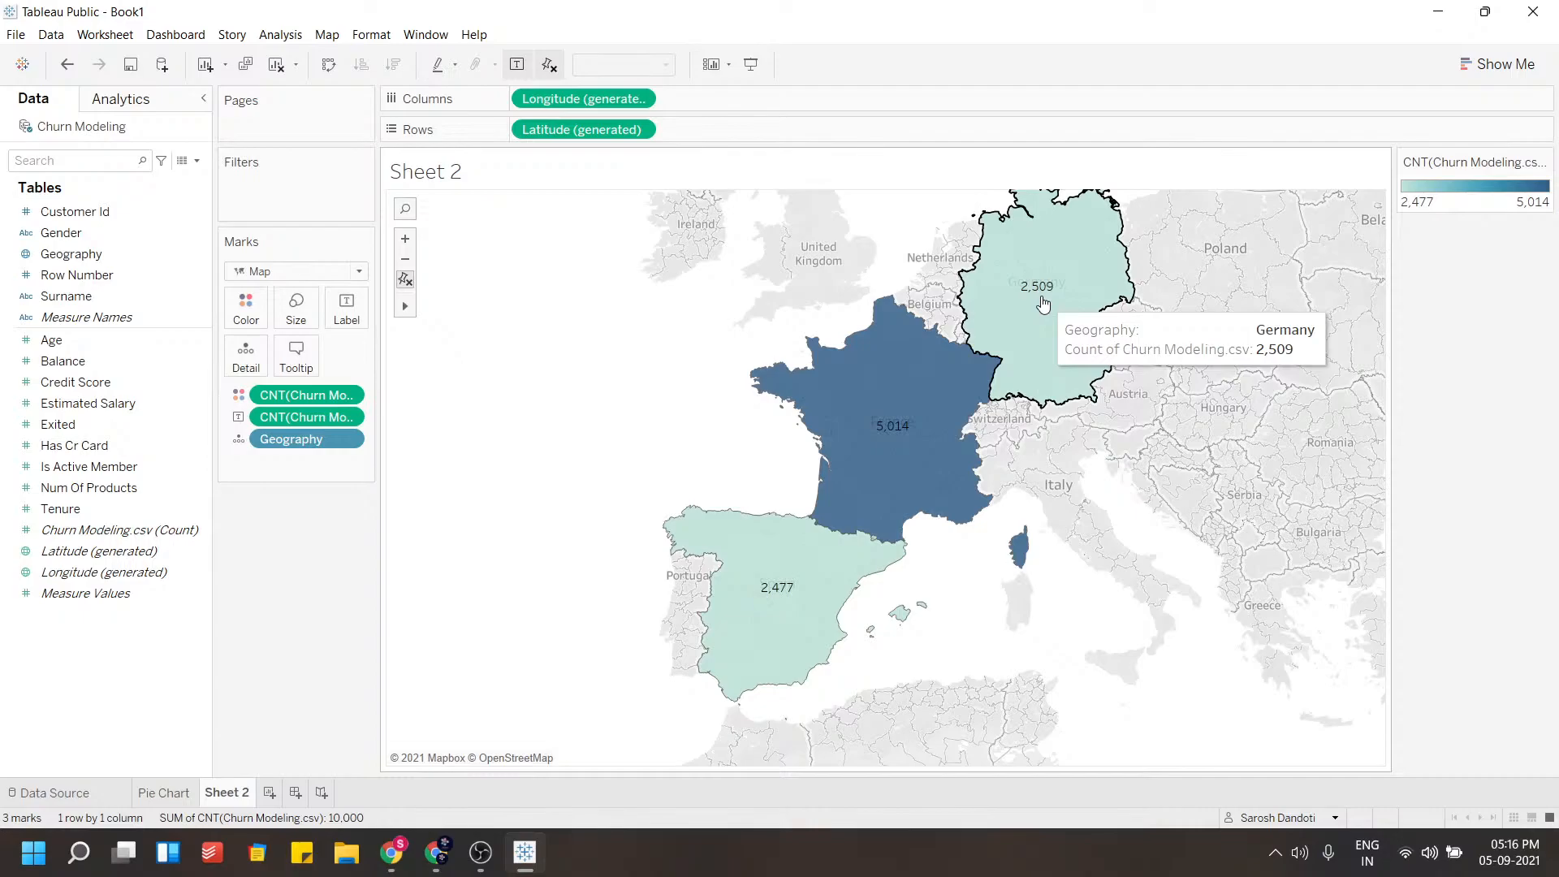
left_click_drag(310, 438, 362, 323)
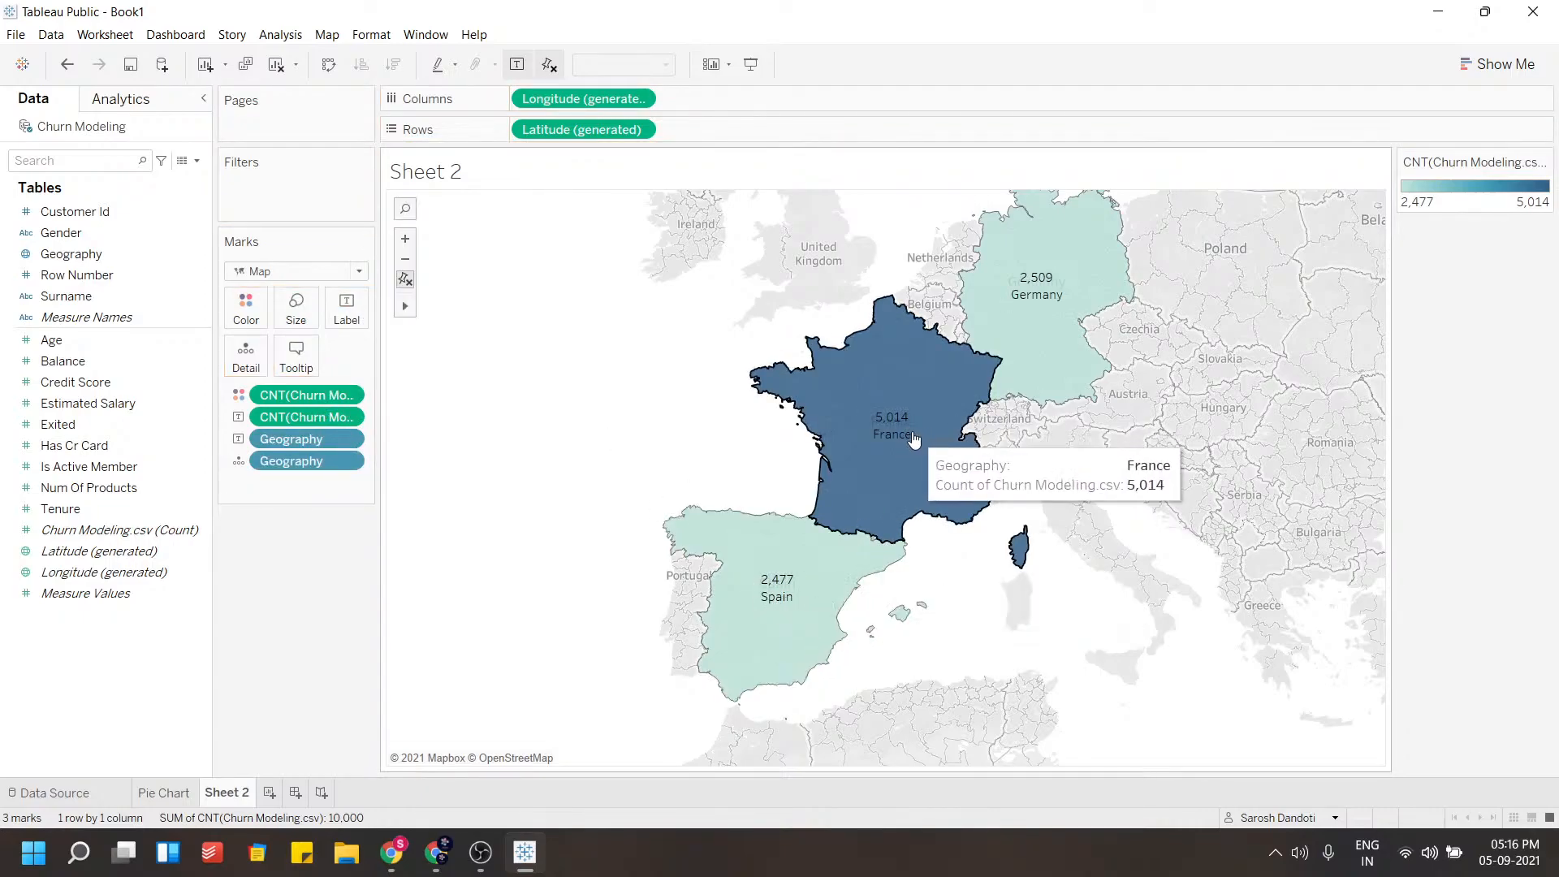
Format the map labels in a 12 pt bold font
left_click(346, 309)
left_click(511, 423)
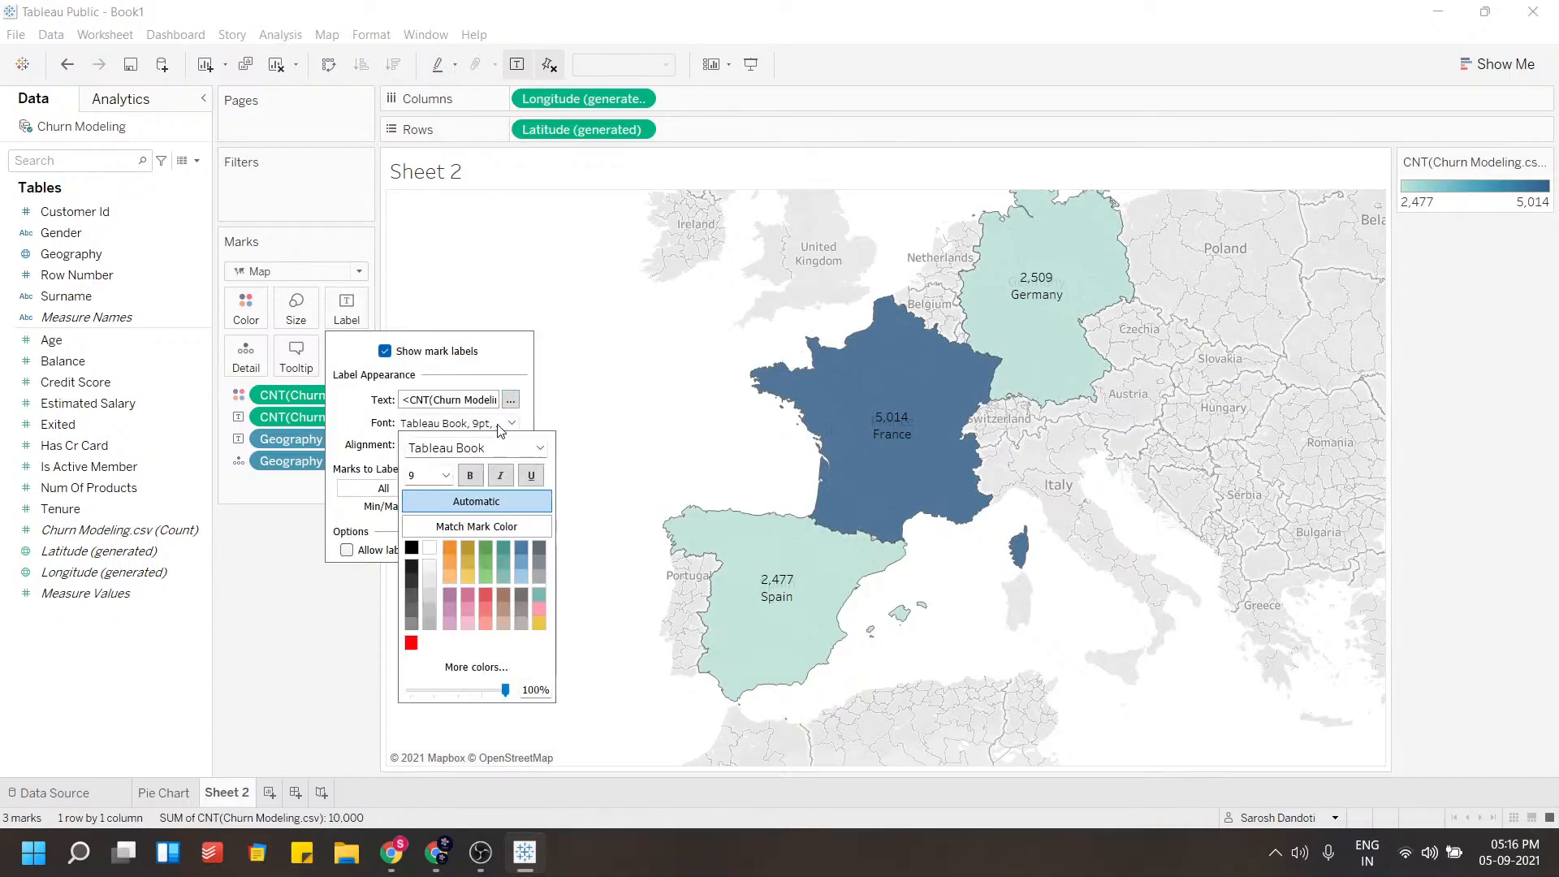
left_click(446, 475)
left_click(422, 549)
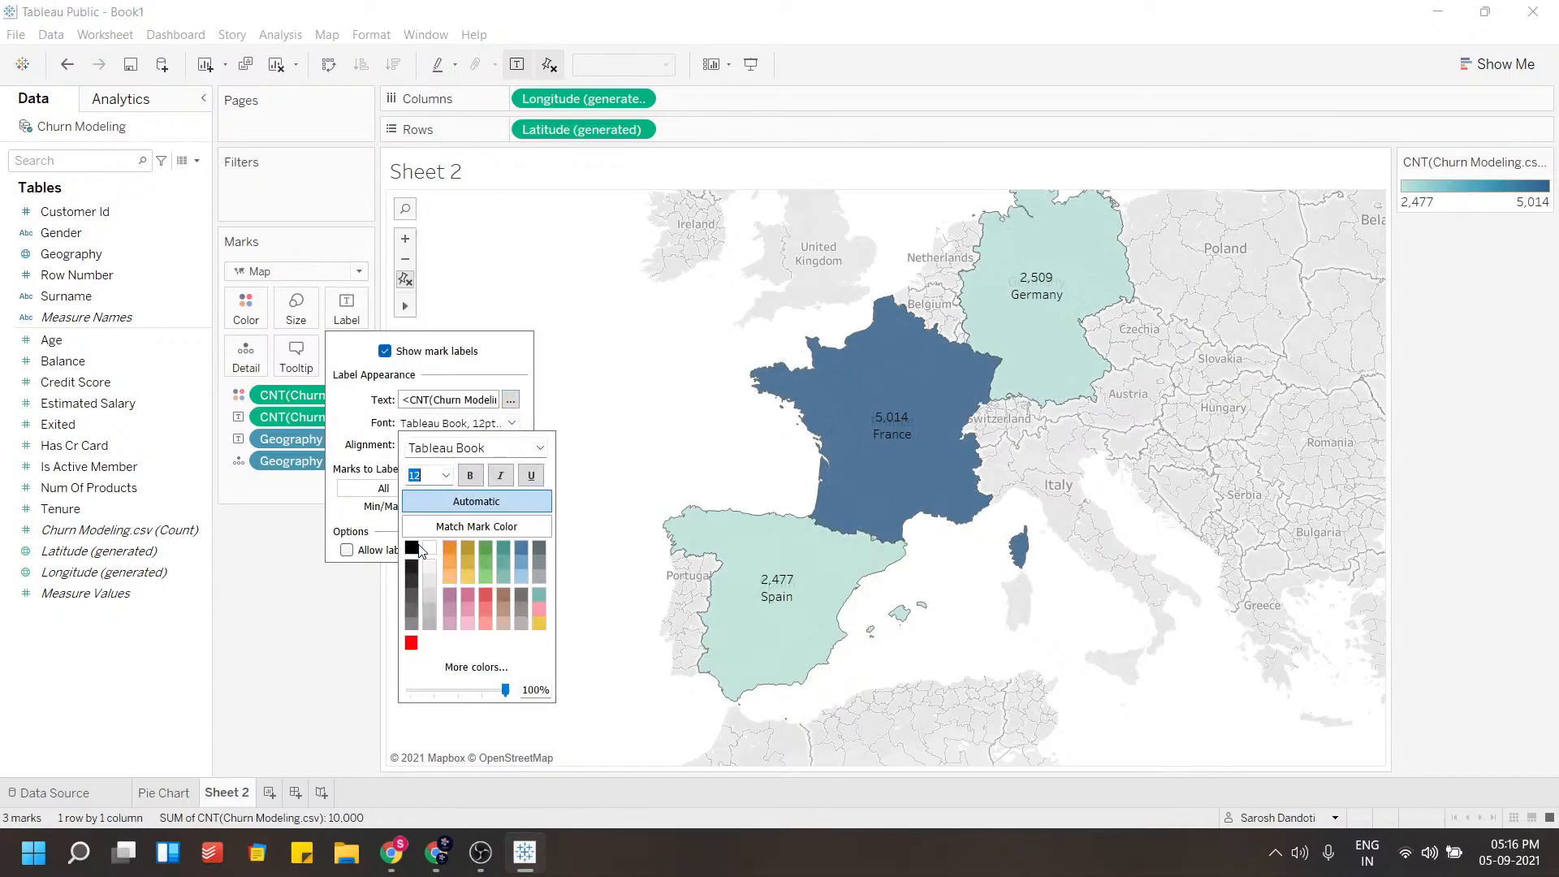
left_click(472, 478)
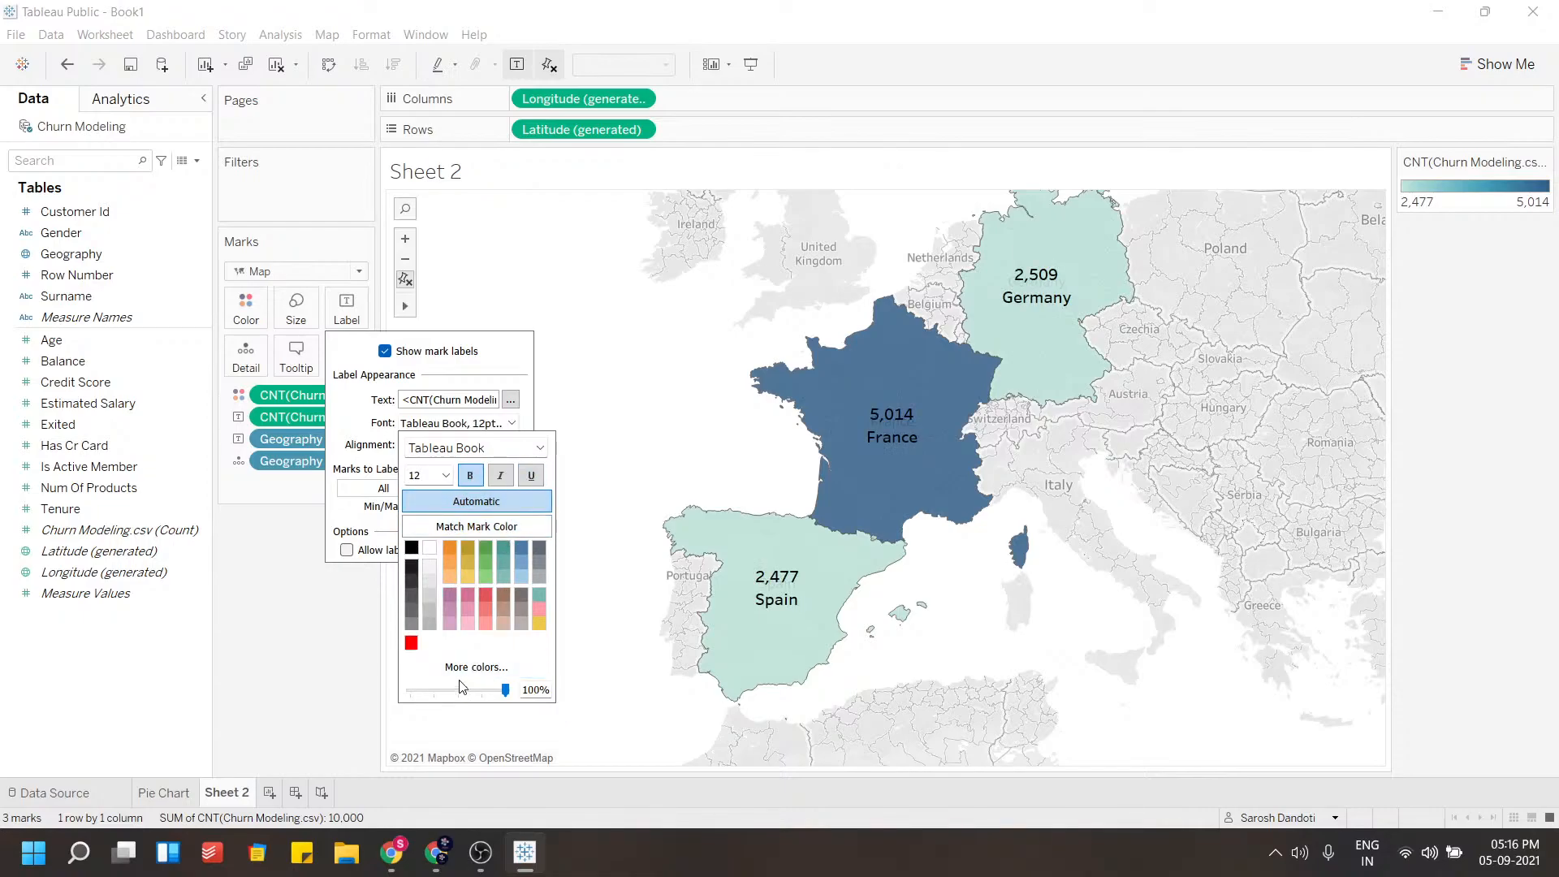
left_click(295, 582)
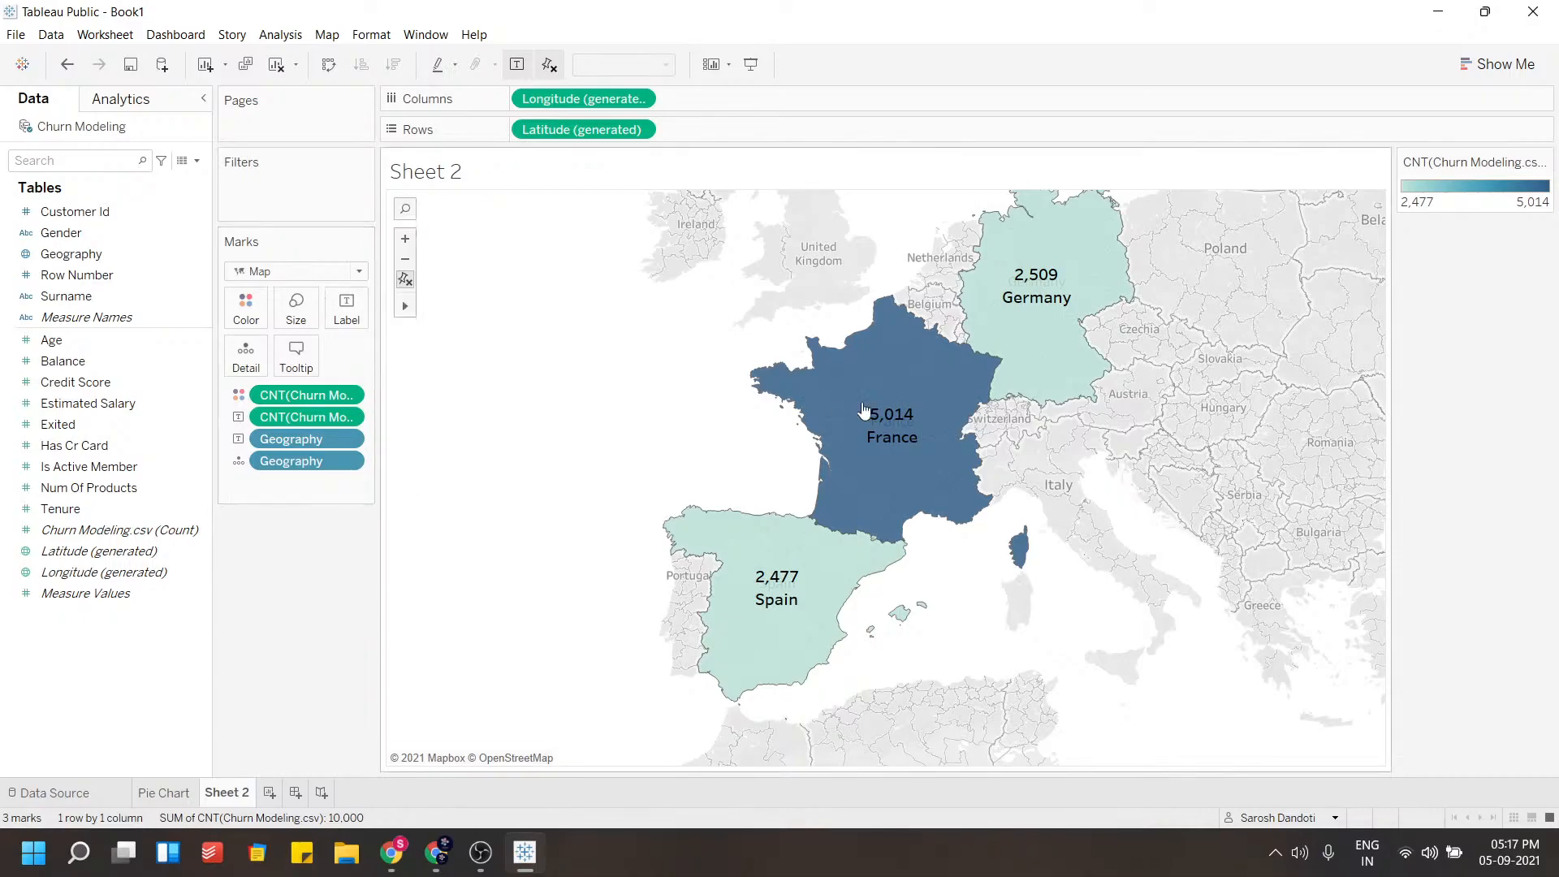
Zoom and pan around the map to examine the labelled countries
mouse_move(875, 410)
scroll(1082, 496, "down", 2)
left_click_drag(1115, 520, 927, 506)
scroll(926, 505, "down", 2)
left_click_drag(1077, 560, 922, 537)
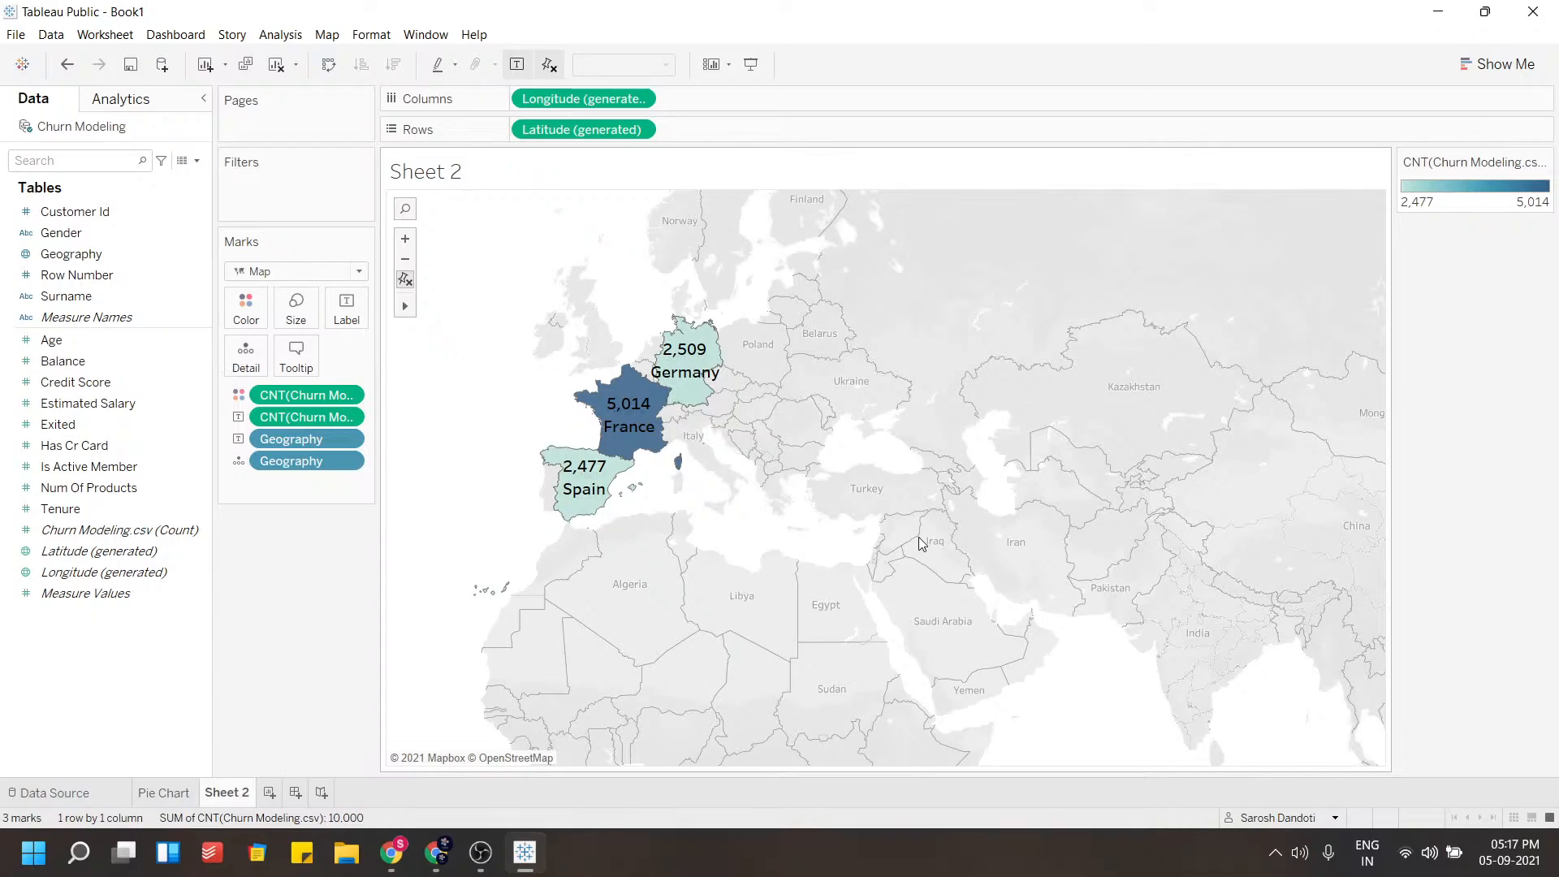
scroll(921, 544, "down", 1)
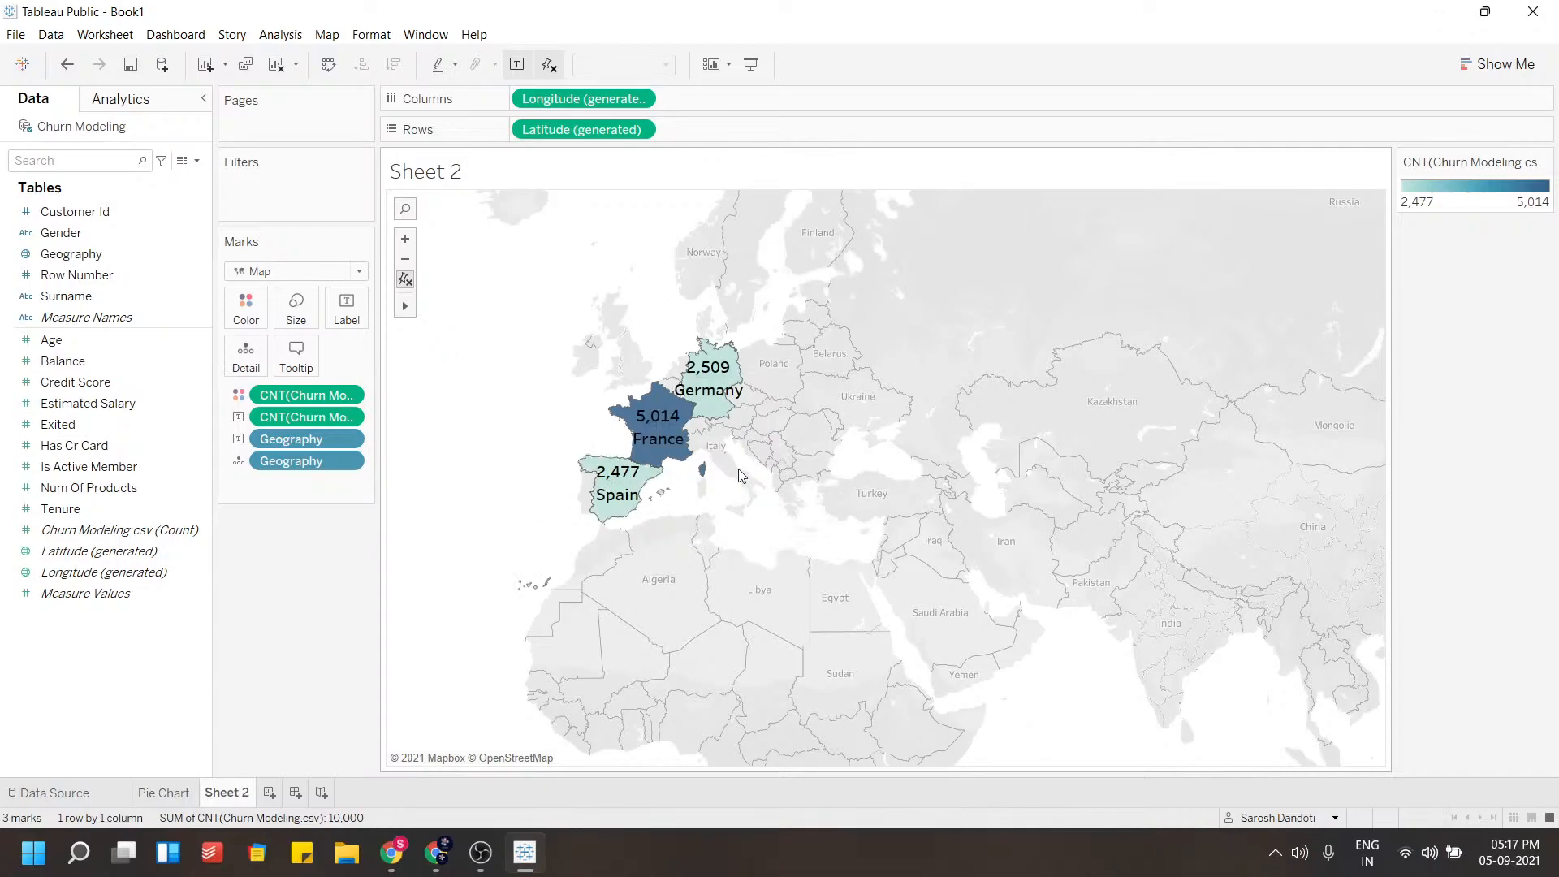
scroll(702, 485, "up", 1)
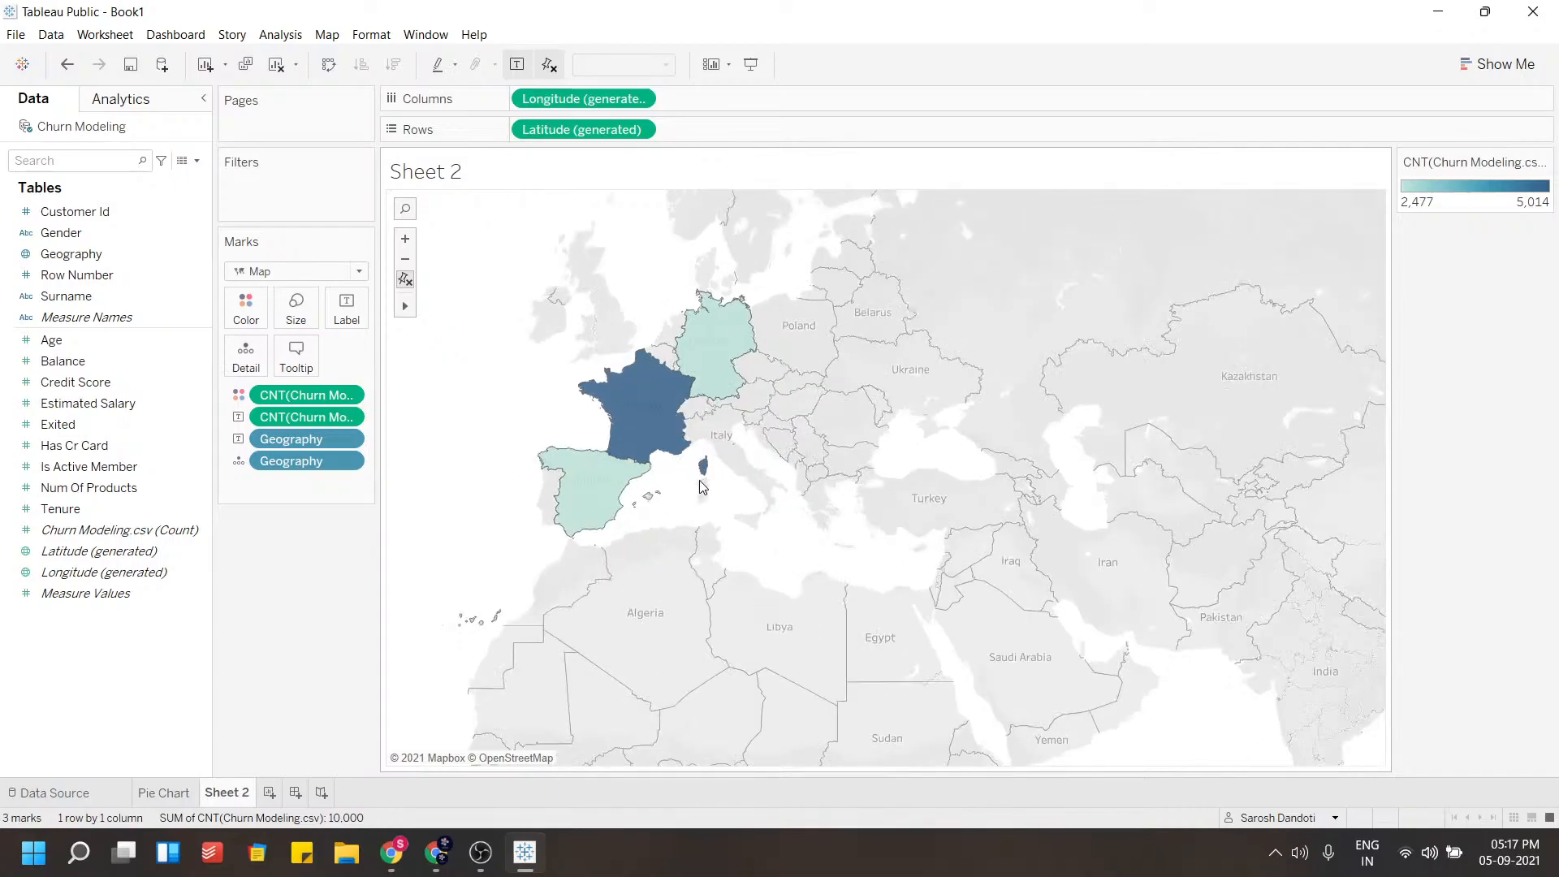
left_click_drag(667, 490, 790, 533)
scroll(725, 460, "up", 2)
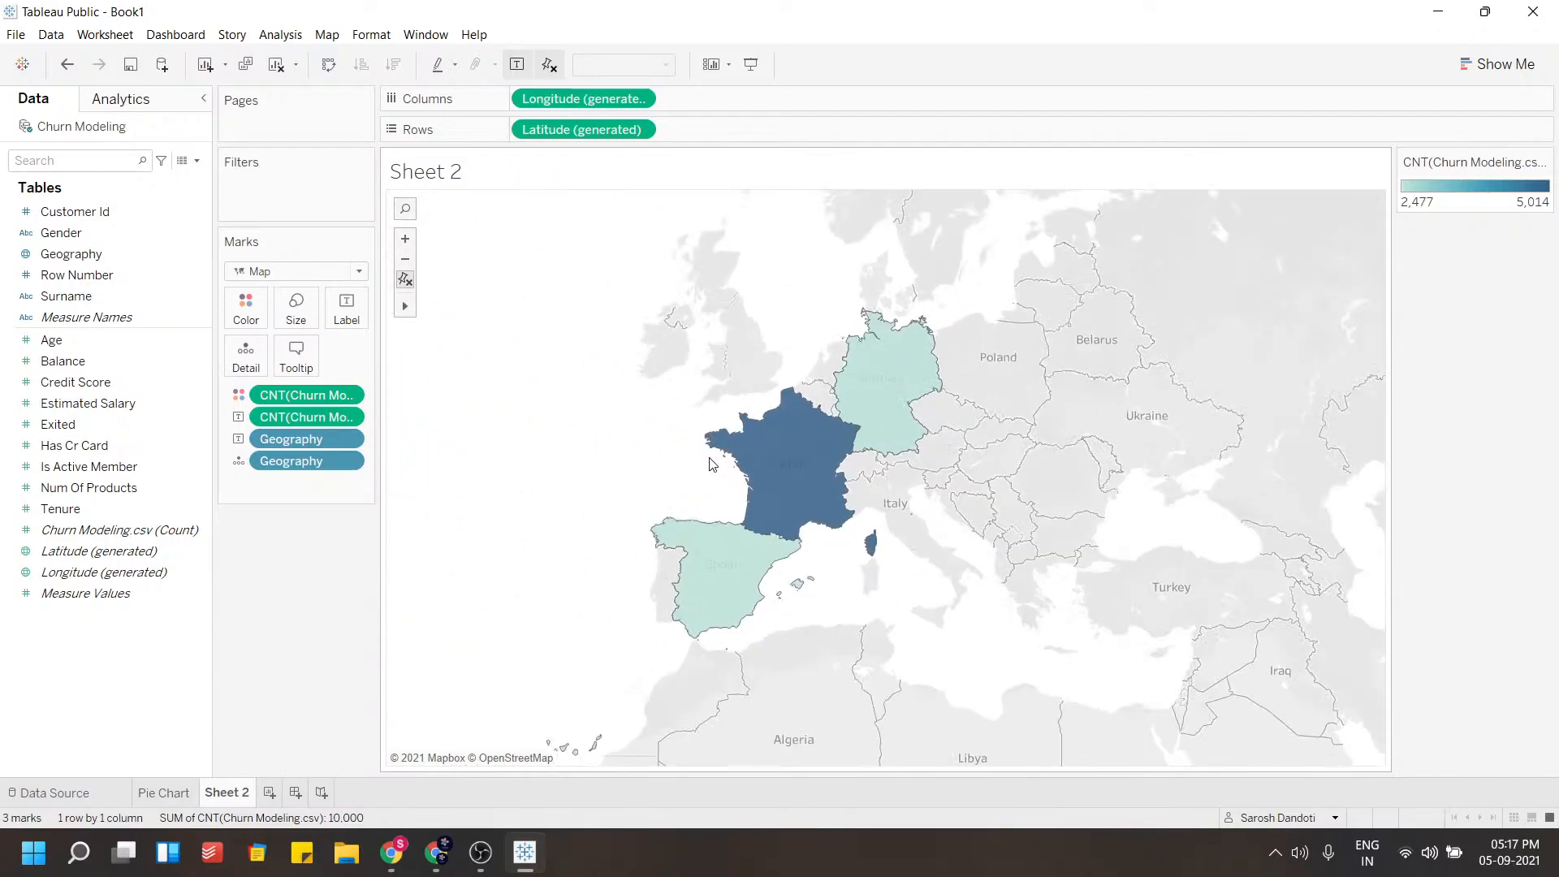
scroll(698, 483, "up", 2)
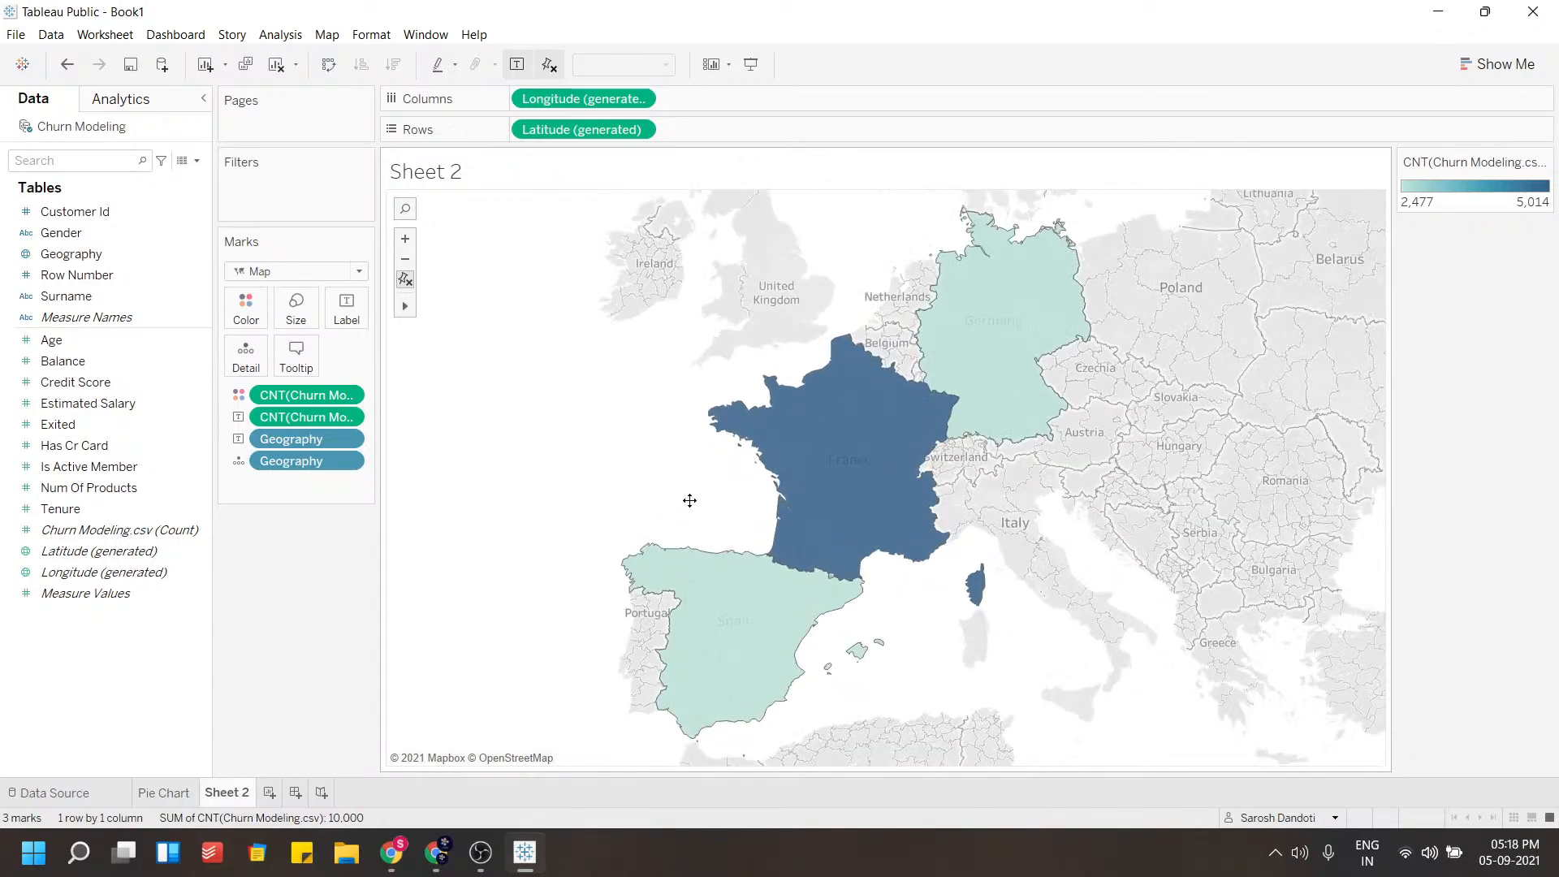
scroll(707, 498, "up", 1)
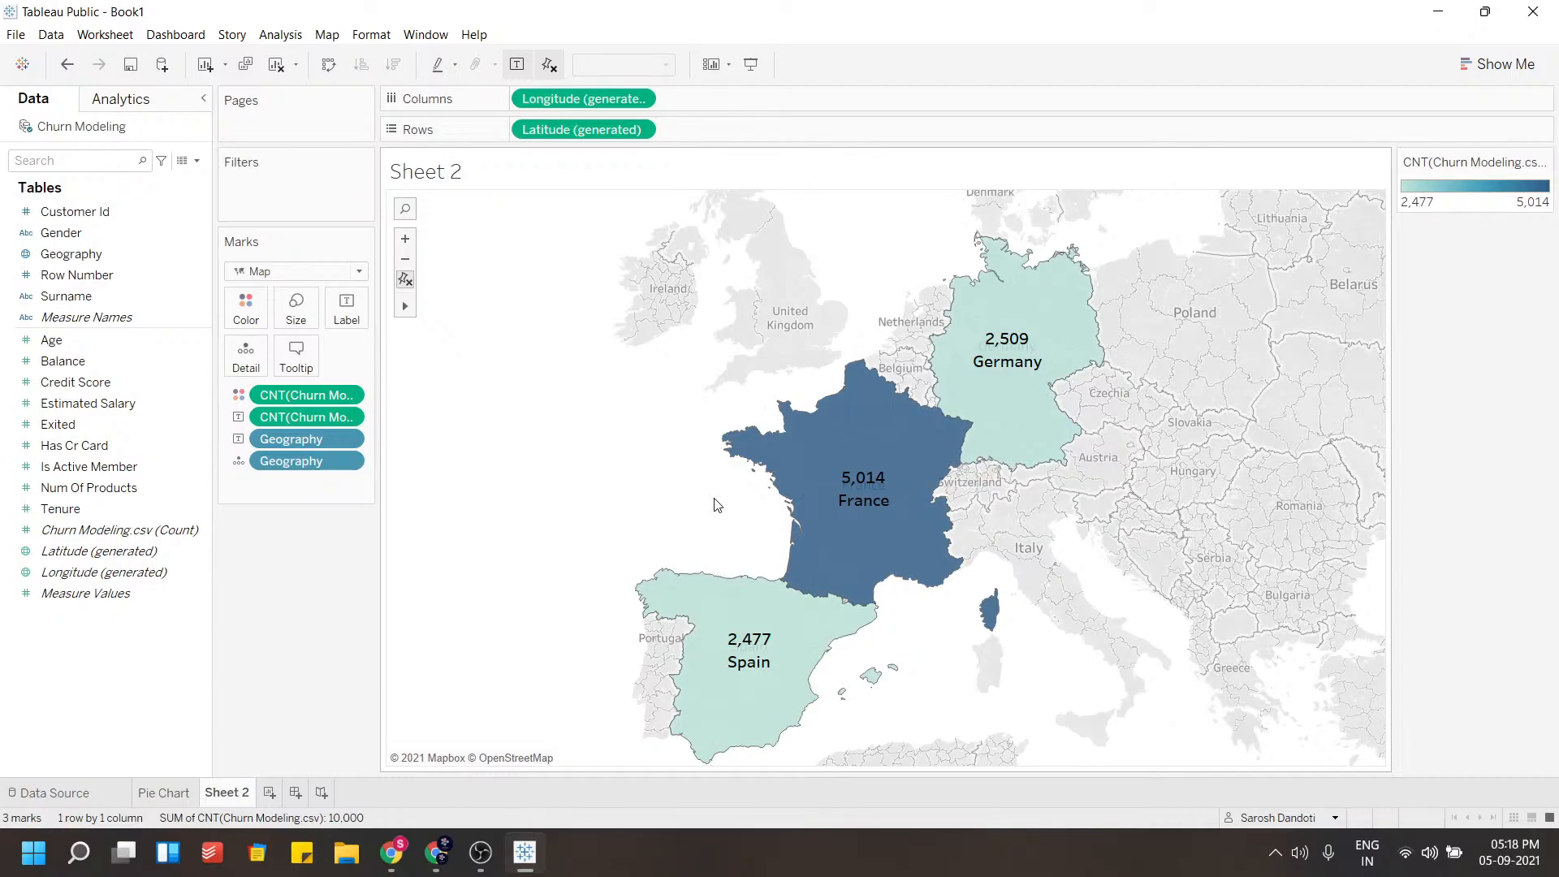
Rename the map worksheet as Map
double_click(234, 793)
type("Map")
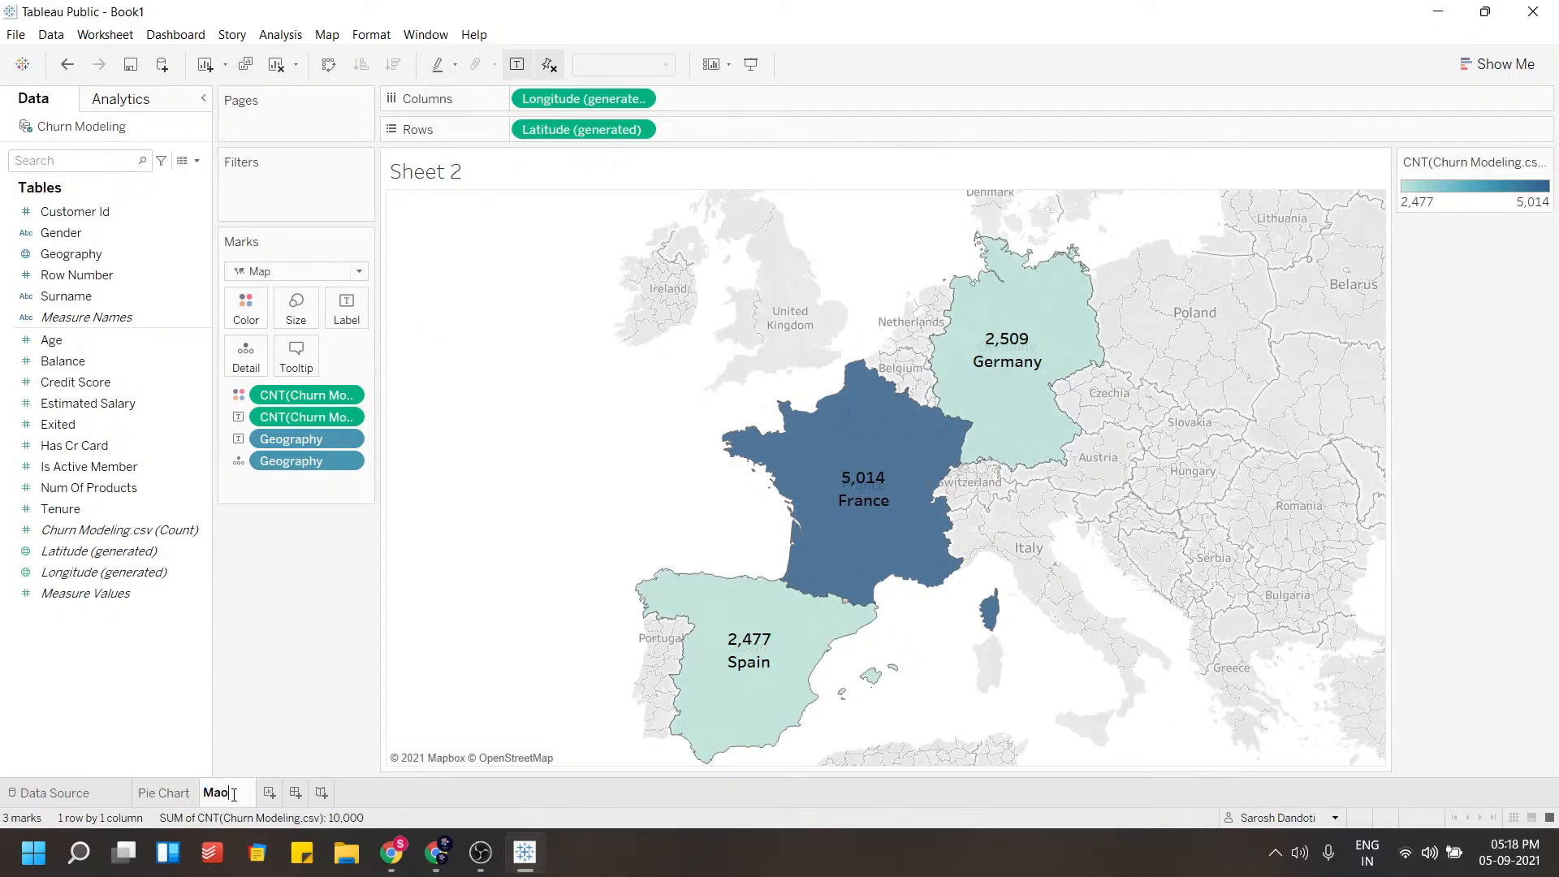
left_click(269, 792)
double_click(268, 793)
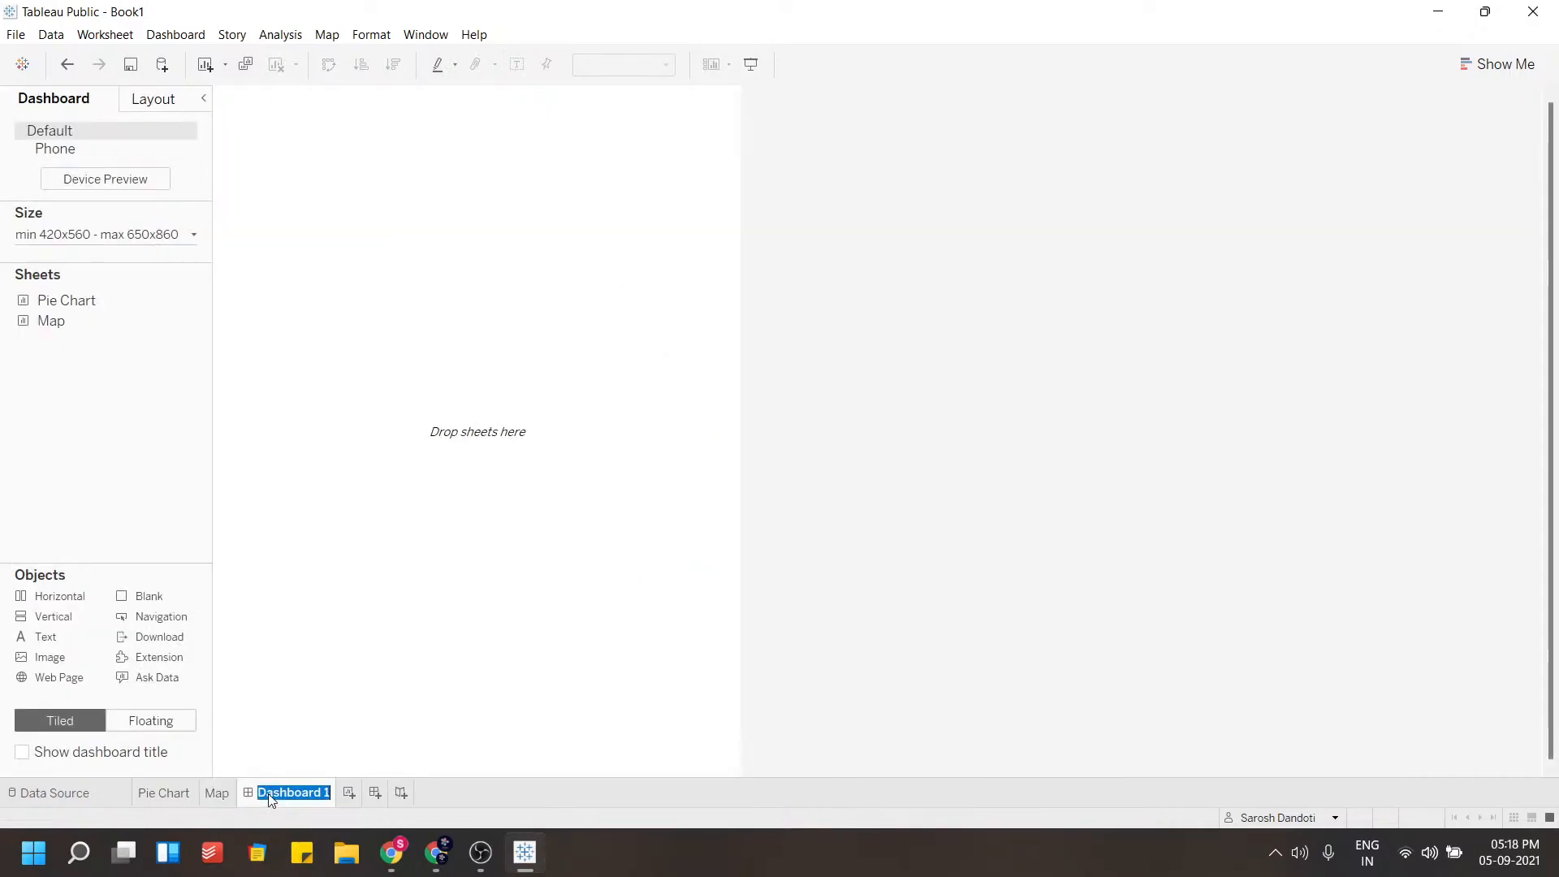
left_click(279, 765)
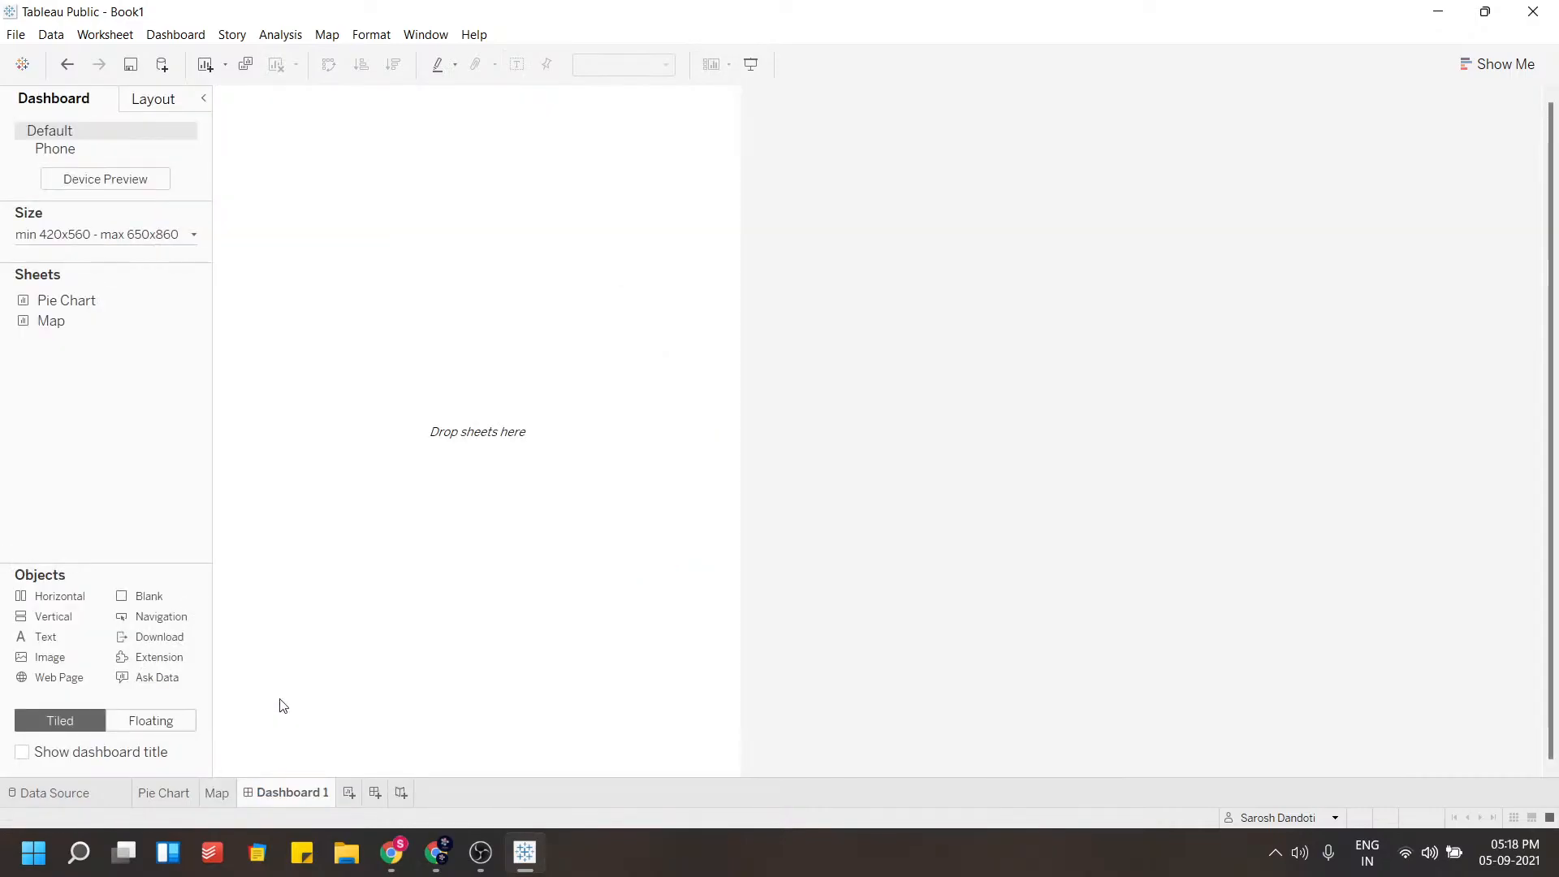
right_click(303, 792)
left_click(366, 617)
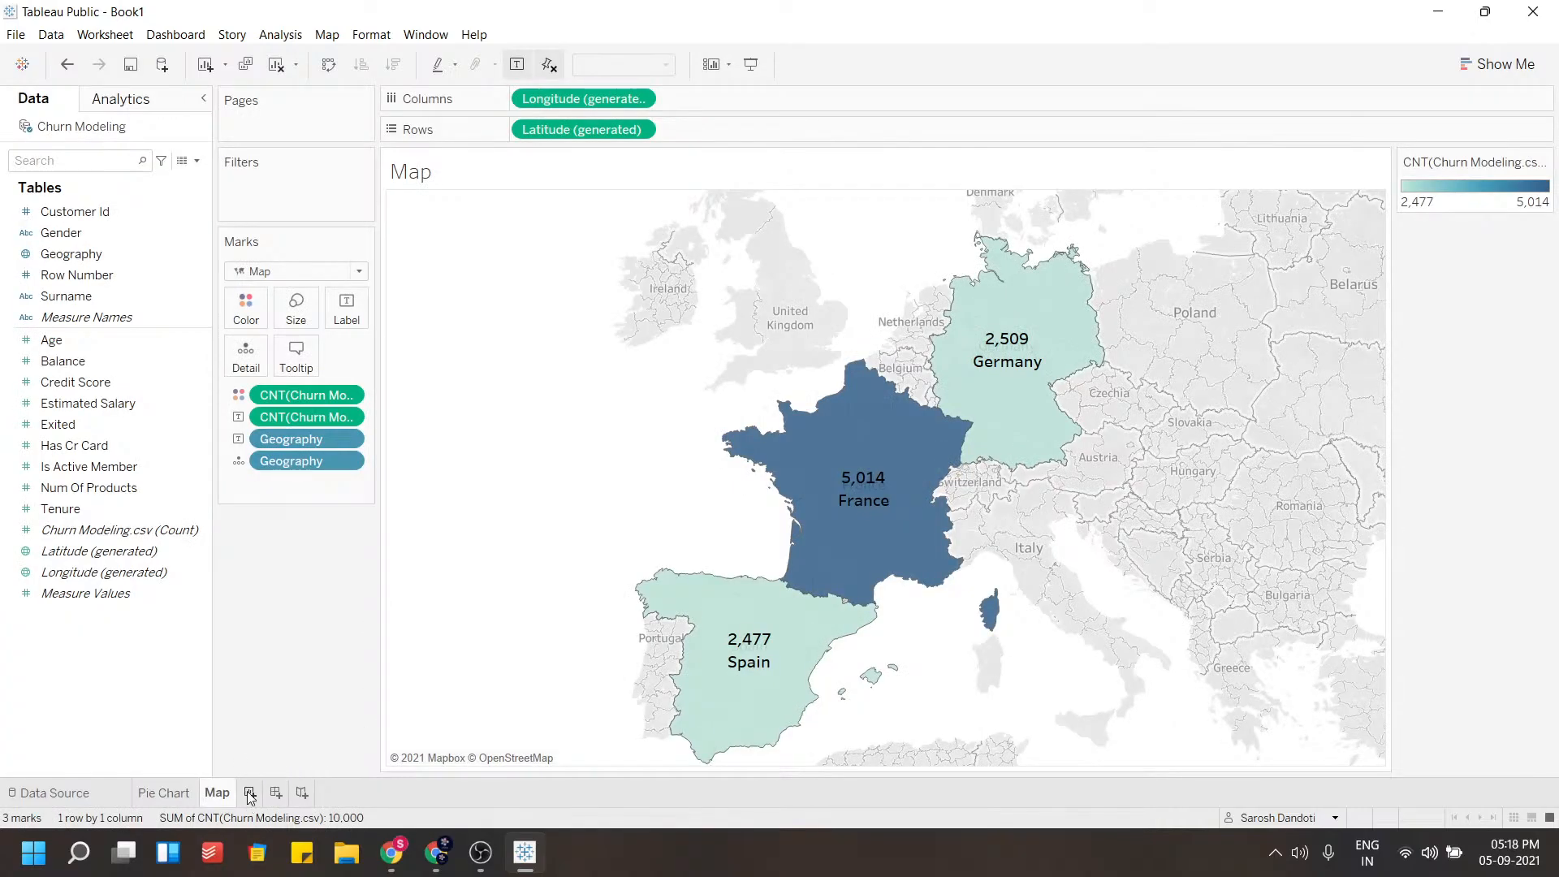
Create a new worksheet and name it bar Chart
left_click(250, 793)
double_click(258, 792)
type("bar Chart")
key("Return")
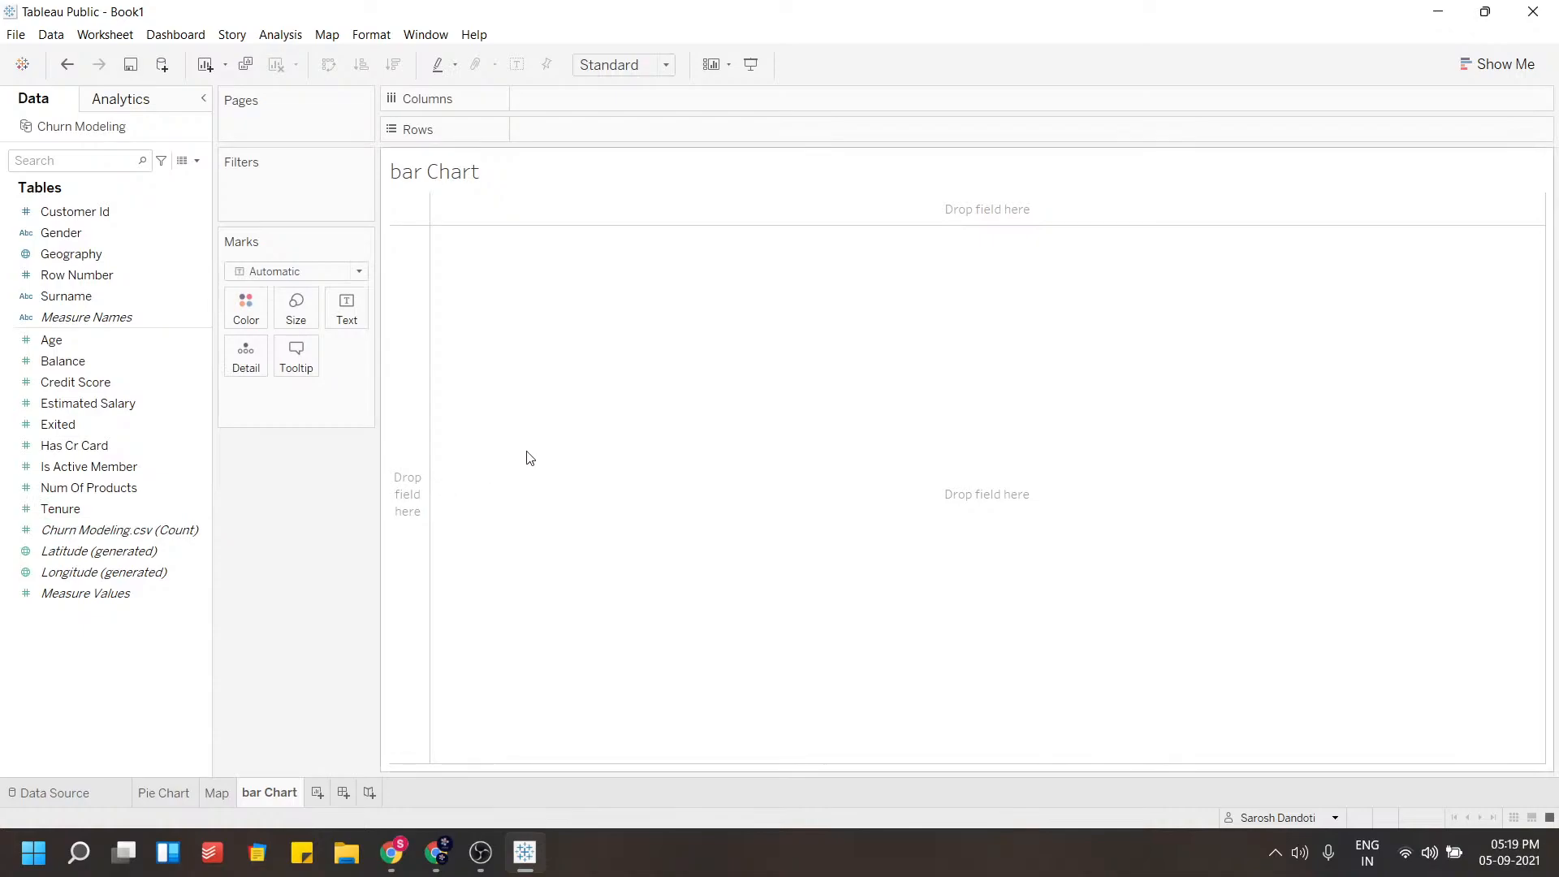
Create bins from the Balance field with a bin size of 50000
left_click(120, 424)
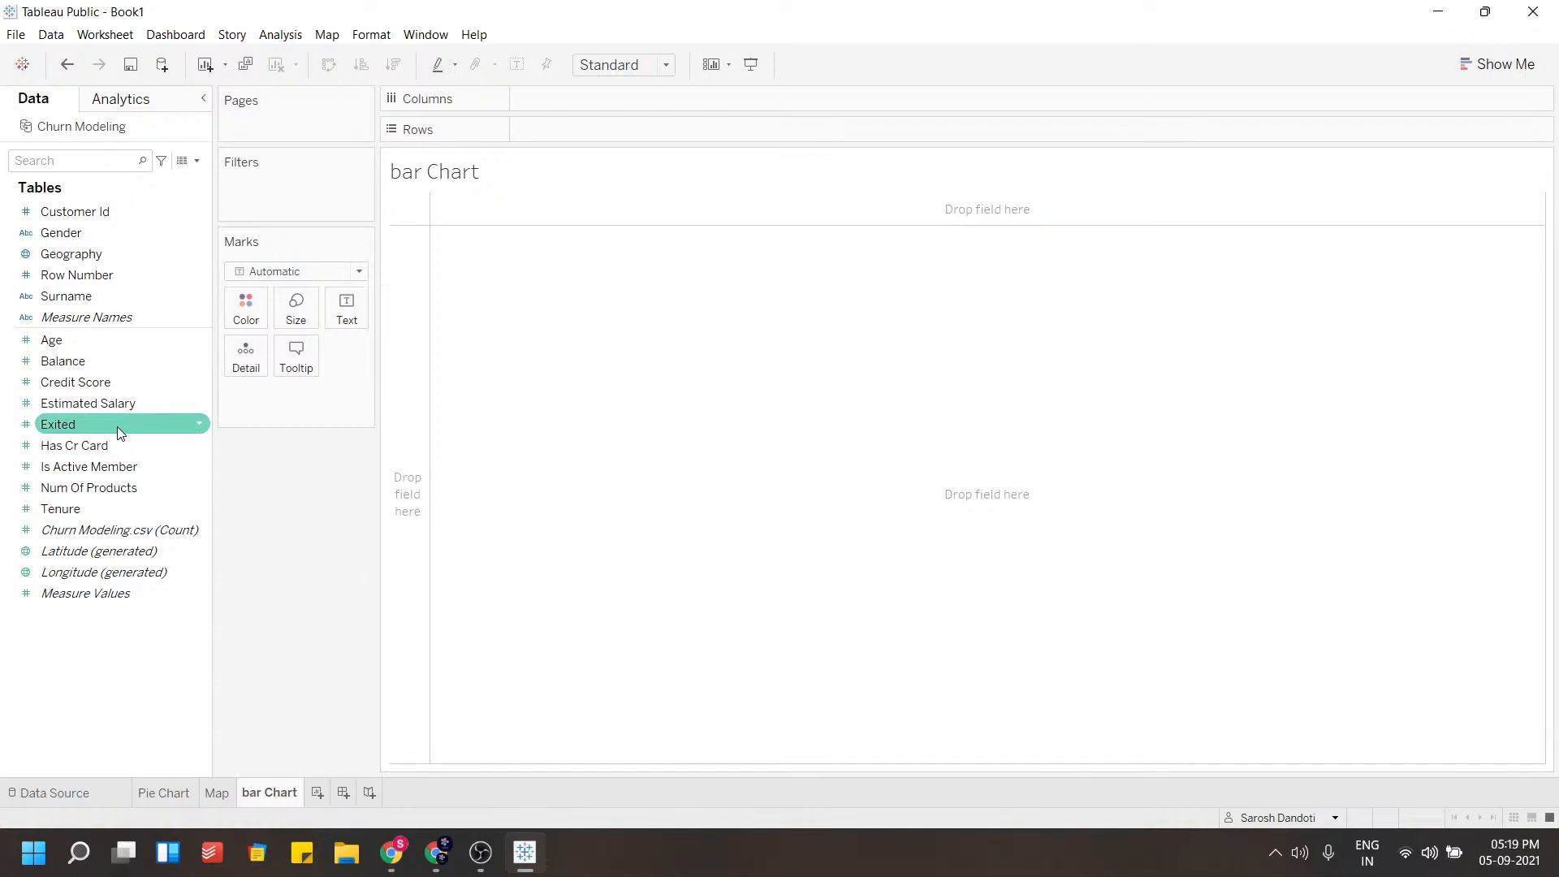
left_click(128, 380)
left_click(133, 365)
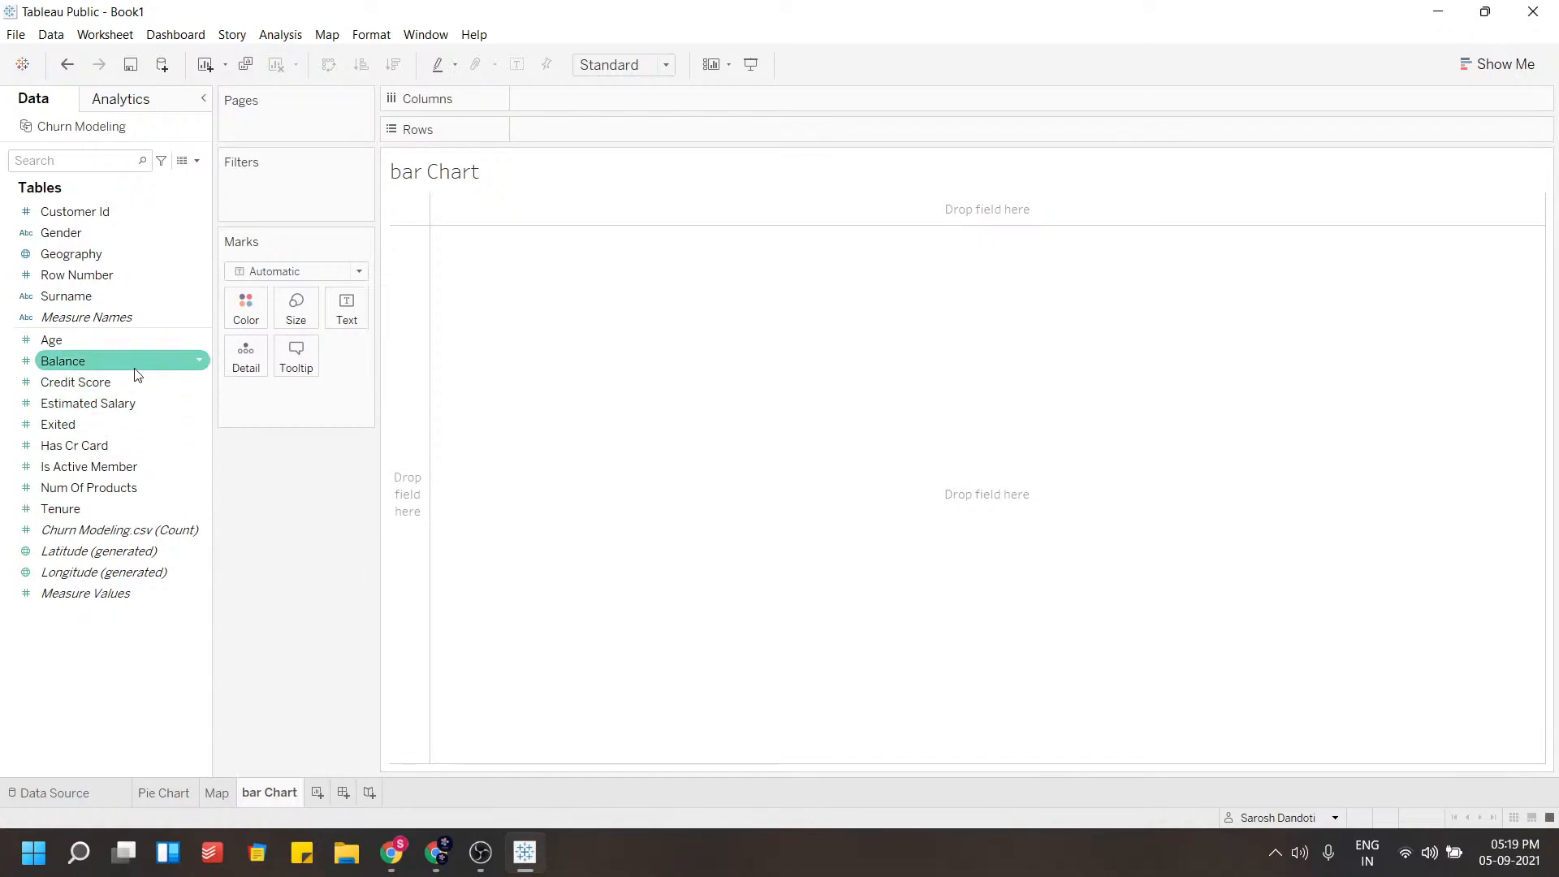
left_click(200, 364)
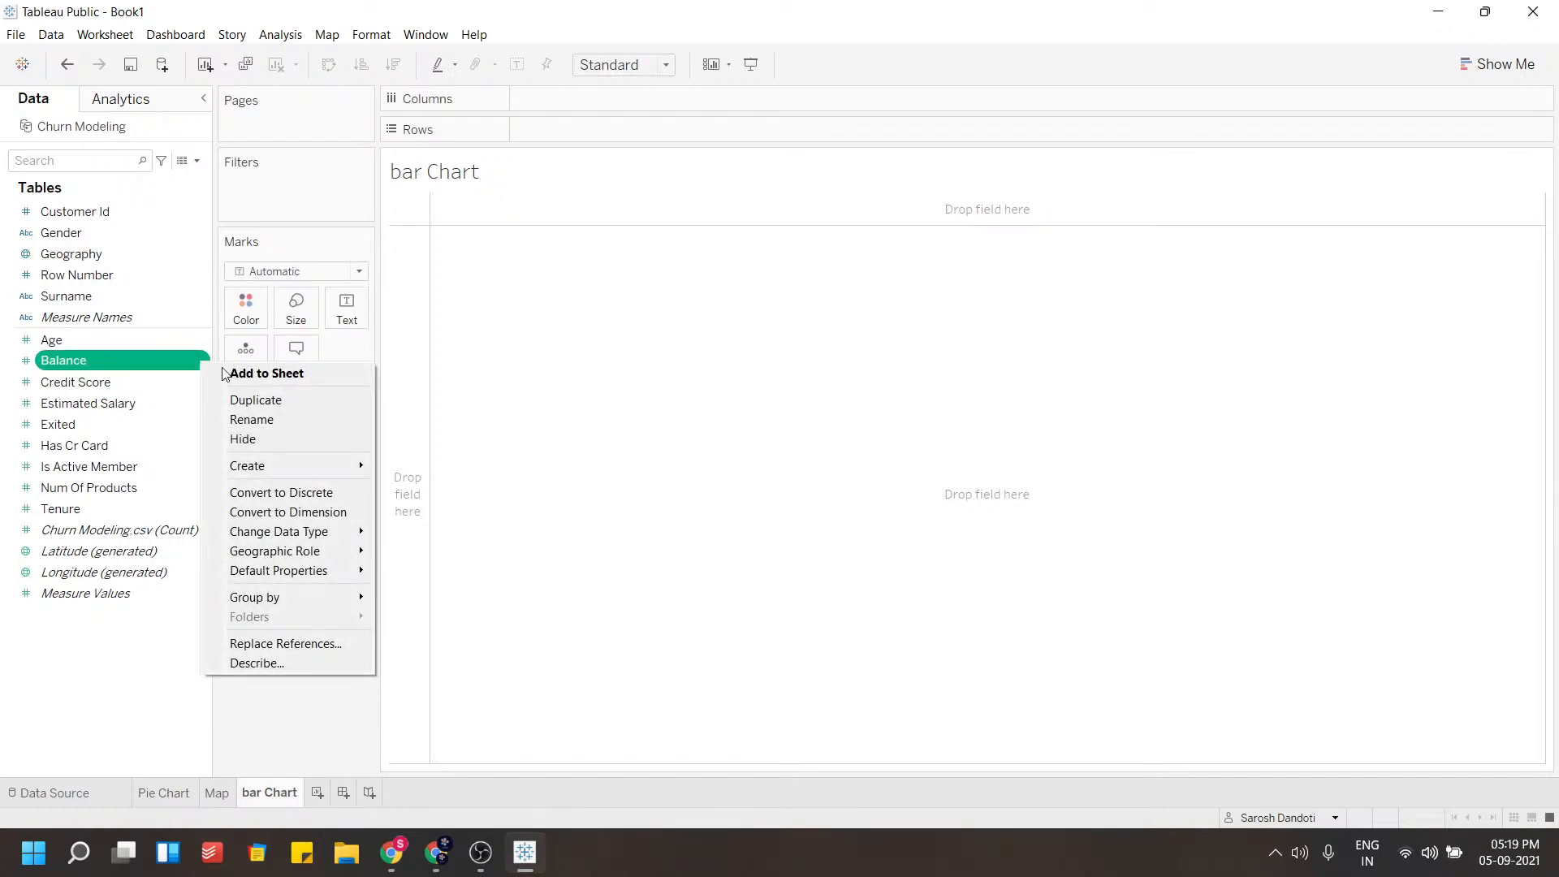
mouse_move(325, 468)
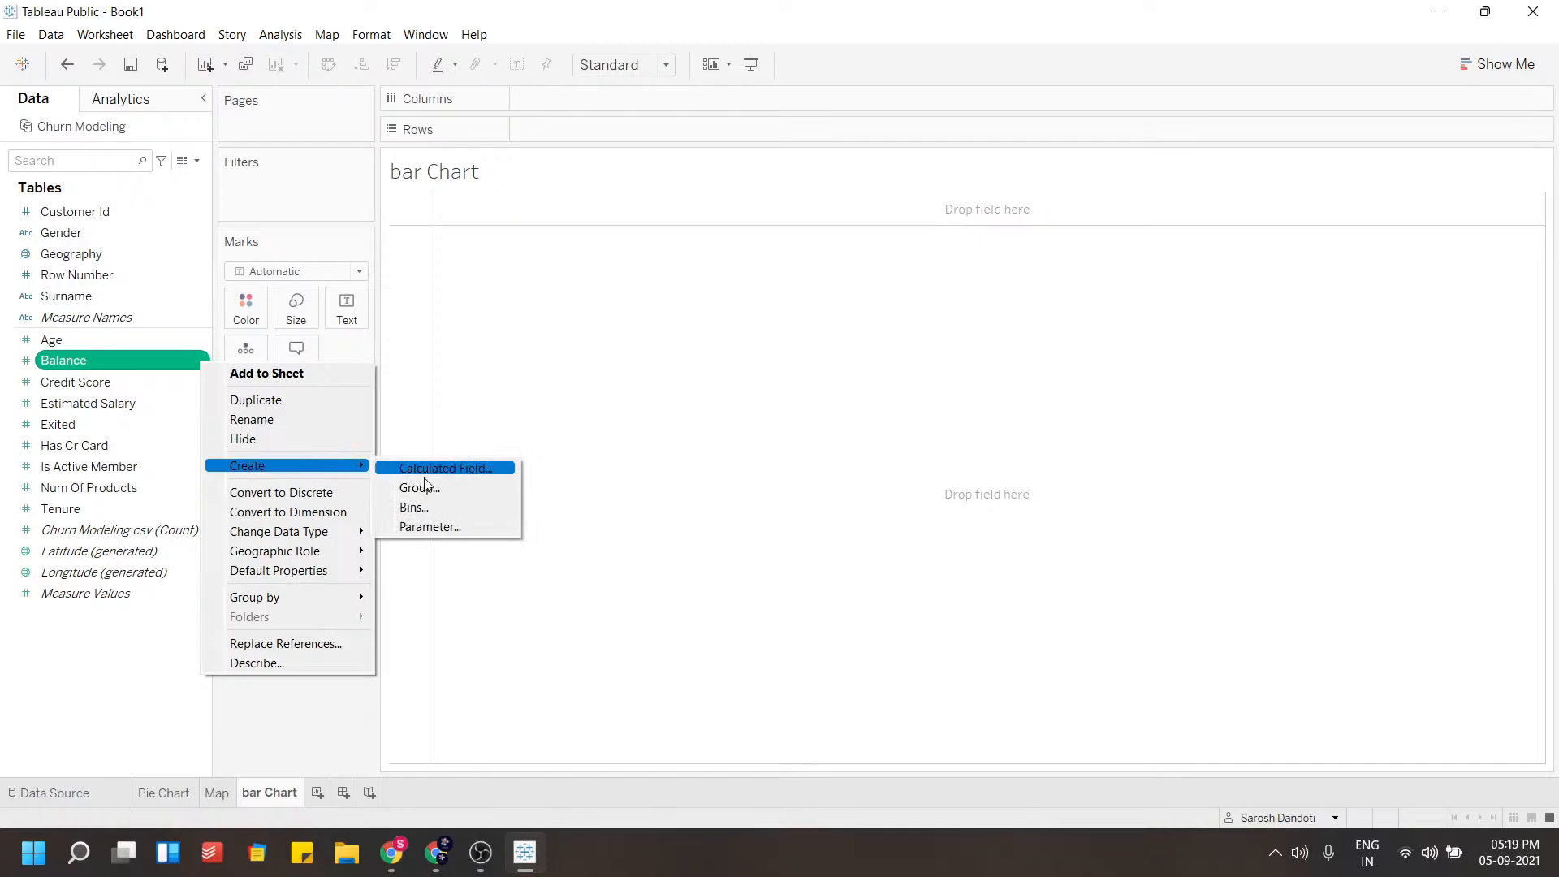
left_click(427, 505)
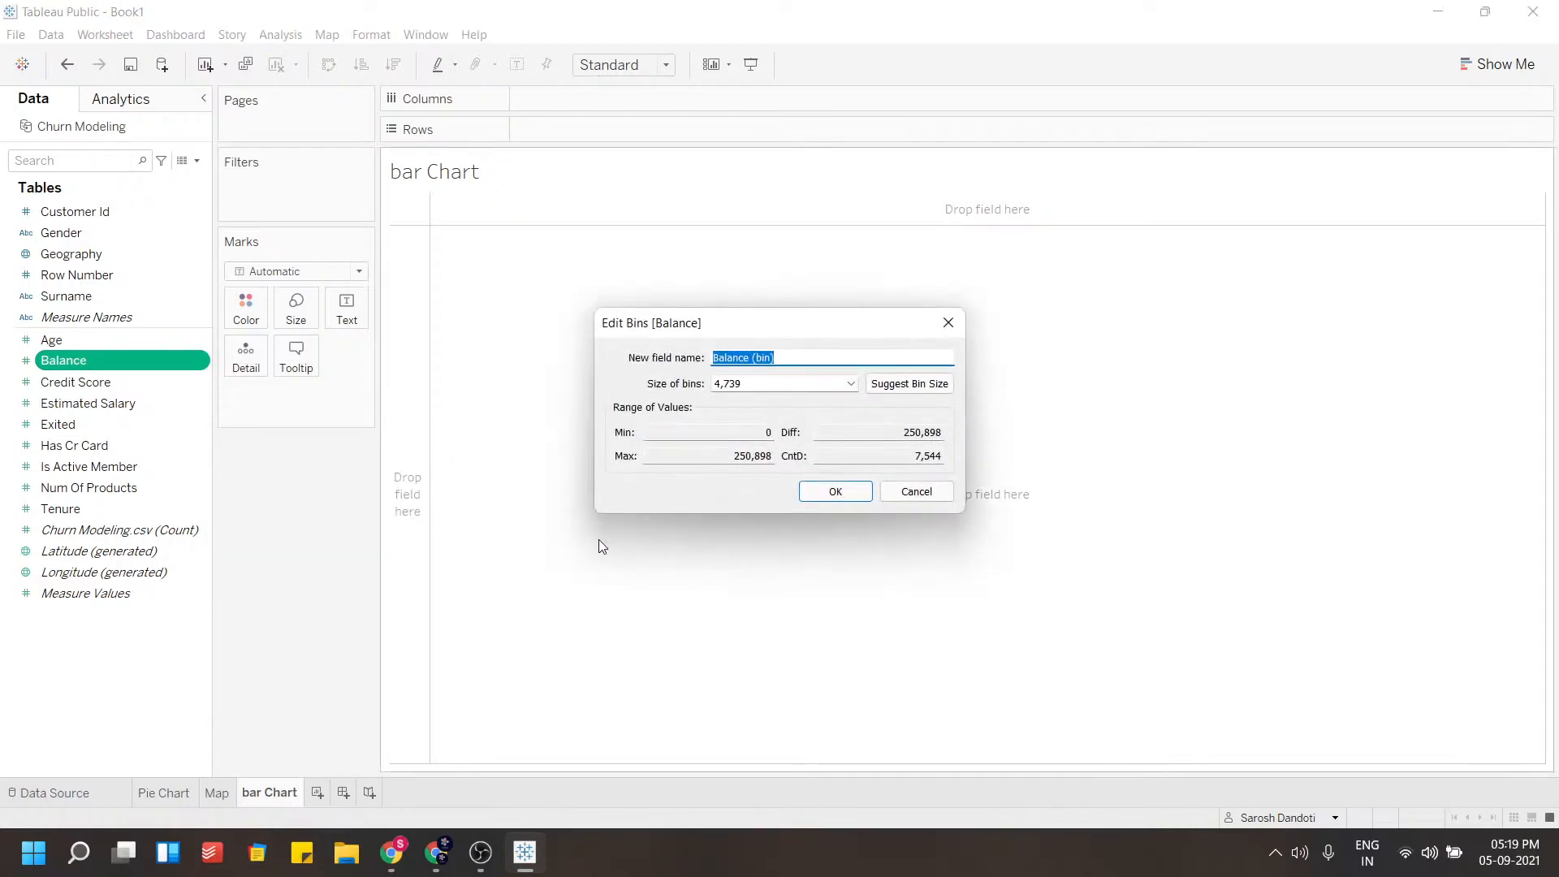
left_click(783, 360)
left_click_drag(773, 383, 687, 389)
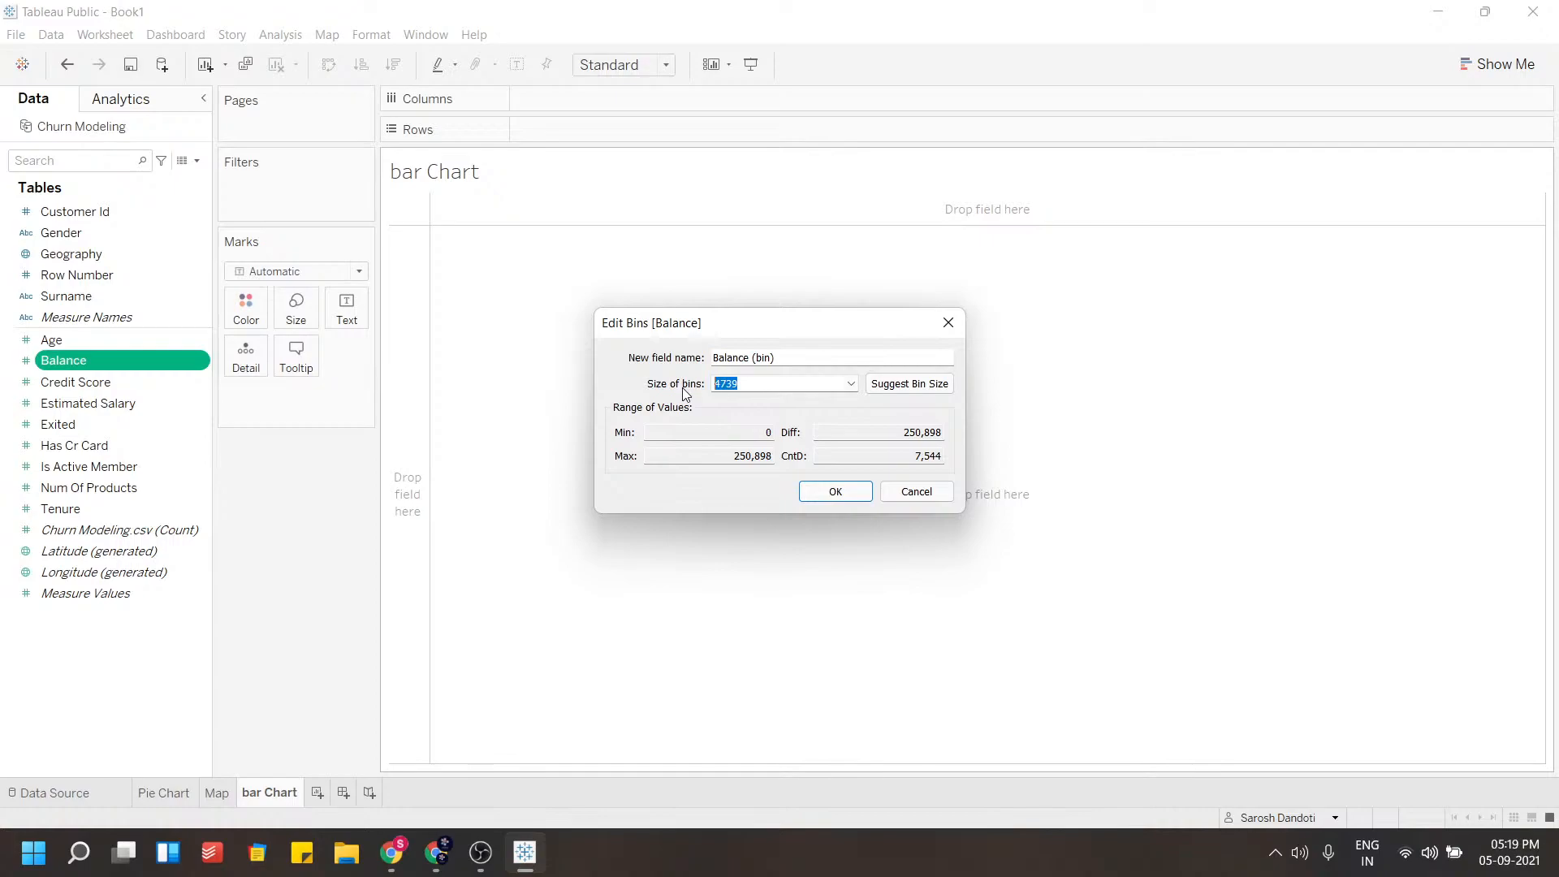
type("50000")
left_click(808, 495)
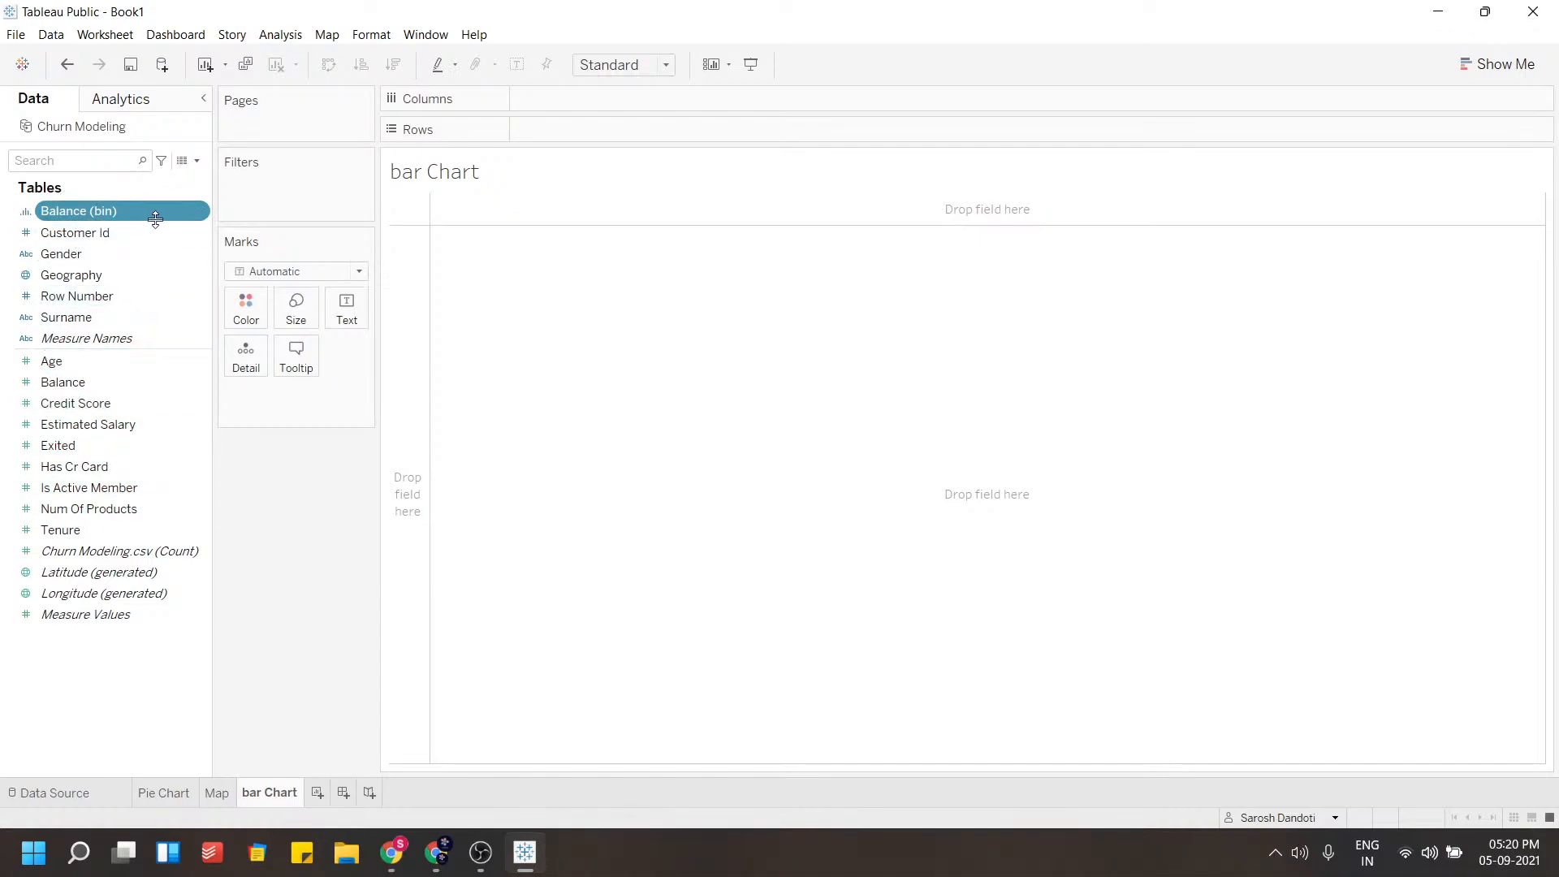
Place the Balance (bin) field on Columns
left_click_drag(125, 206, 585, 330)
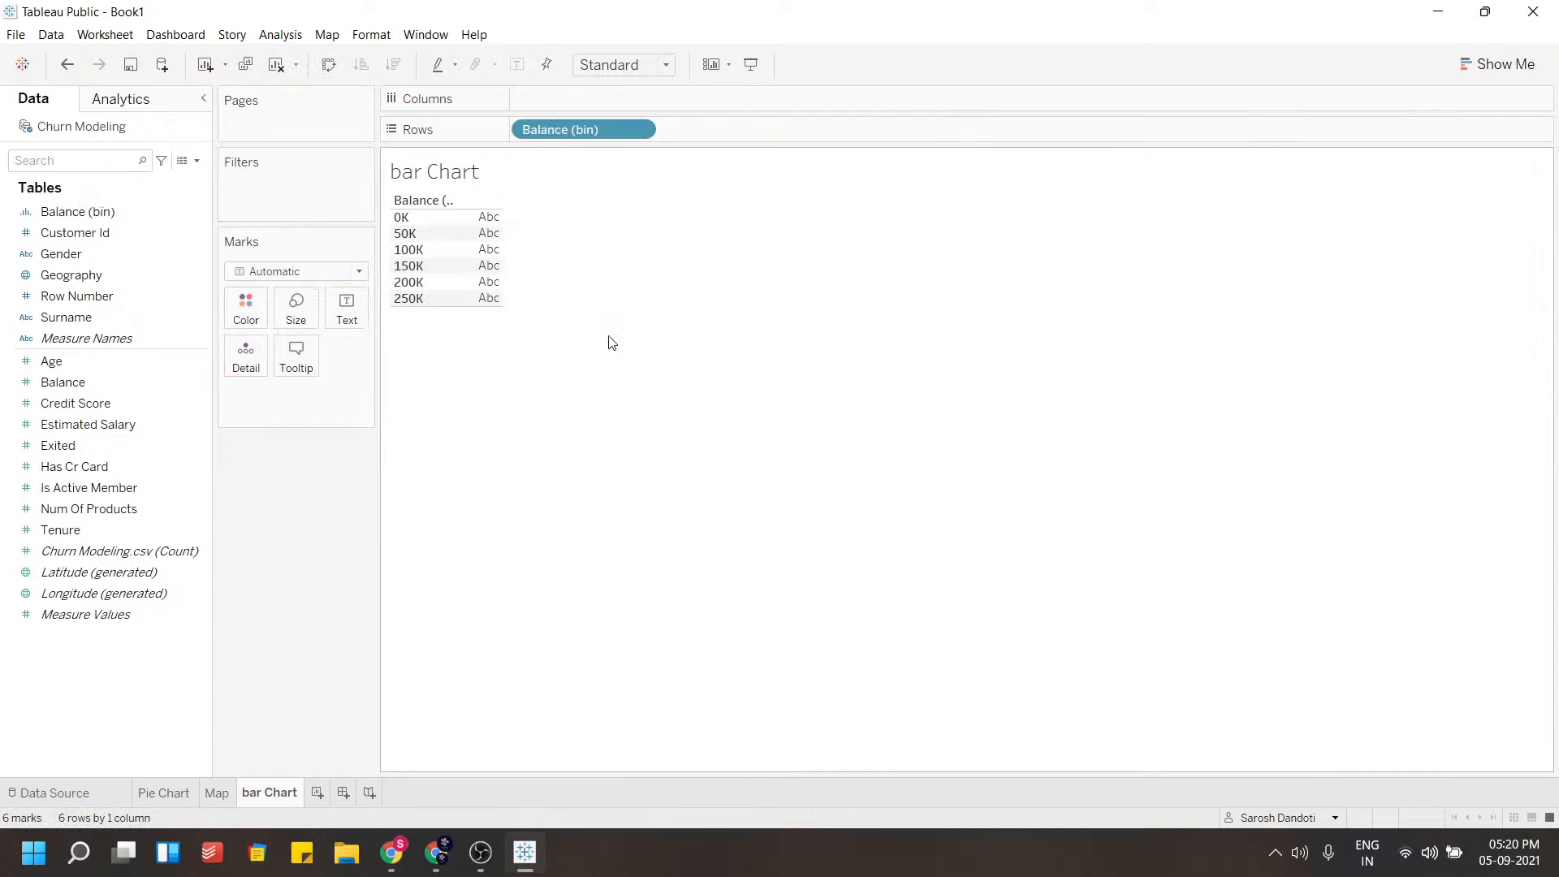
left_click_drag(568, 130, 582, 104)
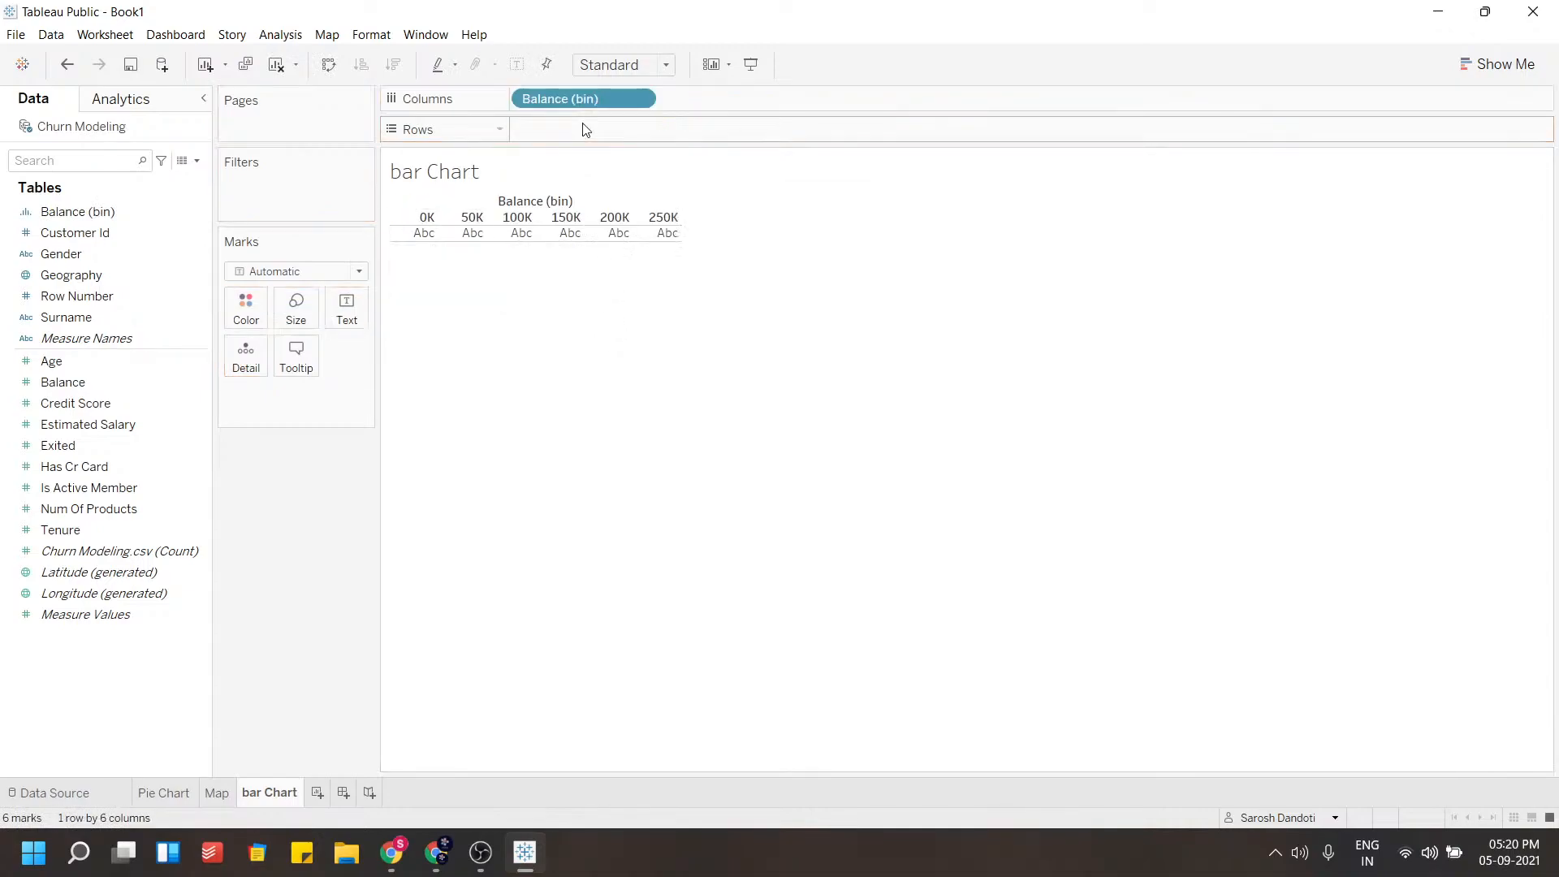
mouse_move(423, 241)
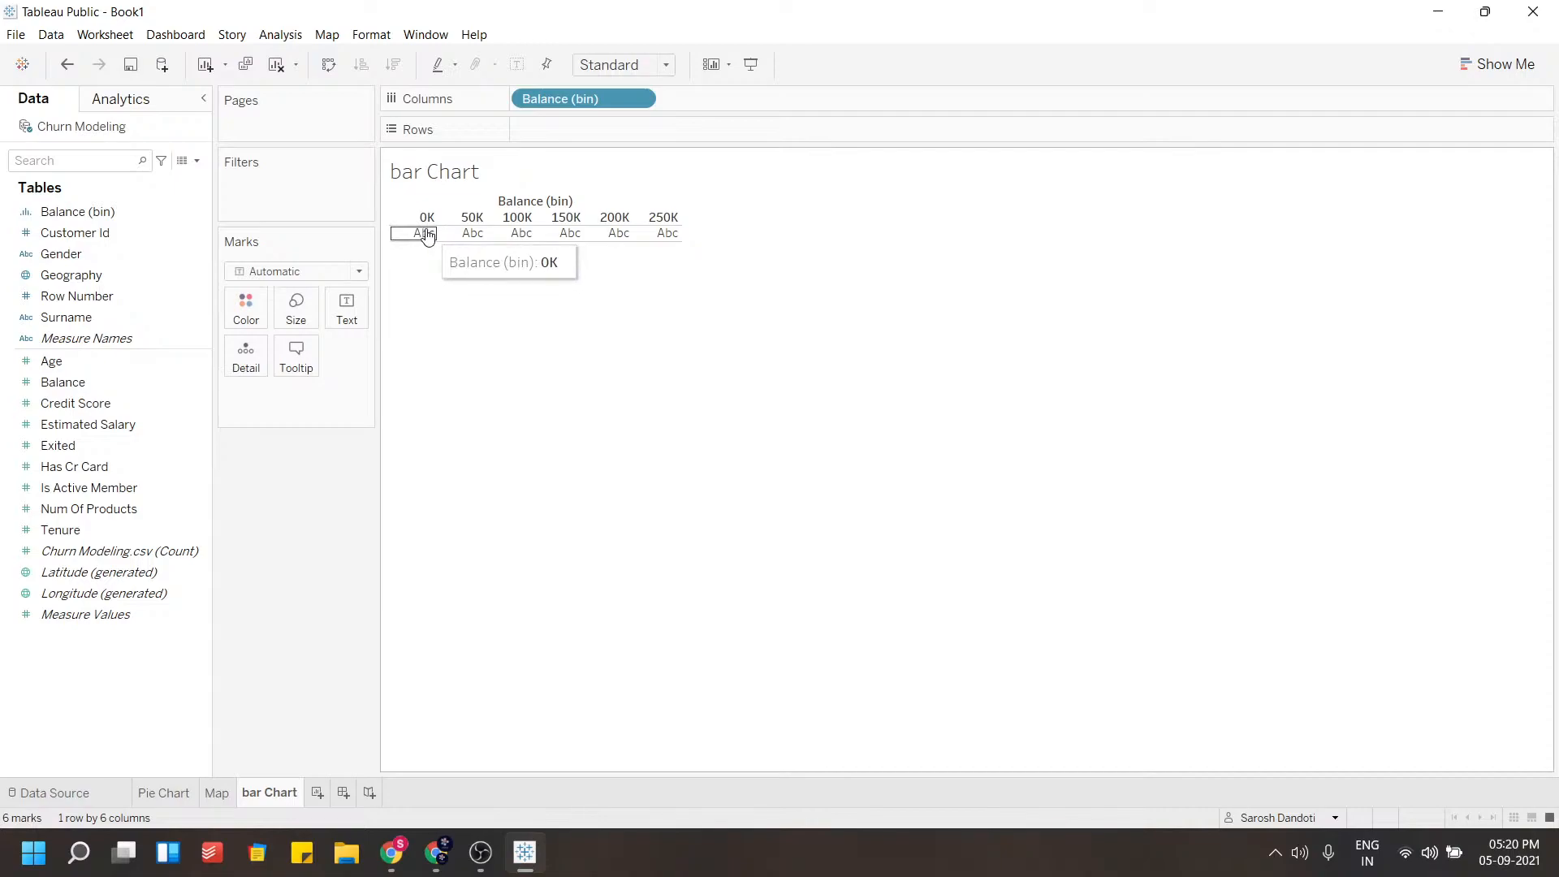
mouse_move(474, 246)
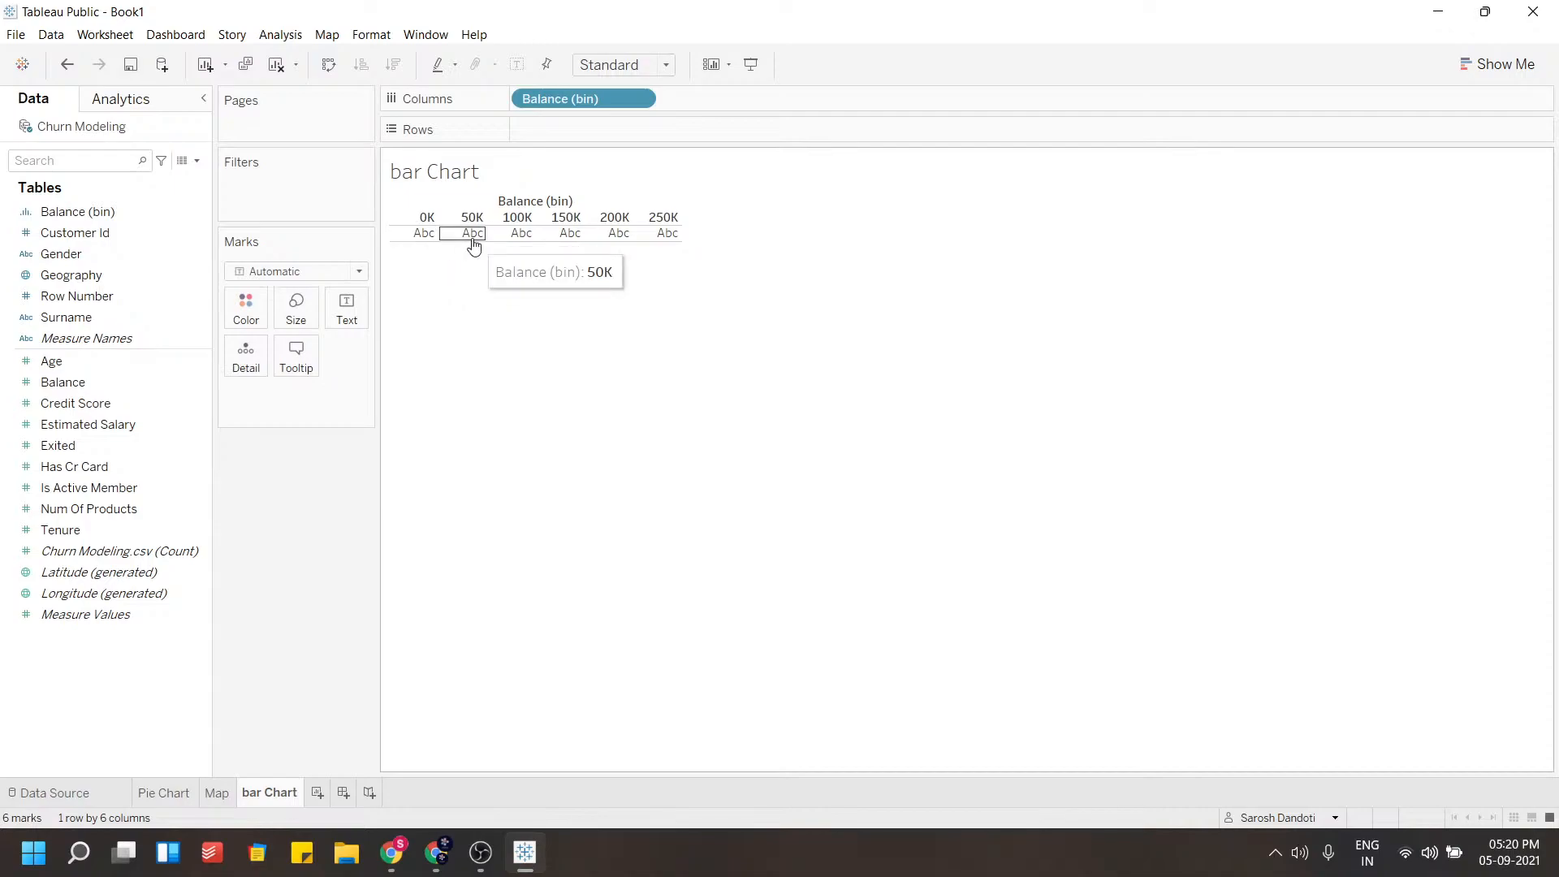
mouse_move(584, 235)
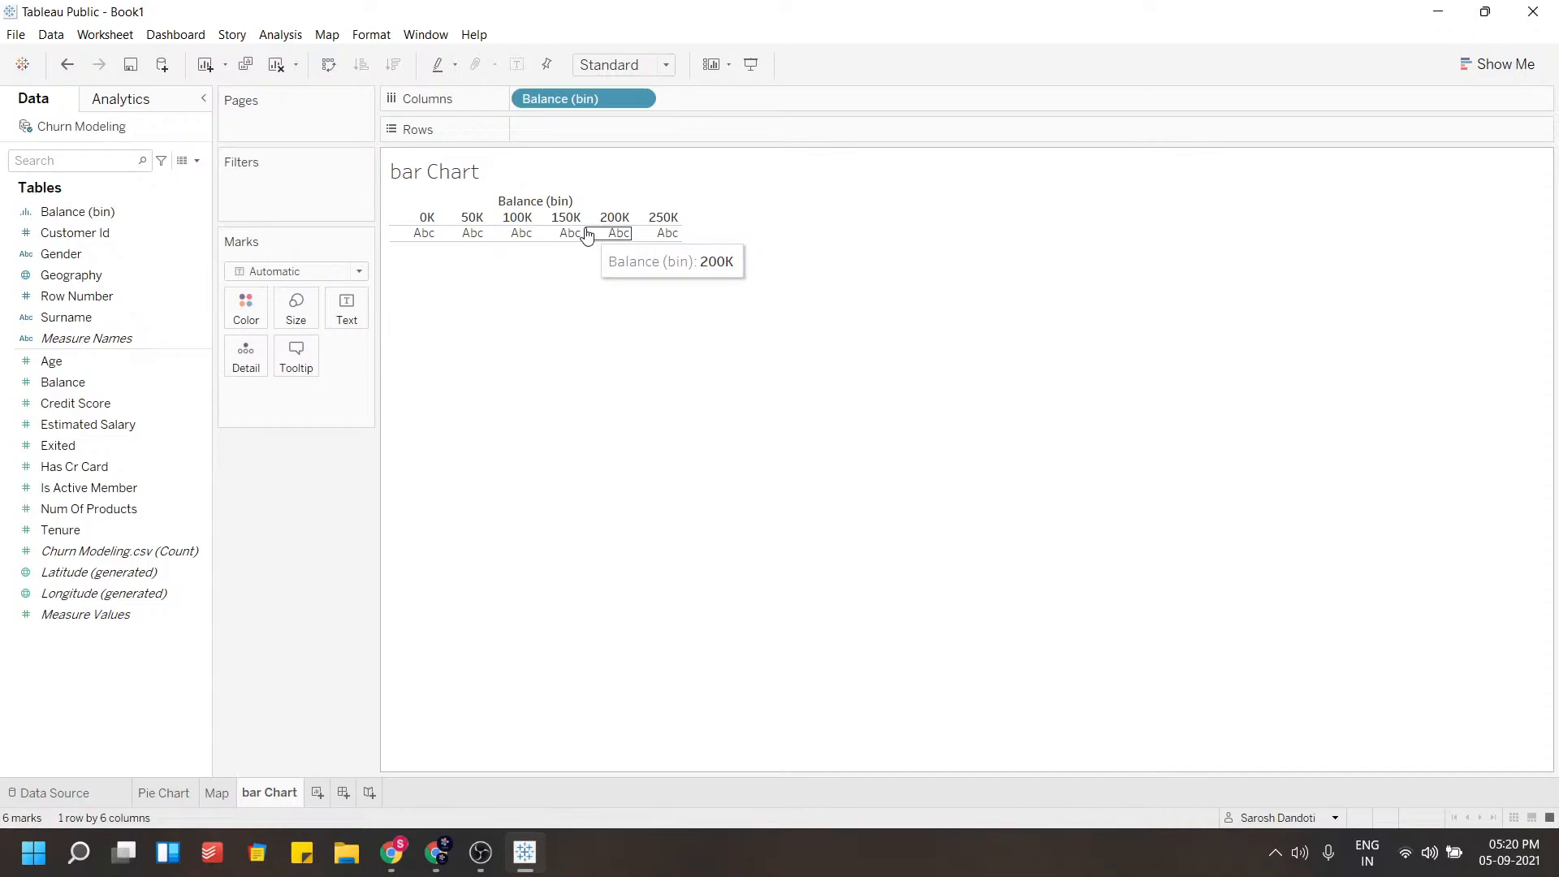
Add the Churn Modeling record count and show it as a horizontal bar chart
left_click_drag(73, 555, 527, 228)
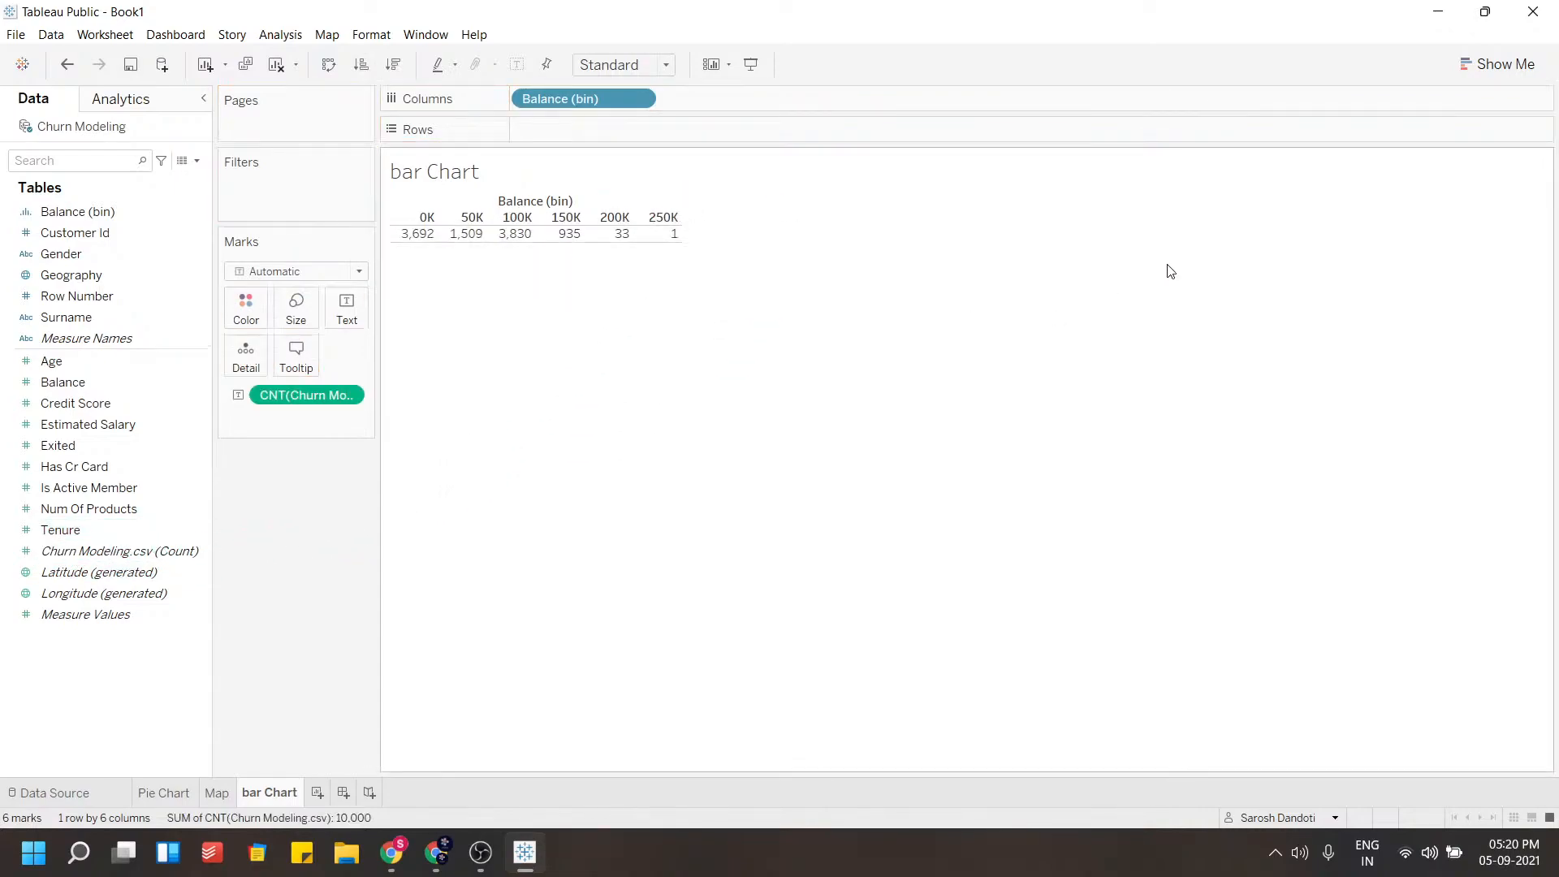
left_click(1494, 63)
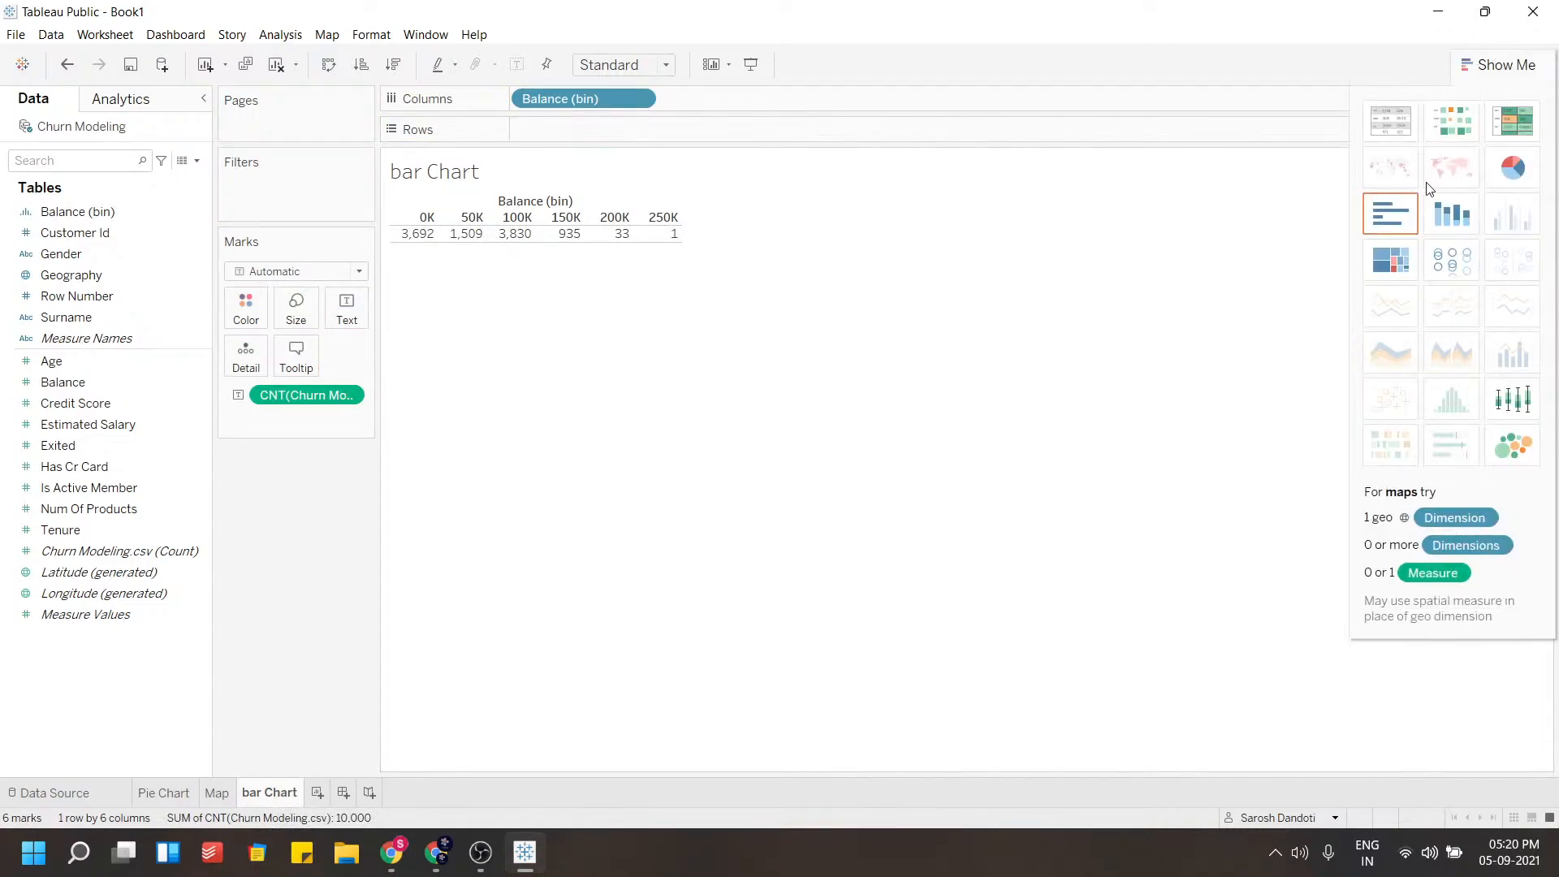
left_click(1391, 213)
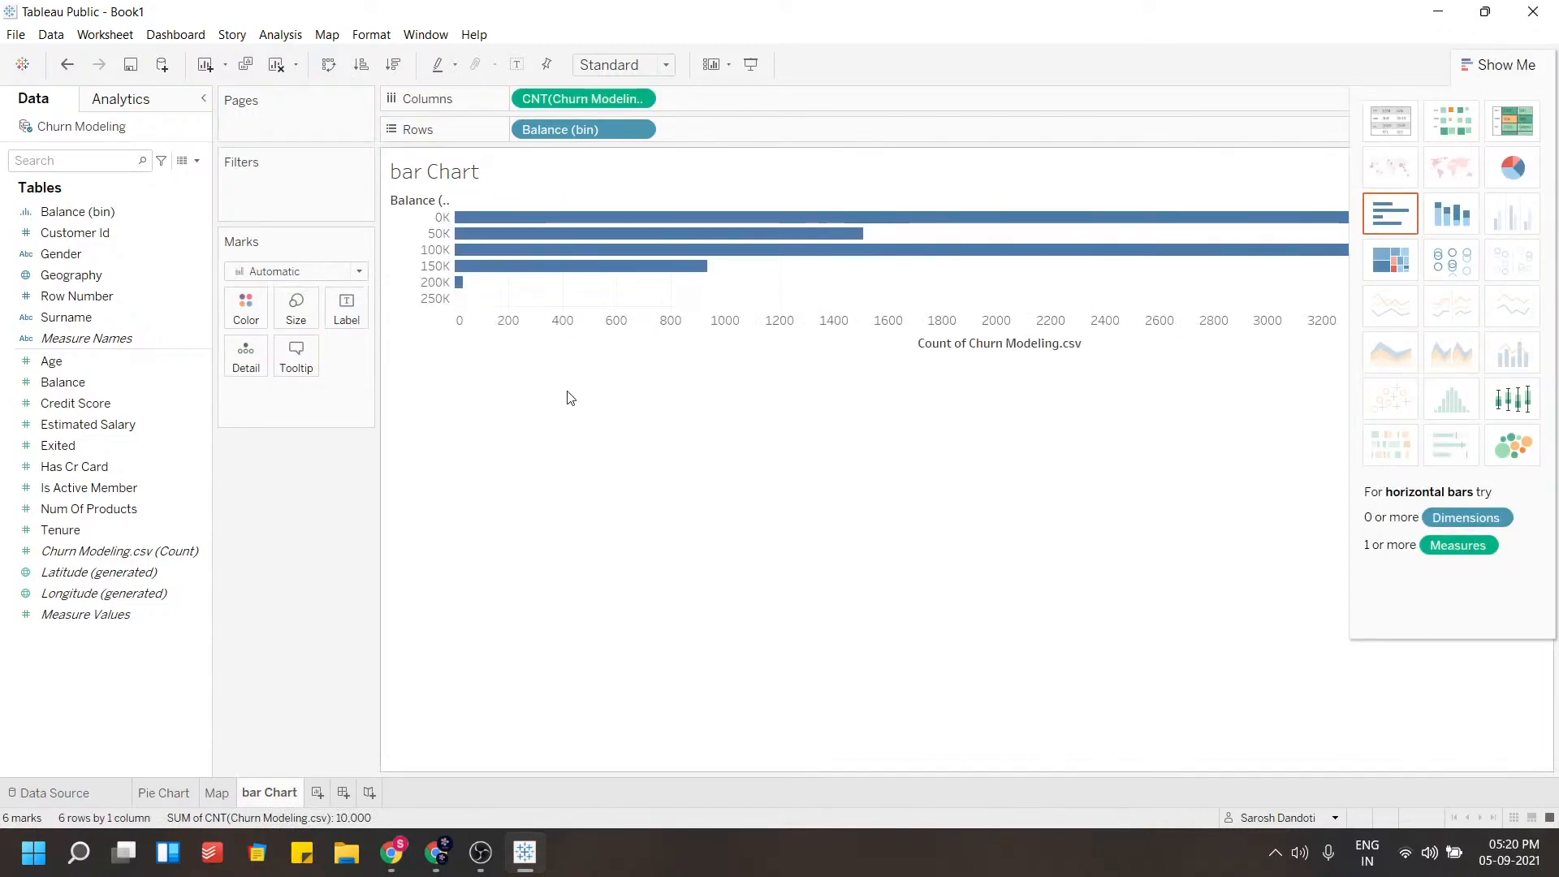
Swap the axes so Balance (bin) is on Columns and the bars are vertical
left_click(1493, 64)
left_click_drag(609, 130, 690, 123)
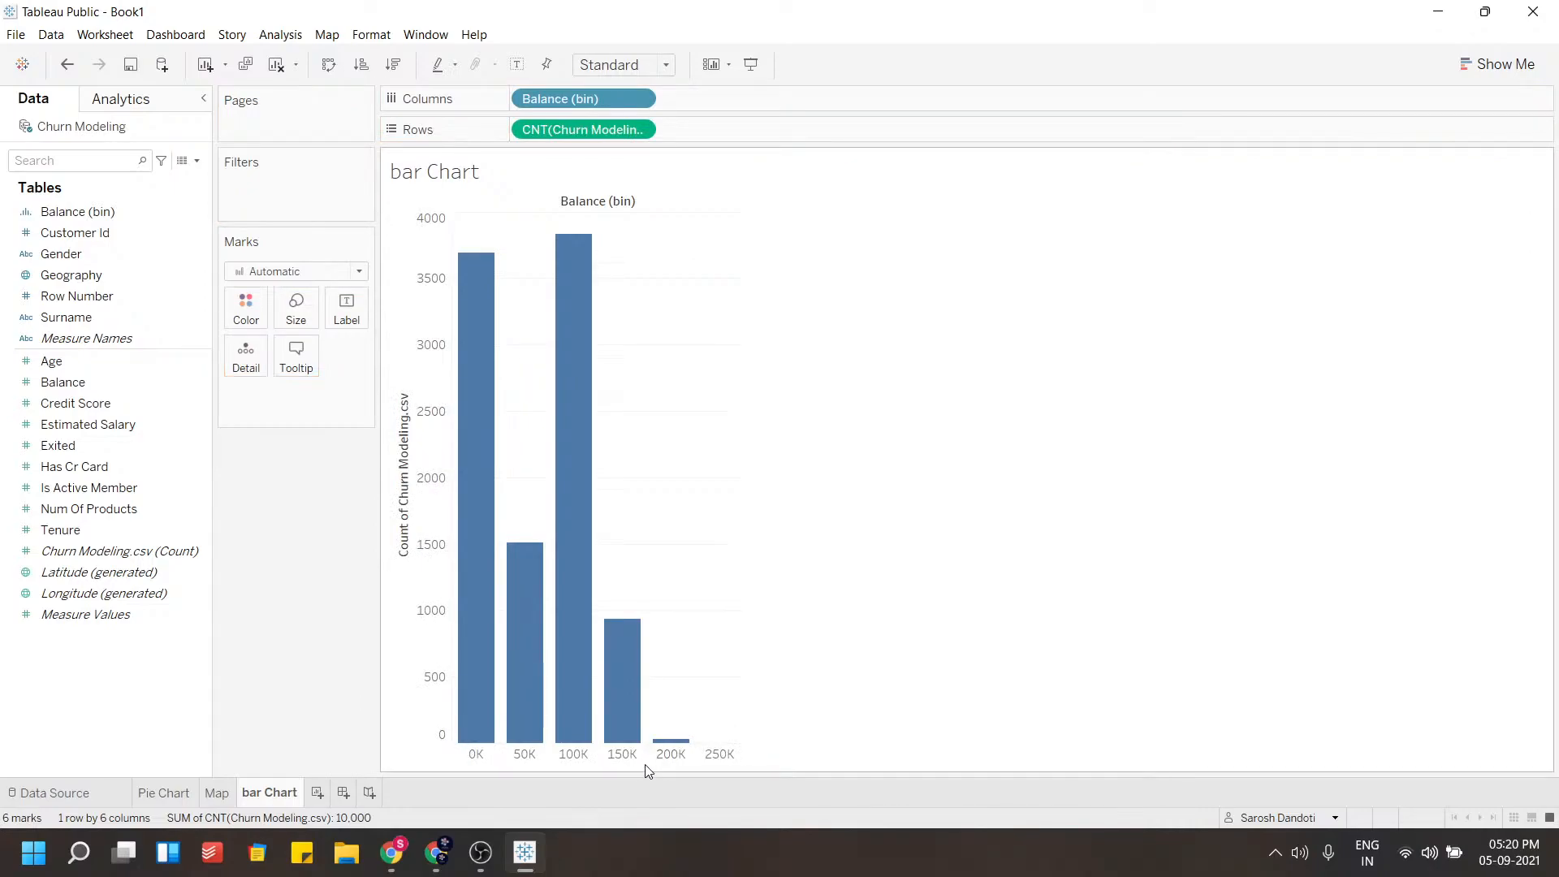
Resize the chart area and label each bar with its record count
left_click_drag(643, 761, 643, 684)
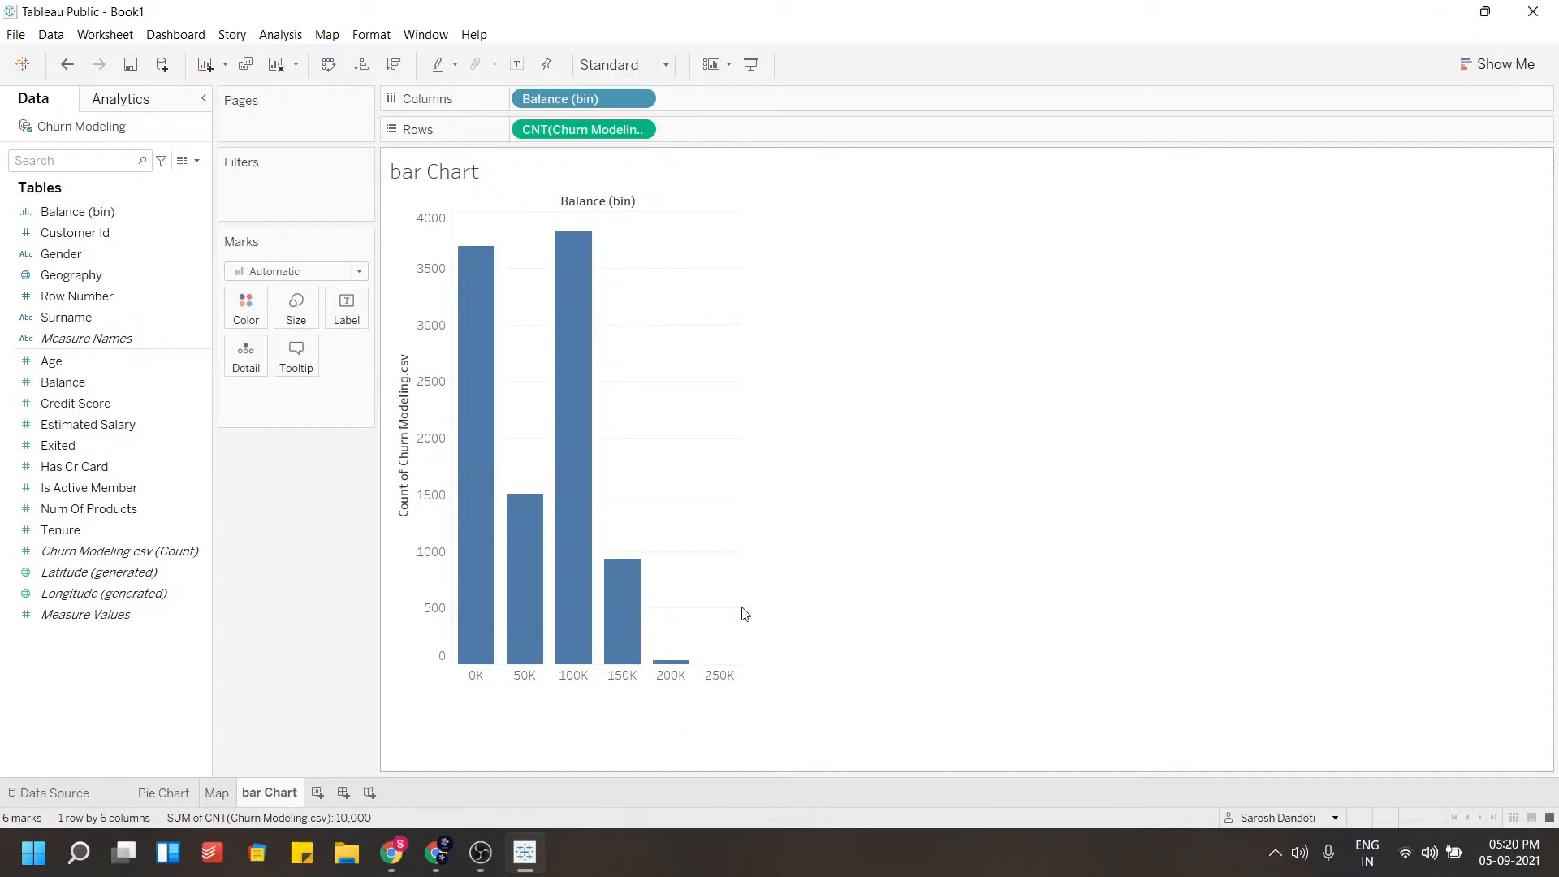
left_click_drag(739, 610, 793, 615)
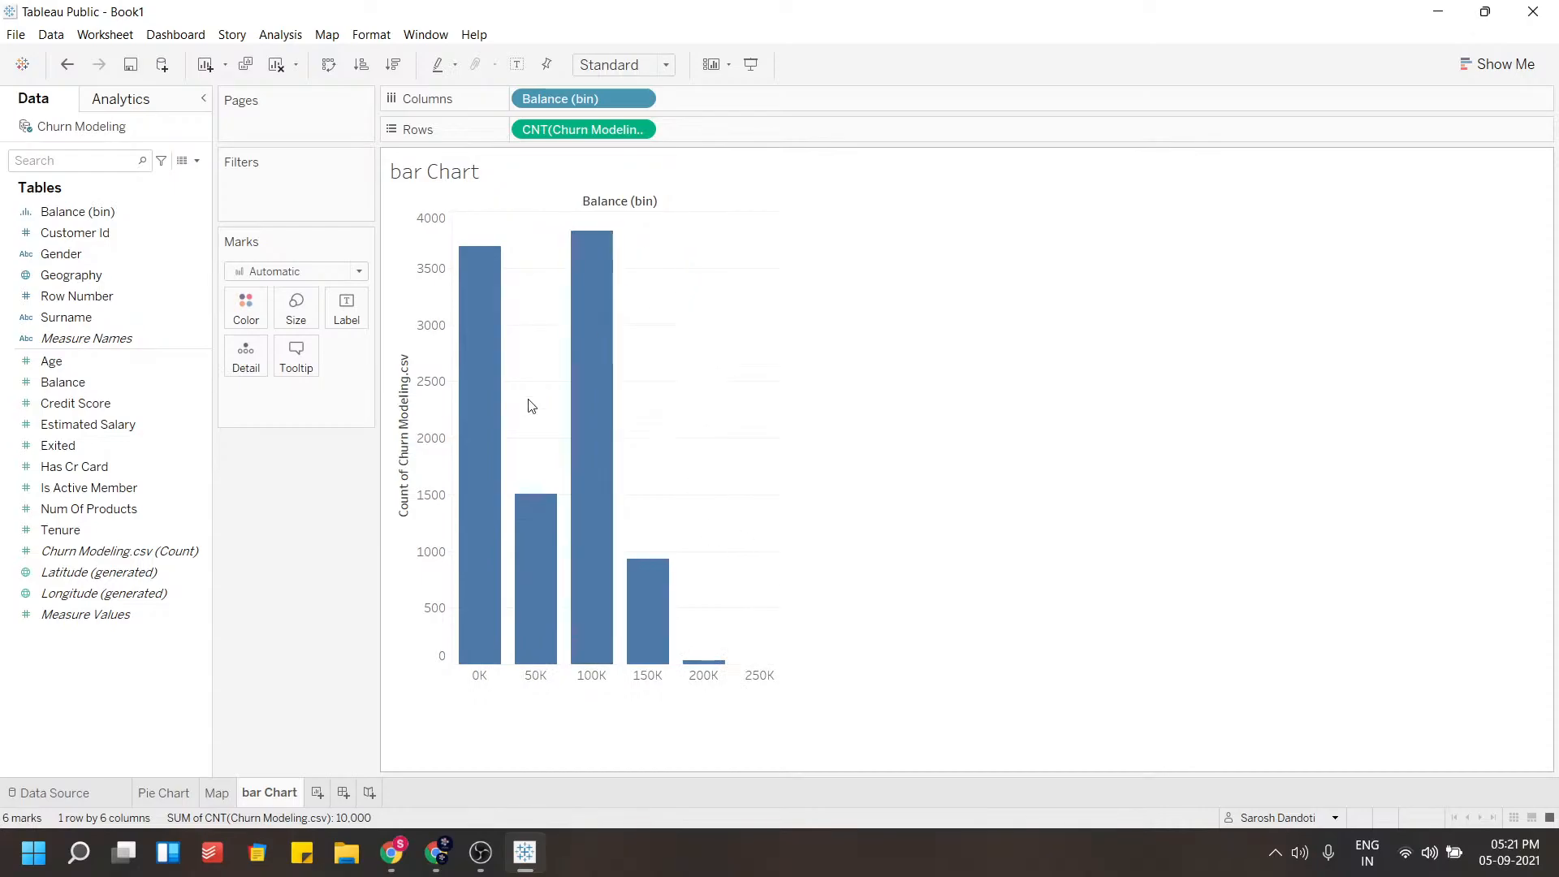
left_click_drag(560, 130, 362, 322)
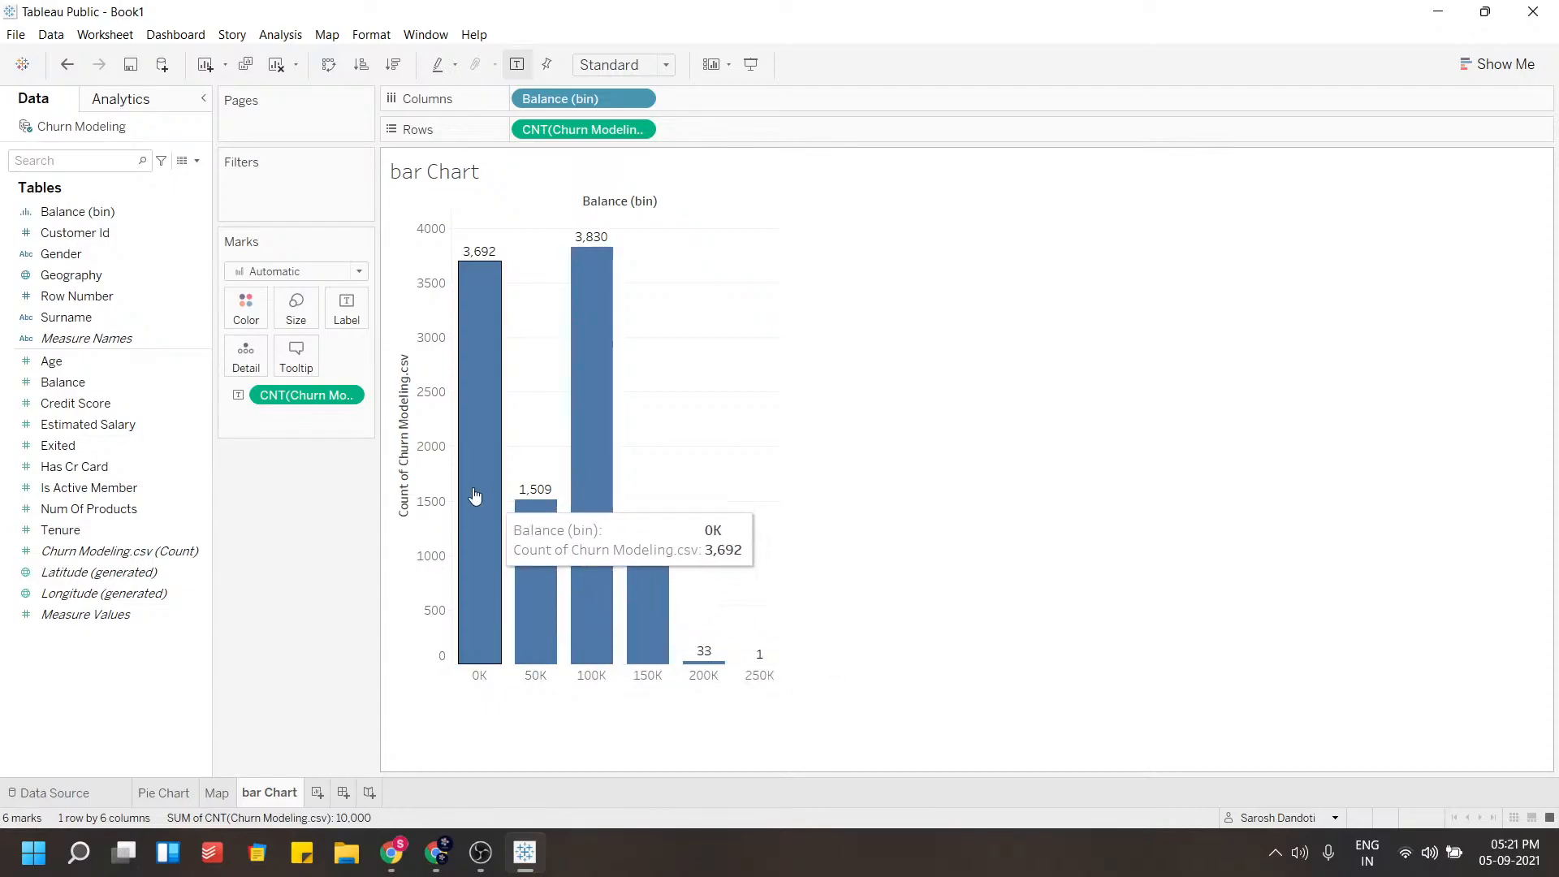
left_click(398, 348)
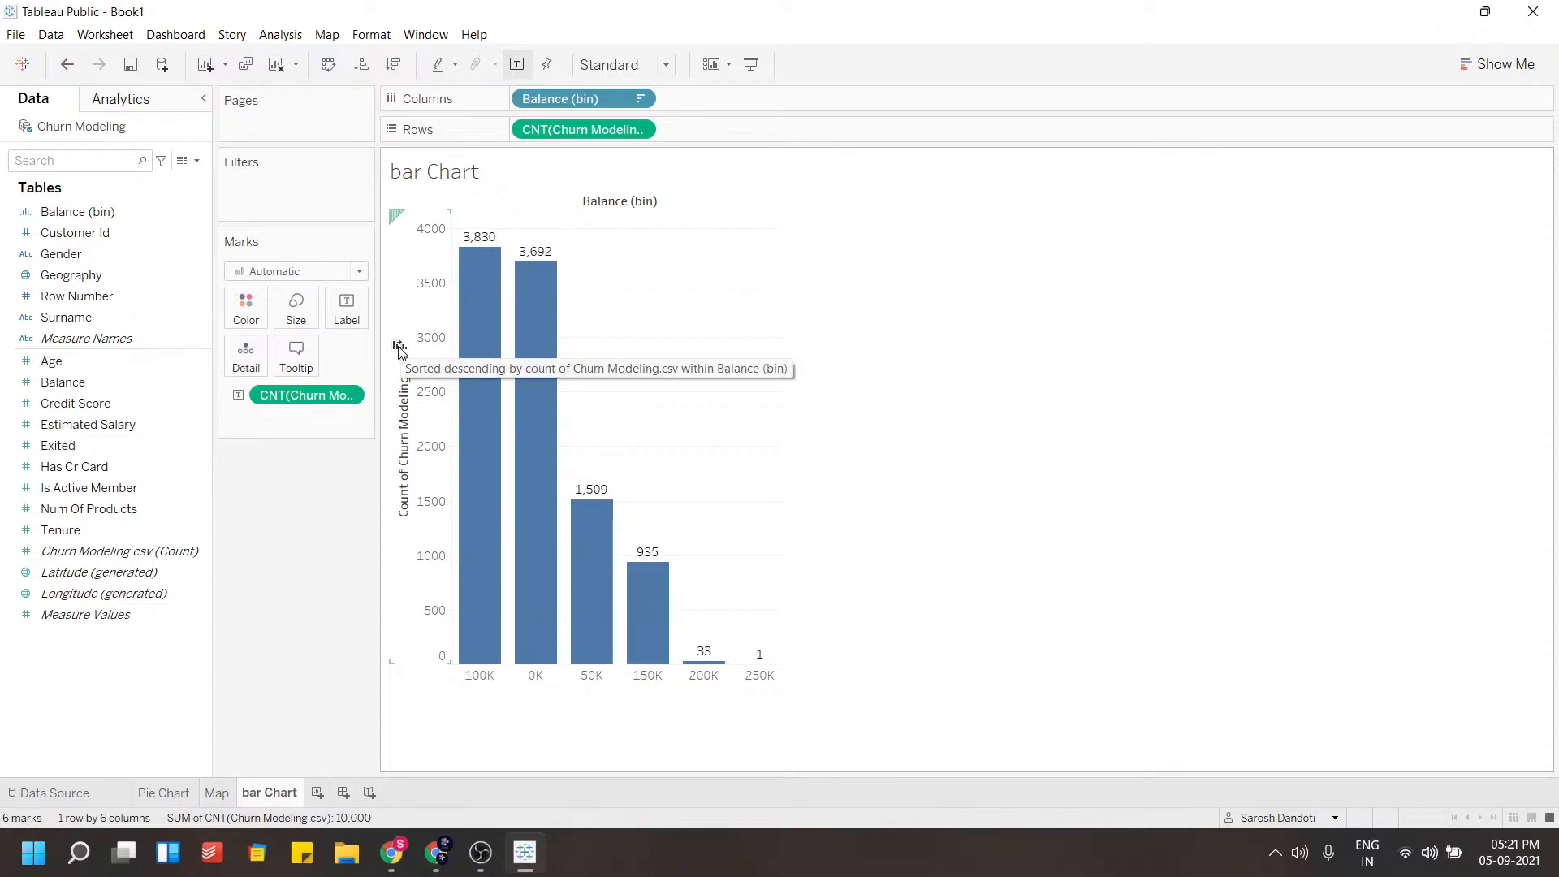
left_click(398, 347)
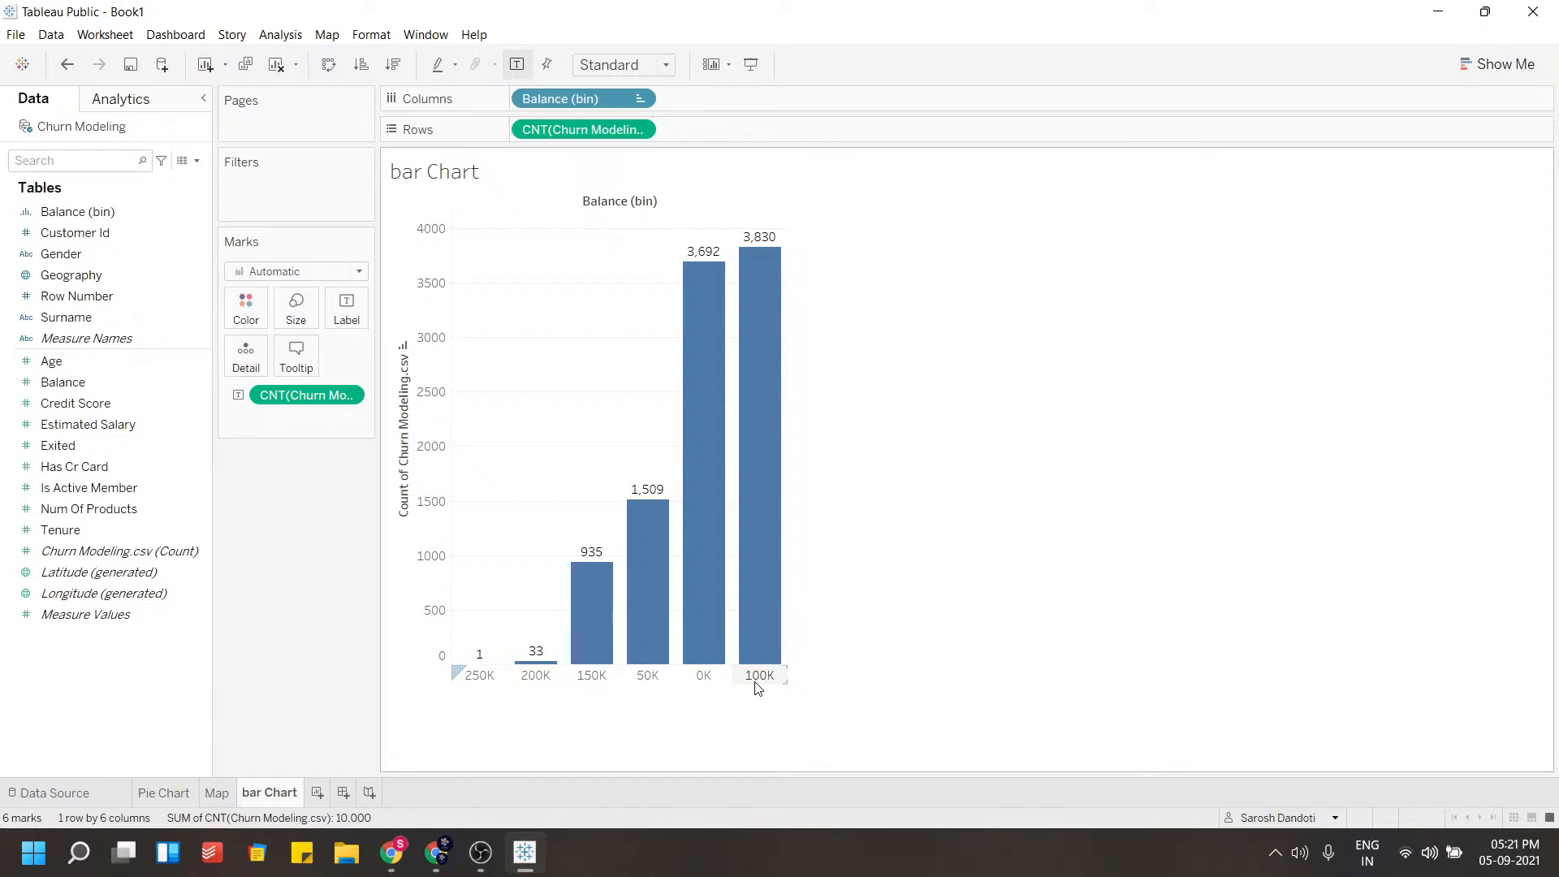
mouse_move(623, 666)
left_click(399, 348)
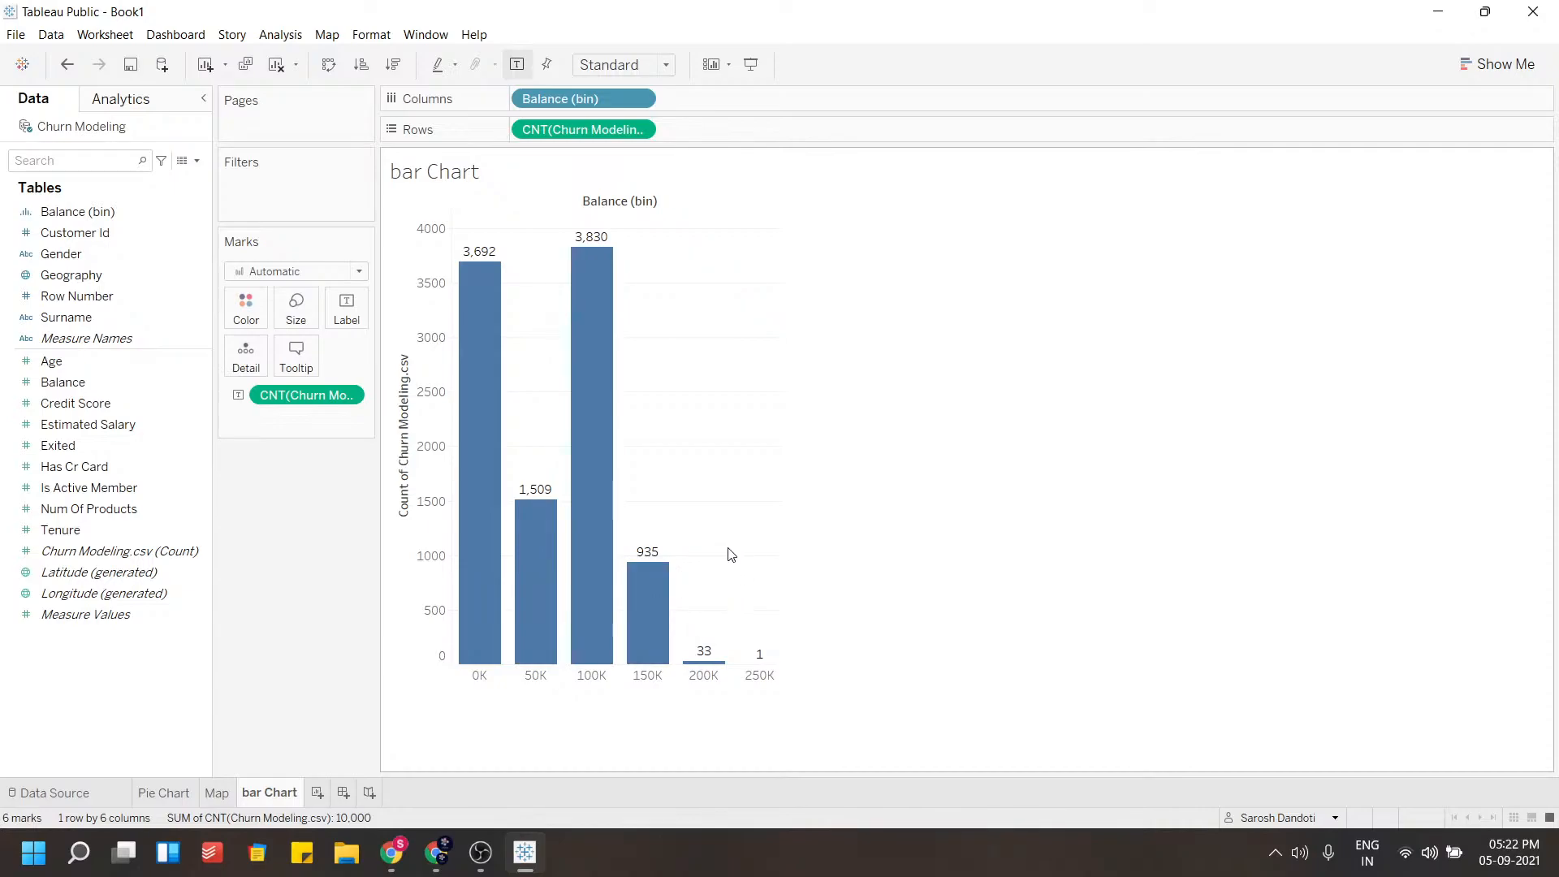
Color the bars by record count and split them by Geography, placed ahead of Balance (bin) on Columns
mouse_move(583, 129)
left_mouse_down()
mouse_move(453, 344)
mouse_move(323, 351)
mouse_move(256, 310)
left_mouse_up()
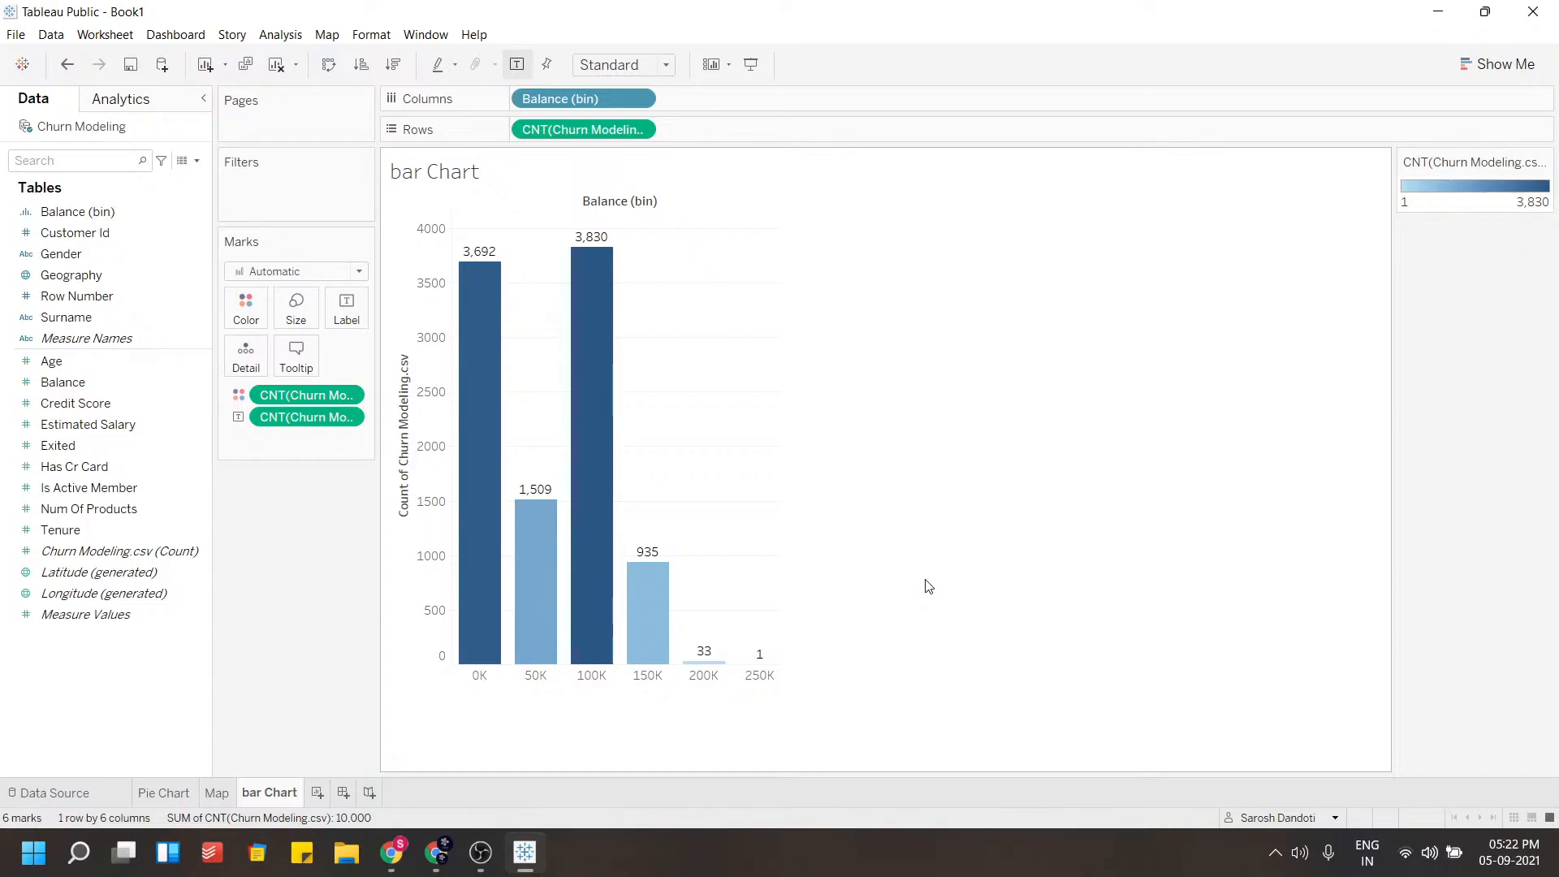
mouse_move(599, 290)
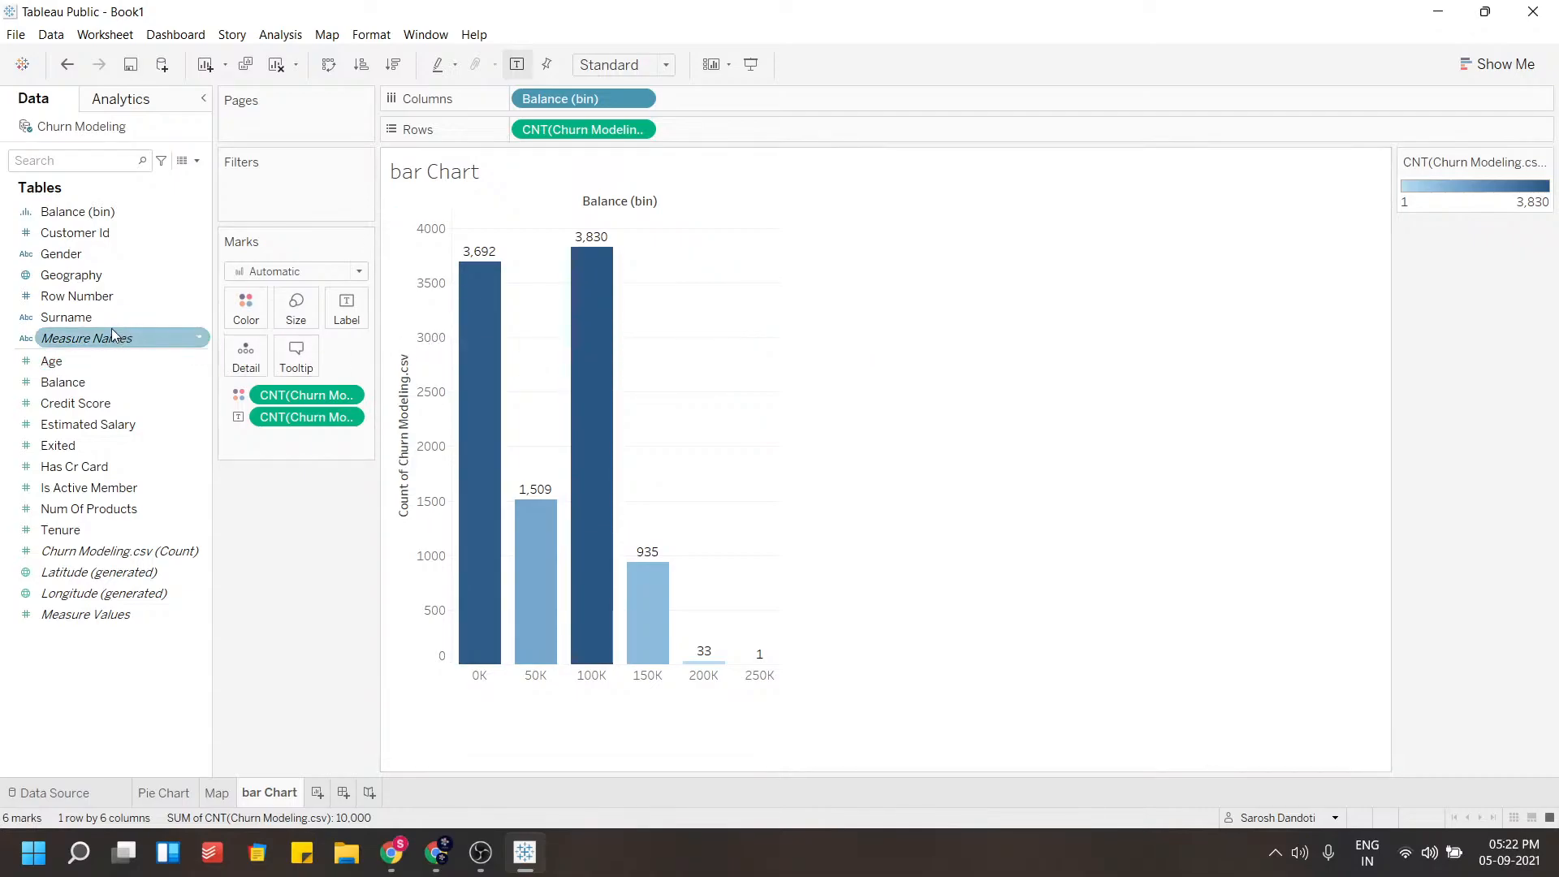
left_click_drag(97, 276, 691, 110)
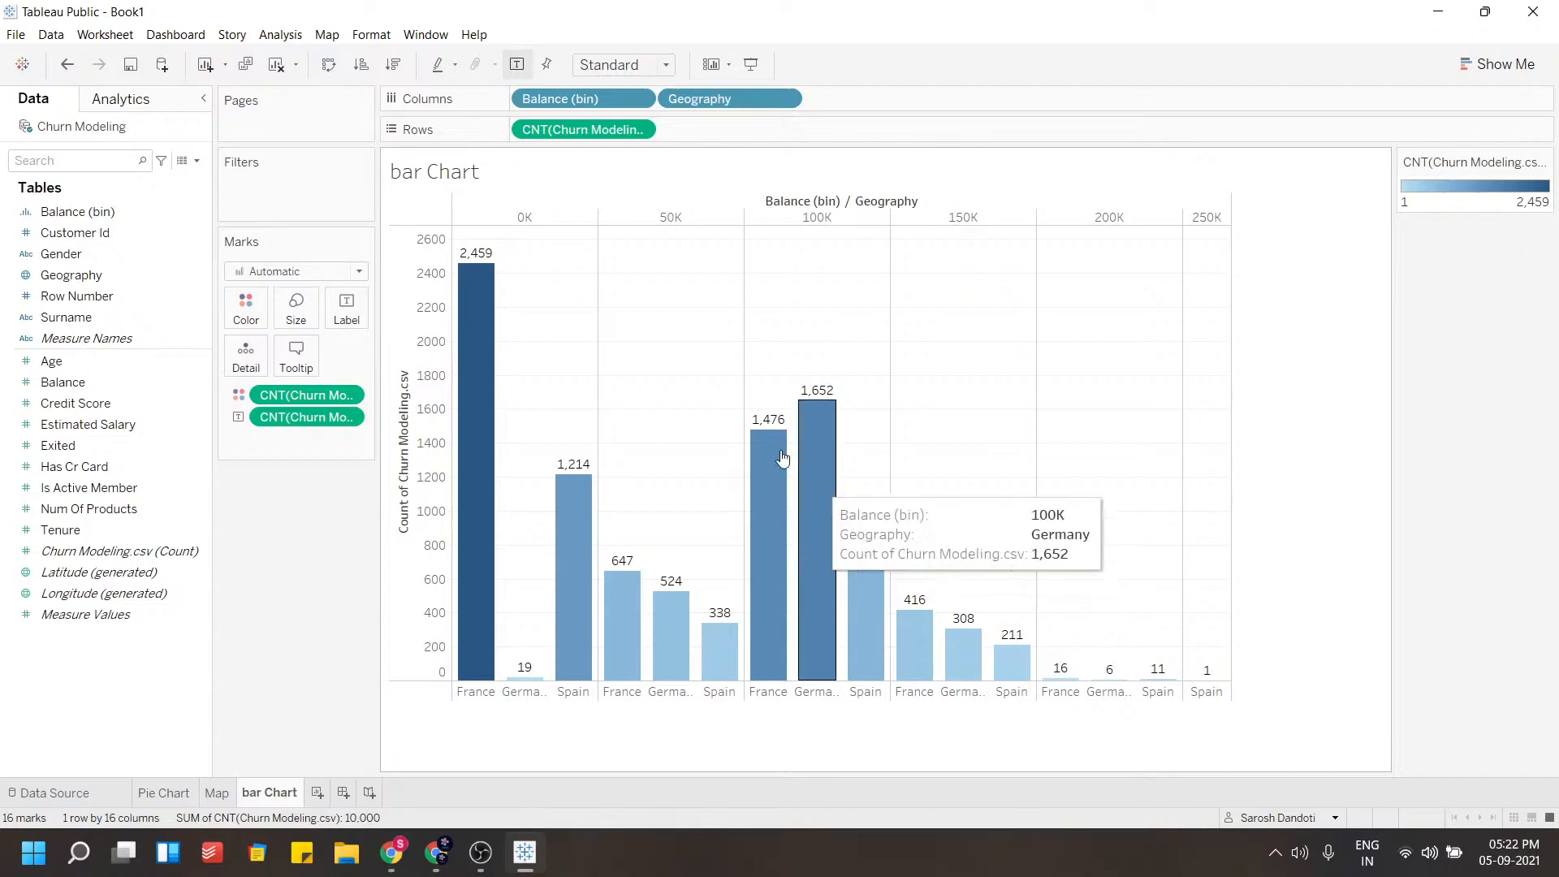
left_click_drag(718, 101, 518, 105)
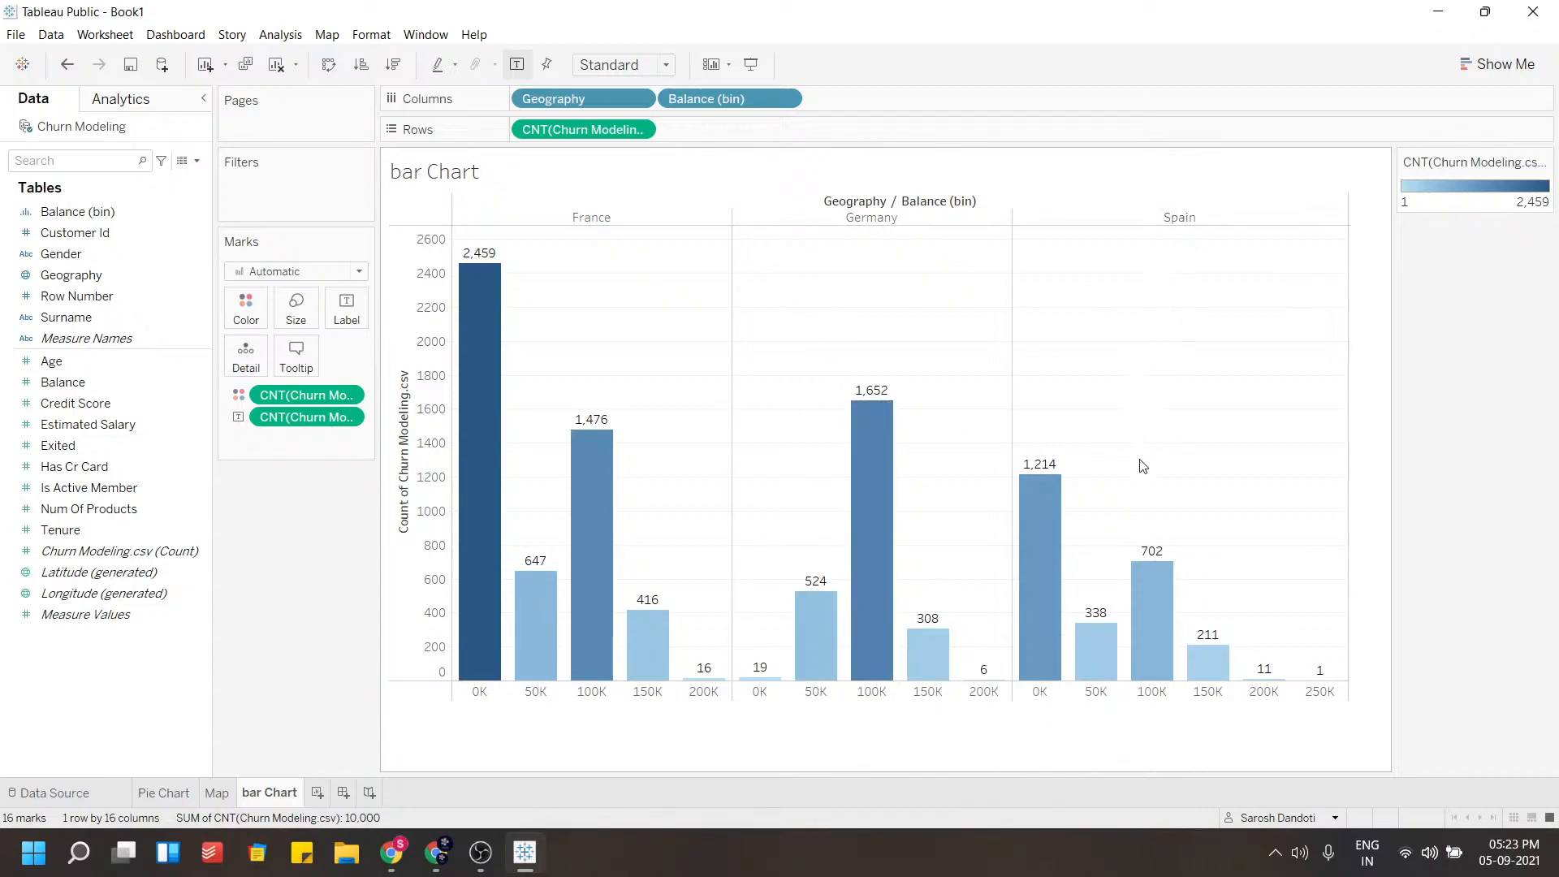
Format the Balance (bin) header font as bold, 12 pt and black
right_click(516, 726)
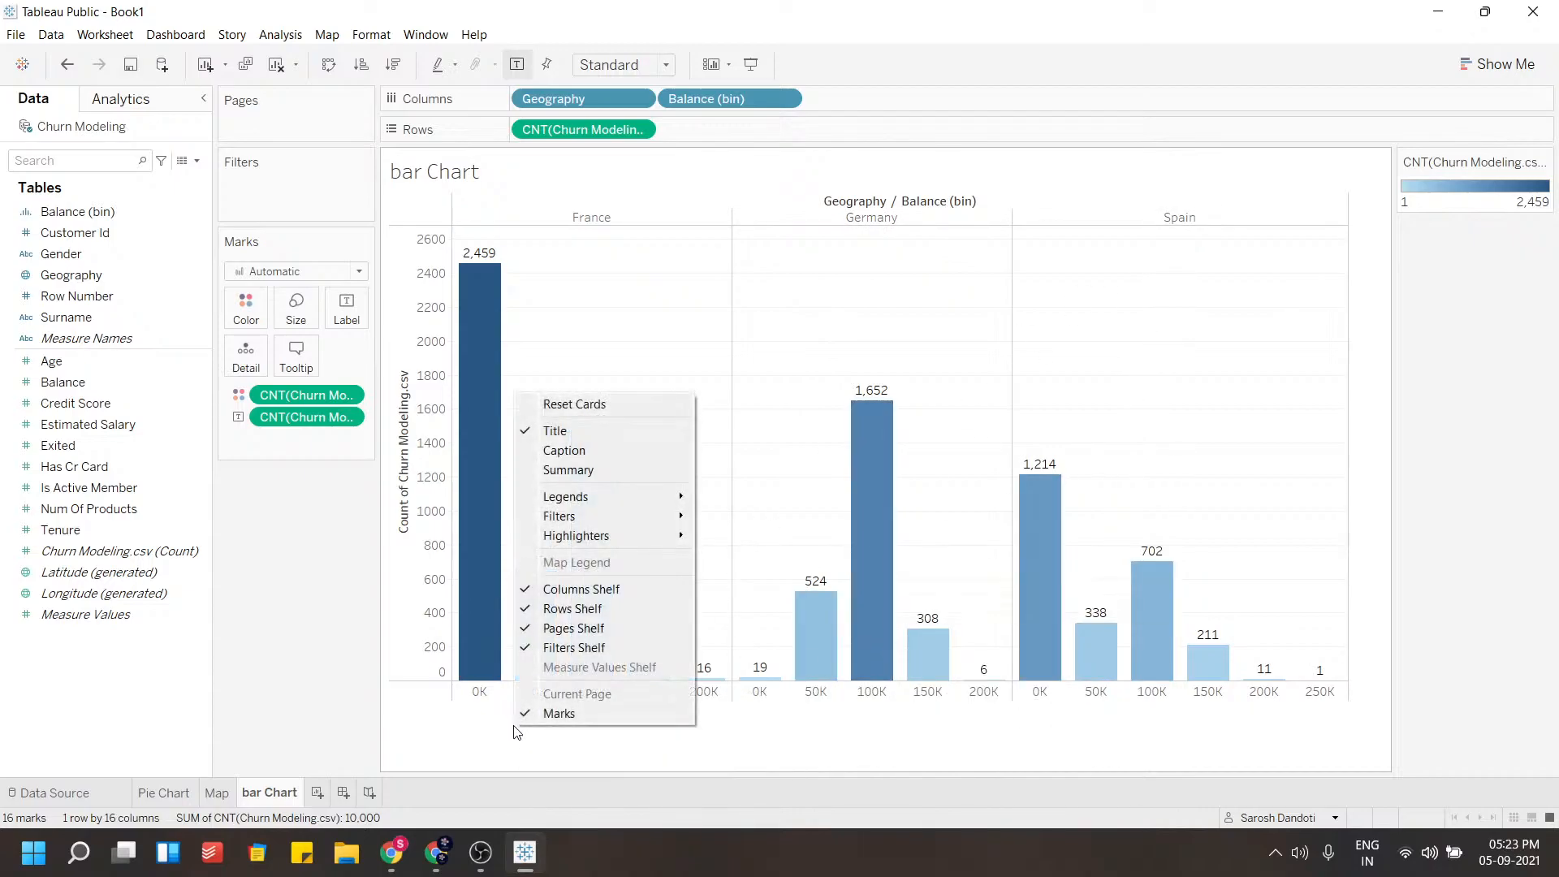
left_click(474, 754)
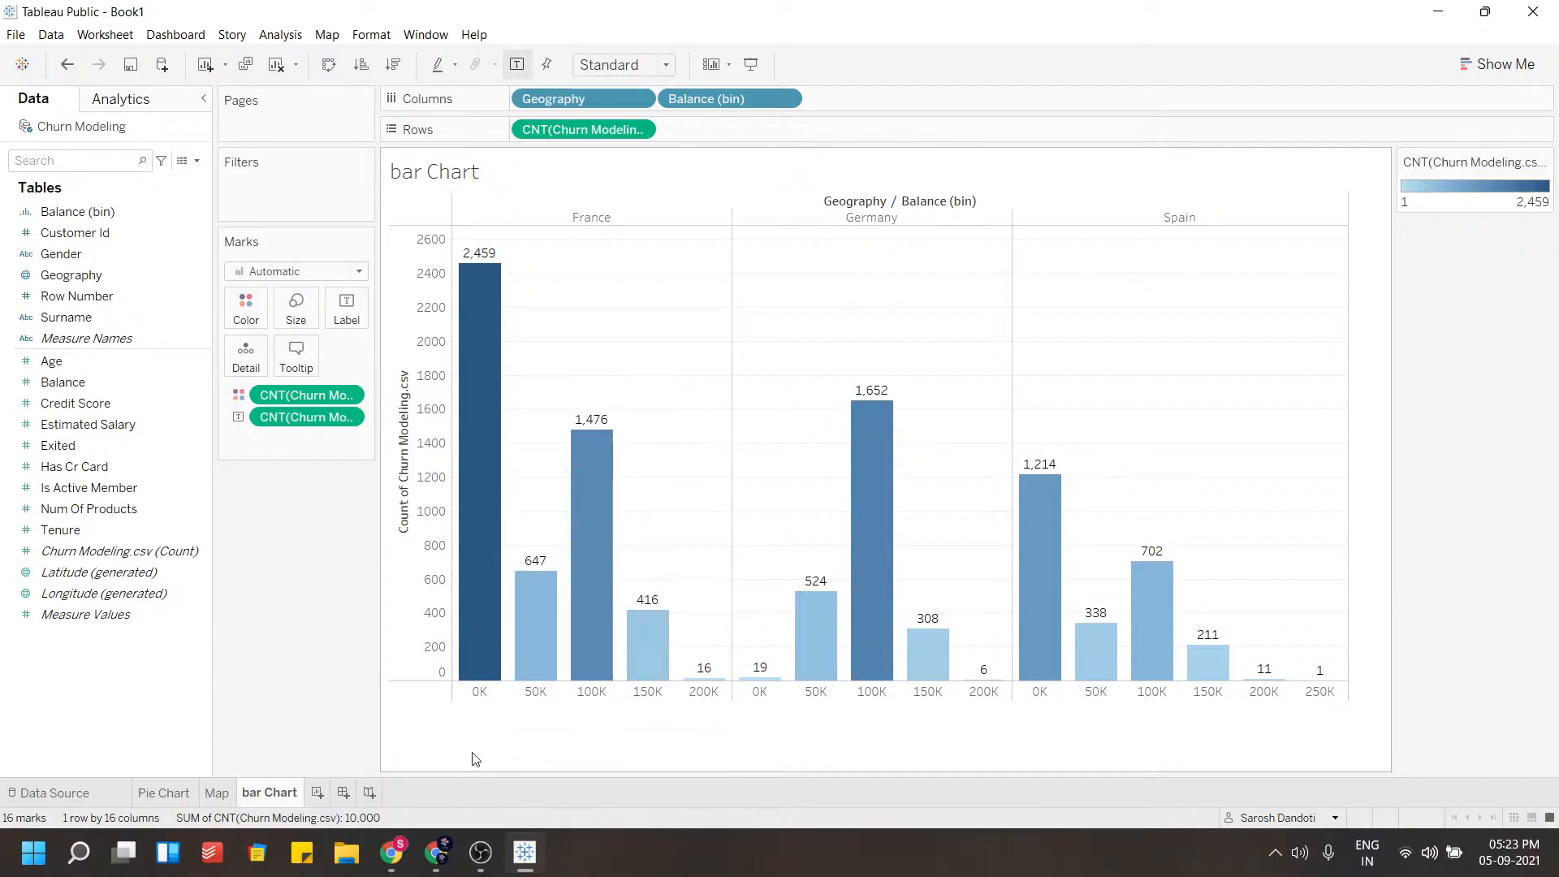
right_click(520, 695)
left_click(560, 776)
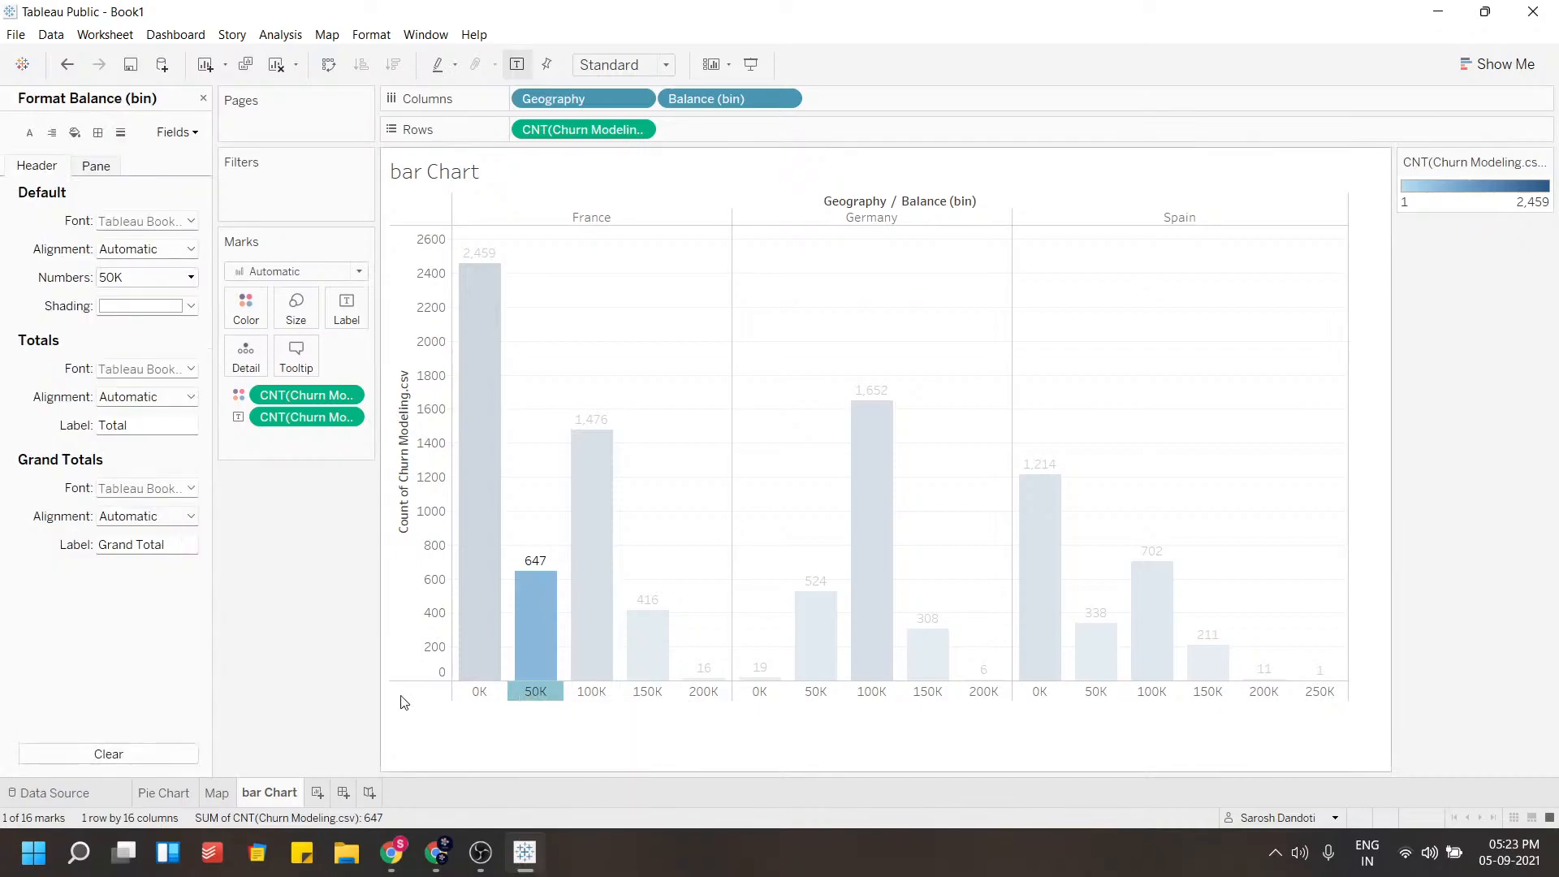
left_click(135, 221)
left_click(144, 276)
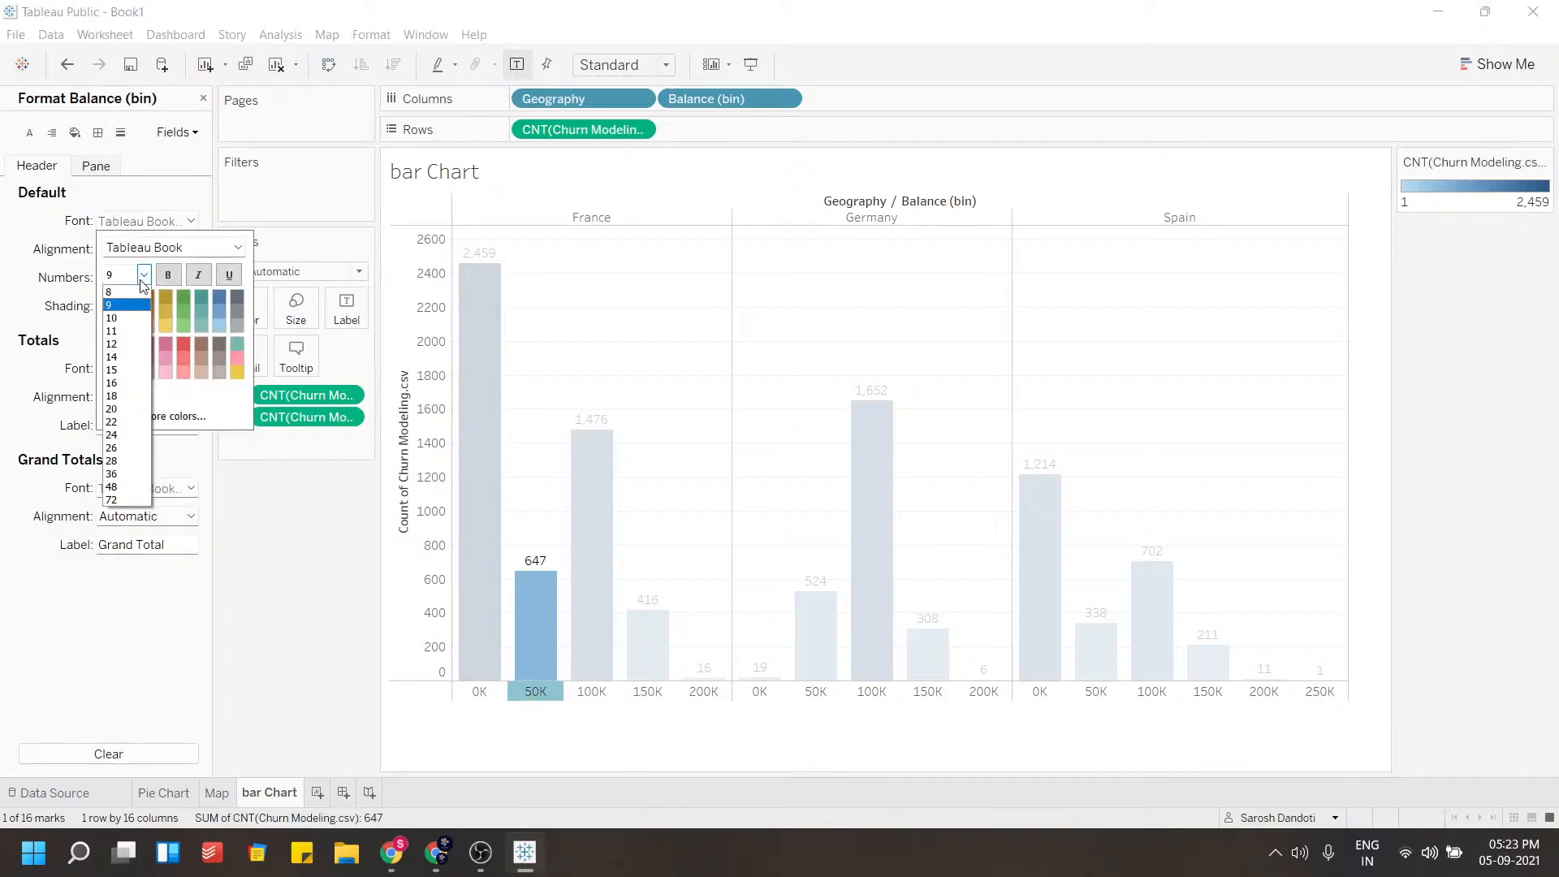
left_click(112, 343)
left_click(168, 275)
left_click(111, 299)
left_click(344, 556)
Set the font size of the count labels in the chart pane to 12
right_click(419, 526)
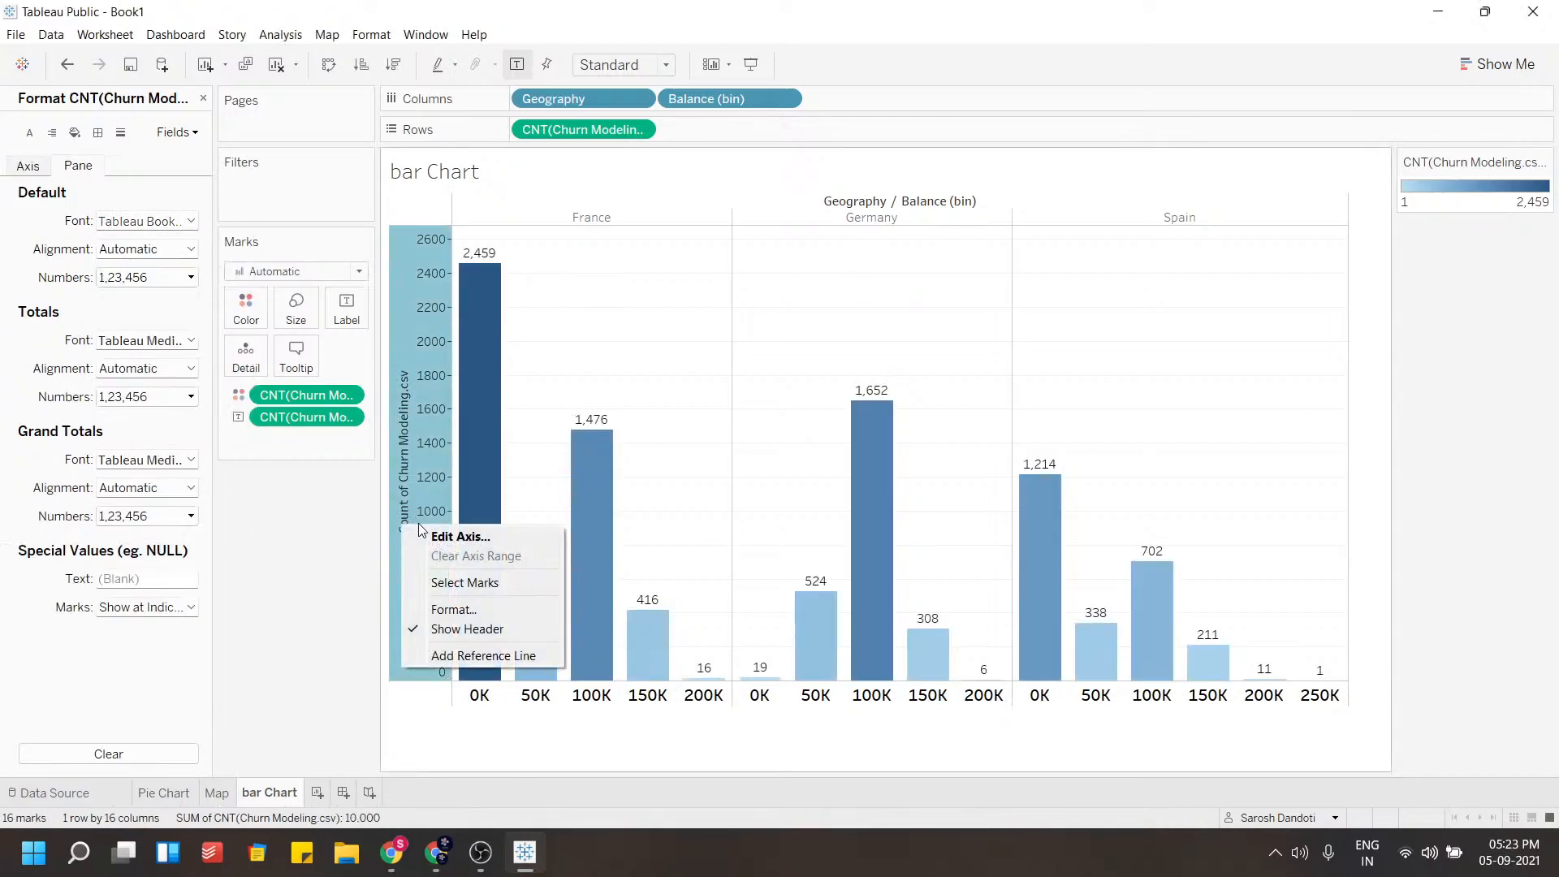
left_click(423, 609)
left_click(123, 222)
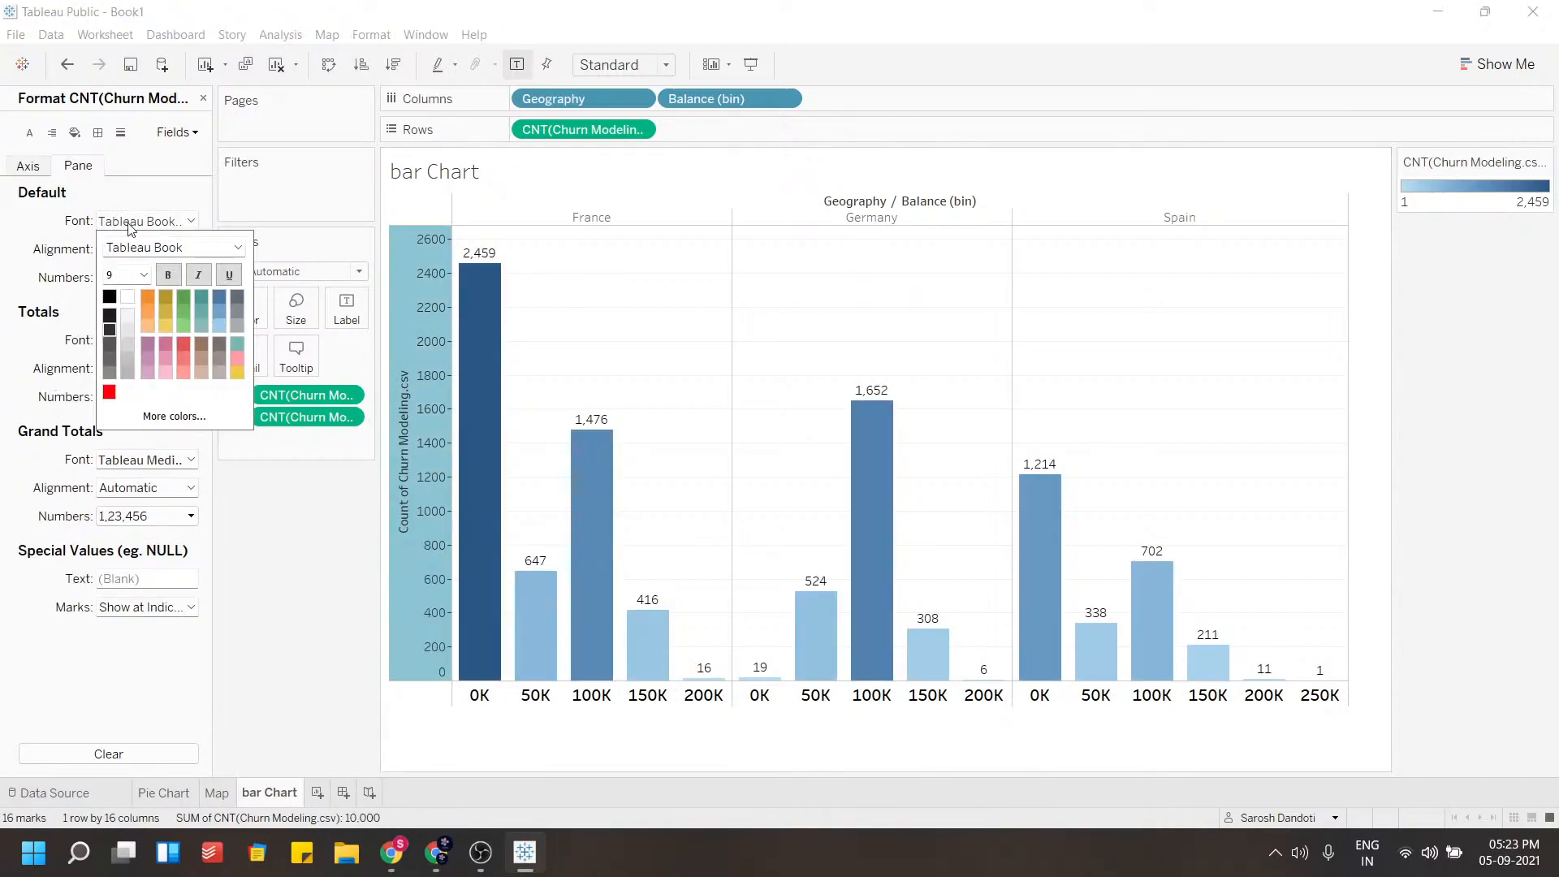
left_click(144, 274)
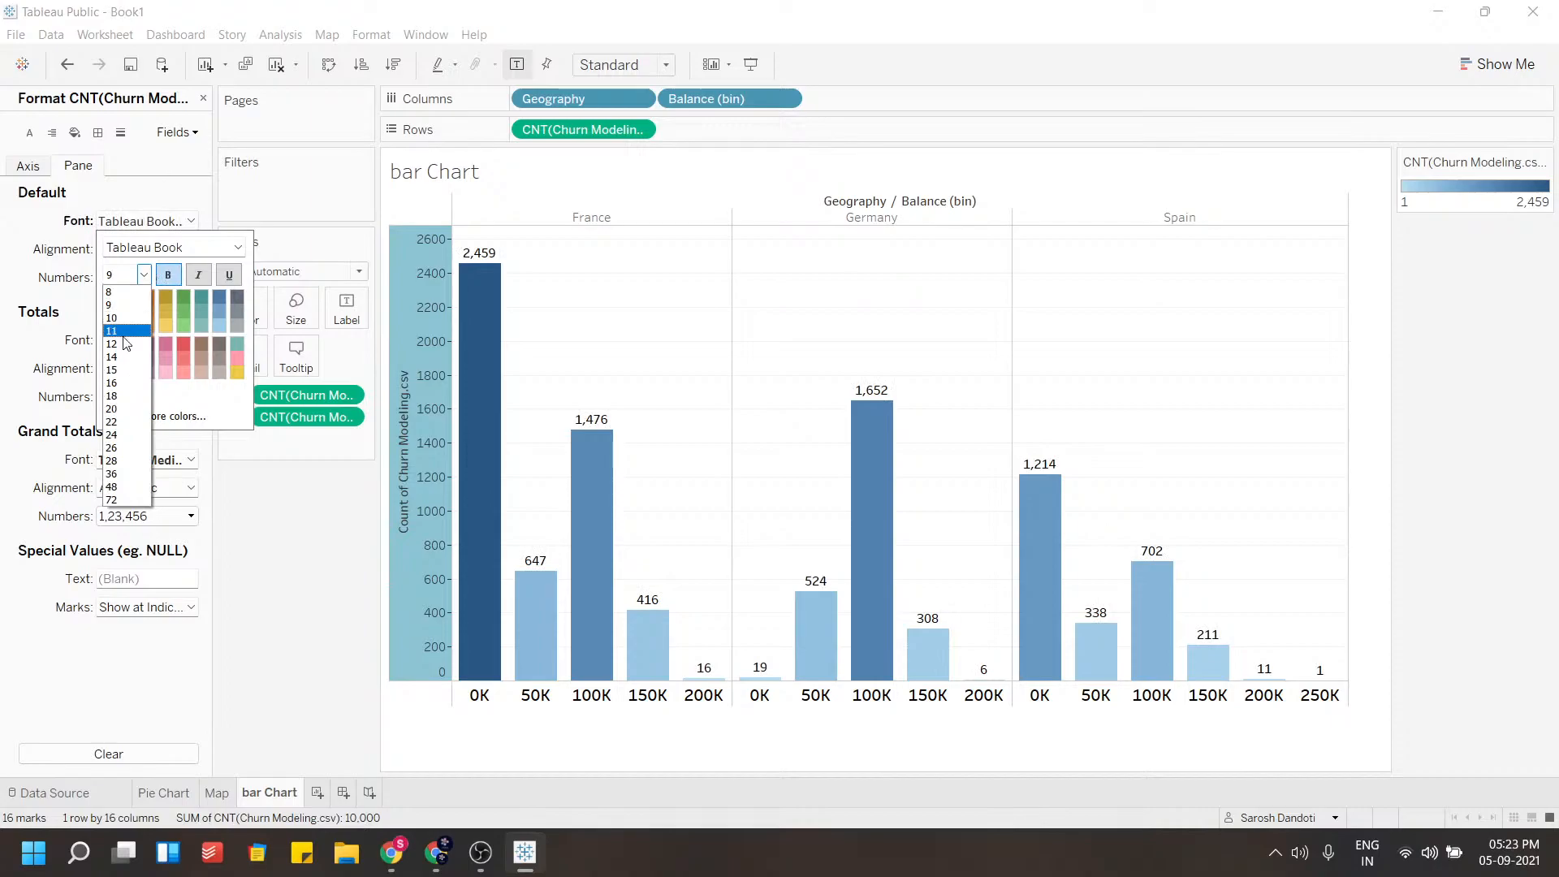
left_click(121, 343)
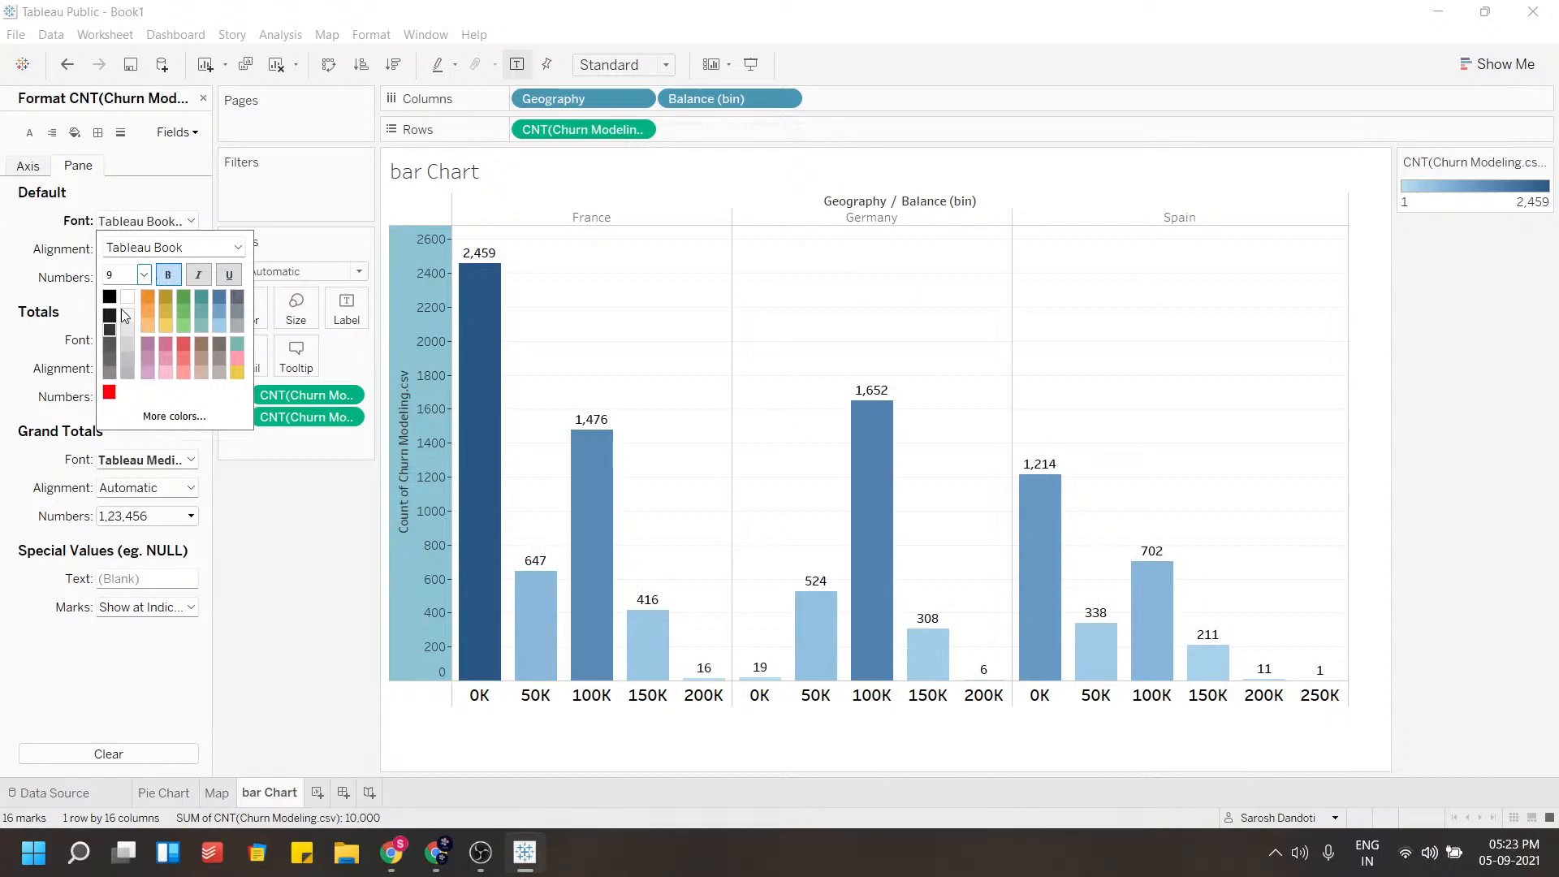
left_click(193, 469)
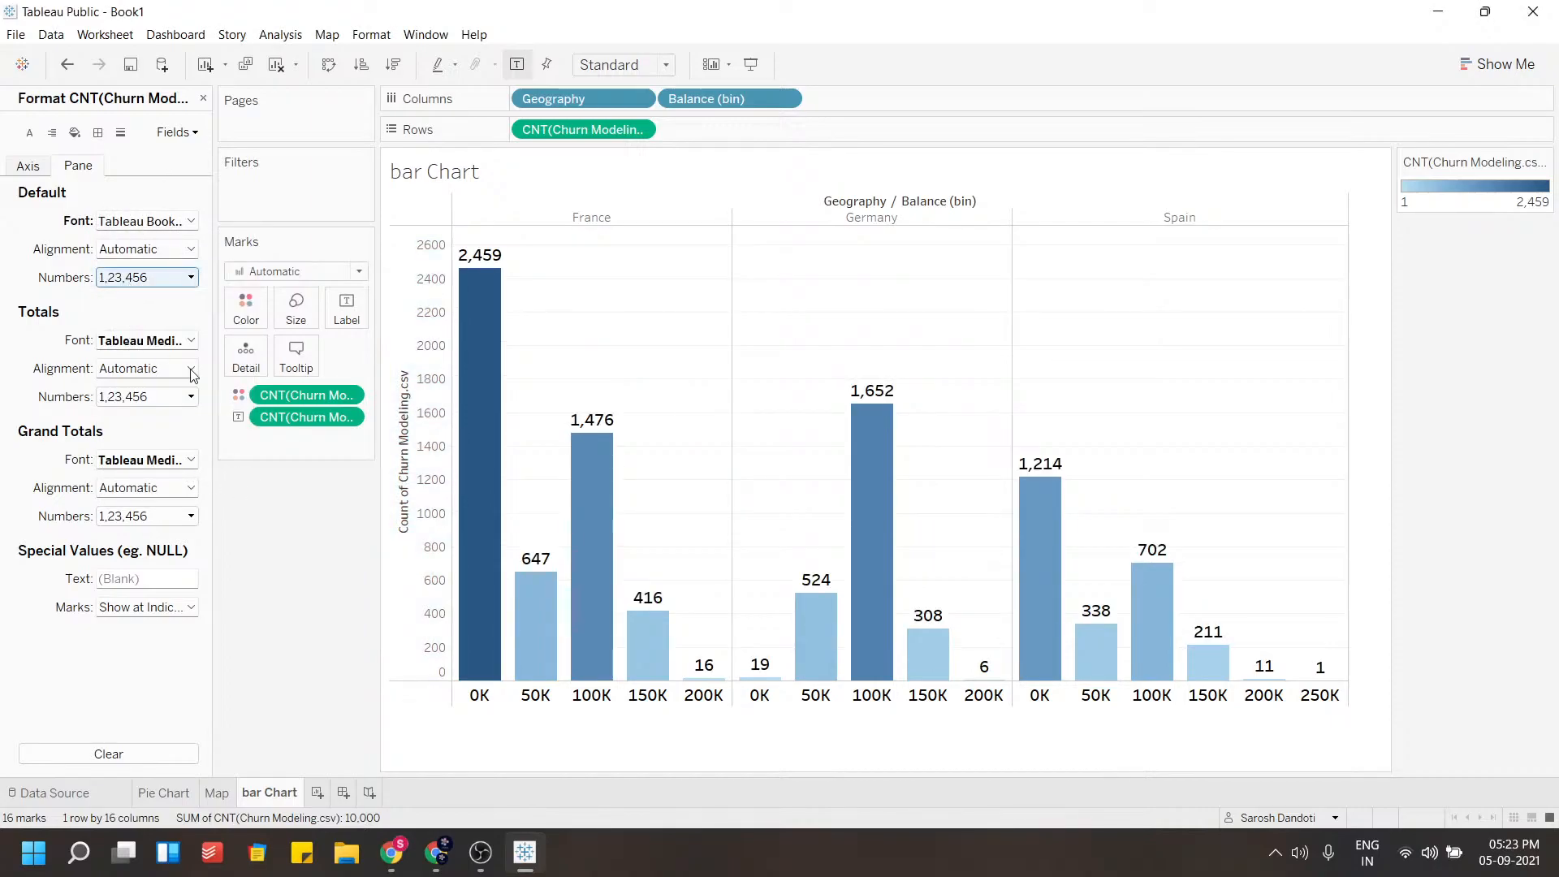
Make the count axis font bold at 12 pt and give the axis a pale shading
right_click(402, 475)
left_click(431, 533)
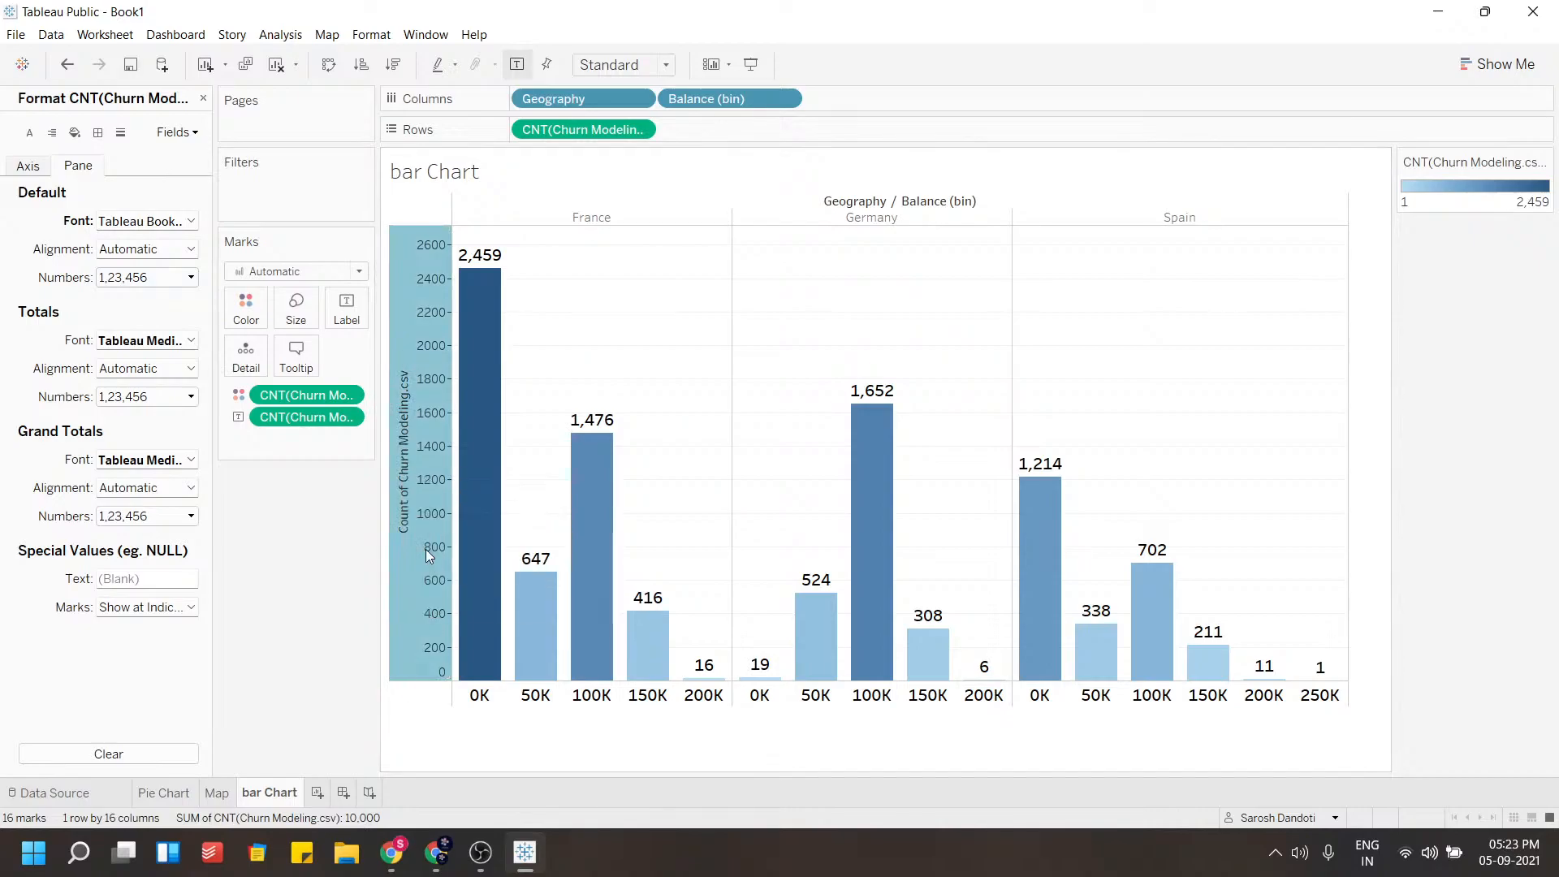
left_click(14, 169)
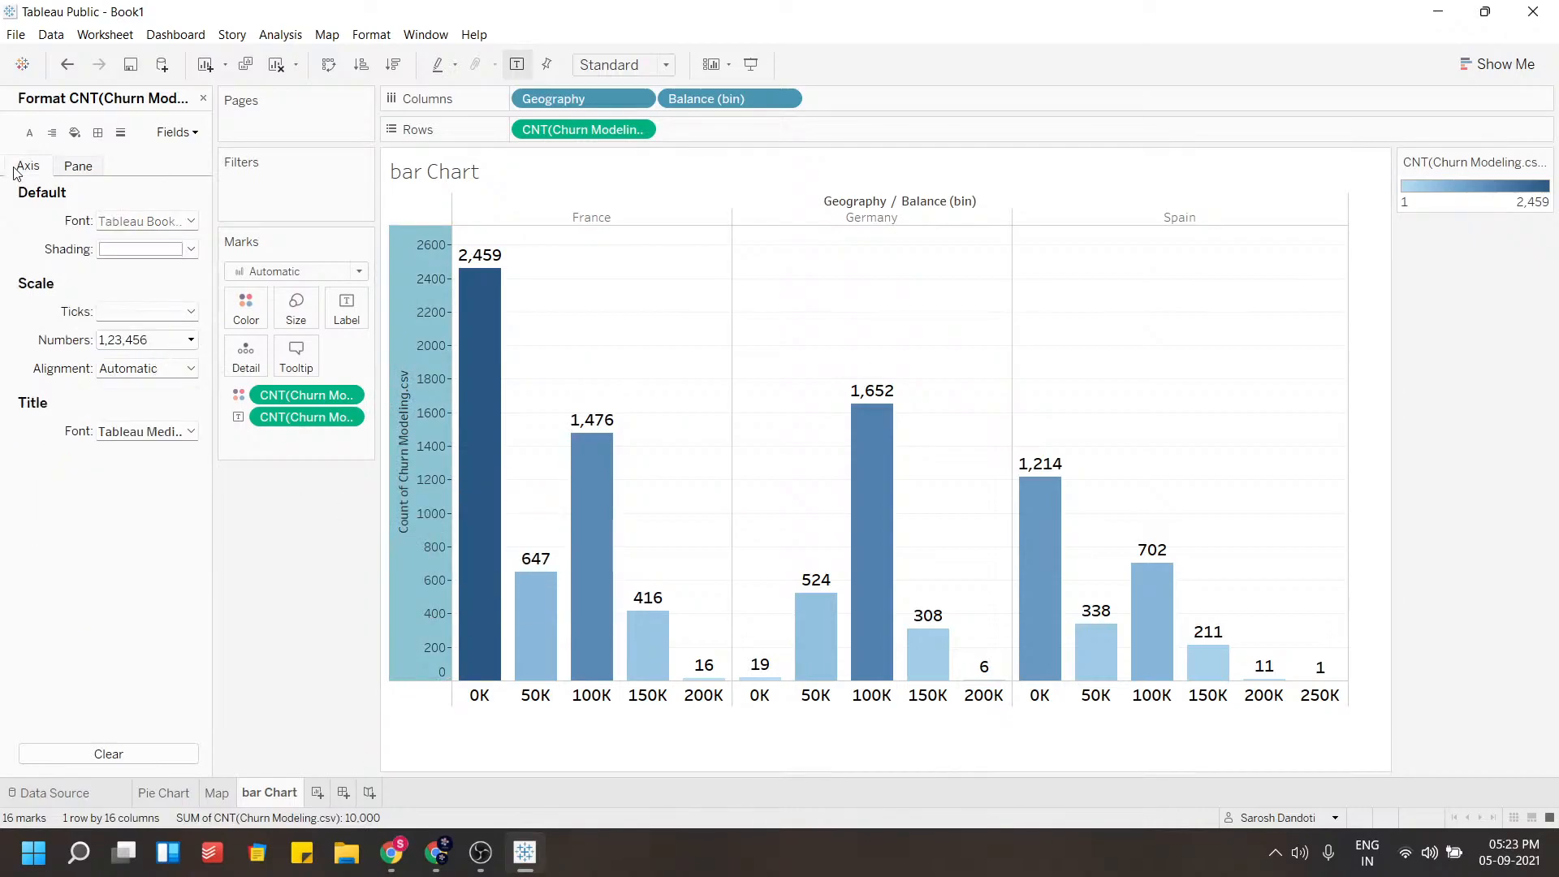
left_click(184, 228)
left_click(168, 275)
left_click(138, 276)
left_click(143, 276)
left_click(120, 347)
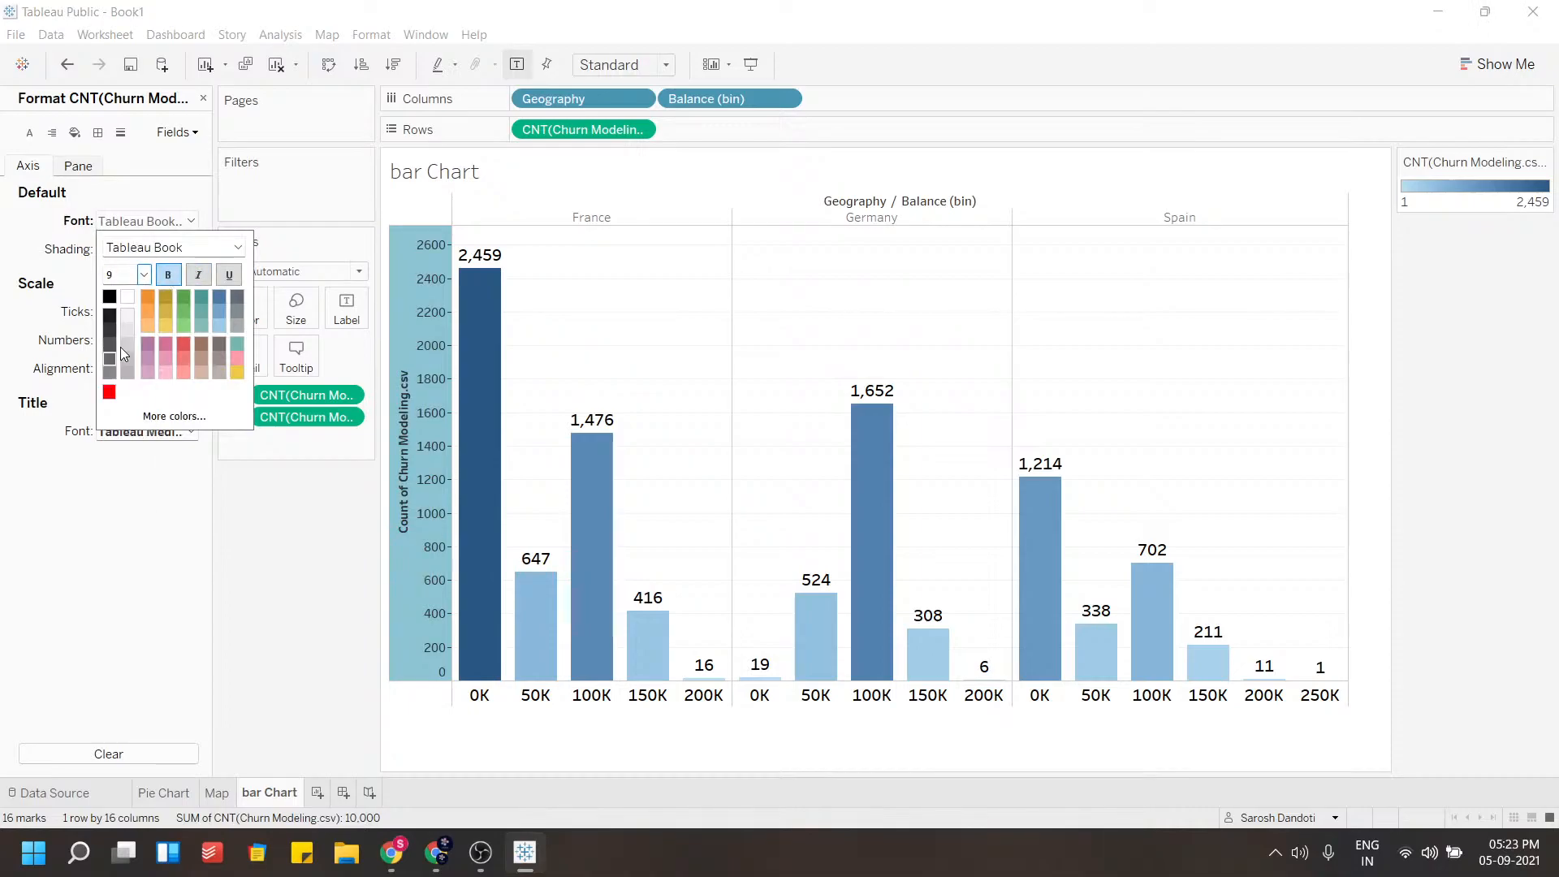
left_click(76, 291)
left_click(143, 250)
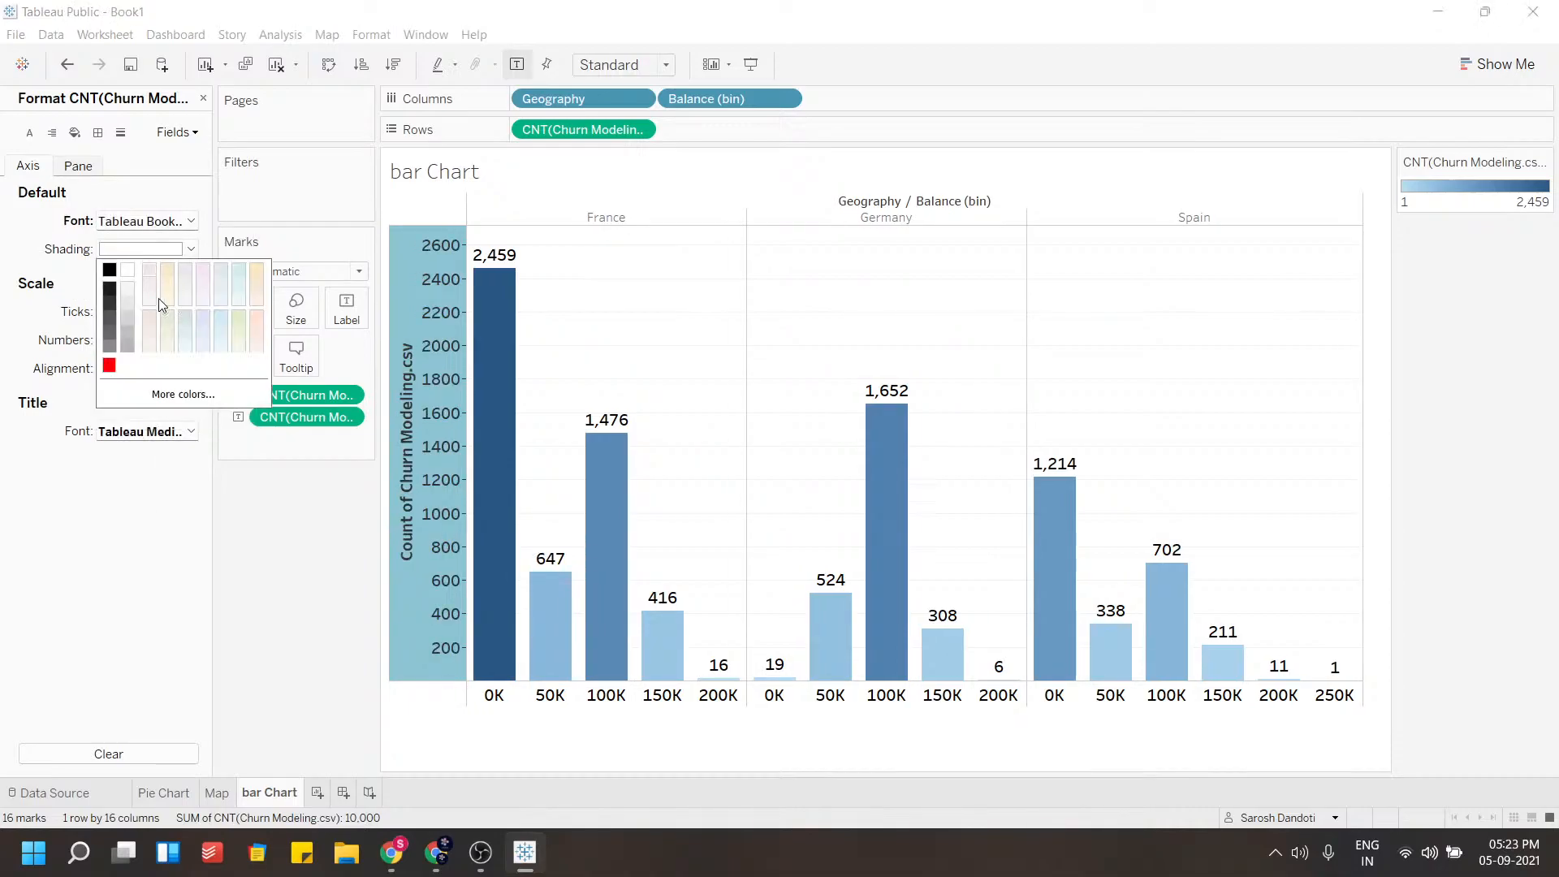
left_click(236, 318)
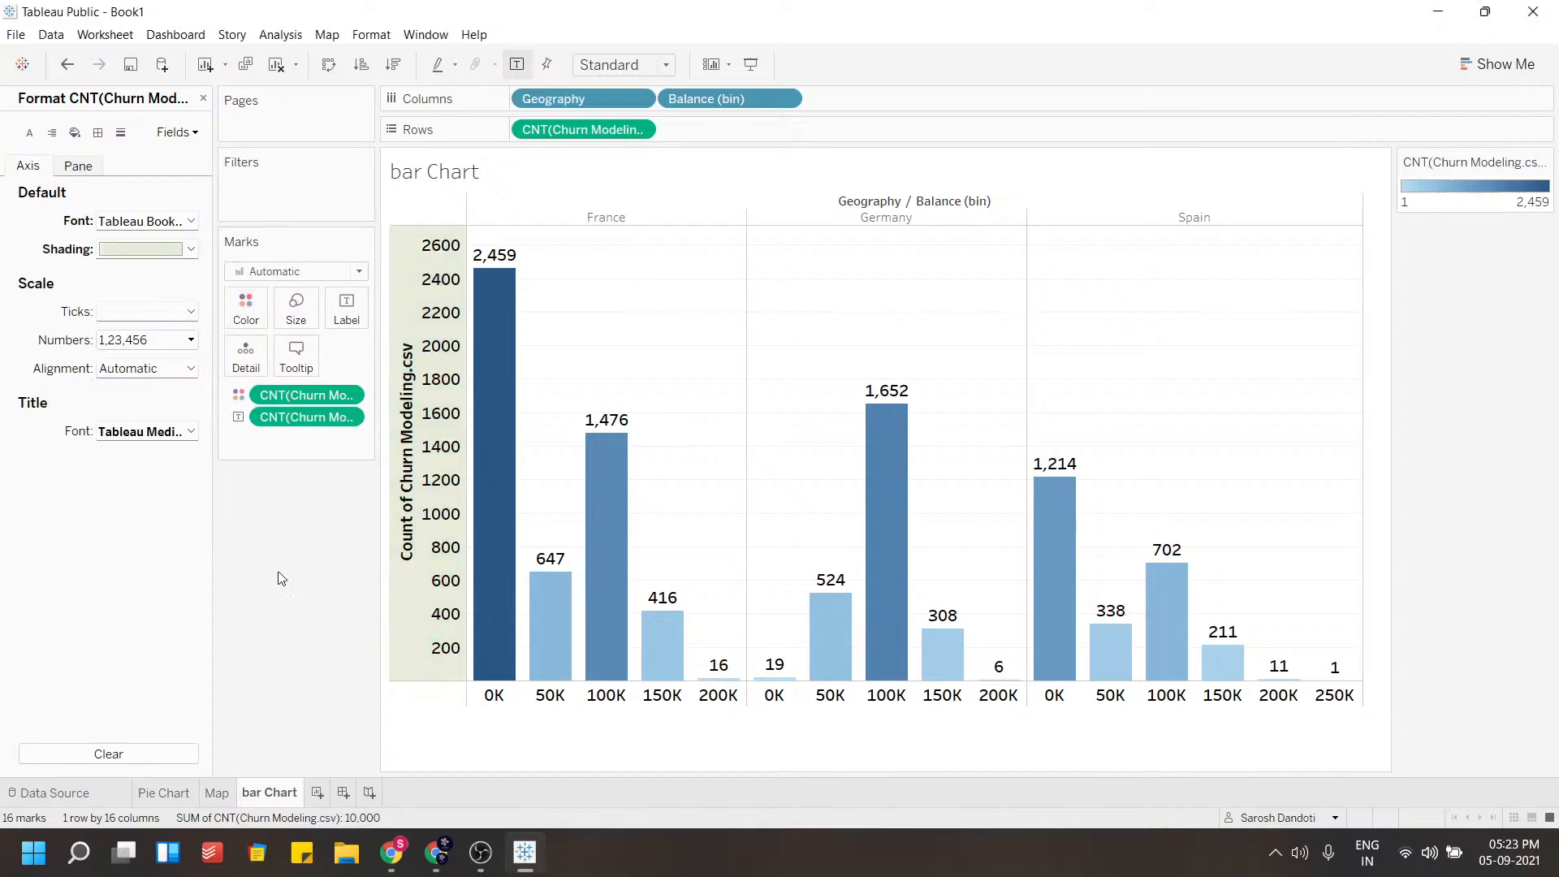
Give the Balance (bin) header a pale green shading
right_click(513, 696)
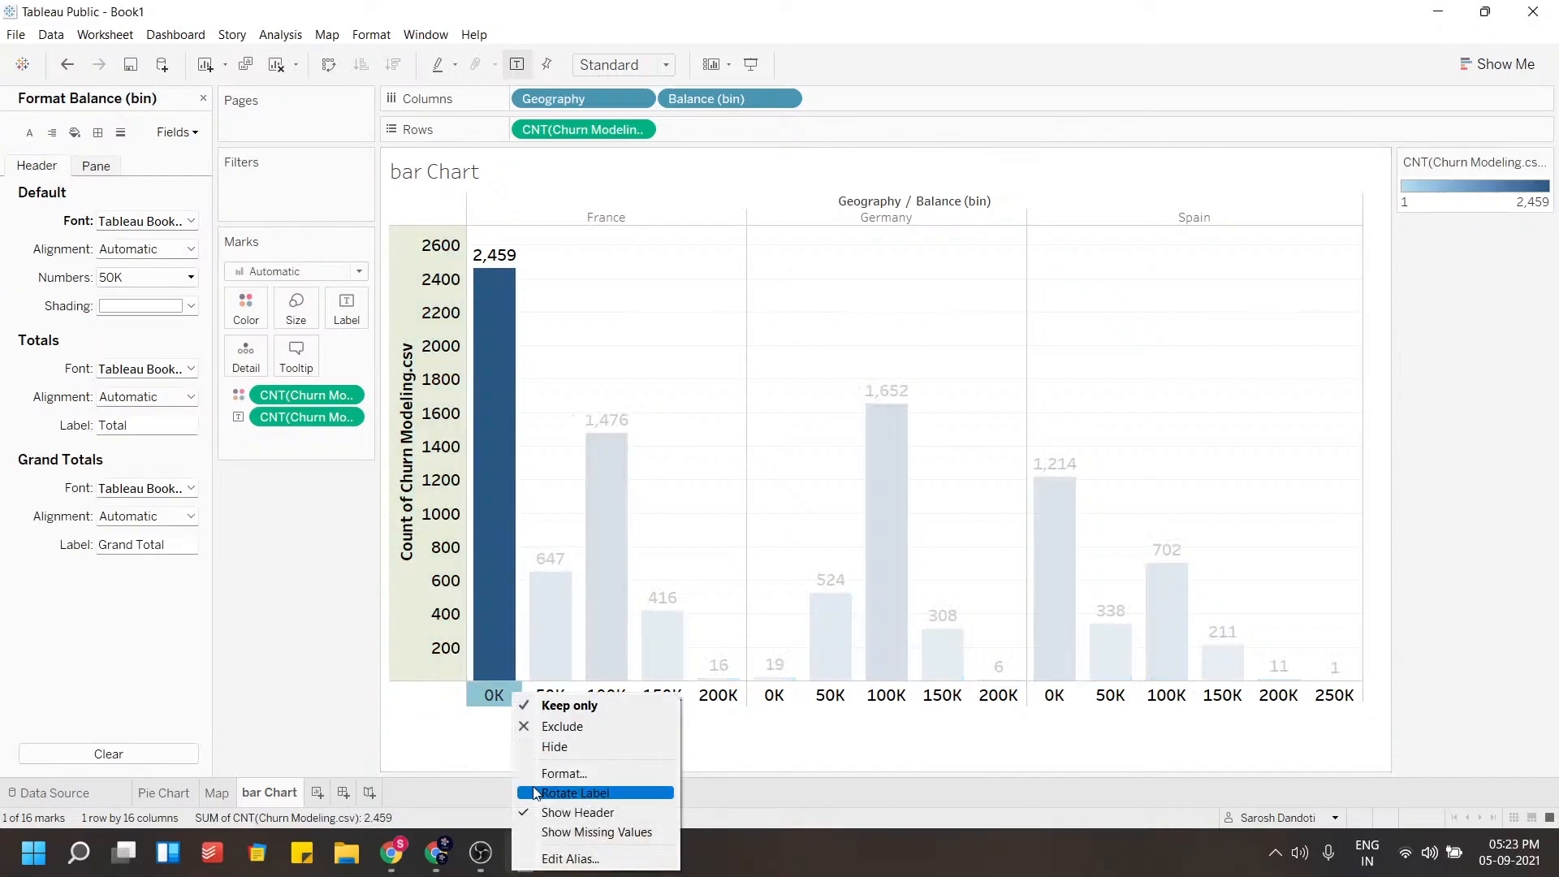
left_click(548, 776)
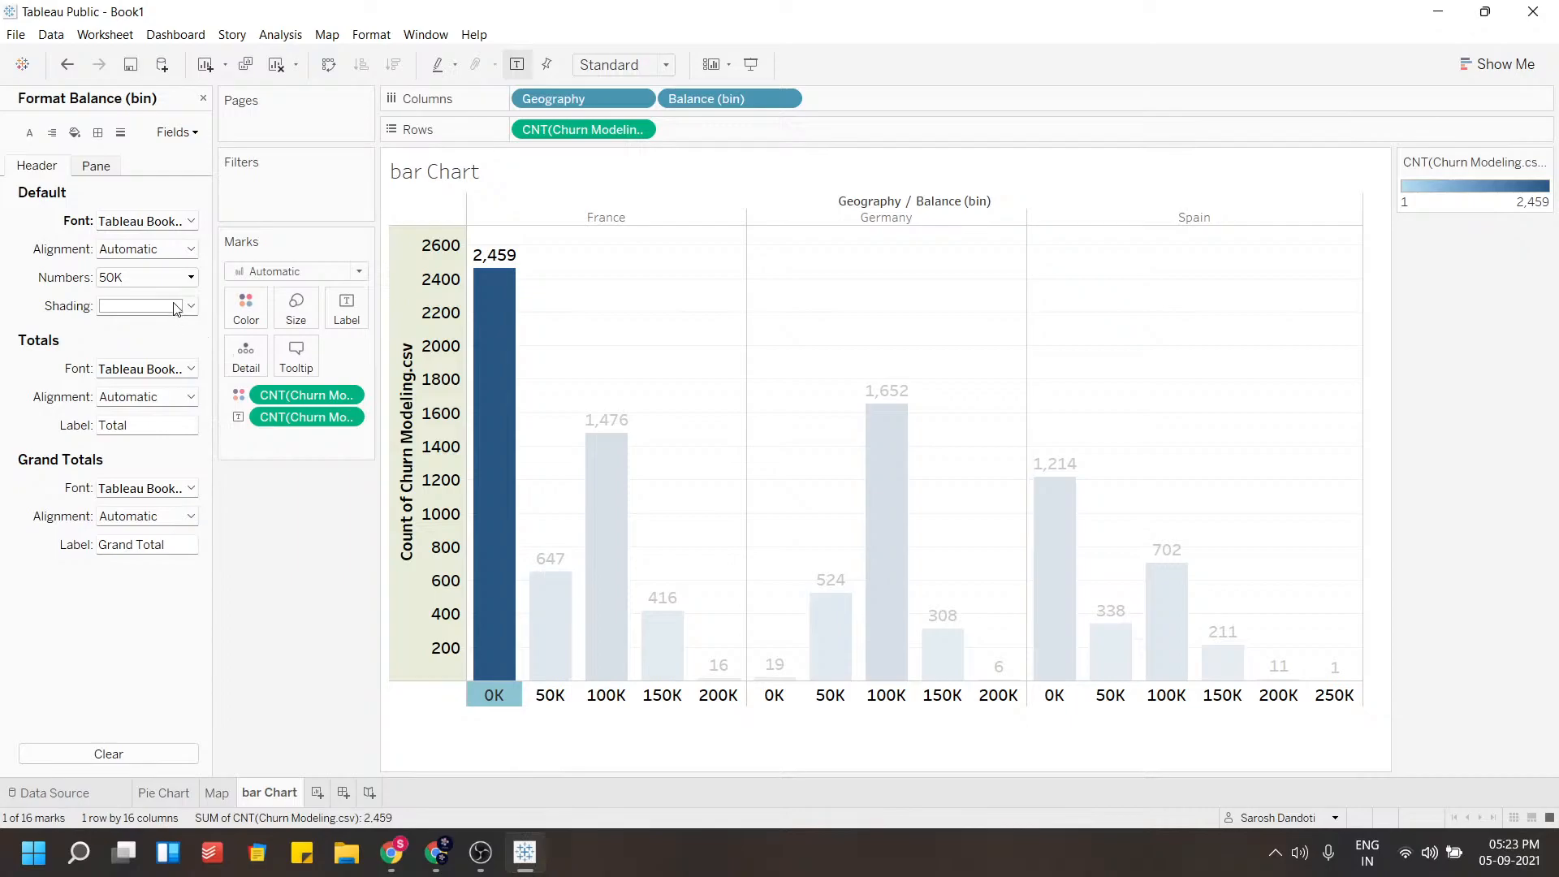
left_click(175, 307)
left_click(167, 373)
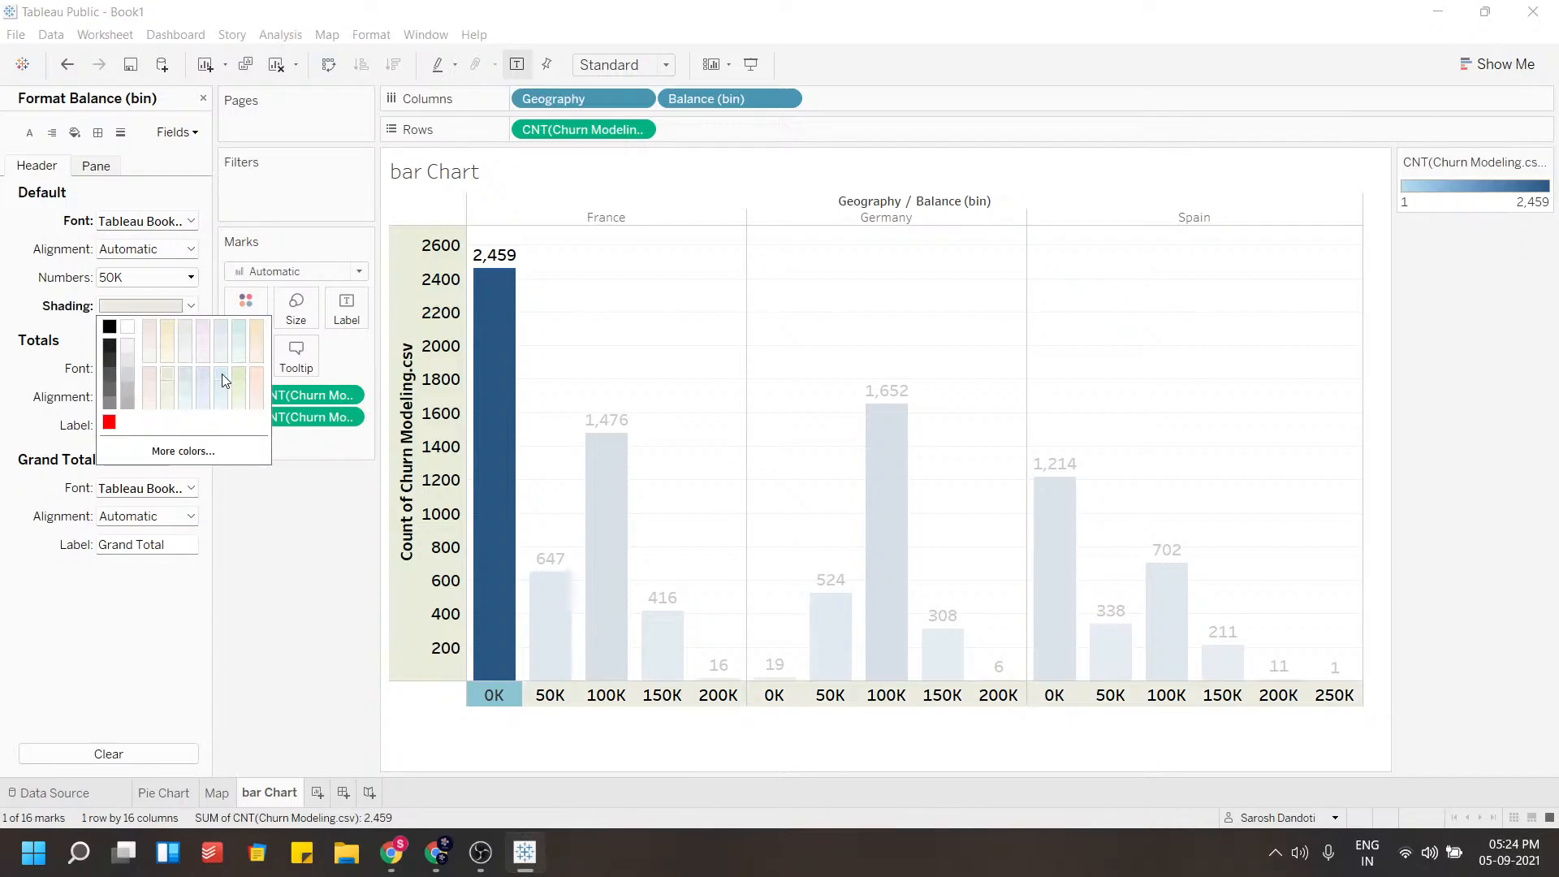
left_click(236, 379)
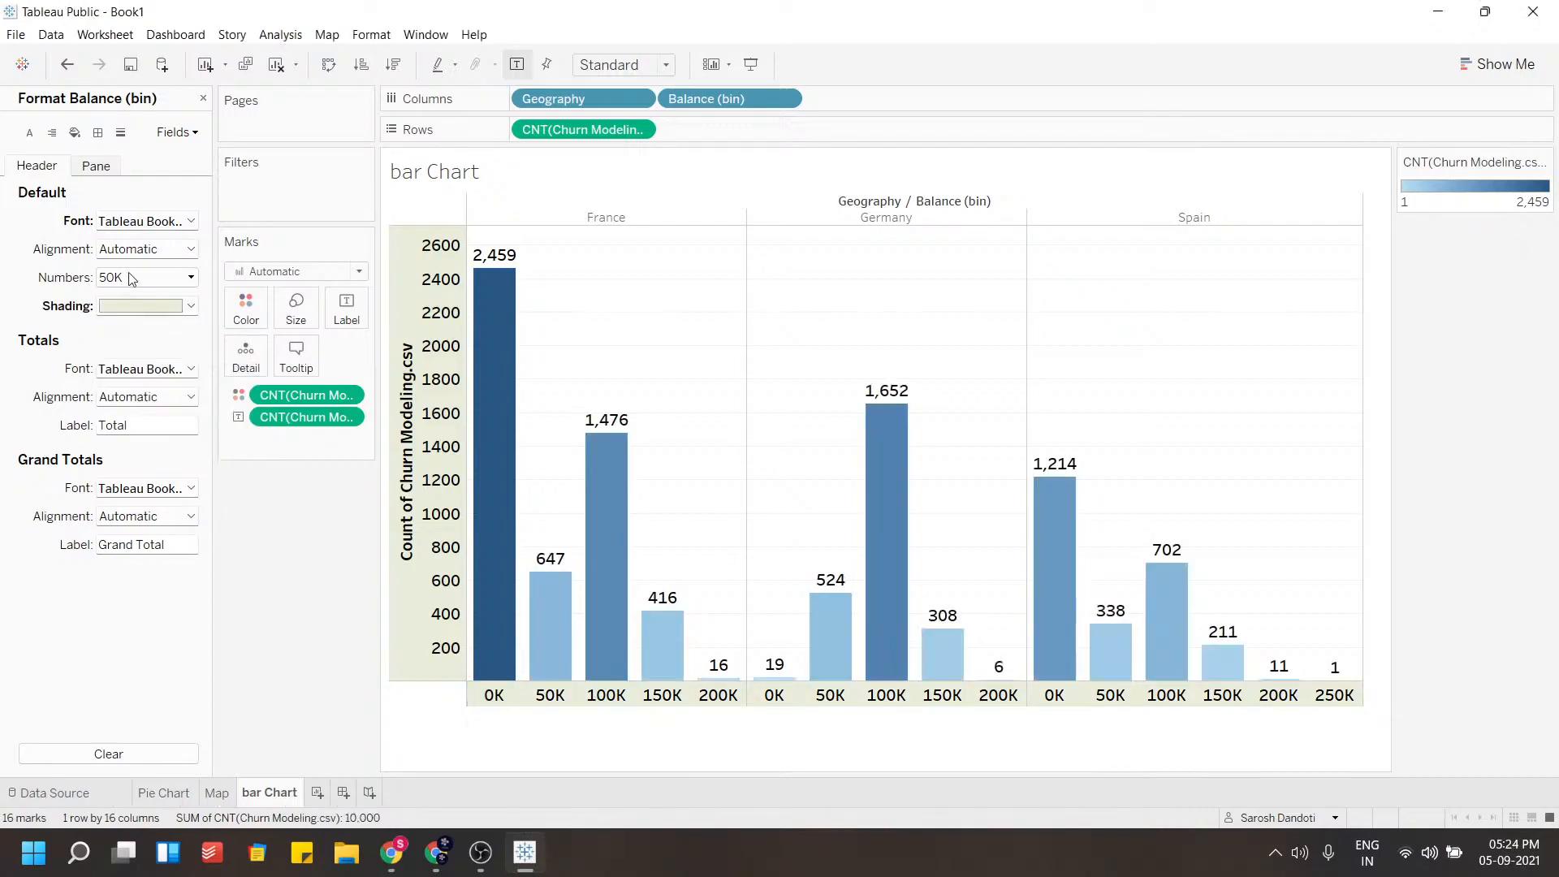
Shade the whole worksheet background in light blue
left_click(75, 134)
left_click(132, 220)
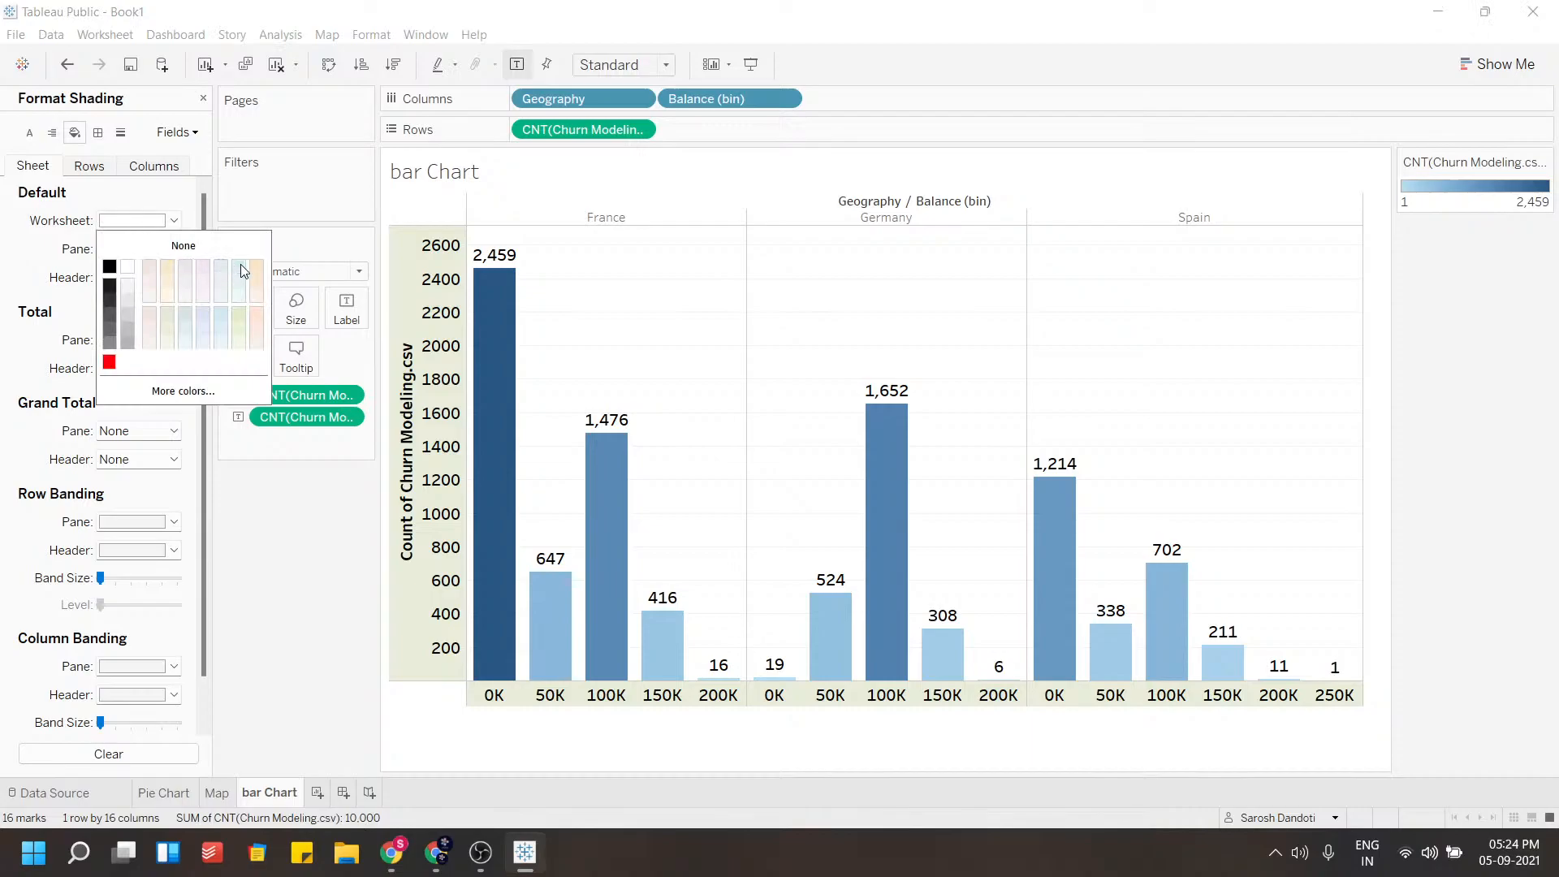
left_click(239, 267)
left_click(269, 488)
left_click(132, 220)
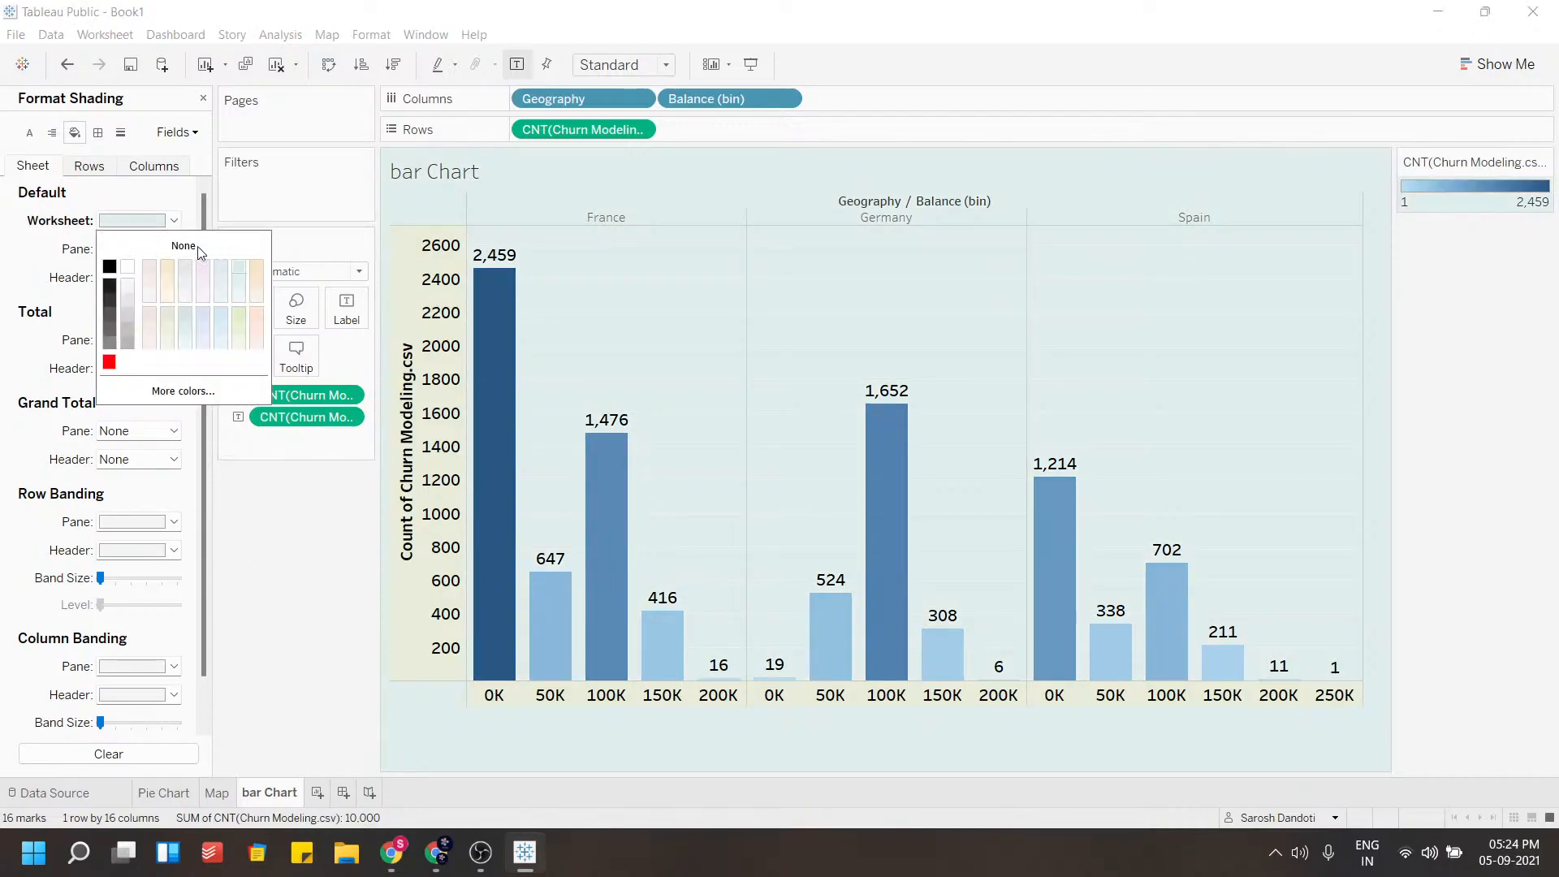
left_click(221, 315)
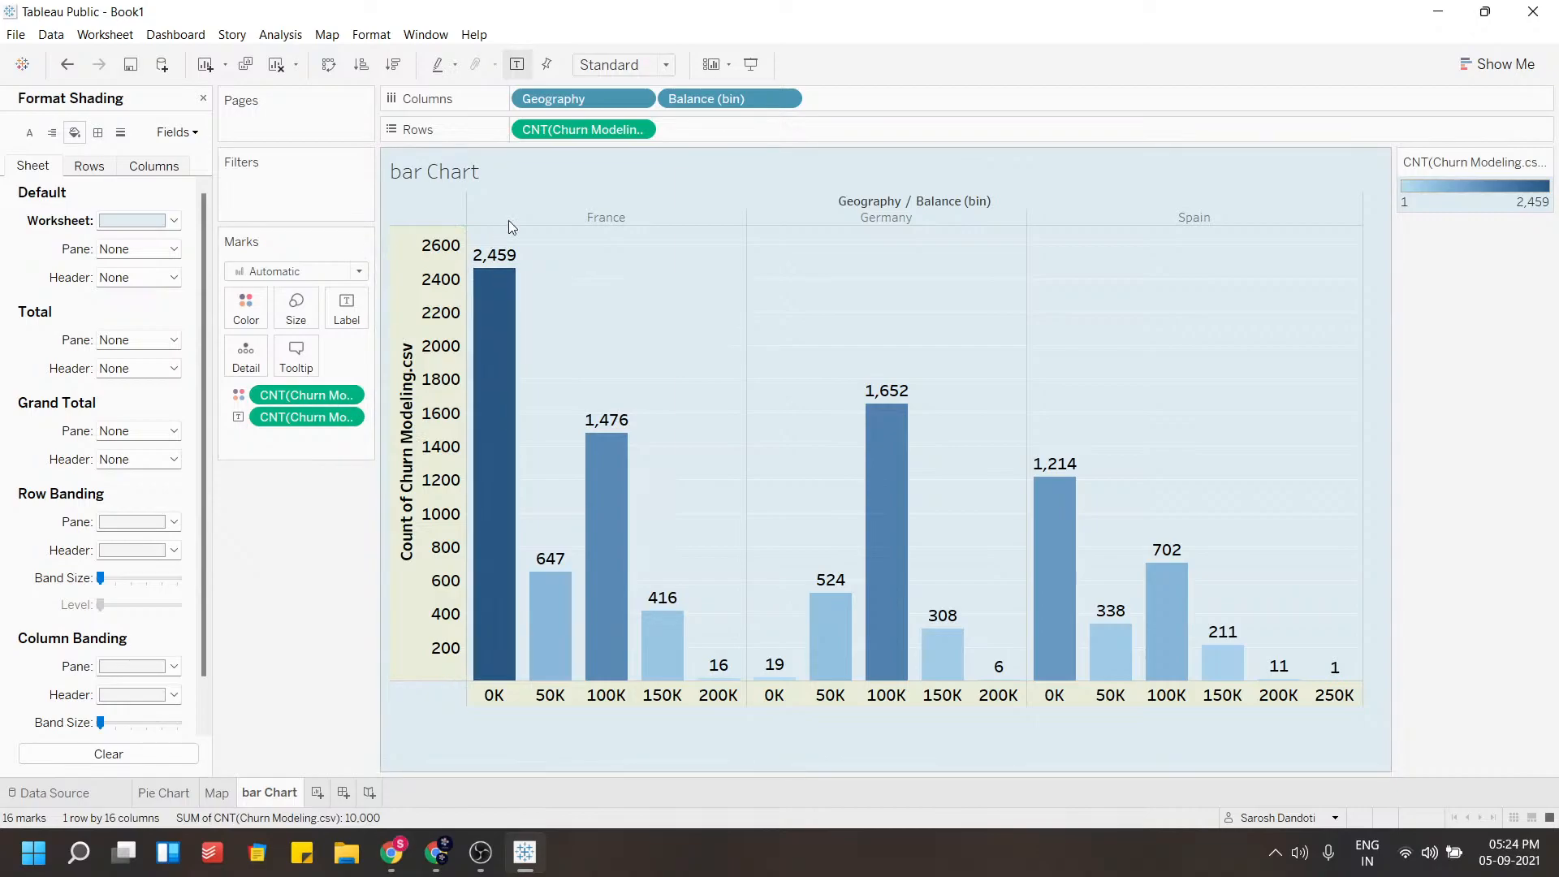
Color the bars by Geography instead of record count
left_click_drag(542, 99, 248, 307)
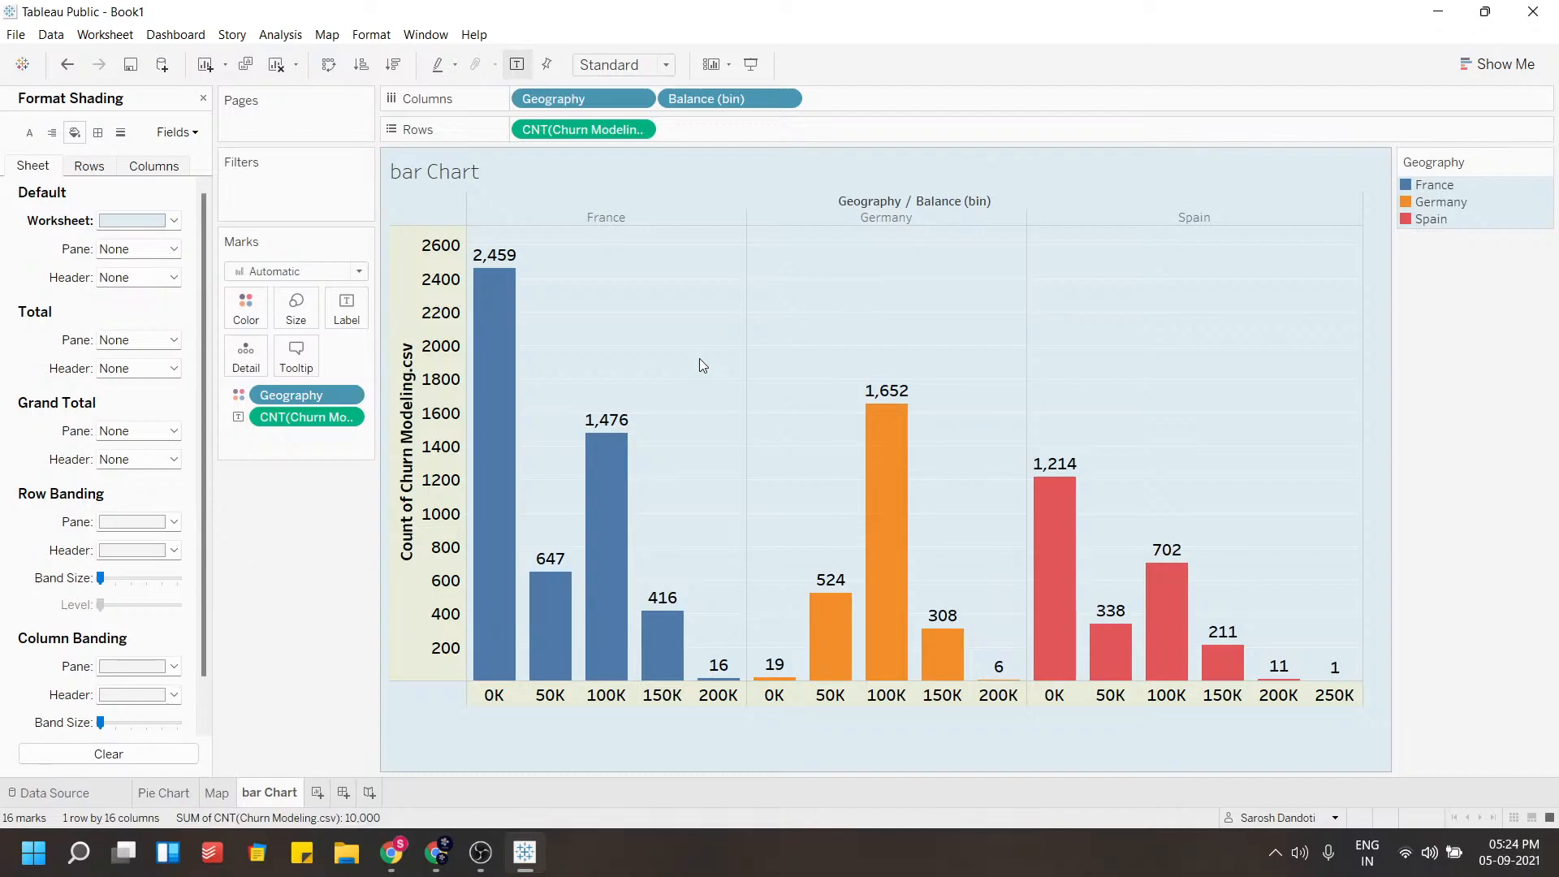
double_click(276, 794)
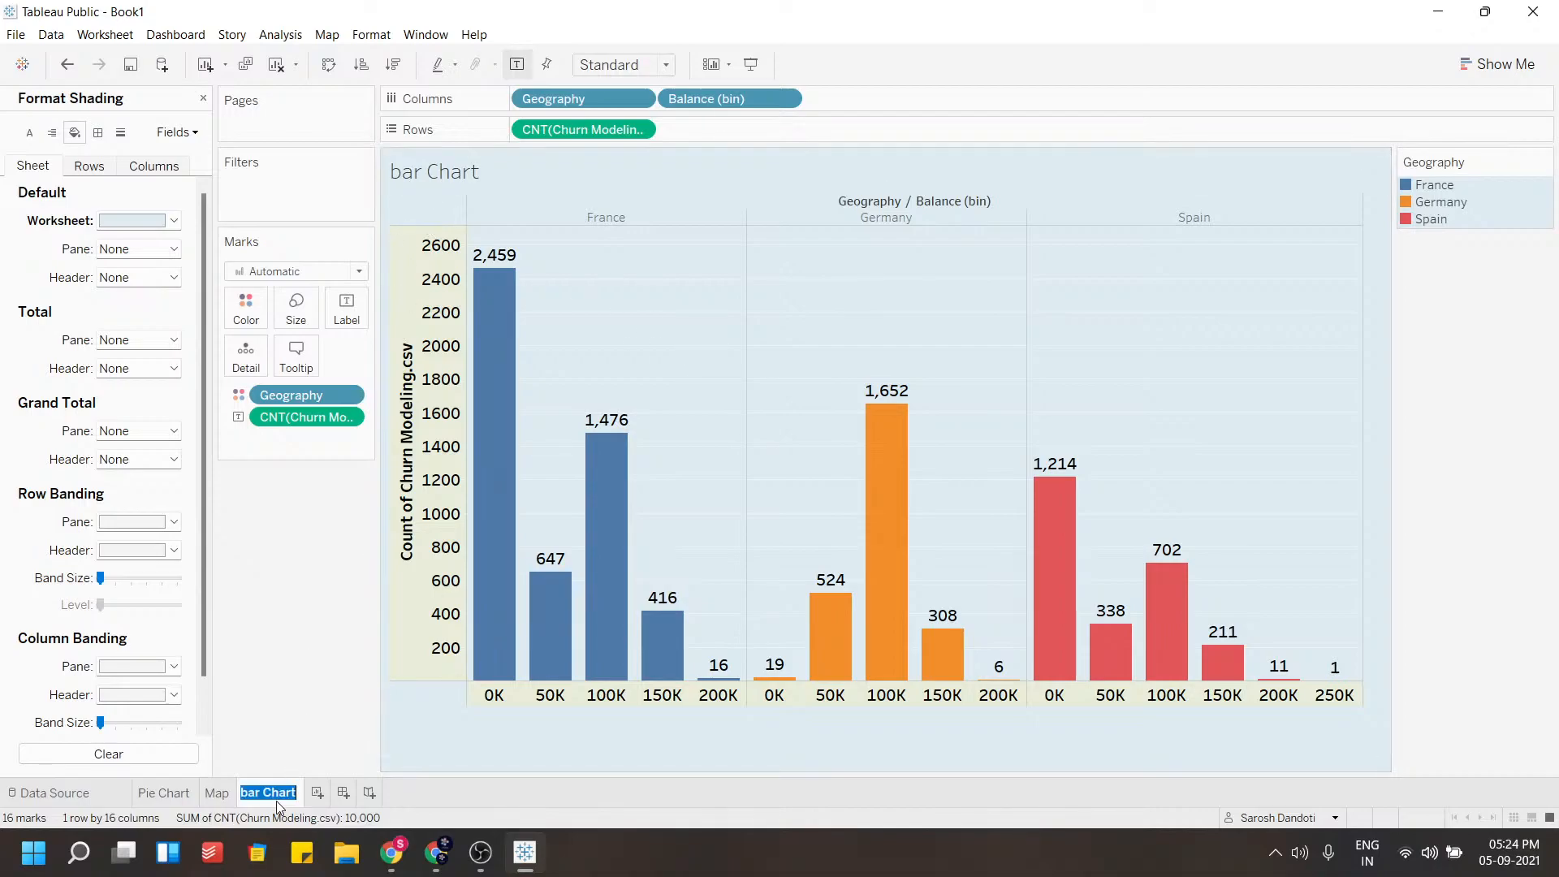
key("Return")
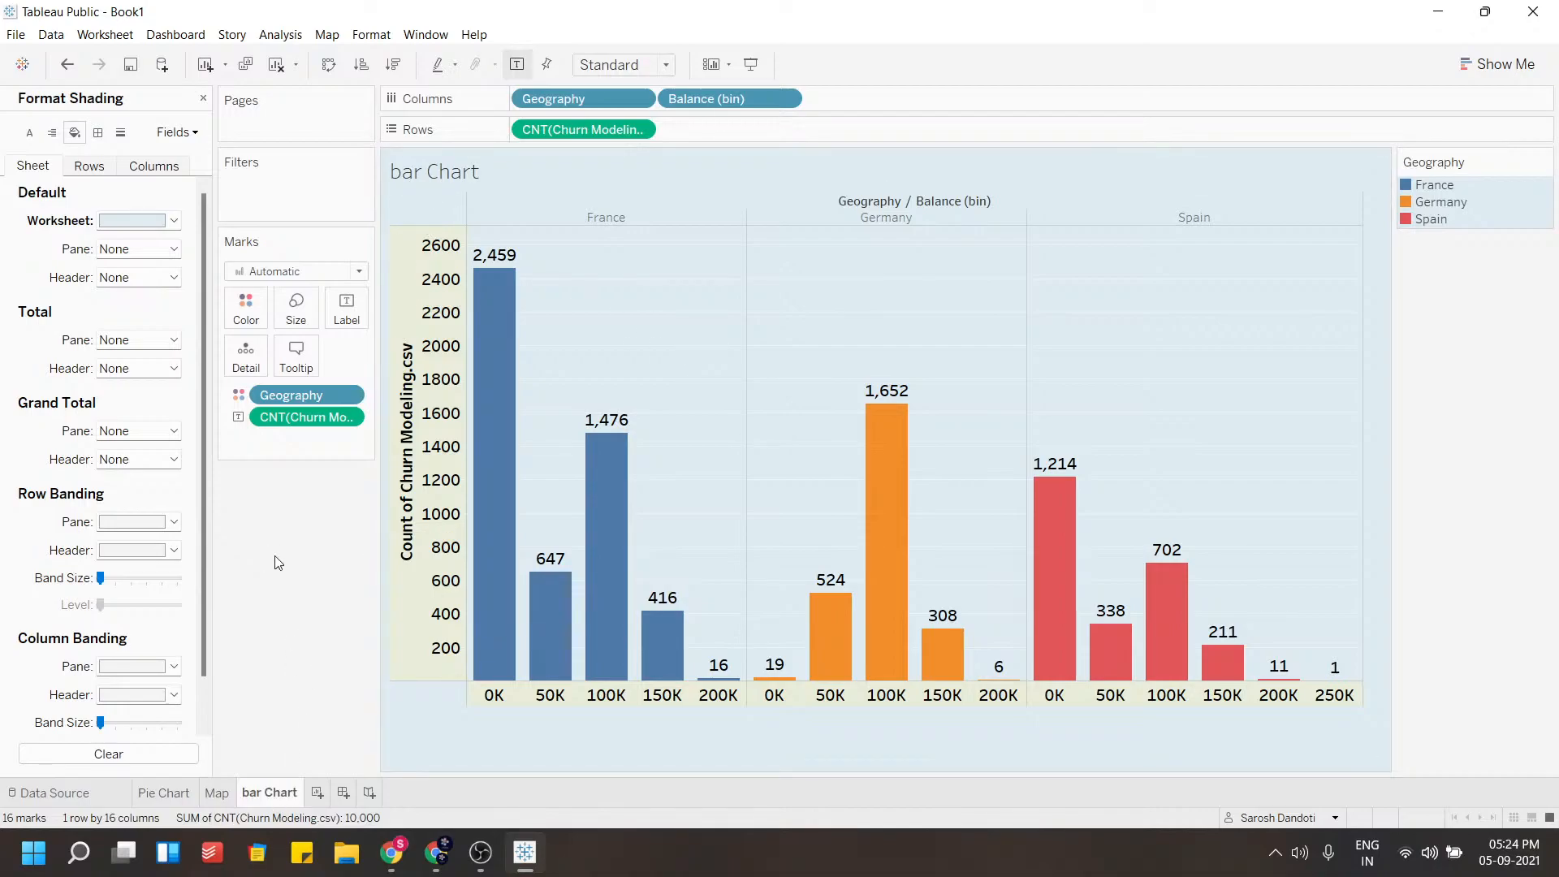
Rename the count axis title to Count
right_click(602, 221)
right_click(406, 424)
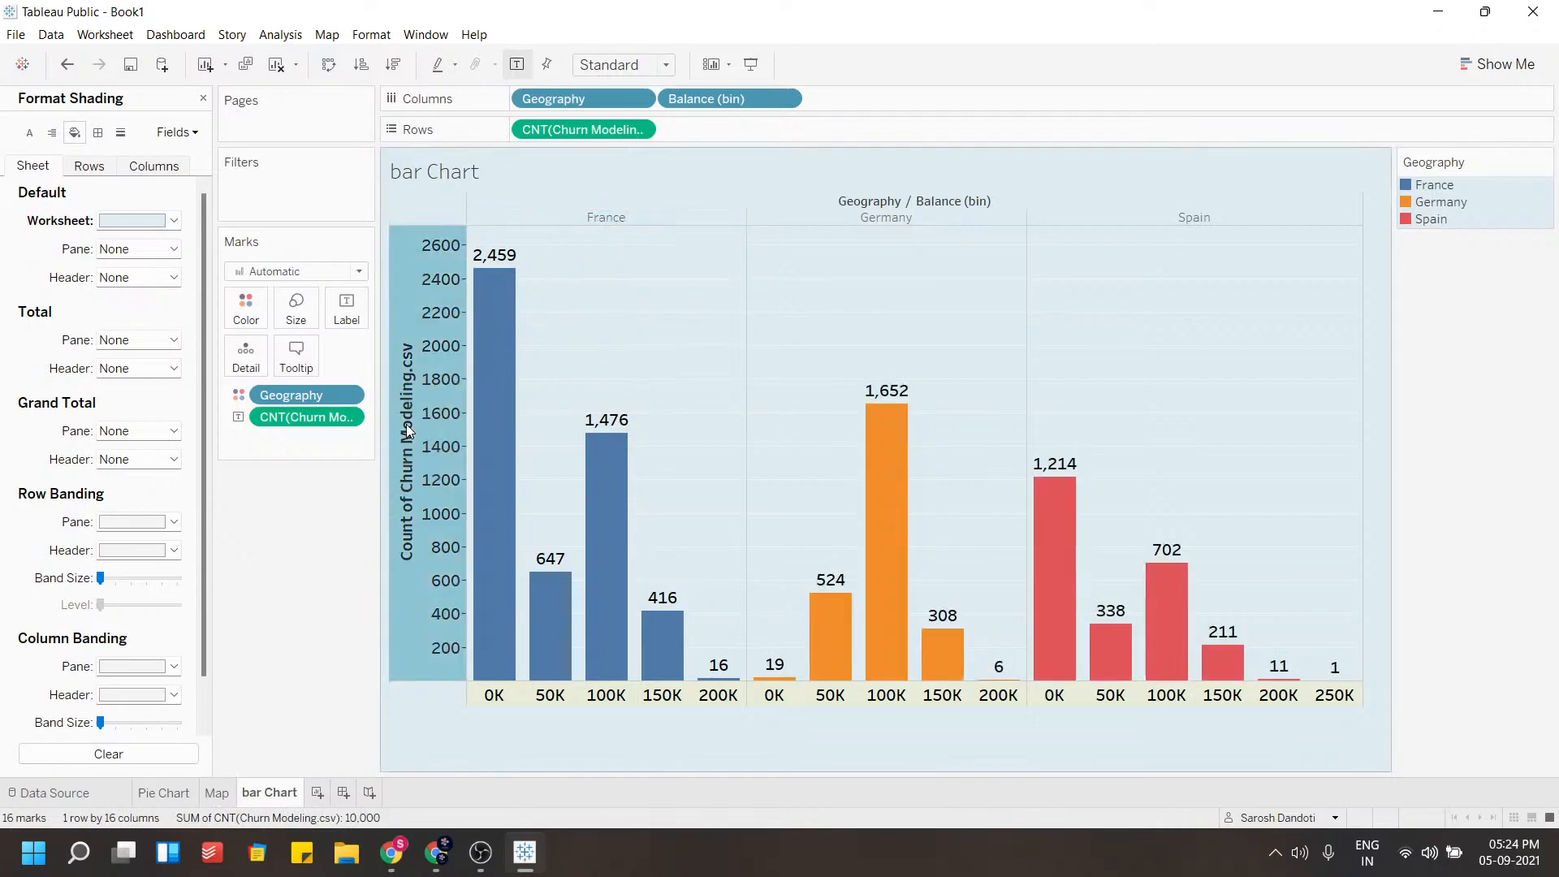
left_click(431, 433)
left_click(705, 550)
left_click_drag(739, 550, 612, 549)
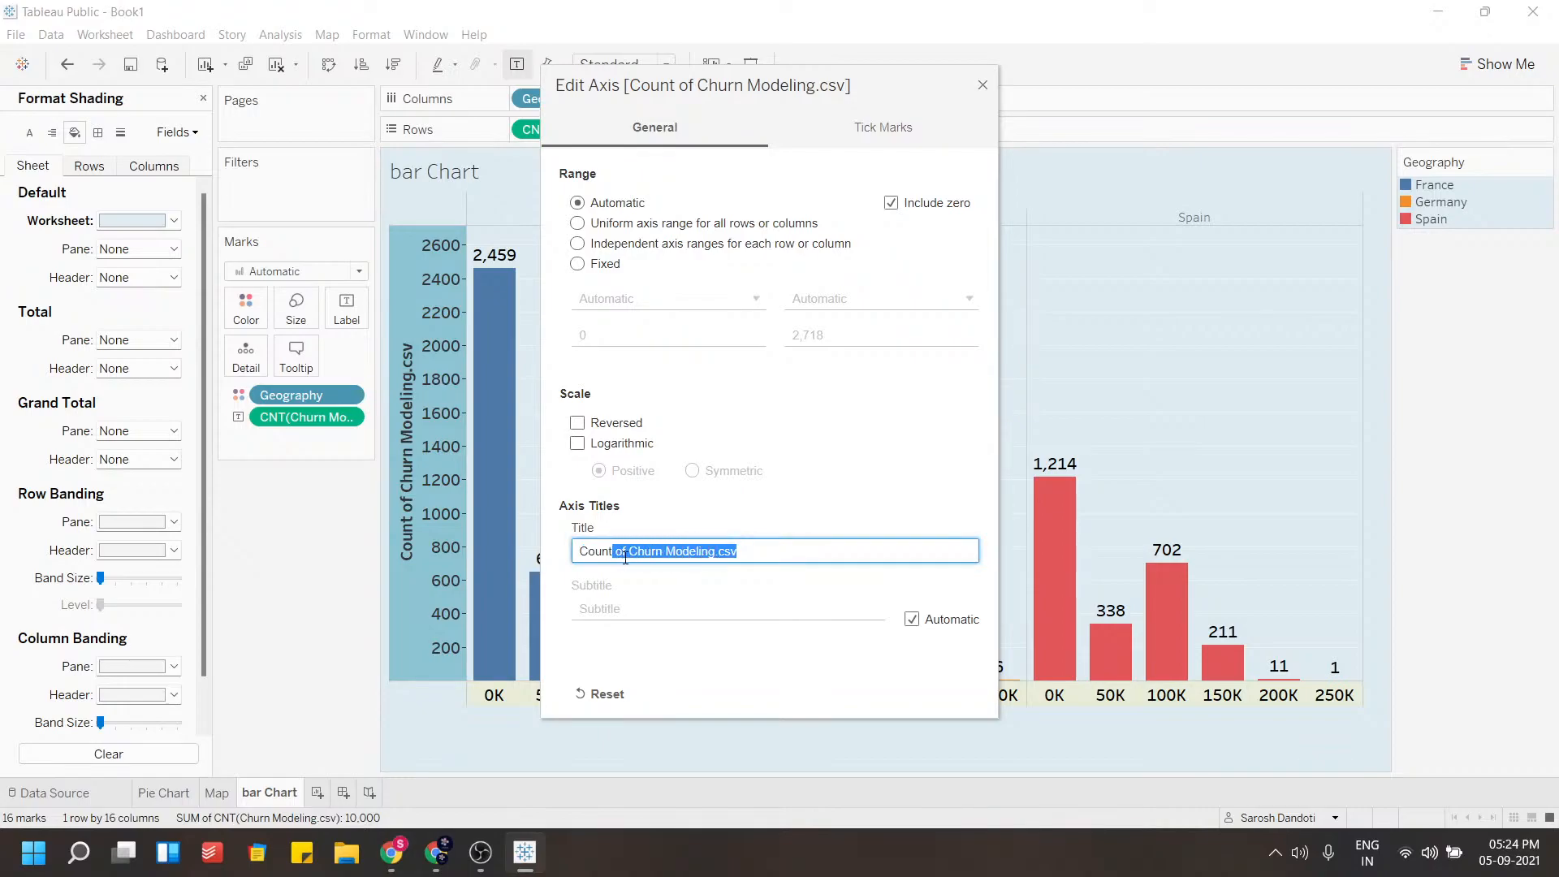
key("BackSpace")
left_click(691, 617)
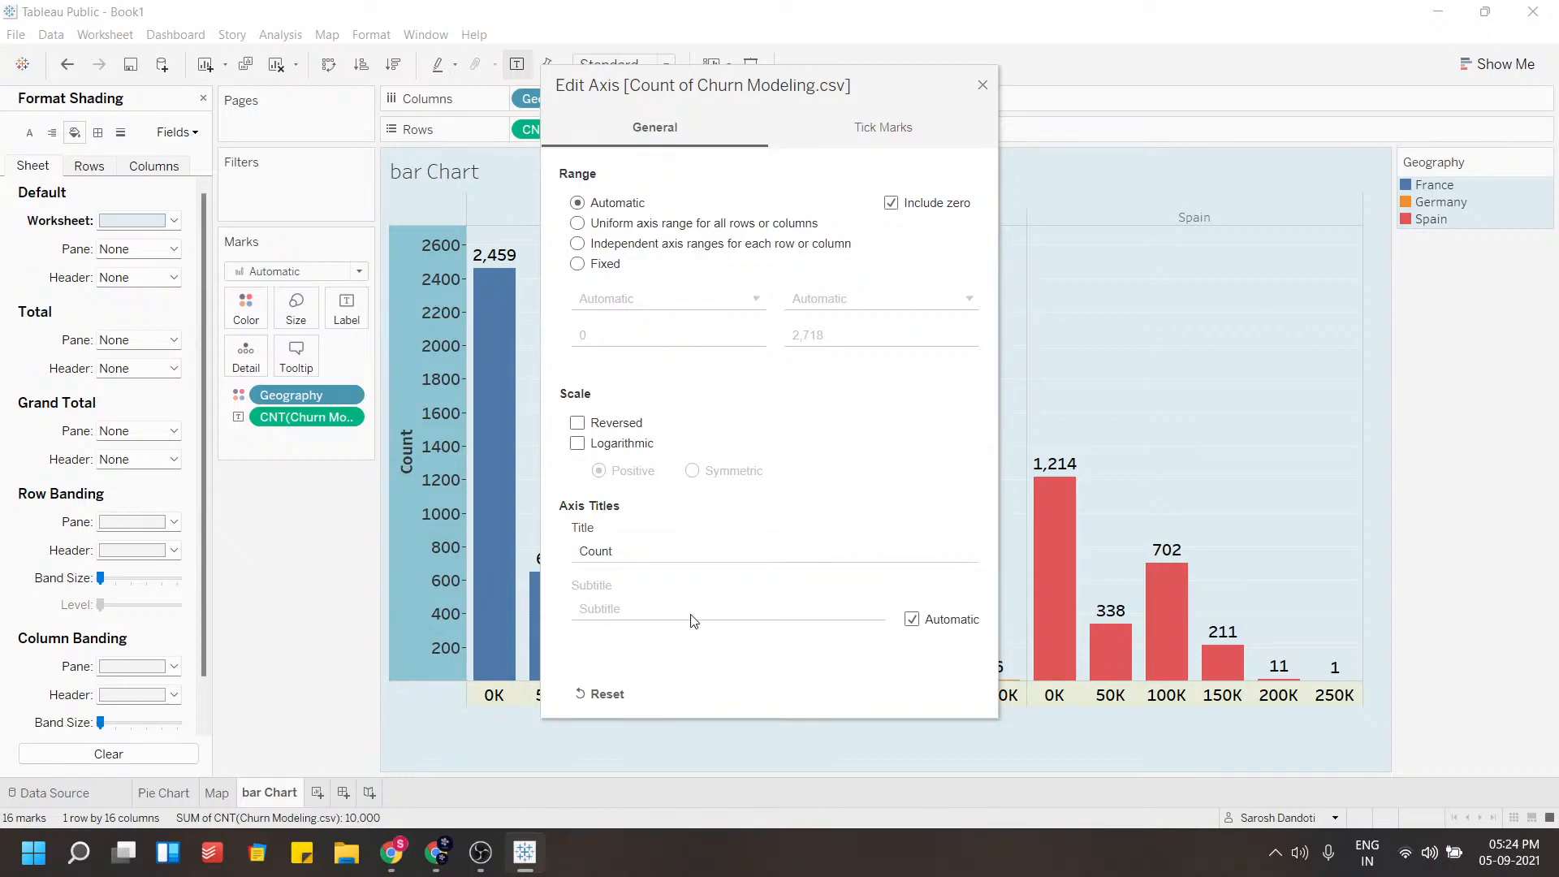
left_click(982, 86)
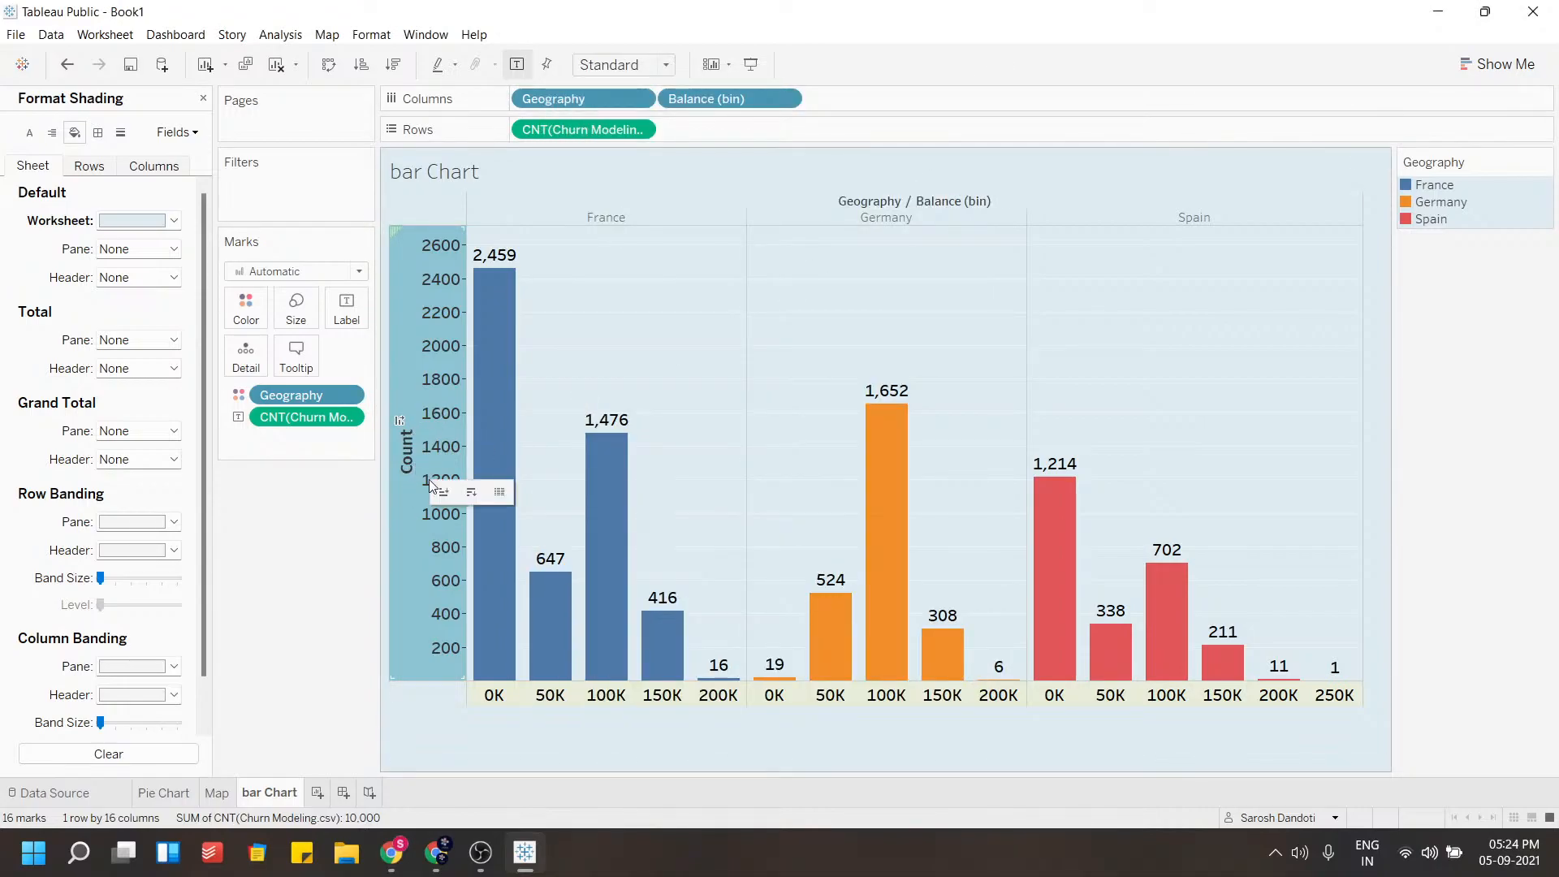
Deselect the chart and close the shading format pane
mouse_move(832, 602)
mouse_move(872, 666)
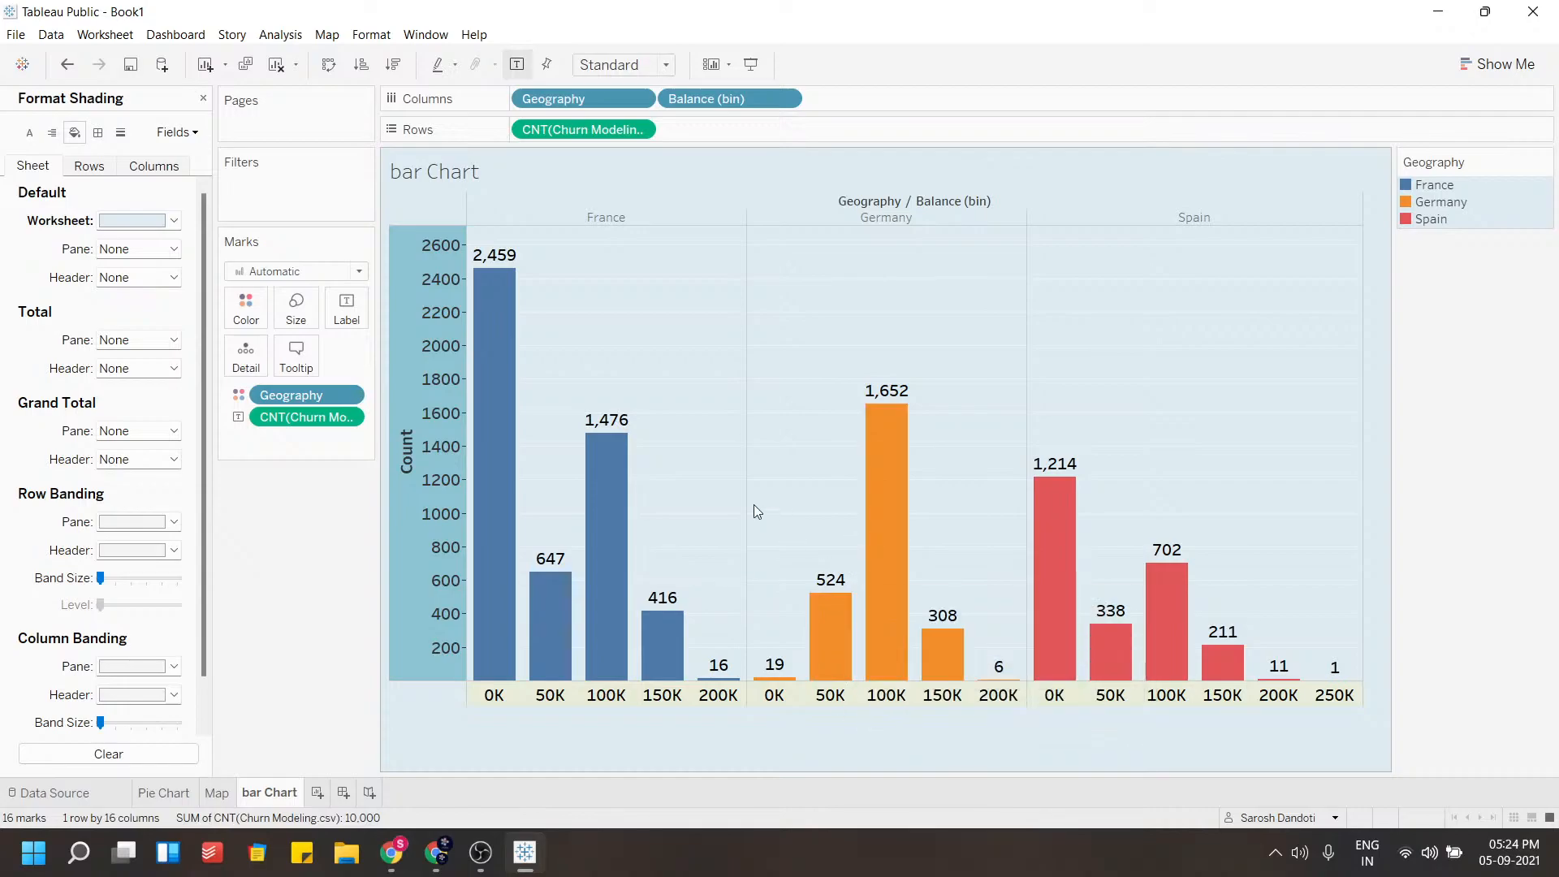
left_click(269, 535)
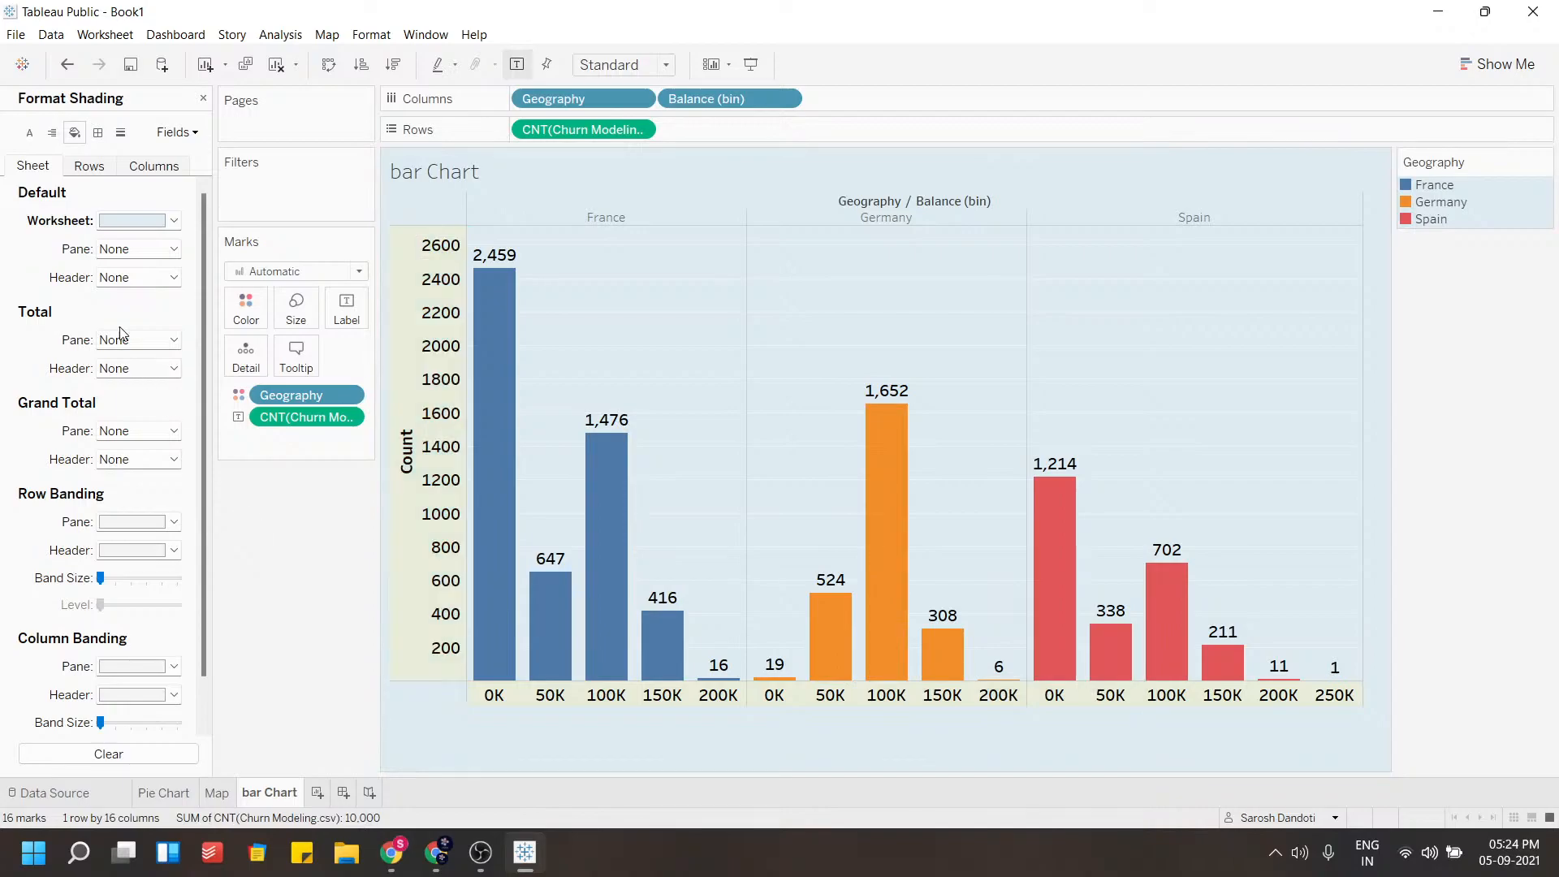
left_click(203, 98)
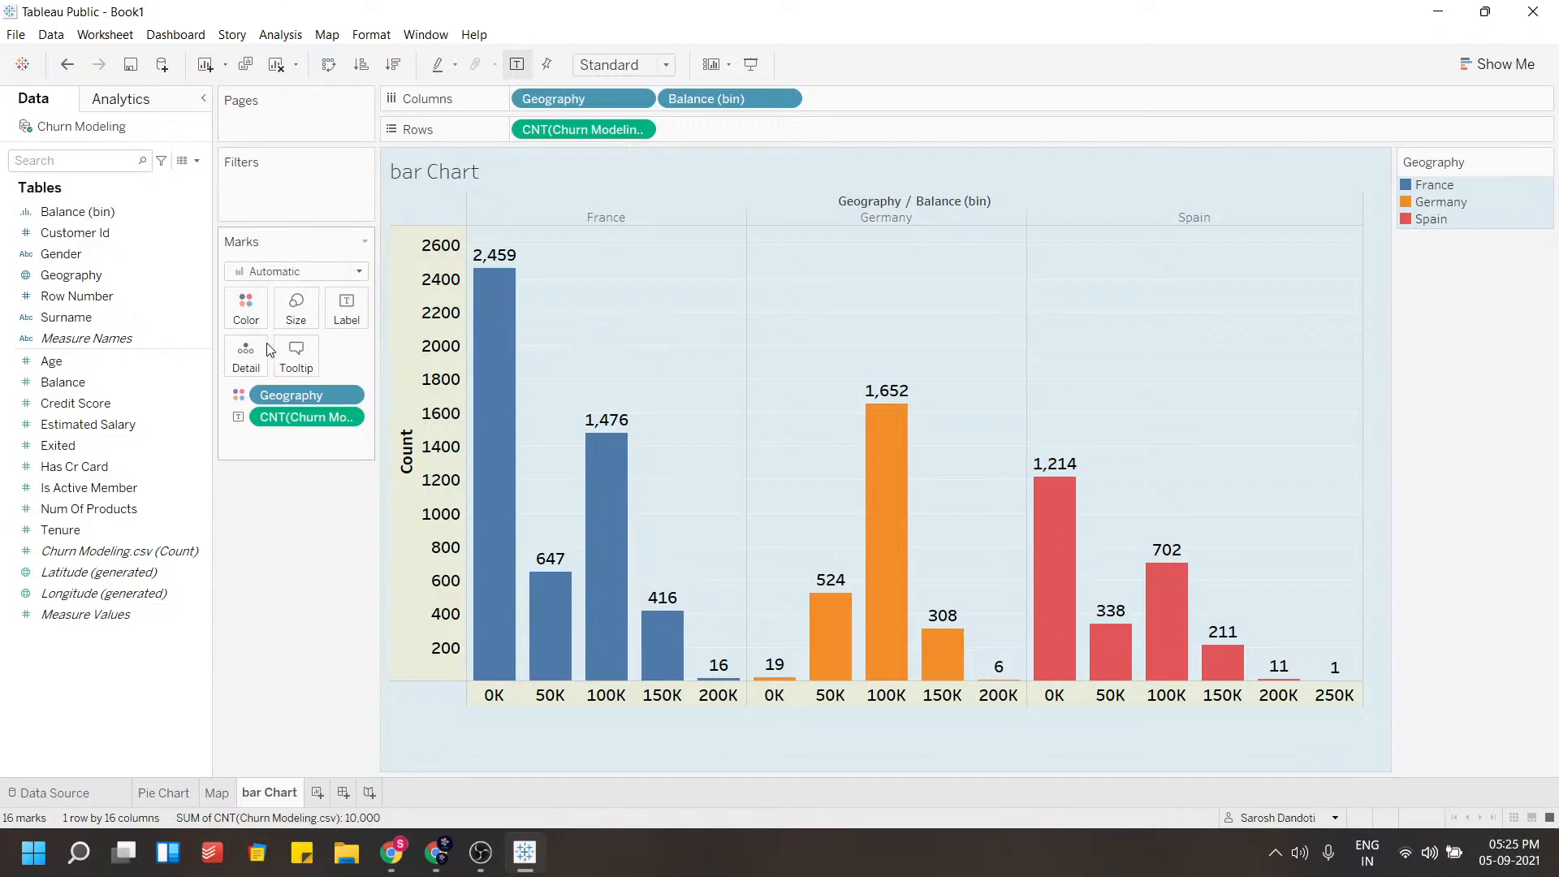
Add Tenure as a filter on all values, keeping the range 0 to 10
left_click_drag(65, 529, 261, 185)
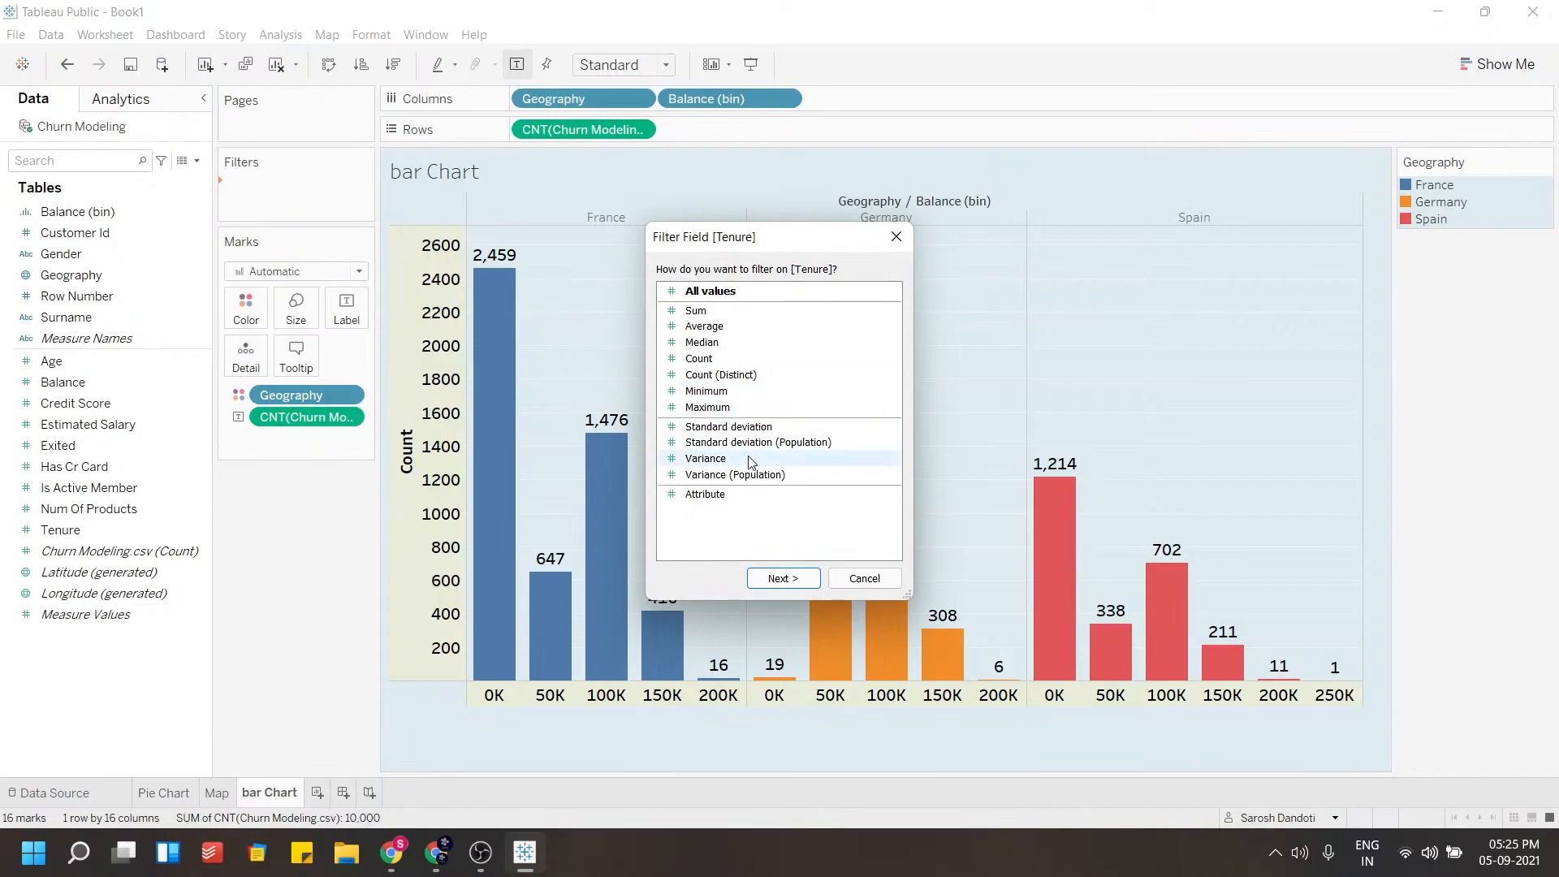
left_click(779, 578)
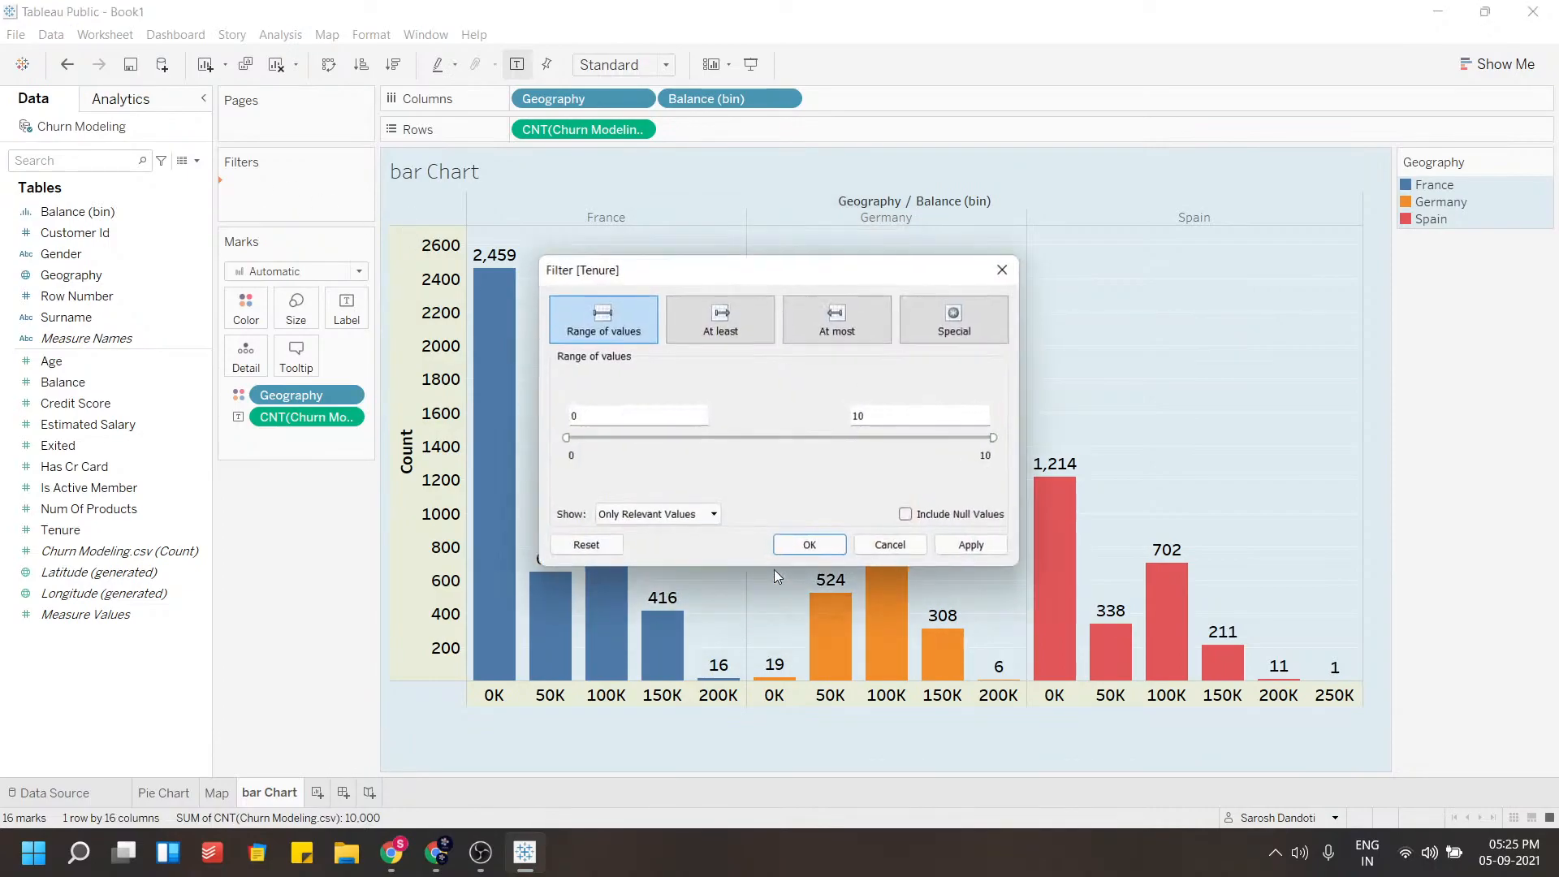
left_click(811, 545)
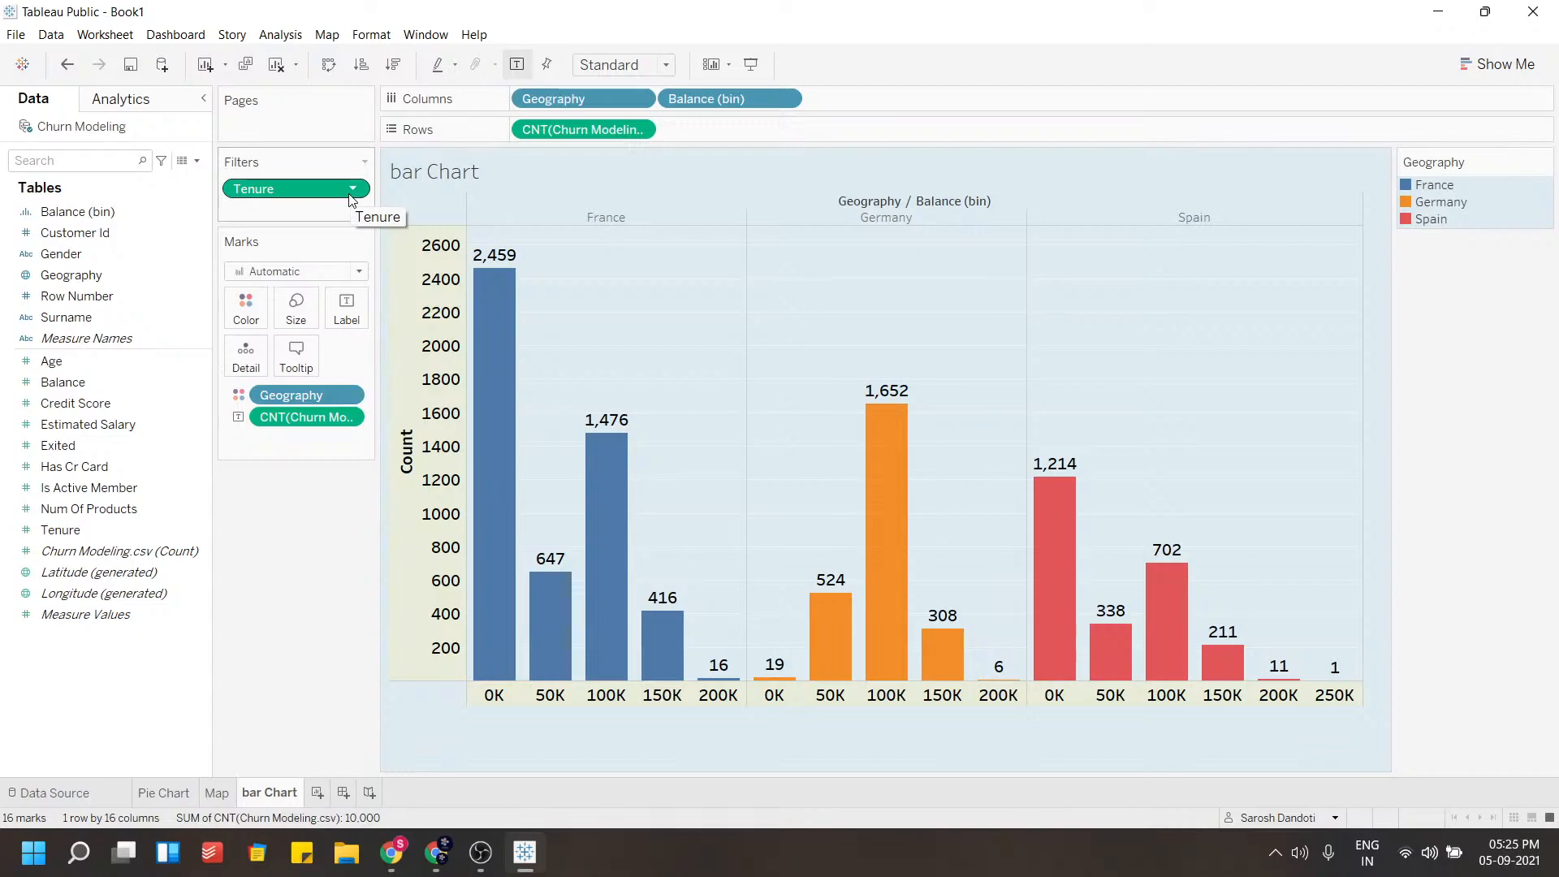
Open the data source and inspect the Tenure values in the data table
left_click(55, 793)
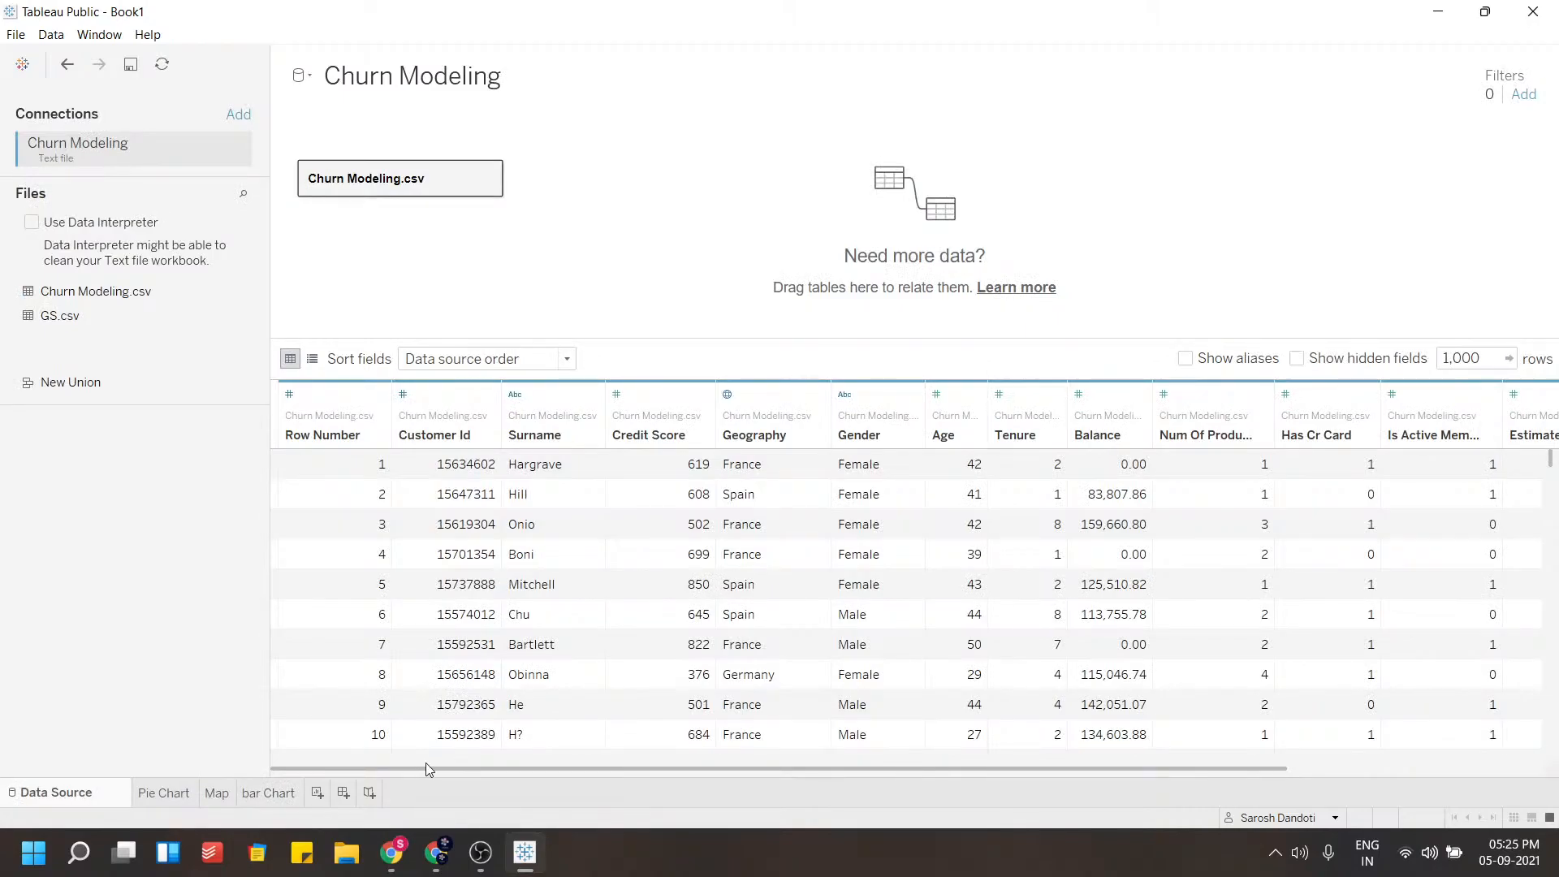
left_click_drag(416, 768, 649, 773)
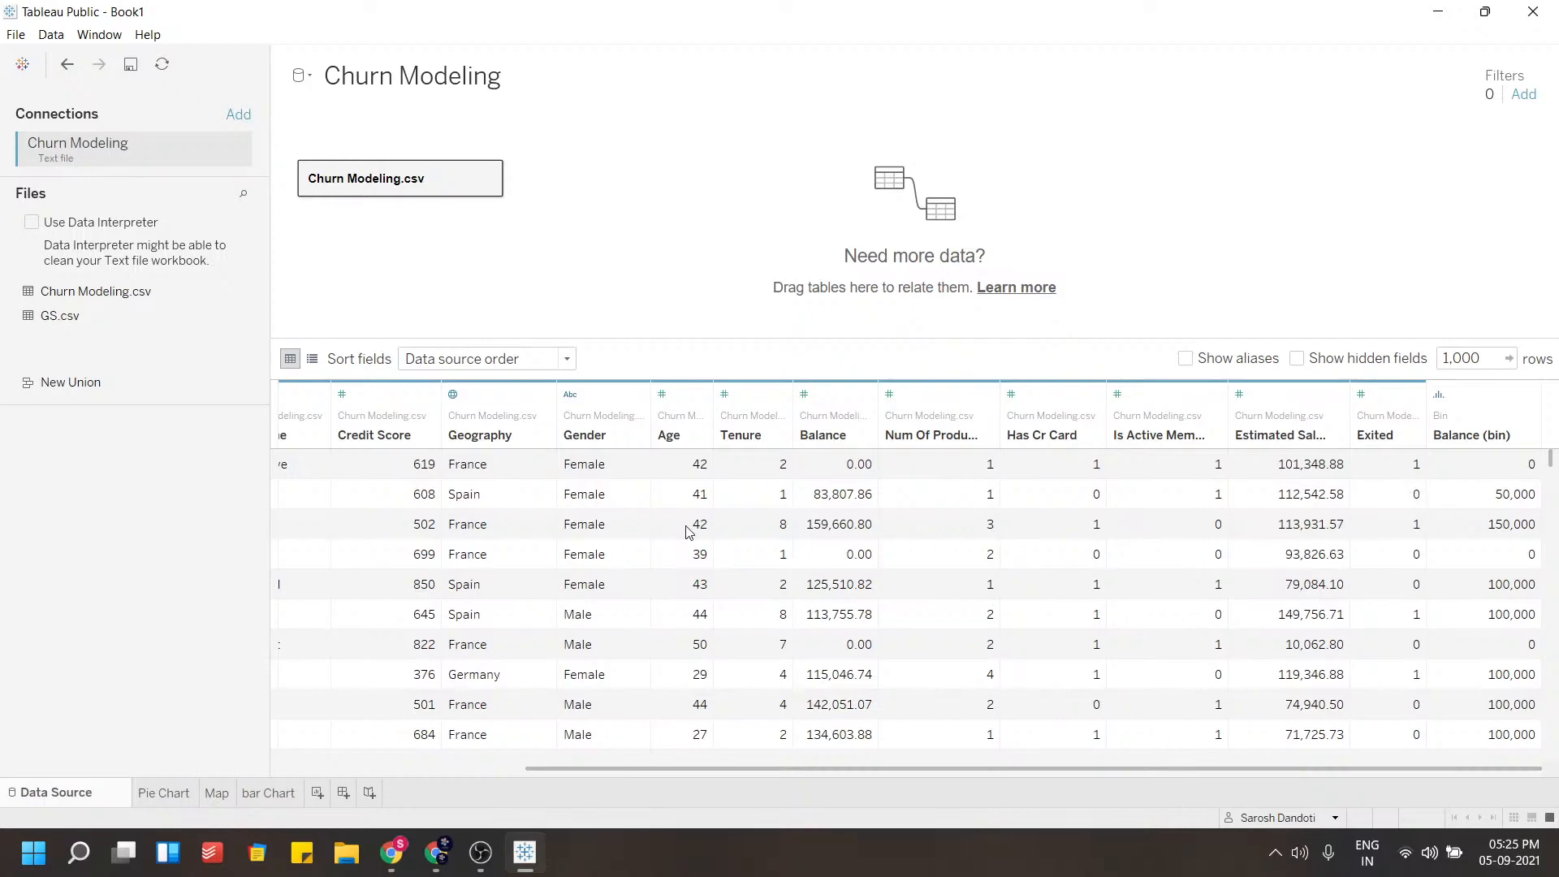
left_click(758, 501)
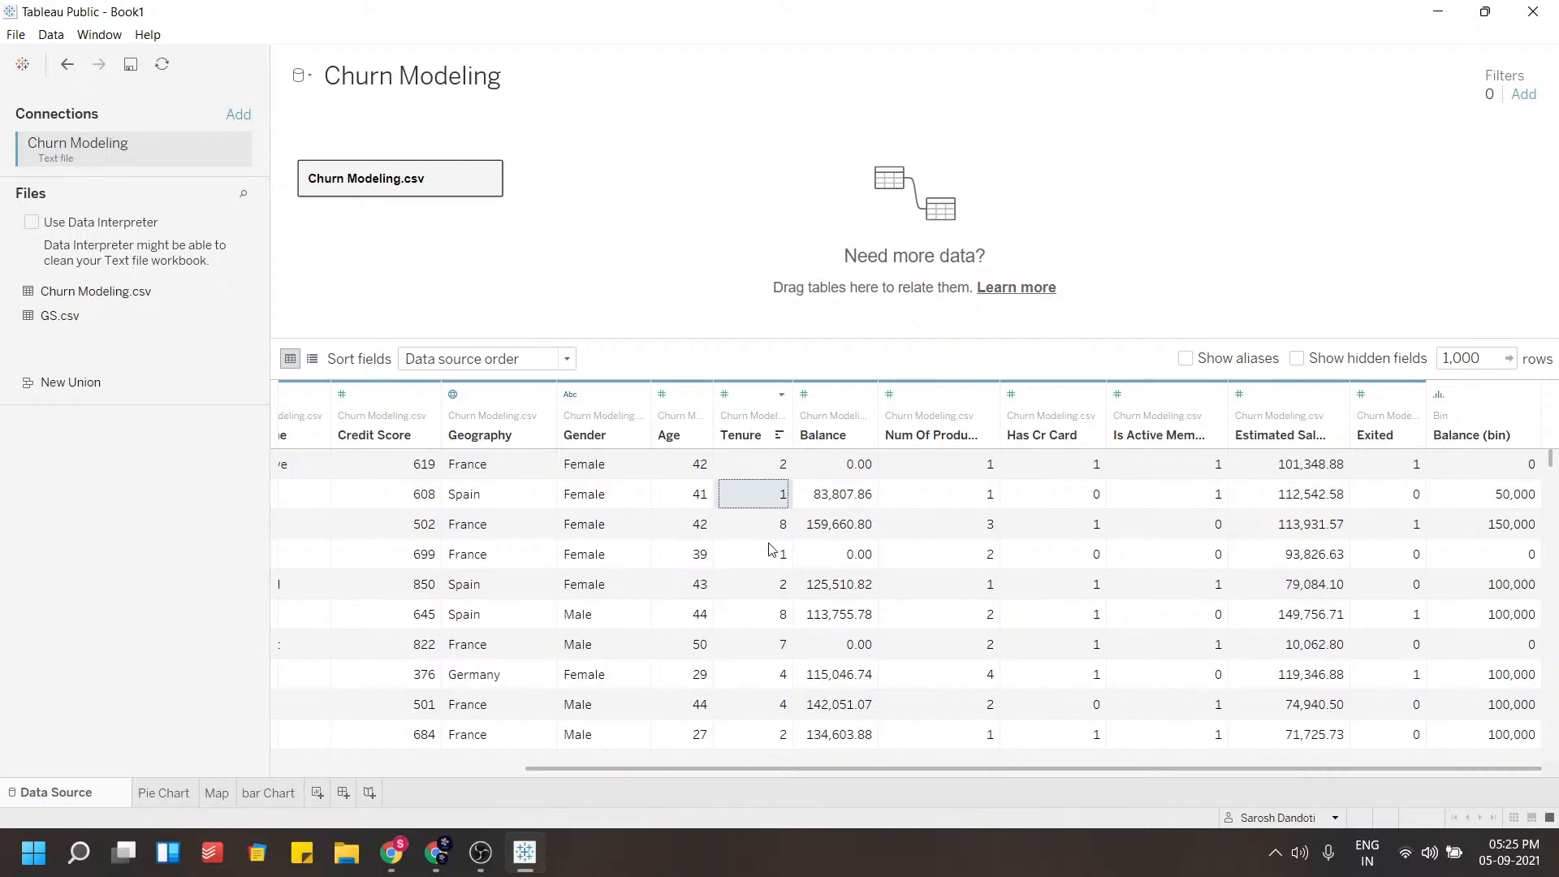
left_click(760, 524)
left_click(759, 554)
left_click(759, 584)
left_click(758, 614)
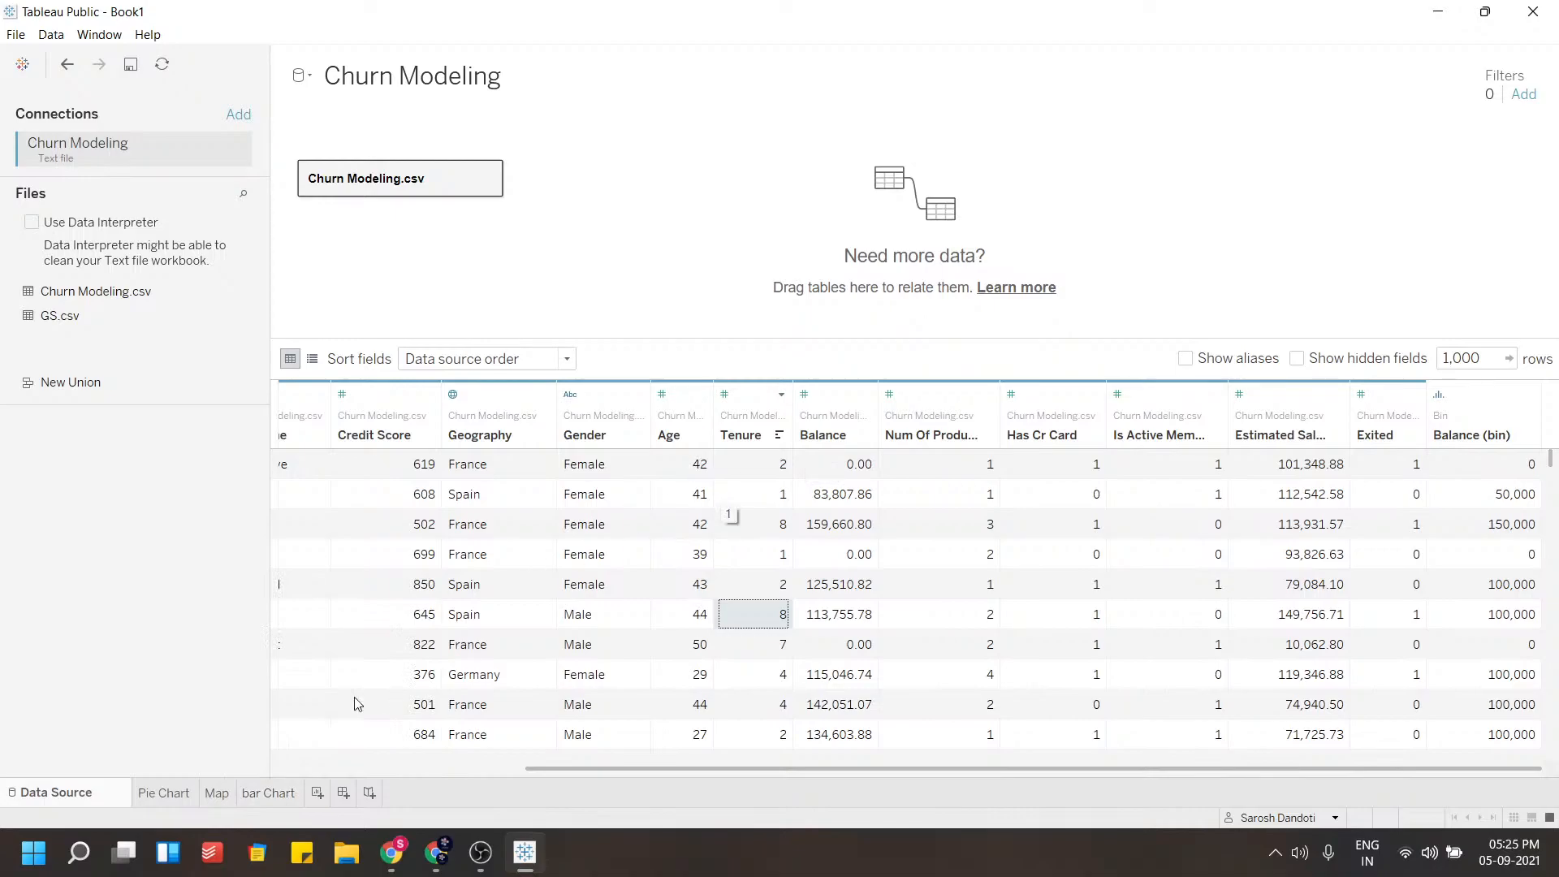
Return to the bar Chart sheet and show the Tenure filter control
left_click(279, 800)
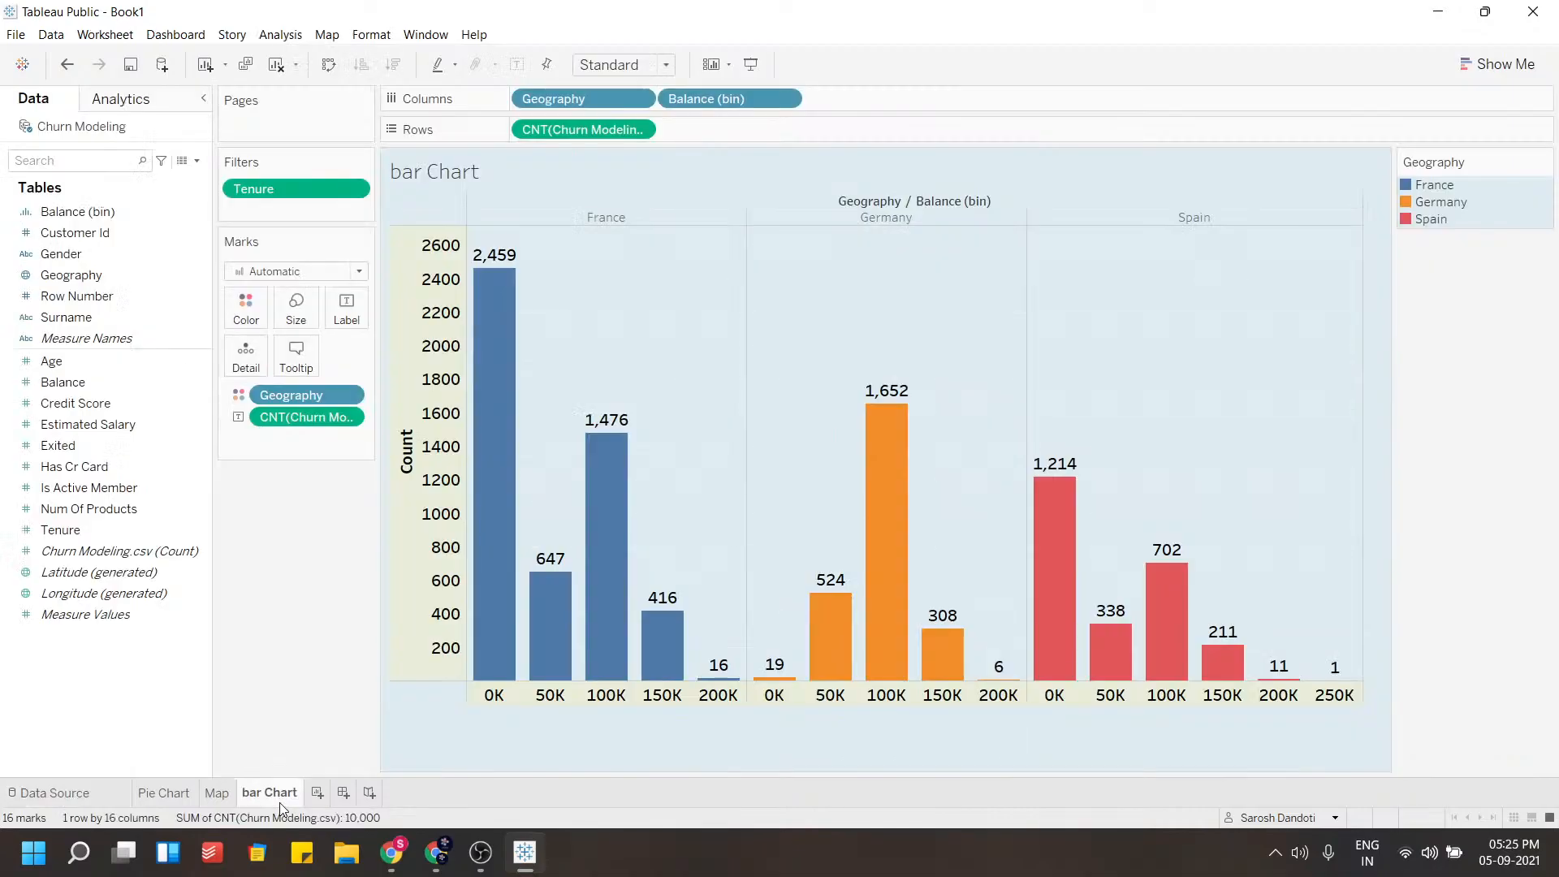
left_click(355, 190)
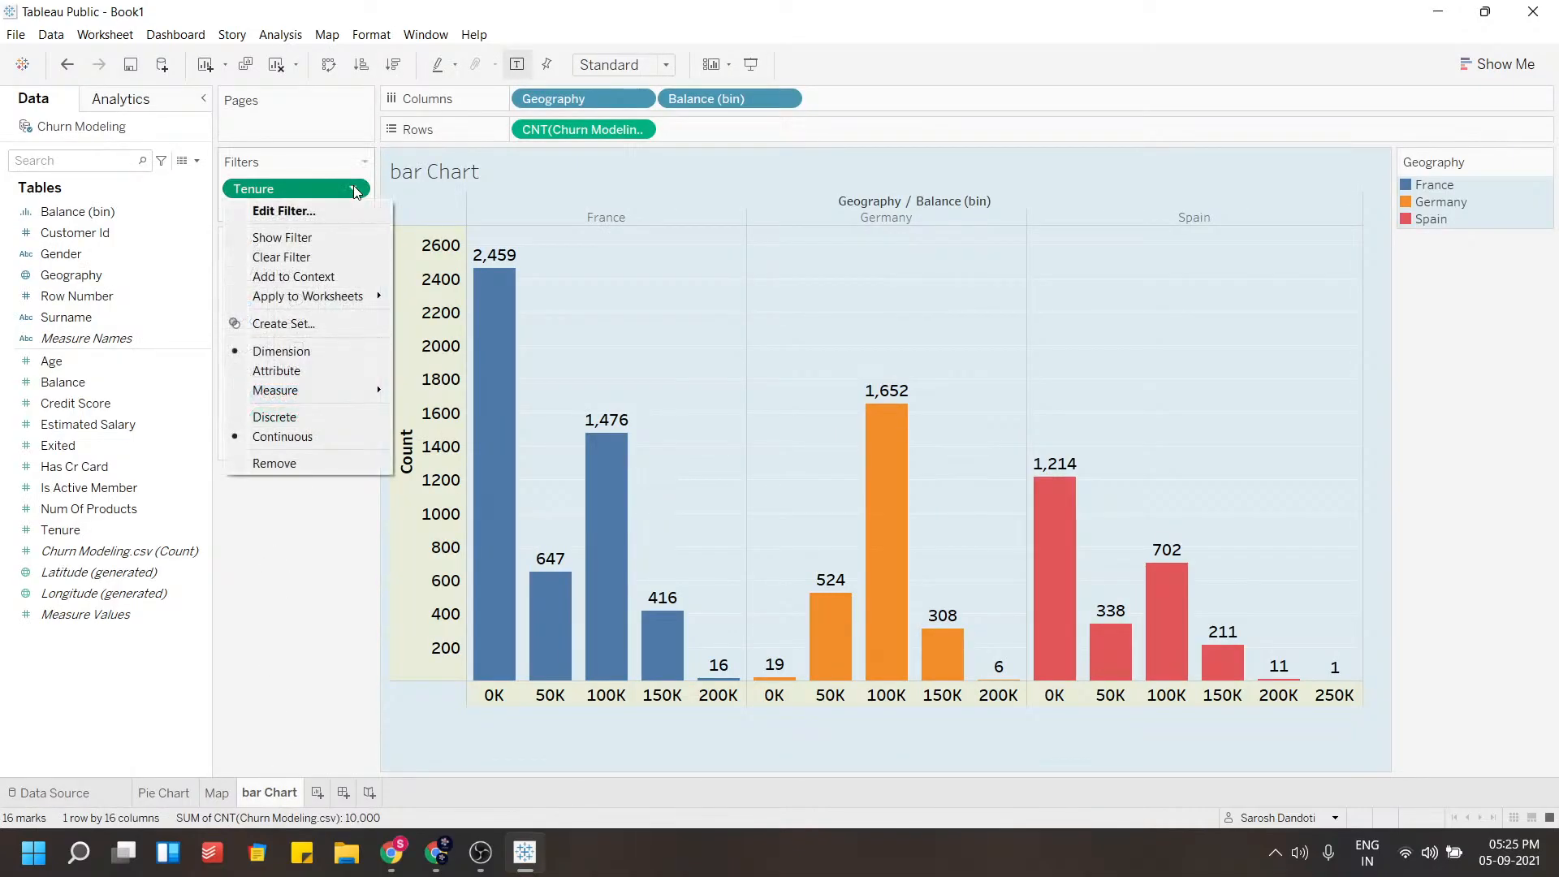
left_click(279, 240)
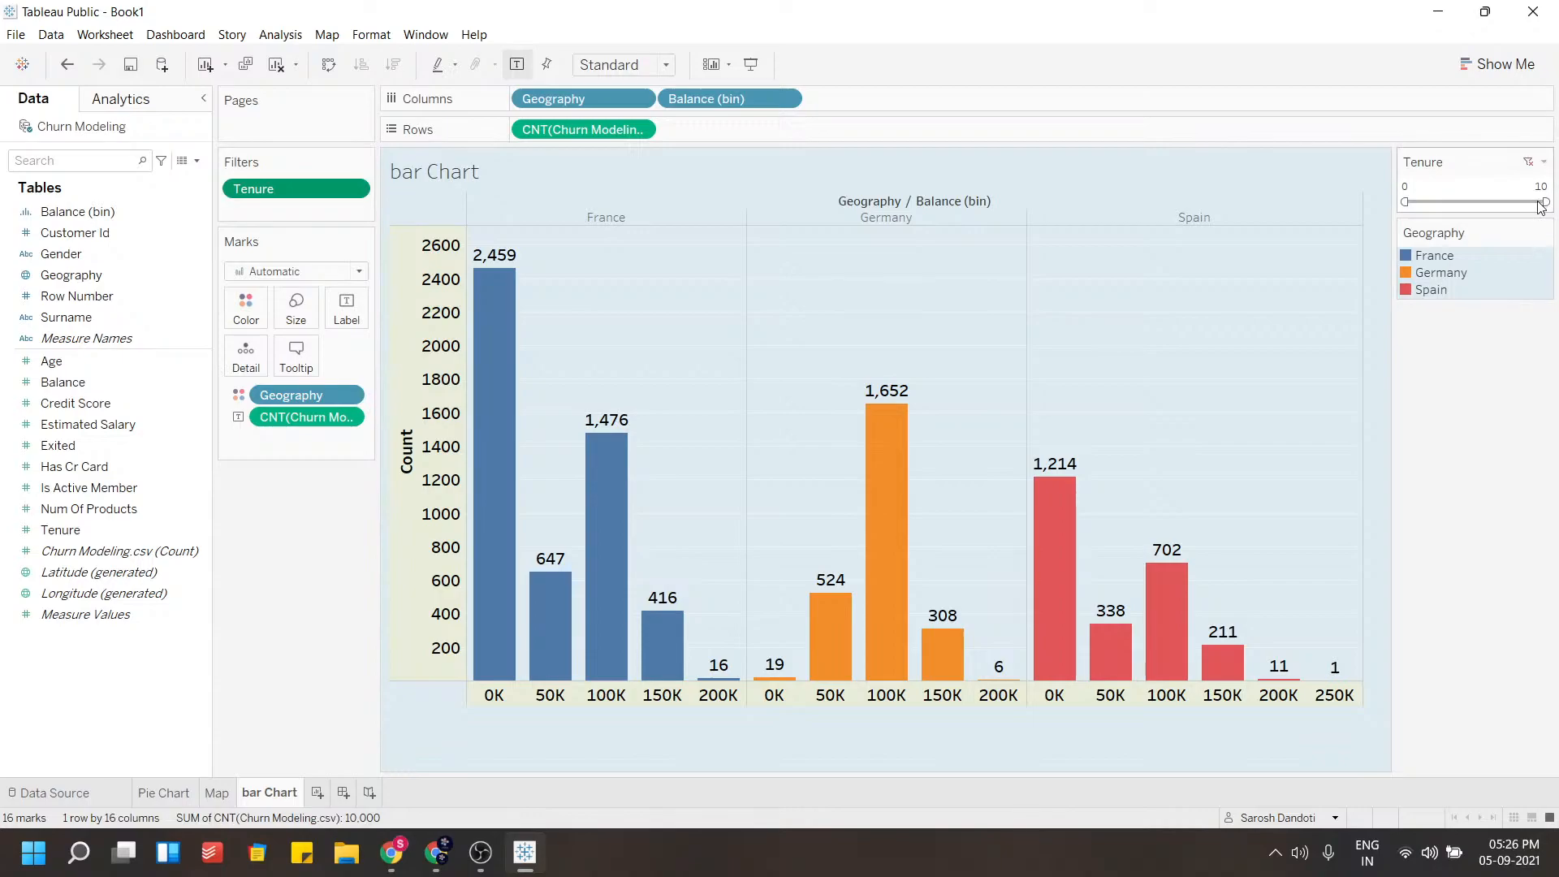
Adjust the Tenure filter slider to a range of 6 to 10
left_click(1404, 202)
left_click_drag(1405, 201, 1542, 204)
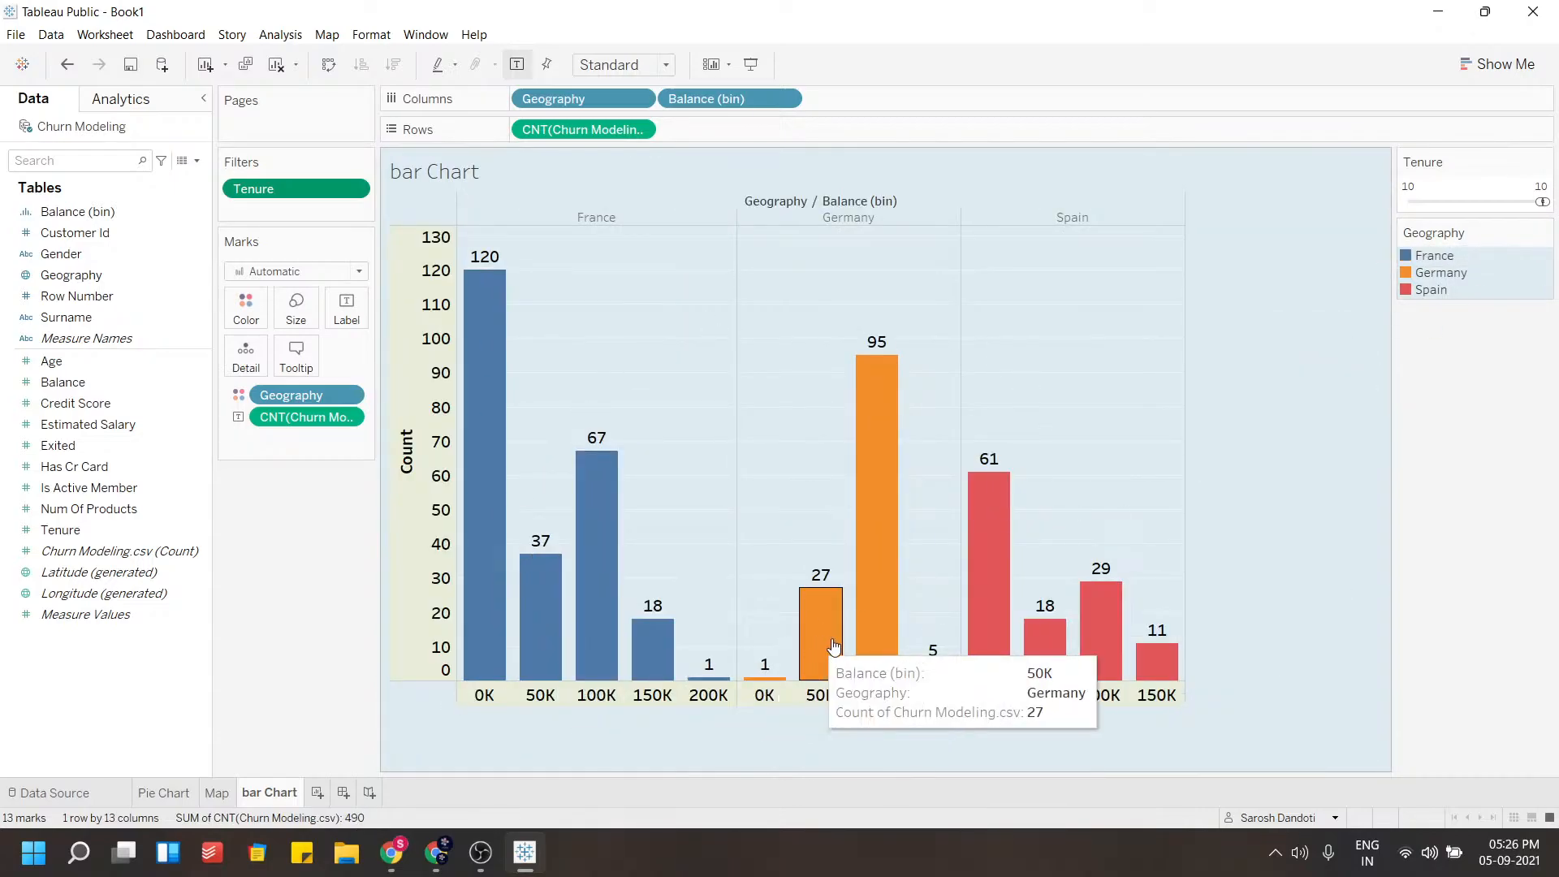
mouse_move(887, 488)
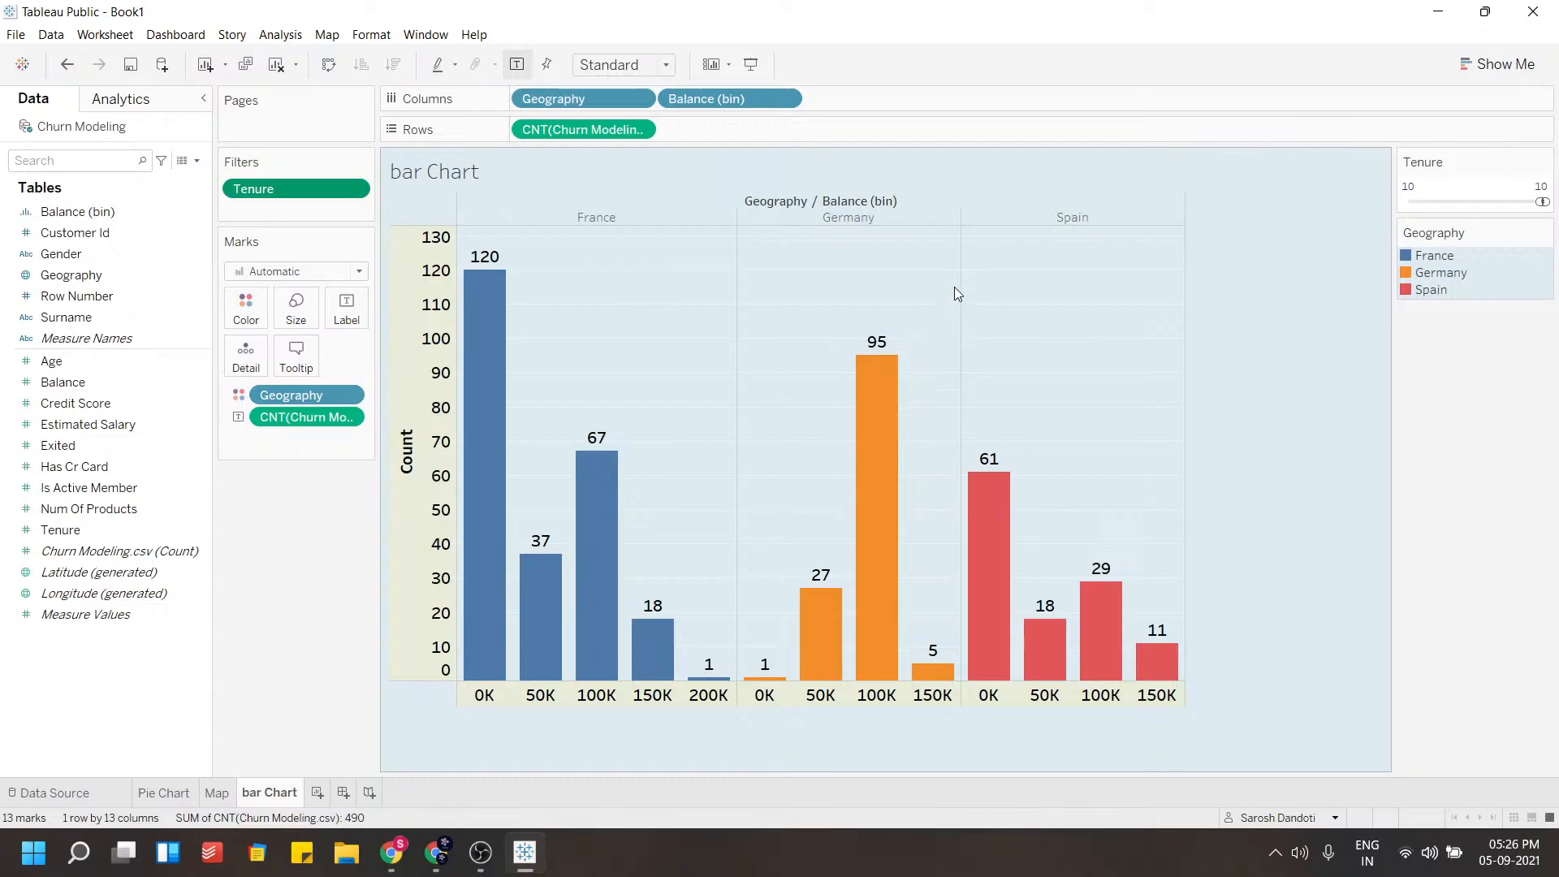
mouse_move(713, 680)
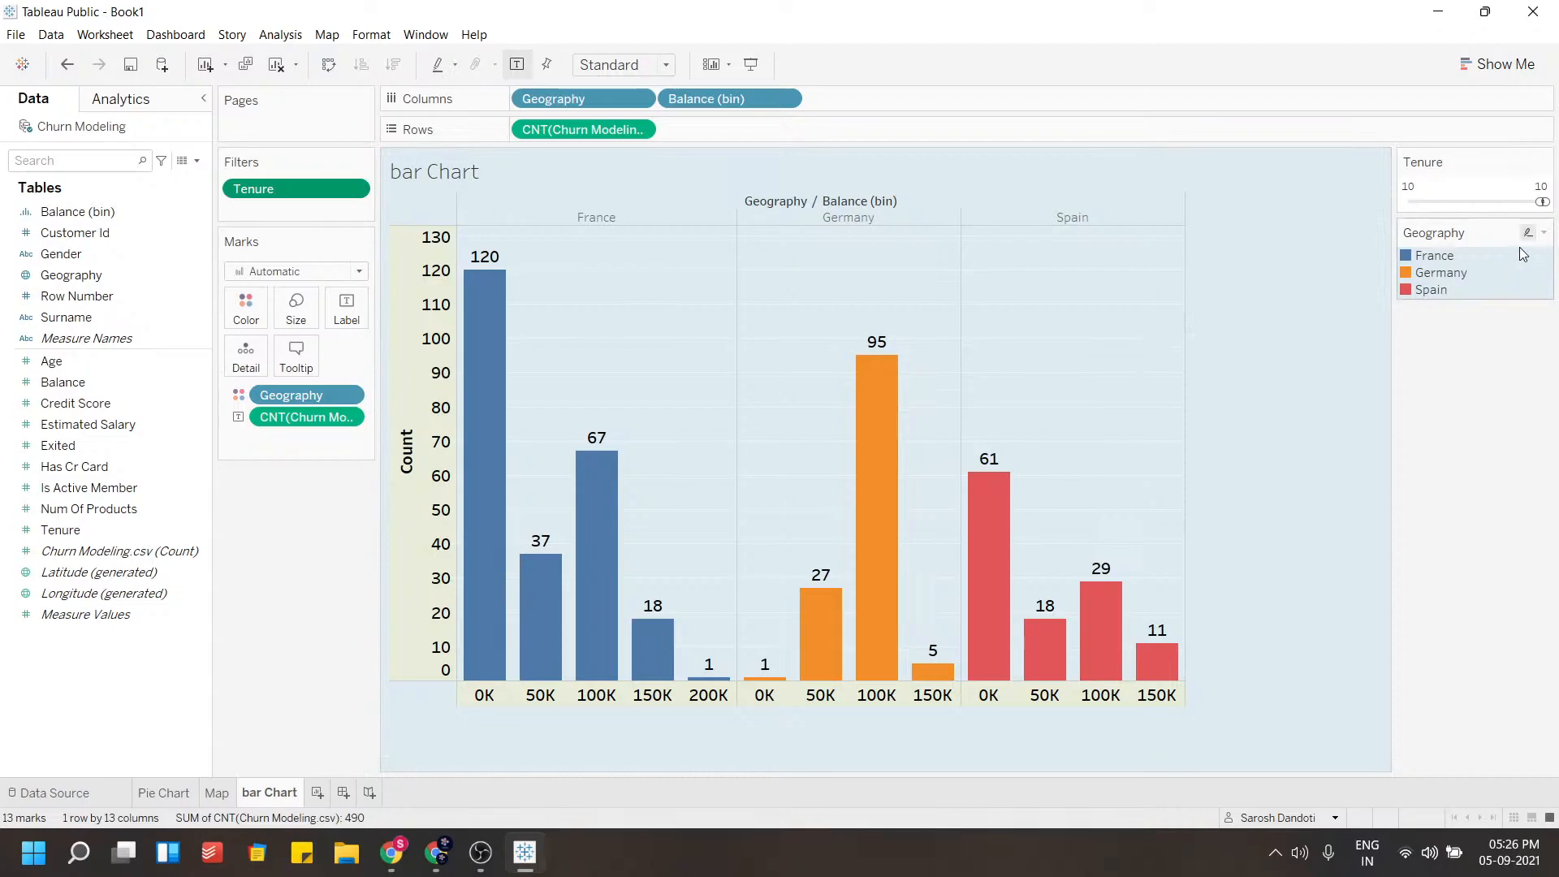
left_click_drag(1540, 203, 1487, 206)
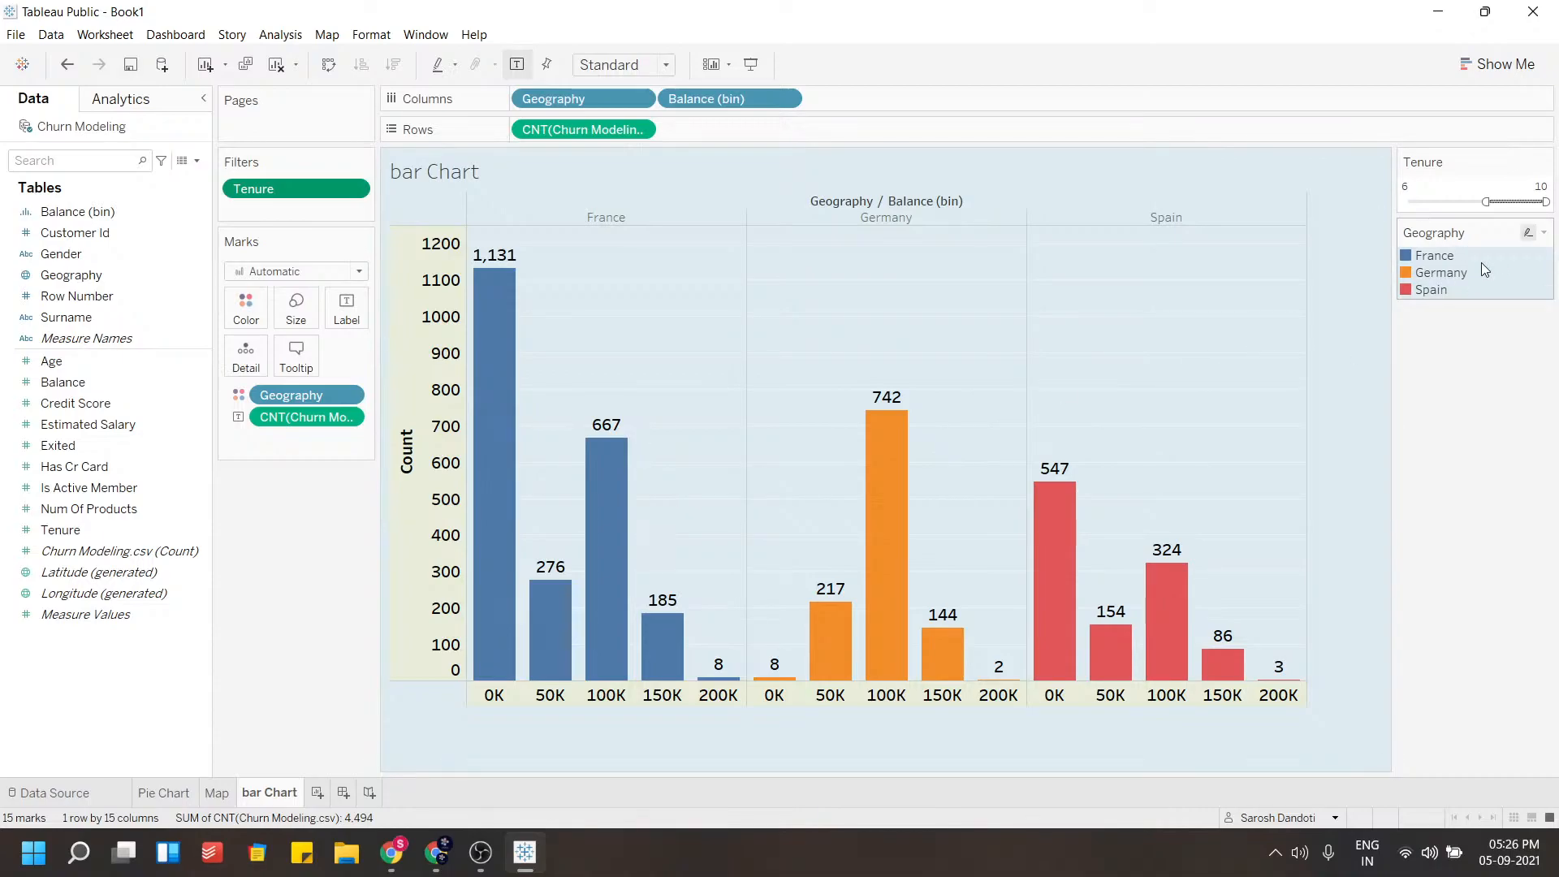
Add Is Active Member as a filter with range 0 to 1 and show its filter control
left_click(91, 489)
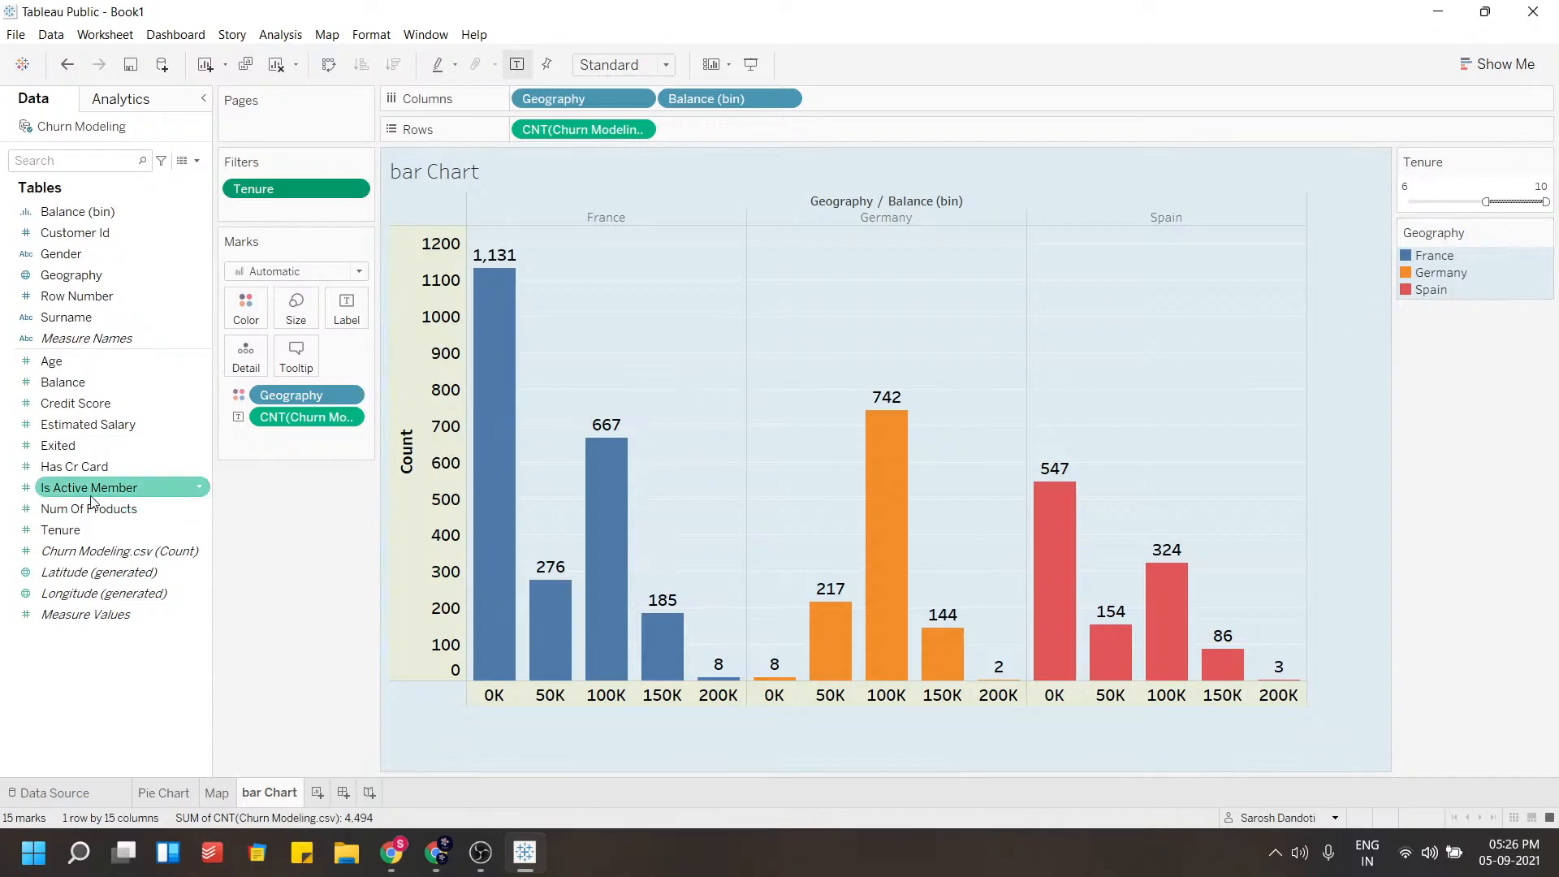
left_click_drag(94, 485, 289, 209)
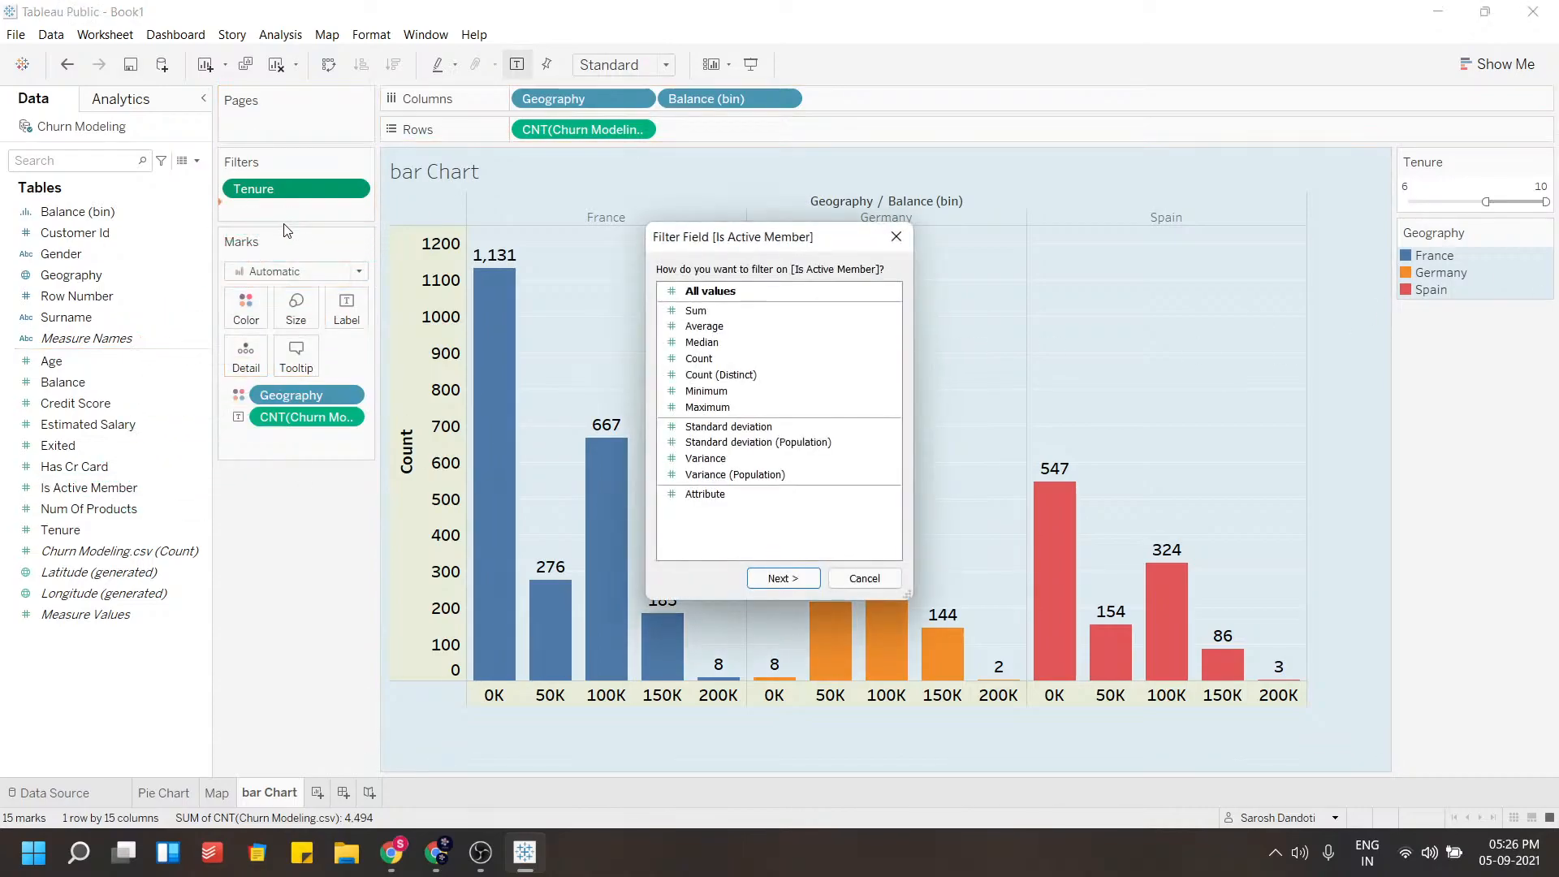
left_click(797, 581)
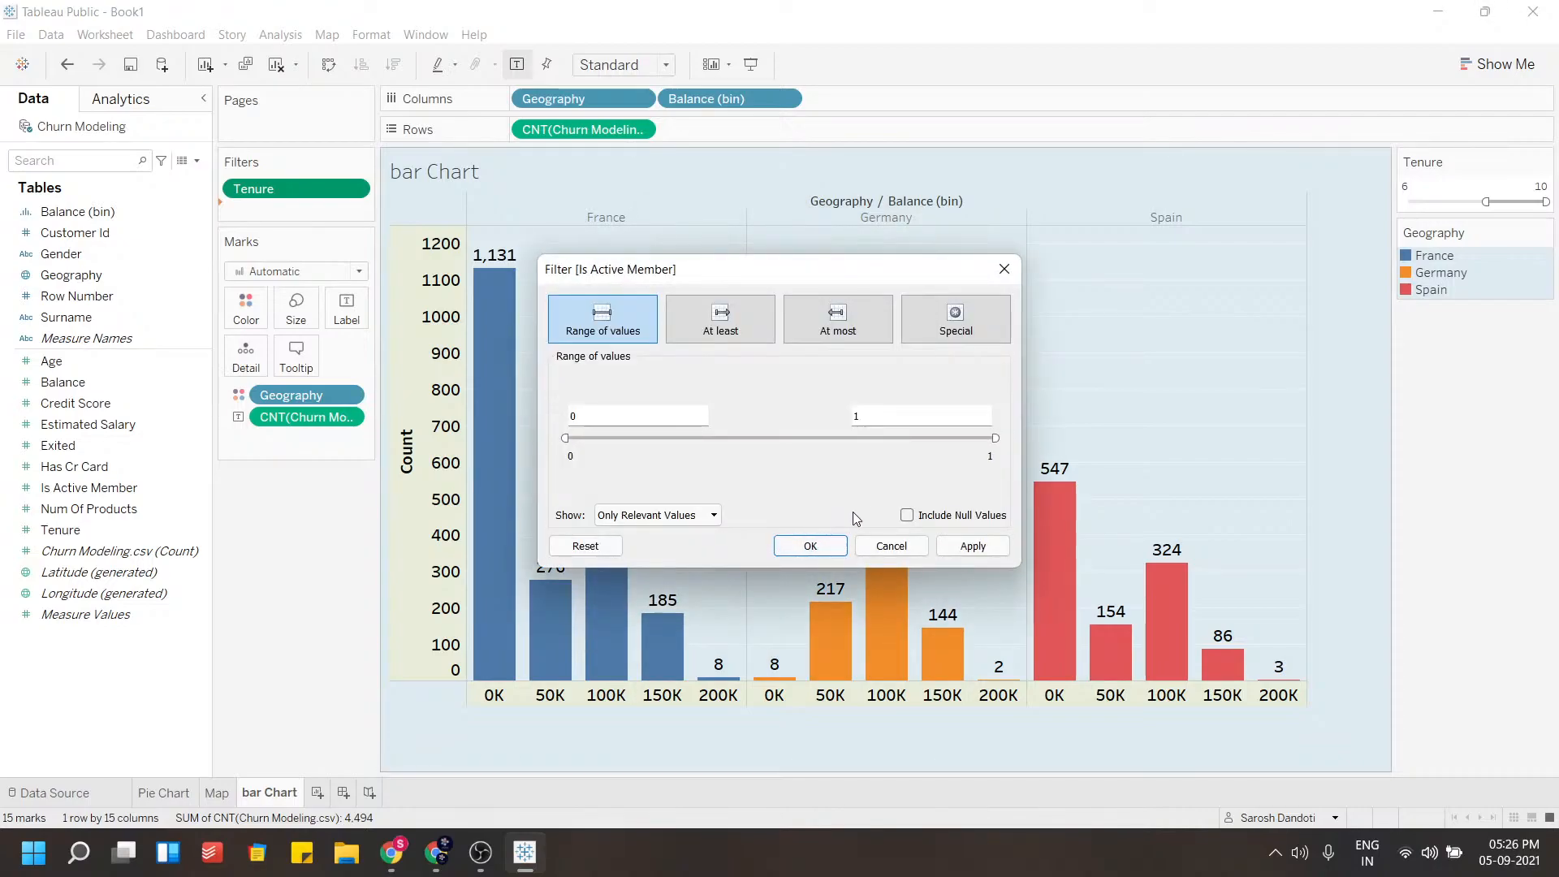
left_click(808, 546)
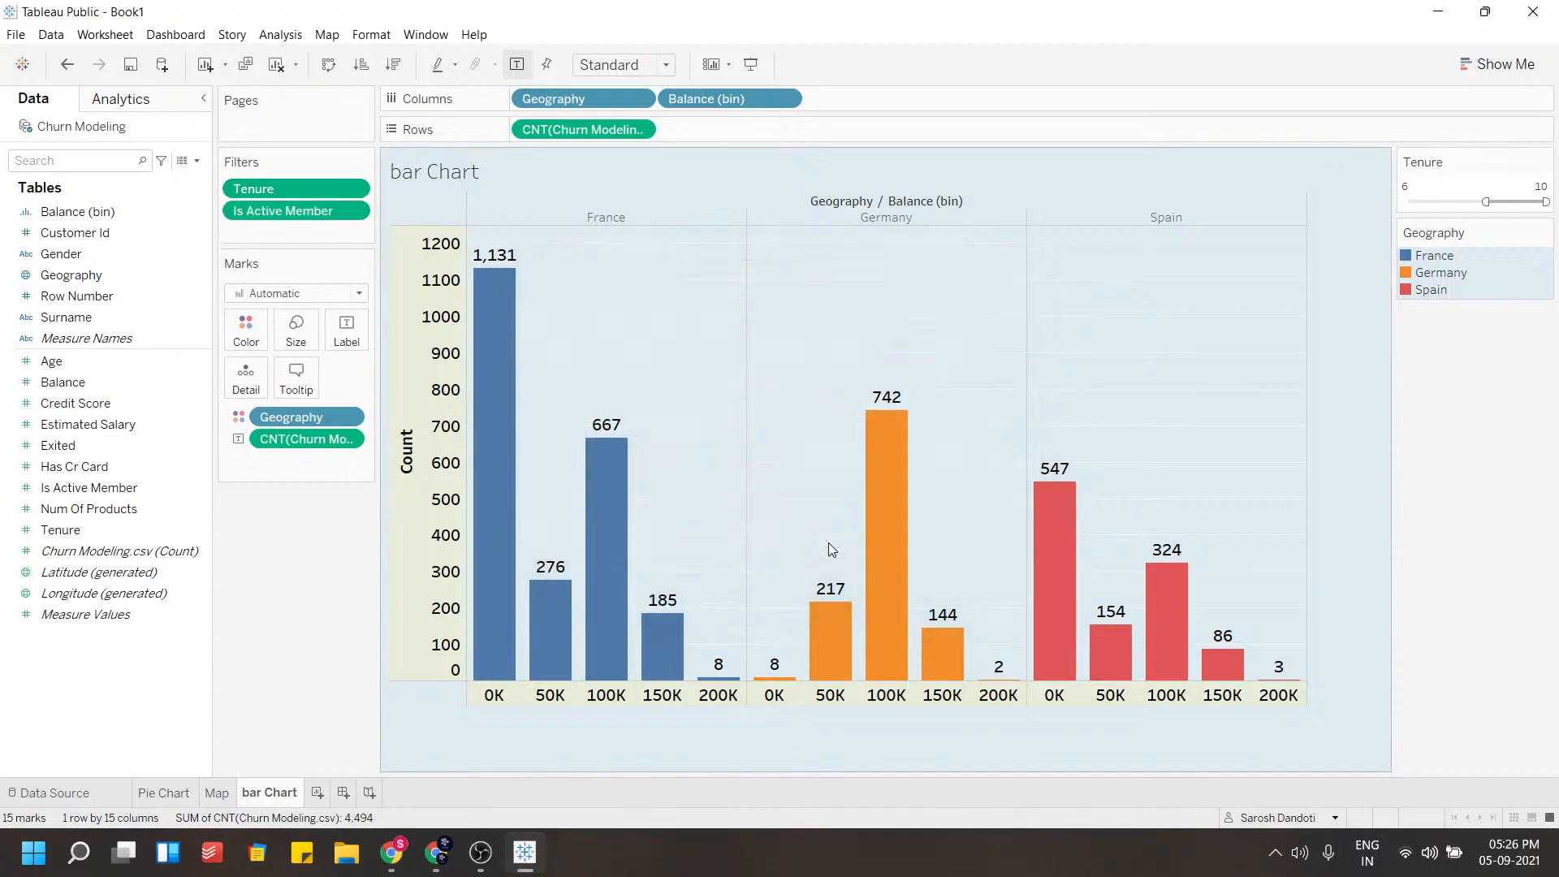
left_click(353, 210)
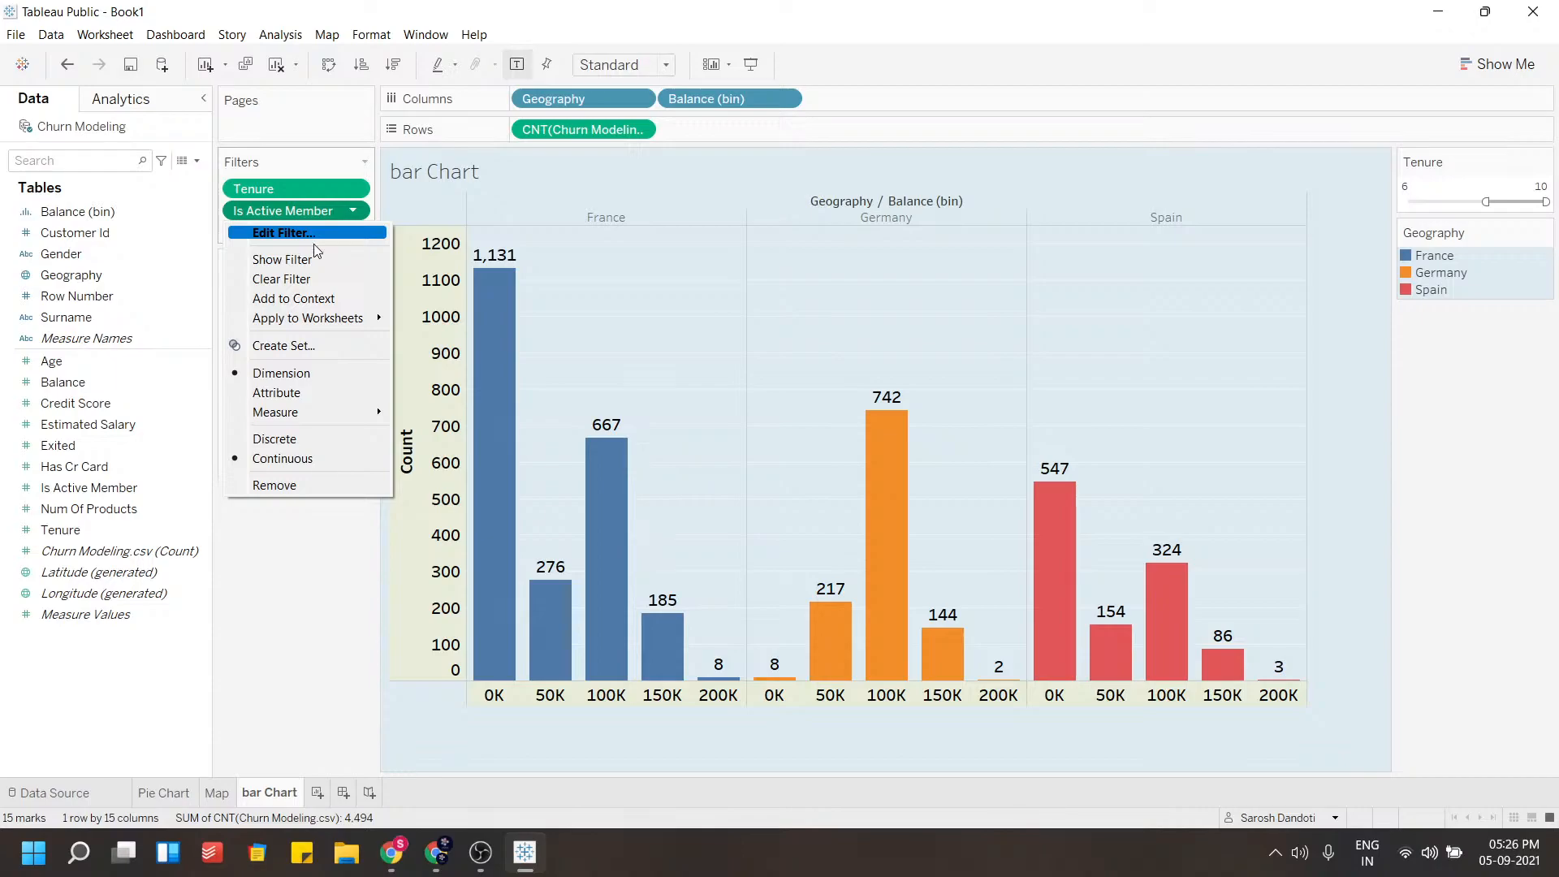
left_click(281, 260)
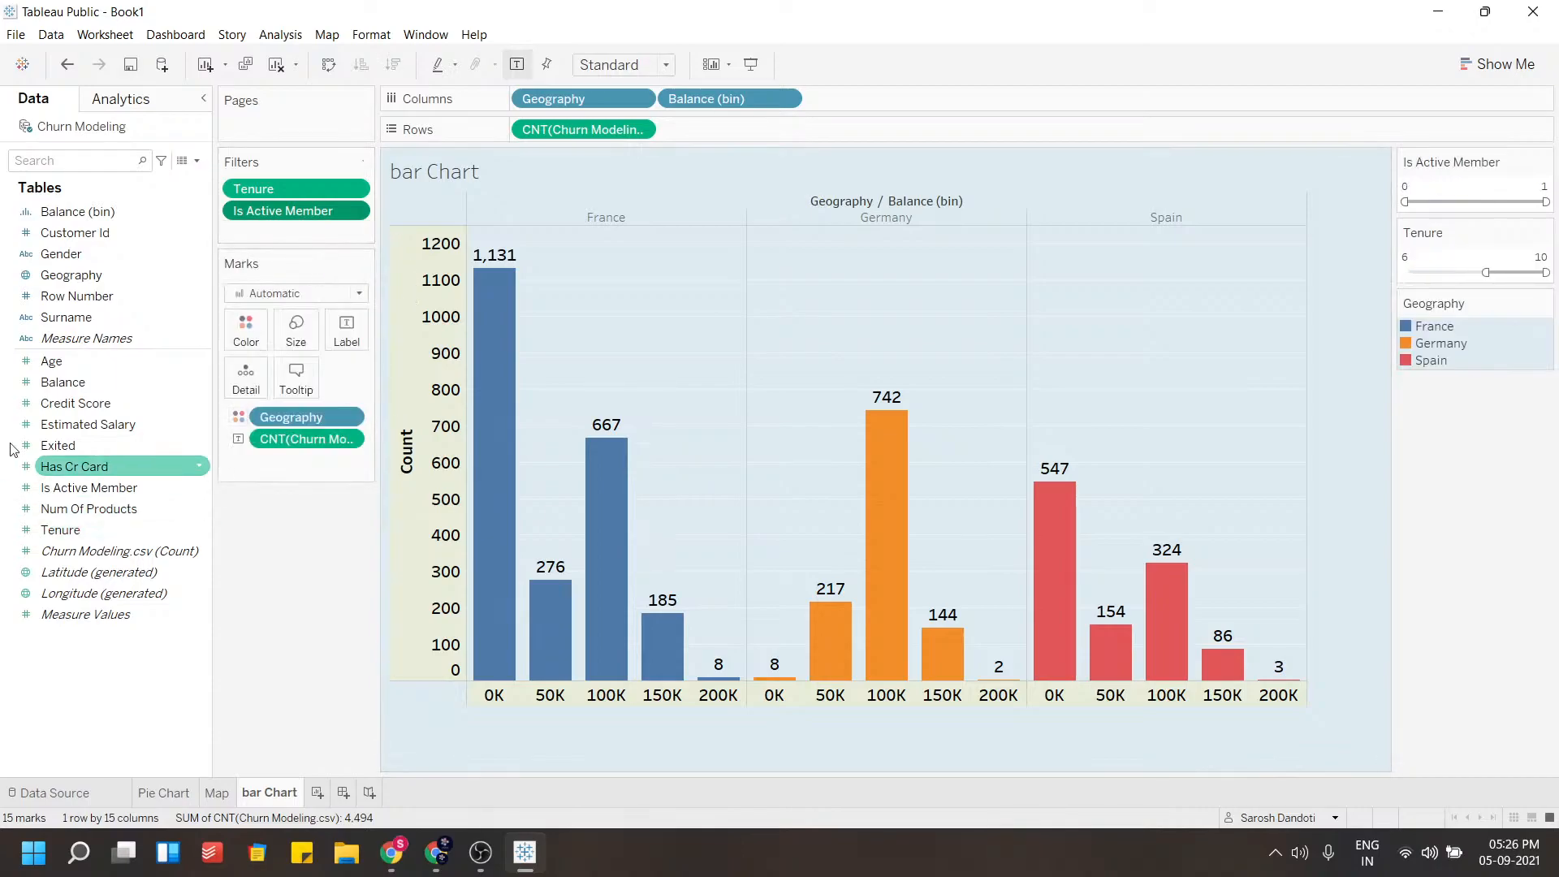
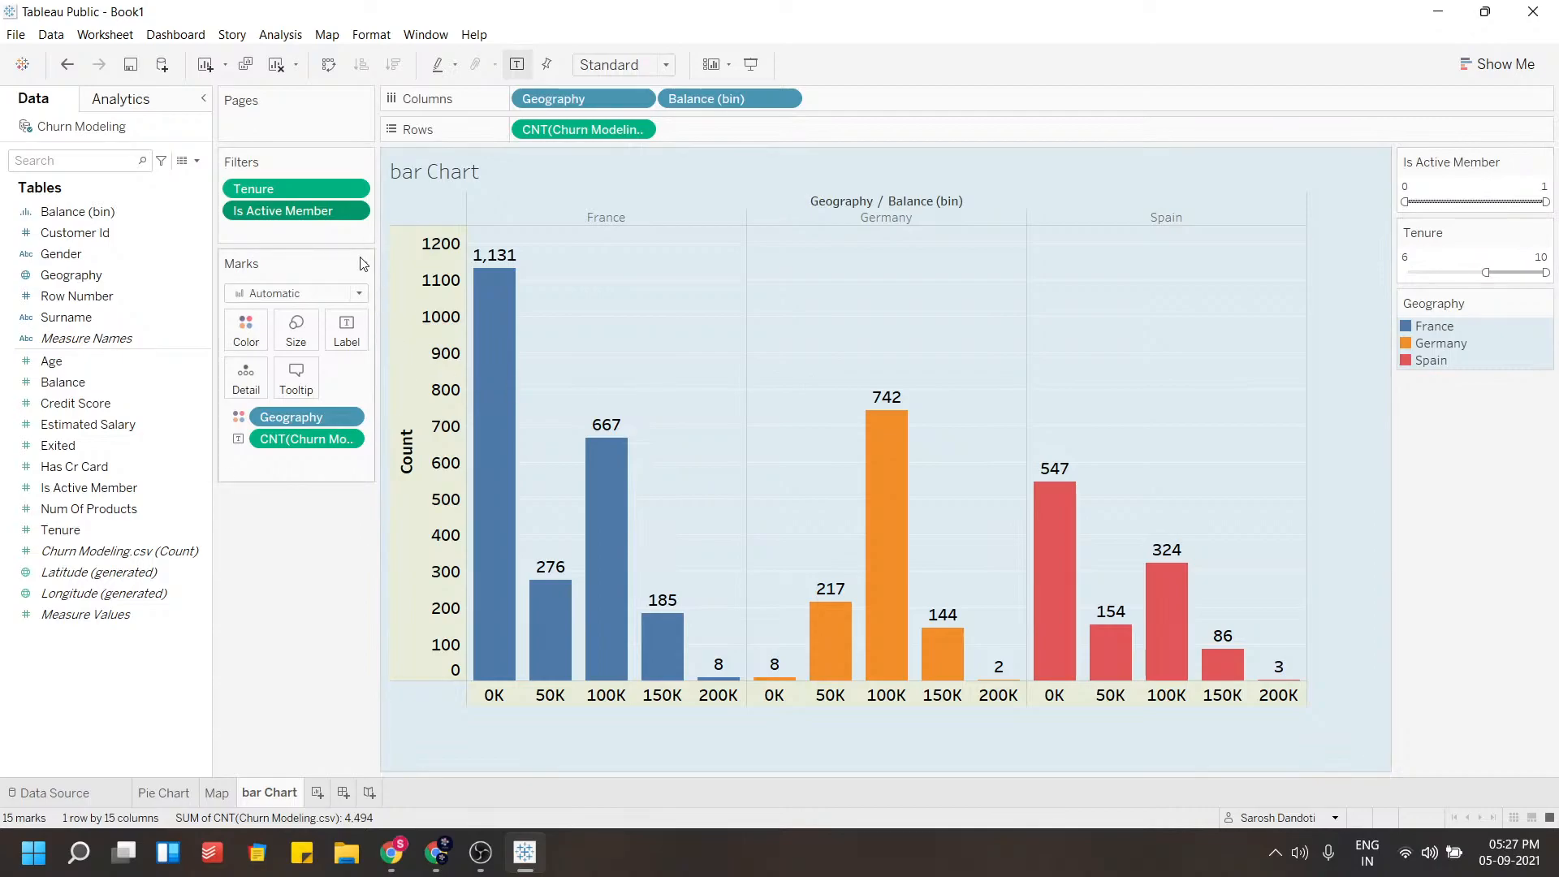
Remove the Is Active Member filter from the bar Chart sheet
left_click(352, 210)
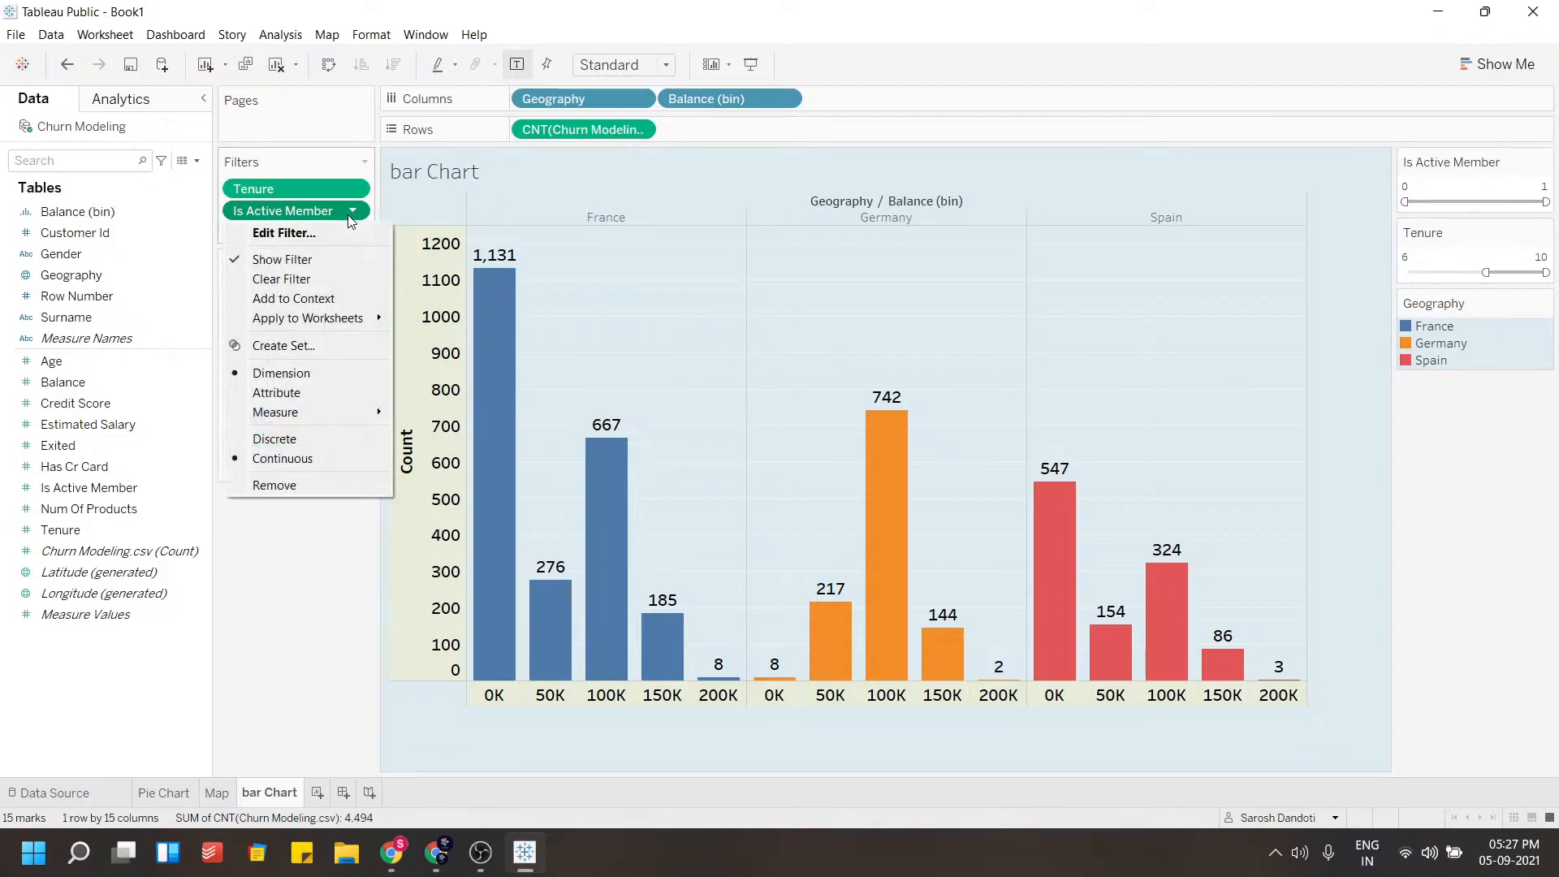
left_click(297, 486)
left_click(107, 488)
left_click_drag(104, 487, 130, 310)
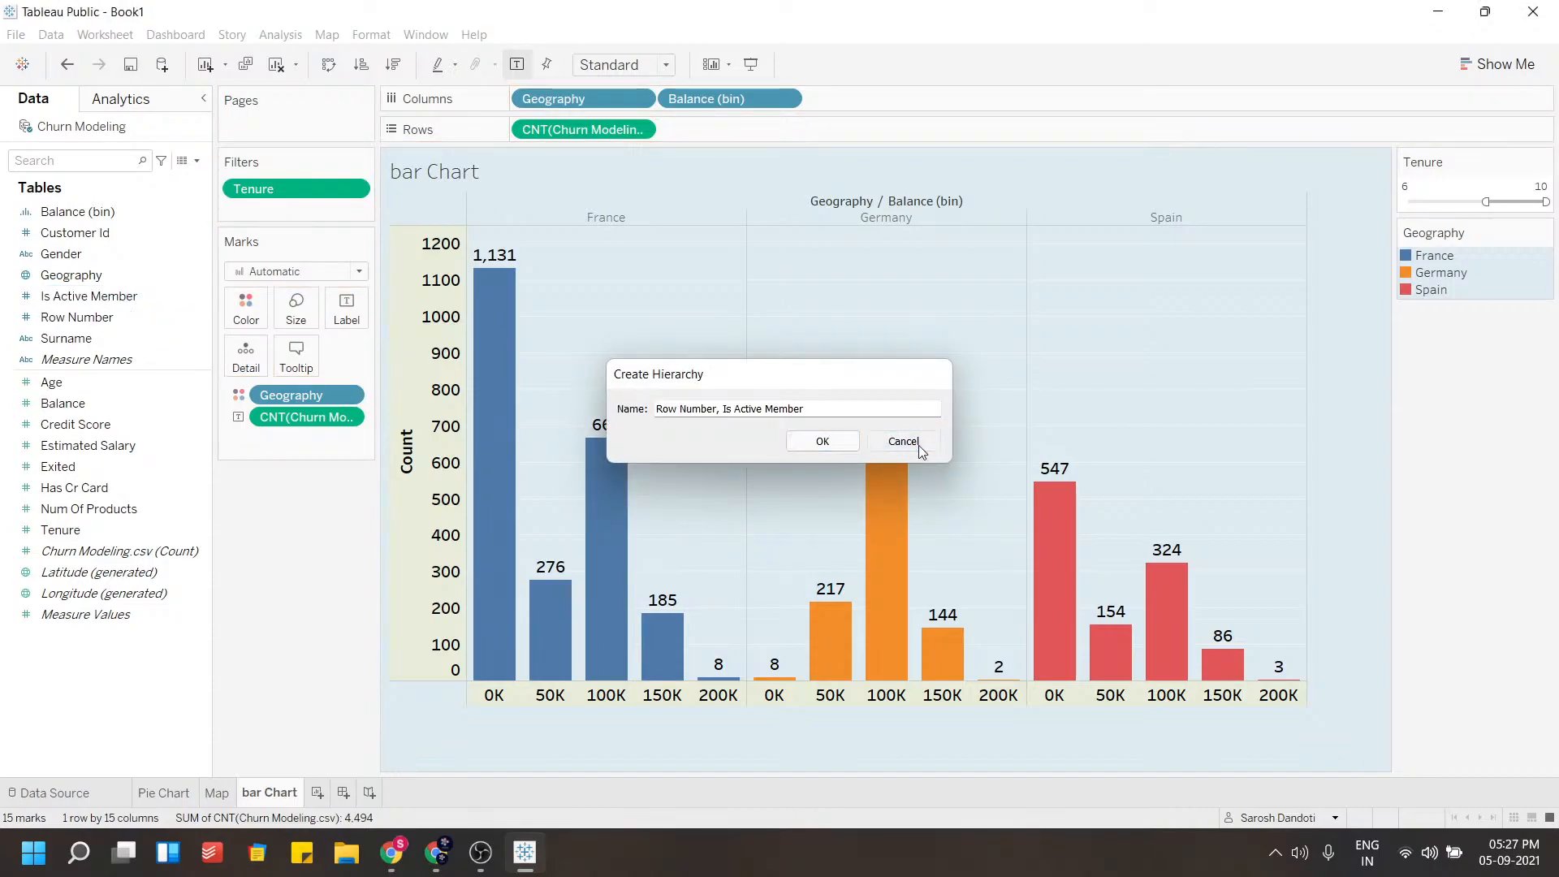
left_click(911, 440)
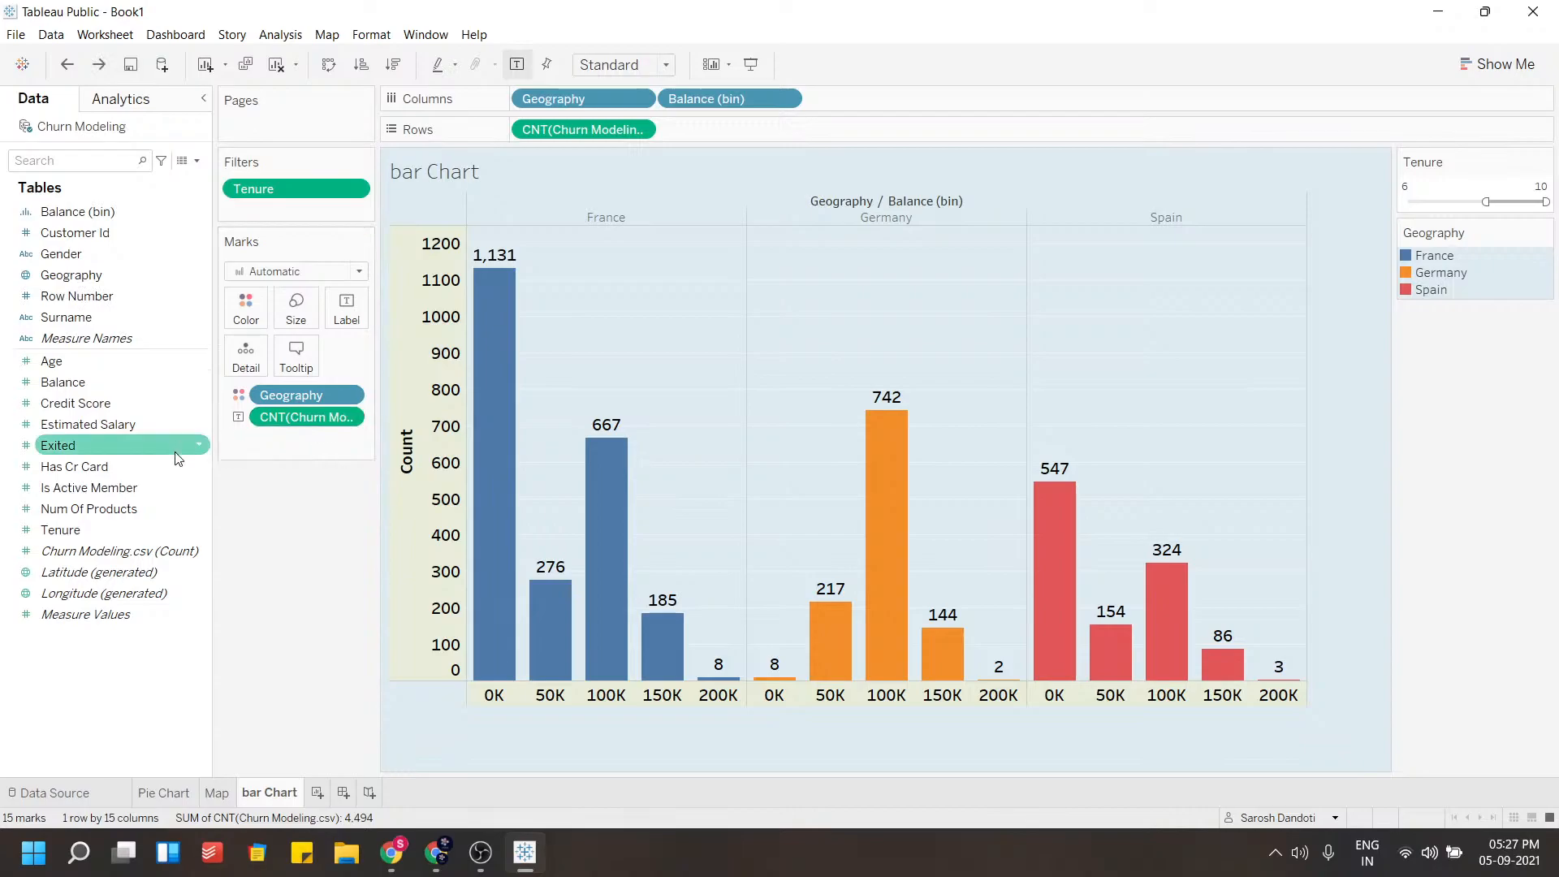
Convert Is Active Member to a dimension and add it as a filter with both values 0 and 1 selected
right_click(200, 490)
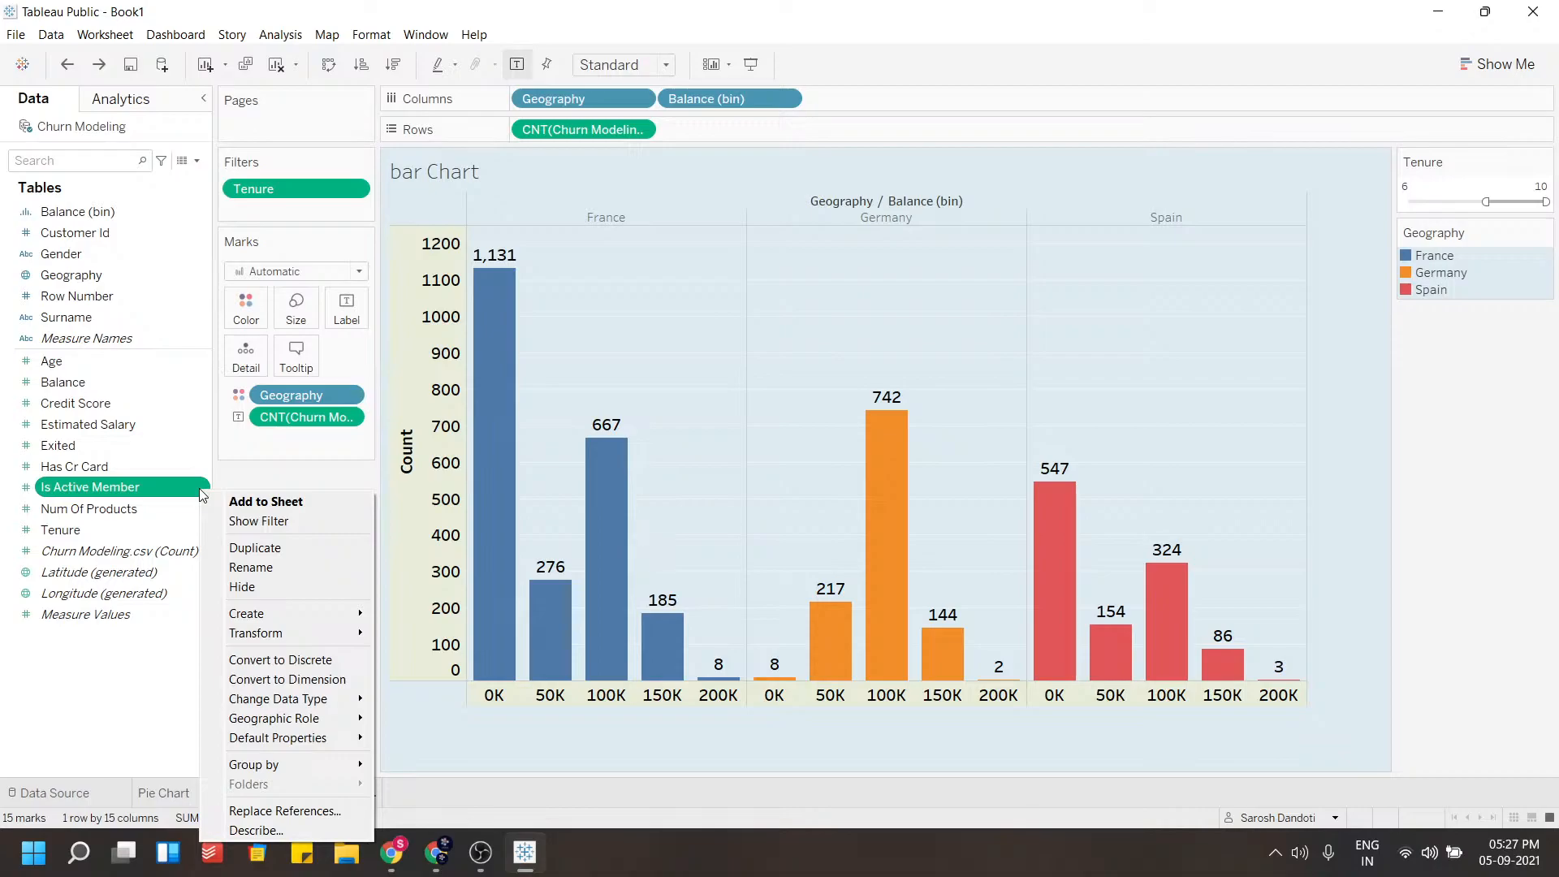
left_click(292, 679)
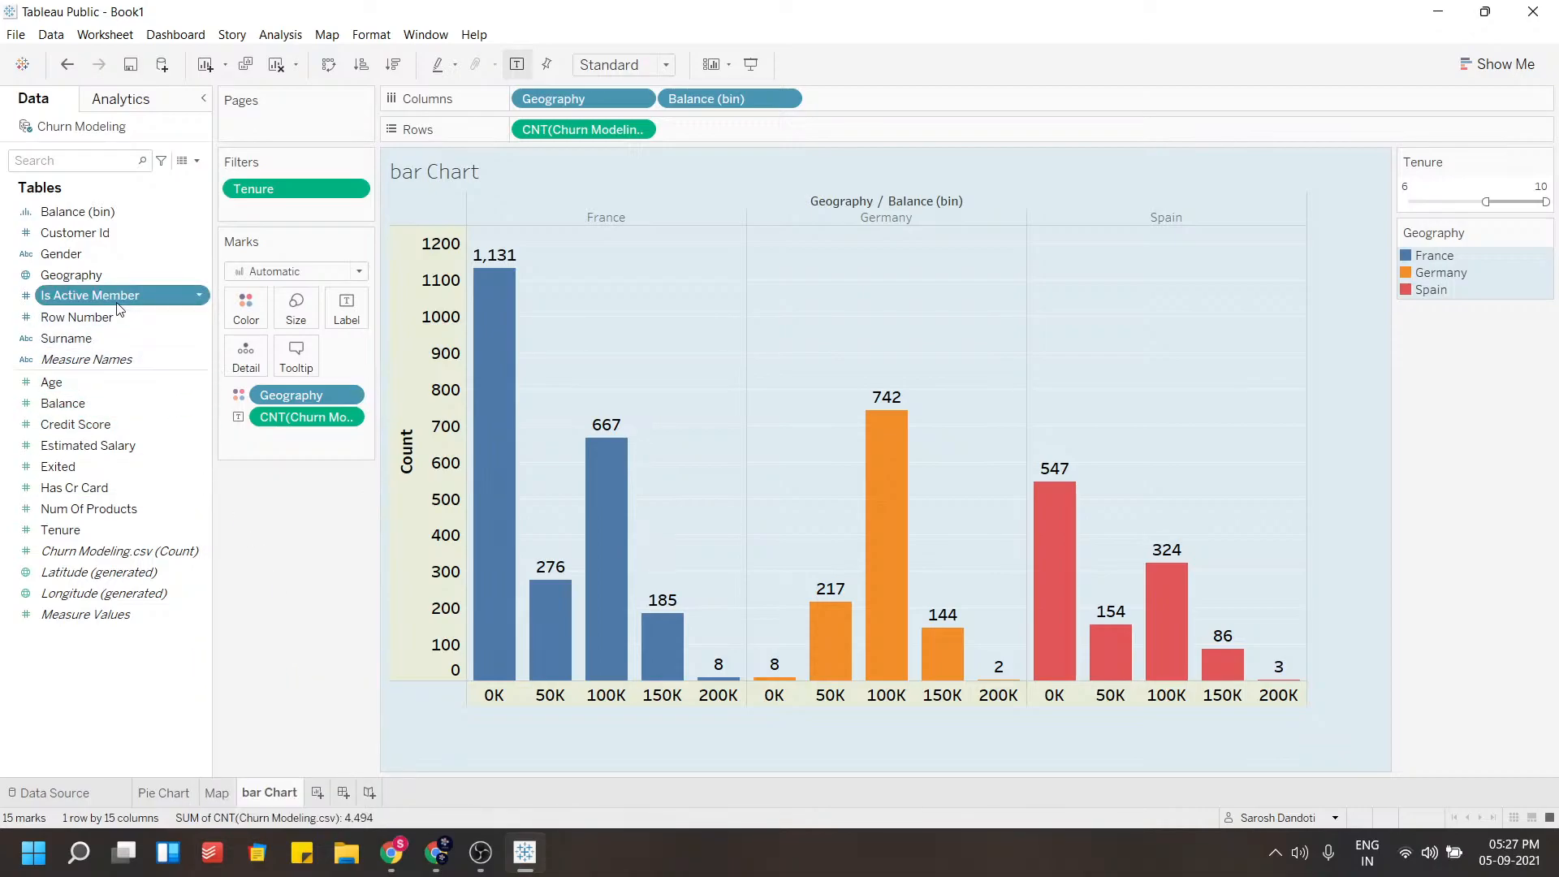
left_click_drag(84, 300, 273, 217)
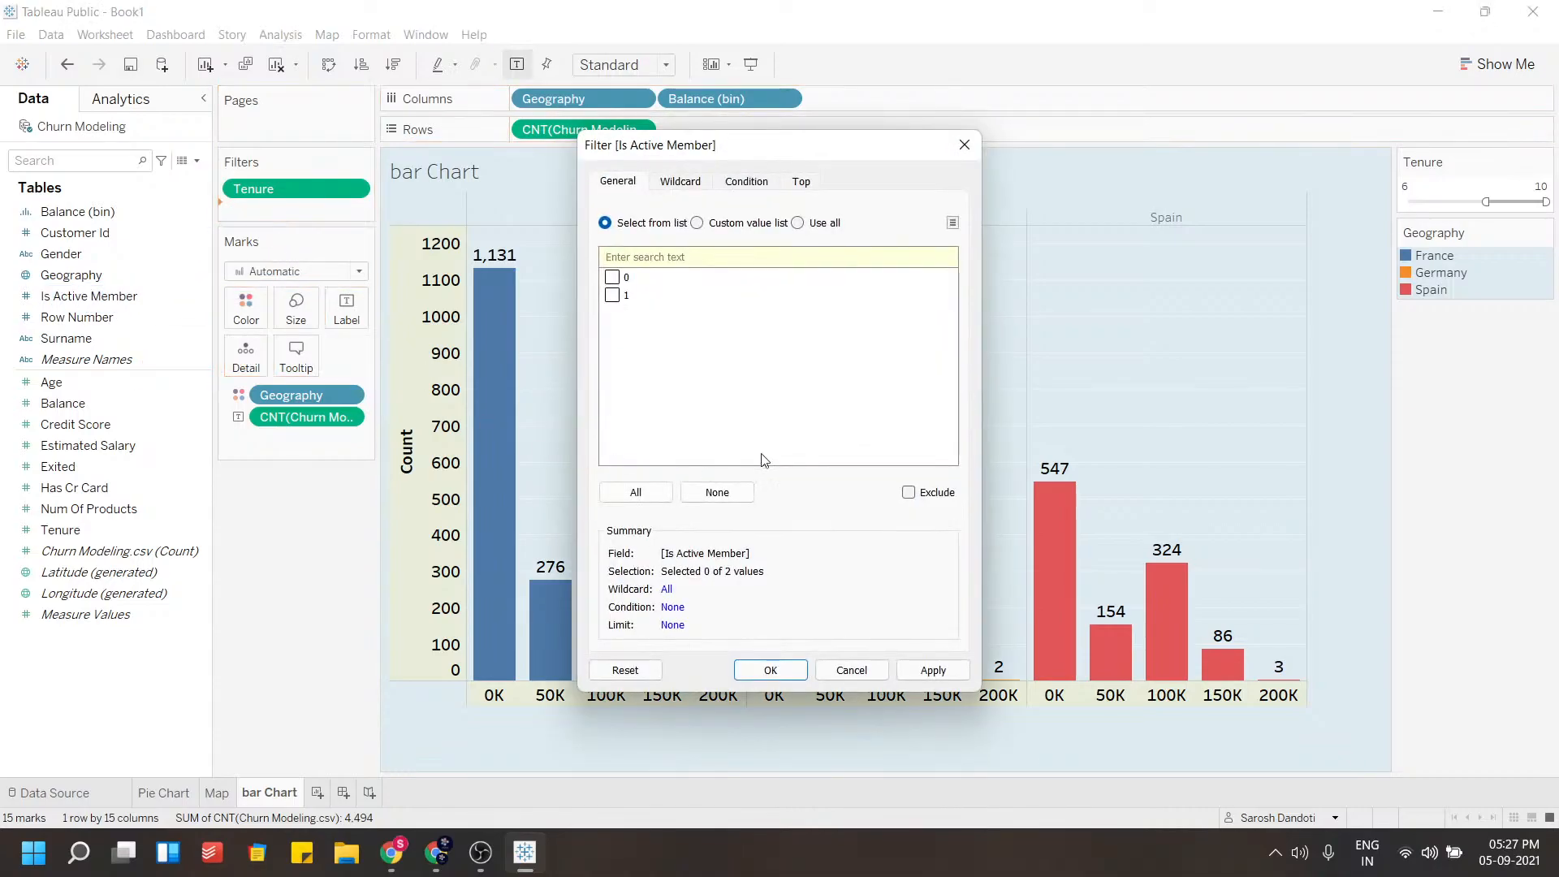
left_click(613, 296)
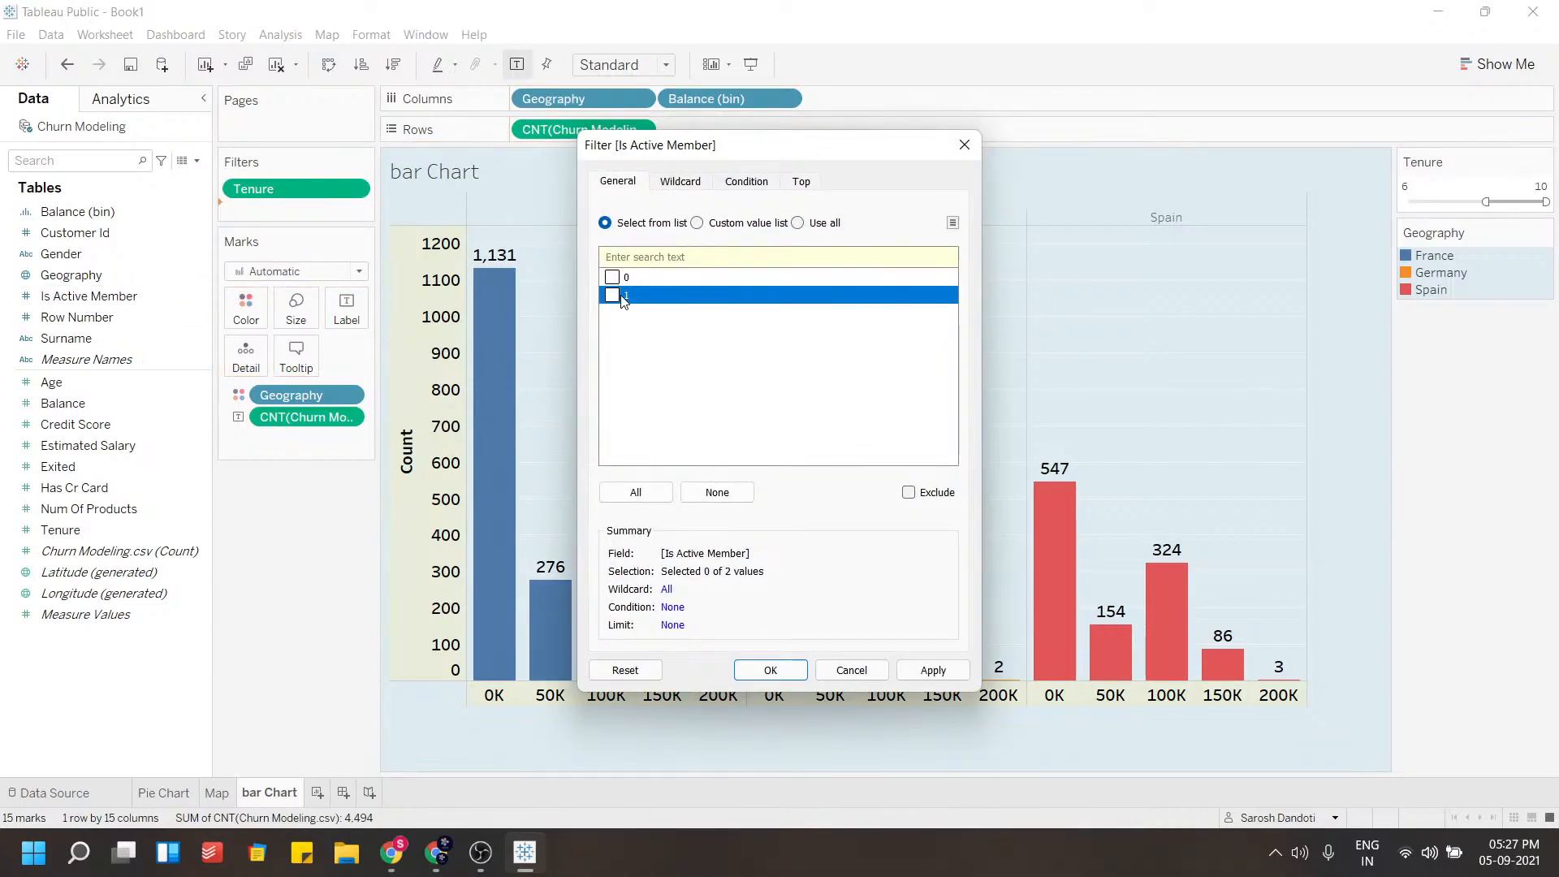
left_click(612, 277)
left_click(923, 673)
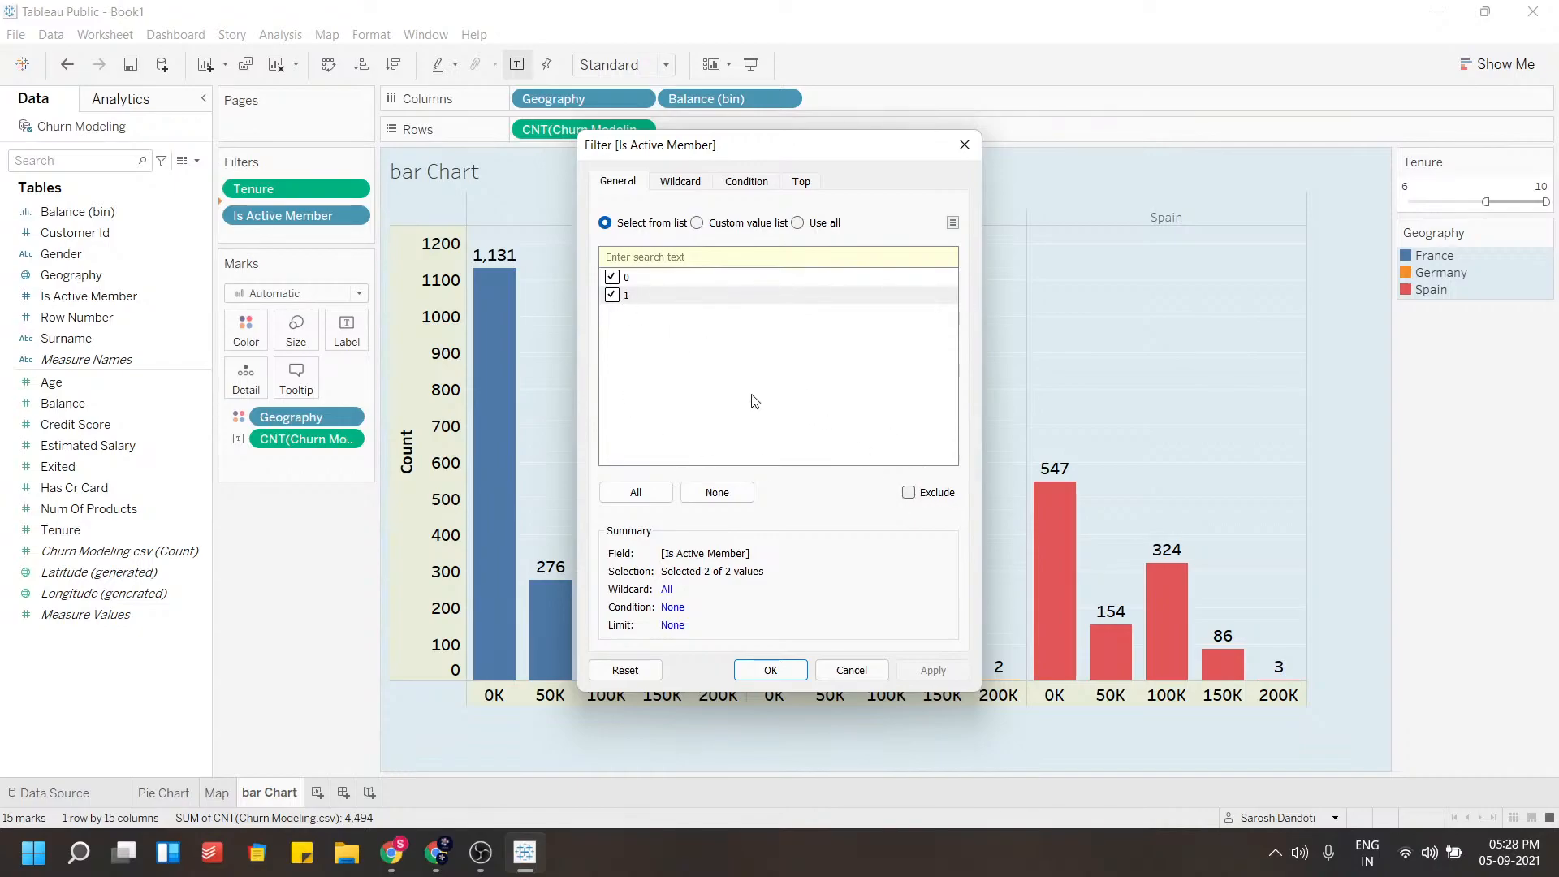
left_click(776, 670)
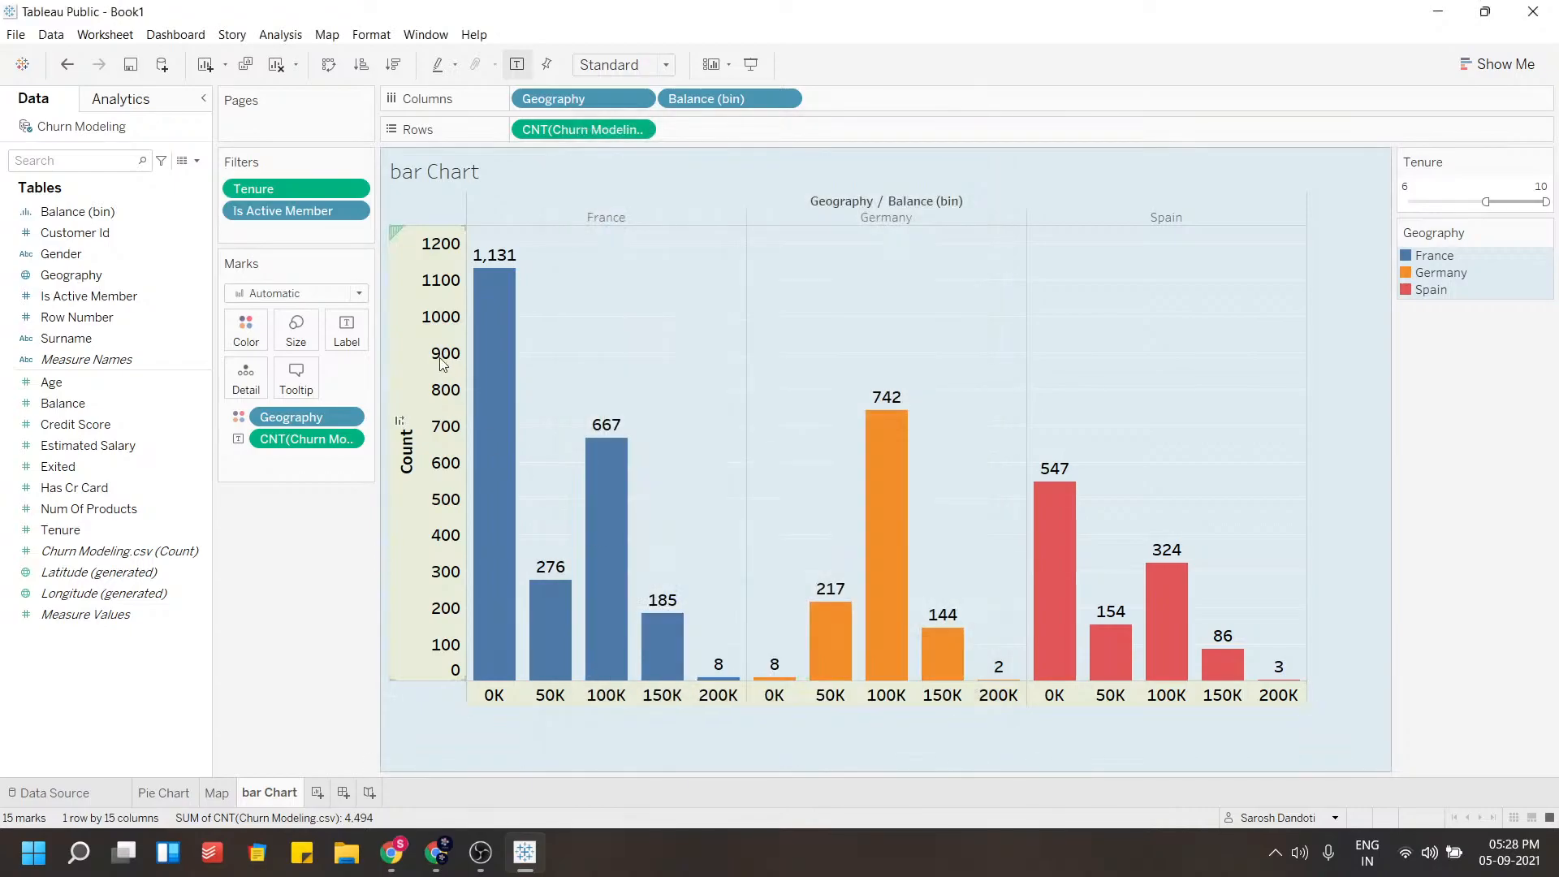
Show the Is Active Member filter control and filter the bar chart to value 1 only
left_click(353, 211)
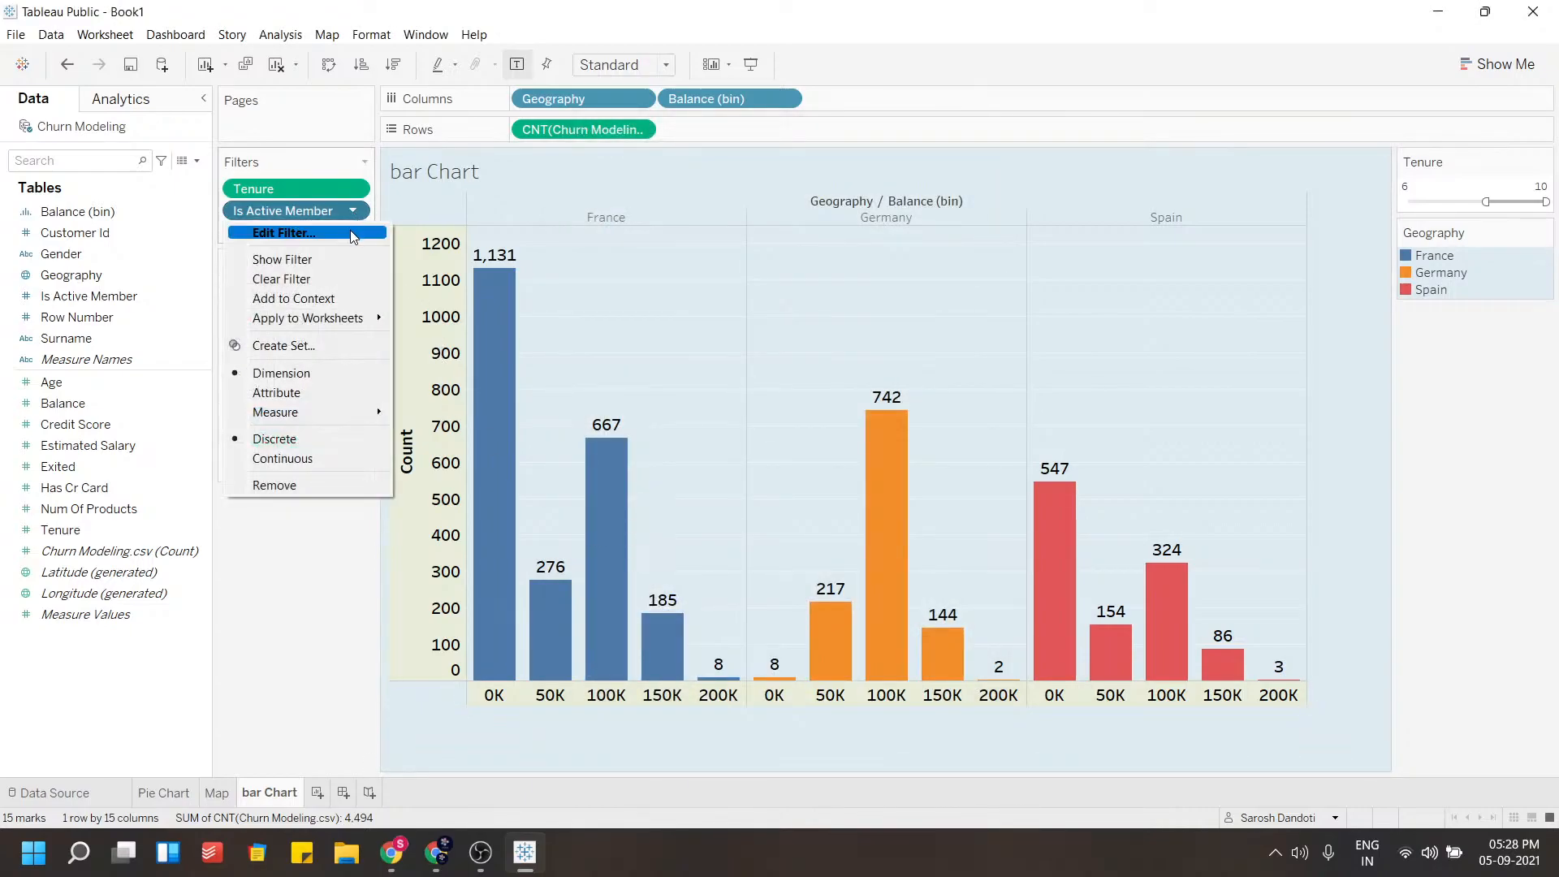
left_click(280, 259)
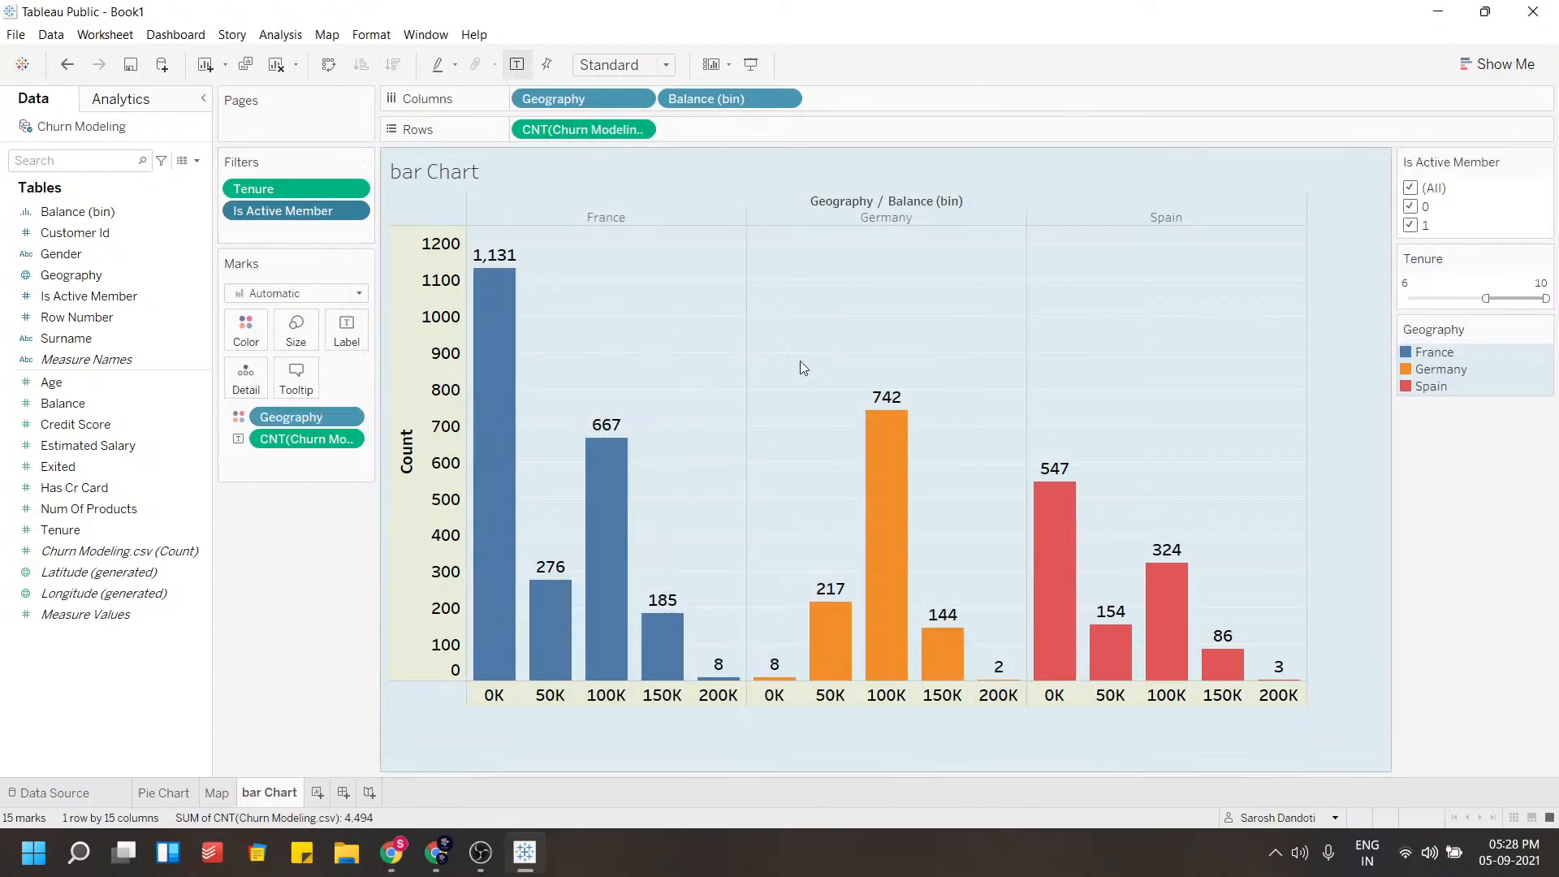
left_click(1417, 188)
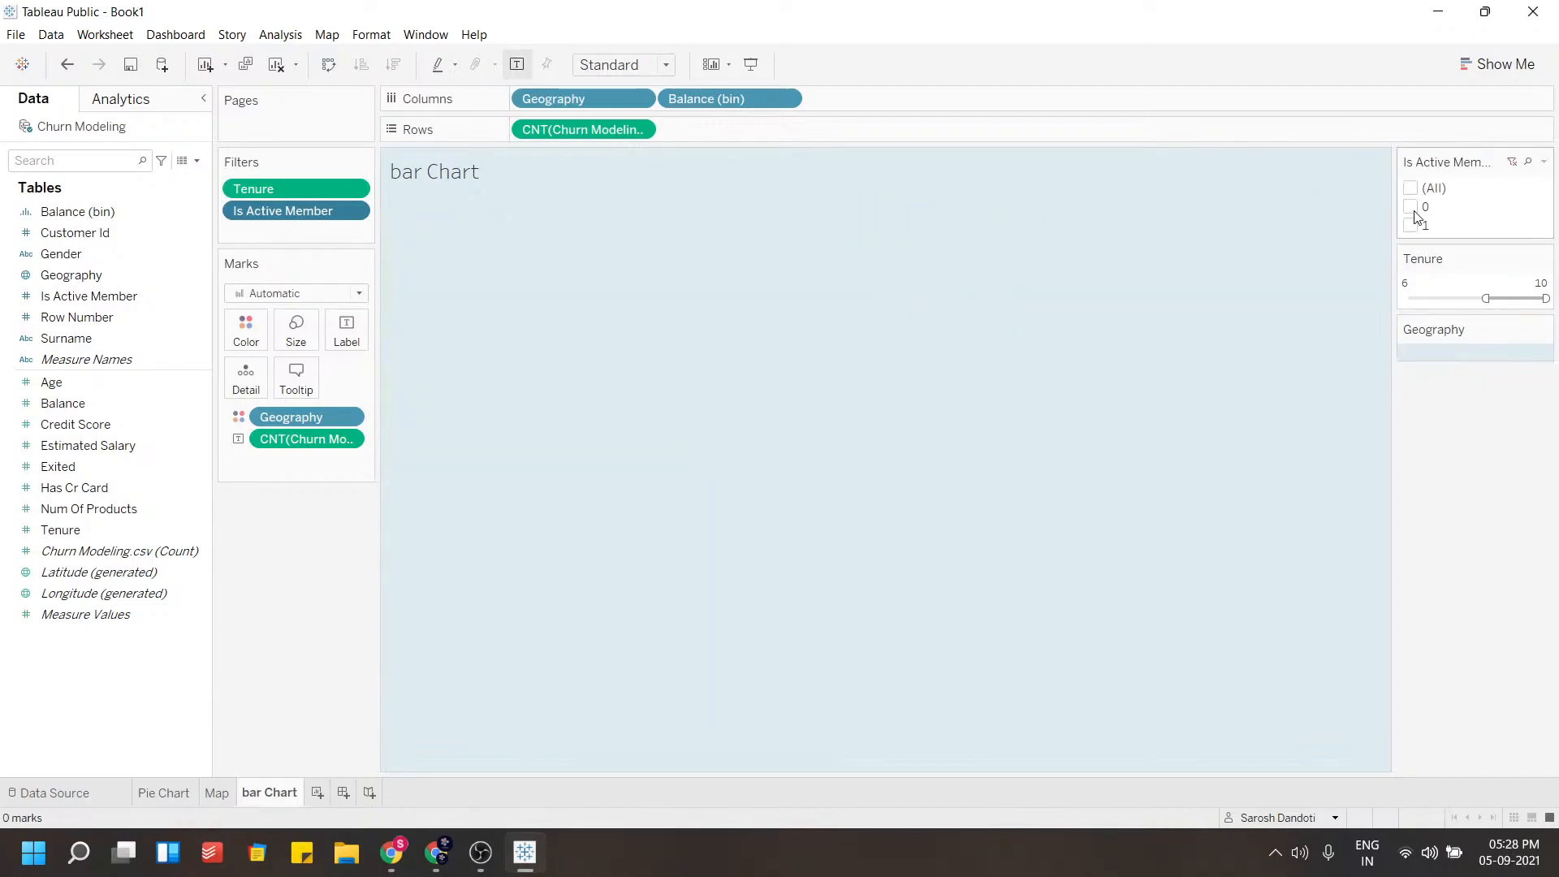
left_click(1414, 208)
left_click(1413, 208)
left_click(1414, 207)
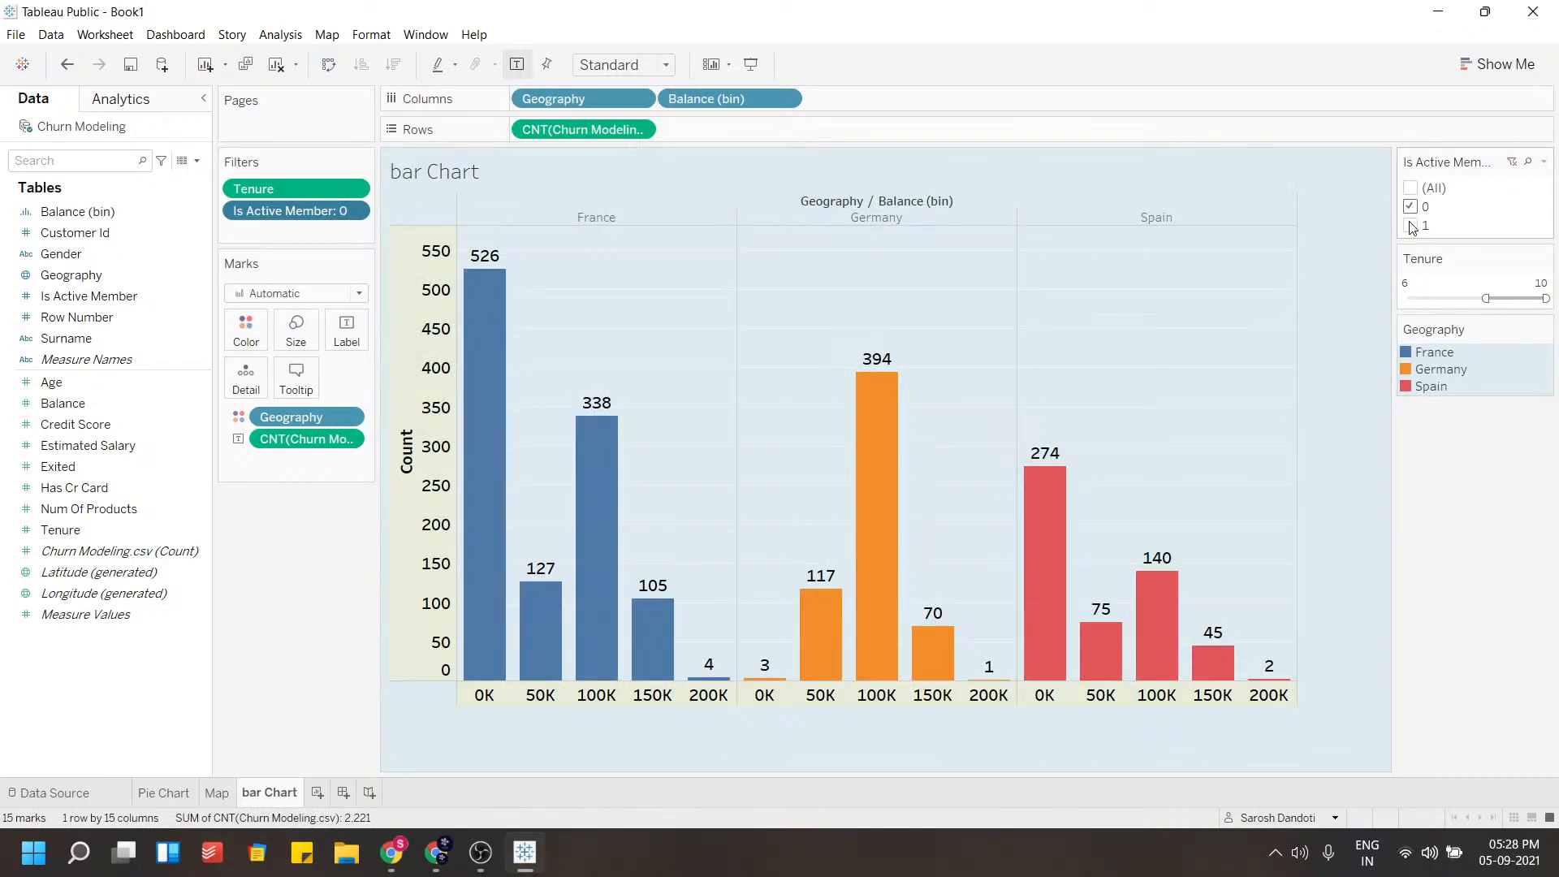
left_click(1410, 207)
left_click(1410, 226)
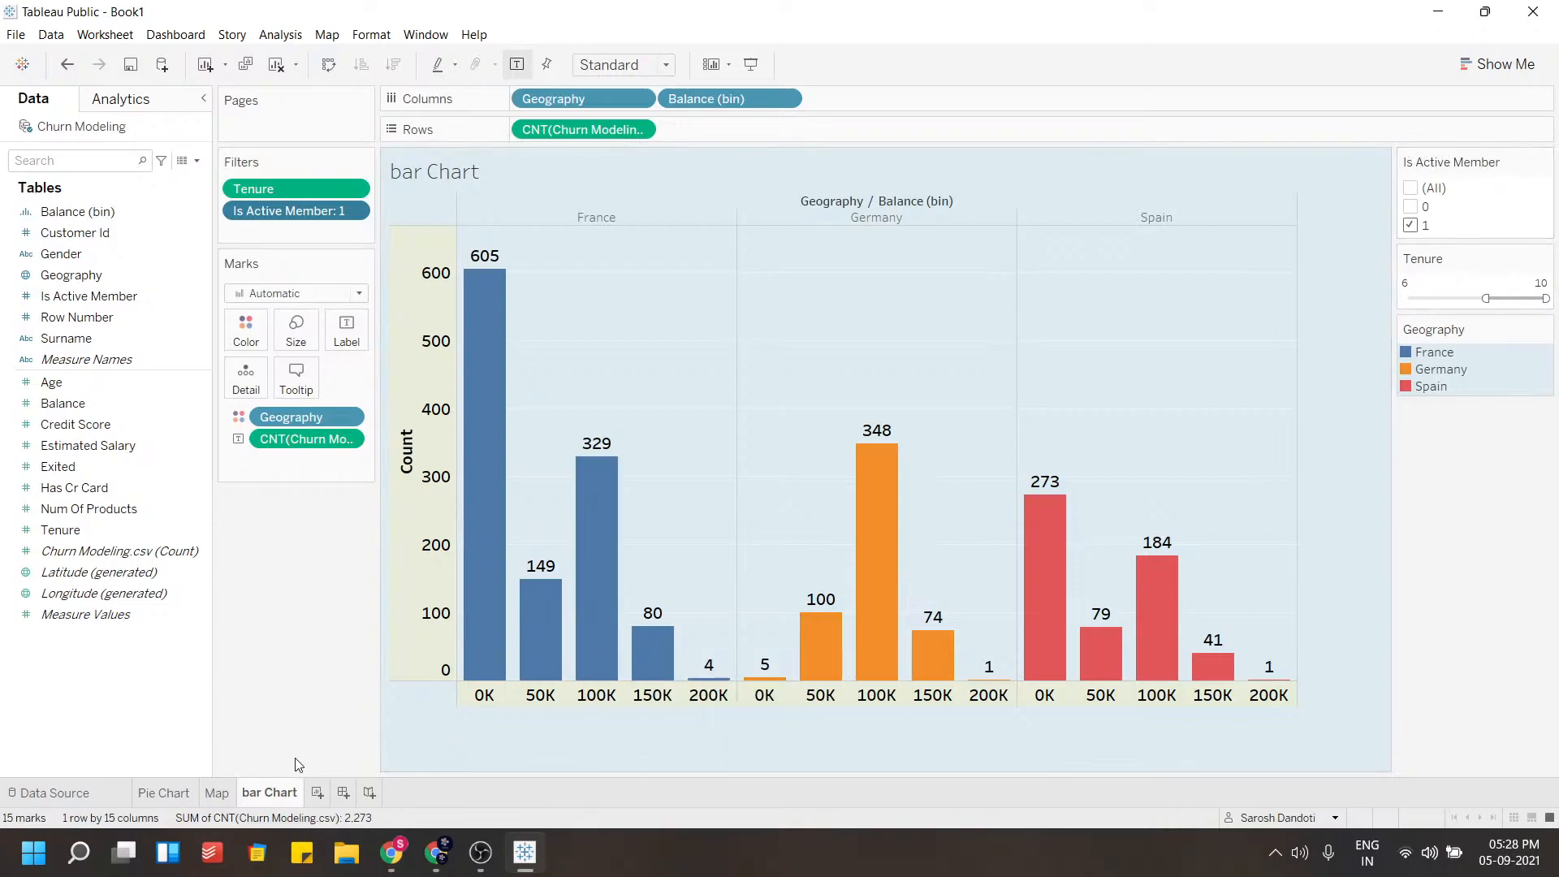
Apply the Is Active Member filter to all worksheets using this data source
left_click(216, 792)
left_click(163, 792)
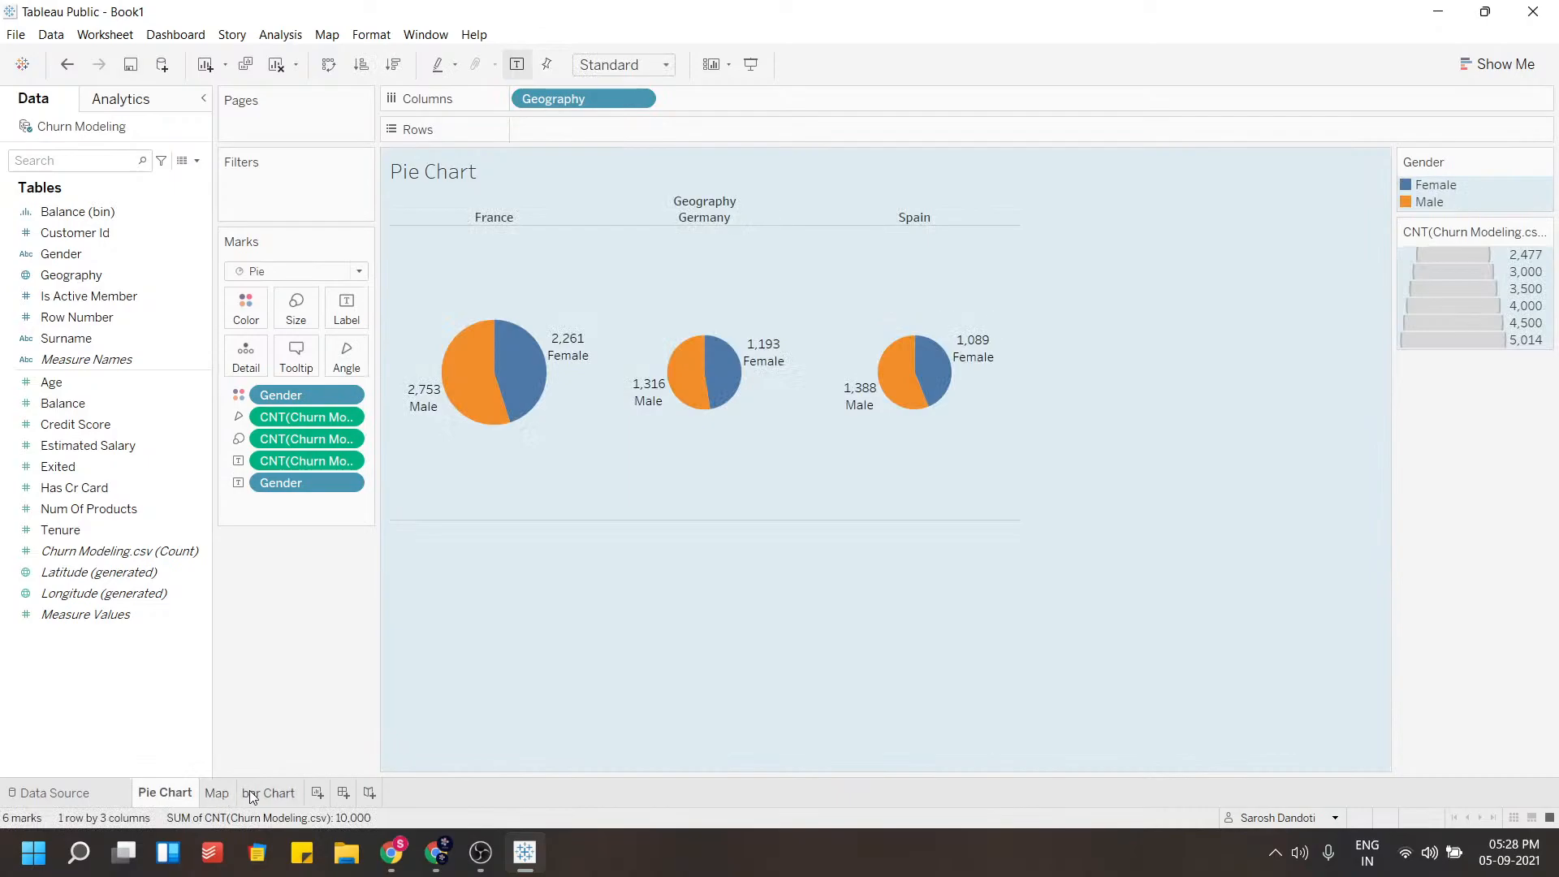
left_click(252, 794)
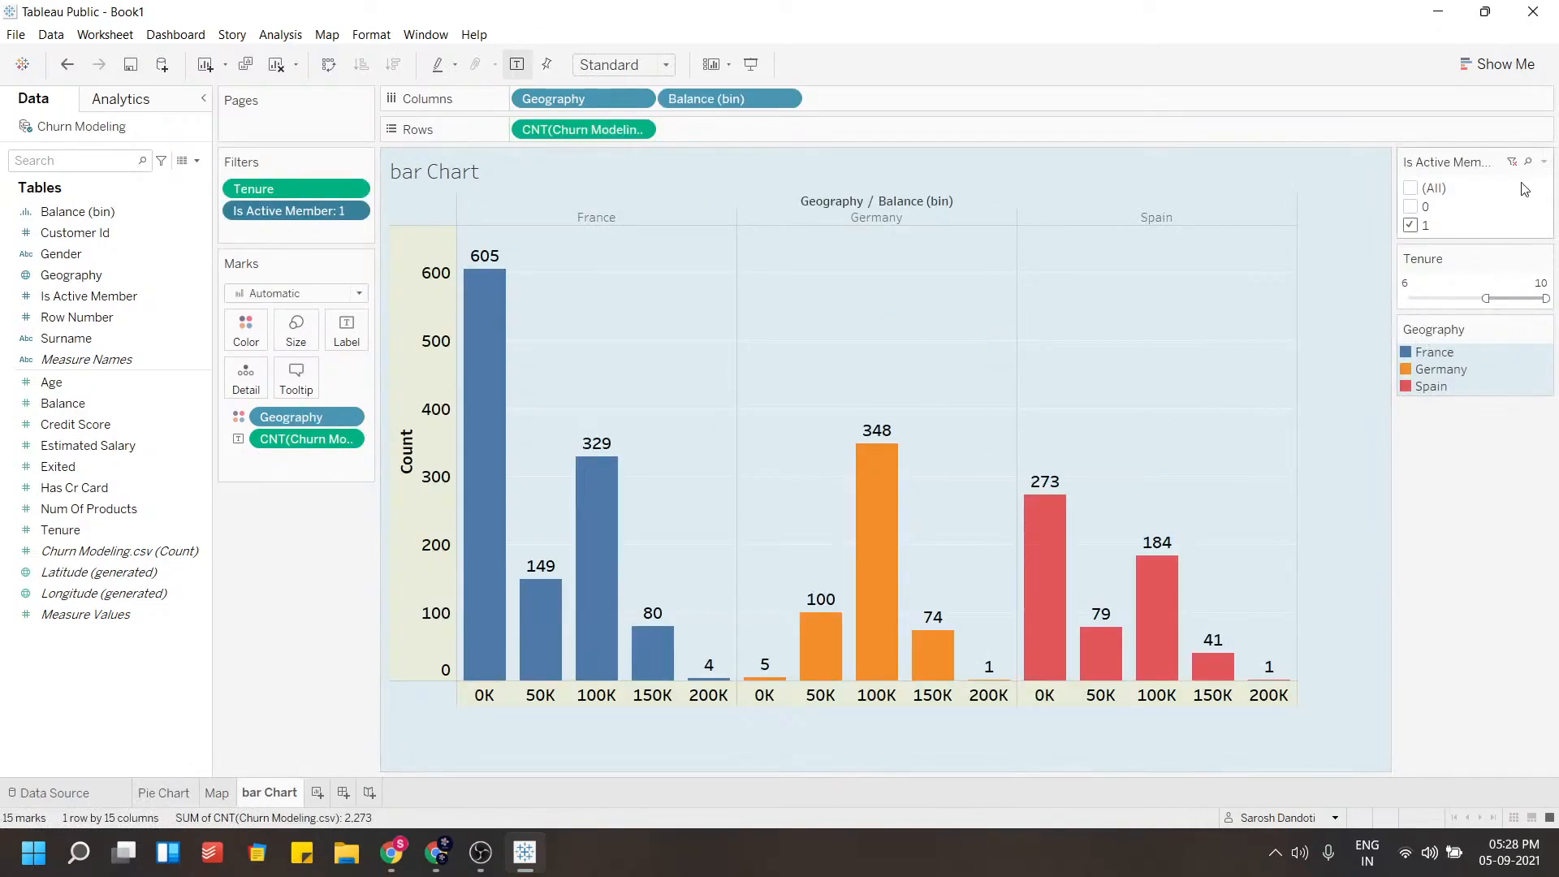
left_click(1542, 162)
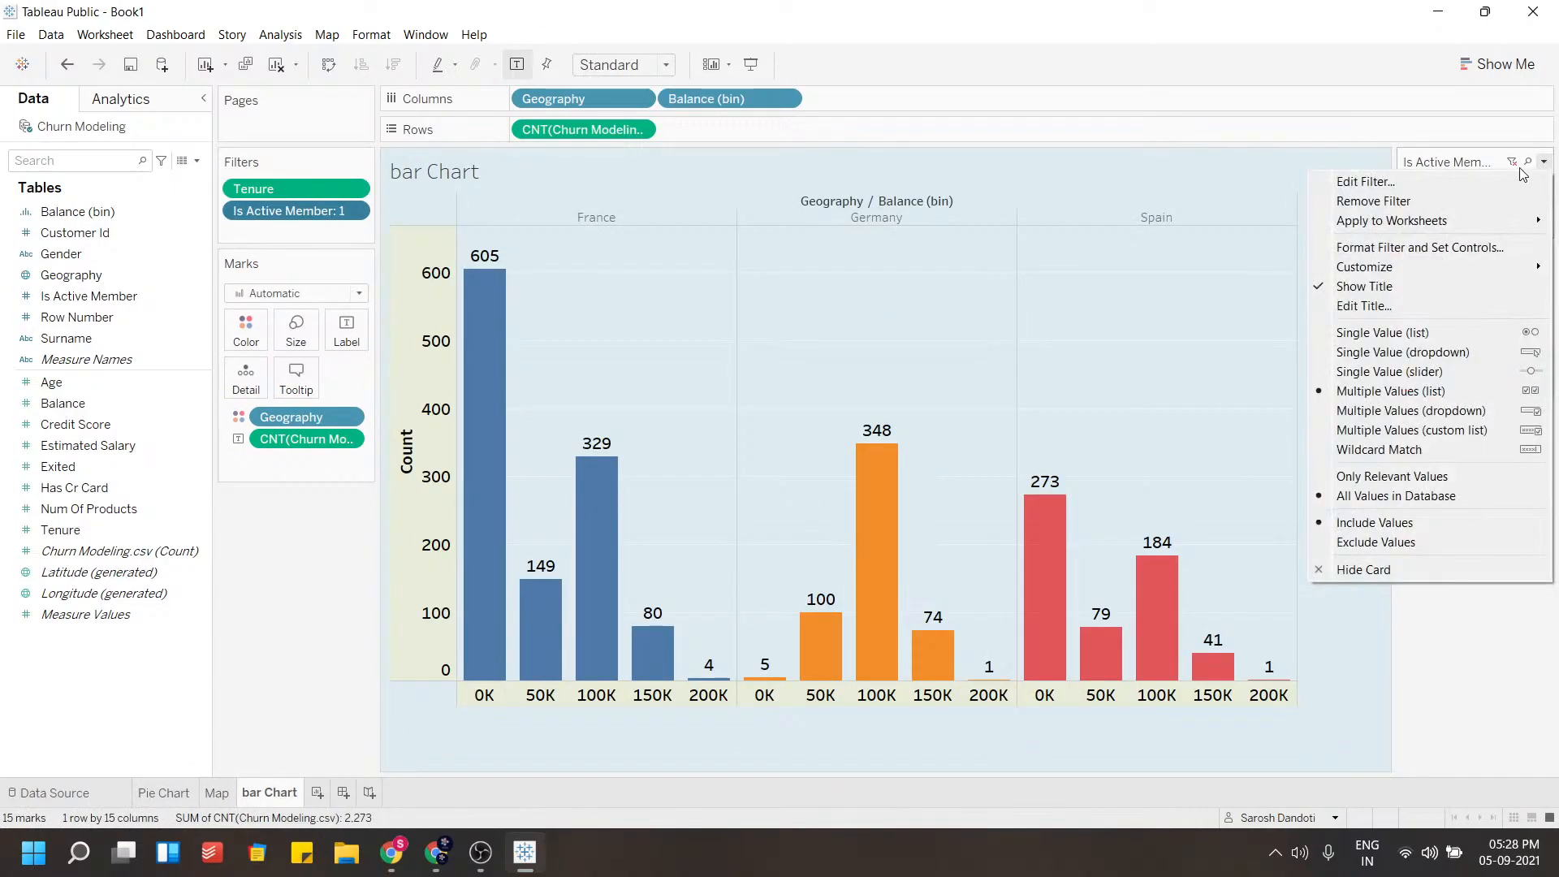
mouse_move(1428, 221)
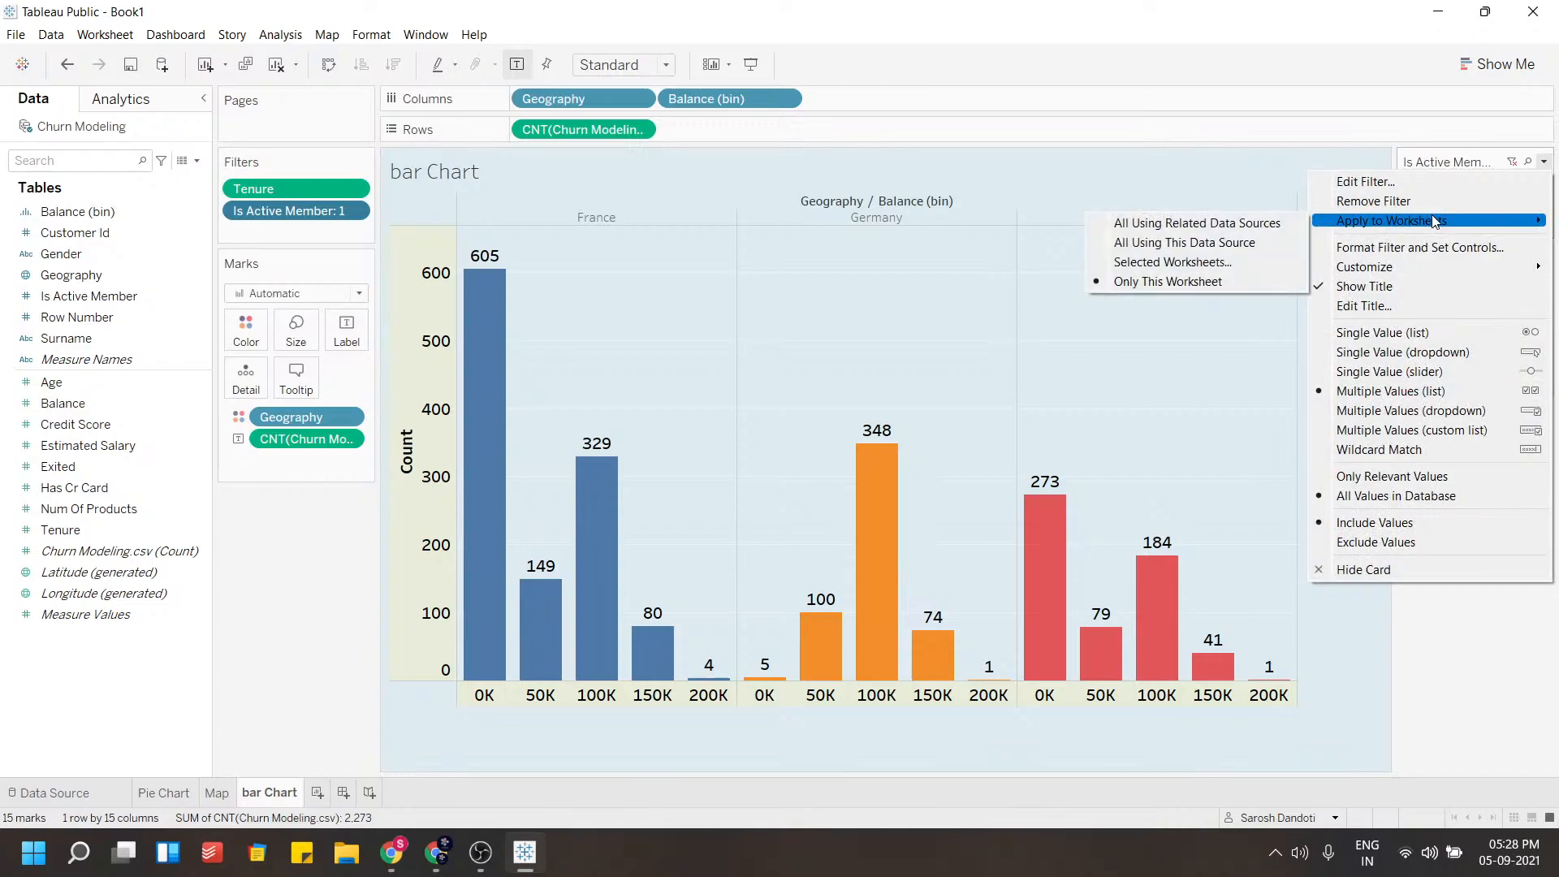
left_click(1194, 243)
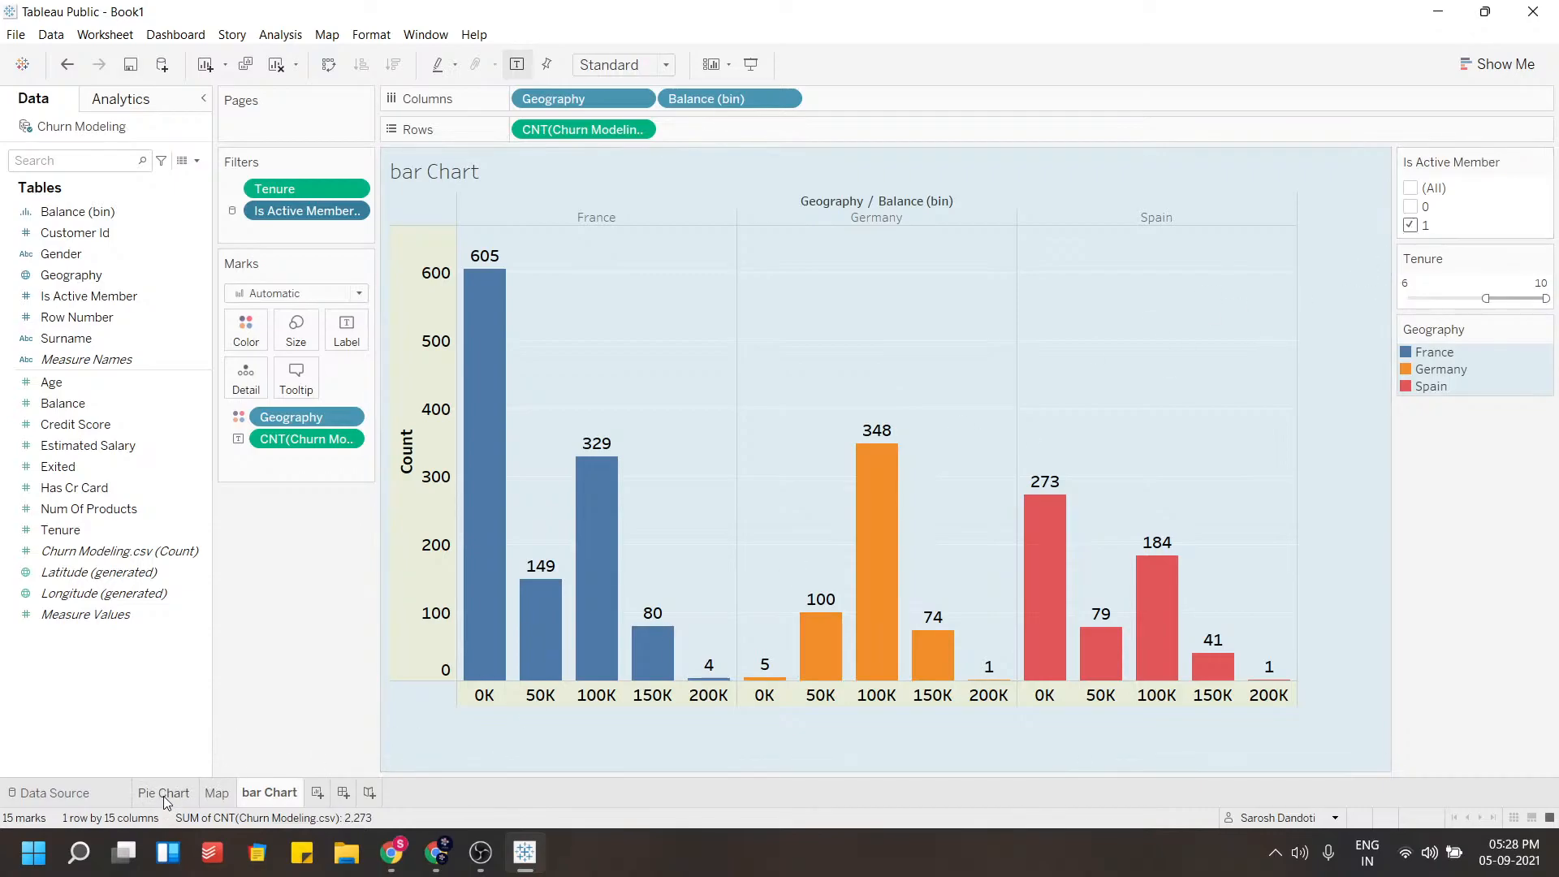
On the Pie Chart sheet, show the Is Active Member filter control and select both values 0 and 1
left_click(164, 796)
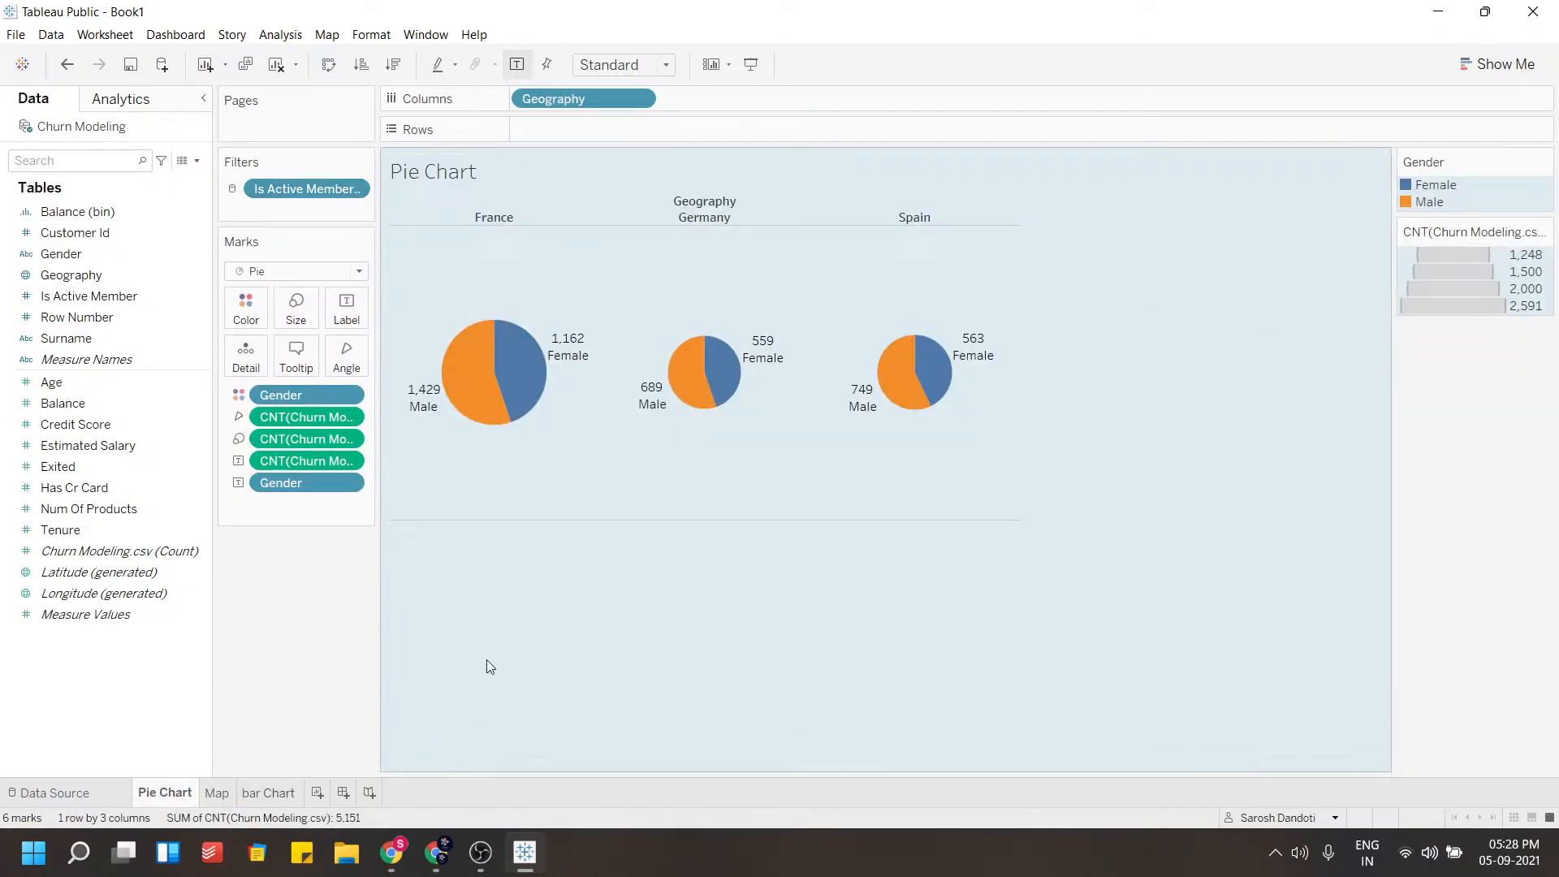
left_click(353, 190)
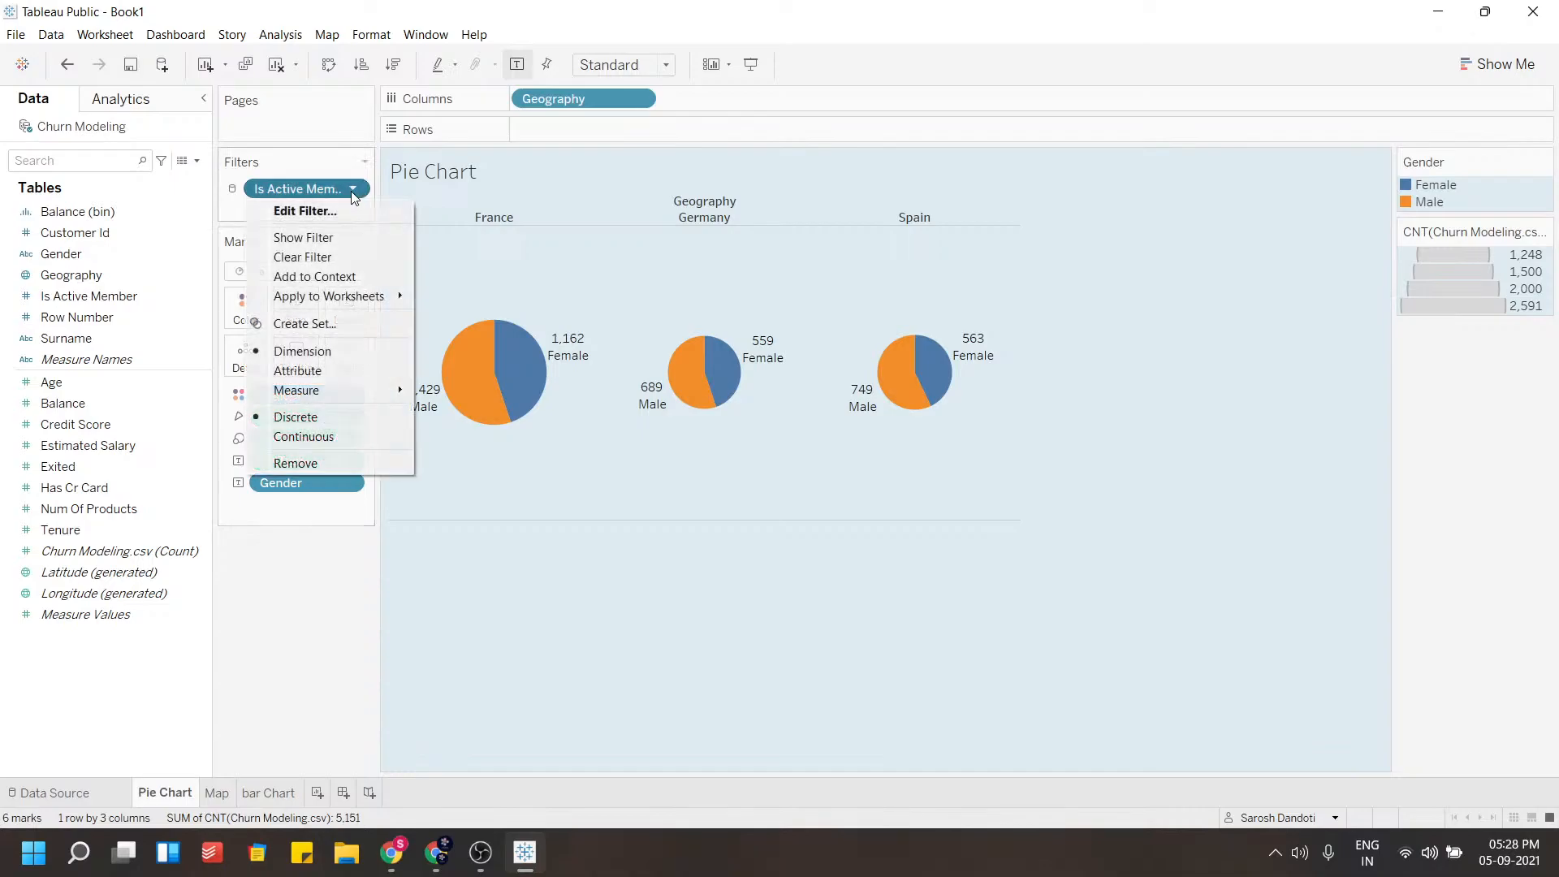
left_click(339, 237)
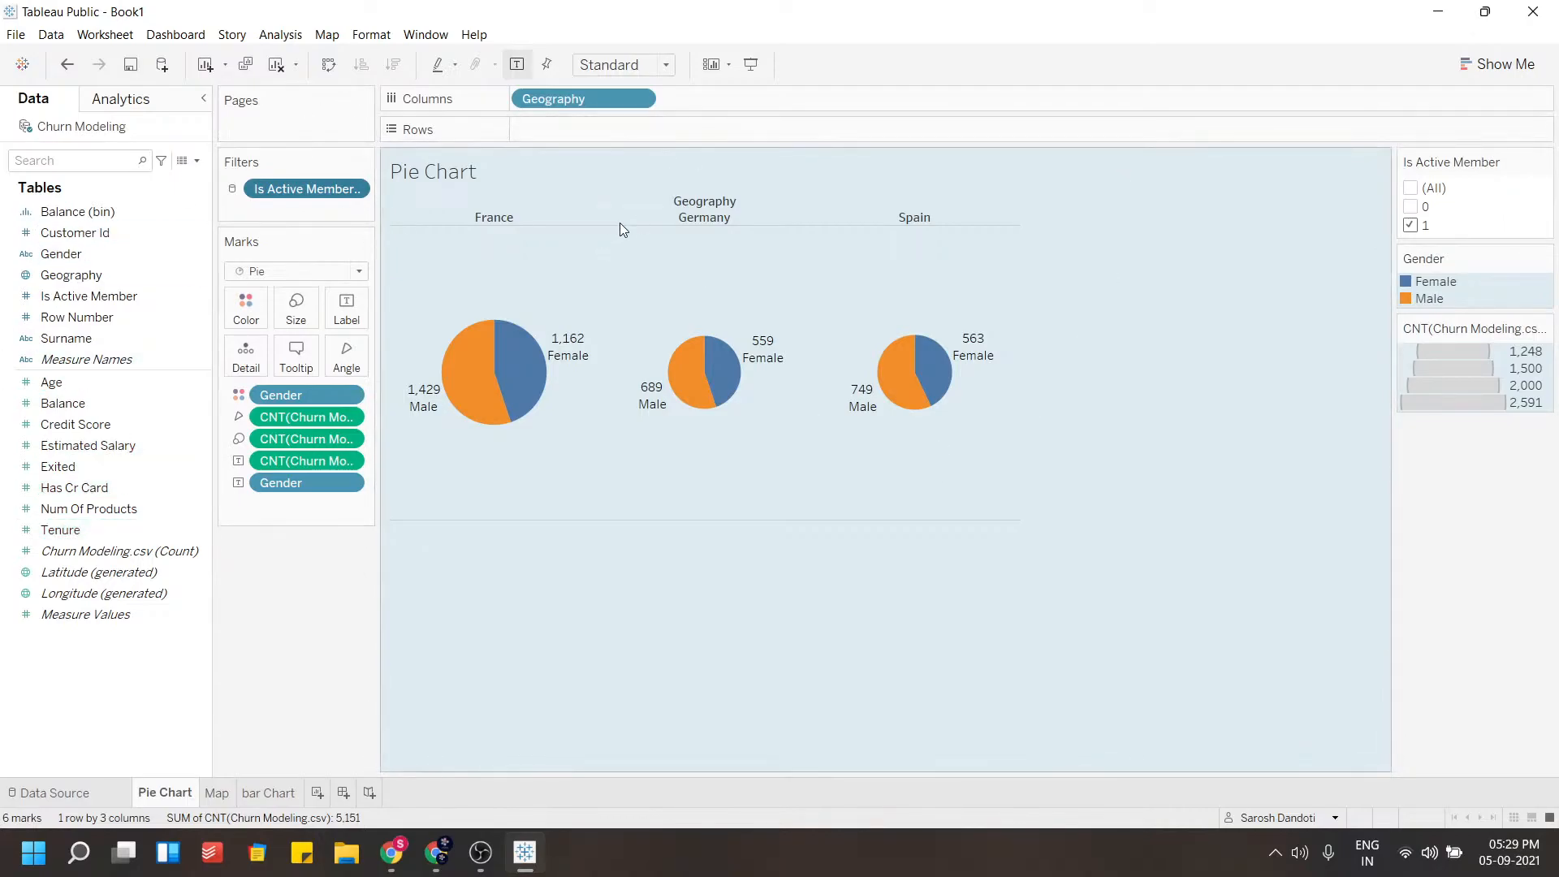
left_click(1412, 207)
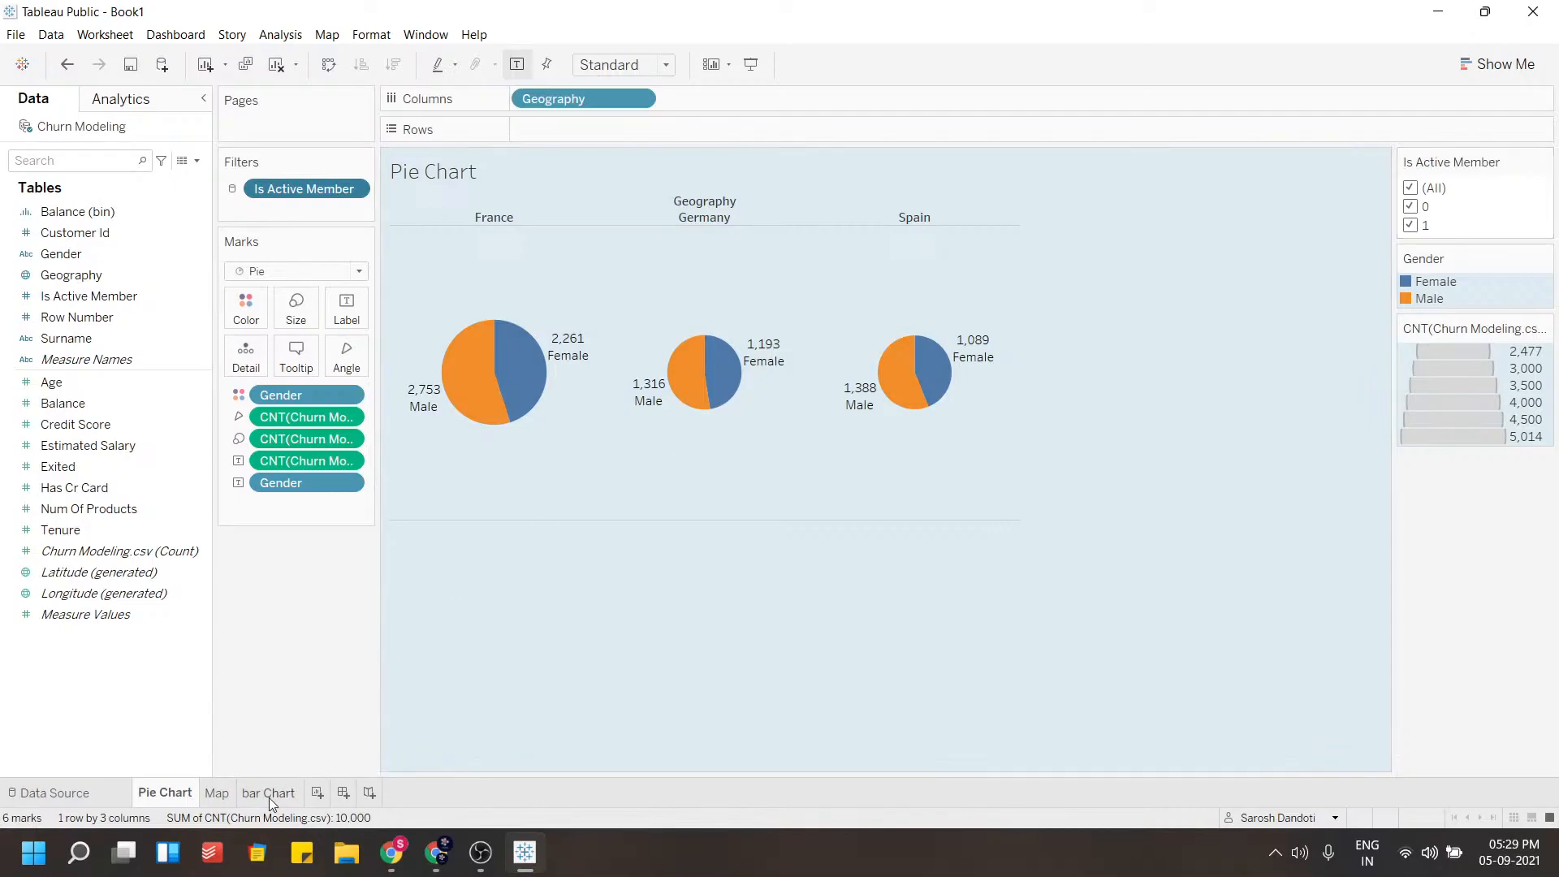
Try out and discard a calculated field multiplying [Credit Score] by [Age] on the bar Chart sheet
left_click(270, 796)
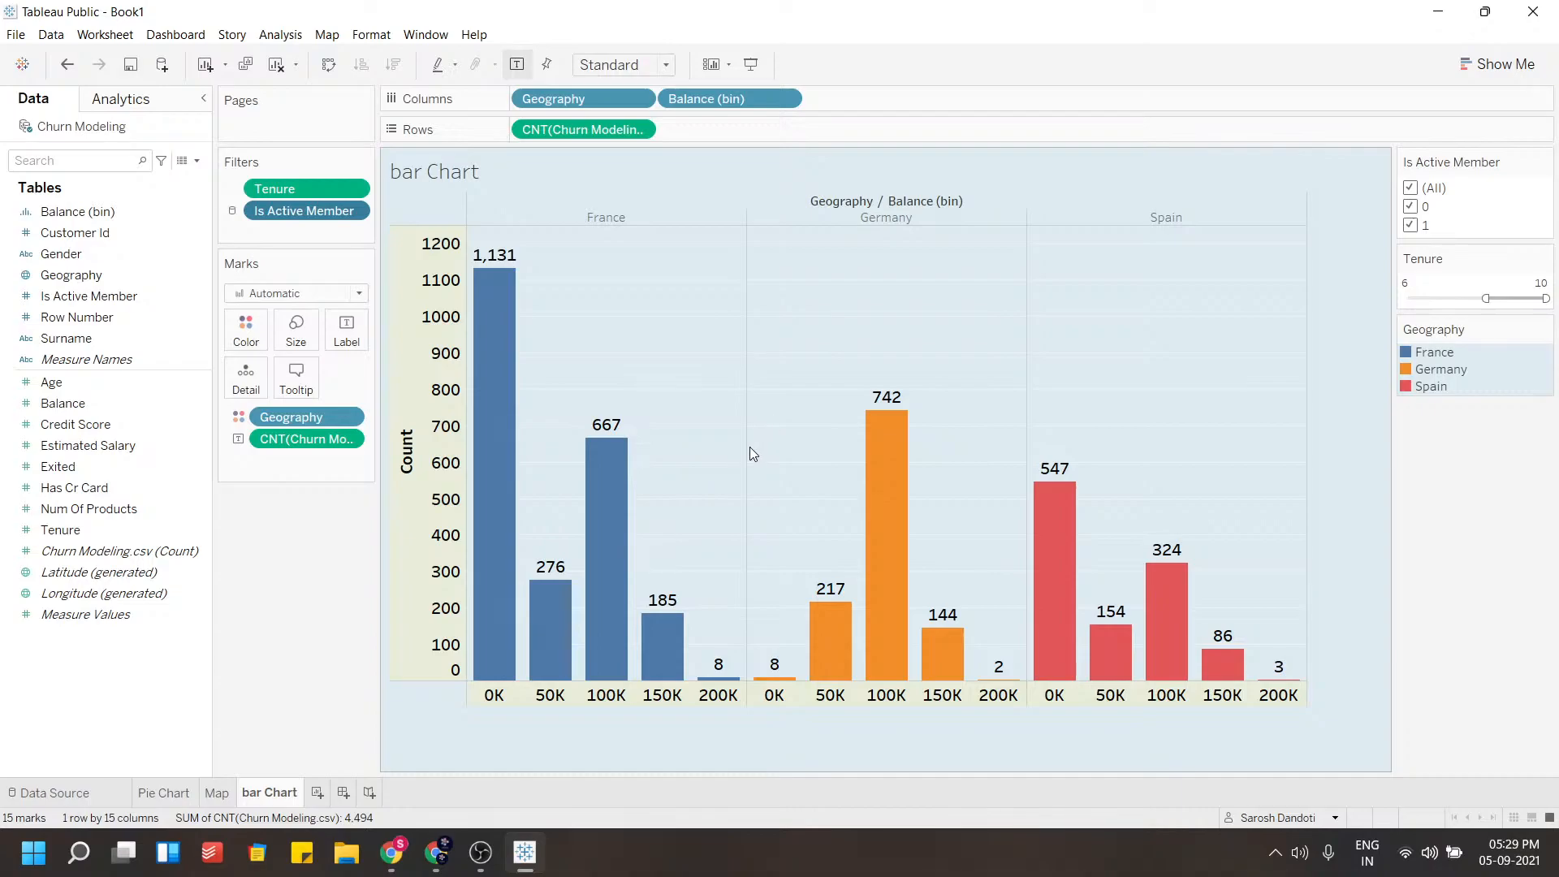
left_click(148, 599)
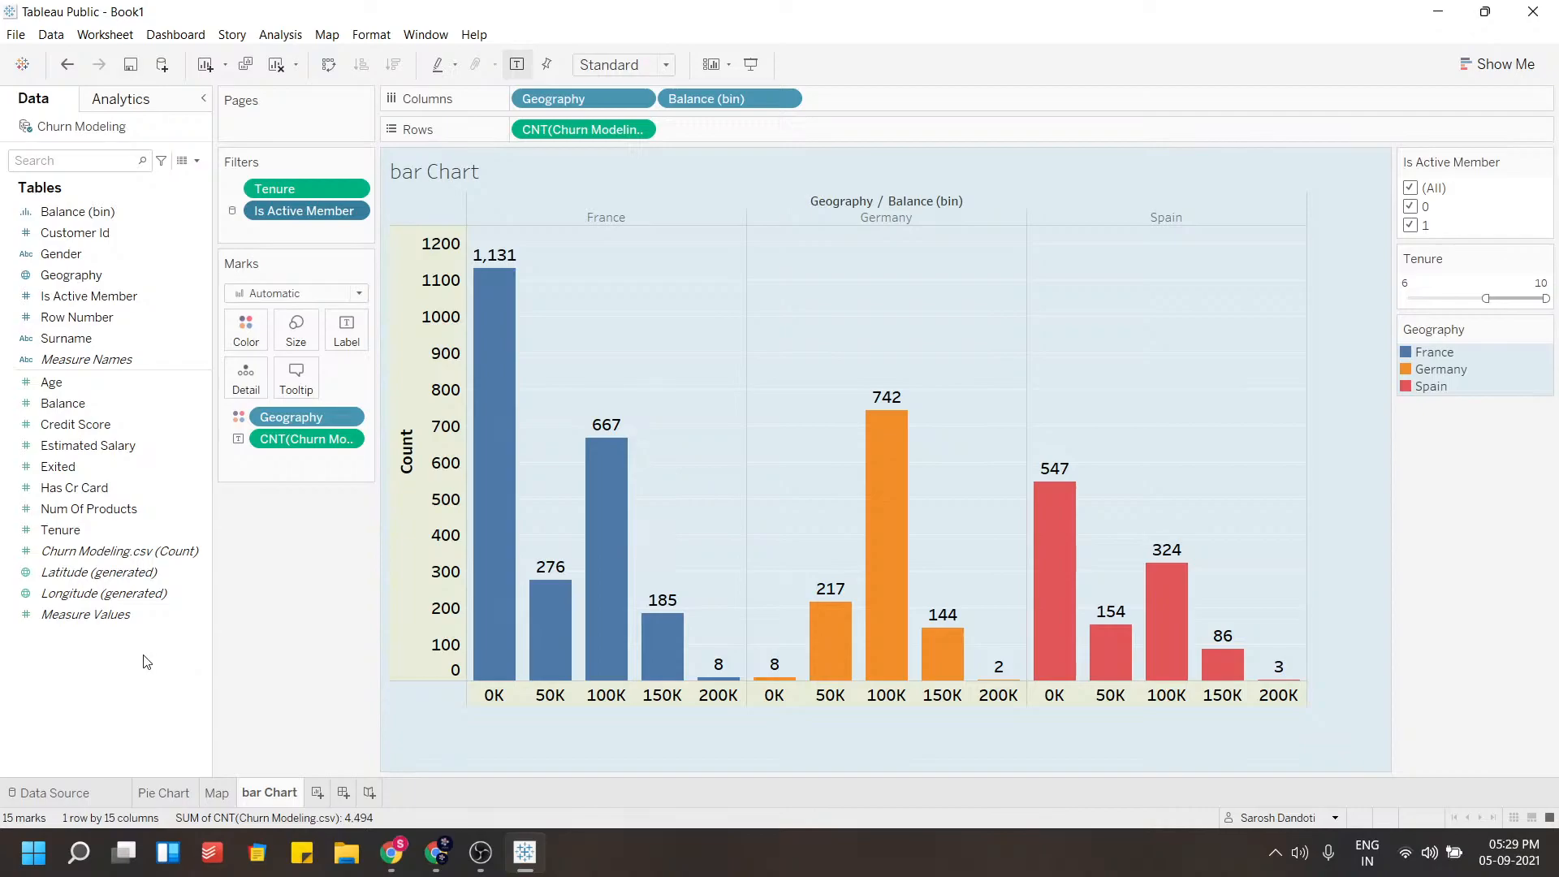
right_click(88, 676)
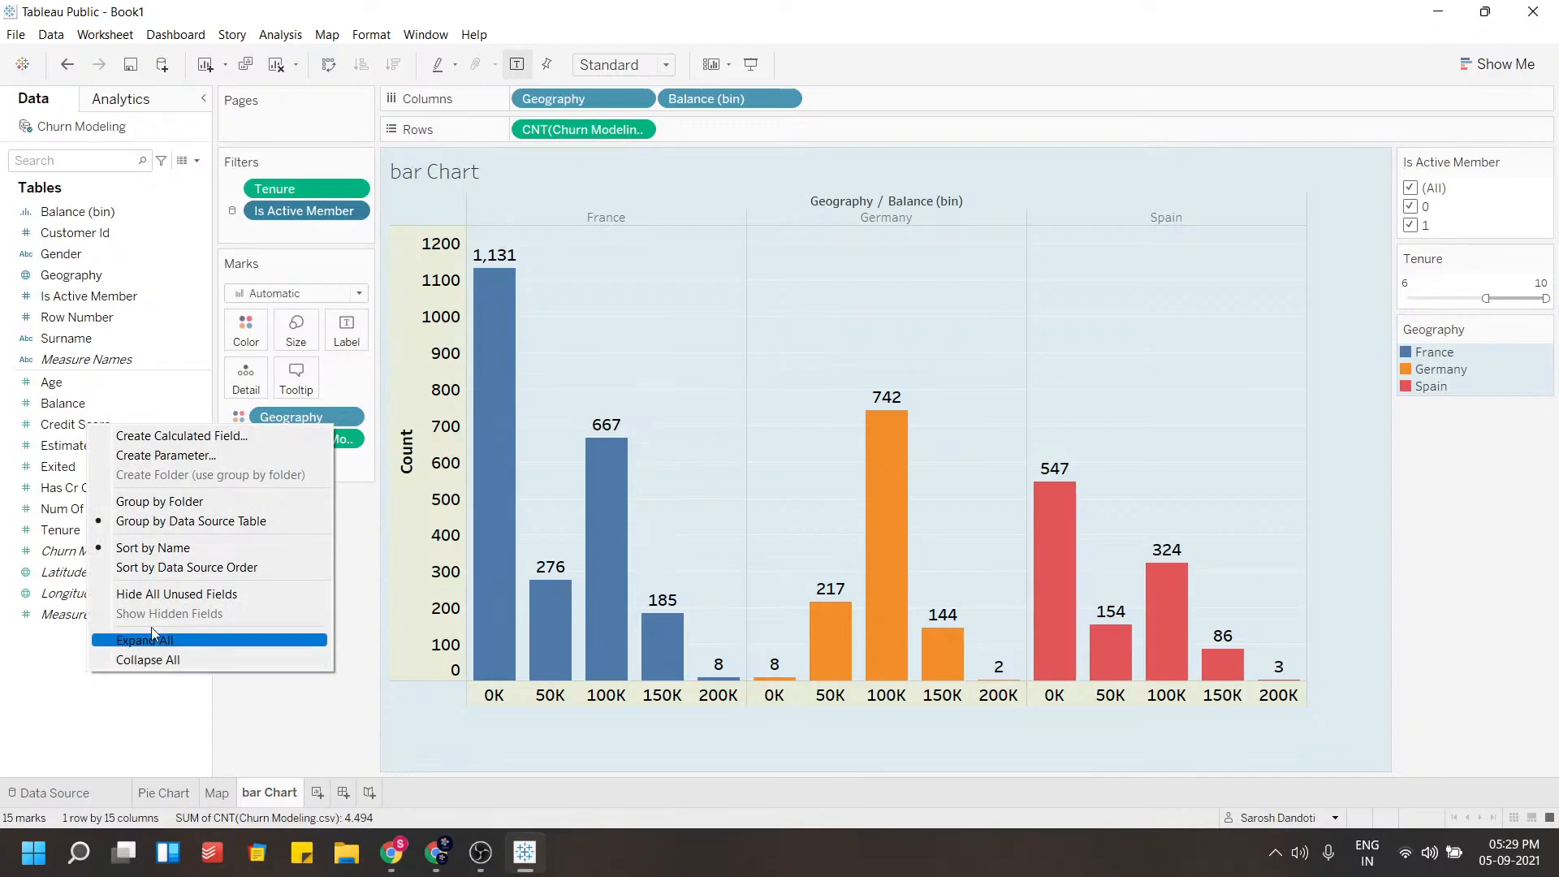
right_click(59, 688)
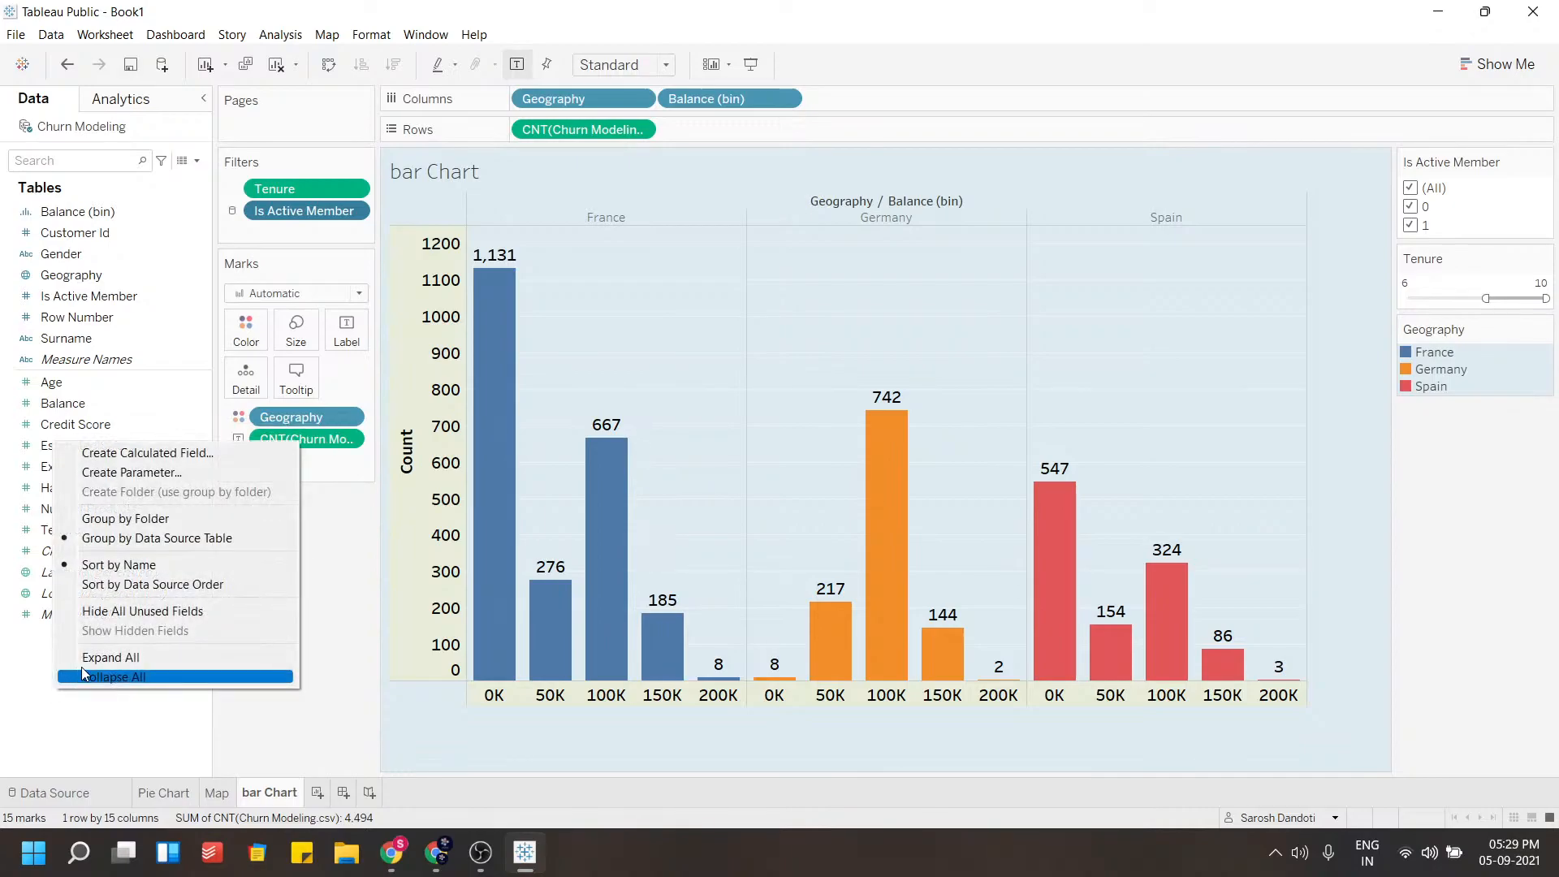
left_click(181, 452)
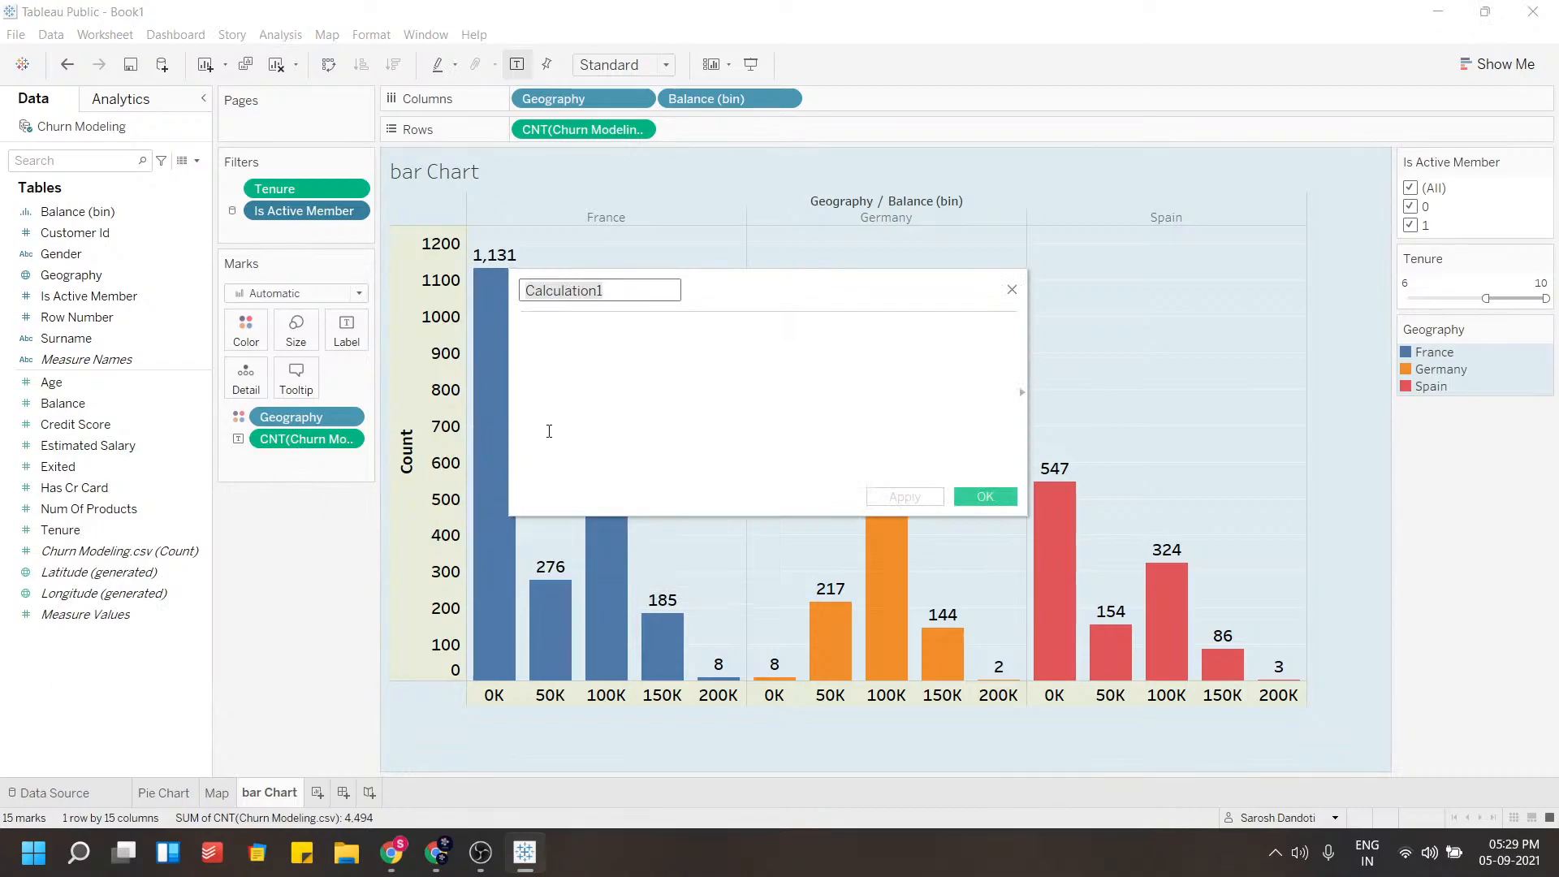
left_click(601, 361)
double_click(593, 294)
left_click(615, 349)
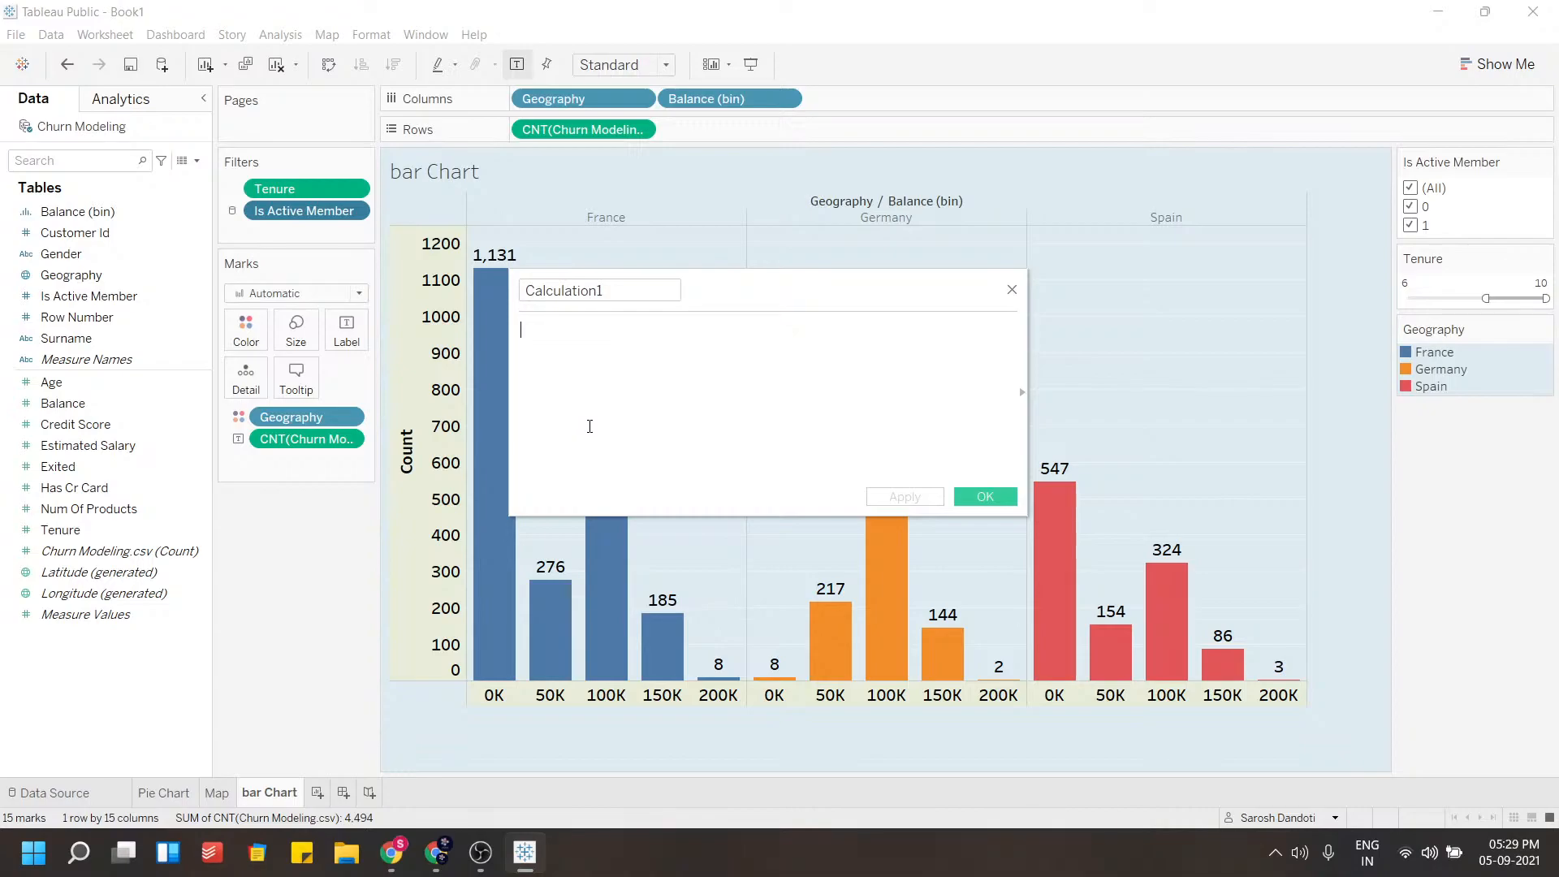
type("cre")
key("Return")
type("*")
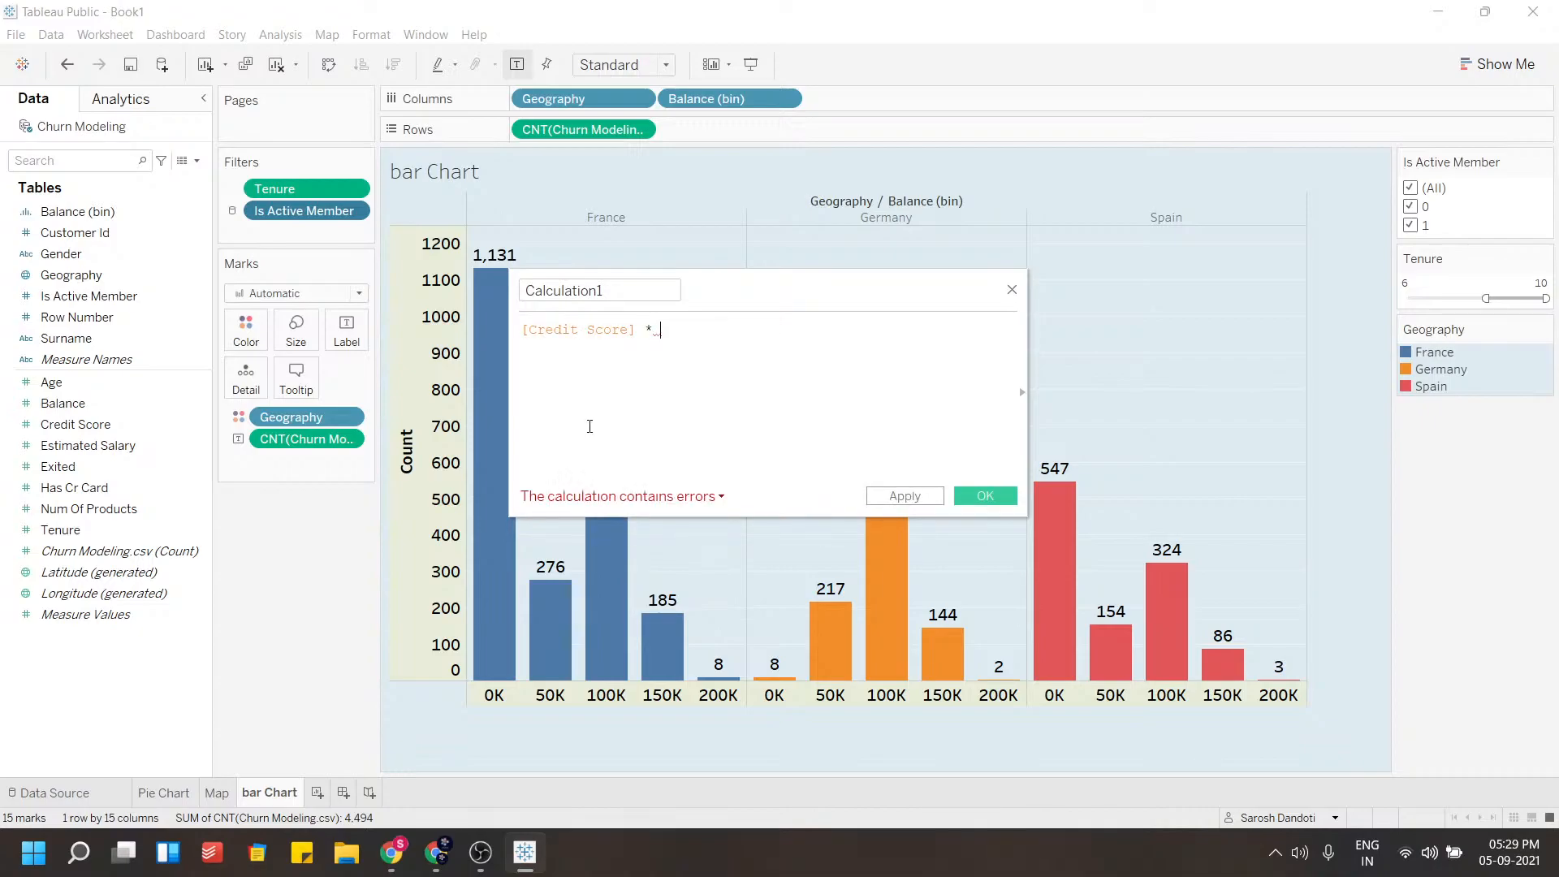
type(" age")
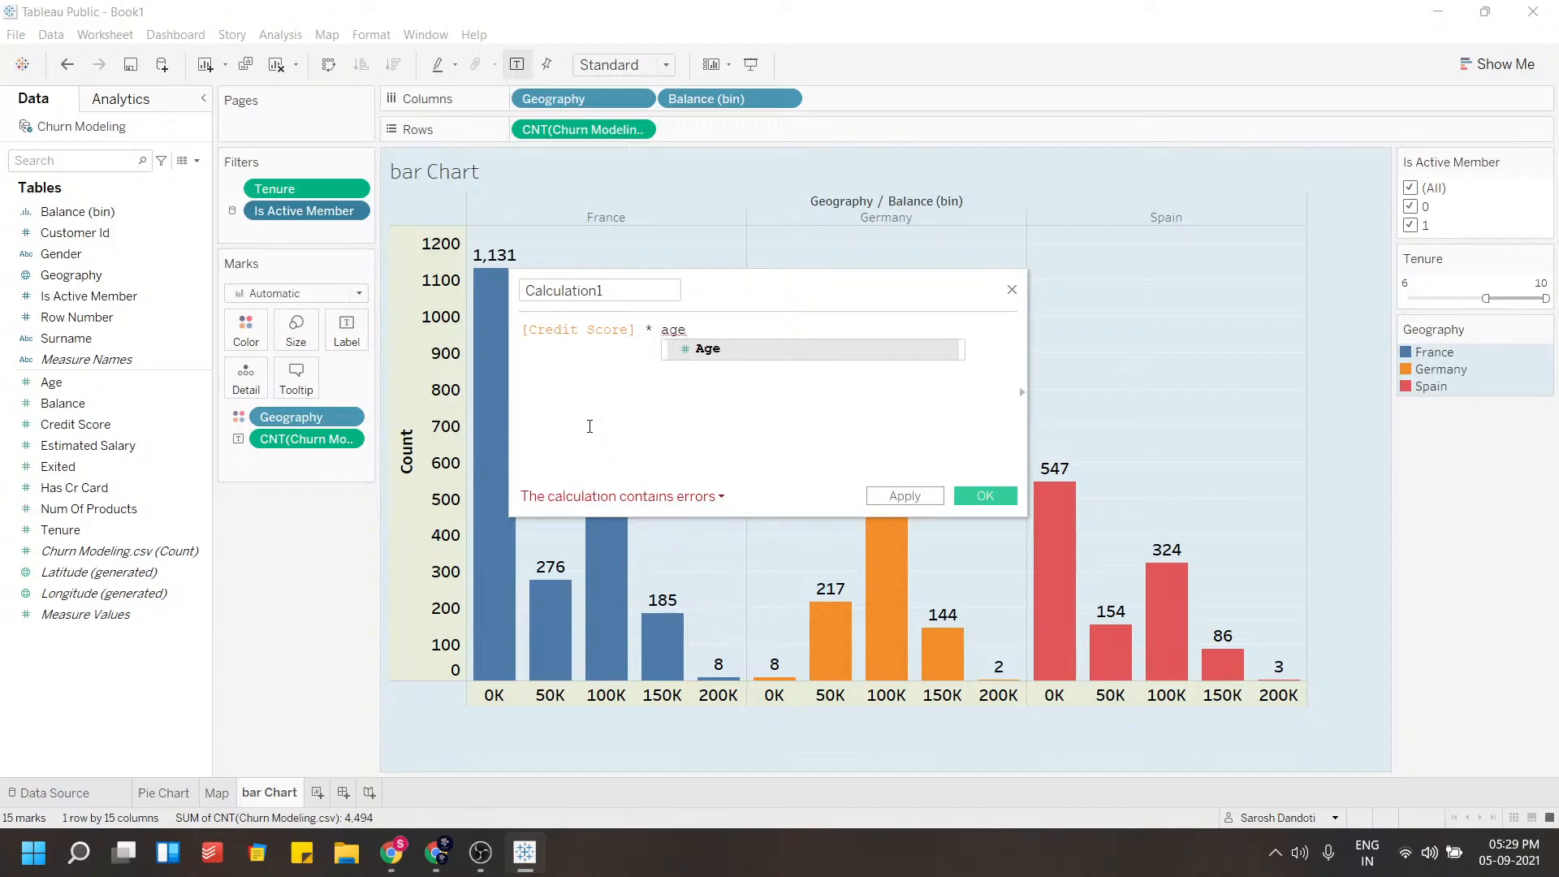
key("Return")
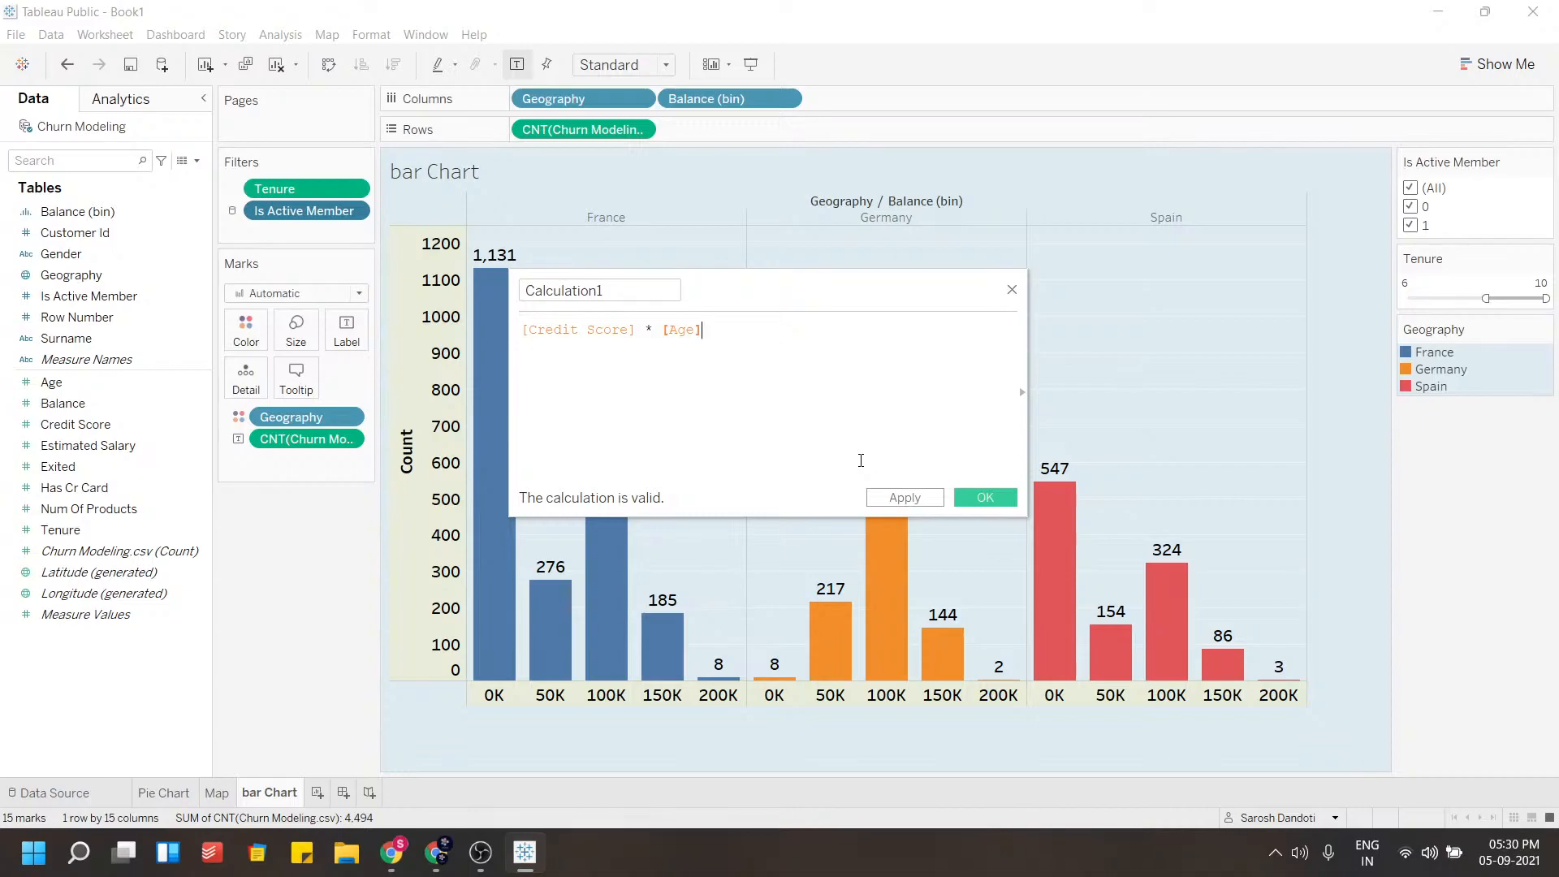
left_click(1011, 289)
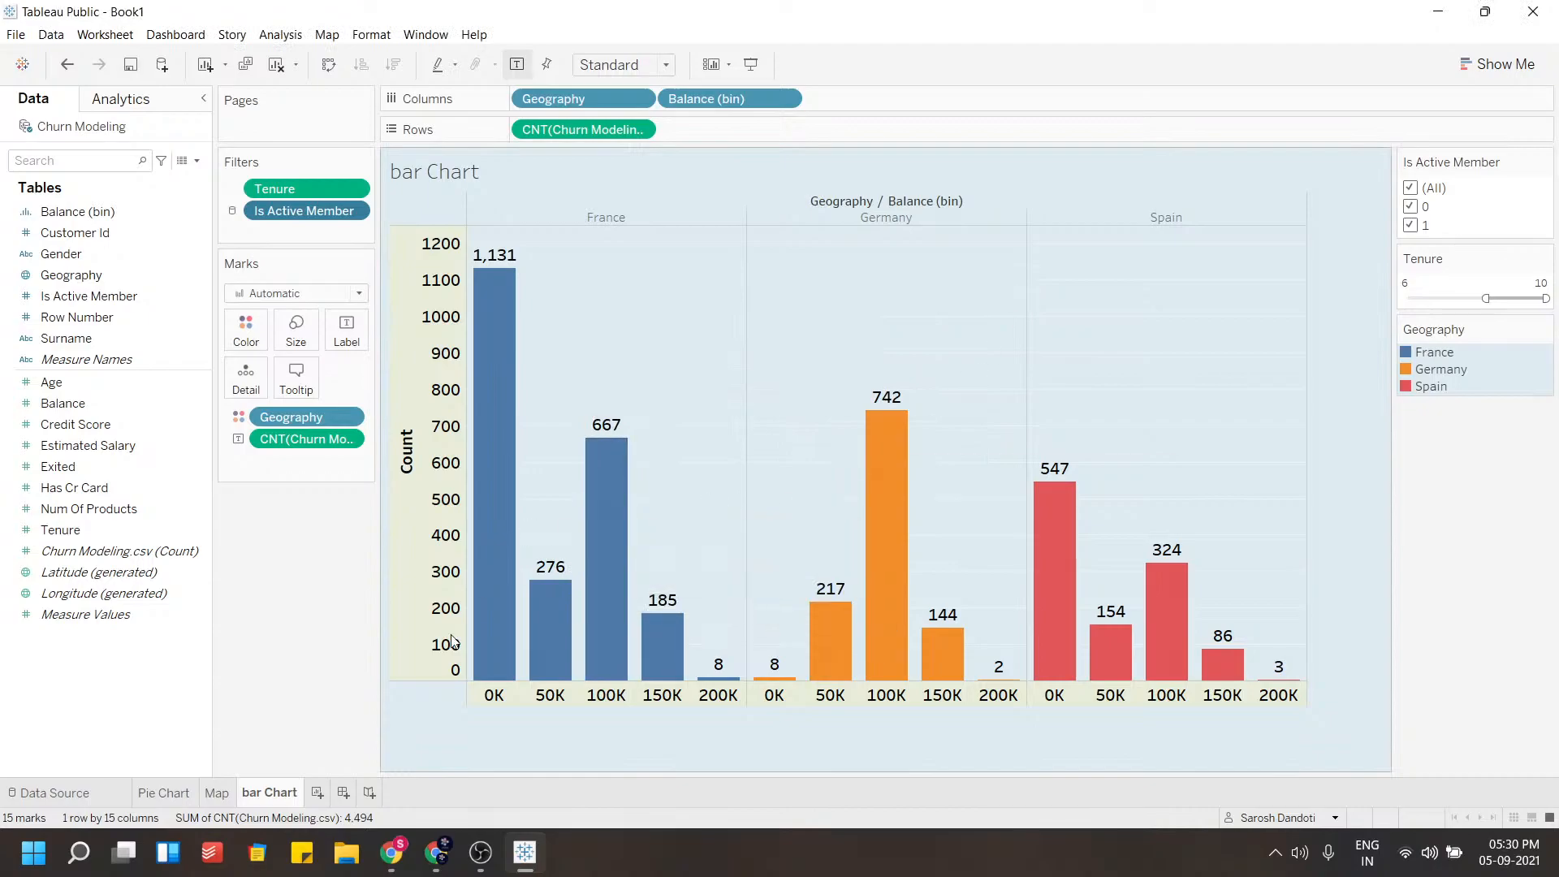
left_click(317, 793)
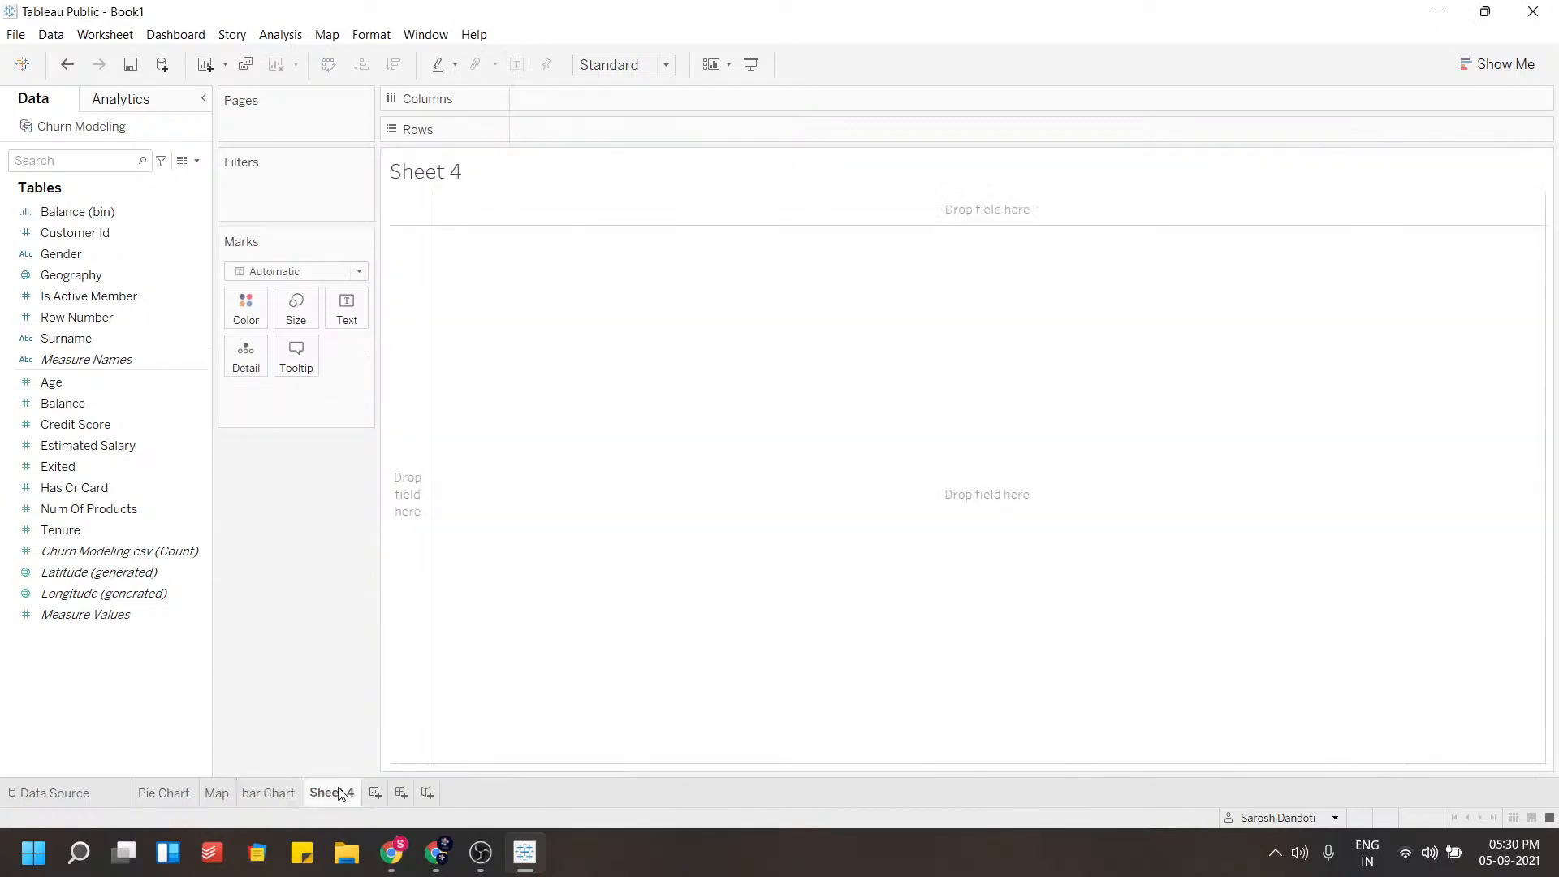
right_click(352, 794)
left_click(384, 615)
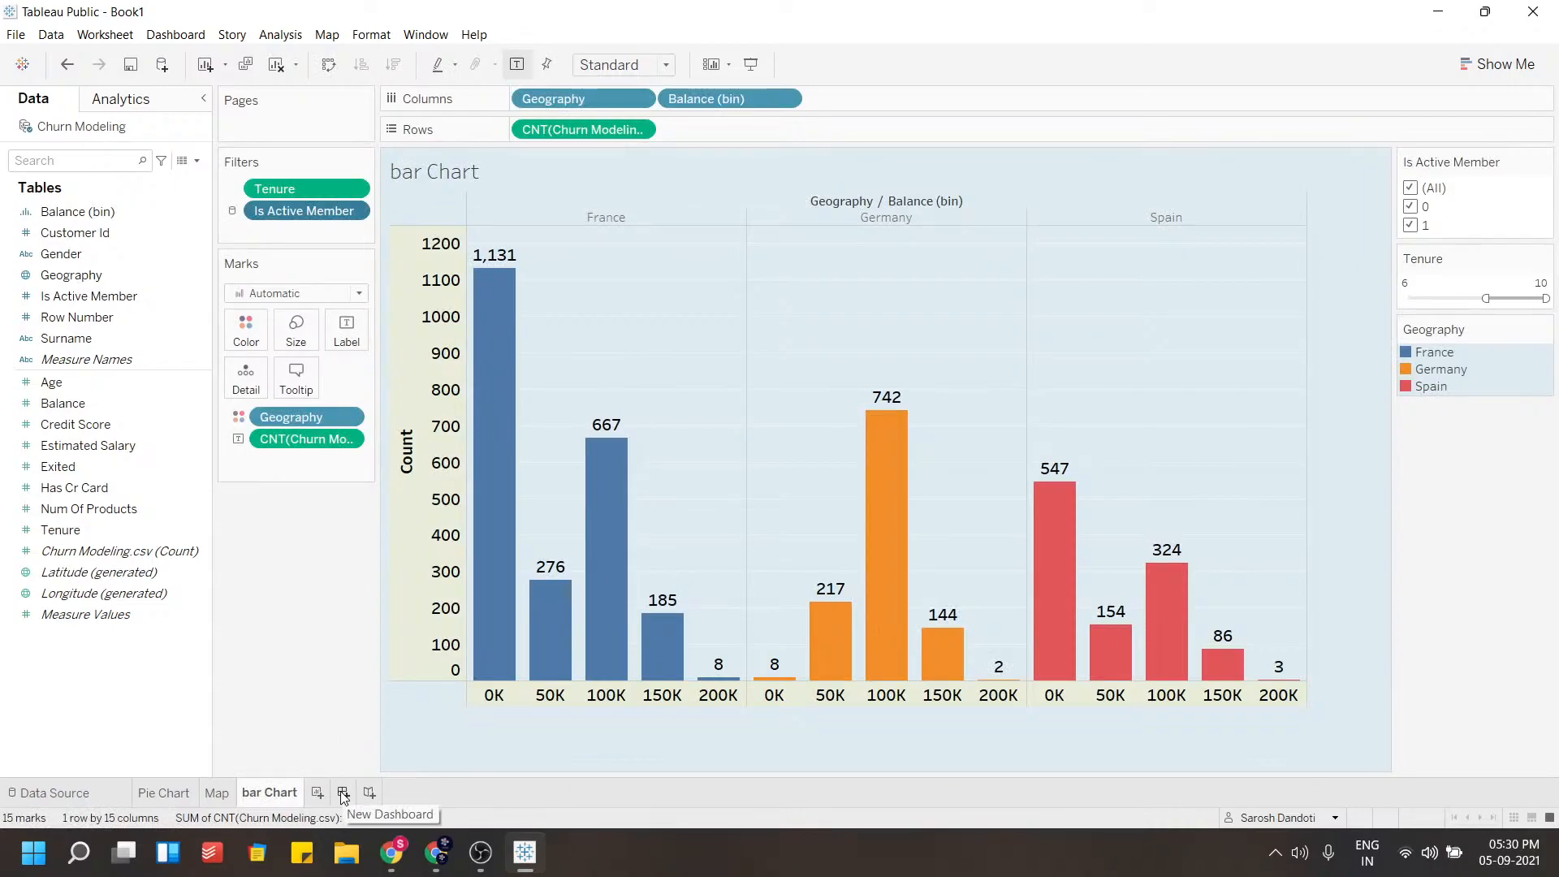
Create a new dashboard, place the Map sheet on it, and widen the map
left_click(343, 792)
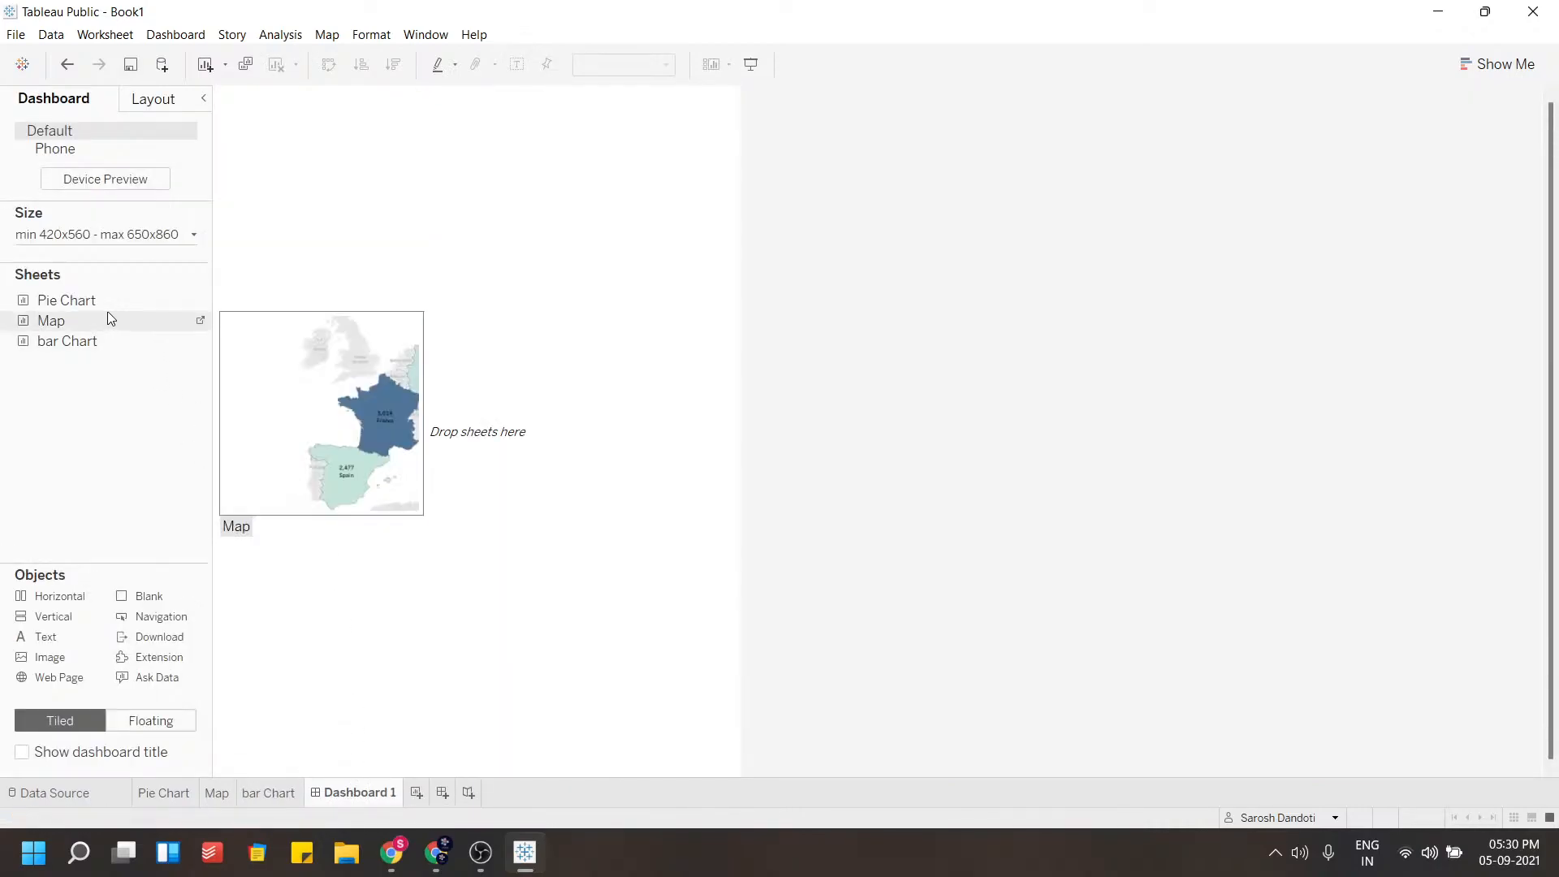
mouse_move(116, 322)
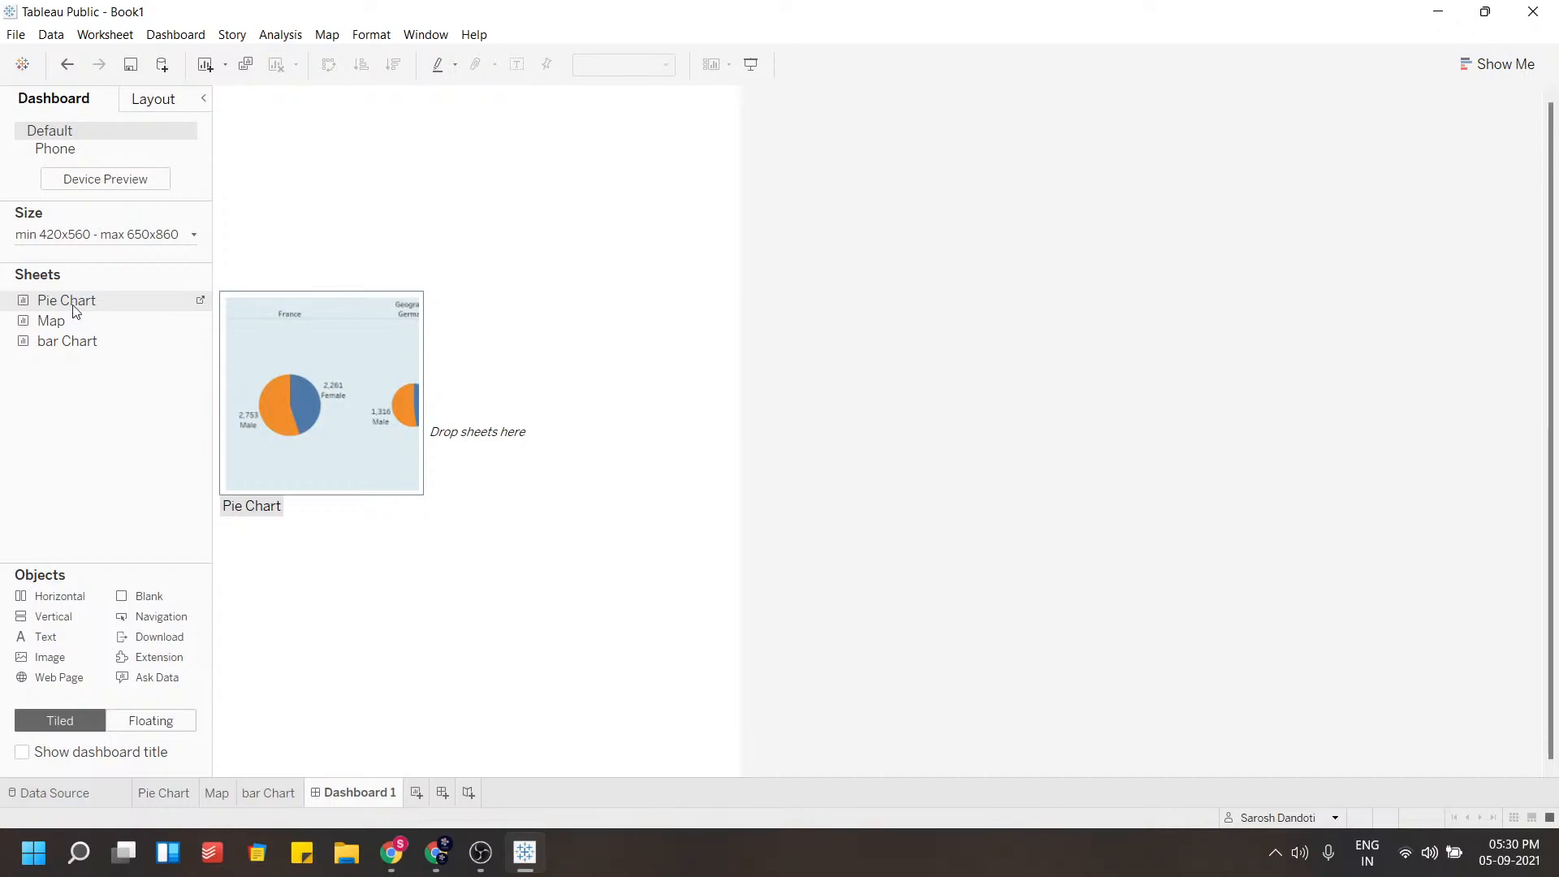
left_click_drag(80, 320, 472, 315)
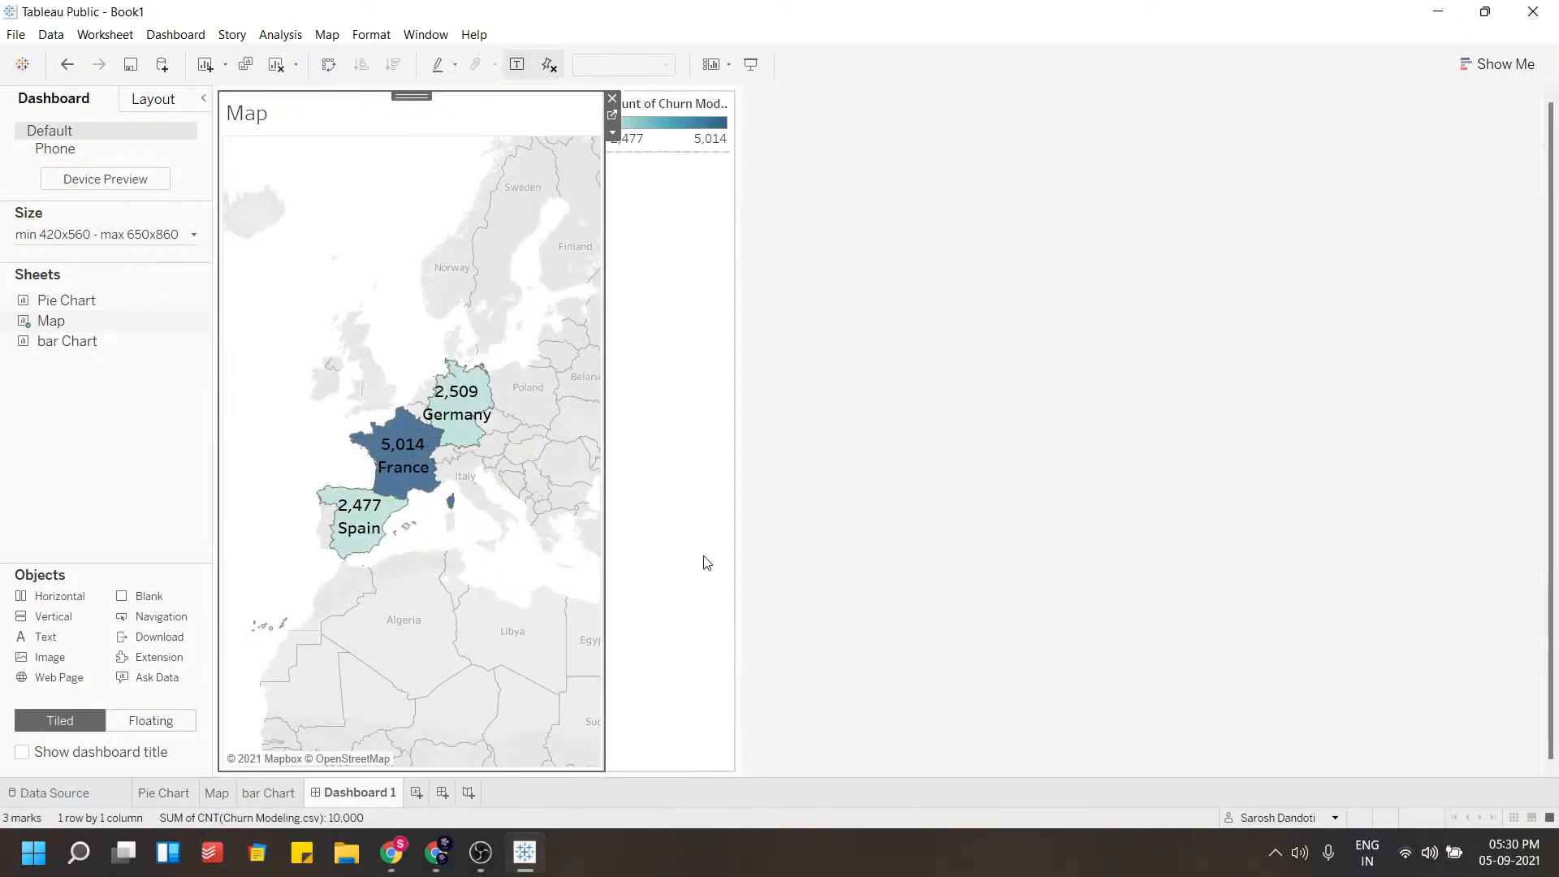
left_click_drag(602, 523, 807, 528)
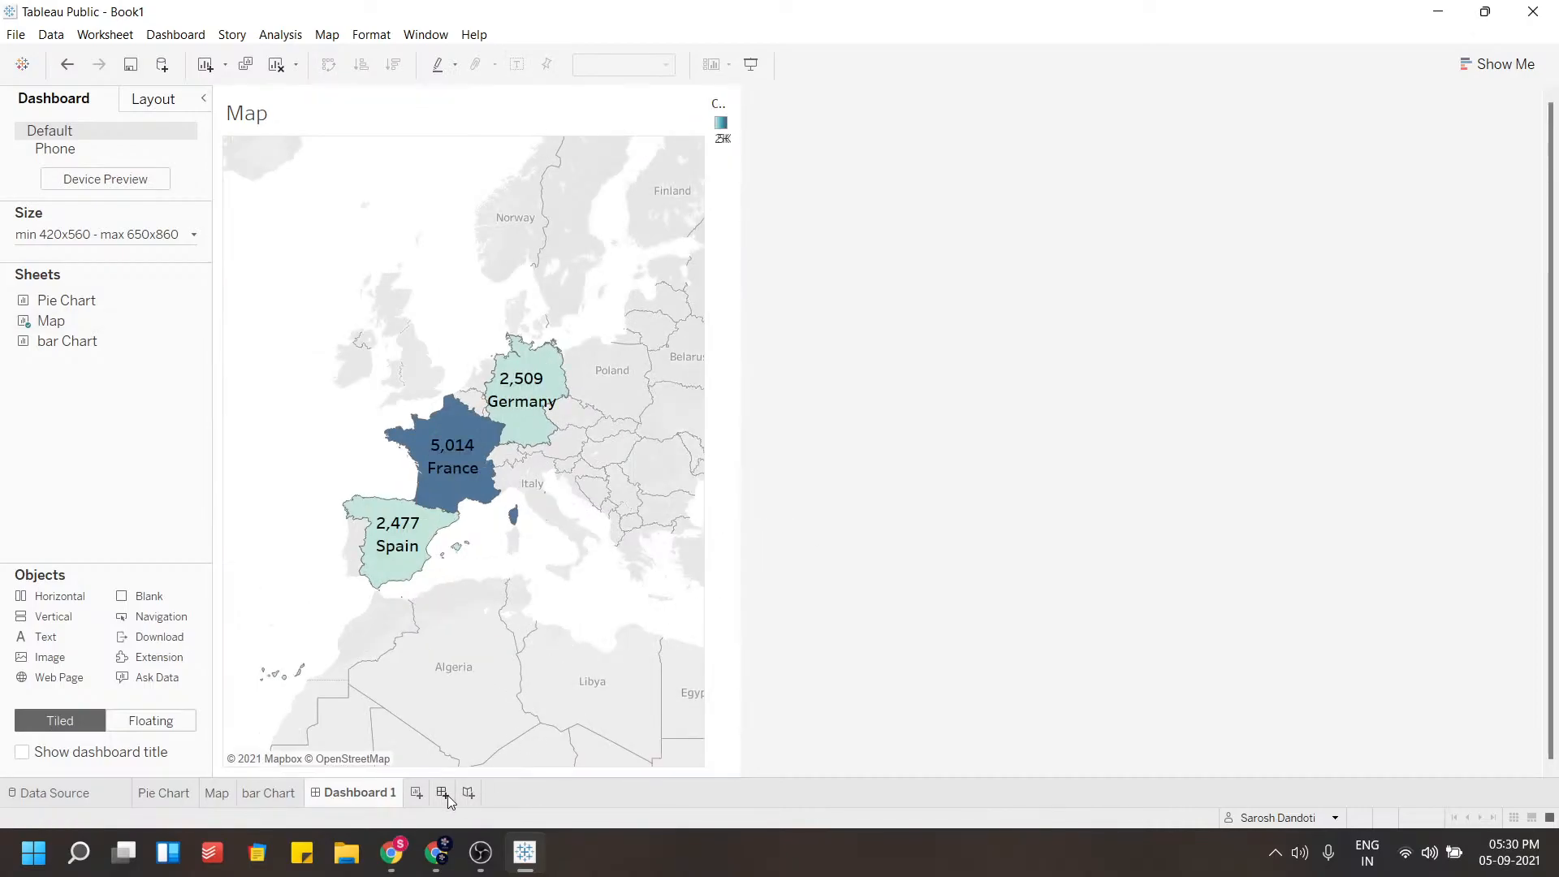
On the Map sheet, shrink the map view's height and width
left_click(167, 795)
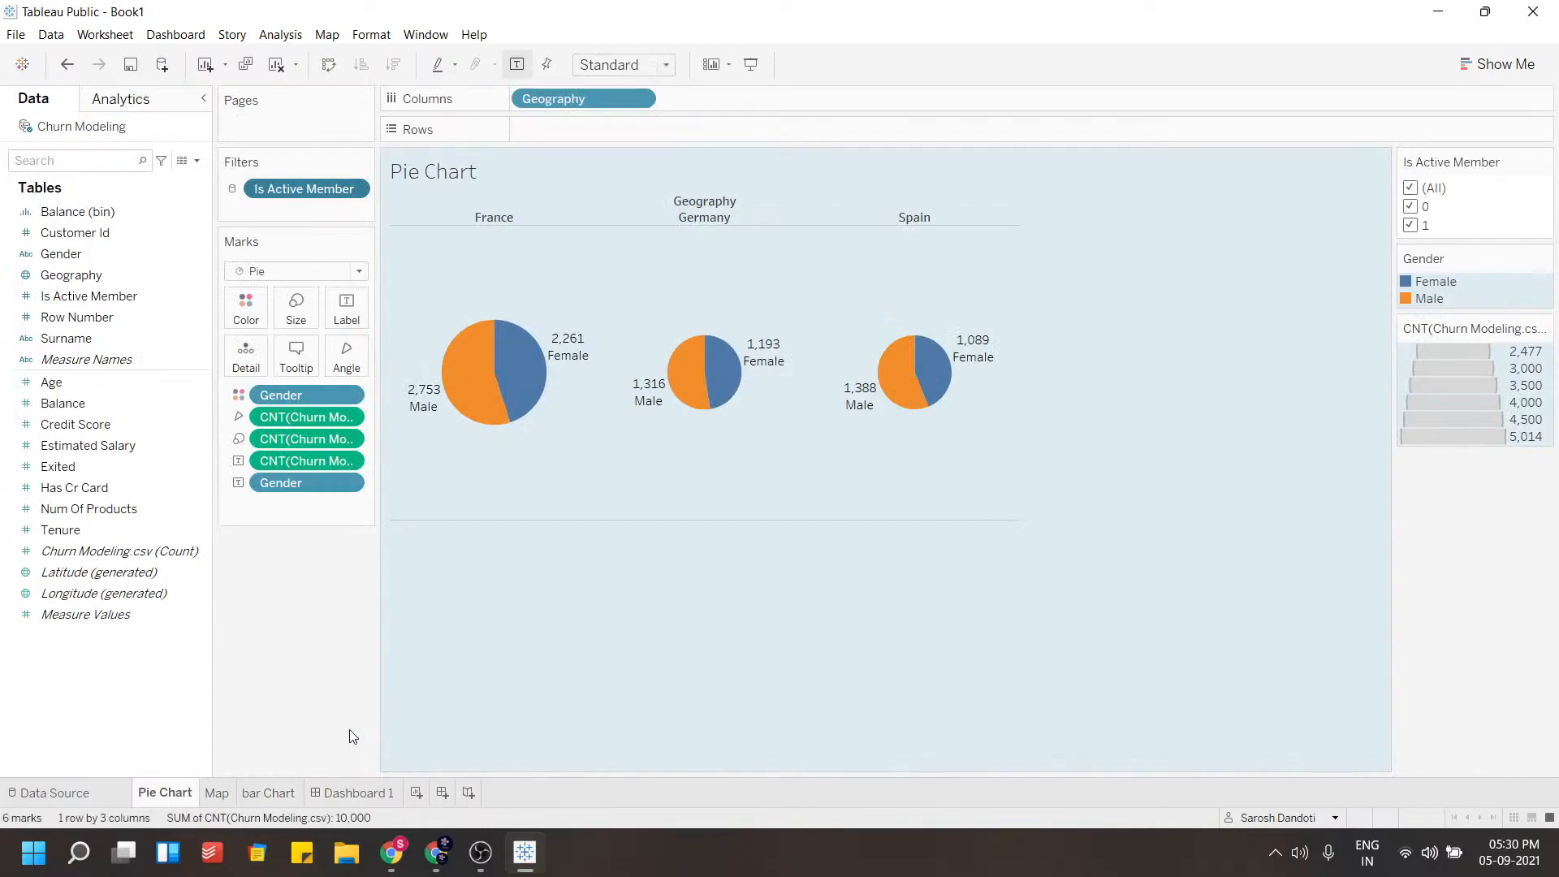
left_click(216, 795)
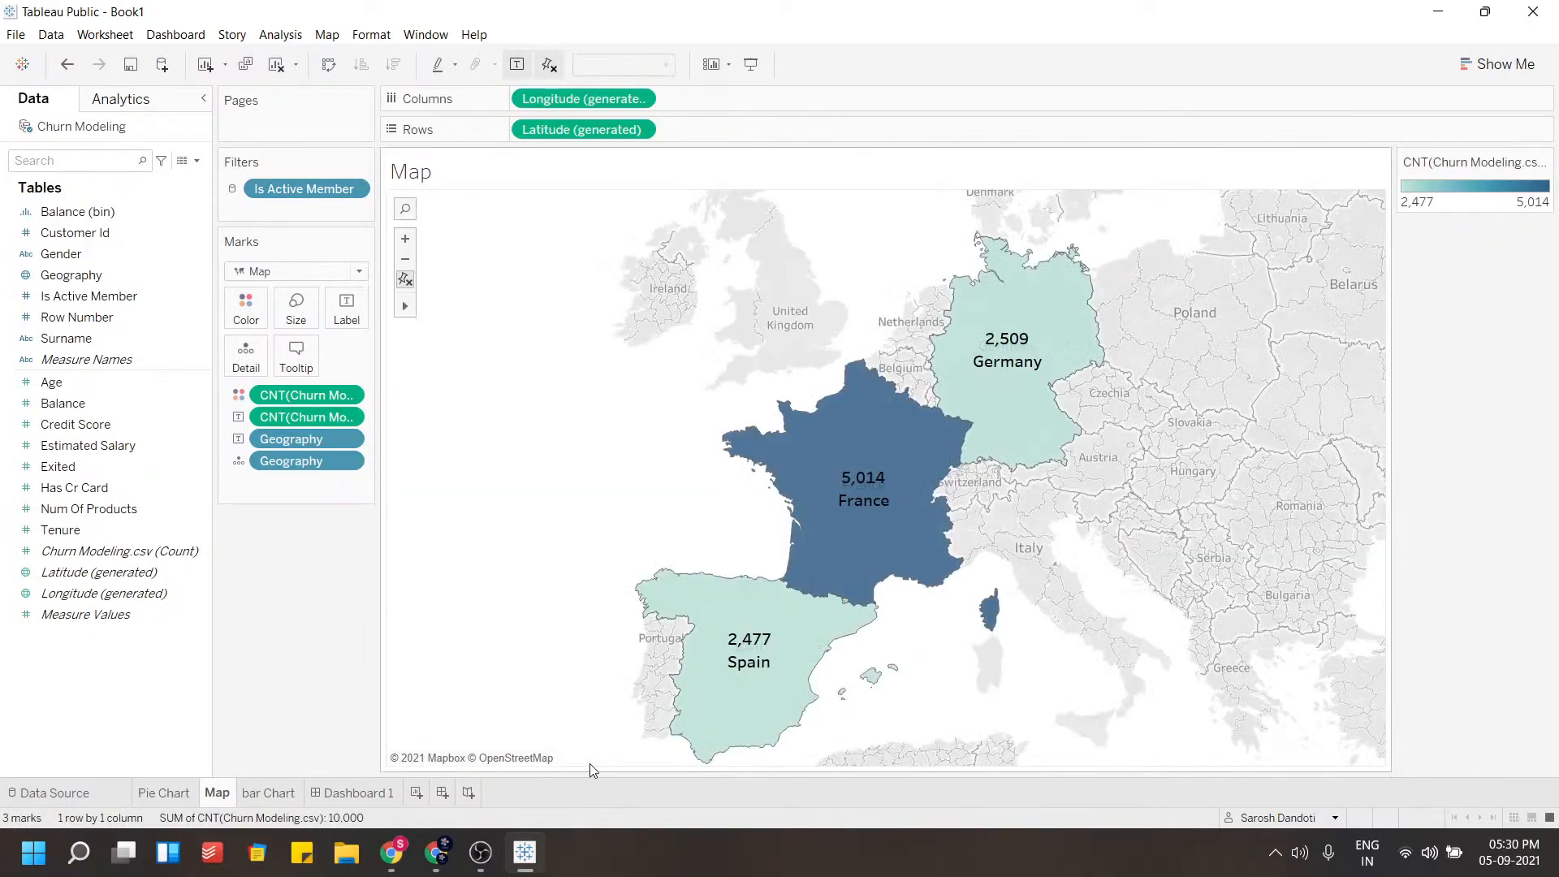
left_click_drag(583, 766, 585, 533)
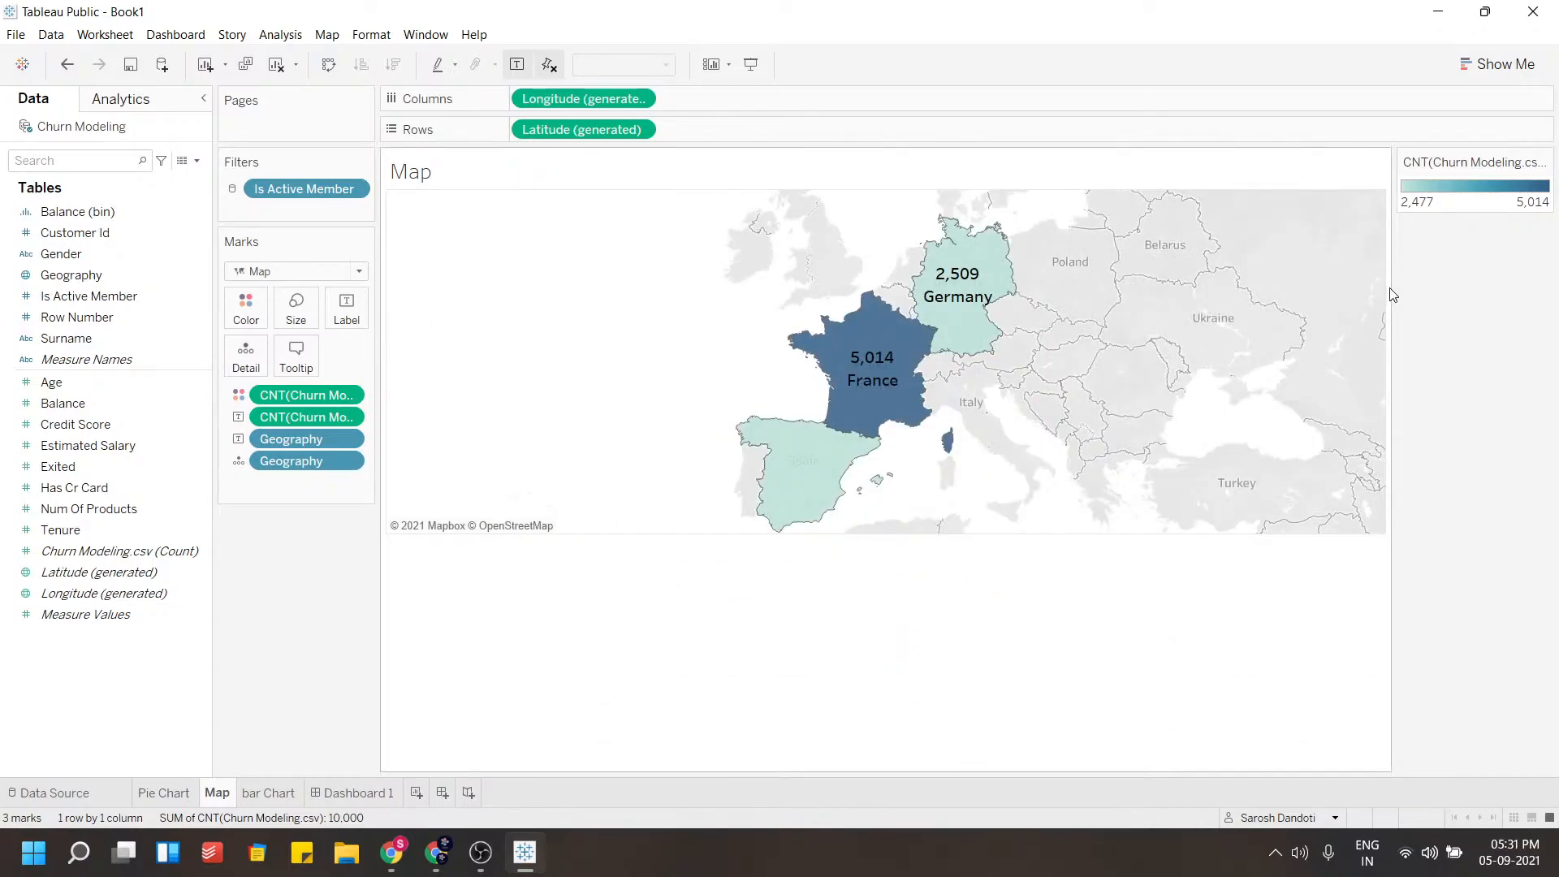
left_click_drag(1385, 288, 1053, 293)
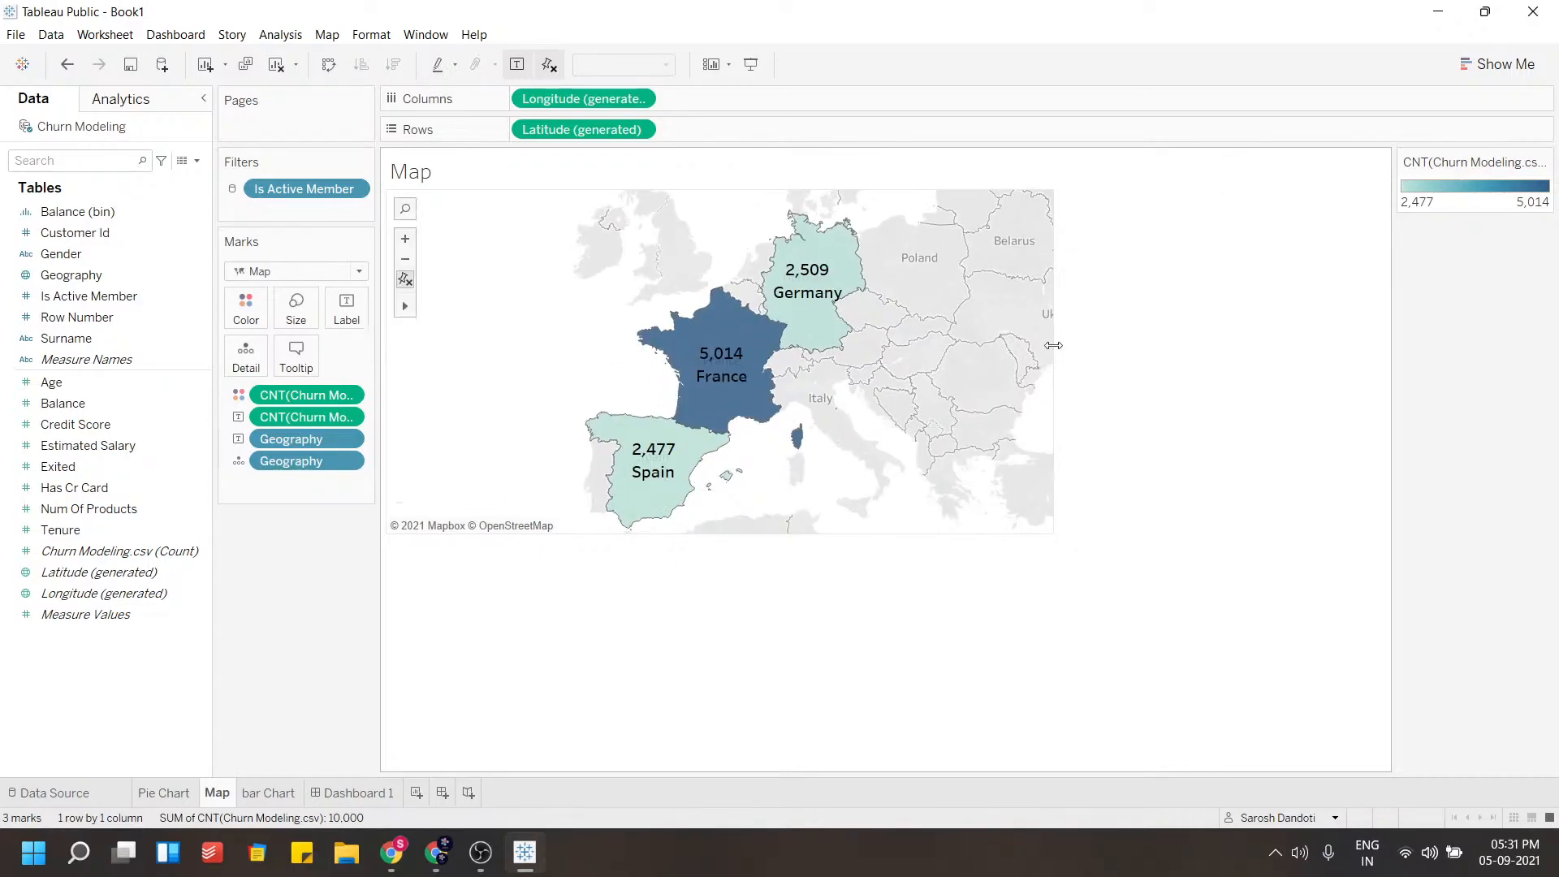
left_click_drag(1053, 352, 1014, 356)
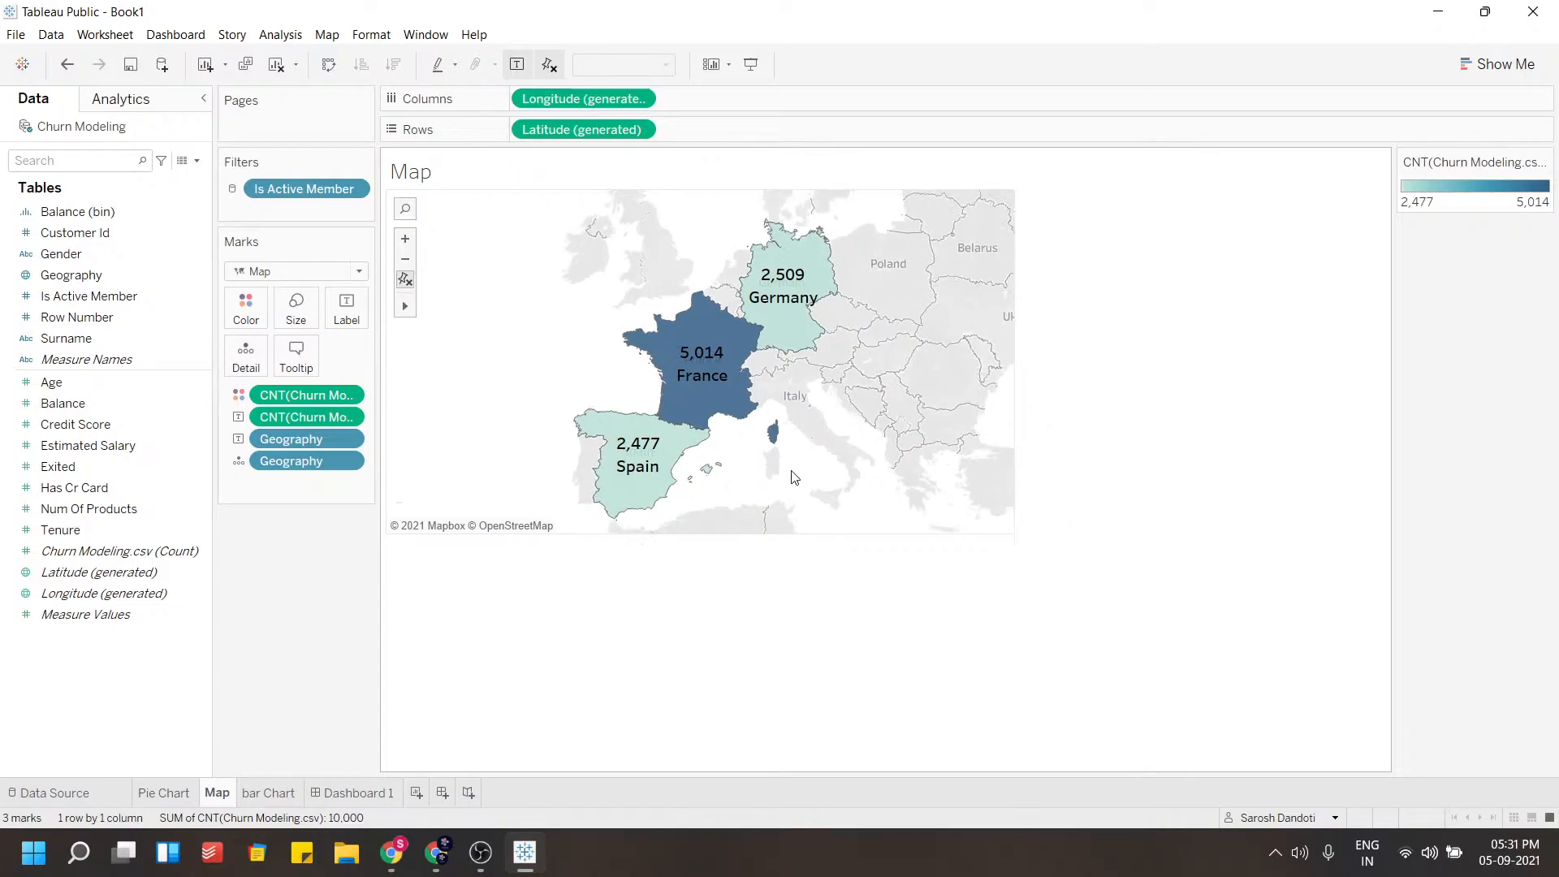
Increase the dashboard's size so its width becomes 1420 px
left_click(355, 793)
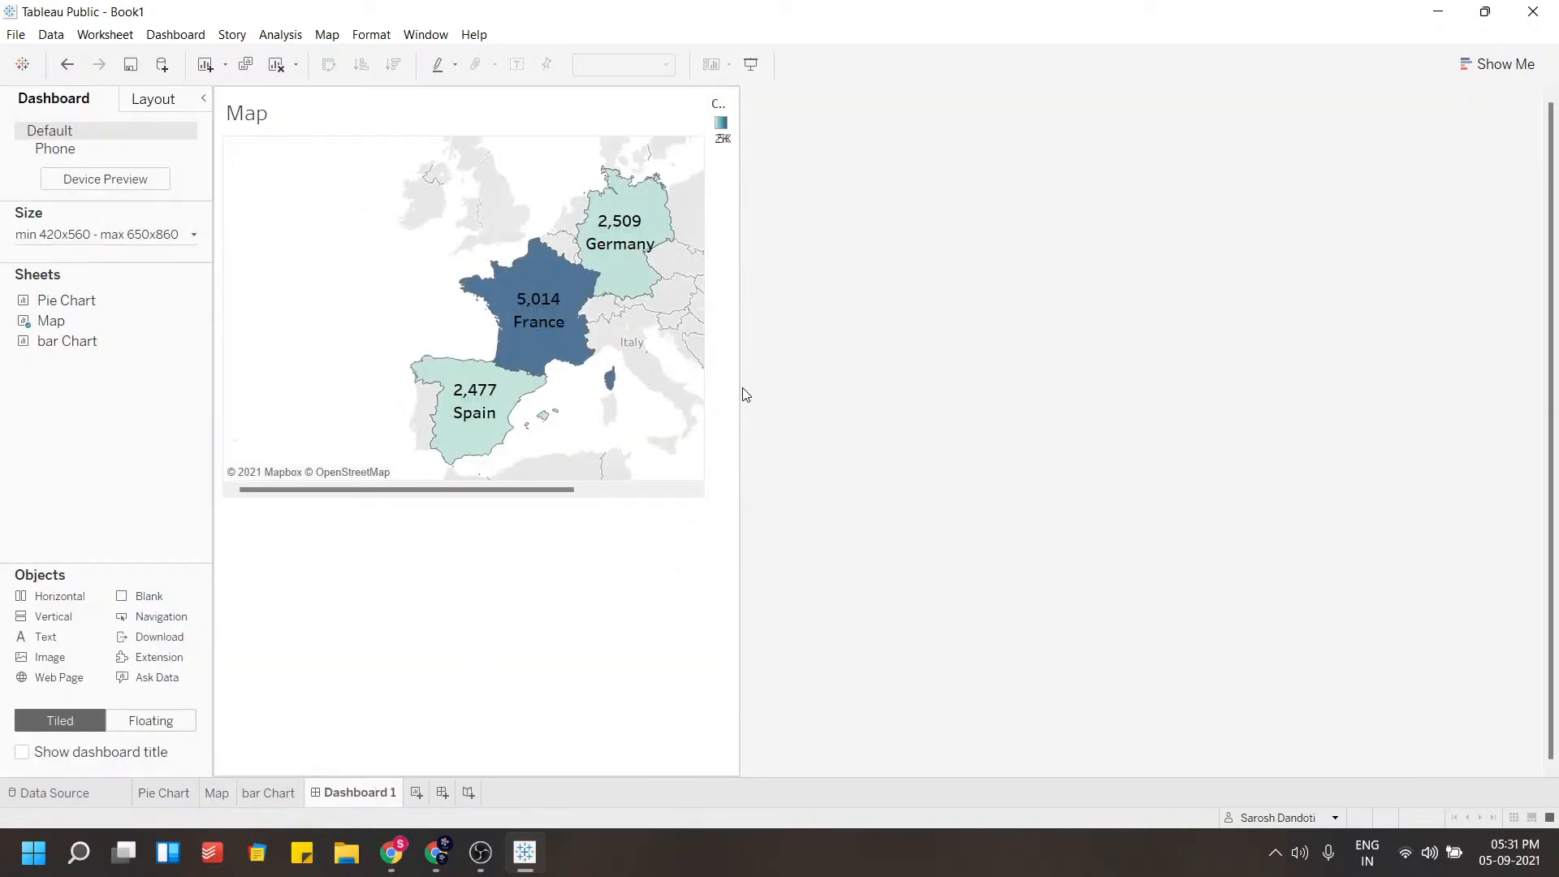
left_click_drag(708, 377, 806, 382)
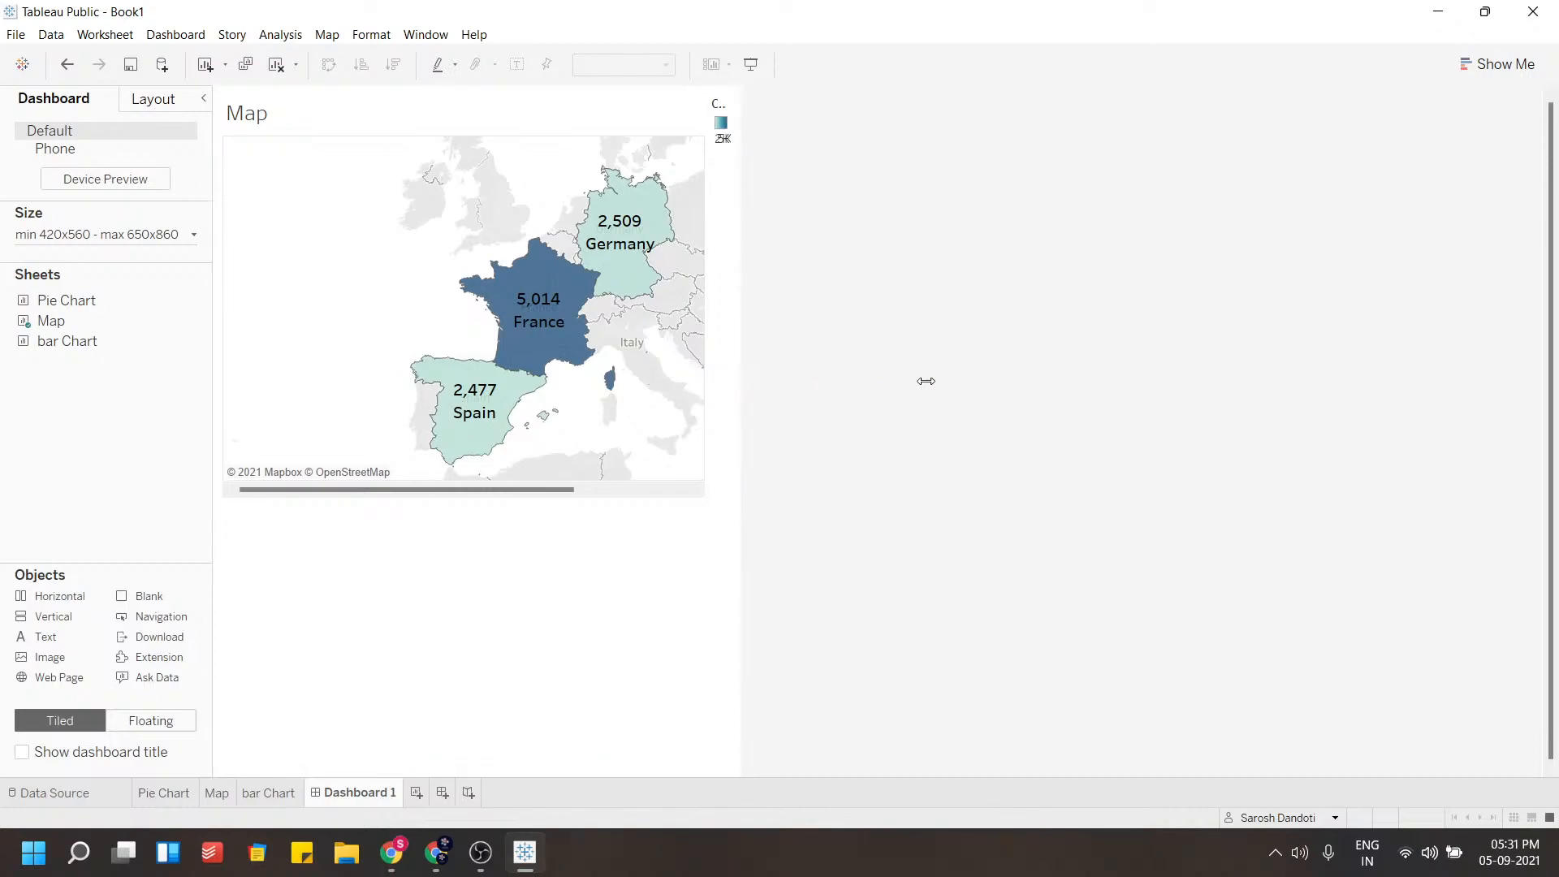
left_click(180, 235)
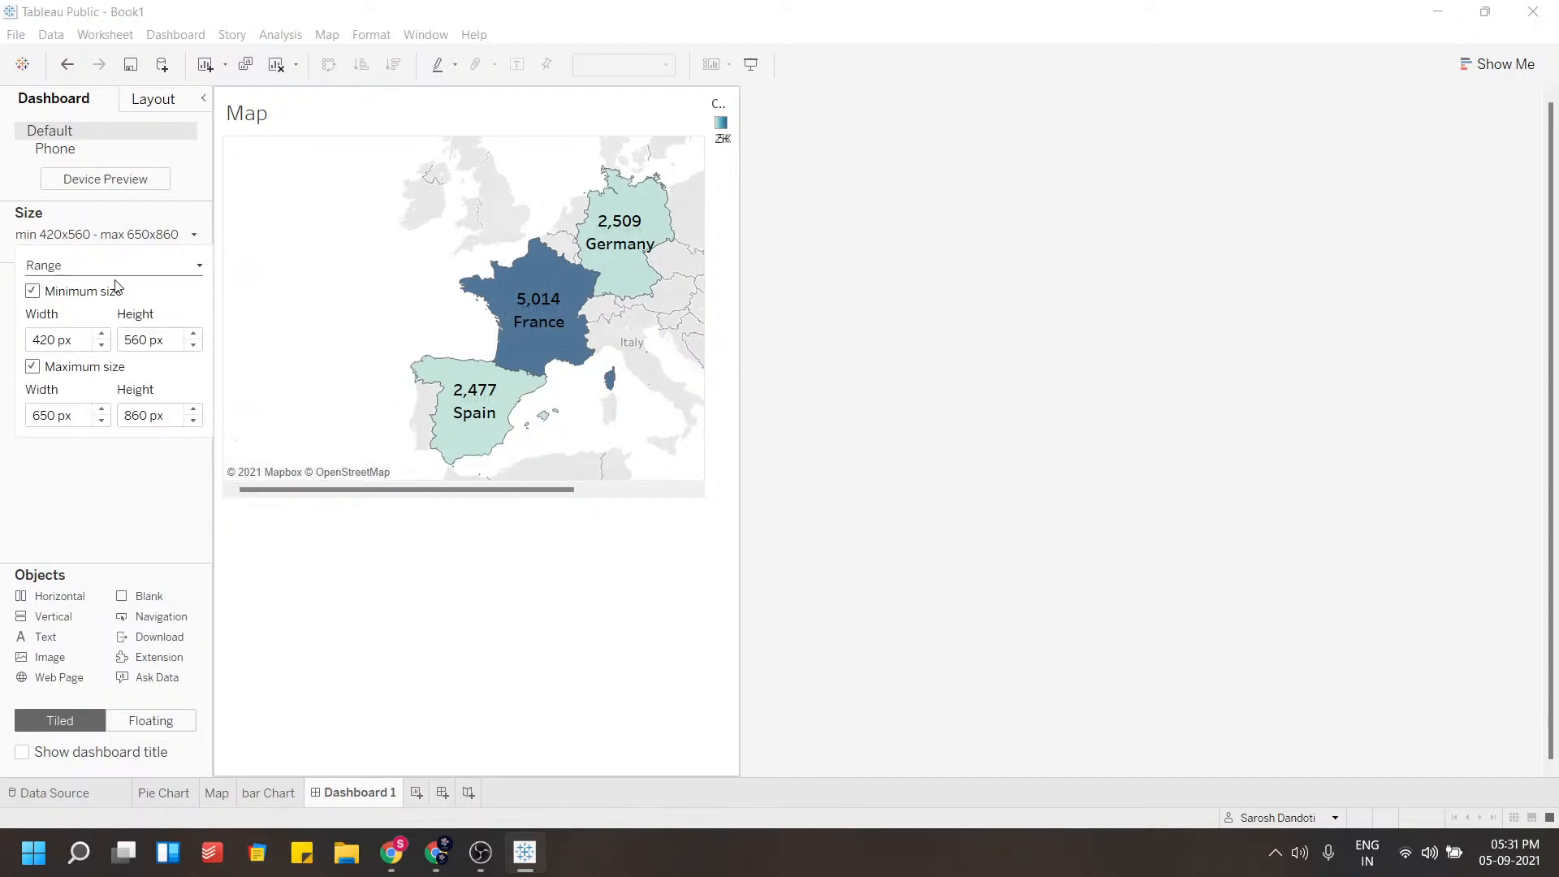
left_click(102, 332)
left_click(101, 332)
left_click(101, 332)
left_click(101, 332)
left_click(101, 332)
left_click(102, 332)
left_click(102, 332)
left_click(102, 332)
left_click(101, 332)
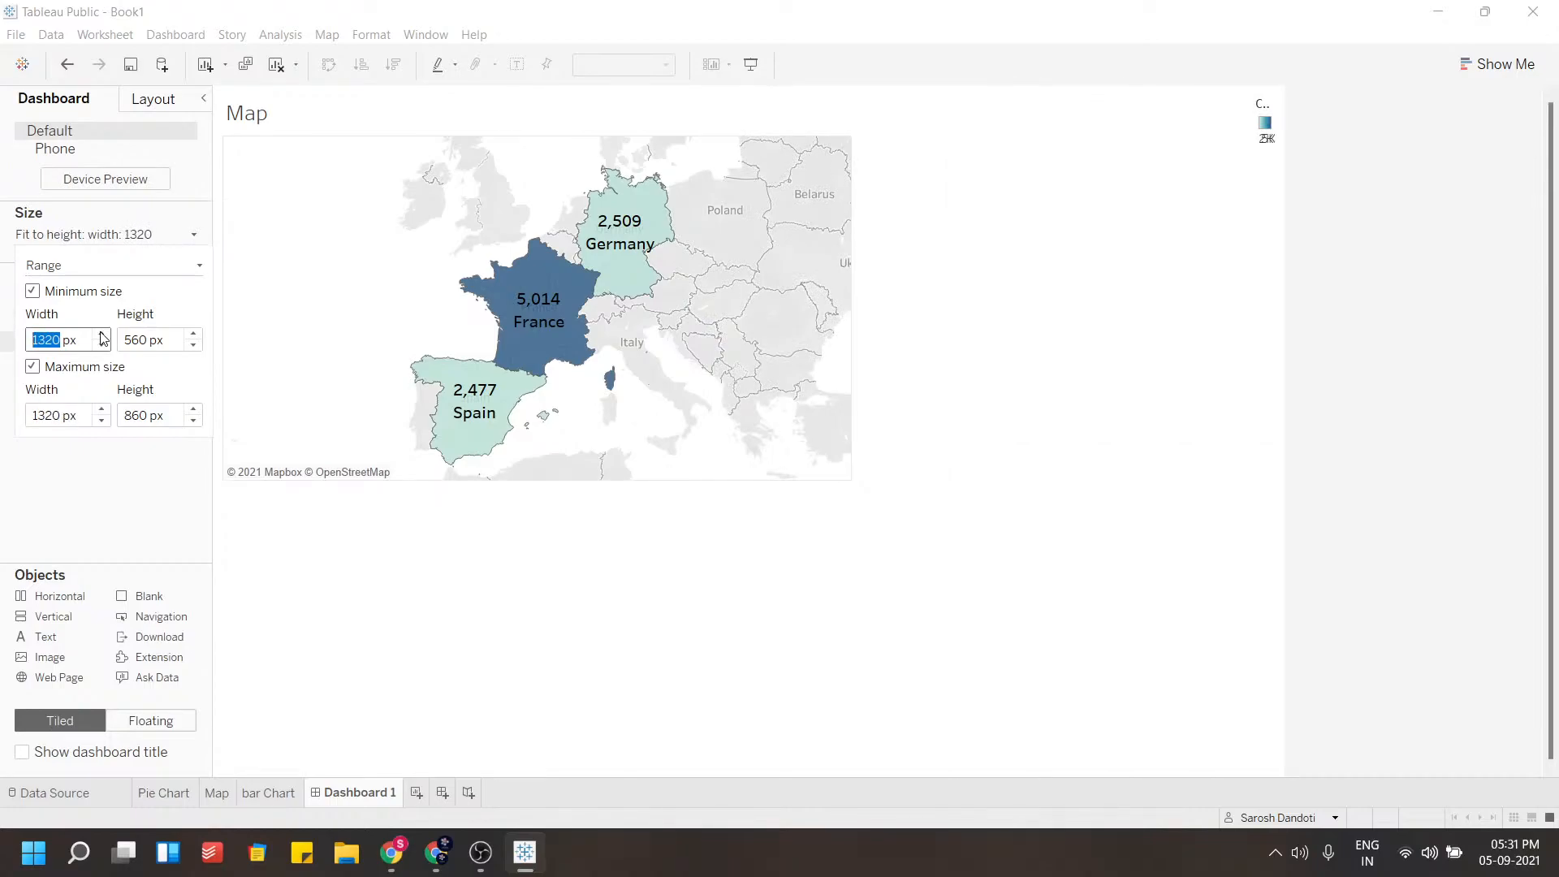
left_click(101, 332)
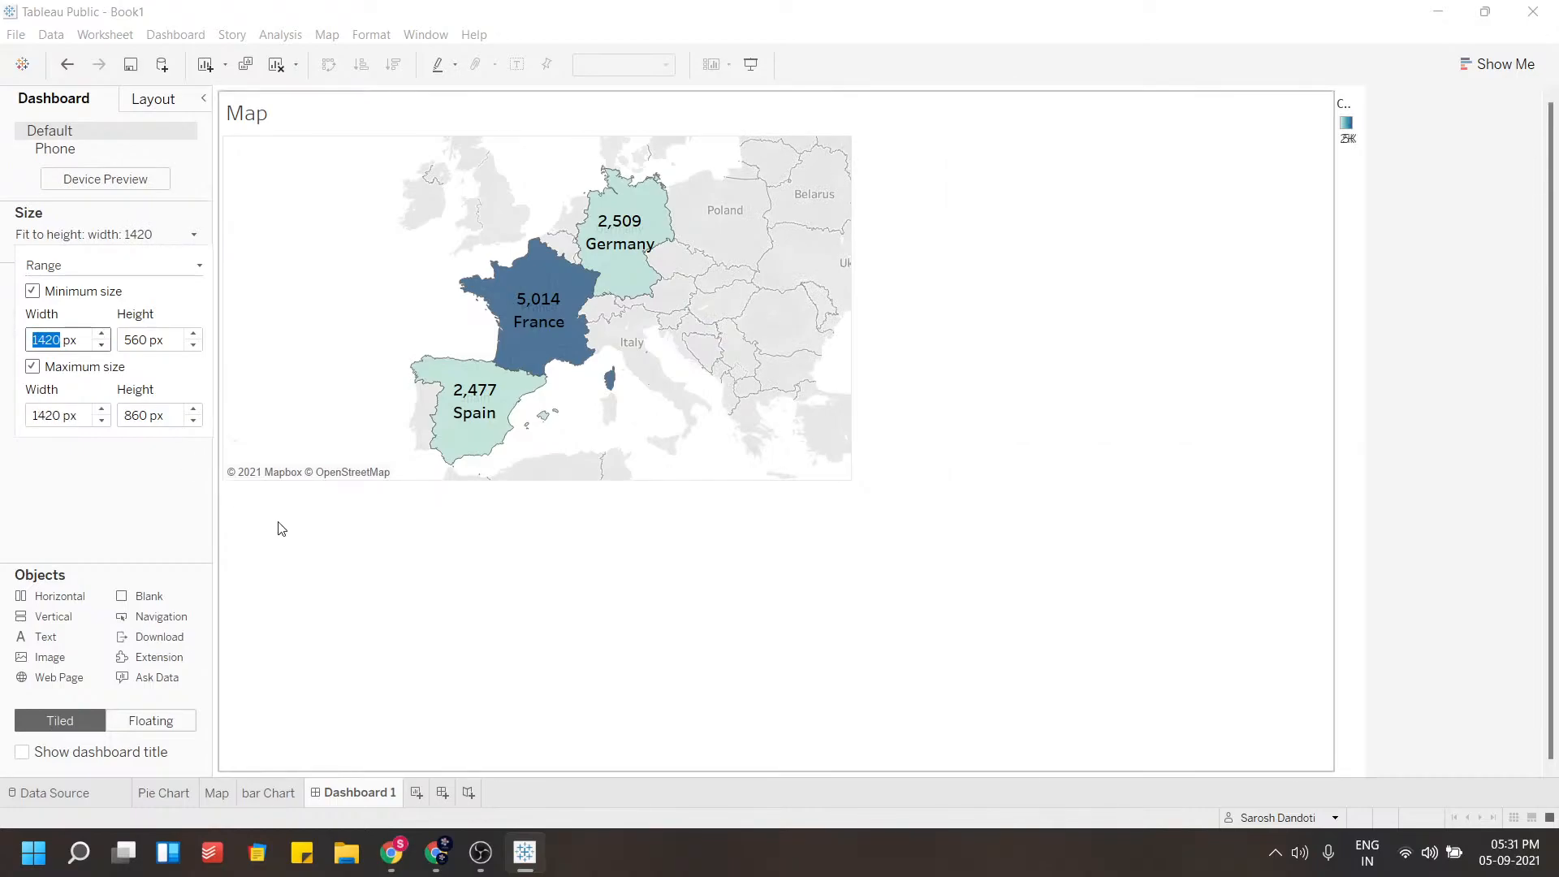
left_click(377, 560)
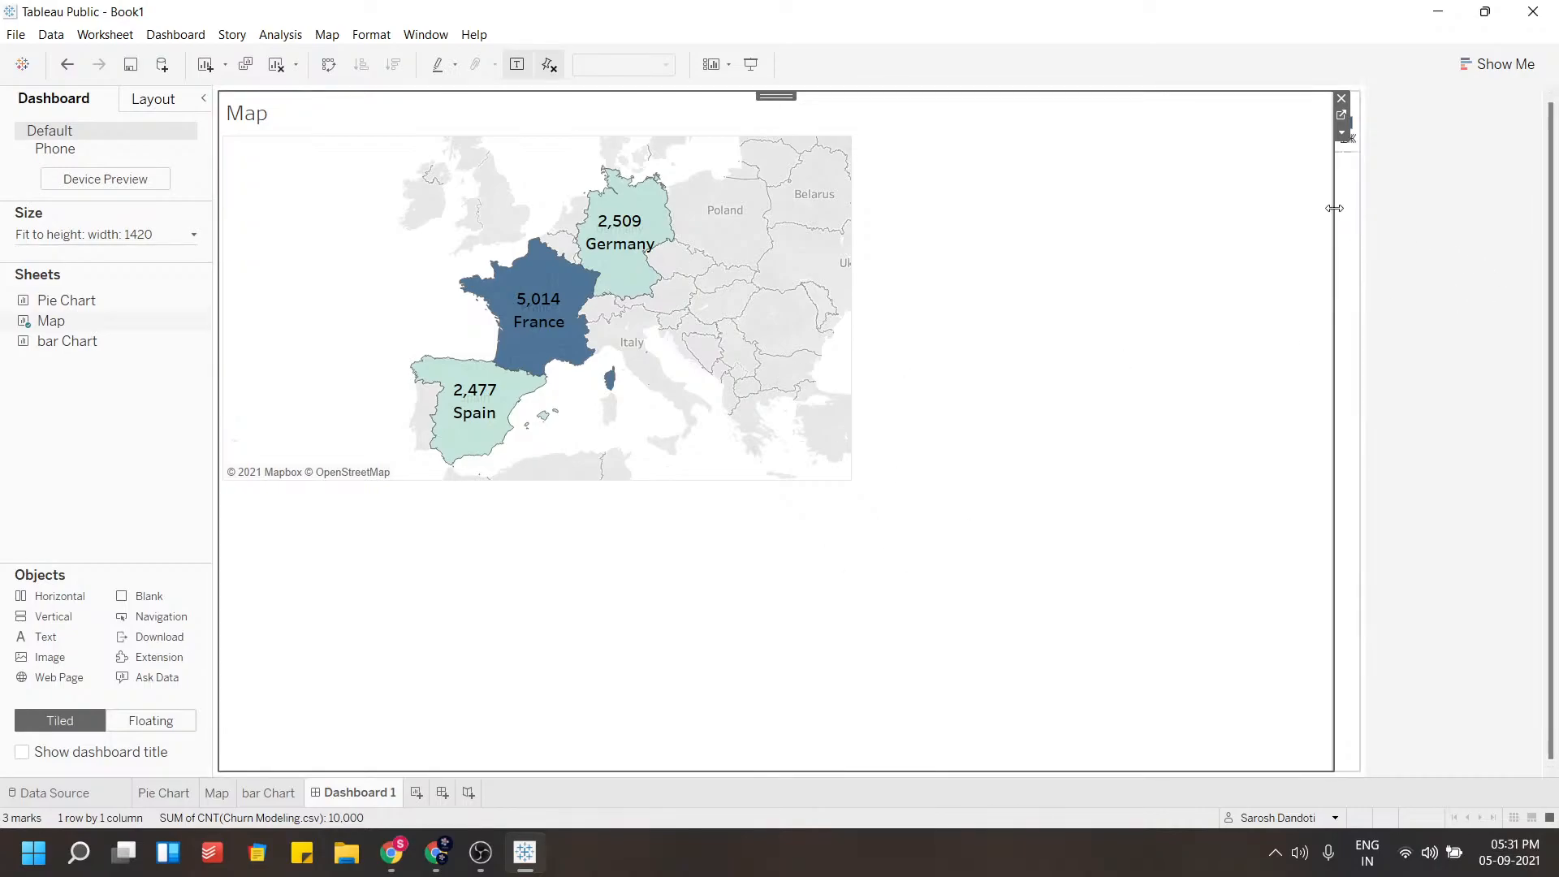
Narrow the map container on the dashboard to make room for its colour legend
left_click_drag(1297, 209, 1256, 211)
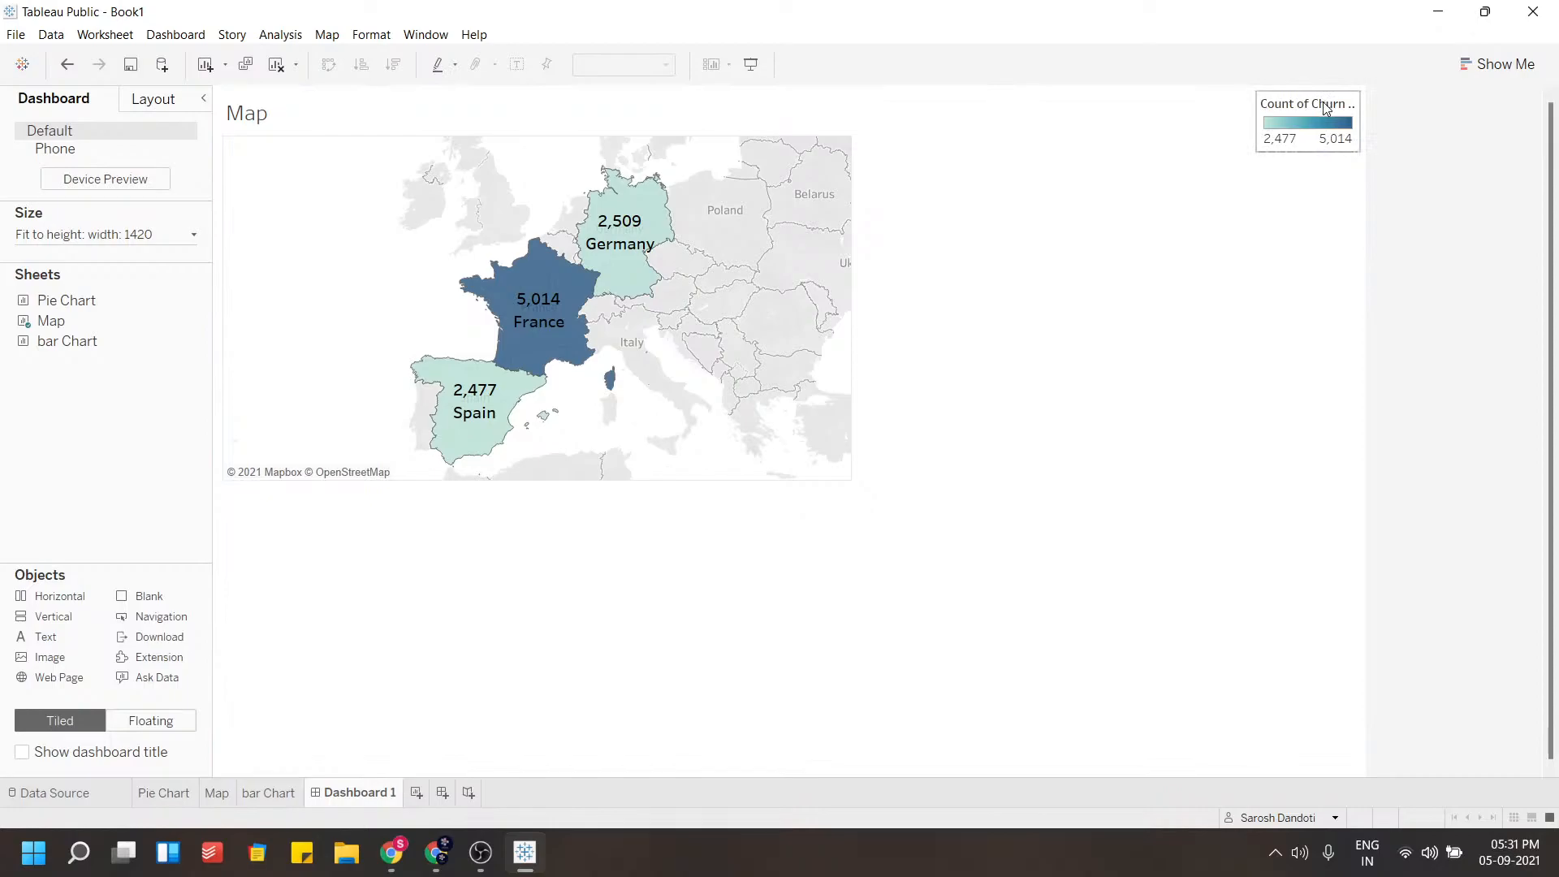
left_click(1325, 109)
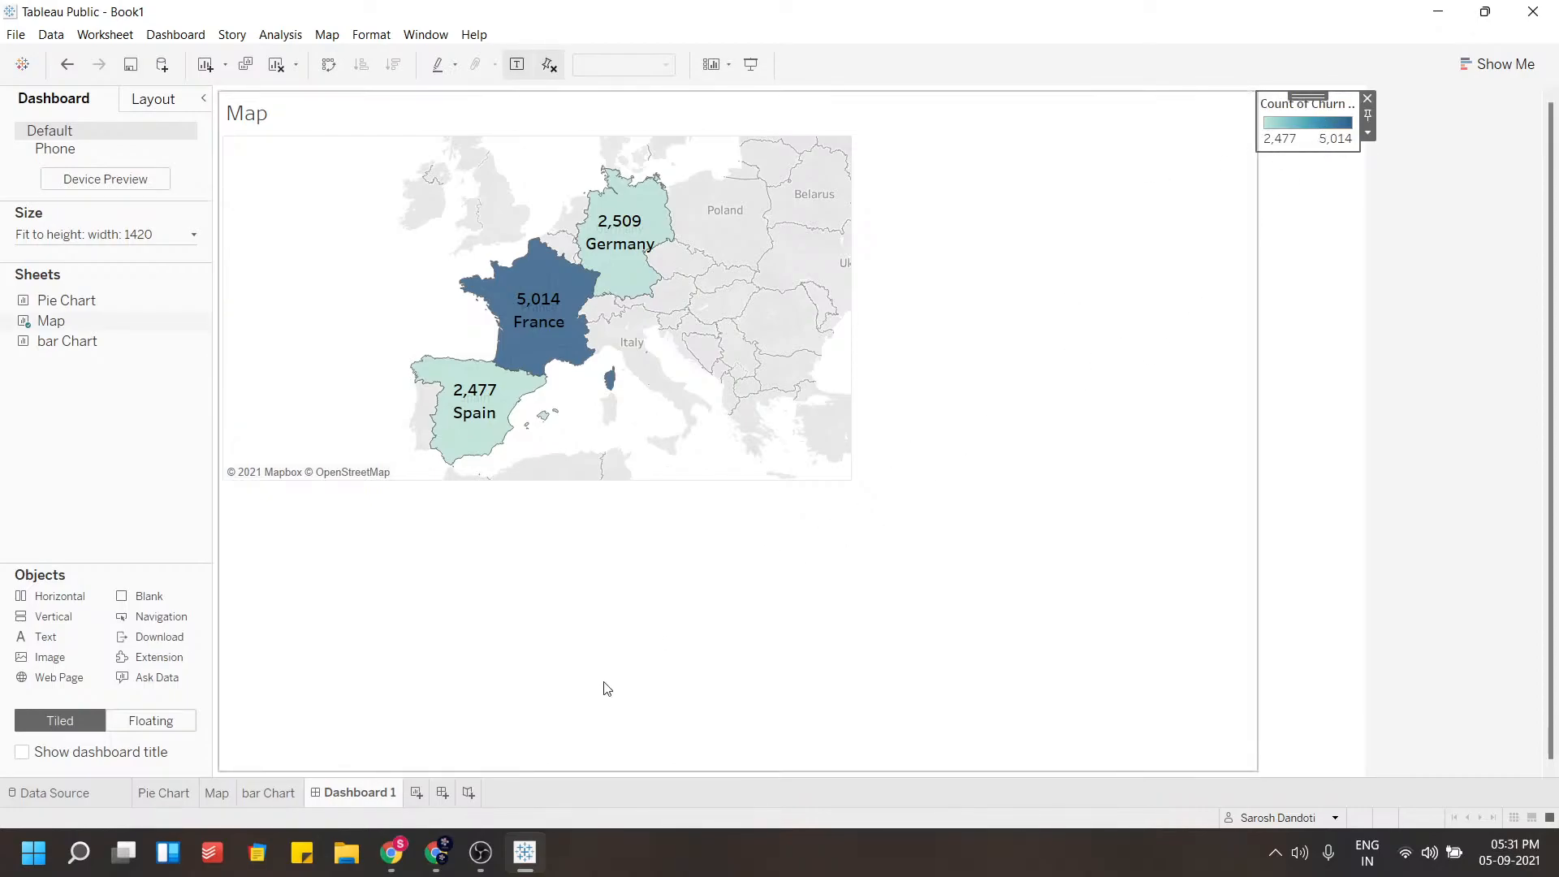
mouse_move(392, 853)
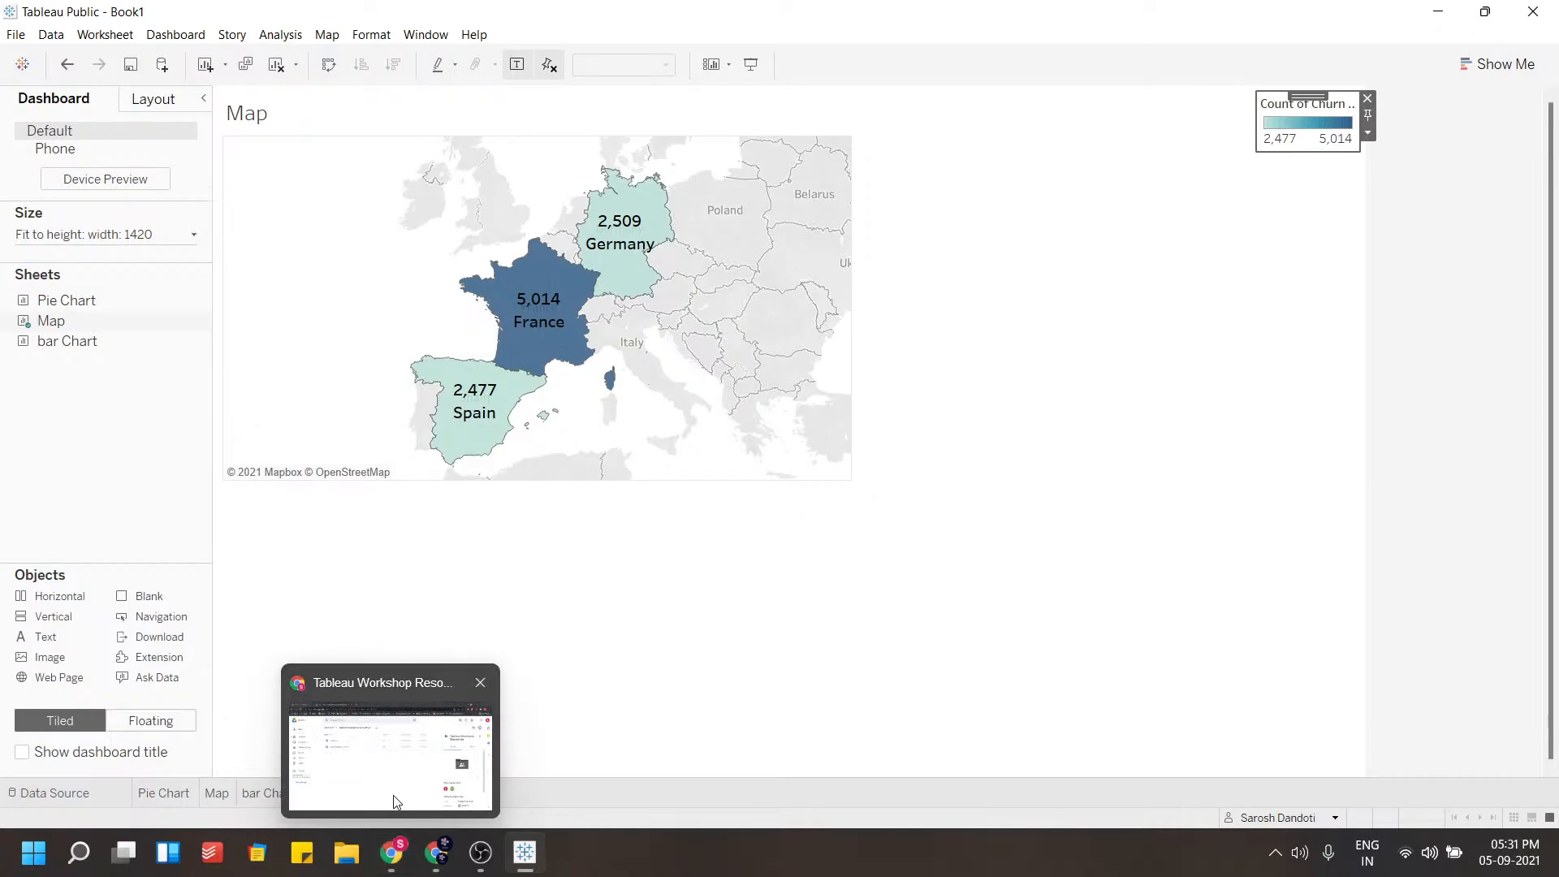
left_click(306, 742)
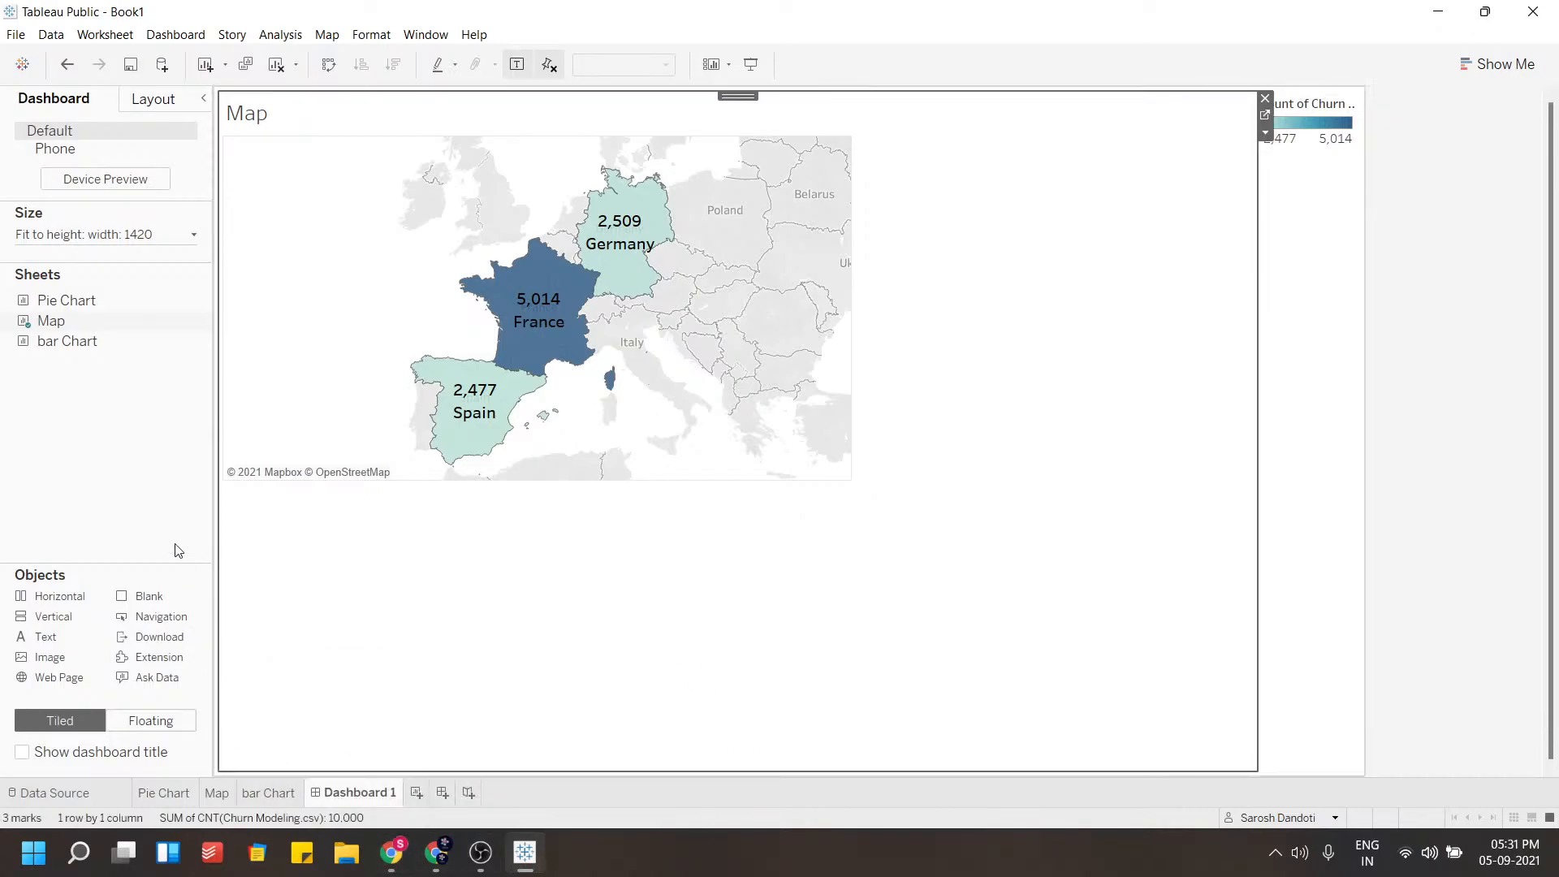
Add the Pie Chart sheet to the dashboard below the map
left_click(220, 795)
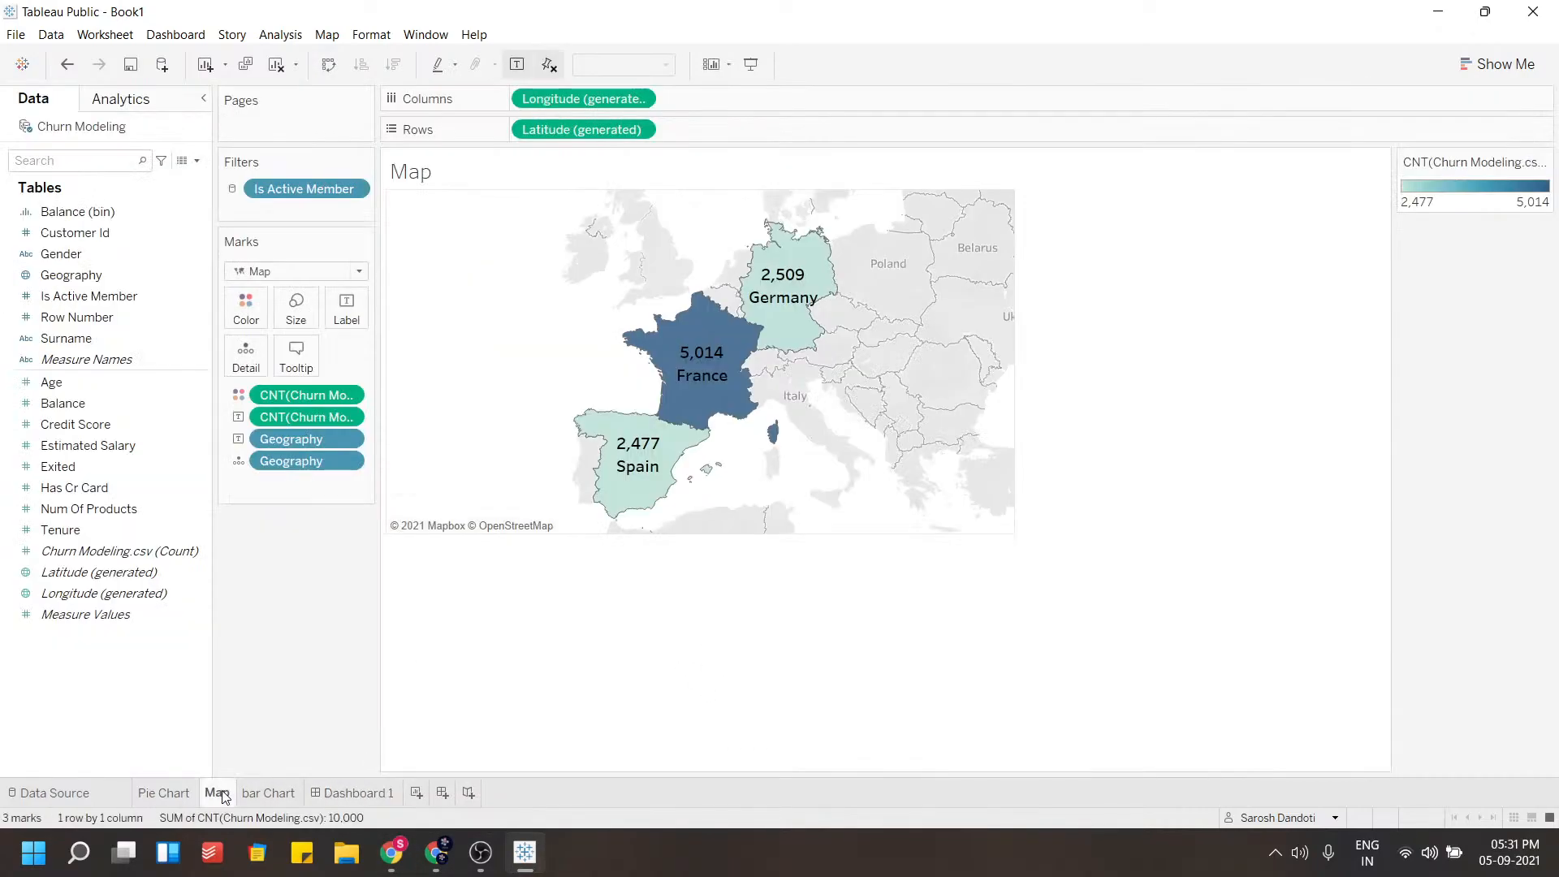
left_click(265, 794)
left_click(175, 801)
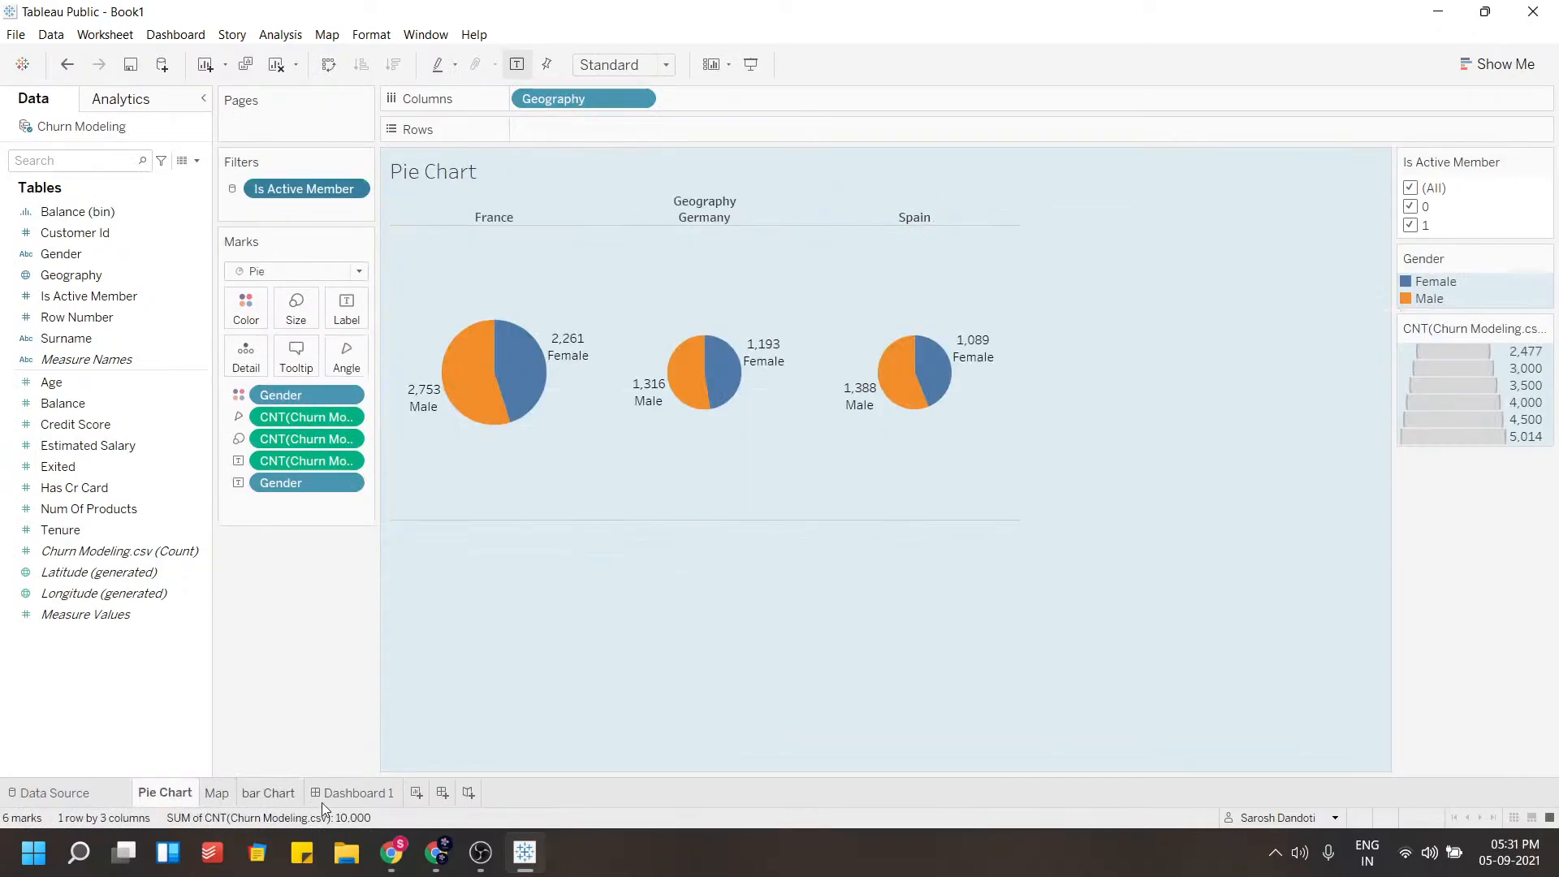
left_click(369, 796)
mouse_move(46, 325)
mouse_move(49, 300)
left_mouse_down()
mouse_move(485, 387)
mouse_move(567, 630)
mouse_move(679, 578)
left_mouse_up()
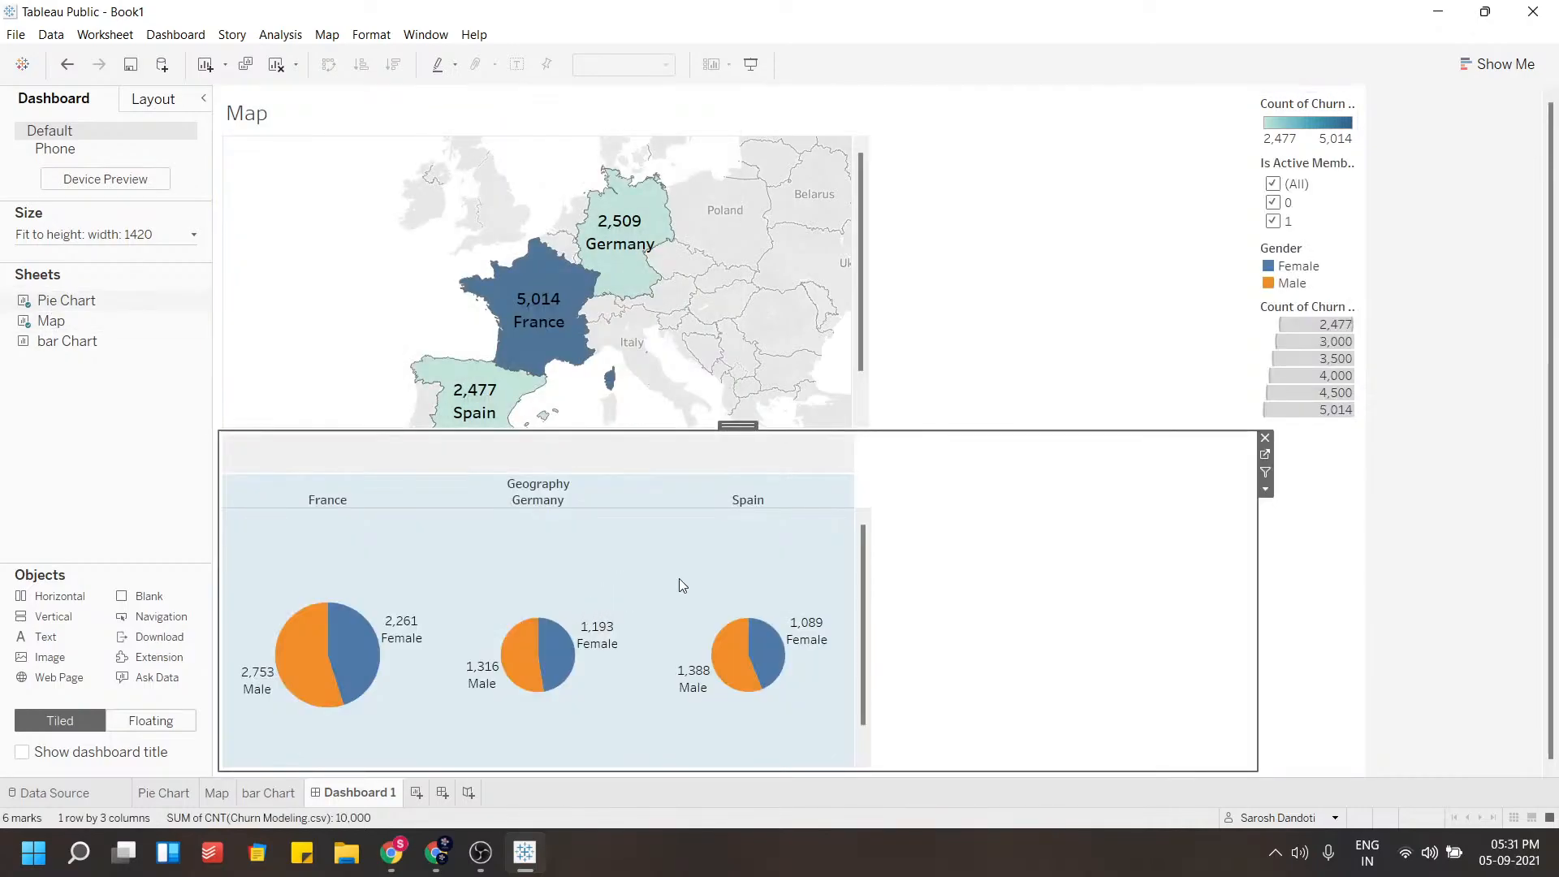
Scroll the pie chart content up so the pies fit inside the dashboard container
left_click(688, 428)
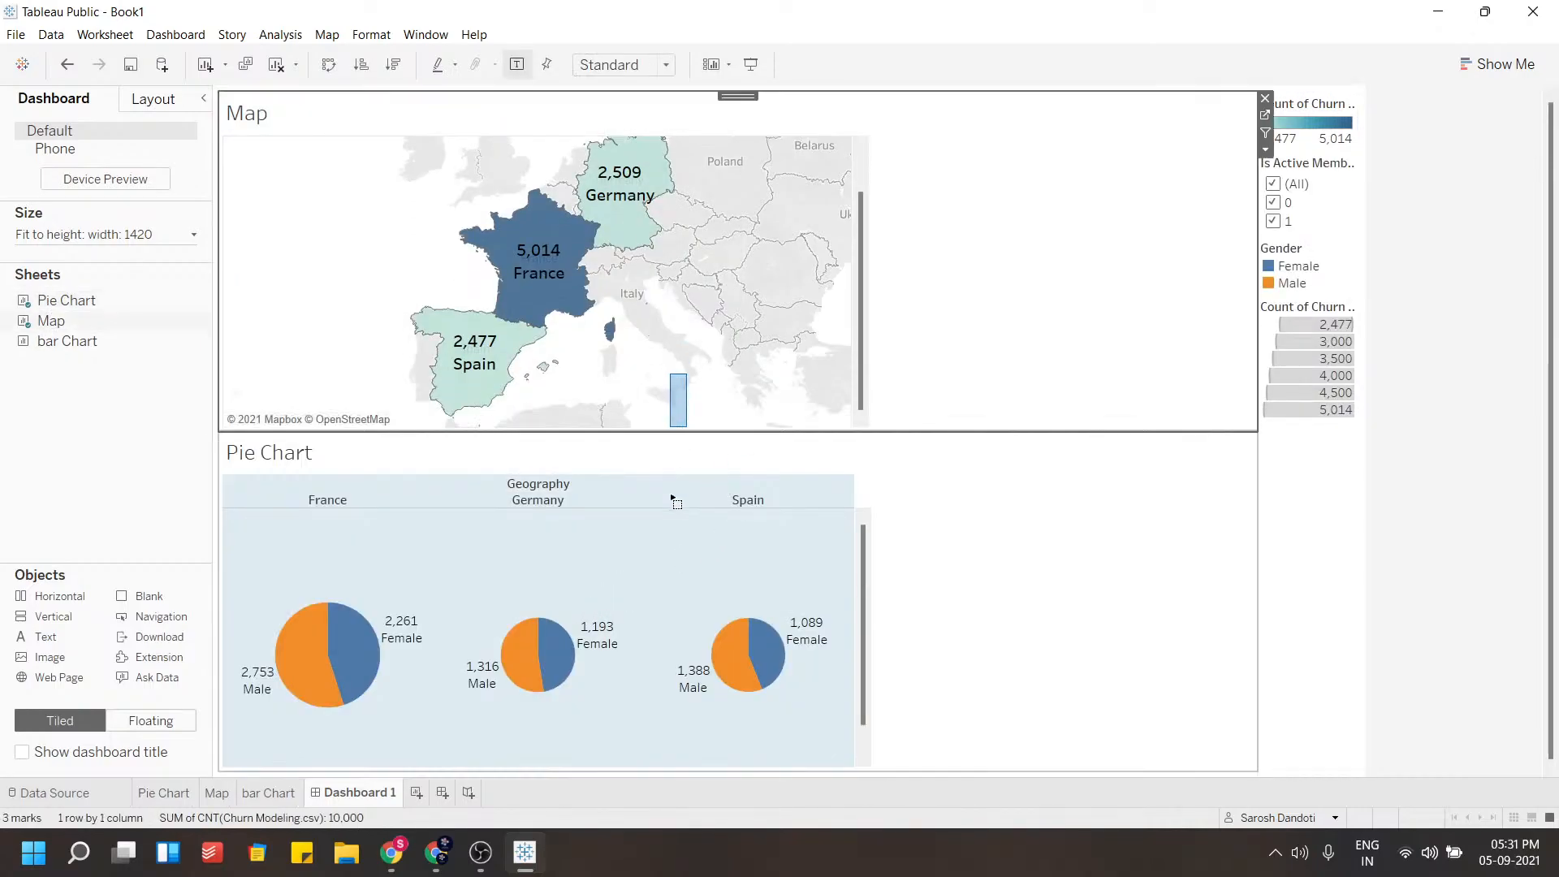
left_click(862, 596)
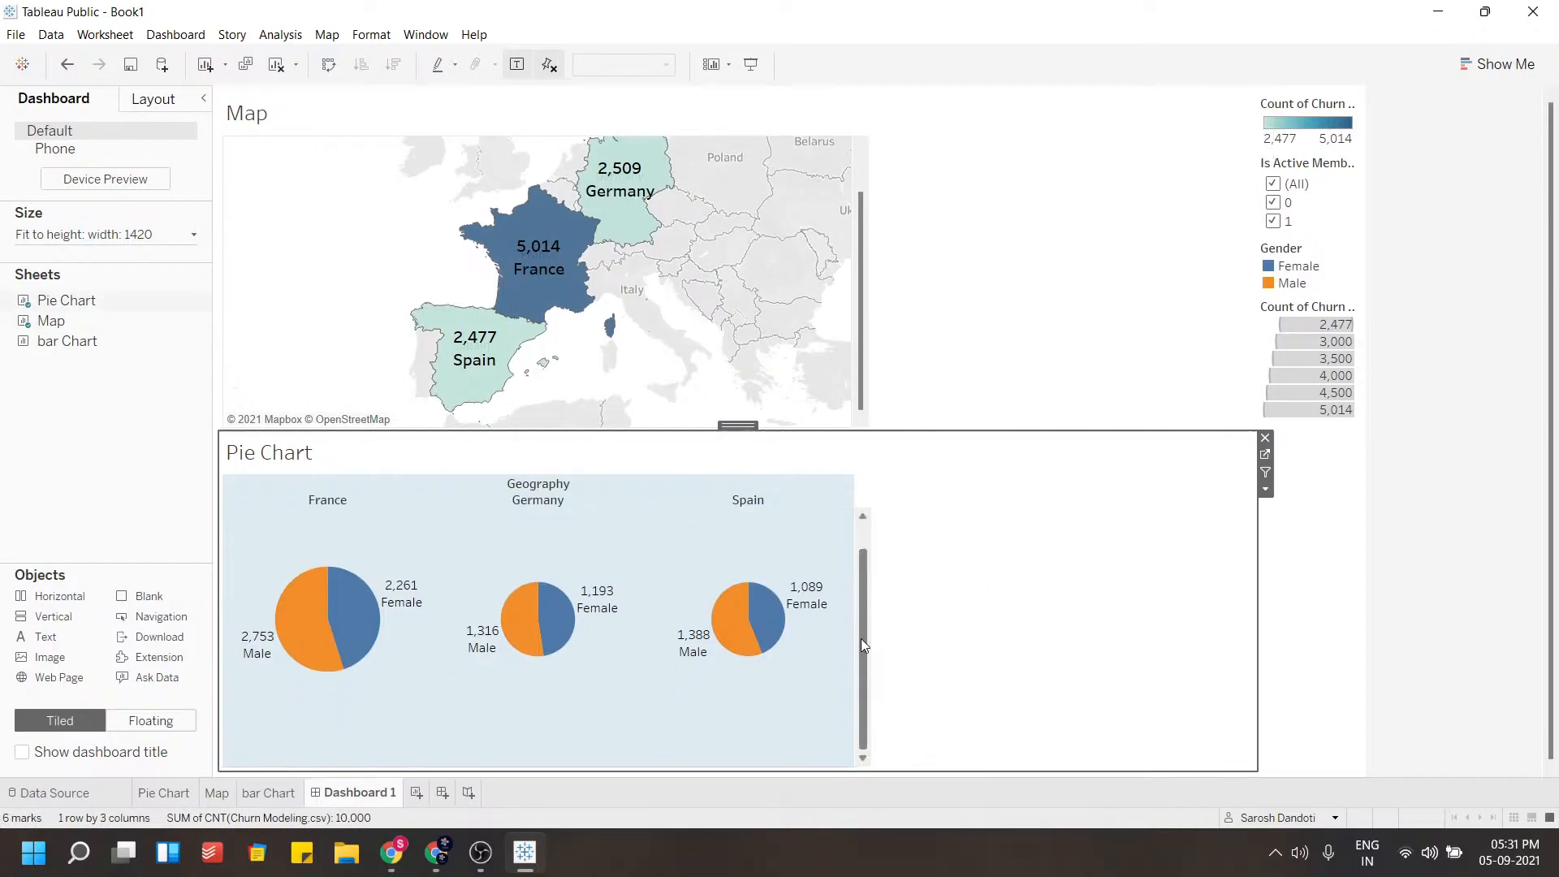
scroll(854, 596, "down", 1)
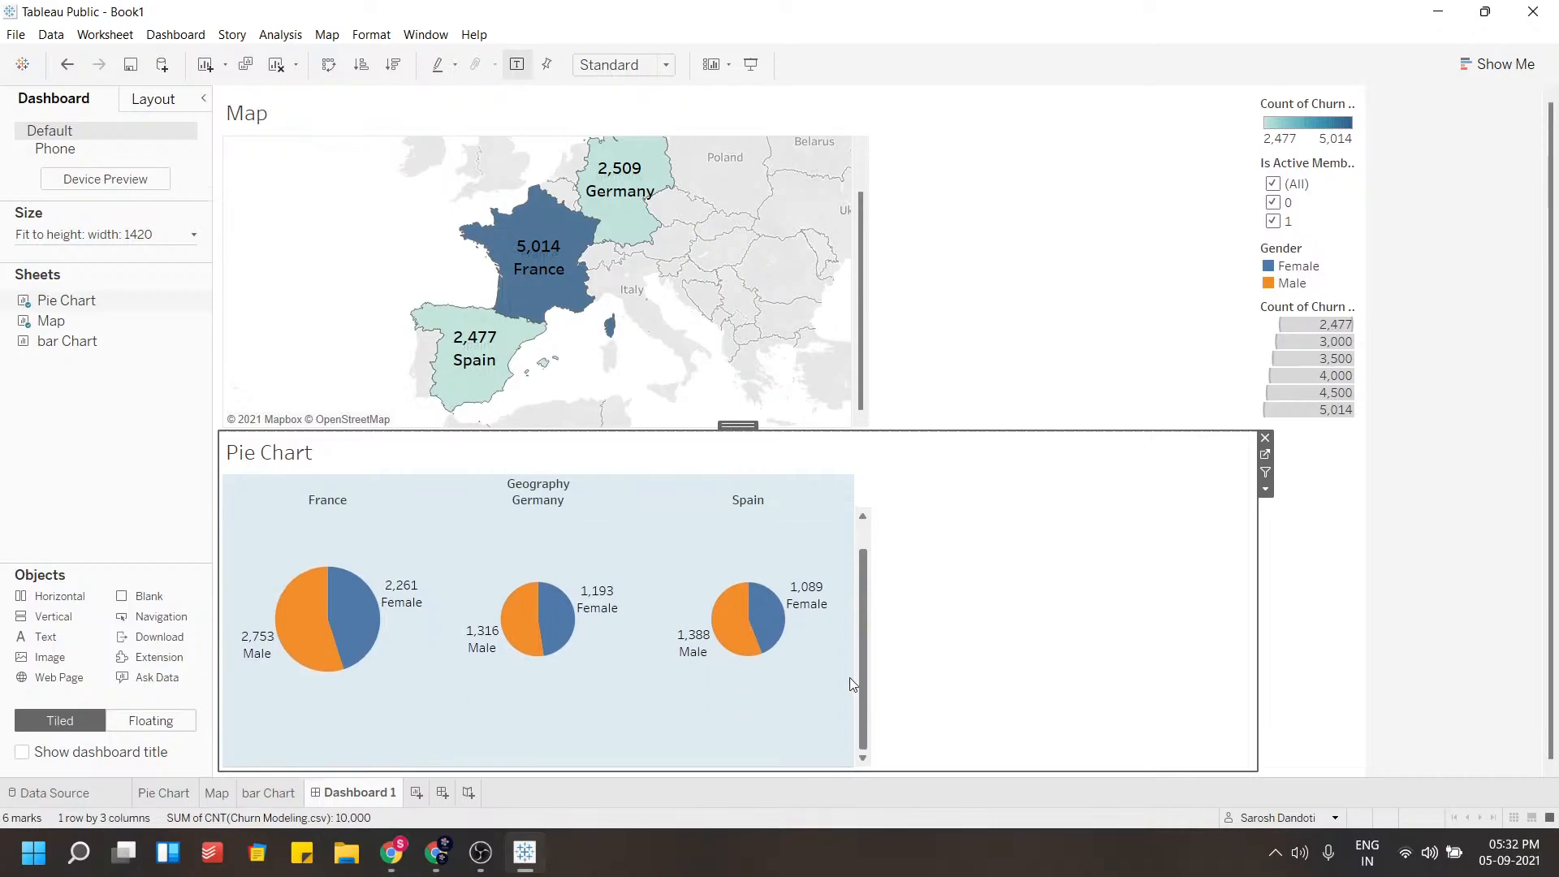
left_click(216, 796)
left_click(150, 796)
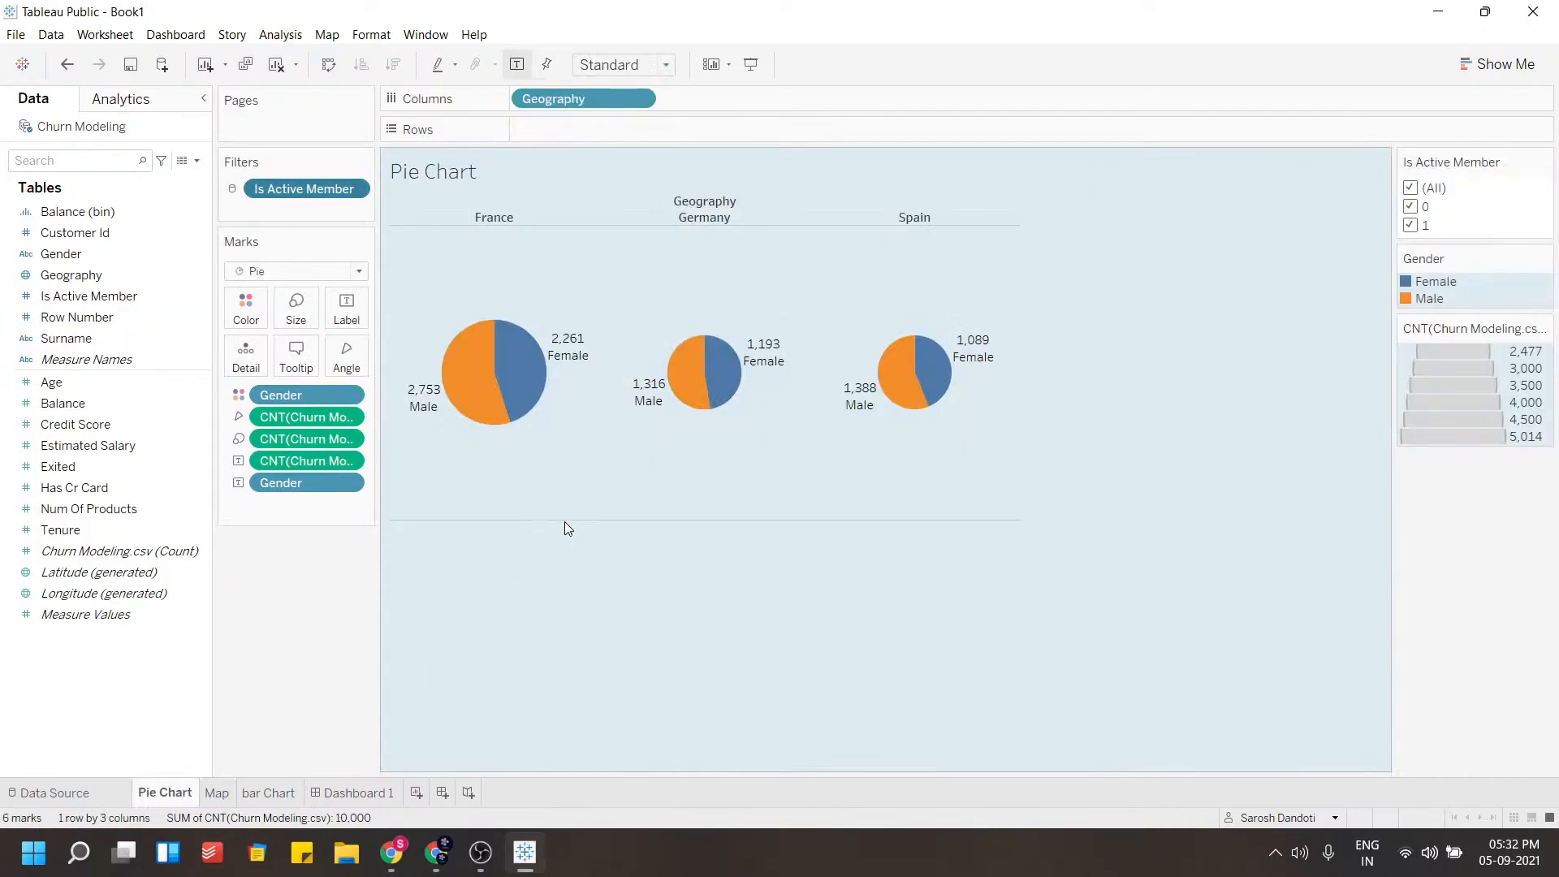
scroll(578, 471, "down", 1)
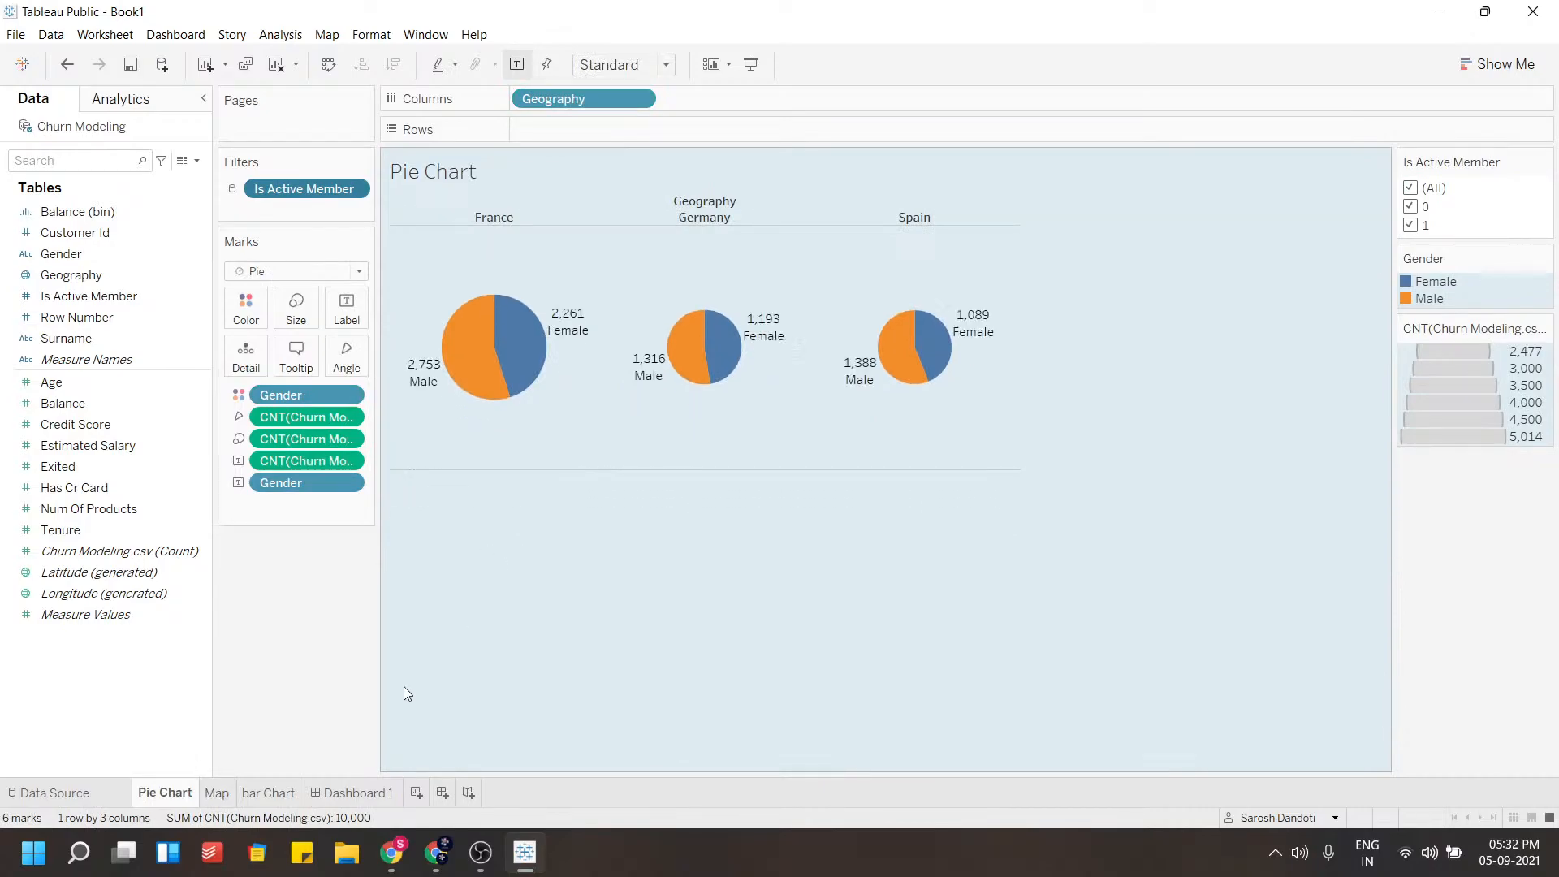
left_click(367, 793)
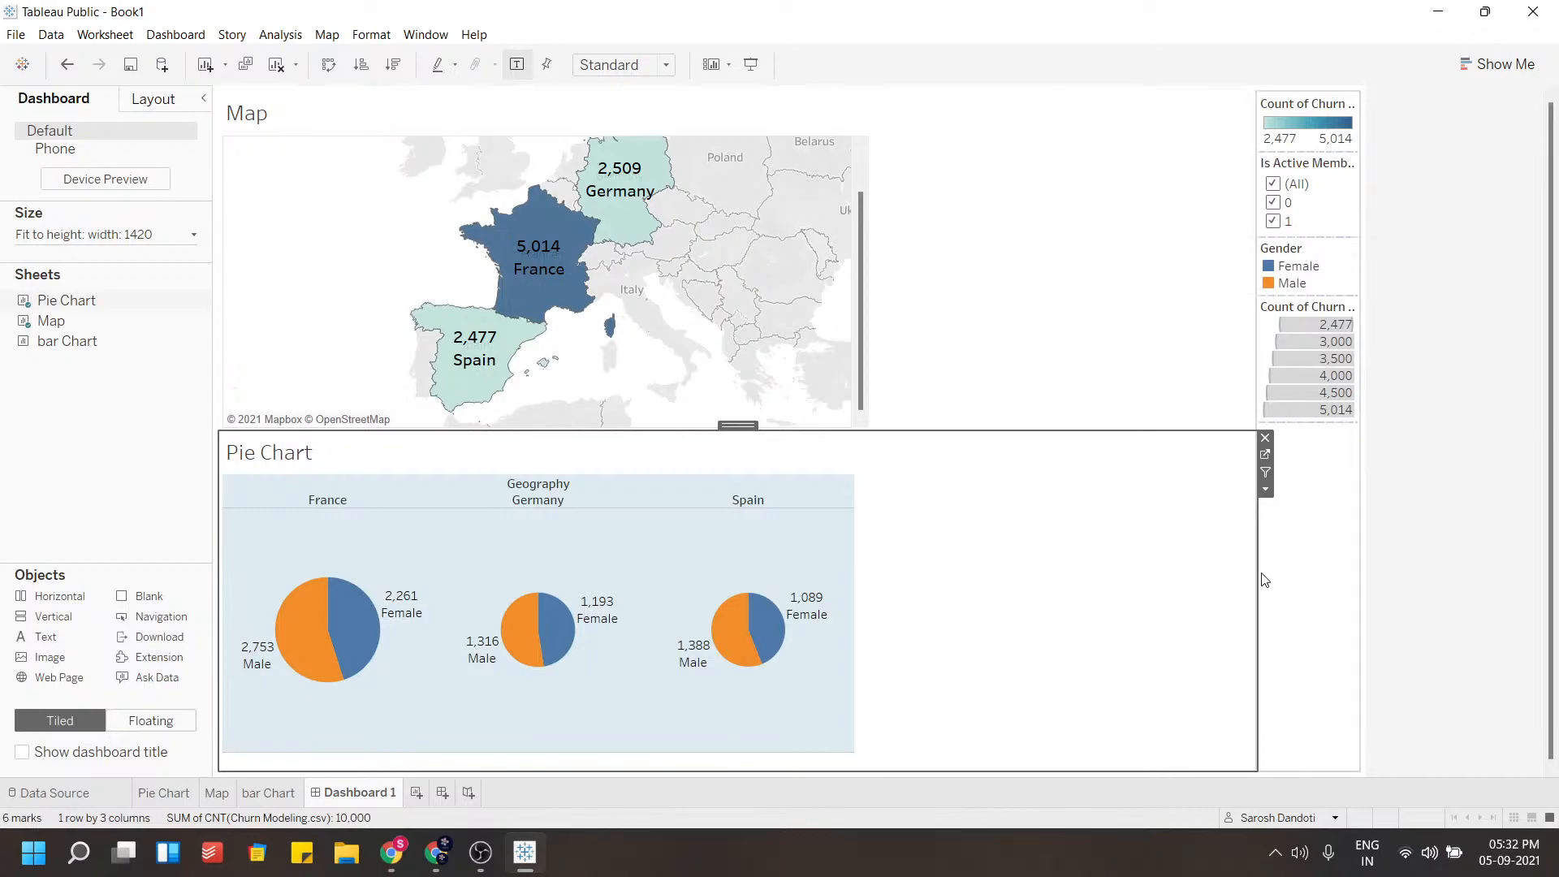
Widen the legend column and add the bar Chart sheet there beneath the legends
left_click_drag(1258, 576, 1068, 601)
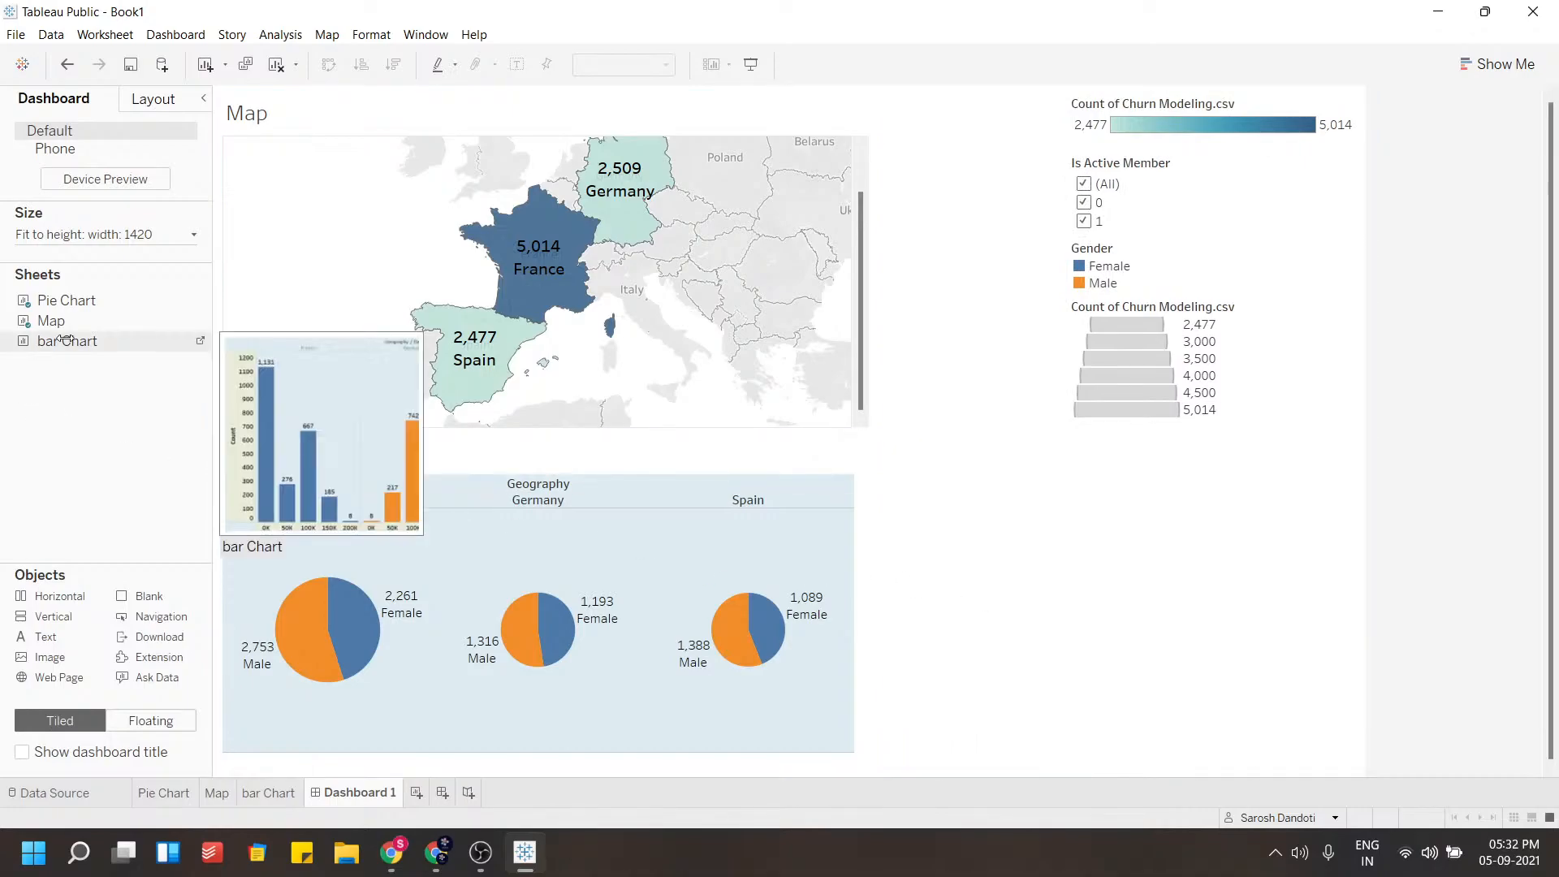
left_click_drag(67, 341, 1184, 602)
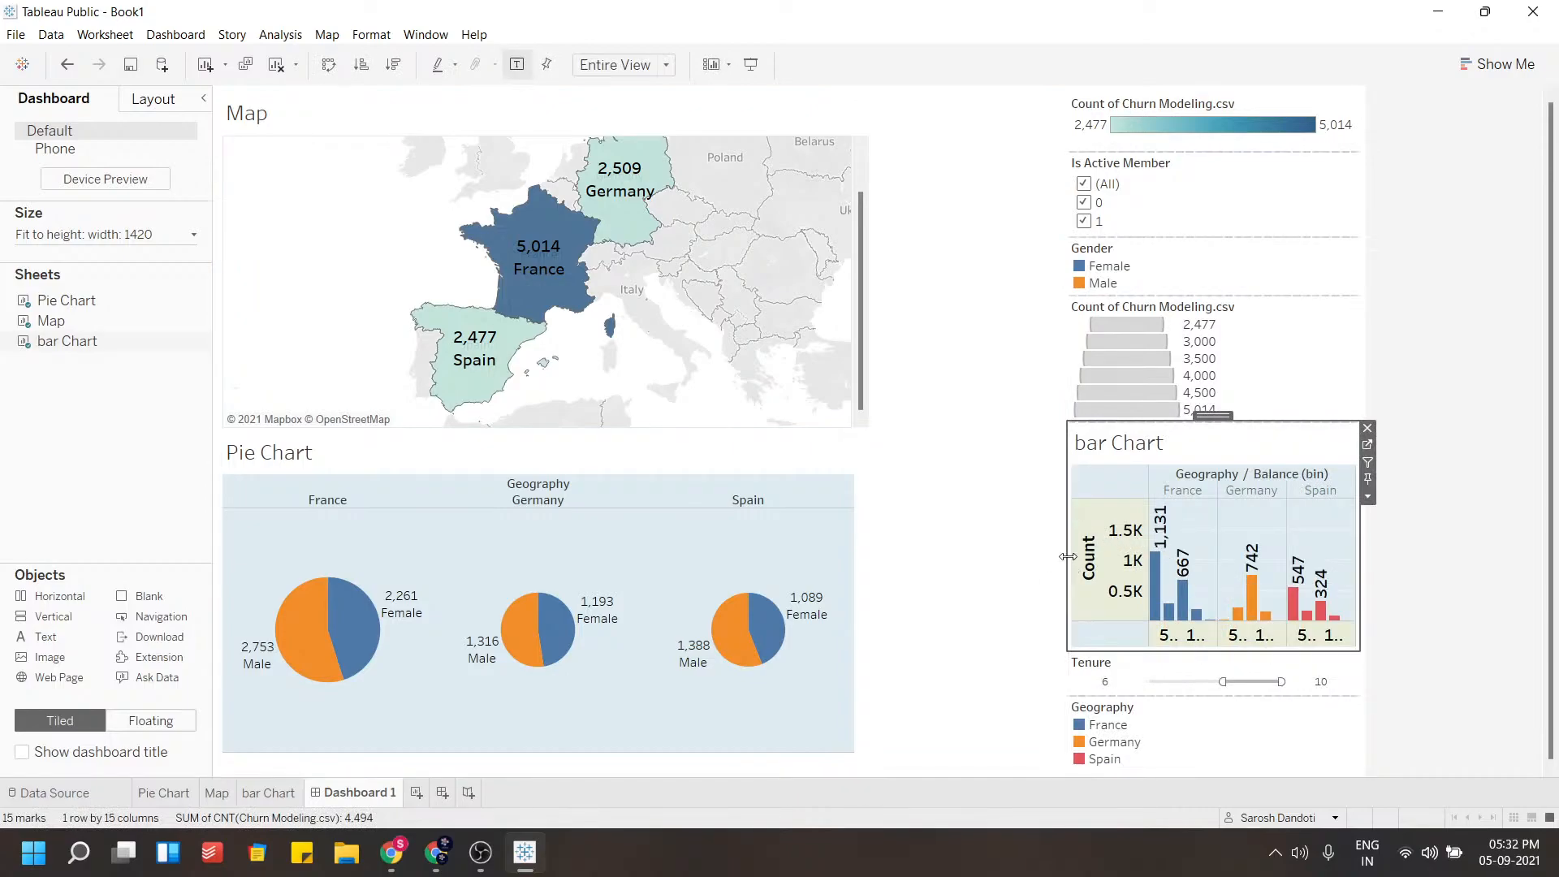
left_click_drag(1067, 557, 930, 568)
Remove the Count of Churn Modeling.csv size legend and the Geography legend from the dashboard
left_click(1088, 319)
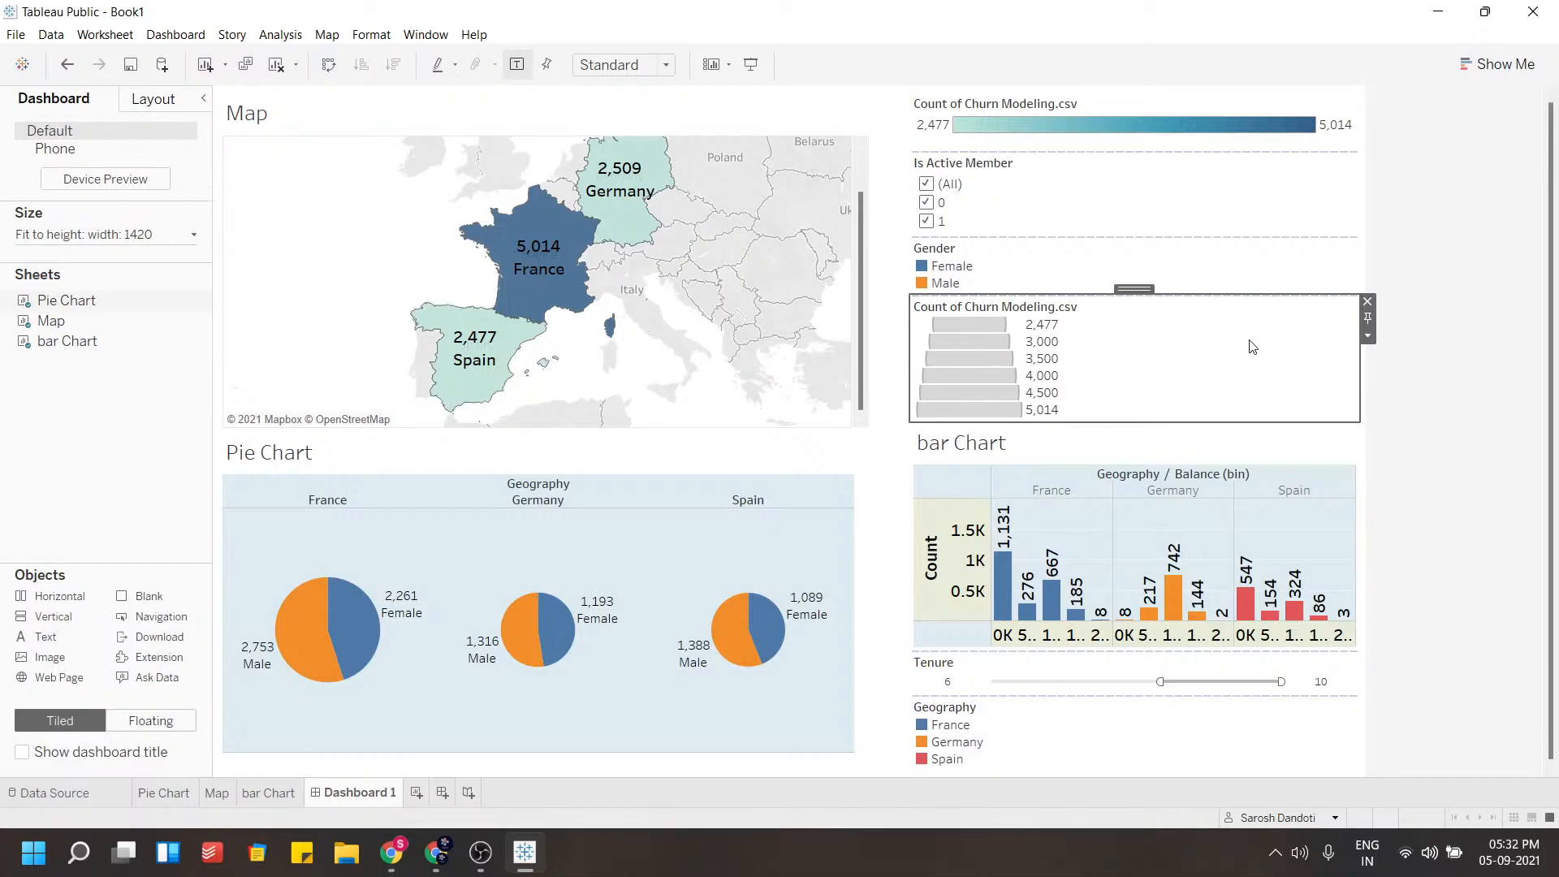
left_click(1367, 305)
left_click(1166, 272)
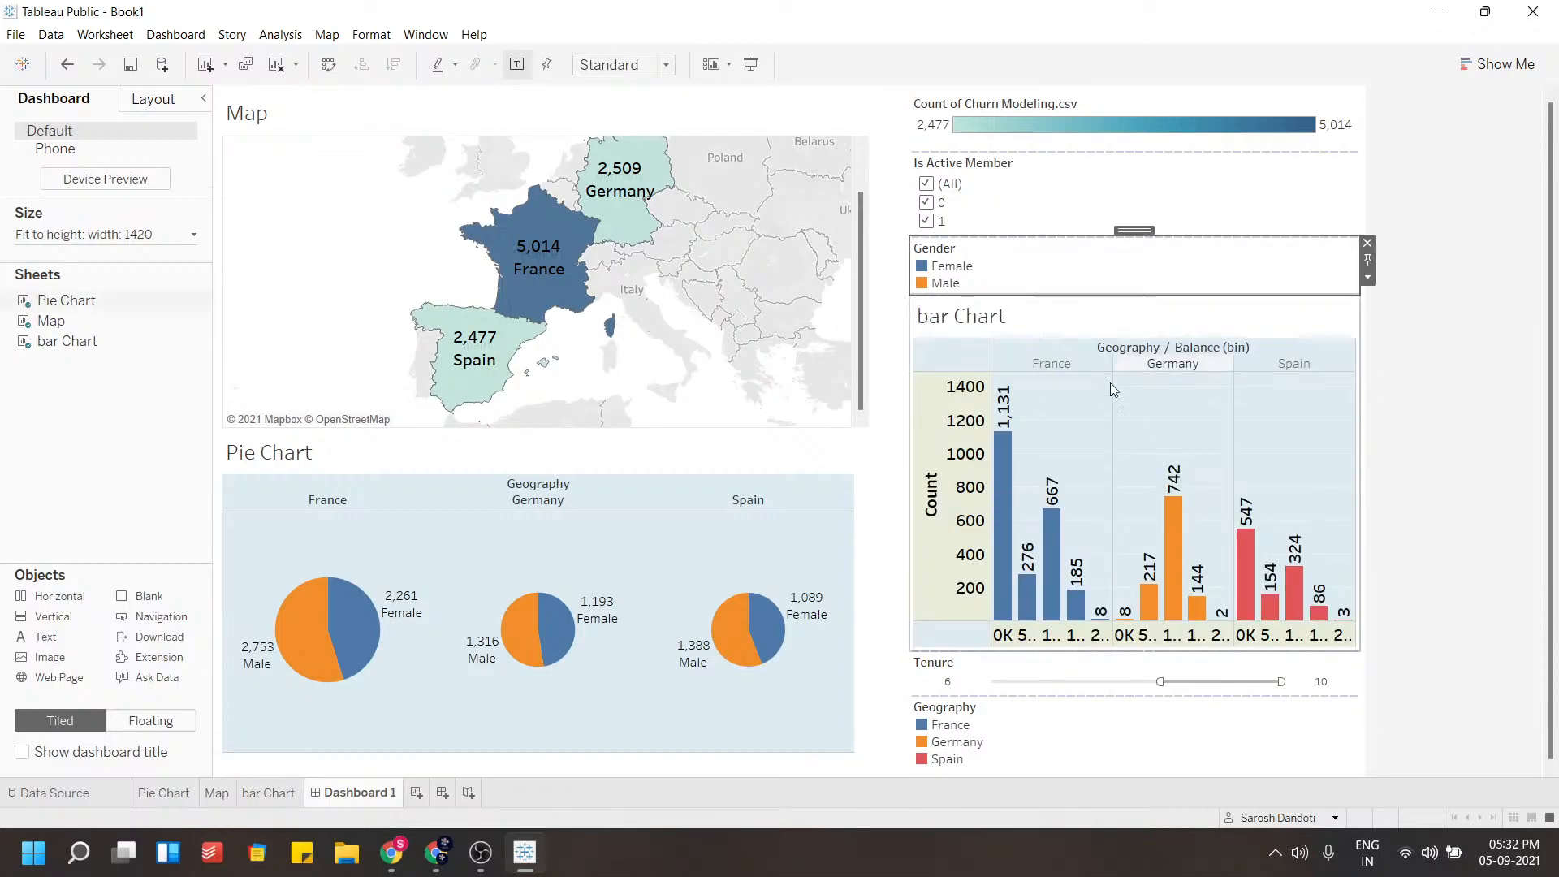
left_click(1018, 756)
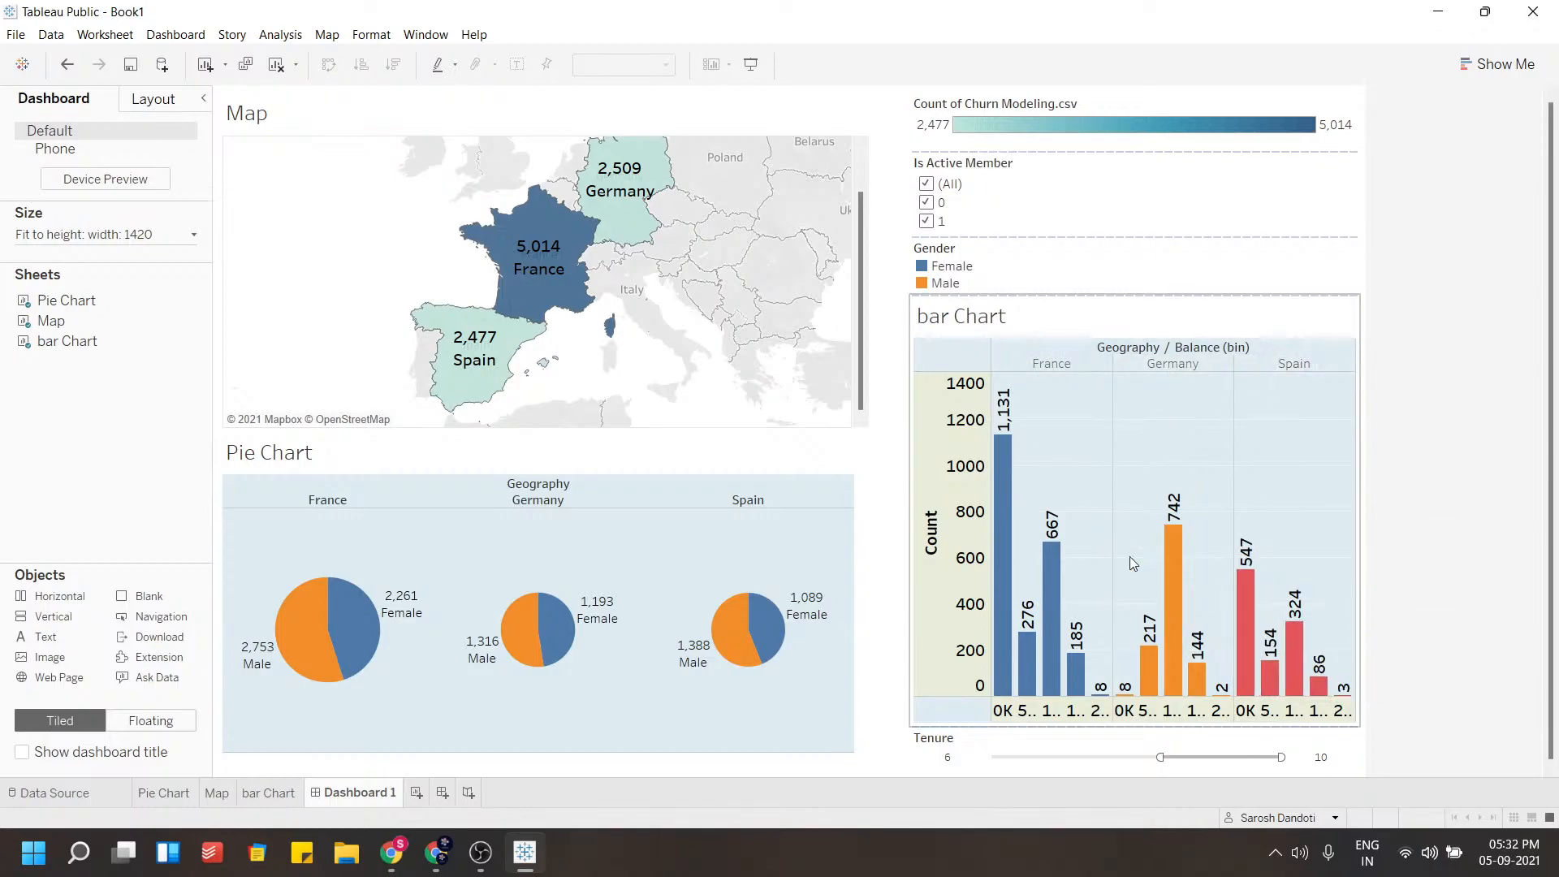
Make the Gender legend floating and move it onto the pie chart area beneath the Spain pie
left_click(1047, 276)
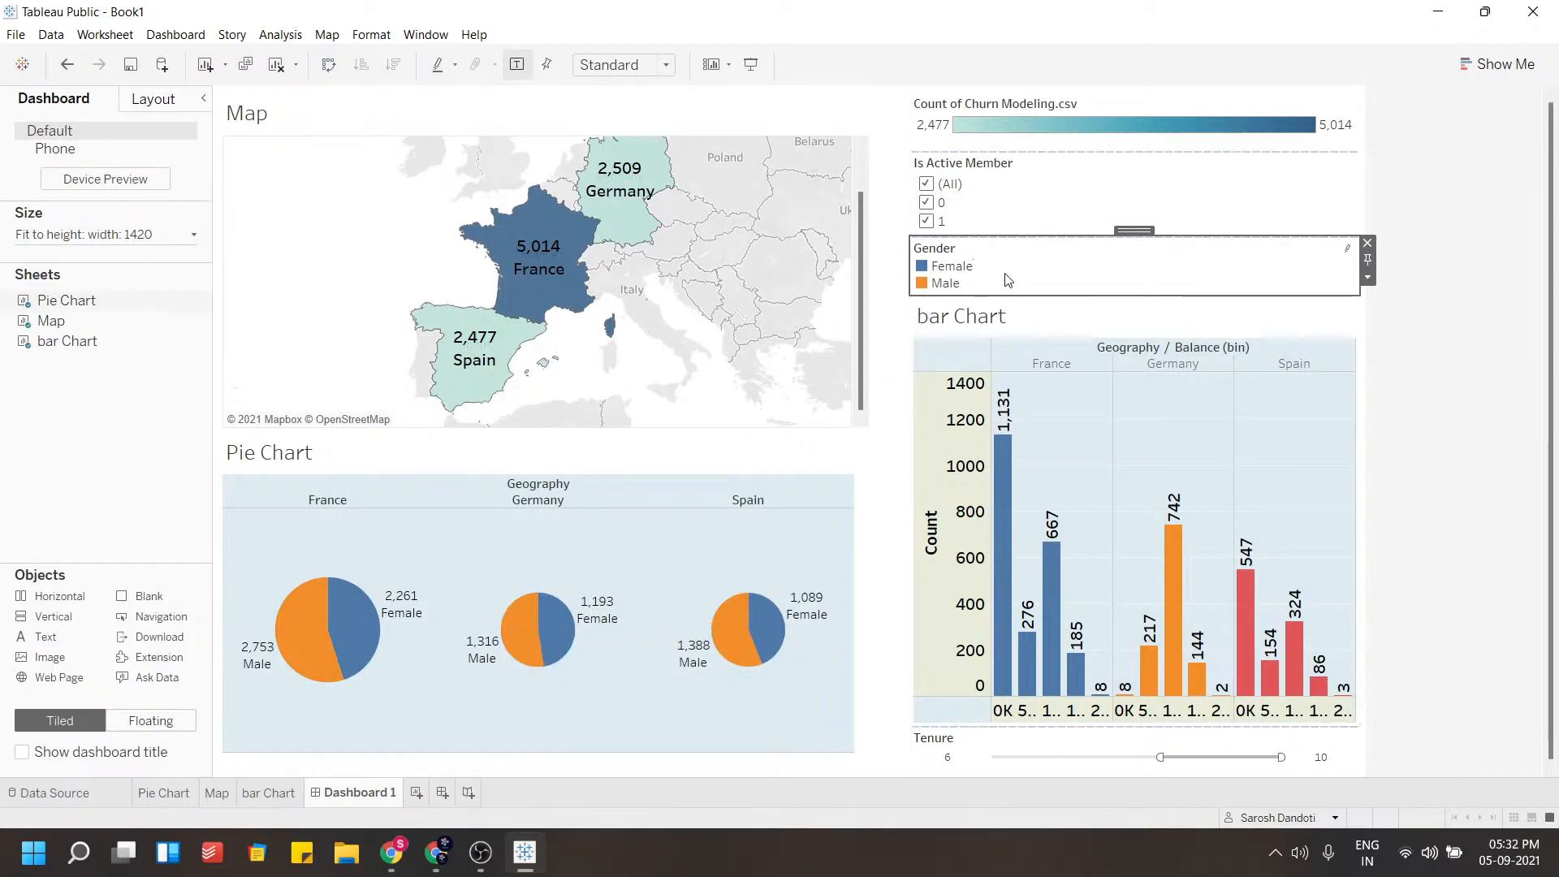
mouse_move(533, 655)
left_click(1368, 278)
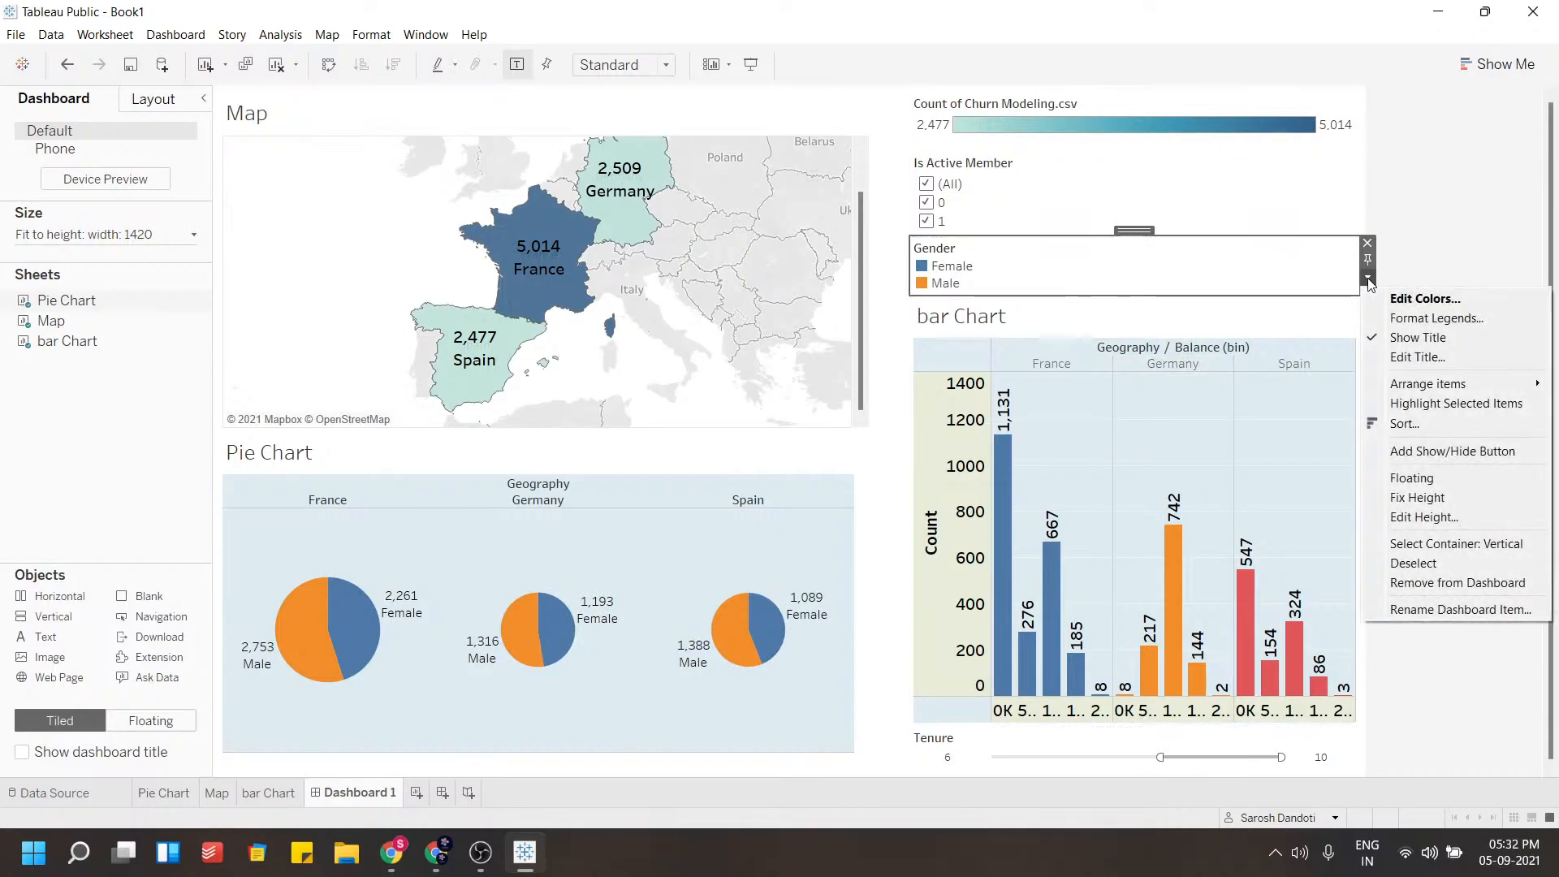
left_click(1394, 476)
left_click_drag(952, 254, 738, 761)
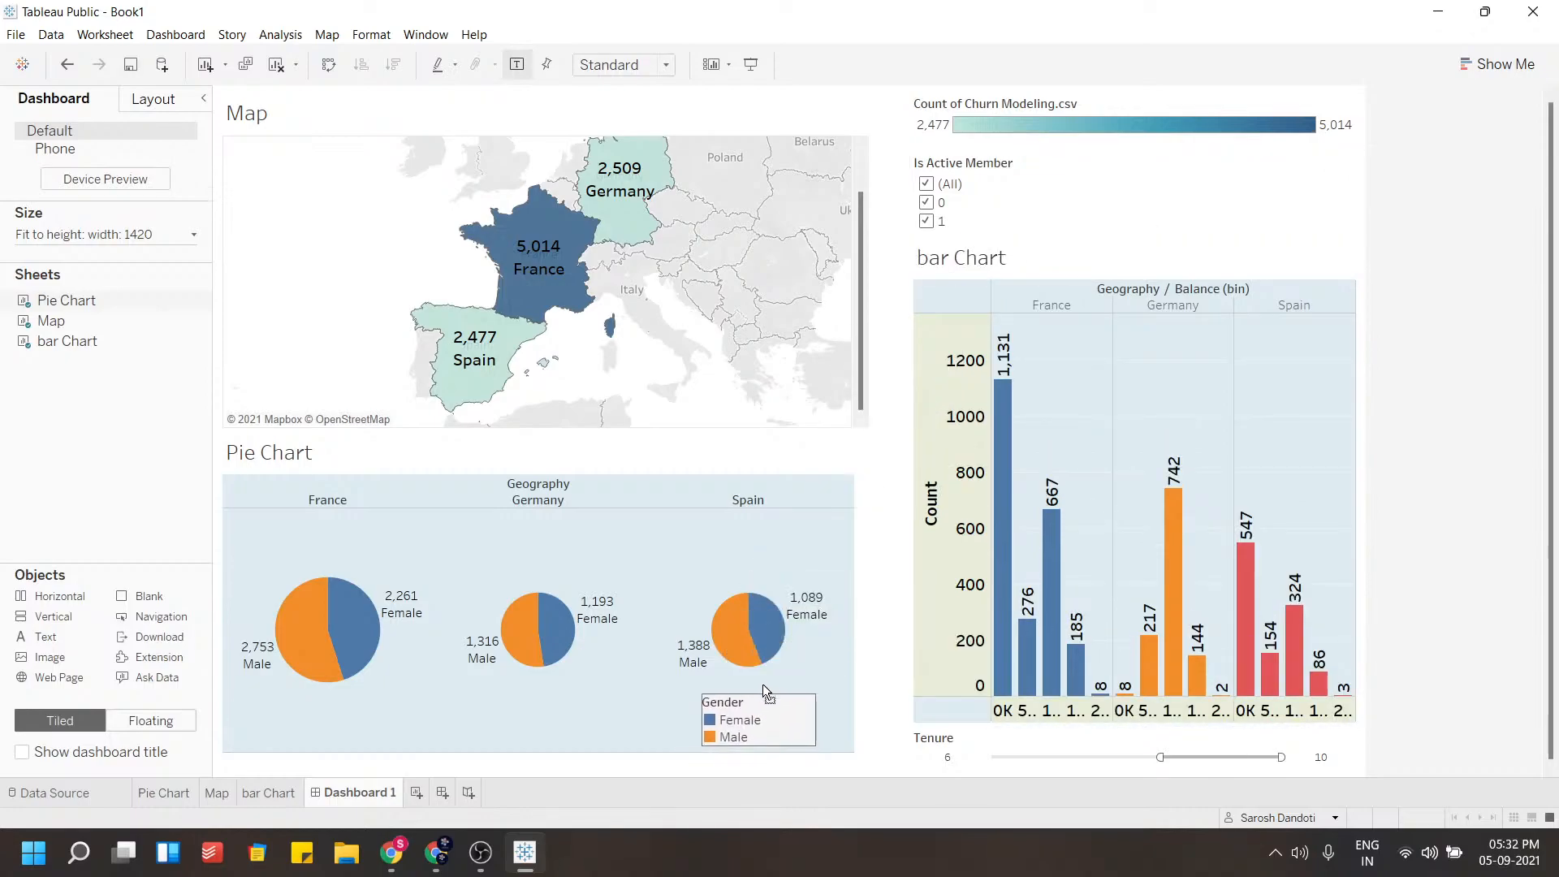
Remove the Count of Churn Modeling.csv colour legend from the dashboard
left_click(837, 667)
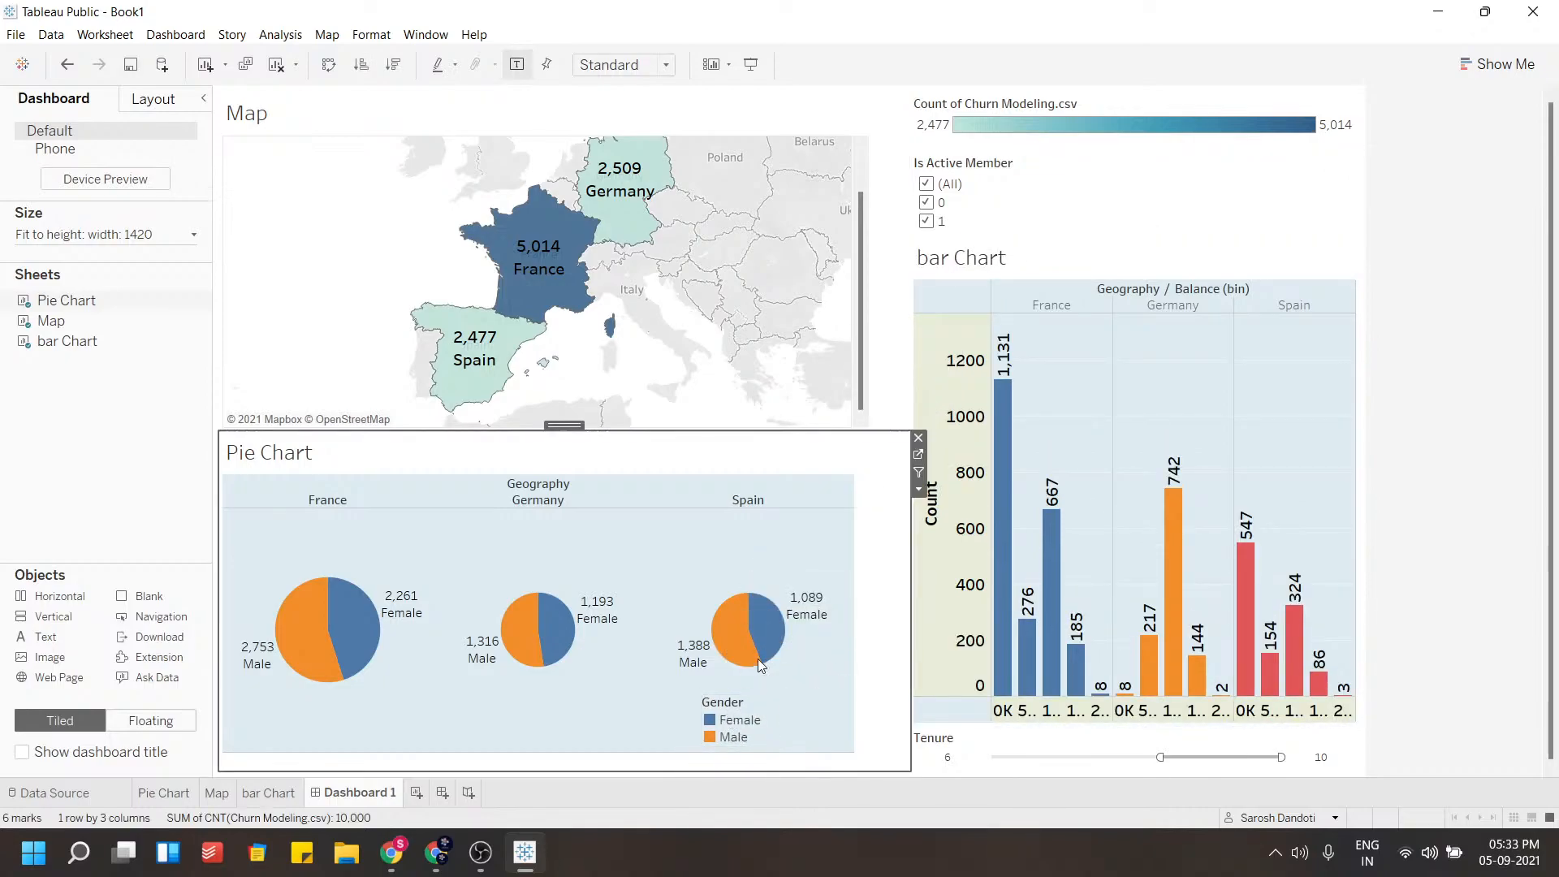
mouse_move(710, 645)
left_click(985, 103)
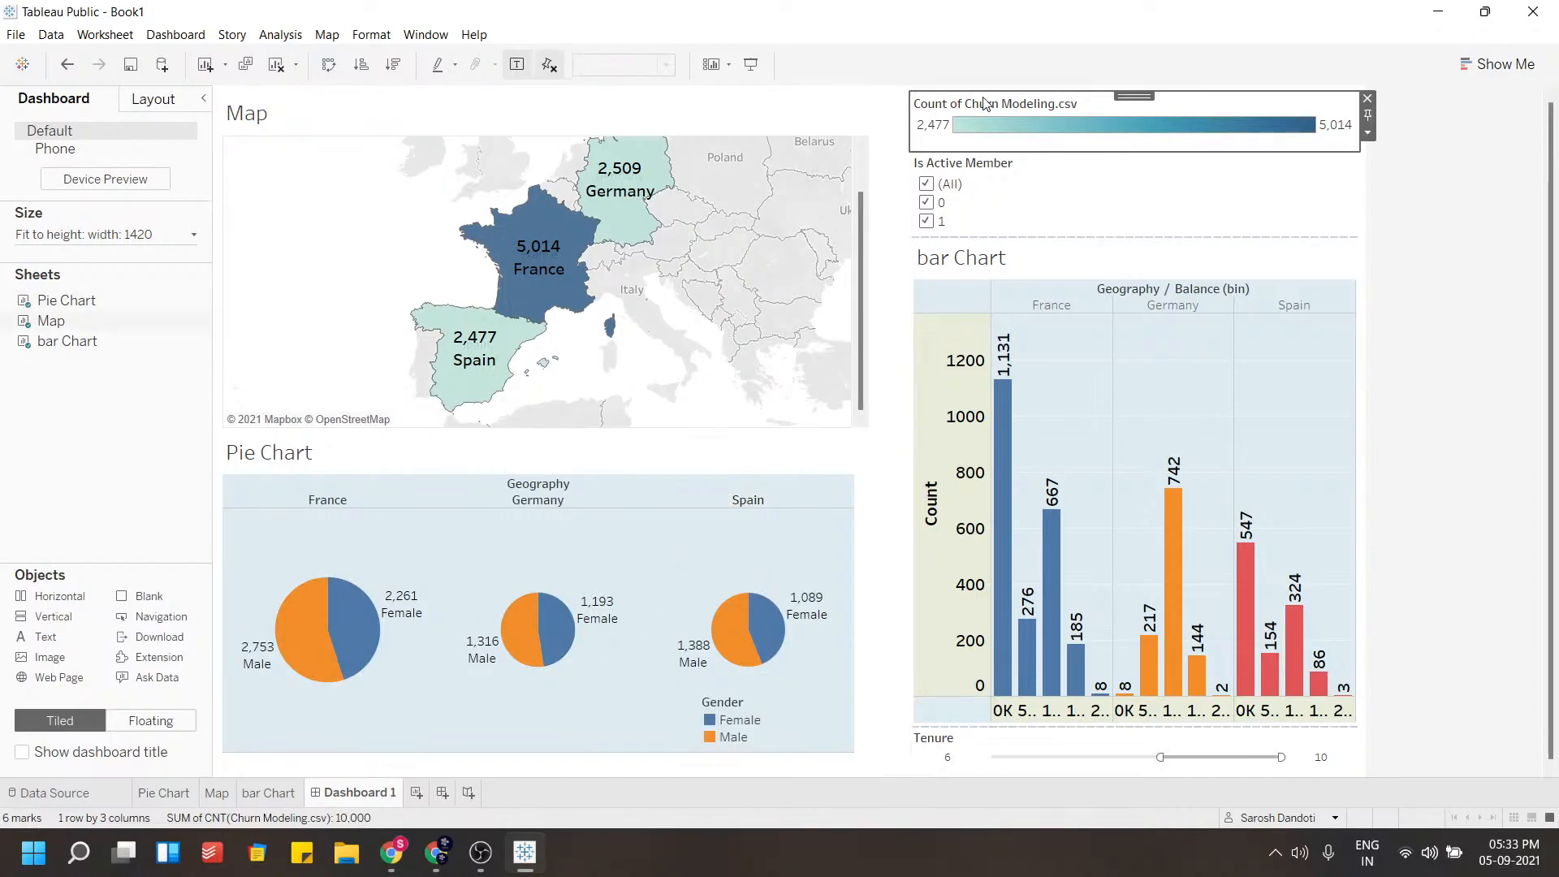
left_click(1367, 98)
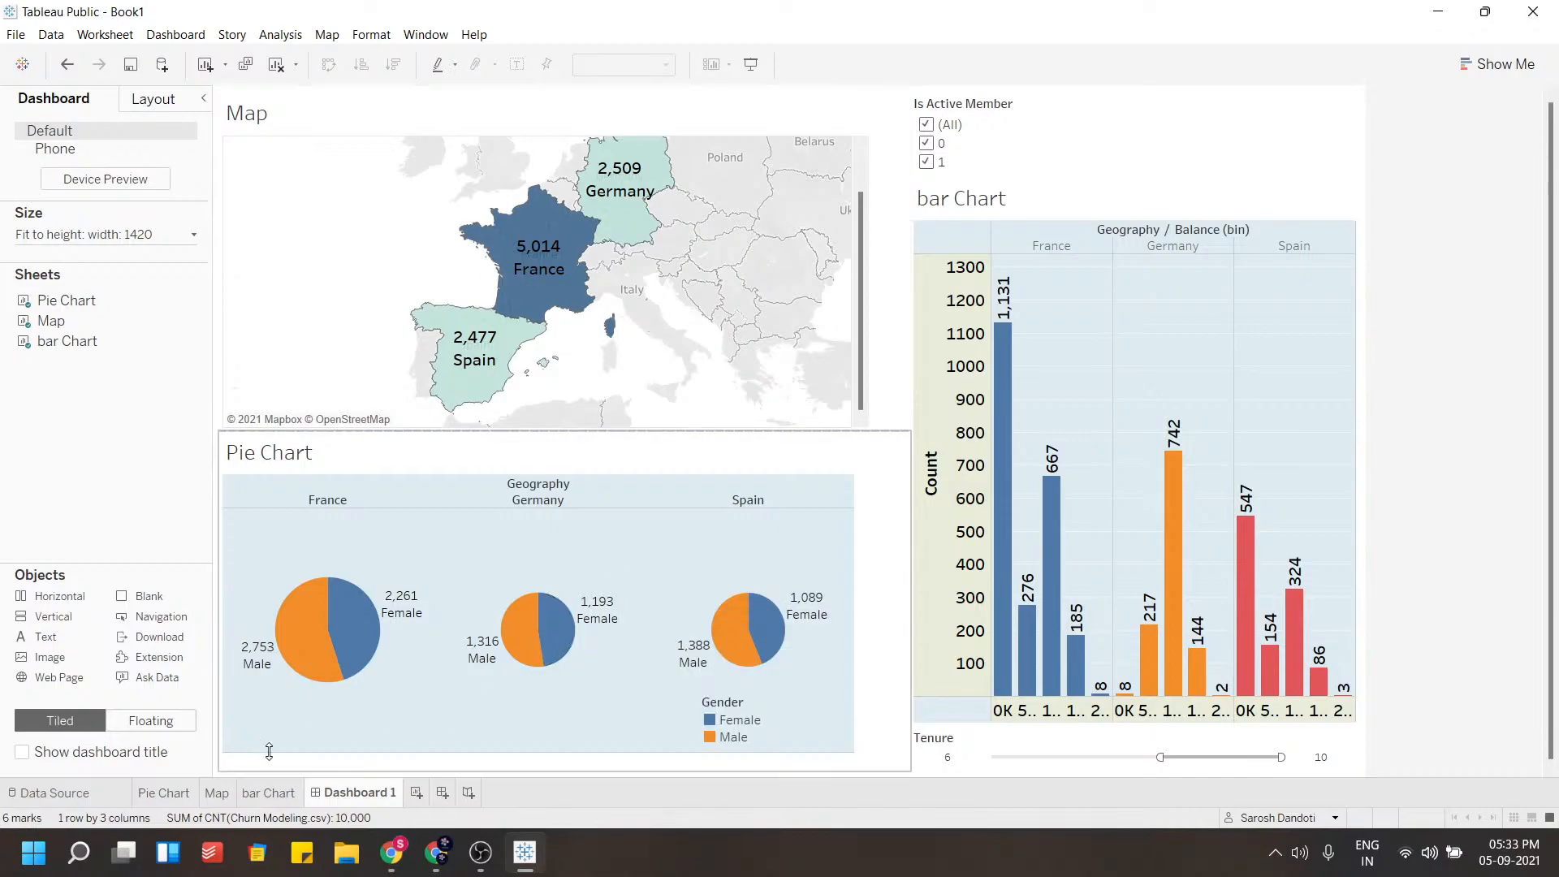
Extend the dashboard's Tenure filter range so it starts at 1
left_click(273, 793)
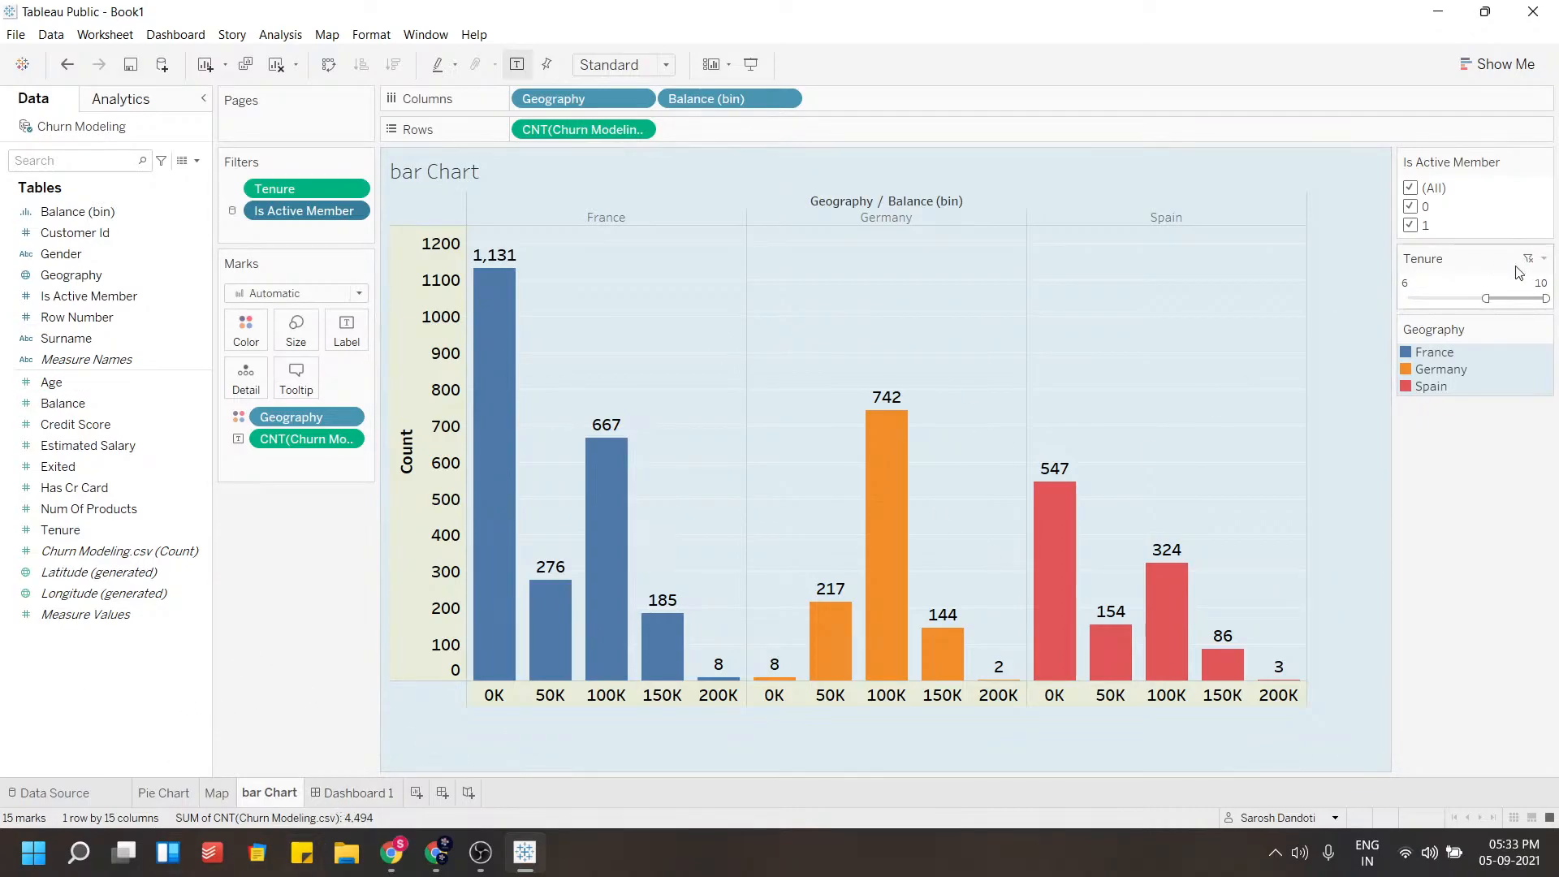
left_click(360, 791)
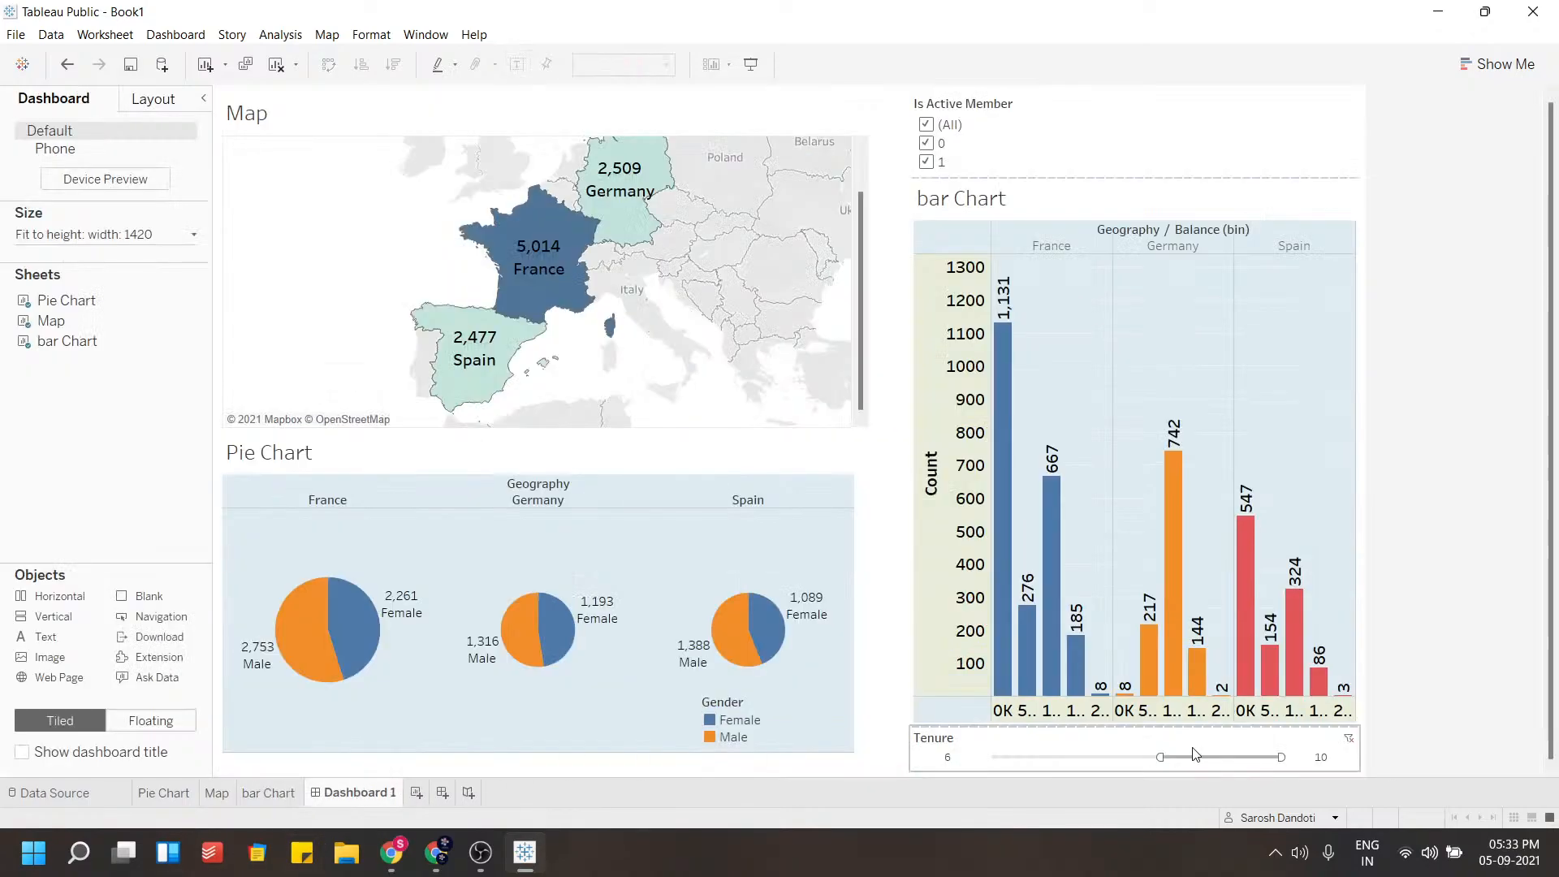
left_click_drag(1161, 756, 1039, 753)
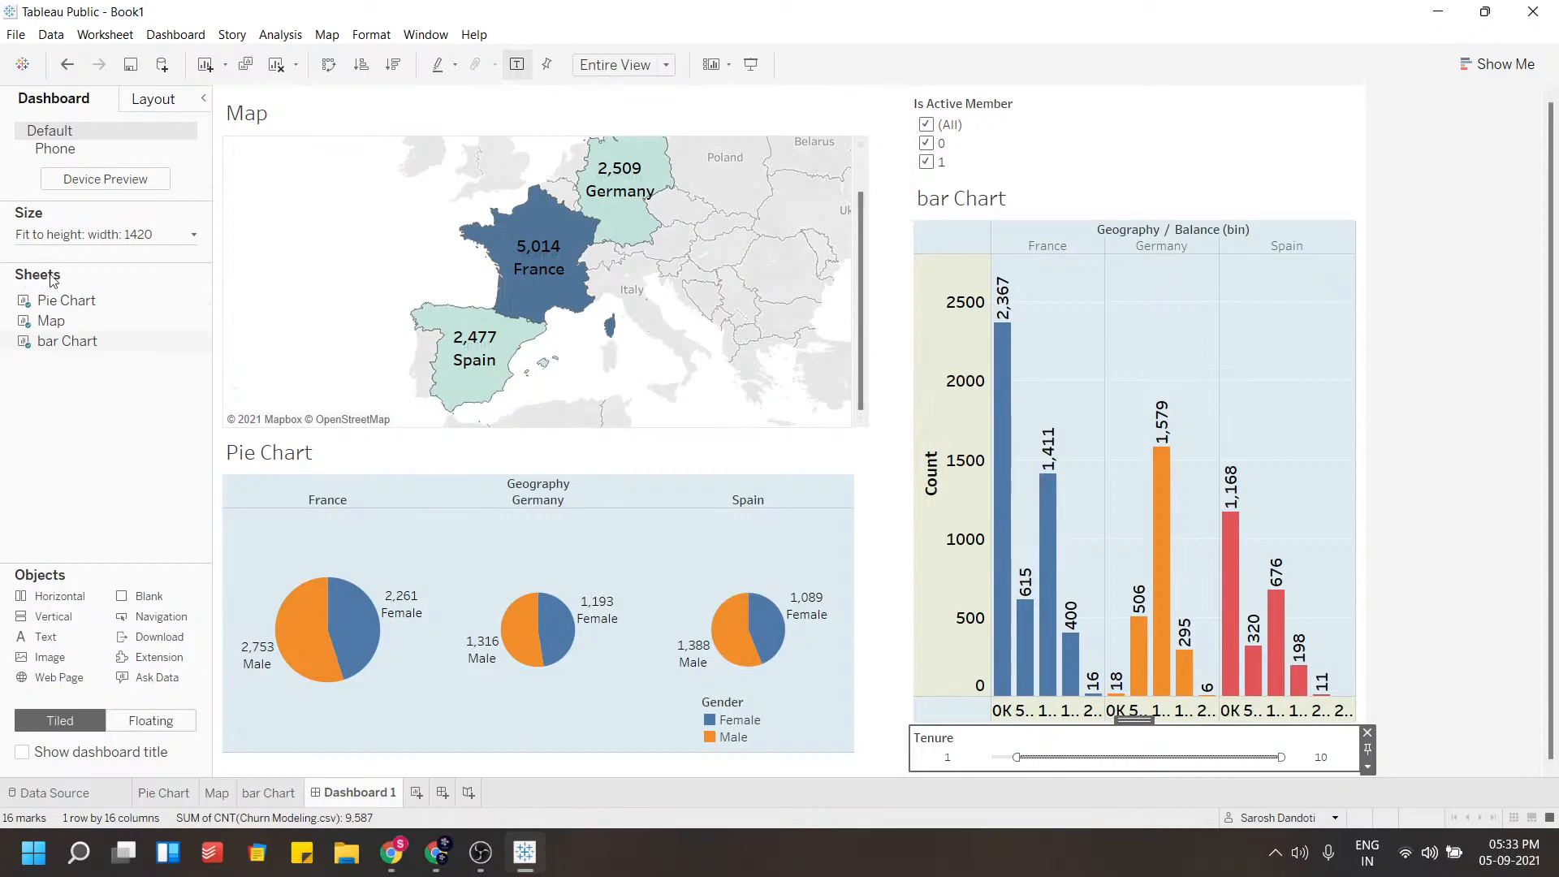
Set the dashboard's fixed width to 1620 px
left_click(58, 238)
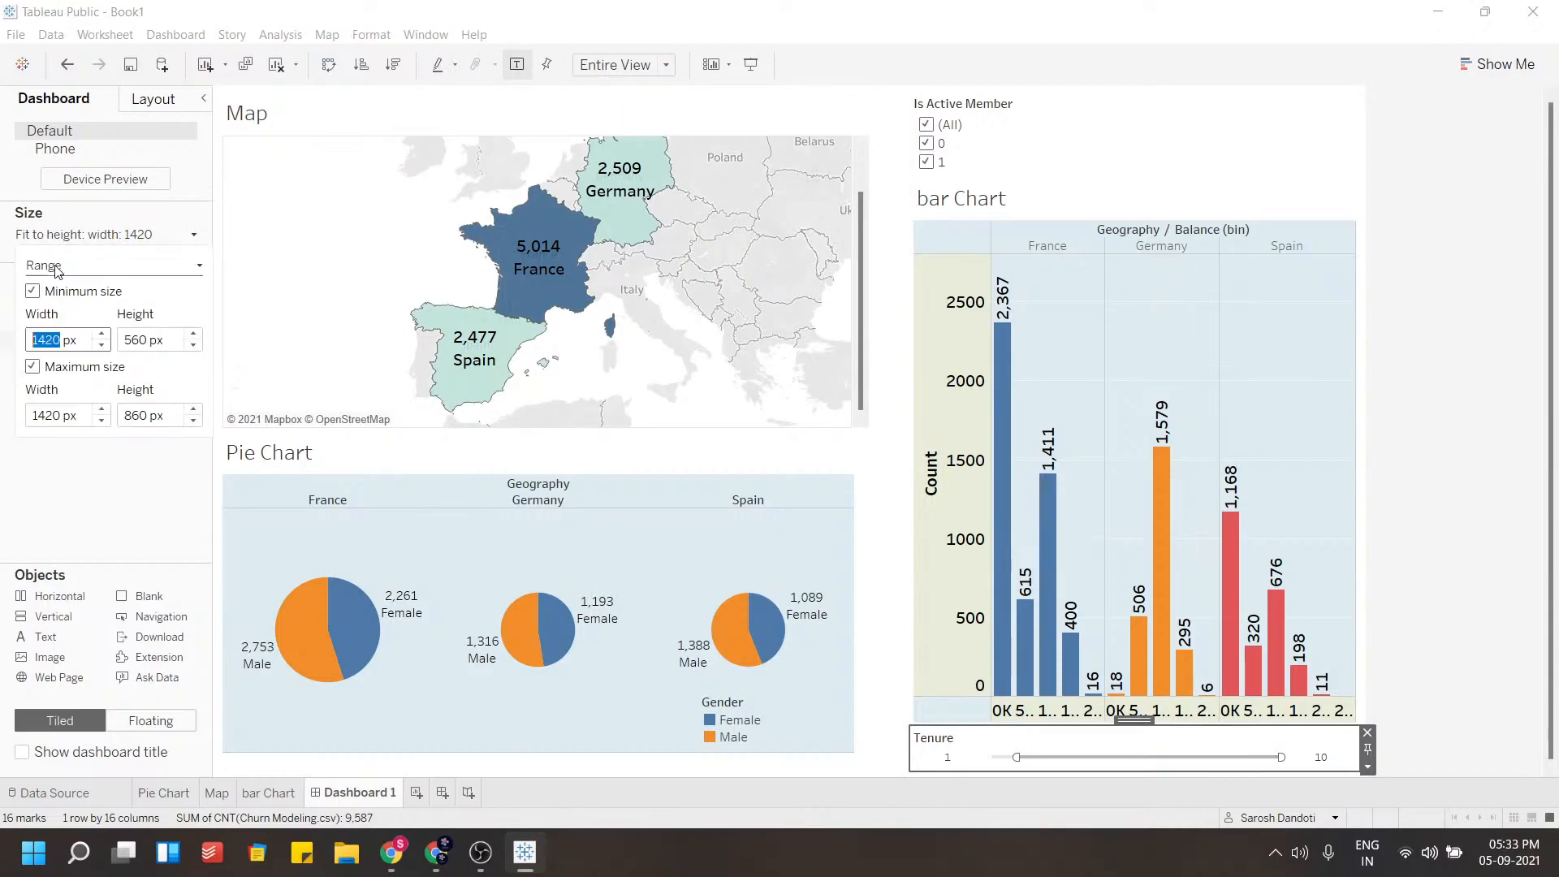
left_click(102, 335)
left_click(102, 336)
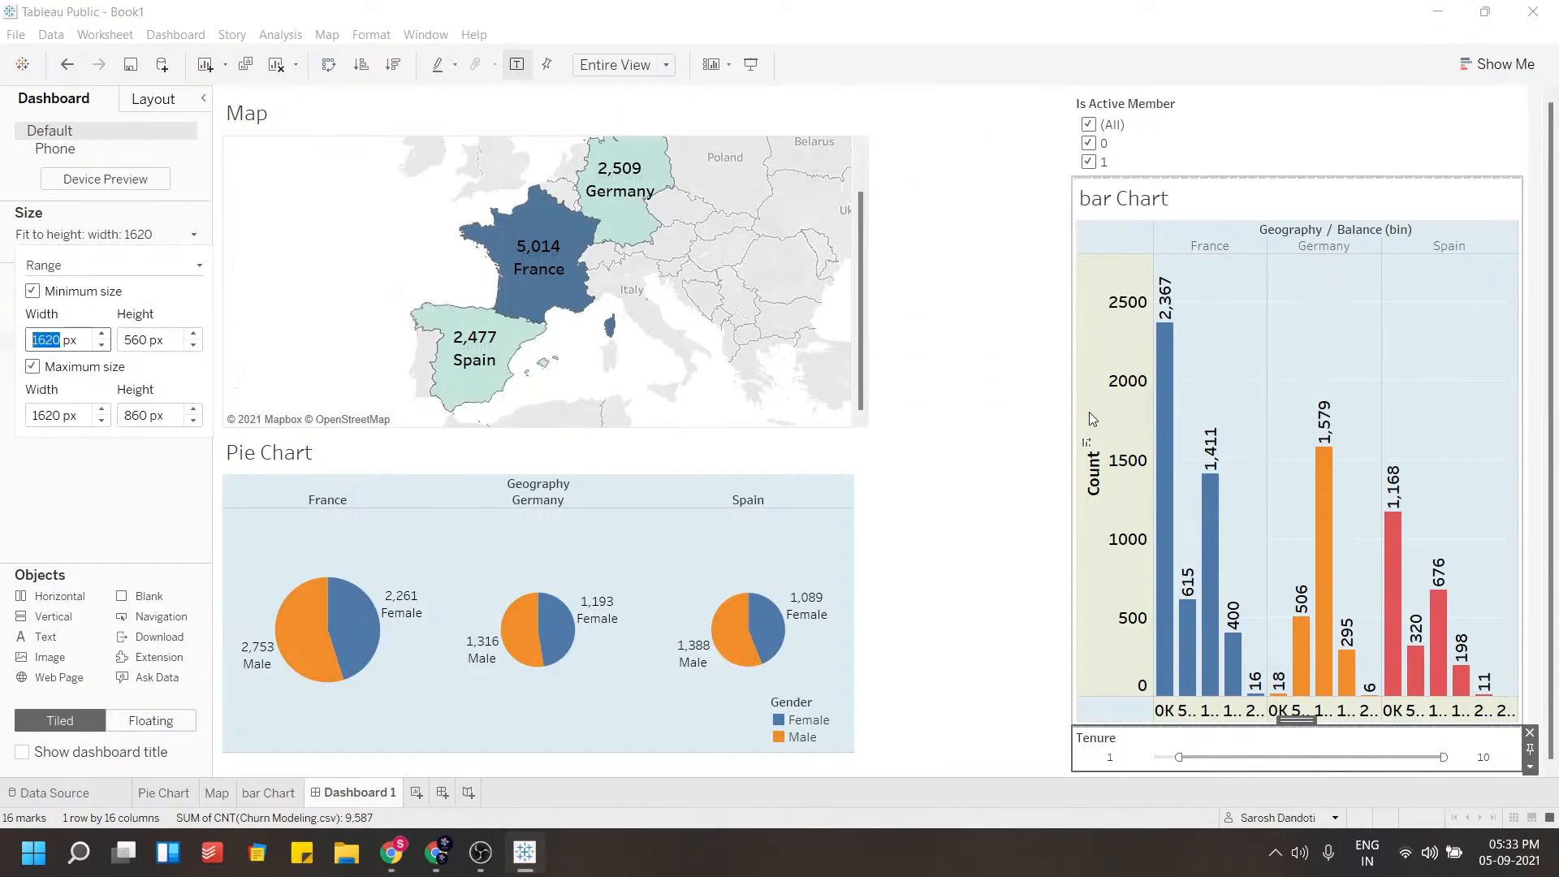
Widen the bar chart column by shifting its divider toward the map
left_click_drag(1071, 406, 878, 409)
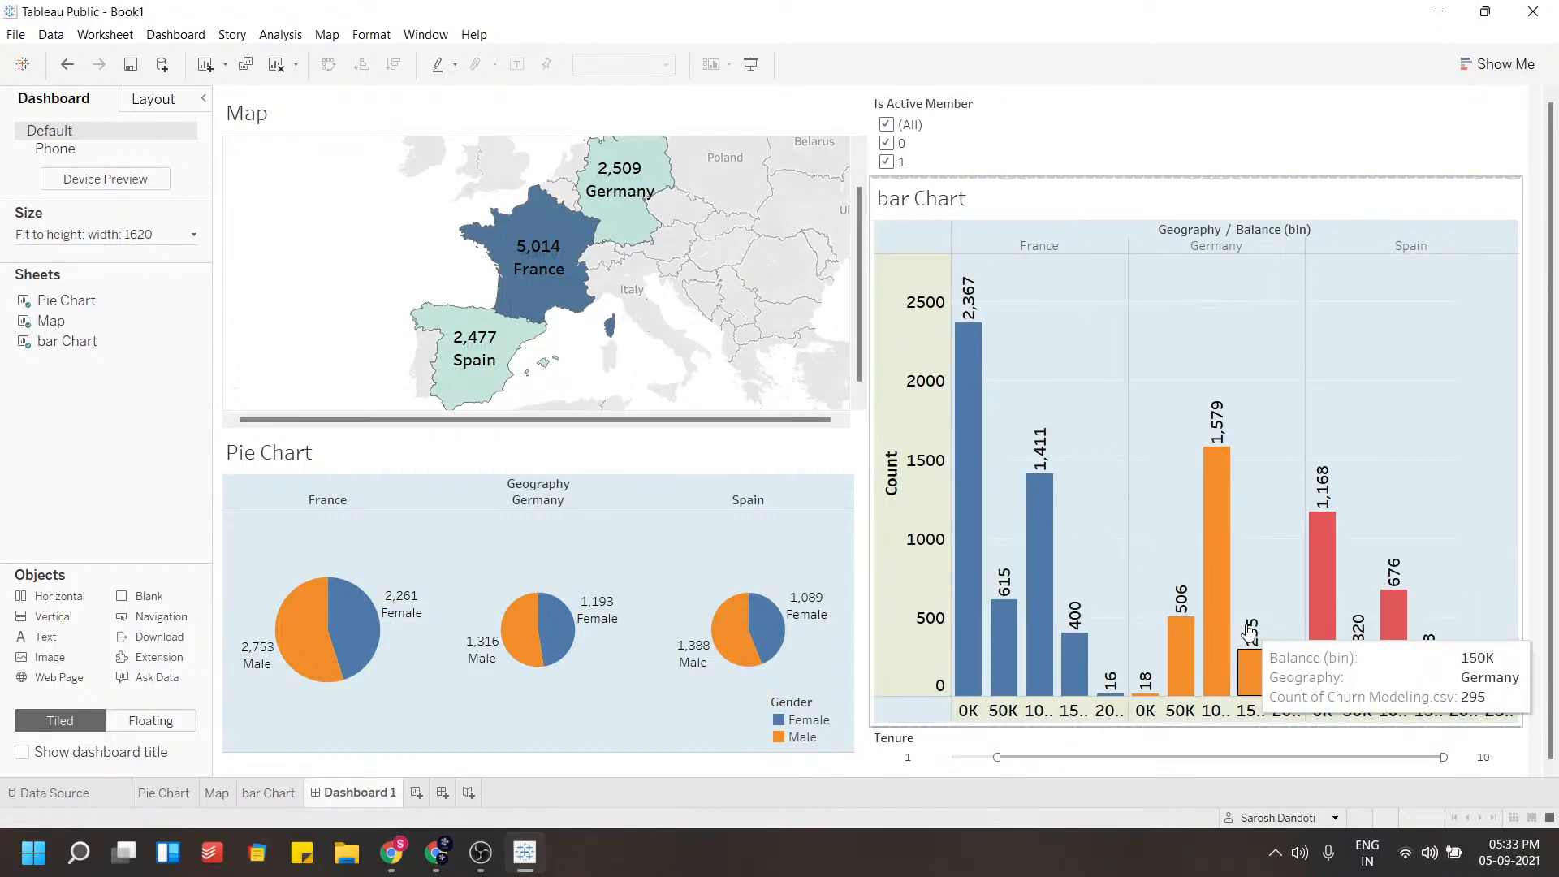
left_click(1056, 148)
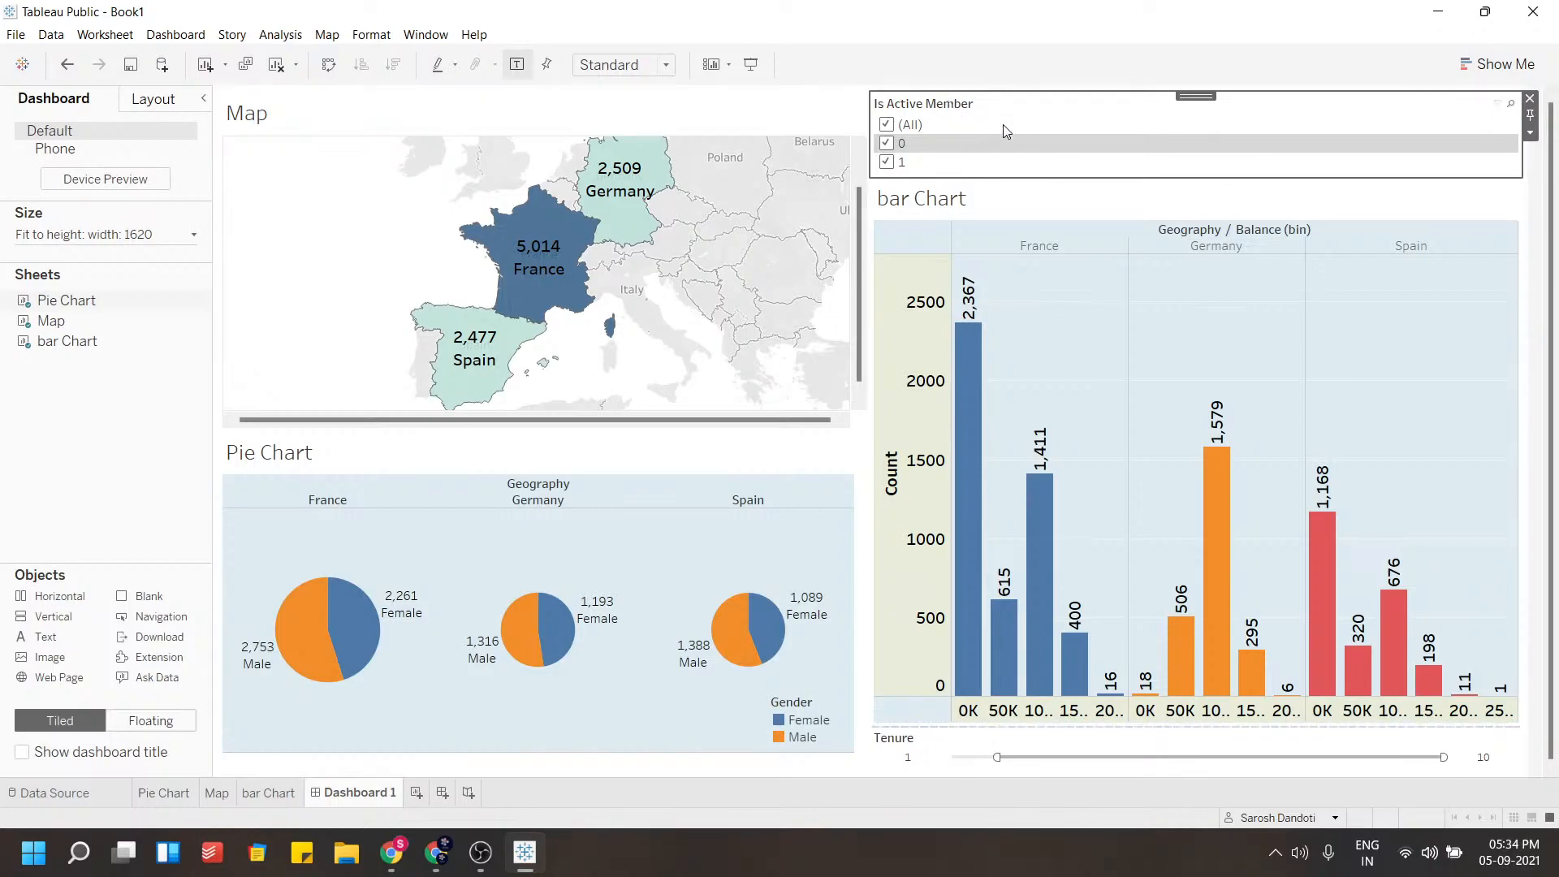
Look through the bar Chart and Map sheets and return to the dashboard
left_click(284, 792)
left_click(214, 793)
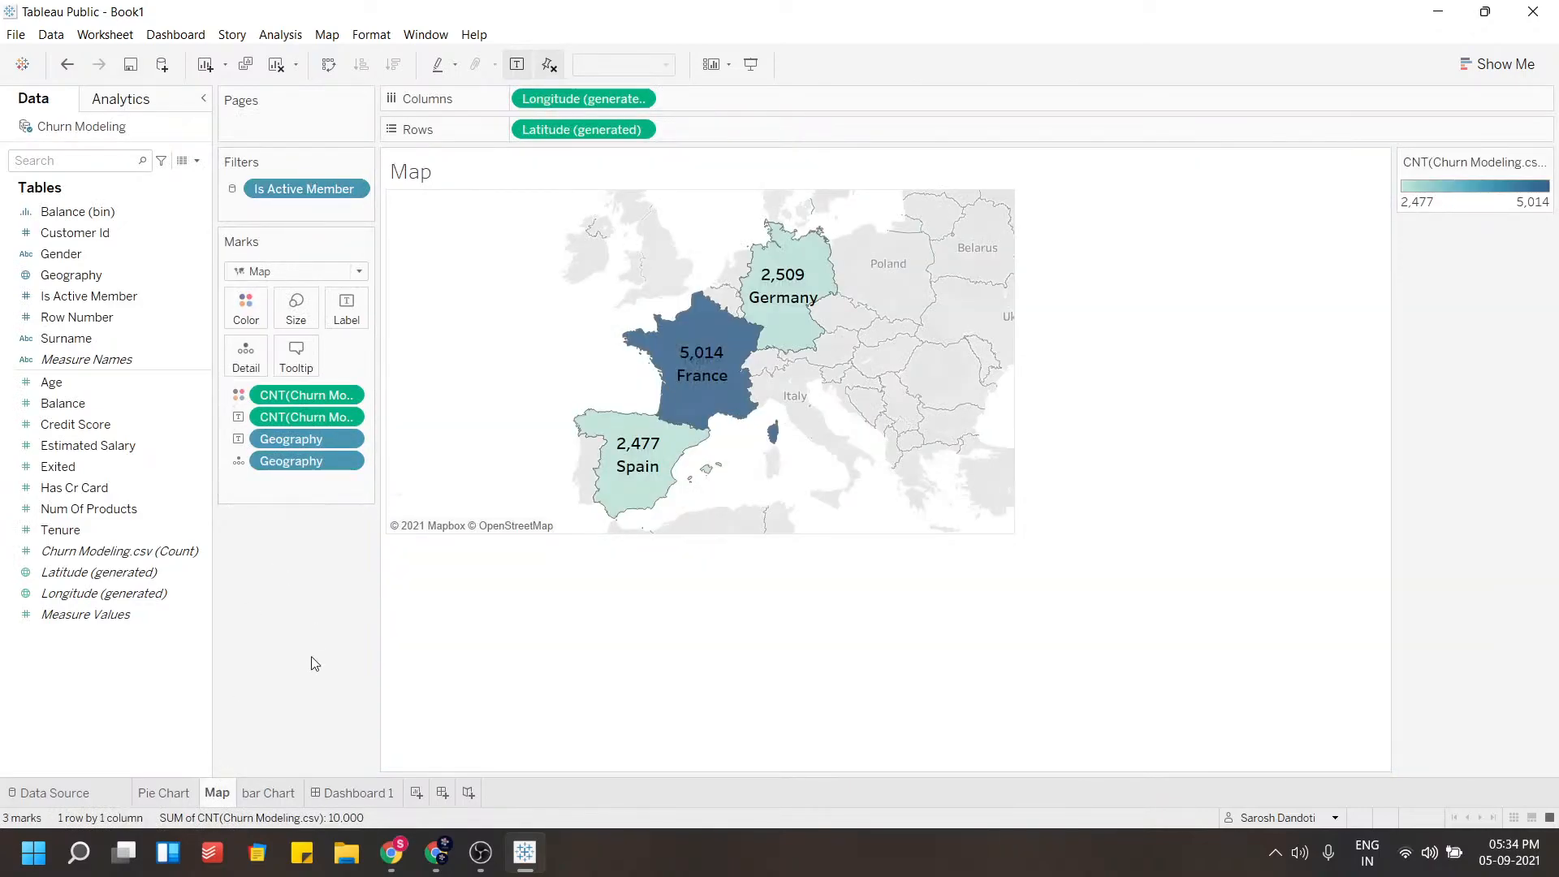
left_click(357, 793)
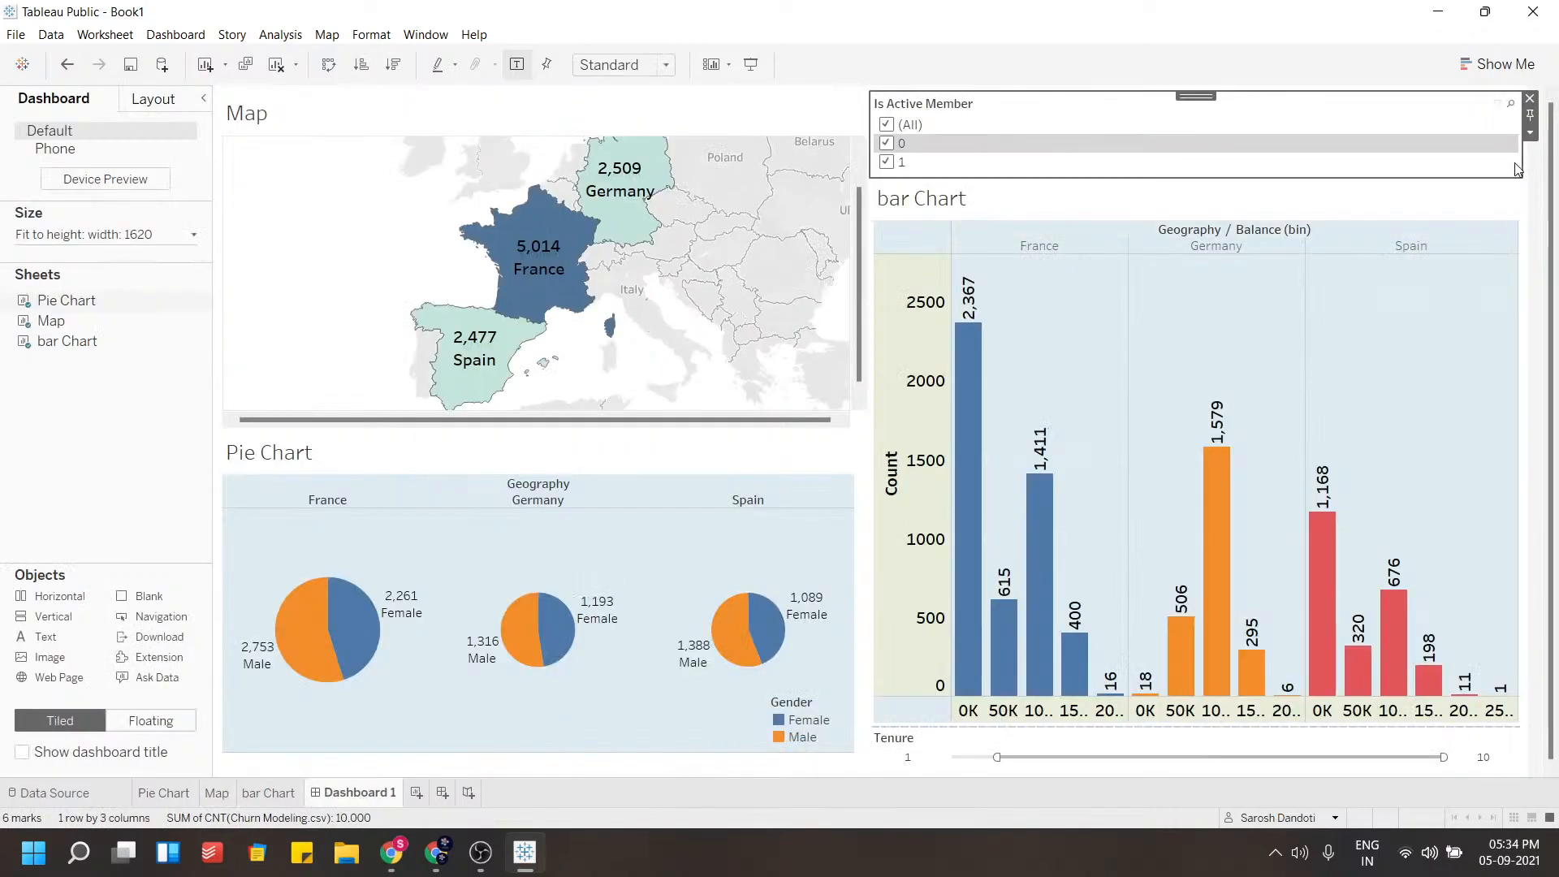
Test the Is Active Member filter by clearing all values and rechecking 1 and 0
left_click(895, 128)
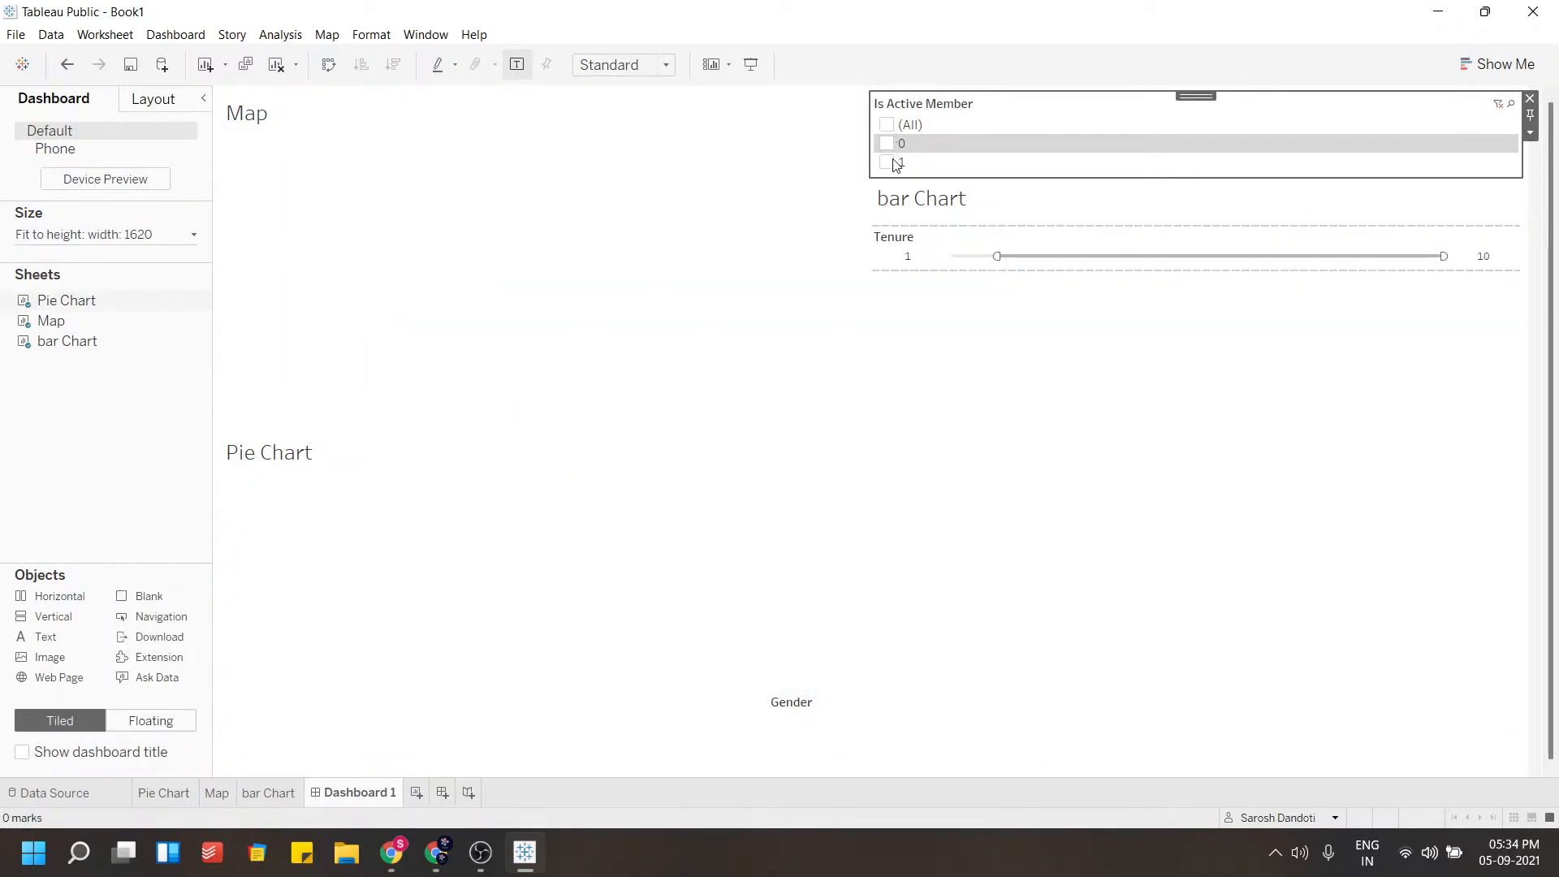
left_click(887, 164)
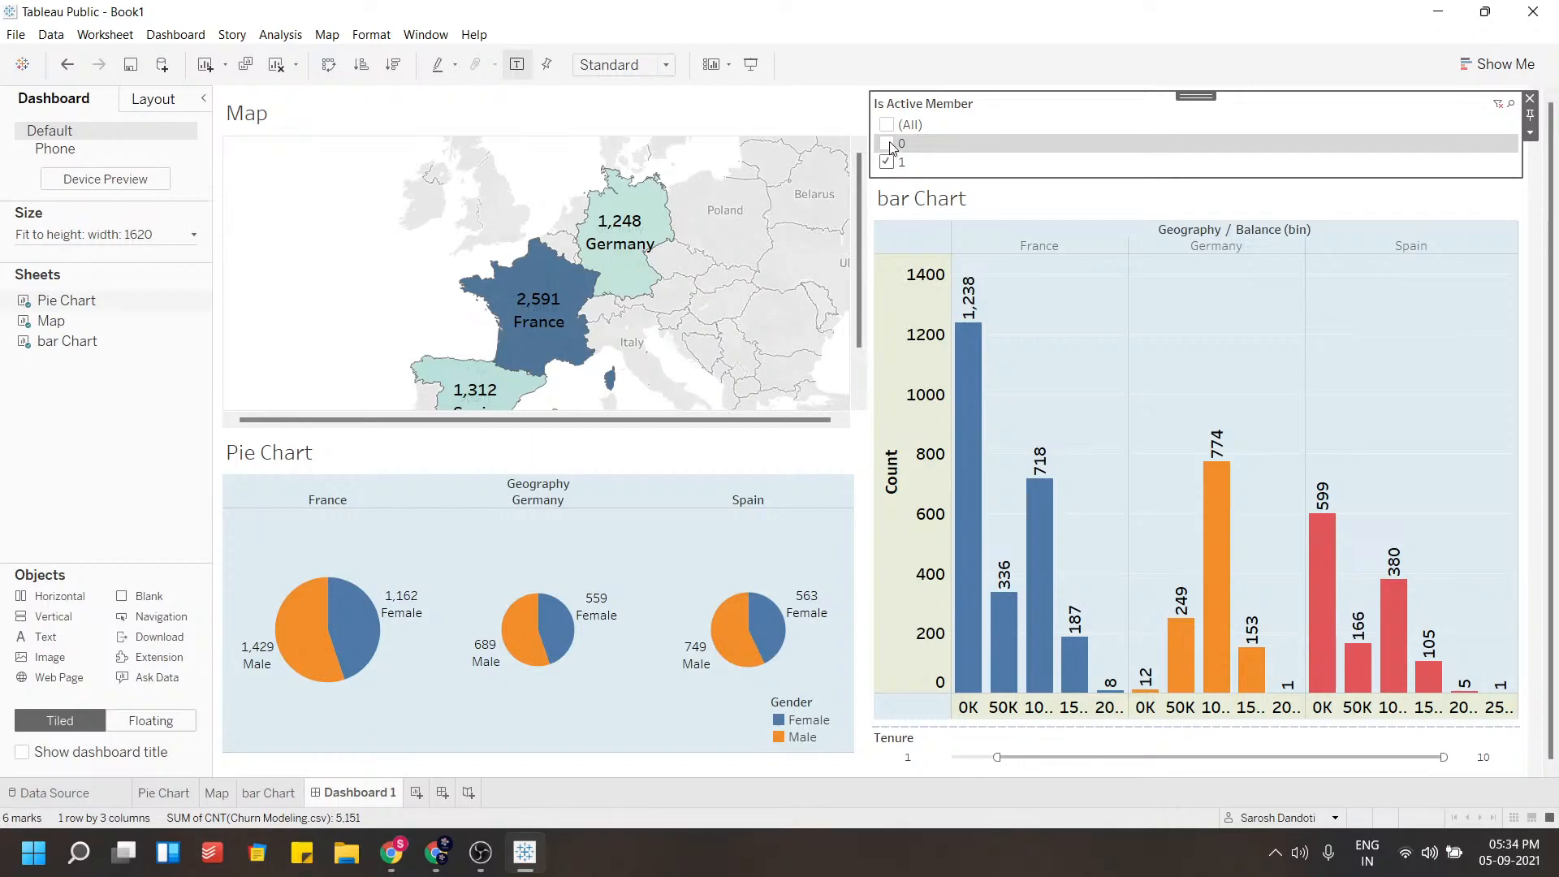
left_click(891, 145)
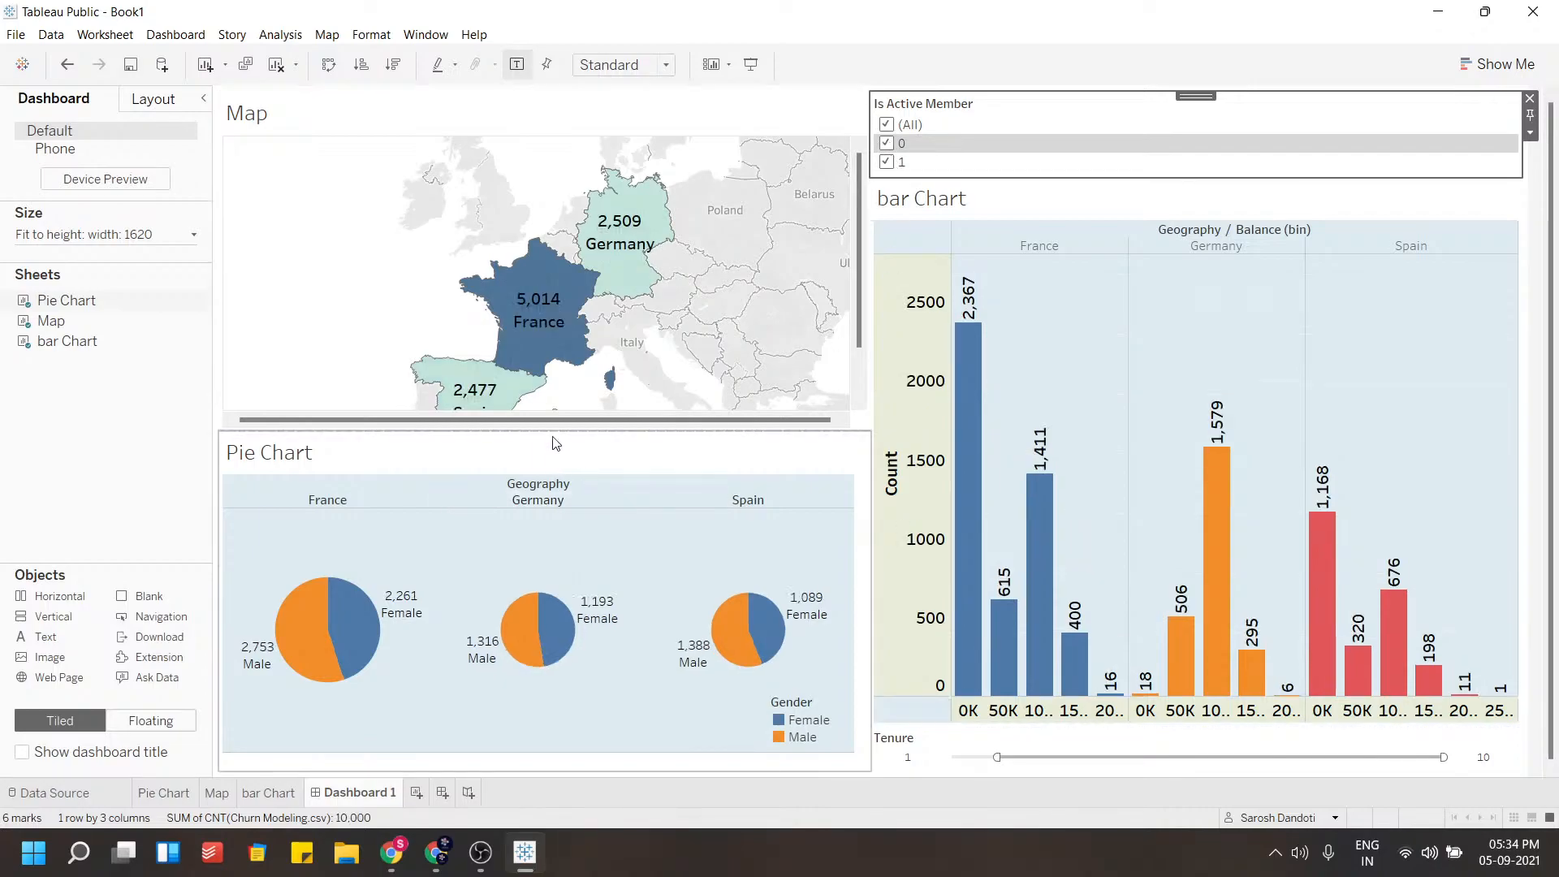
Inspect the map and the Pie Chart sheet from the dashboard
left_click(696, 325)
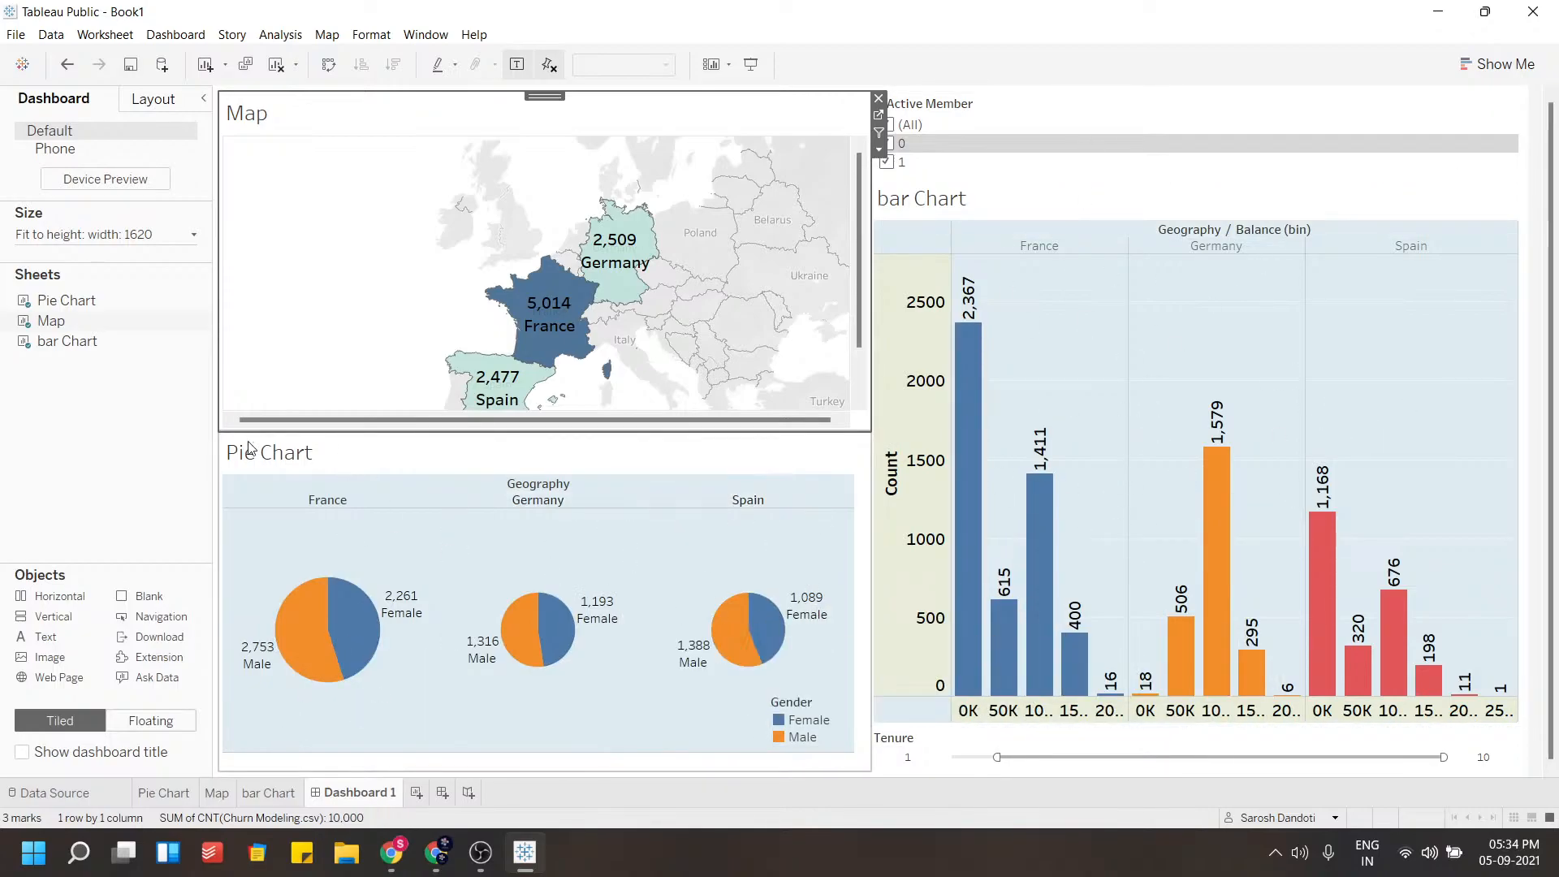
left_click(167, 793)
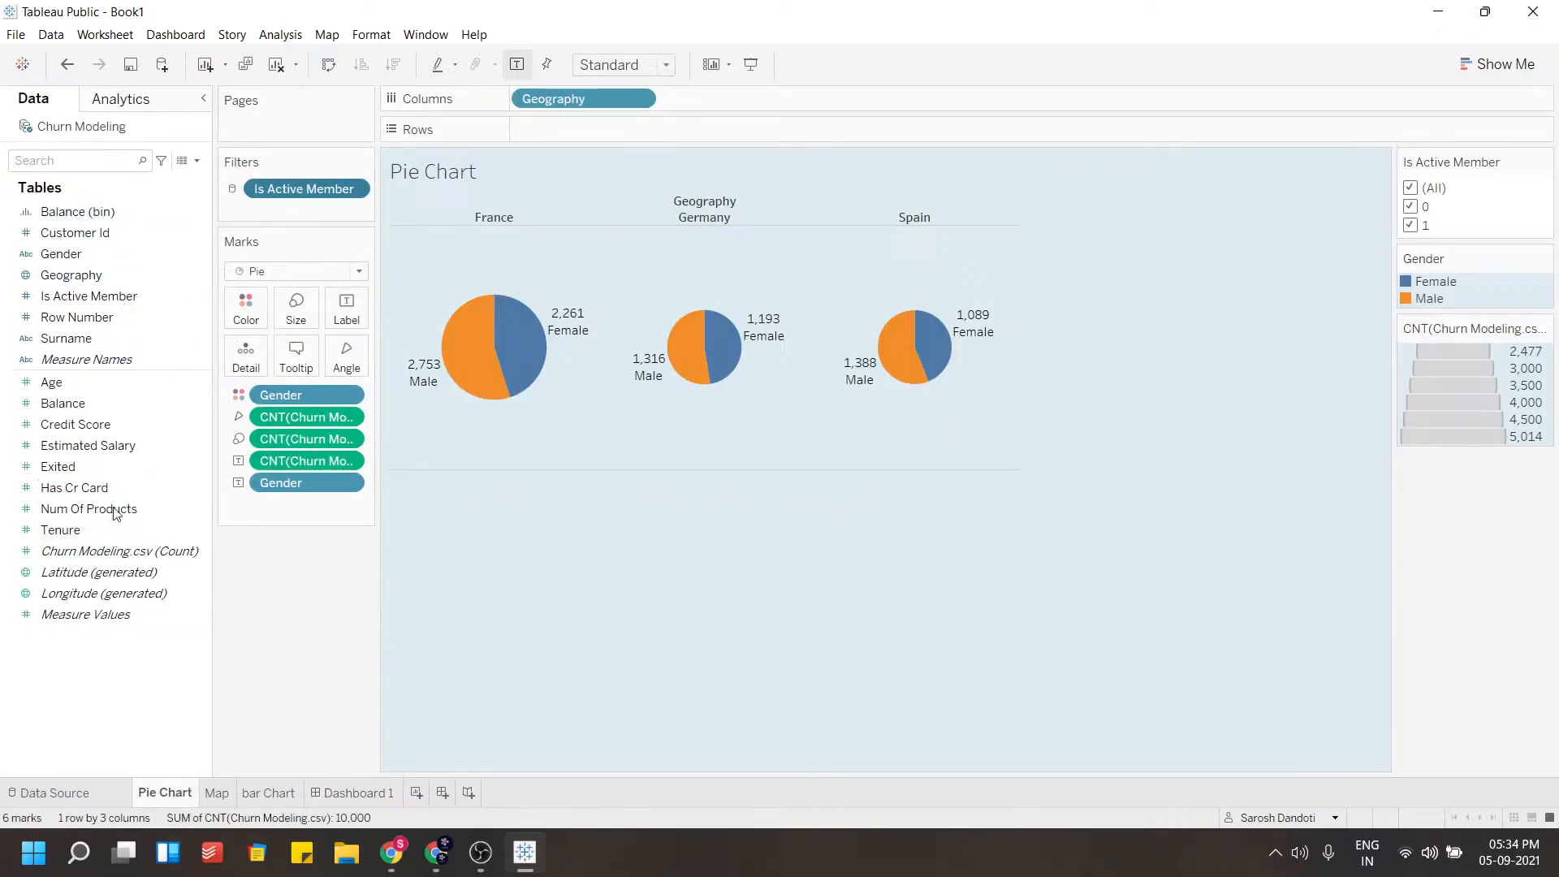
left_click(360, 790)
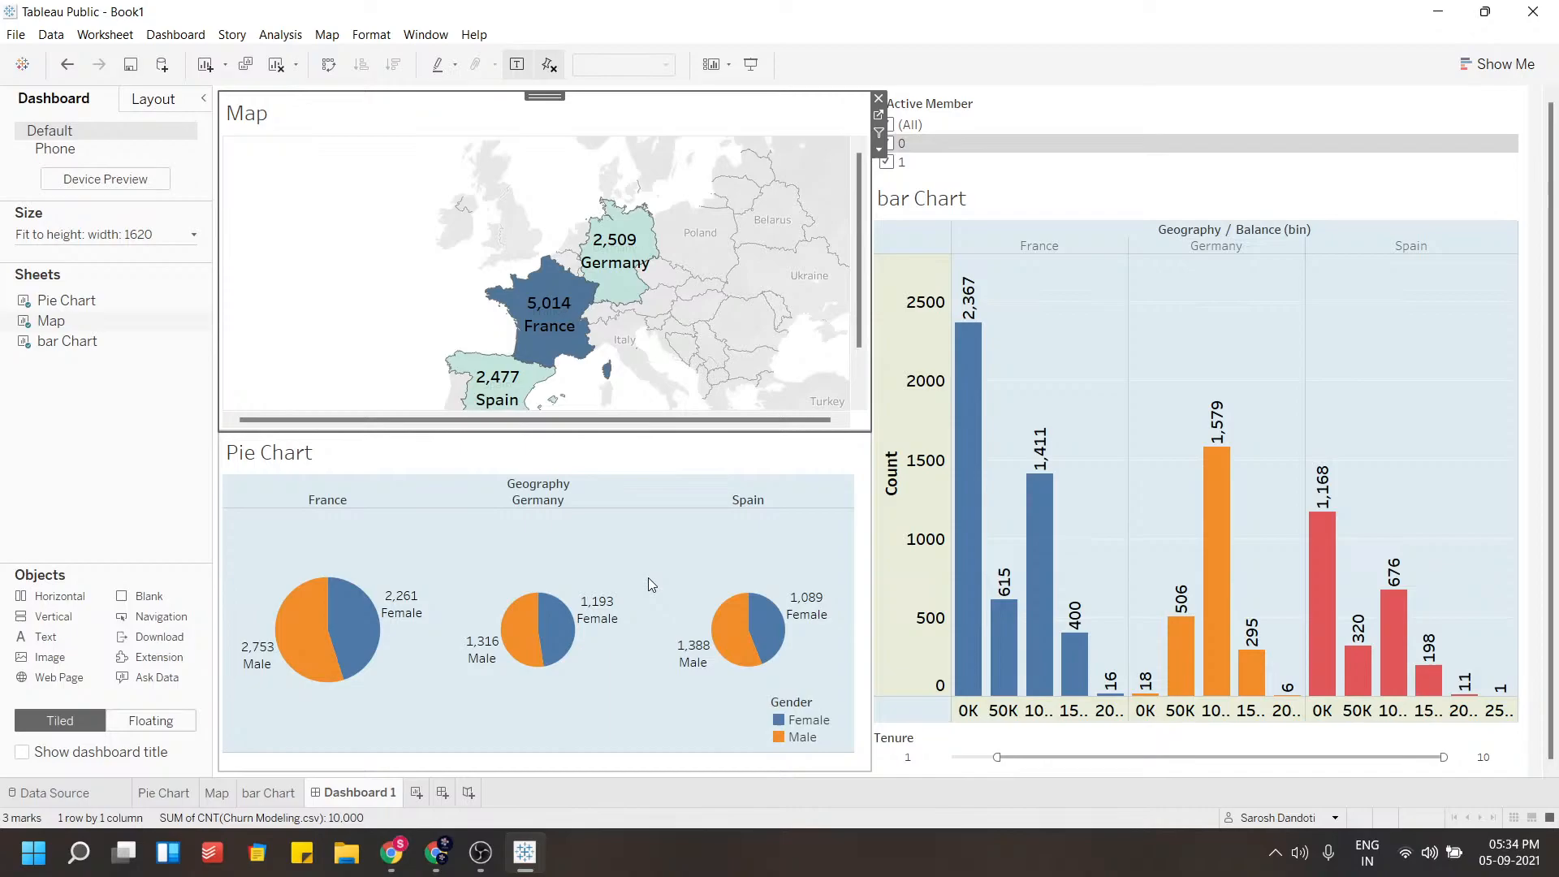
left_click(157, 457)
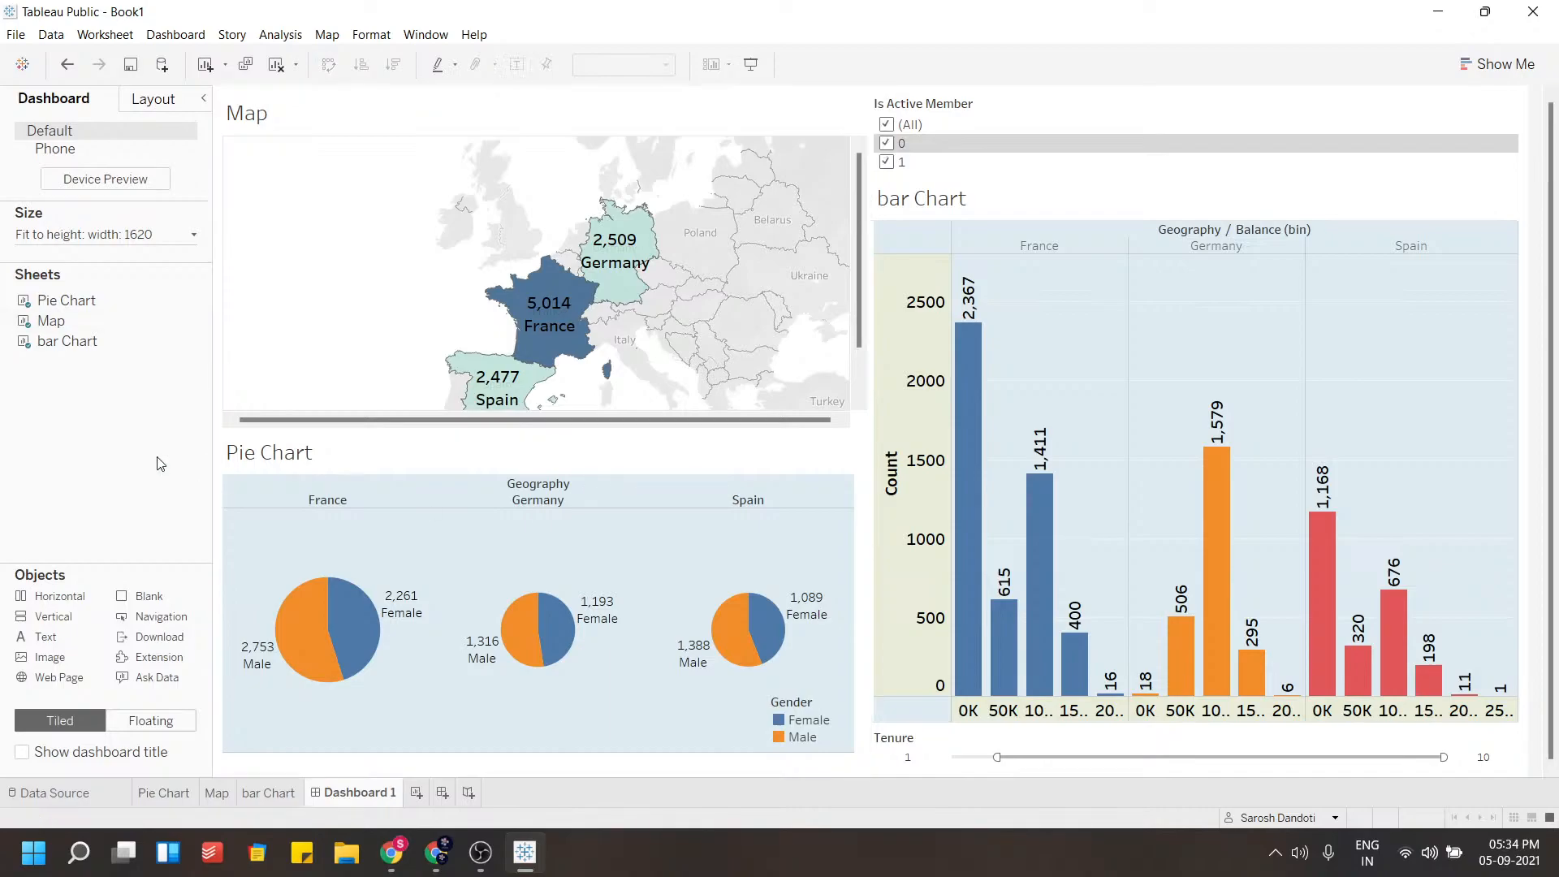
Shrink the map view's width and height in the Map sheet so the whole map fits on the dashboard
left_click(178, 792)
left_click(219, 792)
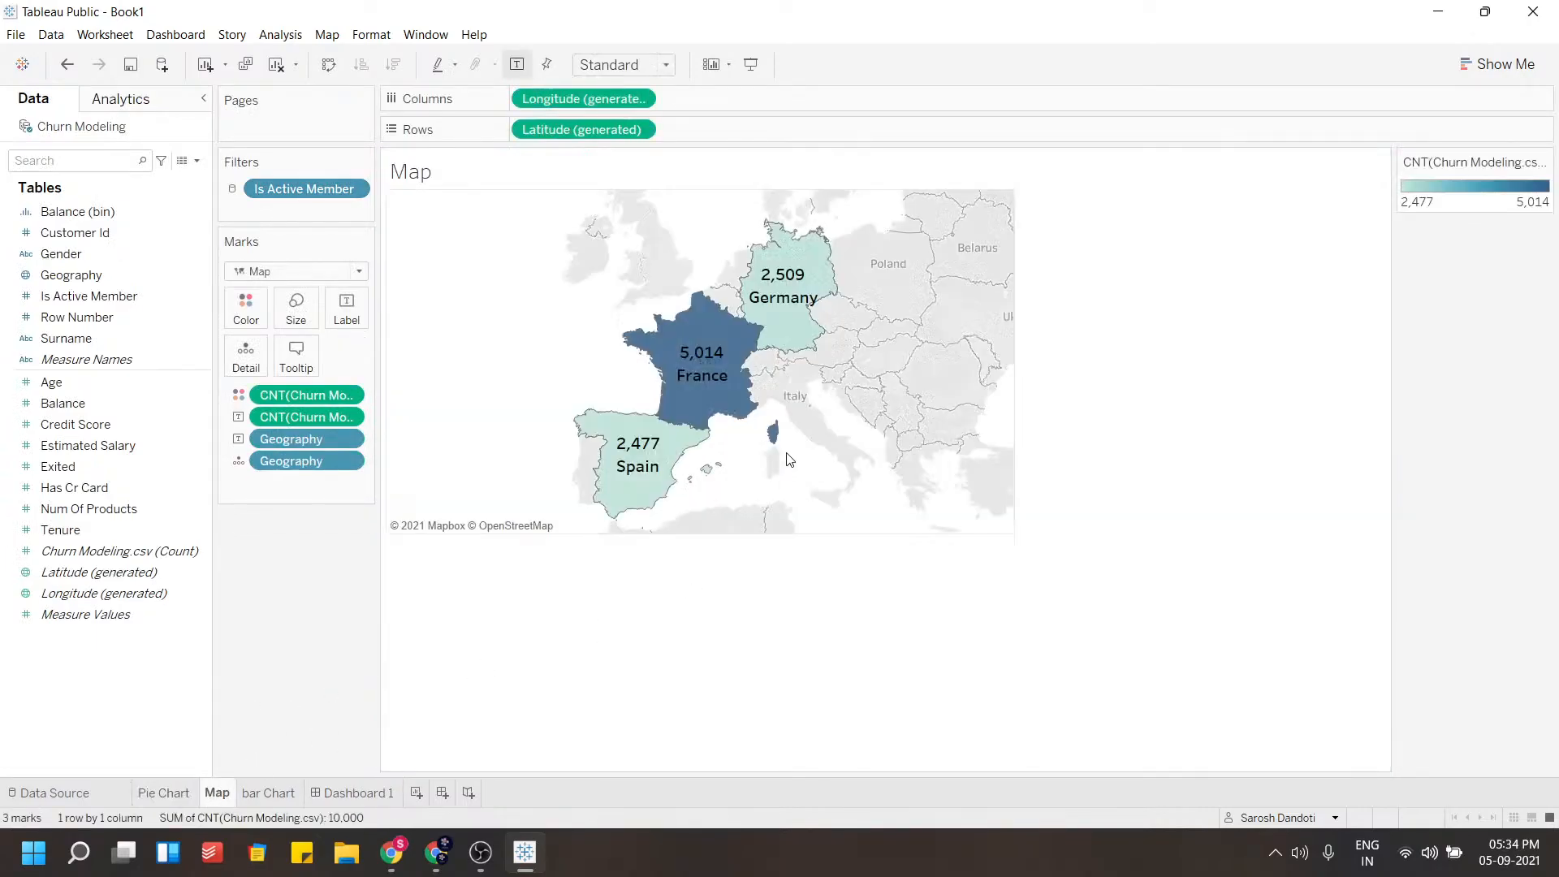
left_click_drag(1014, 325, 934, 316)
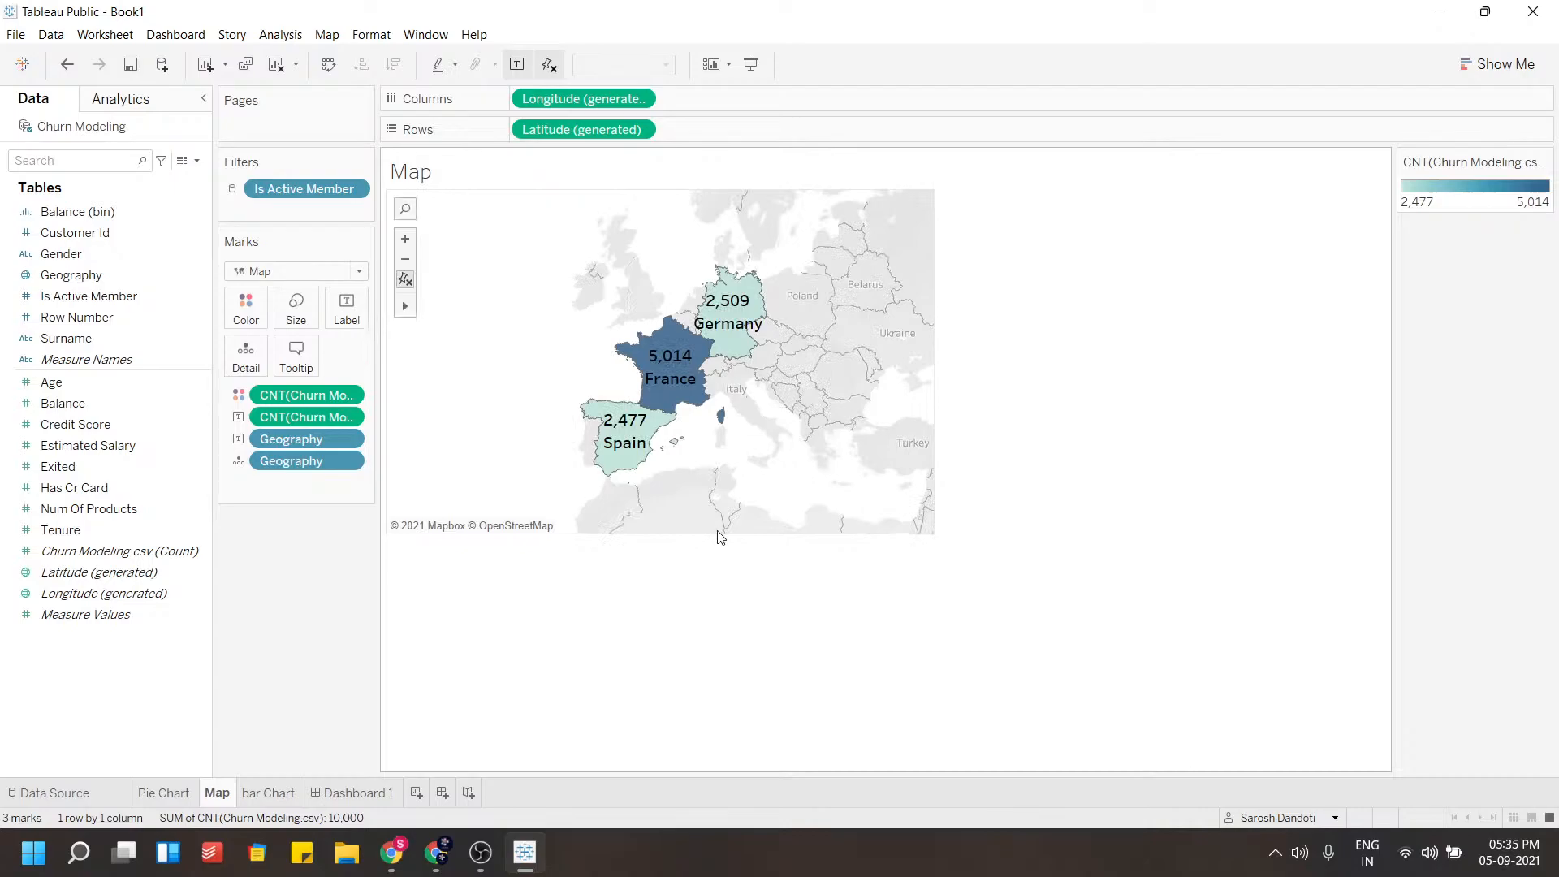
left_click_drag(718, 534, 718, 498)
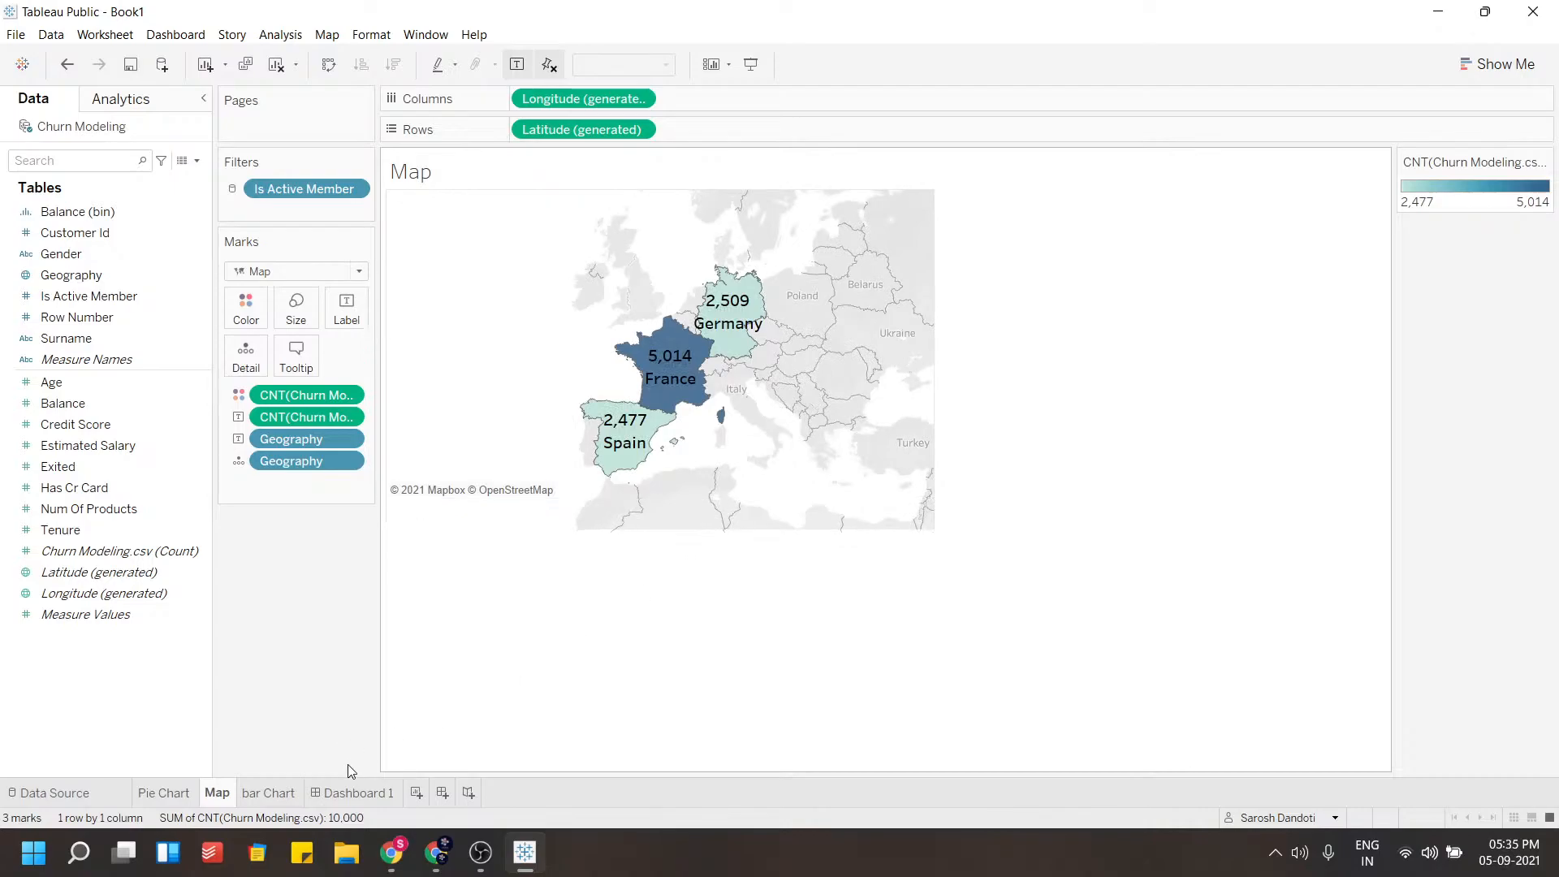
left_click(355, 792)
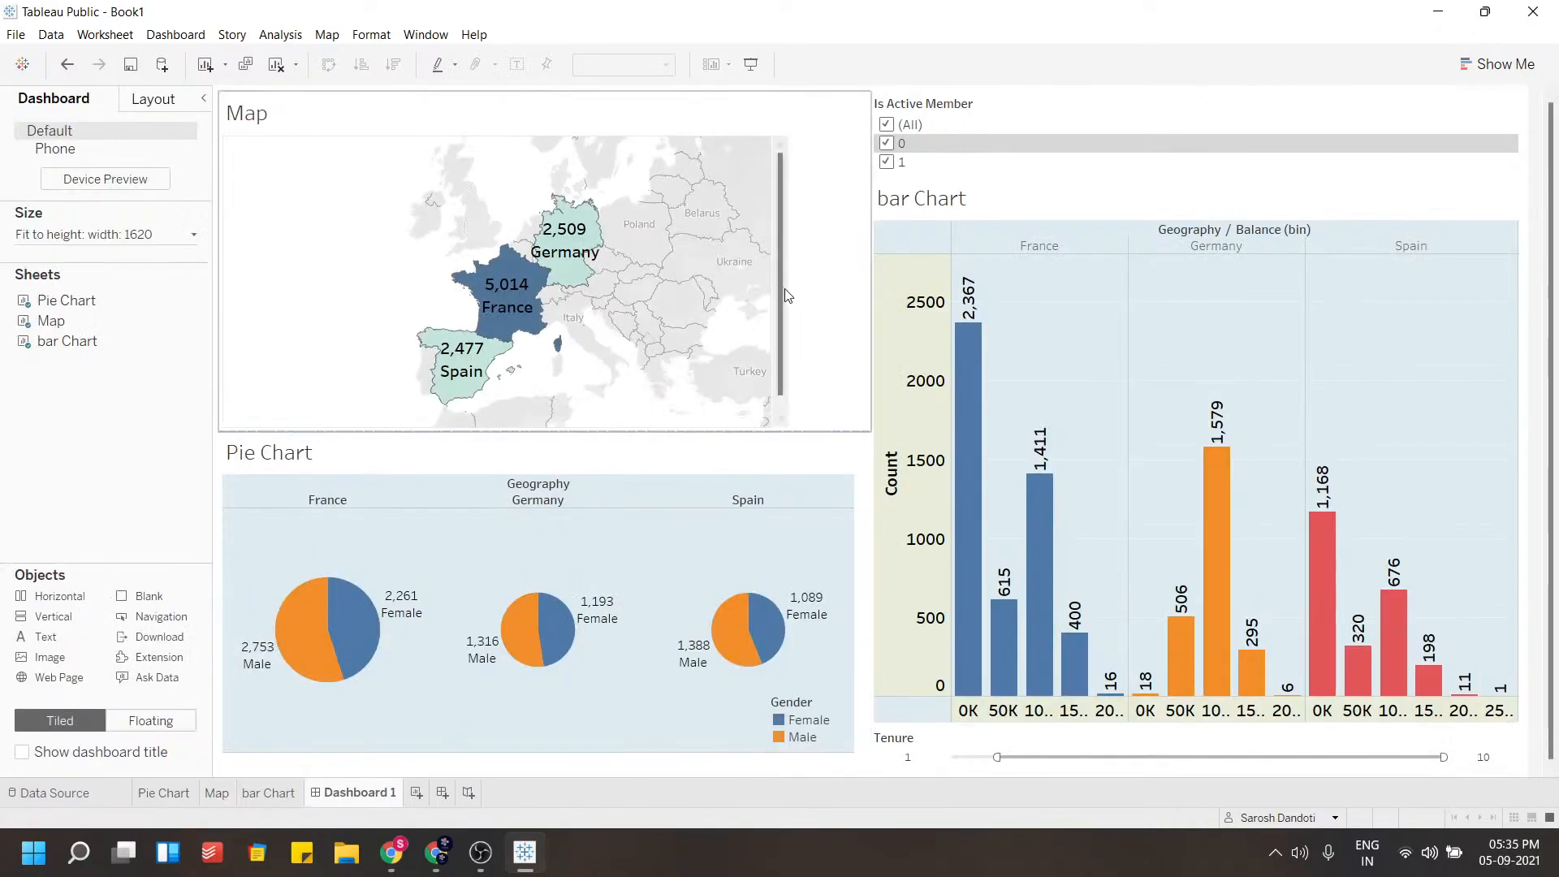
Review the bar Chart sheet and return to the dashboard
left_click(776, 328)
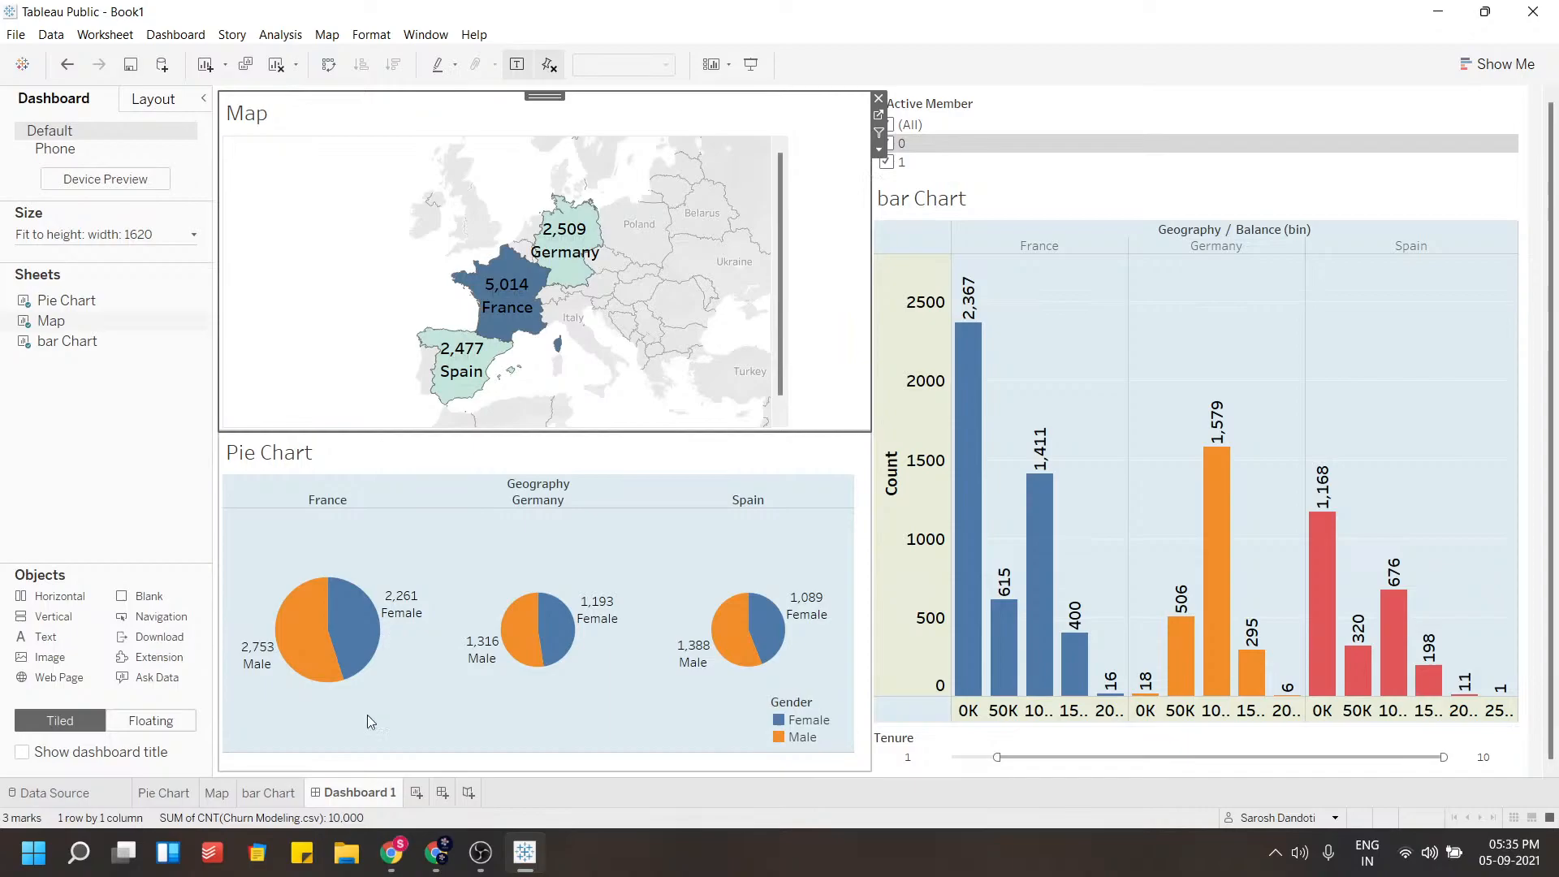
left_click(268, 792)
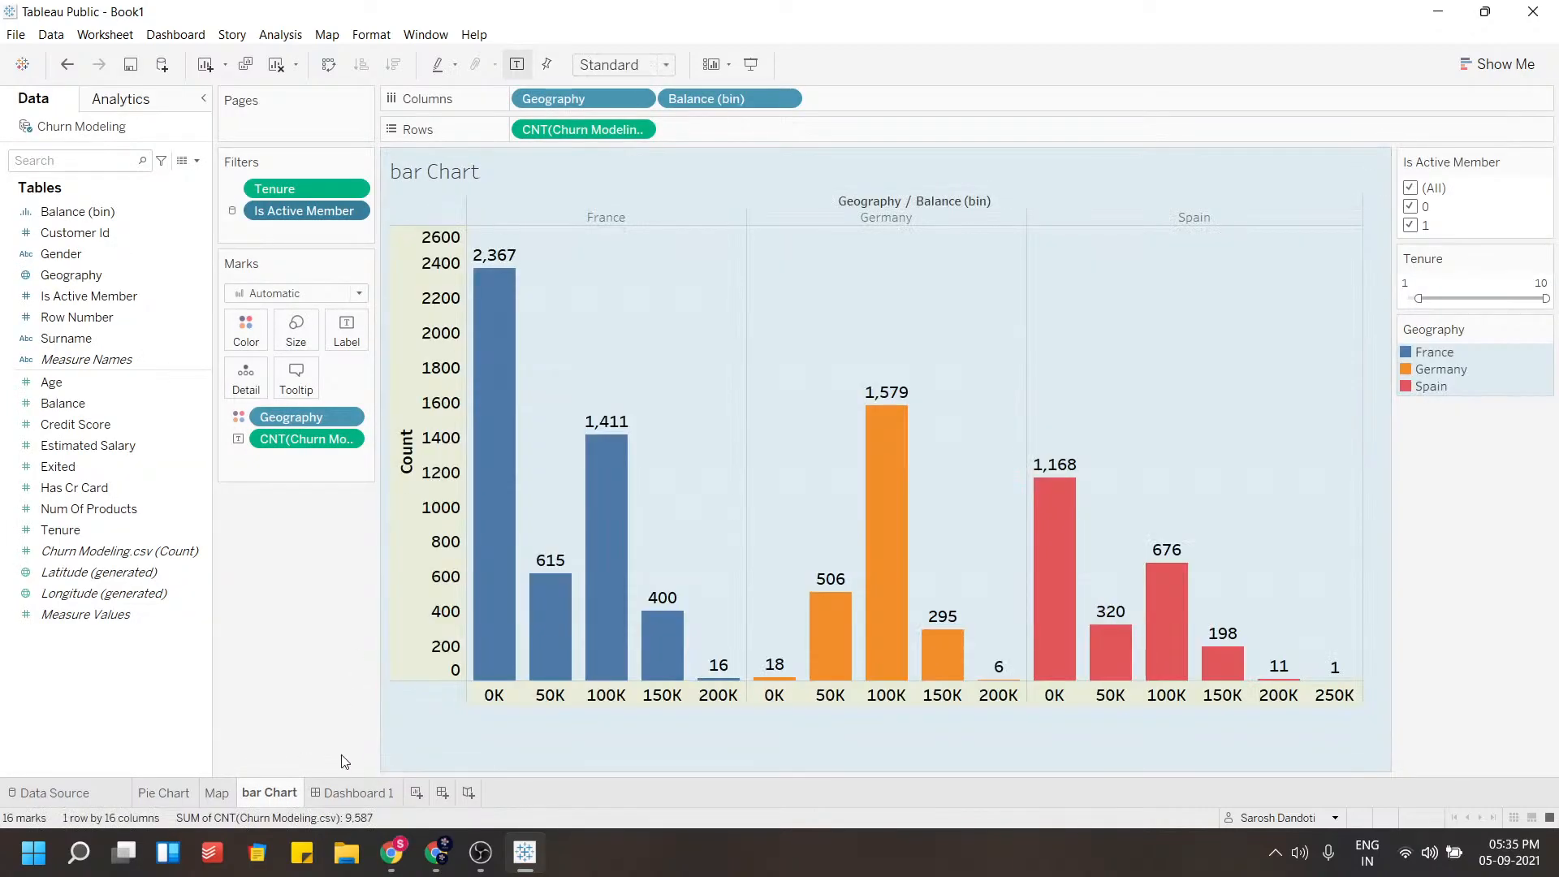
left_click(338, 797)
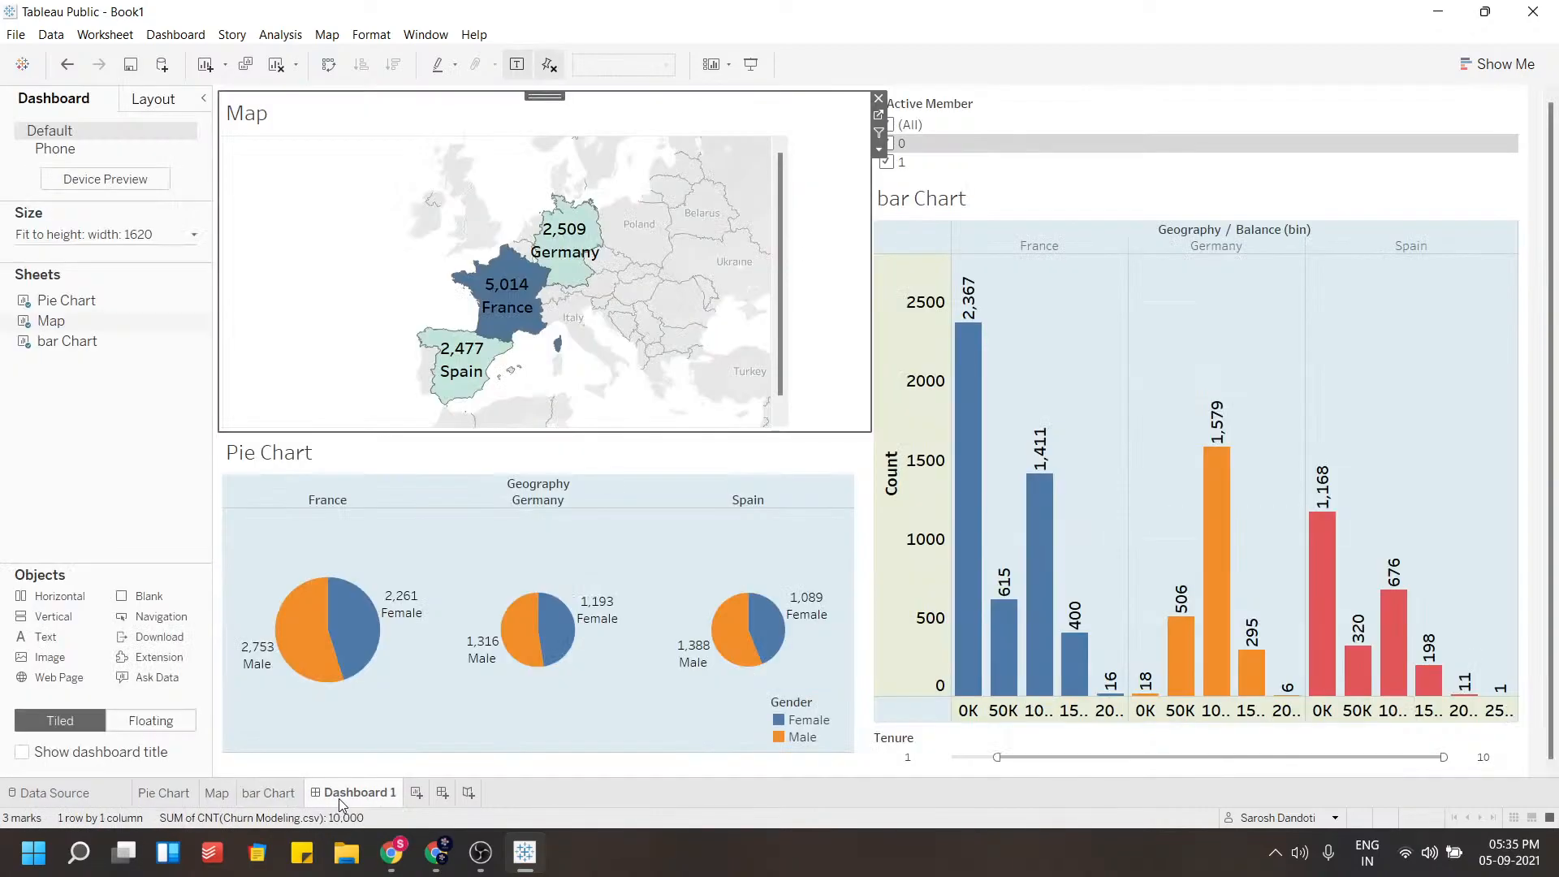
Save the workbook to Tableau Public with the title churnmodelling
mouse_move(341, 803)
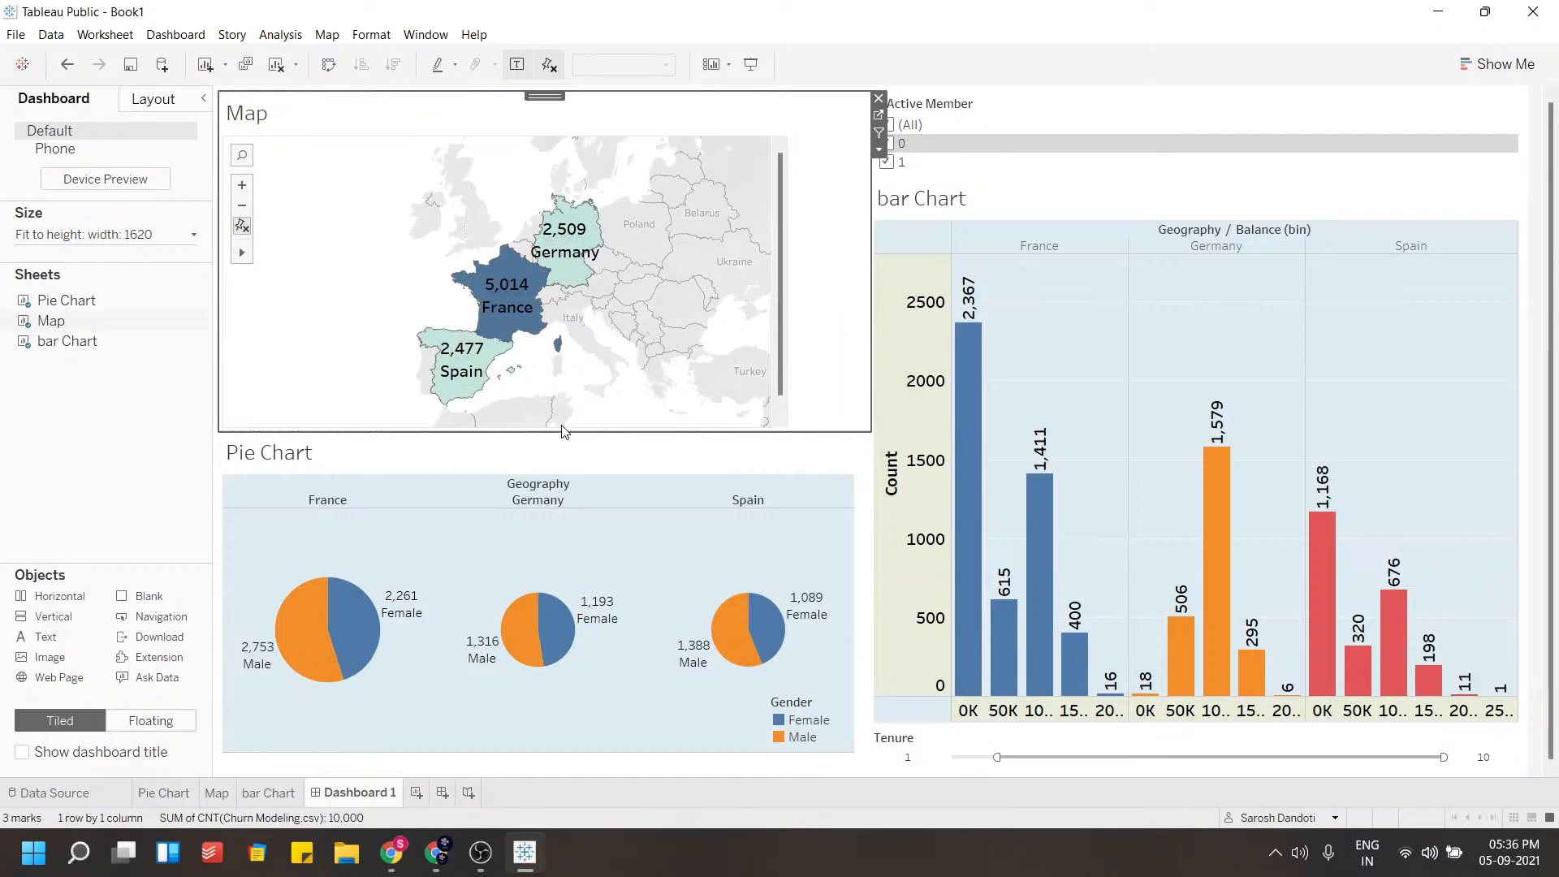
left_click(15, 34)
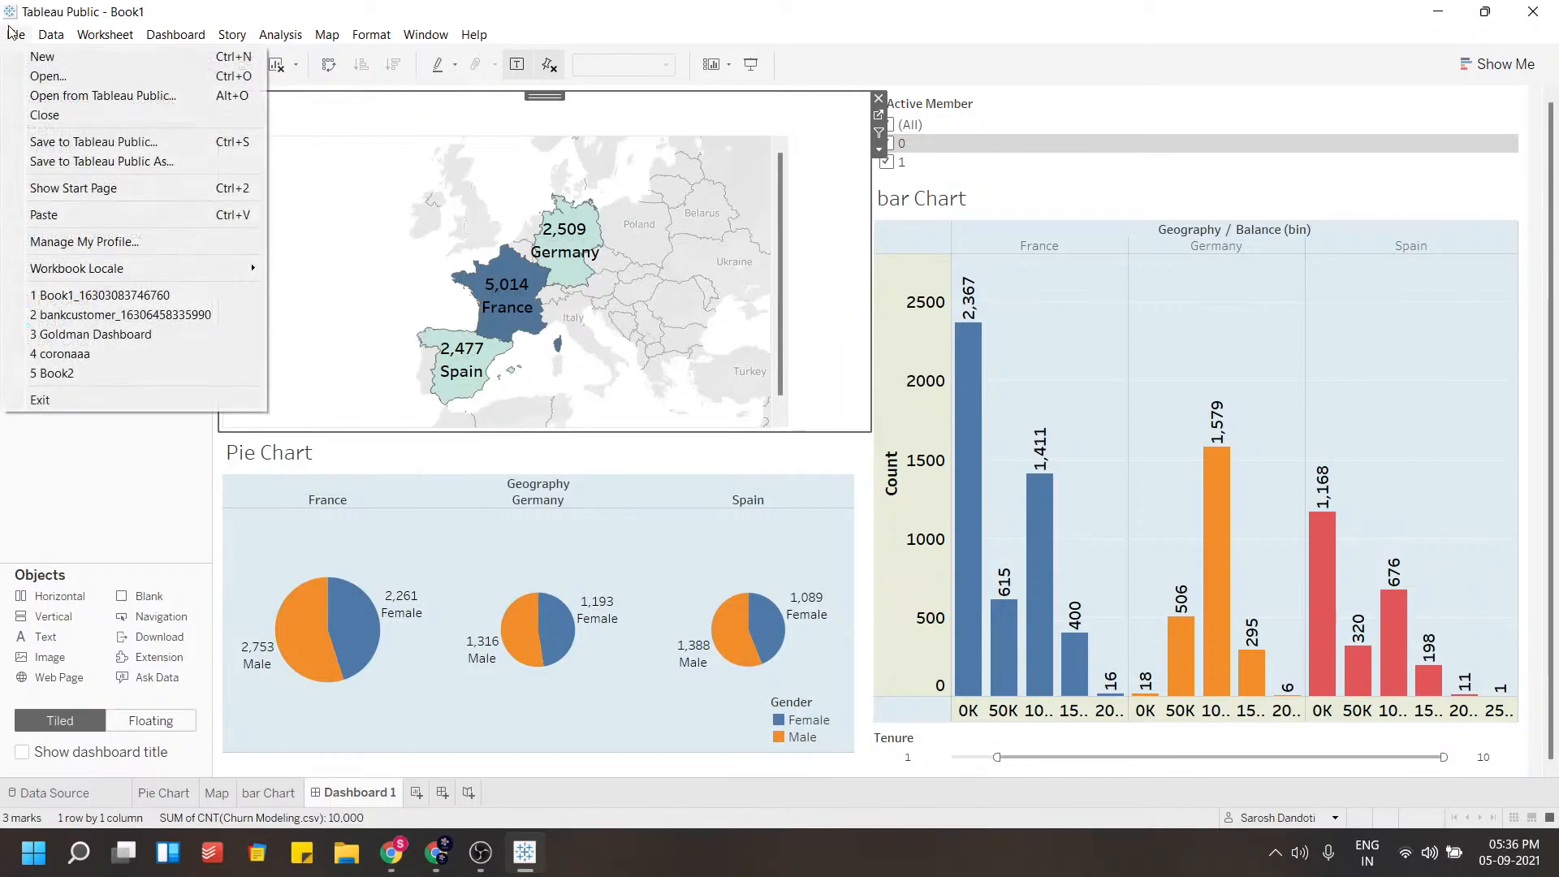
left_click(56, 141)
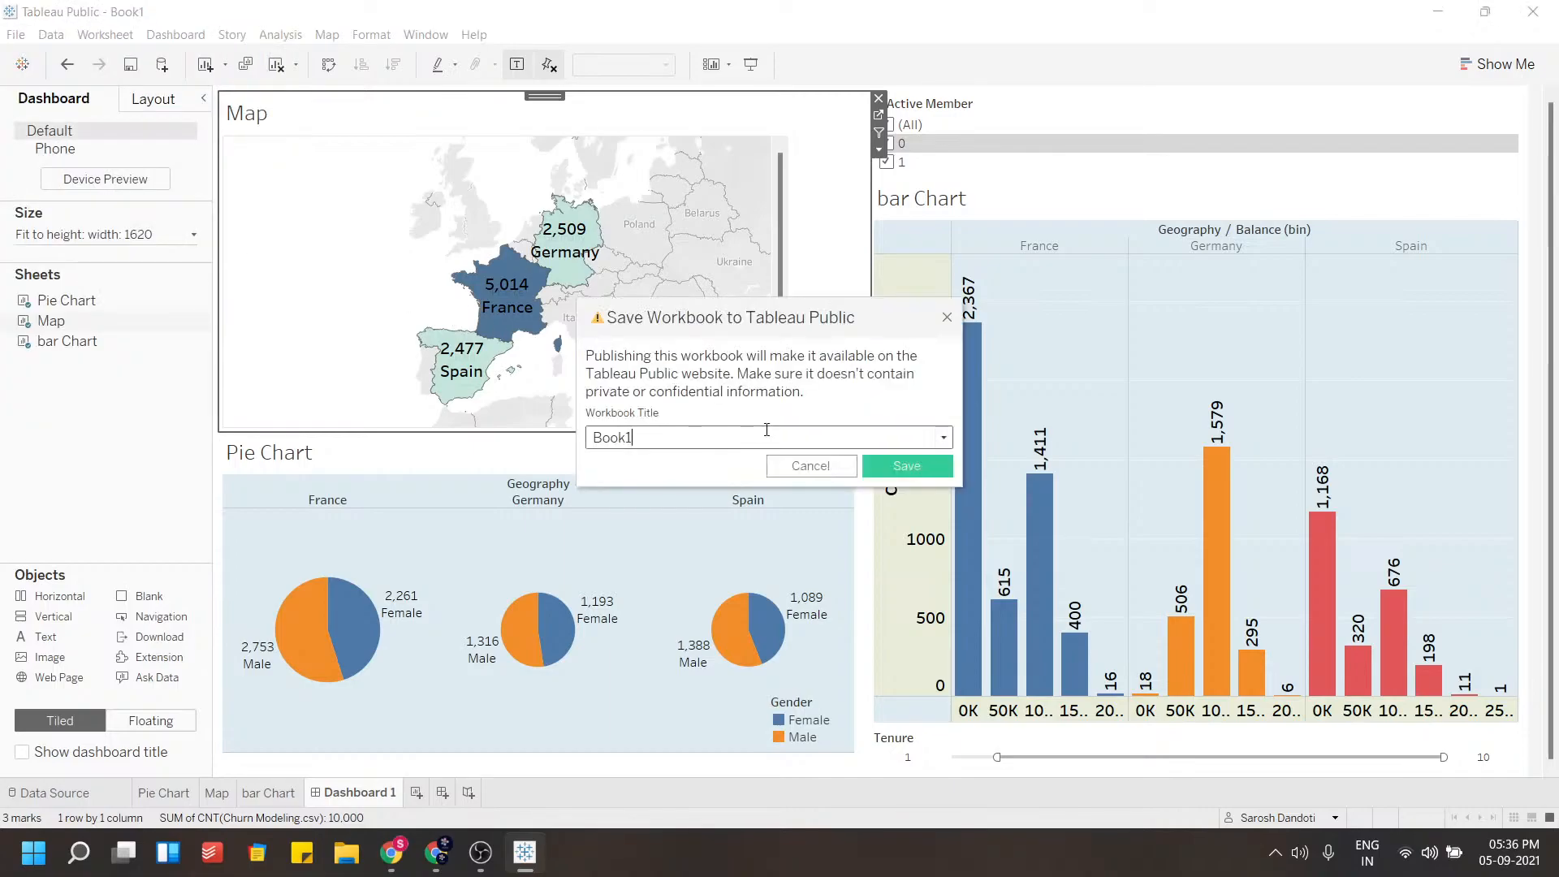
left_click_drag(676, 432, 548, 439)
type("churnmodelling")
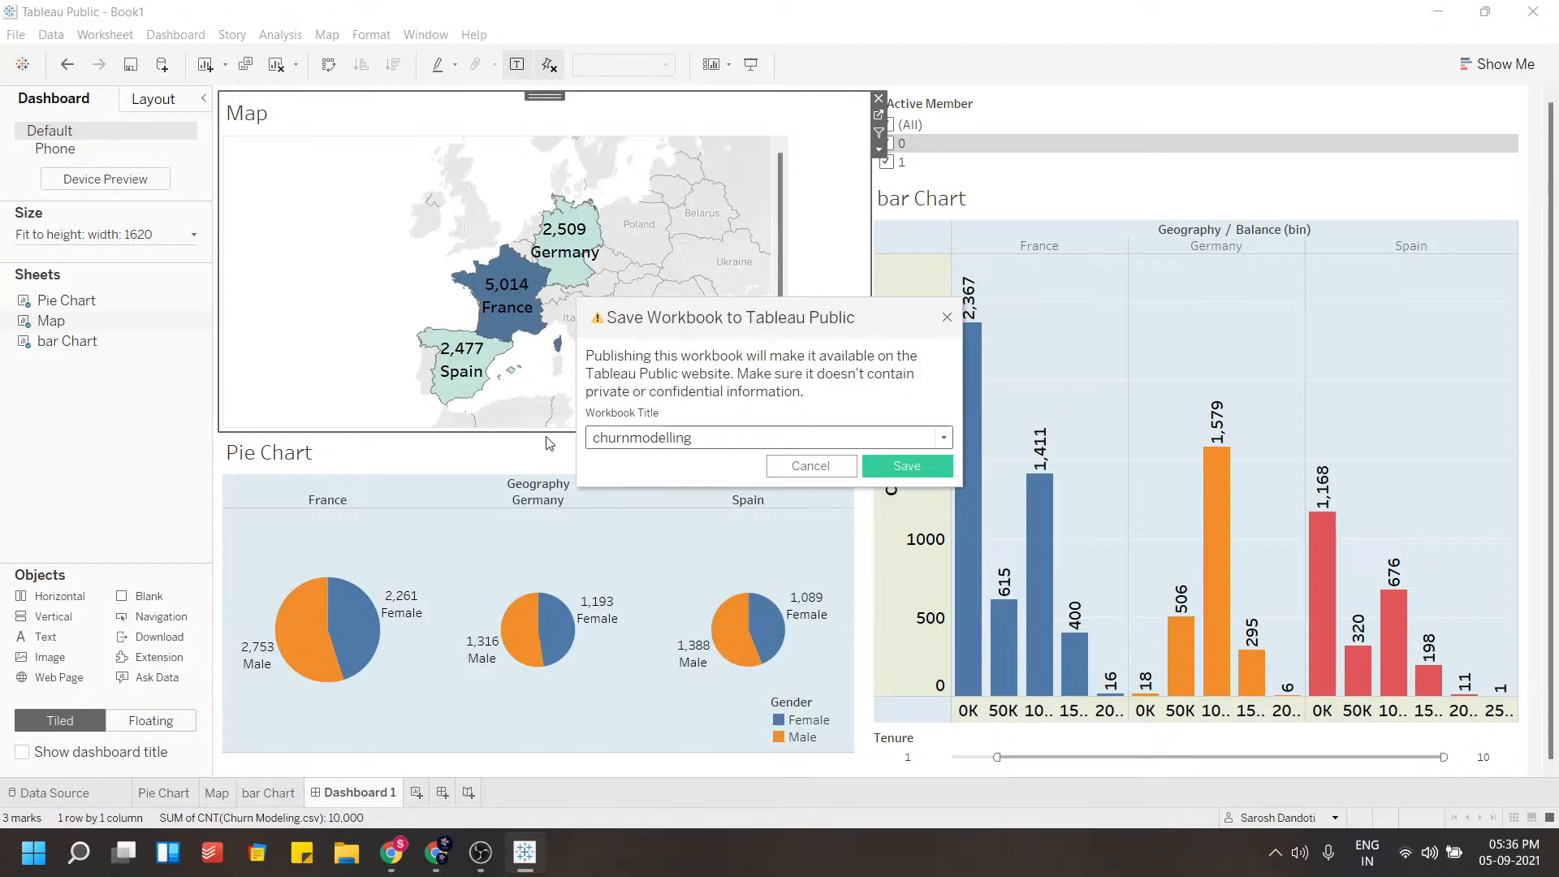
left_click(905, 466)
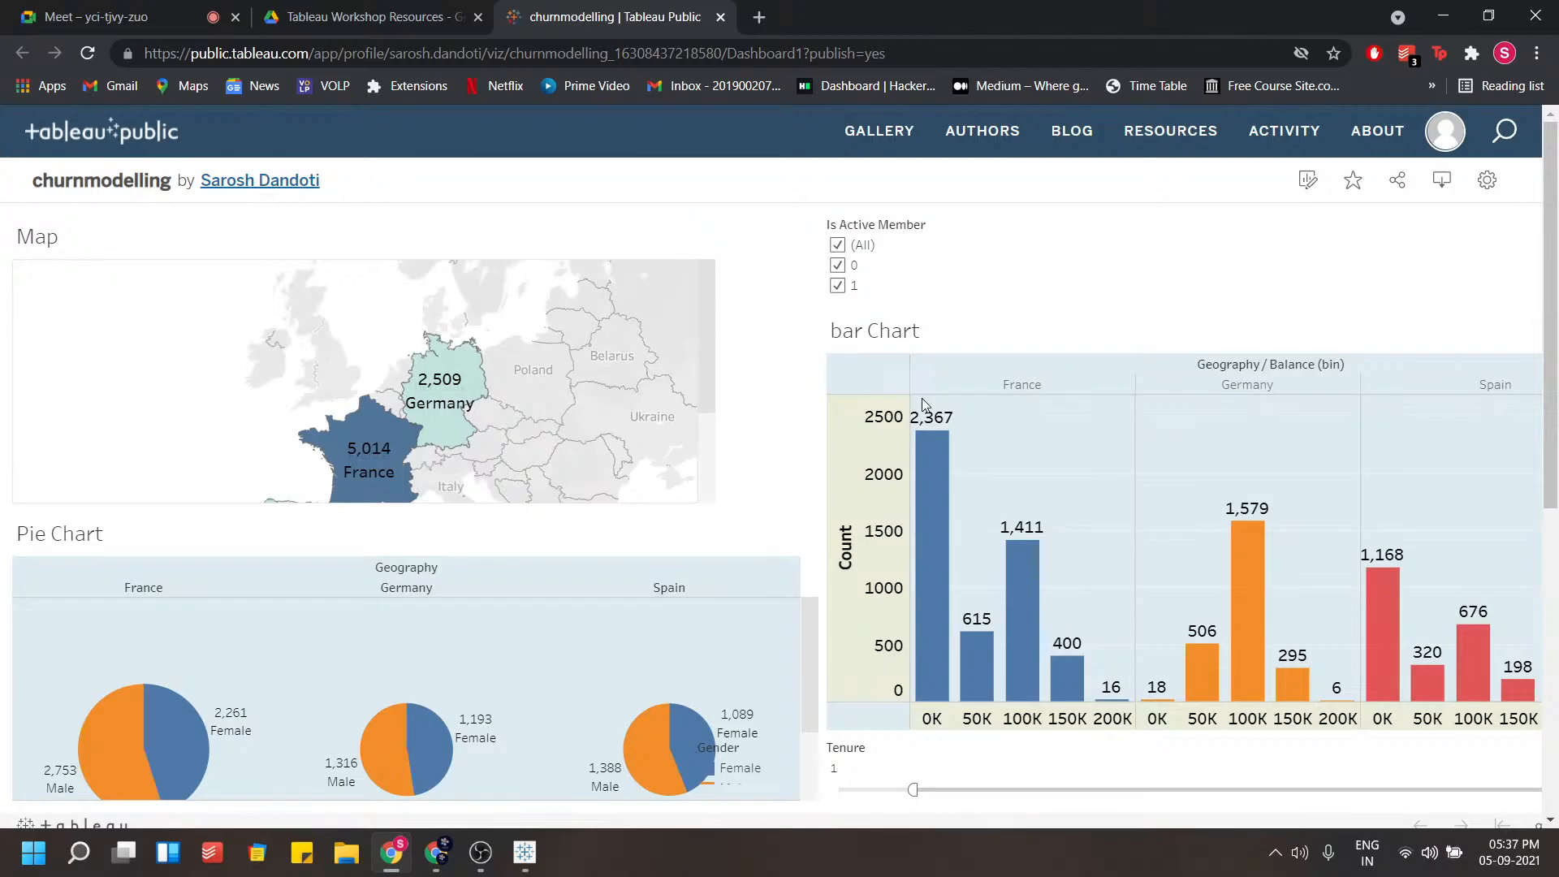
Review the published churnmodelling dashboard in the browser and select its page URL
scroll(922, 402, "down", 5)
scroll(769, 603, "up", 5)
left_click_drag(705, 400, 704, 360)
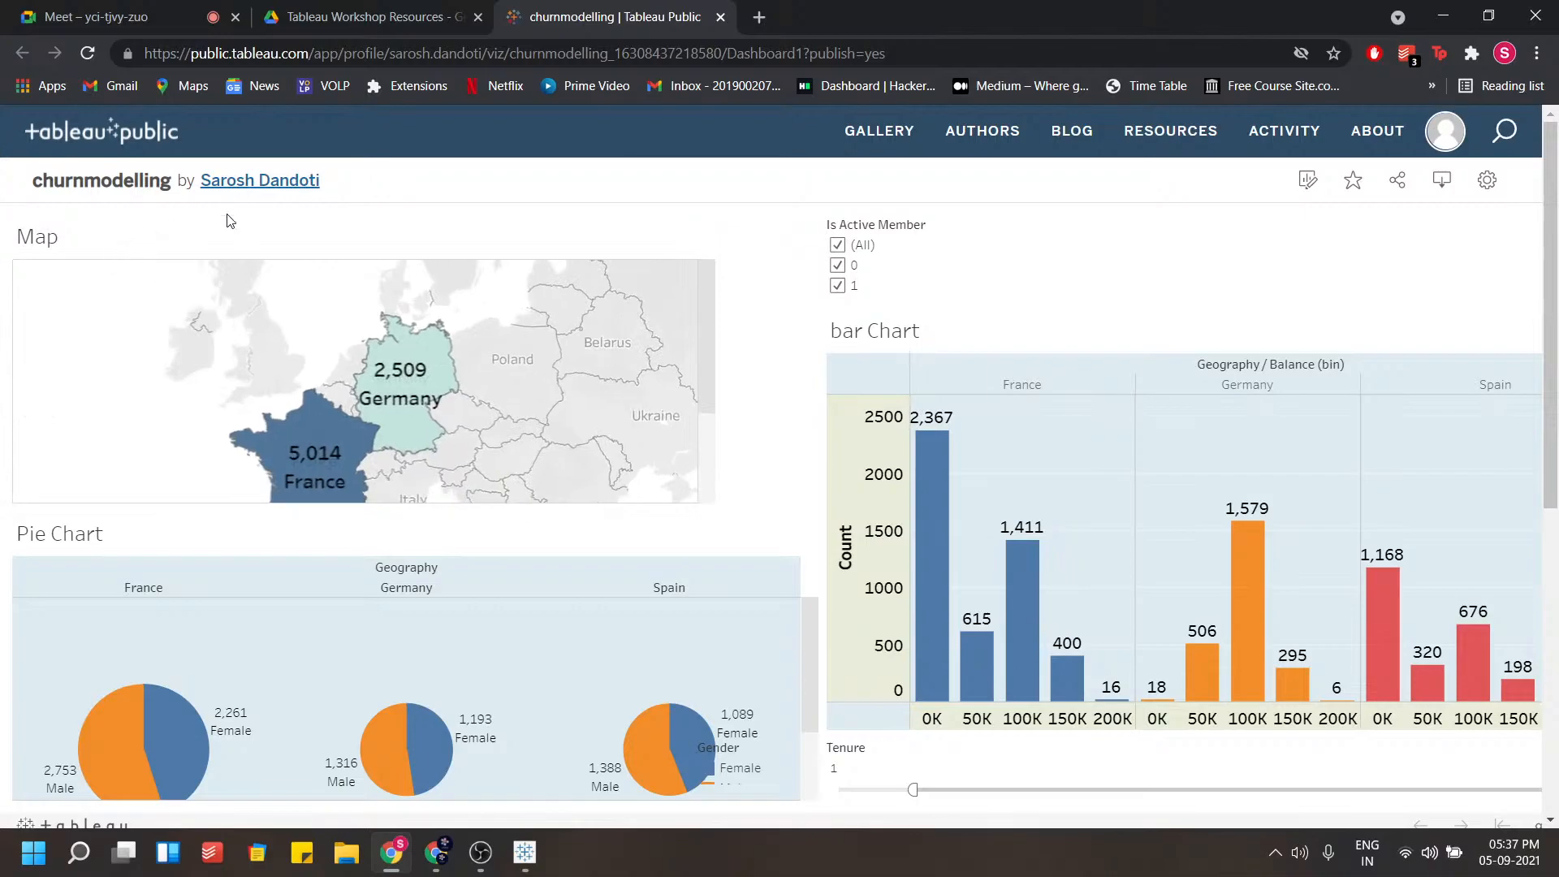
left_click(517, 54)
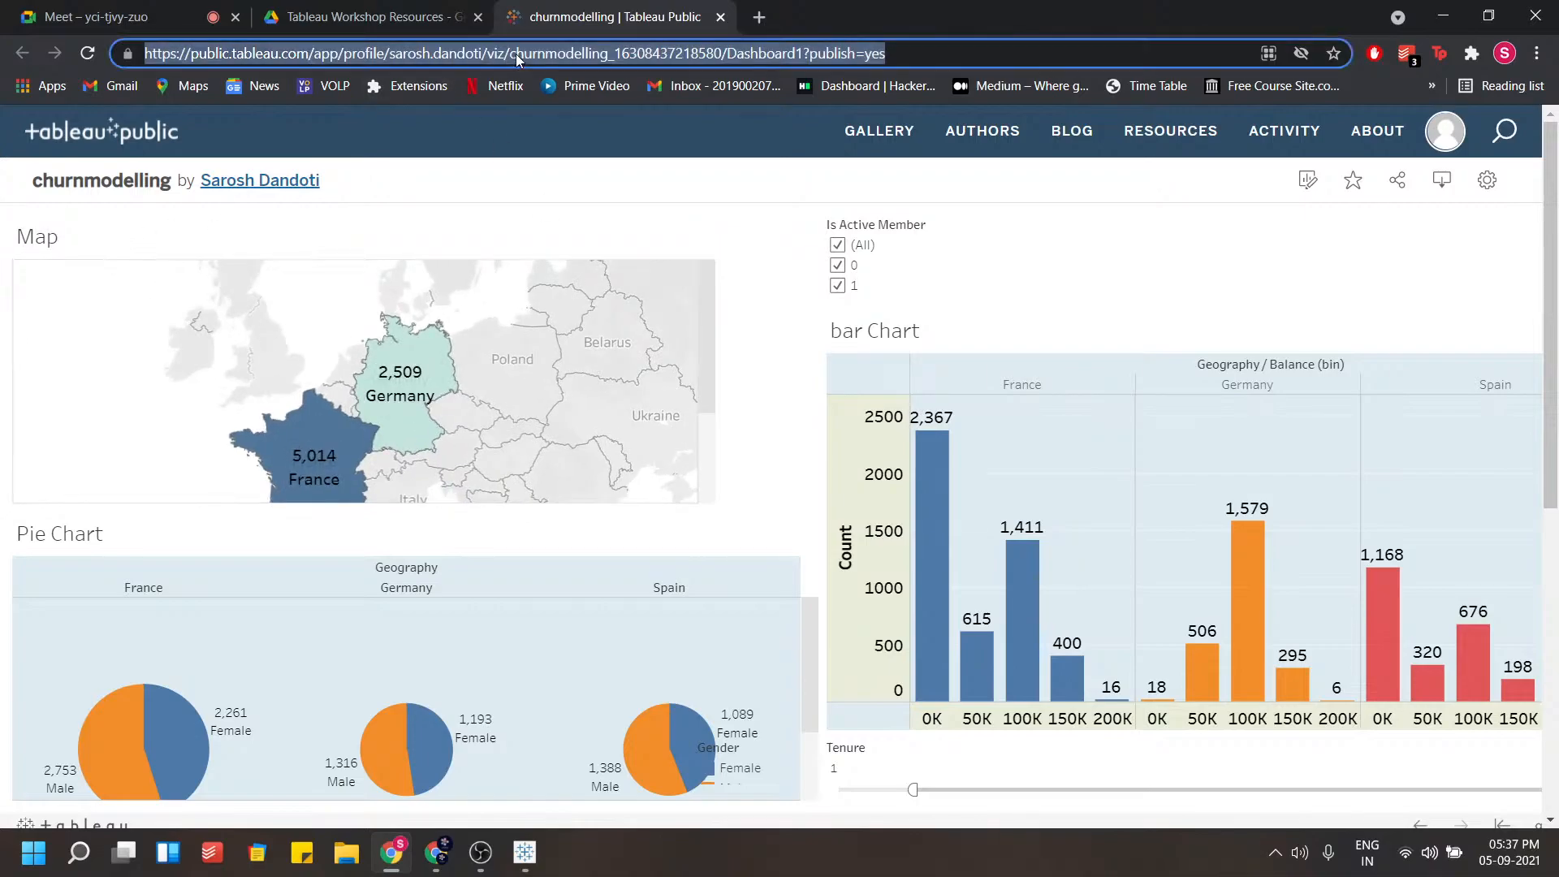
Scroll through the published dashboard page to view the whole bar chart and the Tenure filter
scroll(1266, 560, "down", 4)
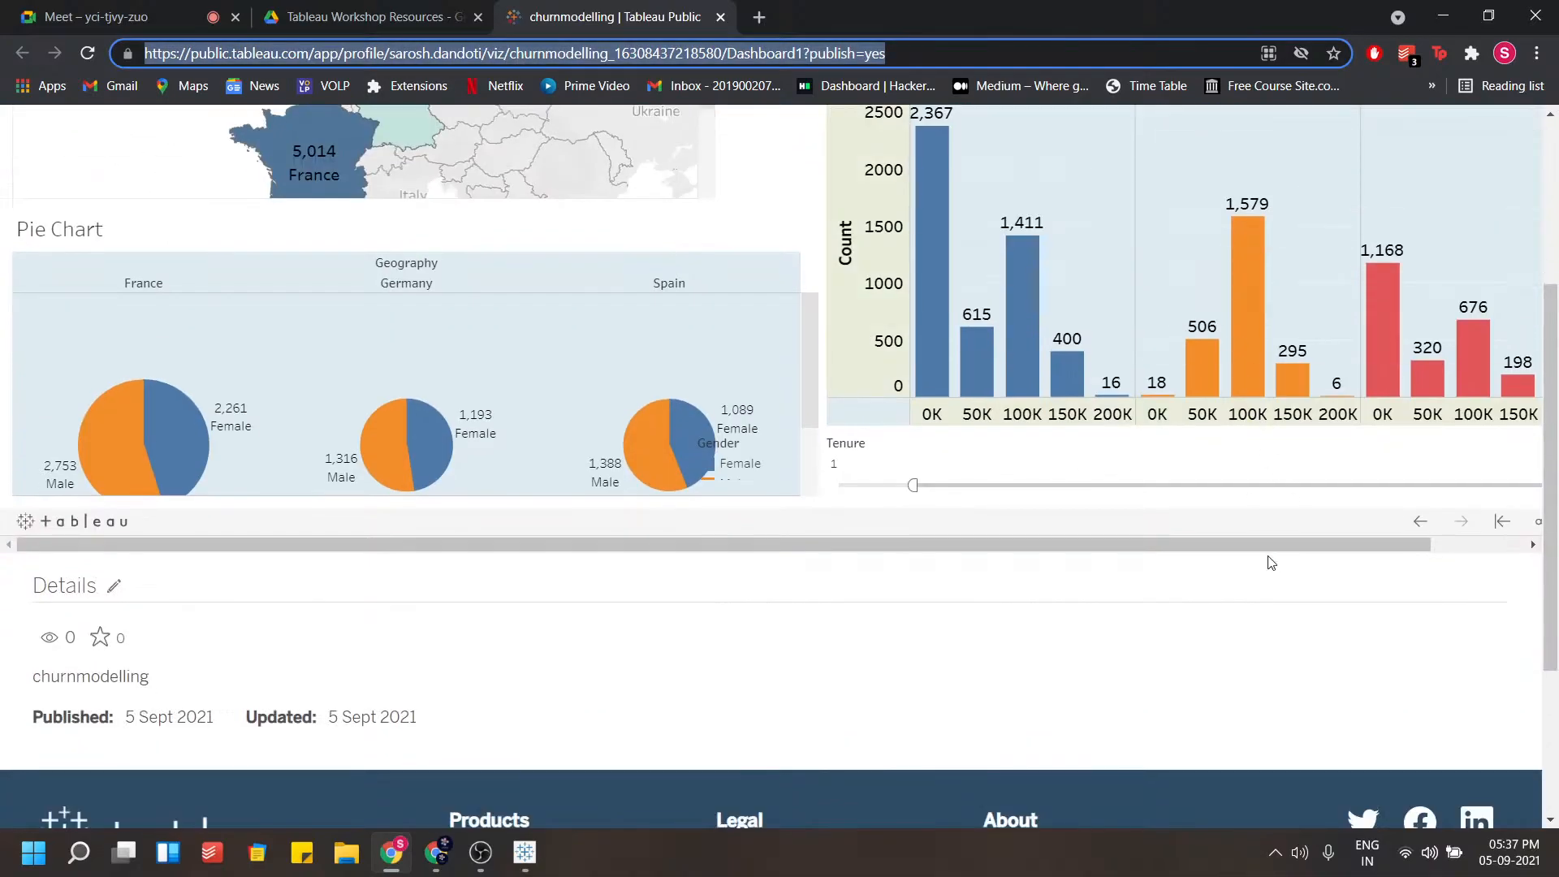
left_click(985, 545)
left_click_drag(1000, 551, 1190, 553)
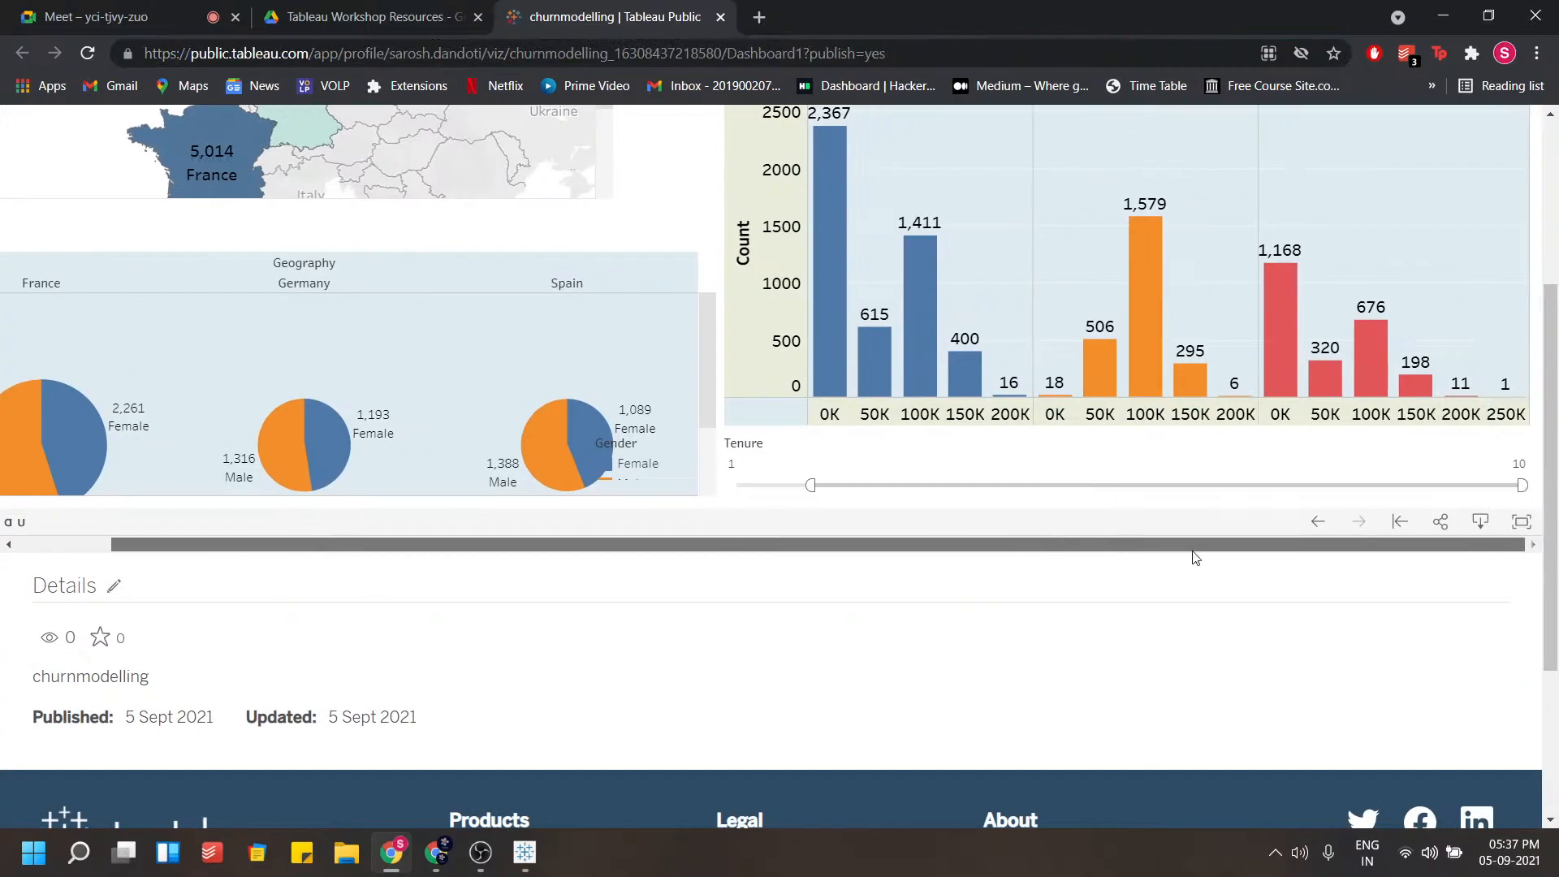
scroll(1388, 680, "up", 4)
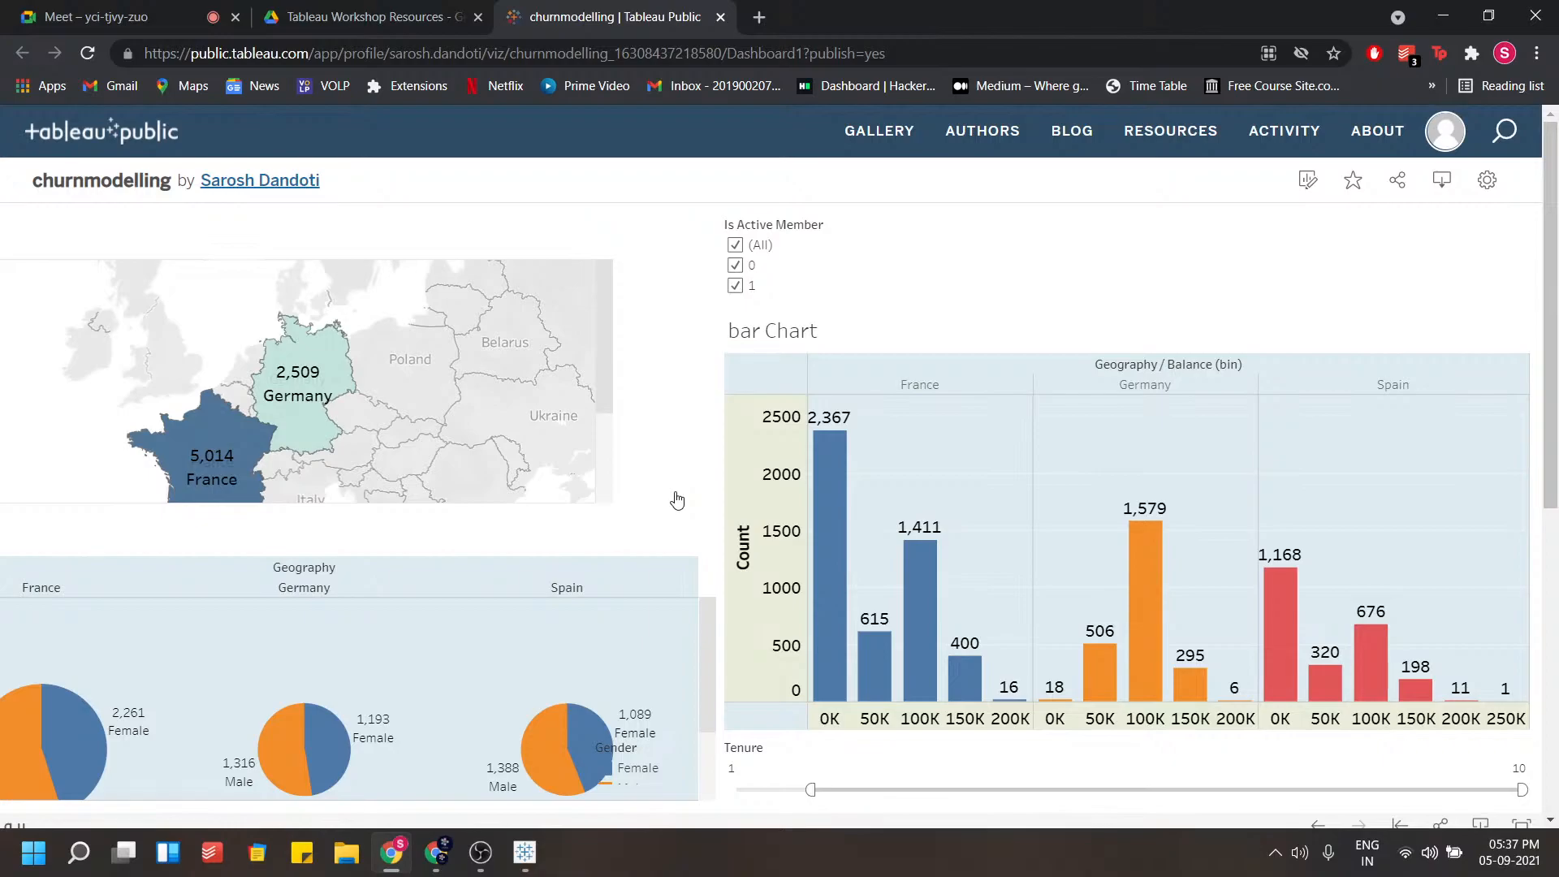
scroll(1131, 616, "down", 3)
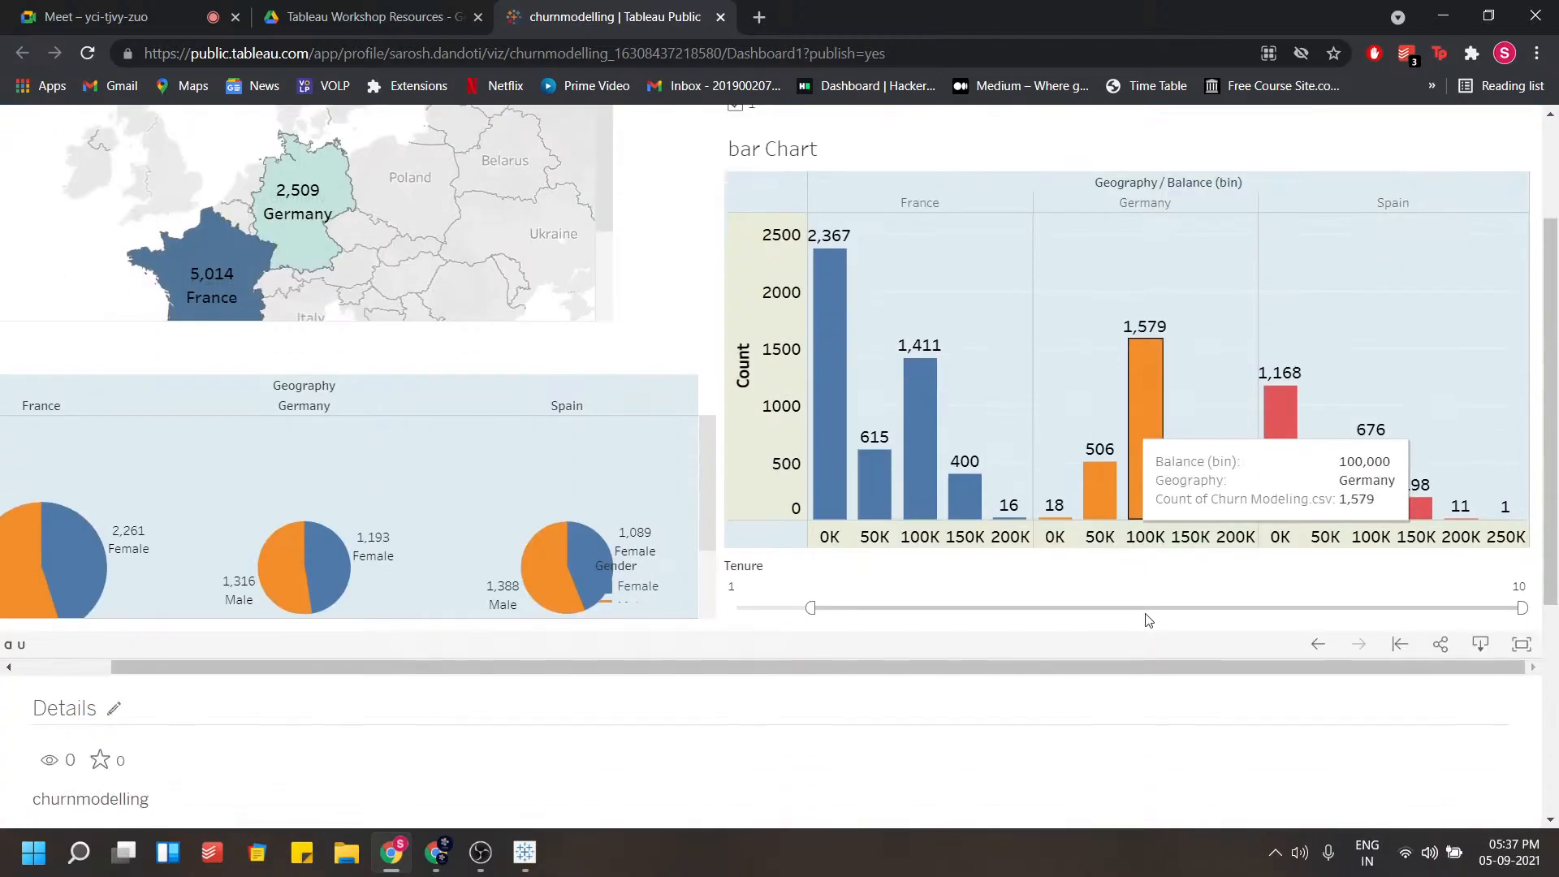
Open the dashboard's Share dialog, select the embed code text, and close the dialog
left_click(1437, 632)
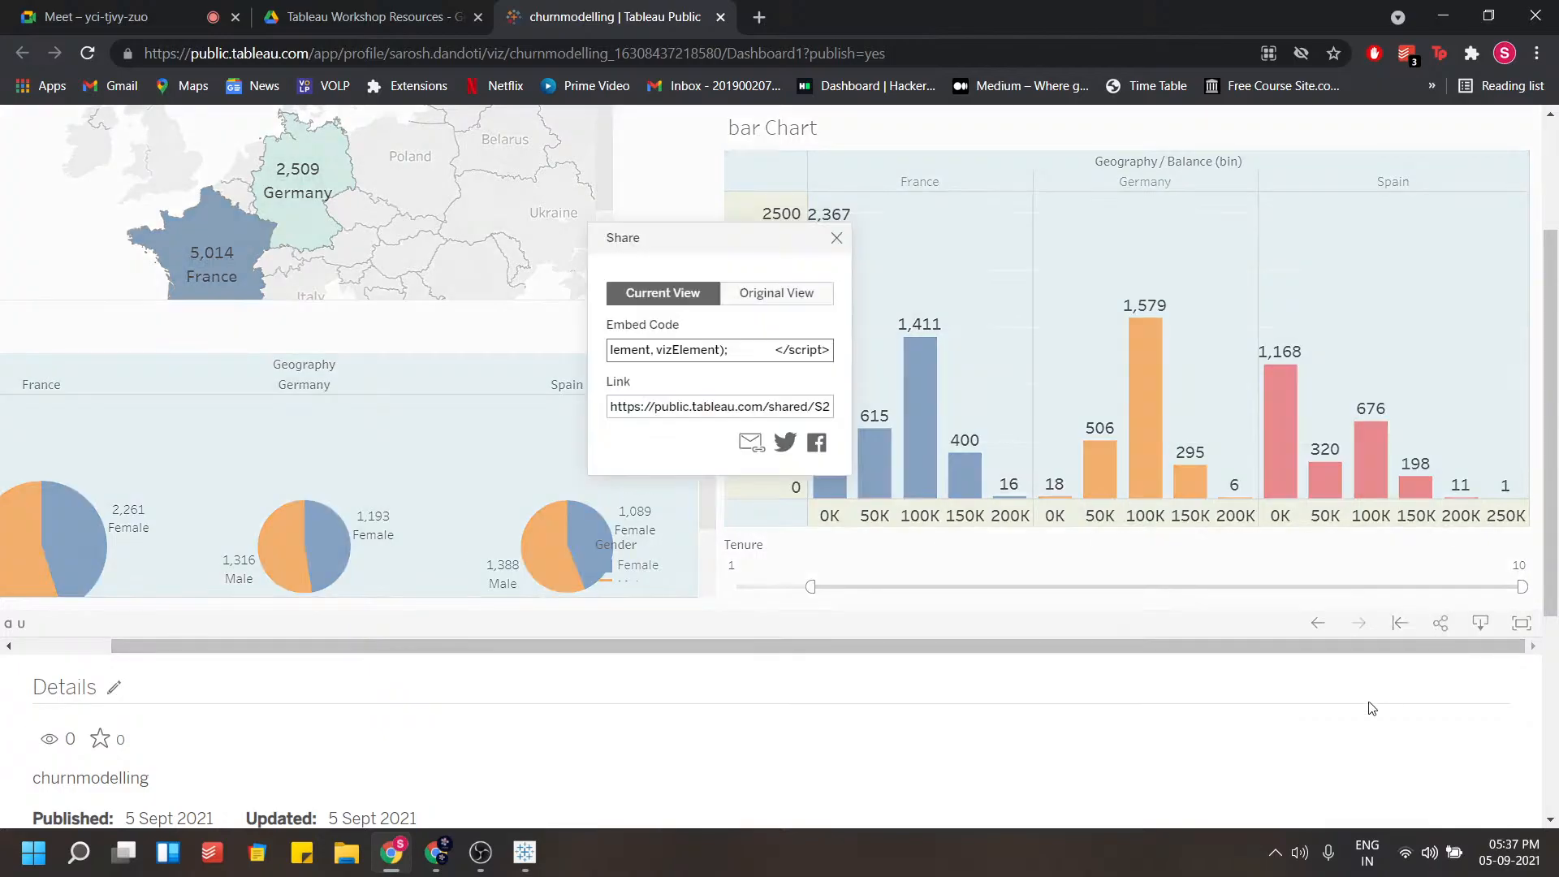
left_click(699, 353)
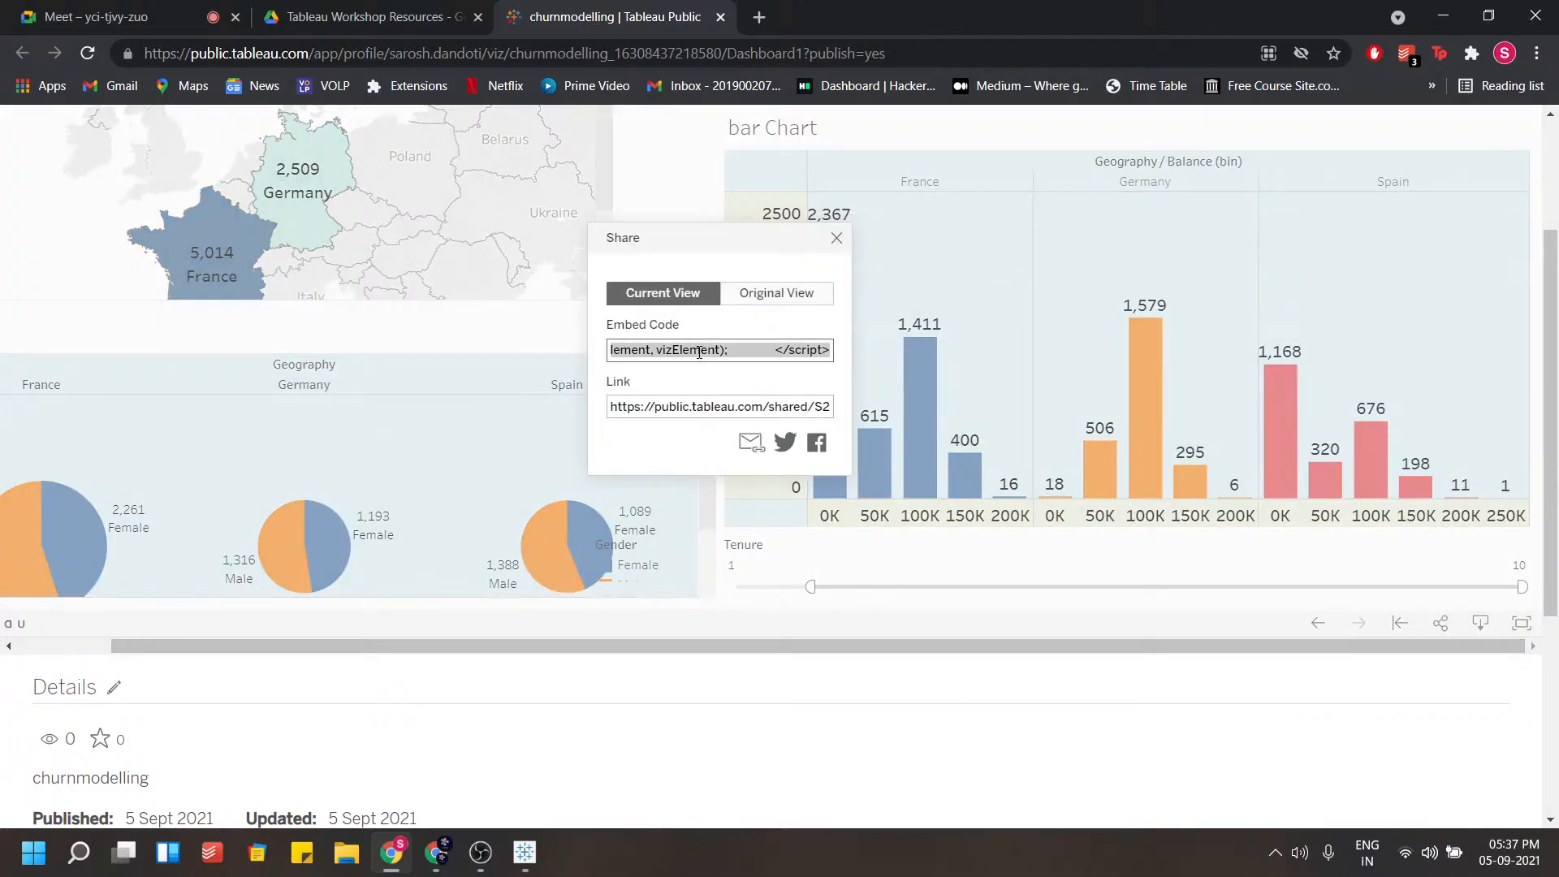
left_click_drag(798, 356, 1000, 365)
left_click(766, 343)
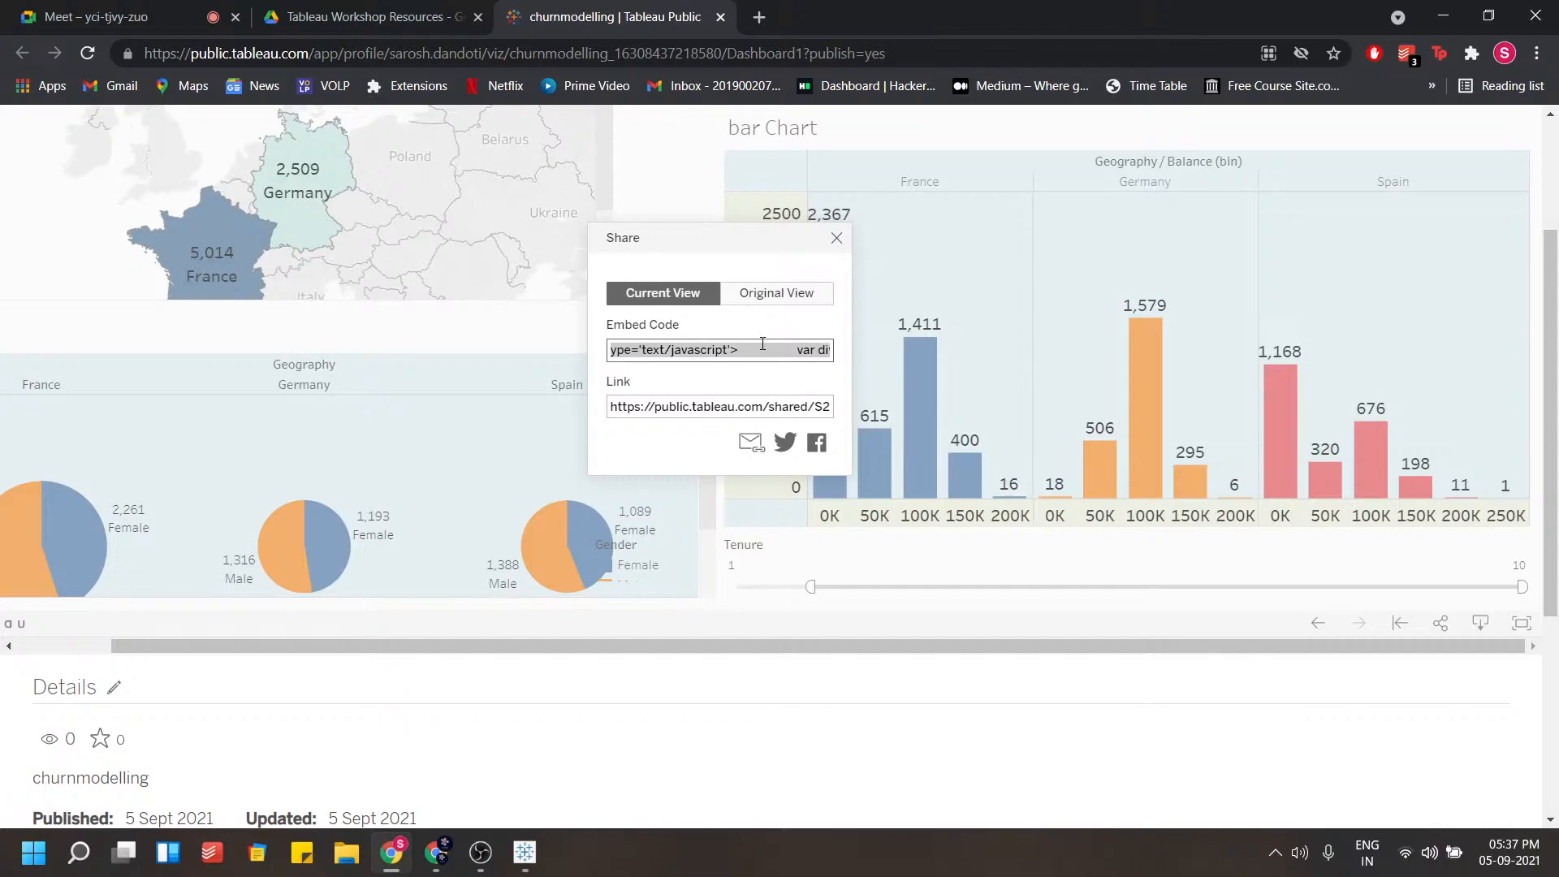
left_click(753, 348)
scroll(112, 579, "up", 3)
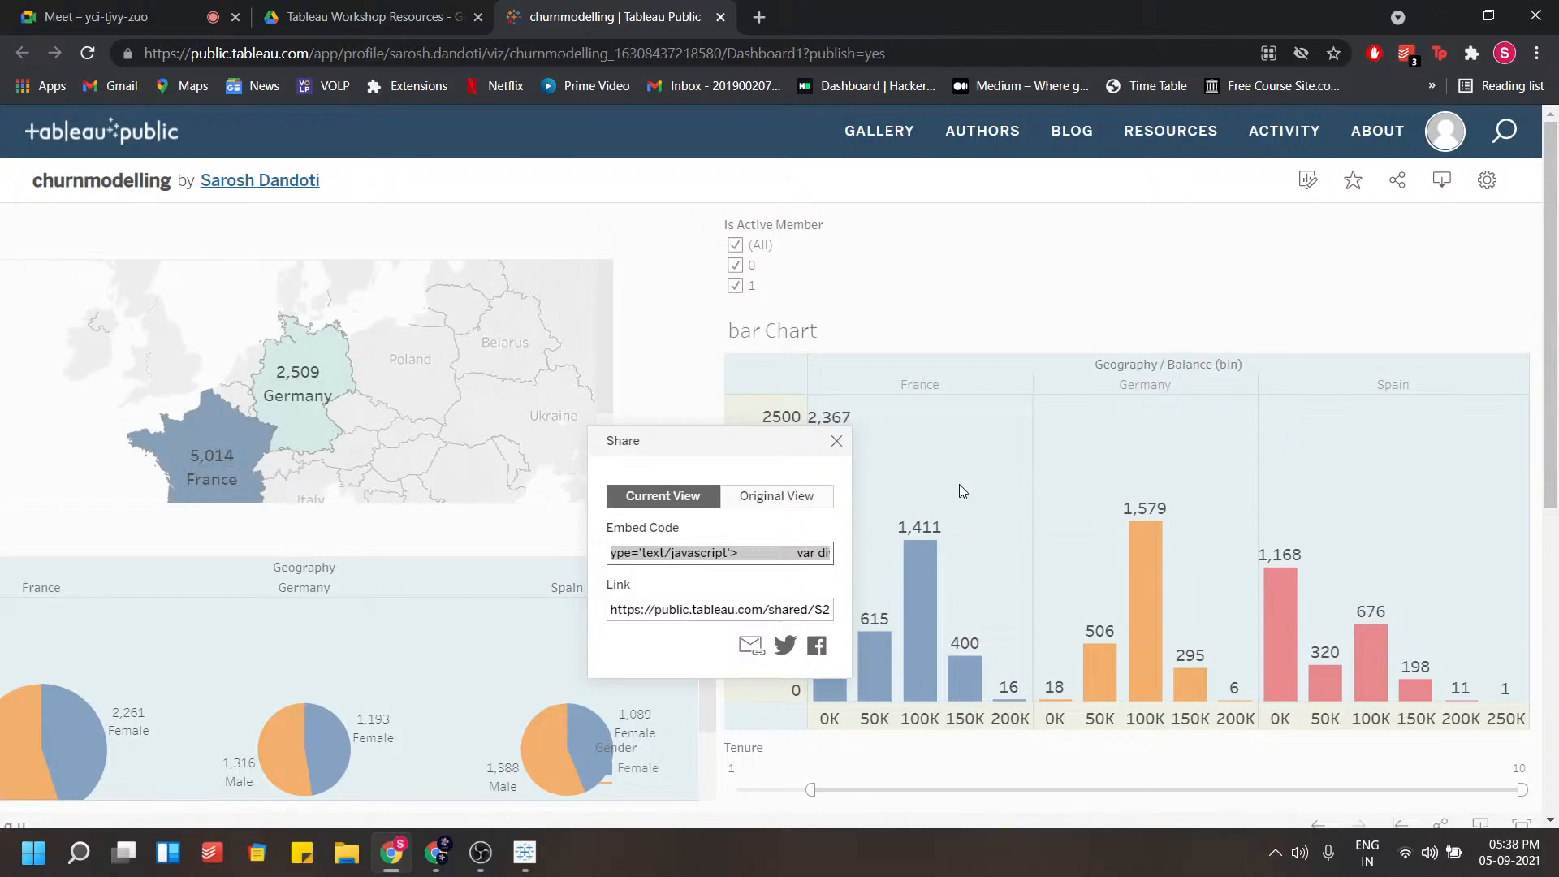
left_click(836, 441)
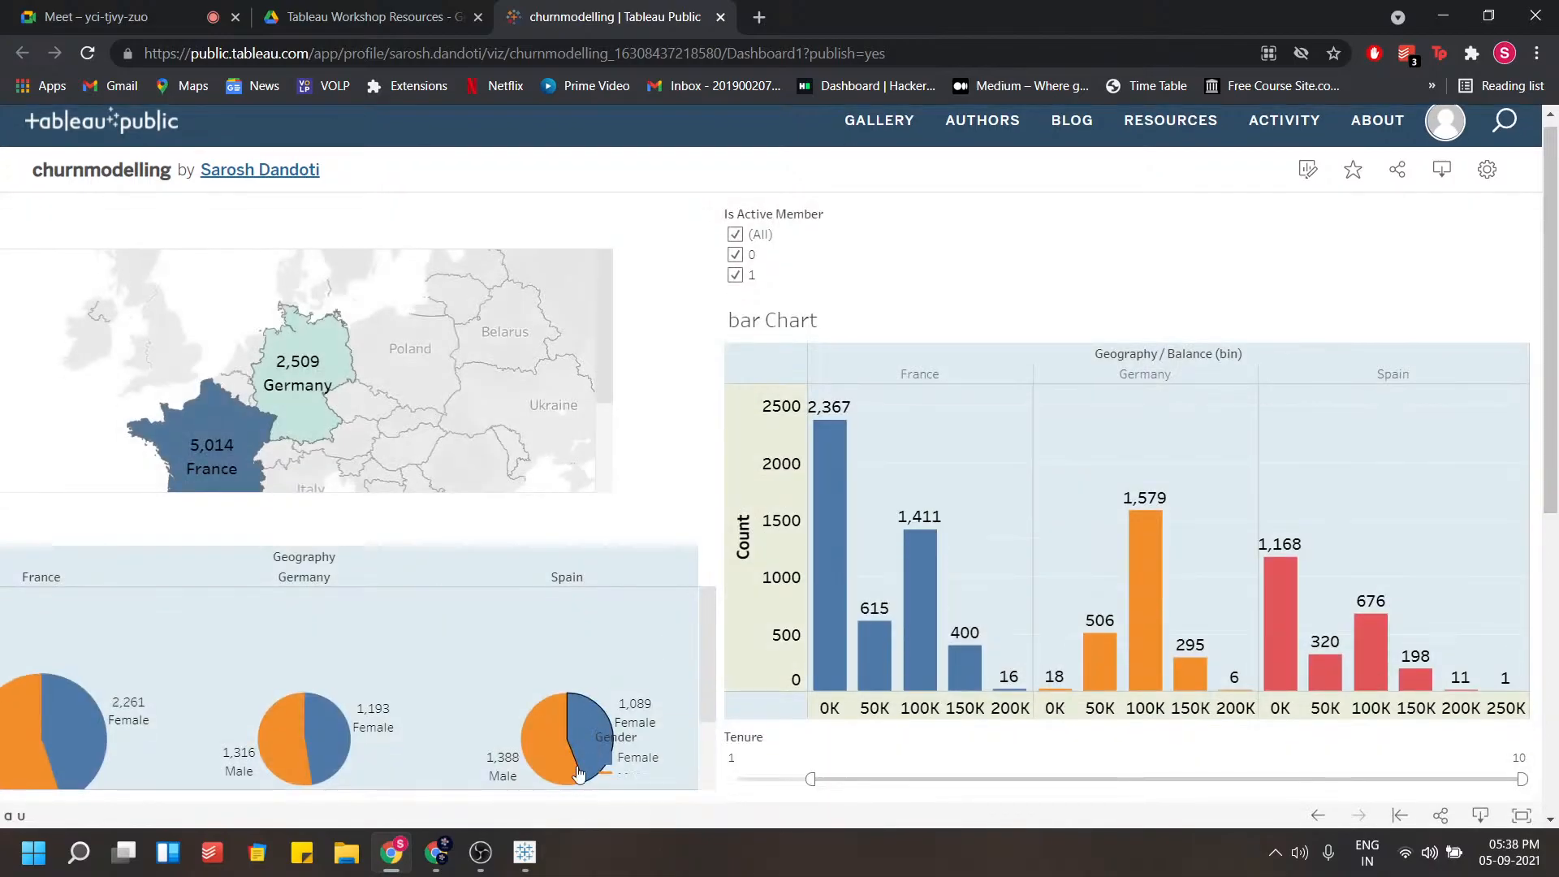
left_click(524, 852)
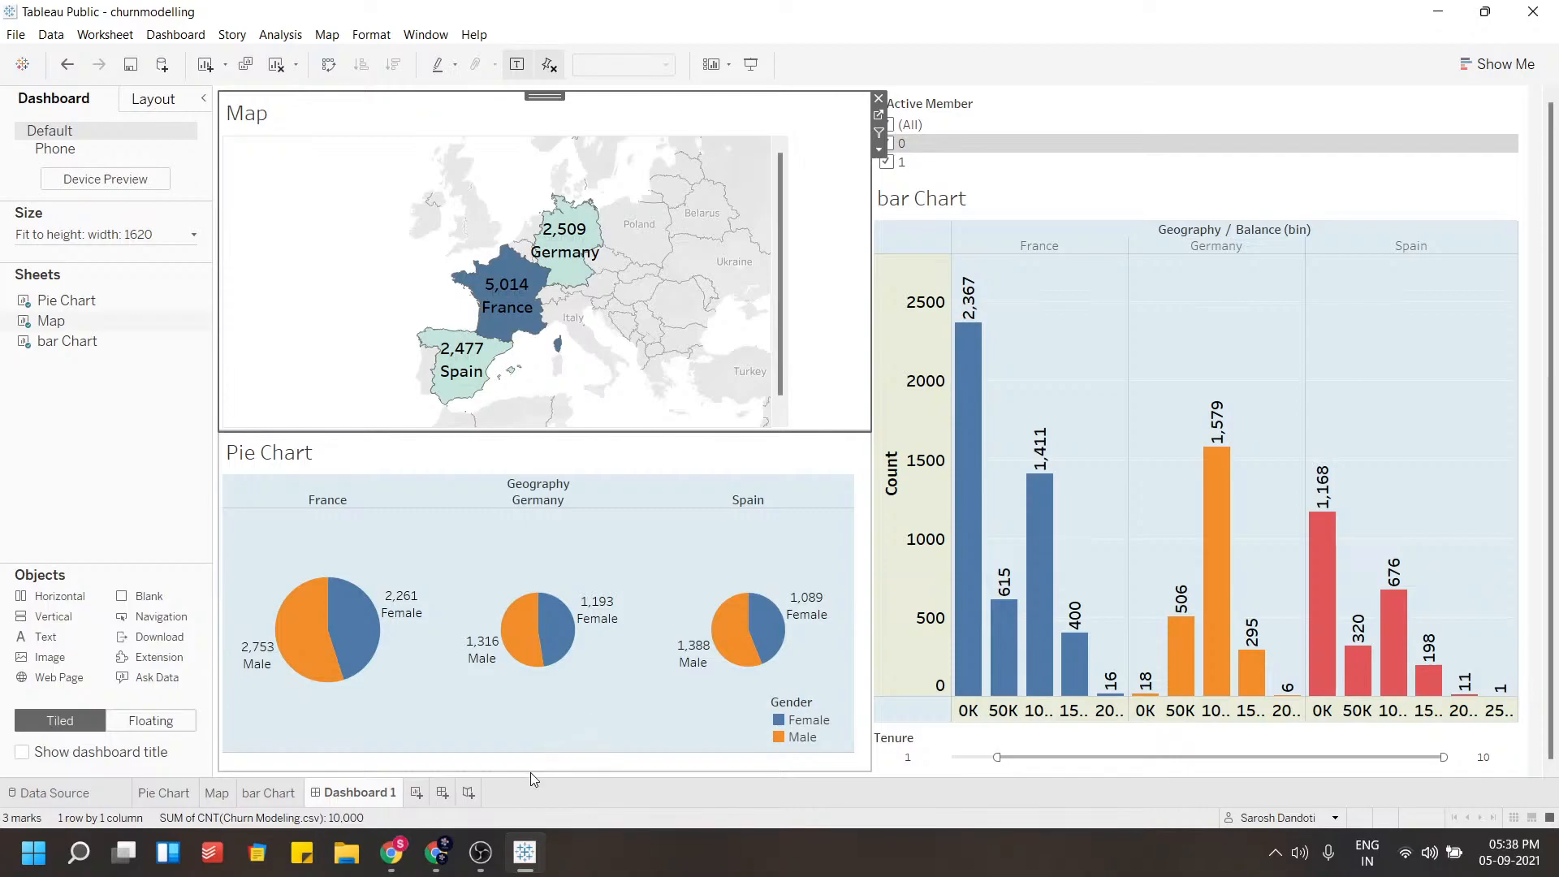
left_click(485, 853)
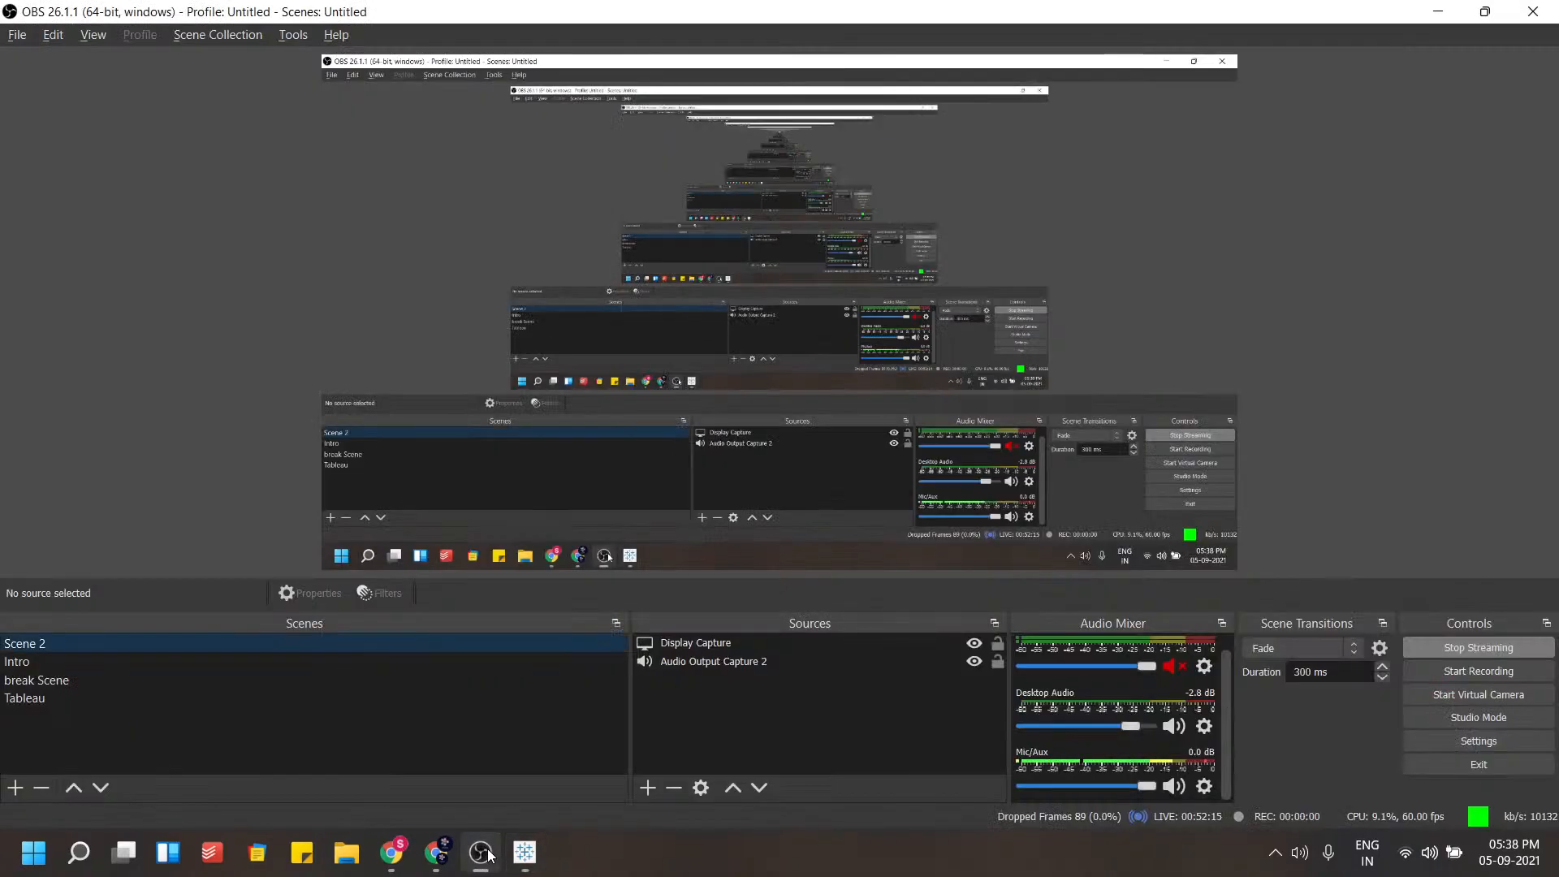
left_click(55, 698)
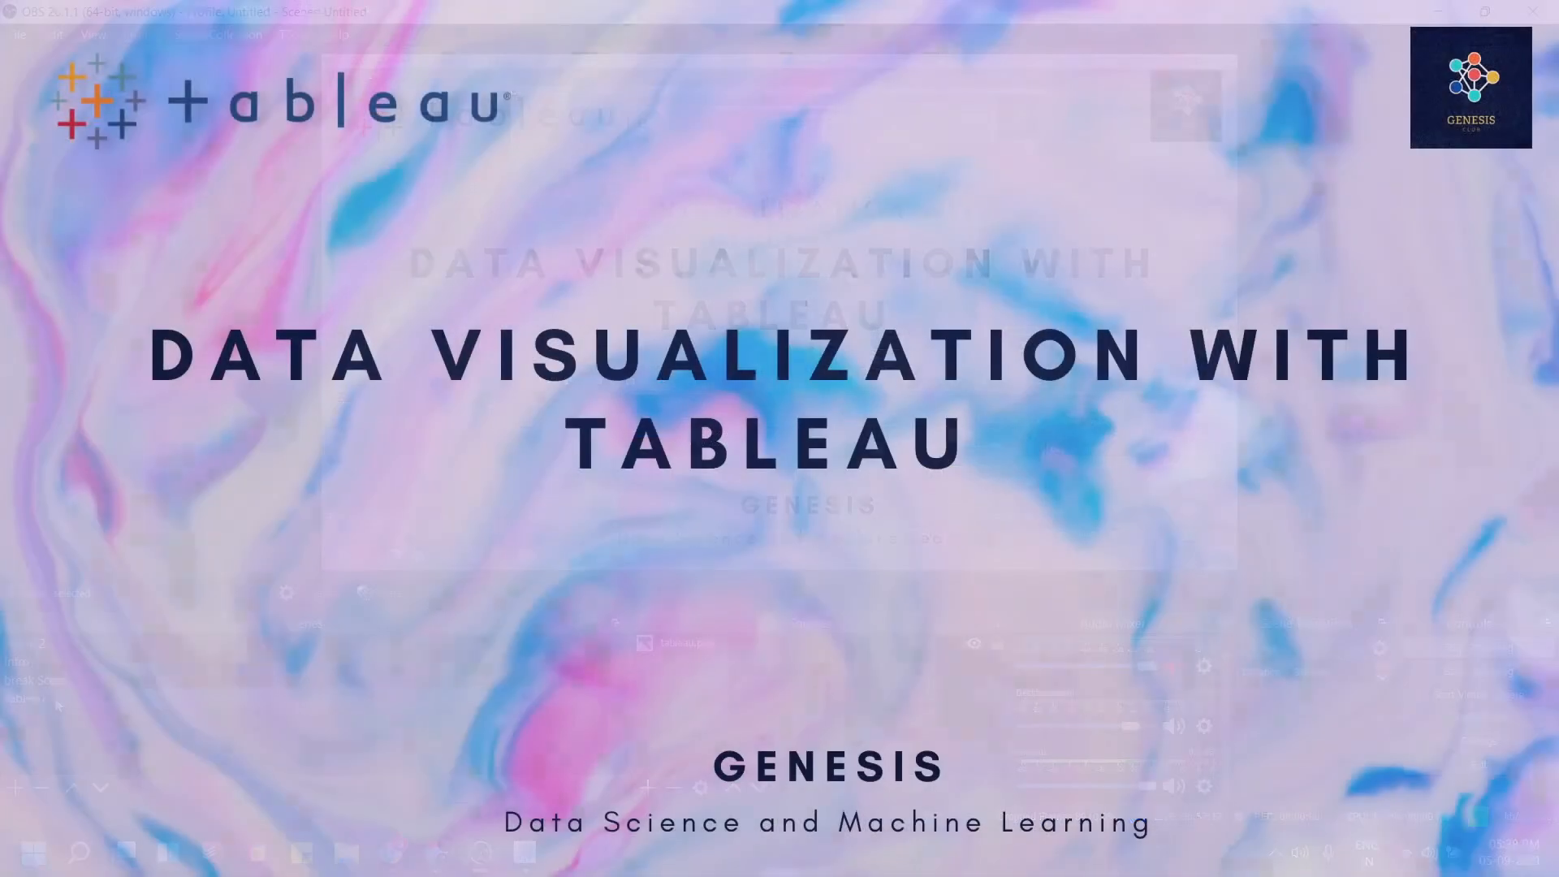
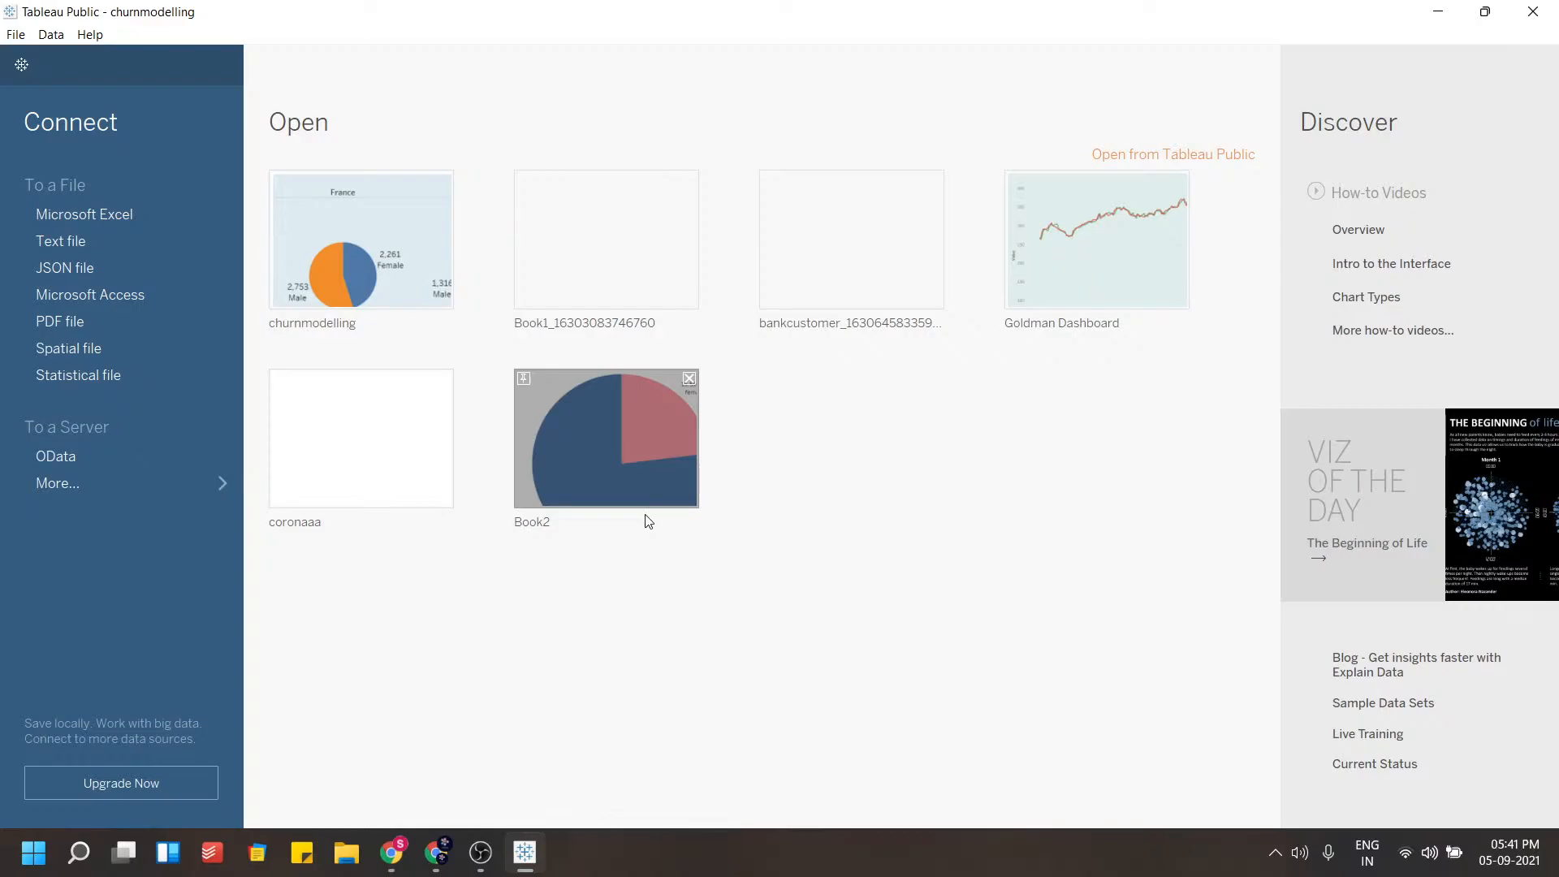
Connect the workbook to the GS.csv text file as an additional data source
left_click(75, 242)
left_click(248, 222)
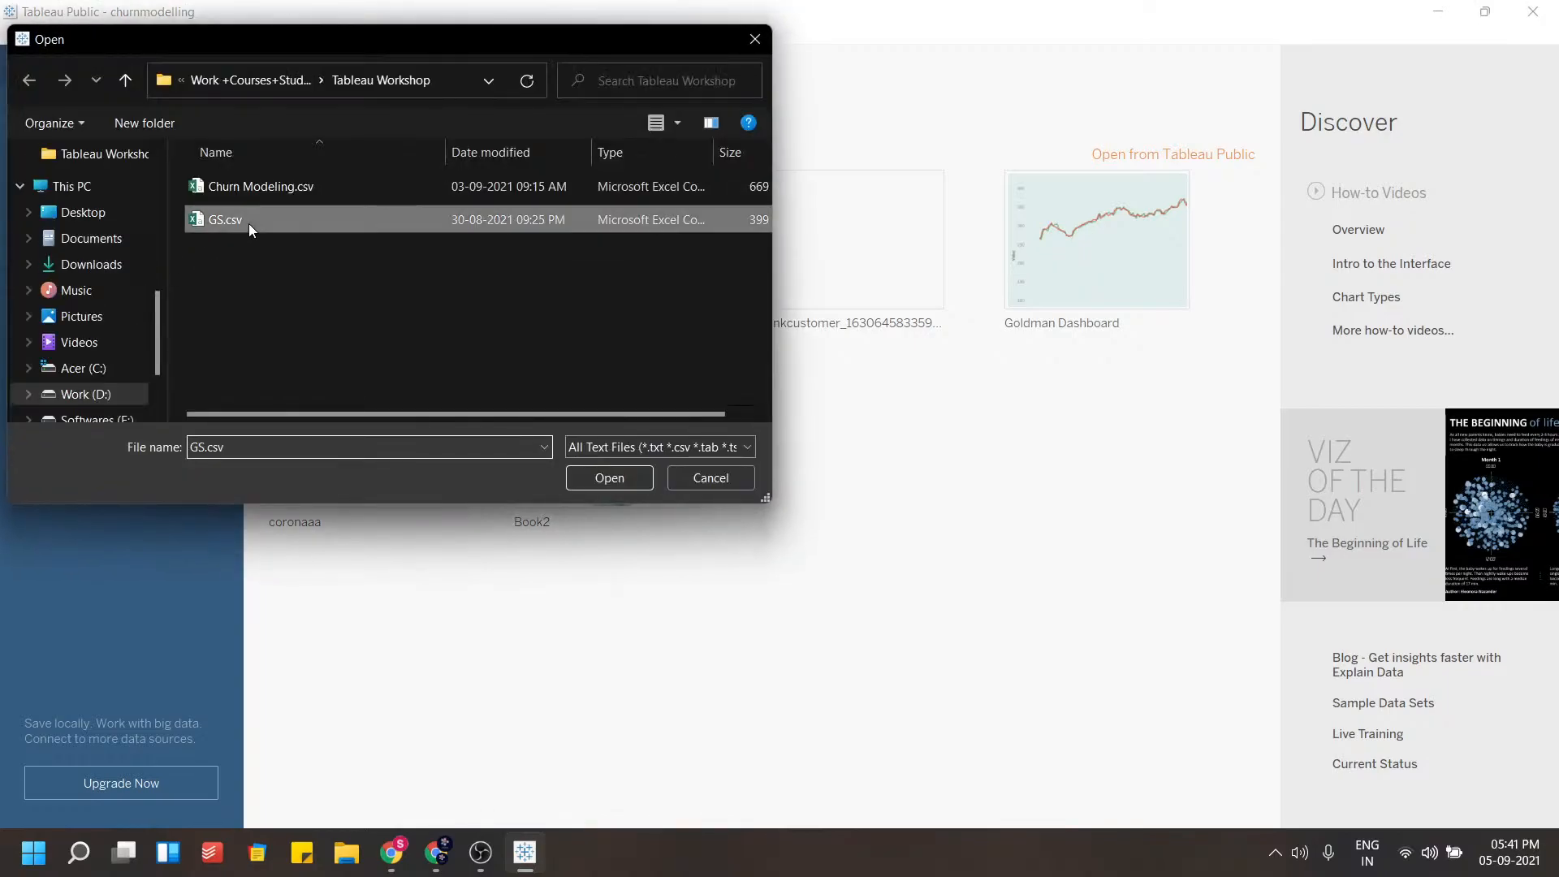
left_click(710, 477)
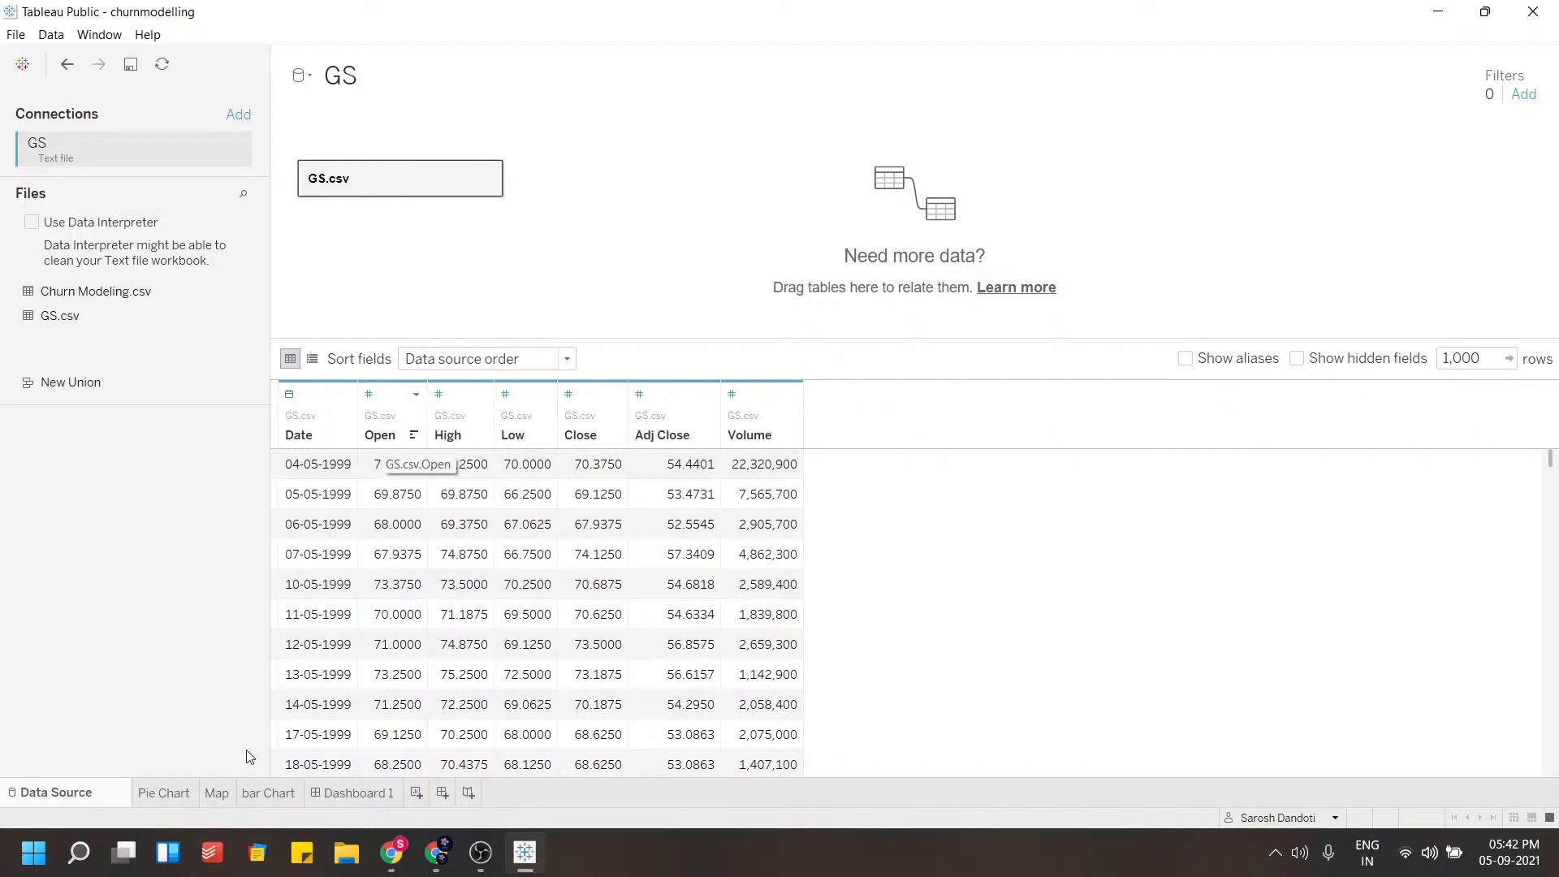
Flip through the Pie Chart, Map, bar Chart and Dashboard 1 sheets, then return to the data source
left_click(169, 793)
left_click(222, 796)
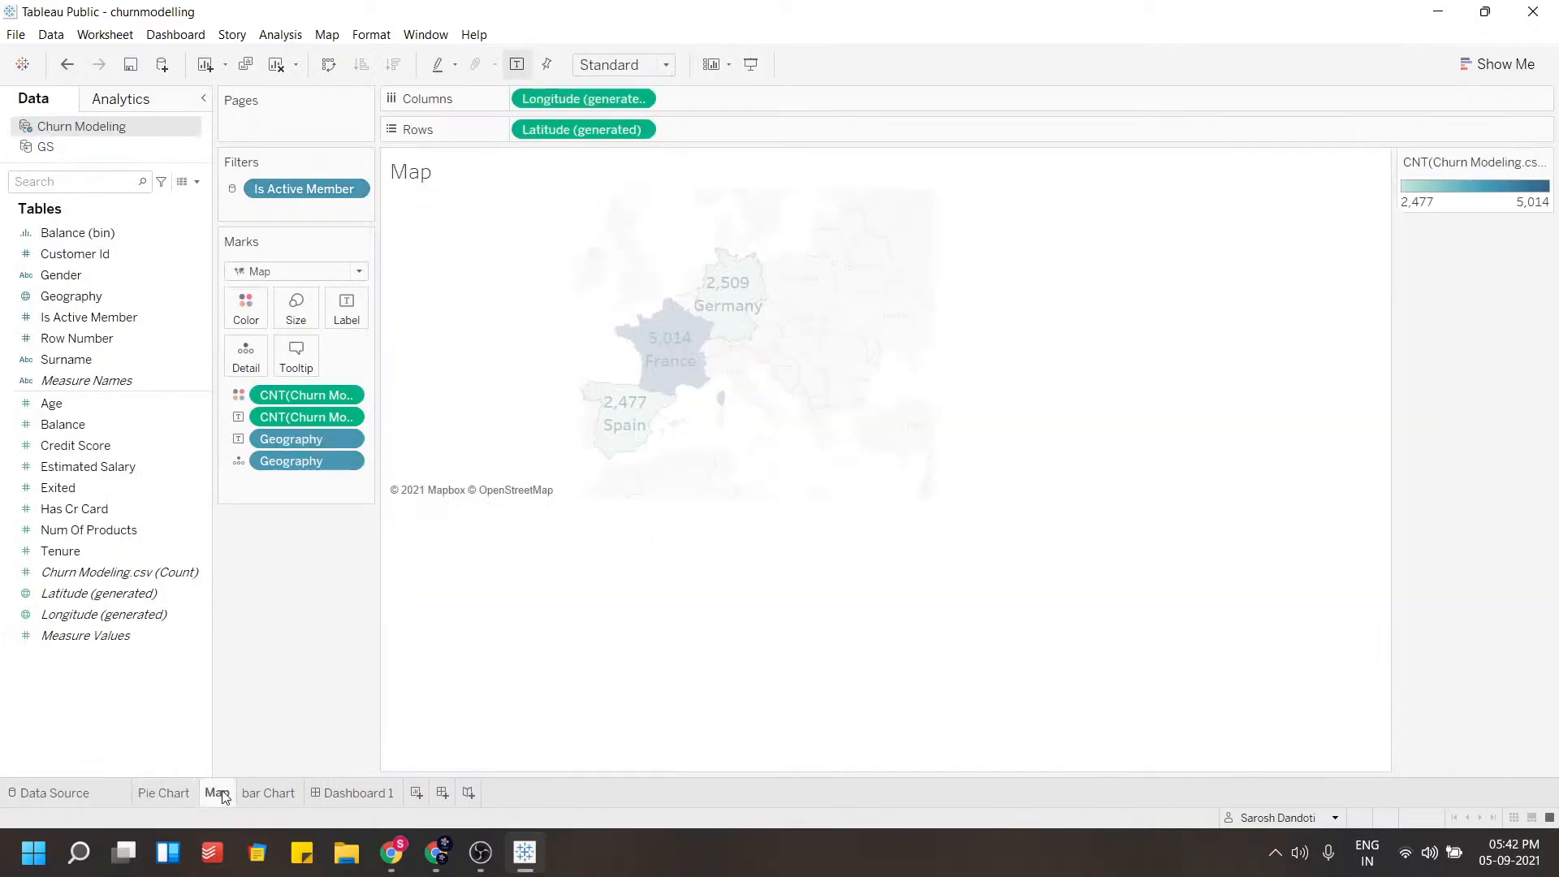
left_click(268, 793)
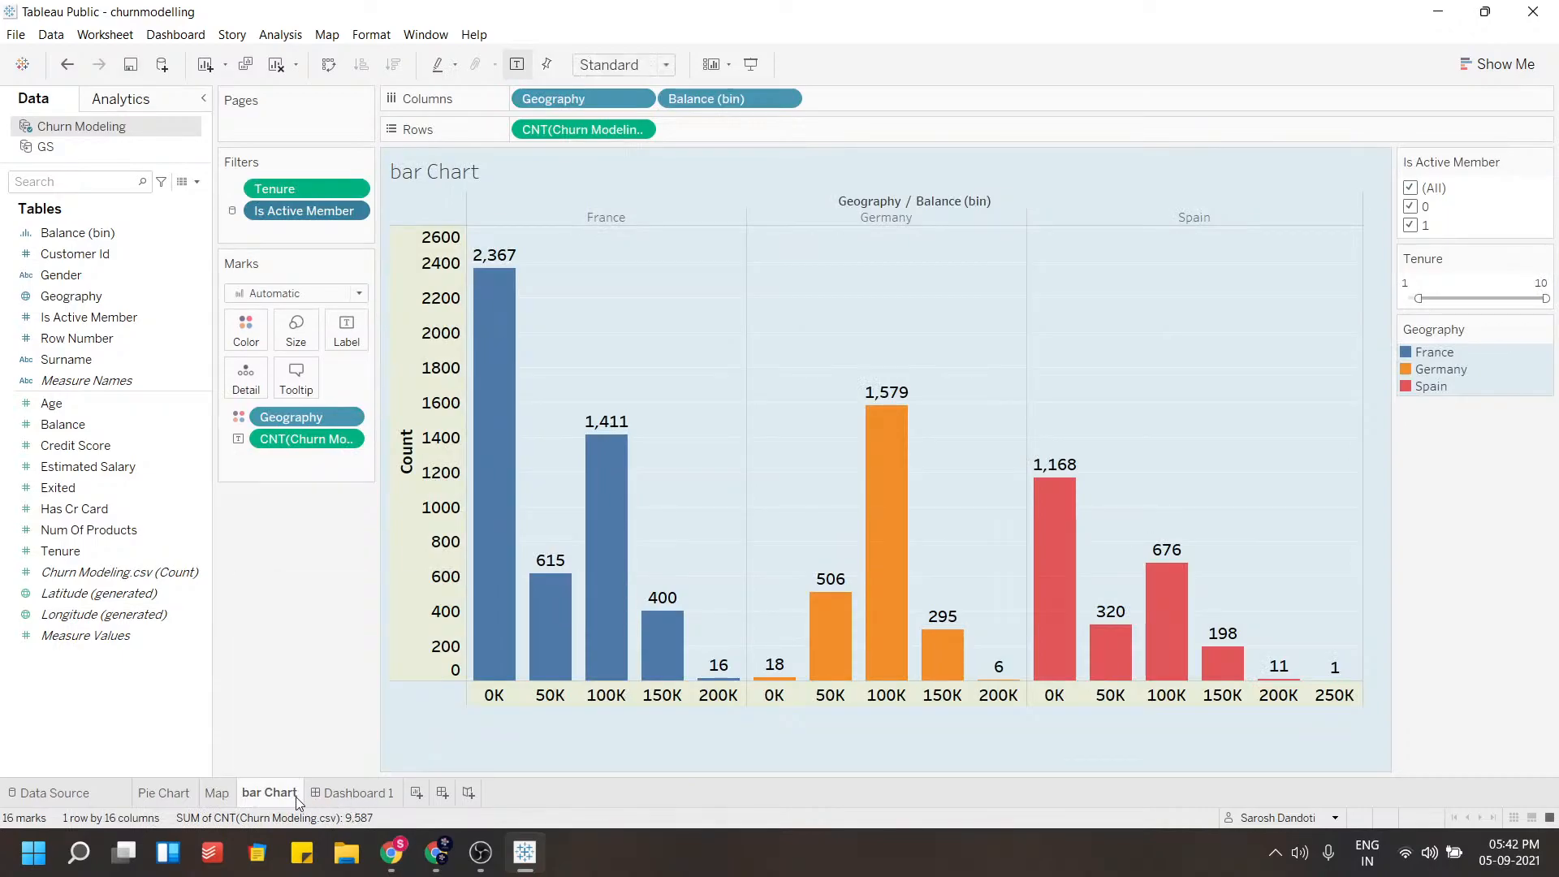
left_click(321, 792)
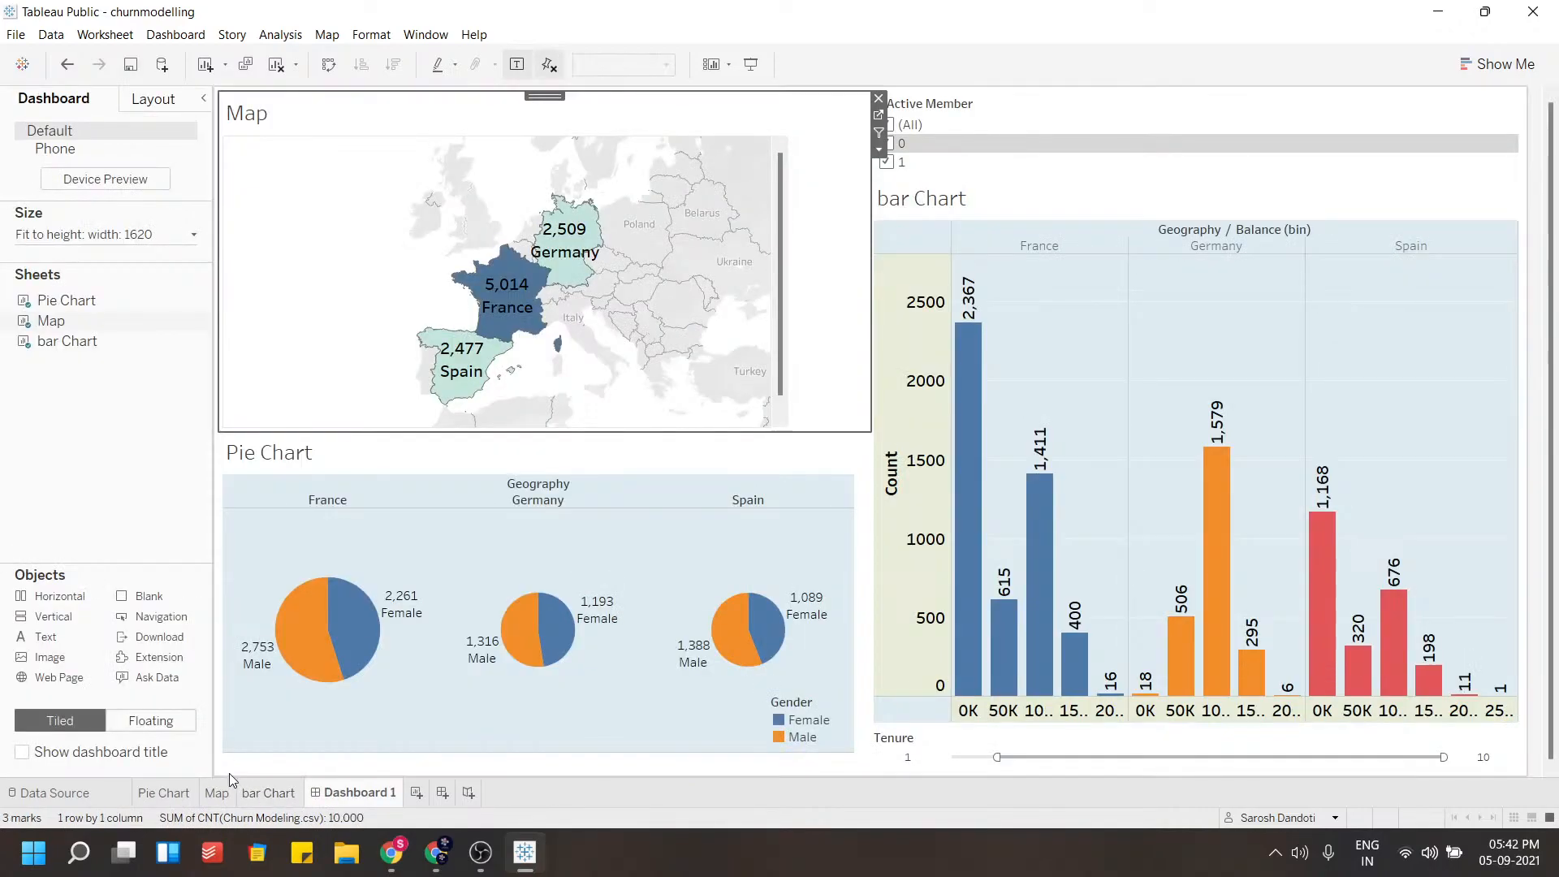
left_click(162, 793)
left_click(96, 795)
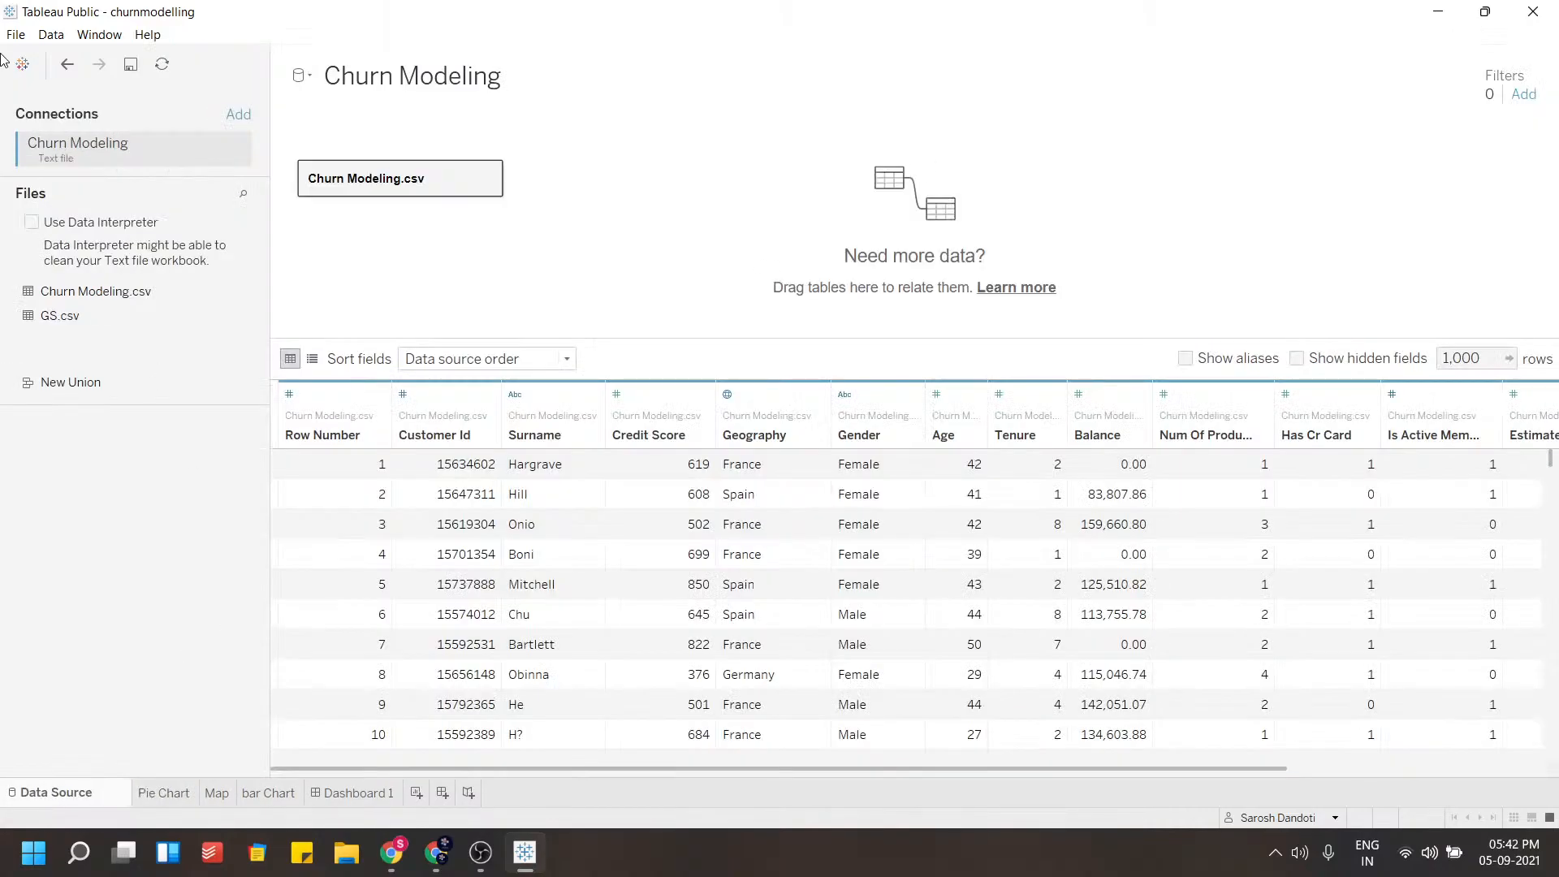
Open a new workbook in its own maximized window and close the churnmodelling window
left_click(18, 36)
left_click(49, 77)
left_click(16, 35)
left_click(26, 50)
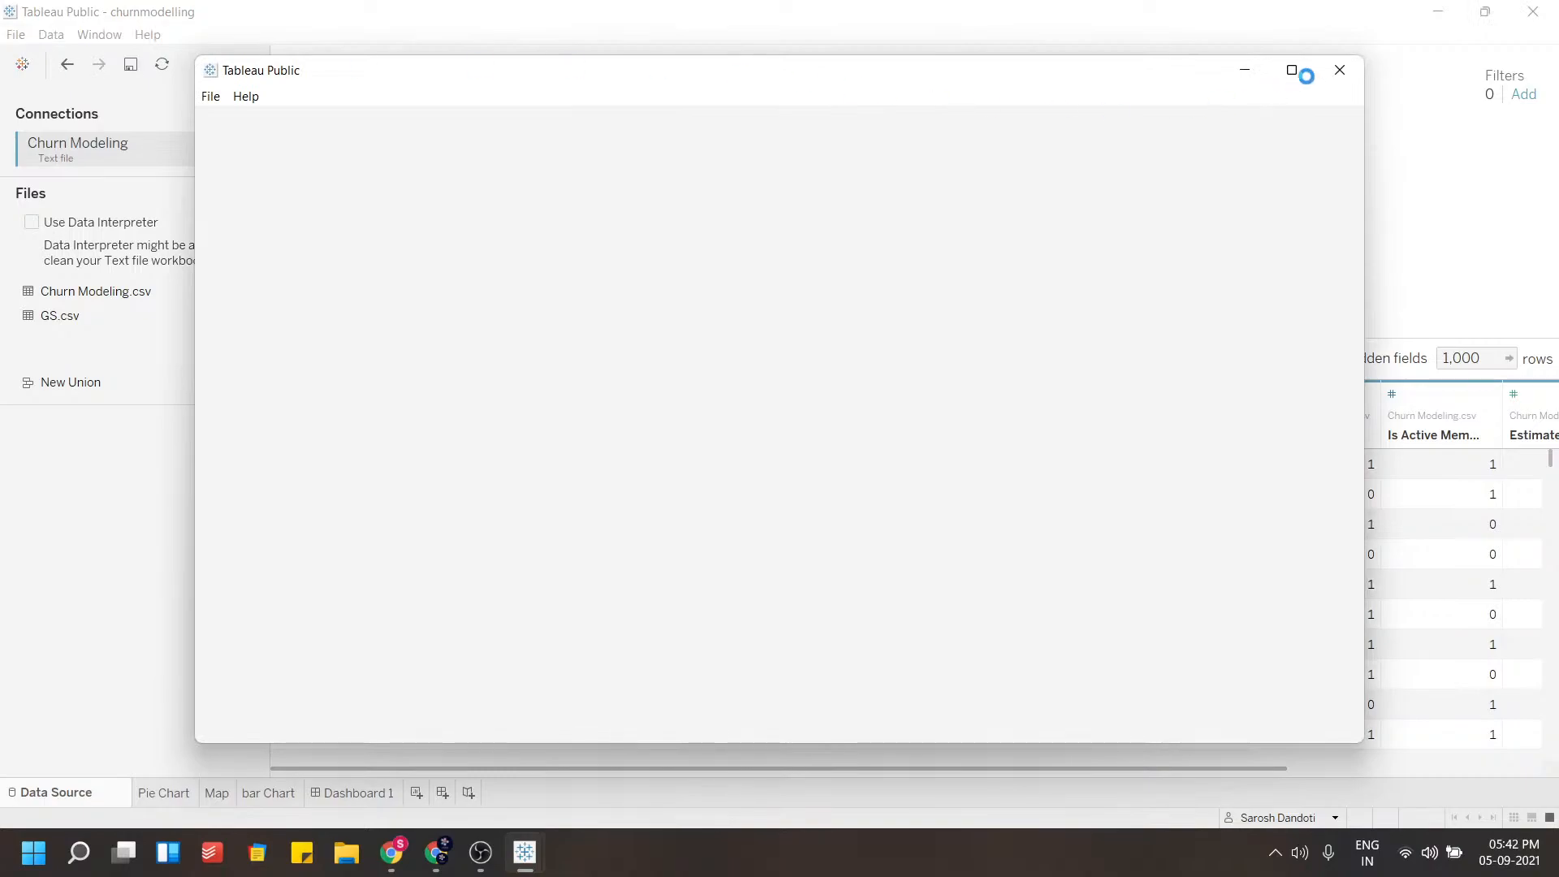
left_click(1533, 11)
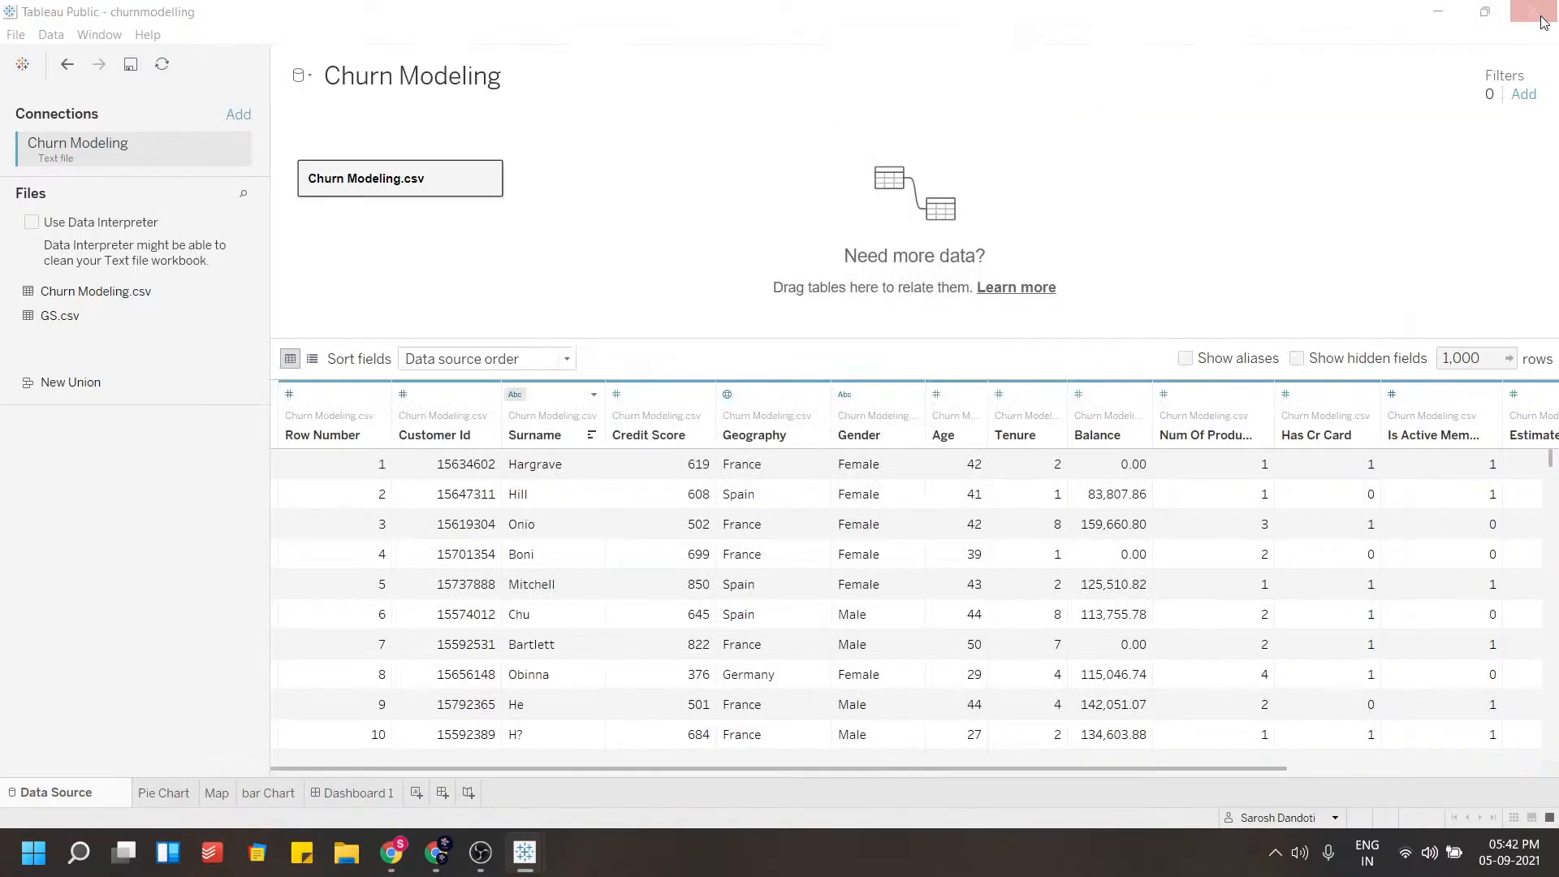
left_click(817, 449)
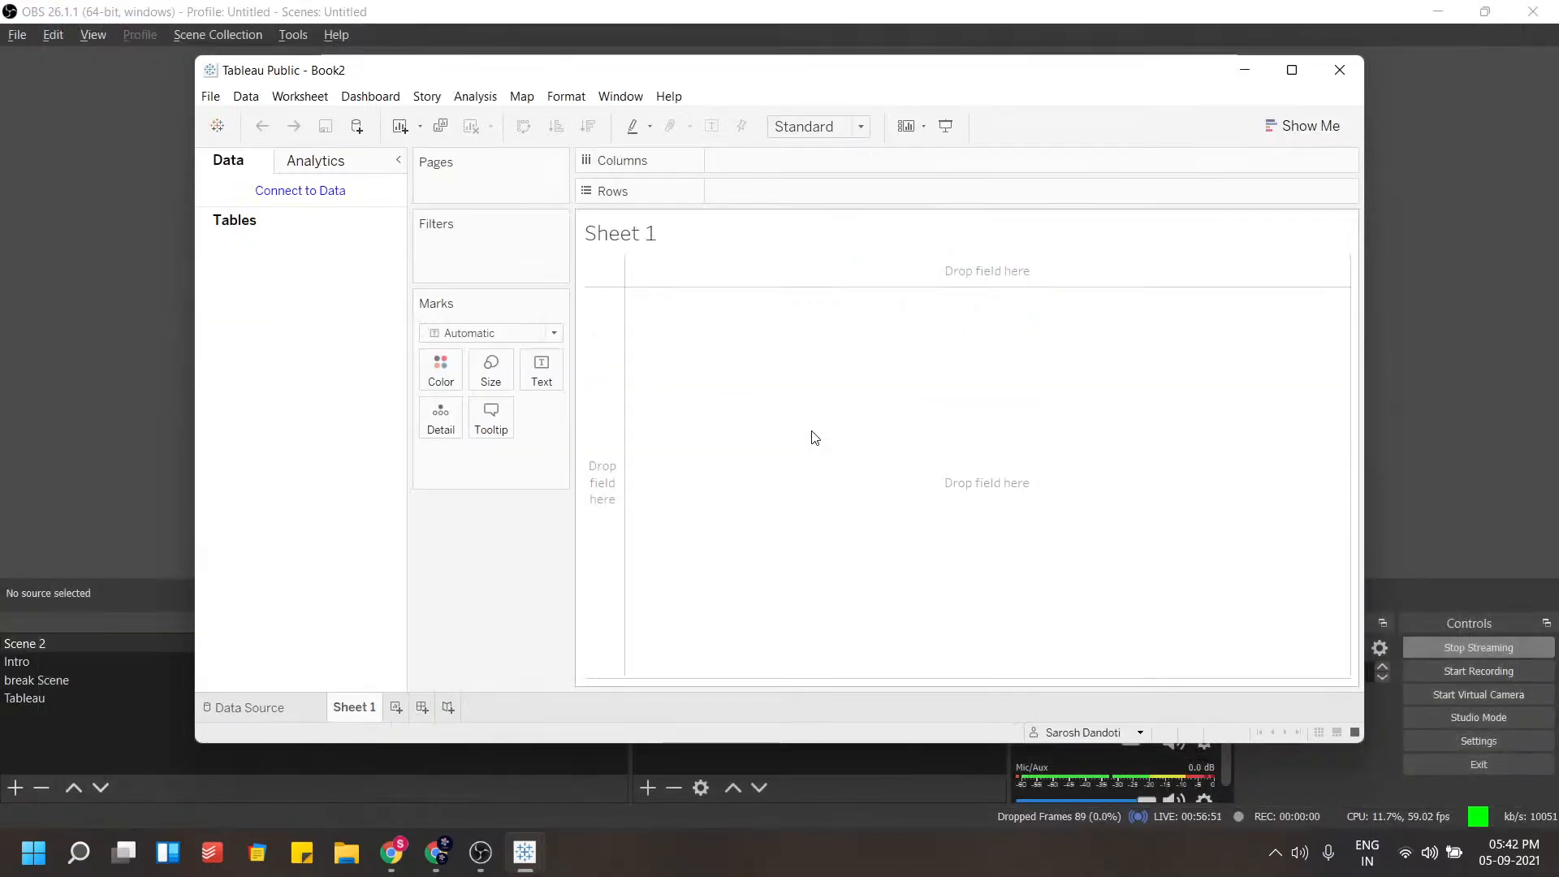
left_click(1291, 69)
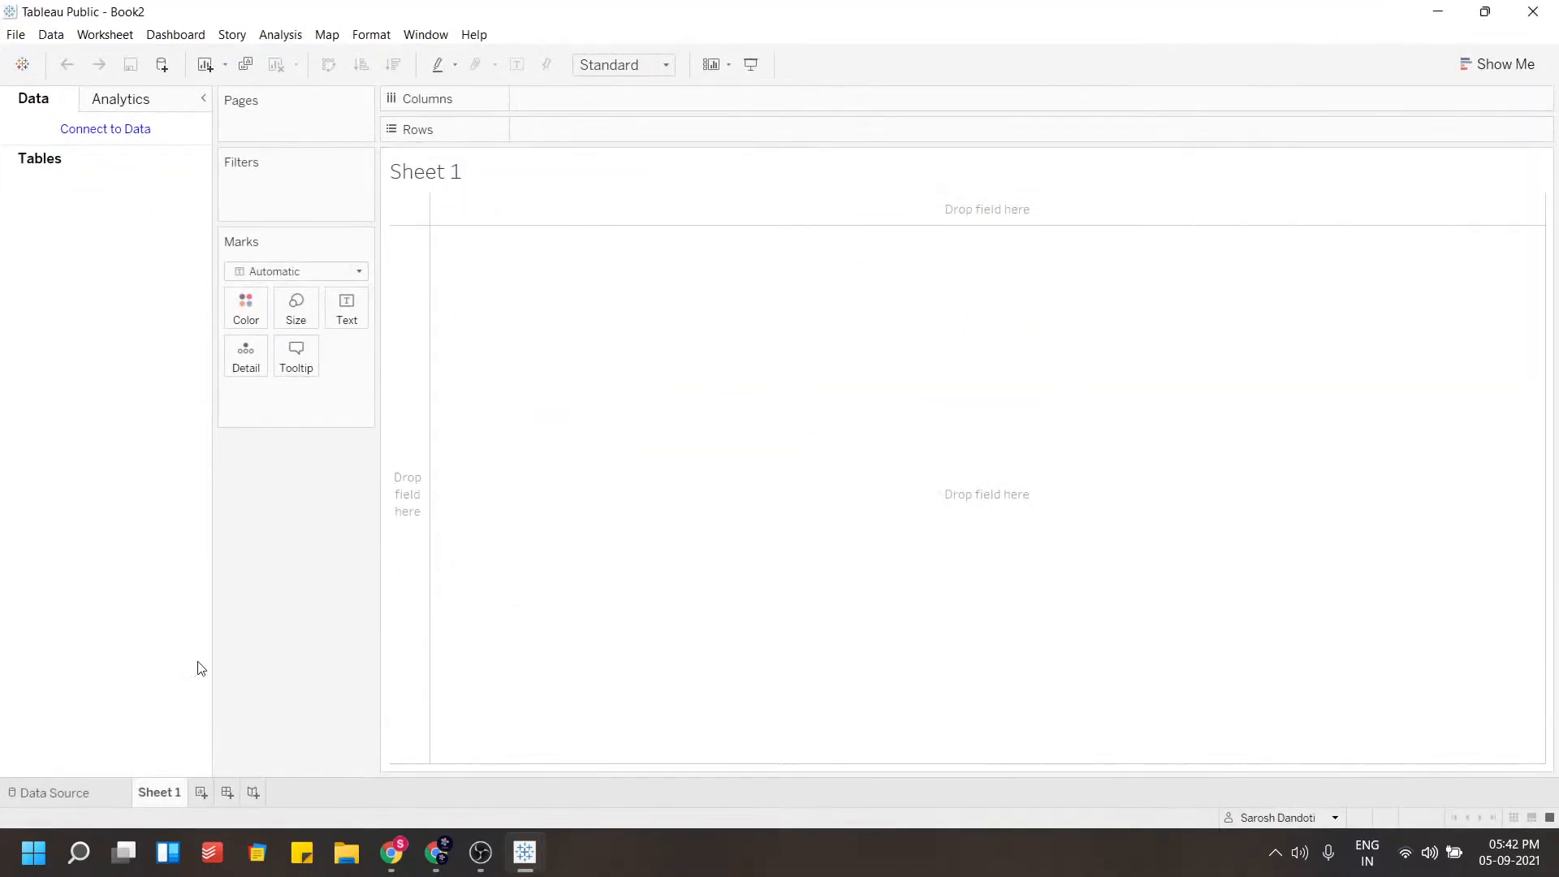
Connect the new workbook to the GS.csv text file and open Sheet 1
left_click(28, 786)
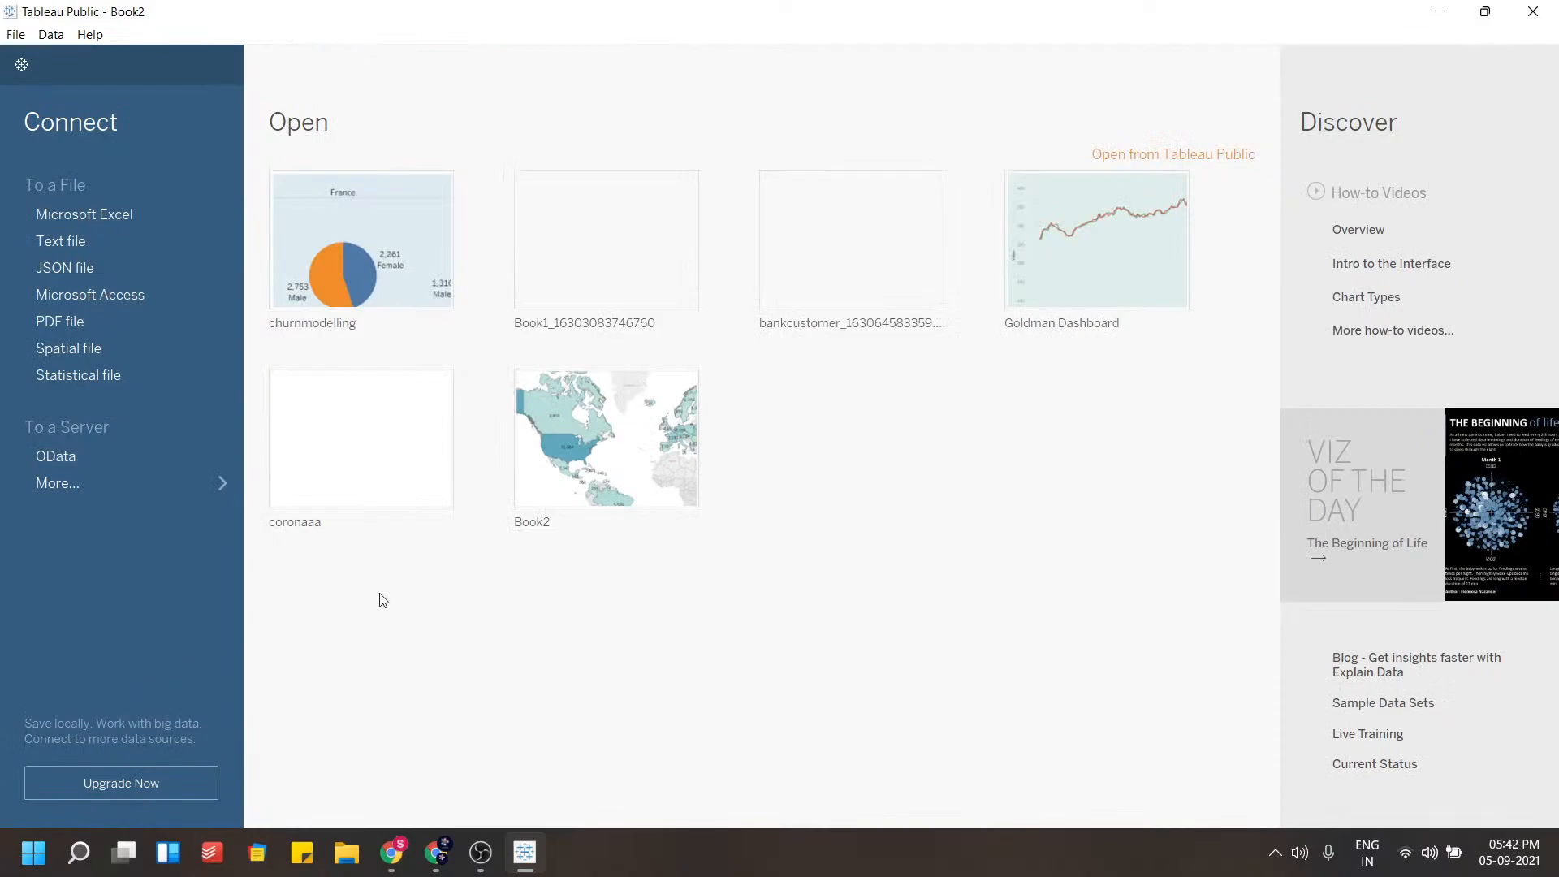
left_click(130, 293)
double_click(246, 226)
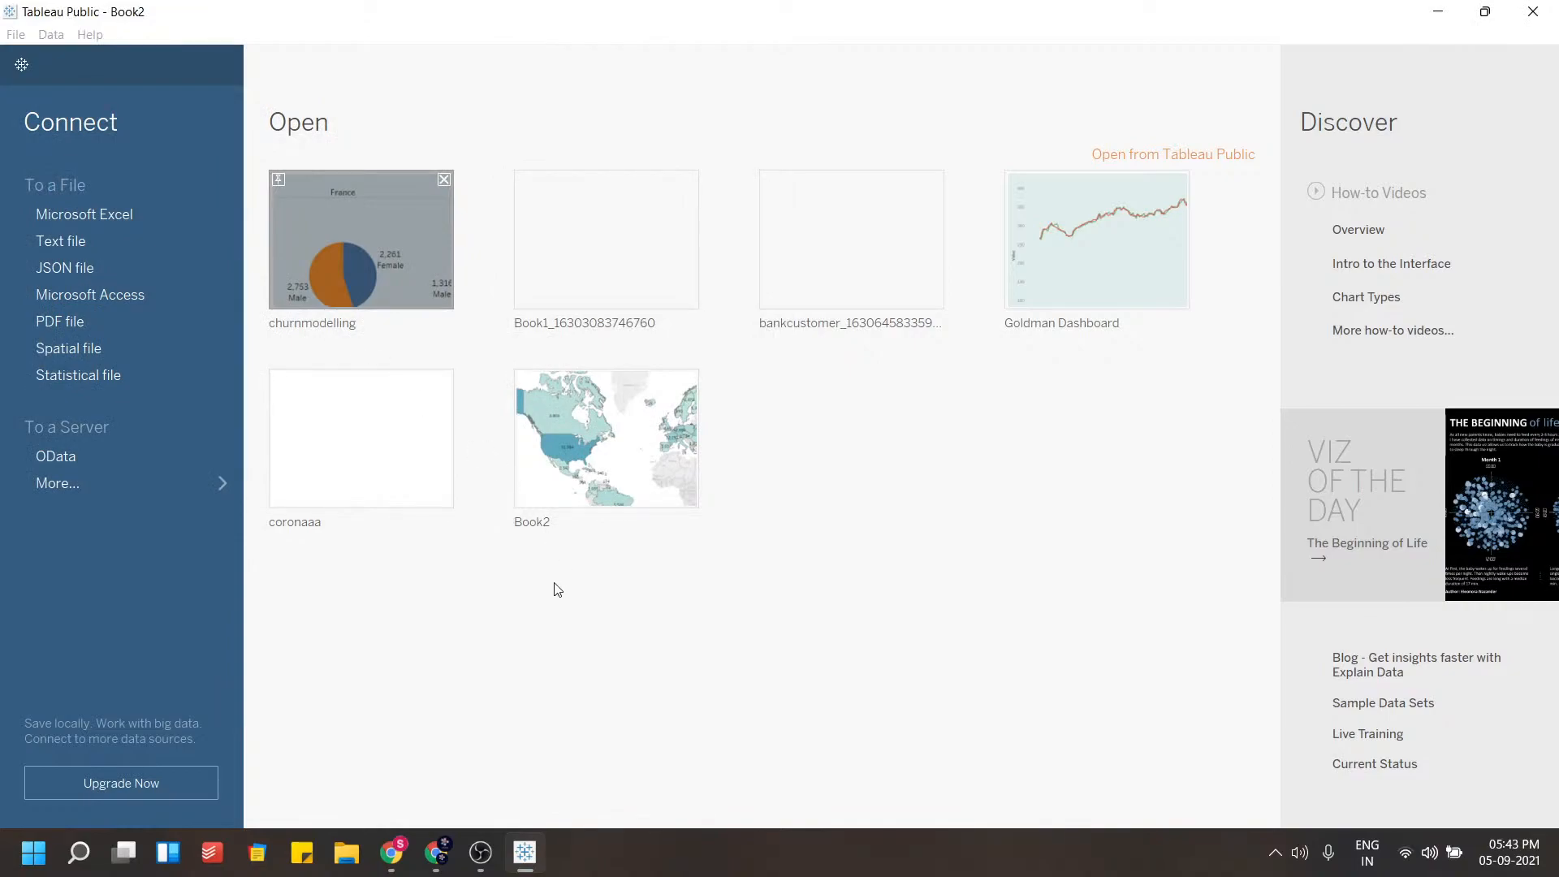
left_click(480, 851)
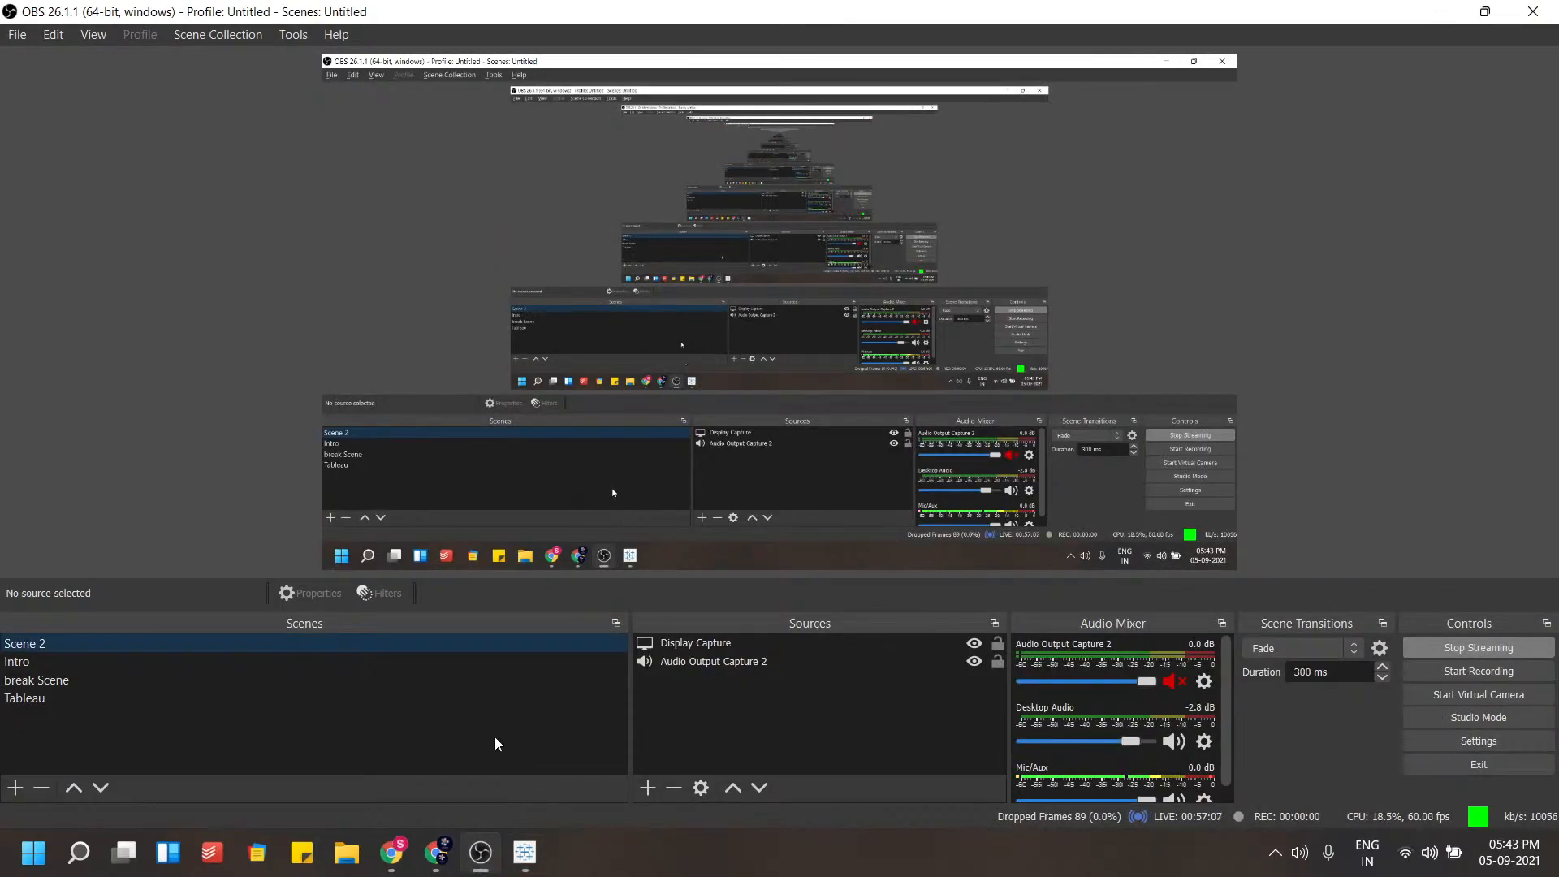
left_click(532, 858)
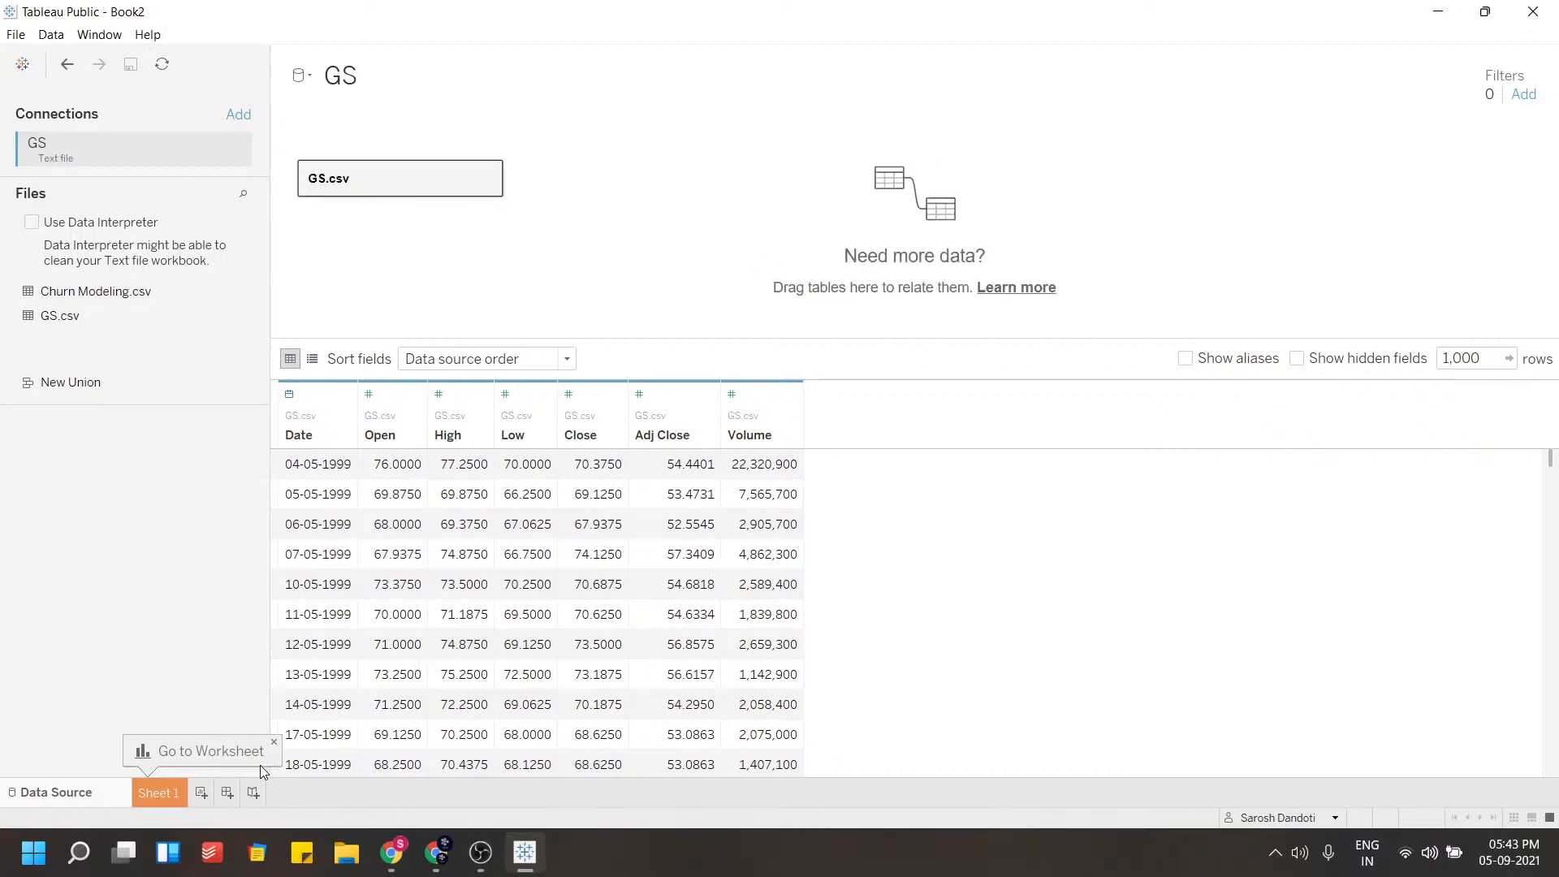
left_click(273, 742)
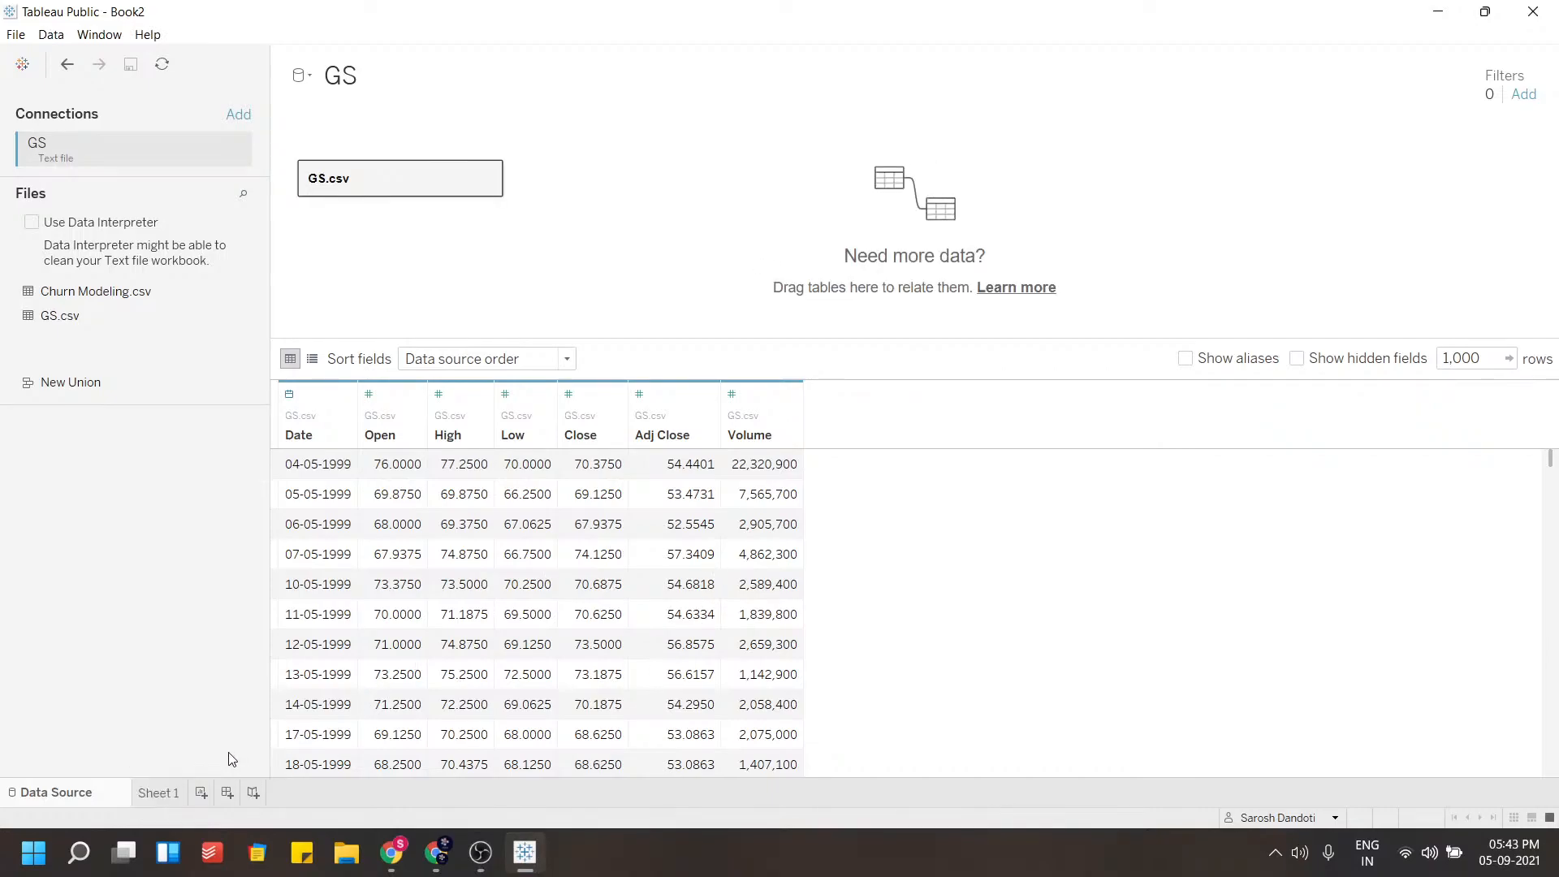
left_click(160, 793)
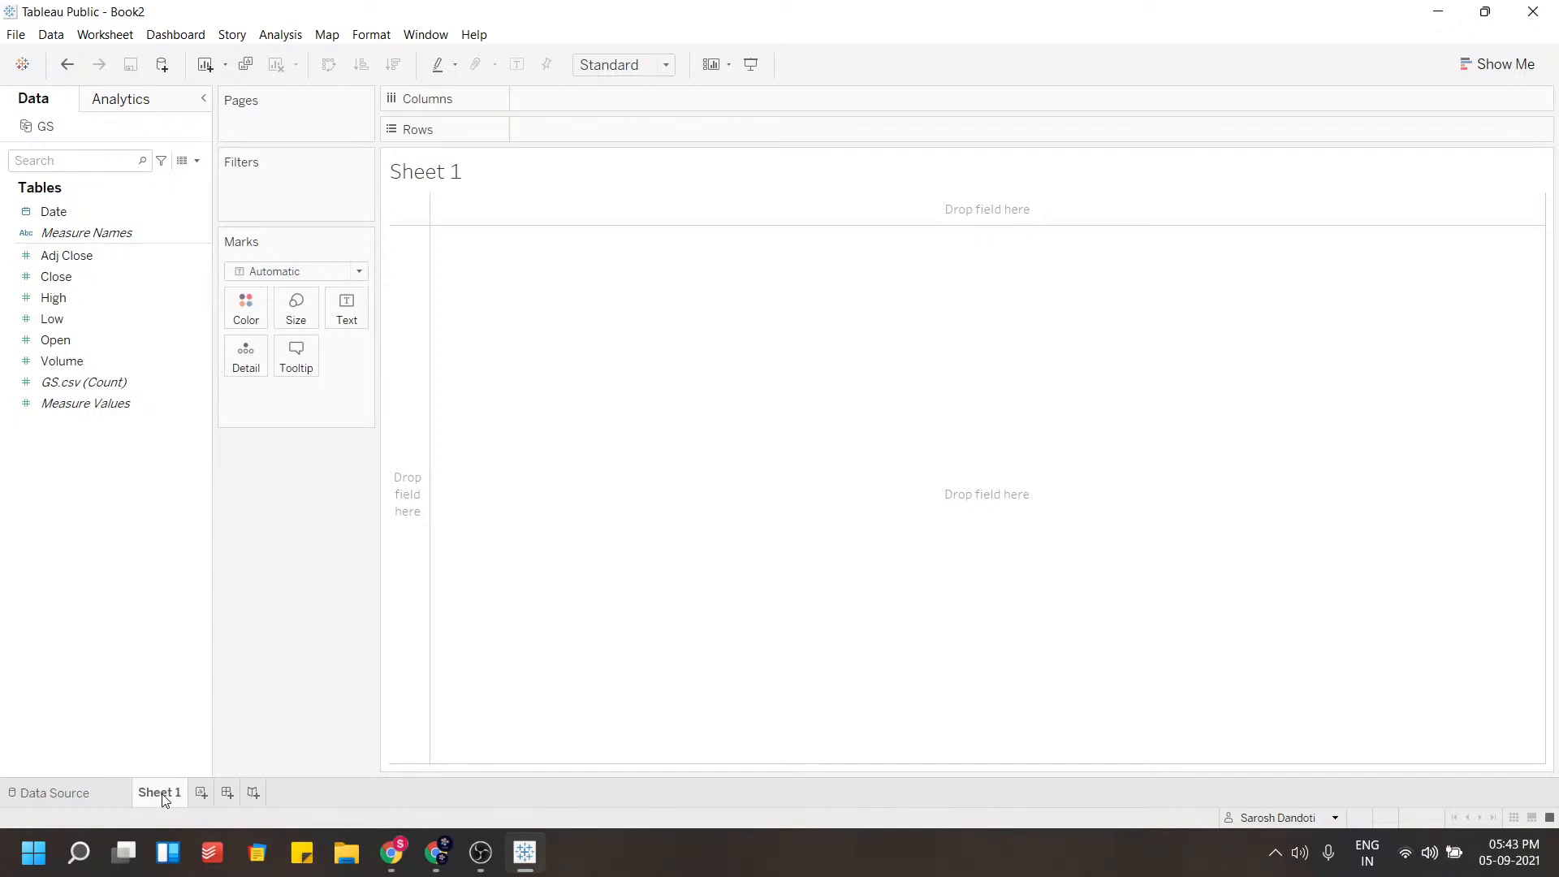
Create a calculated field with the formula (([High] - [Low]) / ([High] + [Low]))
right_click(56, 439)
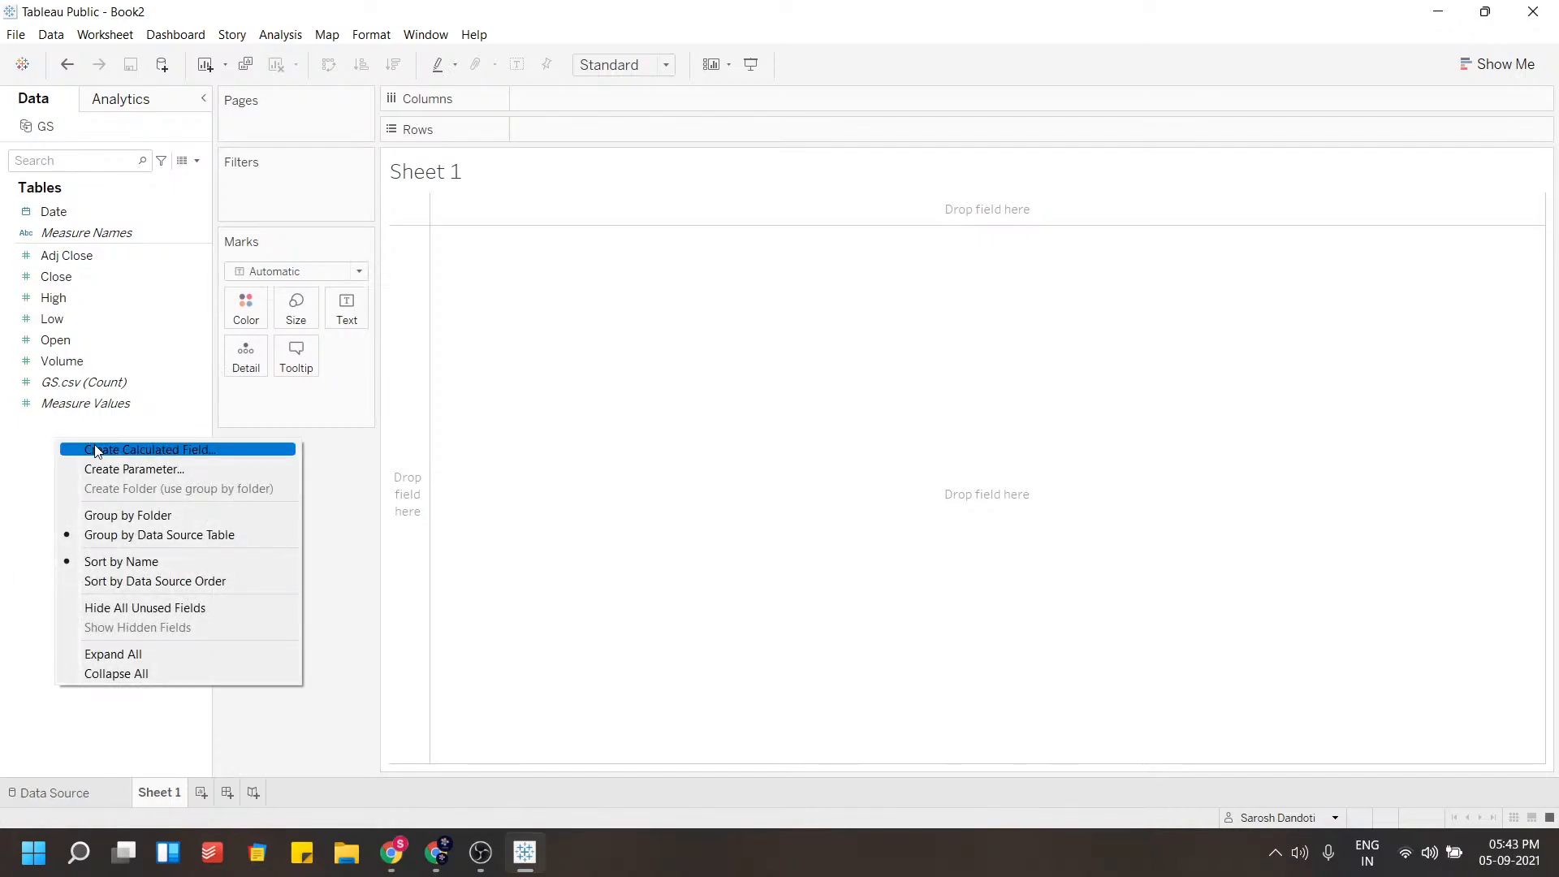
left_click(140, 452)
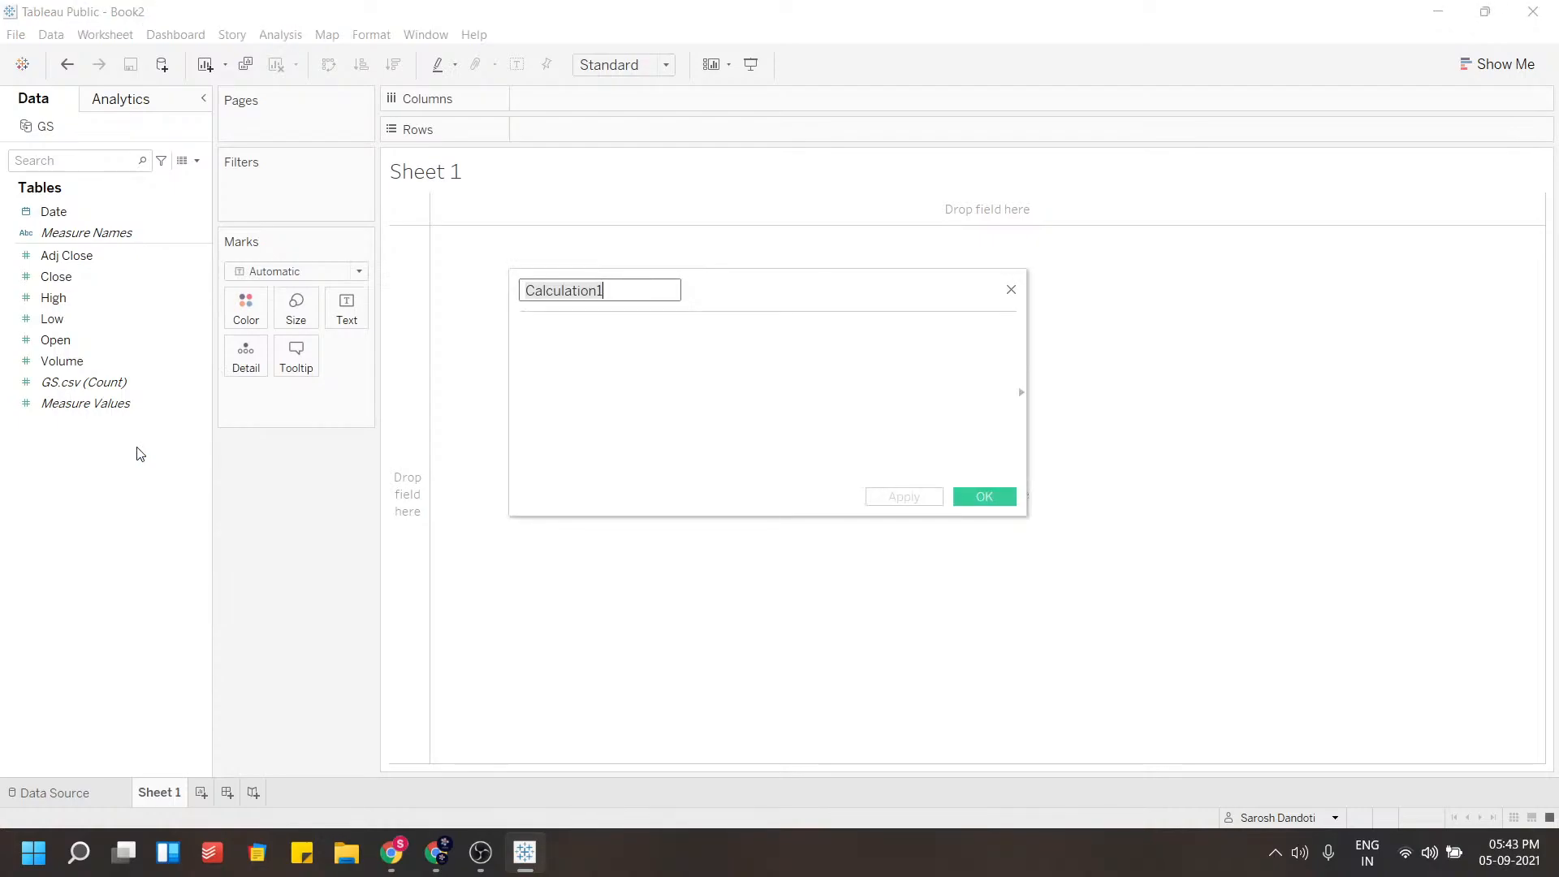
left_click(591, 363)
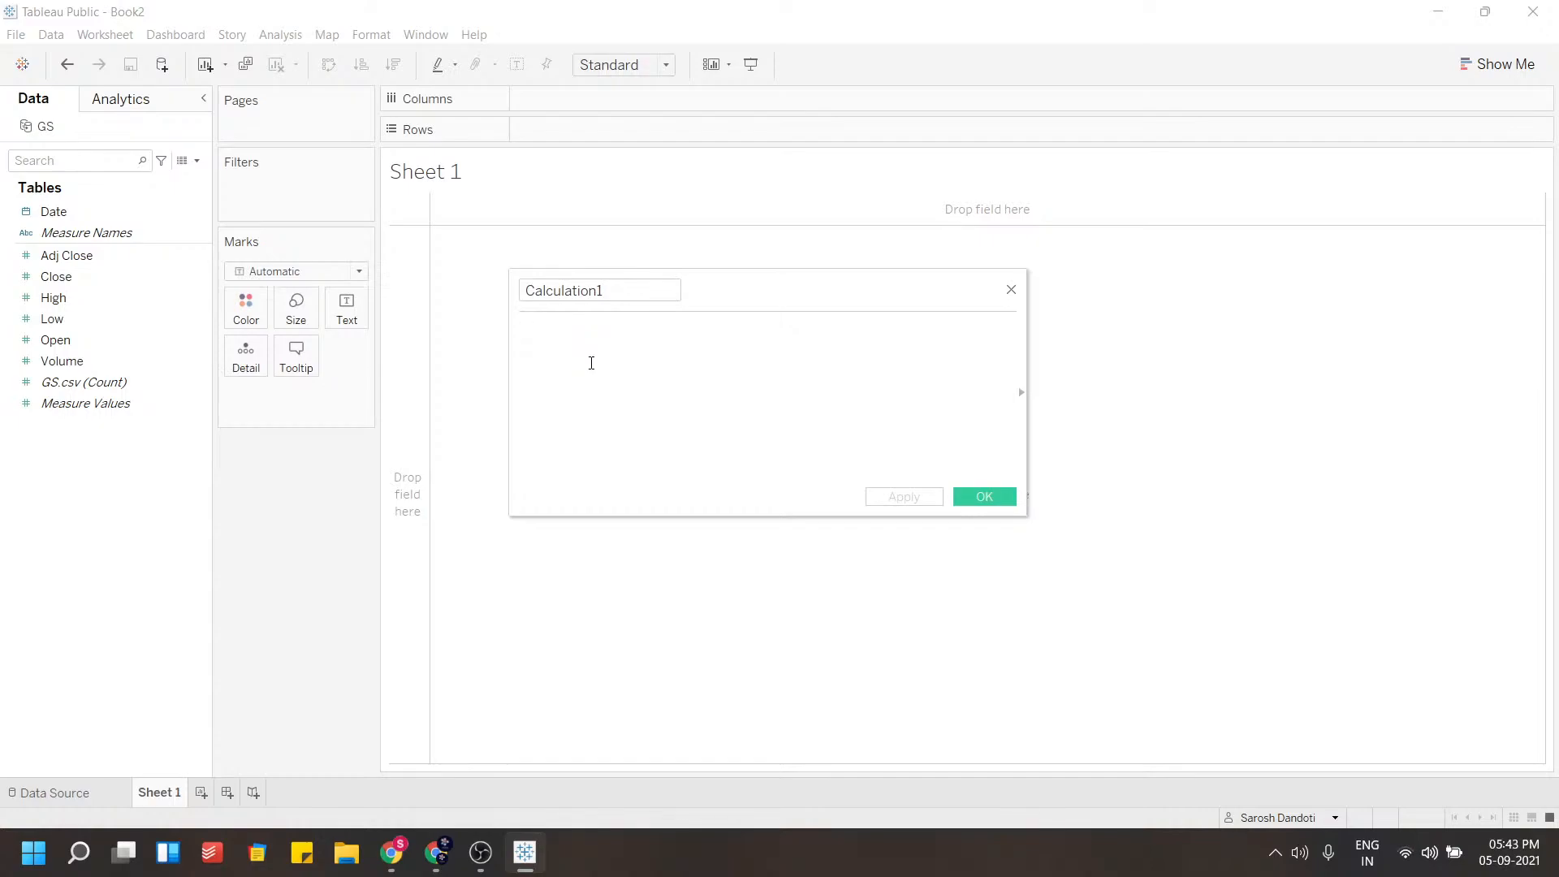
type("[Hig")
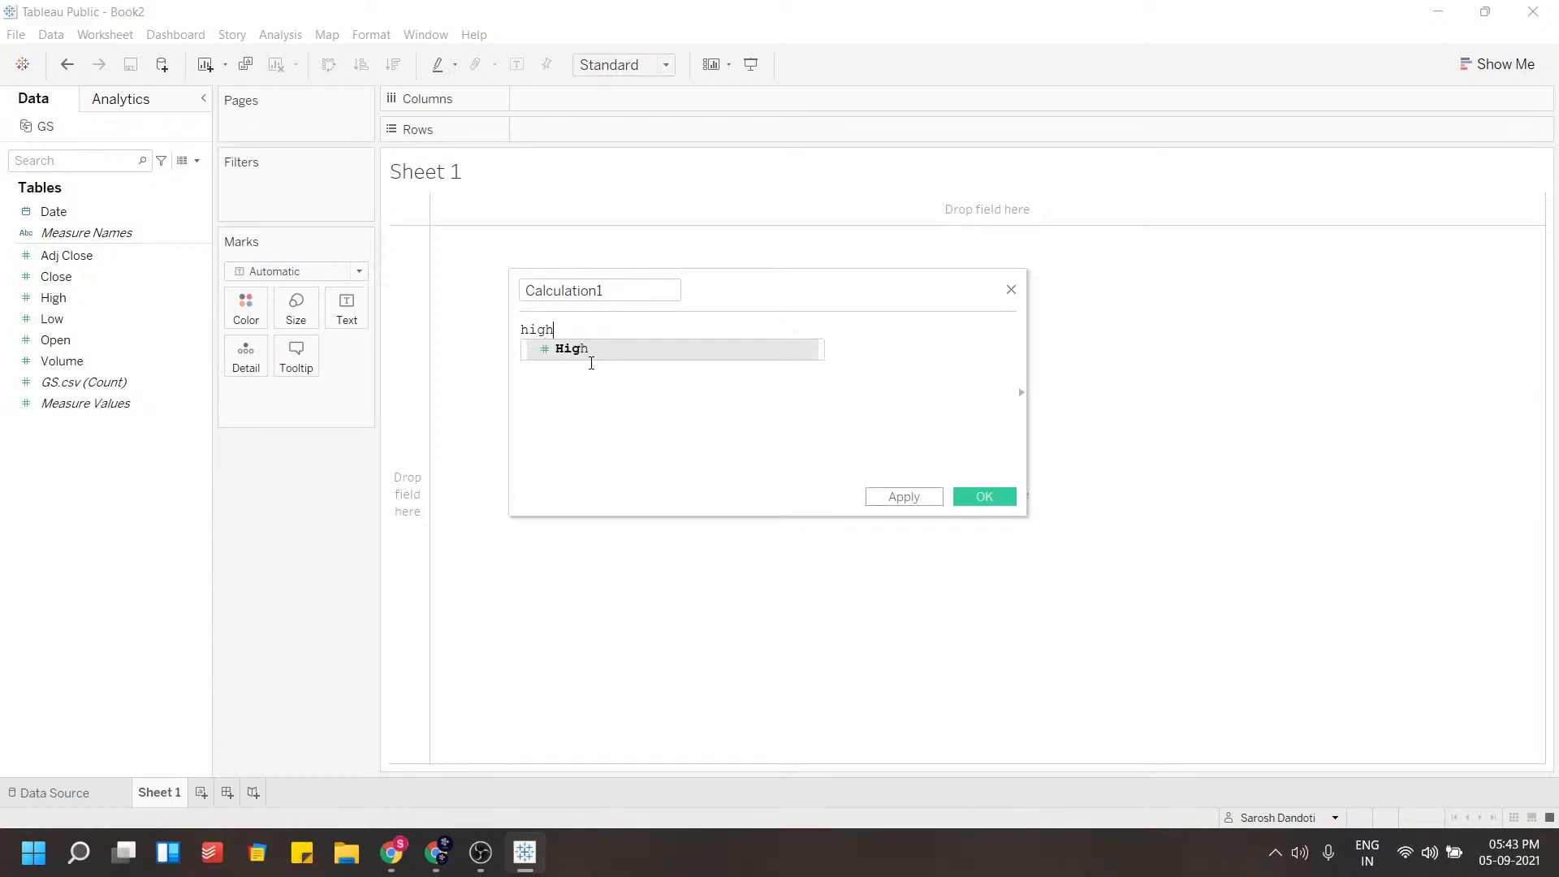
key("Return")
type("- ")
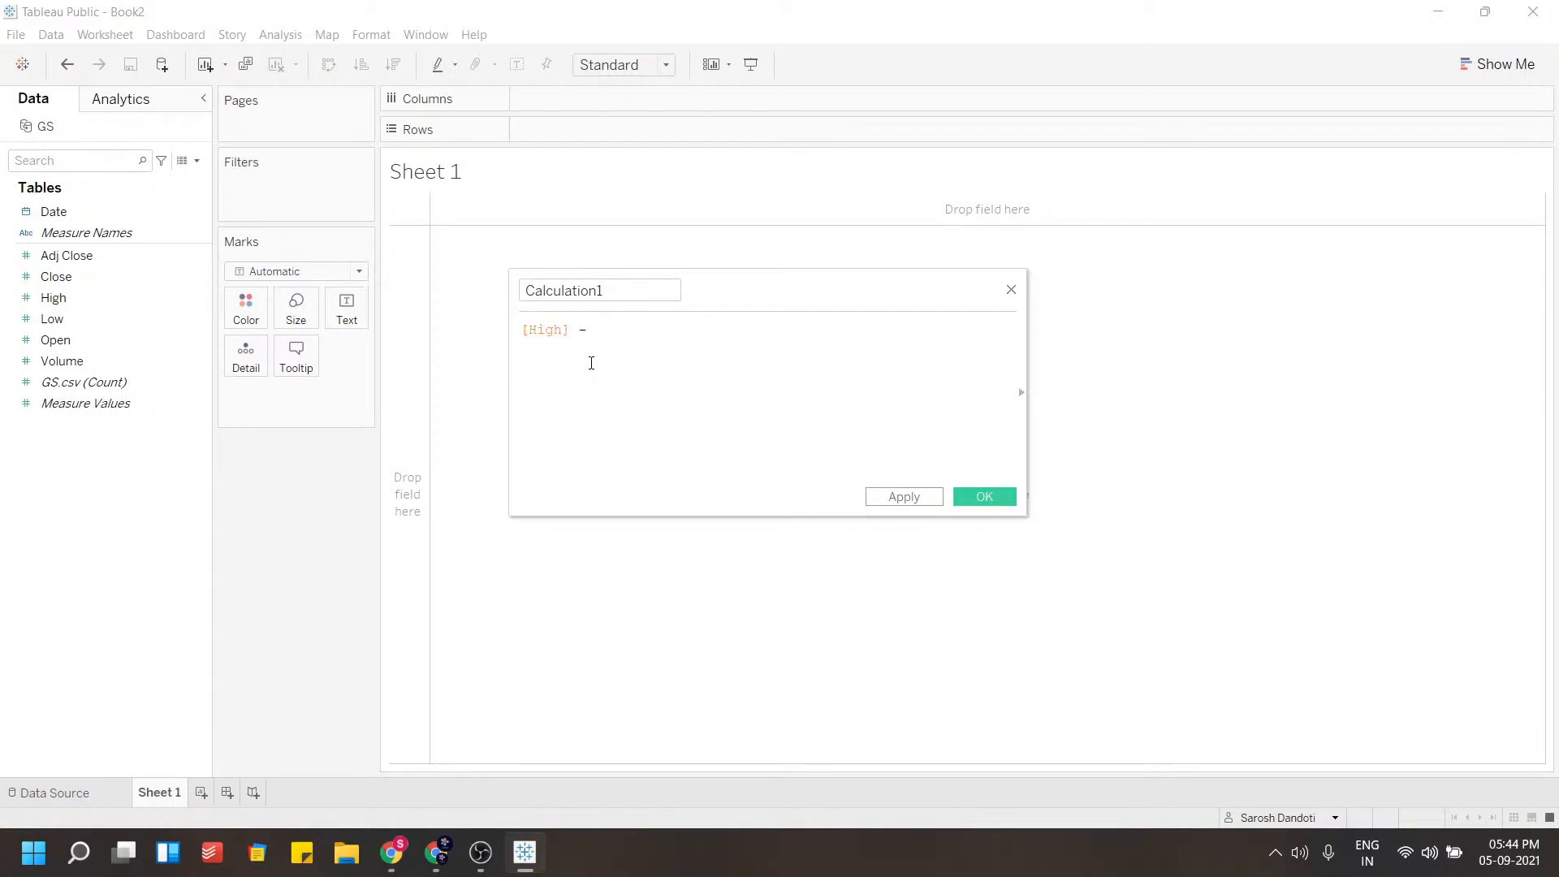
type("ow")
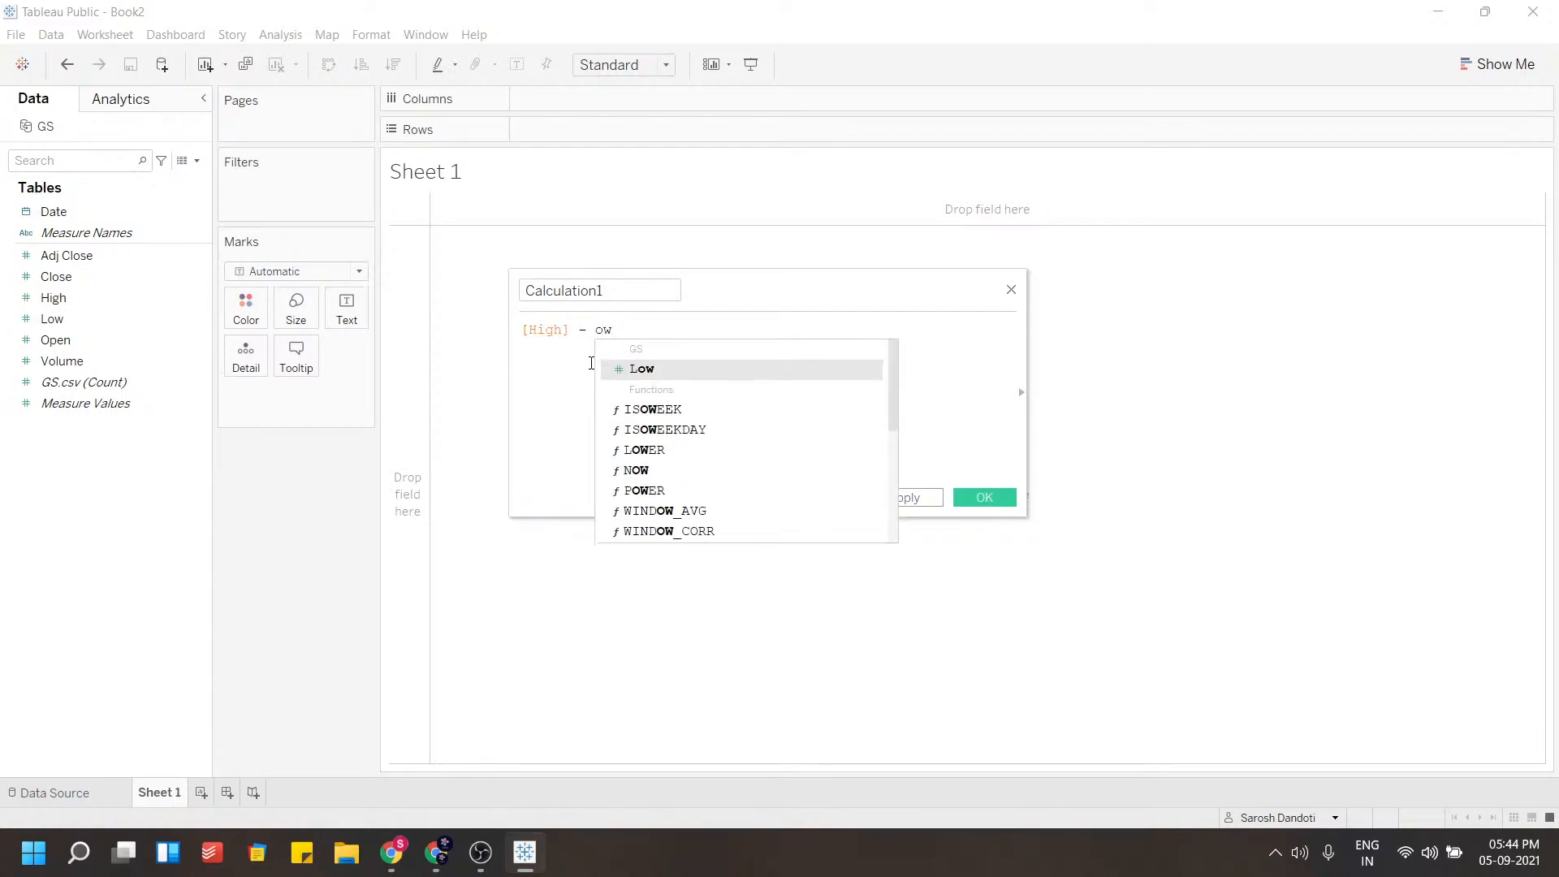
key("Return")
type(")")
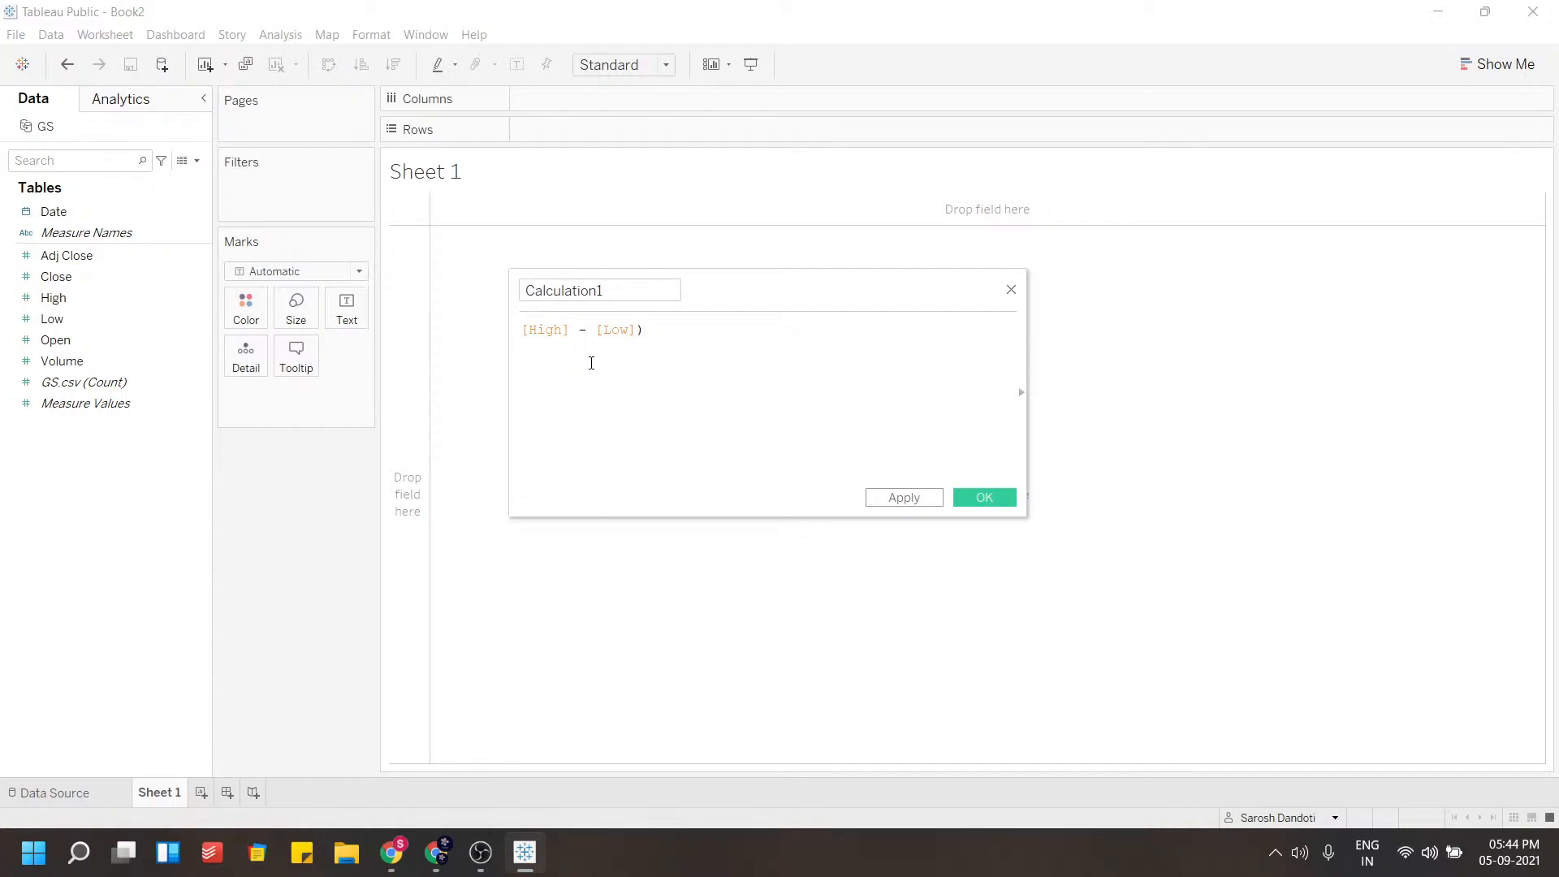
key("BackSpace")
type(")")
key("Home")
type("(")
left_click(660, 332)
type("/ (high")
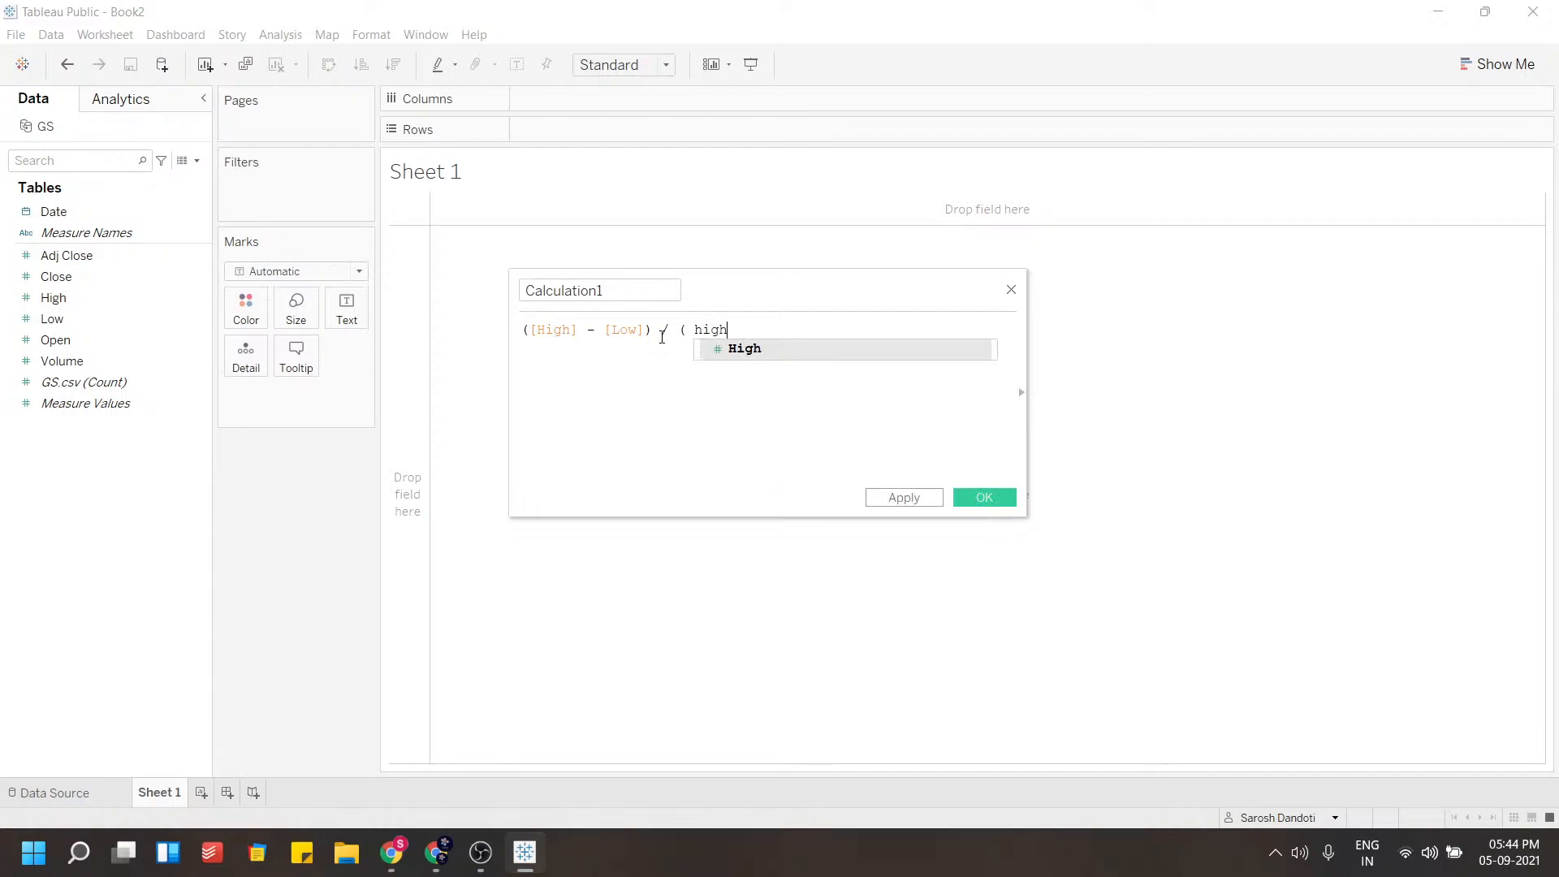
key("Return")
type("+ low")
key("Return")
type(")")
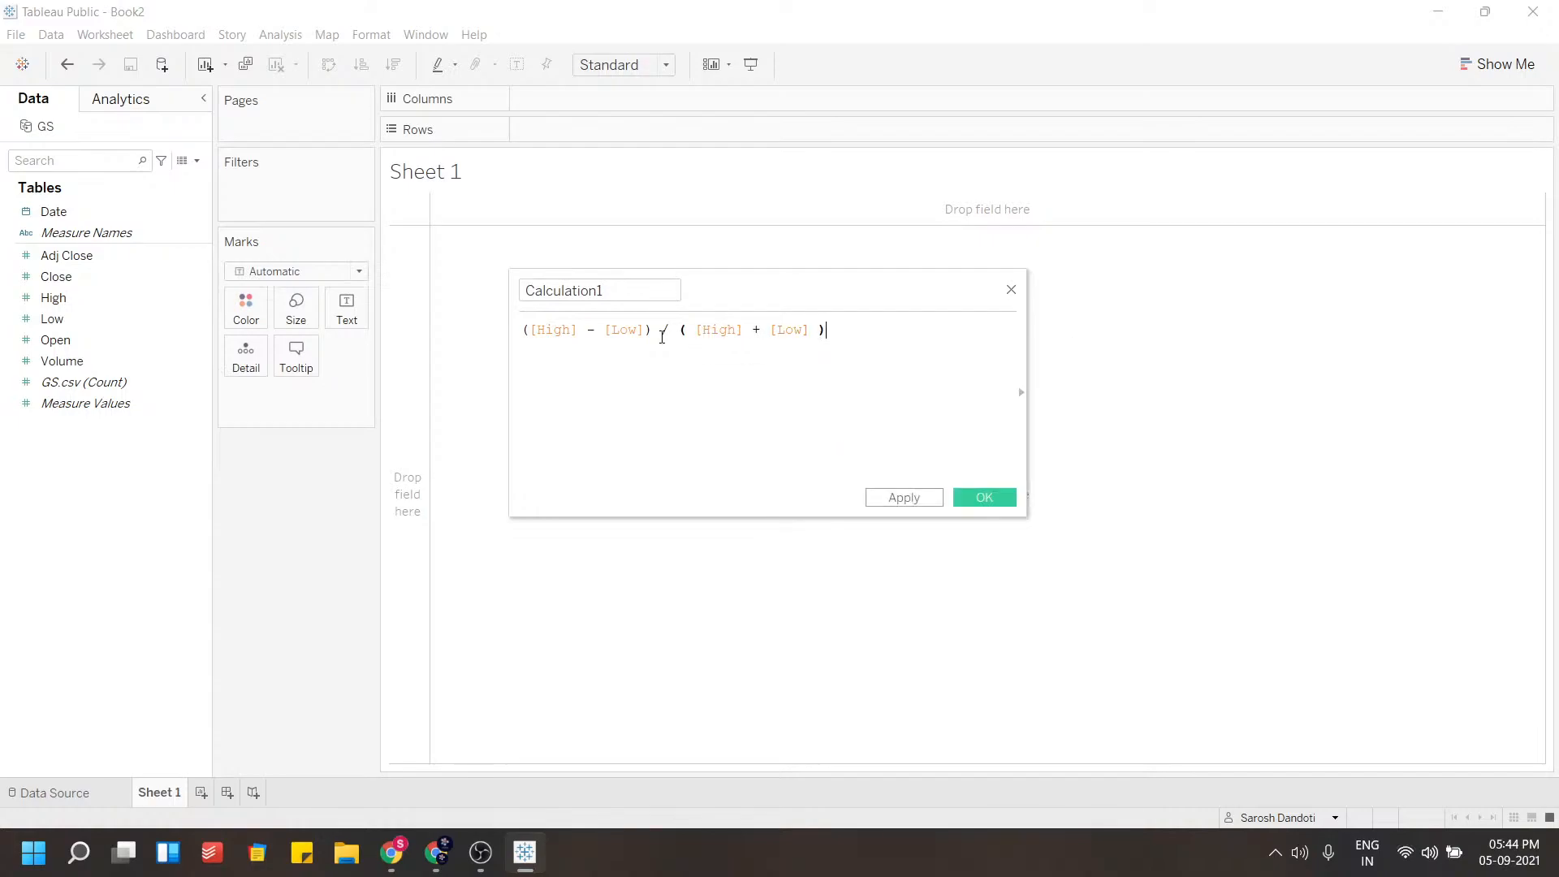
type(" )")
key("Home")
key("super+Tab")
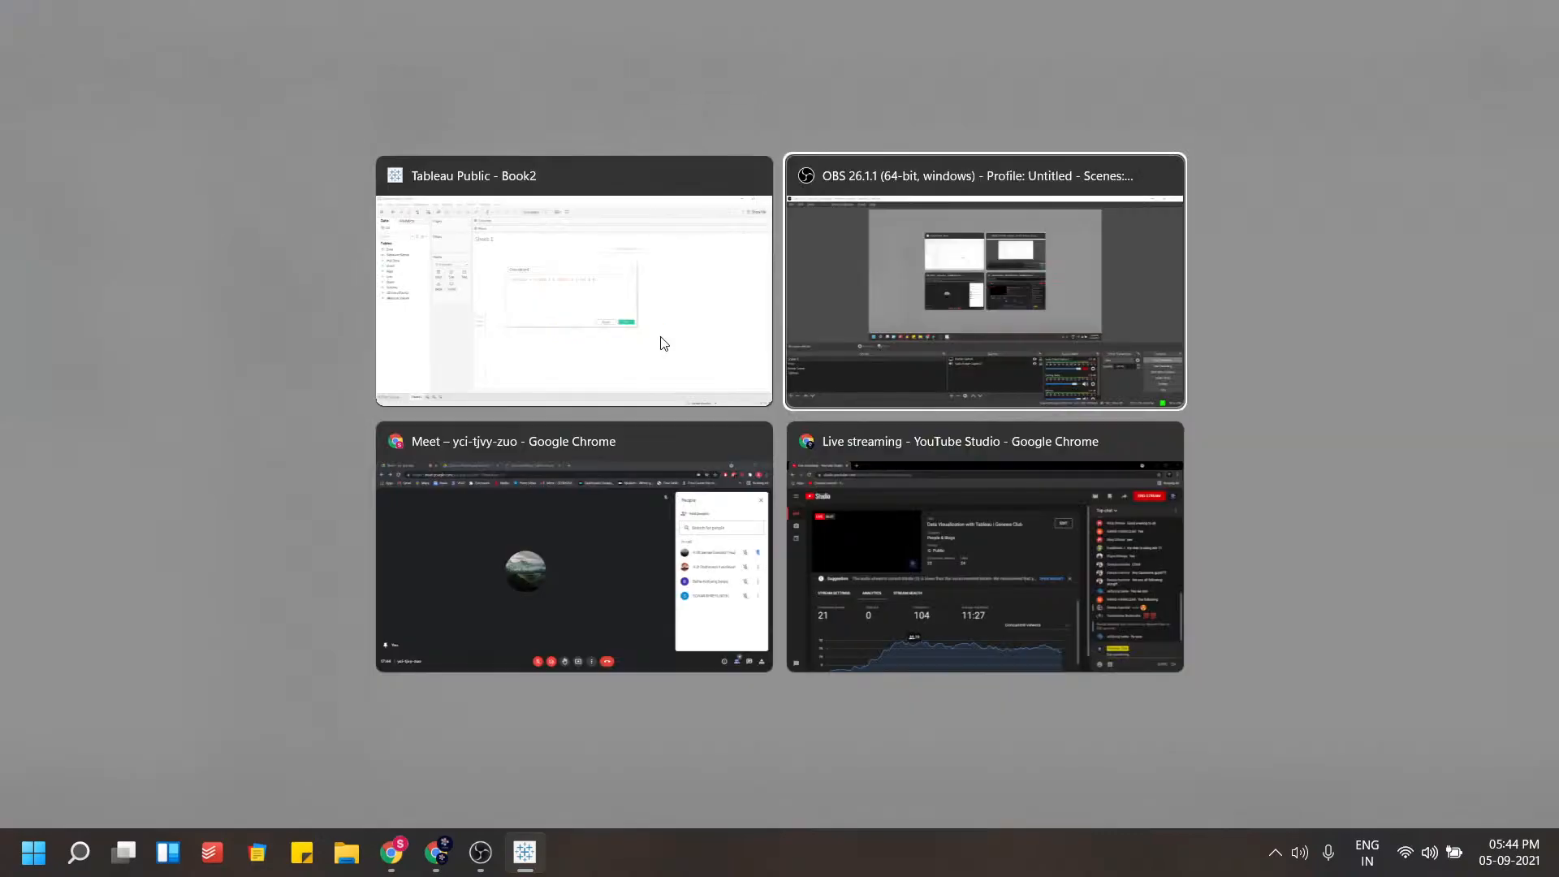
left_click(660, 565)
left_click(638, 795)
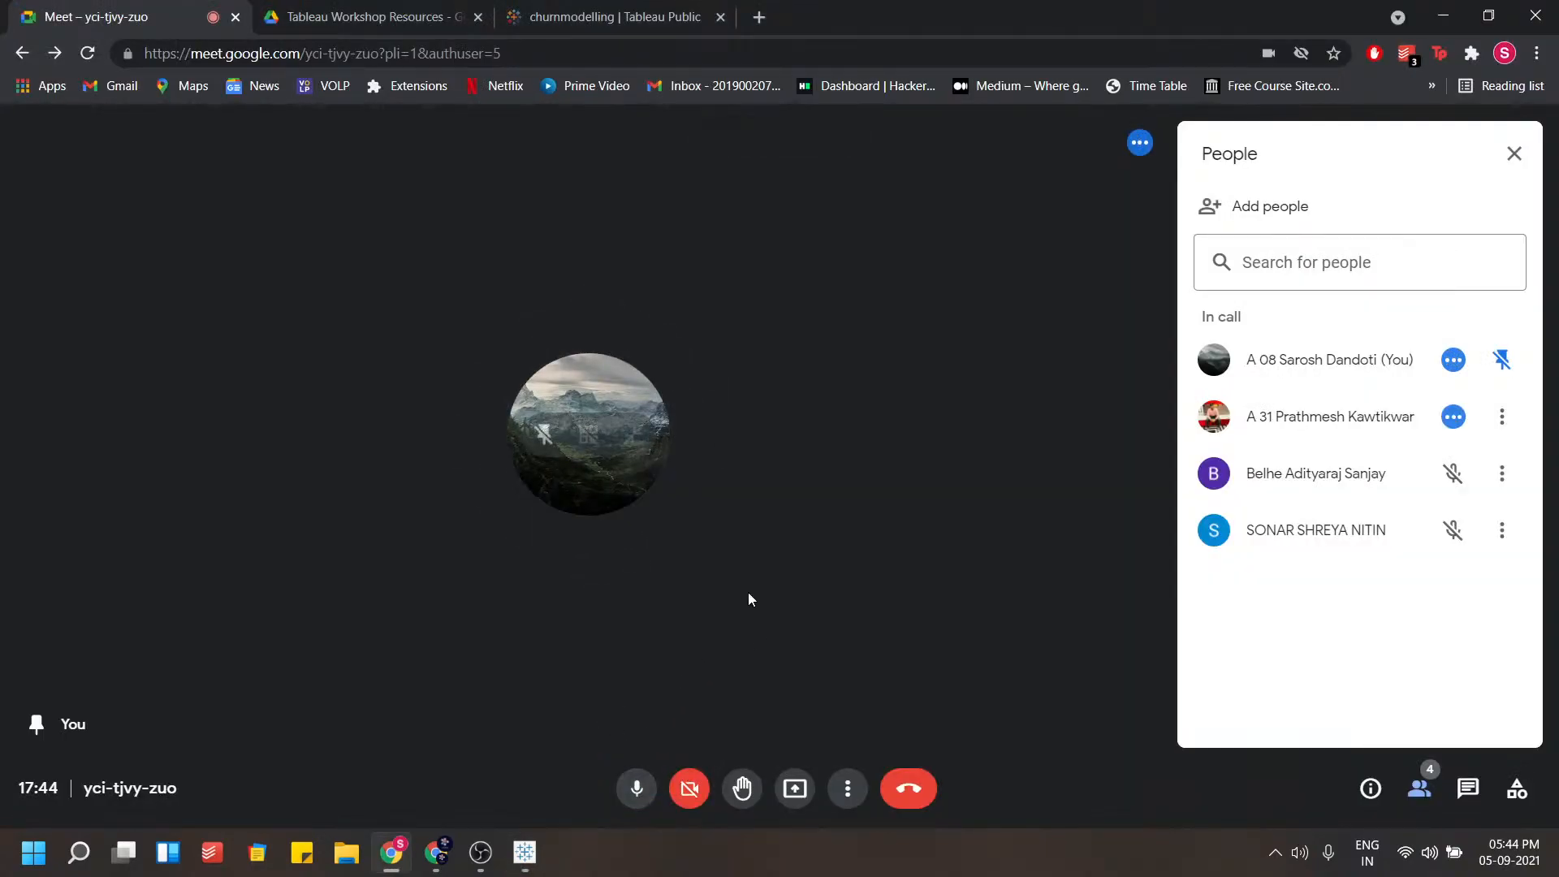
key("super+Tab")
key("Return")
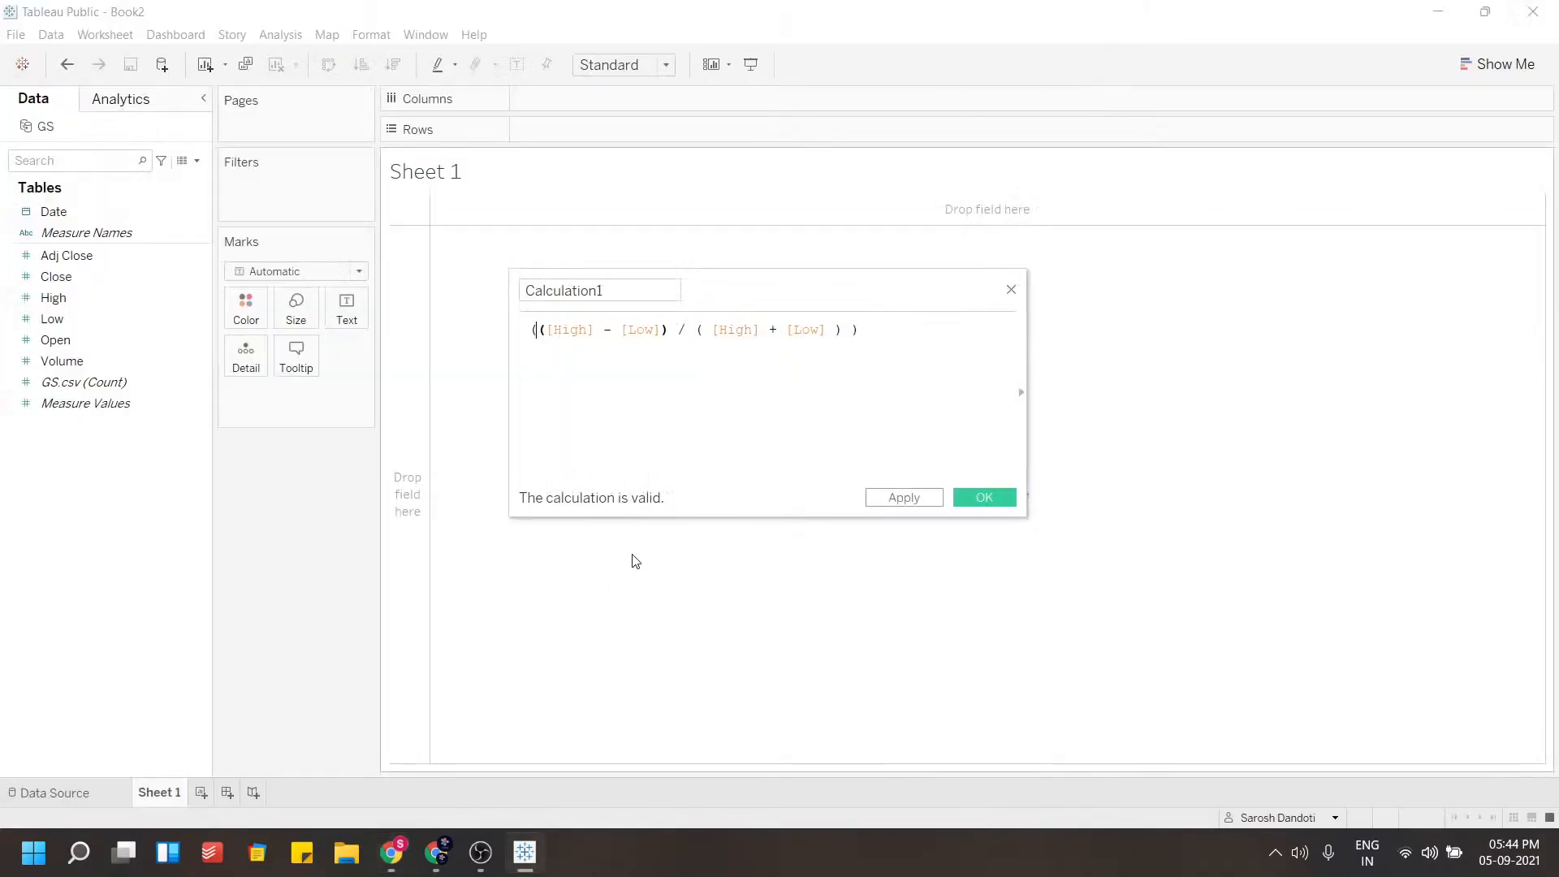
key("alt+Tab")
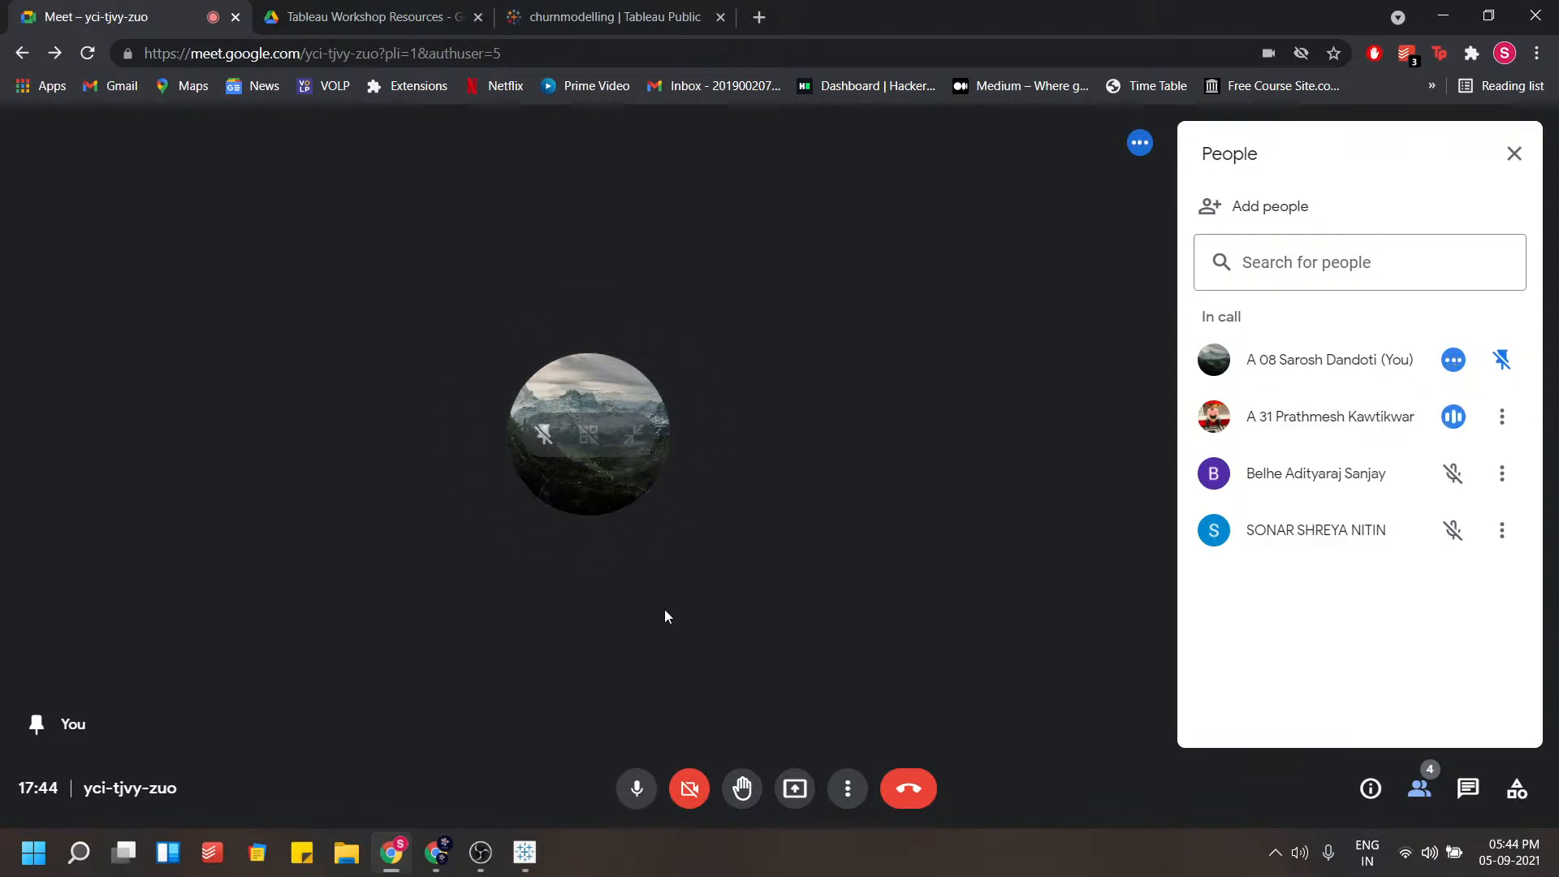
left_click(480, 851)
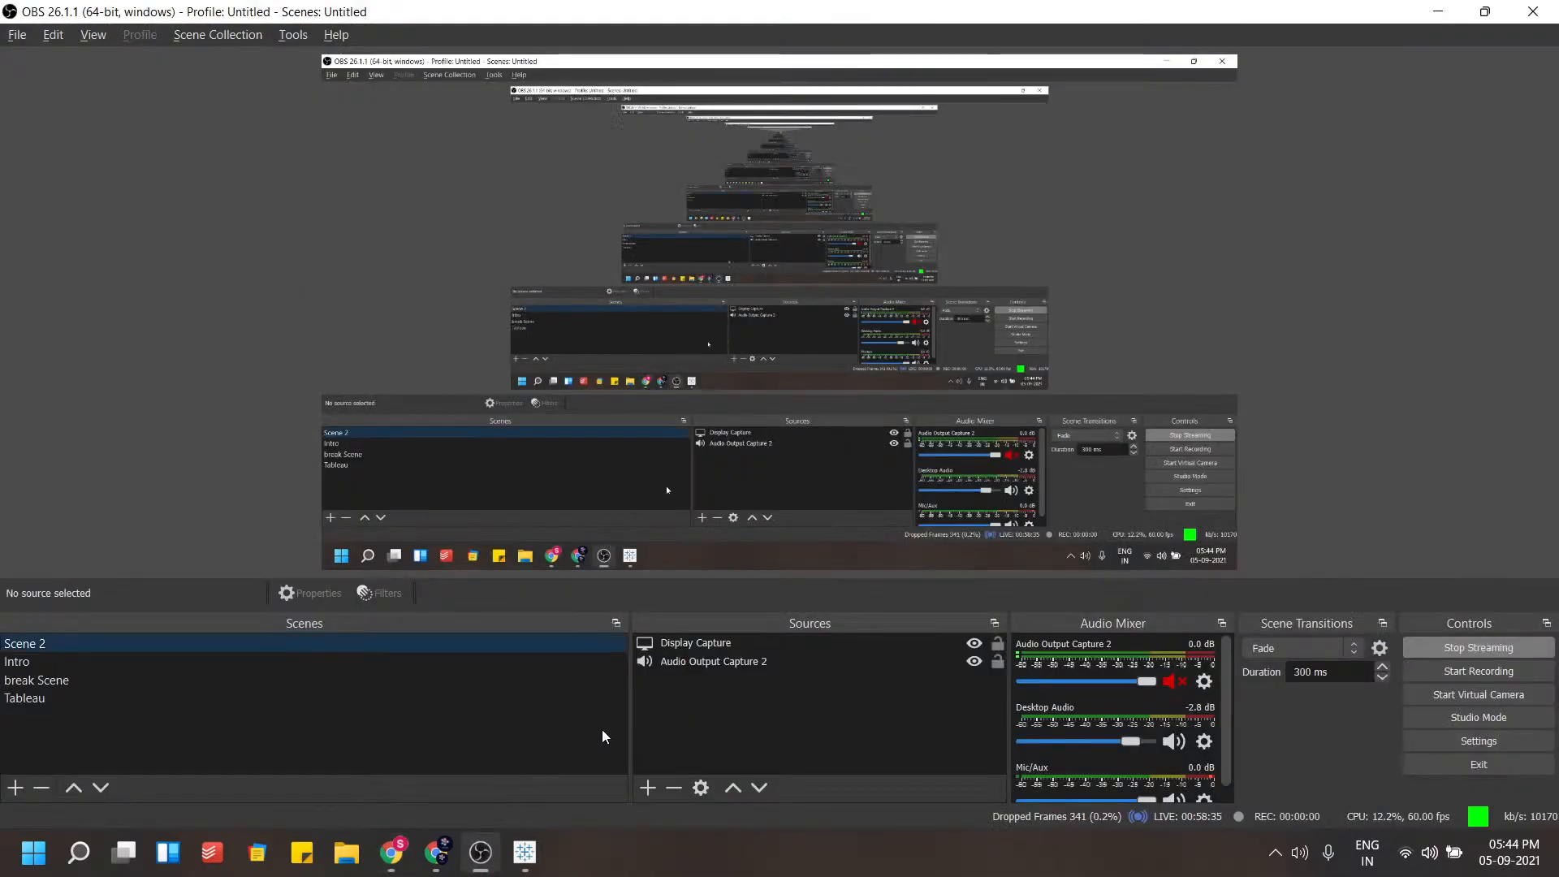
scroll(1070, 700, "down", 1)
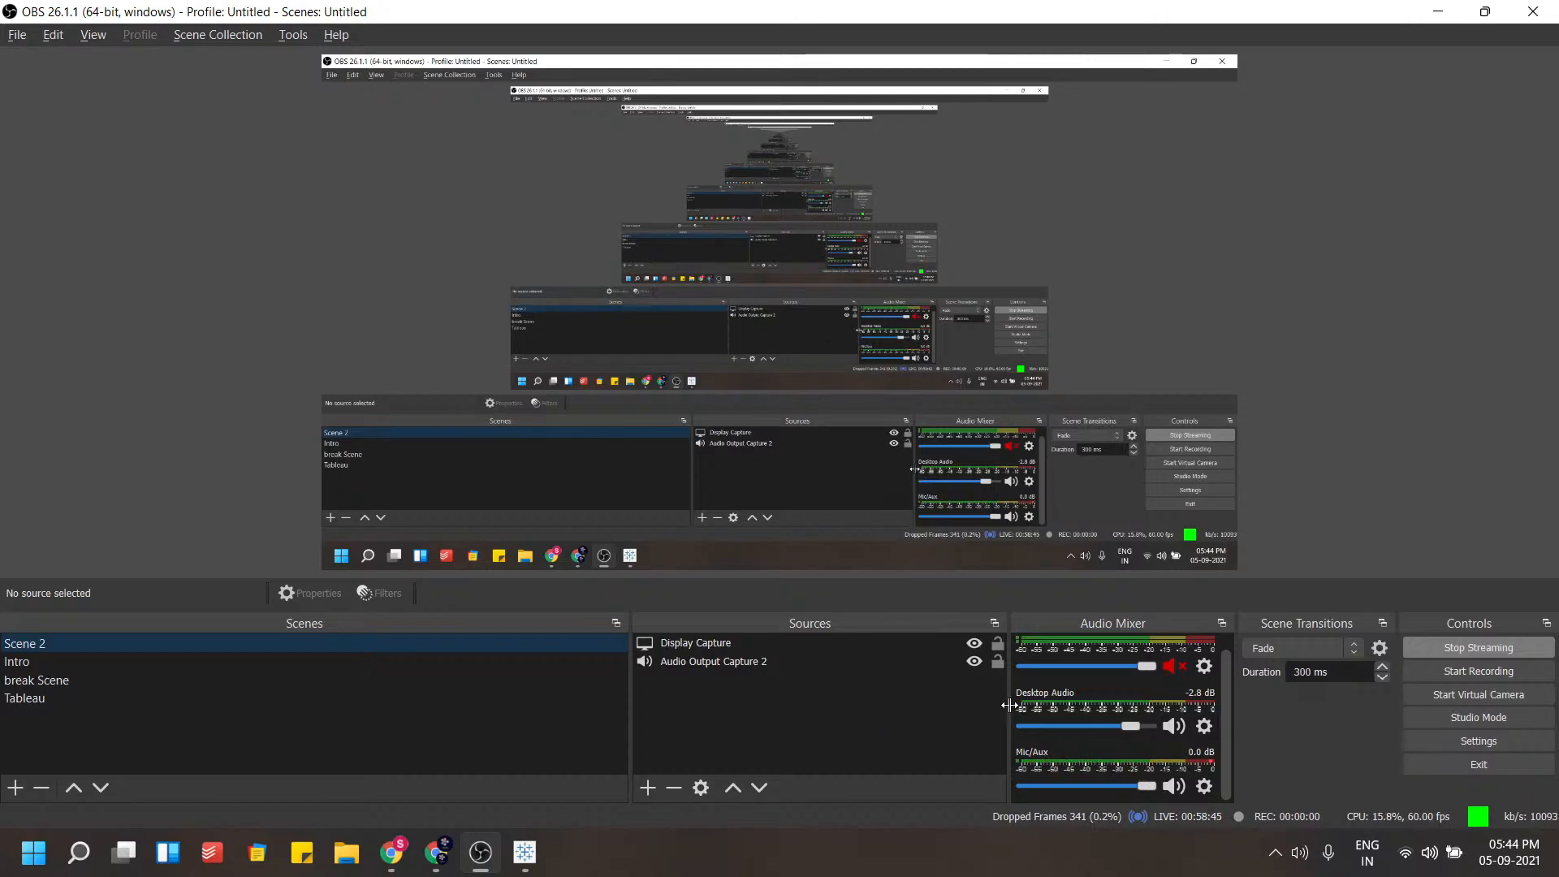
left_click_drag(1008, 705, 940, 705)
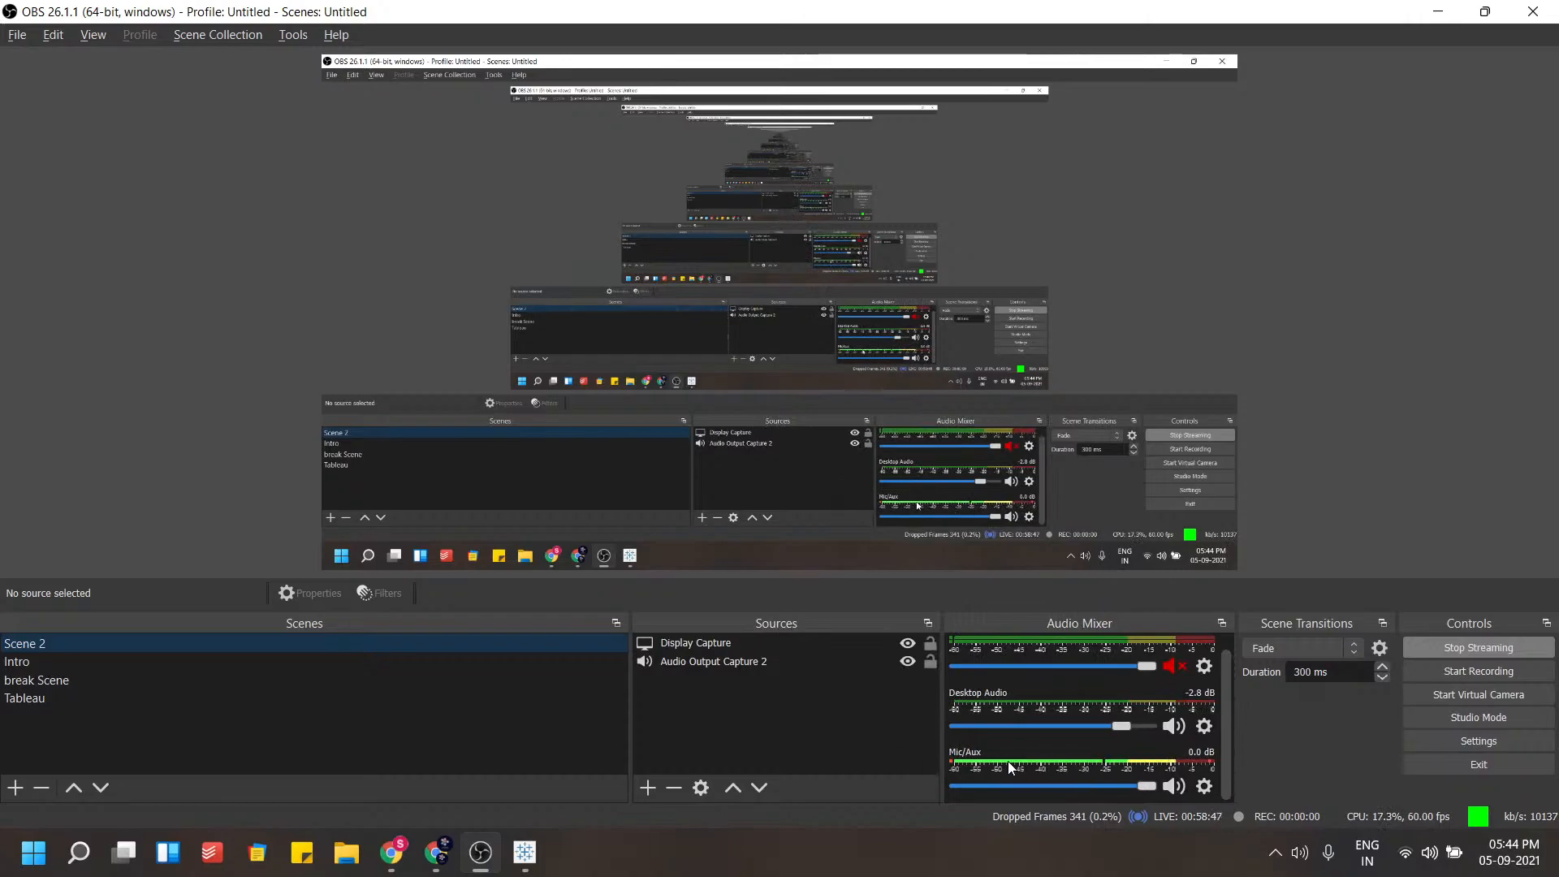
key("alt+Tab")
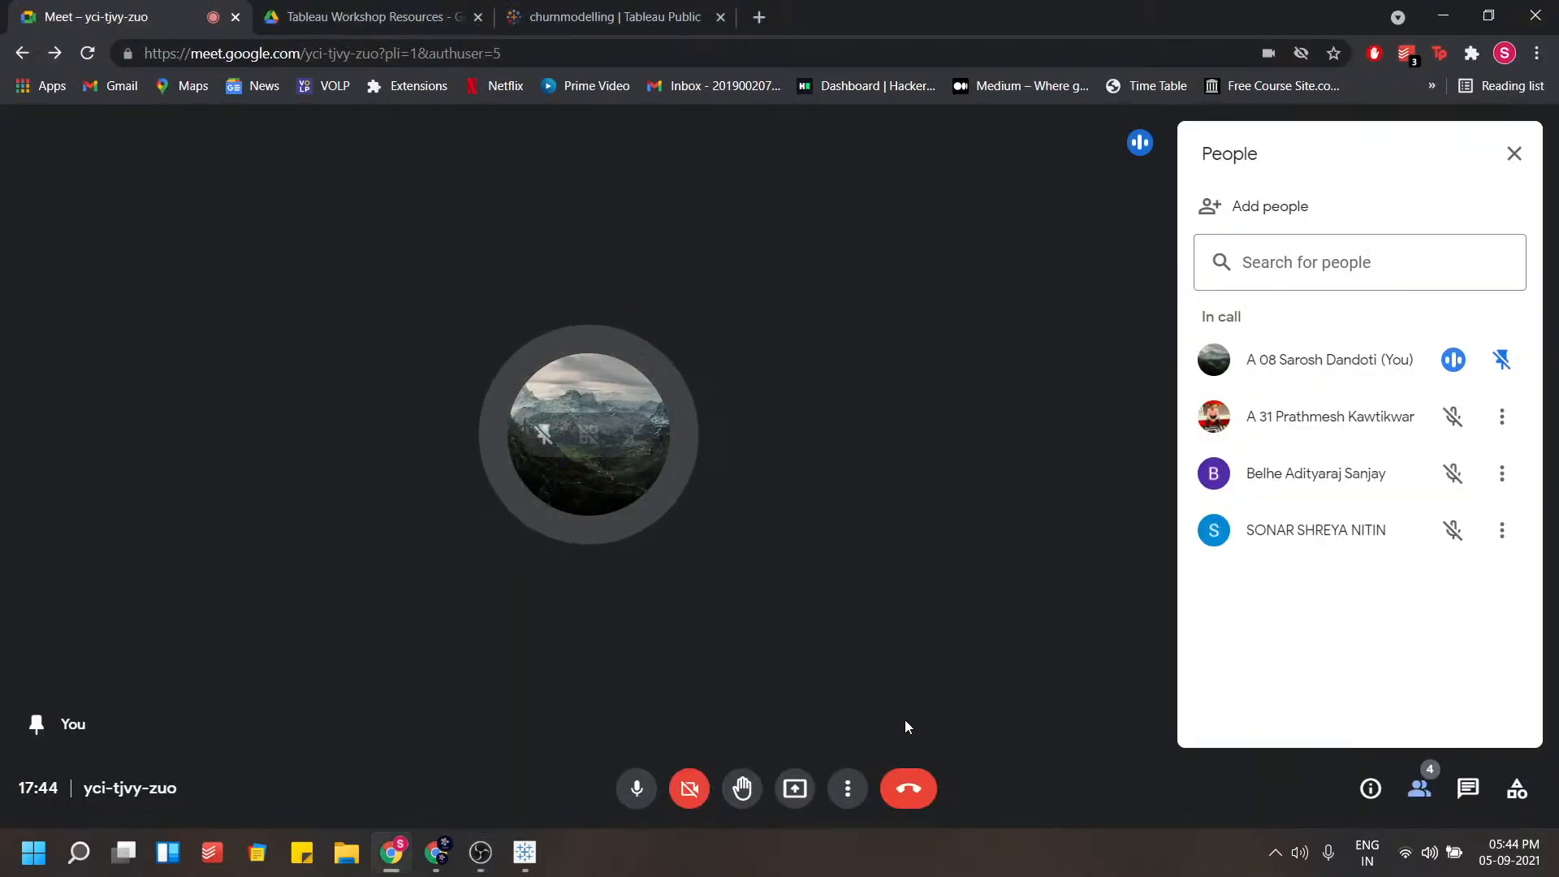
key("alt+Tab")
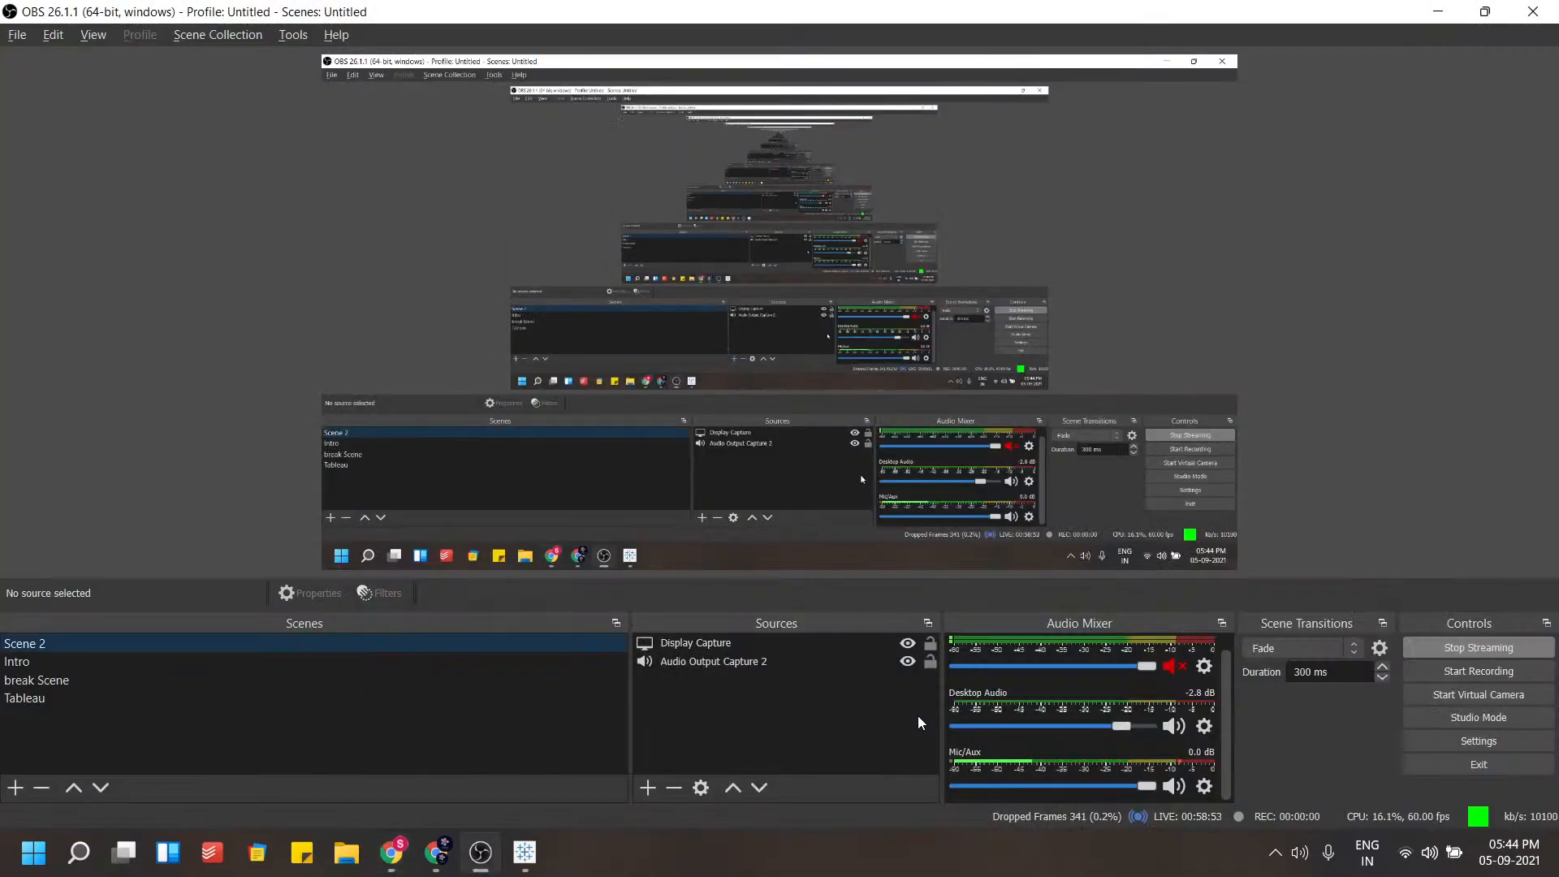
key("alt+Tab")
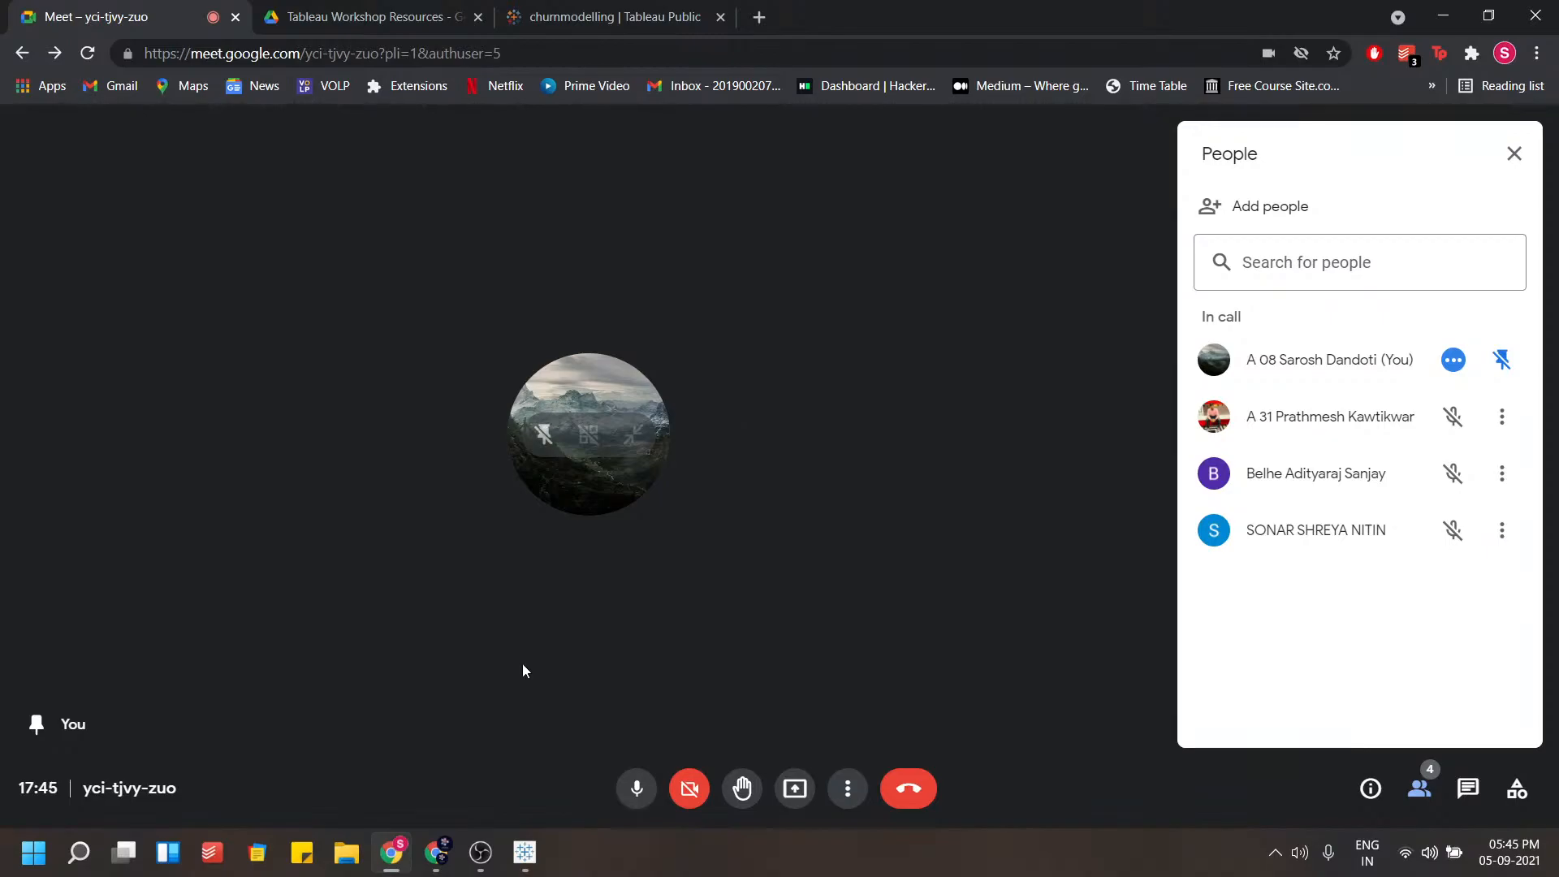
Mute the microphone in the Google Meet call, then switch back to the Tableau Public window
left_click(439, 852)
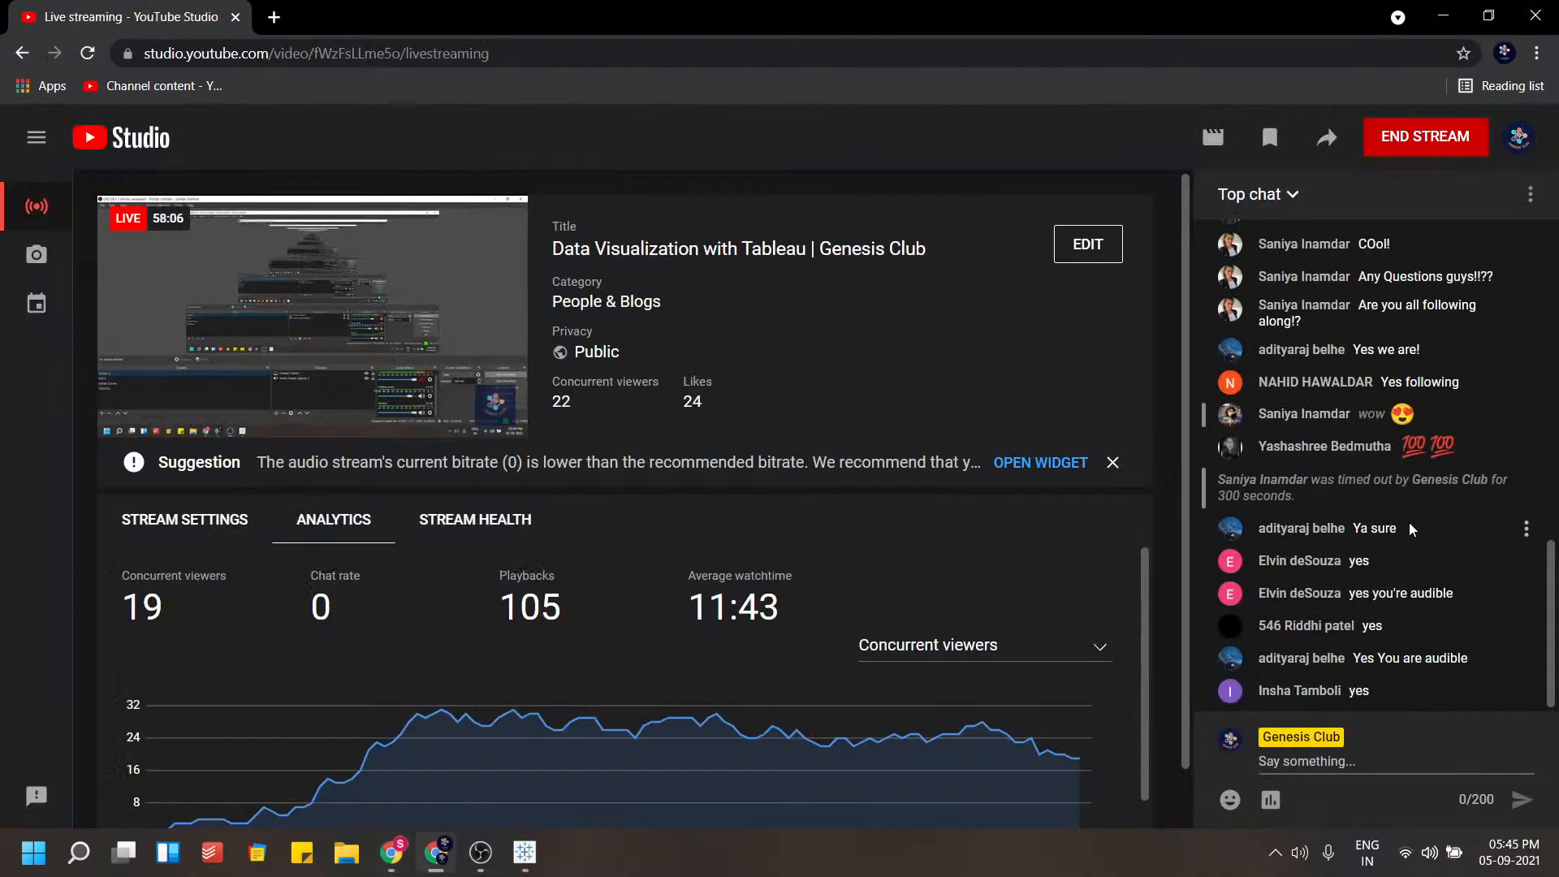
left_click(391, 852)
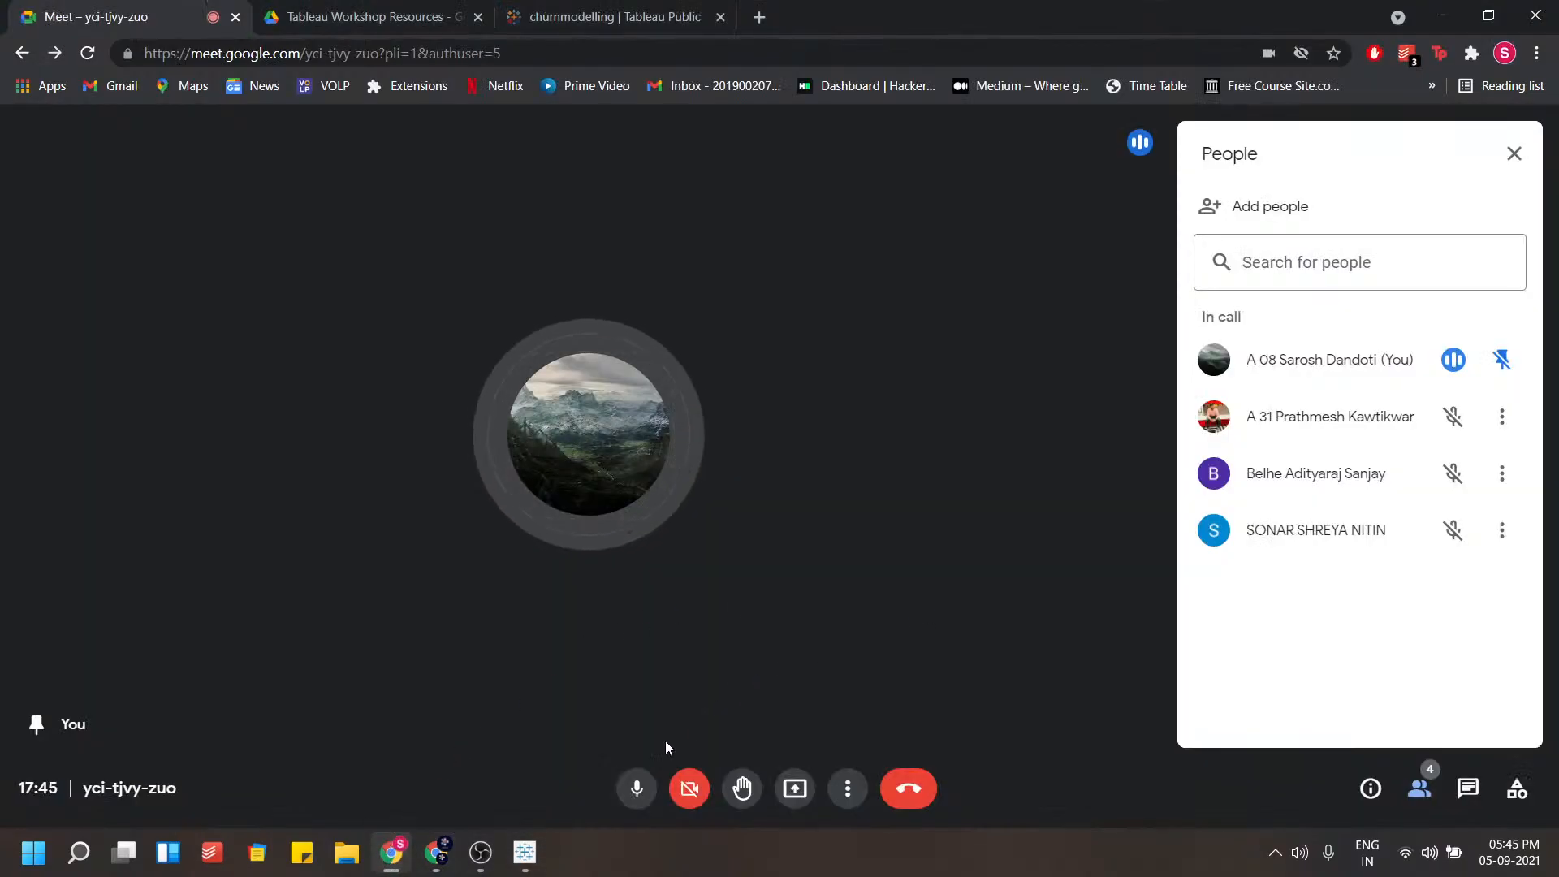
left_click(635, 787)
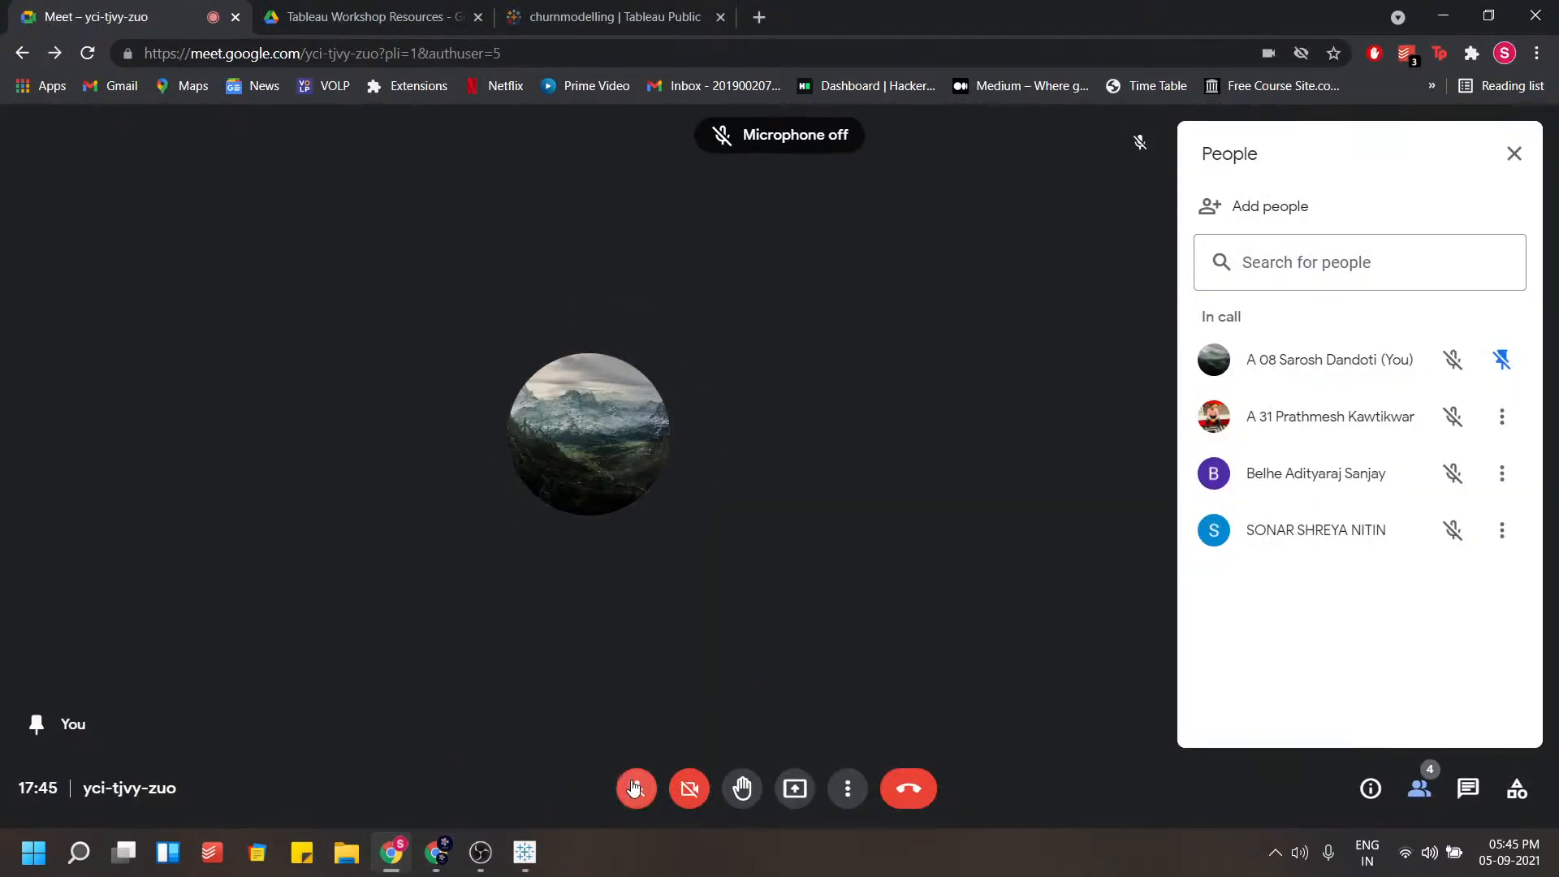
left_click(525, 852)
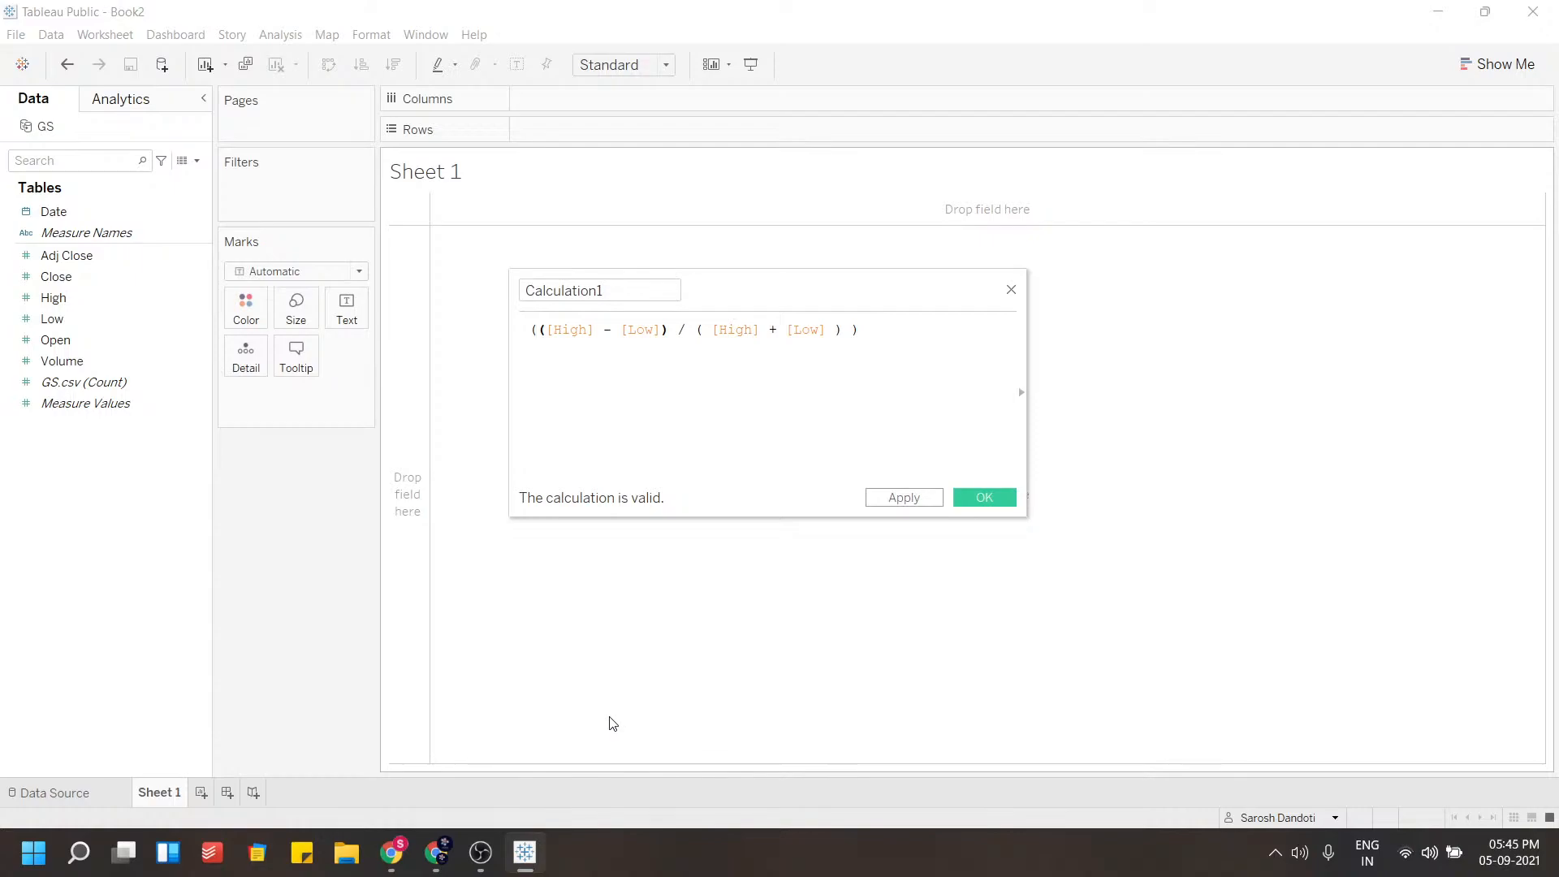
Multiply the formula by 100, name the calculated field % difference, and save it
left_click(868, 334)
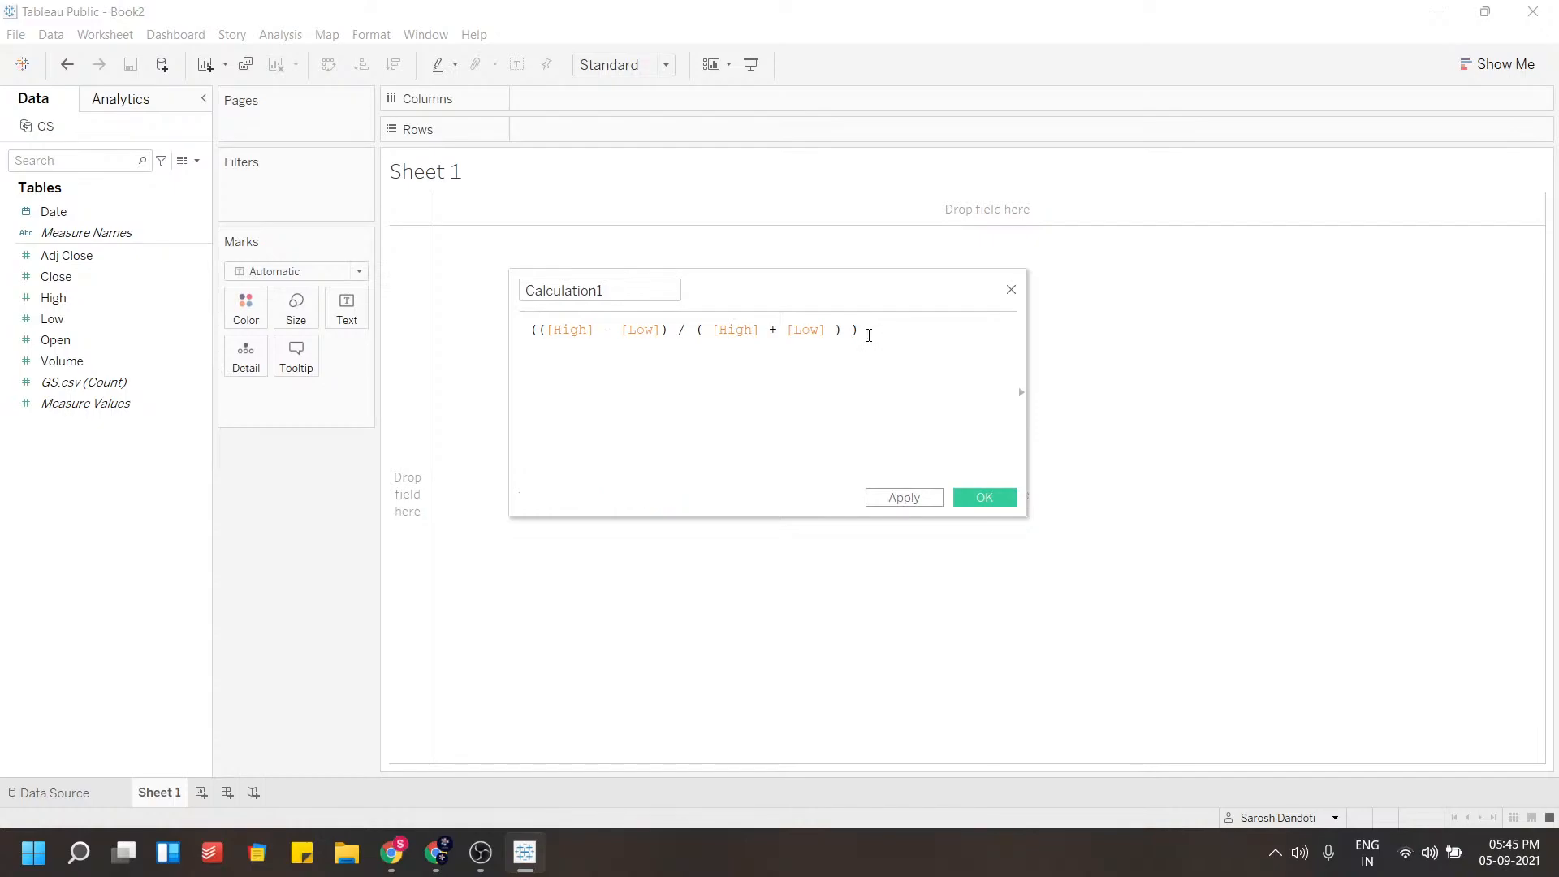
type("* 100")
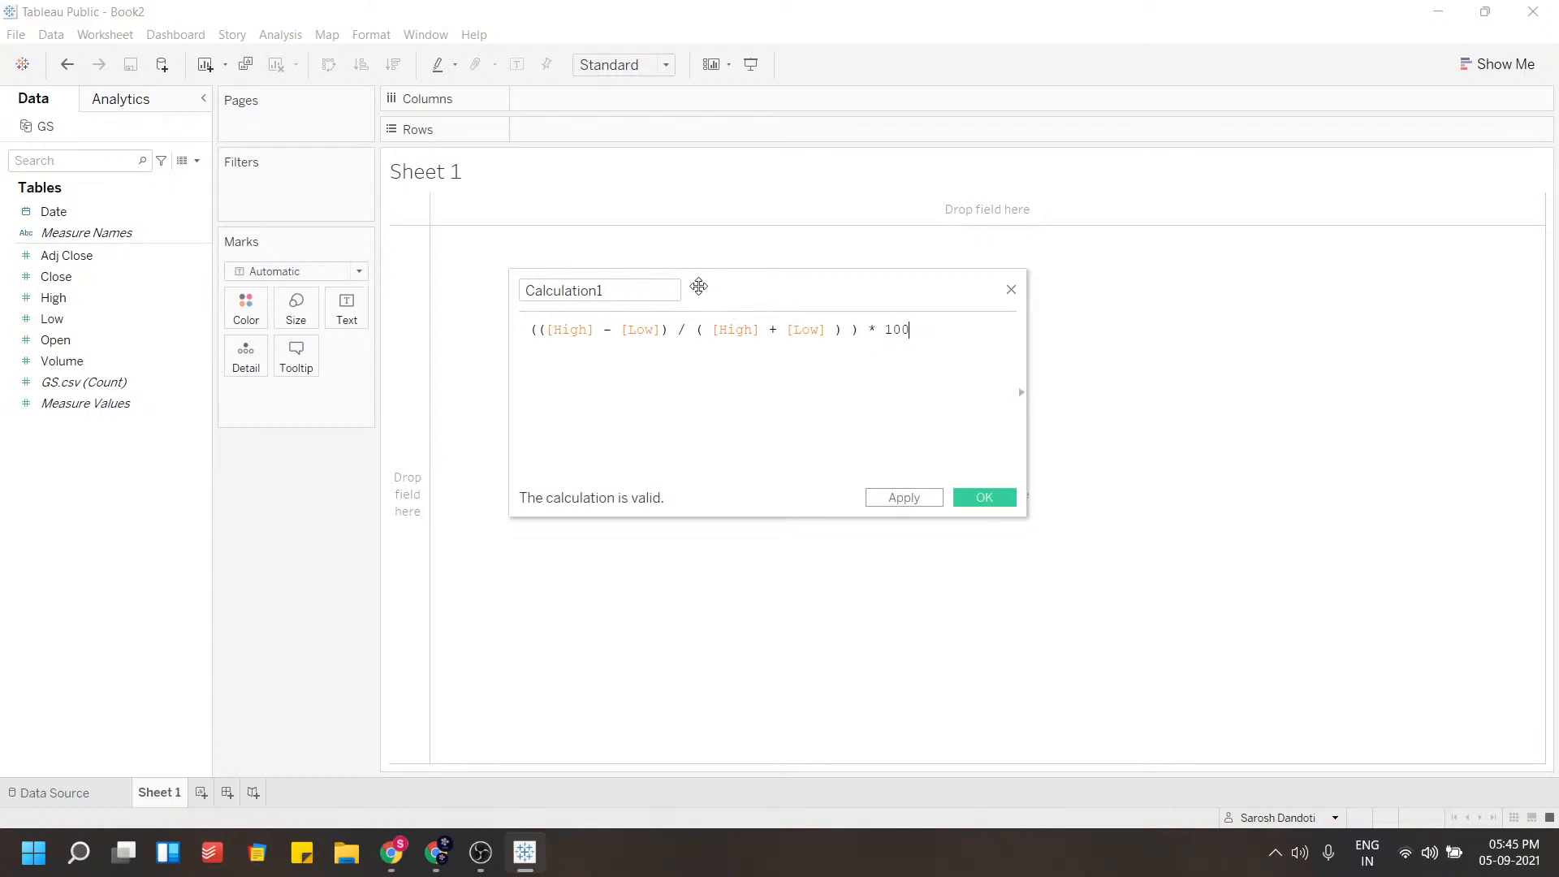
double_click(657, 294)
type("% ")
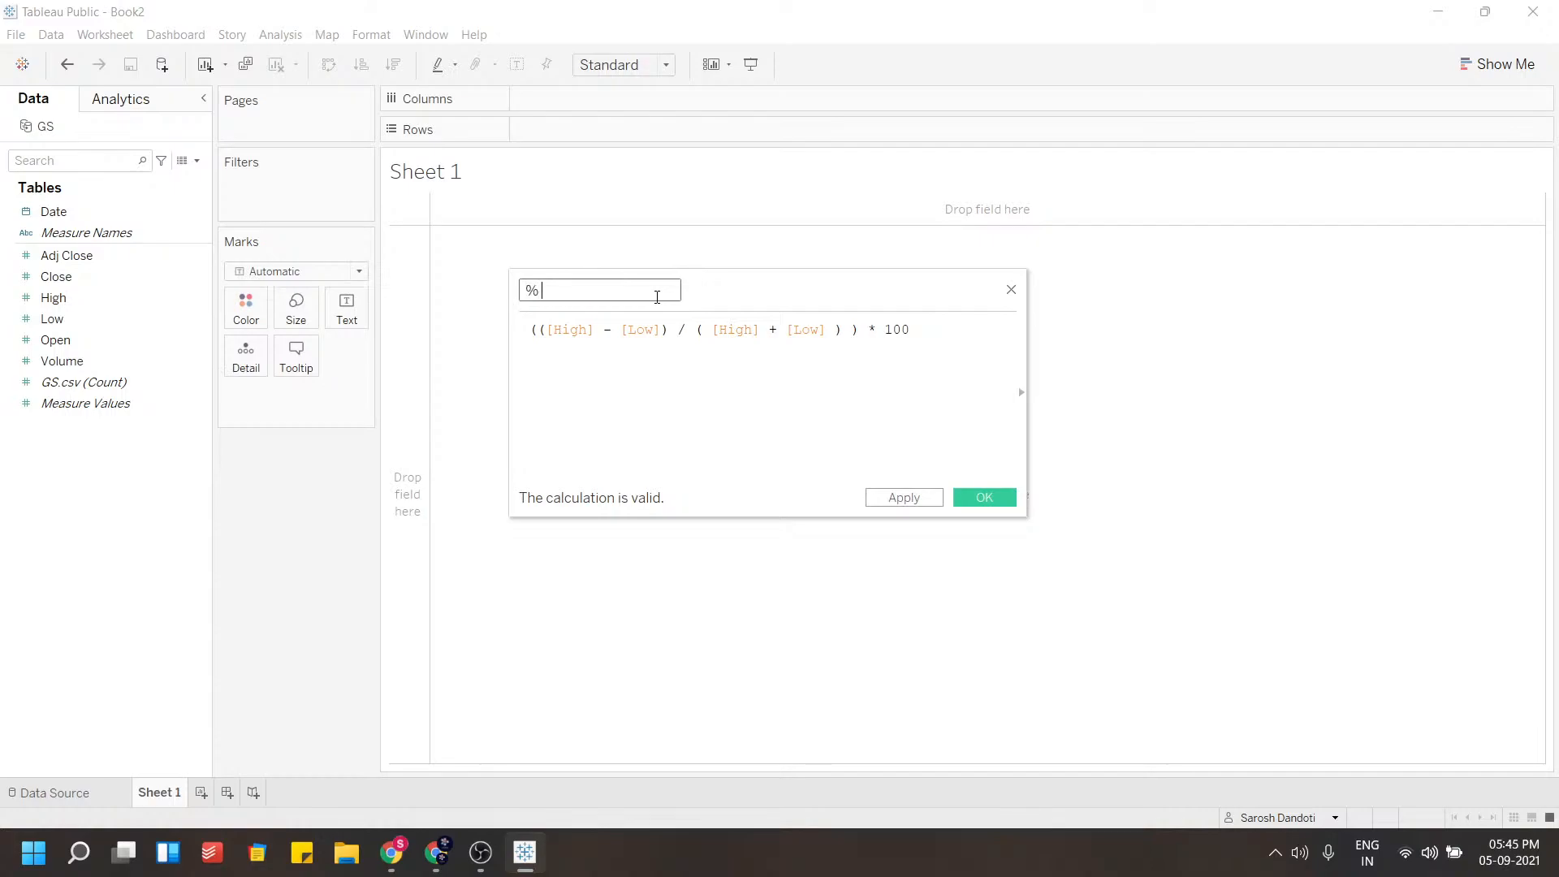
type("difference")
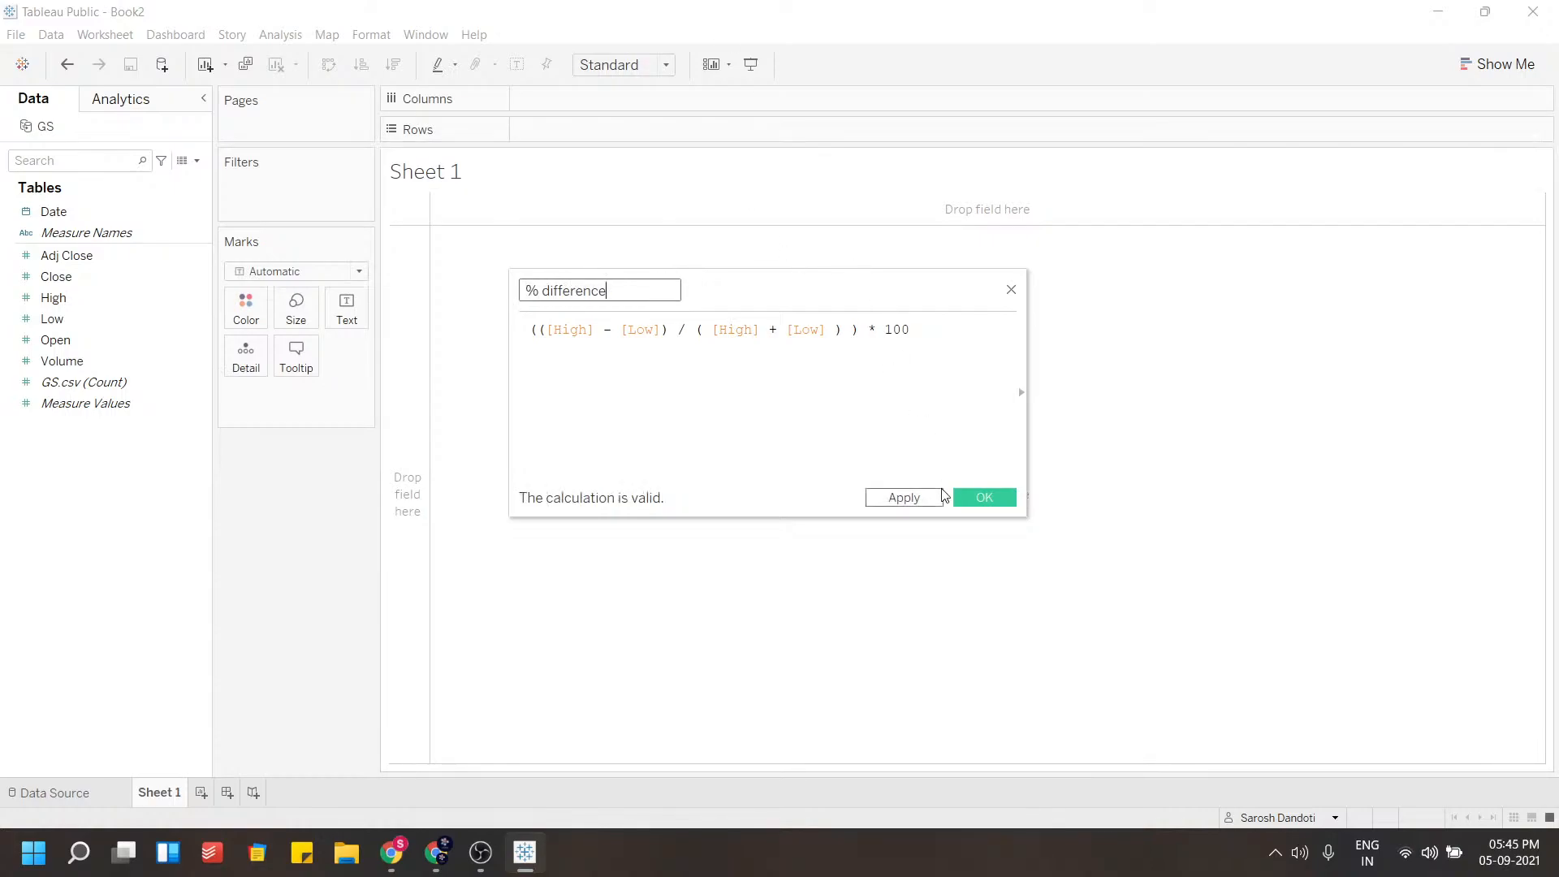
left_click(968, 500)
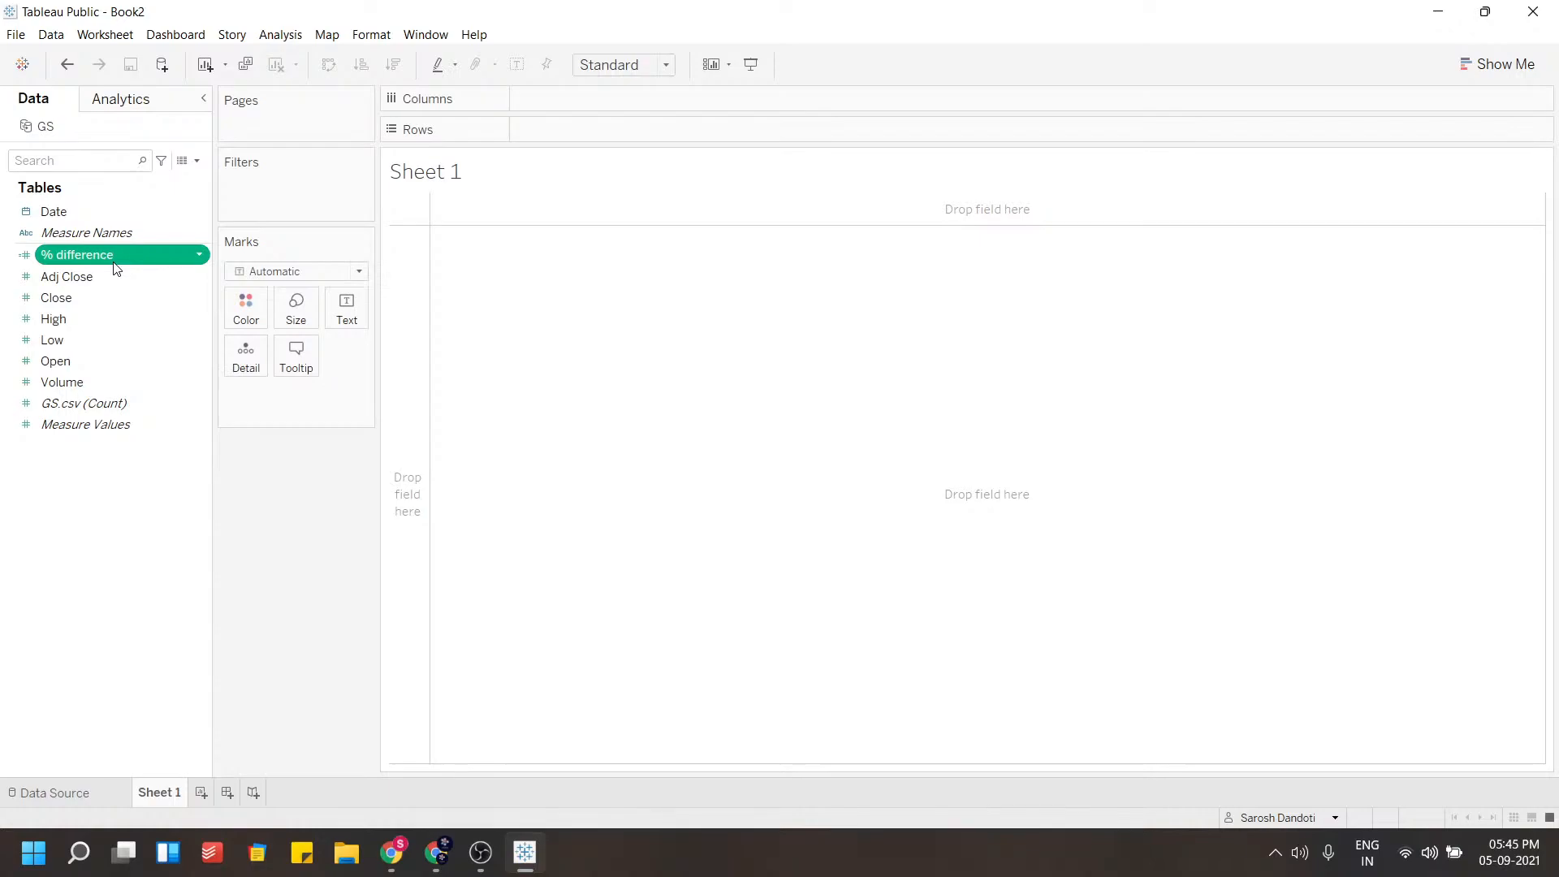
View the underlying data rows for the % difference field, comparing its values against High and Low
right_click(192, 251)
left_click(236, 637)
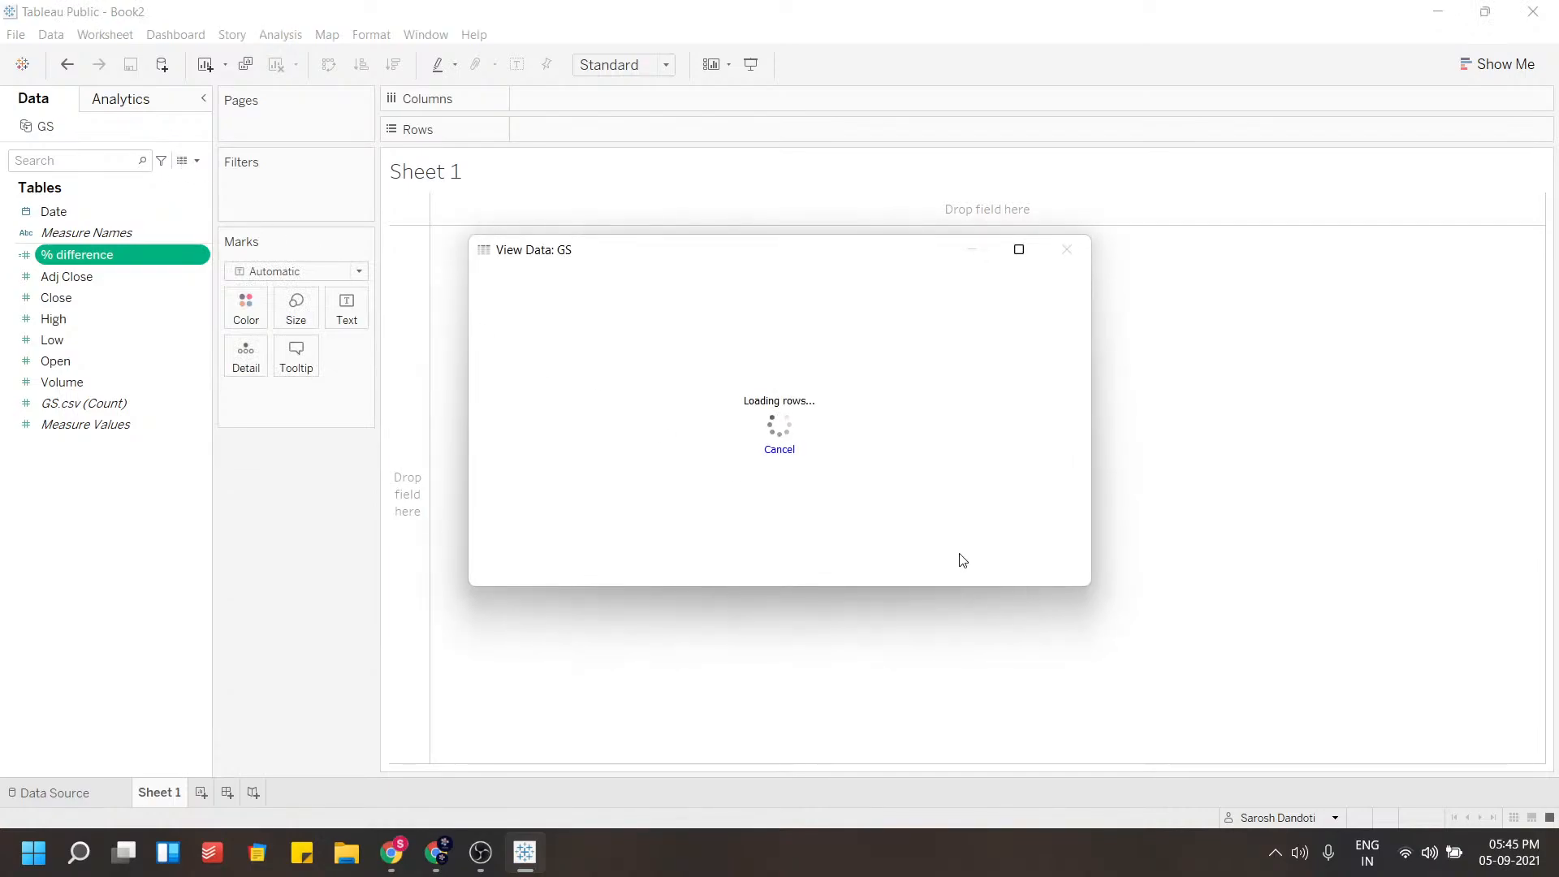
left_click_drag(1096, 466, 1109, 465)
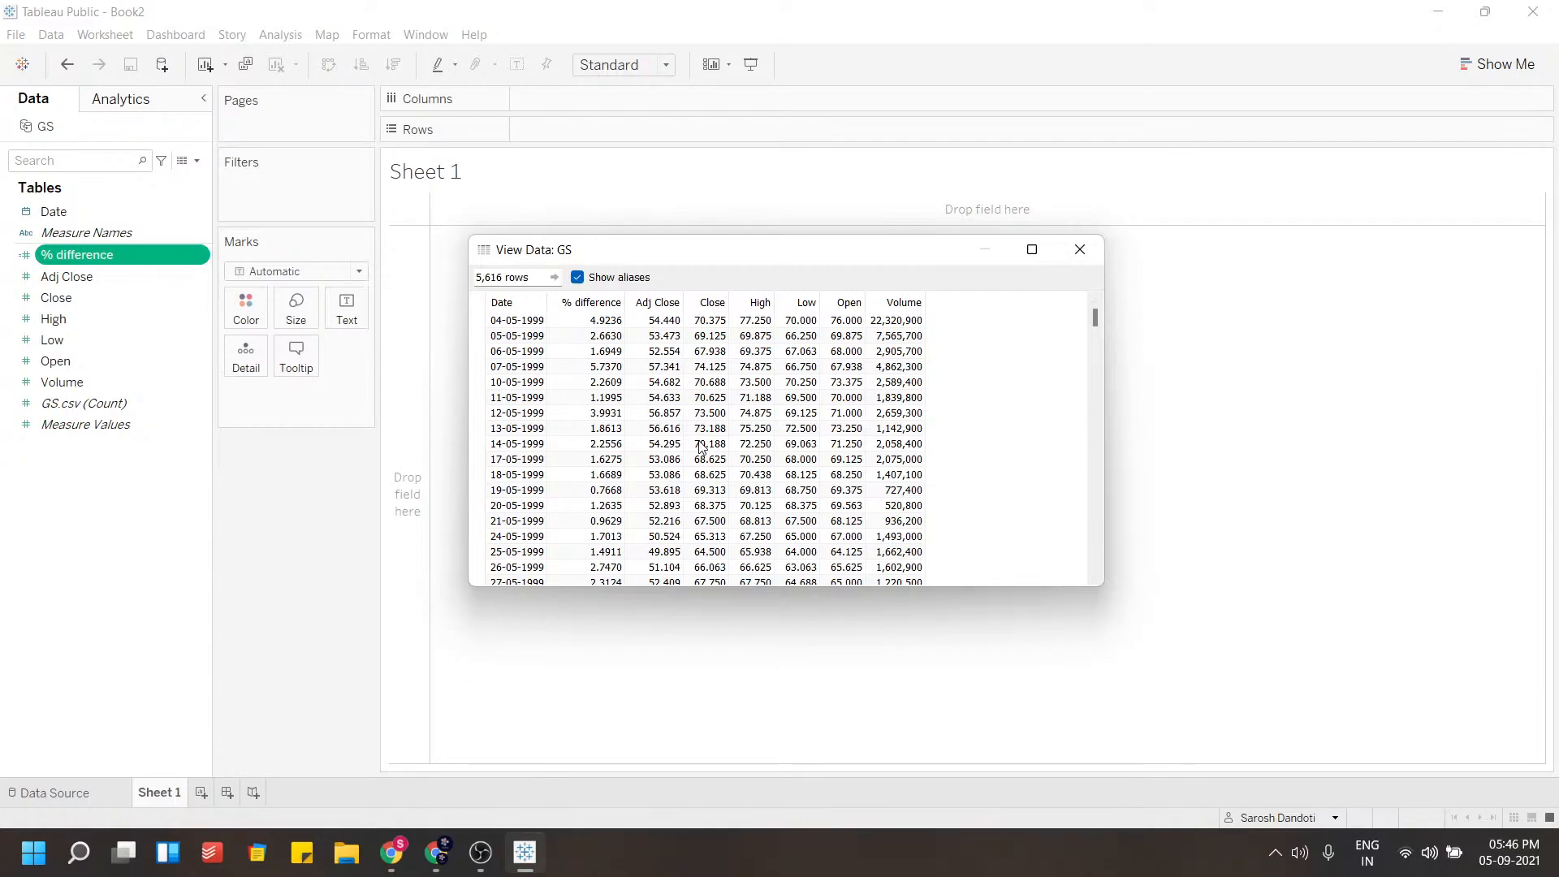
left_click(589, 325)
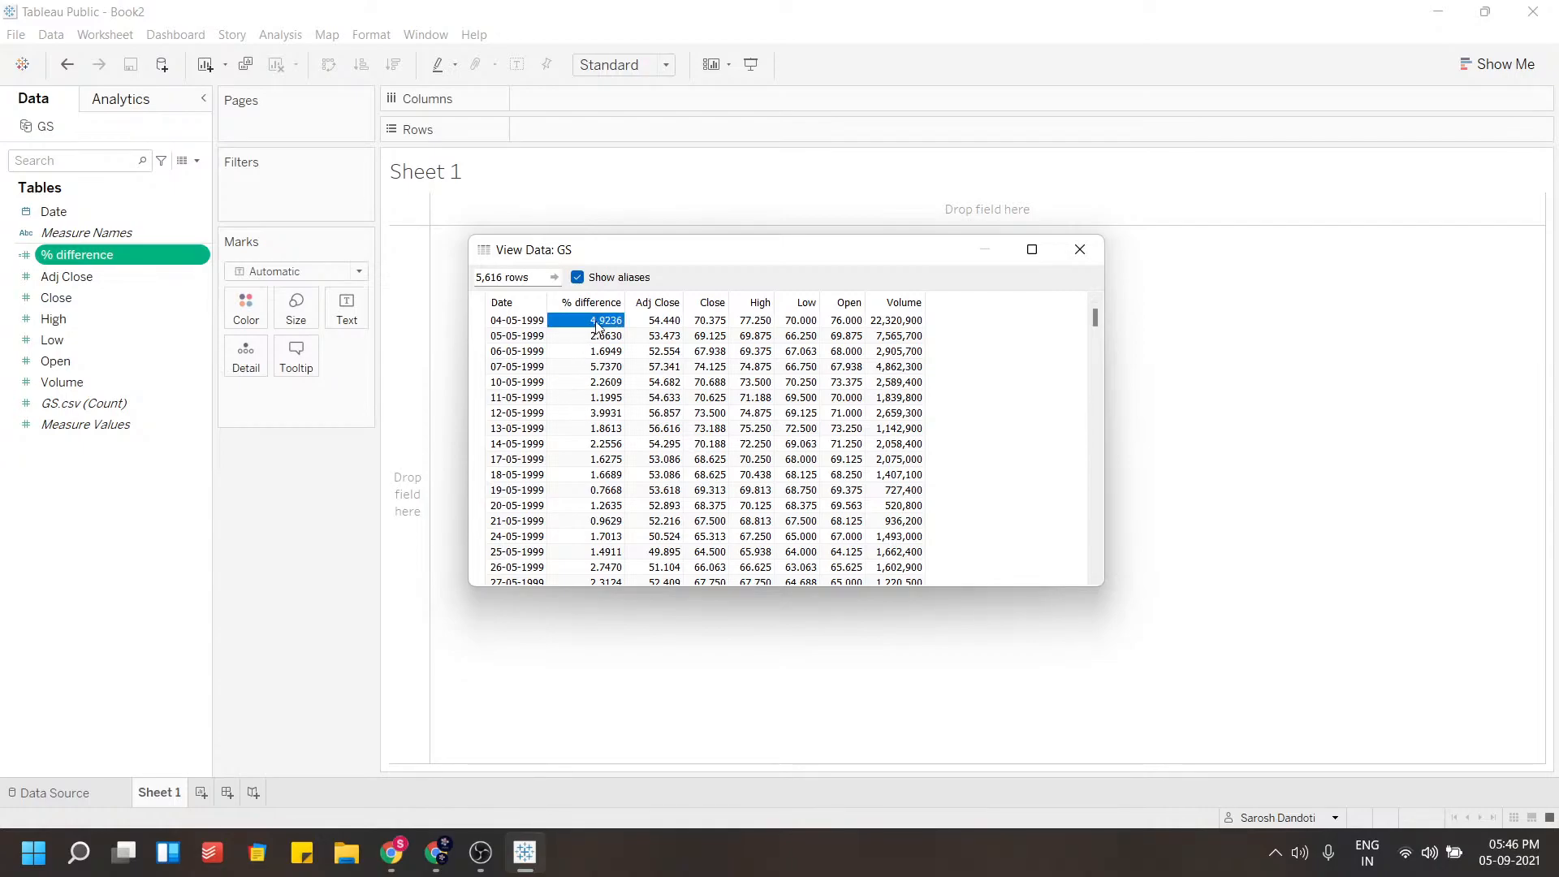
left_click(800, 322)
left_click(755, 322)
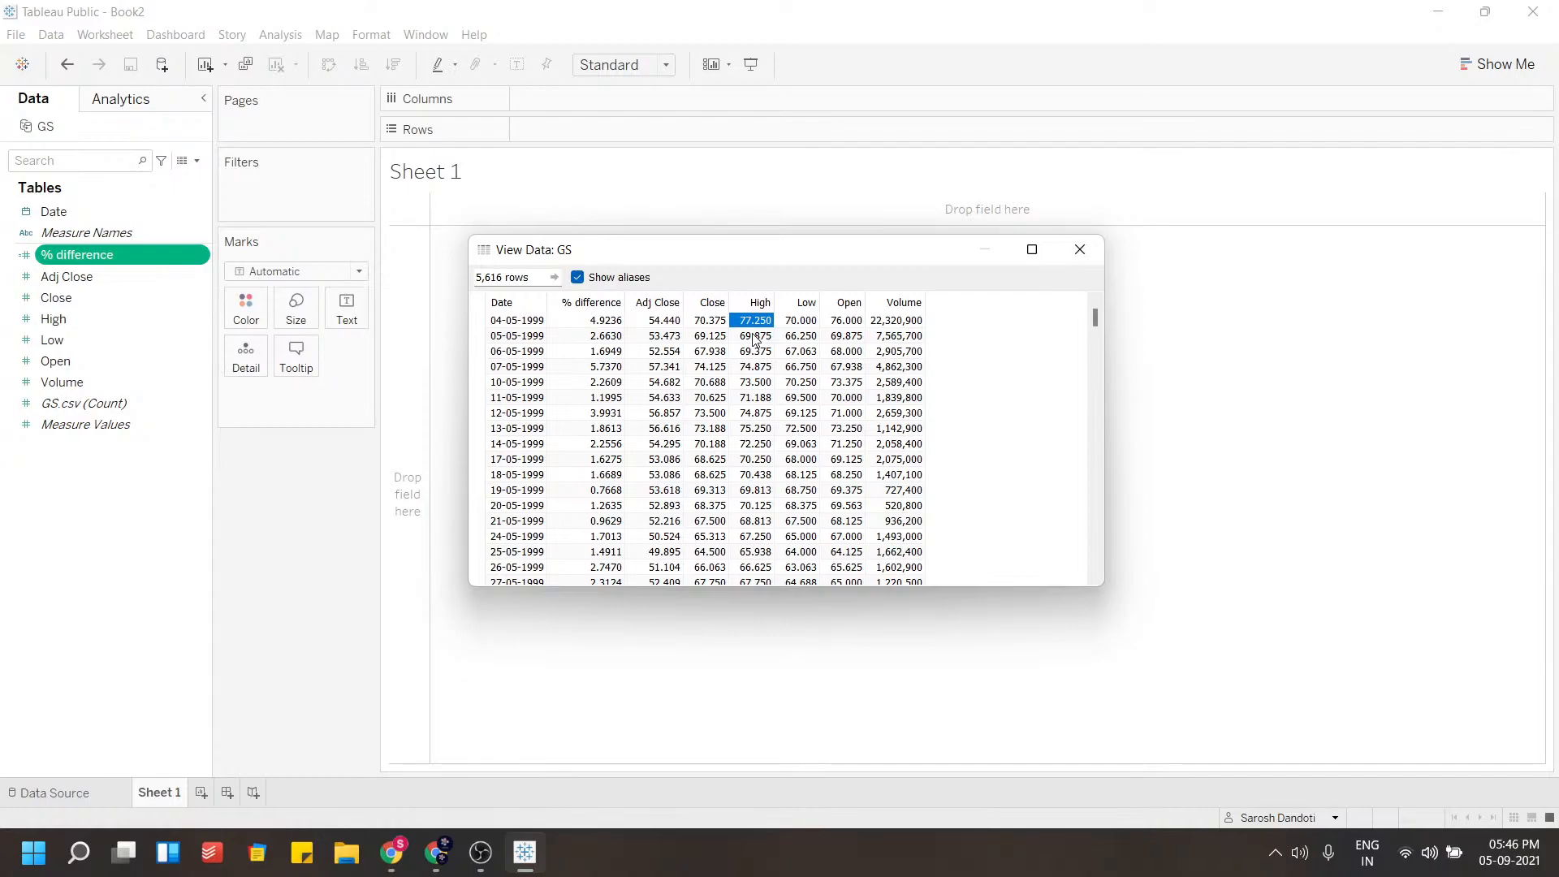
left_click(1078, 252)
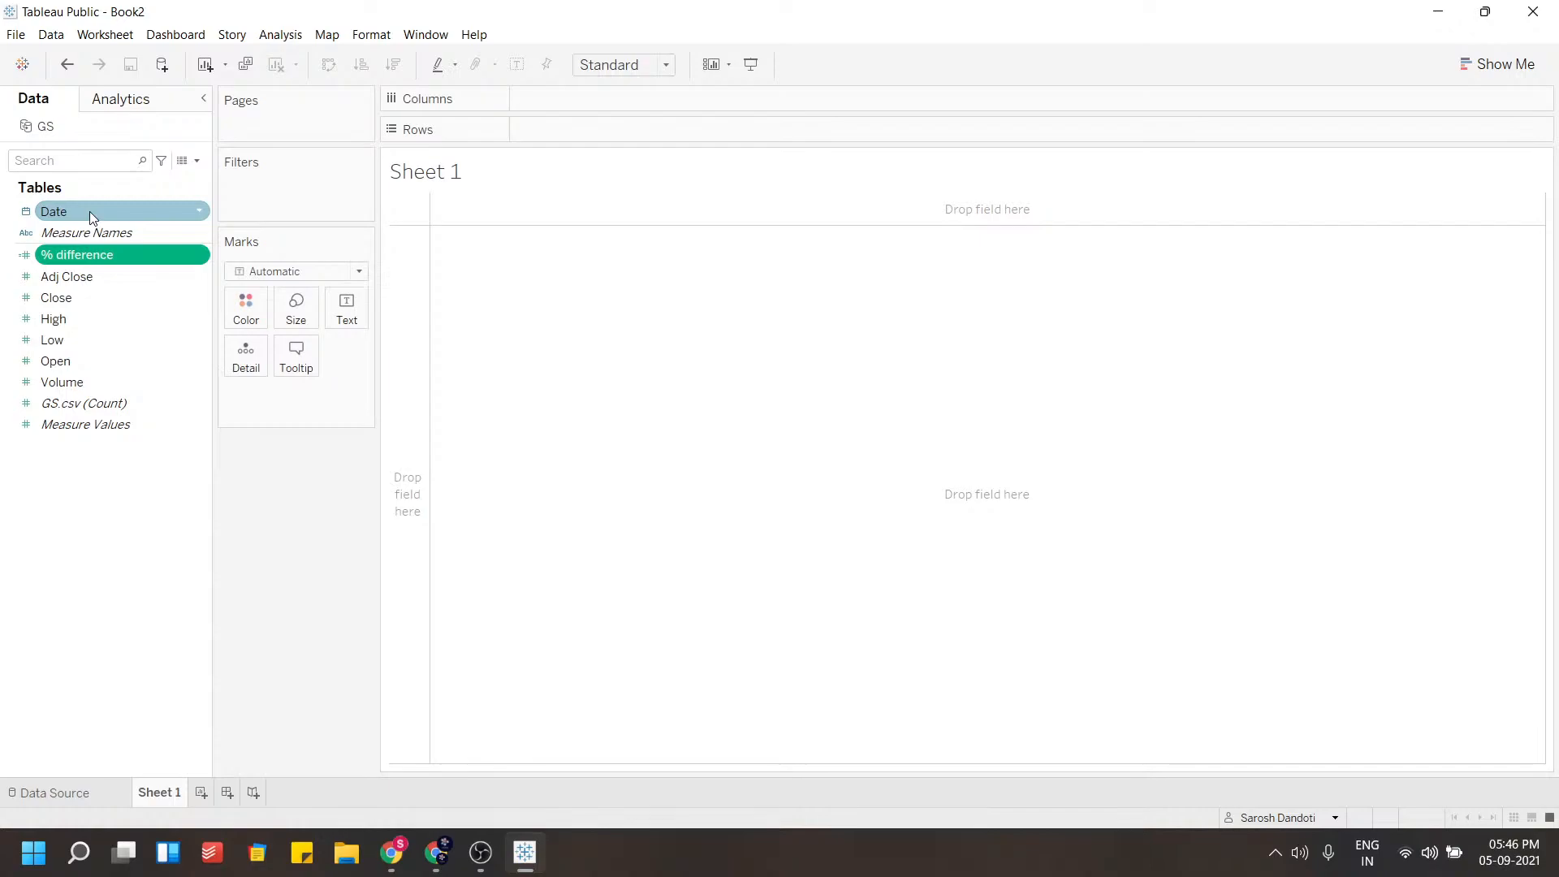
Place the Date field on Columns as YEAR(Date)
left_click(26, 213)
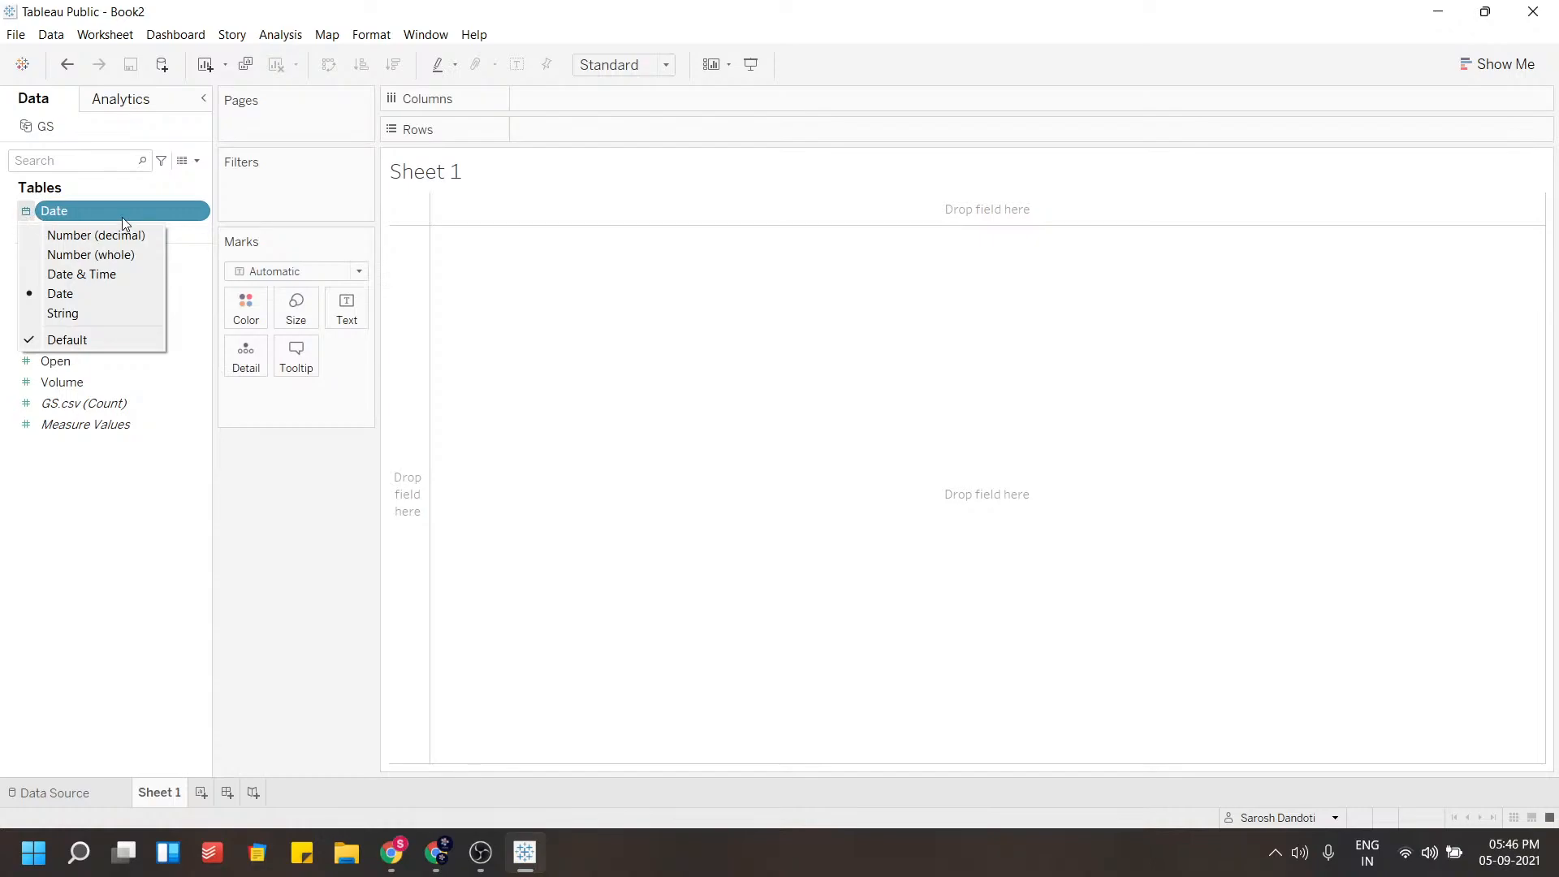
left_click_drag(99, 211, 569, 101)
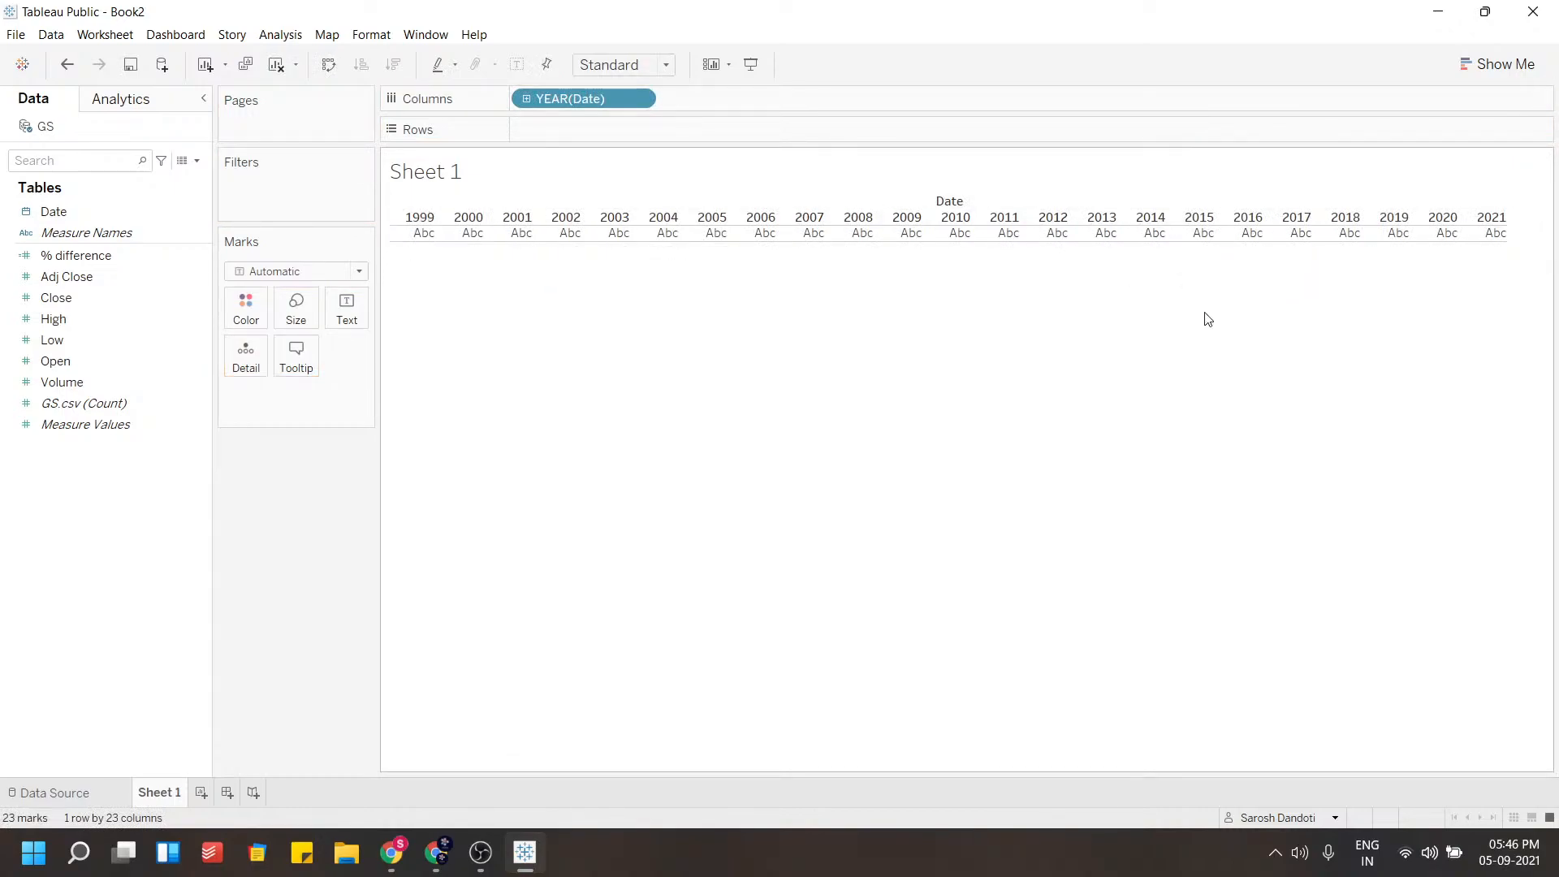
left_click(55, 430)
left_click_drag(55, 430, 531, 136)
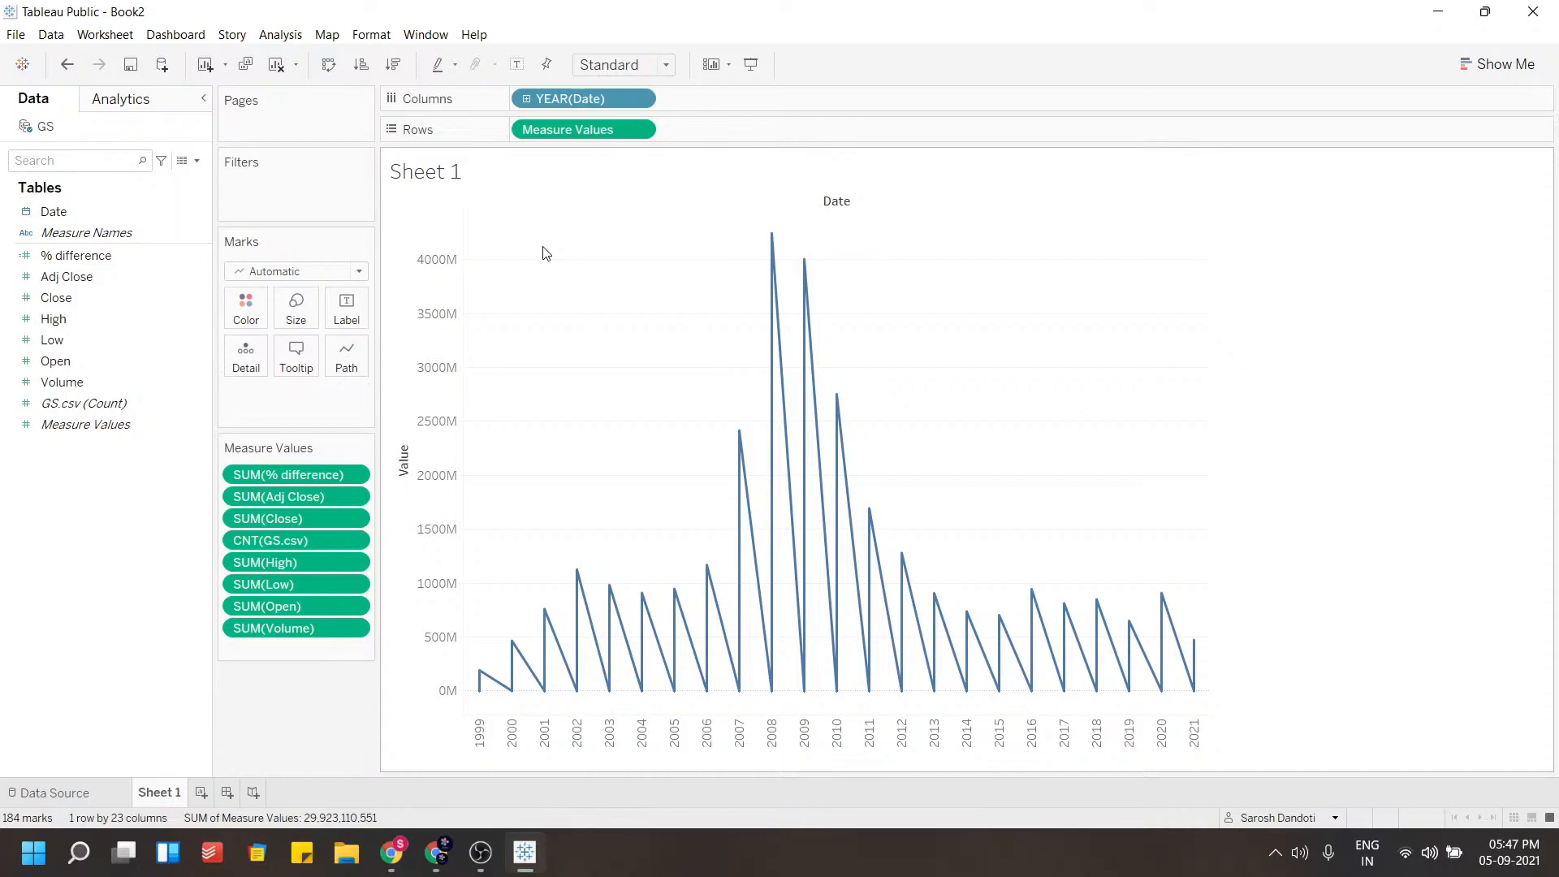
mouse_move(767, 430)
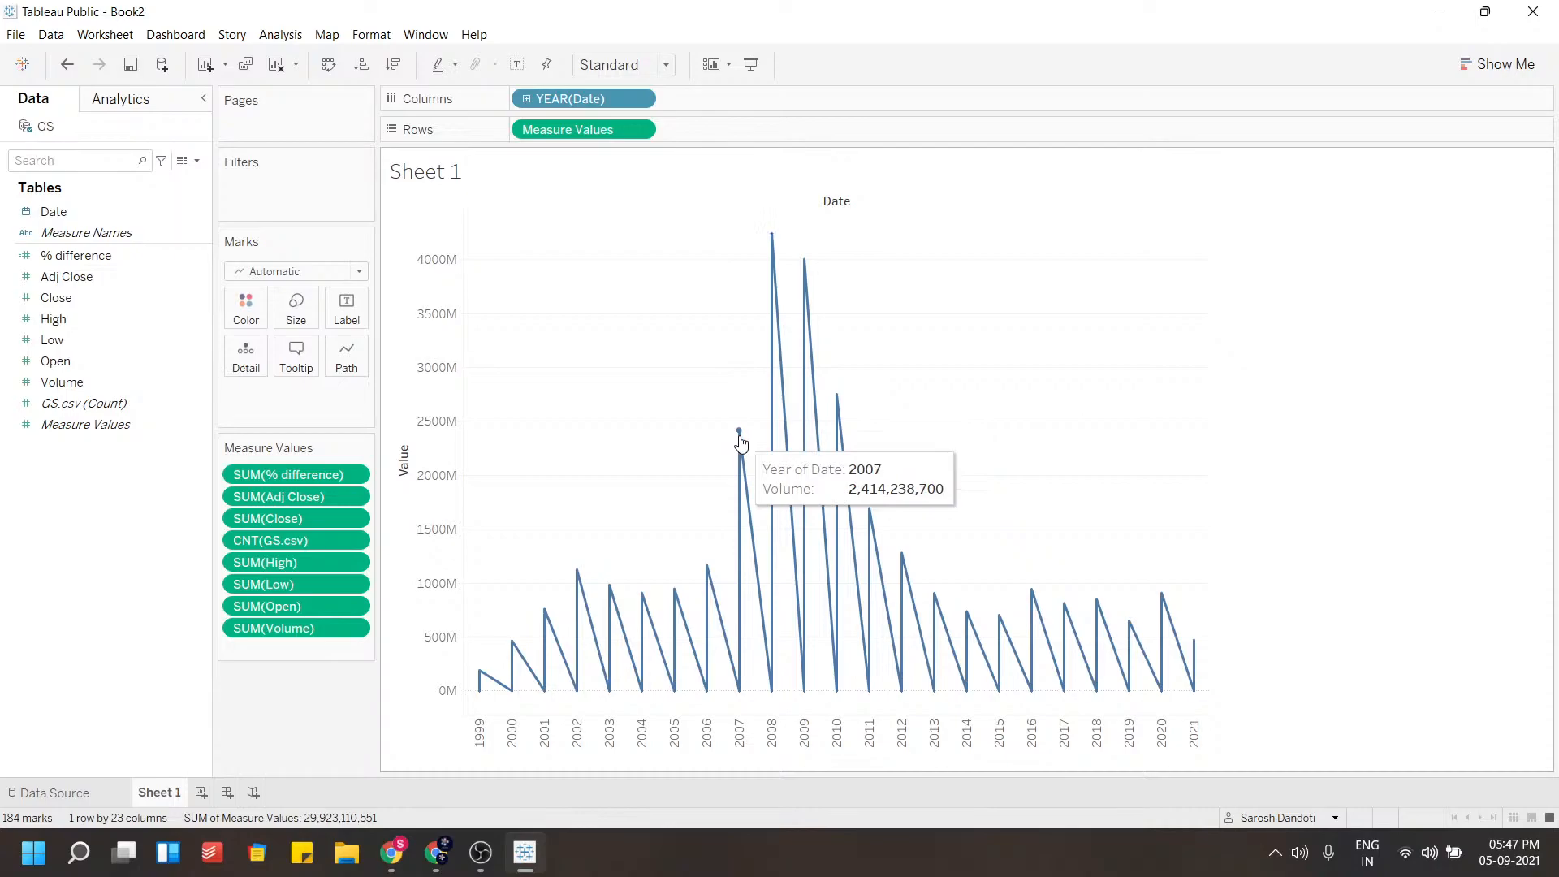
mouse_move(778, 462)
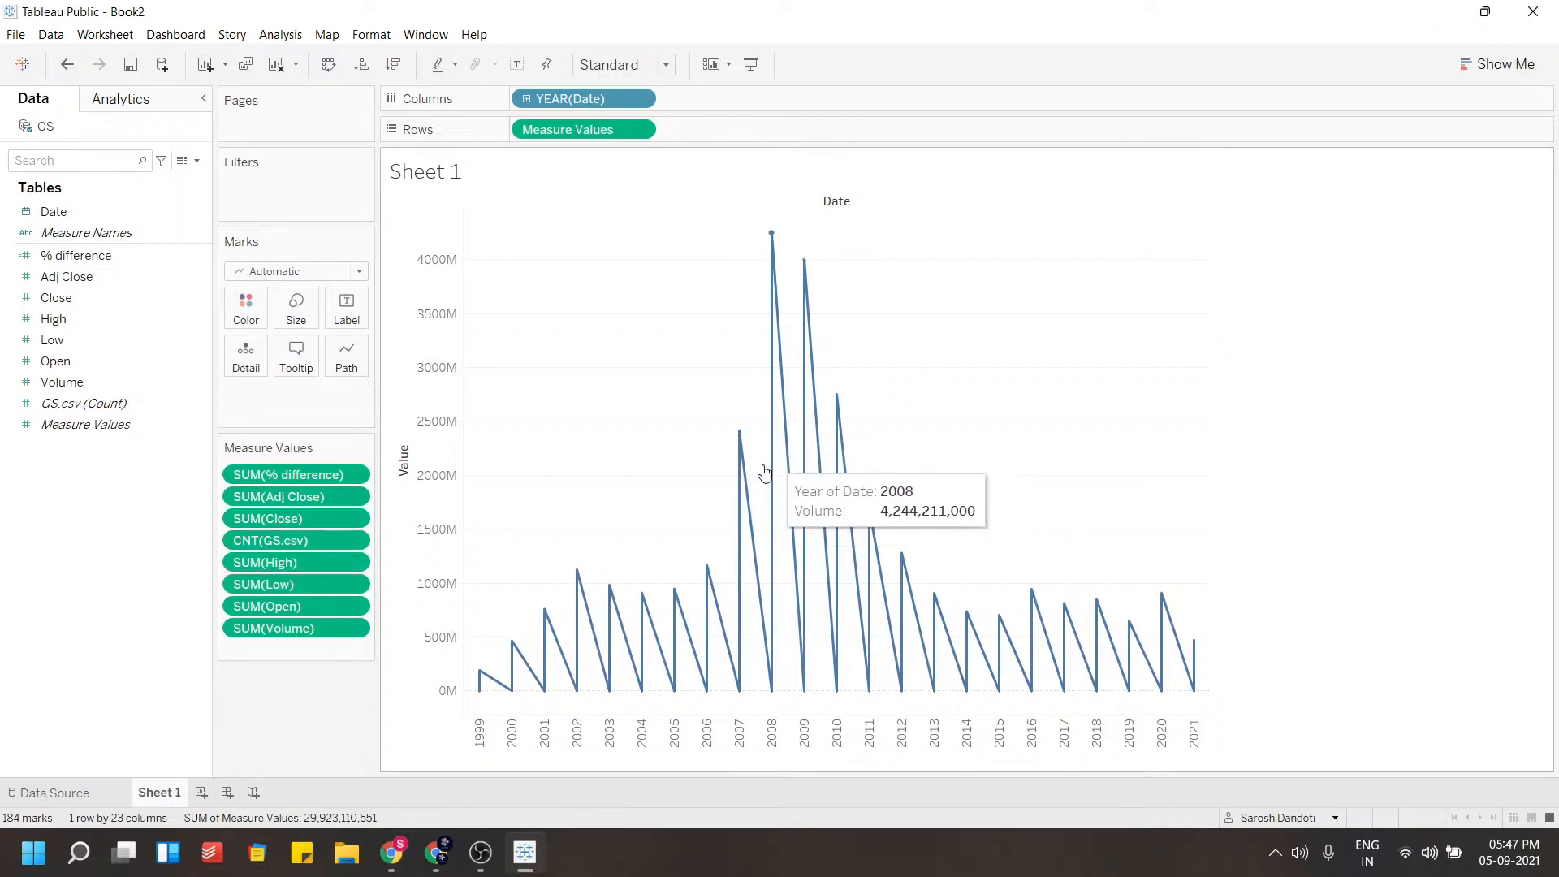
mouse_move(746, 492)
key("ctrl+z")
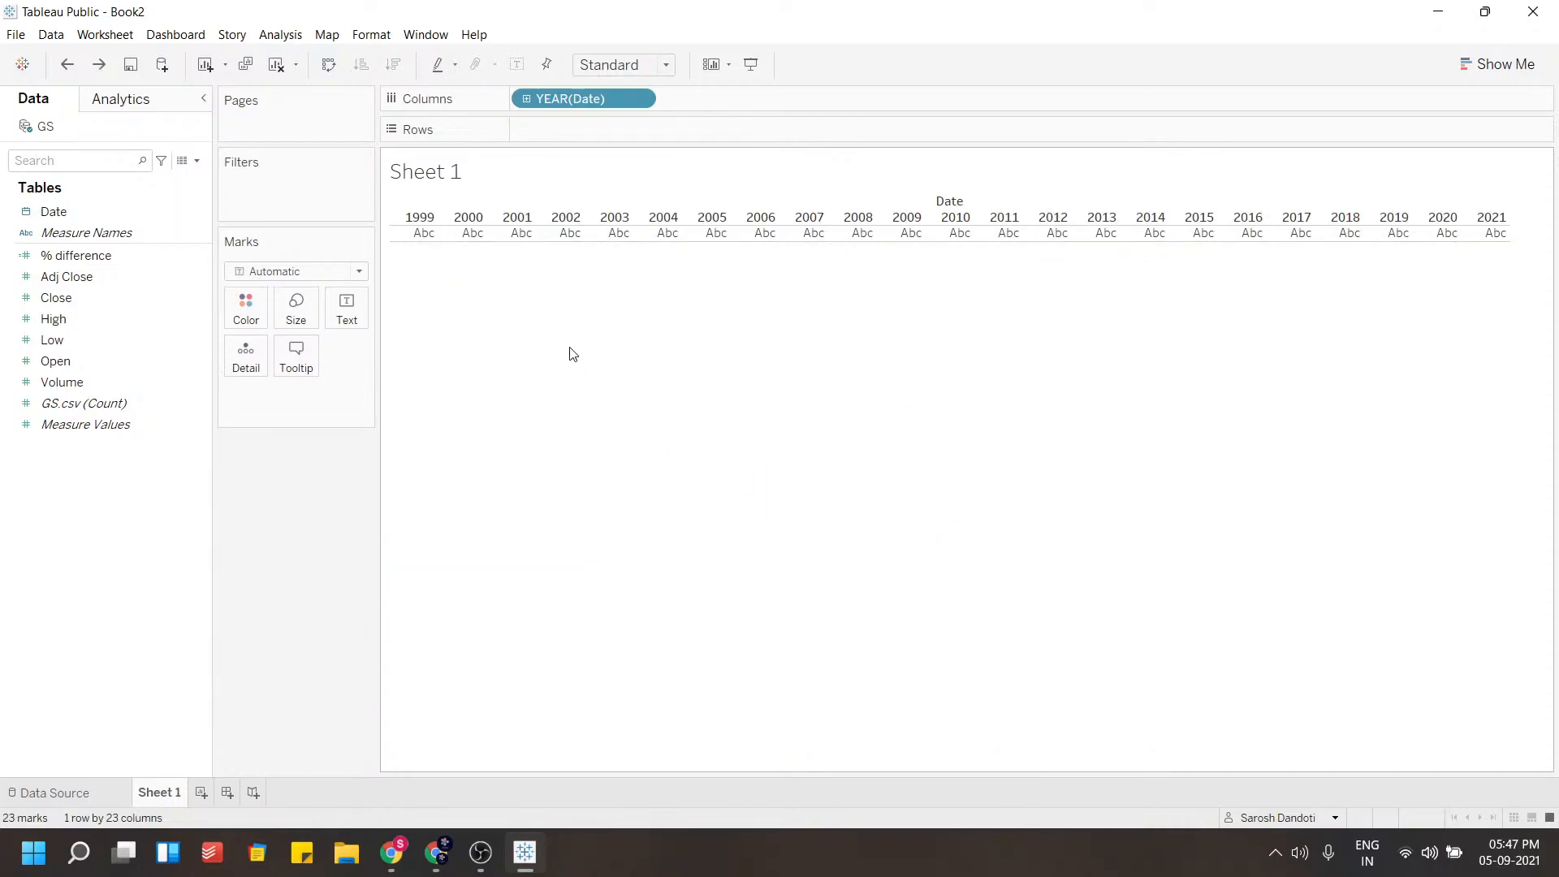
Add High and Low to Rows to draw two line charts across the years
left_click(92, 300)
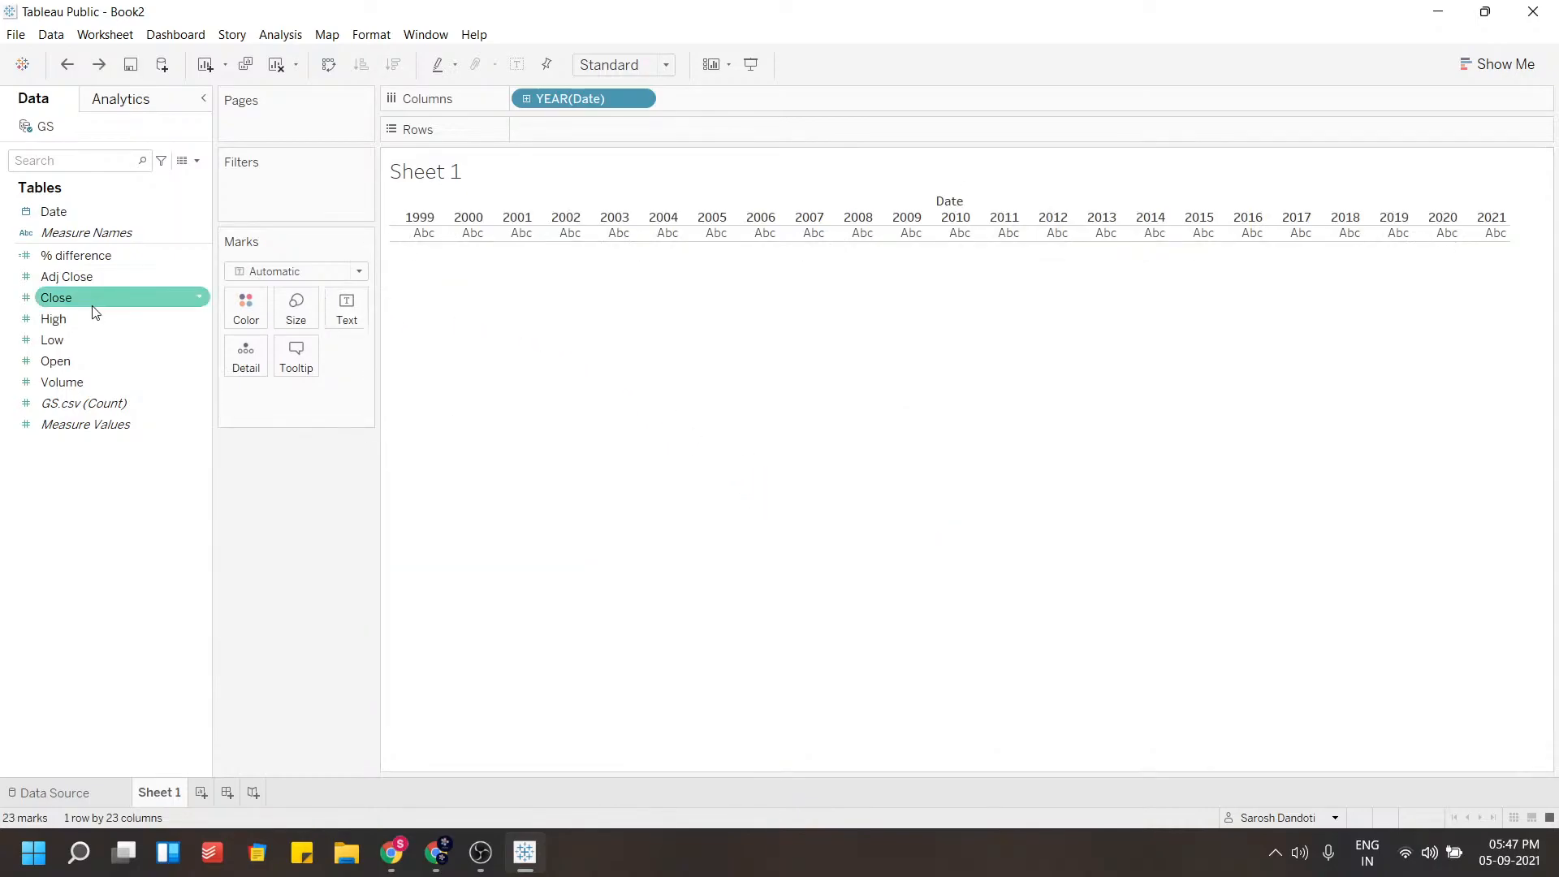
left_click(48, 319)
left_click_drag(48, 321, 586, 132)
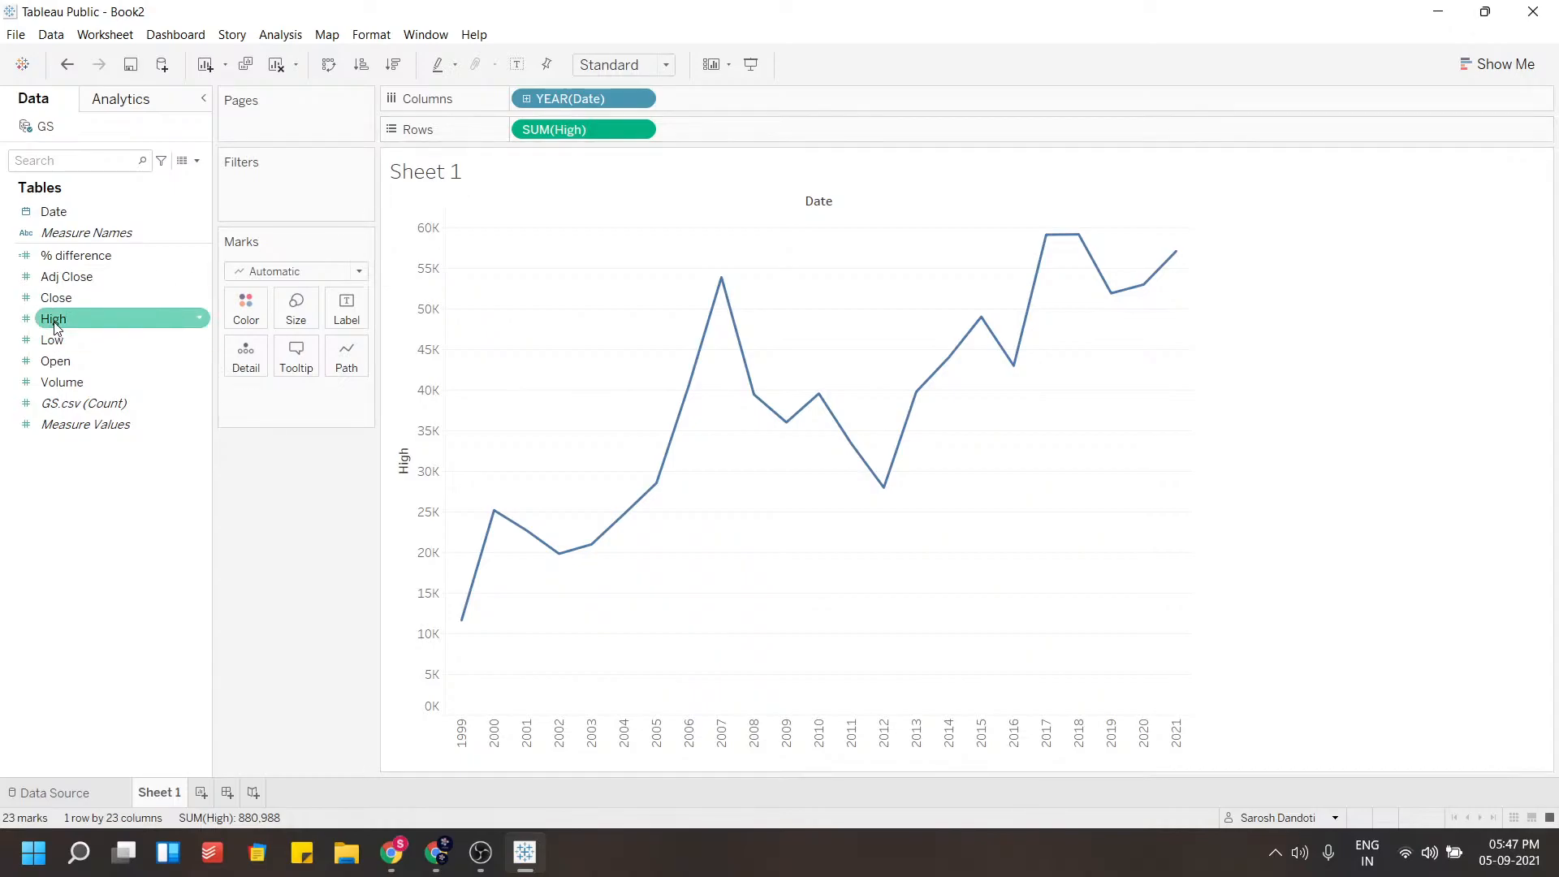
left_click_drag(52, 339, 785, 130)
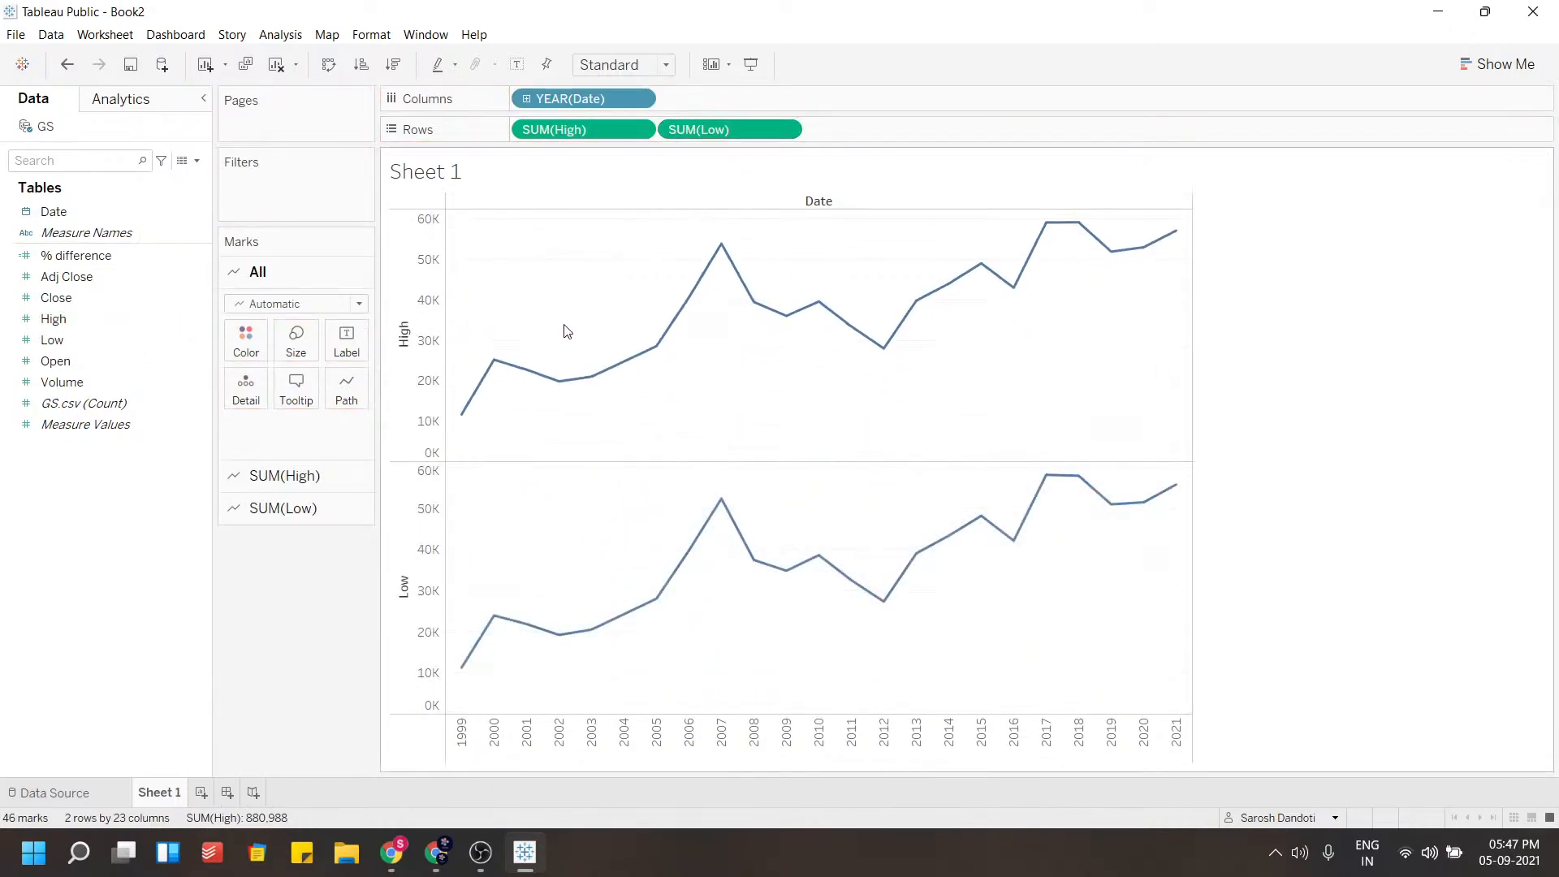
left_click(1533, 64)
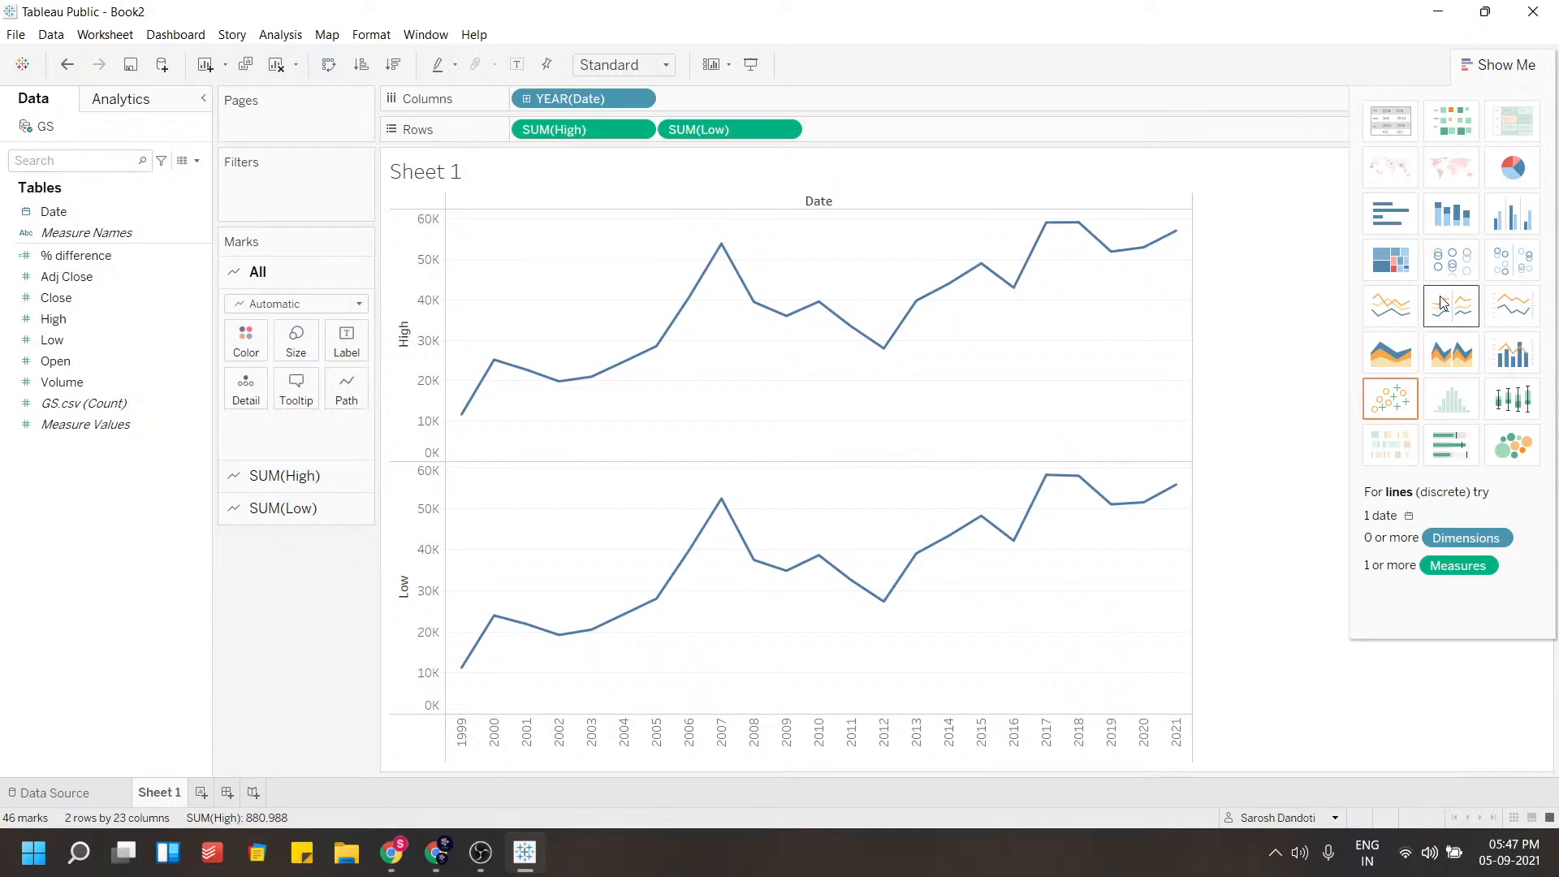
left_click(1380, 312)
left_click(1434, 313)
left_click(1398, 314)
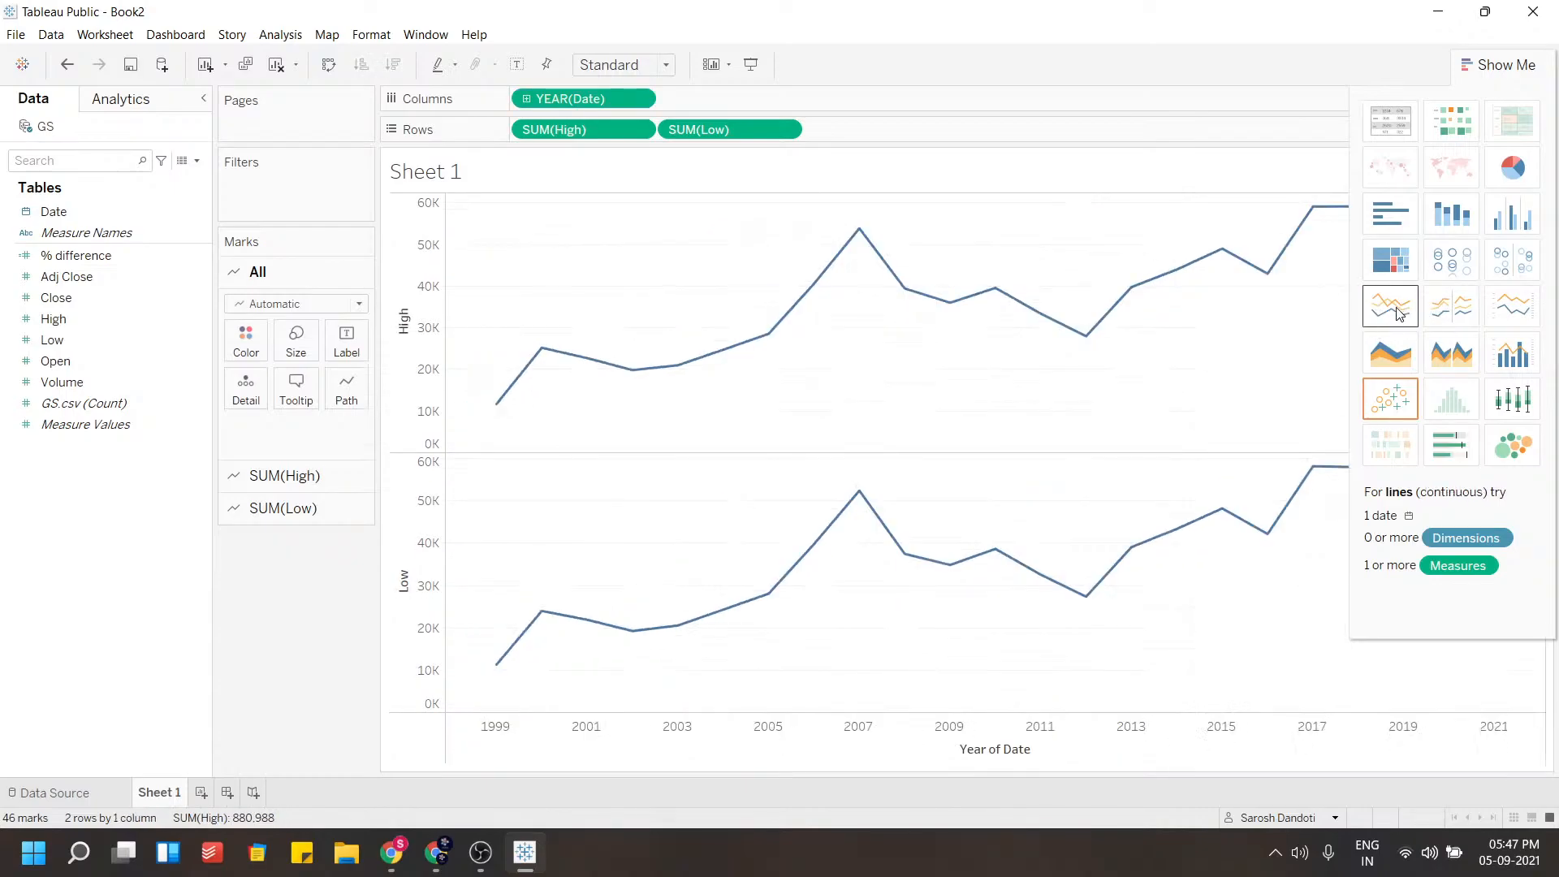
left_click(1449, 311)
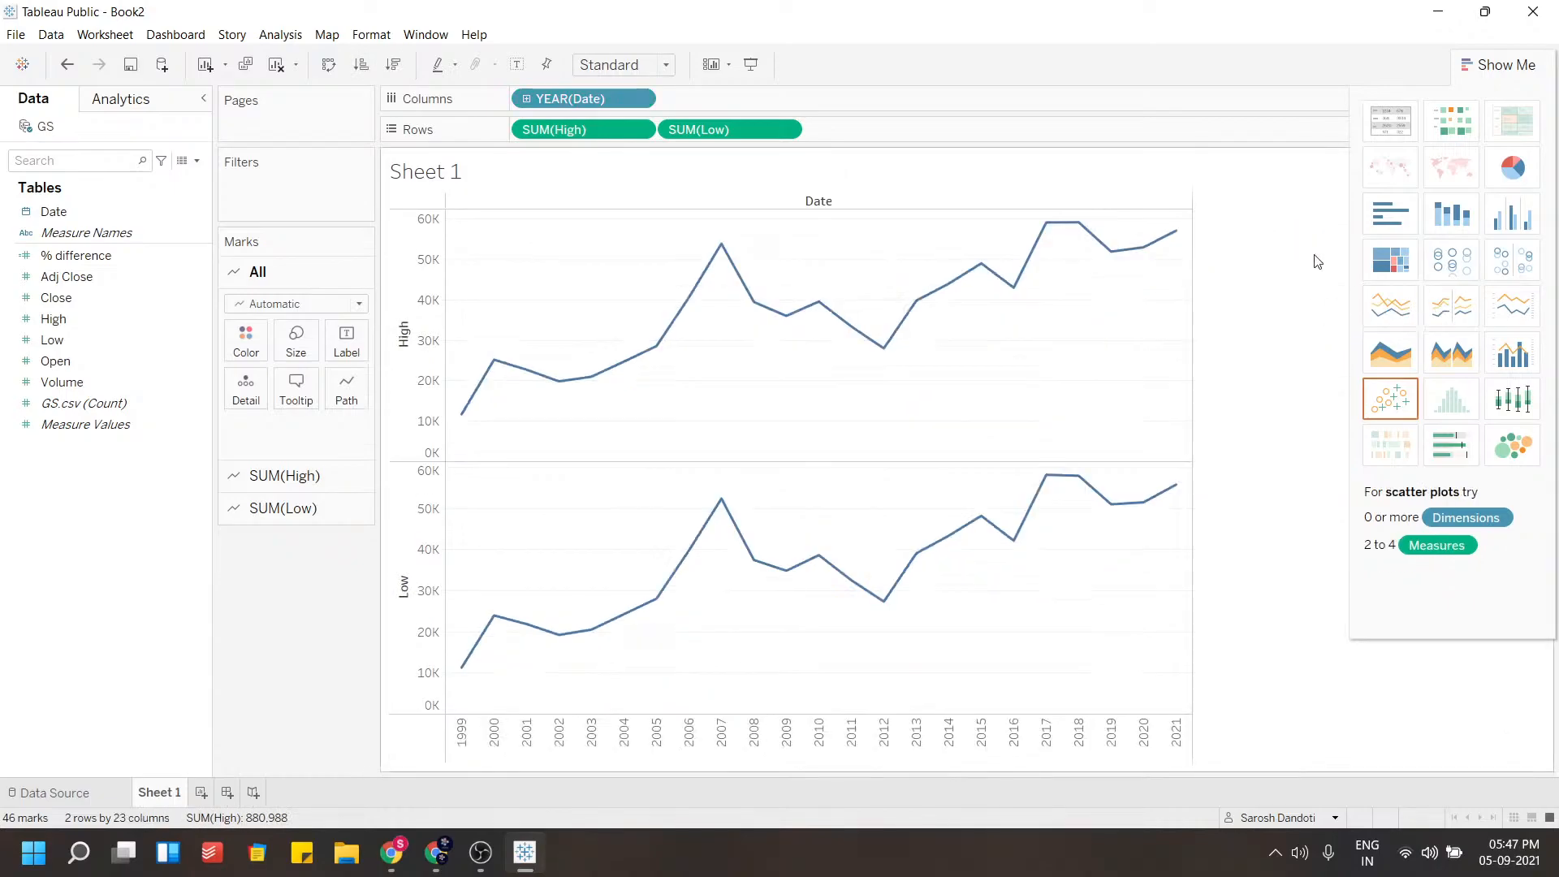
left_click(1504, 65)
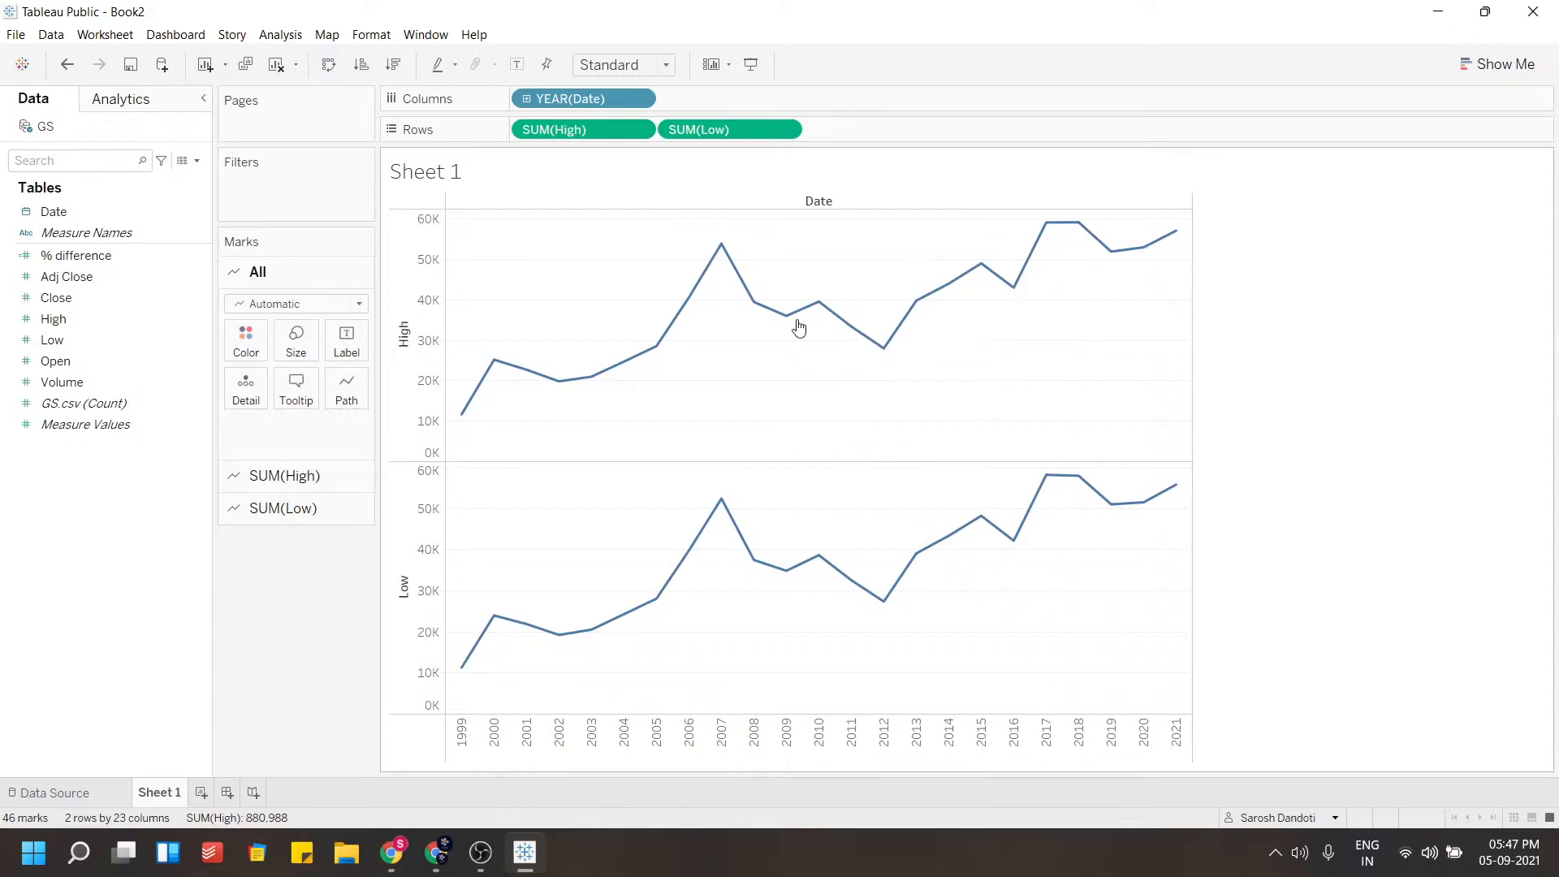
Change the High measure's aggregation from Sum to Average
mouse_move(789, 322)
mouse_move(728, 251)
left_click(643, 131)
left_click(639, 130)
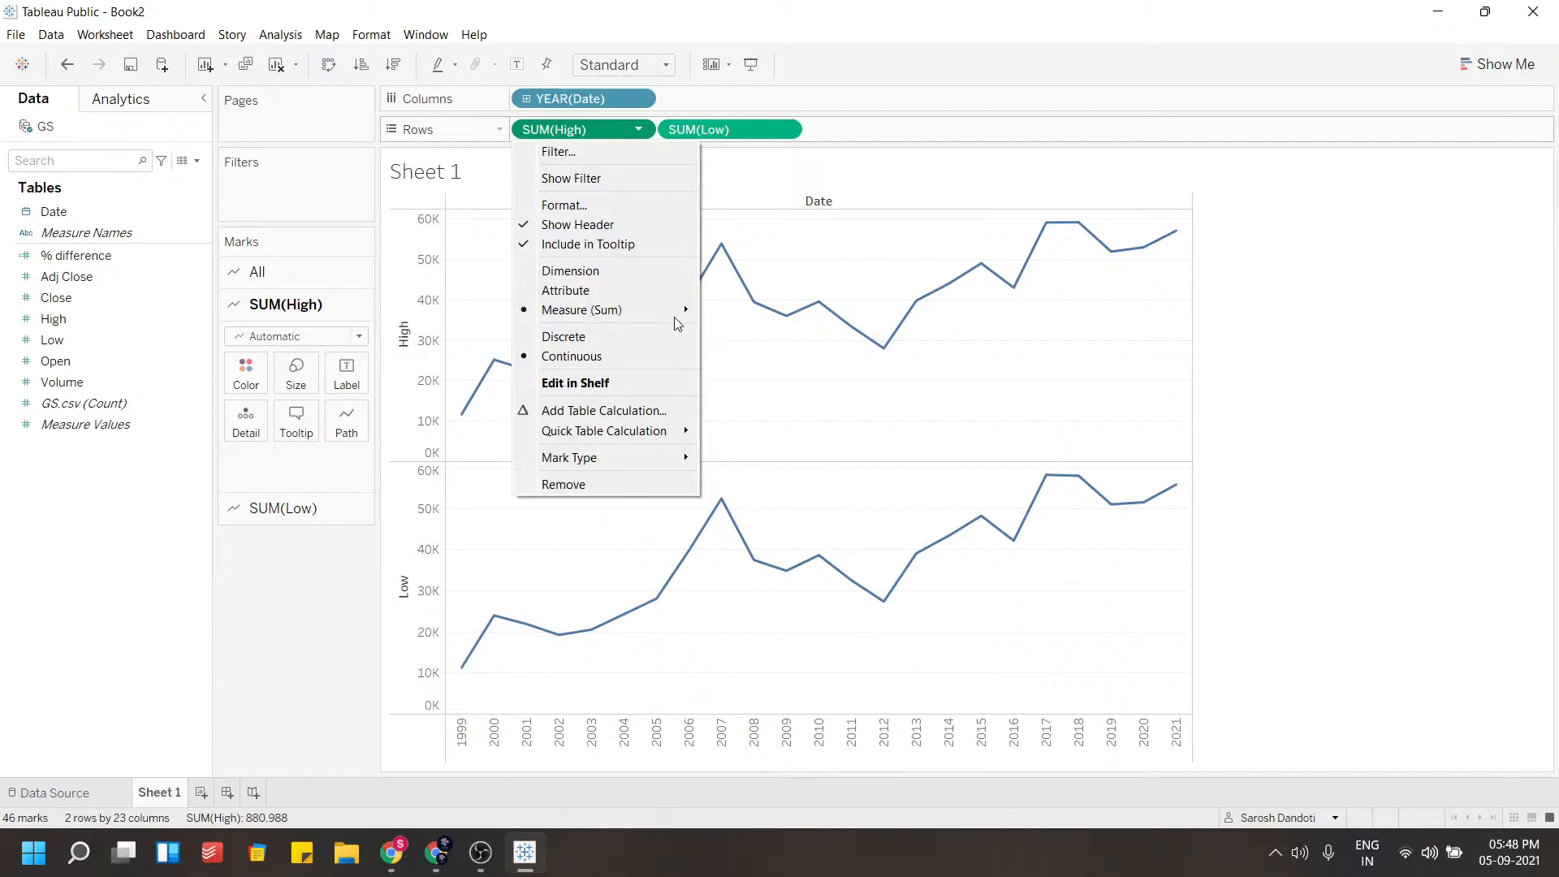
mouse_move(679, 315)
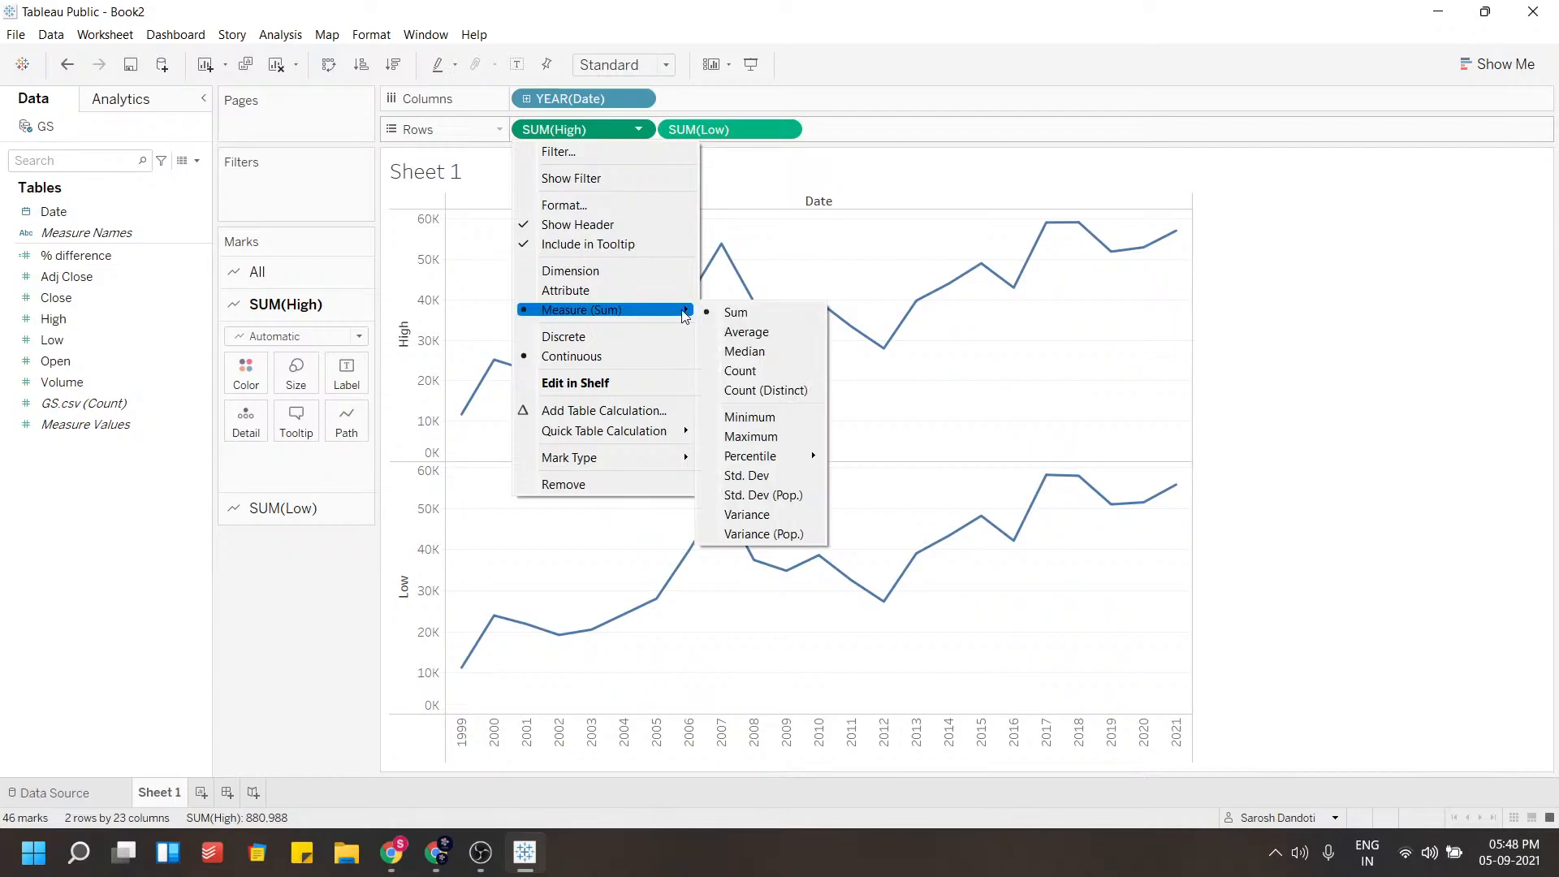
left_click(787, 341)
mouse_move(728, 337)
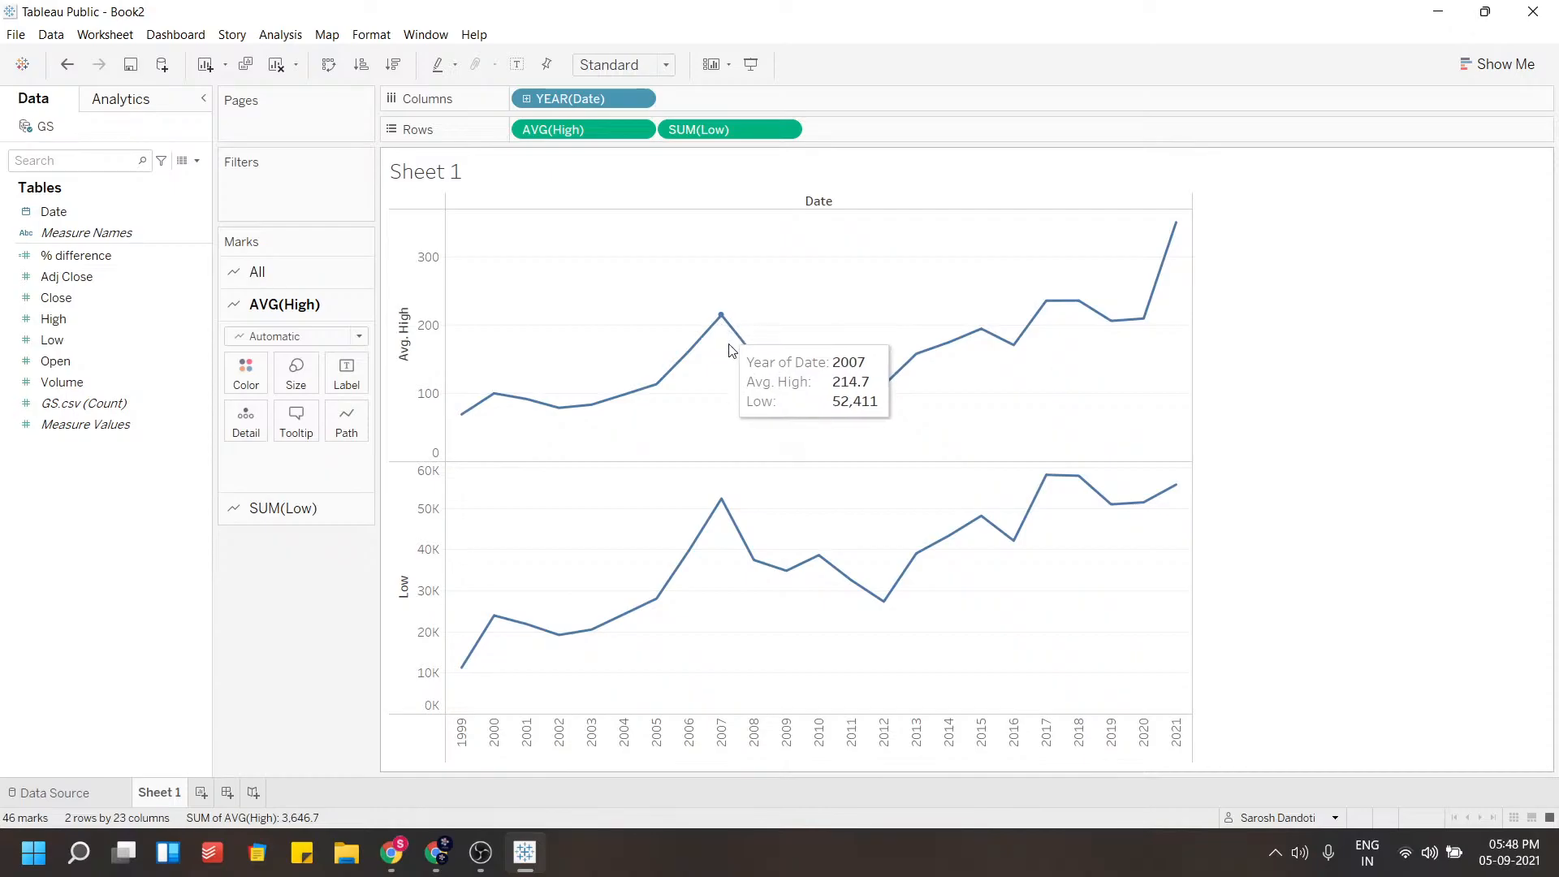
Change the Low measure's aggregation from Sum to Average
left_click(785, 131)
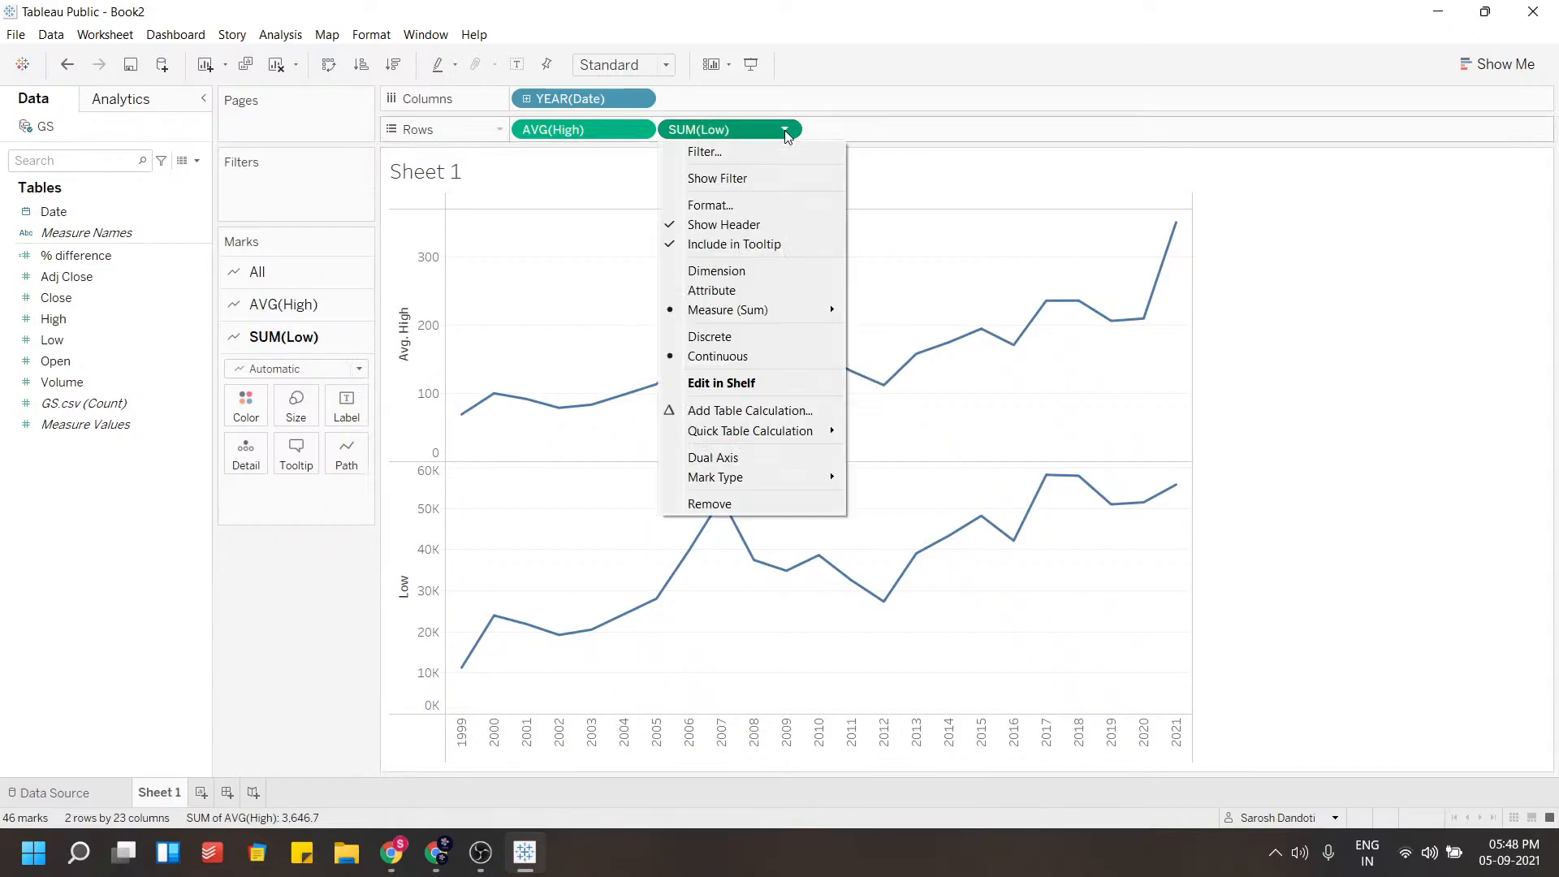
mouse_move(789, 318)
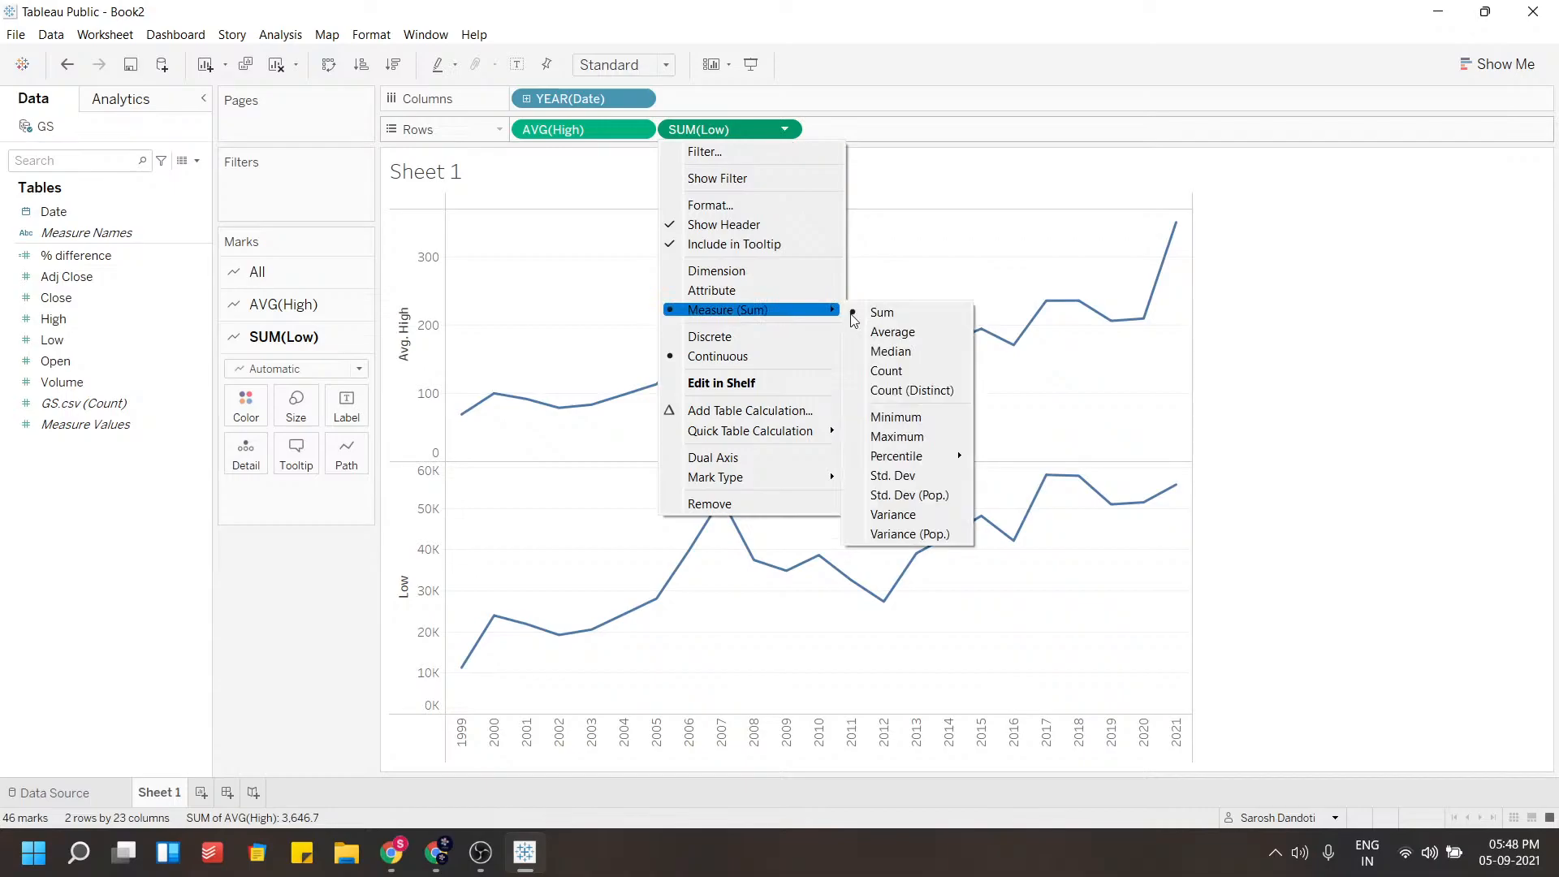
left_click(893, 332)
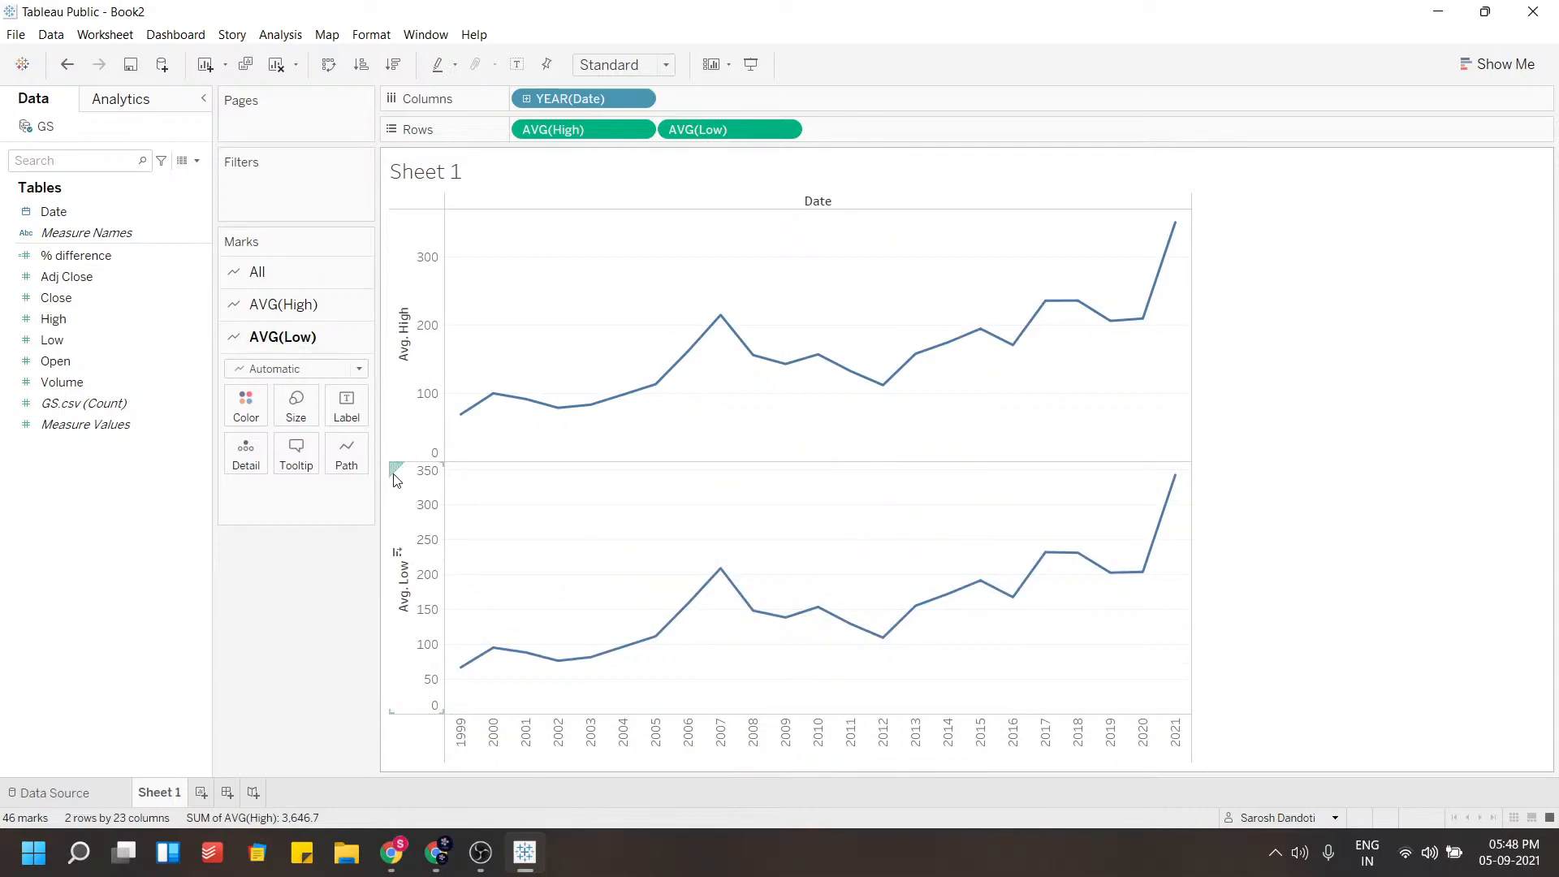
Merge the Low axis onto the High axis so both lines share one axis, and color the lines by Measure Values
left_click_drag(399, 468, 430, 325)
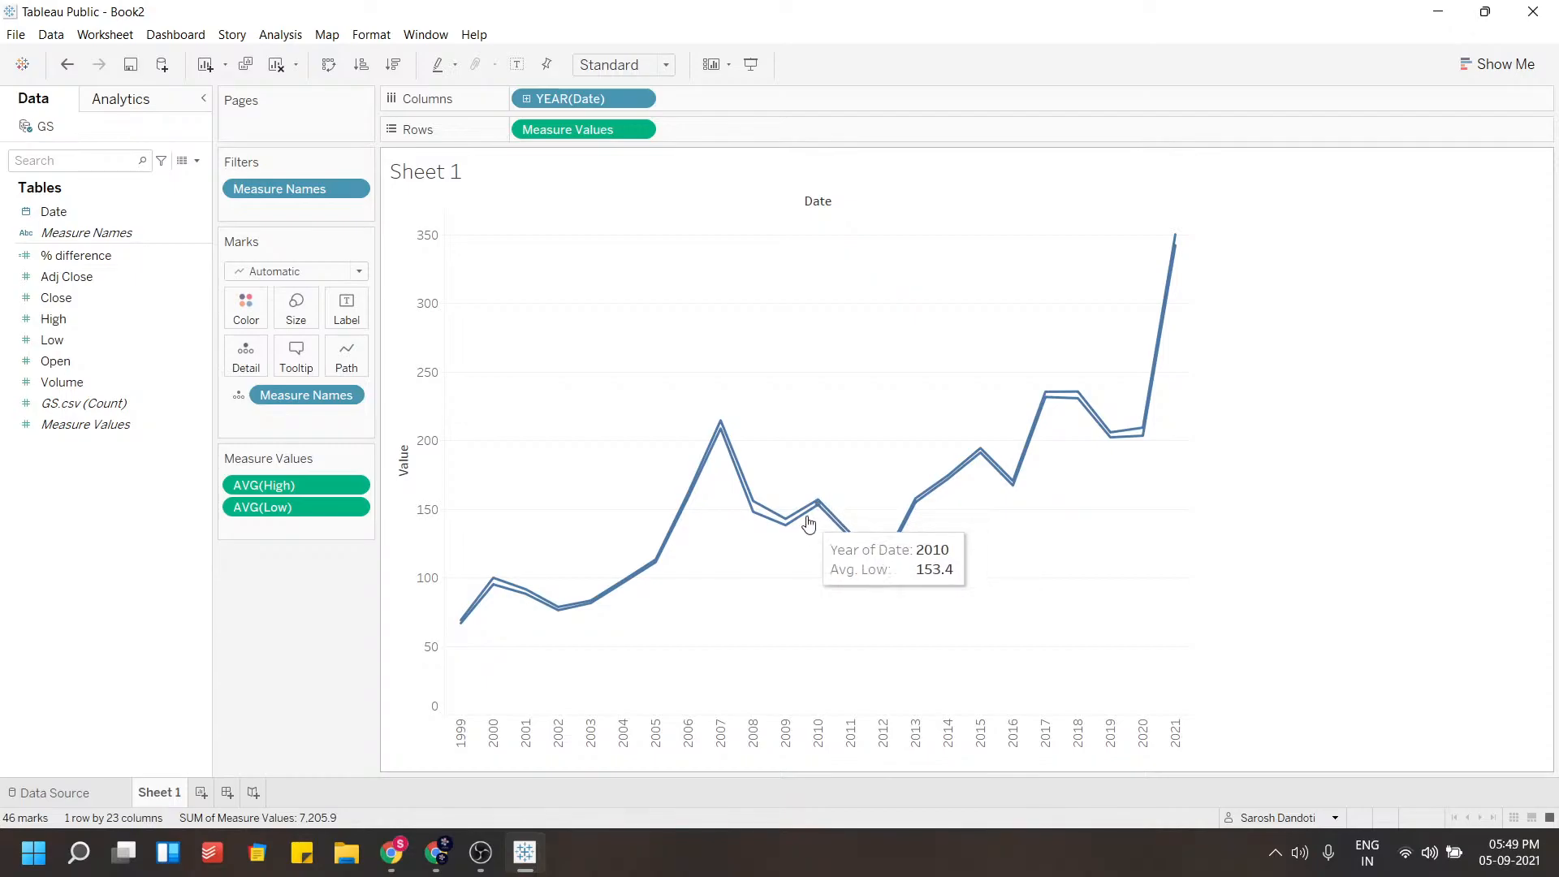
mouse_move(578, 129)
left_mouse_down()
mouse_move(550, 245)
mouse_move(507, 271)
mouse_move(260, 315)
left_mouse_up()
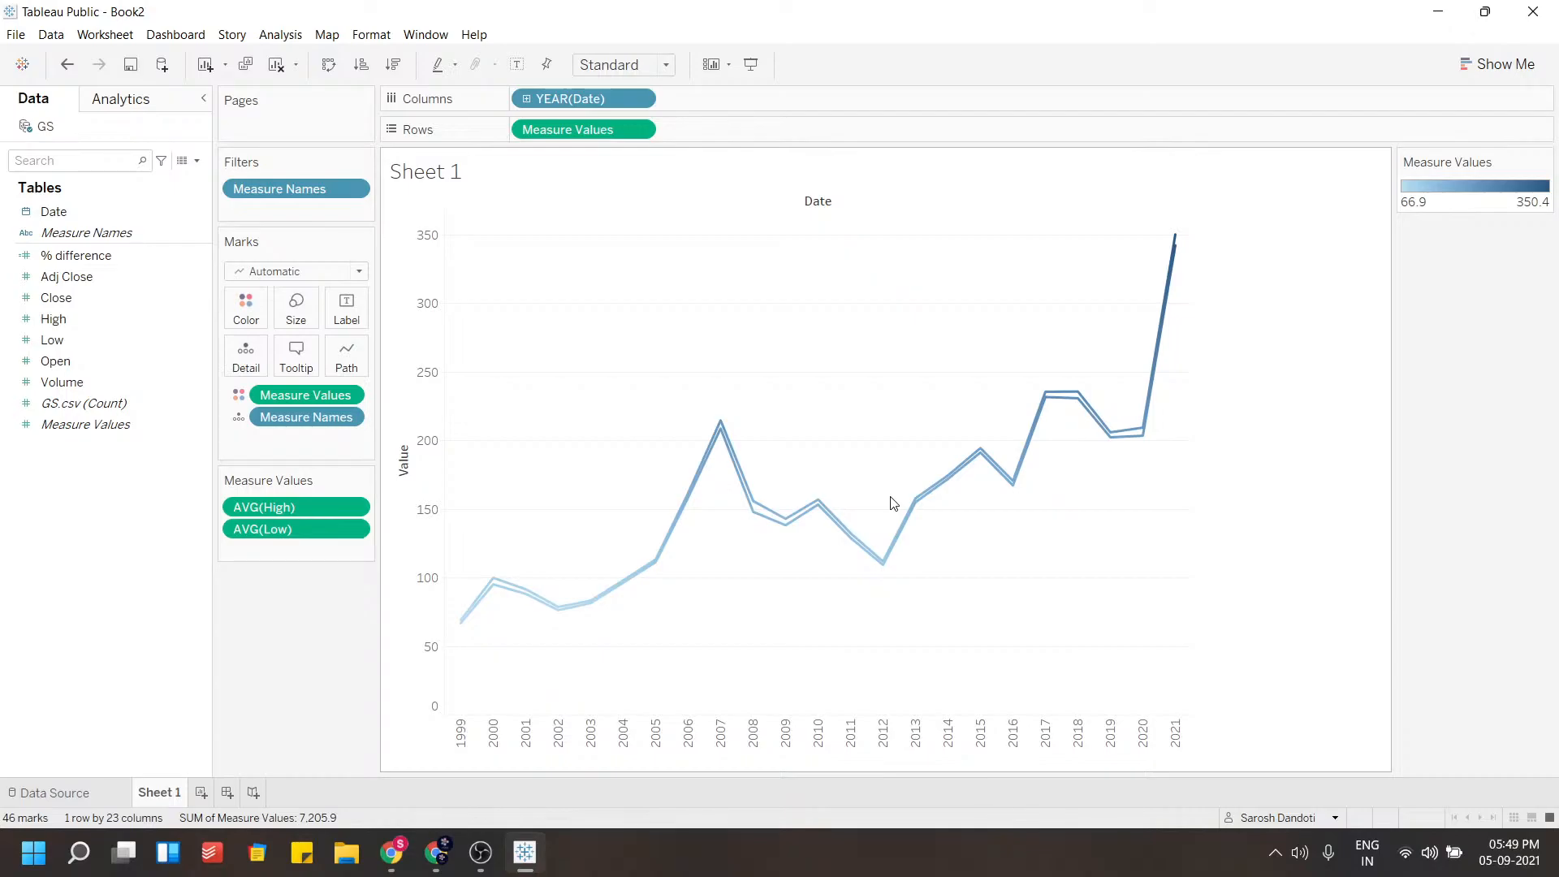
Apply the Red-Green Diverging palette to the Measure Values color of the lines
left_click(256, 312)
left_click(294, 369)
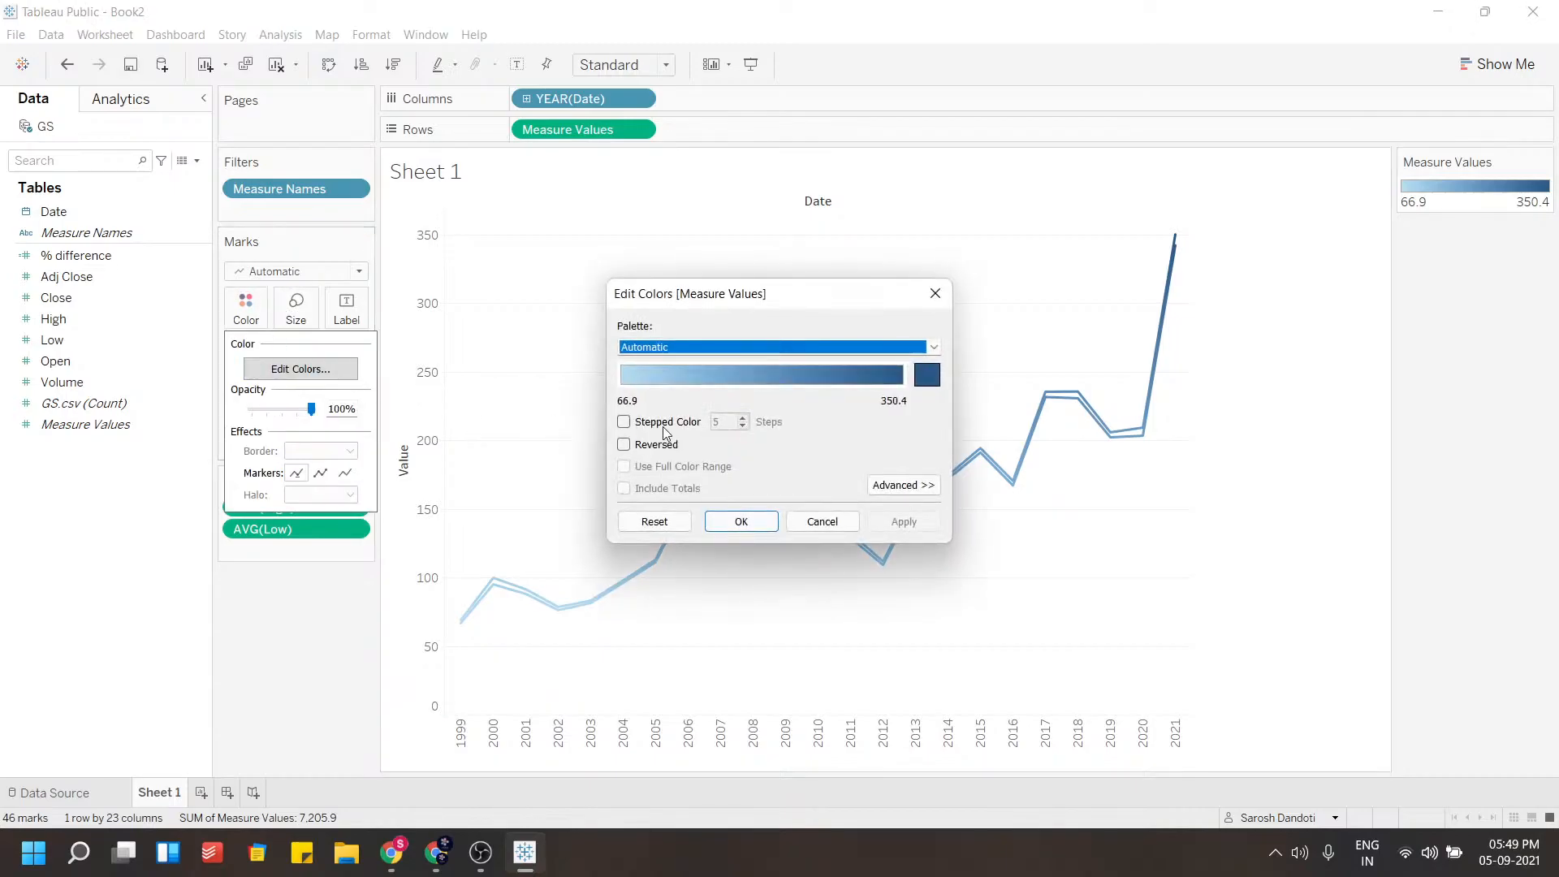
left_click(928, 376)
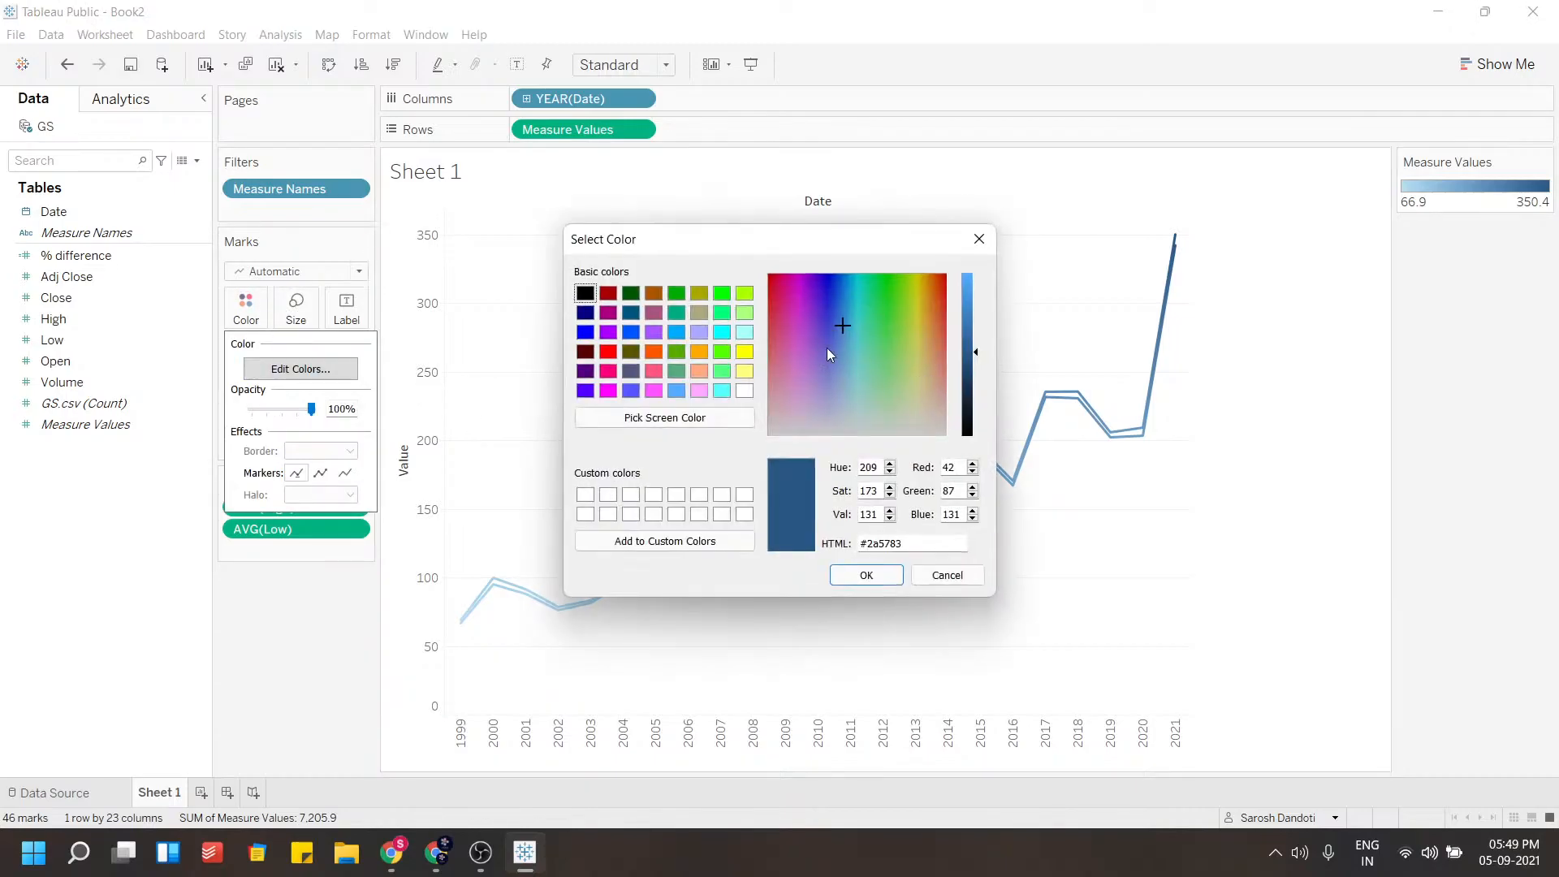
left_click(935, 577)
left_click(923, 348)
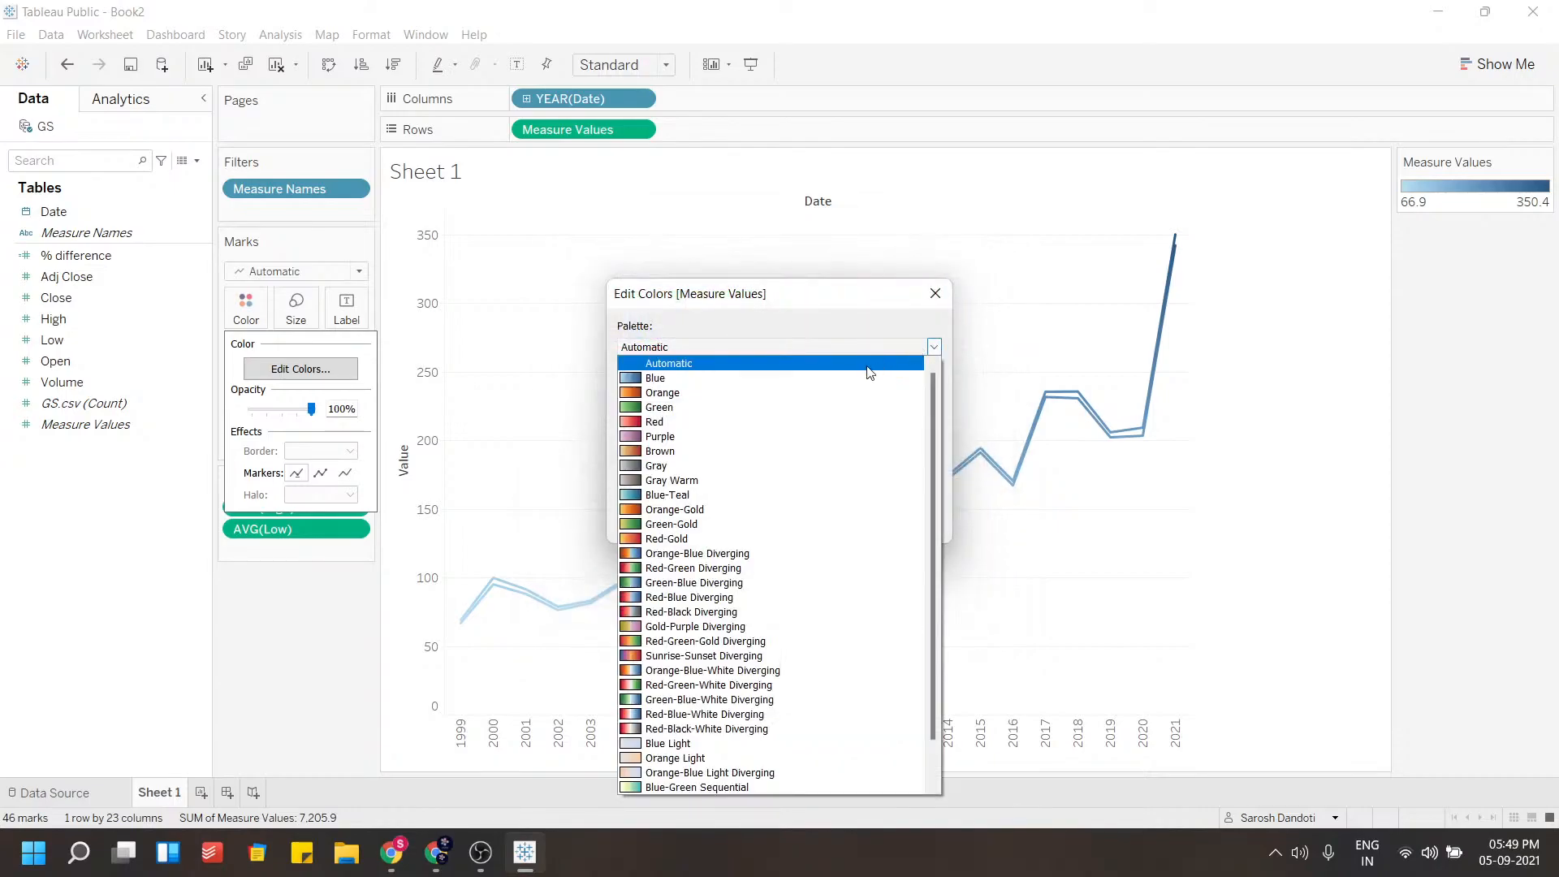
left_click(662, 568)
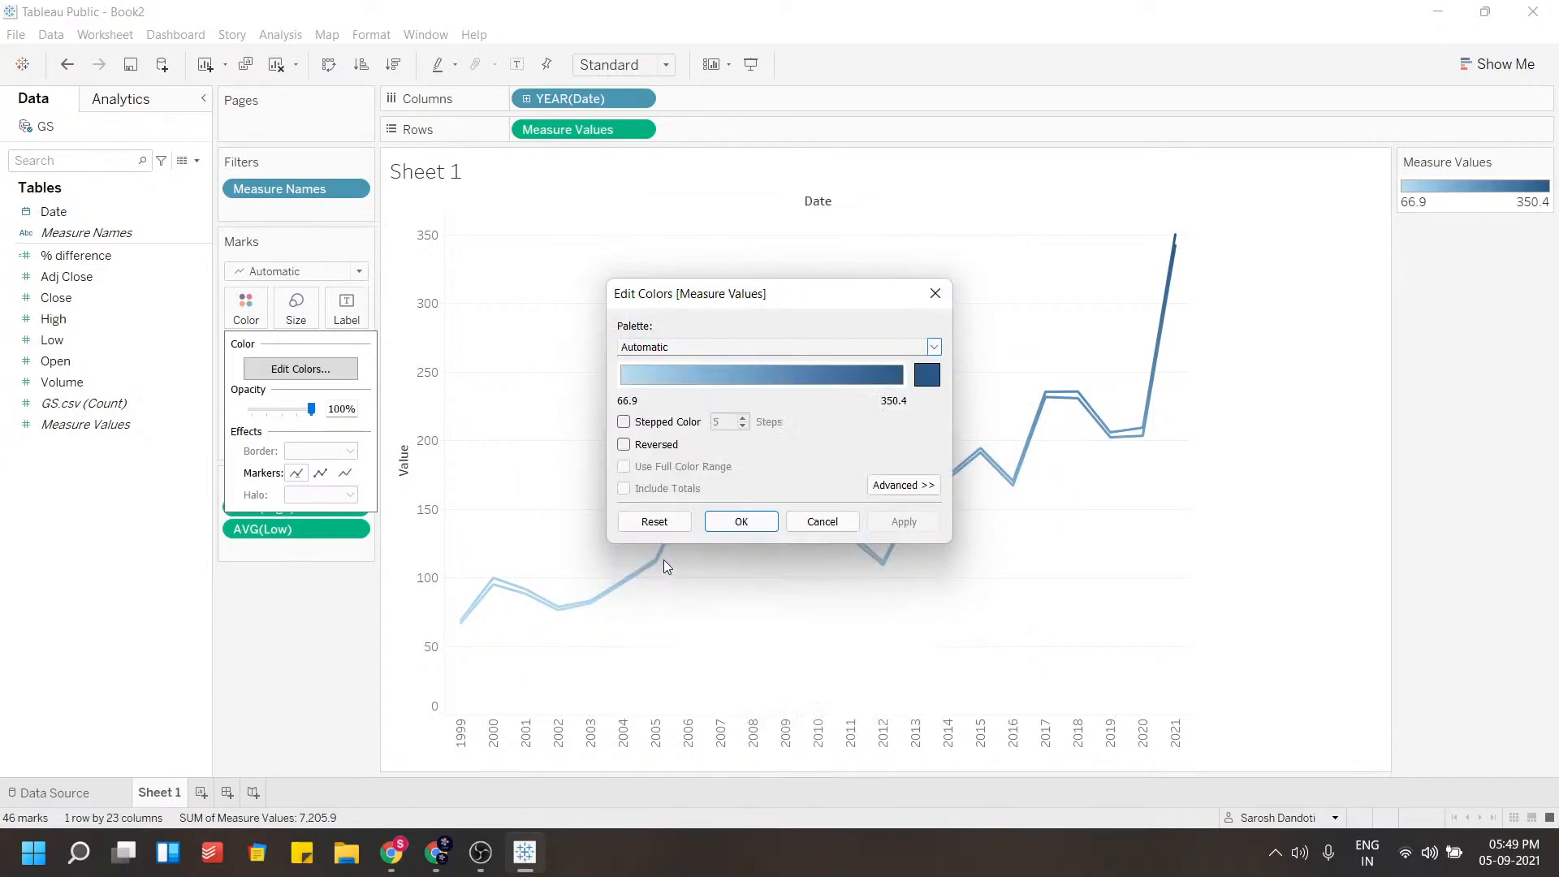
left_click(902, 522)
left_click(741, 522)
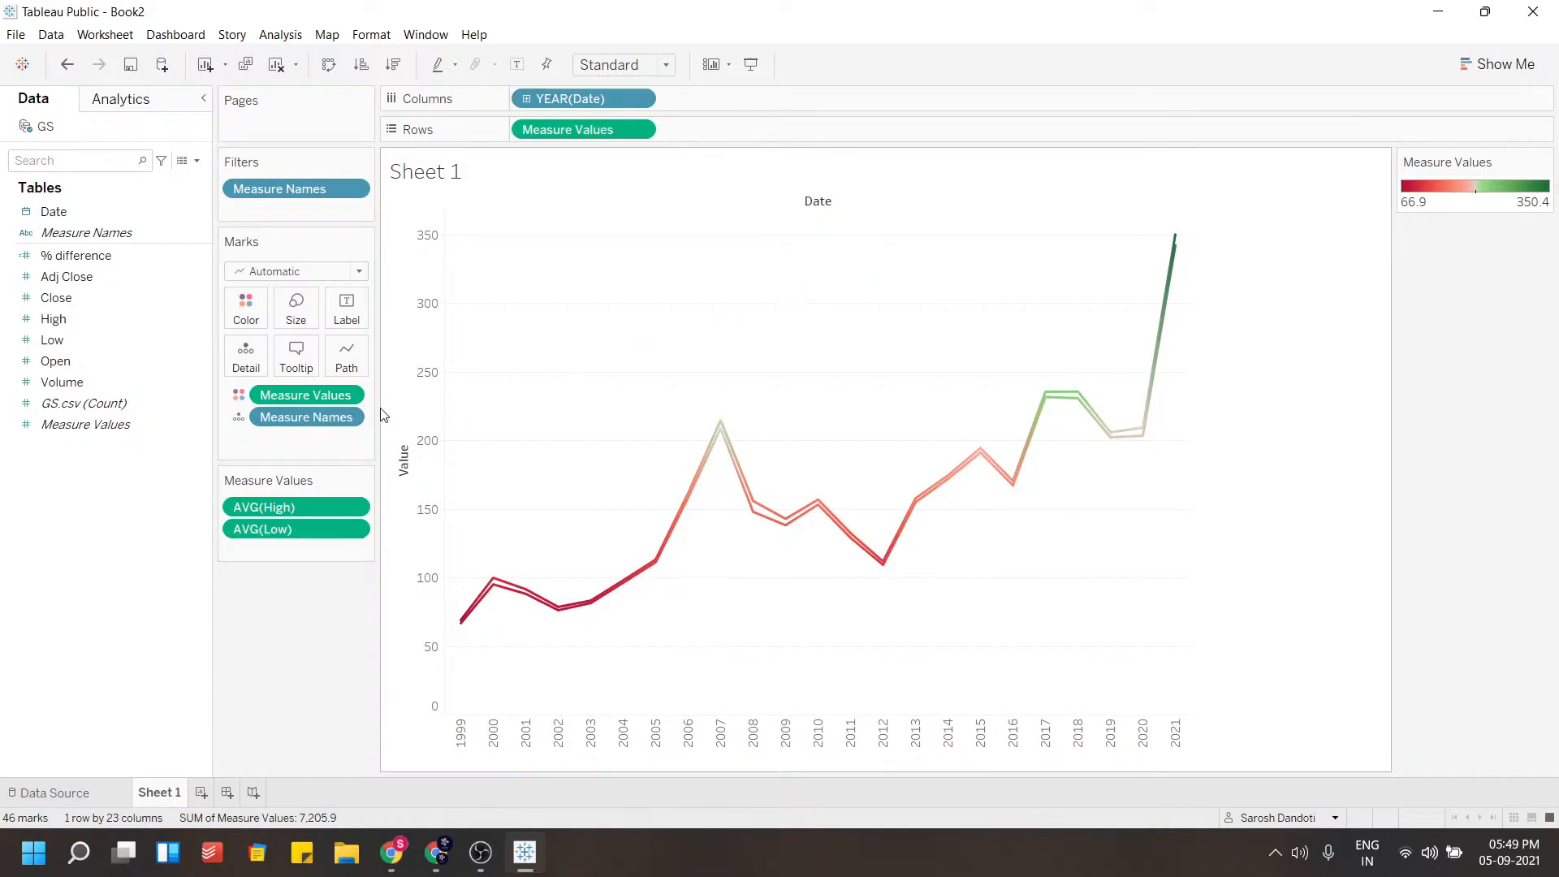
Undo the color palette and the Measure Values color encoding
key("ctrl+z")
key("ctrl+z")
key("ctrl+z")
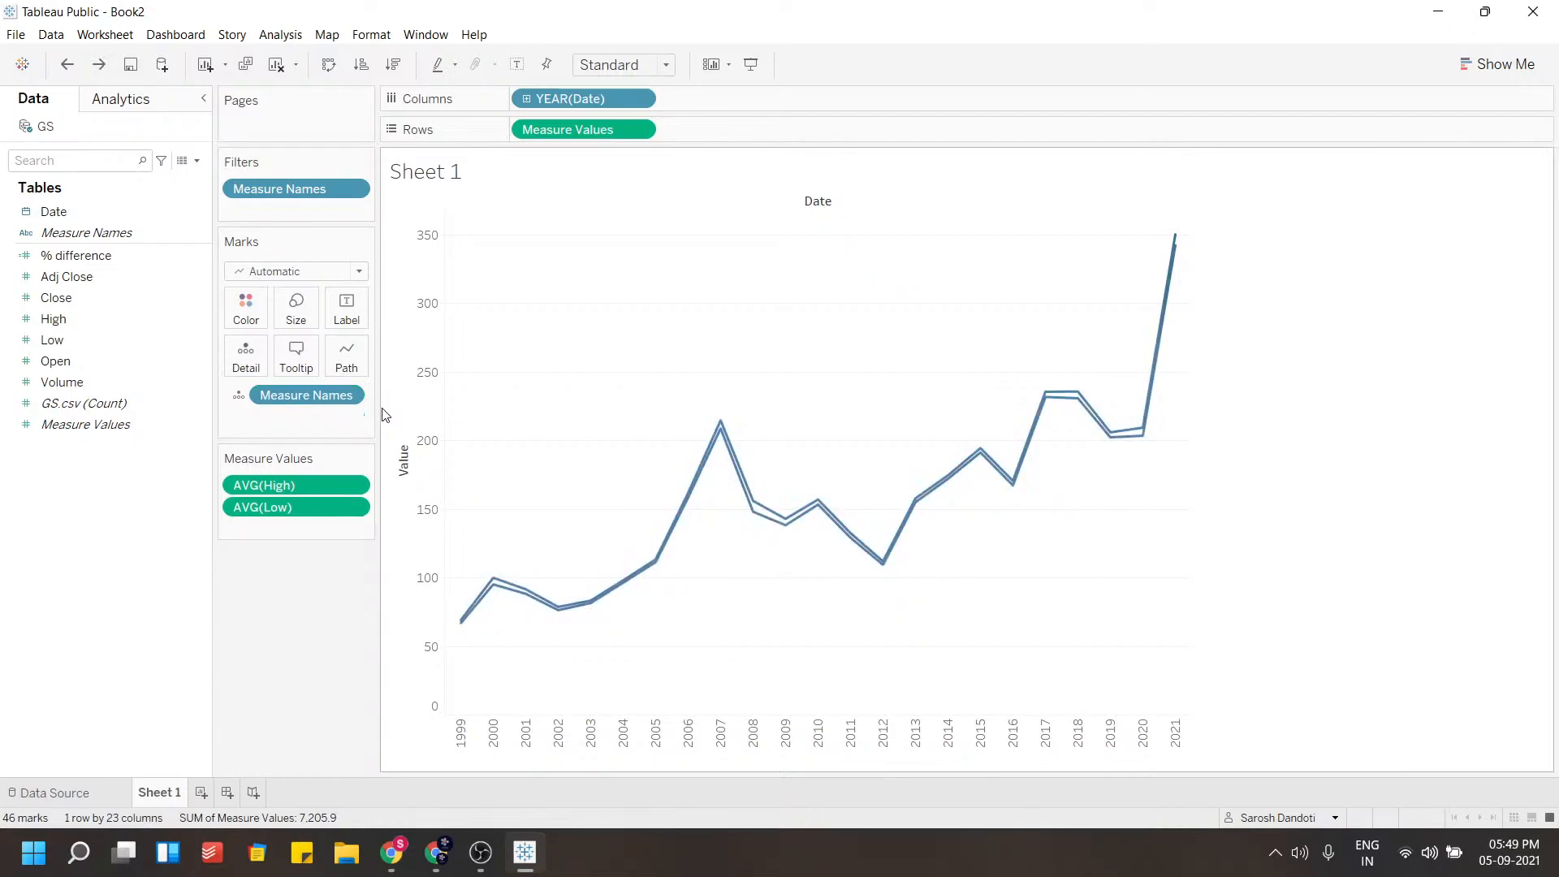
left_click_drag(395, 469, 419, 302)
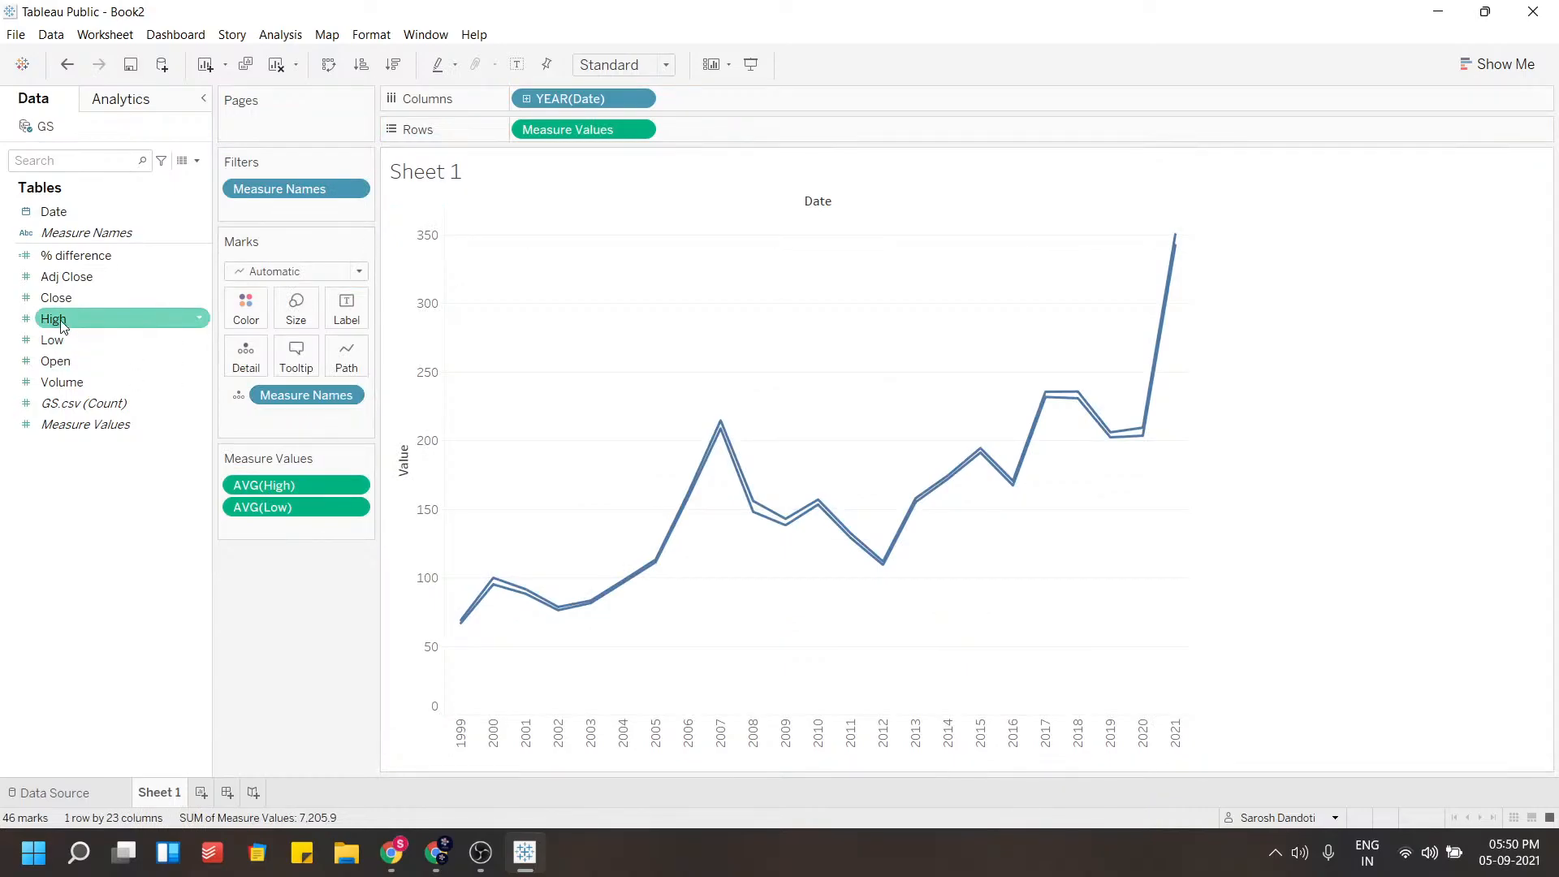
Try coloring the lines by the High and Low measures, keeping the single shared axis
left_click_drag(73, 333, 245, 318)
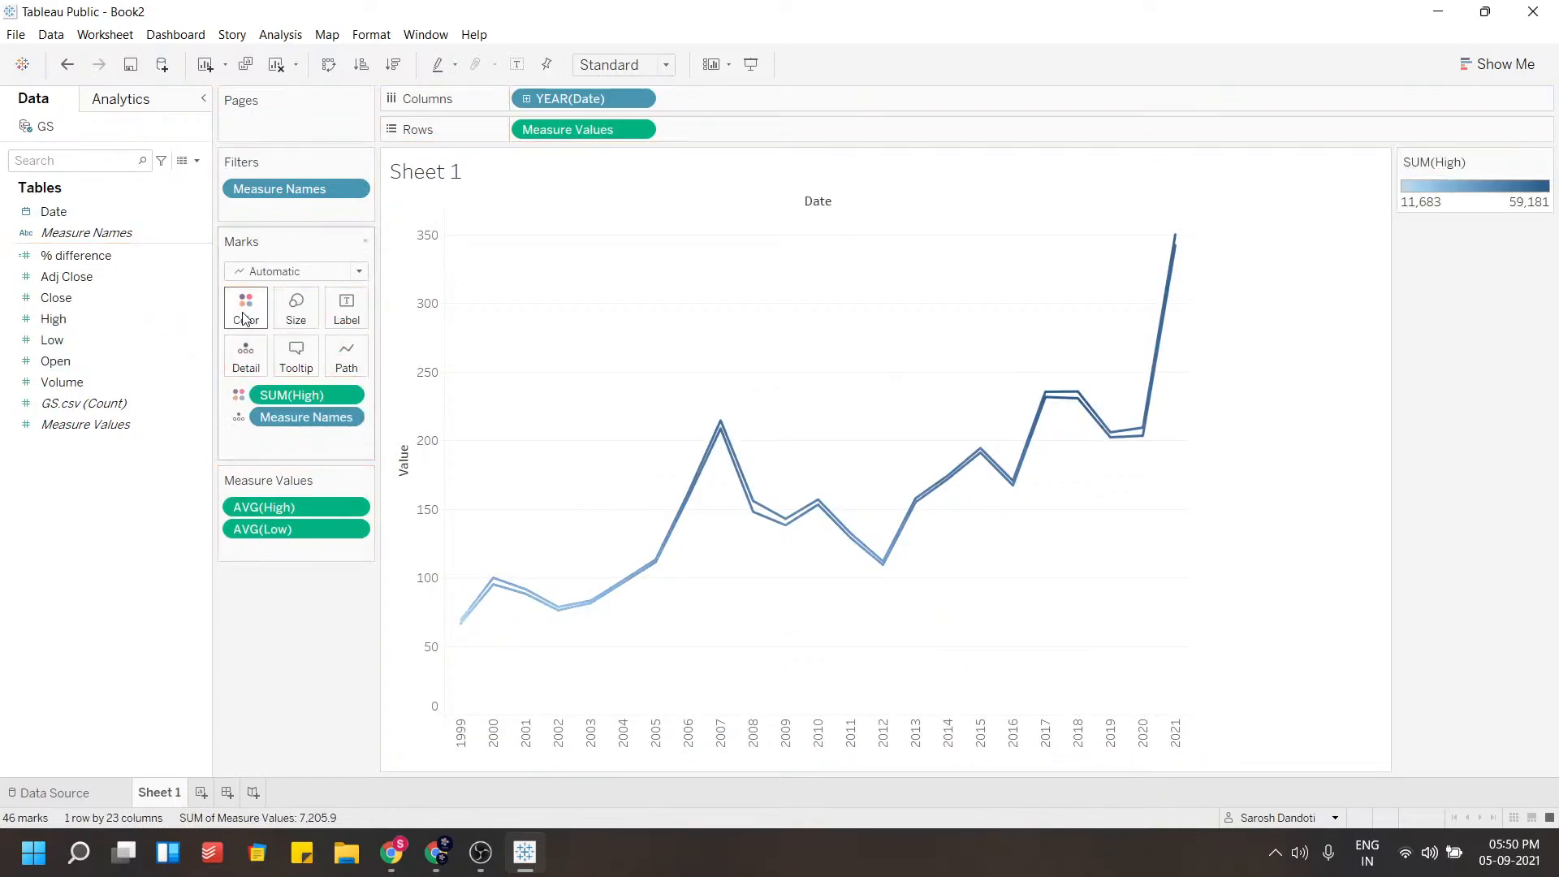
left_click_drag(52, 339, 246, 318)
key("ctrl+z")
key("ctrl+z")
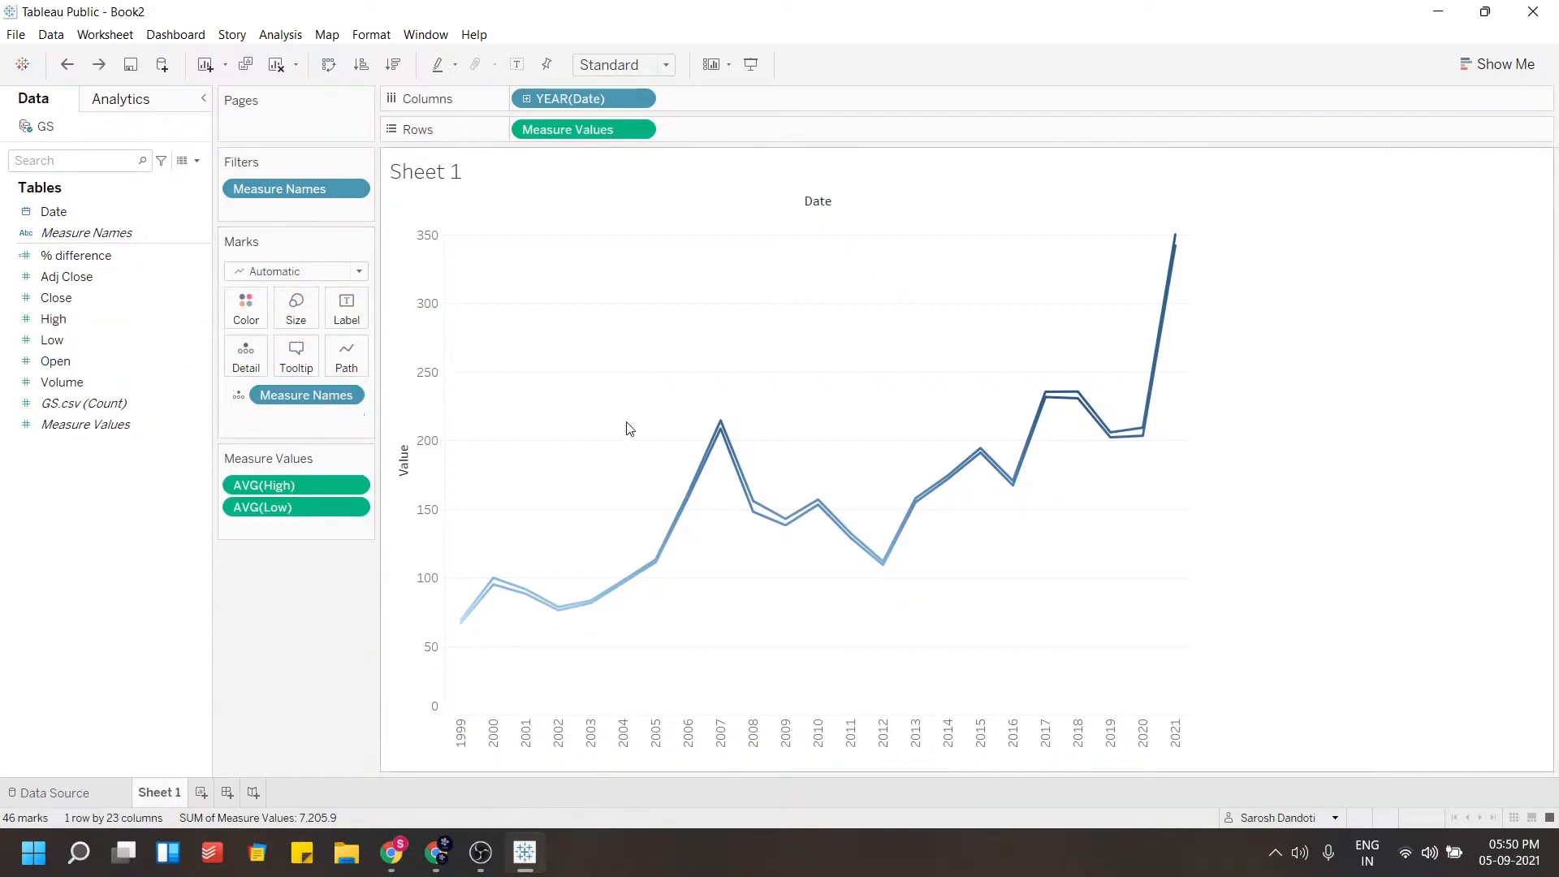
key("ctrl+z")
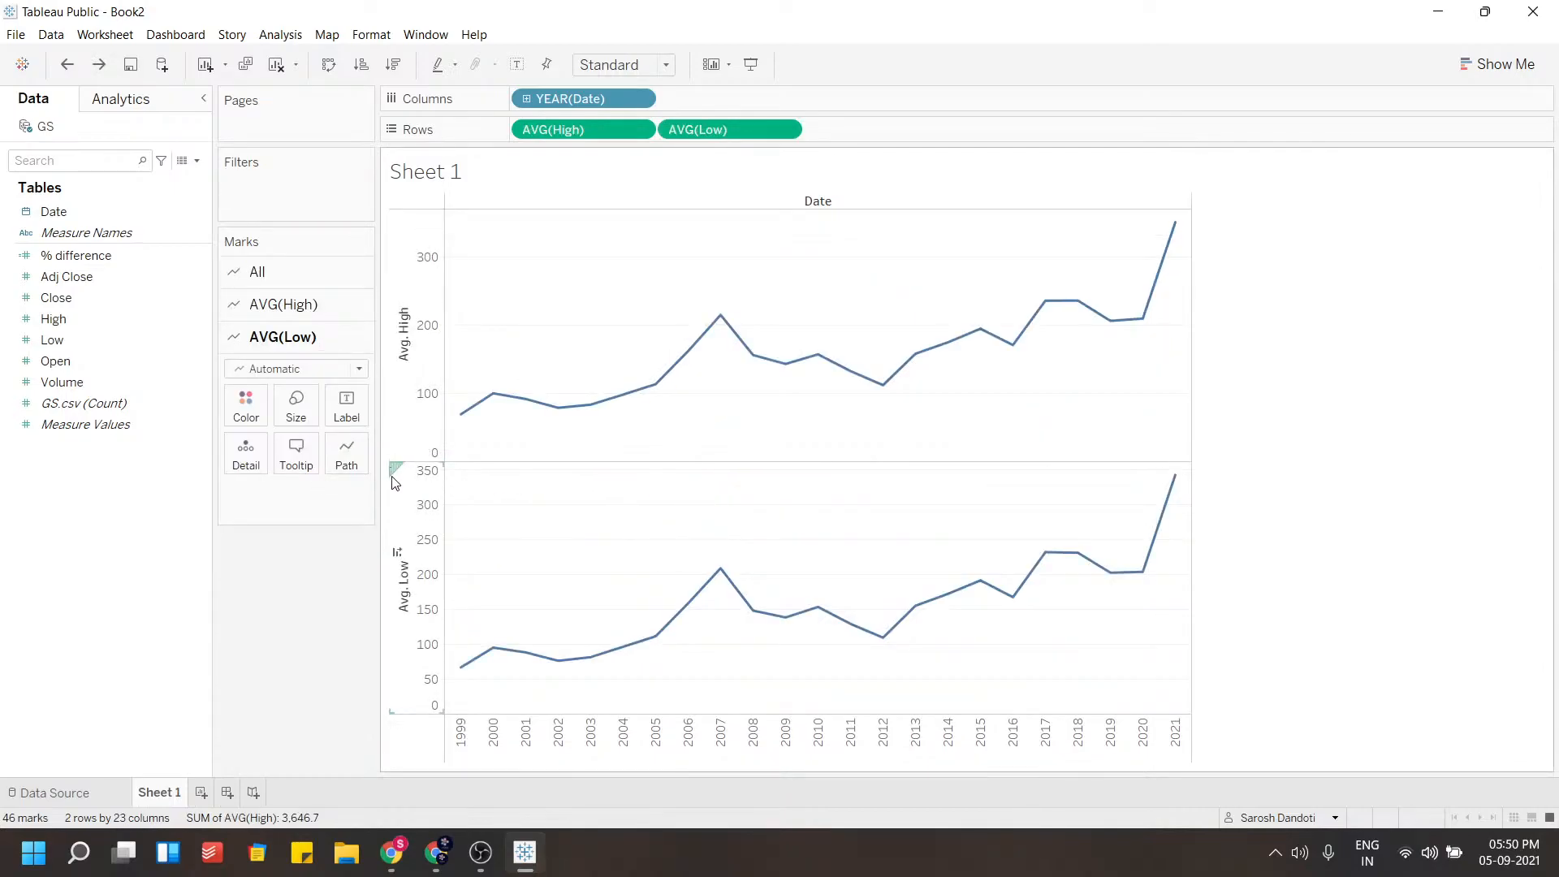
left_click_drag(394, 470, 412, 331)
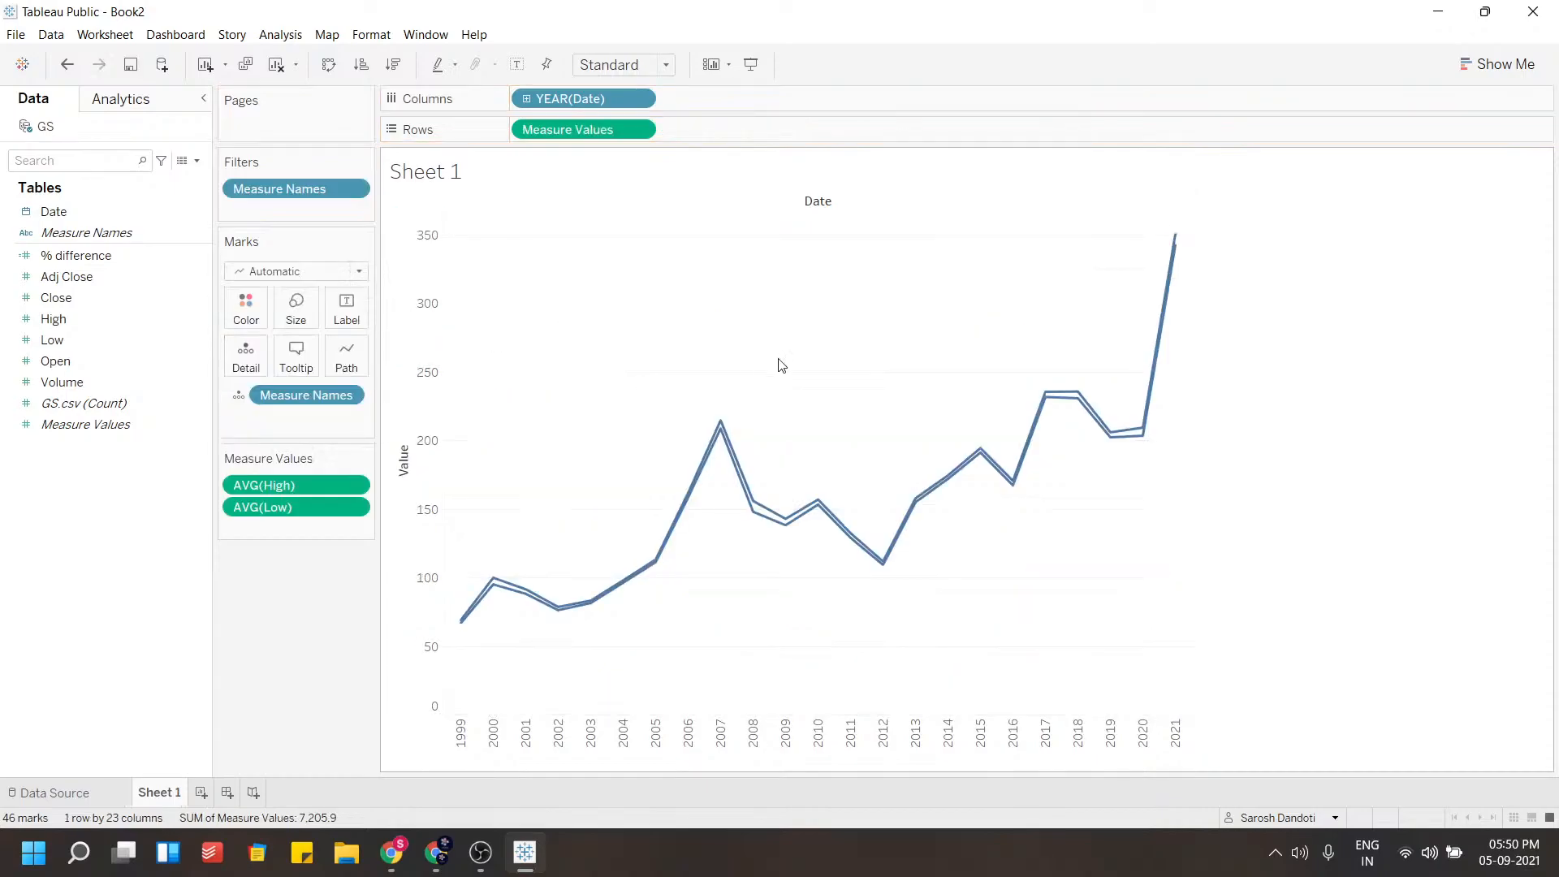
Try area, circle, dual-combination and treemap chart types from Show Me
left_click(1498, 65)
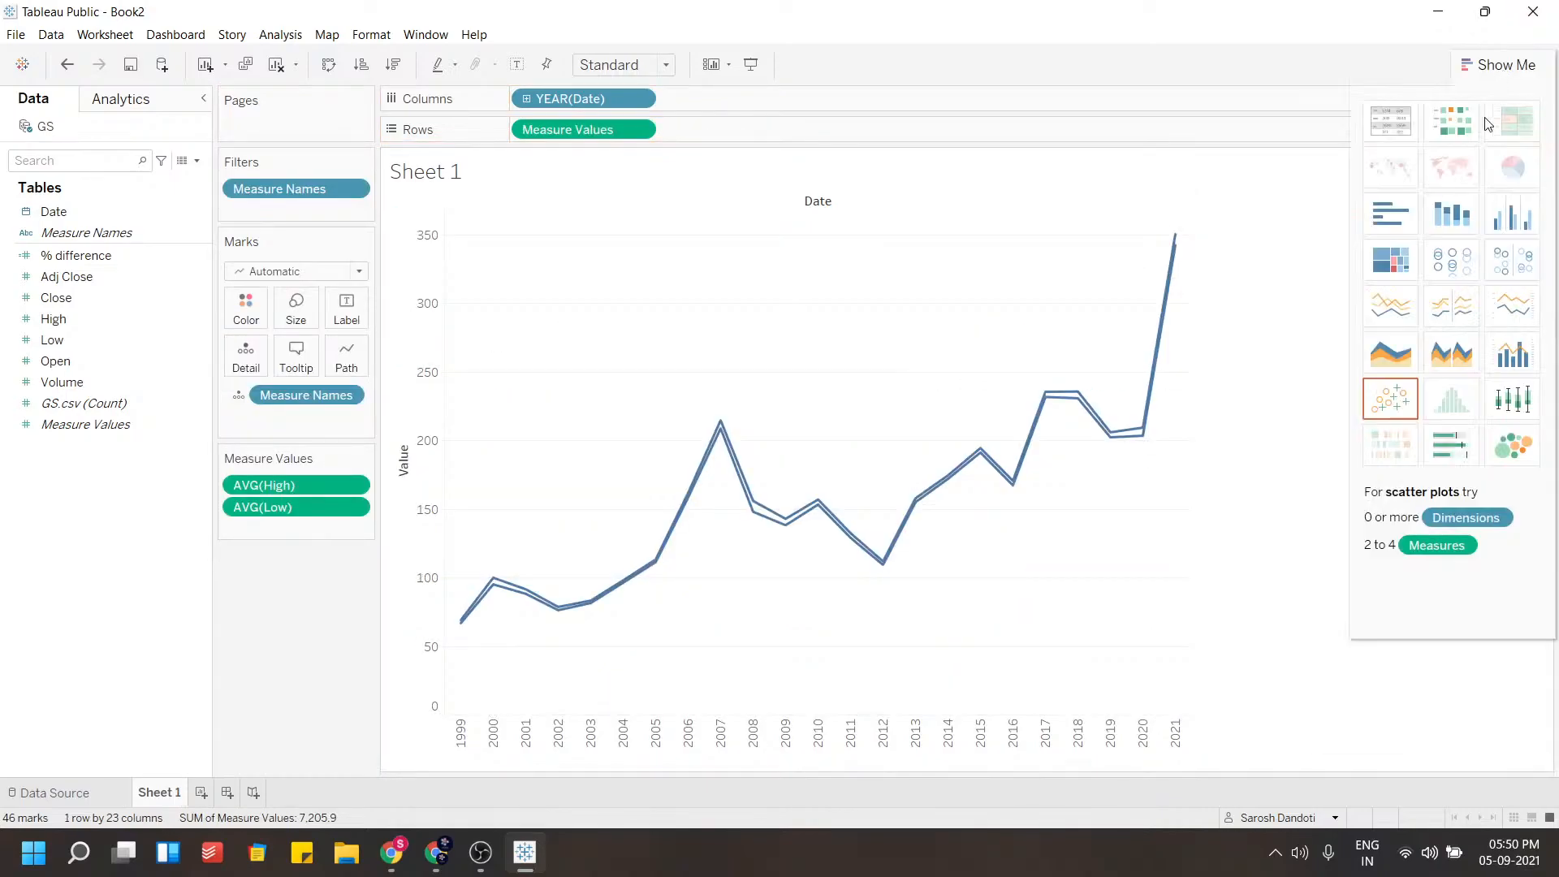
left_click(1438, 358)
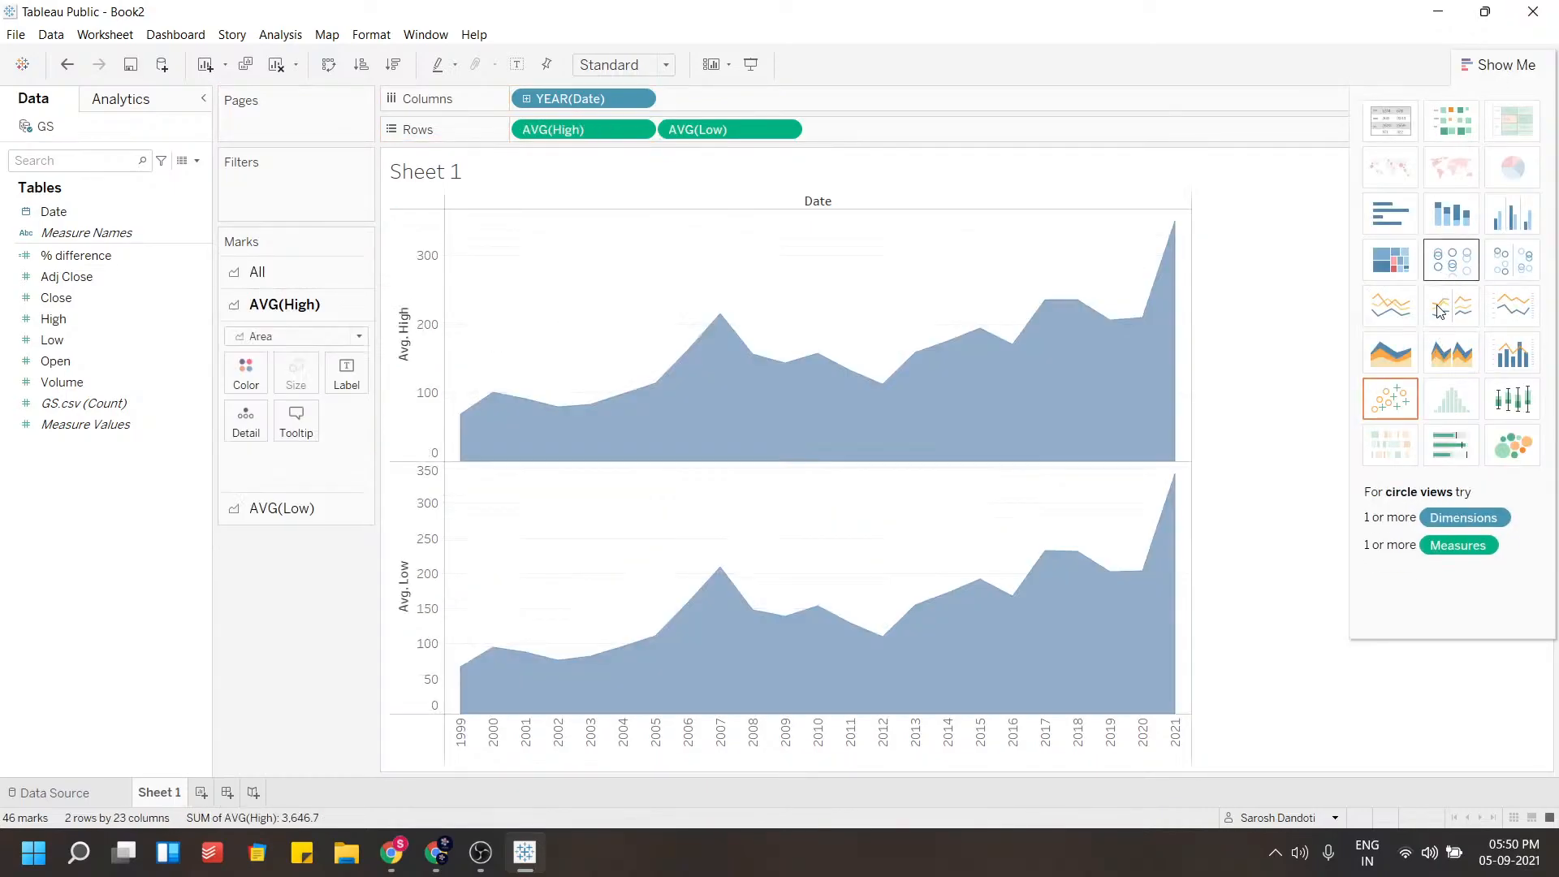
left_click(1440, 311)
left_click(1503, 358)
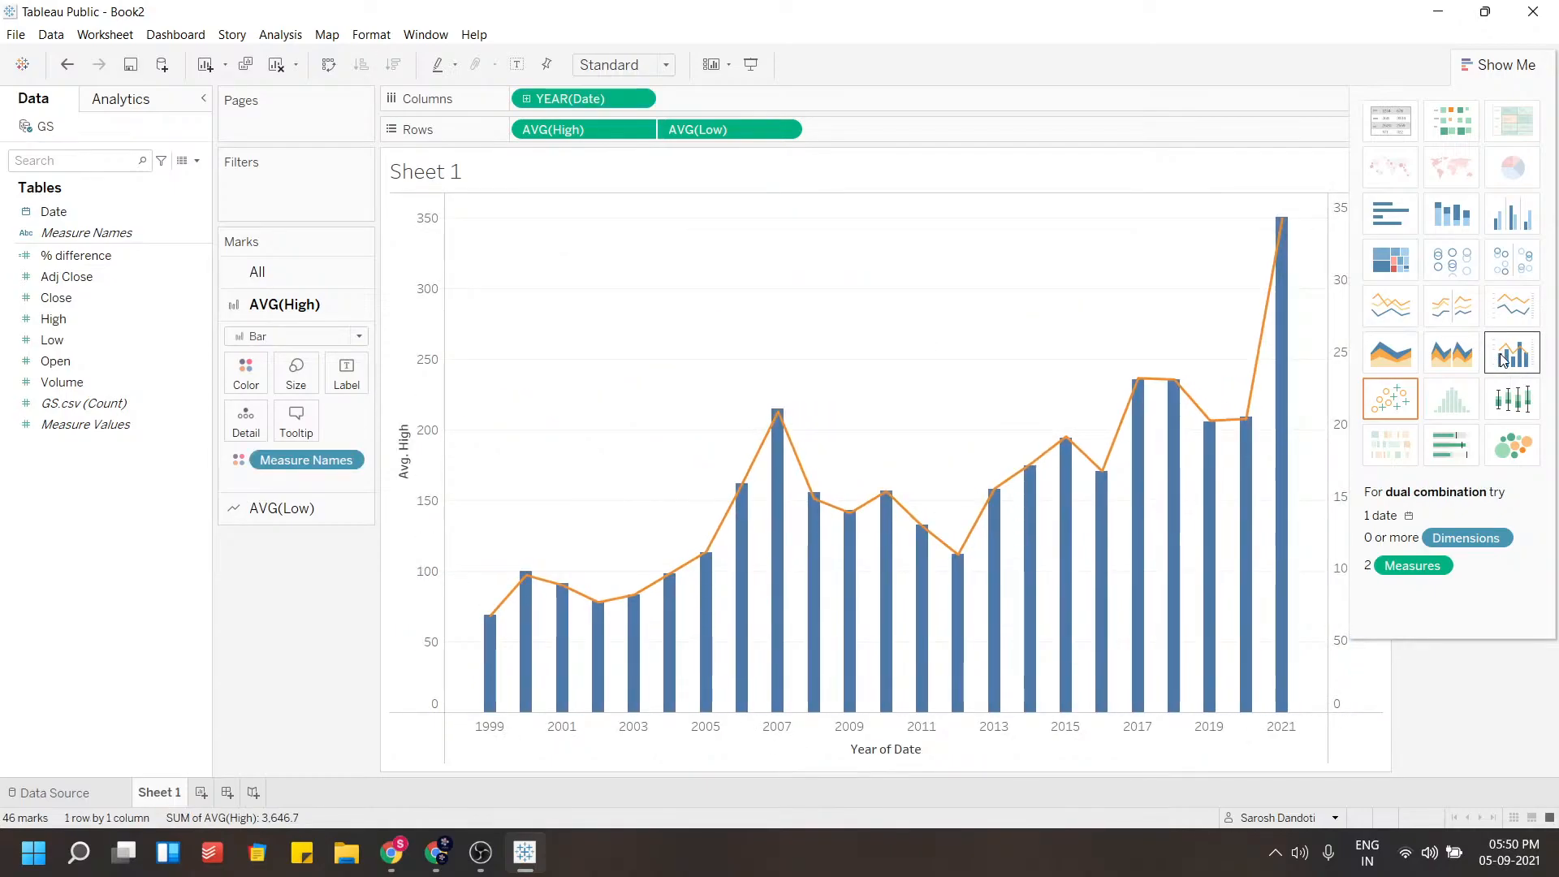
left_click(1443, 335)
left_click(1408, 270)
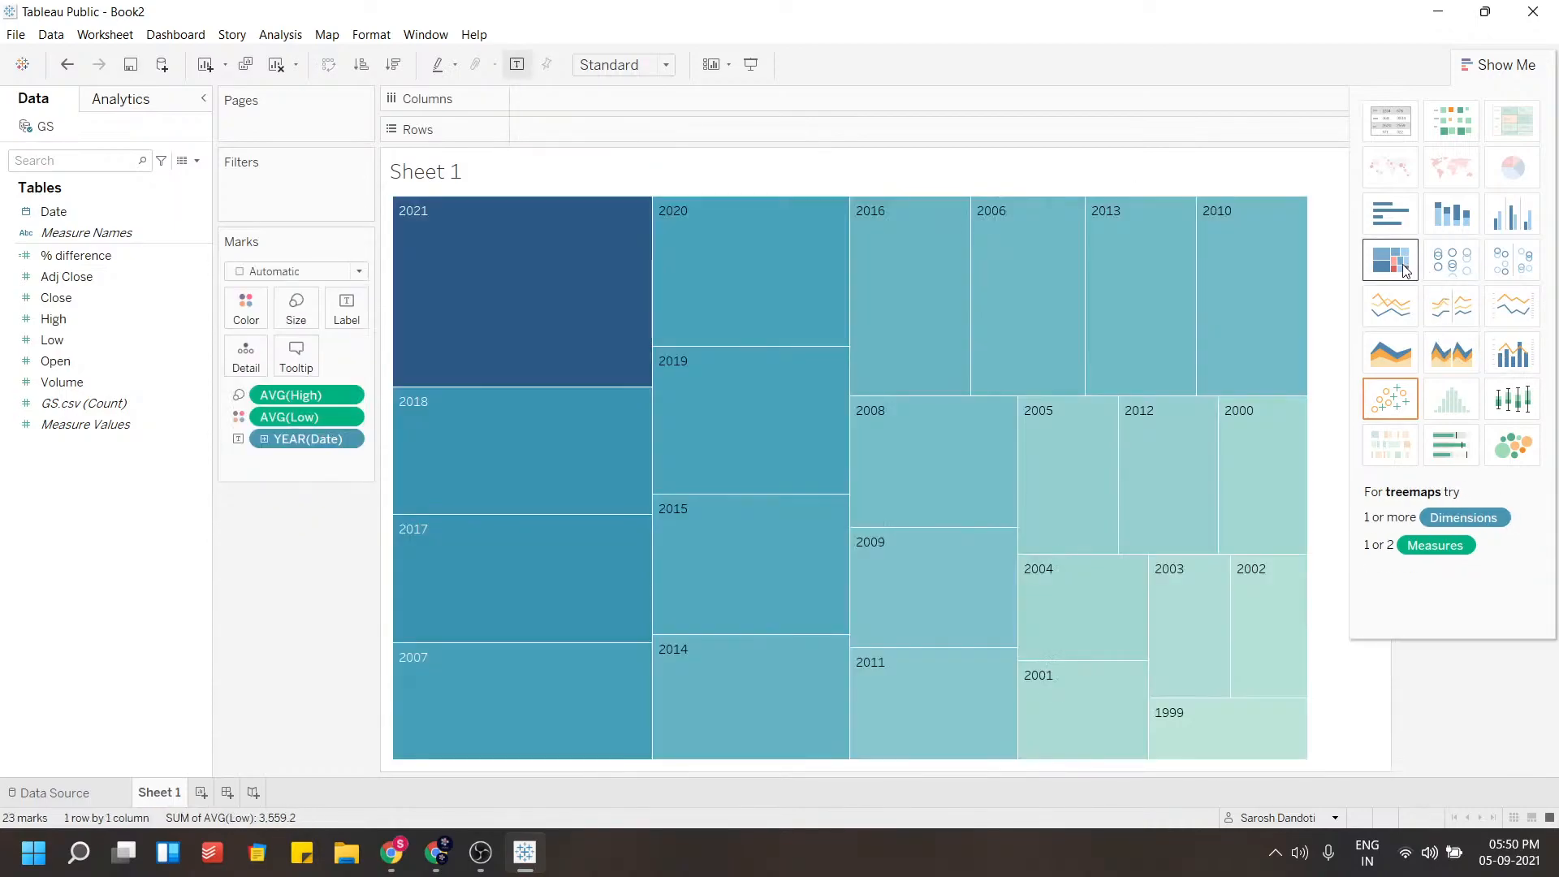
mouse_move(672, 358)
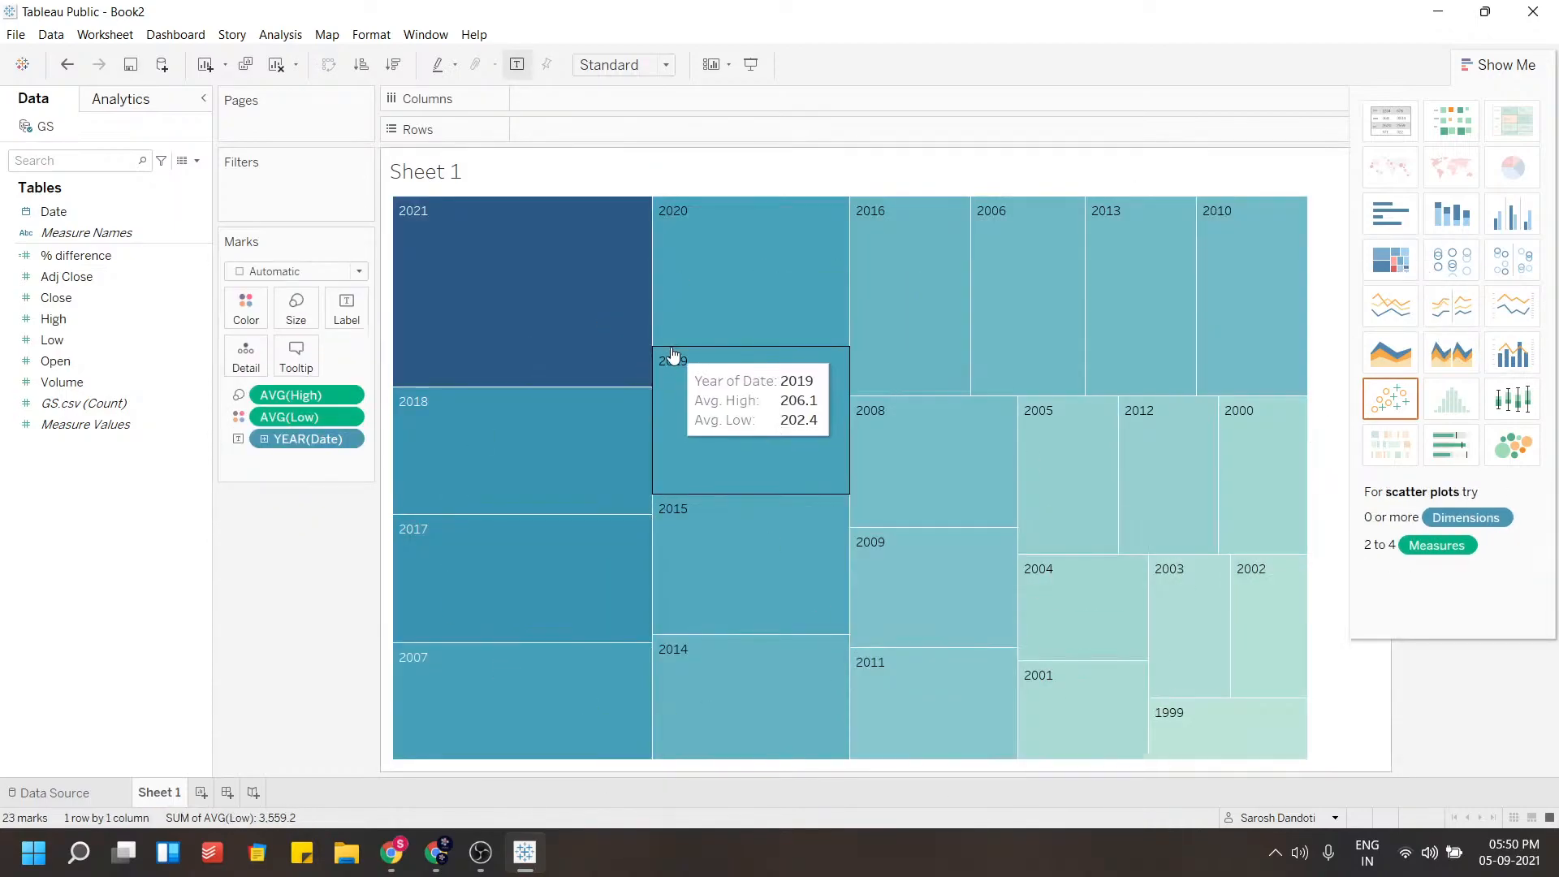
Undo the chart type changes and the axis merge, returning to separate High and Low line charts
key("ctrl+z")
key("ctrl+z")
key("ctrl+z")
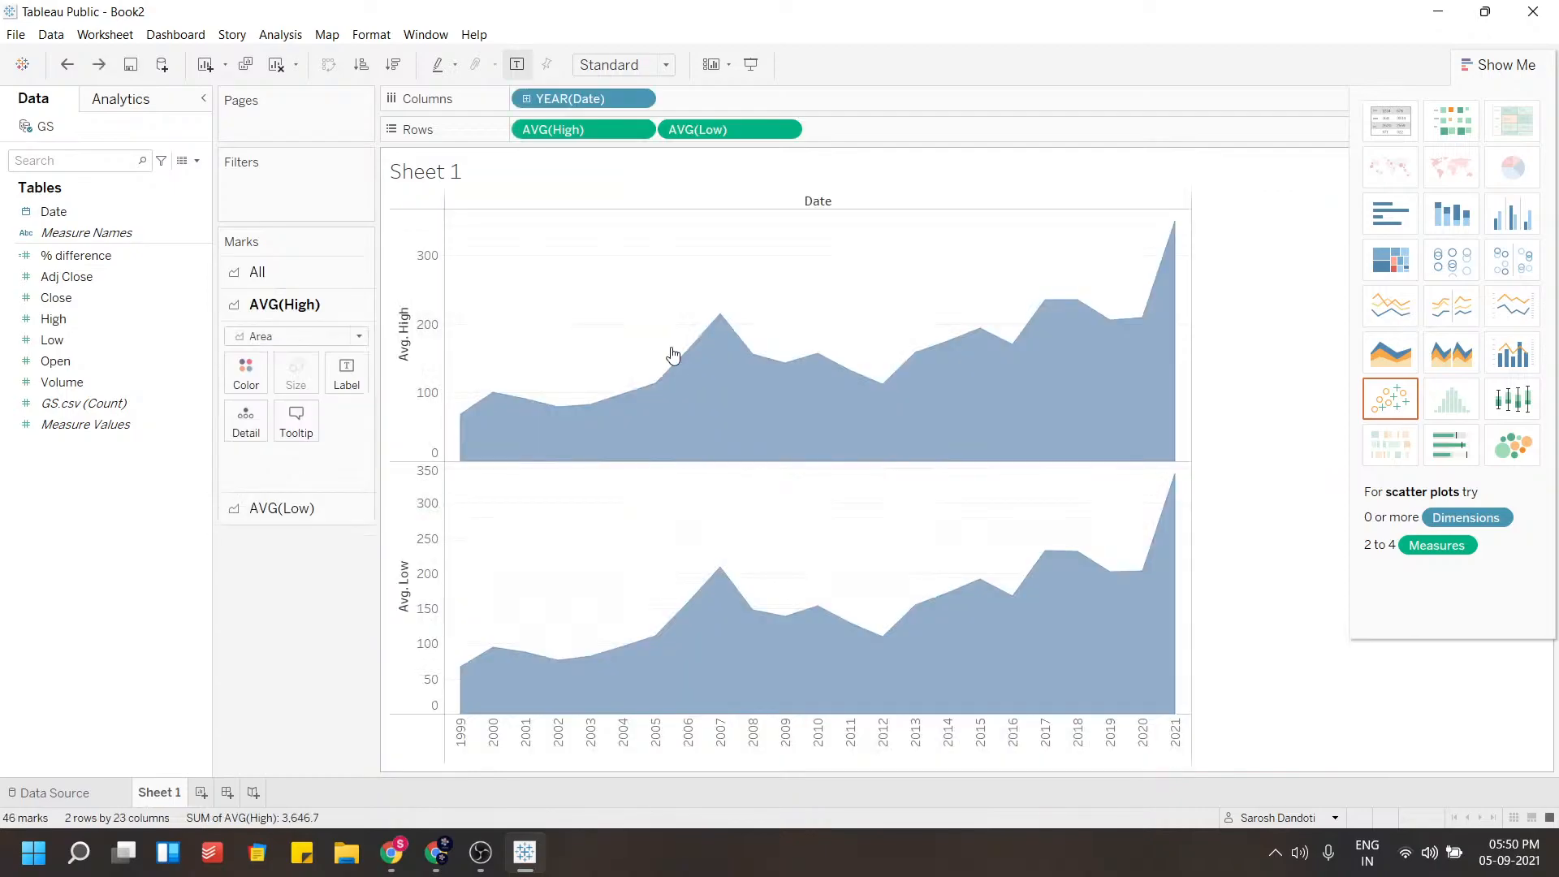
key("ctrl+z")
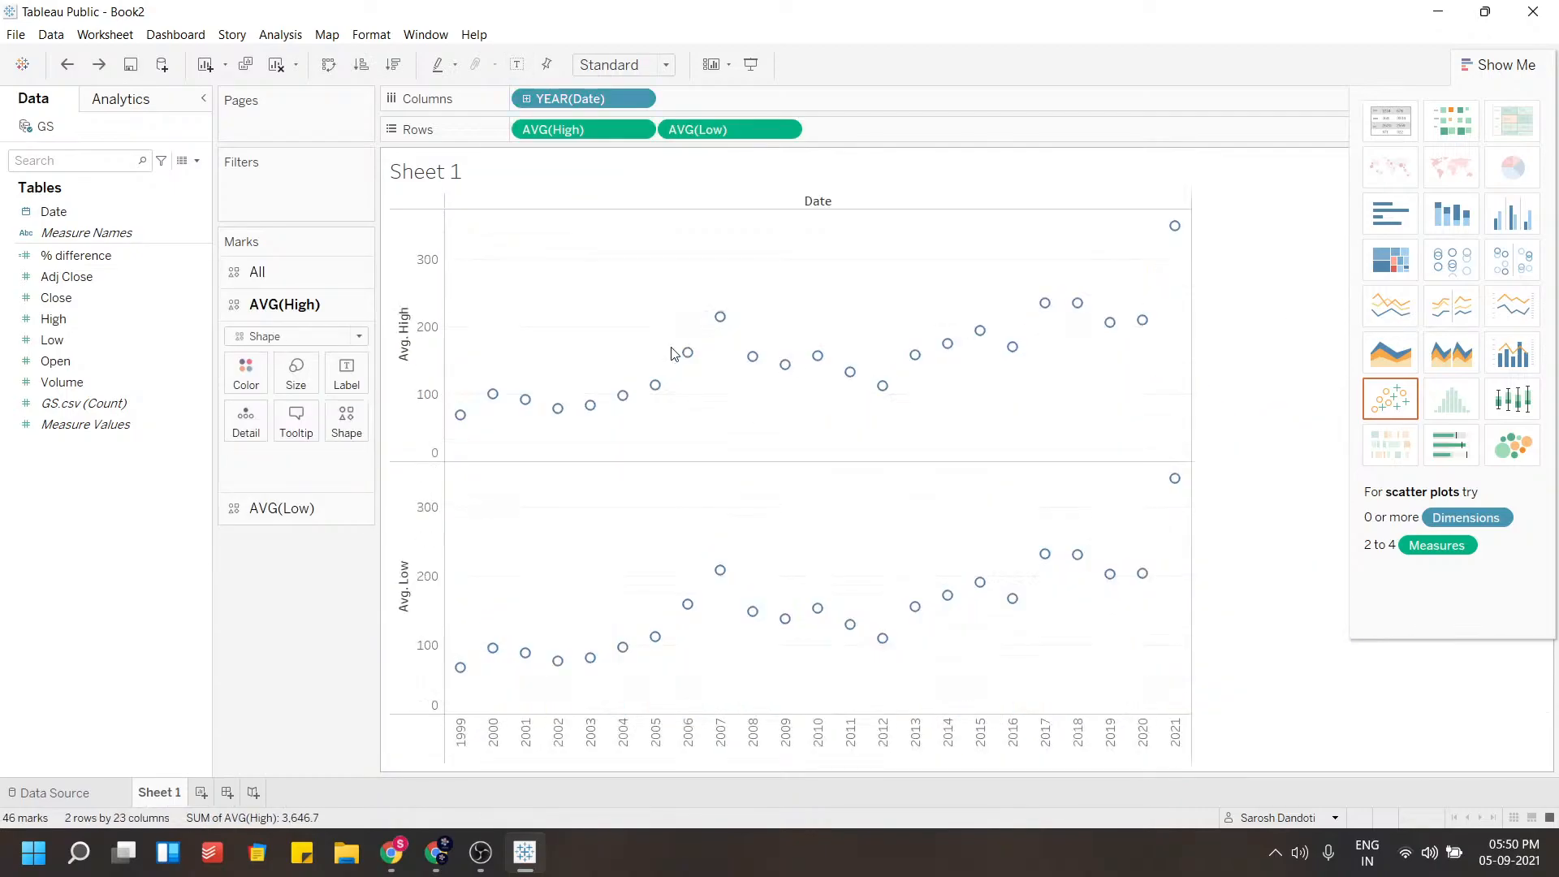
key("ctrl+z")
key("ctrl+z")
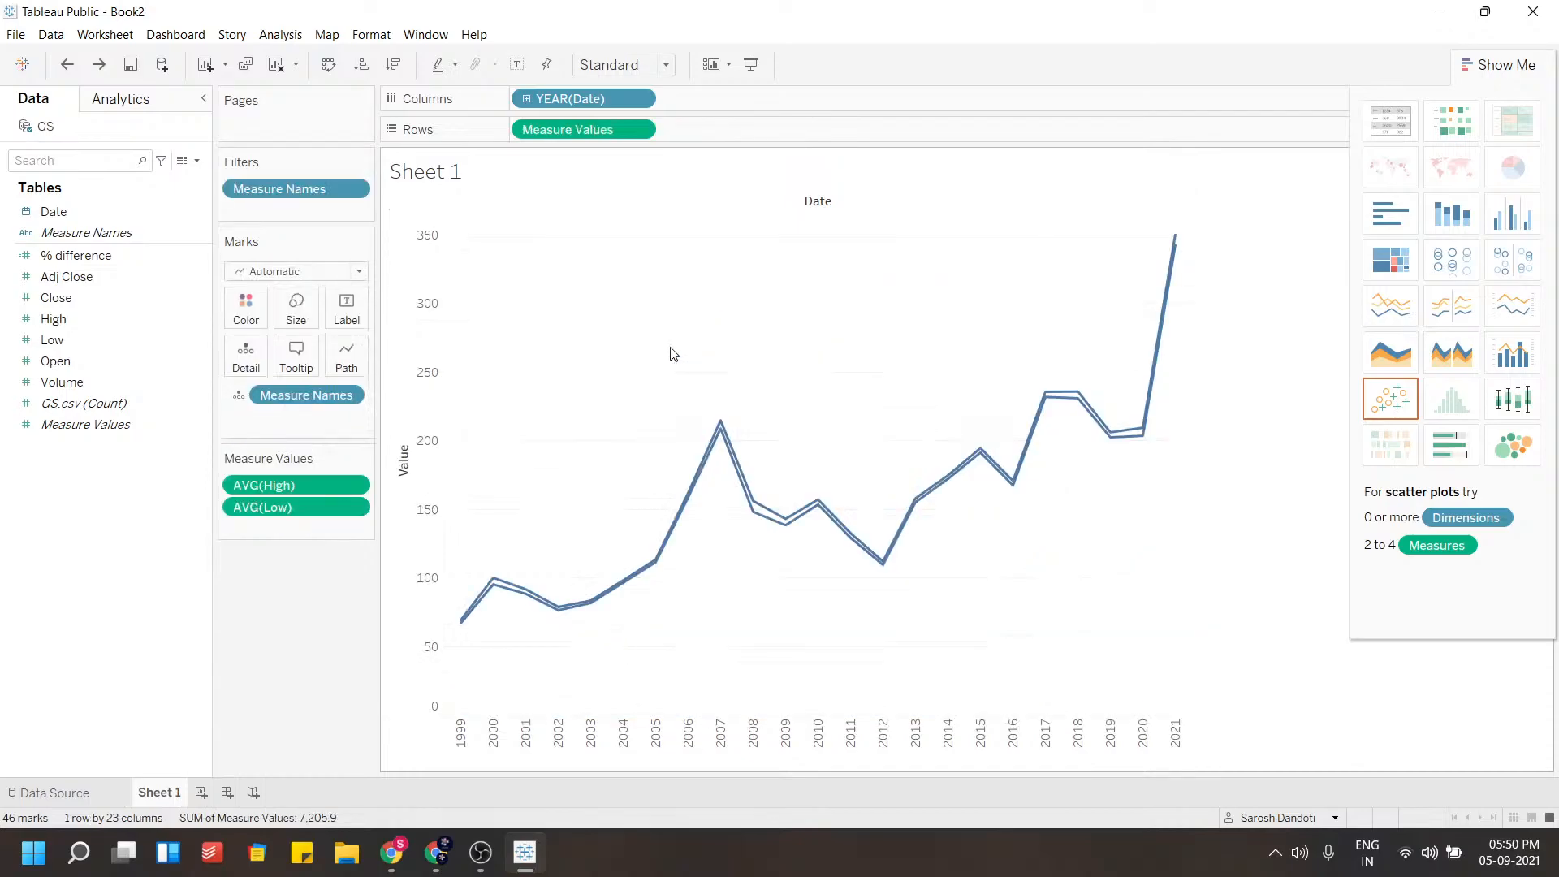
key("ctrl+z")
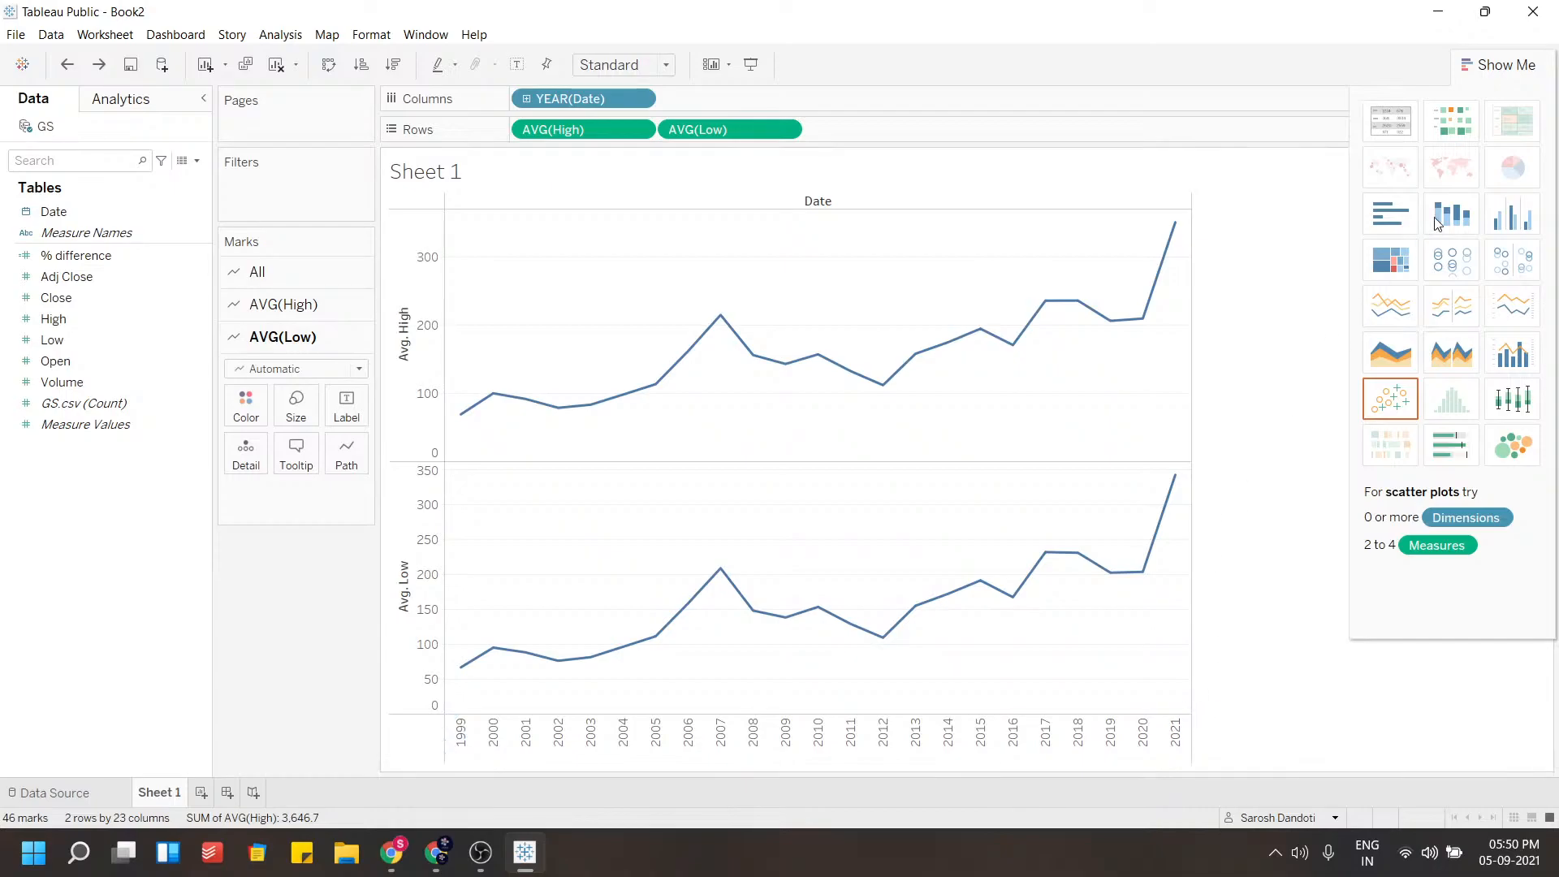
Add Date to Filters as a Years filter with all years selected
left_click(1498, 64)
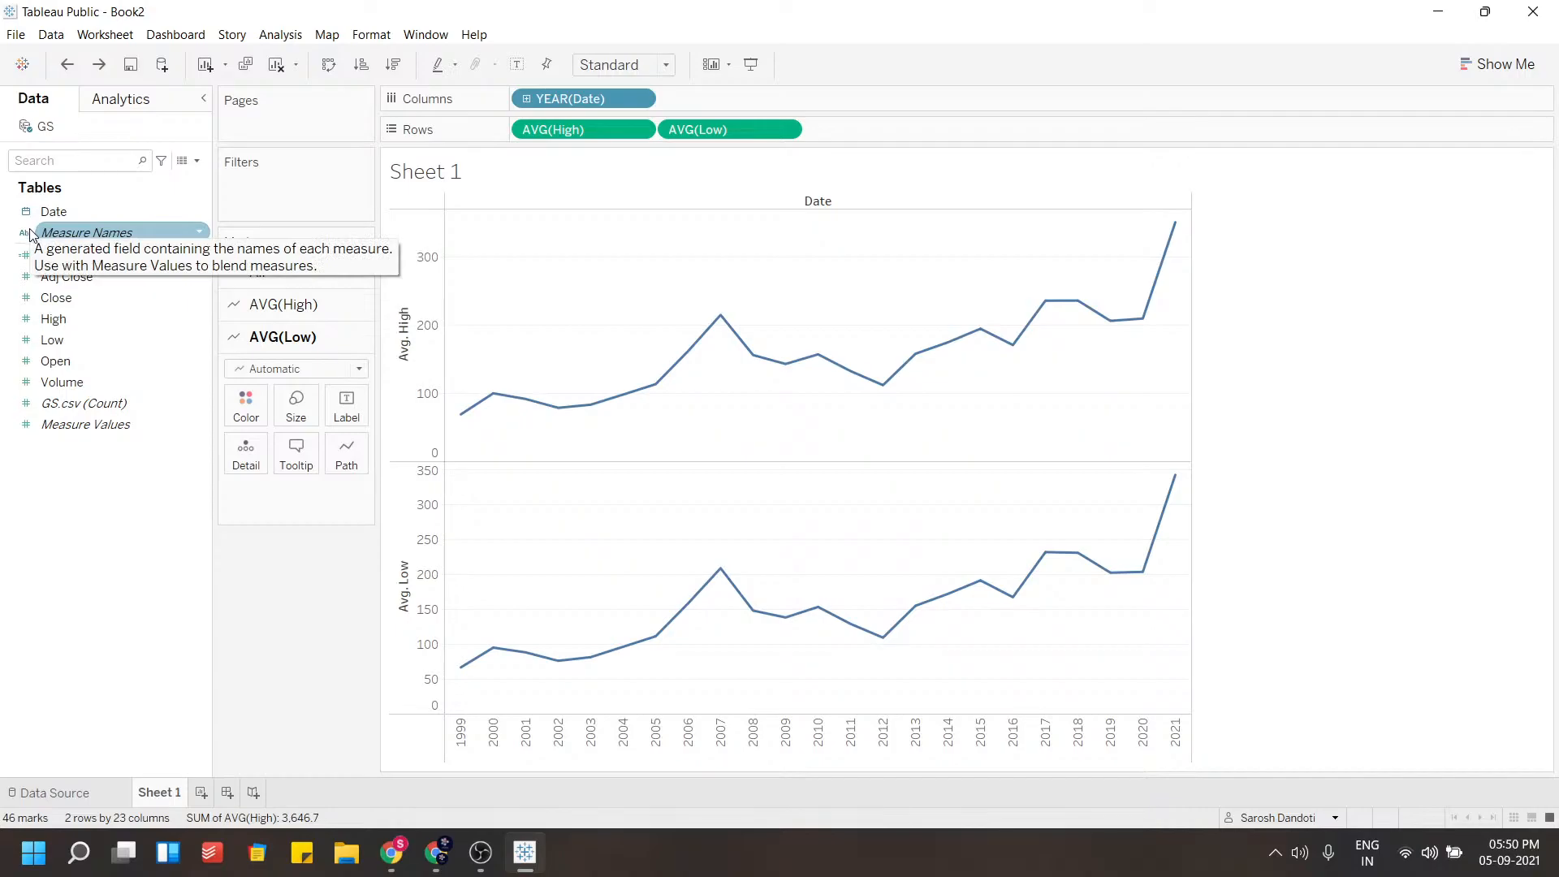
left_click_drag(66, 213, 281, 185)
left_click(699, 297)
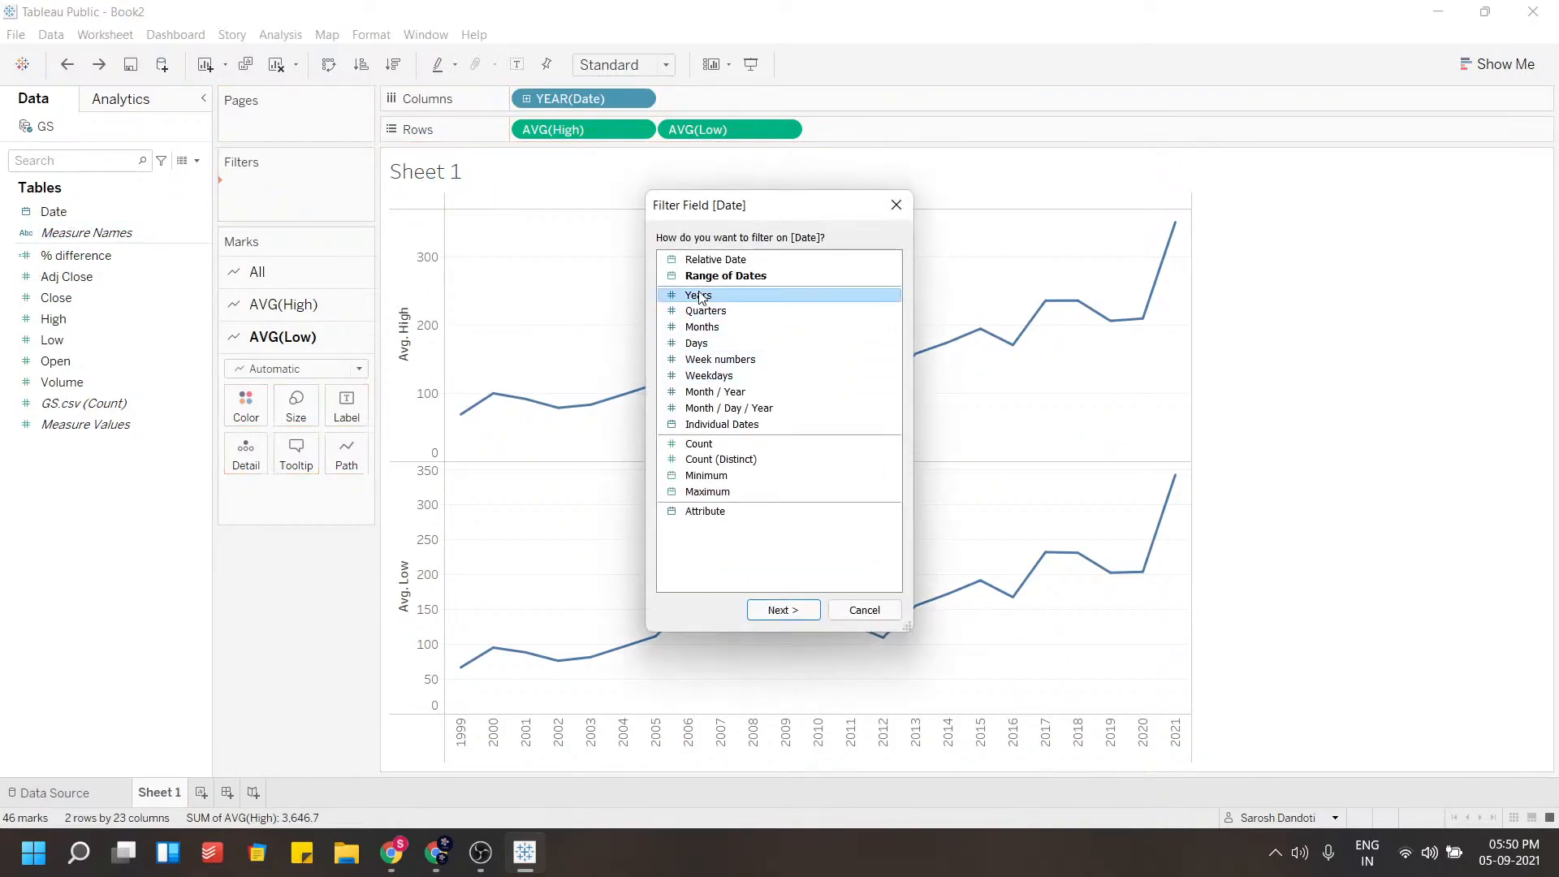
left_click(798, 613)
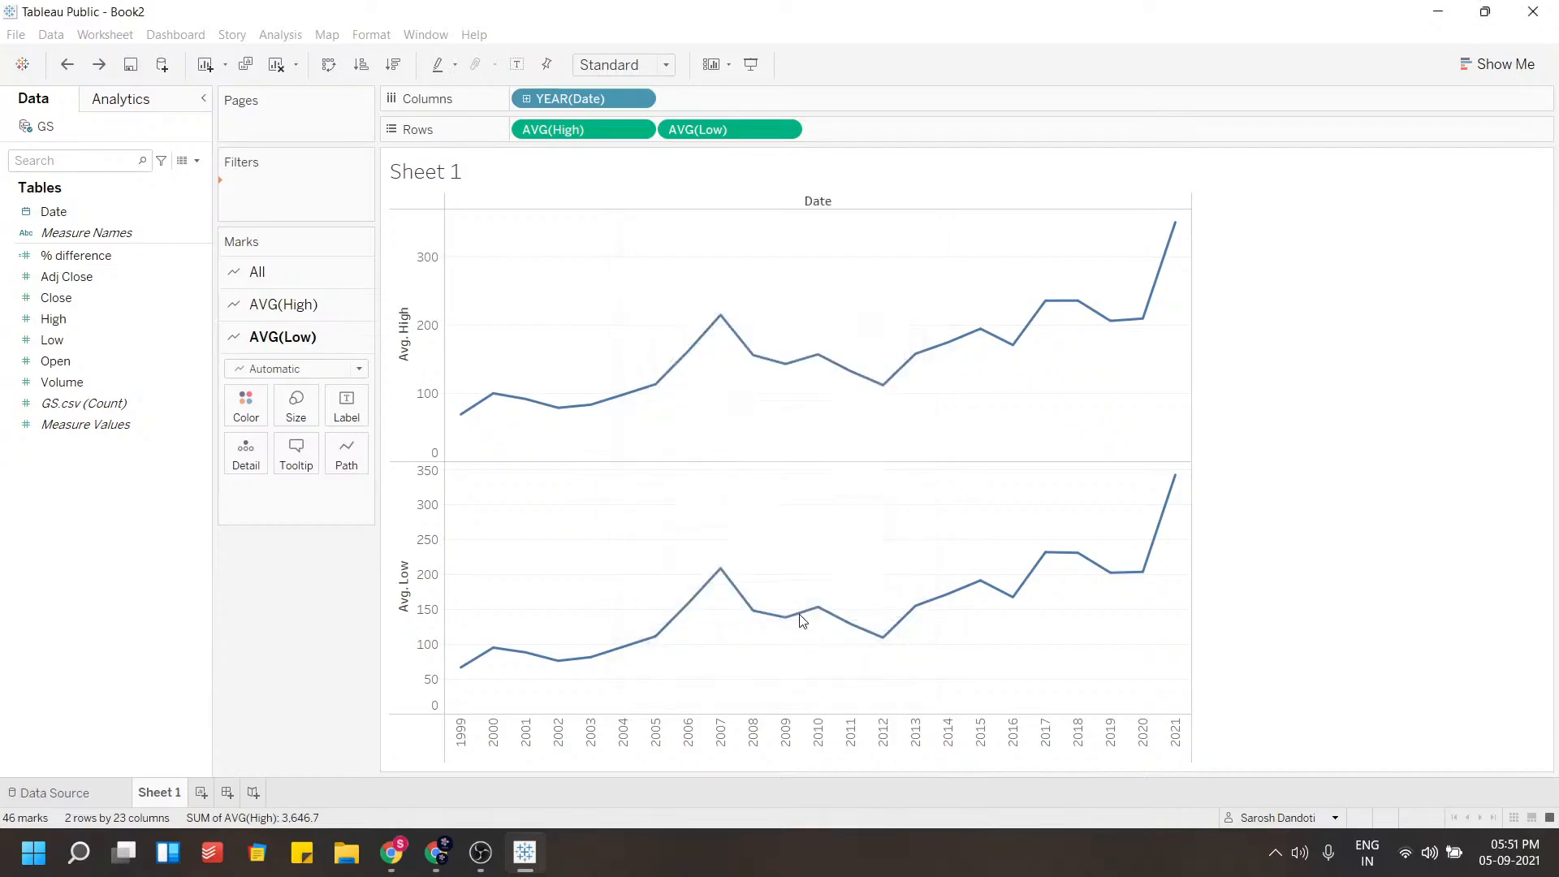
scroll(694, 318, "down", 3)
scroll(694, 321, "down", 1)
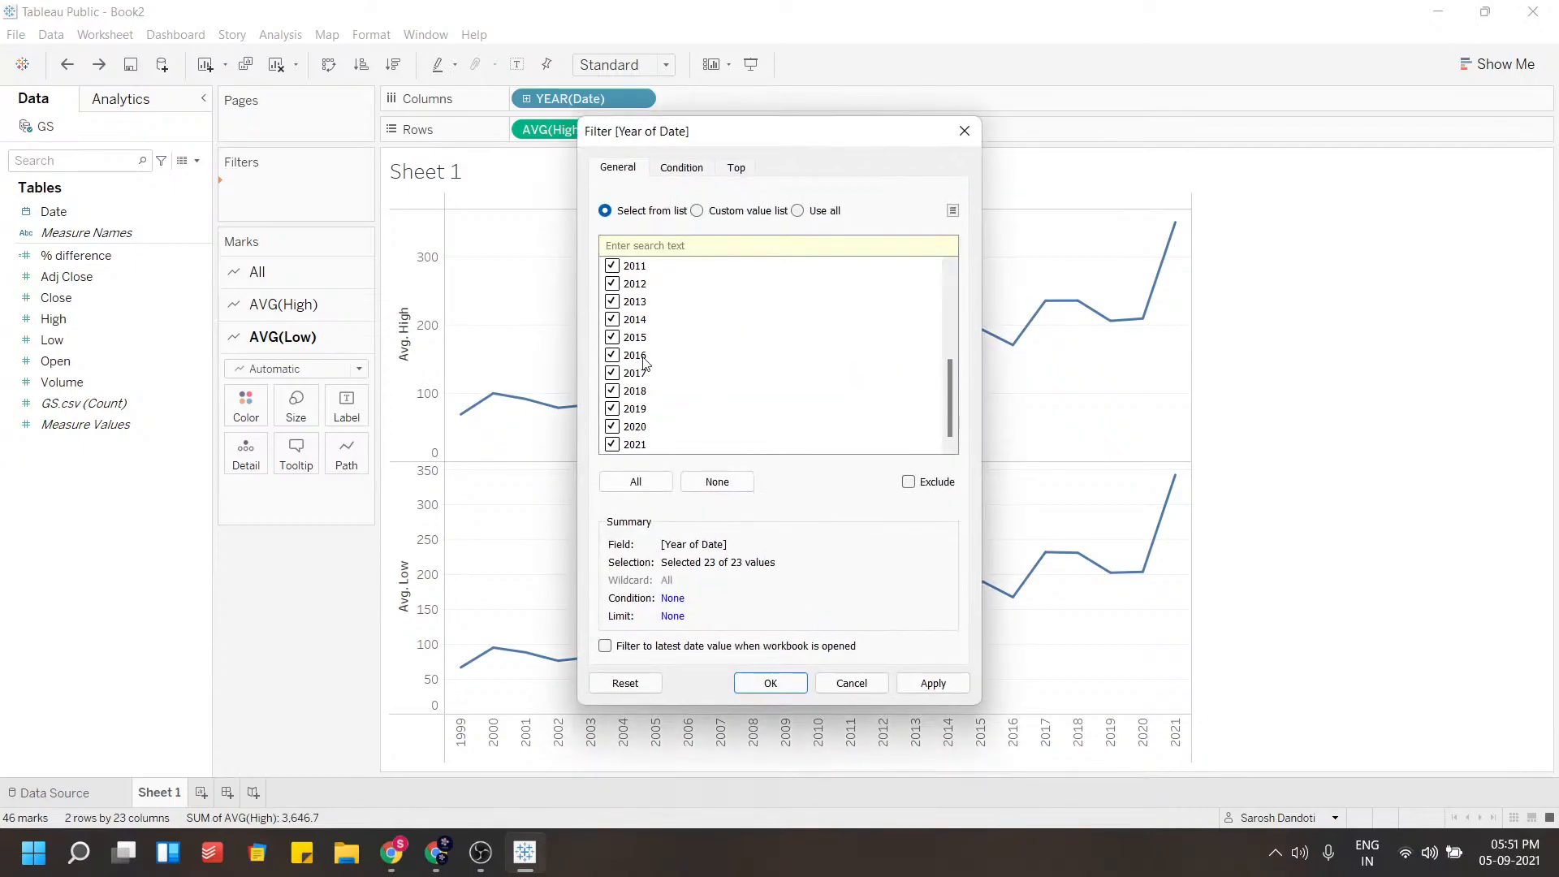
left_click(932, 683)
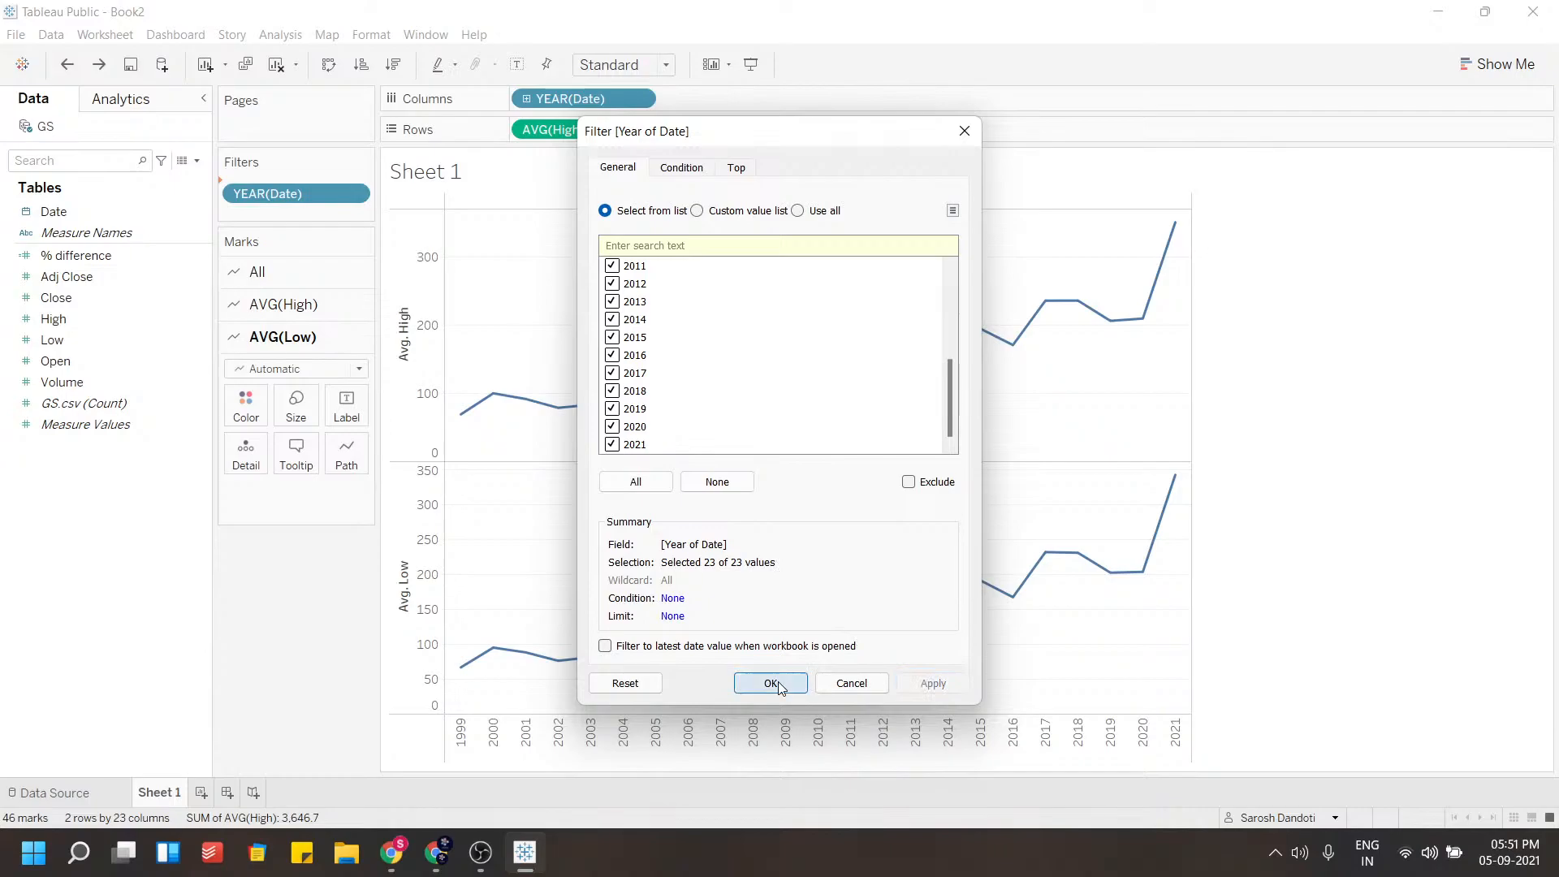
left_click(771, 683)
Show the YEAR(Date) filter on the sheet and switch it to a single-value slider
left_click(367, 188)
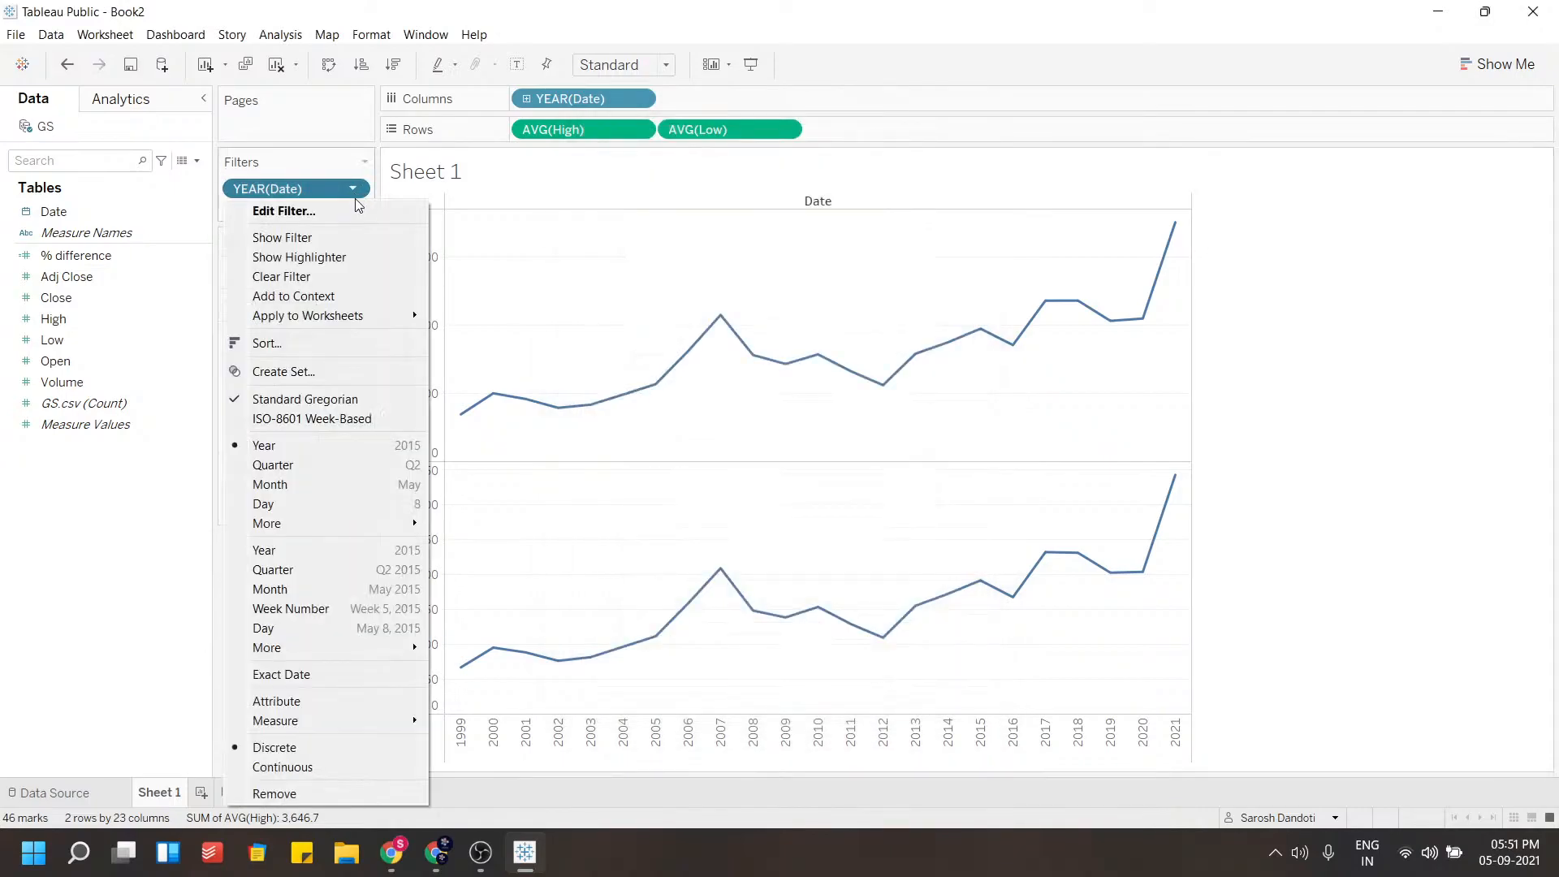
left_click(338, 235)
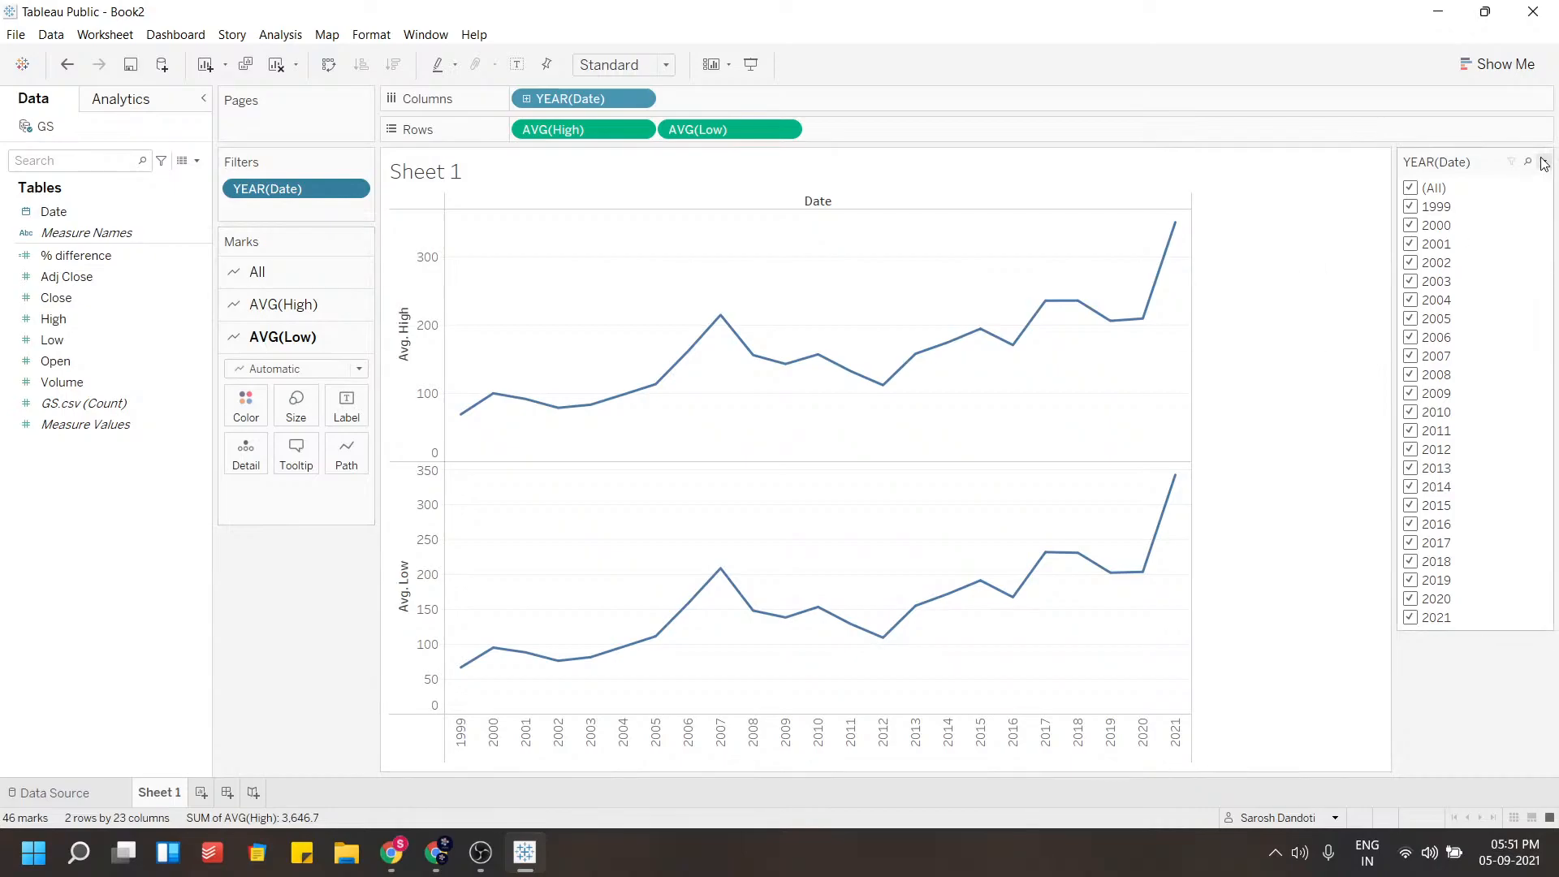
left_click(1543, 164)
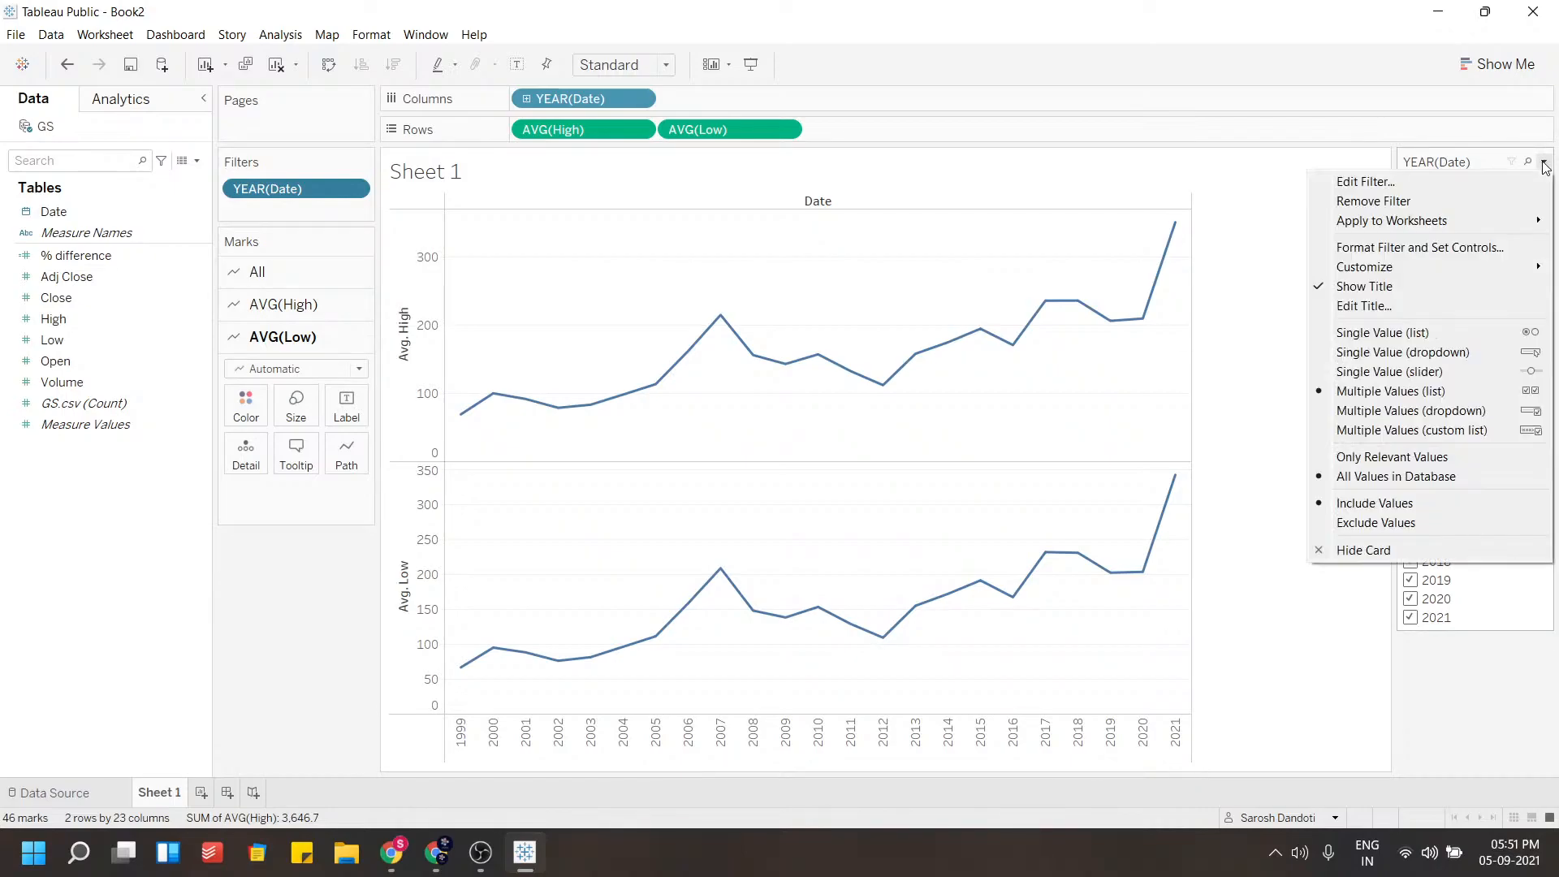
left_click(1477, 376)
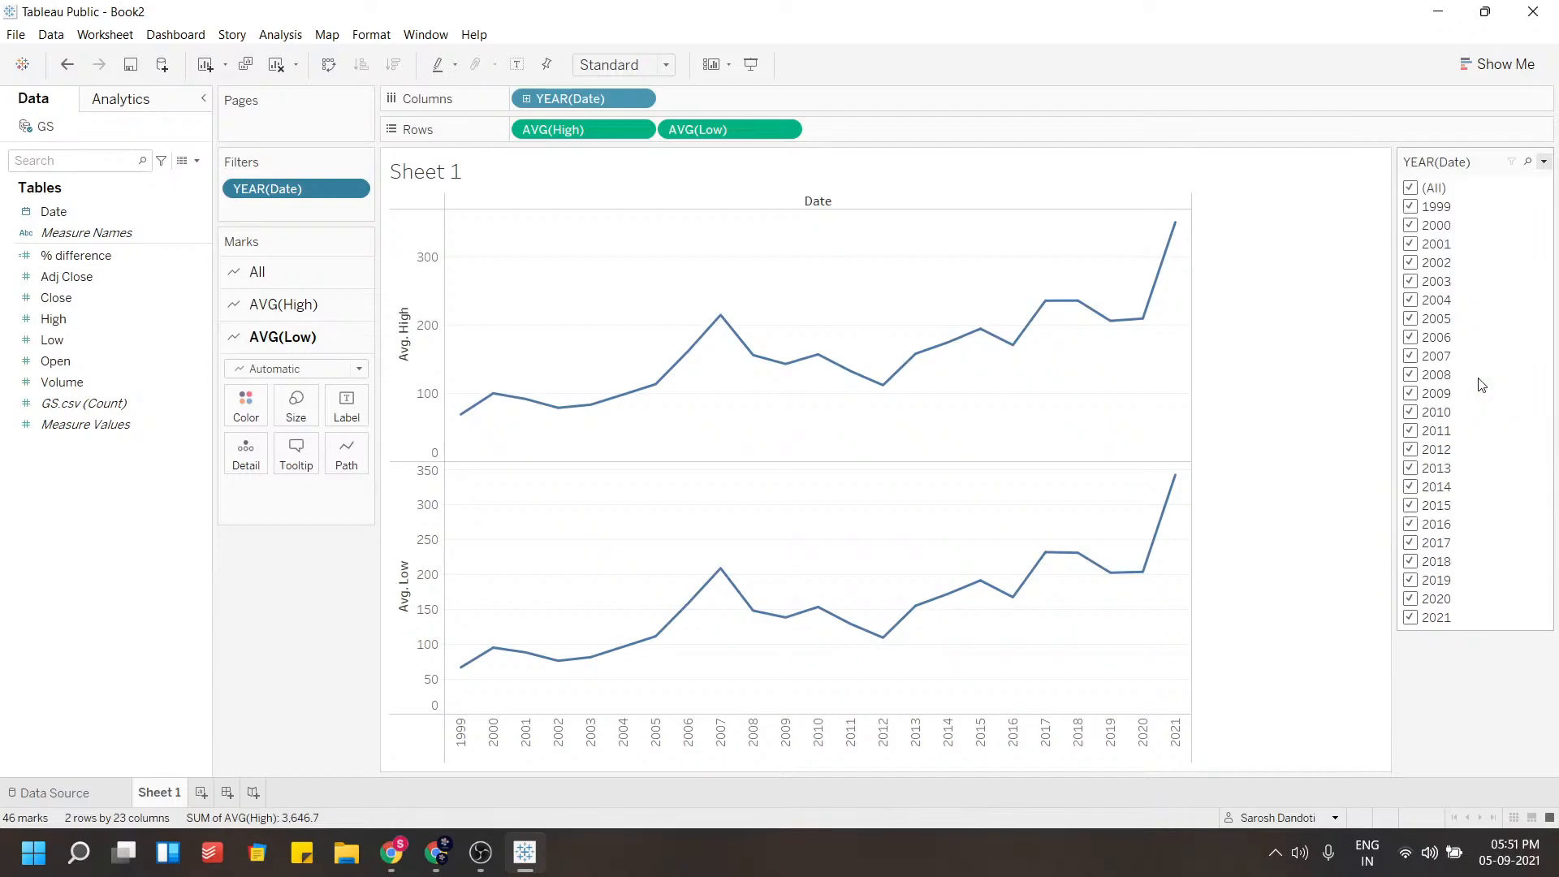
Move the year slider to 2013
left_click(1429, 211)
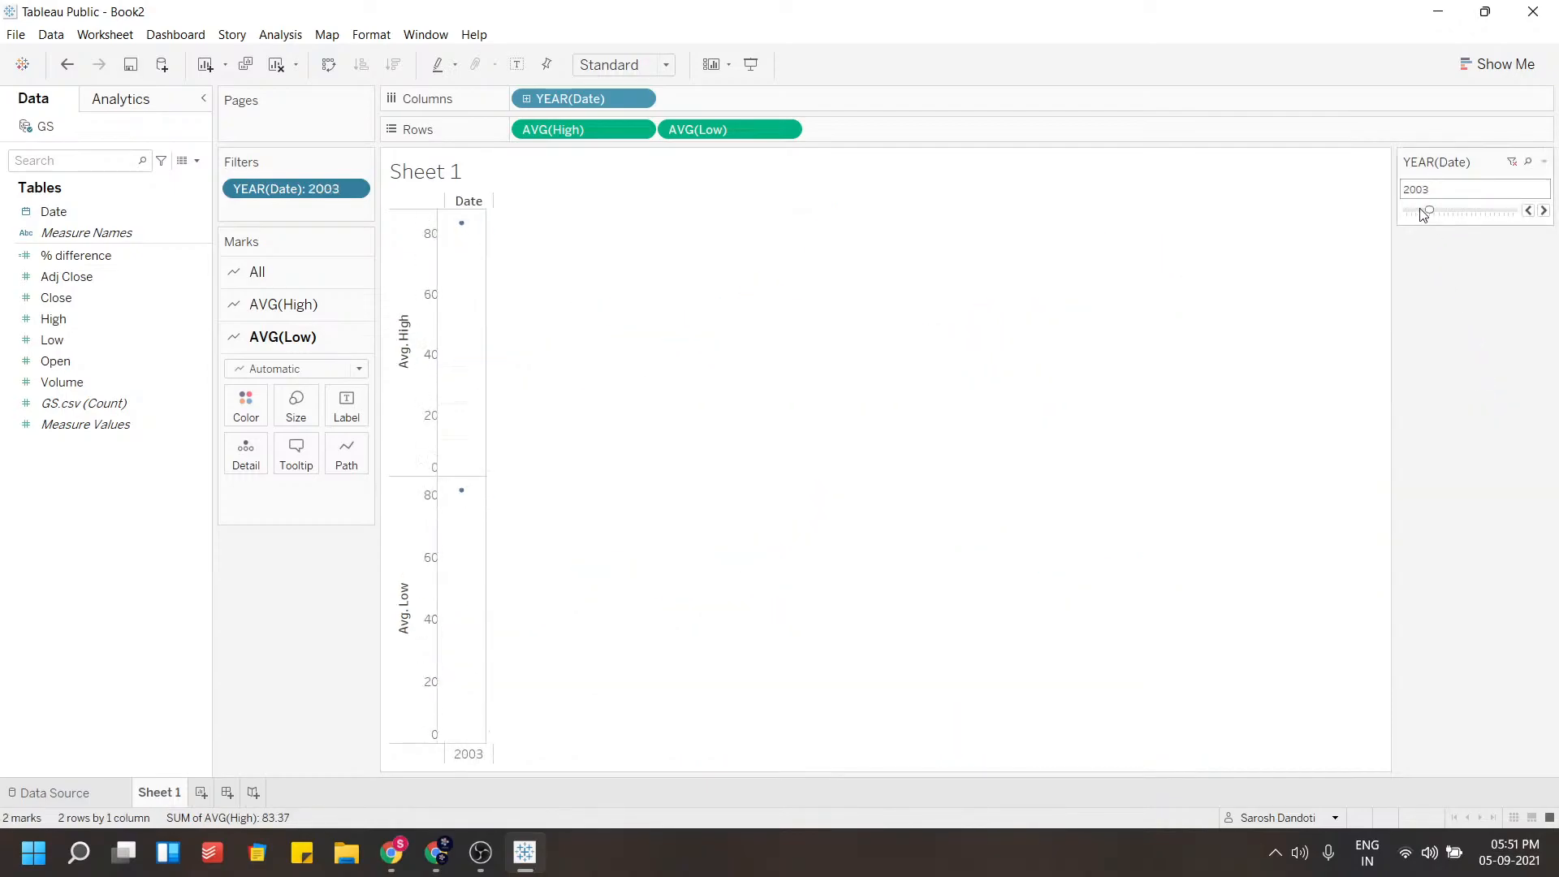
left_click(1457, 212)
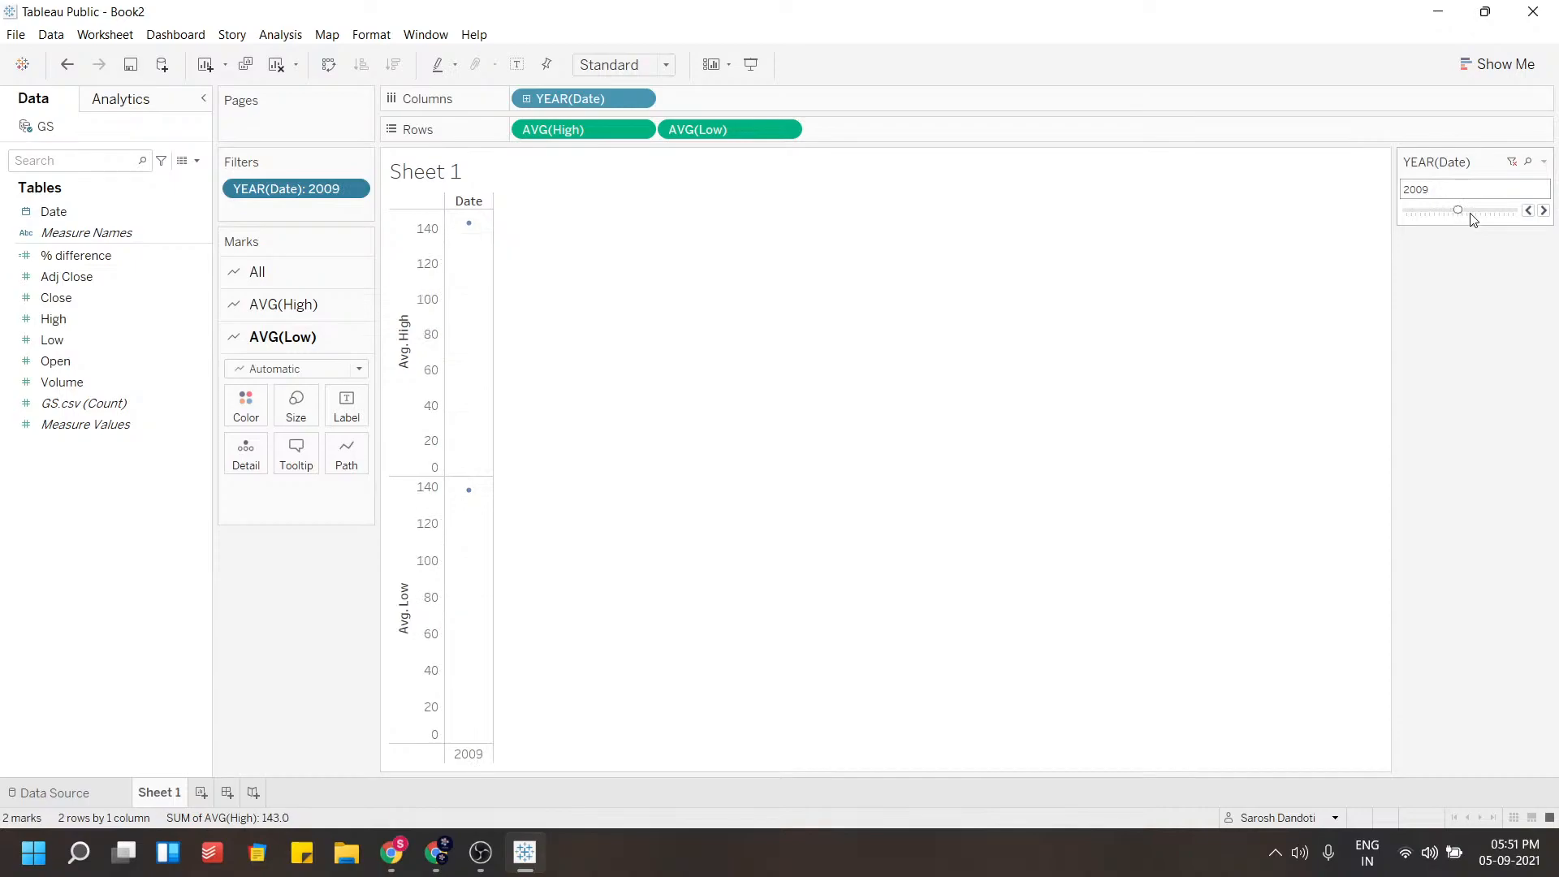
left_click(1477, 212)
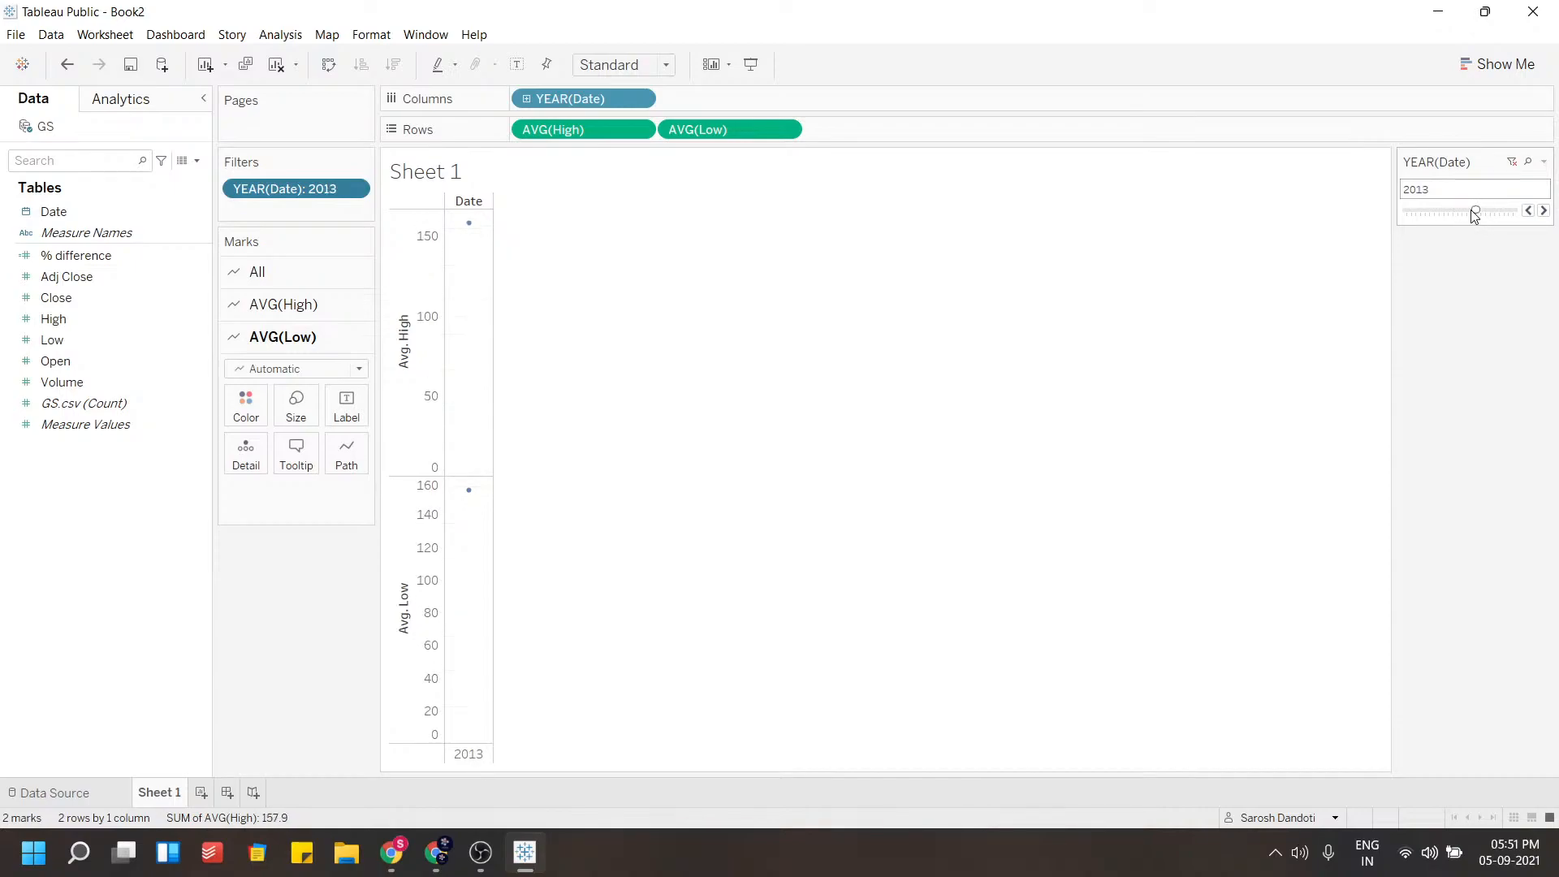
mouse_move(473, 497)
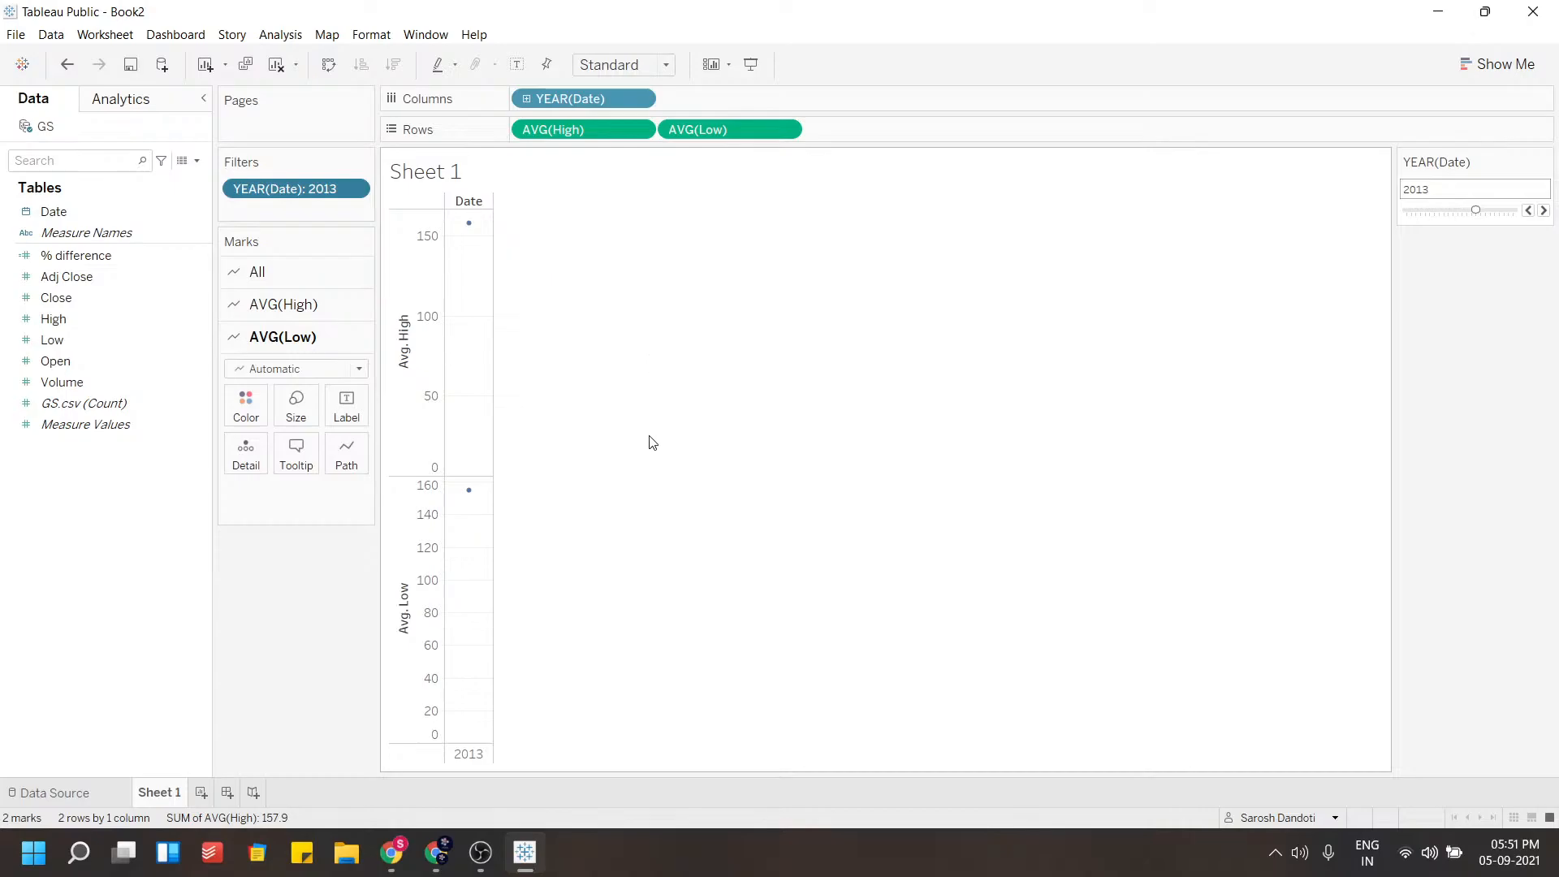
Change the YEAR(Date) column to Day to plot daily High and Low values
left_click(639, 100)
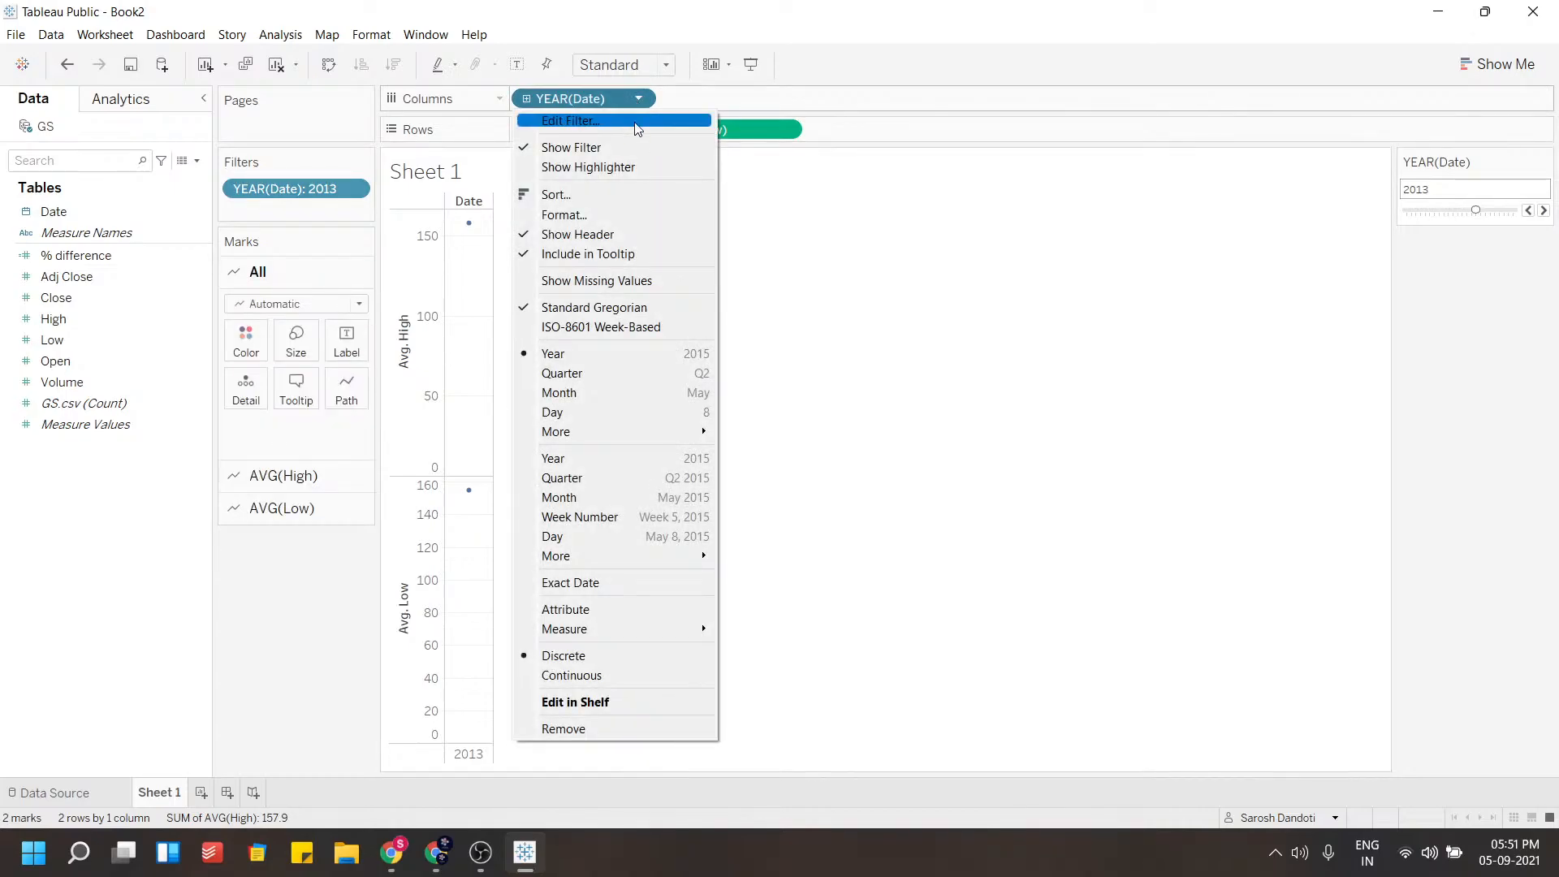
left_click(582, 416)
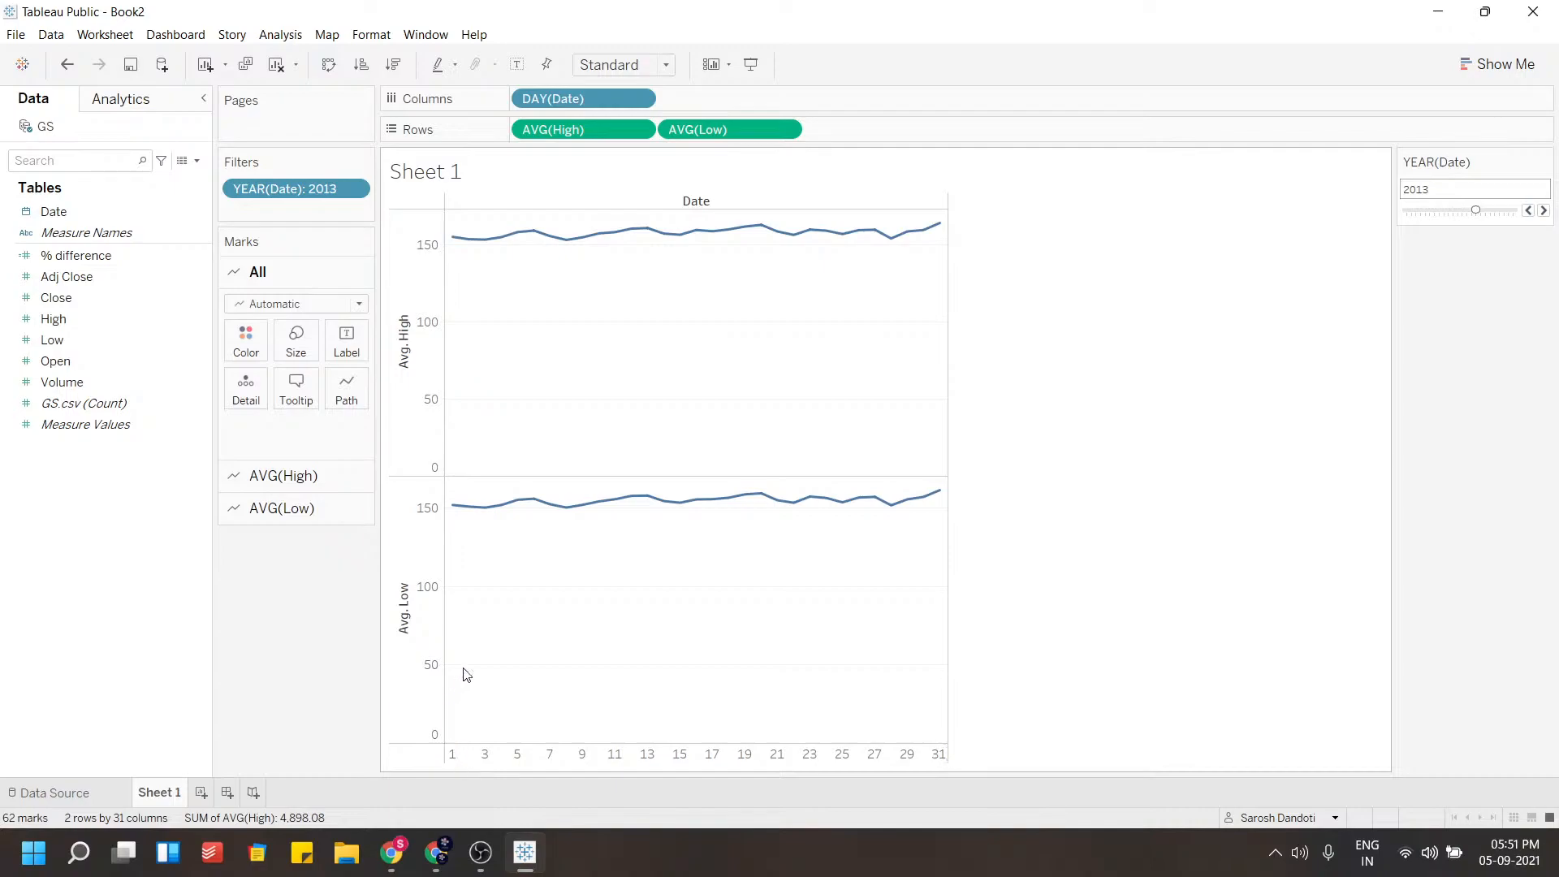
Undo the last change and set the Date column to continuous exact Day to plot daily High and Low across 2013
mouse_move(557, 265)
mouse_move(457, 245)
key("ctrl+z")
left_click(638, 98)
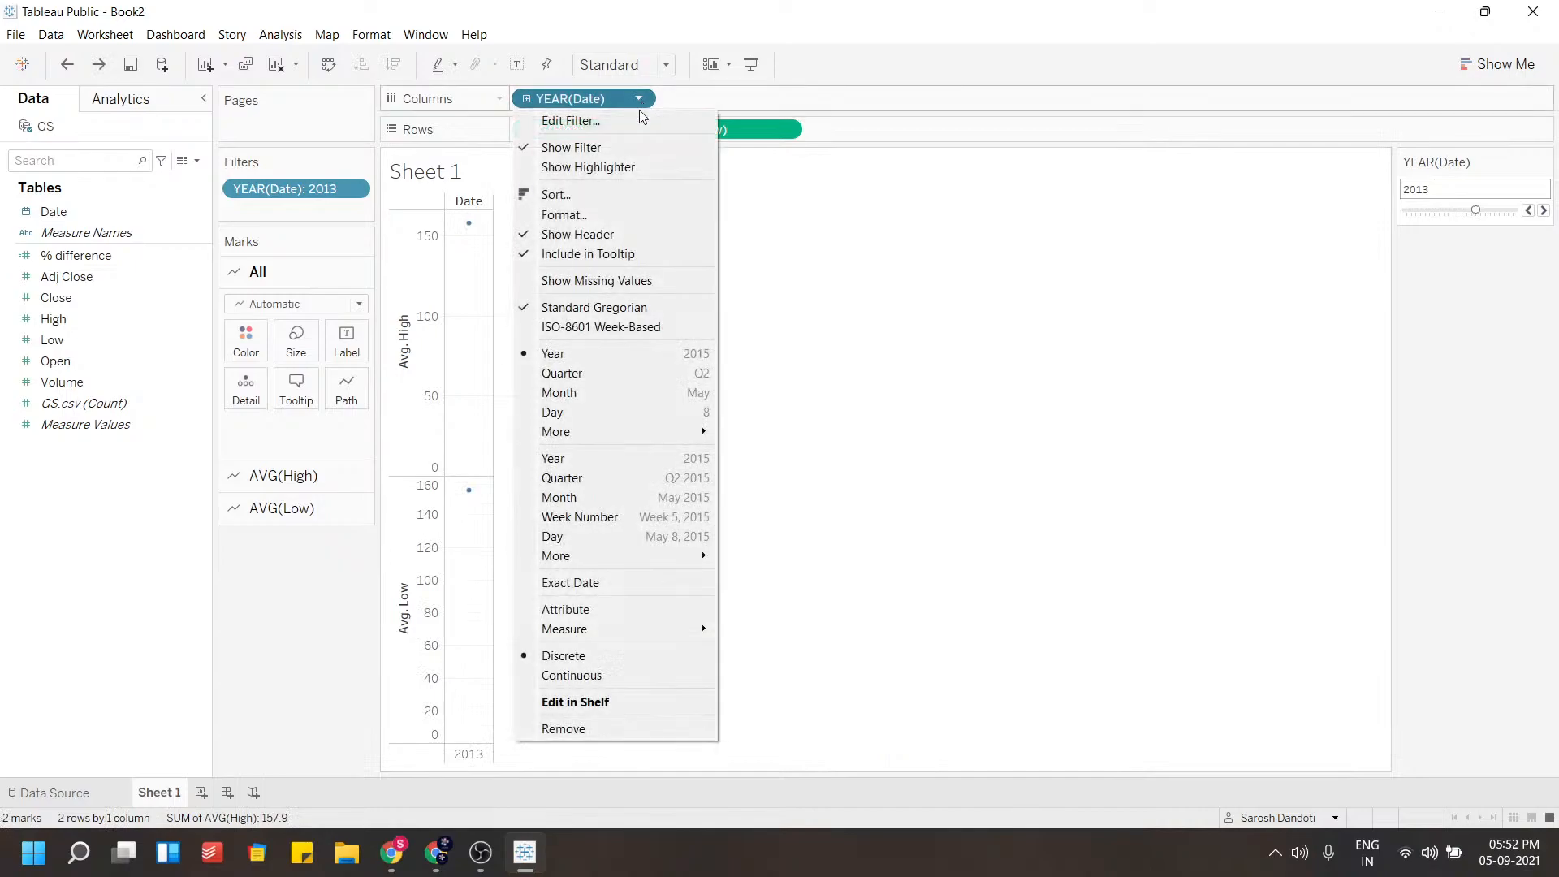
left_click(592, 536)
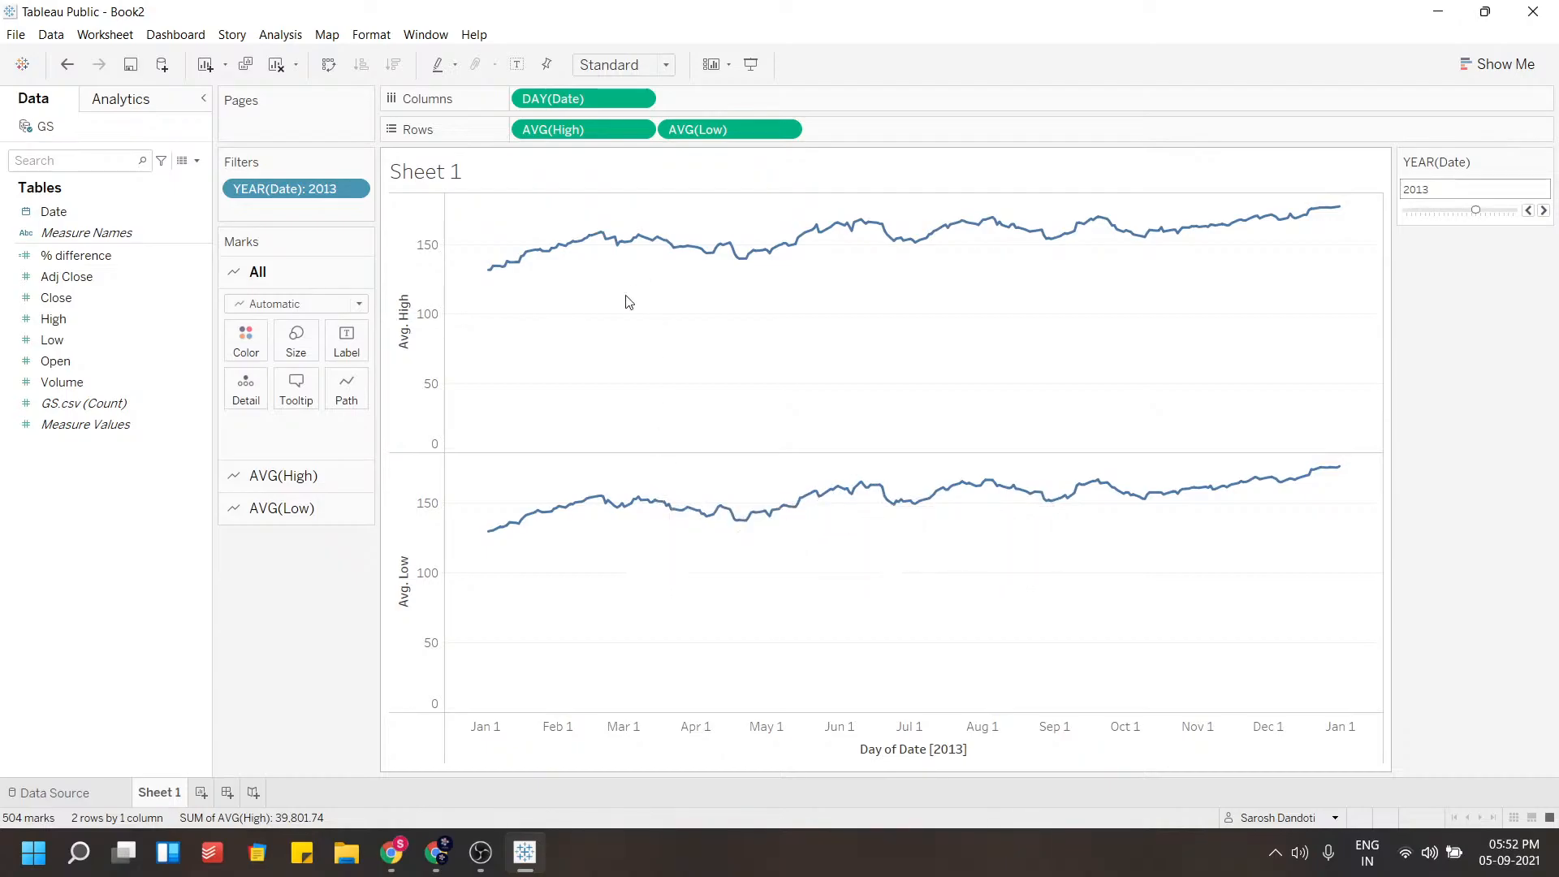
Merge the Low axis onto the High axis and color Avg. High green and Avg. Low red
left_click_drag(395, 457, 419, 325)
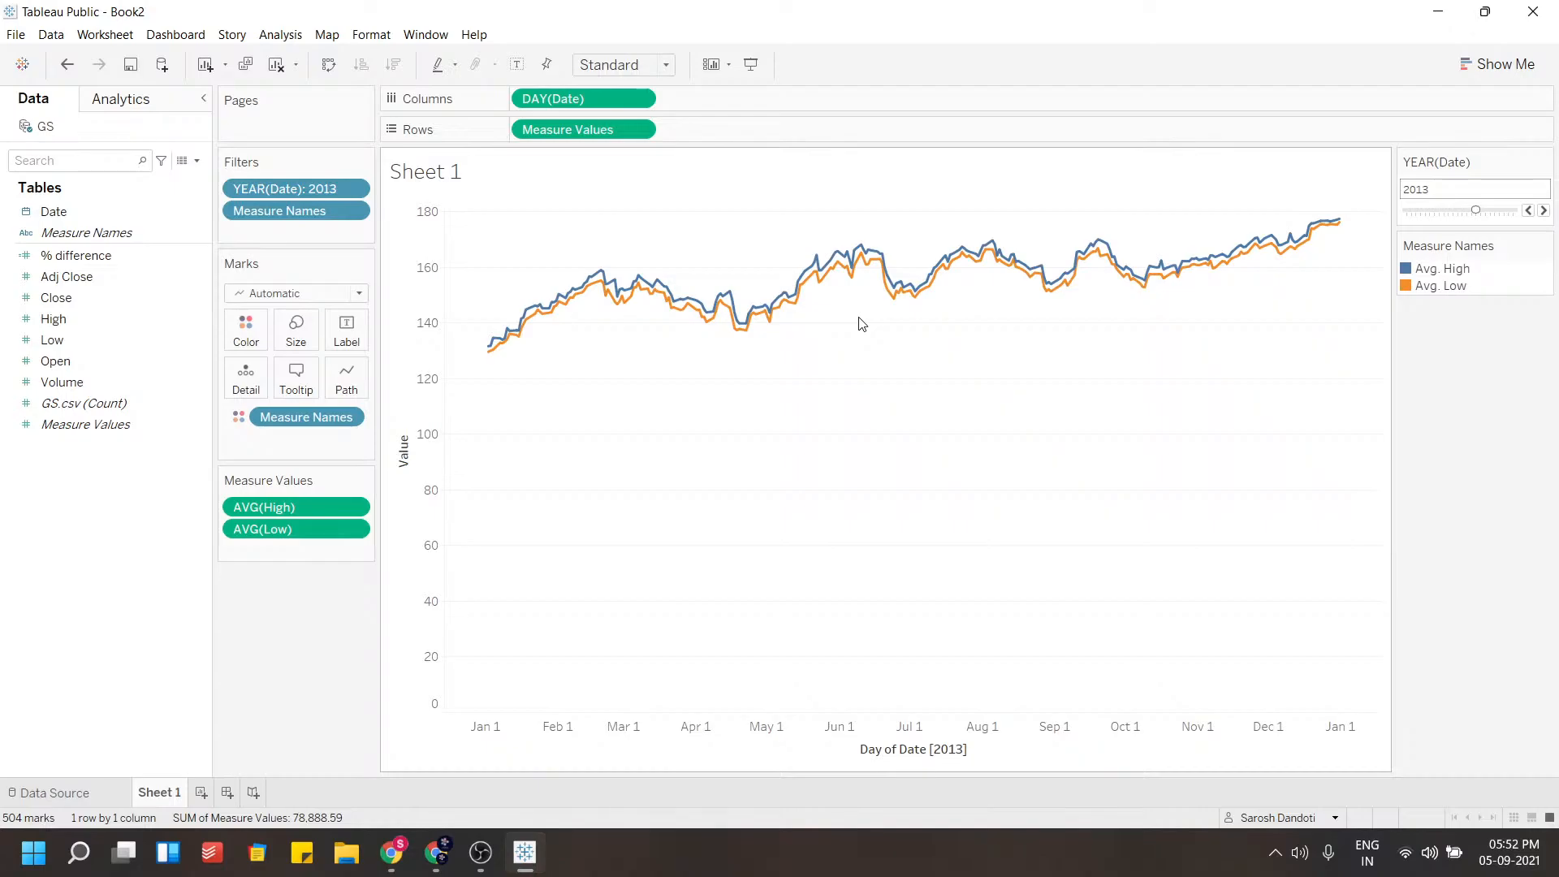
left_click(247, 331)
left_click(294, 390)
left_click(605, 291)
left_click(810, 466)
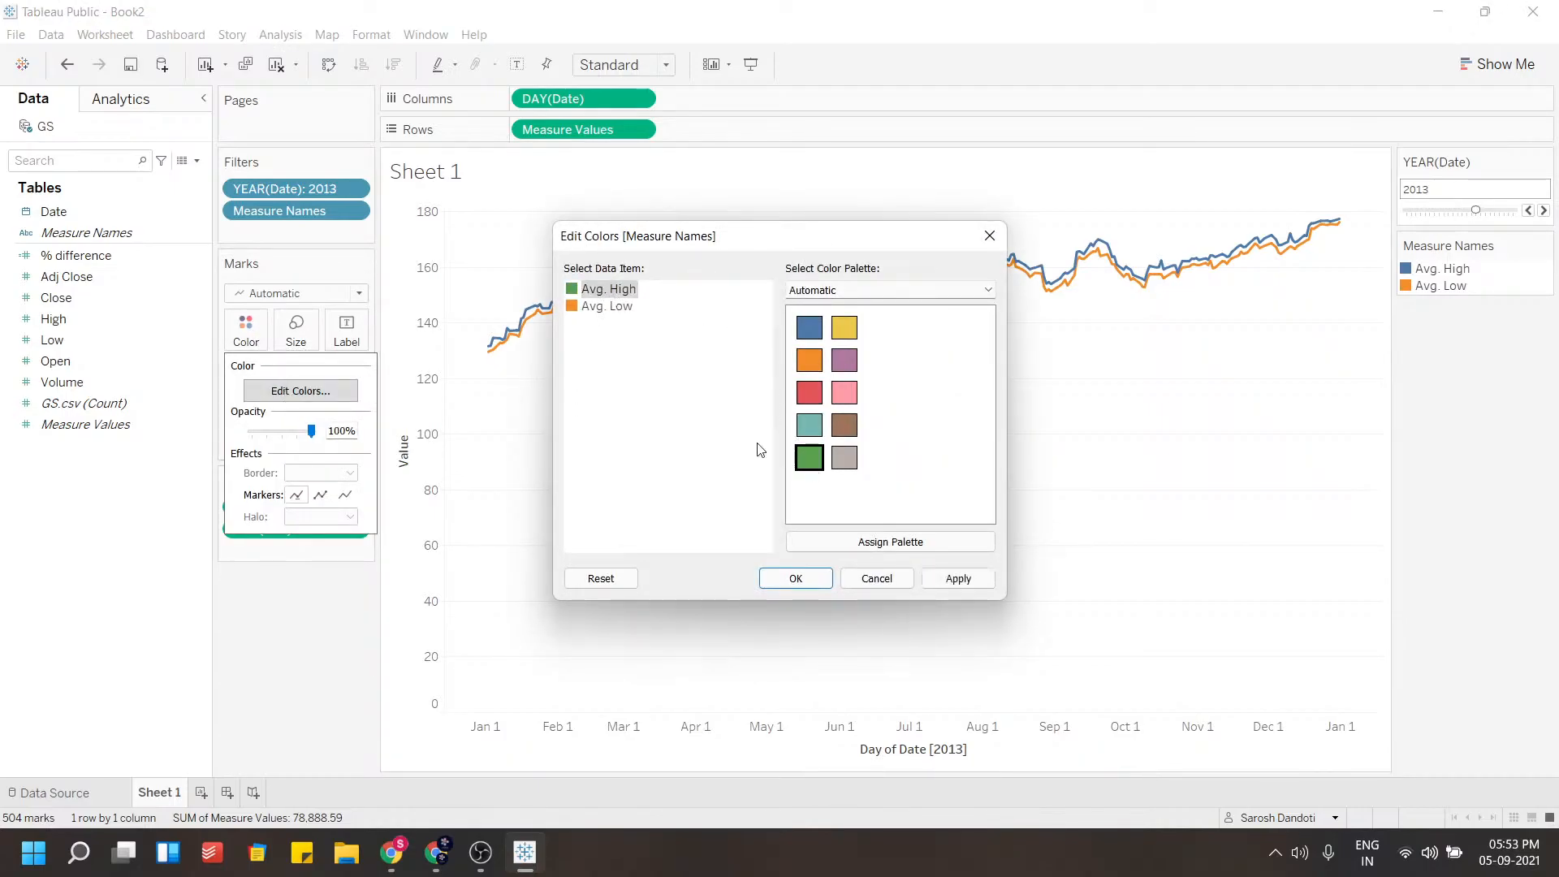
left_click(597, 308)
left_click(807, 393)
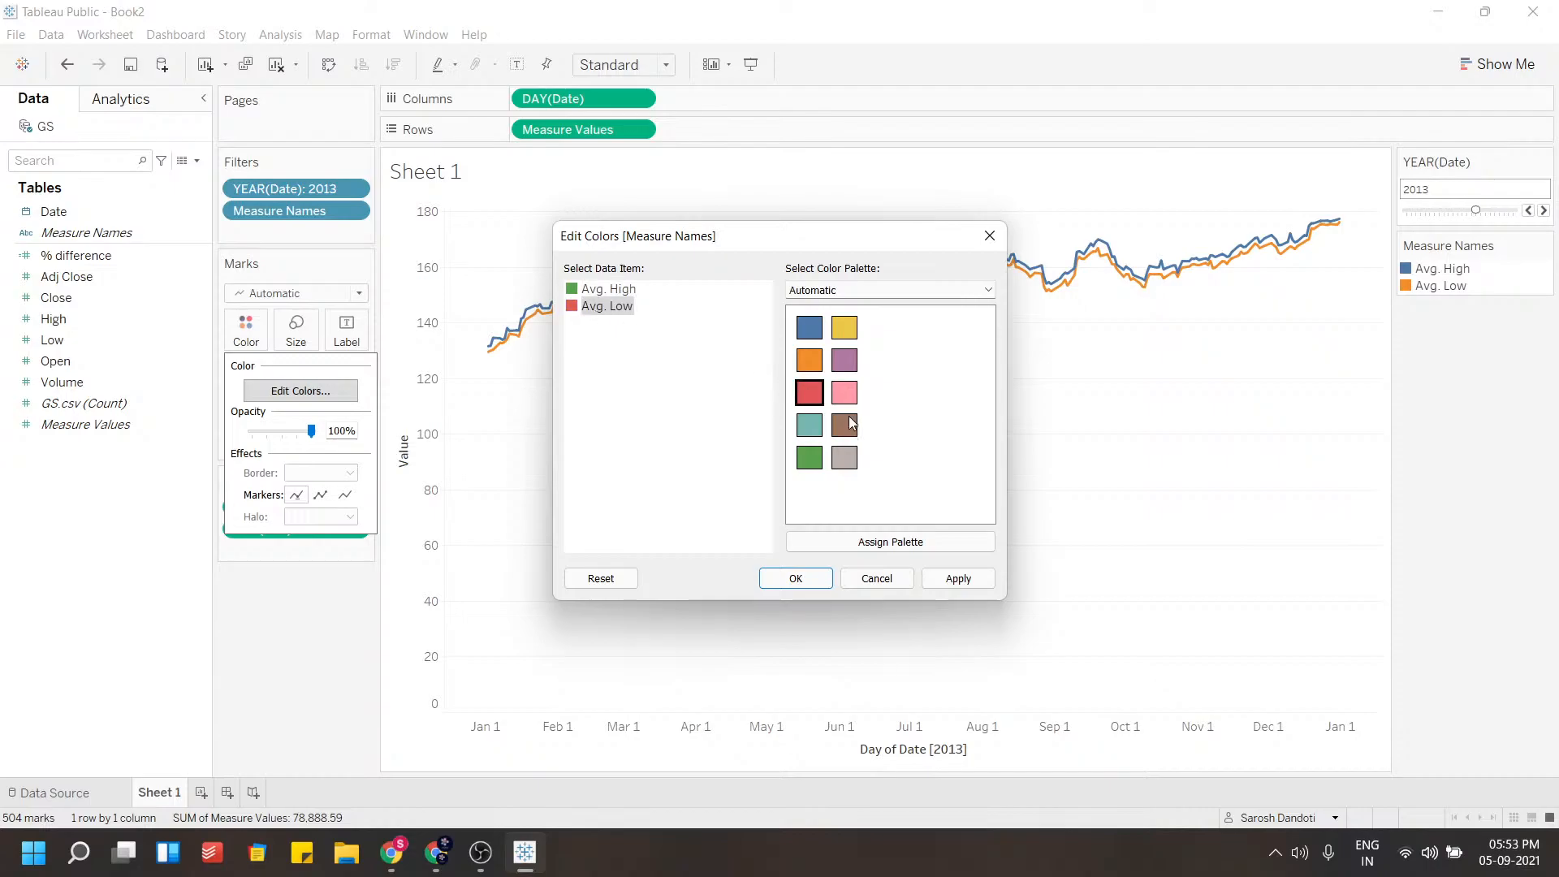
left_click(956, 578)
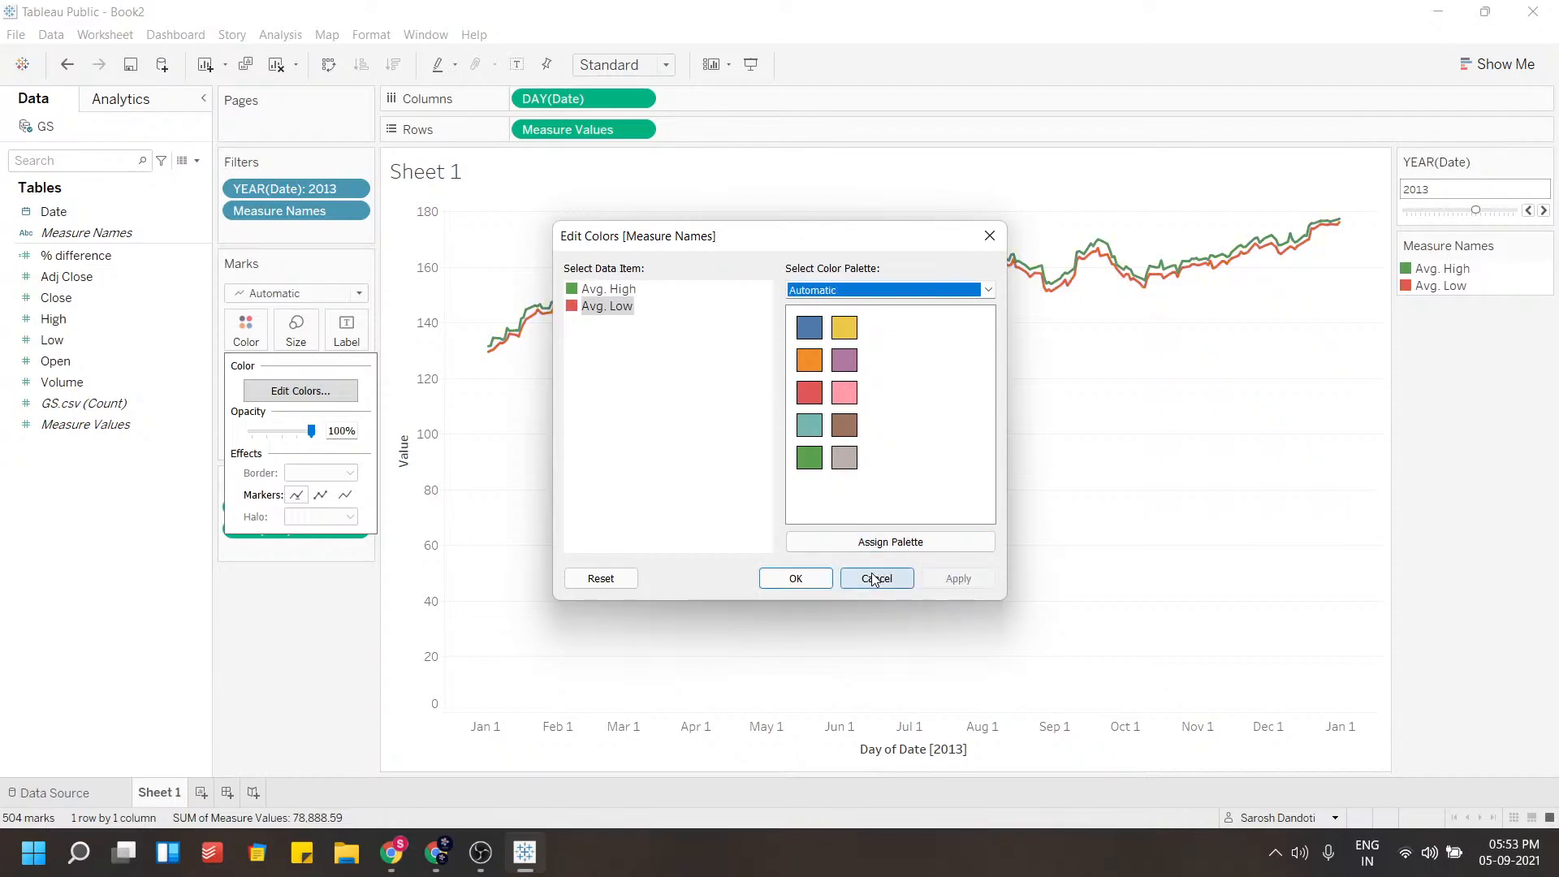
left_click(797, 578)
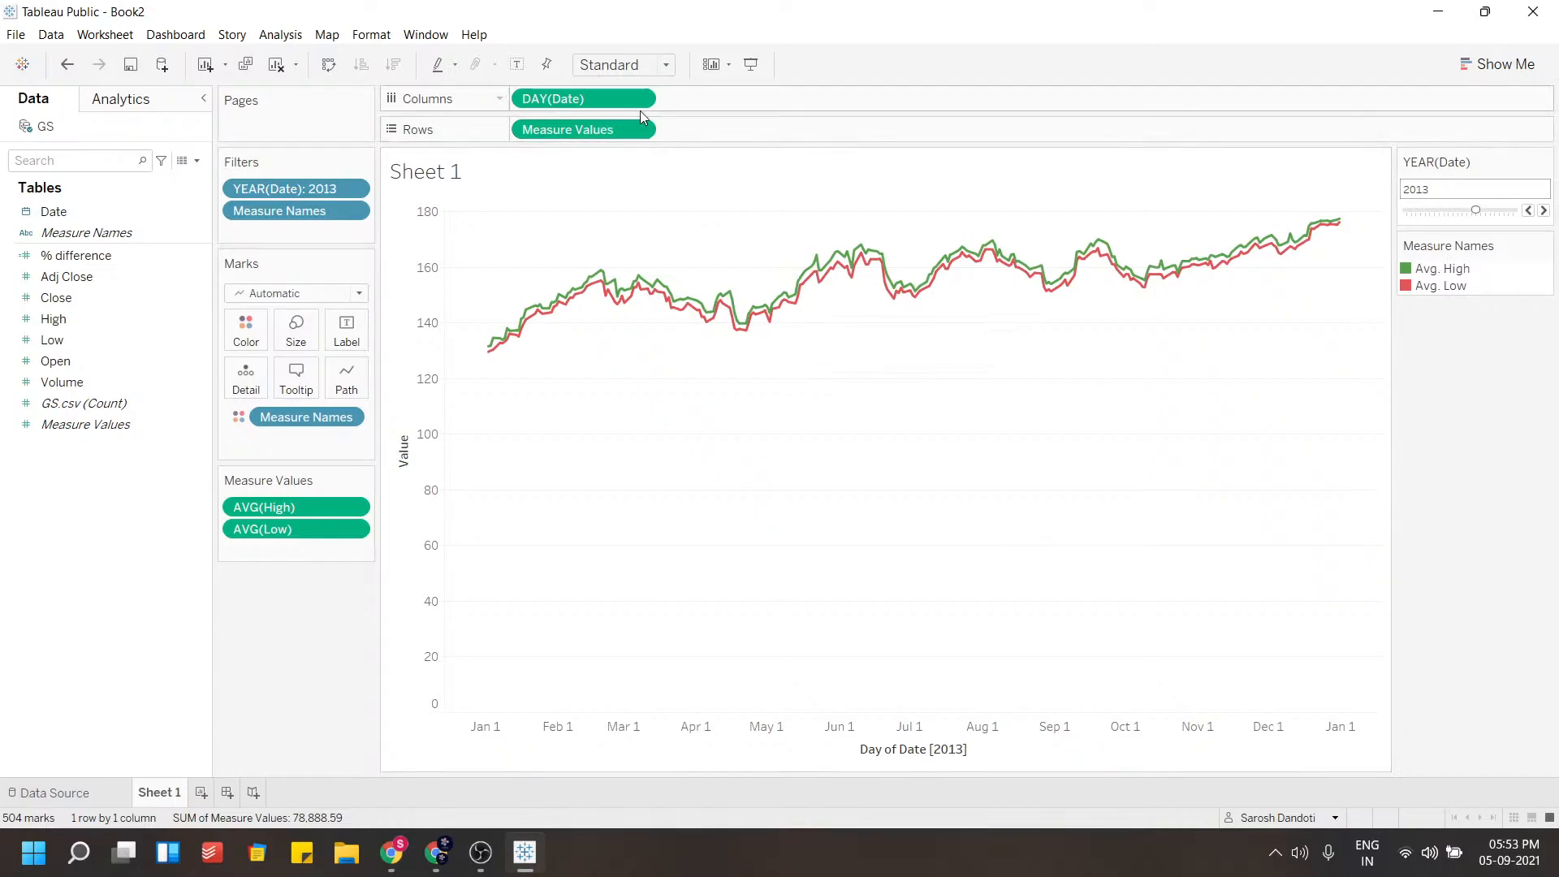
Add Date to Filters as a Months filter with all months selected
left_click(352, 507)
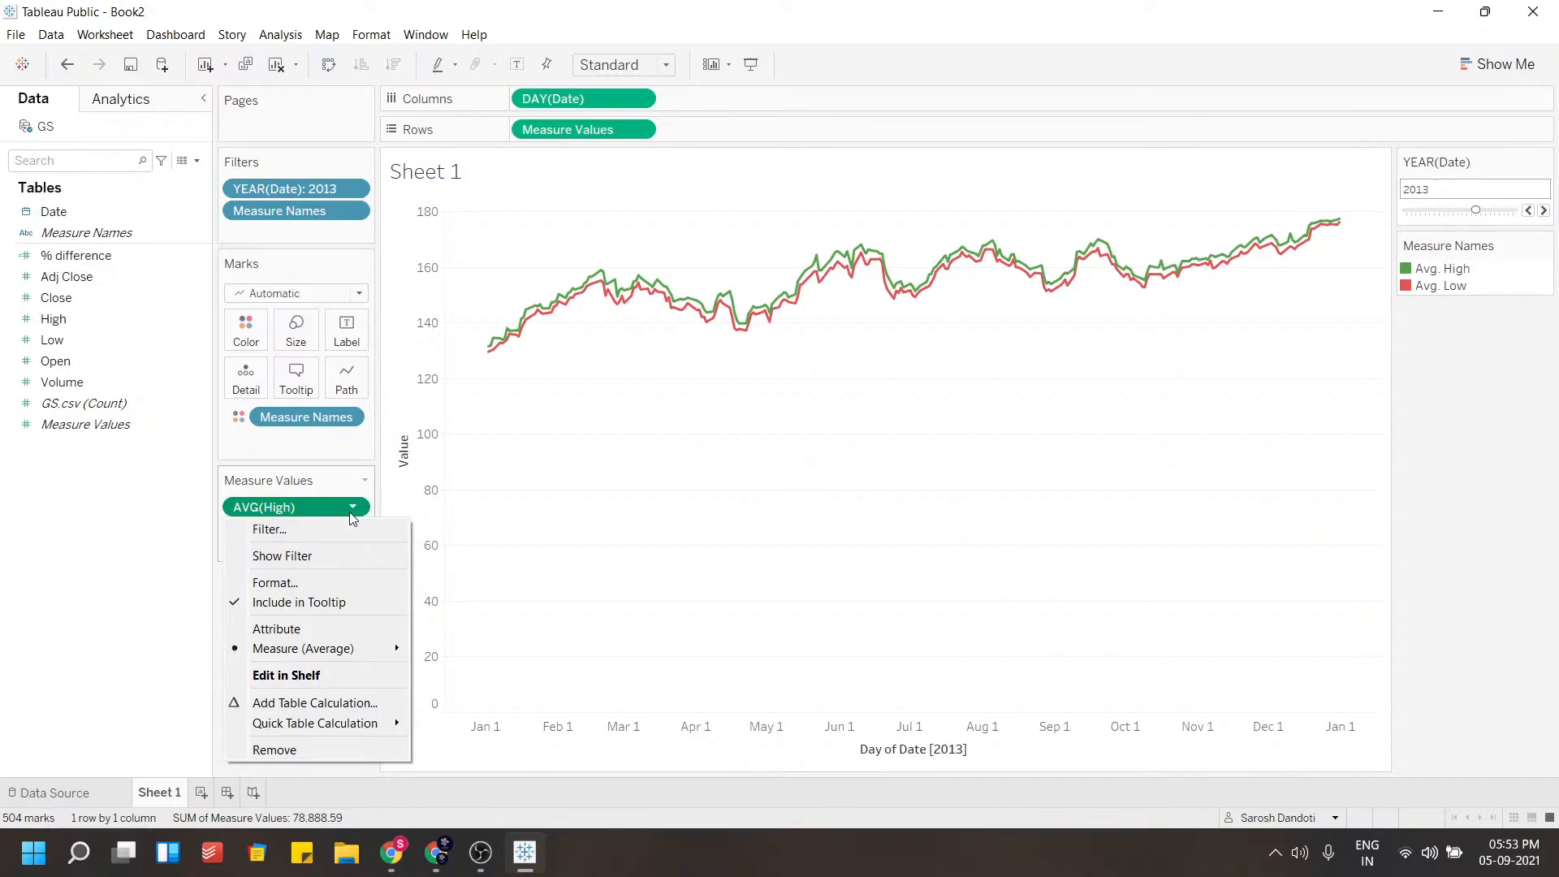
left_click(350, 509)
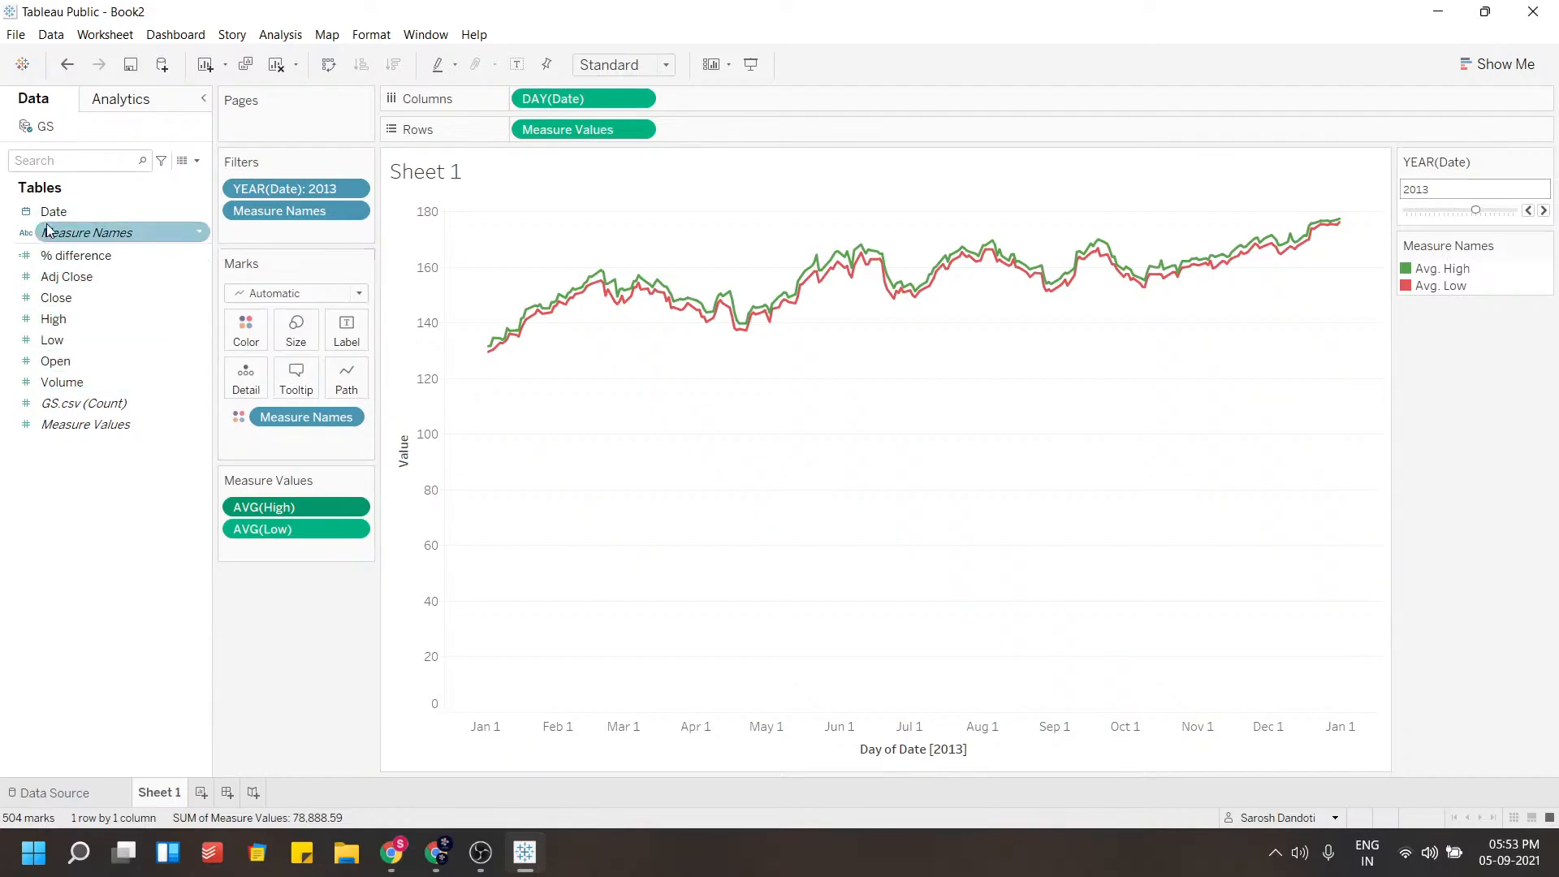
left_click_drag(52, 213, 284, 229)
left_click(703, 326)
left_click(796, 609)
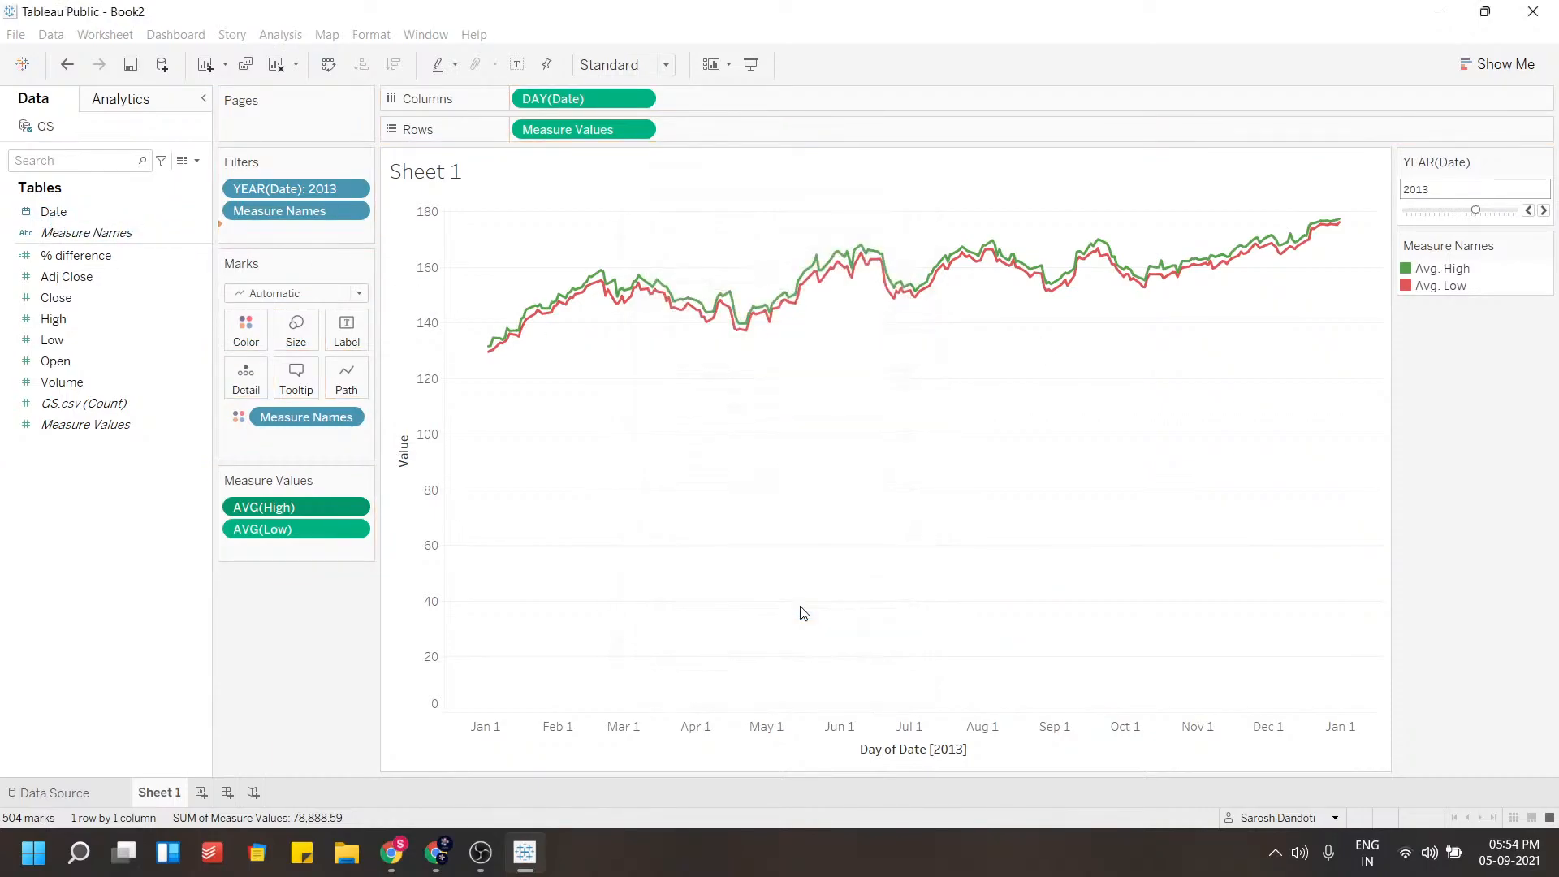
left_click(636, 482)
scroll(680, 428, "up", 1)
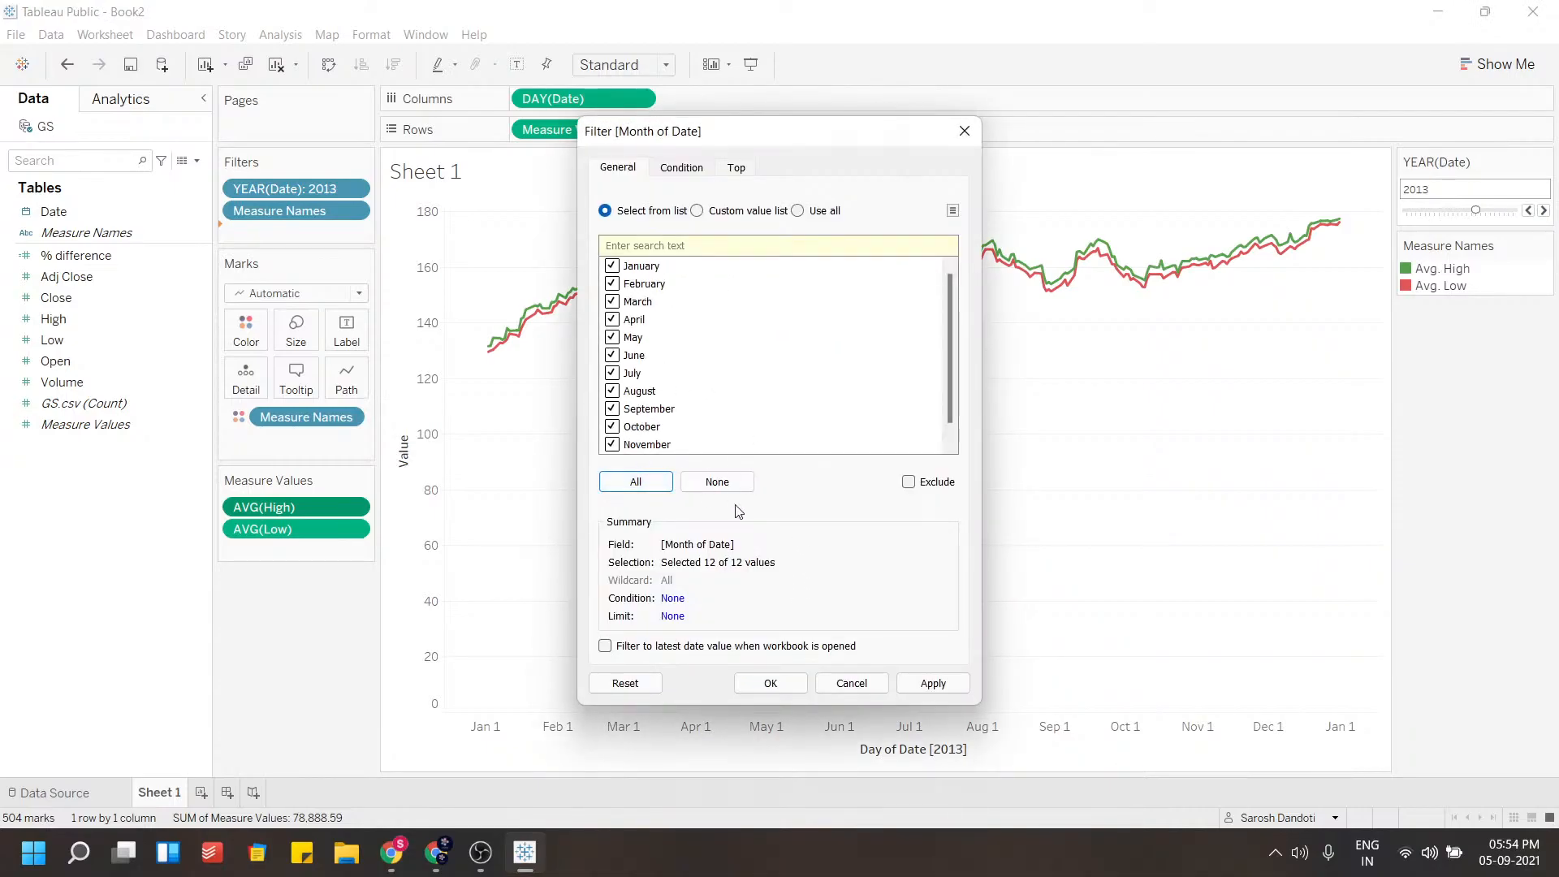
left_click(908, 682)
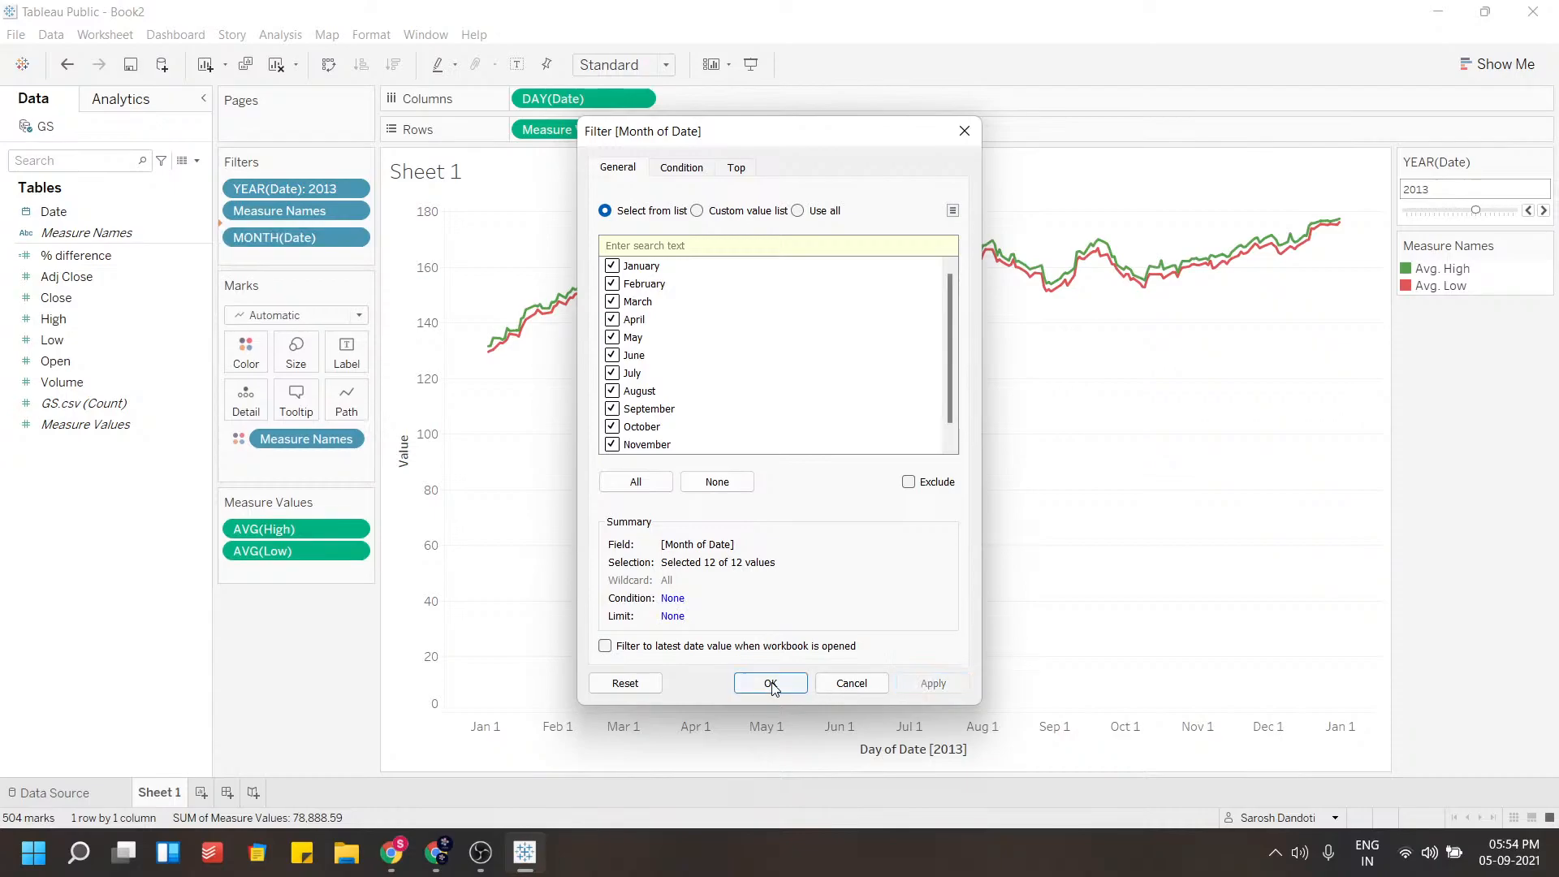
left_click(768, 683)
Show the MONTH(Date) filter and select only August through December
left_click(352, 232)
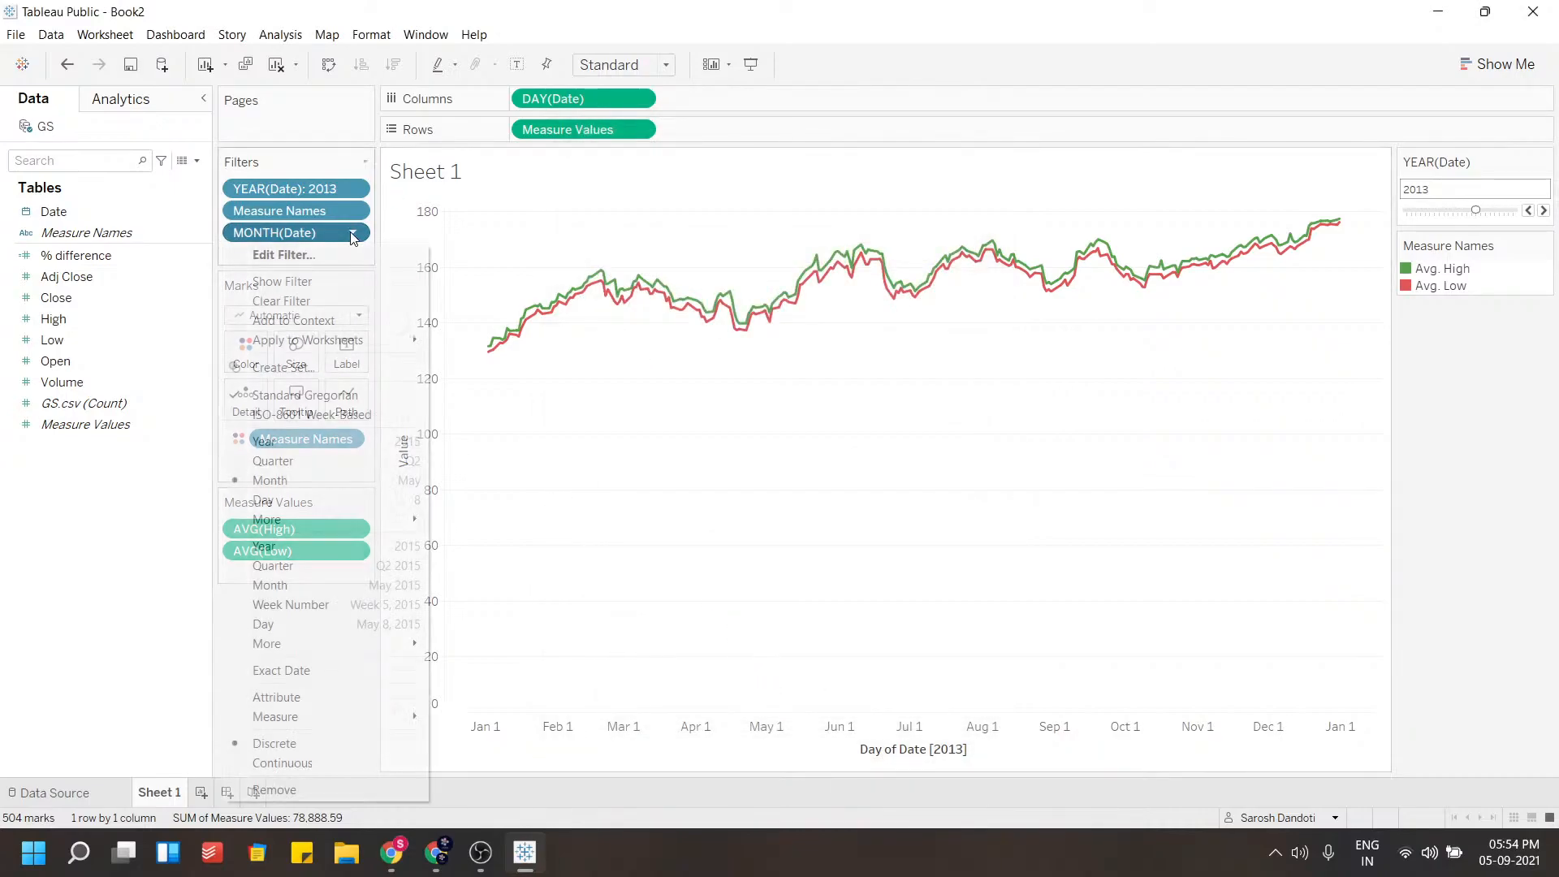
left_click(328, 280)
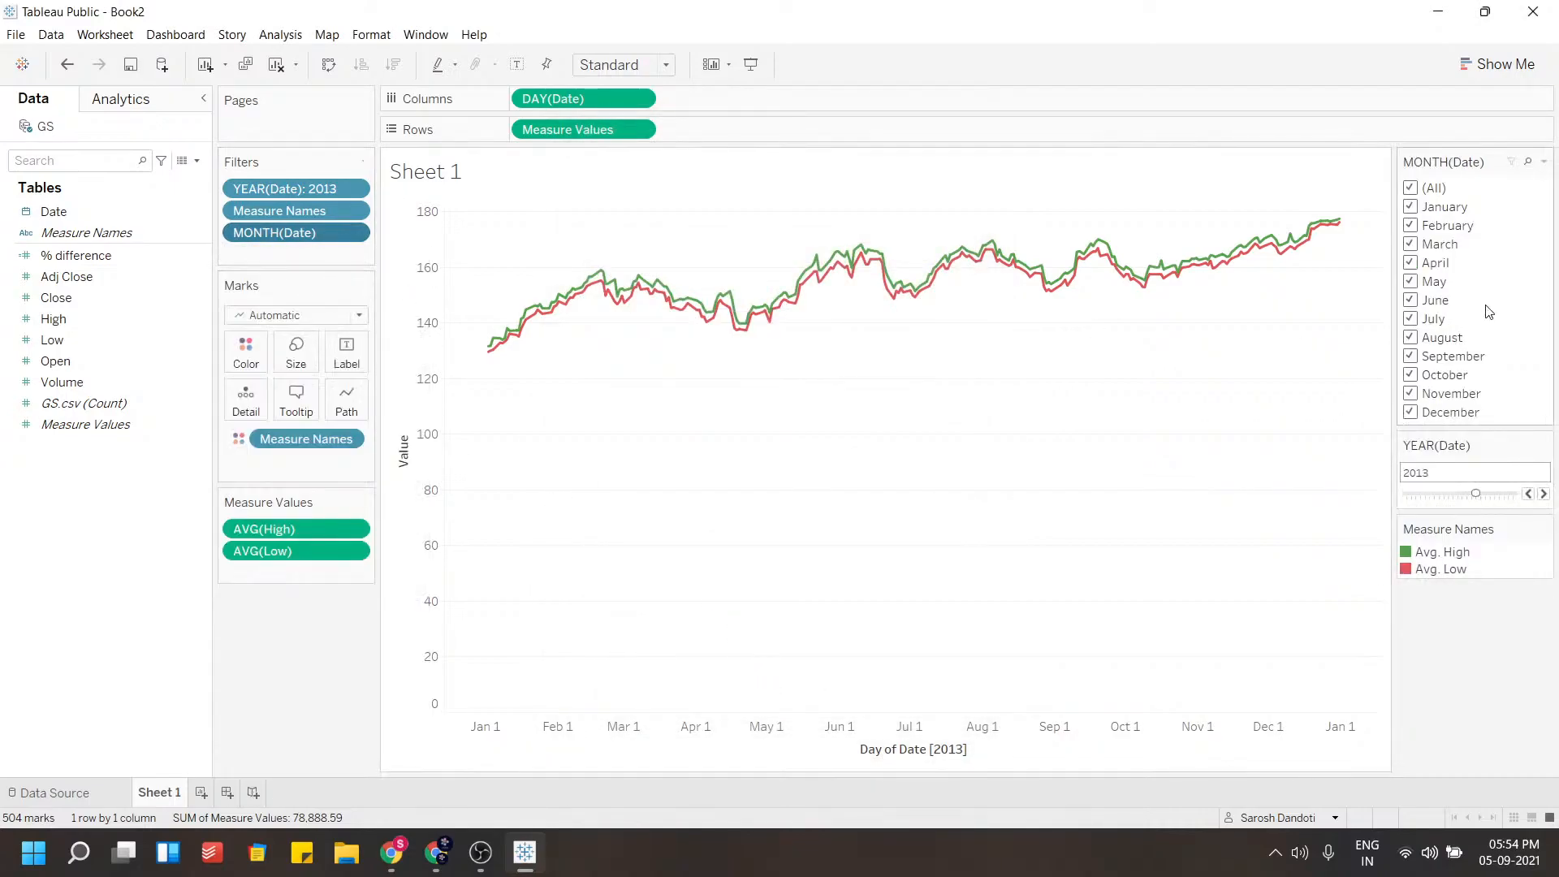
left_click(1412, 189)
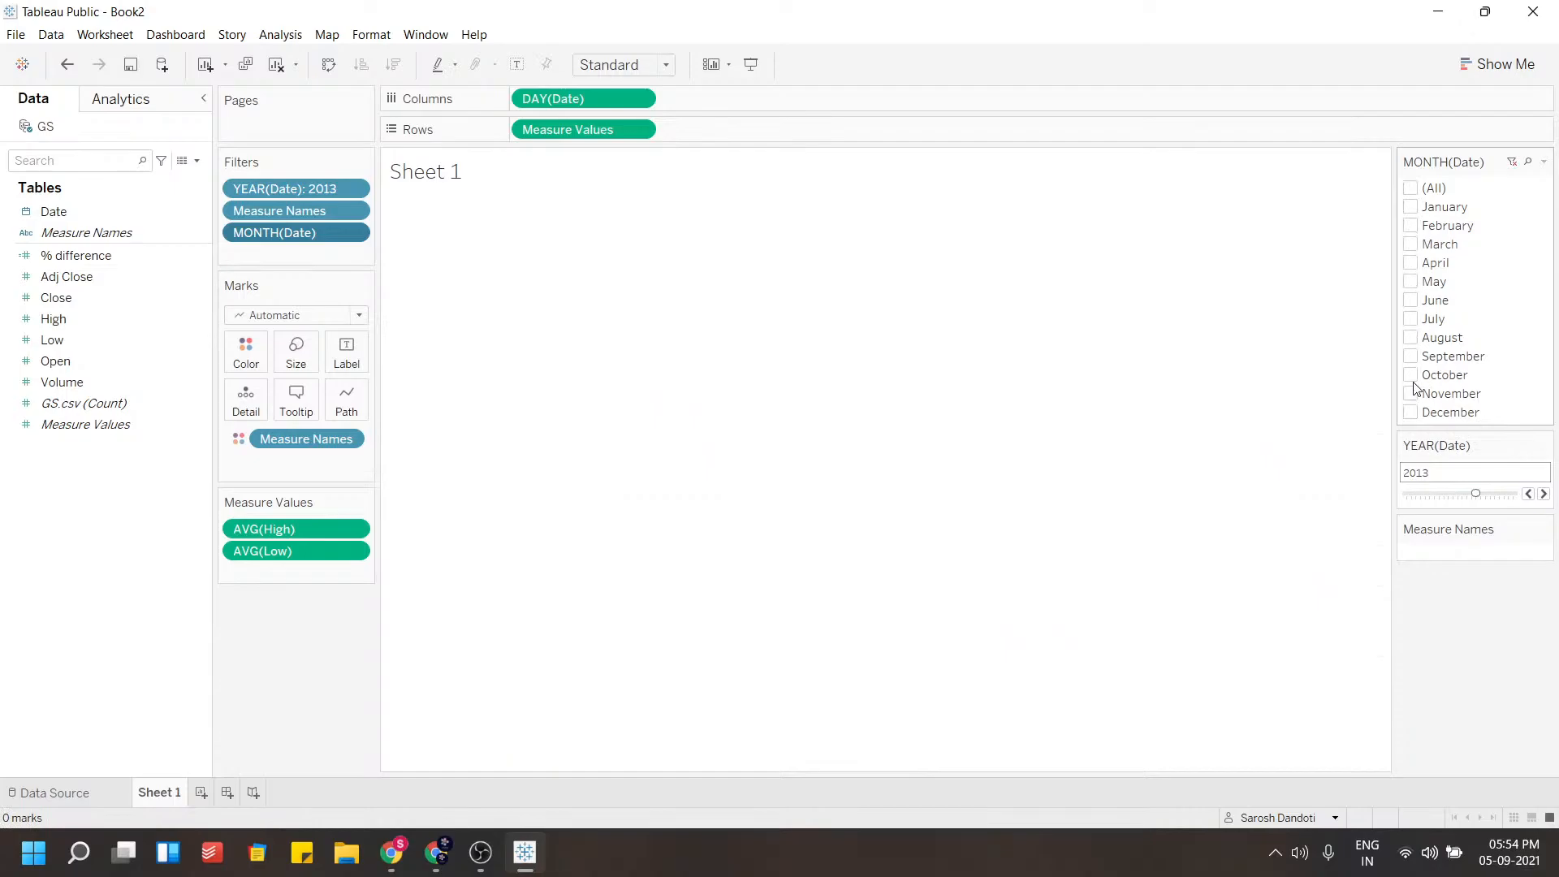
left_click(1411, 413)
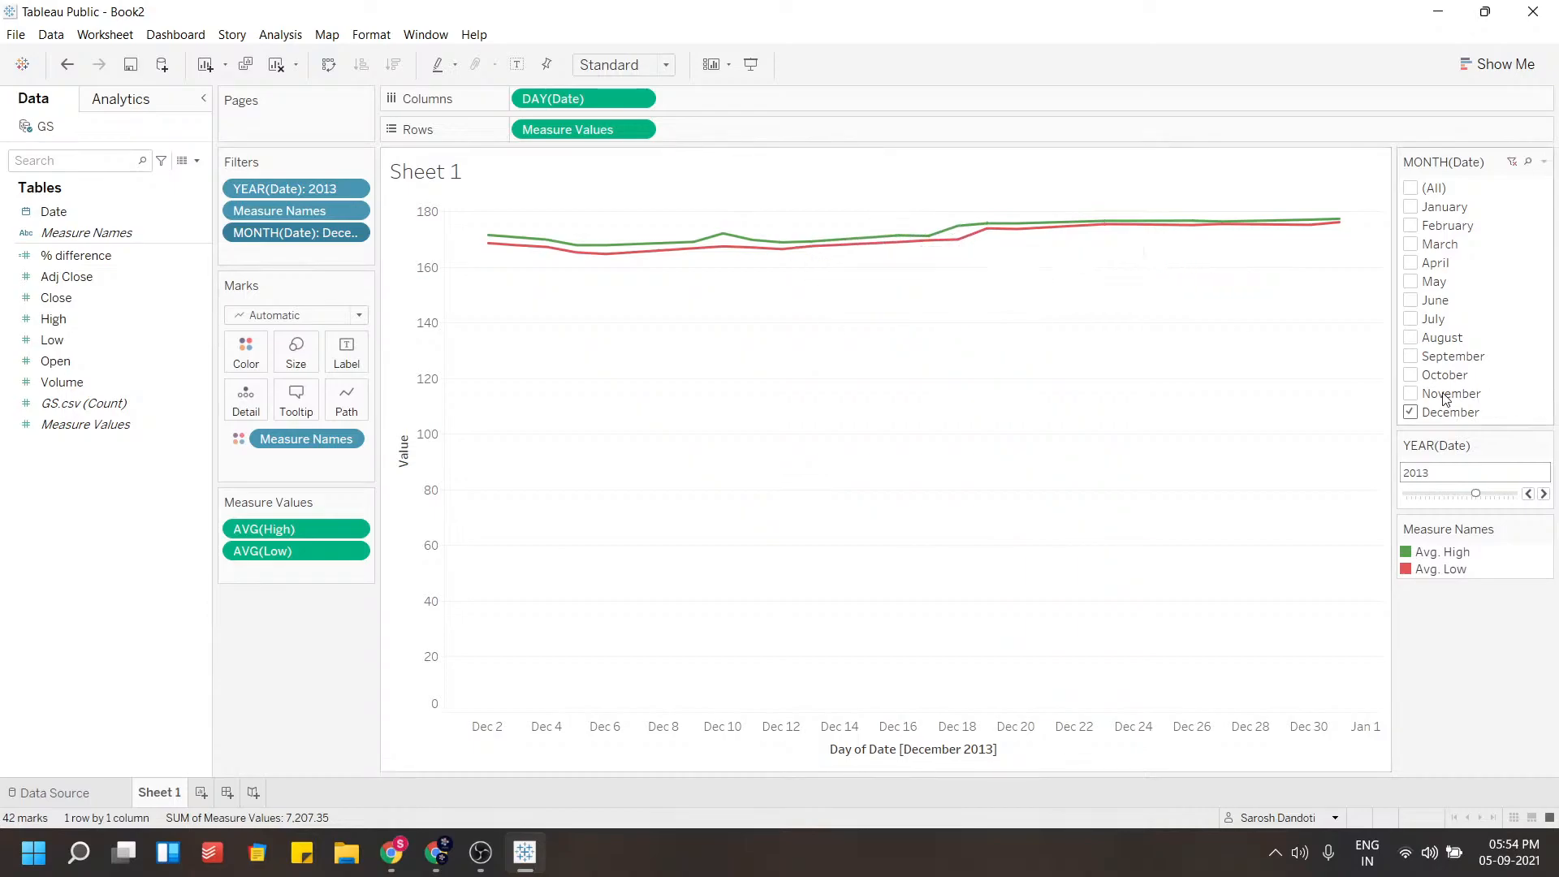
left_click(1410, 393)
left_click(1410, 374)
left_click(1410, 355)
left_click(1411, 337)
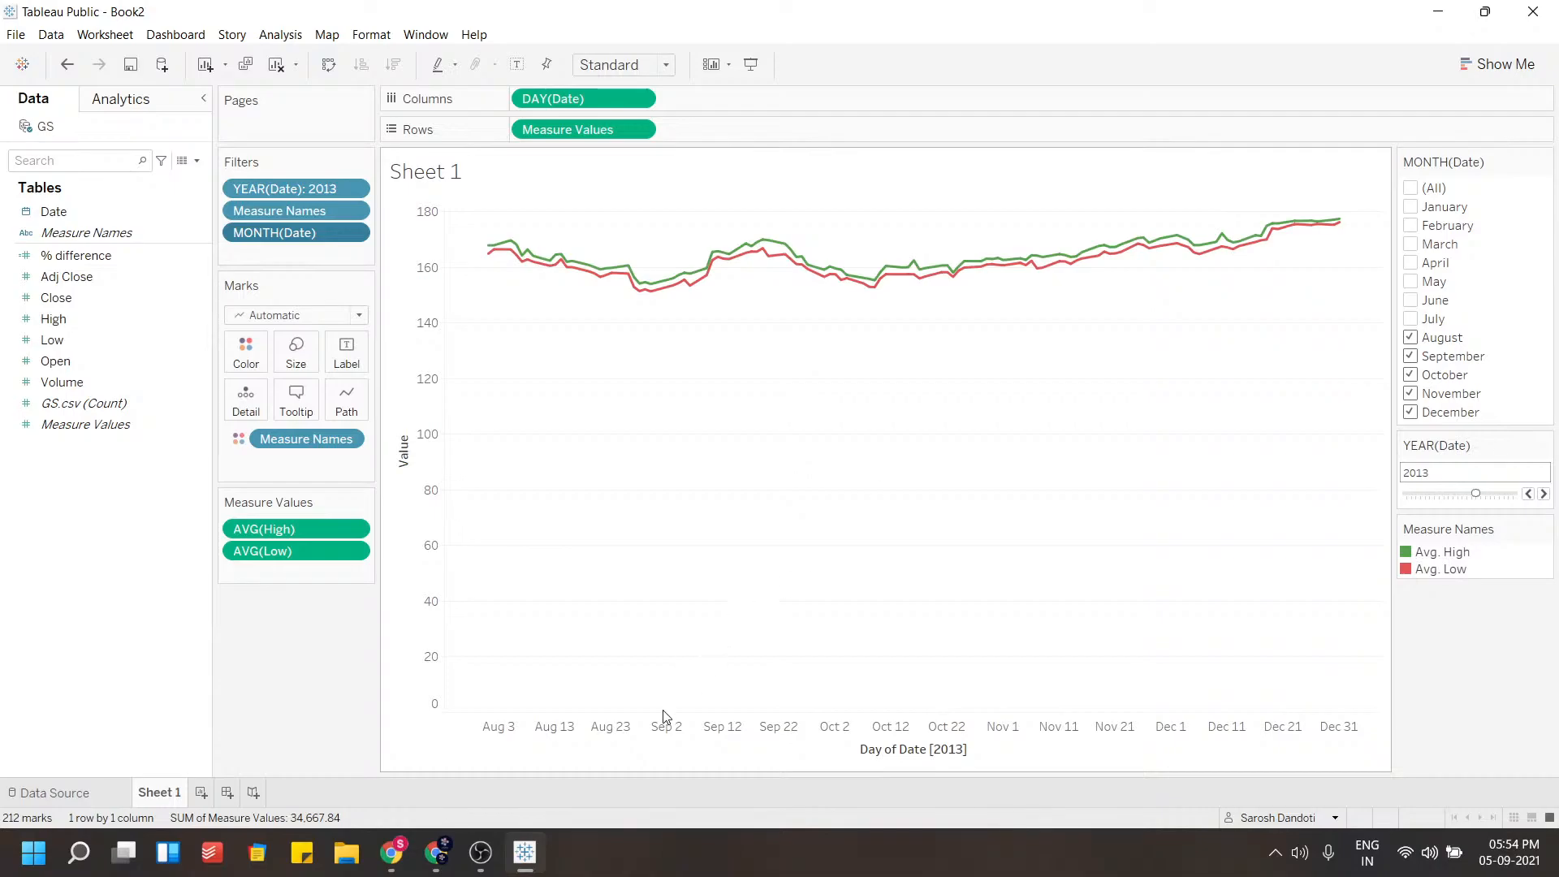
Shade the worksheet background light blue
left_click(571, 736)
right_click(570, 731)
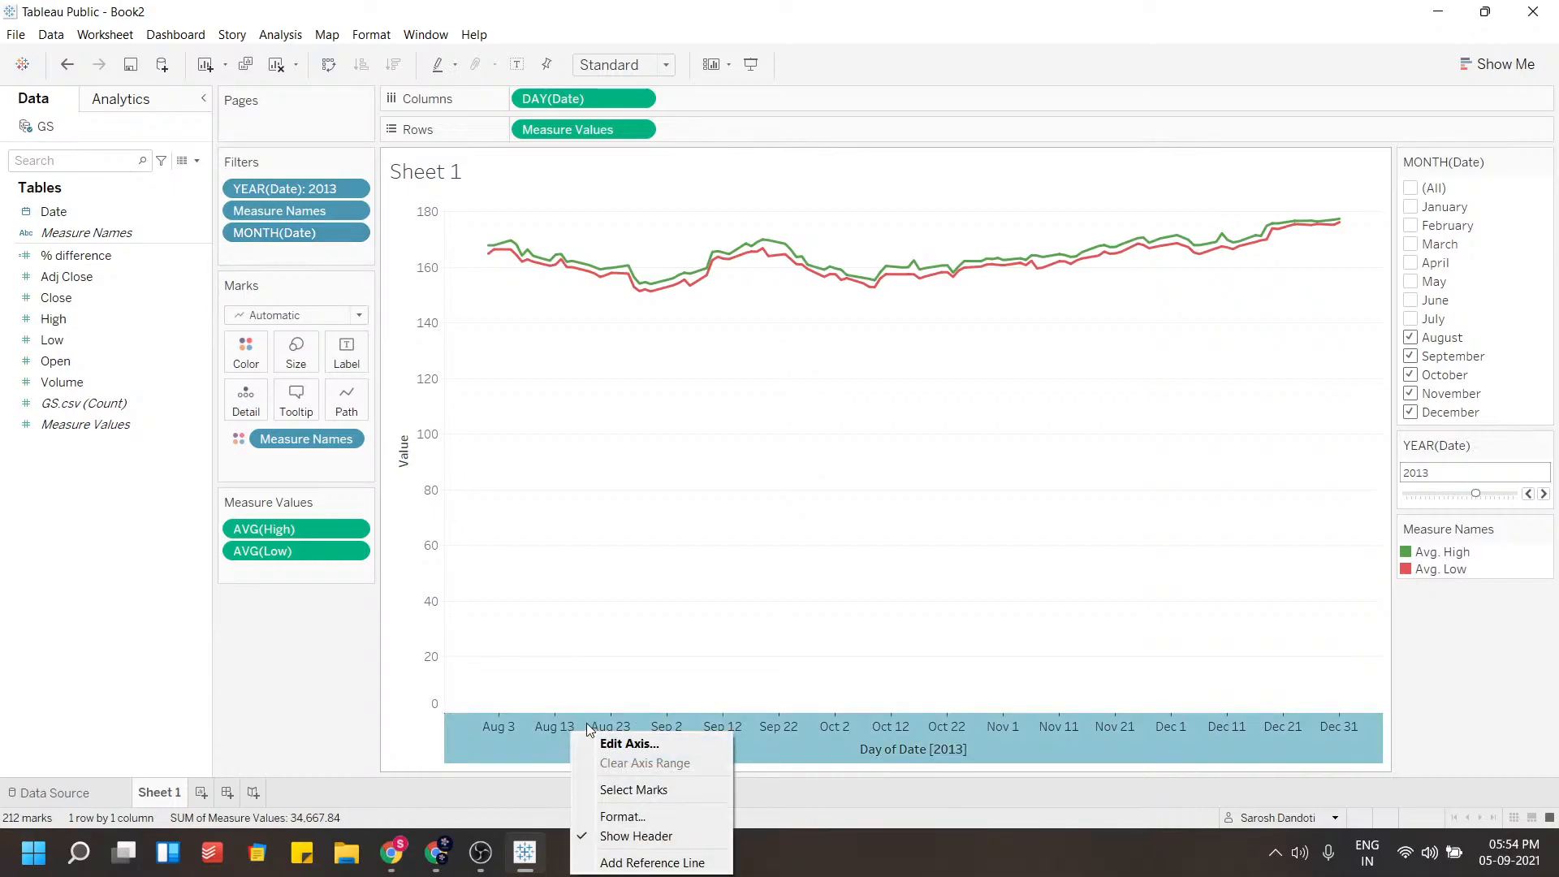
left_click(640, 815)
left_click(73, 132)
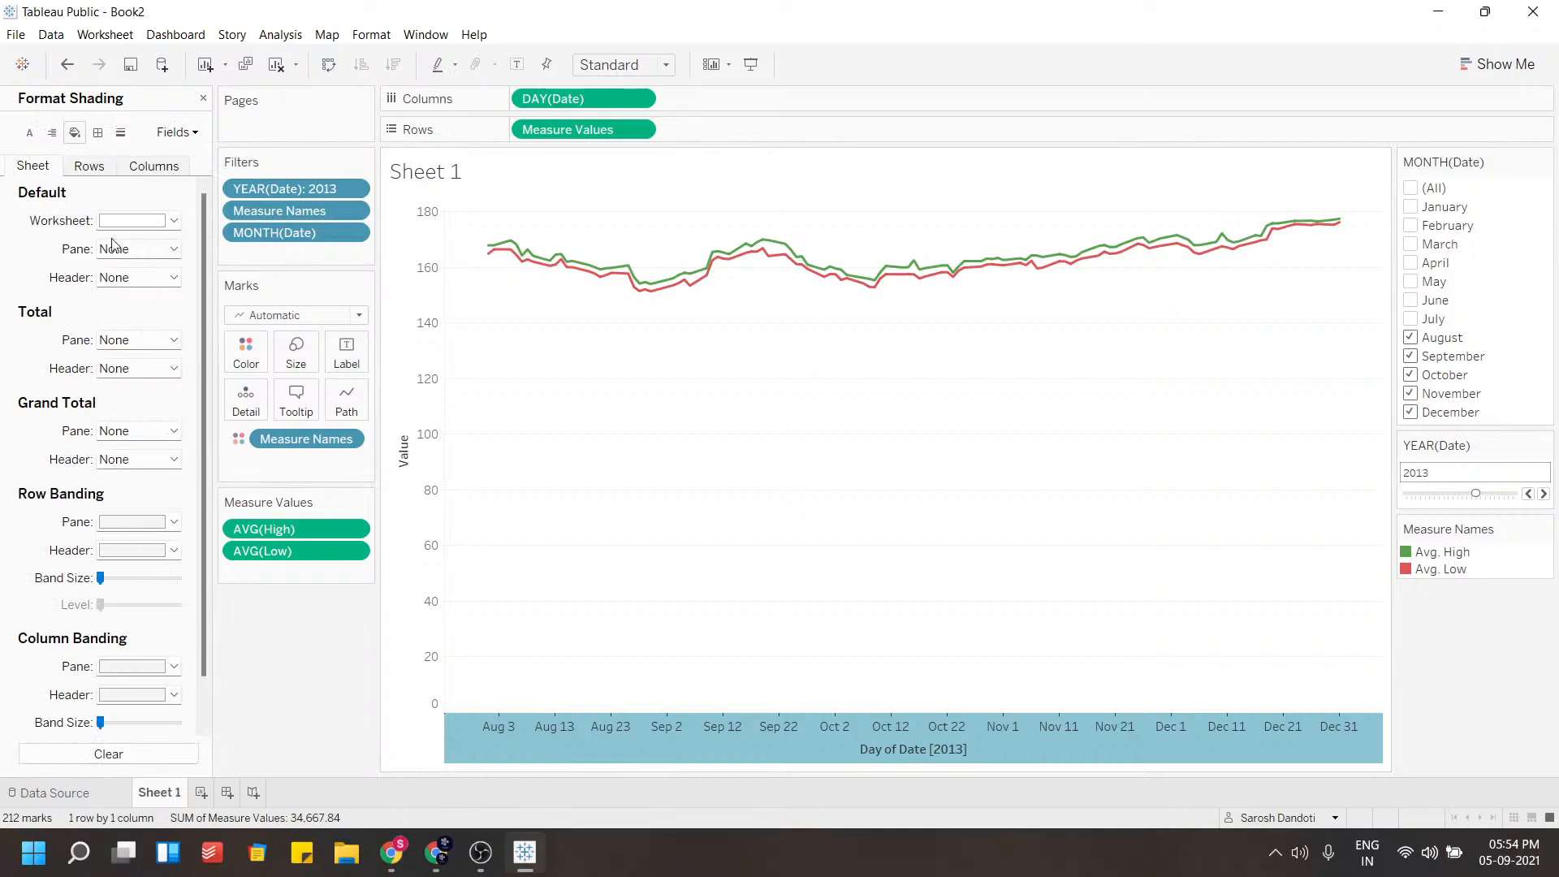
left_click(138, 220)
left_click(220, 318)
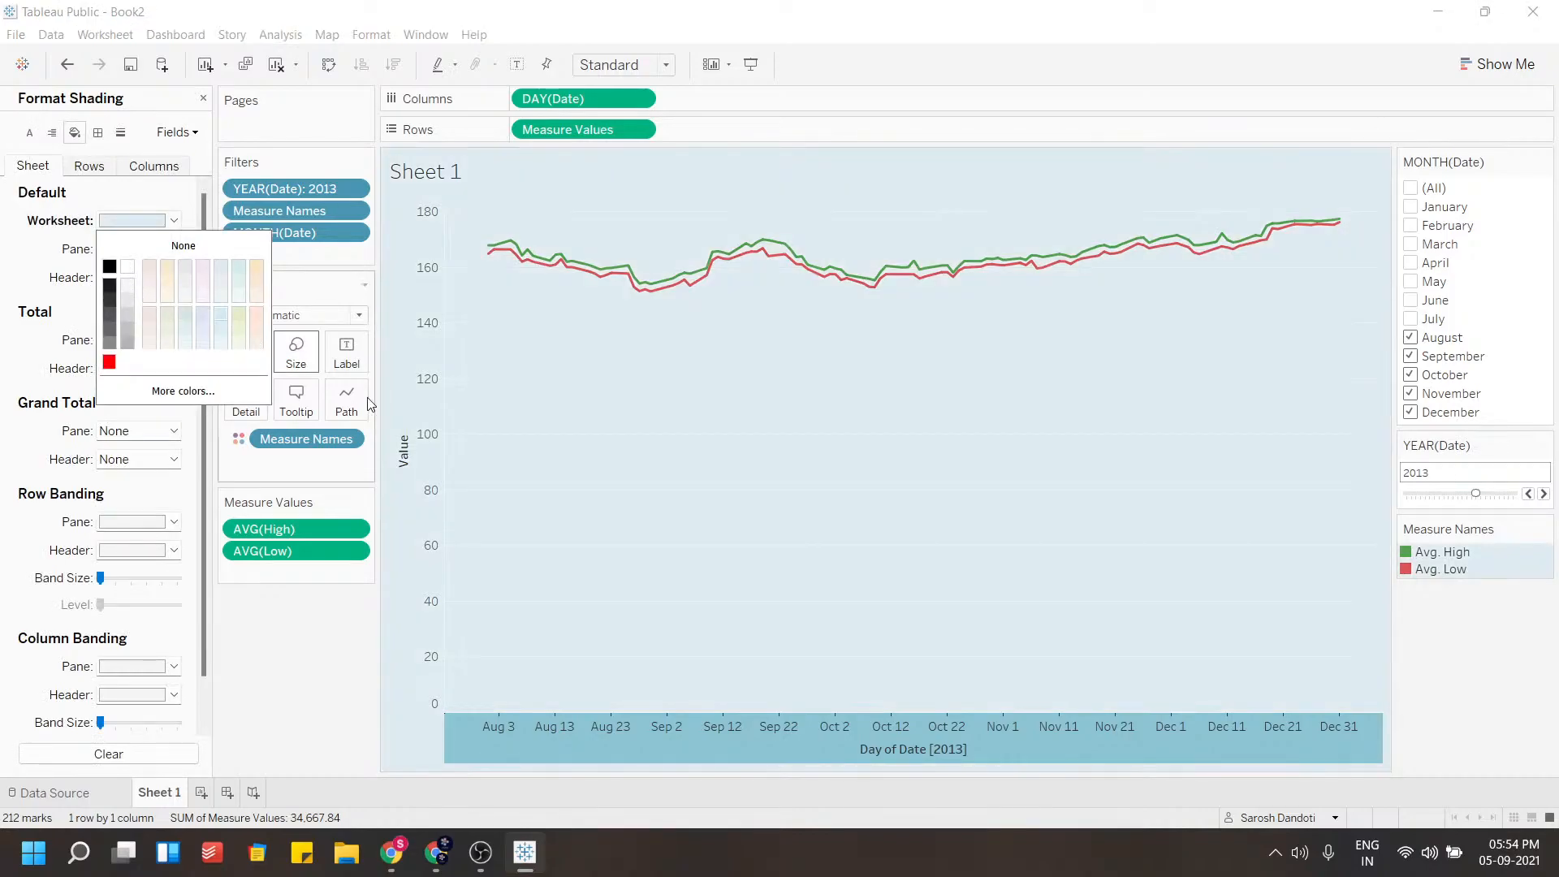
Format the date axis font as size 12 bold and shade the axis light yellow
right_click(596, 732)
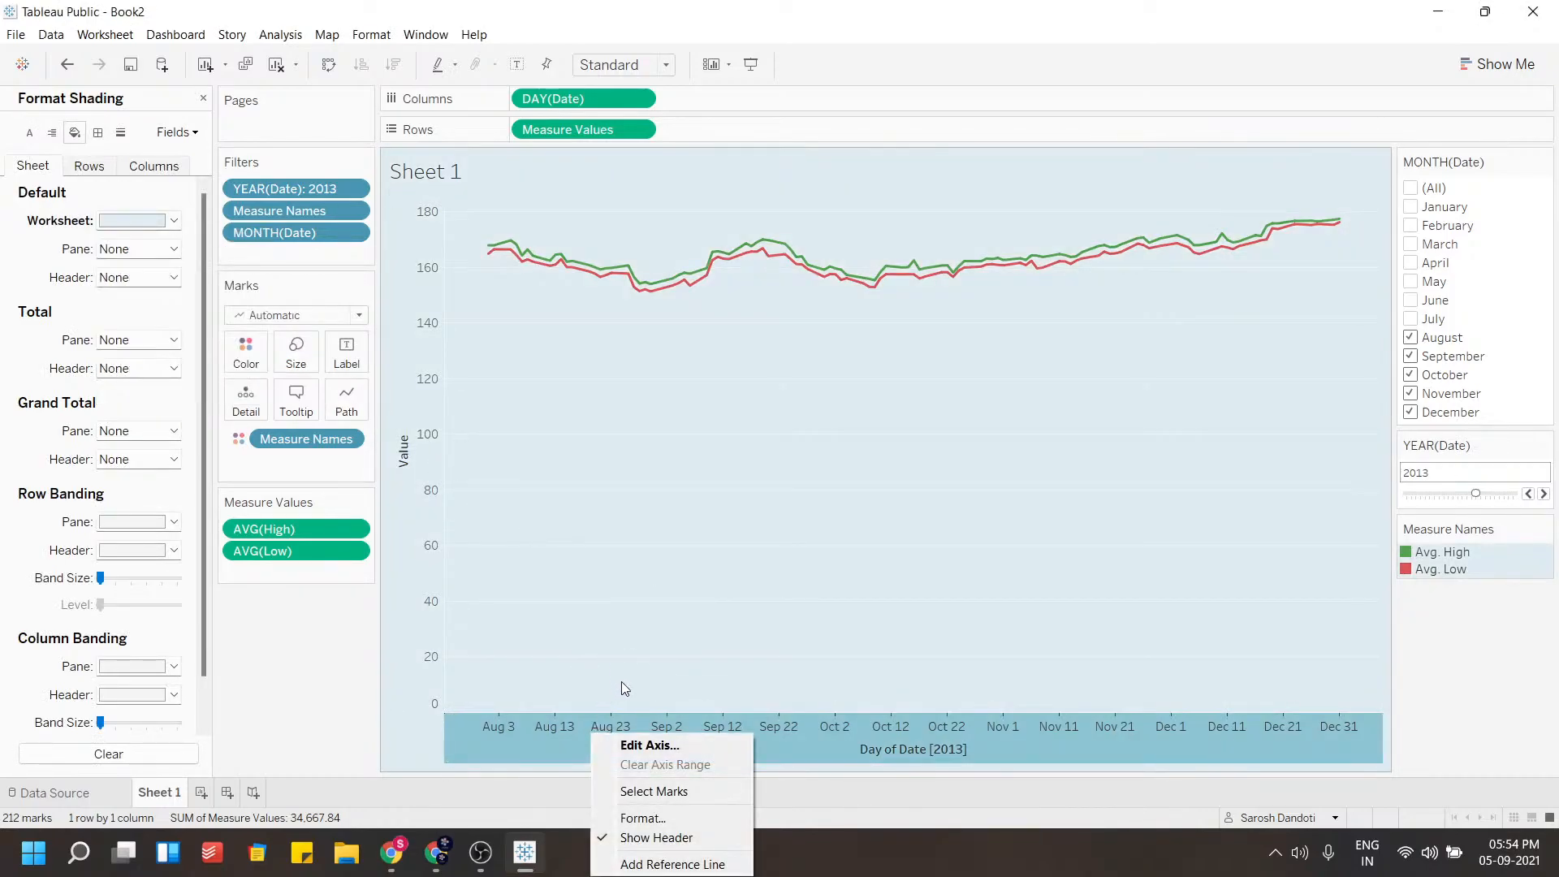
left_click(615, 811)
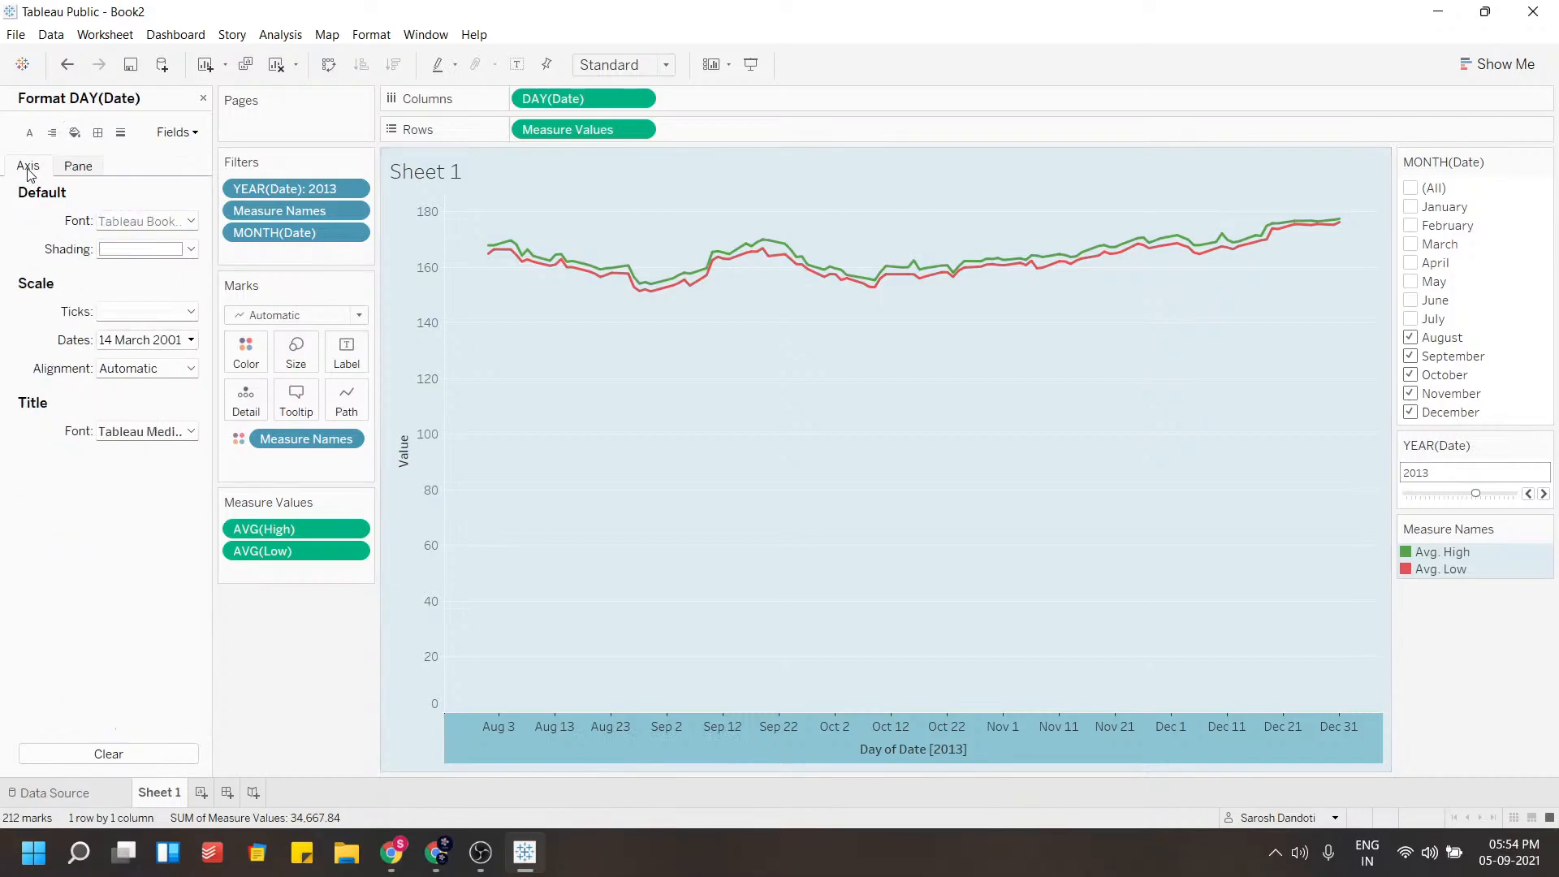
left_click(169, 227)
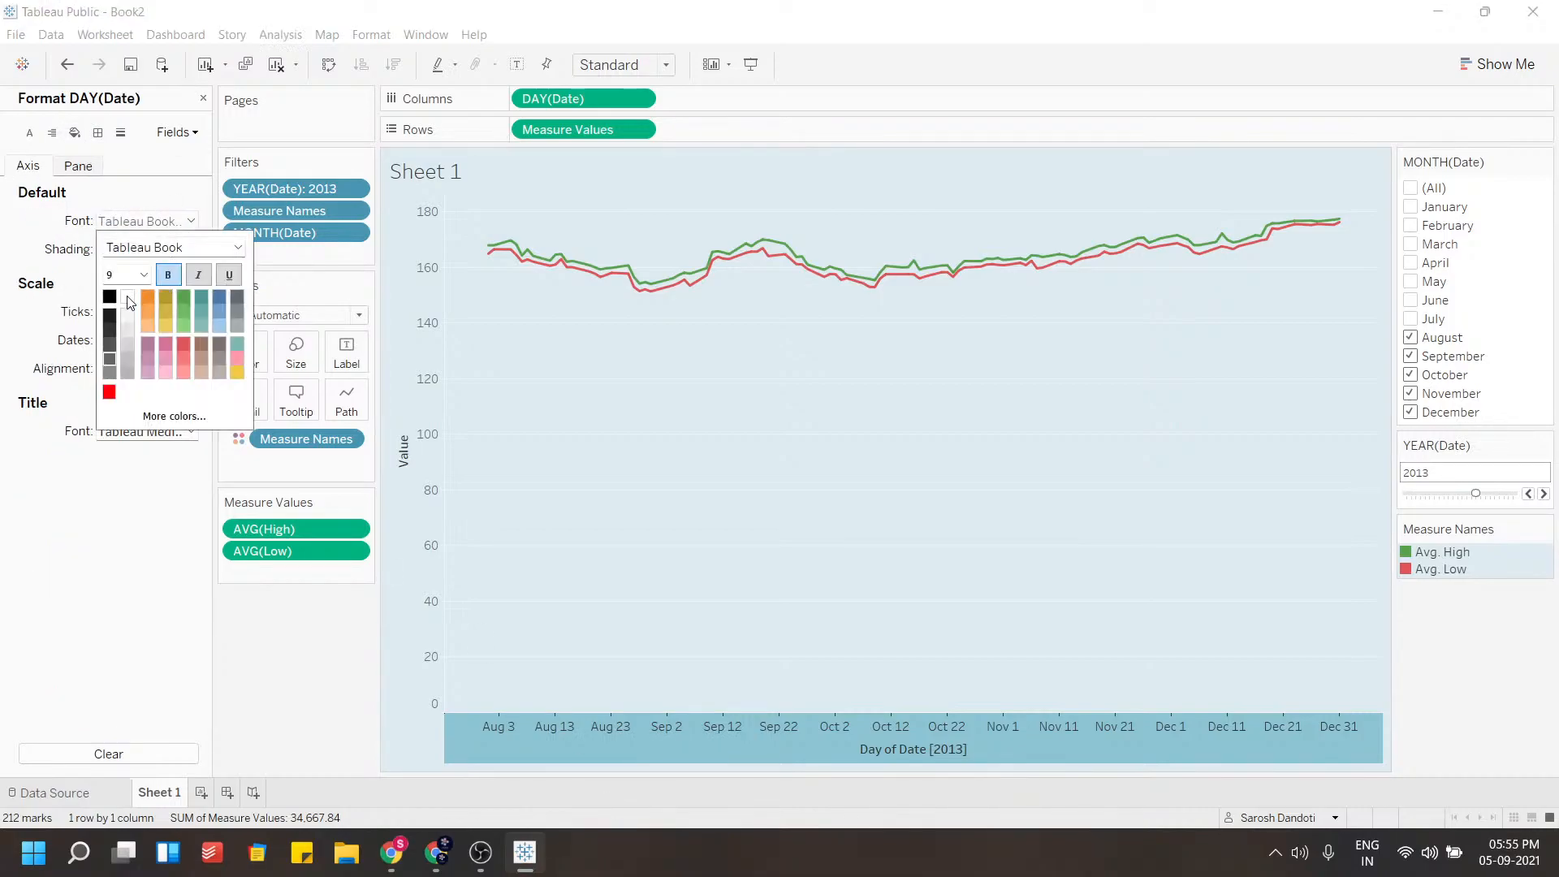
left_click(144, 276)
left_click(117, 344)
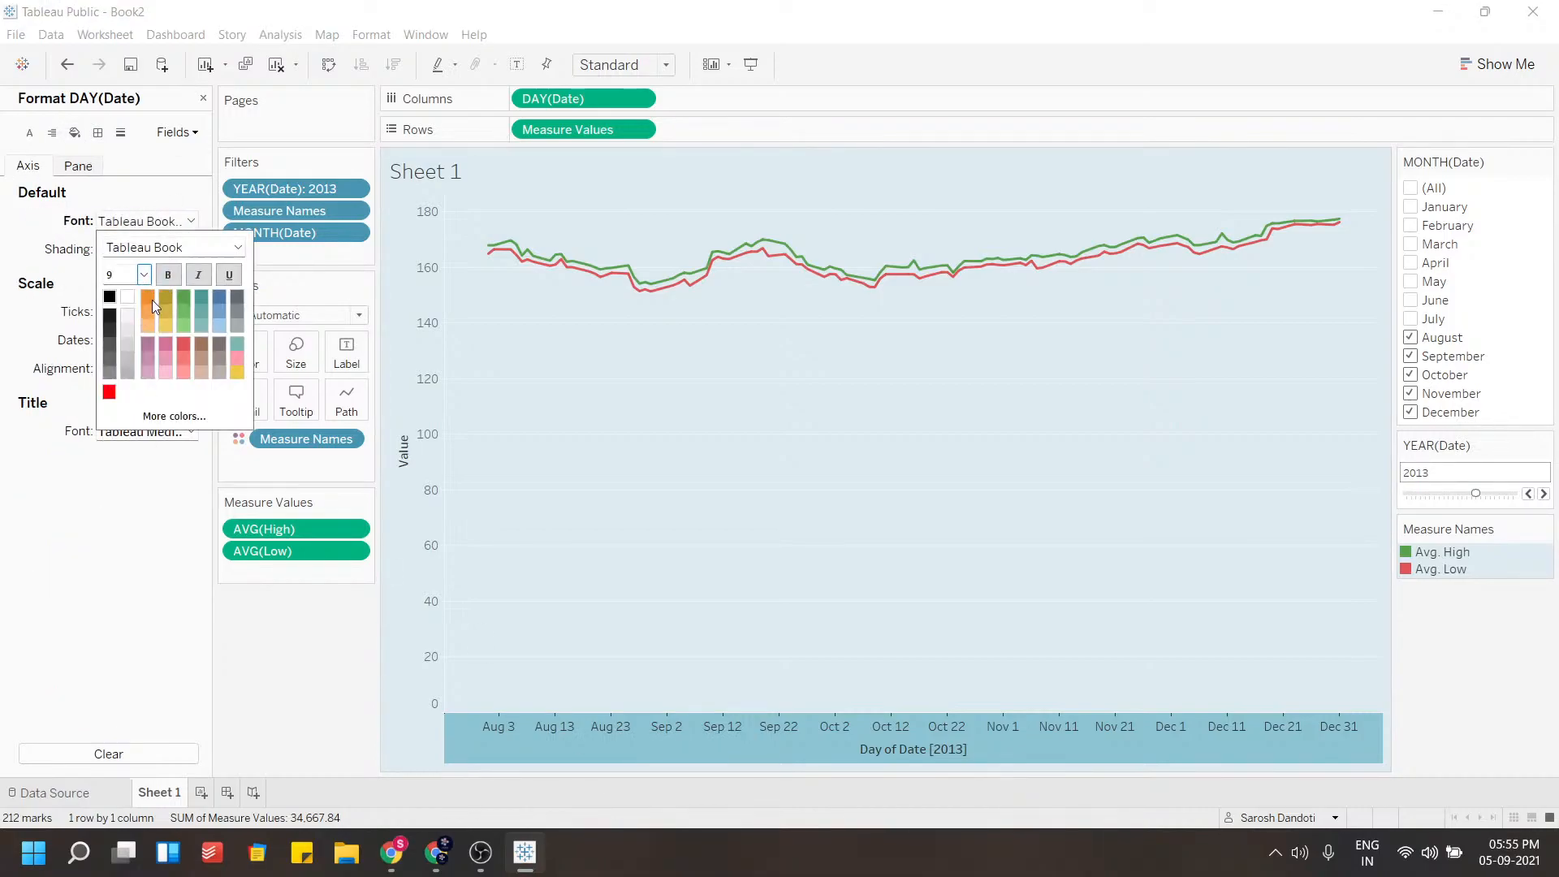
left_click(168, 274)
left_click(36, 299)
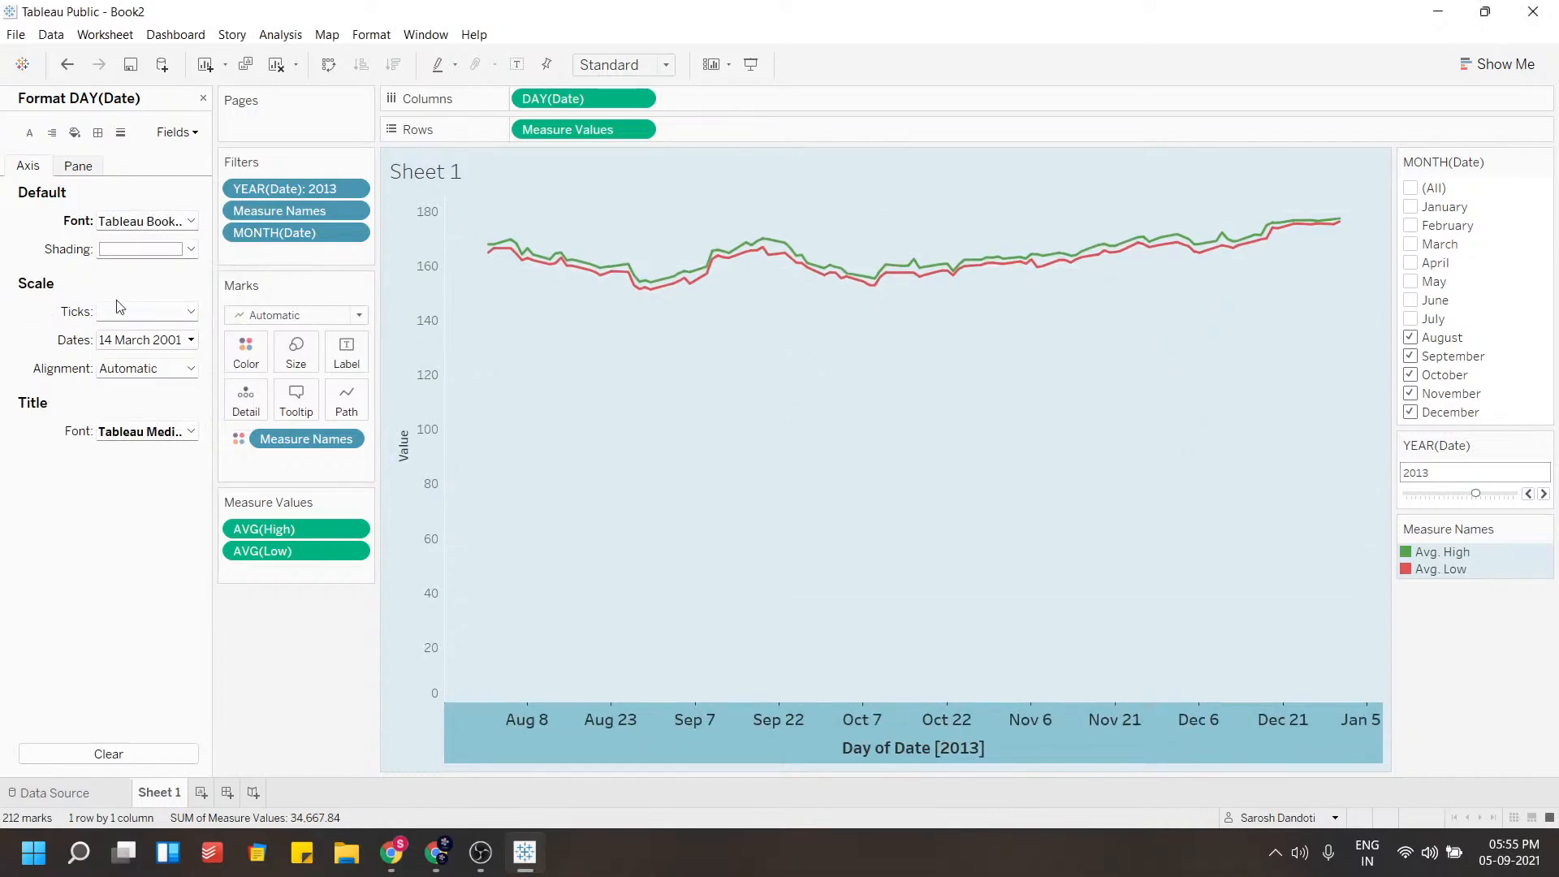
left_click(149, 251)
left_click(232, 315)
Format the value axis with light yellow shading and a size 12 bold font
right_click(405, 402)
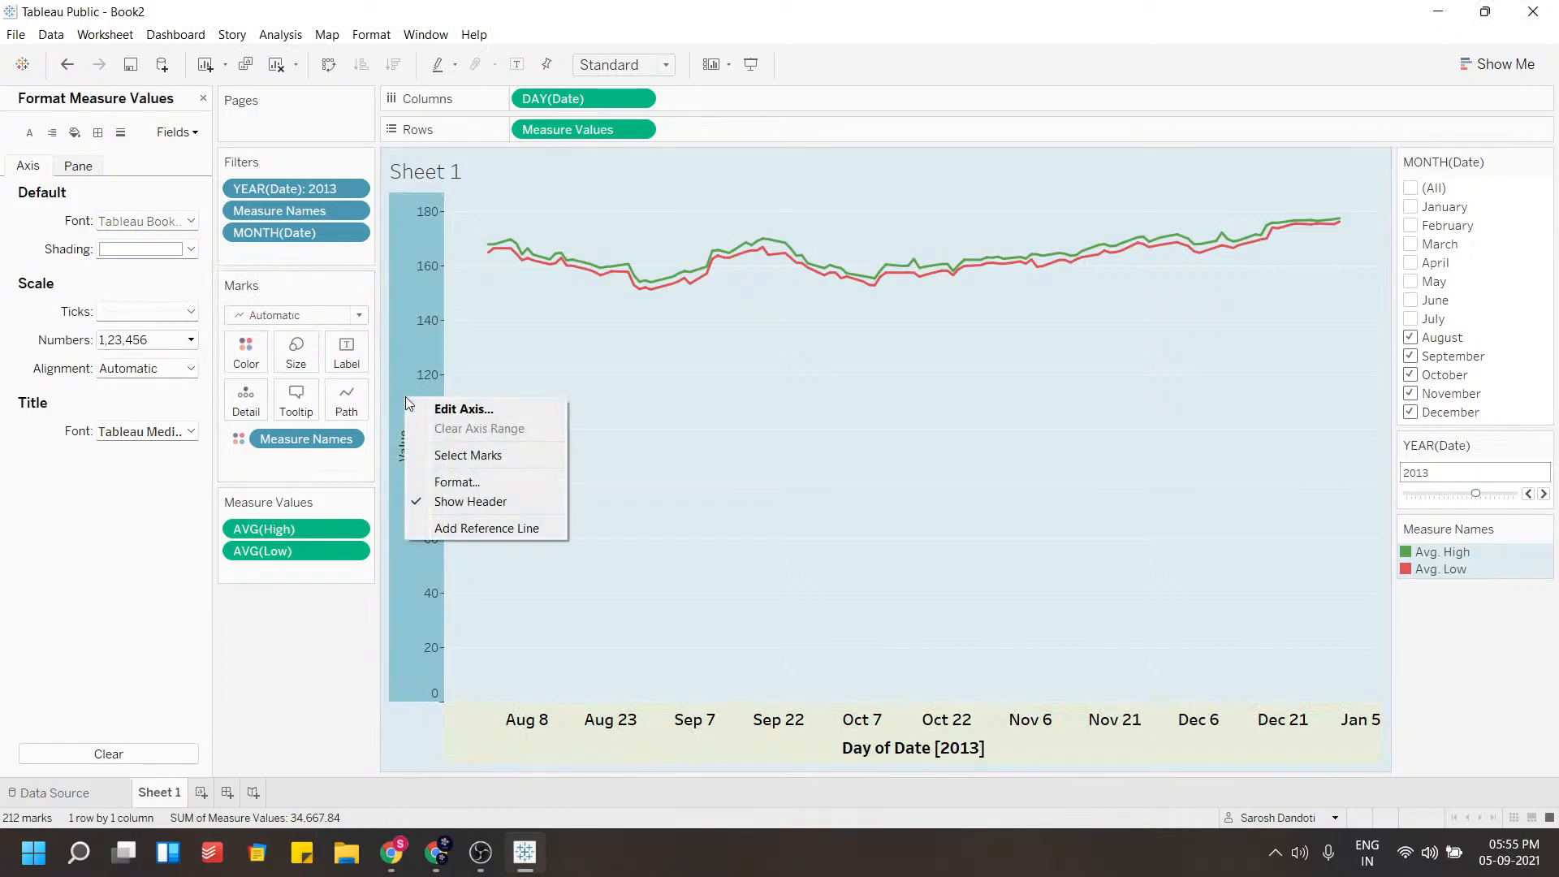
left_click(462, 483)
left_click(149, 251)
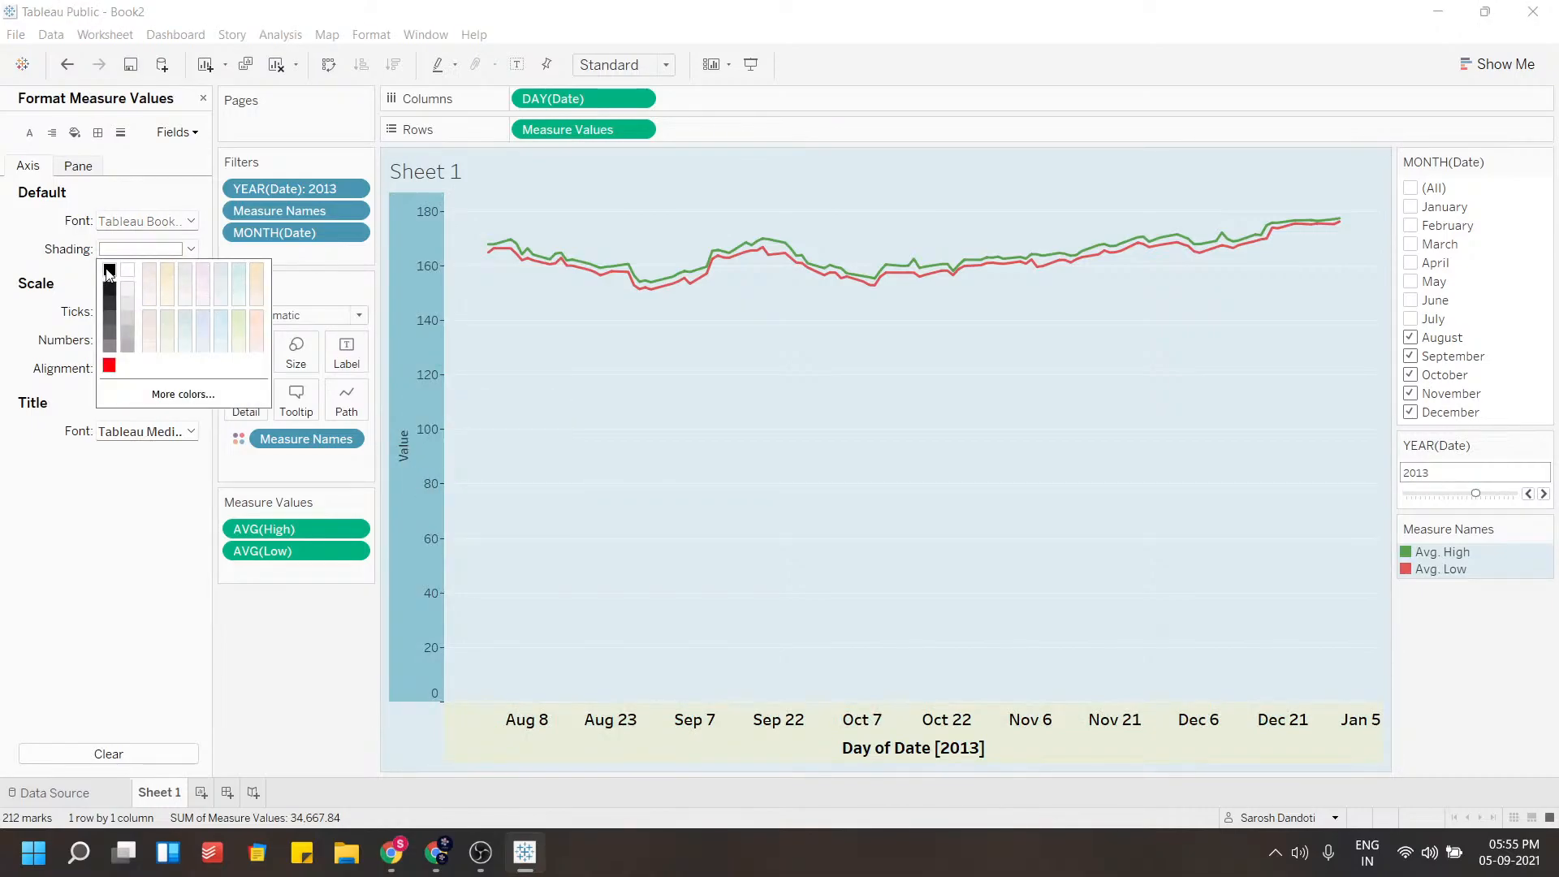
left_click(146, 220)
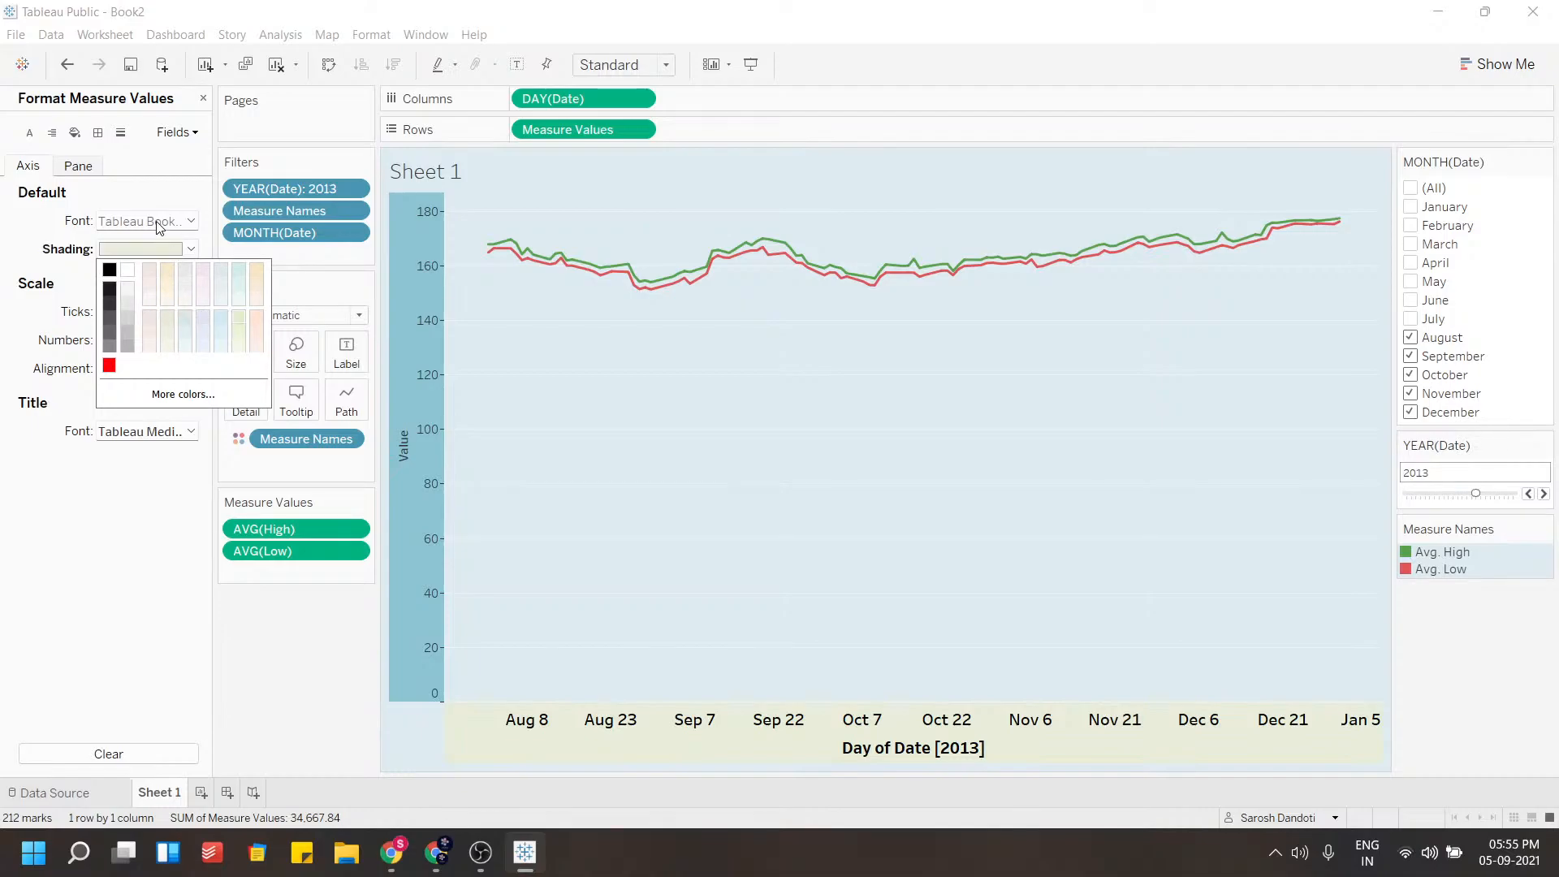
left_click(144, 274)
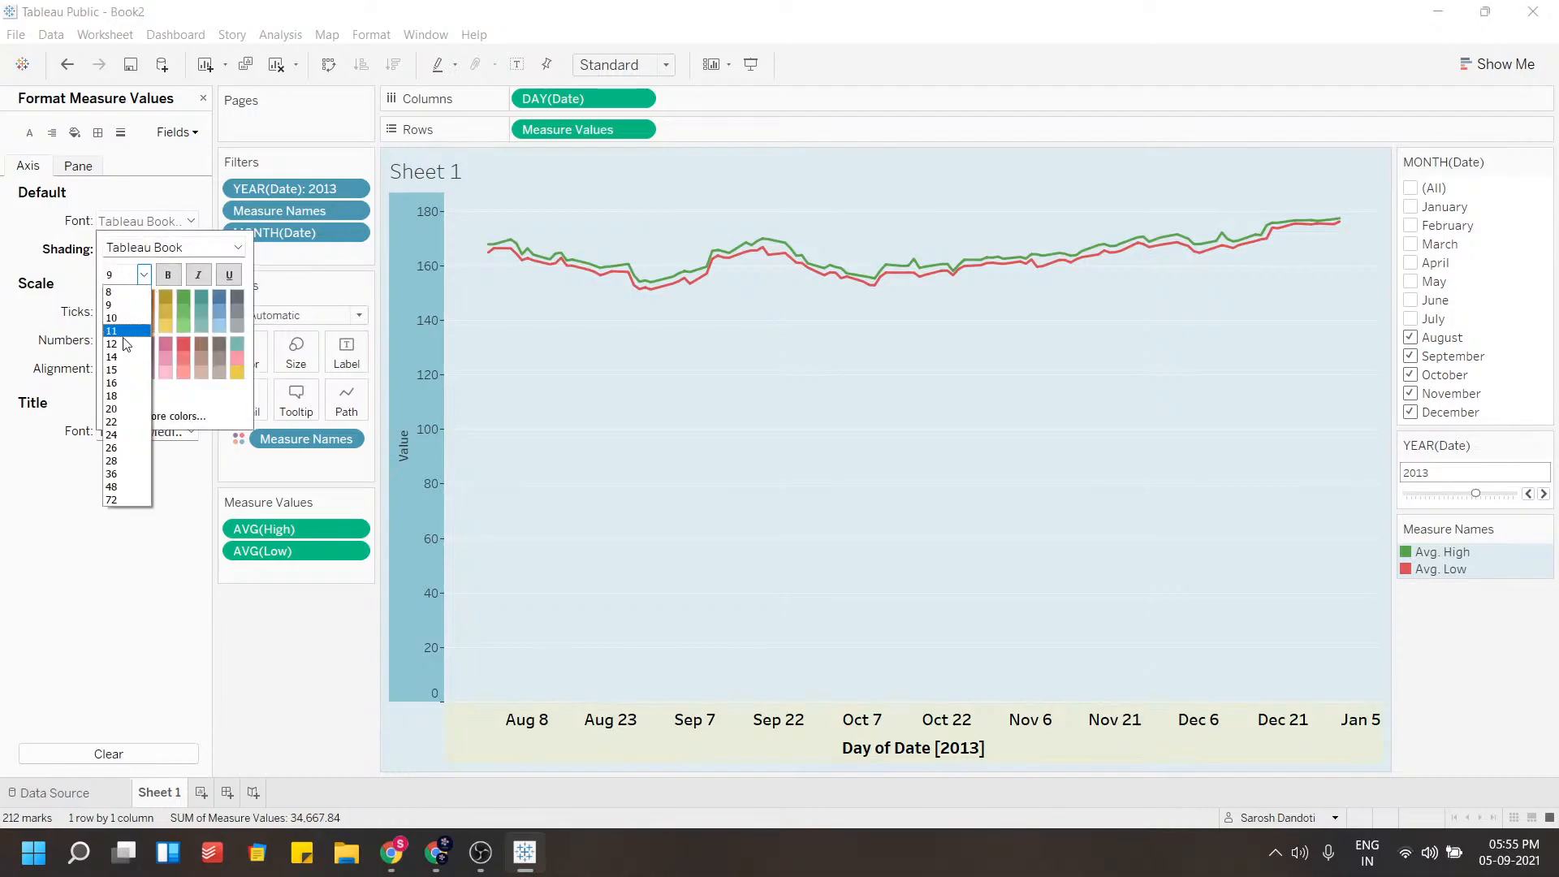
left_click(121, 344)
left_click(166, 276)
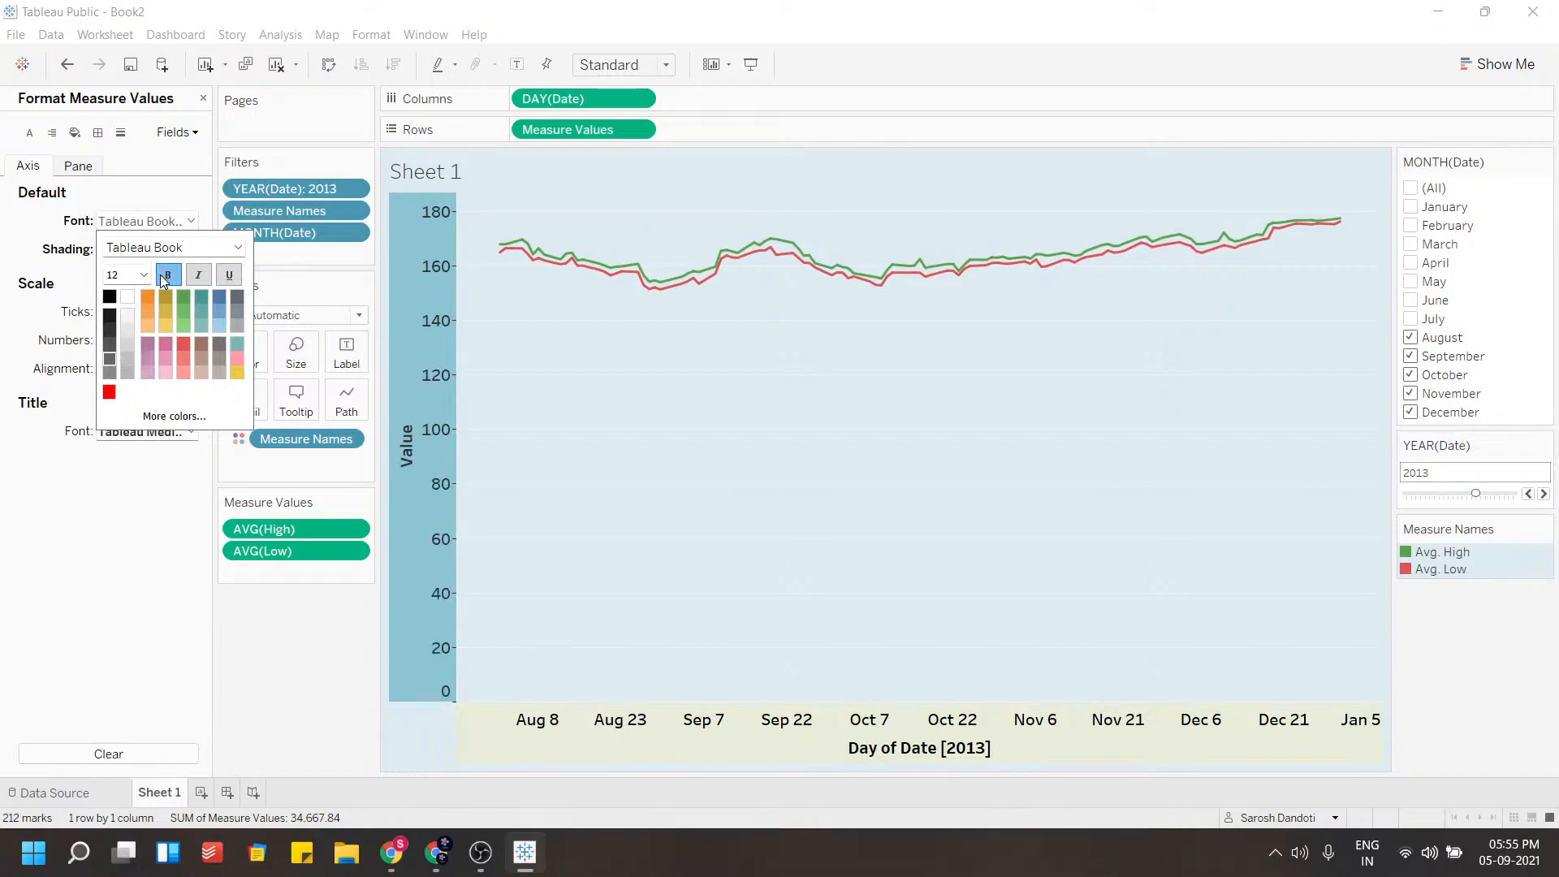
left_click(781, 396)
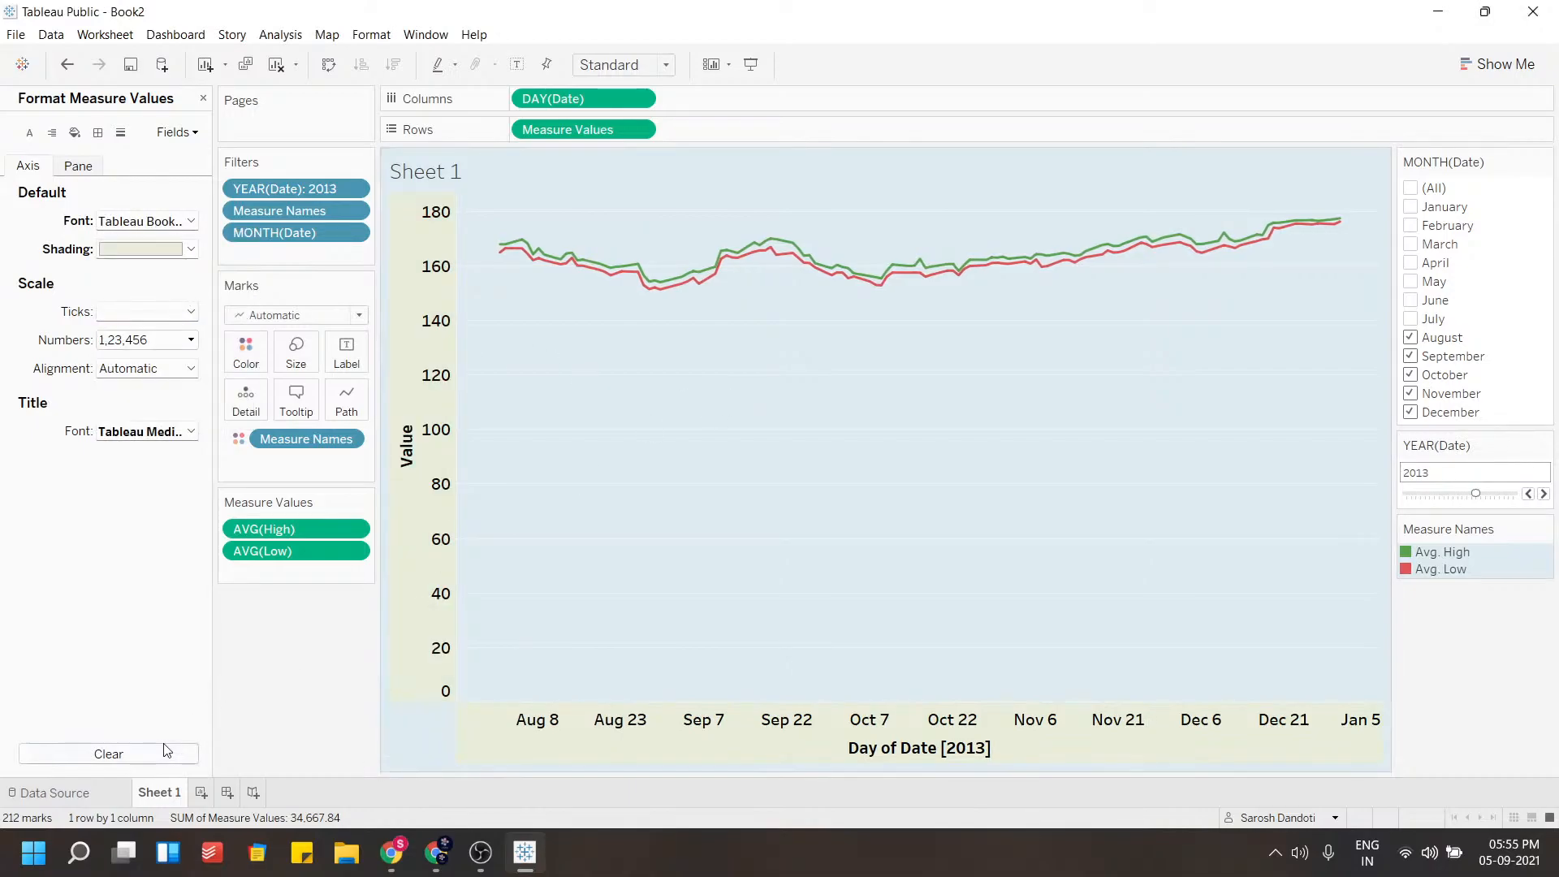
Rename the sheet as Open Close Graph
double_click(156, 794)
type("op")
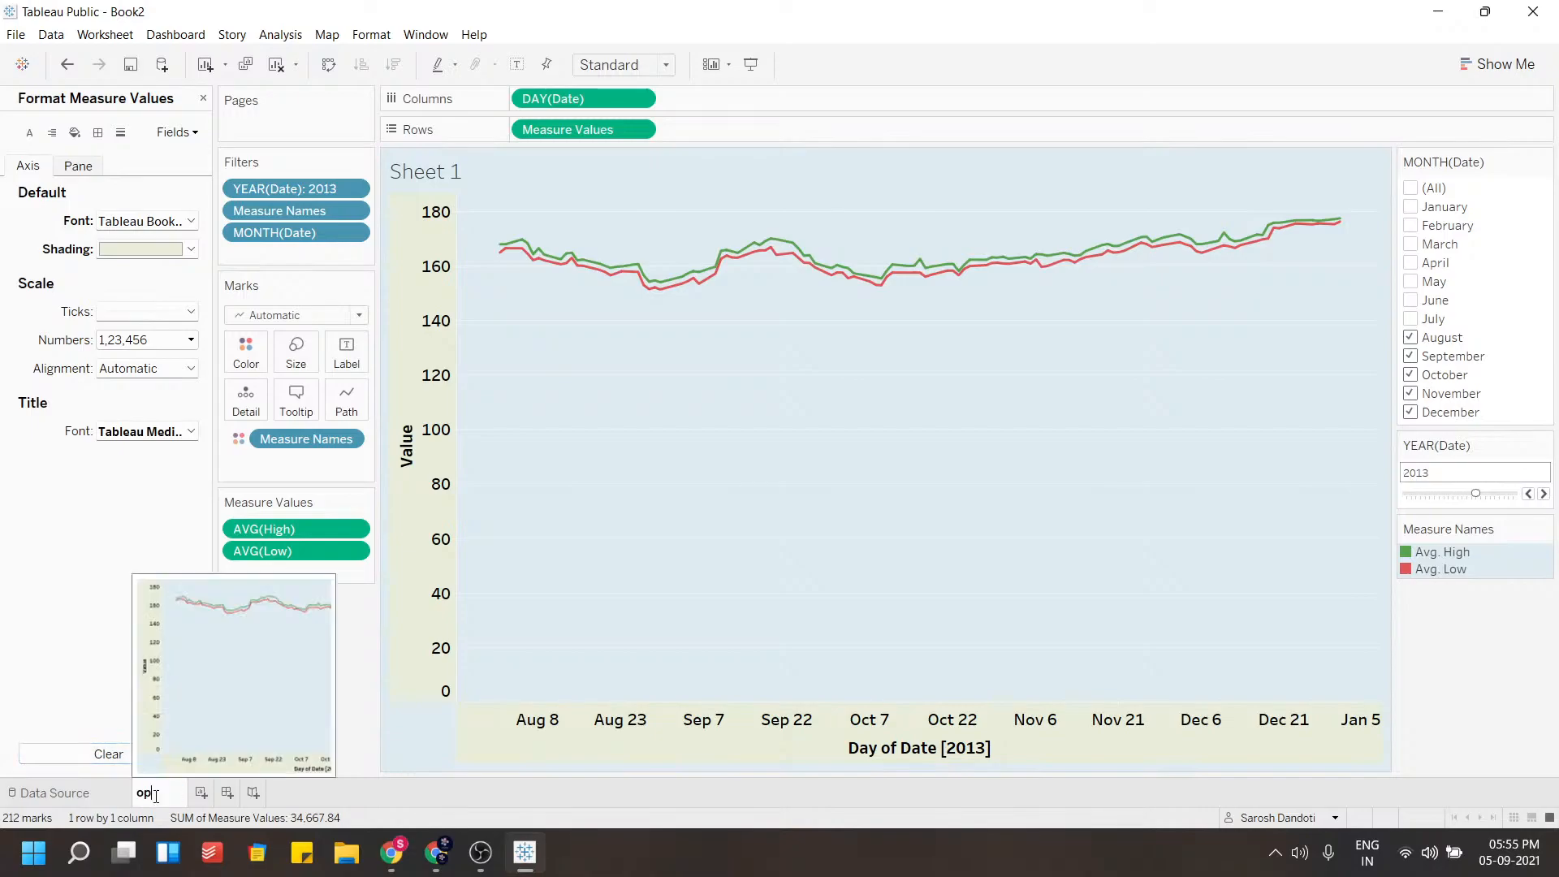
key("BackSpace")
key("BackSpace")
type("Open Close Graph")
key("Return")
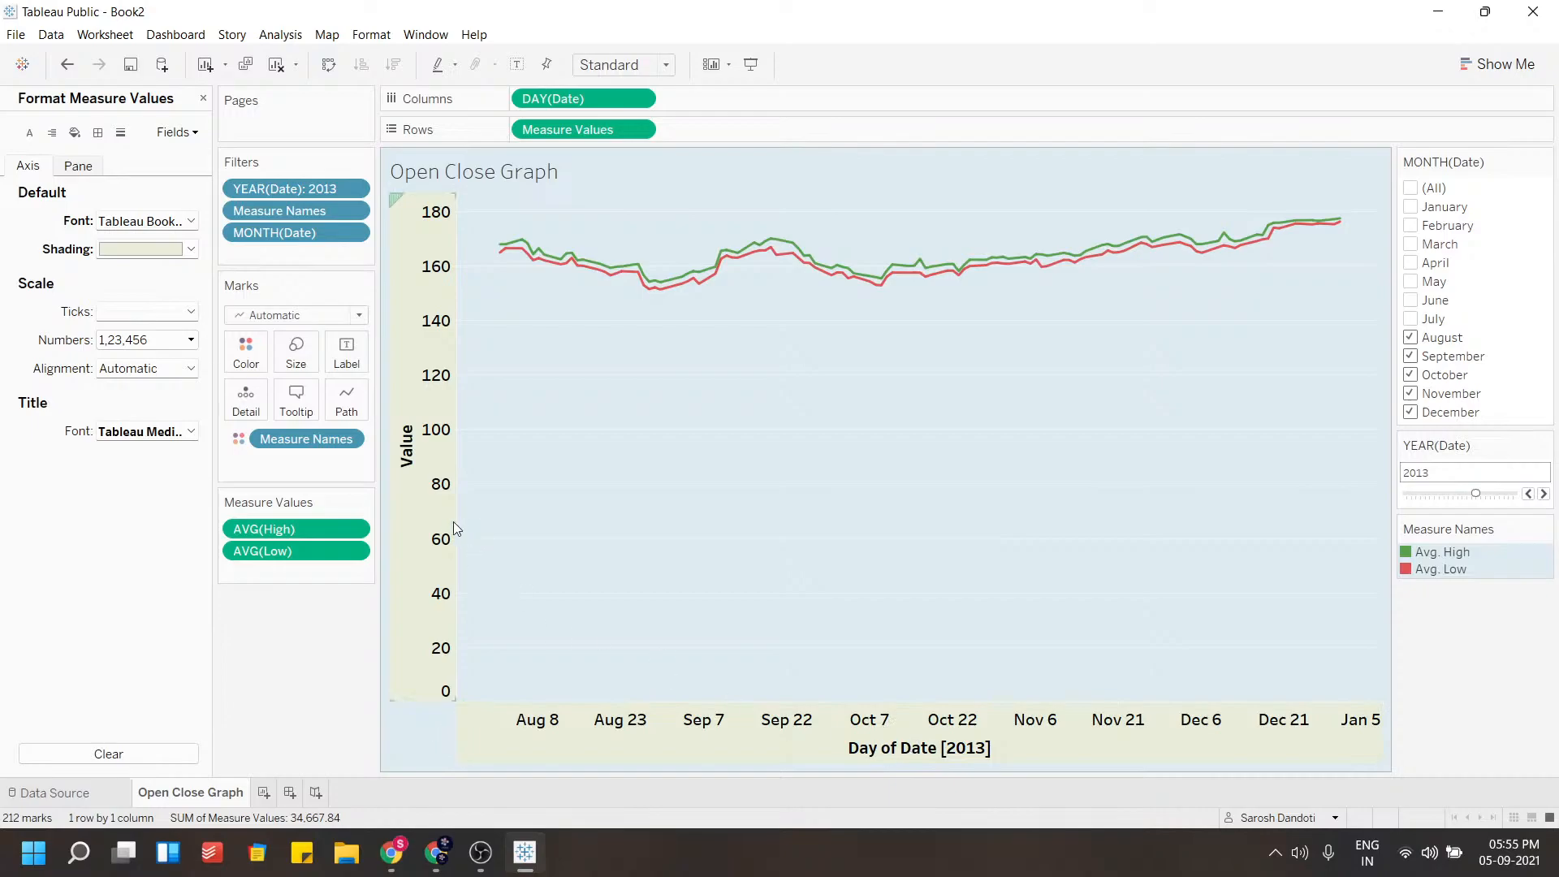
right_click(403, 442)
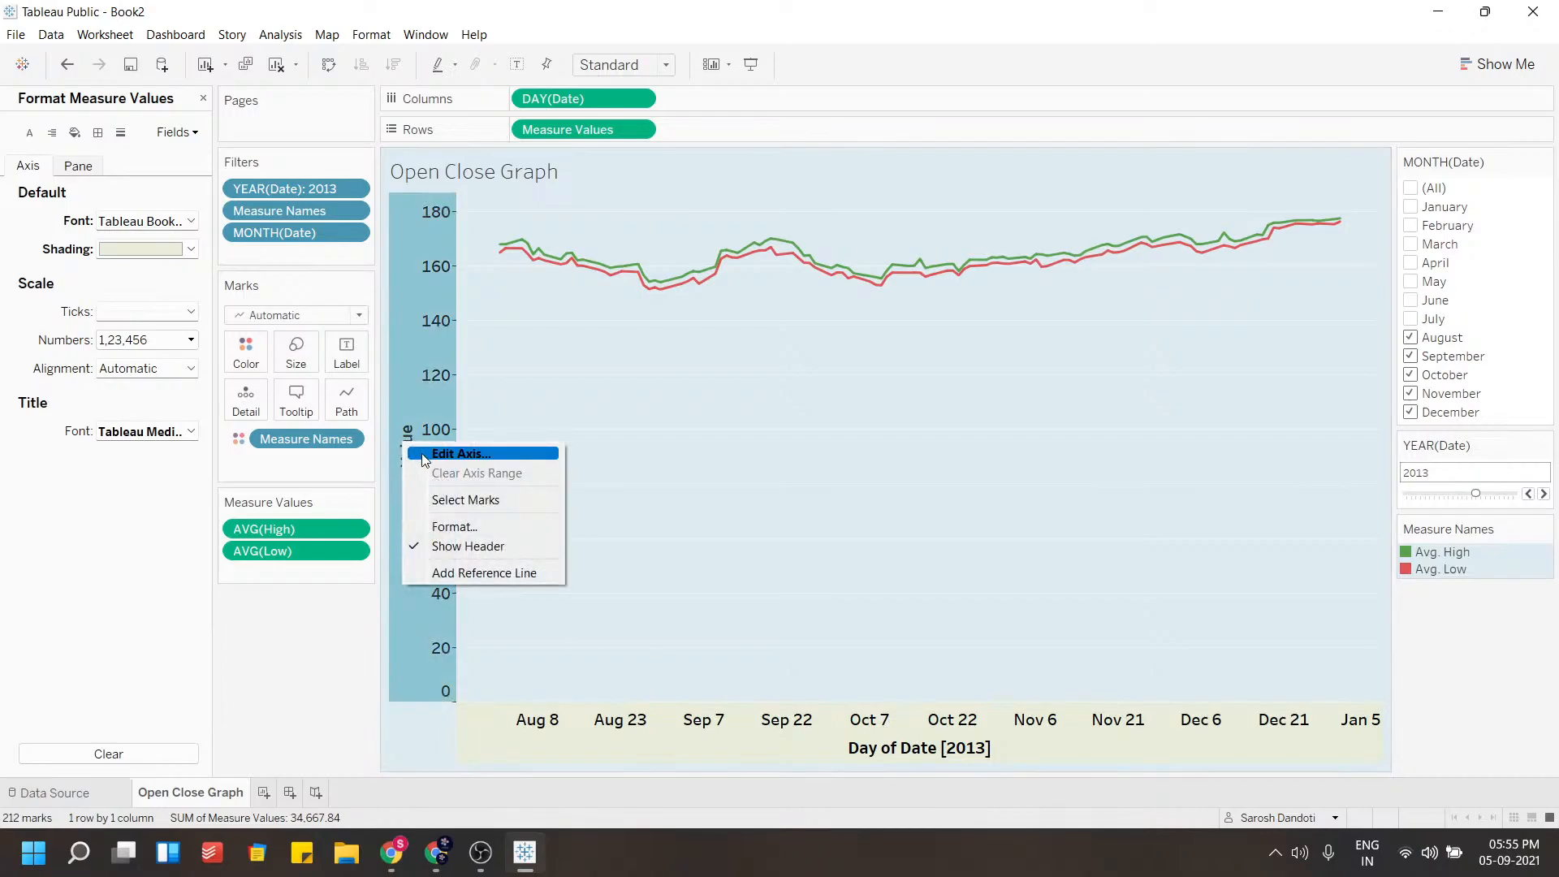
left_click(666, 190)
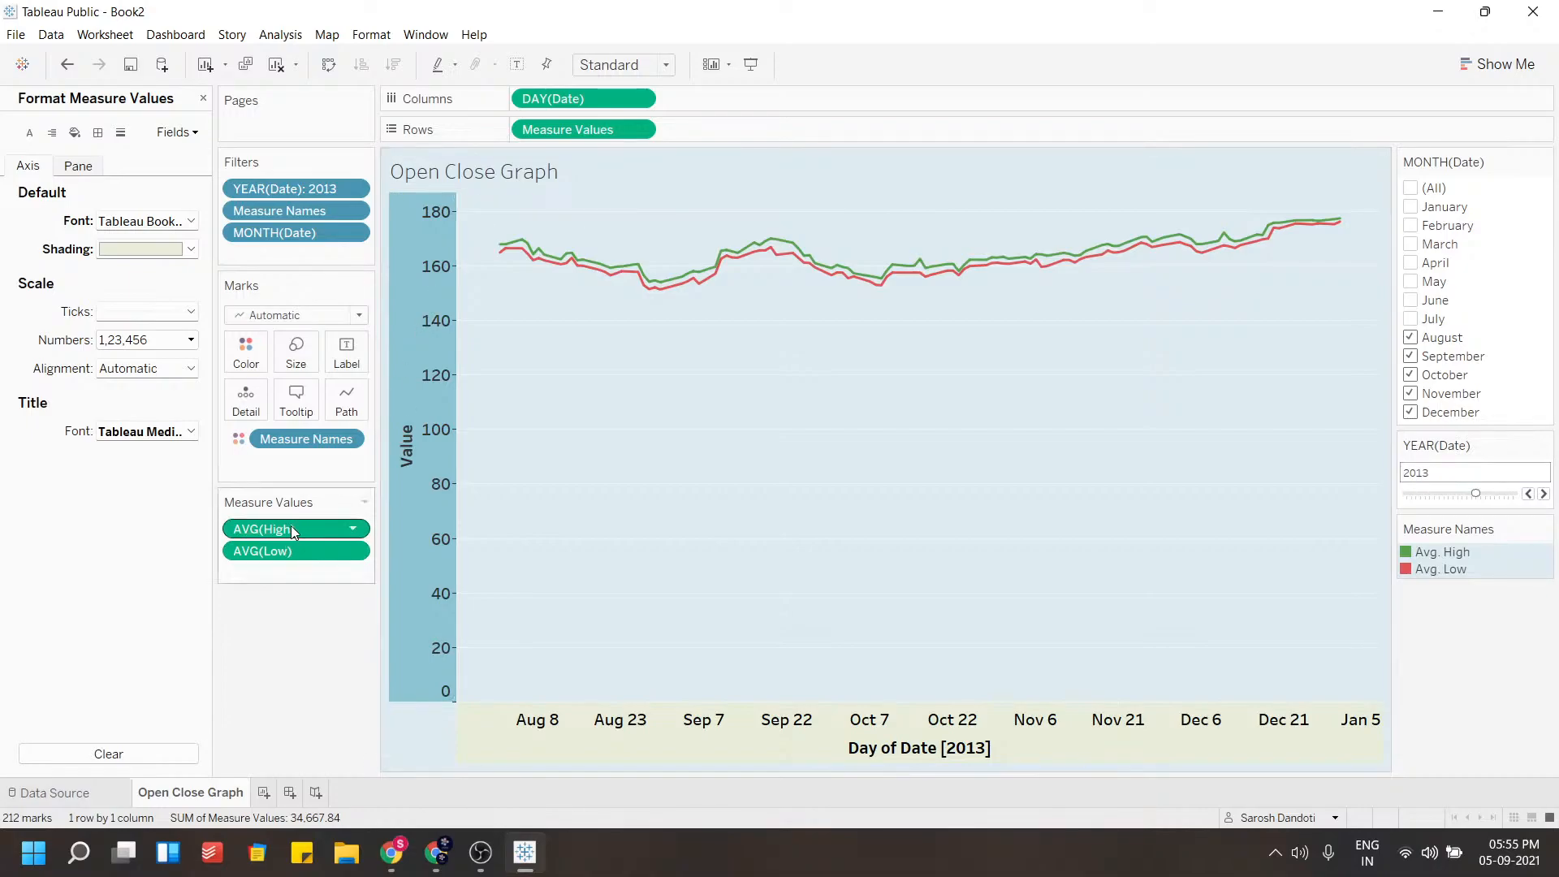
Close the format pane and rename the sheet as High Low Graph
left_click(202, 99)
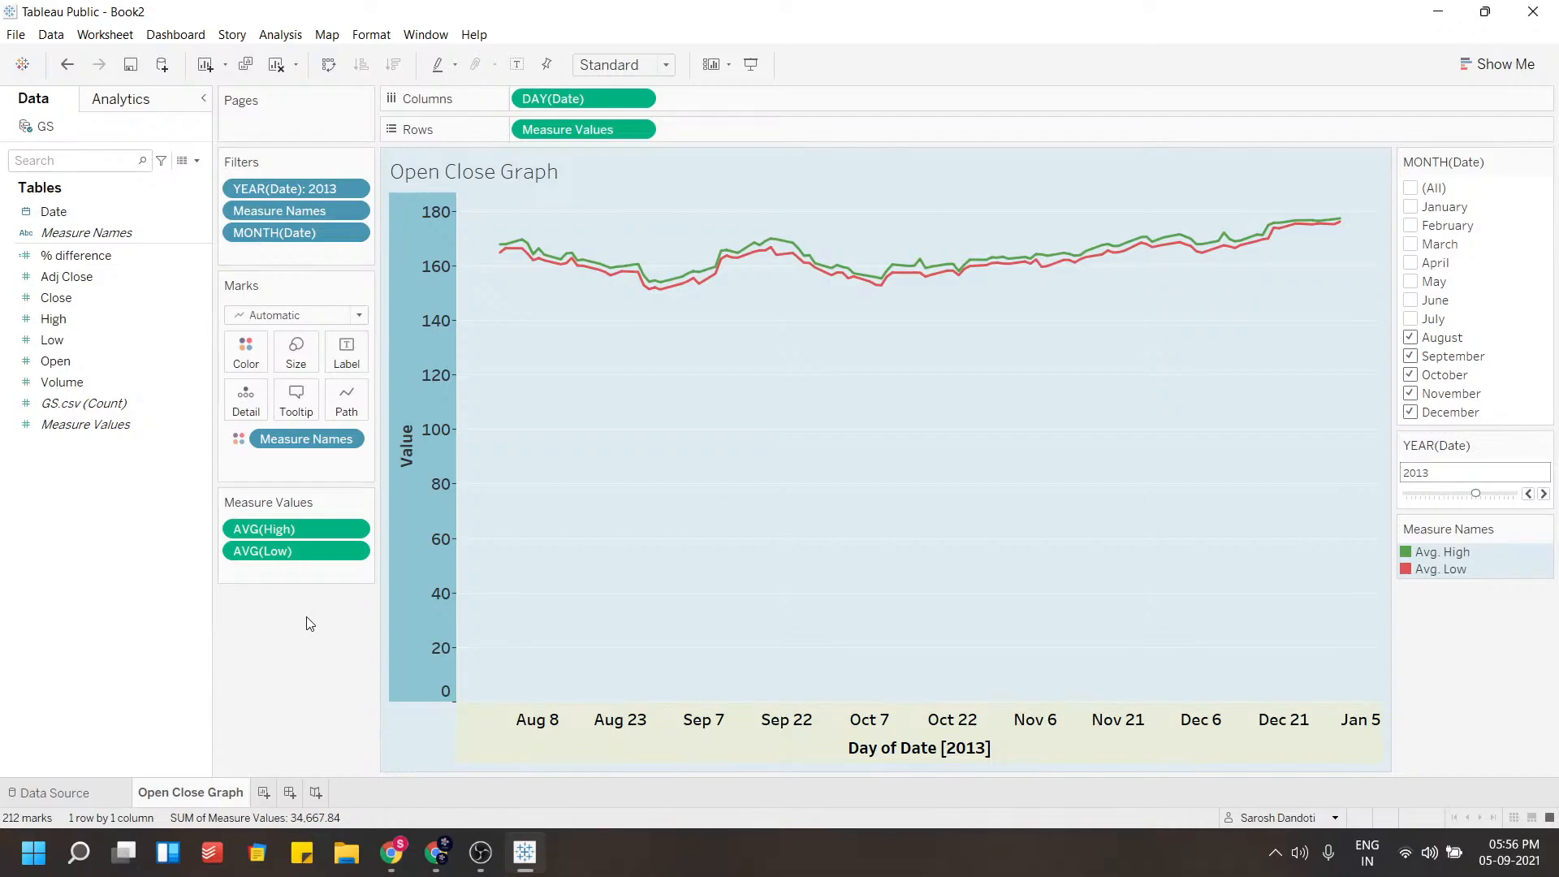
left_click(106, 277)
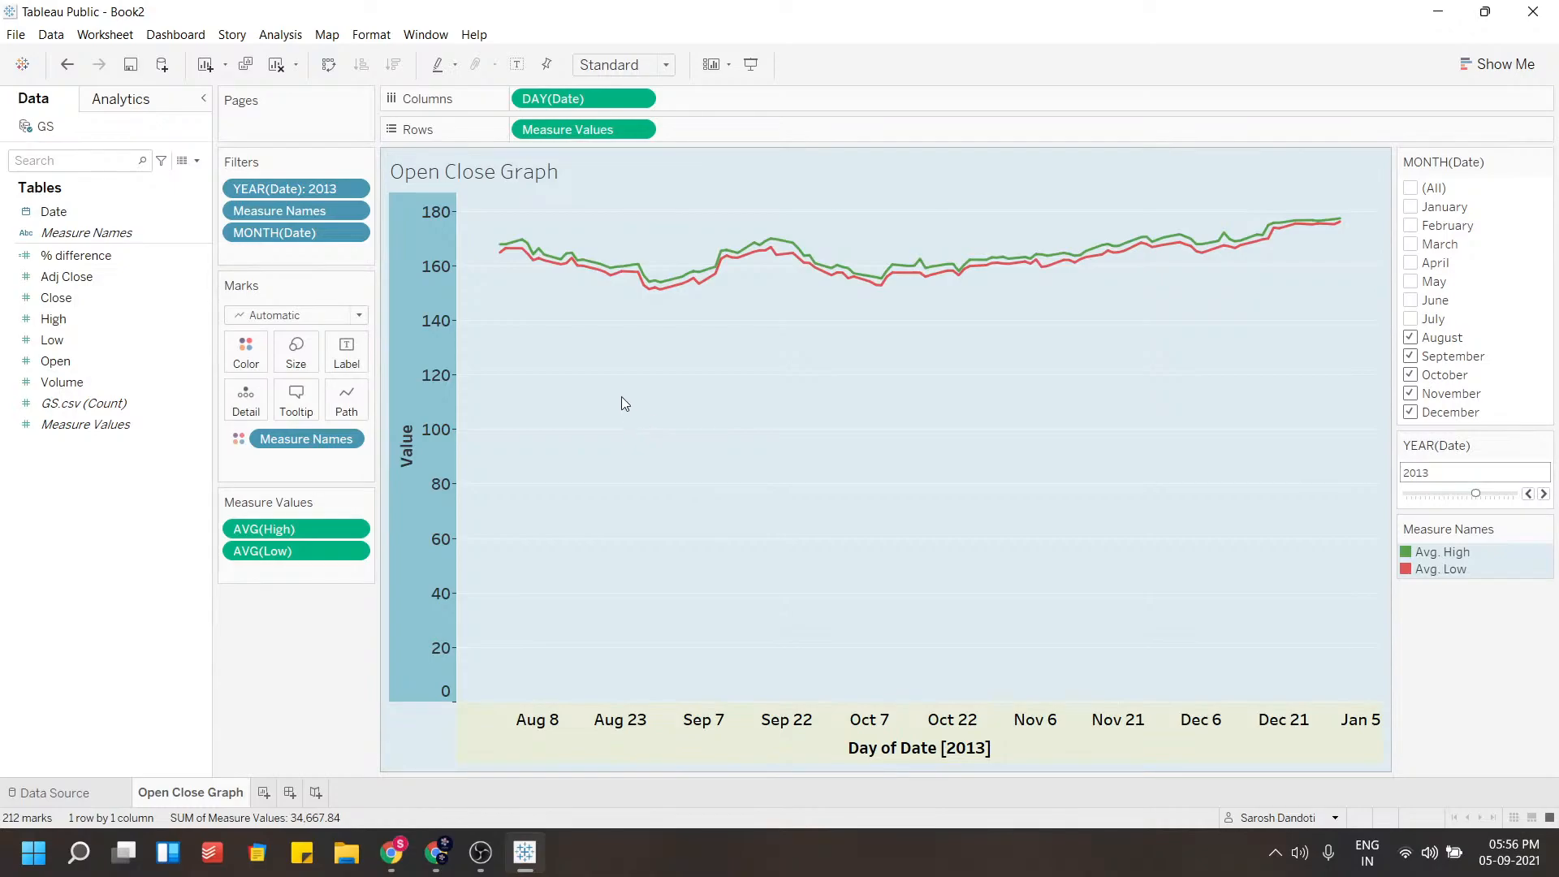
double_click(190, 791)
double_click(190, 792)
double_click(146, 793)
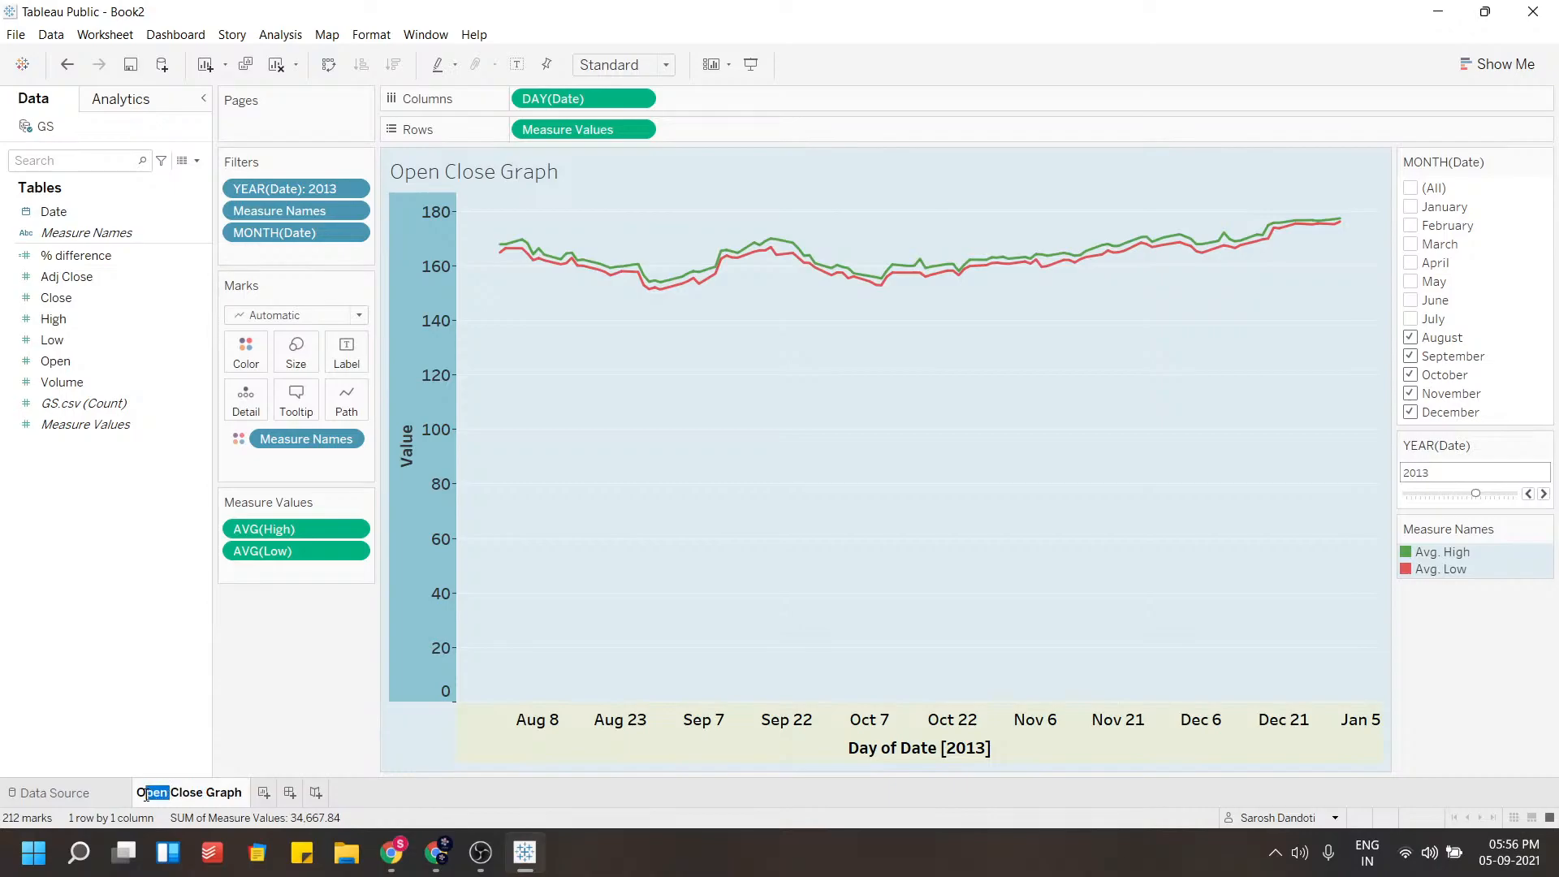
triple_click(194, 791)
left_click(171, 791)
double_click(180, 791)
left_click_drag(179, 791, 154, 793)
left_click(158, 793)
key("BackSpace")
key("BackSpace")
key("BackSpace")
key("BackSpace")
key("BackSpace")
key("BackSpace")
key("BackSpace")
key("BackSpace")
key("BackSpace")
key("BackSpace")
key("BackSpace")
type("High  Low")
key("Return")
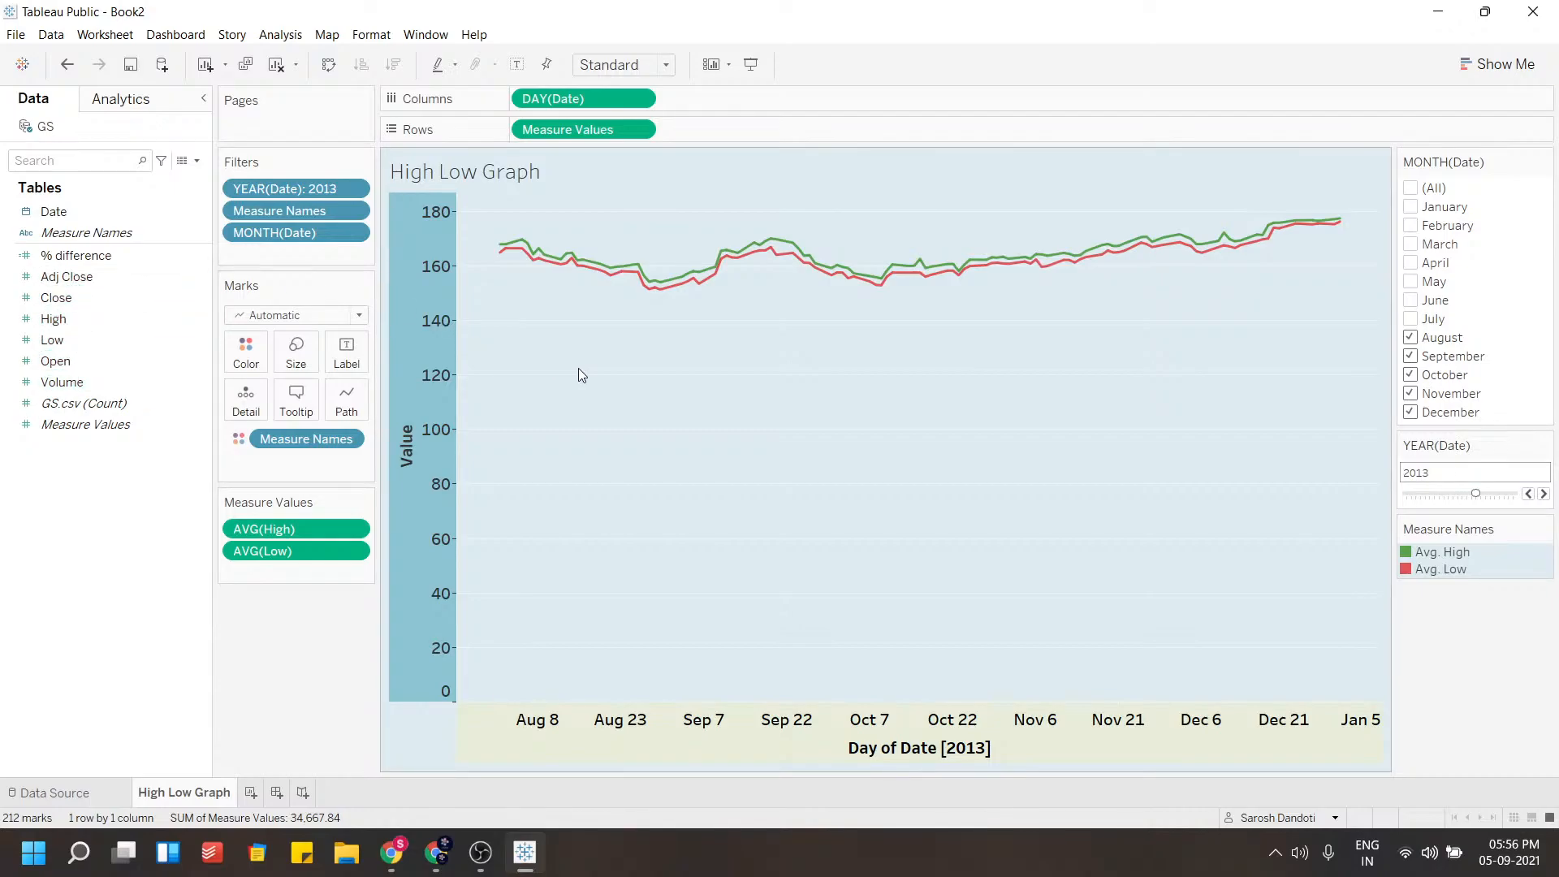
Add a new blank worksheet
left_click(253, 793)
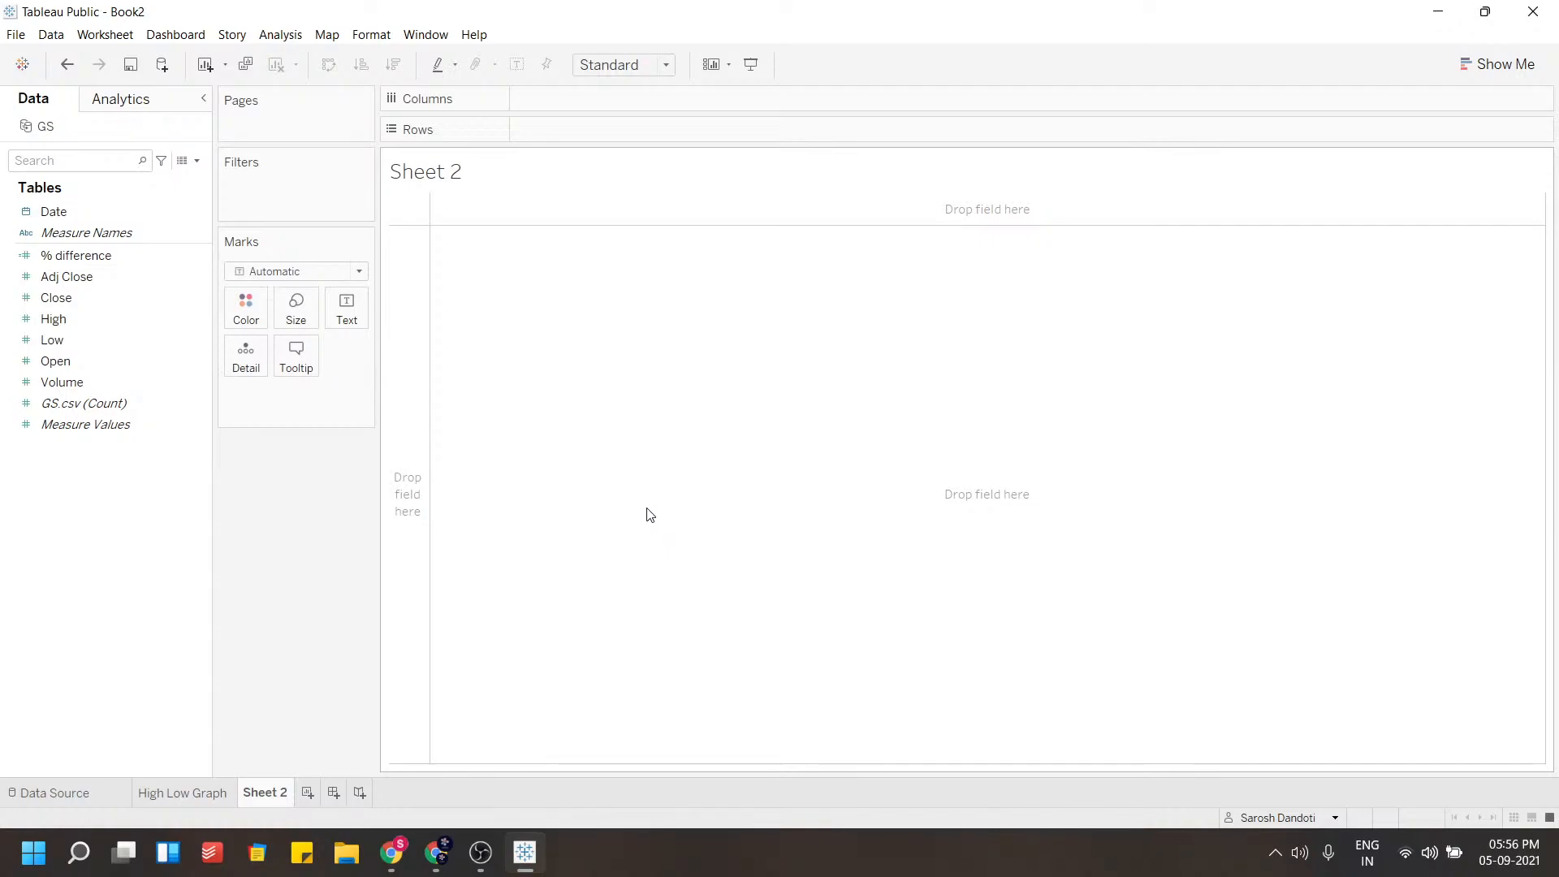
left_click(52, 384)
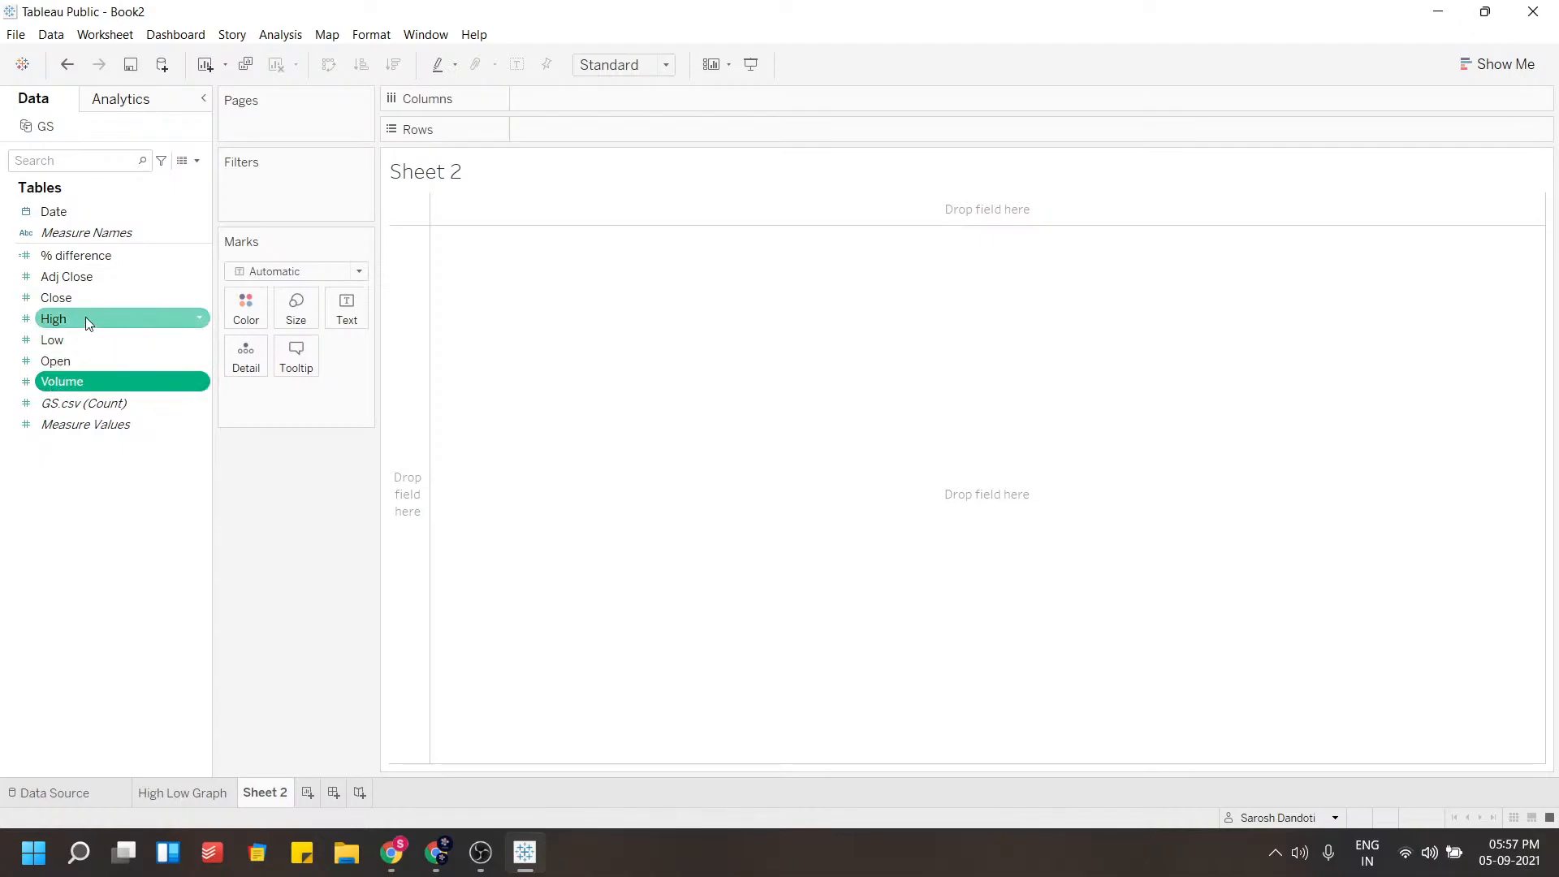
left_click(188, 793)
left_click(264, 792)
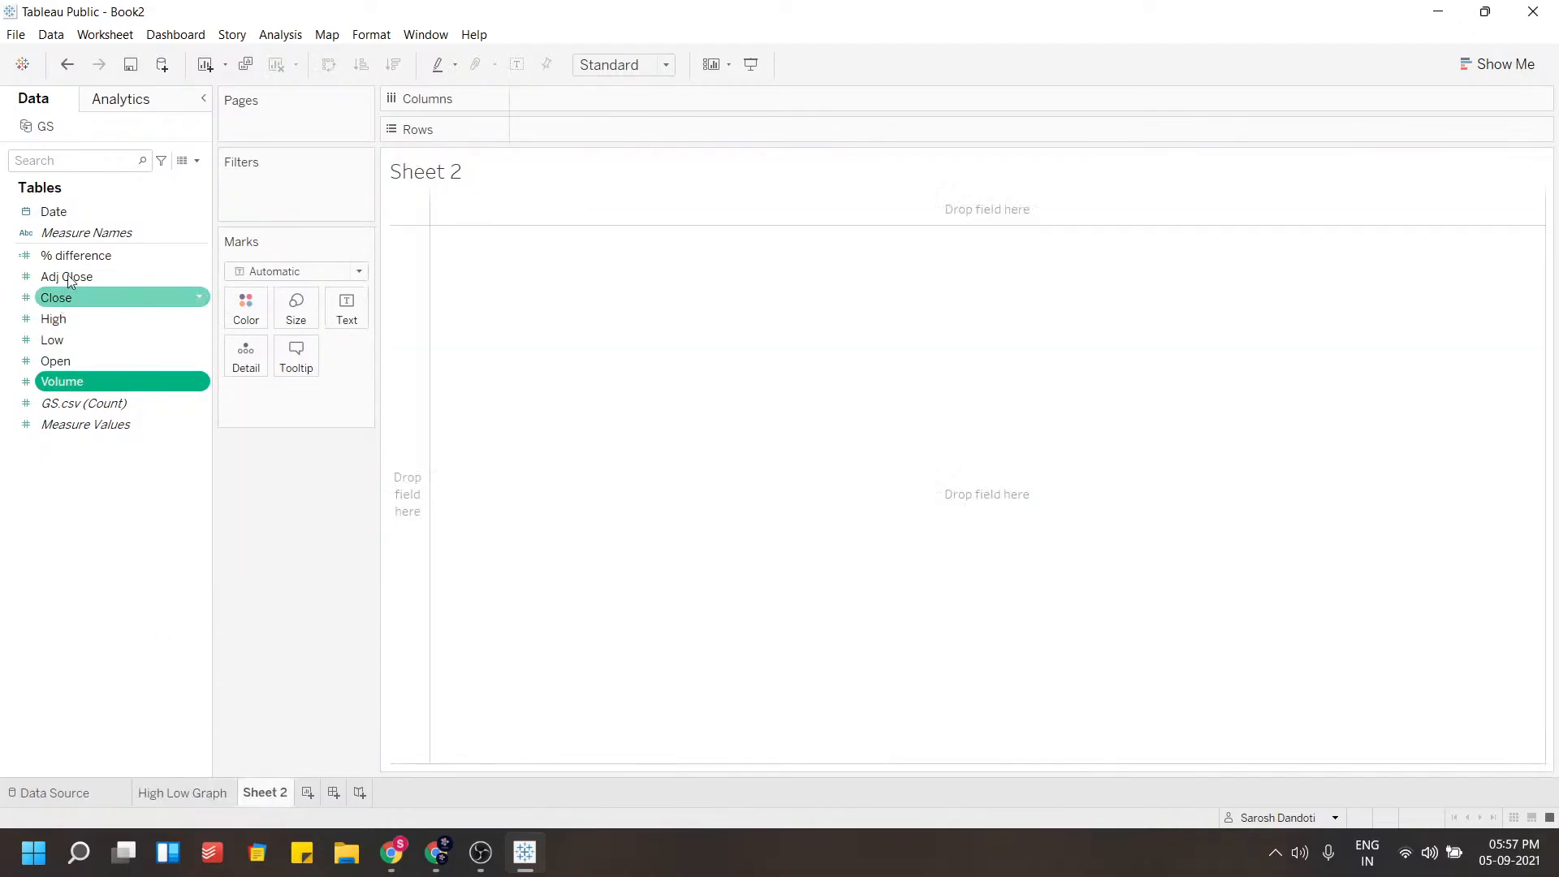
left_click_drag(55, 213, 261, 202)
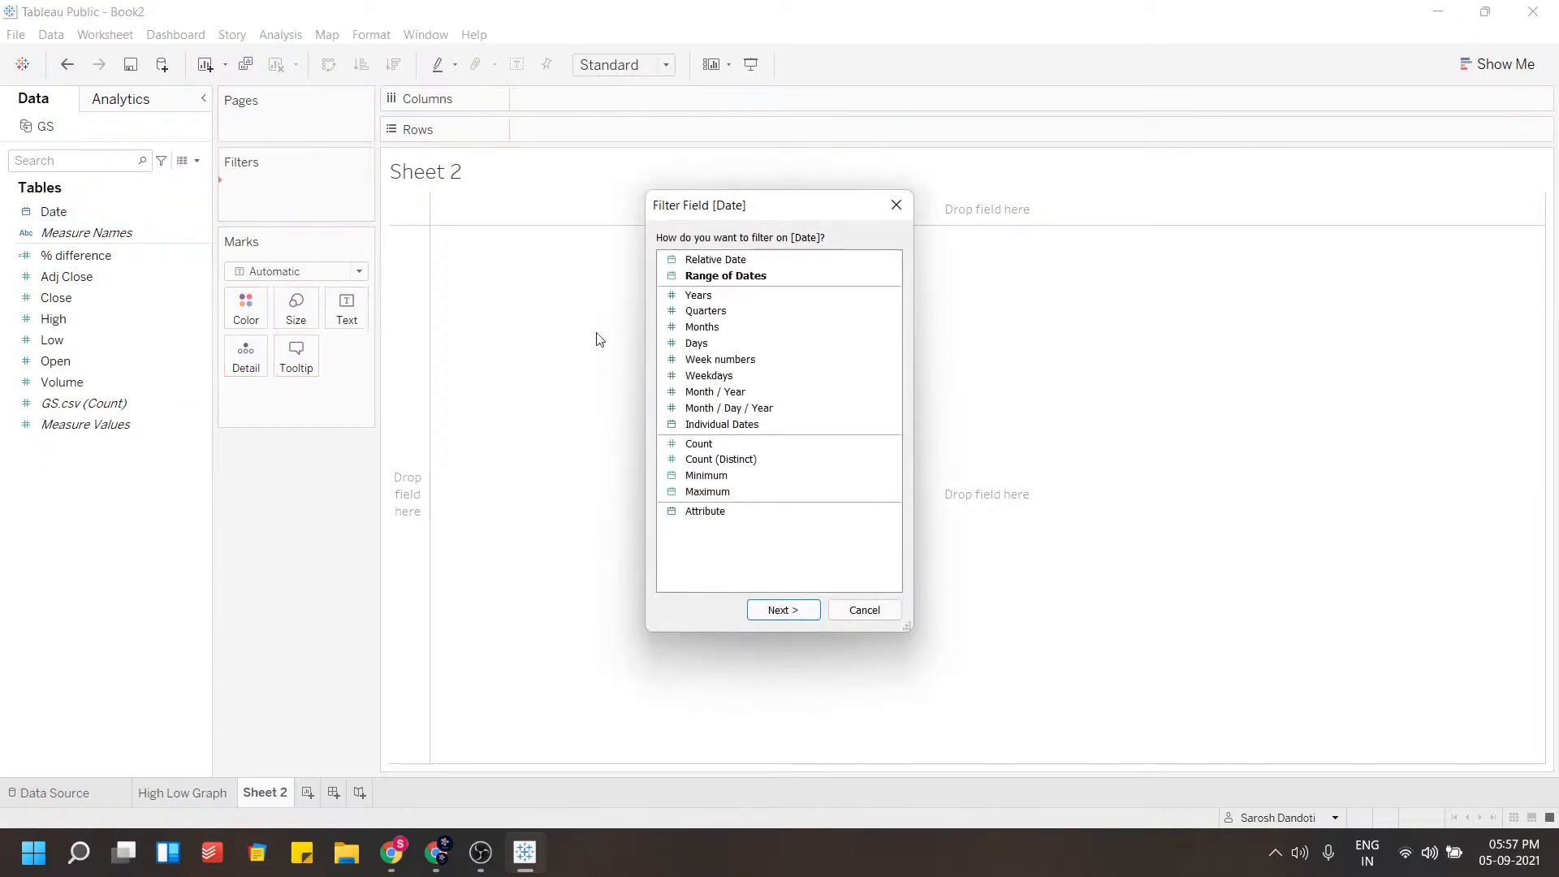
left_click(703, 327)
left_click(784, 610)
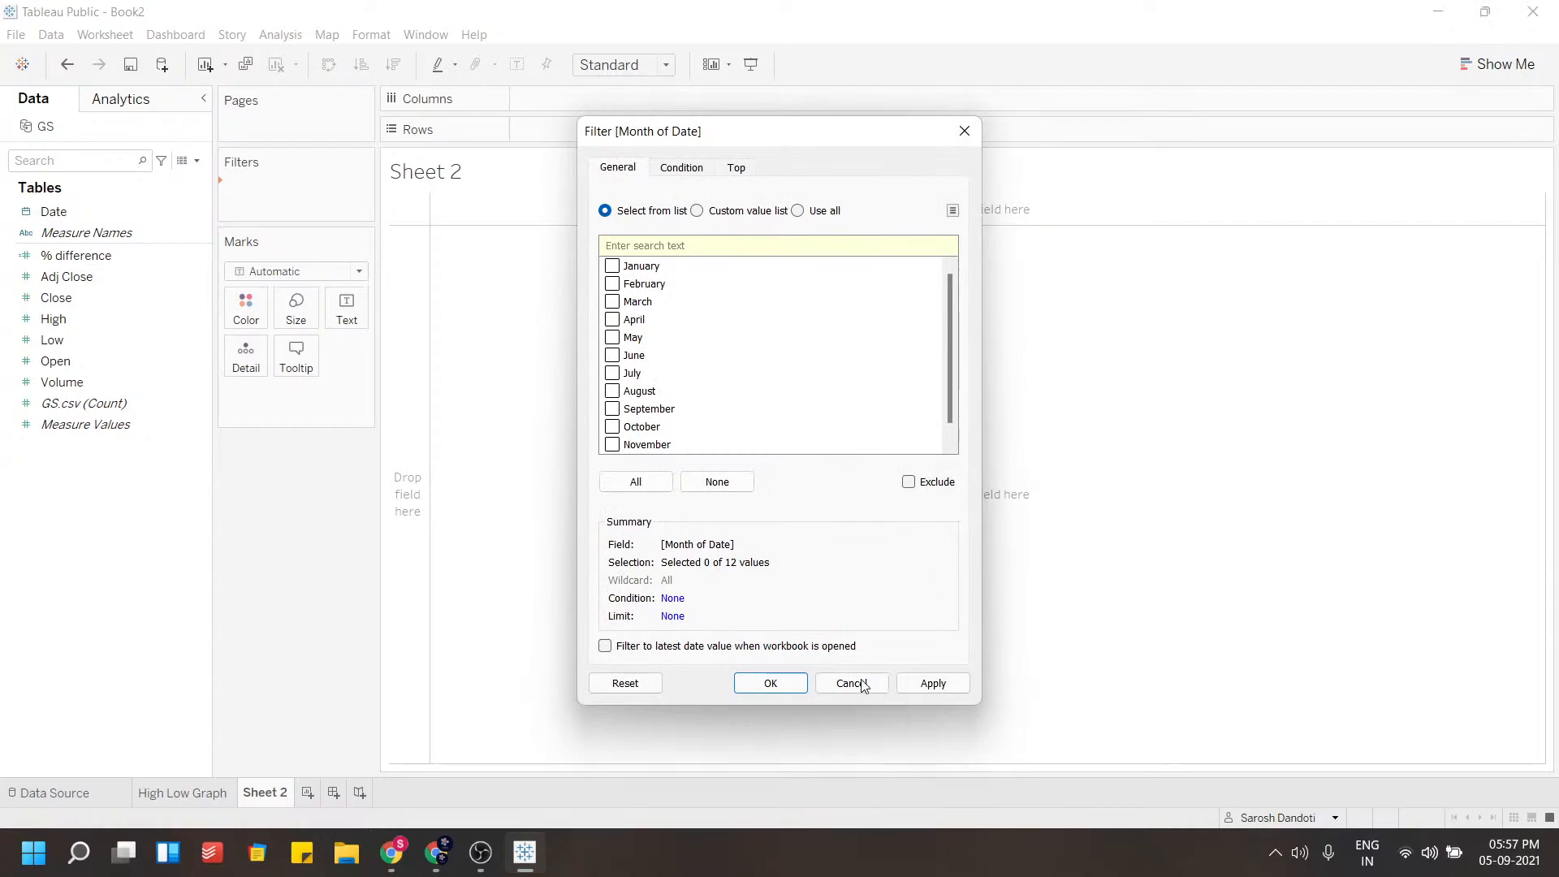
left_click(859, 682)
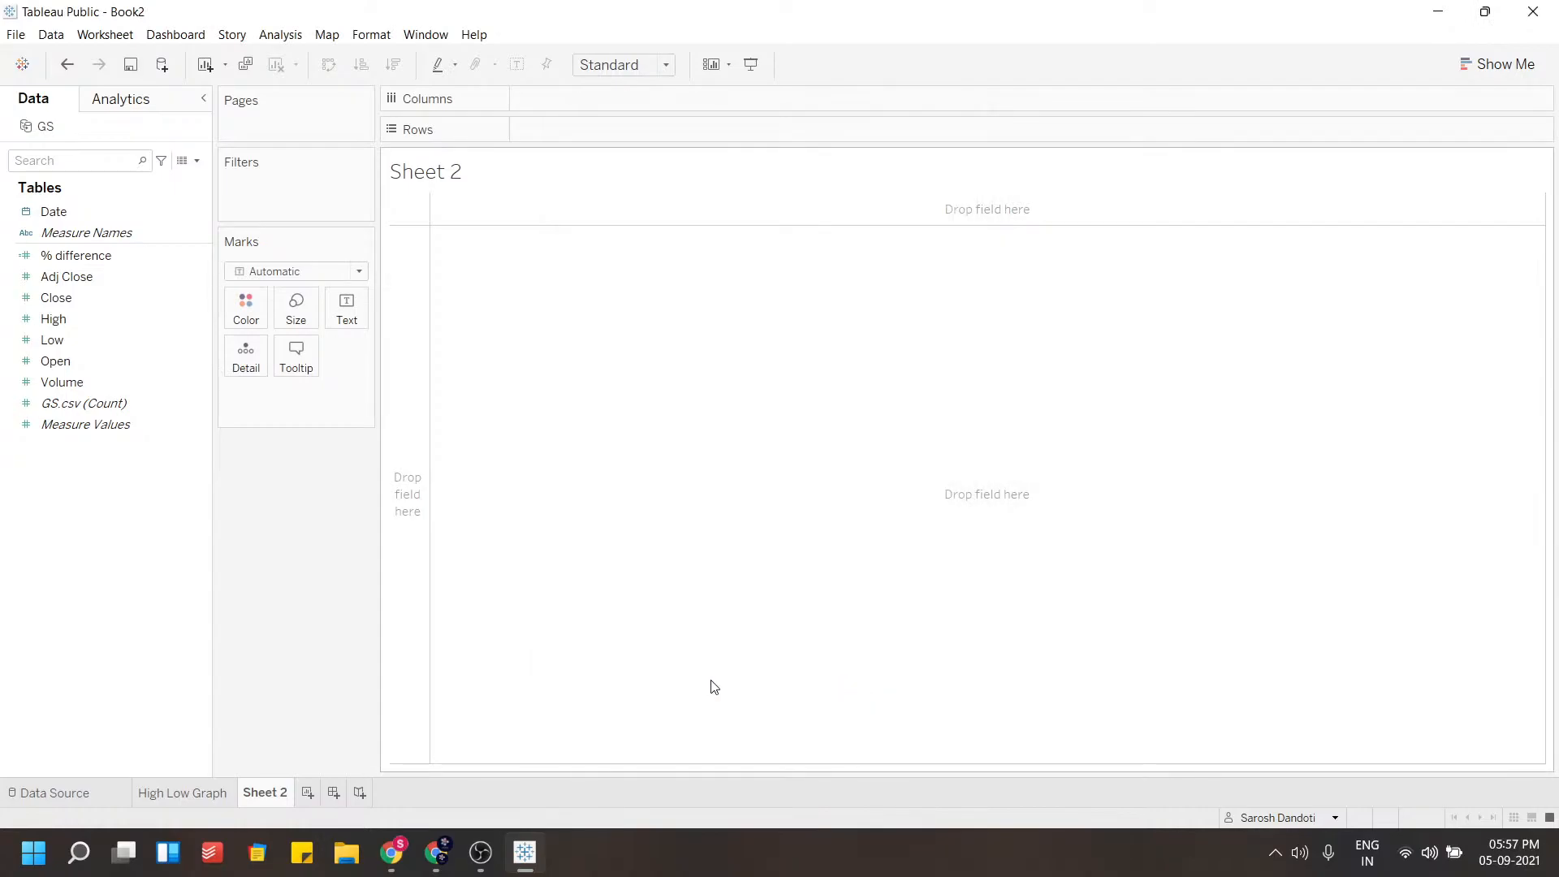
Duplicate the High Low Graph worksheet
left_click(186, 795)
right_click(186, 796)
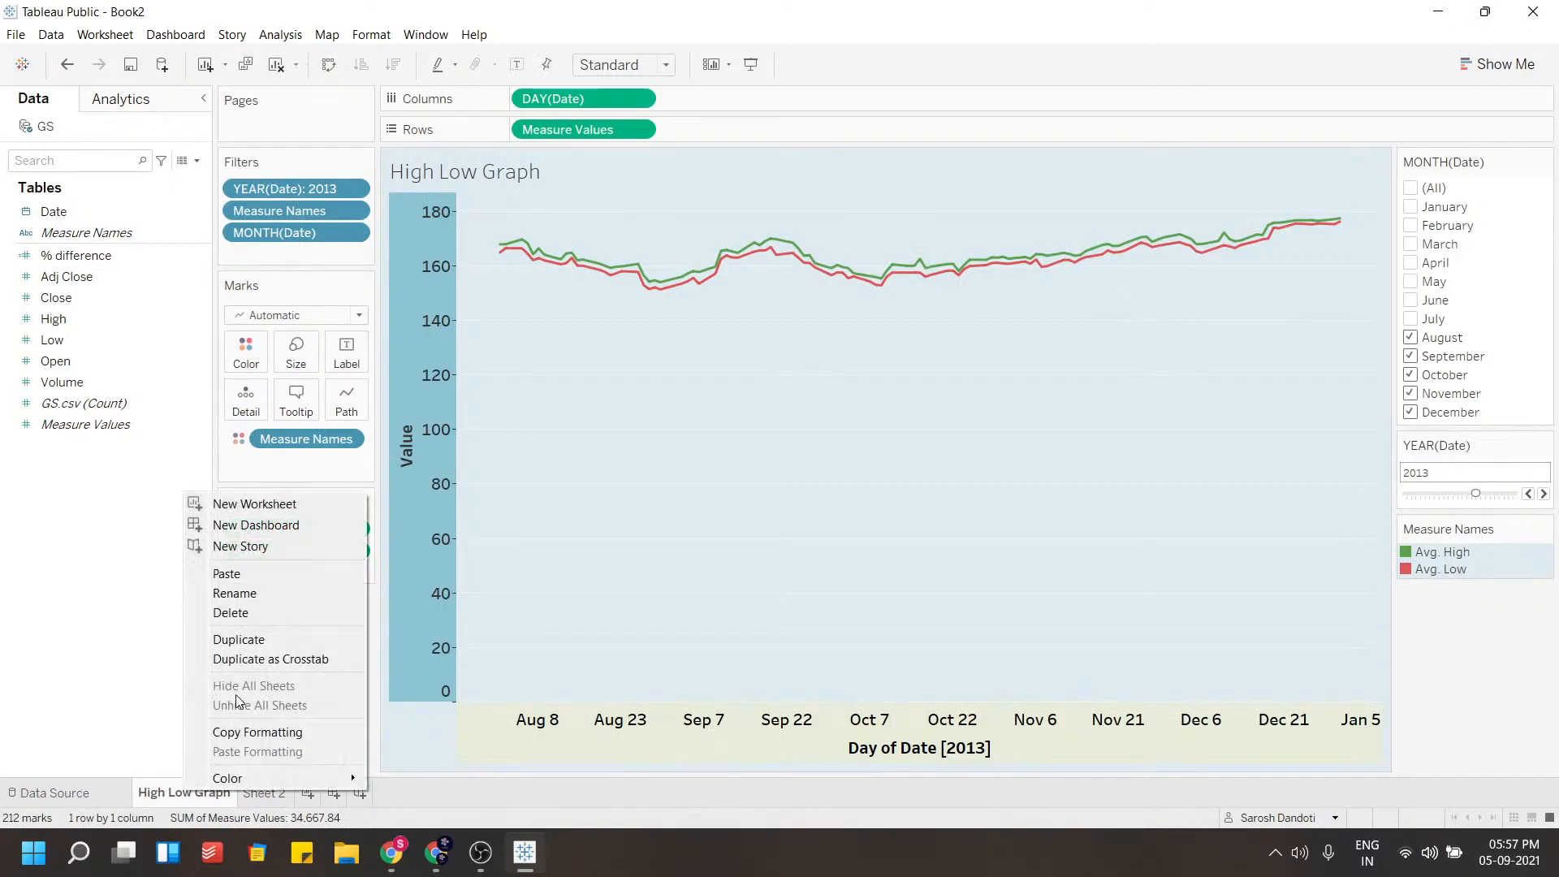
left_click(246, 640)
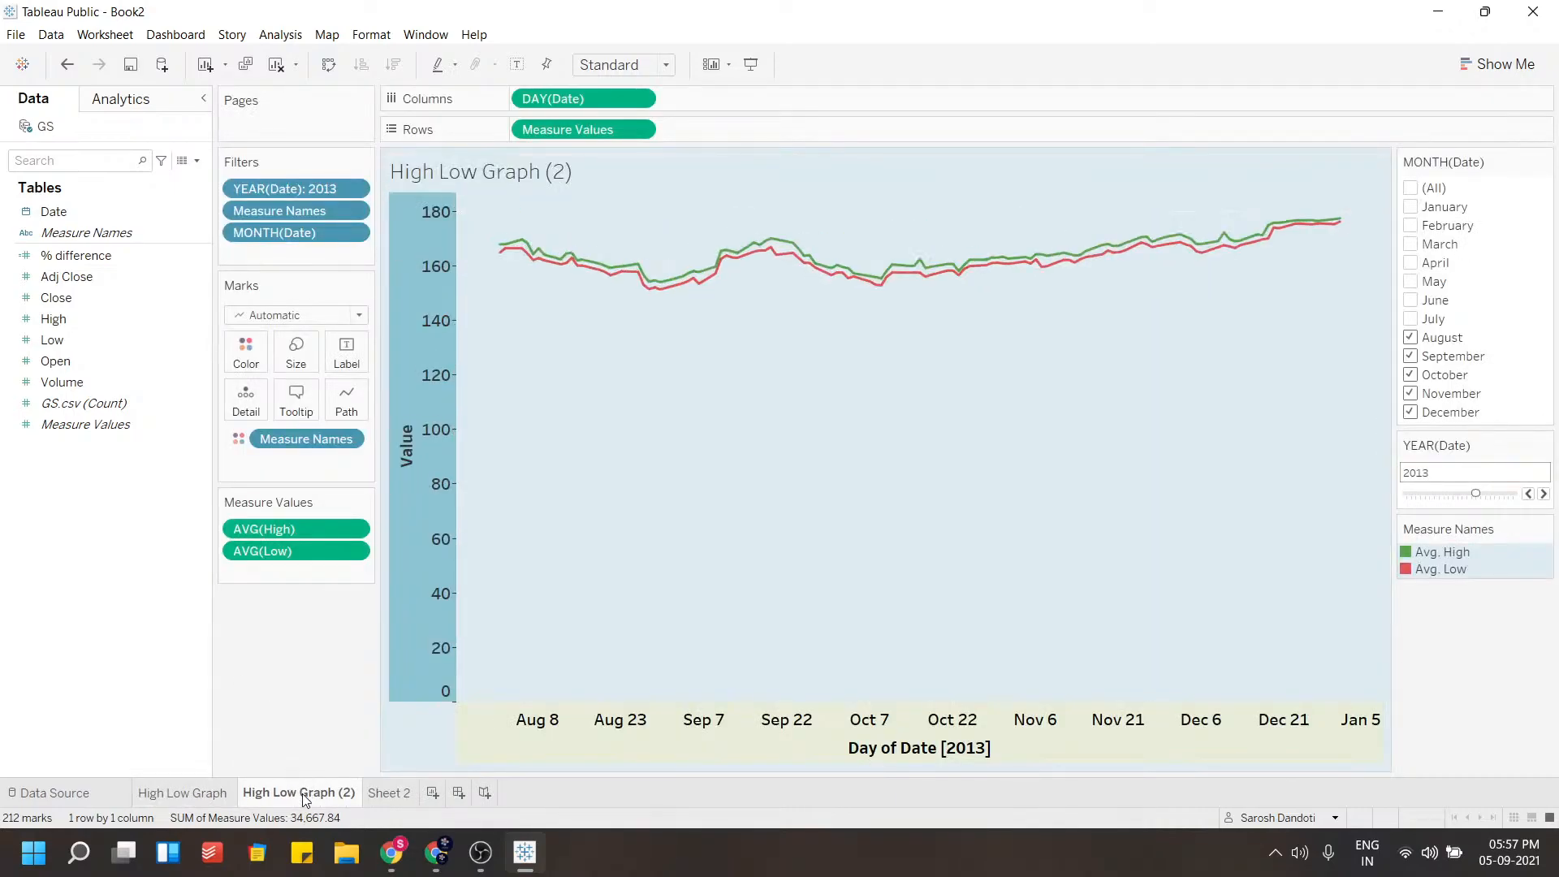
Change the date on columns from day to continuous month
left_click(639, 99)
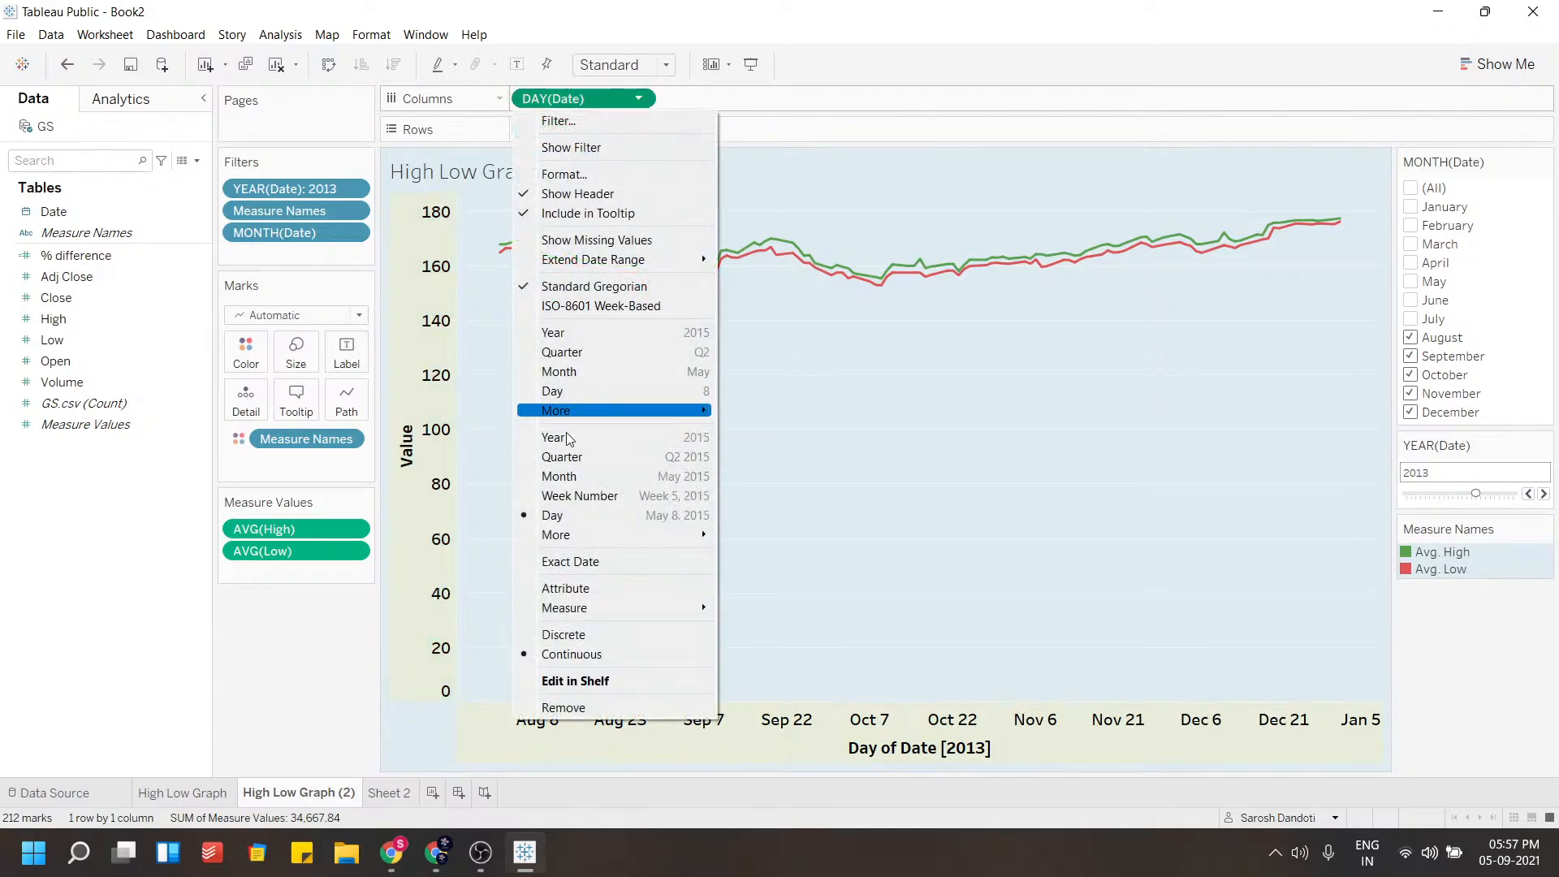
left_click(557, 476)
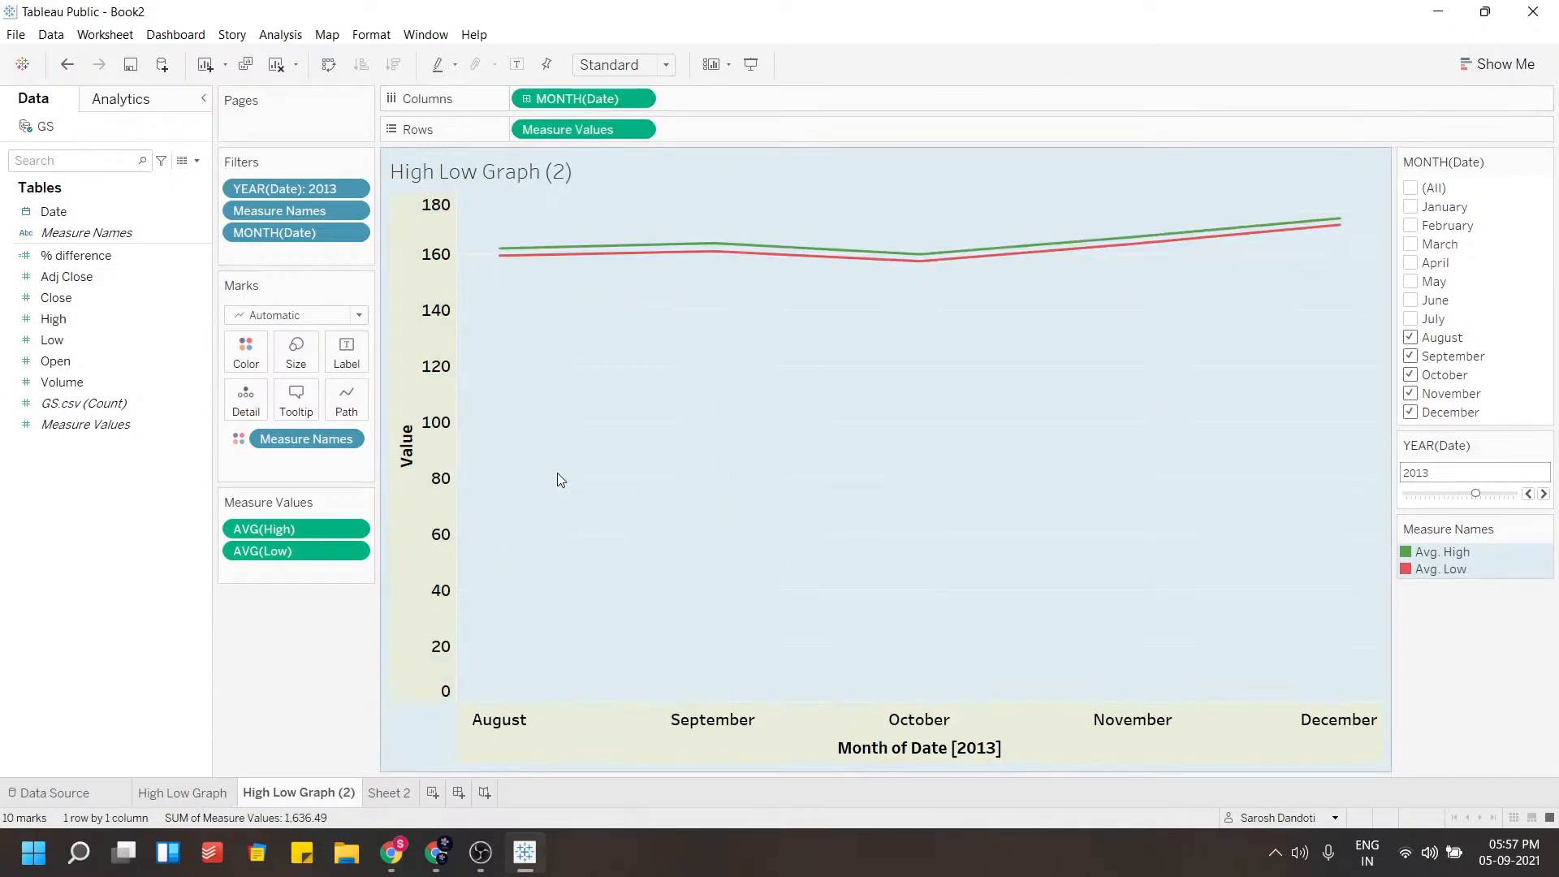
mouse_move(689, 244)
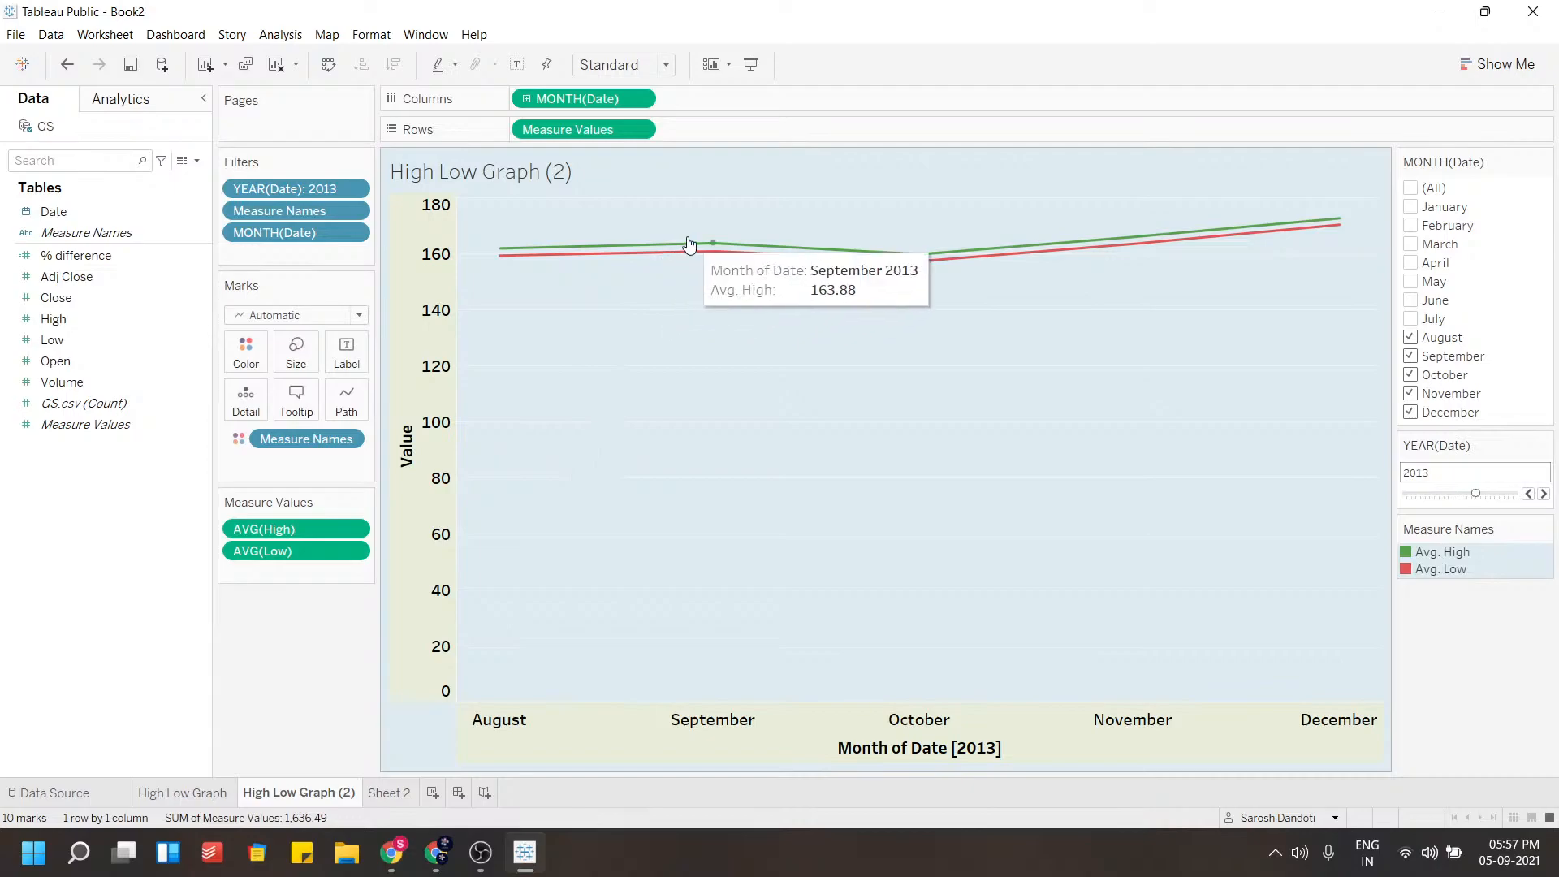
Replace Measure Values on rows with the Volume field
left_click(641, 132)
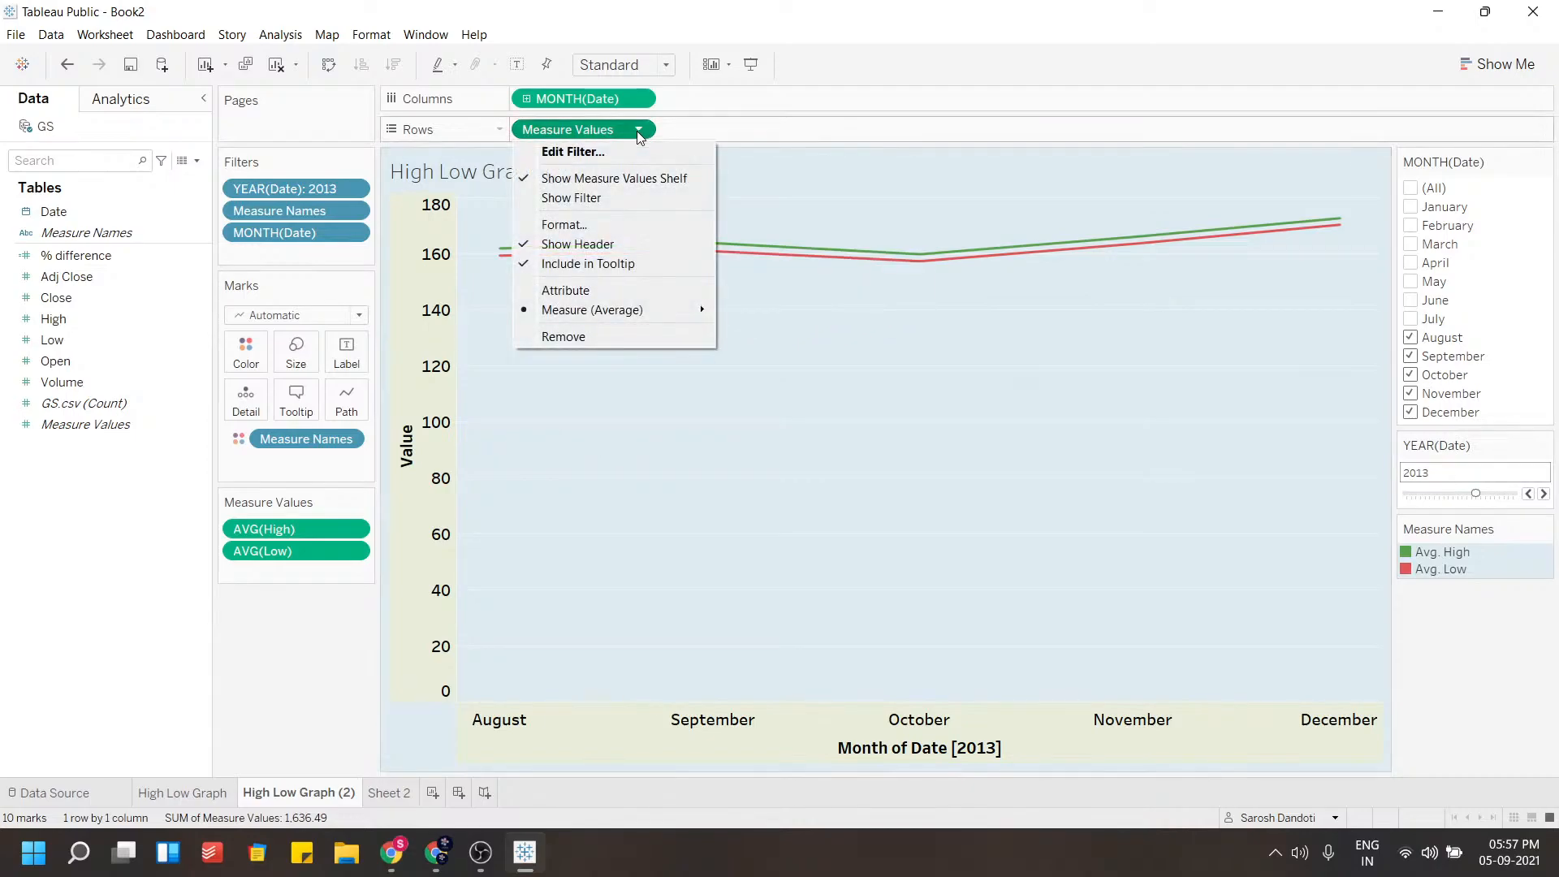
left_click(552, 341)
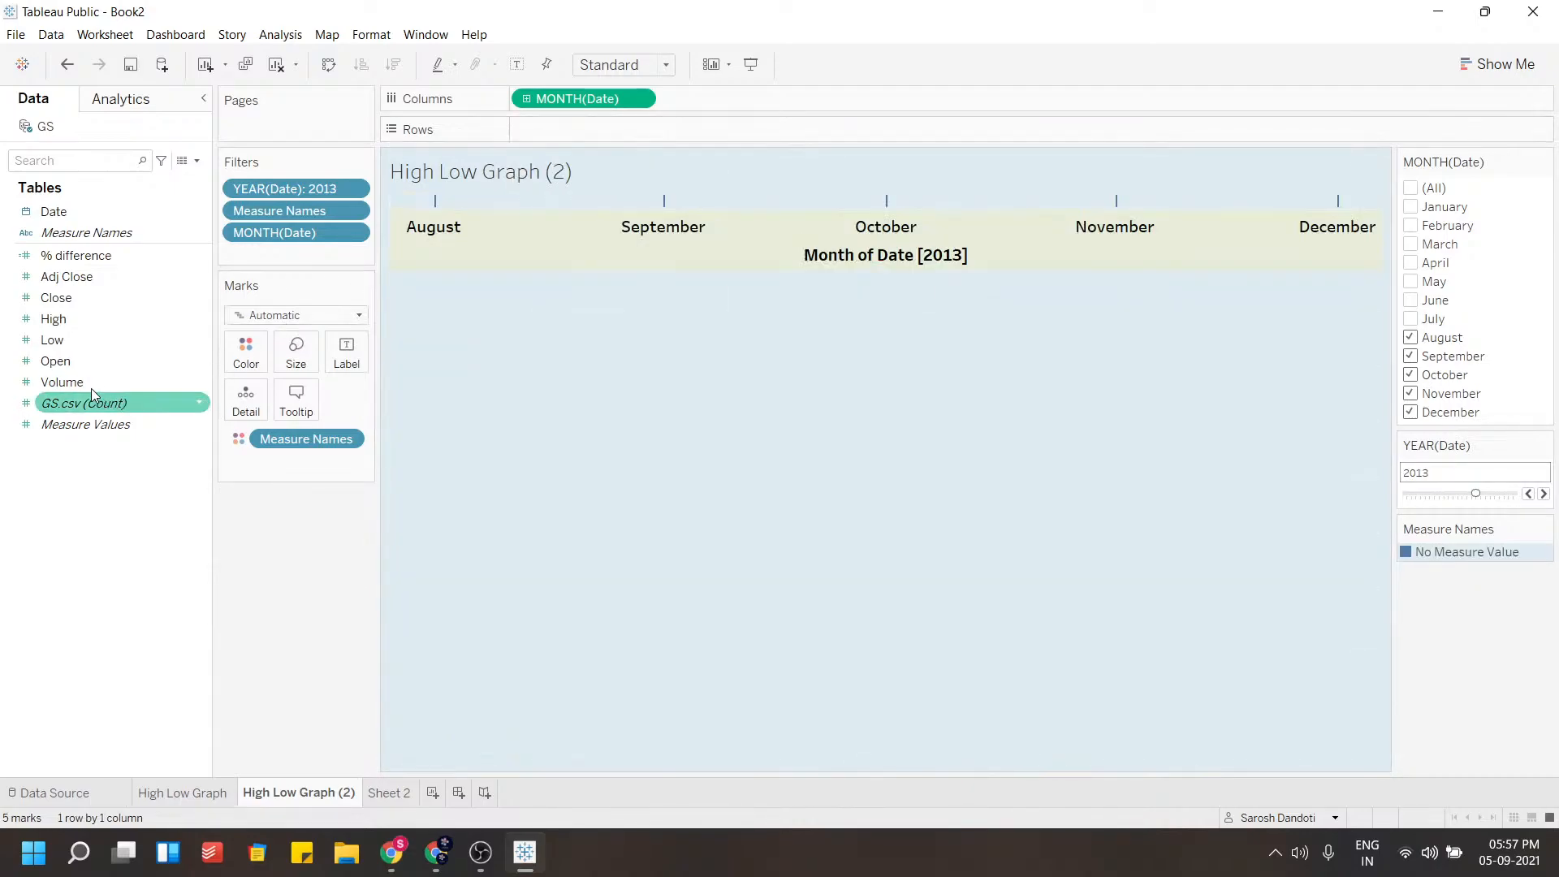
left_click_drag(86, 378, 606, 119)
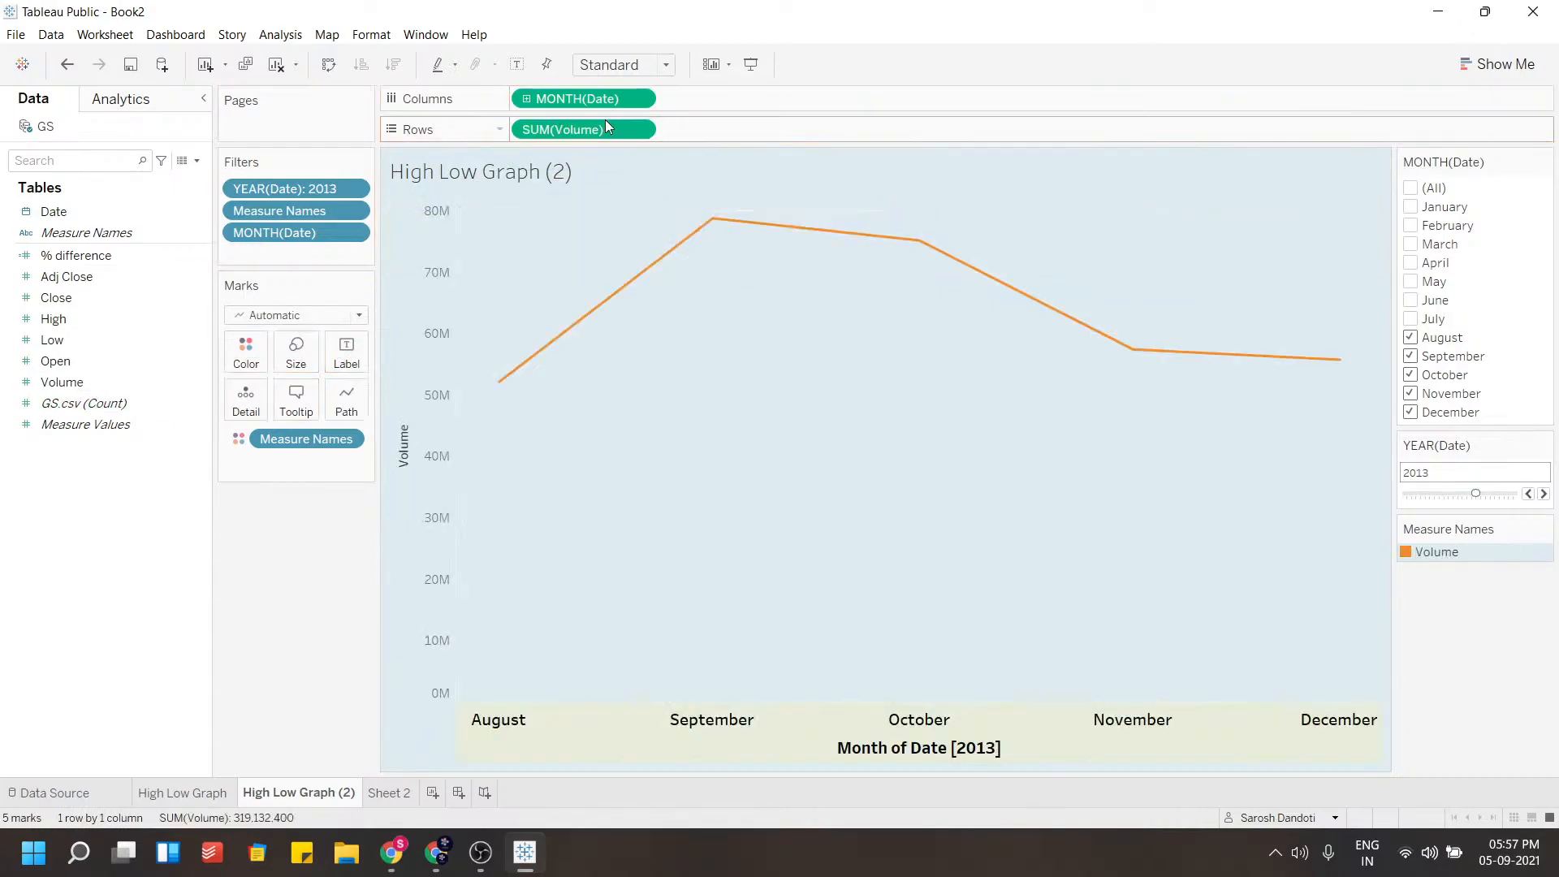
Turn the view into a bar chart with Show Me and widen the bar columns
left_click(1510, 69)
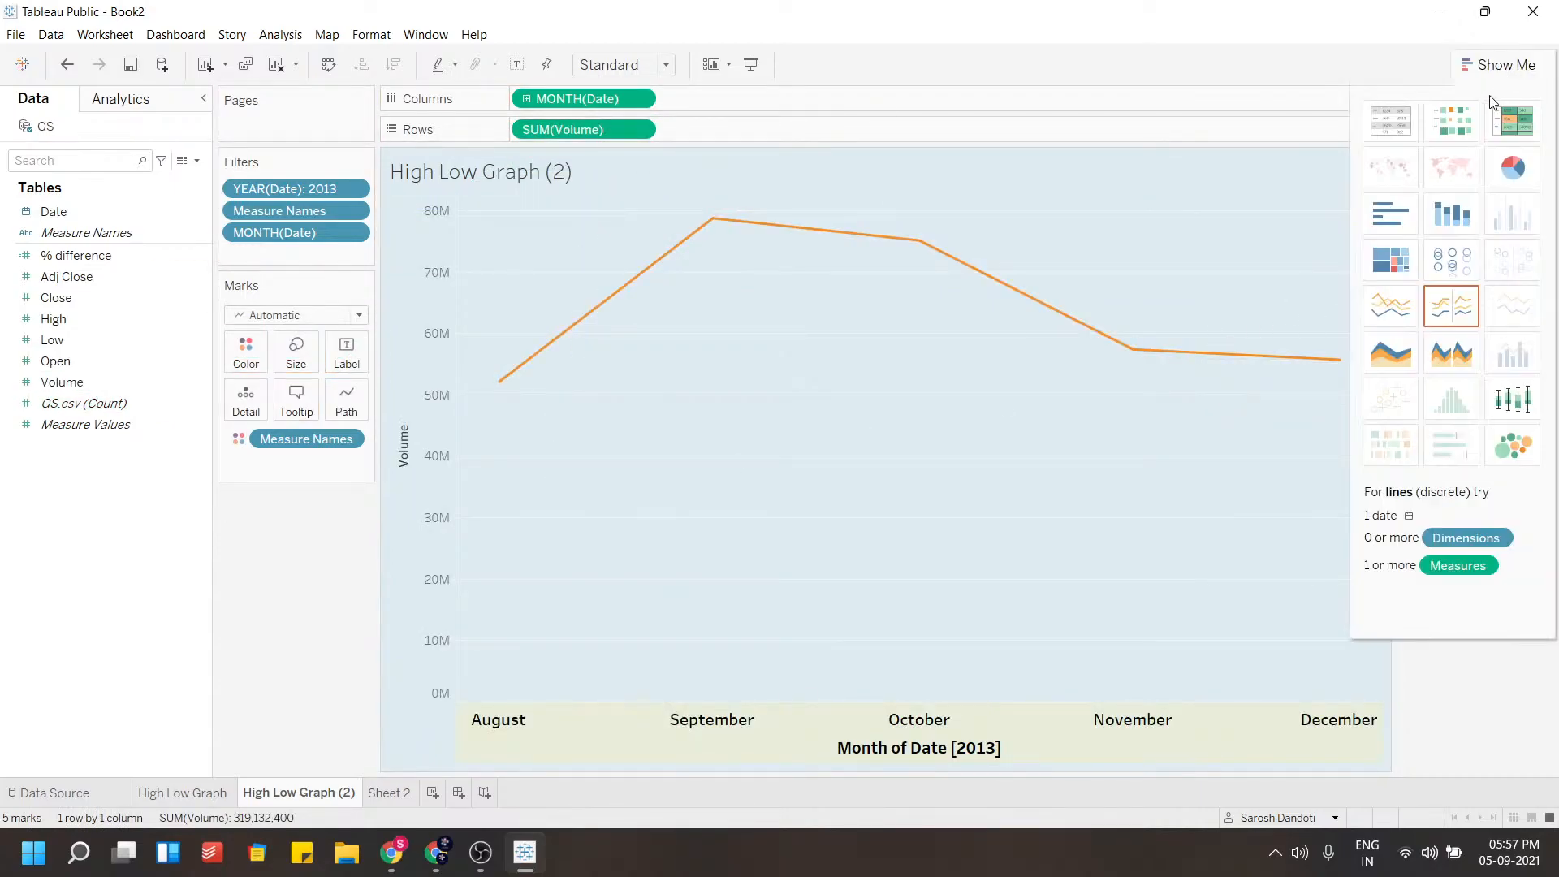
left_click(1392, 234)
left_click_drag(584, 128, 664, 132)
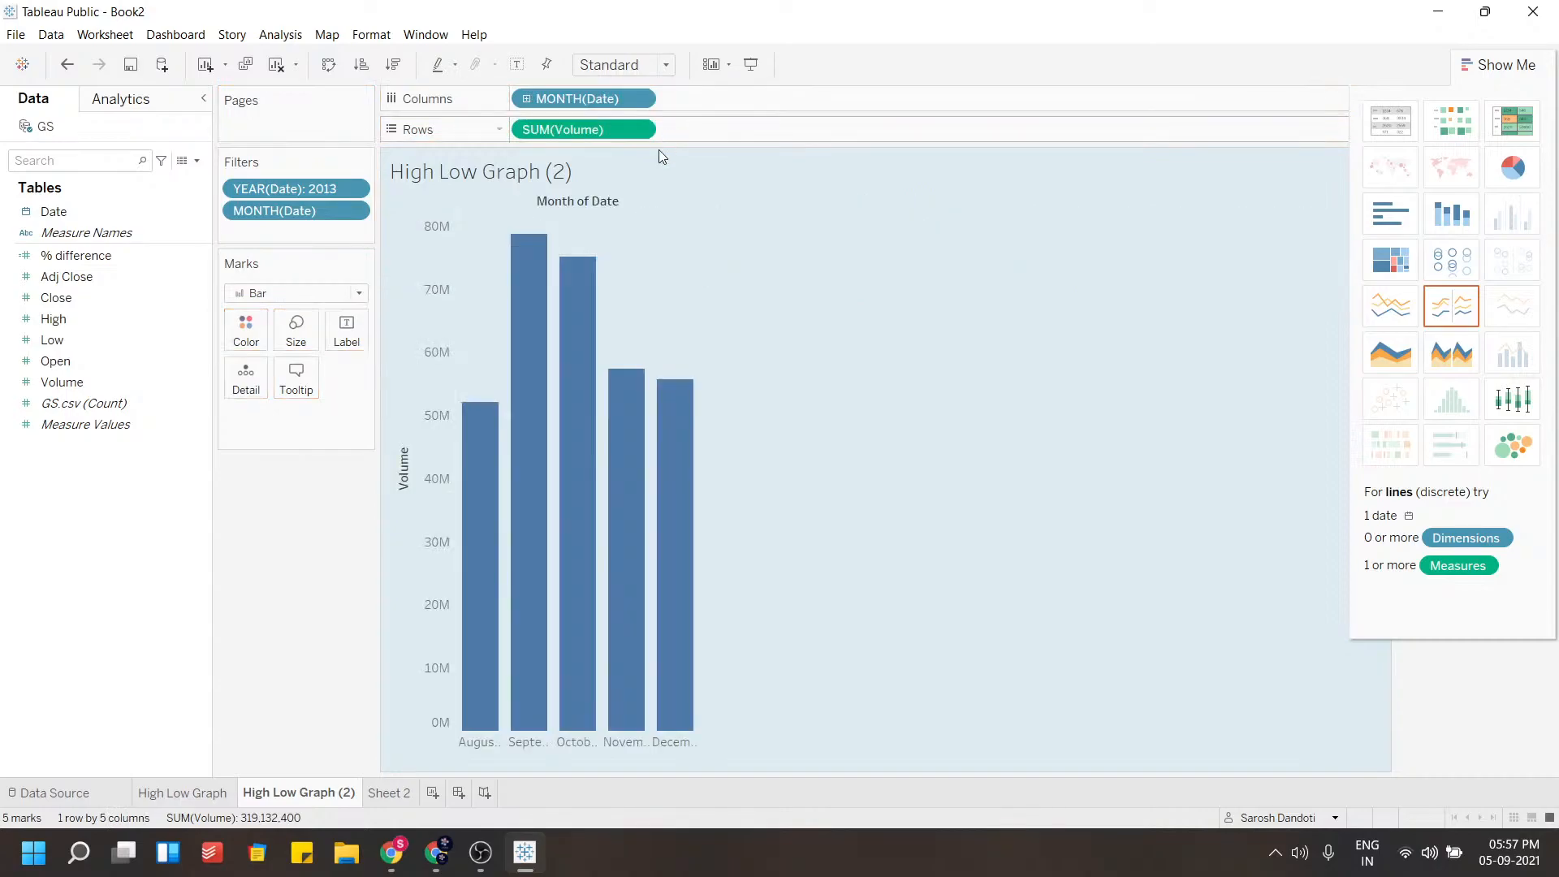
left_click_drag(700, 674, 878, 670)
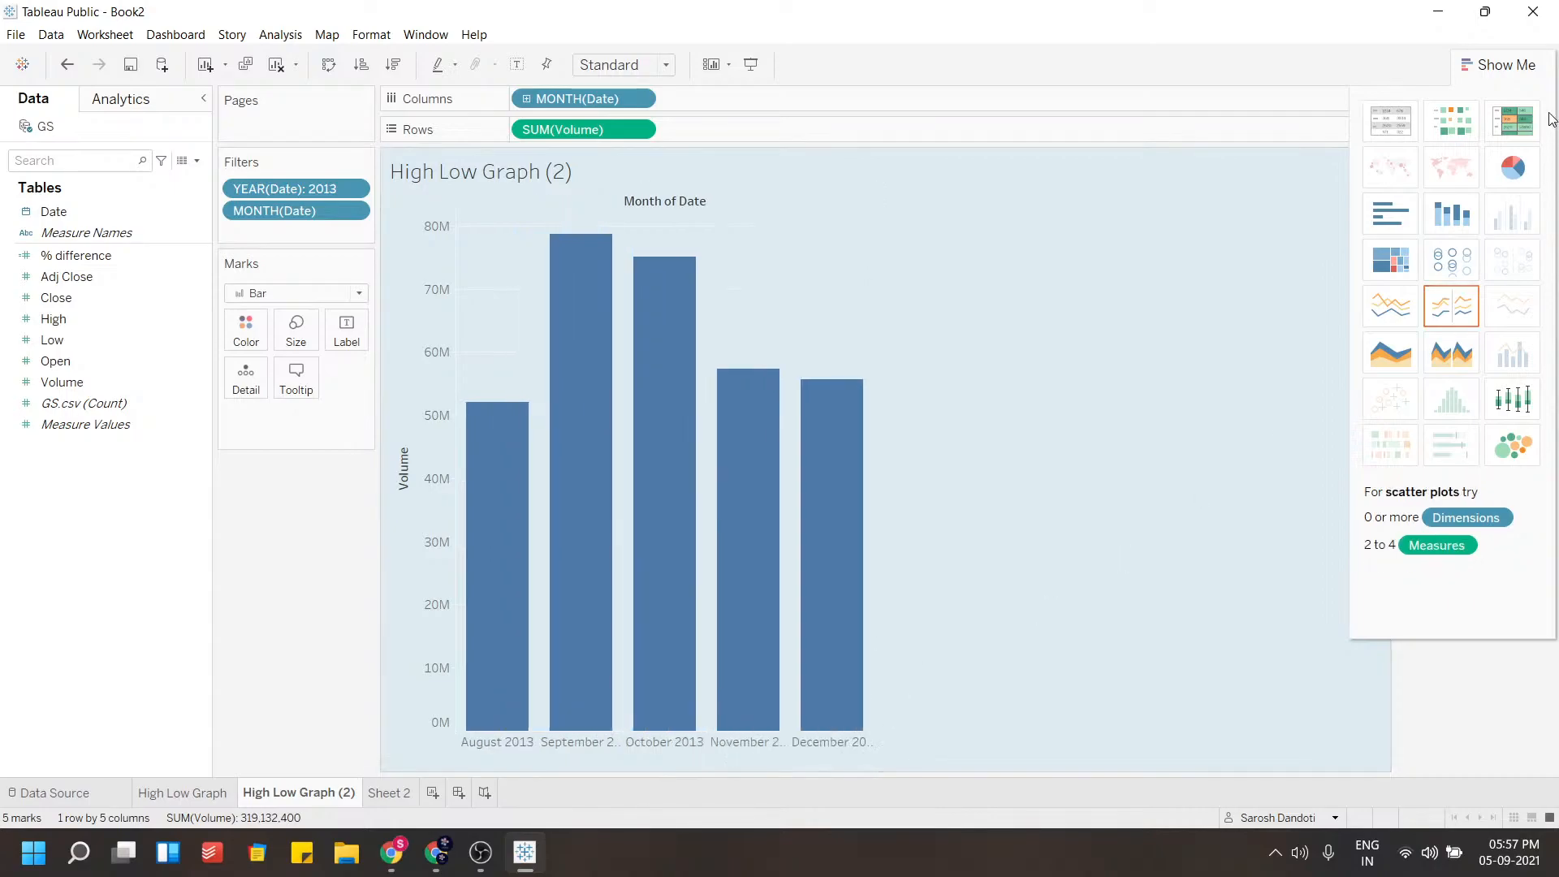
left_click(1499, 65)
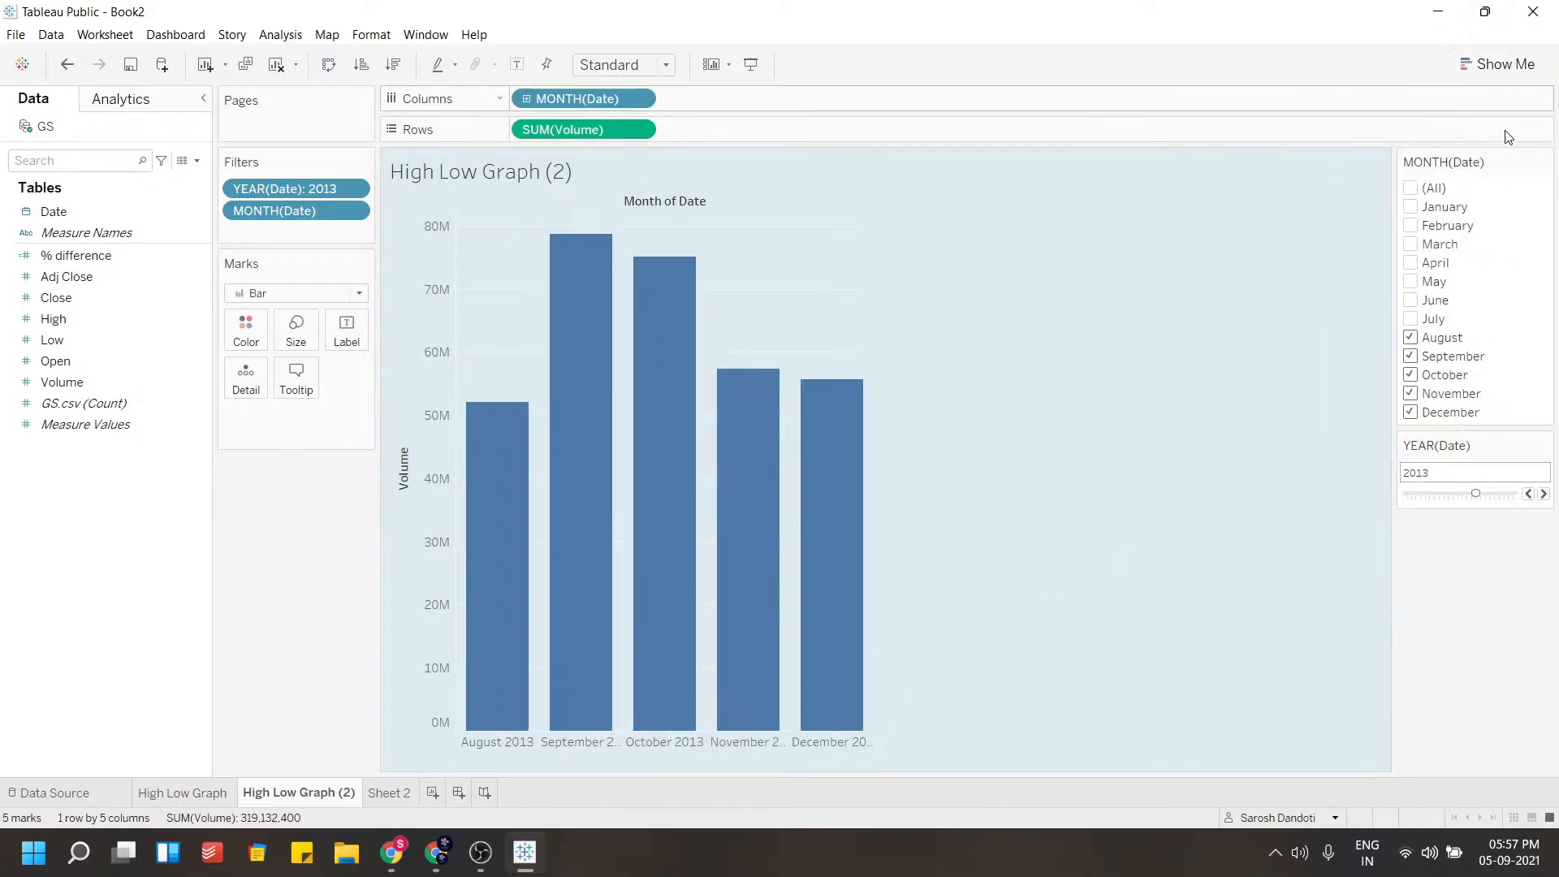
Include all months in the month filter
left_click(1413, 188)
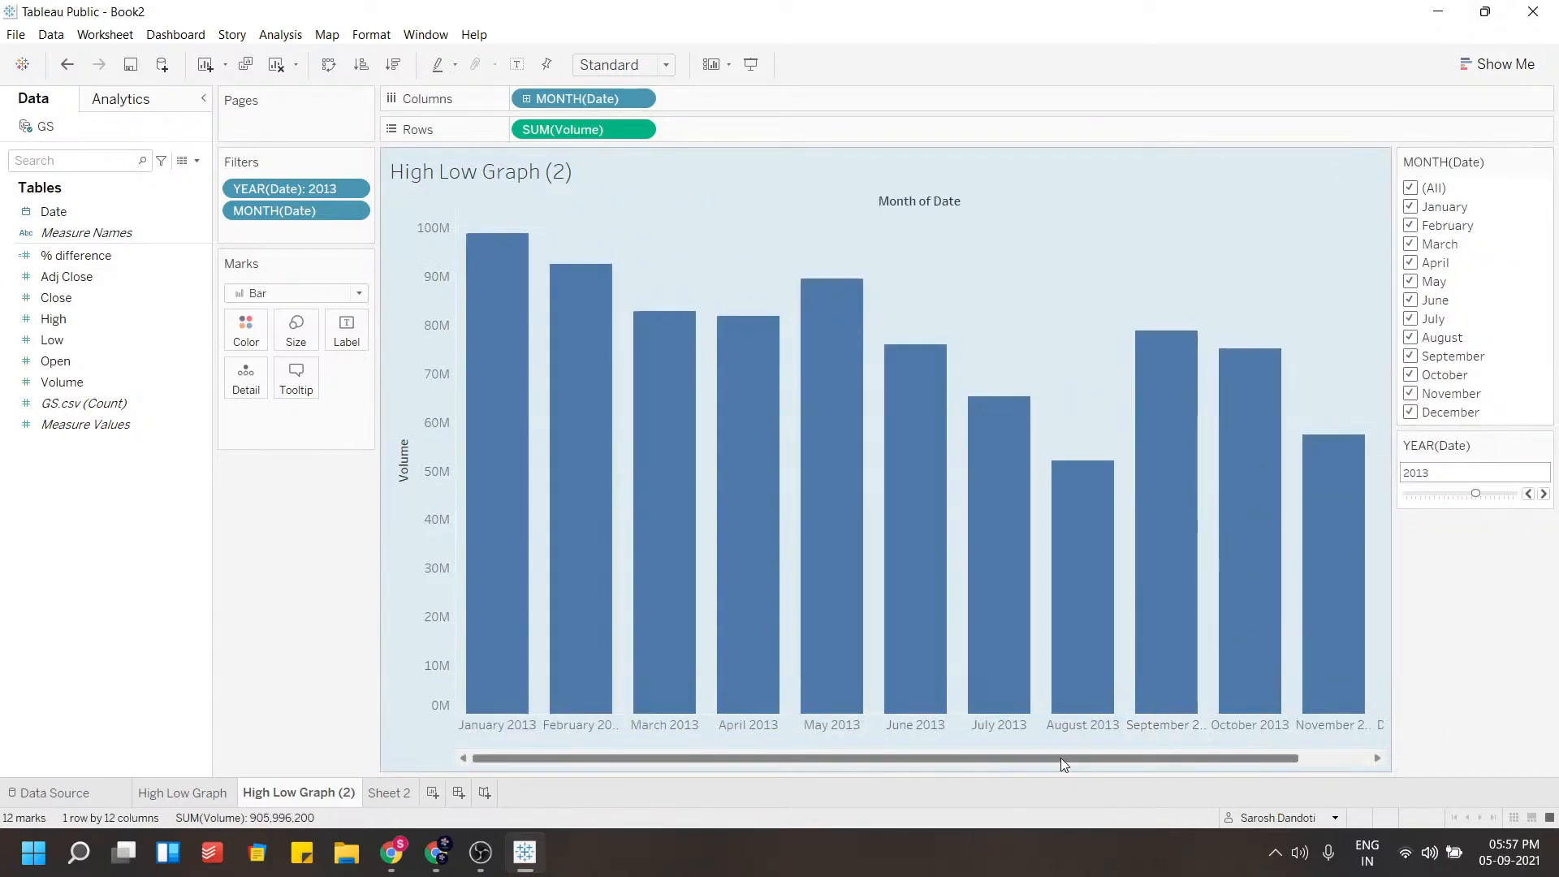
left_click_drag(1059, 759, 1177, 763)
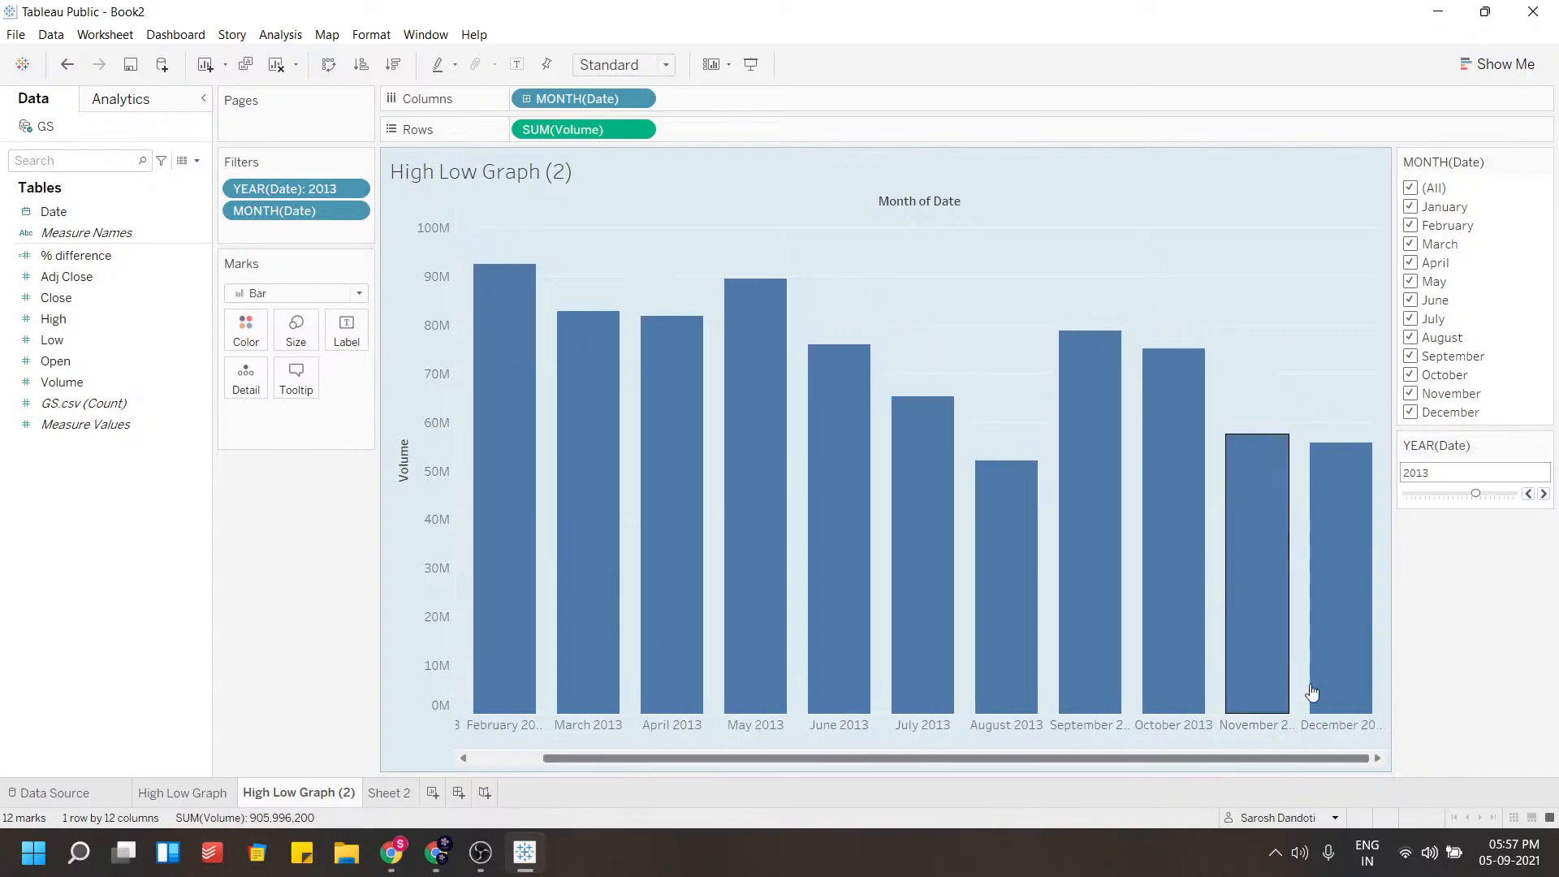
mouse_move(1377, 644)
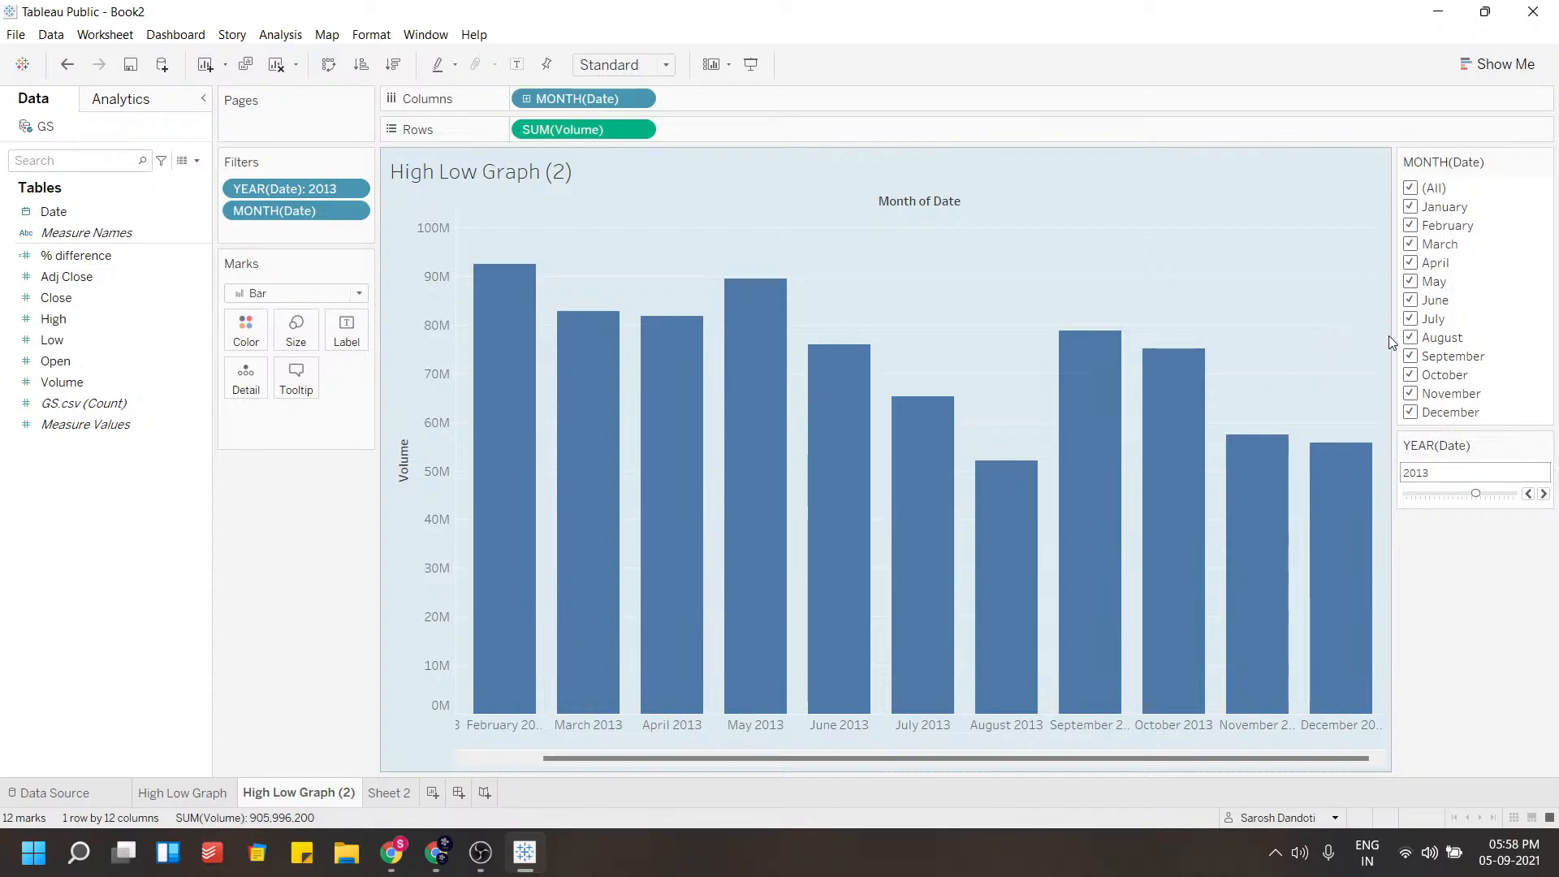
Adjust the bar size and resize the columns so all months fit in the view
left_click(296, 329)
left_click(358, 378)
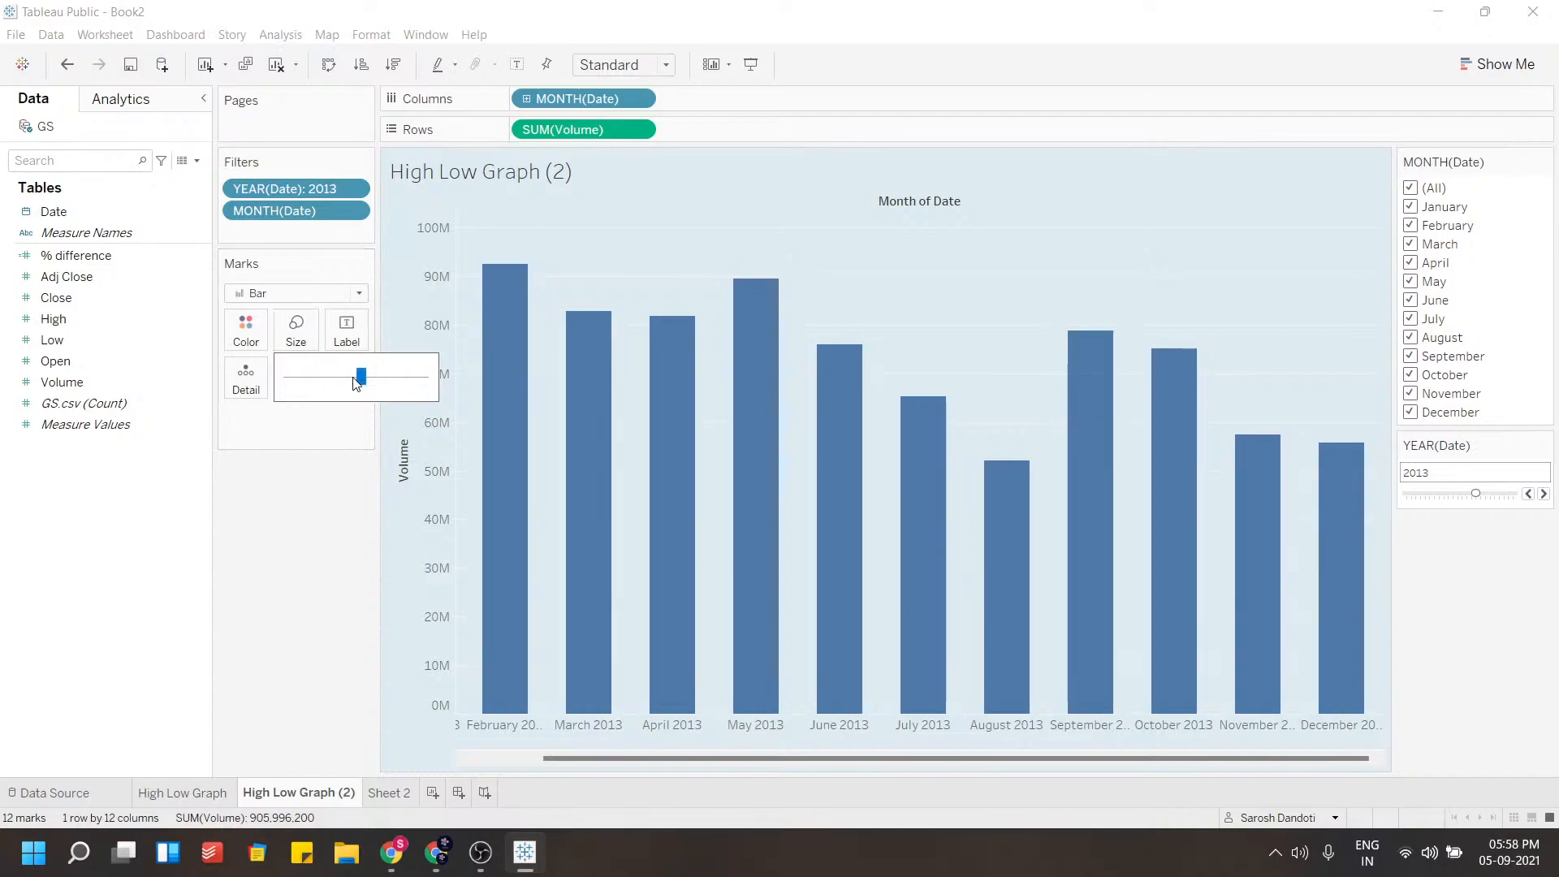
left_click(626, 762)
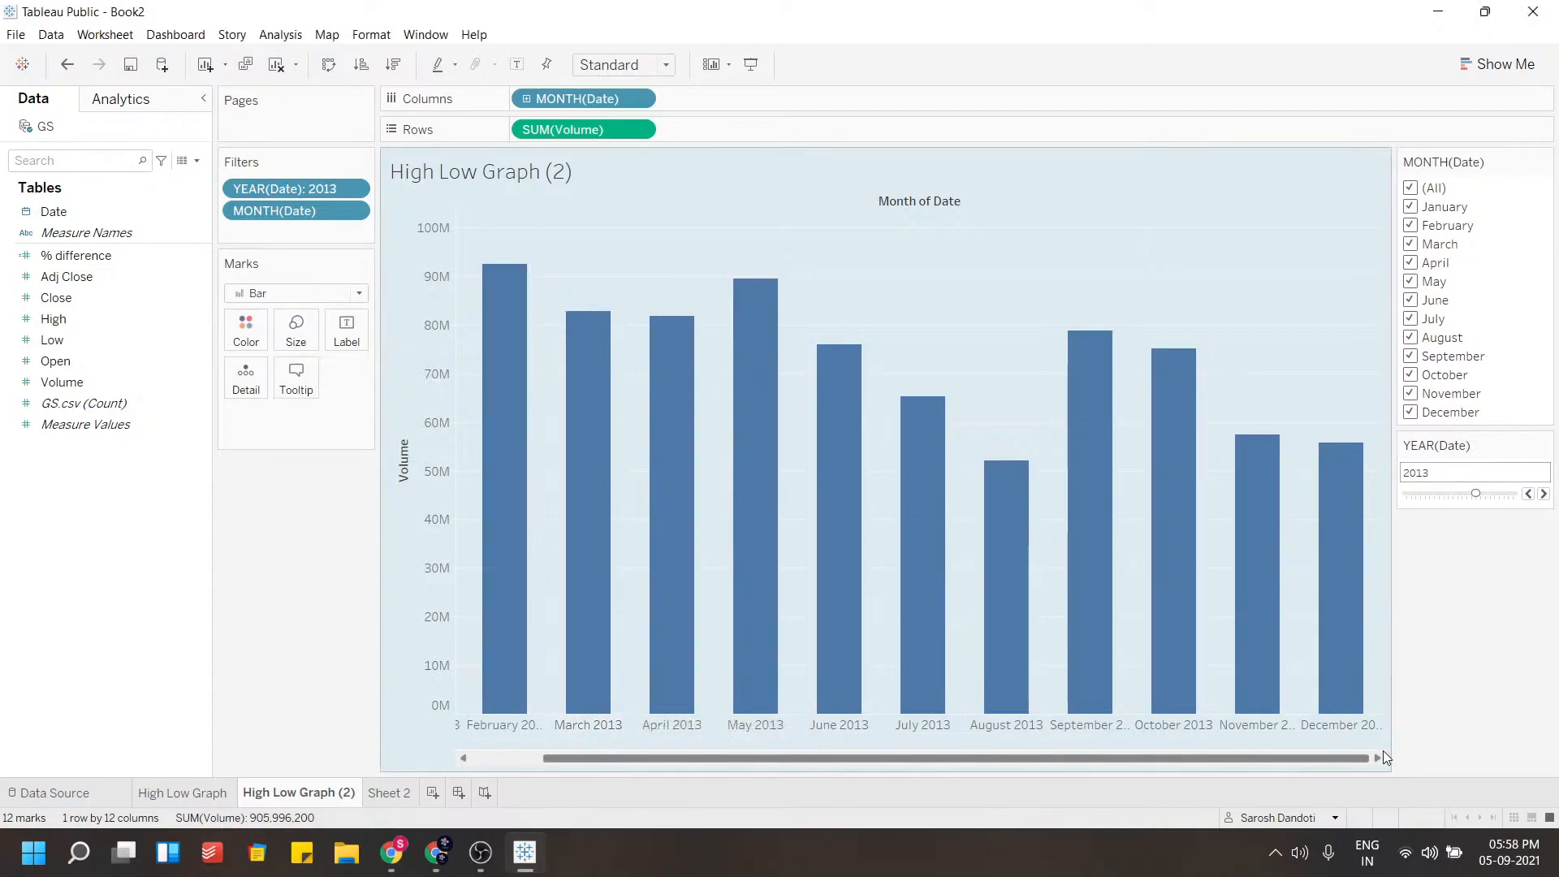
left_click_drag(1383, 731, 733, 722)
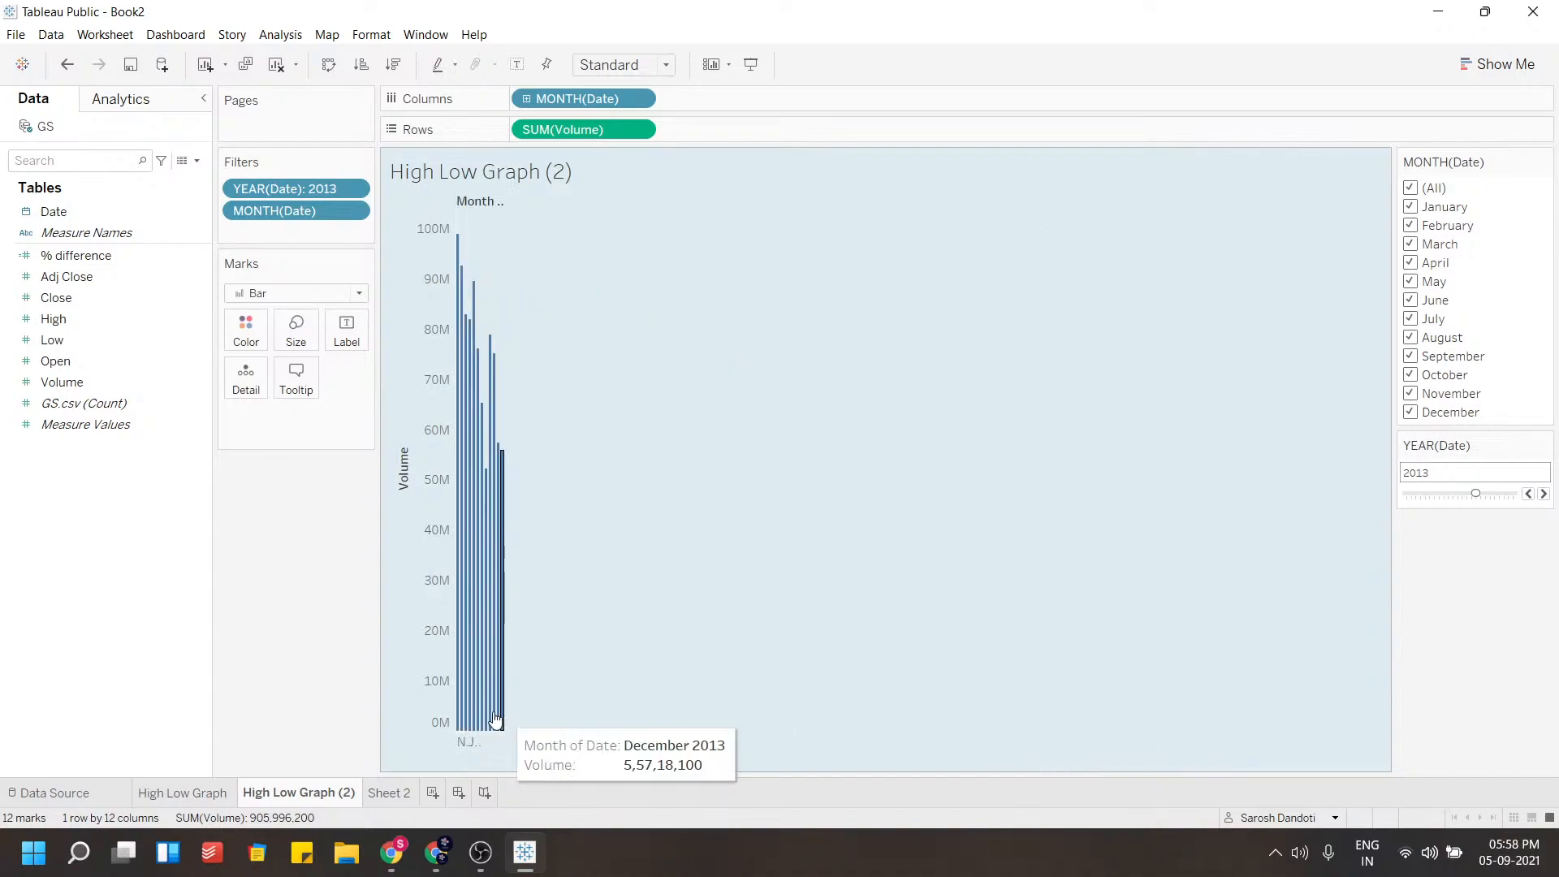
left_click_drag(505, 708, 632, 709)
left_click_drag(650, 707, 1176, 700)
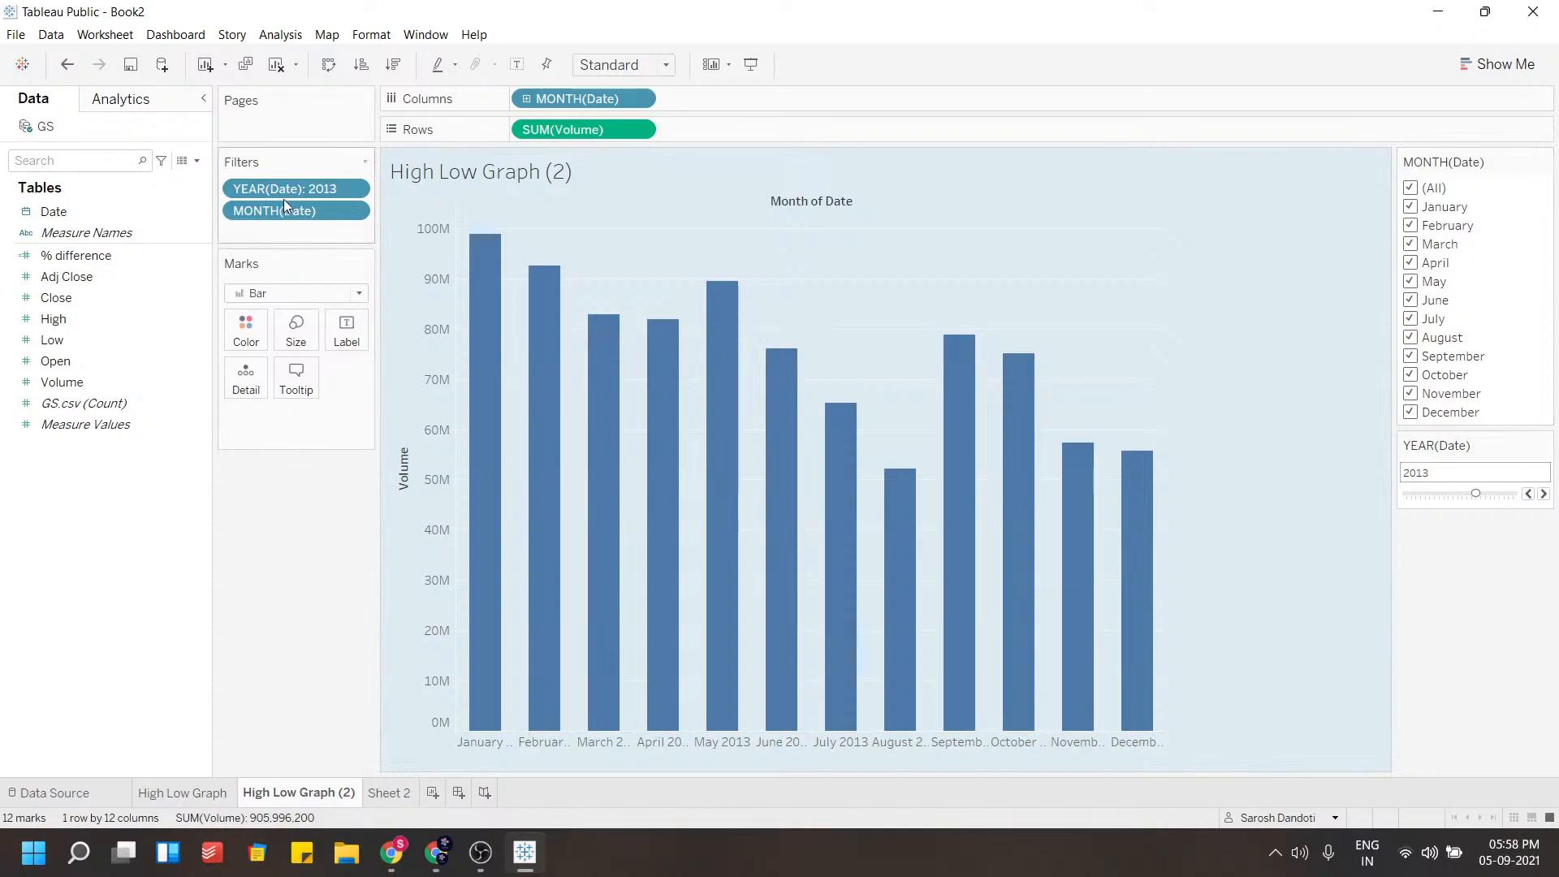
Show the year filter and move its slider to 2017
left_click(354, 190)
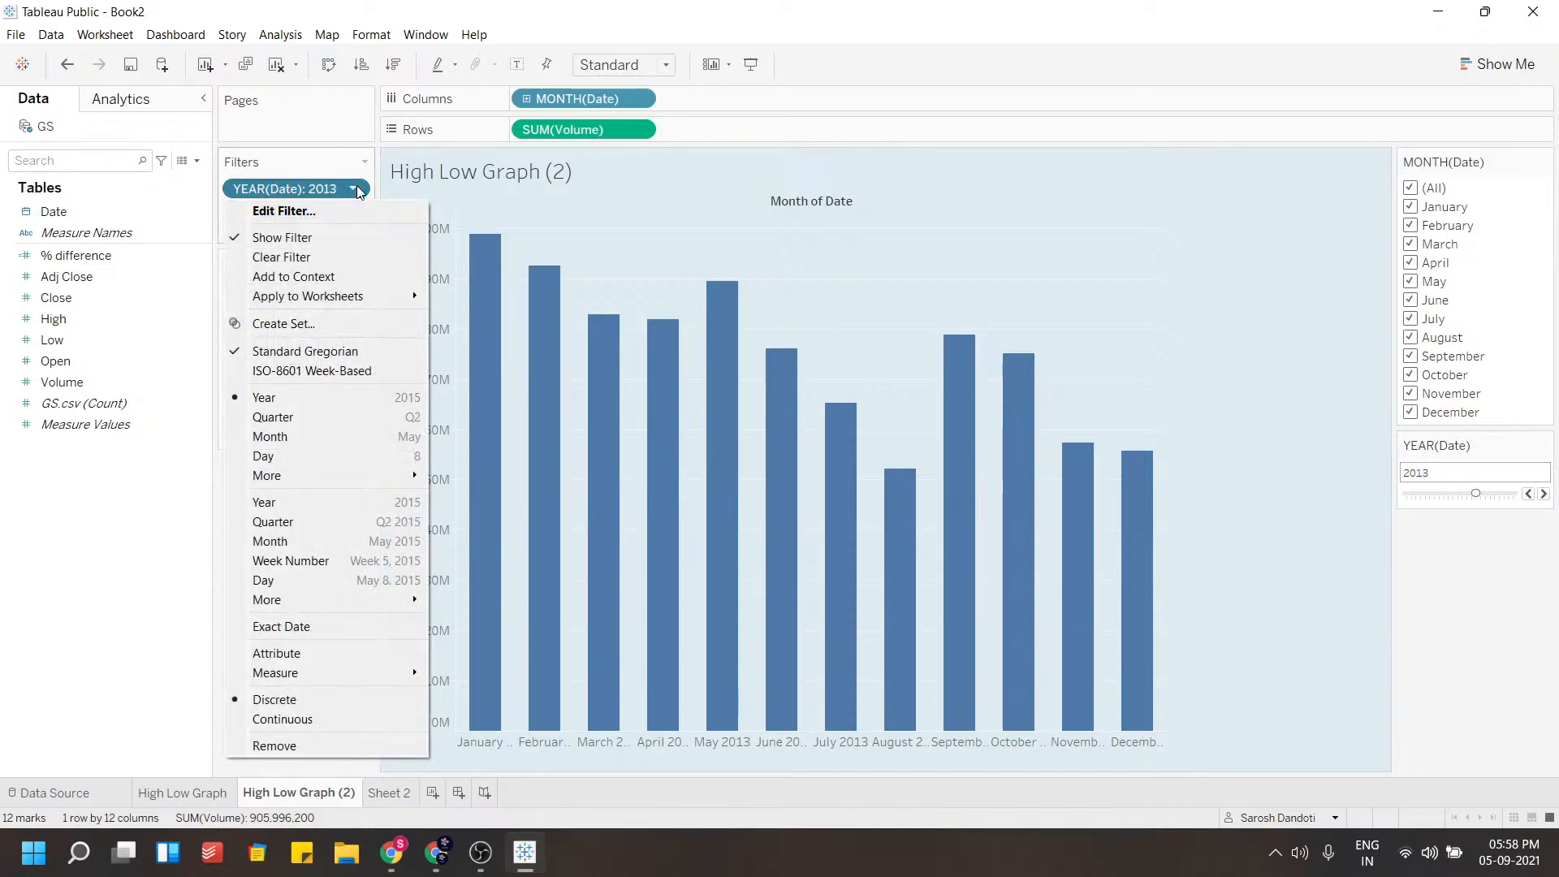
left_click(309, 237)
left_click(354, 189)
left_click(316, 238)
left_click_drag(1476, 210, 1493, 210)
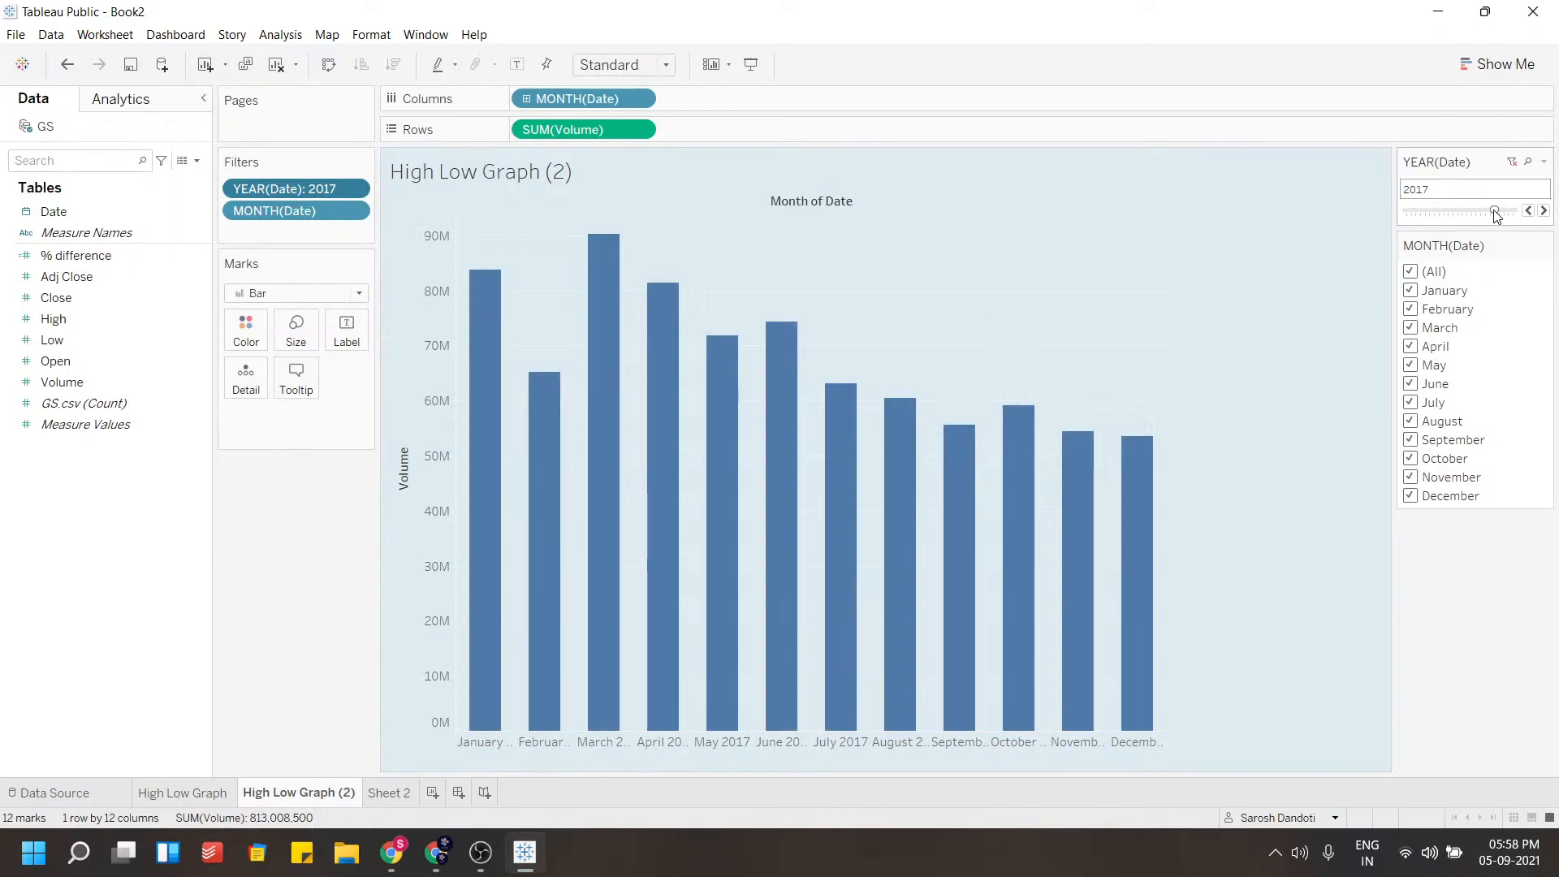
Apply the year filter to all worksheets using this data source
left_click(1546, 162)
mouse_move(1406, 227)
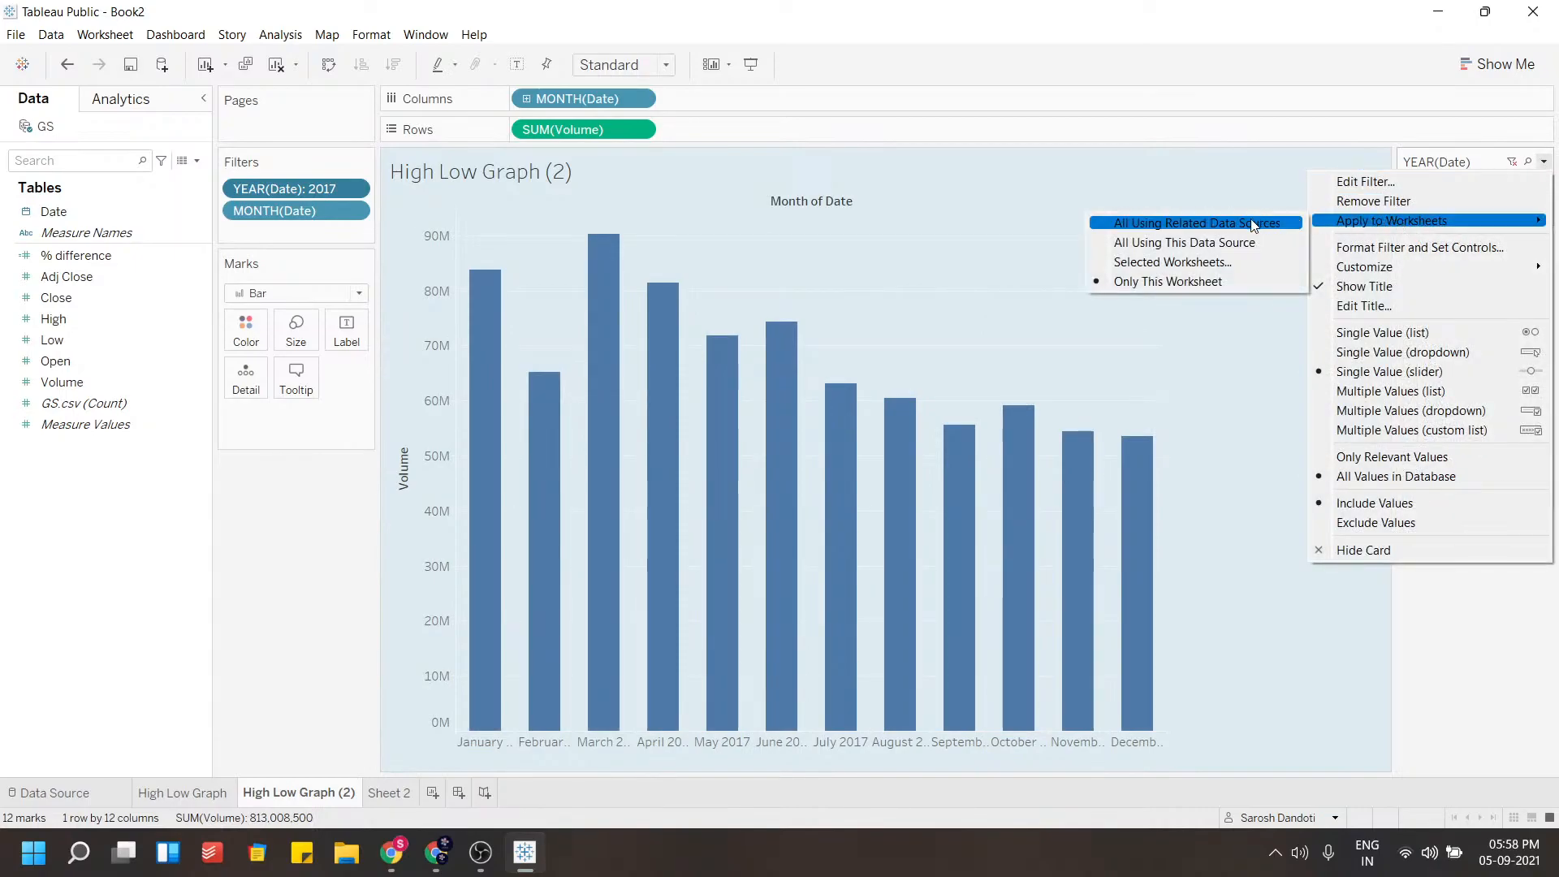
left_click(1194, 242)
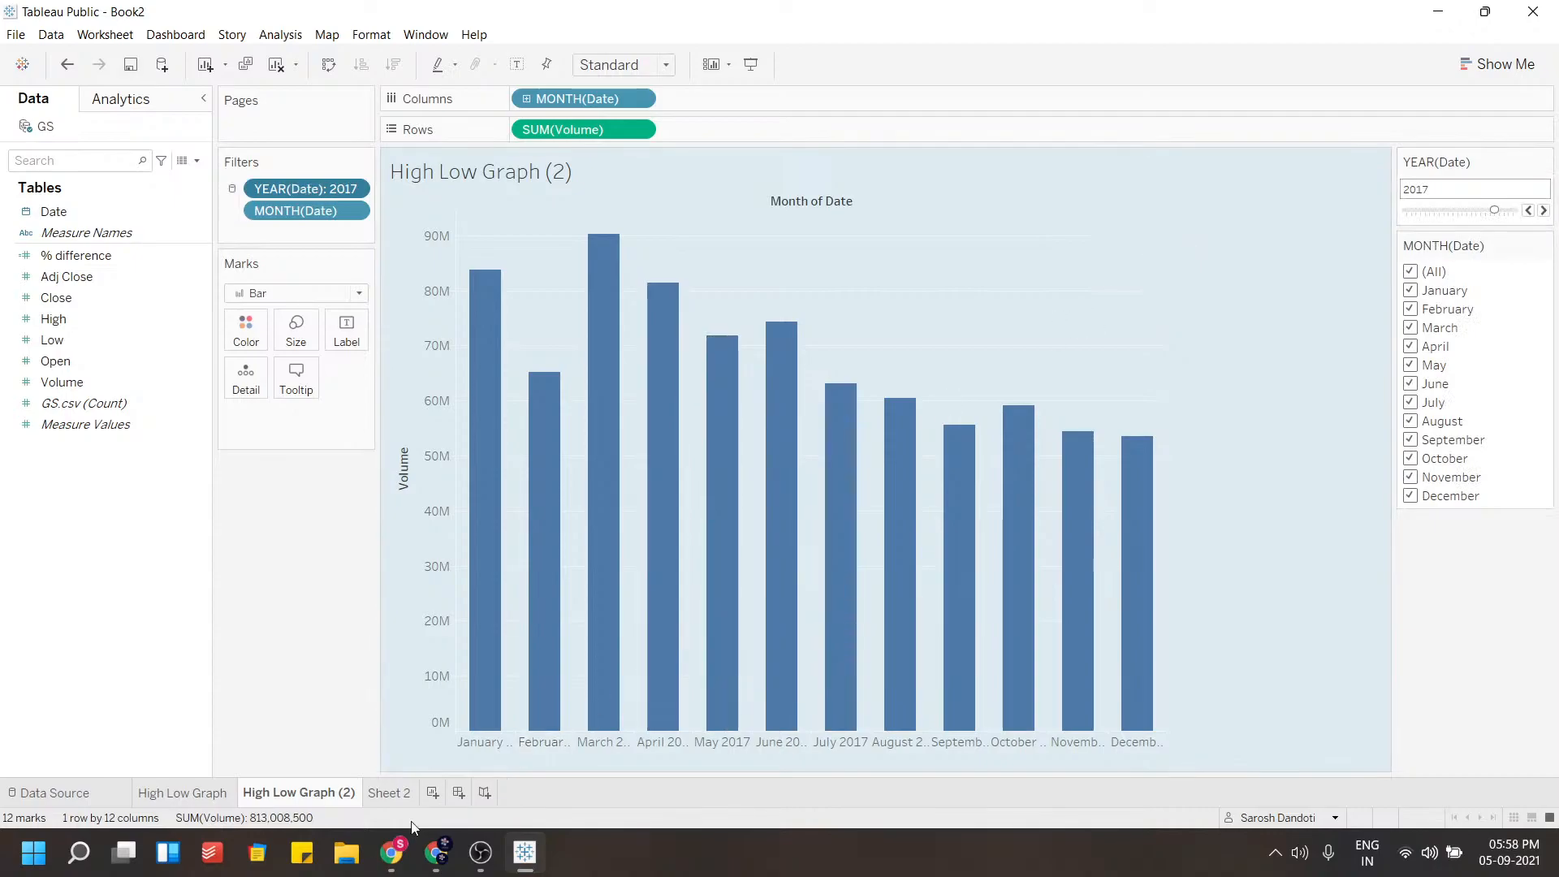
left_click(396, 802)
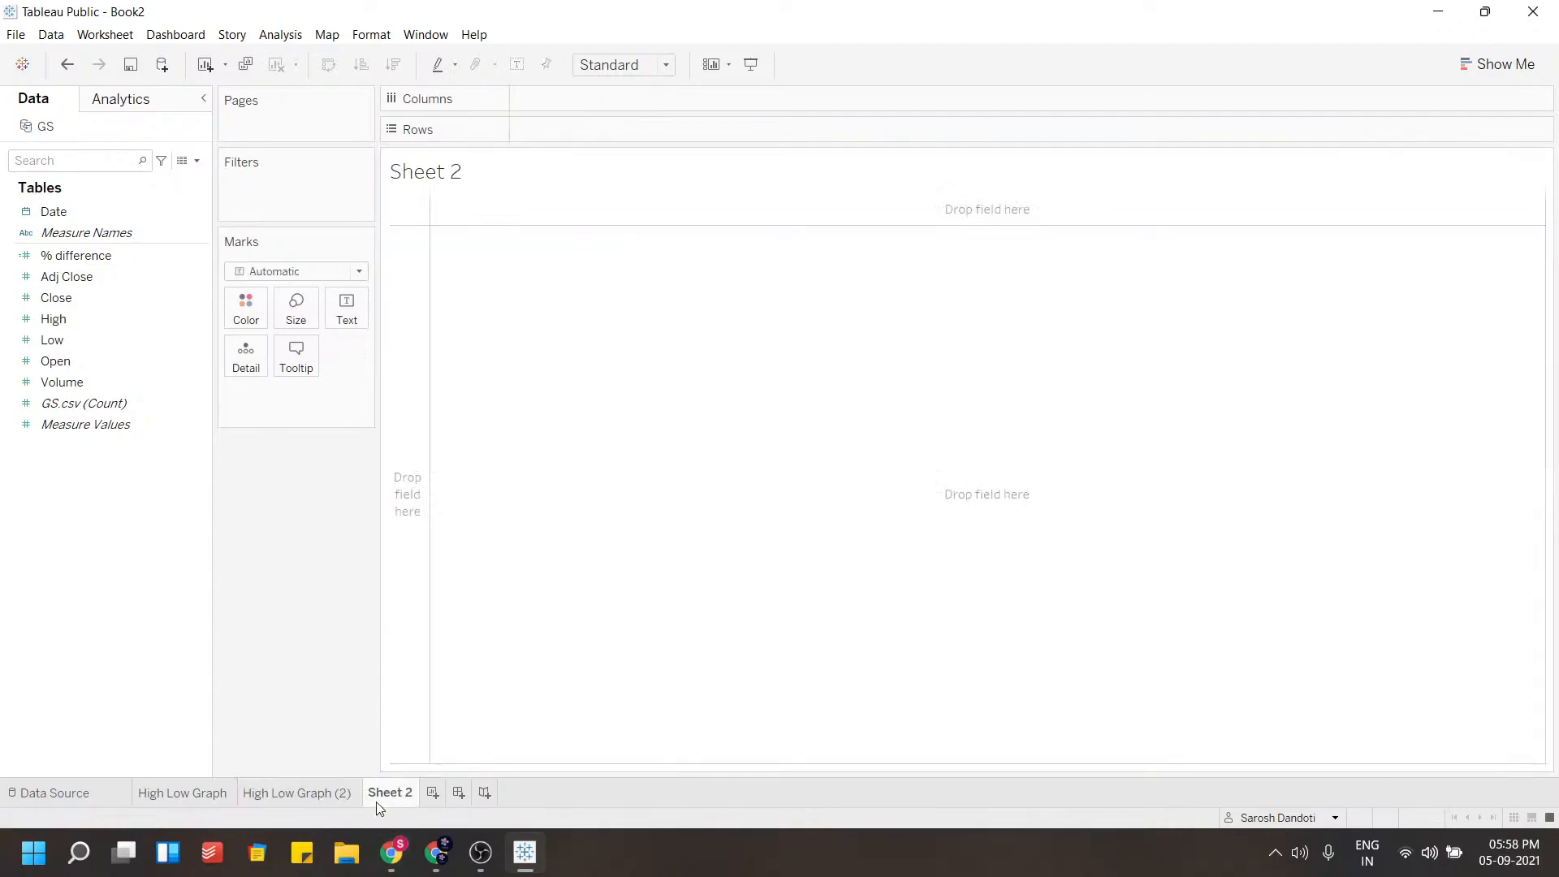
left_click(296, 802)
left_click(193, 802)
left_click(272, 799)
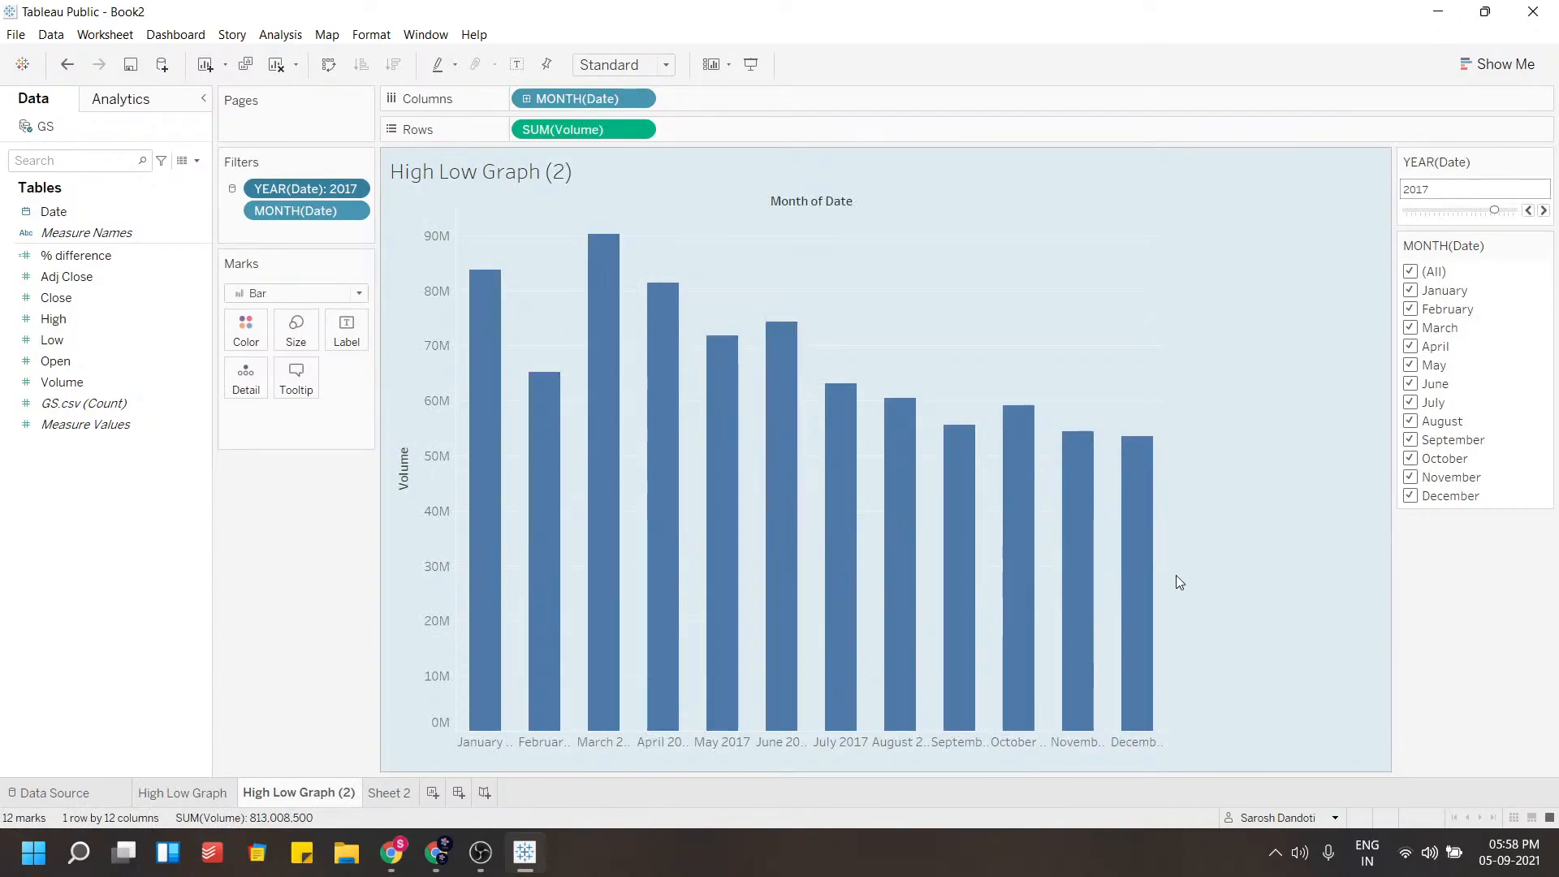
Widen the bar chart's columns and label each bar with its Volume sum
mouse_move(1165, 549)
left_click_drag(1166, 549, 1210, 539)
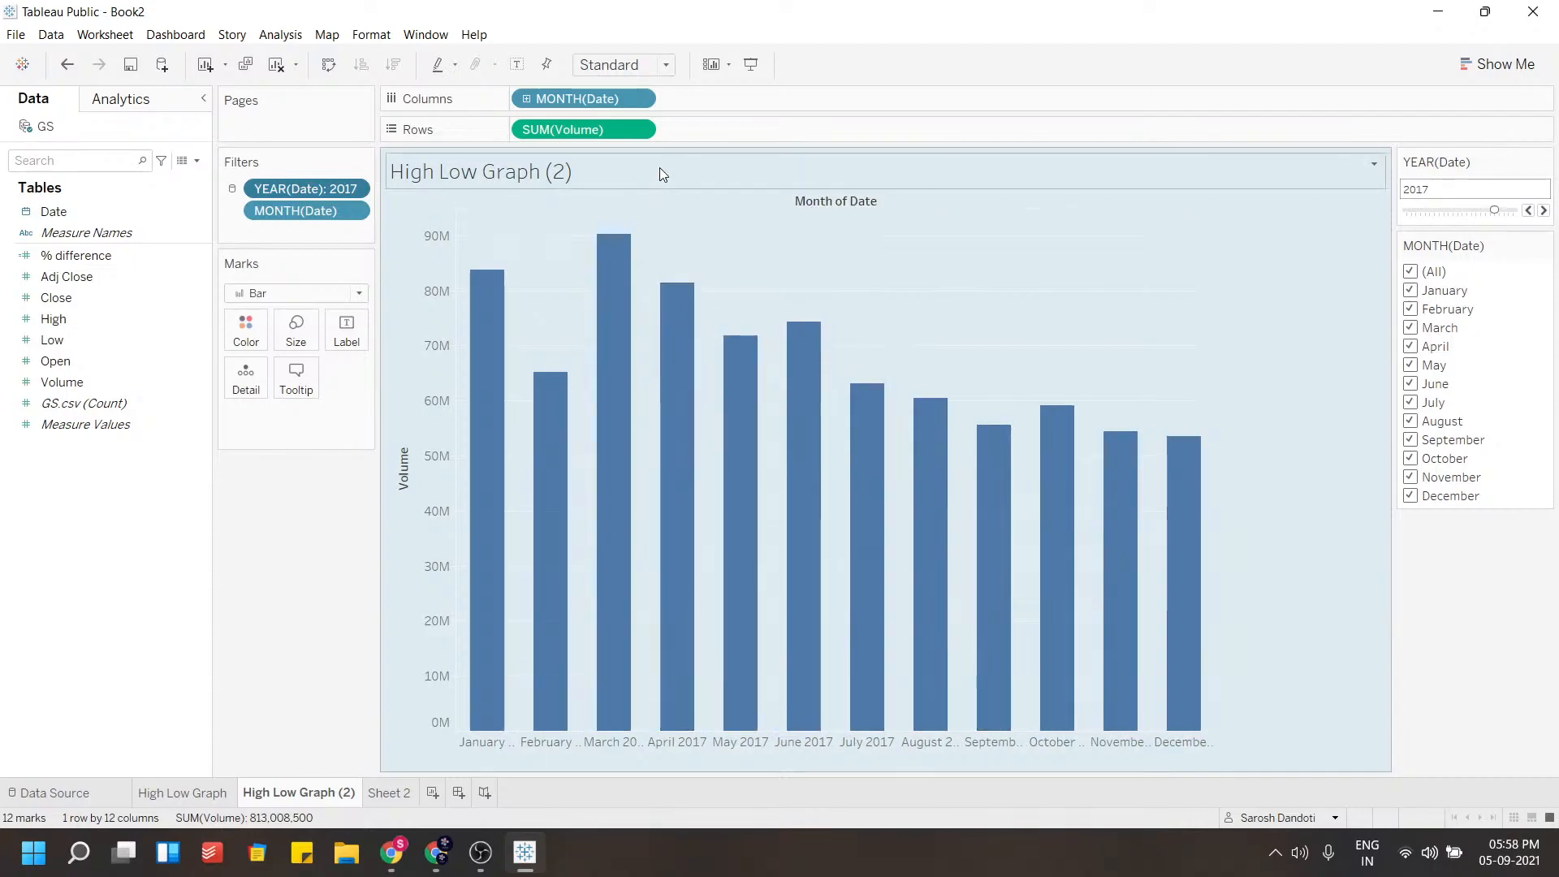
left_click_drag(599, 130, 347, 331)
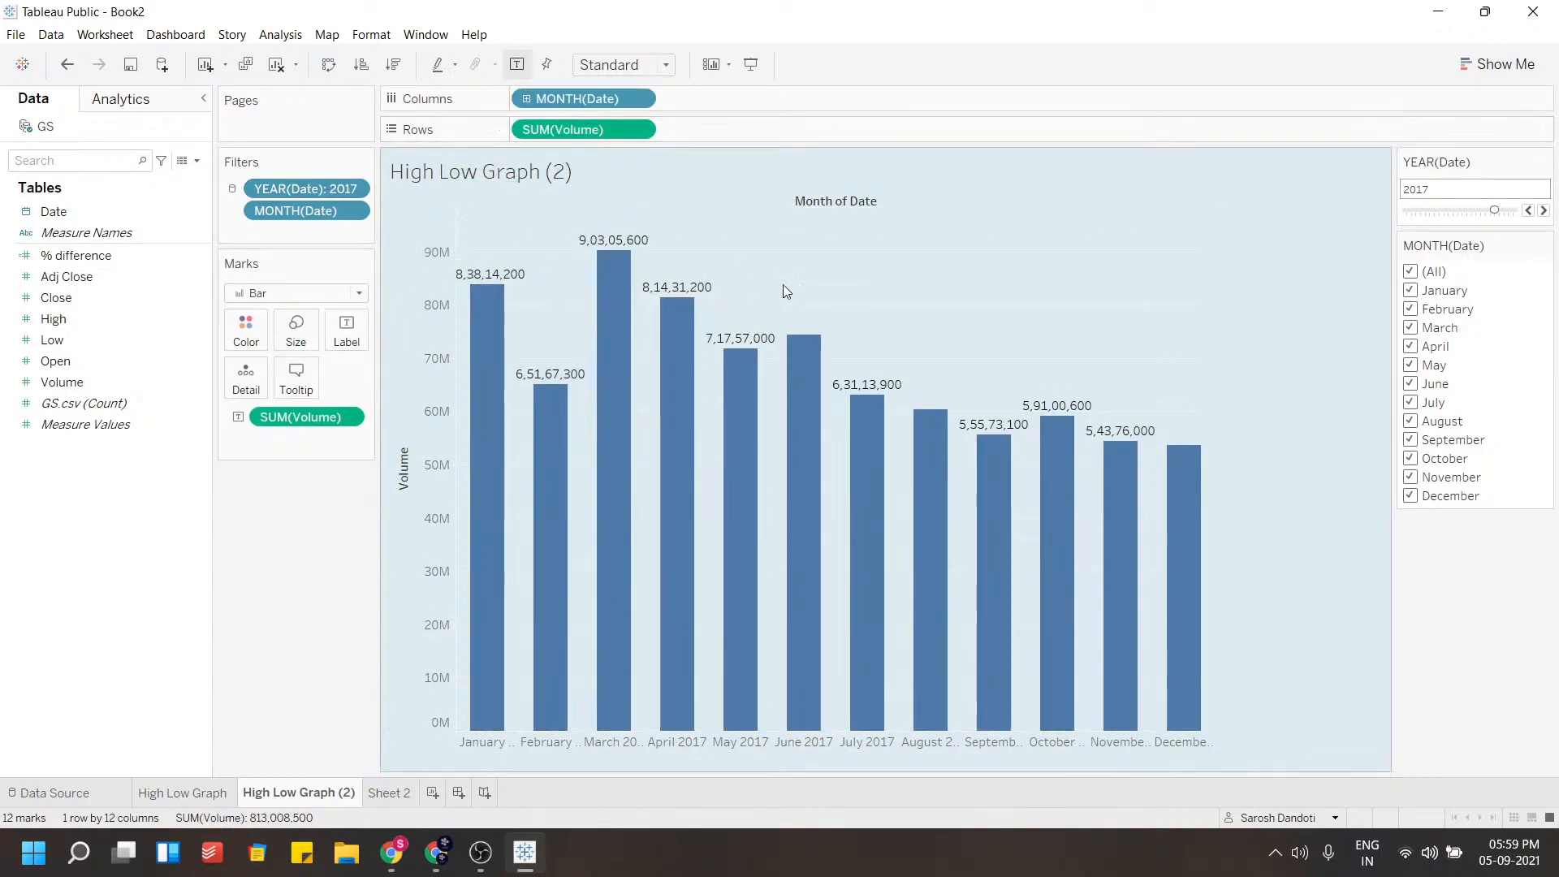
mouse_move(624, 413)
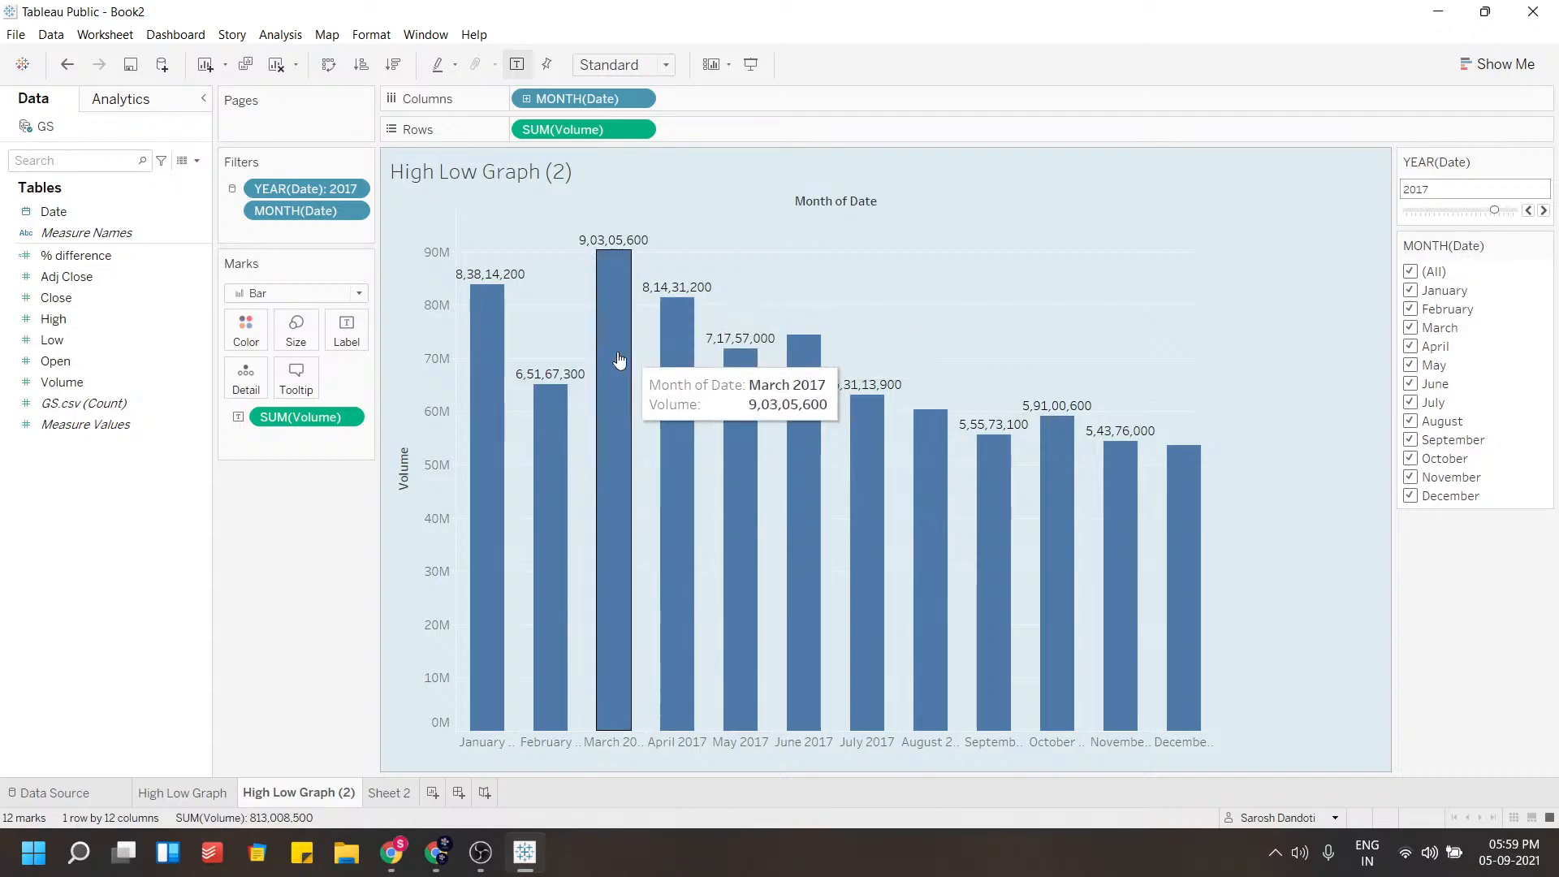
mouse_move(678, 538)
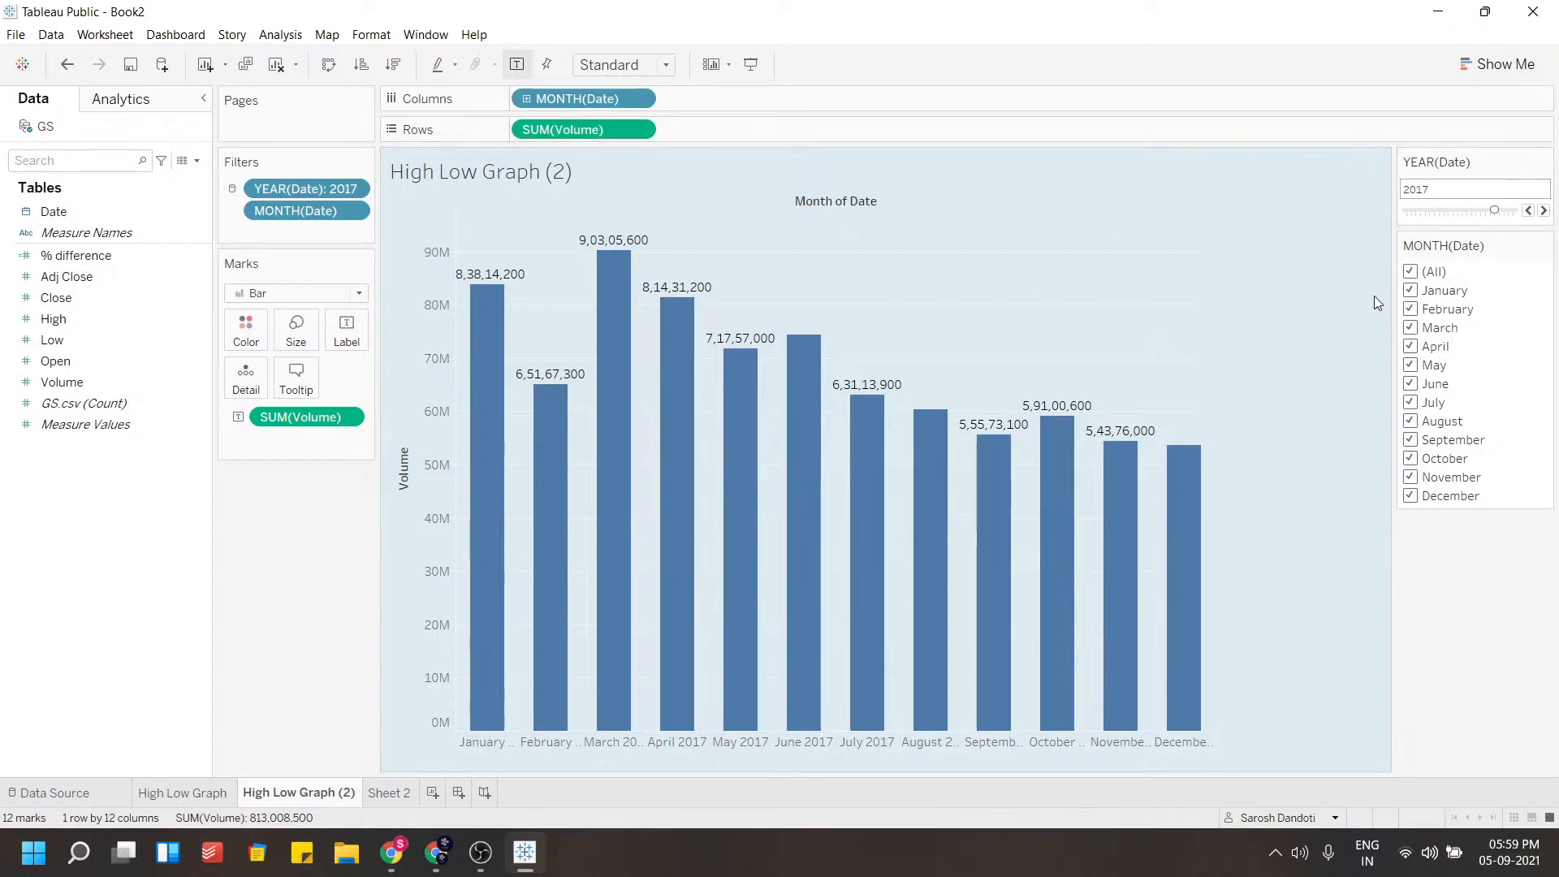
mouse_move(478, 321)
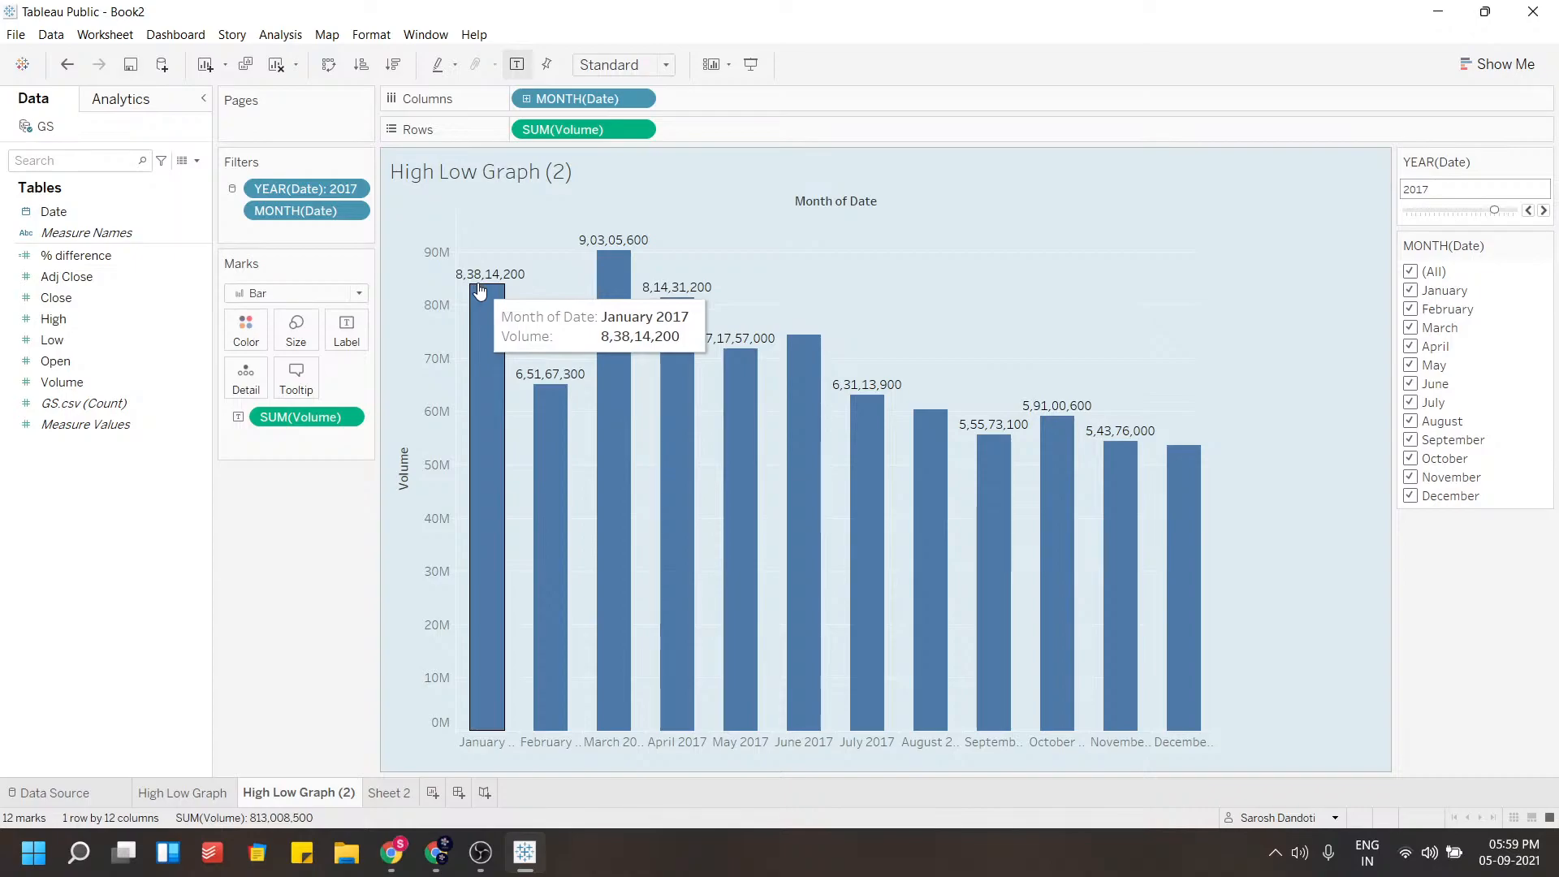
Rename the bar chart worksheet as Volumn
double_click(309, 792)
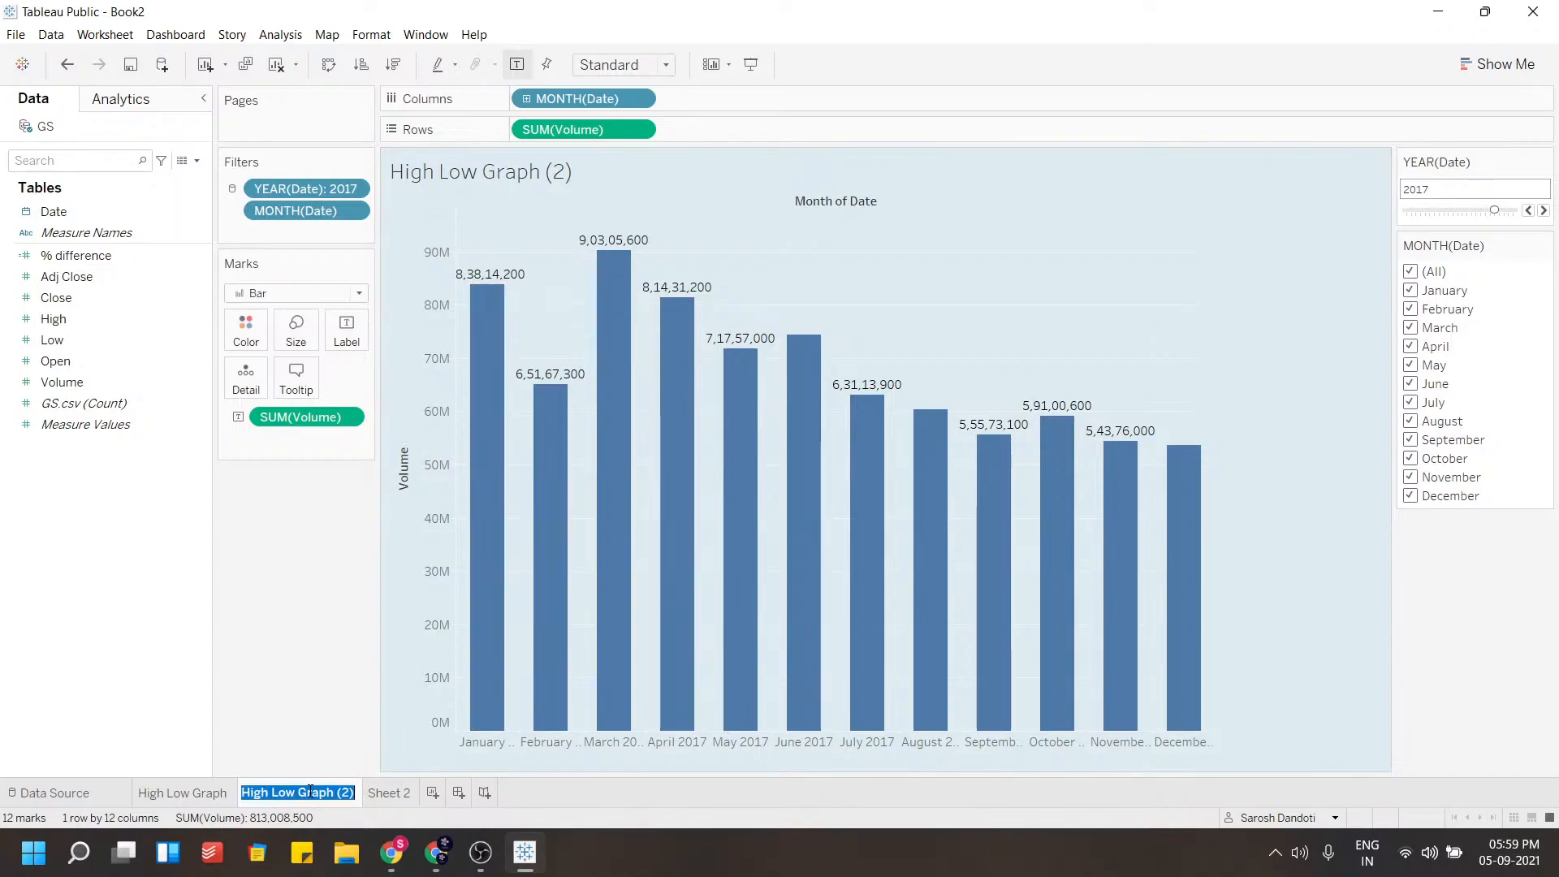
type("Vol")
type("um")
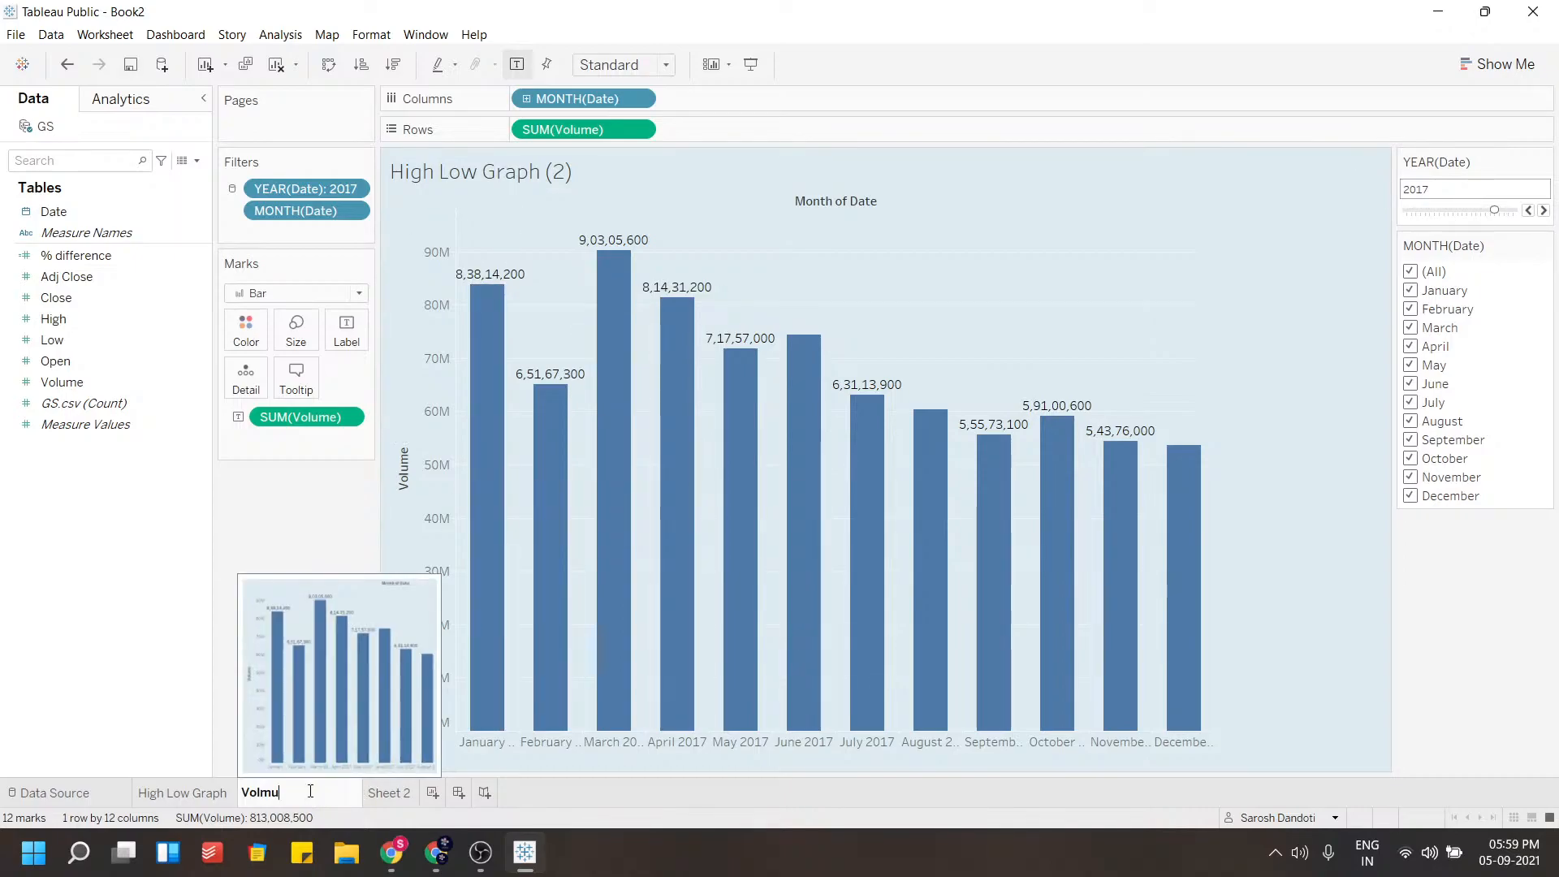
key("BackSpace")
key("BackSpace")
type("umn")
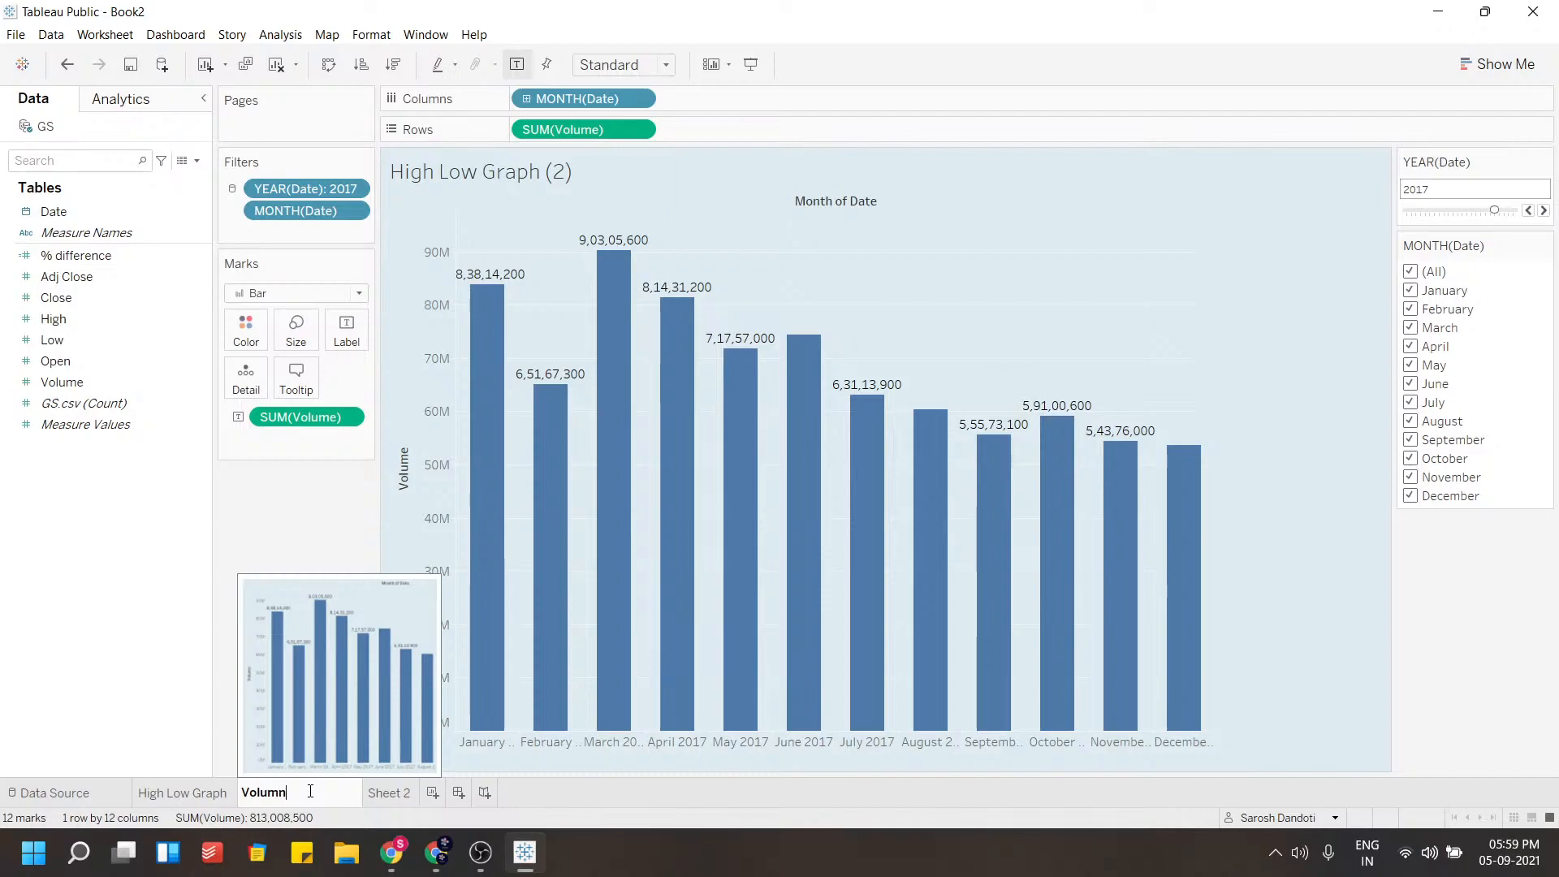
key("Return")
Colour the bars by Volume sum and move the year filter slider to 2021
left_click_drag(301, 416, 266, 341)
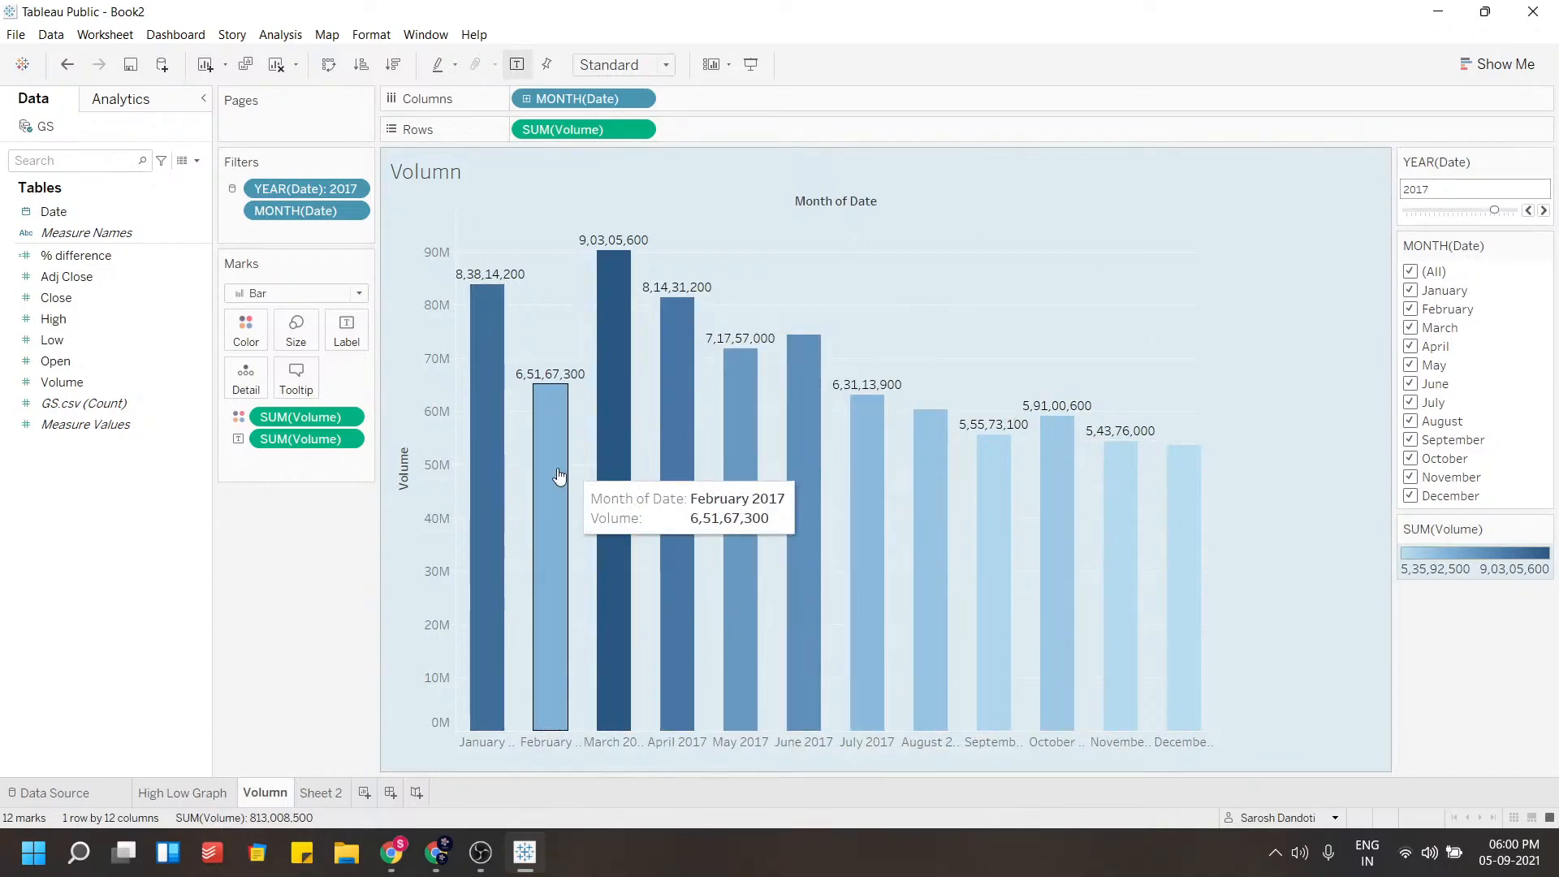
left_click(1448, 211)
left_click_drag(1430, 208, 1534, 213)
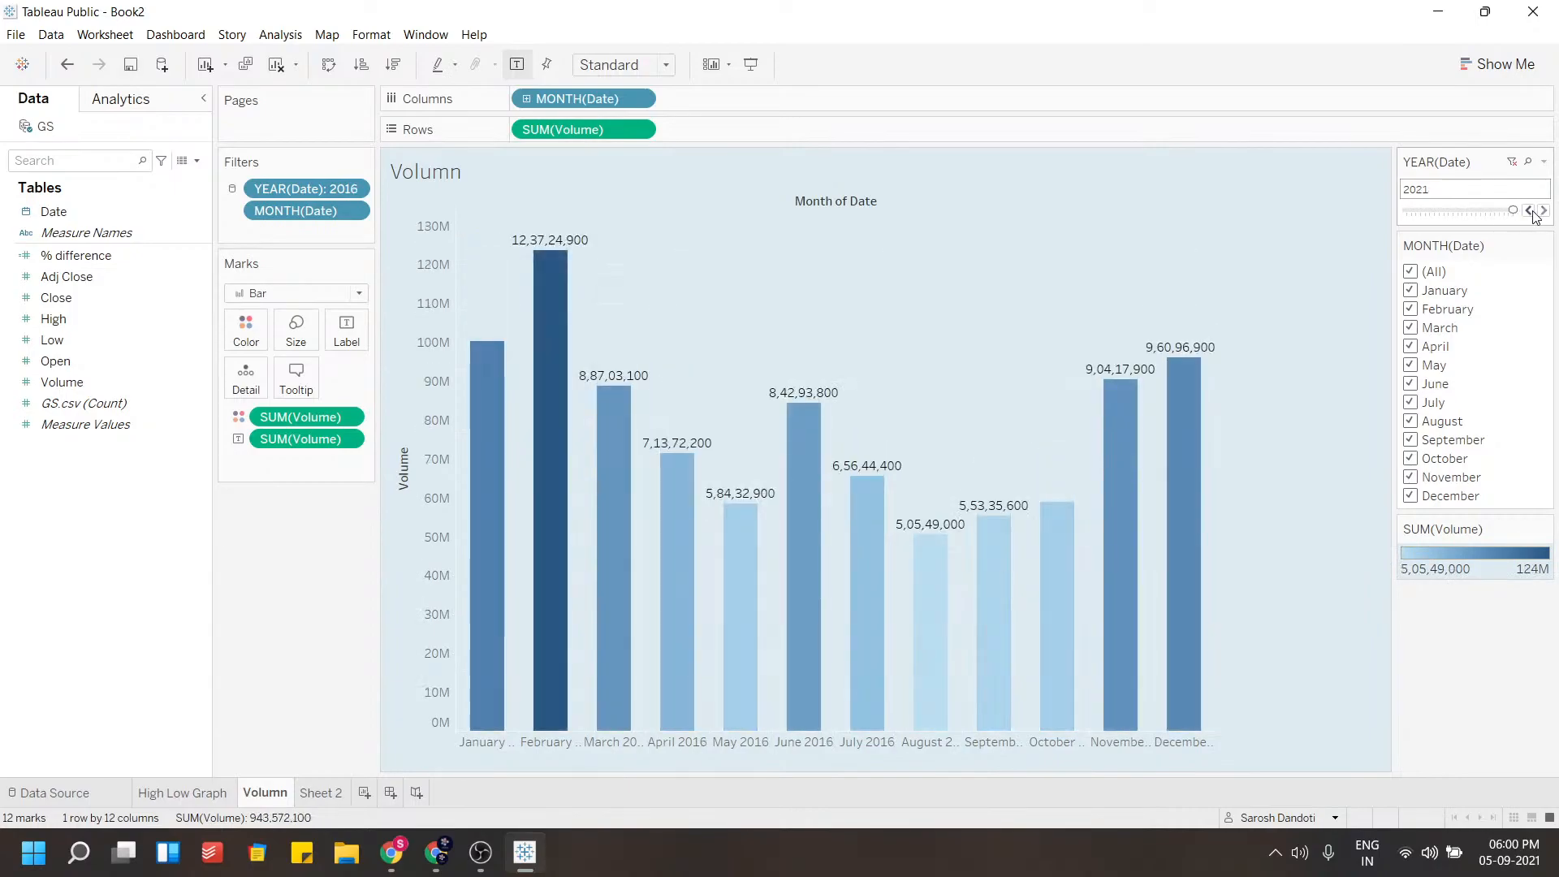
mouse_move(914, 638)
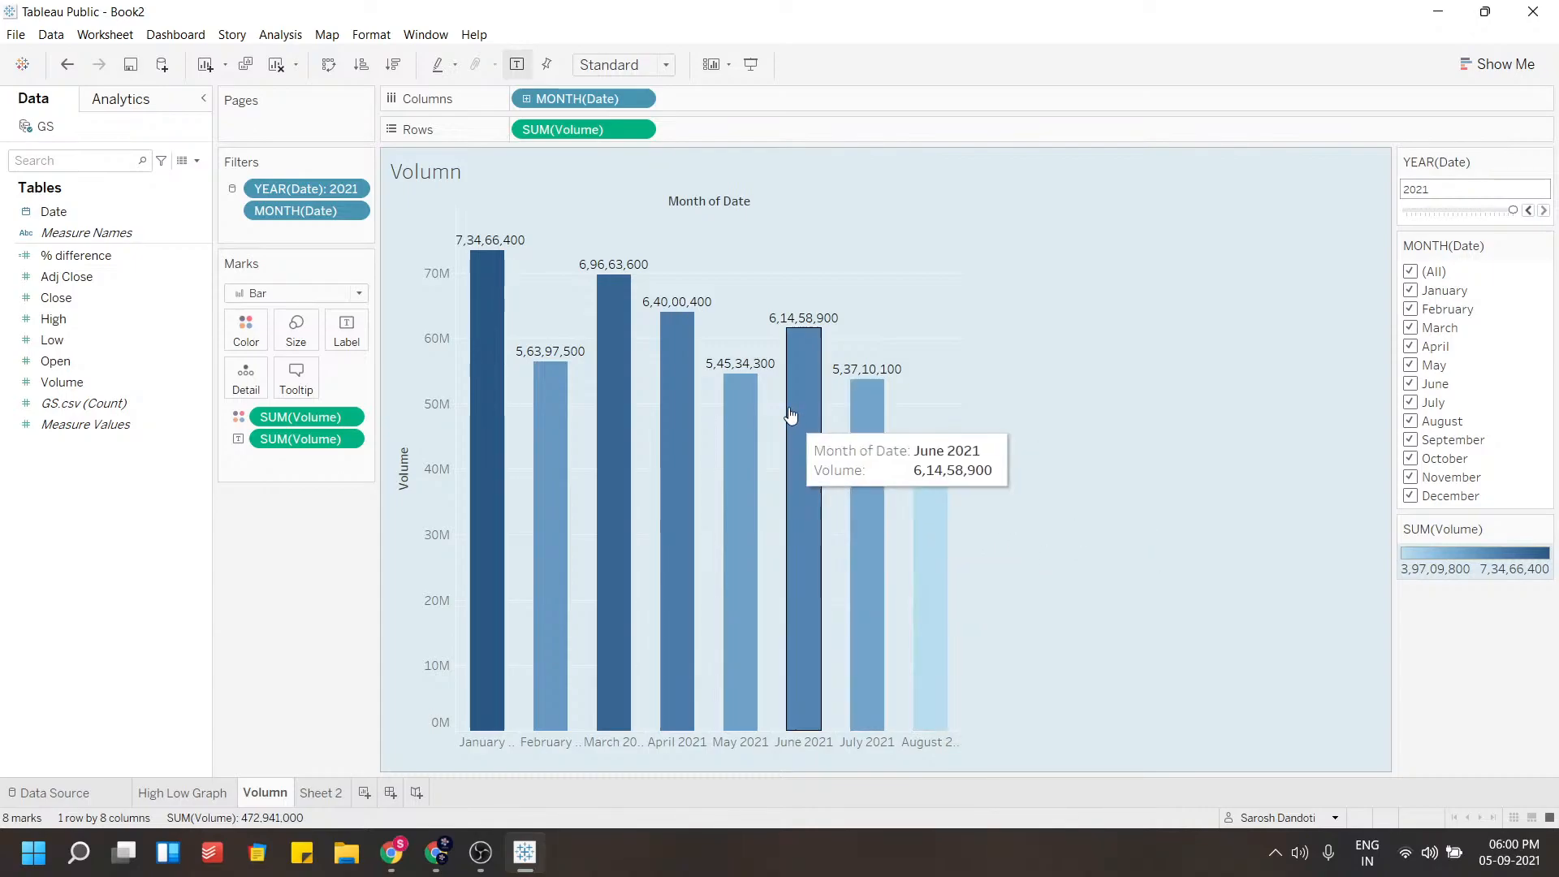
On the High Low Graph sheet, add April, May, June and July to the month filter
left_click(195, 792)
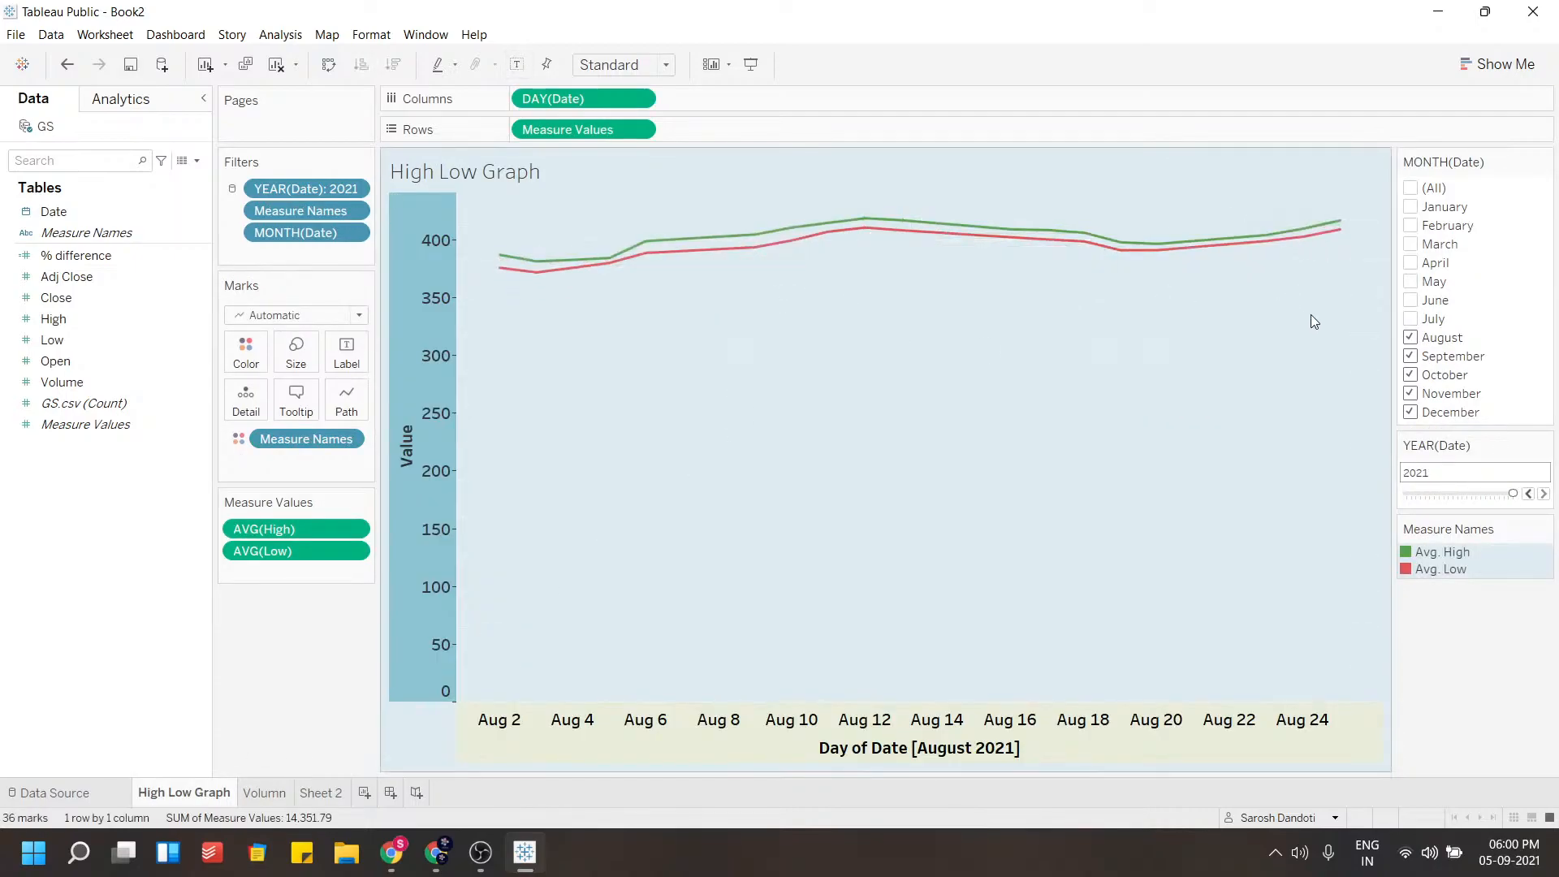
left_click(1411, 320)
left_click(1411, 301)
left_click(1411, 282)
left_click(1410, 263)
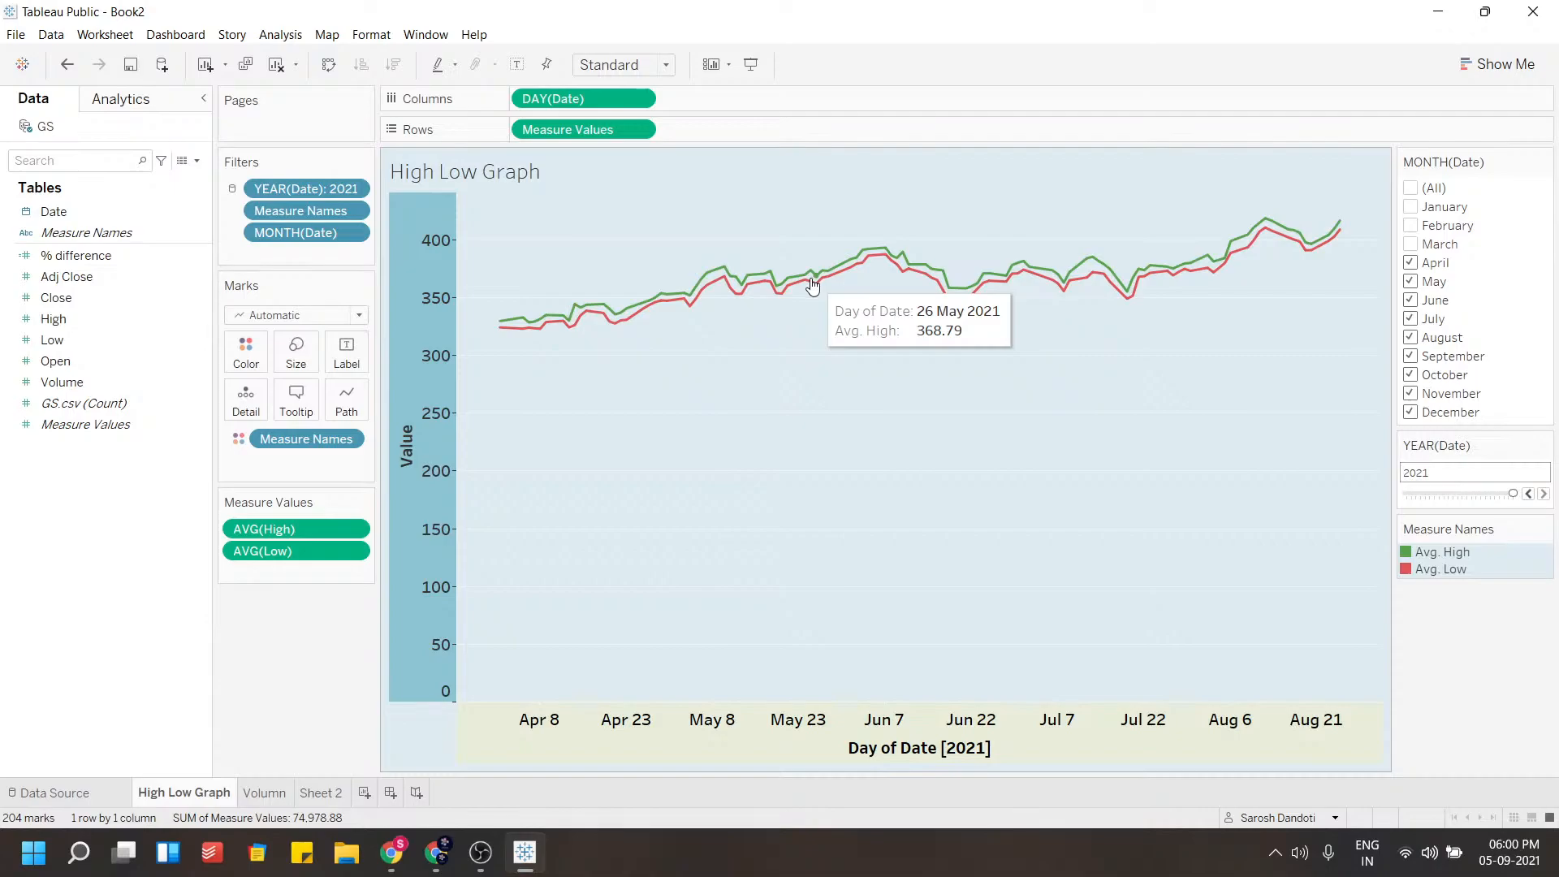
Open Sheet 2 and place High and Low on Columns
left_click(260, 794)
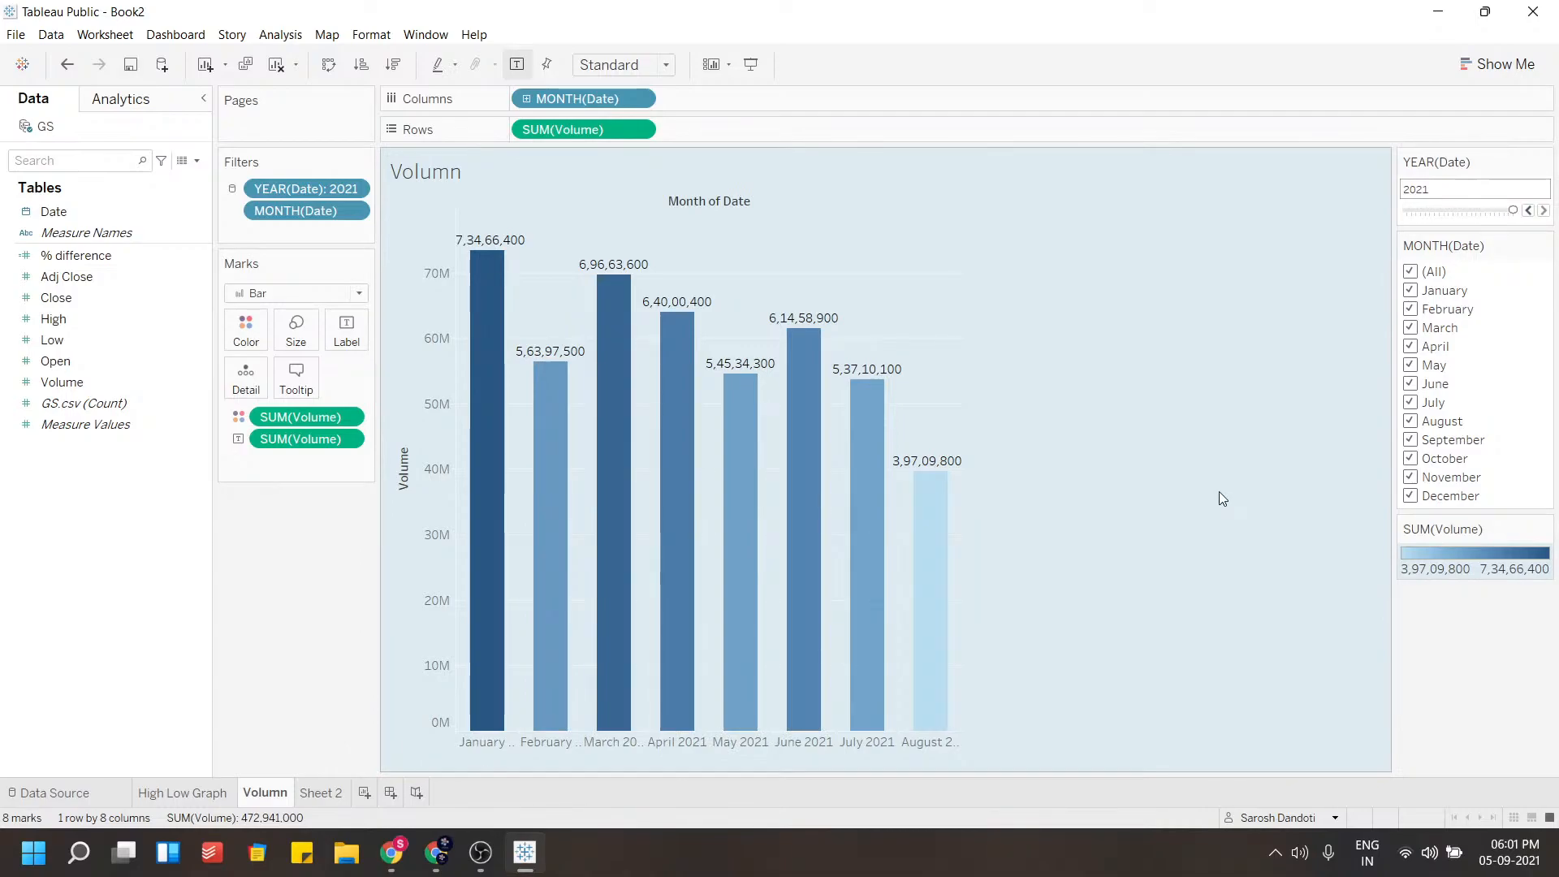
mouse_move(944, 539)
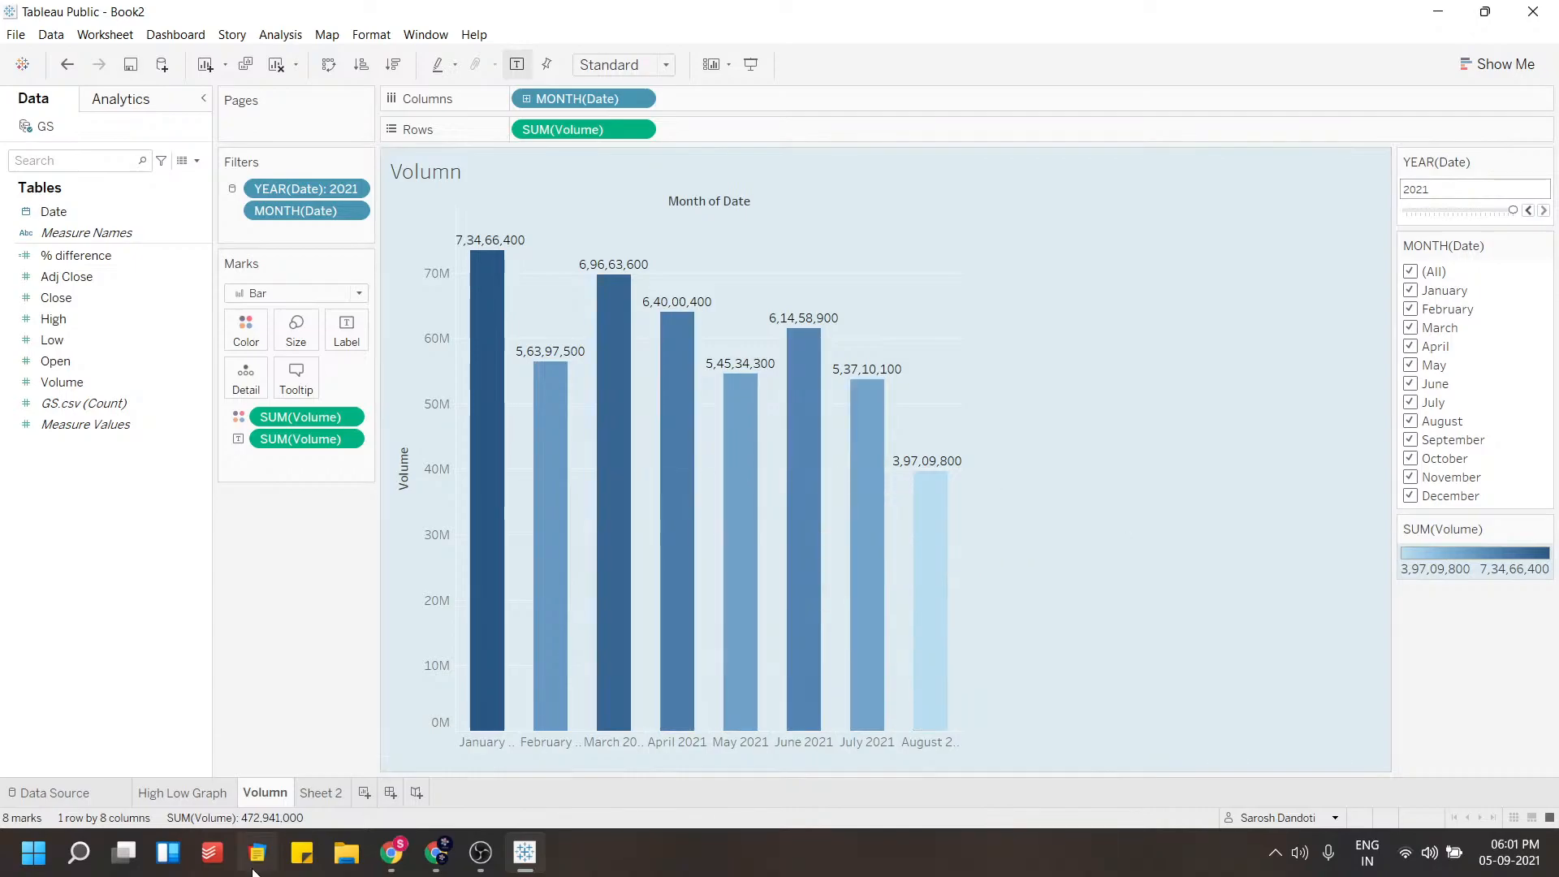
left_click(321, 793)
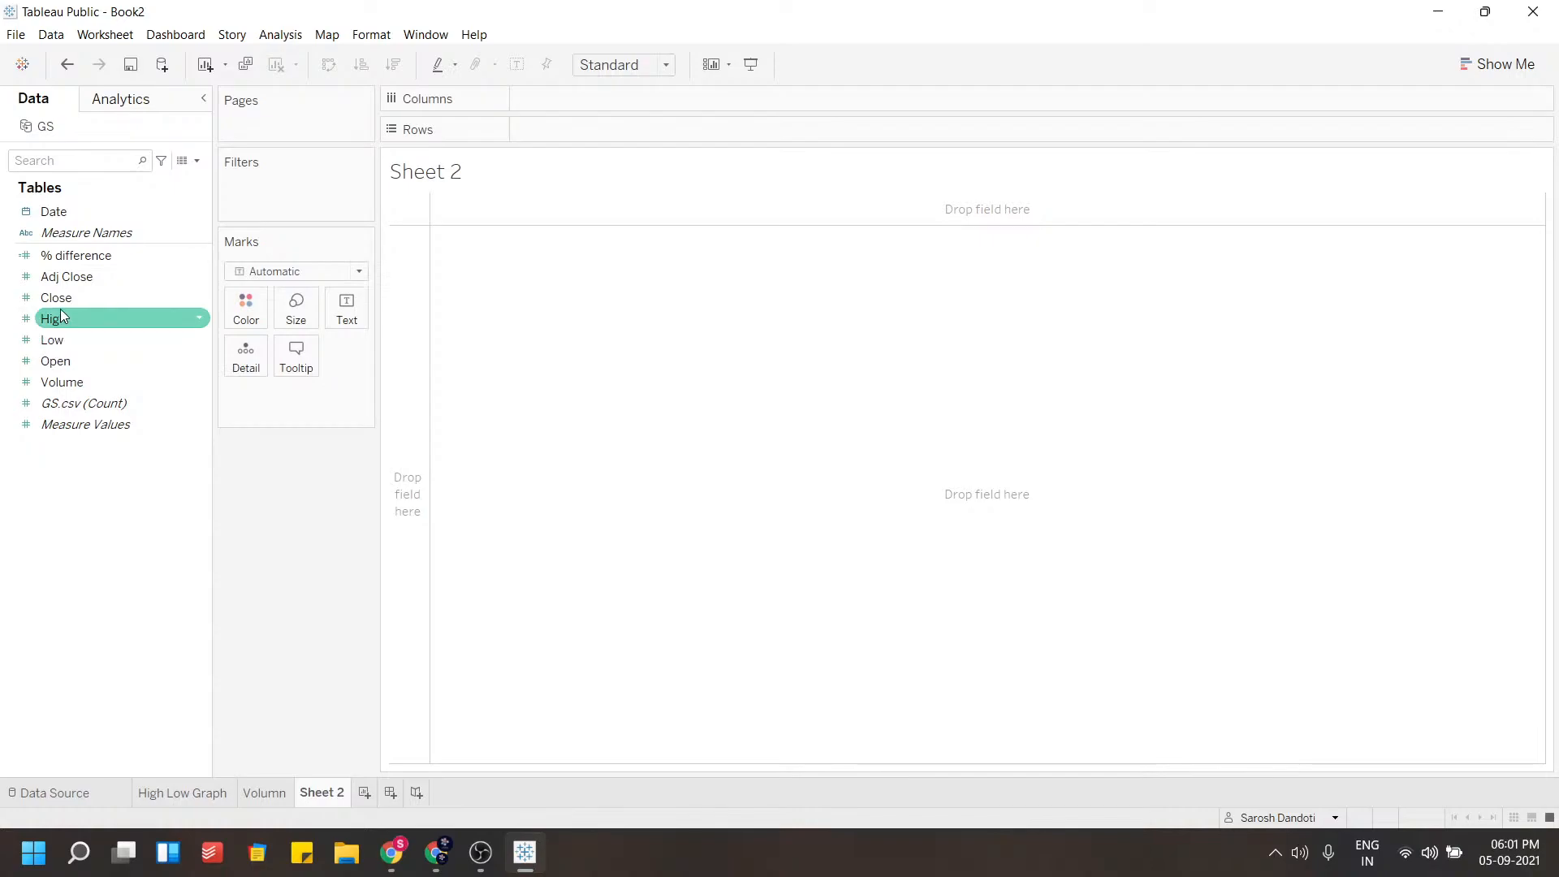
left_click_drag(63, 316, 544, 95)
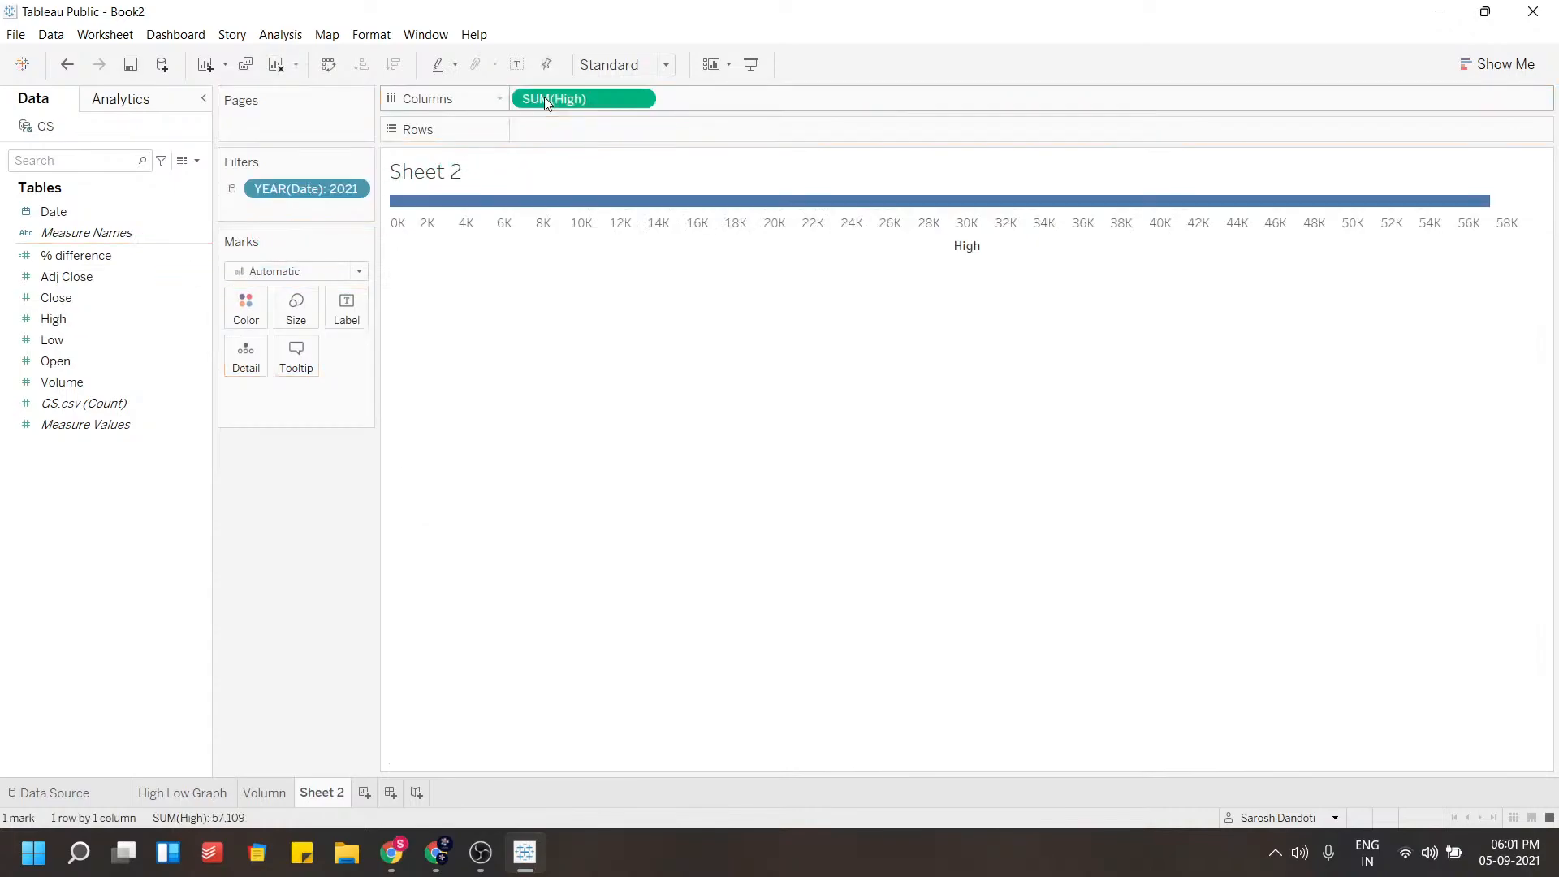
left_click_drag(89, 349, 751, 109)
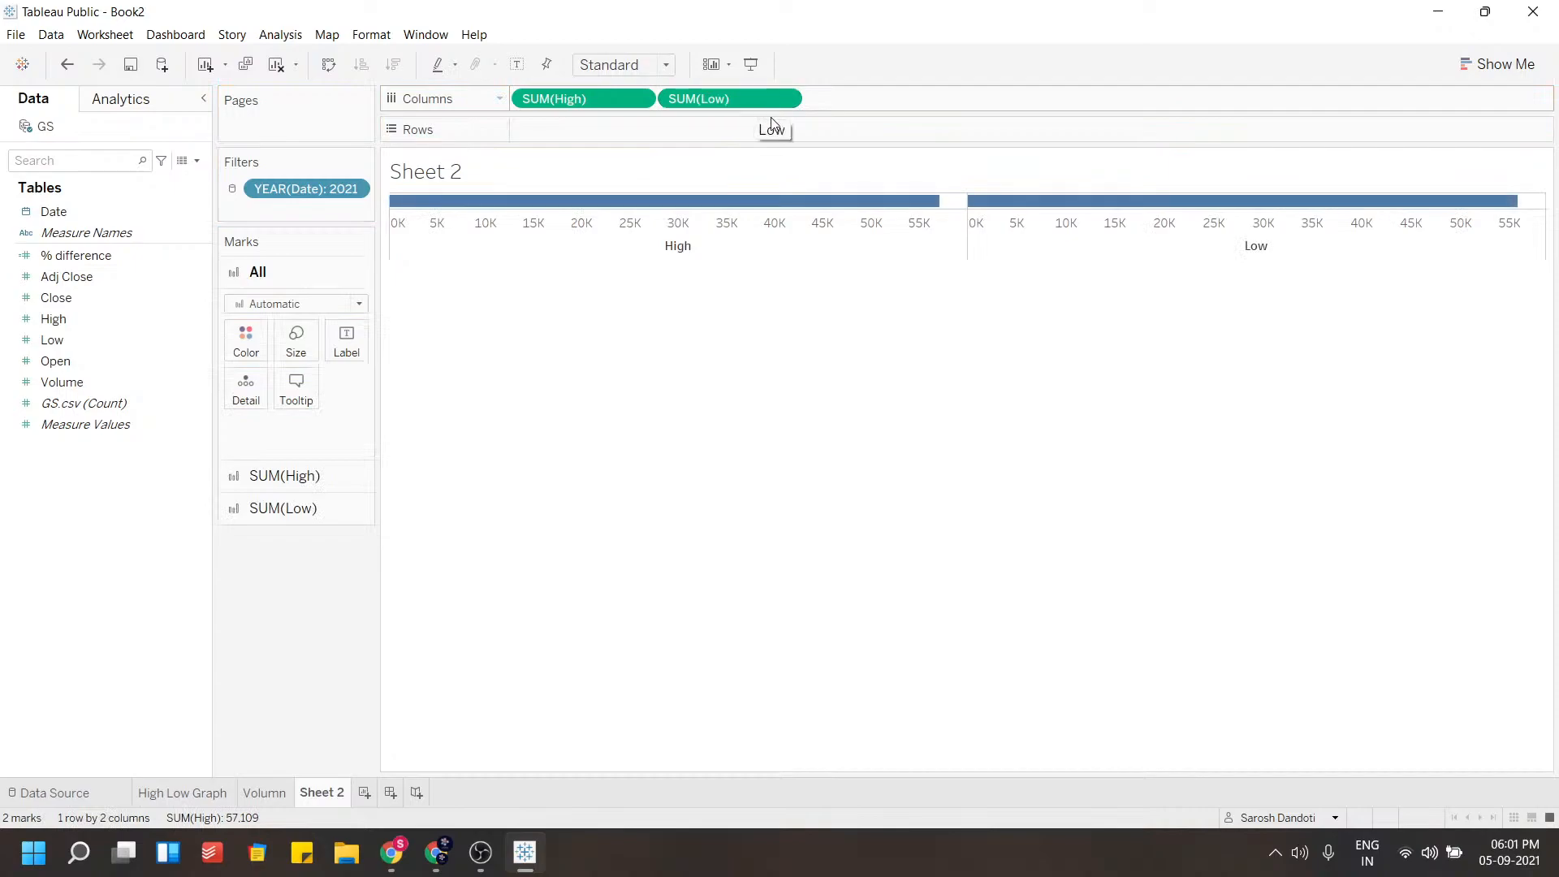
Add Open to the view alongside High and Low
left_click(124, 362)
left_click_drag(90, 370, 673, 194)
left_click_drag(66, 343, 914, 103)
left_click(55, 321)
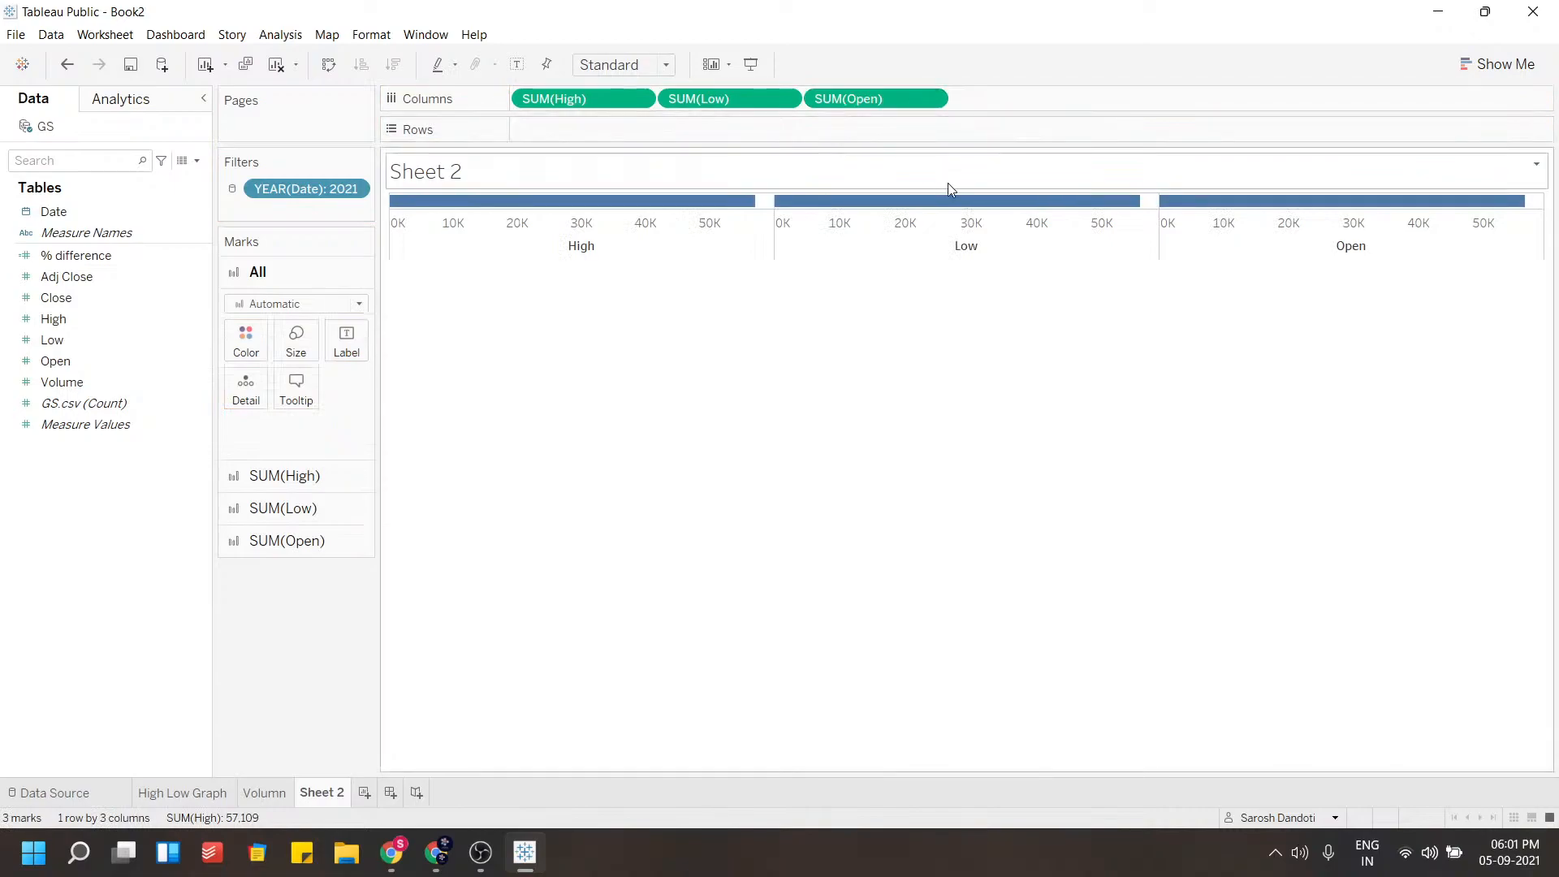
Turn the view into a text table of the measures and widen its columns
left_click(1490, 59)
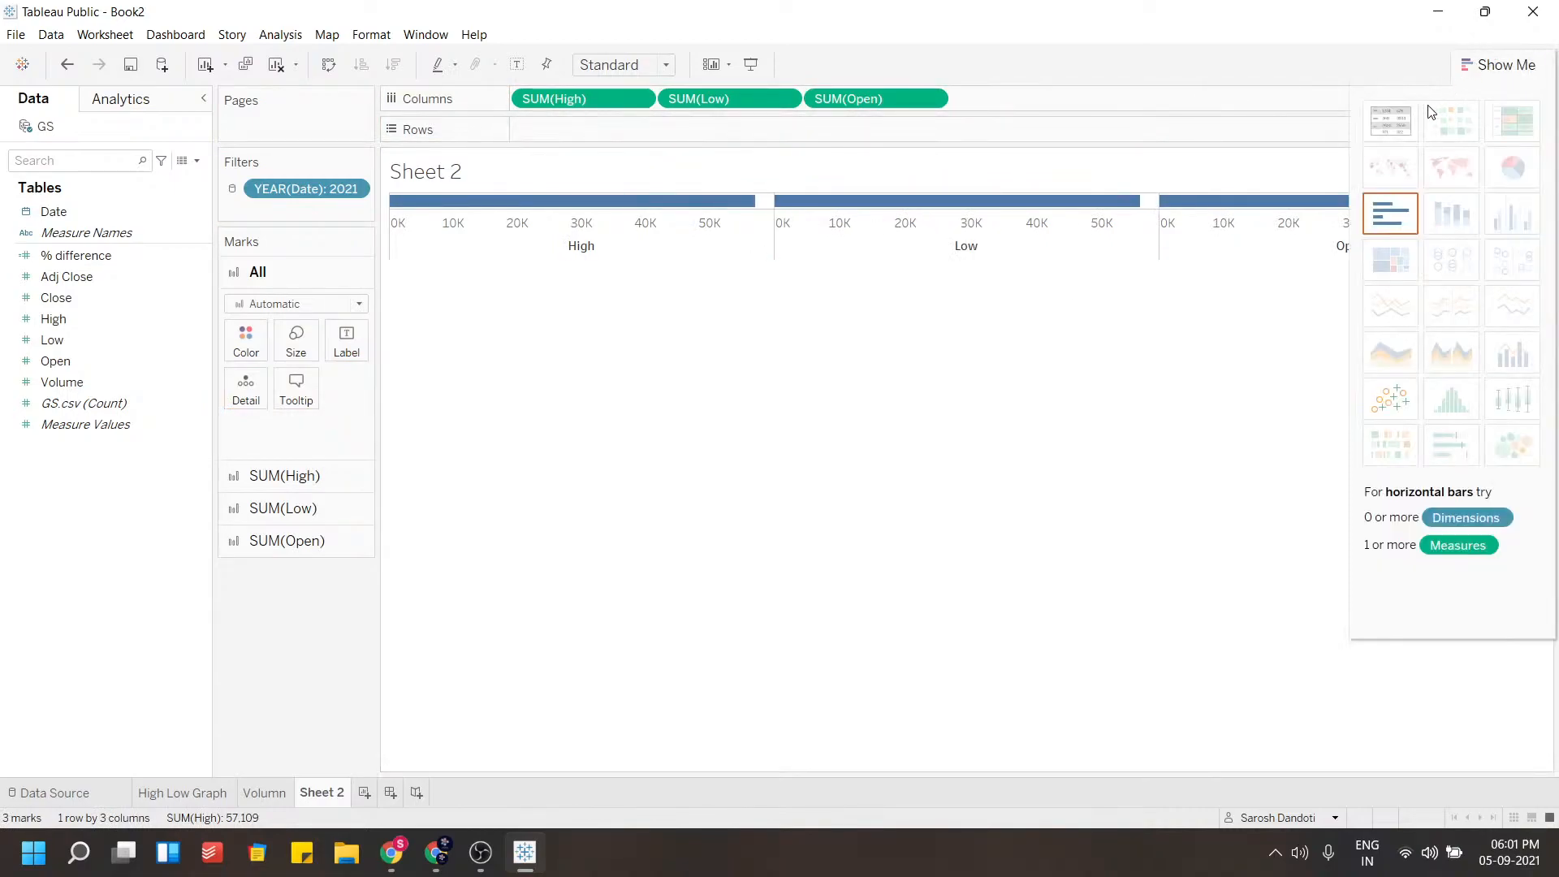
left_click(1390, 120)
left_click_drag(581, 132, 623, 100)
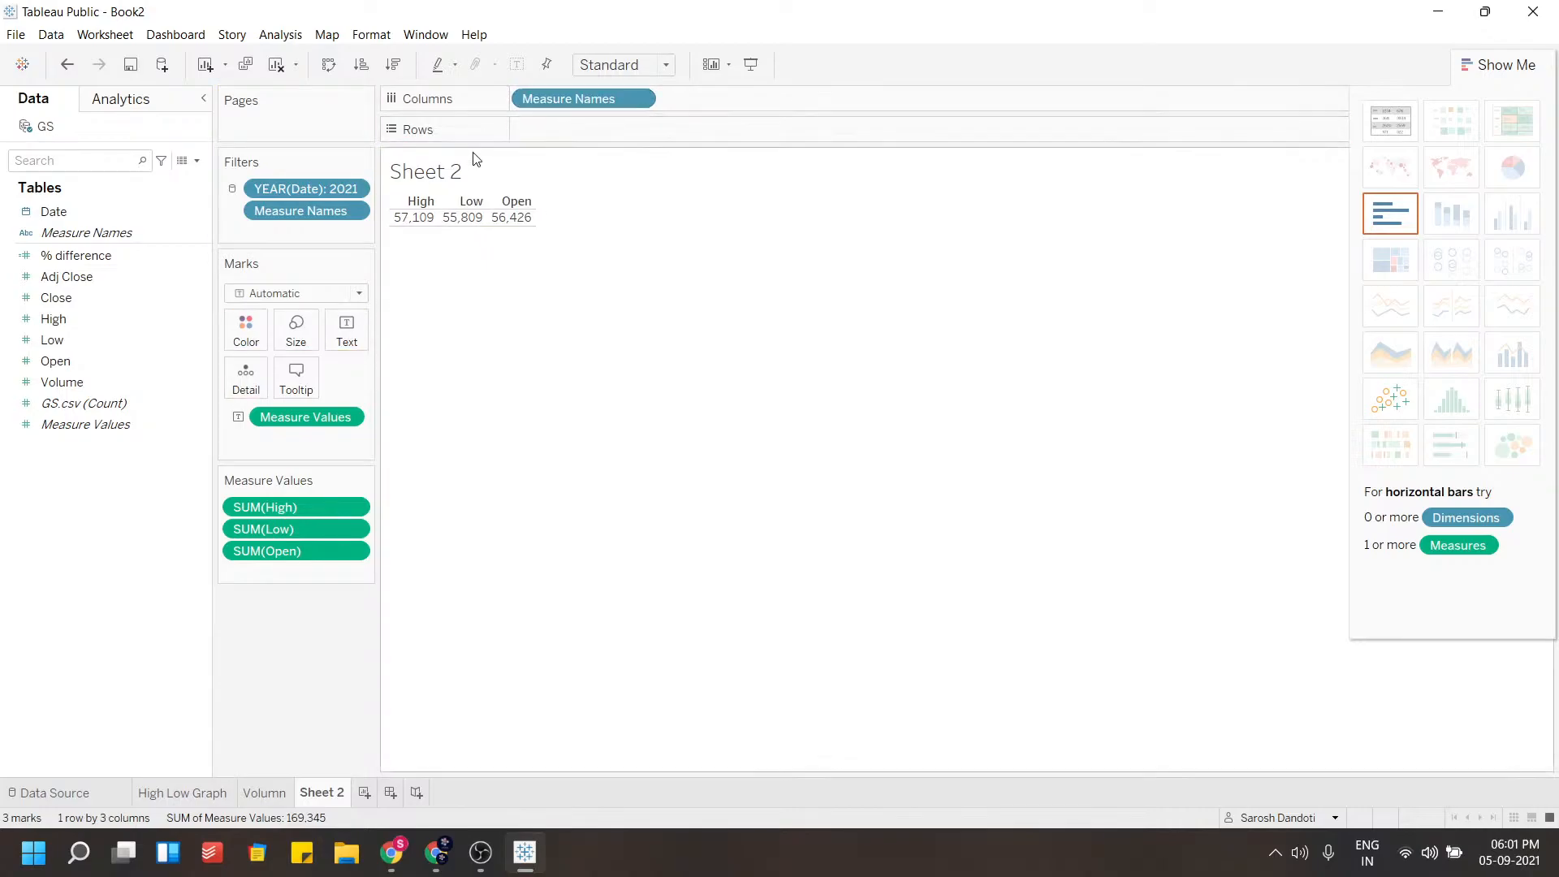
left_click_drag(441, 208, 481, 208)
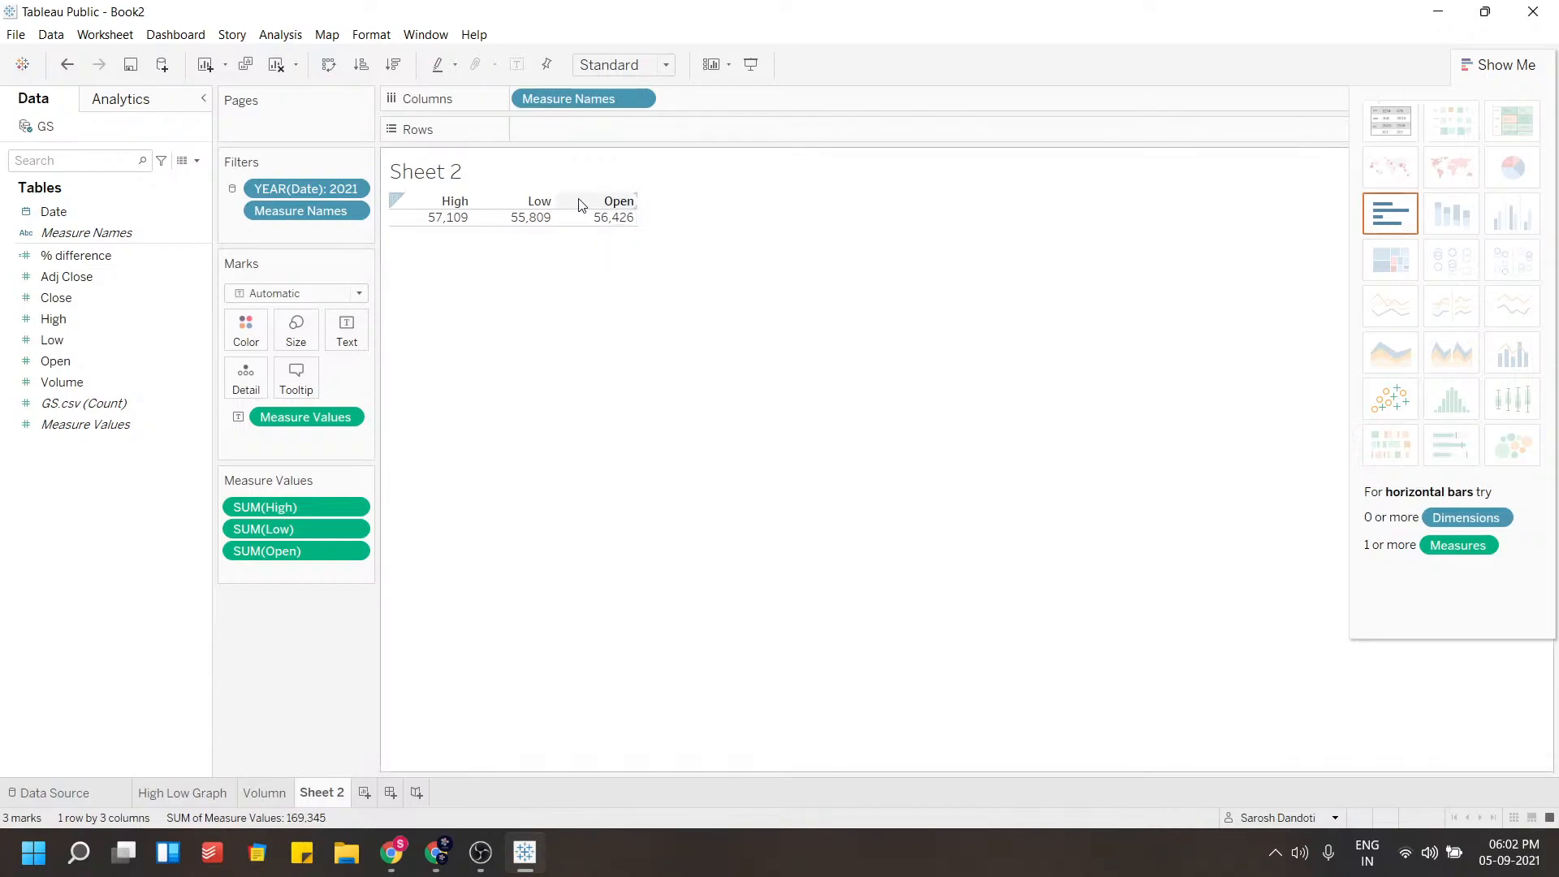
left_click_drag(556, 201, 614, 201)
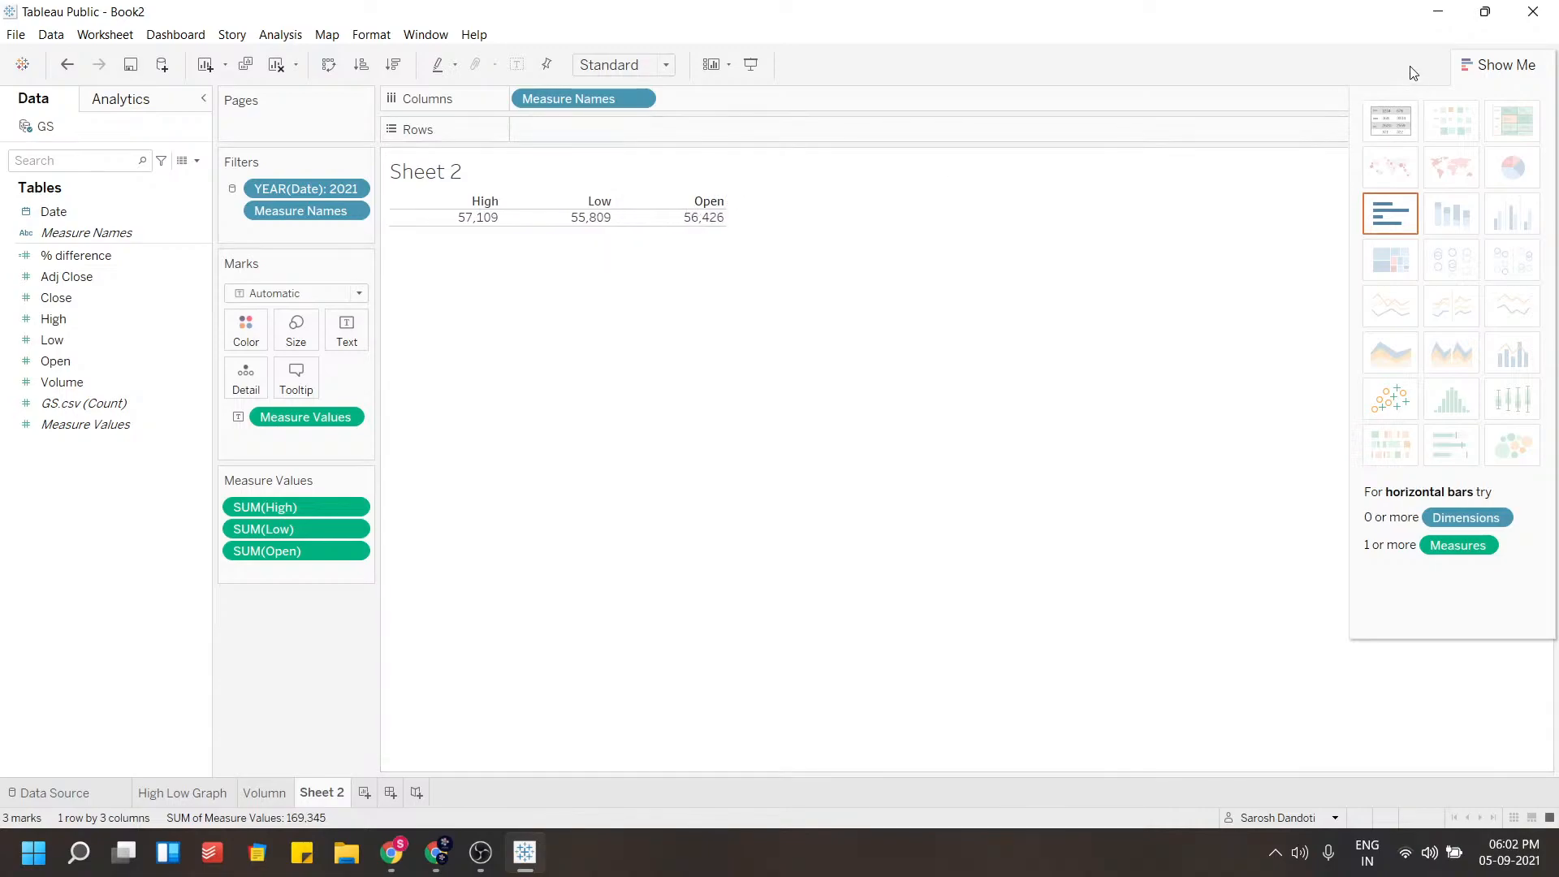
left_click(1498, 64)
Show the year and Measure Names filters, displaying the year filter as a single-value slider
left_click(354, 190)
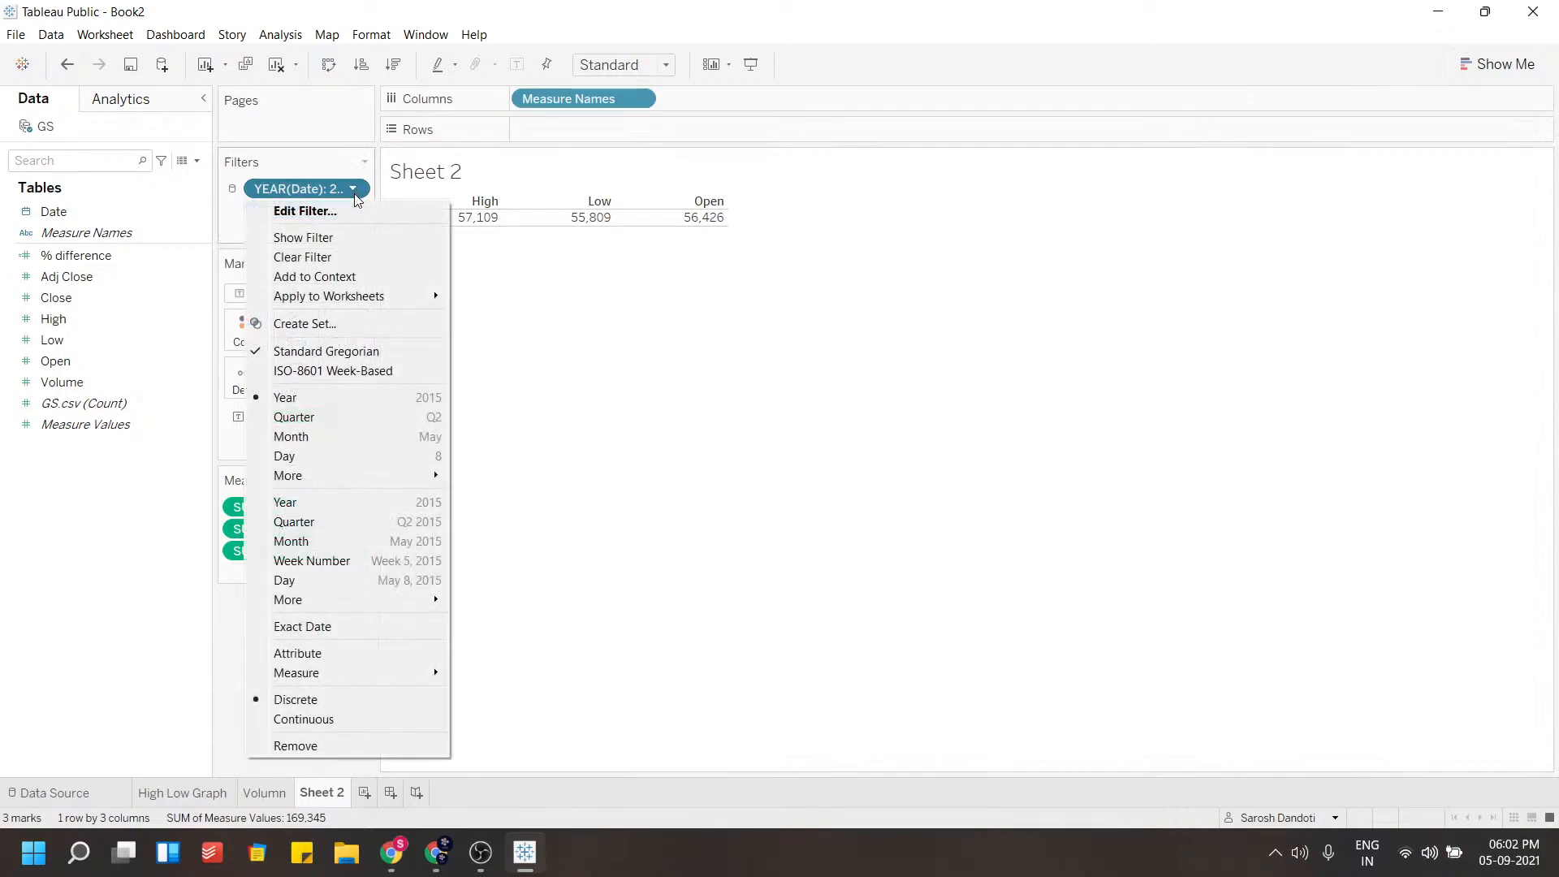
left_click(338, 210)
left_click(353, 211)
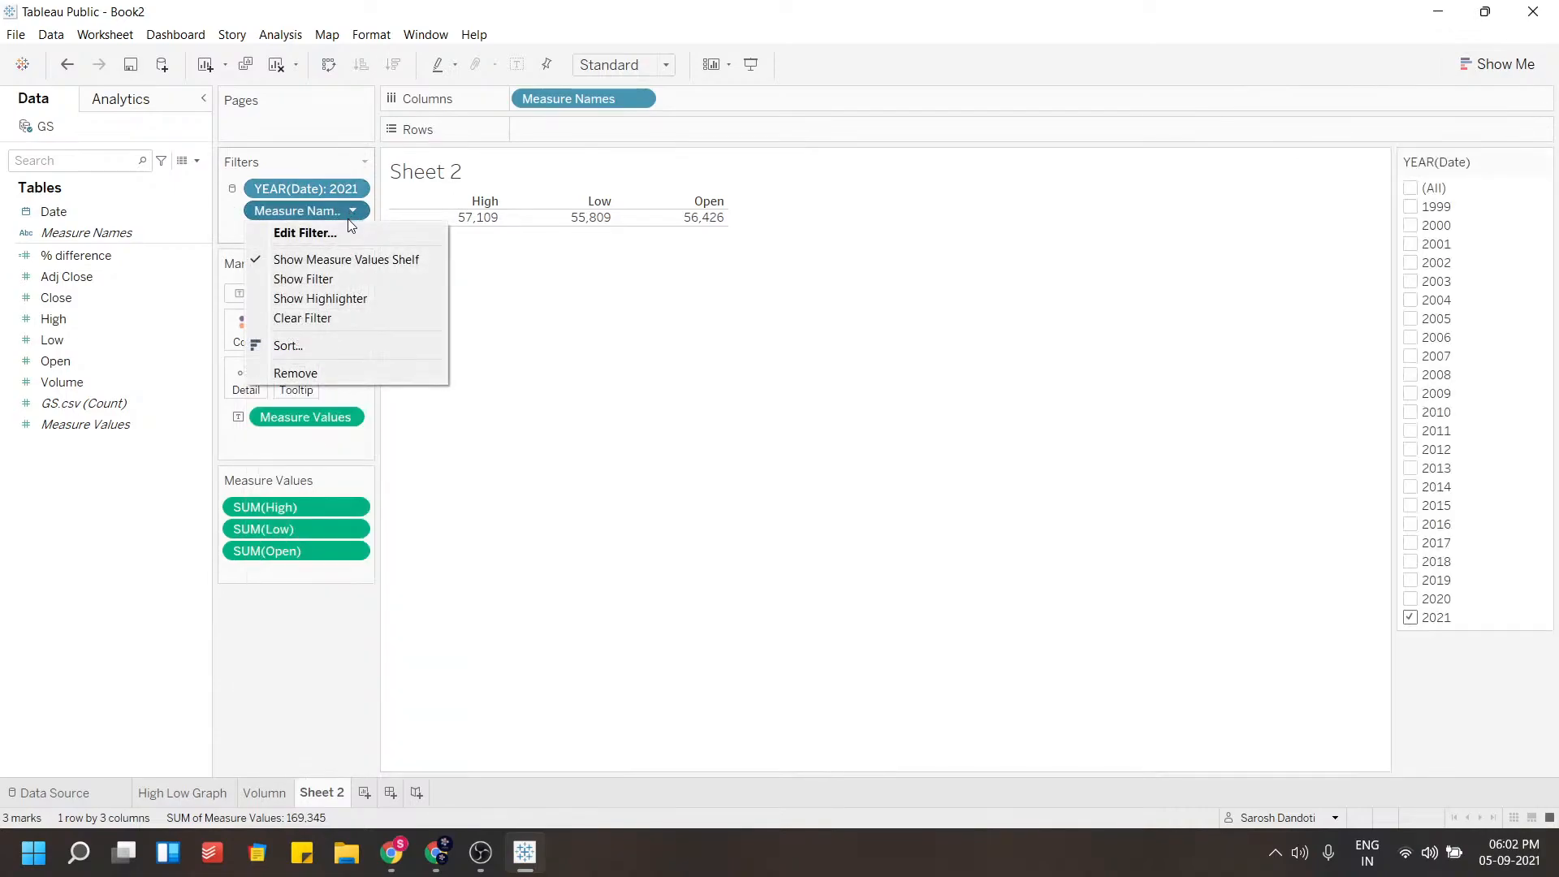
left_click(331, 279)
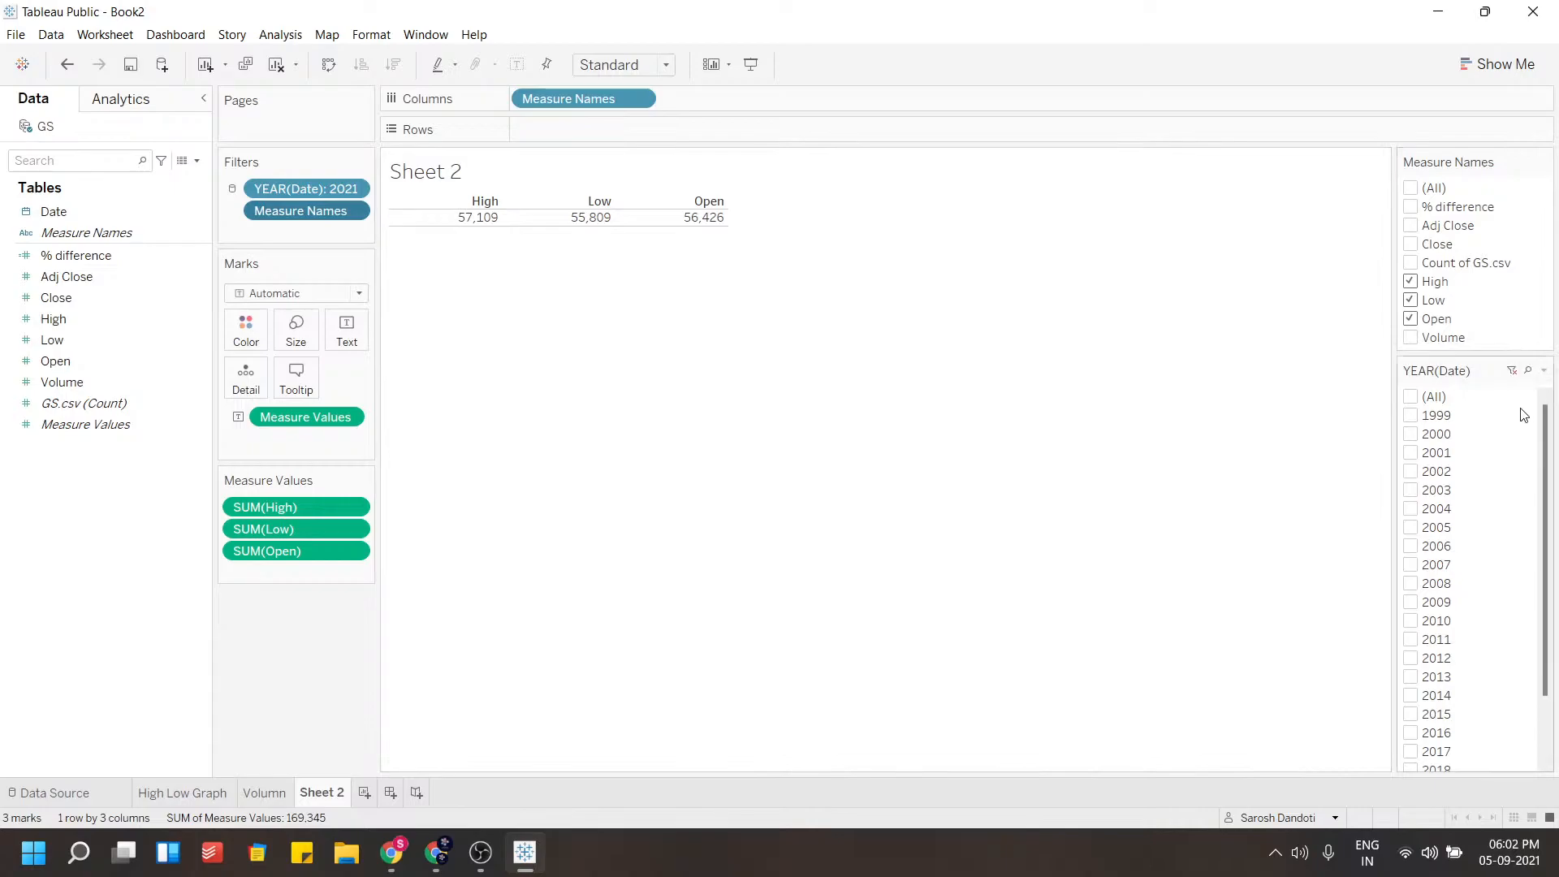
left_click(1543, 370)
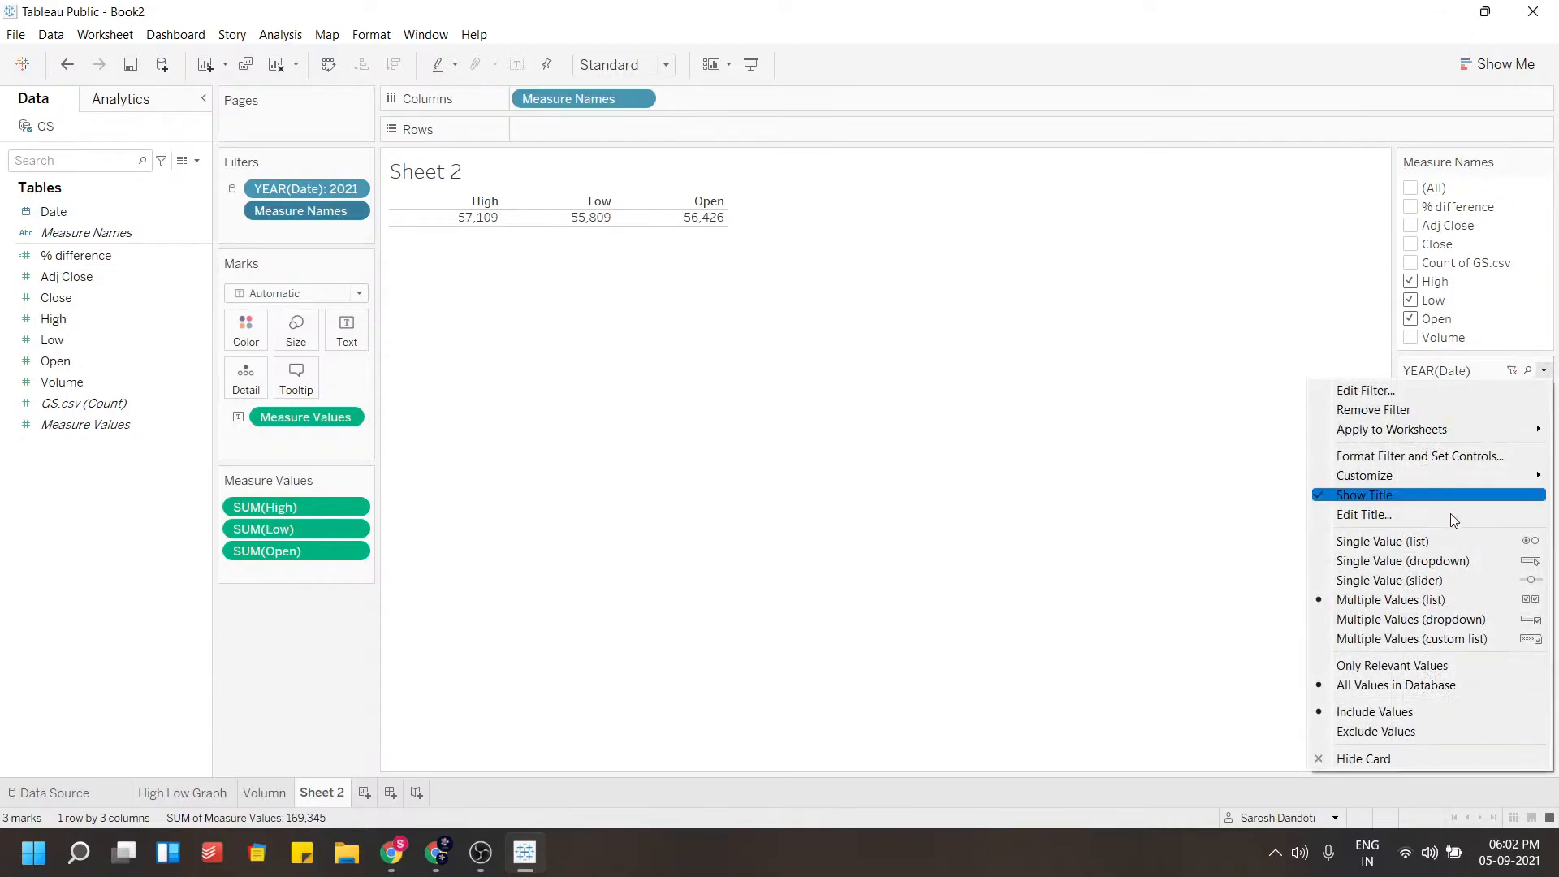
left_click(1456, 580)
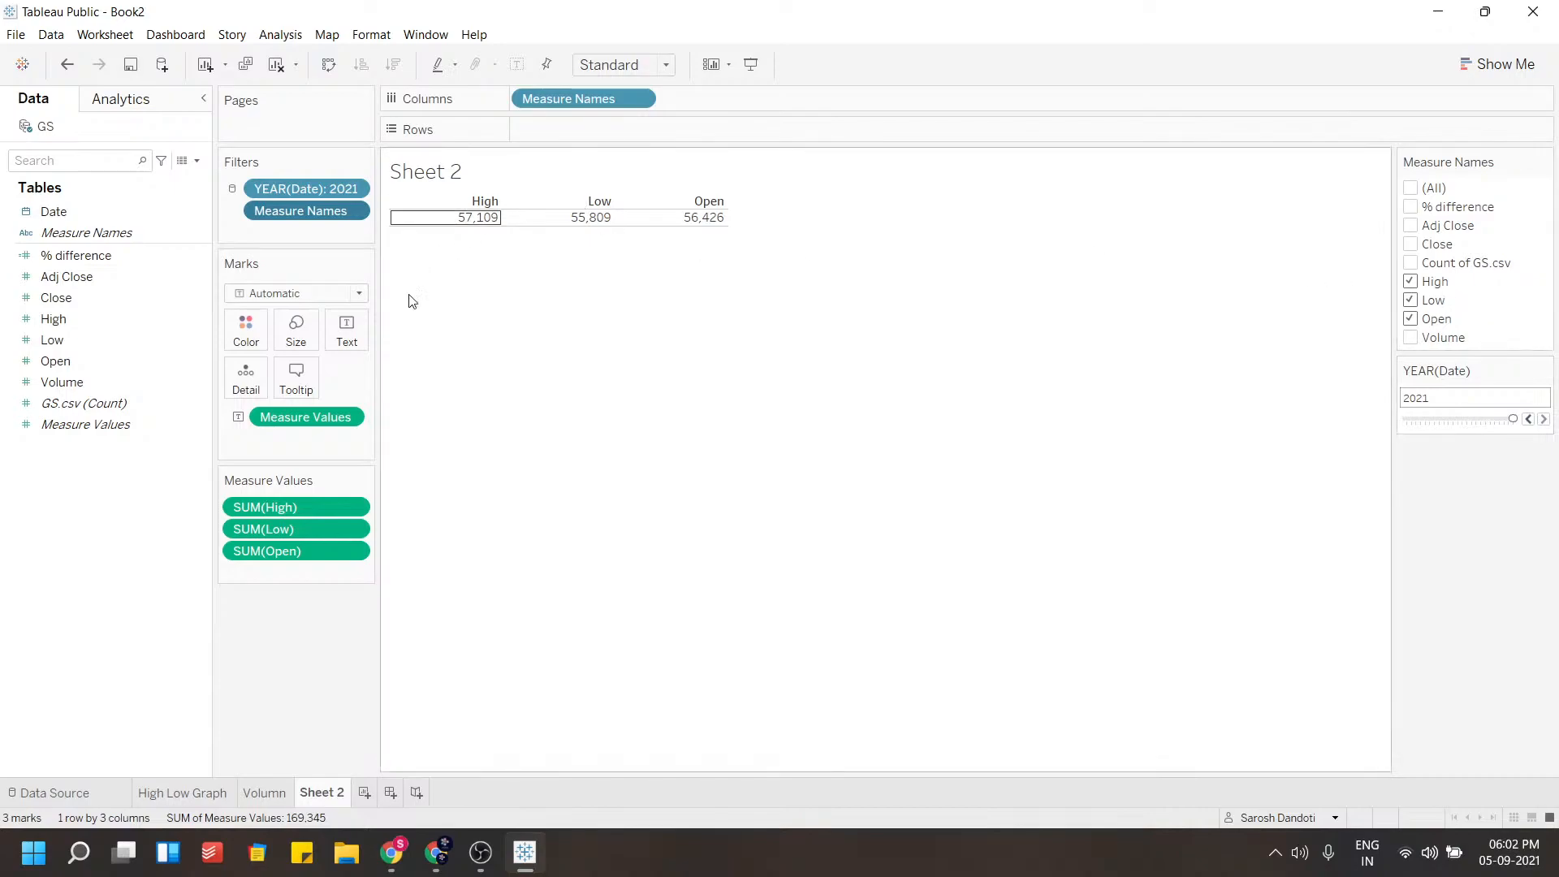
Aggregate High, Low and Open as averages and add Volume to the measure values table
left_click(348, 509)
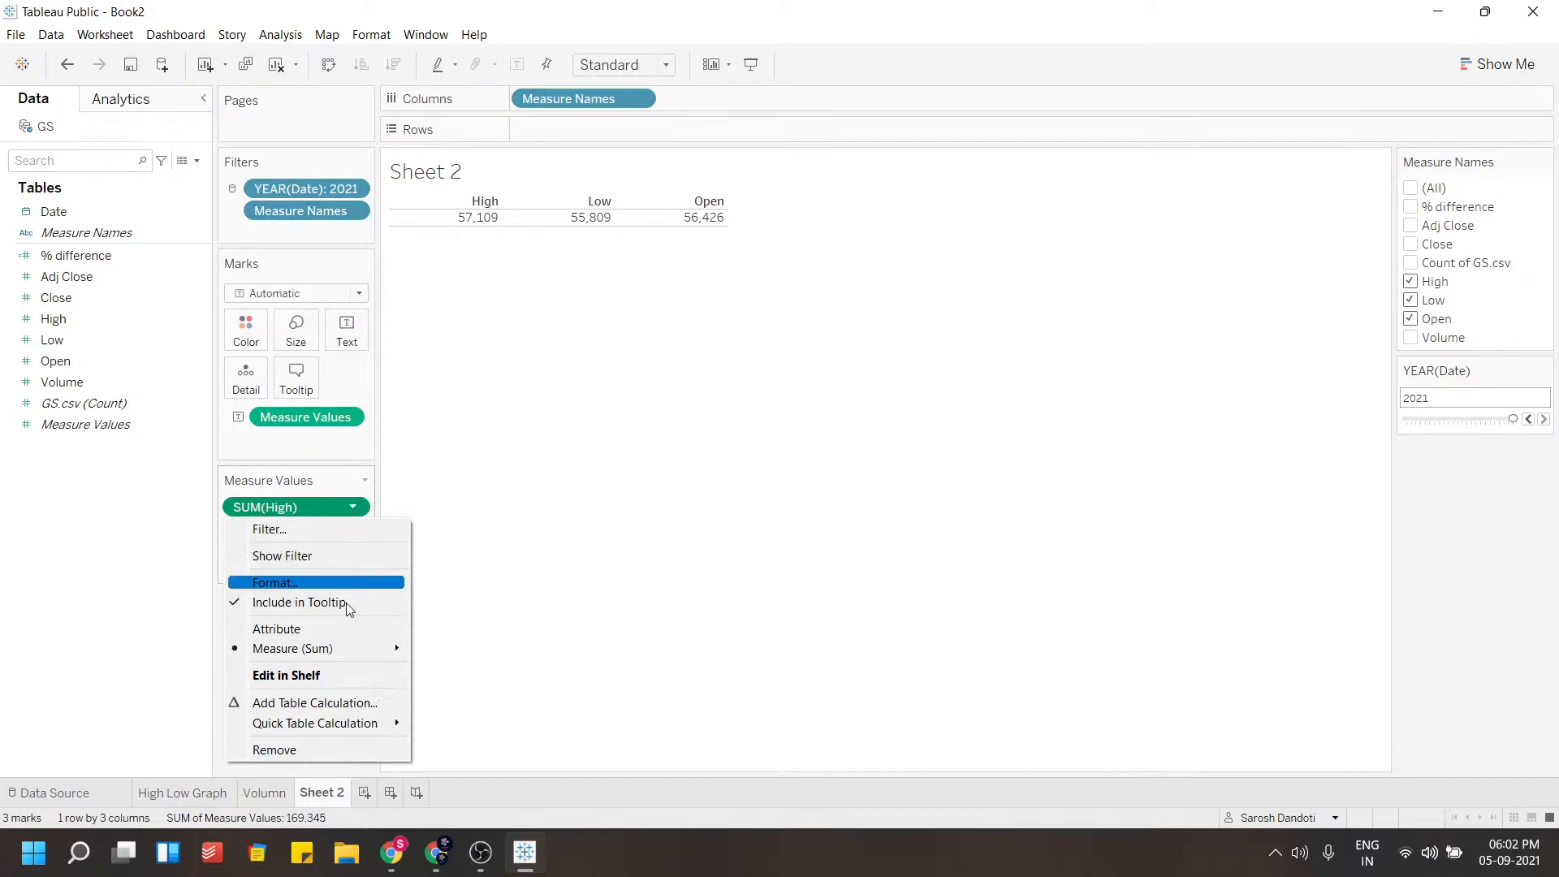
mouse_move(347, 648)
left_click(459, 664)
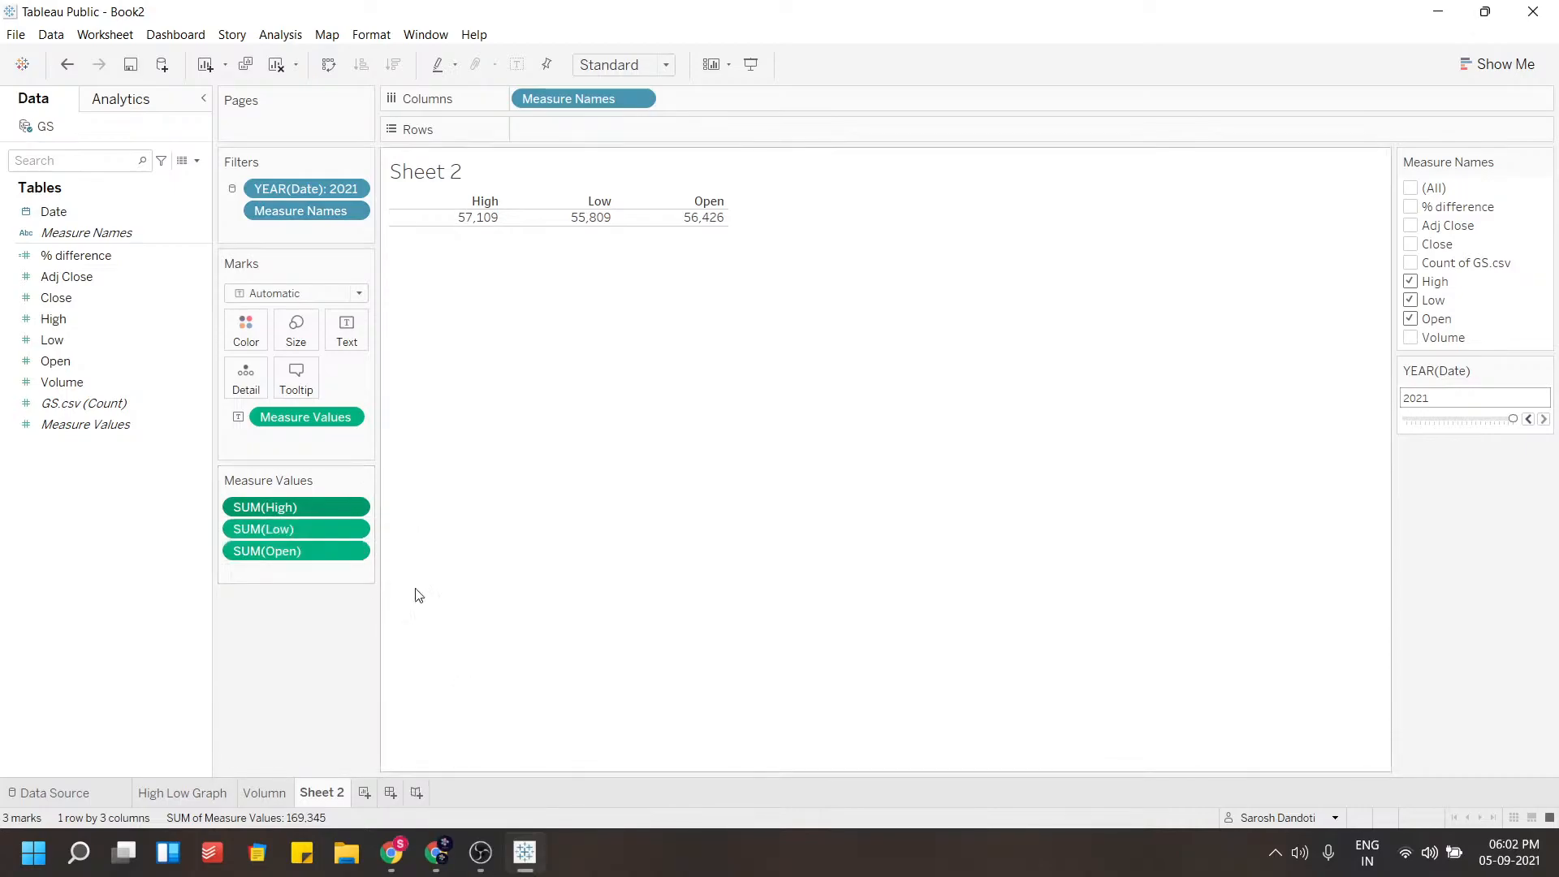
left_click(361, 535)
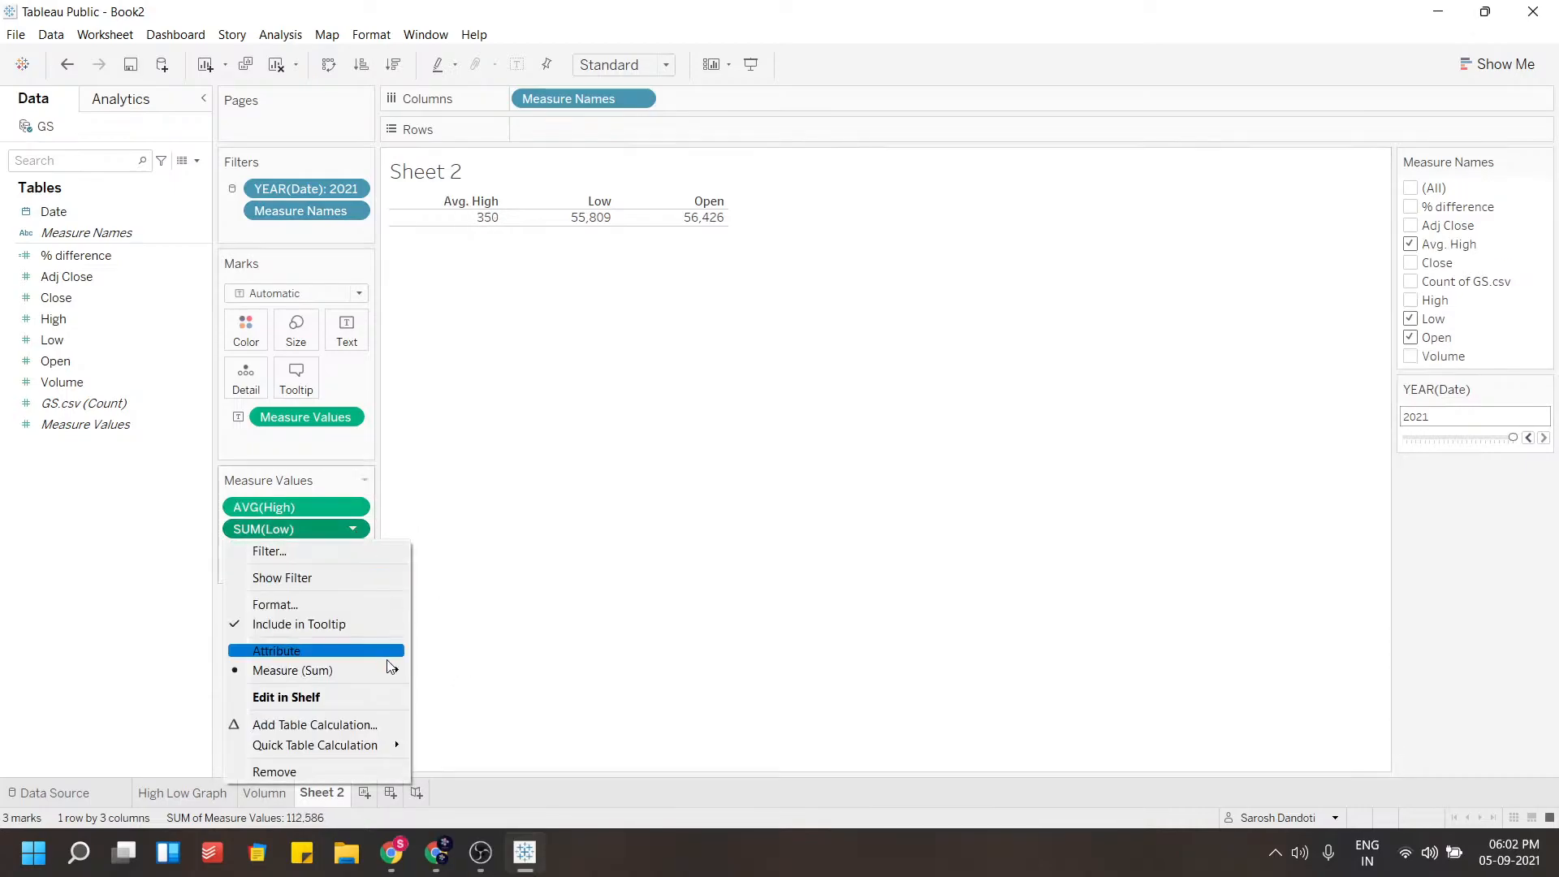
mouse_move(386, 665)
left_click(443, 664)
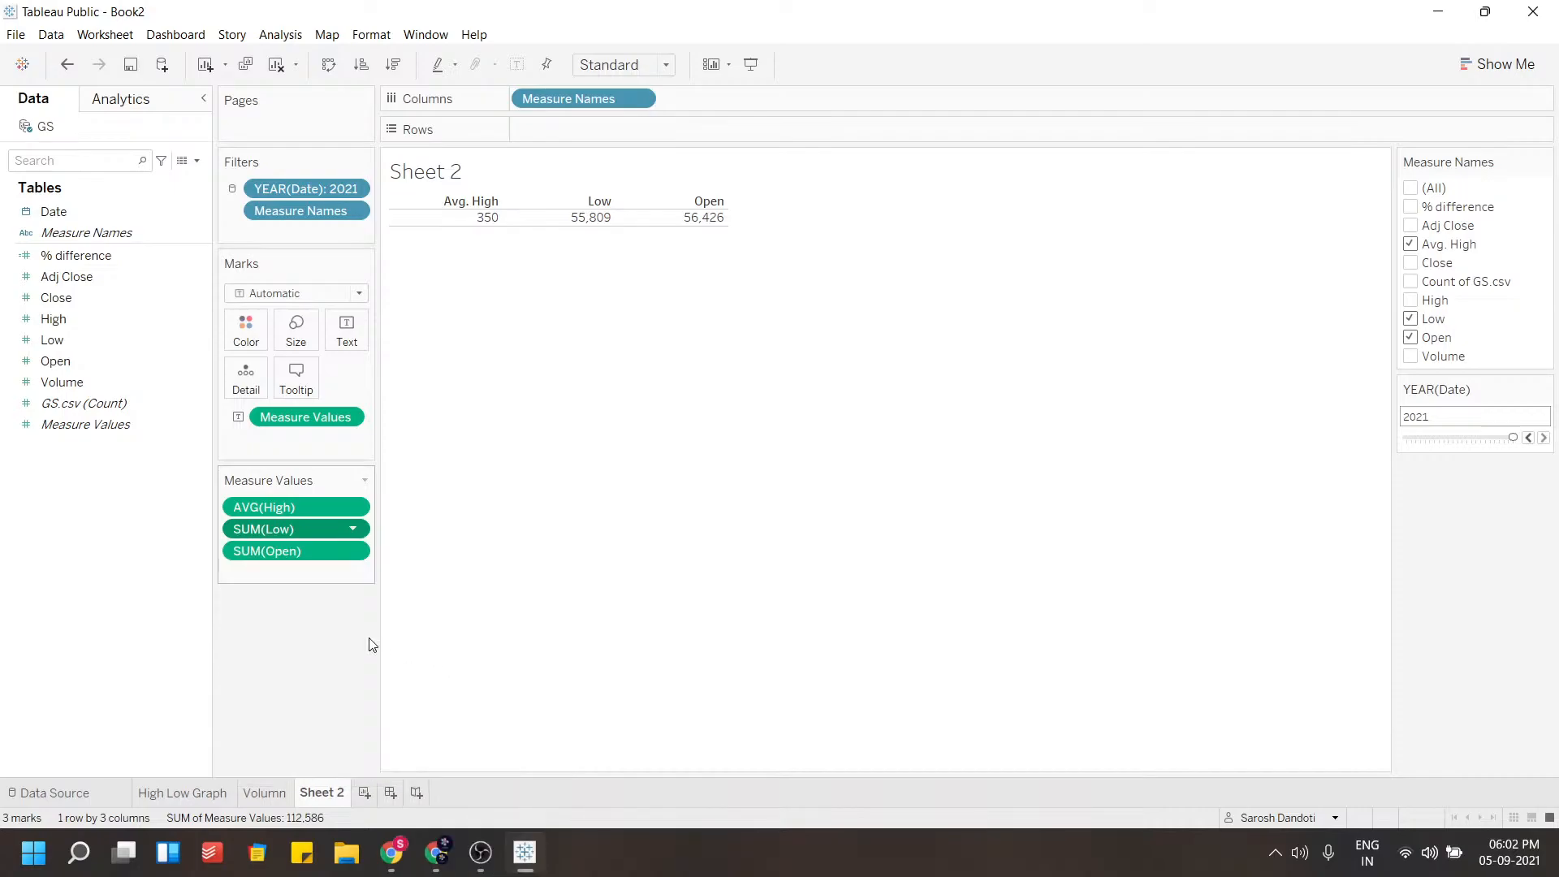
left_click(351, 549)
mouse_move(378, 687)
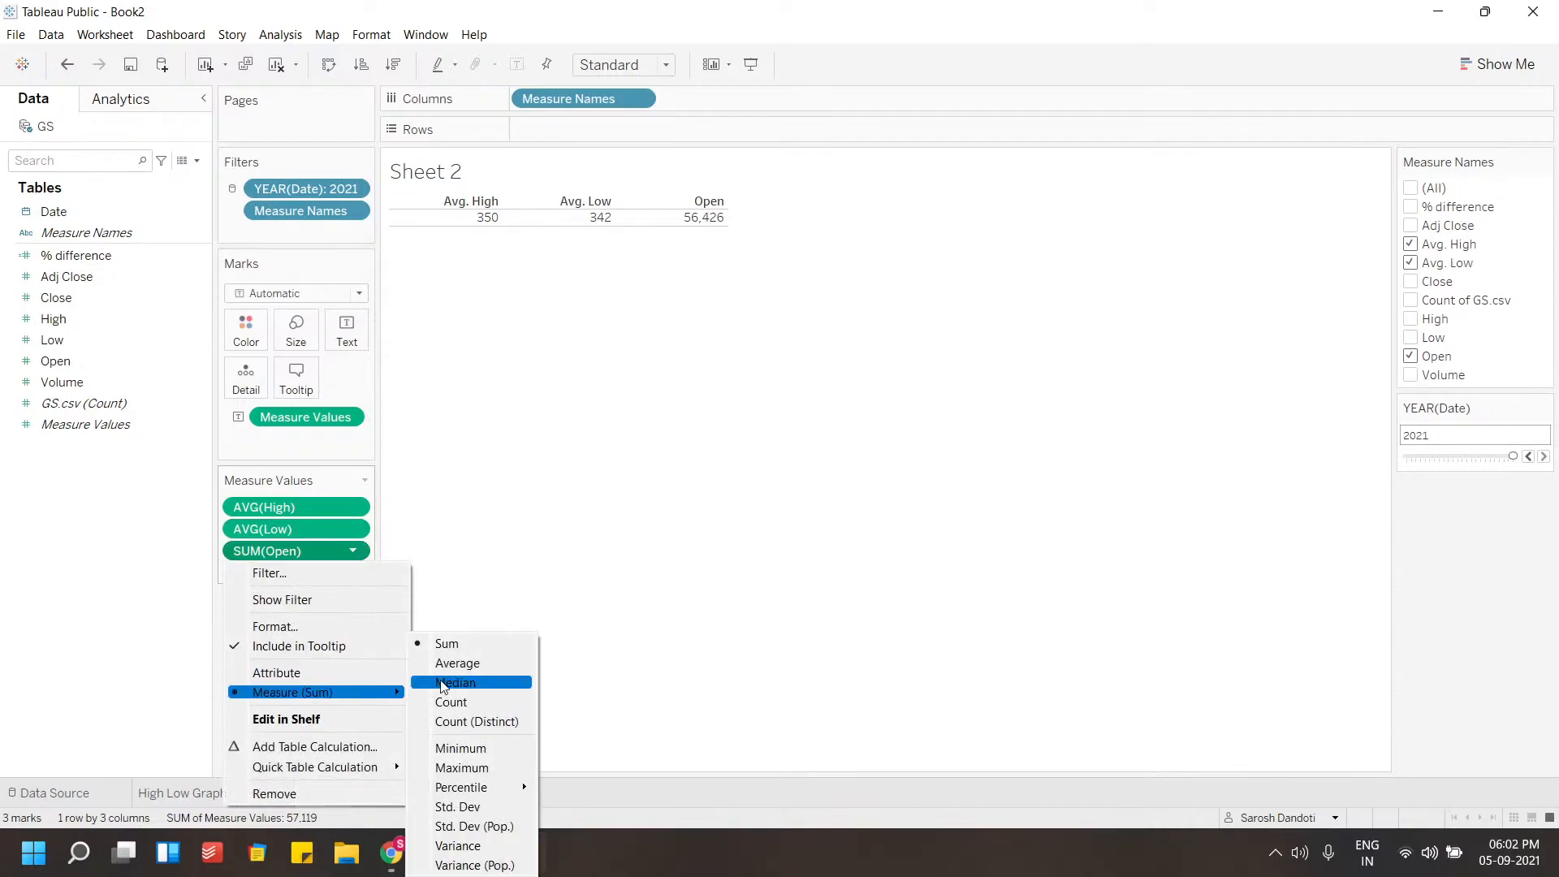
left_click(449, 665)
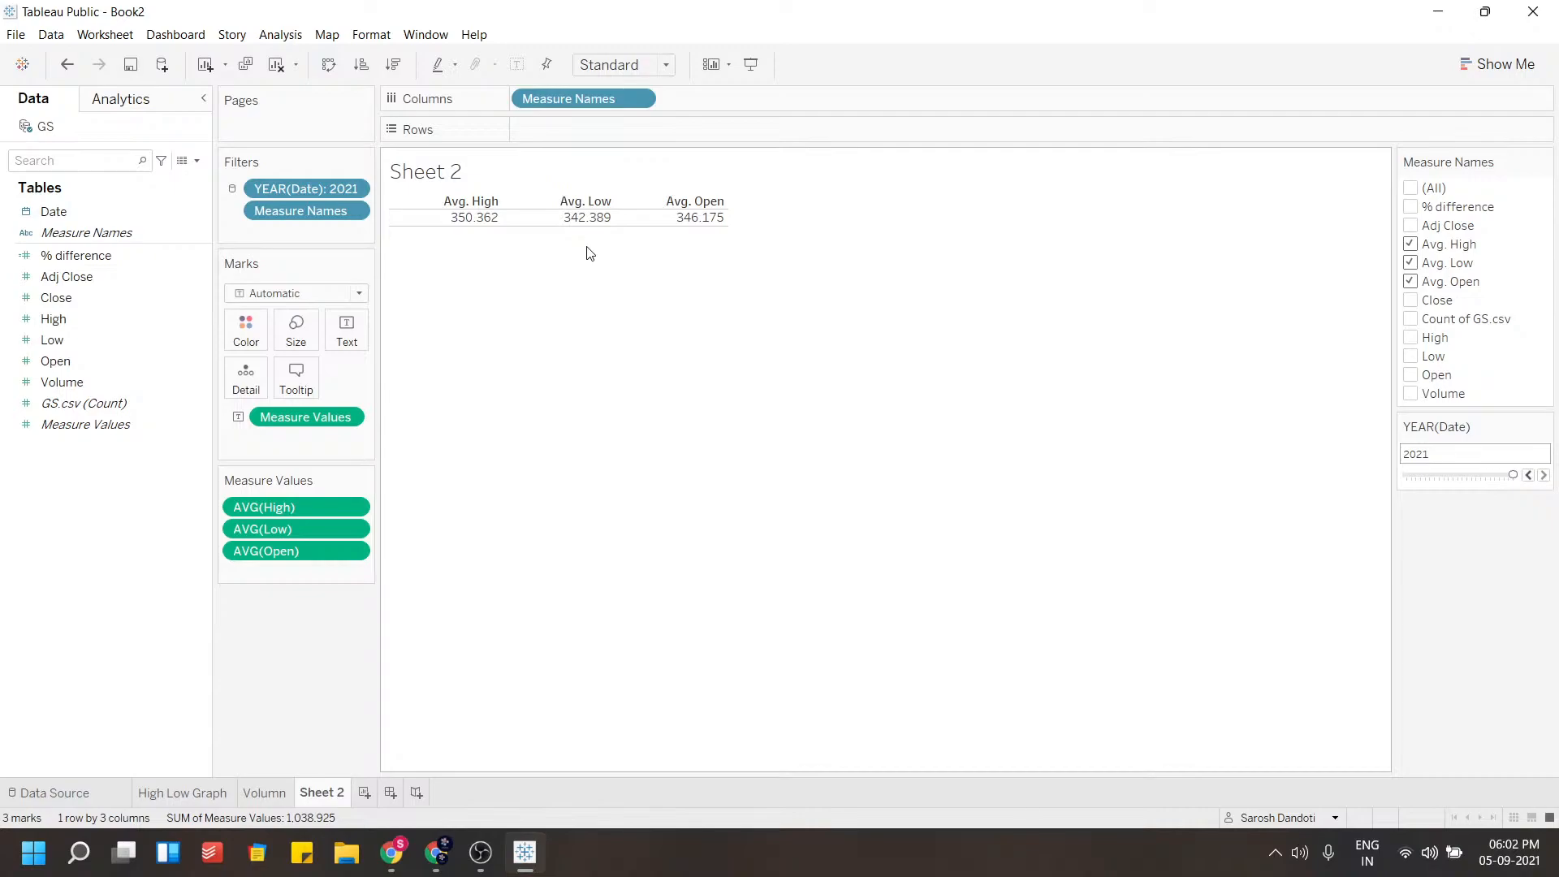
left_click_drag(50, 383, 258, 567)
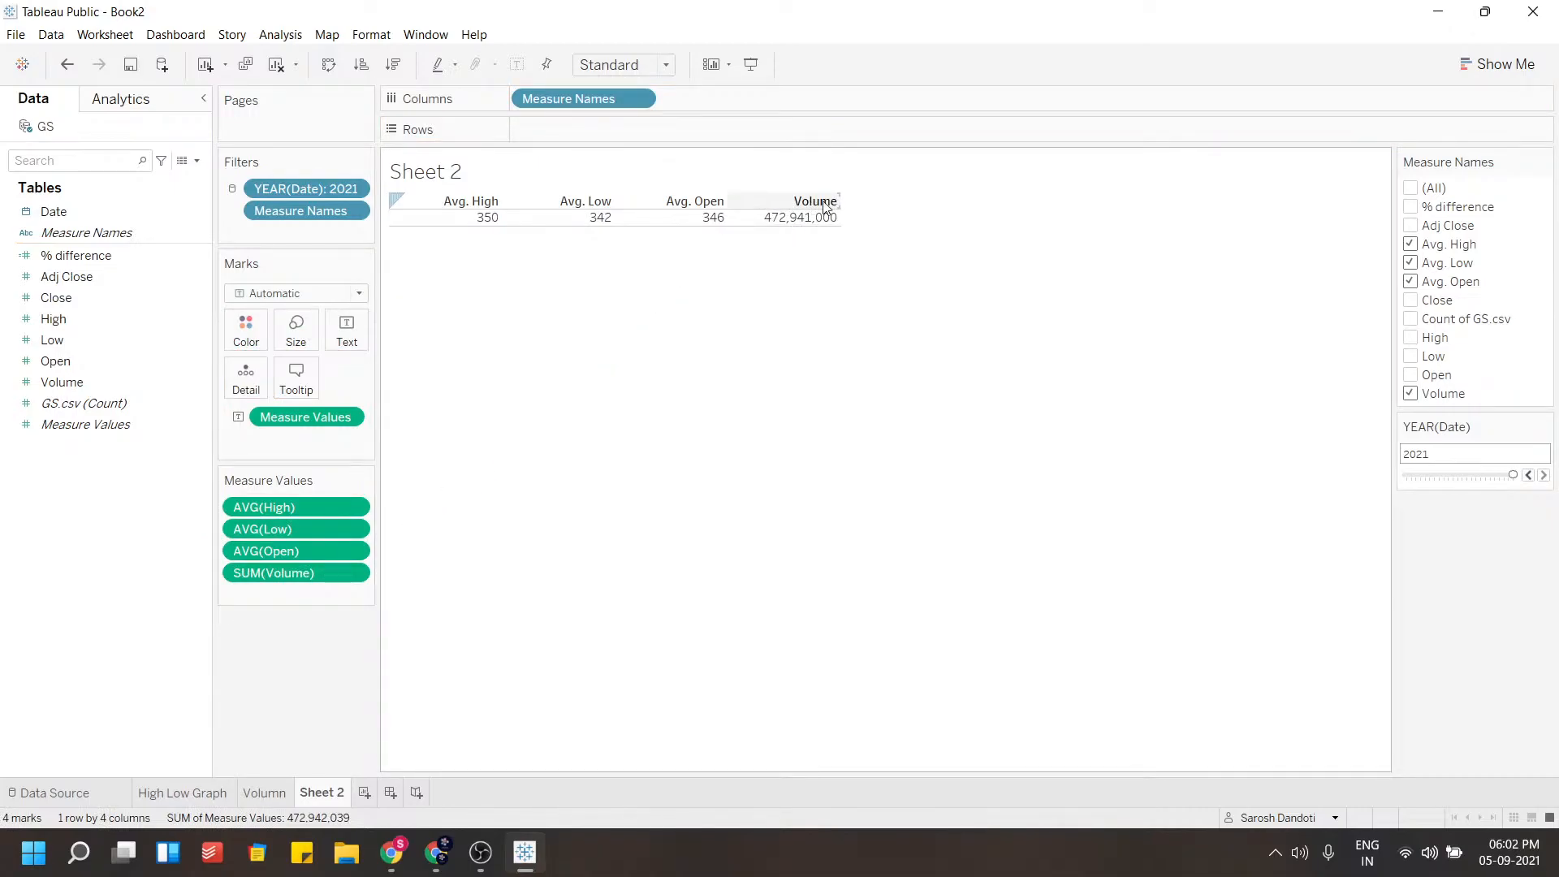
Add a Month filter on Date to the summary table, keeping all months selected
mouse_move(791, 220)
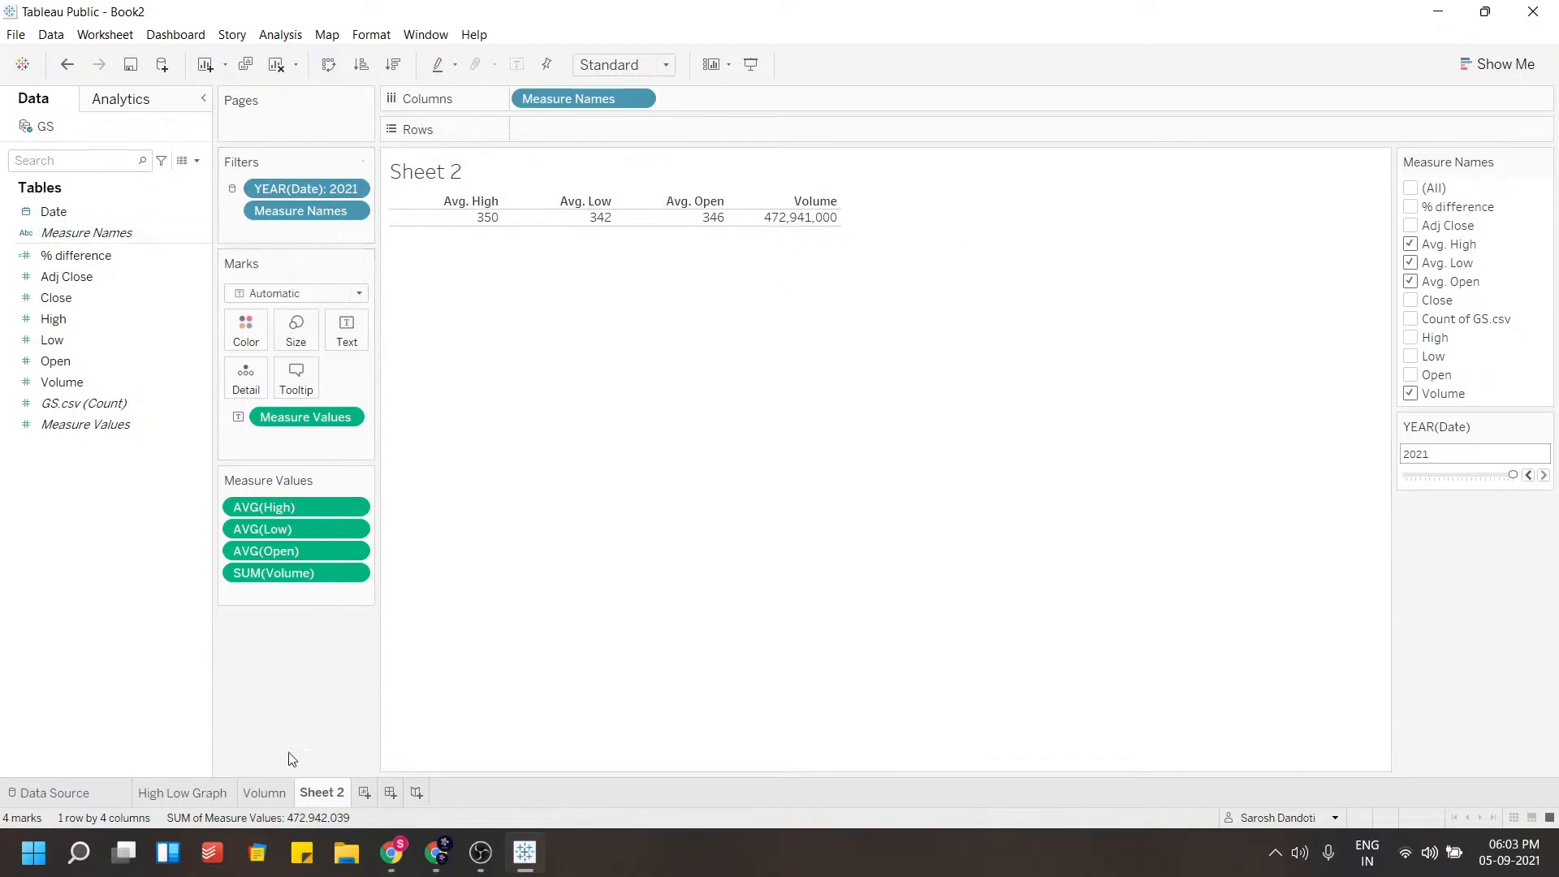
left_click_drag(53, 211, 309, 230)
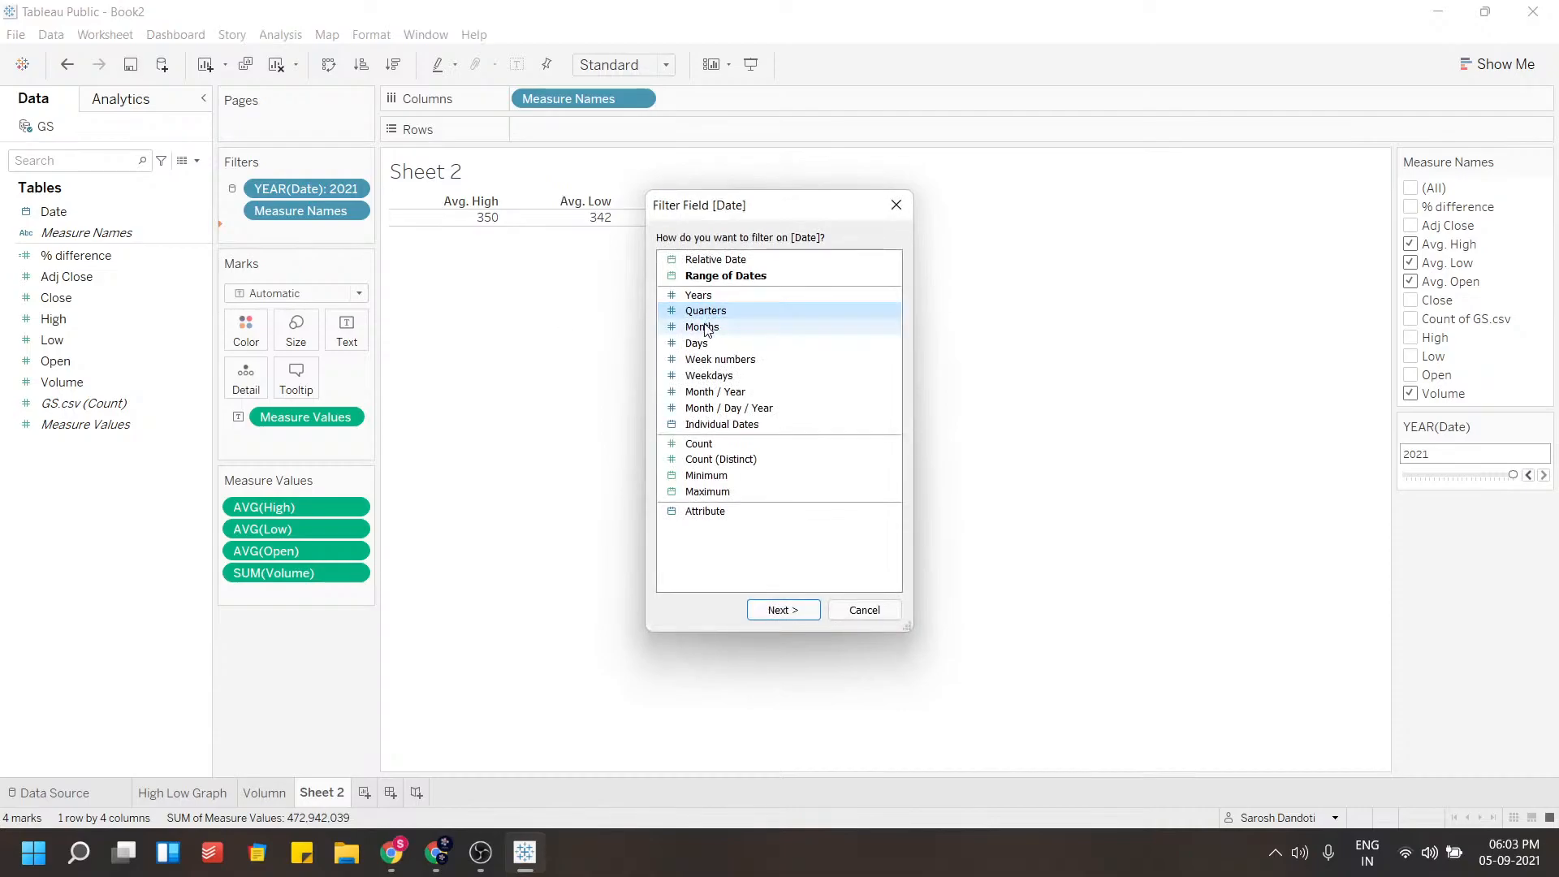
left_click(795, 610)
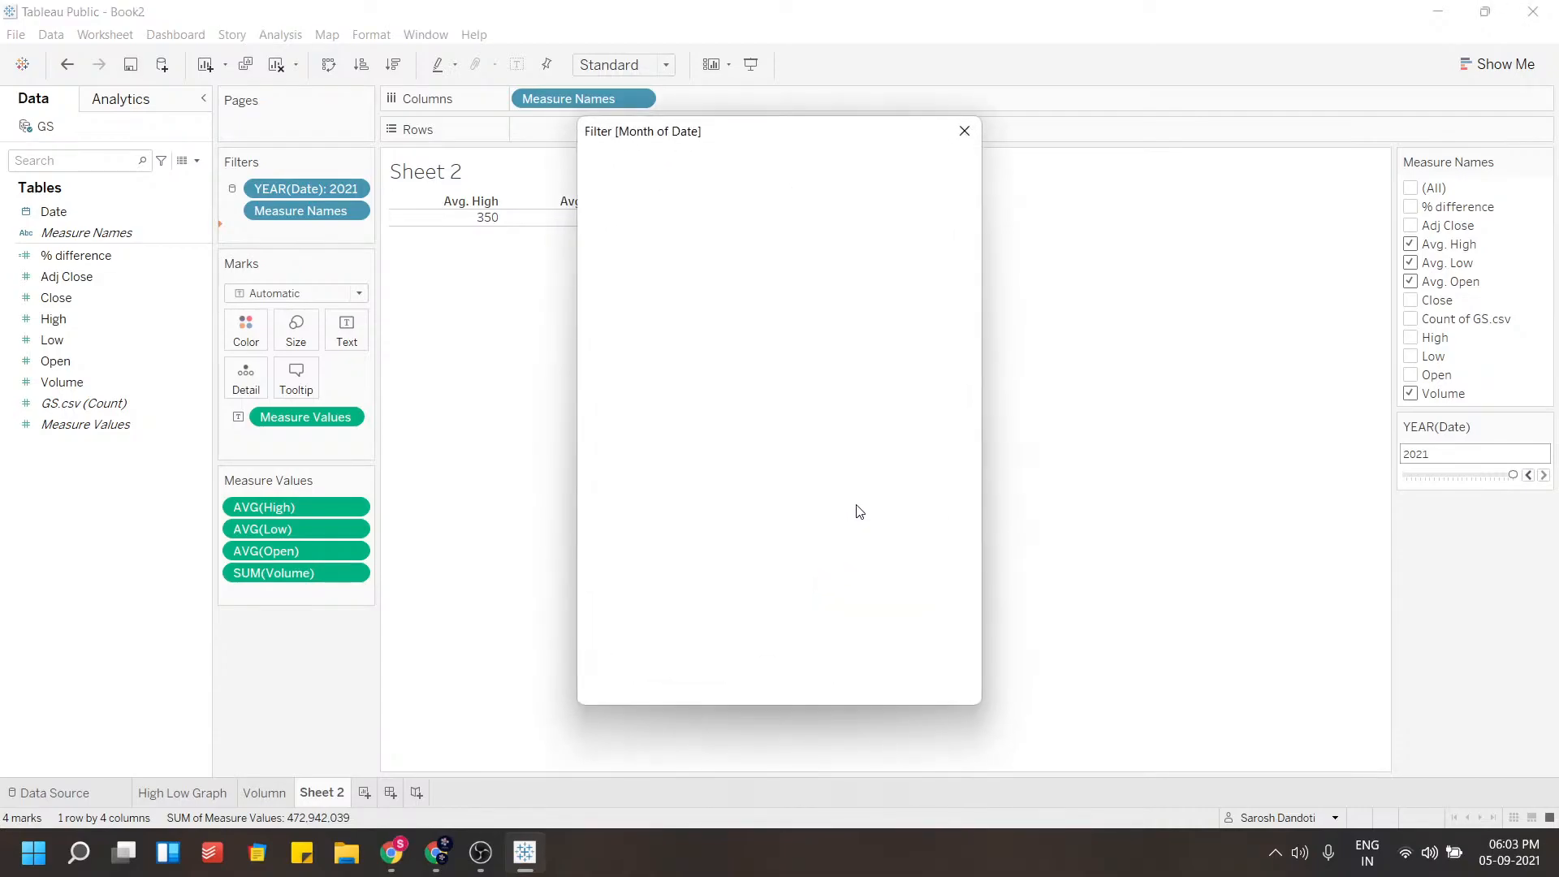
left_click(633, 481)
left_click(919, 686)
left_click(770, 683)
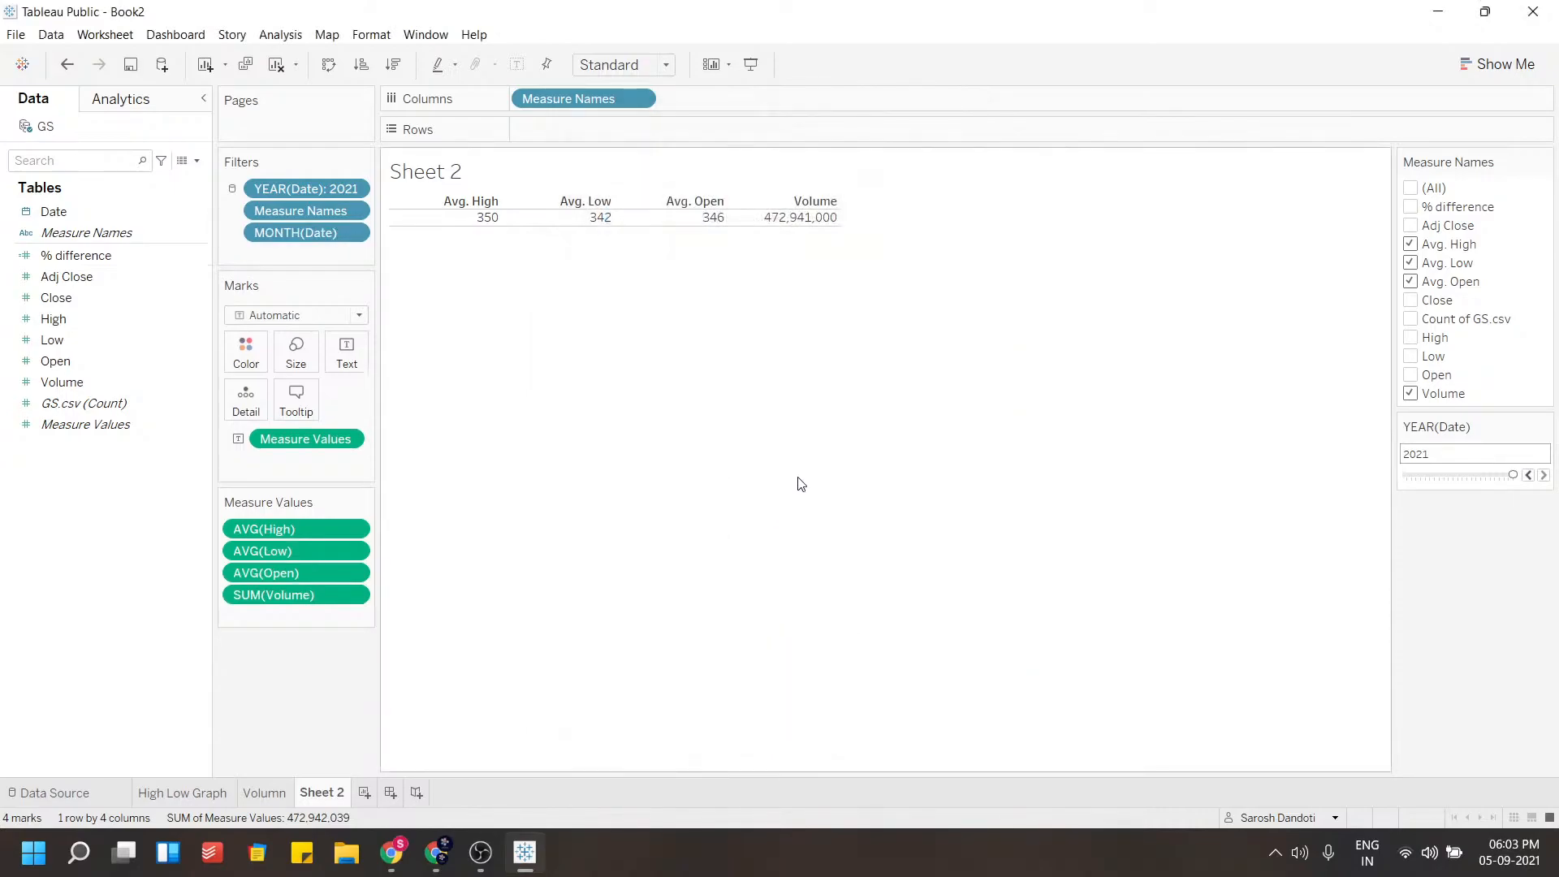
Show the month filter and display it as a single-value slider
left_click(354, 232)
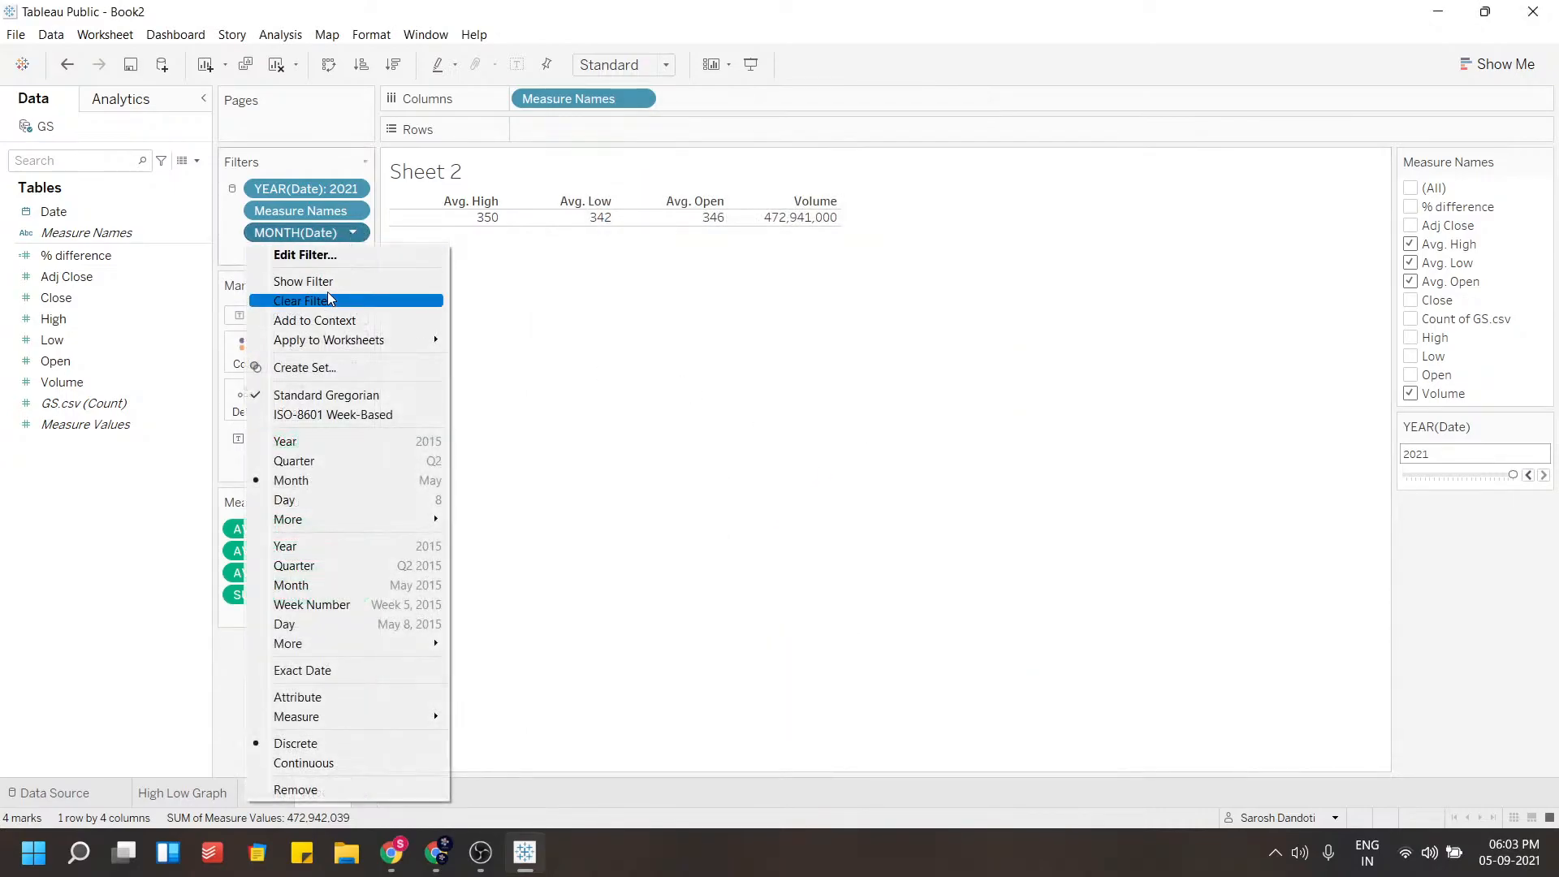
left_click(323, 282)
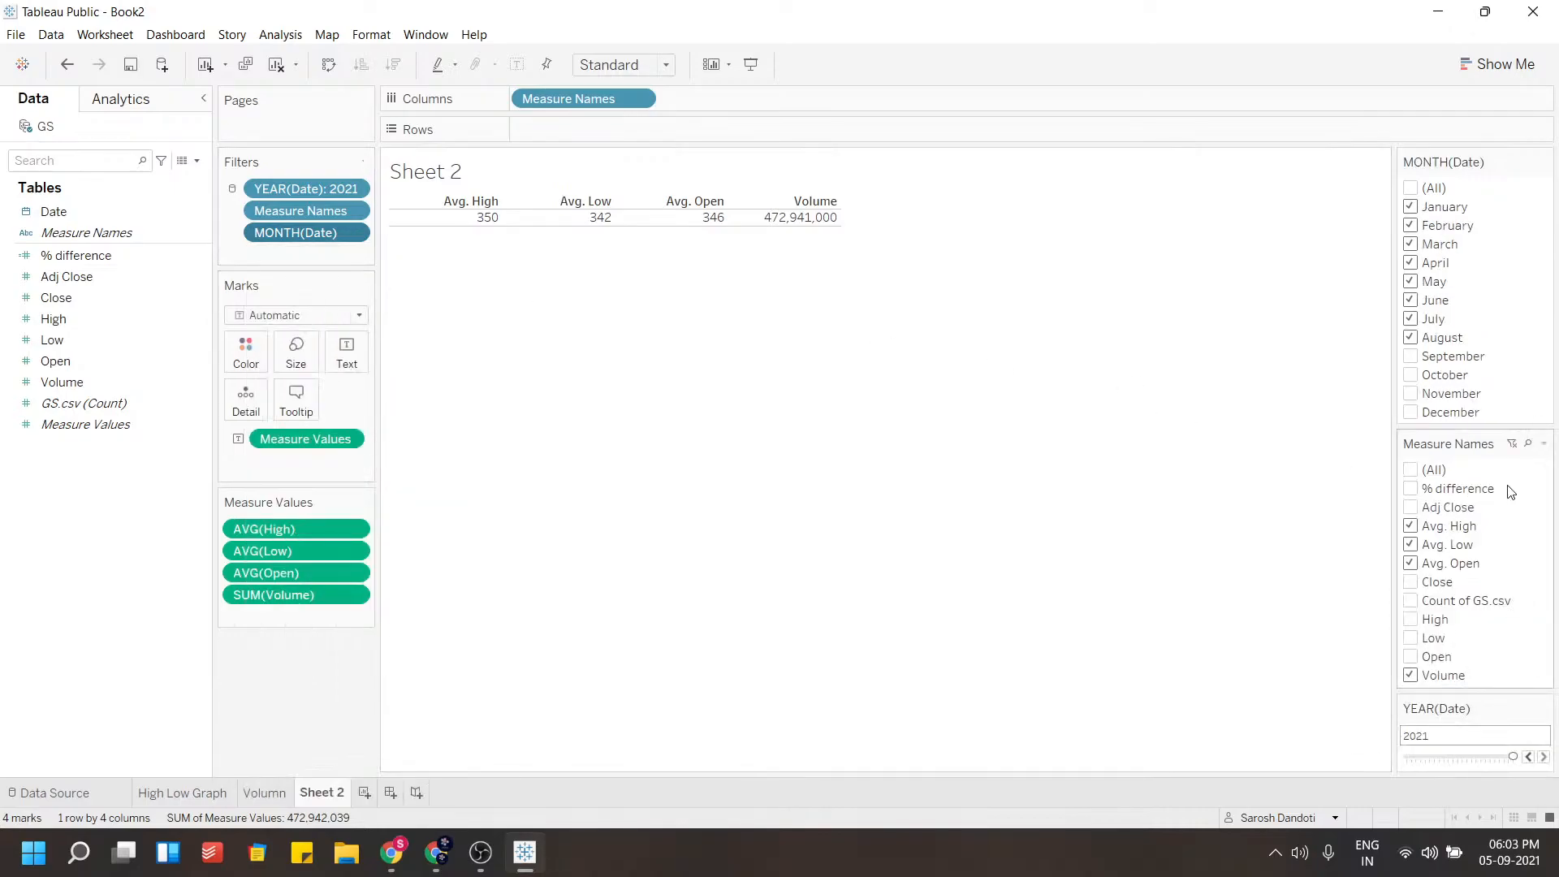
left_click(1544, 161)
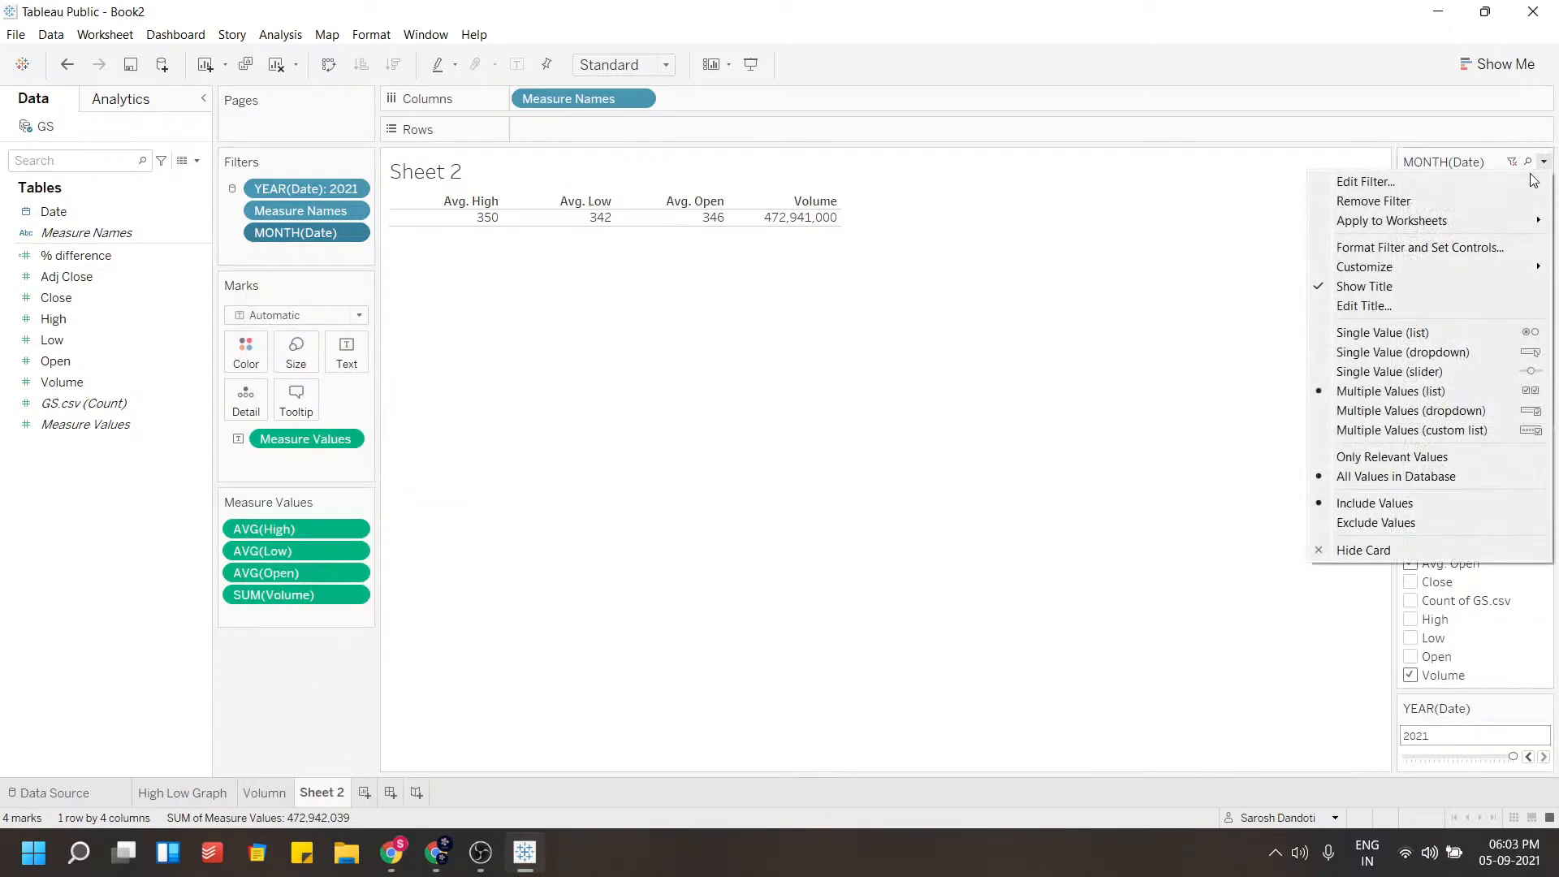
left_click(1500, 369)
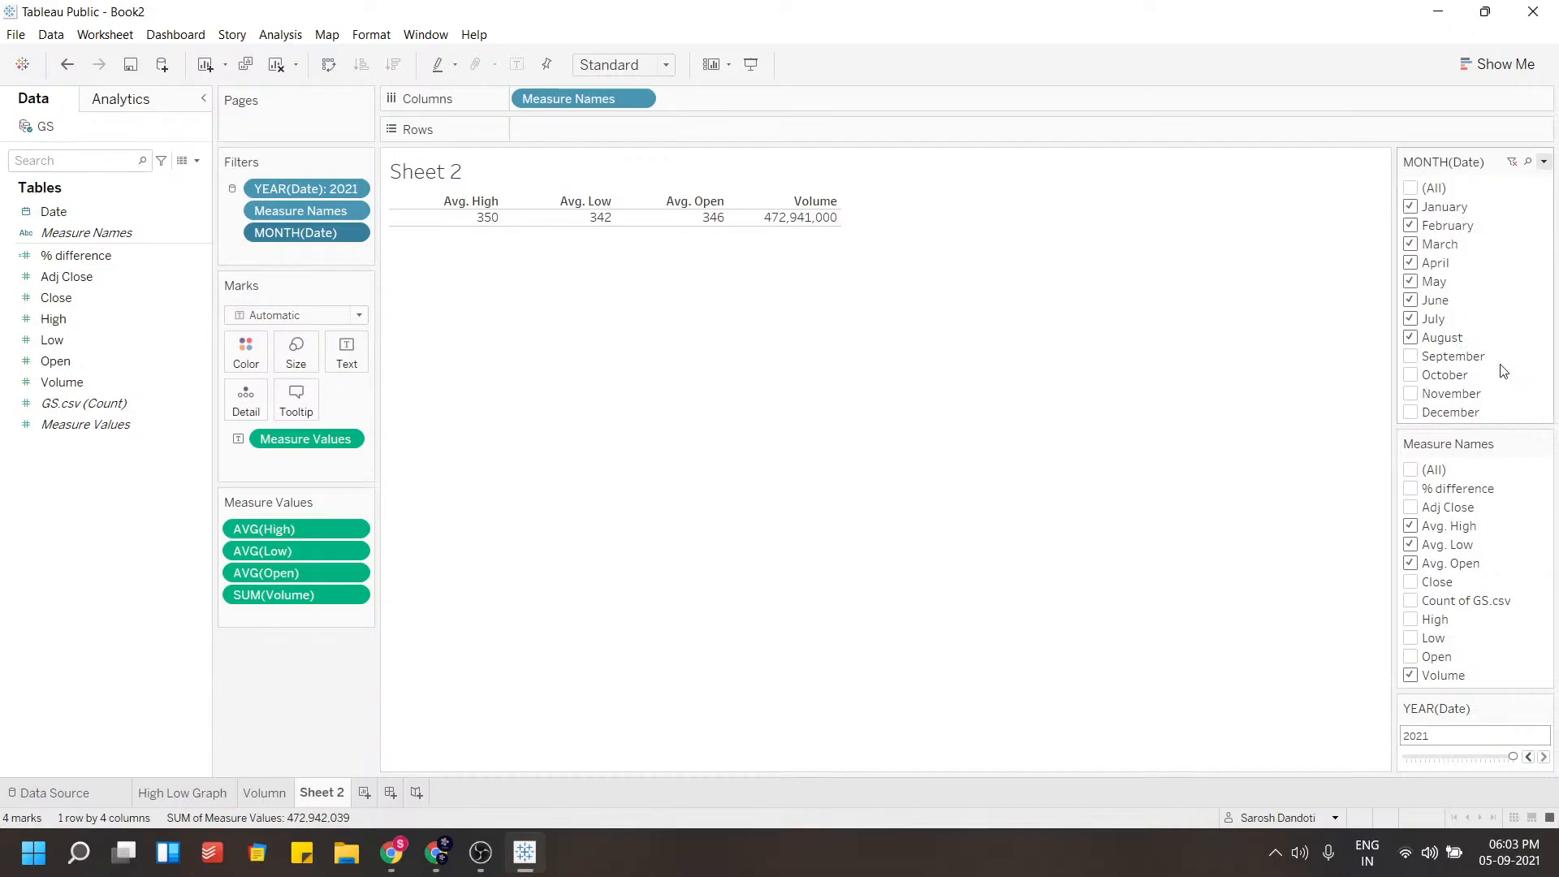
Move the month slider to June
left_click(1503, 212)
left_click_drag(1499, 213, 1474, 213)
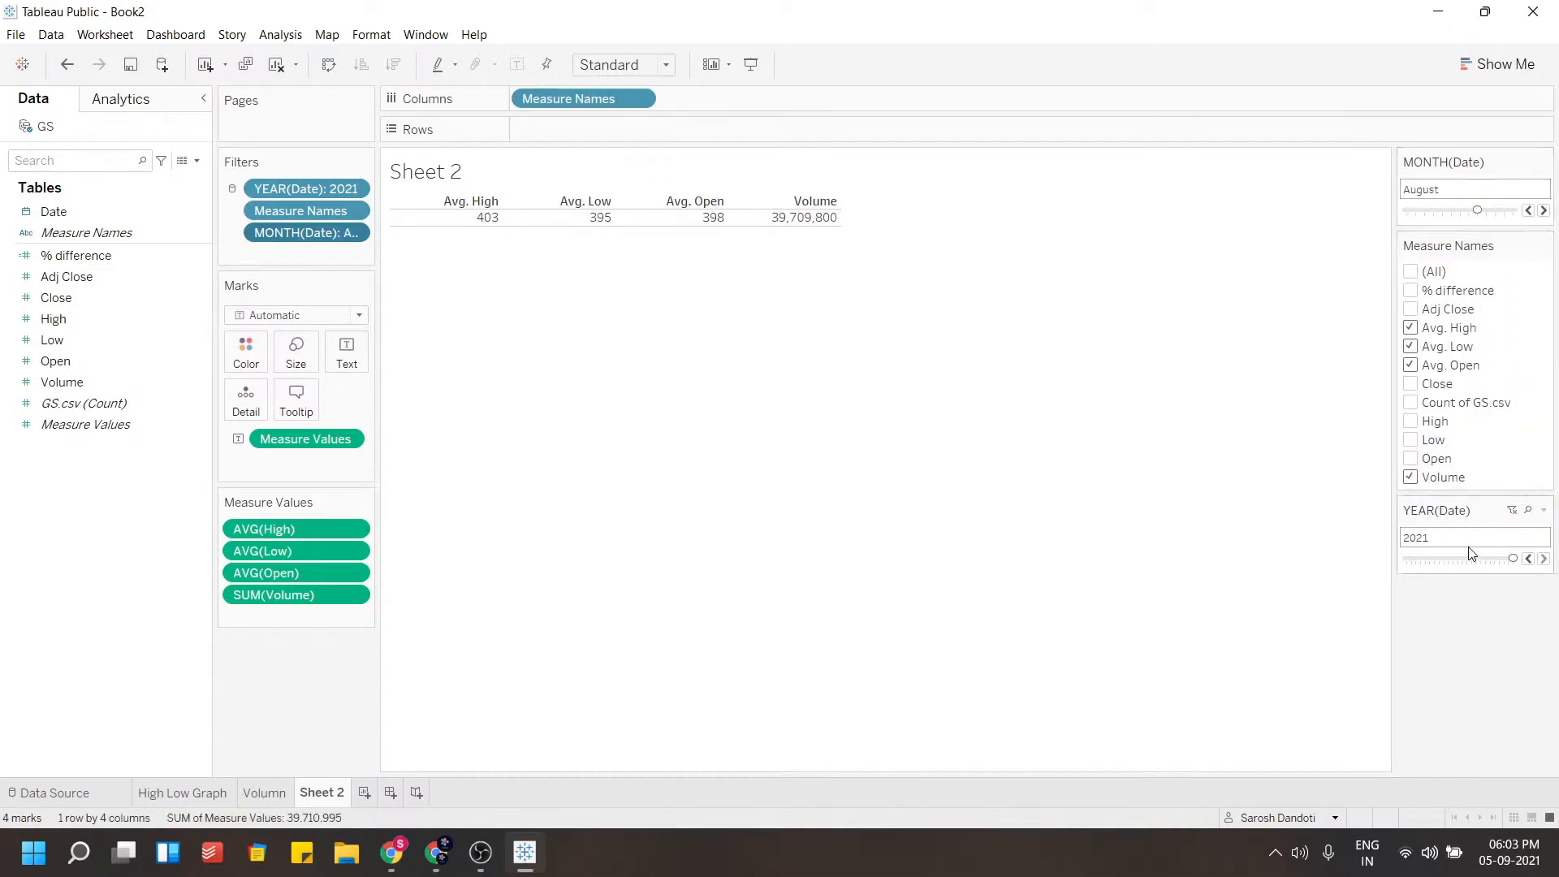
left_click(1497, 212)
left_click(1462, 211)
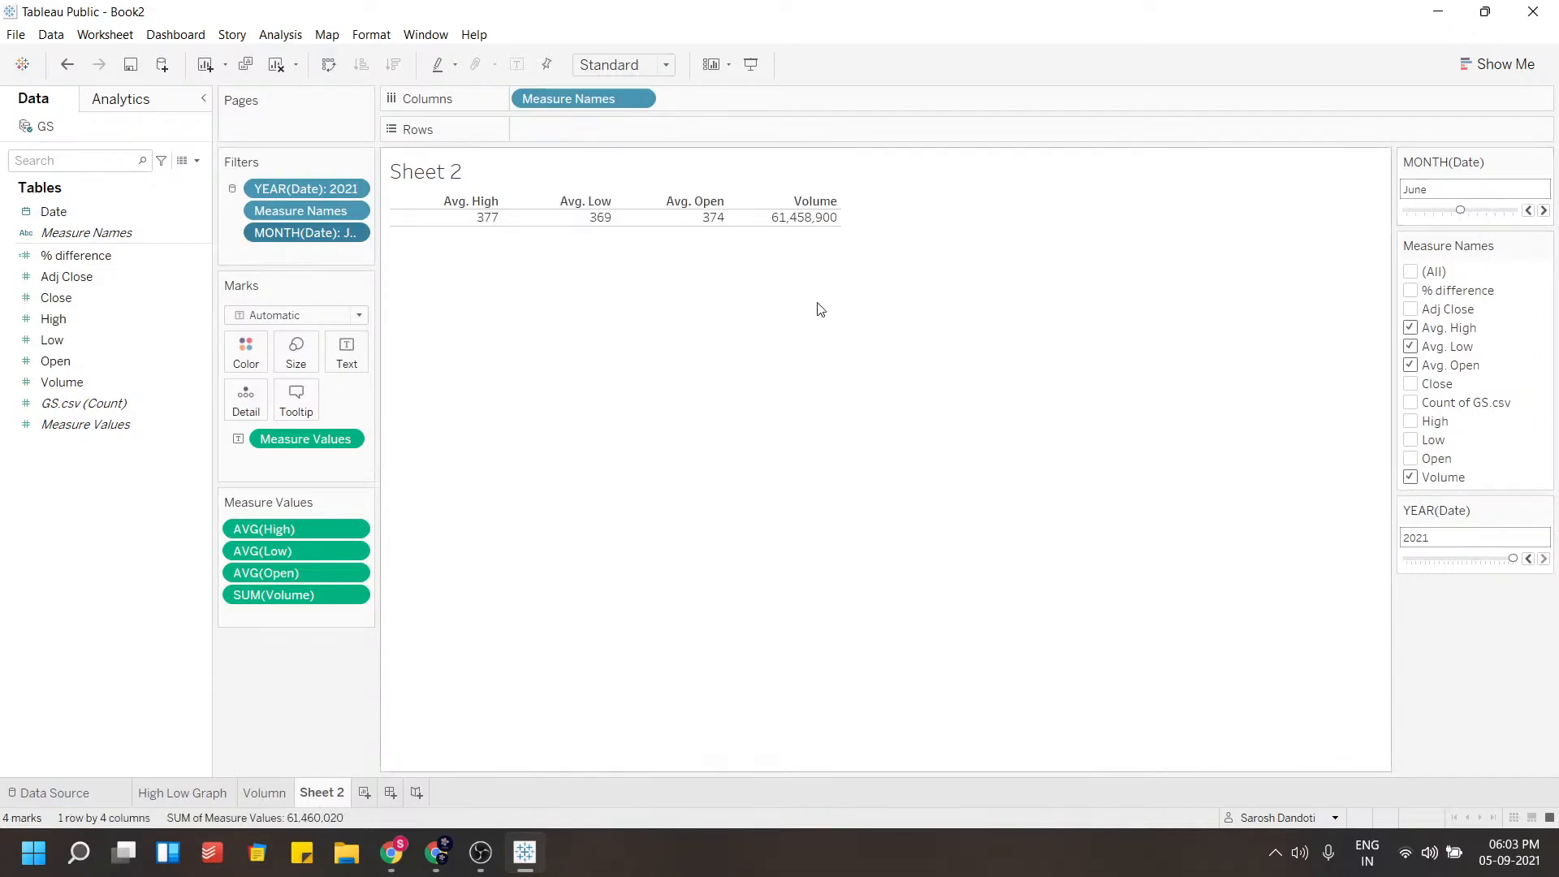
Format the measure name headers with a larger bold font
right_click(681, 202)
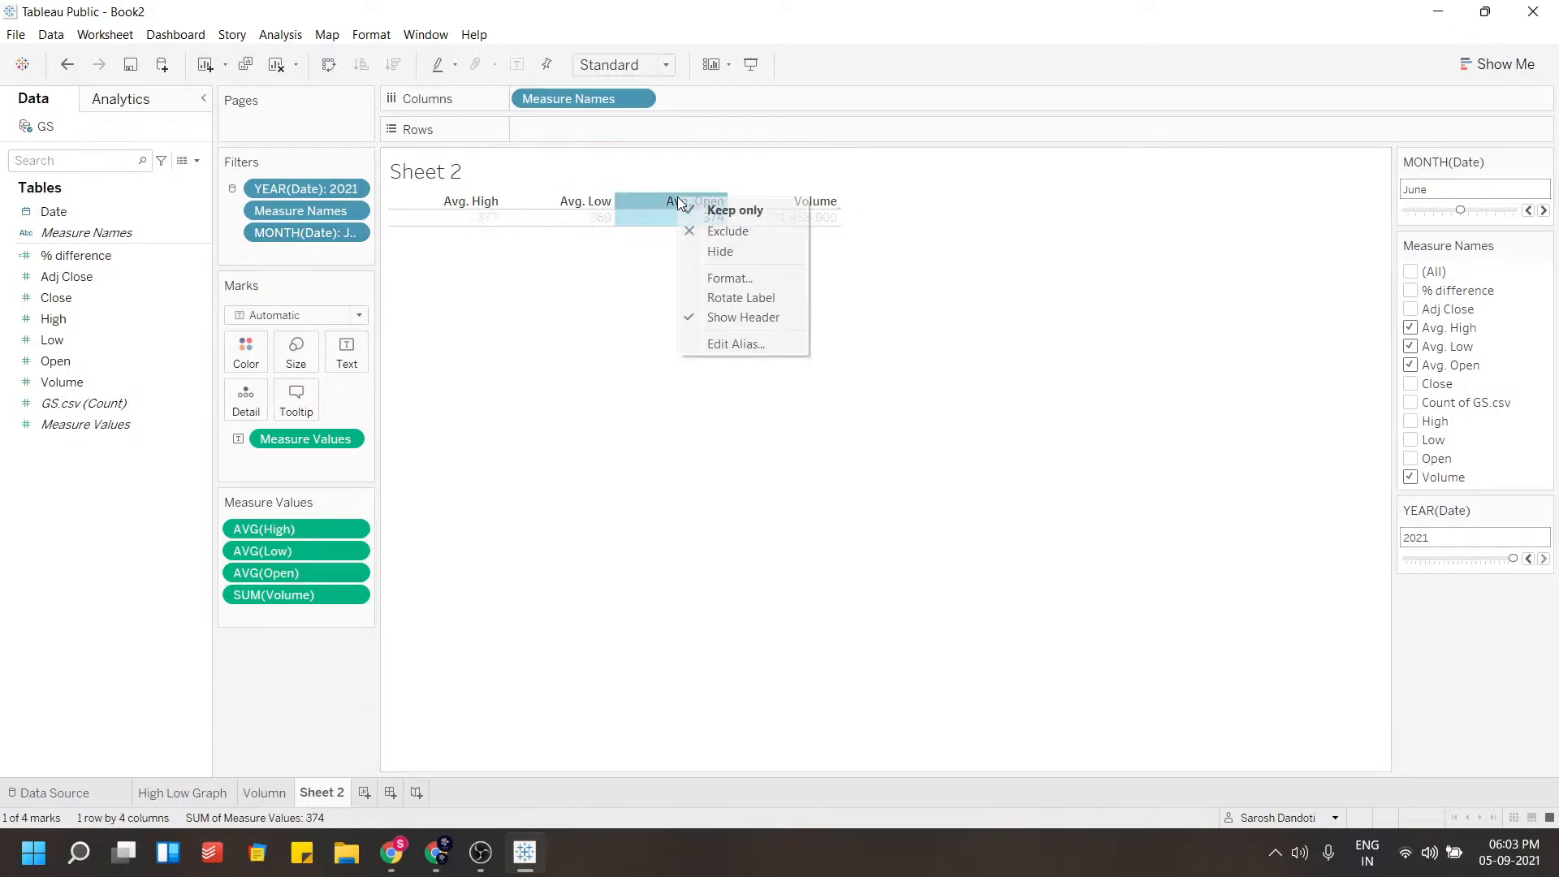
left_click(719, 280)
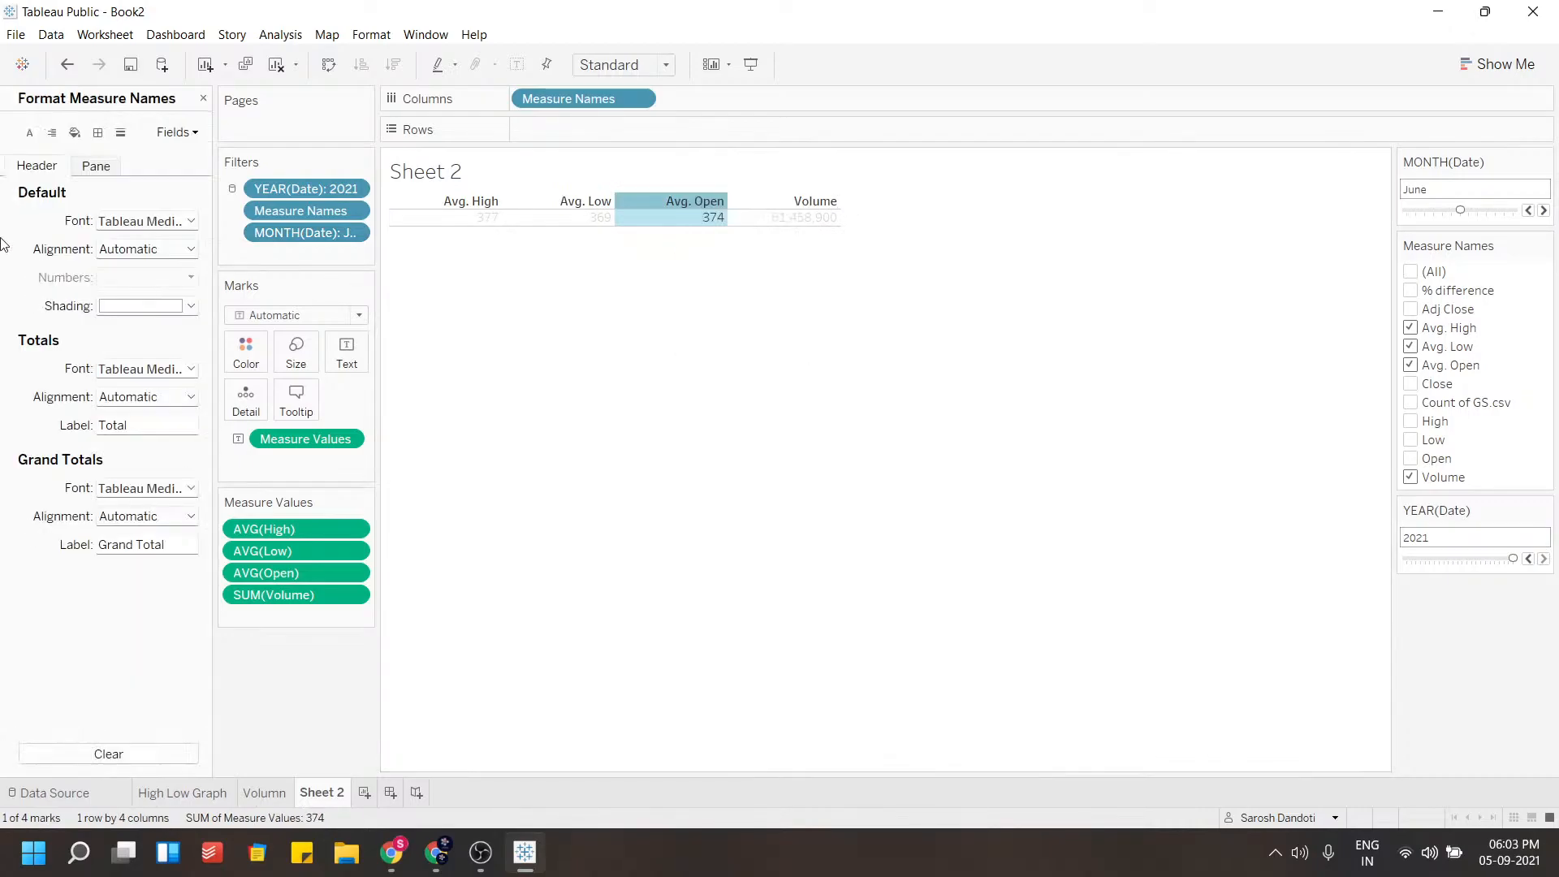
left_click(137, 221)
left_click(168, 274)
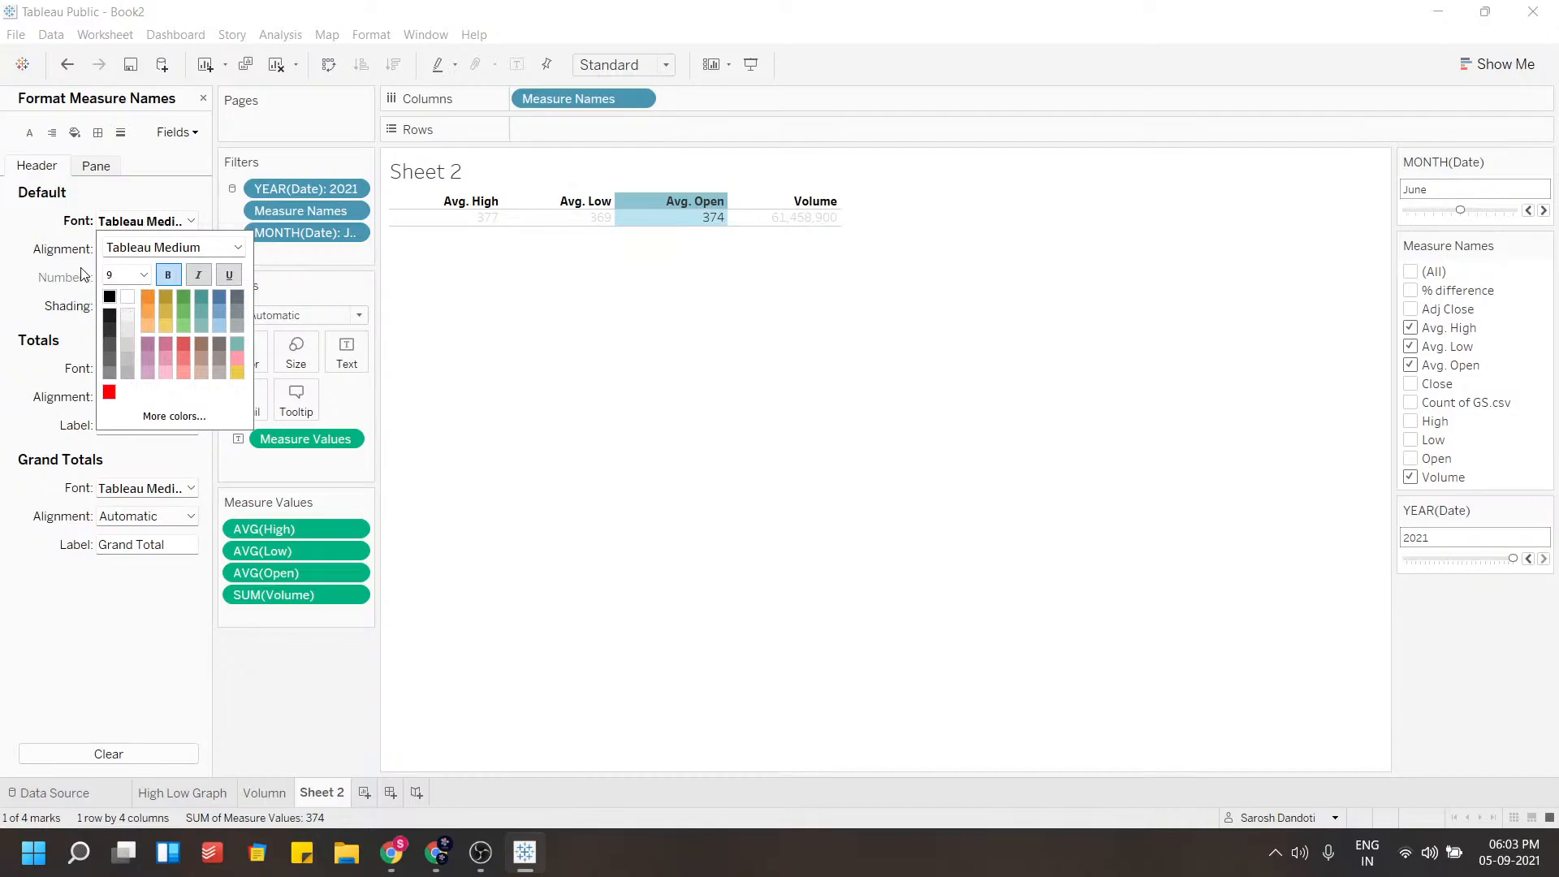
left_click(142, 276)
left_click(115, 339)
left_click(51, 271)
Apply a light shading colour to the measure name headers
left_click(159, 250)
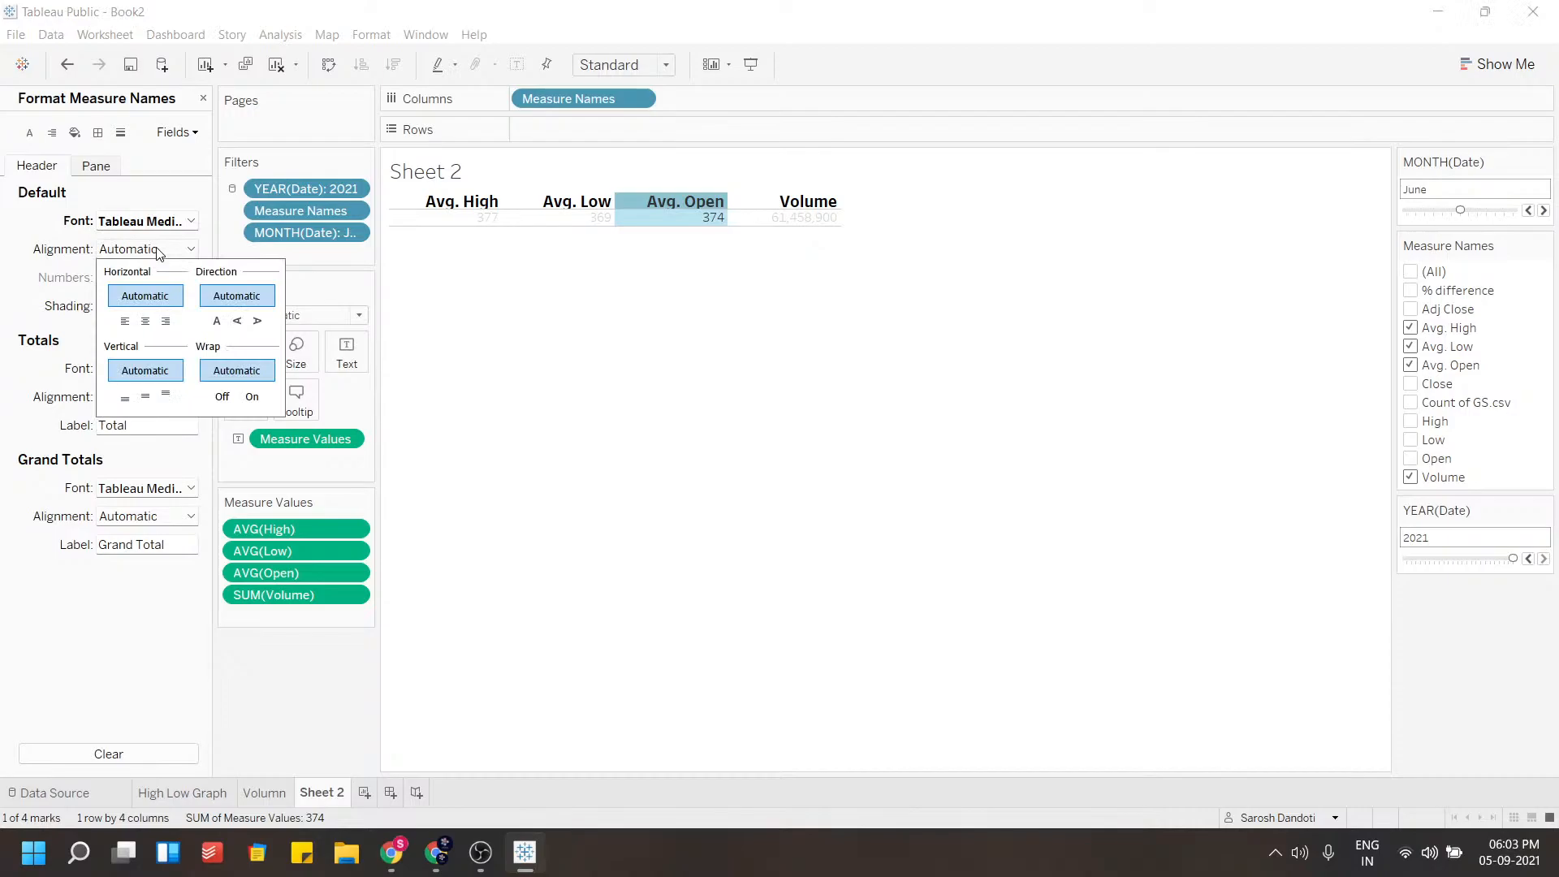
left_click(130, 250)
left_click(142, 305)
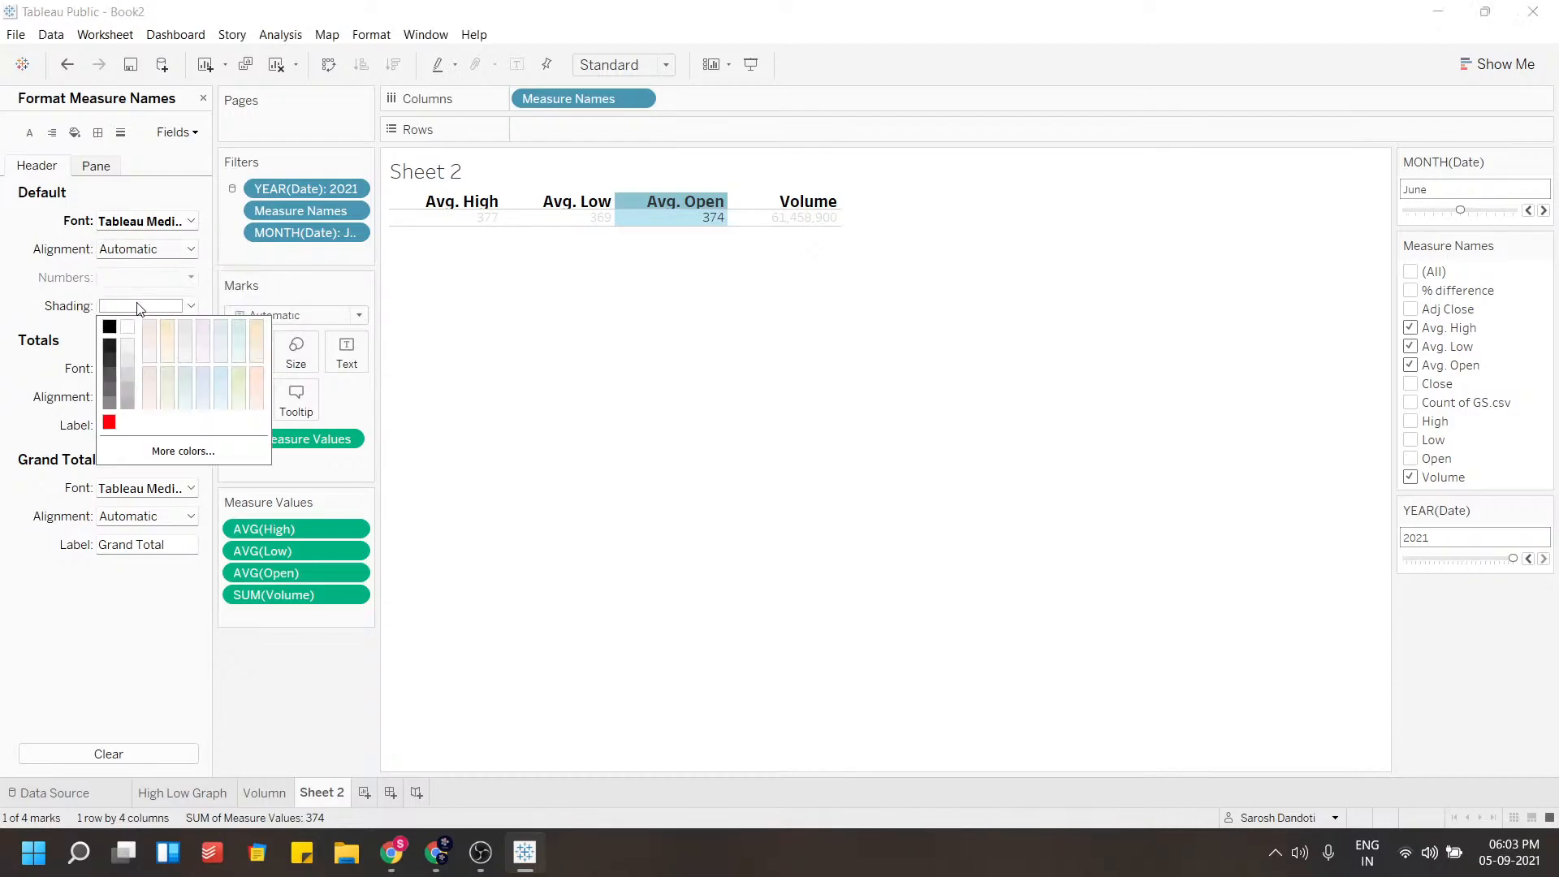
left_click(240, 368)
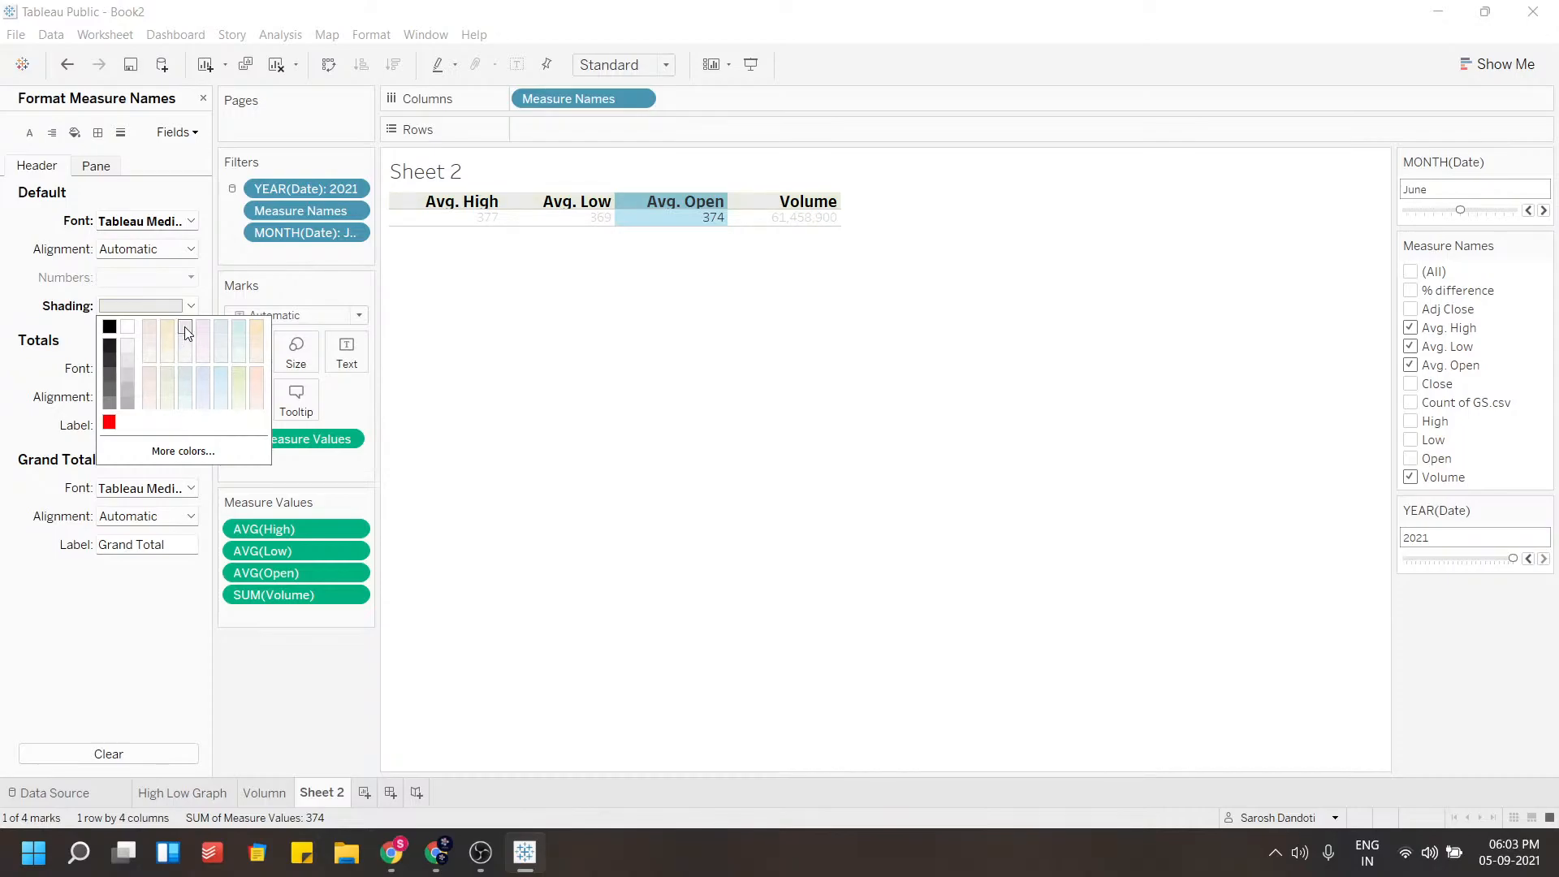
left_click(525, 268)
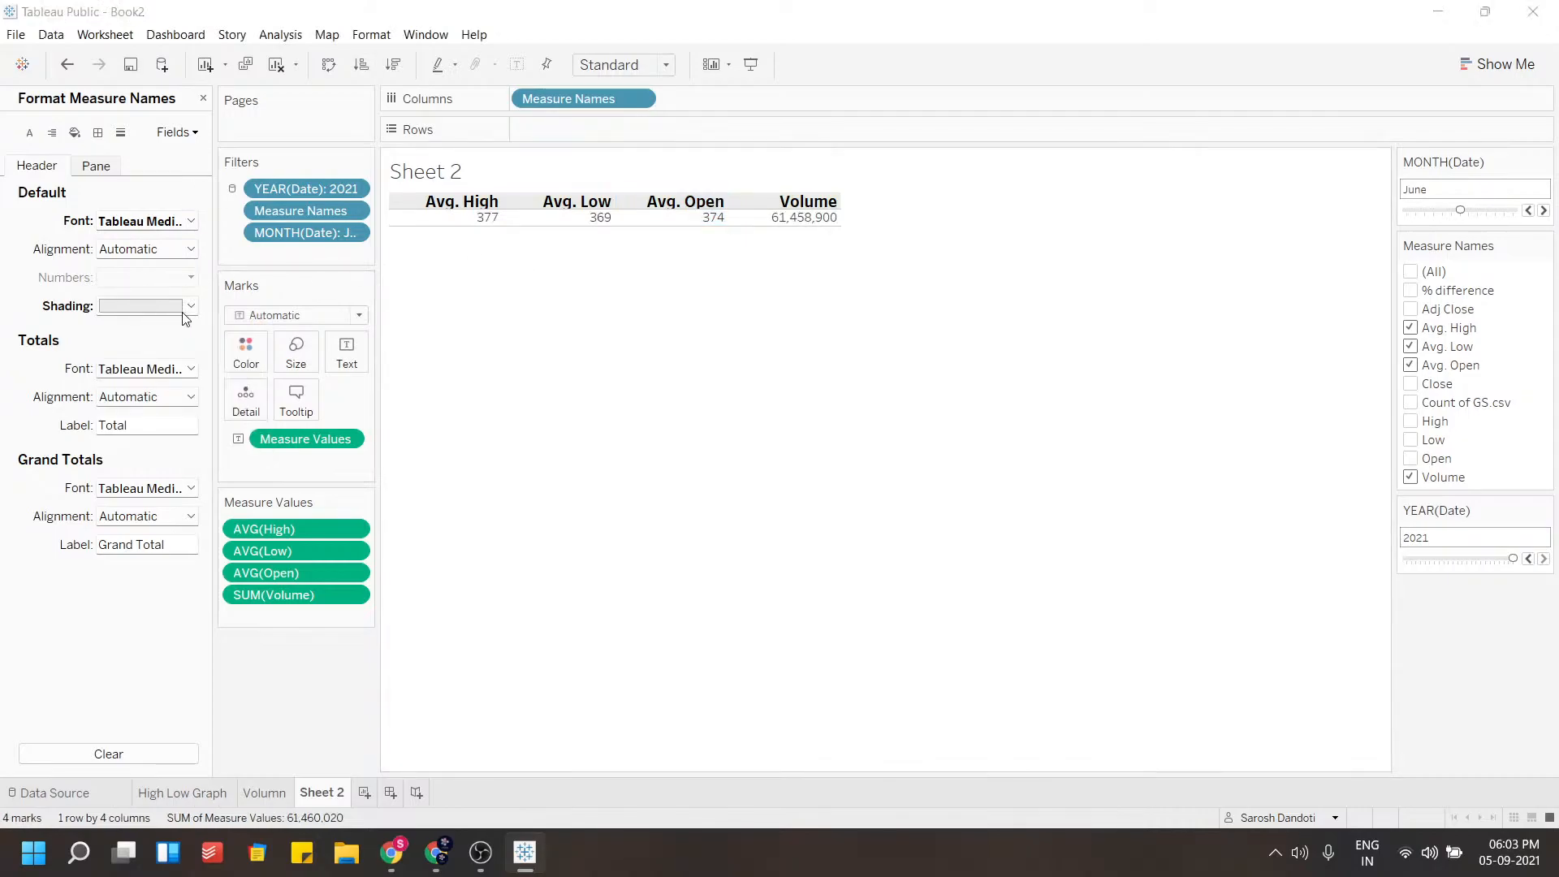
left_click(187, 309)
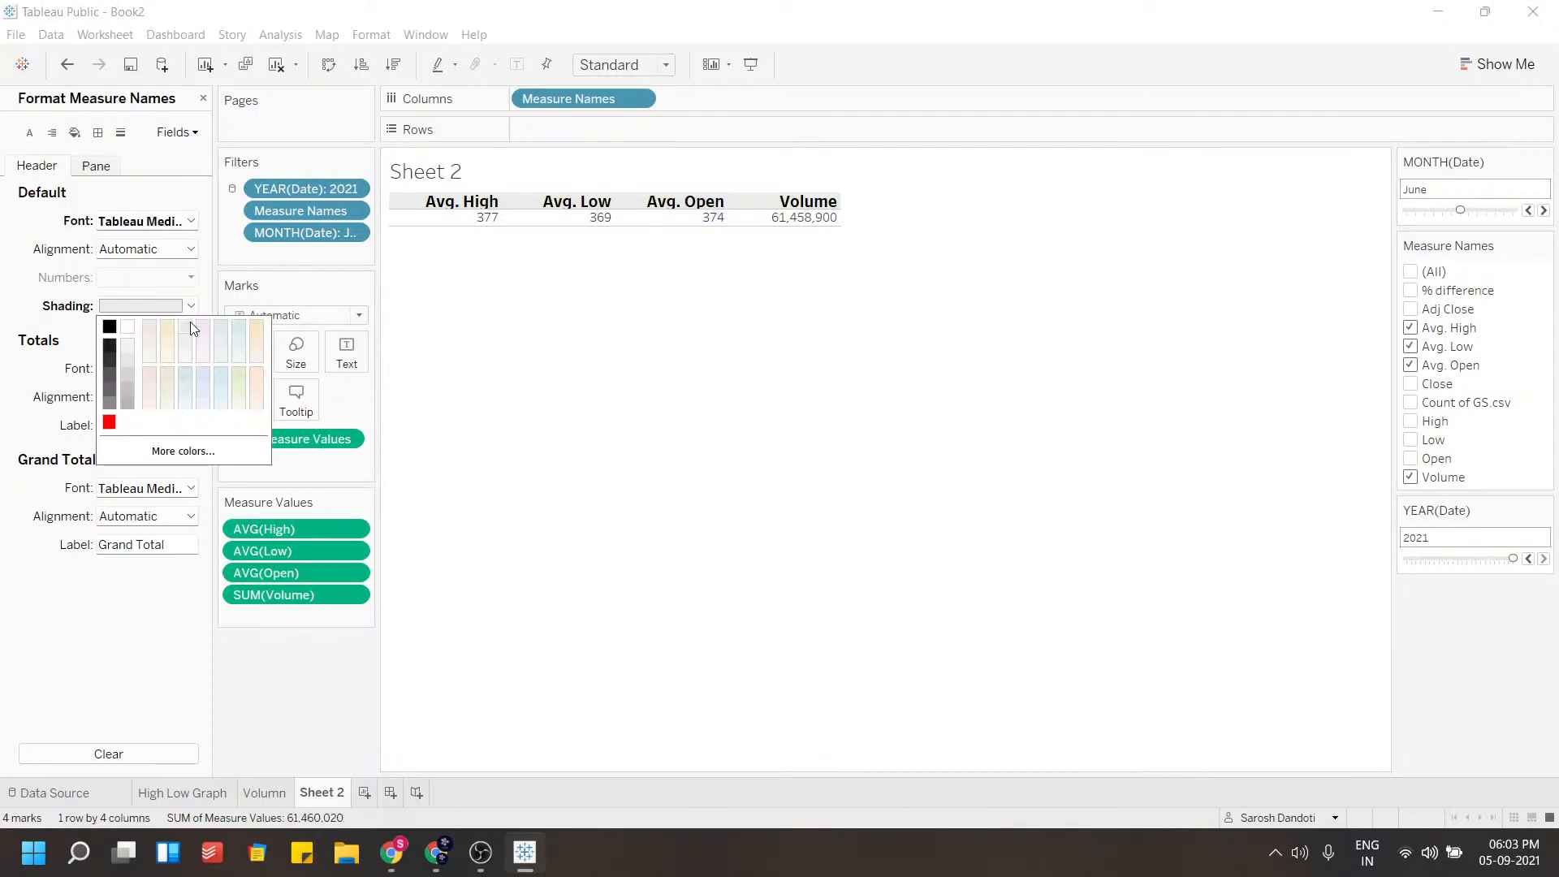
left_click(557, 349)
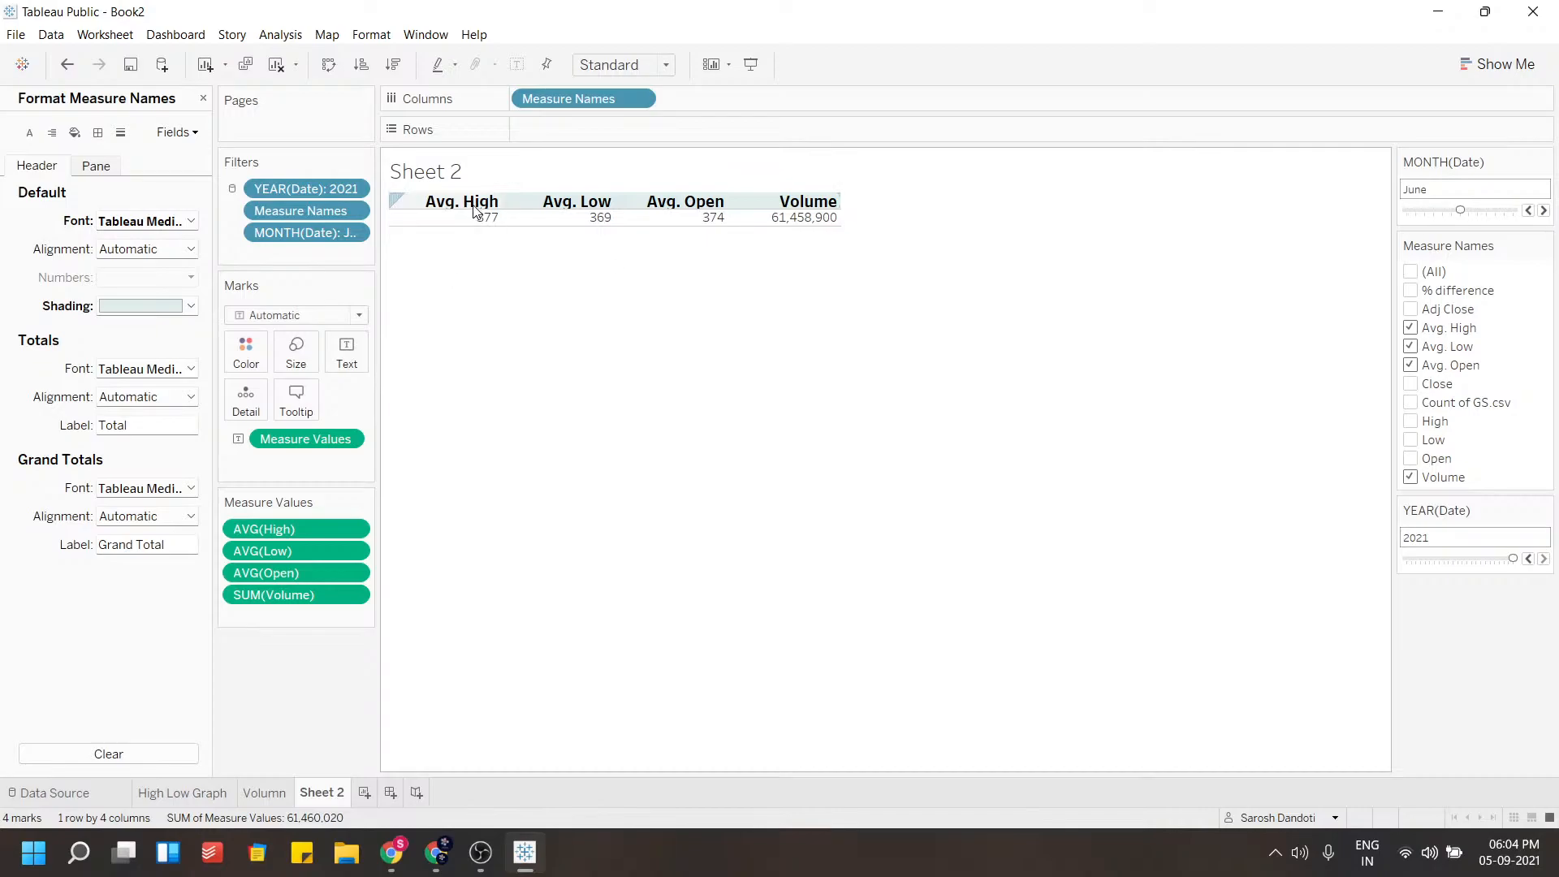
Increase the height of the header and value rows in the table
left_click_drag(470, 236, 502, 283)
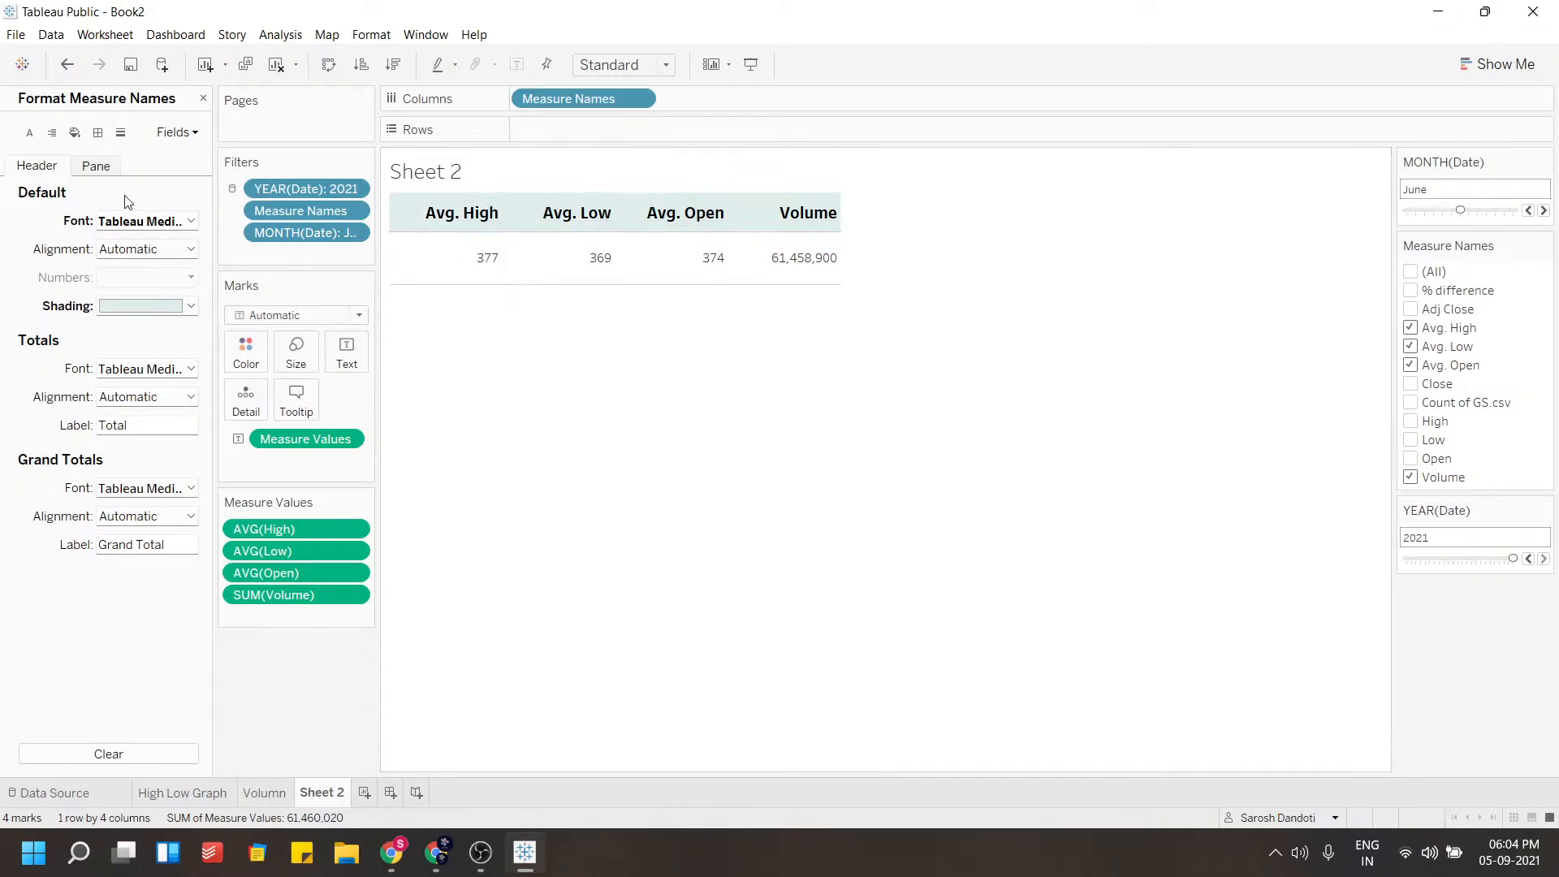
left_click(86, 167)
left_click(61, 167)
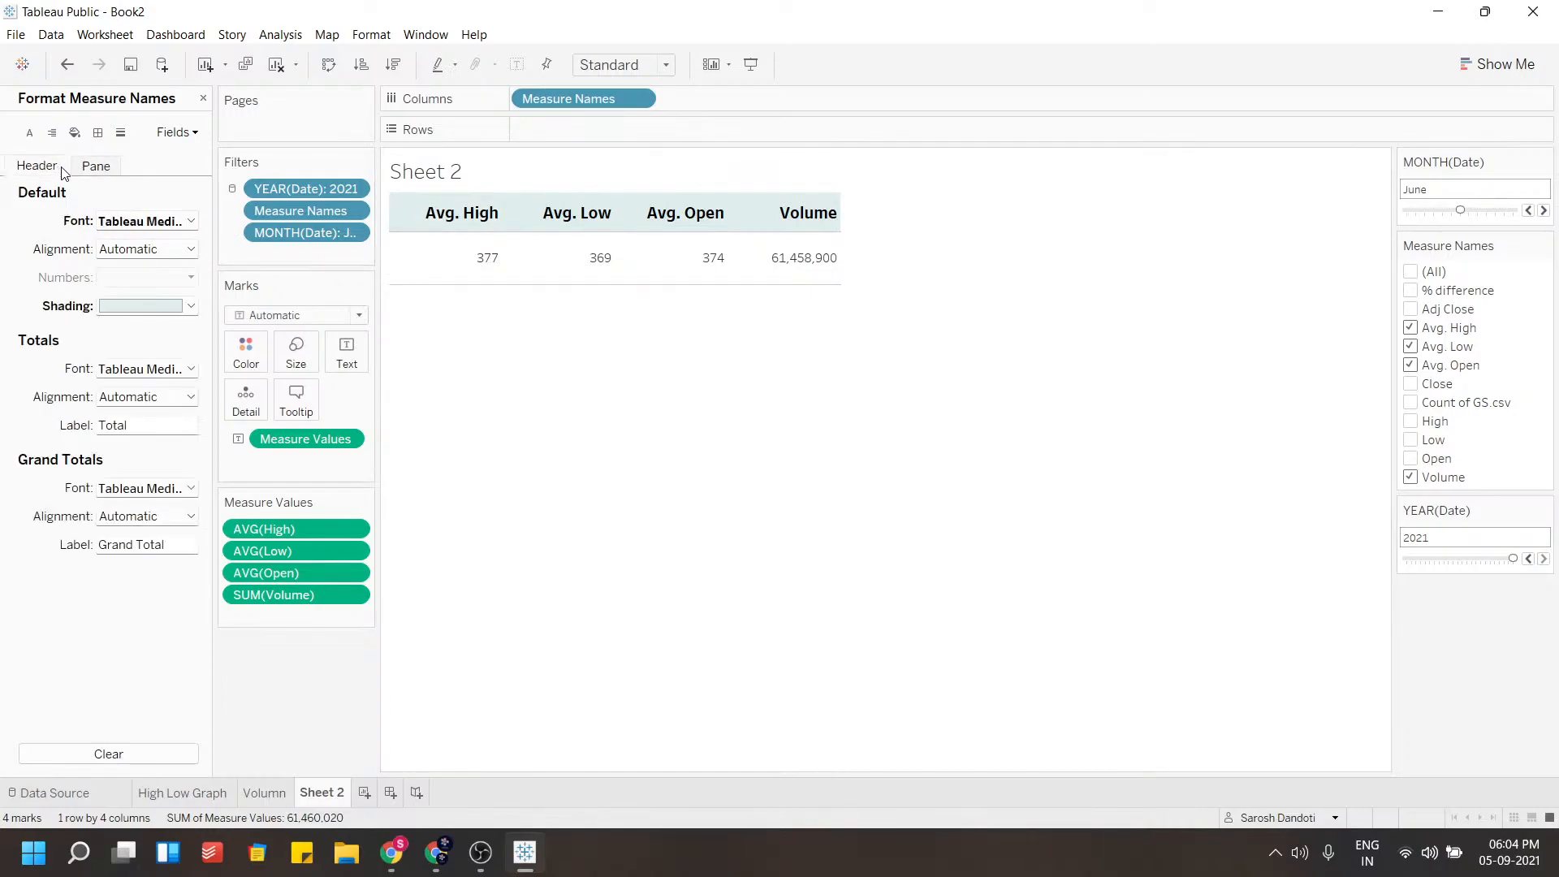
Edit the Text mark label to make the measure values bold and apply it
left_click(336, 360)
left_click(491, 415)
left_click(489, 392)
left_click(490, 392)
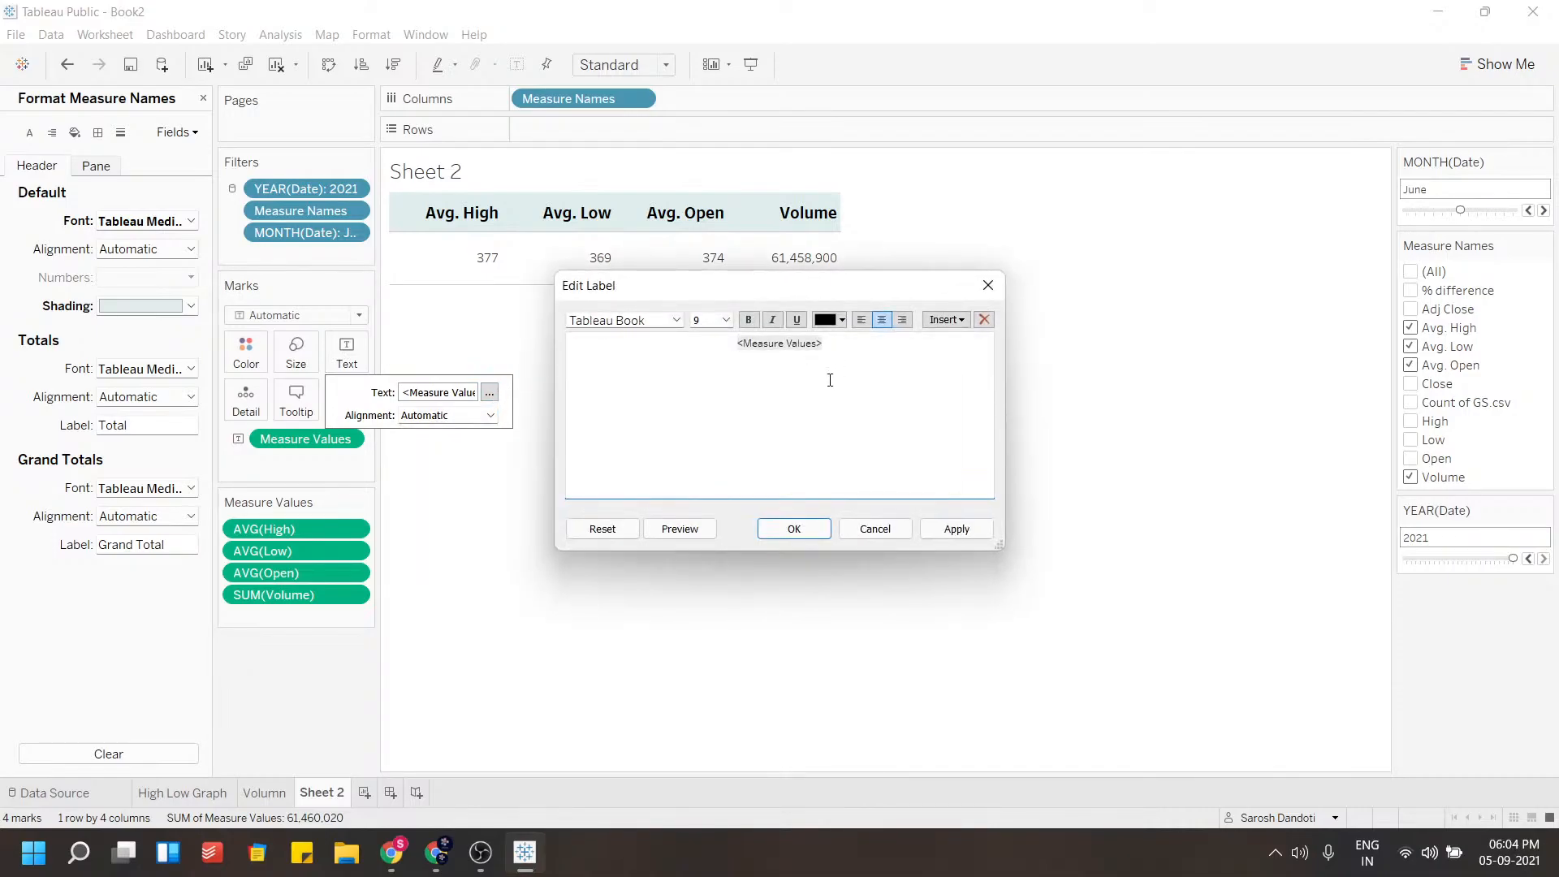
key("ctrl+a")
left_click(747, 319)
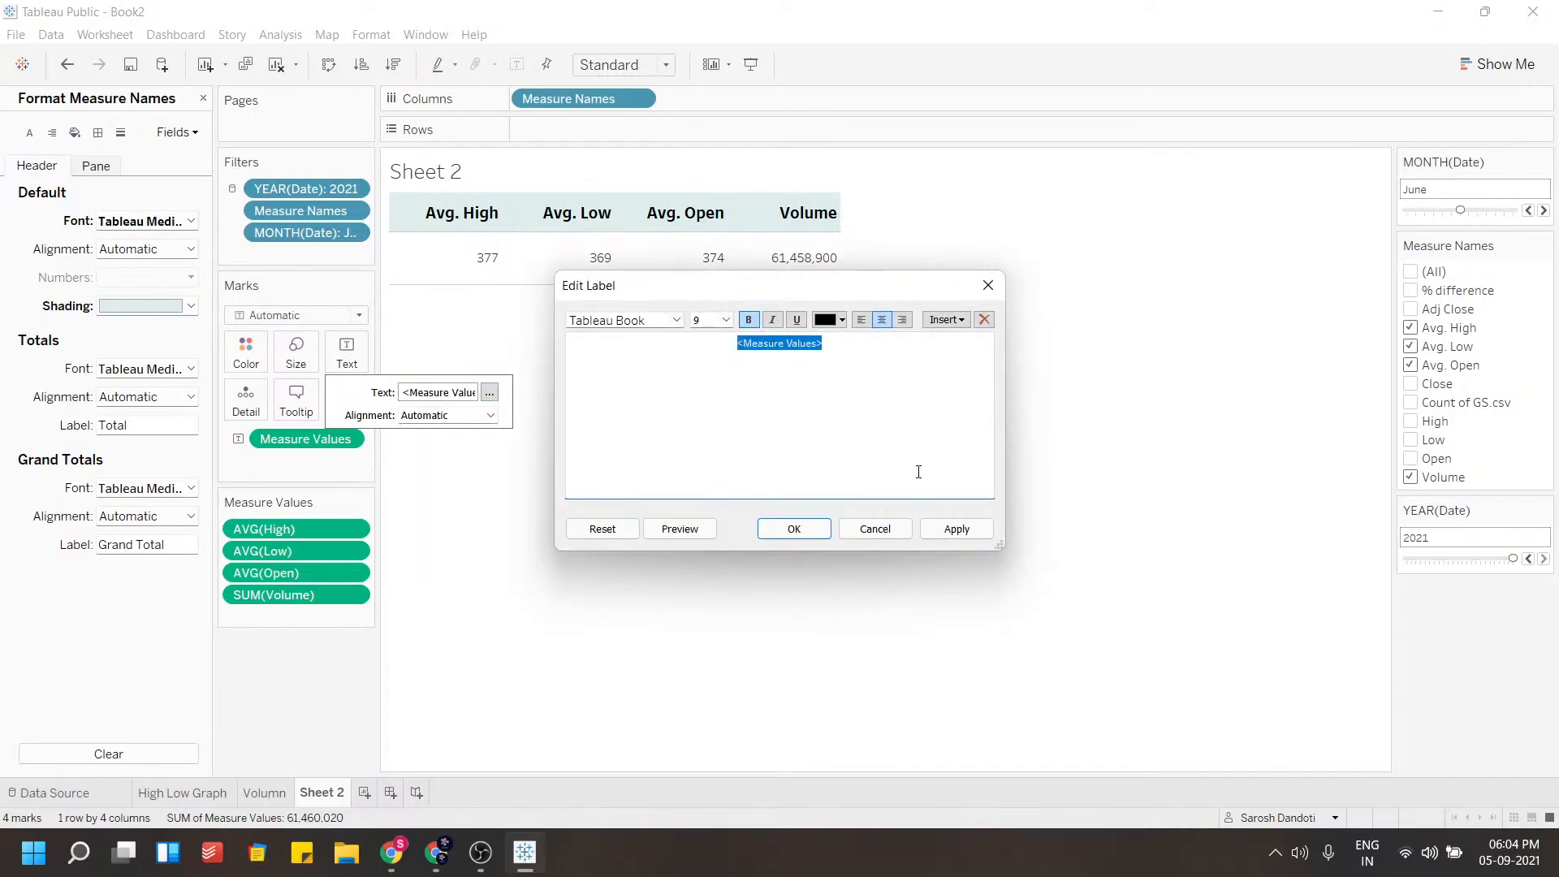
left_click(957, 529)
left_click(794, 528)
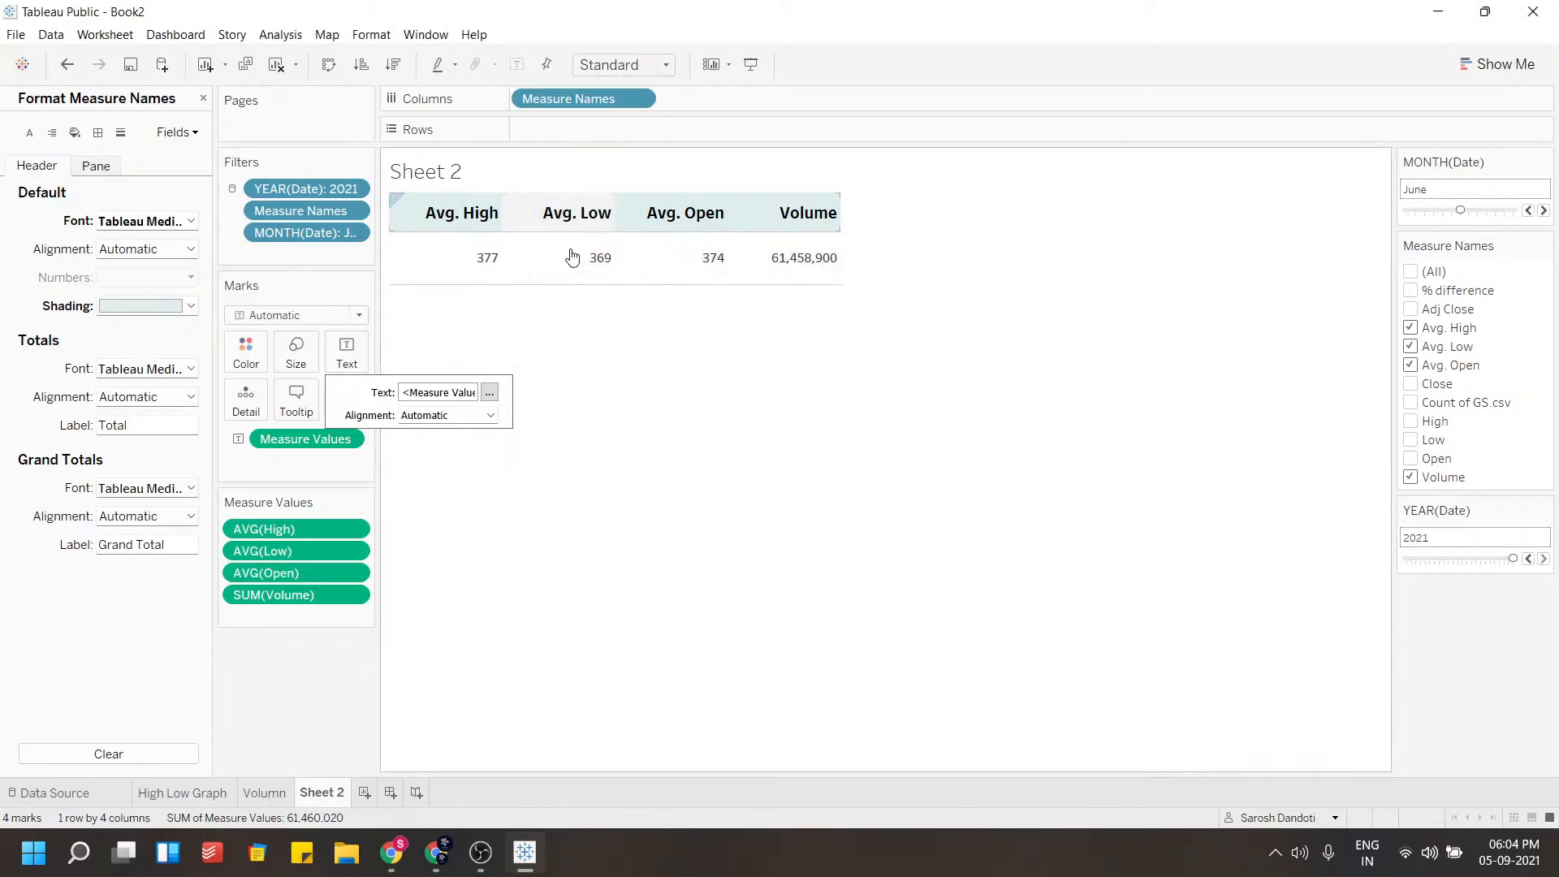
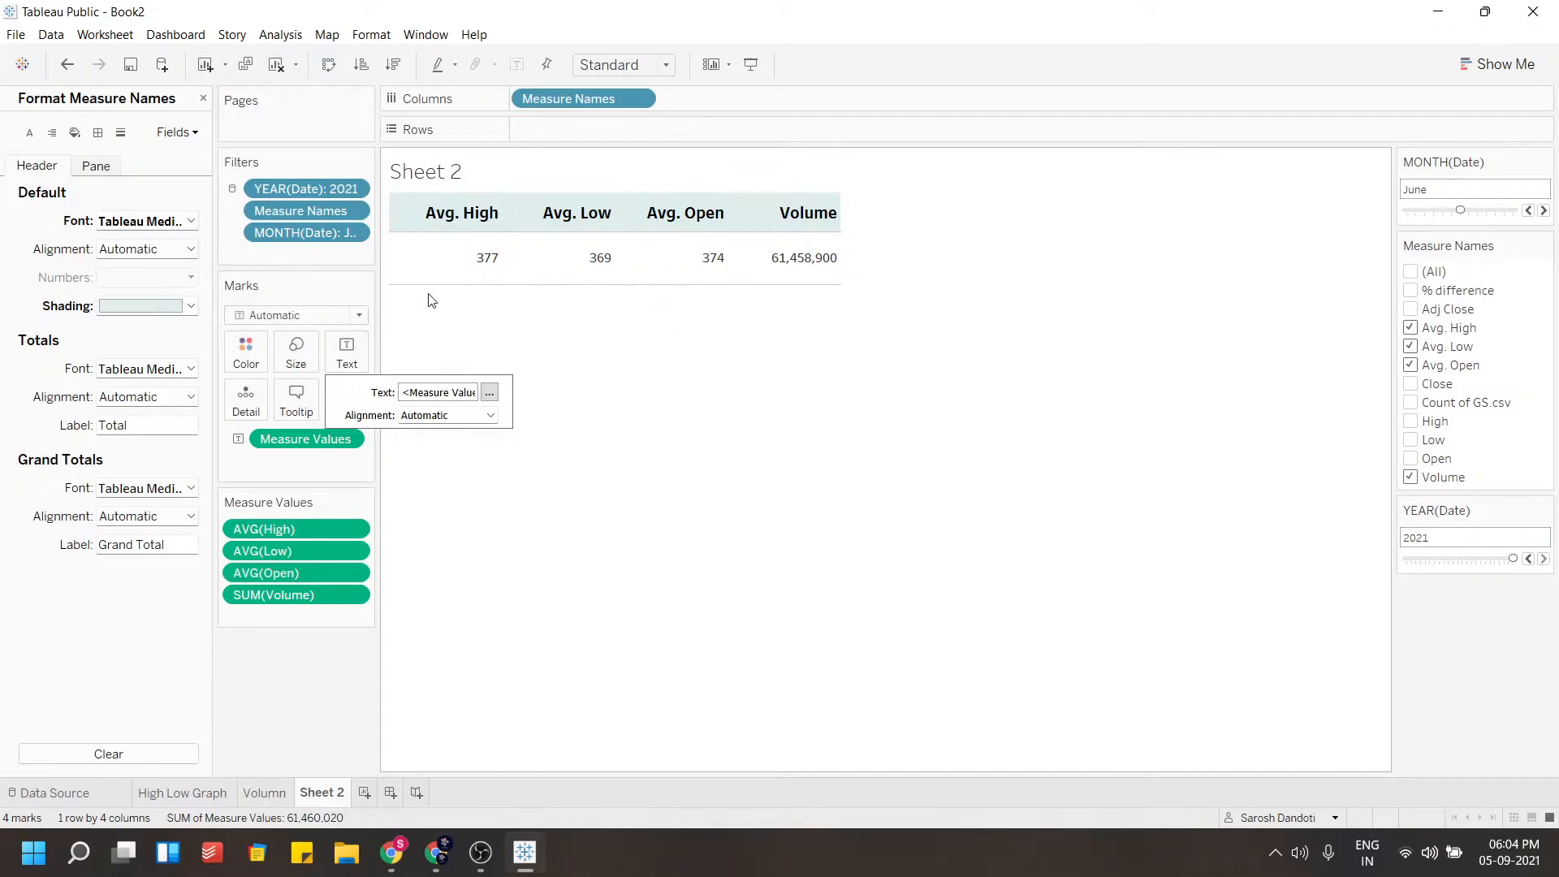
Set the font colour of the measure name headers to light green
left_click(432, 341)
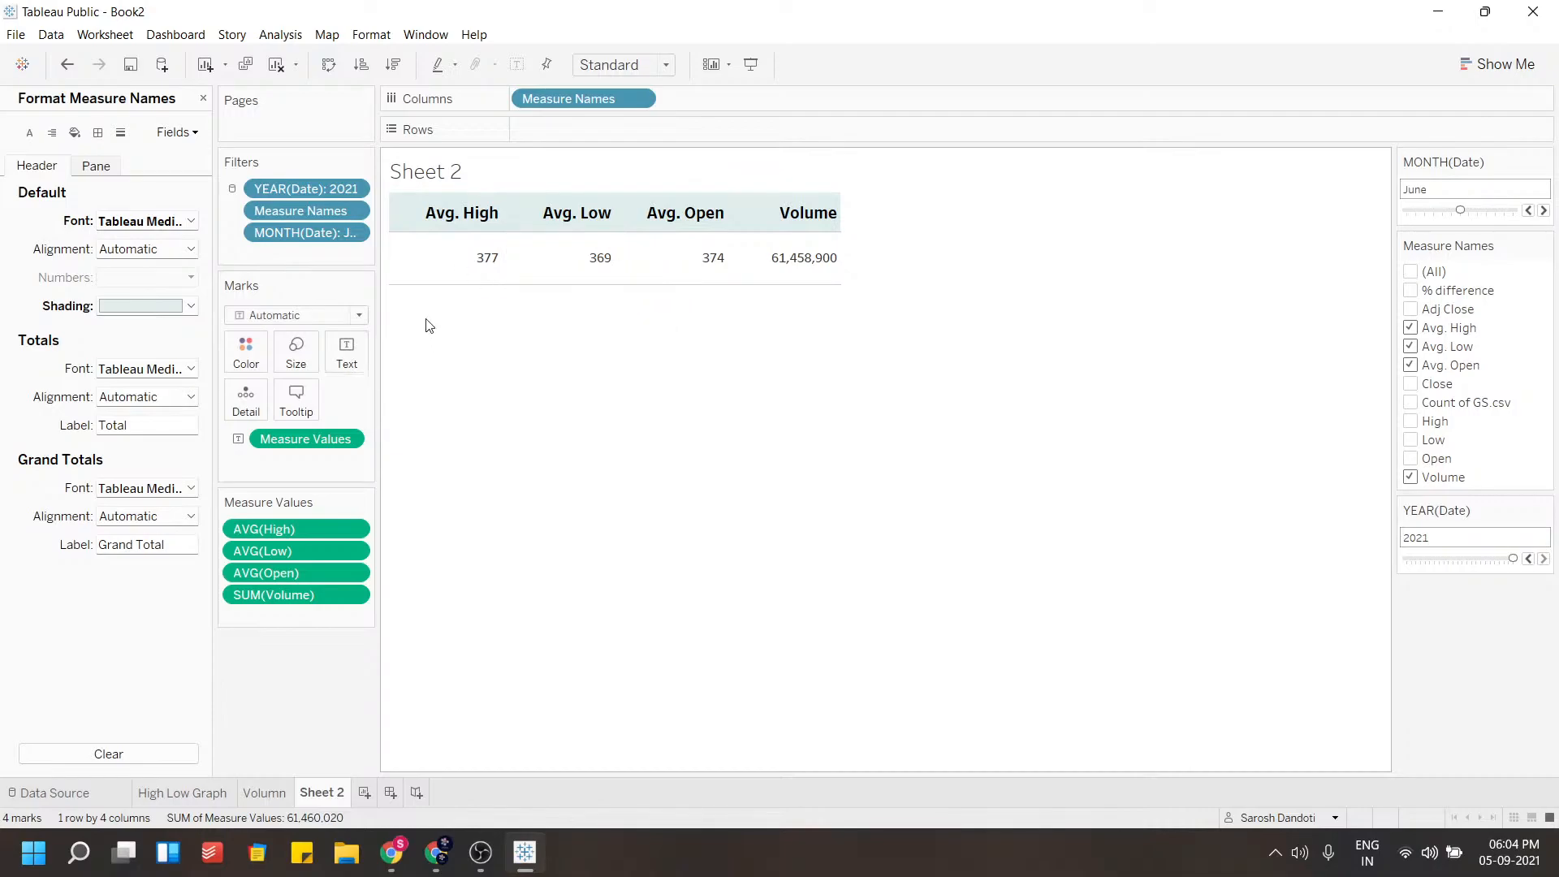
left_click(442, 221)
right_click(443, 221)
left_click(466, 296)
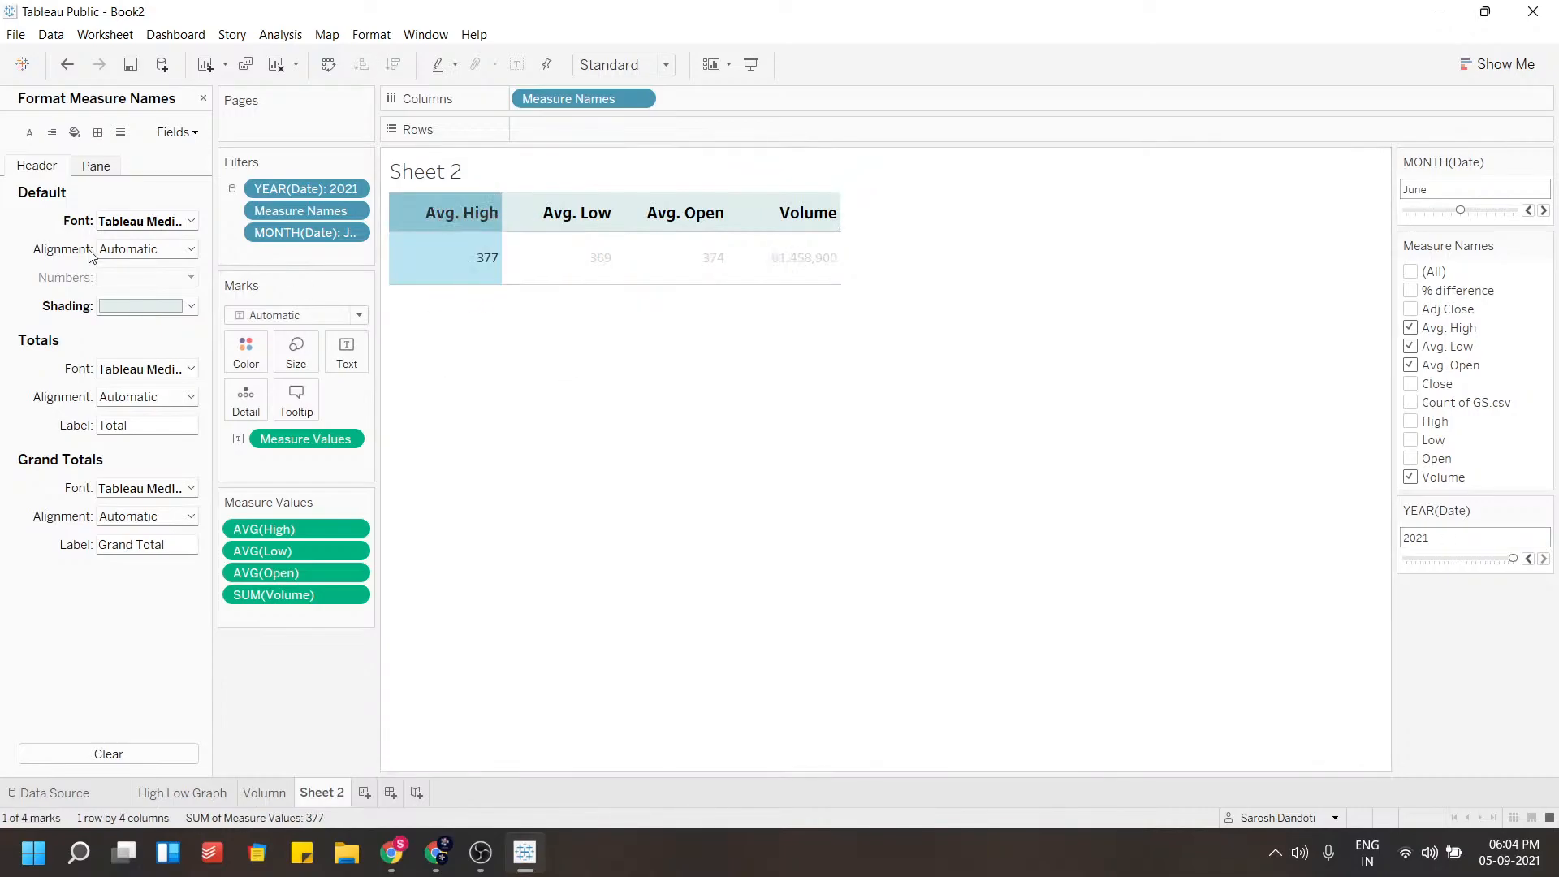
left_click(167, 251)
left_click(183, 223)
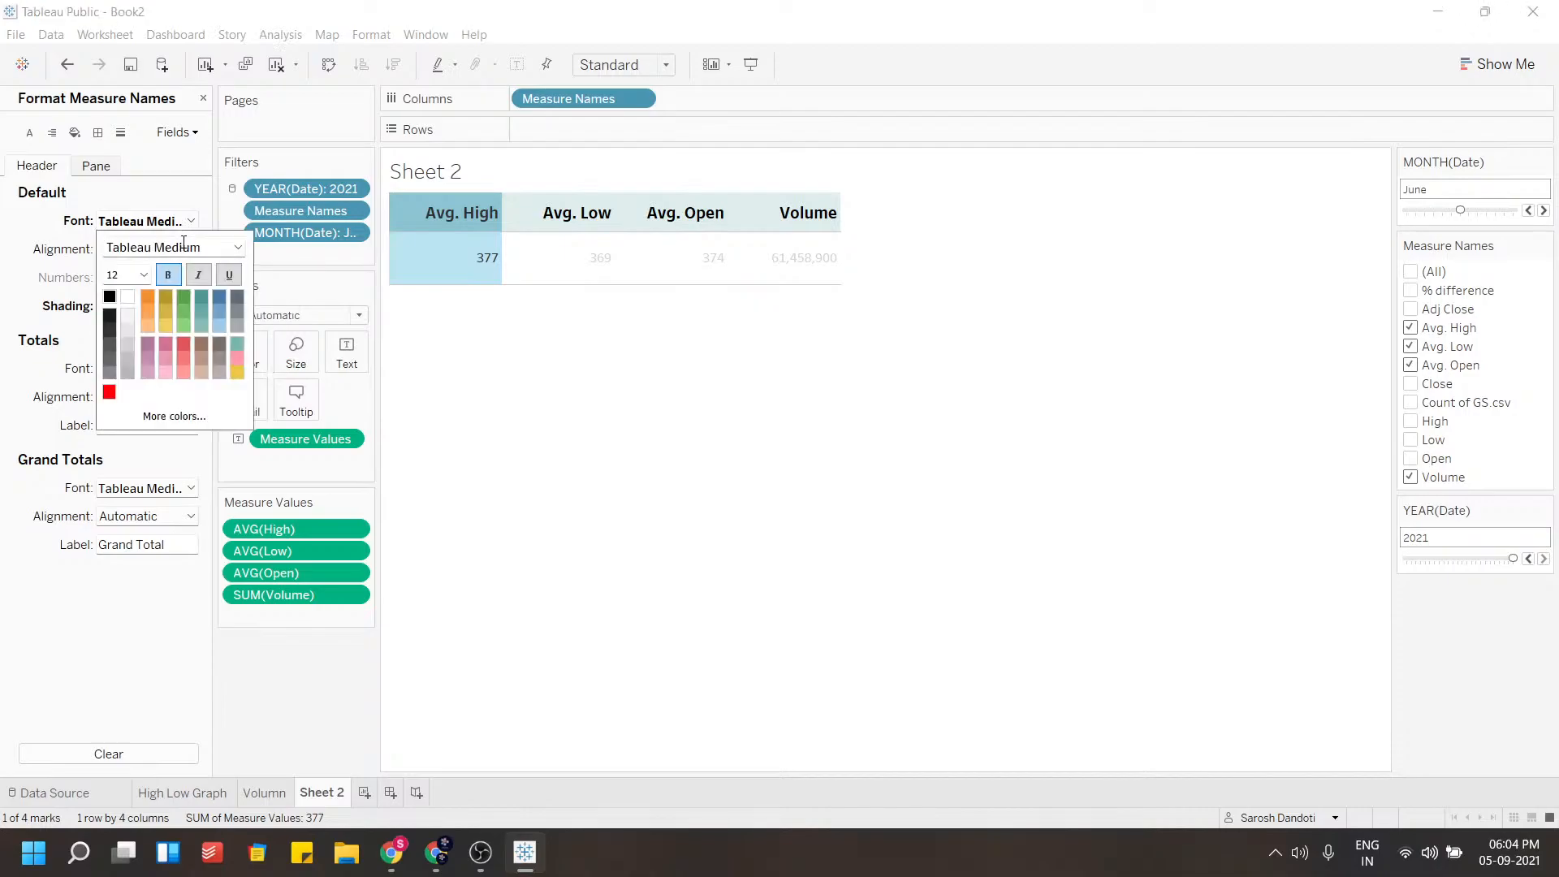
left_click(185, 327)
left_click(88, 258)
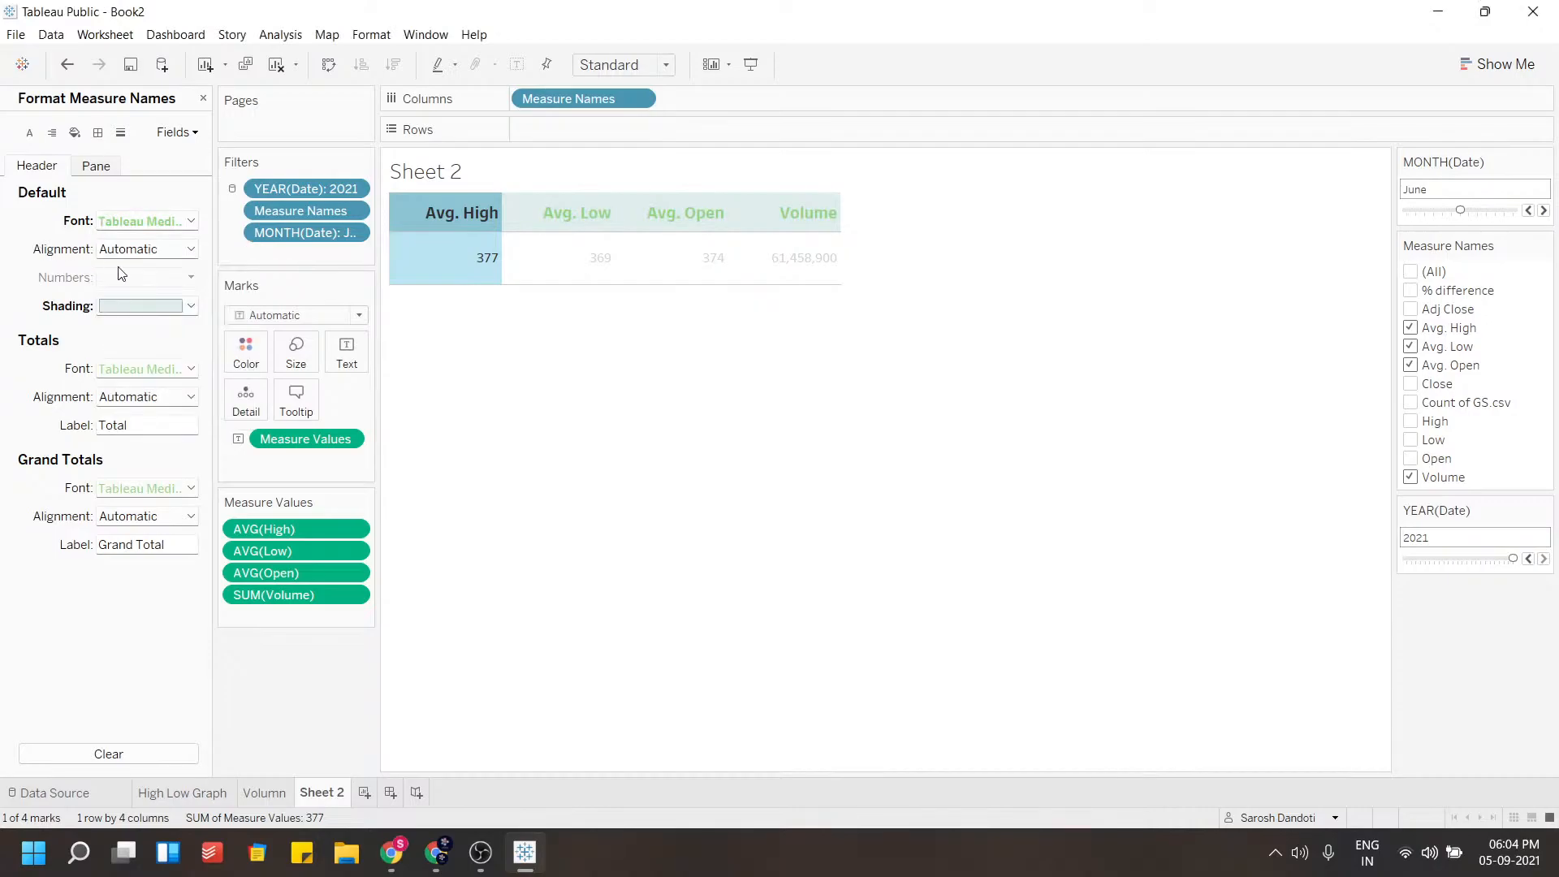
Change the measure name header shading to black
left_click(141, 306)
left_click(110, 327)
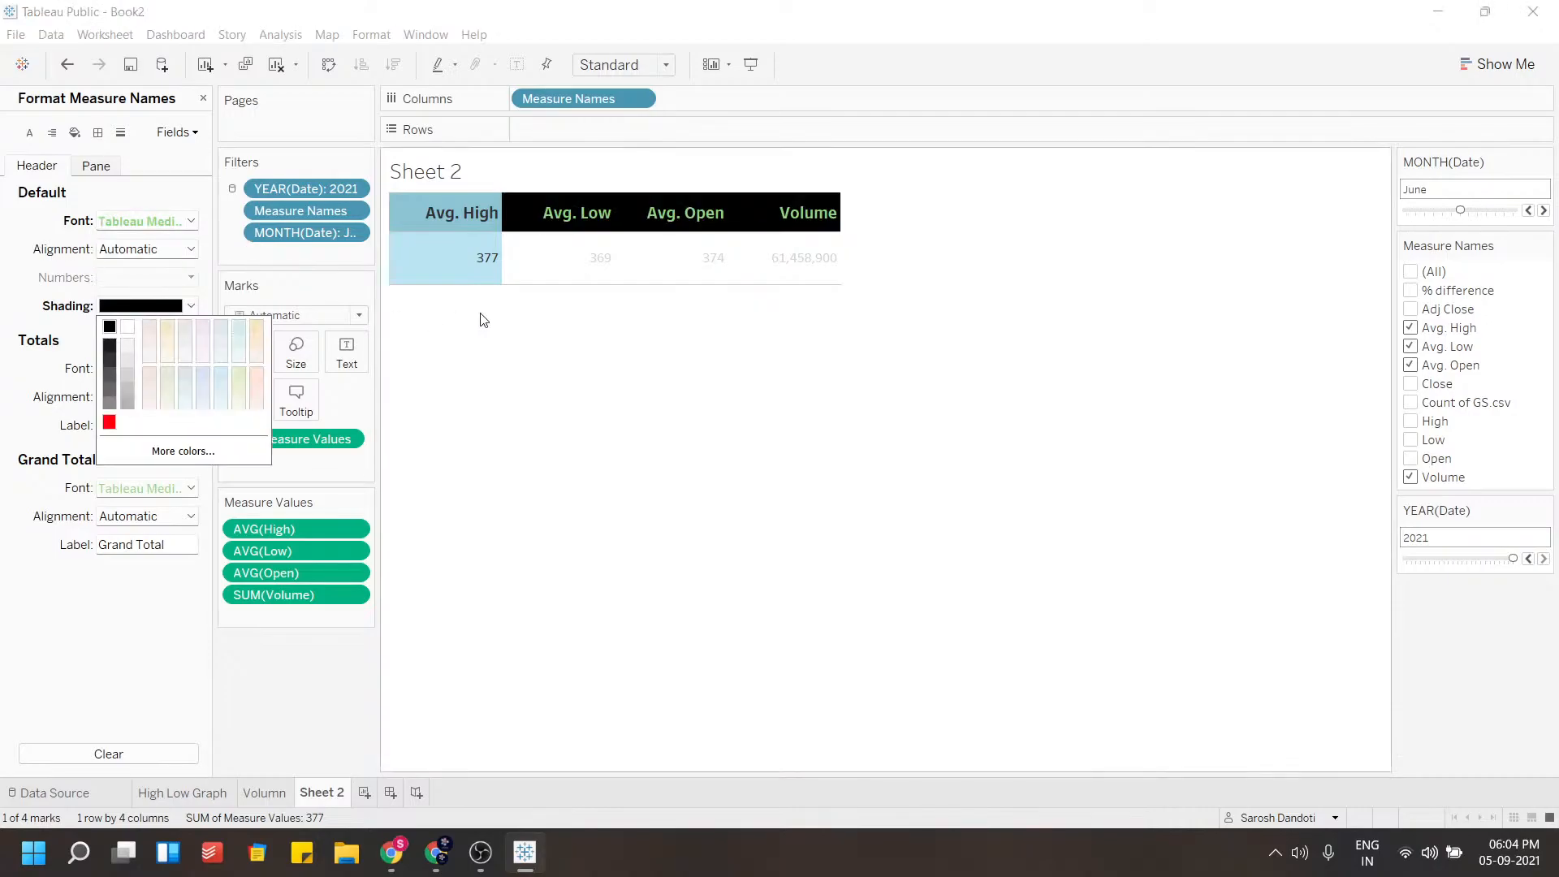
left_click(489, 321)
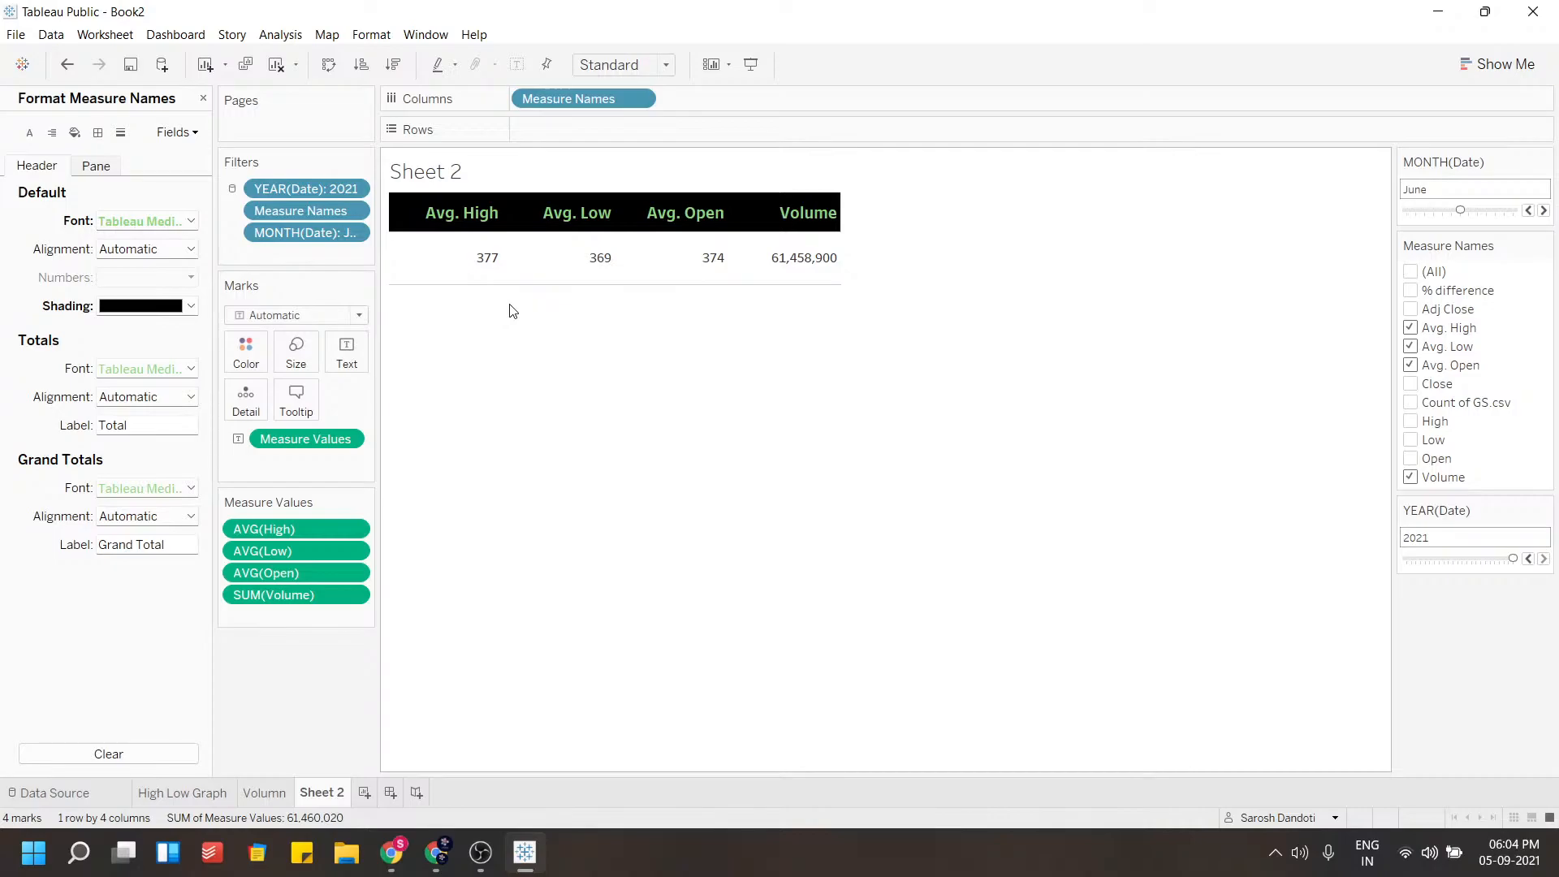
Shade the whole worksheet background light blue
right_click(507, 314)
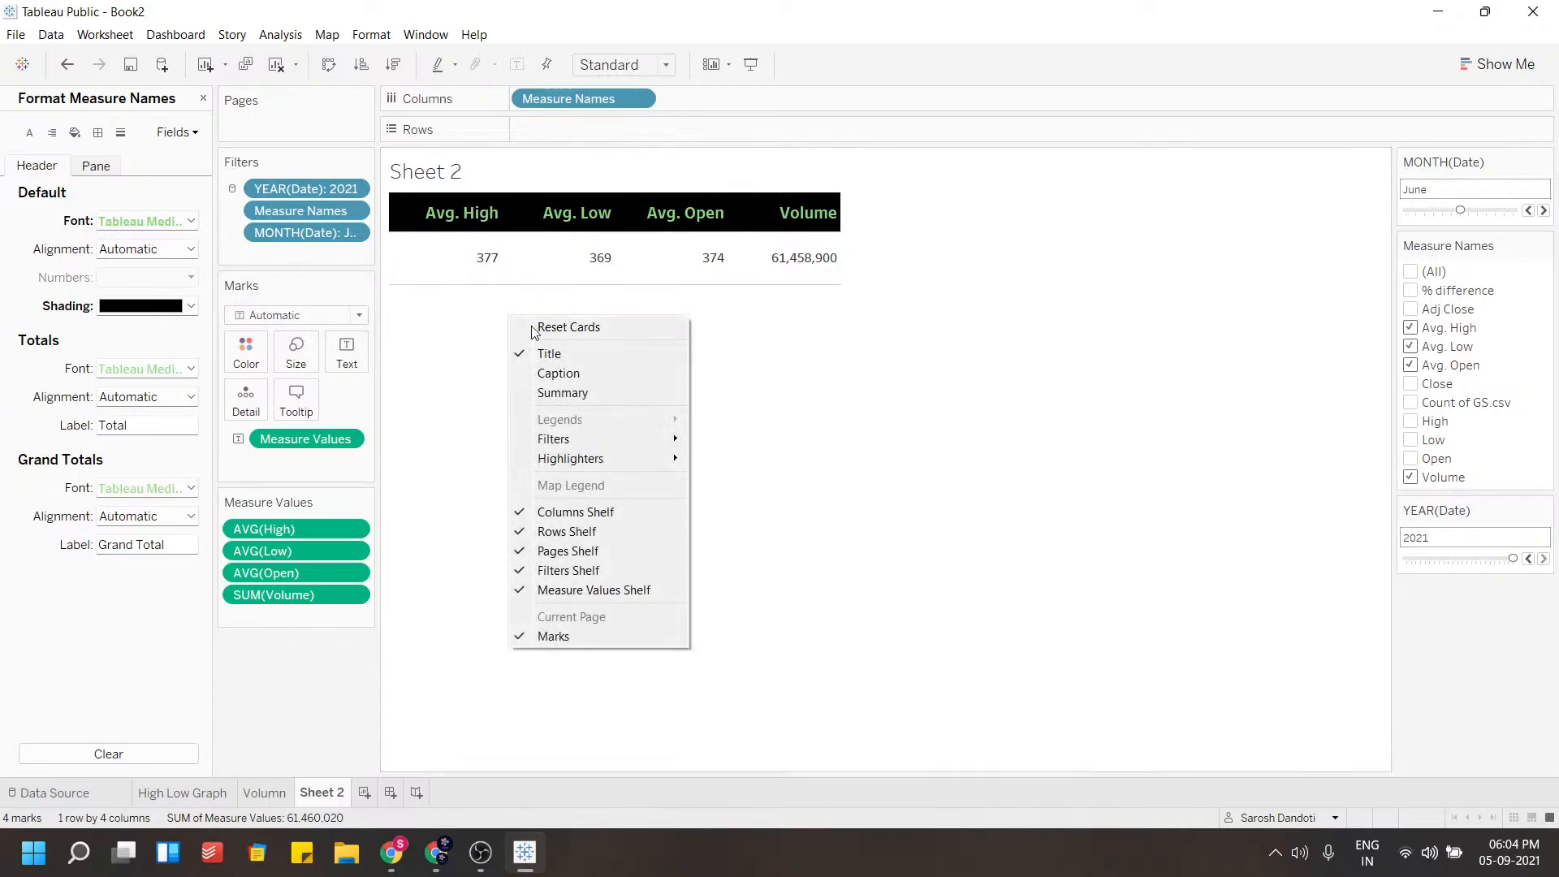
left_click(449, 355)
left_click(75, 132)
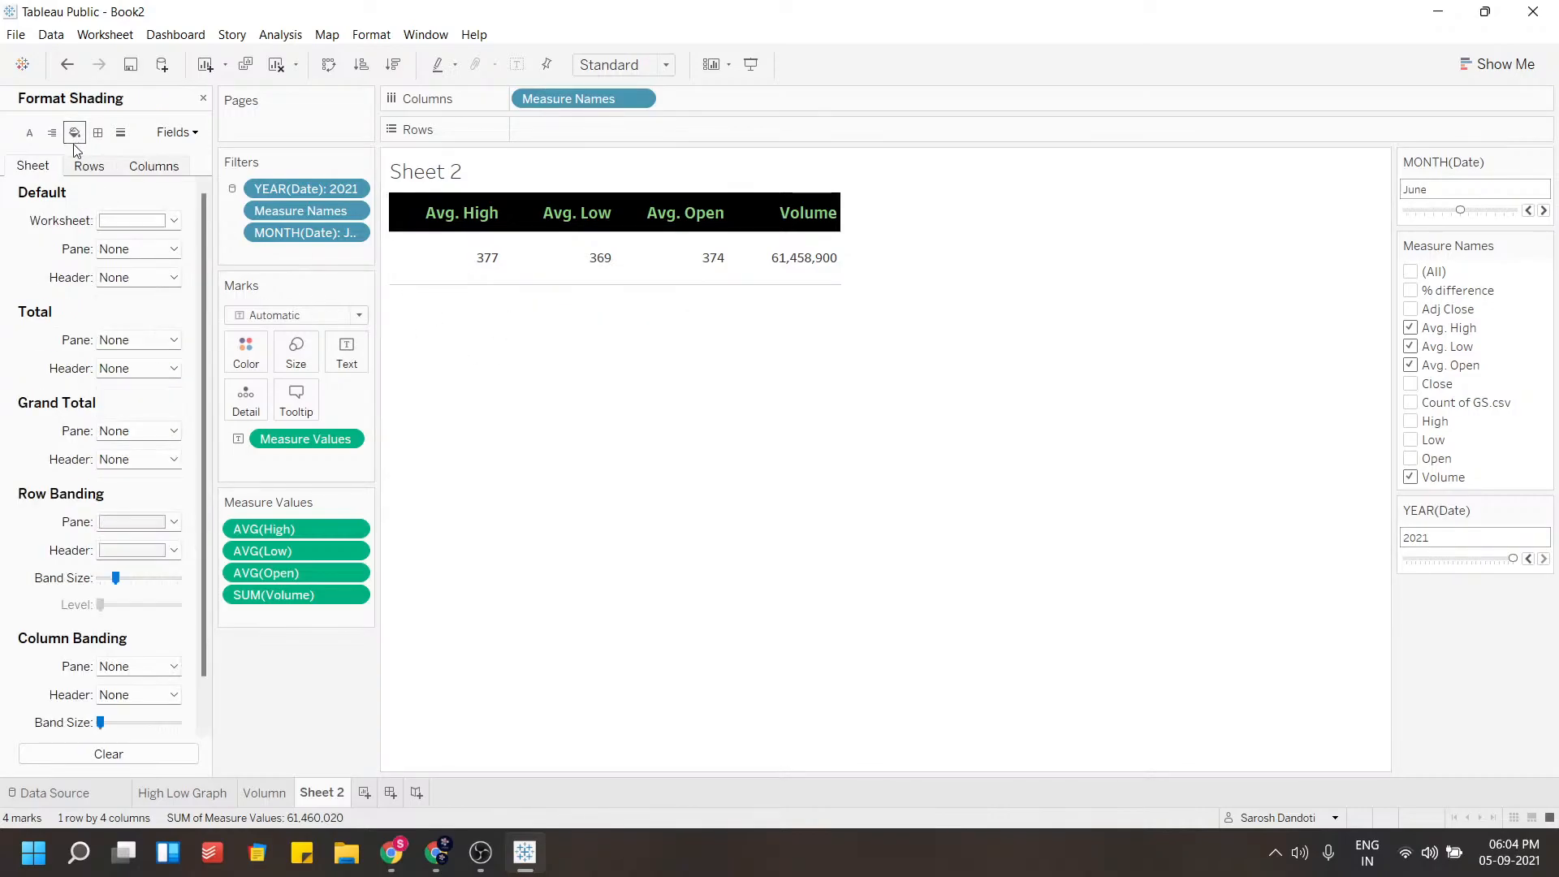
left_click(125, 220)
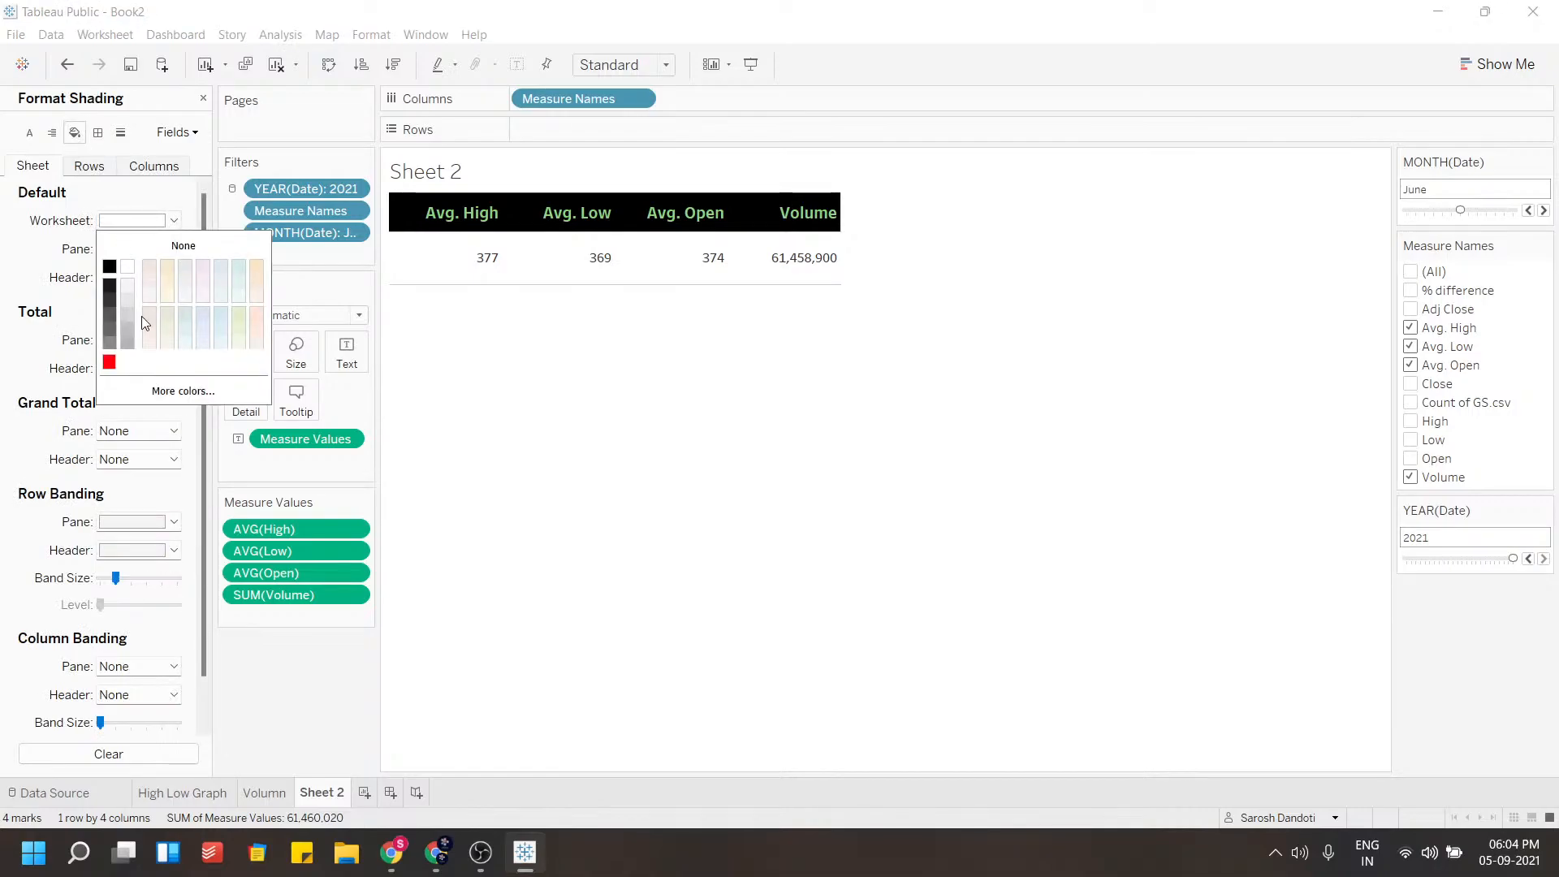
left_click(221, 311)
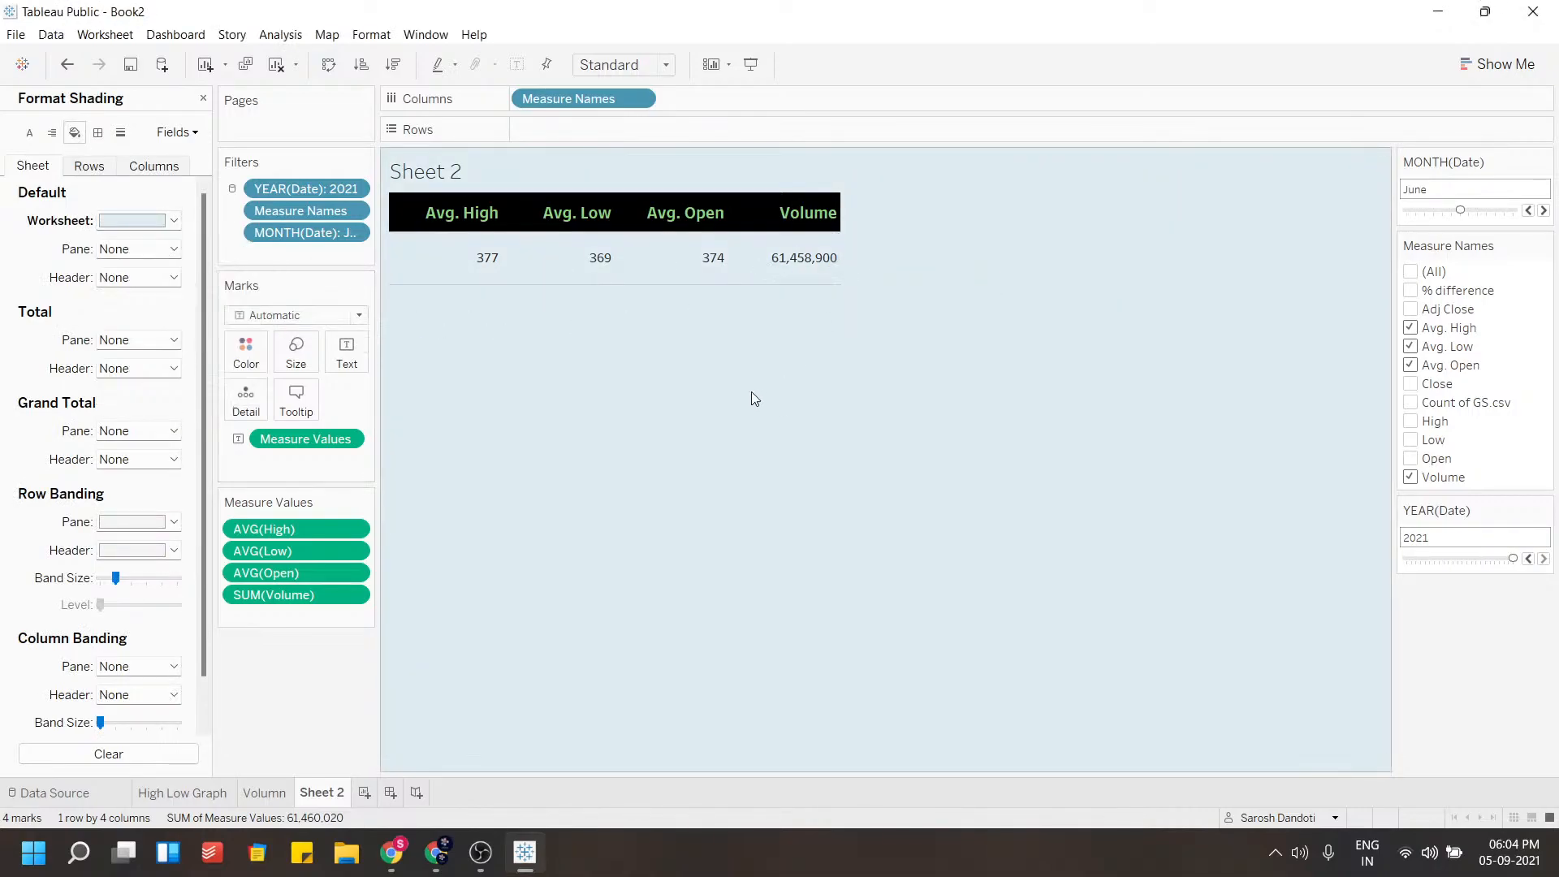
Rename the table worksheet to Numbers and close the formatting pane
double_click(322, 791)
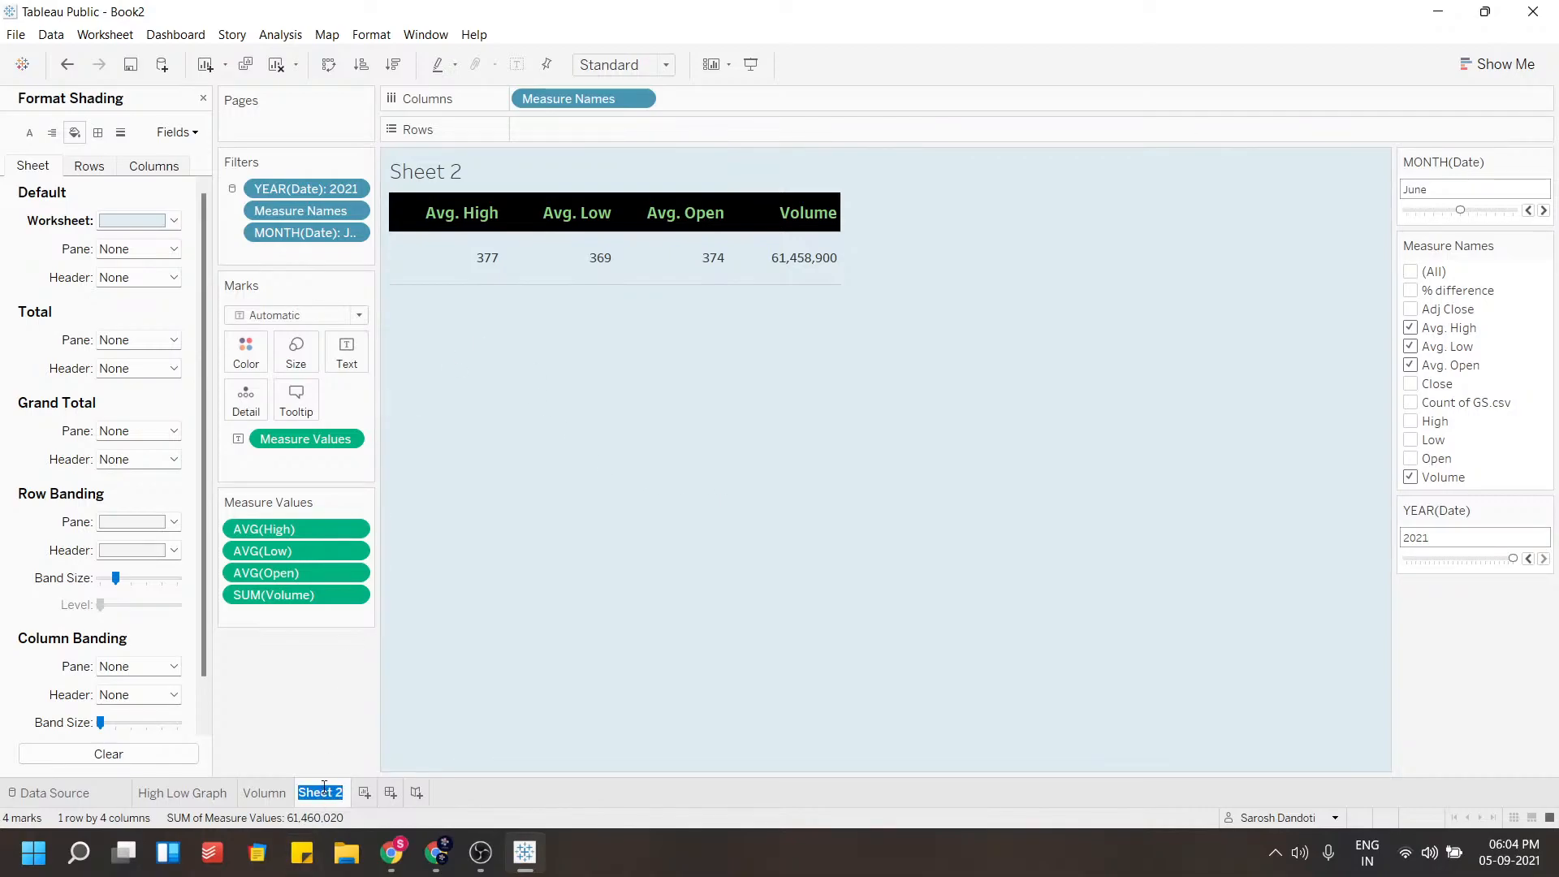
type("Numbers")
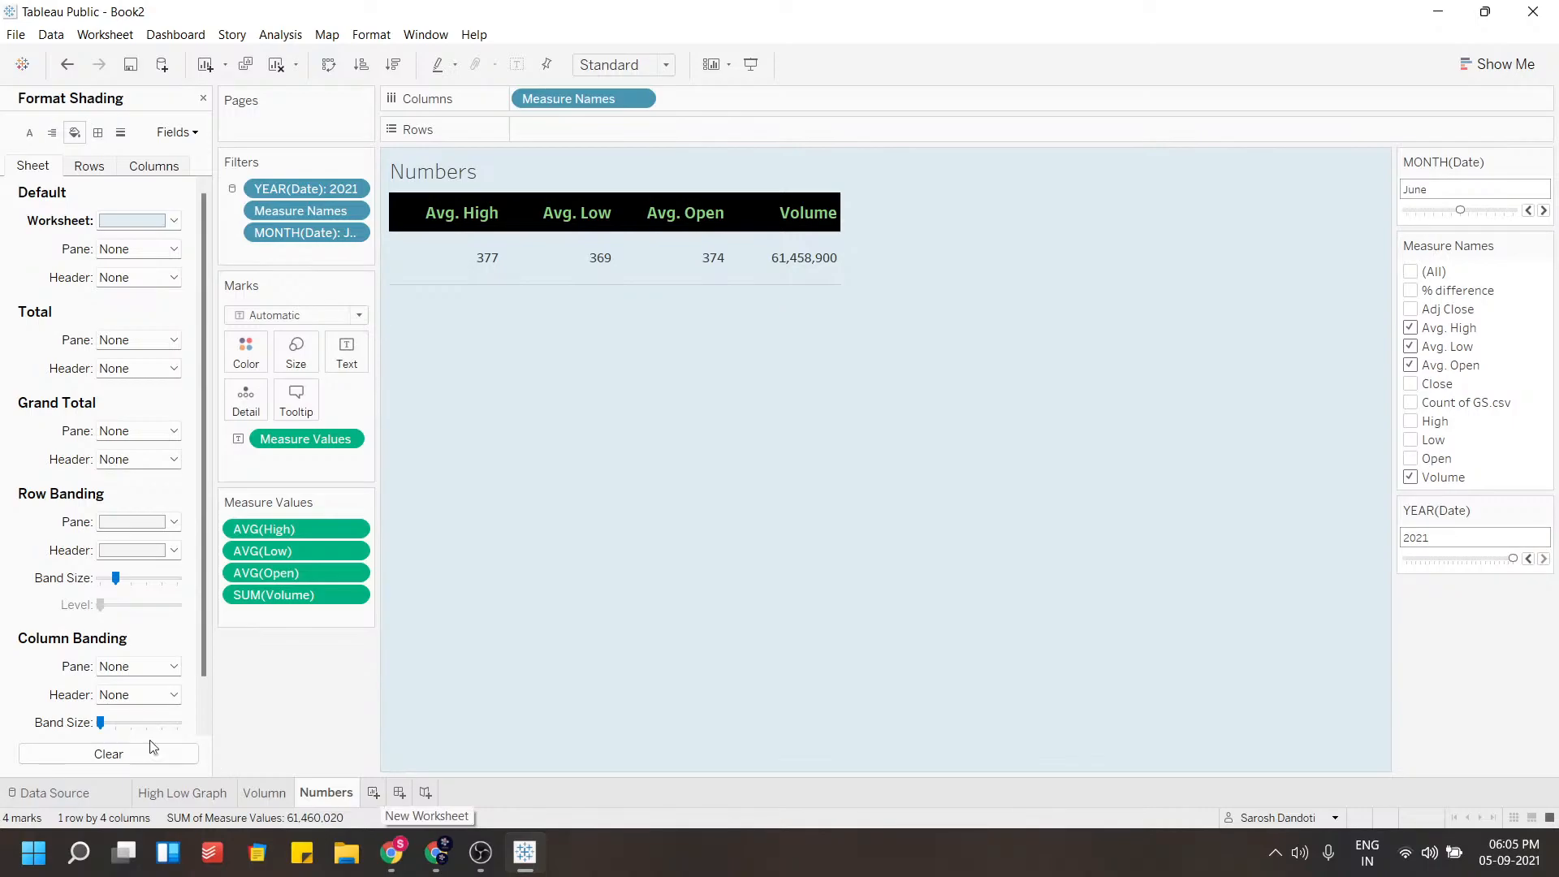
left_click(203, 98)
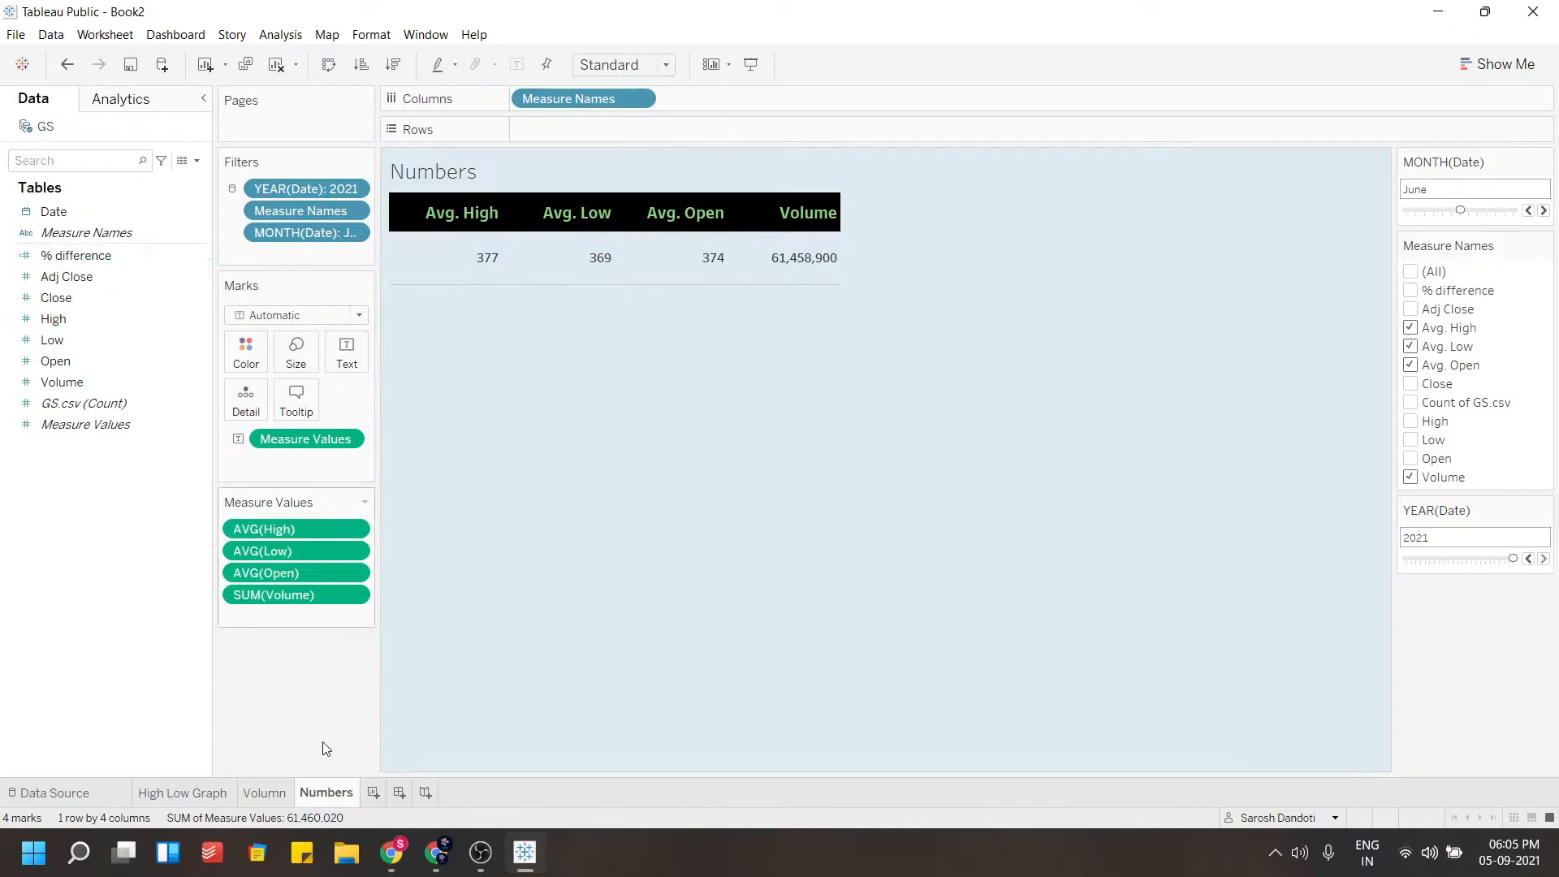
Add a new worksheet and open it
left_click(373, 791)
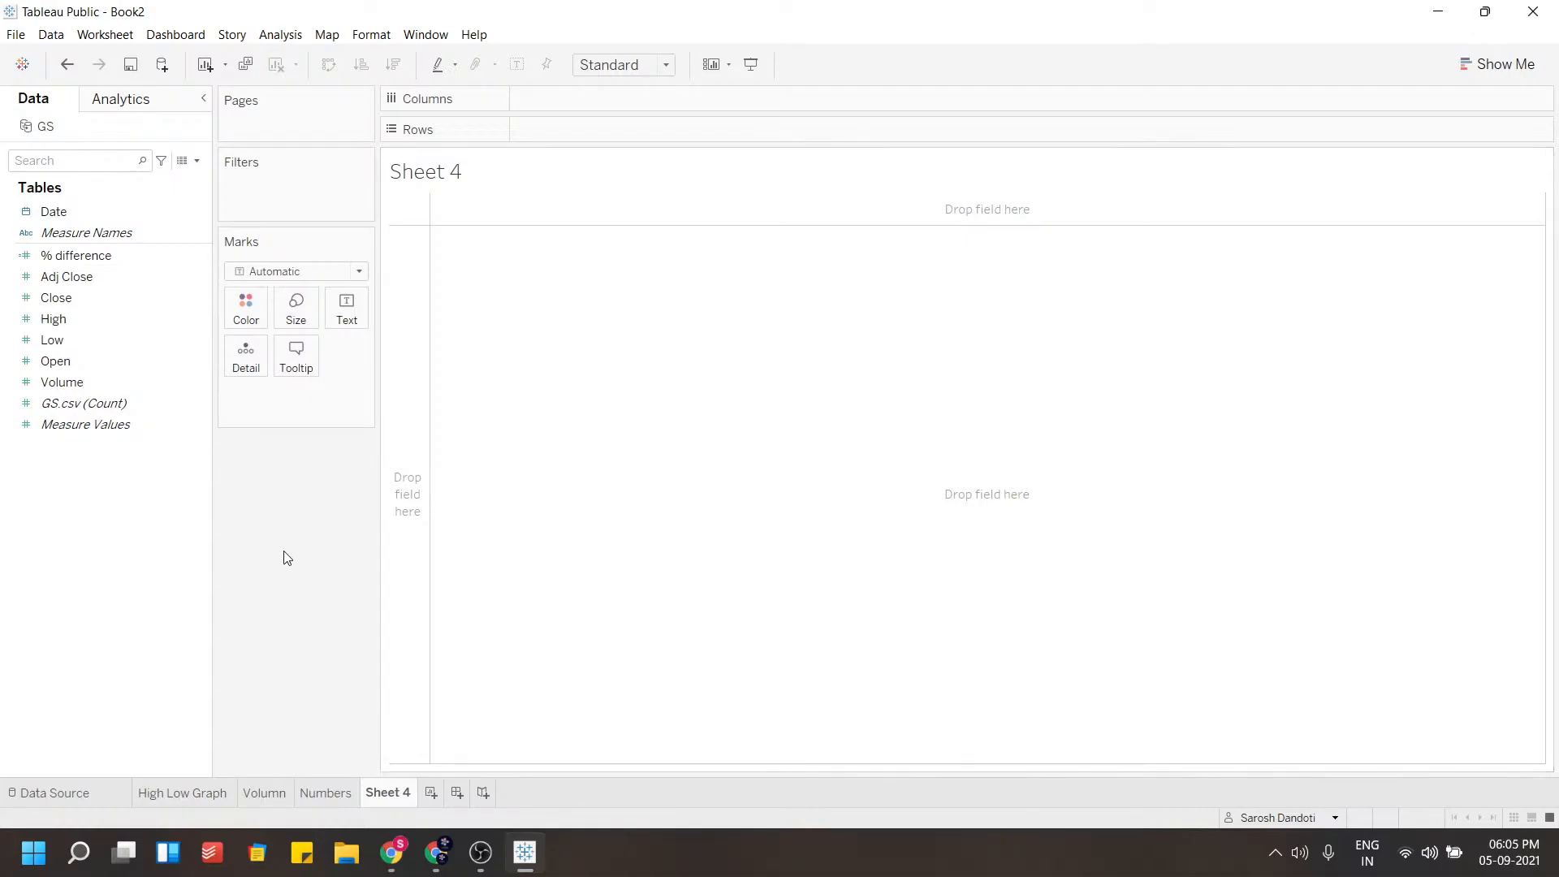
left_click(273, 789)
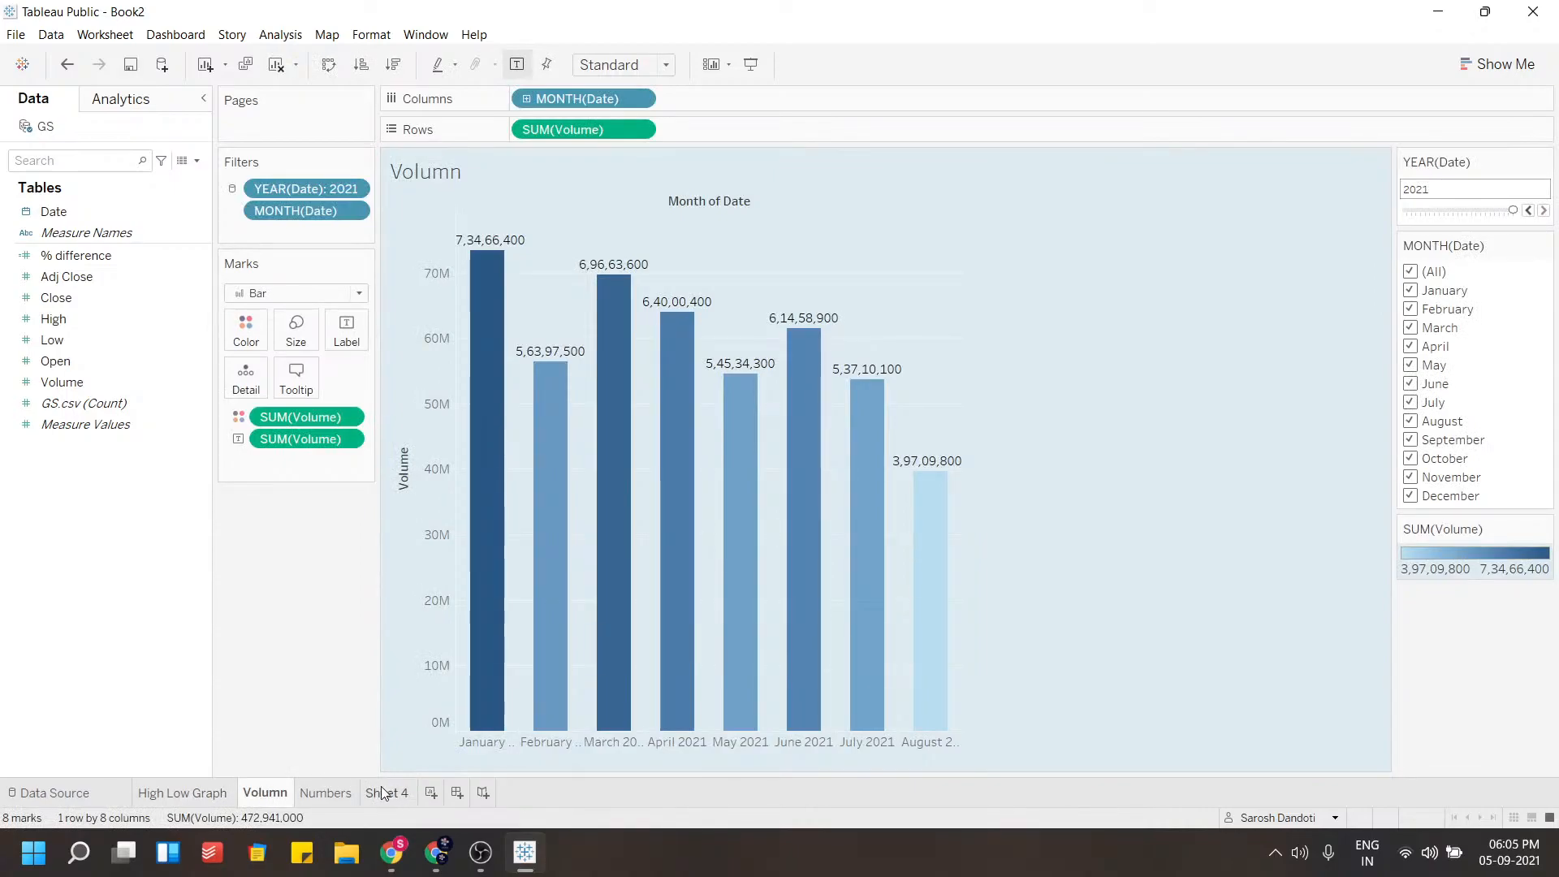
mouse_move(382, 791)
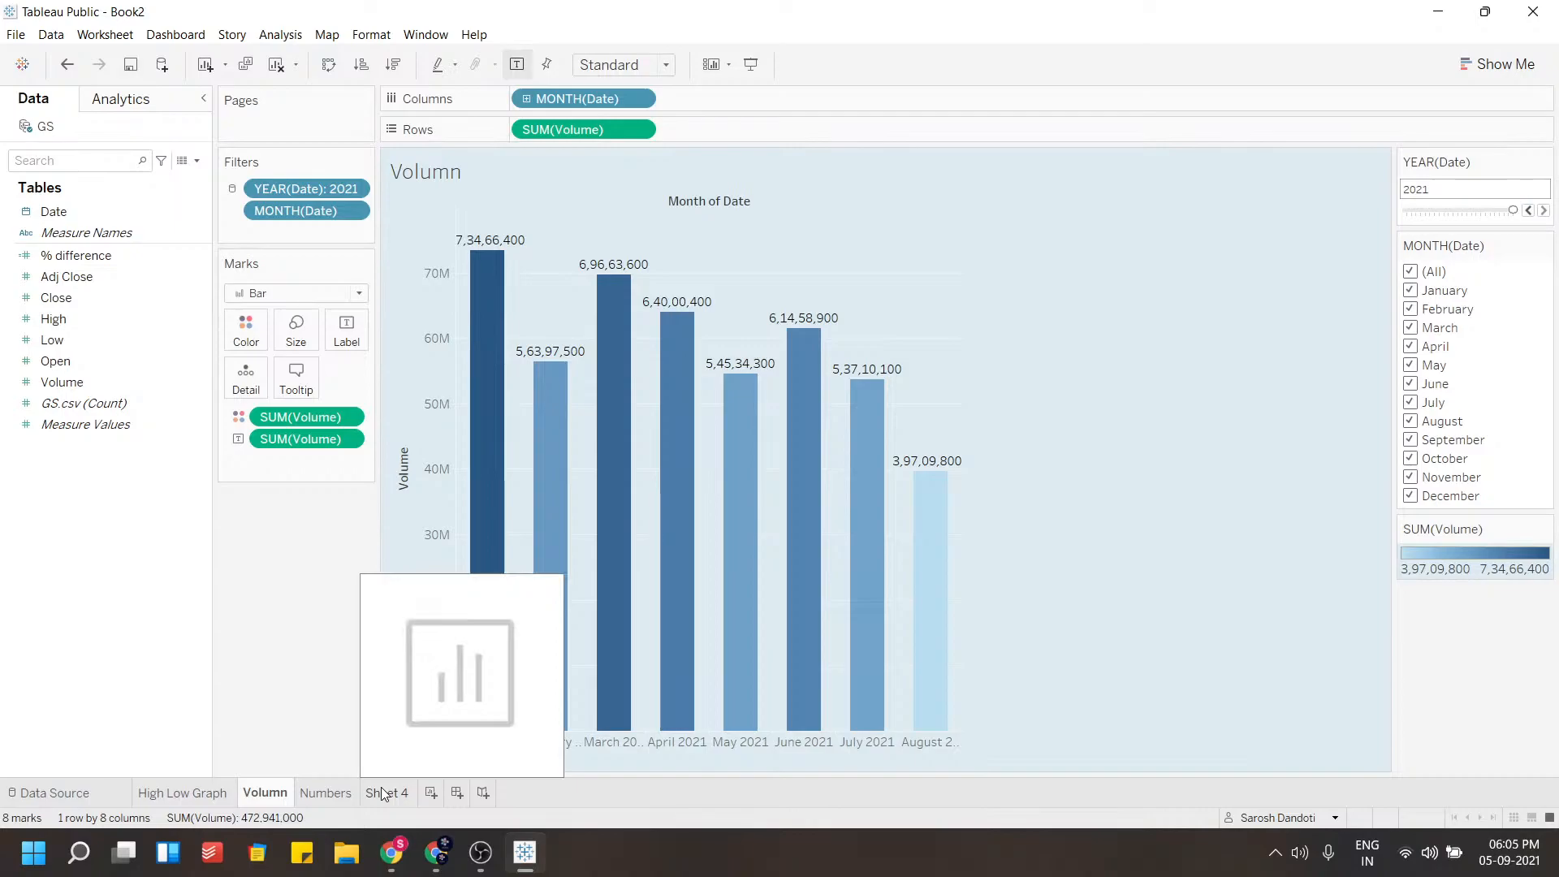
left_click(382, 792)
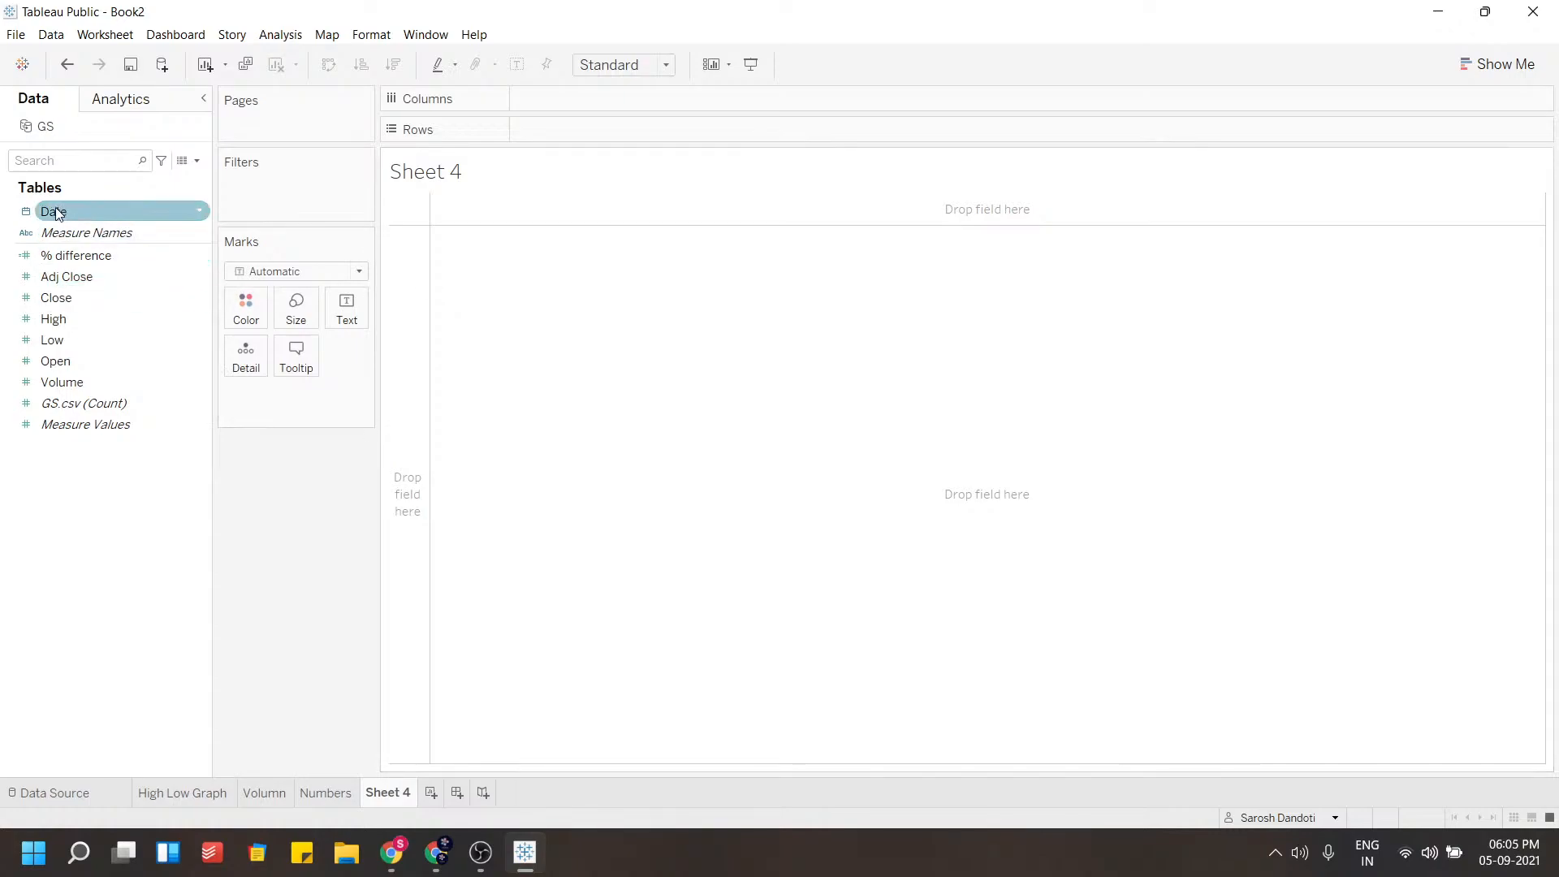
Place Date on Columns and switch it to continuous exact Day
left_click_drag(56, 210, 553, 98)
left_click(639, 98)
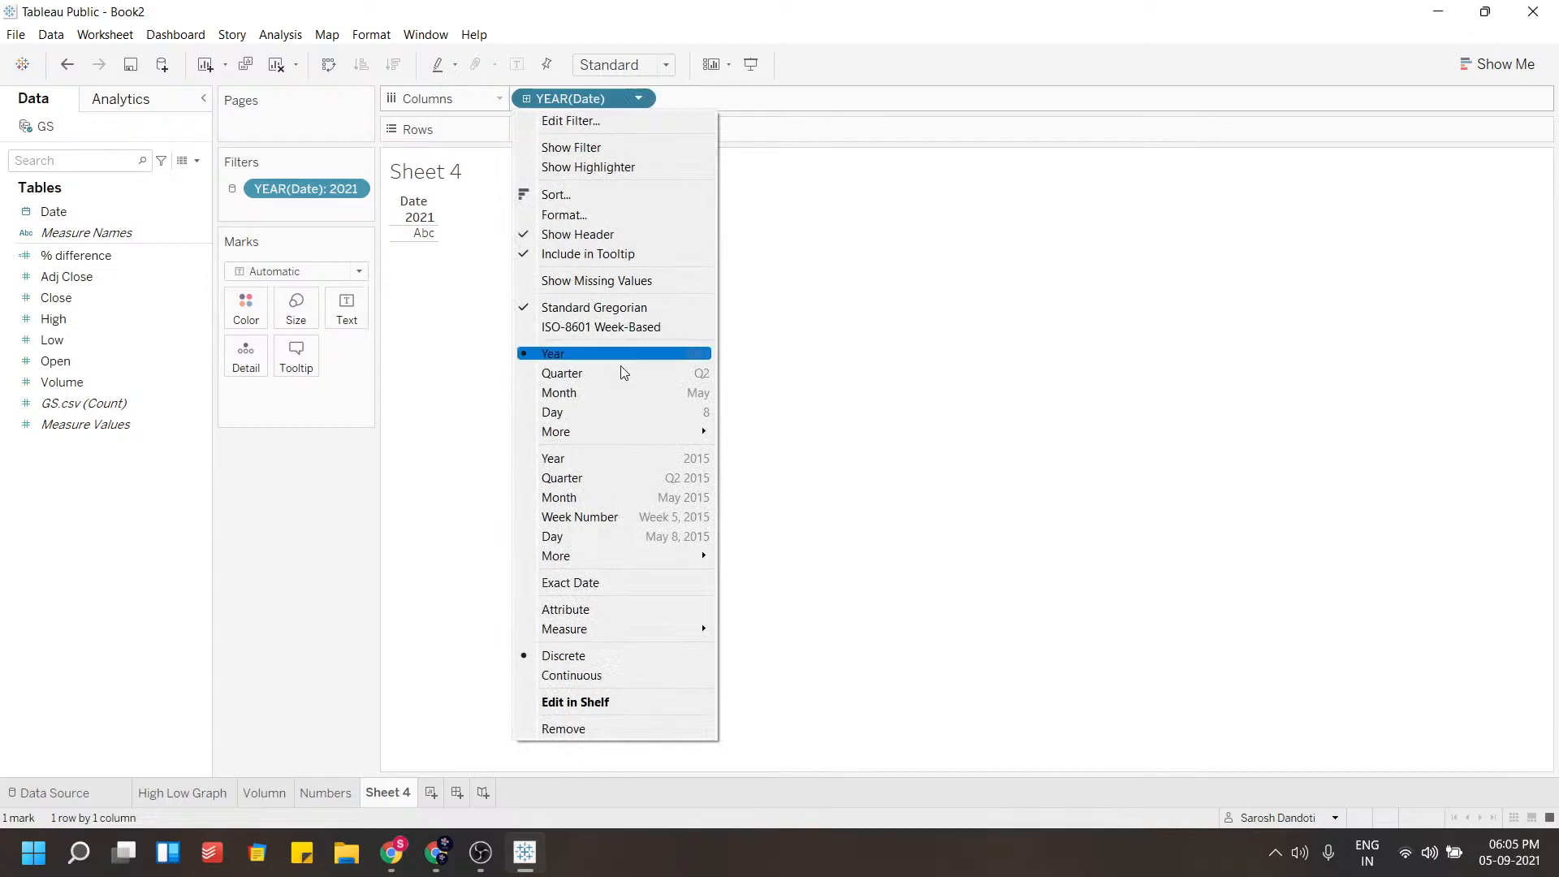
left_click(563, 535)
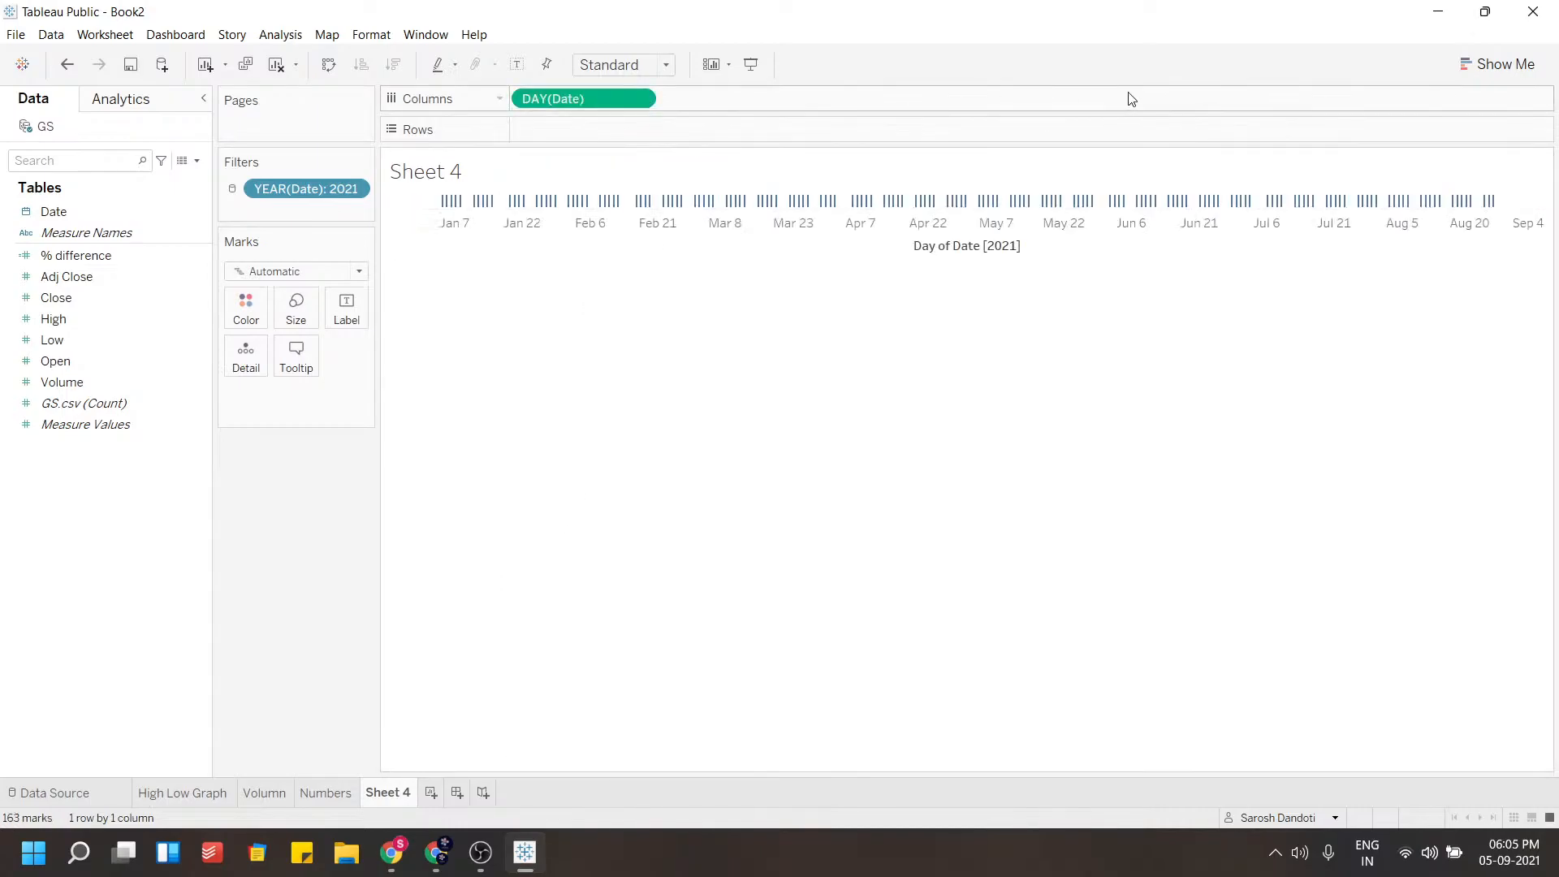
Open Show Me and place % difference on Rows to draw a line chart
left_click(1506, 64)
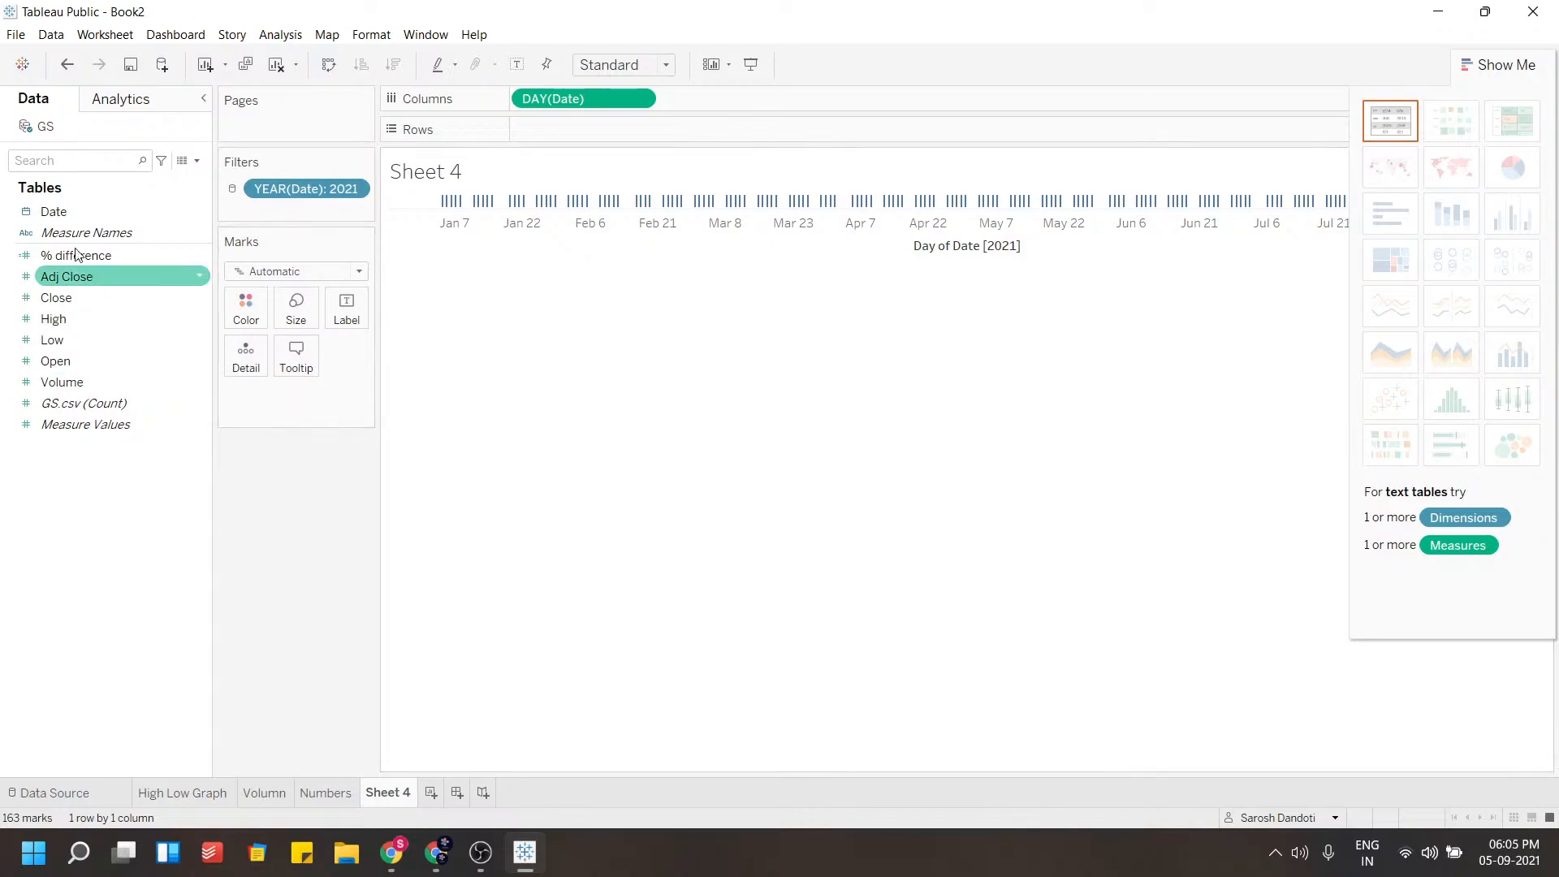
left_click_drag(51, 255, 568, 130)
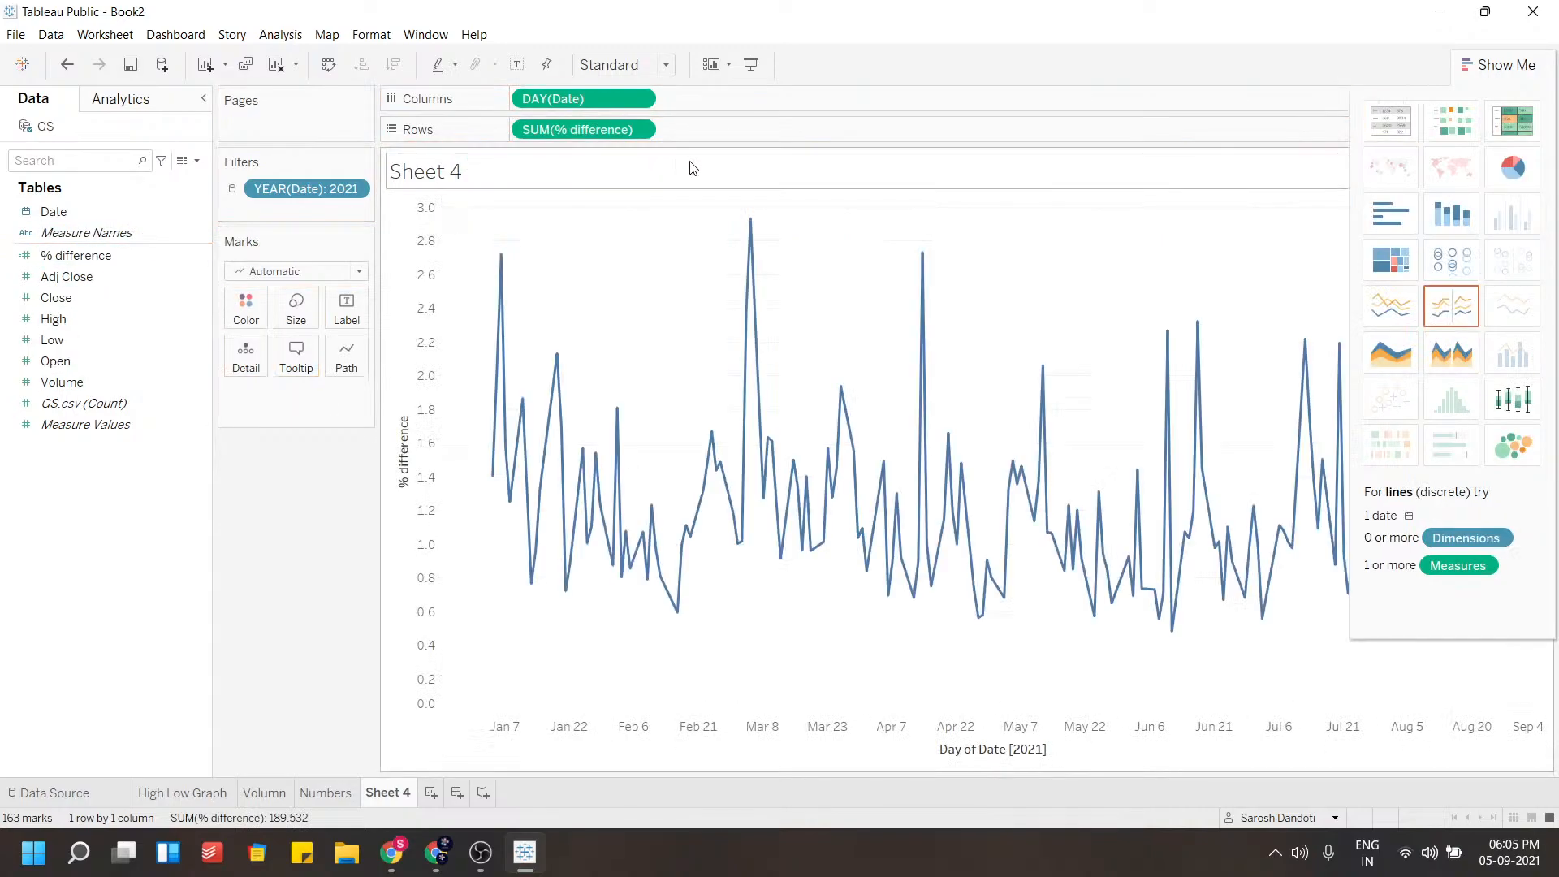
Change the % difference aggregation to Median and add it as mark labels
left_click(640, 130)
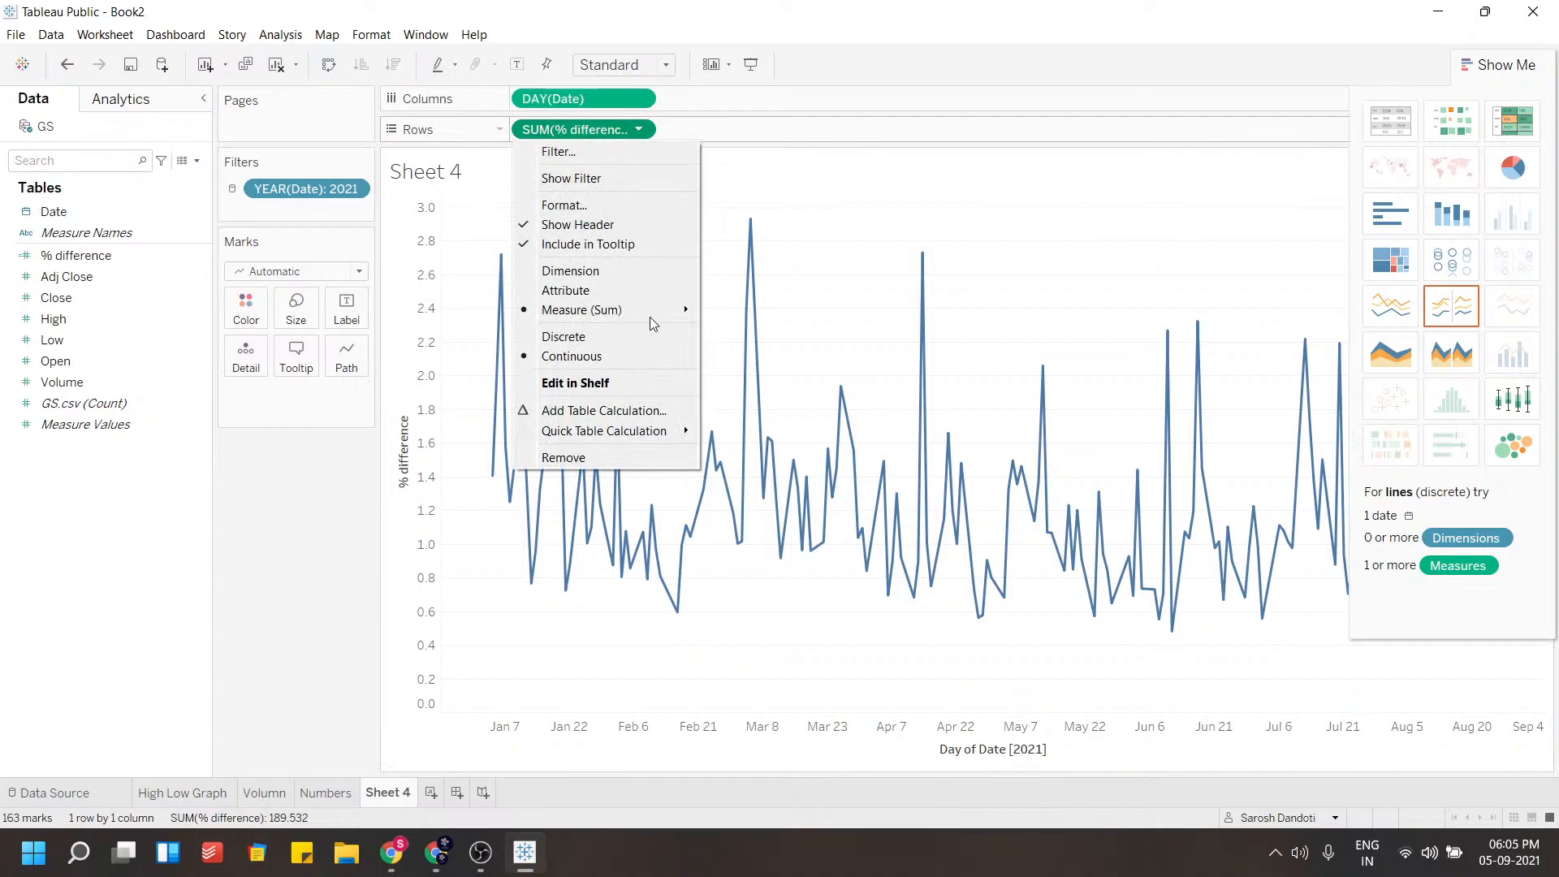
mouse_move(650, 310)
left_click(748, 351)
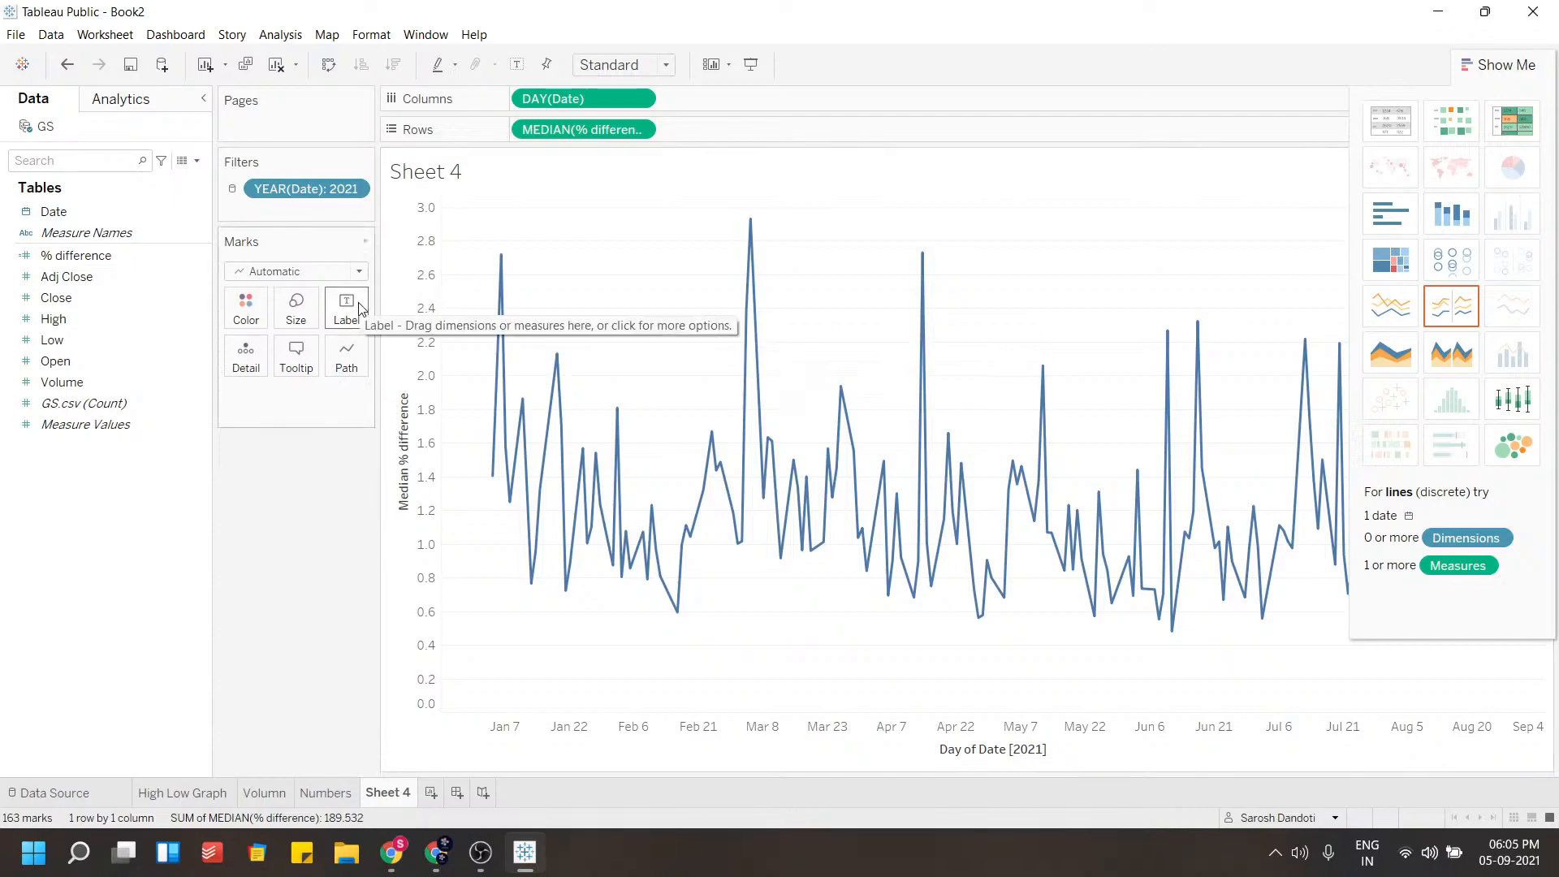
left_click_drag(583, 130, 350, 317)
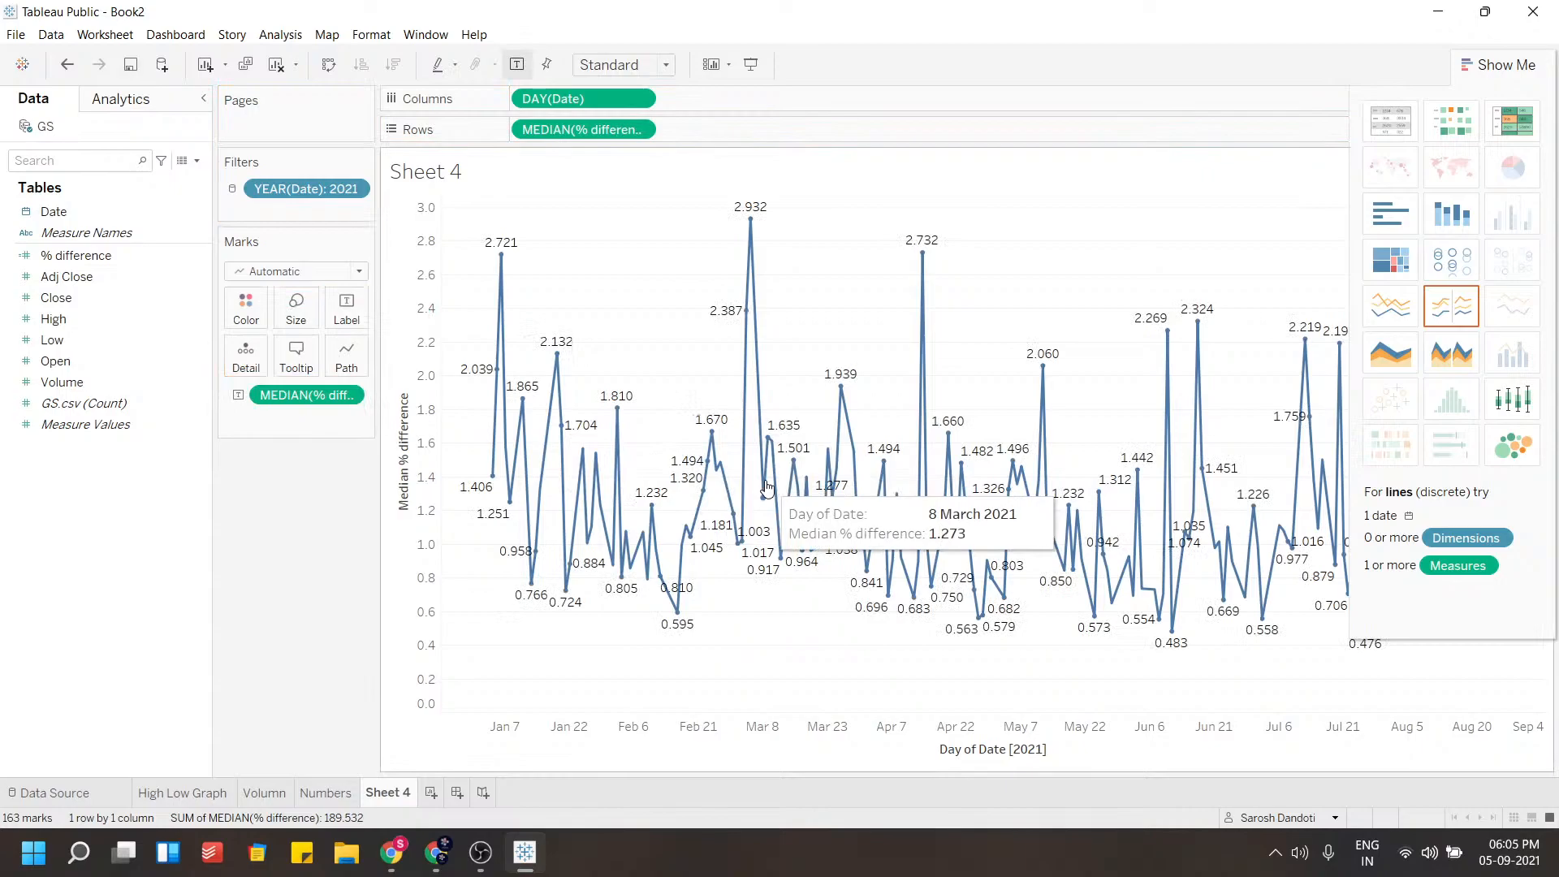
left_click(347, 308)
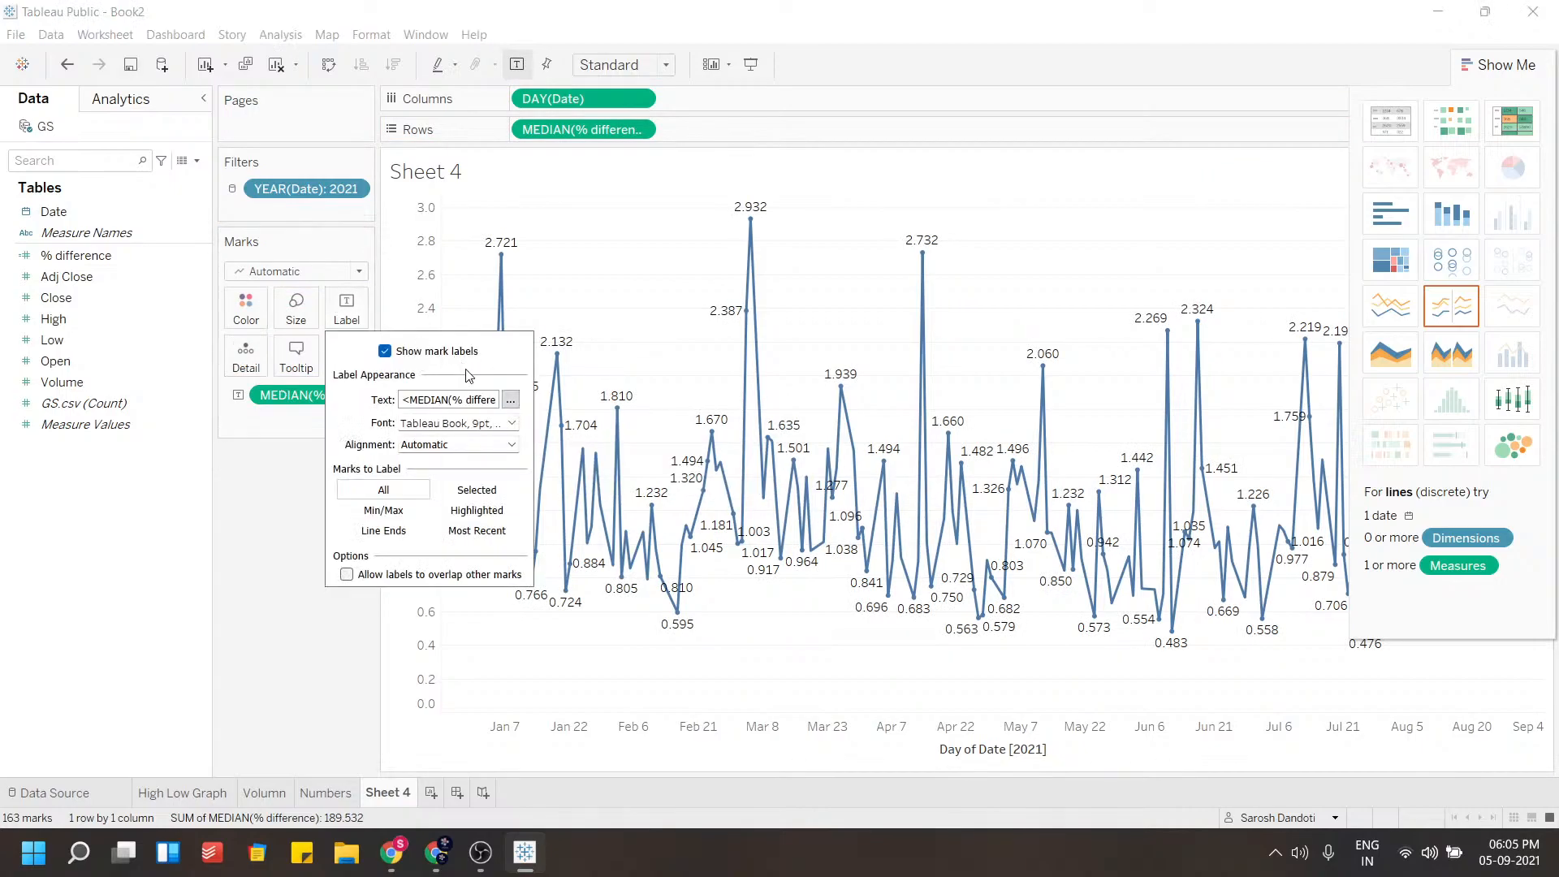
left_click(511, 402)
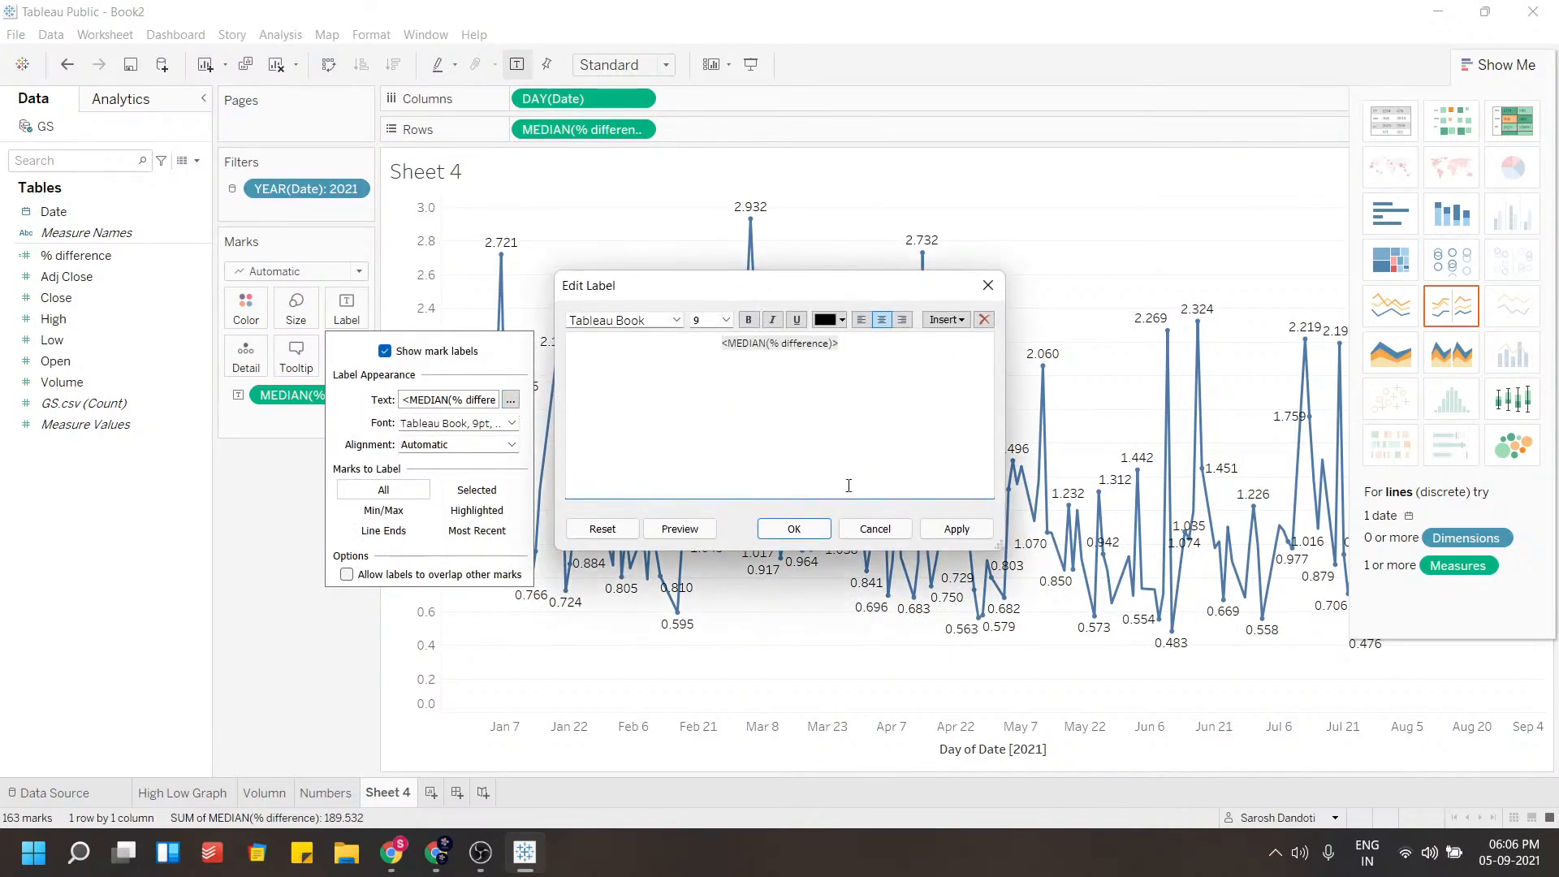
left_click(874, 526)
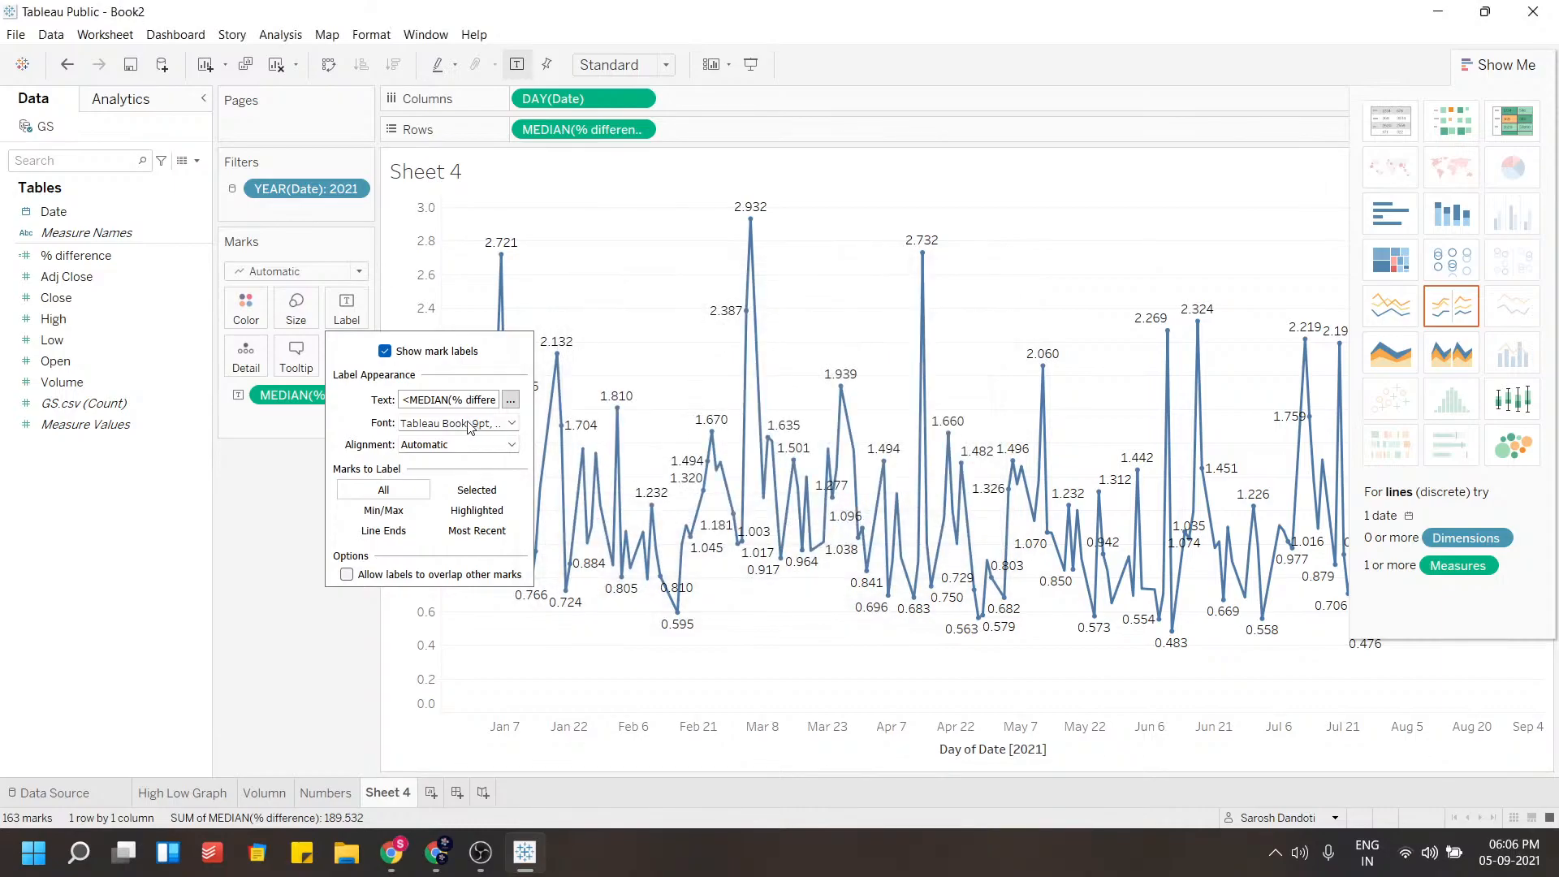
left_click(292, 445)
Try a vertical direction for the mark labels and revert it to horizontal
left_click(350, 311)
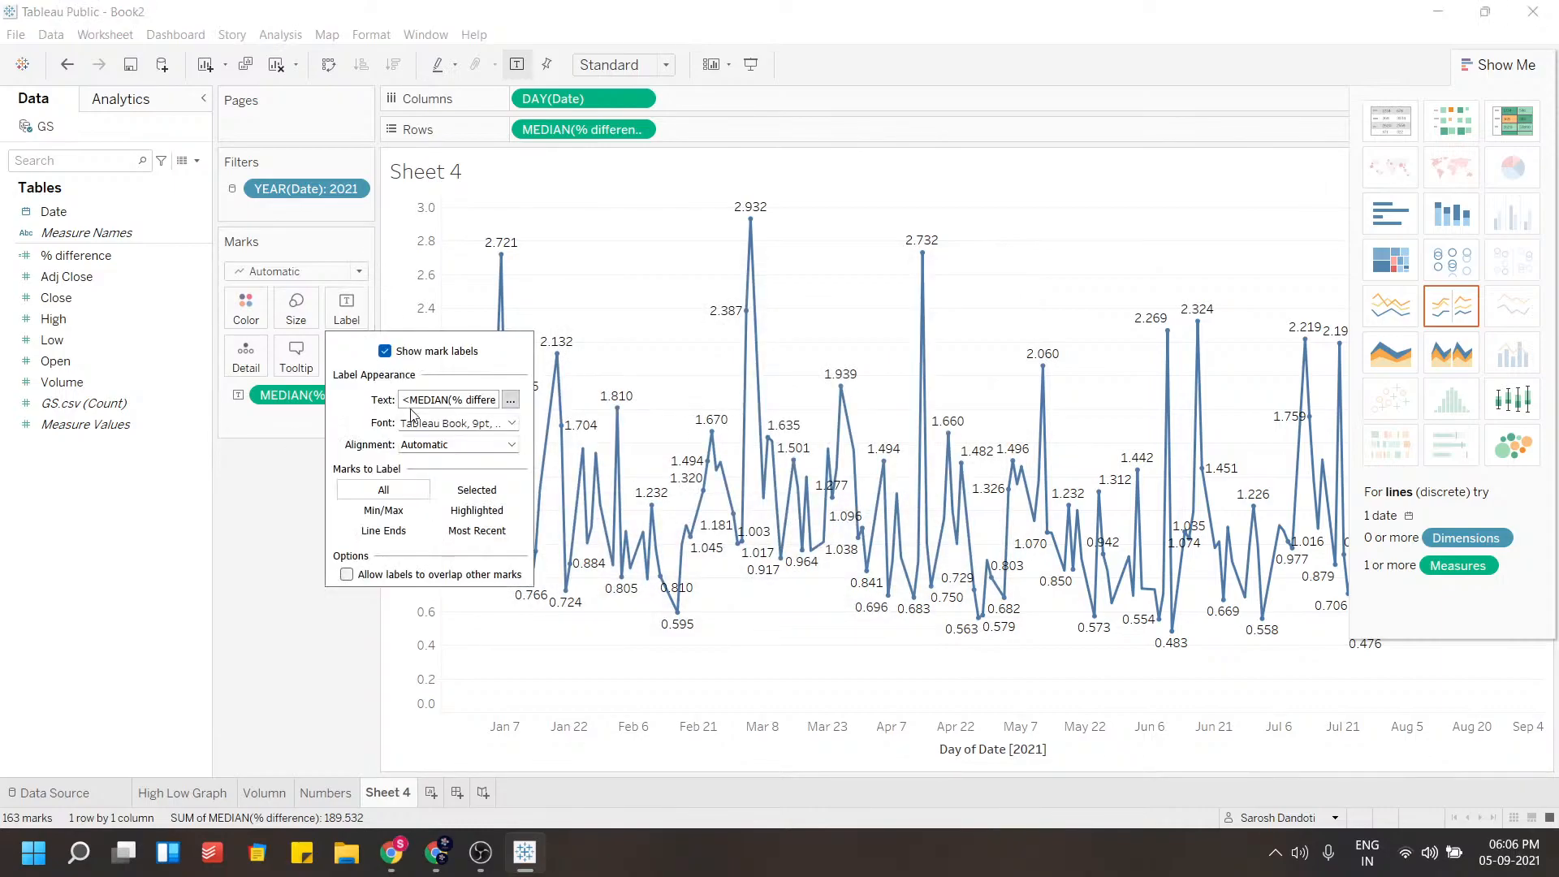
left_click(509, 423)
left_click(504, 428)
left_click(494, 445)
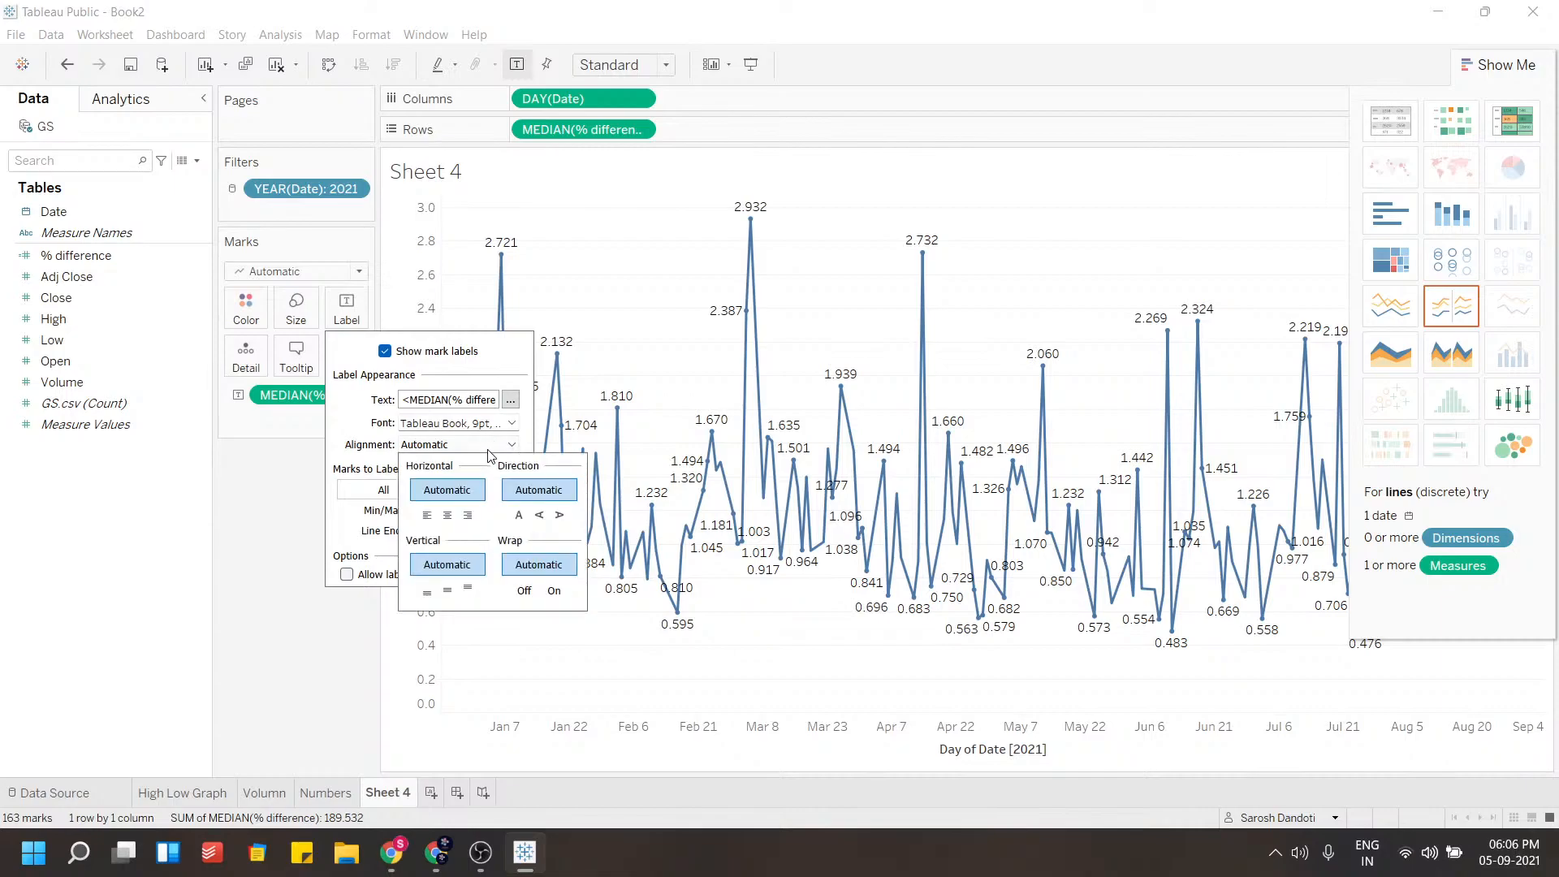
left_click(539, 514)
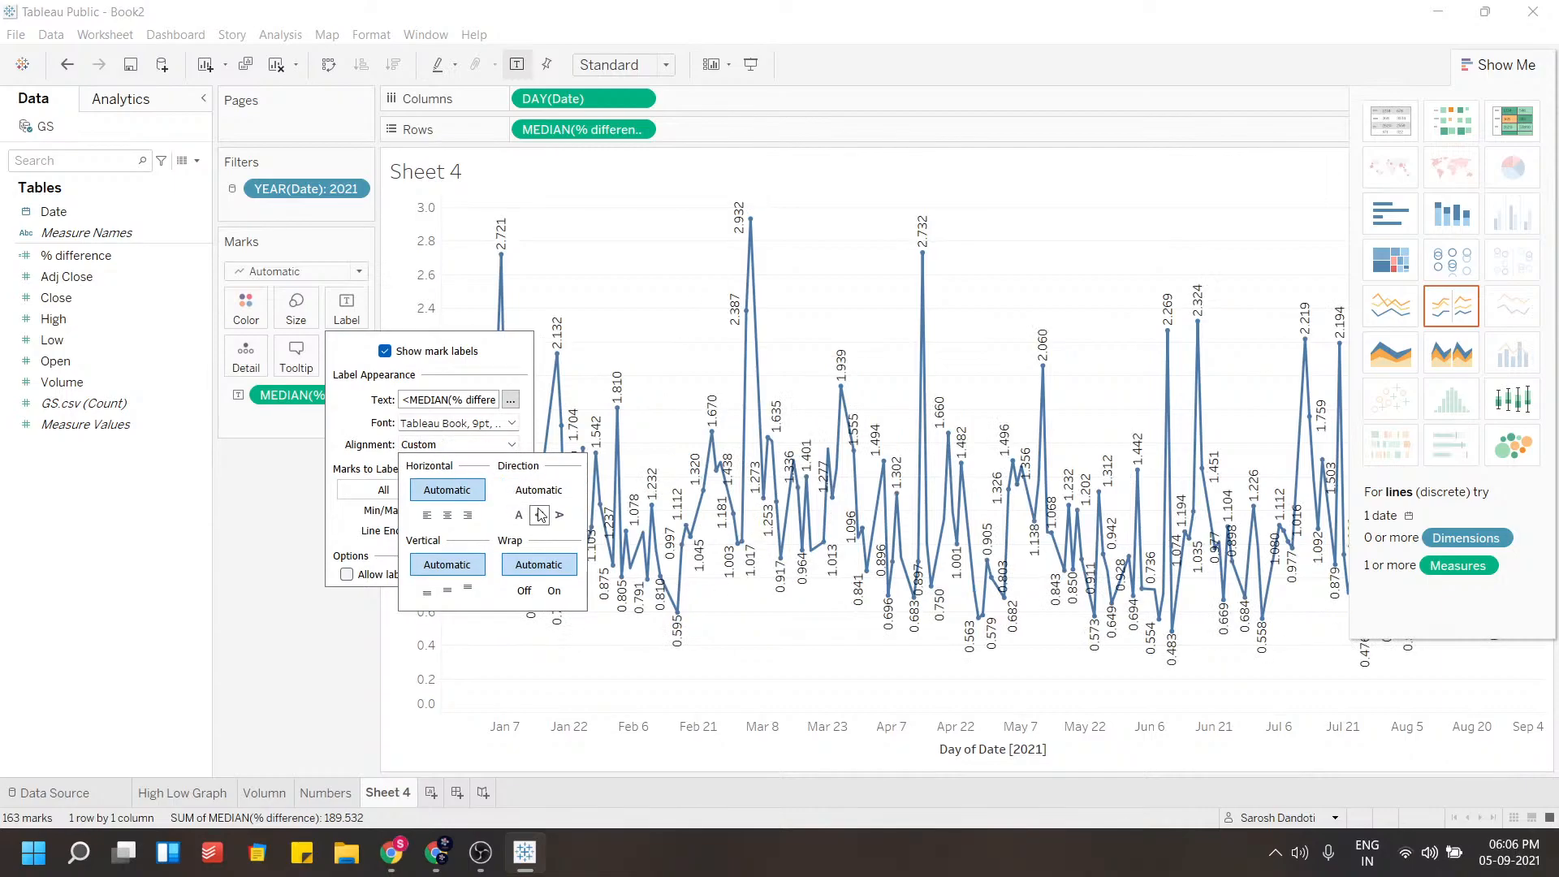
left_click(519, 515)
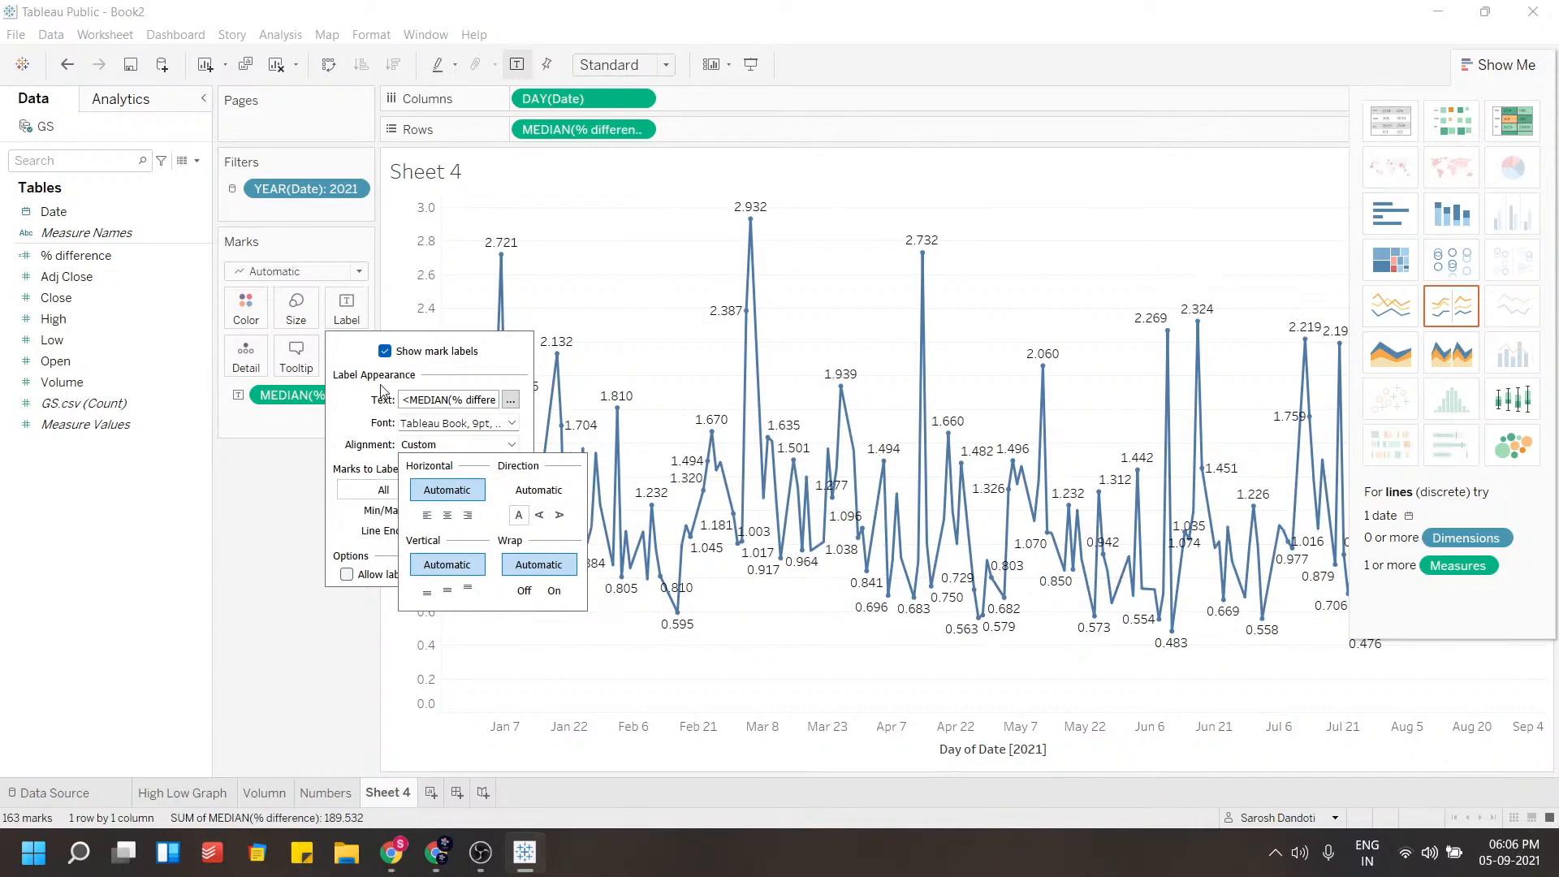
left_click(358, 403)
left_click(274, 478)
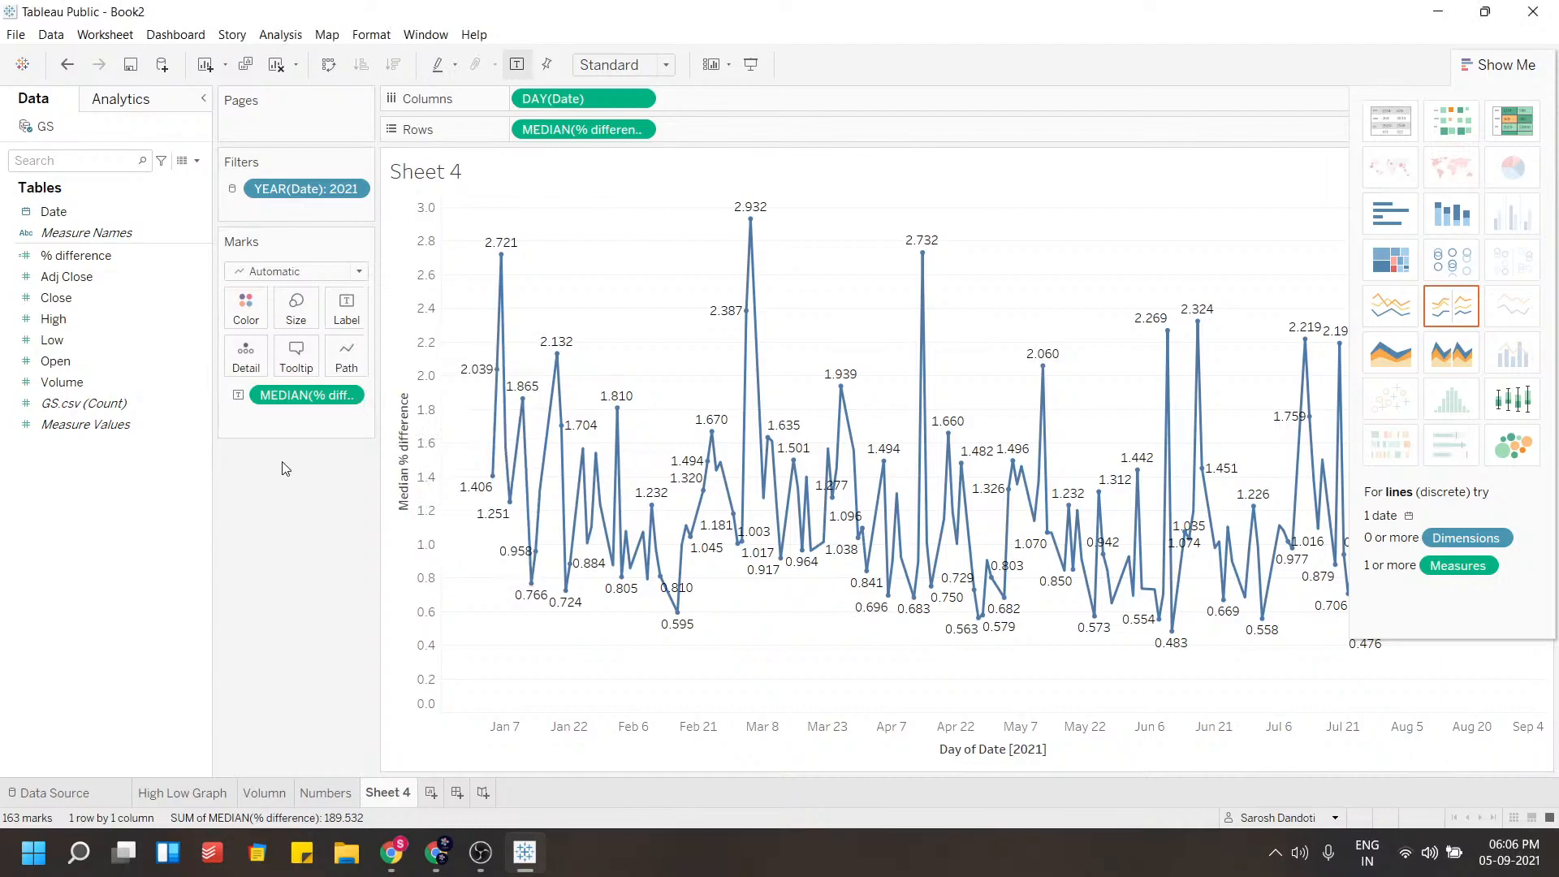
Show the YEAR(Date) filter on the sheet as a single value slider
left_click(1508, 65)
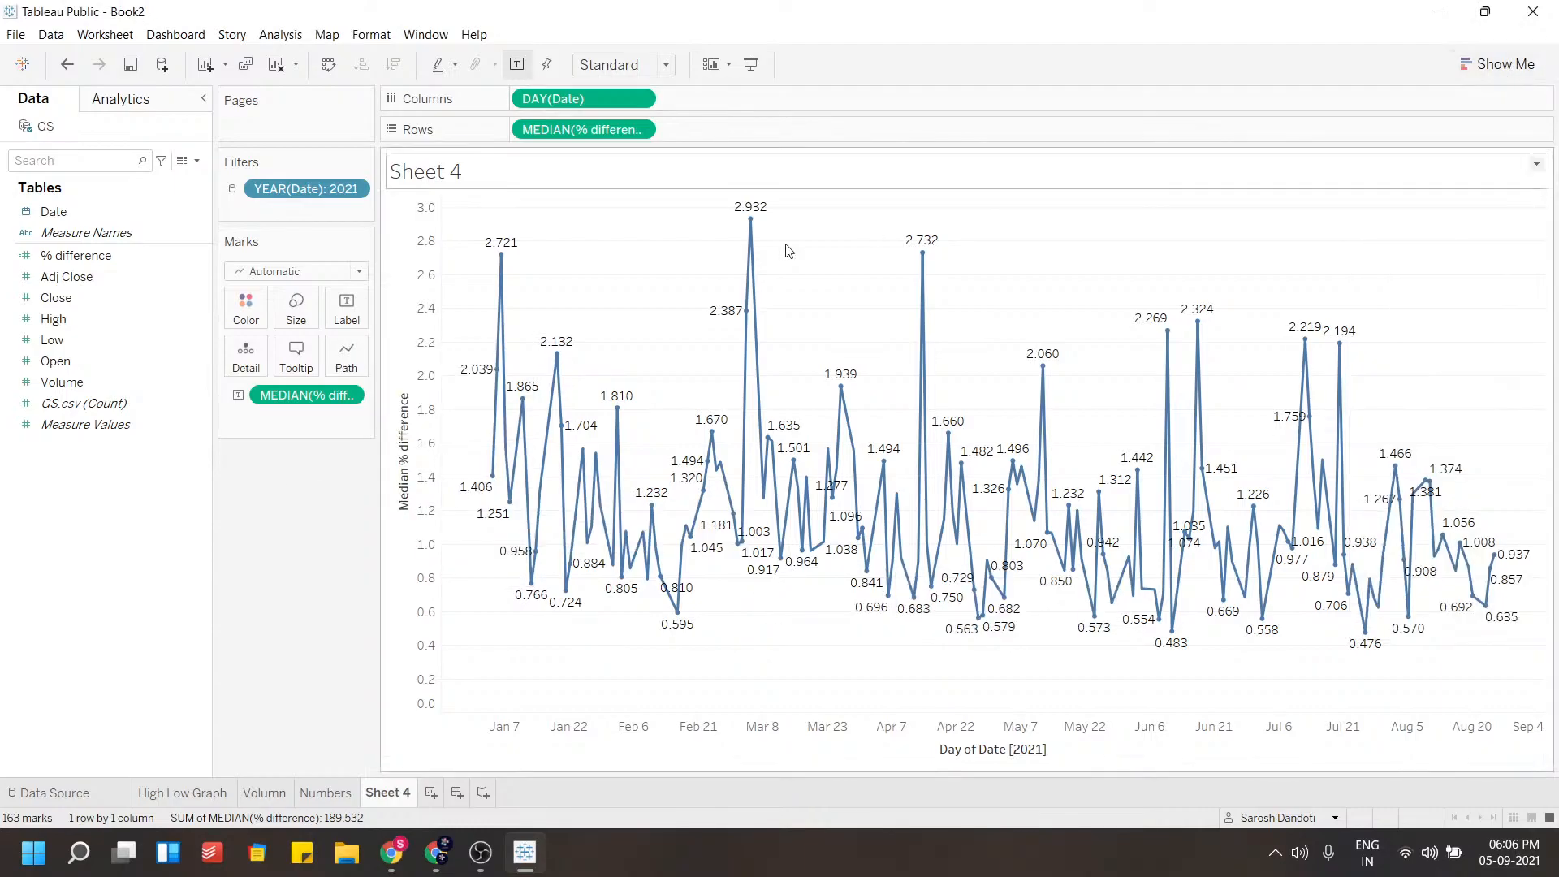
left_click(355, 190)
left_click(303, 237)
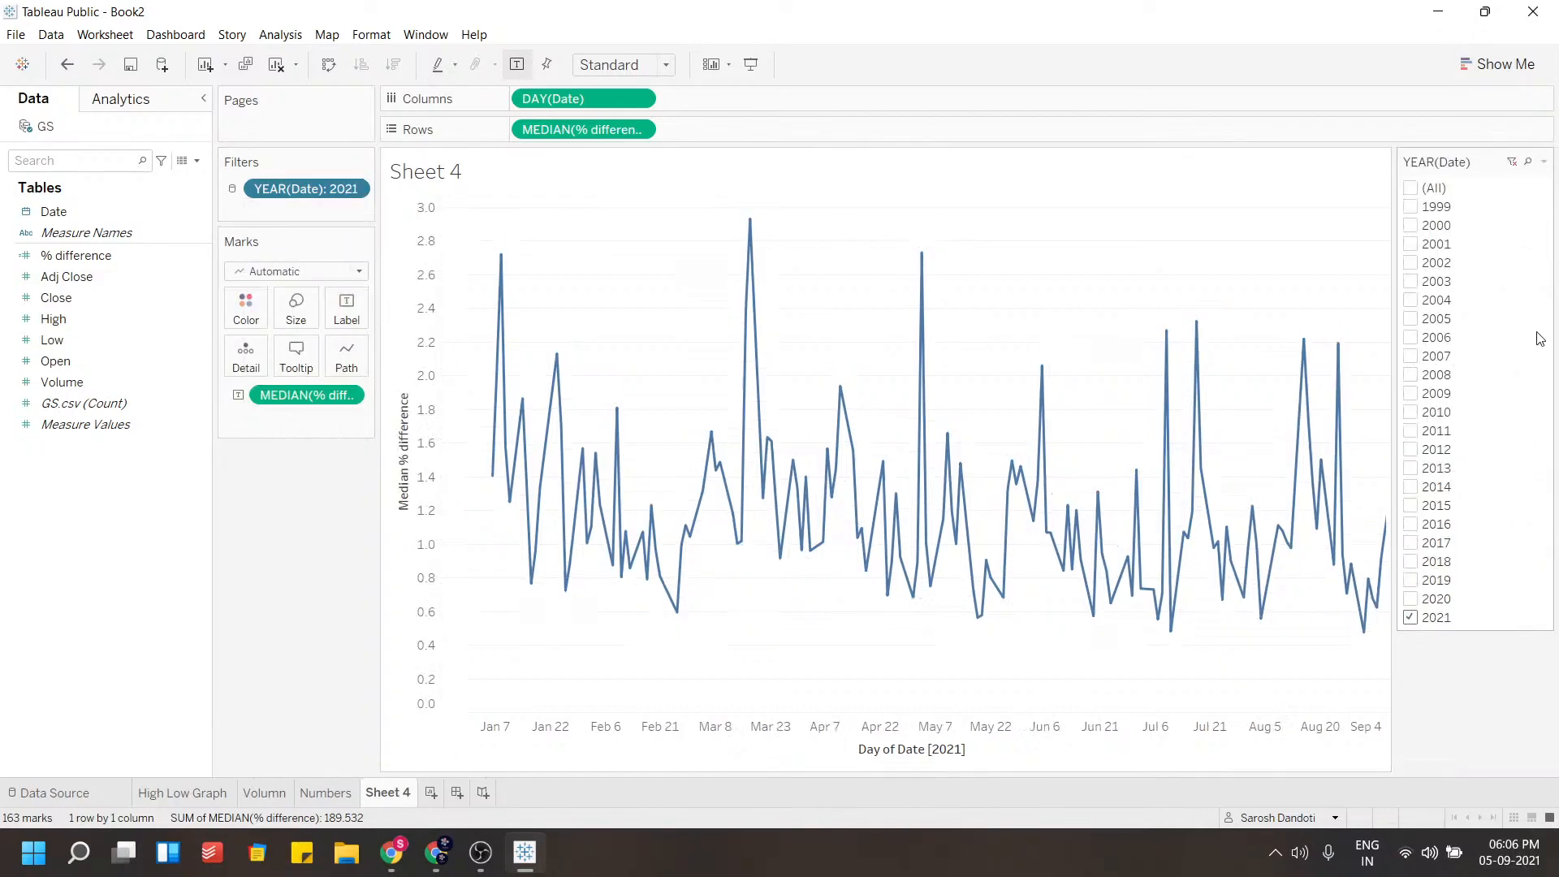
left_click(1544, 161)
left_click(1457, 373)
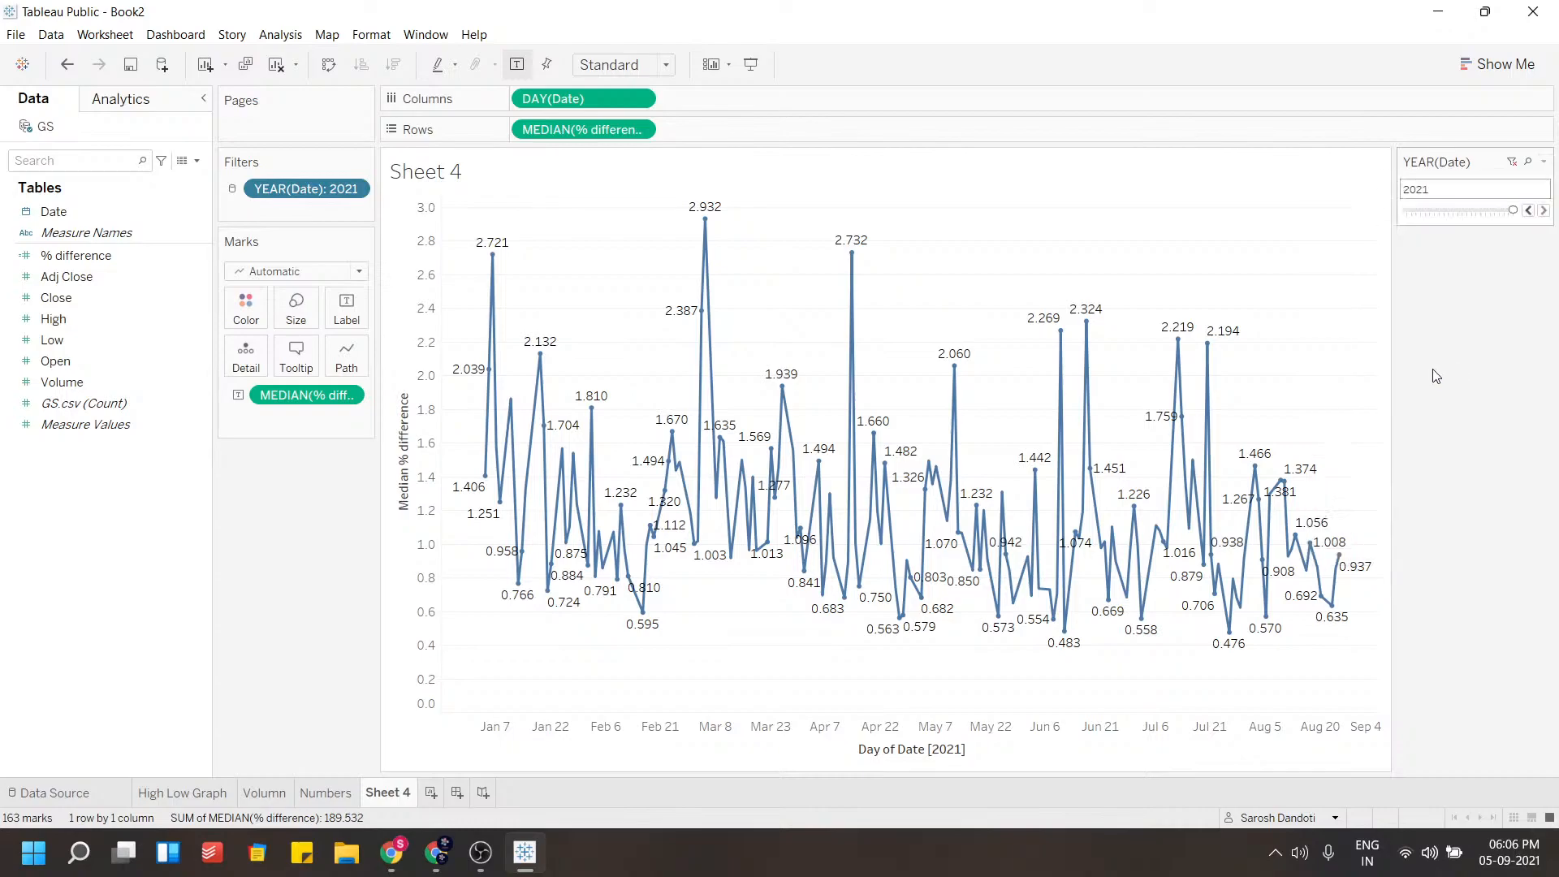
Add Date to the filters as a month filter with all months selected
mouse_move(1512, 210)
left_mouse_down()
mouse_move(1484, 212)
mouse_move(1512, 210)
left_mouse_up()
left_click_drag(54, 211, 264, 216)
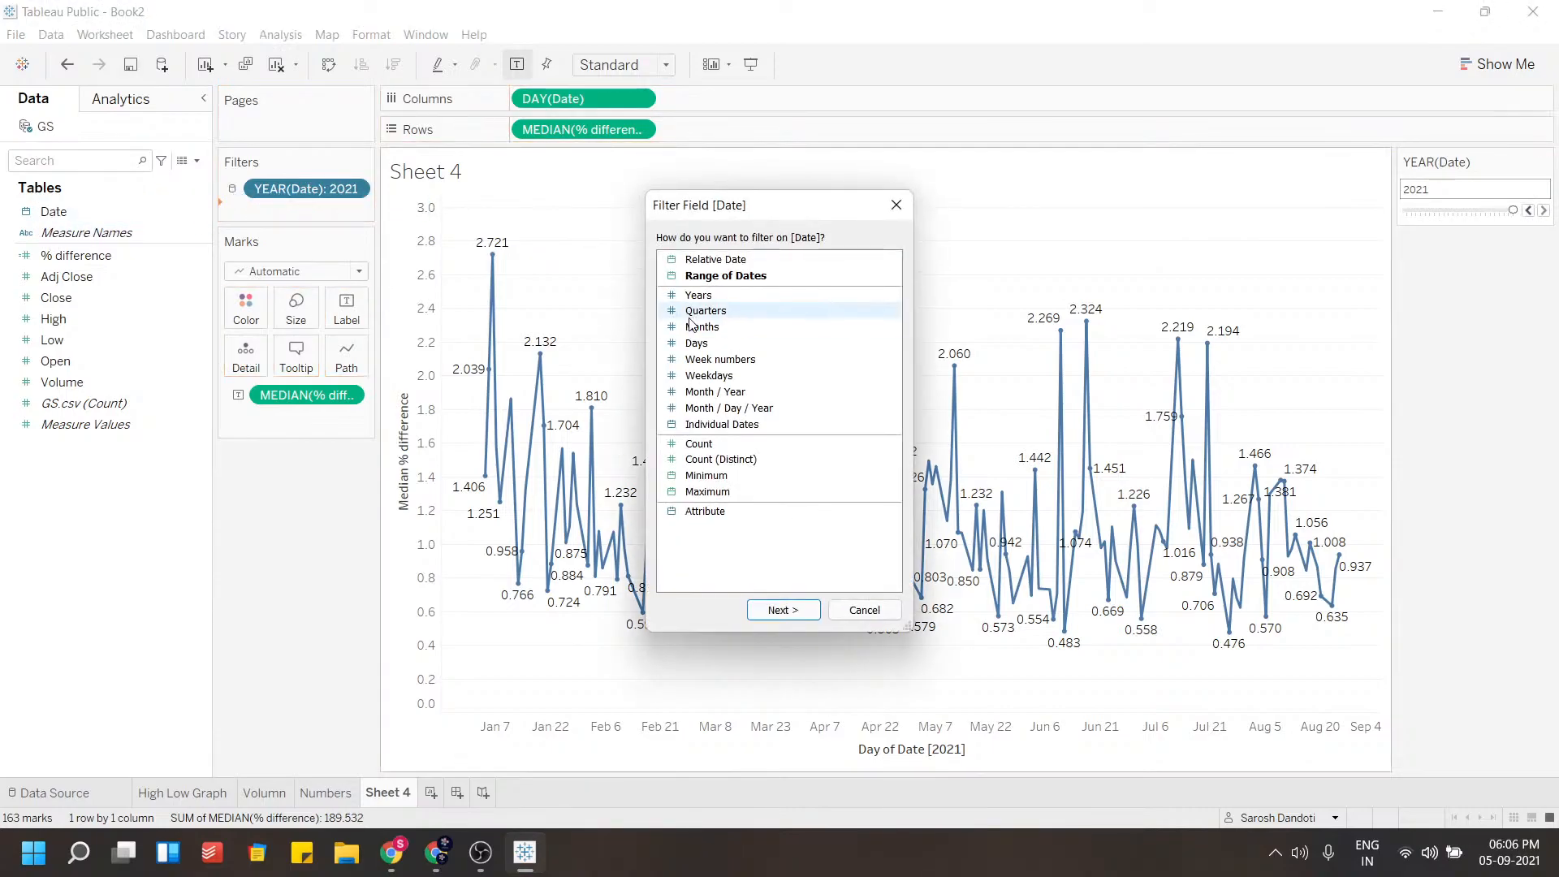
left_click(785, 610)
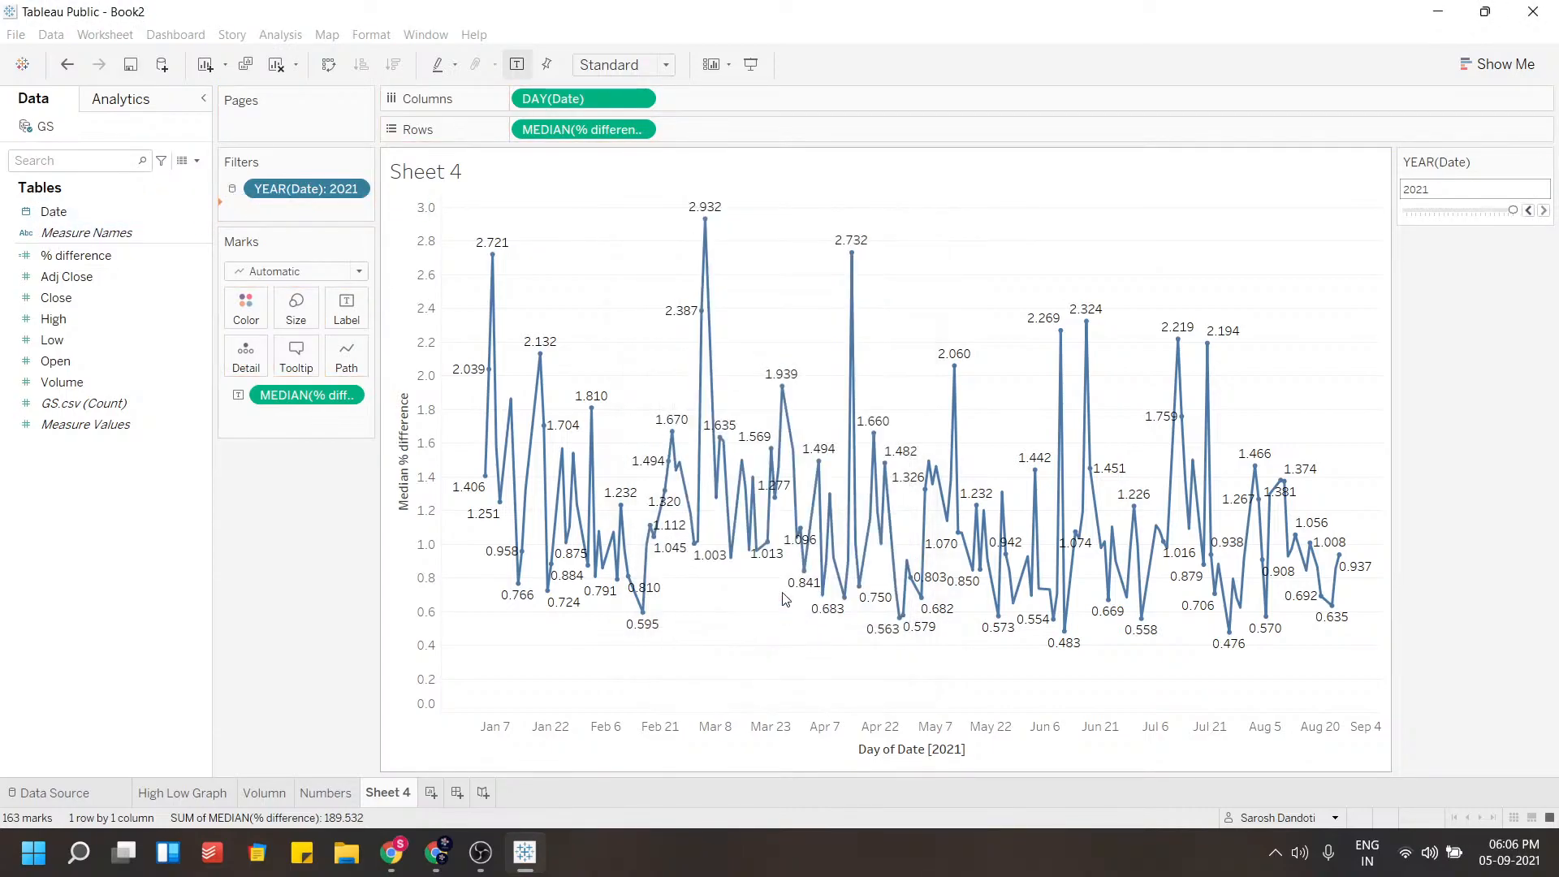
left_click(635, 482)
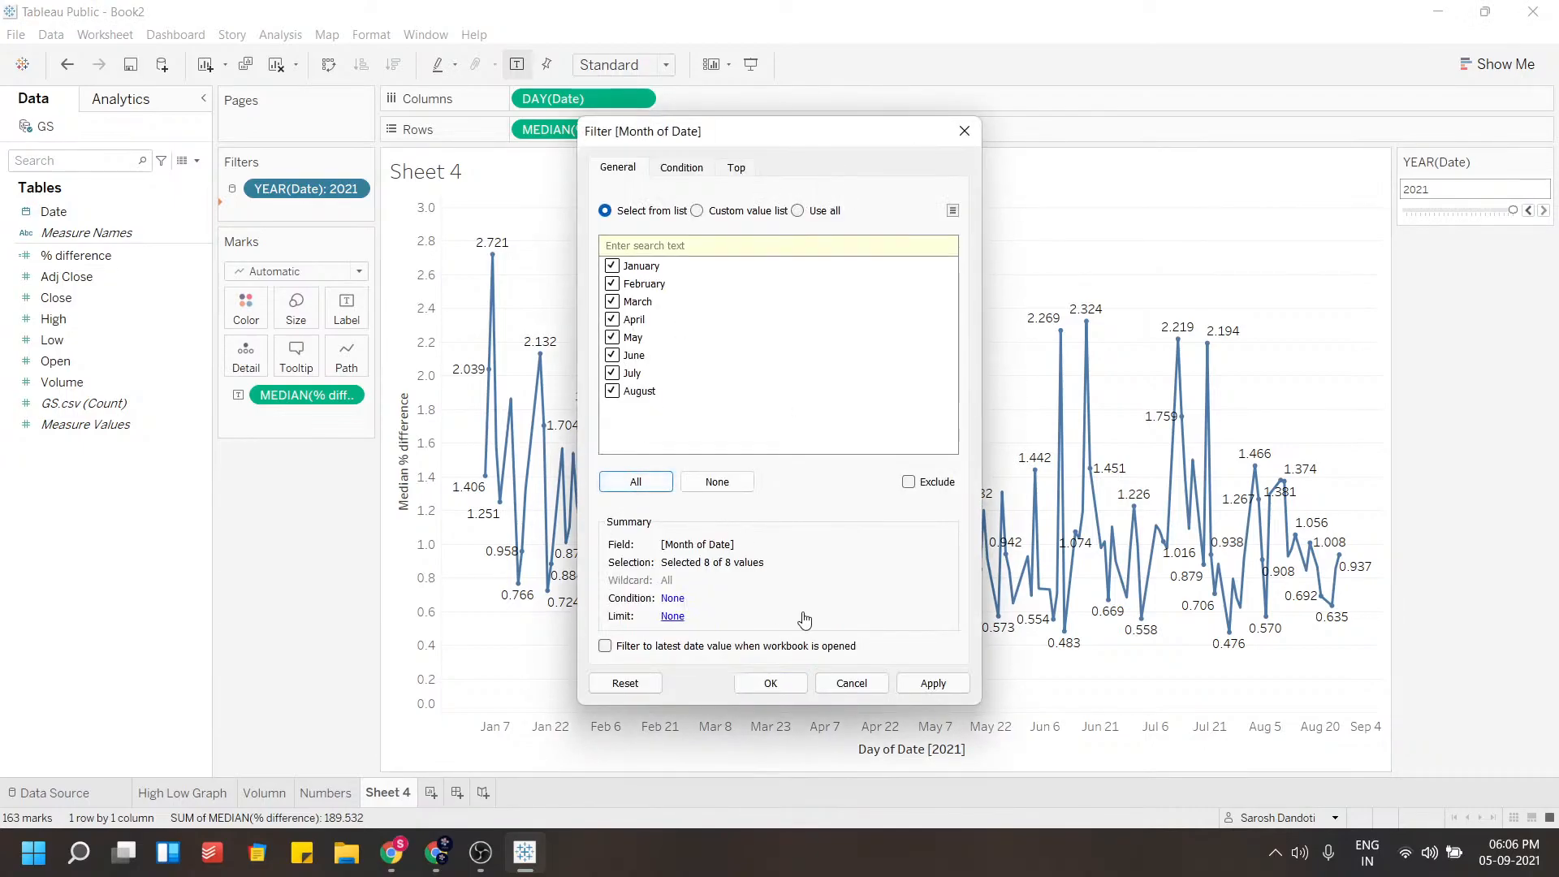
left_click(770, 683)
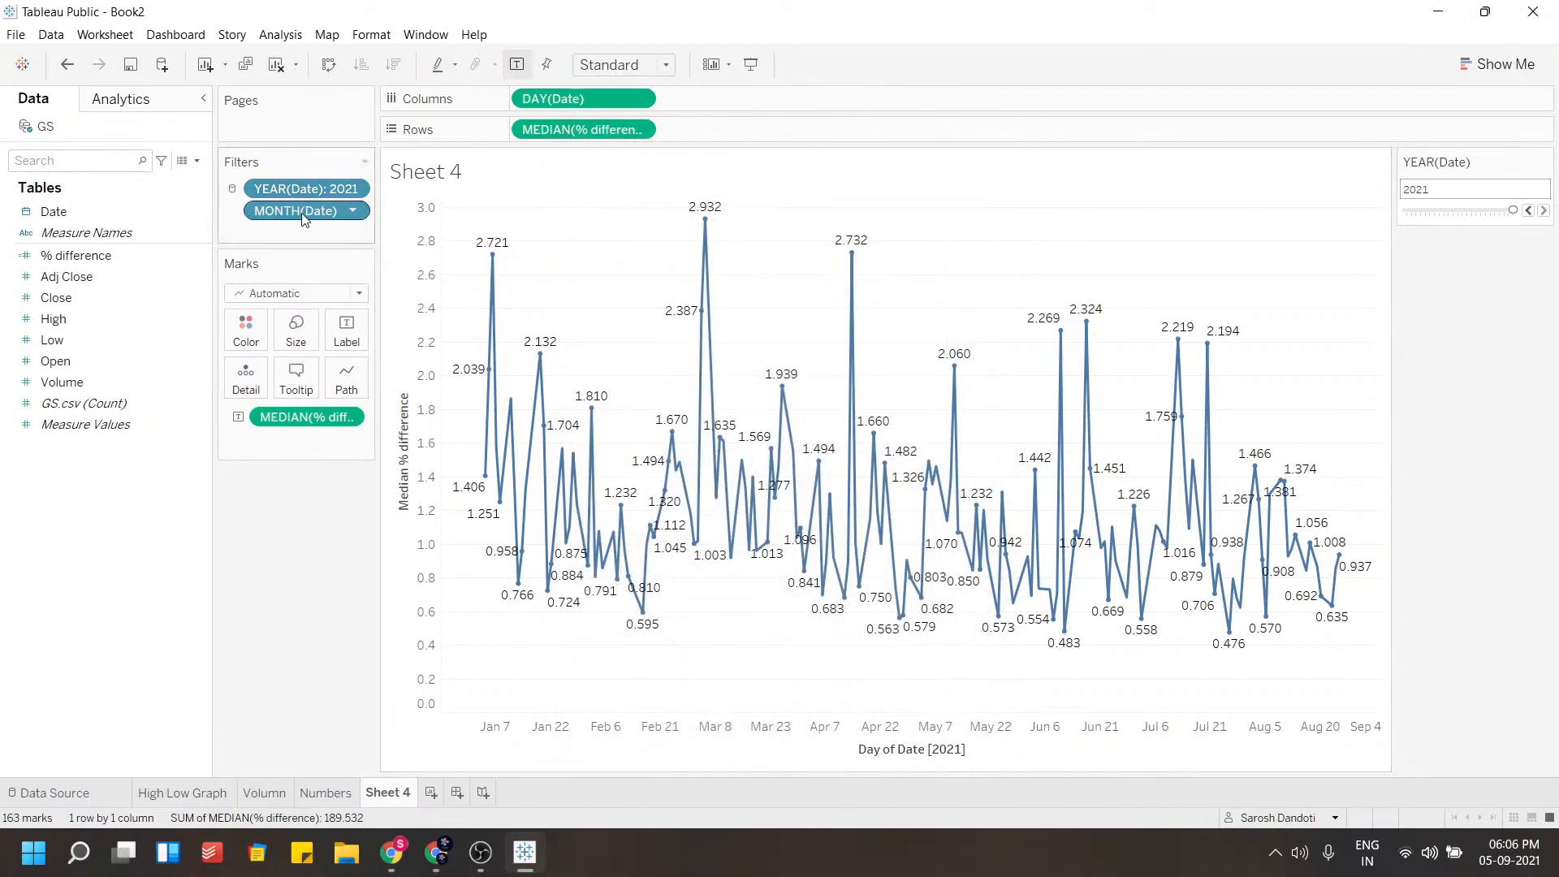
Show the MONTH(Date) filter on the sheet and select only August
left_click(352, 210)
left_click(331, 257)
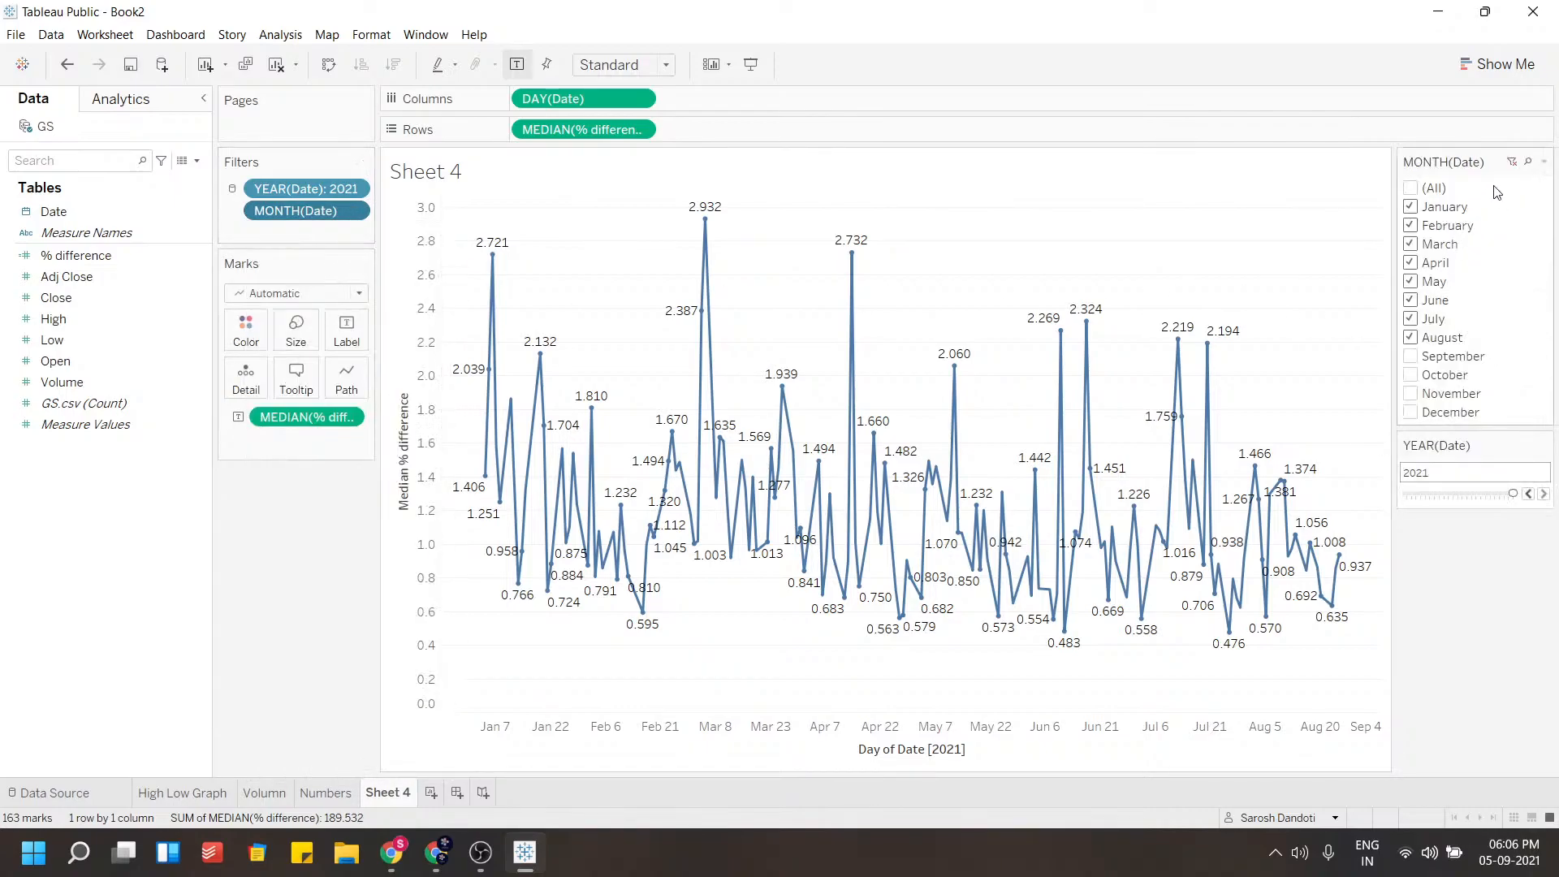
left_click(1410, 188)
left_click(1410, 337)
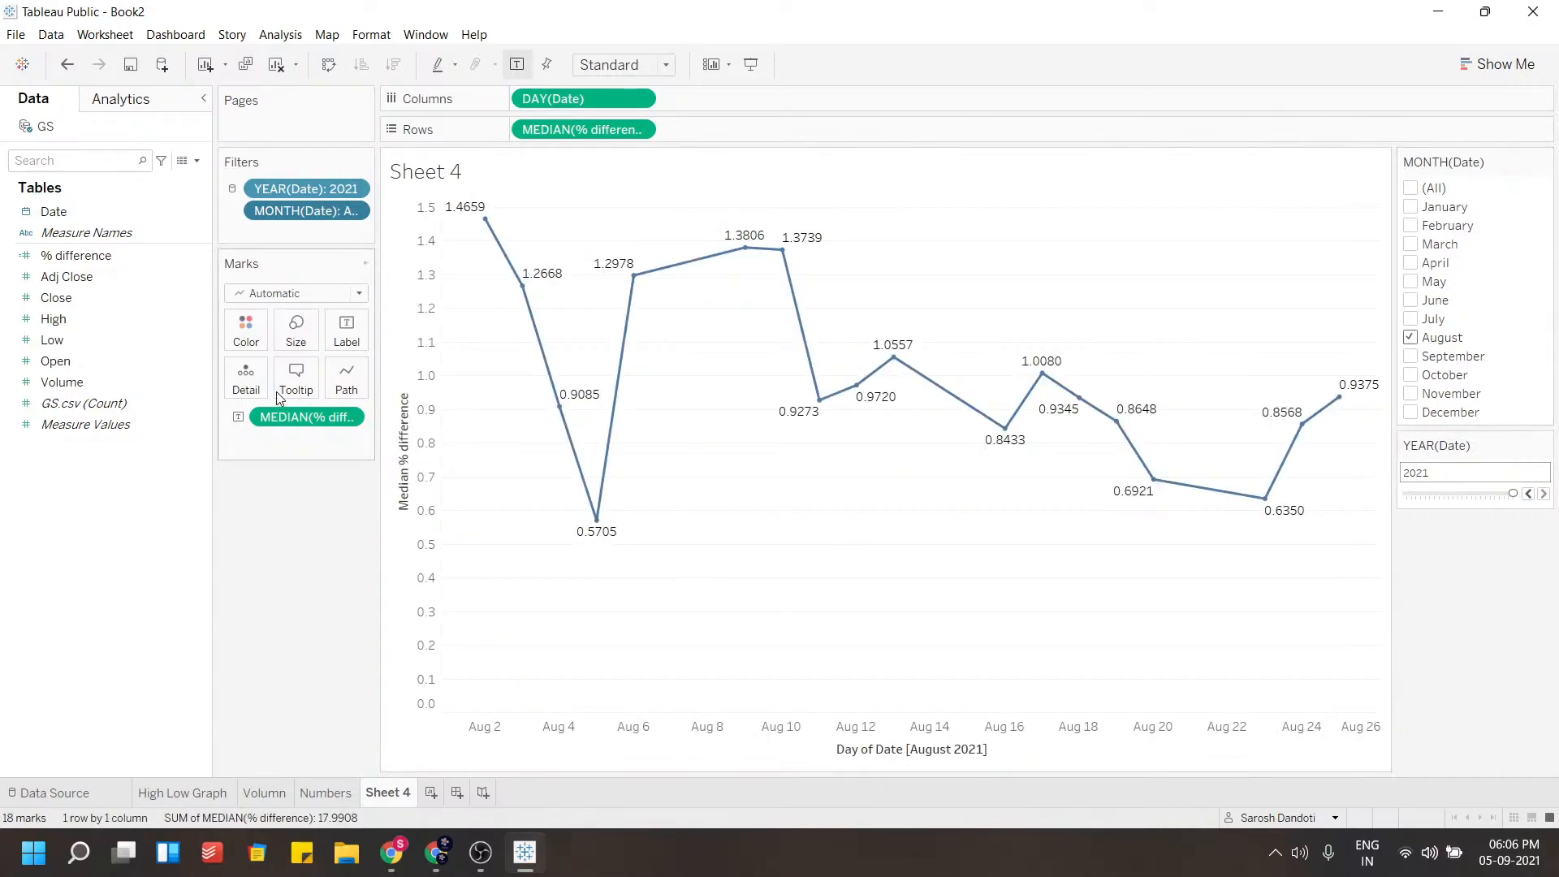
Color the median % difference line red
left_click(246, 329)
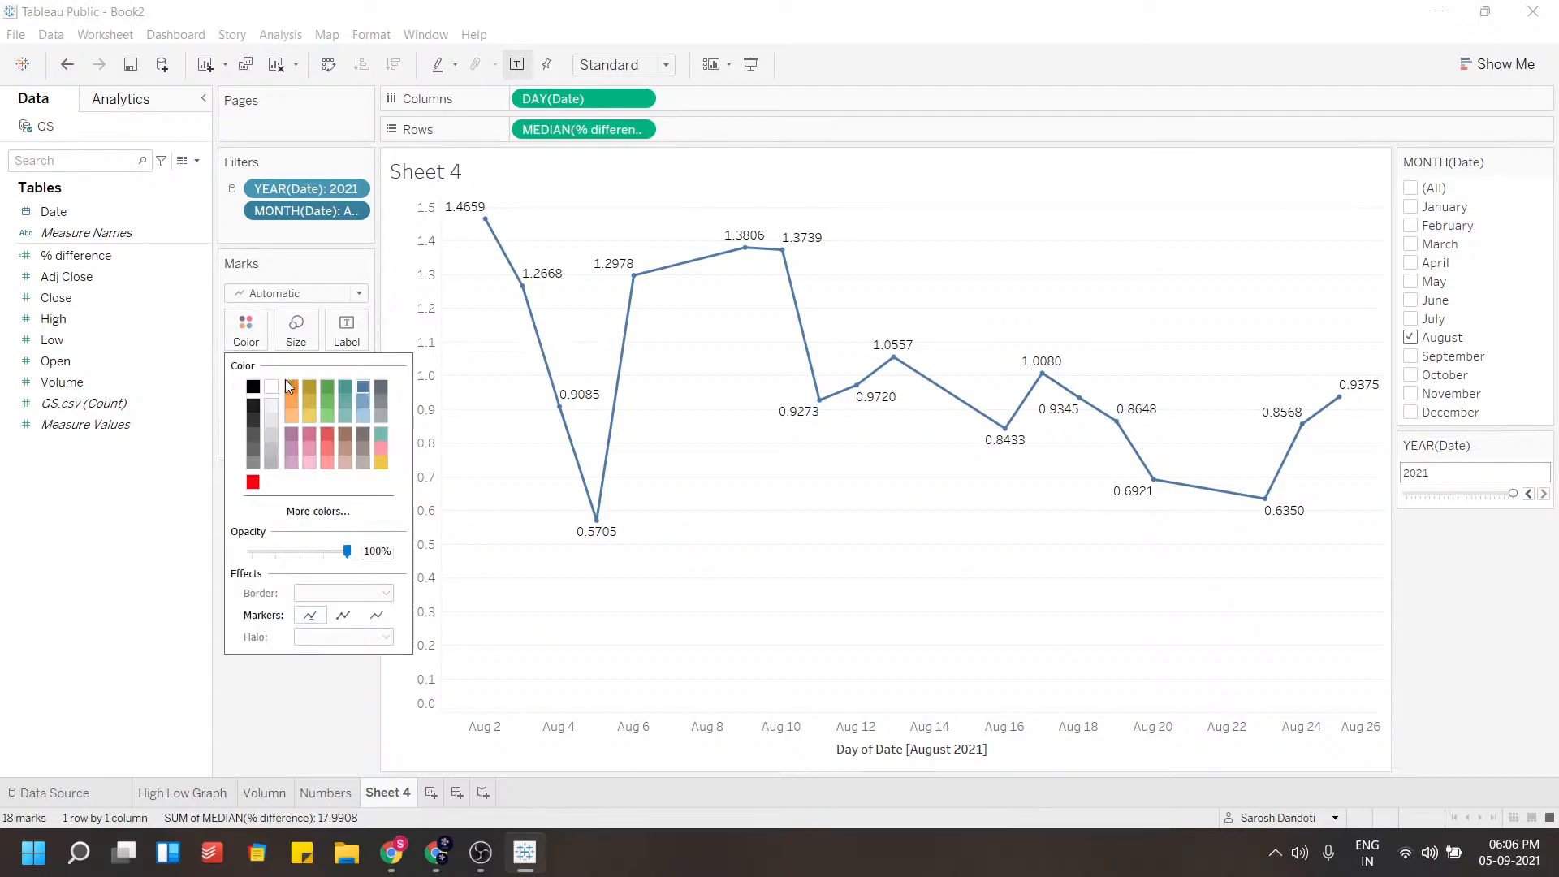
left_click(252, 481)
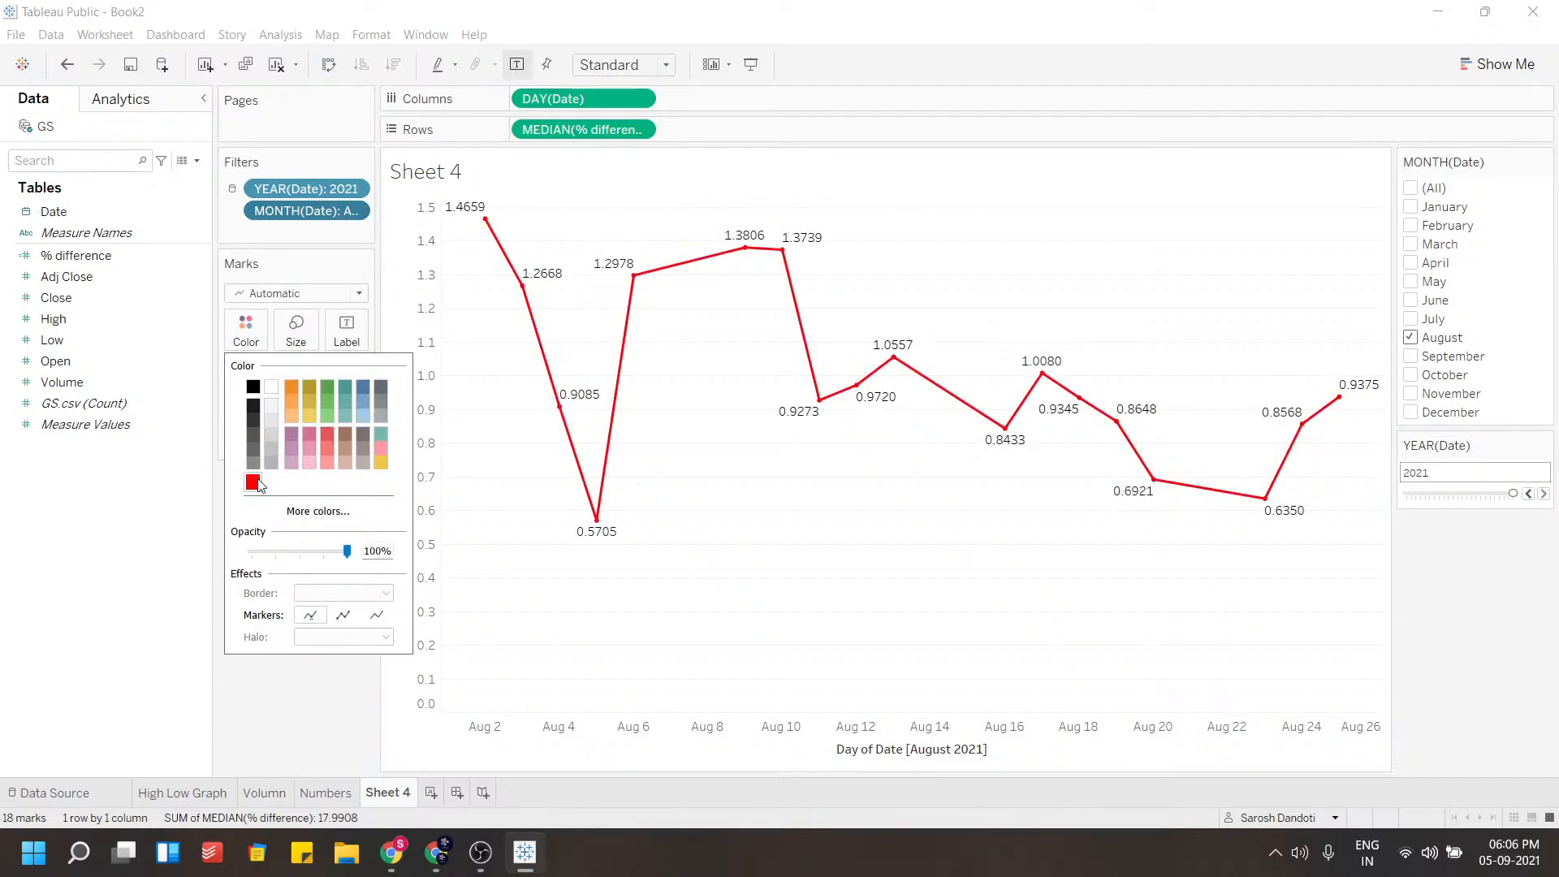
left_click(457, 509)
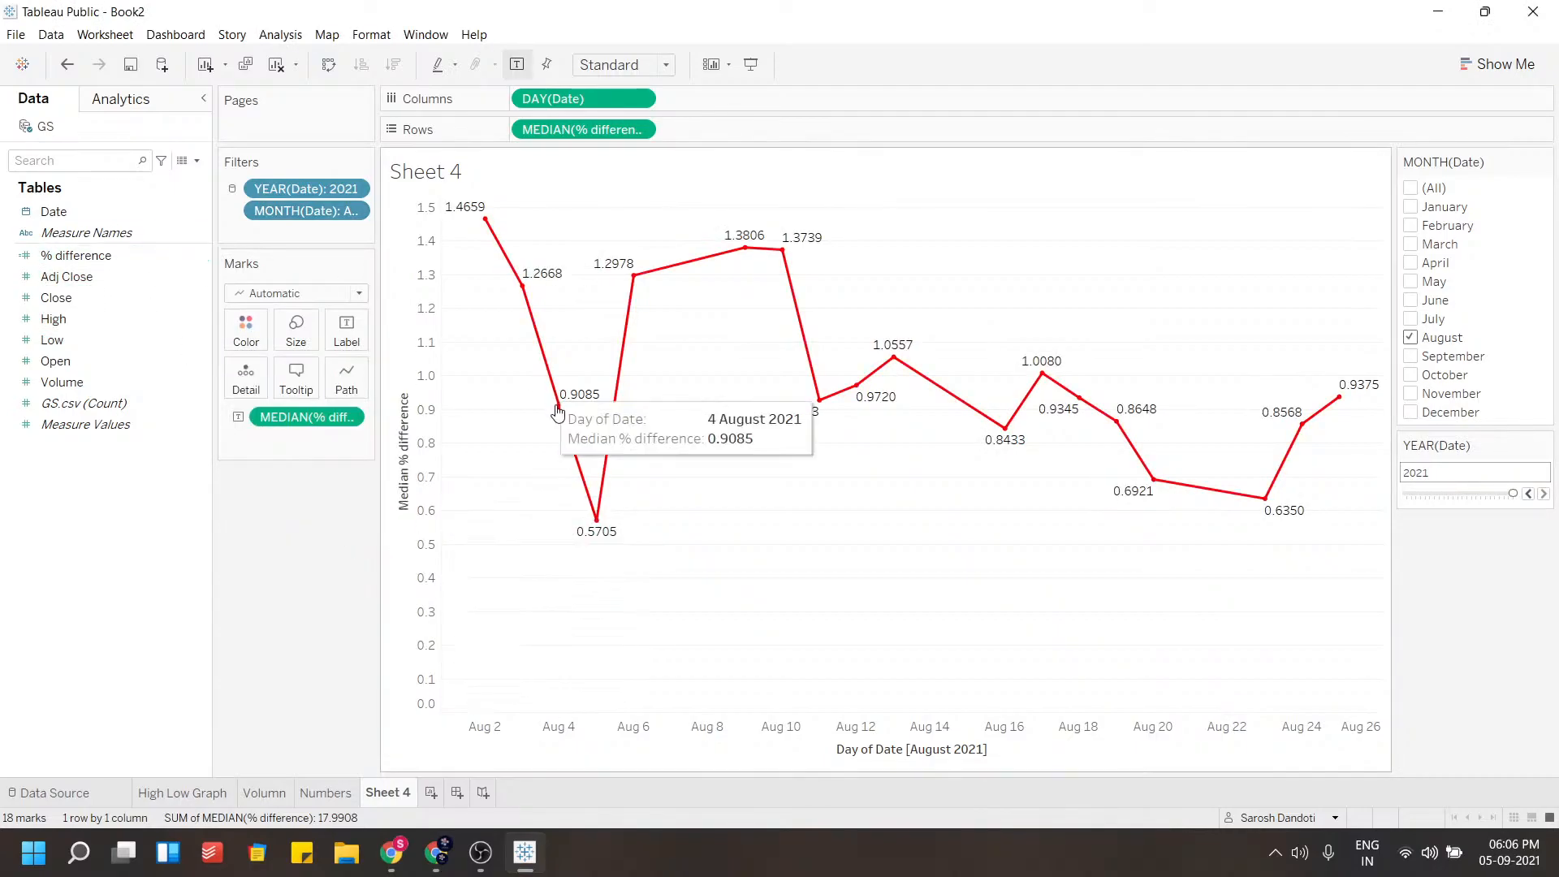
Shade the worksheet background light blue through the sheet's format shading settings
right_click(497, 406)
left_click(540, 484)
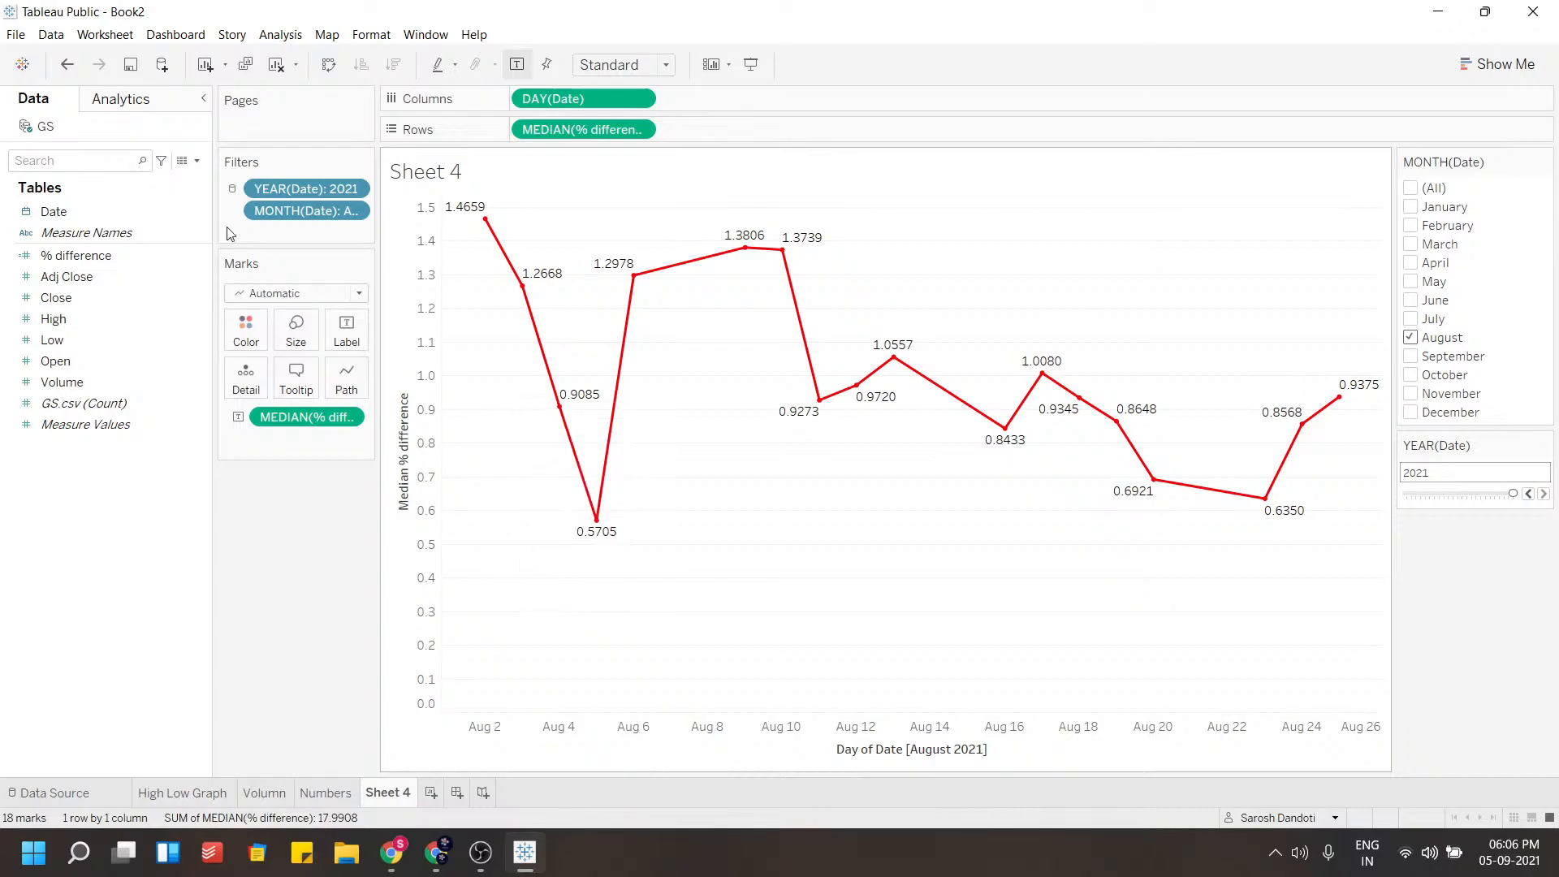
left_click(74, 134)
left_click(134, 220)
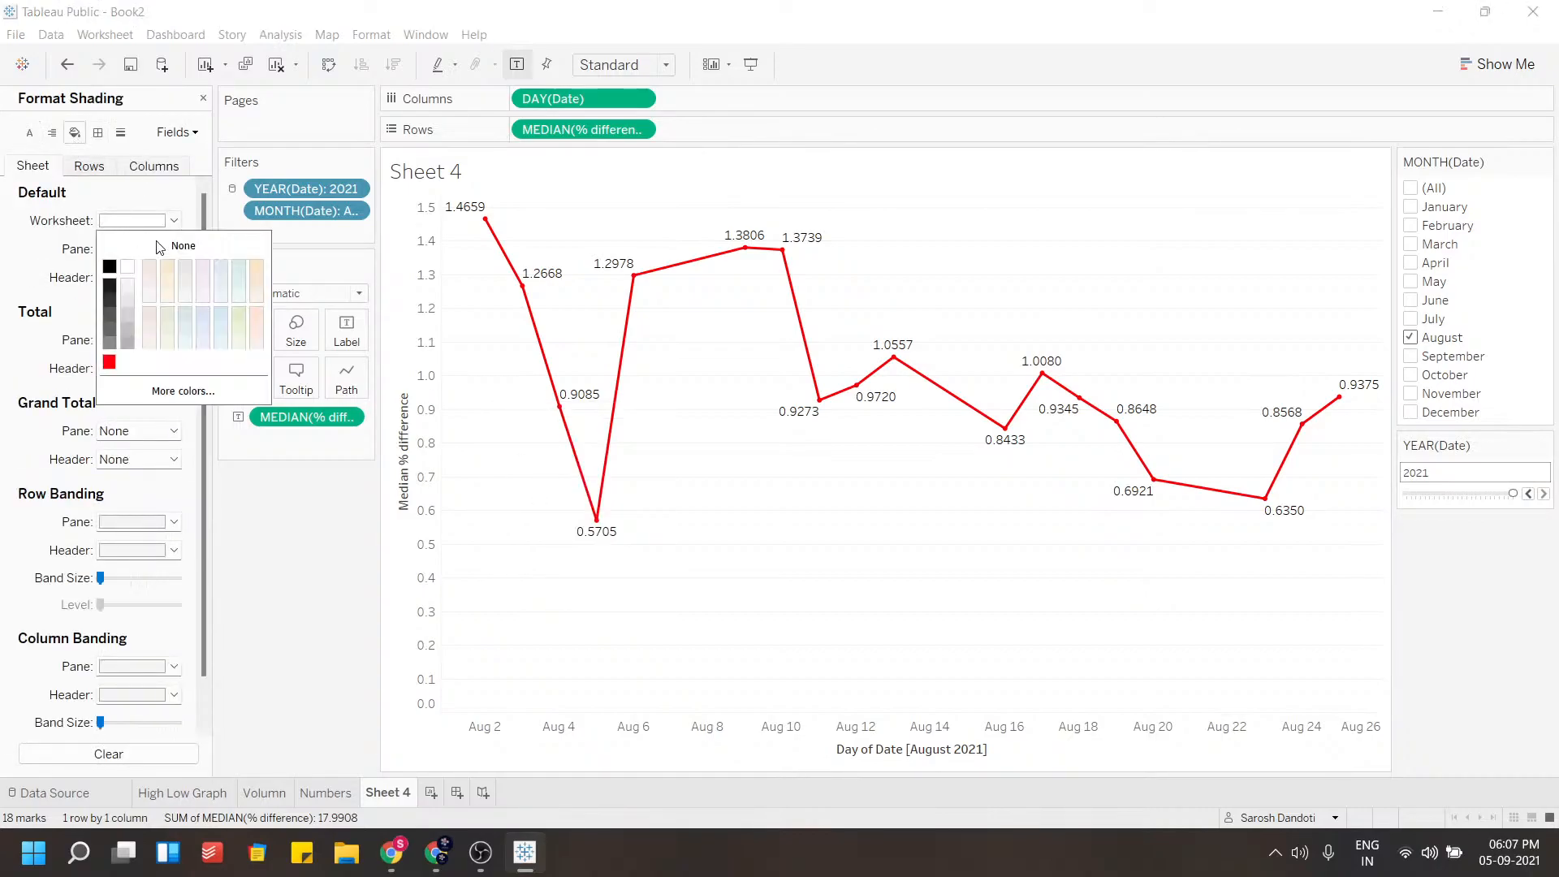
left_click(217, 316)
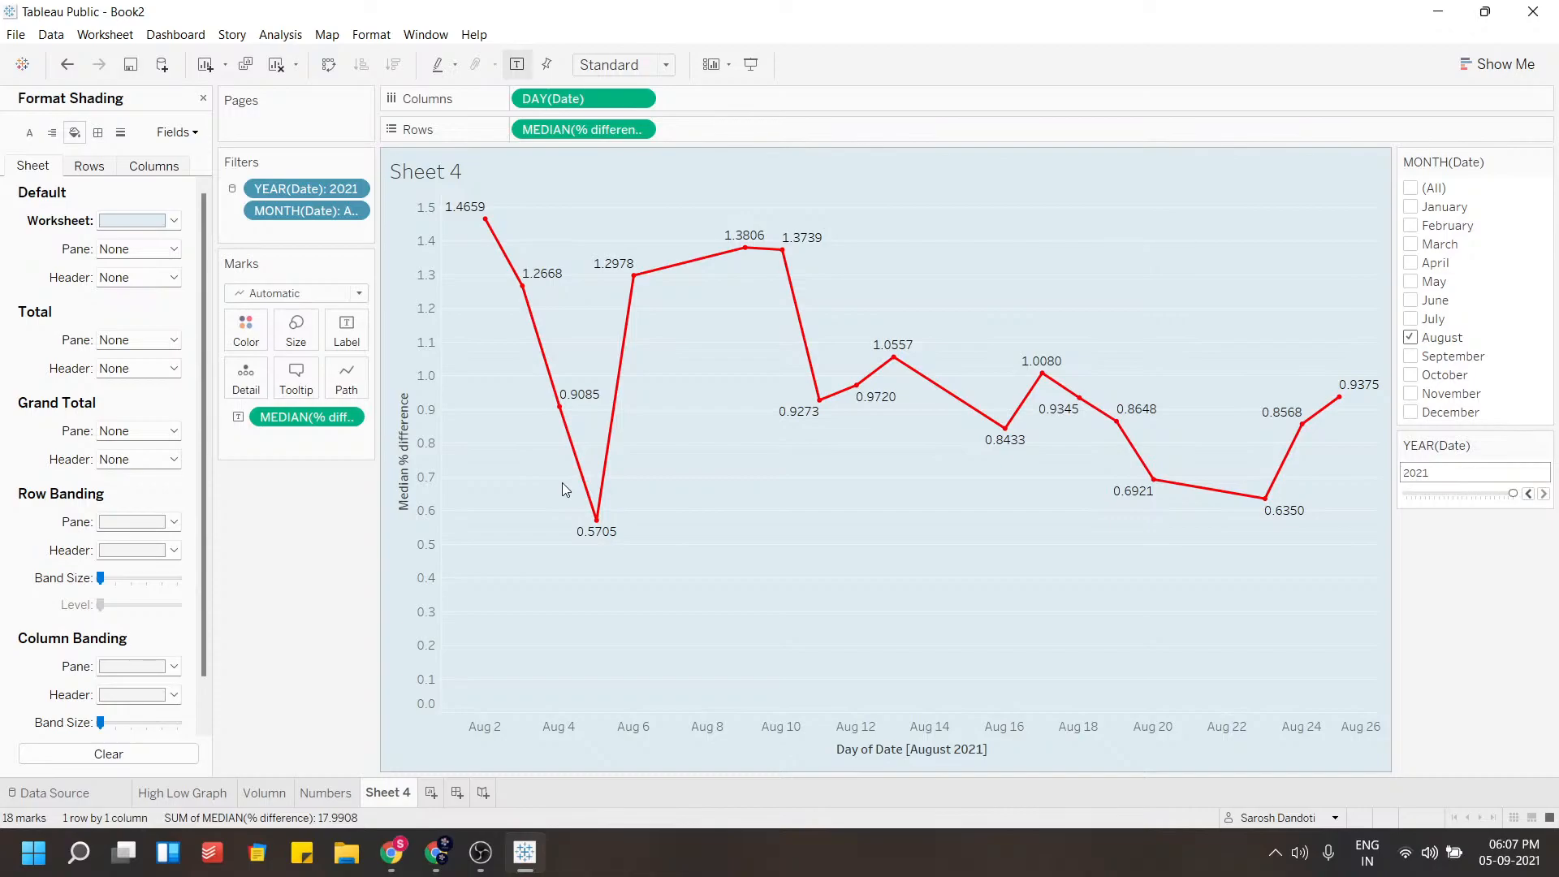
mouse_move(524, 289)
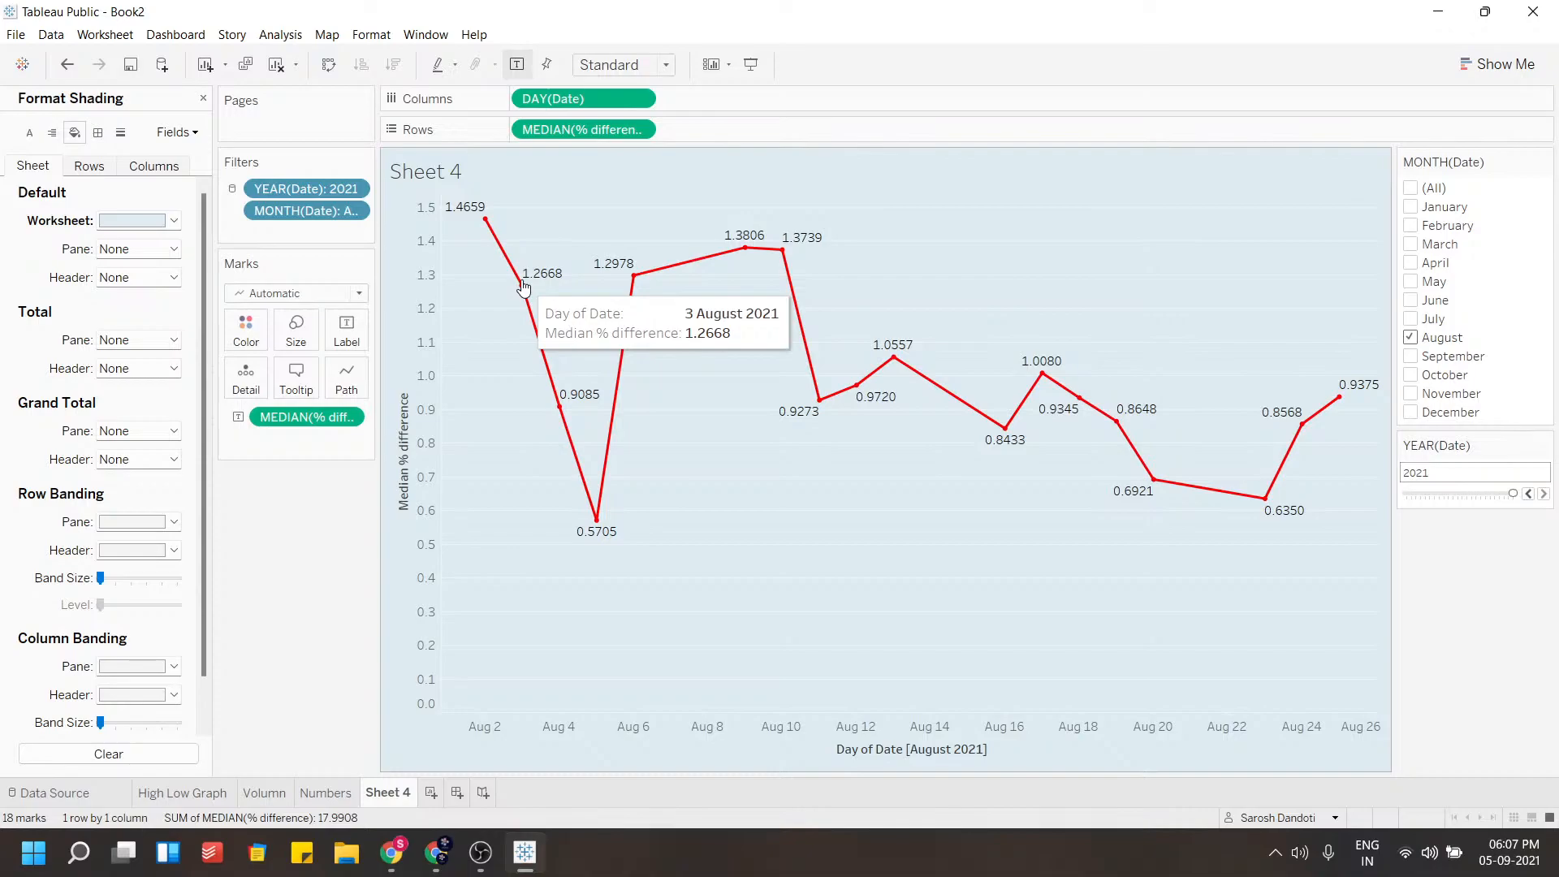
mouse_move(485, 229)
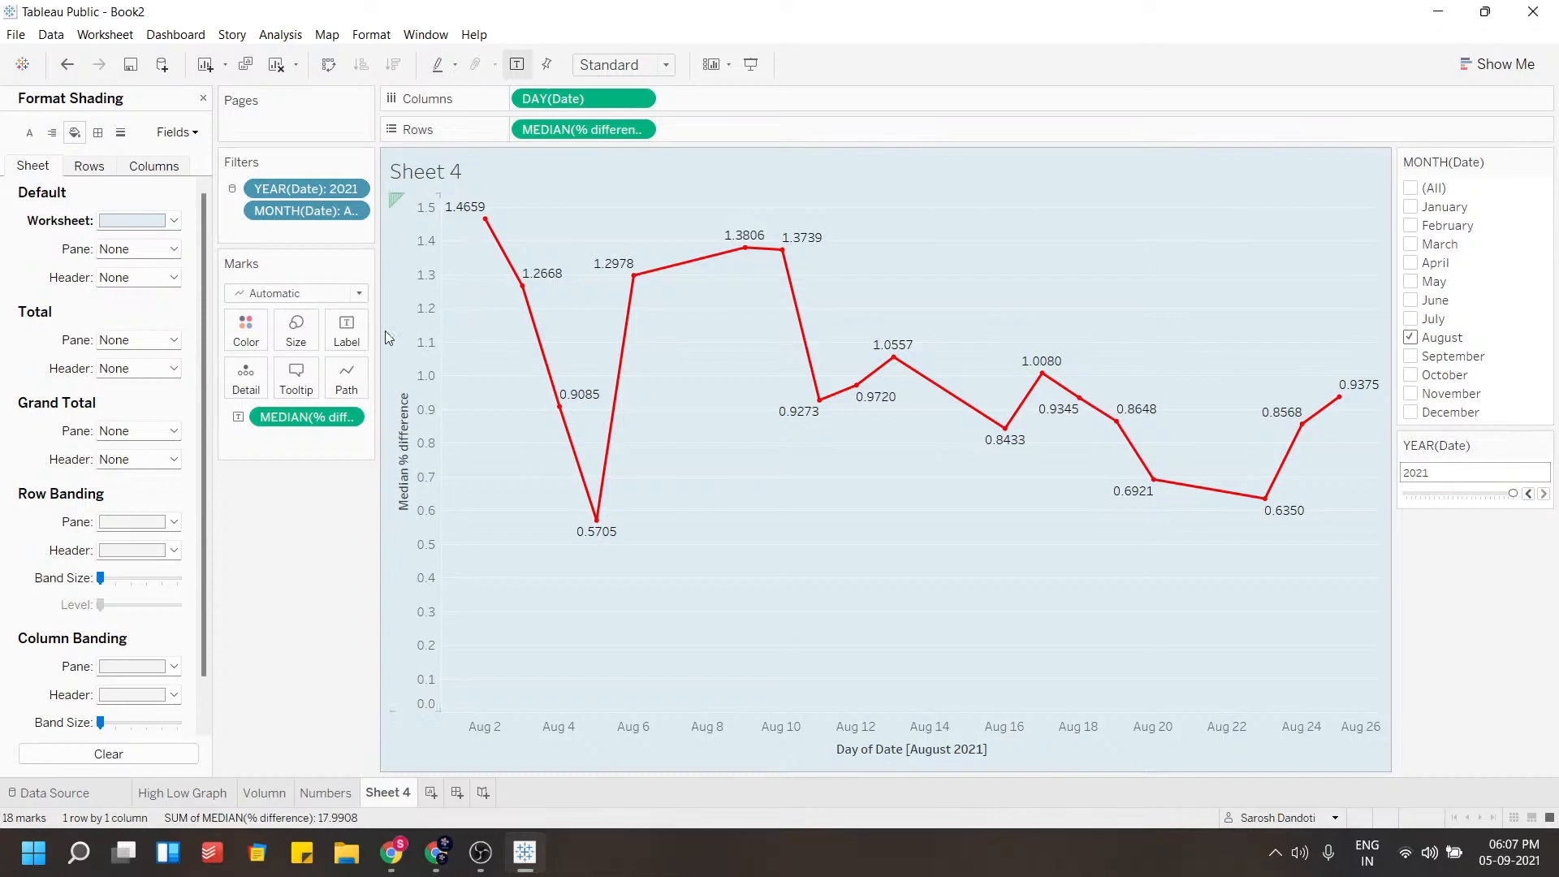
left_click(203, 98)
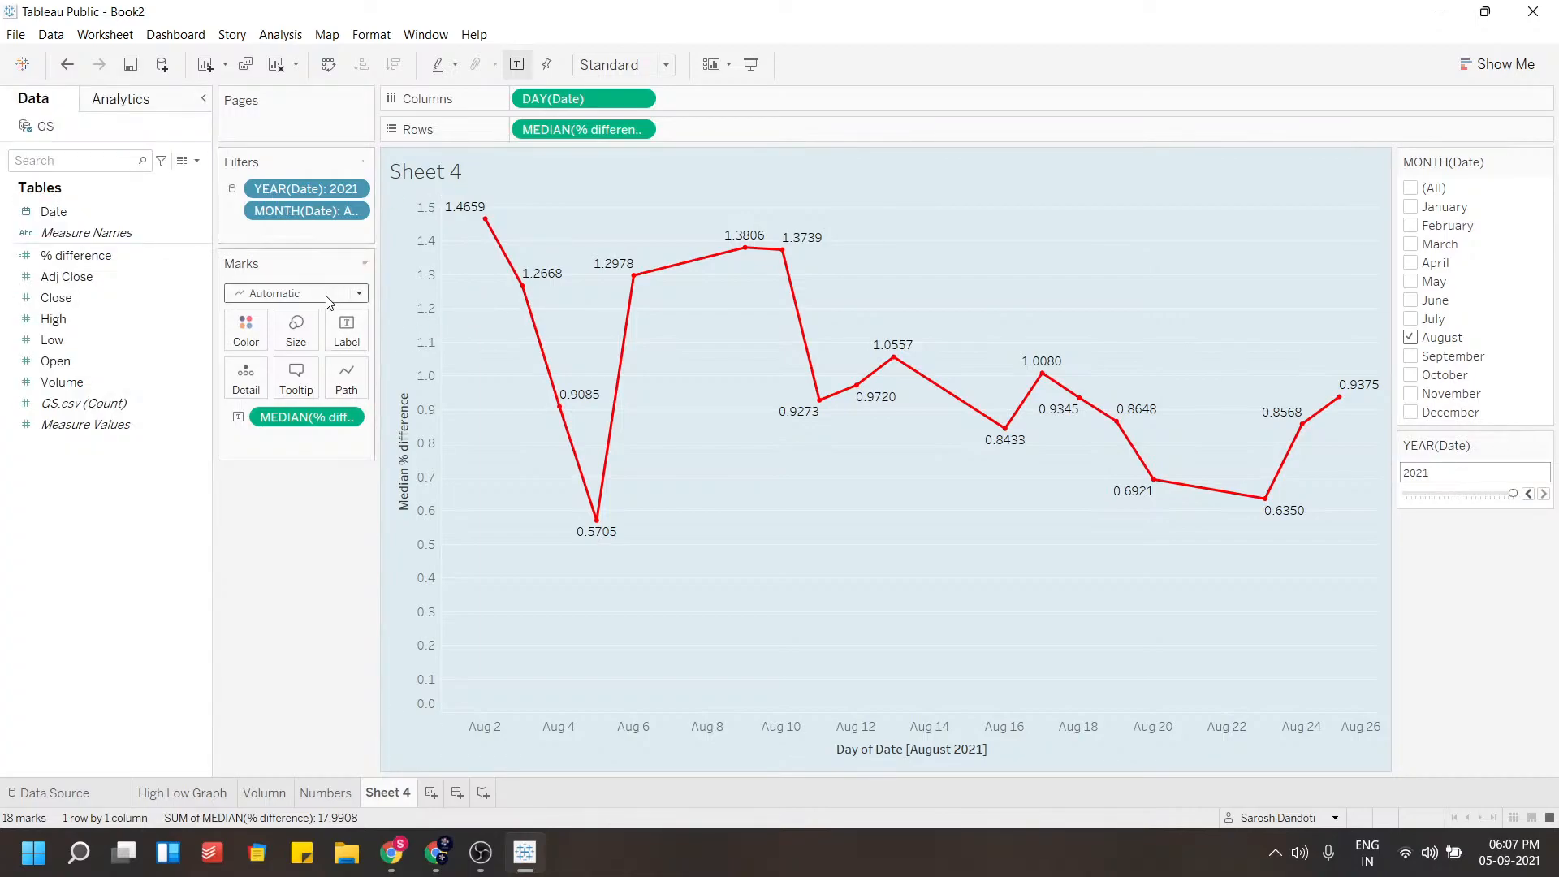
Format the pane font bold, trying size 11 before setting it back to 9
right_click(476, 321)
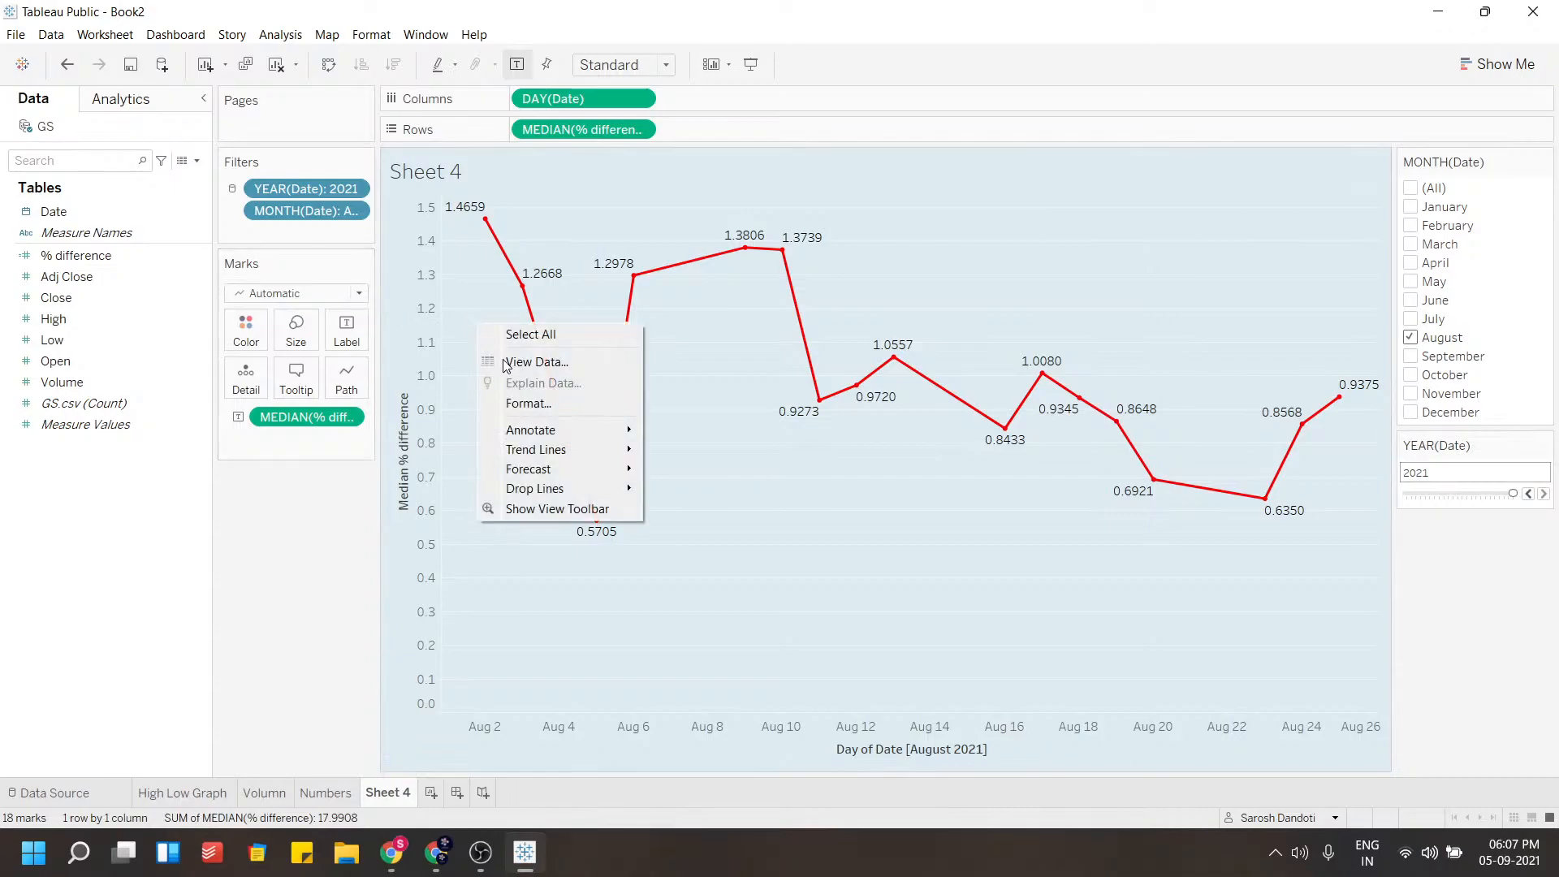
left_click(520, 403)
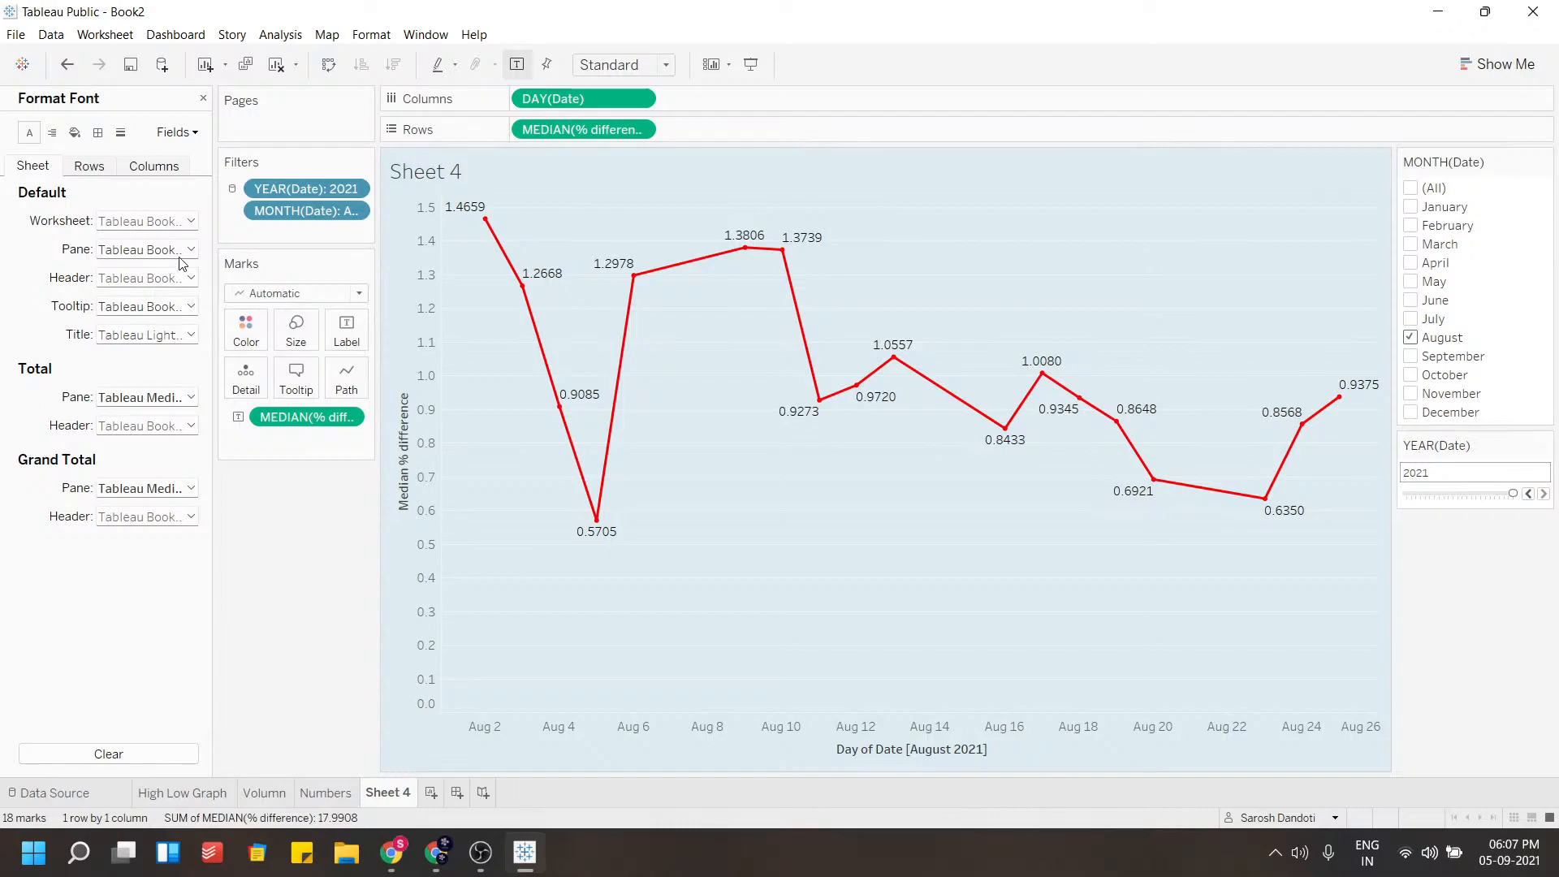
left_click(184, 227)
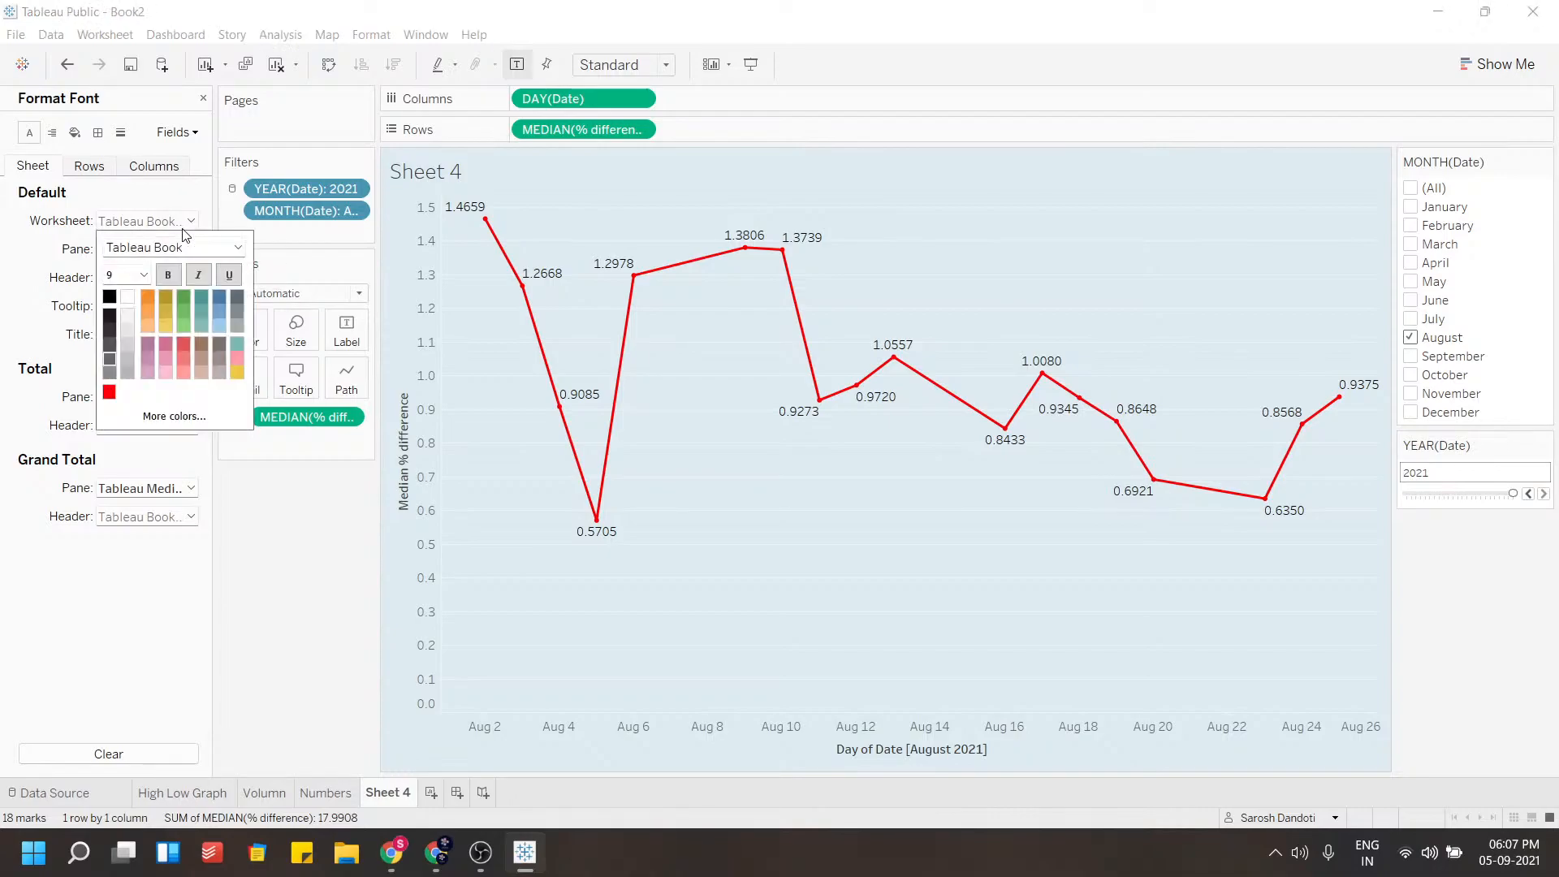
left_click(147, 278)
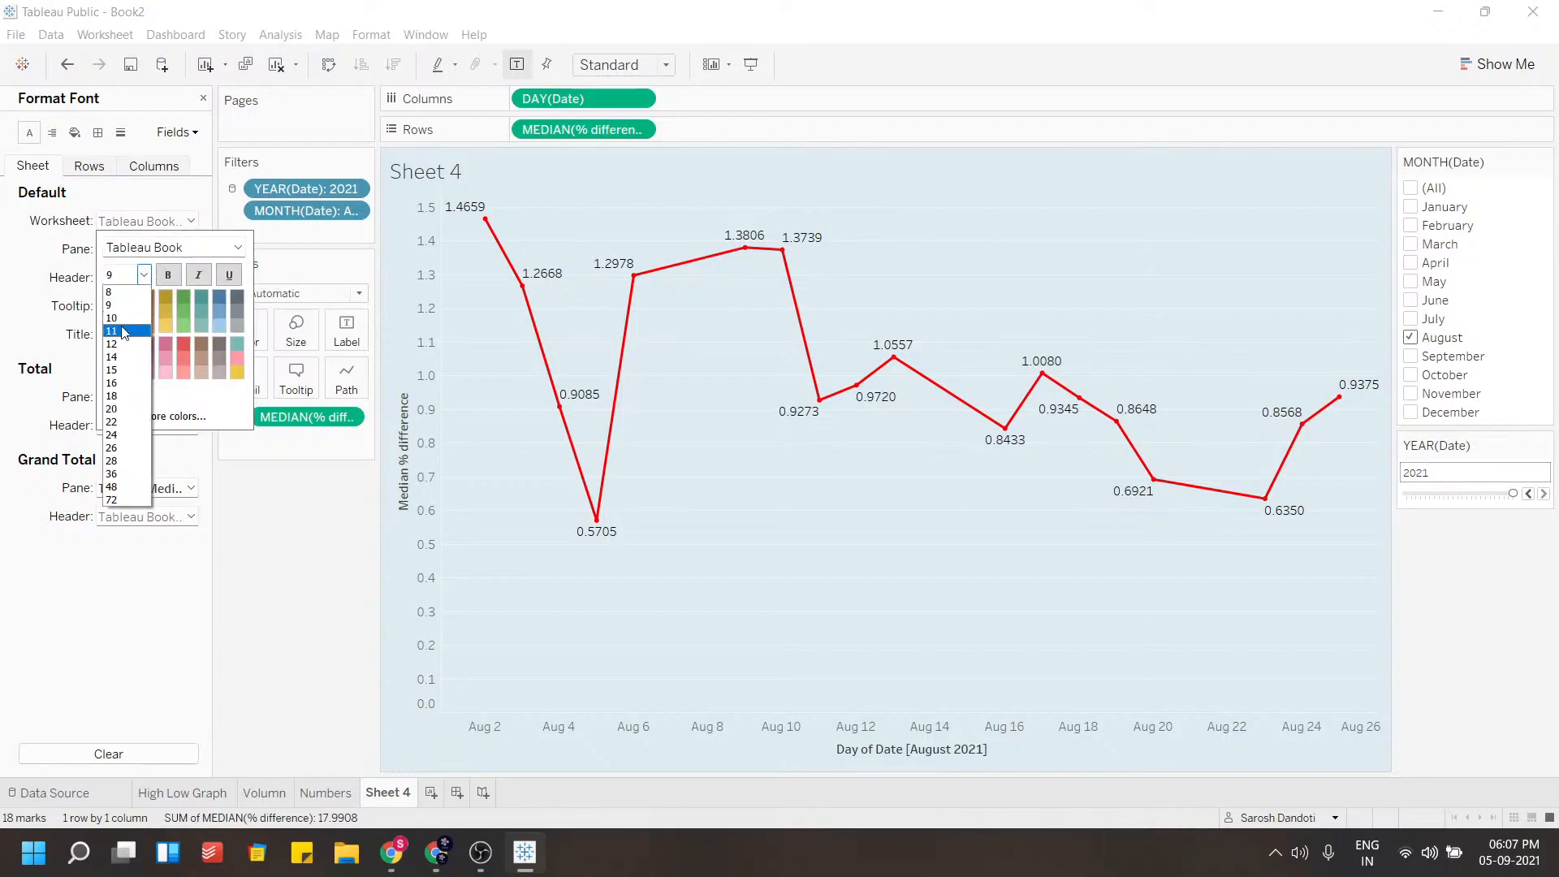
left_click(120, 325)
left_click(144, 275)
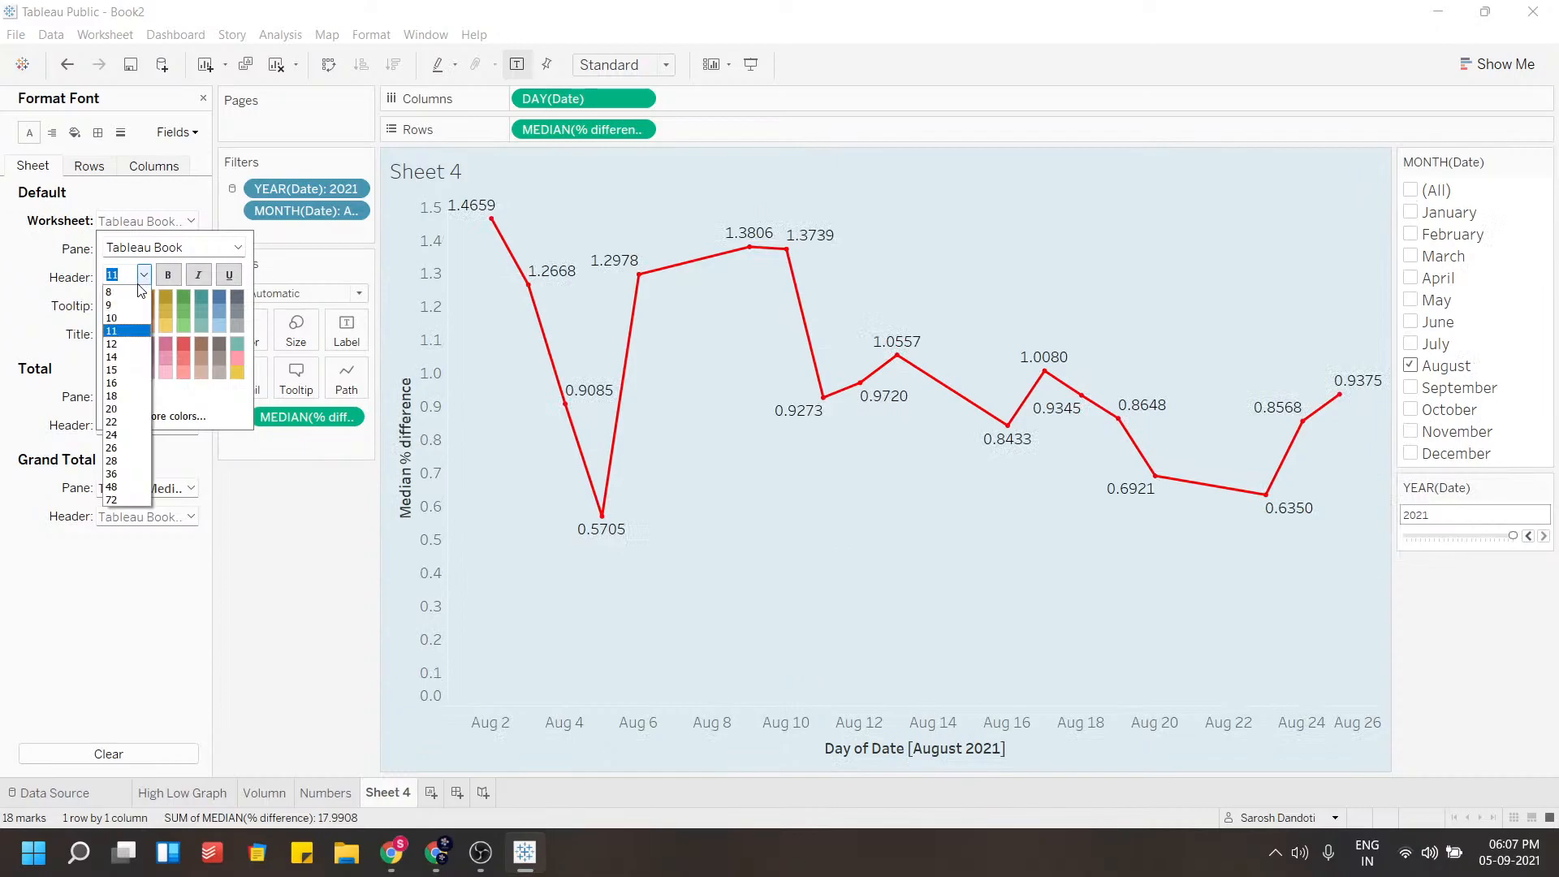
left_click(133, 306)
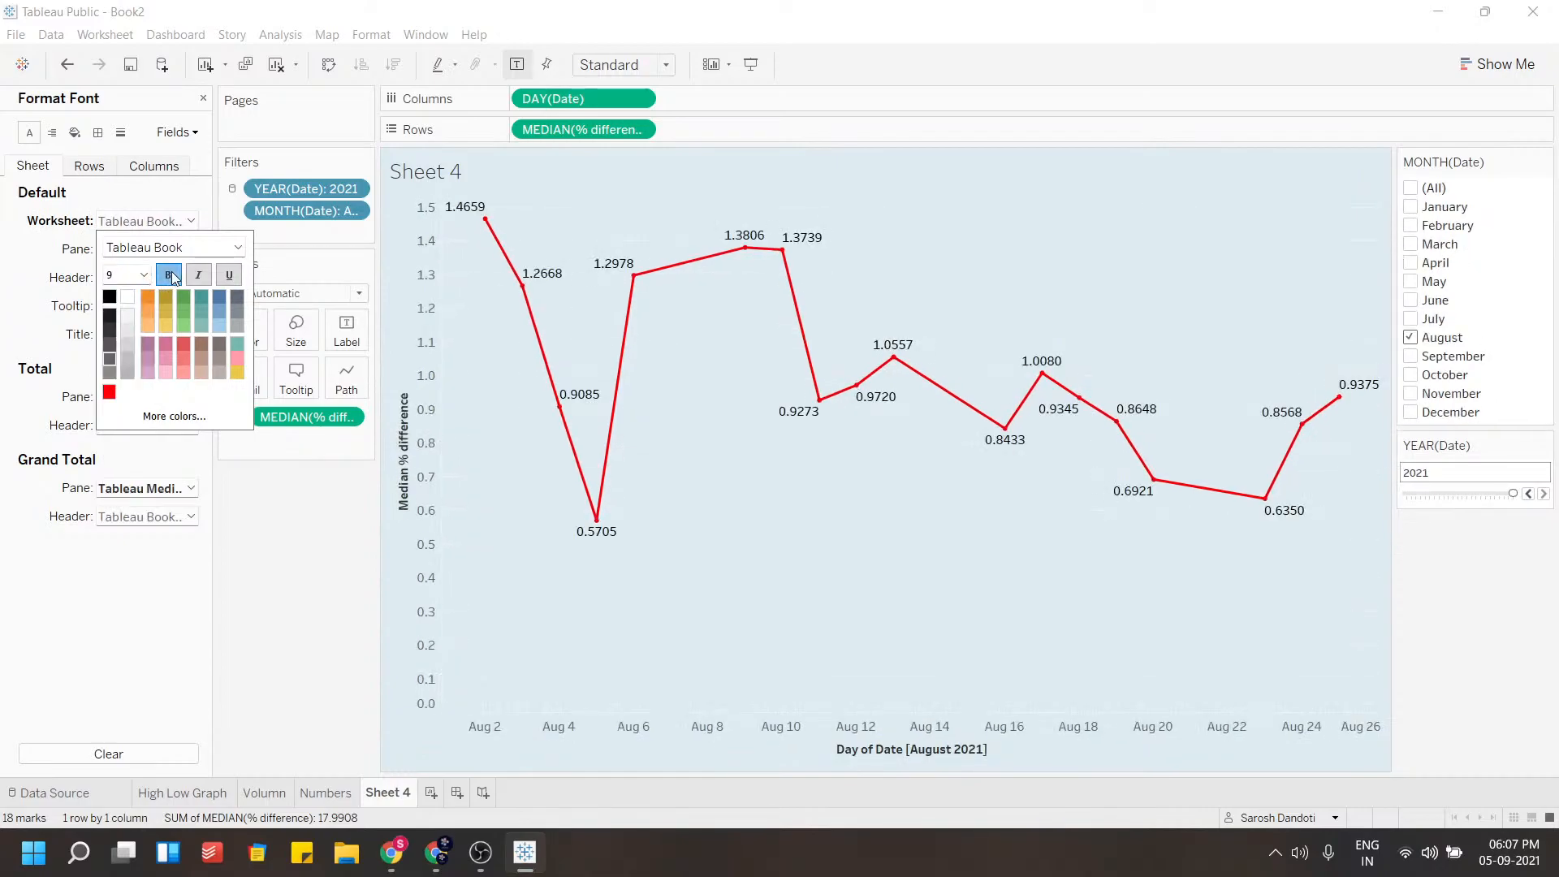
Make the worksheet, pane, header and tooltip fonts bold
left_click(37, 255)
left_click(123, 250)
left_click(67, 250)
left_click(131, 281)
left_click(70, 278)
left_click(119, 305)
left_click(54, 300)
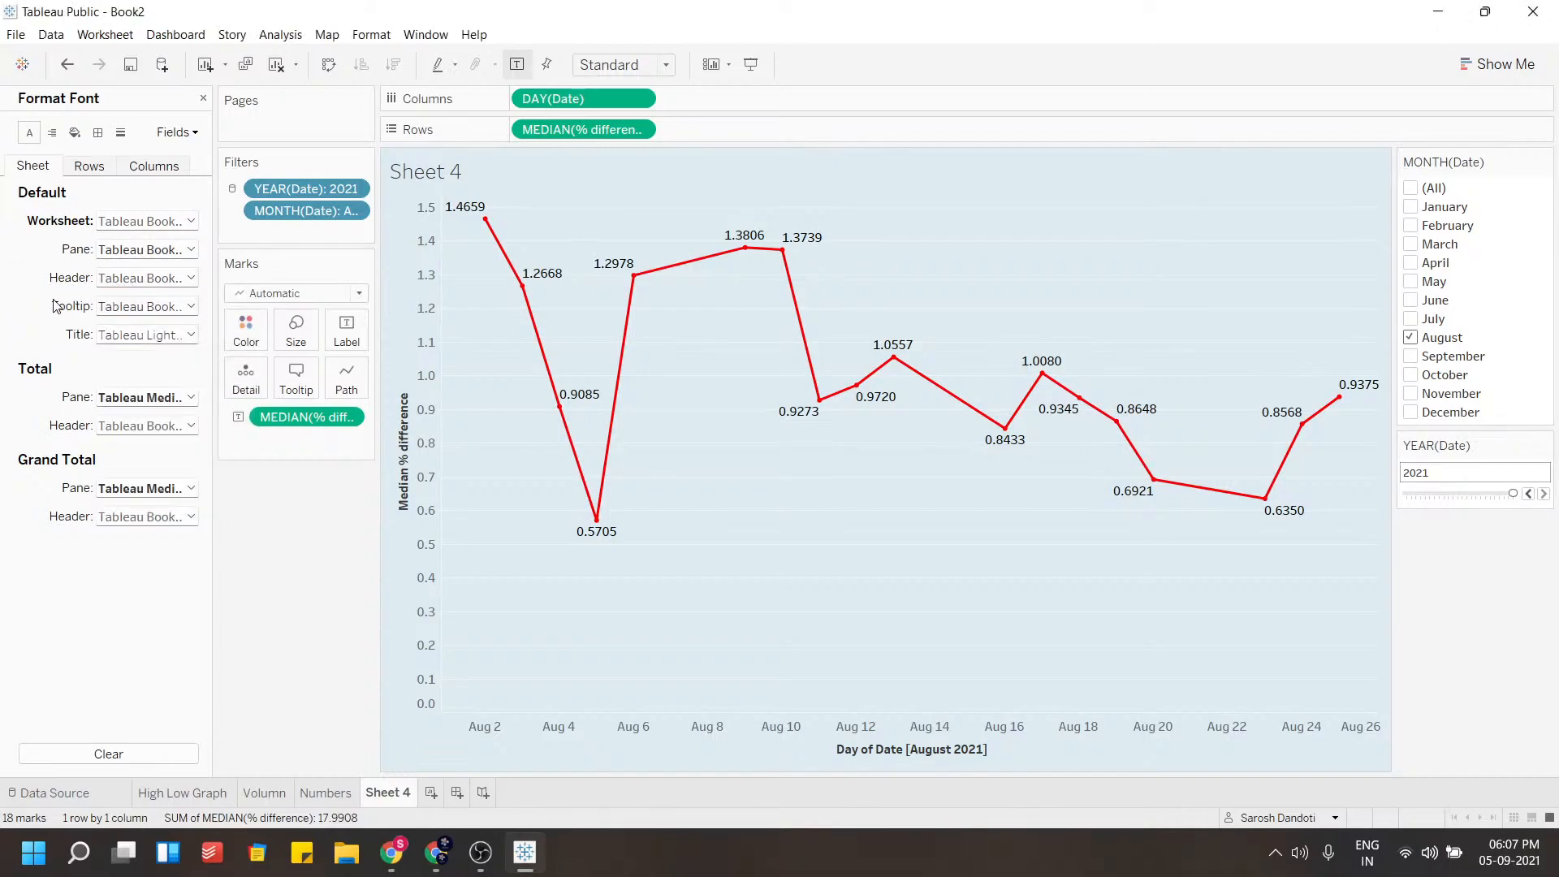
left_click(150, 336)
left_click(151, 336)
left_click(149, 336)
left_click(46, 331)
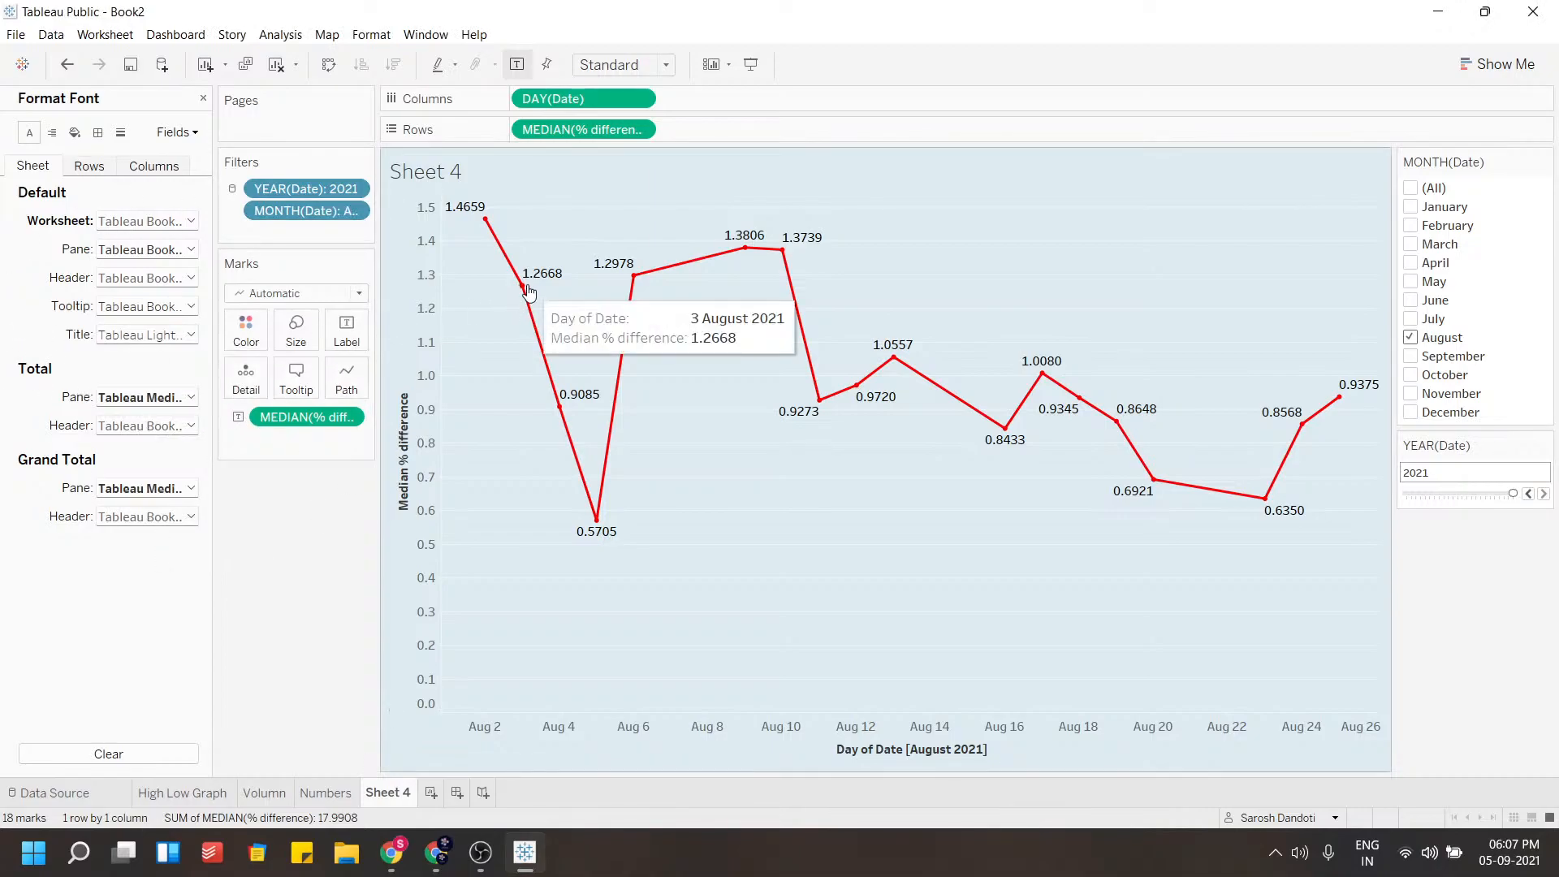
left_click(202, 98)
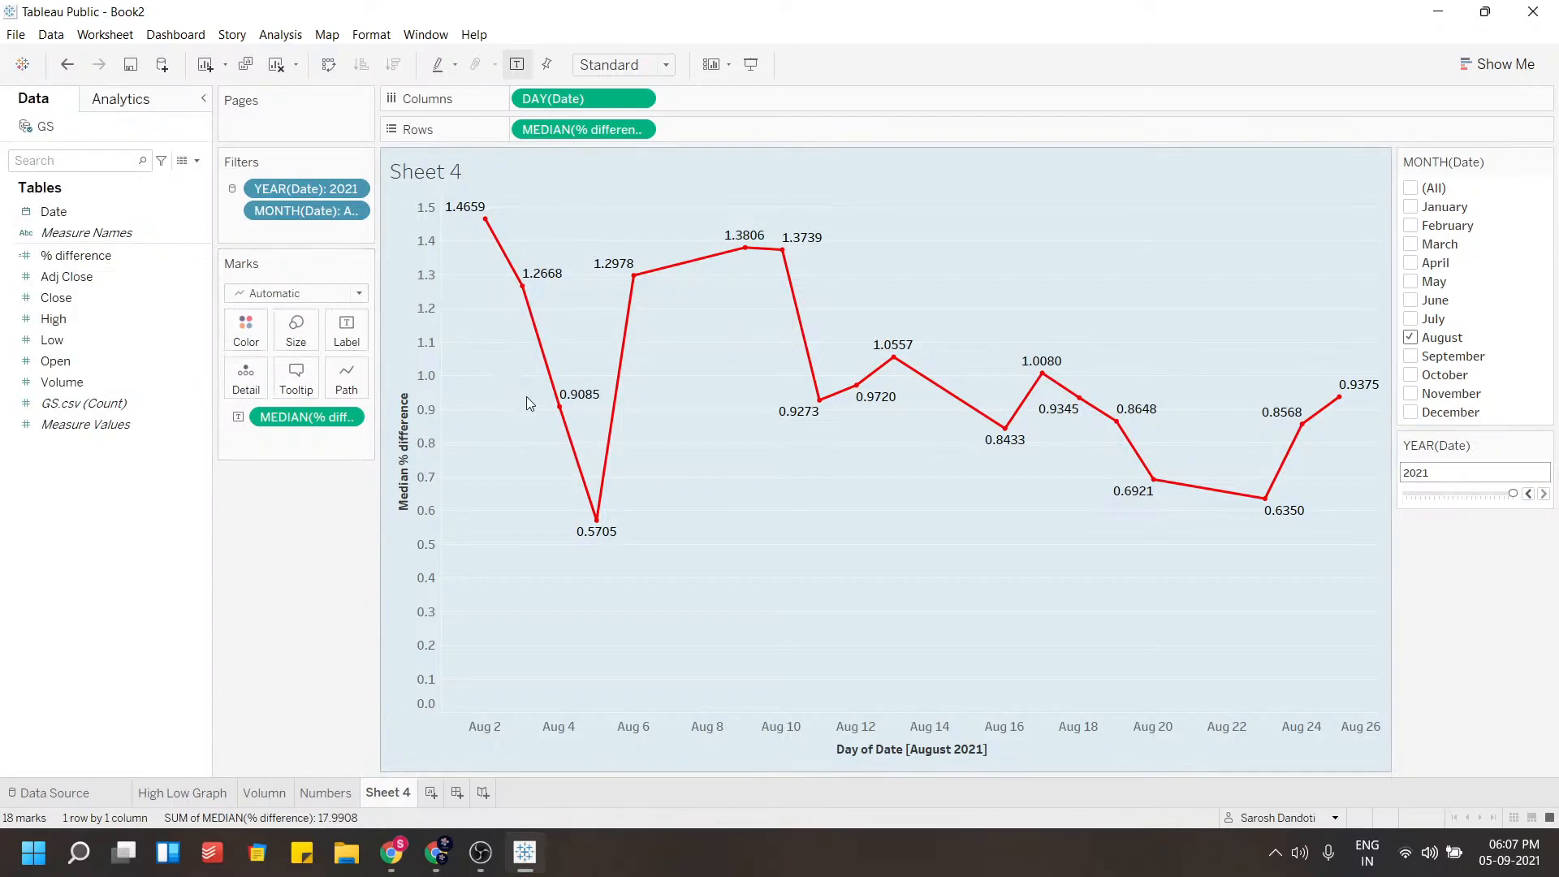
right_click(557, 403)
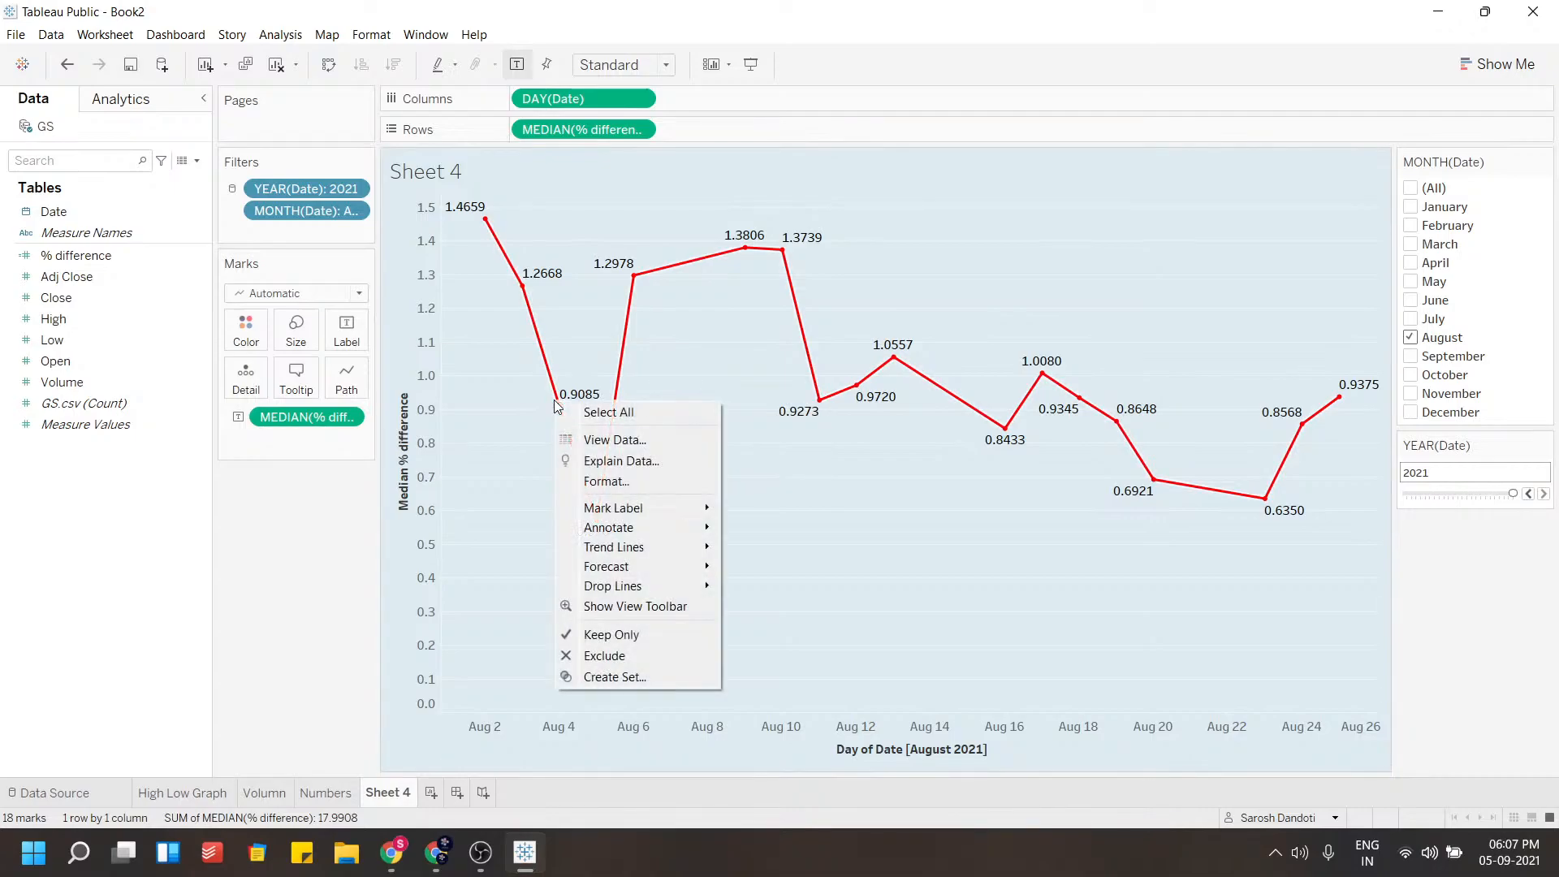
key("Escape")
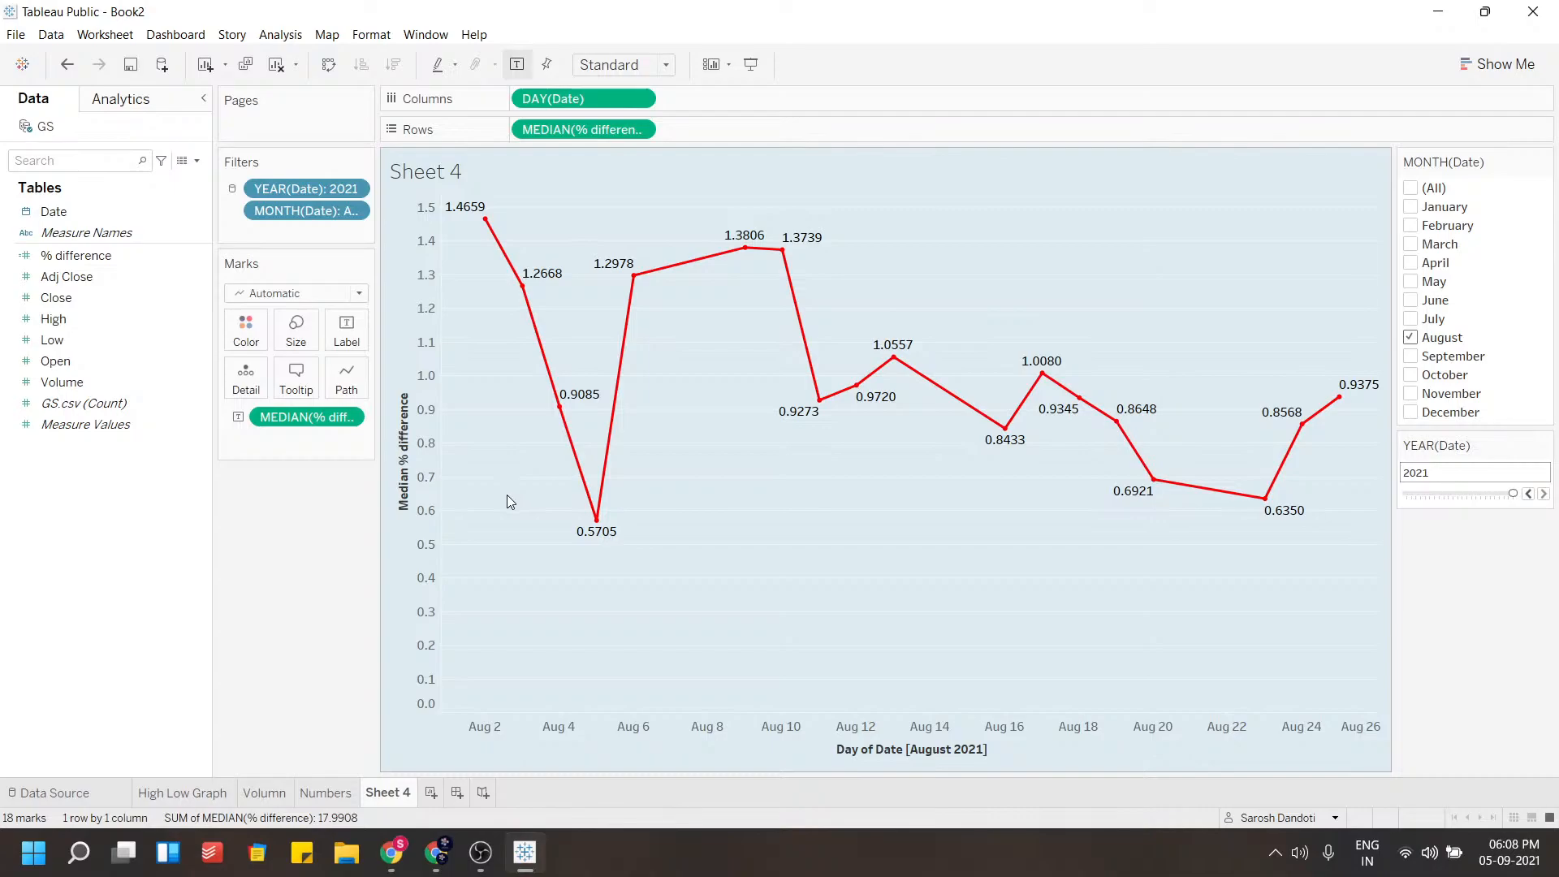
Reopen the font formatting and review the pane, header and grand total font settings
right_click(559, 406)
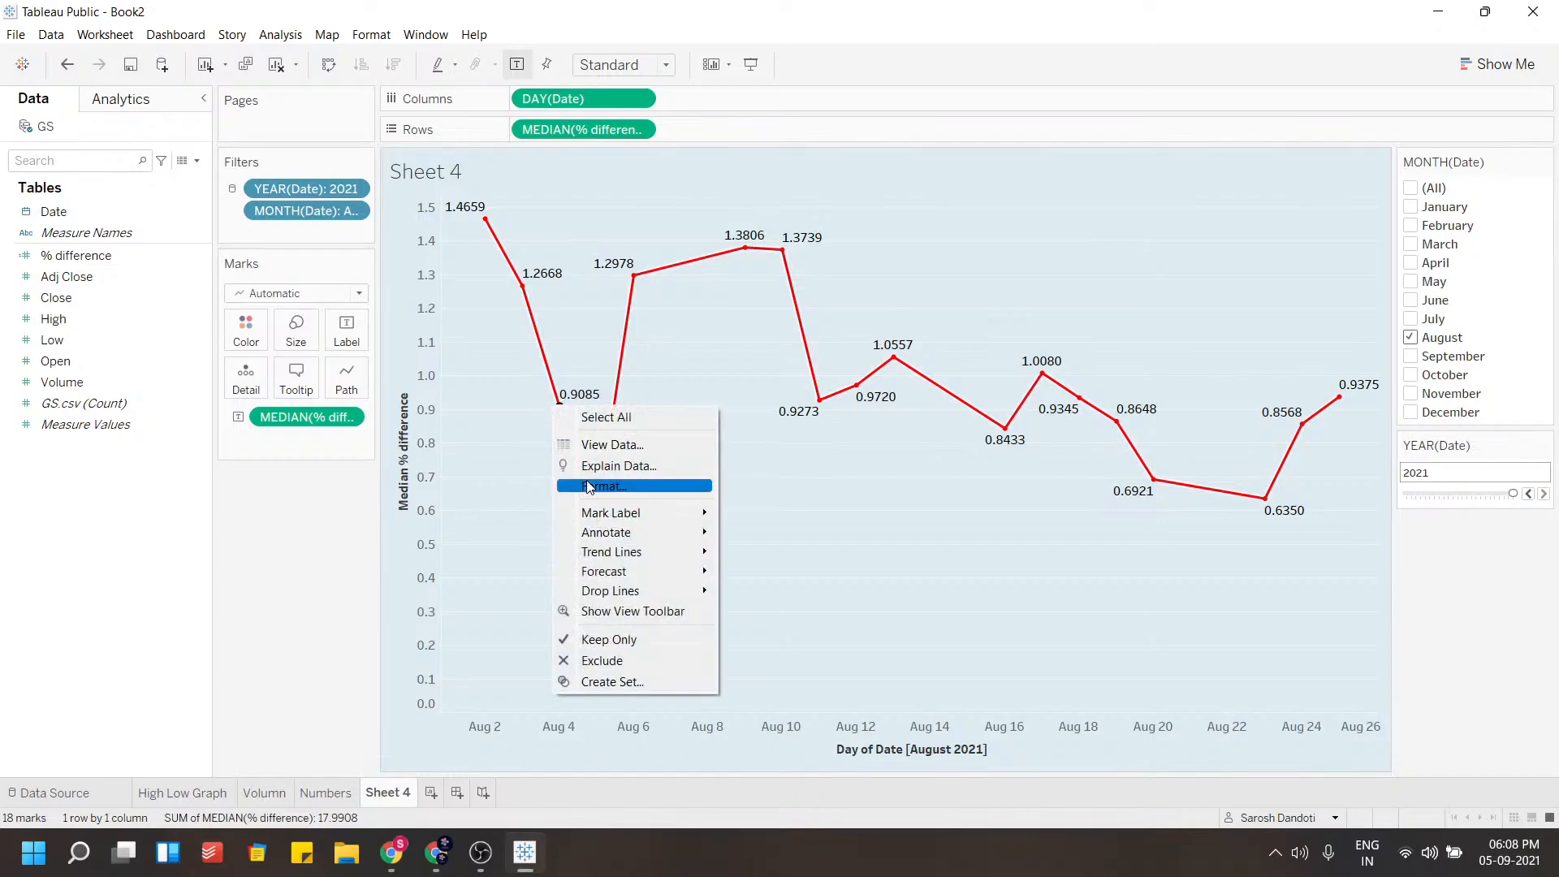
left_click(590, 486)
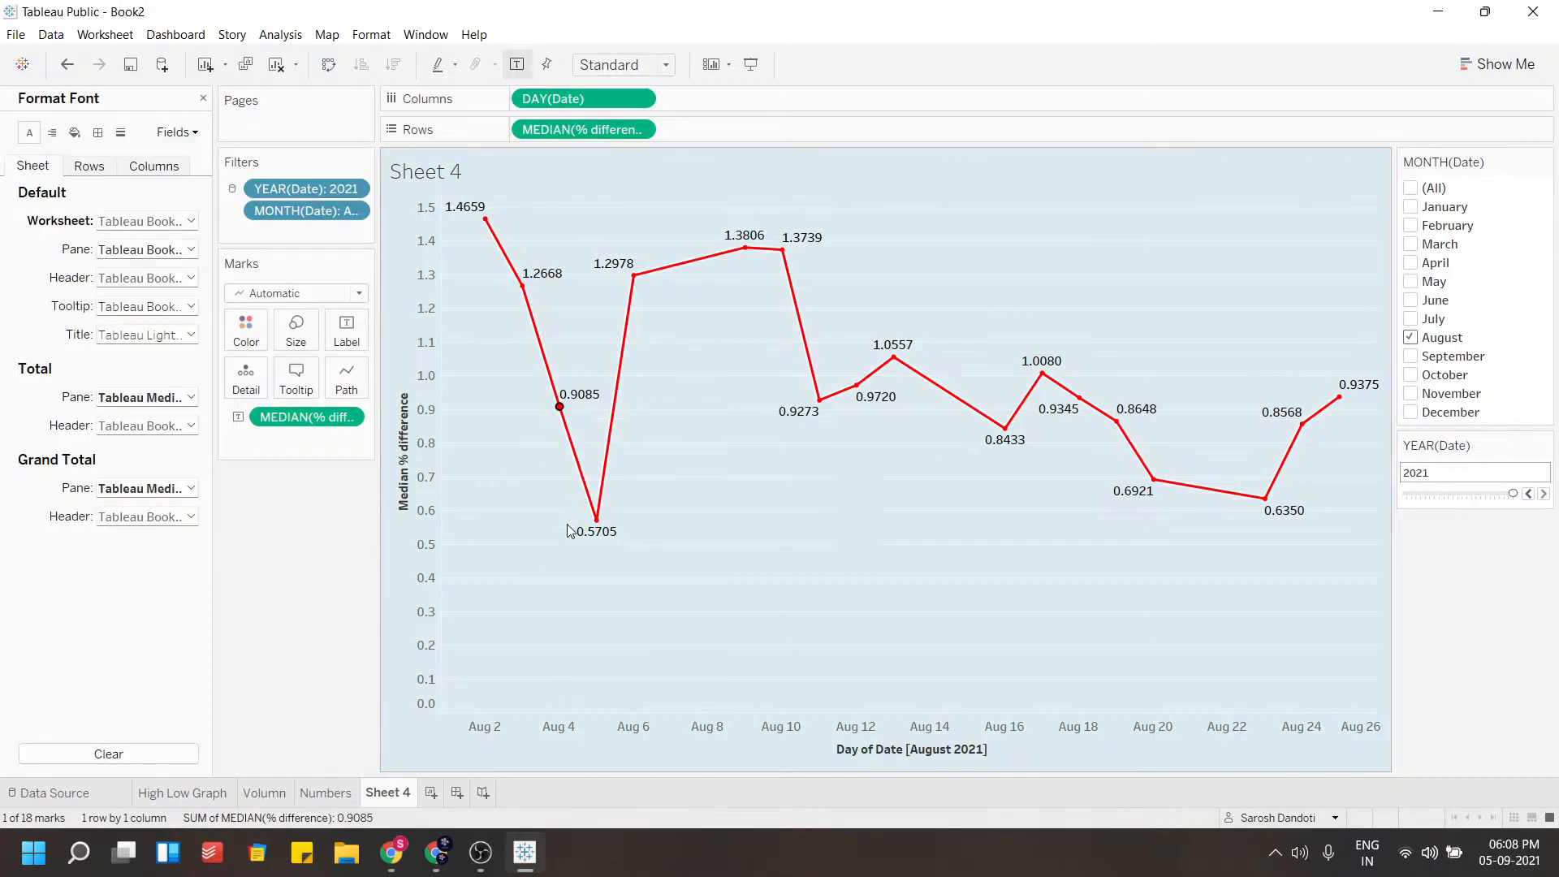
left_click(122, 253)
left_click(92, 256)
left_click(120, 278)
left_click(49, 288)
left_click(119, 306)
left_click(68, 307)
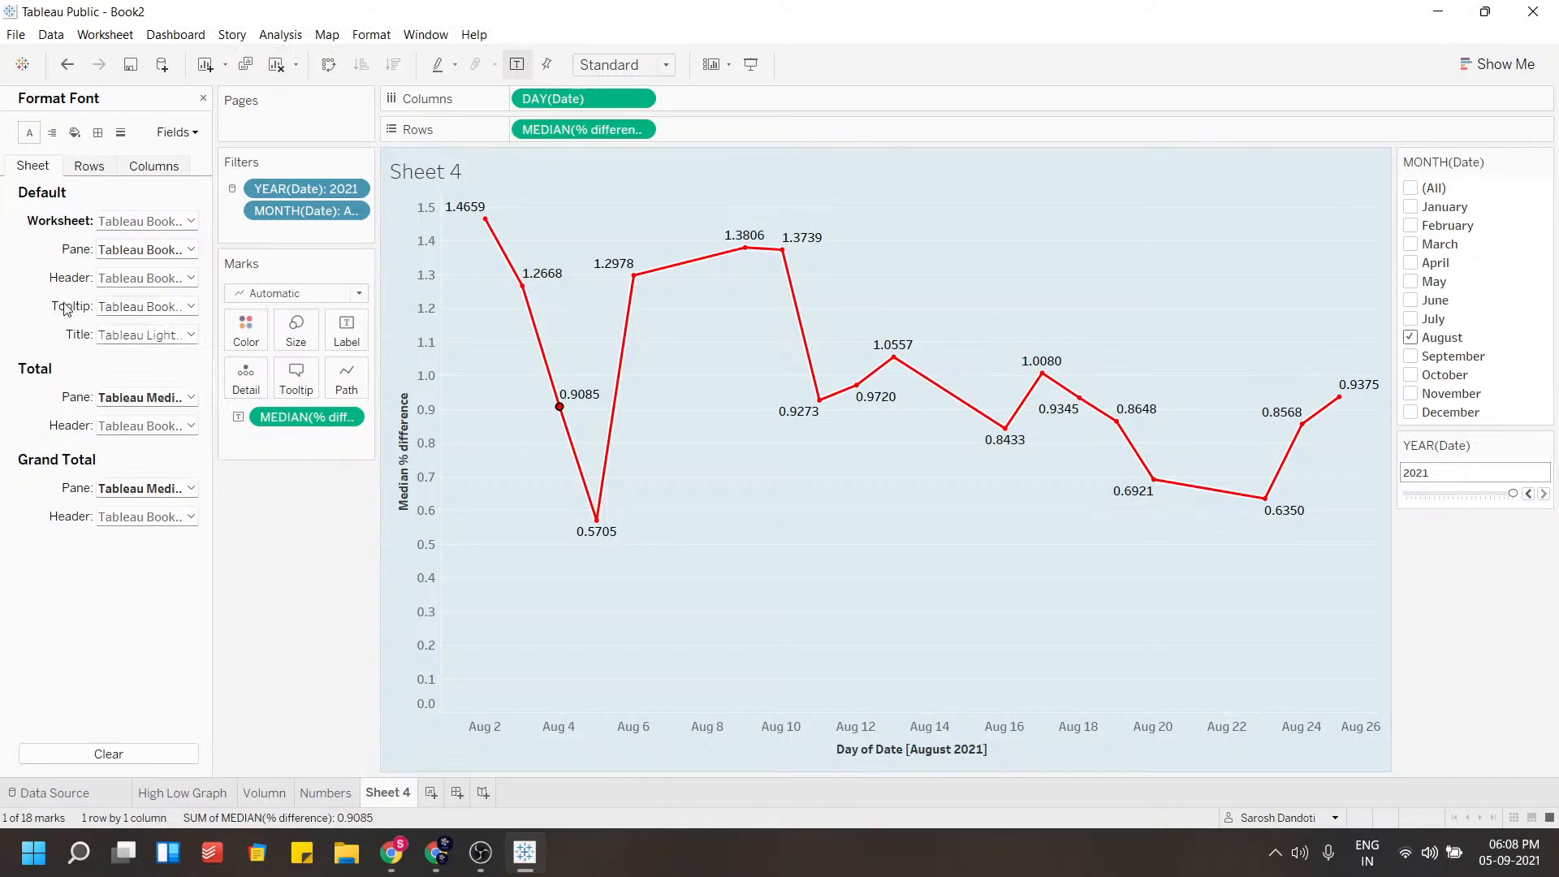
left_click(116, 490)
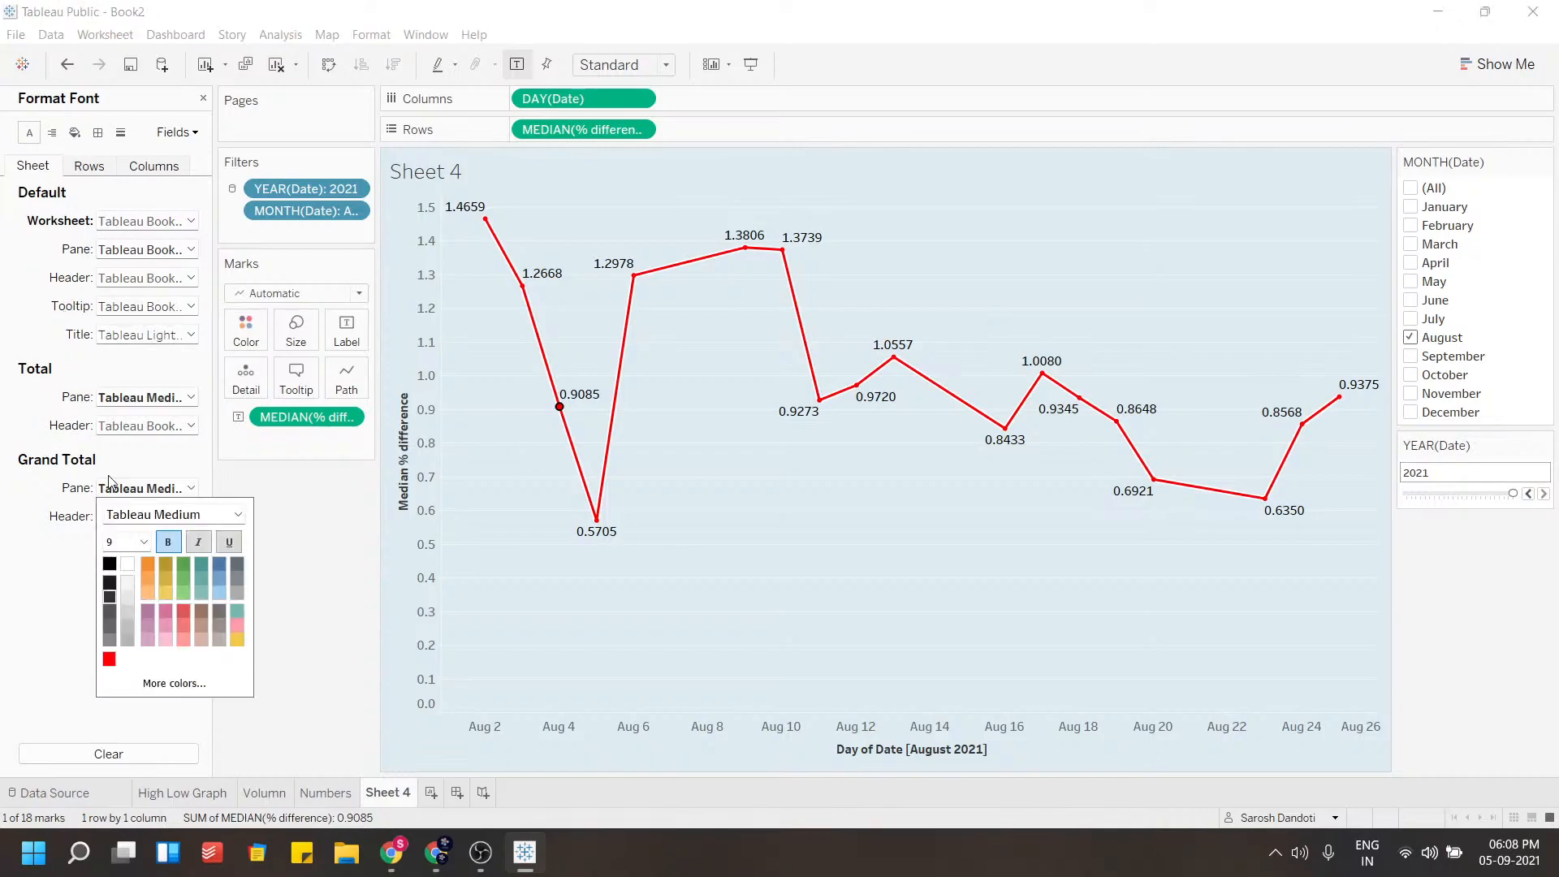
left_click(57, 324)
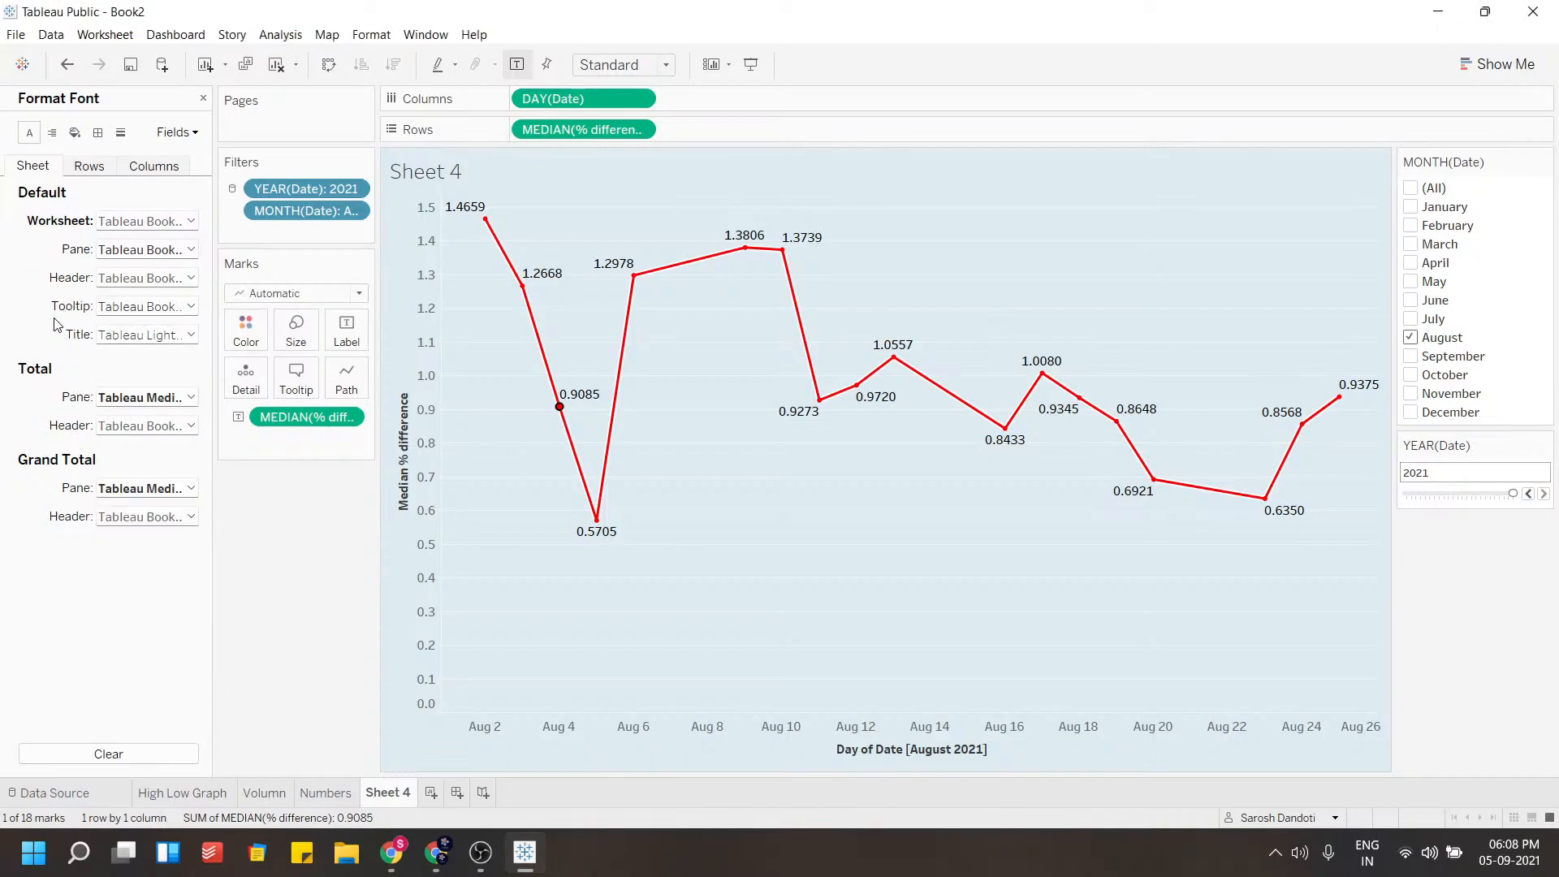
left_click(347, 329)
left_click(349, 328)
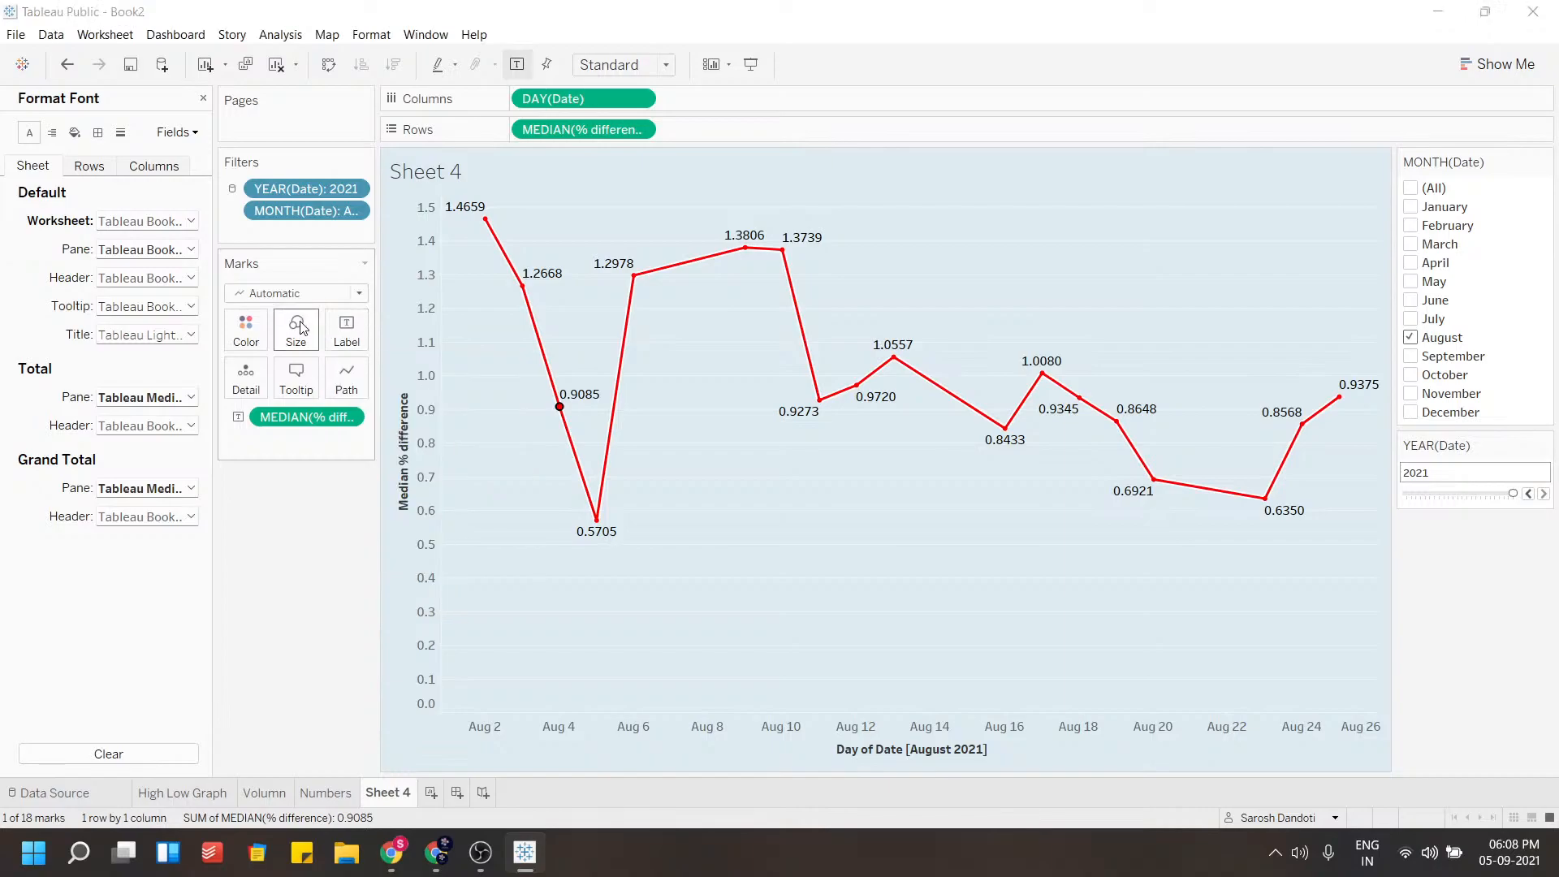
left_click(246, 329)
left_click(525, 427)
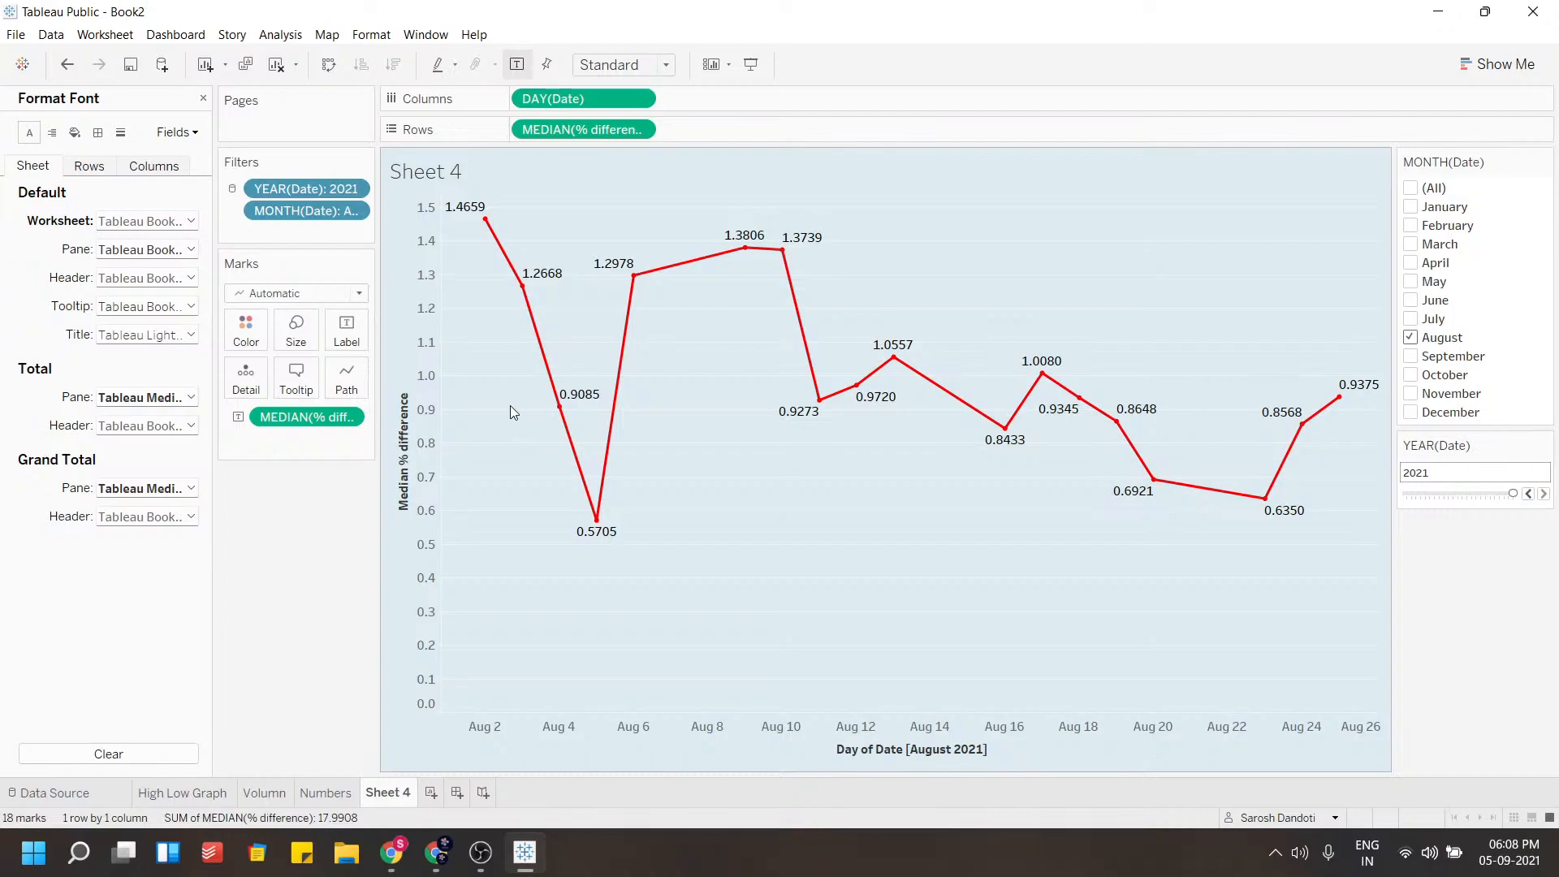
left_click(203, 98)
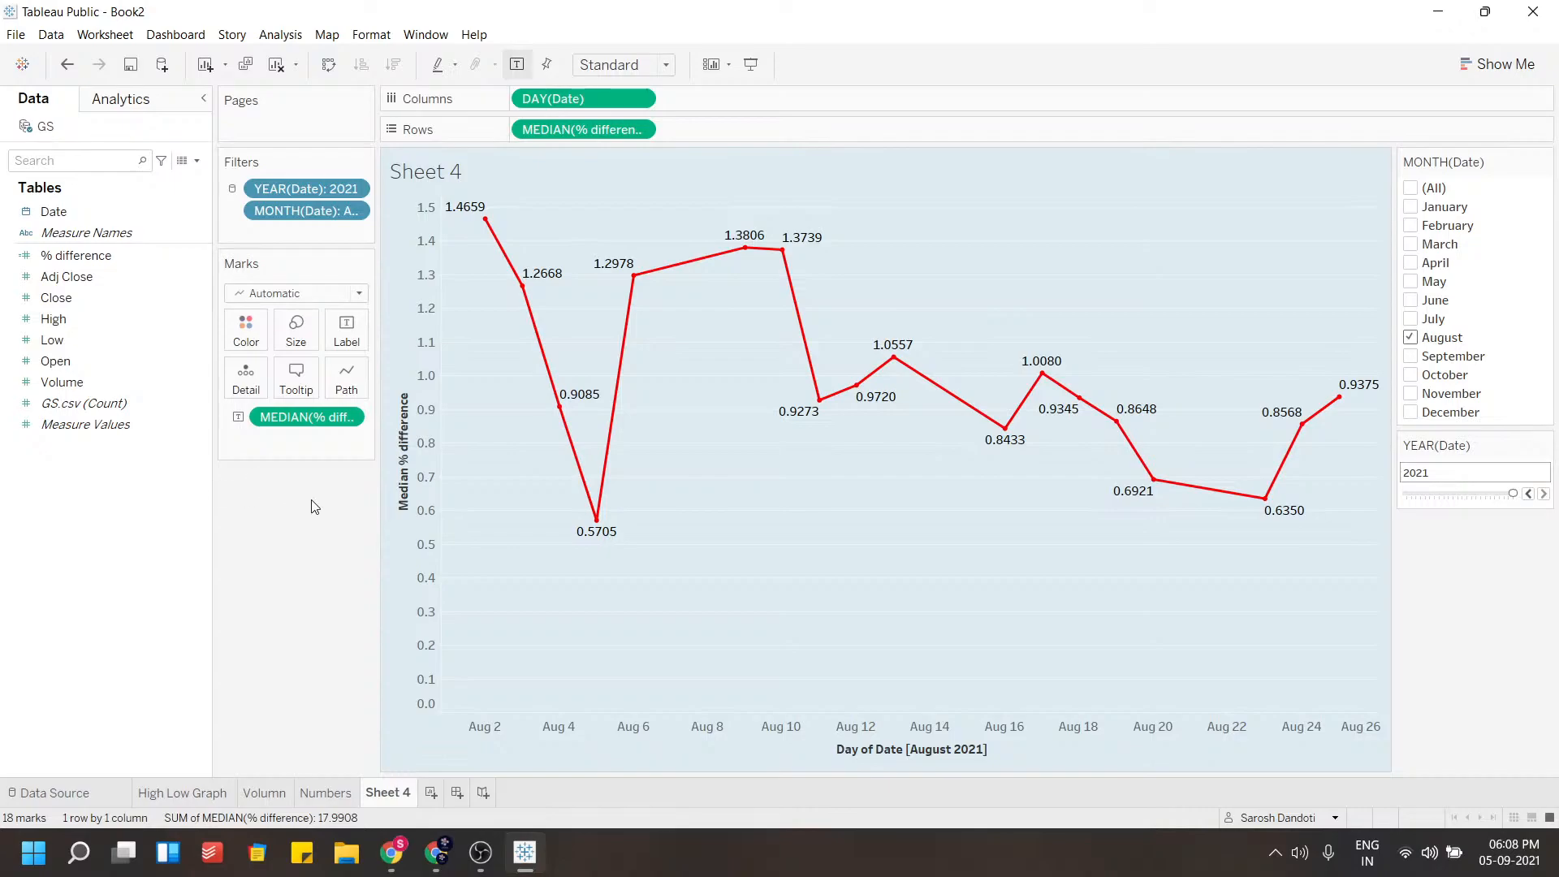
left_click(337, 329)
left_click(337, 329)
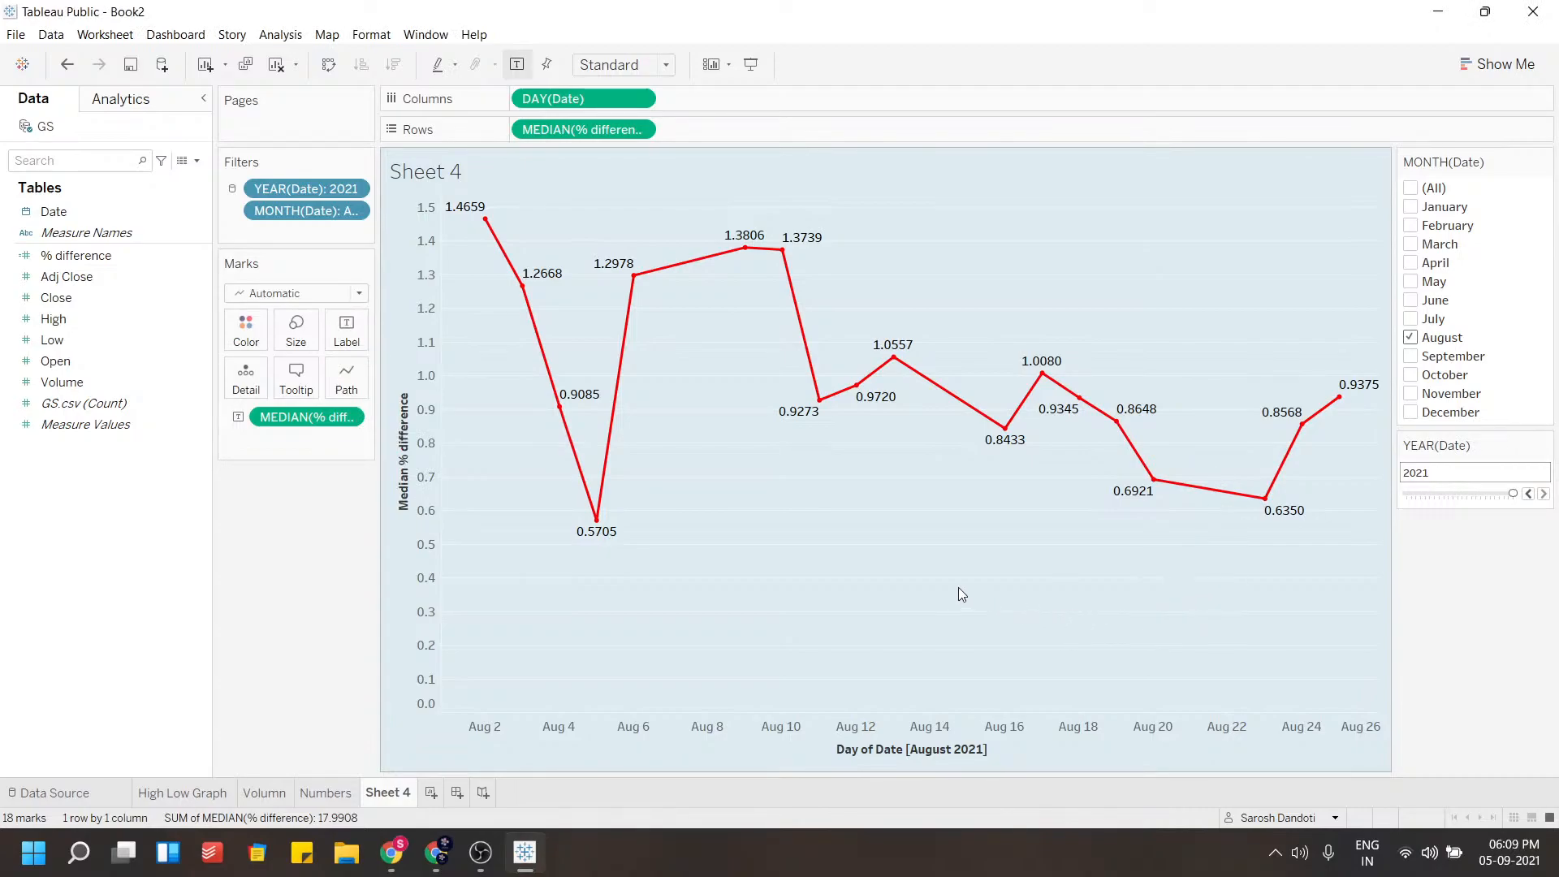
right_click(712, 475)
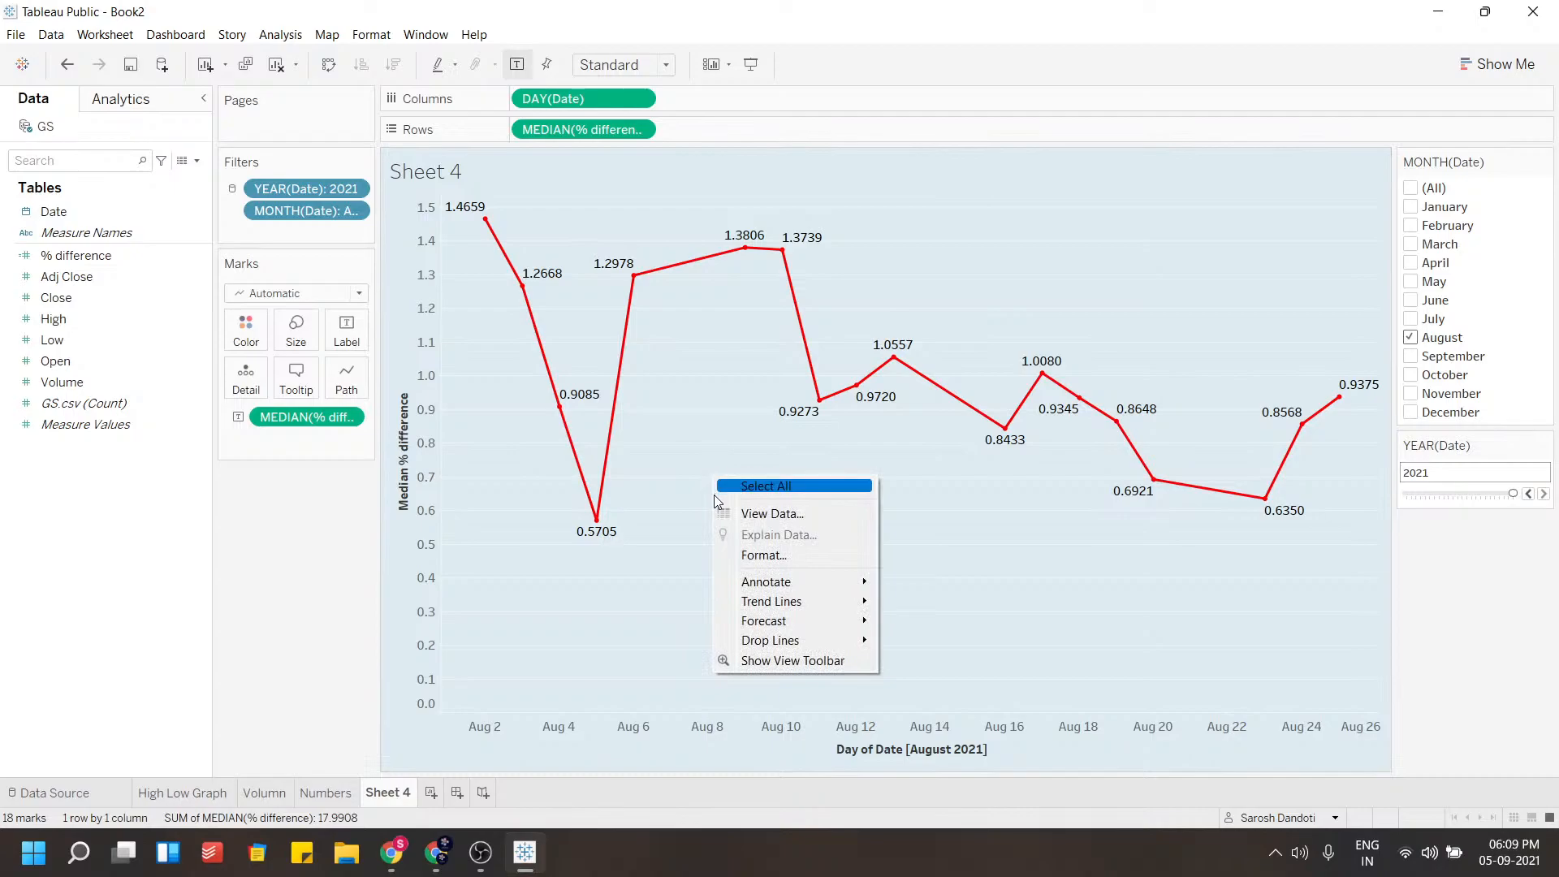
left_click(695, 445)
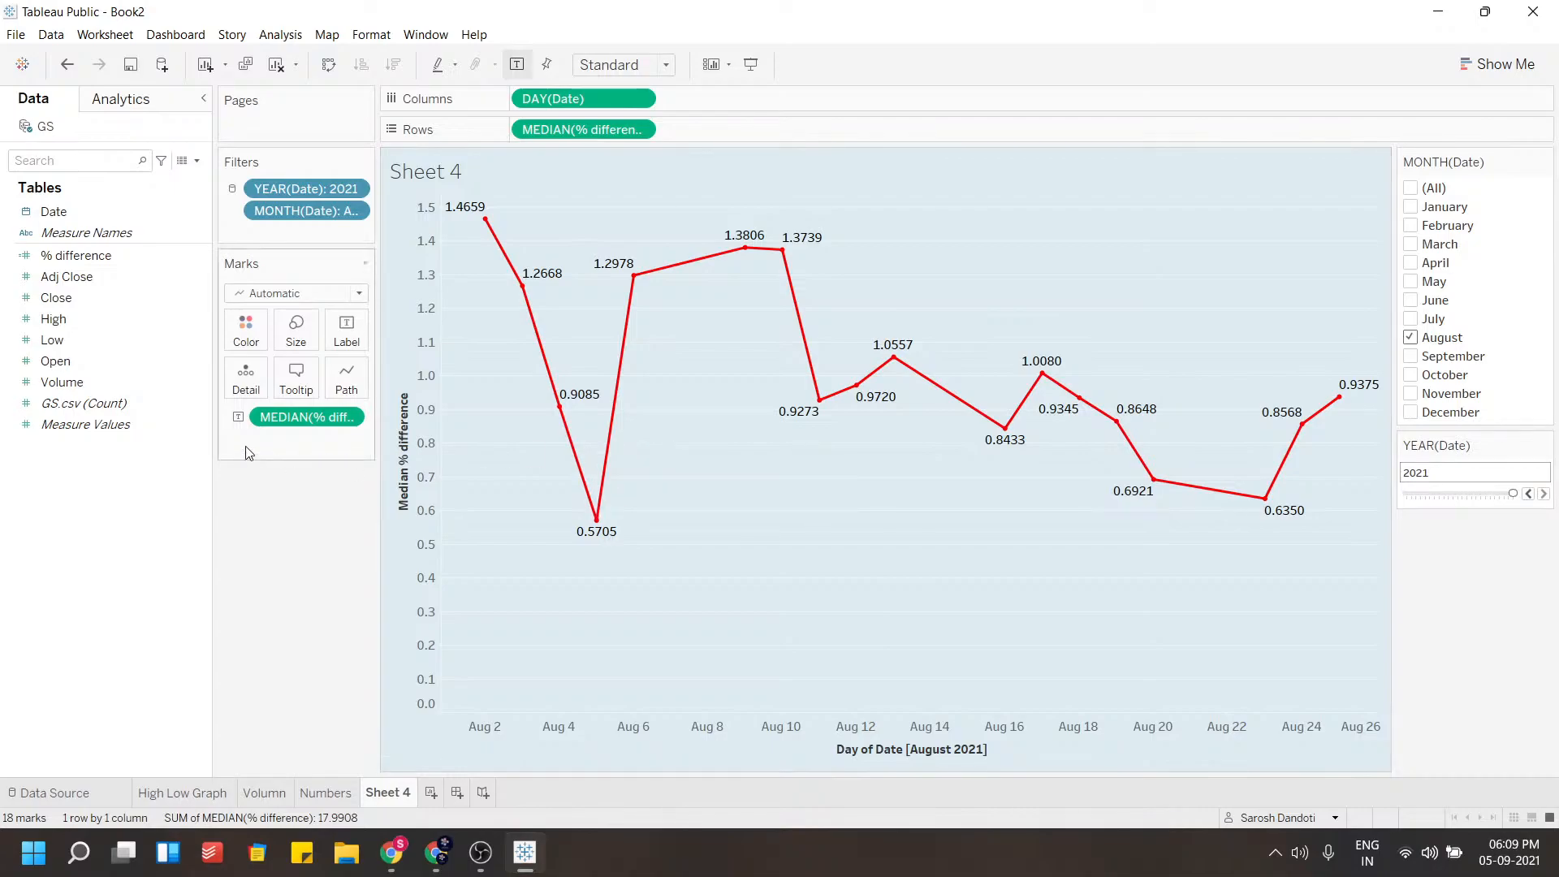
right_click(198, 258)
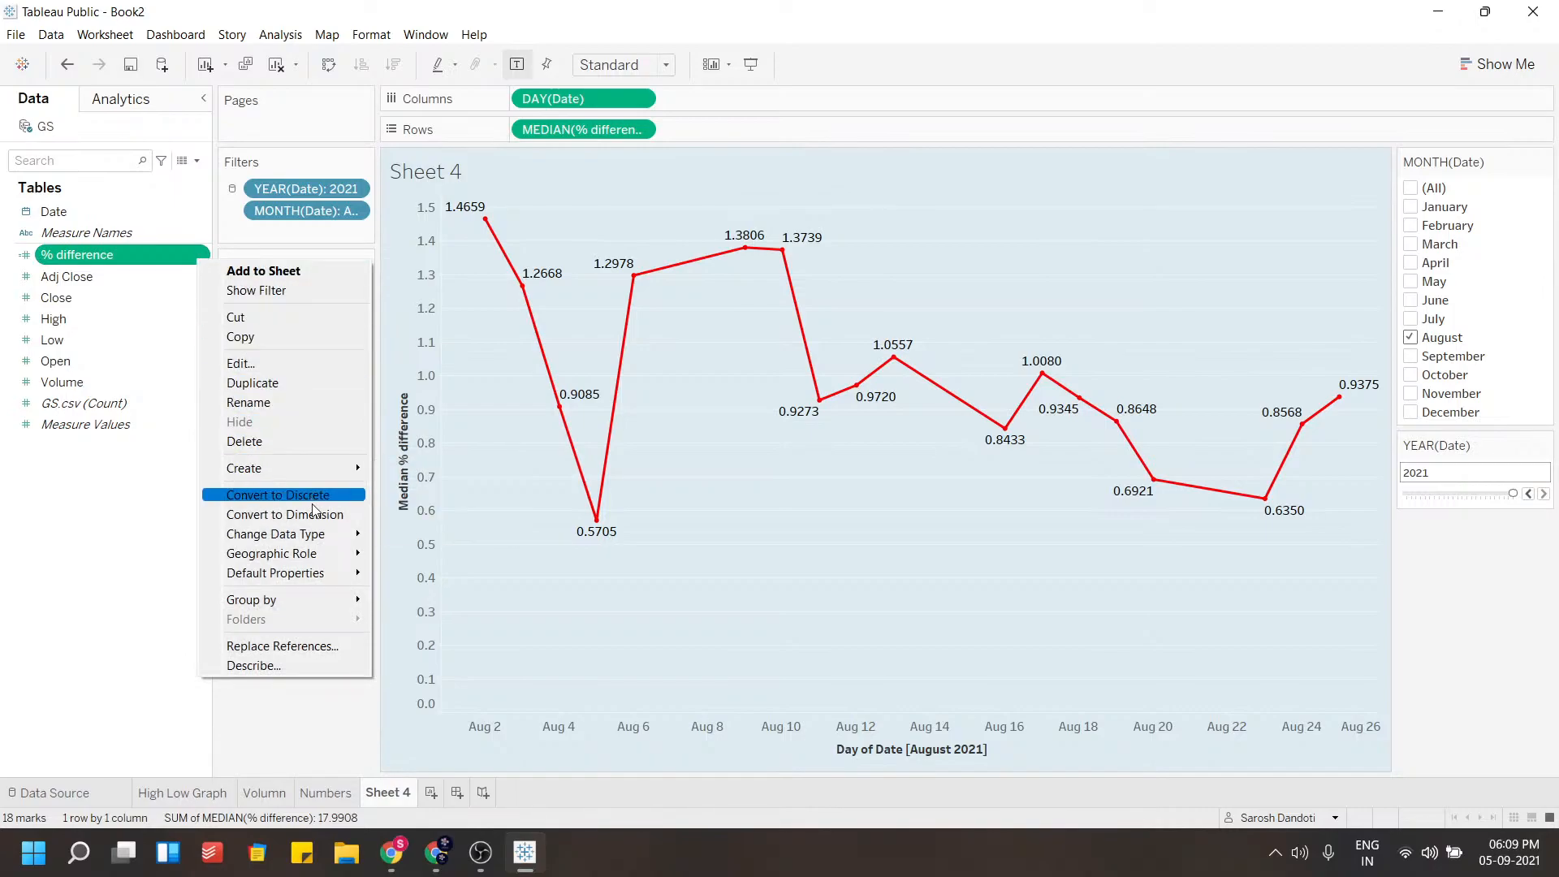
mouse_move(313, 537)
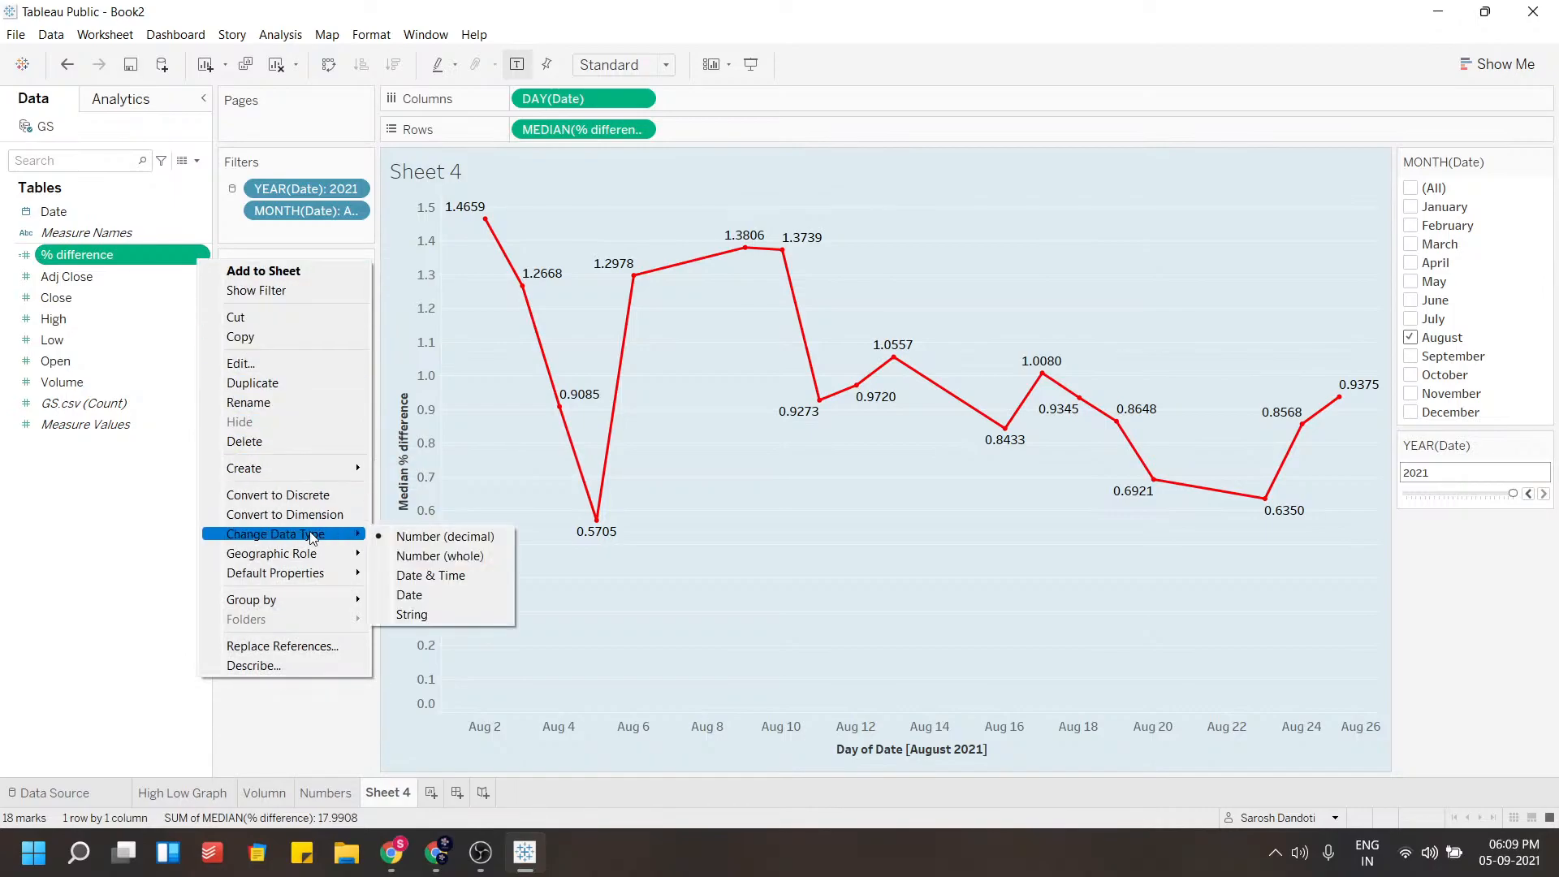
mouse_move(310, 565)
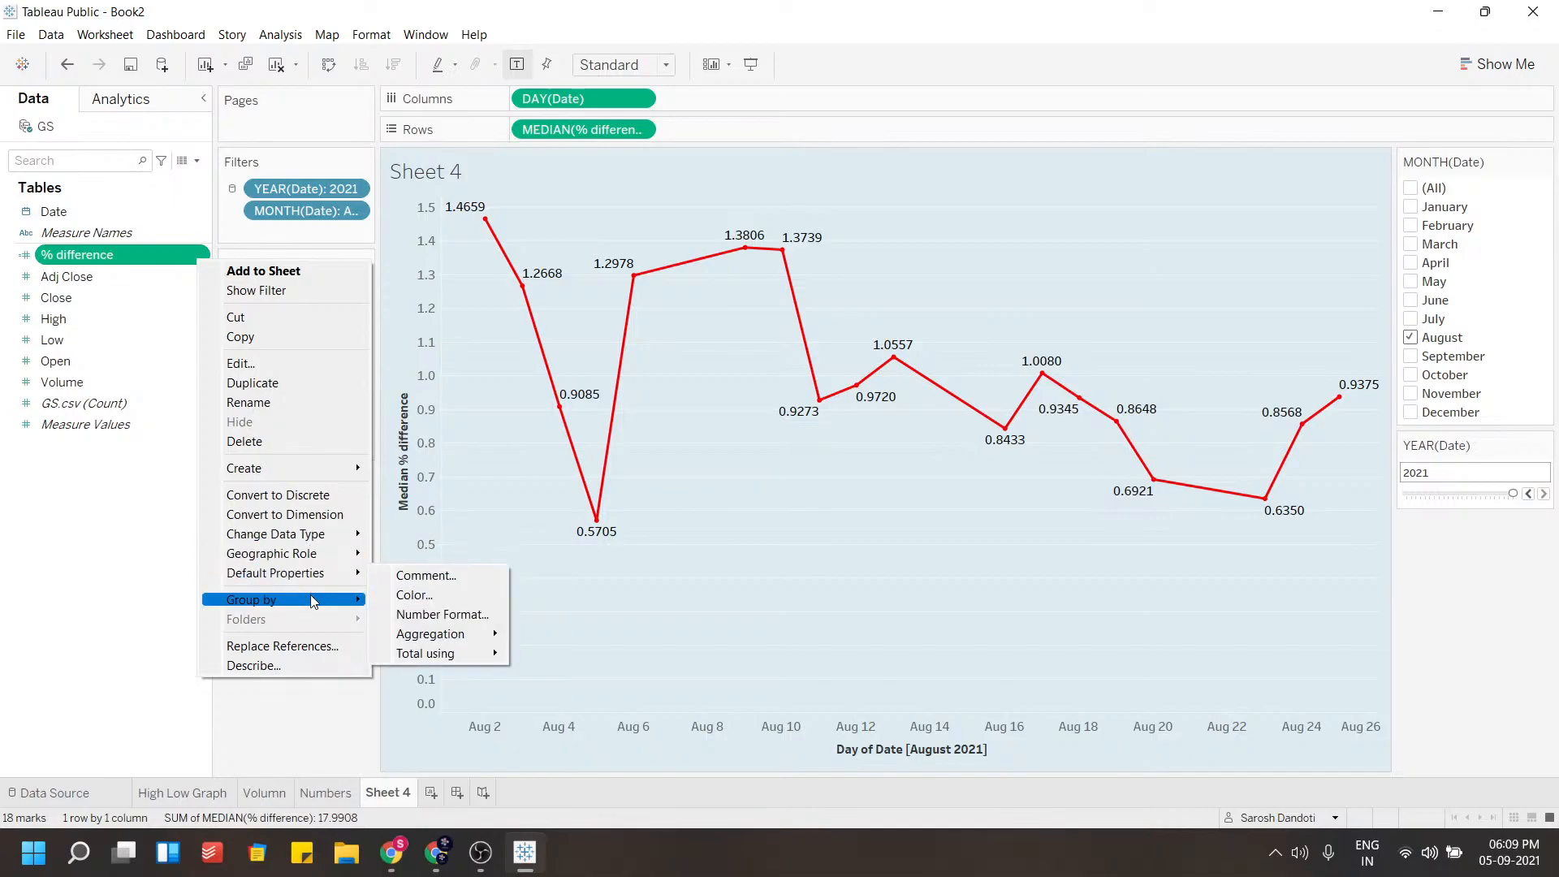
left_click(498, 494)
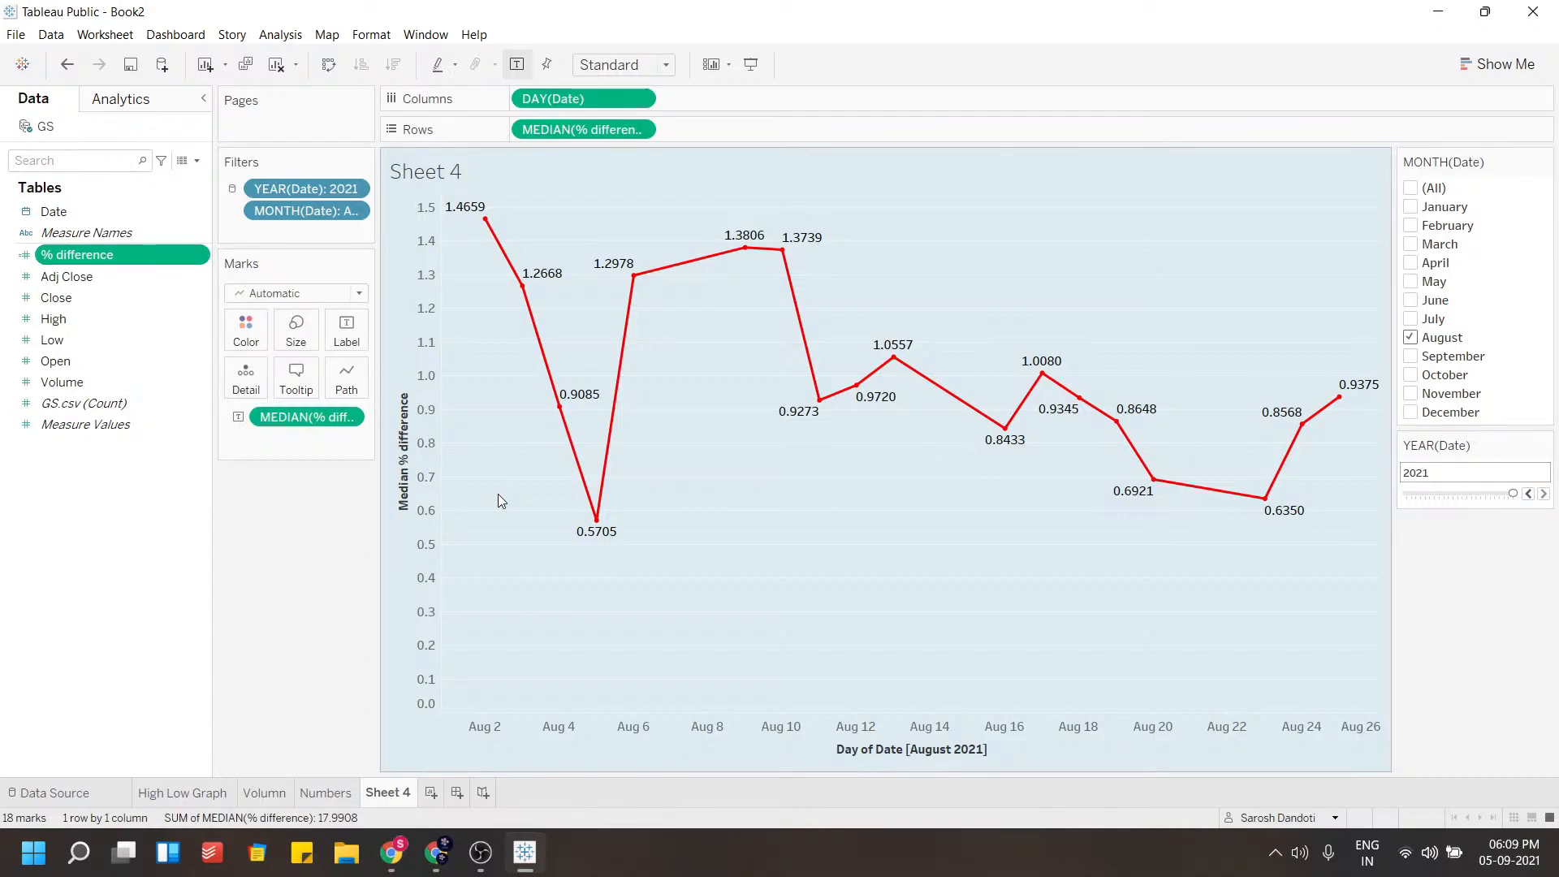
left_click(480, 852)
left_click(525, 854)
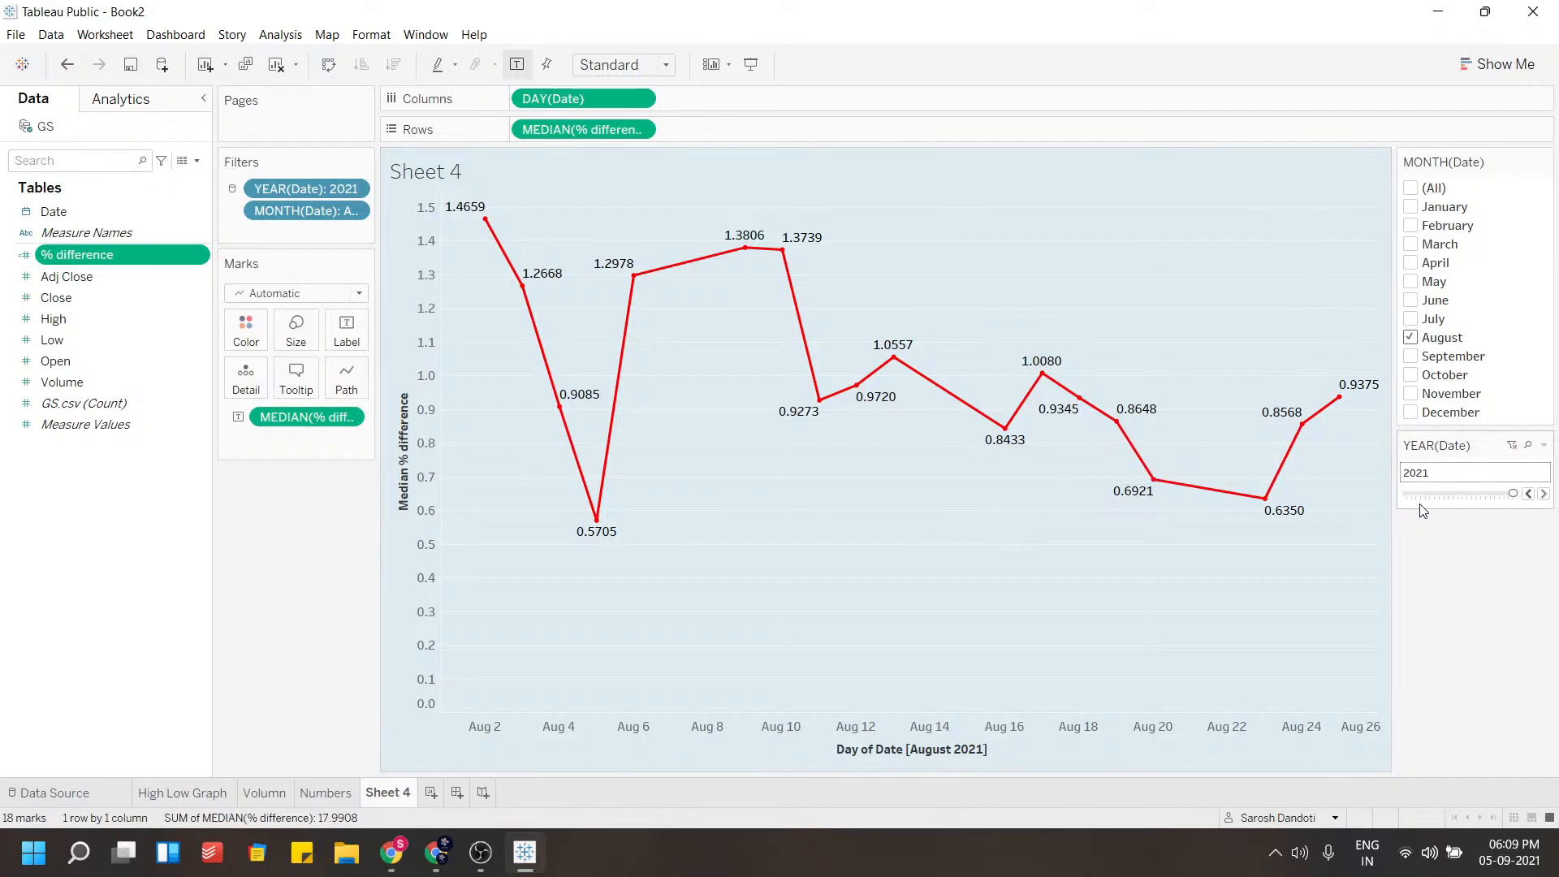
Apply the year and month date filters to all worksheets using this data source
left_click(1543, 445)
mouse_move(1429, 504)
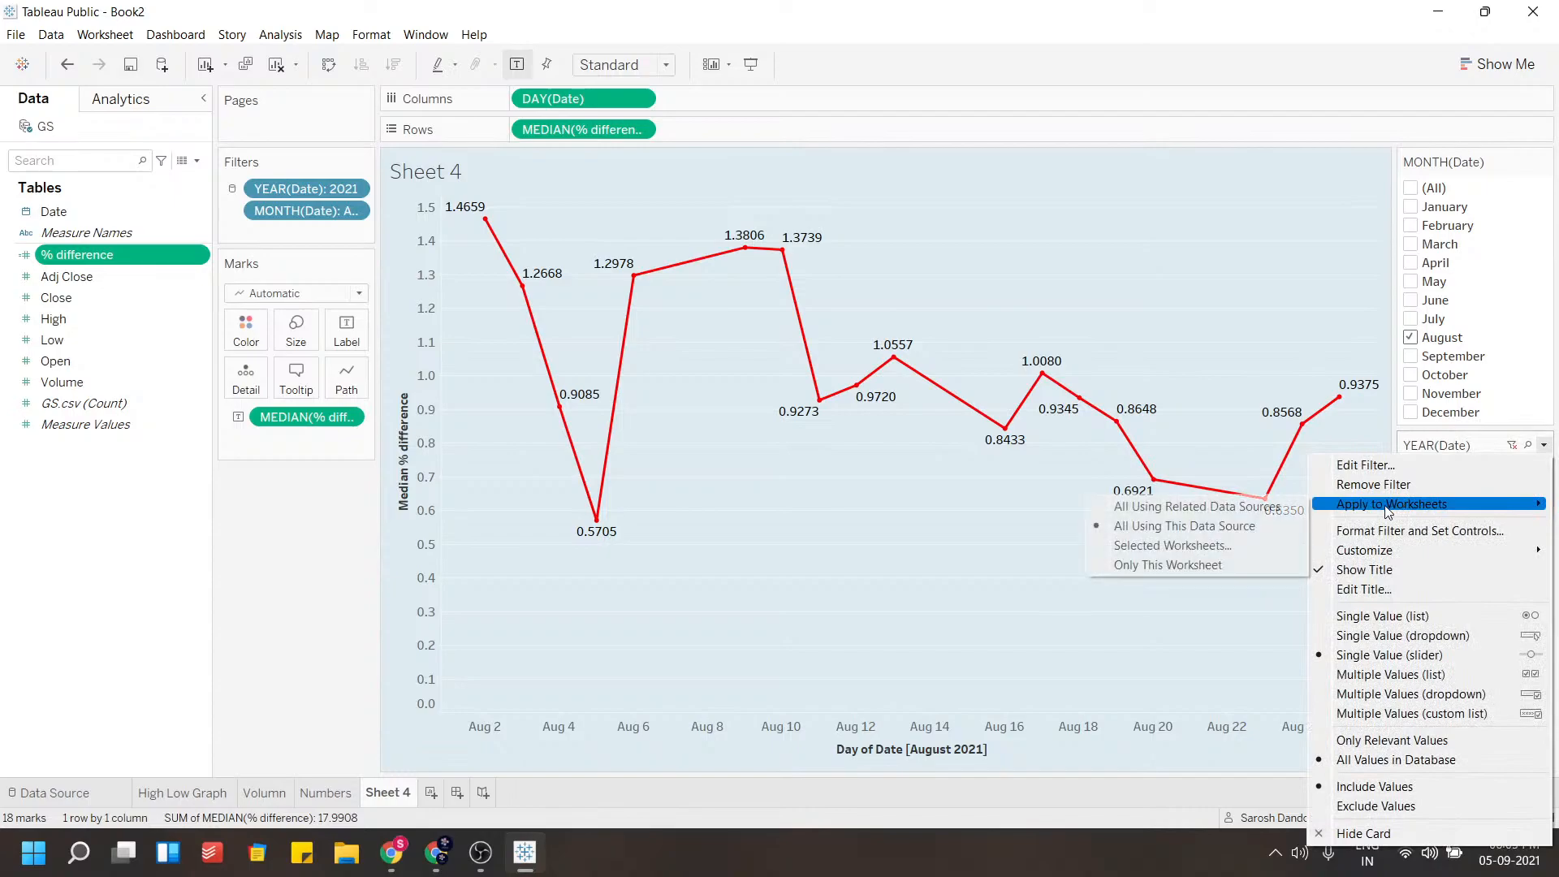
left_click(1242, 526)
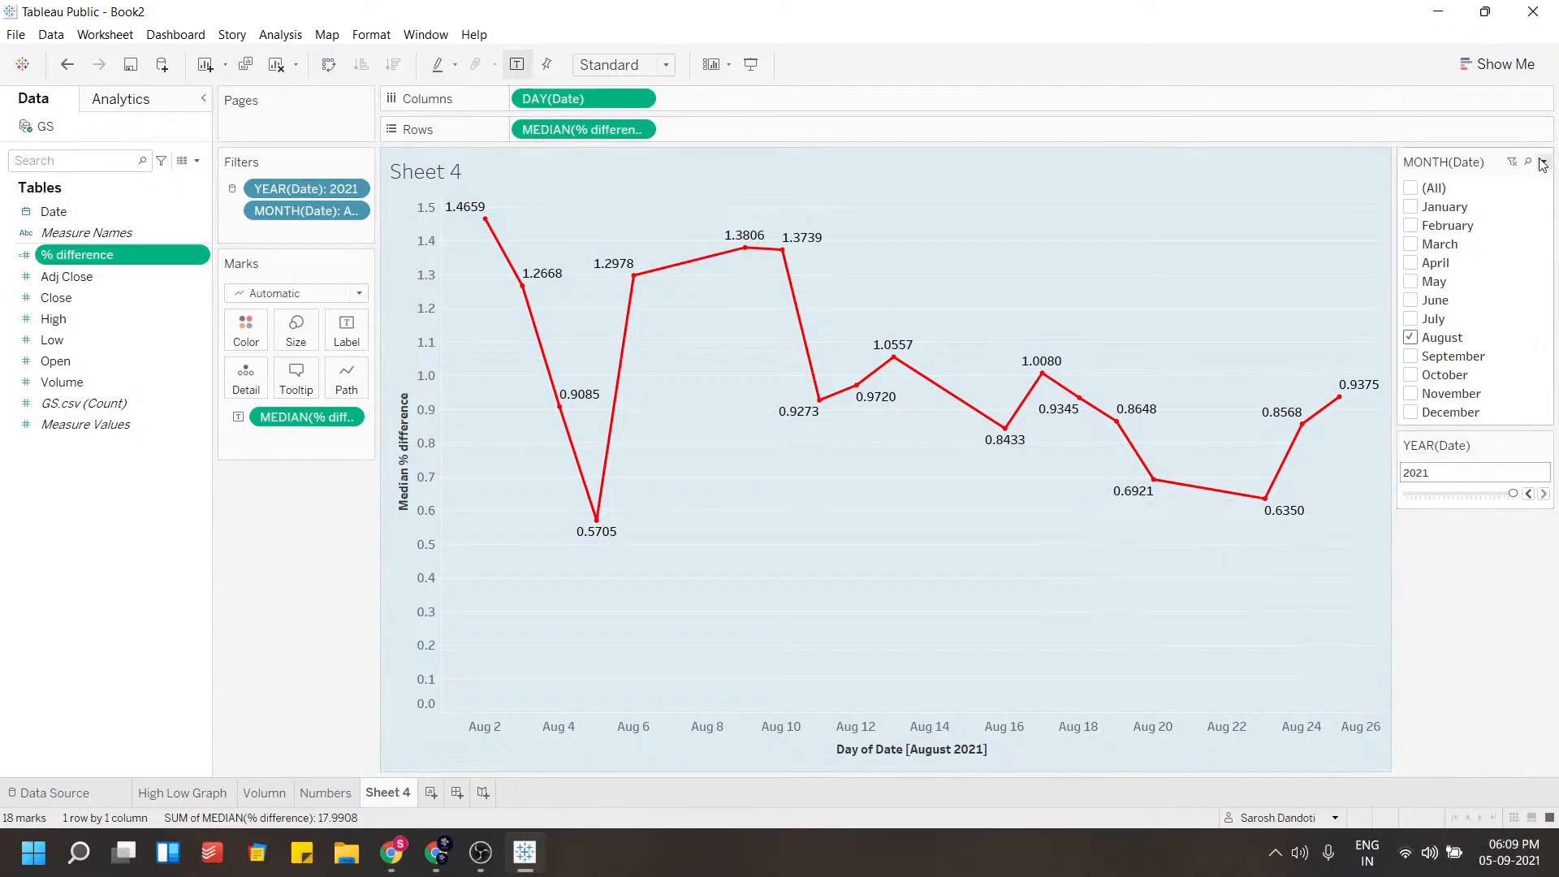
left_click(1543, 163)
mouse_move(1357, 226)
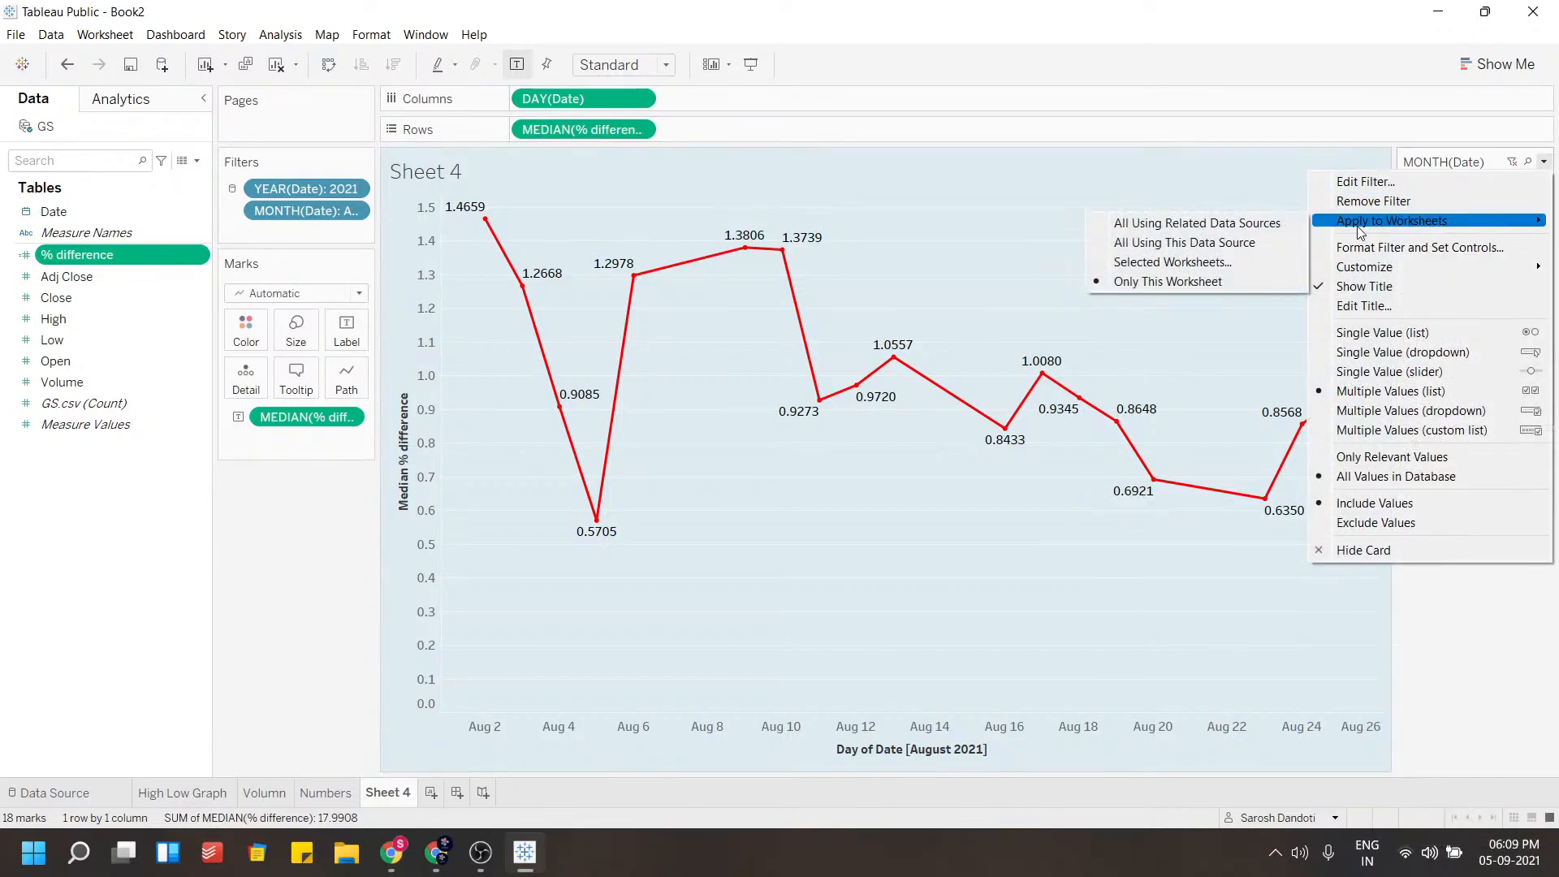
left_click(1160, 242)
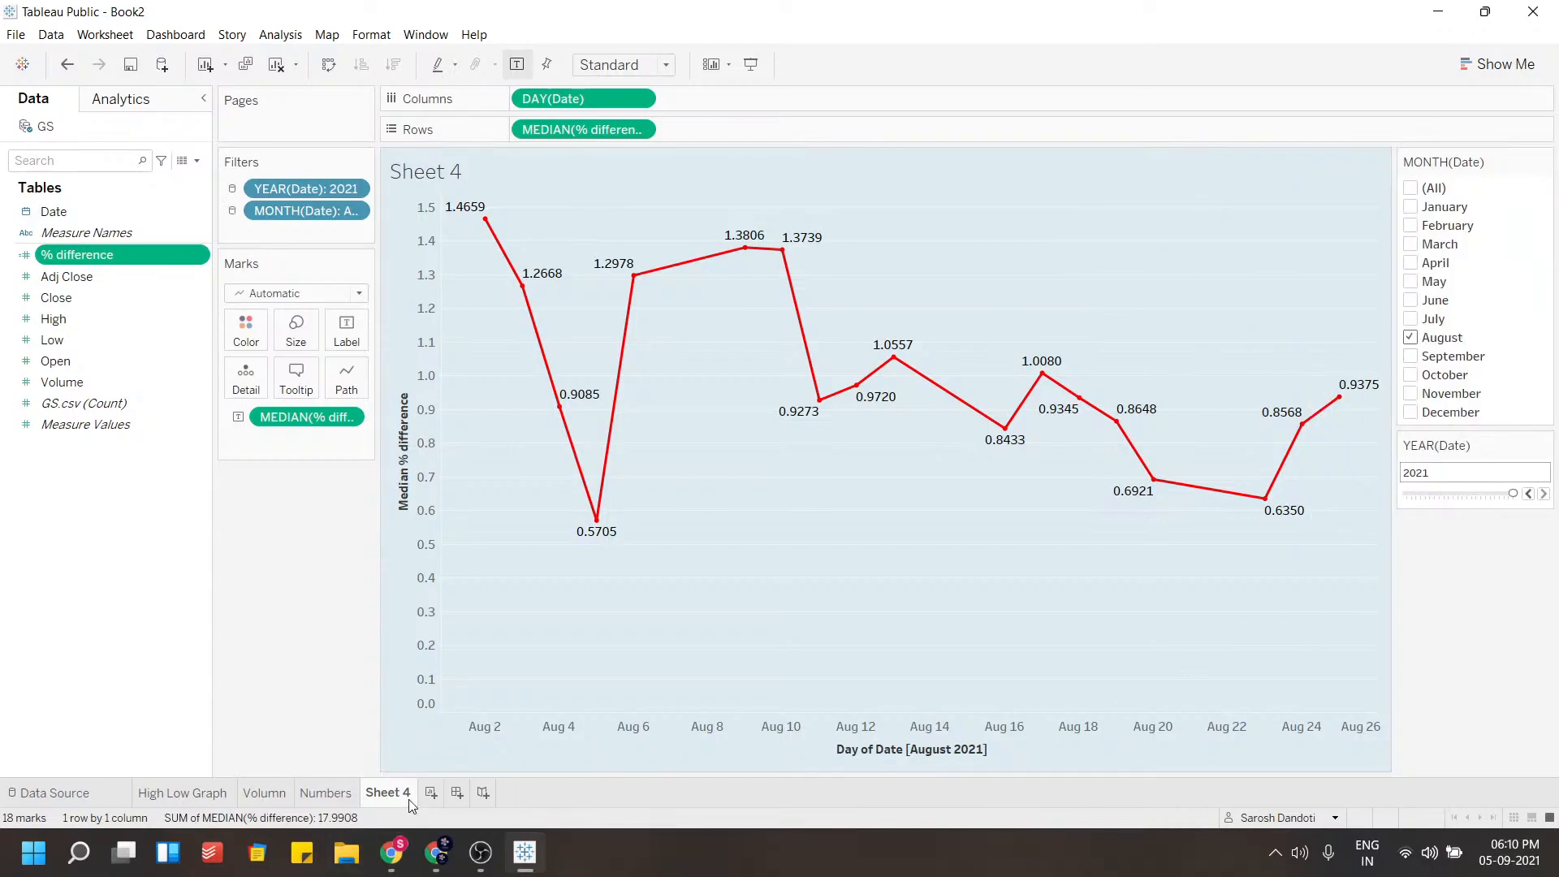
Create a new dashboard and set its range size minimum width to 1220 px
left_click(456, 793)
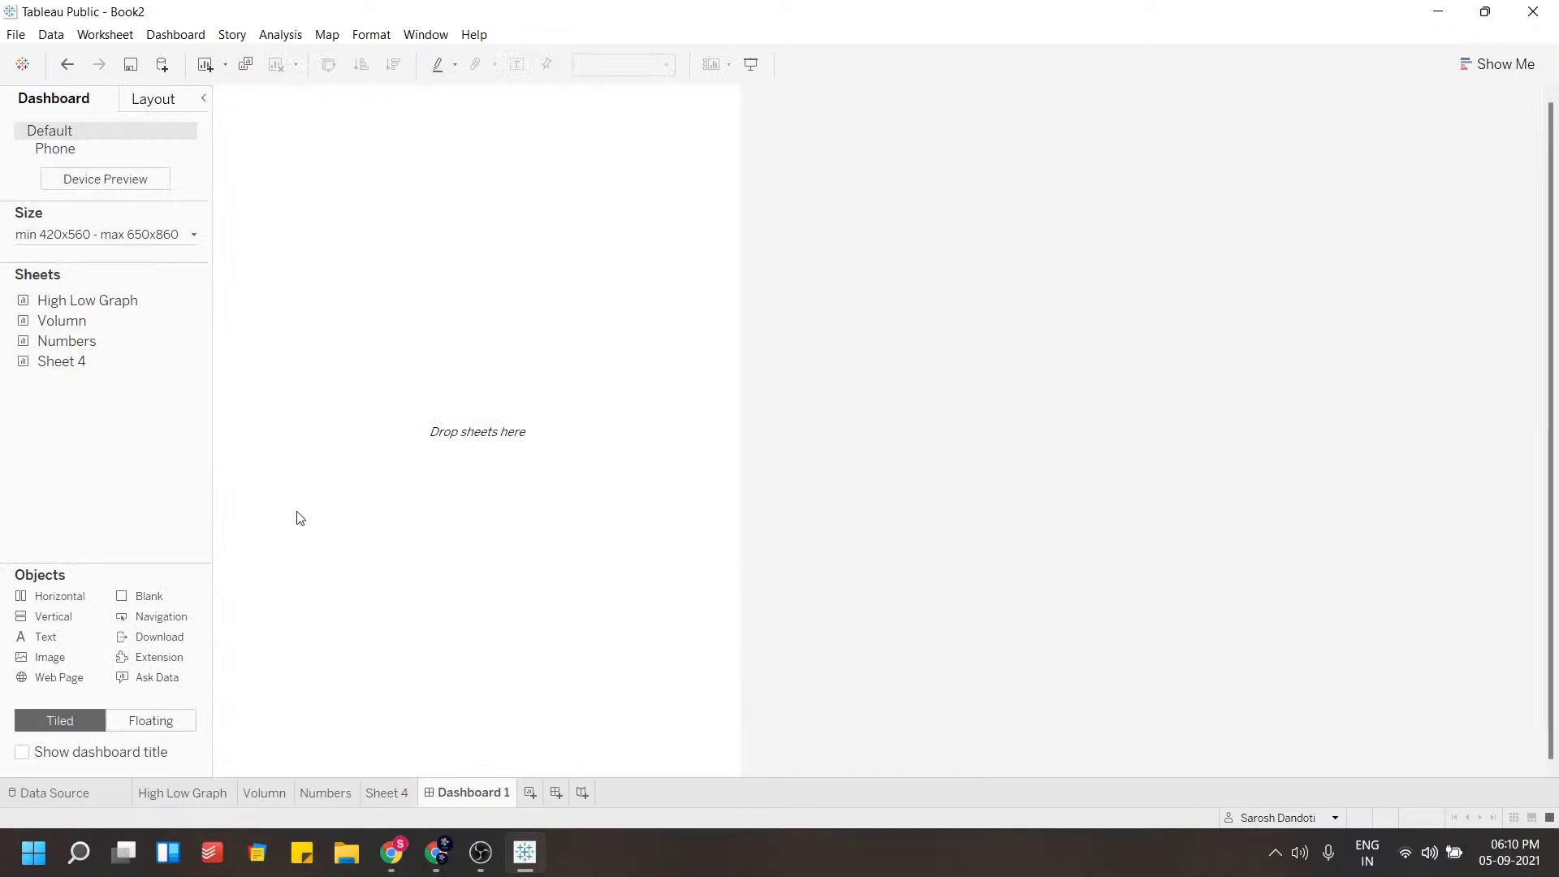
left_click(91, 237)
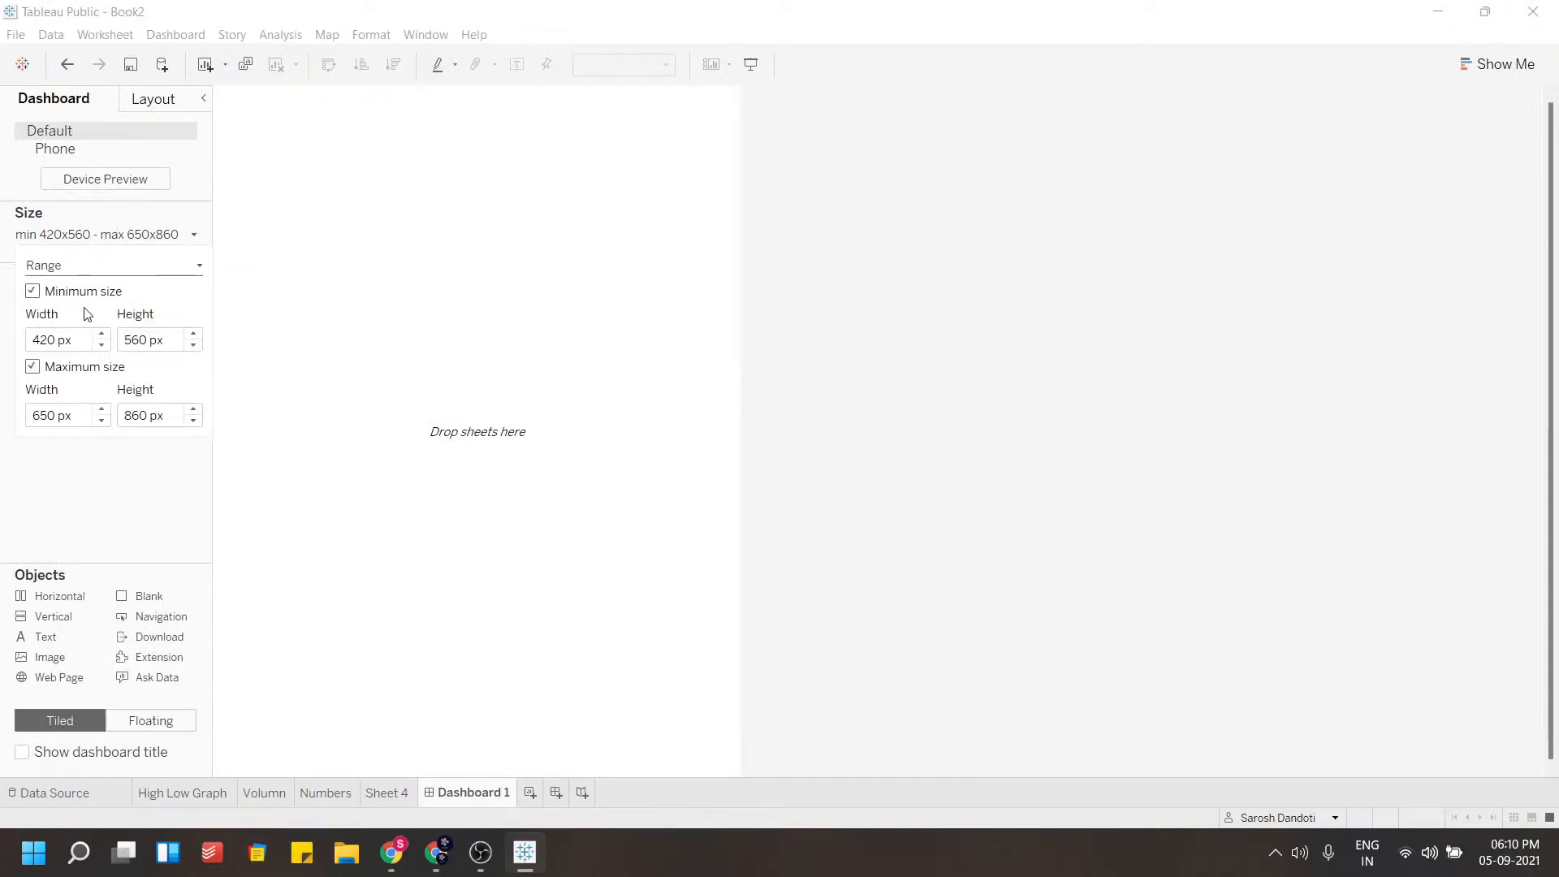
left_click(103, 334)
left_click(103, 334)
left_click(102, 334)
left_click(103, 335)
left_click(103, 335)
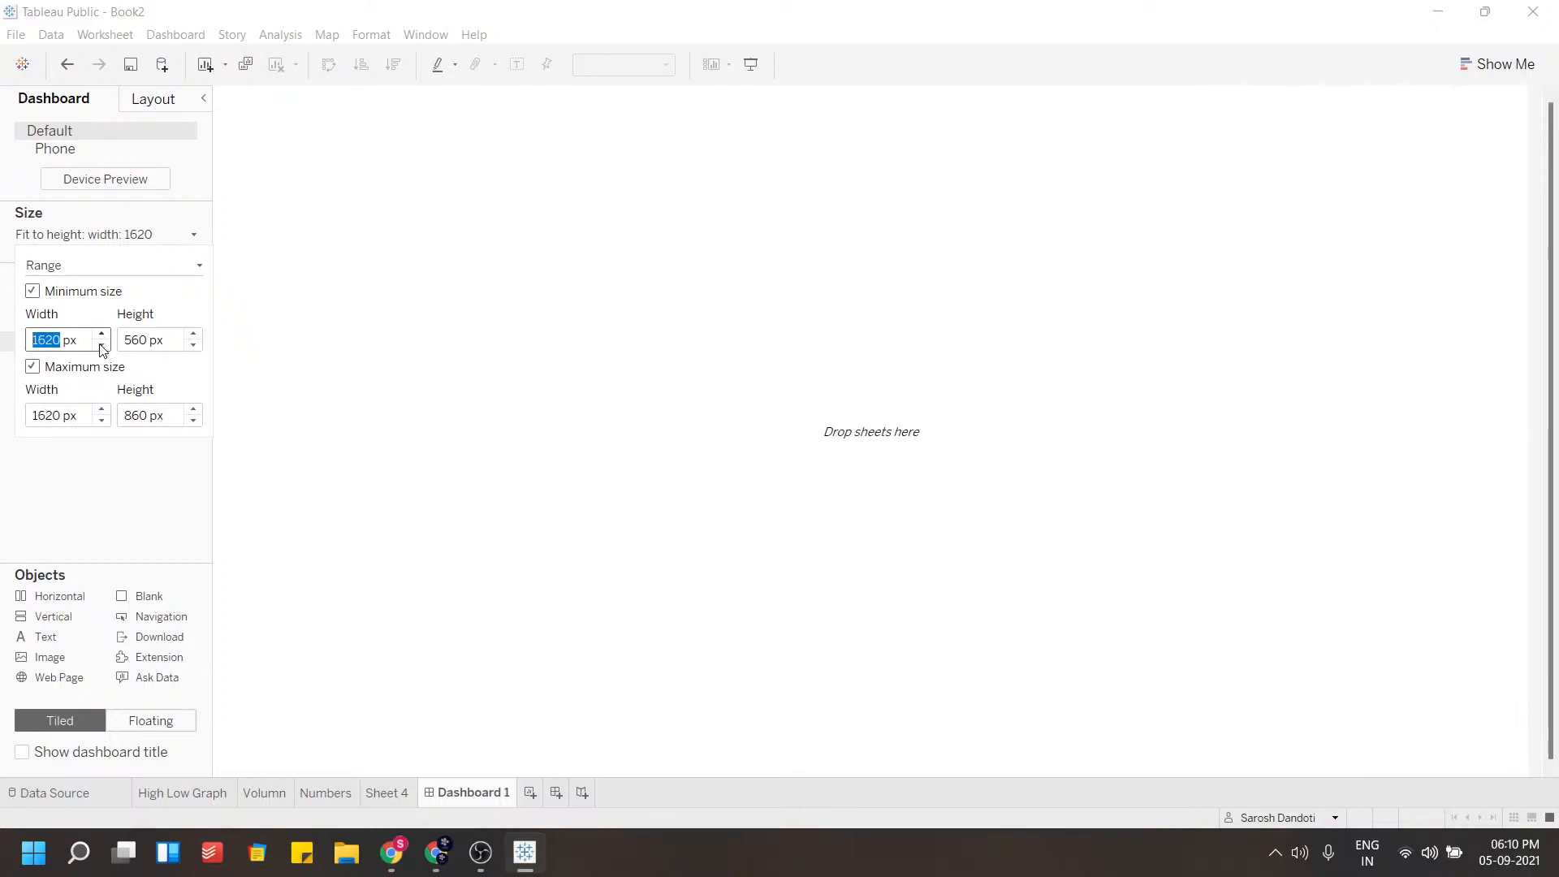
left_click(103, 346)
left_click(103, 347)
left_click(103, 347)
left_click(414, 376)
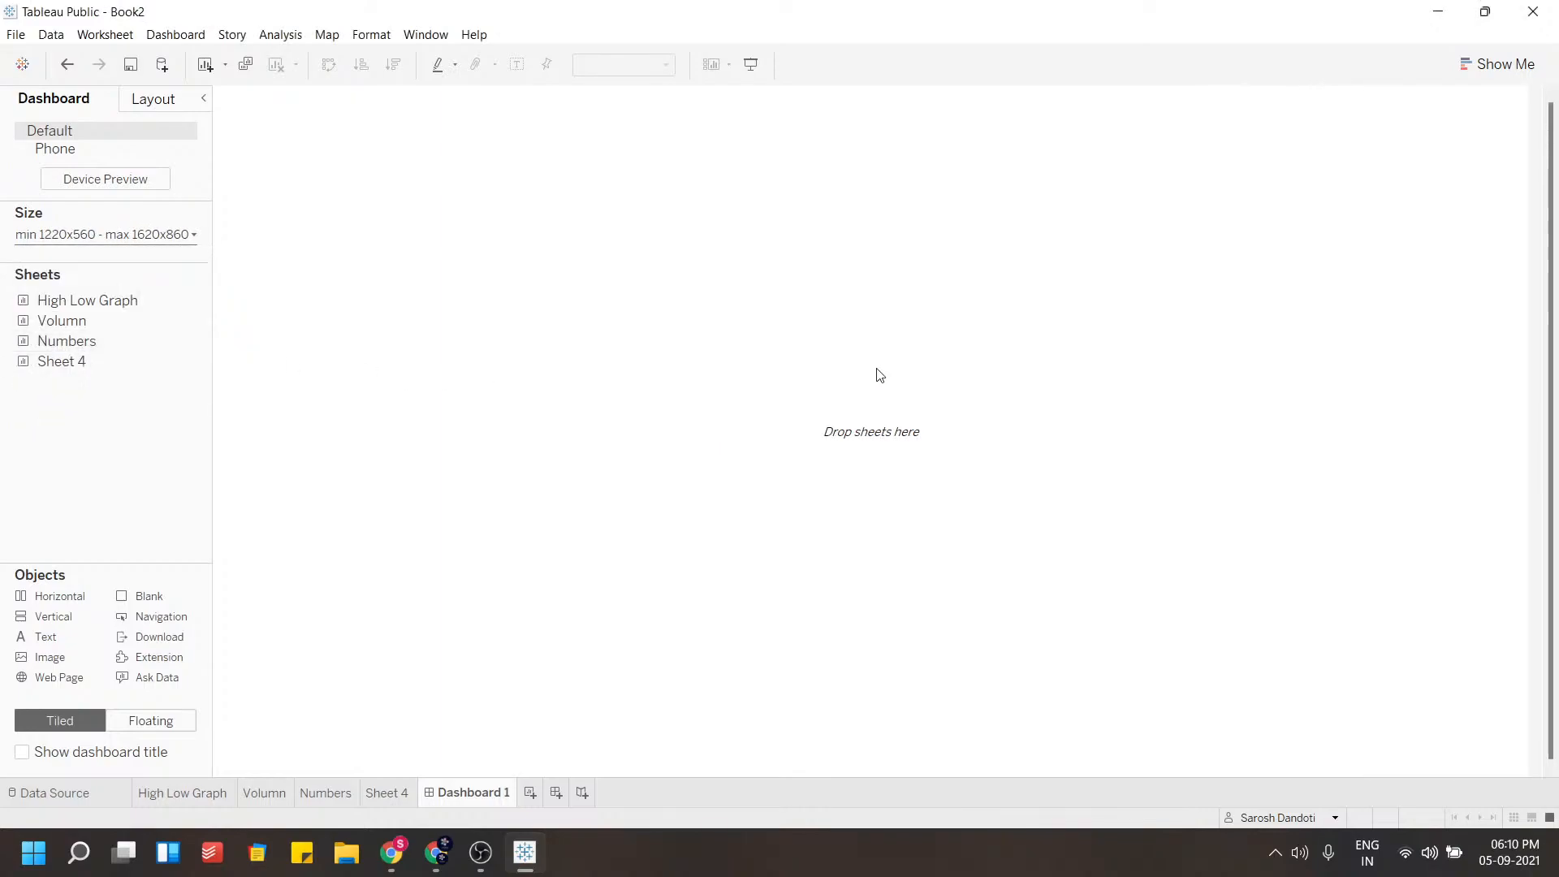
Set the dashboard's minimum width to 1020 px
left_click(105, 235)
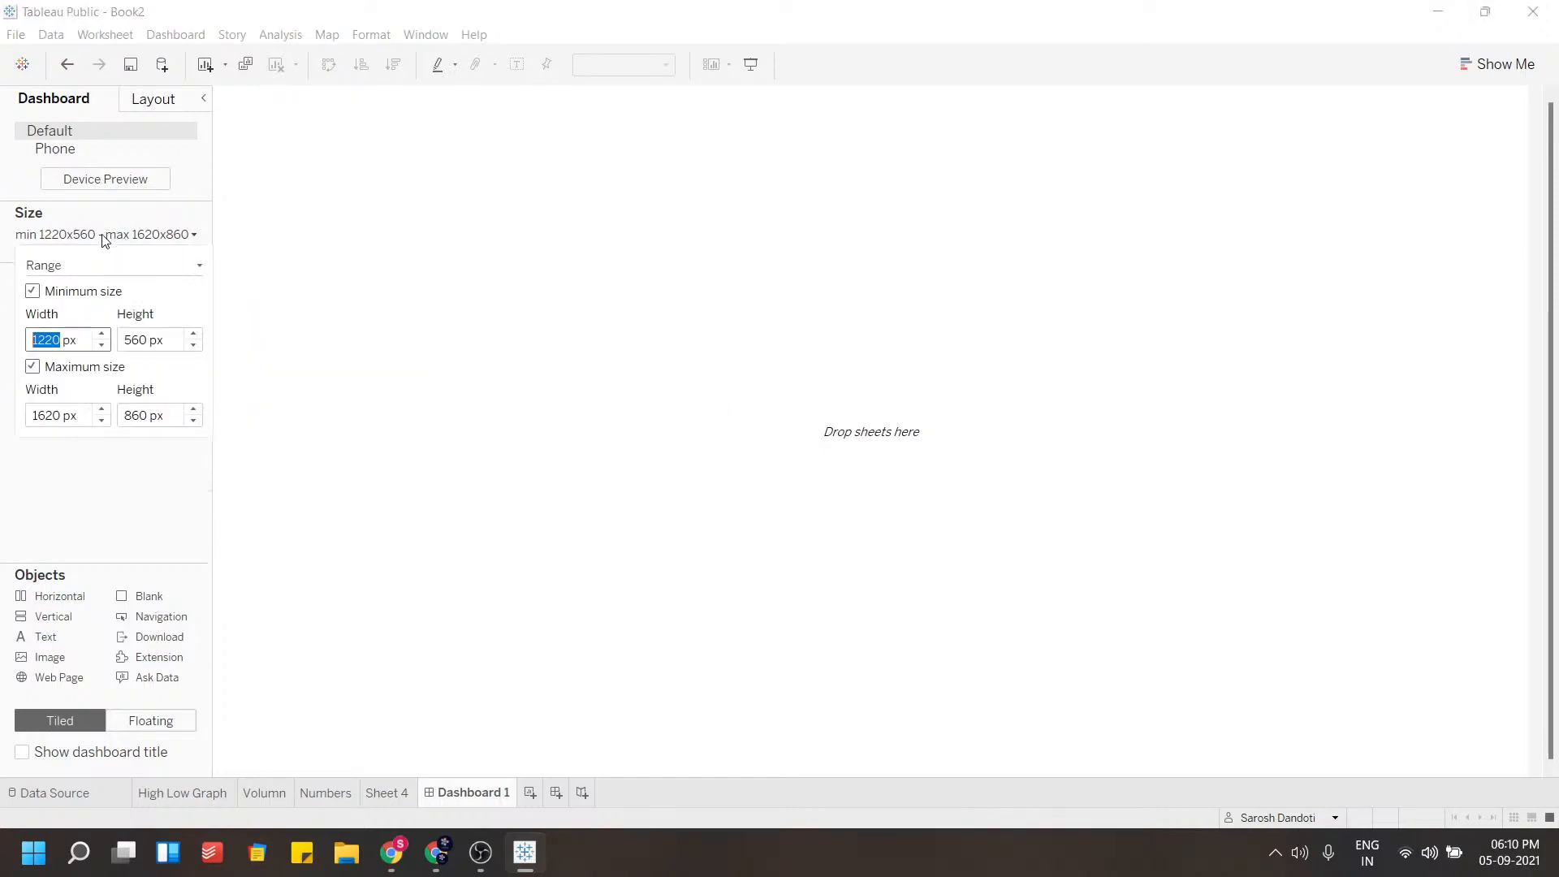
left_click(103, 347)
left_click(103, 347)
left_click(104, 347)
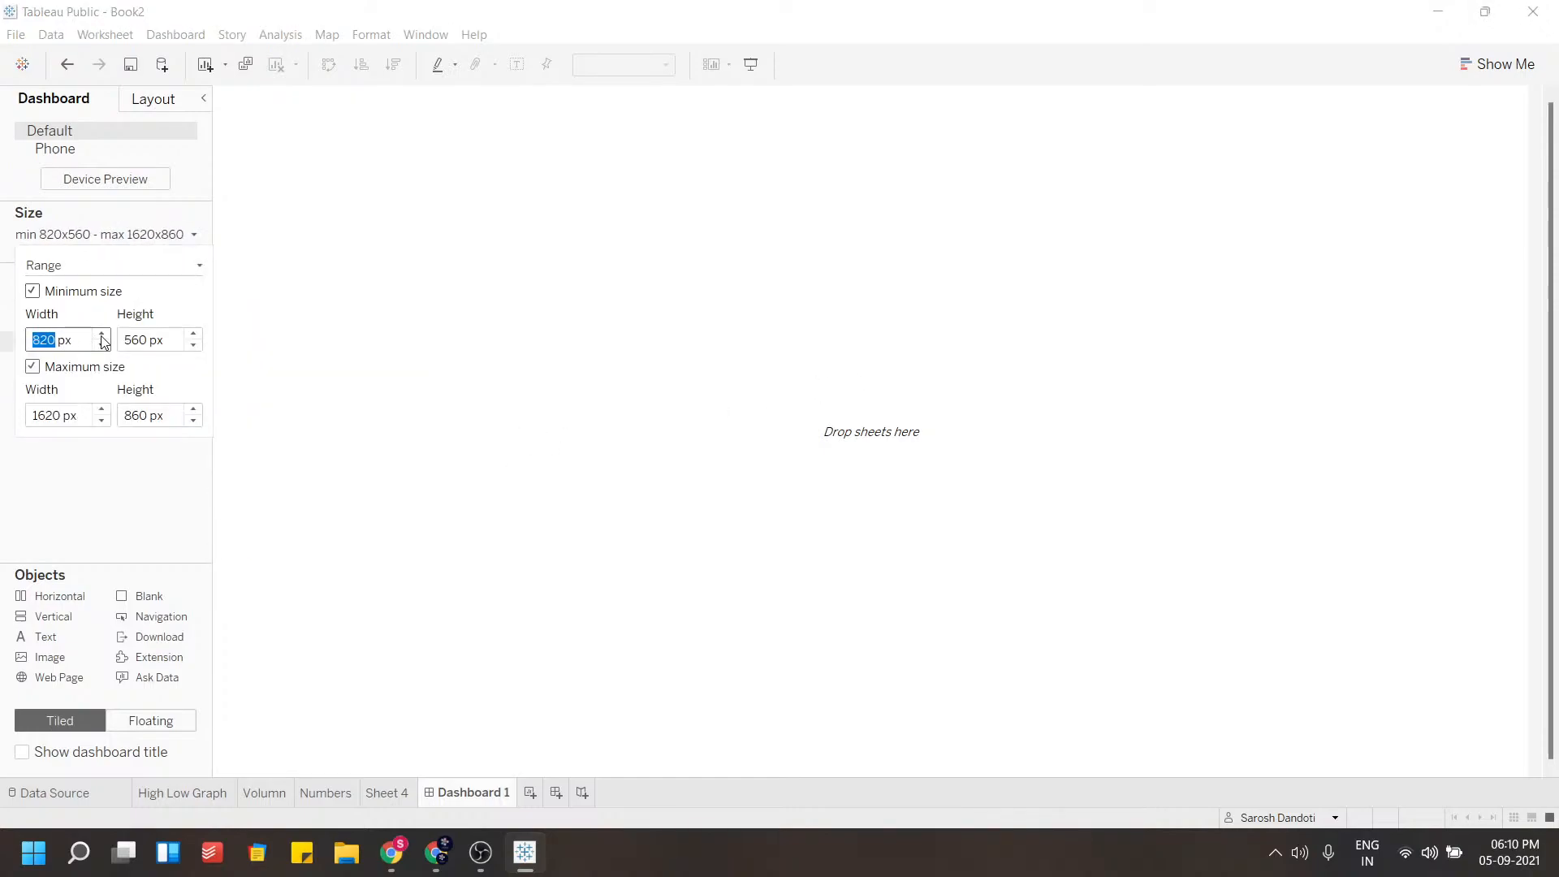
left_click(102, 334)
left_click(102, 334)
left_click(102, 343)
left_click(102, 343)
left_click(103, 335)
left_click(540, 371)
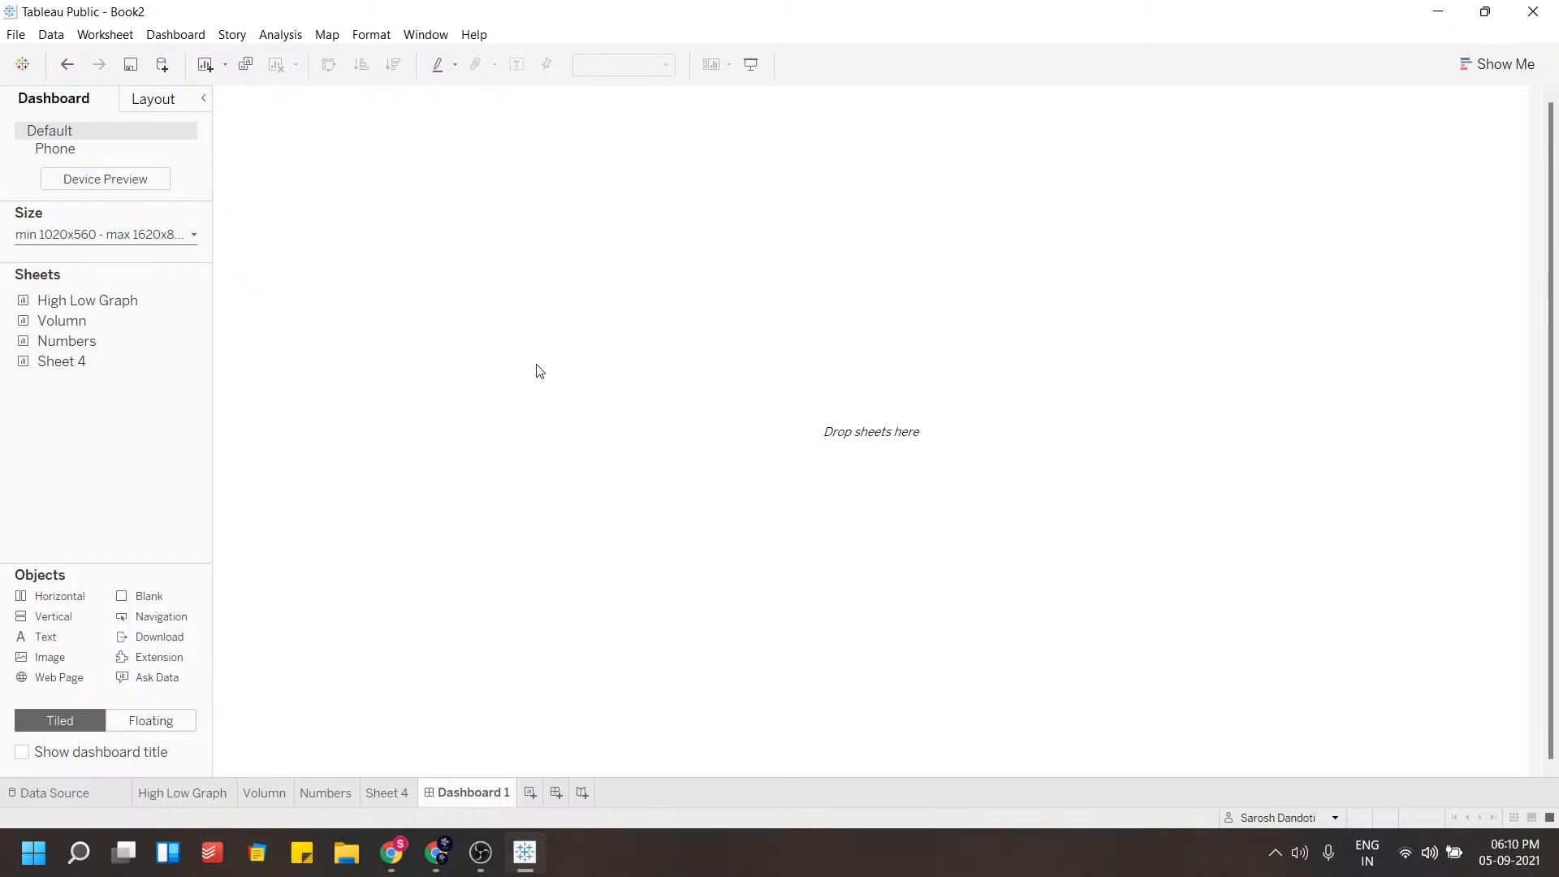
Add the High Low Graph sheet to the dashboard and narrow it to about half the dashboard width
left_click_drag(59, 300, 484, 343)
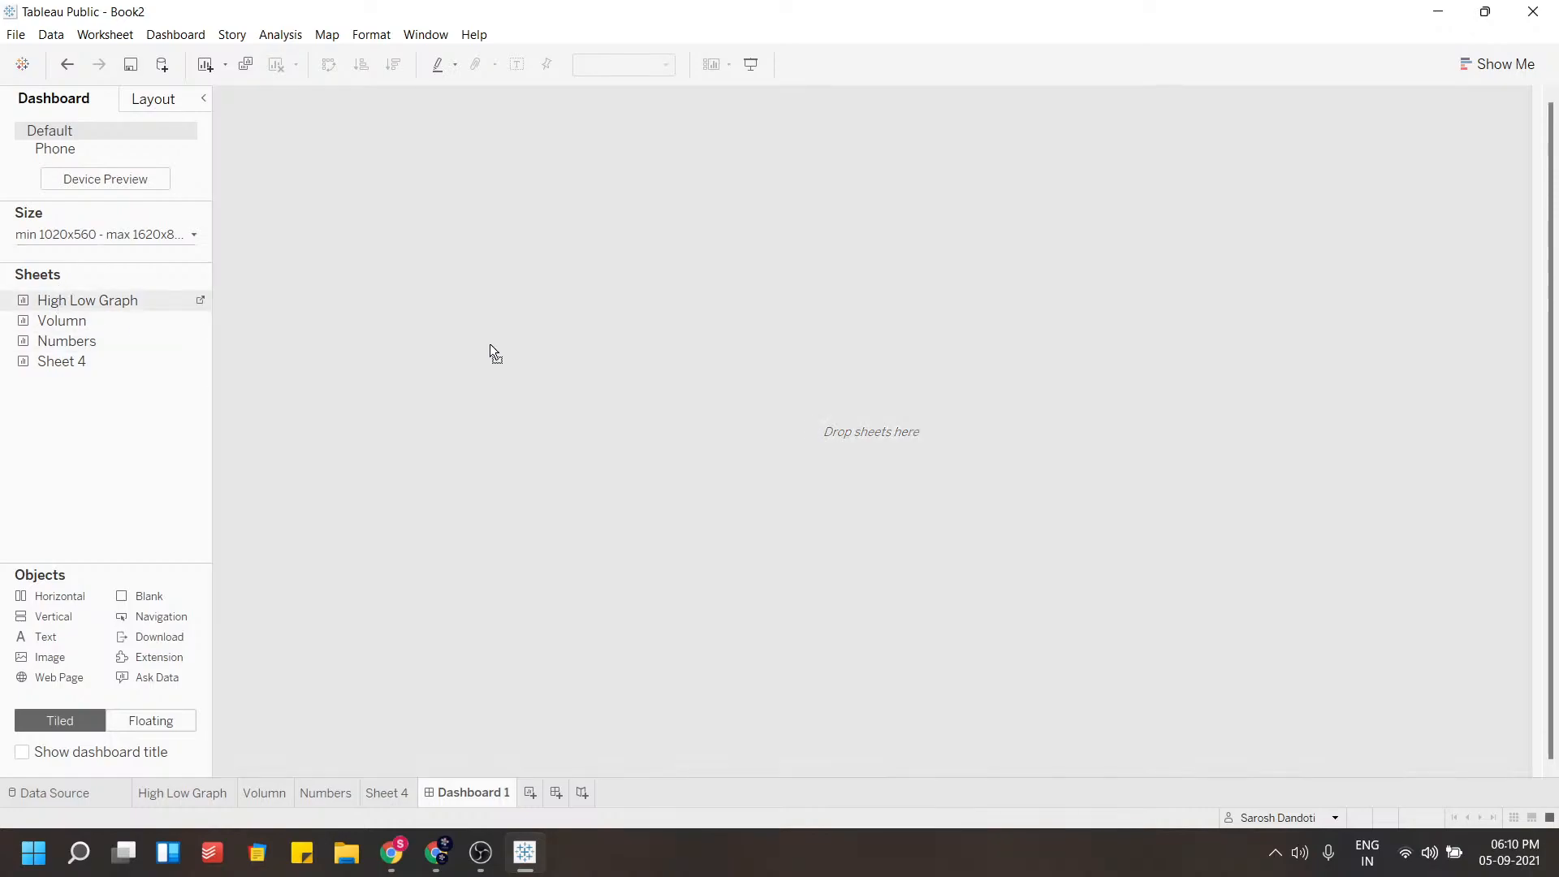
left_click_drag(972, 460, 1063, 482)
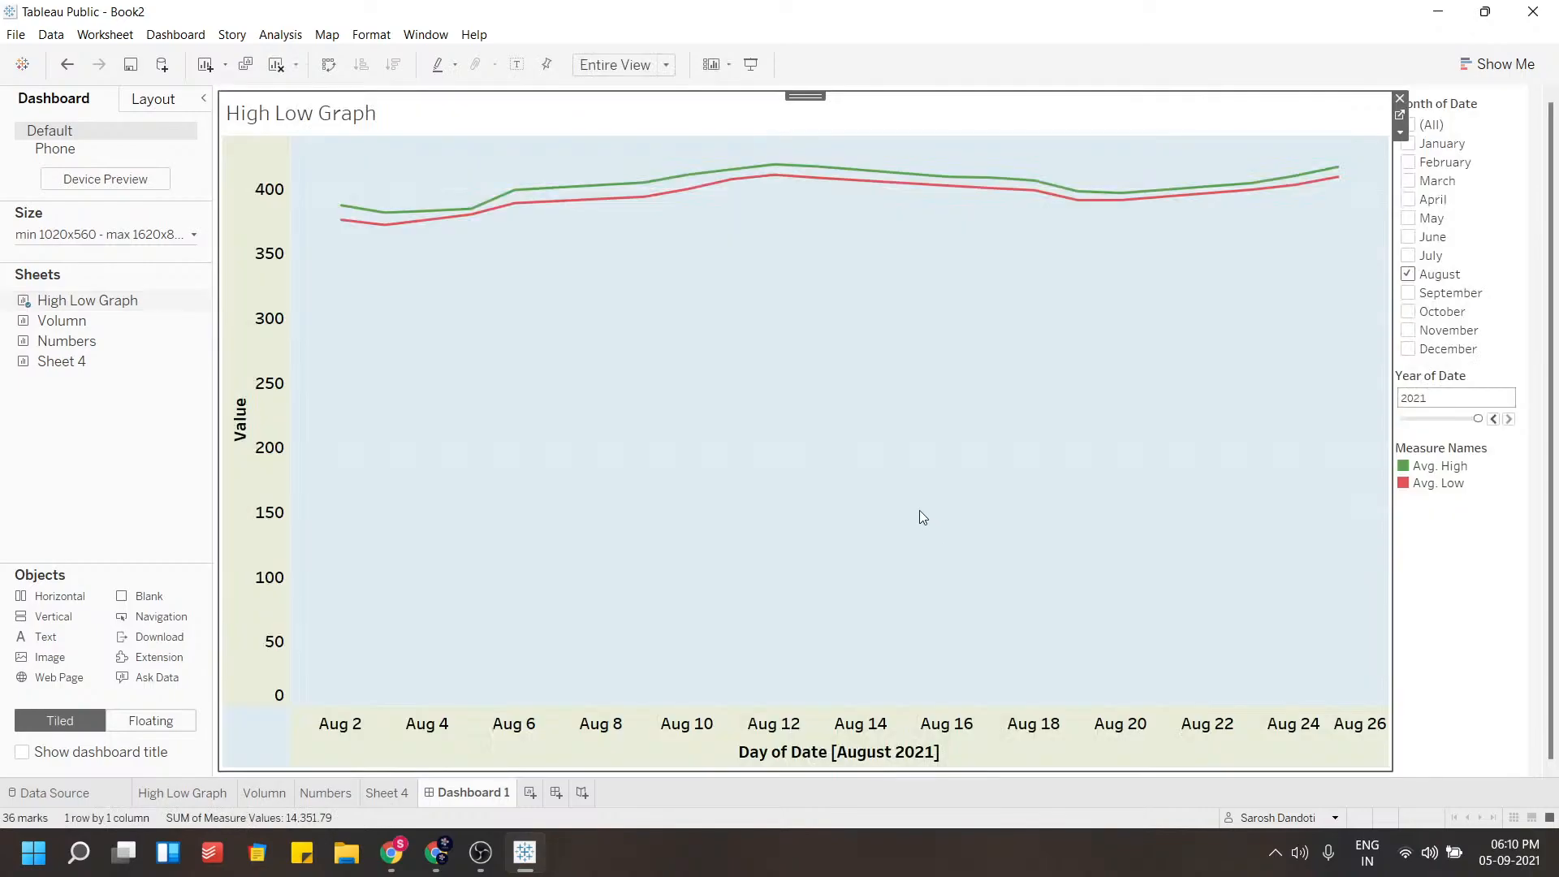
left_click_drag(1388, 546, 817, 540)
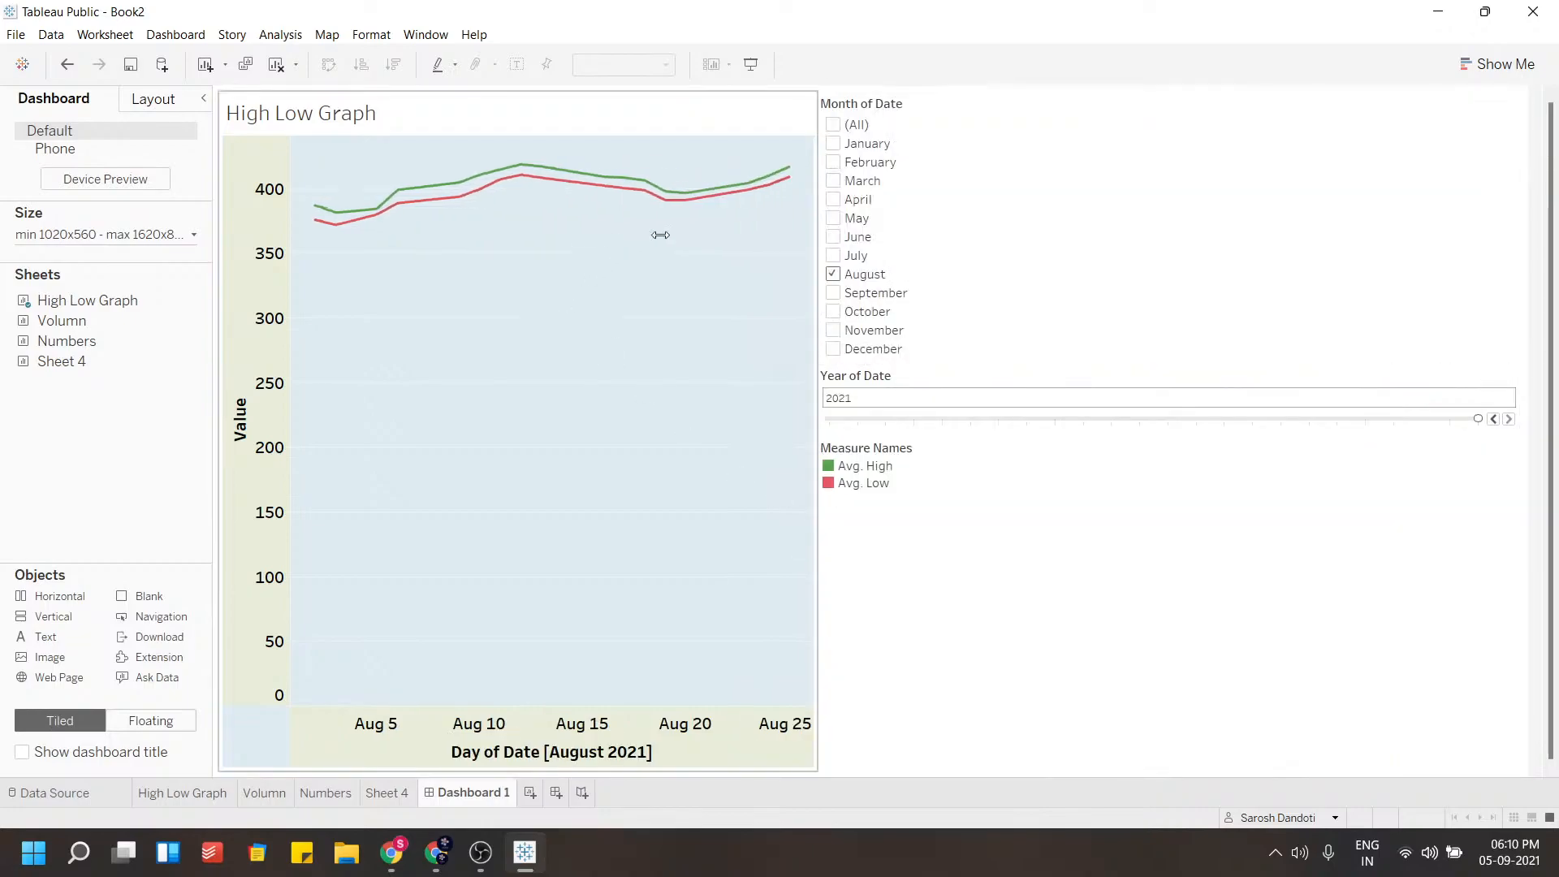
Make the High Low Graph on the dashboard floating
left_click(696, 103)
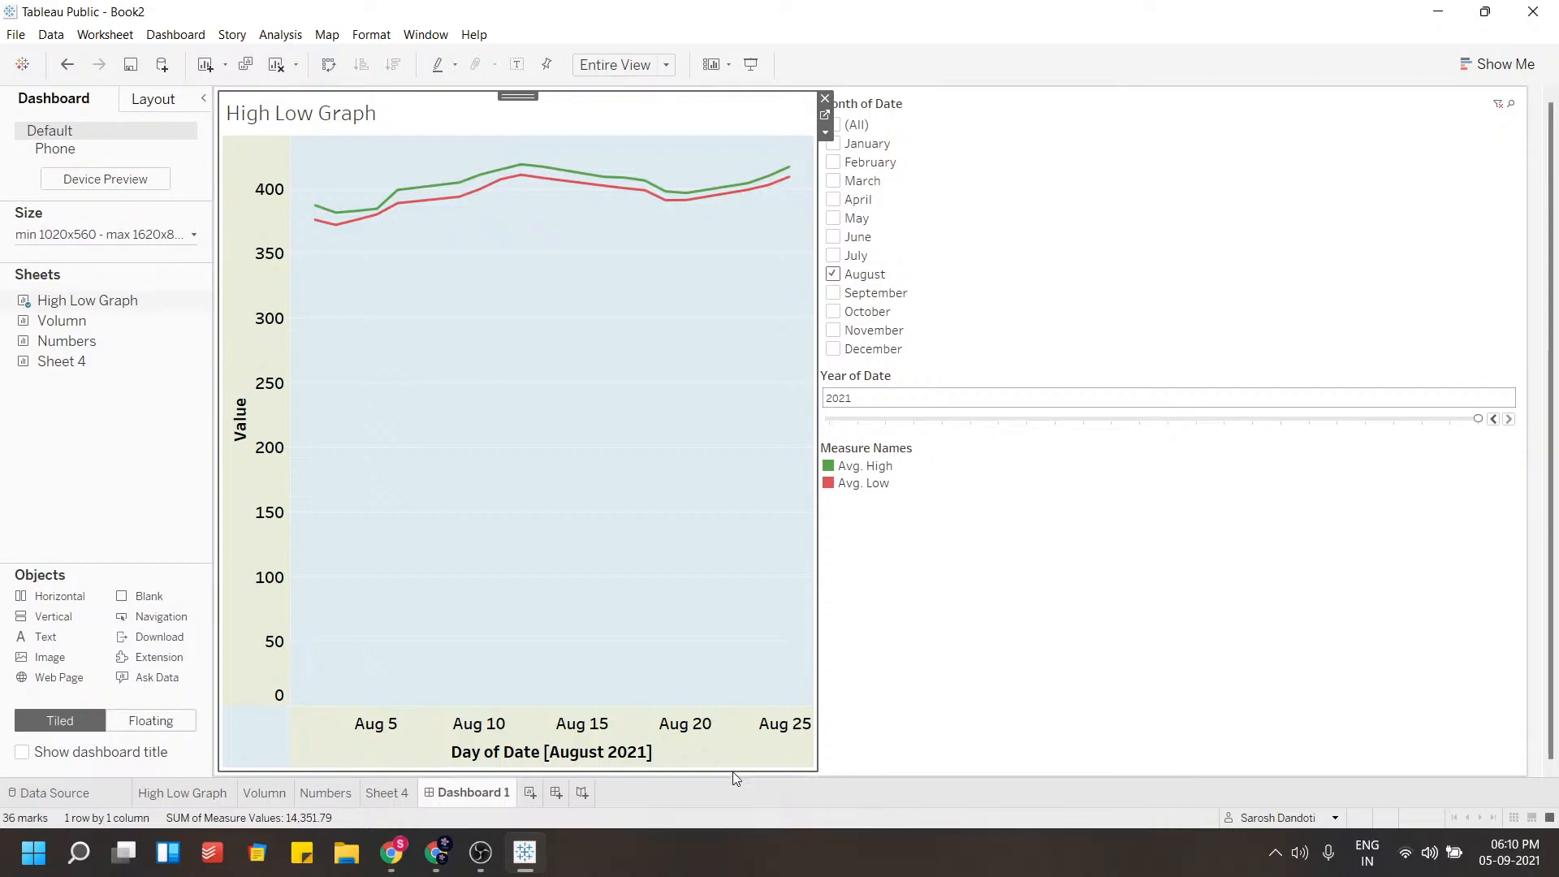
left_click(880, 612)
left_click(735, 555)
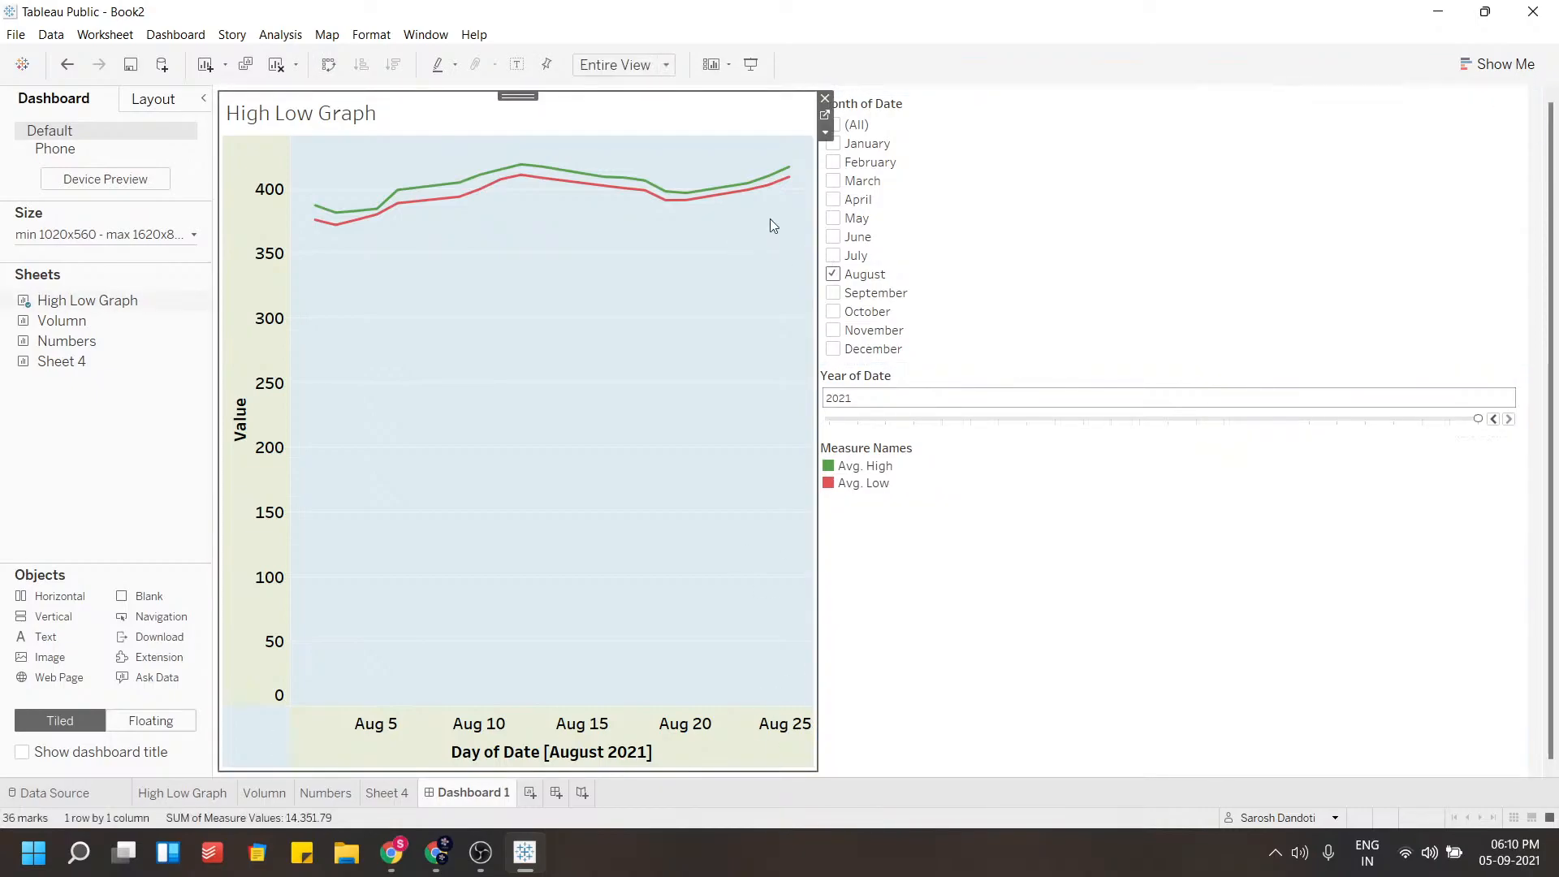
left_click(825, 130)
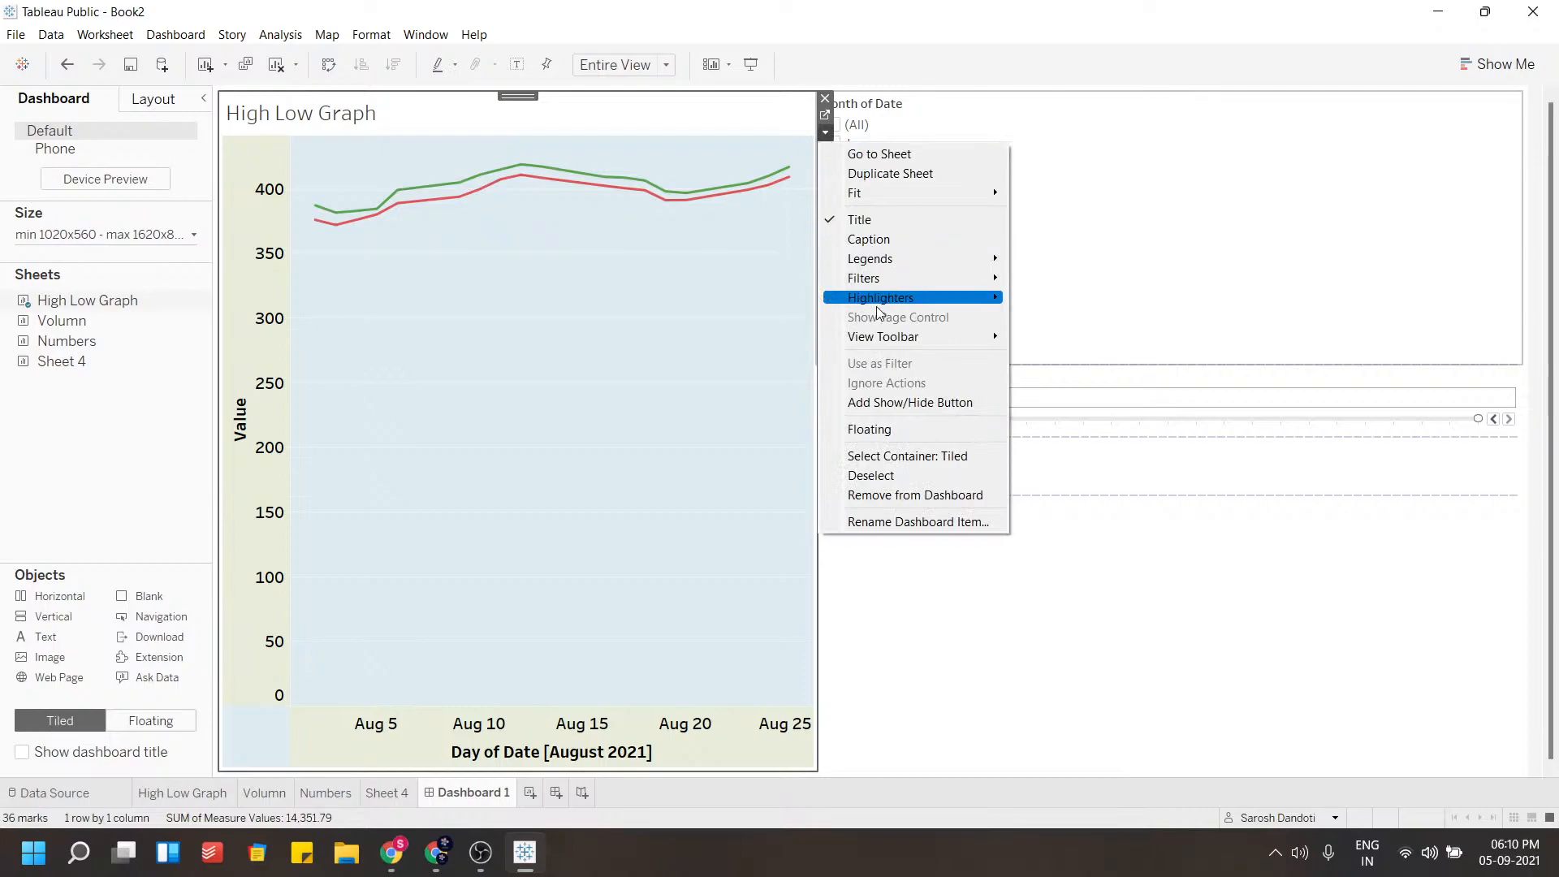
mouse_move(924, 344)
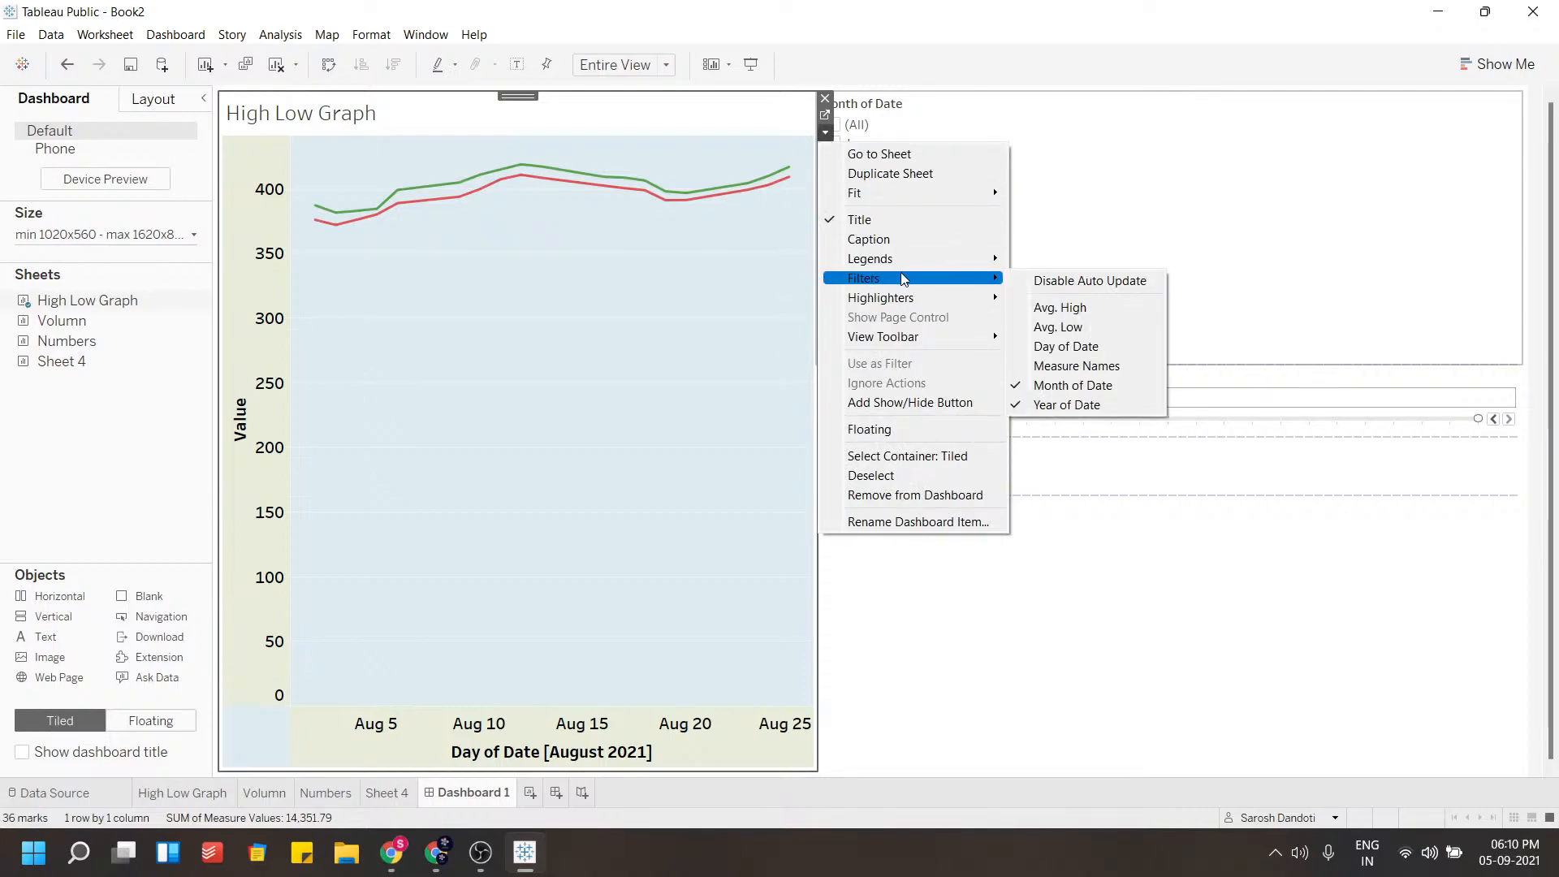
left_click(868, 428)
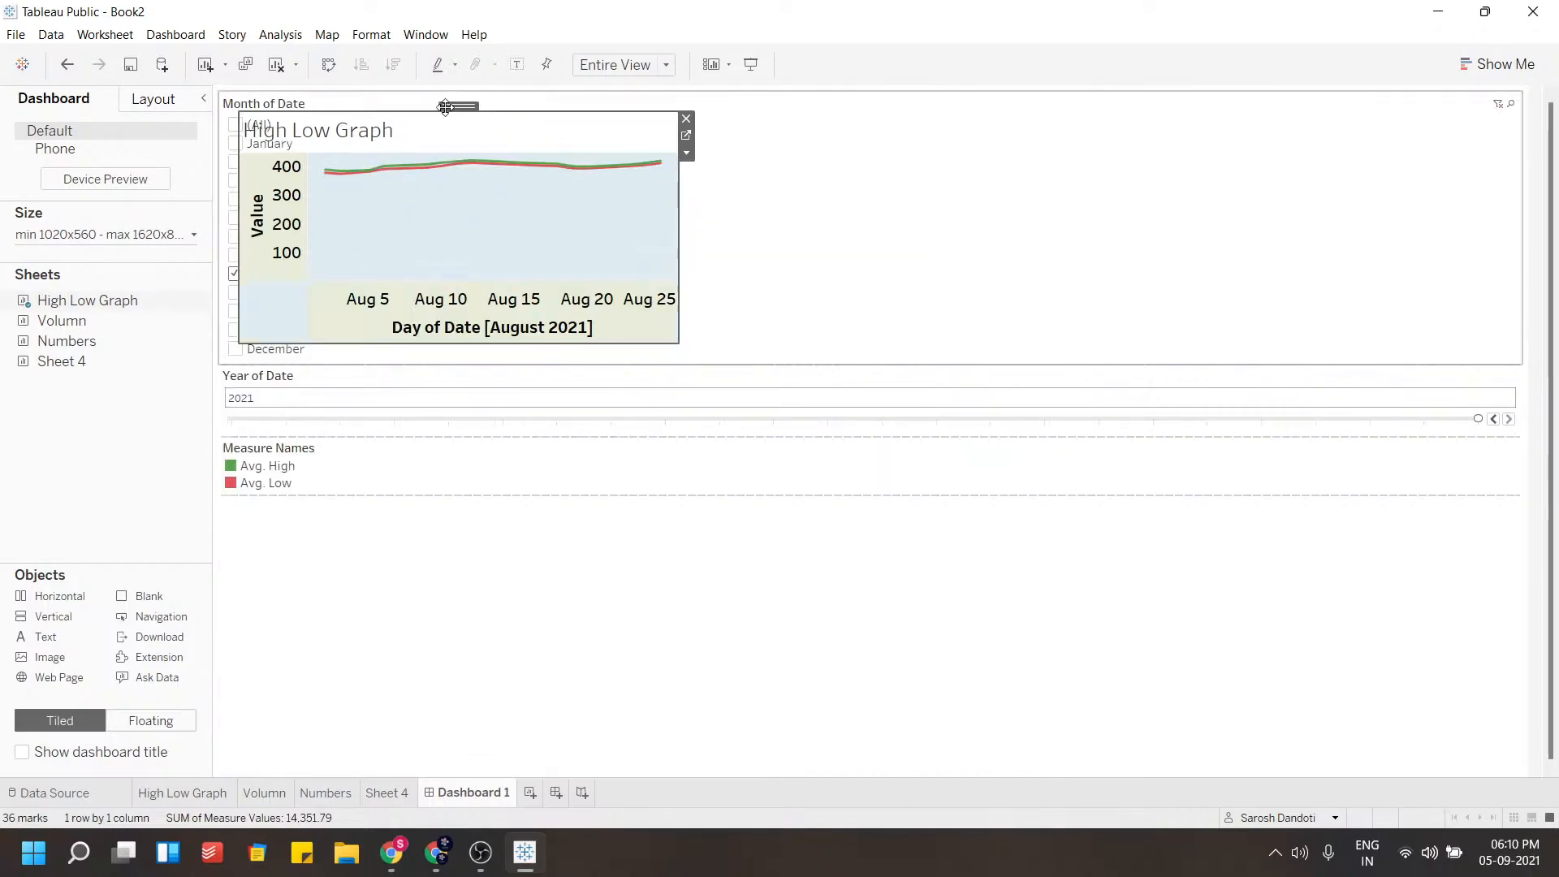
Move the floating High Low Graph below the year filter and enlarge it to fill the lower left area
left_click_drag(456, 106, 458, 442)
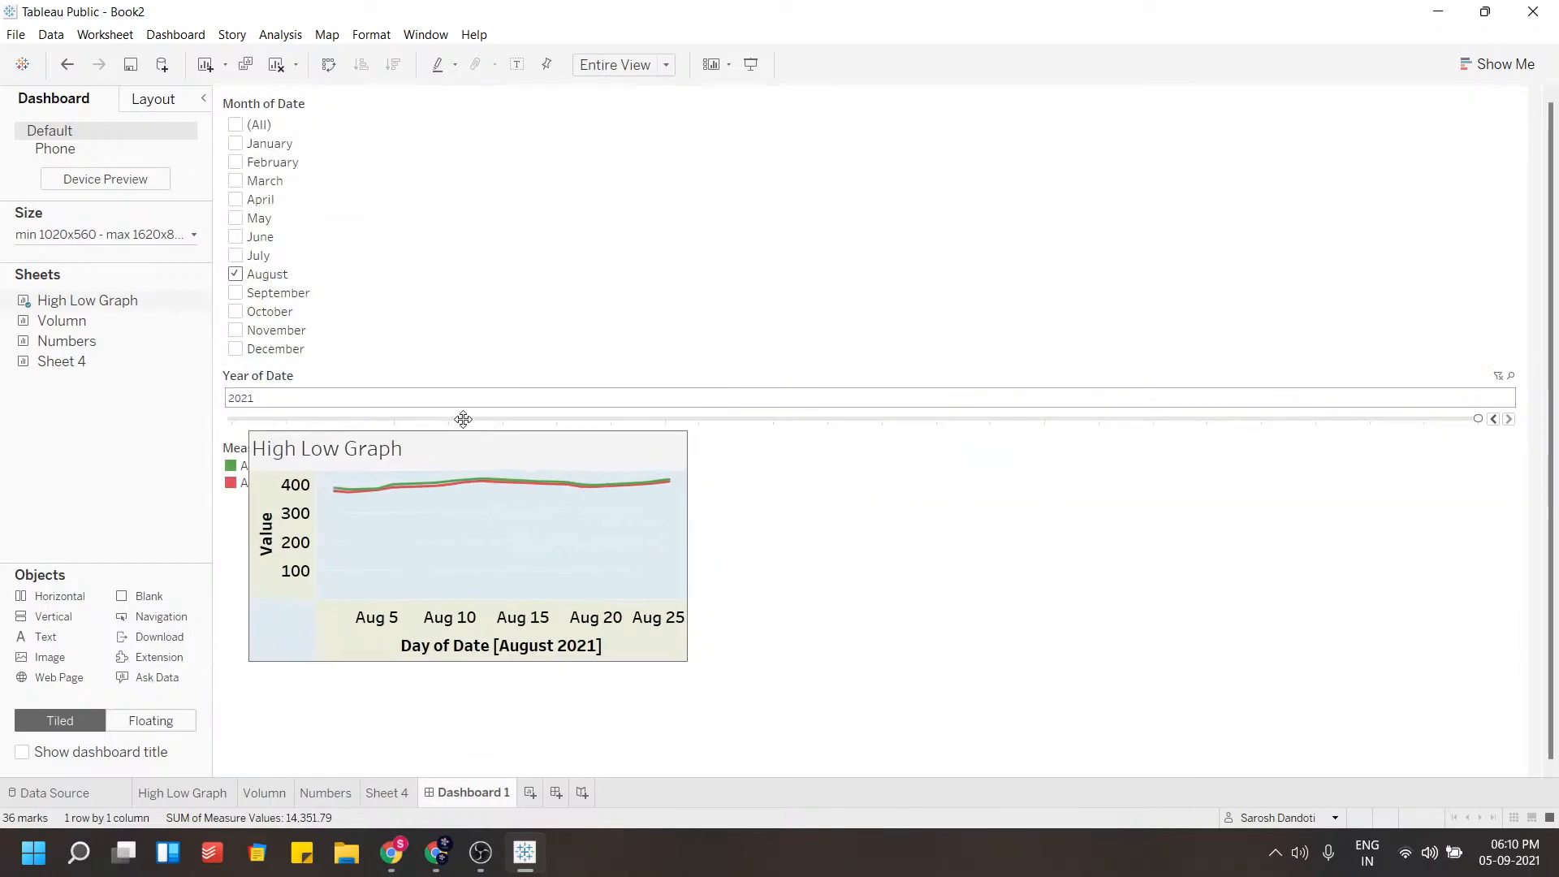
left_click_drag(688, 662, 869, 767)
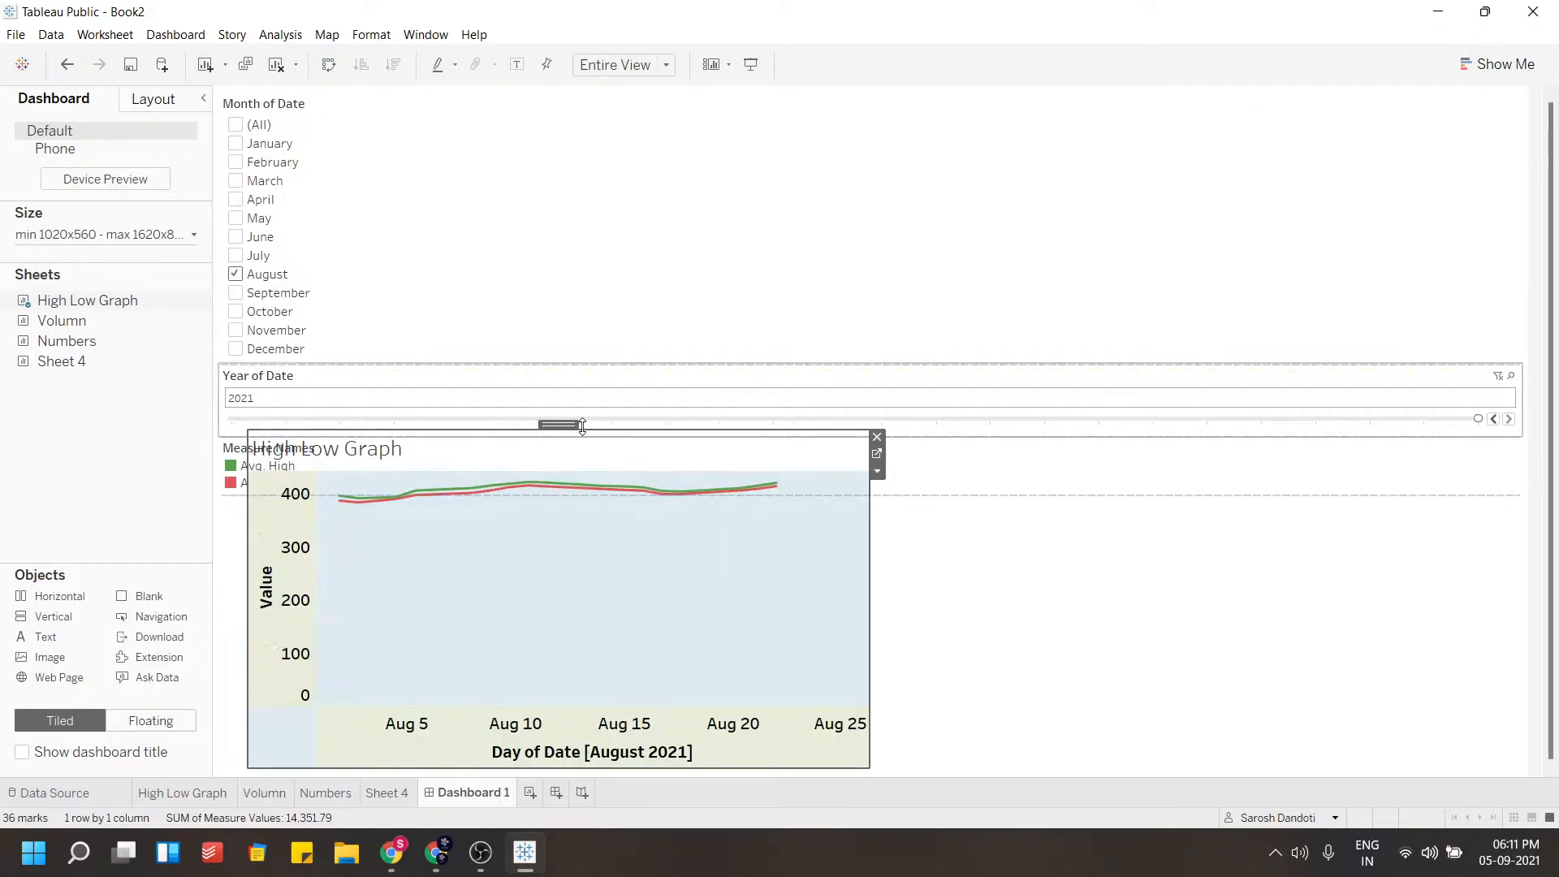
left_click_drag(556, 424, 529, 414)
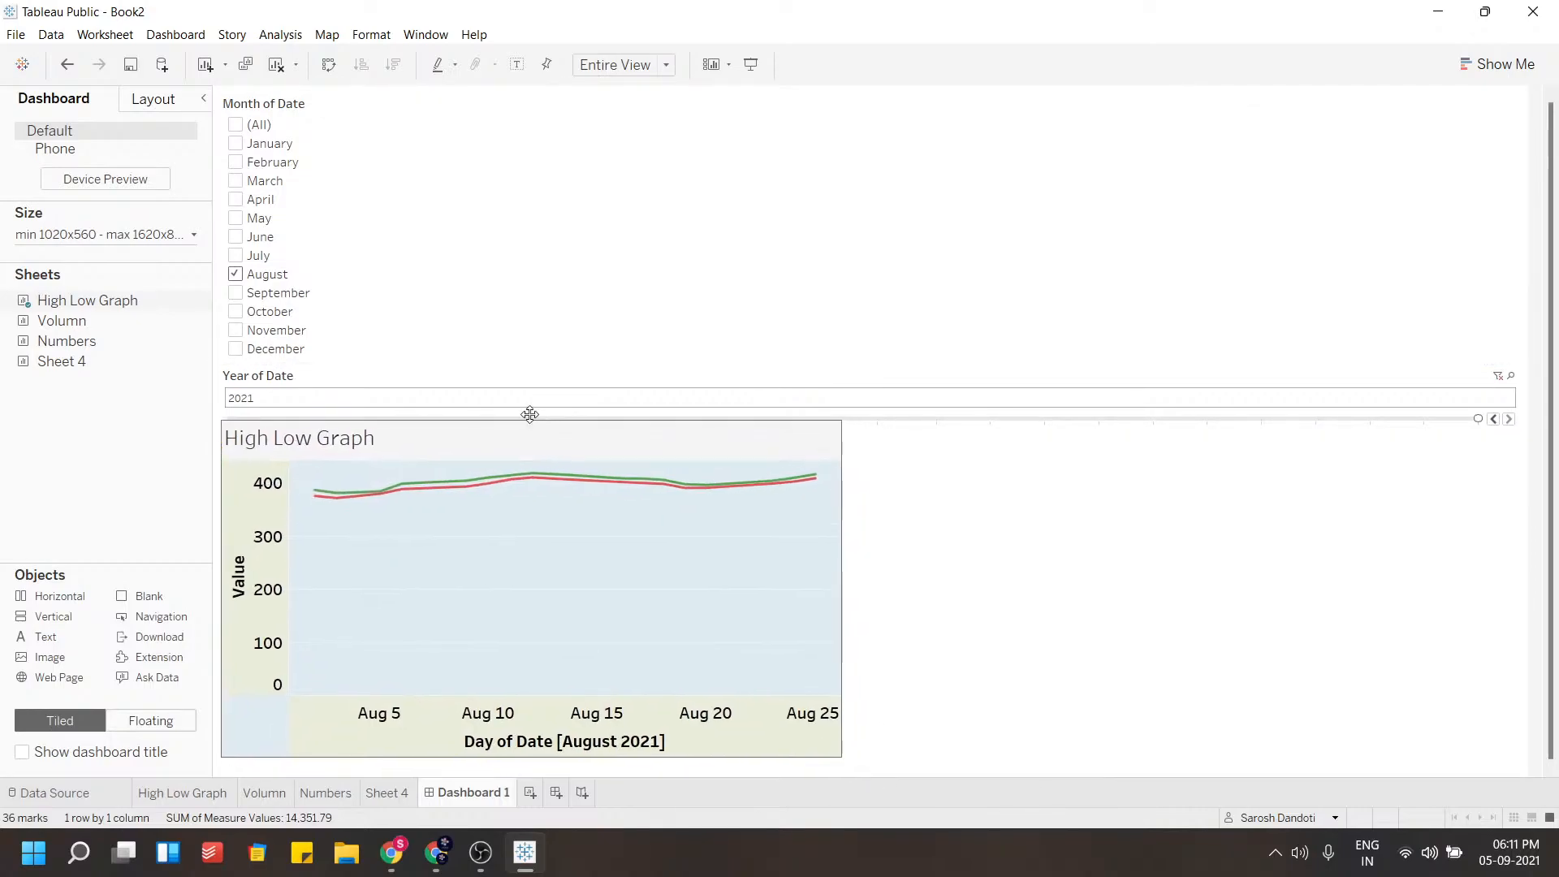
Make the Month of Date filter floating and move it to the right side beside the graph
left_click(455, 266)
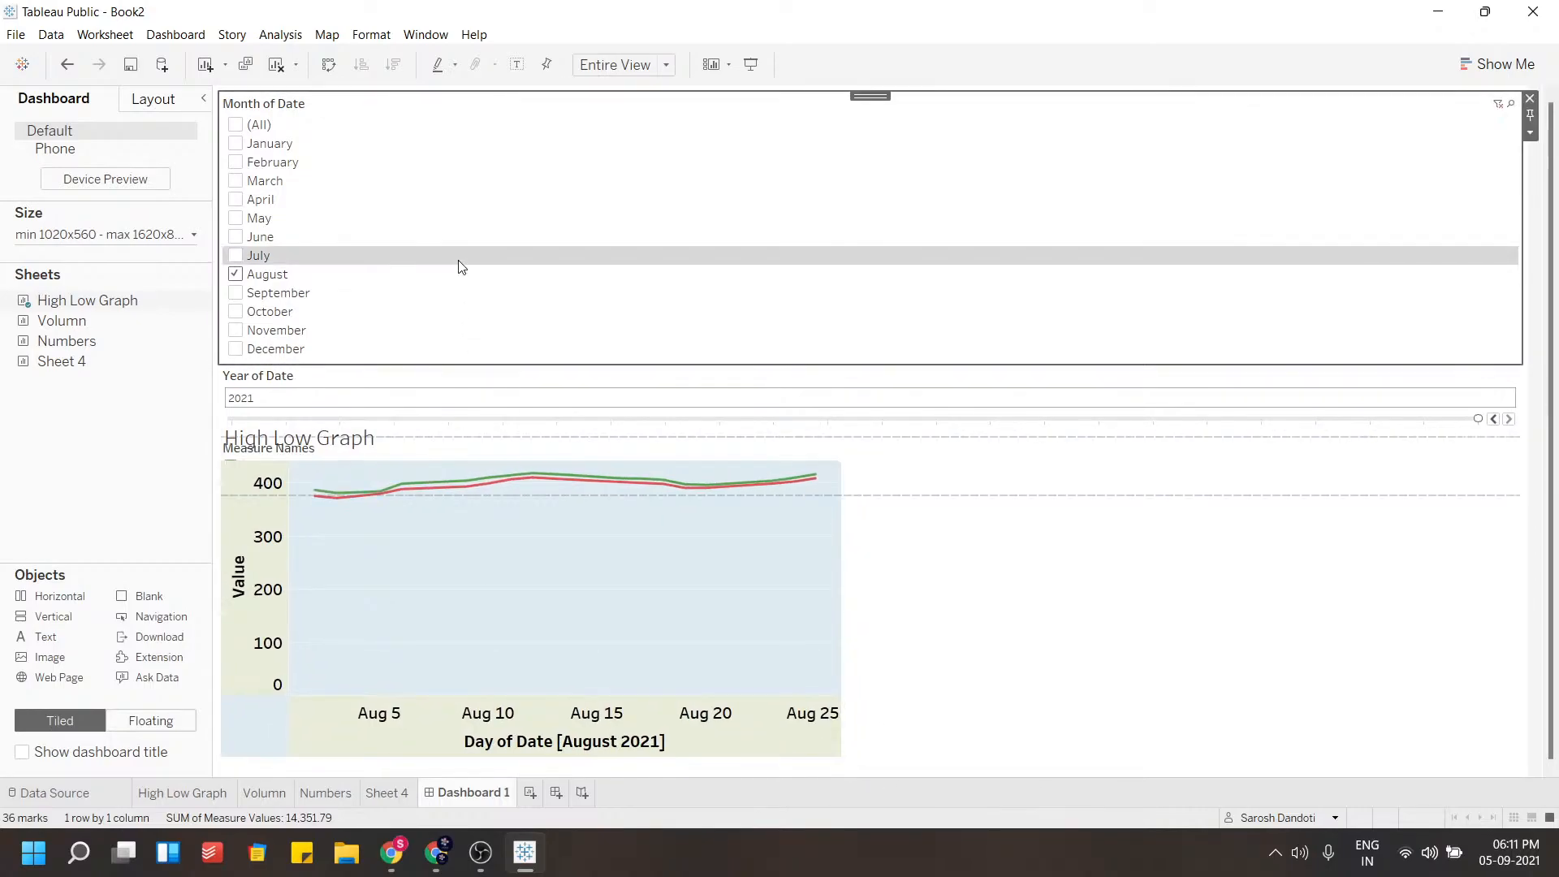
left_click(1529, 133)
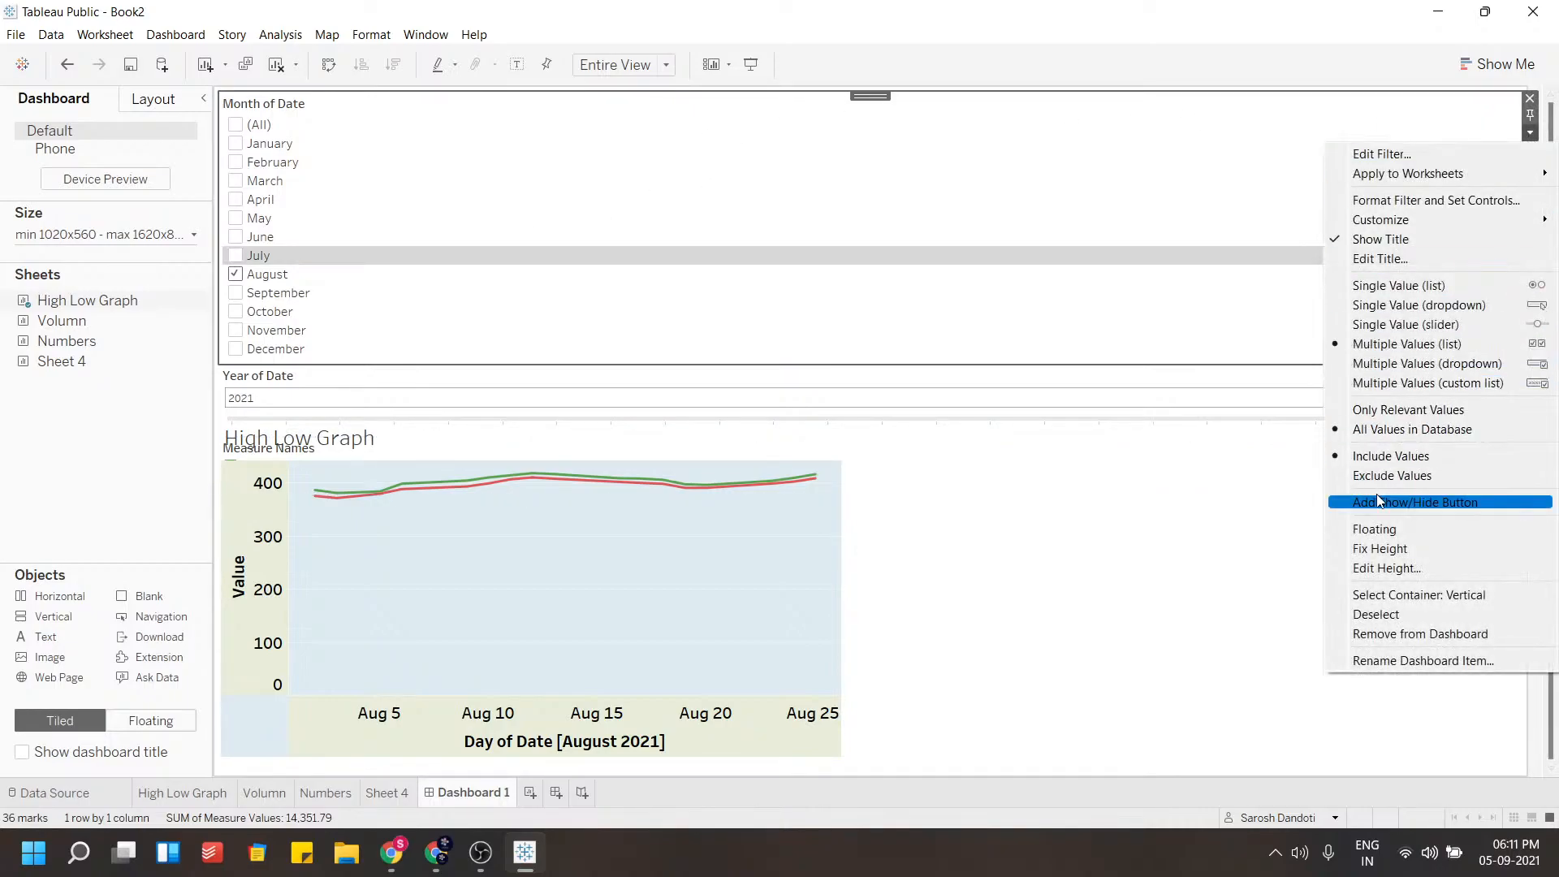
left_click(1377, 529)
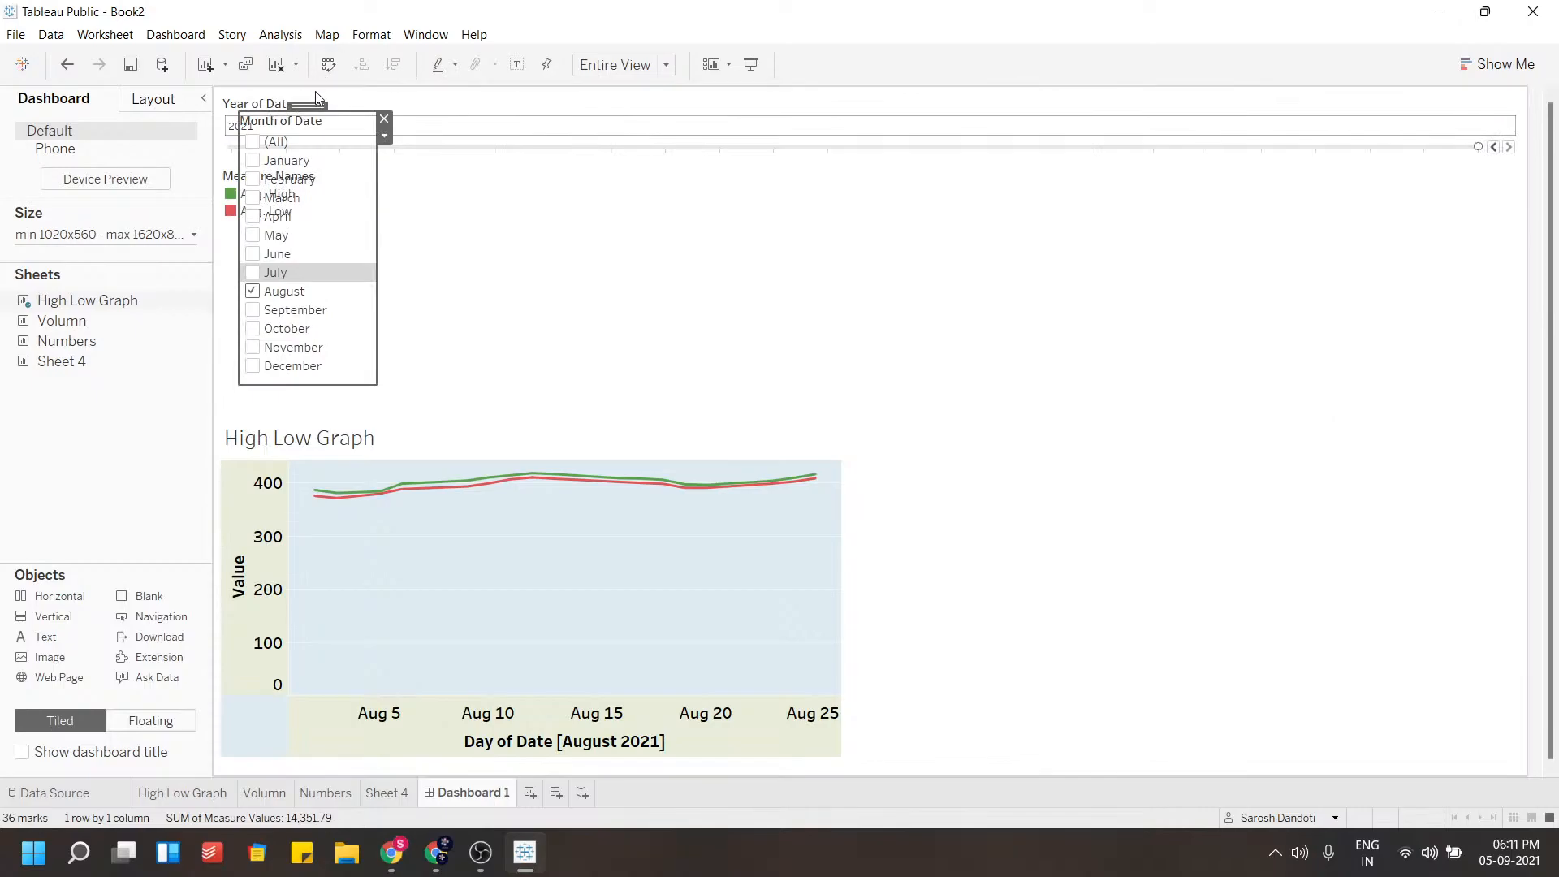
left_click_drag(345, 106, 1417, 298)
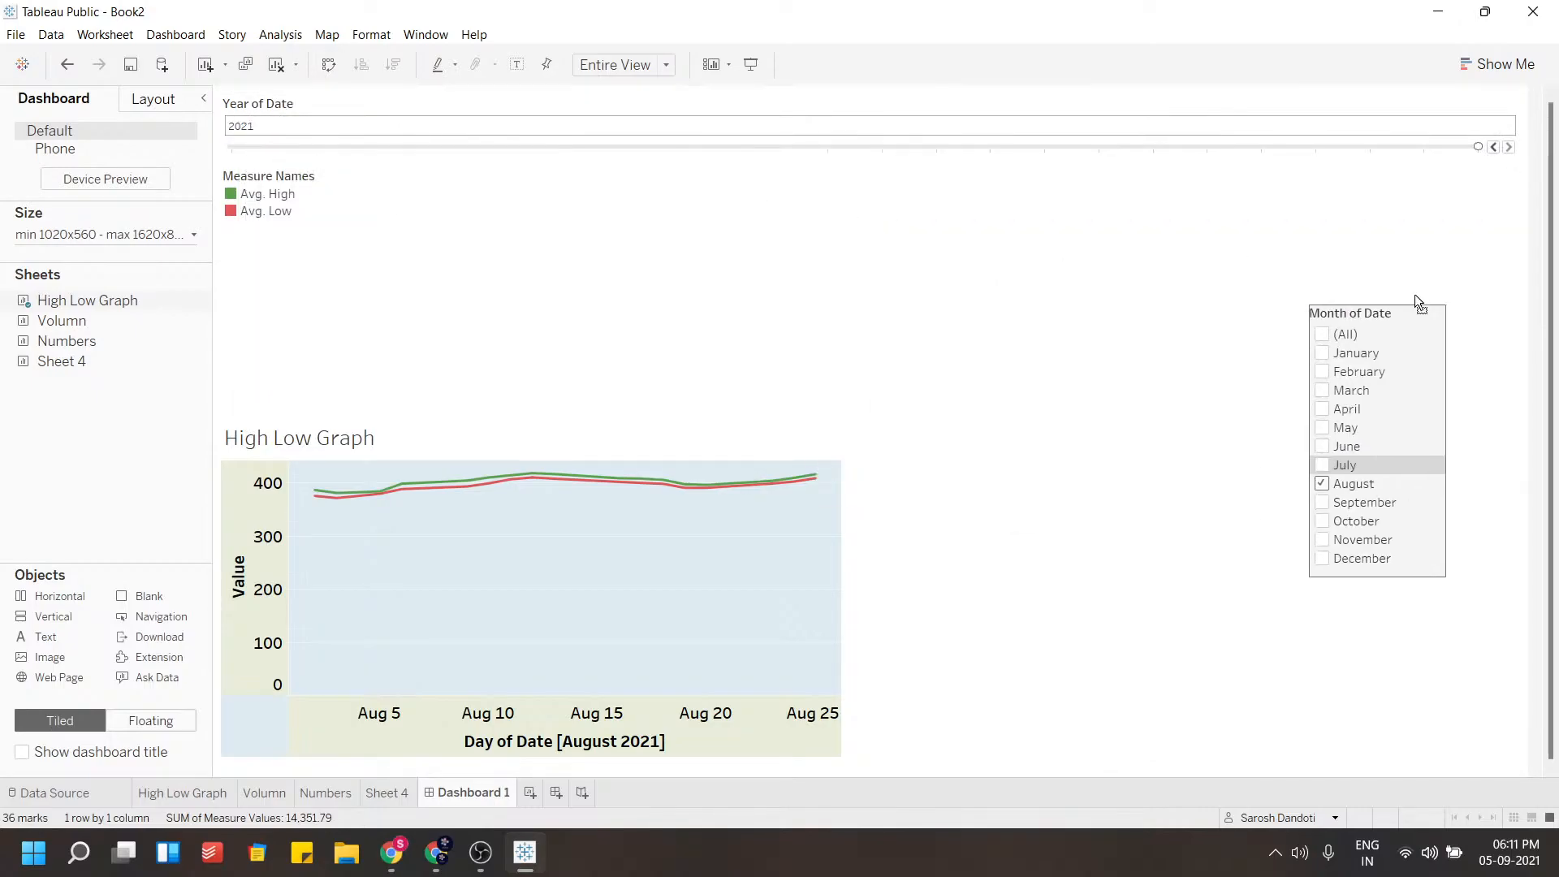
left_click(1427, 108)
left_click(1530, 133)
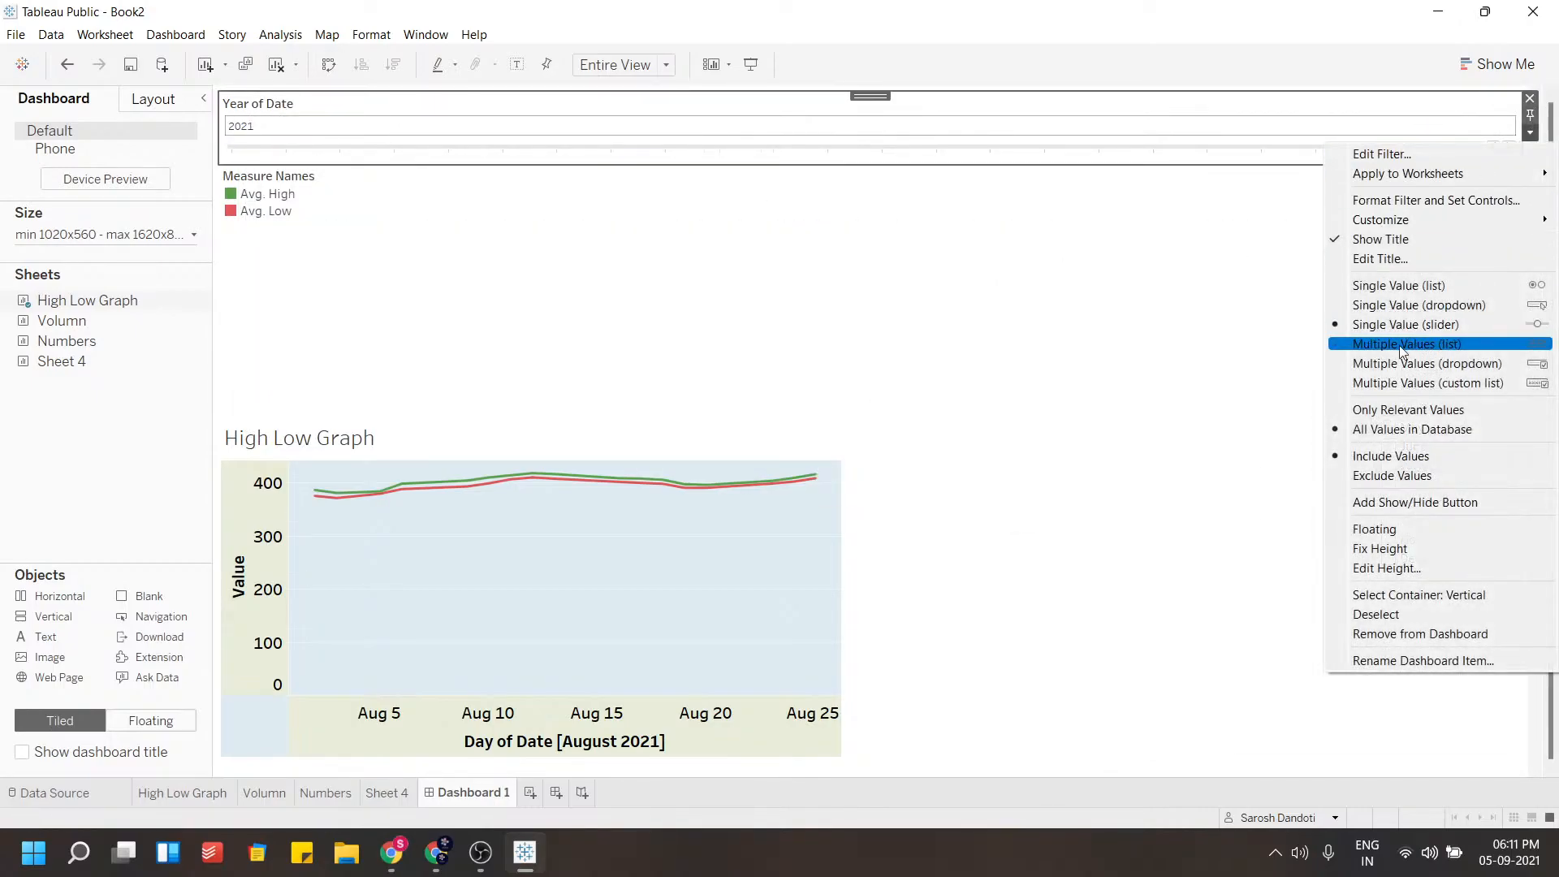
left_click(1204, 237)
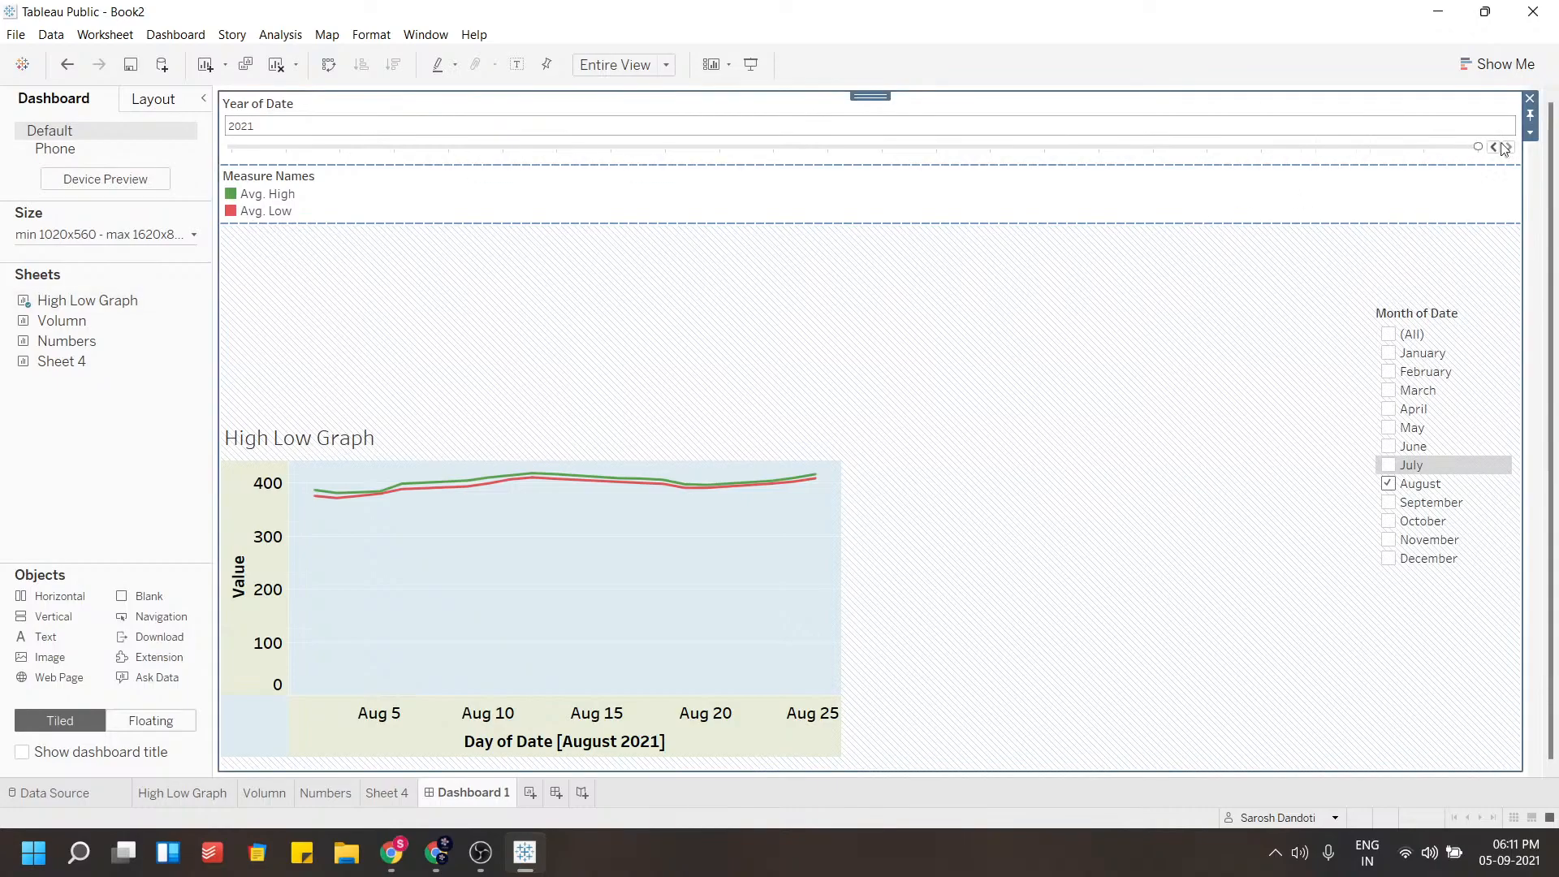
Make the Year of Date filter and legend container floating and remove the Measure Names legend from the dashboard
left_click(1529, 132)
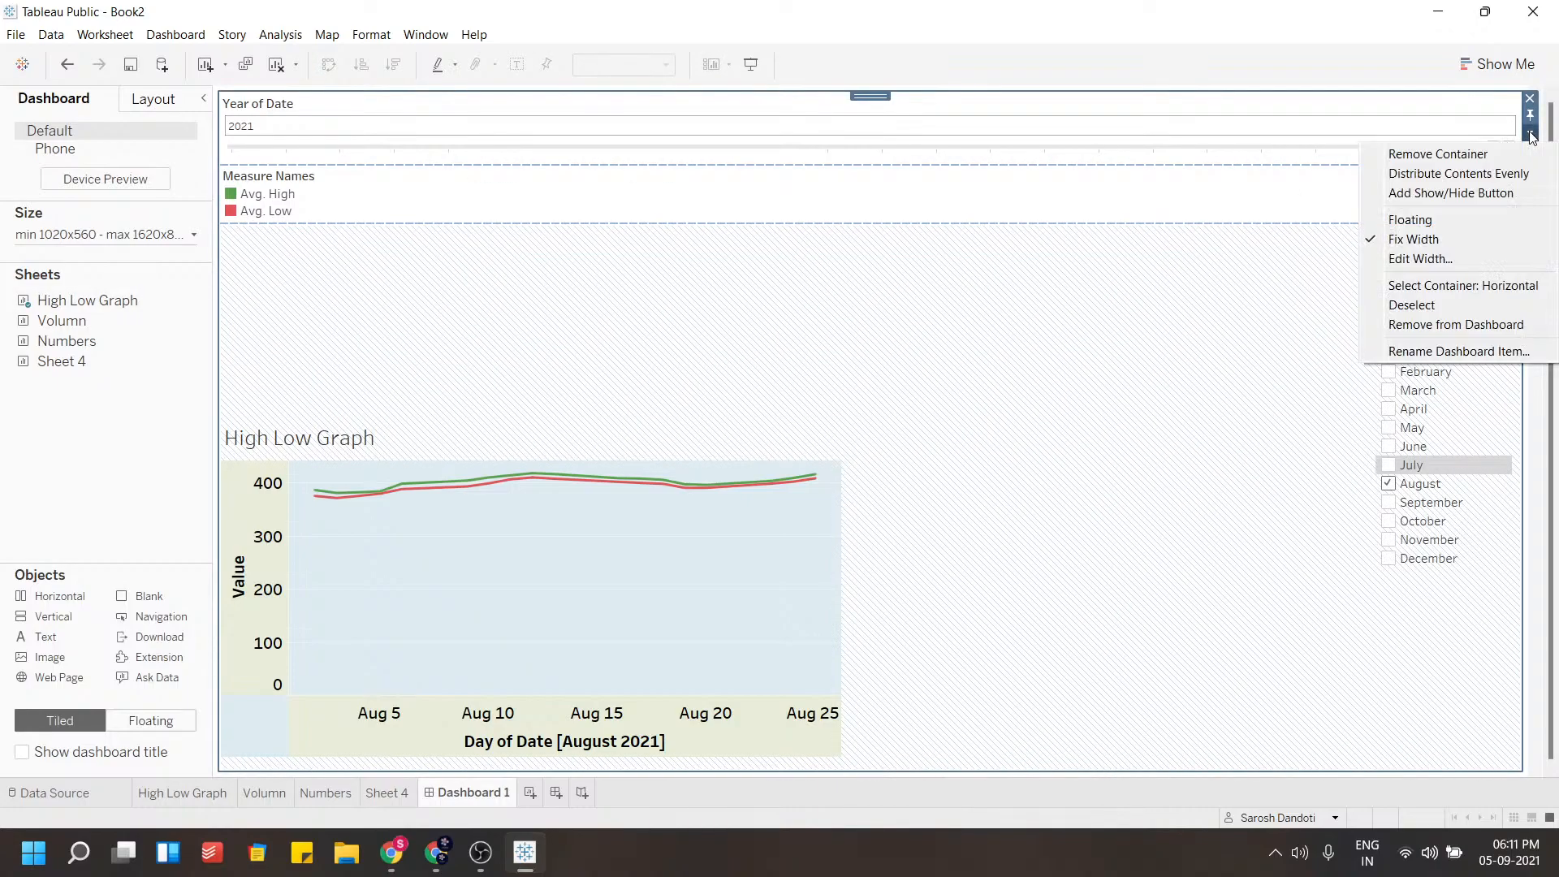
left_click(1410, 219)
left_click(388, 213)
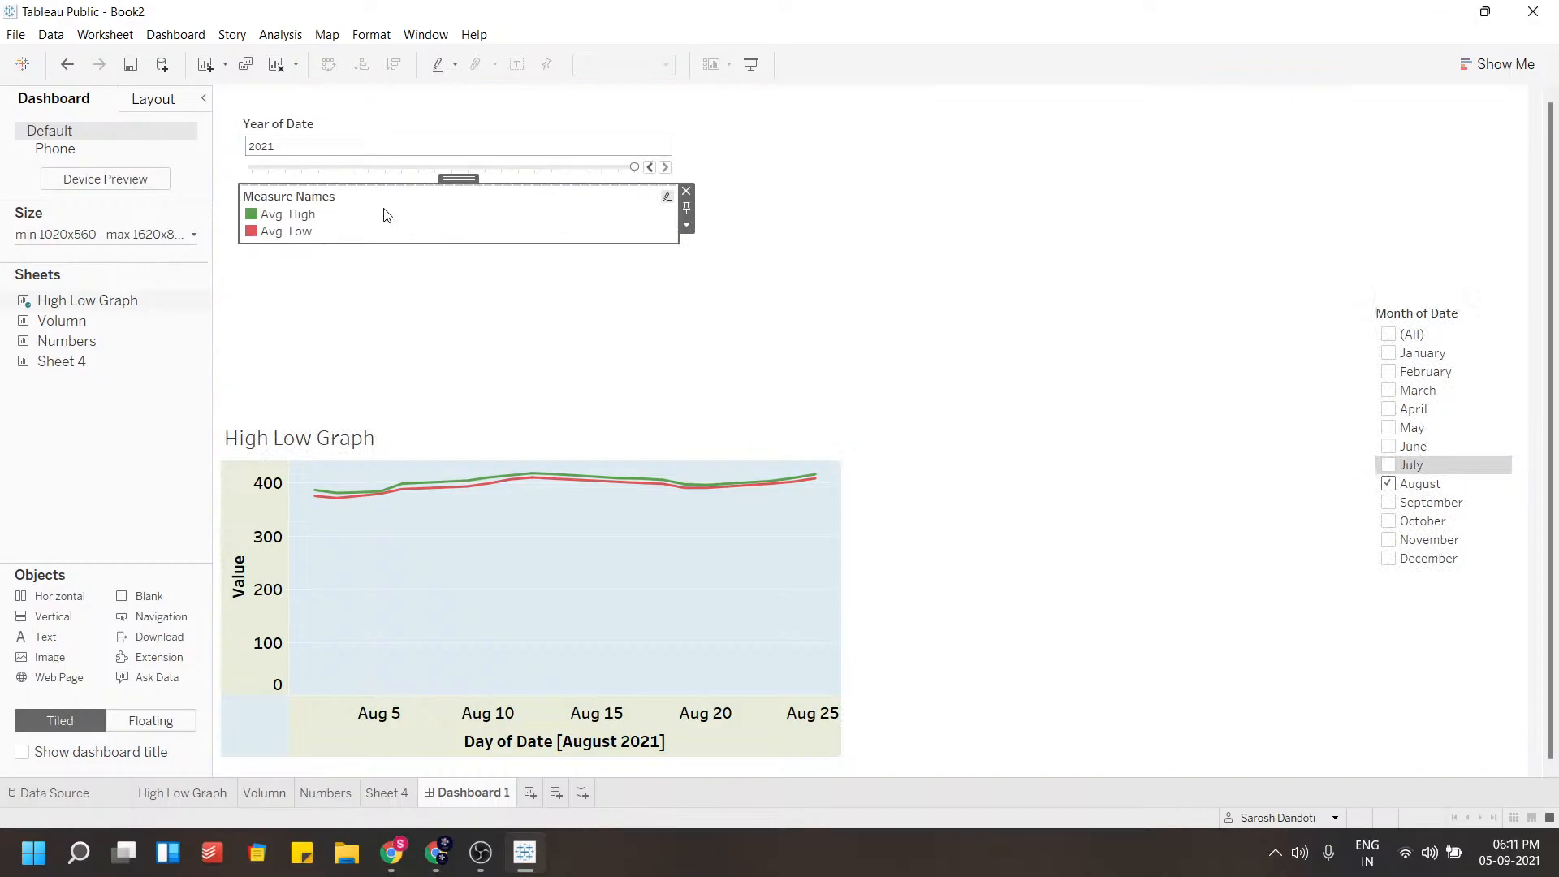
left_click(686, 192)
Try to move the floating Year of Date filter across to the right side of the dashboard
left_click(445, 130)
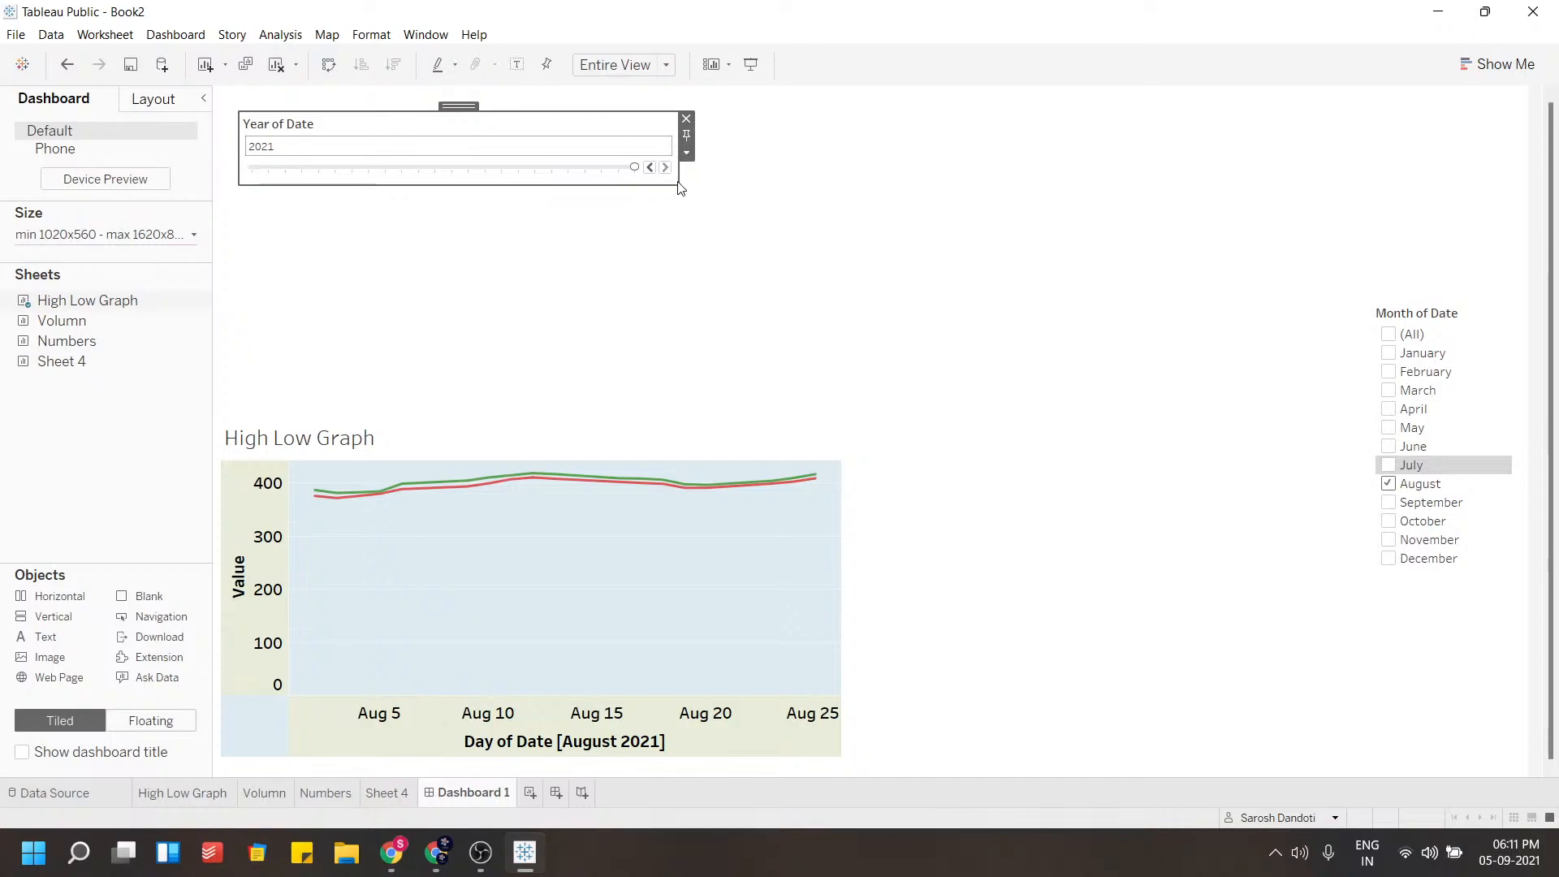
left_click_drag(454, 106, 1066, 155)
left_click_drag(801, 226, 577, 174)
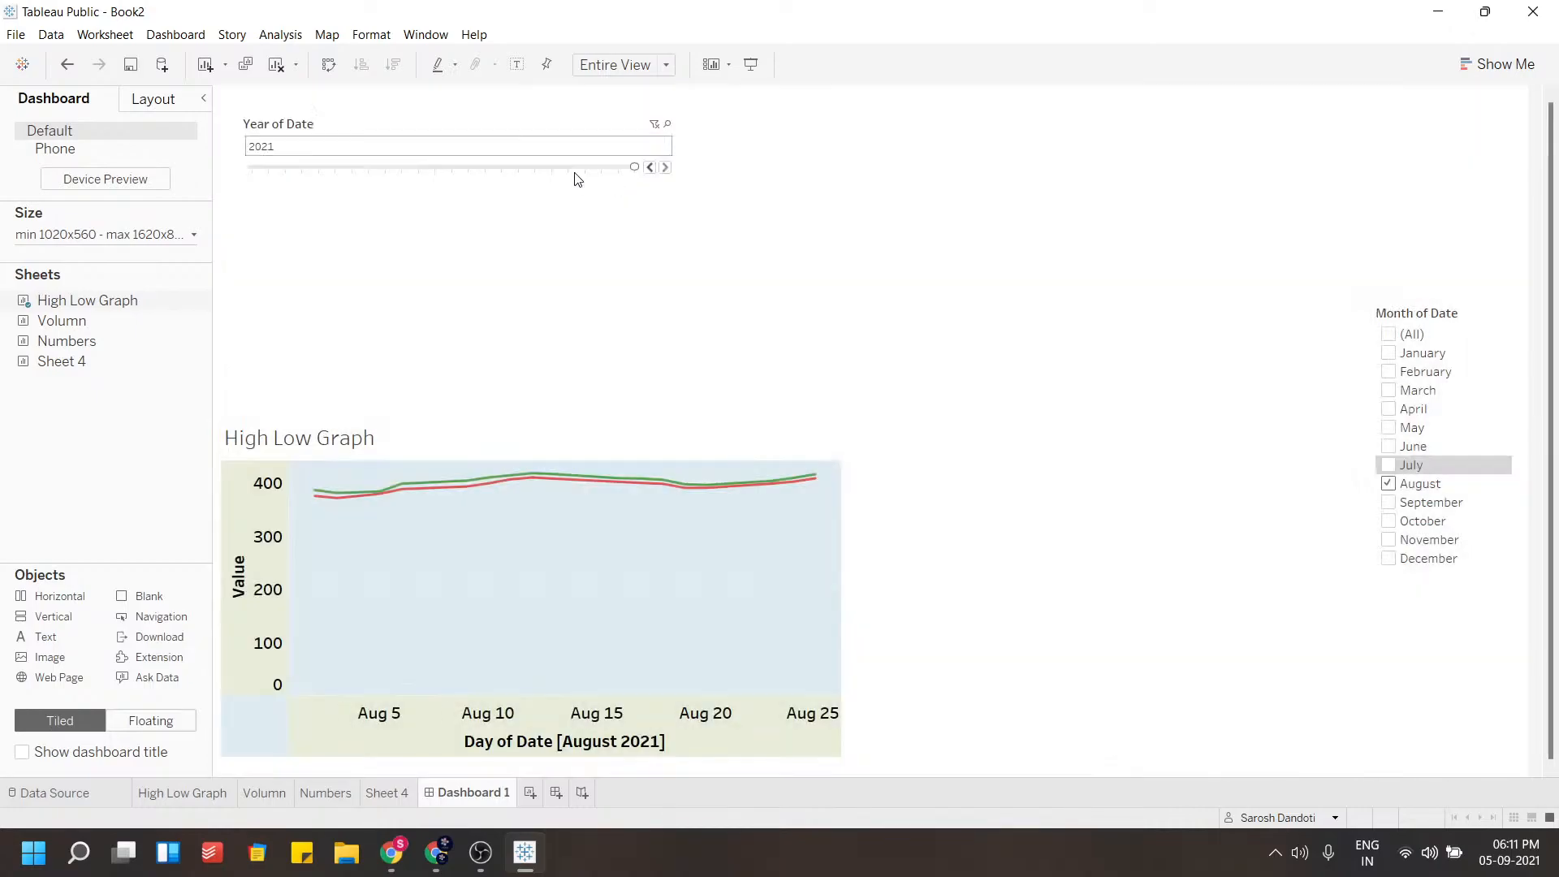
left_click_drag(459, 106, 1357, 180)
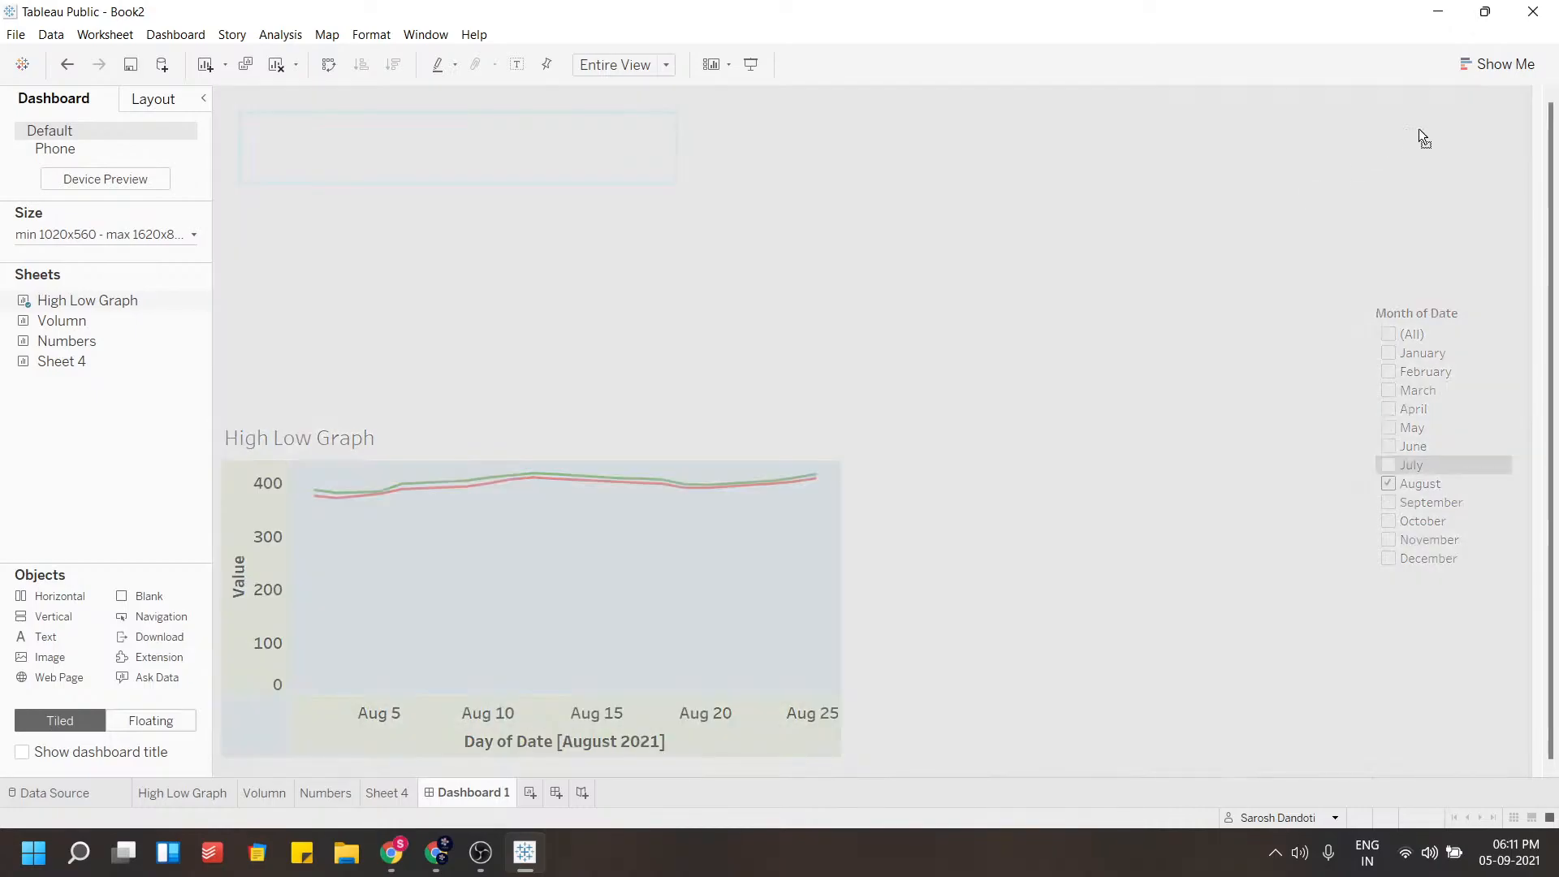
left_click_drag(1416, 128, 1418, 130)
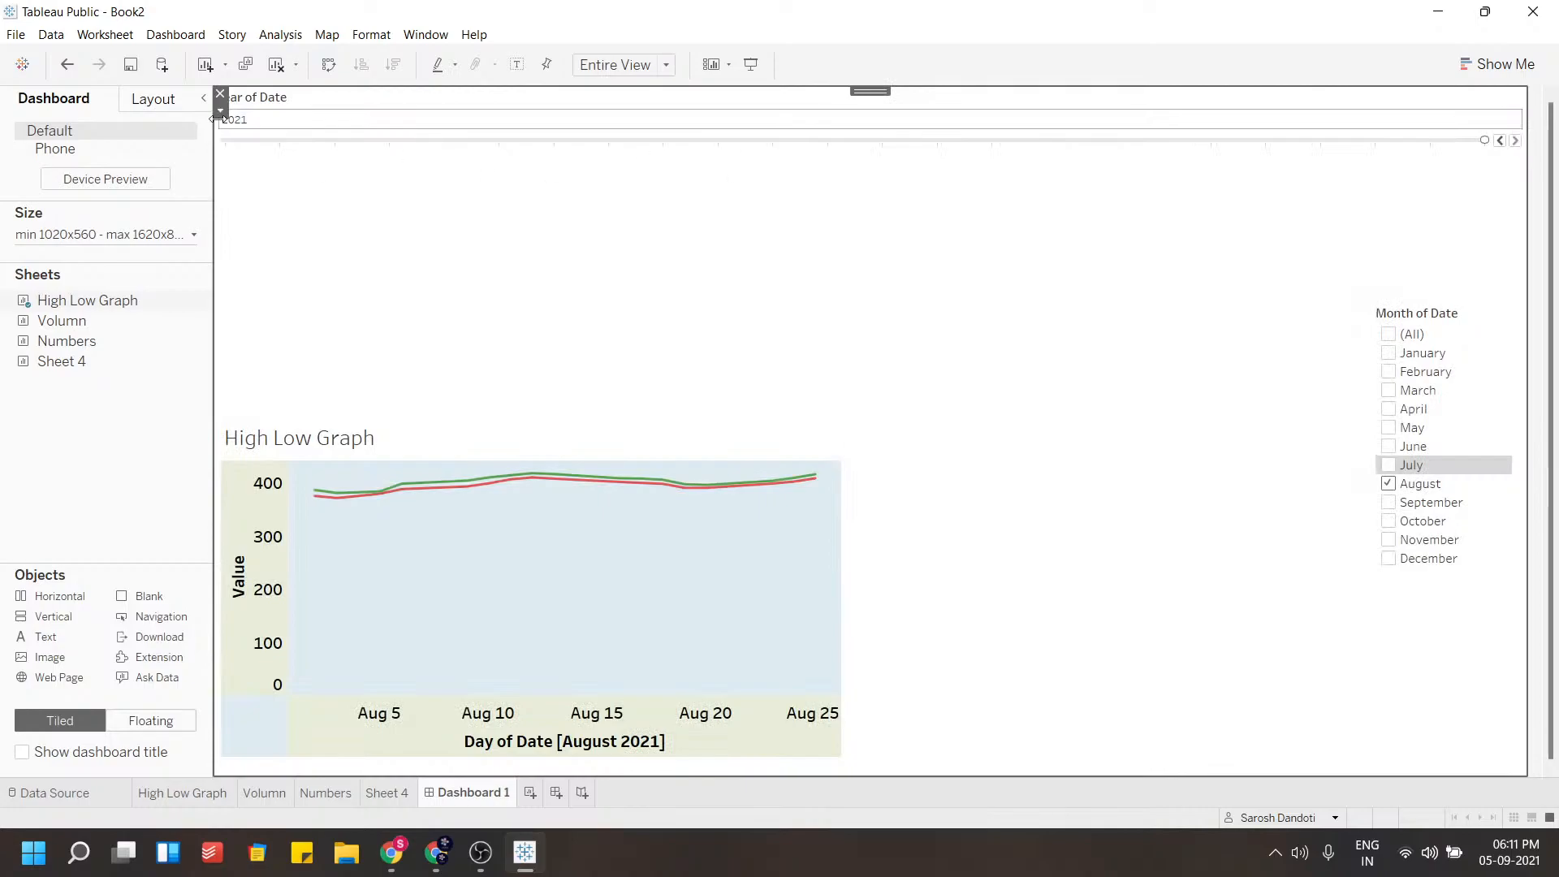
key("ctrl+z")
left_click_drag(457, 105, 1165, 211)
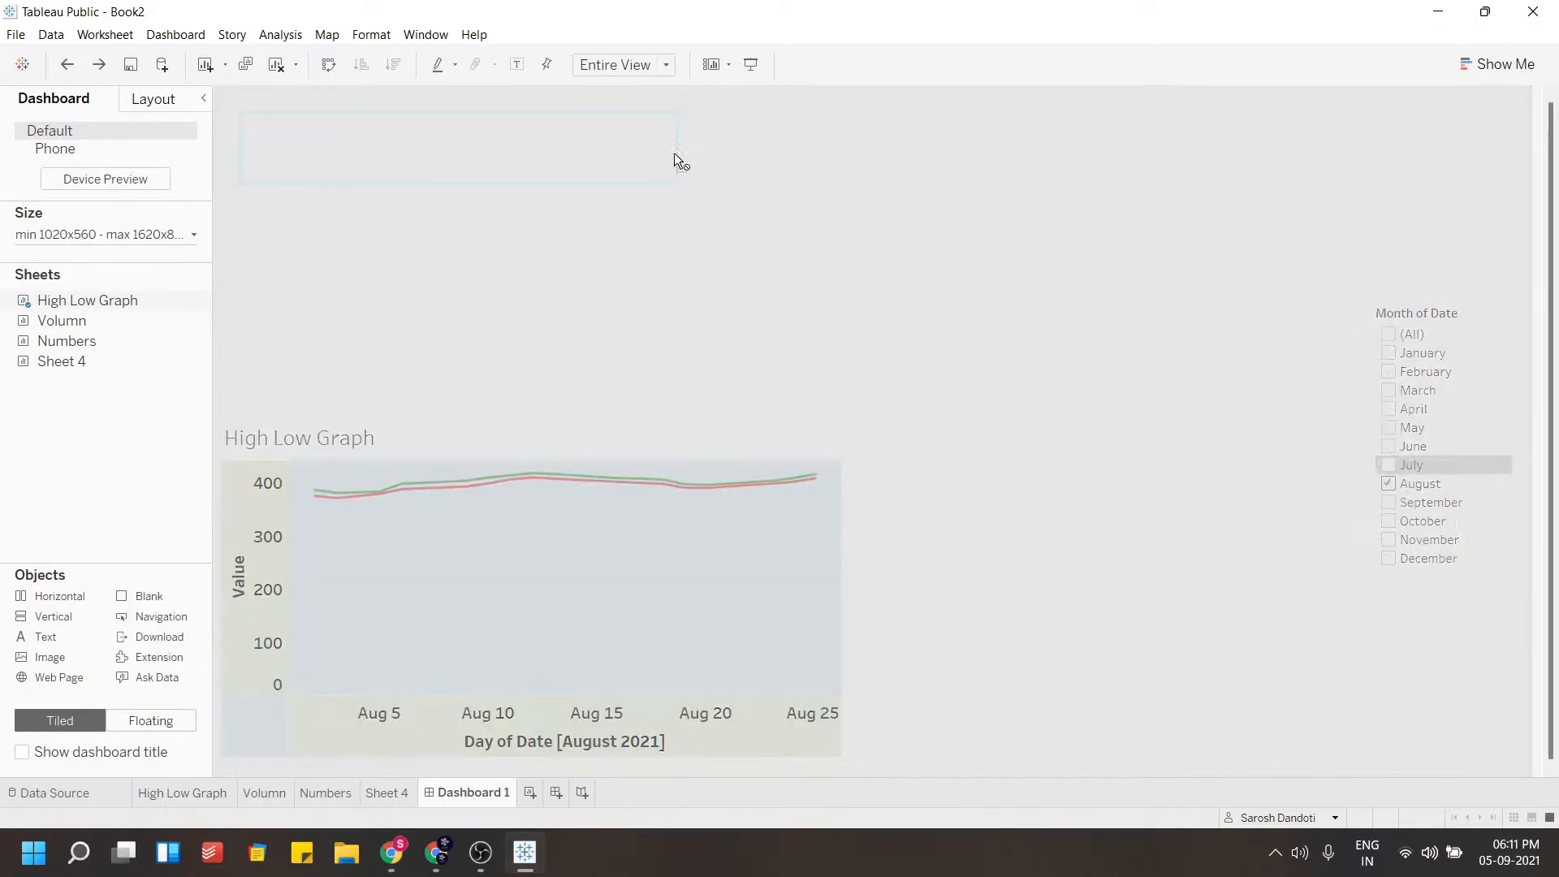
left_click_drag(680, 162, 680, 162)
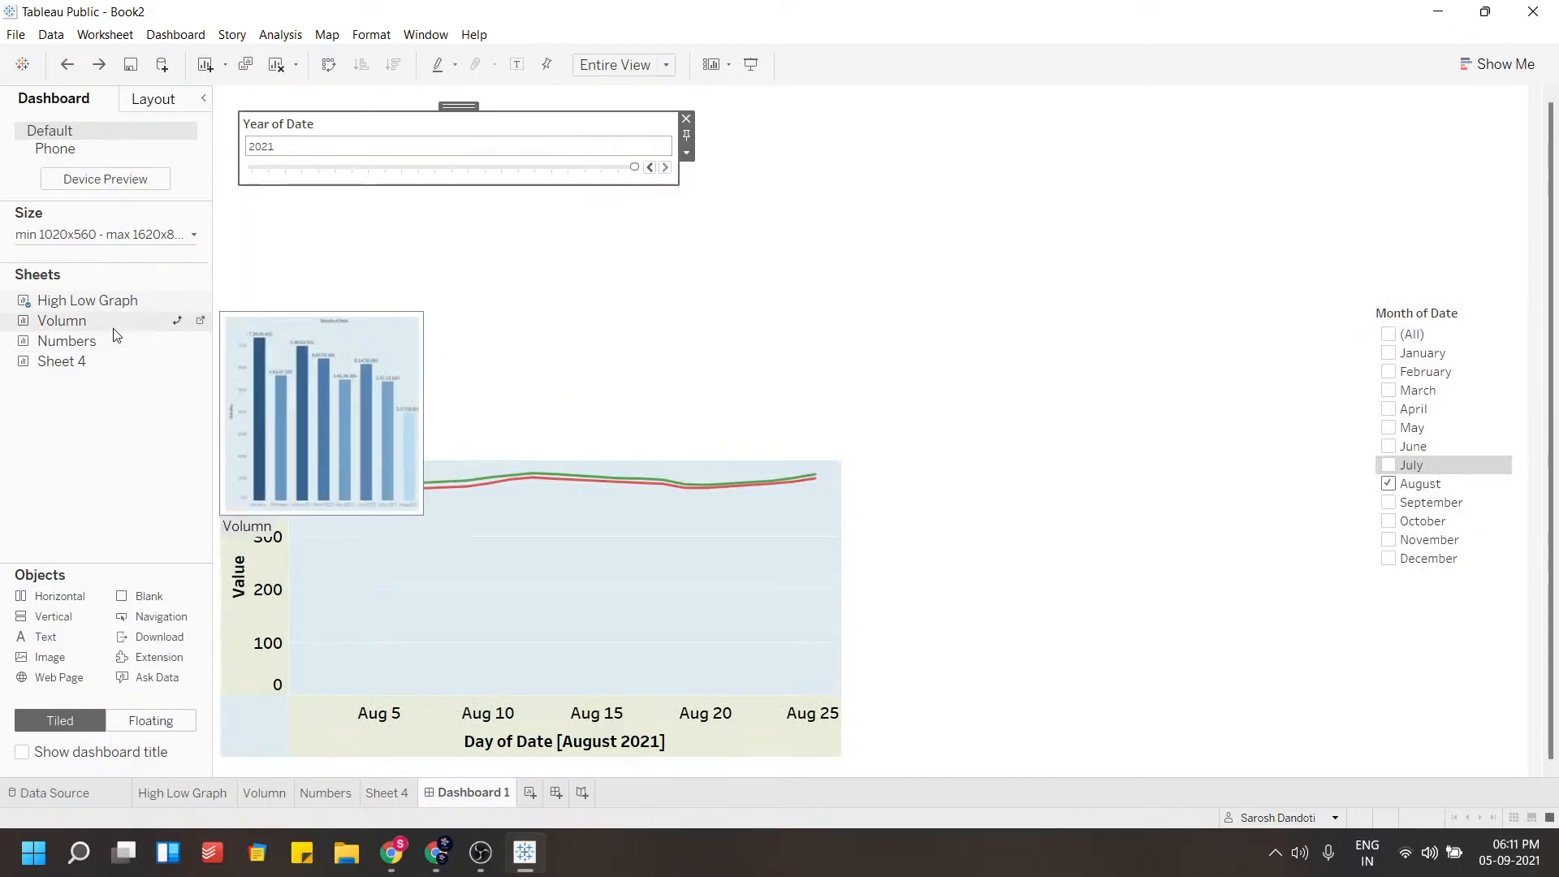
left_click_drag(122, 322, 874, 347)
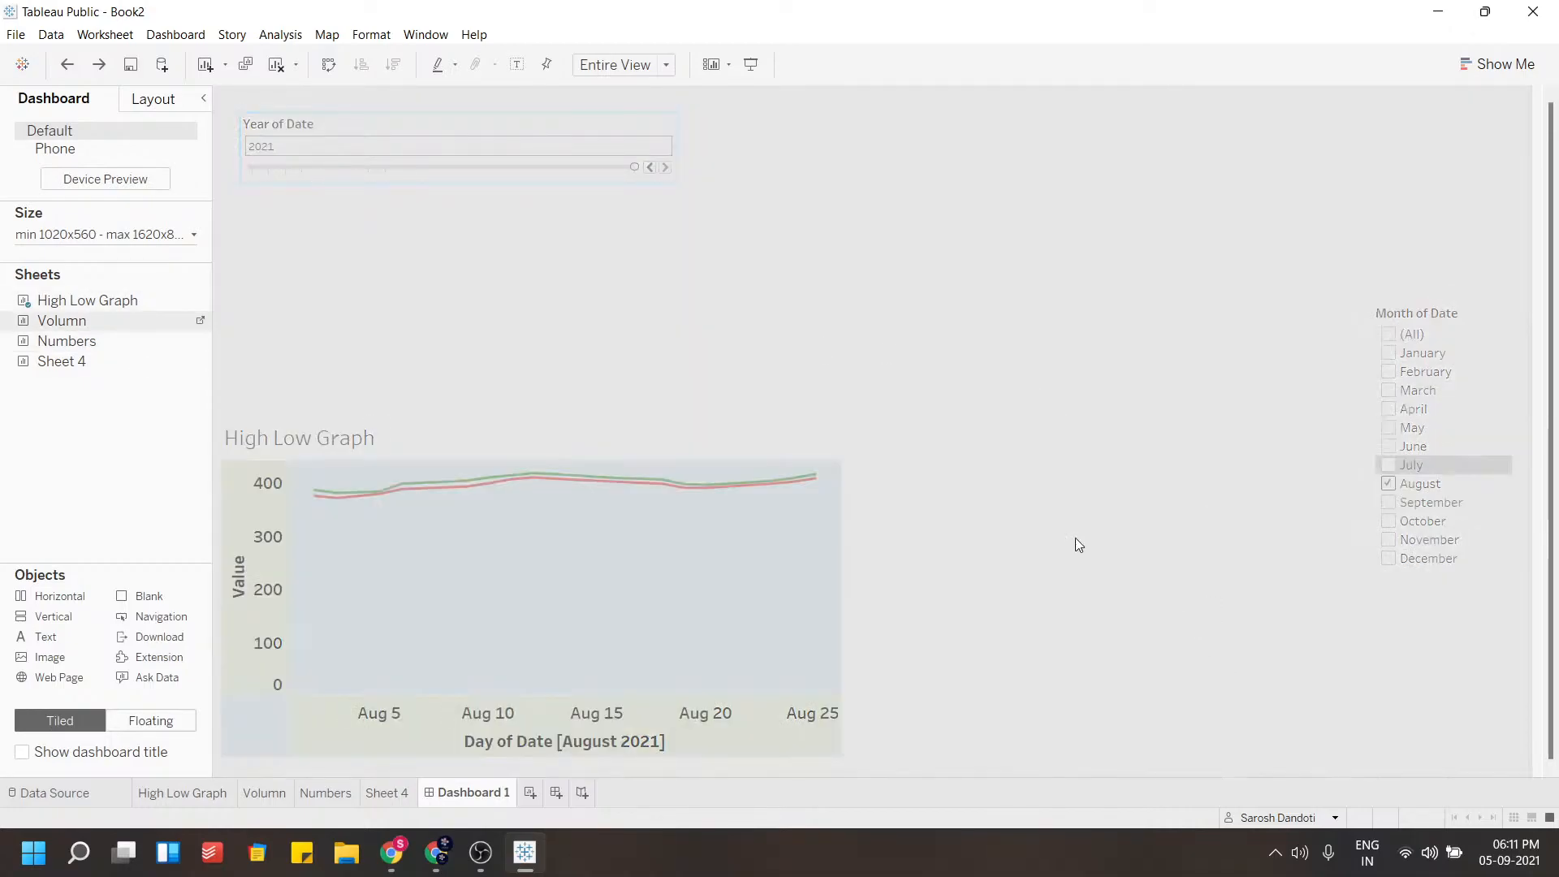
left_click_drag(1075, 544, 1095, 526)
key("ctrl+z")
Remove the High Low Graph and its filters from the dashboard, leaving it empty
left_click(647, 543)
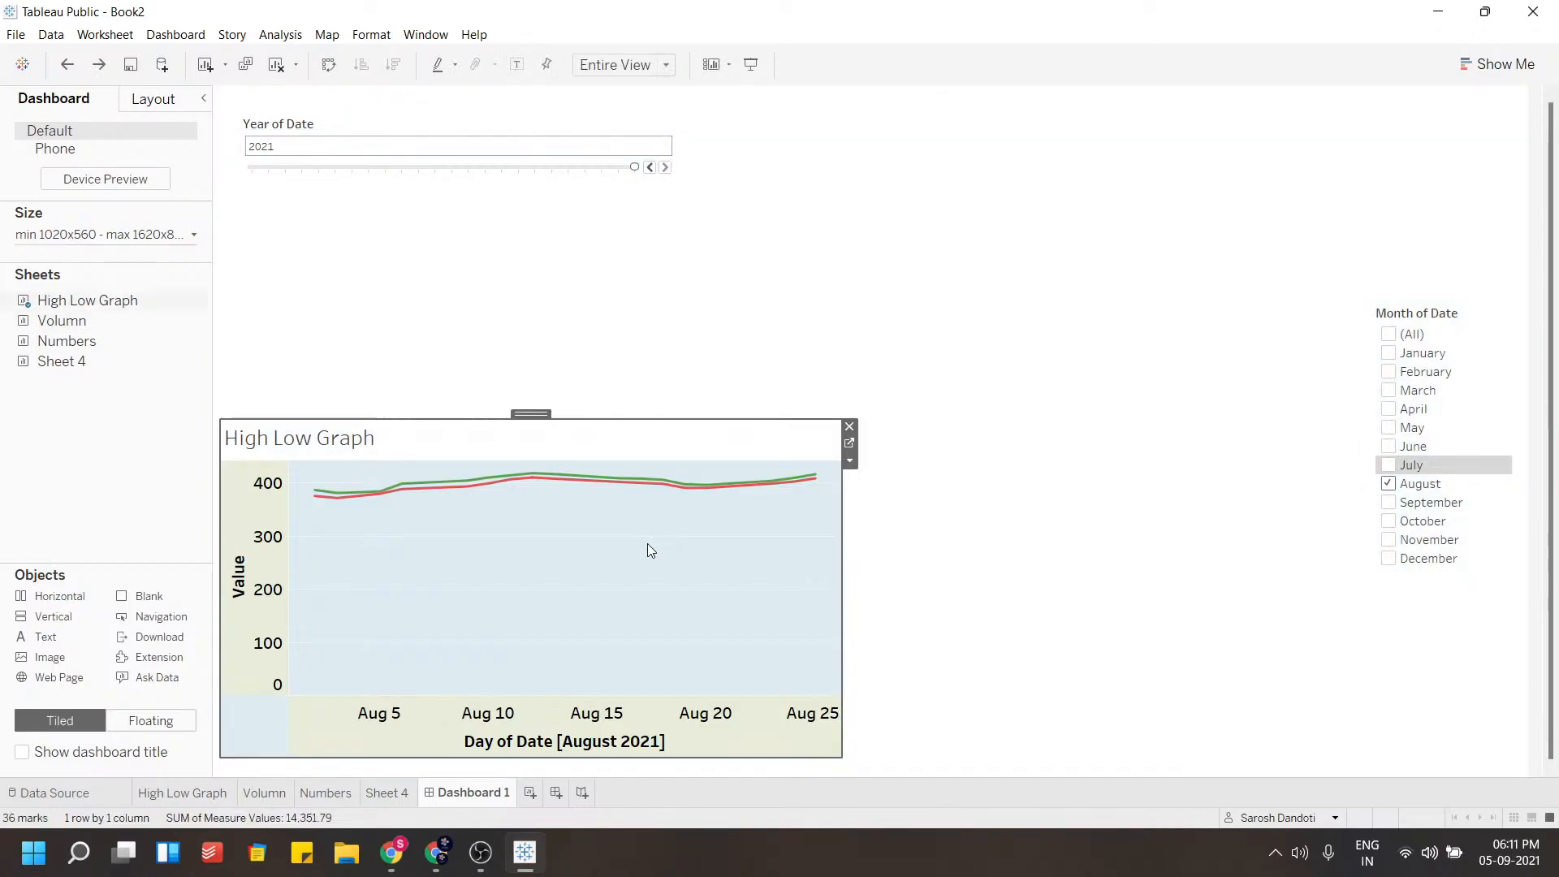
left_click(850, 462)
left_click(845, 419)
left_click(839, 448)
left_click(849, 427)
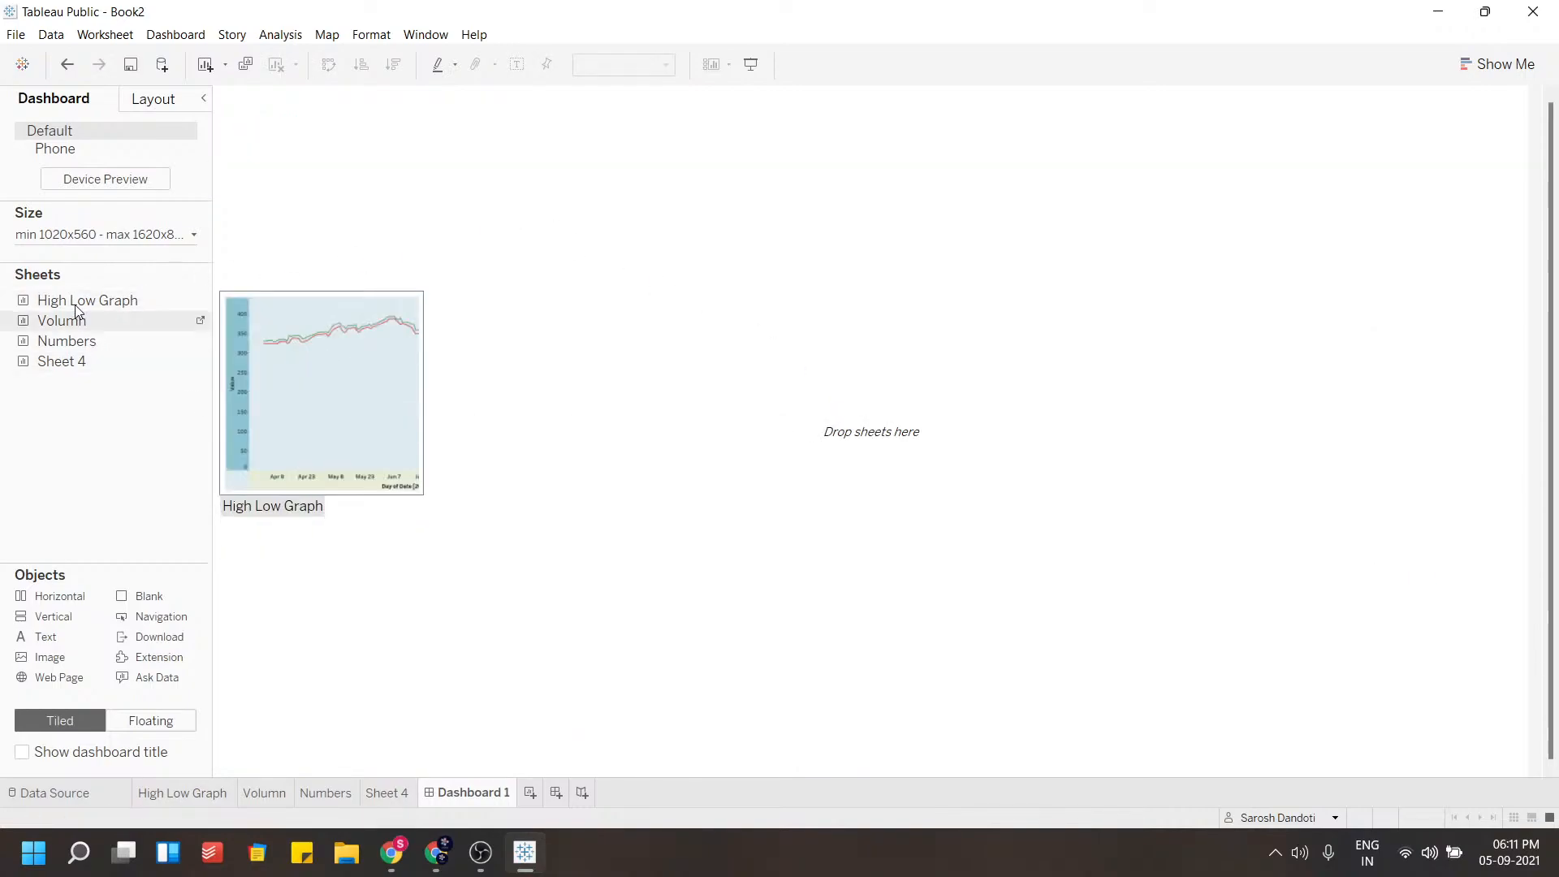
Place the High Low Graph sheet on the empty dashboard and shrink it to about half the width
left_click_drag(72, 304, 457, 346)
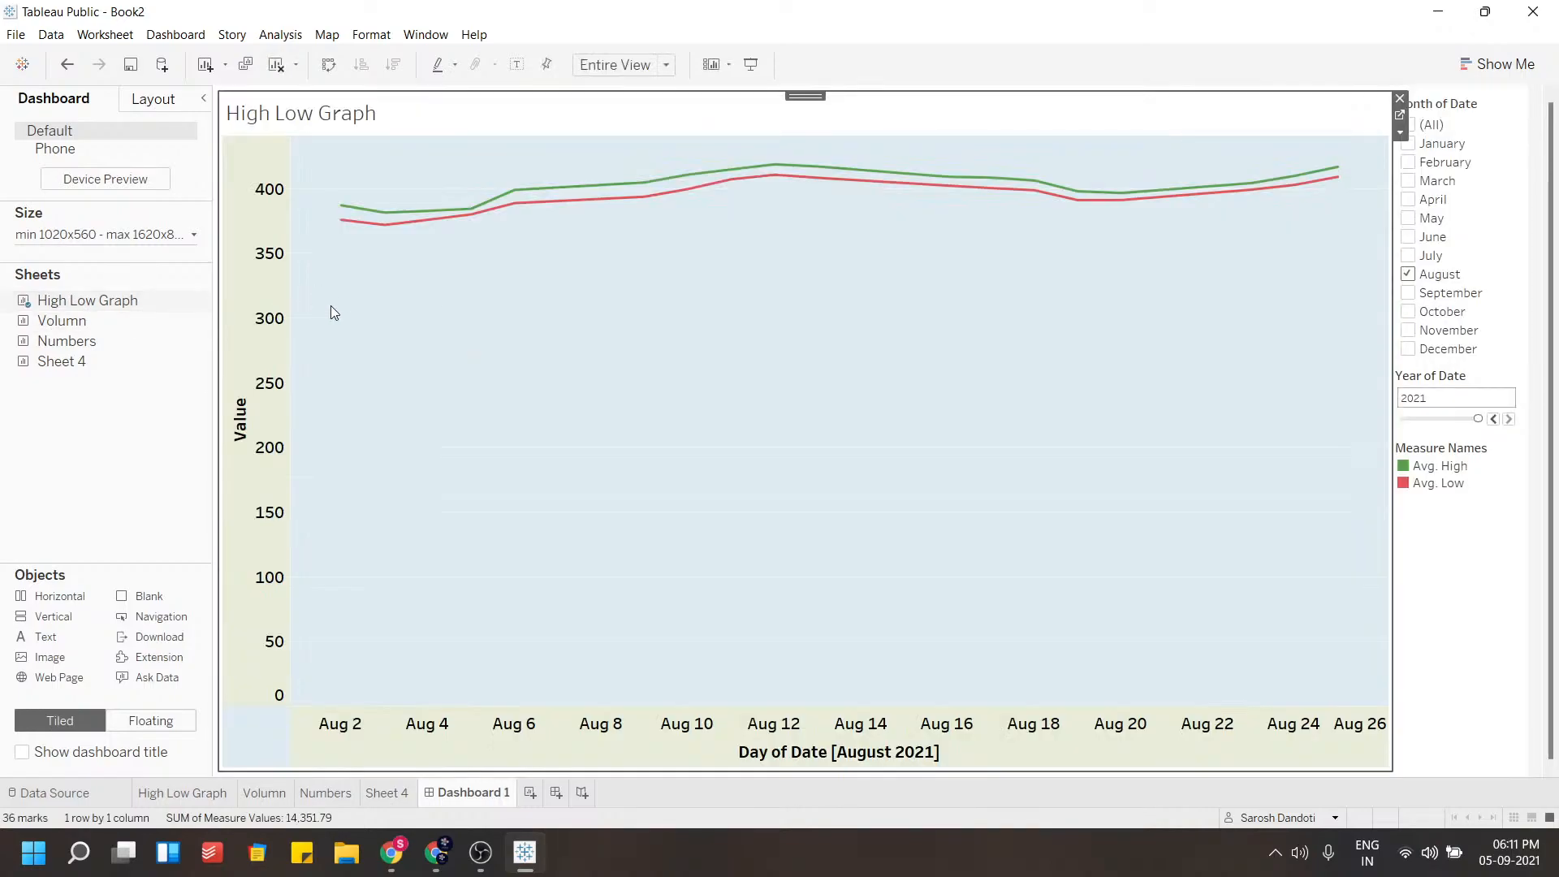
left_click_drag(1390, 512, 621, 471)
Add the Volumn sheet to the right column below the Measure Names legend
mouse_move(57, 321)
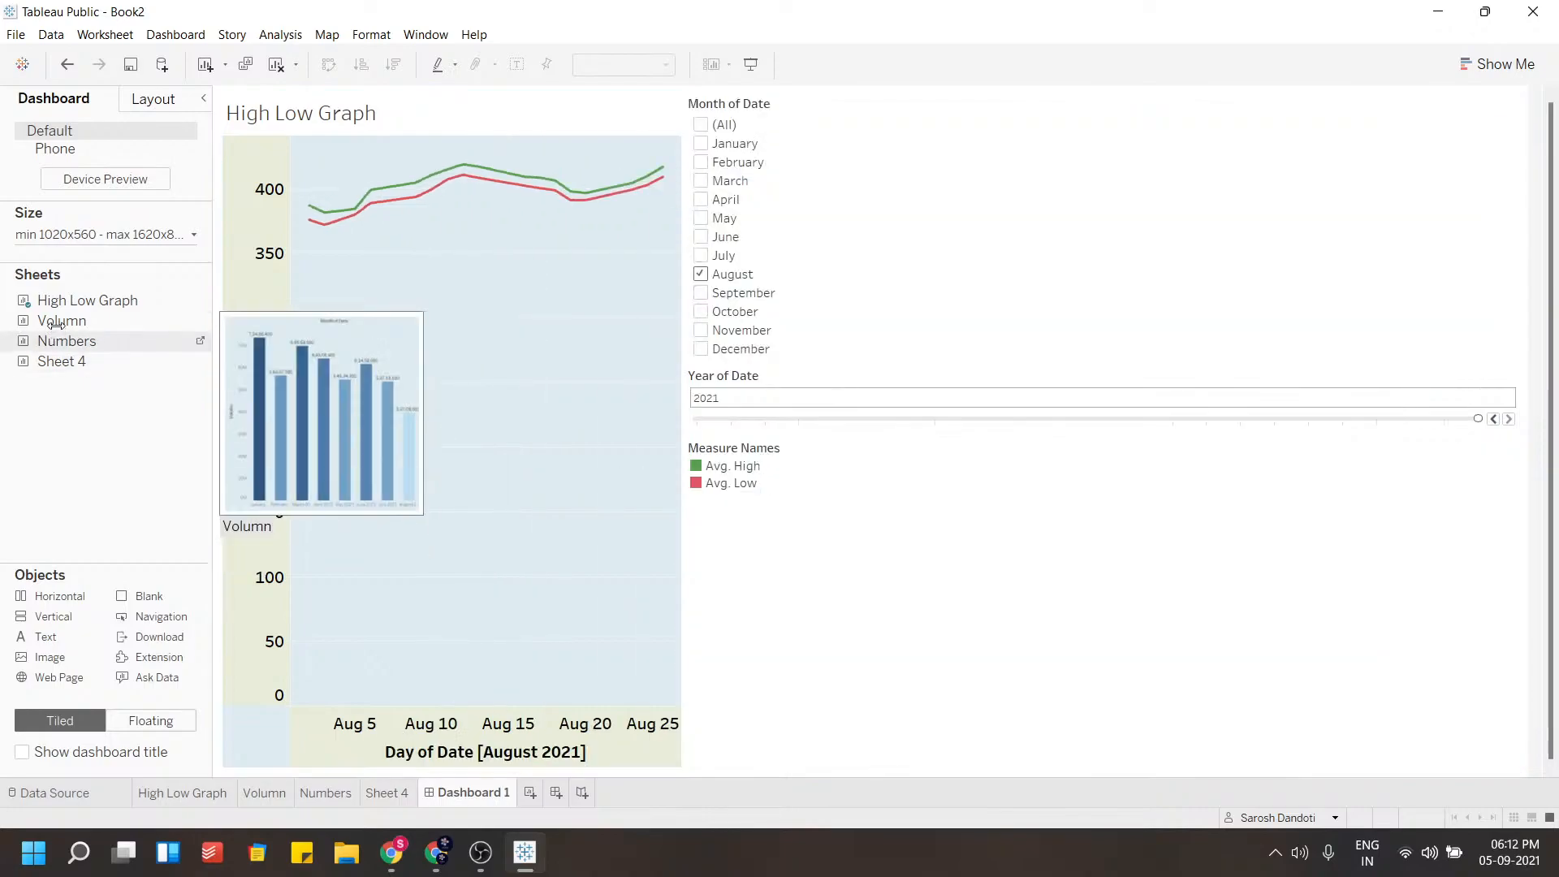
mouse_move(53, 323)
left_mouse_down()
mouse_move(341, 377)
mouse_move(1079, 567)
left_mouse_up()
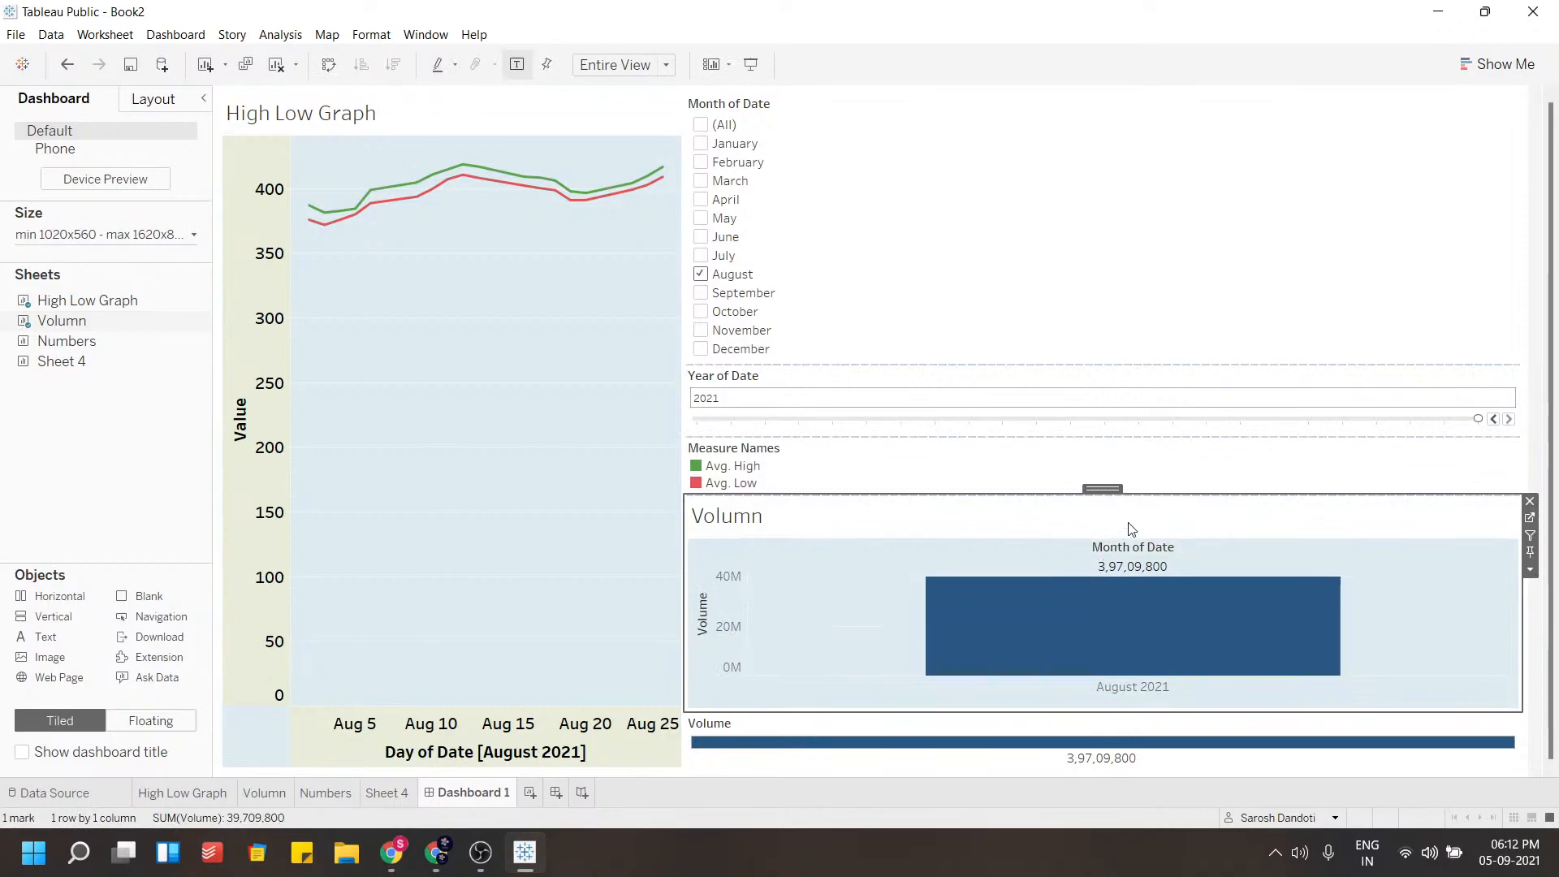
Select July, August and September in the Month of Date filter, adjusting it on the Volumn sheet too
left_click(701, 293)
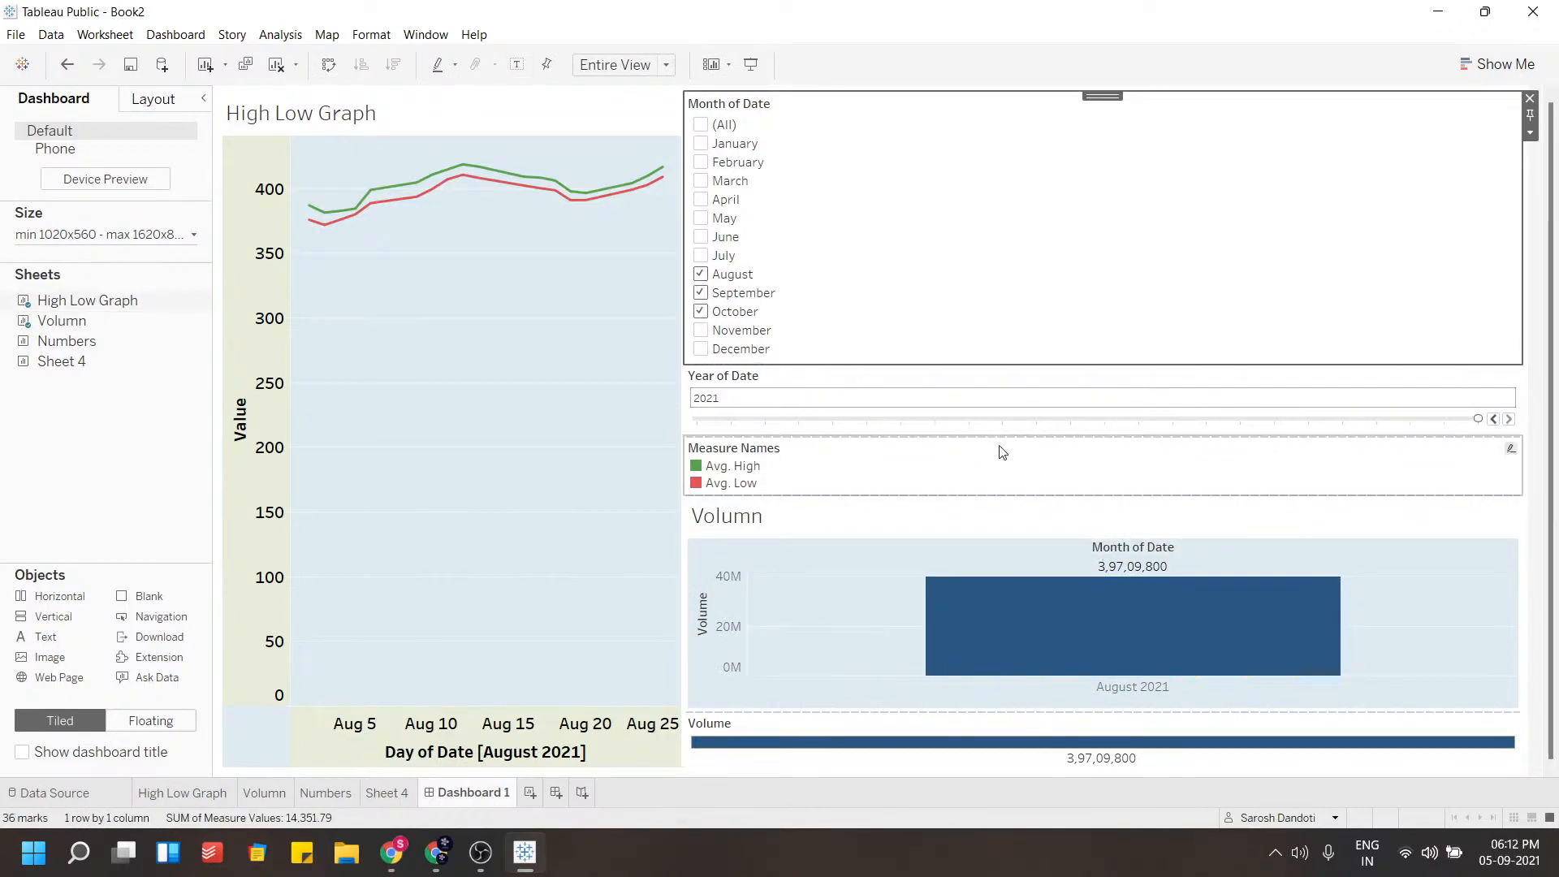
left_click(866, 542)
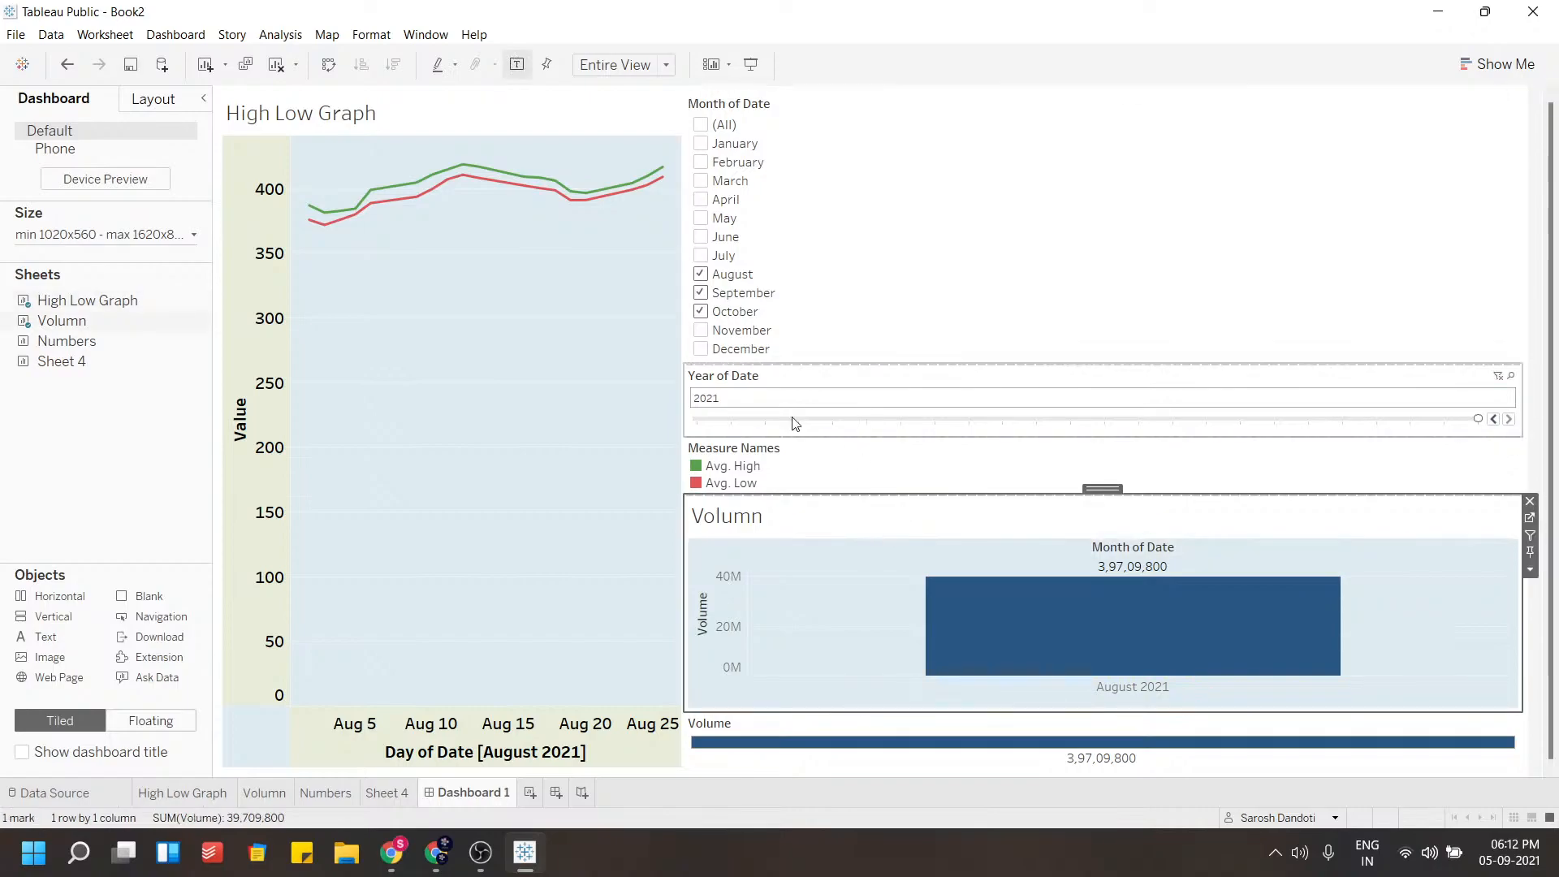
left_click(267, 792)
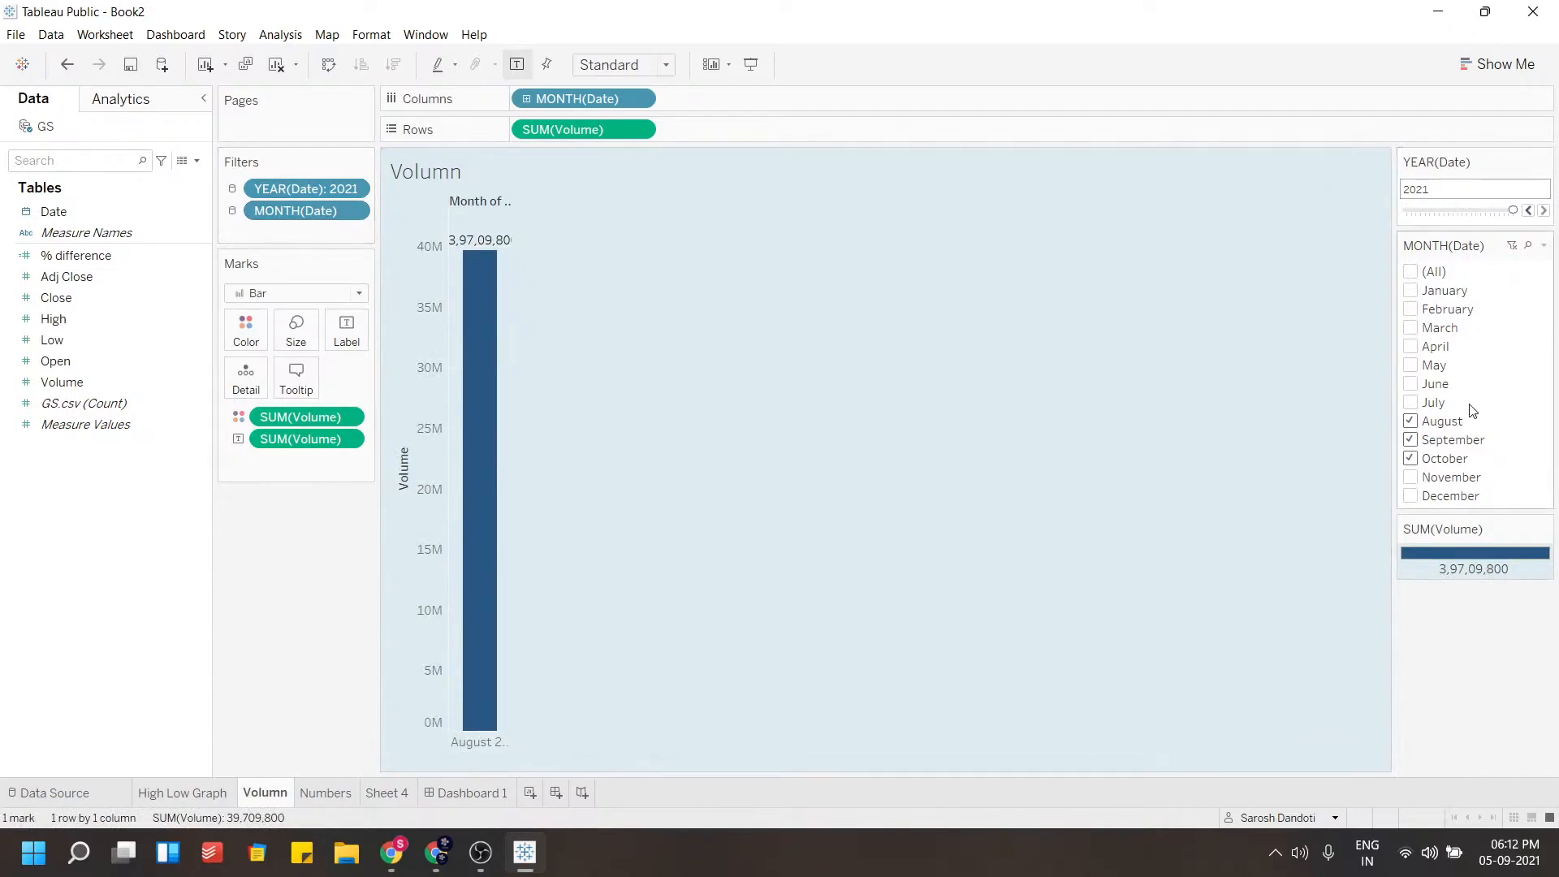
left_click(1411, 402)
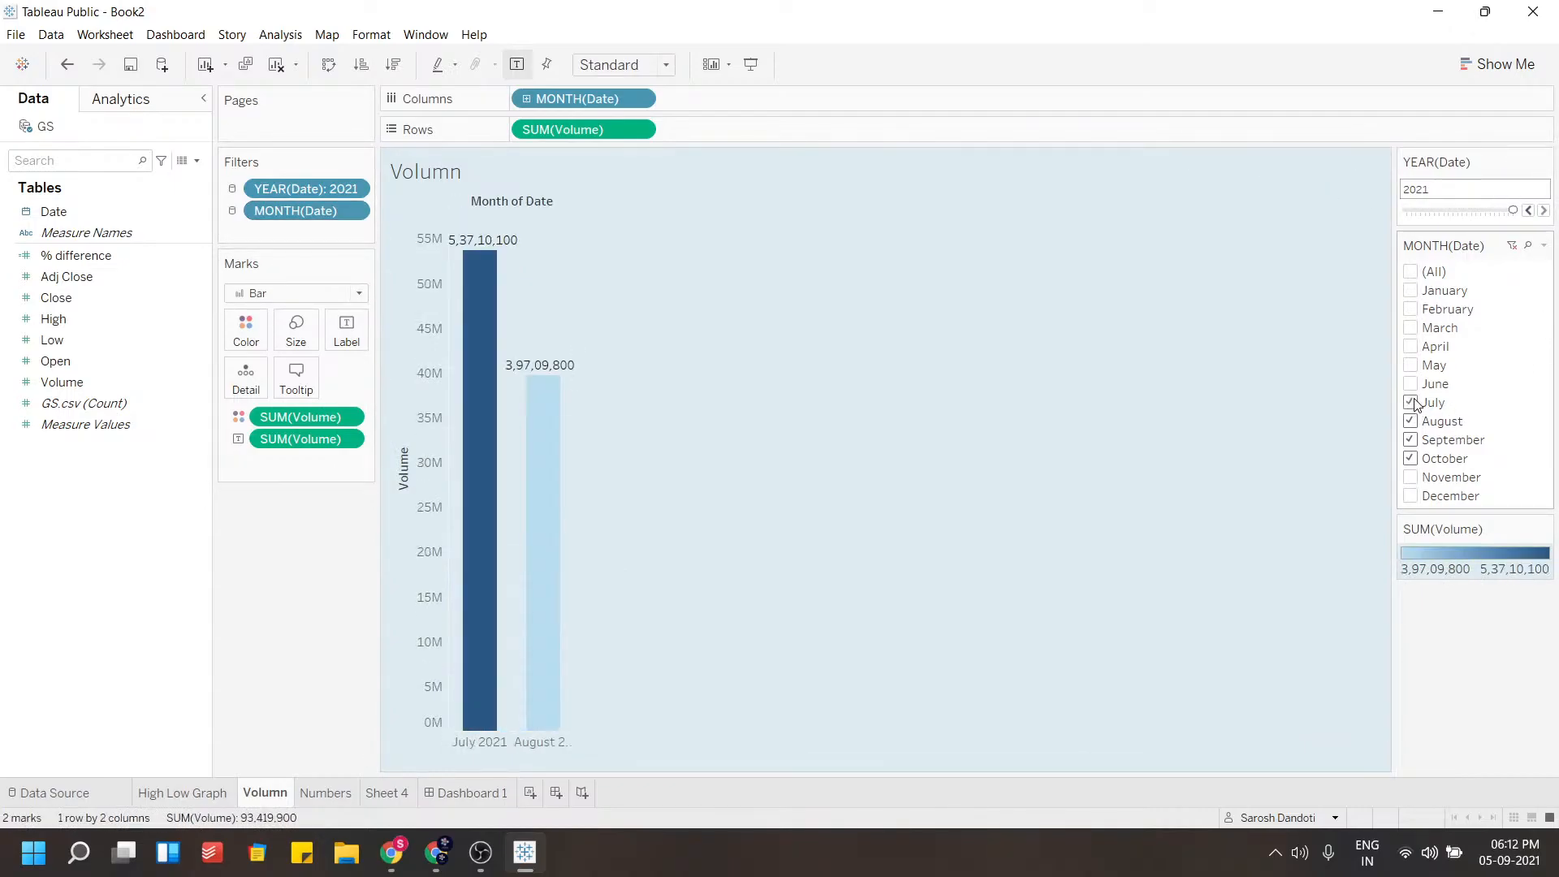
left_click(1411, 439)
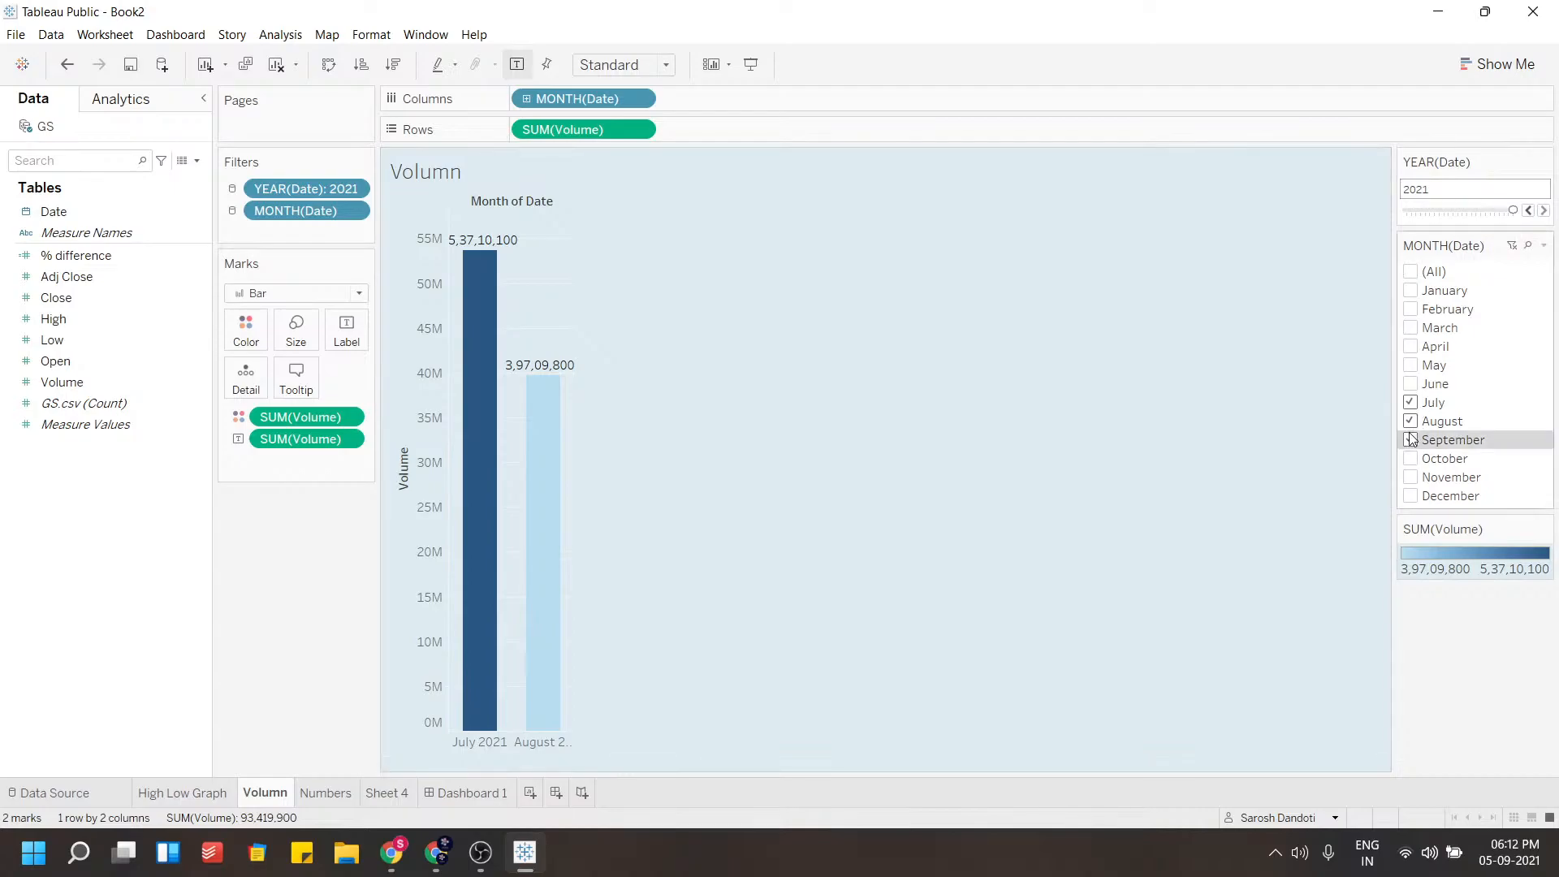
left_click(459, 793)
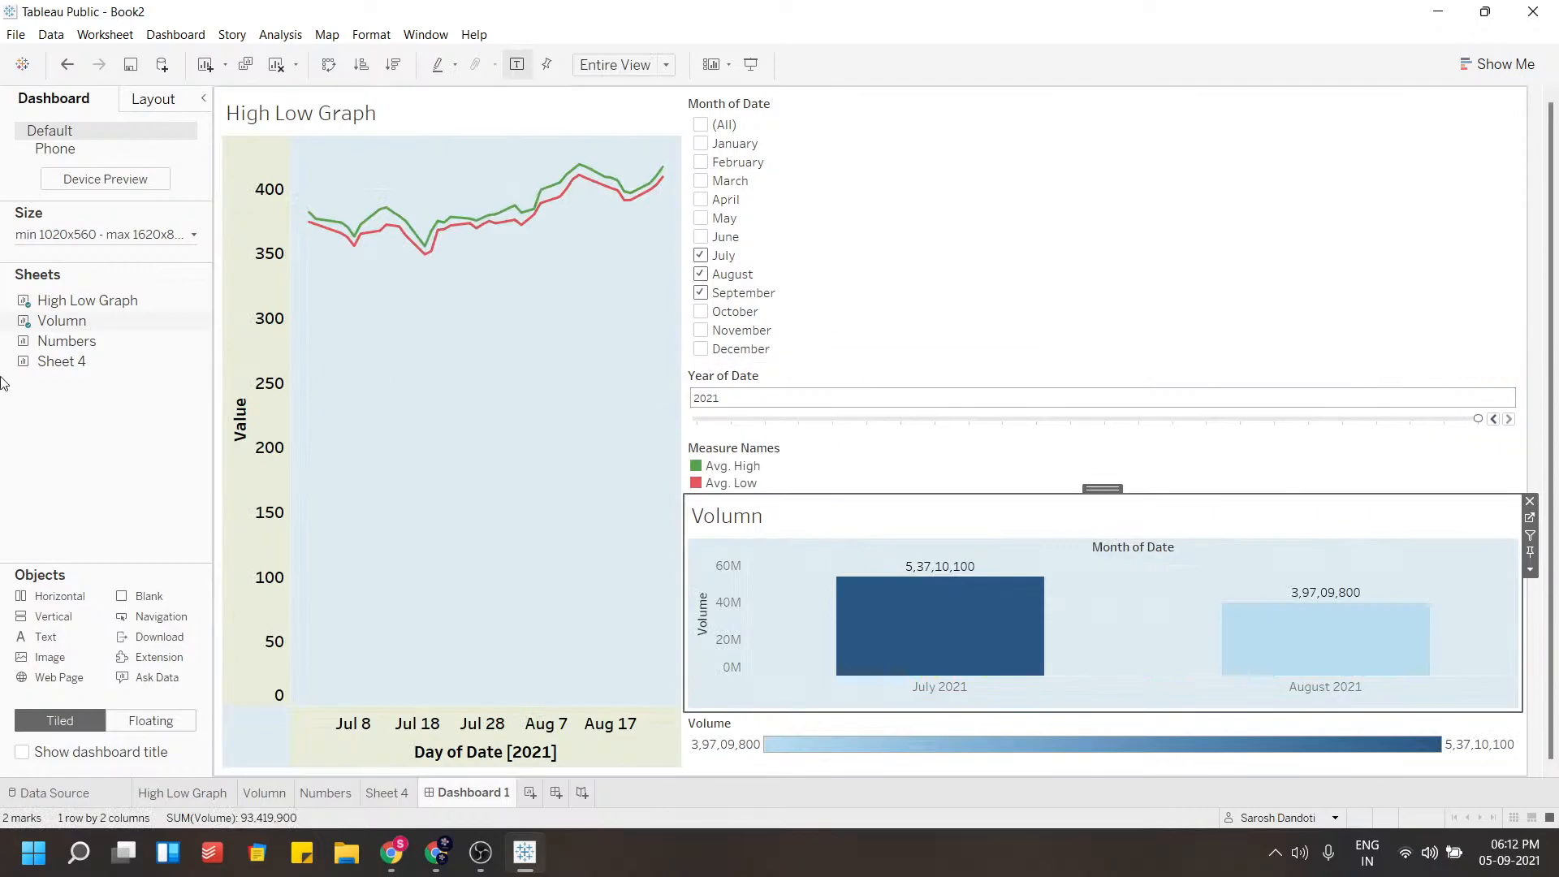
Add the Numbers sheet to the right column between the Month of Date and Year of Date filters
left_click(315, 328)
mouse_move(136, 355)
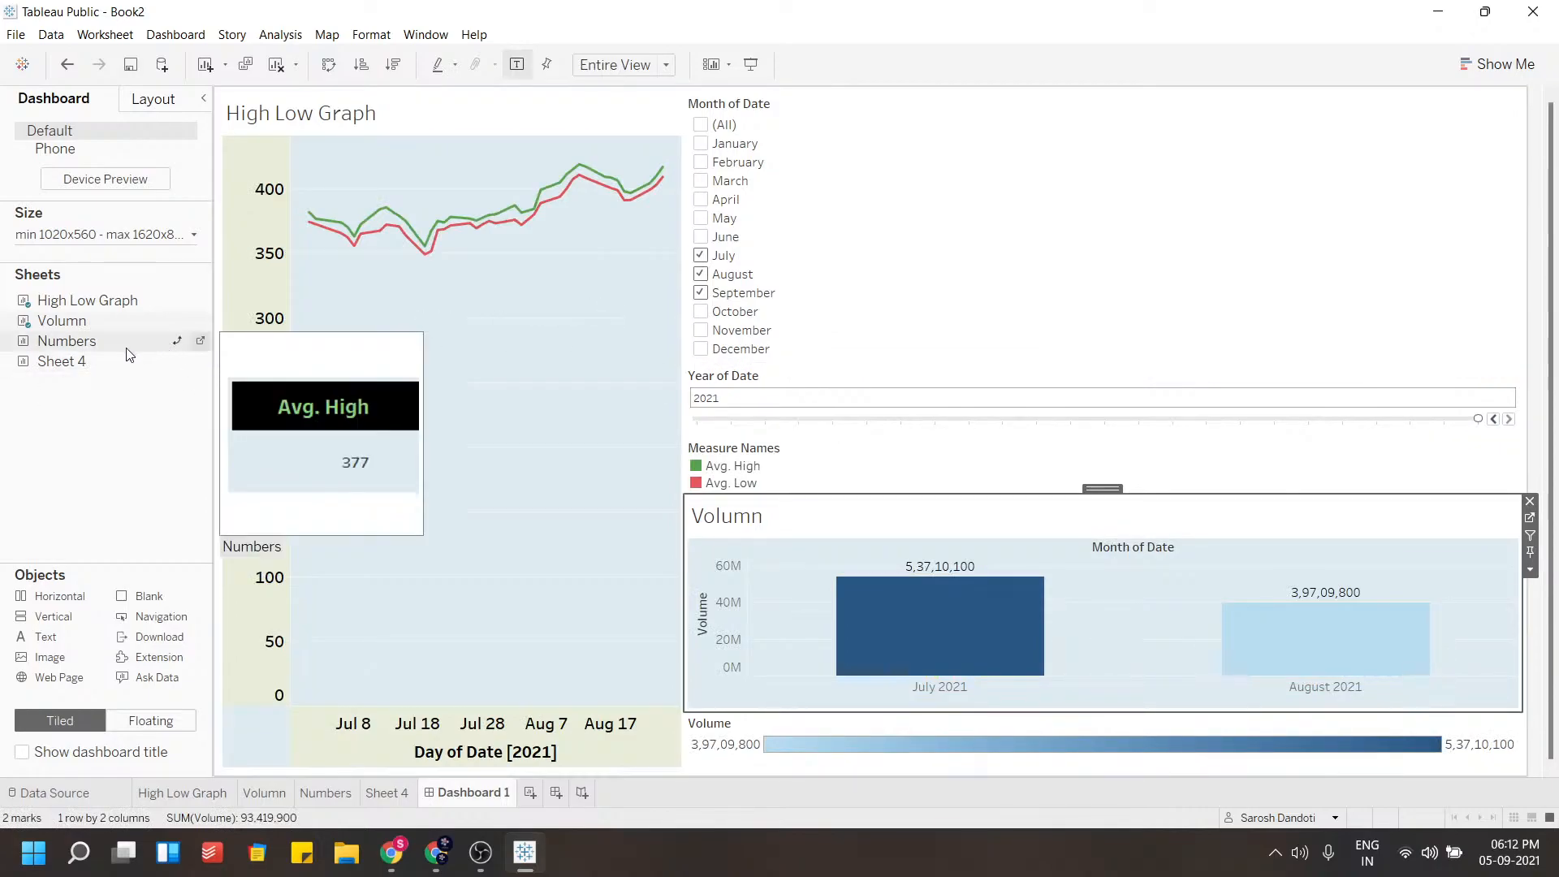
mouse_move(89, 343)
left_mouse_down()
mouse_move(558, 281)
mouse_move(762, 190)
left_mouse_up()
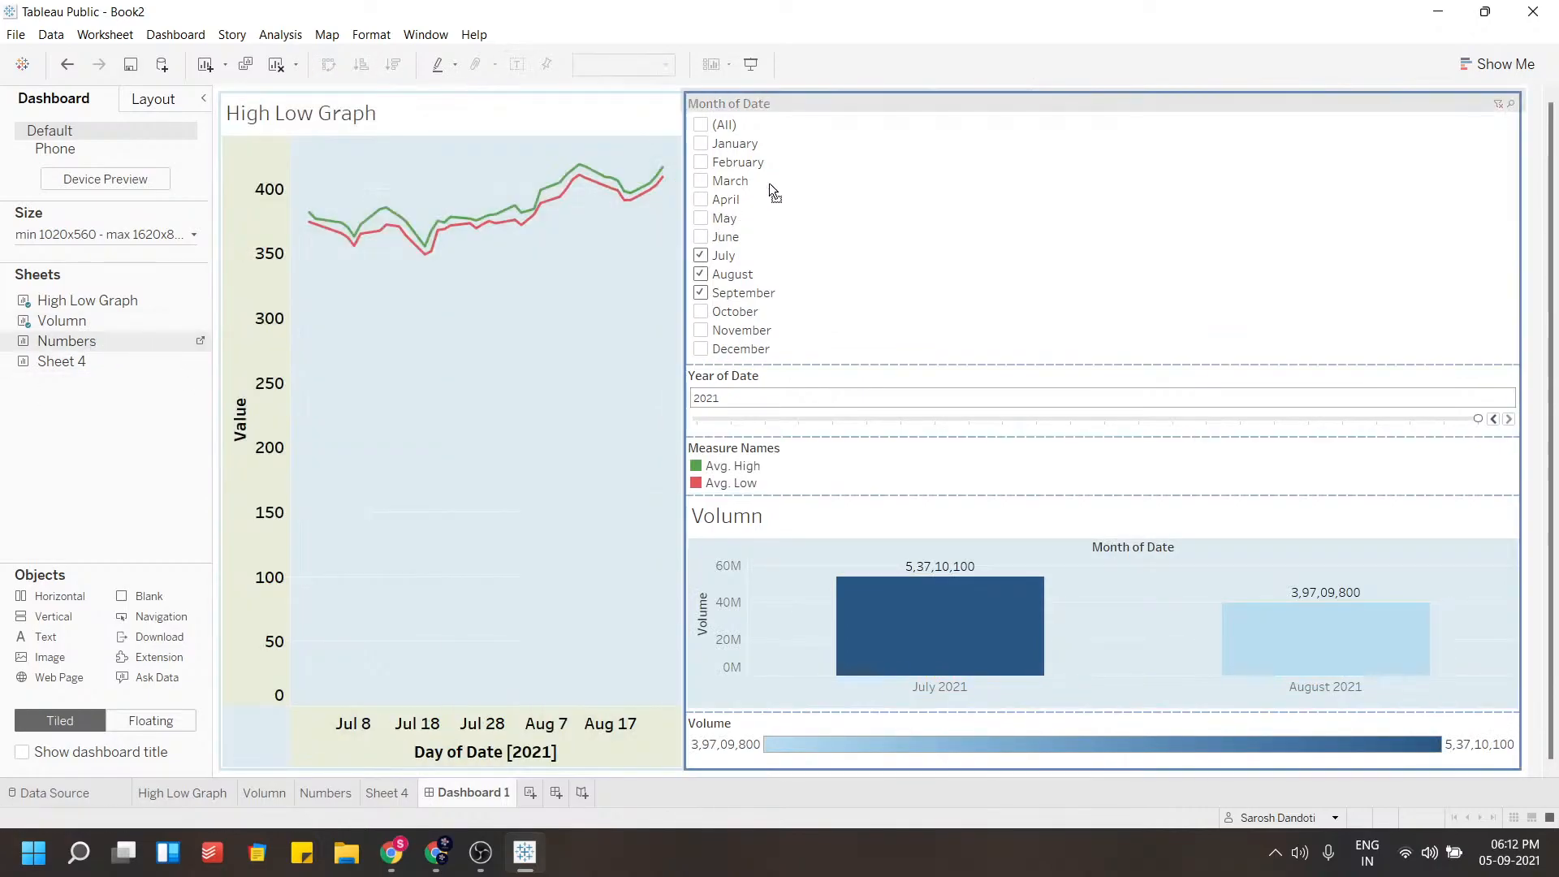
left_click_drag(932, 229, 947, 296)
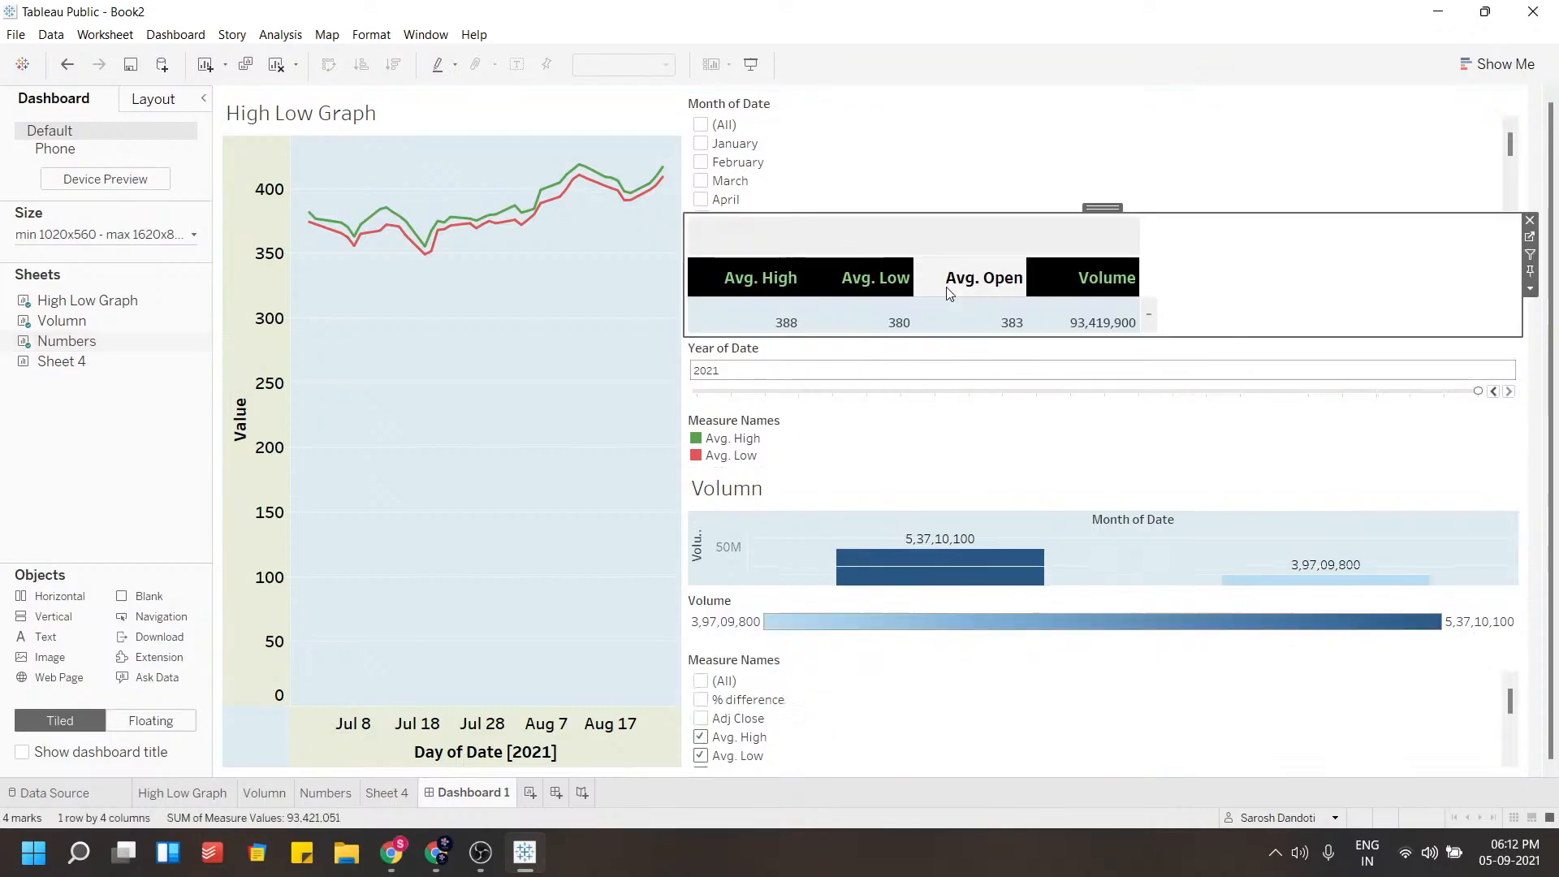
Widen the columns of the Numbers table on the dashboard
left_click(1140, 310)
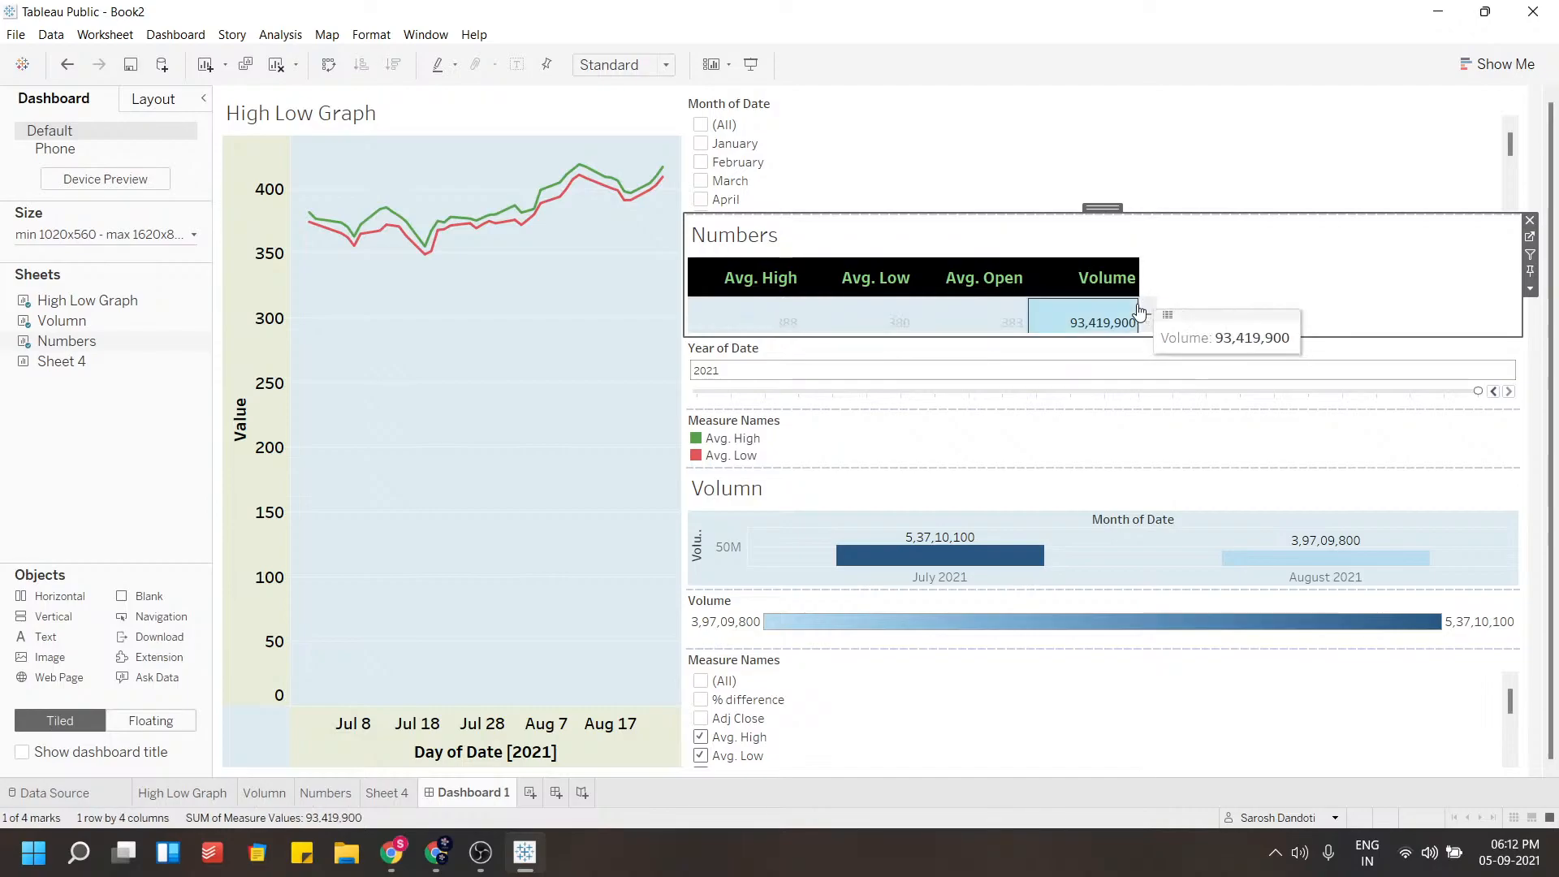
left_click(1138, 322)
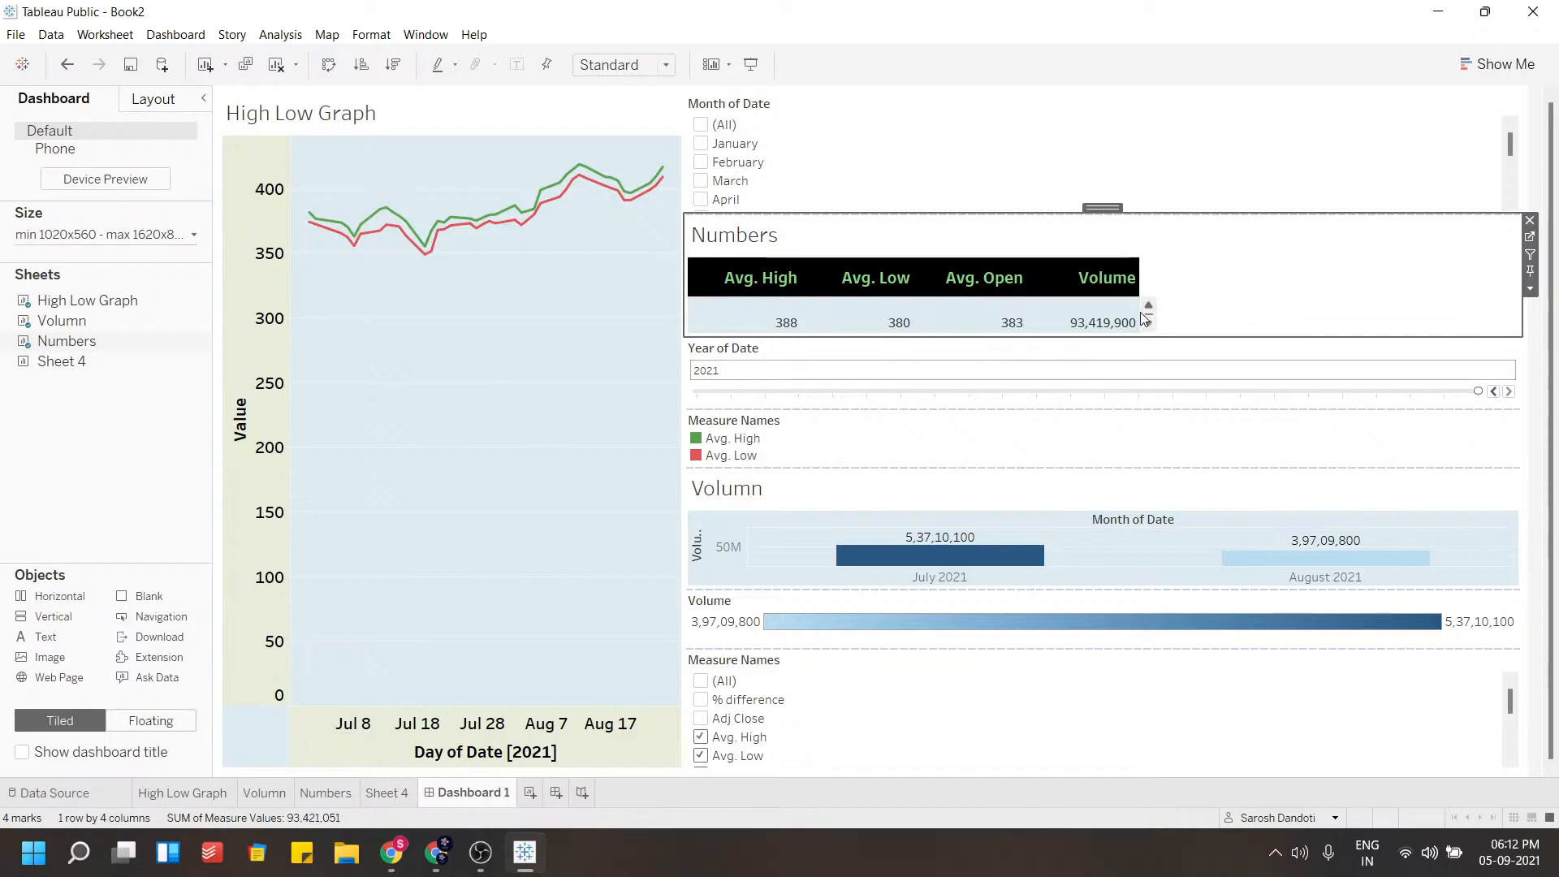
left_click_drag(1242, 319, 1243, 319)
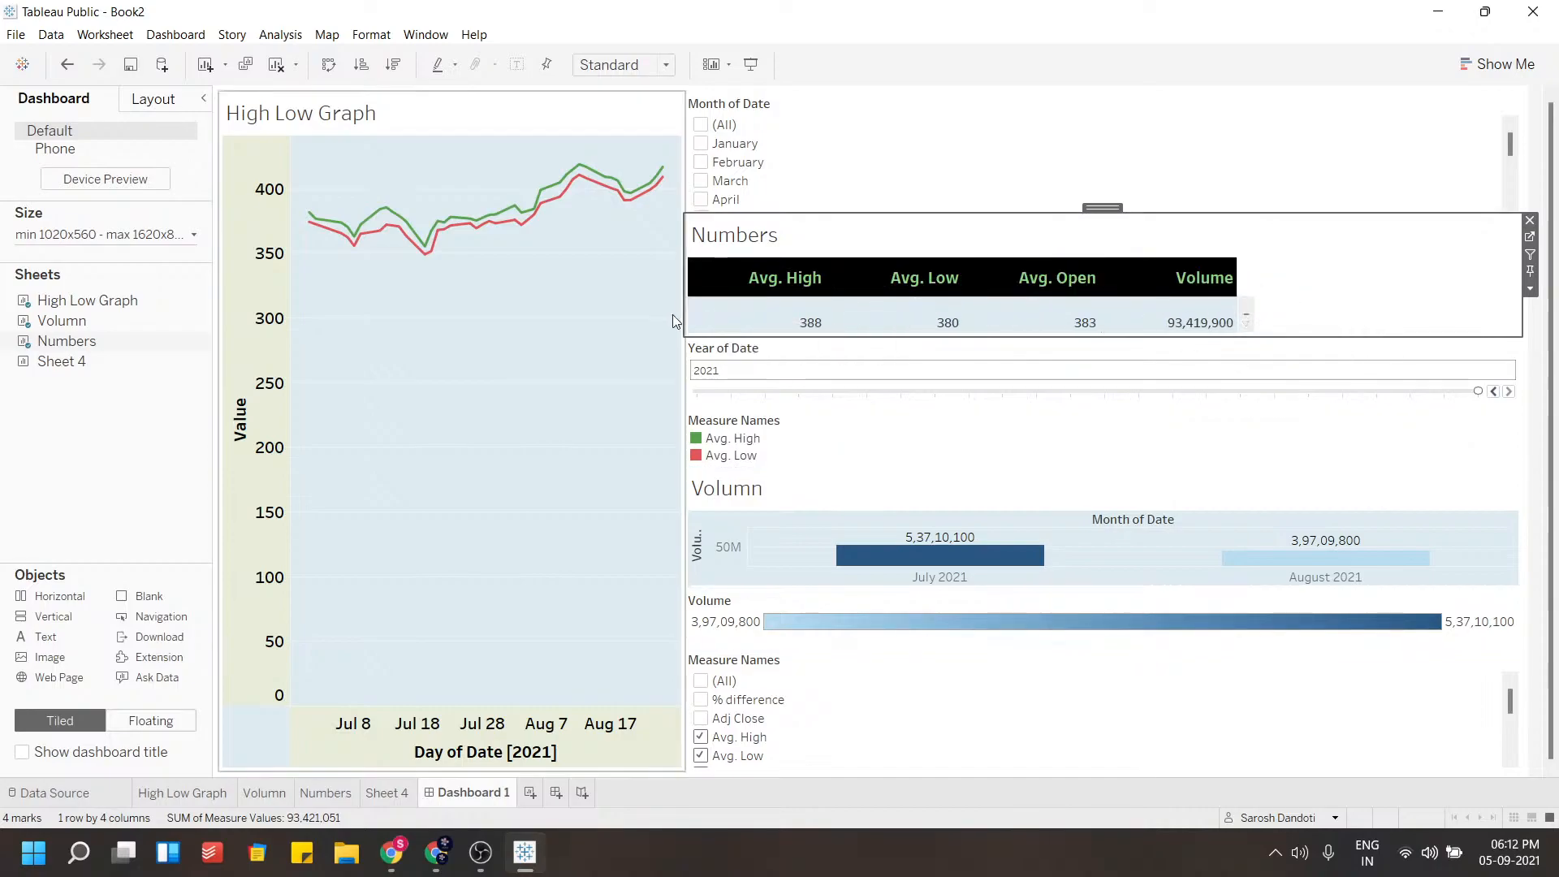
Remove the Volume colour legend and the Measure Names filter from the dashboard
left_click(1080, 630)
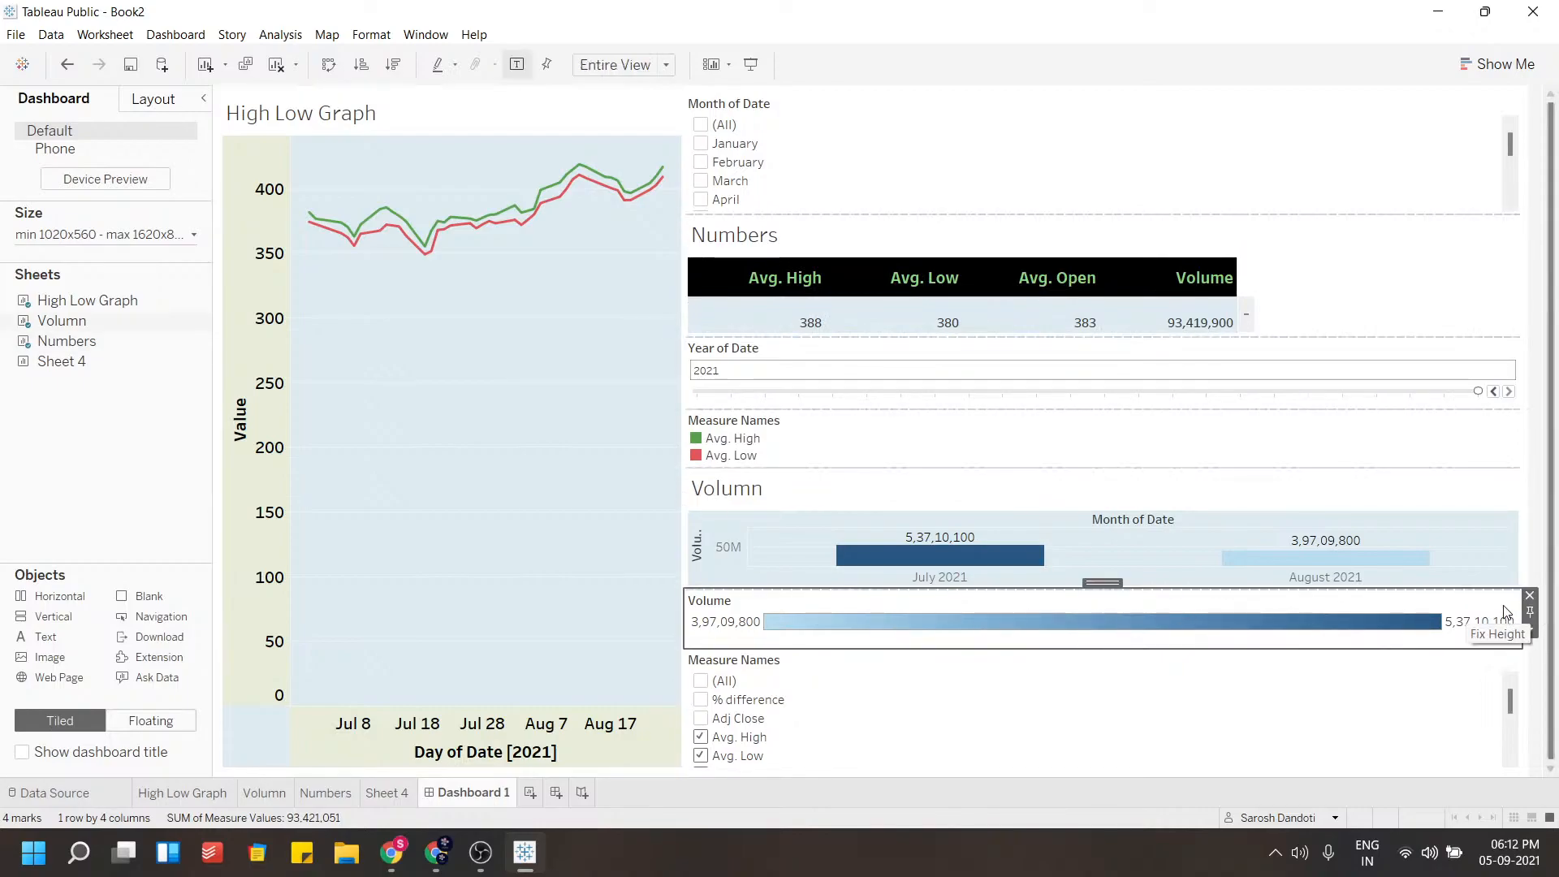
left_click(1529, 598)
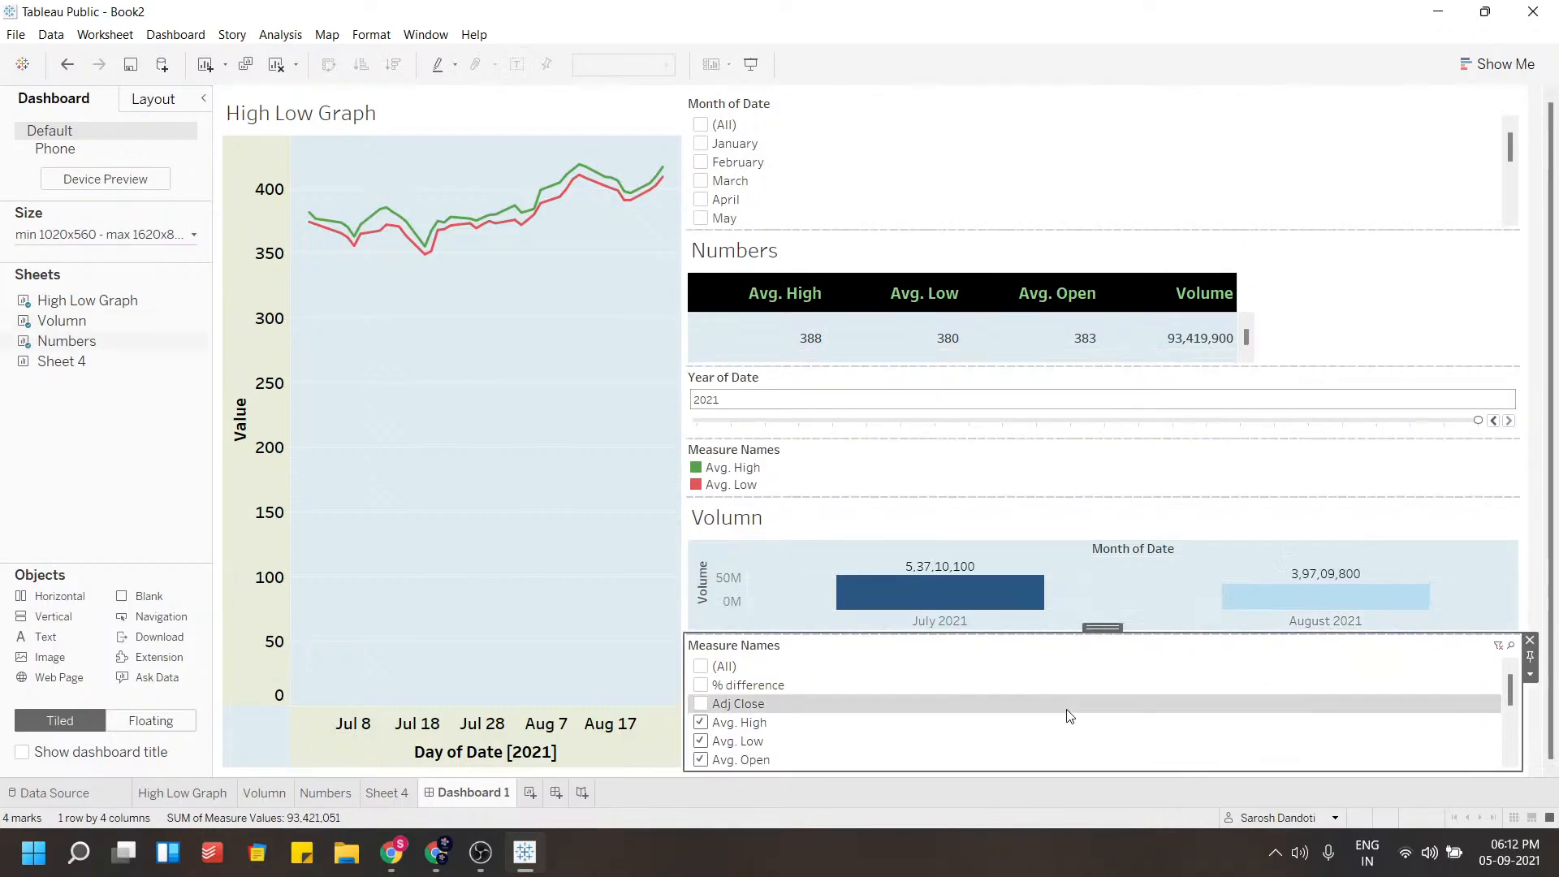
left_click(1531, 642)
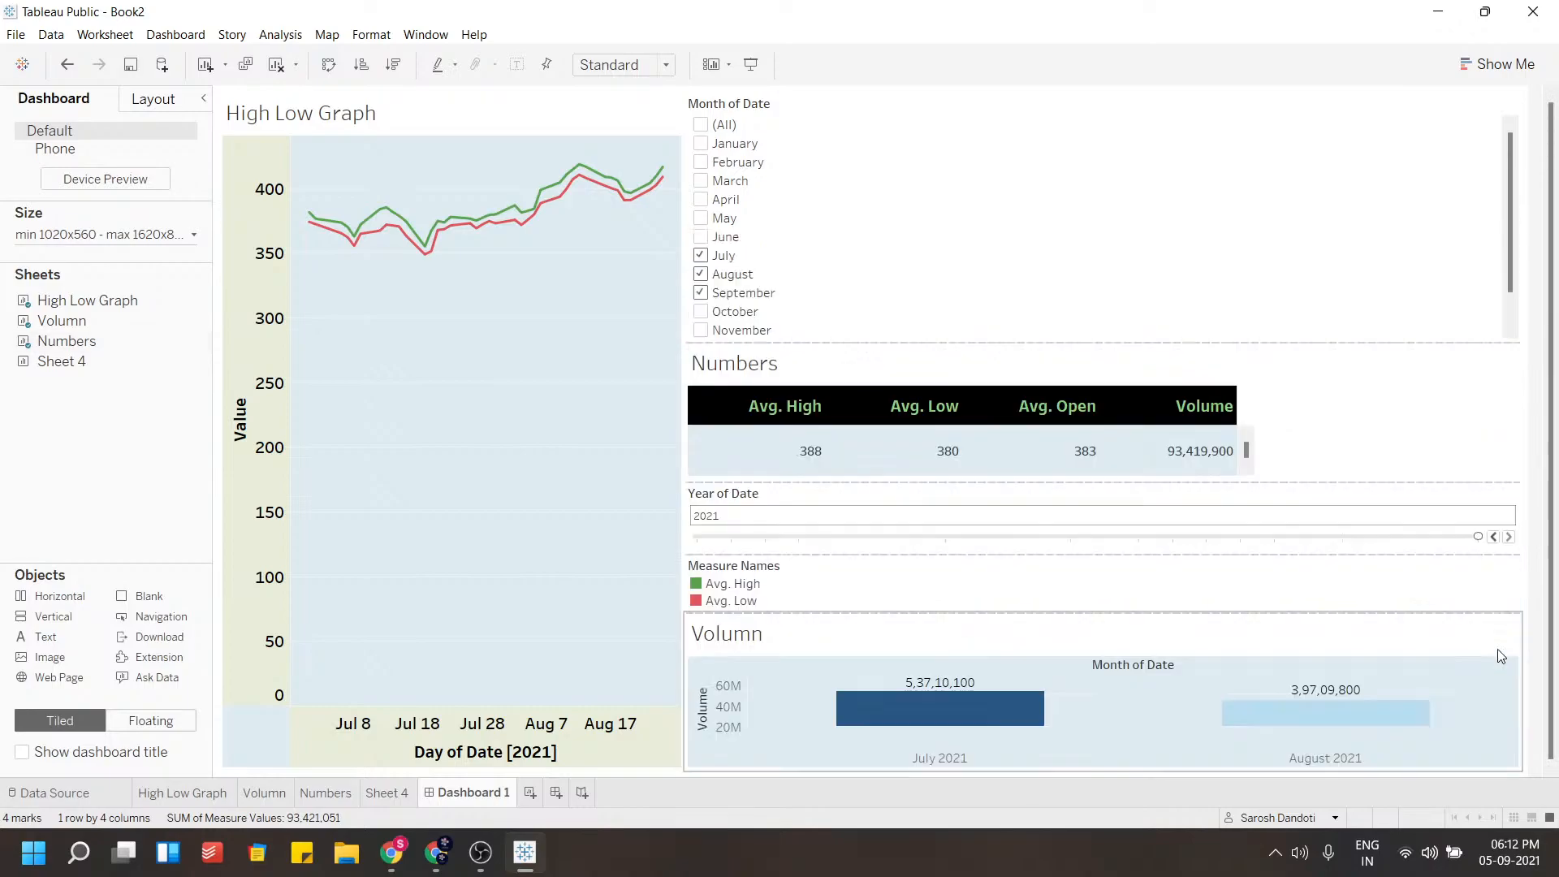
Add Sheet 4 to the dashboard below the High Low Graph
mouse_move(31, 367)
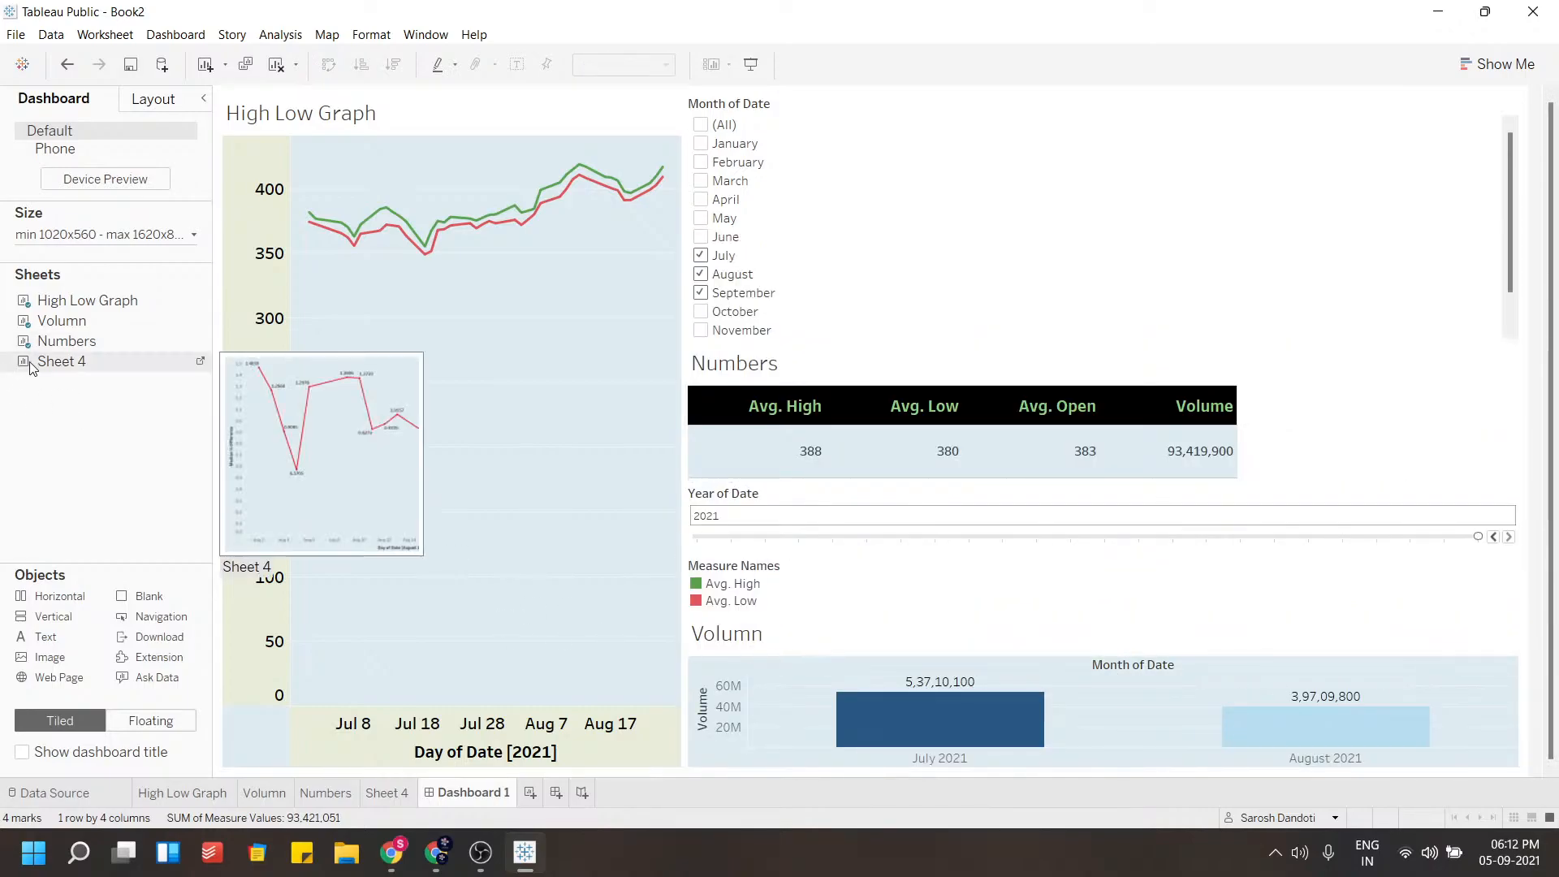
mouse_move(57, 367)
left_mouse_down()
mouse_move(580, 475)
mouse_move(831, 572)
mouse_move(598, 555)
mouse_move(402, 622)
left_mouse_up()
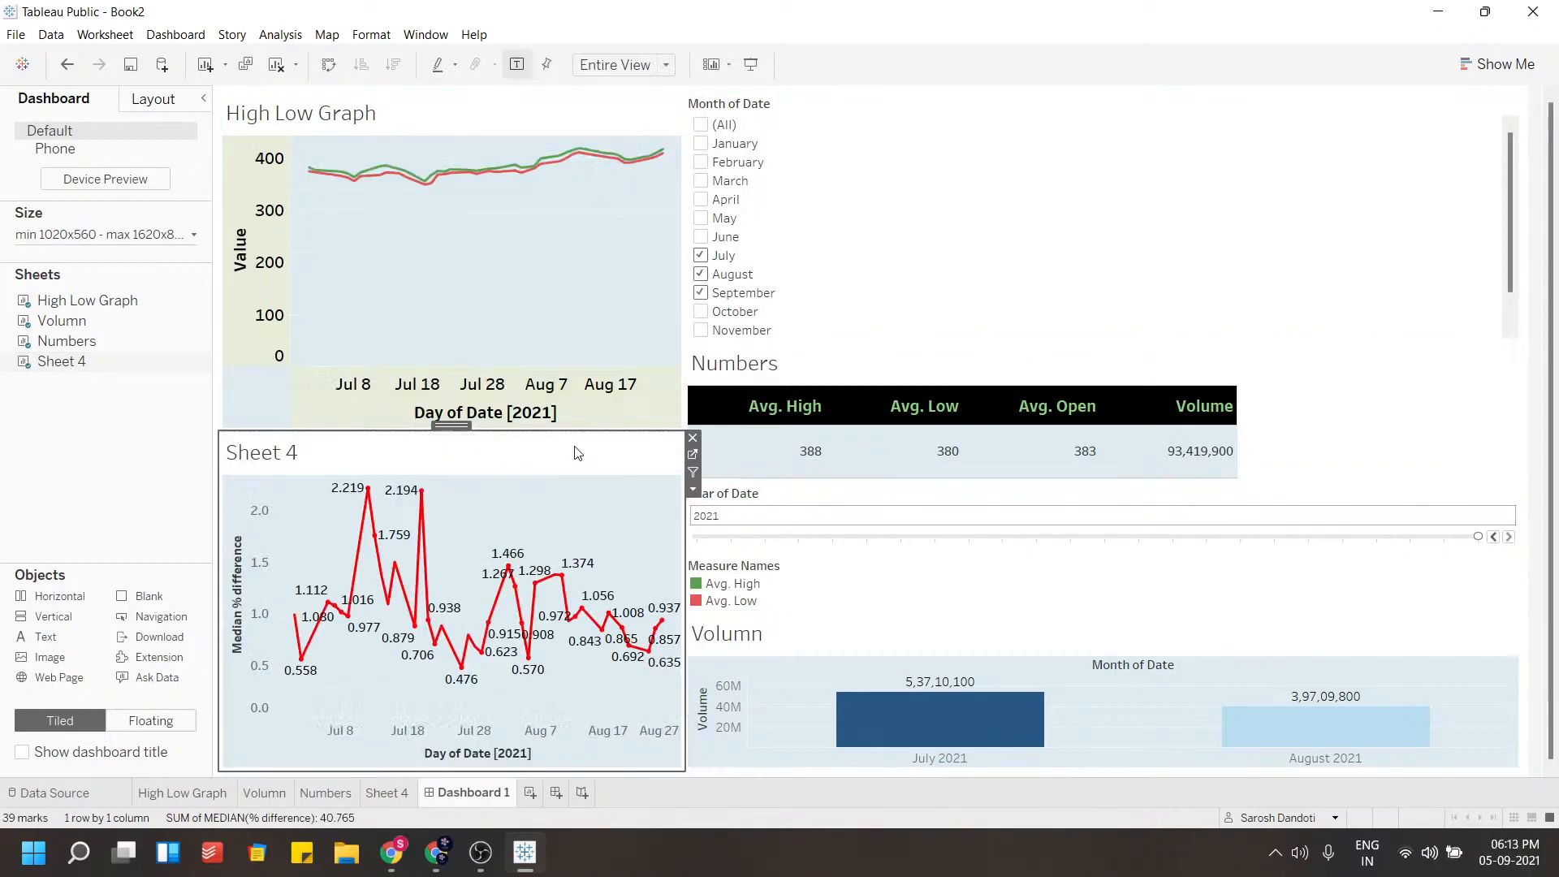
Move Sheet 4 into the right column above the Volumn chart
left_click(884, 643)
left_click(453, 493)
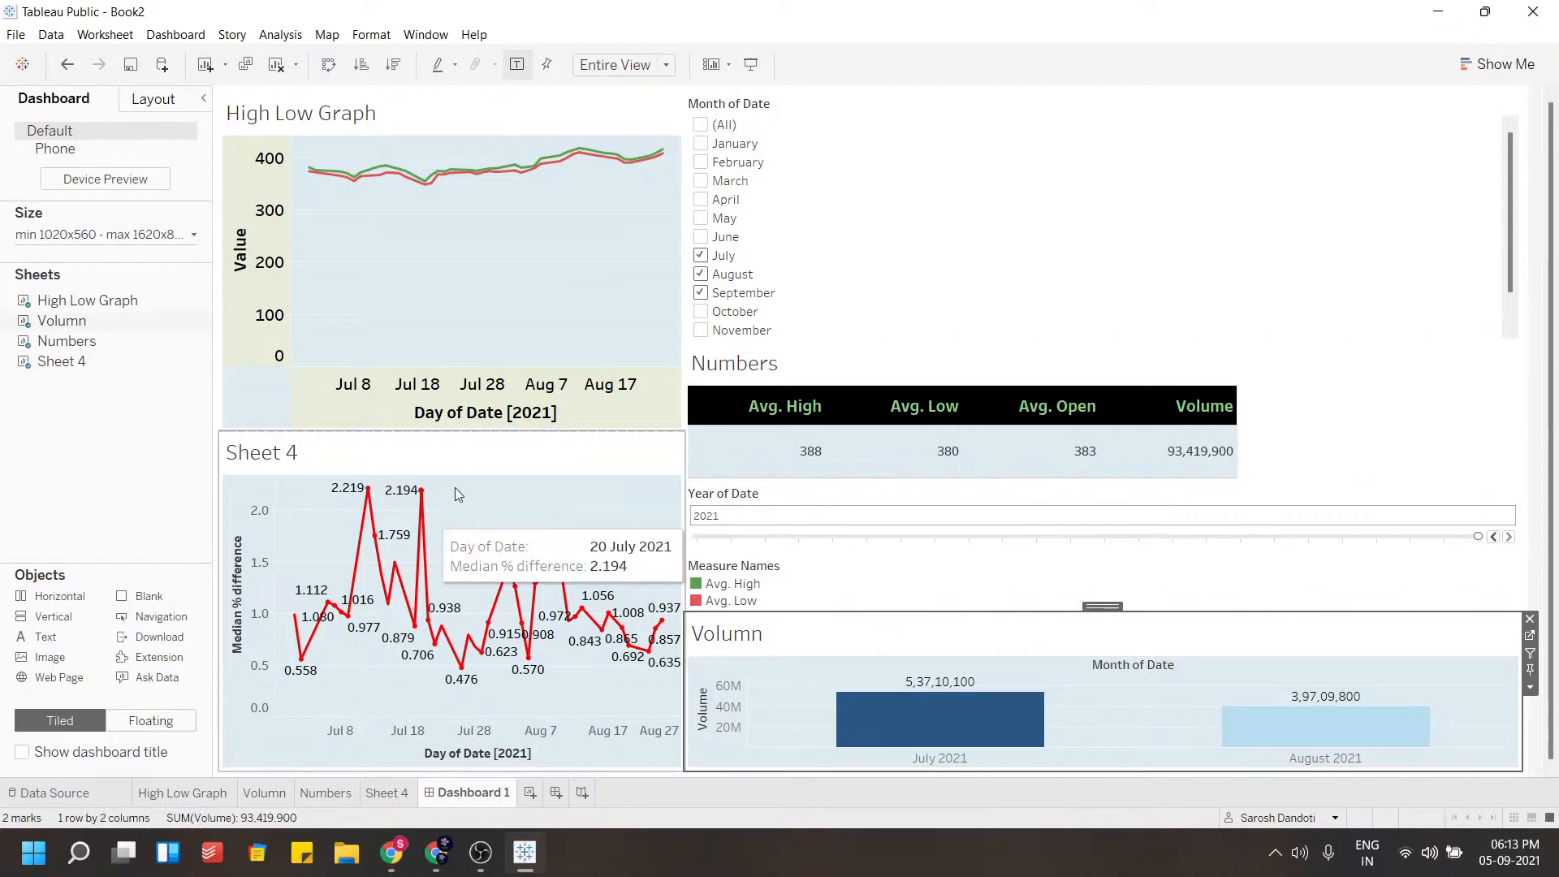
left_click_drag(445, 422, 1024, 703)
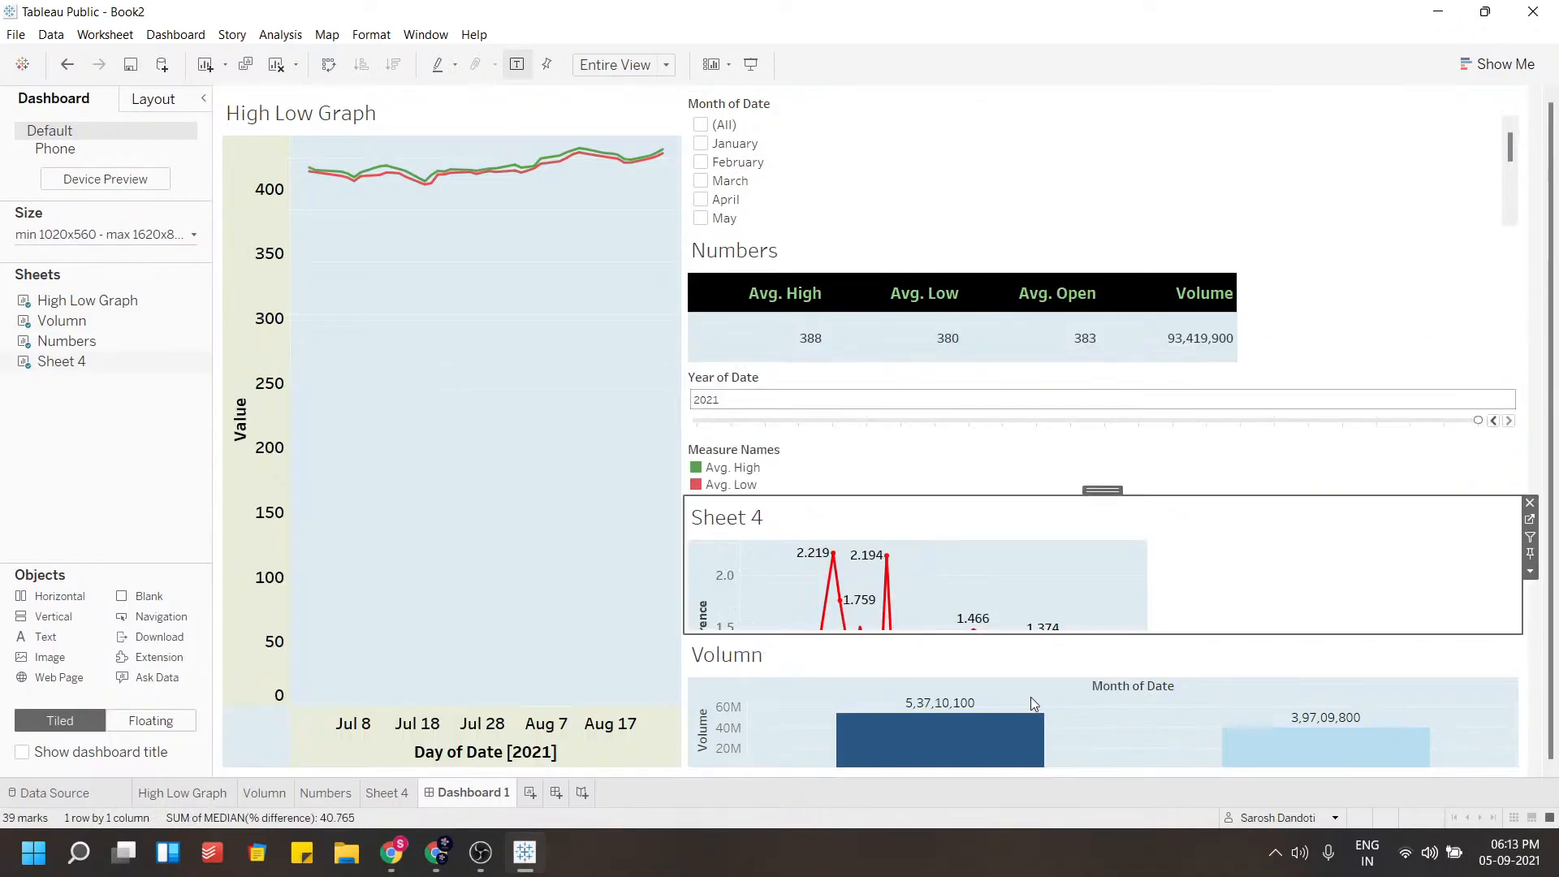
Move the Volumn chart into the left column below the High Low Graph
left_click(1050, 681)
left_click_drag(1108, 625, 386, 543)
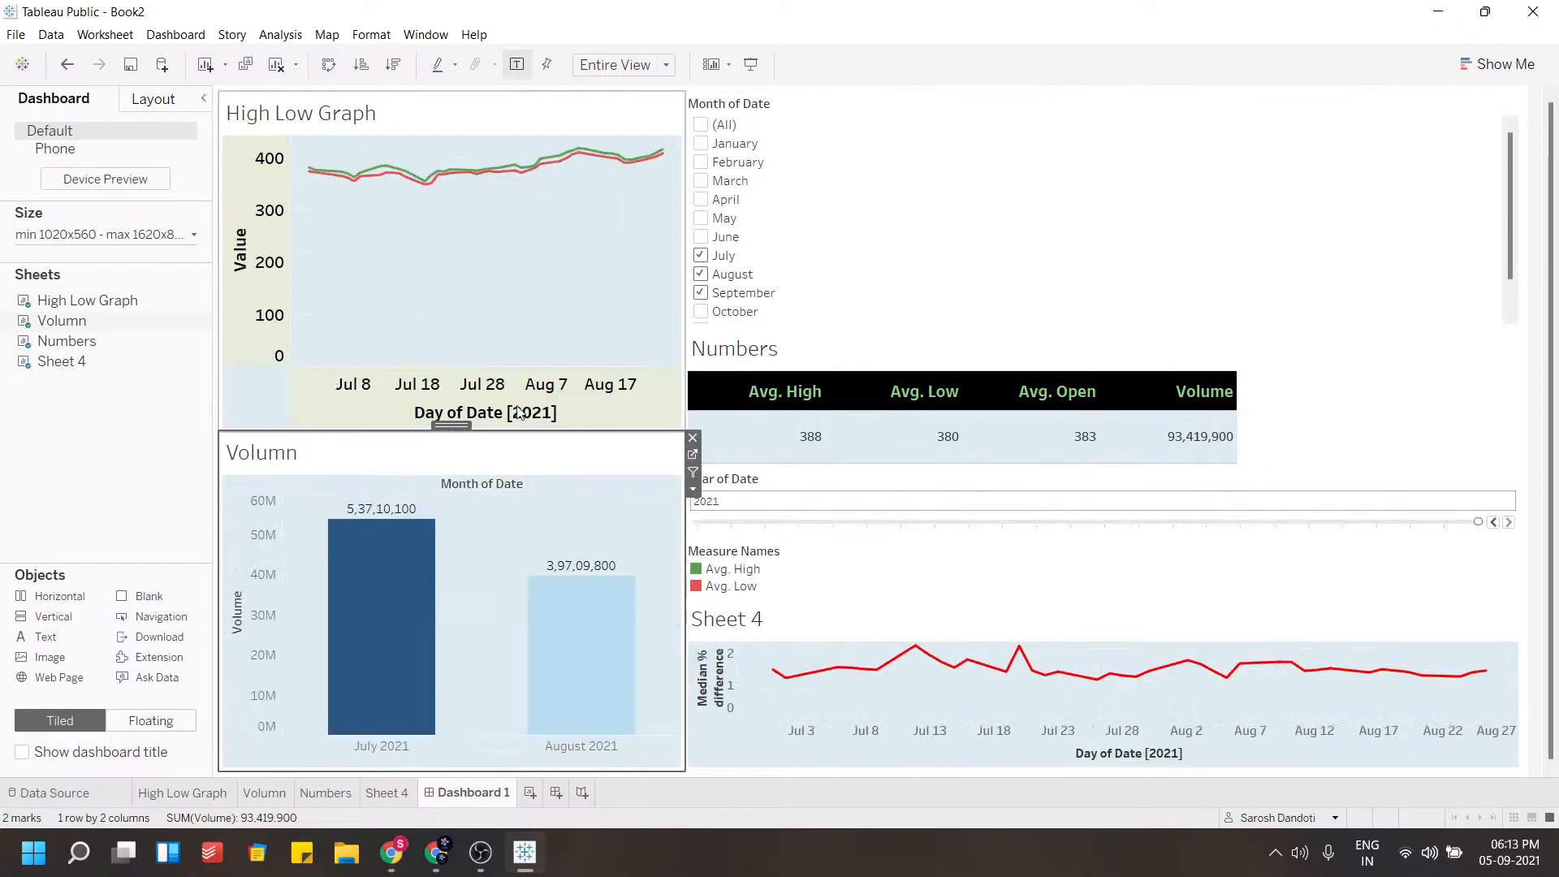
Widen the left column of the dashboard so the right column becomes narrower
left_click(850, 244)
left_click_drag(684, 236, 900, 319)
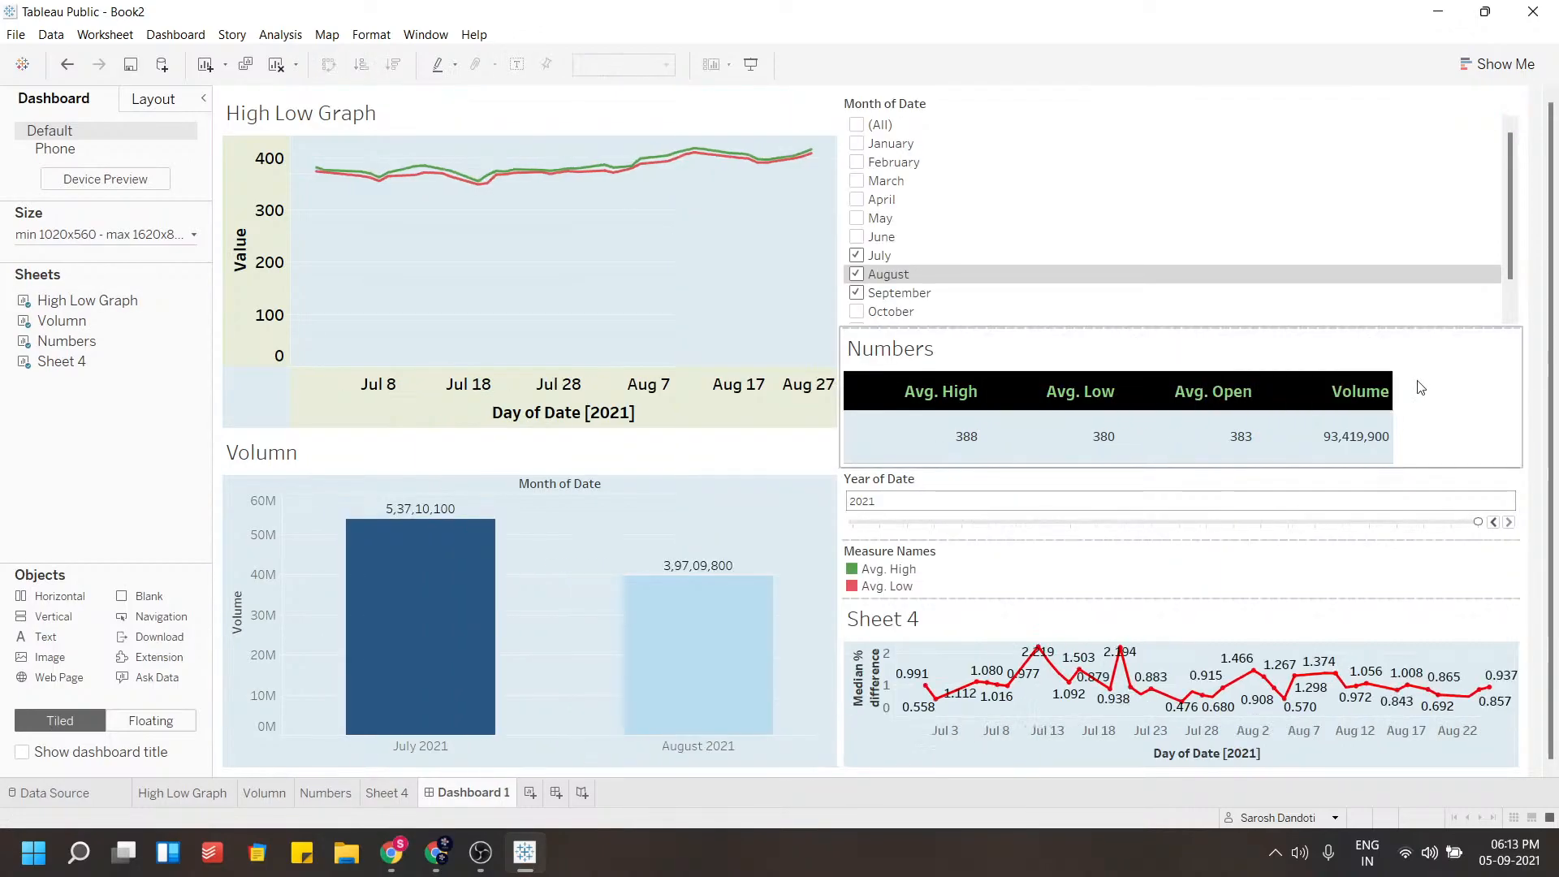
left_click(1000, 364)
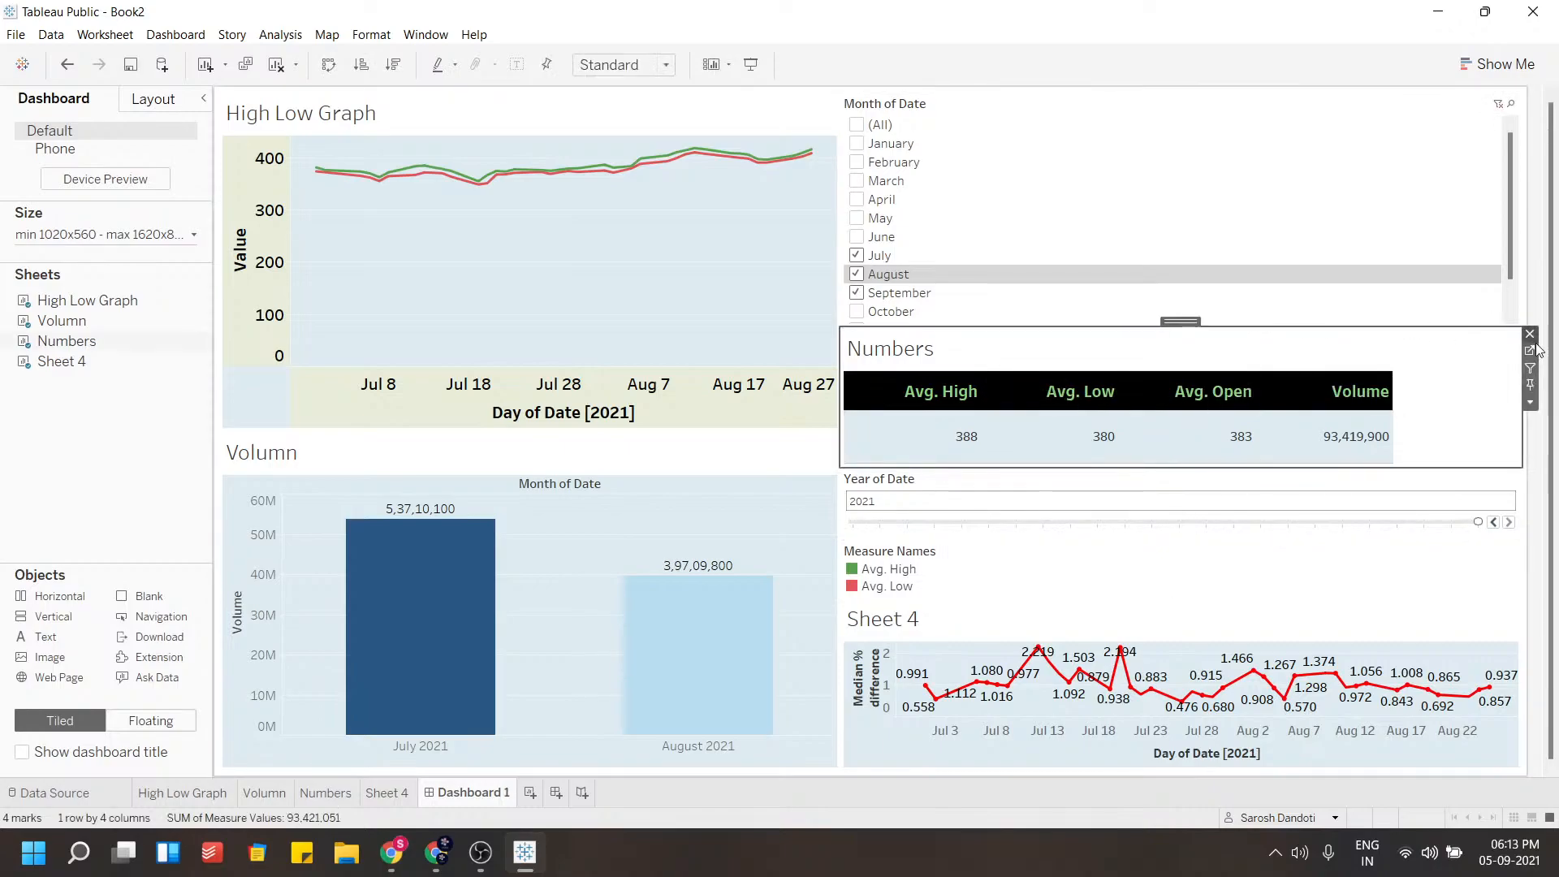
left_click(1530, 404)
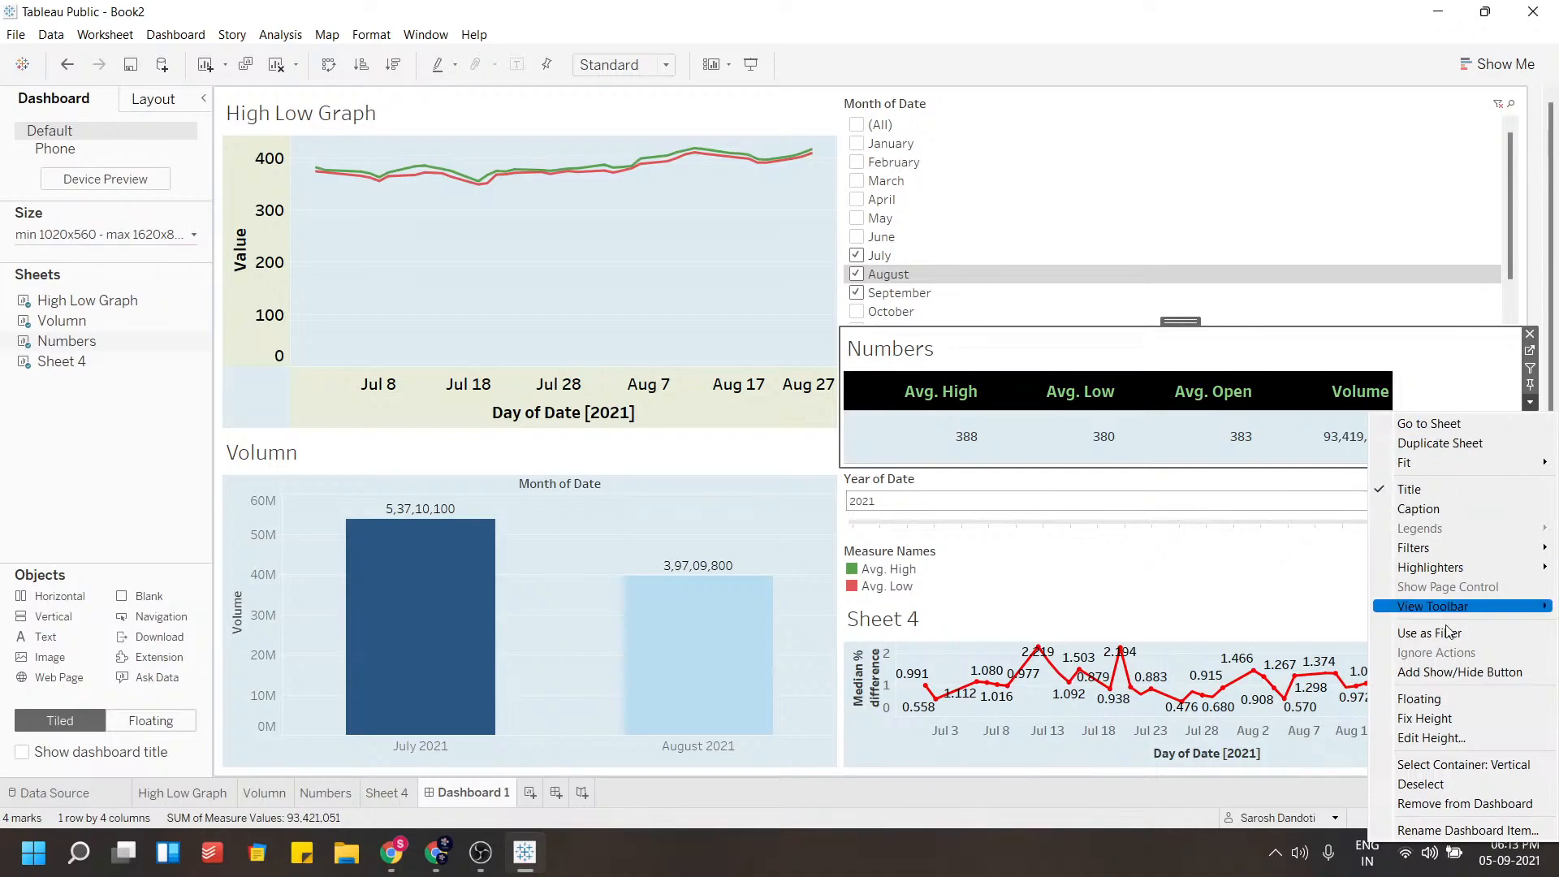
left_click(1419, 698)
left_click_drag(1132, 329, 1104, 260)
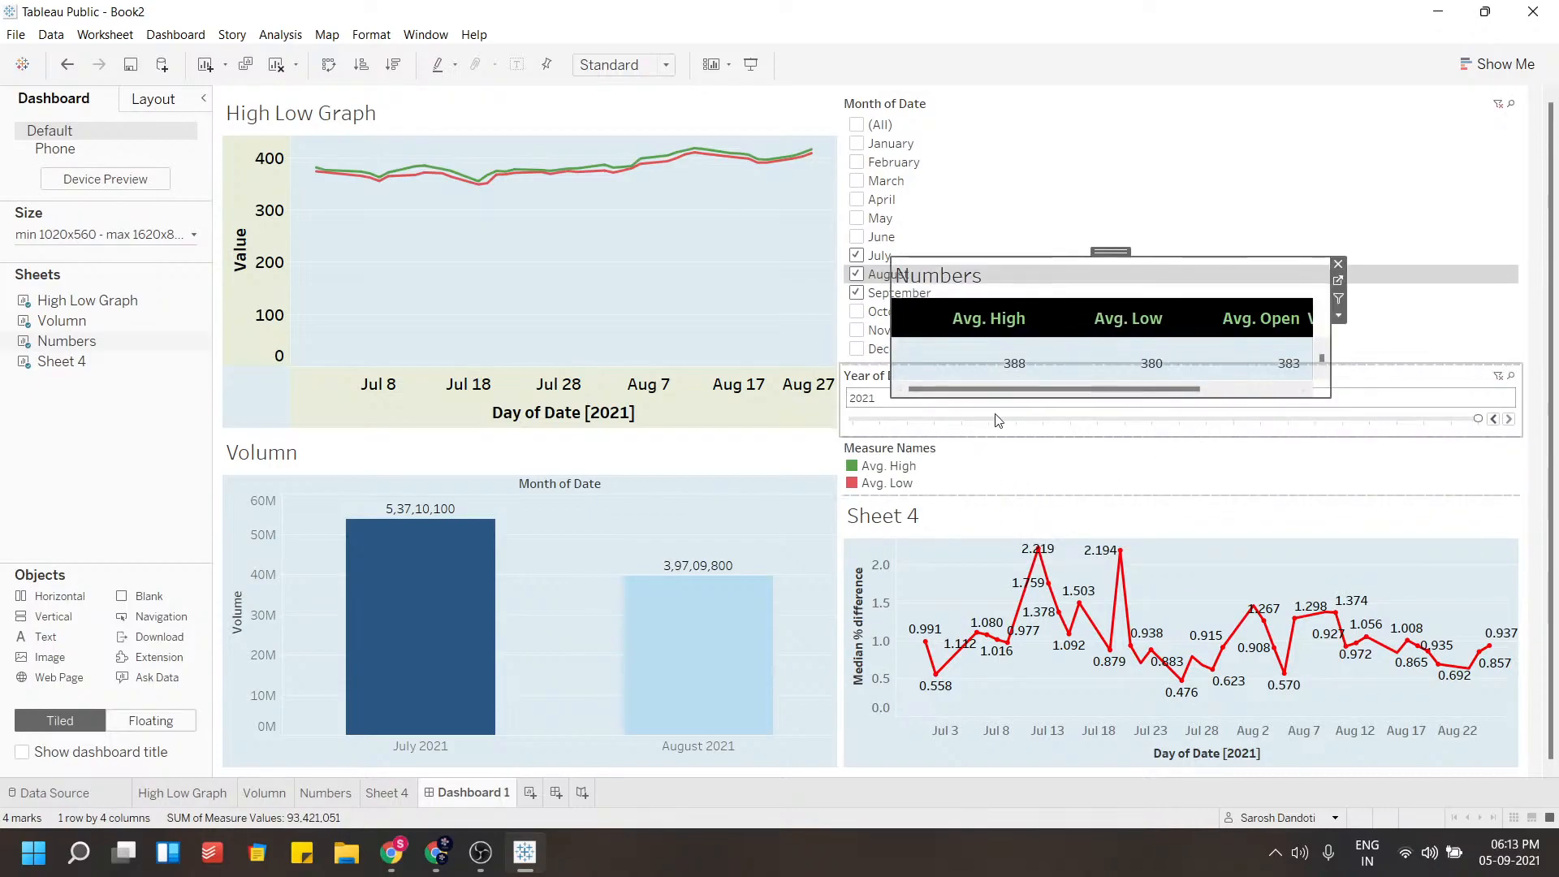
key("ctrl+z")
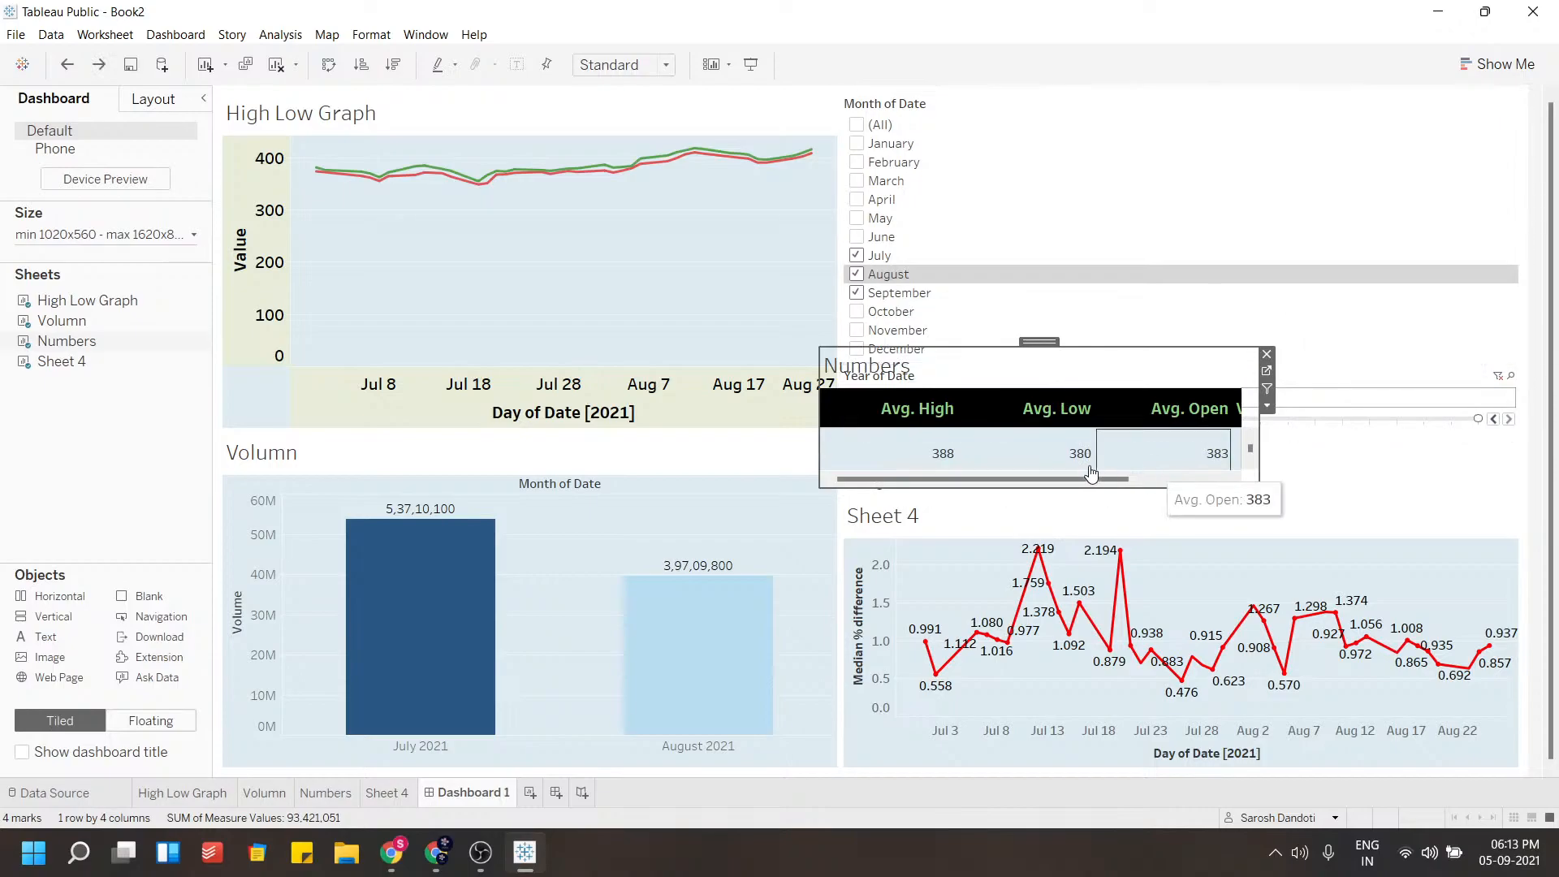
key("ctrl+z")
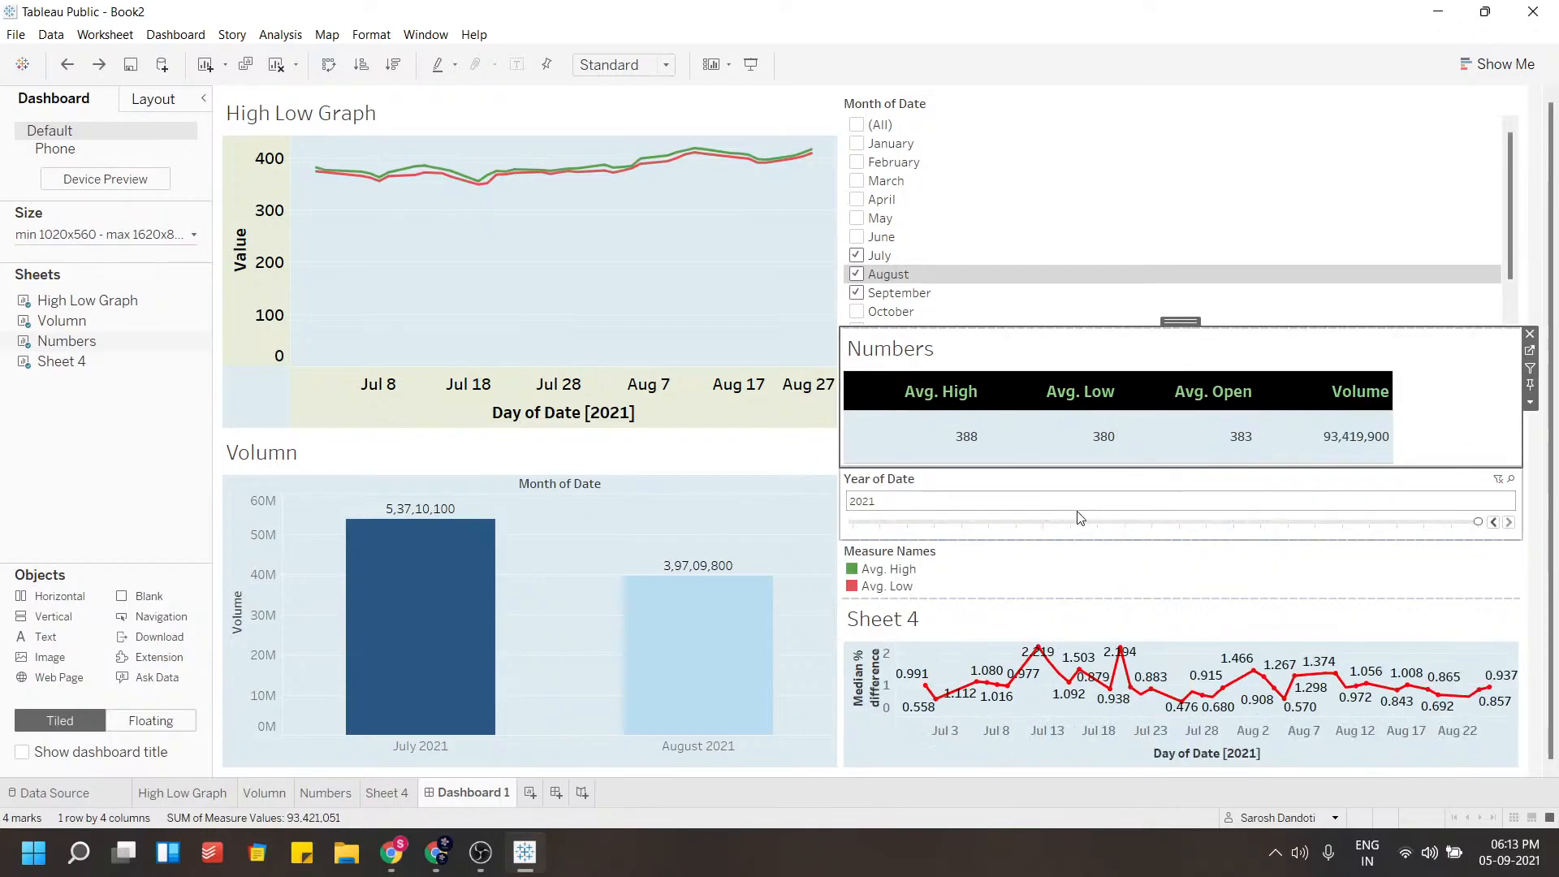
Move the Year of Date filter directly below the Month of Date filter, above the Numbers table
left_click(1044, 480)
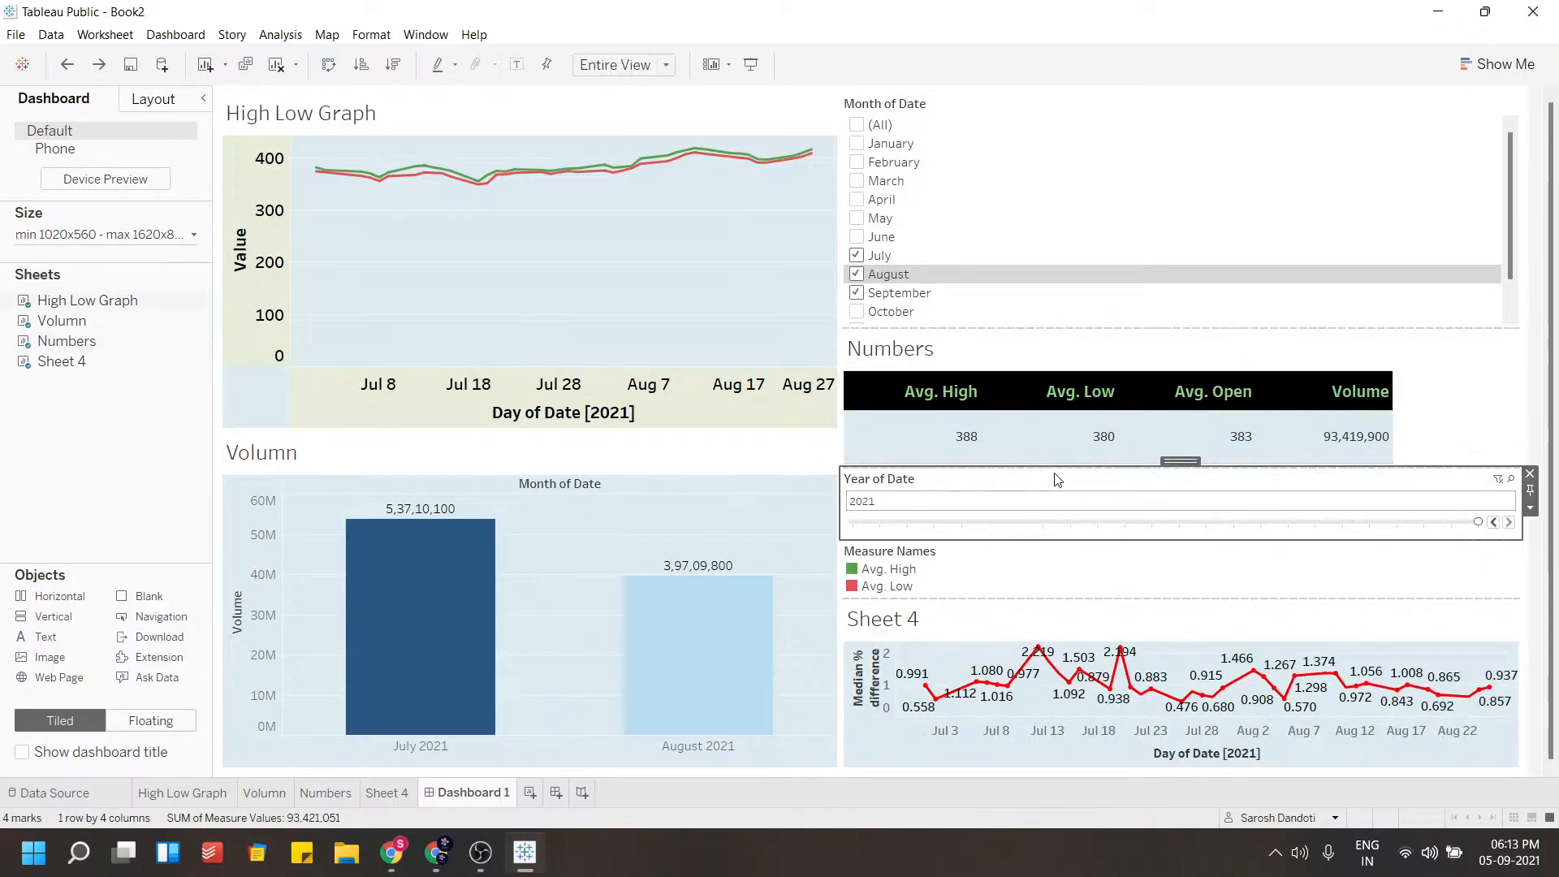
left_click_drag(1177, 460, 1157, 317)
Widen the dashboard's left column further so the right column becomes narrower
left_click(933, 213)
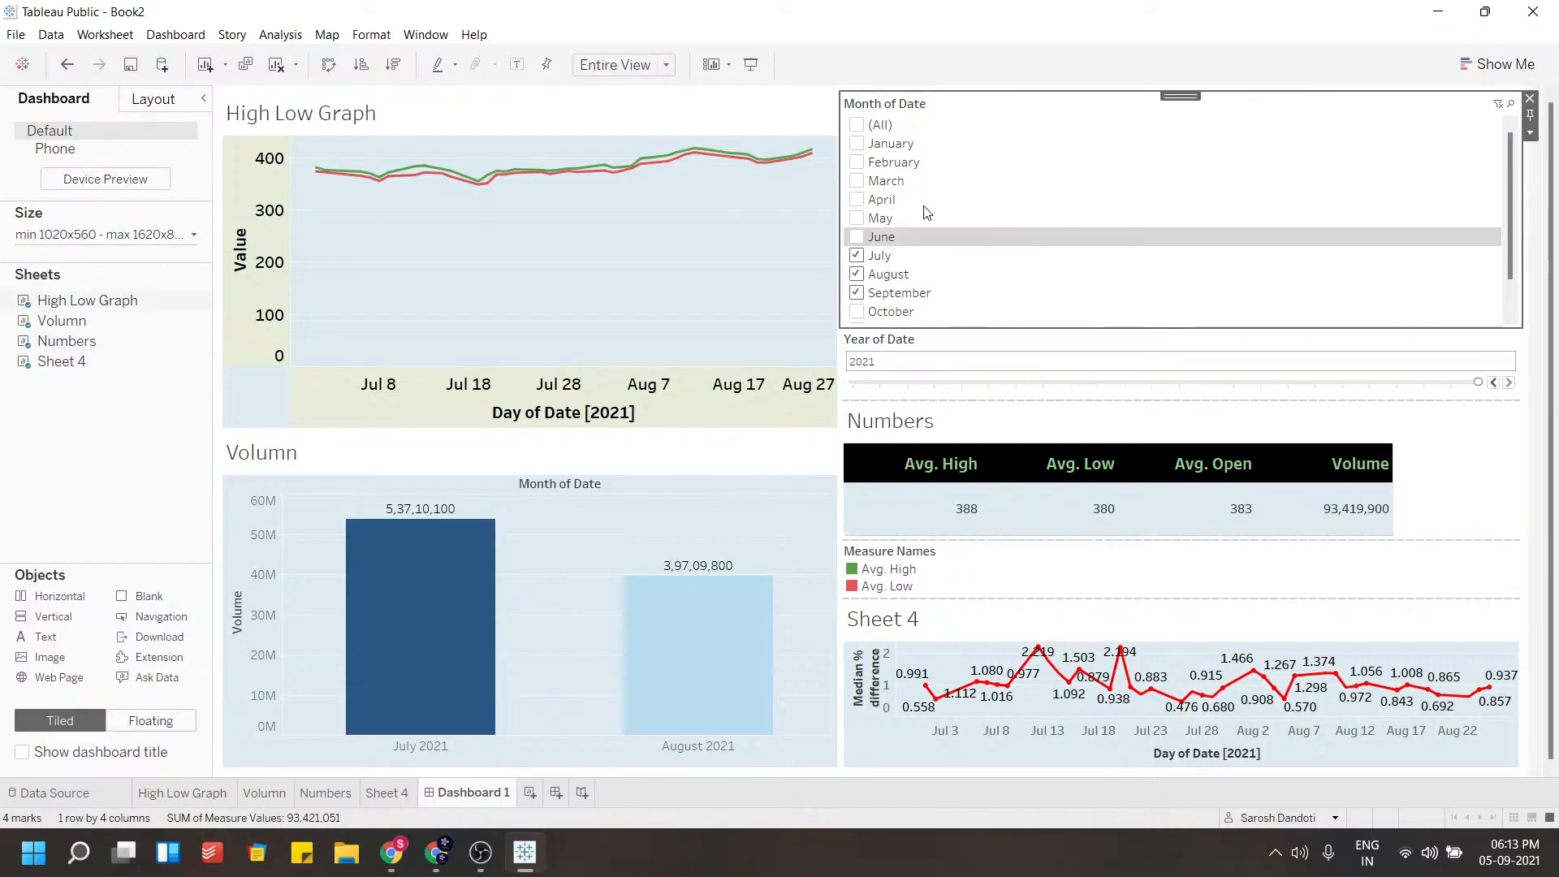
left_click_drag(841, 200, 891, 213)
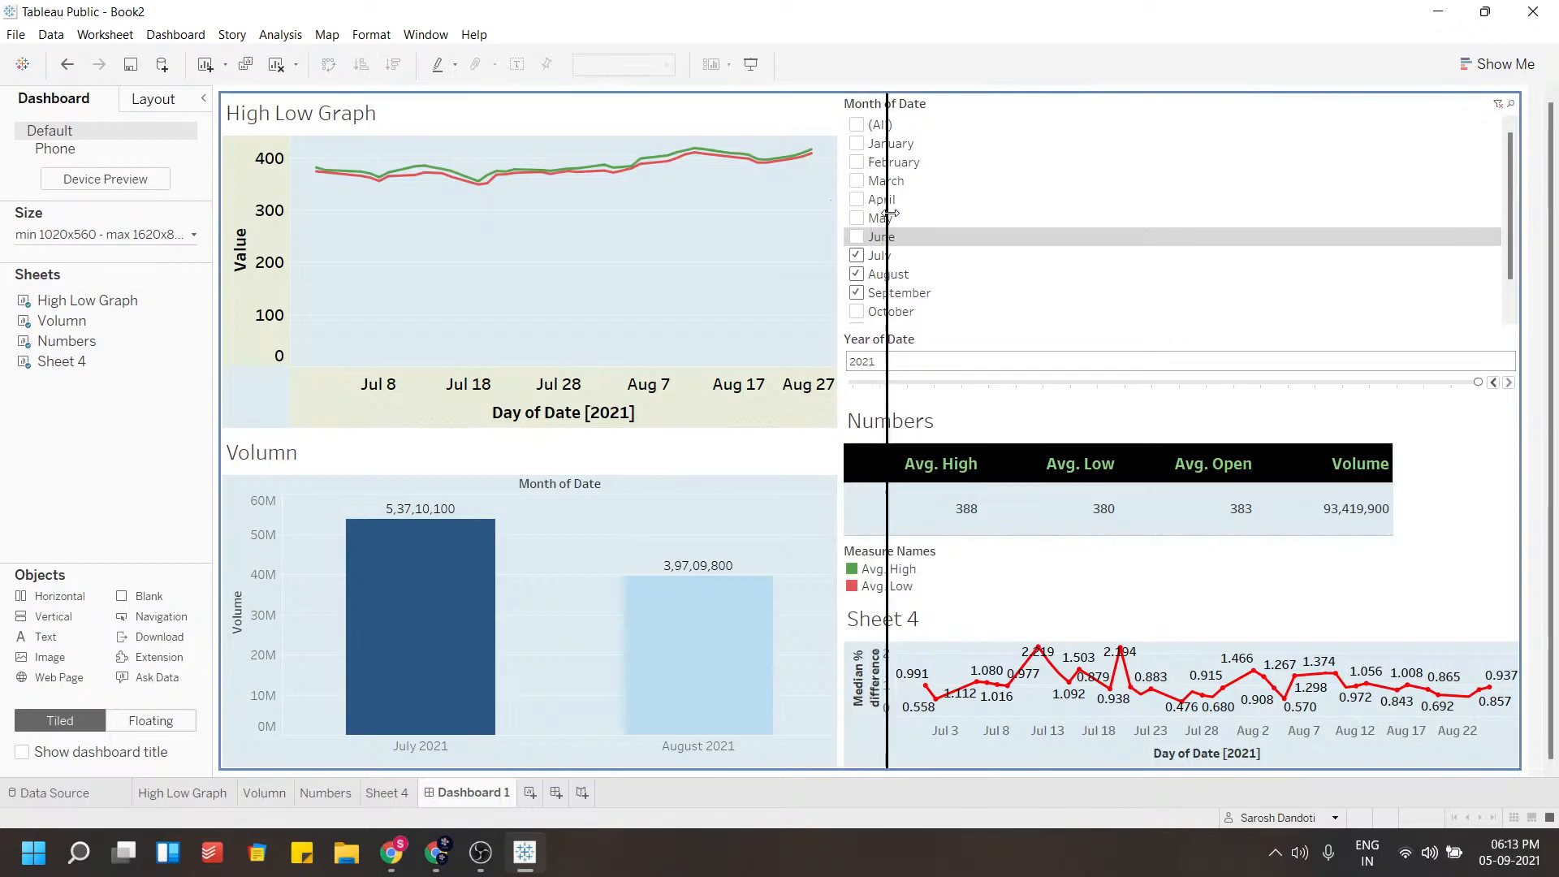
left_click_drag(938, 324, 938, 324)
Remove the Measure Names legend from the dashboard
left_click(1164, 573)
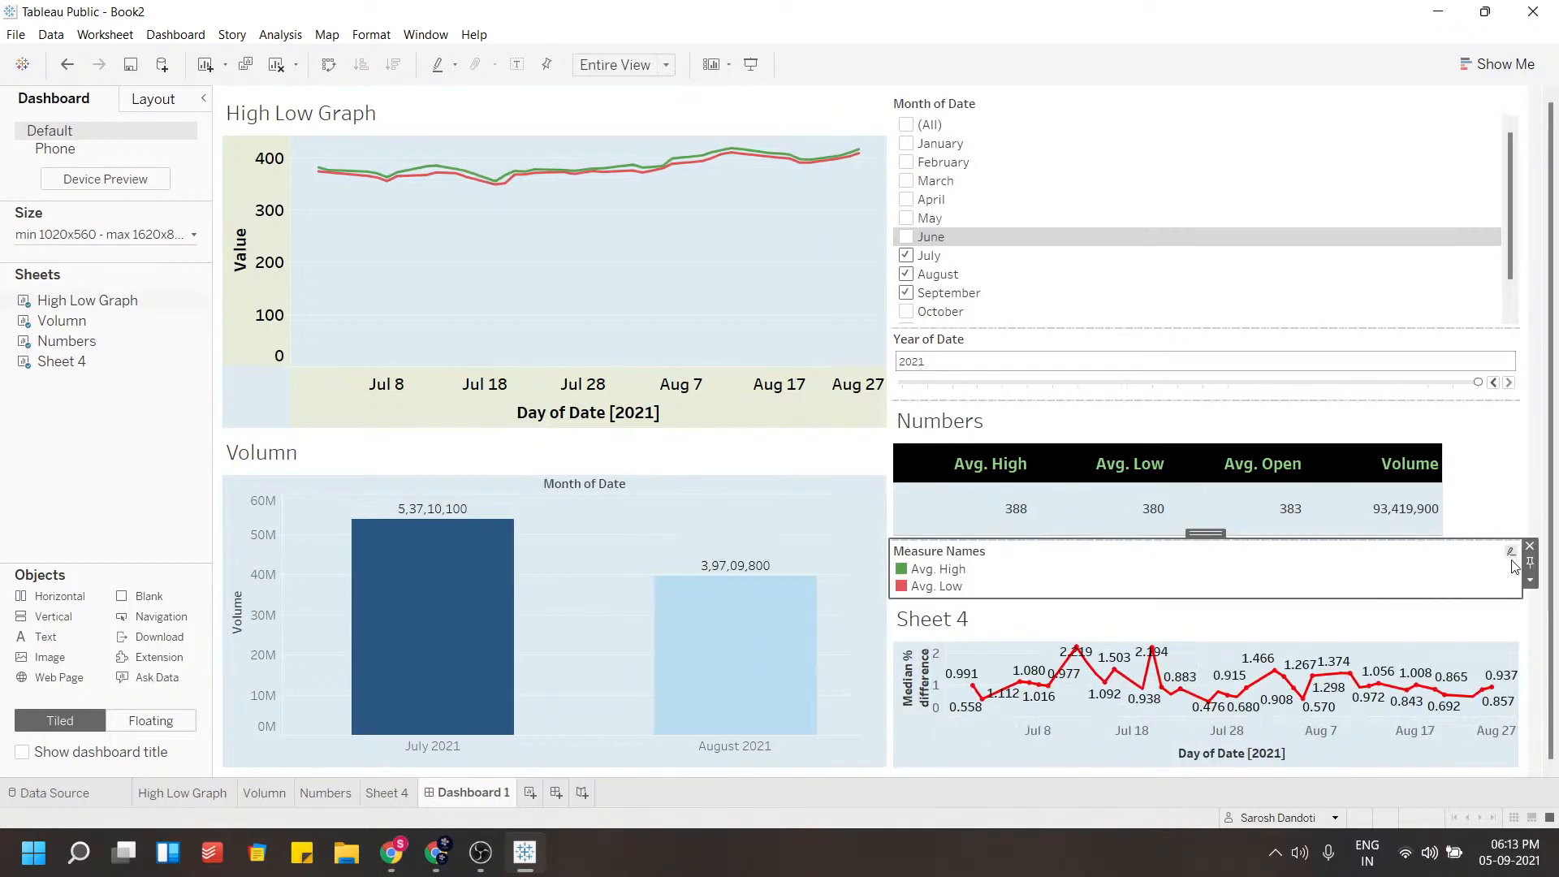
left_click(1529, 550)
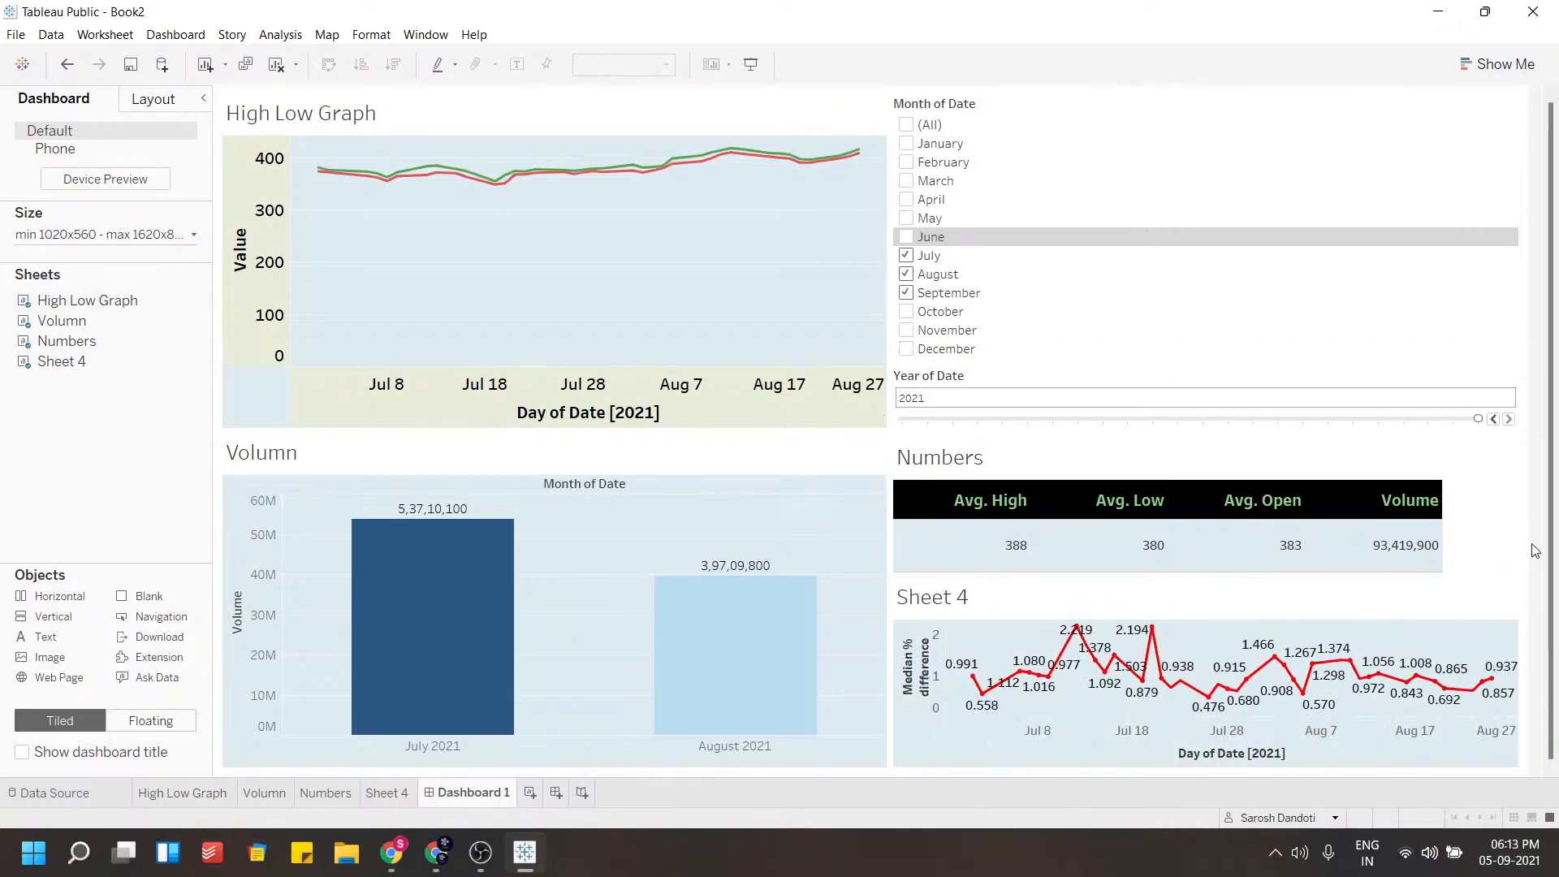
Resize the filter area so the Month of Date list shows all months and Year of Date shrinks to one row
left_click_drag(1243, 544, 1240, 511)
left_click_drag(1210, 435, 1235, 337)
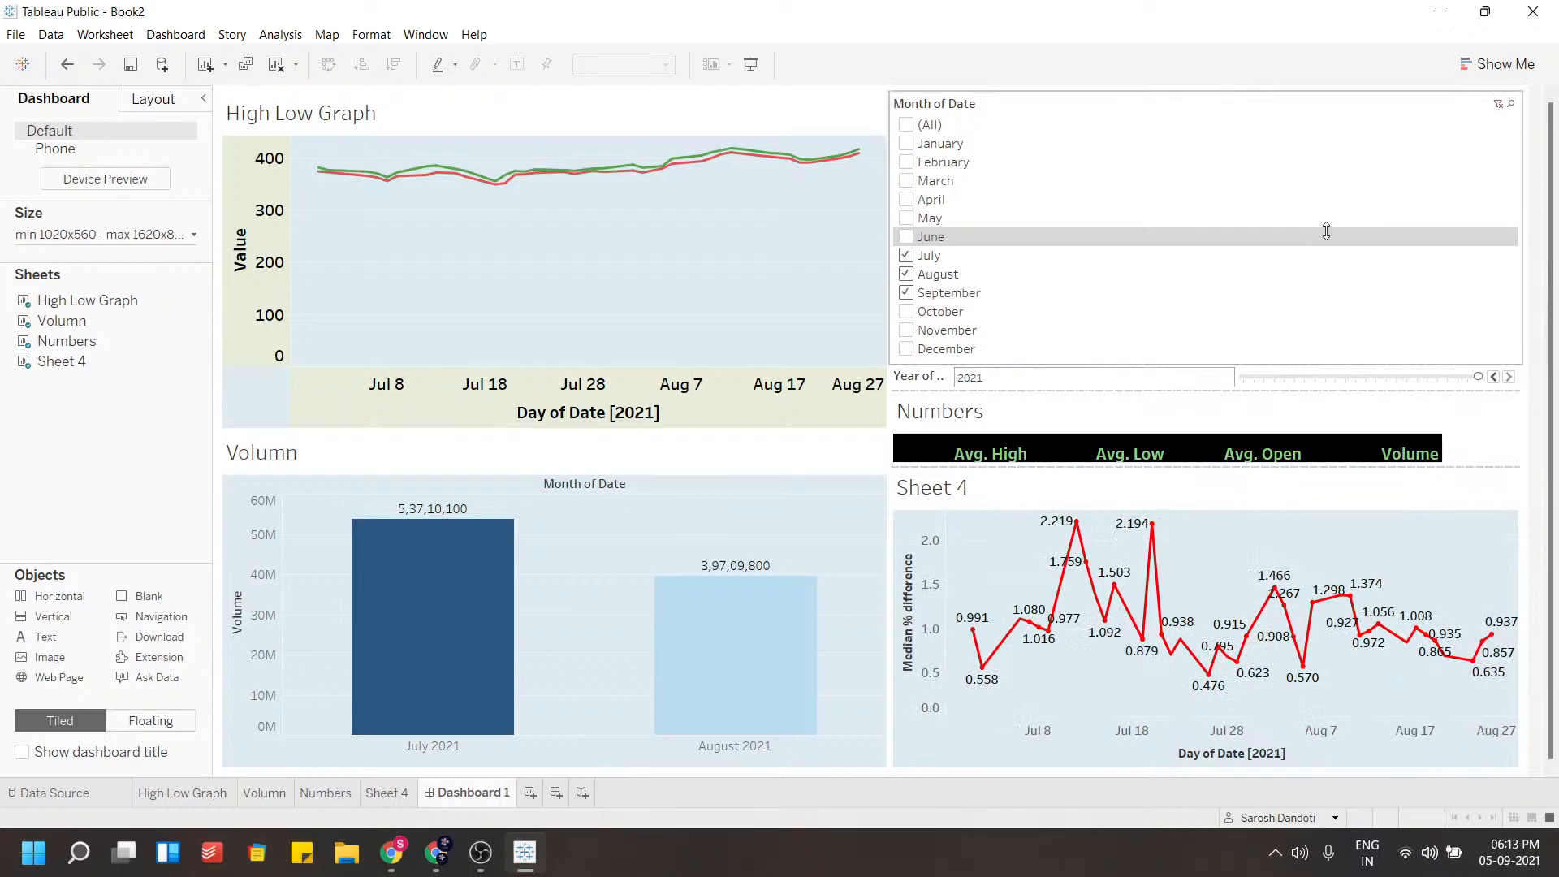
left_click(1529, 133)
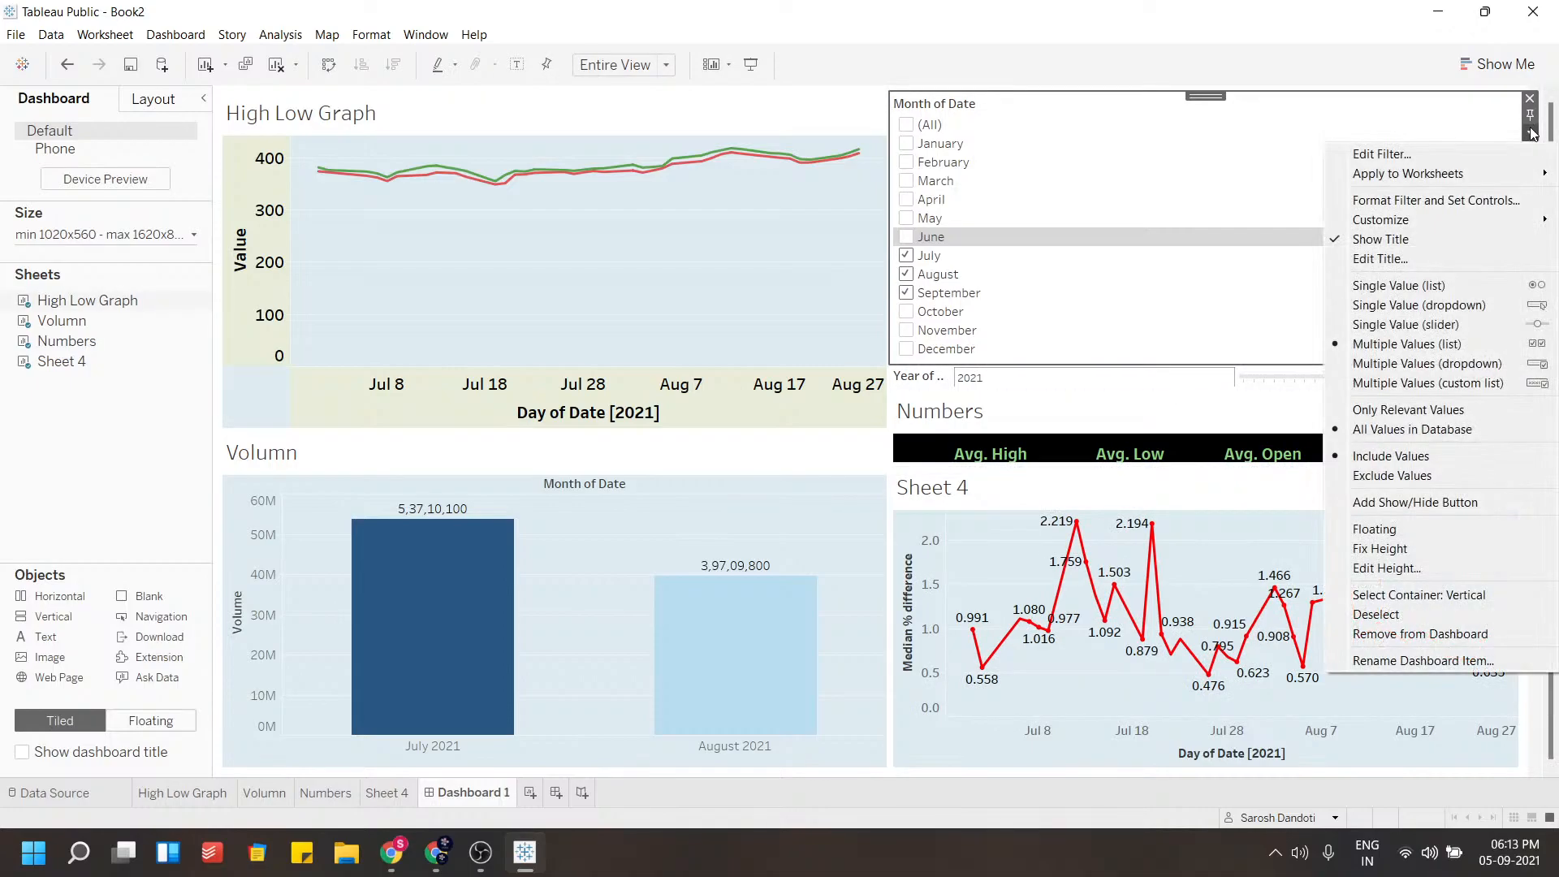
left_click(1117, 397)
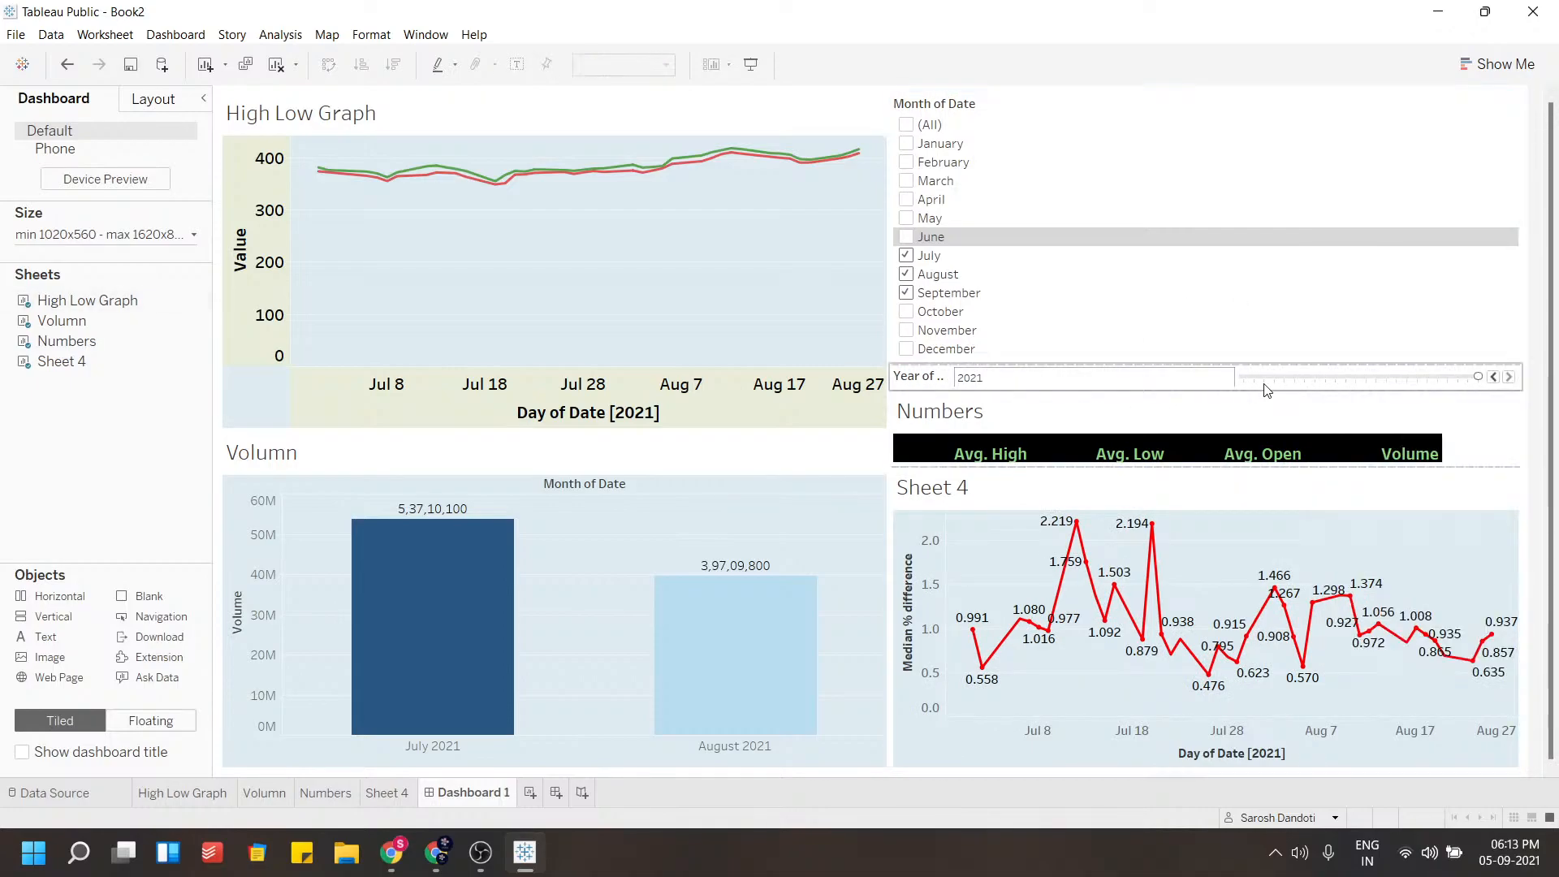
Set the Year of Date filter to 2000, make it floating and place it over the Volumn chart's upper right
left_click(1263, 377)
left_click(1531, 407)
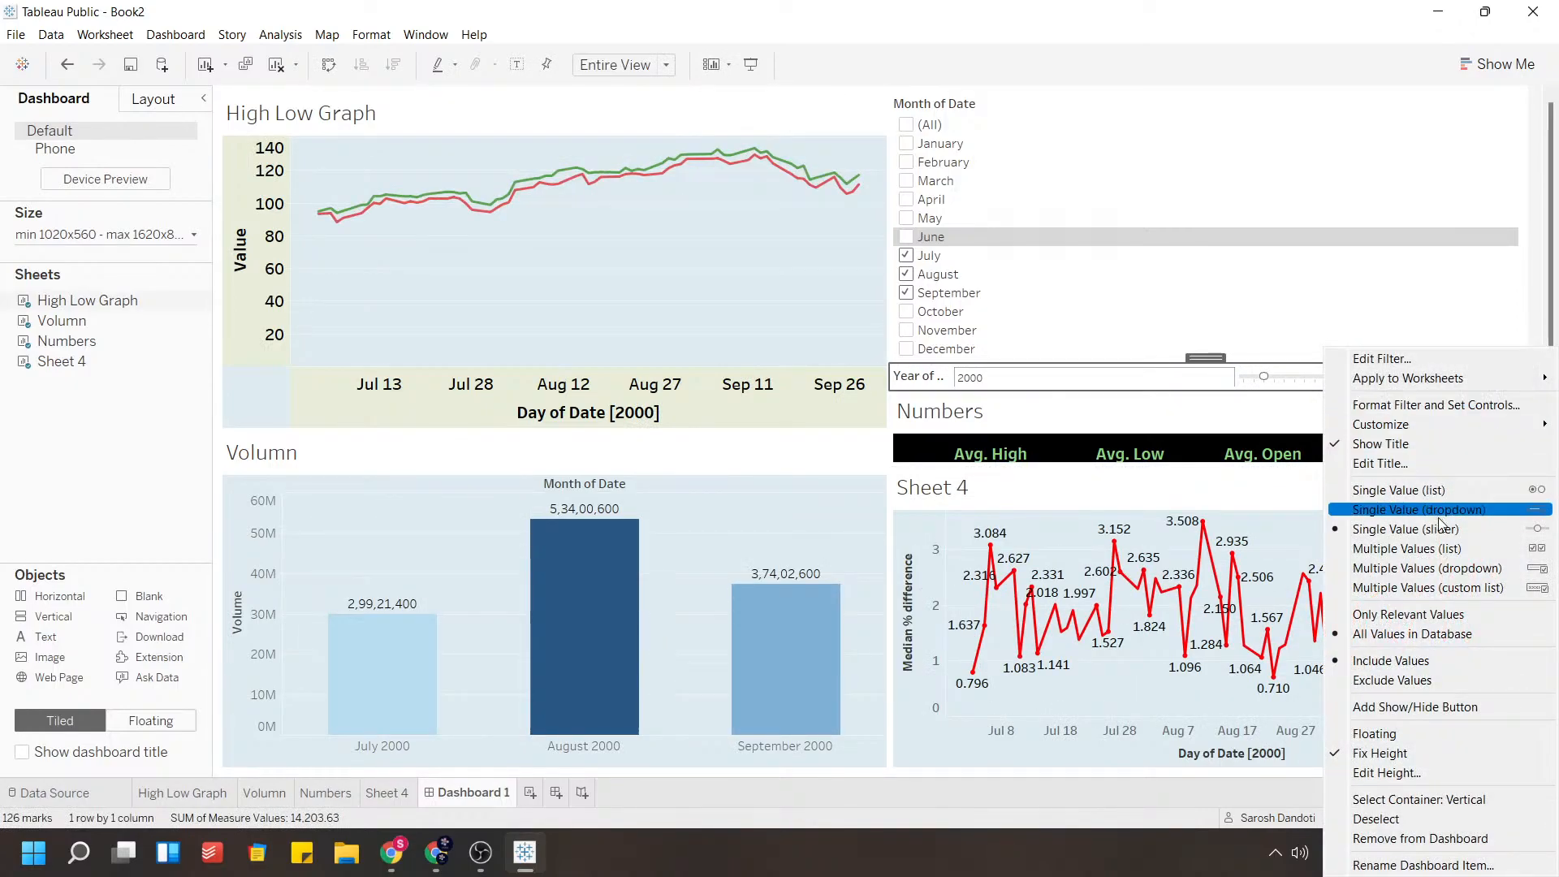
left_click(1373, 736)
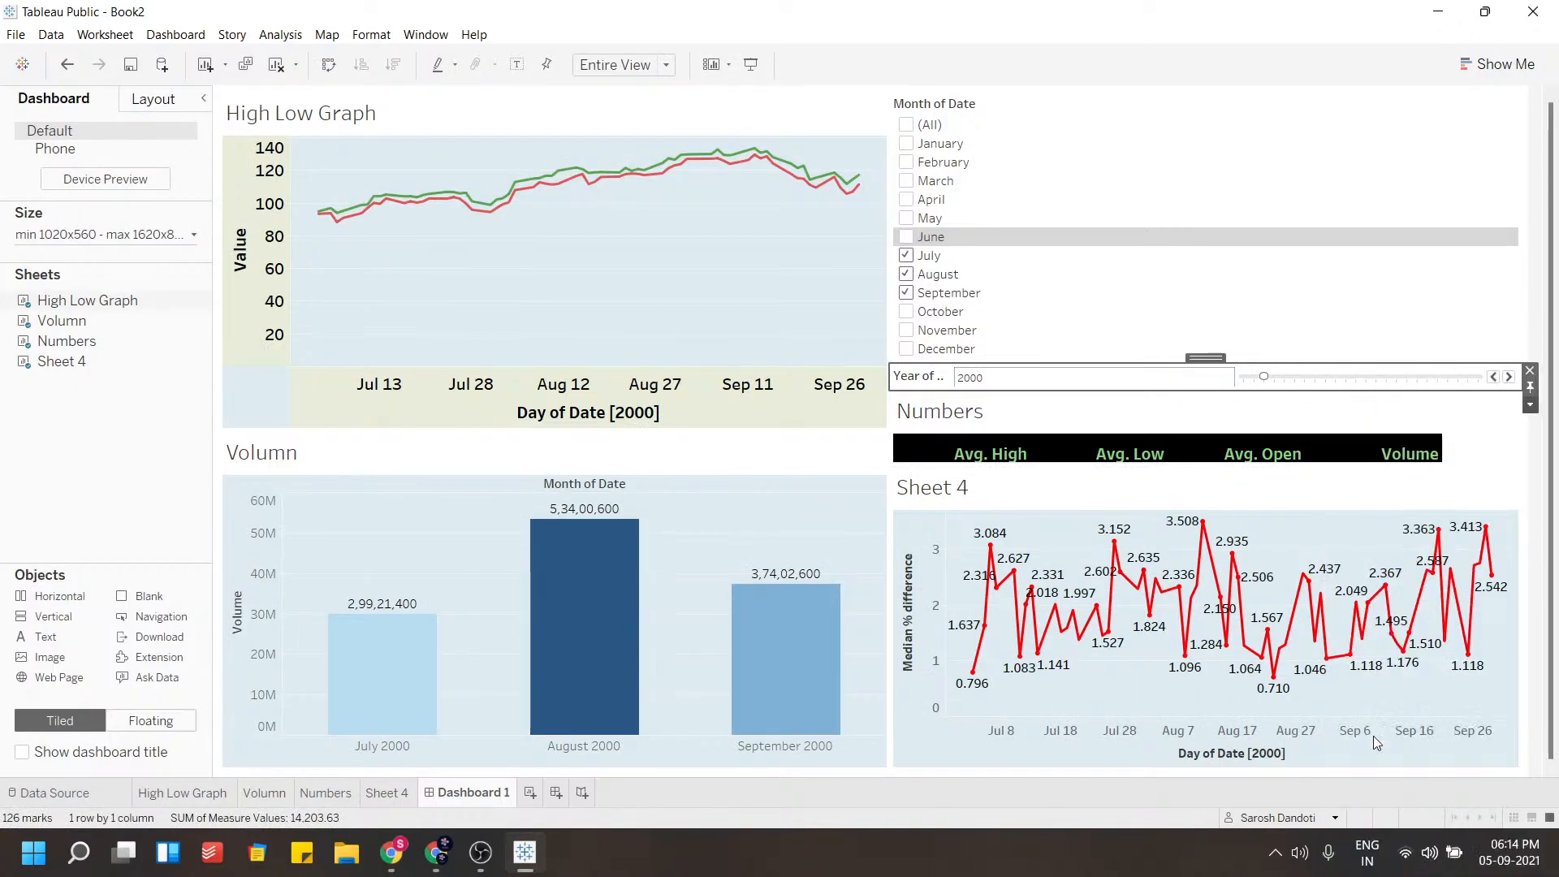
left_click_drag(945, 376, 803, 440)
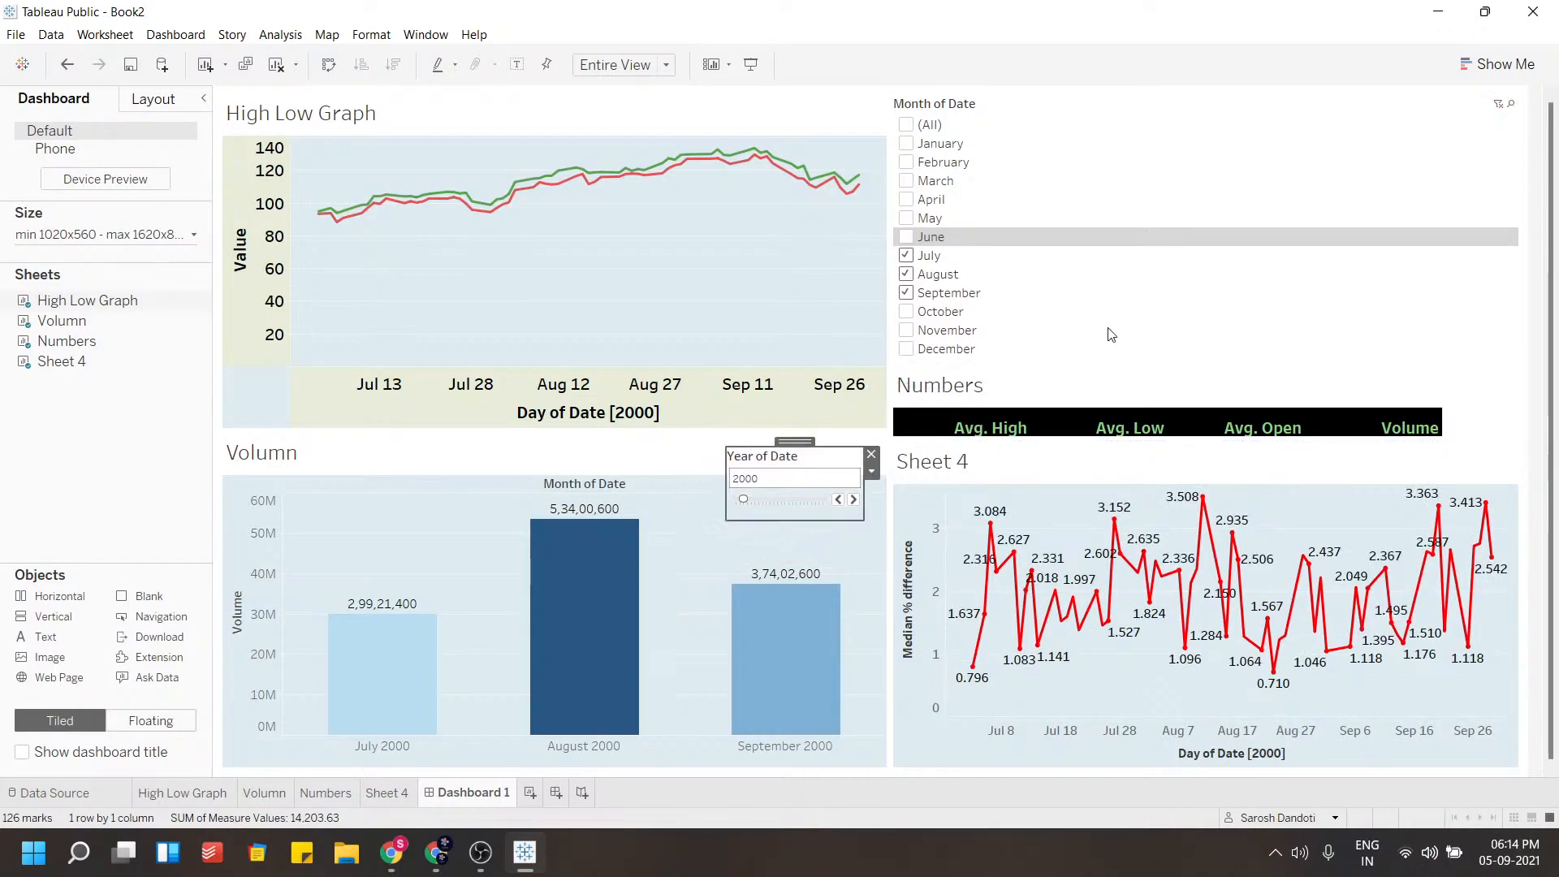
Shorten the Month of Date filter and make the Numbers table taller
left_click(1109, 336)
left_click_drag(1120, 362, 1115, 257)
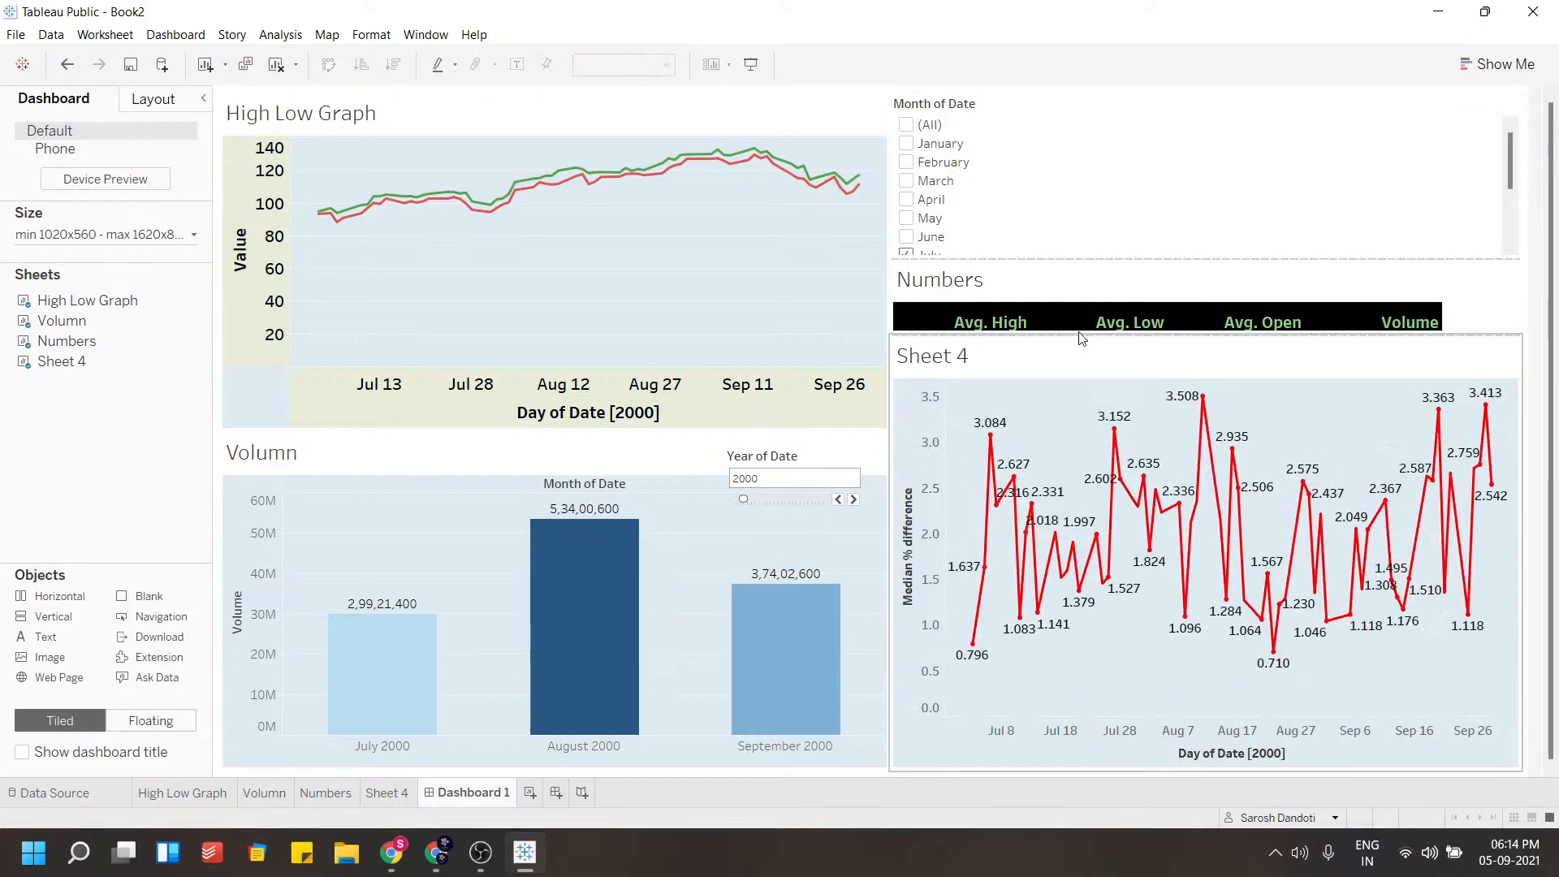
left_click_drag(1081, 336, 1070, 406)
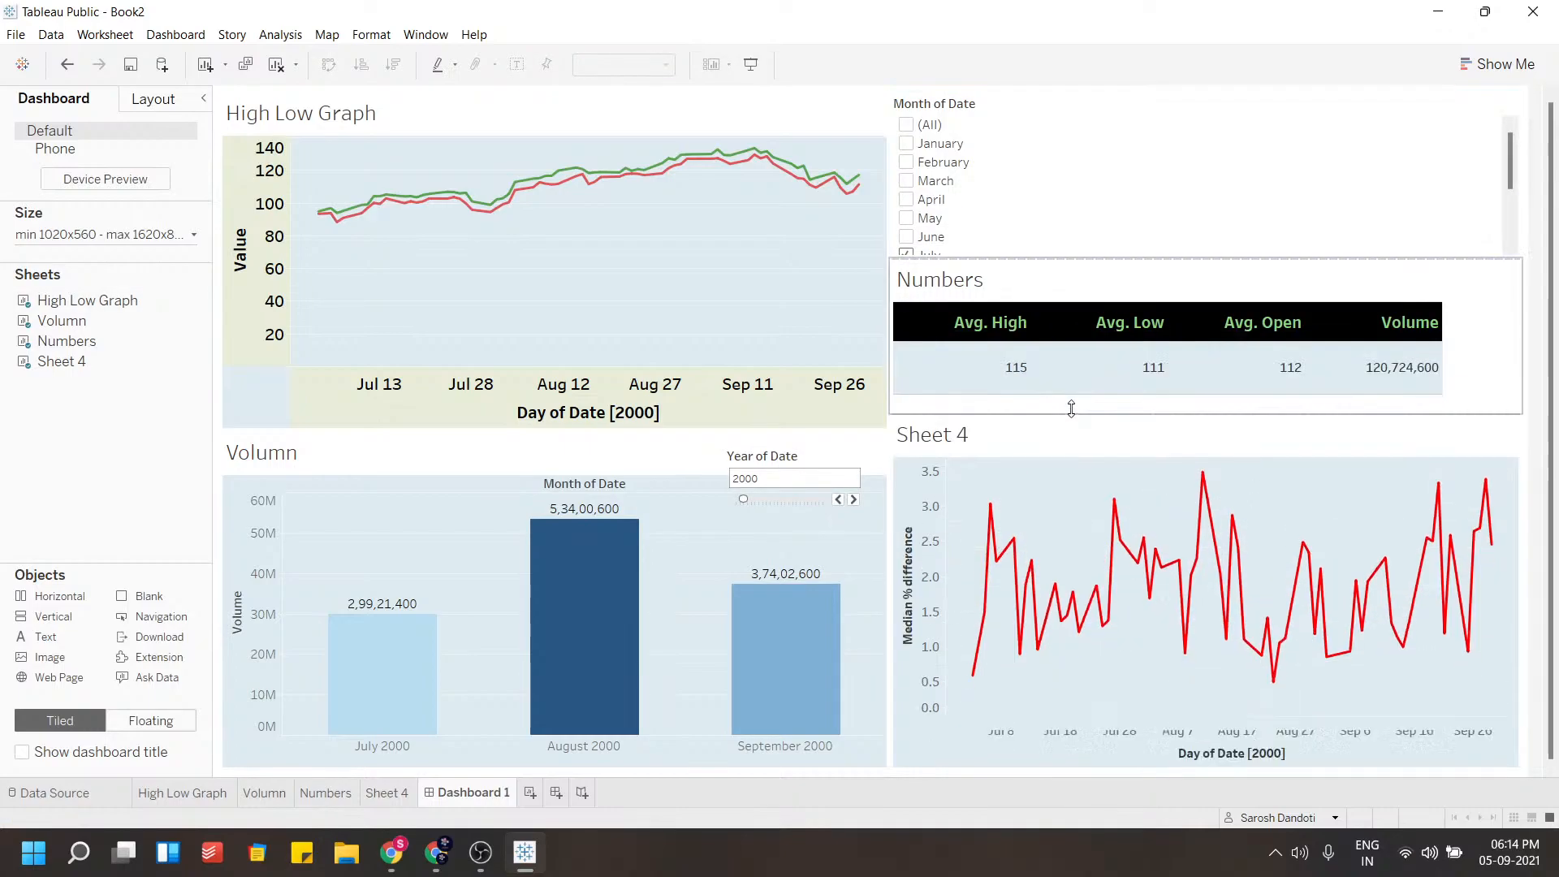
Inspect the Numbers table's Avg. High, Avg. Low, Avg. Open and Volume cells
left_click_drag(1440, 331, 1469, 333)
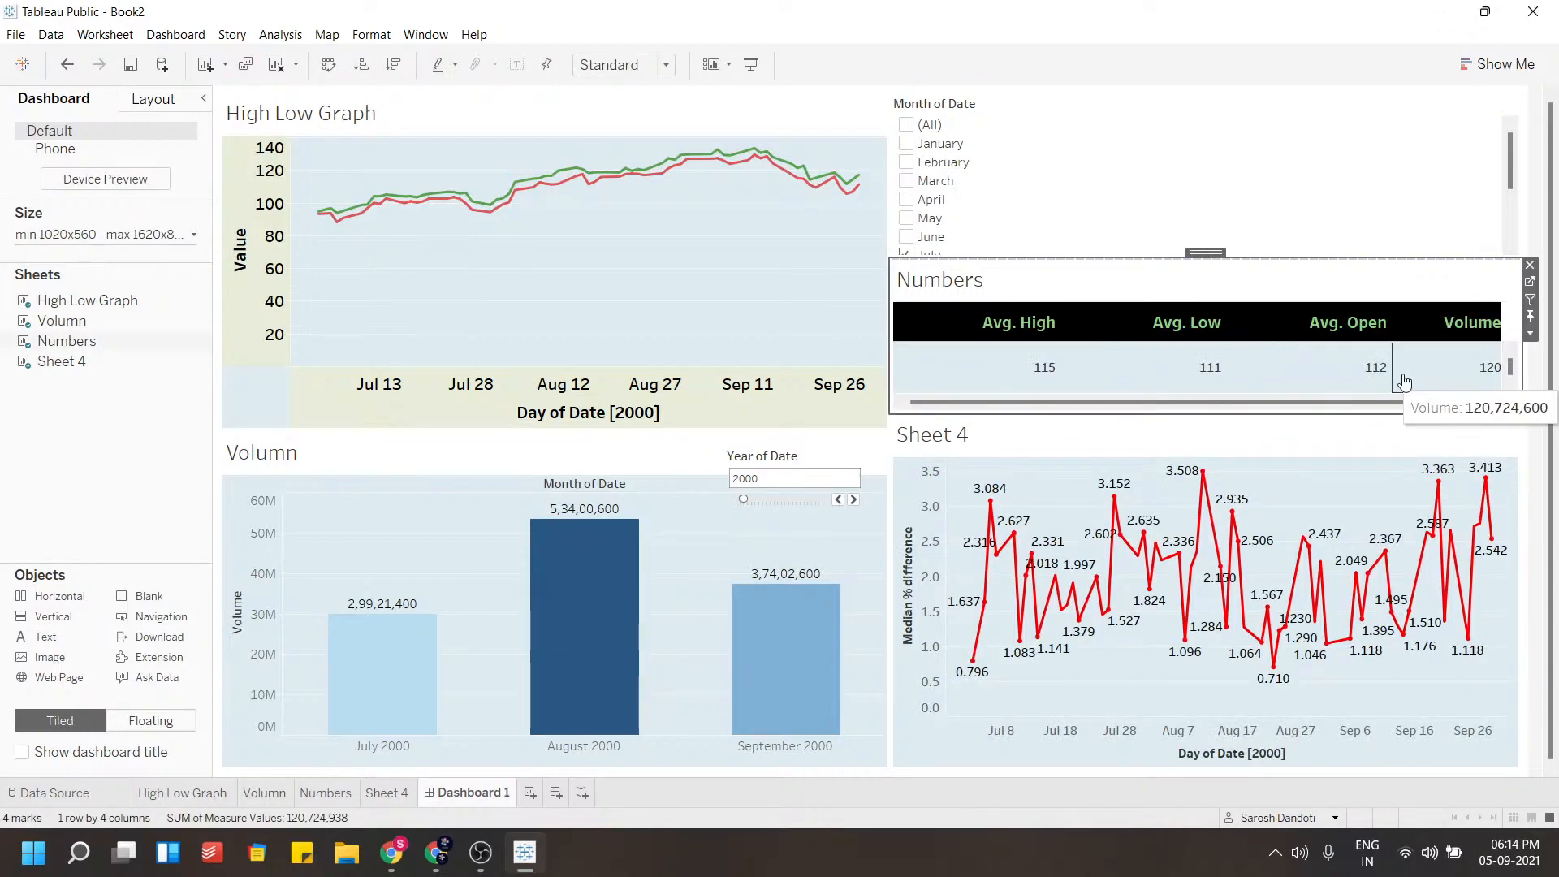
key("ctrl+z")
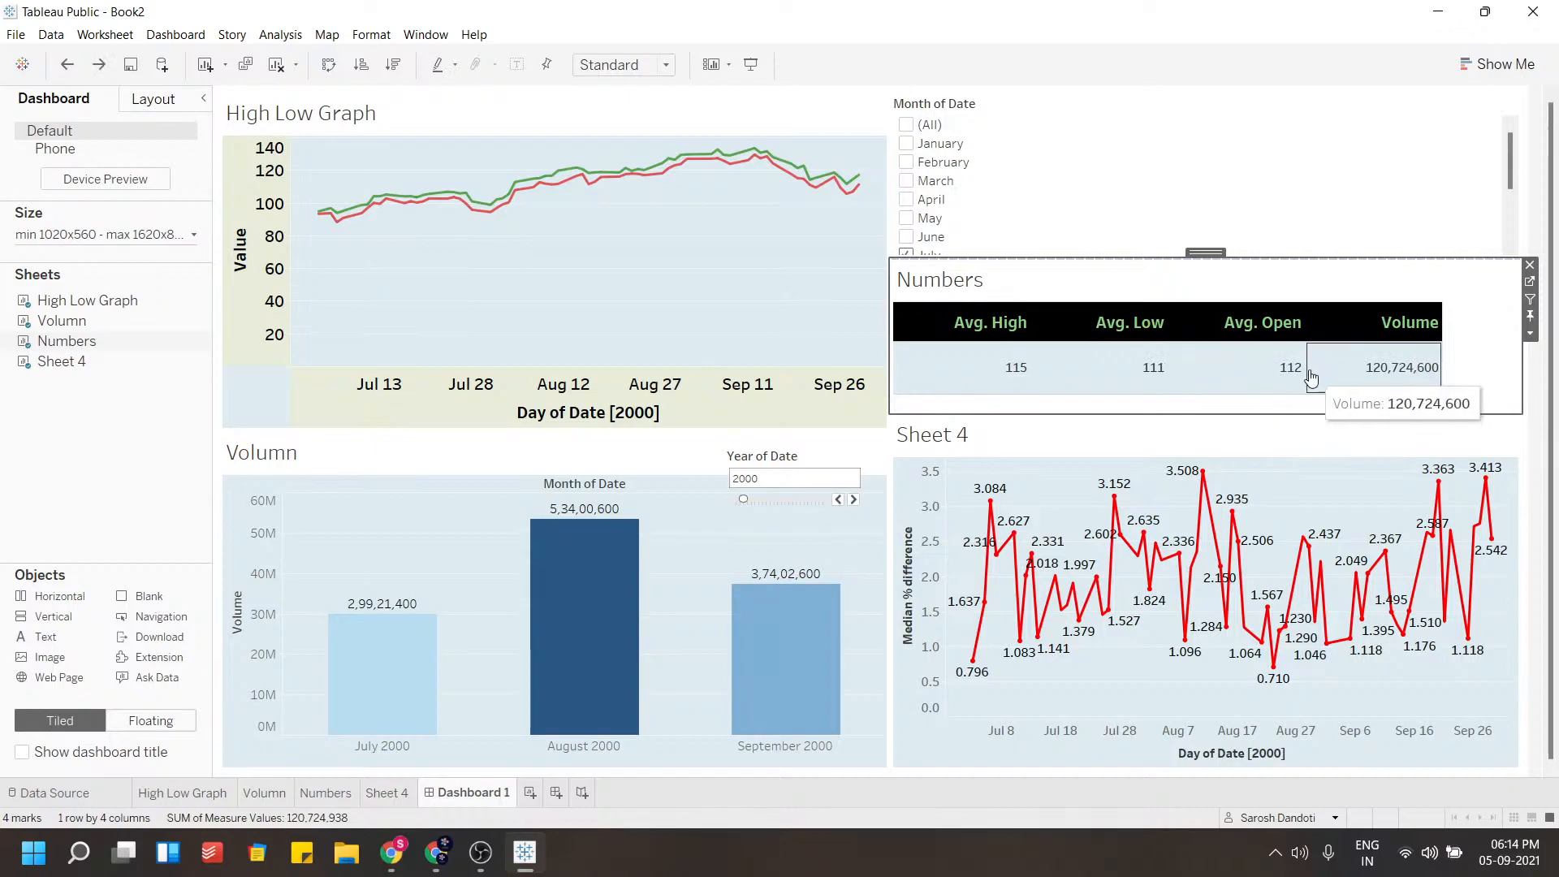
left_click(1141, 383)
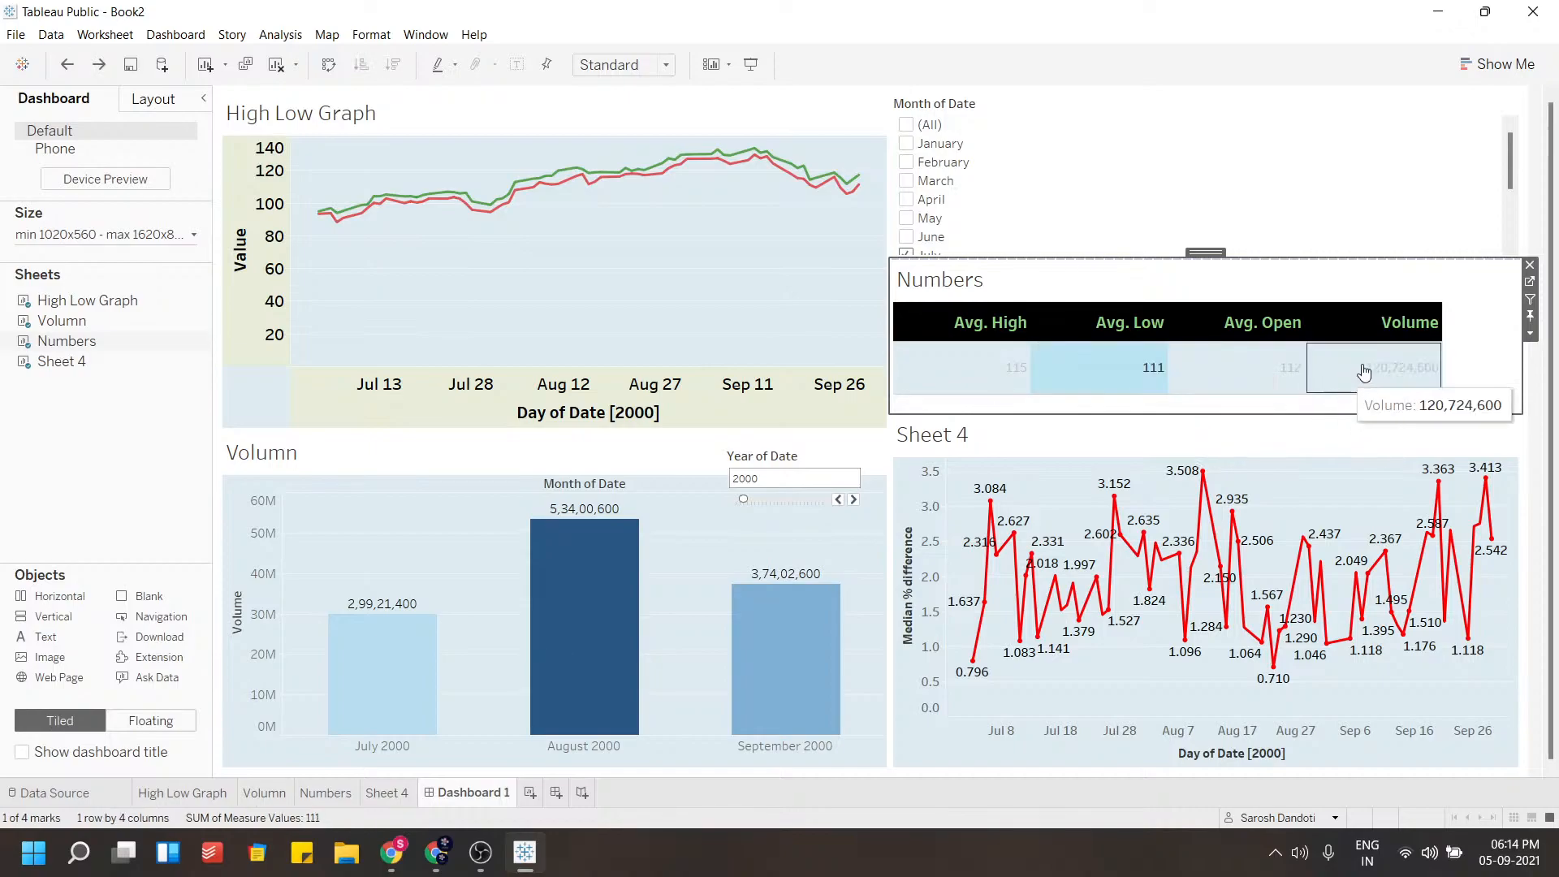
left_click(1477, 329)
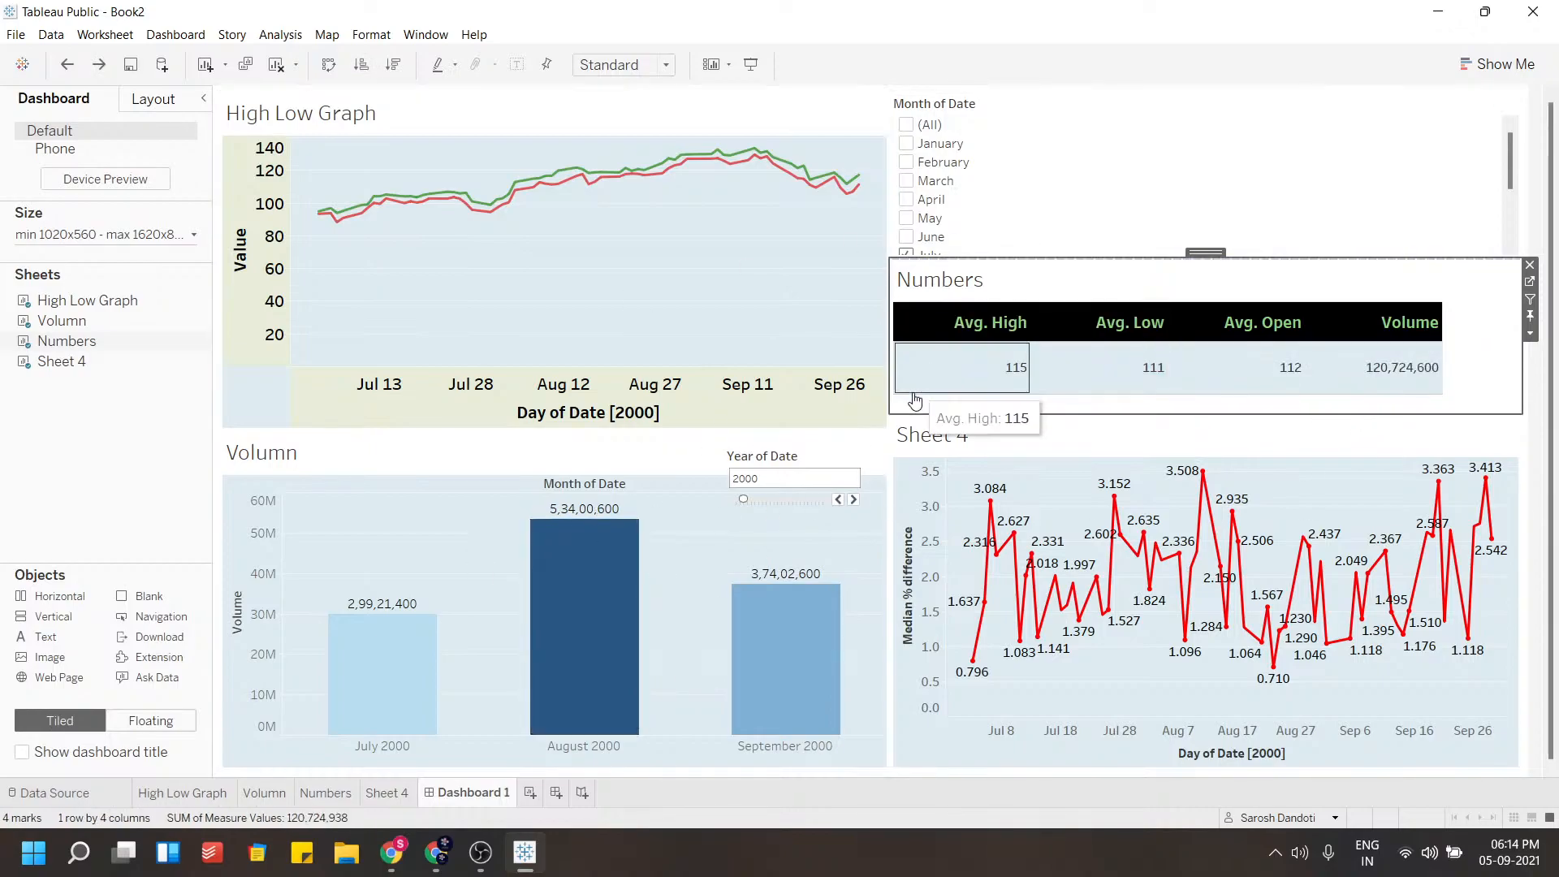
left_click(1066, 367)
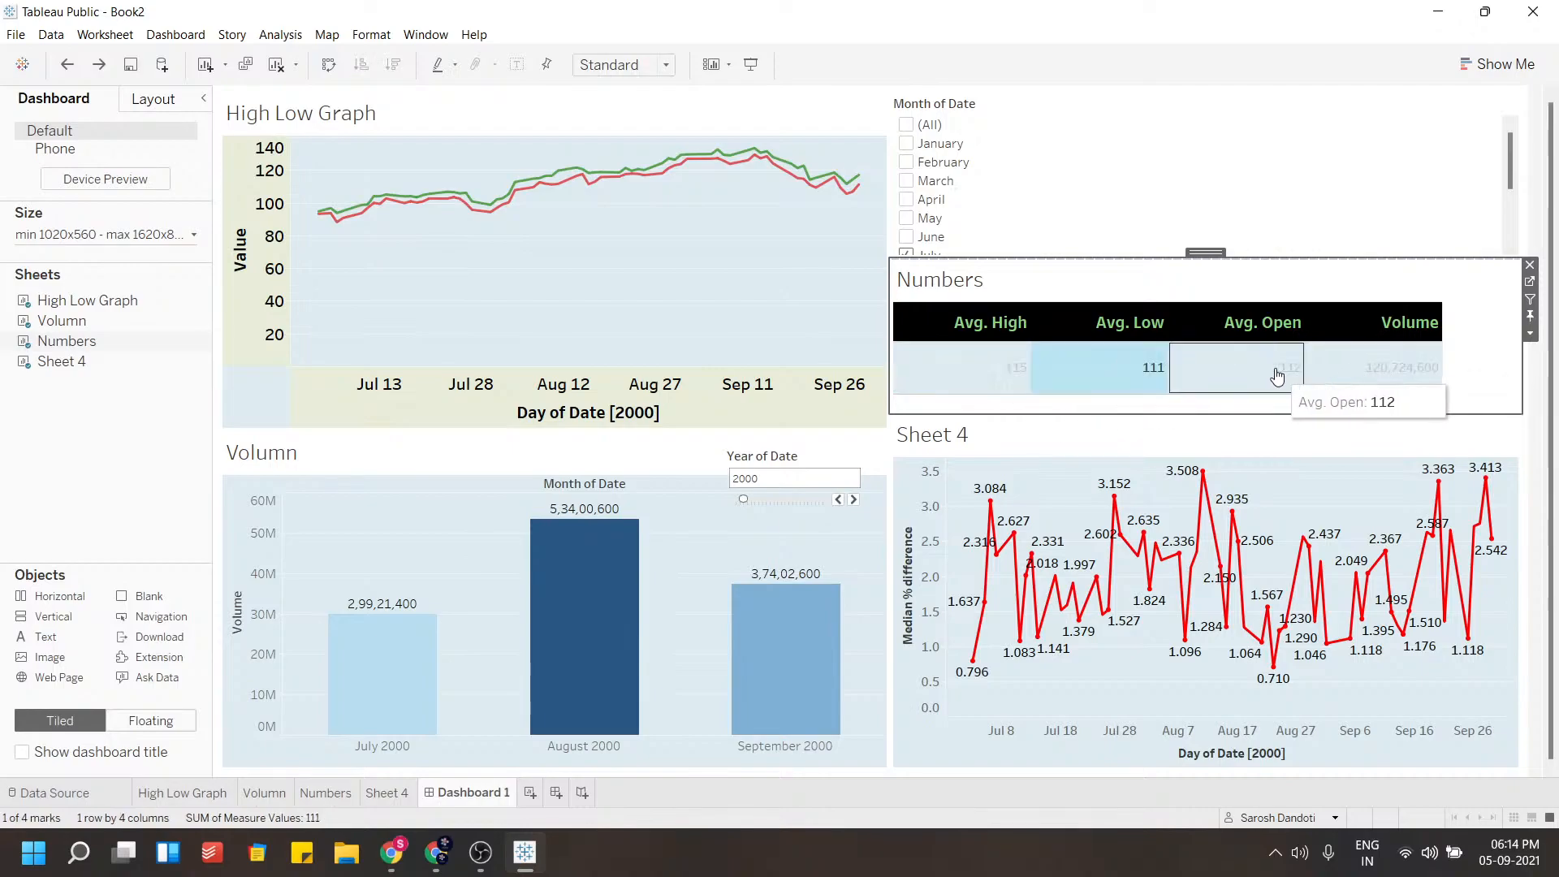
left_click(1488, 333)
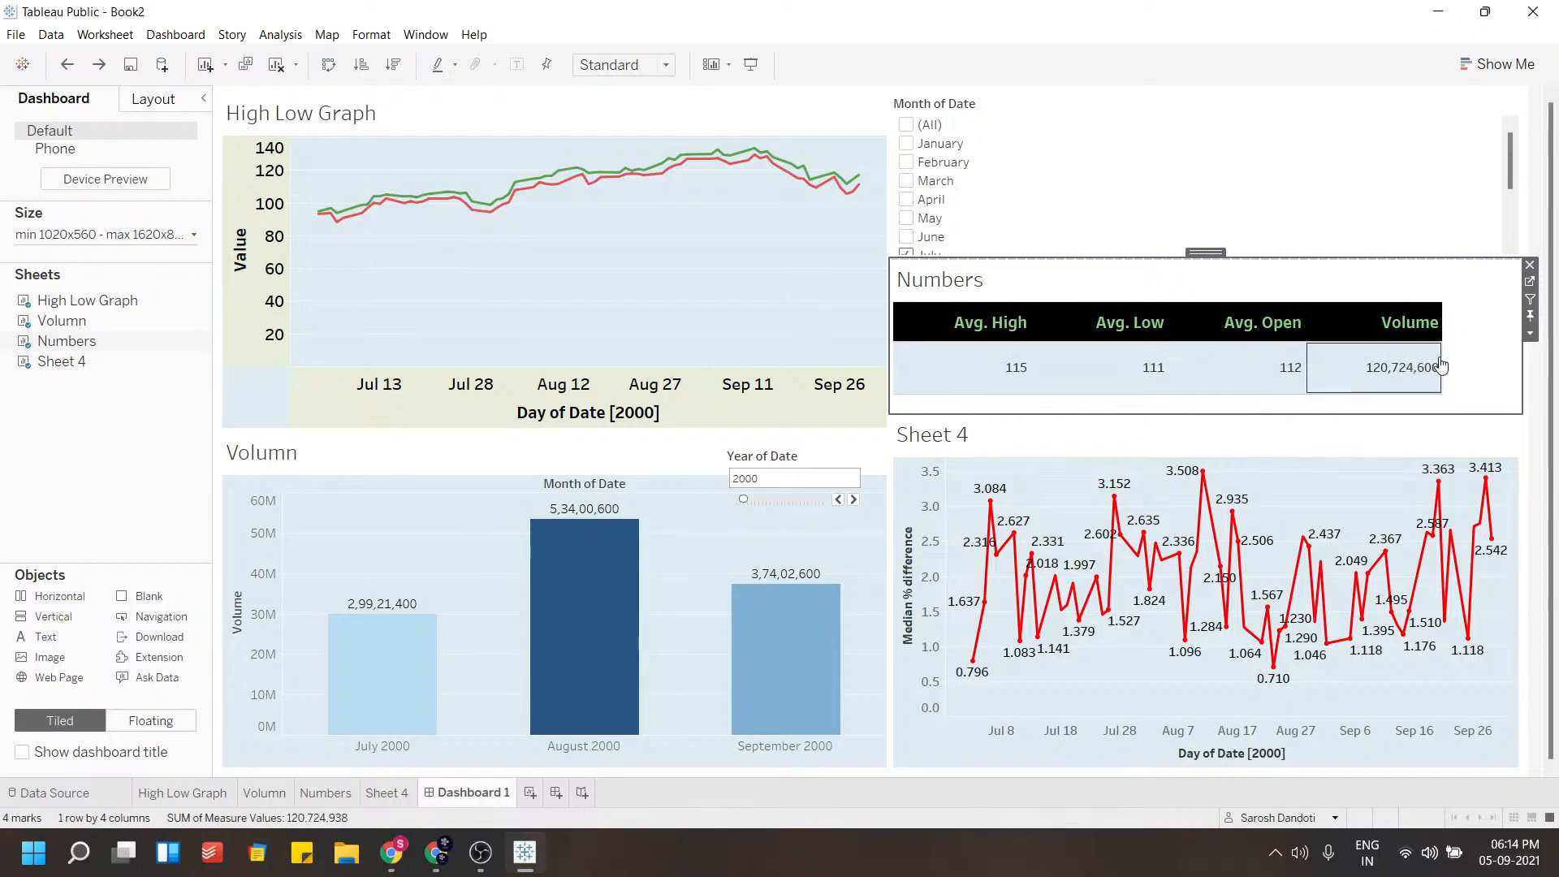
Nudge the floating Year of Date filter slightly to the right over the Volumn chart
left_click(777, 317)
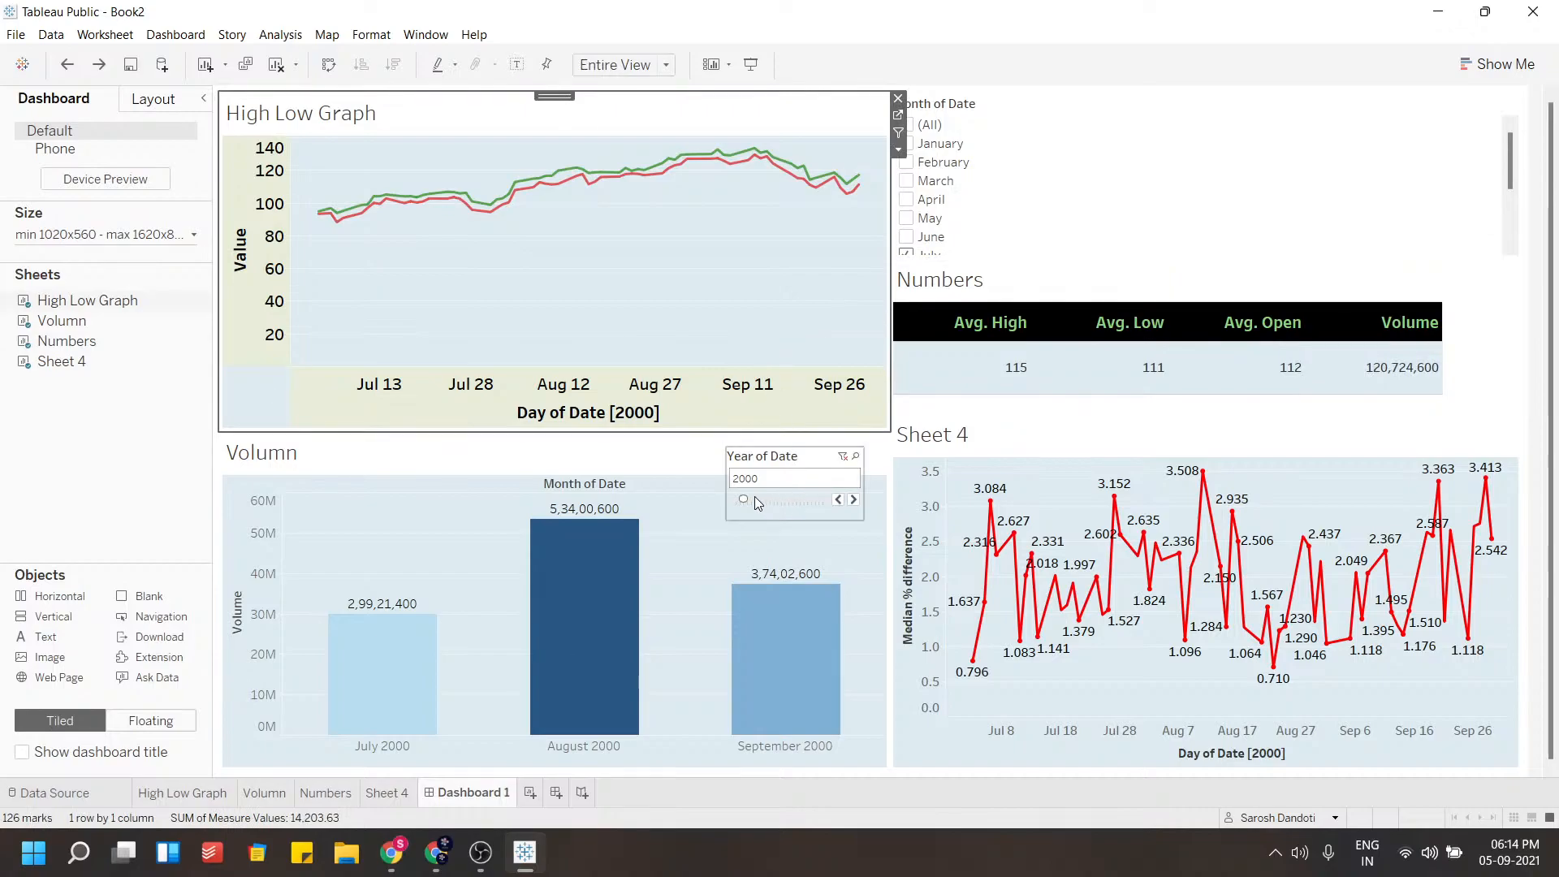
left_click_drag(766, 461, 804, 447)
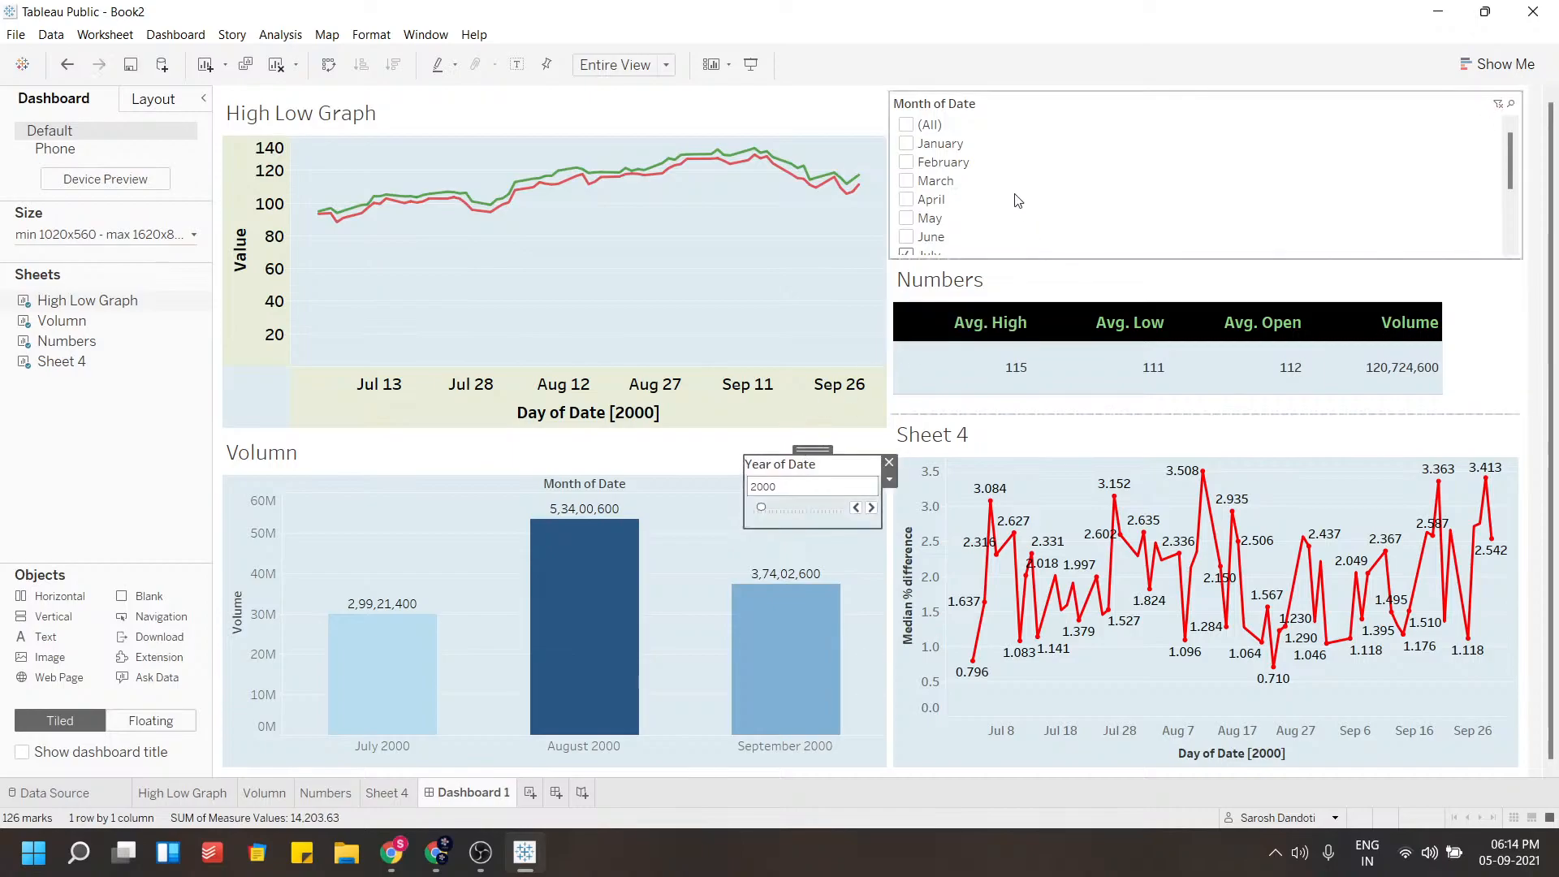
Set the Year of Date filter to 2005 and move it to the High Low Graph's lower right edge
scroll(1007, 185, "down", 1)
scroll(1004, 165, "down", 1)
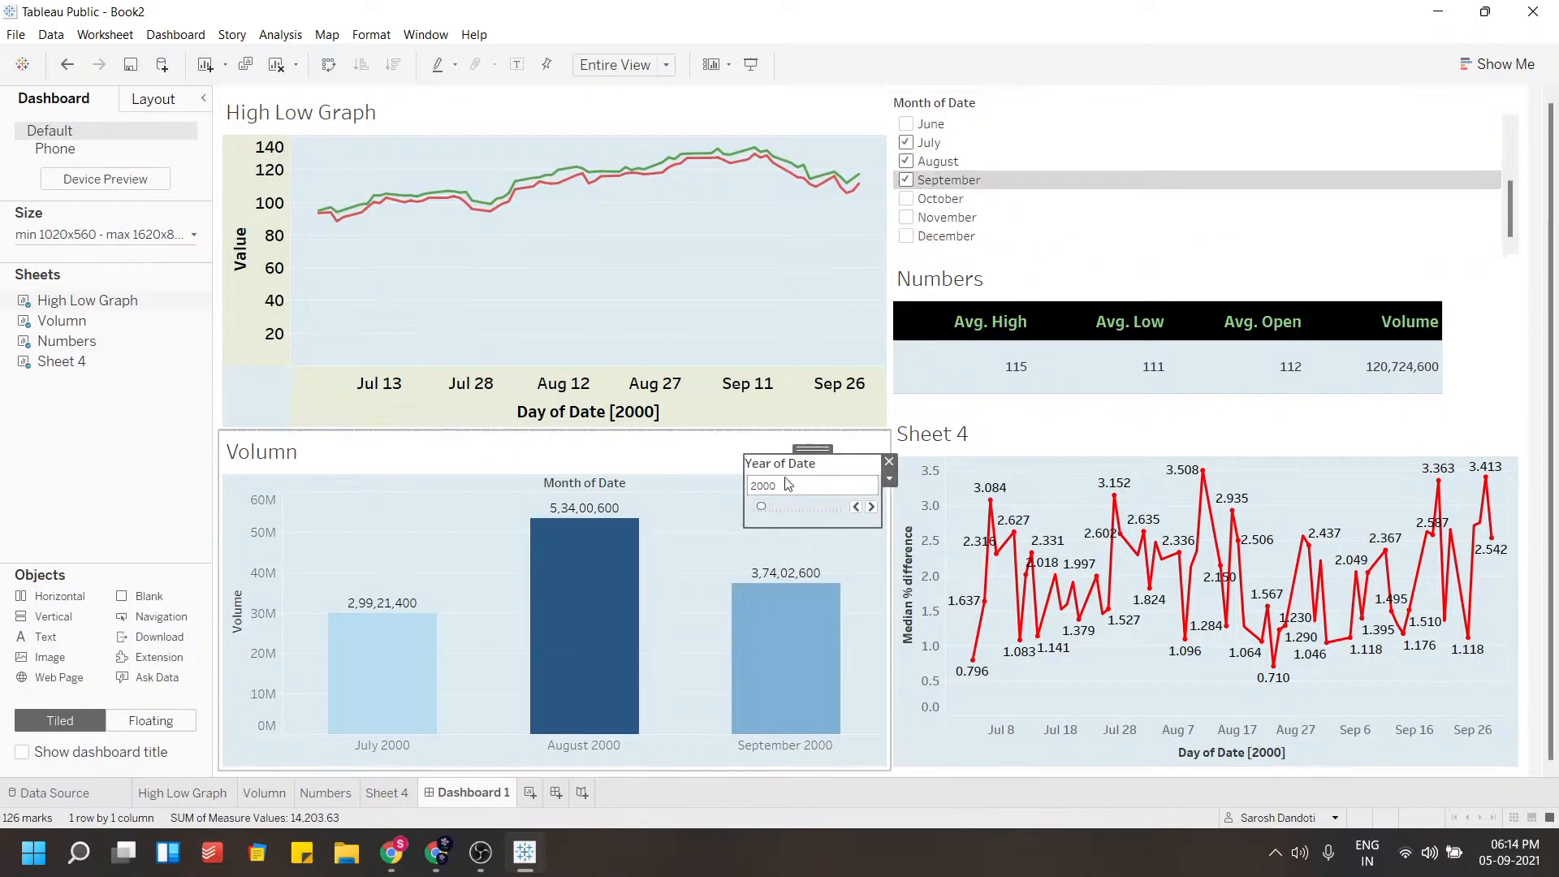
left_click_drag(763, 506, 782, 507)
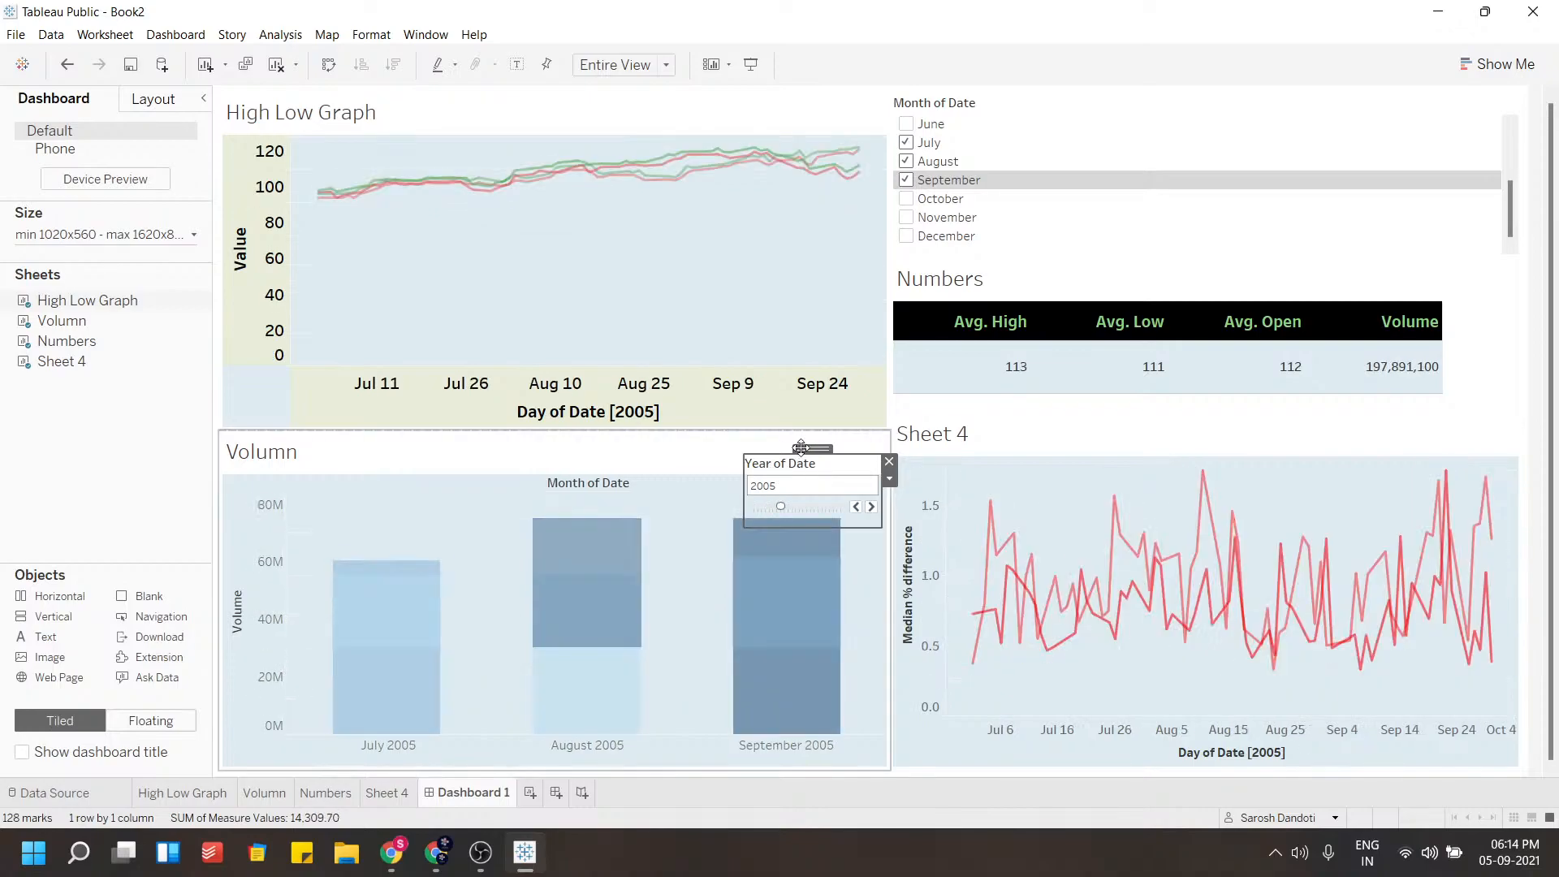
left_click_drag(807, 449, 890, 377)
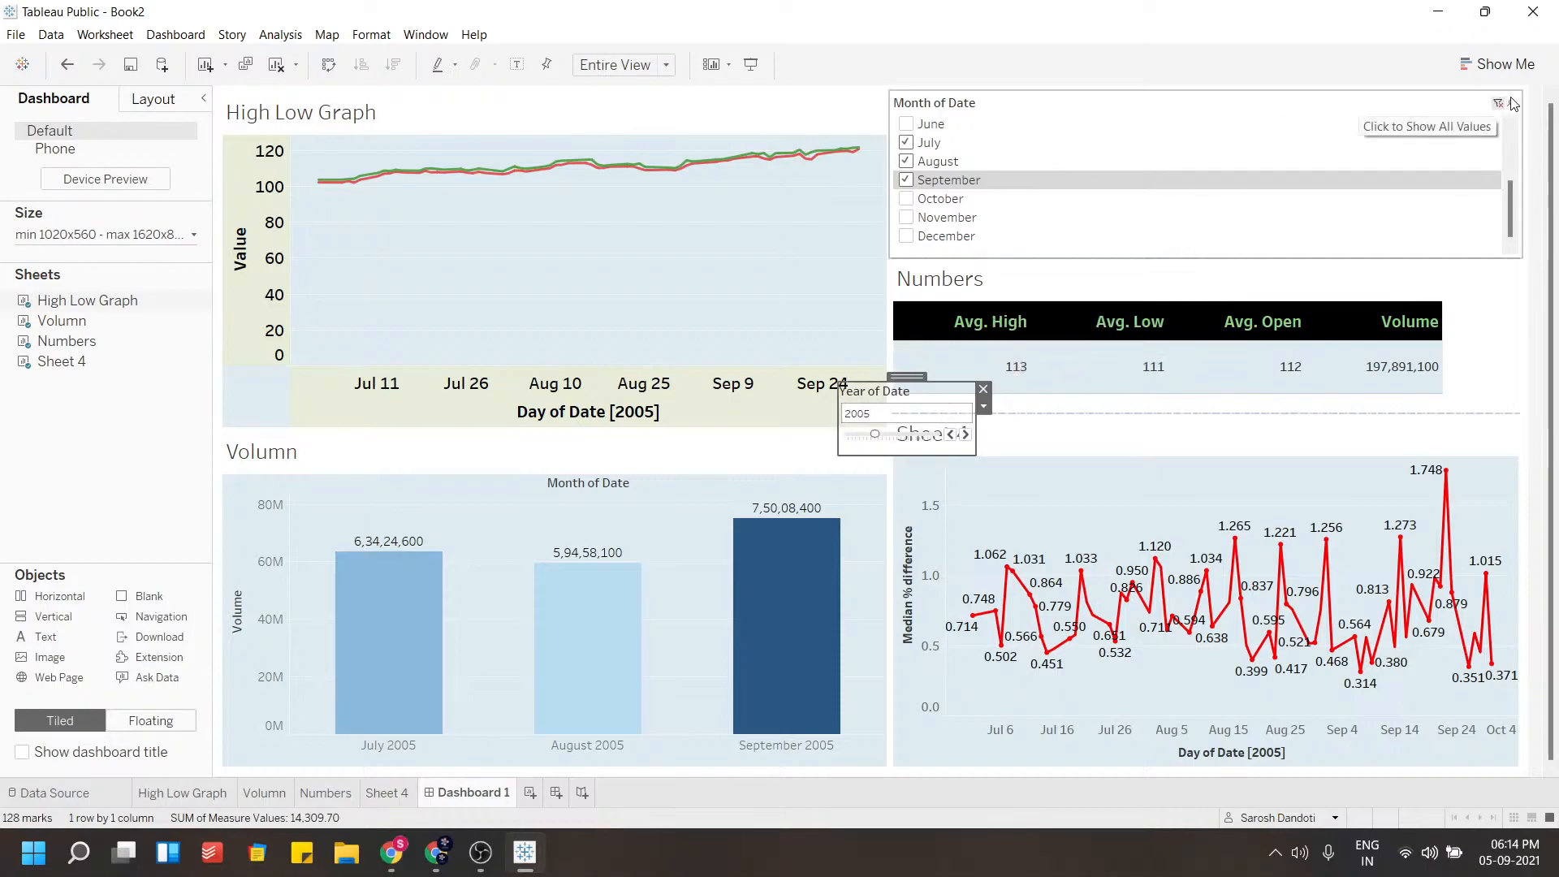
Make the Month of Date filter floating and move it over the High Low Graph
left_click(1459, 125)
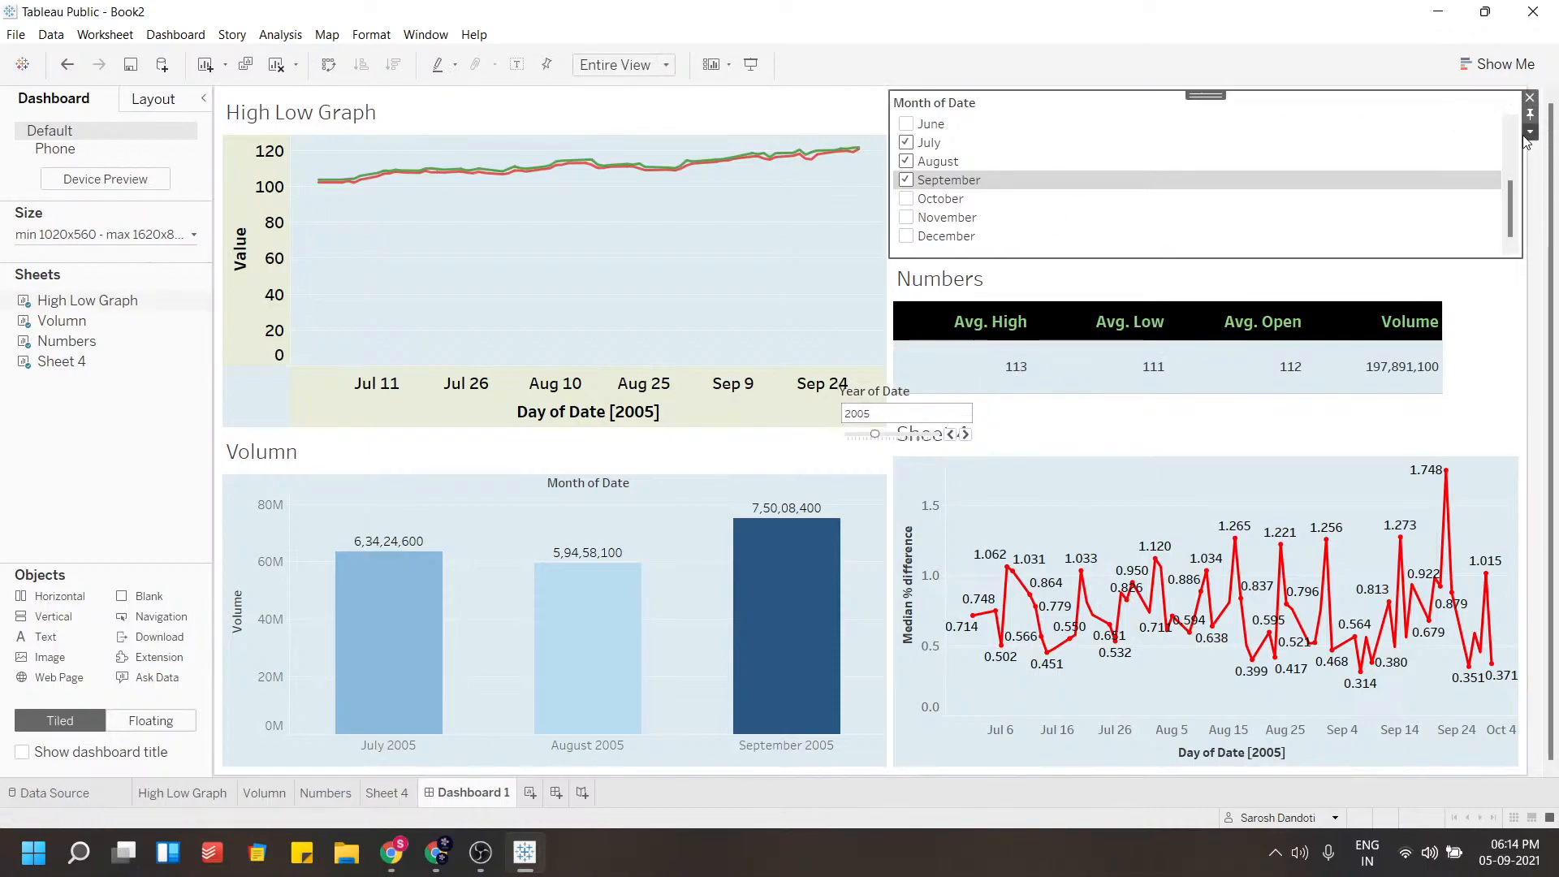
left_click(1530, 133)
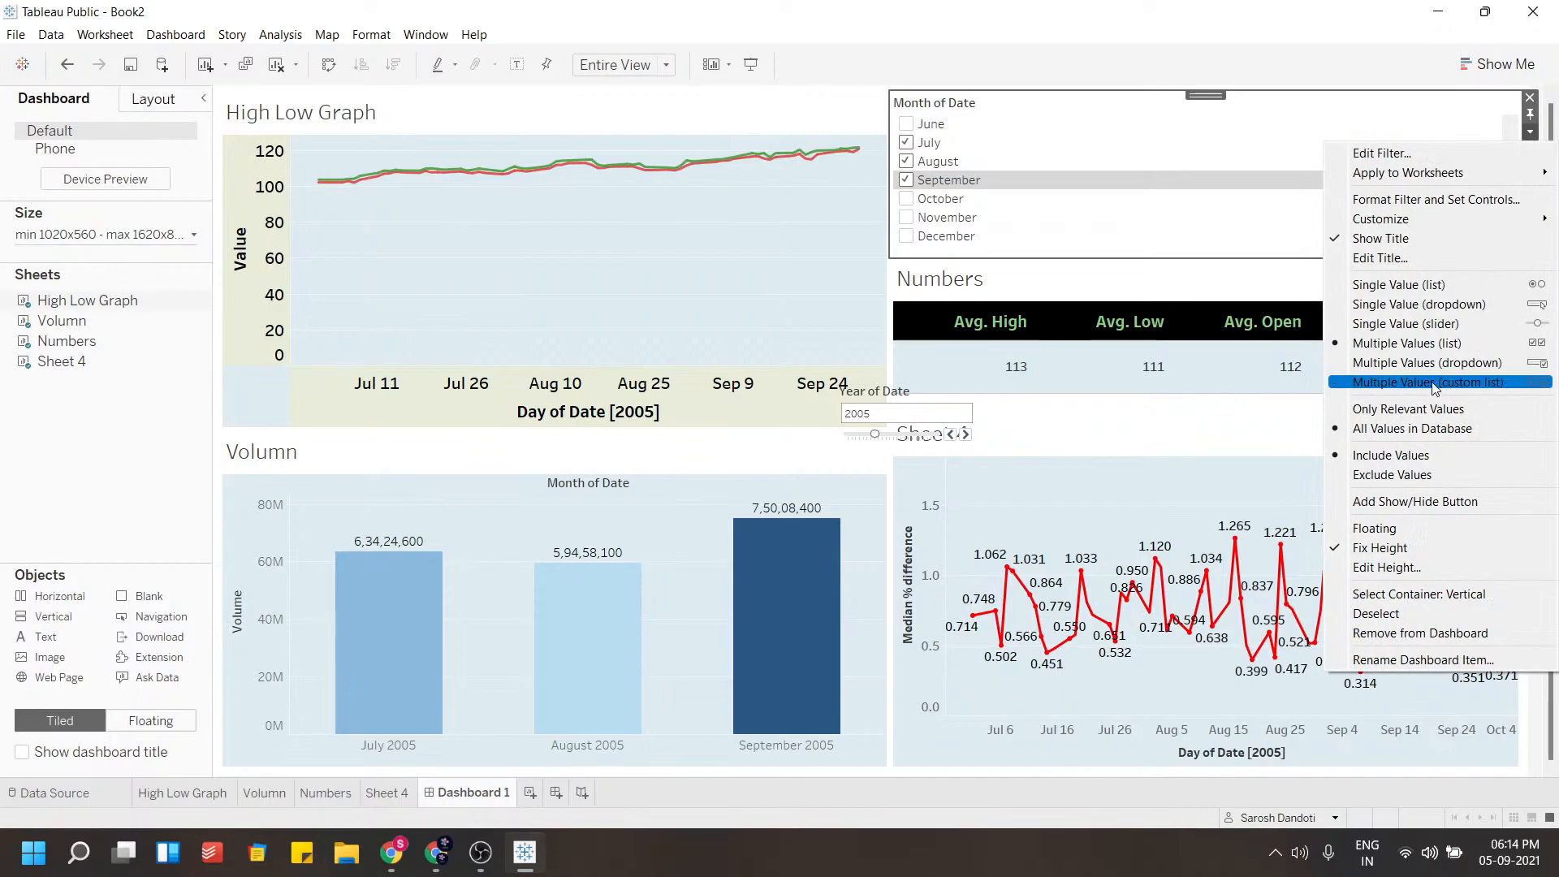
left_click(1381, 529)
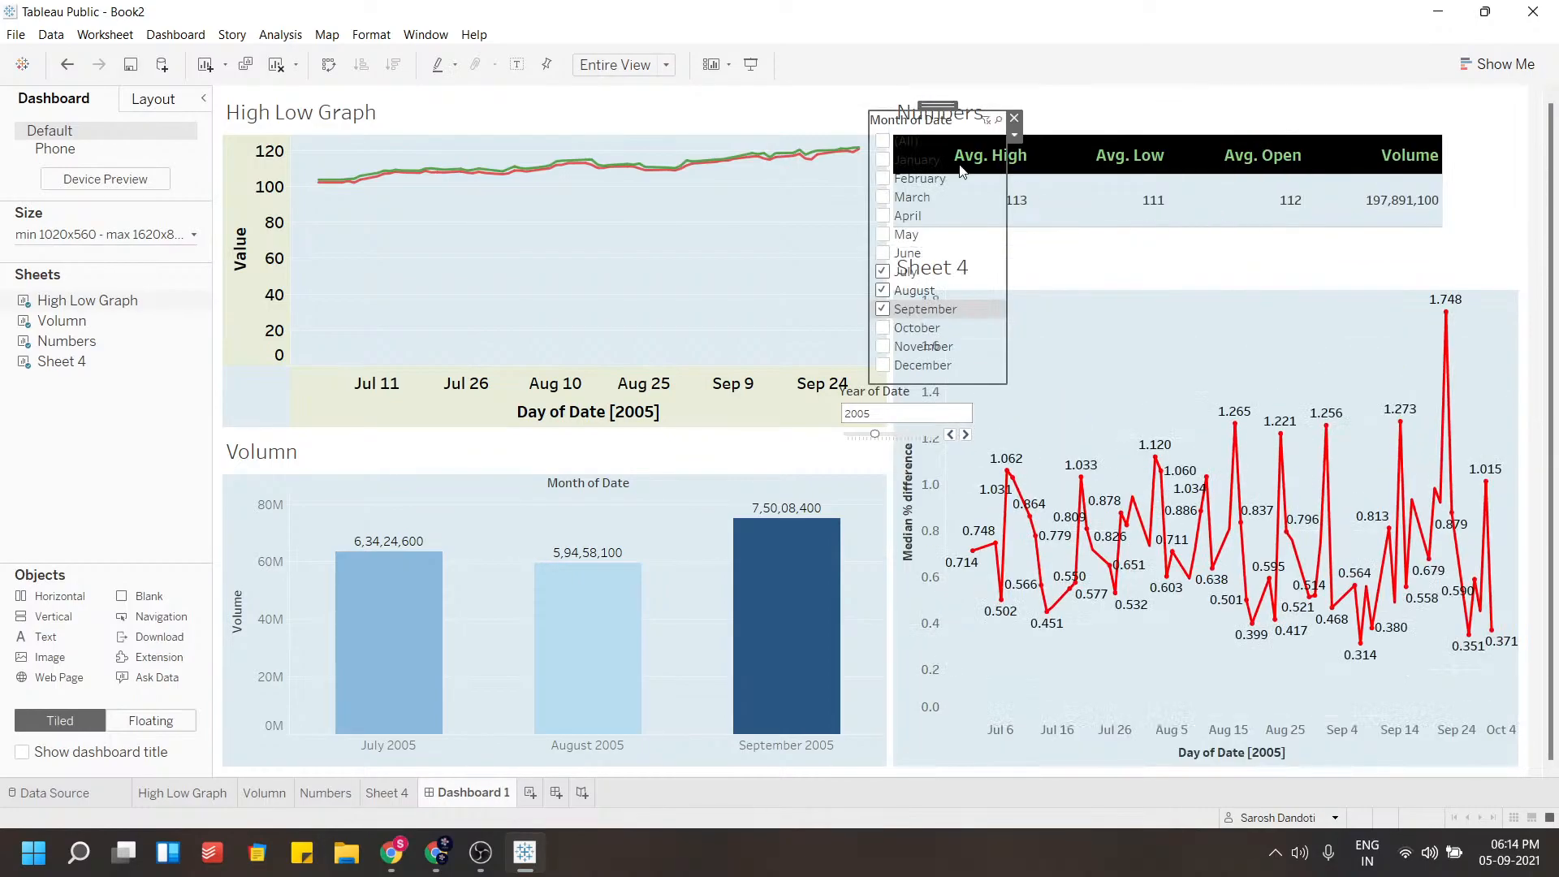
left_click_drag(936, 103, 732, 189)
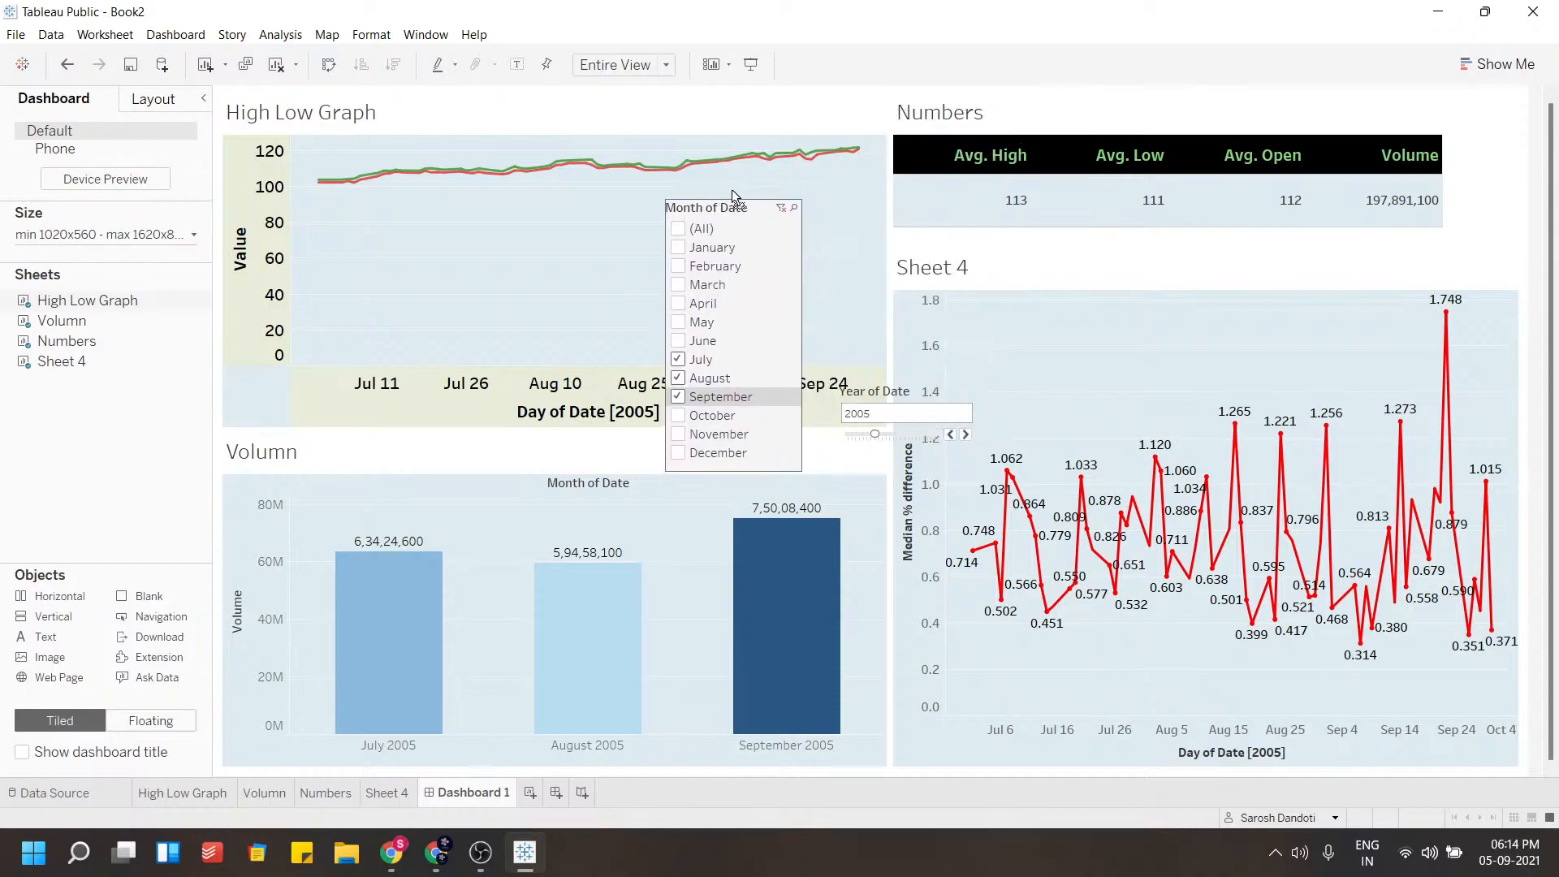
Try switching the Month of Date filter to a single-value slider, then undo the change
left_click(760, 210)
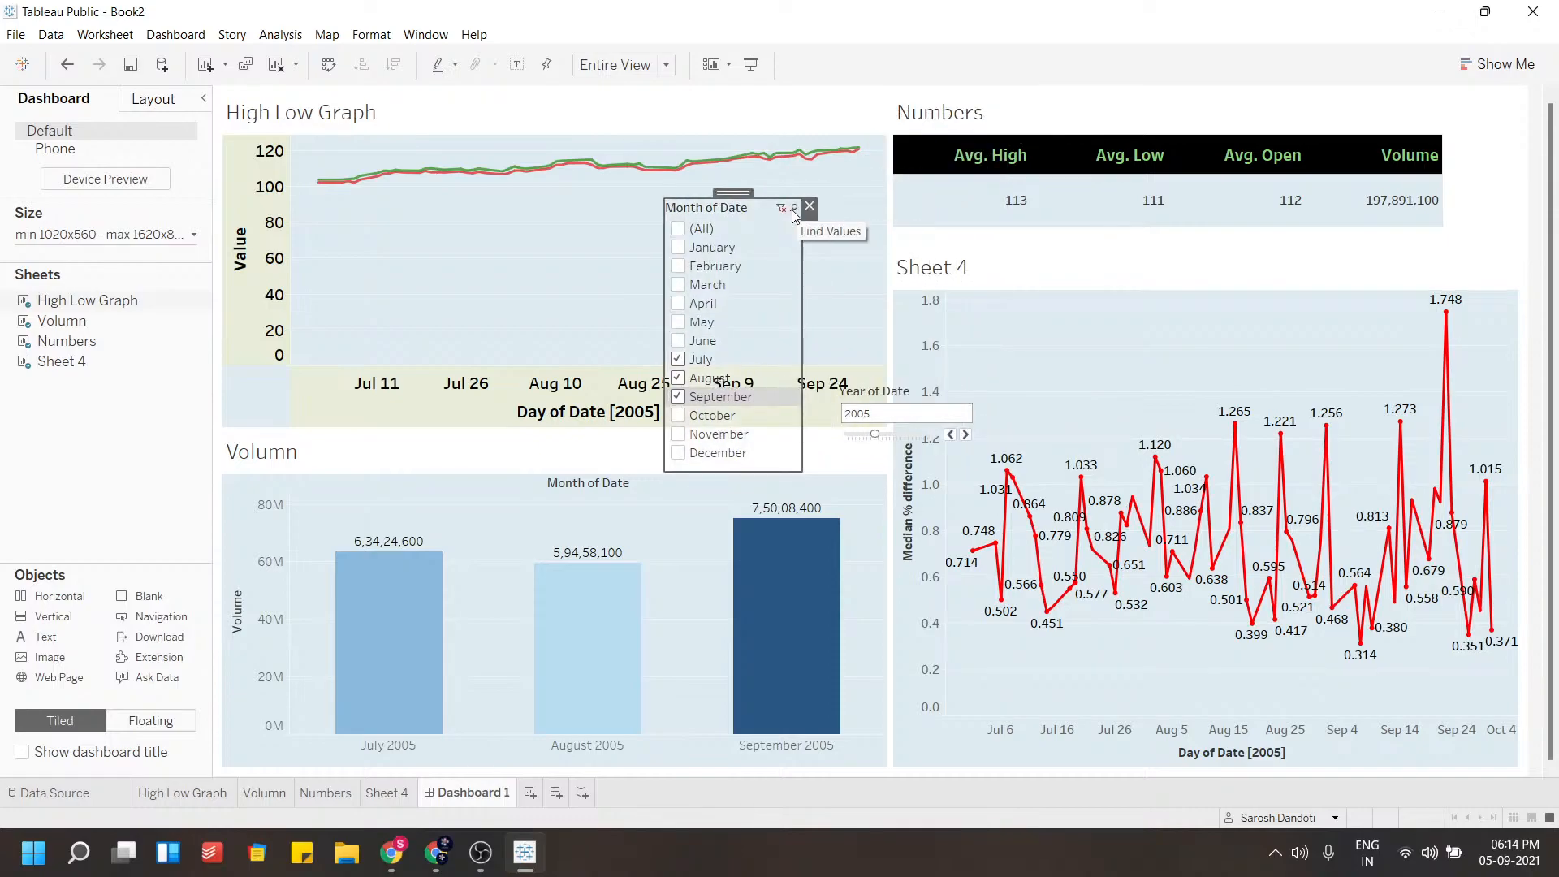
left_click(809, 222)
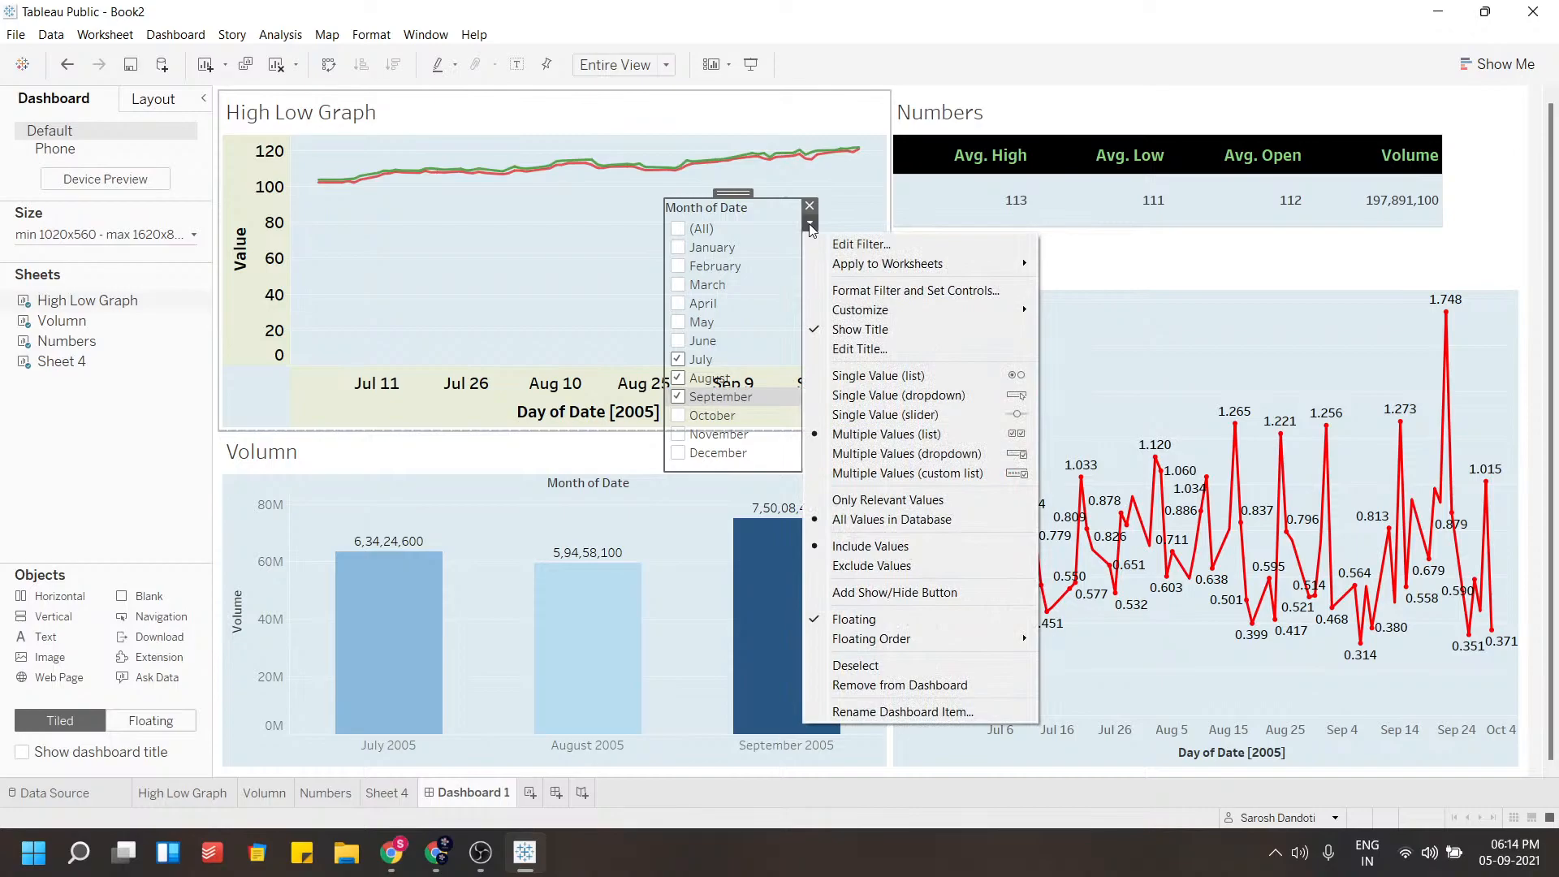
left_click(913, 416)
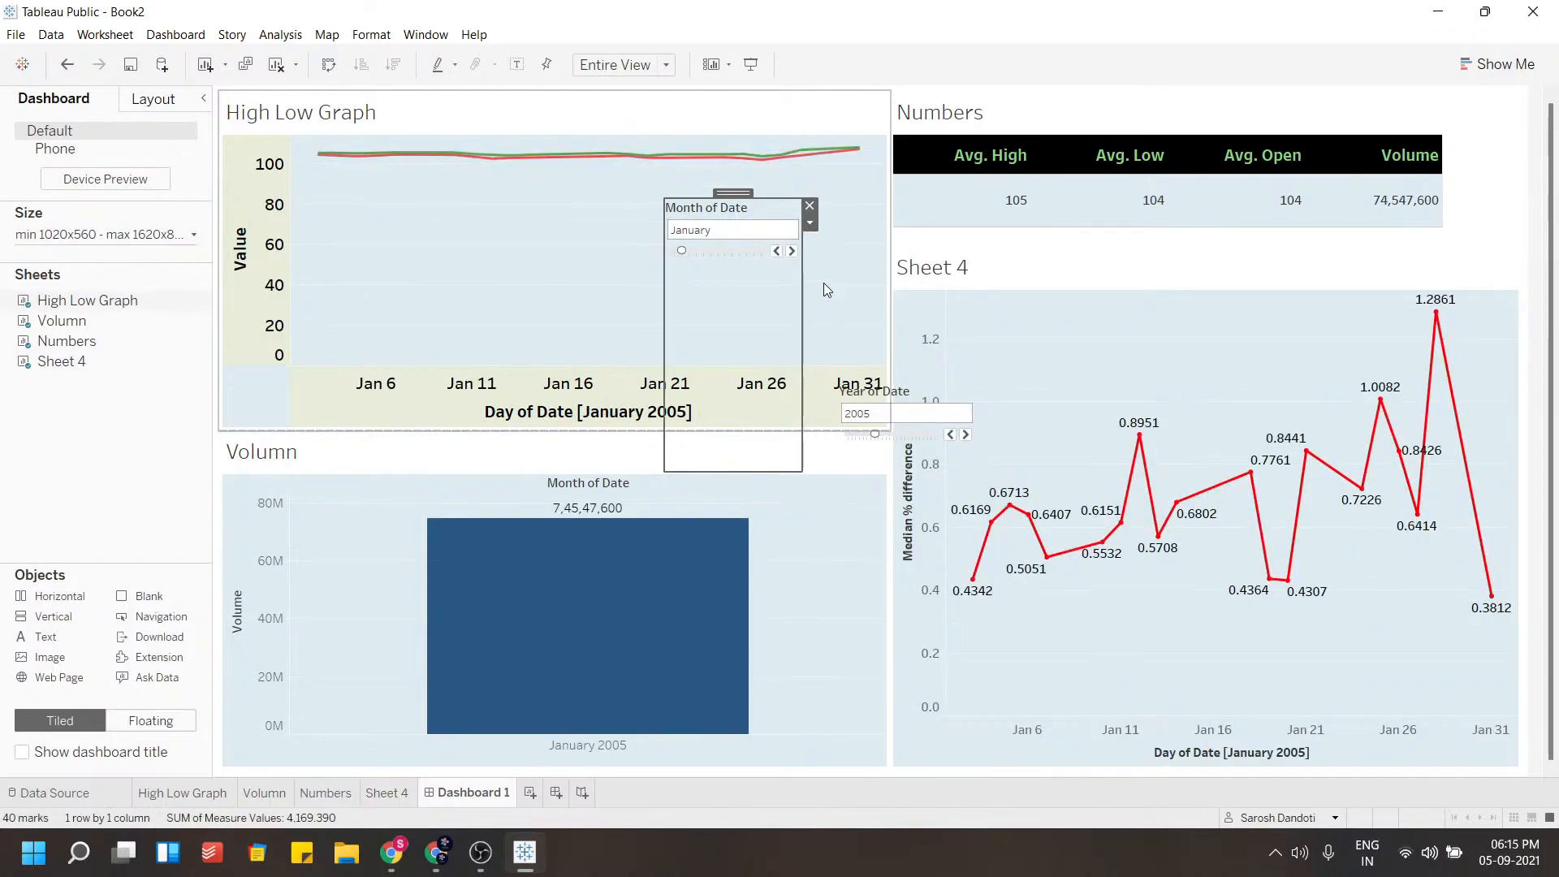
mouse_move(488, 585)
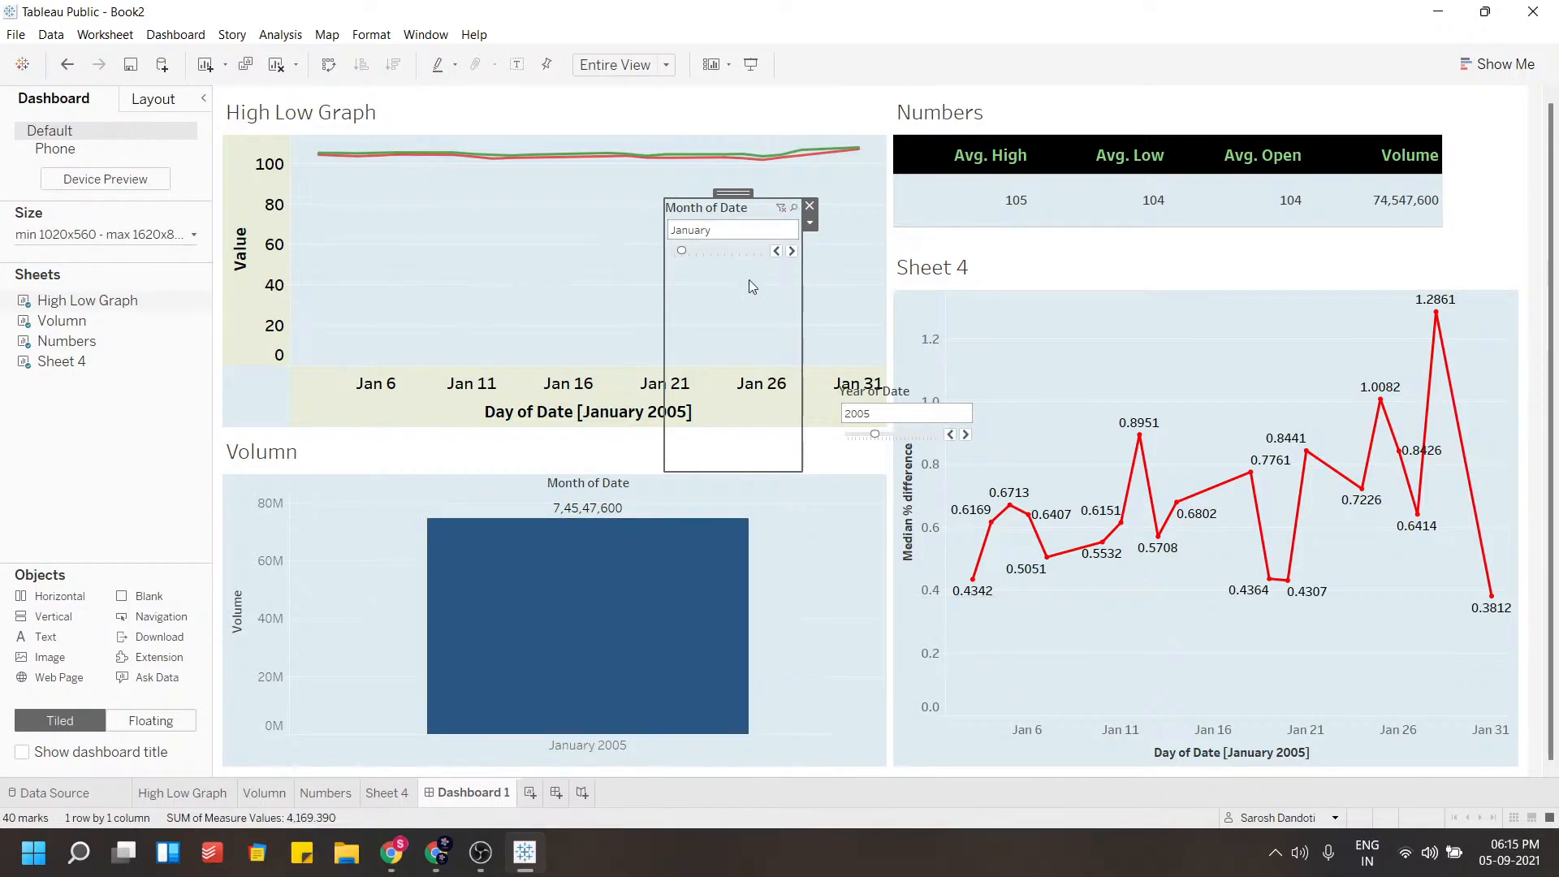
key("ctrl+z")
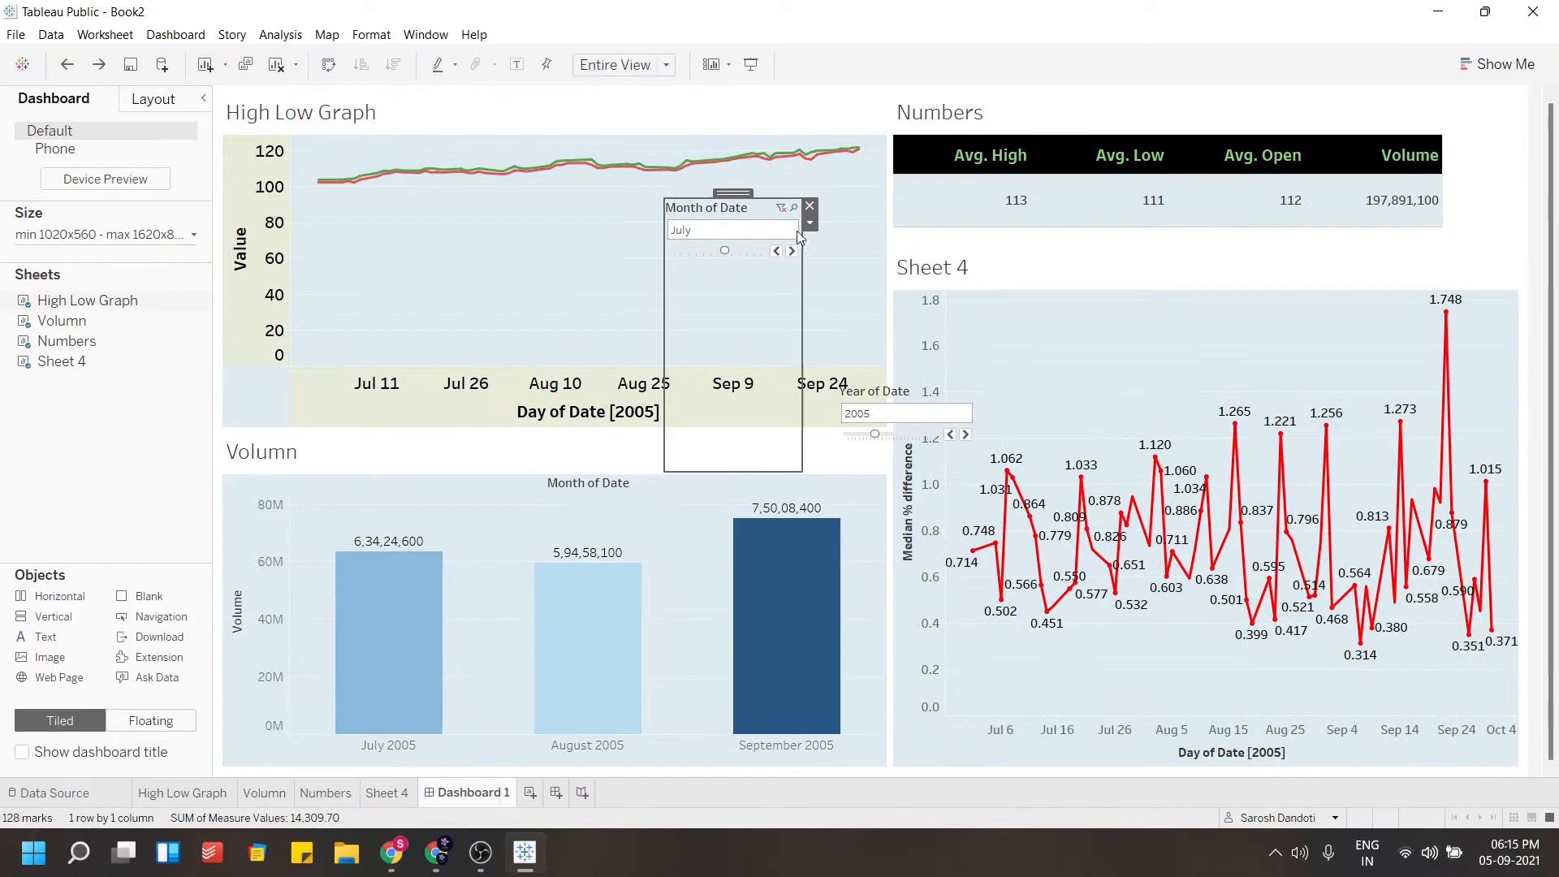
Change the Month of Date filter to a multiple-values dropdown and shrink its box height
left_click(810, 227)
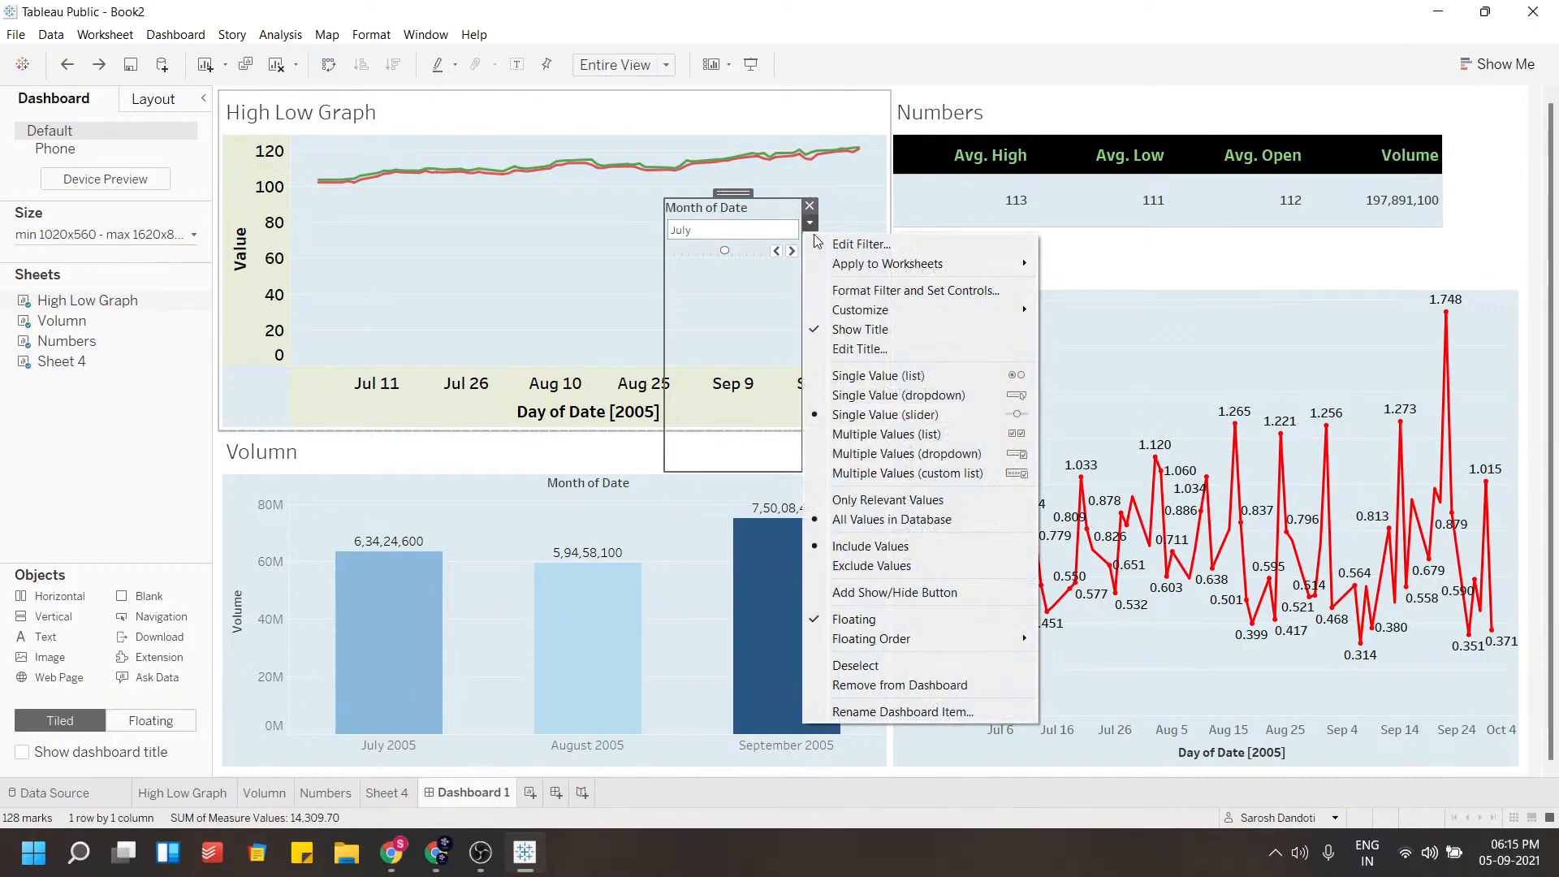
left_click(879, 454)
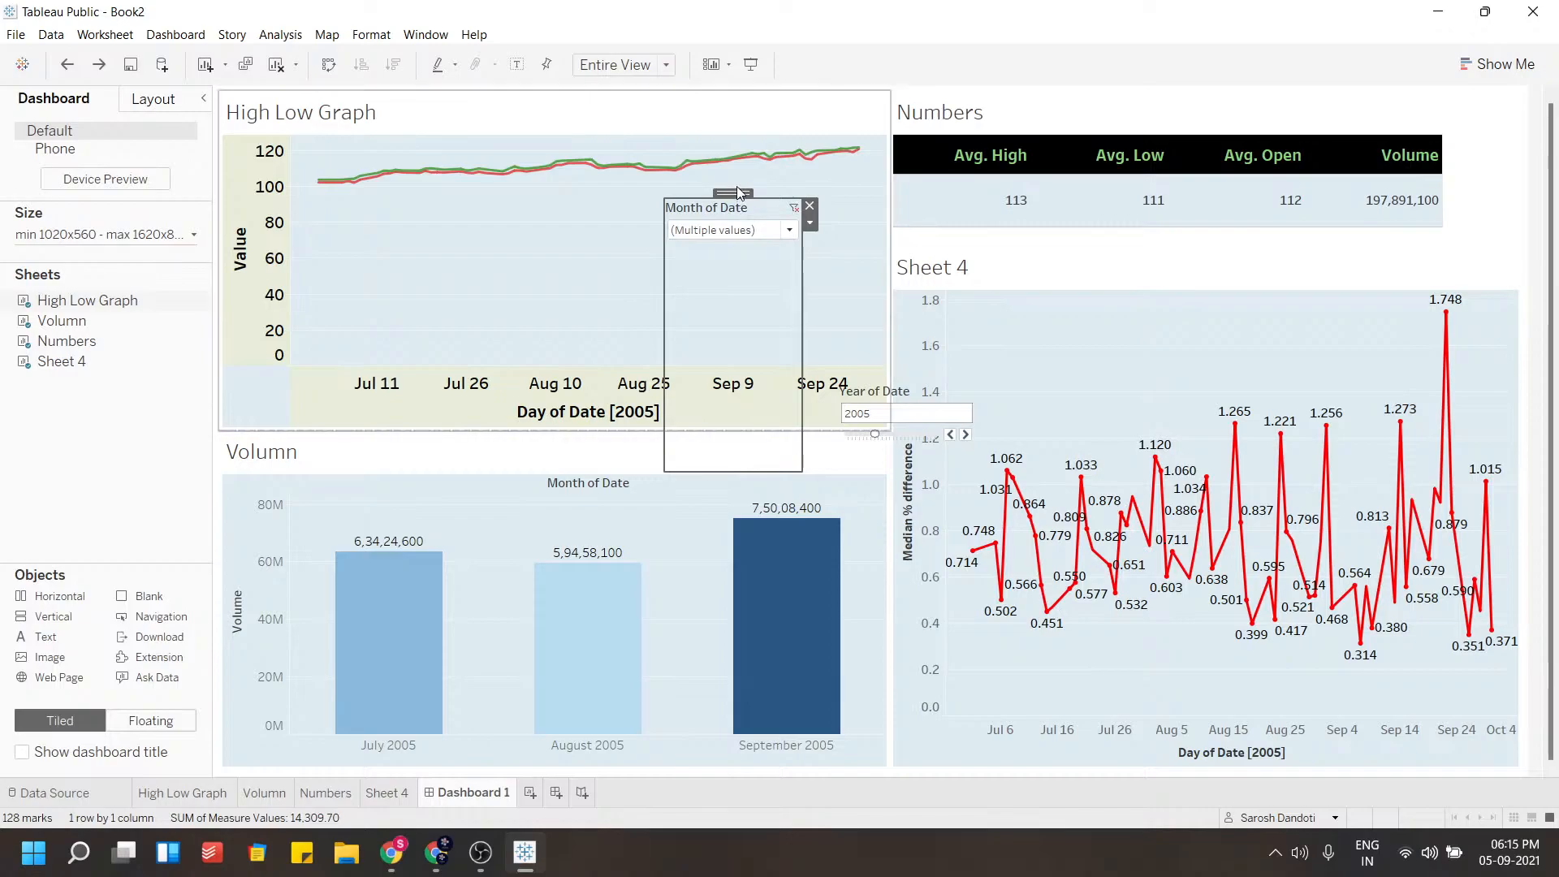
left_click(741, 450)
left_click(733, 354)
left_click_drag(731, 377, 730, 297)
Set the Month of Date filter to show only July and August
left_click(789, 233)
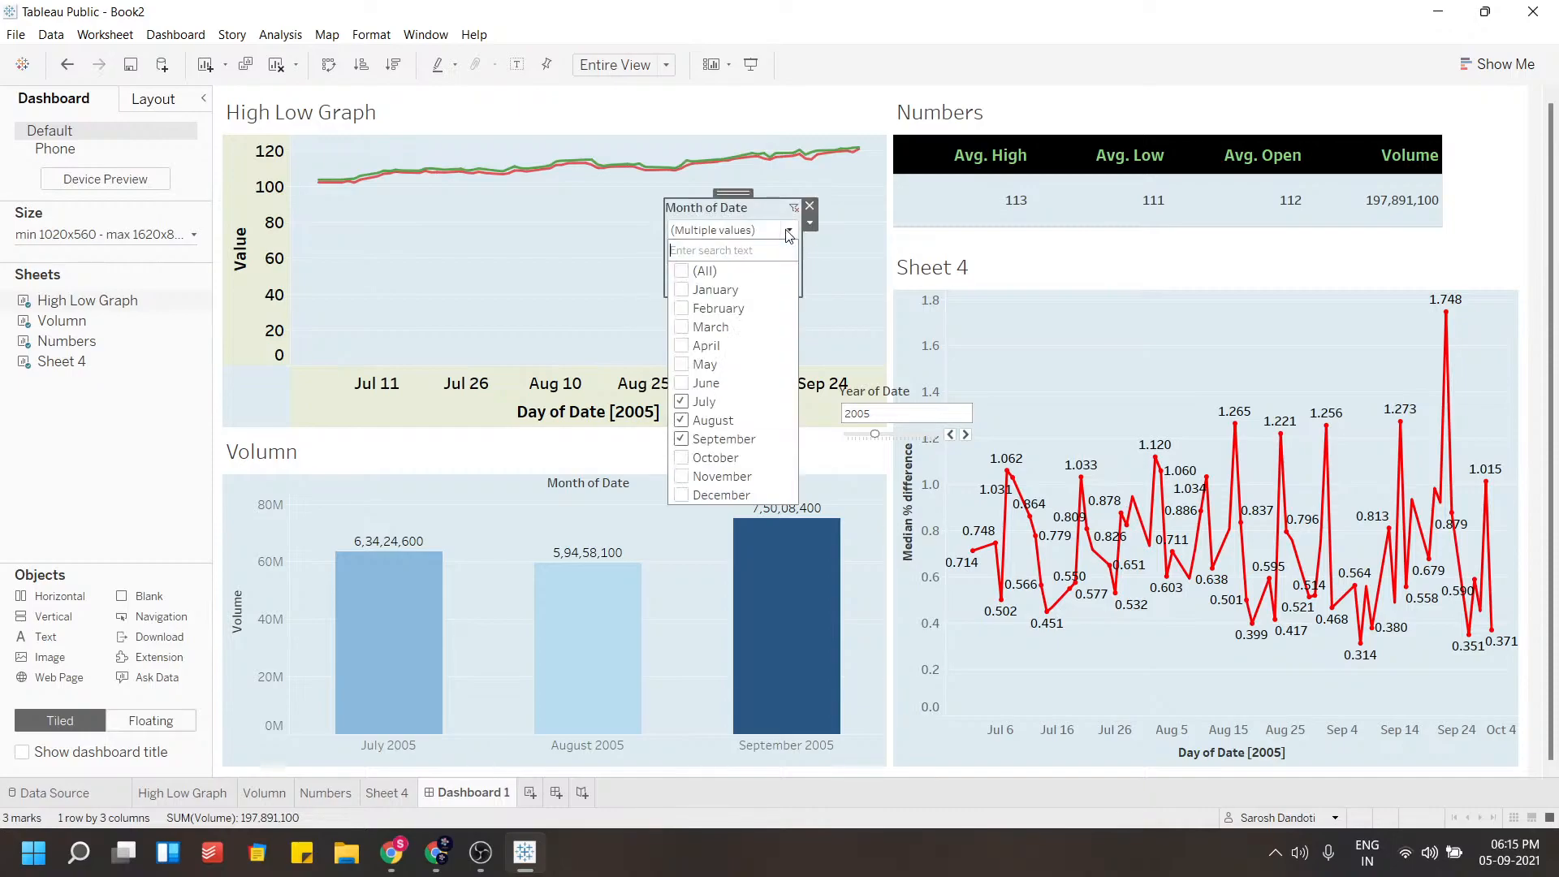
left_click(681, 382)
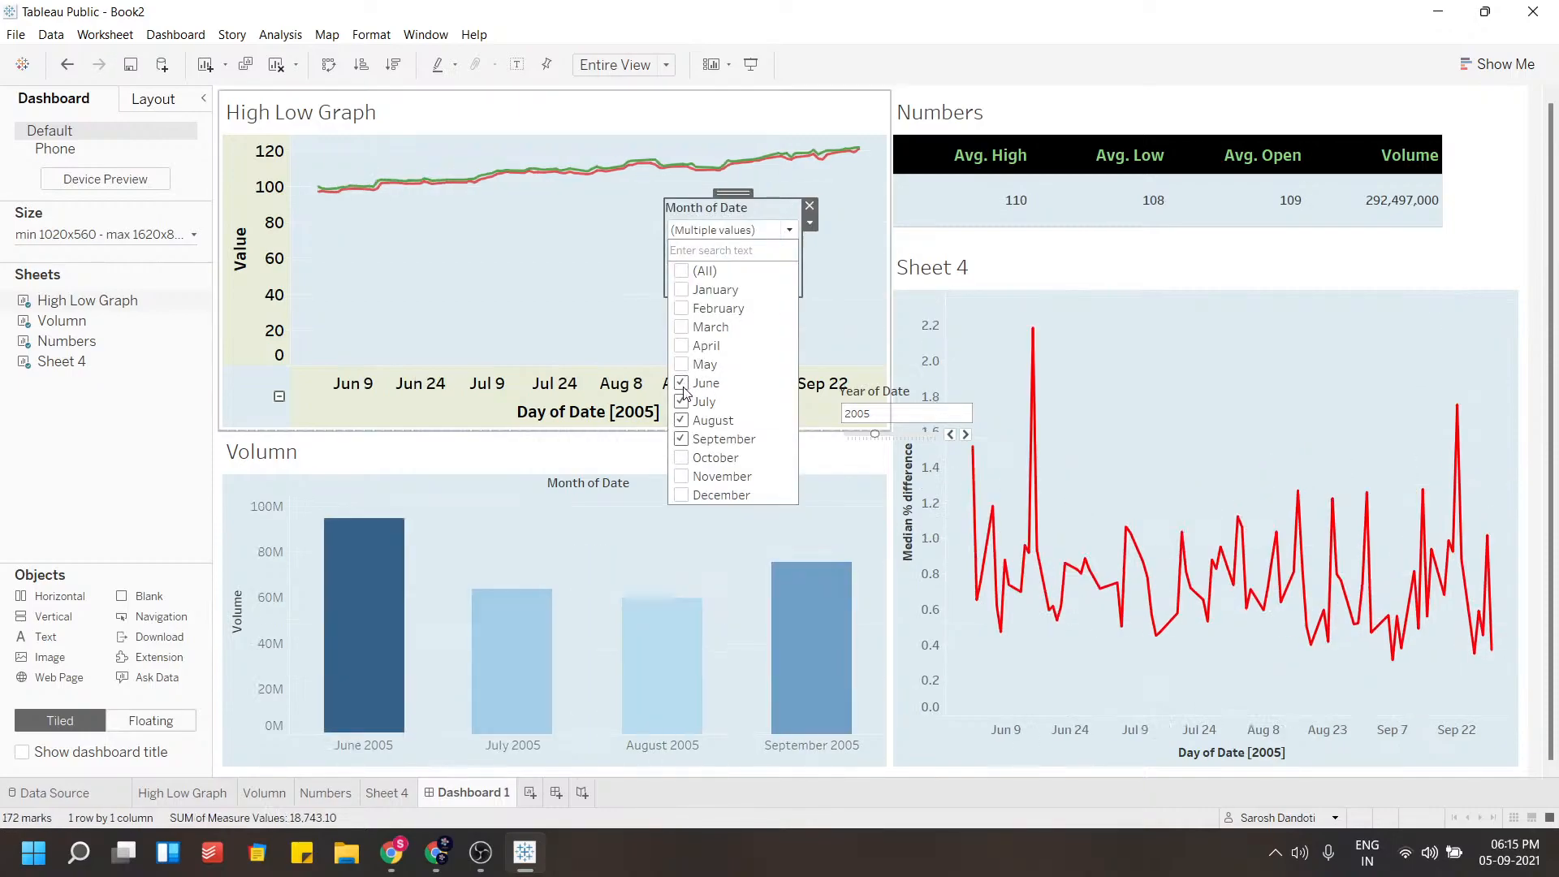
left_click(683, 403)
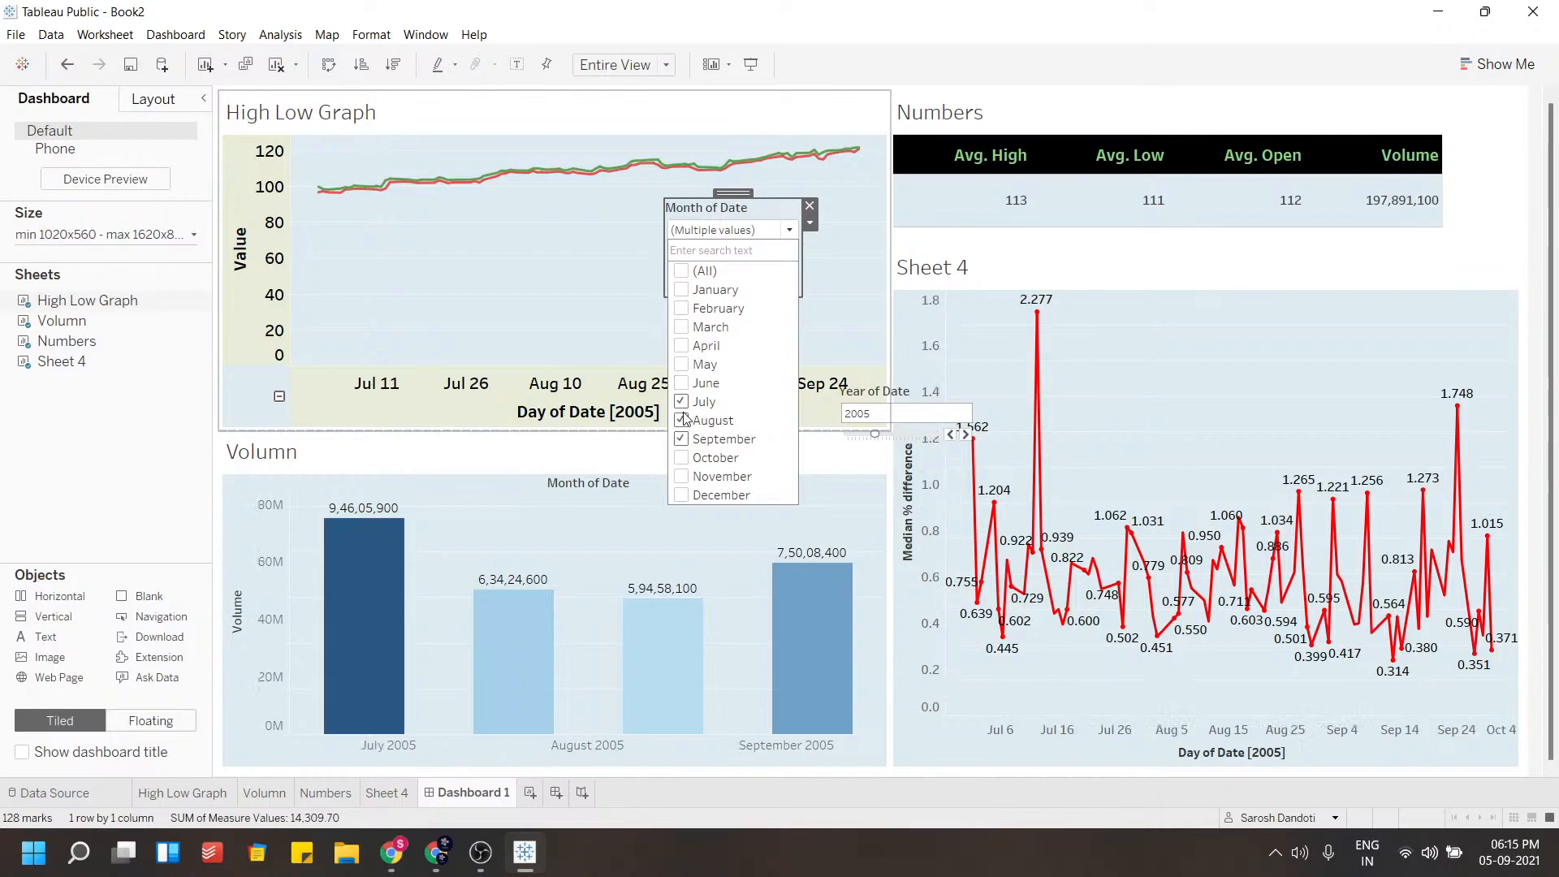
left_click(682, 436)
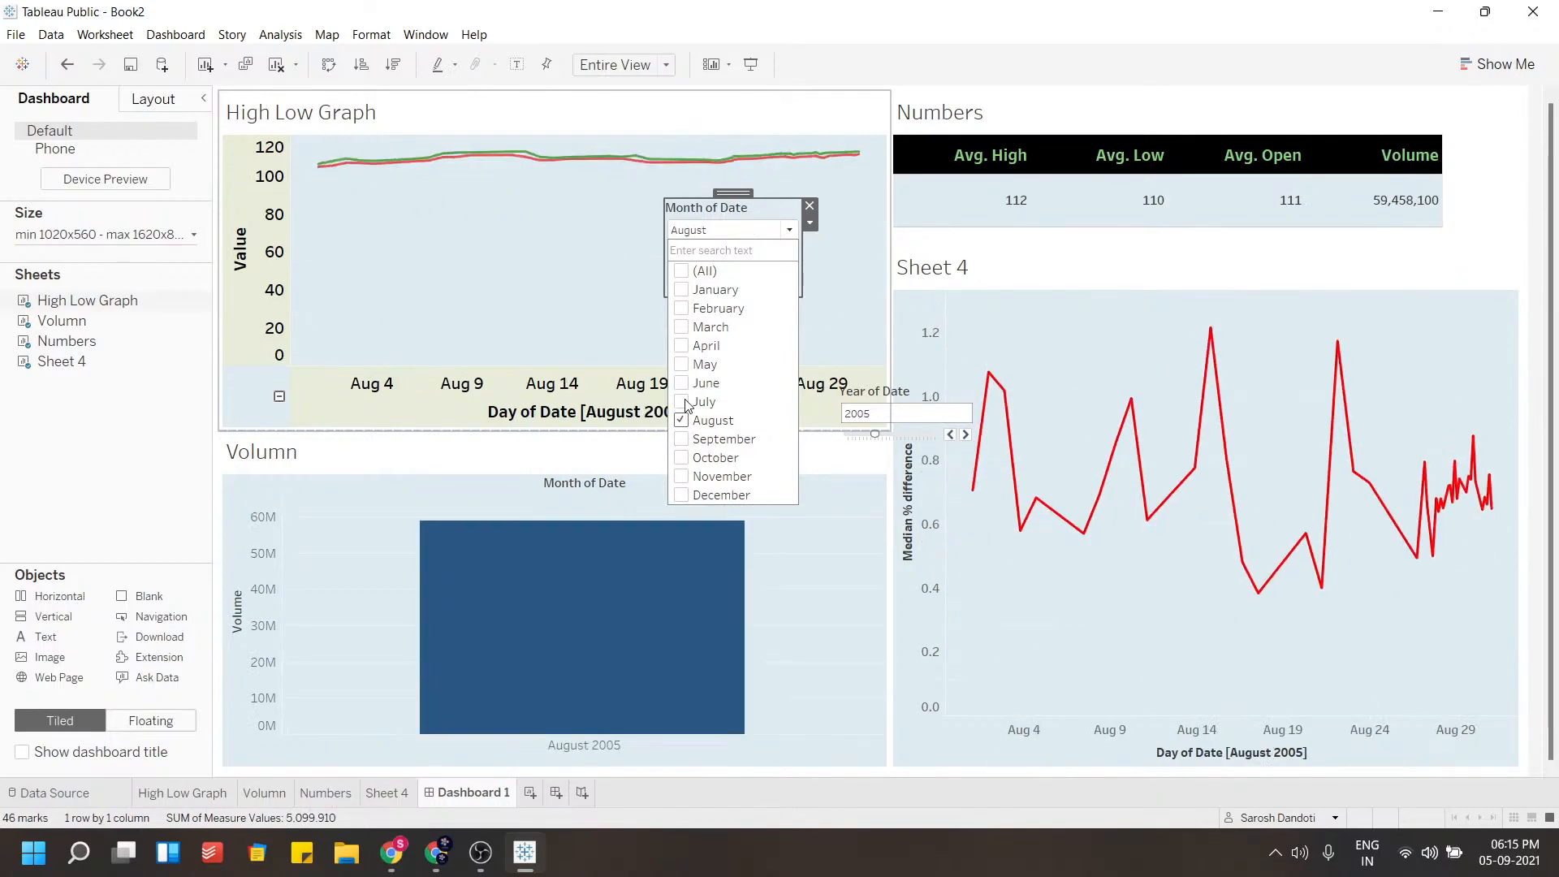
left_click(683, 402)
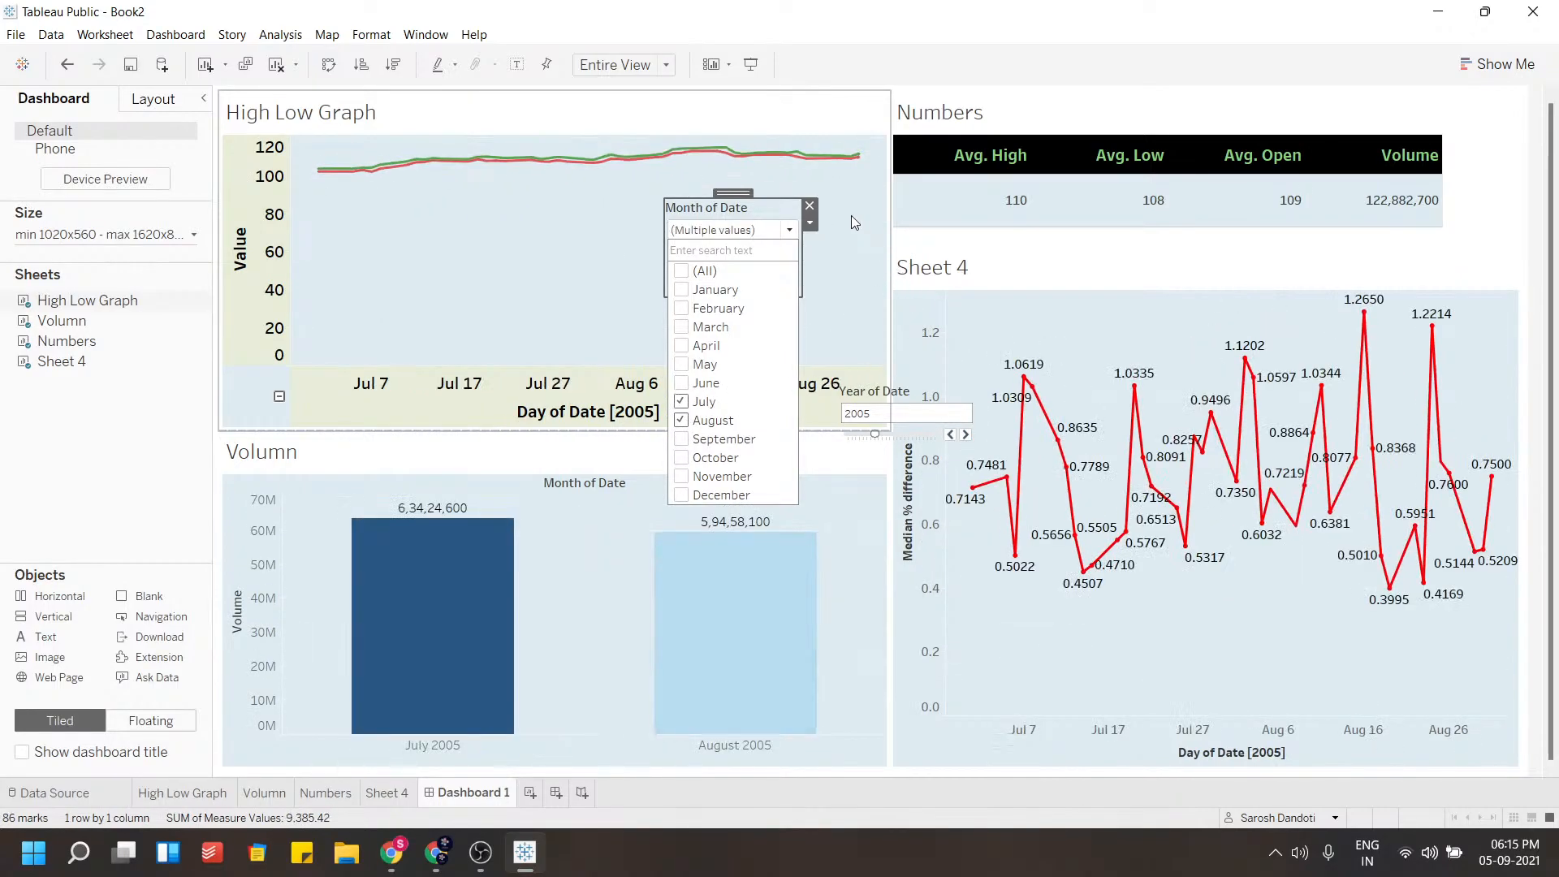
Move the Year of Date and Month of Date filters into the High Low Graph's lower right area
left_click(723, 207)
left_click_drag(720, 208, 872, 646)
left_click(906, 373)
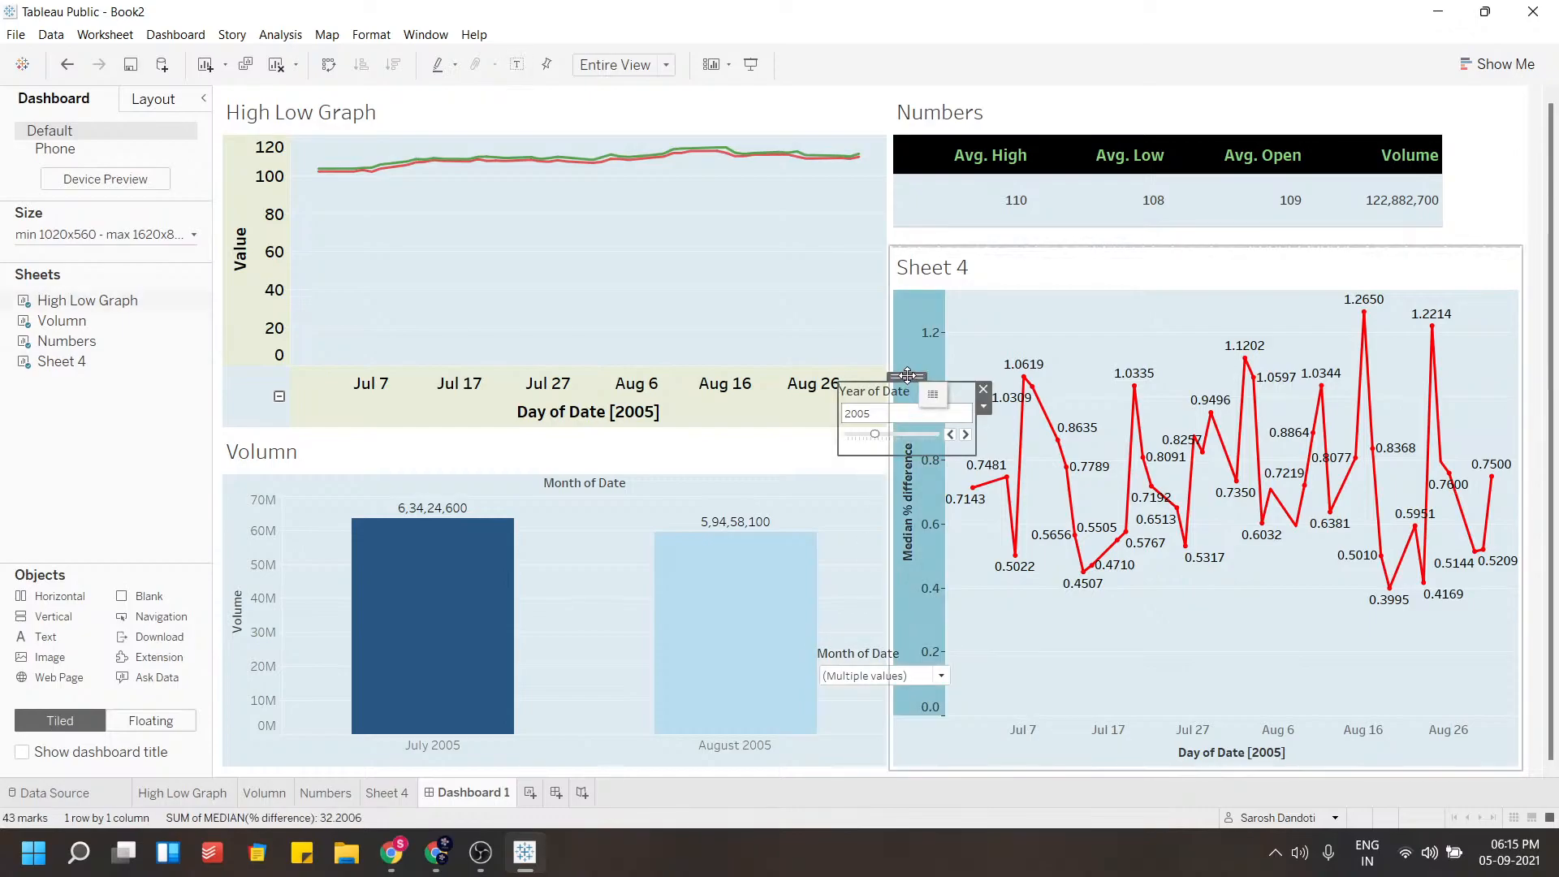
left_click_drag(907, 383, 839, 293)
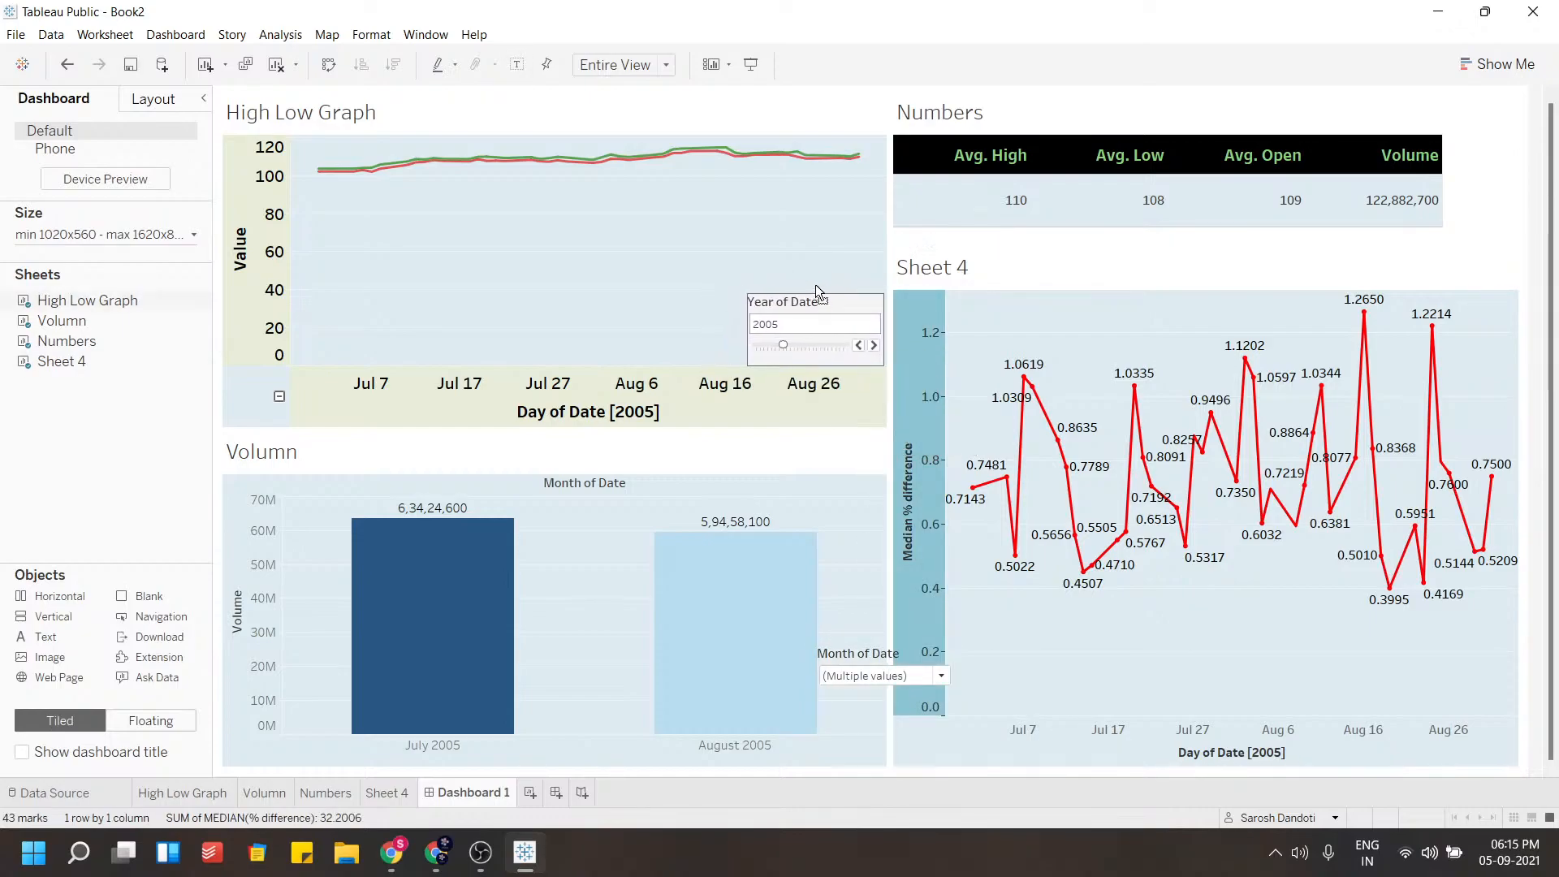
left_click(883, 659)
left_click_drag(885, 639, 657, 266)
Resize the Month of Date filter and align it beside the Year of Date filter
left_click(653, 130)
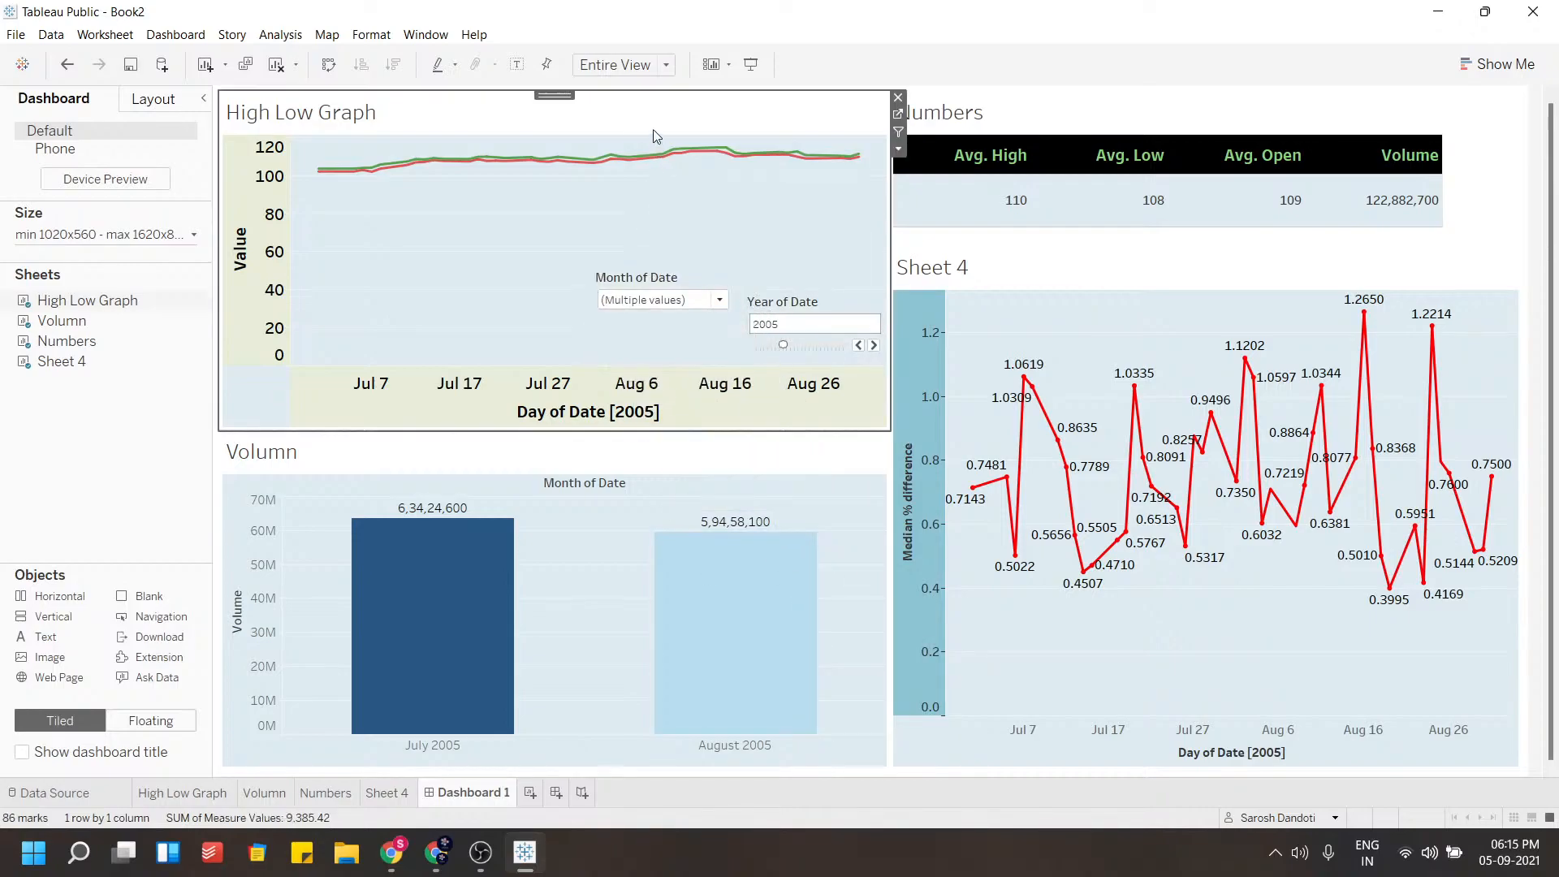
left_click(648, 294)
left_click(655, 264)
left_click_drag(659, 369, 658, 328)
left_click_drag(660, 261, 666, 285)
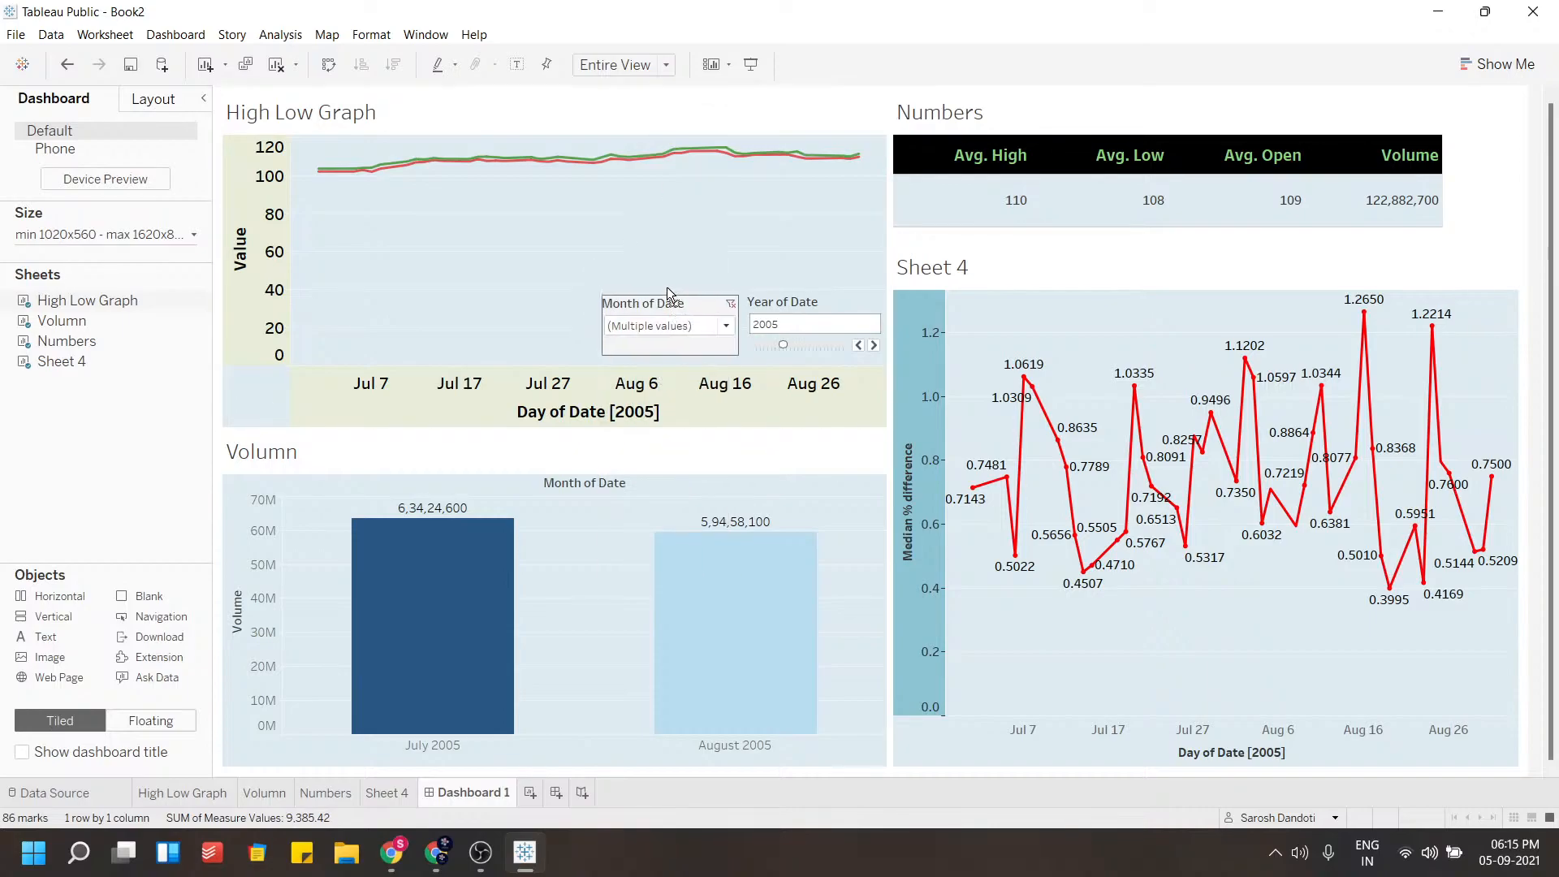
Set the Year of Date slider to 2021
left_click(799, 280)
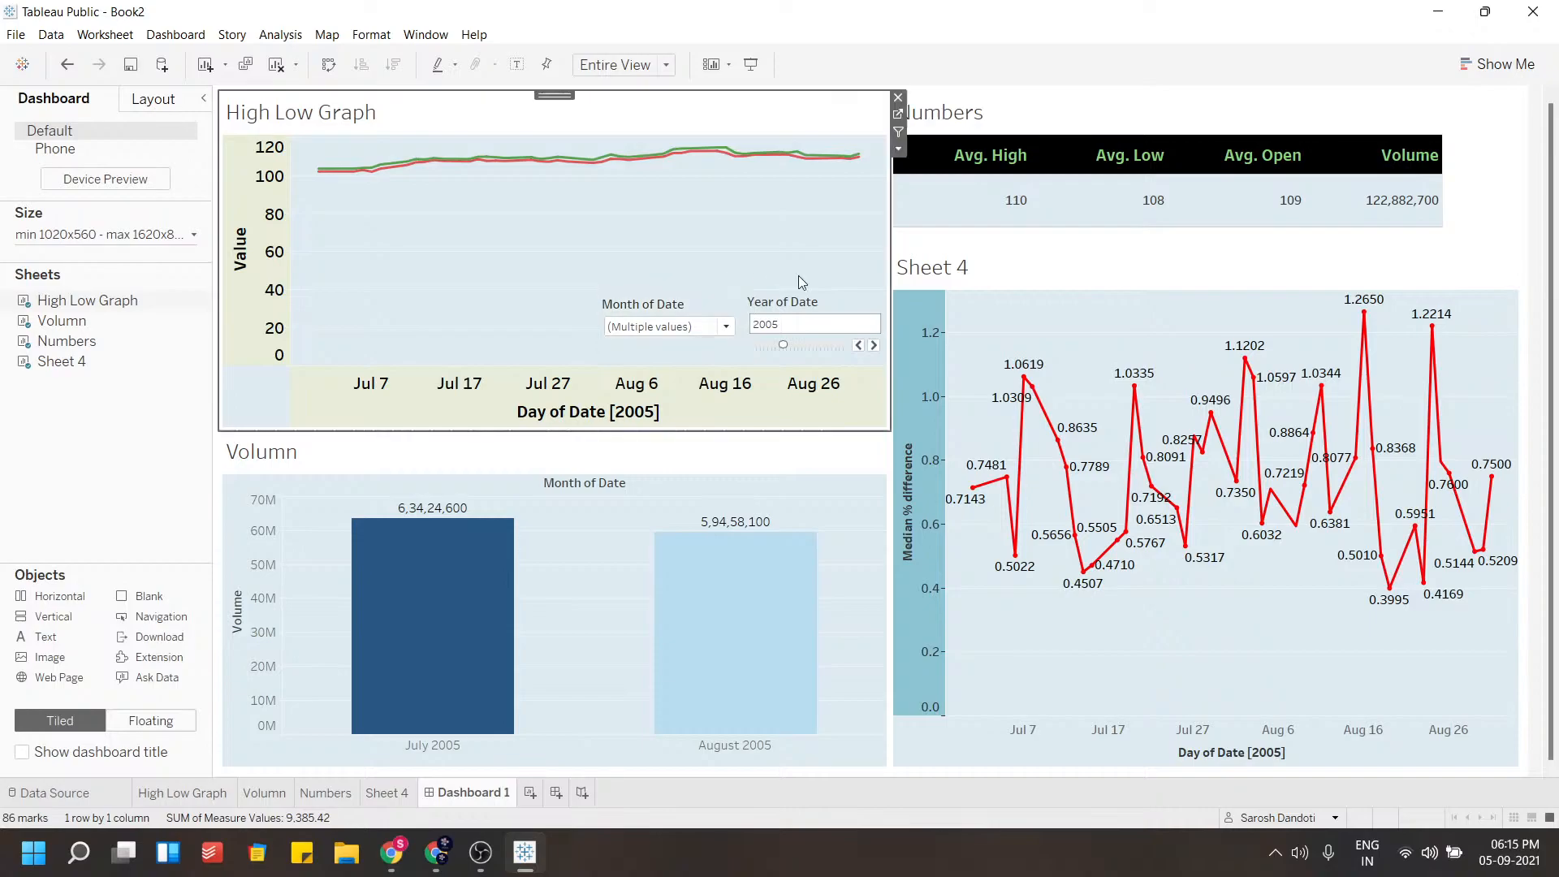
left_click(820, 348)
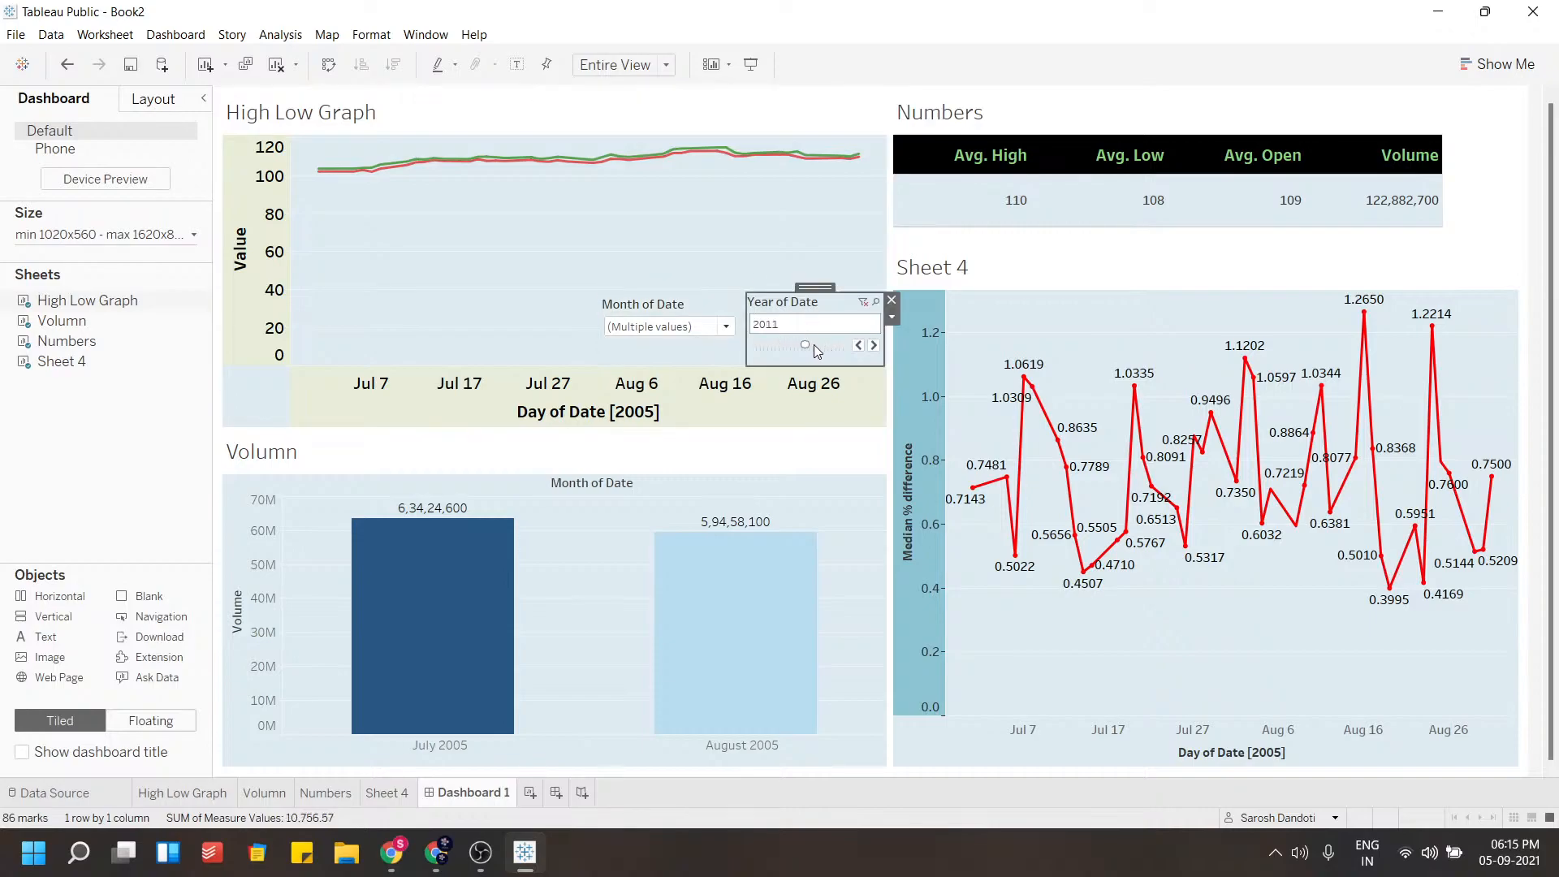
left_click_drag(818, 348, 854, 348)
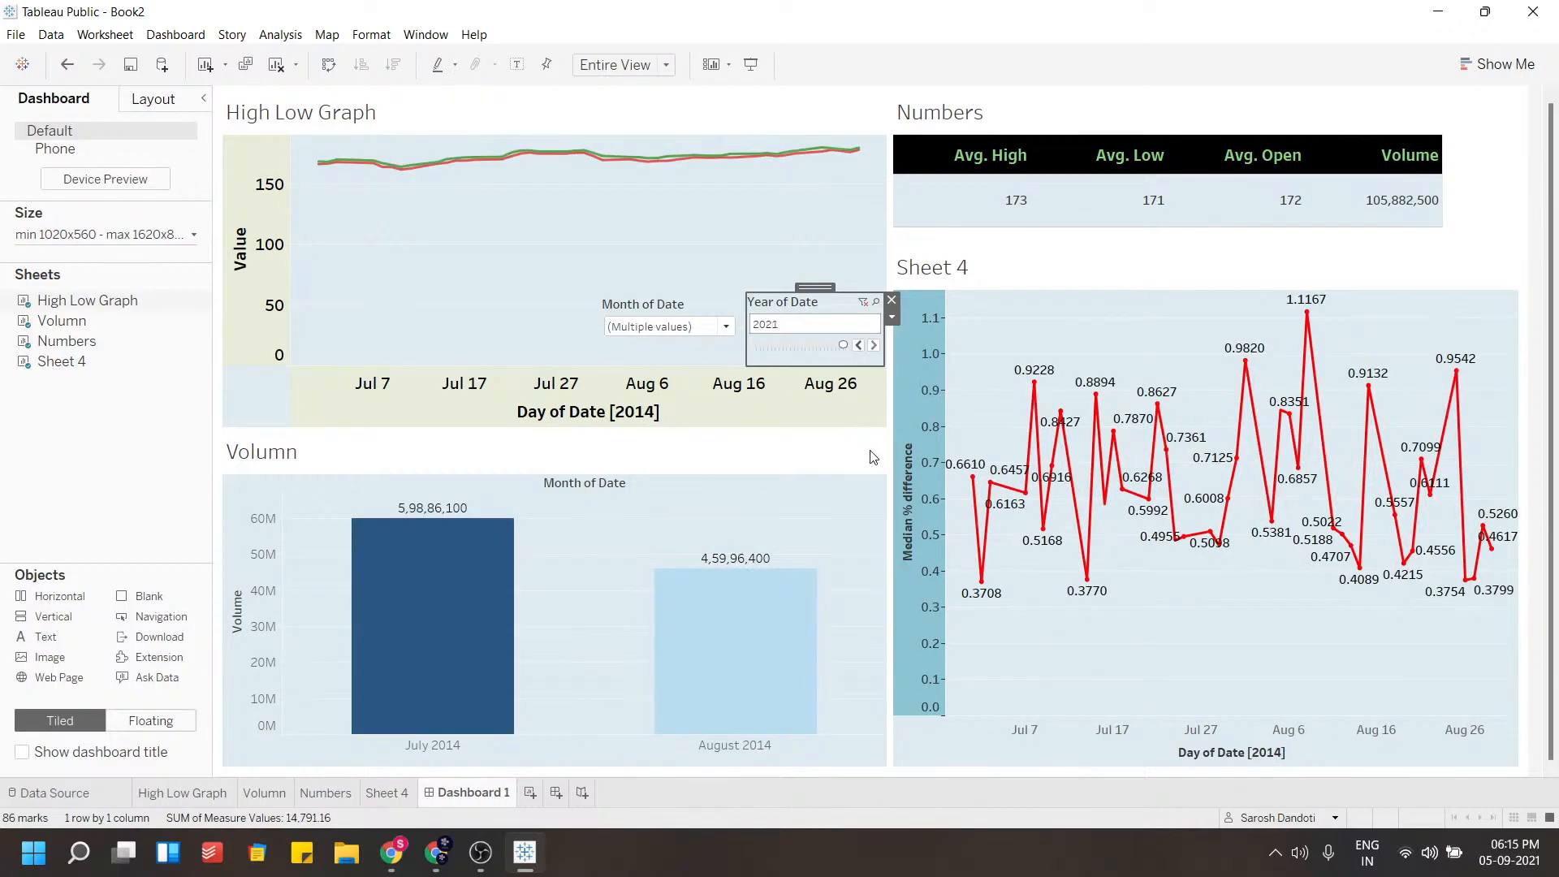
left_click(862, 490)
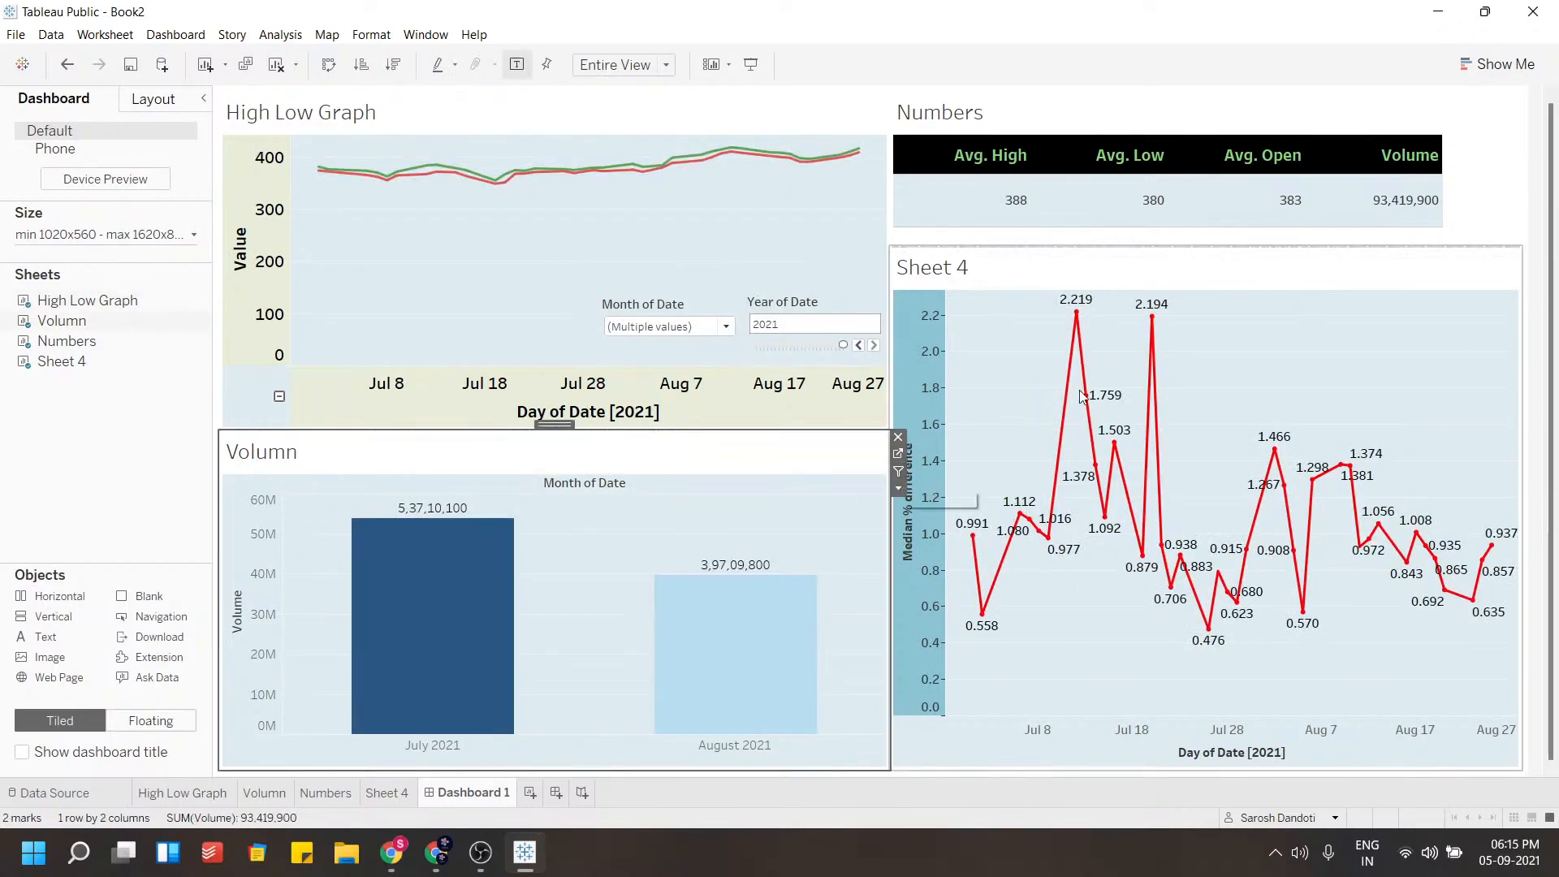
left_click(1243, 228)
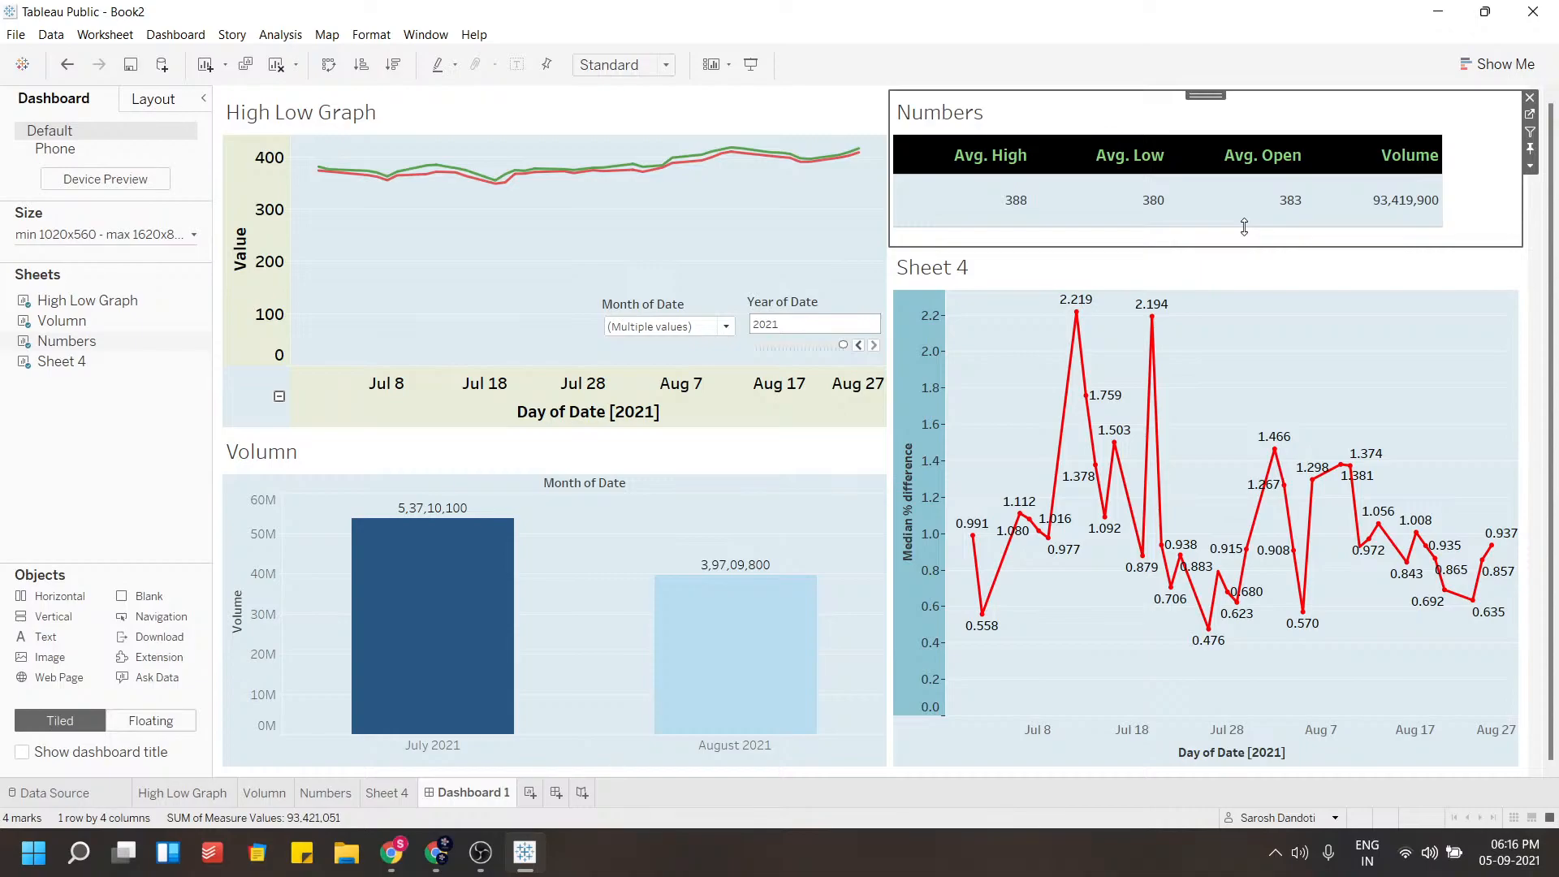
left_click(1232, 270)
left_click(1526, 203)
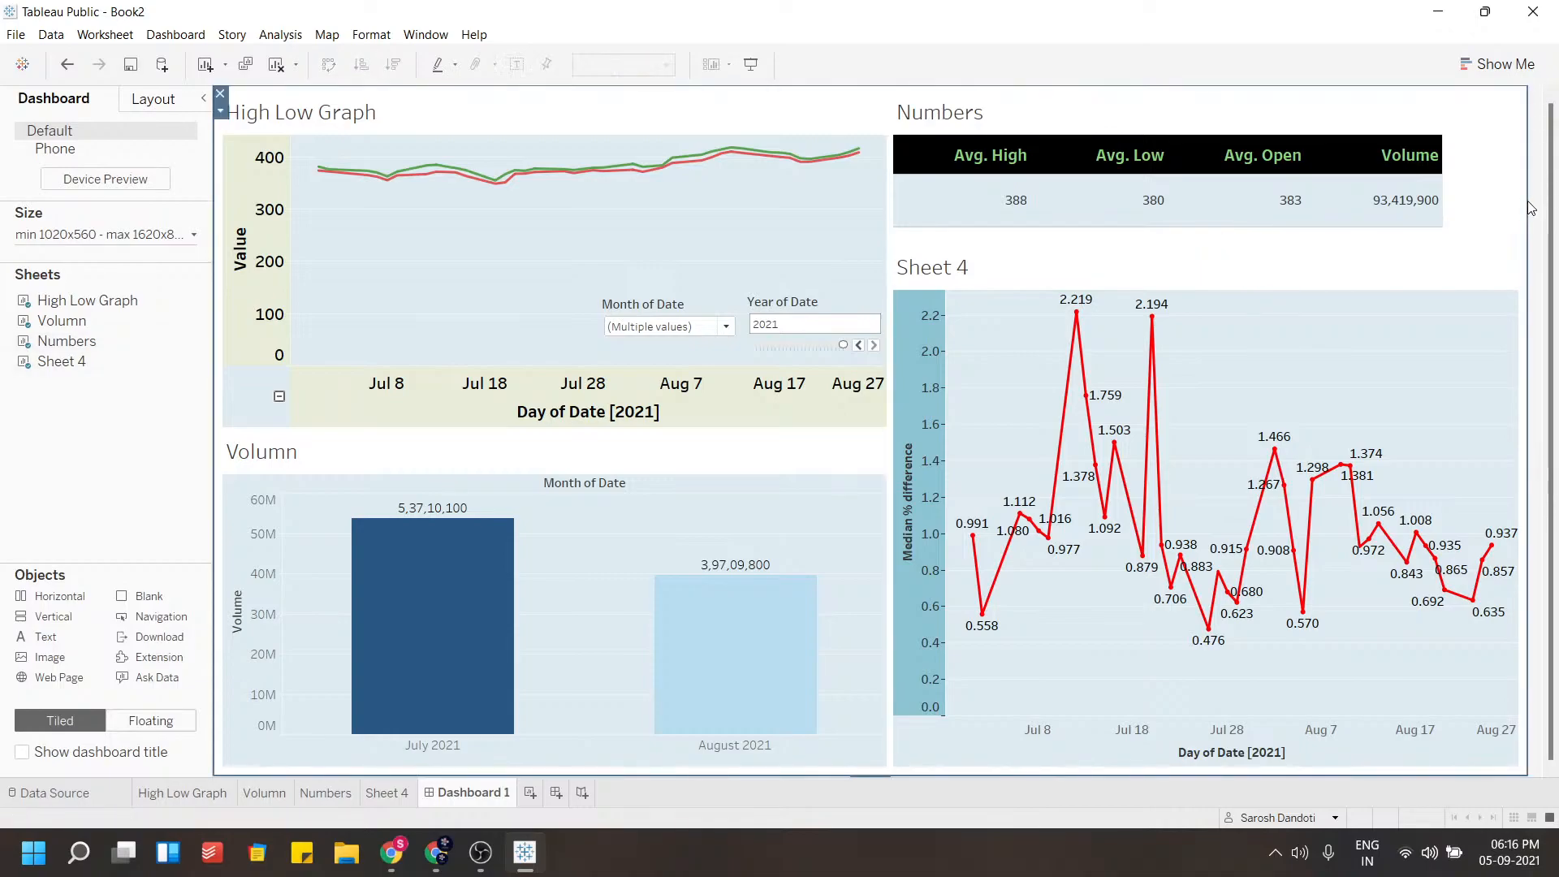
left_click(924, 504)
left_click(862, 468)
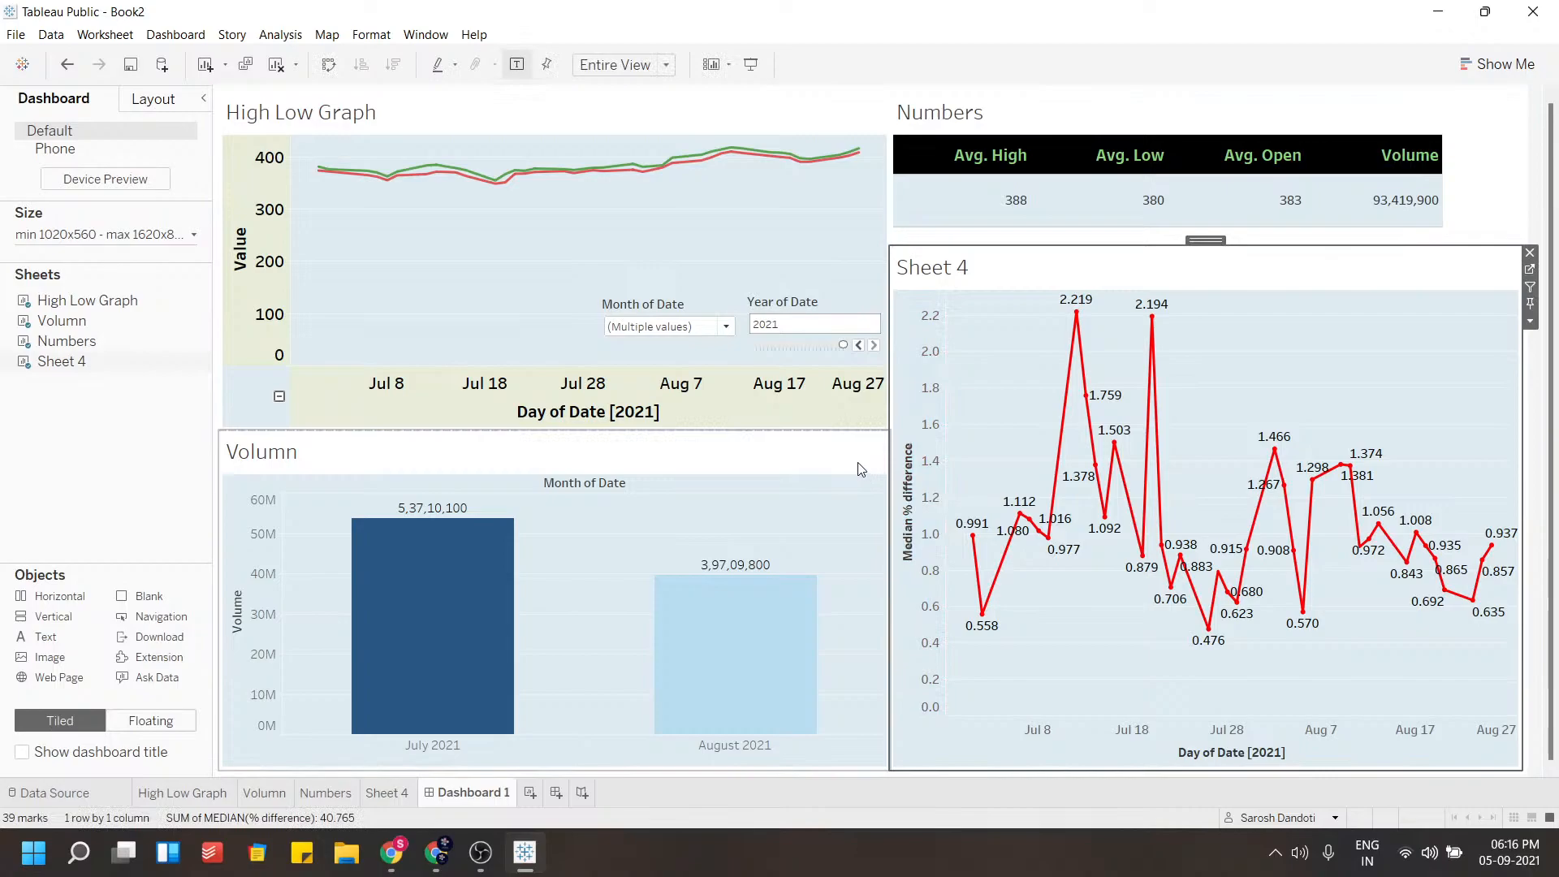
left_click(954, 721)
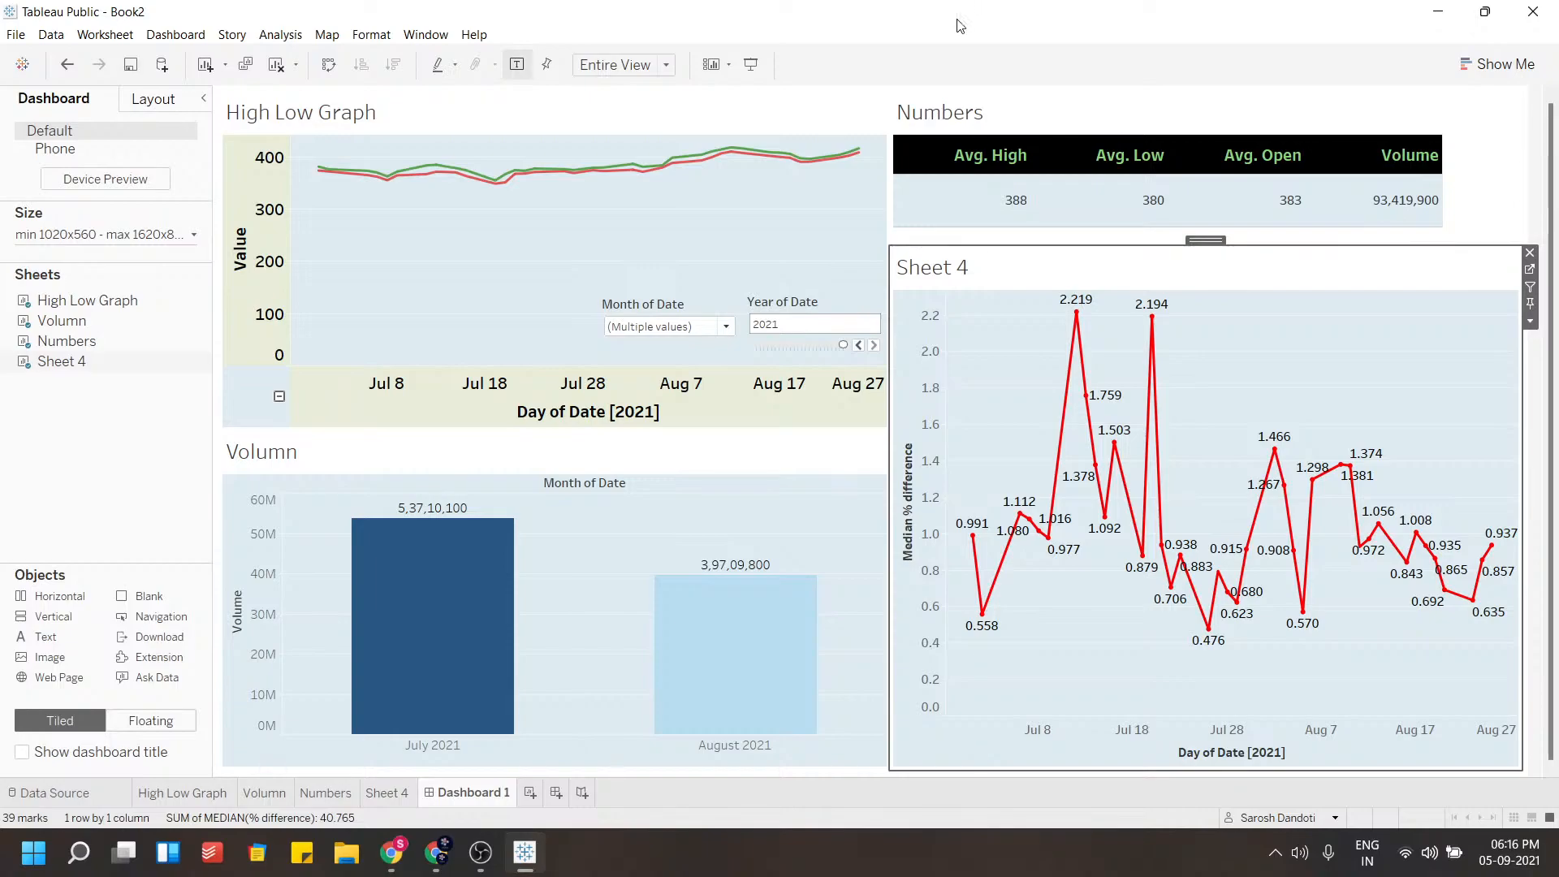
Widen the Volume column of the Numbers table
left_click(825, 215)
left_click(1392, 200)
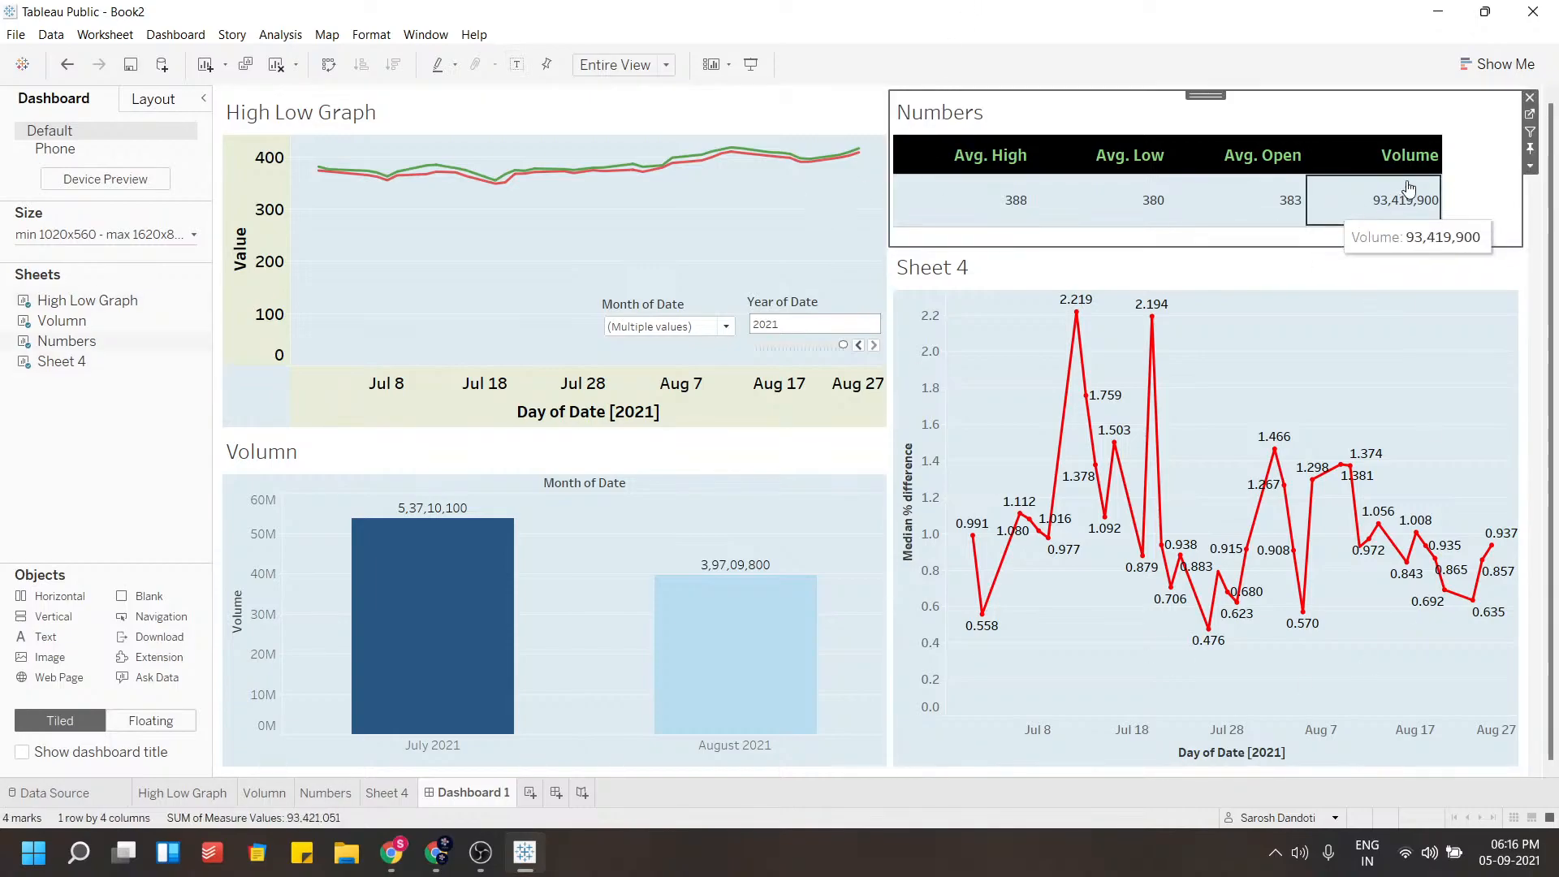
left_click_drag(1441, 182, 1506, 184)
left_click(1287, 276)
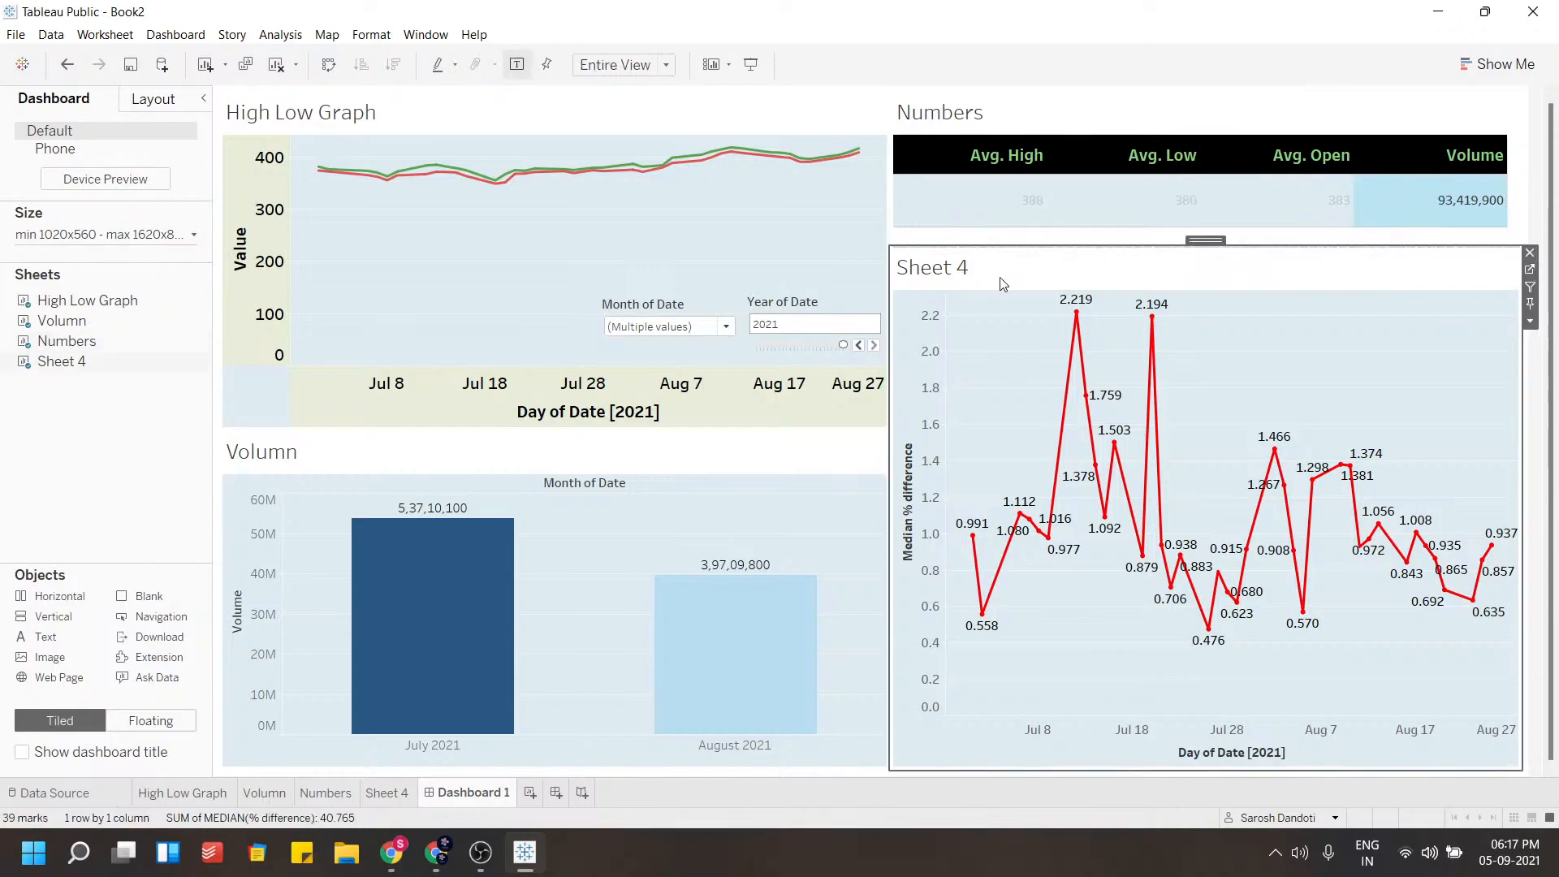
Rename the Sheet 4 tab to % diff and return to Dashboard 1
double_click(396, 796)
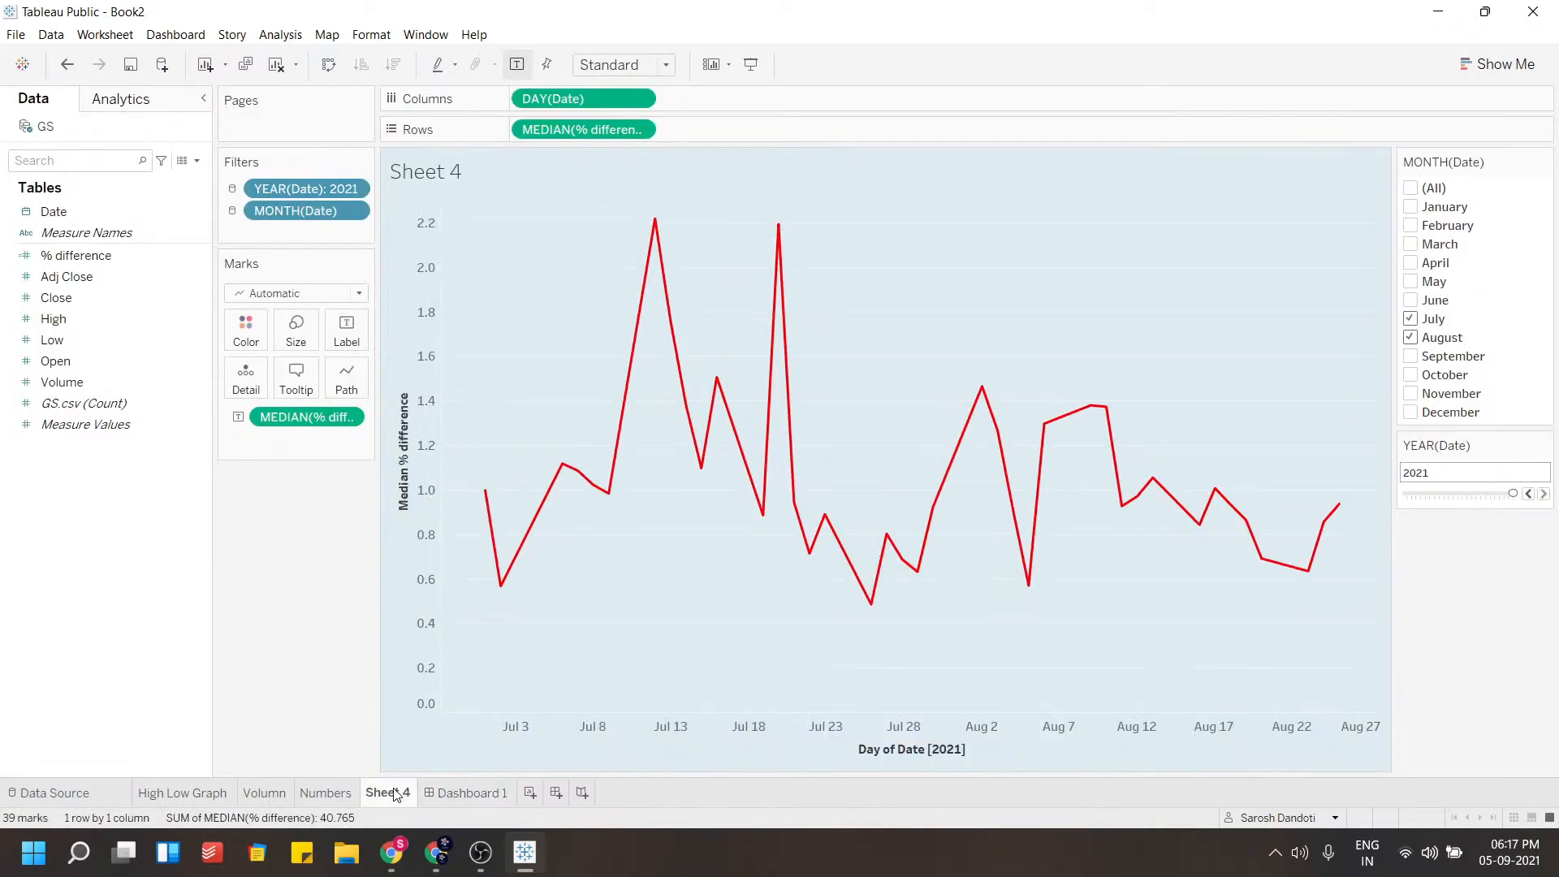
type("% di")
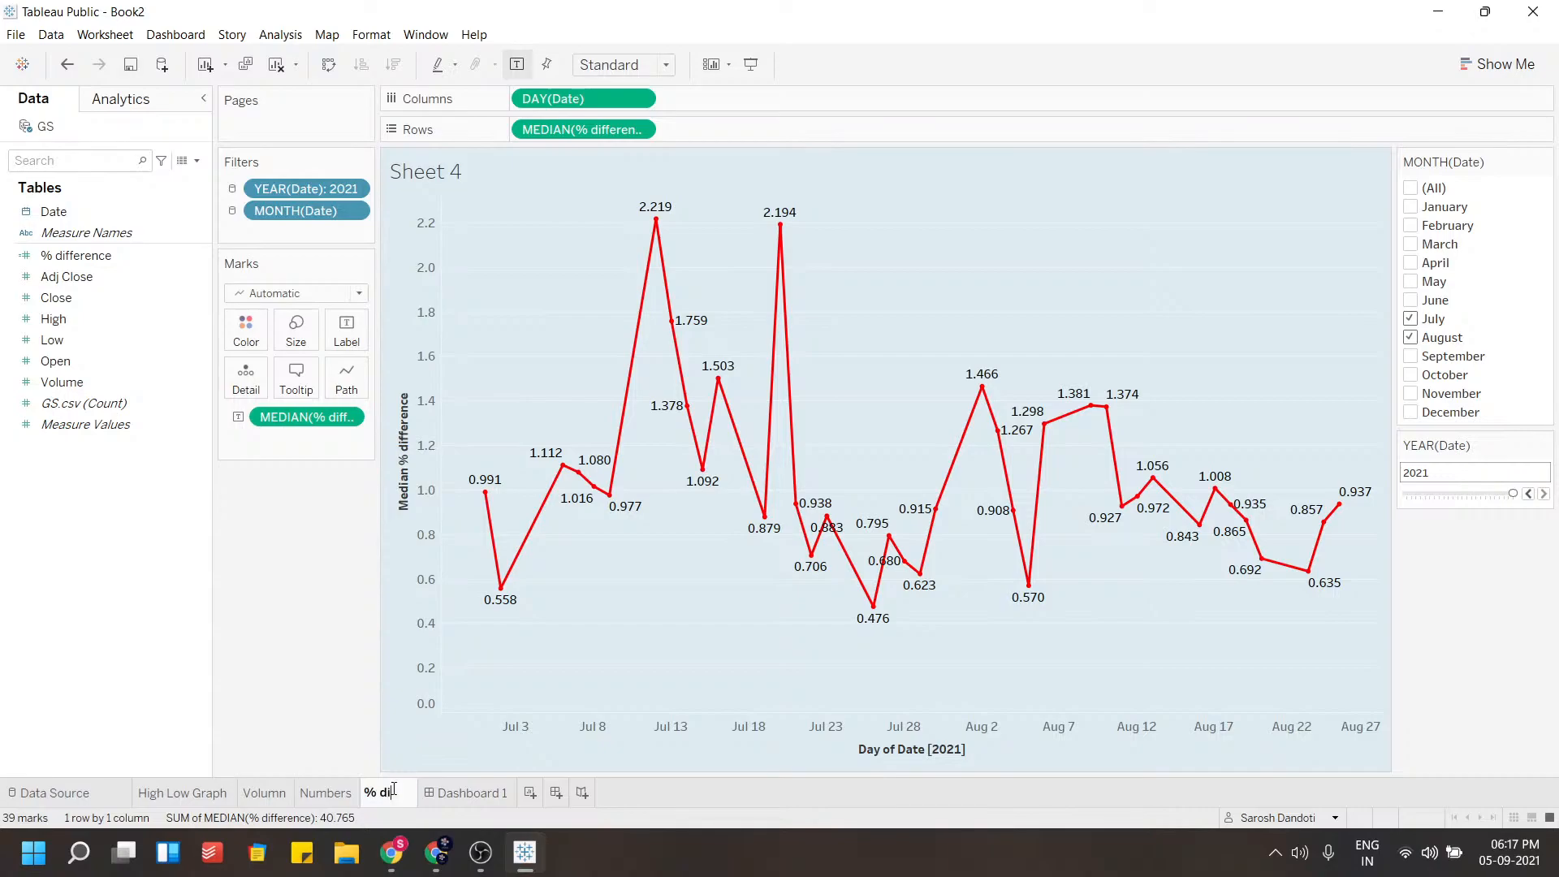
key("Return")
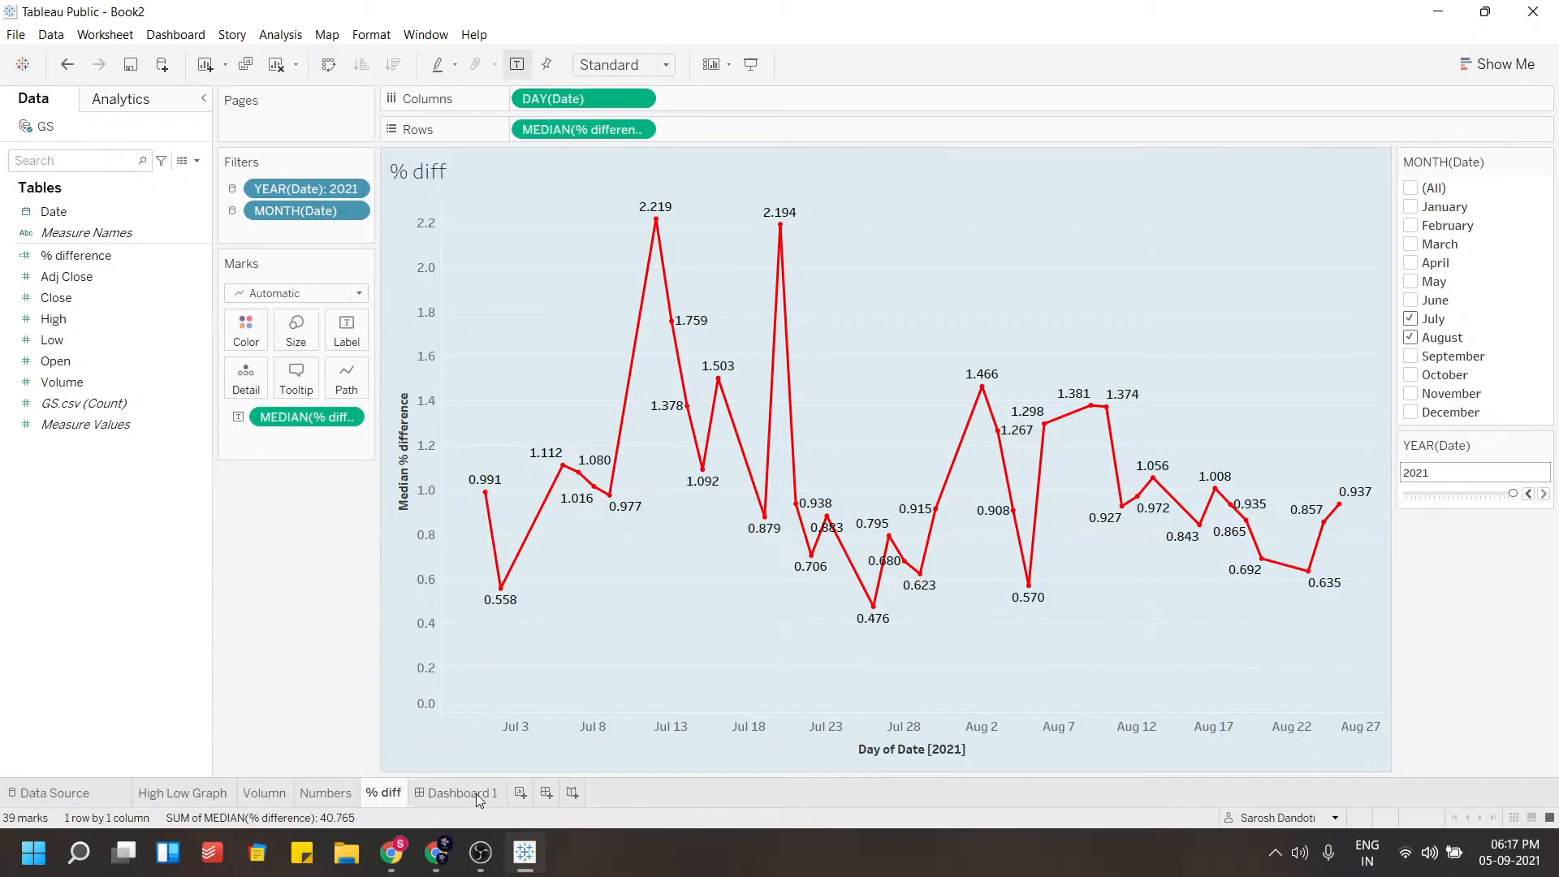
left_click(476, 792)
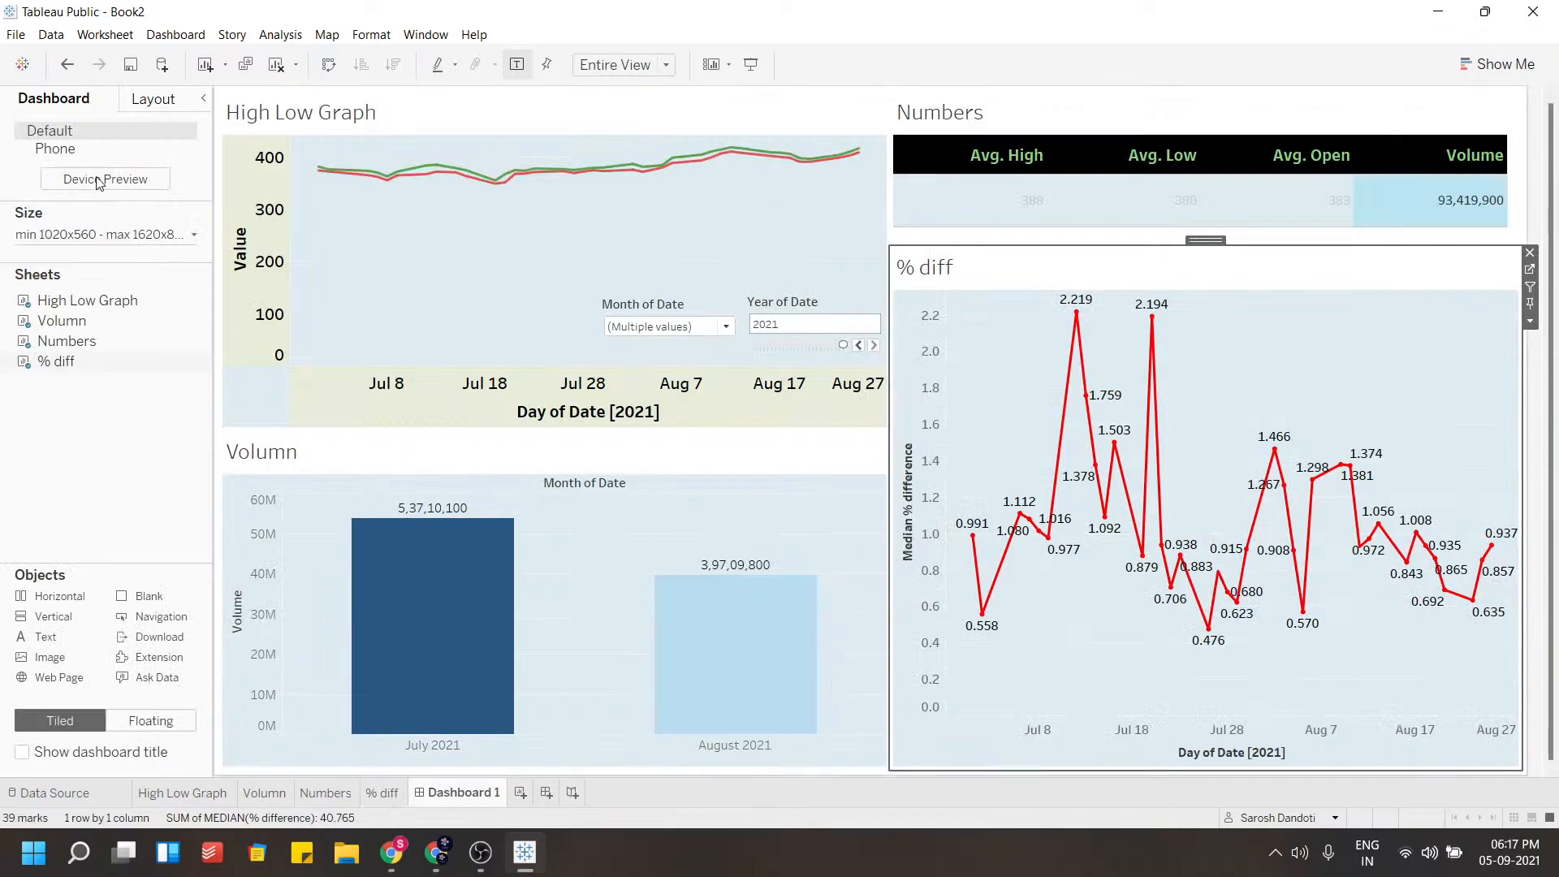
Save the workbook to Tableau Public under the title Book23 and open the published dashboard in the browser
left_click(19, 36)
left_click(35, 146)
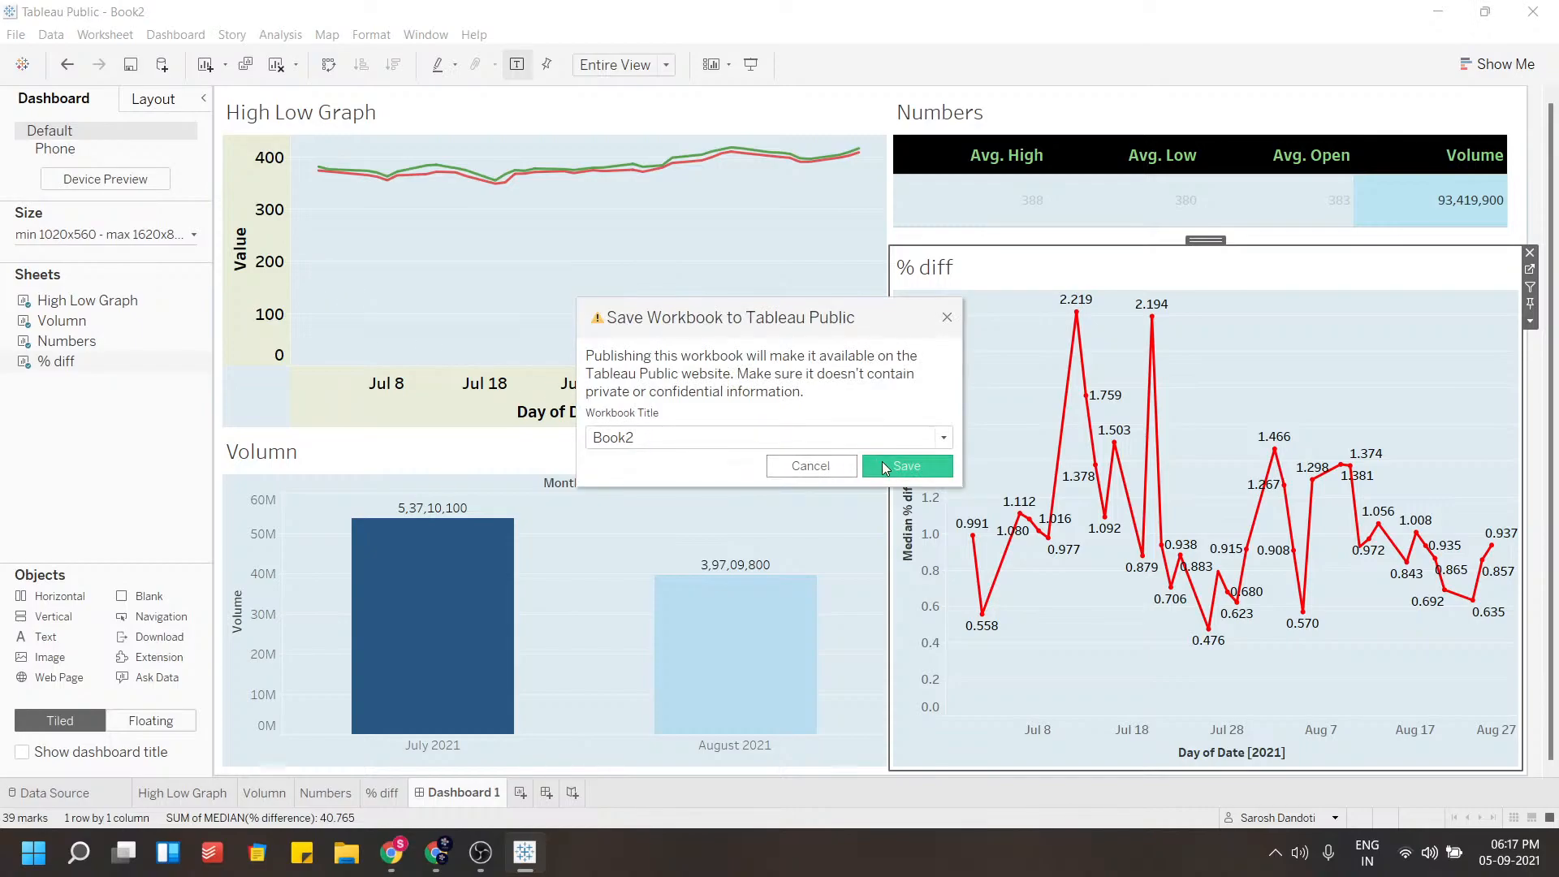
left_click(882, 462)
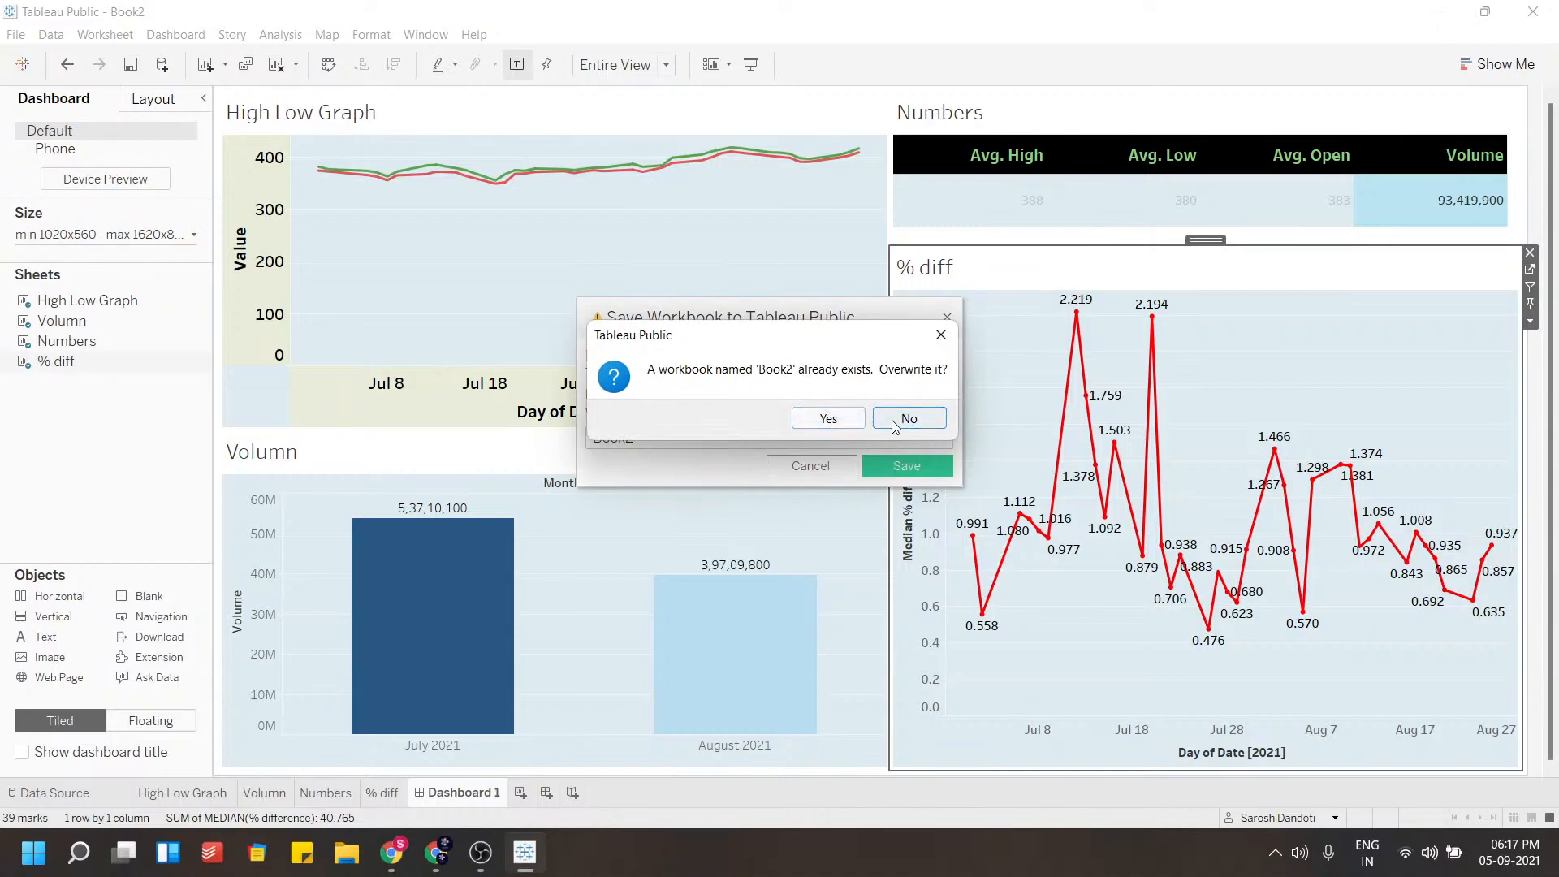
left_click(917, 418)
left_click(673, 429)
type("3")
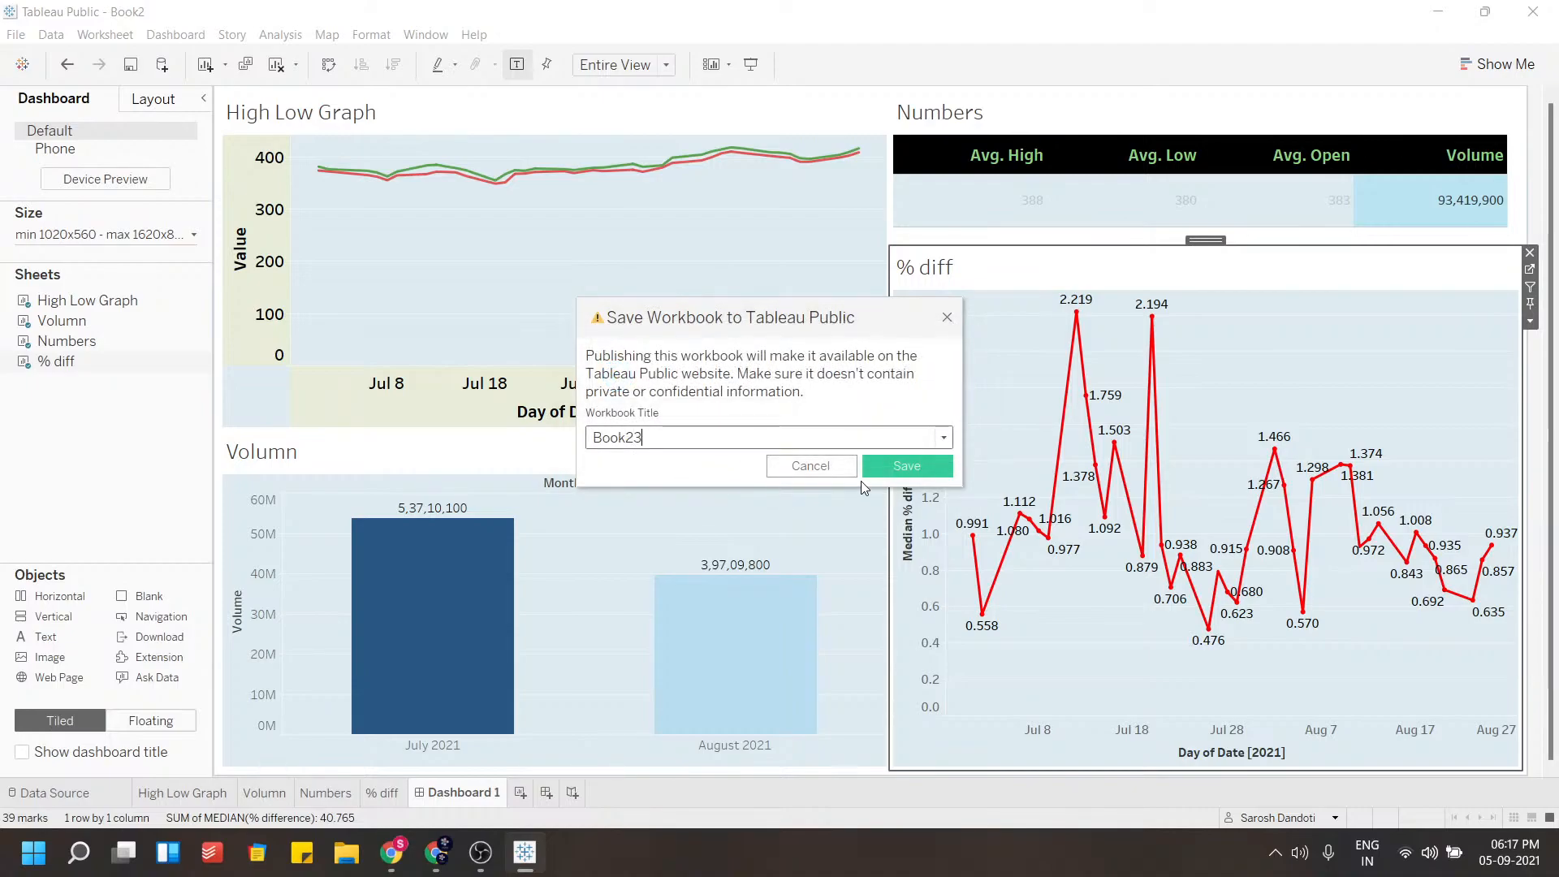
left_click(874, 466)
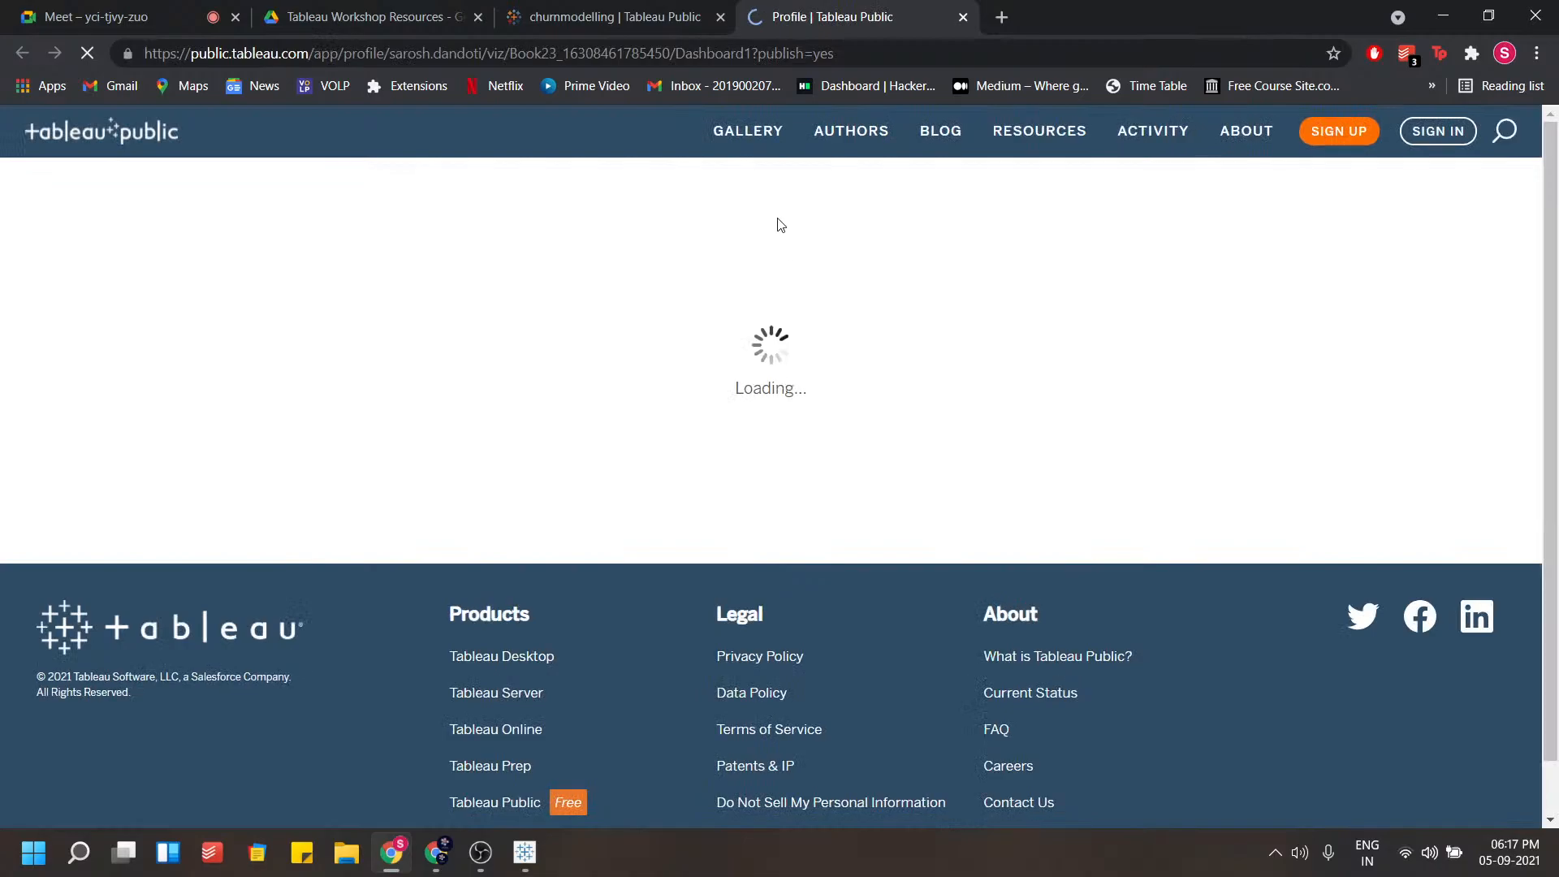
left_click(629, 12)
left_click(795, 10)
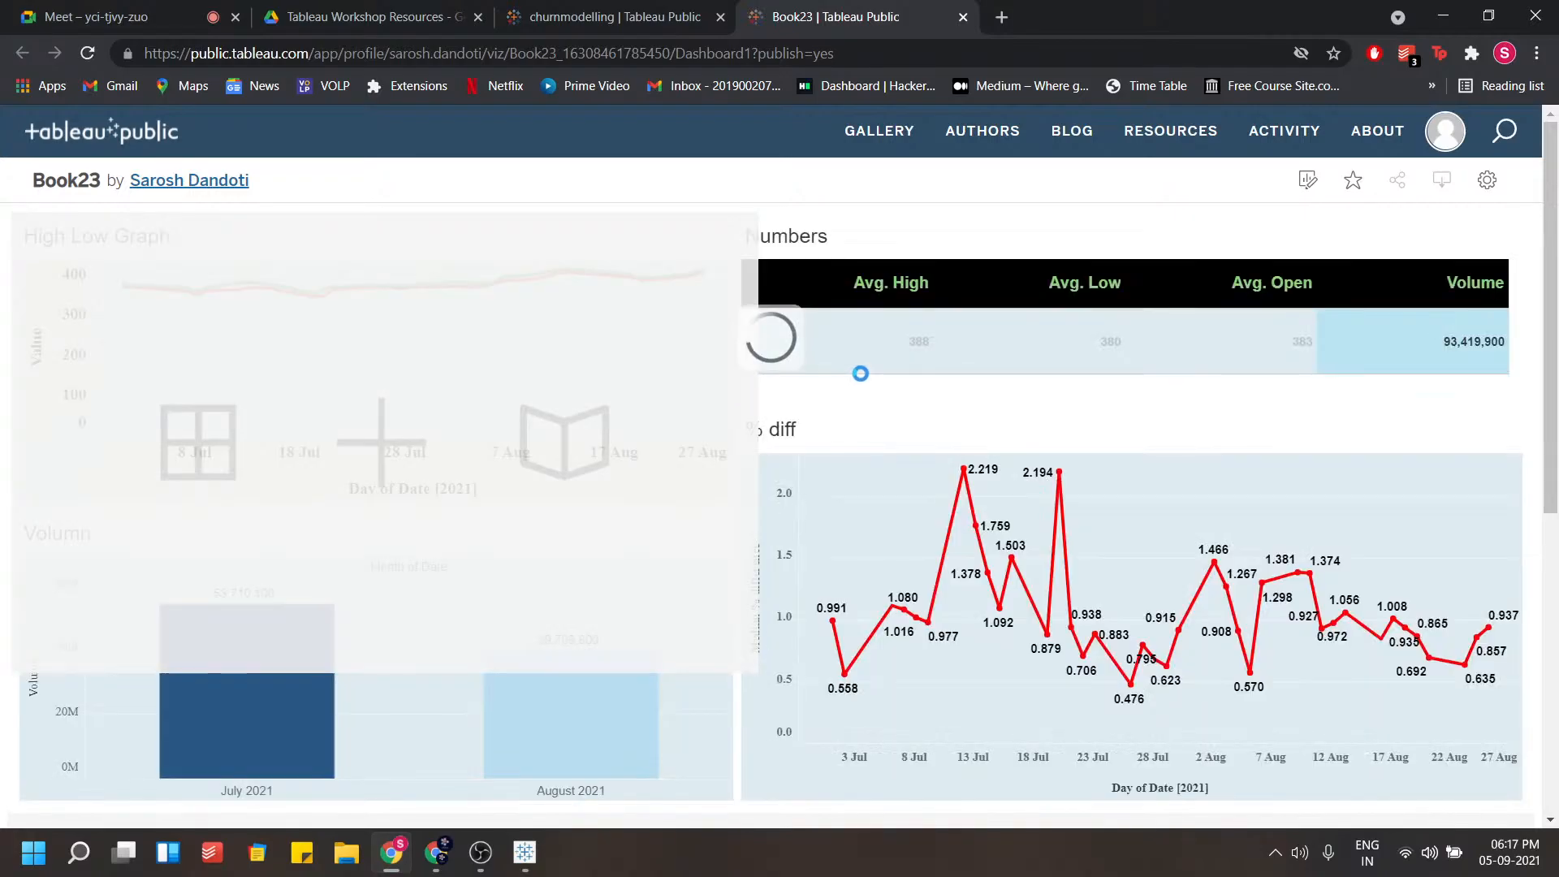
Add February to the months selected in the dashboard's Month of Date filter
scroll(899, 367, "down", 5)
scroll(898, 367, "up", 5)
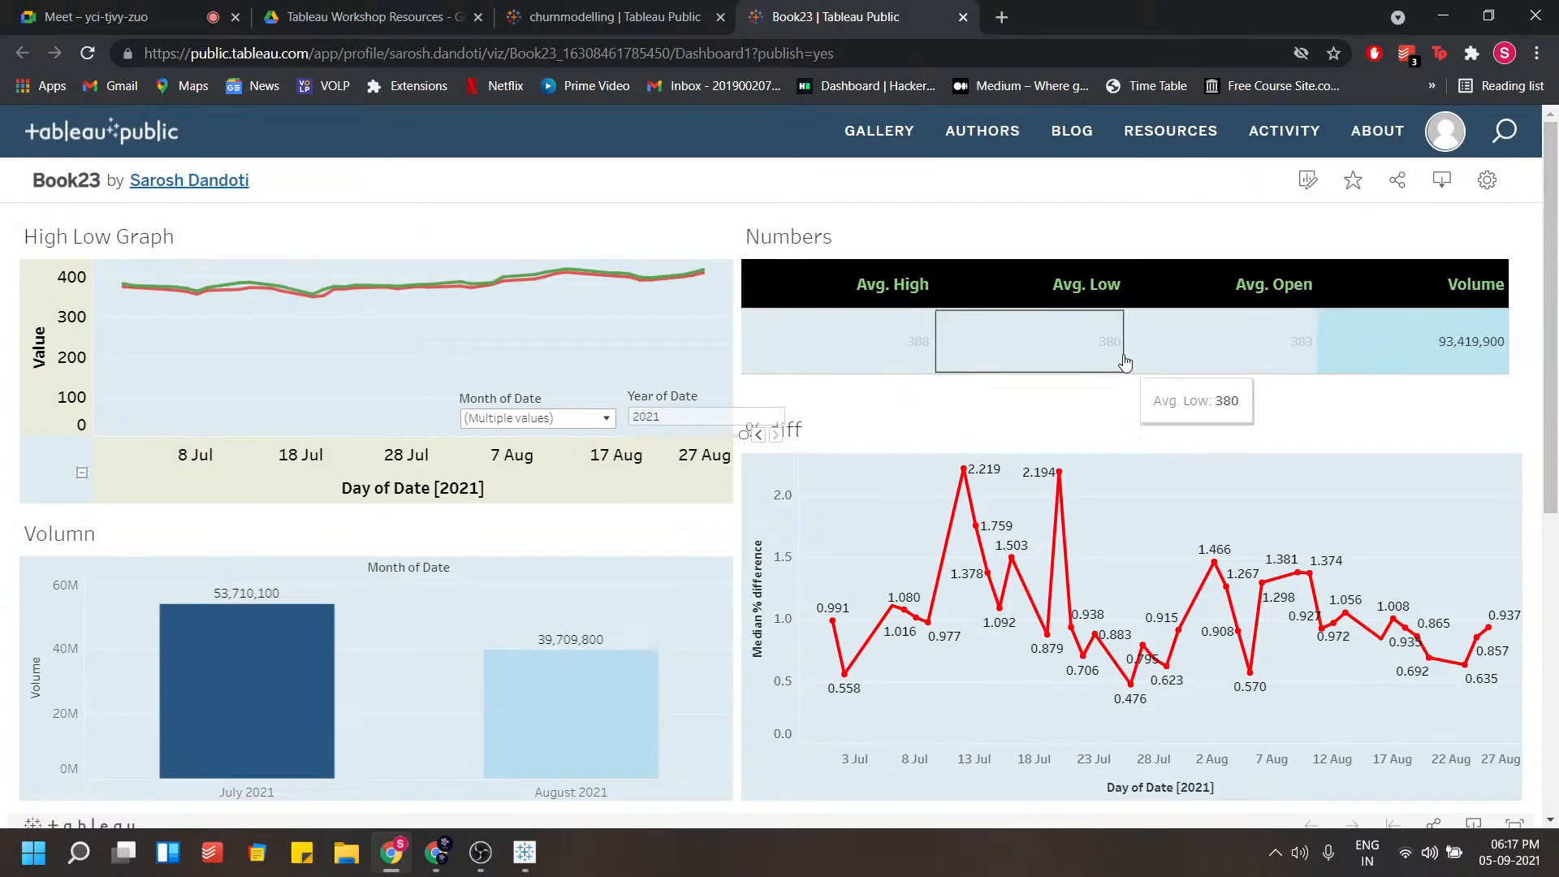
left_click(608, 420)
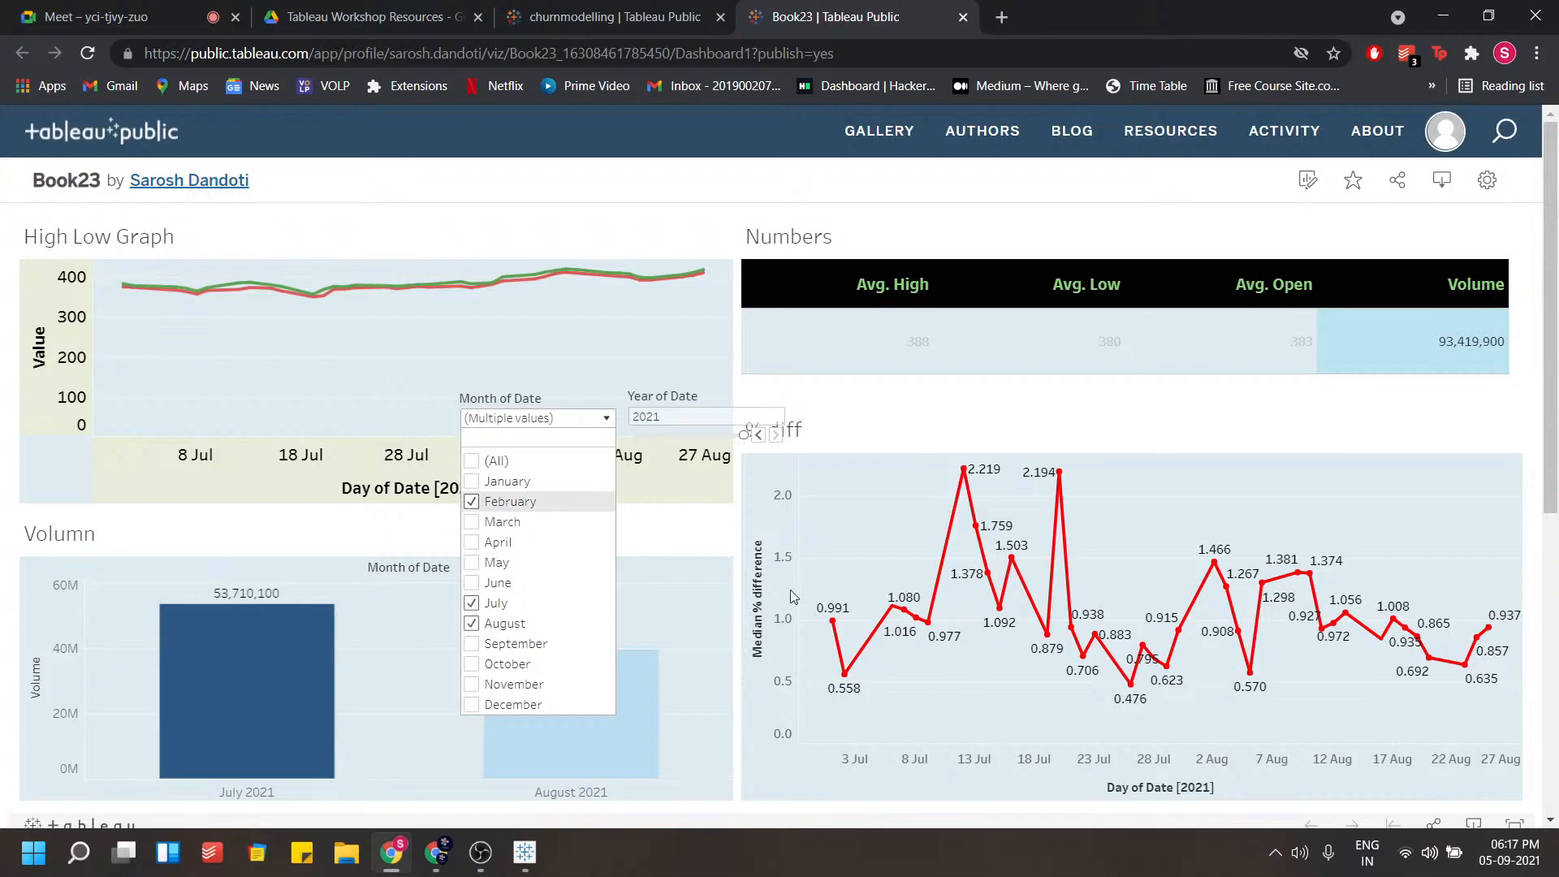
left_click(728, 351)
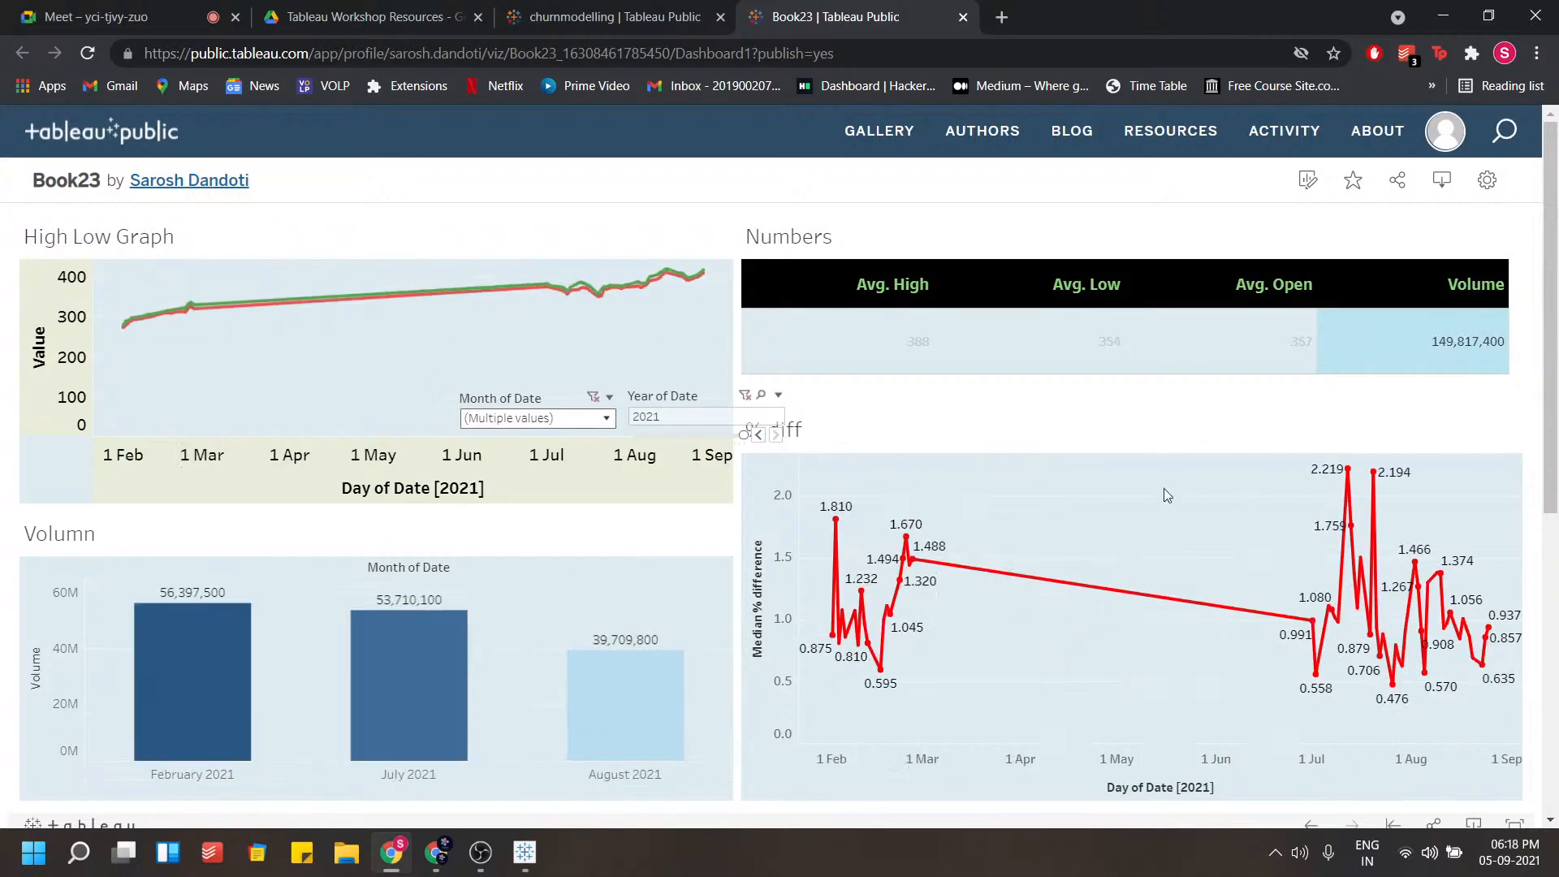
Replace February with June in the Month of Date filter, keeping June, July and August selected
mouse_move(1284, 622)
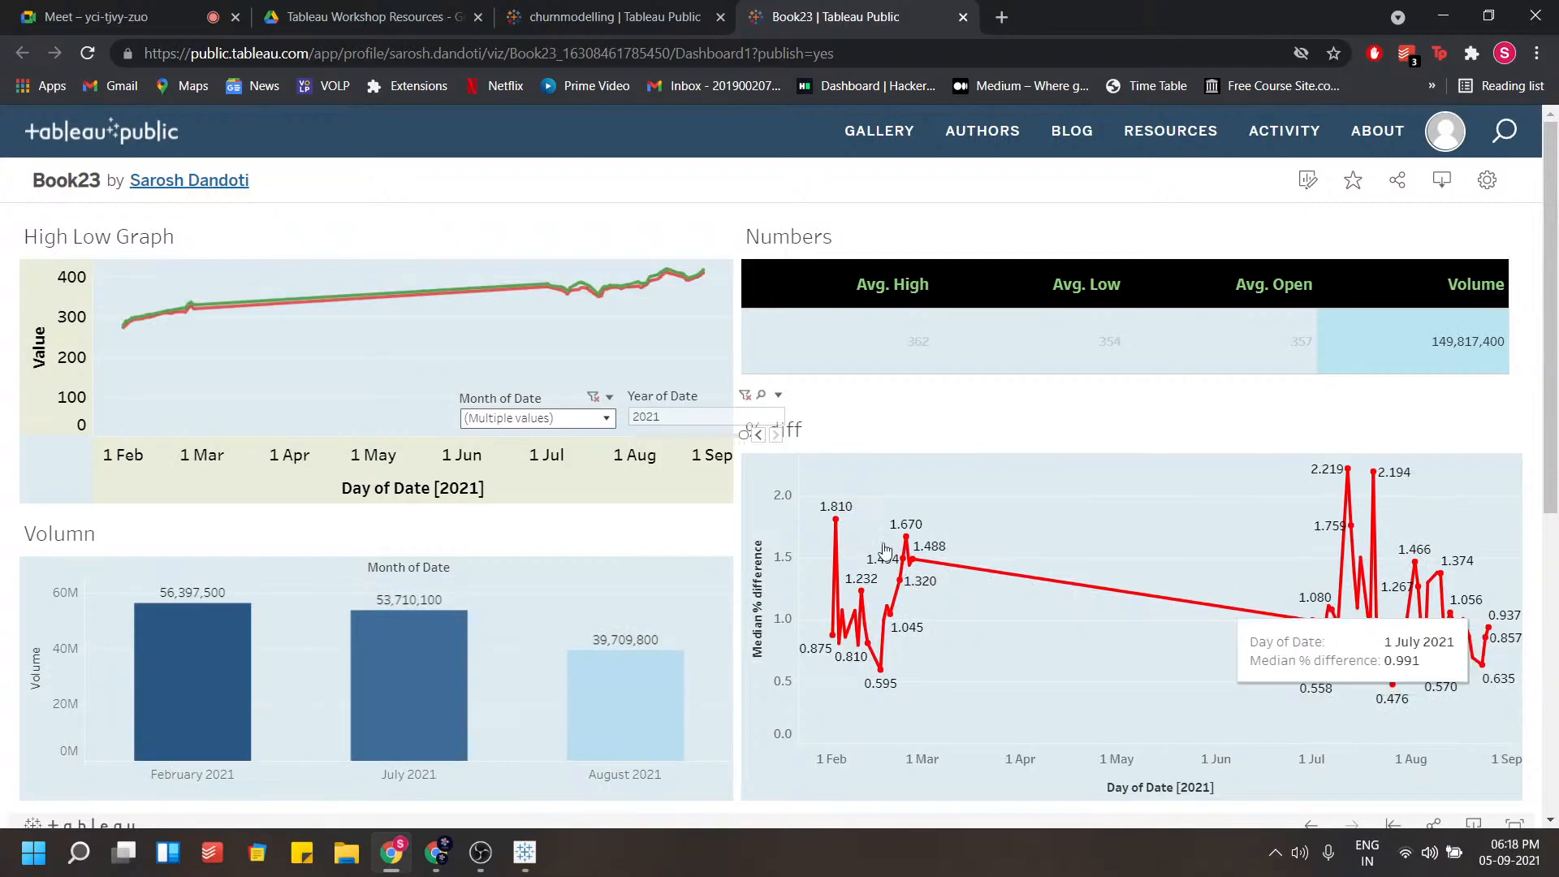
left_click(606, 410)
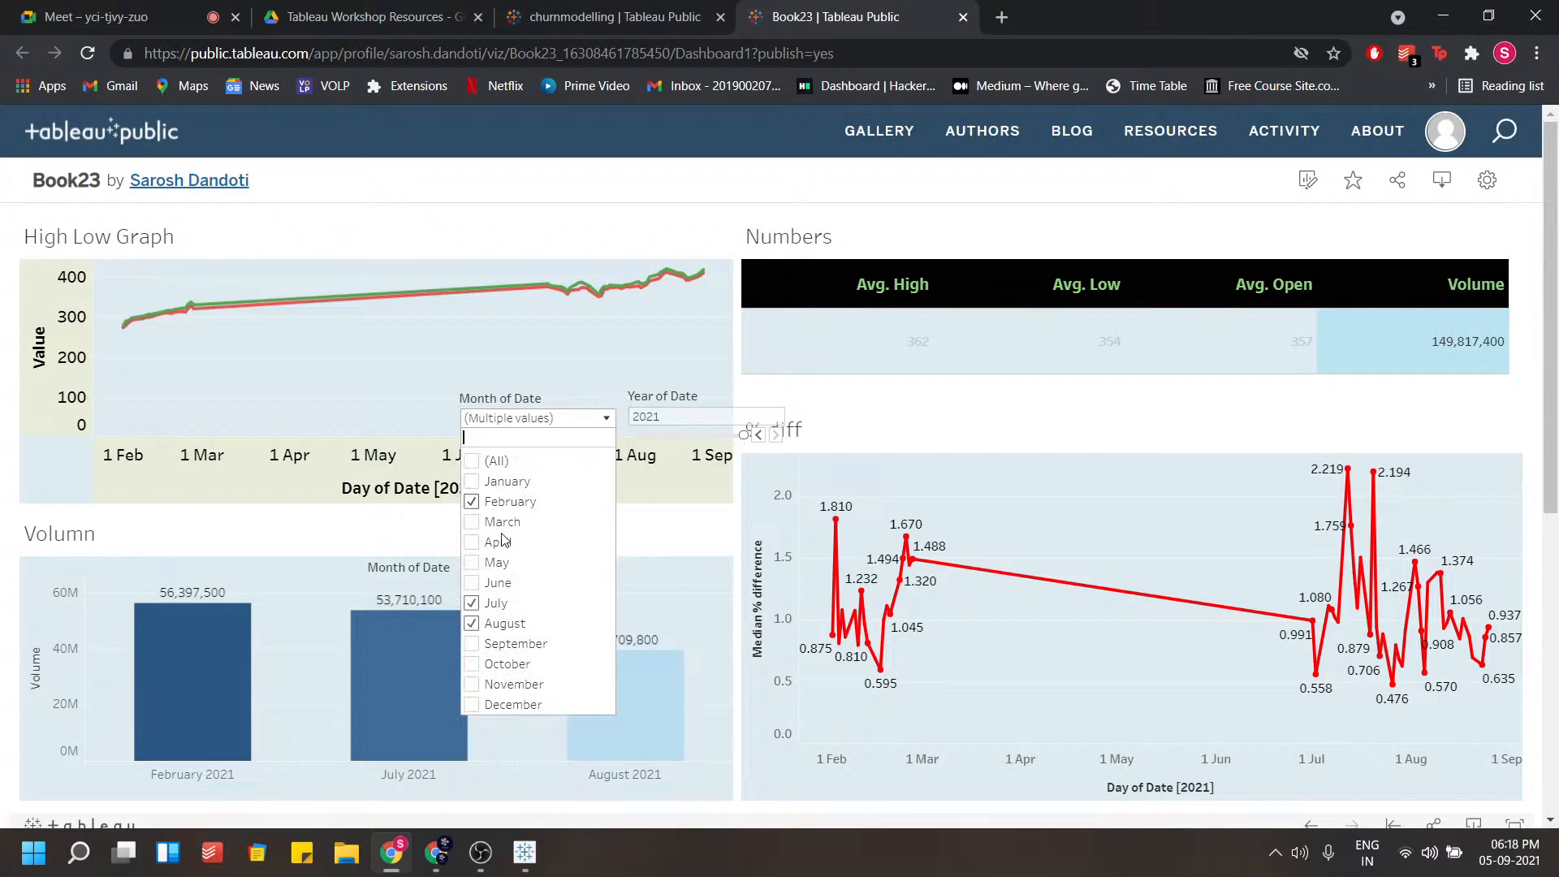
left_click(472, 503)
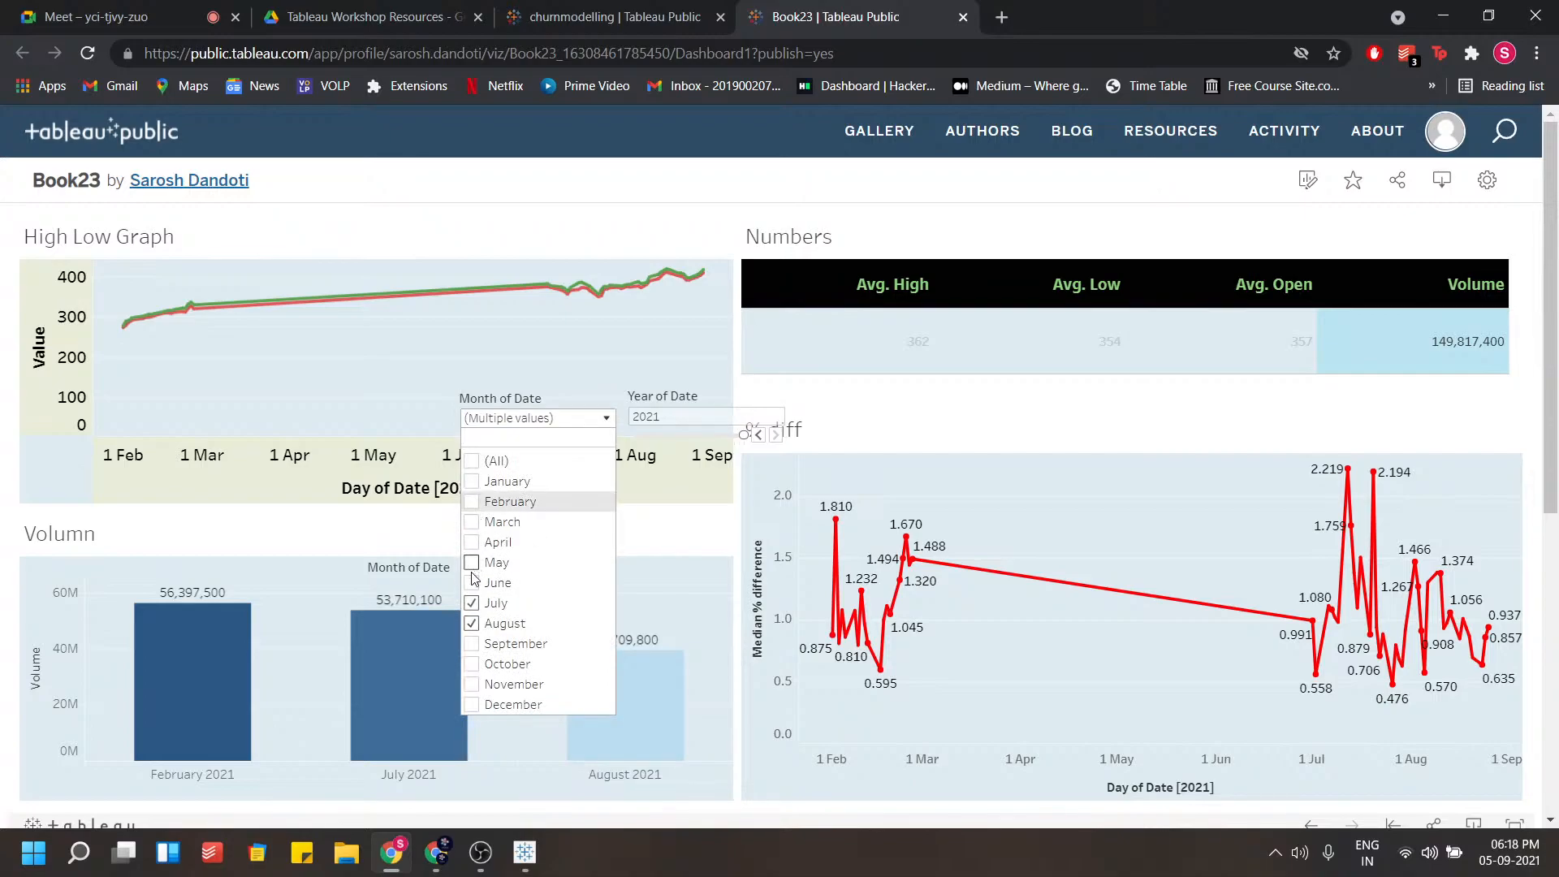
left_click(471, 584)
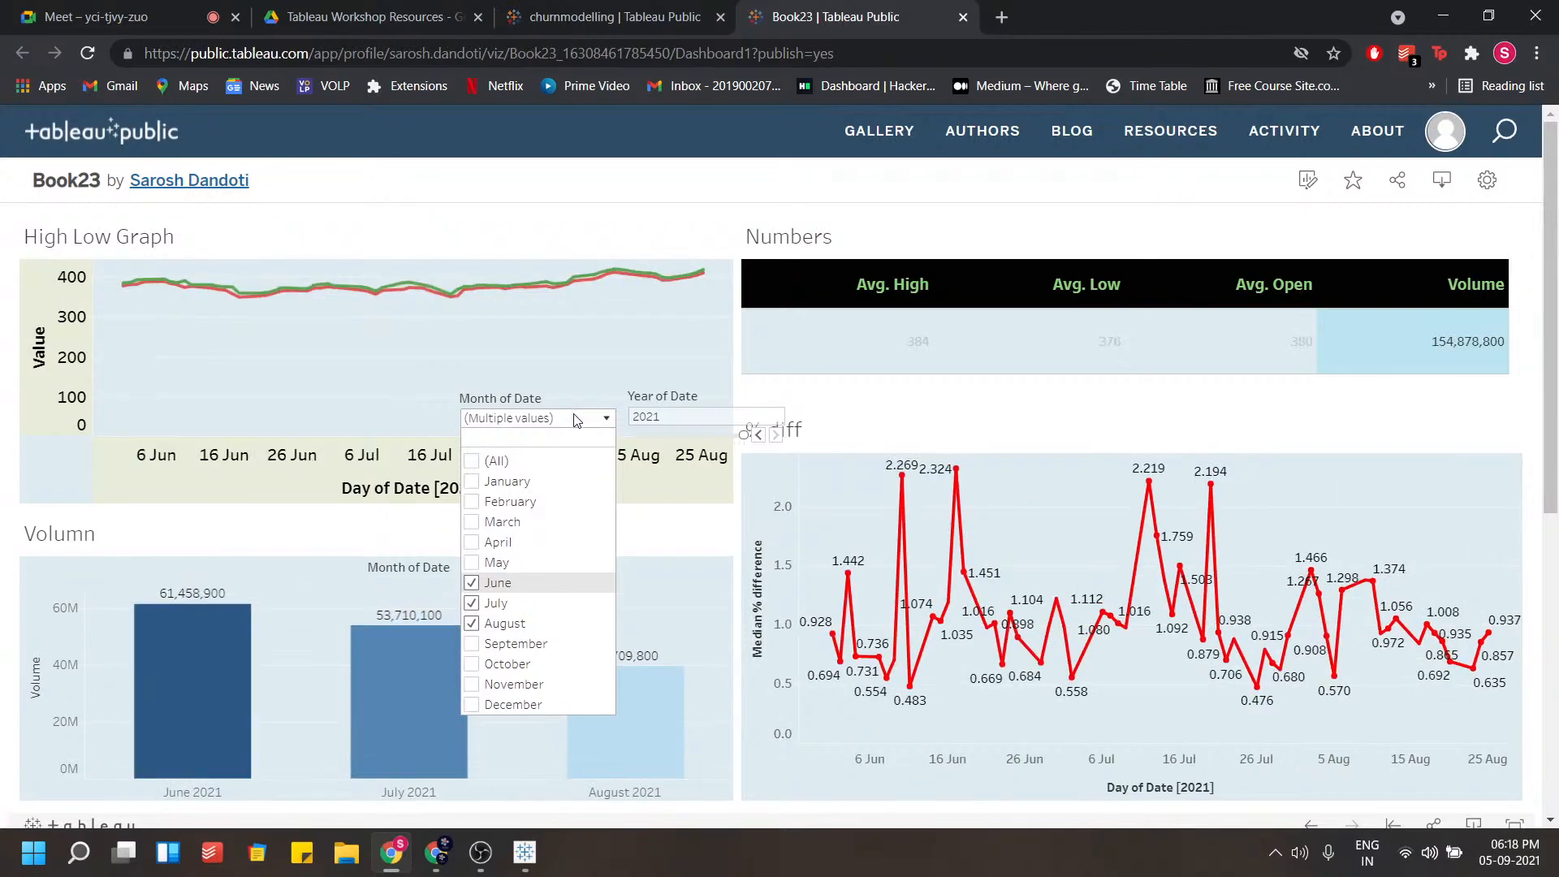
left_click(574, 419)
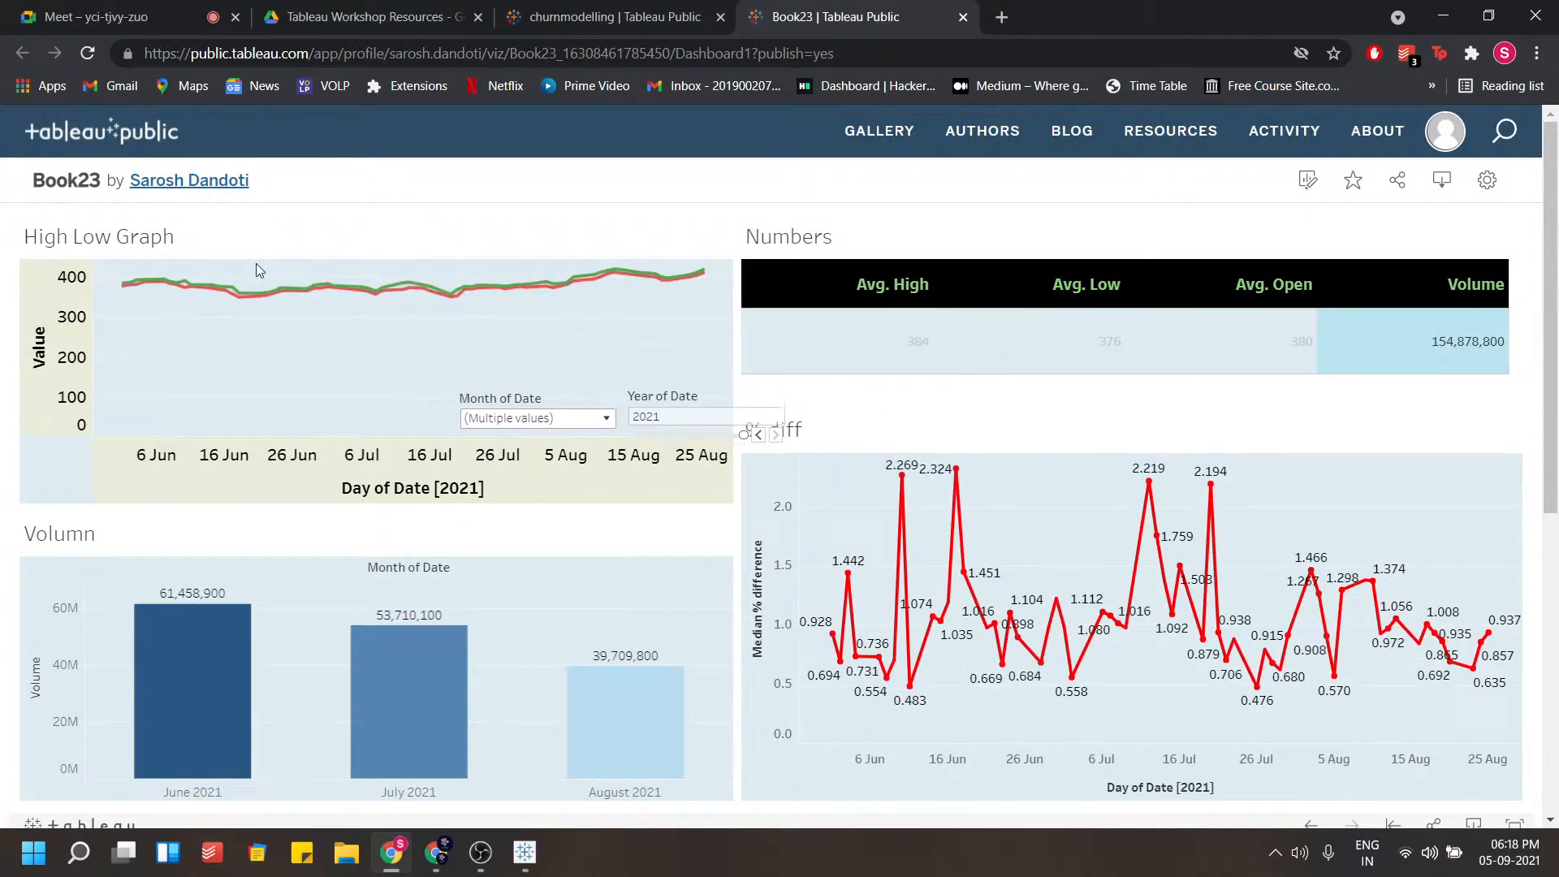
Open the author's profile and open the published Goldman Dashboard viz
left_click(178, 193)
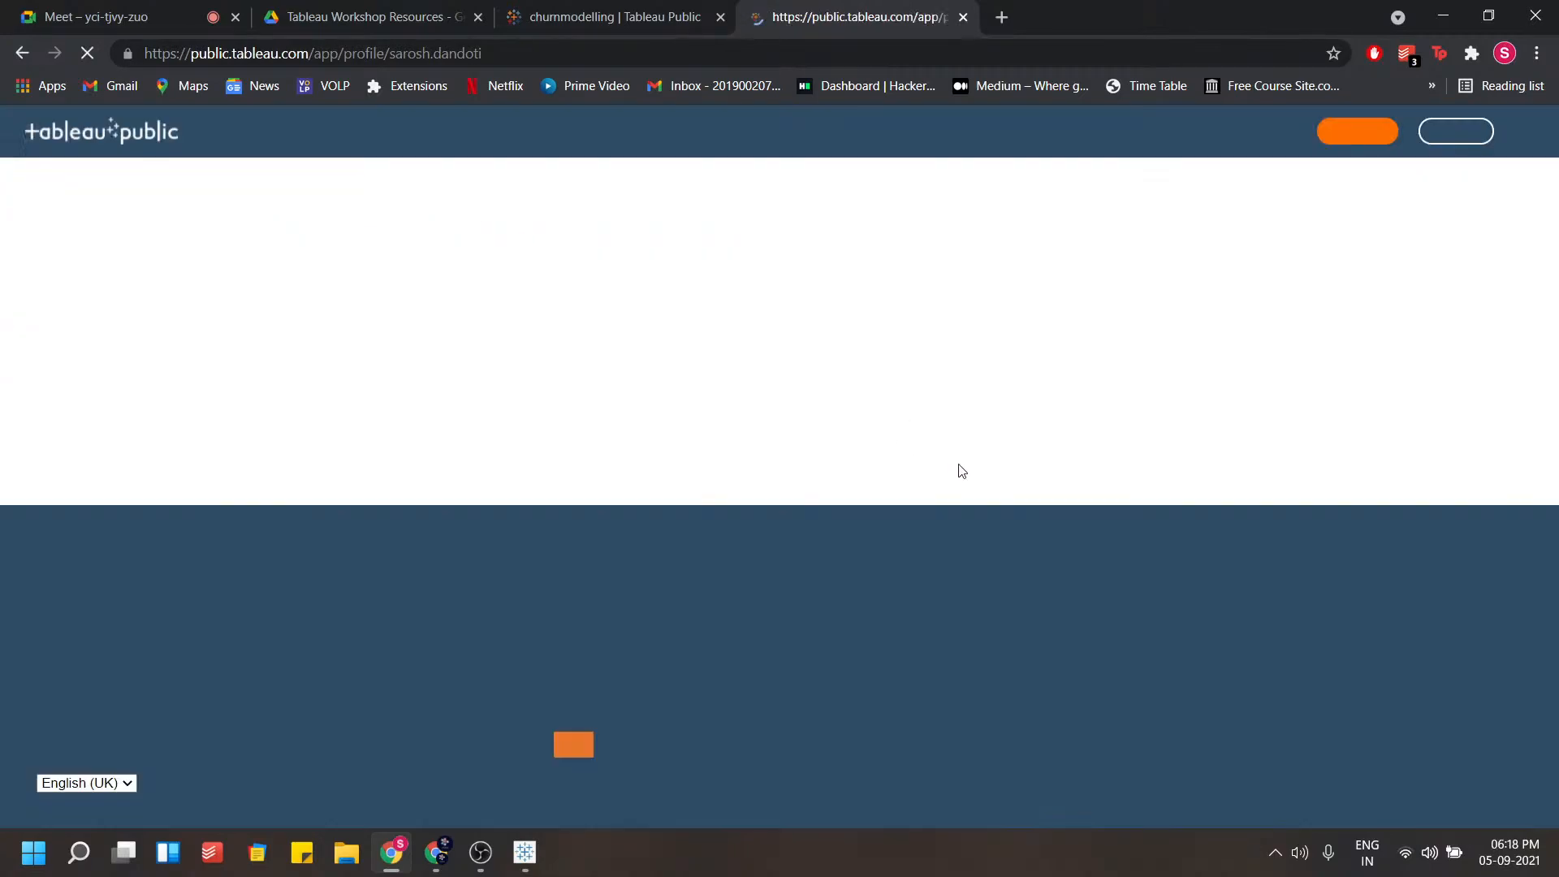
scroll(478, 439, "down", 5)
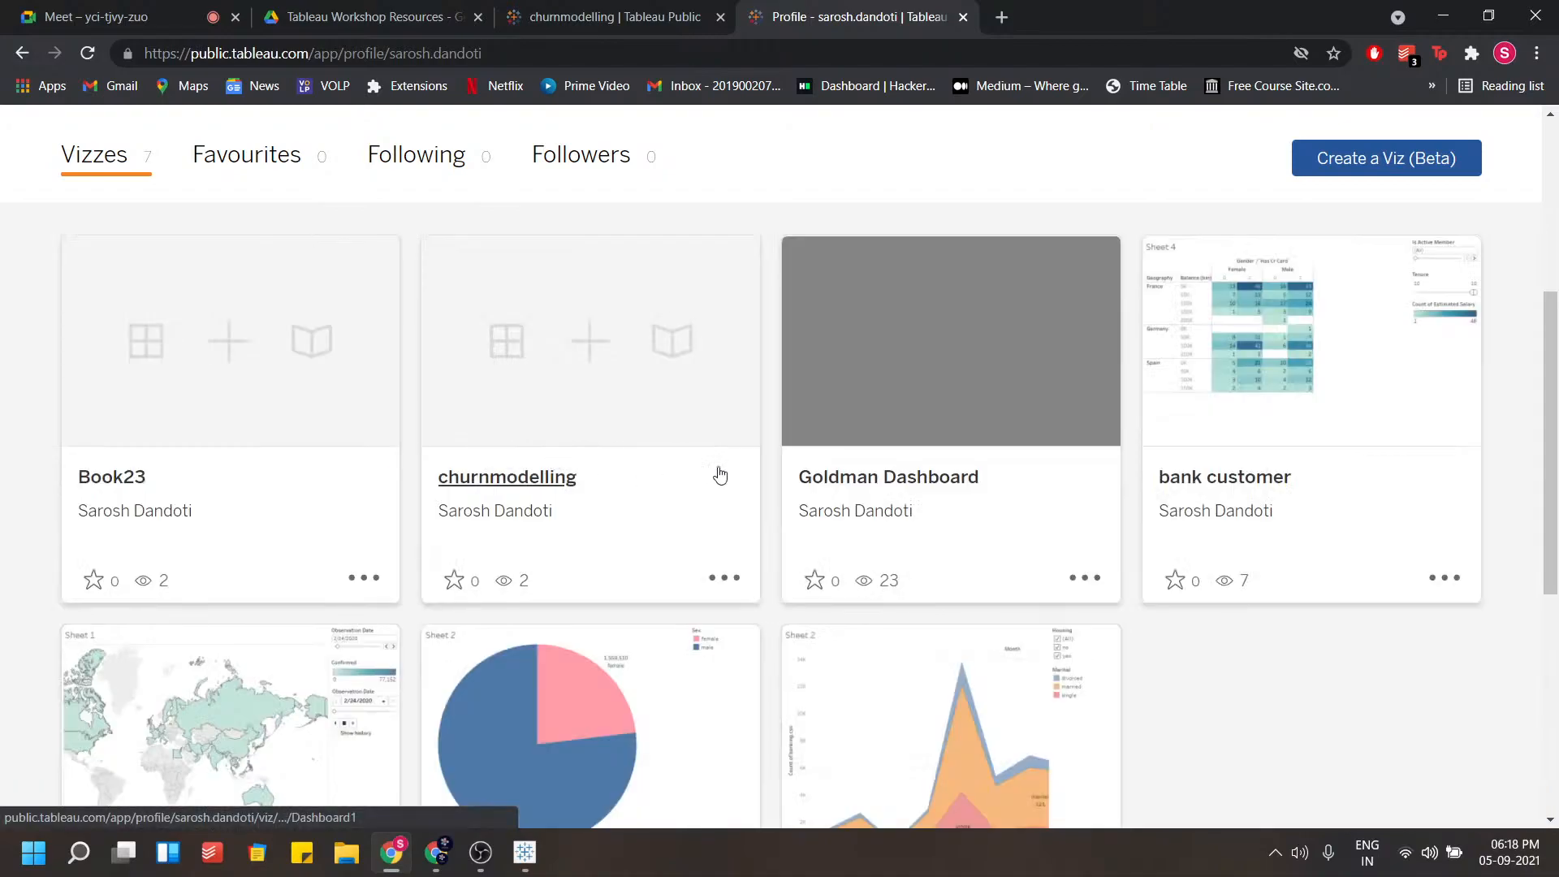
left_click(930, 476)
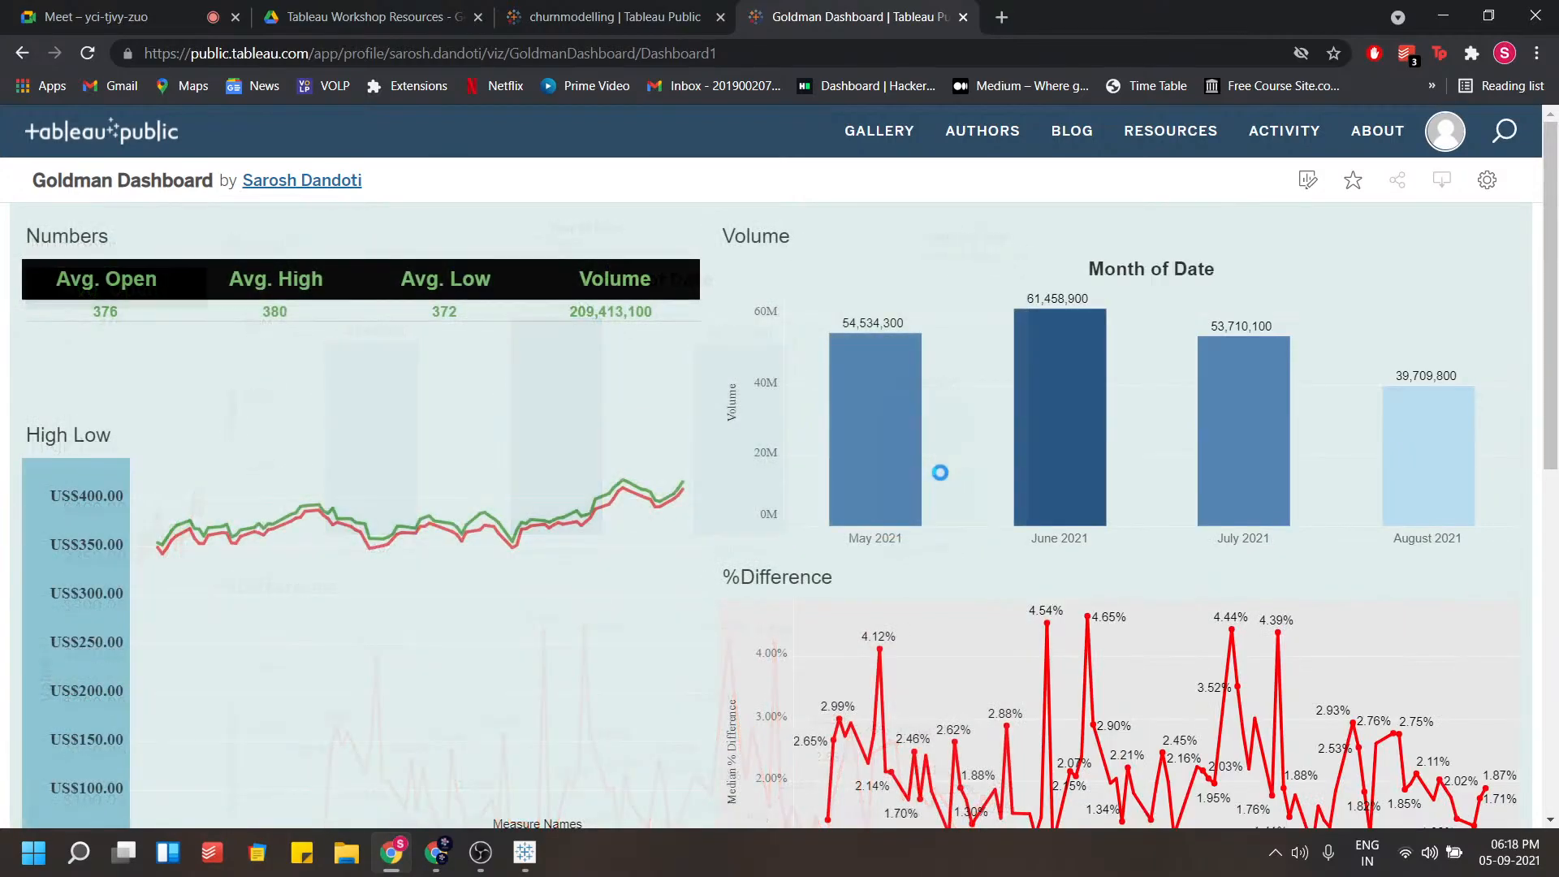
Review the Goldman Dashboard and step its Year of Date filter back to 2019
scroll(940, 472, "down", 4)
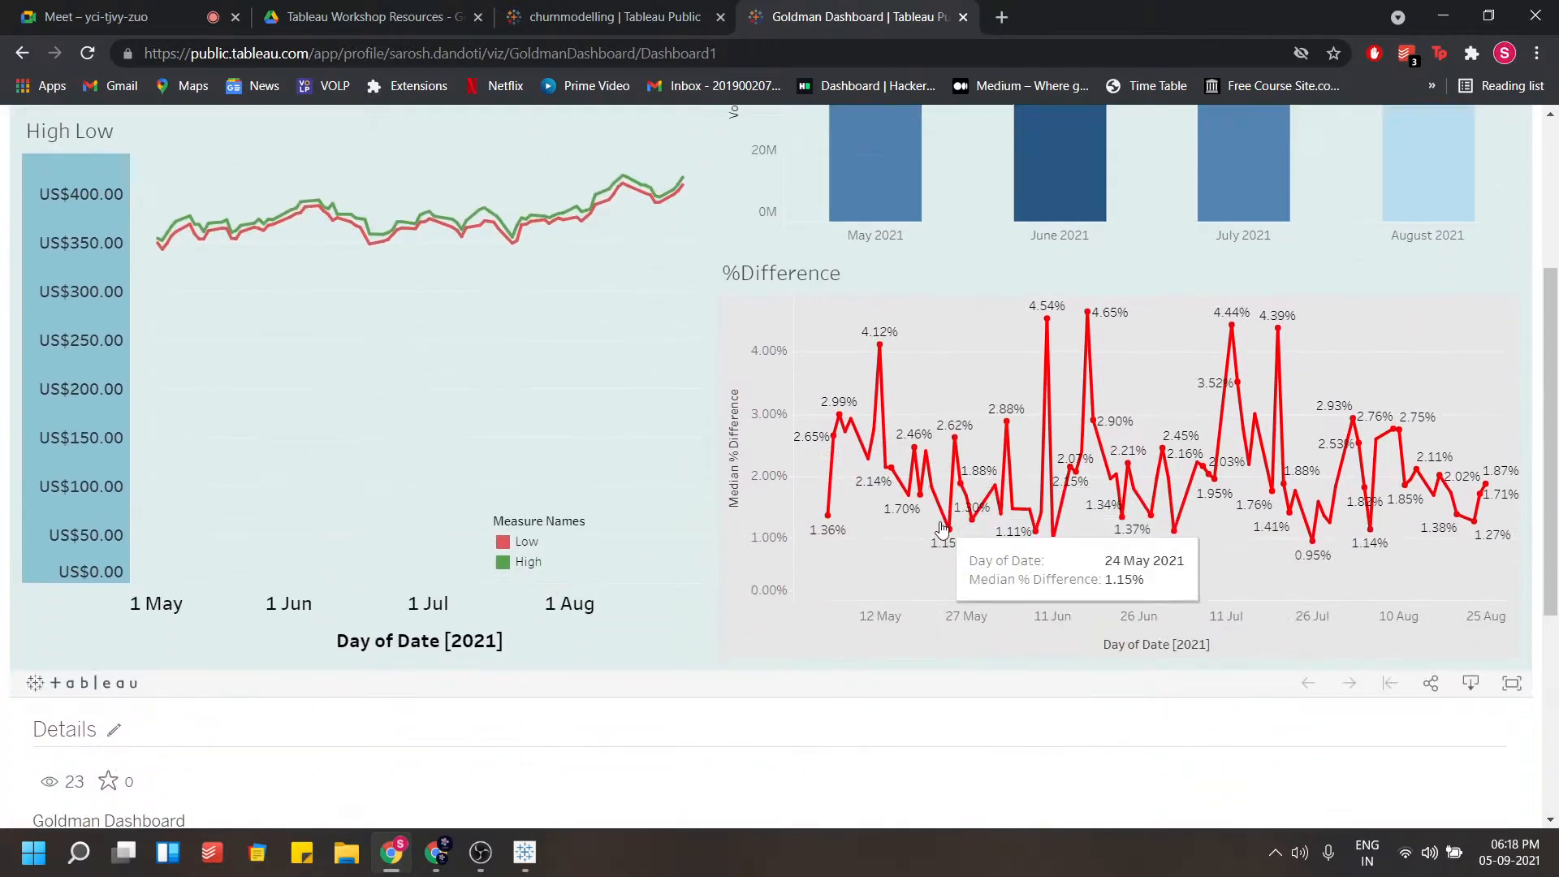
scroll(942, 553, "up", 3)
scroll(968, 508, "up", 1)
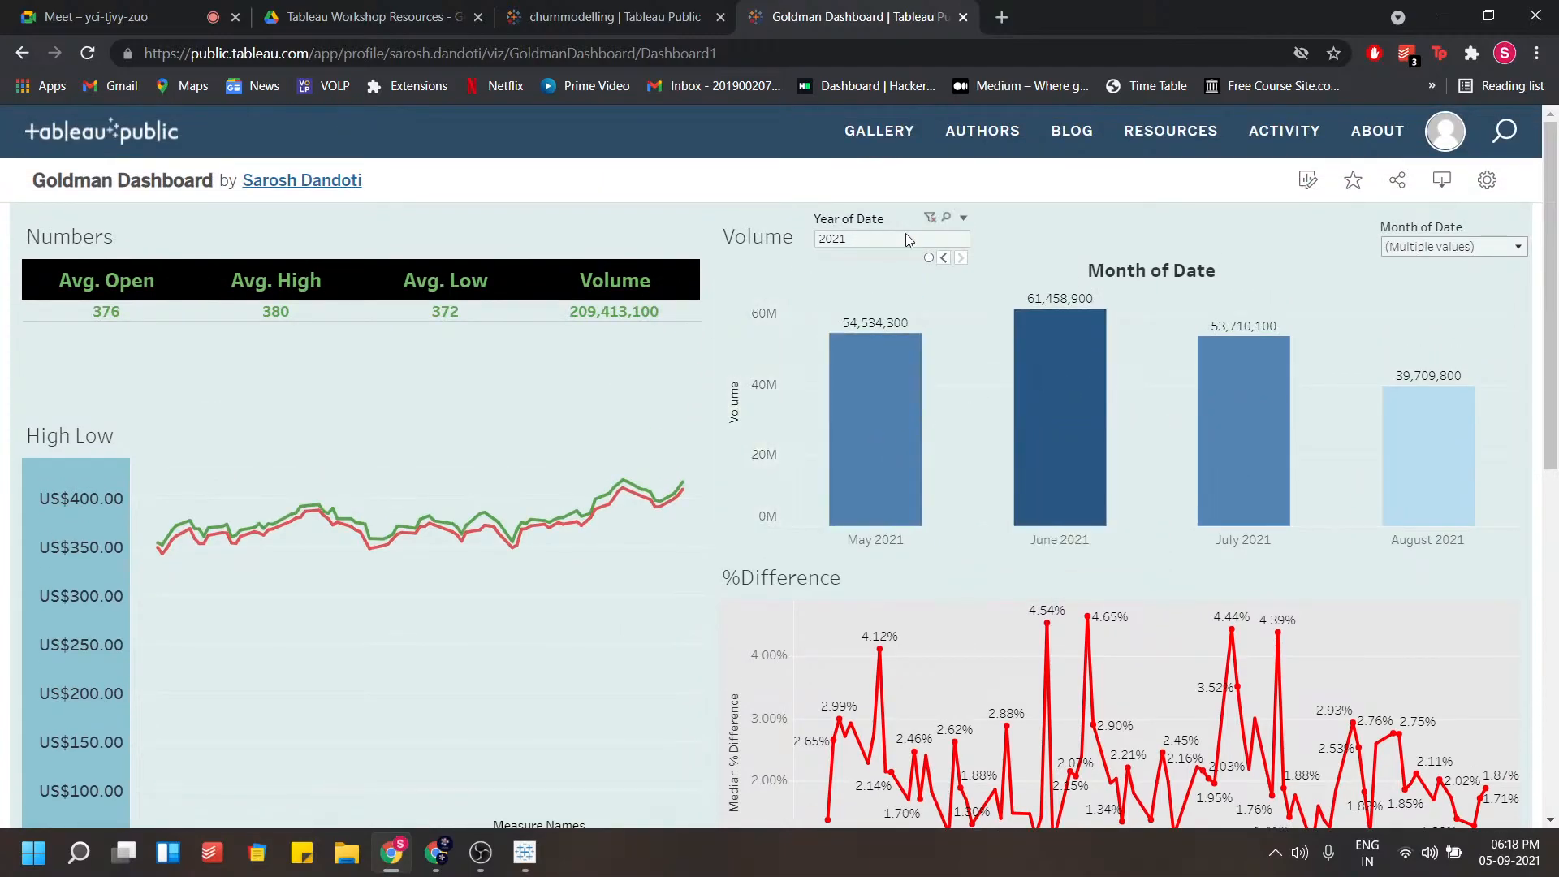
left_click(1430, 248)
left_click(1430, 248)
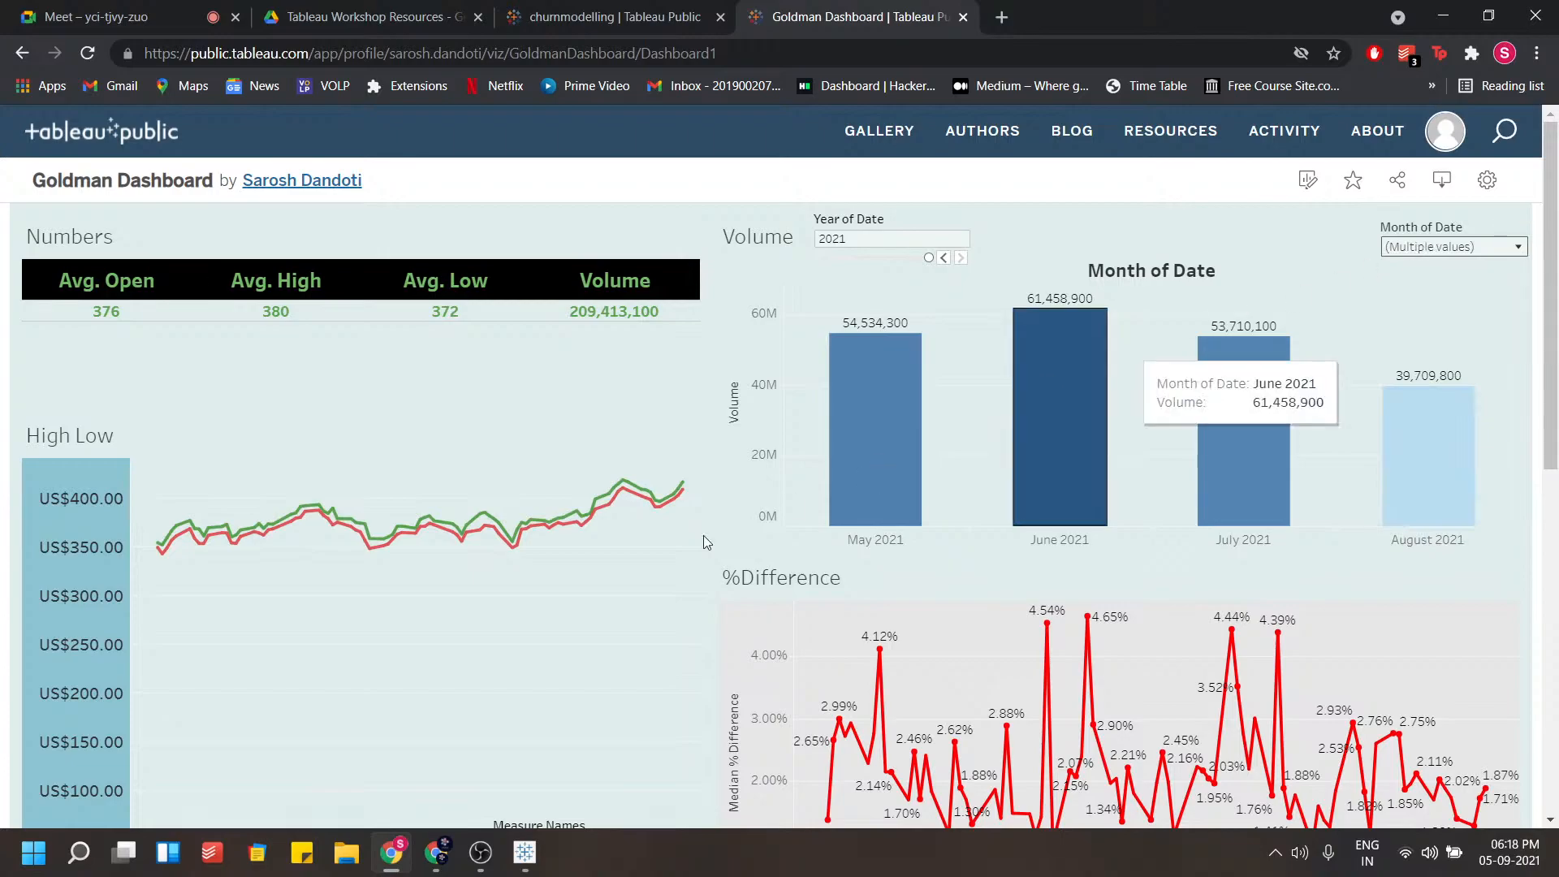
scroll(180, 677, "down", 1)
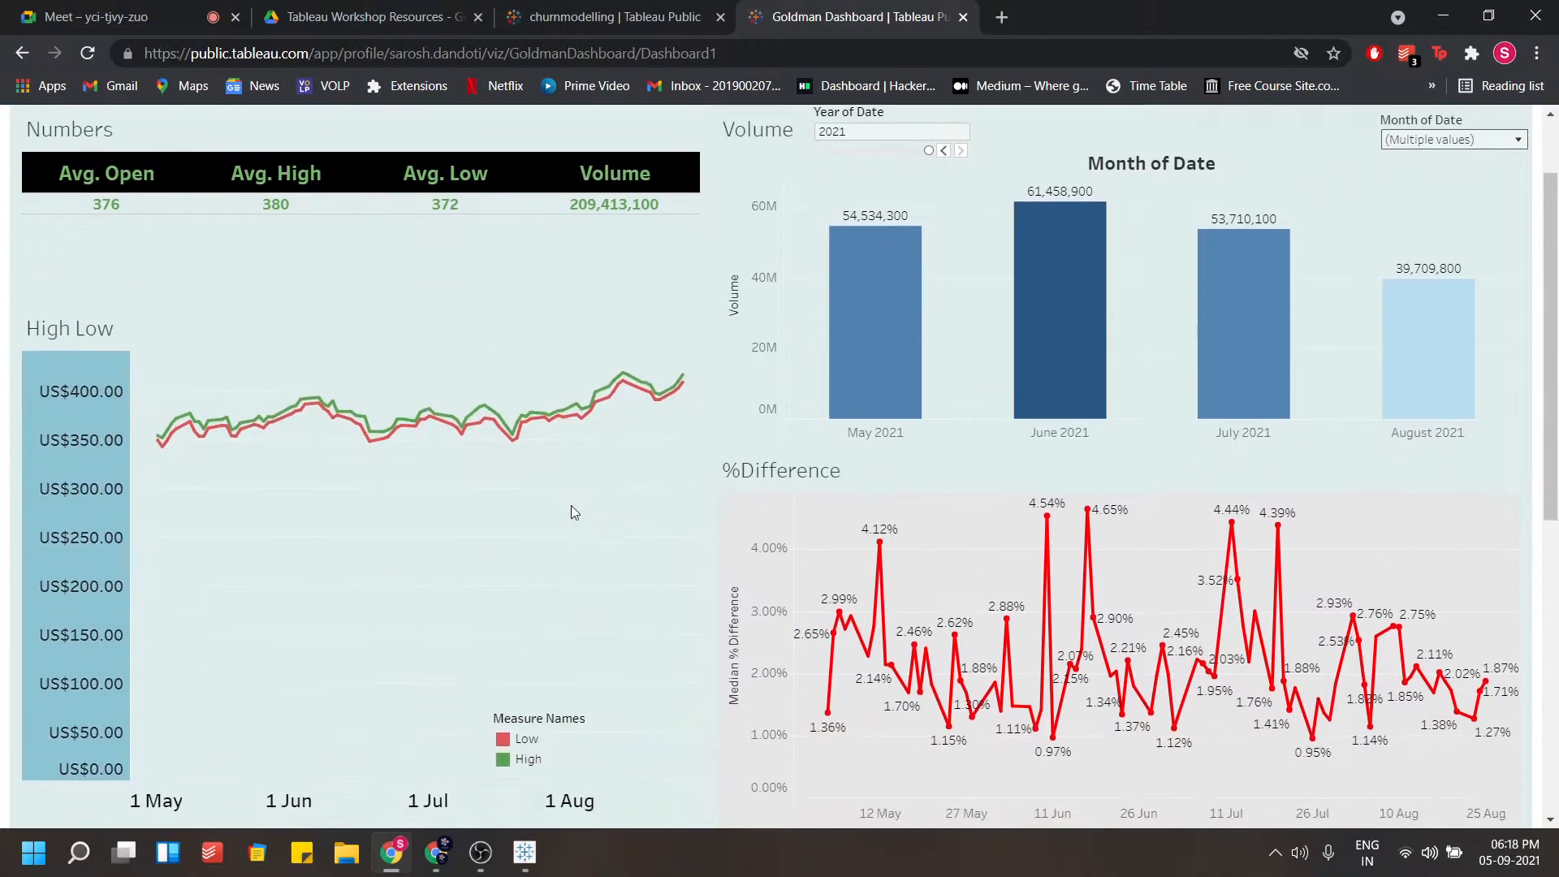
scroll(571, 504, "up", 1)
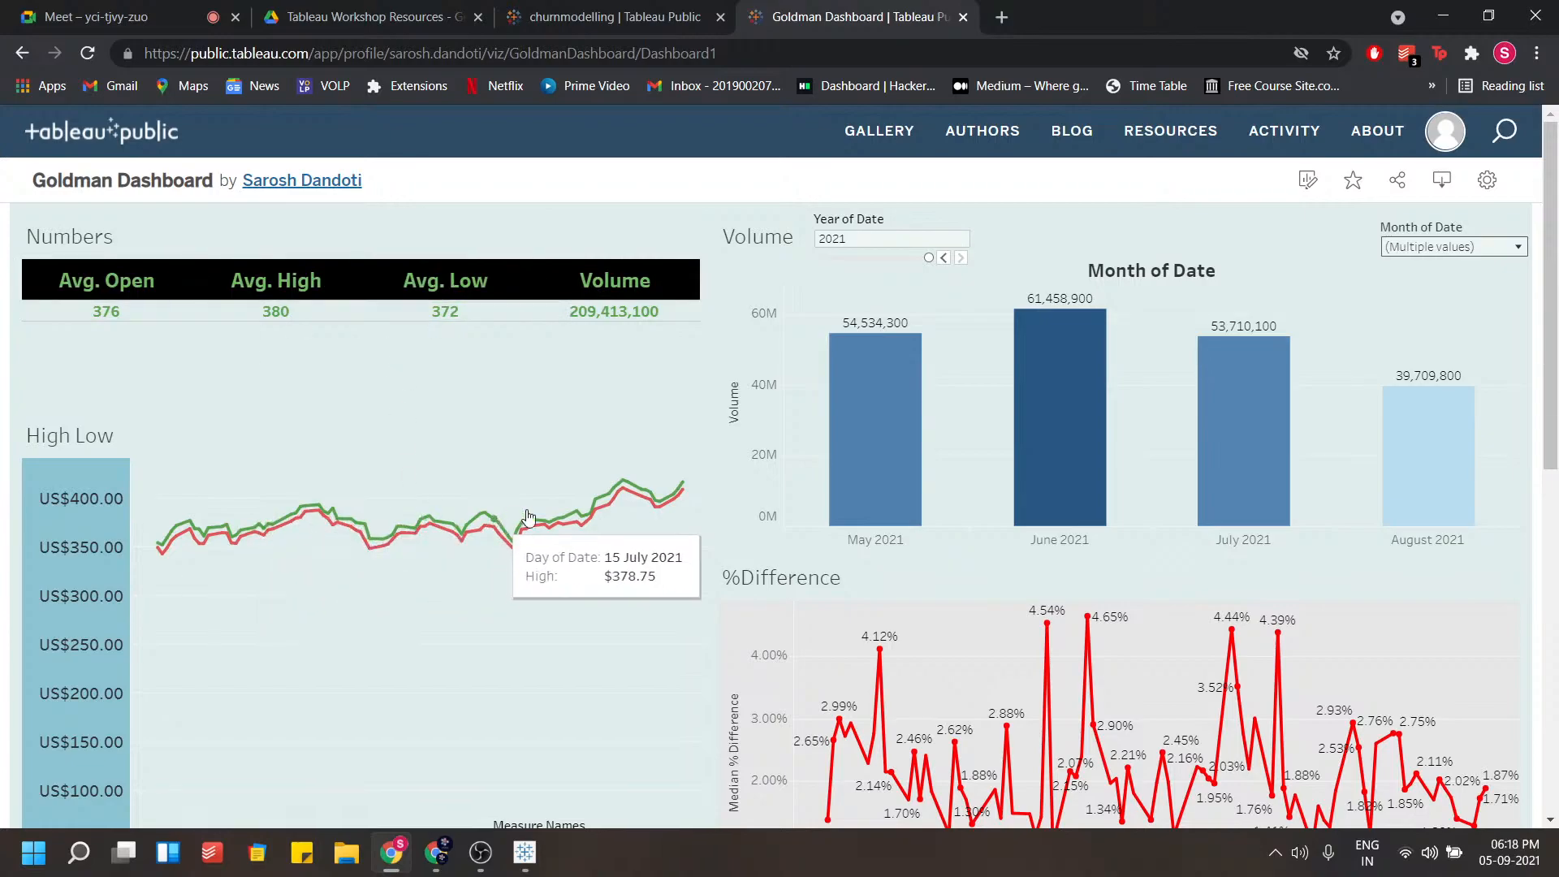
left_click(920, 262)
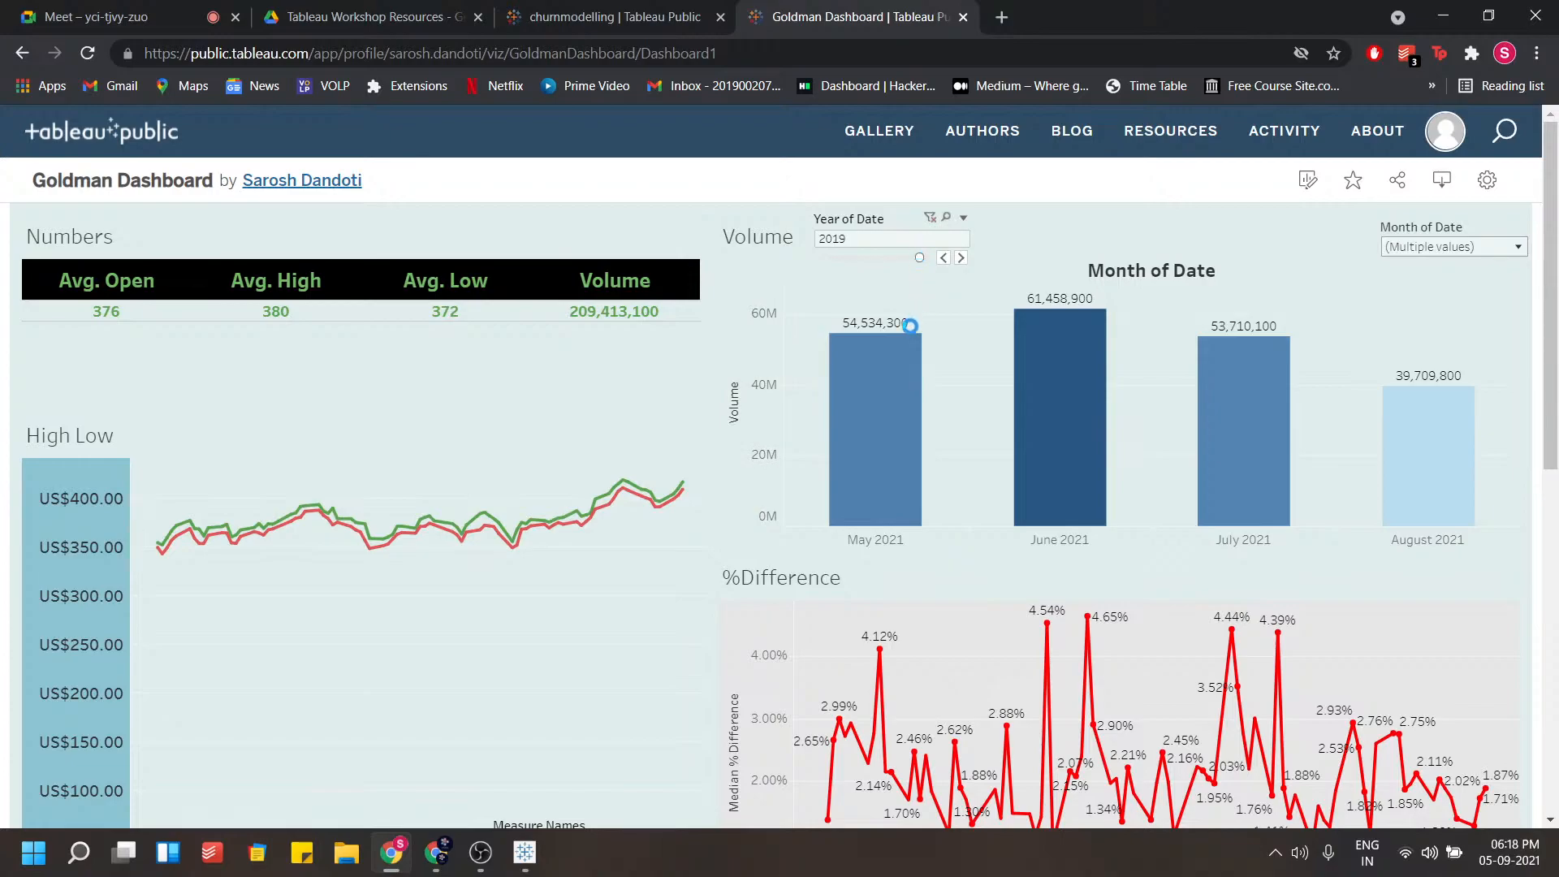
Close the churnmodelling browser tab and scroll to the dashboard's toolbar
scroll(649, 483, "down", 2)
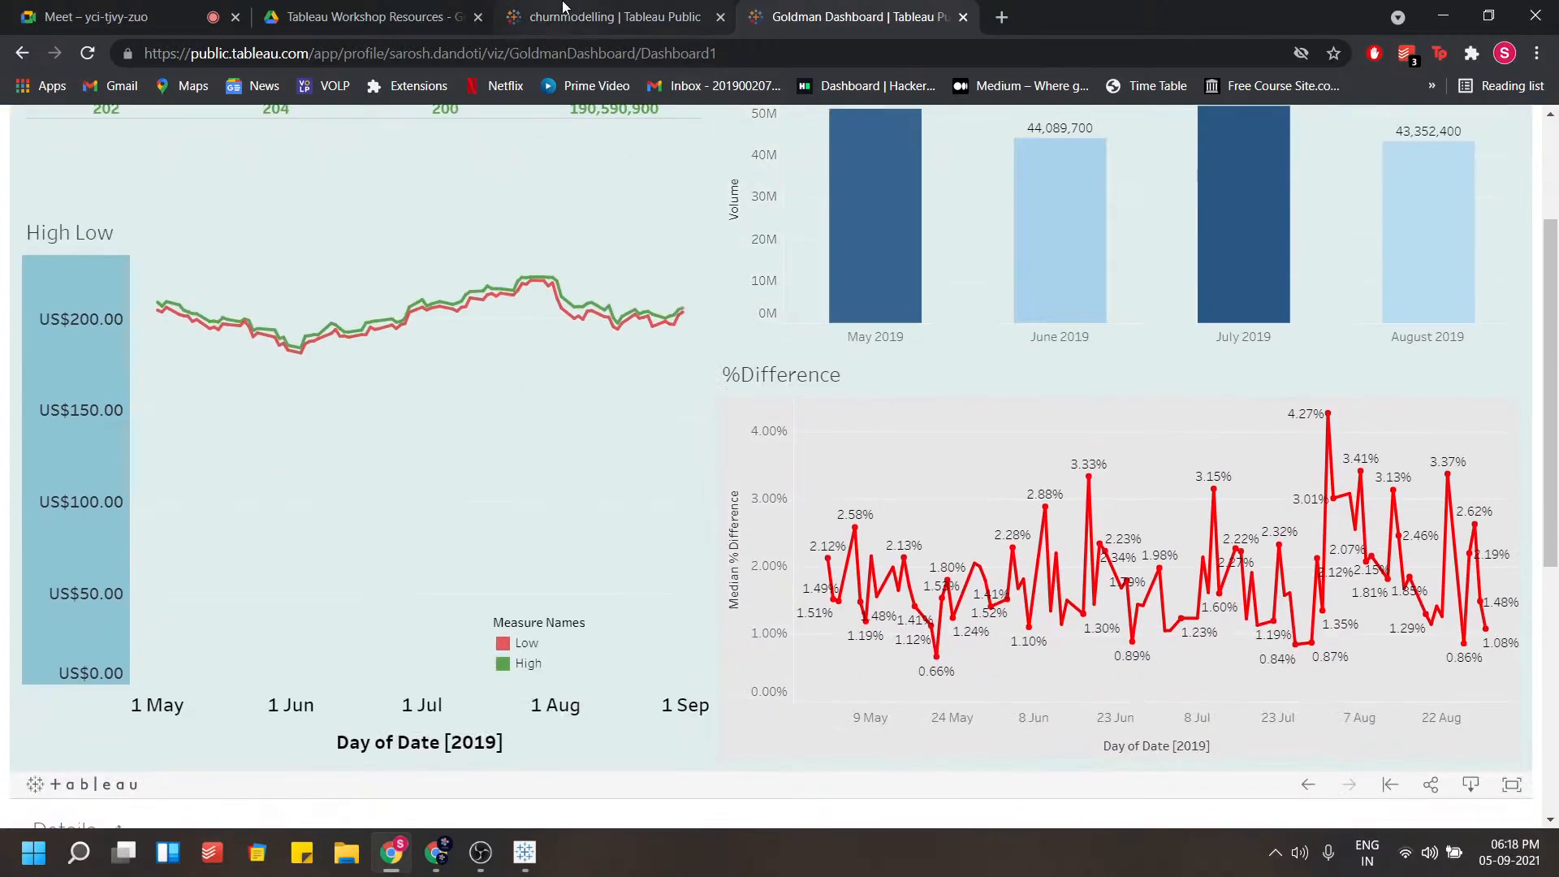
left_click(720, 17)
scroll(958, 523, "down", 3)
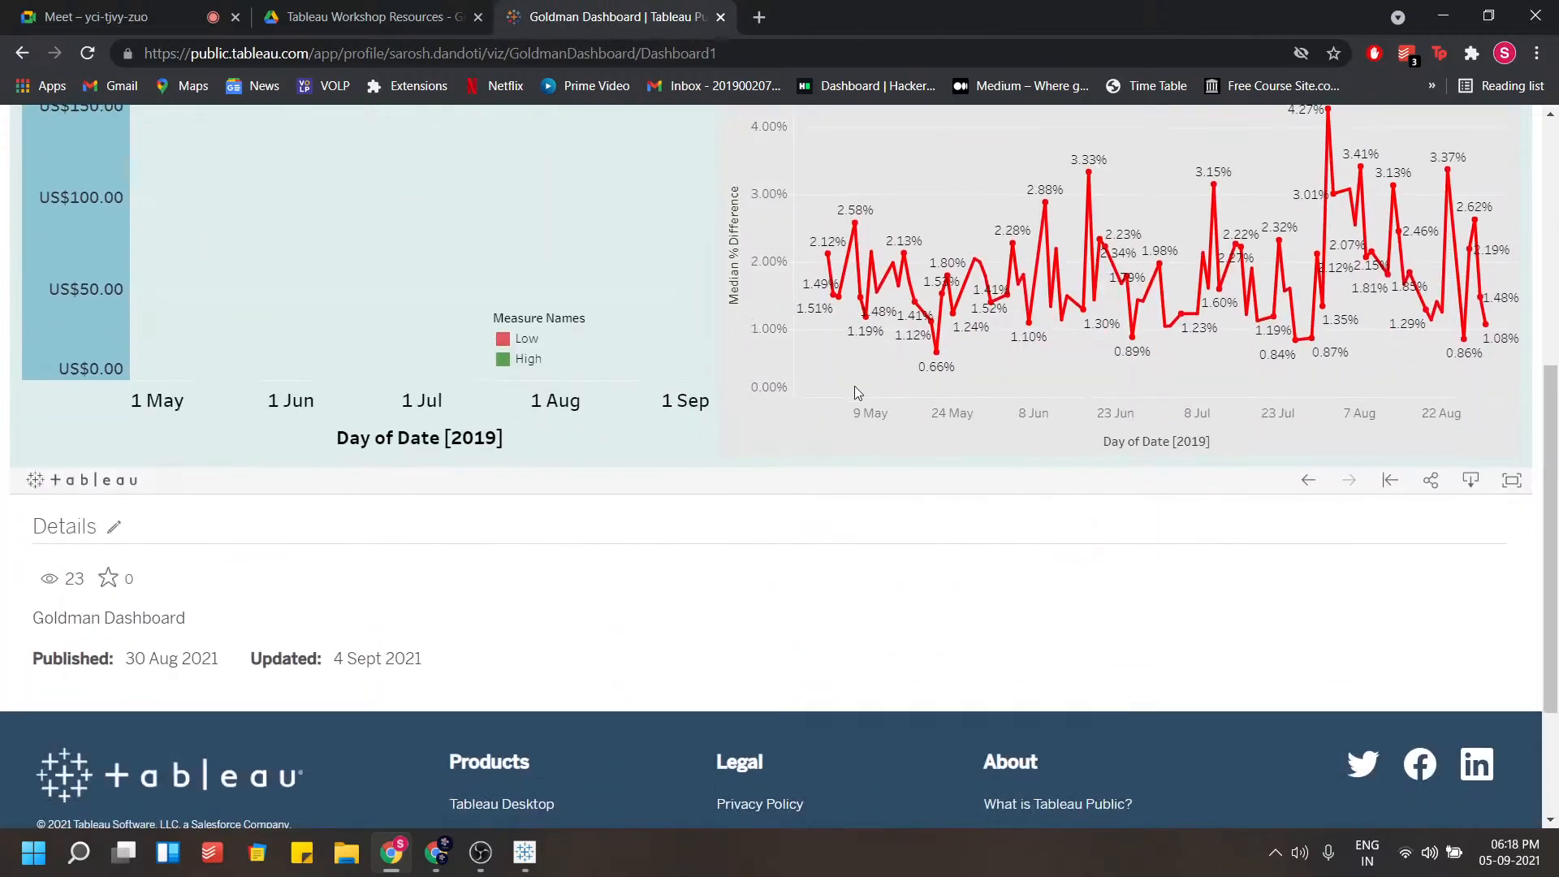
scroll(854, 393, "up", 1)
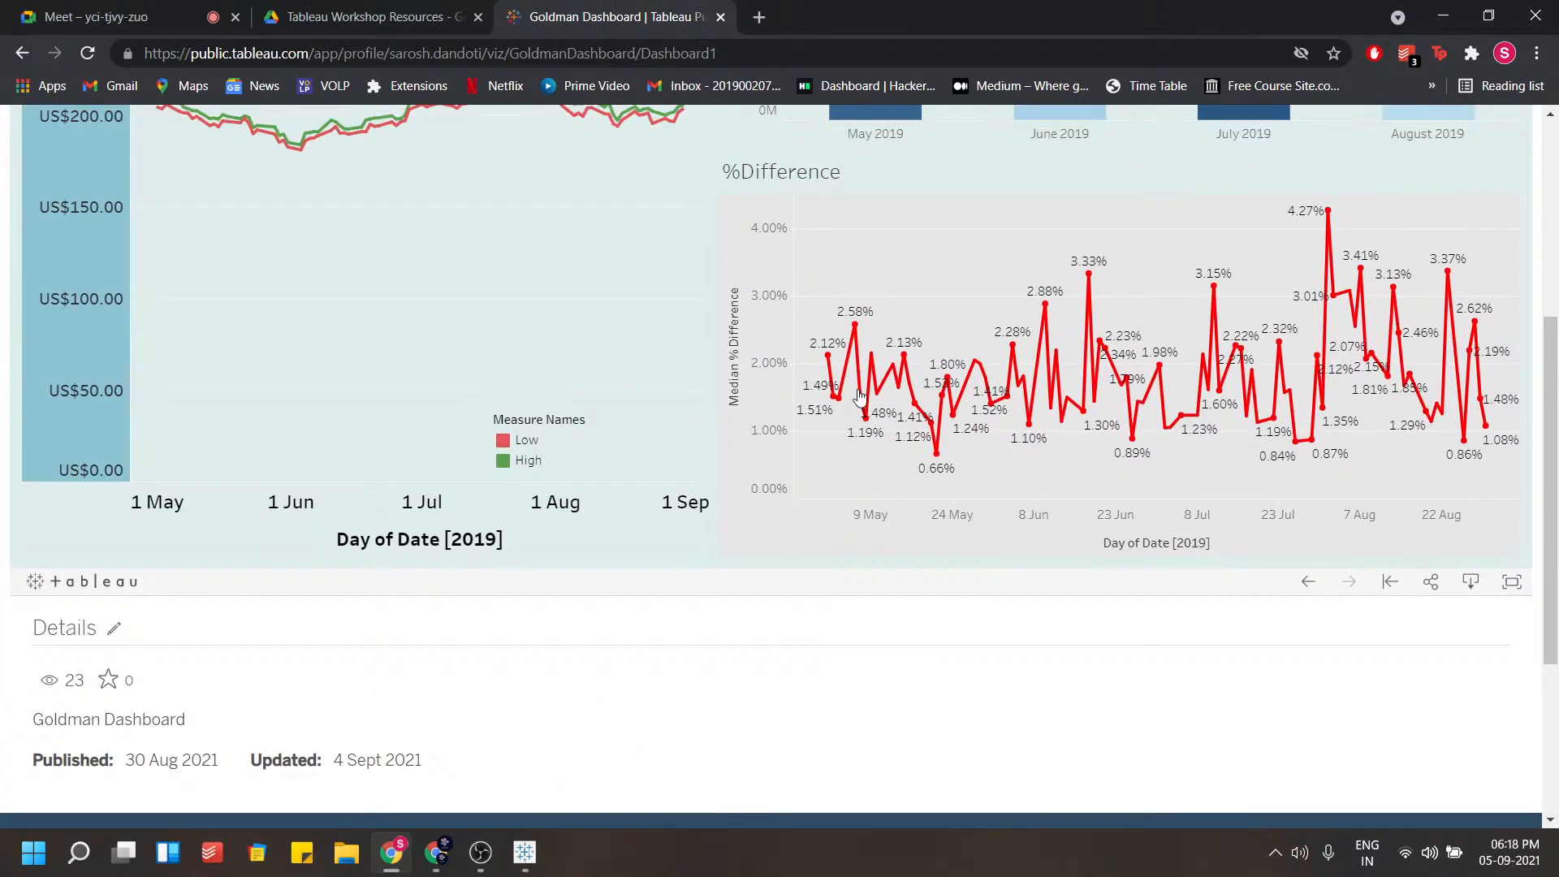
Open the Share dialog for the current view, copy its embed code, and close the dialog
left_click(1426, 599)
scroll(1107, 650, "up", 1)
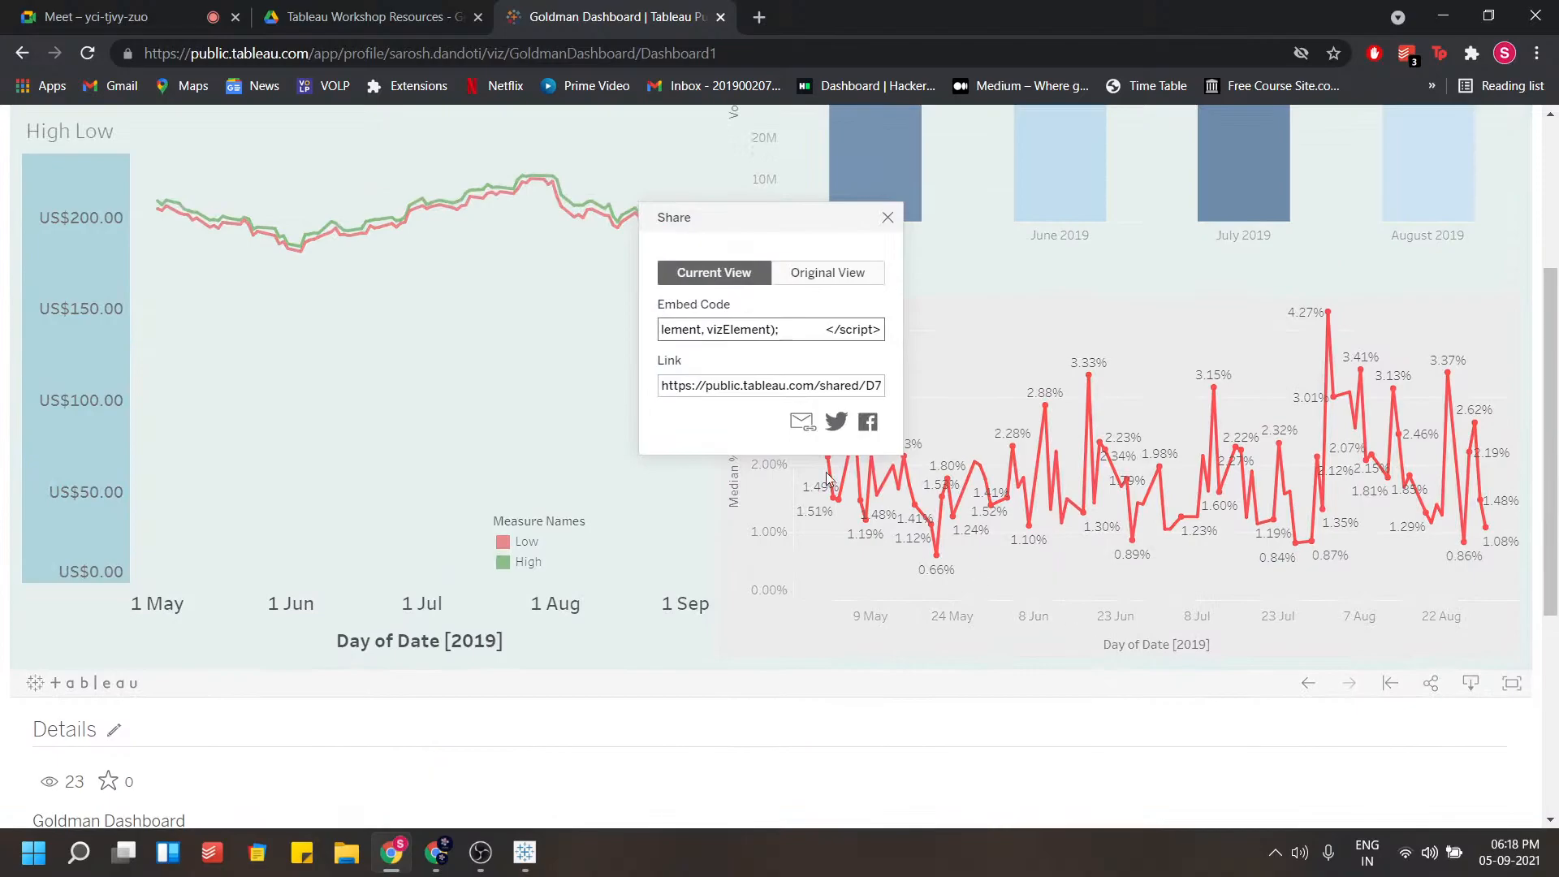
left_click(726, 330)
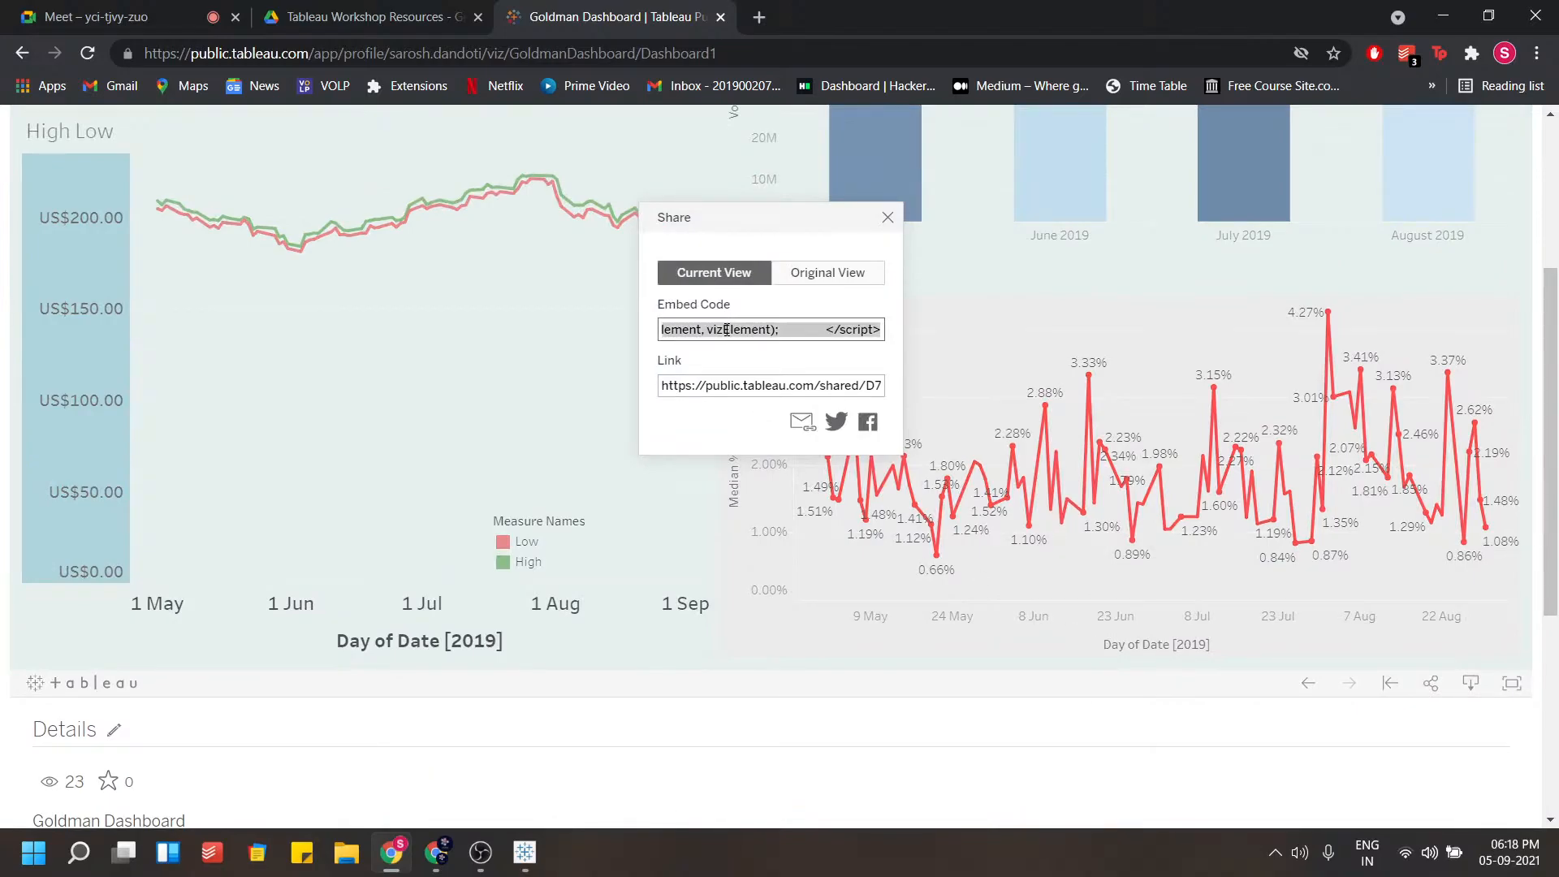
left_click(734, 381)
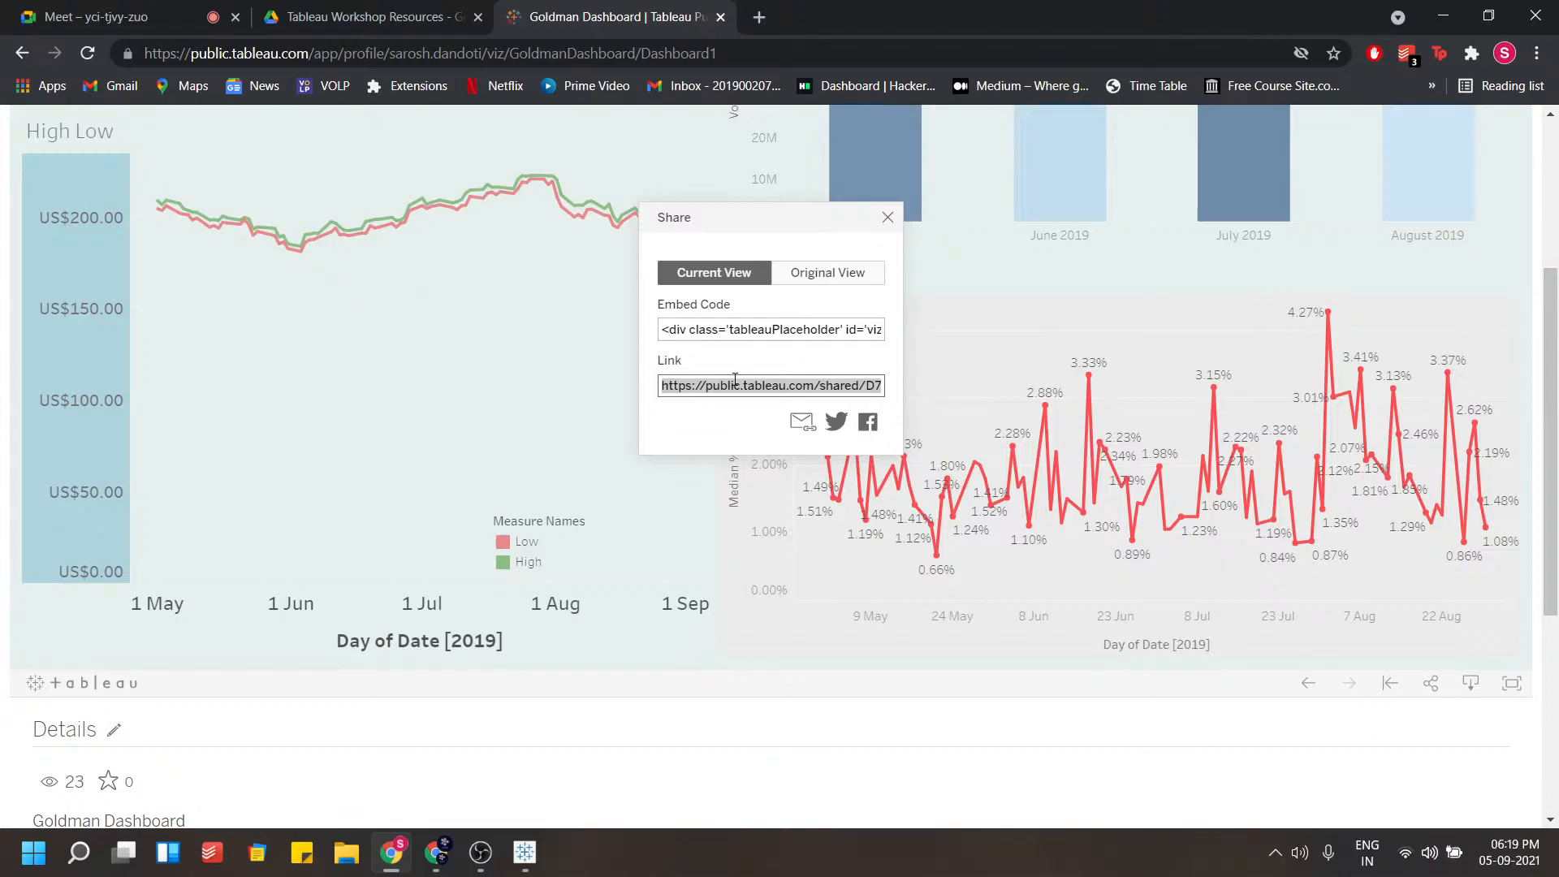
scroll(751, 390, "up", 3)
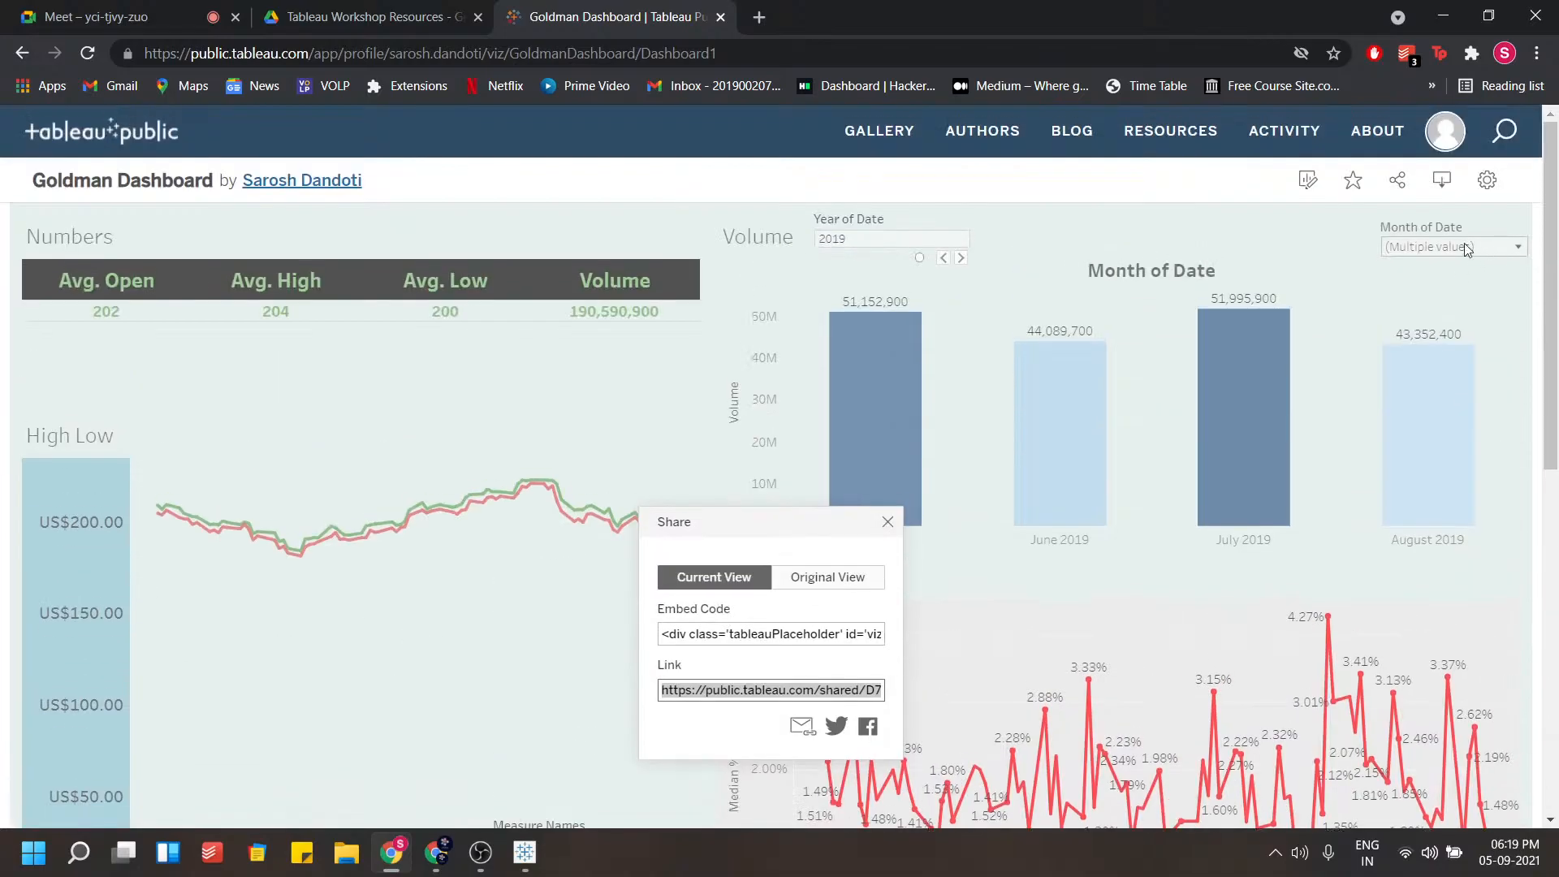
left_click(1485, 182)
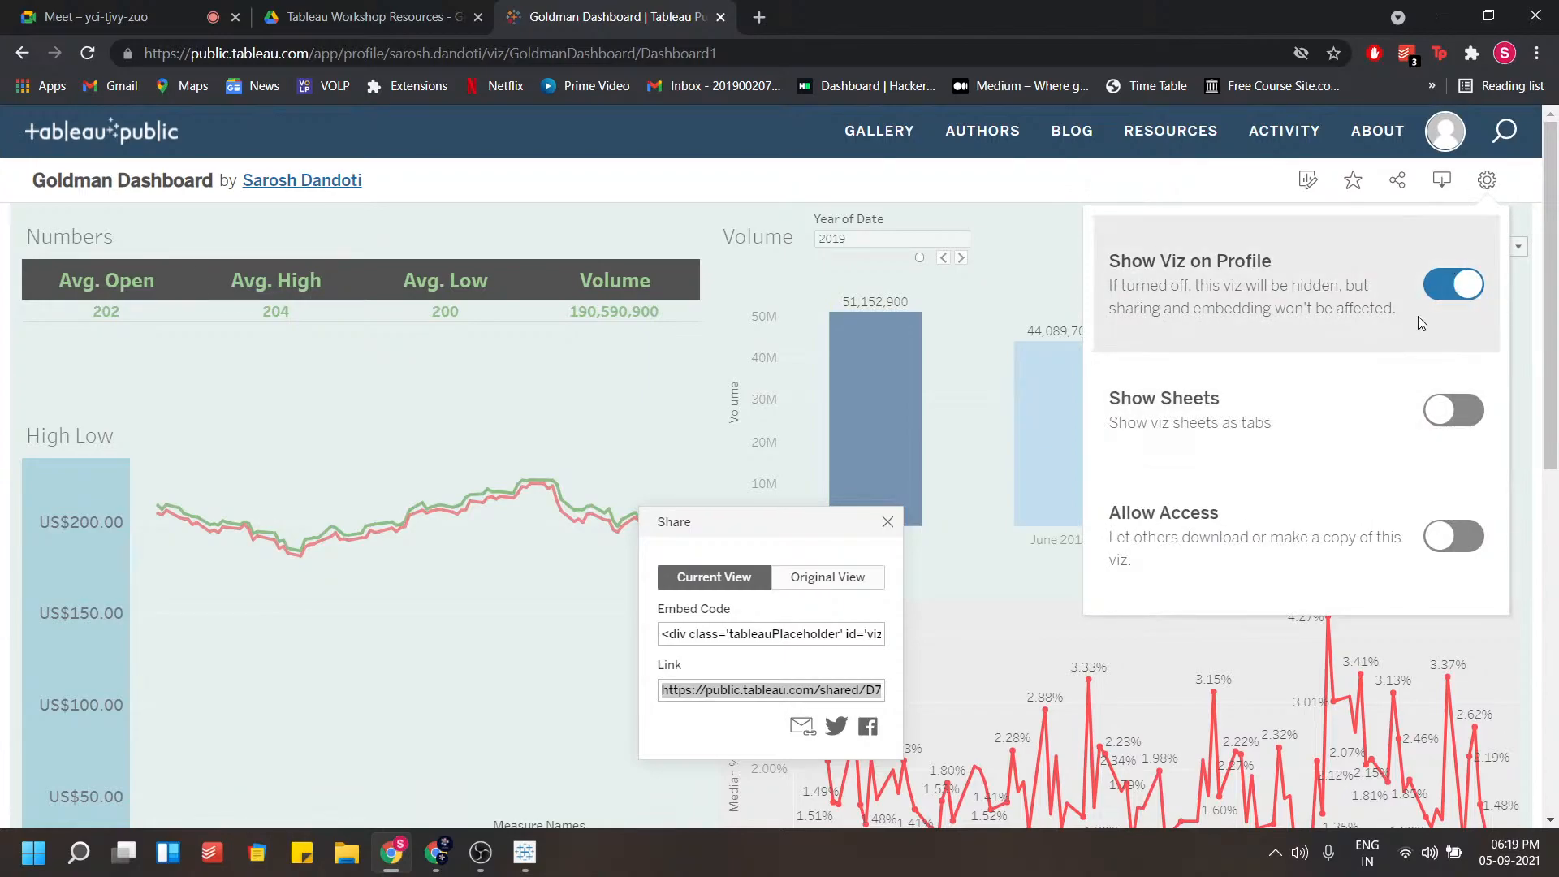
left_click(1483, 183)
scroll(1350, 338, "down", 3)
left_click(790, 428)
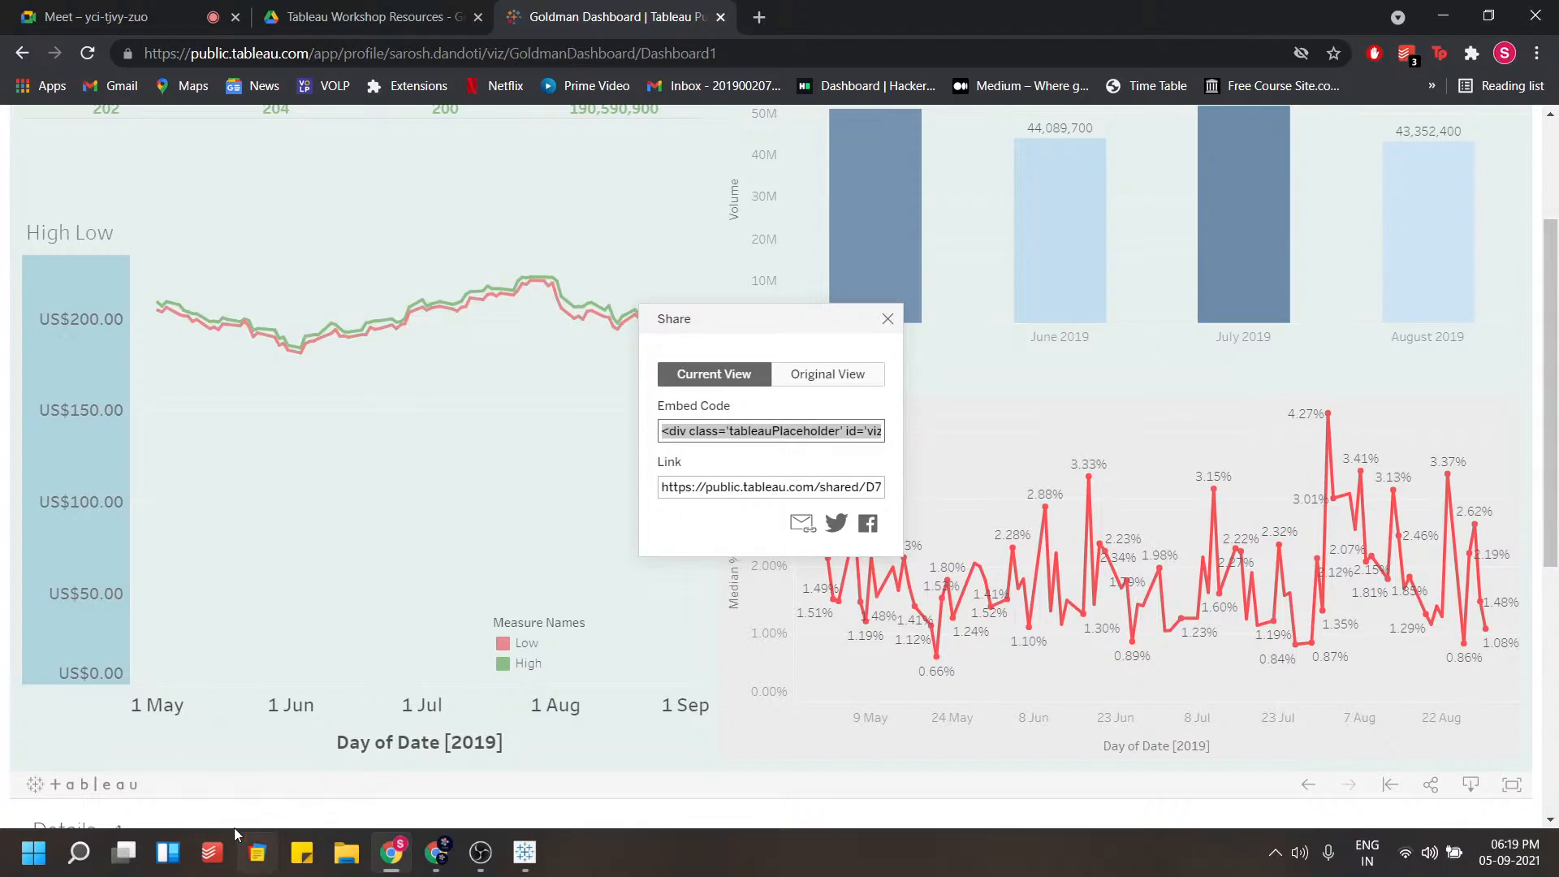
left_click(887, 318)
Switch to File Explorer and open the WT folder inside Sem 5 on the Work drive
left_click(34, 852)
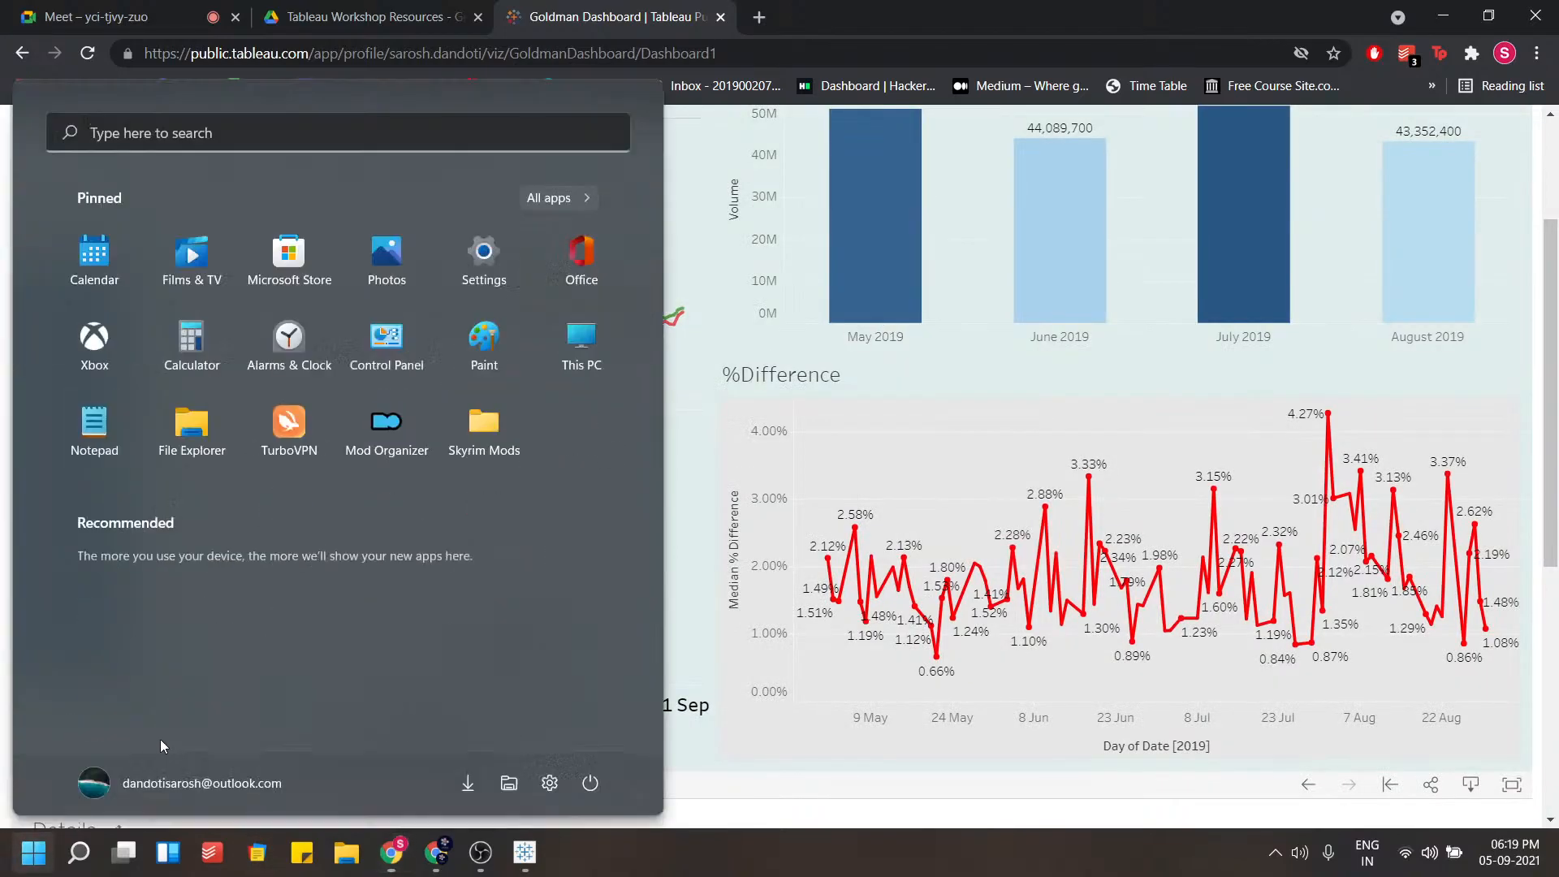
key("Escape")
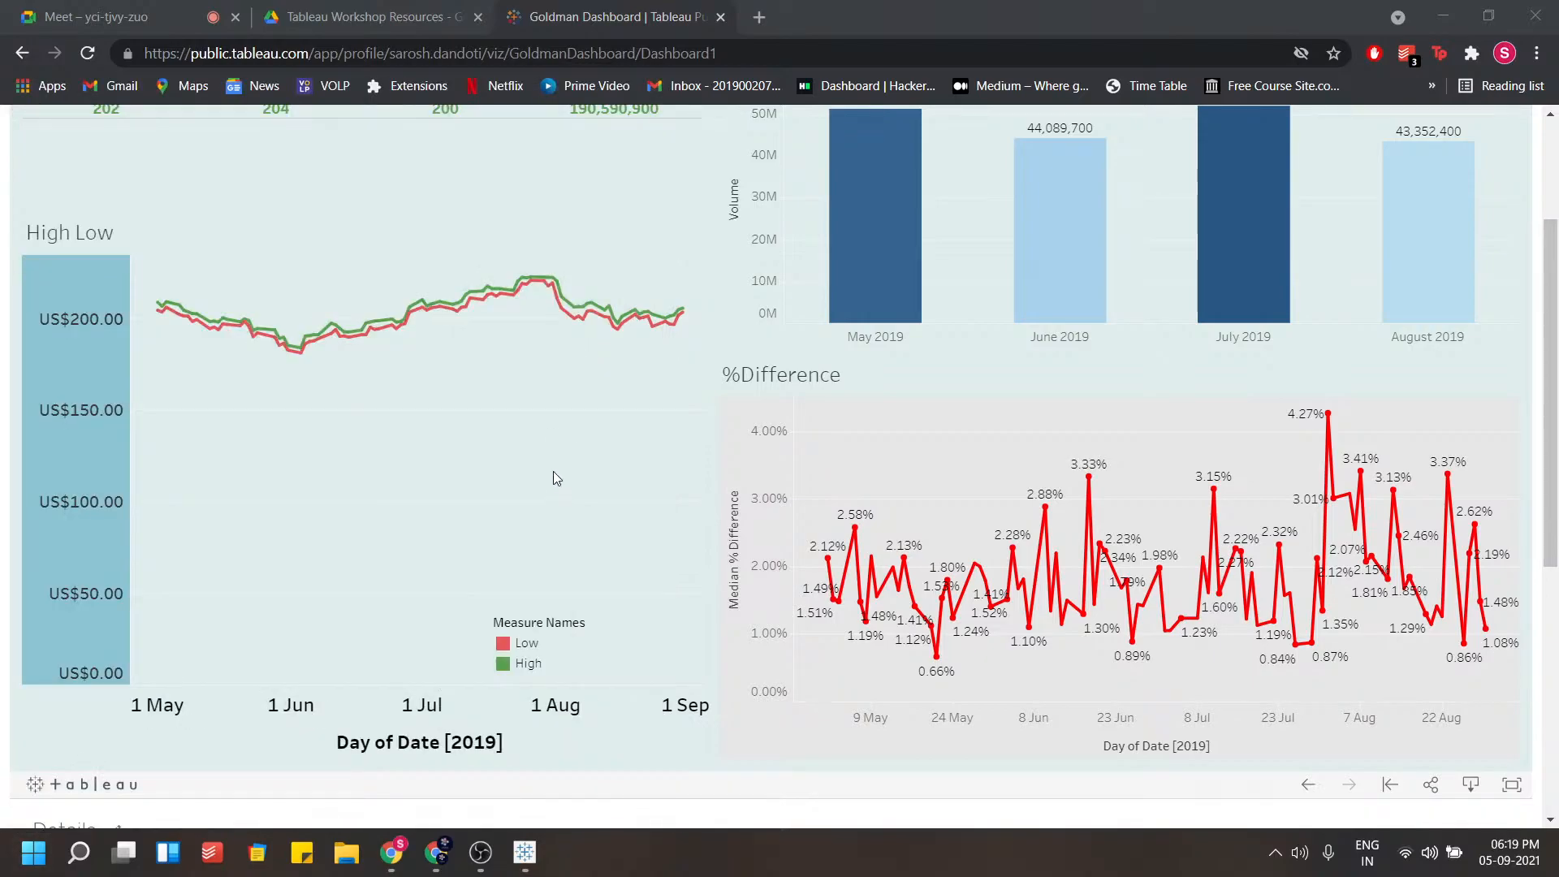
key("super+e")
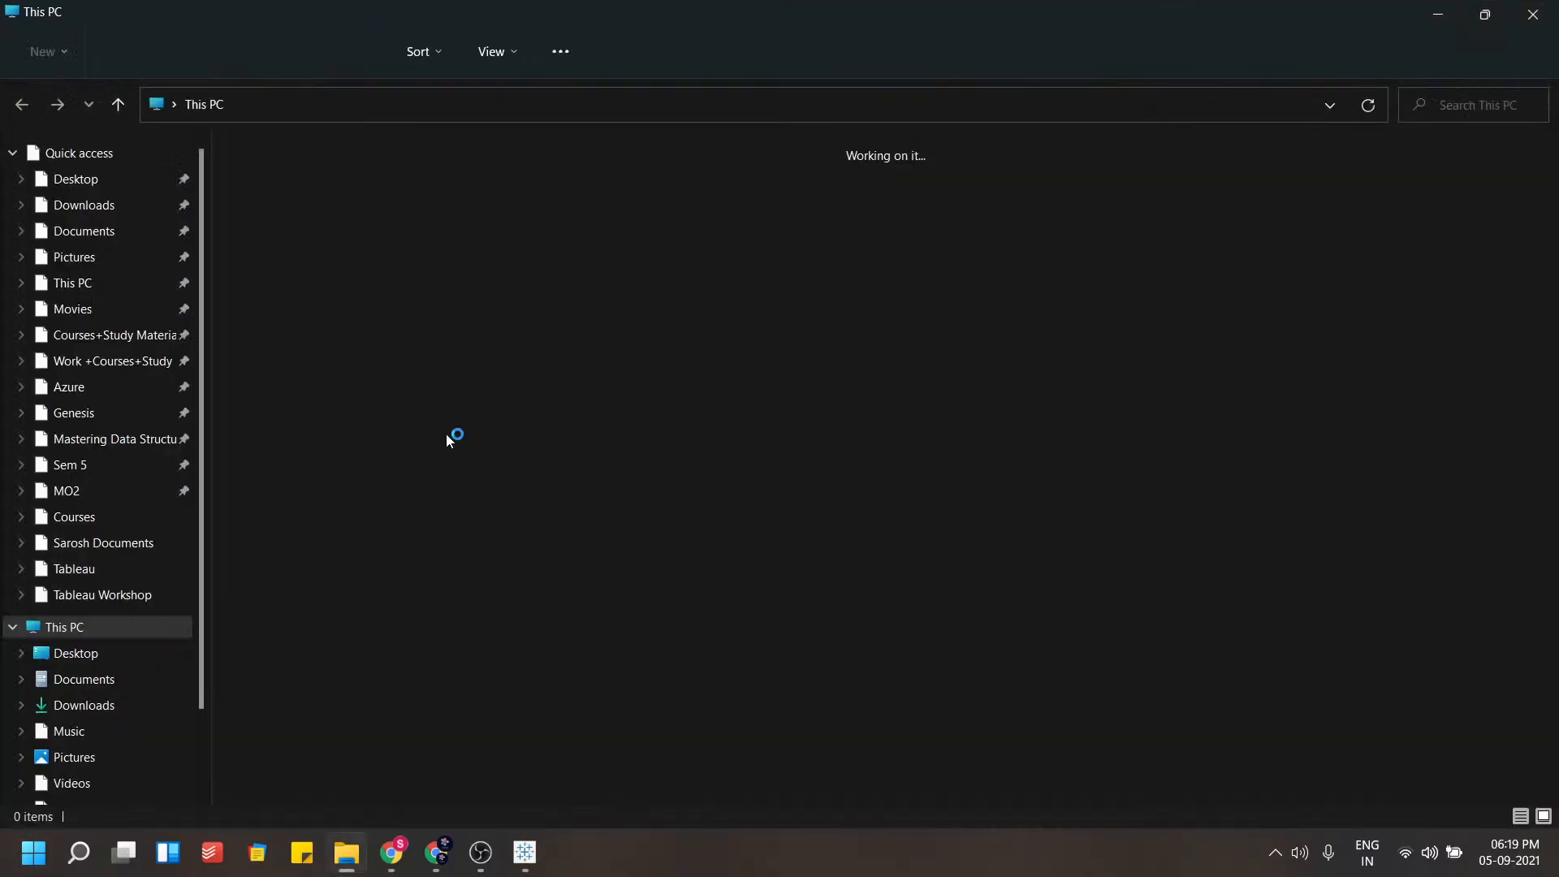
left_click(168, 463)
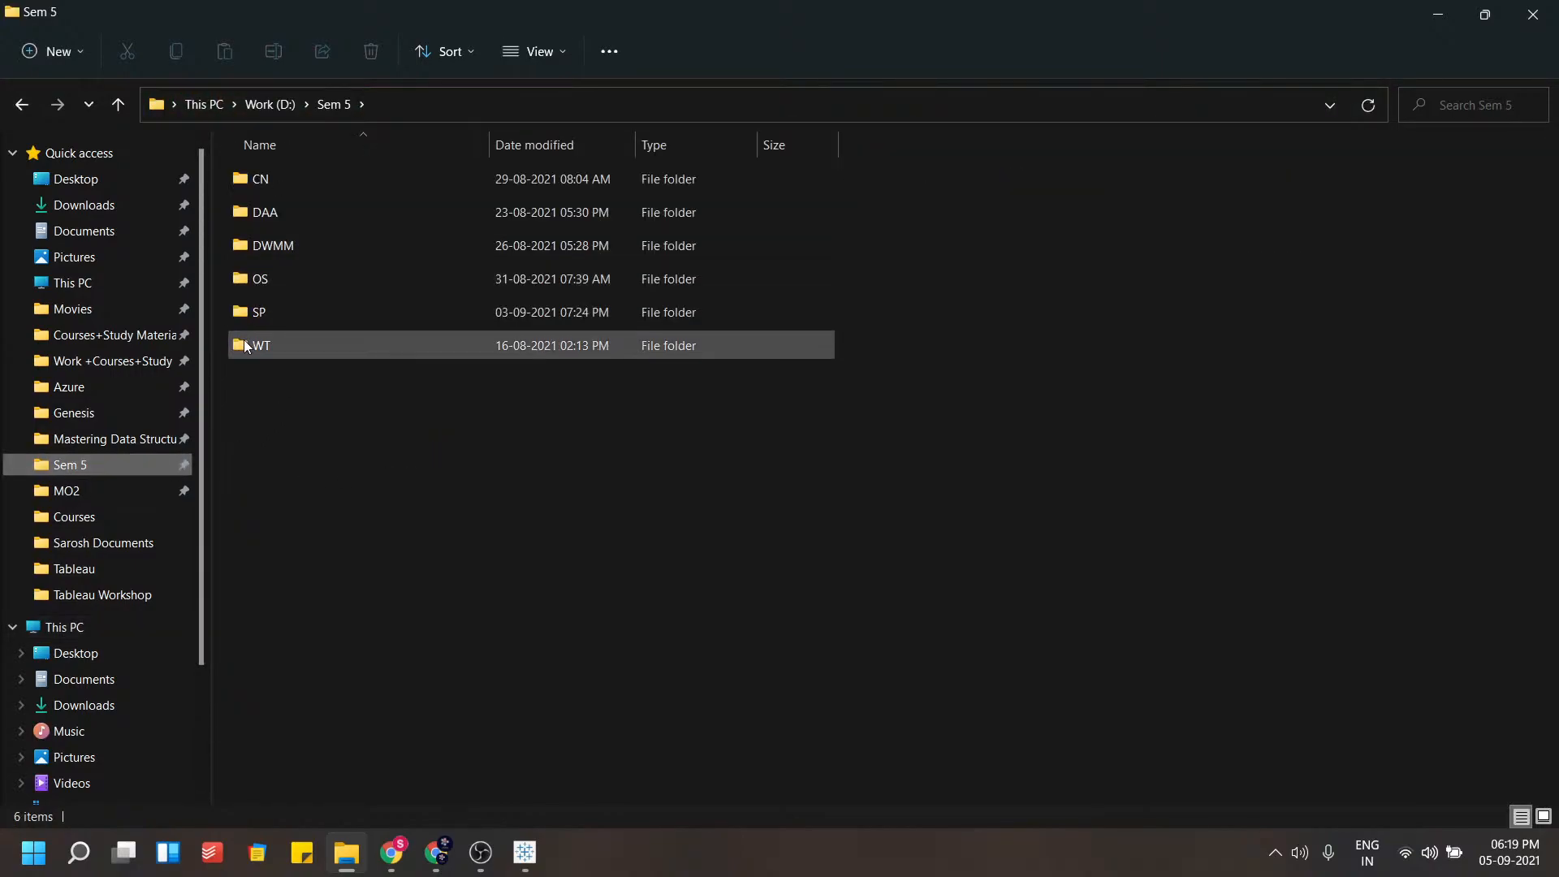
double_click(244, 341)
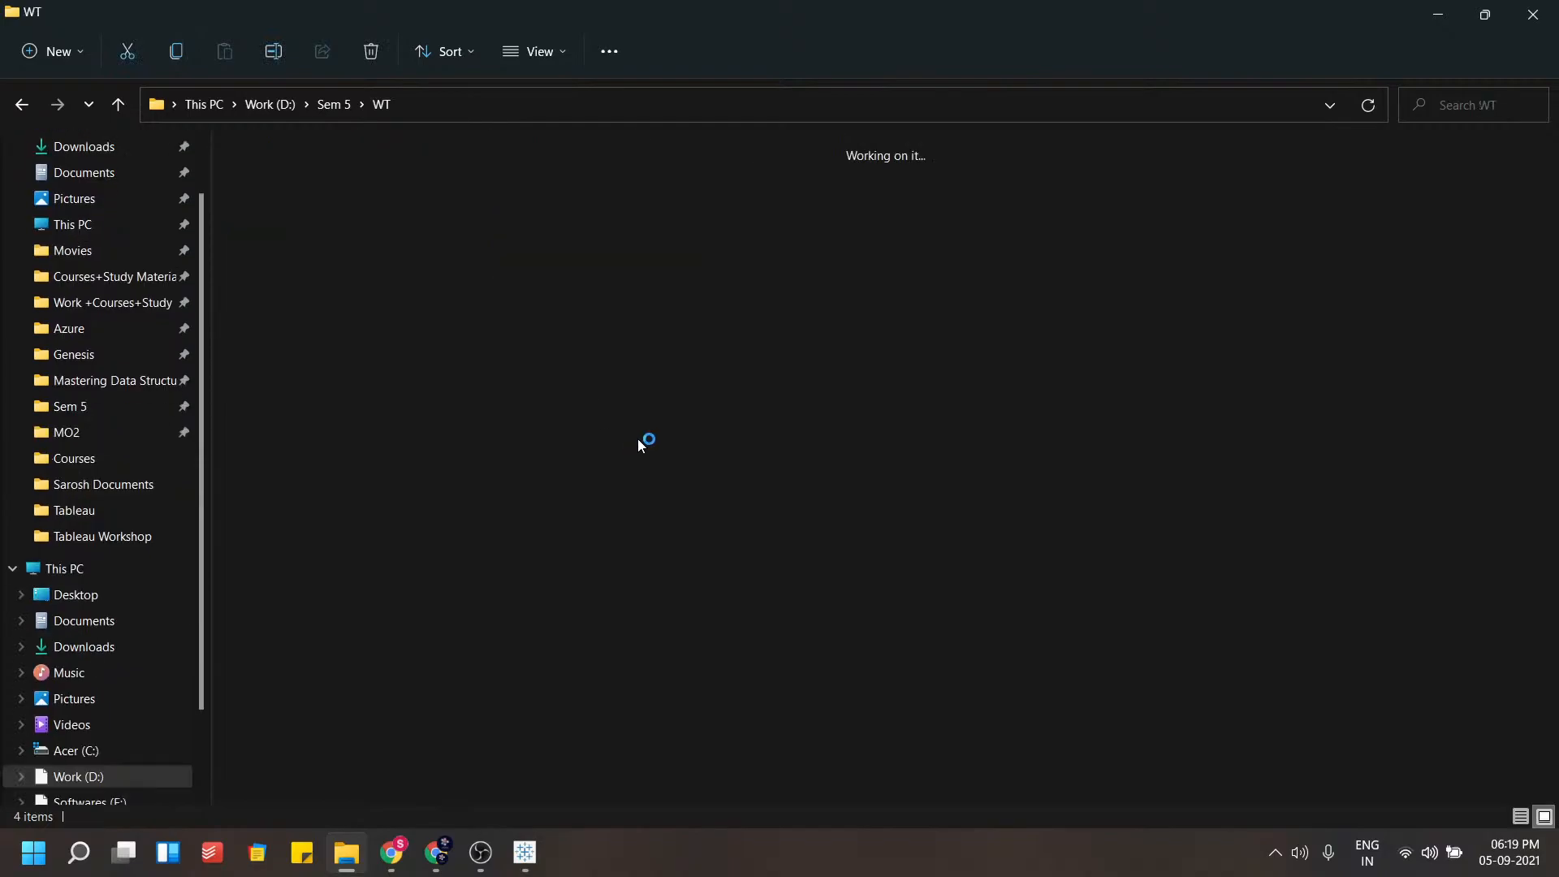
Open a command prompt in the WT folder and launch Visual Studio Code there with code
left_click(524, 104)
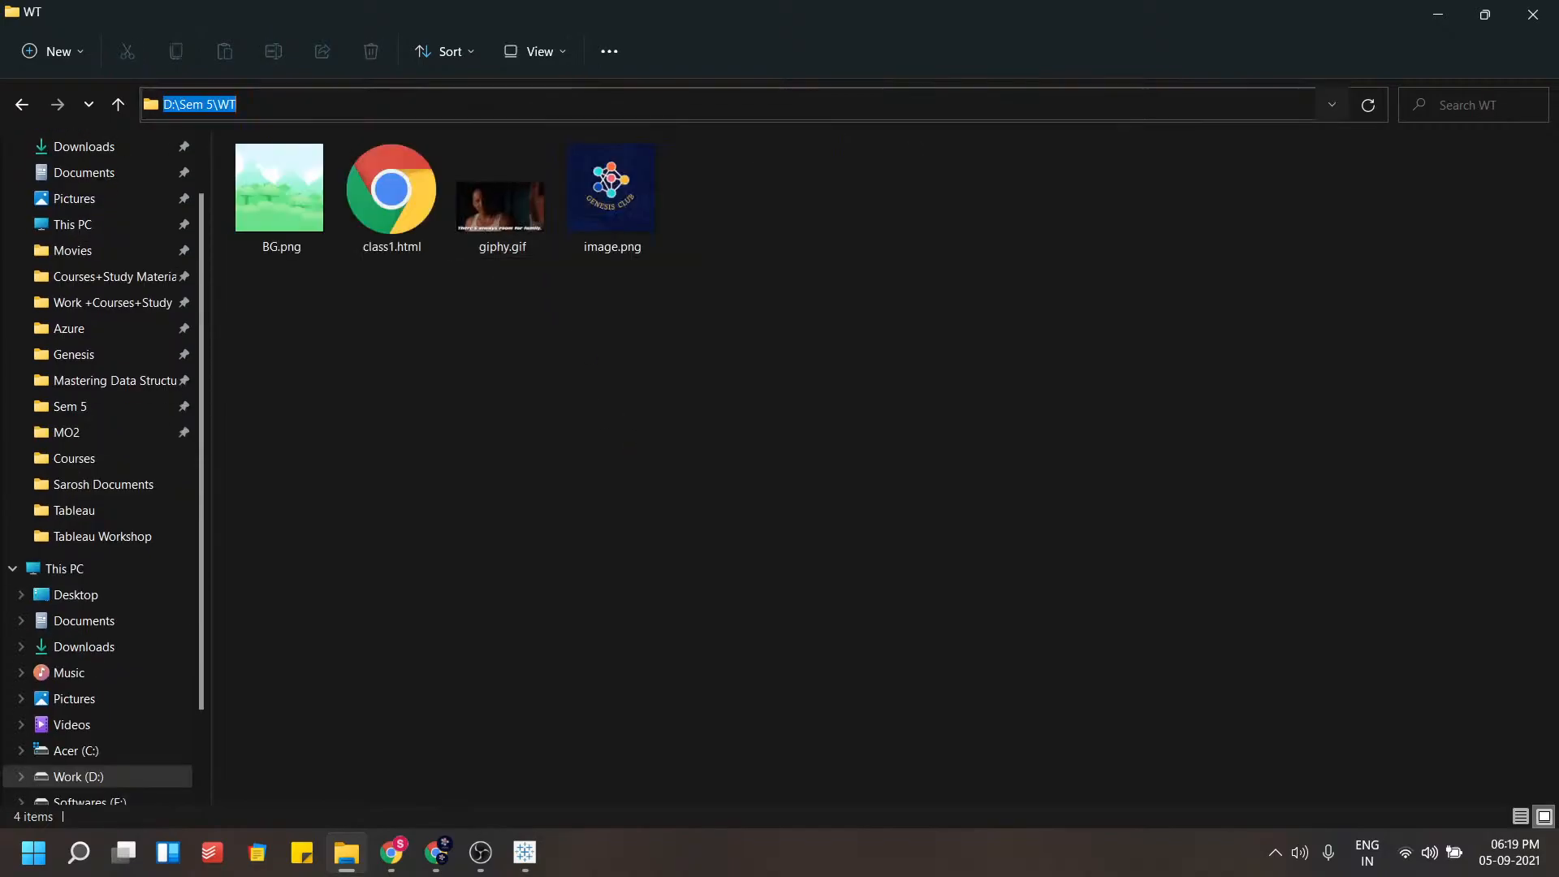
type("code .")
key("BackSpace")
key("BackSpace")
key("BackSpace")
key("BackSpace")
key("BackSpace")
key("BackSpace")
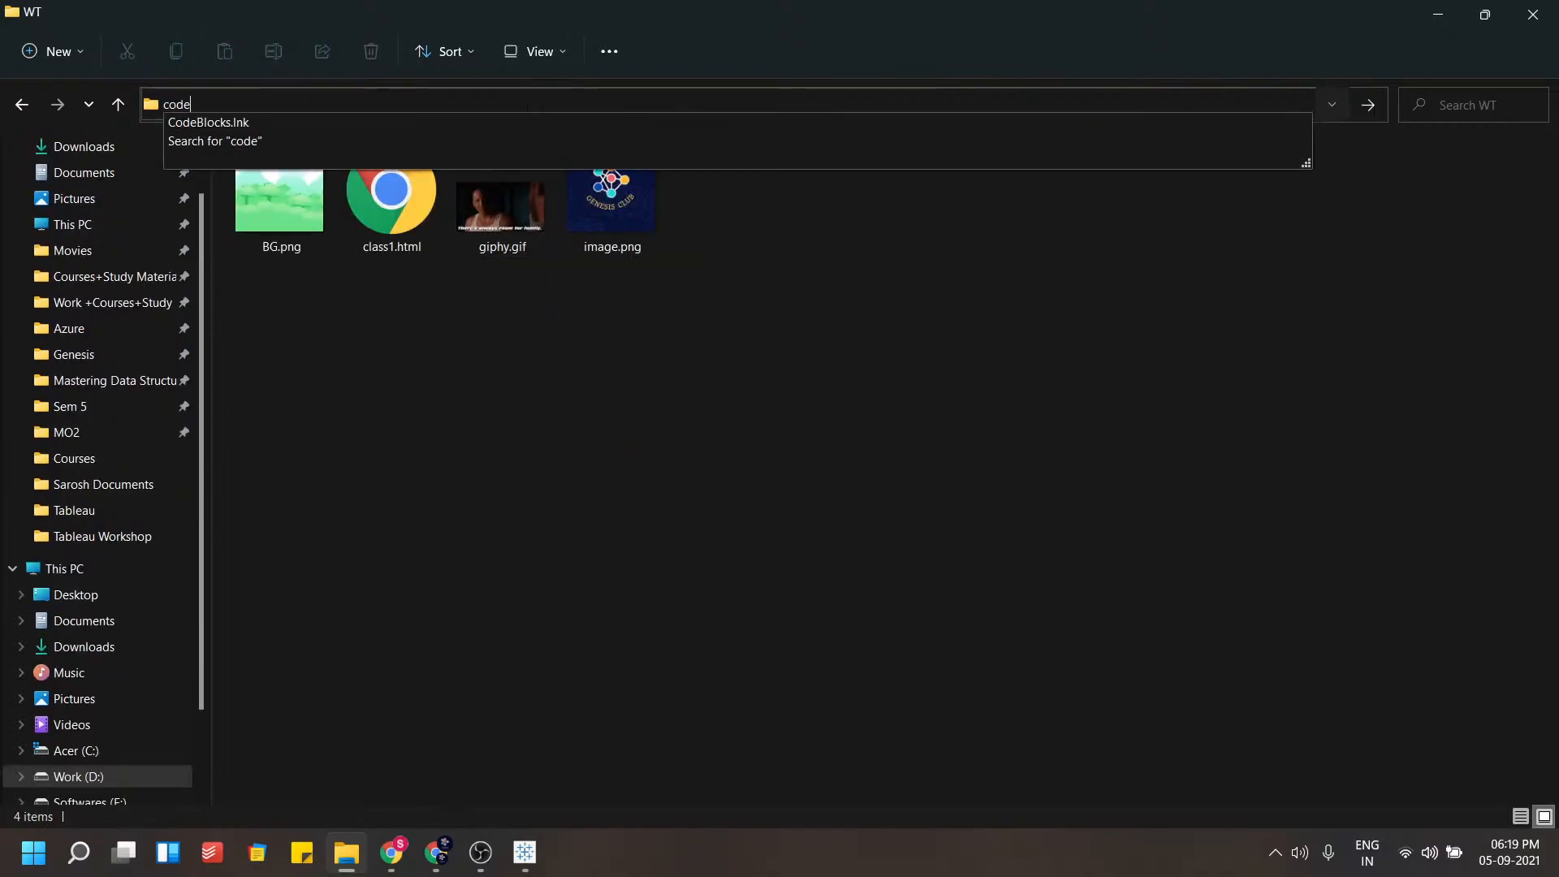
type("cmd")
key("Return")
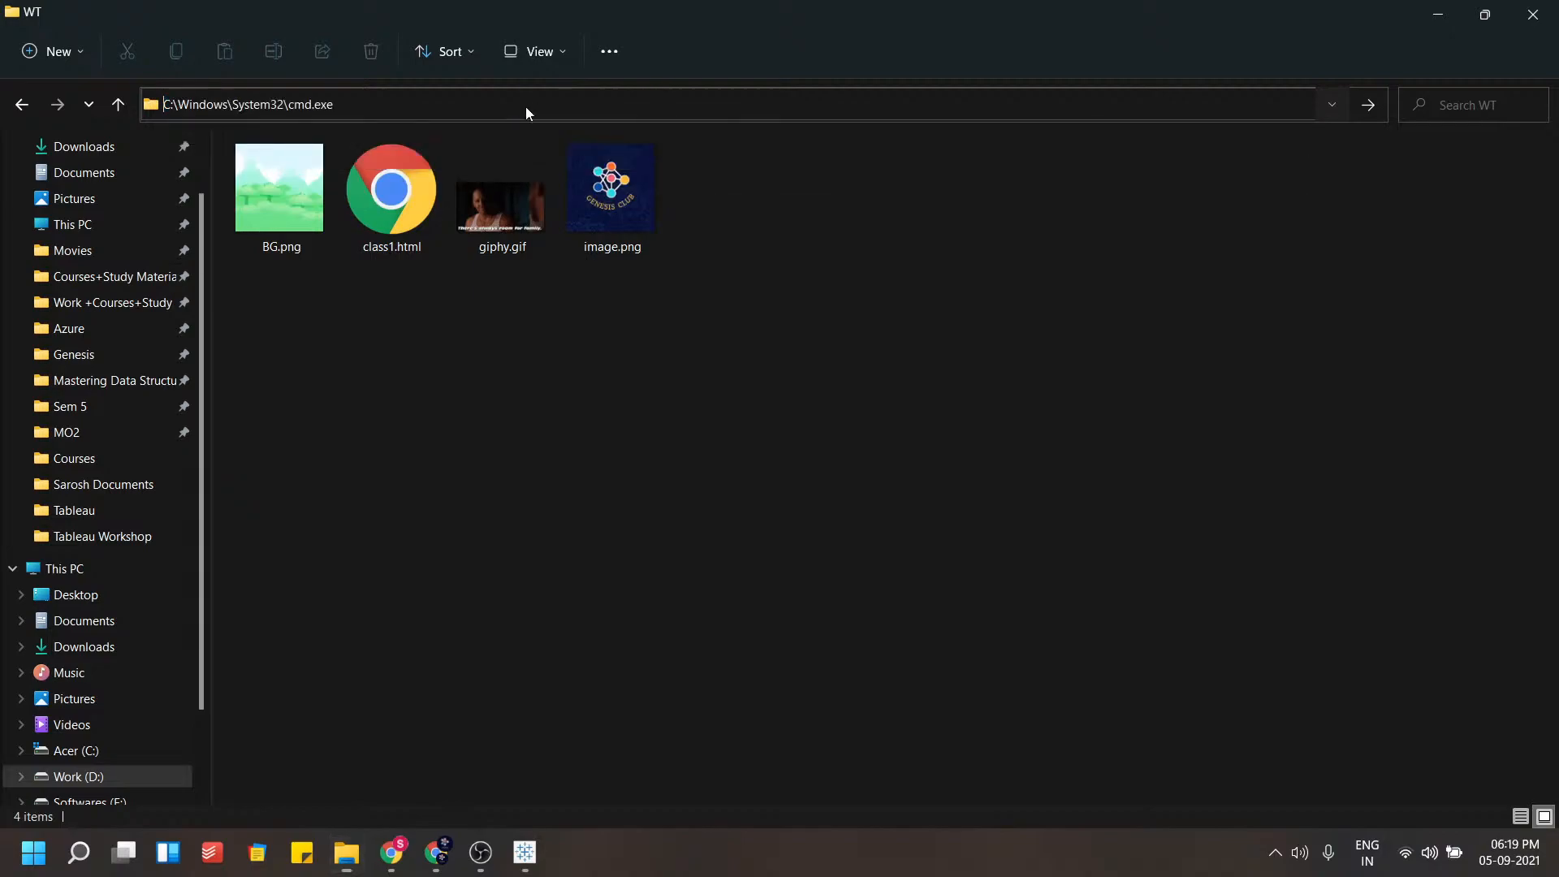
type("code .")
key("Return")
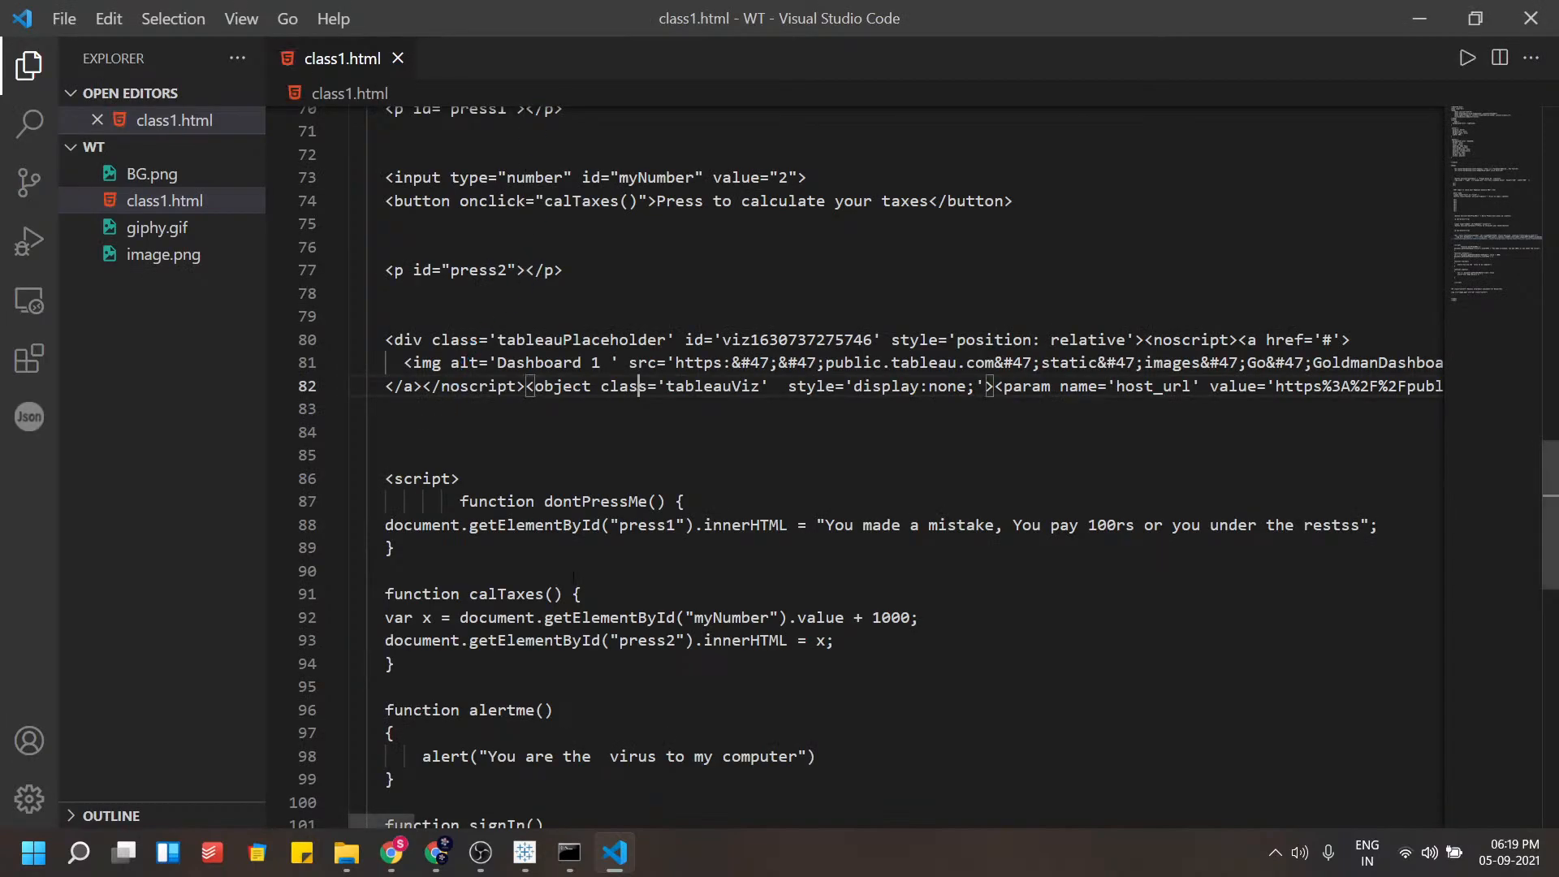
Paste the copied Tableau embed code on an empty line below the existing tableauPlaceholder div in class1.html
scroll(567, 563, "down", 6)
scroll(581, 585, "up", 3)
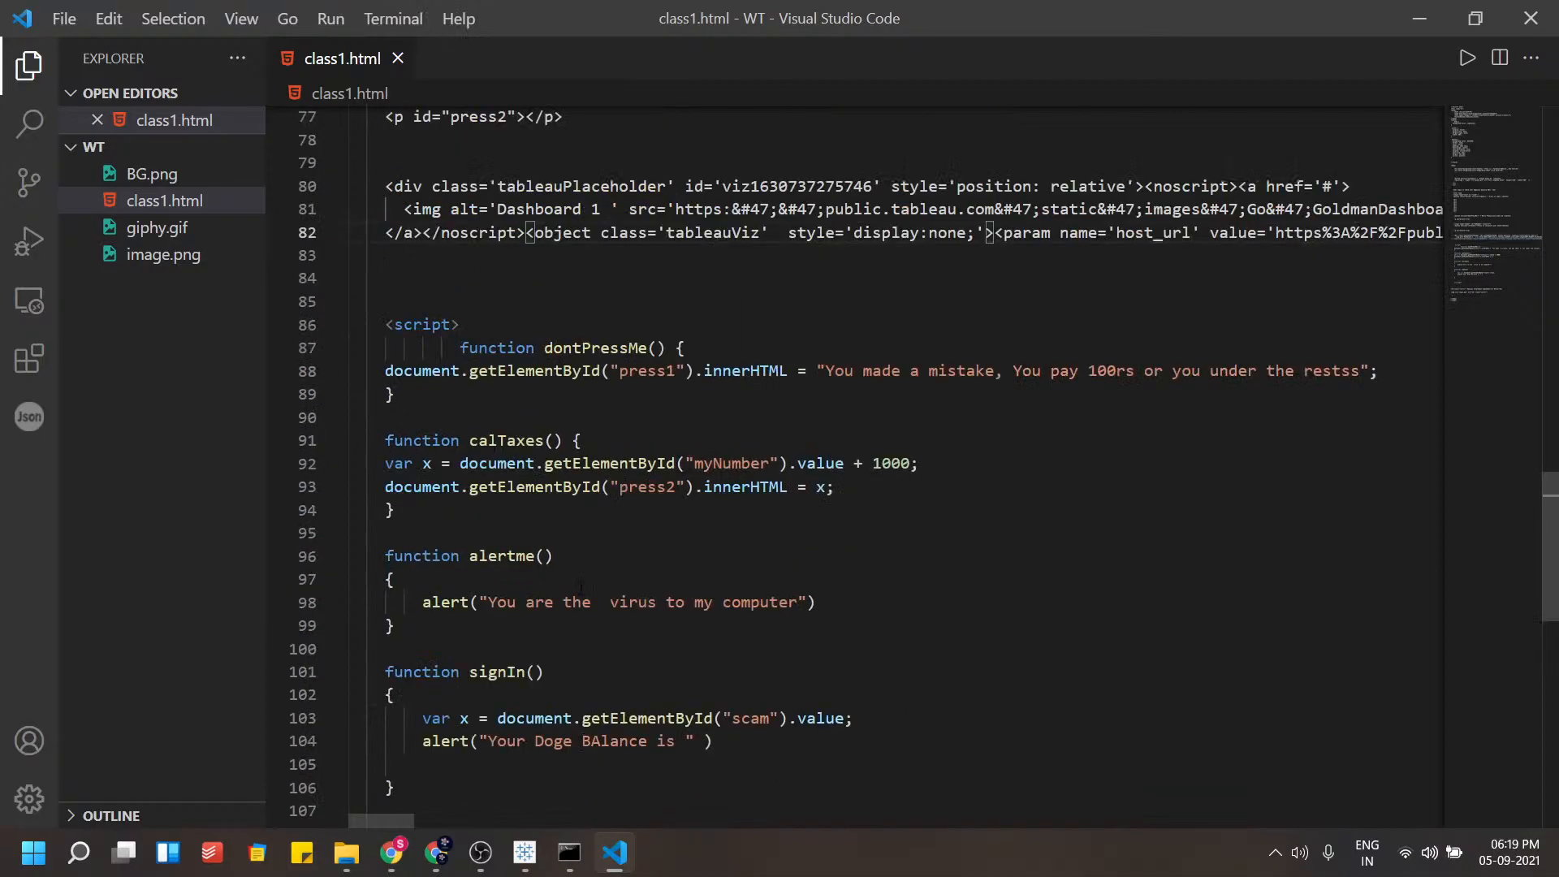
scroll(585, 585, "up", 3)
scroll(698, 580, "up", 3)
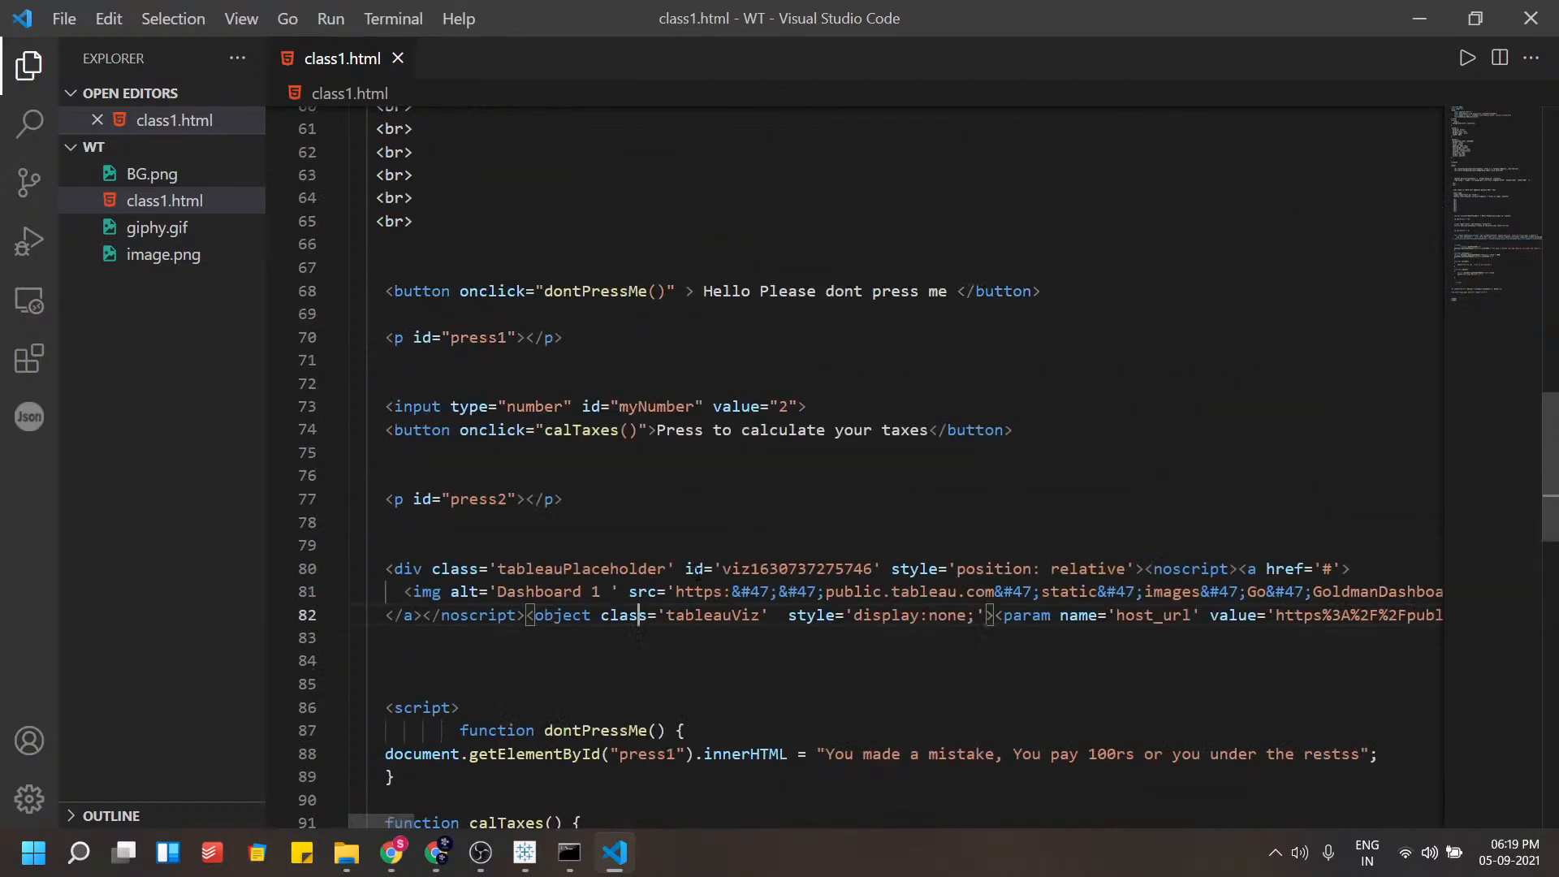
scroll(703, 580, "up", 6)
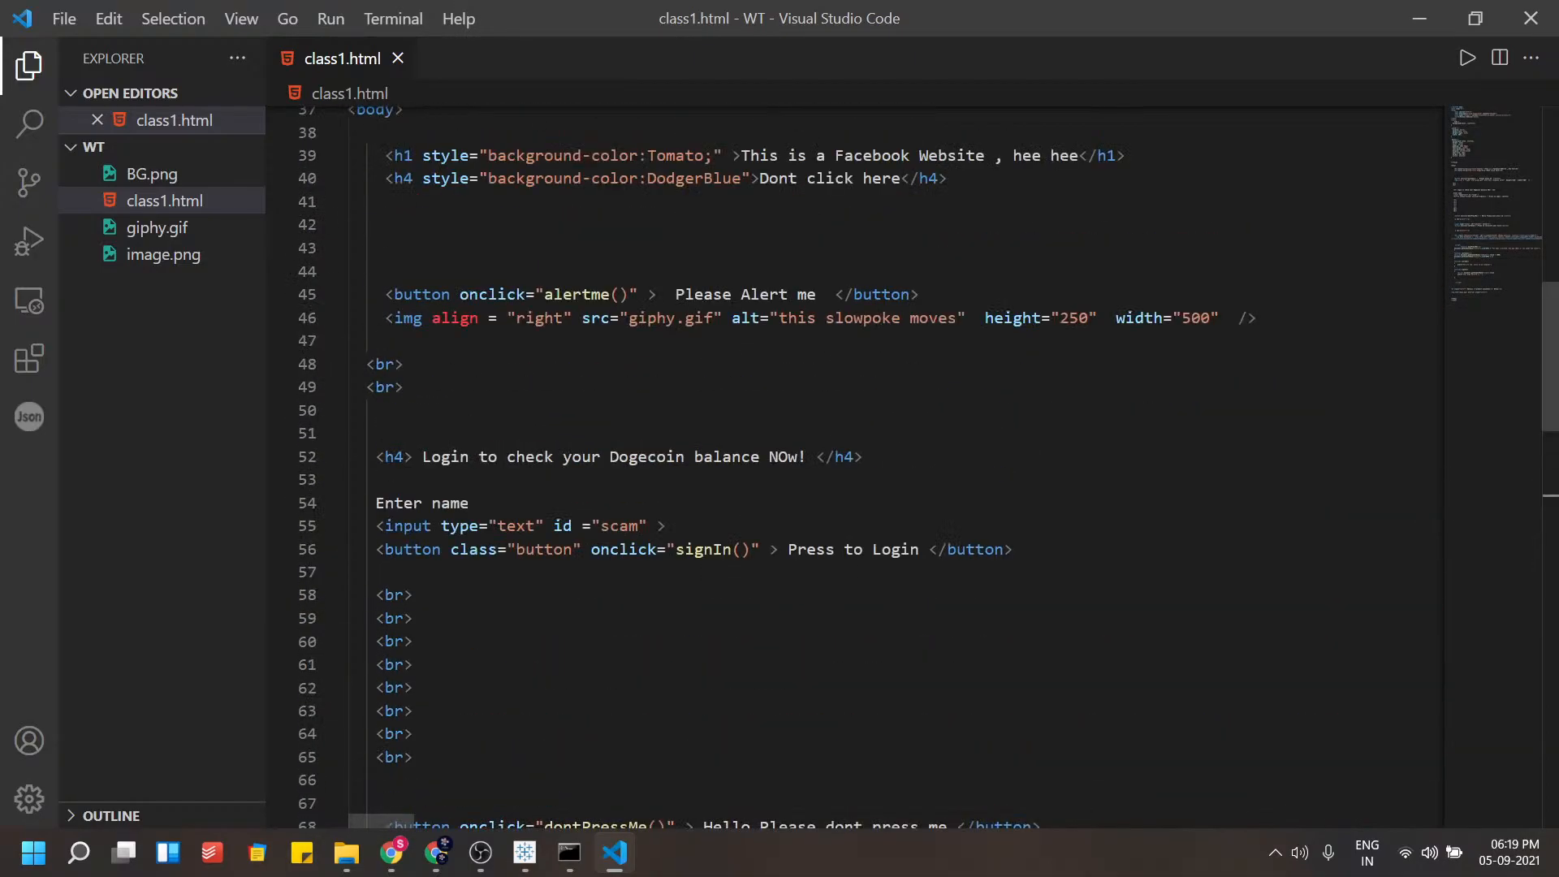
left_click_drag(1545, 427, 1545, 493)
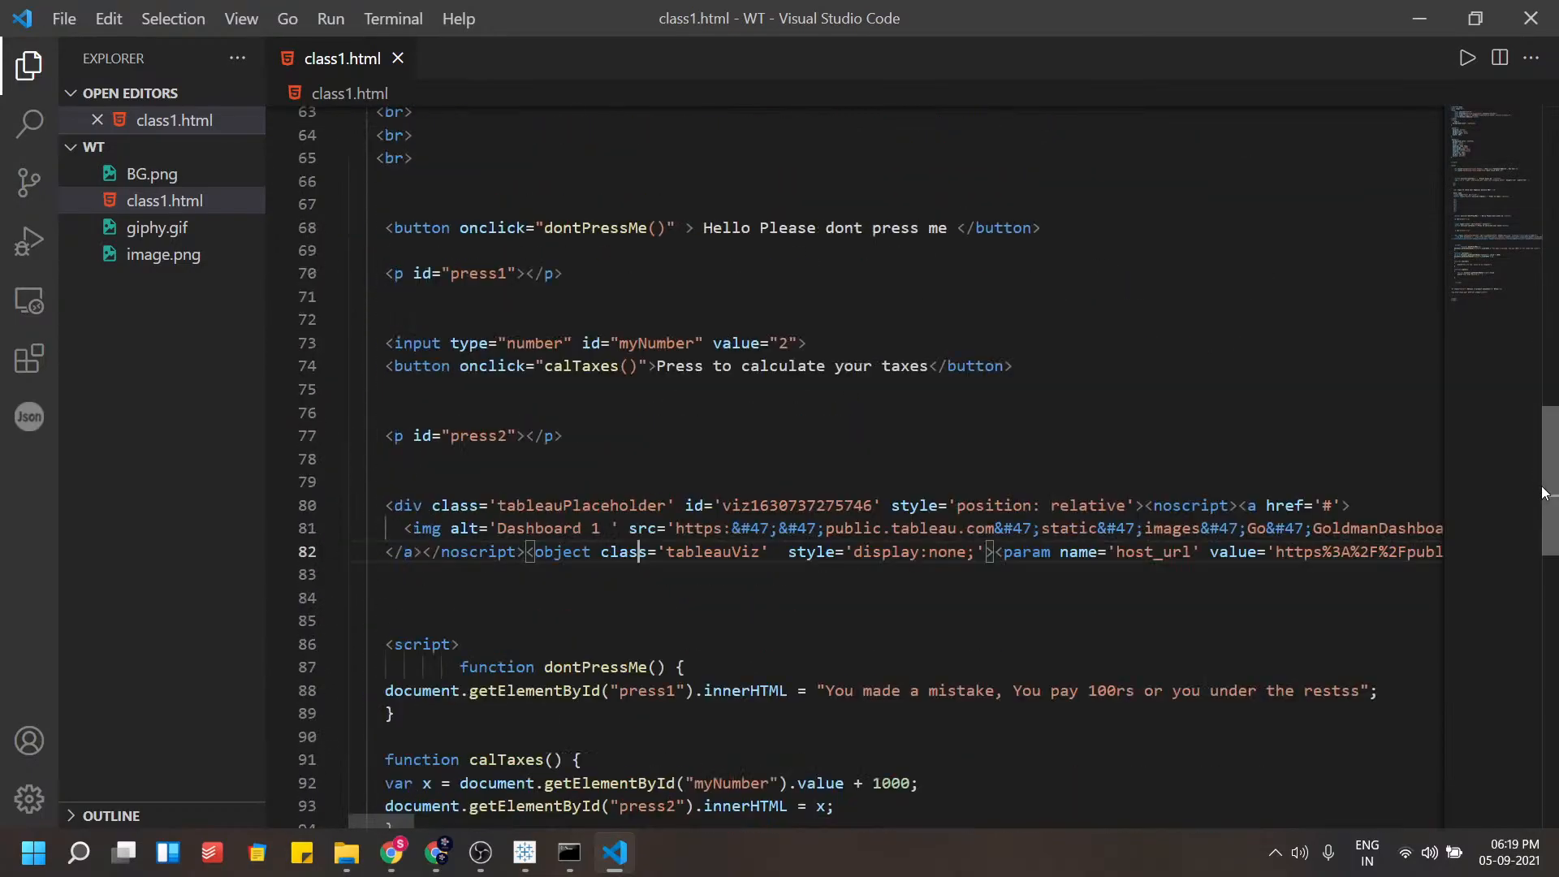
scroll(1537, 520, "down", 6)
left_click(406, 379)
left_click_drag(405, 379, 368, 289)
left_click_drag(414, 381, 359, 289)
scroll(633, 357, "right", 15)
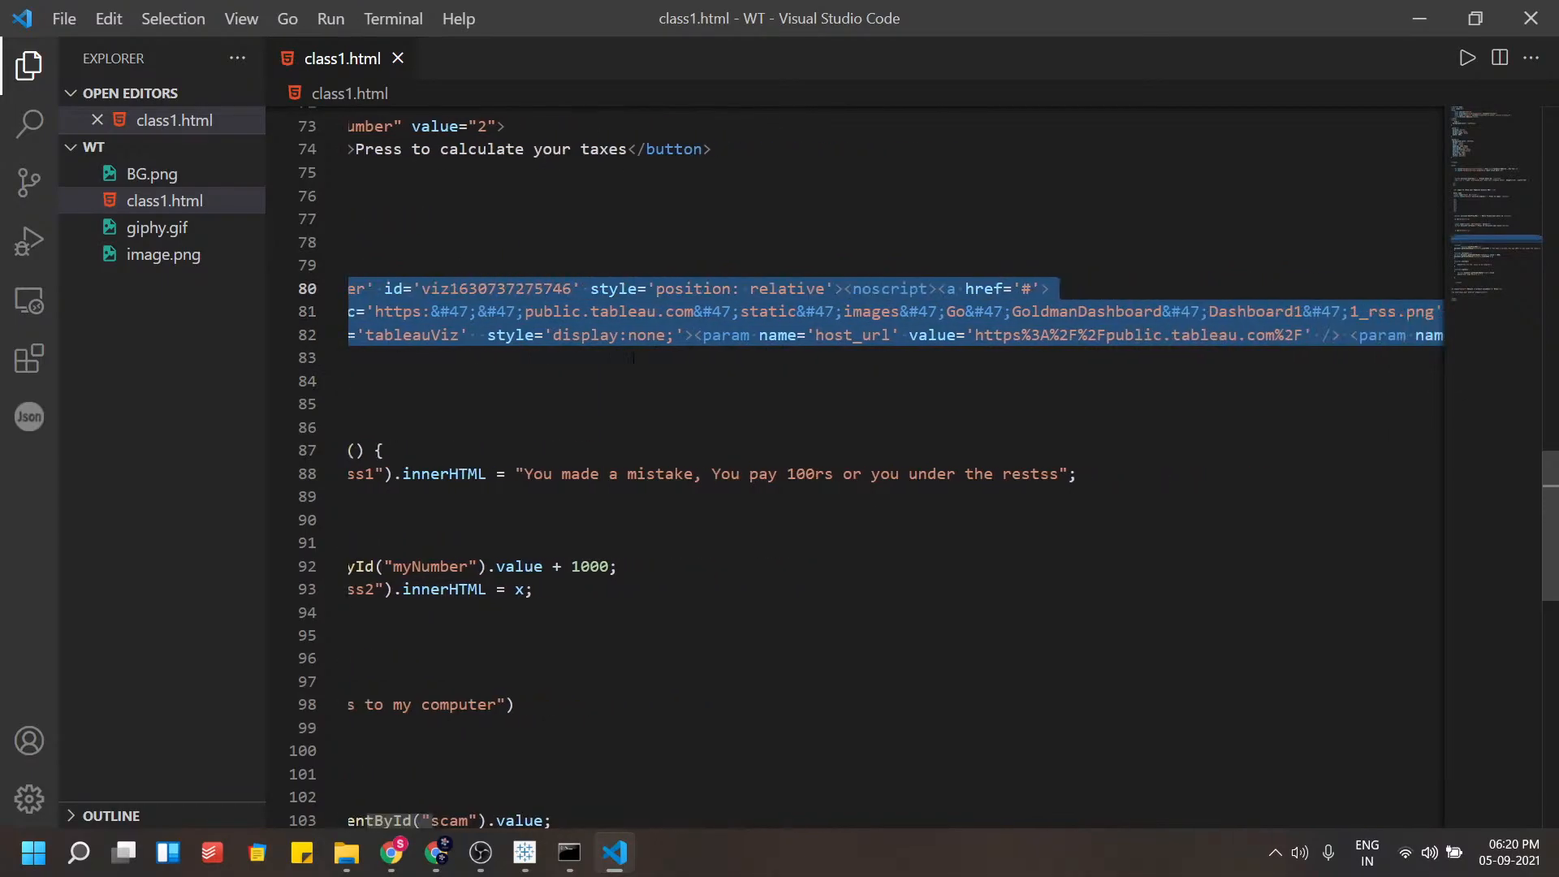
scroll(633, 360, "left", 15)
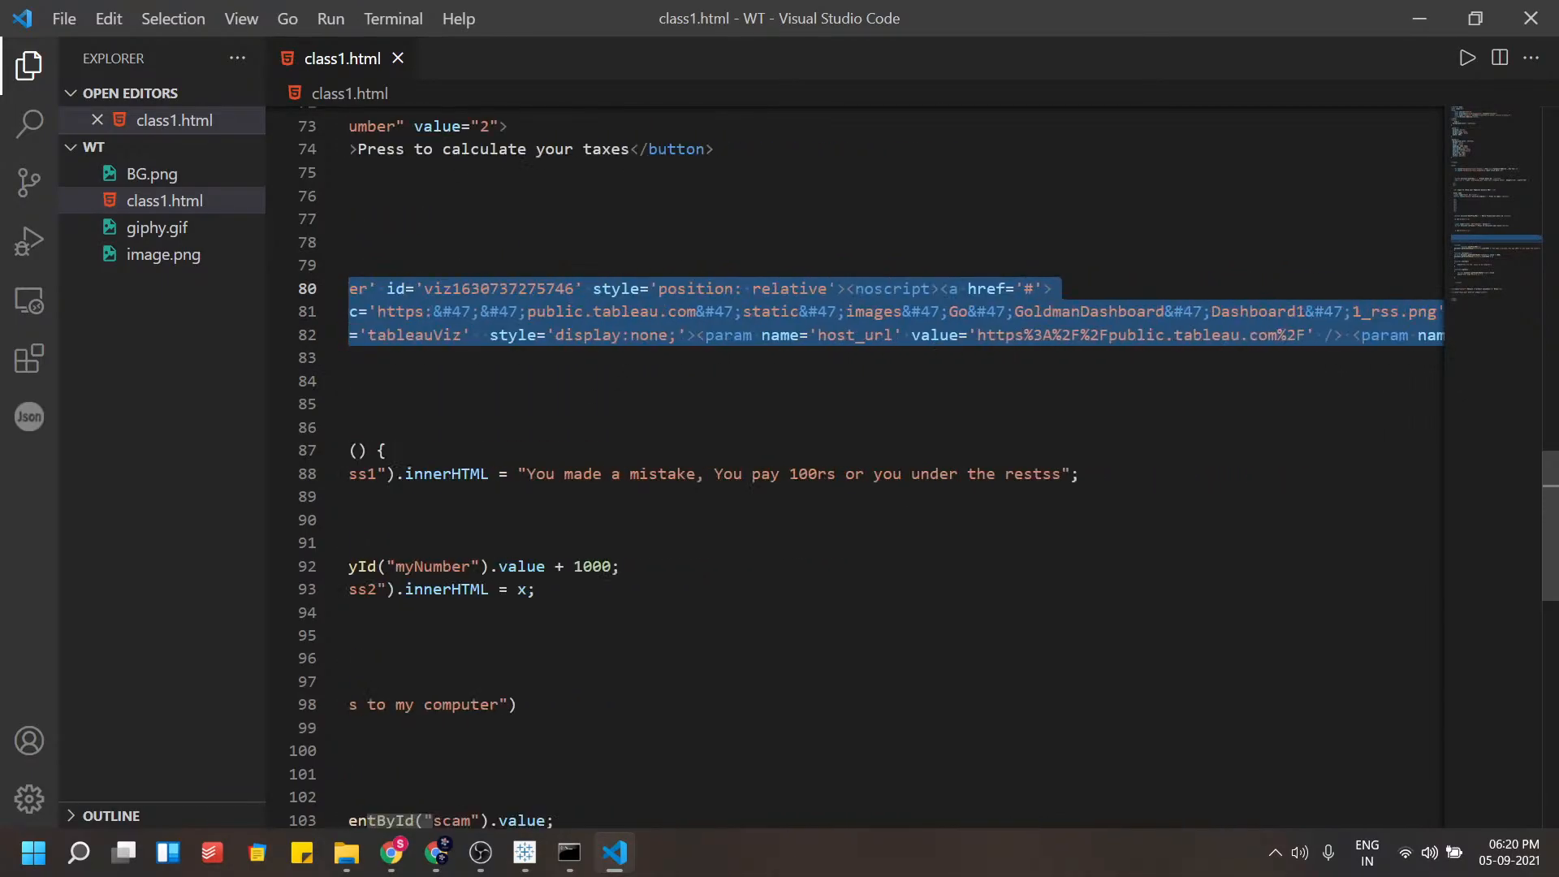
left_click(500, 381)
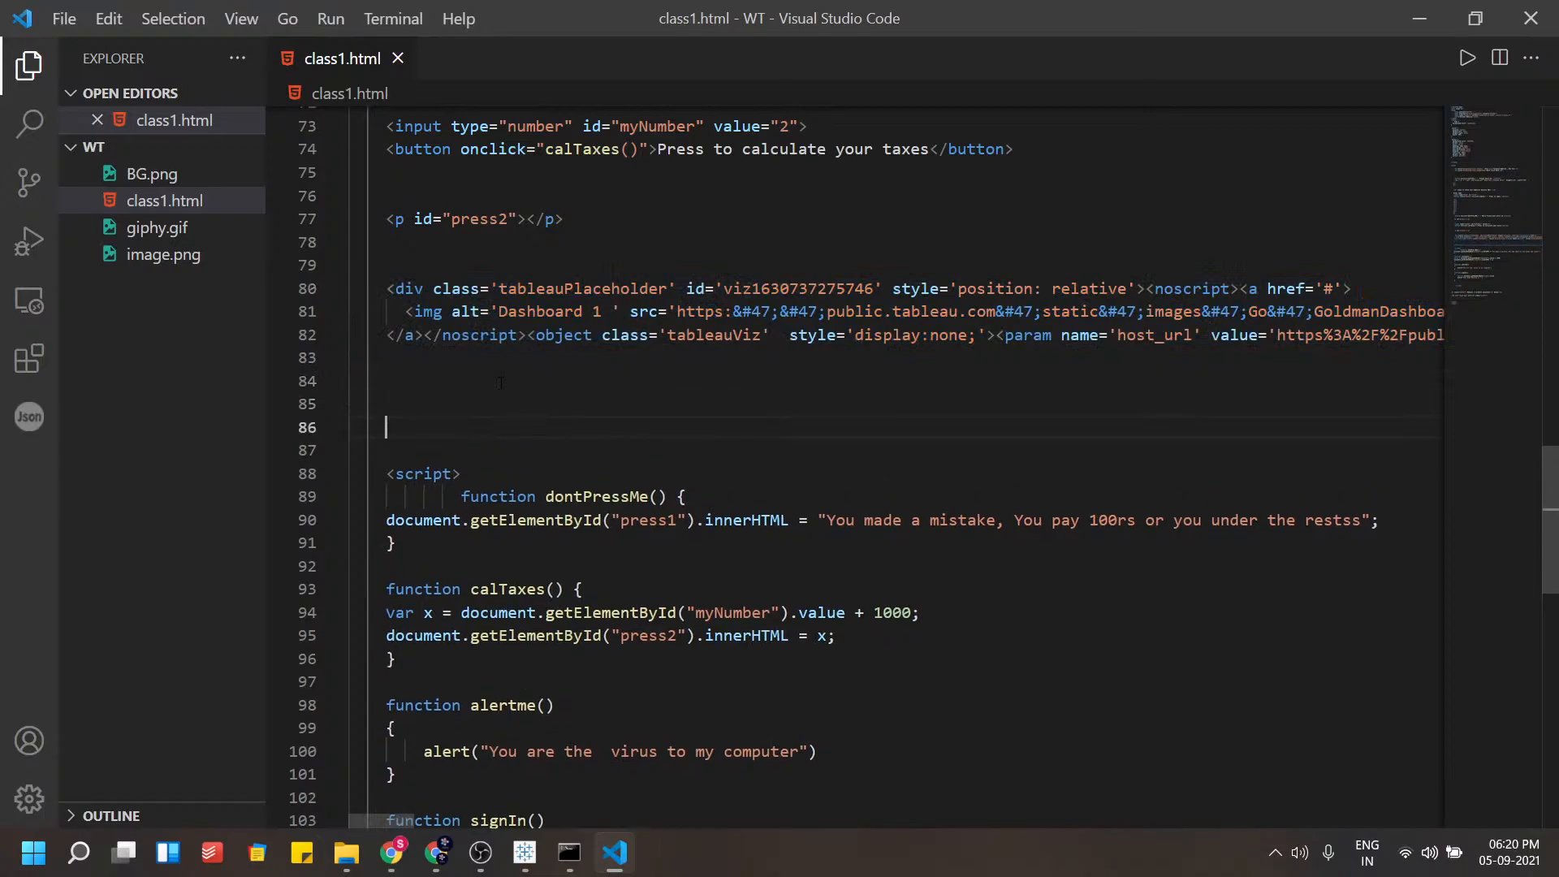
key("ctrl+v")
Scroll along the pasted embed code and insert a line break before its img tag
scroll(500, 381, "left", 10)
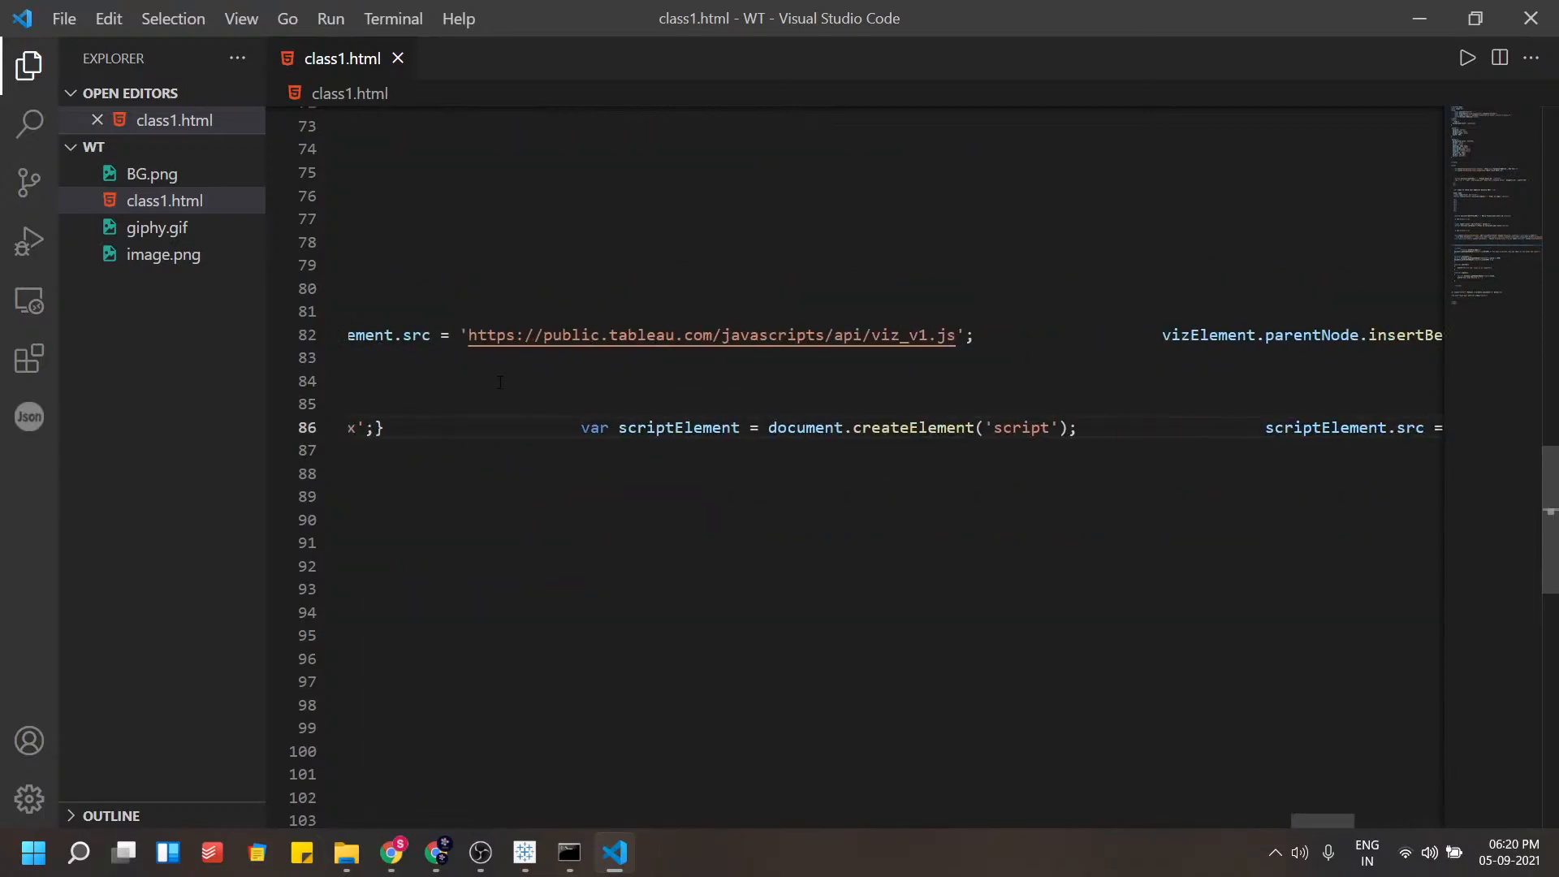
scroll(500, 382, "left", 10)
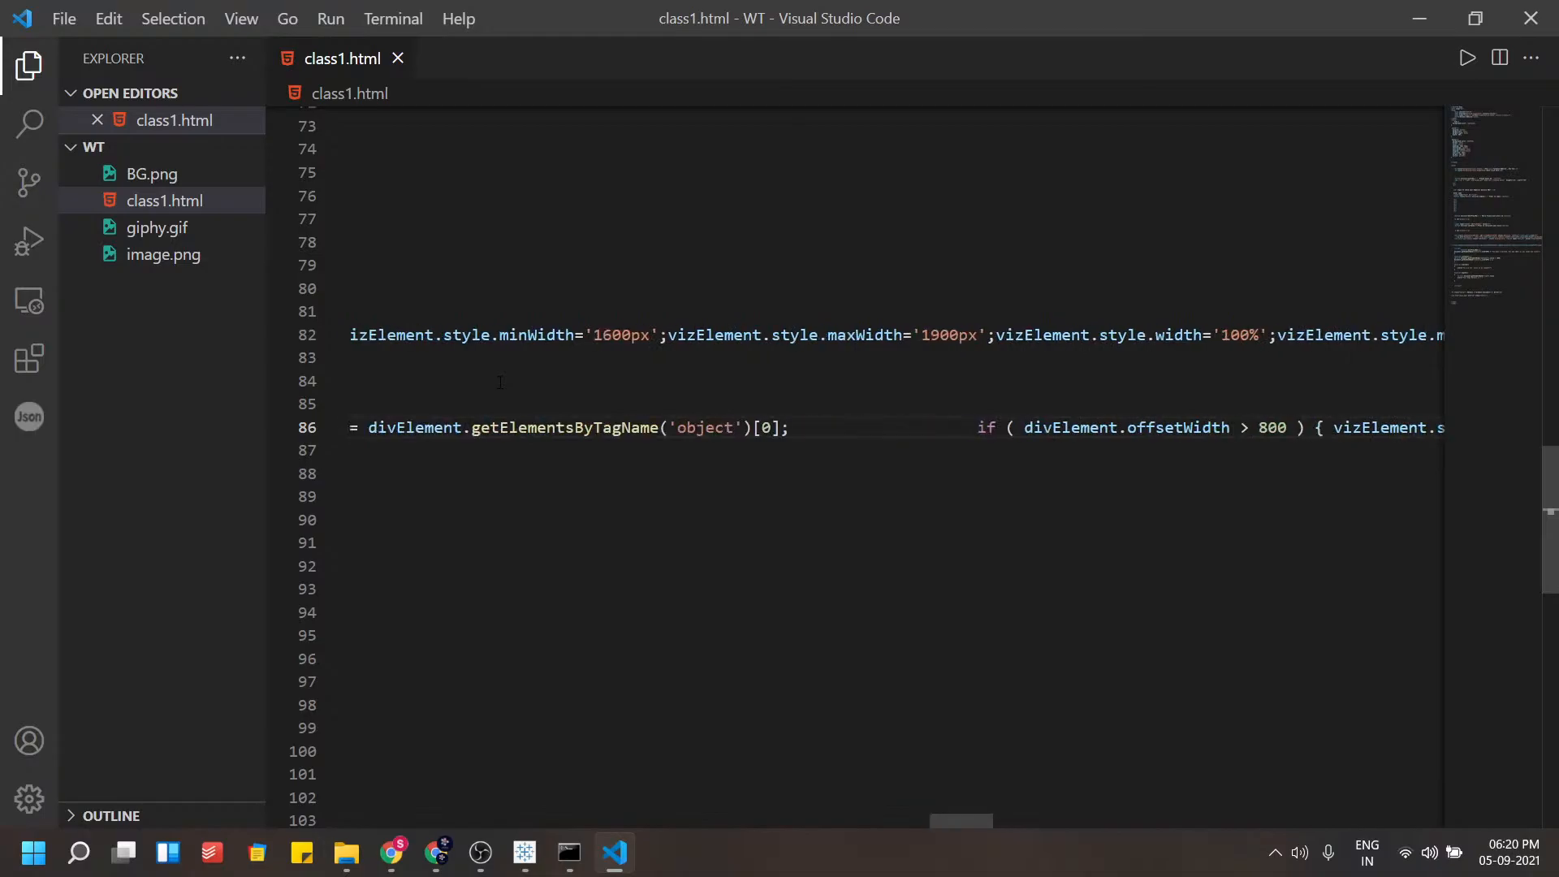
scroll(500, 382, "left", 12)
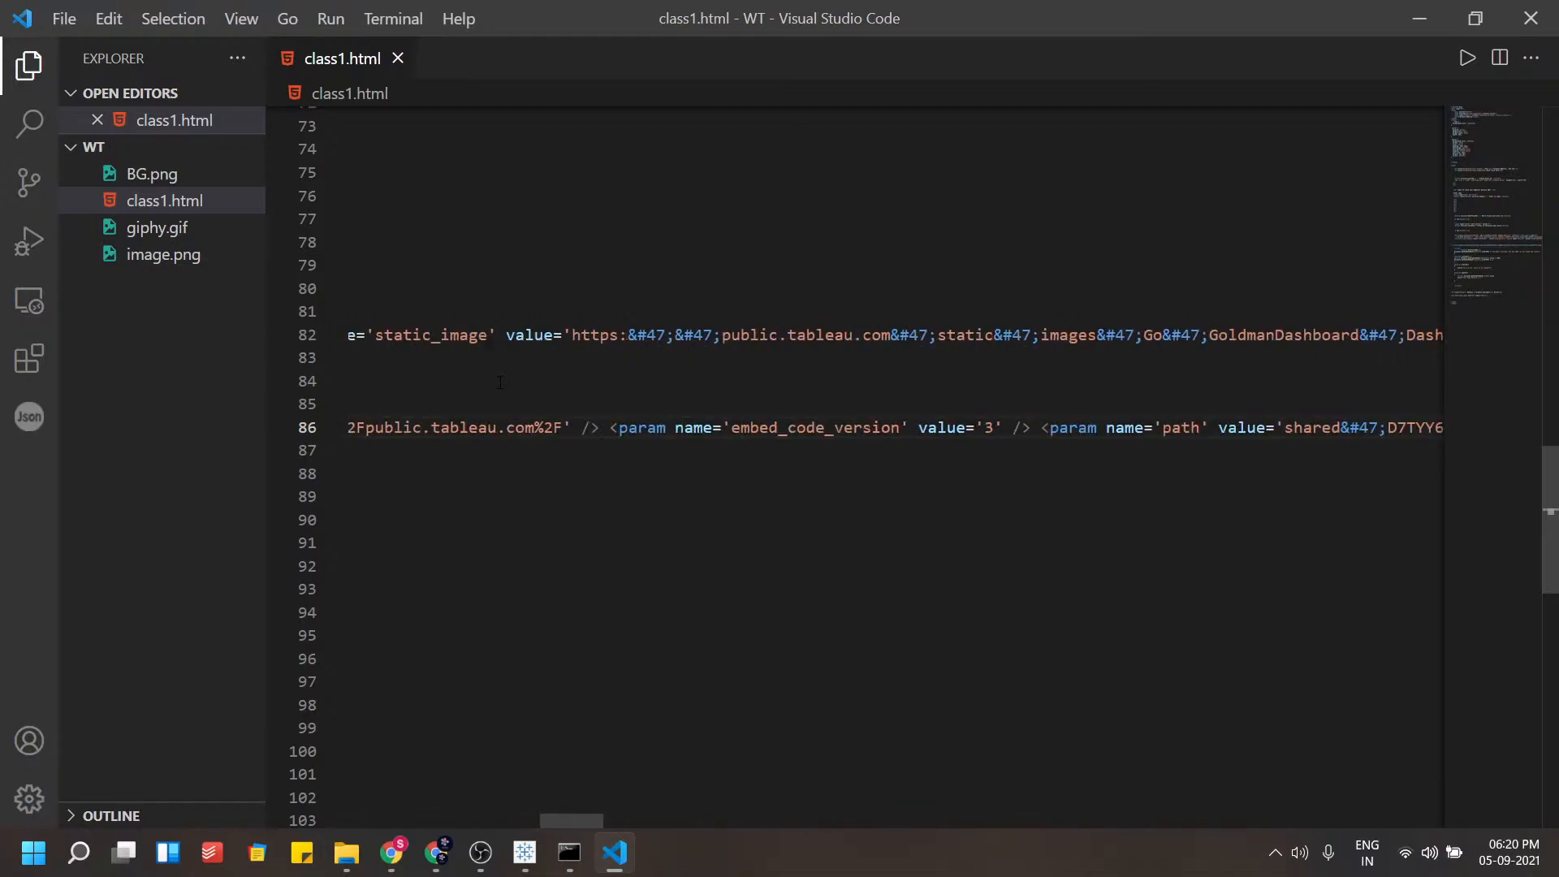
scroll(500, 382, "left", 1)
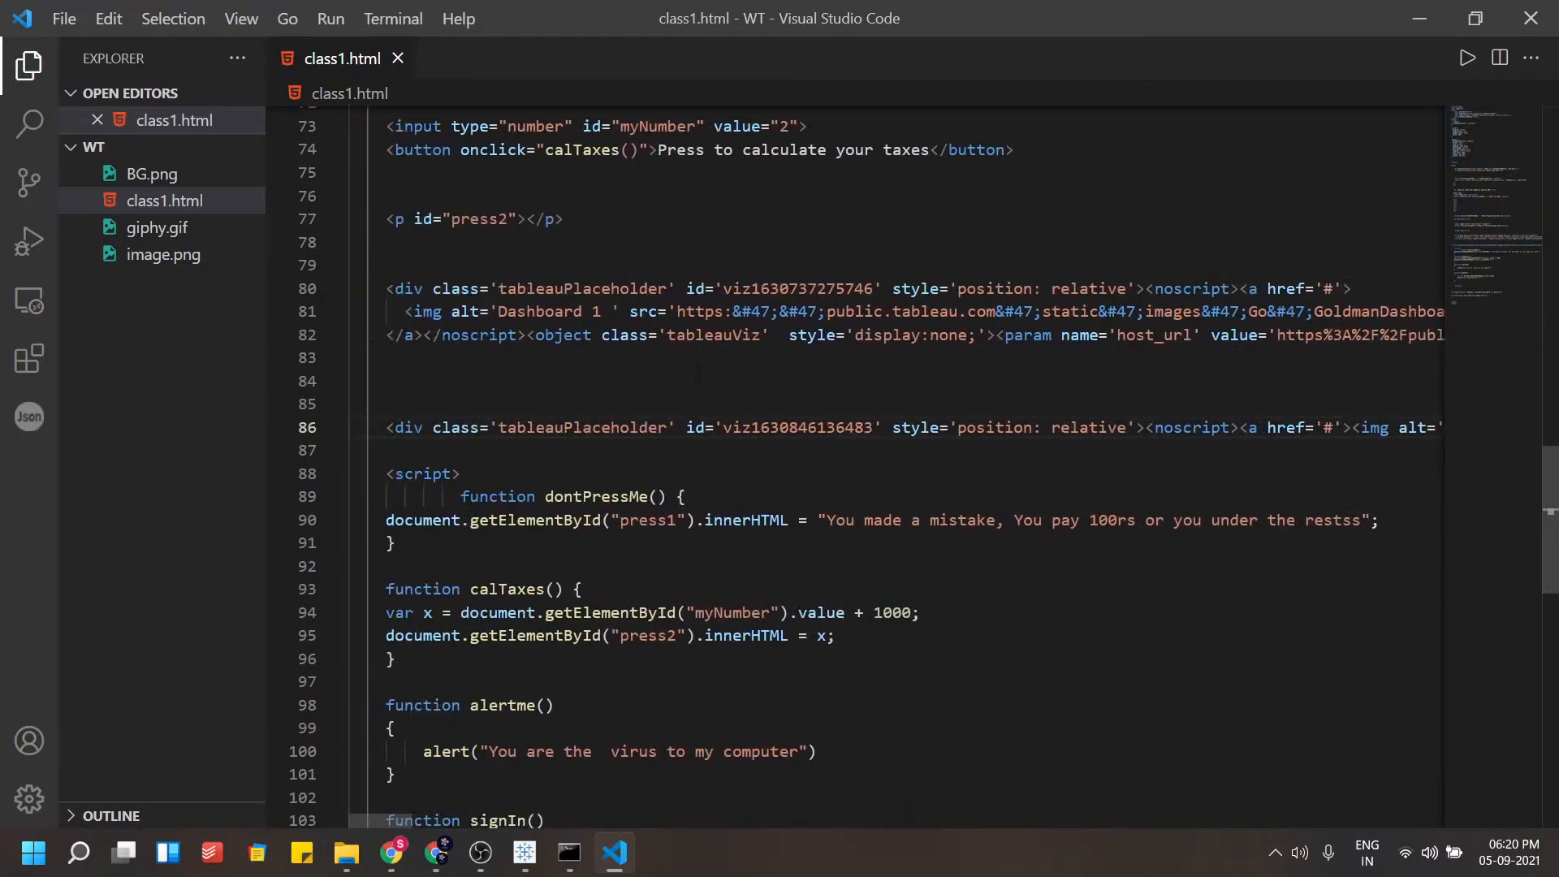
scroll(1223, 410, "right", 3)
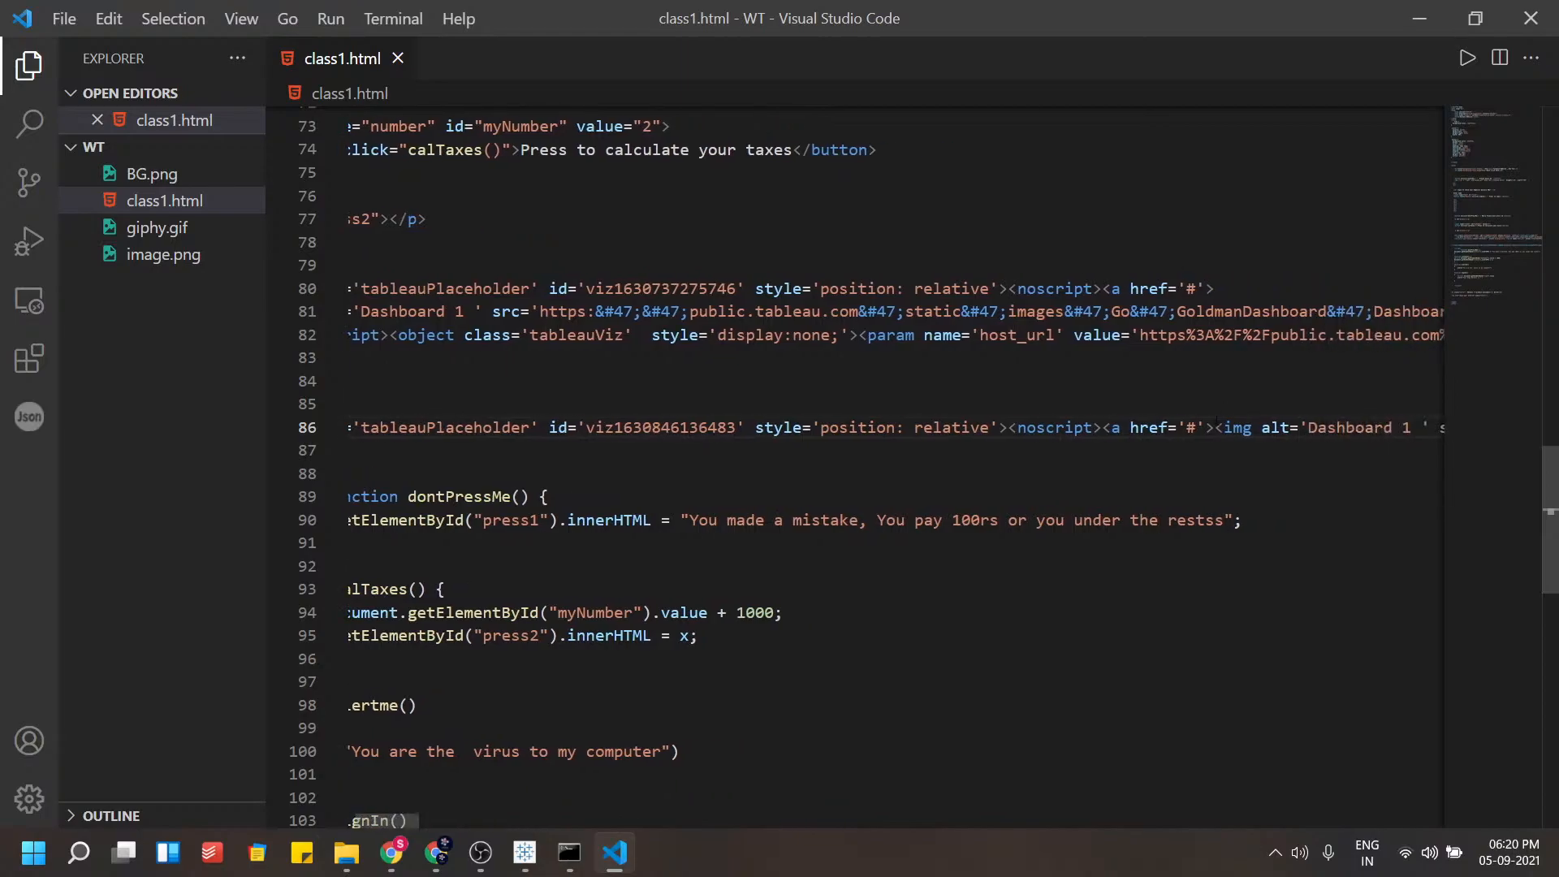
key("Return")
scroll(893, 463, "right", 4)
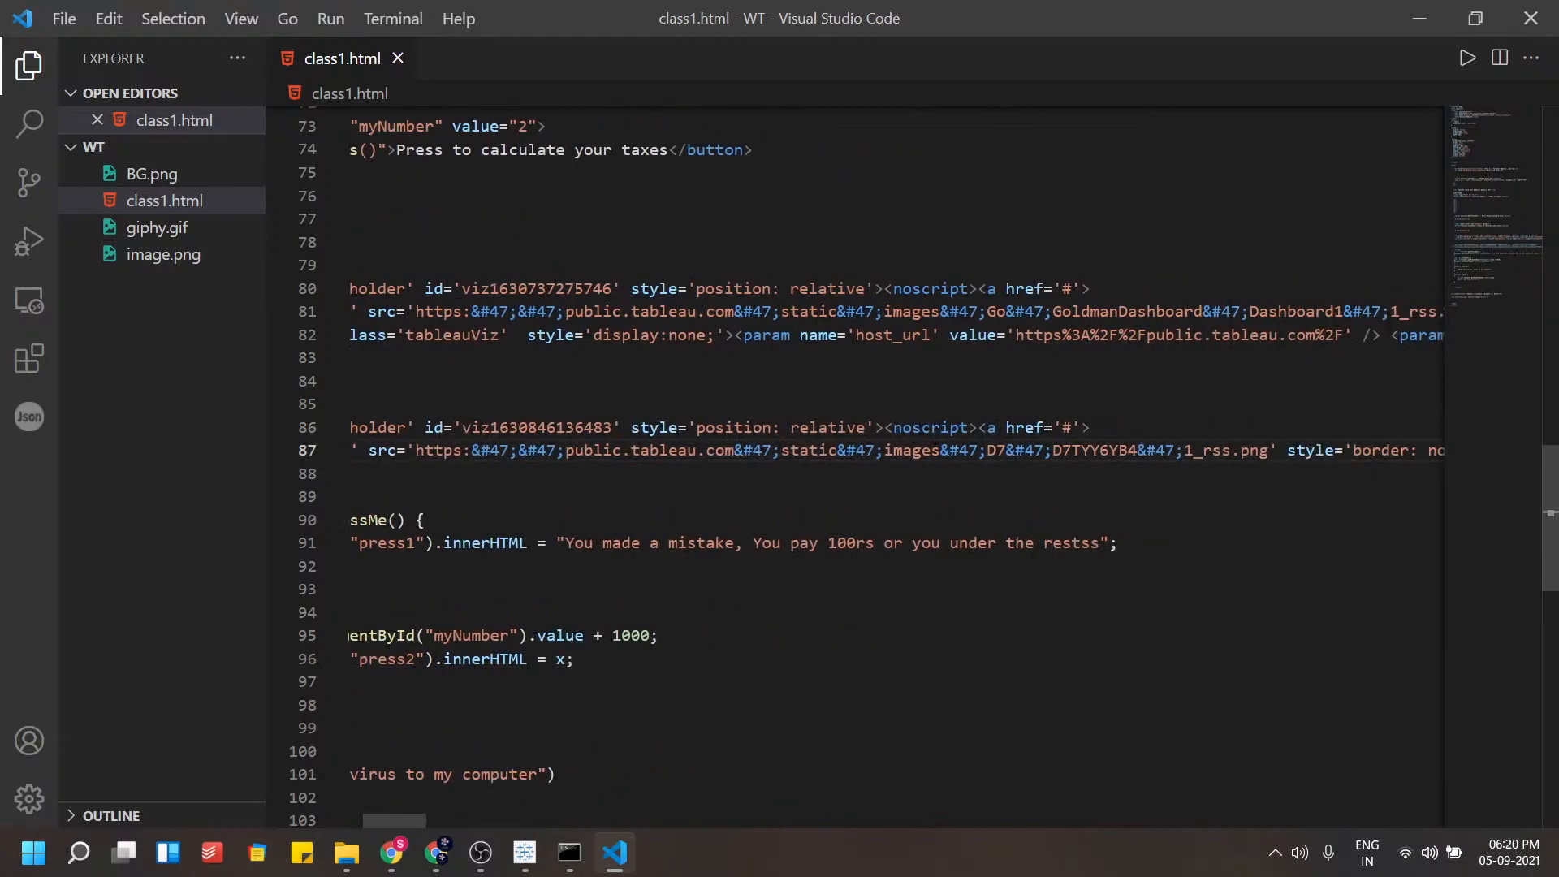
scroll(1264, 448, "left", 5)
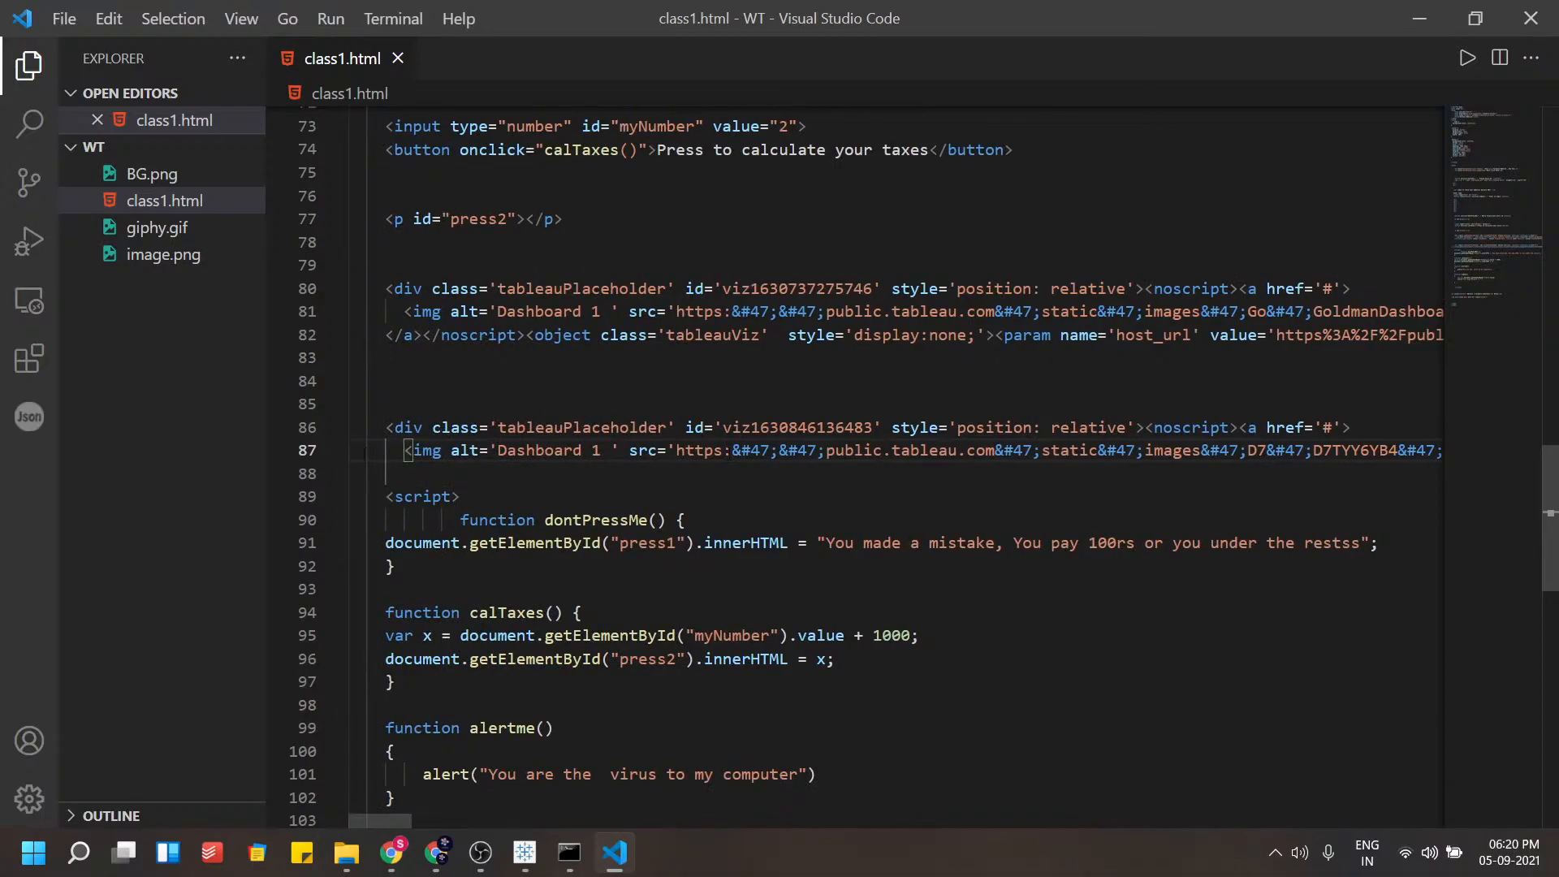
Search the extensions for live server, open the Live Server extension page, and close it
left_click(529, 334)
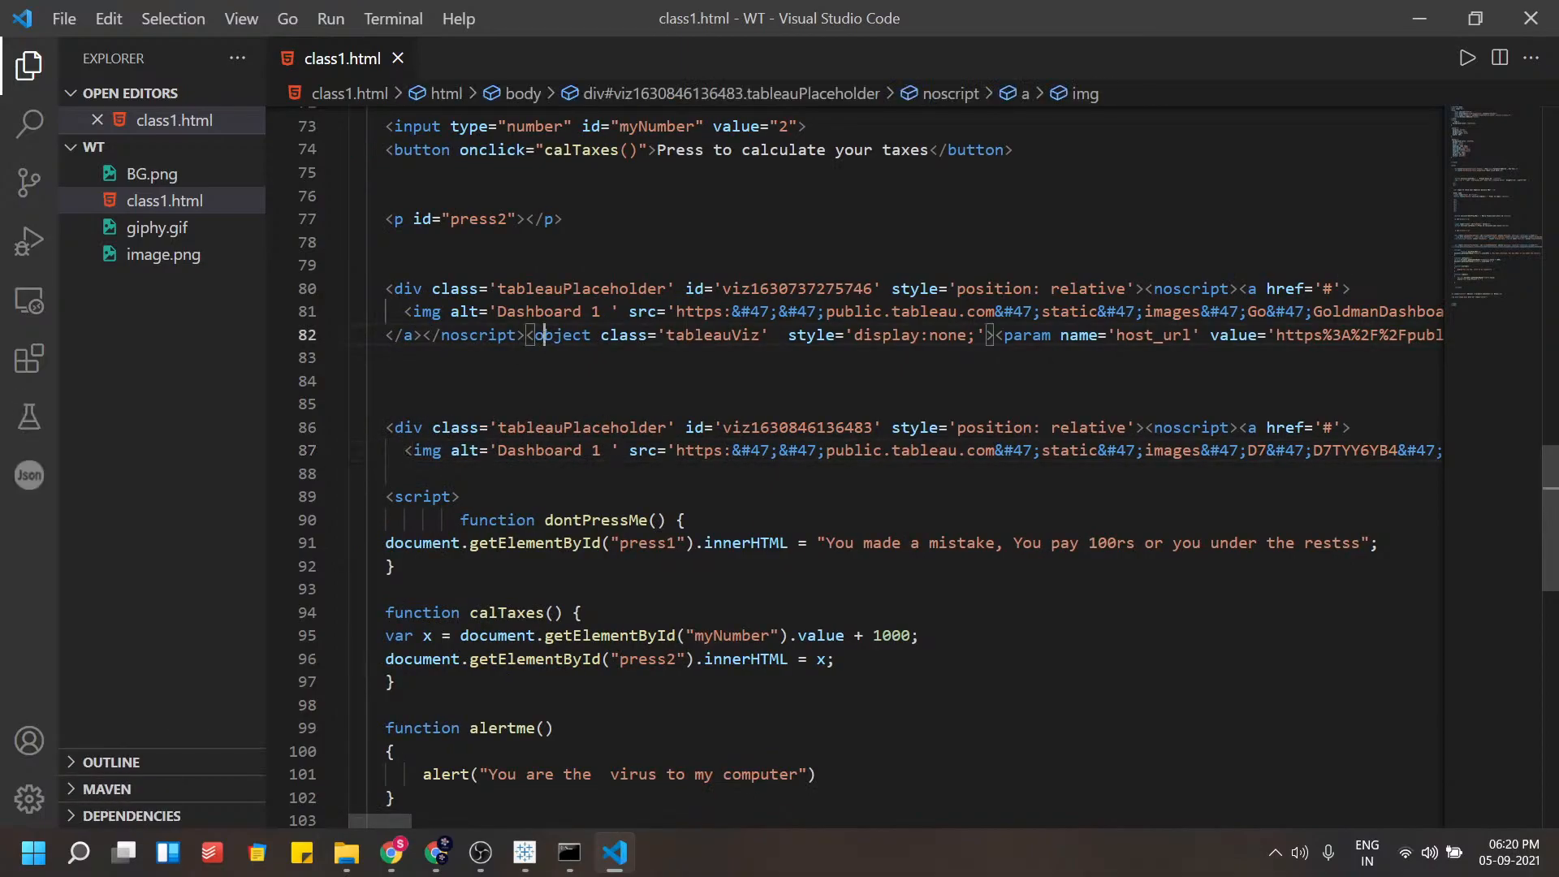
right_click(568, 387)
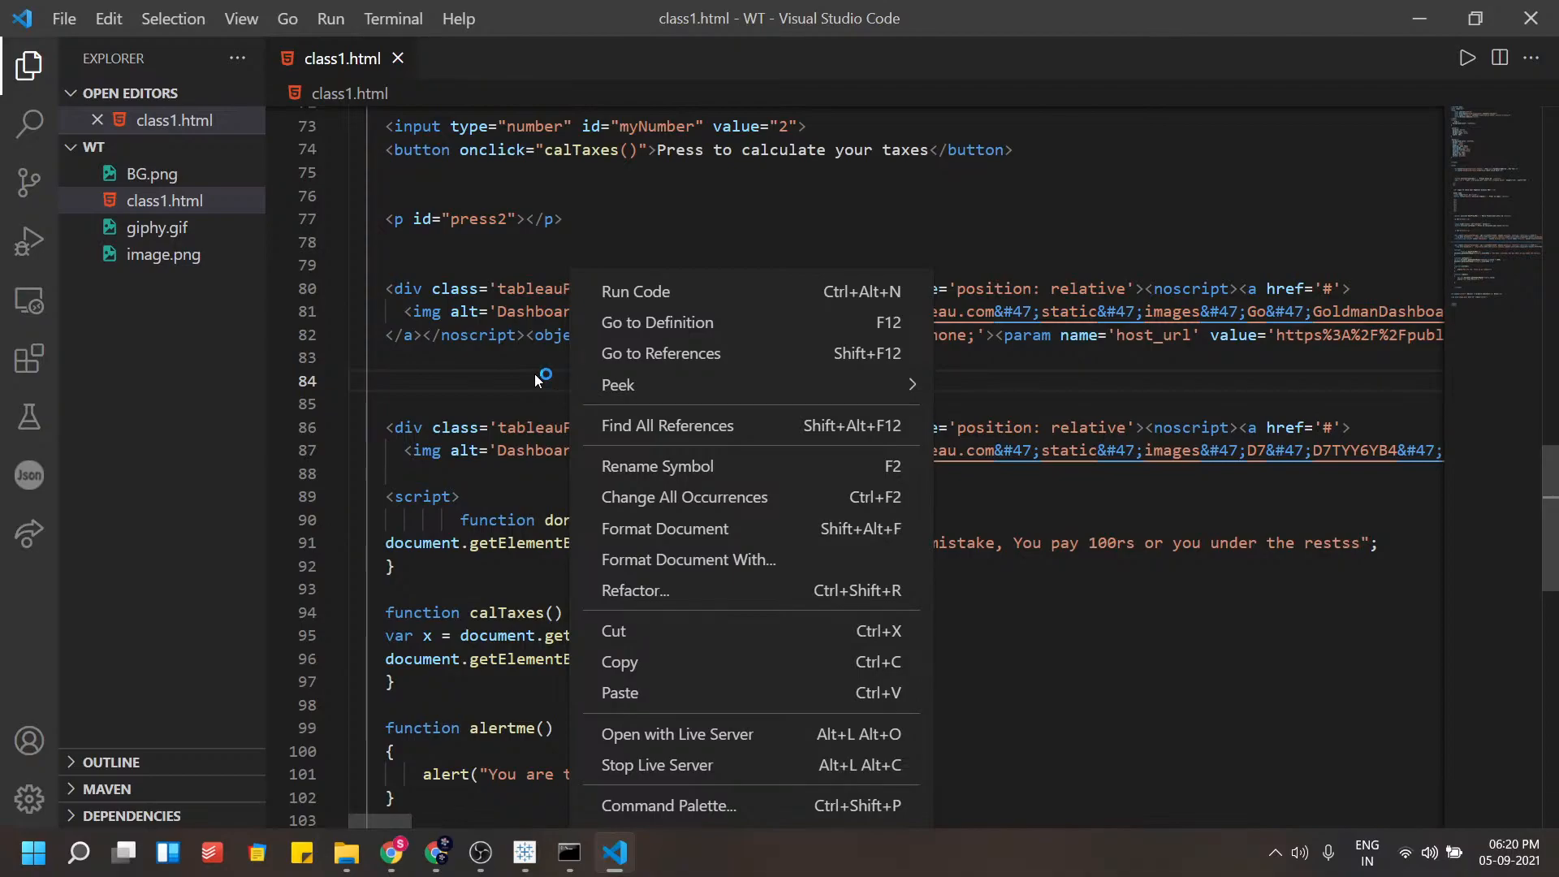
key("Escape")
right_click(536, 264)
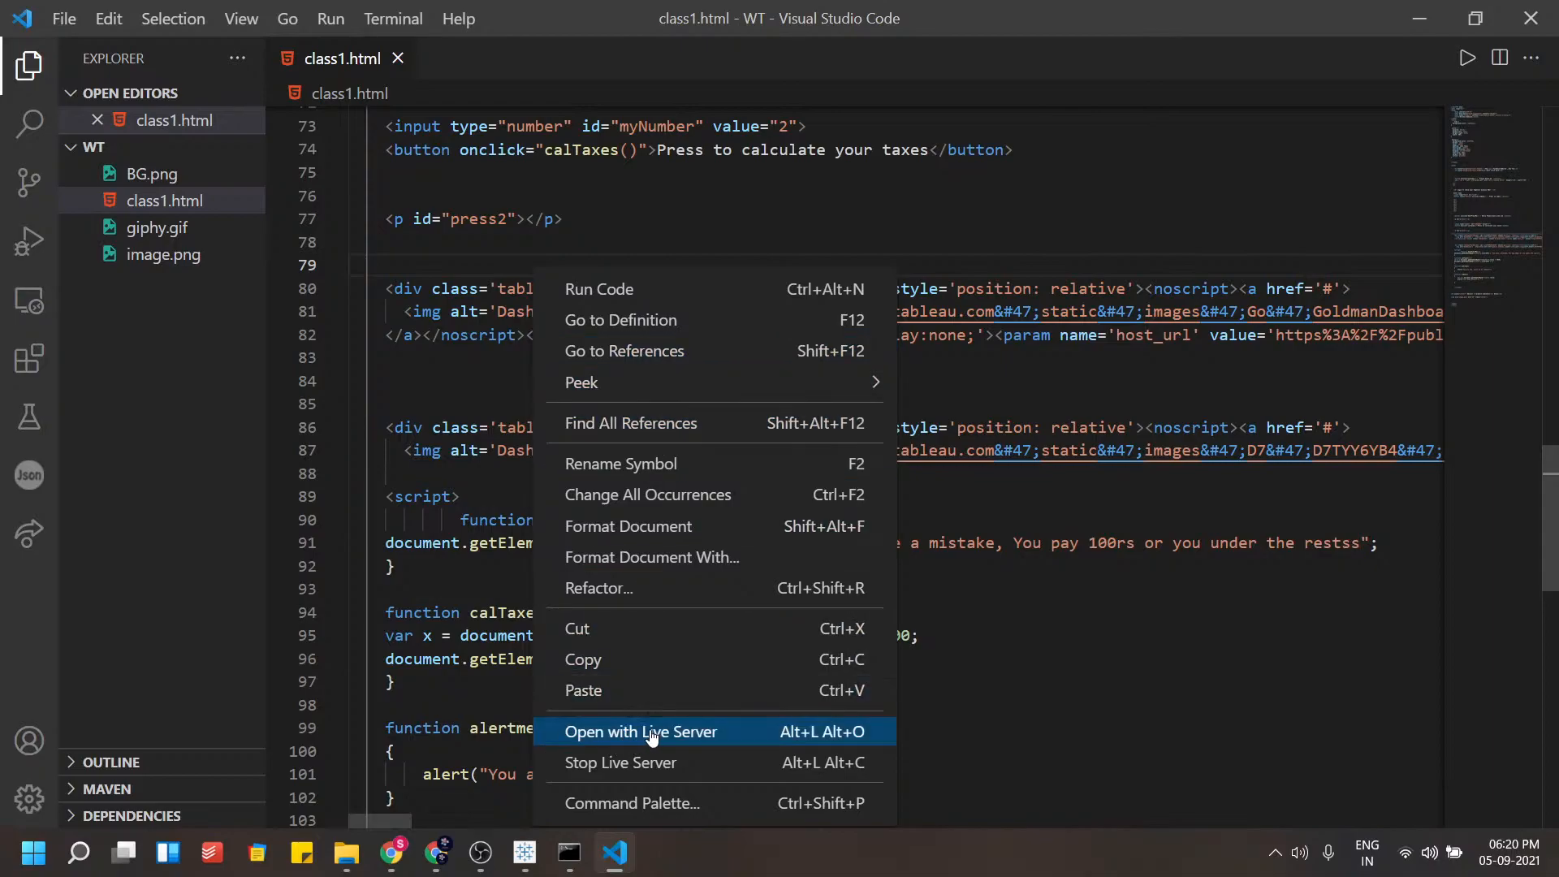
left_click(29, 372)
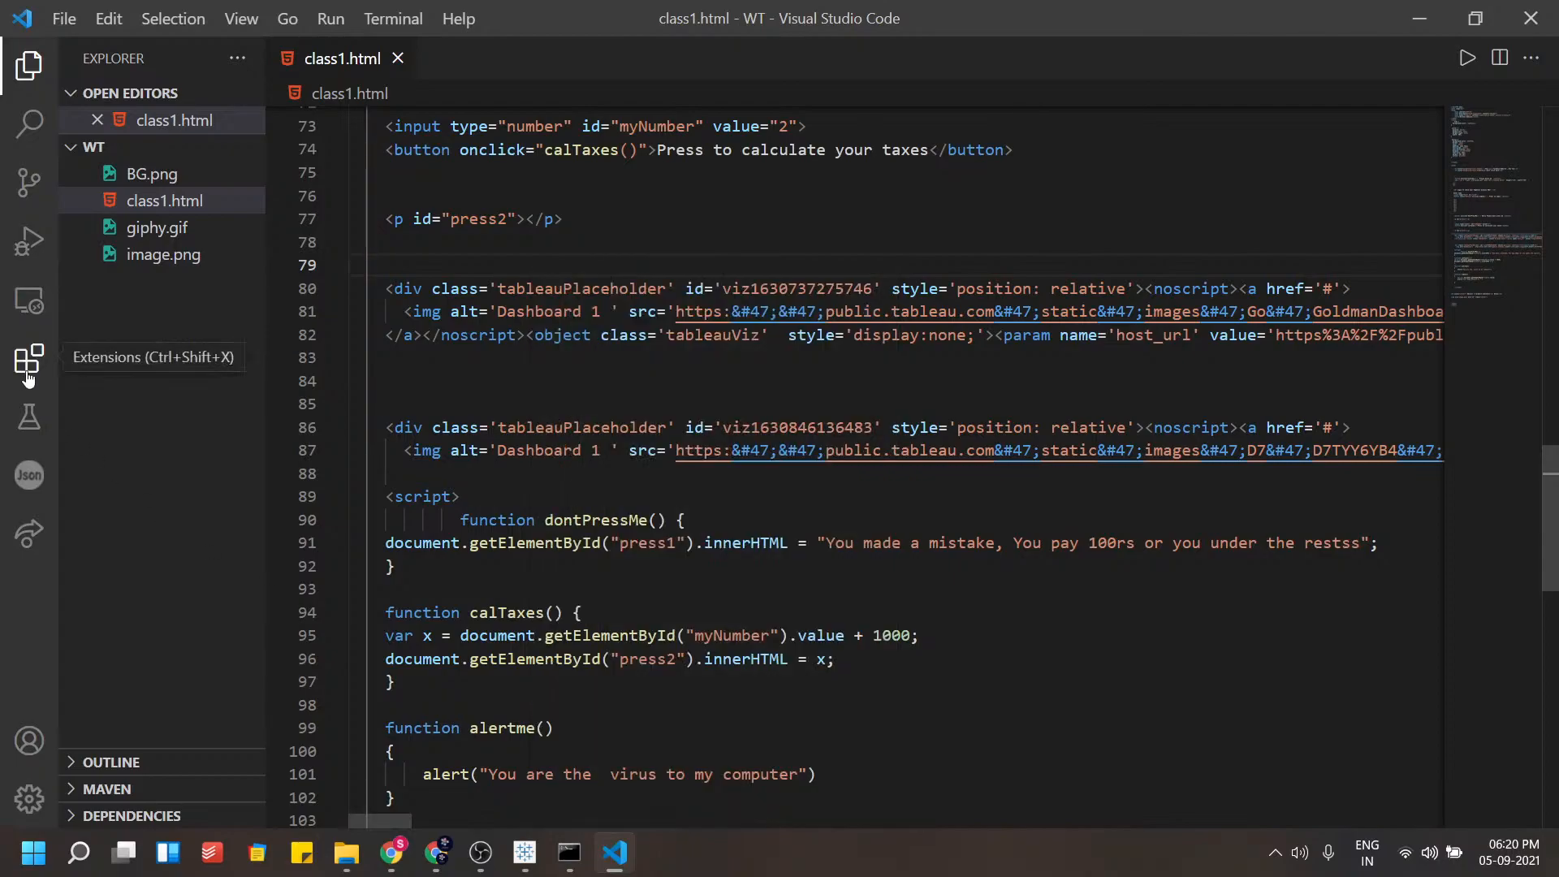
left_click(28, 369)
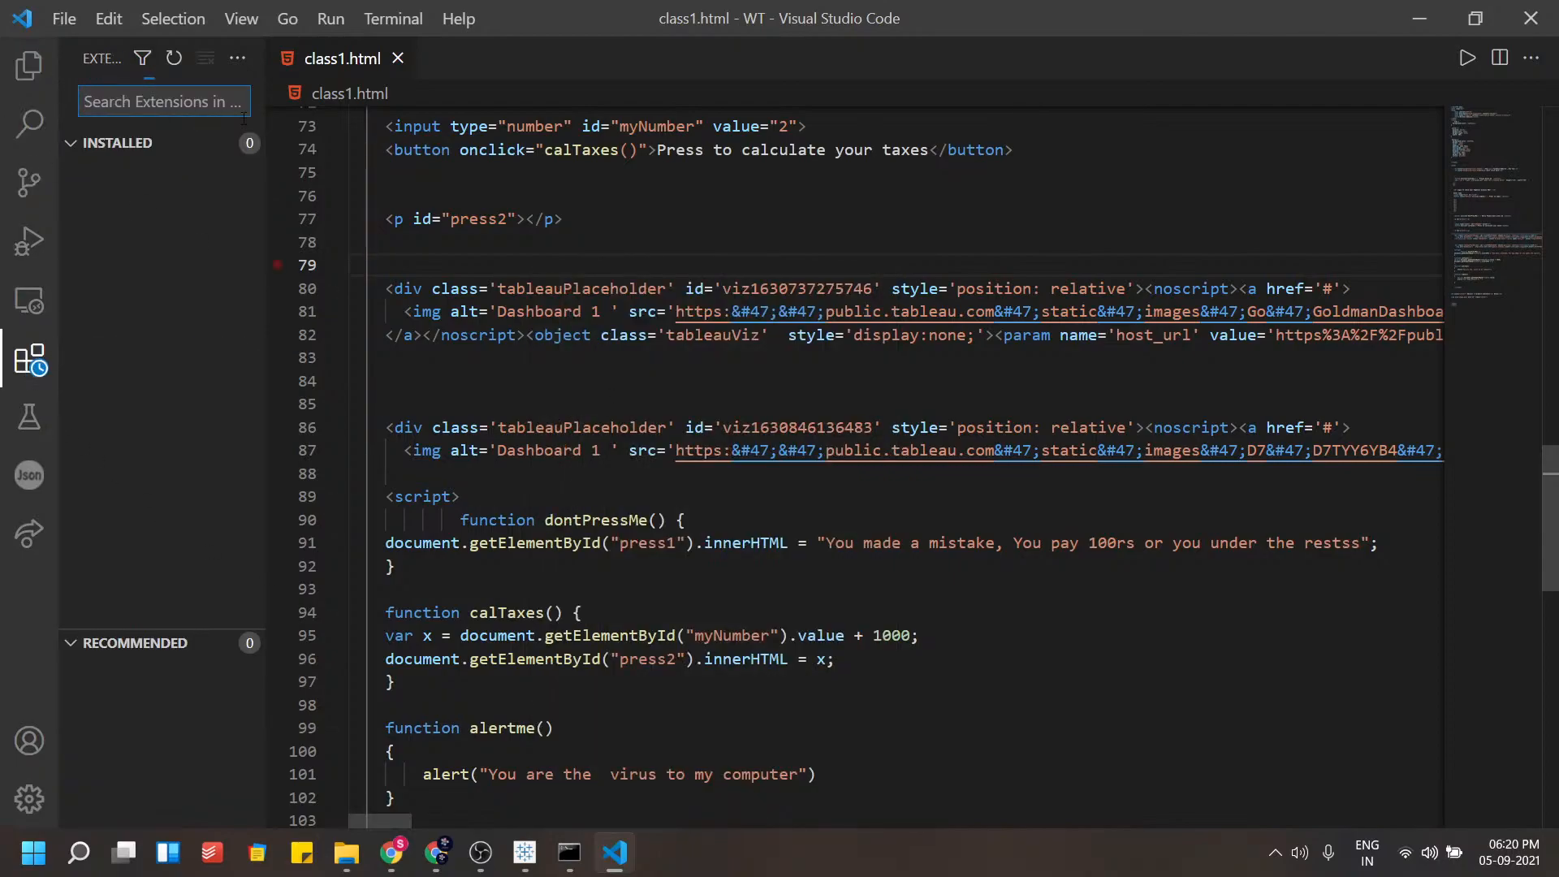
type("live server")
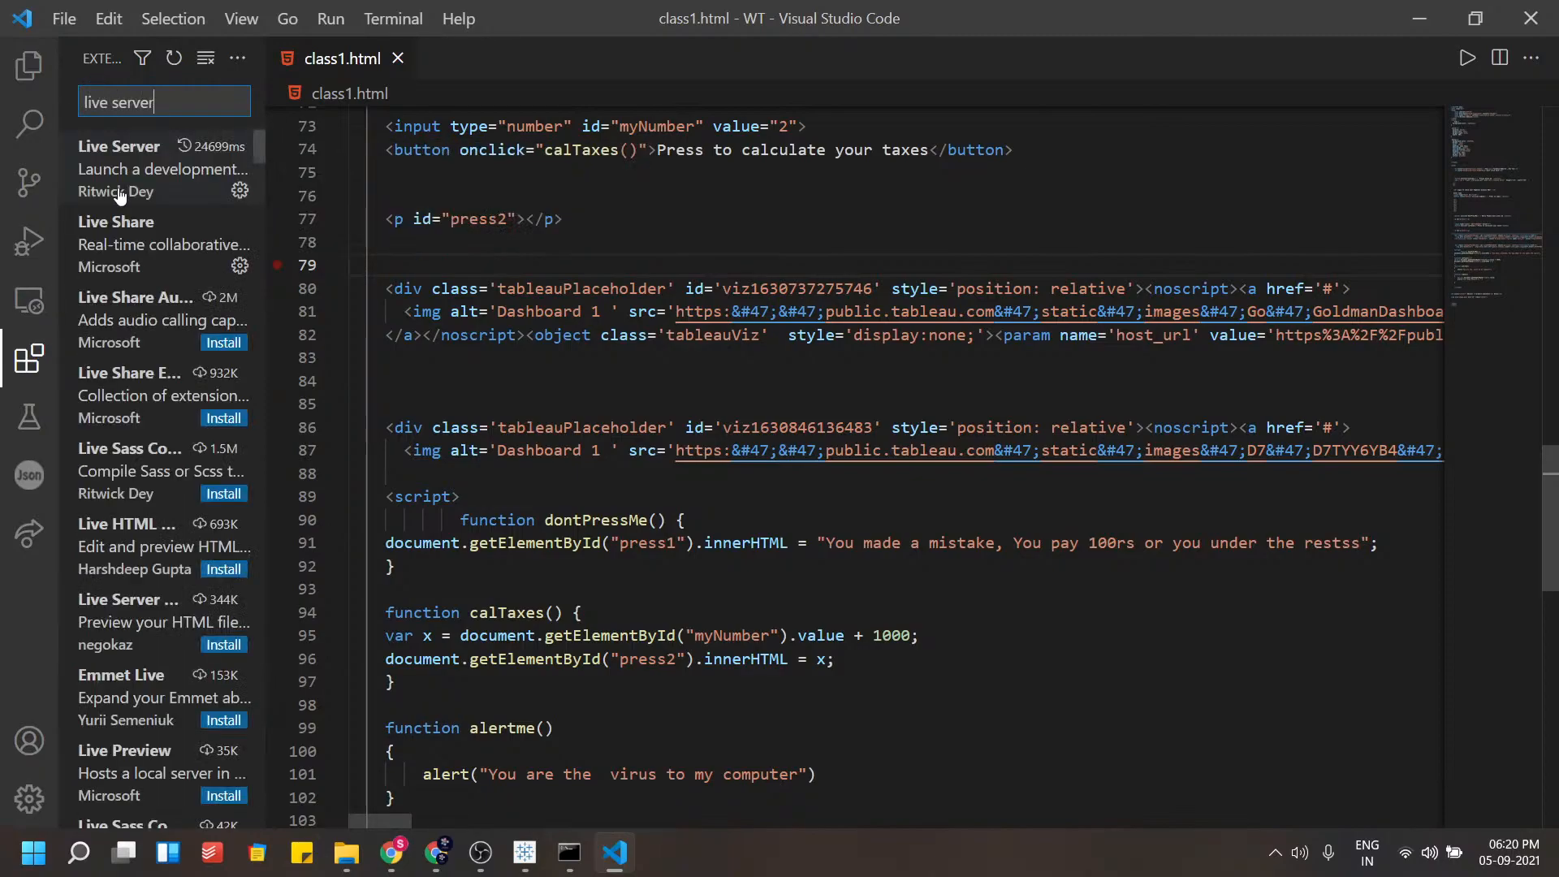
left_click(120, 195)
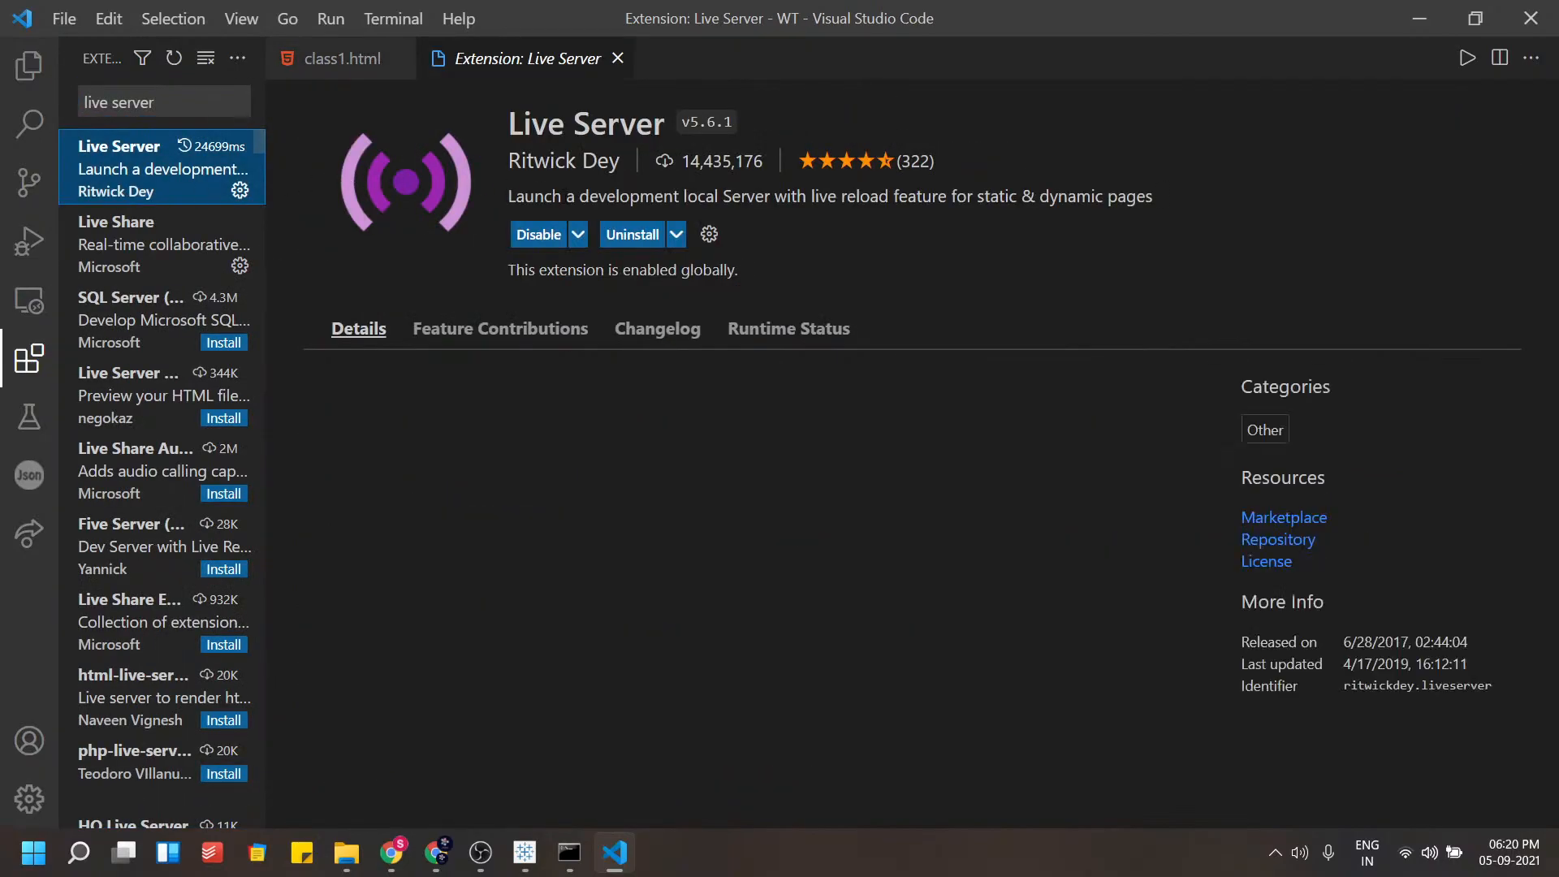
left_click(616, 59)
Open class1.html with Live Server and scroll down to the embedded dashboard in the browser
right_click(565, 370)
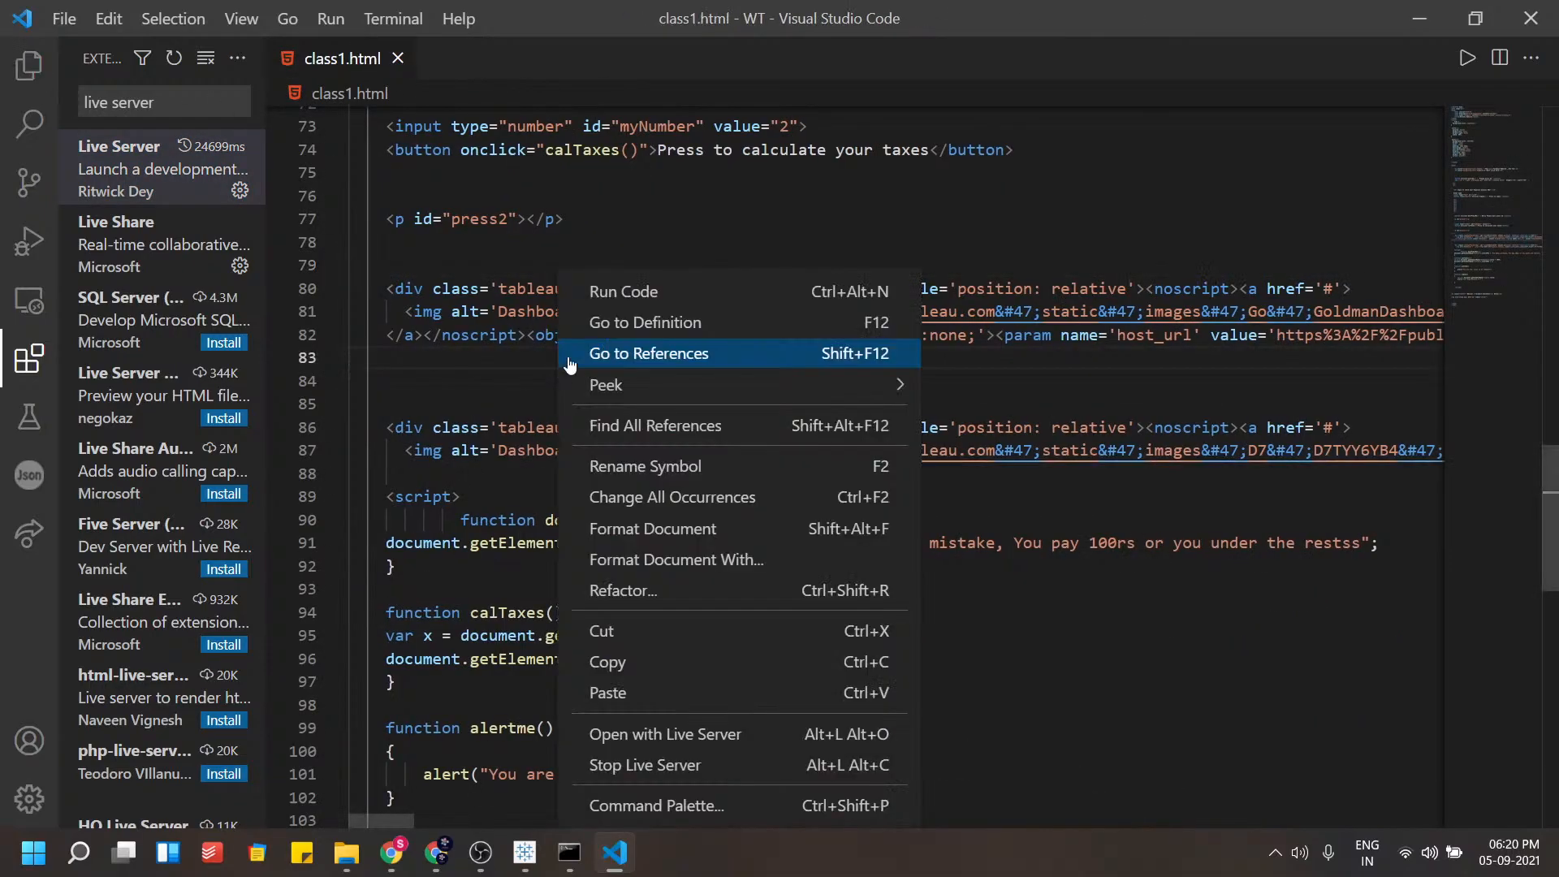
left_click(675, 734)
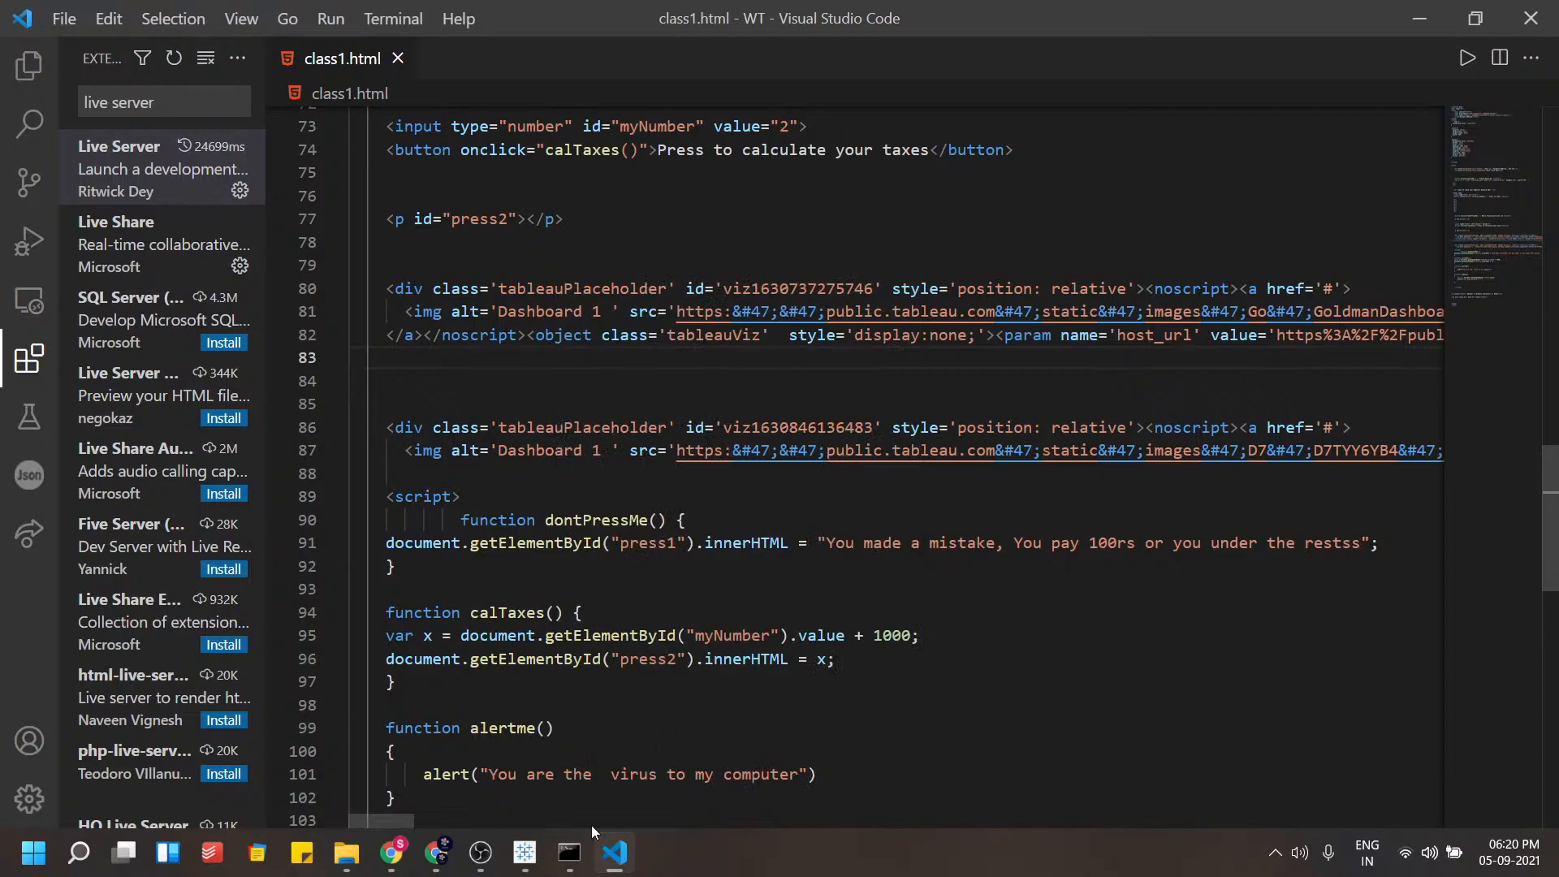
left_click(569, 853)
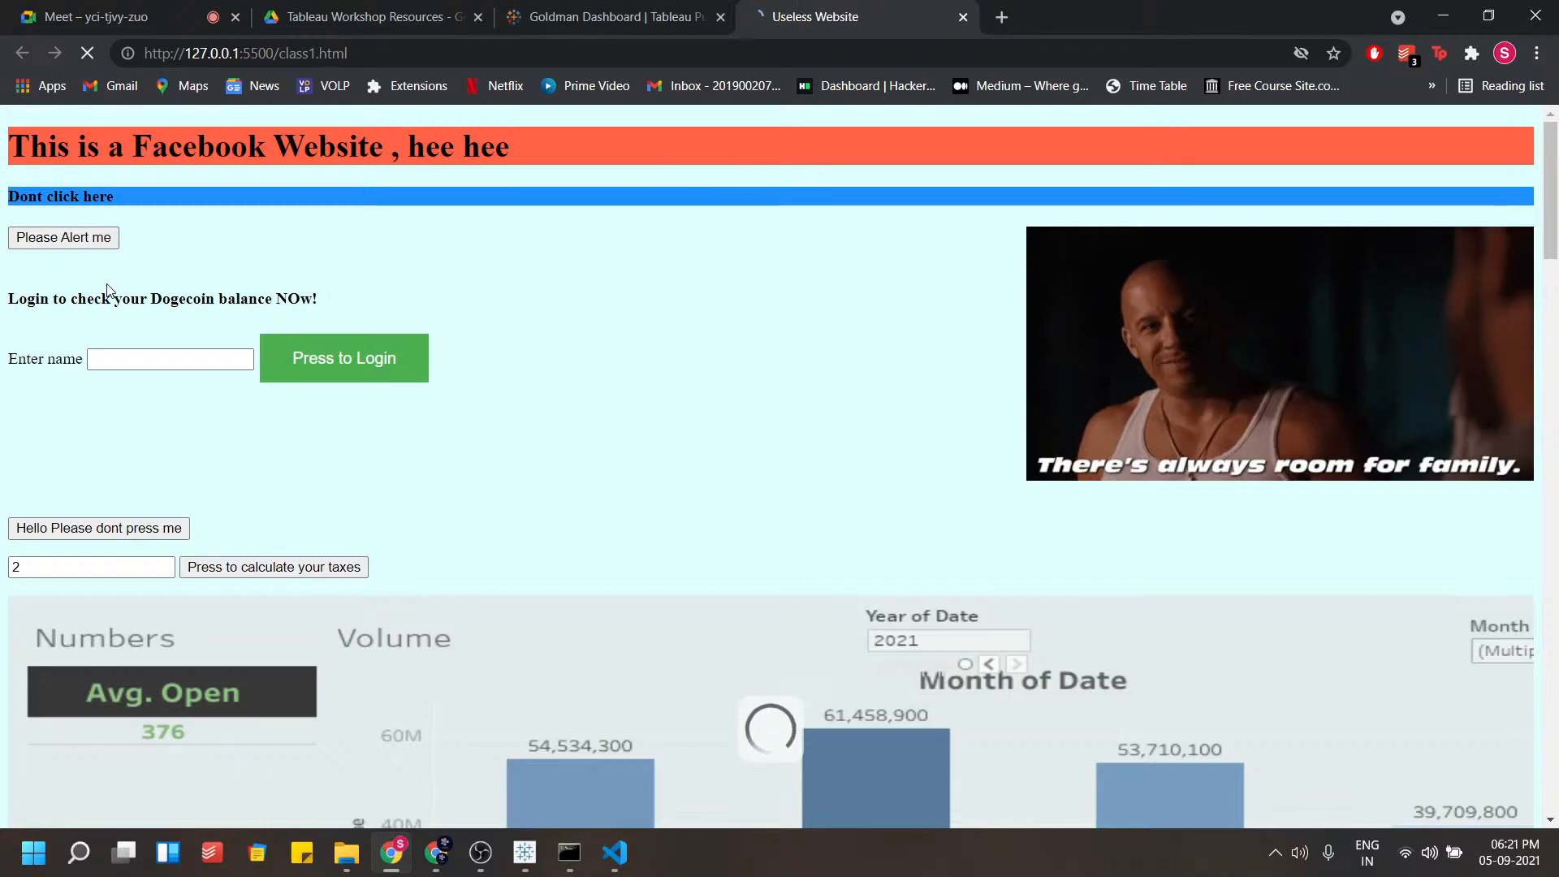
scroll(108, 300, "down", 2)
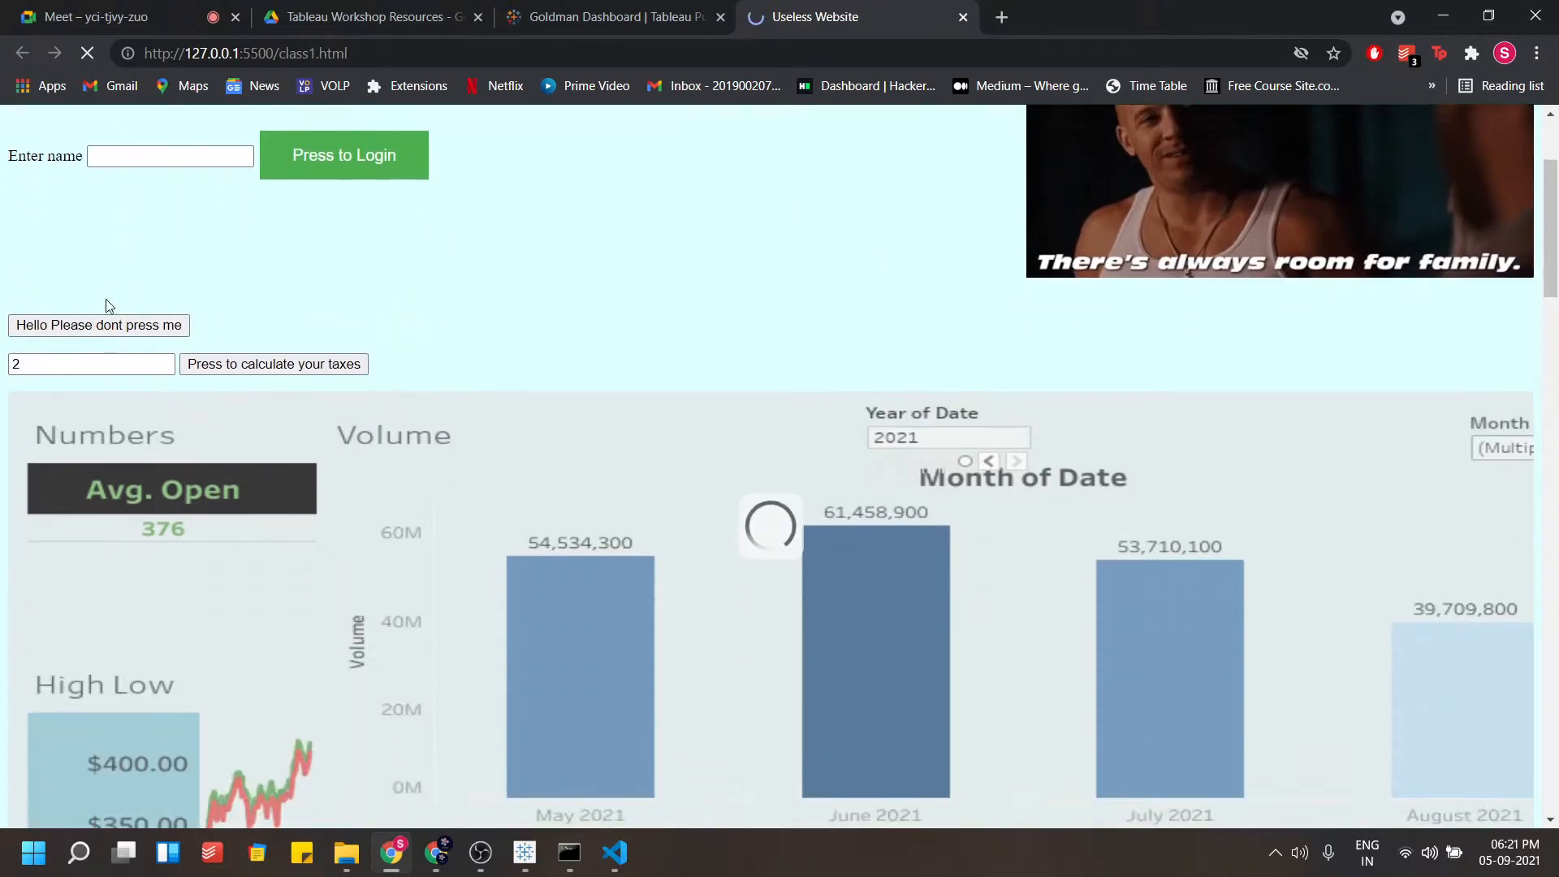
scroll(113, 299, "down", 5)
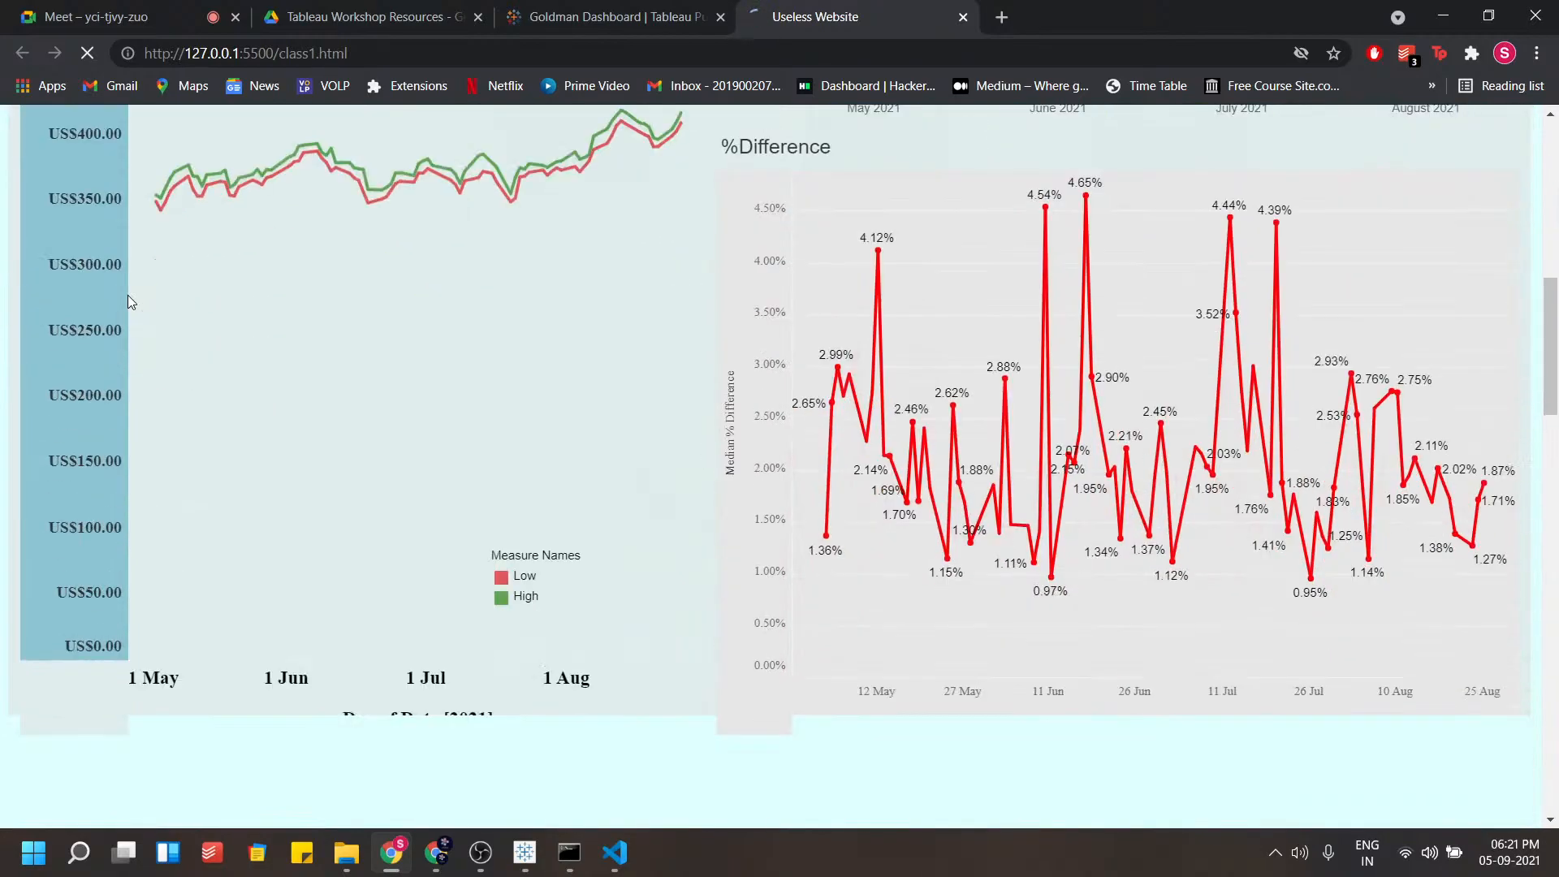
scroll(128, 301, "down", 7)
scroll(1007, 313, "up", 5)
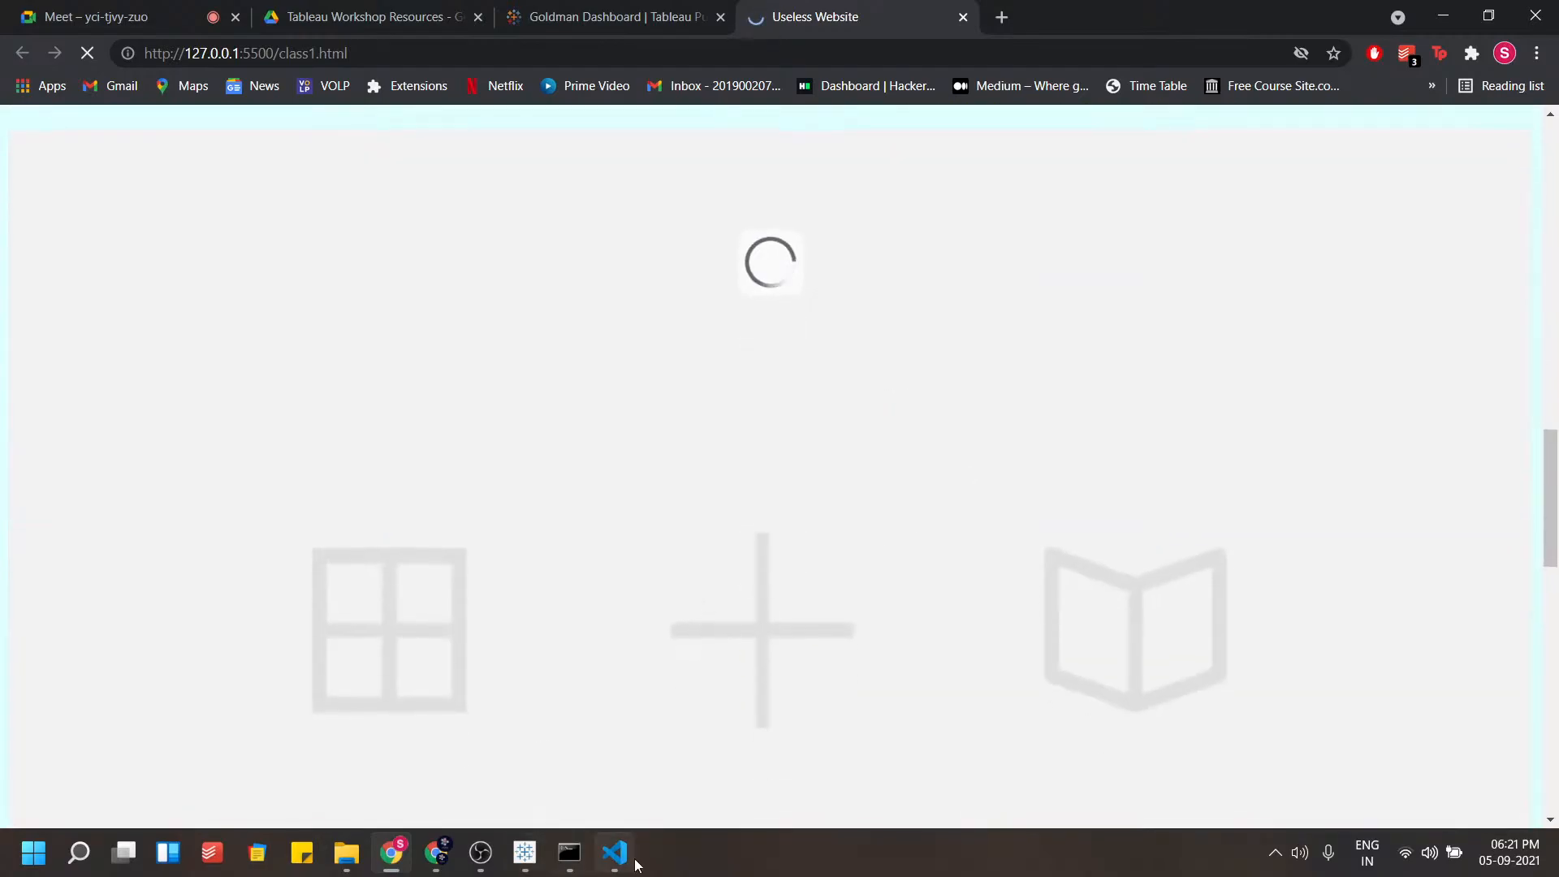
left_click(621, 850)
left_click(505, 430)
left_click(504, 450)
left_click(480, 521)
left_click(480, 335)
left_click(503, 451)
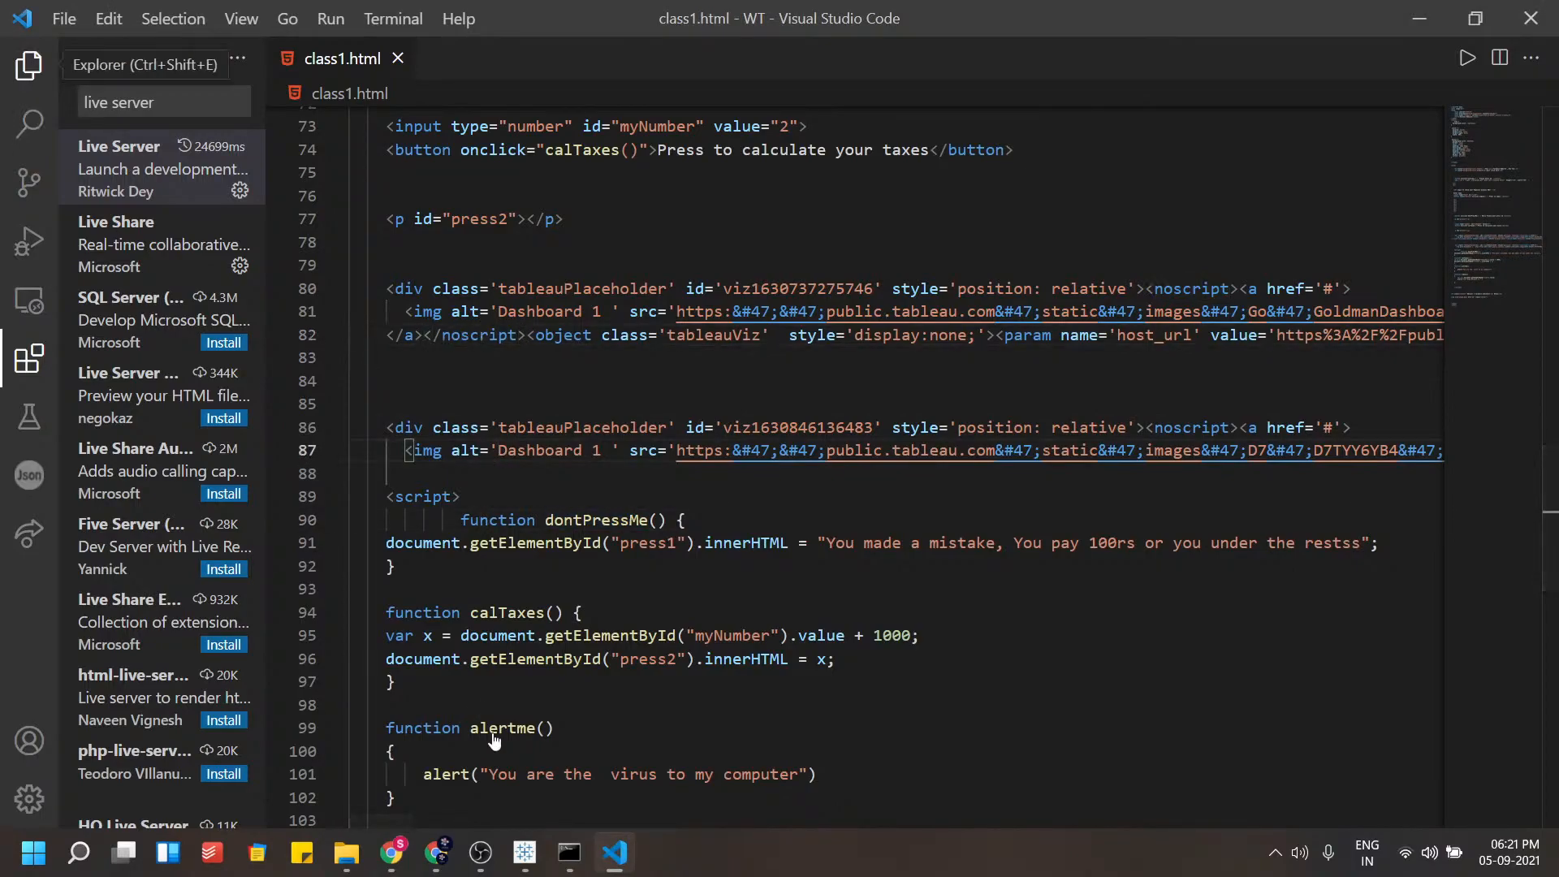
left_click(29, 64)
left_click(391, 853)
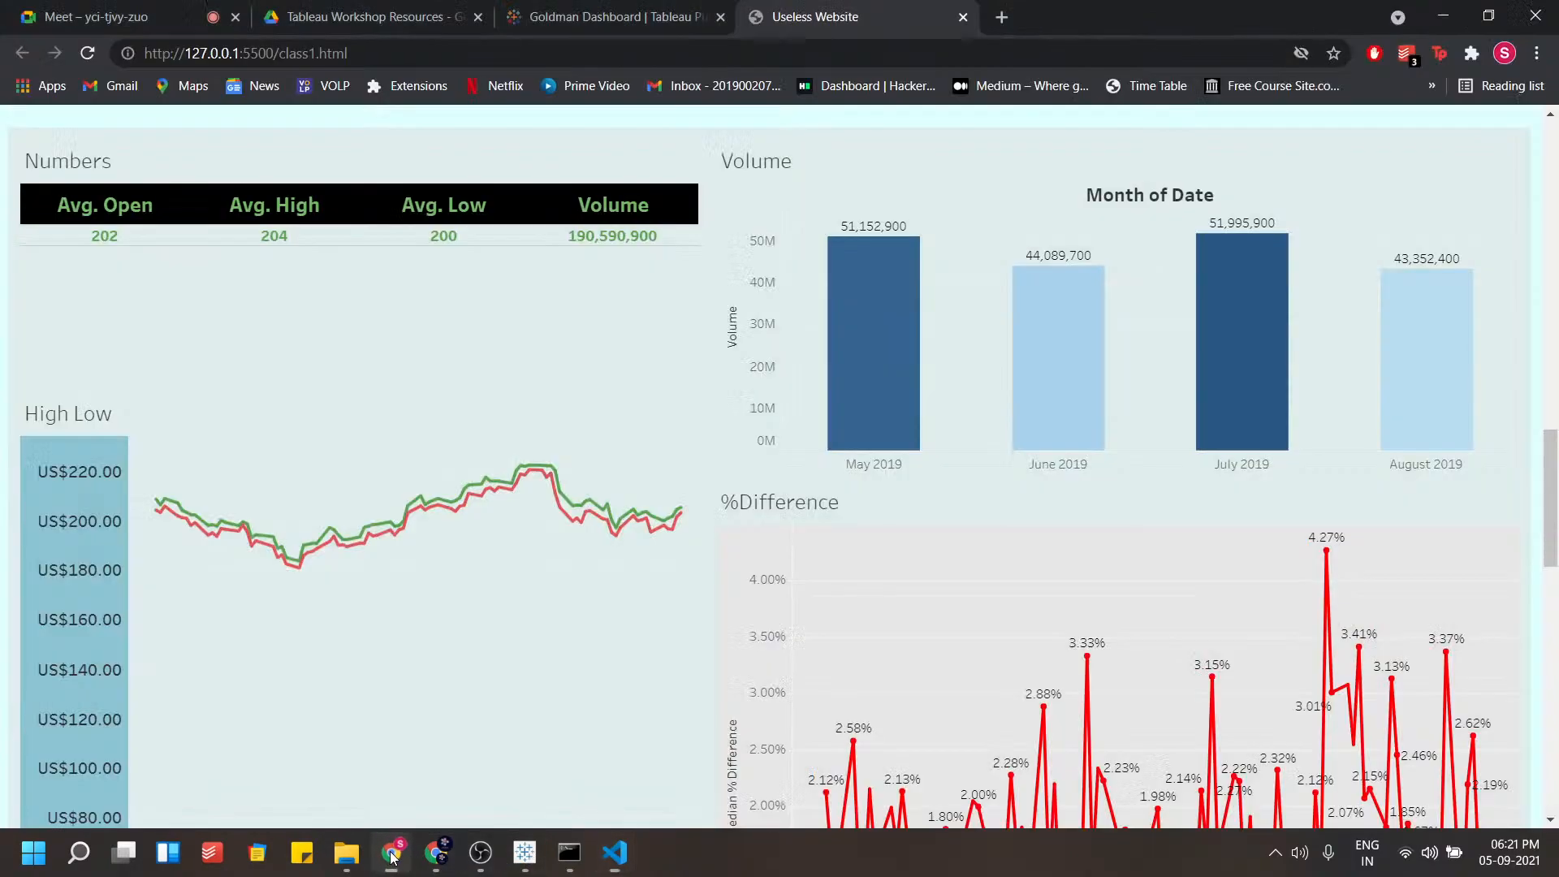
Scroll through the served page to compare the two embedded Tableau dashboards
scroll(1001, 426, "down", 15)
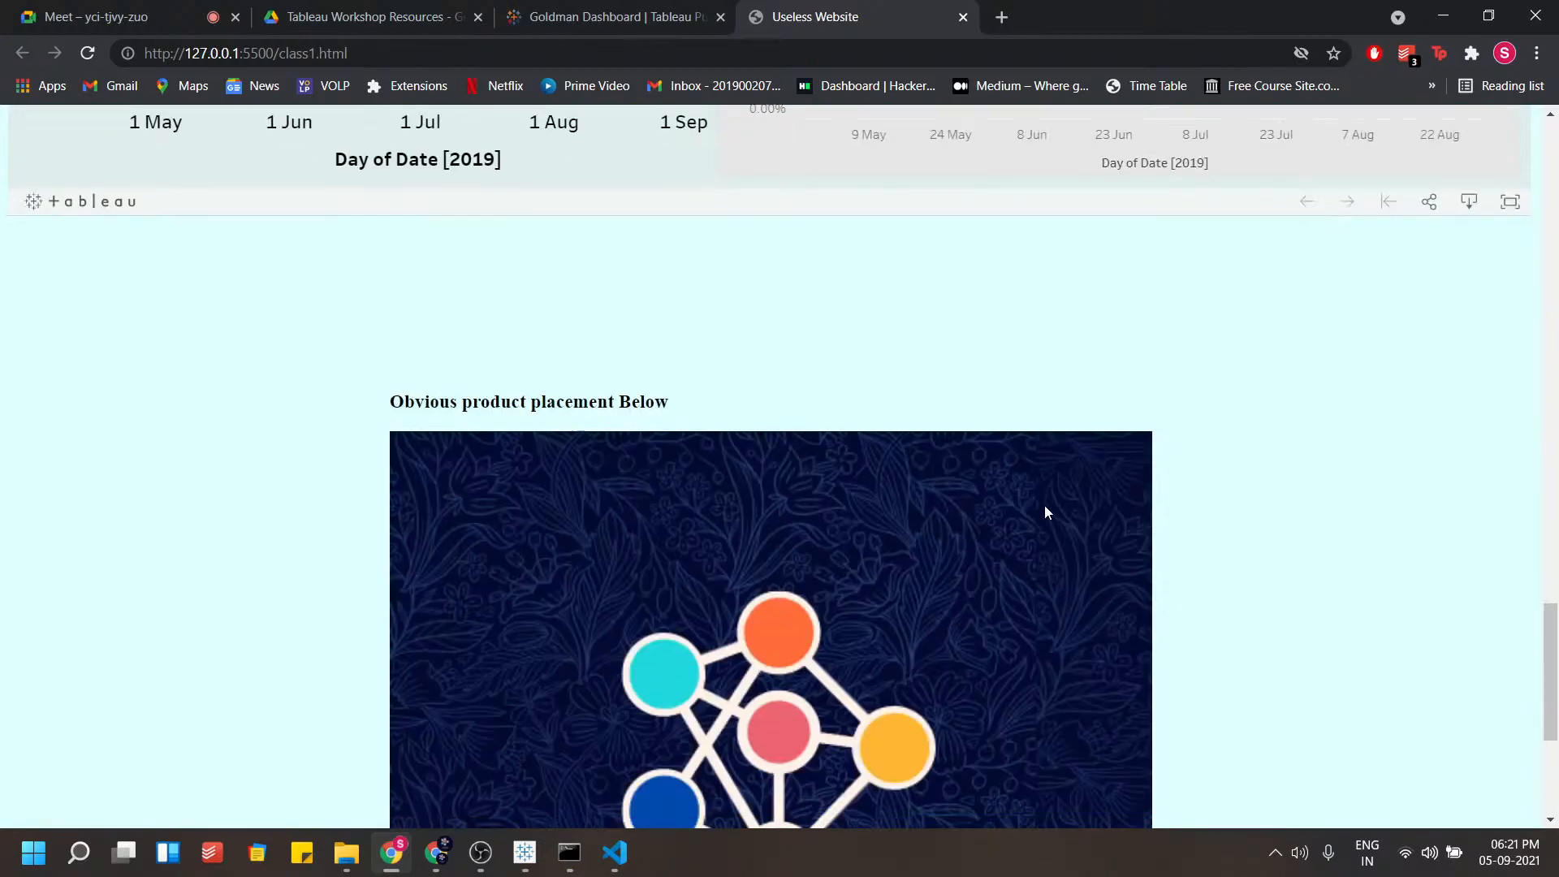
scroll(1023, 511, "up", 10)
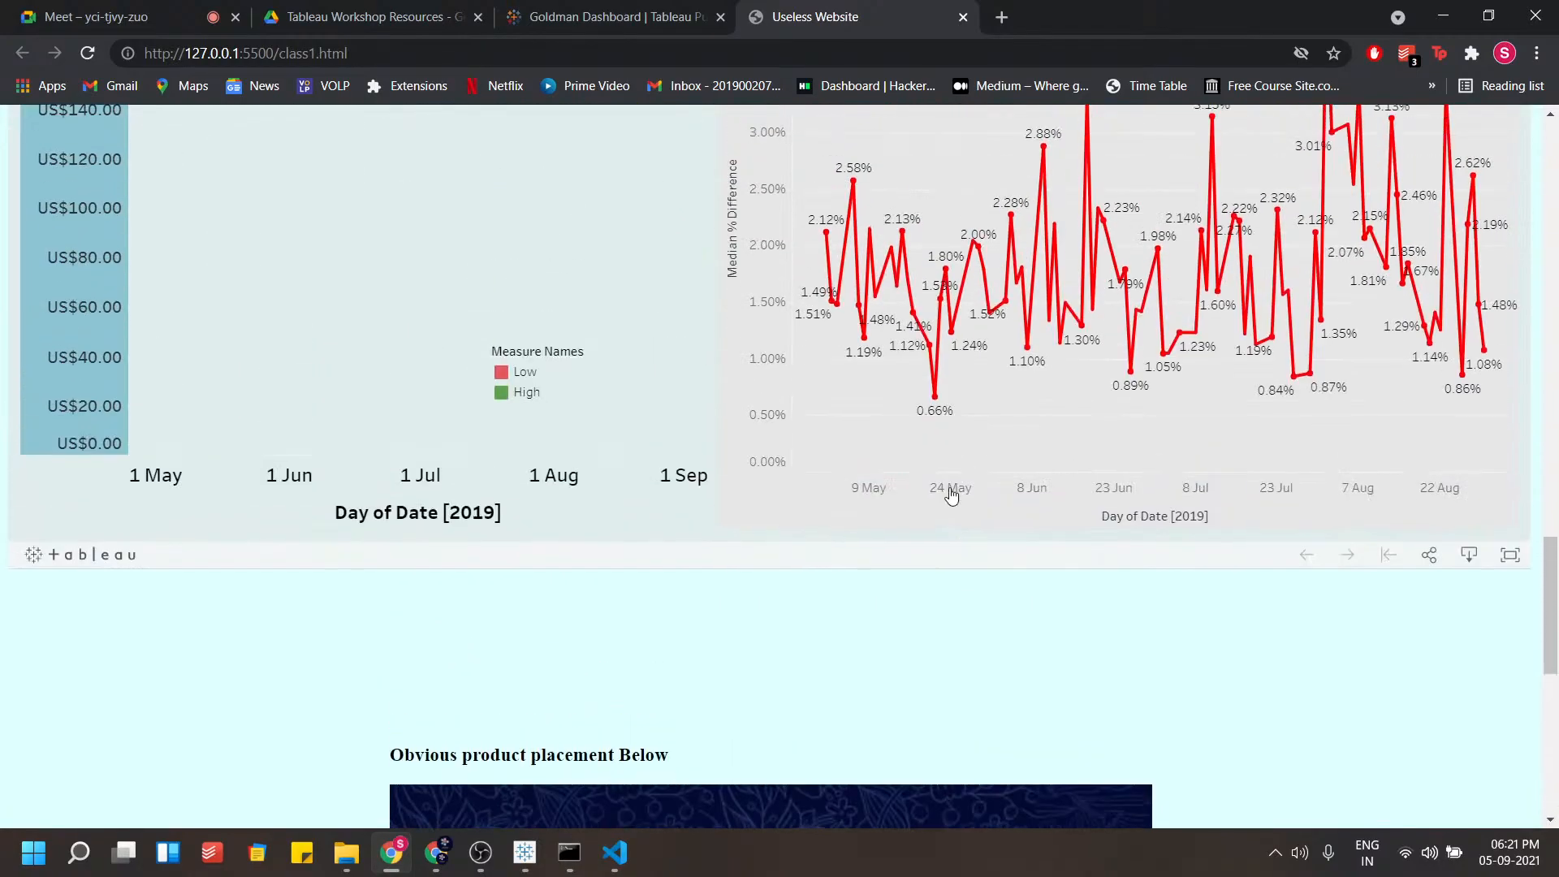
scroll(941, 485, "up", 10)
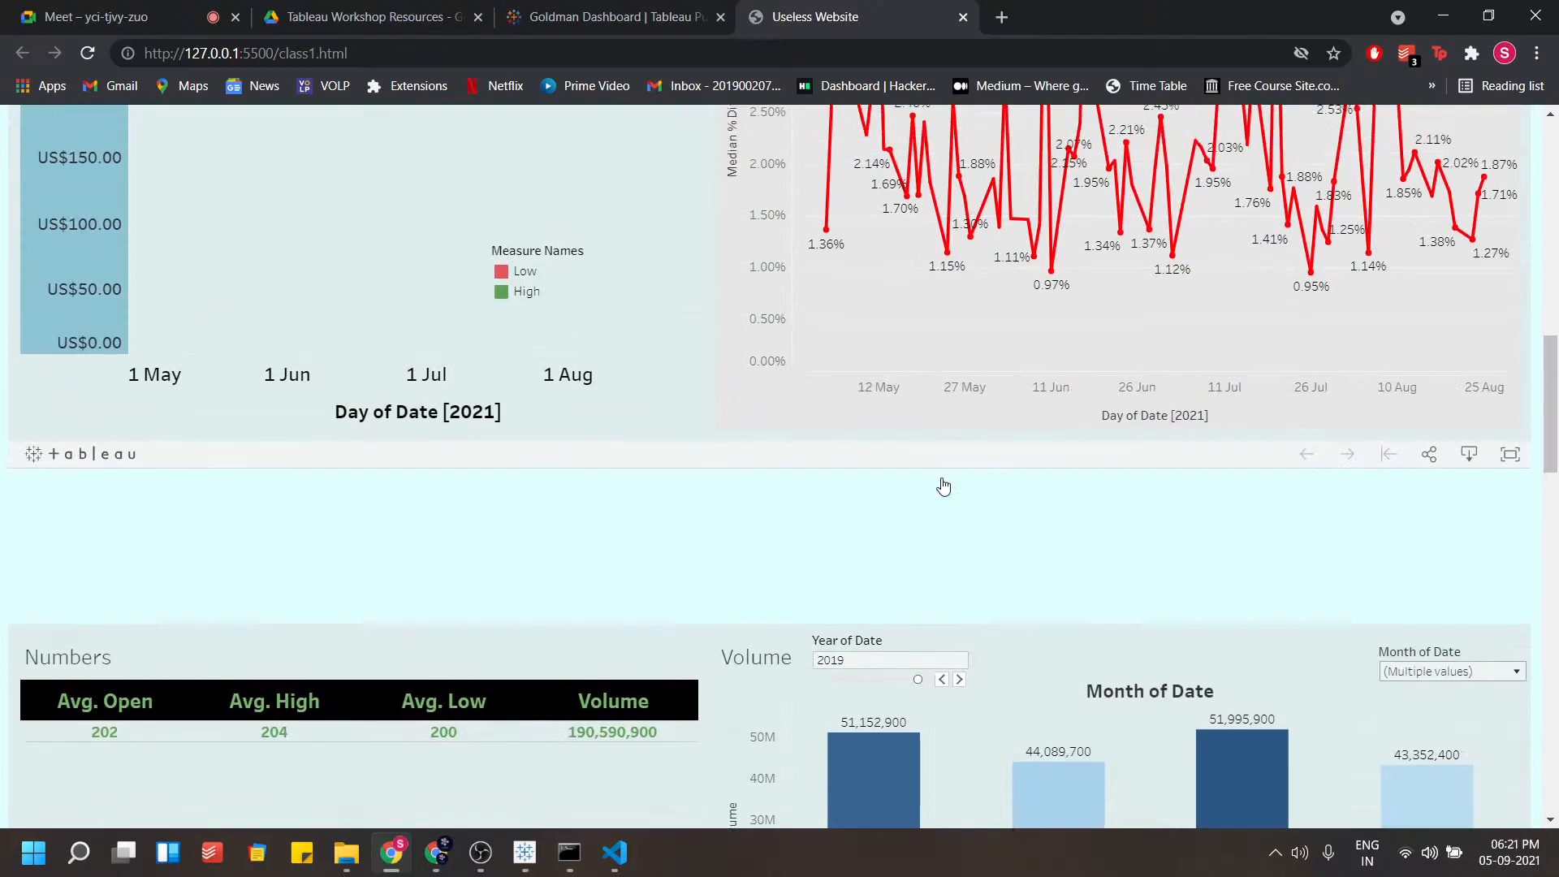
scroll(934, 485, "down", 8)
scroll(982, 527, "up", 9)
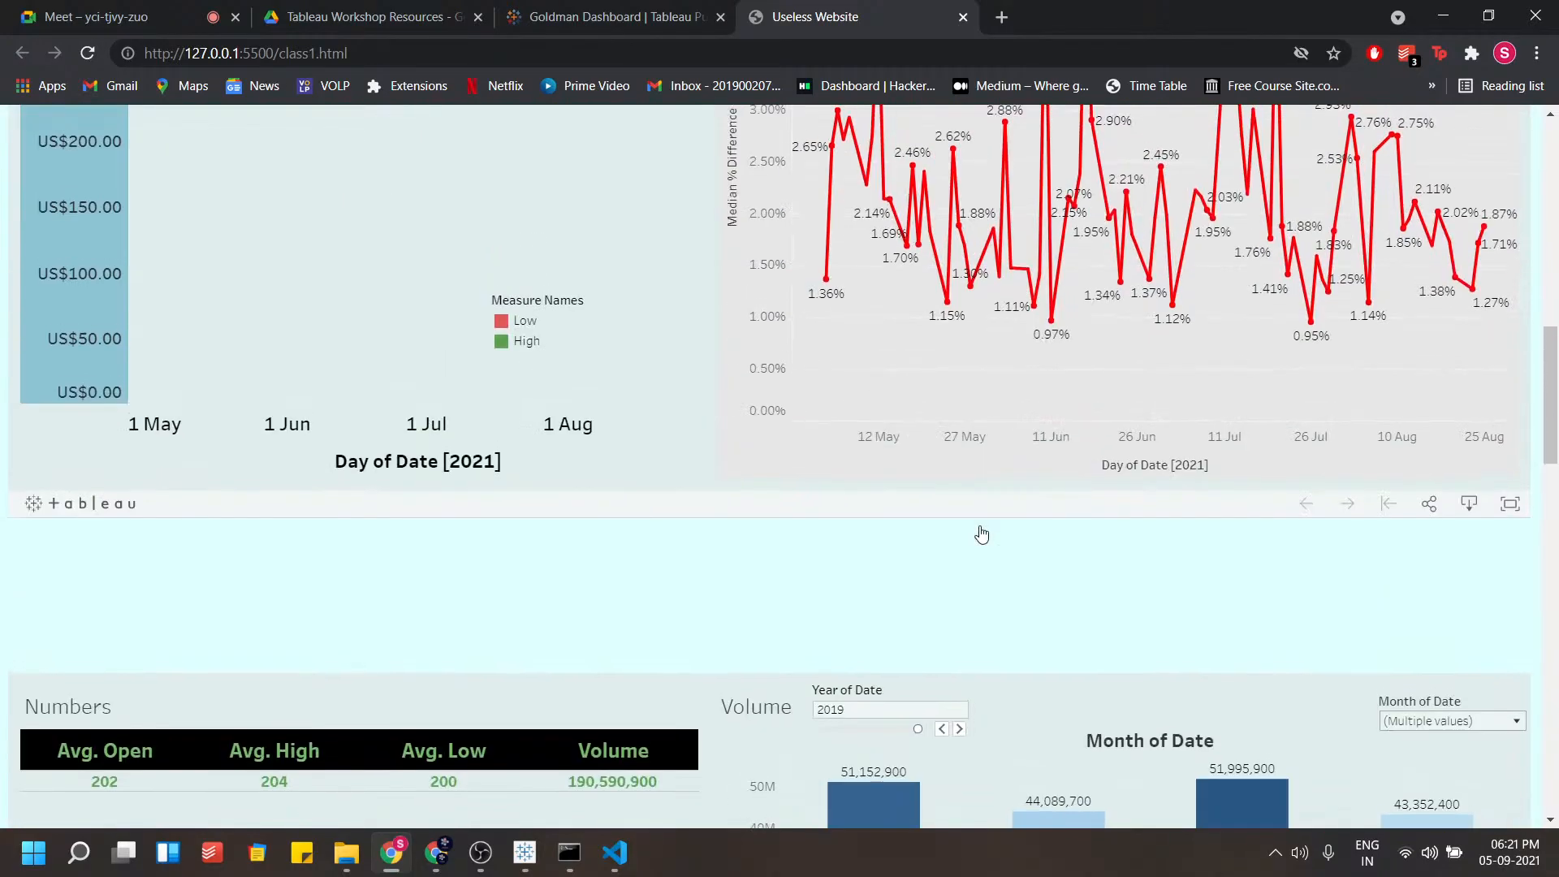
scroll(982, 520, "up", 5)
scroll(982, 510, "down", 3)
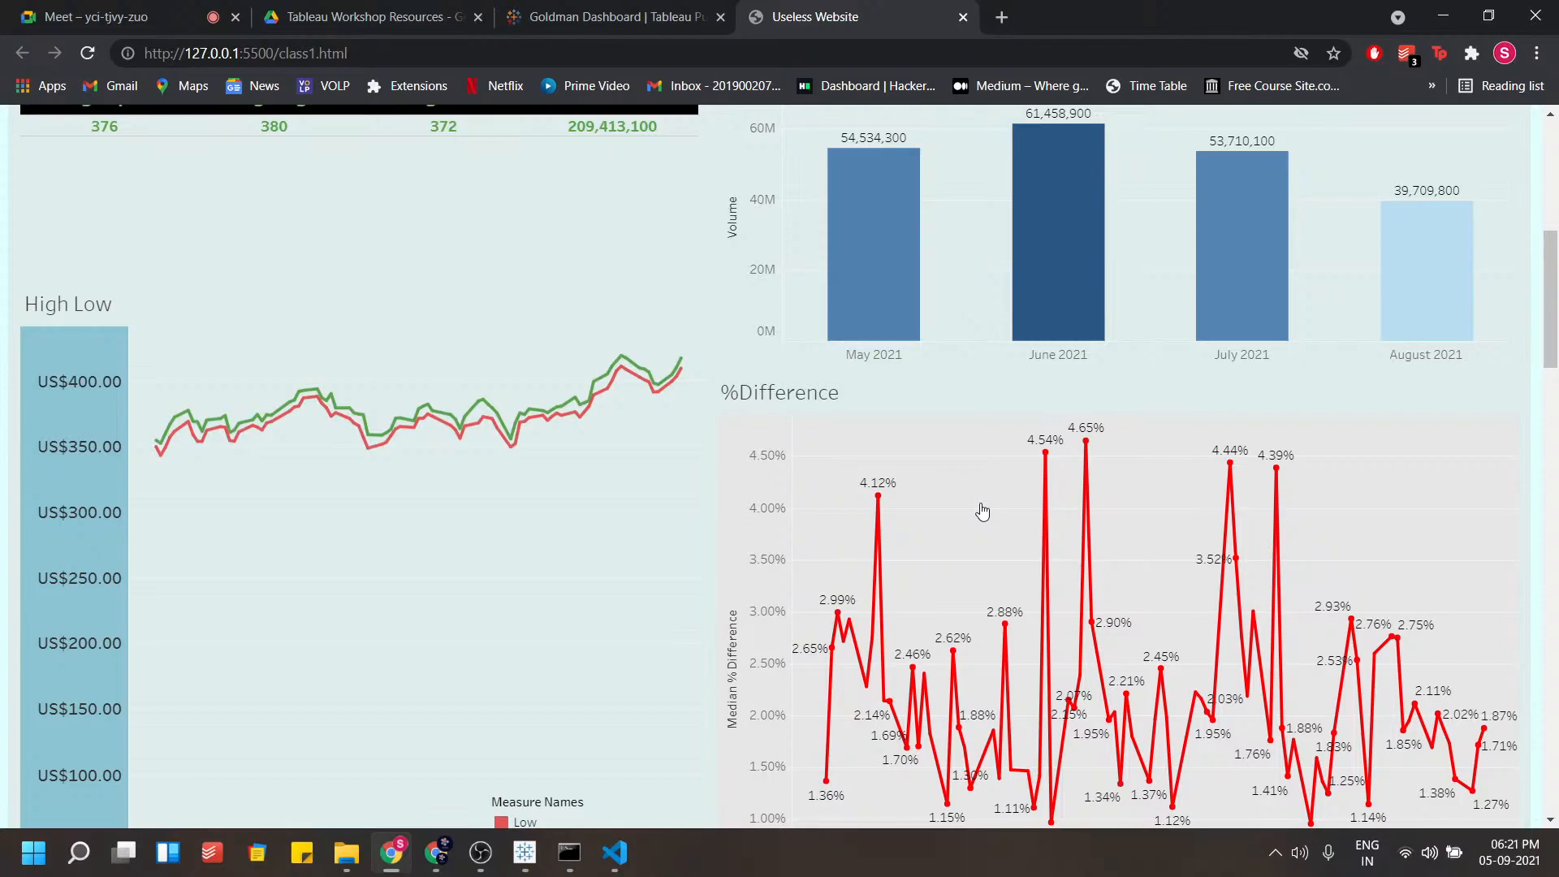
scroll(982, 510, "up", 3)
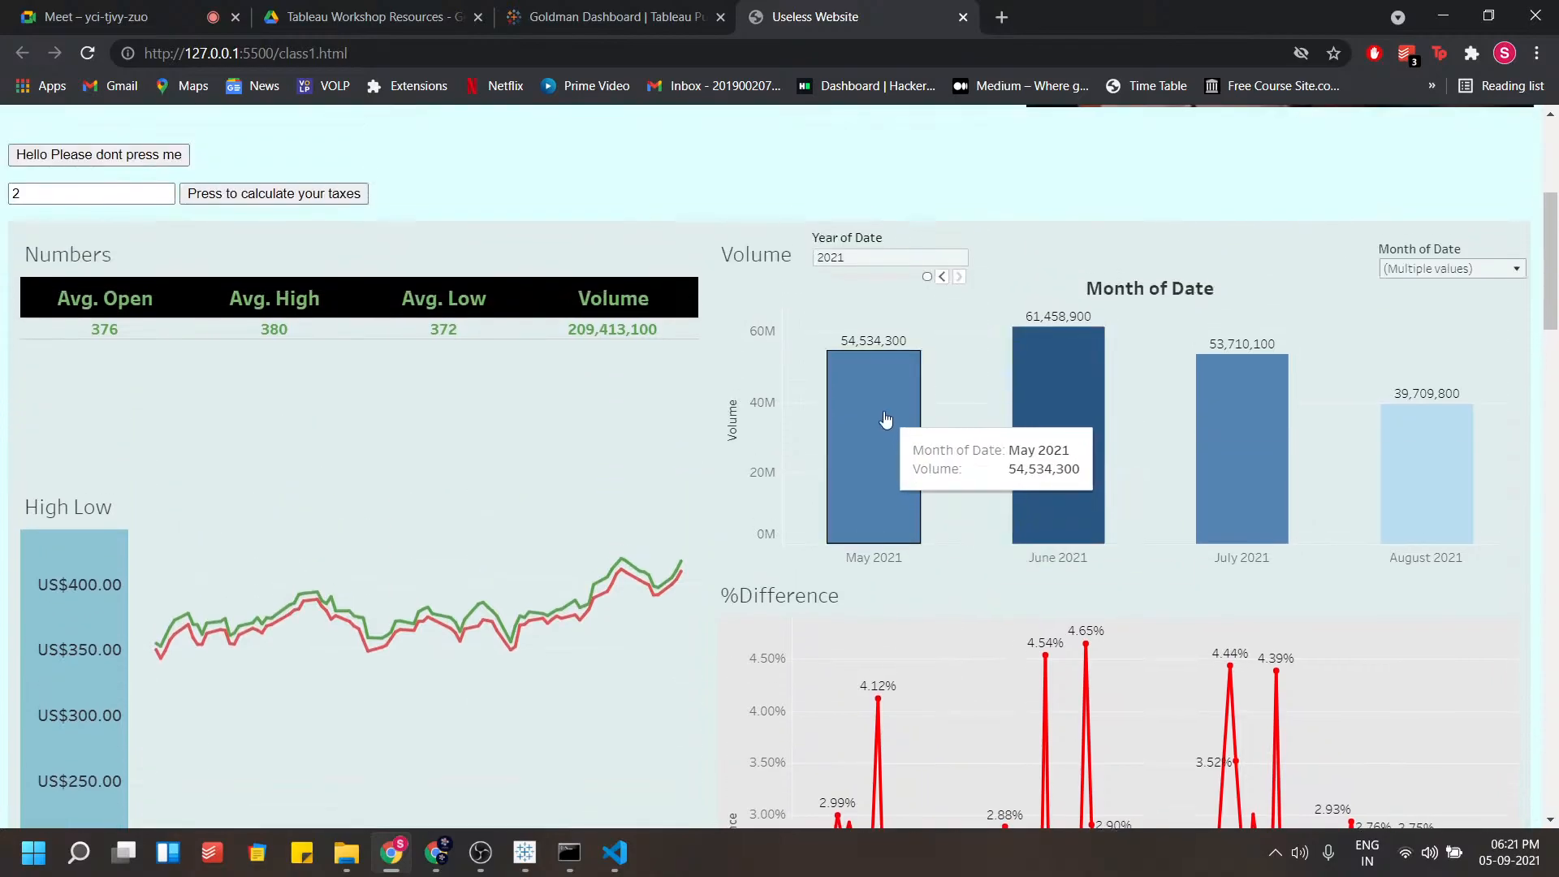
Step the embedded dashboard's Year of Date filter back to 2020
left_click(941, 276)
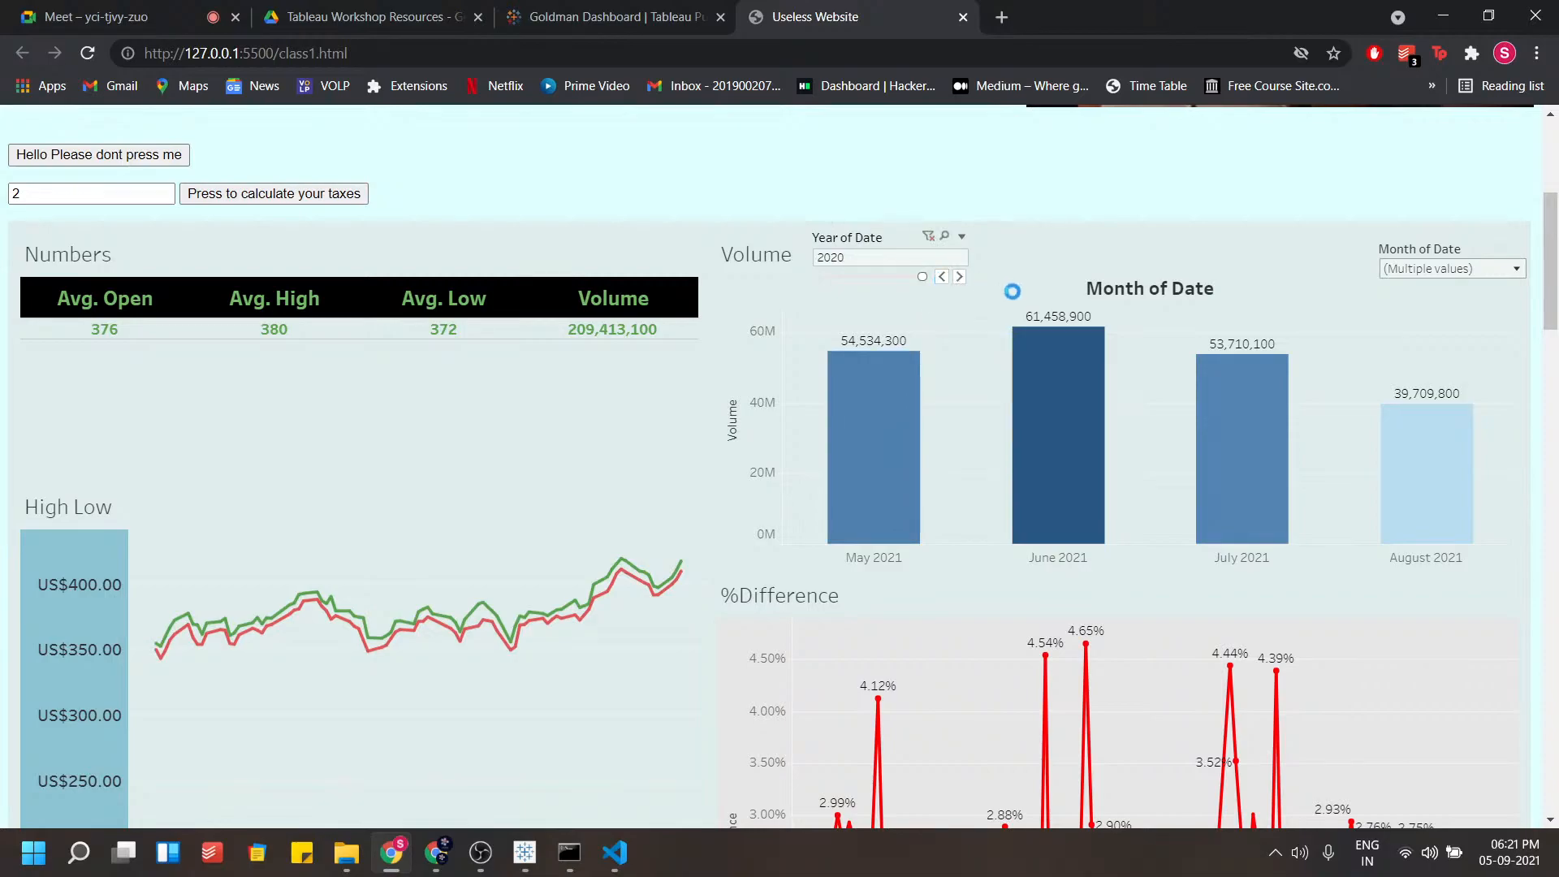
scroll(730, 390, "down", 1)
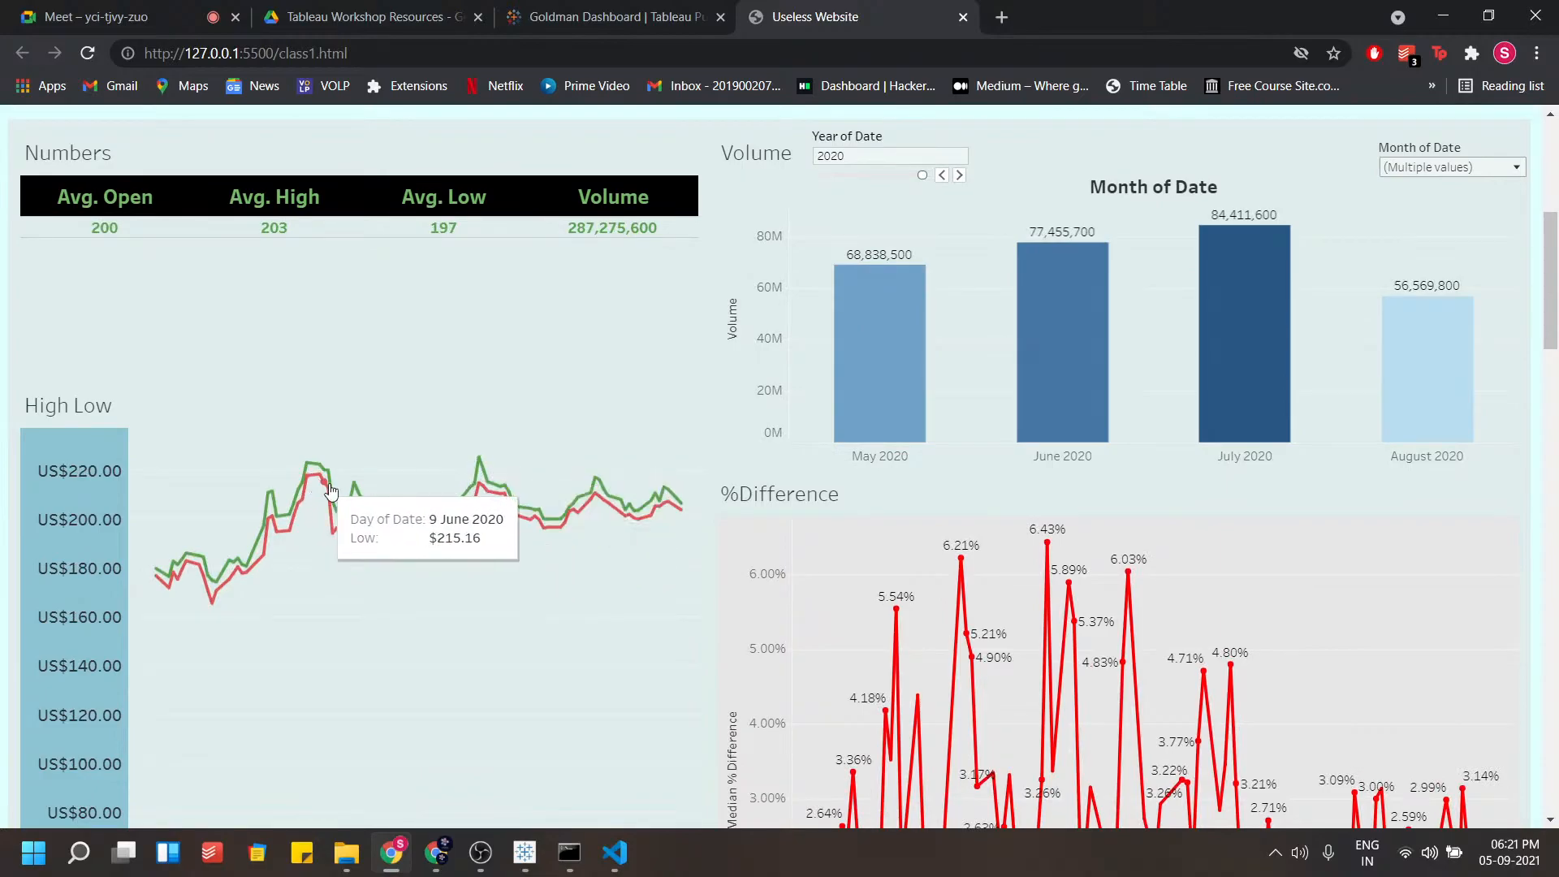
scroll(694, 491, "up", 1)
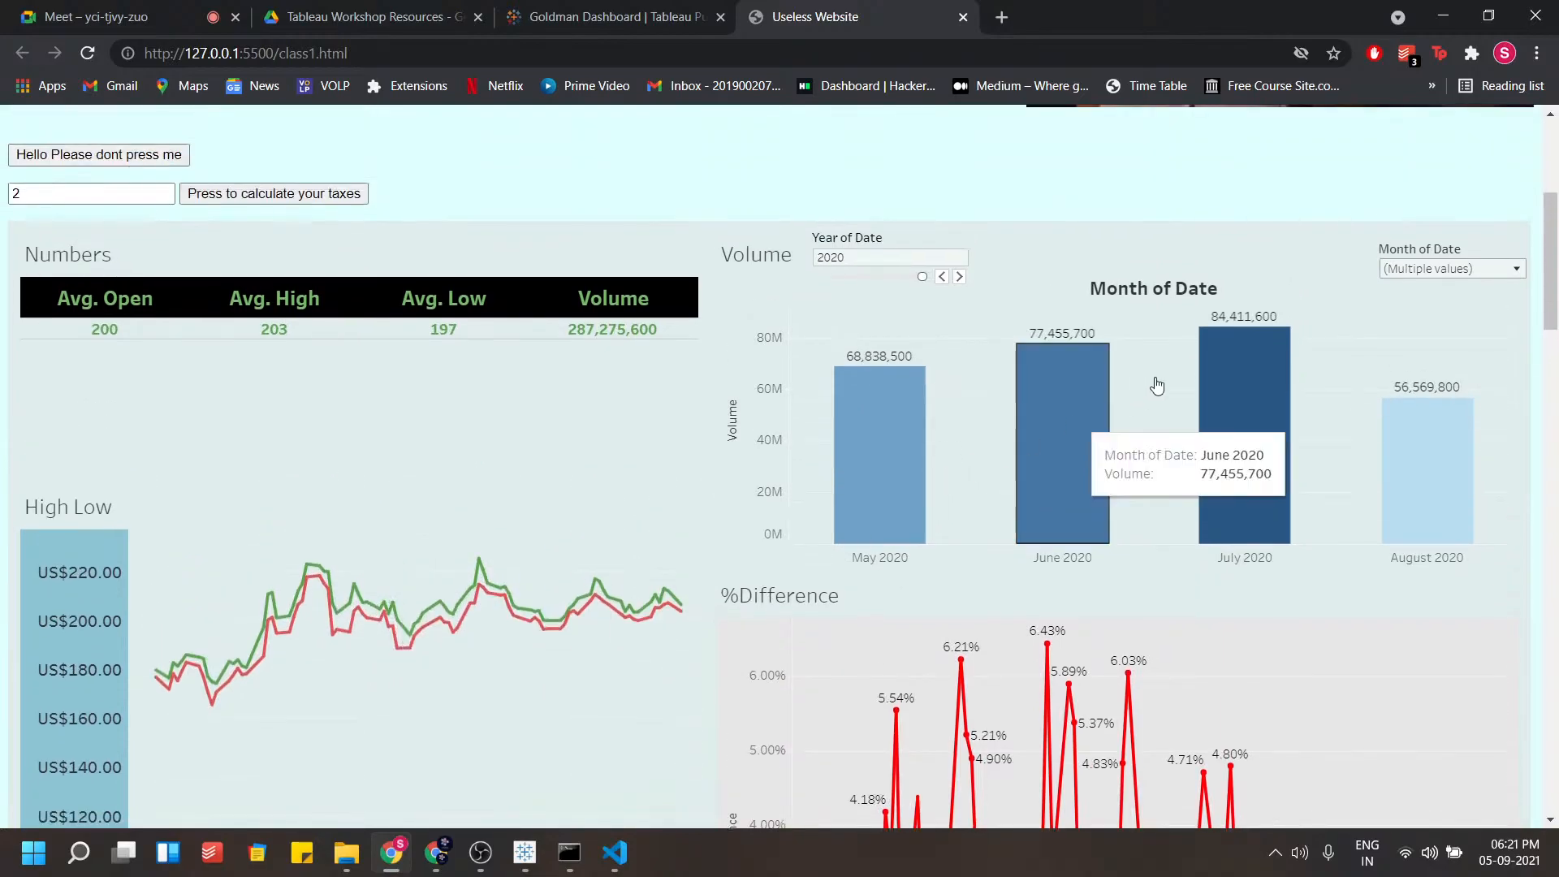
Add April to the Month of Date filter selection in the embedded dashboard
left_click(1429, 269)
left_click(1390, 396)
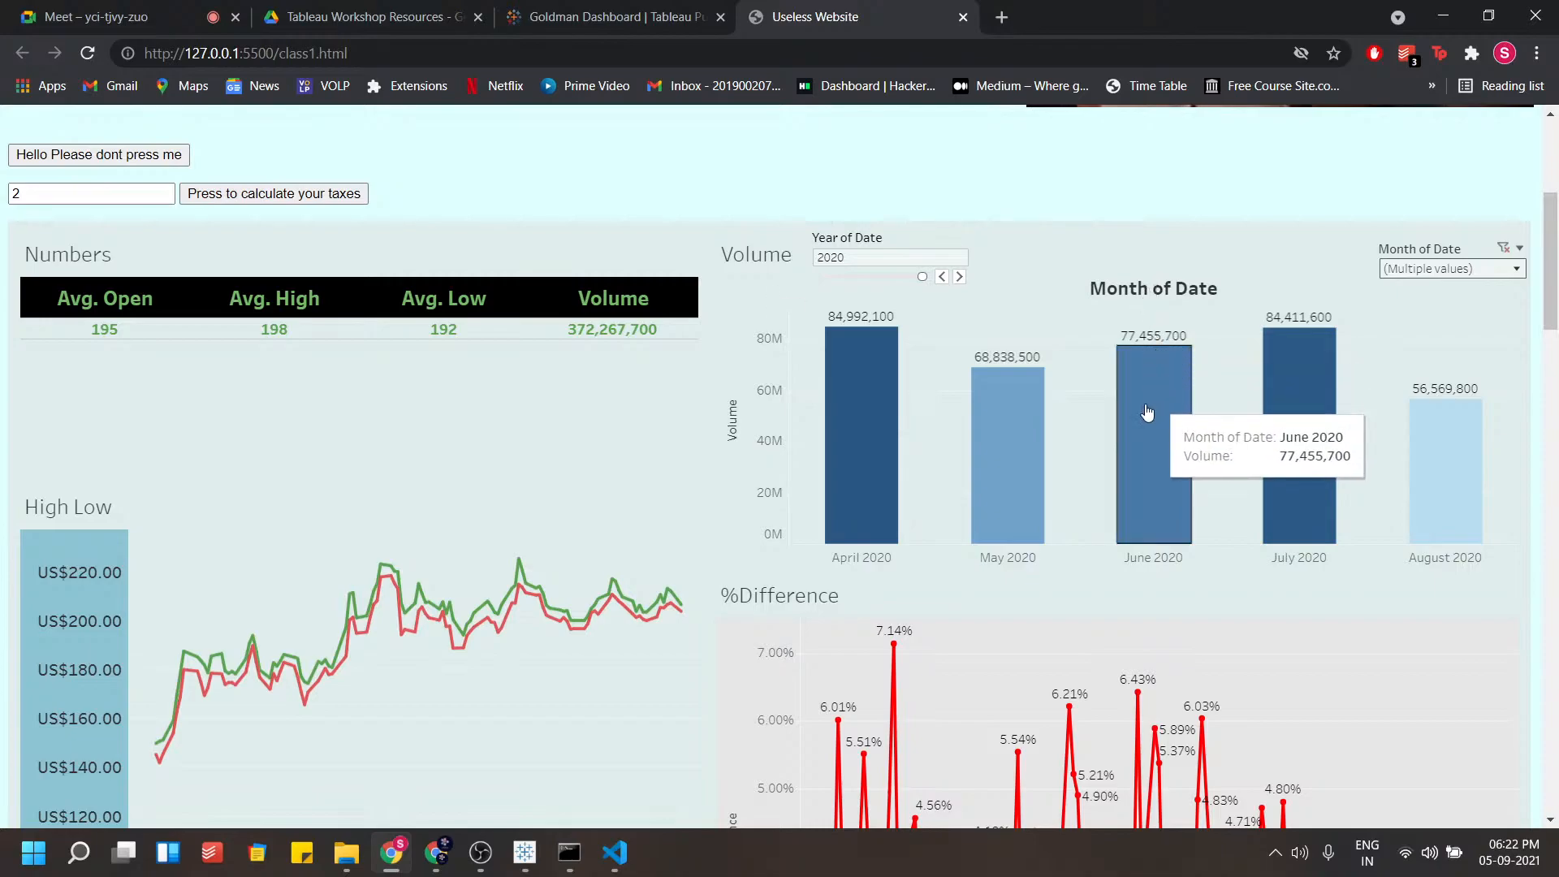
scroll(1110, 478, "up", 3)
scroll(922, 452, "up", 2)
scroll(787, 470, "down", 5)
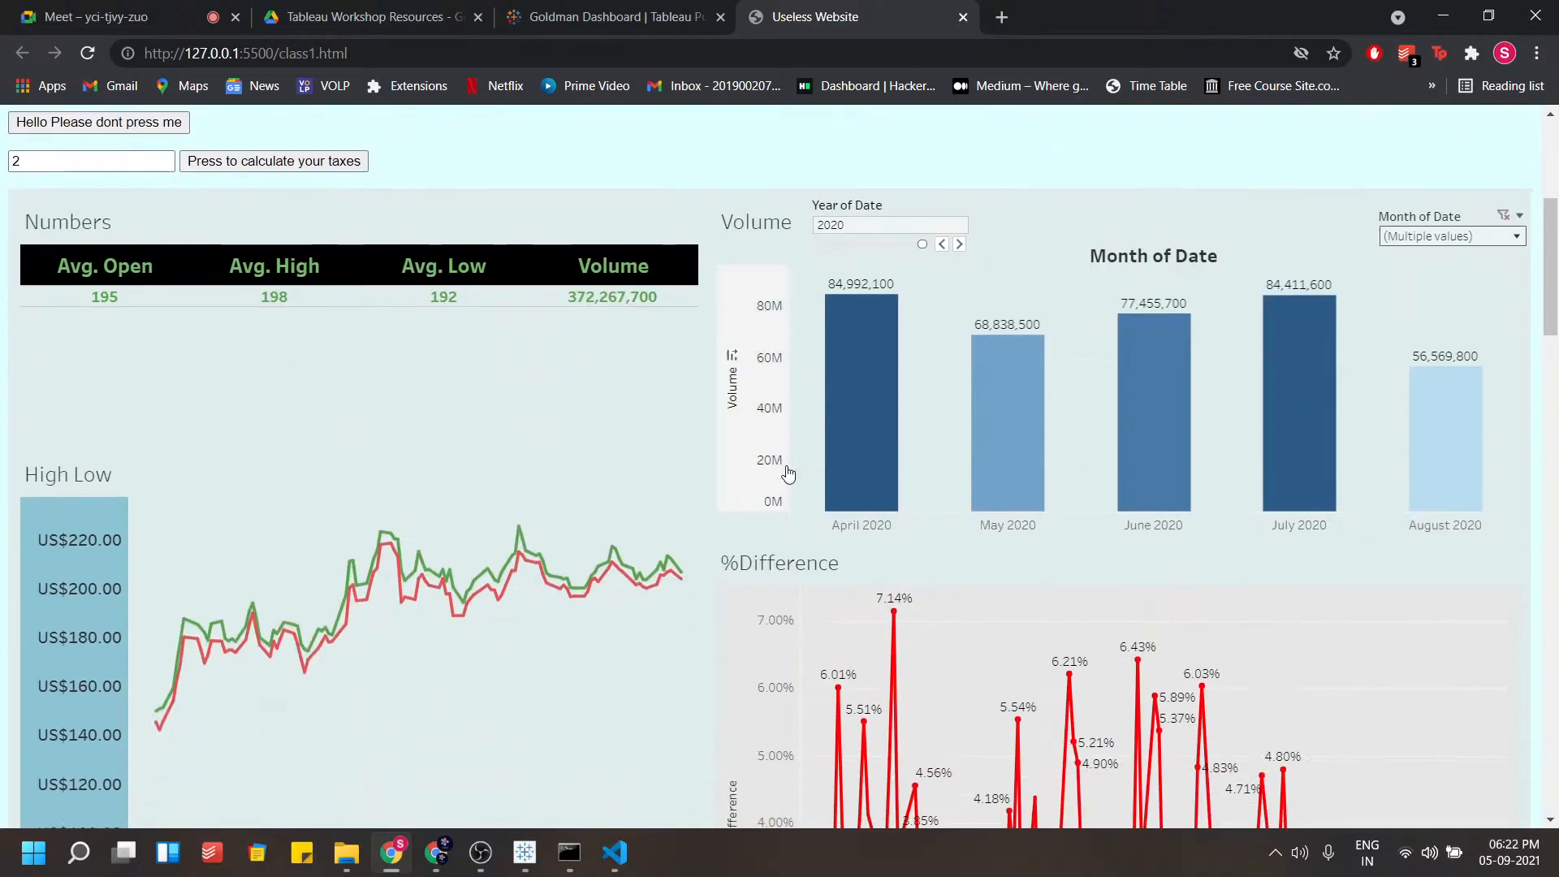
Scroll through the served page to review the filtered embedded dashboards
scroll(783, 473, "down", 3)
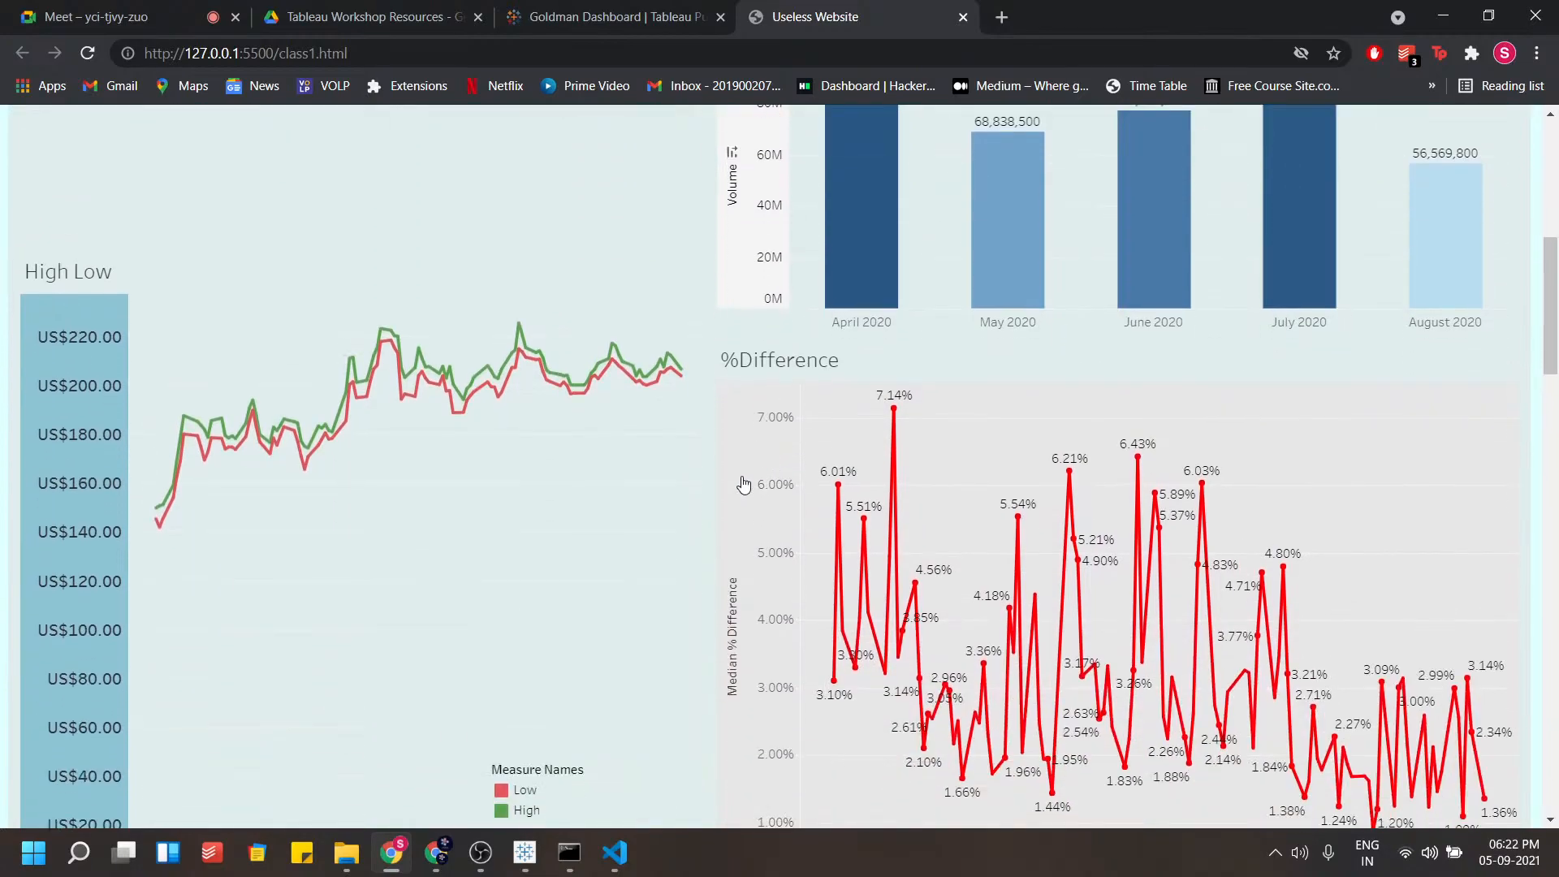
scroll(731, 483, "down", 2)
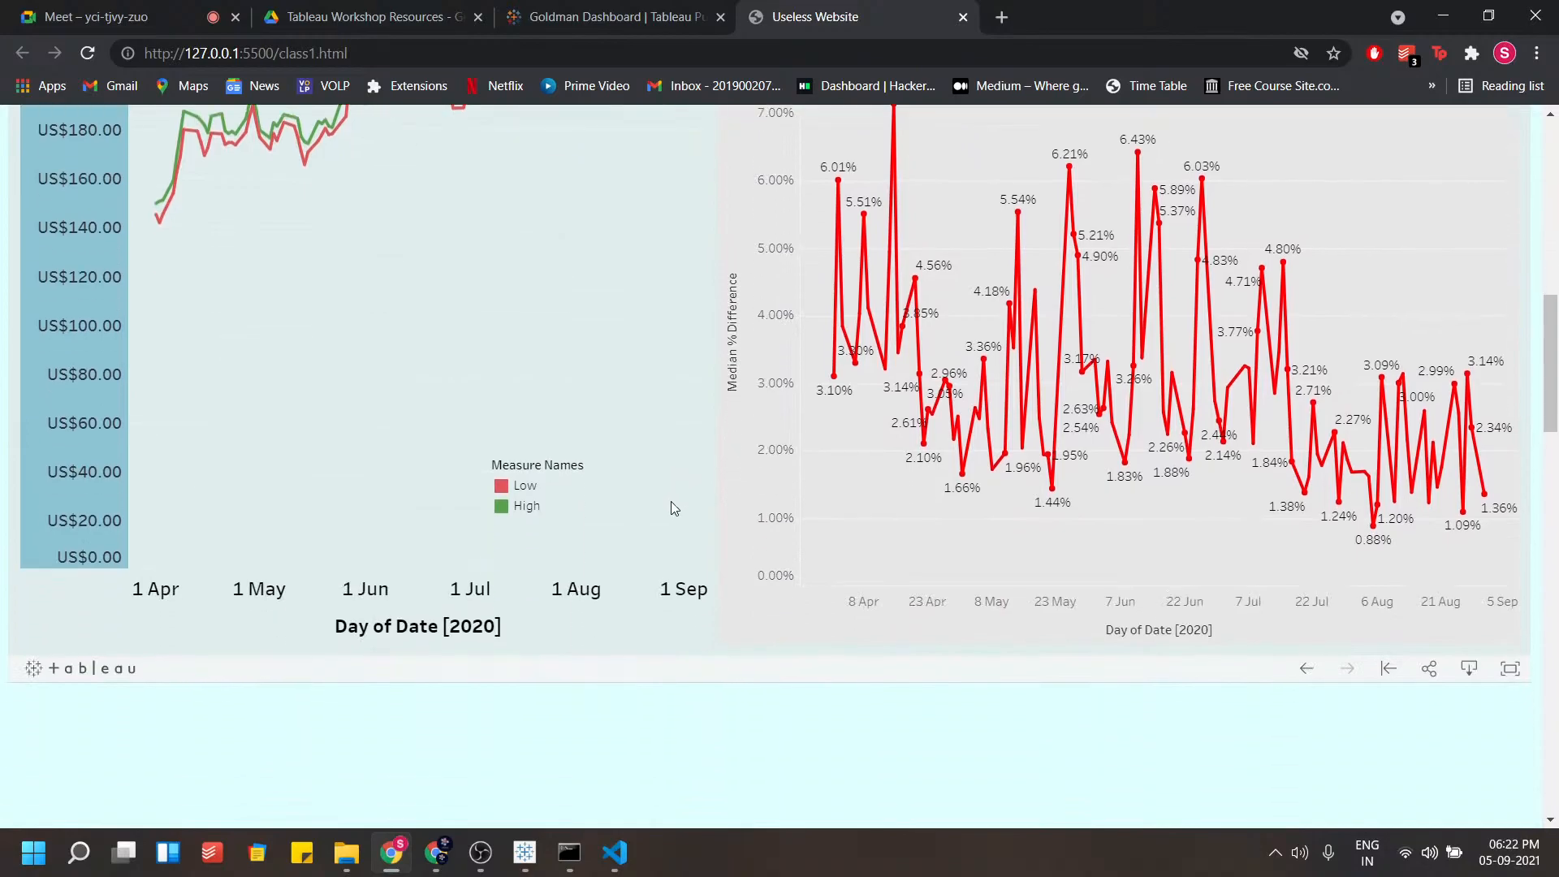
scroll(670, 503, "up", 7)
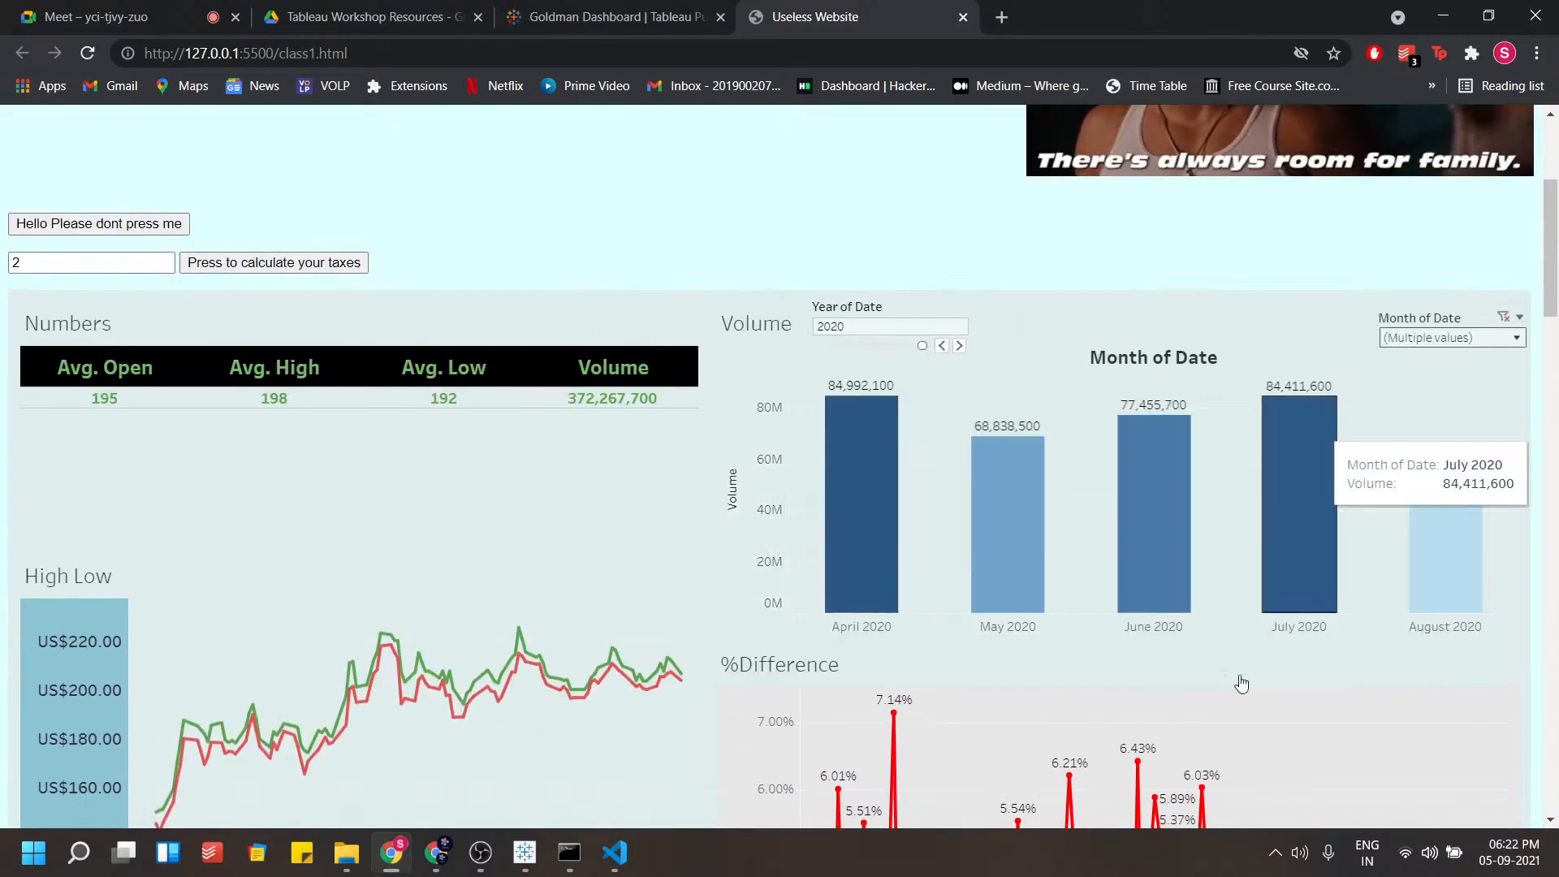
scroll(972, 471, "up", 4)
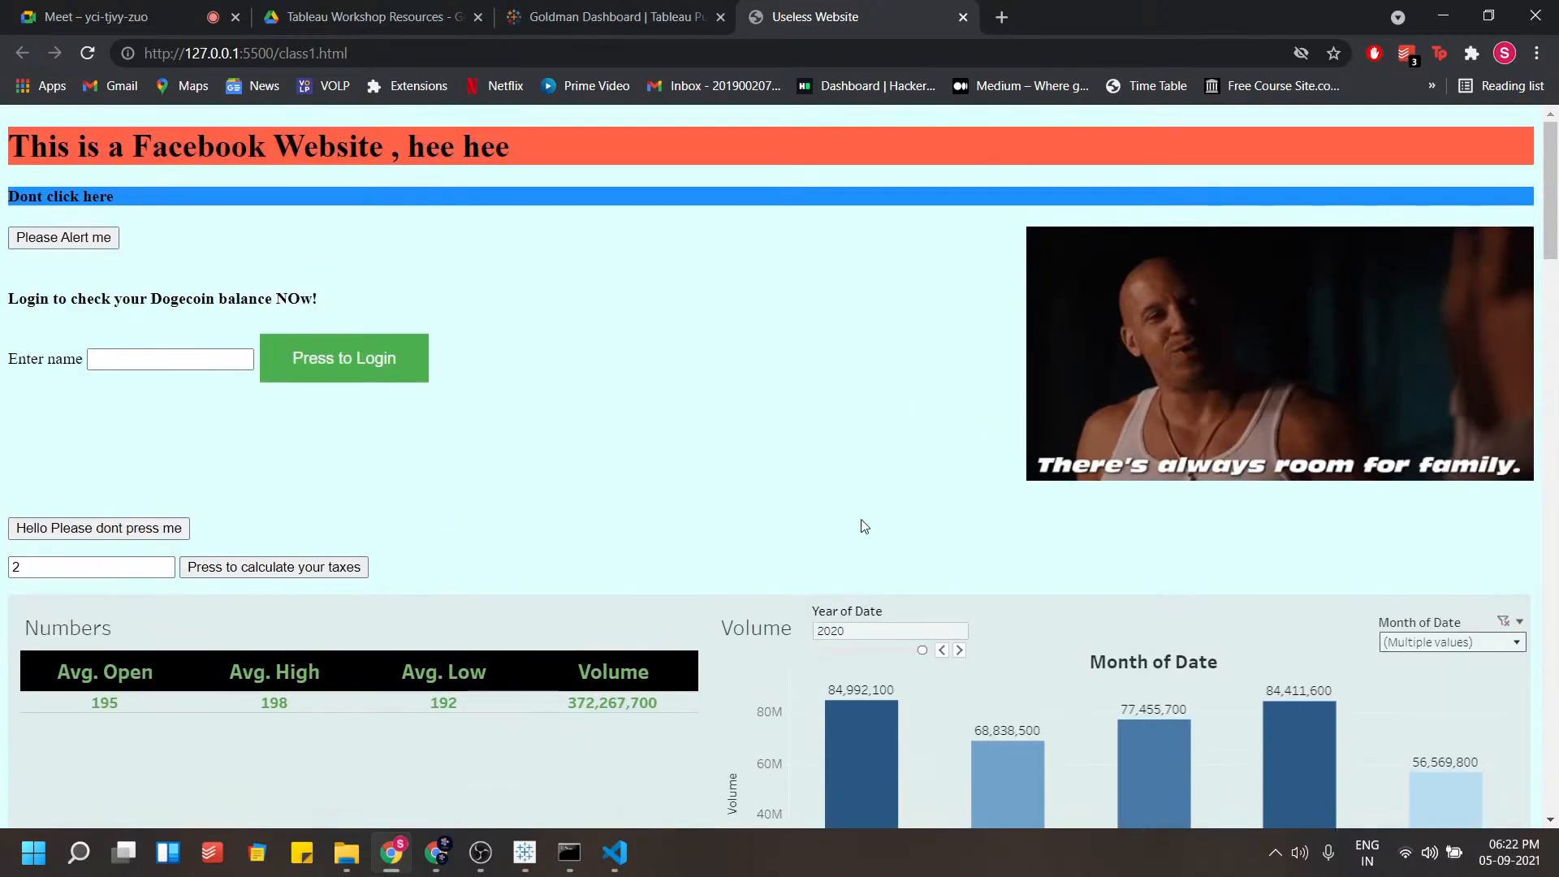
scroll(1259, 455, "down", 15)
scroll(1556, 442, "down", 4)
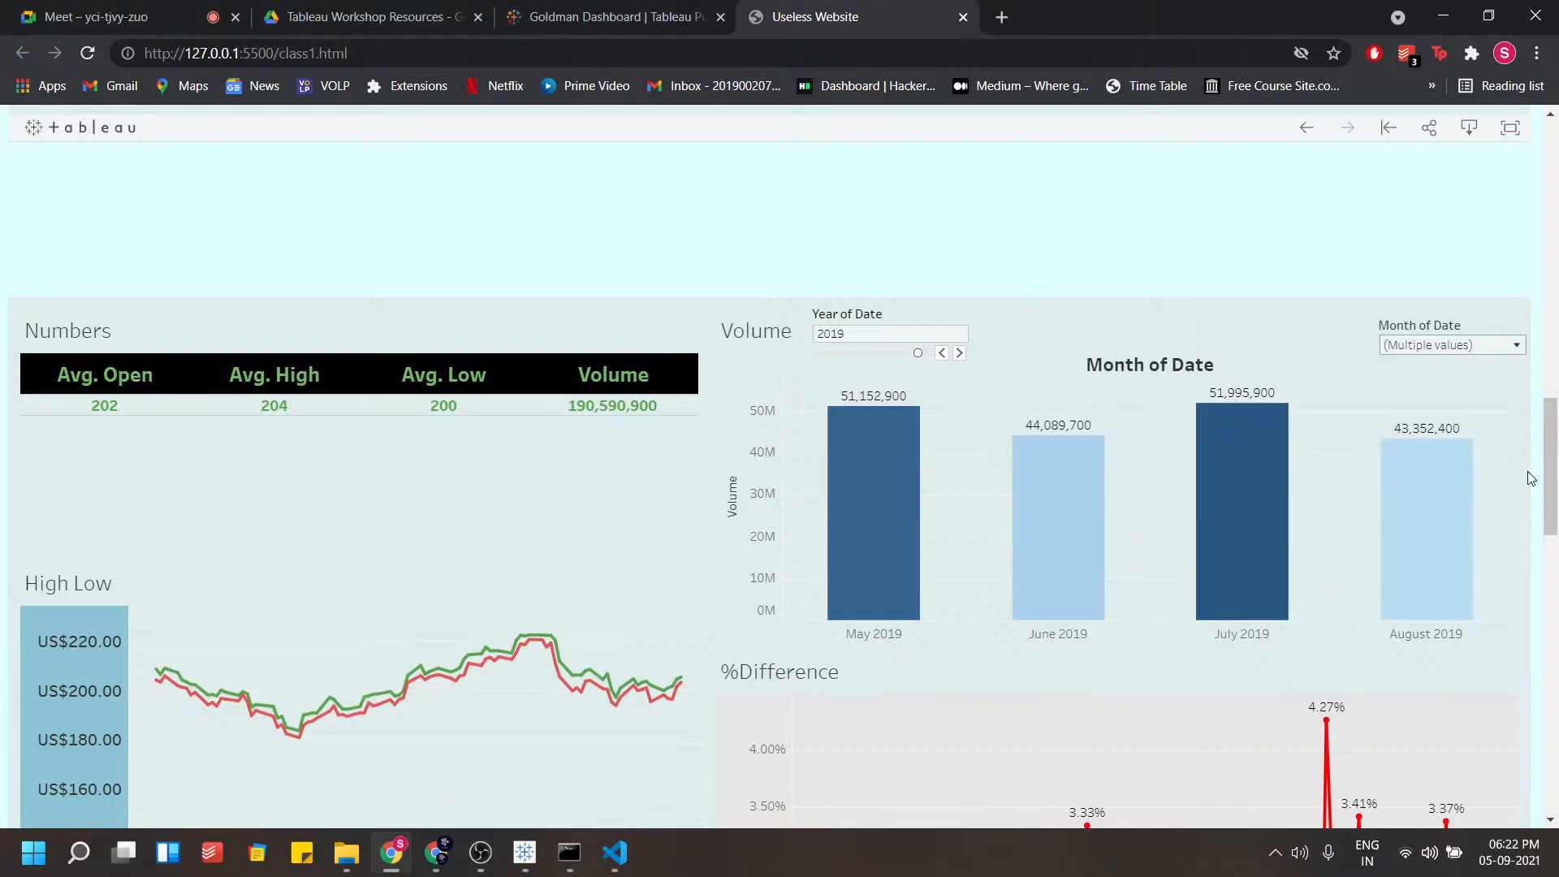
Switch to the published Goldman Dashboard tab and back to the served class1.html page
left_click(684, 15)
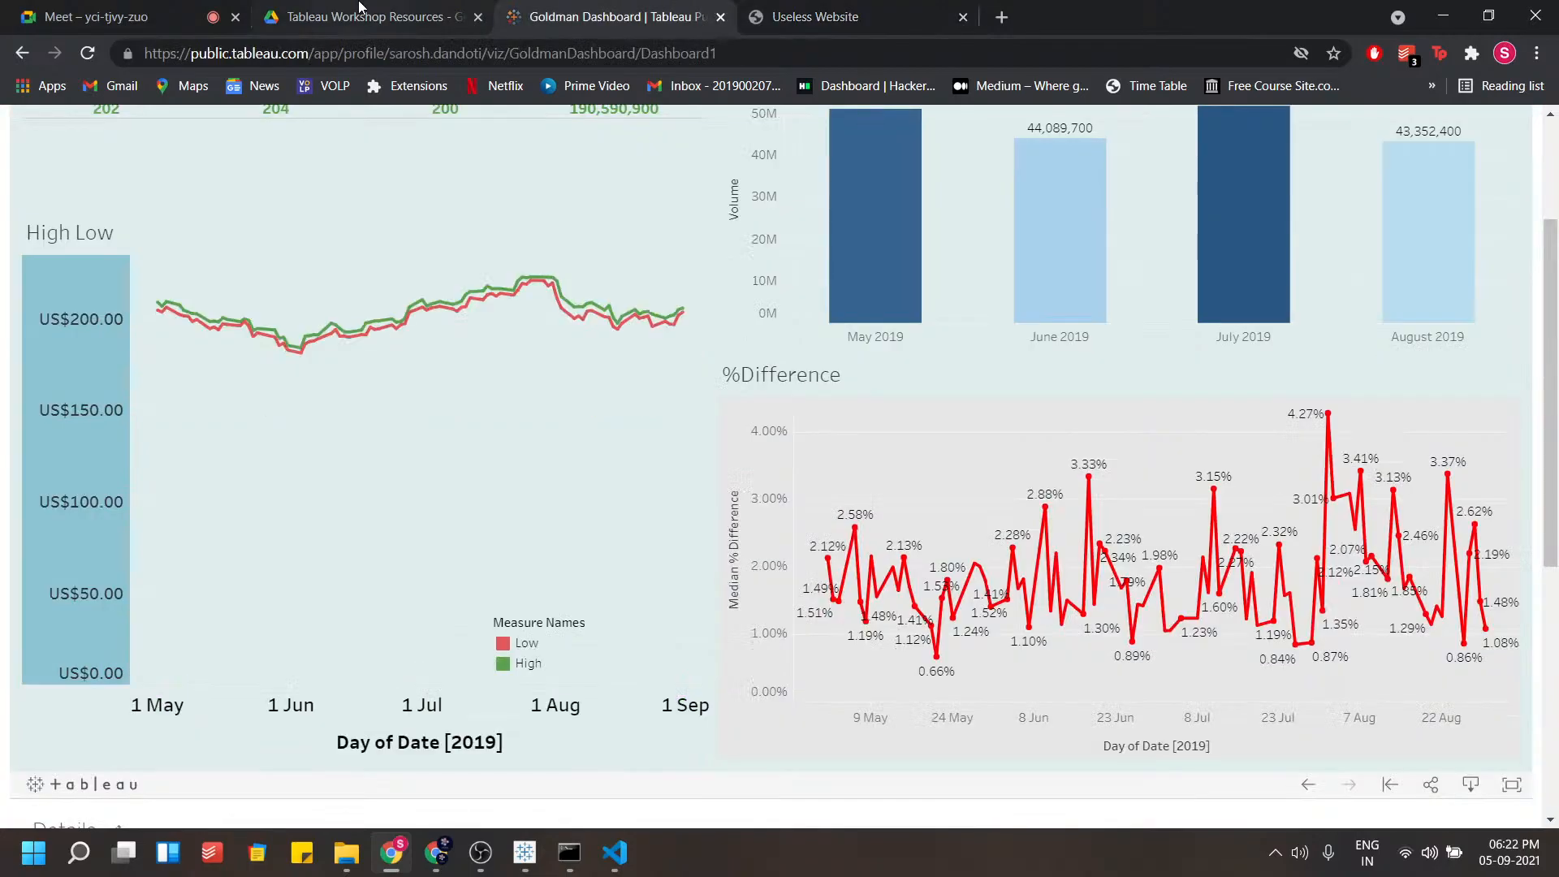
left_click(361, 16)
left_click(812, 15)
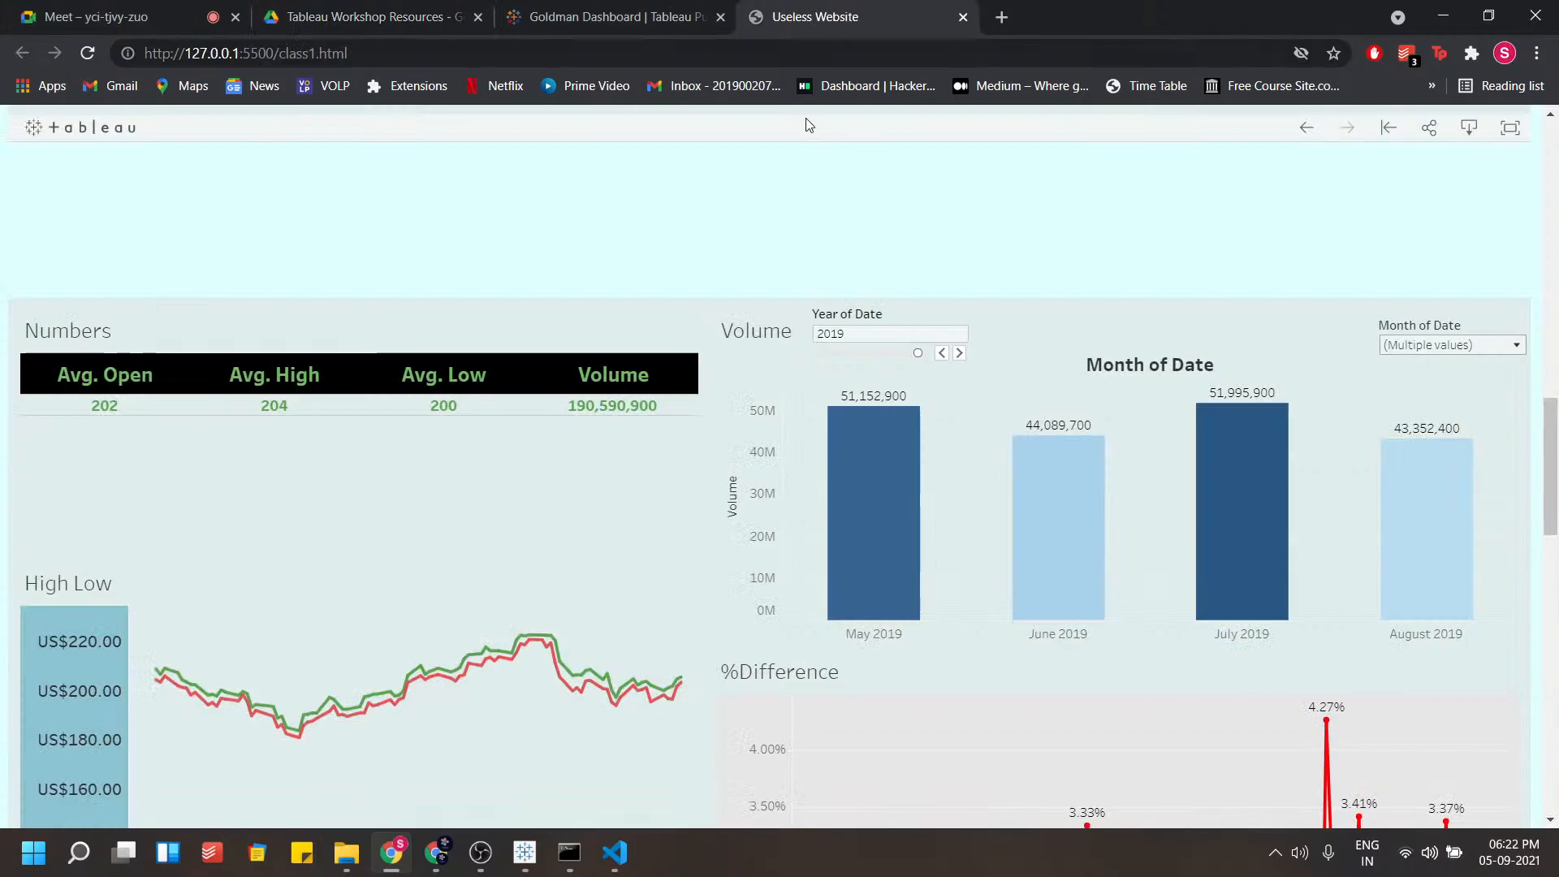
left_click_drag(1556, 441, 1556, 404)
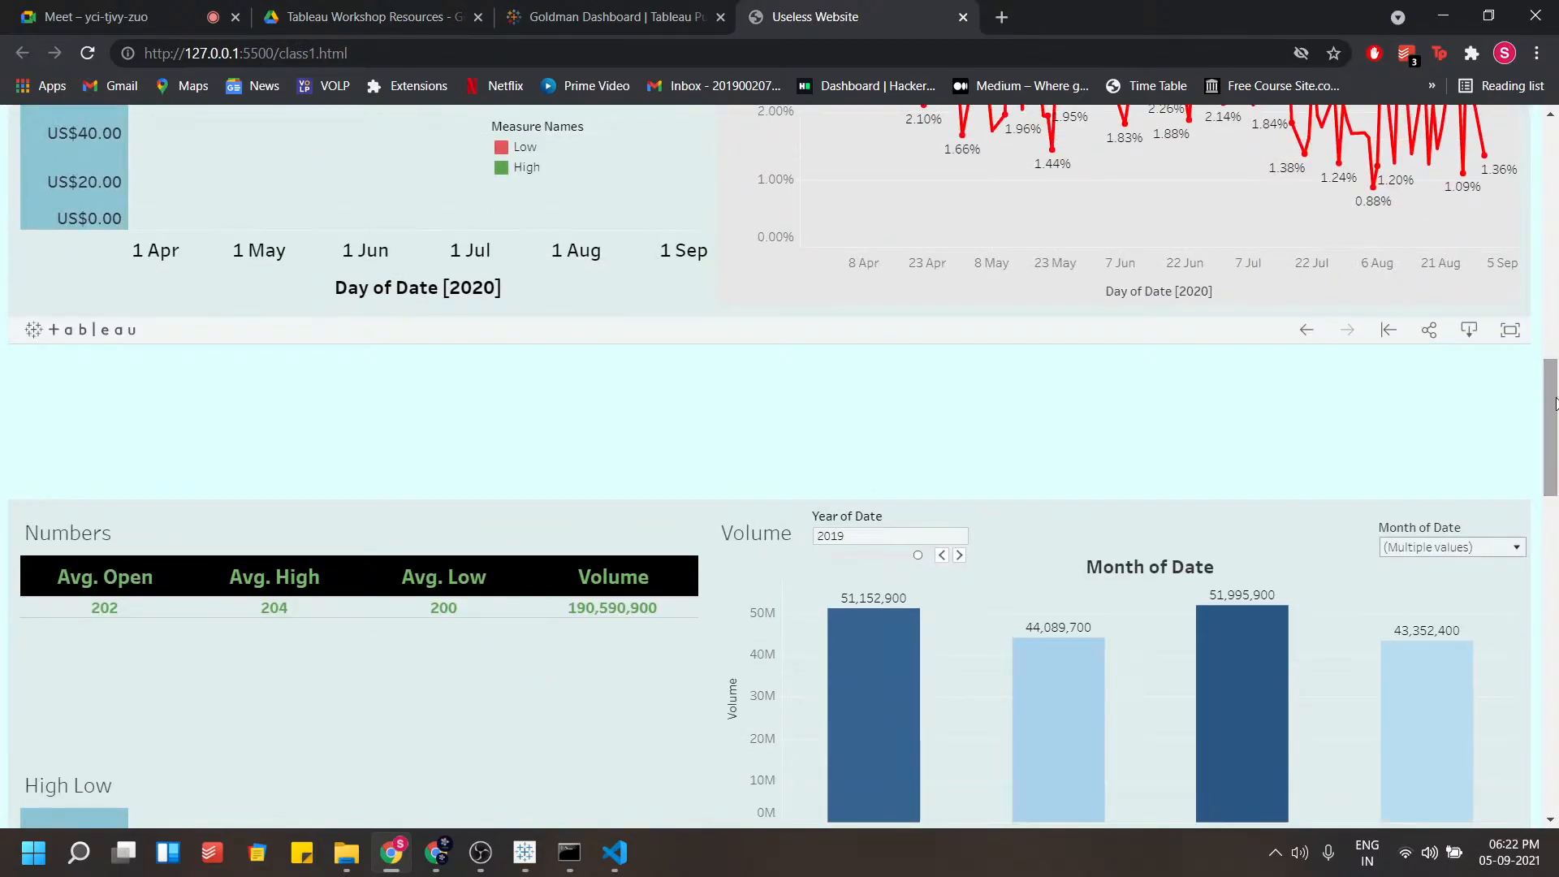
Open a new browser tab and return to the served class1.html page
left_click(1003, 17)
left_click(759, 8)
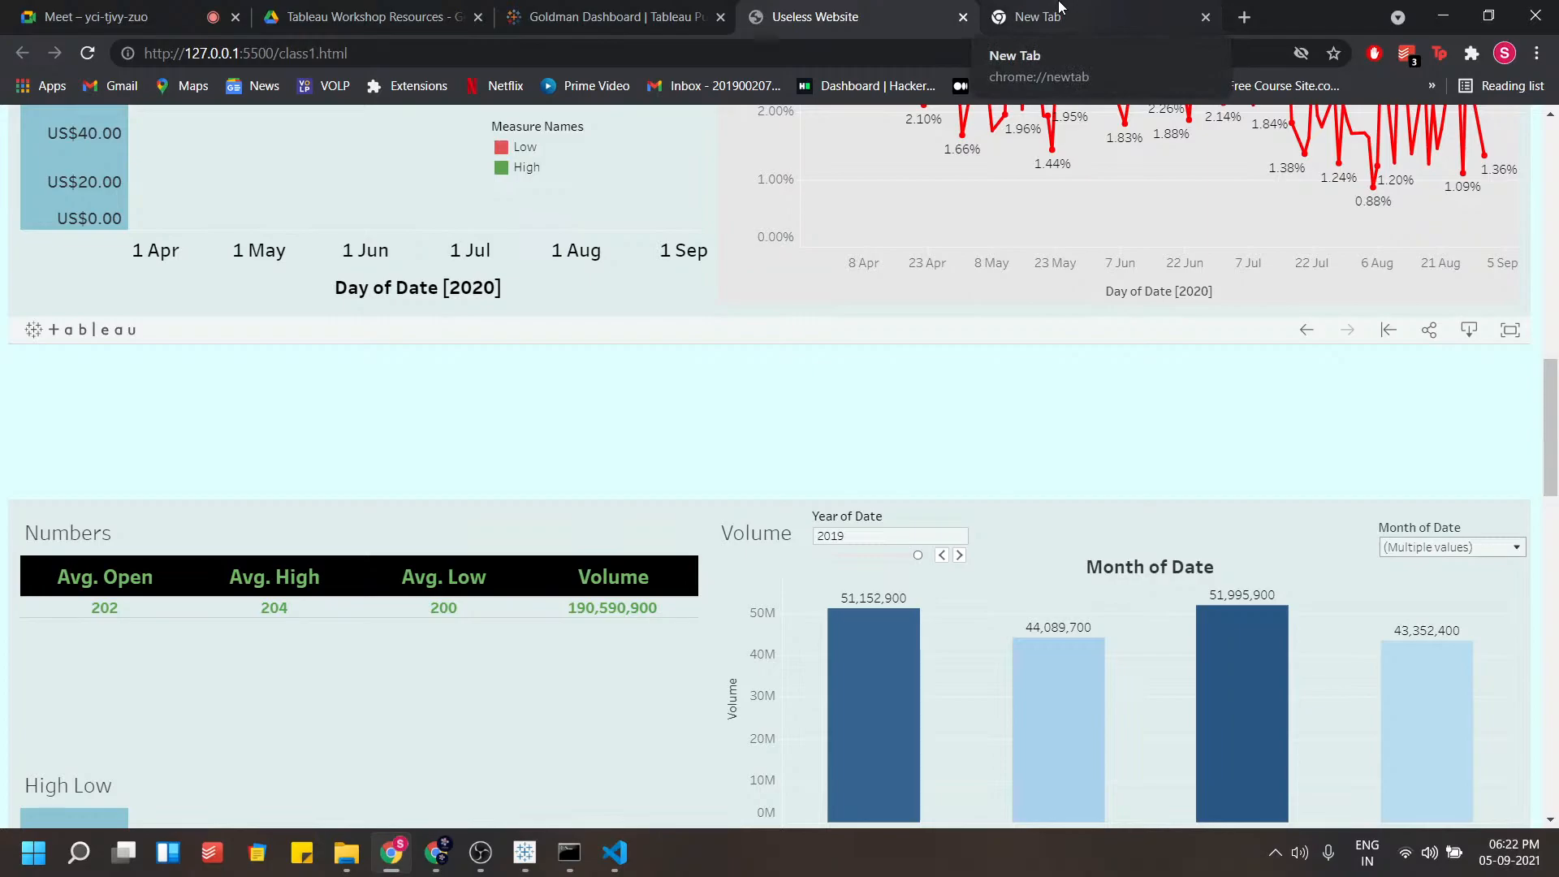
left_click(562, 10)
left_click(873, 8)
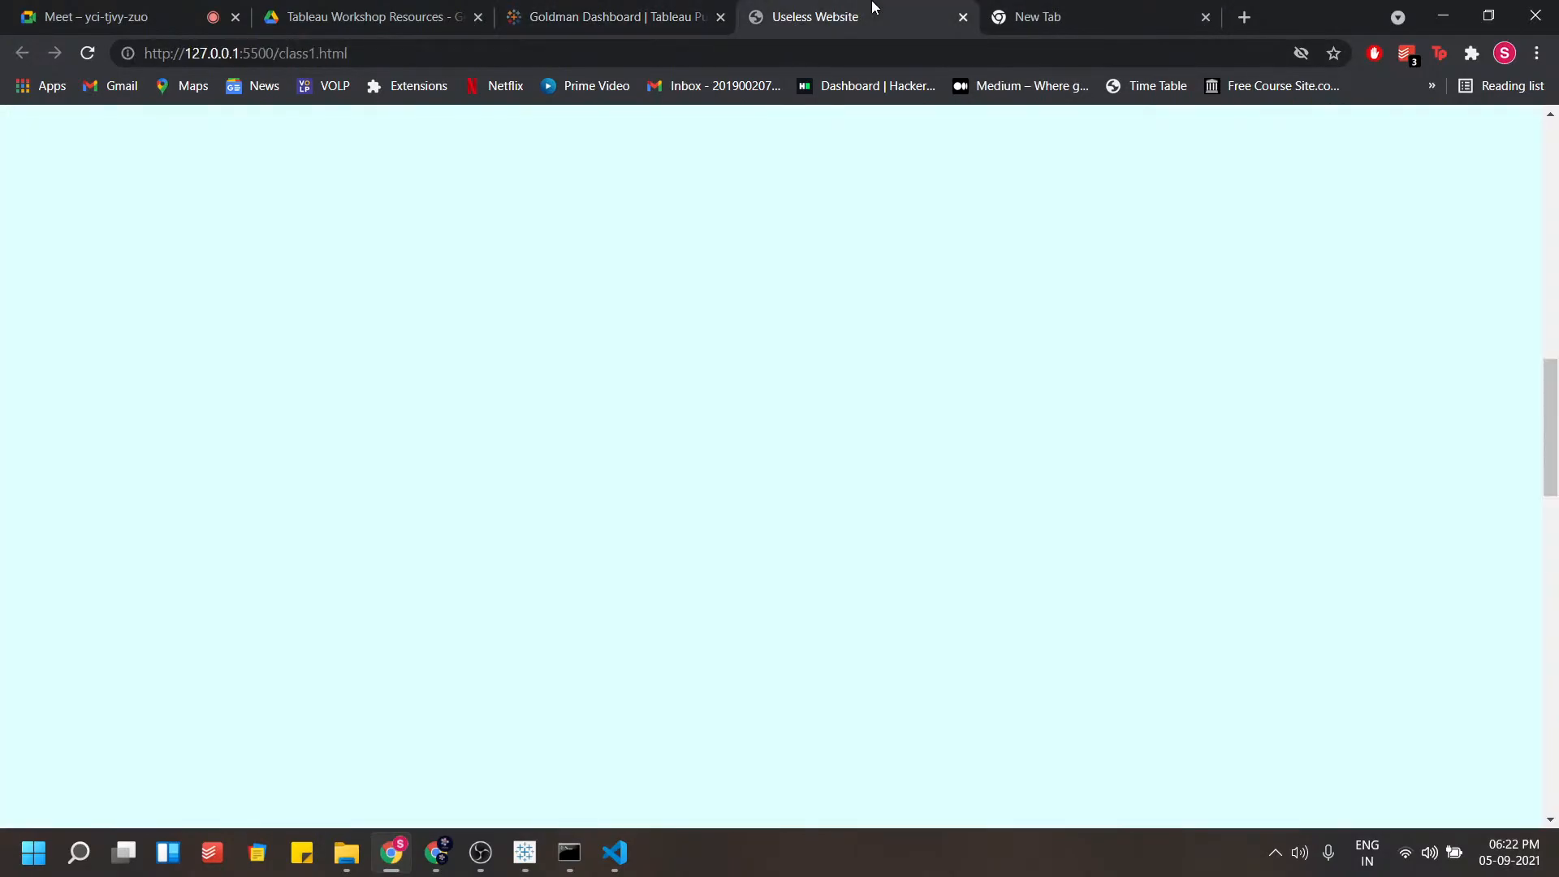
scroll(817, 422, "up", 7)
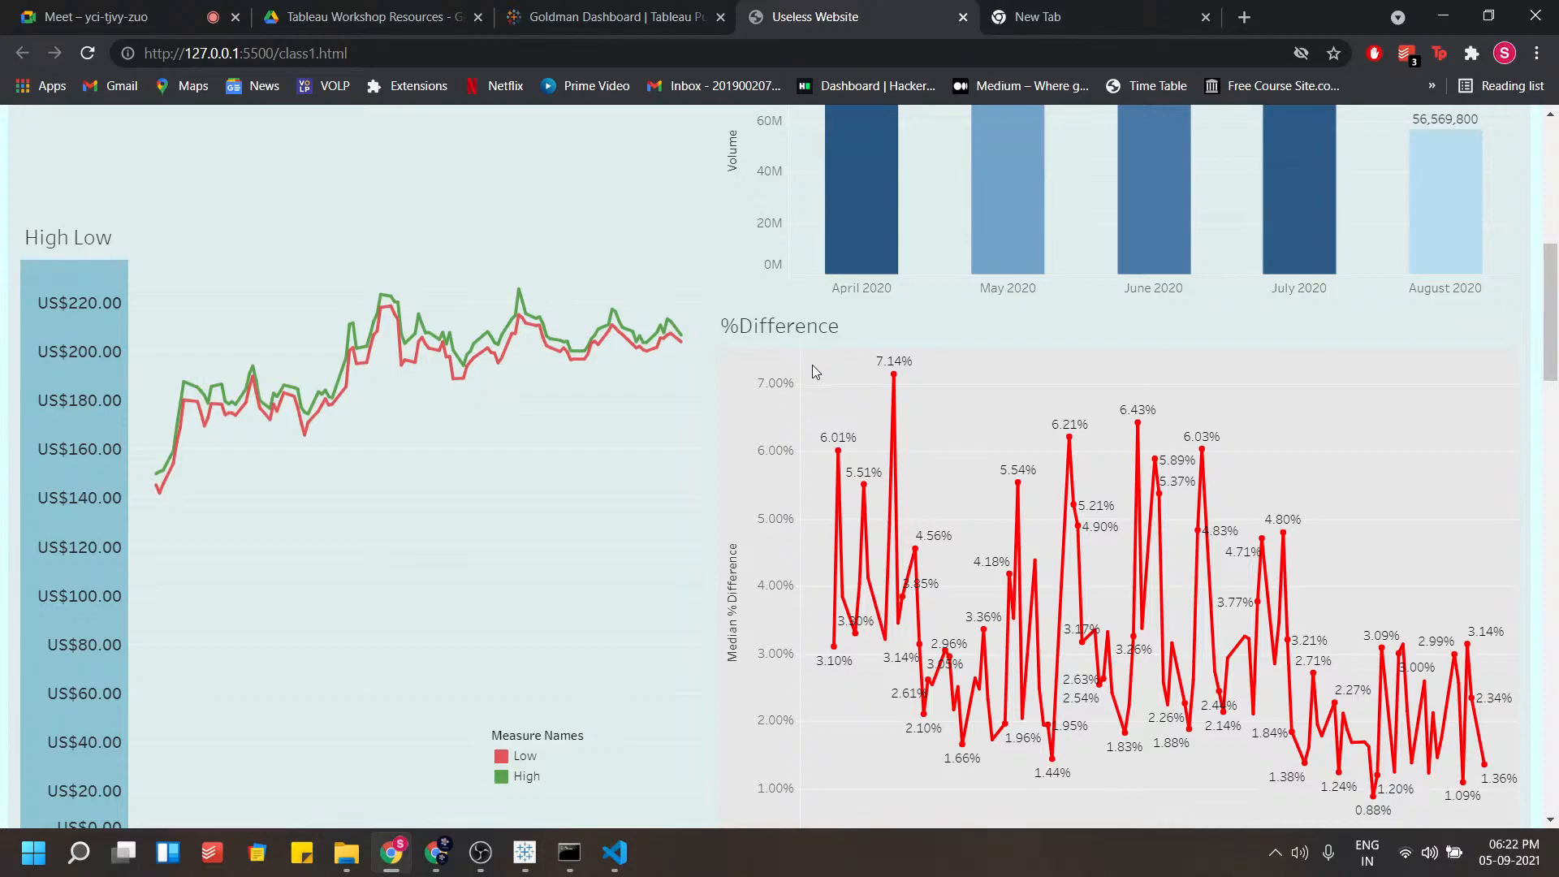
left_click(480, 854)
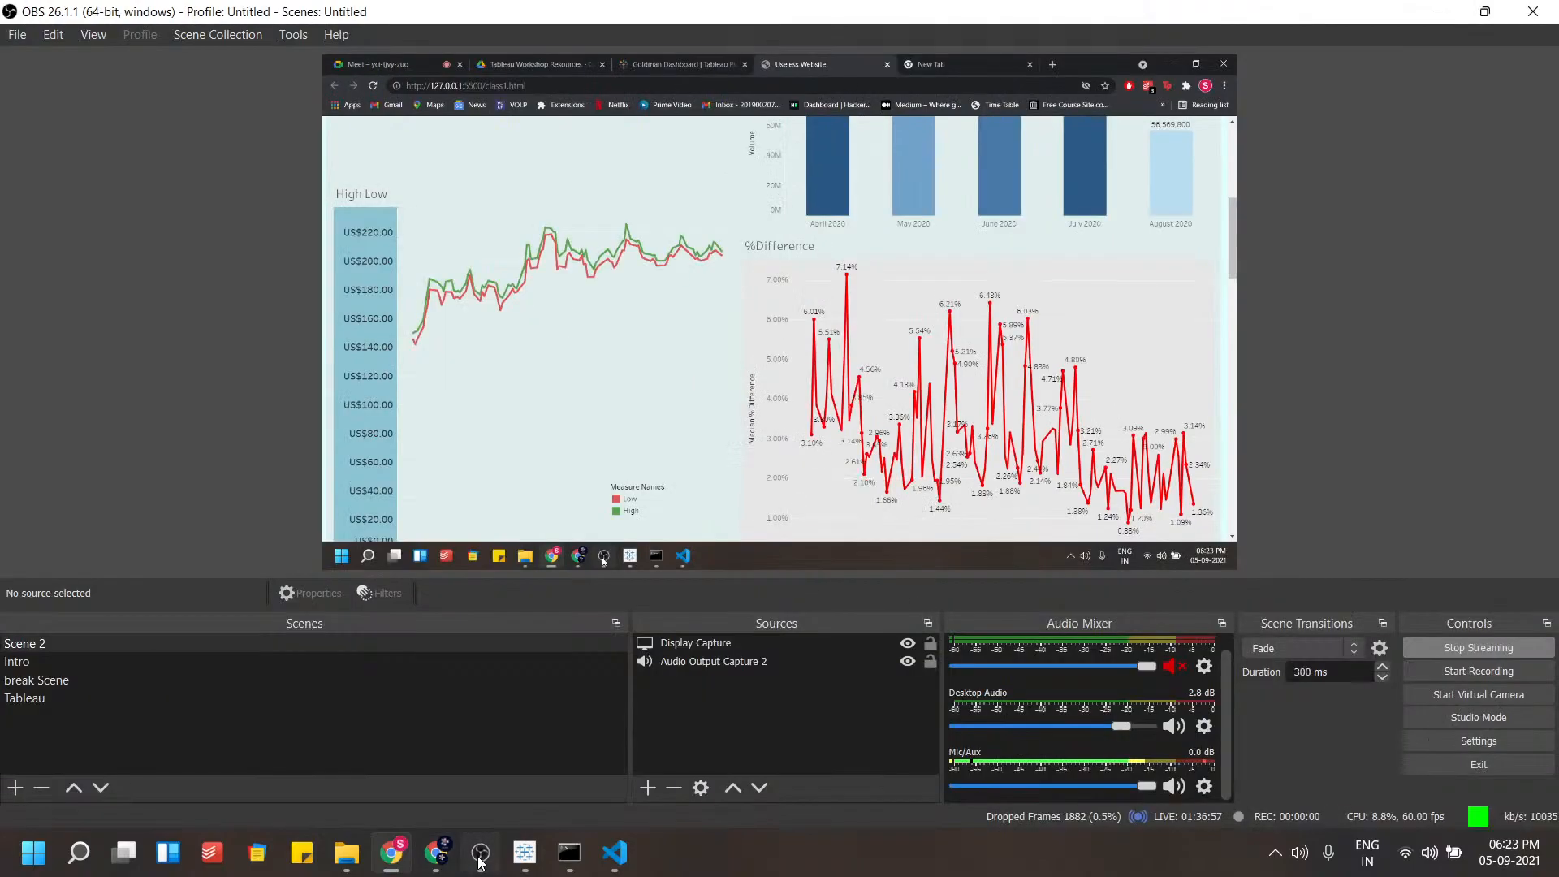
left_click(11, 702)
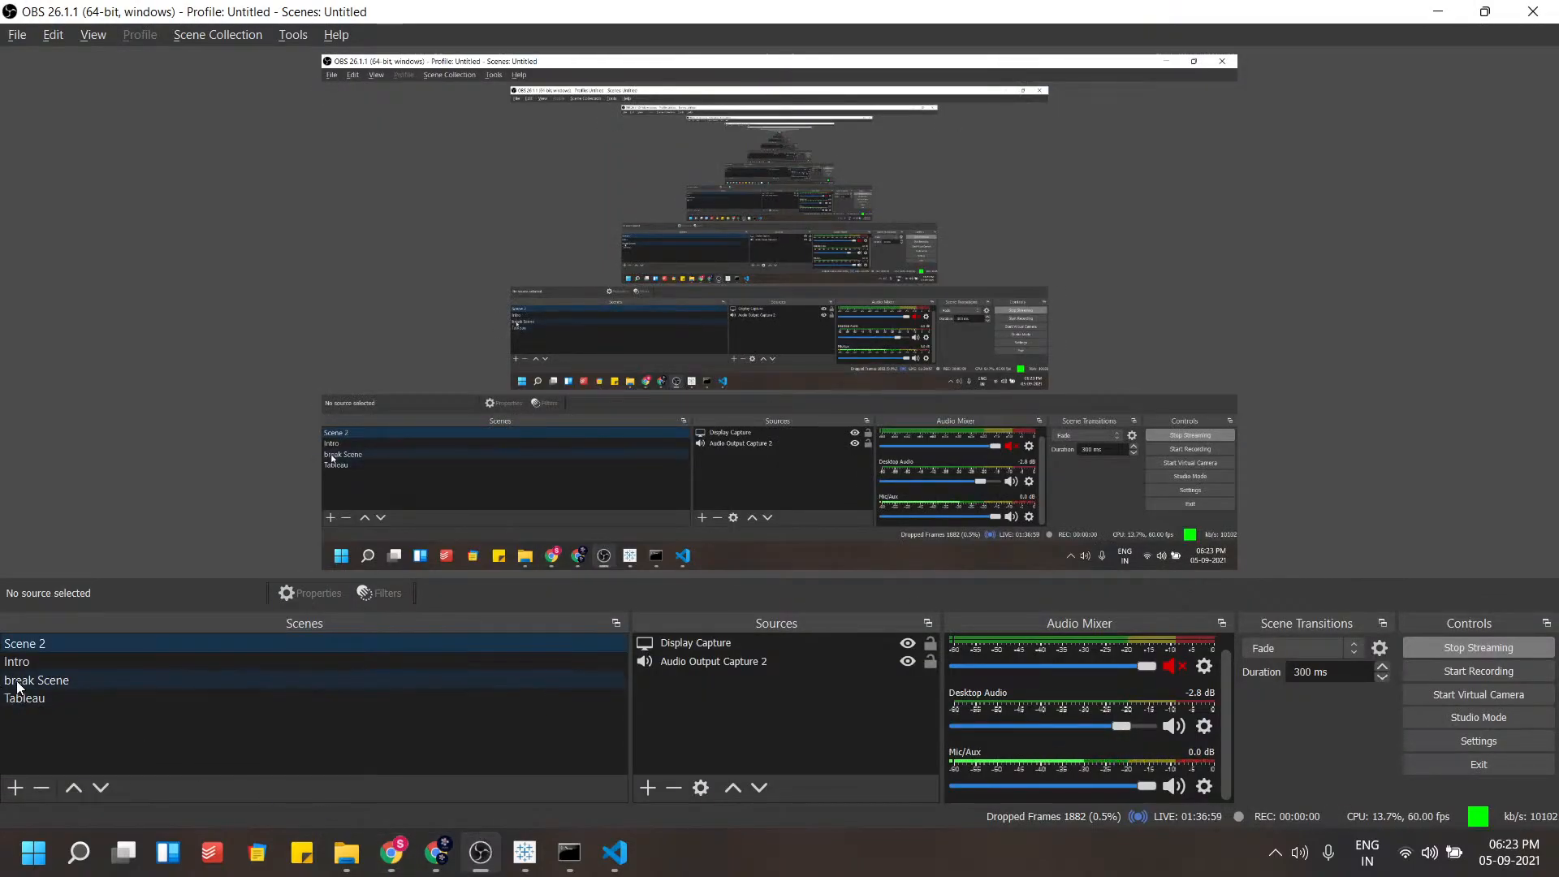